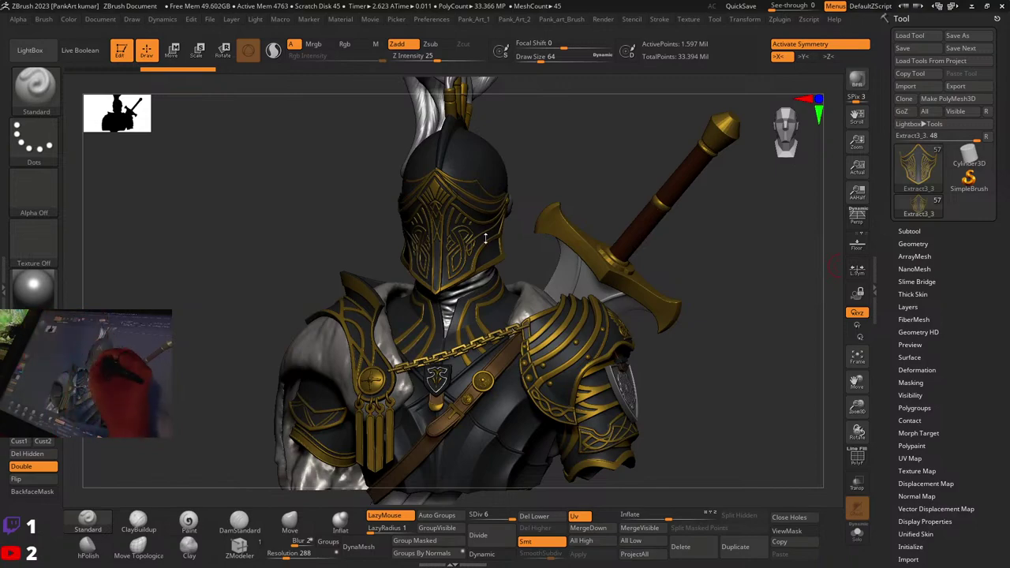
Step: Select the helmet dome, turn on its dynamic subdivision and isolate it in Solo mode
right_click_drag(490, 213, 513, 271)
right_click_drag(505, 364, 593, 285, "alt")
key("d")
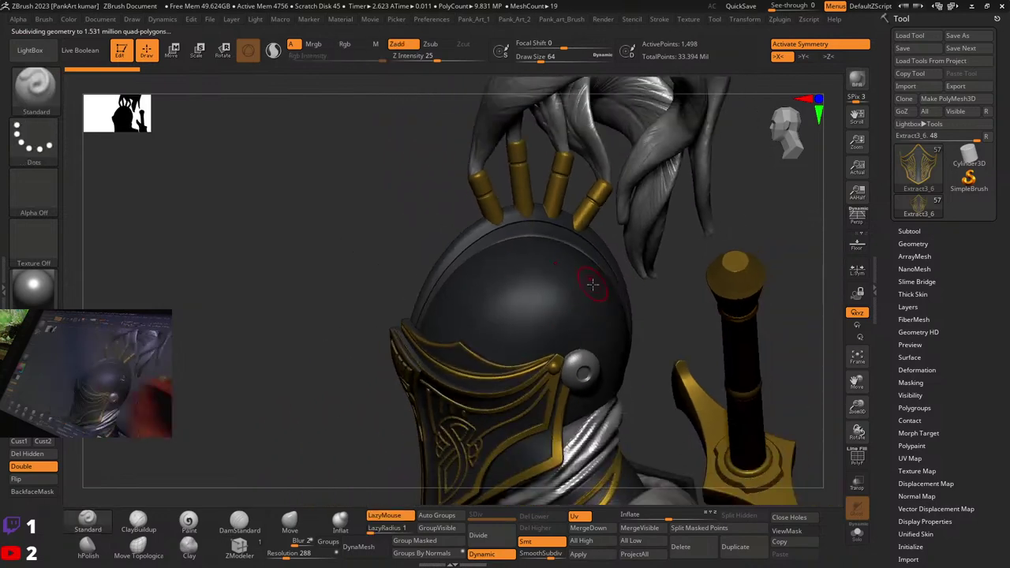
left_click(859, 537)
right_click_drag(582, 350, 568, 311)
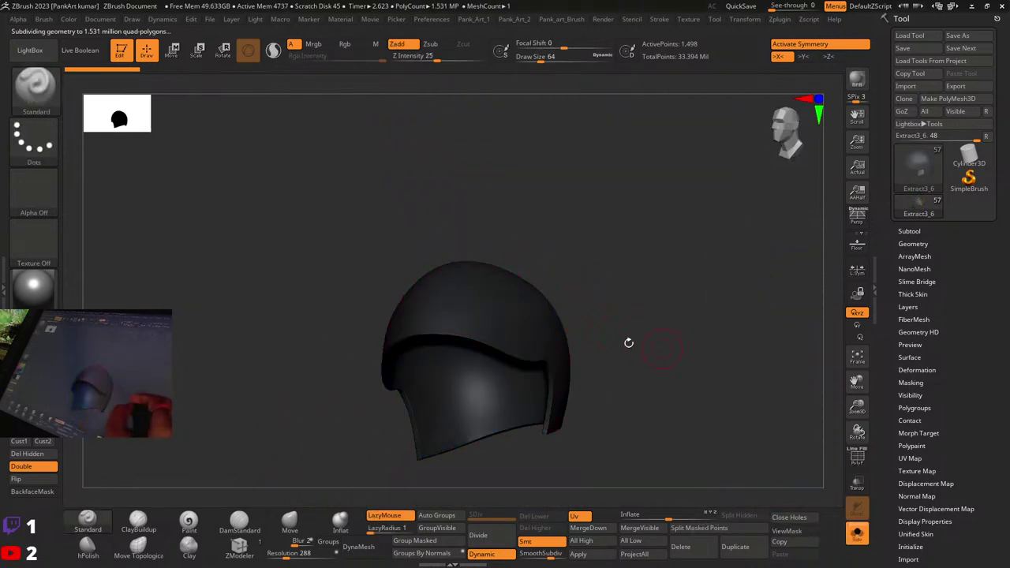
Step: Open the subtool list, bring the whole knight back into view and select the studs subtool Extract1
left_click(910, 230)
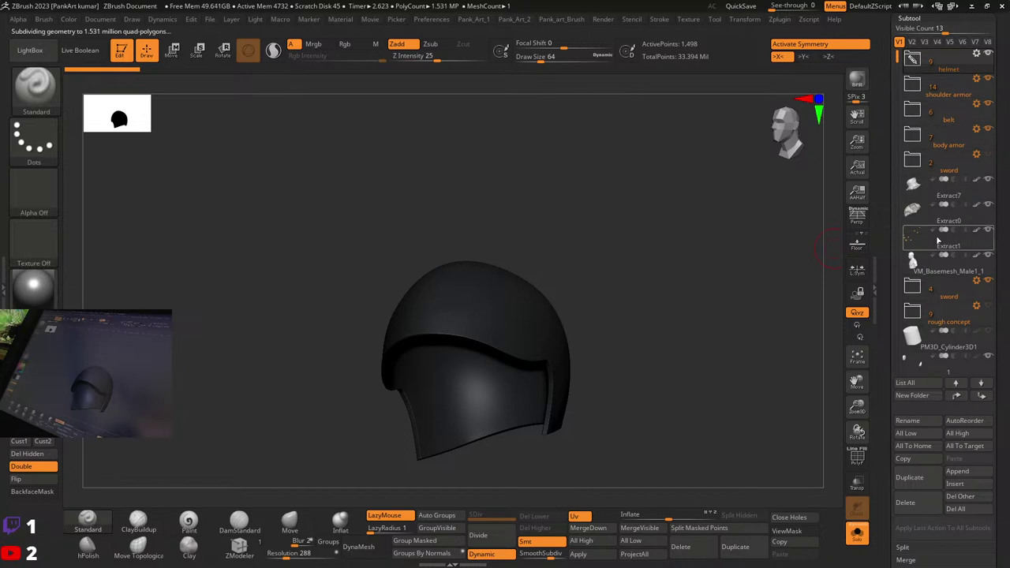
mouse_move(934, 244)
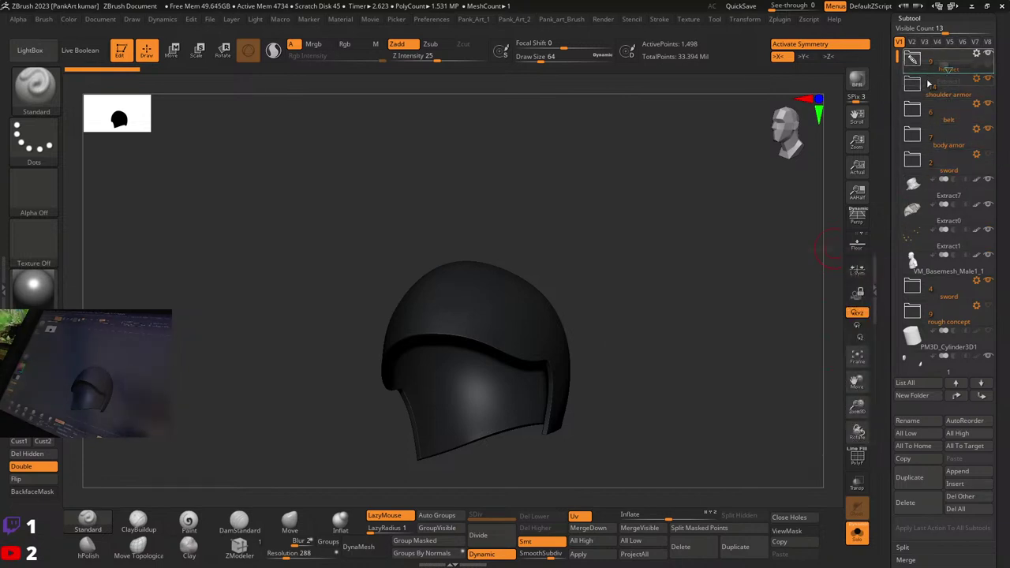
left_click(858, 534)
left_click(663, 349, "alt")
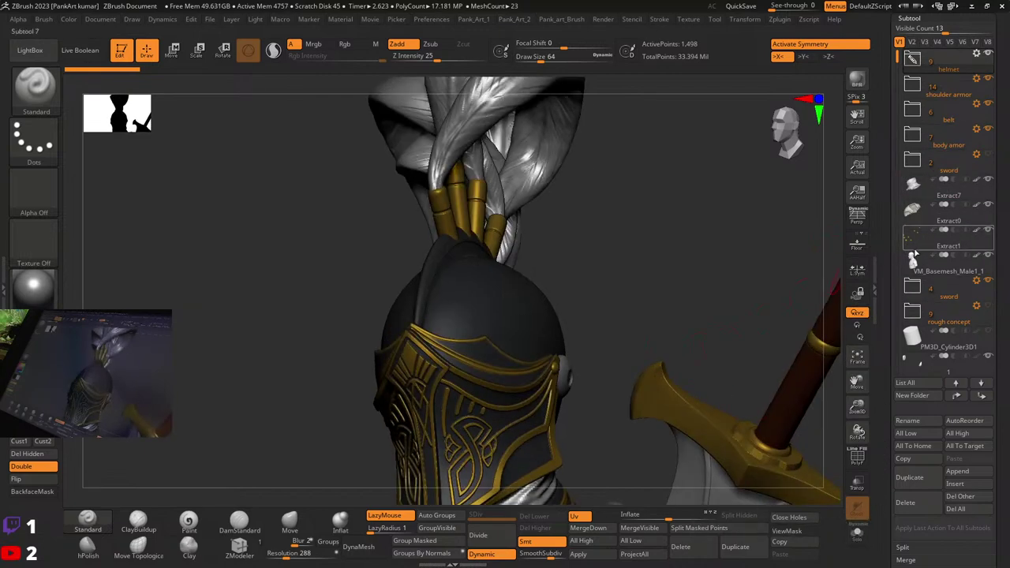
left_click_drag(663, 349, 639, 247, "alt")
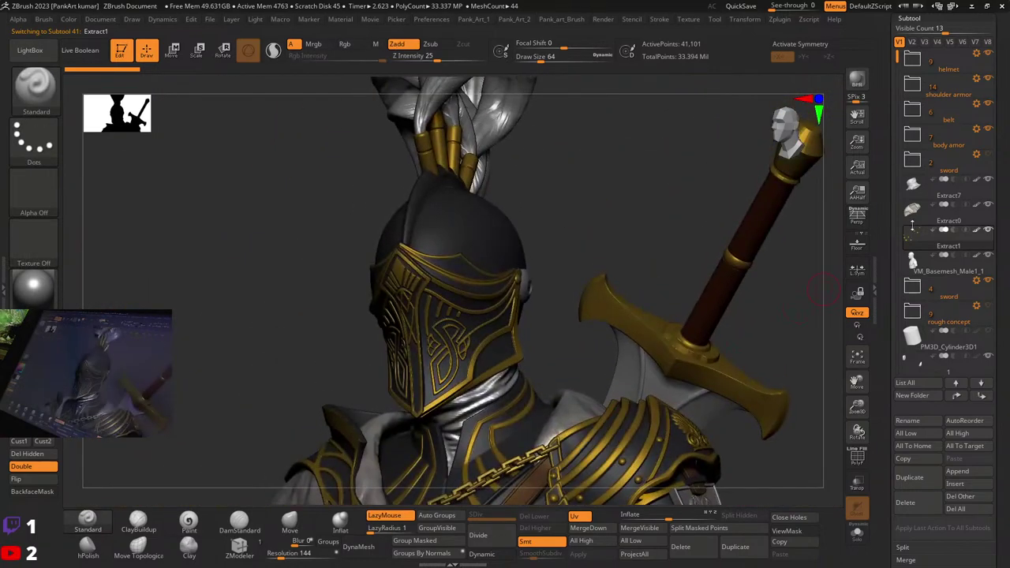
left_click_drag(926, 248, 937, 73)
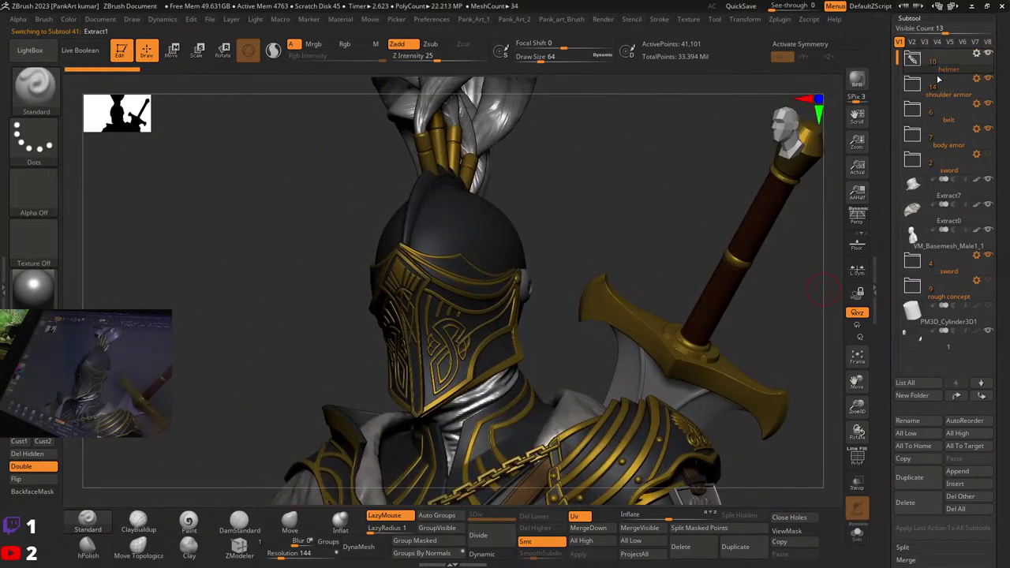
left_click(912, 64)
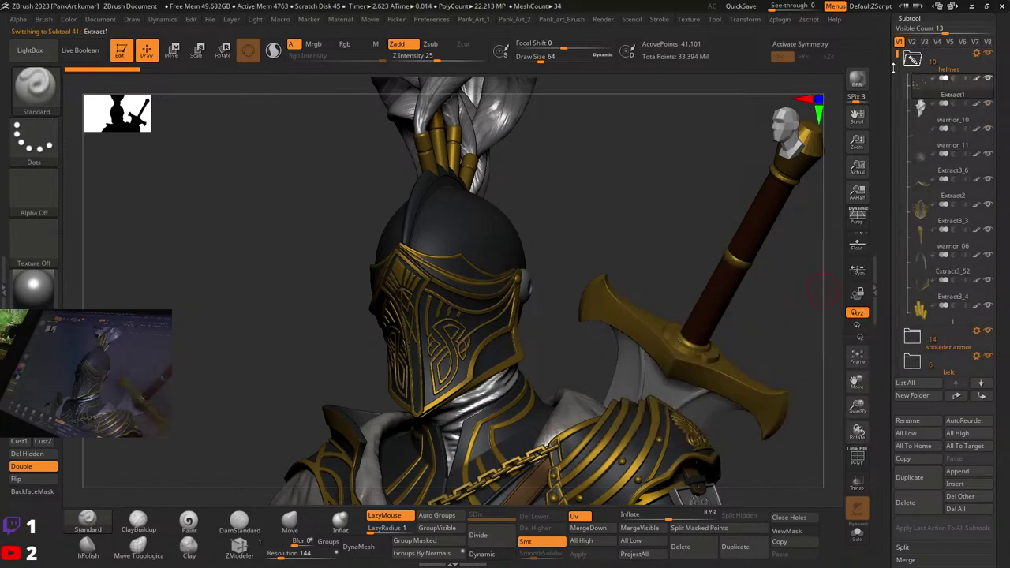
left_click_drag(922, 83, 922, 58)
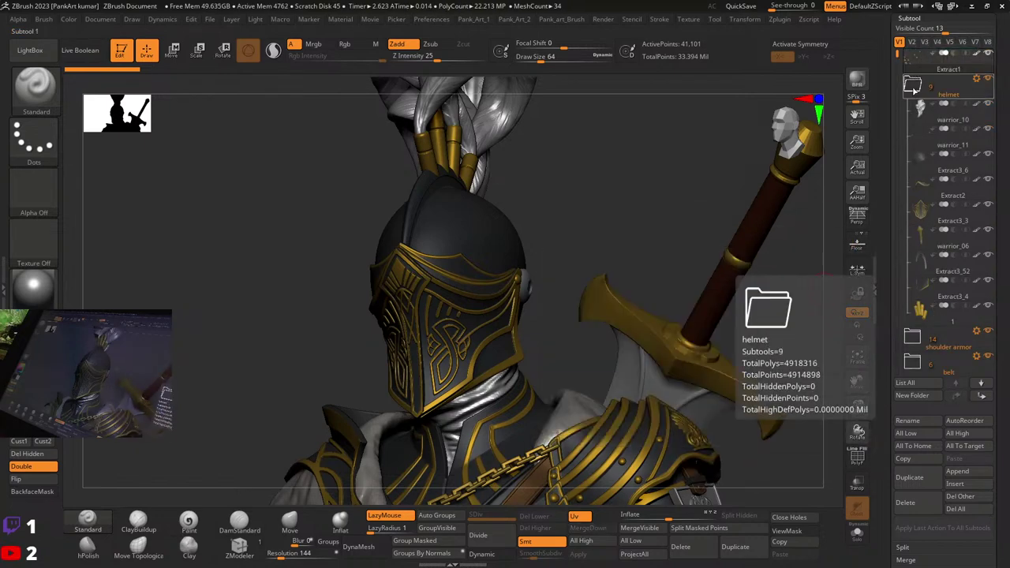
left_click(914, 88)
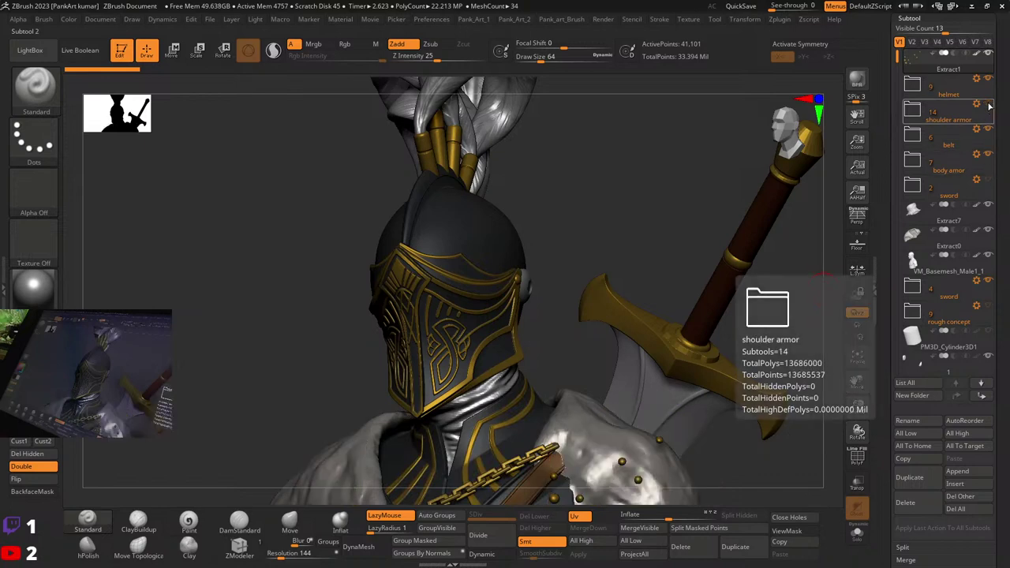
Step: Move the Extract1 subtool into the shoulder armor folder and check the lower sword folder's contents by toggling its visibility
left_click_drag(928, 59, 939, 116)
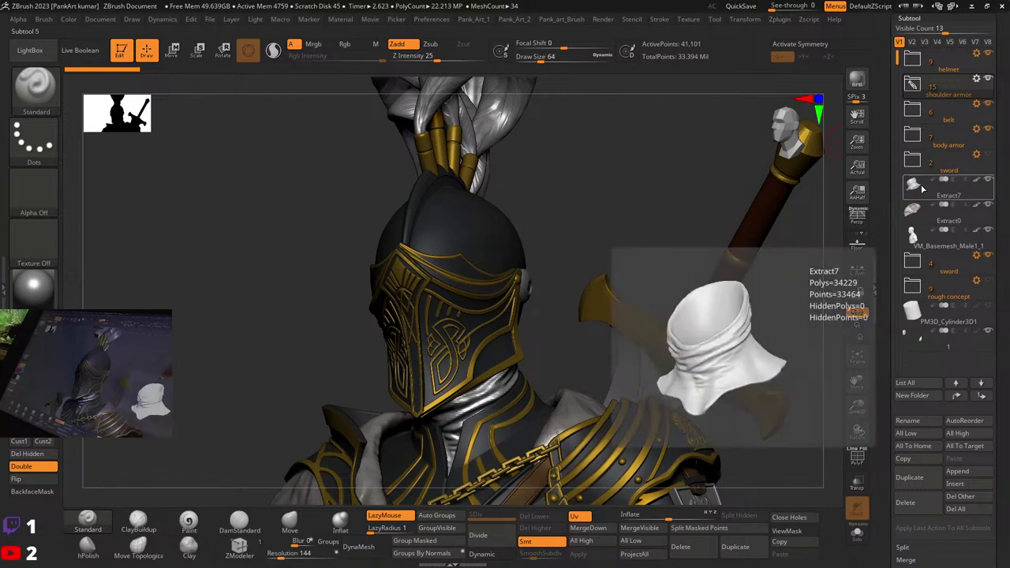
left_click(987, 259)
left_click(987, 259)
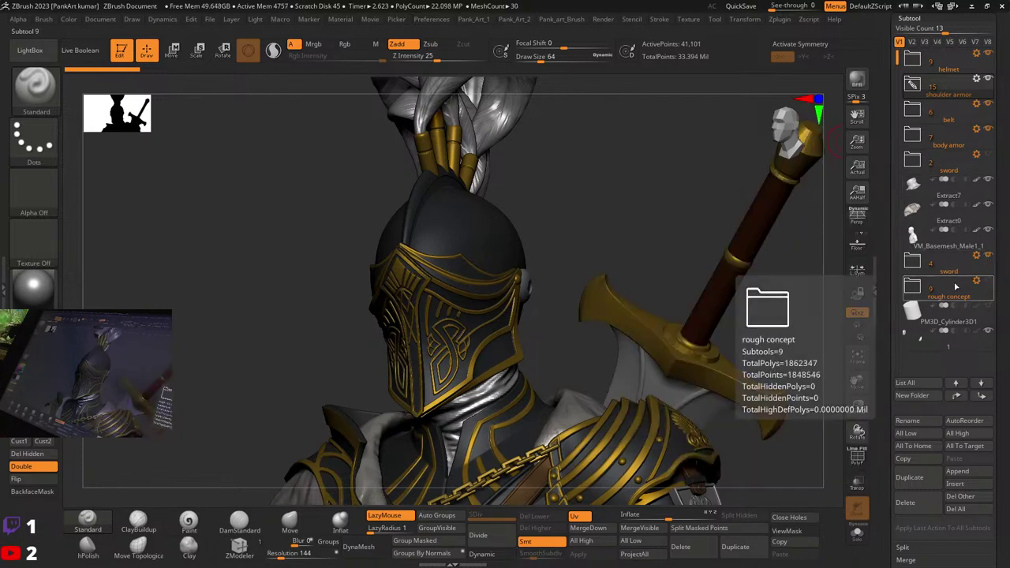
Step: Select the subtool named 1 at the end of the list and move it into the helmet folder
left_click(919, 337)
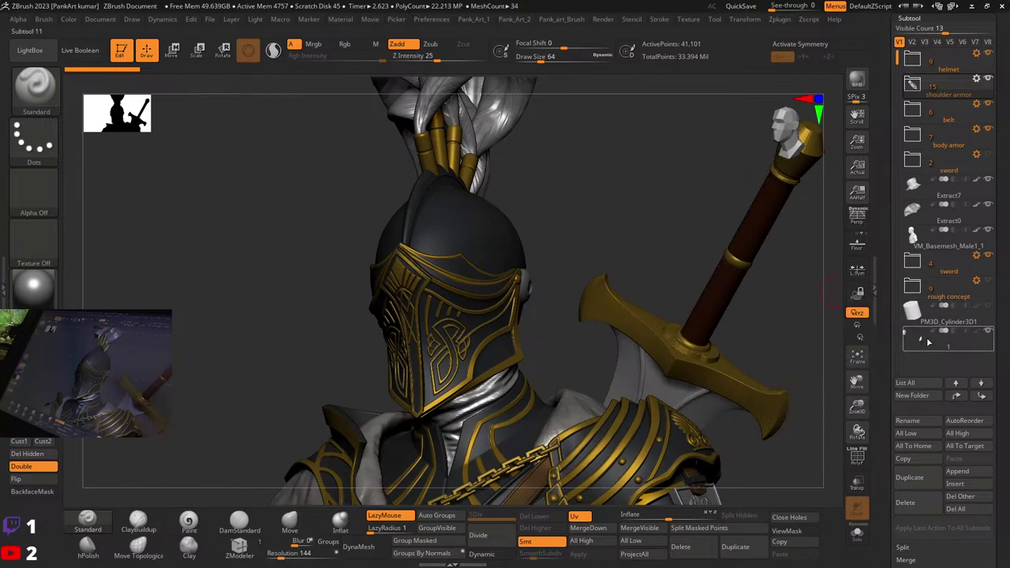
left_click(918, 320)
left_click(920, 341)
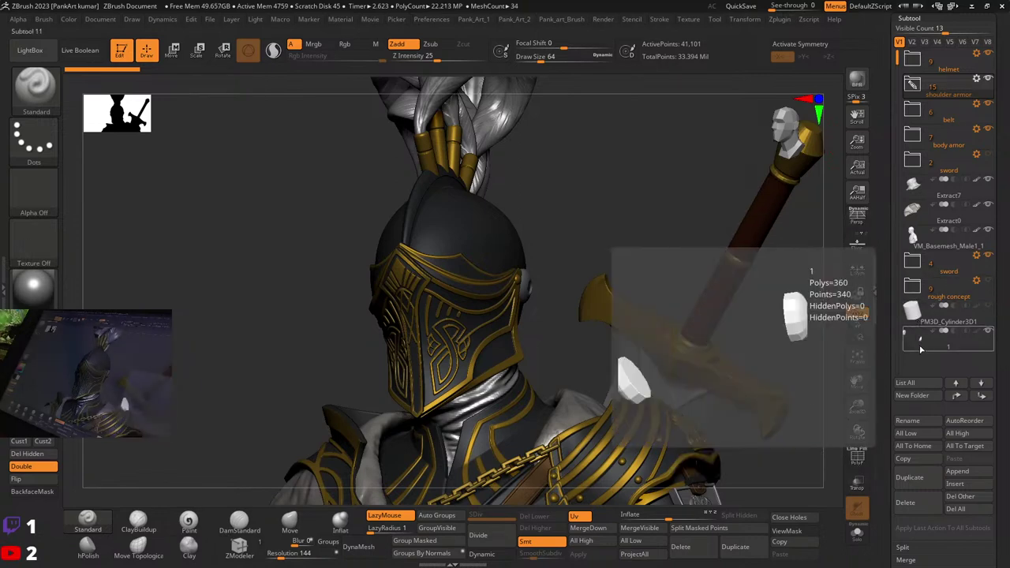
left_click(921, 348)
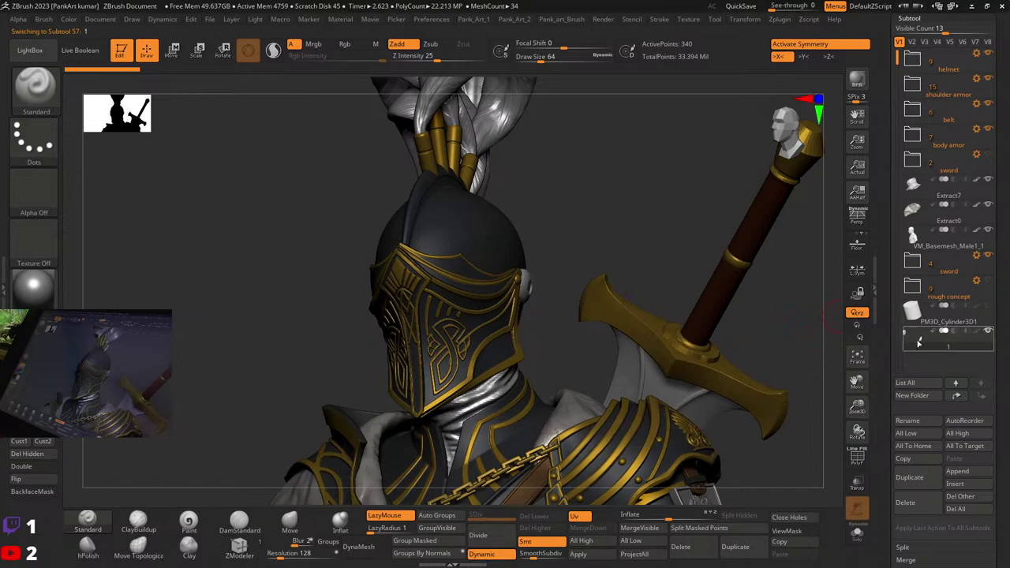
left_click_drag(931, 118, 914, 61)
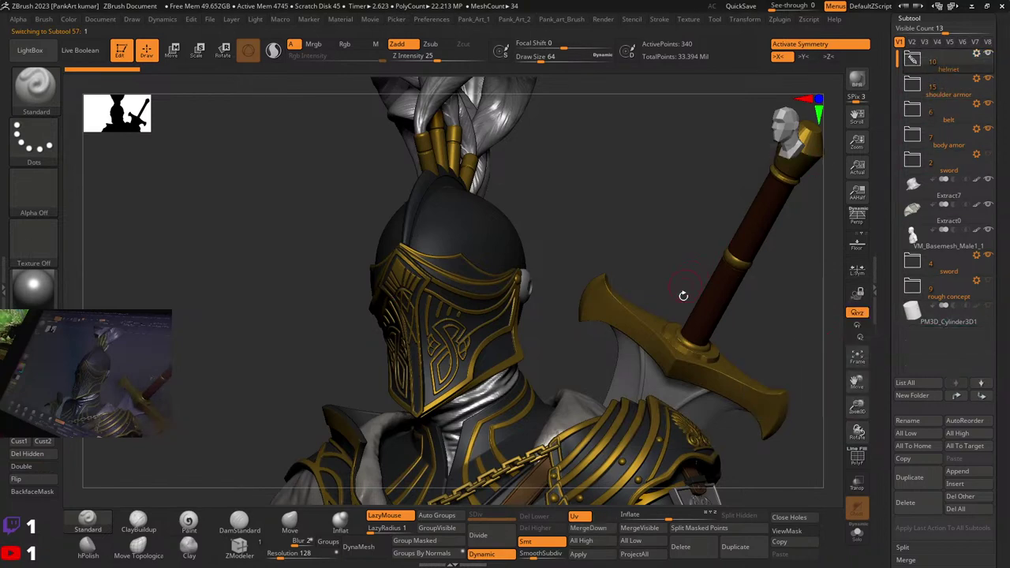
Step: Expand the helmet folder and fill its first subtool, the side pivots, with gold (R 186, G 142, B 40)
left_click(925, 324)
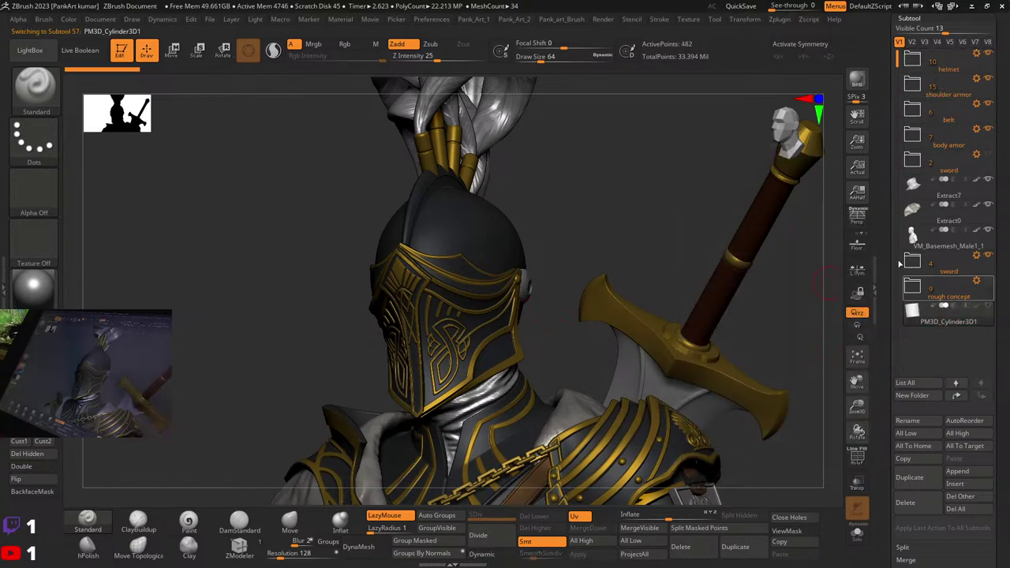
left_click(915, 63)
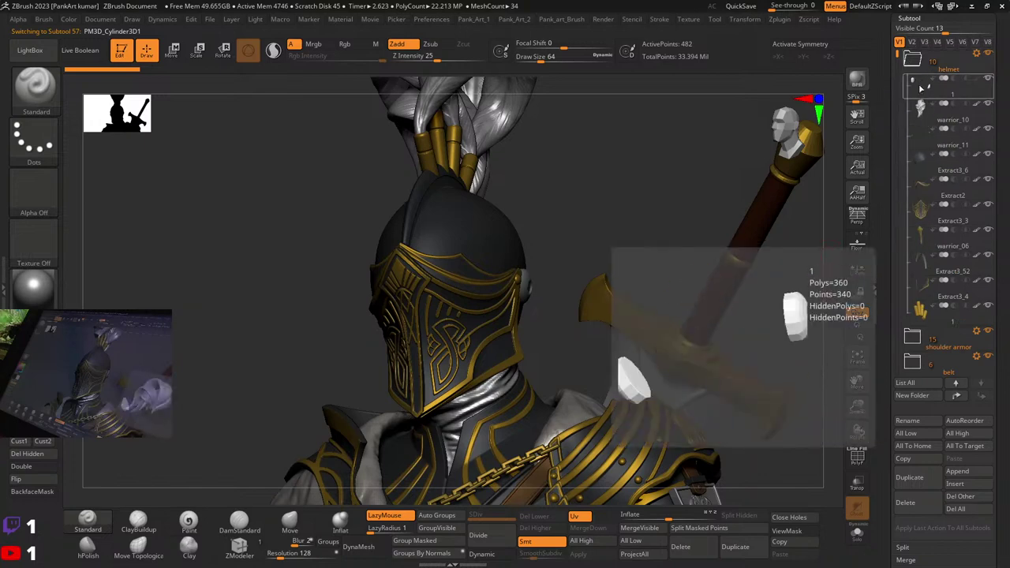
left_click(929, 88)
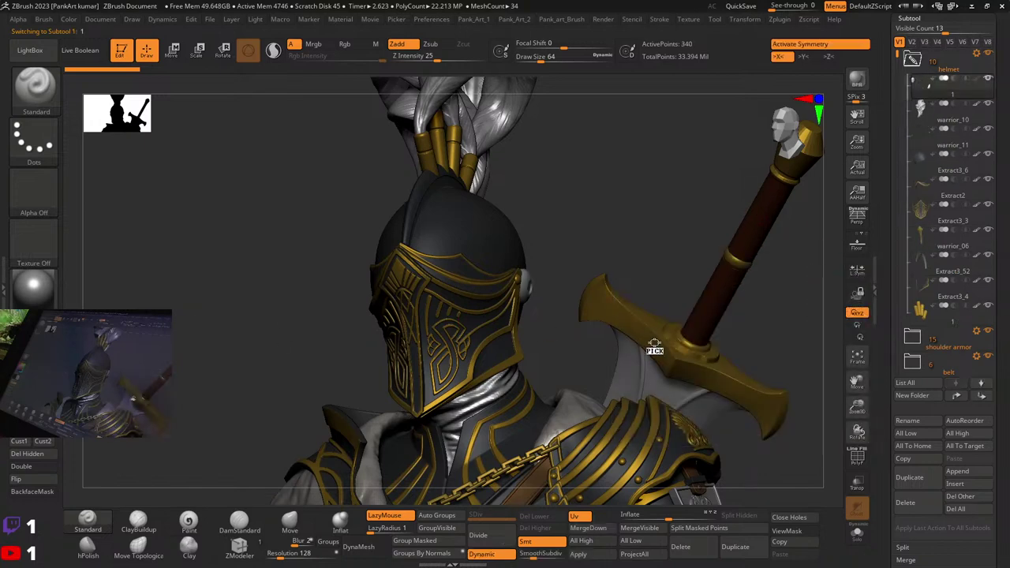
left_click(74, 20)
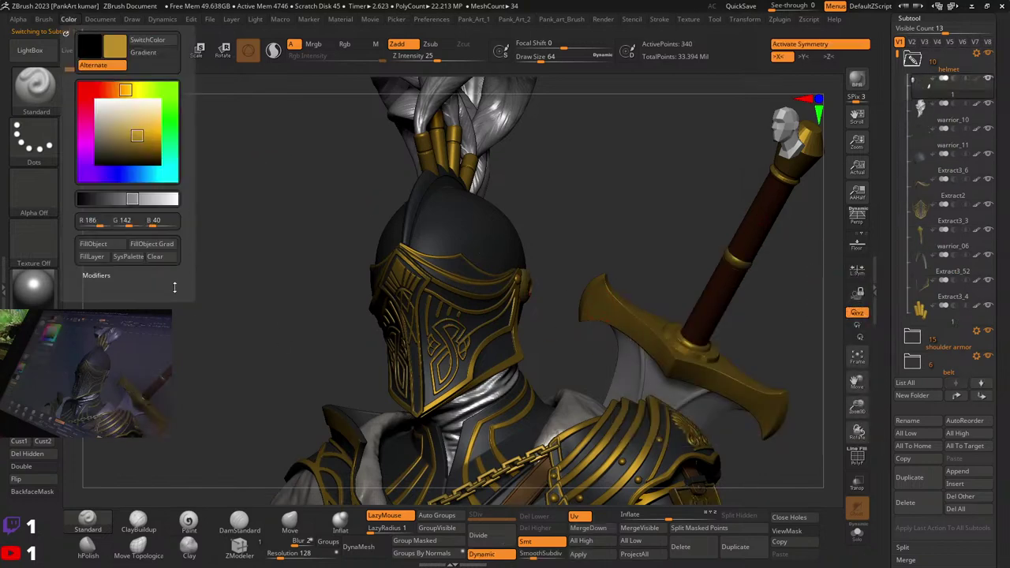
left_click(84, 245)
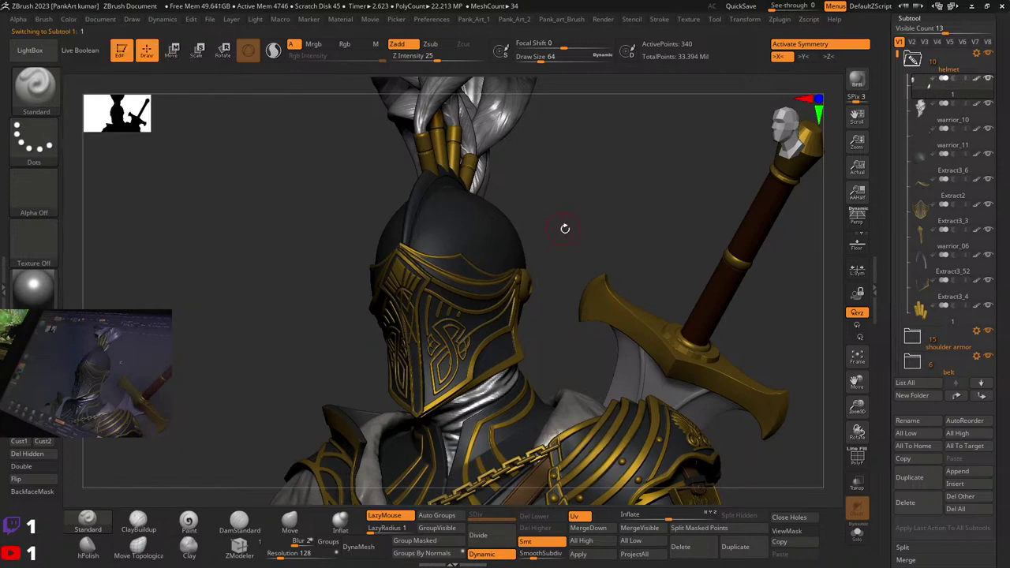
Step: Select the helmet dome Extract3_6 with dynamic subdivision on and isolate it in Solo mode
right_click_drag(564, 229, 437, 244, "ctrl")
key("ctrl+d")
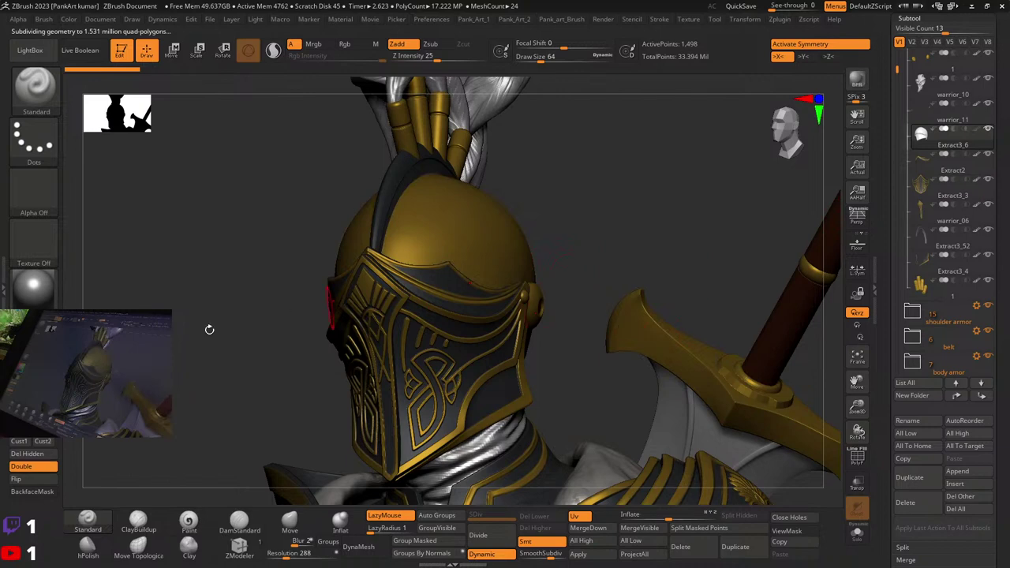
left_click(852, 537)
right_click_drag(460, 300, 641, 289)
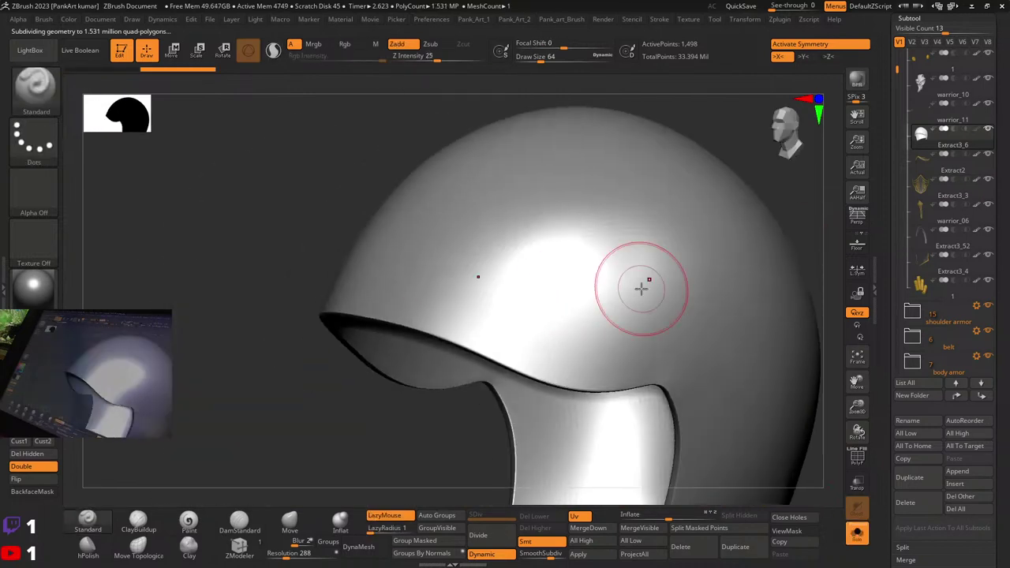
Step: Adjust the crease level of the isolated helmet dome in the custom Art_Tool settings
key("2")
key("1")
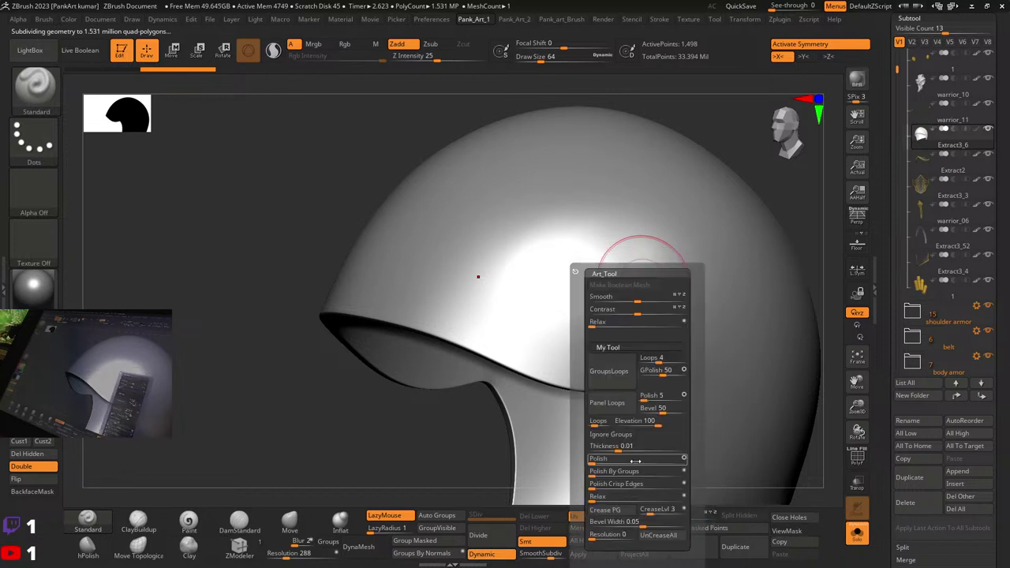
left_click(646, 511)
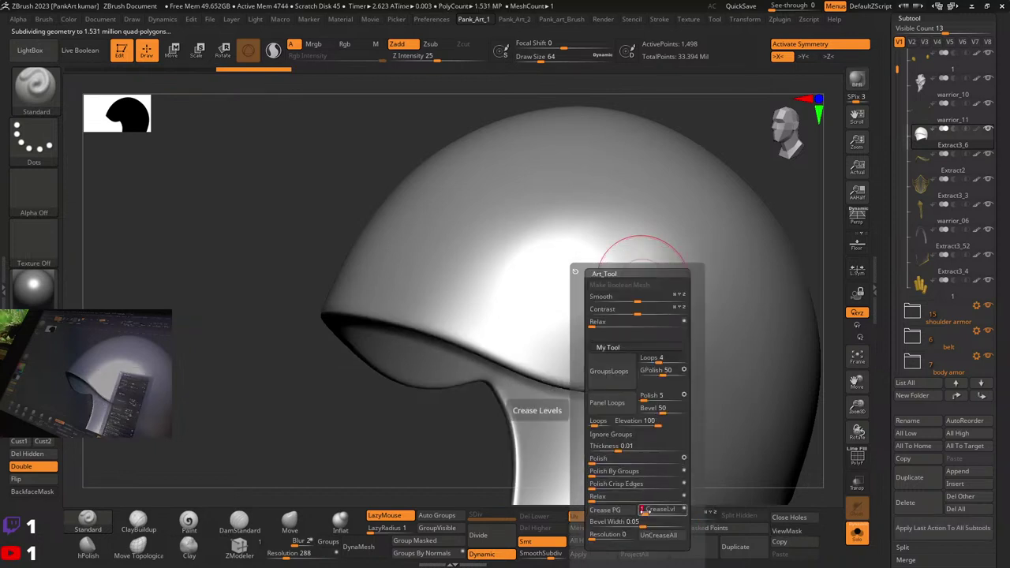
key("1")
left_click(661, 513)
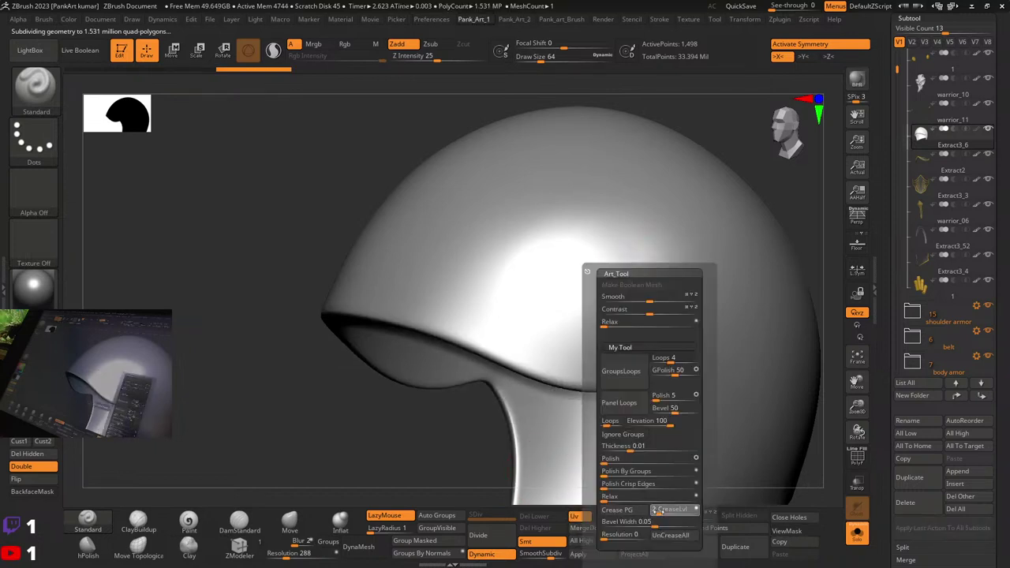
Step: Examine the dome's polygon layout with PolyFrame and return to the full shaded model
mouse_move(496, 480)
right_mouse_down()
mouse_move(502, 367)
mouse_move(593, 348)
mouse_move(600, 416)
mouse_move(555, 415)
mouse_move(594, 377)
mouse_move(642, 390)
mouse_move(694, 381)
mouse_move(671, 363)
mouse_move(688, 351)
right_mouse_up()
key("shift+f")
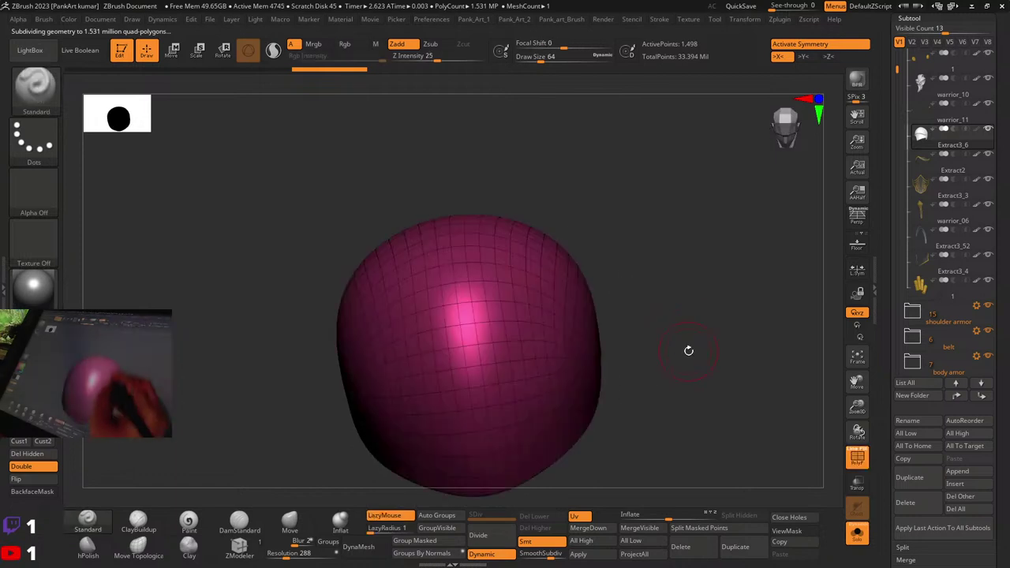
left_click(857, 534)
key("shift+f")
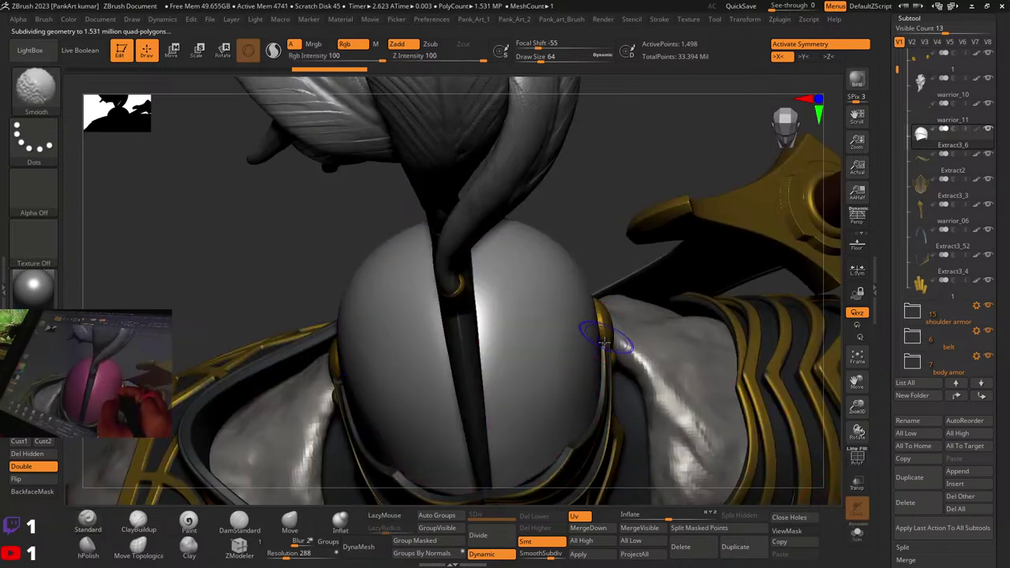
Step: Set the draw size to about 87, smooth the side of the helmet dome and check its shape in isolation
key("space")
left_click_drag(581, 353, 587, 353)
right_click_drag(603, 349, 583, 353)
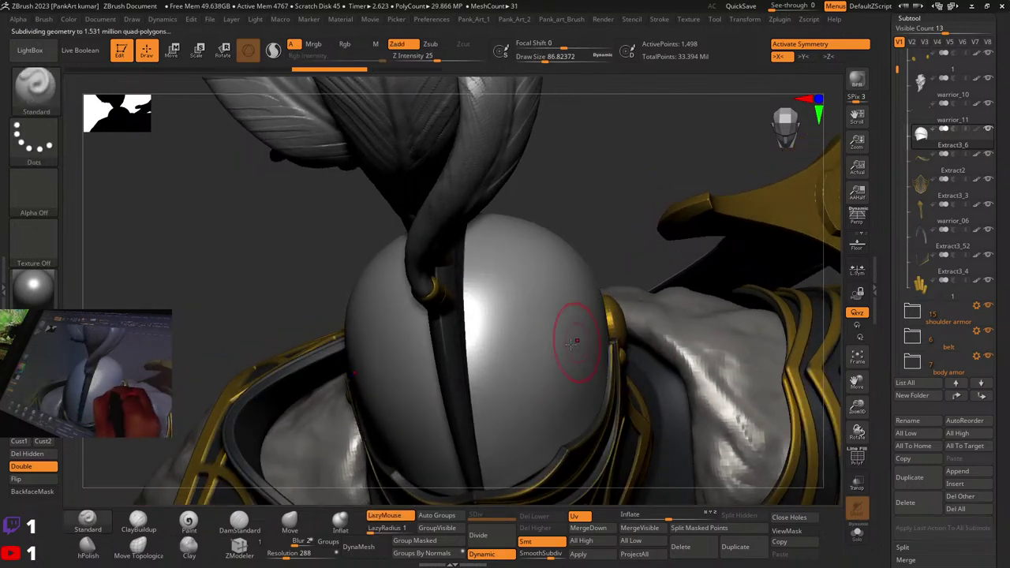
left_click_drag(577, 339, 555, 356, "shift")
mouse_move(534, 334)
right_mouse_down()
mouse_move(564, 383)
mouse_move(580, 365)
mouse_move(675, 332)
mouse_move(584, 330)
right_mouse_up()
left_click(860, 537)
mouse_move(489, 359)
right_mouse_down()
mouse_move(474, 332)
mouse_move(523, 339)
mouse_move(514, 316)
mouse_move(570, 334)
right_mouse_up()
left_click(859, 534)
Step: Reduce the draw size to about 22 and set the mask brush's LazyRadius to 53
key("space")
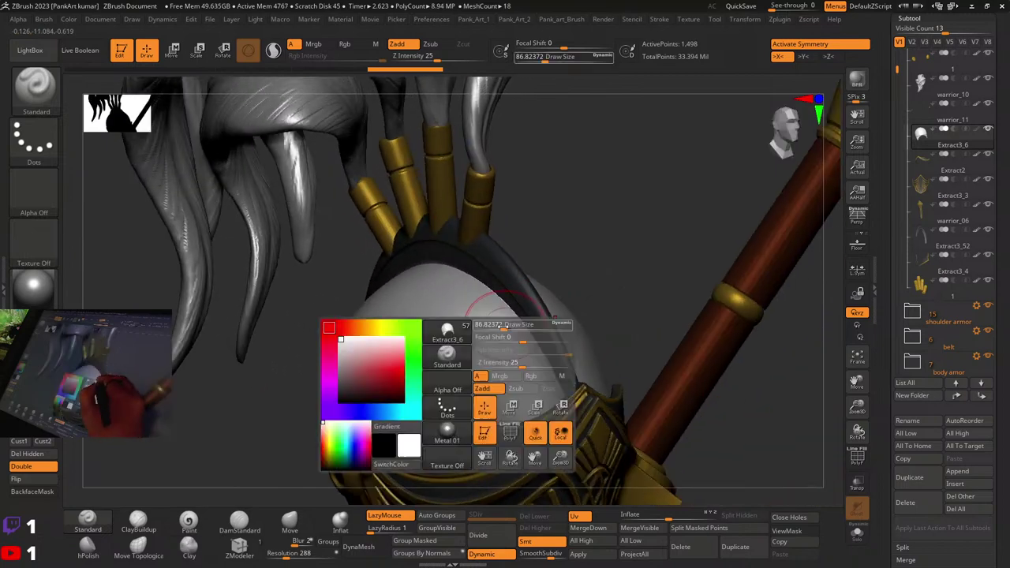
left_click_drag(513, 327, 491, 329)
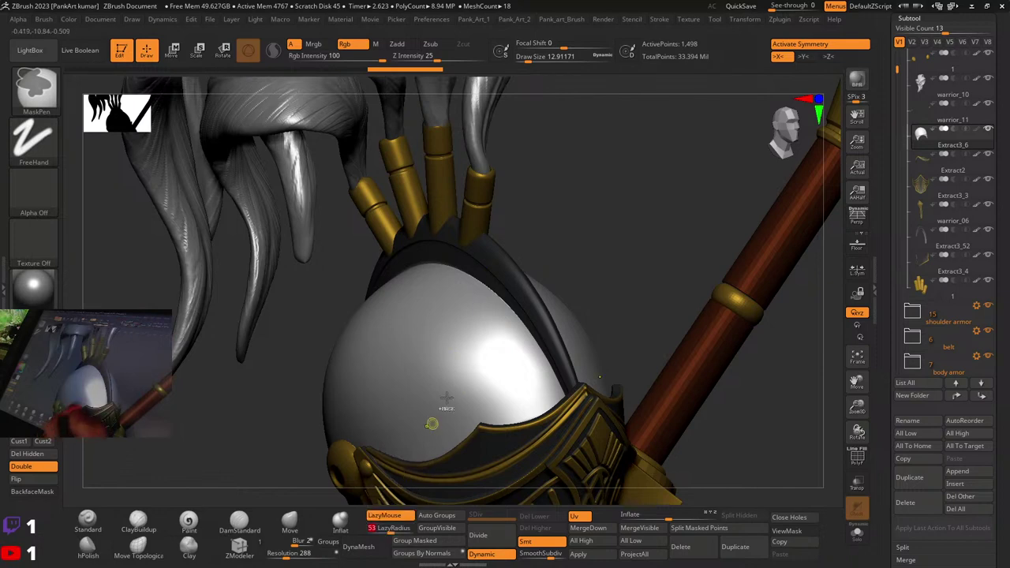
key("space")
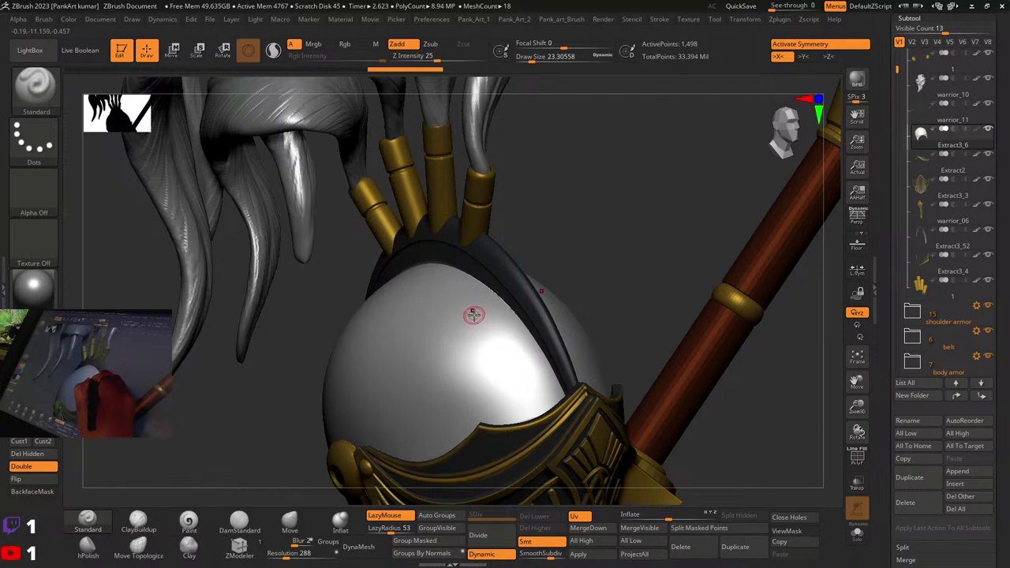
Step: Try a diagonal MaskPen stroke down the side of the low-resolution helmet dome and clear the mask
key("ctrl")
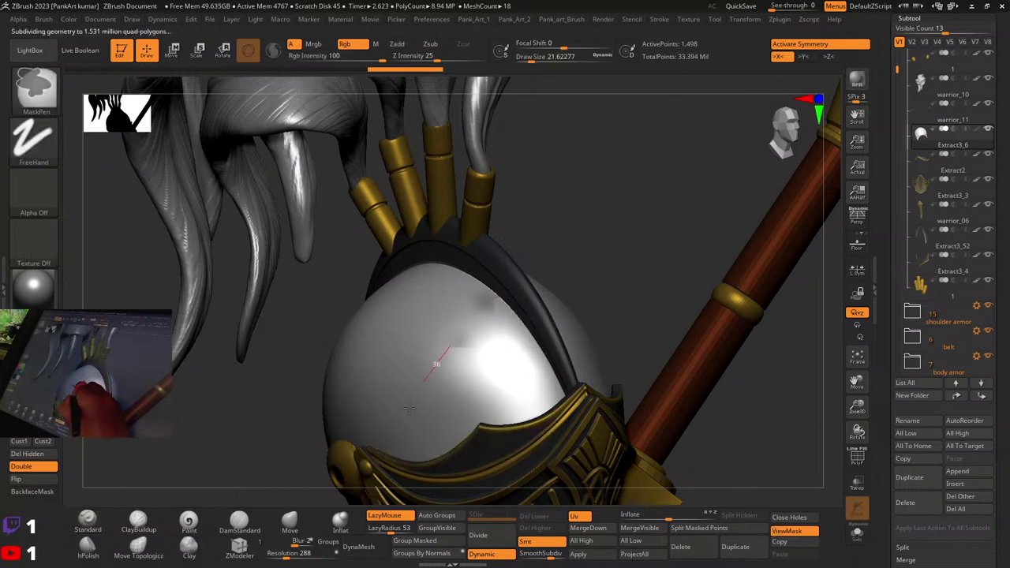
left_click_drag(409, 408, 404, 415, "ctrl")
left_click_drag(688, 401, 701, 416, "ctrl")
Step: Apply the dome's dynamic subdivision as levels up to SDiv 6 and test a diagonal mask stroke on the isolated dome
left_click(858, 535)
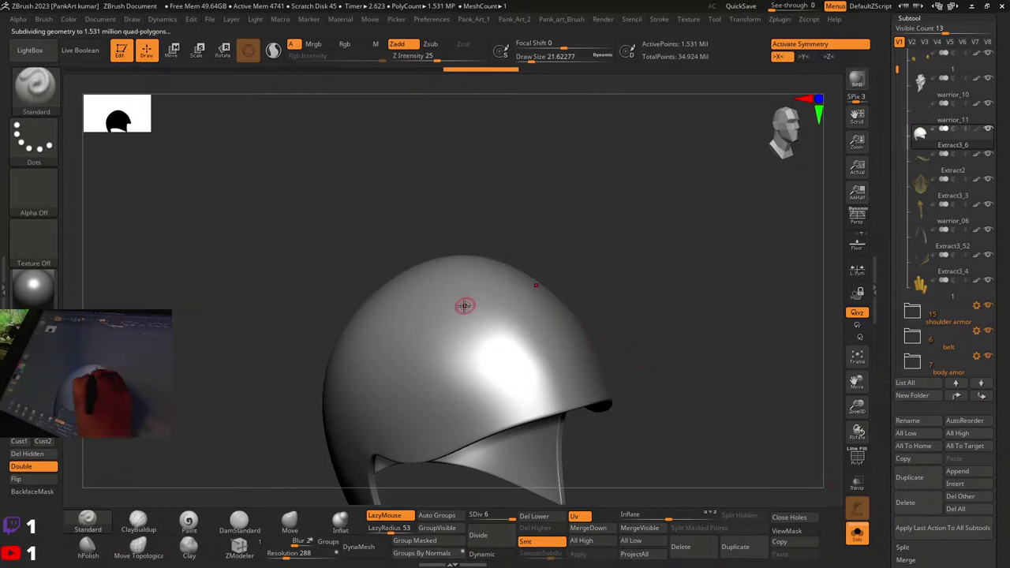
left_click_drag(476, 292, 389, 412, "ctrl")
right_click_drag(462, 308, 471, 359)
left_click_drag(646, 368, 657, 379, "ctrl")
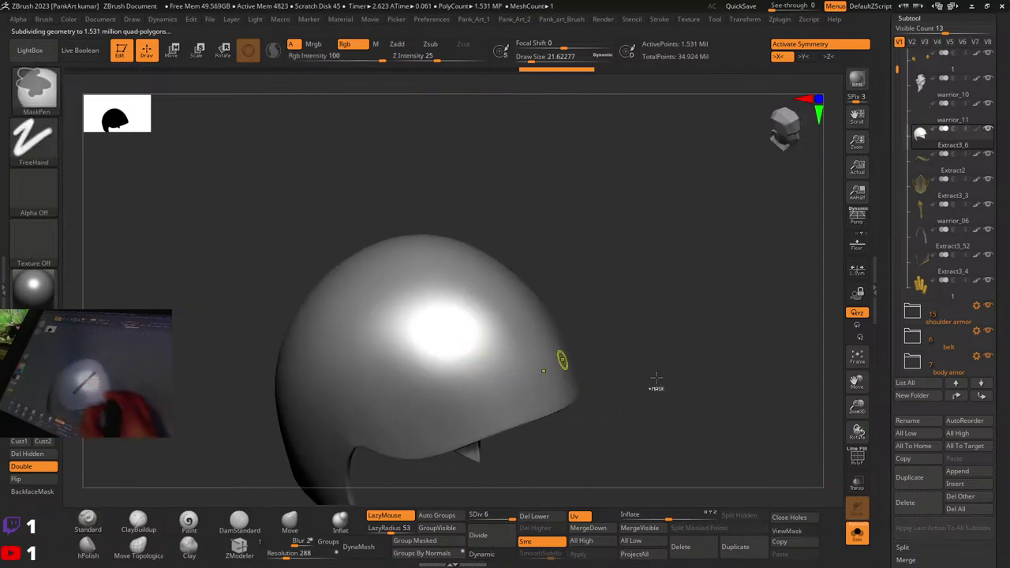
Step: Turn off isolation and mask a diagonal stripe on the front side of the dome, running from the crest band down to the visor
left_click(858, 534)
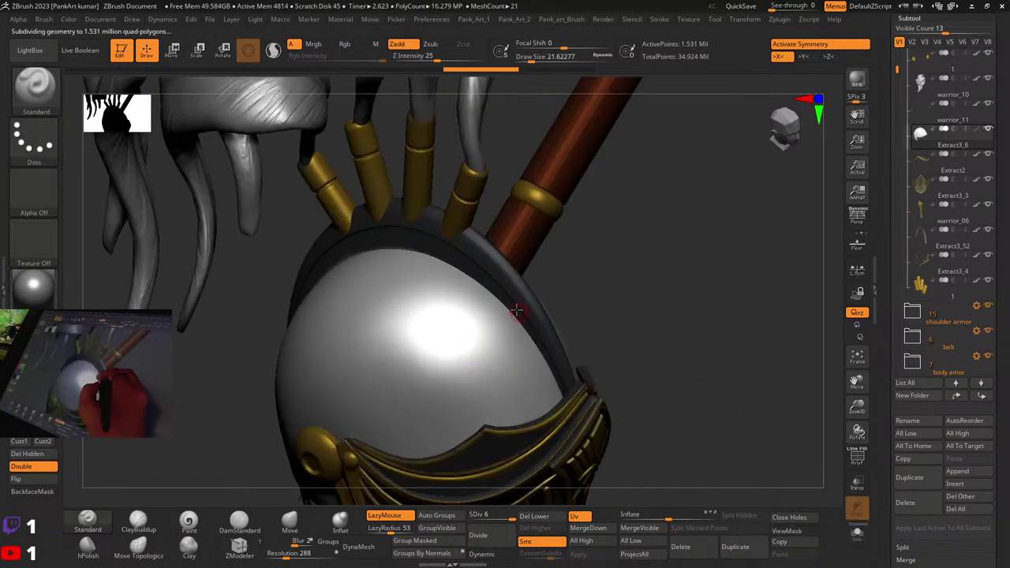
key("ctrl")
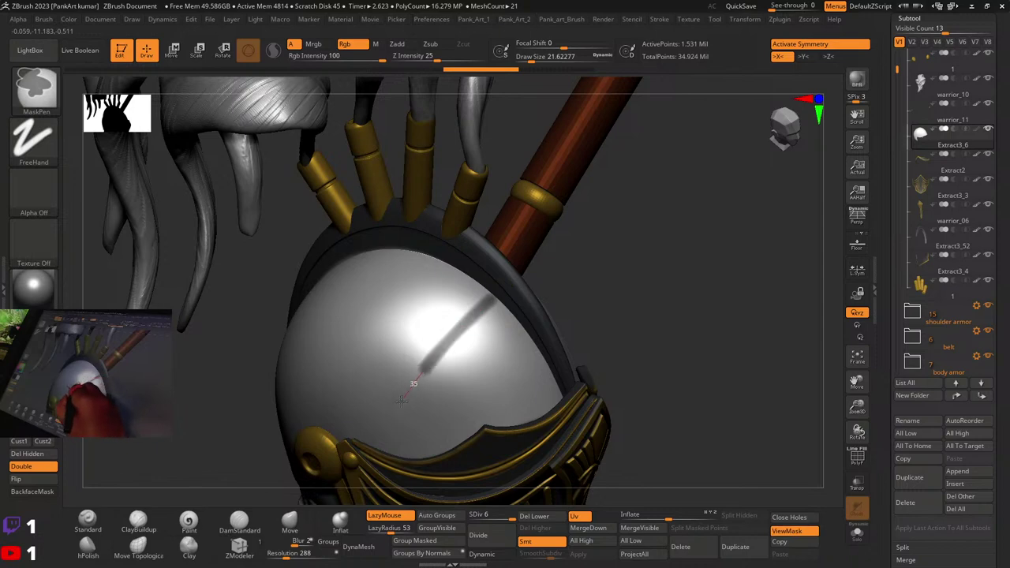
left_click_drag(373, 473, 375, 480, "ctrl")
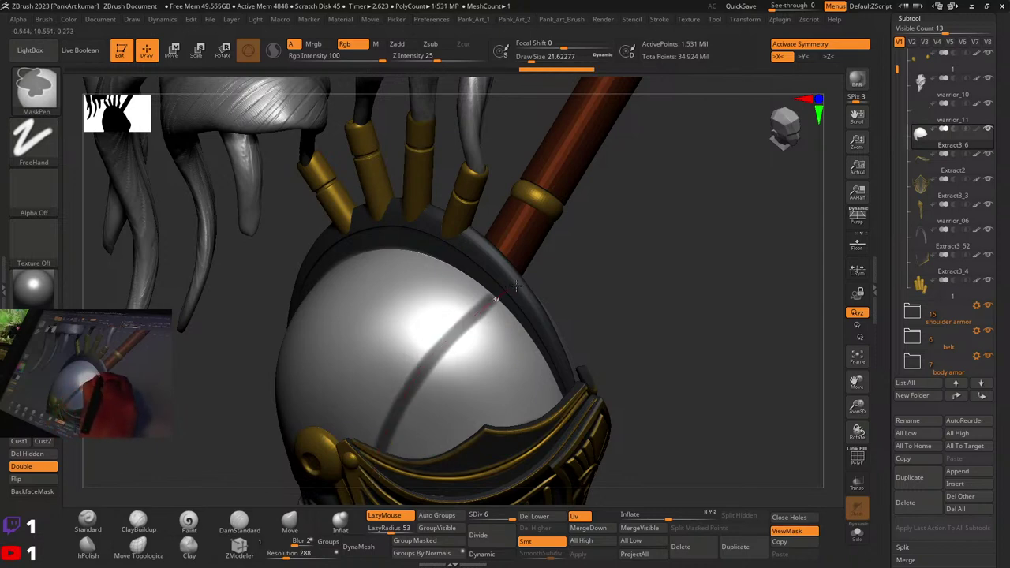
left_click_drag(515, 285, 510, 287, "ctrl")
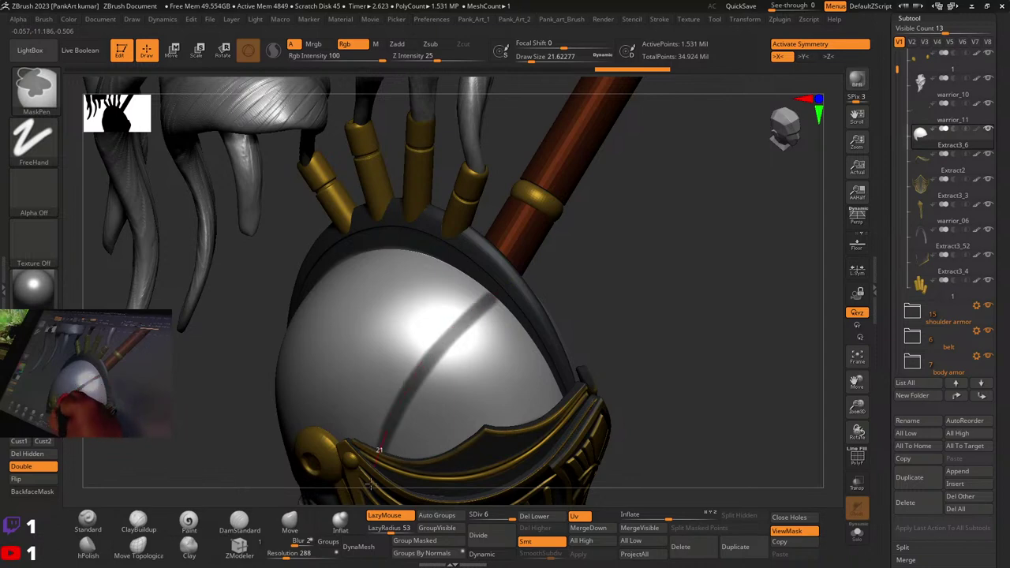
left_click_drag(371, 483, 375, 490, "ctrl")
key("ctrl+z")
left_click_drag(430, 357, 368, 474, "ctrl")
Step: Mask a second stripe down the middle of the dome's side, from the crest band toward the visor pivot, redrawing the first attempt
mouse_move(635, 282)
left_mouse_down()
mouse_move(616, 312)
mouse_move(581, 330)
left_mouse_up()
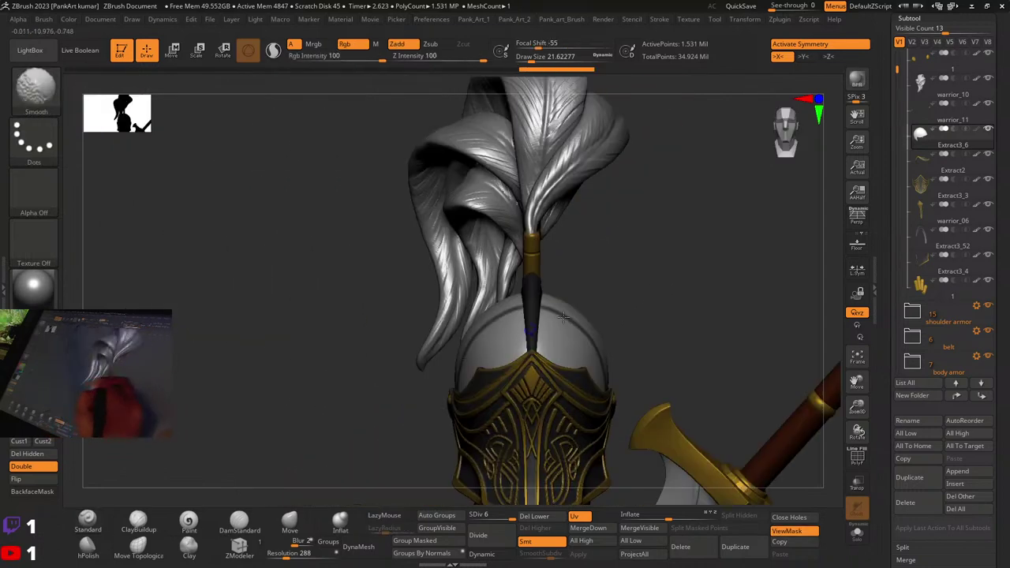
right_click_drag(590, 334, 555, 319)
left_click_drag(556, 318, 479, 288)
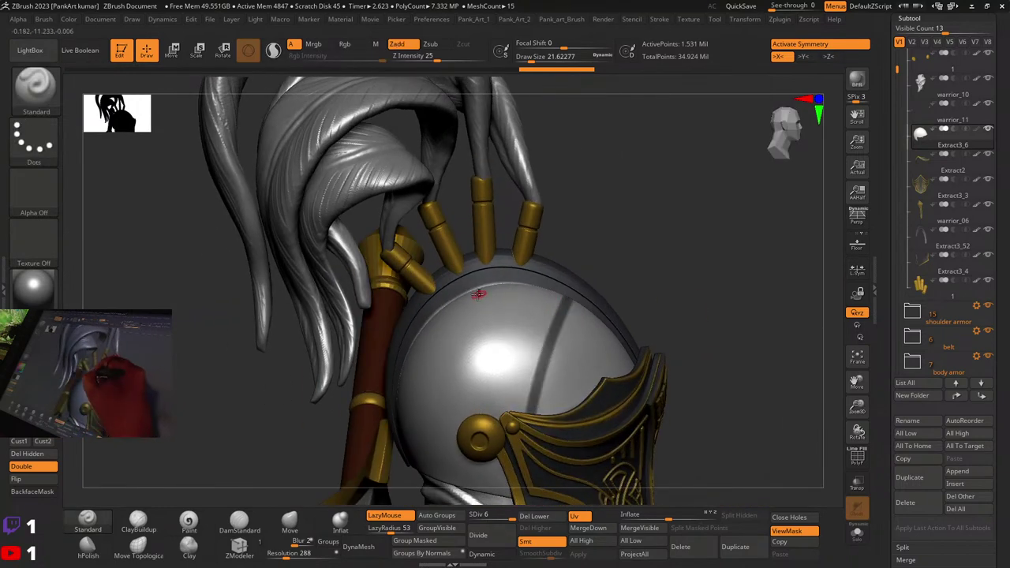
key("ctrl")
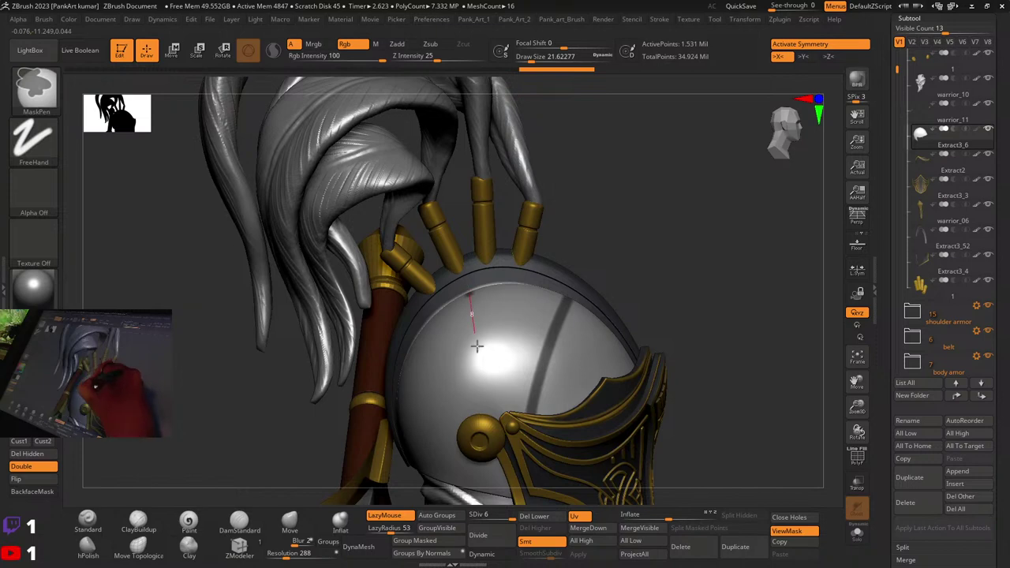
left_click_drag(513, 443, 515, 448, "ctrl")
mouse_move(517, 379)
right_mouse_down()
mouse_move(510, 298)
mouse_move(490, 278)
right_mouse_up()
key("ctrl+z")
key("ctrl")
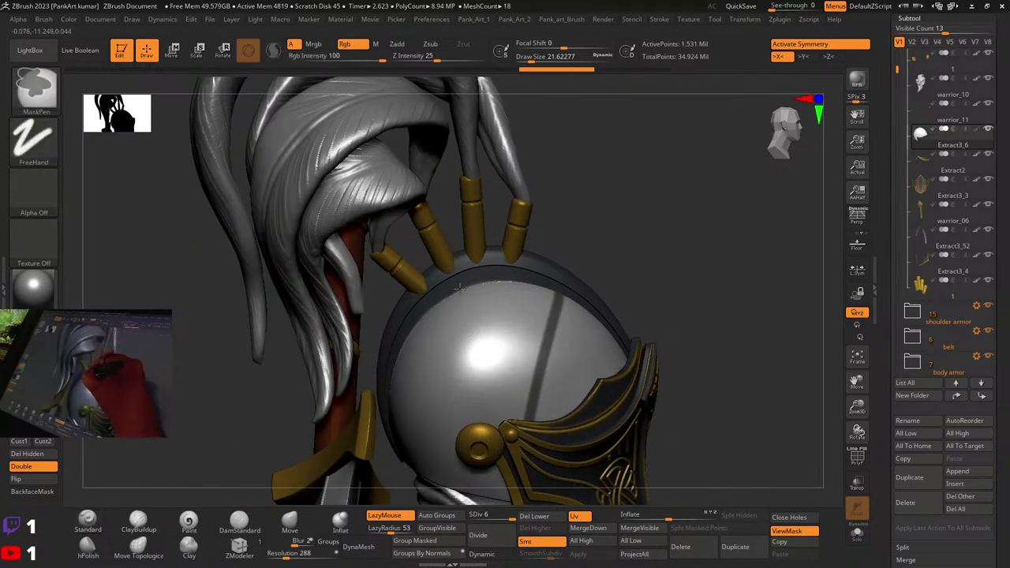
left_click_drag(505, 455, 507, 458, "ctrl")
Step: Mask a third curved stripe across the rear side of the dome, from the crest band down to the round visor pivot
mouse_move(521, 411)
right_mouse_down()
mouse_move(613, 316)
mouse_move(610, 277)
mouse_move(617, 381)
mouse_move(564, 379)
mouse_move(521, 332)
mouse_move(594, 377)
mouse_move(531, 355)
right_mouse_up()
left_click_drag(531, 362, 468, 431)
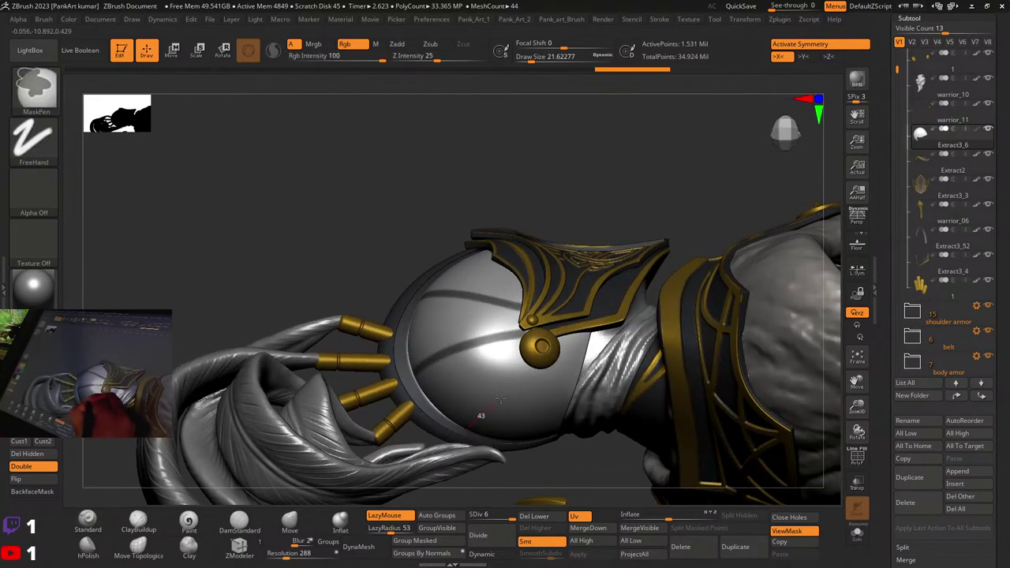
left_click_drag(545, 351, 546, 349, "ctrl")
mouse_move(547, 349)
right_mouse_down("ctrl")
mouse_move(547, 304)
mouse_move(557, 387)
mouse_move(647, 395)
mouse_move(772, 285)
mouse_move(570, 257)
mouse_move(553, 316)
mouse_move(639, 269)
right_mouse_up("ctrl")
left_click_drag(652, 277, 553, 213)
key("ctrl")
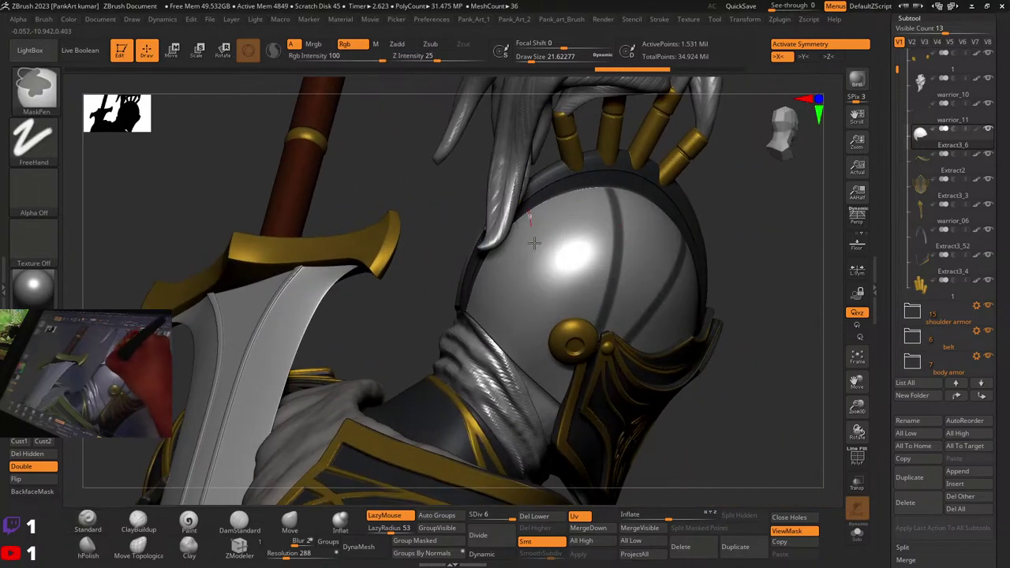
mouse_move(572, 350)
right_mouse_down("ctrl")
mouse_move(553, 300)
mouse_move(505, 261)
mouse_move(564, 289)
mouse_move(557, 278)
right_mouse_up("ctrl")
Step: Go over the middle mask stripe again, starting at its upper end beside the crest band
key("ctrl")
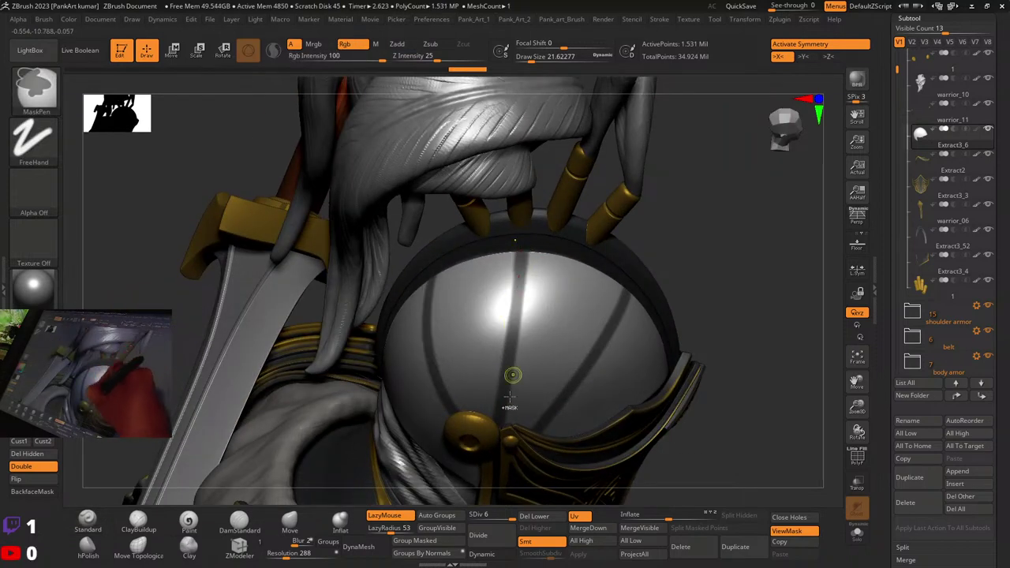
right_click_drag(529, 250, 578, 242, "ctrl")
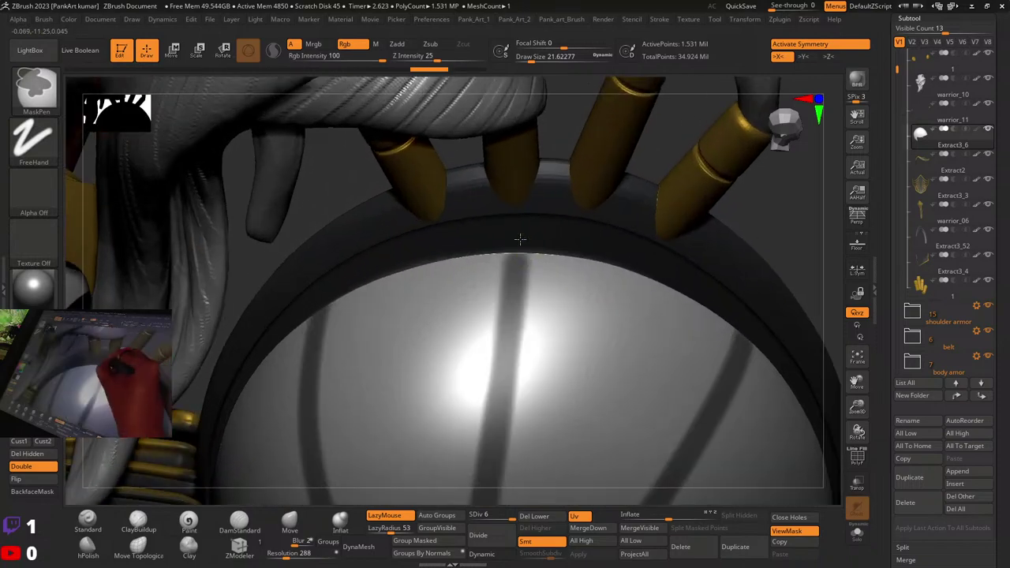
mouse_move(547, 314)
right_mouse_down("ctrl")
mouse_move(531, 247)
mouse_move(580, 263)
mouse_move(544, 282)
mouse_move(510, 269)
right_mouse_up("ctrl")
mouse_move(663, 275)
right_mouse_down()
mouse_move(529, 303)
mouse_move(501, 287)
mouse_move(505, 320)
right_mouse_up()
key("ctrl")
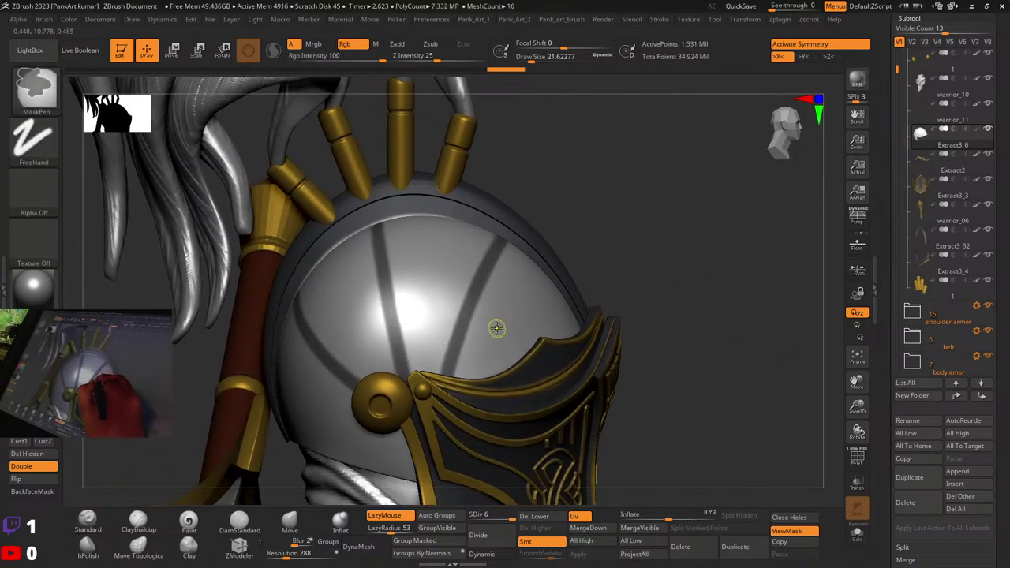
Step: Turn off the Double display option and invert the mask so only the stripes on the dome stay editable
left_click(644, 258, "ctrl")
left_click(643, 259, "ctrl")
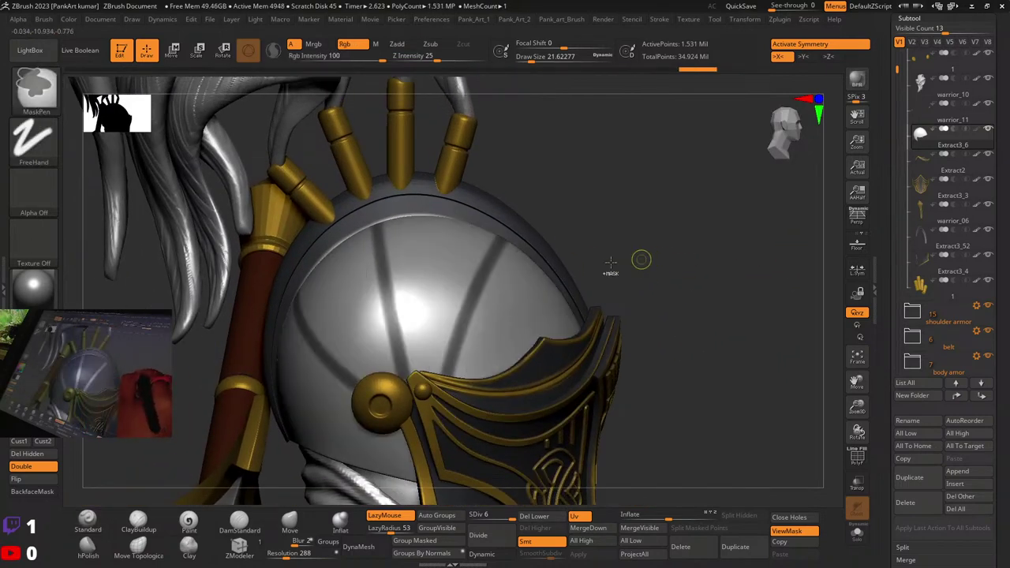
left_click(36, 468)
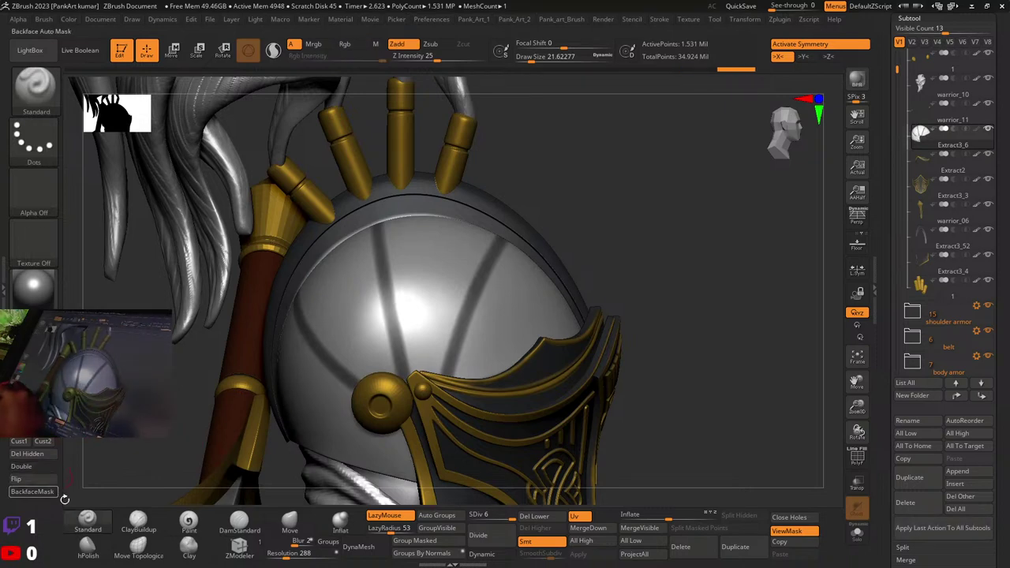
left_click(629, 258, "ctrl")
right_click_drag(638, 264, 648, 257, "ctrl")
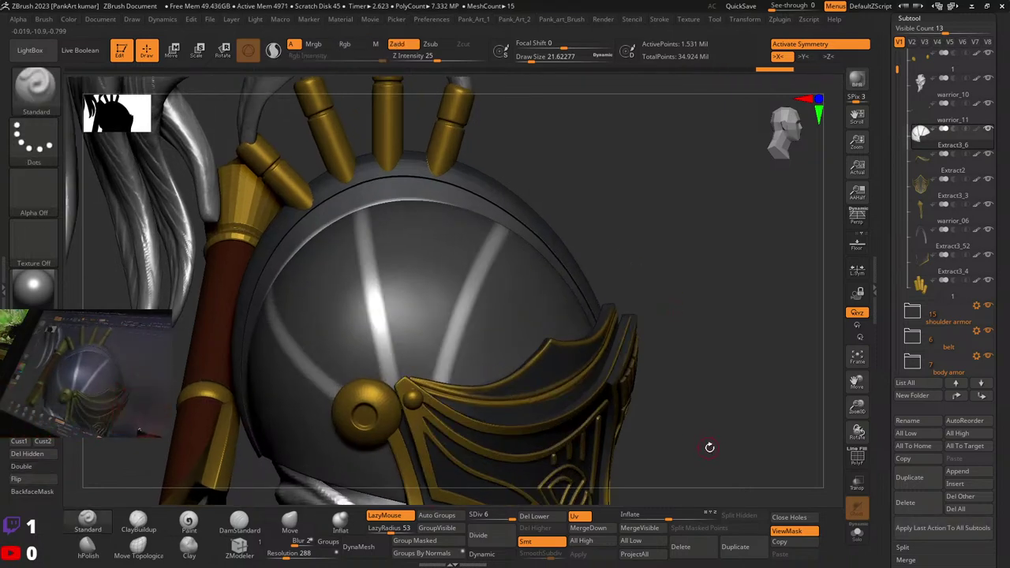
Step: Try inflating the unmasked dome stripes by 8 and altering the mask, and undo the inflation
left_click_drag(677, 518, 673, 518)
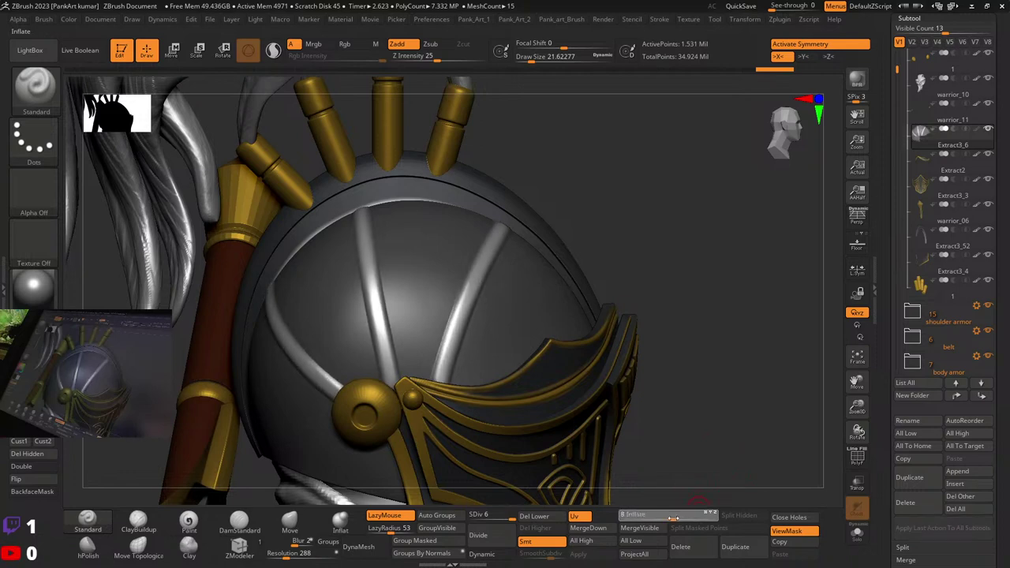
right_click_drag(654, 368, 751, 314)
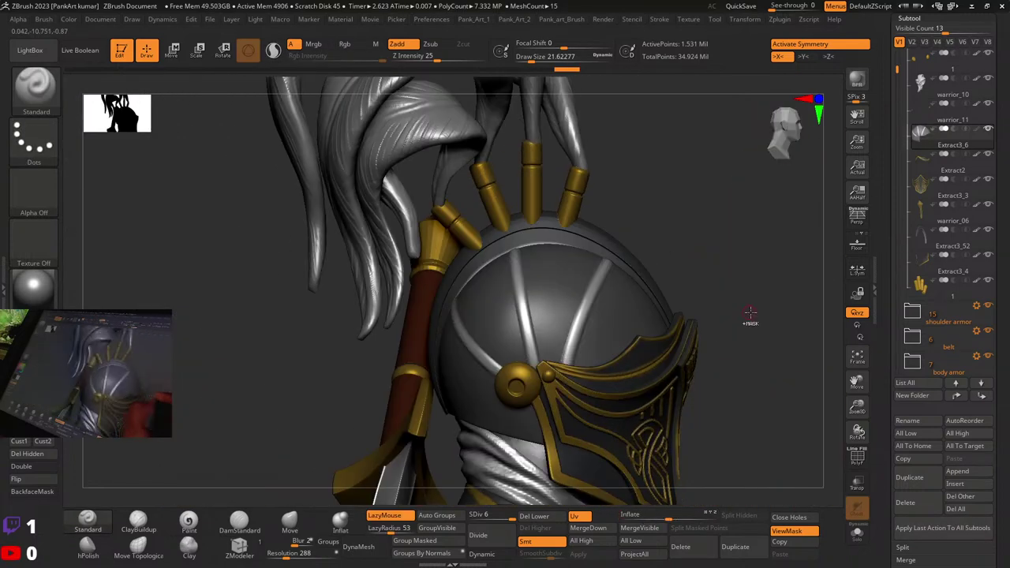
left_click(728, 348, "ctrl")
left_click(717, 342, "ctrl")
right_click_drag(631, 278, 712, 272, "ctrl")
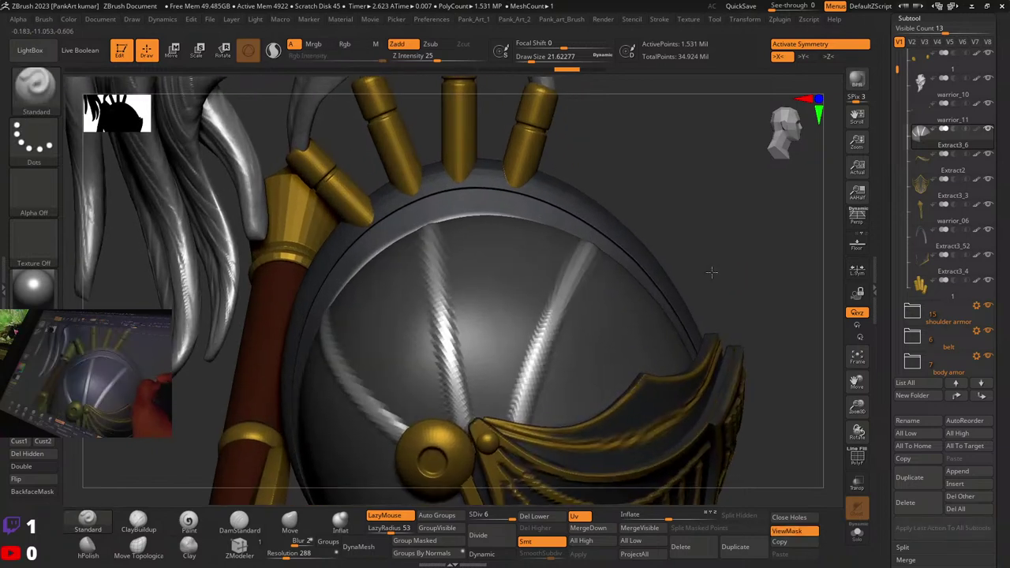
left_click_drag(712, 272, 624, 432)
key("ctrl+z")
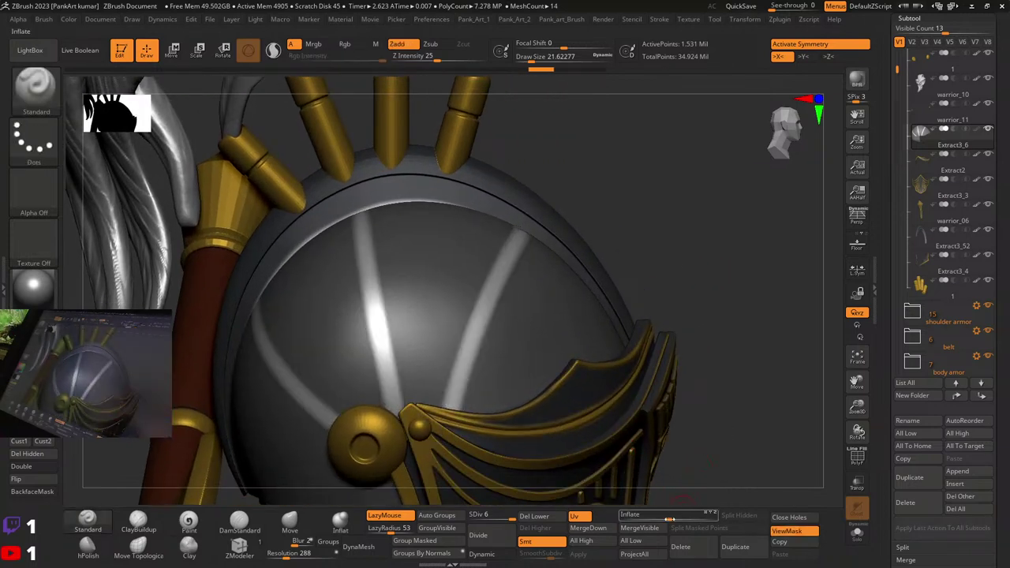
Step: Inflate the unmasked stripes by 5 to form raised ribs on the dome and clear the mask
left_click_drag(669, 518, 671, 519)
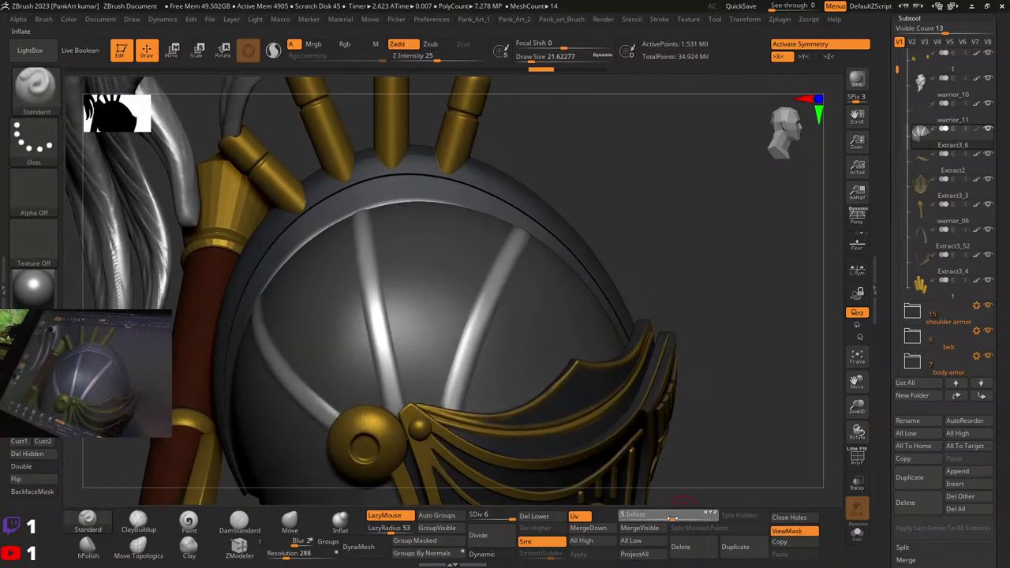
left_click_drag(750, 339, 681, 309)
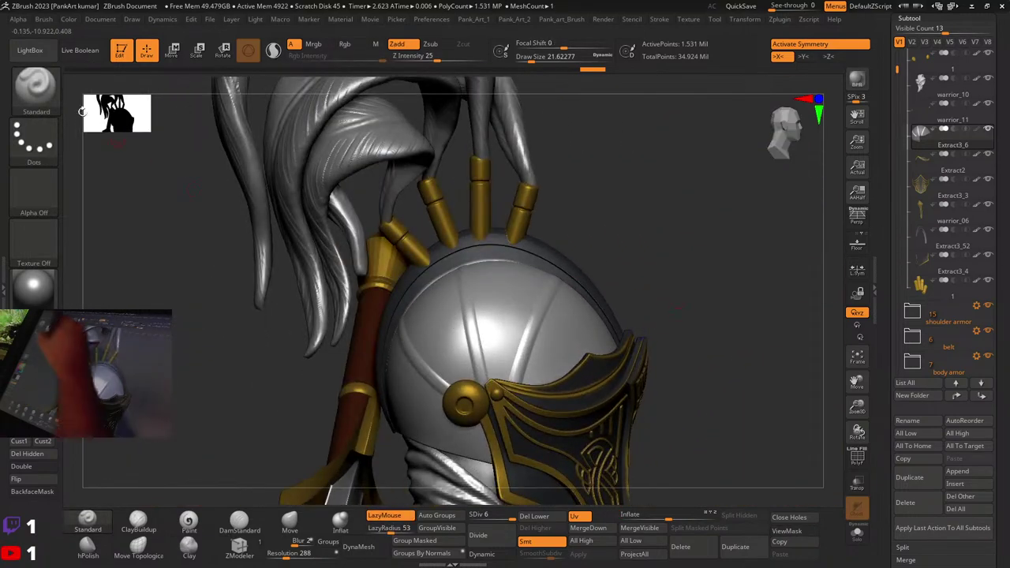
Step: Load the Orb_Cracks brush from the custom brush folders in LightBox and set its LazyRadius to 41
left_click(30, 50)
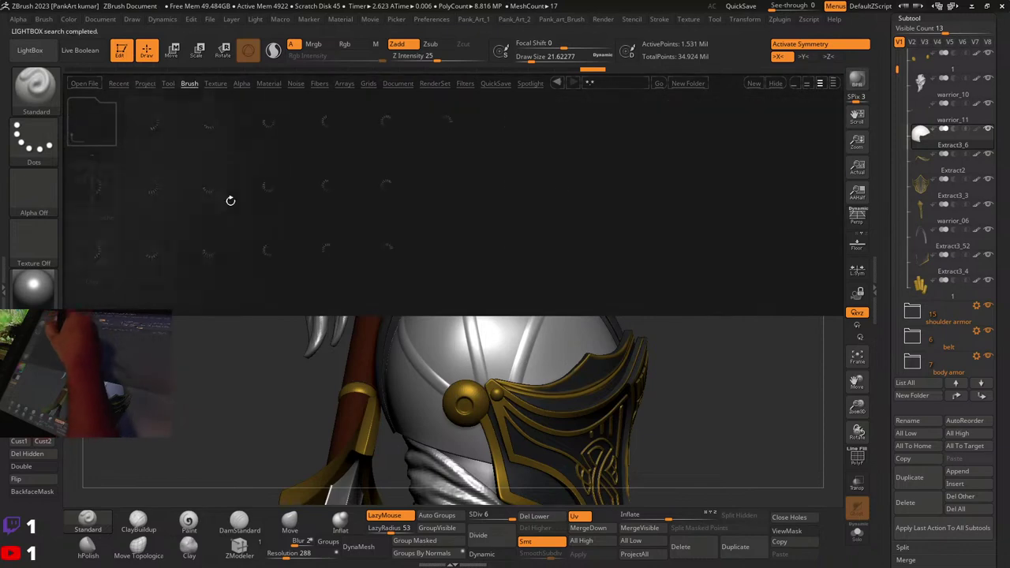
left_click(378, 122)
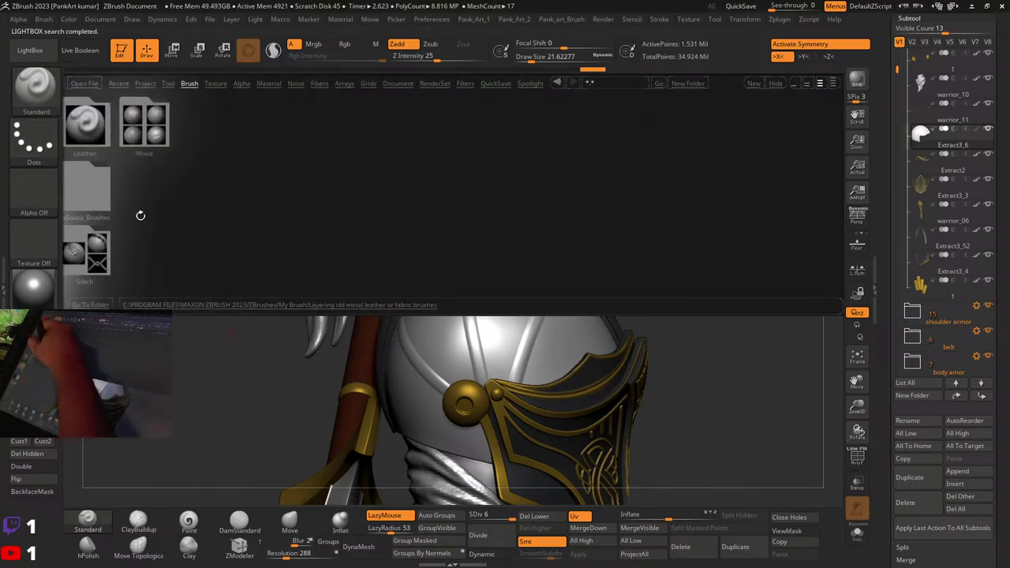
left_click(99, 259)
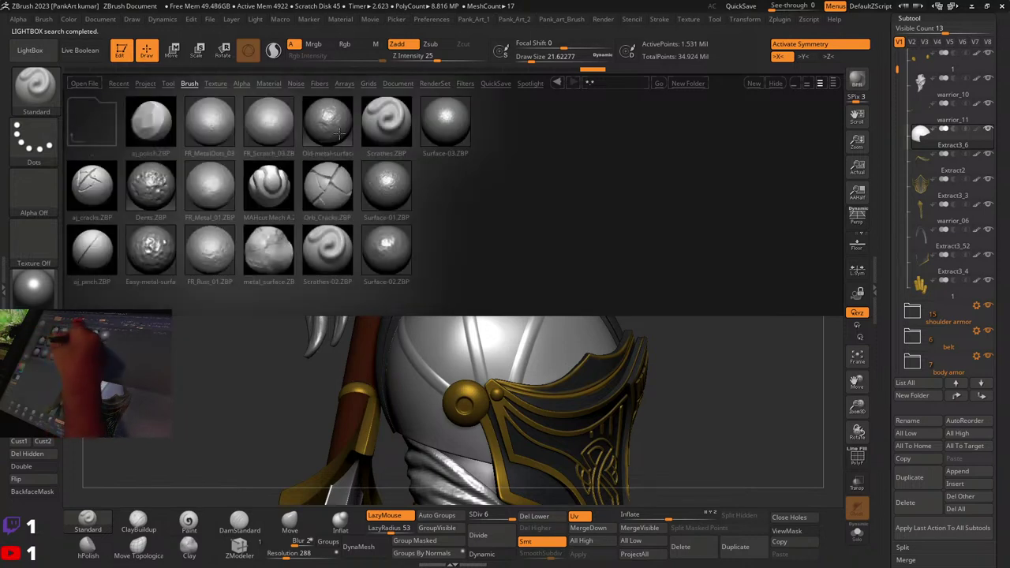
double_click(334, 187)
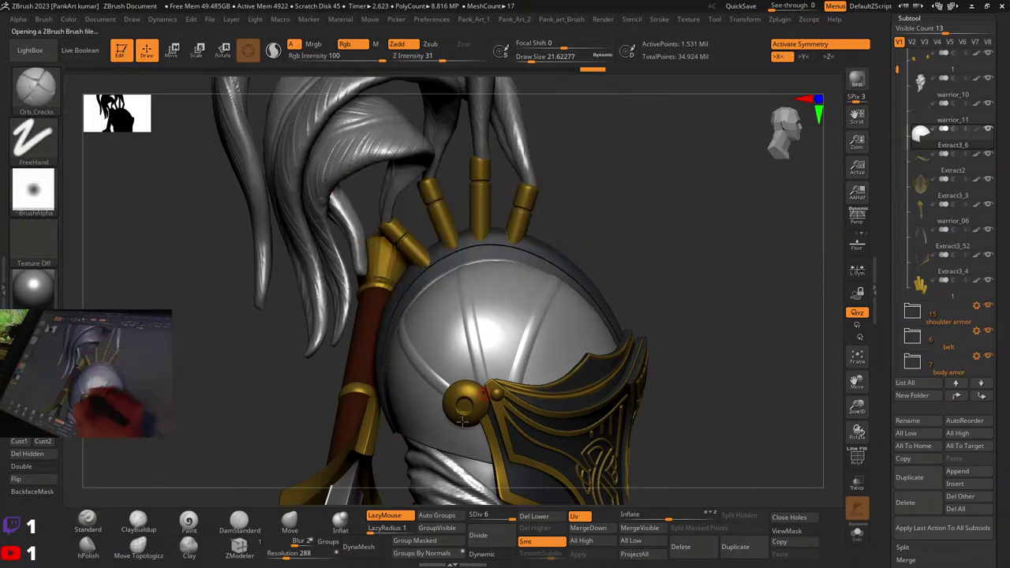
left_click_drag(387, 534, 388, 533)
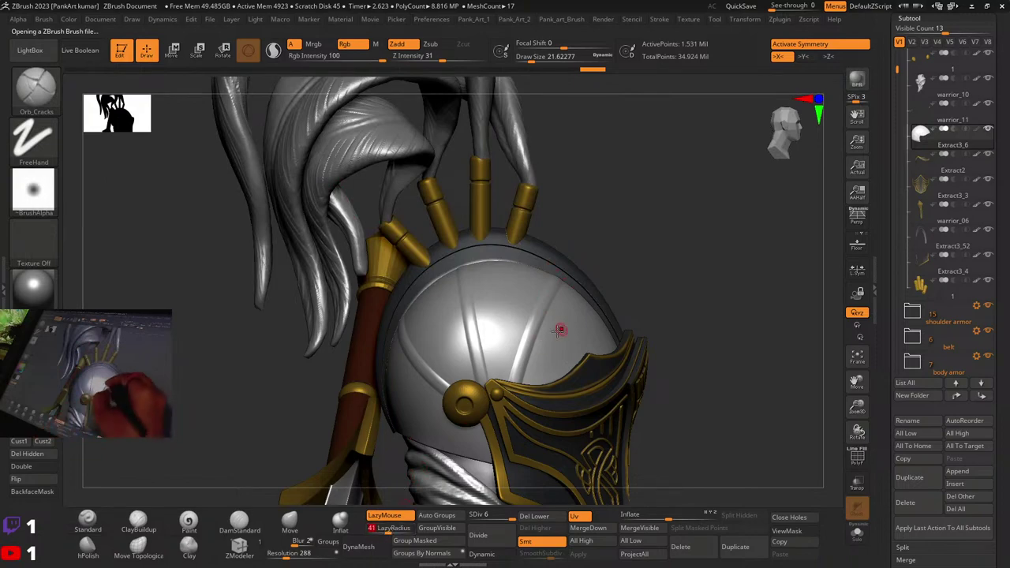
Step: Carve crease lines along the edges of the dome's front rib with Orb_Cracks at a draw size of about 33, redoing the faulty stroke
mouse_move(562, 330)
right_mouse_down()
mouse_move(542, 349)
mouse_move(580, 292)
mouse_move(537, 250)
mouse_move(517, 317)
mouse_move(563, 311)
mouse_move(553, 375)
mouse_move(604, 324)
mouse_move(582, 361)
mouse_move(534, 292)
right_mouse_up()
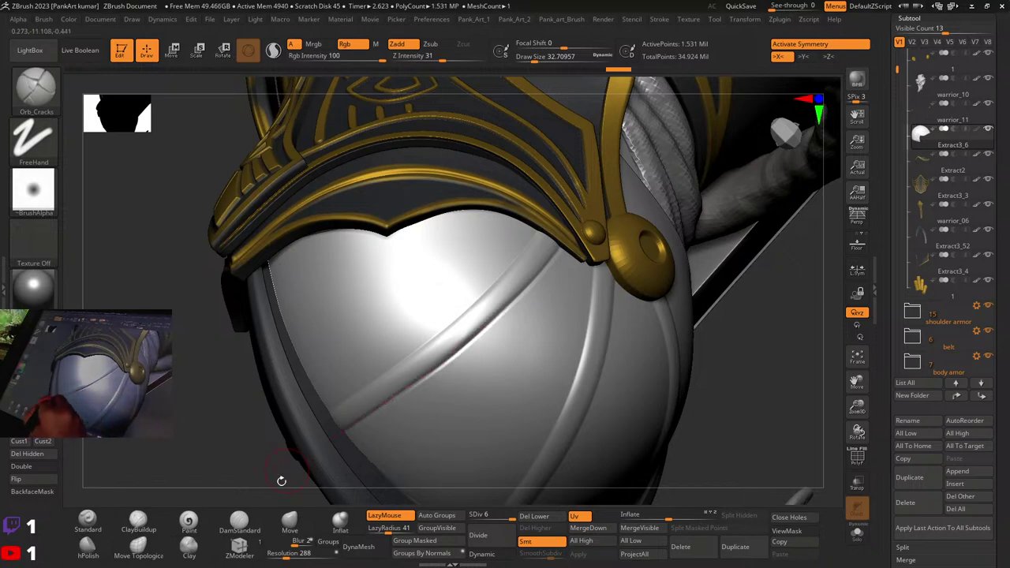
mouse_move(535, 275)
right_mouse_down()
mouse_move(488, 260)
mouse_move(521, 279)
mouse_move(473, 356)
mouse_move(419, 347)
mouse_move(379, 323)
mouse_move(356, 354)
mouse_move(476, 293)
mouse_move(481, 278)
right_mouse_up()
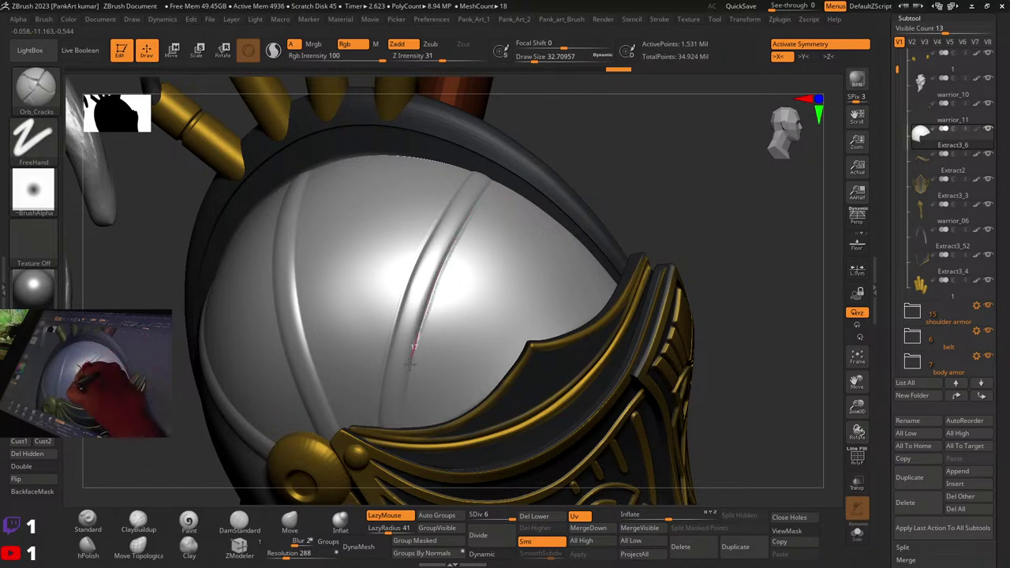
left_click_drag(410, 364, 408, 370)
key("ctrl+z")
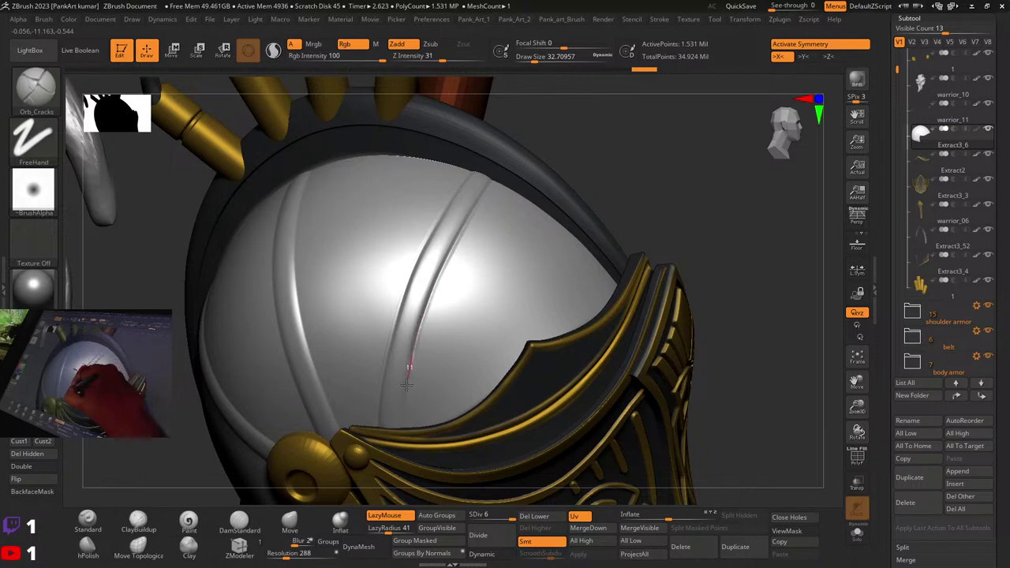
Step: Change the active material to BasicMaterial for a clearer view of the dome's surface
right_click_drag(600, 204, 458, 216, "ctrl")
left_click(33, 286)
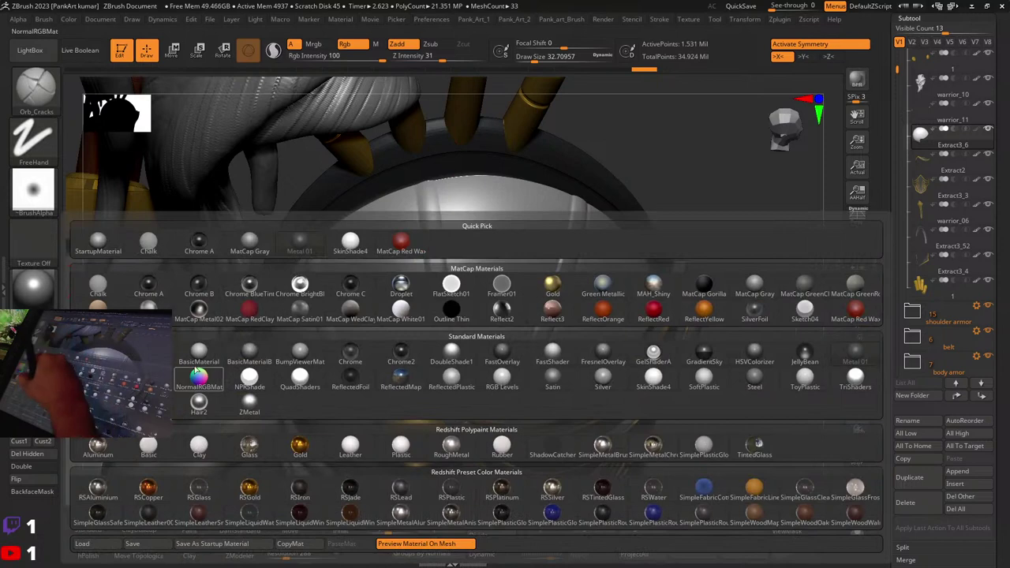
left_click(196, 355)
left_click(33, 288)
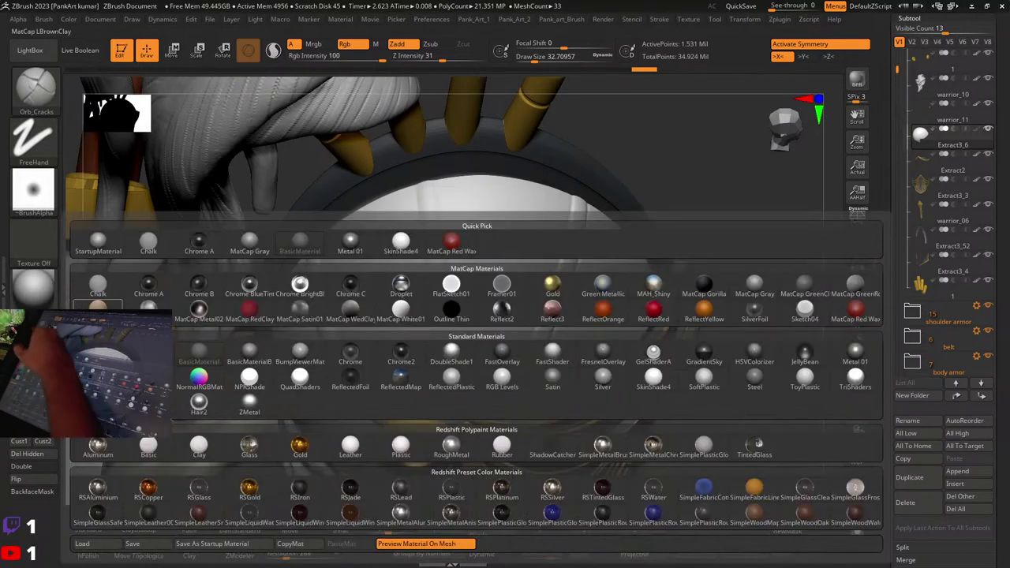
left_click(198, 355)
Step: Carve Orb_Cracks creases along both edges of the dome's middle rib and the rear rib's front edge, redoing the faulty stroke
right_click_drag(457, 203, 454, 188)
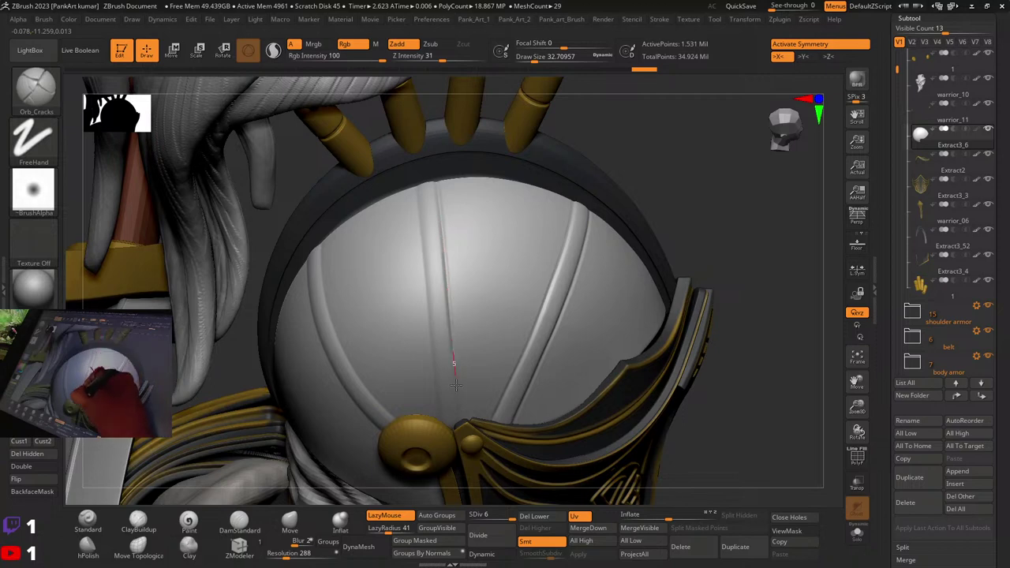
right_click_drag(497, 370, 482, 321)
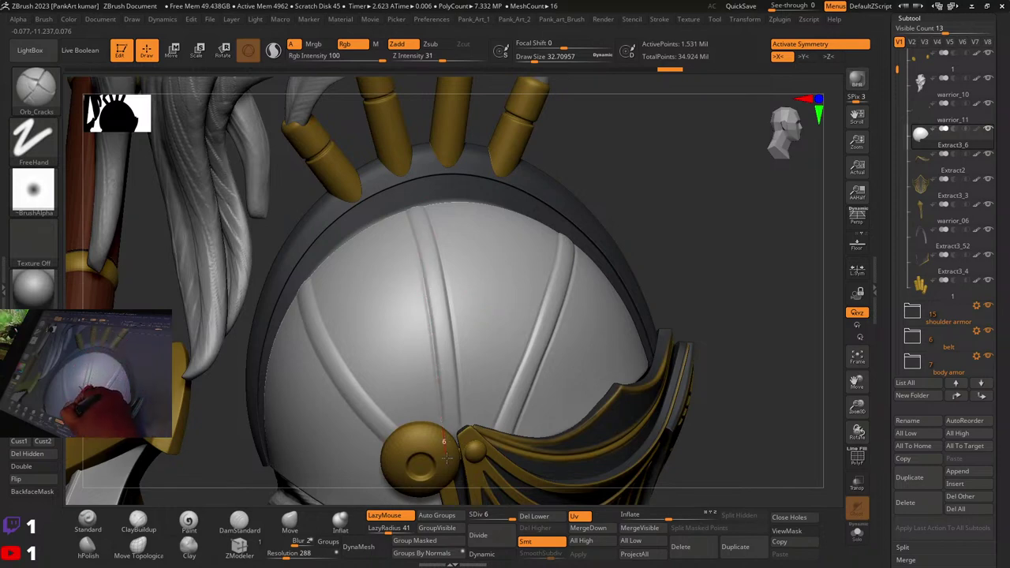
mouse_move(371, 283)
right_mouse_down()
mouse_move(361, 311)
mouse_move(414, 265)
mouse_move(372, 226)
mouse_move(370, 194)
mouse_move(349, 175)
right_mouse_up()
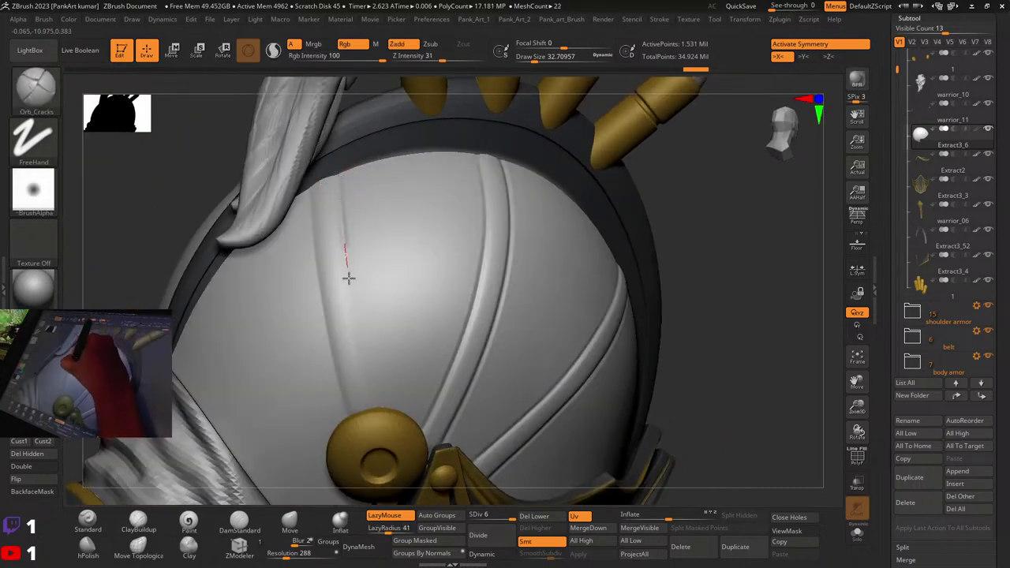
left_click_drag(364, 378, 367, 408)
key("ctrl+z")
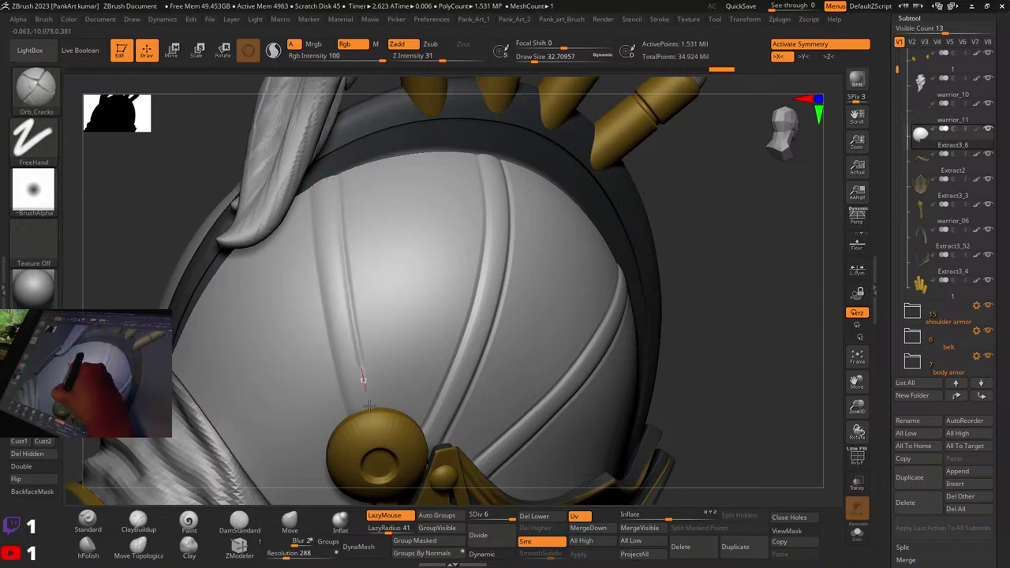
Step: Carve crease lines along the rear rib's remaining edges, temporarily isolating the dome to reach the ends hidden by the plume and disc
mouse_move(393, 469)
right_mouse_down()
mouse_move(514, 214)
mouse_move(384, 257)
mouse_move(489, 342)
mouse_move(496, 291)
mouse_move(537, 307)
mouse_move(463, 320)
mouse_move(412, 378)
mouse_move(428, 349)
mouse_move(440, 356)
mouse_move(350, 395)
right_mouse_up()
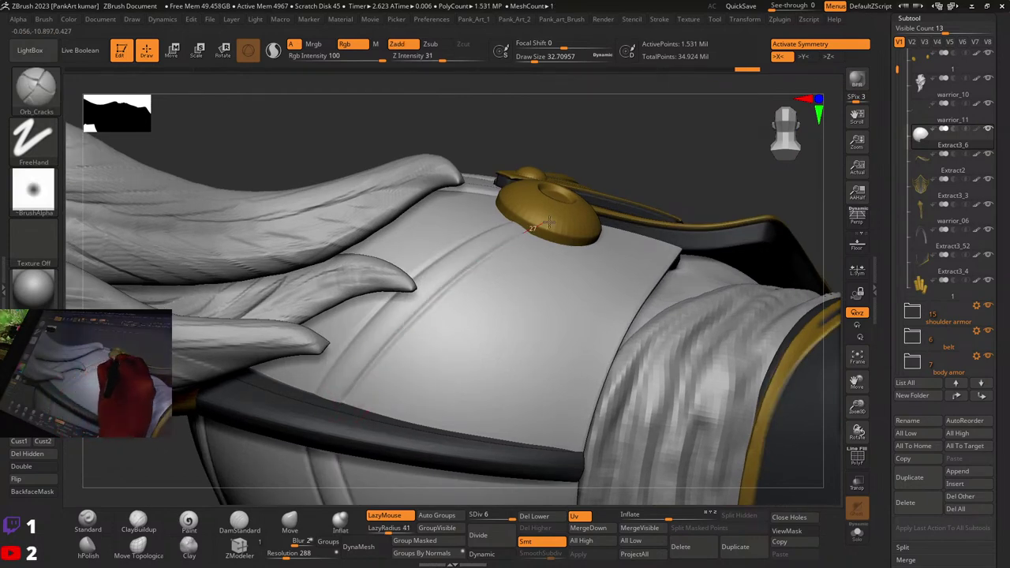
mouse_move(548, 223)
right_mouse_down()
mouse_move(526, 270)
mouse_move(521, 223)
mouse_move(536, 218)
right_mouse_up()
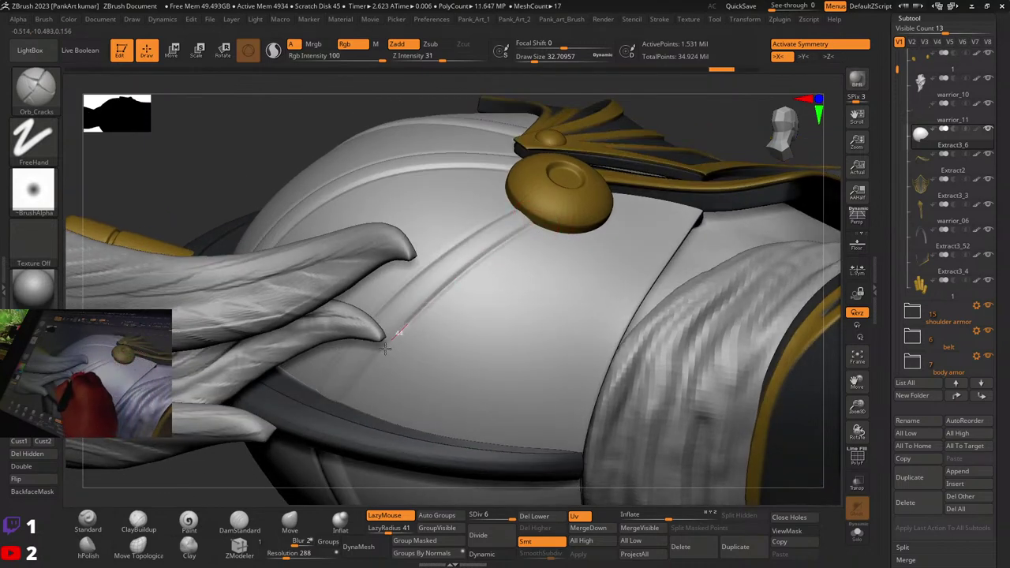
left_click(859, 534)
right_click_drag(476, 347, 416, 355, "shift")
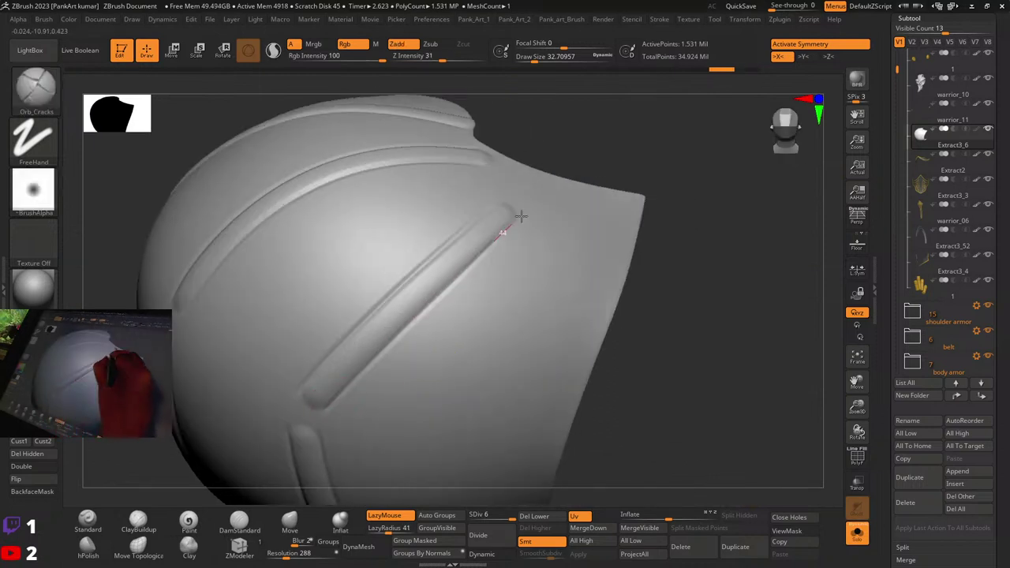
right_click_drag(537, 203, 521, 282, "ctrl")
left_click(858, 536)
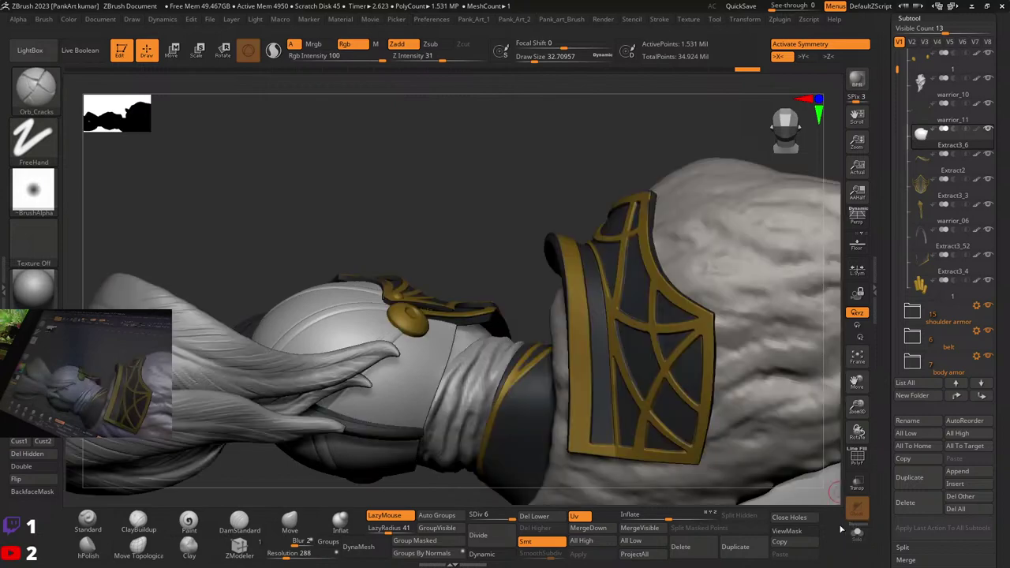
Step: Adjust the dome's surface around its front rib using the Move brush at subdivision level 4 and a draw size of about 145
right_click_drag(584, 237, 423, 429)
mouse_move(597, 300)
right_mouse_down()
mouse_move(660, 275)
mouse_move(557, 298)
mouse_move(471, 298)
mouse_move(582, 227)
right_mouse_up()
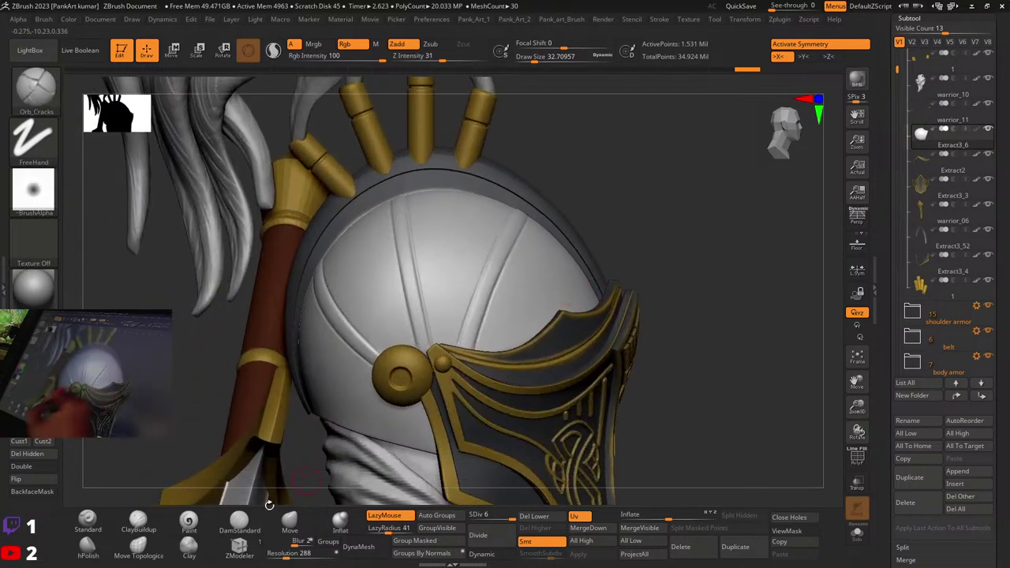
left_click(290, 522)
left_click_drag(505, 515, 488, 515)
key("space")
mouse_move(505, 285)
left_mouse_down()
mouse_move(527, 285)
mouse_move(485, 287)
mouse_move(490, 302)
mouse_move(477, 286)
left_mouse_up()
left_click(498, 515)
key("space")
key("space")
key("space")
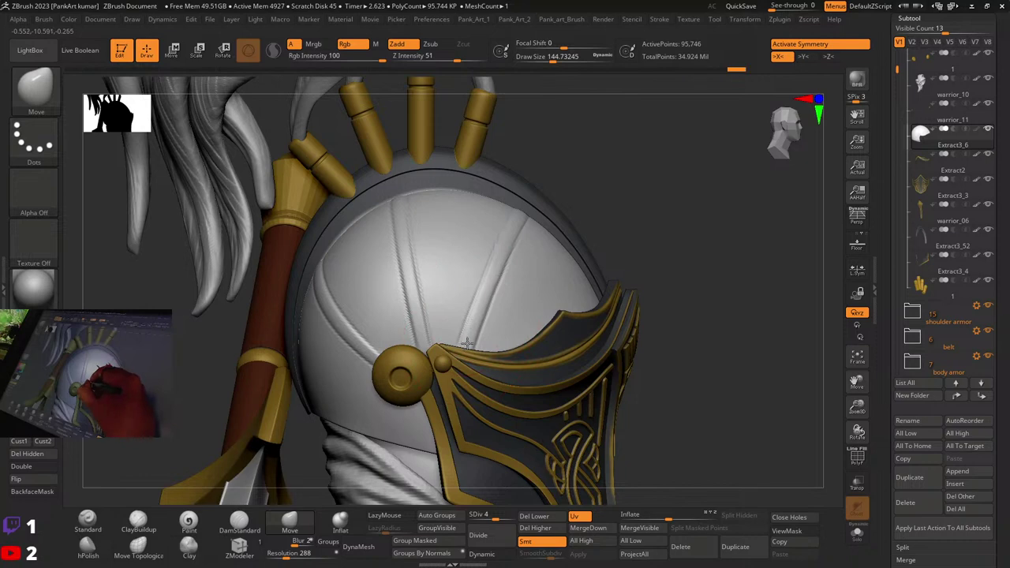
left_click_drag(505, 247, 531, 226)
right_click_drag(543, 214, 535, 248)
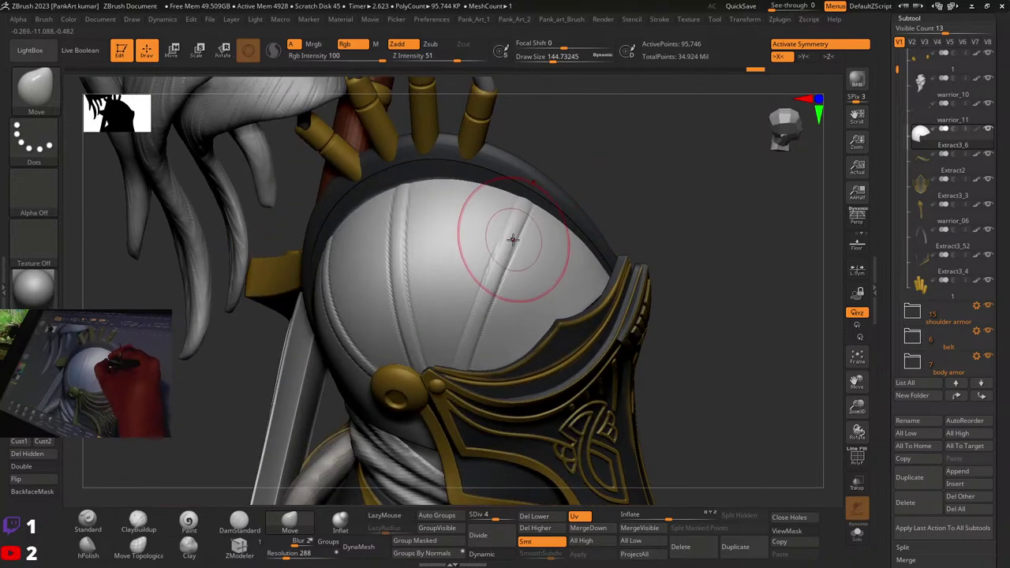
right_click_drag(657, 223, 652, 182, "ctrl")
right_click_drag(652, 181, 629, 241)
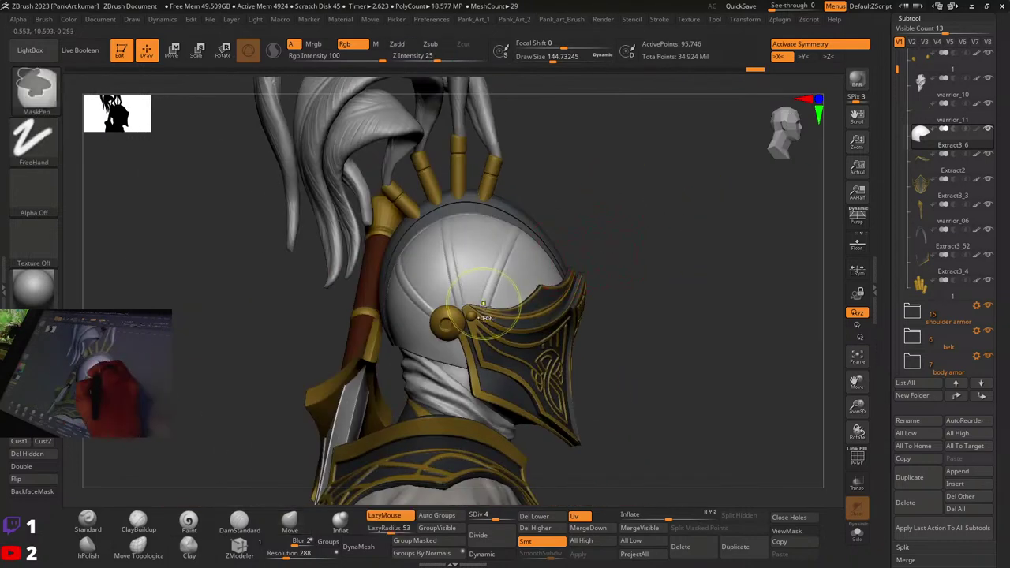
Step: Change the active material to Metal 01 with the bust seen from the front
right_click_drag(501, 298, 347, 277, "ctrl")
mouse_move(722, 239)
right_mouse_down("alt")
mouse_move(598, 288)
mouse_move(551, 324)
mouse_move(605, 226)
mouse_move(585, 261)
mouse_move(602, 289)
mouse_move(550, 333)
mouse_move(600, 302)
right_mouse_up("alt")
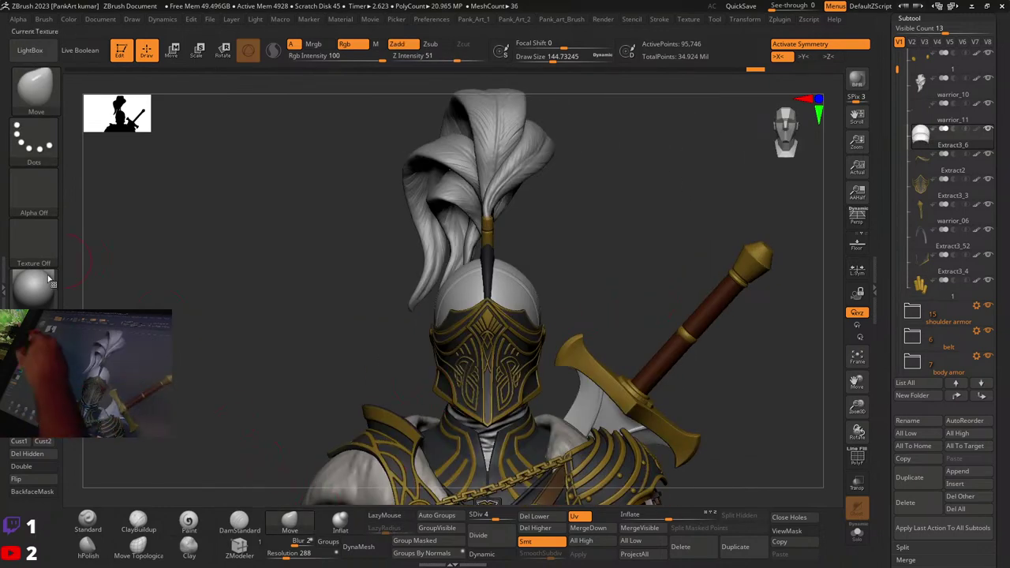
key("m")
left_click(856, 352)
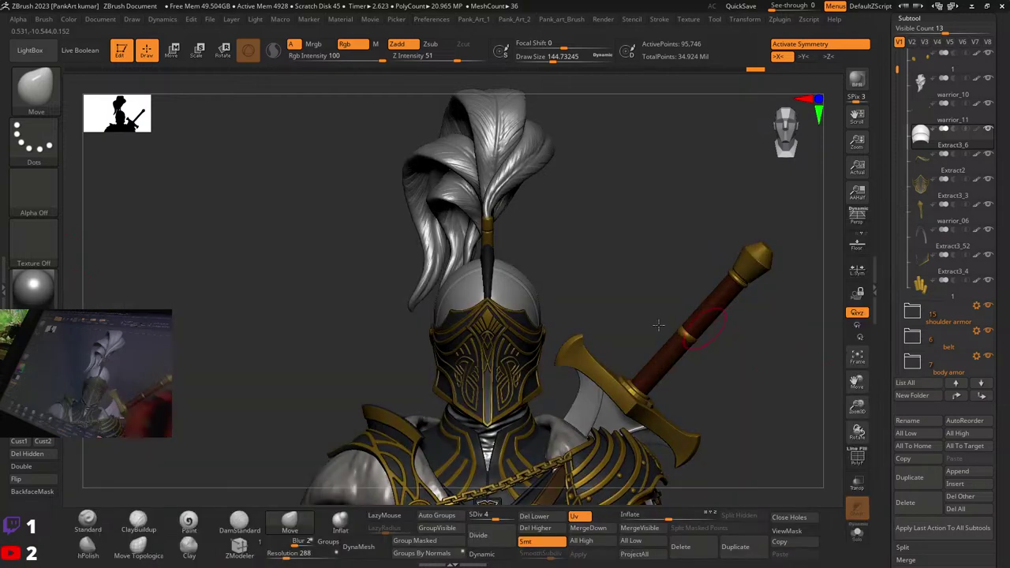
Step: Reduce the brush draw size to about 22 for masking close to the helmet's crest
mouse_move(600, 332)
right_mouse_down()
mouse_move(493, 344)
mouse_move(478, 331)
mouse_move(499, 295)
right_mouse_up()
key("space")
left_click_drag(497, 320, 479, 319)
right_click_drag(515, 308, 503, 250)
key("space")
left_click_drag(499, 251, 487, 251)
right_click_drag(514, 250, 519, 234)
Step: Raise the dome to subdivision level 6 and mask a strip alongside the front of the crest, replacing the low-resolution mask stroke
key("ctrl")
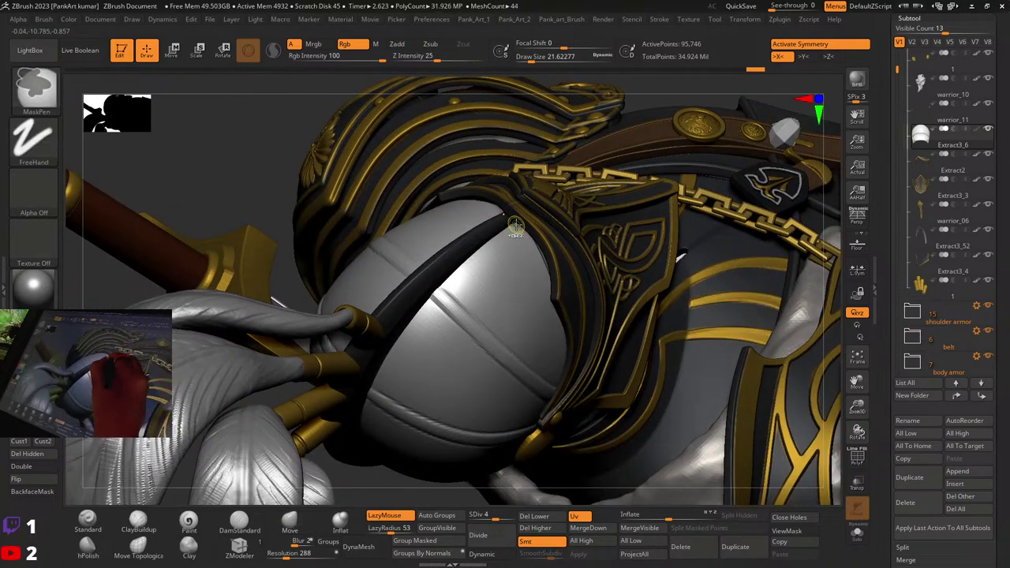
right_click_drag(577, 214, 530, 225)
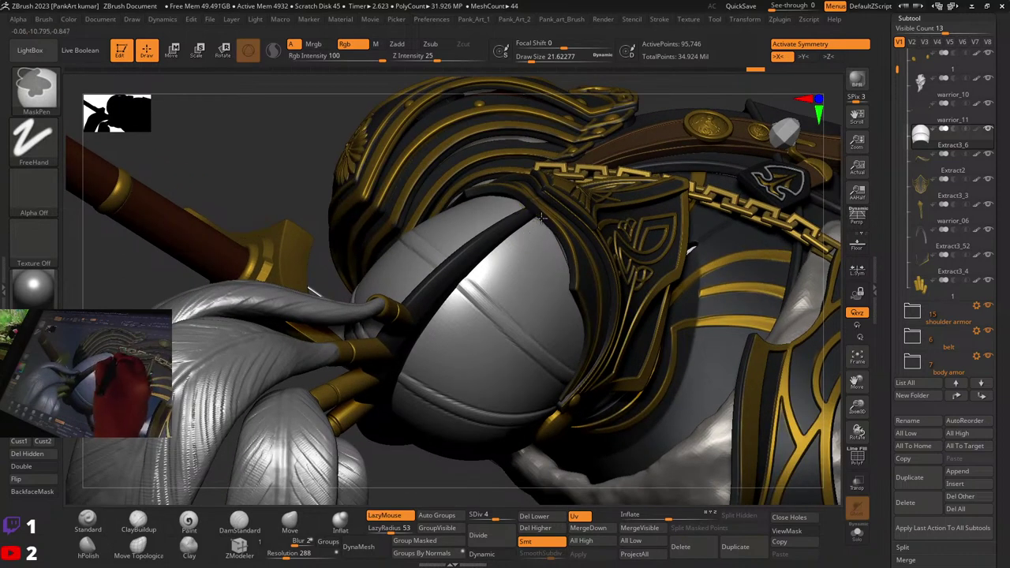
left_click_drag(541, 218, 488, 261, "ctrl")
key("ctrl+d")
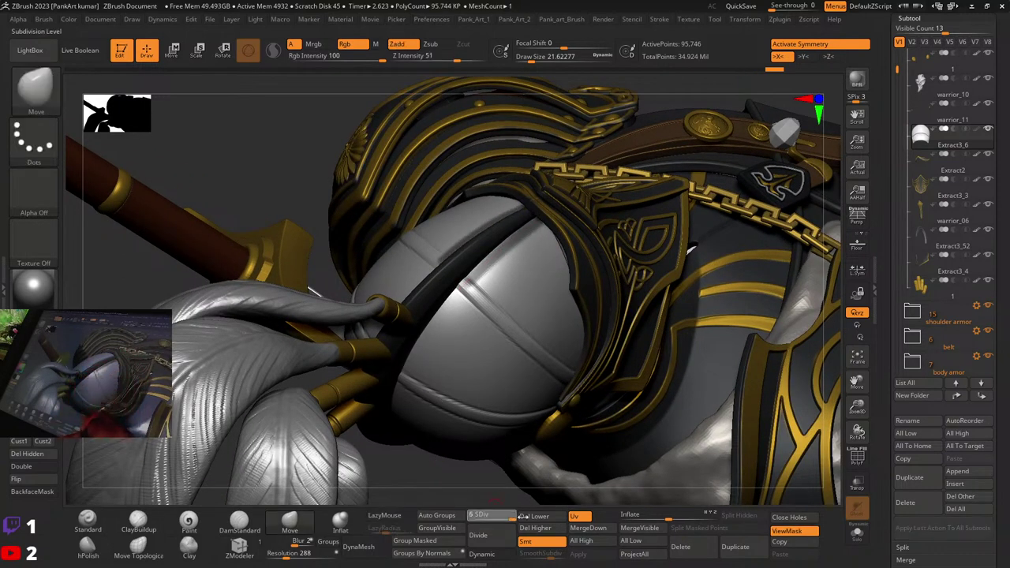
key("ctrl")
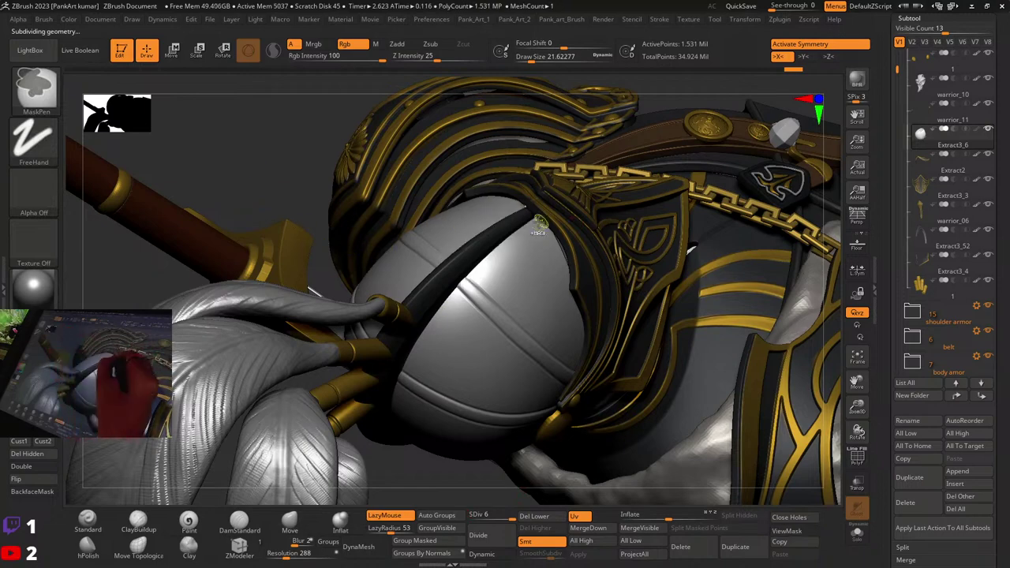
left_click_drag(524, 227, 458, 289, "ctrl")
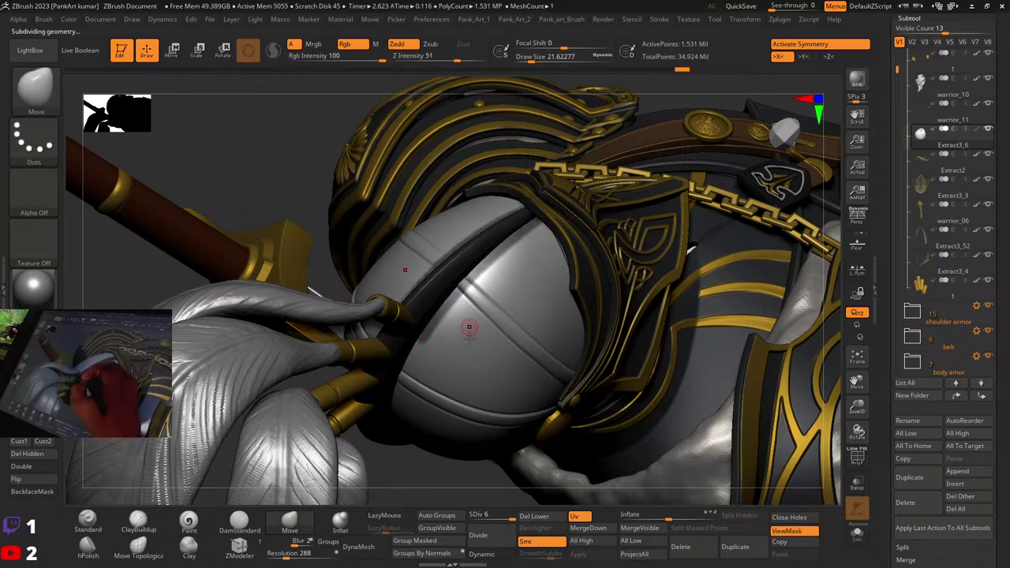
Step: Hide the warrior_10 plume and mask a strip alongside the crest down the back of the dome to the neck
right_click_drag(467, 326, 566, 266)
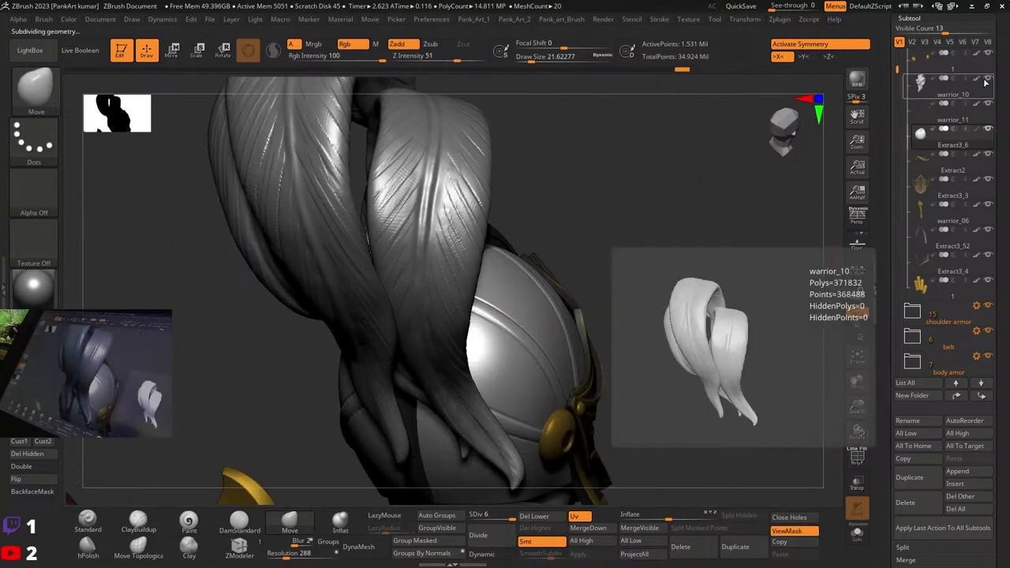
left_click(988, 79)
right_click_drag(462, 257, 467, 182)
key("ctrl")
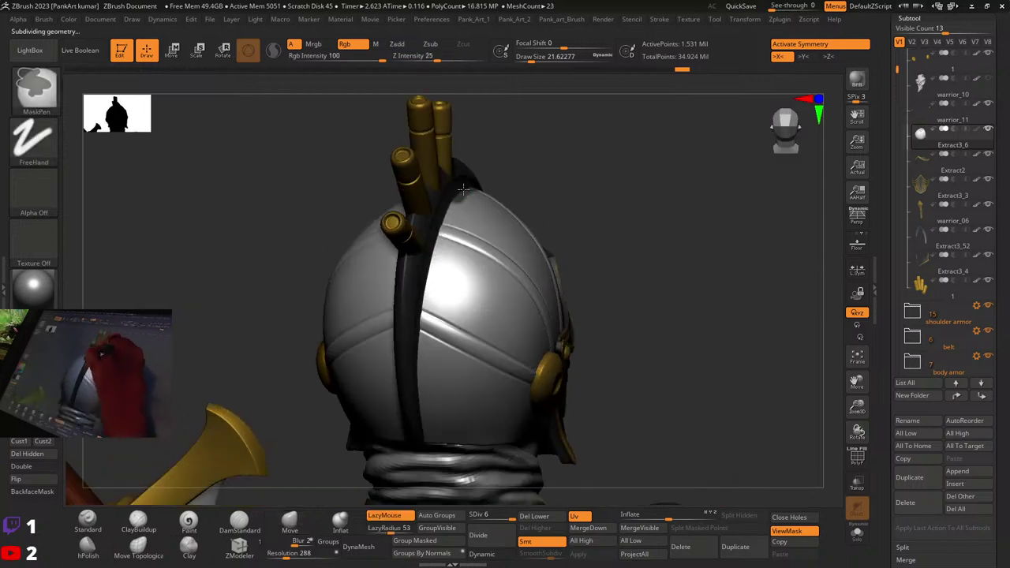
right_click_drag(414, 336, 458, 193)
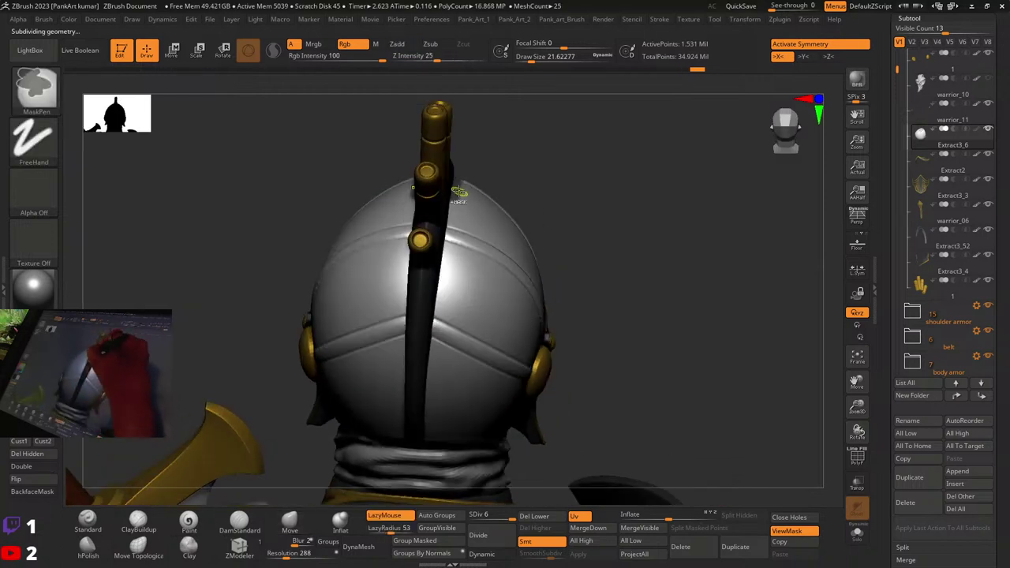
left_click_drag(450, 214, 426, 429, "ctrl")
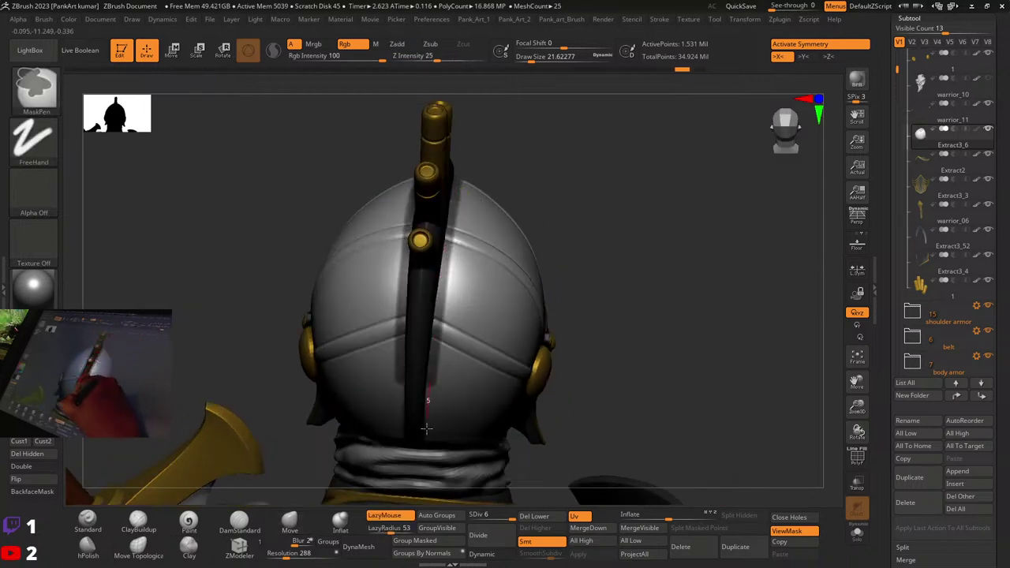
left_click_drag(426, 474, 427, 481, "ctrl")
Step: Extend the mask strip alongside the crest over the top of the dome to the visor, correcting its front end
right_click_drag(482, 325, 454, 427)
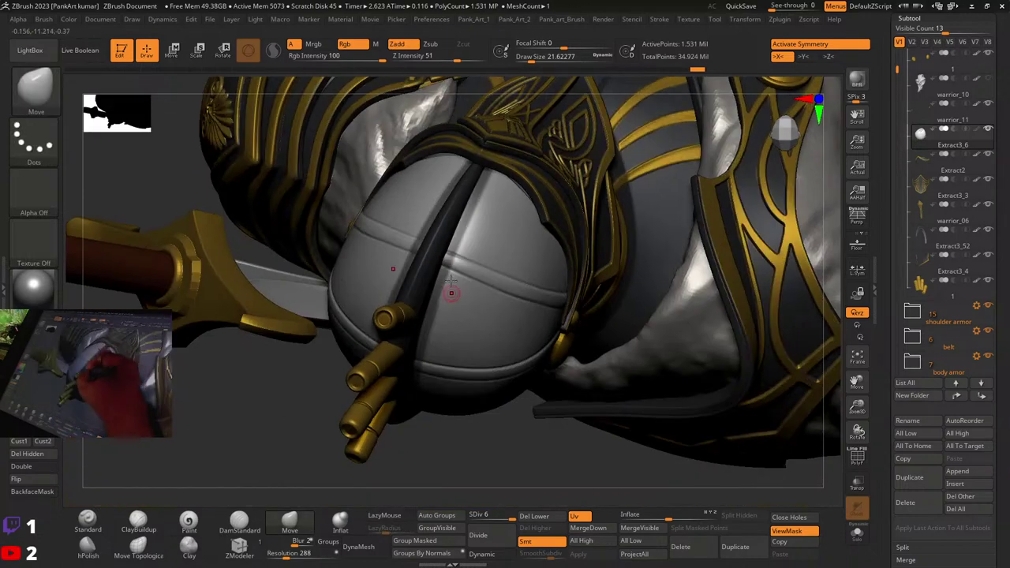
left_click_drag(432, 310, 433, 296, "ctrl")
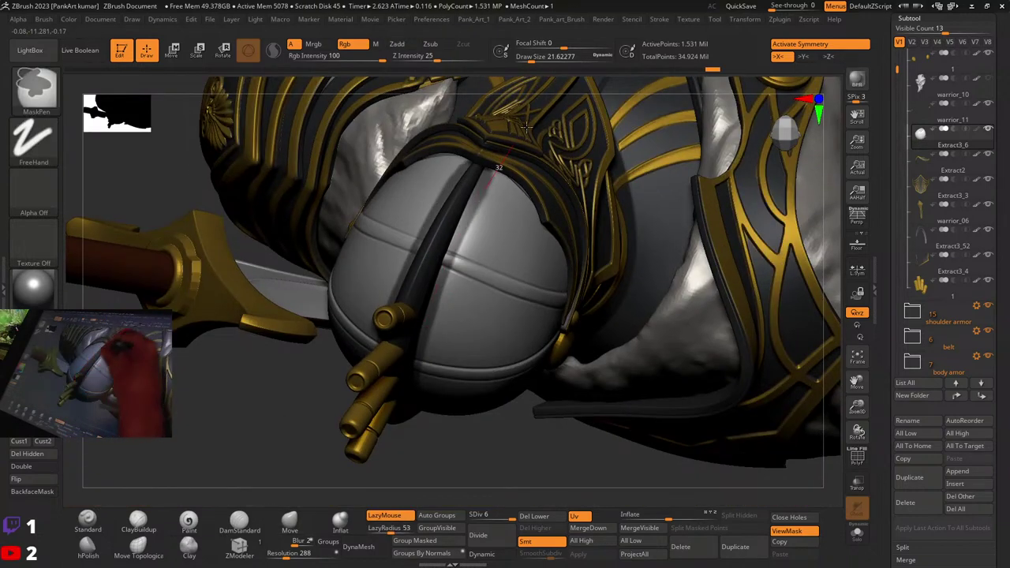
right_click_drag(526, 128, 473, 250)
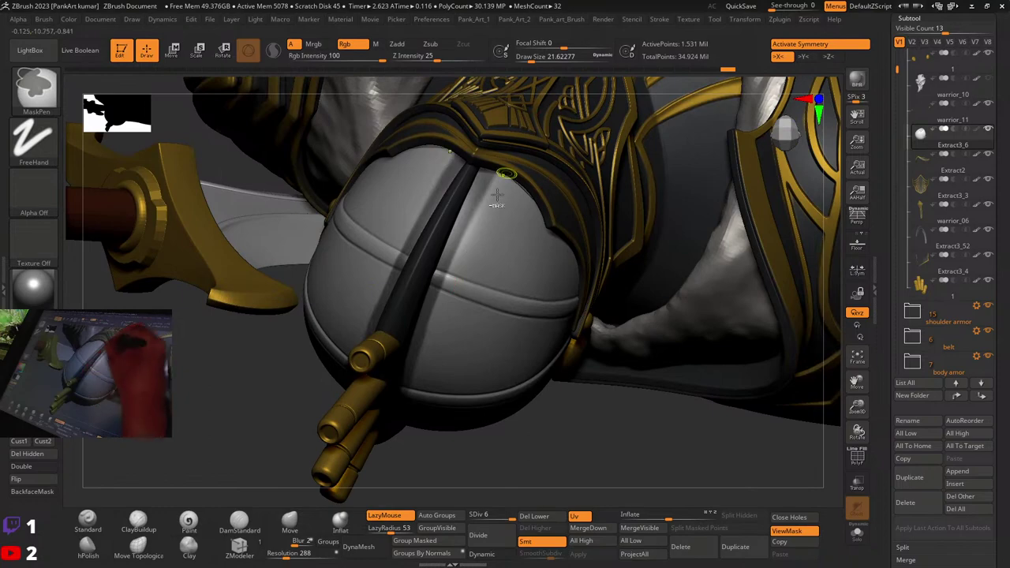
mouse_move(474, 323)
right_mouse_down()
mouse_move(440, 208)
mouse_move(543, 250)
mouse_move(529, 263)
right_mouse_up()
key("ctrl")
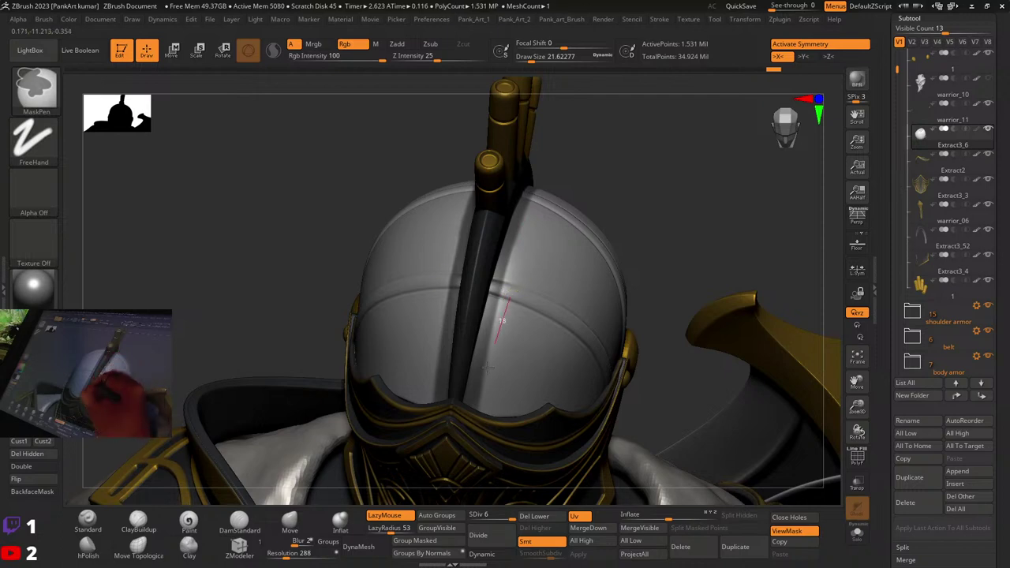
left_click_drag(488, 367, 473, 446, "ctrl+alt")
left_click_drag(476, 365, 461, 452, "ctrl")
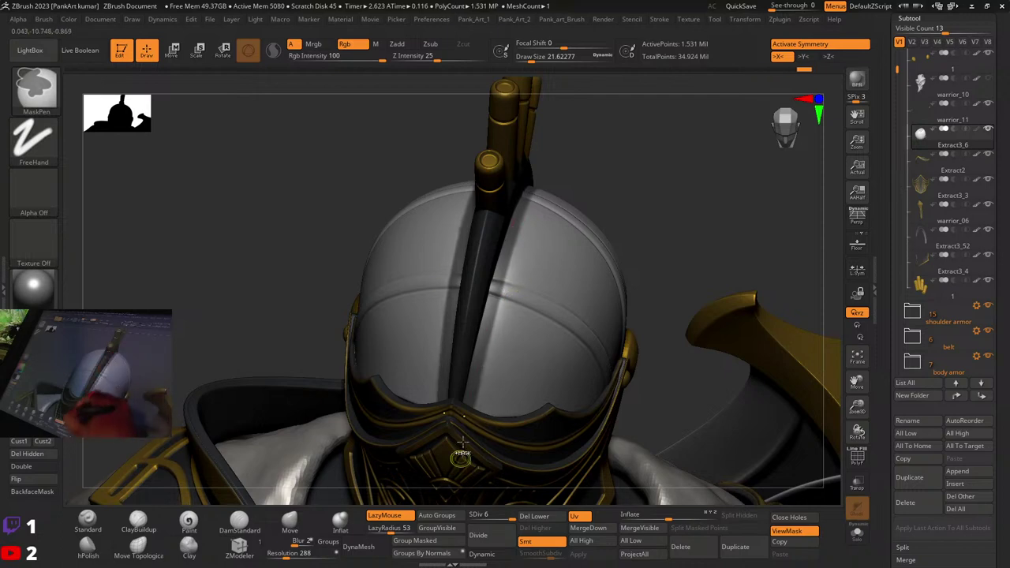
Step: Fill in the crest-side mask strip across the top and rear of the dome to the neck
right_click_drag(524, 275, 513, 371)
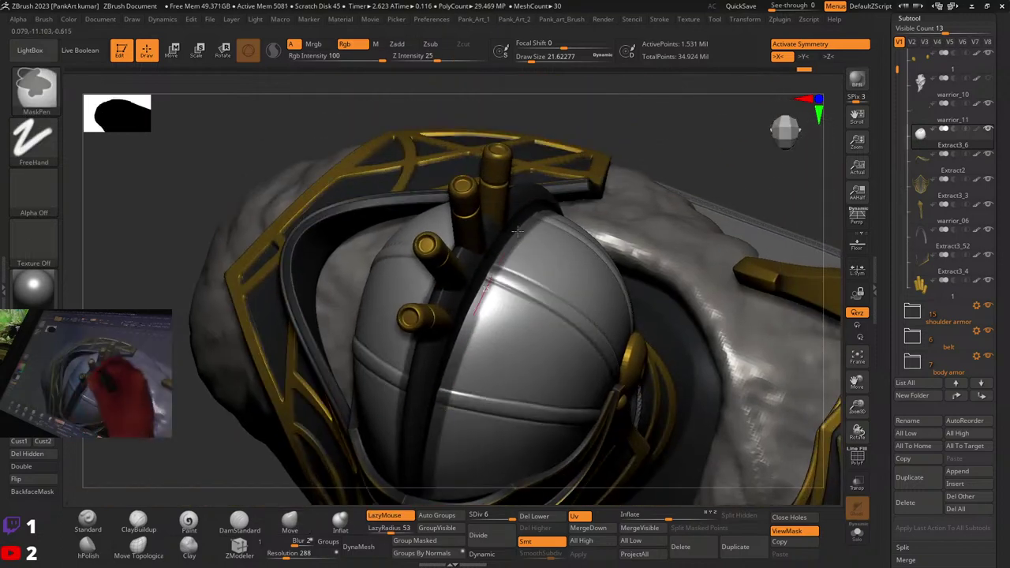
right_click_drag(518, 231, 592, 219)
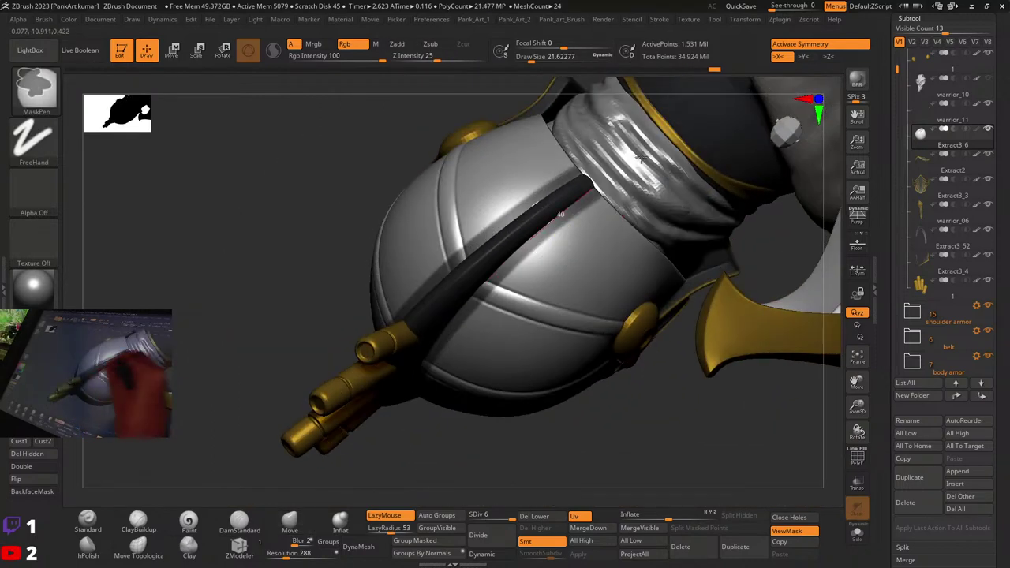
mouse_move(396, 386)
right_mouse_down()
mouse_move(582, 268)
mouse_move(575, 185)
mouse_move(550, 300)
mouse_move(572, 326)
right_mouse_up()
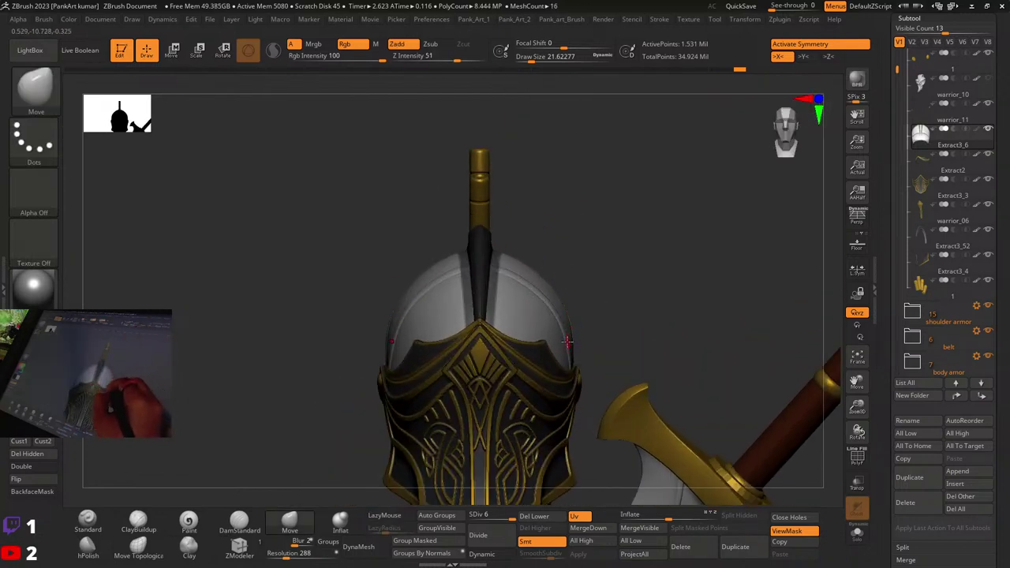
Step: Try to mask a curved band across the ribs on the dome's side, from above the visor round to the neck
right_click_drag(573, 325, 500, 329)
key("ctrl")
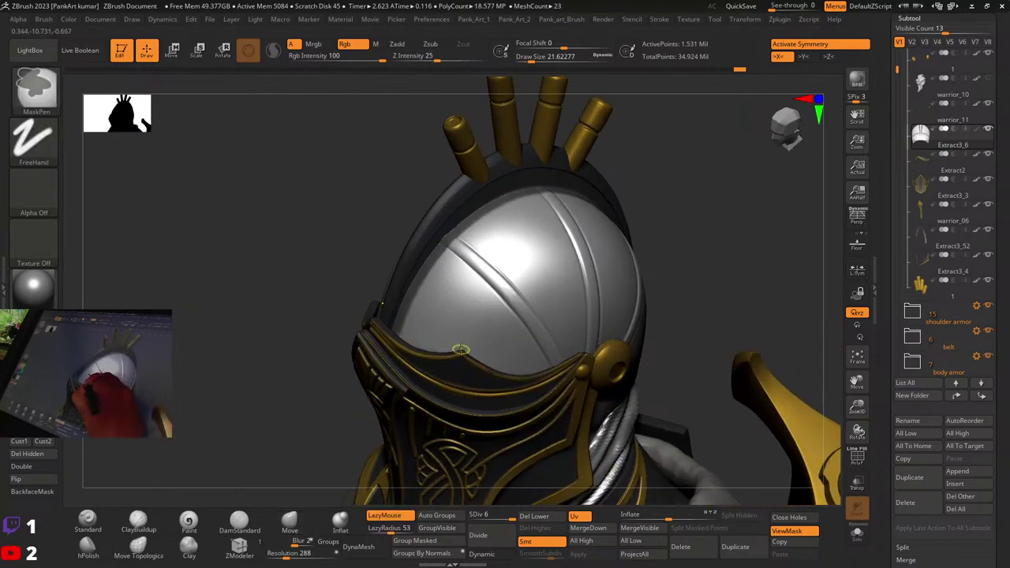
left_click_drag(503, 304, 570, 267, "ctrl")
mouse_move(545, 300)
right_mouse_down()
mouse_move(558, 316)
mouse_move(682, 271)
right_mouse_up()
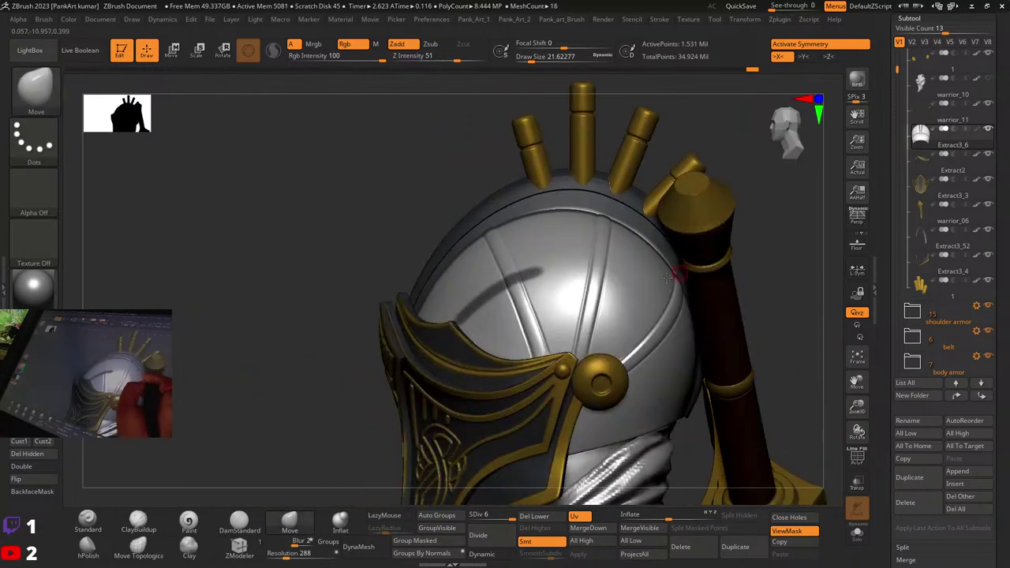
key("ctrl+z")
mouse_move(501, 279)
left_mouse_down("ctrl")
mouse_move(590, 263)
mouse_move(653, 293)
left_mouse_up("ctrl")
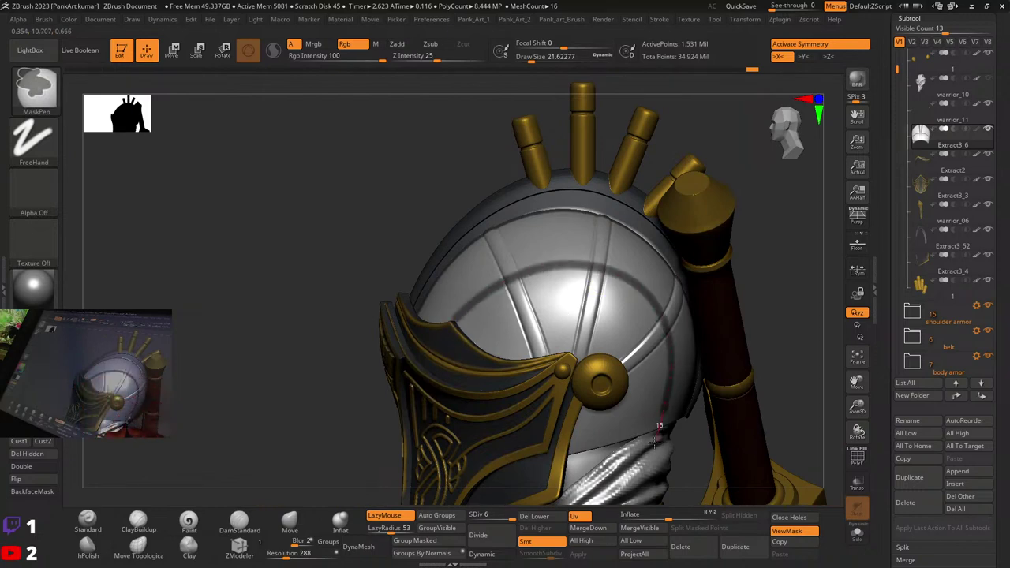
Step: Set the LazyMouse radius to 104 and try to mask a curved band across the ribs on the dome's side
mouse_move(729, 383)
right_mouse_down("ctrl")
mouse_move(647, 327)
mouse_move(722, 332)
mouse_move(679, 356)
right_mouse_up("ctrl")
mouse_move(679, 356)
right_mouse_down("ctrl")
mouse_move(671, 386)
mouse_move(598, 373)
mouse_move(666, 296)
mouse_move(654, 292)
mouse_move(769, 279)
mouse_move(526, 251)
mouse_move(639, 246)
mouse_move(573, 236)
right_mouse_up("ctrl")
left_click_drag(586, 239, 612, 261, "ctrl")
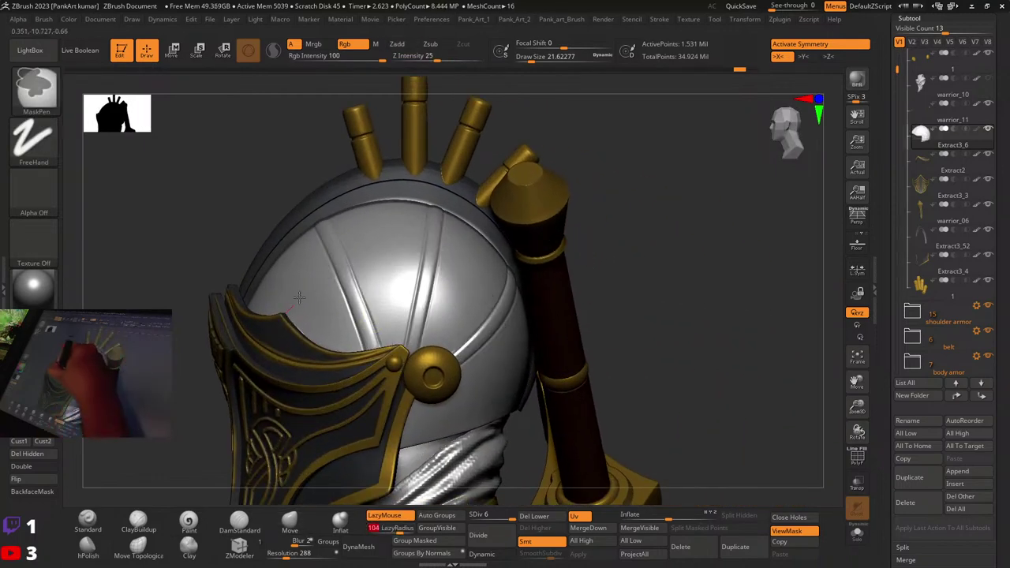
mouse_move(299, 298)
left_mouse_down("ctrl")
mouse_move(361, 255)
mouse_move(387, 250)
mouse_move(371, 255)
left_mouse_up("ctrl")
key("space")
key("ctrl+z")
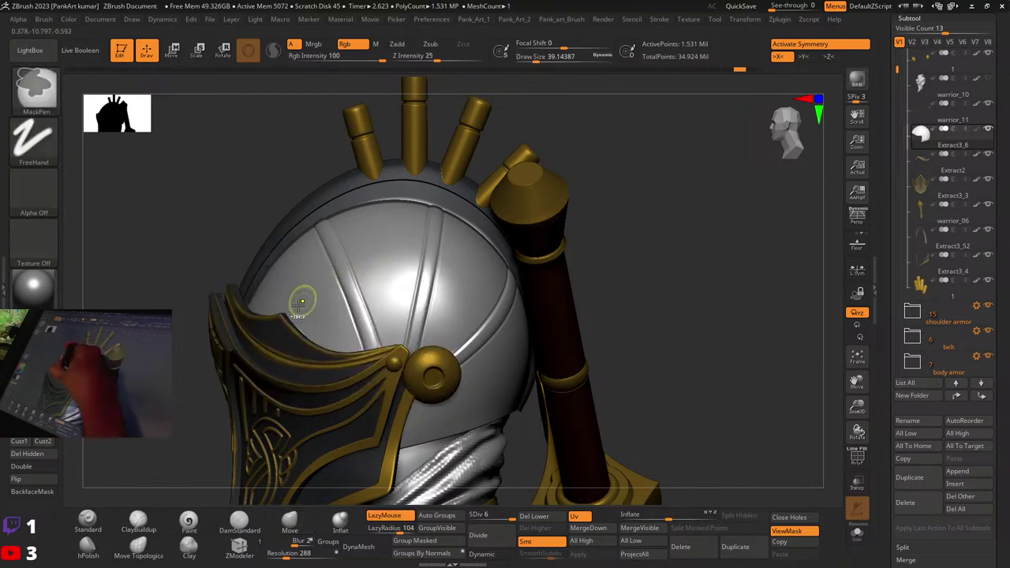
Step: Set the mask brush's draw size to about 25 and mask a curved band from above the visor across the ribs
key("space")
mouse_move(284, 310)
left_mouse_down("ctrl")
mouse_move(386, 255)
mouse_move(290, 313)
left_mouse_up("ctrl")
key("space")
mouse_move(330, 270)
left_mouse_down("ctrl")
mouse_move(412, 246)
mouse_move(466, 252)
left_mouse_up("ctrl")
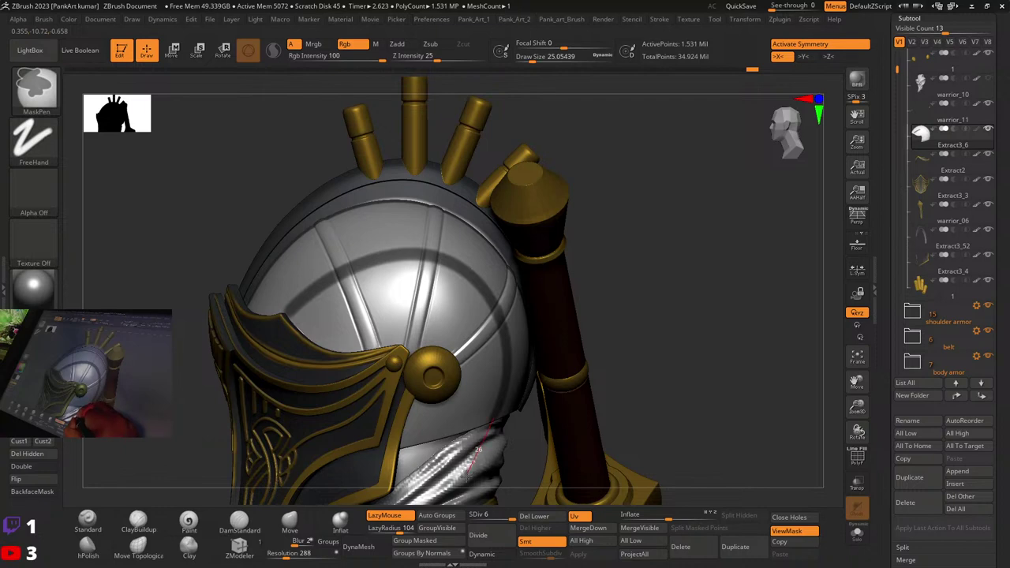
left_click_drag(624, 318, 591, 338)
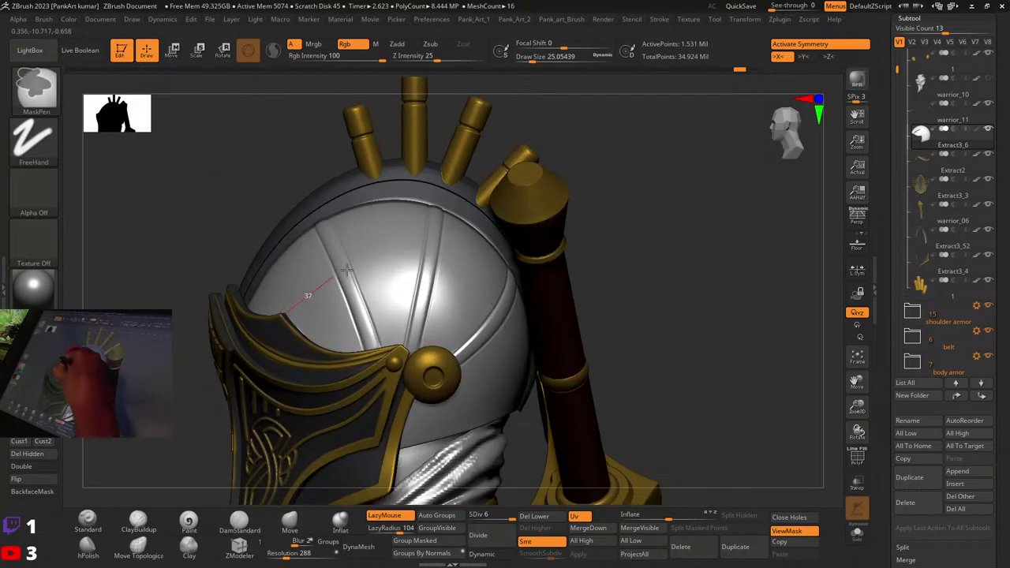
mouse_move(346, 271)
left_mouse_down("ctrl")
mouse_move(452, 265)
mouse_move(495, 302)
mouse_move(513, 347)
left_mouse_up("ctrl")
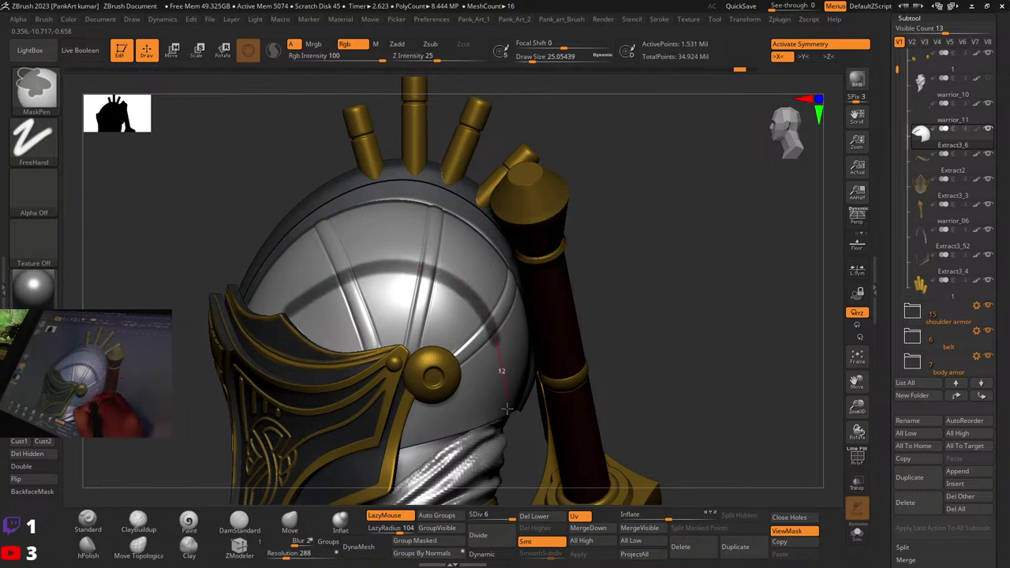
Step: Mask the rear section of the curved band from the neck up the back of the dome
mouse_move(695, 340)
left_mouse_down()
mouse_move(643, 343)
mouse_move(638, 361)
mouse_move(477, 355)
mouse_move(546, 328)
left_mouse_up()
right_click_drag(545, 328, 510, 318, "ctrl")
mouse_move(565, 316)
left_mouse_down()
mouse_move(497, 308)
mouse_move(484, 317)
left_mouse_up()
mouse_move(435, 412)
left_mouse_down("ctrl")
mouse_move(450, 288)
mouse_move(479, 227)
left_mouse_up("ctrl")
Step: Try to extend the band's rear section forward across the ribs on the opposite side of the dome
mouse_move(535, 267)
left_mouse_down()
mouse_move(418, 294)
mouse_move(304, 259)
mouse_move(320, 252)
left_mouse_up()
left_click_drag(386, 212, 388, 218, "ctrl")
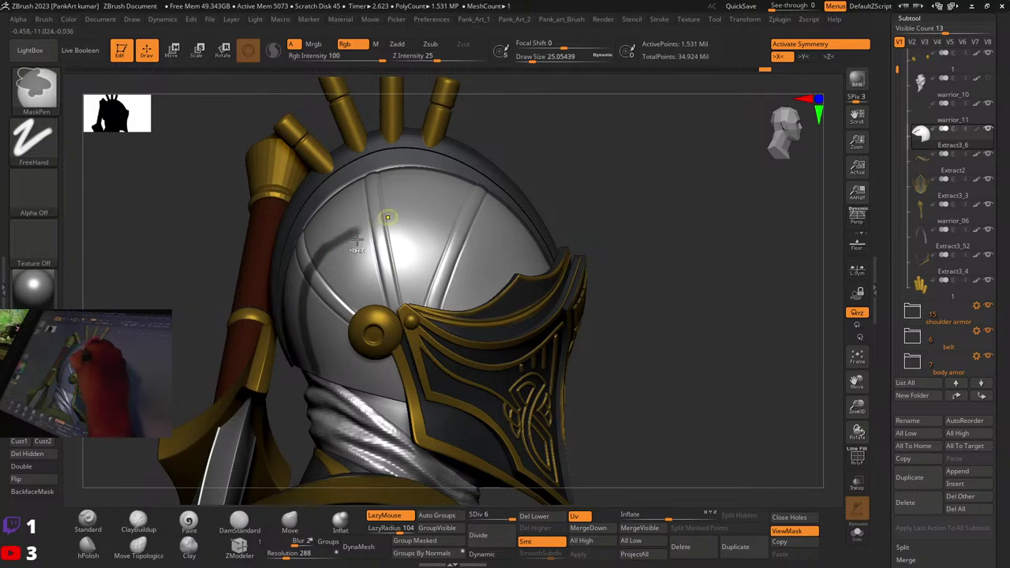
left_click_drag(325, 253, 322, 251, "ctrl")
left_click_drag(386, 209, 446, 207, "ctrl")
key("ctrl+z")
Step: Mask the band from above the visor across the ribs to join its rear section
mouse_move(487, 206)
right_mouse_down("ctrl")
mouse_move(442, 256)
mouse_move(512, 265)
mouse_move(655, 257)
right_mouse_up("ctrl")
mouse_move(655, 256)
right_mouse_down("ctrl")
mouse_move(658, 195)
mouse_move(618, 218)
right_mouse_up("ctrl")
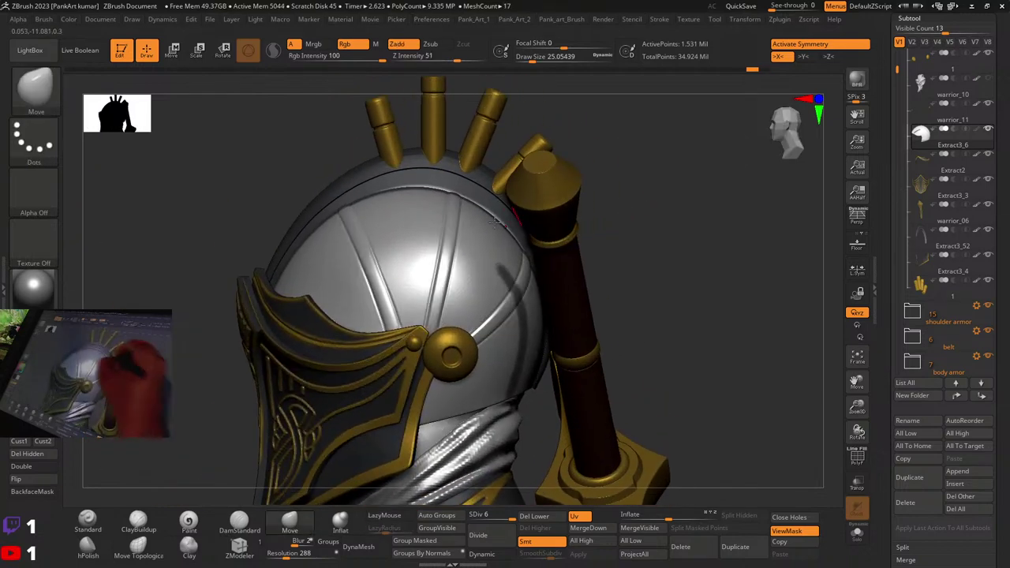
mouse_move(368, 245)
left_mouse_down("ctrl")
mouse_move(438, 224)
mouse_move(492, 241)
left_mouse_up("ctrl")
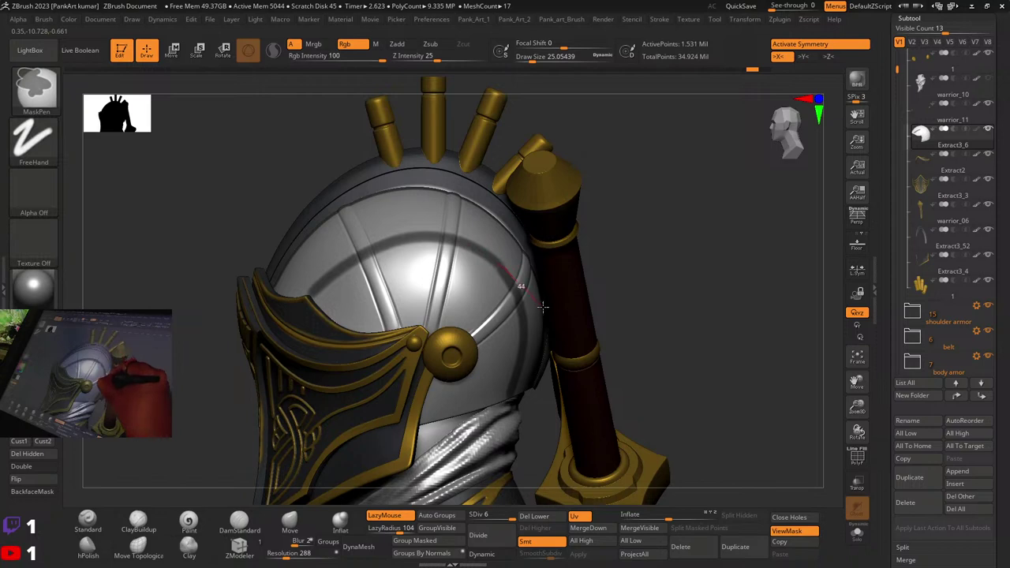
left_click_drag(543, 307, 543, 316, "ctrl")
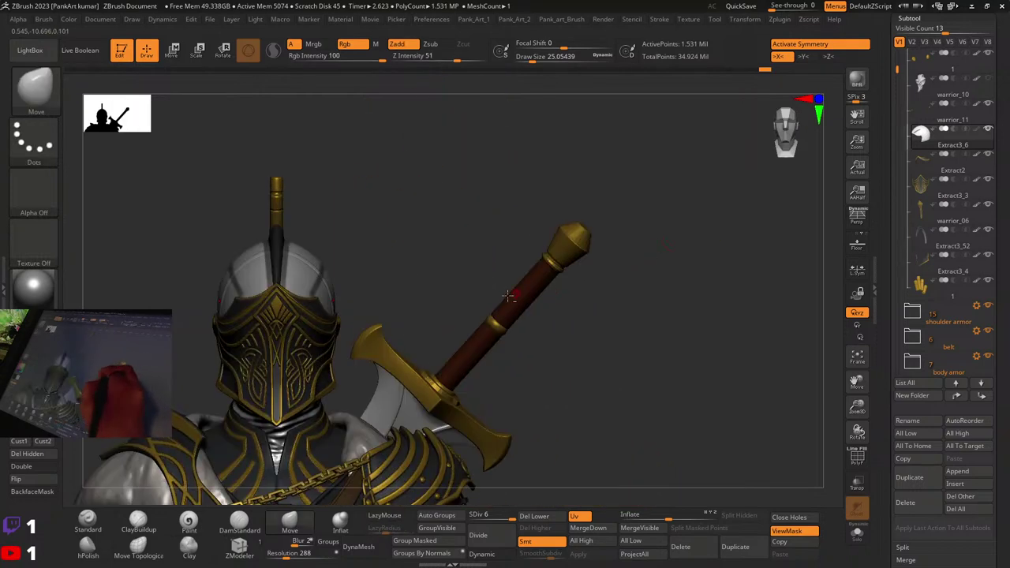
Step: Try to rework the band's front end above the visor as seen from the front
mouse_move(442, 296)
right_mouse_down("alt")
mouse_move(603, 295)
mouse_move(442, 293)
mouse_move(639, 262)
right_mouse_up("alt")
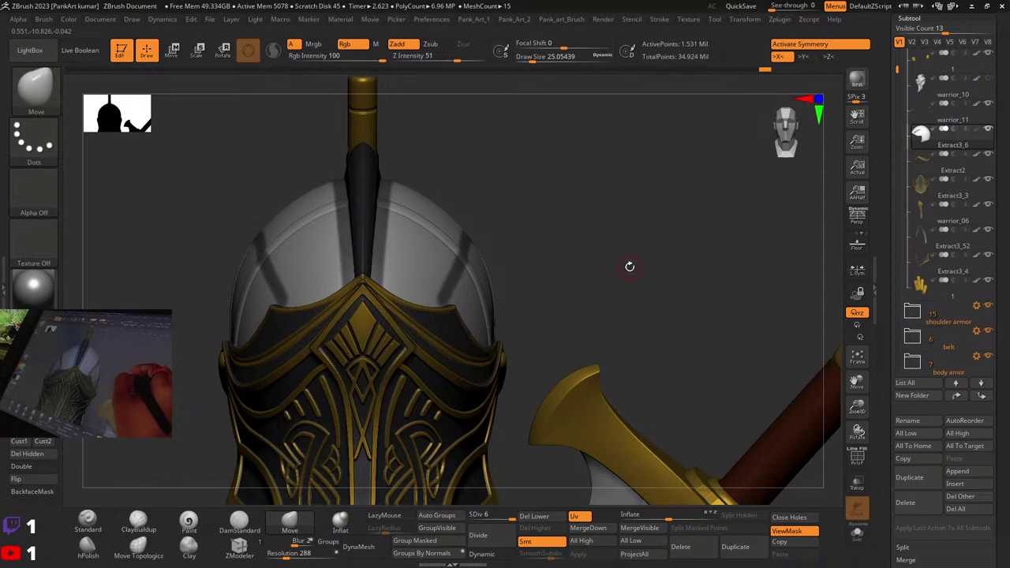
key("ctrl")
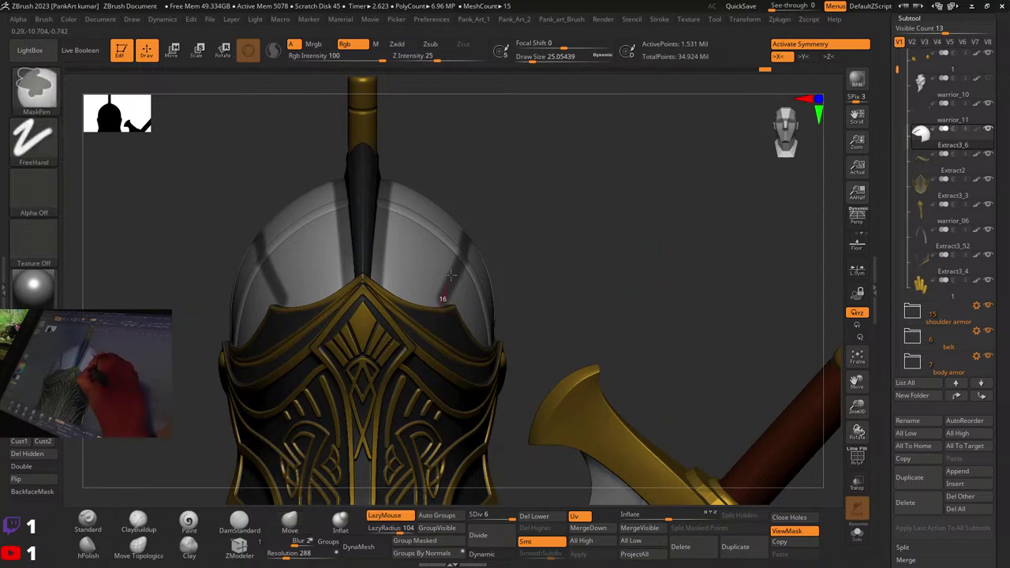
left_click_drag(478, 206, 481, 163, "ctrl")
mouse_move(537, 207)
right_mouse_down()
mouse_move(483, 236)
mouse_move(440, 346)
mouse_move(401, 370)
right_mouse_up()
key("ctrl+z")
Step: Retrace the curved mask band over the ribs from the visor's edge to the back of the dome
key("ctrl")
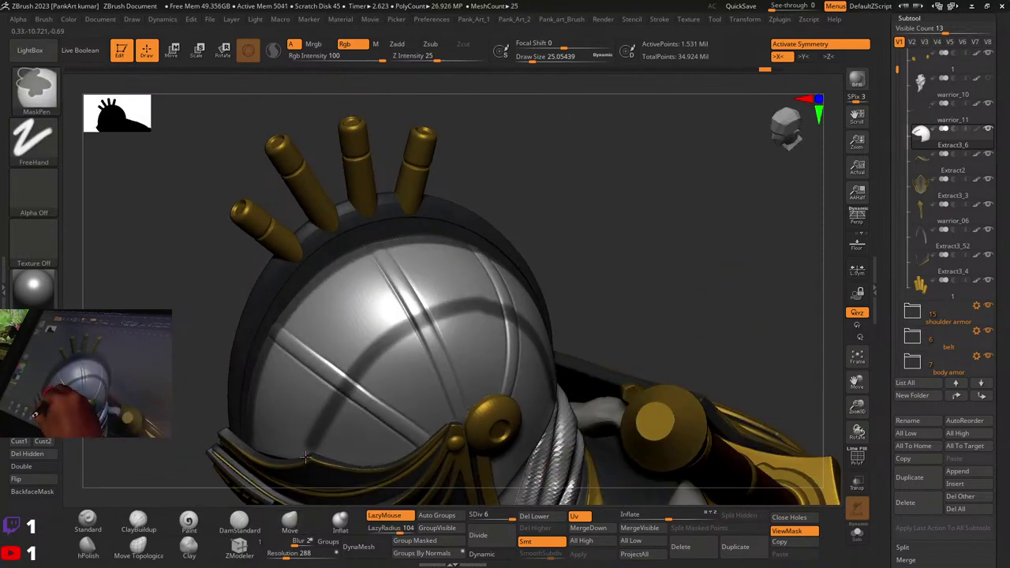
left_click_drag(497, 300, 501, 299, "ctrl")
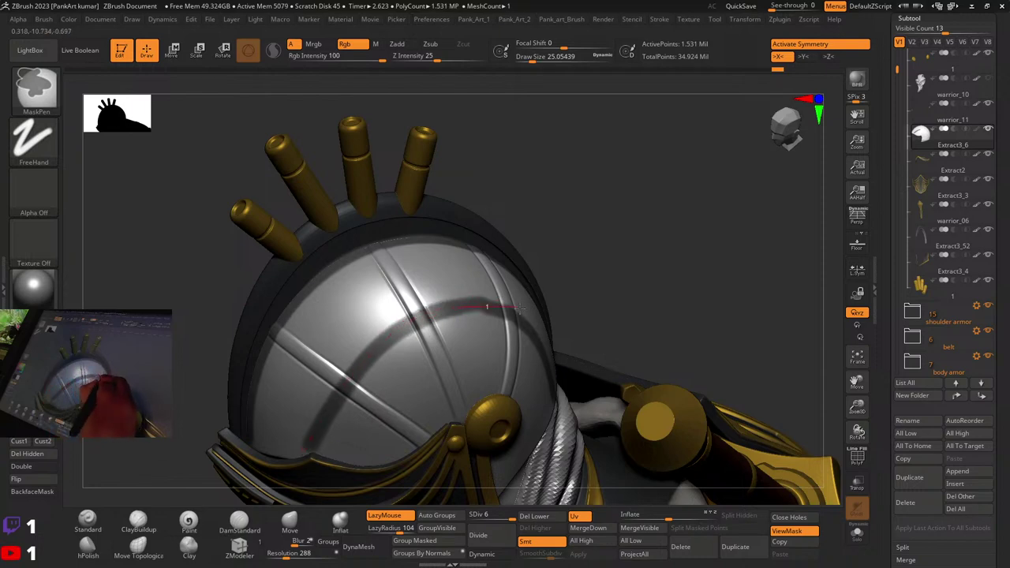
left_click_drag(547, 327, 592, 312, "ctrl")
mouse_move(593, 313)
right_mouse_down("alt")
mouse_move(478, 320)
mouse_move(474, 347)
mouse_move(448, 210)
right_mouse_up("alt")
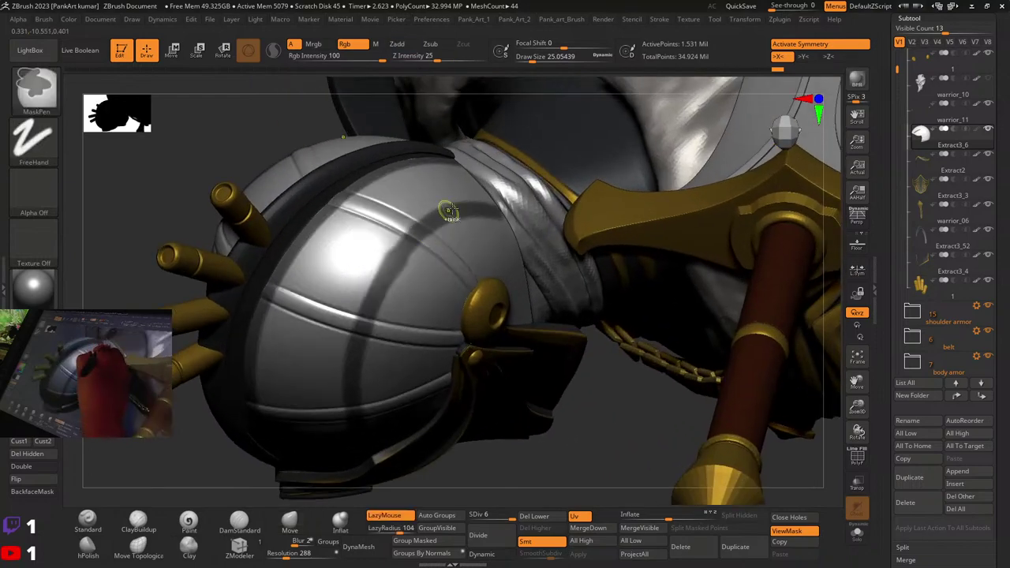
right_click_drag(485, 252, 510, 192)
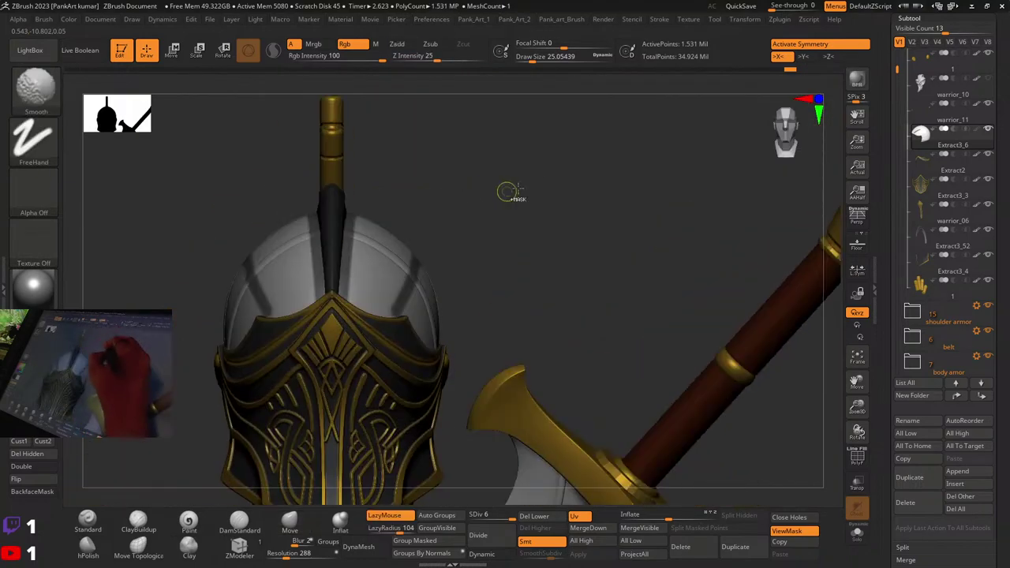
Step: Touch up the curved mask band along the dome's side as seen from the front and three-quarter views
left_click_drag(554, 242, 527, 230, "ctrl")
mouse_move(396, 231)
left_mouse_down("ctrl")
mouse_move(394, 420)
mouse_move(409, 427)
left_mouse_up("ctrl")
right_click_drag(540, 333, 554, 327)
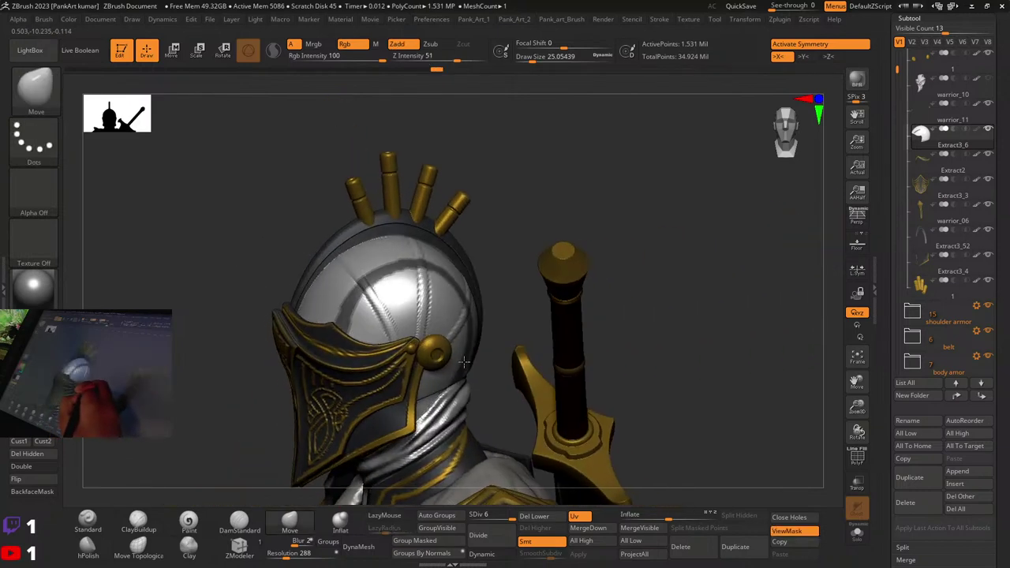
left_click_drag(331, 314, 496, 336, "ctrl")
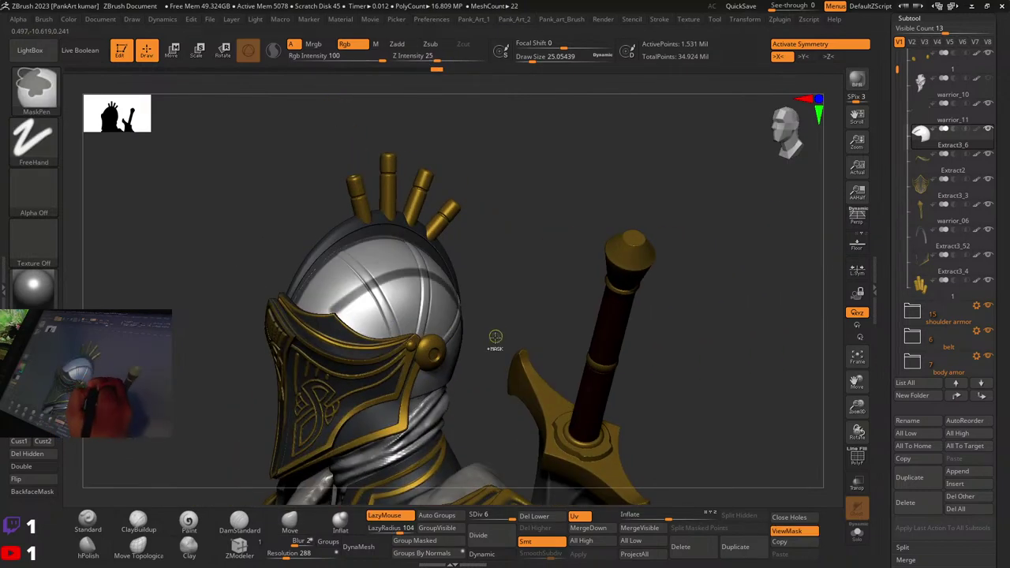
mouse_move(496, 340)
right_mouse_down()
mouse_move(474, 354)
mouse_move(545, 348)
mouse_move(544, 410)
right_mouse_up()
right_click_drag(545, 410, 513, 395)
Step: Refine the front section of the curved mask band between the ribs and the visor's edge
key("ctrl")
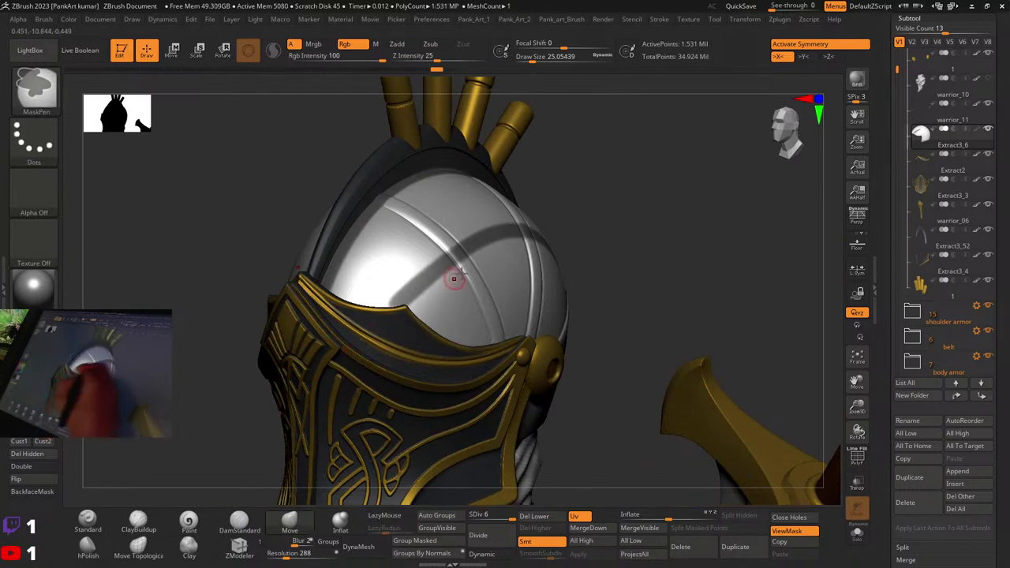
mouse_move(453, 277)
left_mouse_down()
mouse_move(480, 253)
mouse_move(496, 324)
mouse_move(482, 244)
left_mouse_up()
key("ctrl")
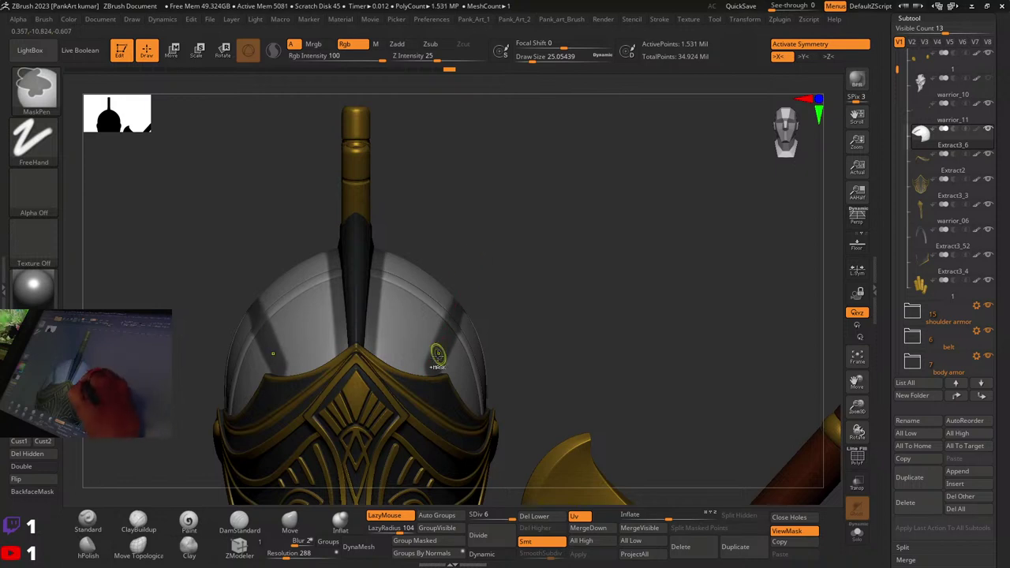
left_click_drag(439, 346, 473, 254, "ctrl")
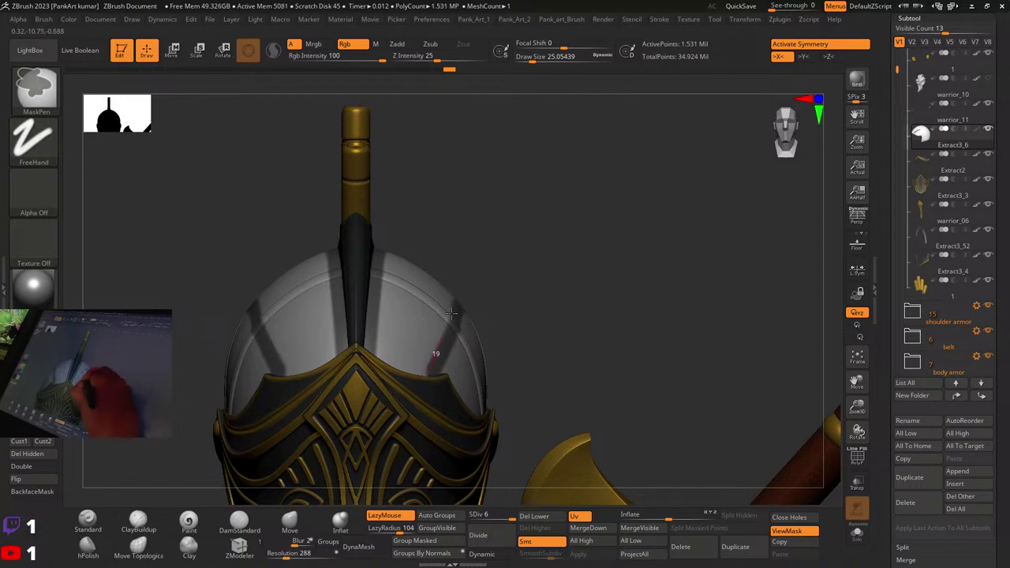
mouse_move(487, 296)
left_mouse_down()
mouse_move(457, 347)
mouse_move(450, 335)
mouse_move(514, 302)
mouse_move(501, 324)
mouse_move(491, 334)
mouse_move(510, 266)
left_mouse_up()
left_click_drag(460, 304, 437, 346, "ctrl")
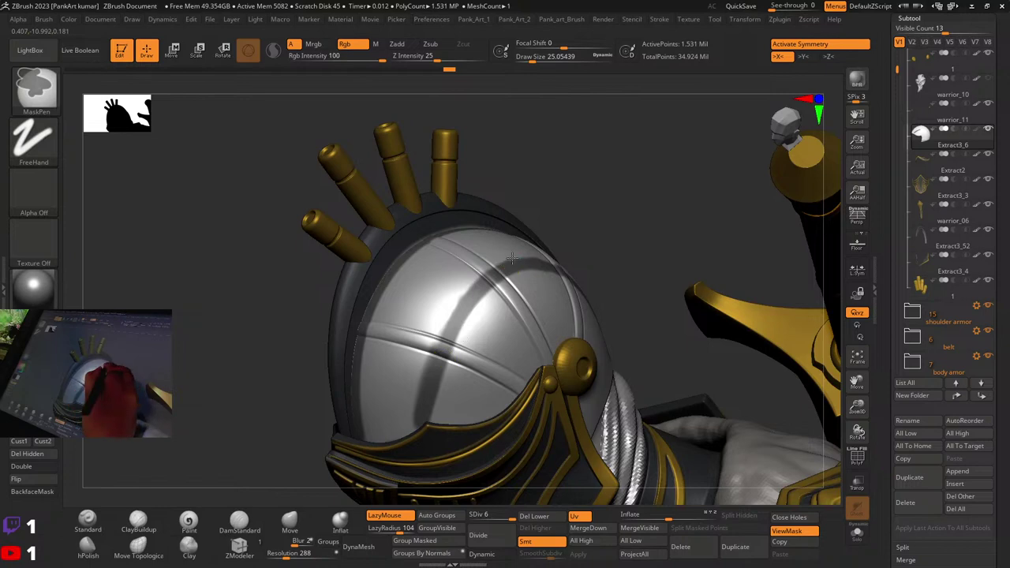
left_click_drag(417, 409, 419, 474, "ctrl")
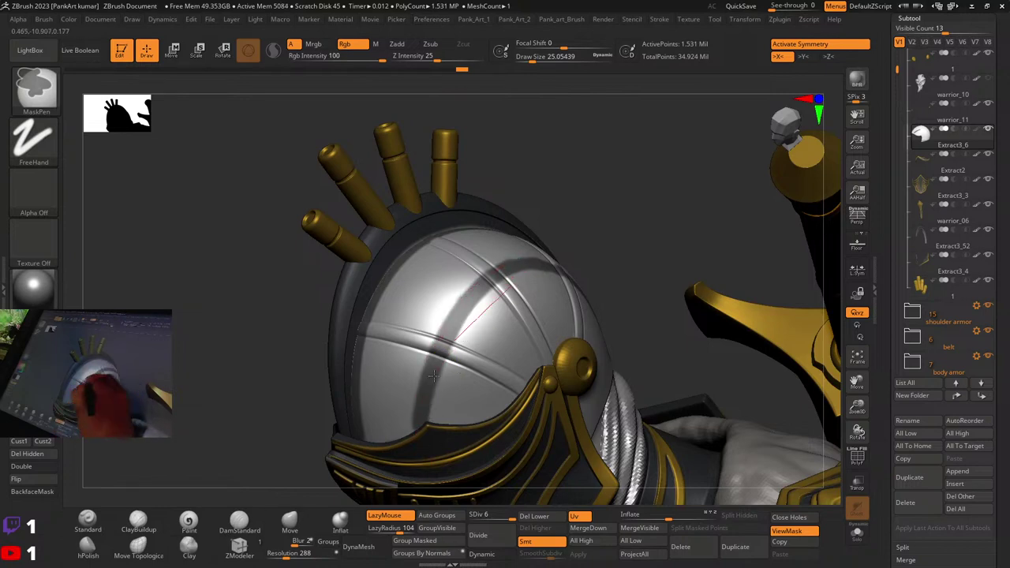
Step: Isolate the dome's outer surface and extend the curved side bands down to its front rim
mouse_move(515, 339)
right_mouse_down("ctrl")
mouse_move(495, 340)
mouse_move(545, 318)
mouse_move(571, 324)
right_mouse_up("ctrl")
left_click(858, 534)
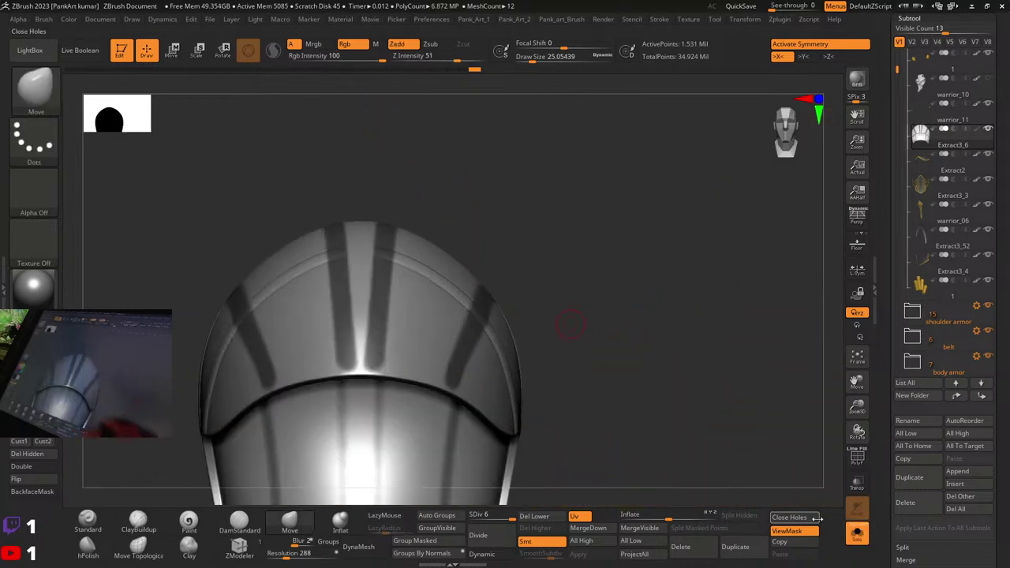
left_click(490, 368, "ctrl+shift")
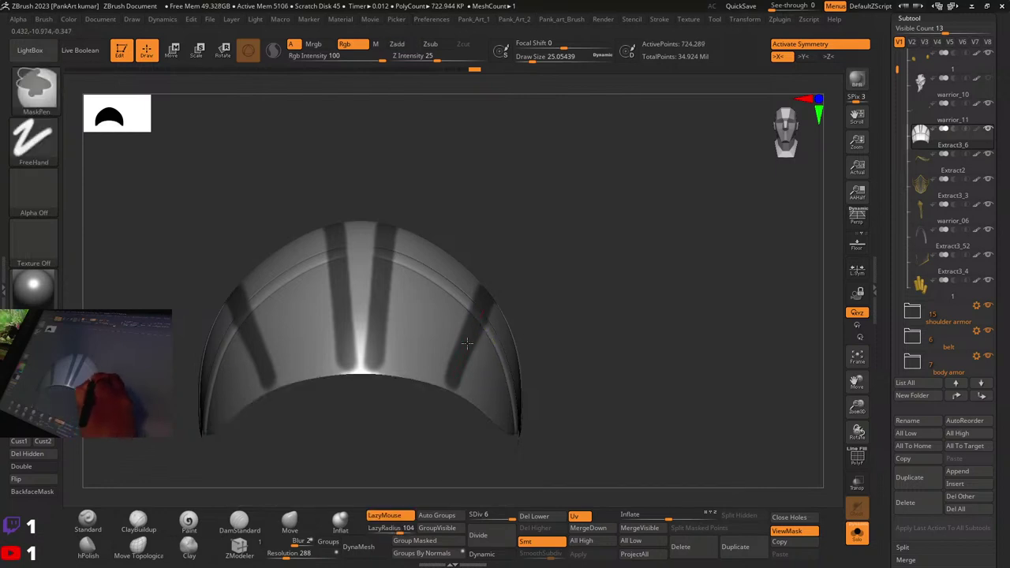
left_click_drag(479, 317, 387, 505, "ctrl")
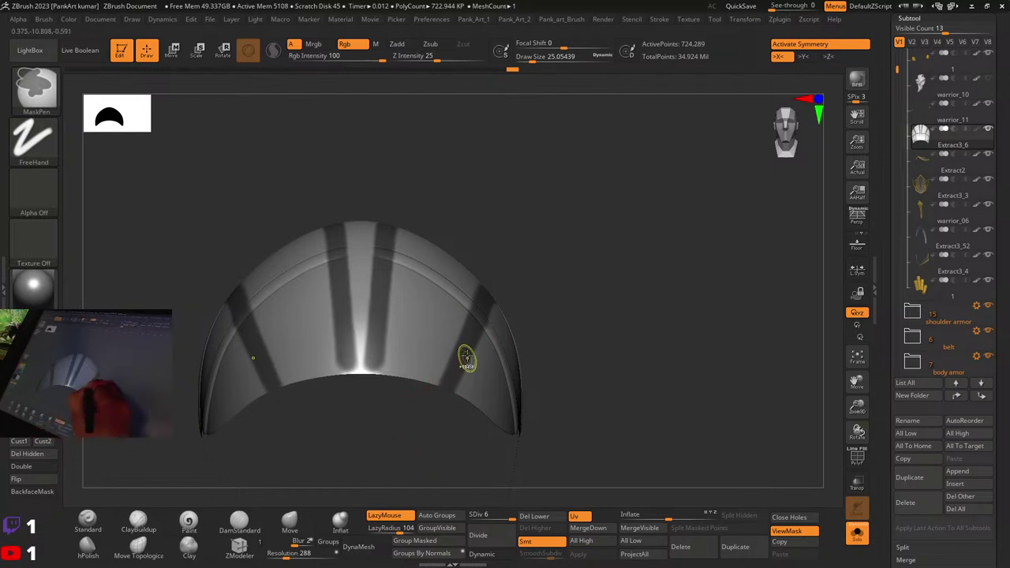
mouse_move(544, 360)
left_mouse_down()
mouse_move(513, 371)
mouse_move(484, 350)
mouse_move(548, 234)
mouse_move(566, 290)
mouse_move(542, 334)
mouse_move(560, 334)
left_mouse_up()
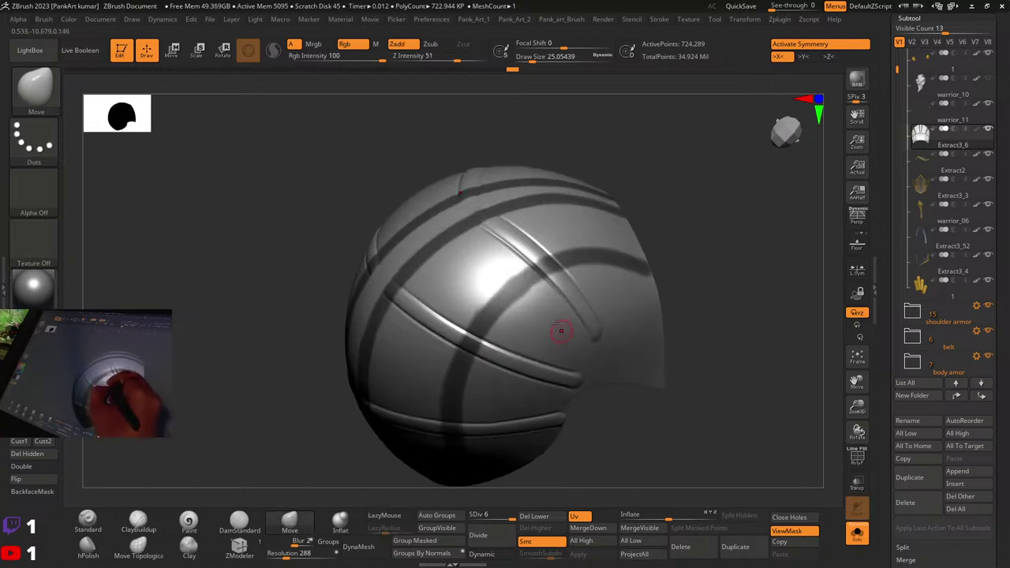
Step: Lower the LazyMouse radius to 43 and retouch the curved mask band where it crosses the ribs
left_click(392, 530)
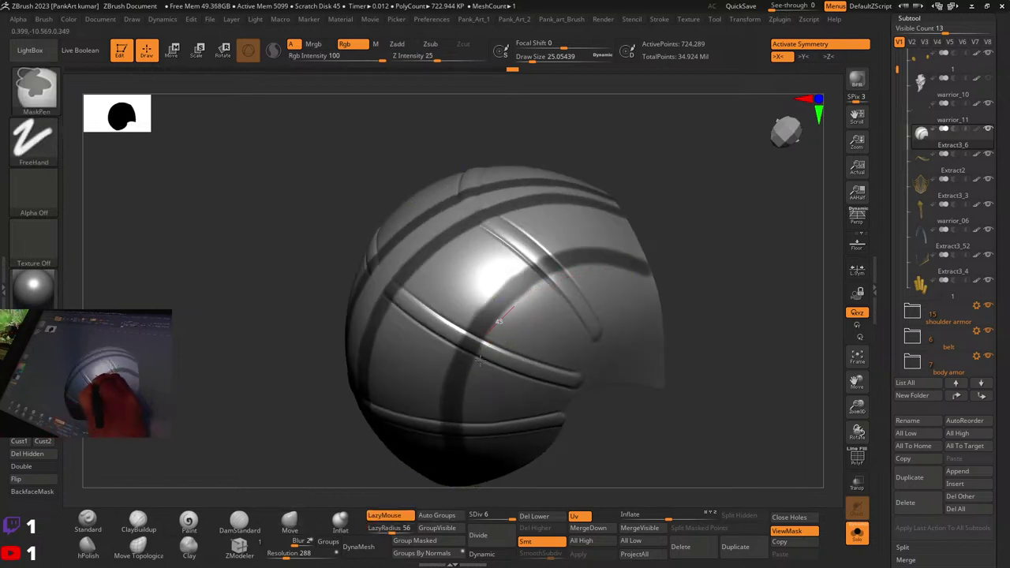
left_click_drag(480, 360, 446, 473, "ctrl")
left_click(389, 530)
mouse_move(579, 270)
left_mouse_down("ctrl")
mouse_move(566, 274)
mouse_move(632, 272)
left_mouse_up("ctrl")
Step: Clean up the edges of the curved mask band between the ribs so its width stays even
right_click_drag(608, 277, 614, 296)
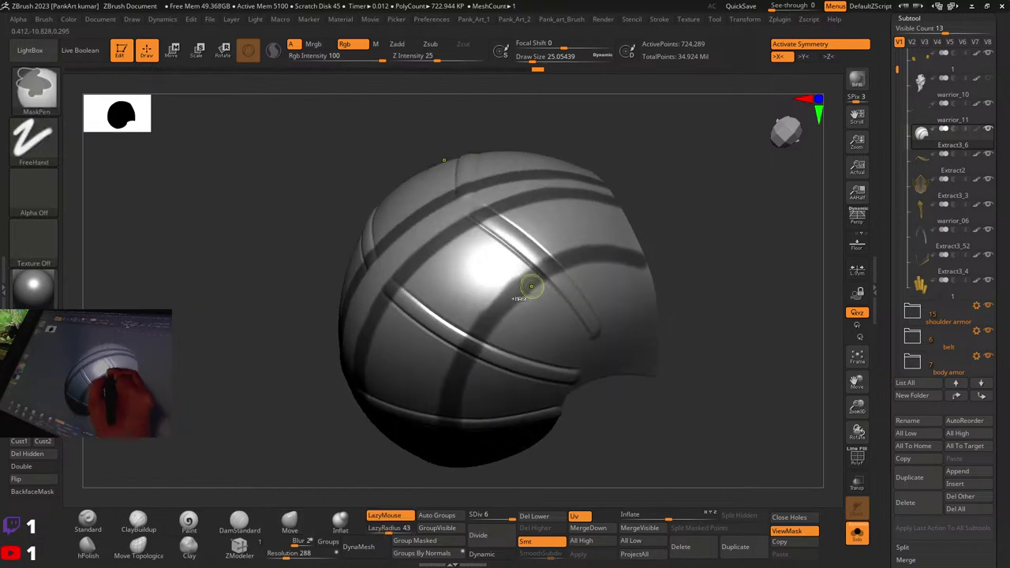
left_click_drag(459, 335, 515, 268, "ctrl")
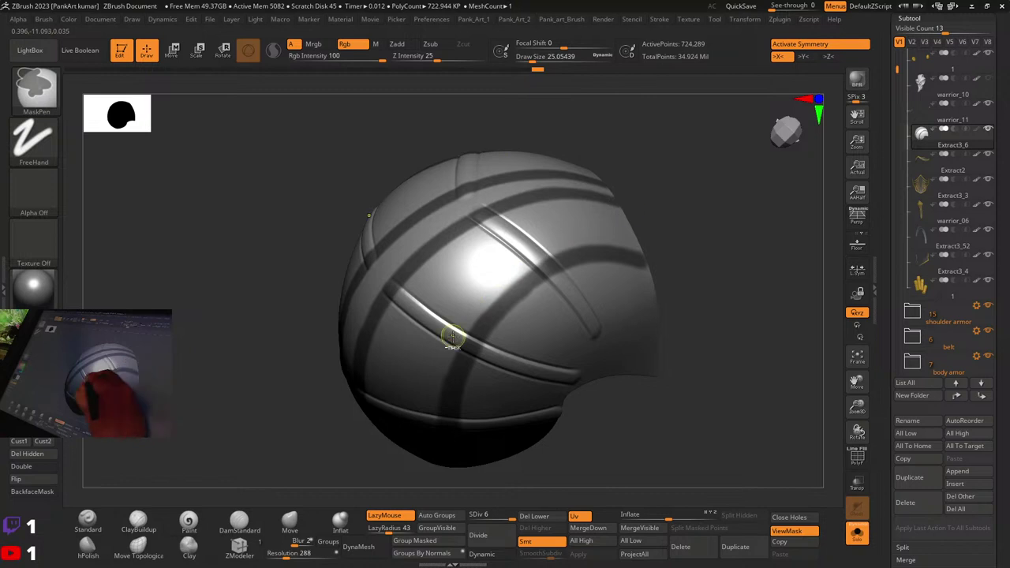
mouse_move(584, 255)
right_mouse_down()
mouse_move(603, 333)
mouse_move(604, 271)
mouse_move(589, 237)
mouse_move(561, 257)
mouse_move(562, 285)
right_mouse_up()
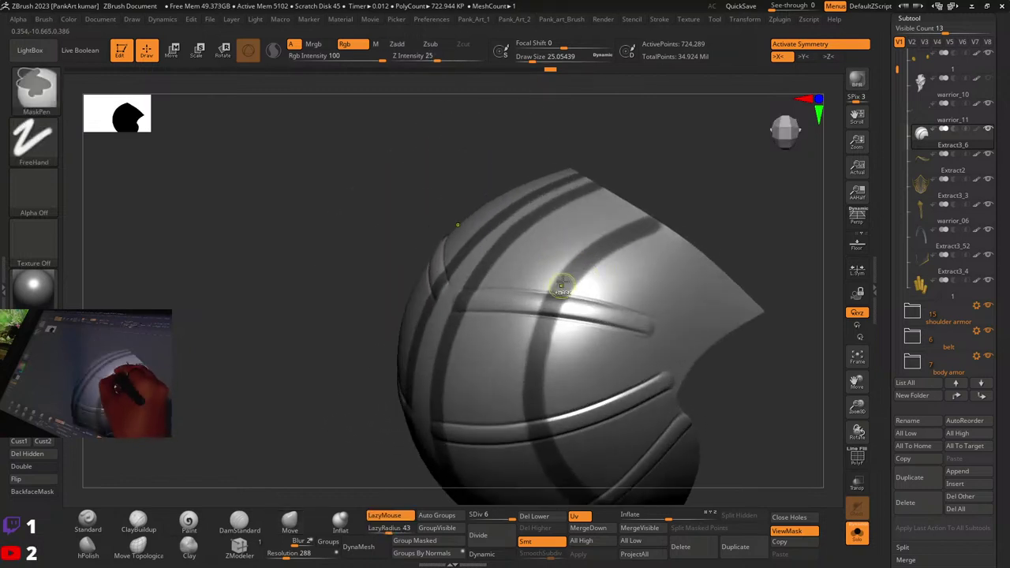
right_click_drag(544, 372, 580, 259)
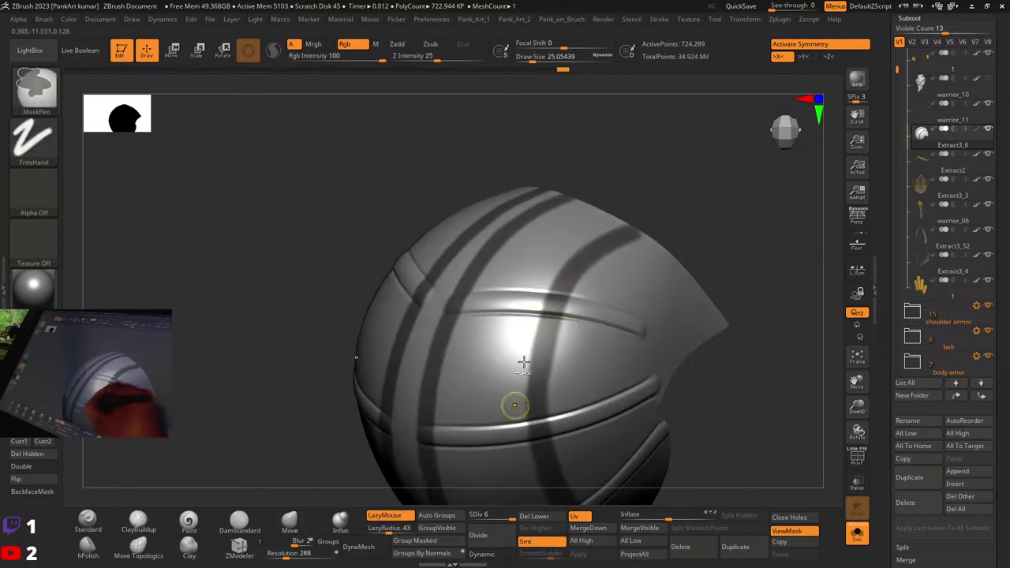
left_click_drag(542, 283, 521, 358, "ctrl")
right_click_drag(551, 370, 545, 313, "alt")
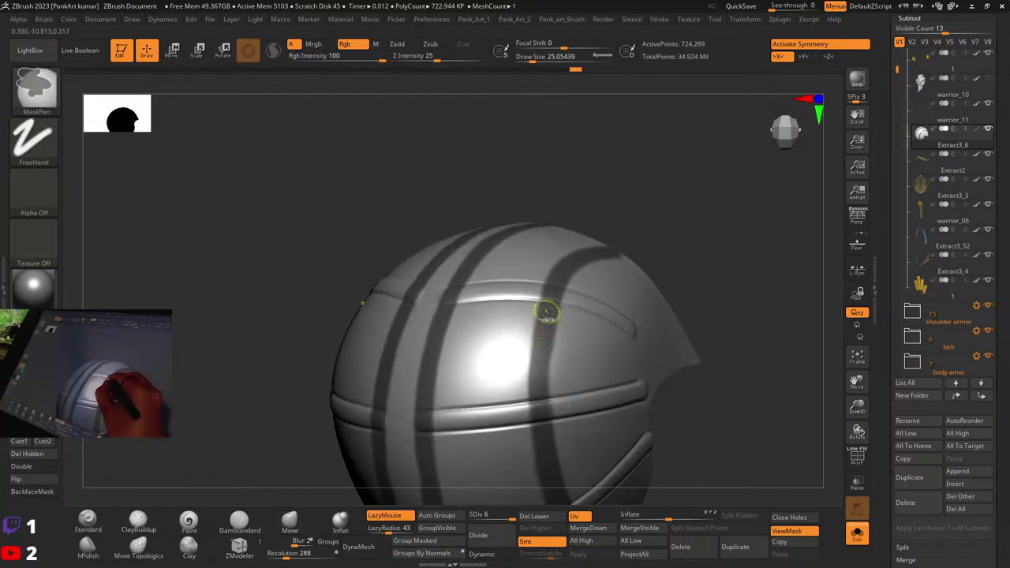
left_click_drag(546, 311, 548, 464, "ctrl")
mouse_move(546, 340)
right_mouse_down()
mouse_move(571, 314)
mouse_move(545, 334)
right_mouse_up()
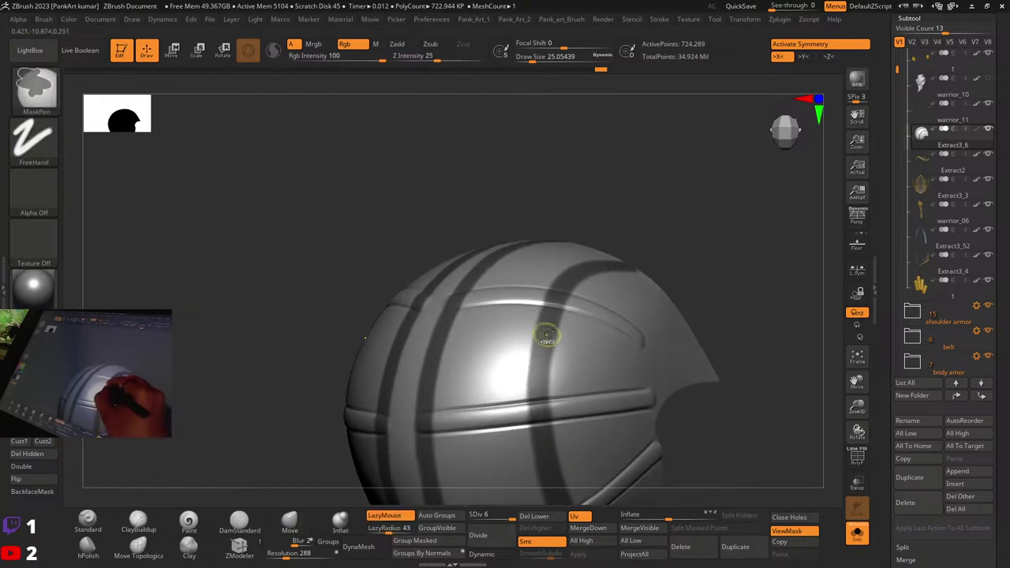
Step: Unhide the rest of the helmet dome and show the masked bands from the front
mouse_move(537, 444)
right_mouse_down()
mouse_move(566, 328)
mouse_move(593, 304)
mouse_move(613, 264)
right_mouse_up()
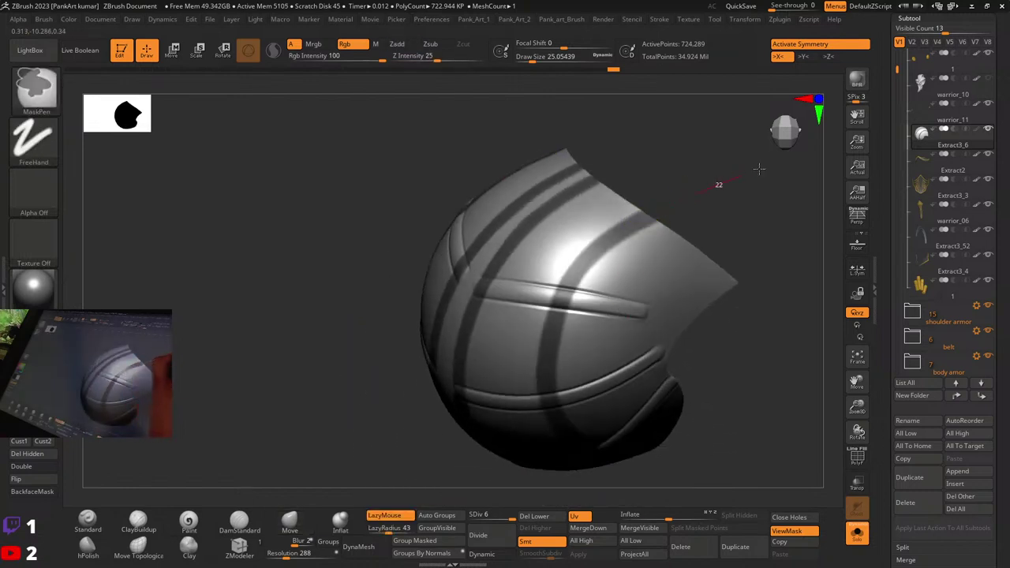
right_click_drag(729, 196, 640, 194)
left_click_drag(718, 221, 676, 248)
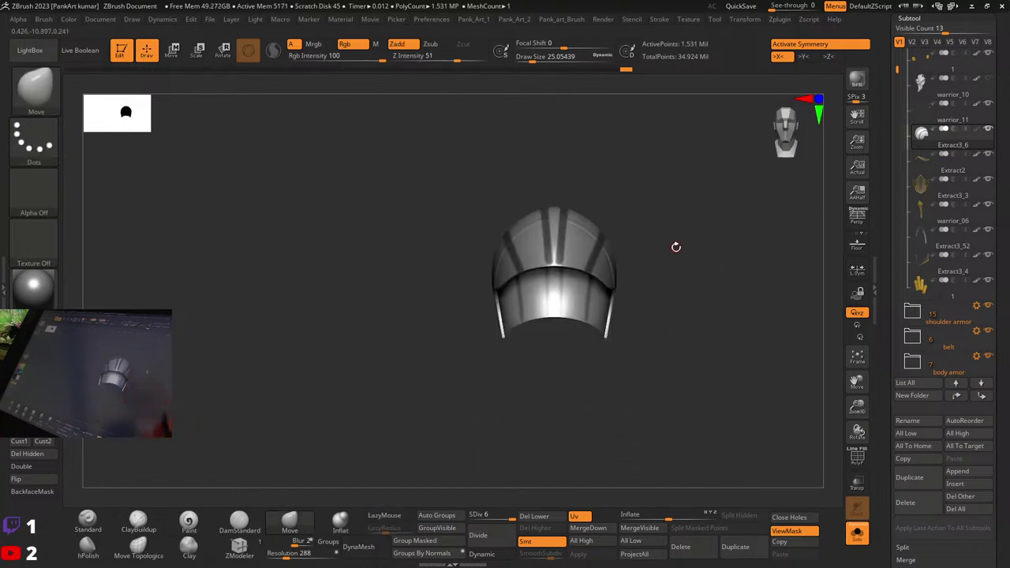
Step: Show the rest of the bust again and trim the edge of the curved side mask band above the visor
left_click(857, 534)
left_click_drag(685, 199, 595, 319, "alt")
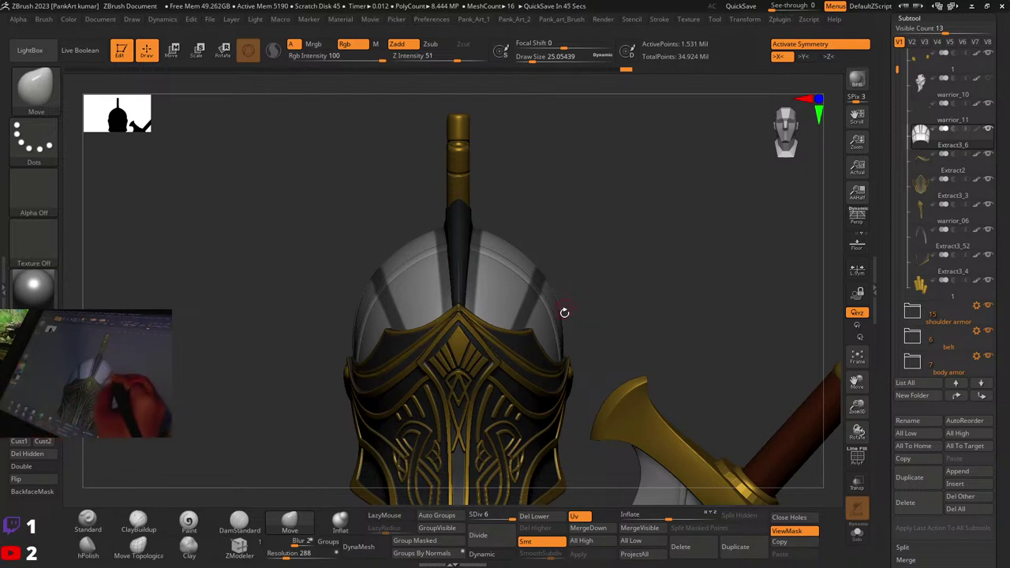
right_click_drag(565, 303, 540, 301)
mouse_move(540, 301)
left_mouse_down()
mouse_move(534, 326)
mouse_move(514, 263)
left_mouse_up()
key("ctrl")
left_click_drag(451, 353, 444, 384, "ctrl+alt")
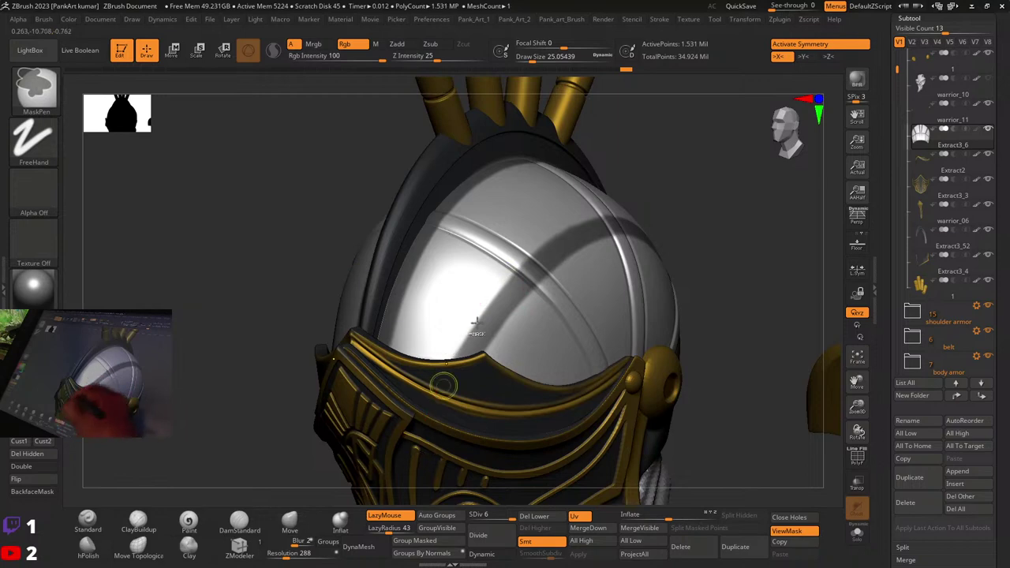
mouse_move(518, 260)
left_mouse_down("ctrl+alt")
mouse_move(427, 426)
mouse_move(431, 439)
left_mouse_up("ctrl+alt")
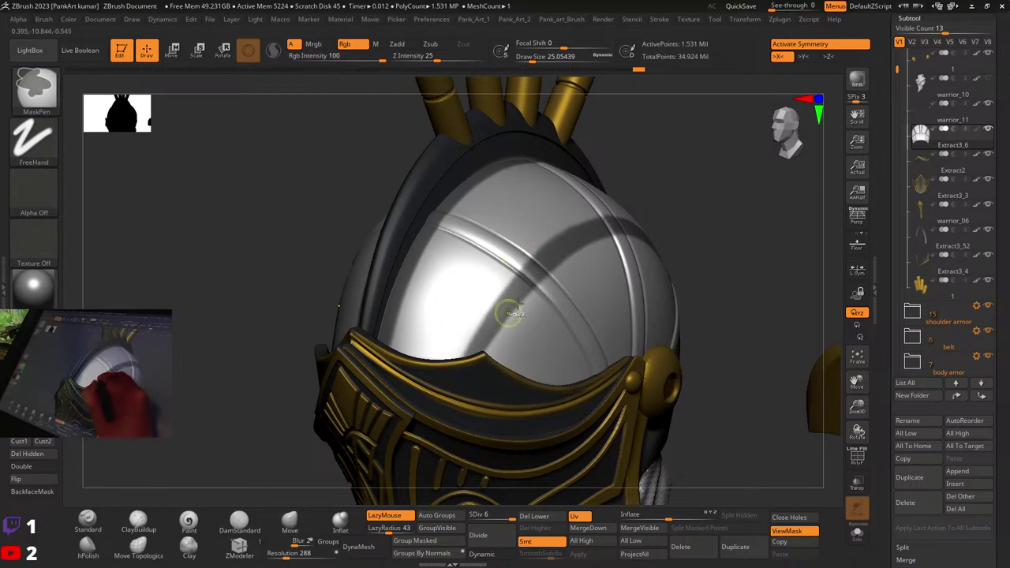
Step: Trim the curved mask band's inner edge where it crosses the upper side rib
left_click_drag(513, 312, 442, 355)
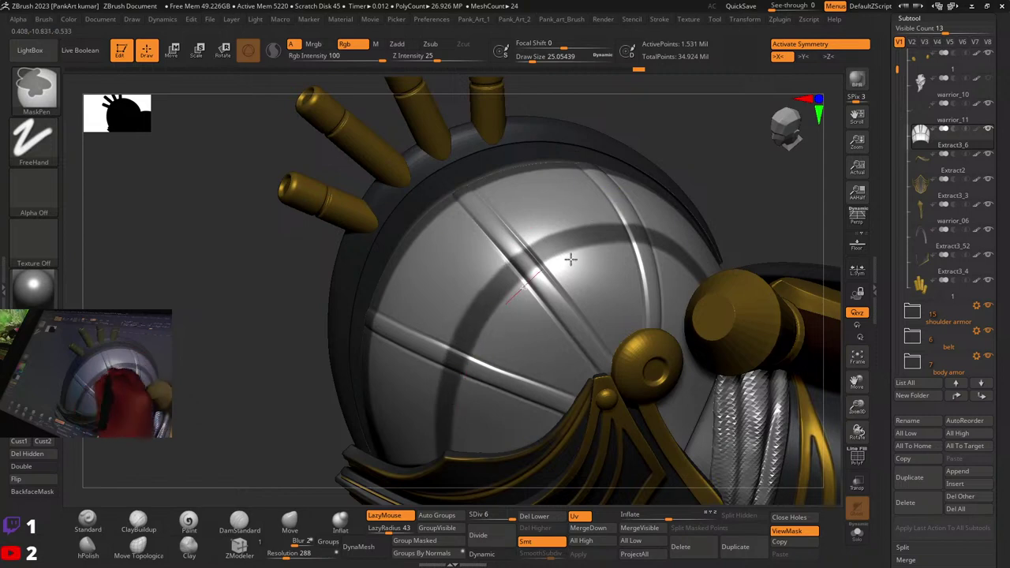
mouse_move(459, 417)
left_mouse_down("ctrl+alt")
mouse_move(544, 266)
mouse_move(643, 256)
left_mouse_up("ctrl+alt")
mouse_move(614, 295)
right_mouse_down()
mouse_move(543, 298)
mouse_move(534, 286)
right_mouse_up()
key("ctrl")
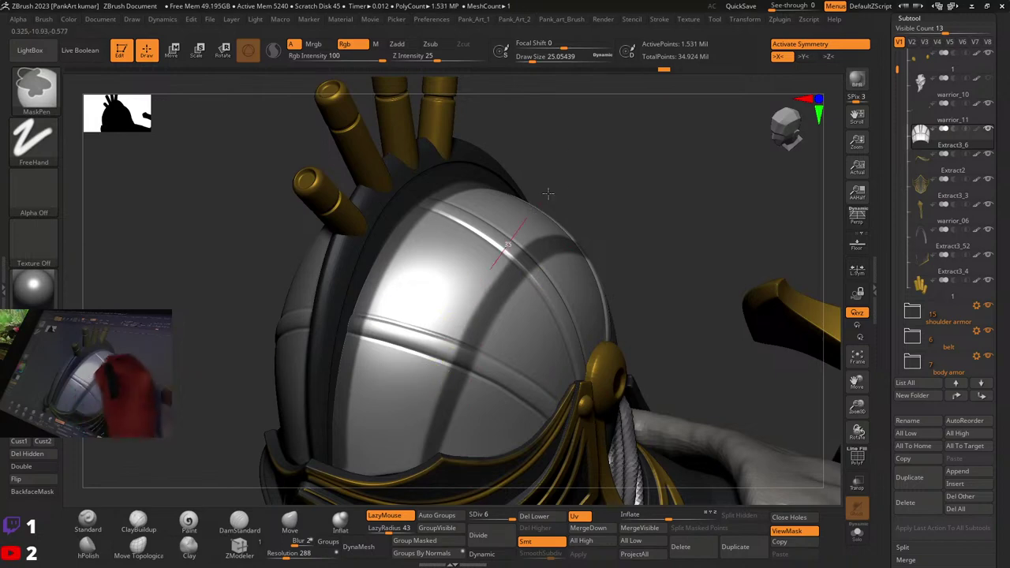
Step: Smooth the curved mask band's outline across the side ribs with long masking strokes, redoing the first stroke
right_click_drag(584, 172, 506, 317)
mouse_move(426, 337)
left_mouse_down("ctrl")
mouse_move(475, 265)
mouse_move(579, 227)
left_mouse_up("ctrl")
key("ctrl+z")
left_click_drag(425, 335, 578, 237, "ctrl")
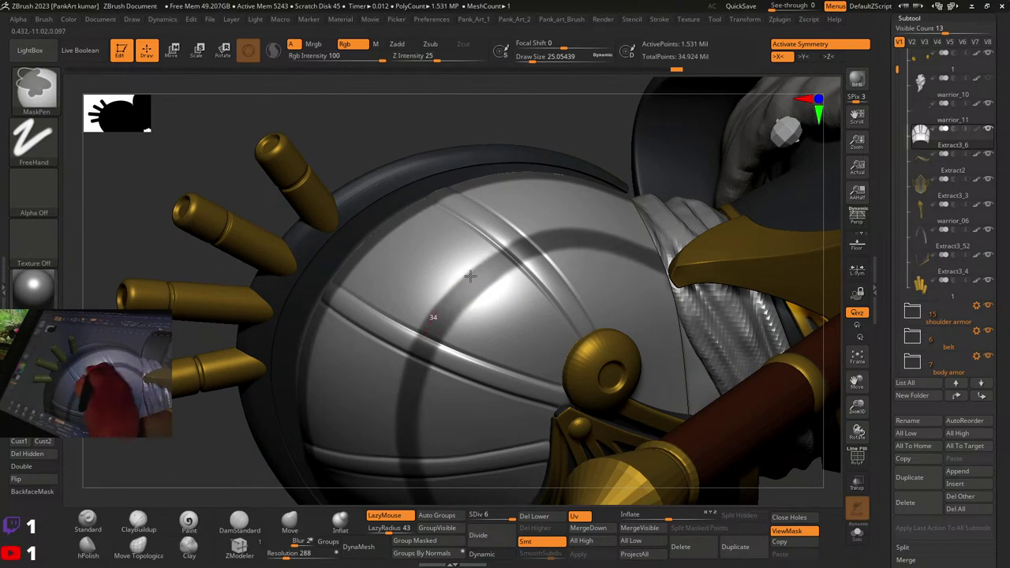
left_click_drag(480, 296, 443, 395, "ctrl")
mouse_move(458, 413)
right_mouse_down()
mouse_move(490, 314)
mouse_move(458, 279)
right_mouse_up()
left_click_drag(453, 286, 384, 386, "ctrl")
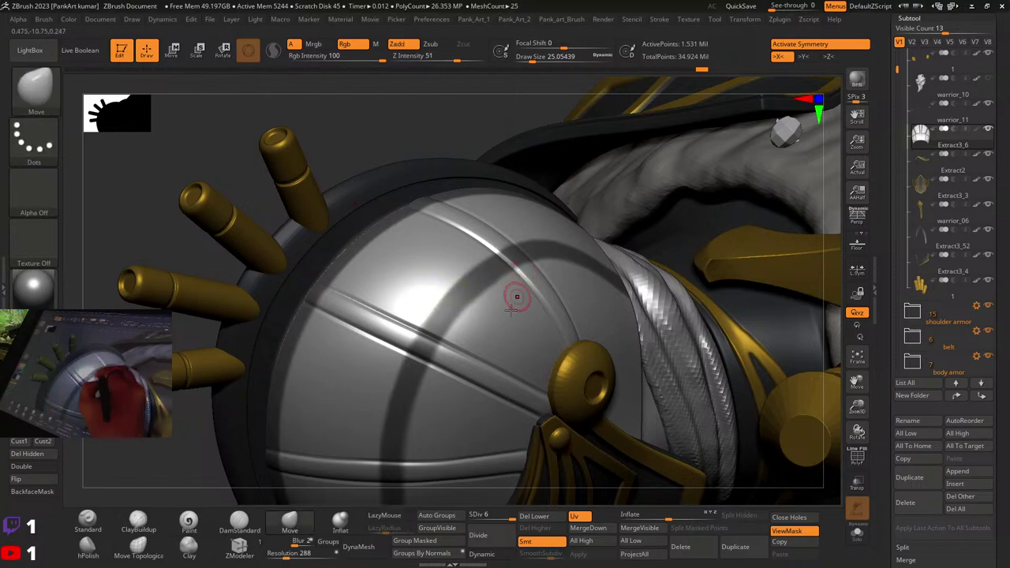
Step: Retouch the curved mask band on the back of the helmet dome and compare both sides
right_click_drag(514, 293, 480, 300)
mouse_move(555, 258)
right_mouse_down()
mouse_move(535, 332)
mouse_move(467, 357)
right_mouse_up()
right_click_drag(473, 316, 452, 308, "alt")
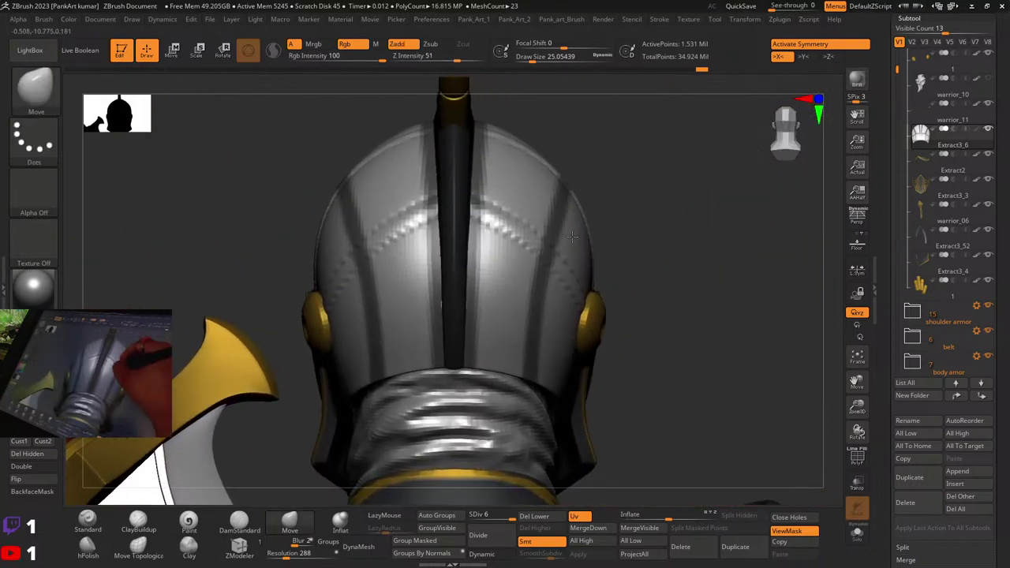
left_click_drag(556, 223, 545, 259, "ctrl")
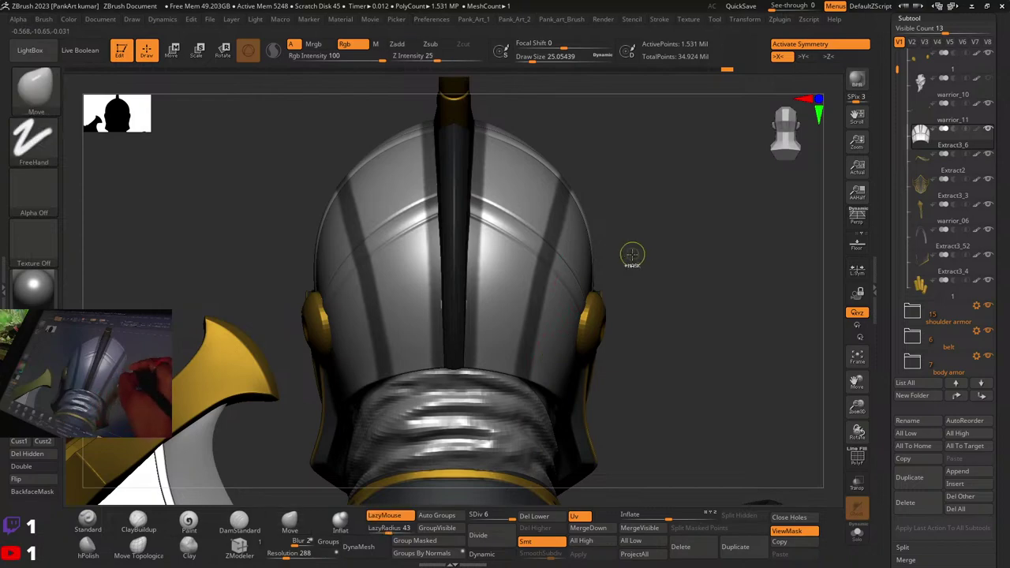
mouse_move(632, 254)
right_mouse_down("ctrl")
mouse_move(594, 260)
mouse_move(582, 280)
right_mouse_up("ctrl")
mouse_move(683, 268)
right_mouse_down()
mouse_move(618, 242)
mouse_move(643, 237)
right_mouse_up()
right_click_drag(579, 226, 663, 202, "ctrl")
mouse_move(716, 161)
right_mouse_down("ctrl")
mouse_move(549, 225)
mouse_move(714, 232)
mouse_move(665, 254)
right_mouse_up("ctrl")
right_click_drag(600, 267, 638, 256, "ctrl")
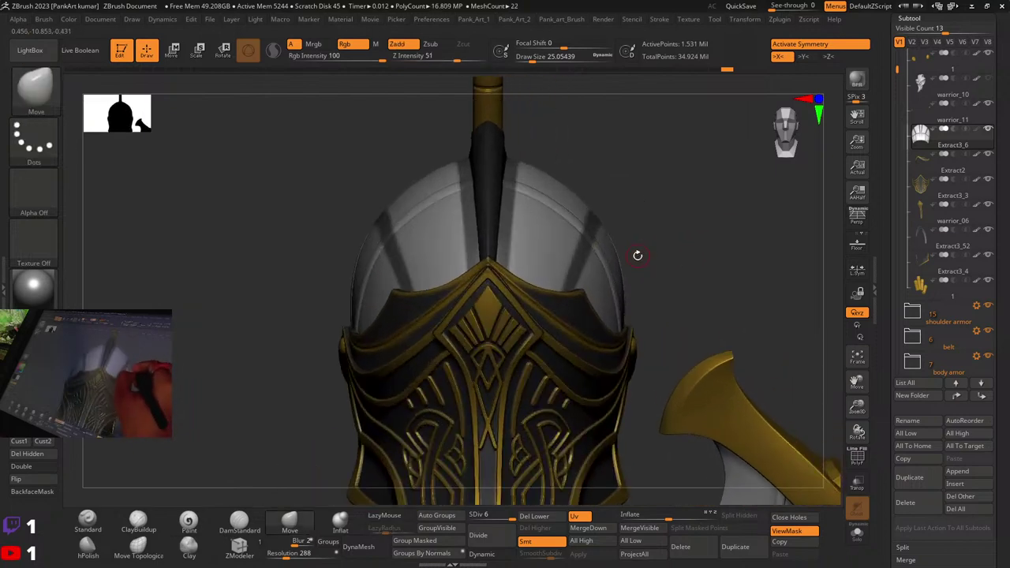
Step: Refine the edge of the curved mask band around the side ribs so its width stays even
mouse_move(628, 234)
left_mouse_down()
mouse_move(584, 244)
mouse_move(655, 237)
mouse_move(640, 235)
left_mouse_up()
right_click_drag(640, 235, 574, 293)
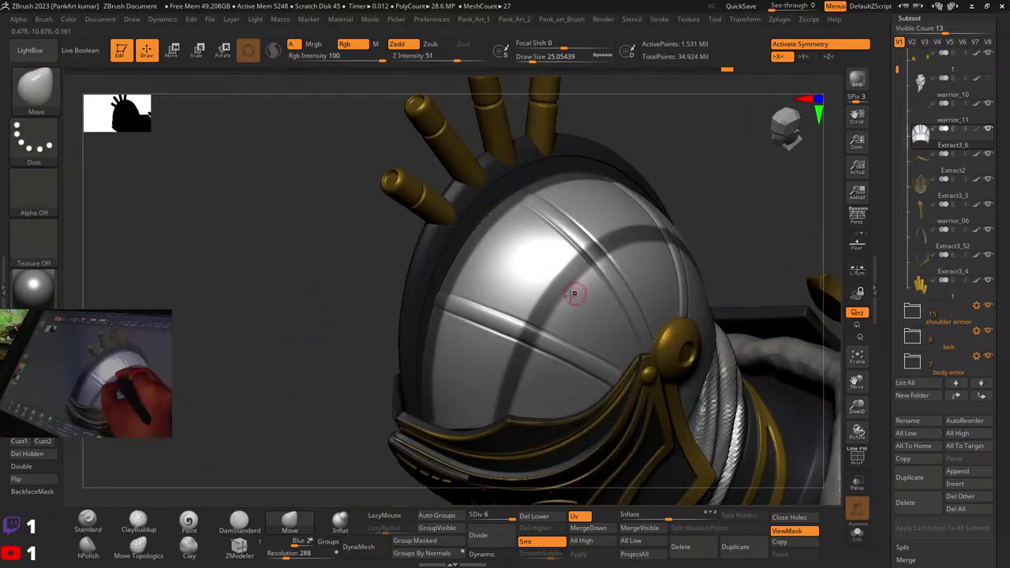
left_click_drag(617, 233, 540, 301)
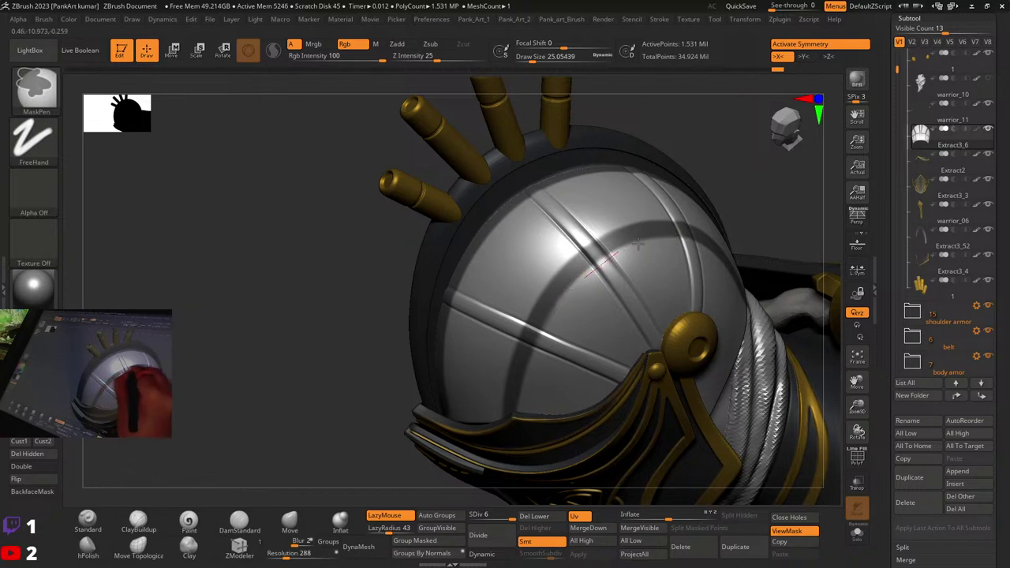
left_click_drag(669, 235, 702, 251, "ctrl+alt")
right_click_drag(629, 257, 612, 263)
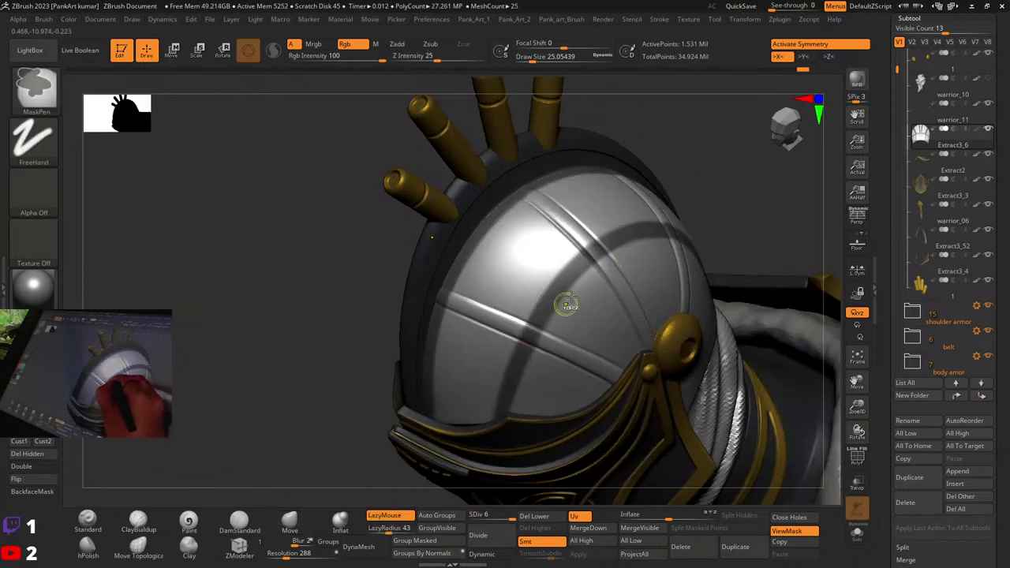
mouse_move(527, 436)
right_mouse_down()
mouse_move(608, 326)
mouse_move(636, 213)
mouse_move(648, 238)
right_mouse_up()
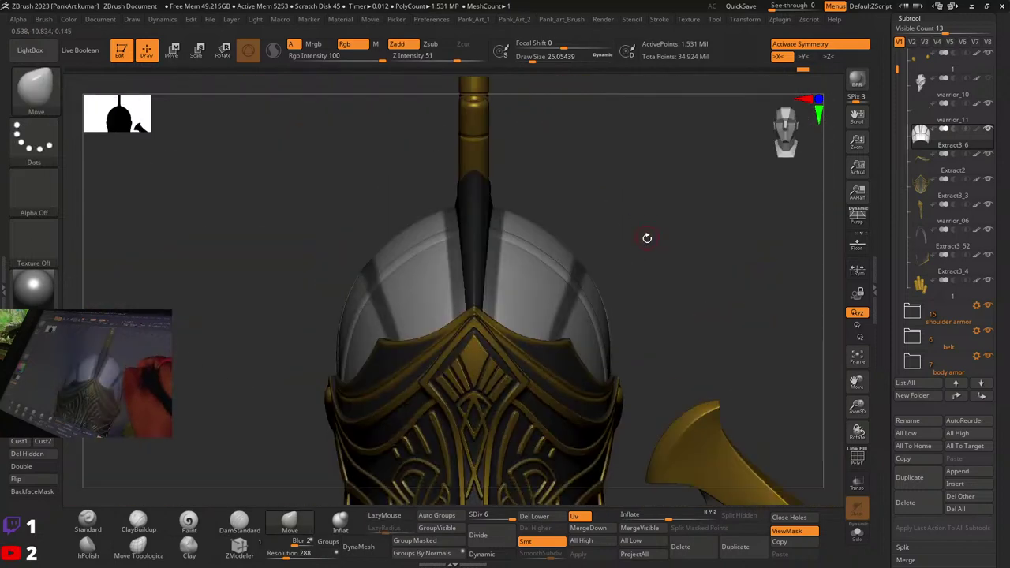
left_click_drag(650, 257, 653, 273)
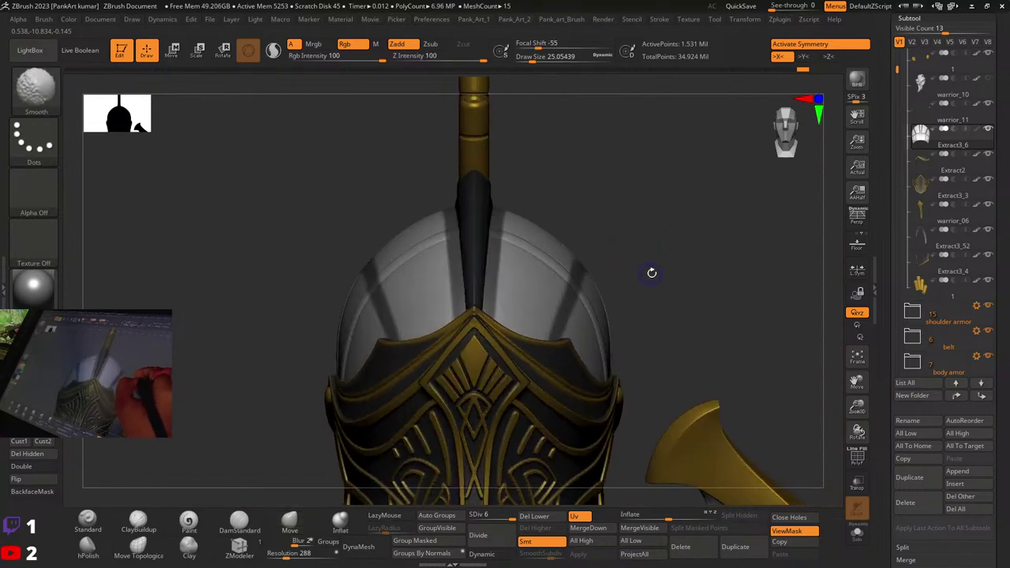
mouse_move(595, 274)
right_mouse_down()
mouse_move(568, 293)
mouse_move(689, 258)
mouse_move(548, 292)
mouse_move(588, 280)
mouse_move(516, 242)
right_mouse_up()
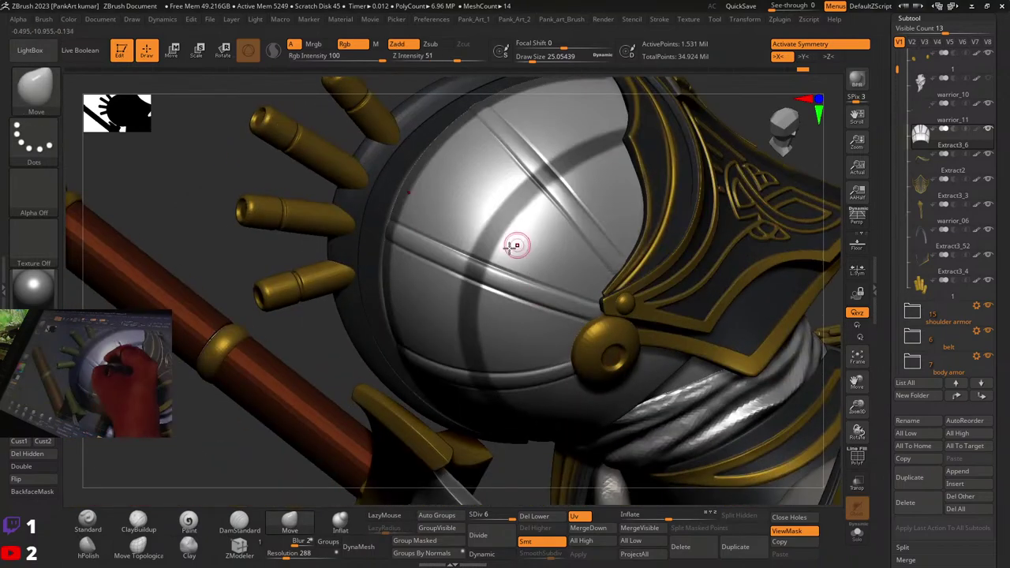
right_click_drag(658, 181, 586, 171, "ctrl")
right_click_drag(684, 197, 621, 271)
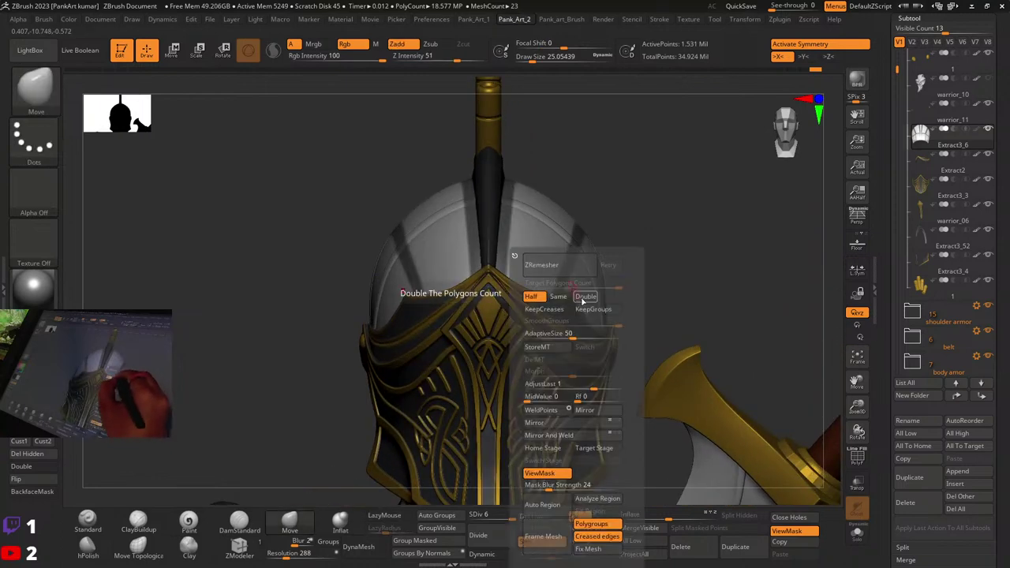
Step: Lower the Mask Blur Strength and adjust the softness of the mask bands on the helmet dome
key("2")
left_click(531, 486)
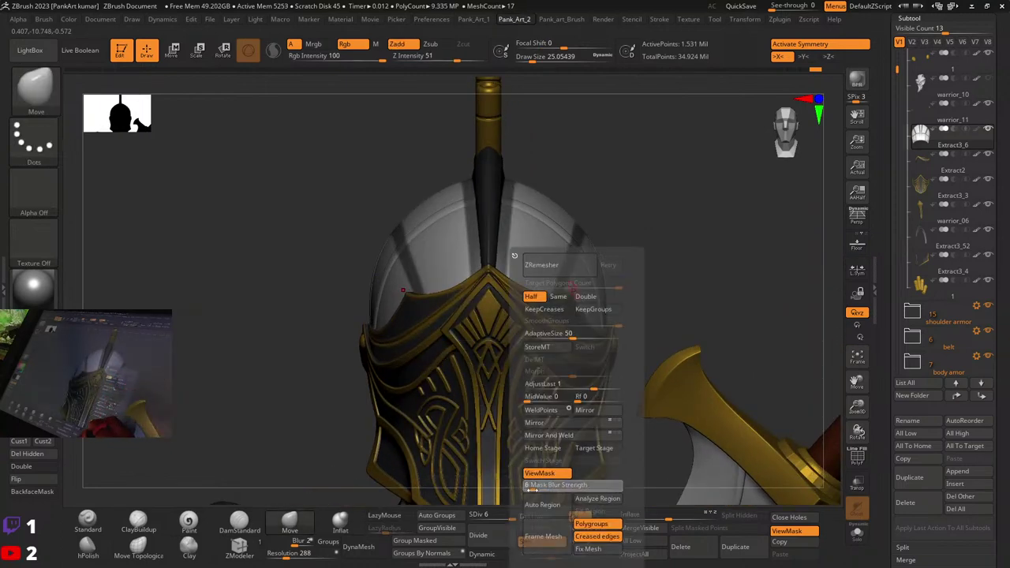
key("ctrl")
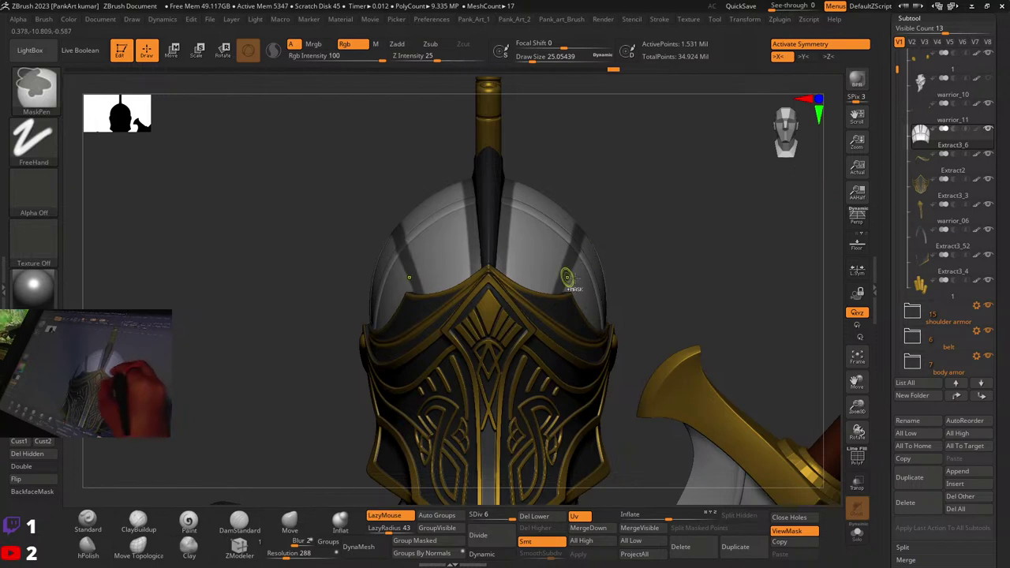
right_click_drag(567, 278, 569, 289, "ctrl")
key("x")
key("x")
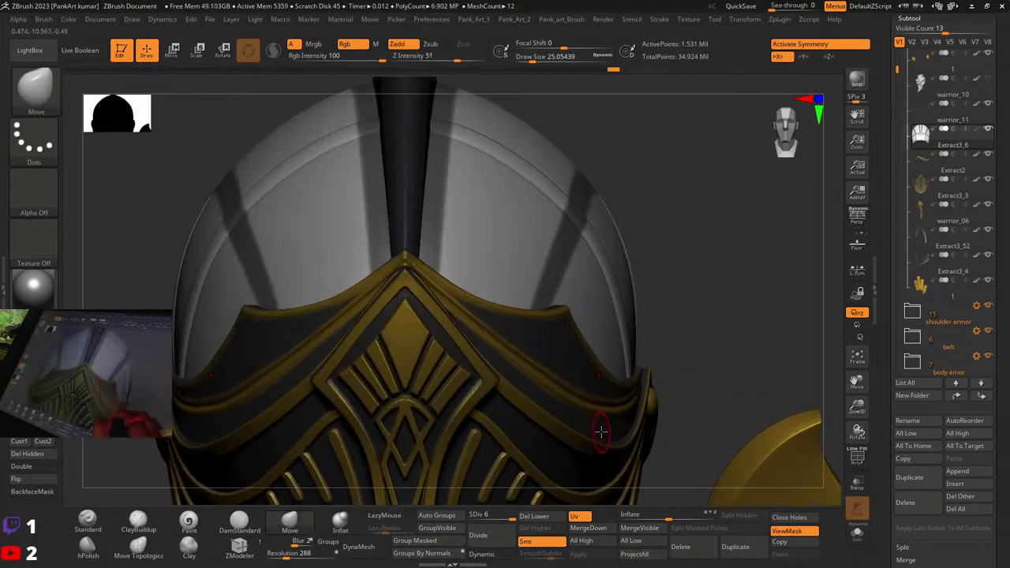
key("2")
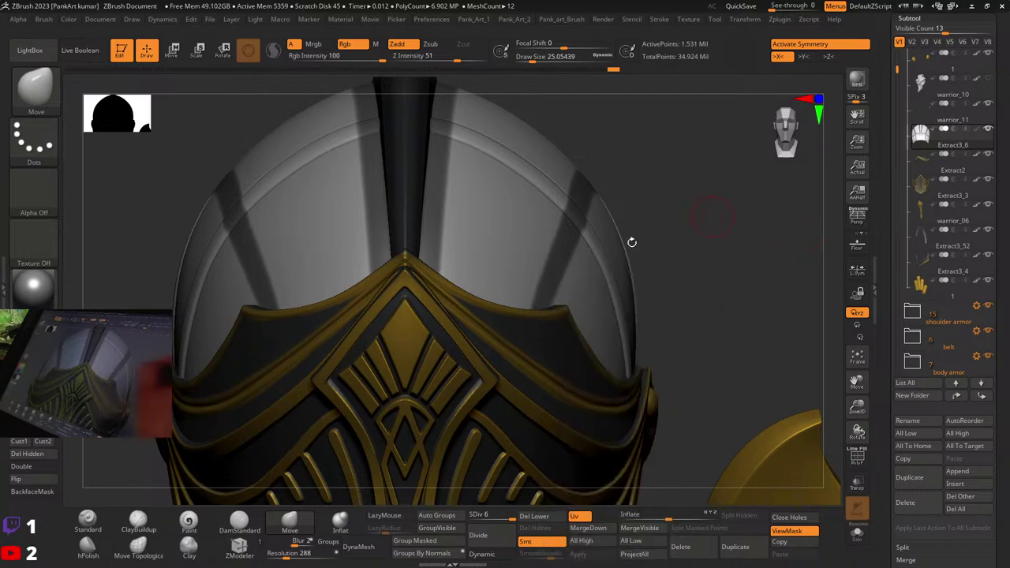
key("ctrl")
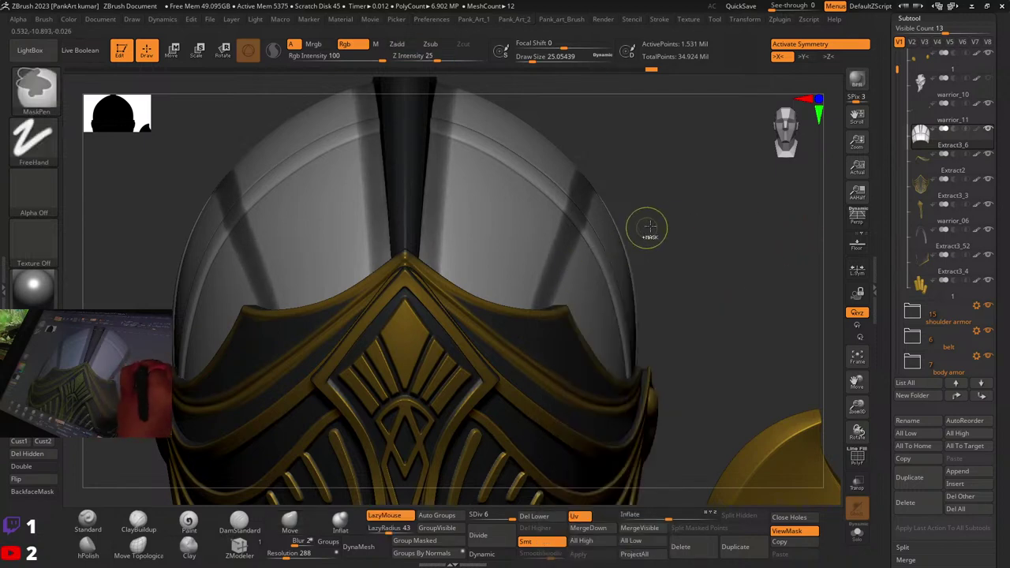
left_click(652, 226, "ctrl")
left_click(673, 219, "ctrl")
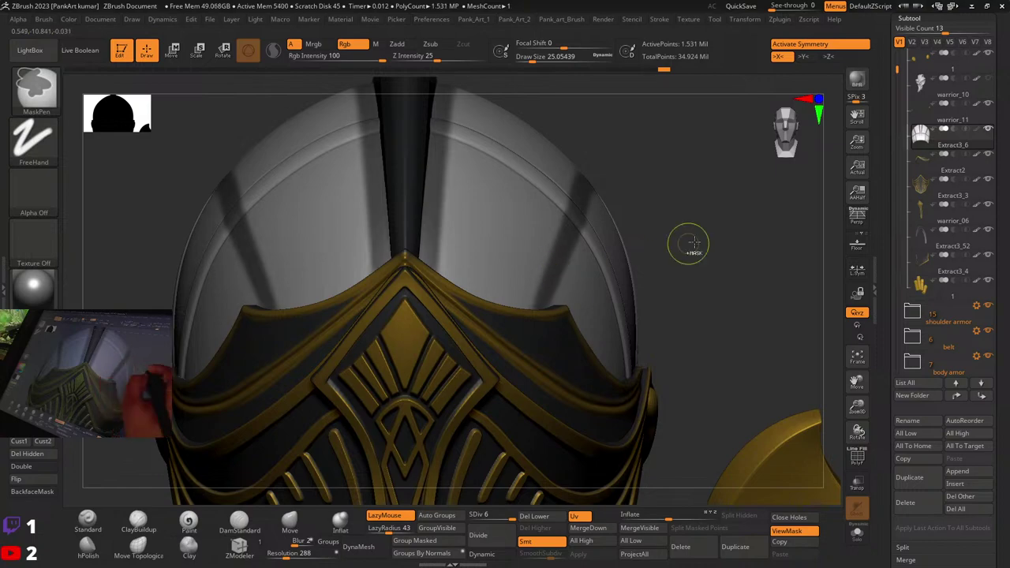
Step: Reduce the draw size to about 12.9 and erase the curved band's mask where it covers the raised side ribs
mouse_move(694, 221)
left_mouse_down()
mouse_move(566, 299)
mouse_move(450, 304)
mouse_move(587, 334)
mouse_move(498, 442)
mouse_move(533, 420)
mouse_move(537, 311)
mouse_move(479, 337)
left_mouse_up()
key("space")
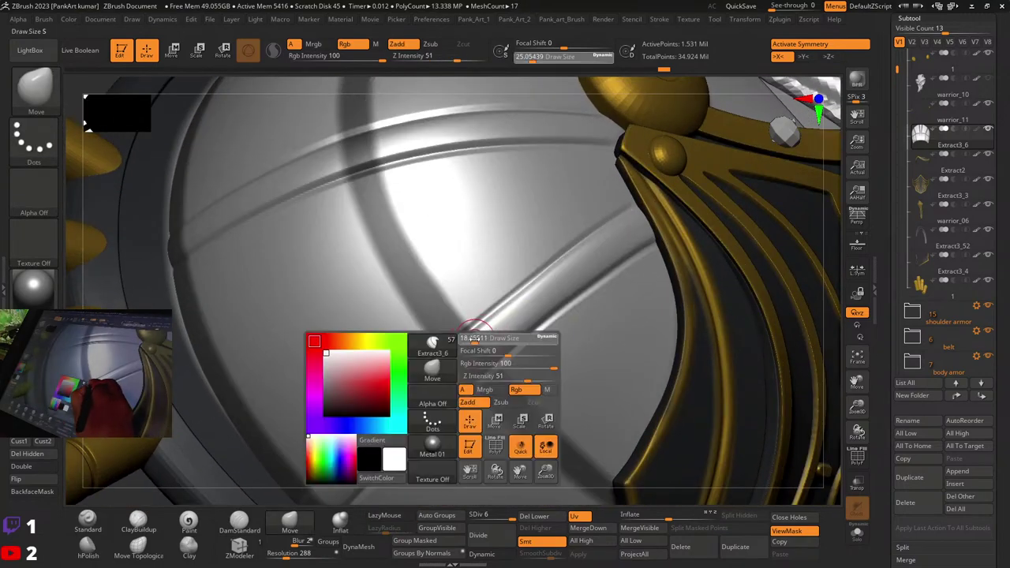
key("ctrl")
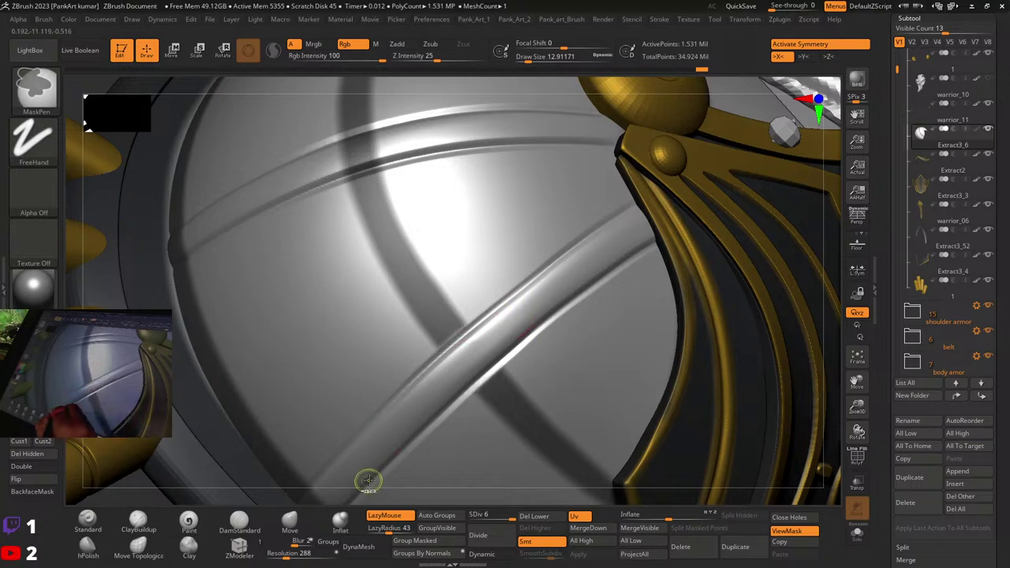
mouse_move(518, 321)
right_mouse_down()
mouse_move(542, 377)
mouse_move(497, 333)
mouse_move(513, 356)
mouse_move(490, 306)
right_mouse_up()
left_click_drag(470, 332, 412, 431, "ctrl+alt")
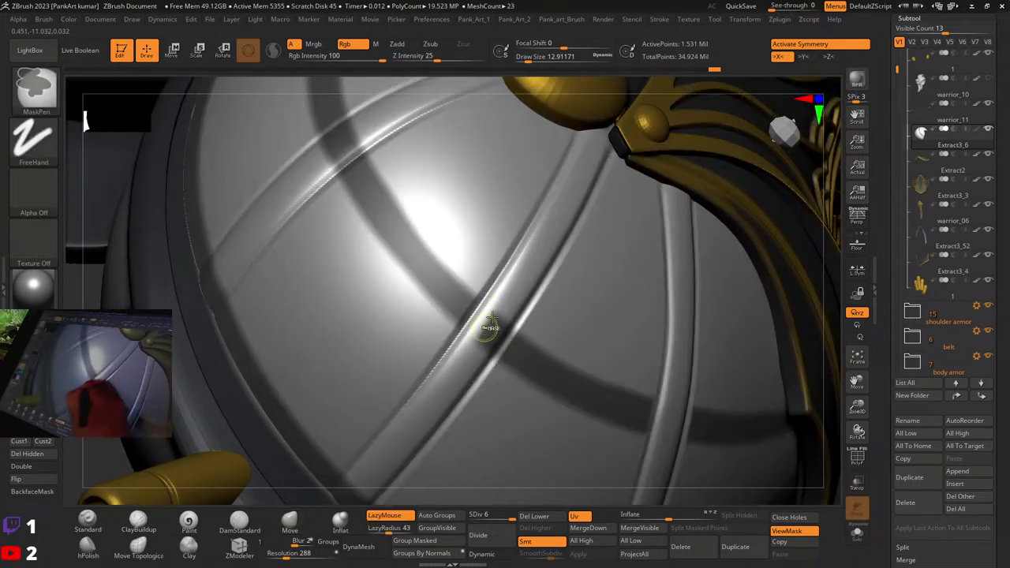
left_click_drag(526, 270, 448, 386, "ctrl+alt")
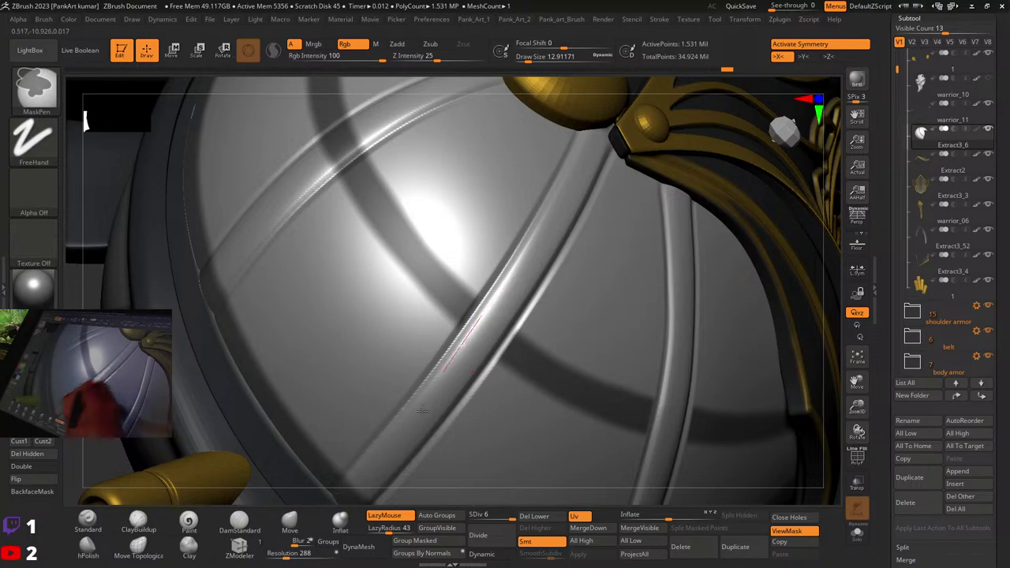
Step: Turn on BackfaceMask and erase the curved band's mask from the raised rib behind the round side pivot
mouse_move(555, 262)
right_mouse_down("ctrl")
mouse_move(524, 258)
mouse_move(537, 226)
mouse_move(526, 234)
mouse_move(578, 268)
mouse_move(541, 265)
mouse_move(510, 280)
mouse_move(491, 264)
right_mouse_up("ctrl")
left_click(490, 263, "ctrl")
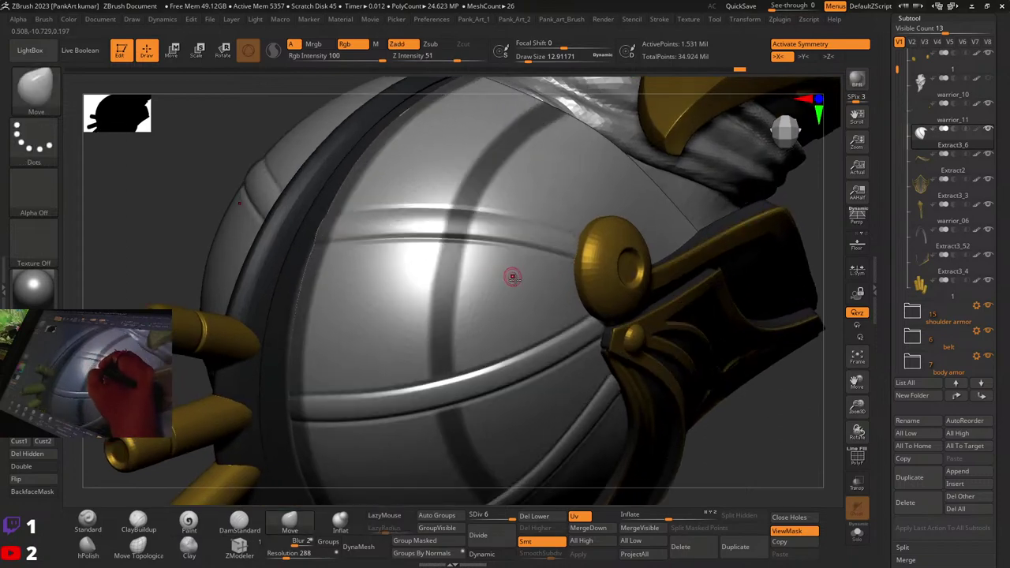
mouse_move(620, 251)
right_mouse_down("ctrl")
mouse_move(543, 254)
mouse_move(536, 241)
mouse_move(587, 319)
mouse_move(501, 329)
mouse_move(516, 337)
mouse_move(481, 371)
mouse_move(450, 348)
mouse_move(426, 394)
mouse_move(448, 393)
mouse_move(426, 388)
right_mouse_up("ctrl")
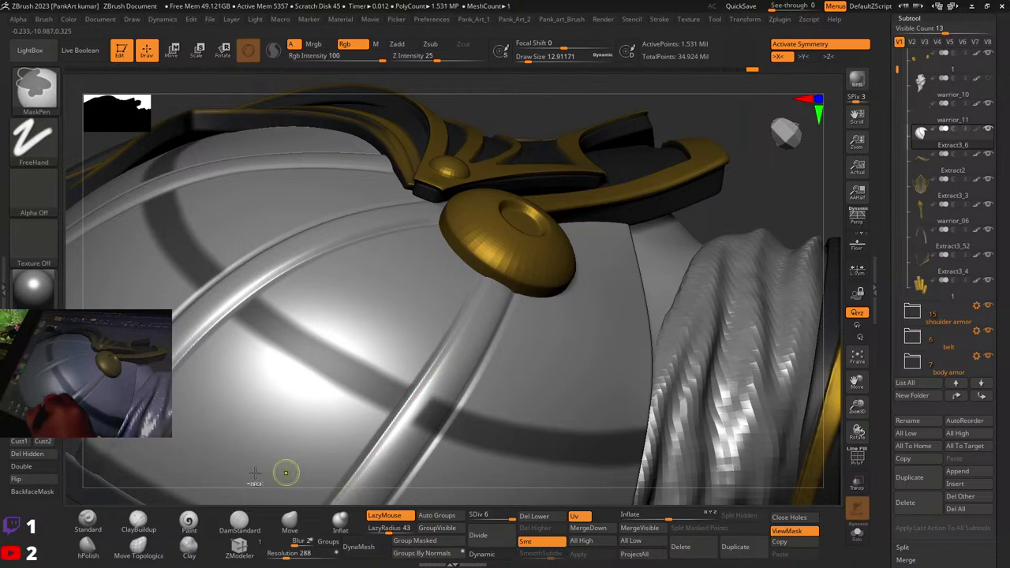
left_click(32, 492)
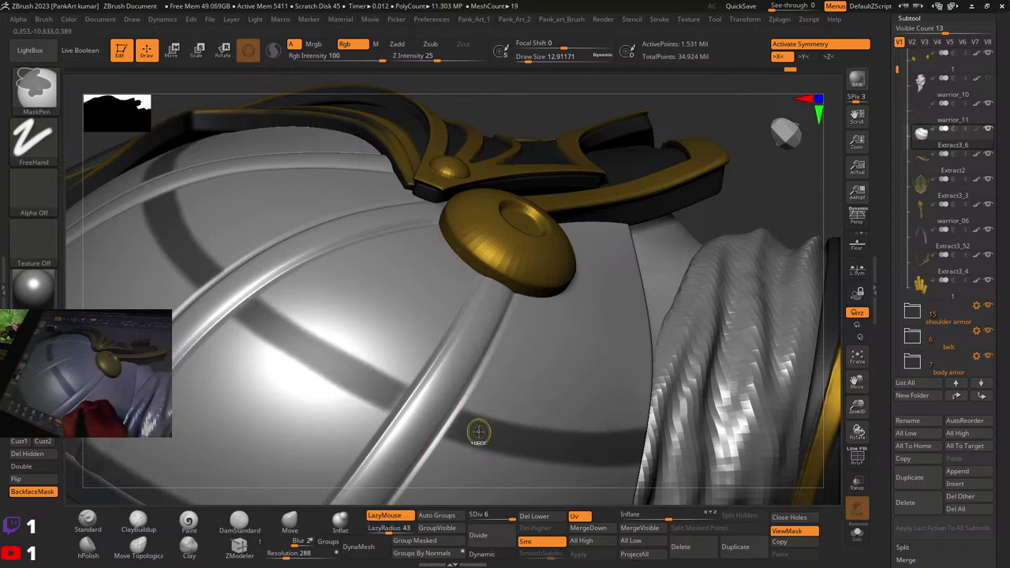
Step: Reduce the draw size to about 10.5 and clean the mask band's ends beside the front ribs
mouse_move(479, 432)
right_mouse_down()
mouse_move(510, 371)
mouse_move(624, 350)
mouse_move(551, 371)
mouse_move(553, 297)
mouse_move(501, 308)
mouse_move(582, 280)
mouse_move(552, 292)
mouse_move(426, 303)
right_mouse_up()
key("space")
key("ctrl")
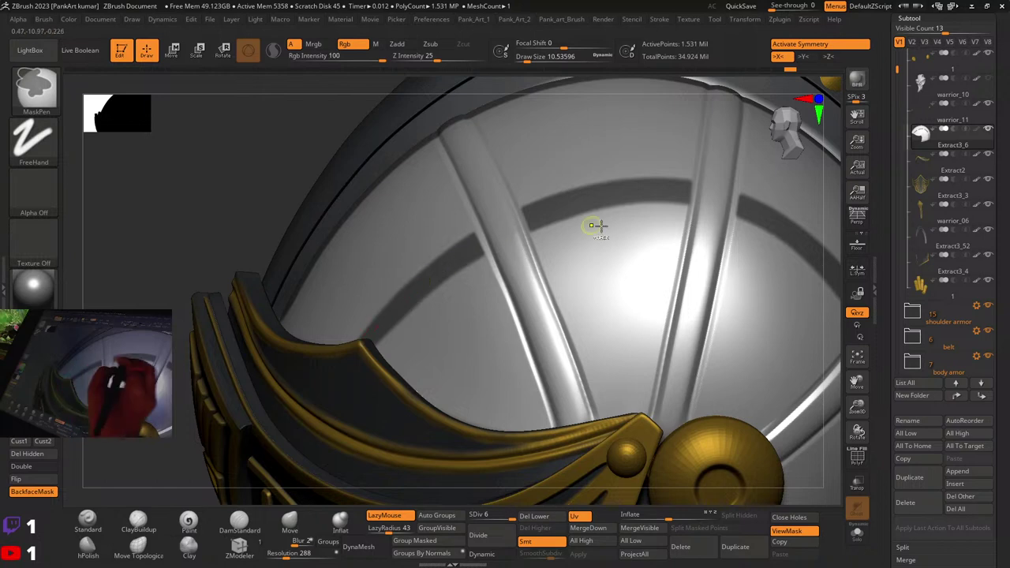
right_click_drag(601, 226, 411, 327, "ctrl")
right_click_drag(540, 273, 547, 225, "ctrl")
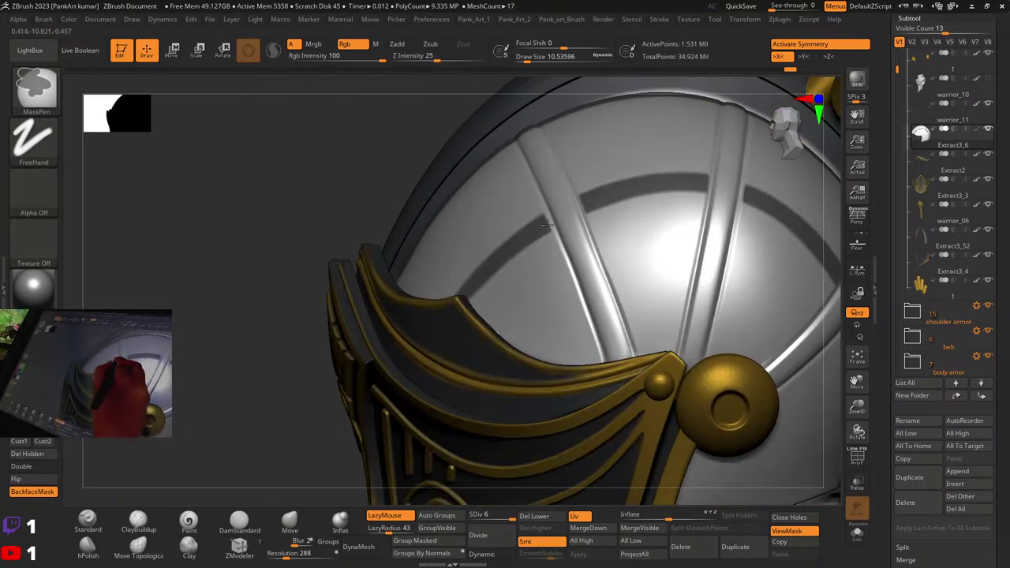
Step: Isolate the helmet dome and retouch the curved mask band between the front rib and the lower rim
left_click(480, 293, "ctrl+shift")
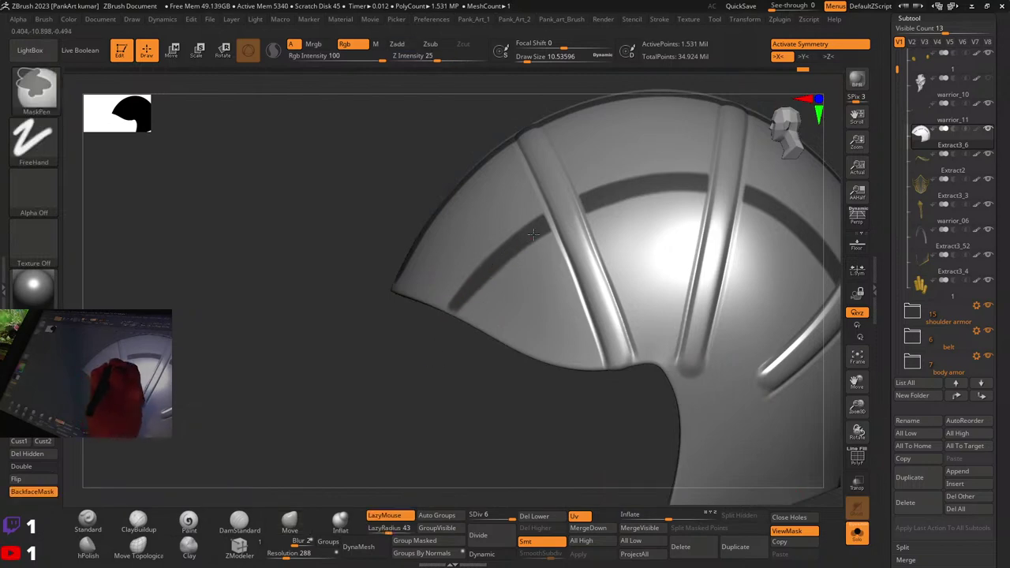
mouse_move(543, 241)
right_mouse_down()
mouse_move(570, 282)
mouse_move(565, 263)
mouse_move(548, 269)
mouse_move(591, 260)
mouse_move(531, 235)
right_mouse_up()
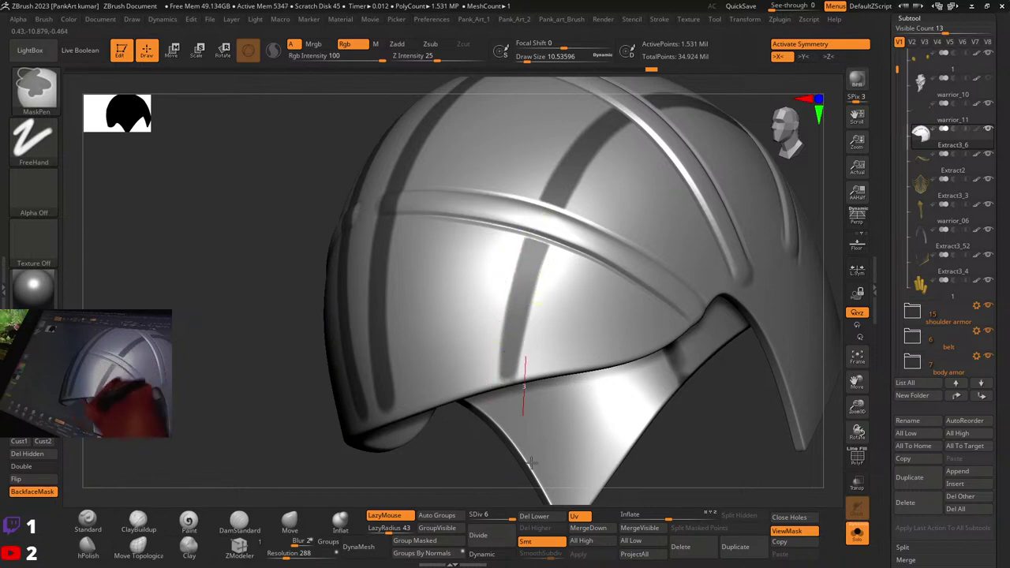
left_click(519, 321, "ctrl")
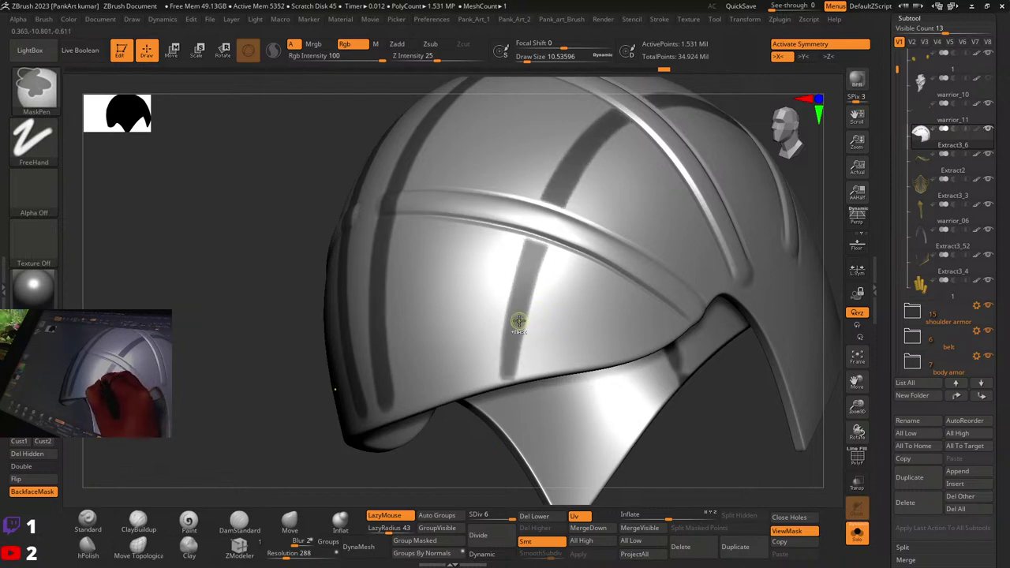
Step: Show the whole bust again, invert the helmet dome's mask and slightly inflate the unmasked bands
left_click(519, 324, "ctrl")
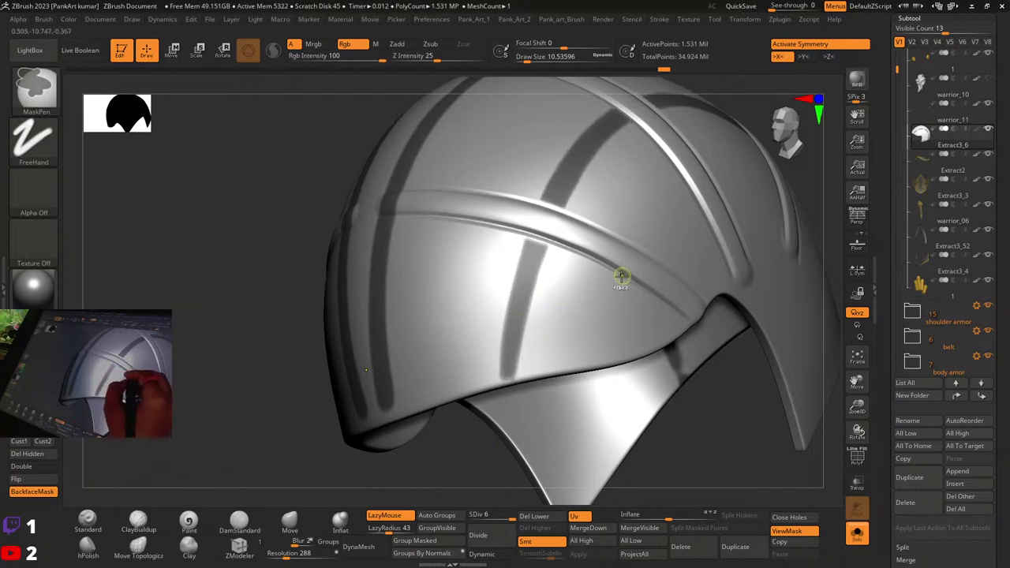
key("alt+s")
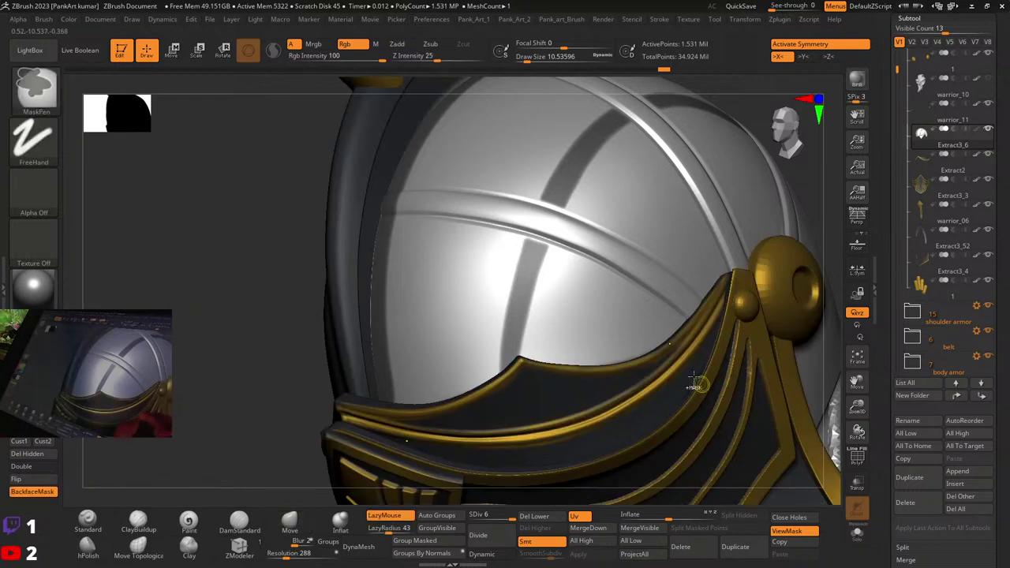
mouse_move(697, 383)
right_mouse_down("ctrl")
mouse_move(619, 328)
mouse_move(734, 316)
right_mouse_up("ctrl")
key("ctrl")
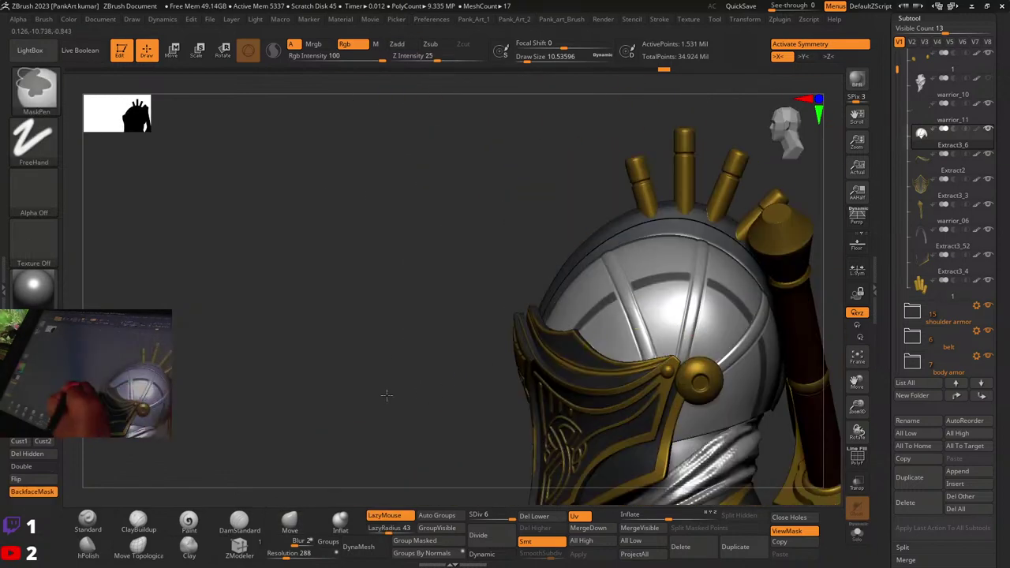
right_click_drag(387, 395, 598, 323)
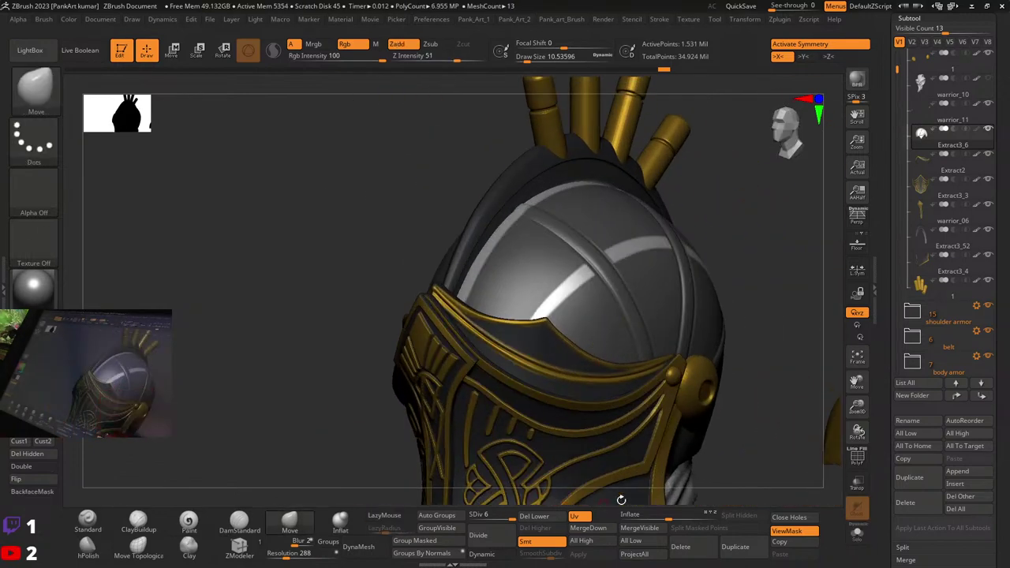
left_click_drag(667, 517, 672, 517)
Step: Isolate the helmet dome and erase the crest bands' mask where they cross the front raised ribs
left_click(857, 534)
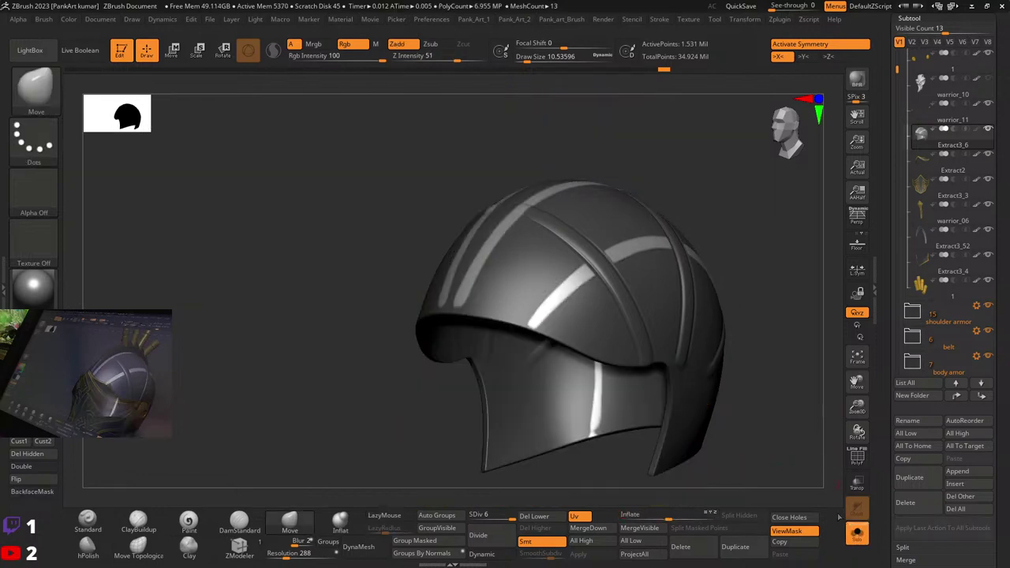
mouse_move(454, 229)
right_mouse_down()
mouse_move(566, 232)
mouse_move(514, 361)
mouse_move(521, 348)
right_mouse_up()
right_click_drag(521, 347, 528, 296, "ctrl")
mouse_move(496, 201)
right_mouse_down("alt")
mouse_move(494, 284)
mouse_move(535, 271)
right_mouse_up("alt")
left_click(657, 228, "ctrl")
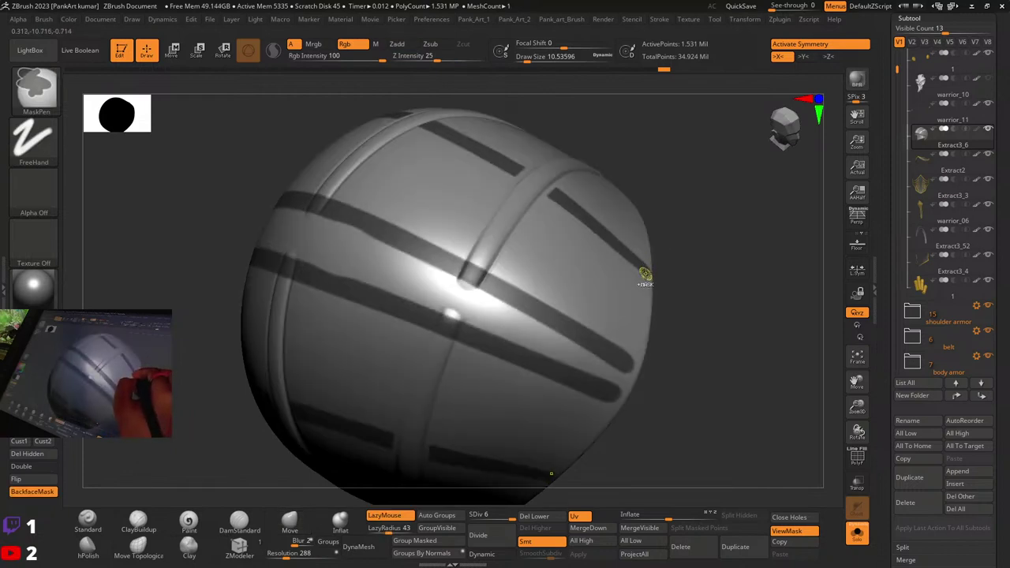
mouse_move(661, 260)
right_mouse_down()
mouse_move(643, 307)
mouse_move(663, 295)
mouse_move(517, 247)
mouse_move(519, 219)
mouse_move(499, 207)
right_mouse_up()
left_click_drag(491, 233, 475, 281, "ctrl+alt")
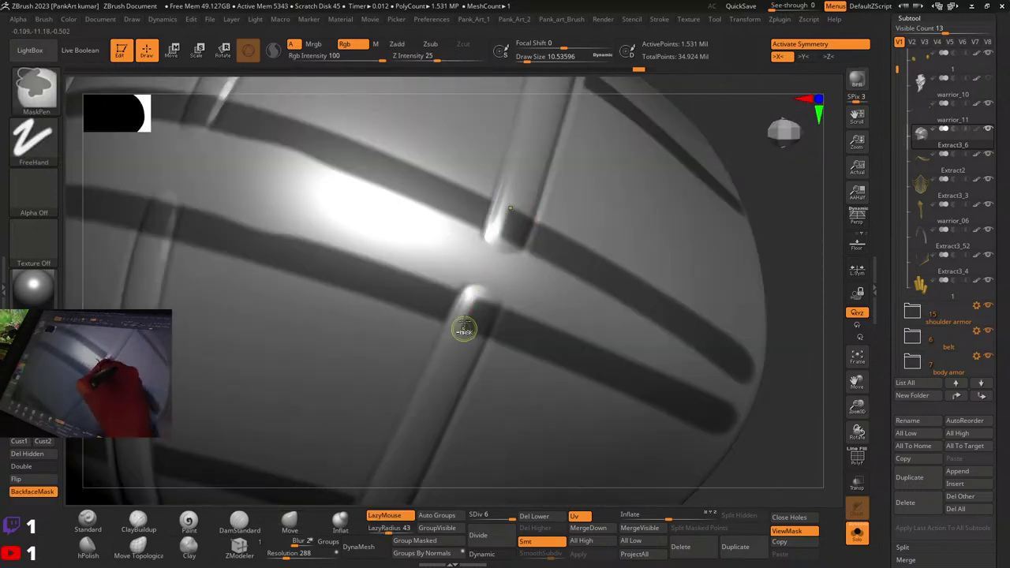
left_click_drag(447, 336, 439, 379, "ctrl+alt")
right_click_drag(509, 267, 551, 278)
mouse_move(539, 199)
left_mouse_down("ctrl+alt")
mouse_move(425, 444)
mouse_move(438, 426)
left_mouse_up("ctrl+alt")
left_click_drag(534, 213, 484, 324, "ctrl+alt")
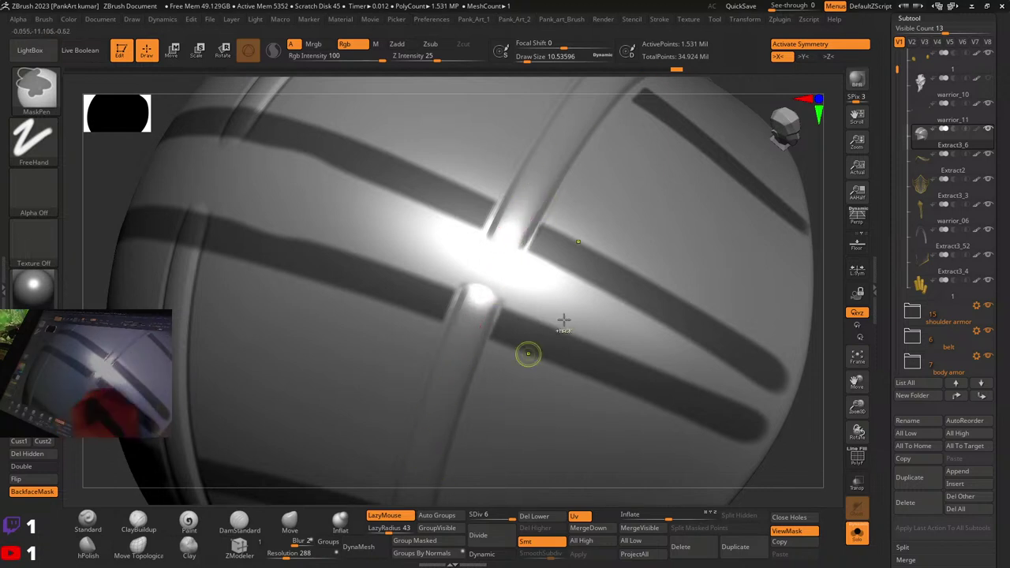
Step: Erase the crest bands' mask where they cross the middle raised ribs on top of the dome
mouse_move(527, 353)
right_mouse_down("ctrl")
mouse_move(498, 322)
mouse_move(510, 377)
mouse_move(525, 262)
mouse_move(484, 293)
mouse_move(615, 286)
right_mouse_up("ctrl")
mouse_move(553, 269)
right_mouse_down()
mouse_move(557, 322)
mouse_move(478, 364)
mouse_move(485, 395)
right_mouse_up()
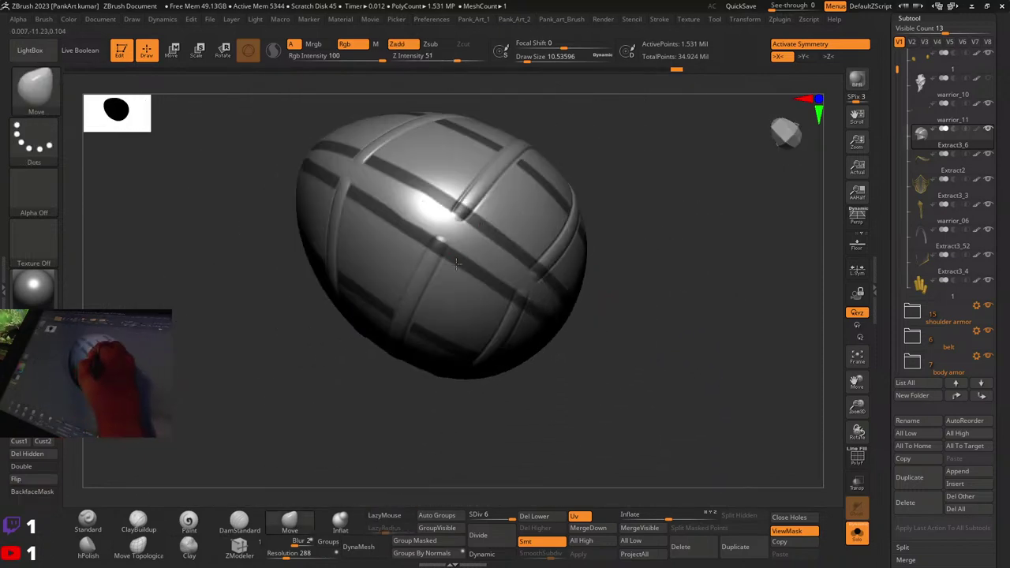
mouse_move(474, 245)
right_mouse_down("ctrl")
mouse_move(483, 295)
mouse_move(446, 304)
right_mouse_up("ctrl")
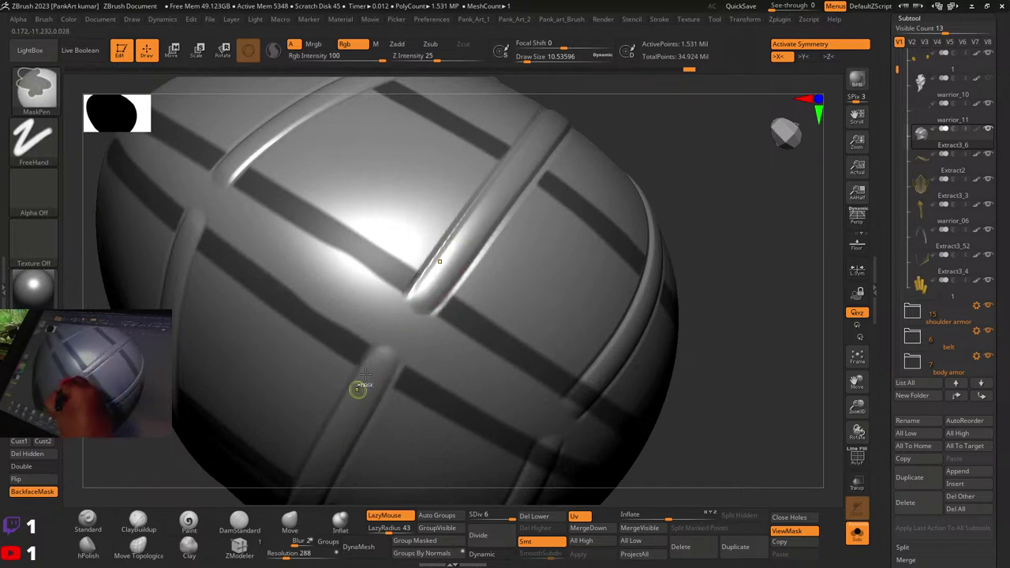
right_click_drag(513, 260, 497, 278, "ctrl")
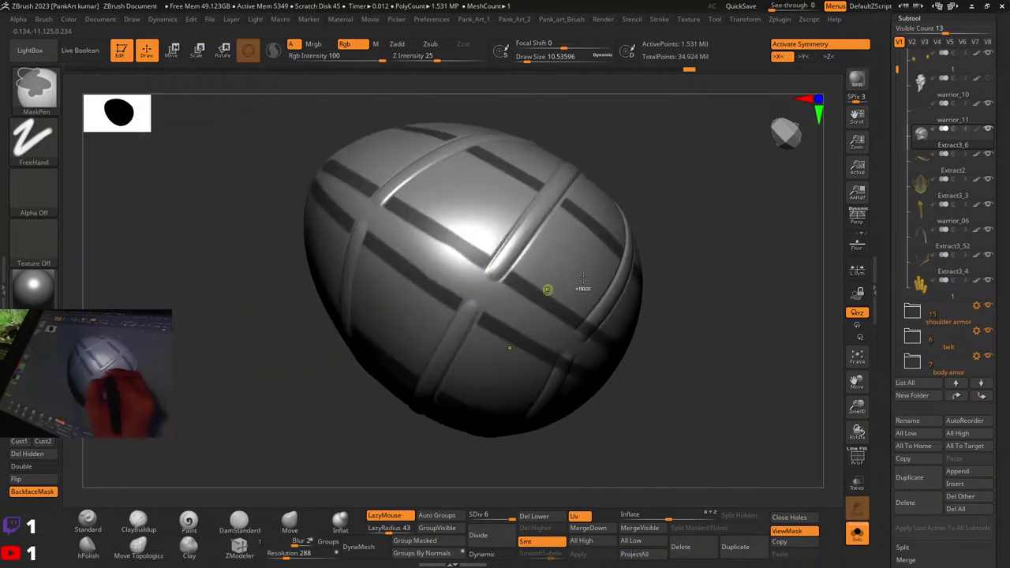
mouse_move(636, 263)
right_mouse_down("ctrl")
mouse_move(580, 302)
mouse_move(536, 278)
right_mouse_up("ctrl")
Step: Invert the dome's mask, bring back the rest of the bust and slightly inflate the unmasked bands
left_click_drag(621, 292, 710, 404)
left_click(858, 533)
left_click_drag(669, 517, 671, 517)
left_click_drag(680, 397, 676, 269, "shift")
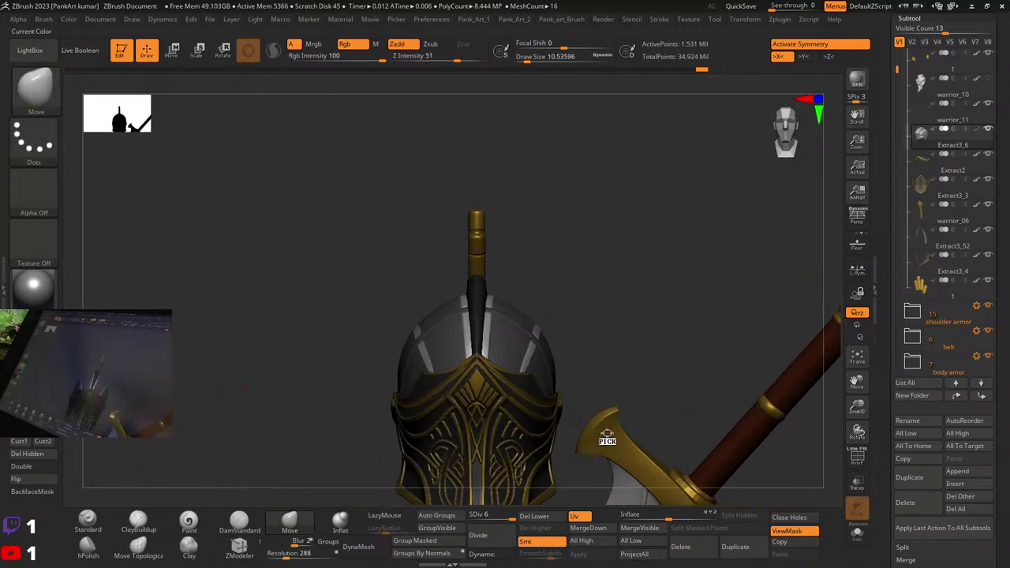
Step: Sample the gold (R 186, G 142, B 40) from the weapon's metal, fill the dome's unmasked bands with it and clear the mask
left_click_drag(607, 434, 607, 434)
left_click(68, 18)
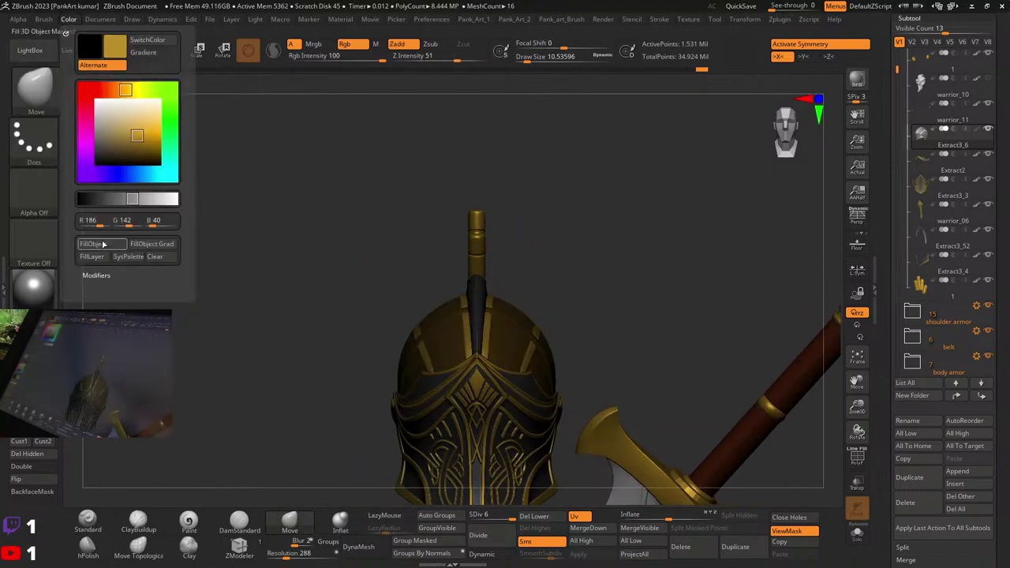
left_click(104, 244)
right_click_drag(611, 280, 633, 287, "ctrl")
left_click_drag(658, 279, 700, 318, "ctrl")
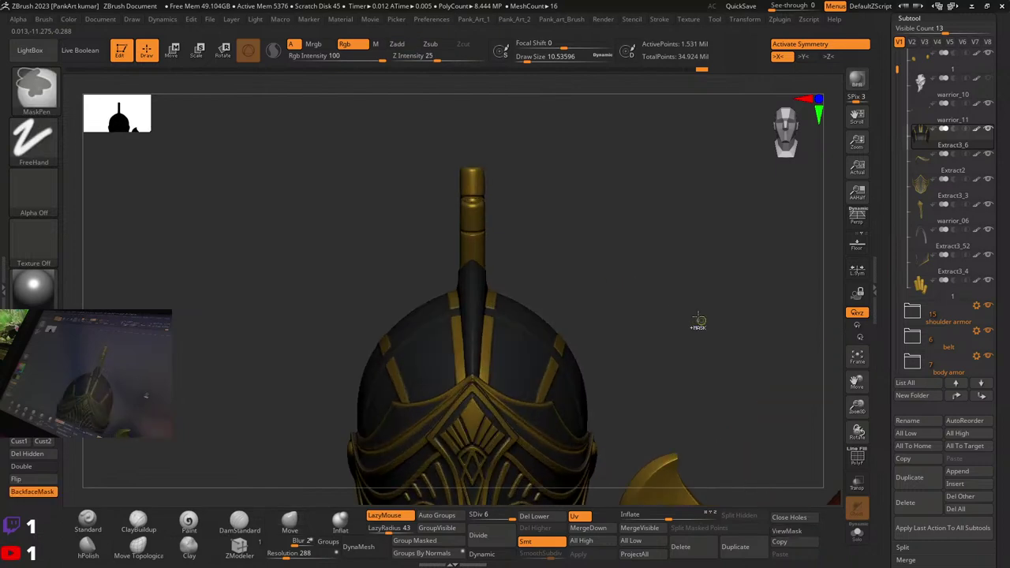
Step: Paint the dome's front raised rib gold with the Paint brush at a draw size of about 20
right_click_drag(699, 319, 600, 276, "ctrl")
mouse_move(600, 277)
right_mouse_down()
mouse_move(671, 292)
mouse_move(542, 300)
mouse_move(576, 342)
mouse_move(441, 353)
mouse_move(423, 335)
right_mouse_up()
right_click_drag(423, 335, 519, 343, "ctrl")
mouse_move(475, 288)
right_mouse_down("alt")
mouse_move(453, 263)
mouse_move(471, 305)
right_mouse_up("alt")
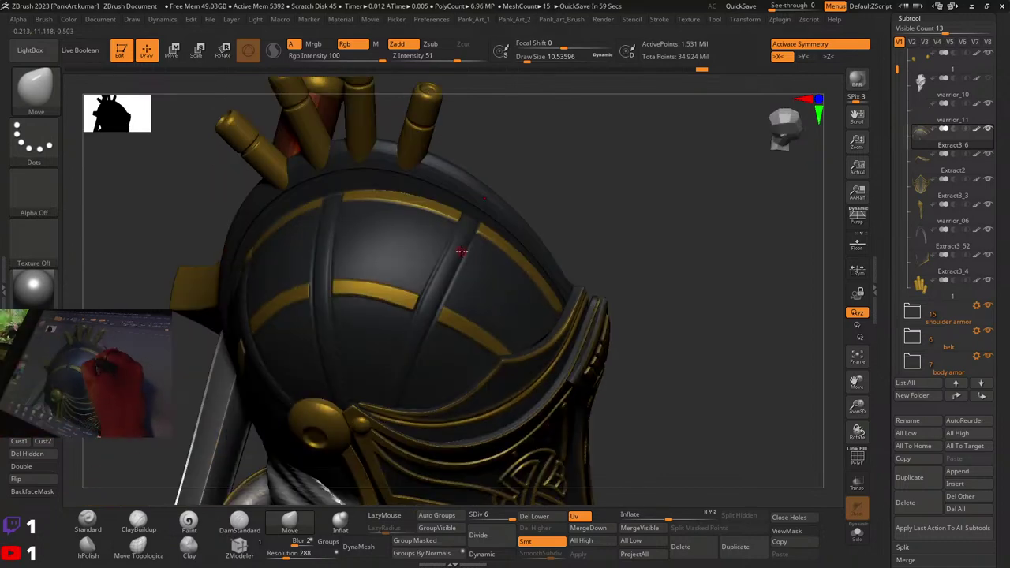
left_click(189, 522)
key("space")
left_click(459, 264)
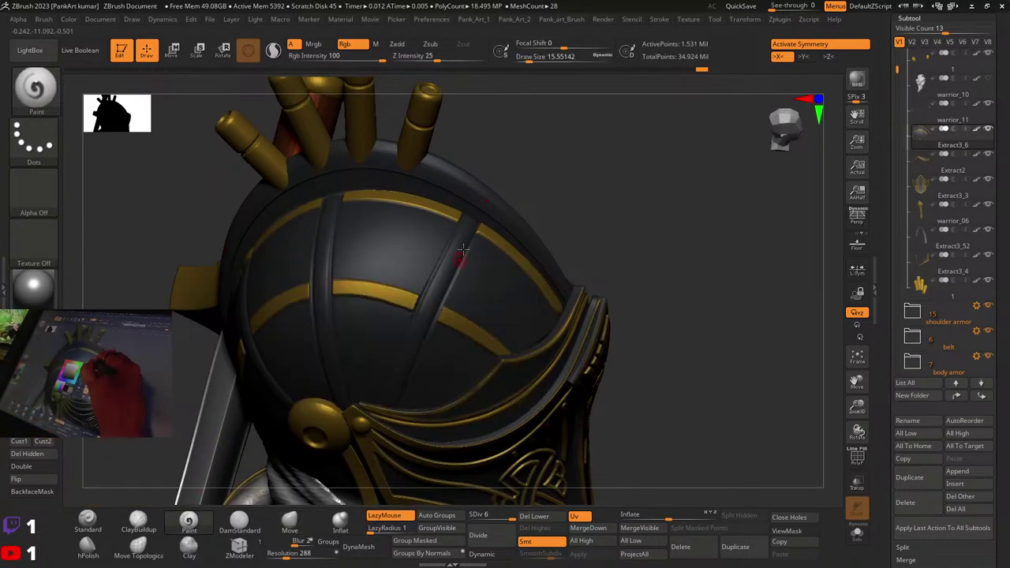
key("bracketright")
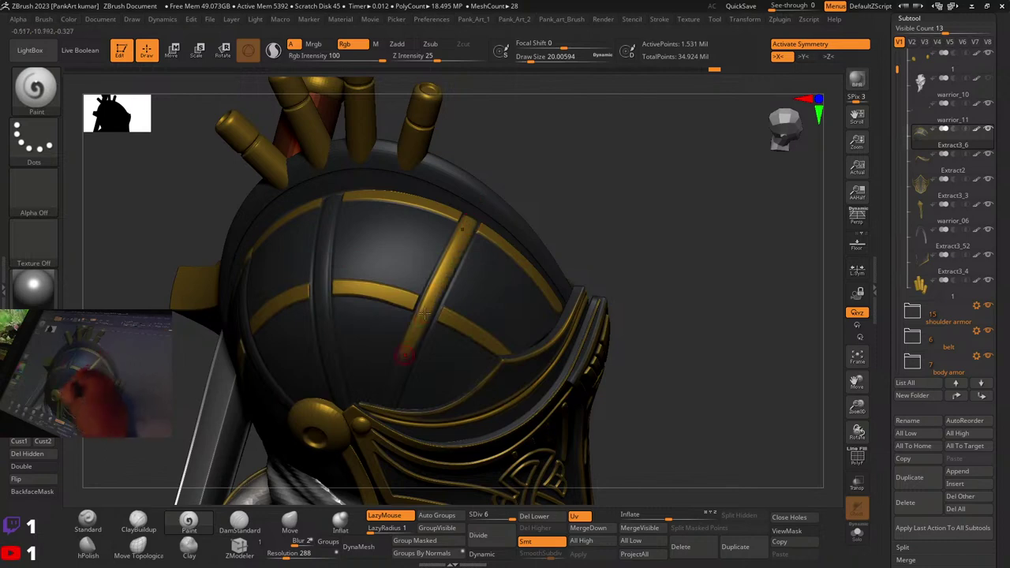
right_click_drag(409, 364, 408, 345)
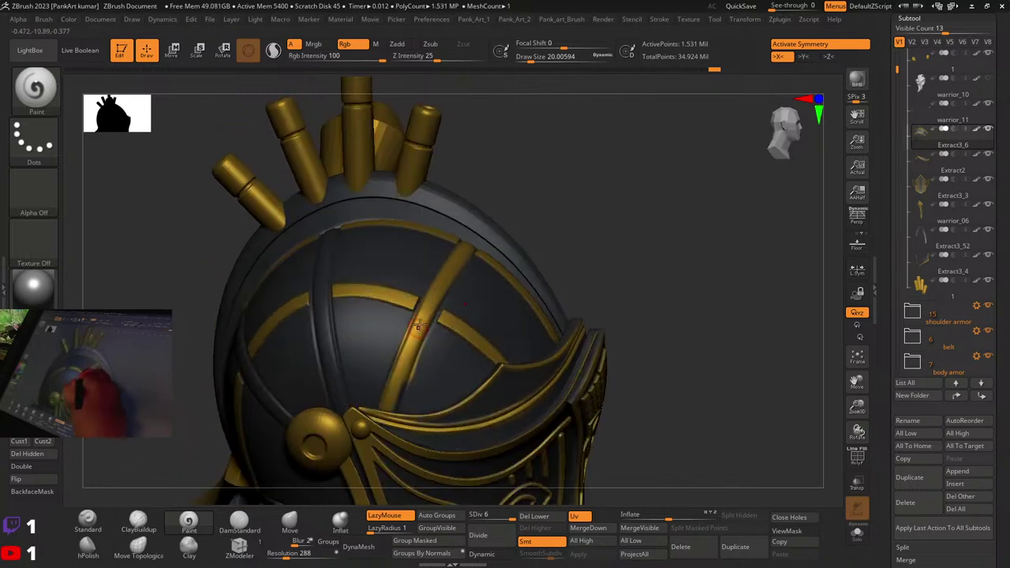
right_click_drag(397, 303, 426, 306)
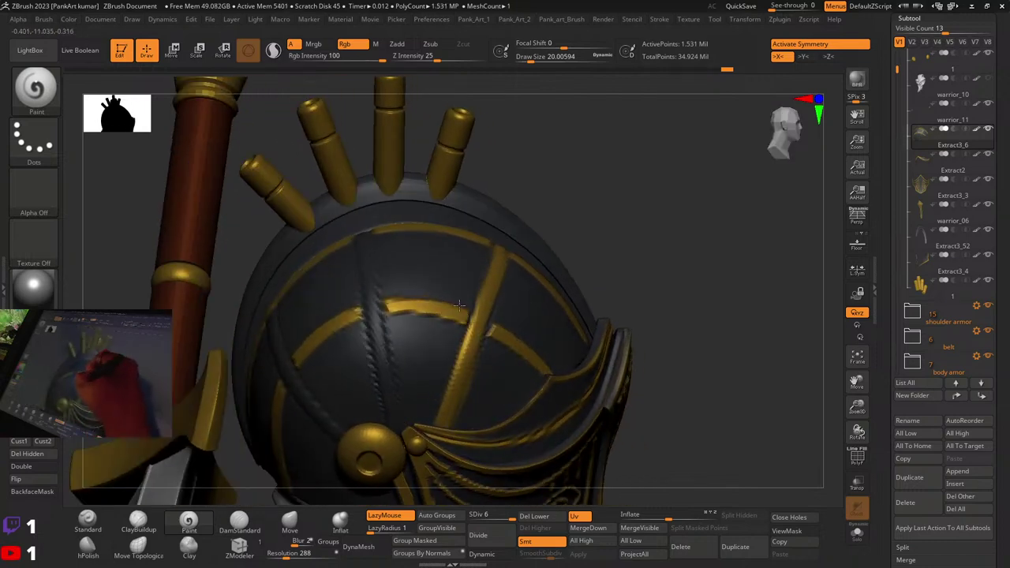
Step: Paint the dome's middle and rear raised ribs gold down toward the round side pivot
left_click_drag(362, 227, 395, 429)
right_click_drag(391, 371, 392, 398)
left_click_drag(392, 373, 401, 431)
mouse_move(393, 411)
right_mouse_down()
mouse_move(406, 383)
mouse_move(395, 360)
right_mouse_up()
right_click_drag(320, 330, 322, 298)
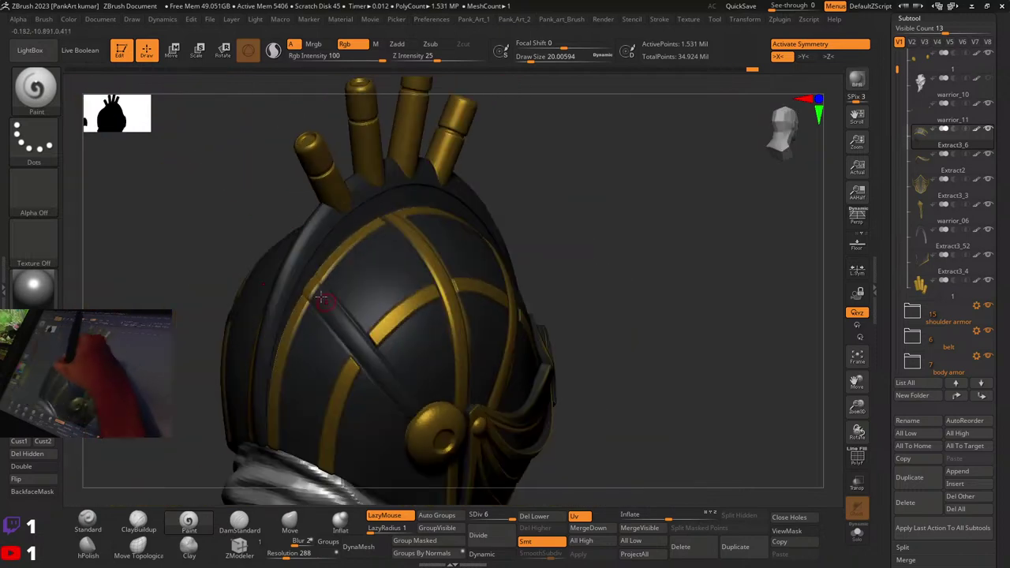
left_click_drag(307, 279, 364, 357)
mouse_move(364, 338)
right_mouse_down()
mouse_move(476, 283)
mouse_move(476, 292)
right_mouse_up()
Step: Undo the gold rib strokes and roll the dome's undo history back to the inverted mask before the bands were filled
key("ctrl")
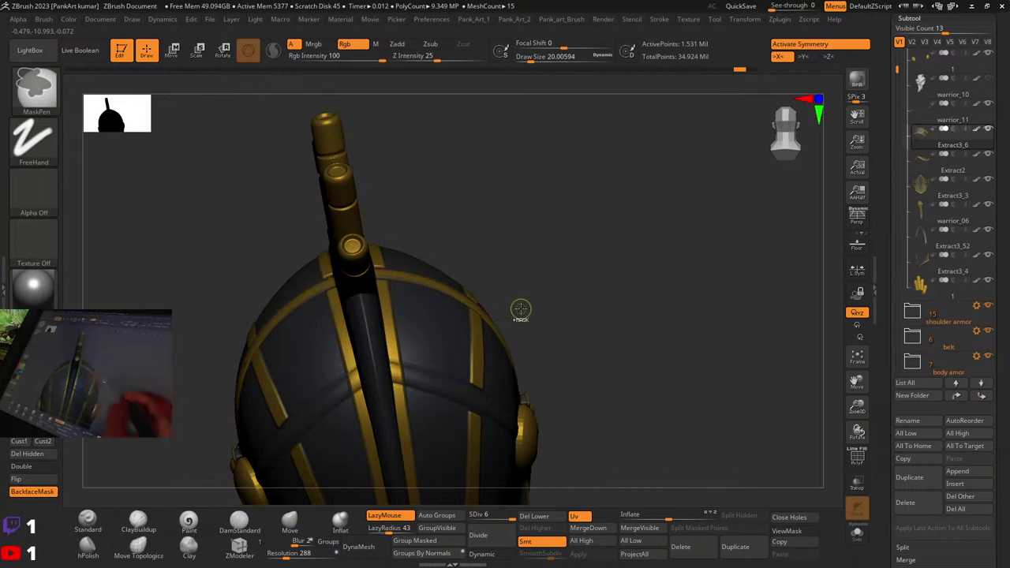
key("ctrl+z")
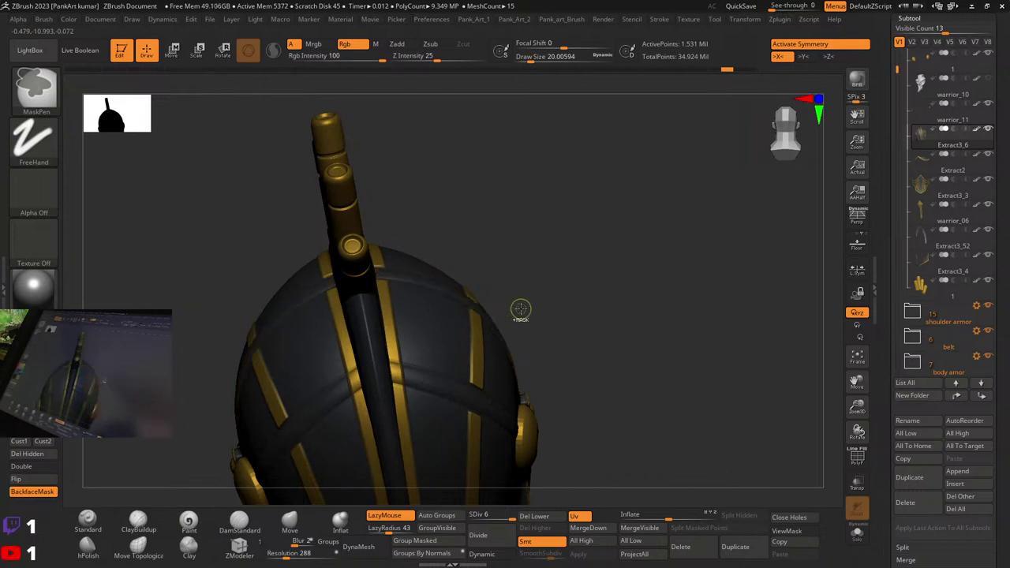
key("ctrl+z")
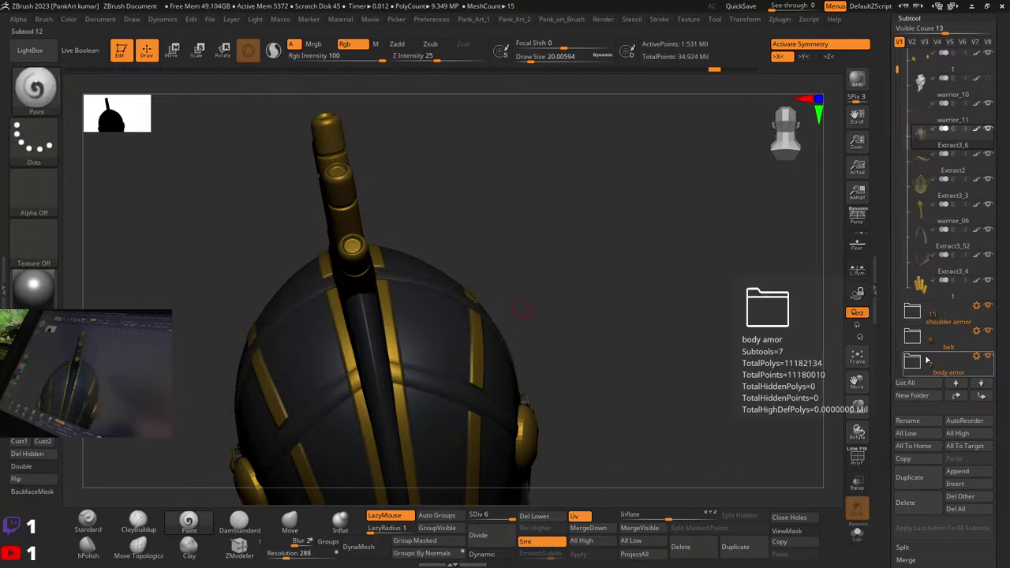
left_click(977, 129)
right_click_drag(497, 361, 530, 300, "alt")
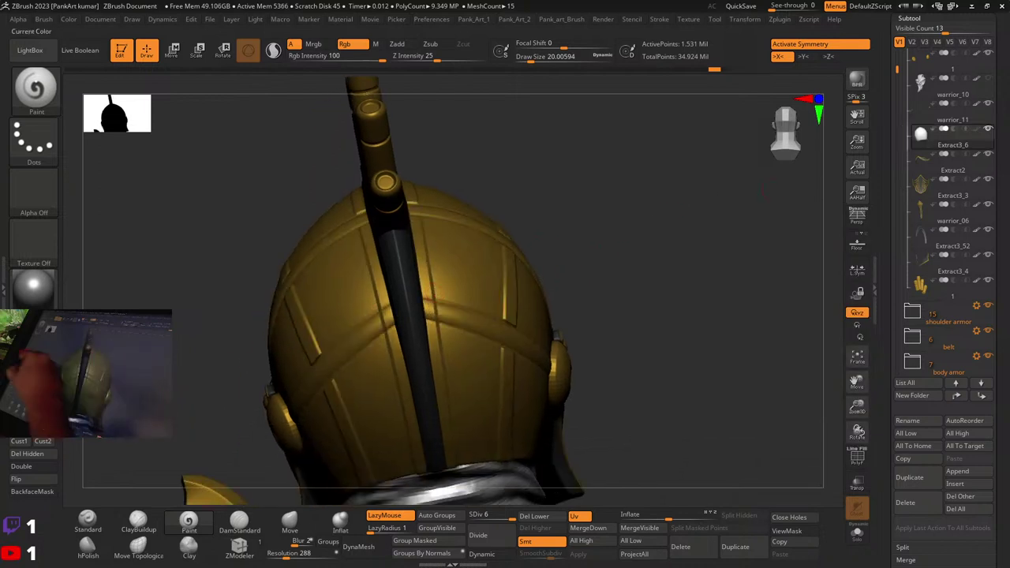
key("ctrl+z")
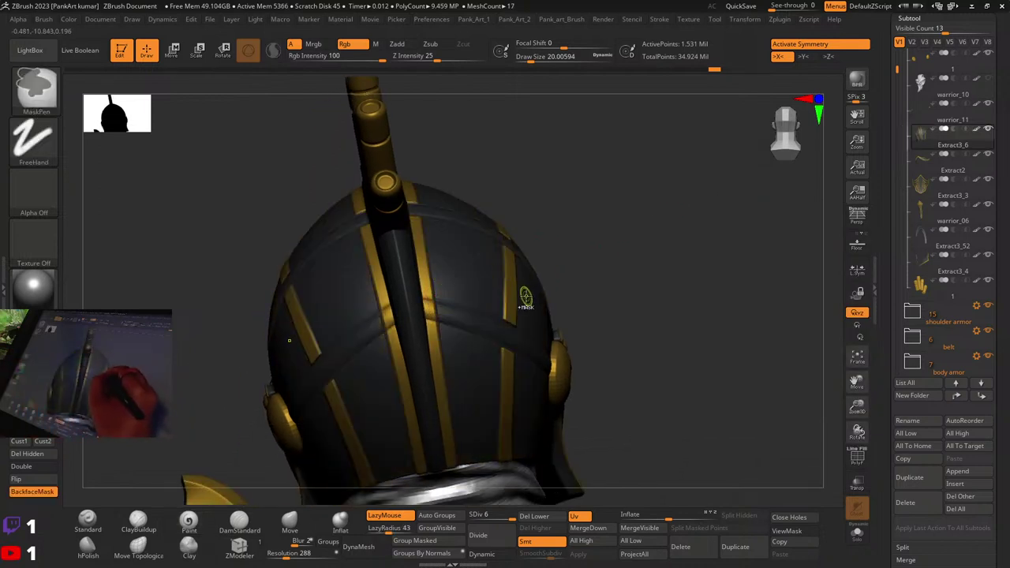
left_click(691, 72)
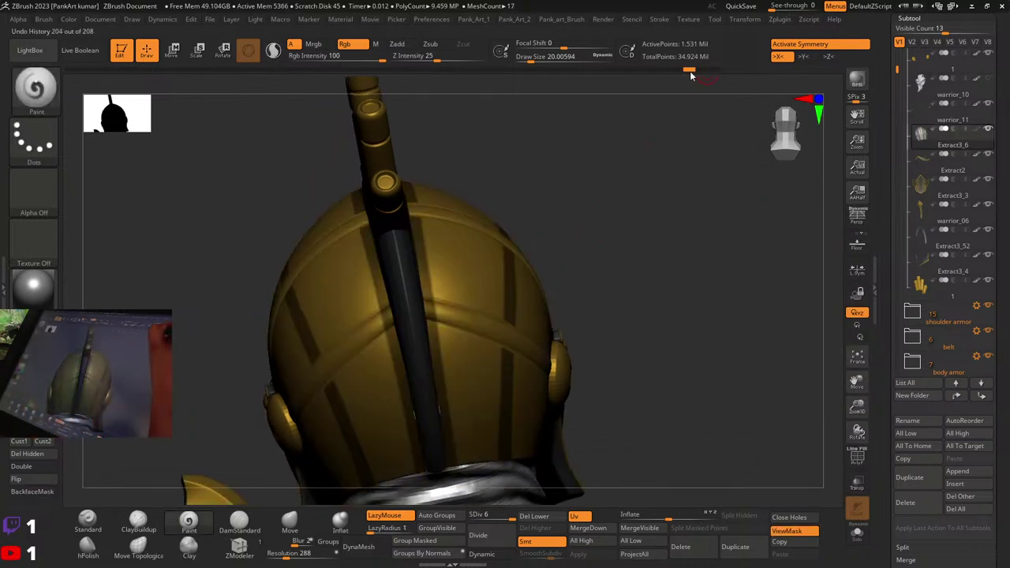
left_click(698, 71)
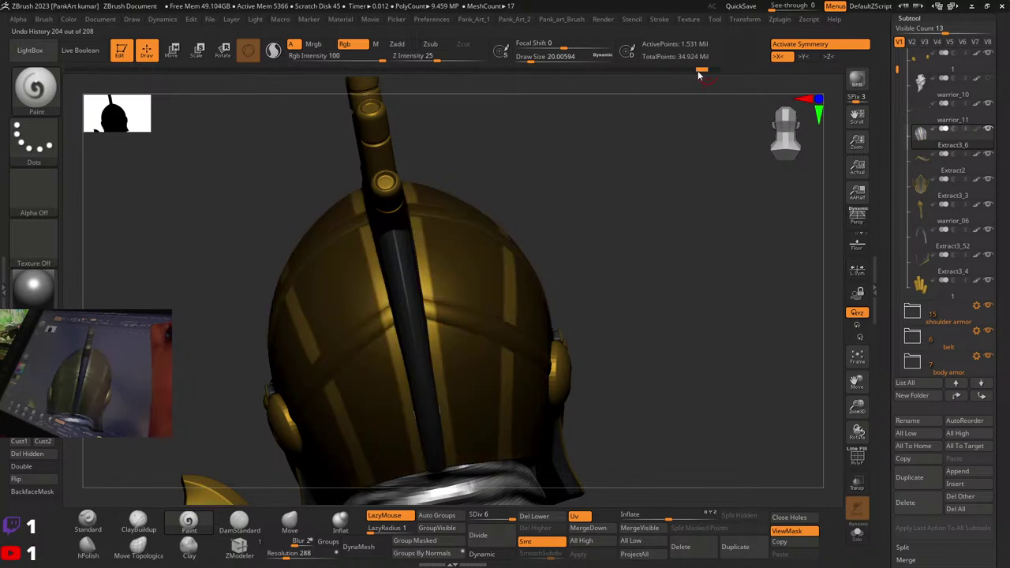
Step: Isolate the dome, invert its mask and erase the crest bands' mask over the rear raised ribs at a draw size of about 11.7
left_click(857, 532)
mouse_move(473, 379)
left_mouse_down()
mouse_move(439, 350)
mouse_move(476, 309)
left_mouse_up()
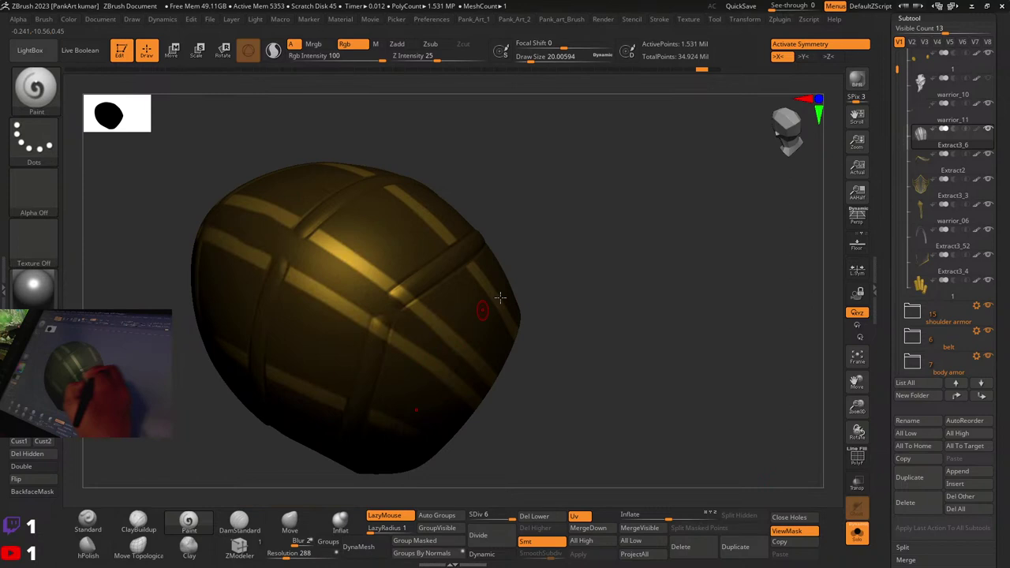
left_click(606, 266, "ctrl")
mouse_move(606, 266)
right_mouse_down("ctrl")
mouse_move(481, 293)
mouse_move(402, 287)
right_mouse_up("ctrl")
key("space")
left_click_drag(402, 284, 396, 283)
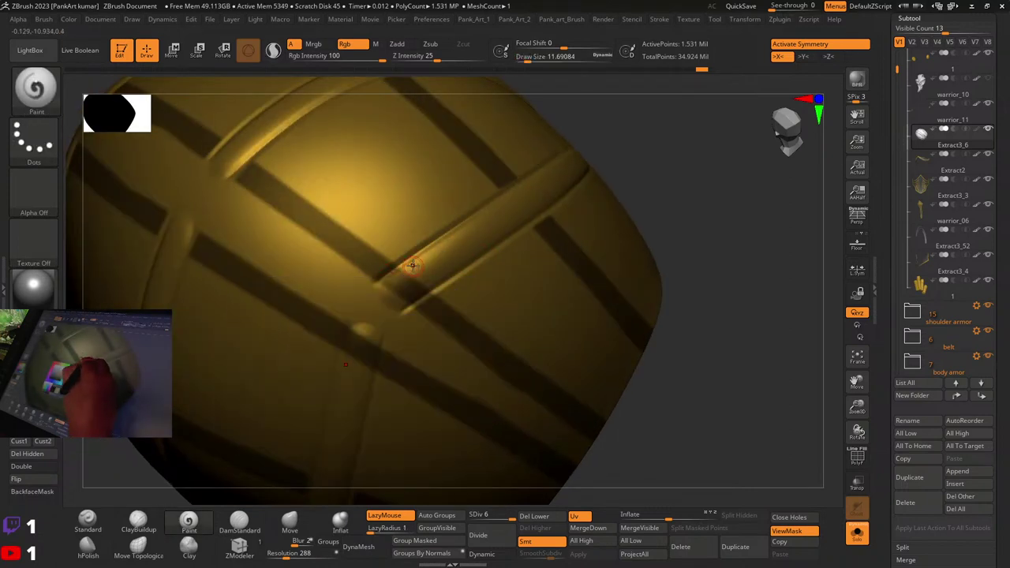
key("ctrl")
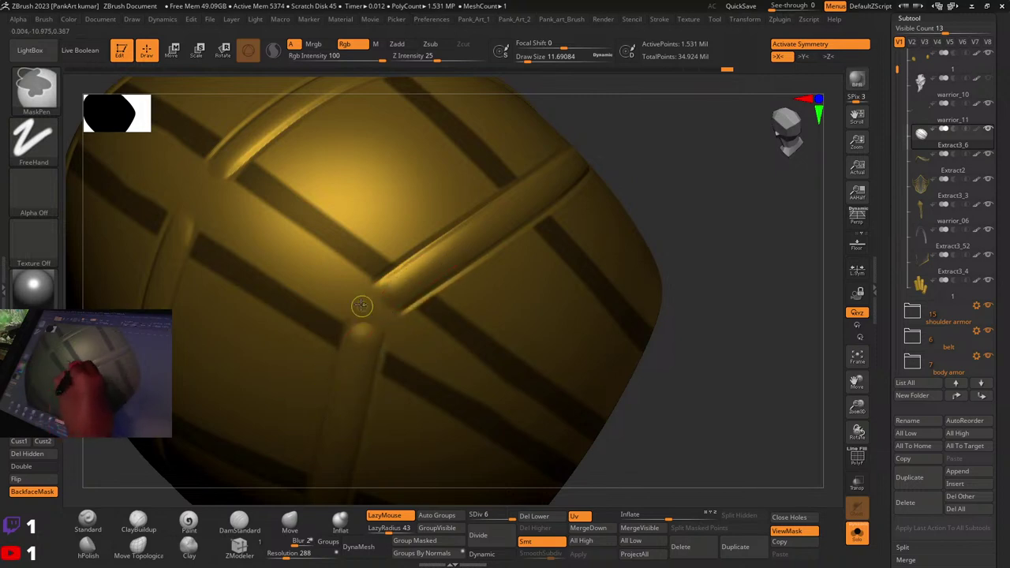
right_click_drag(338, 446, 387, 323)
left_click_drag(364, 317, 346, 361, "ctrl+alt")
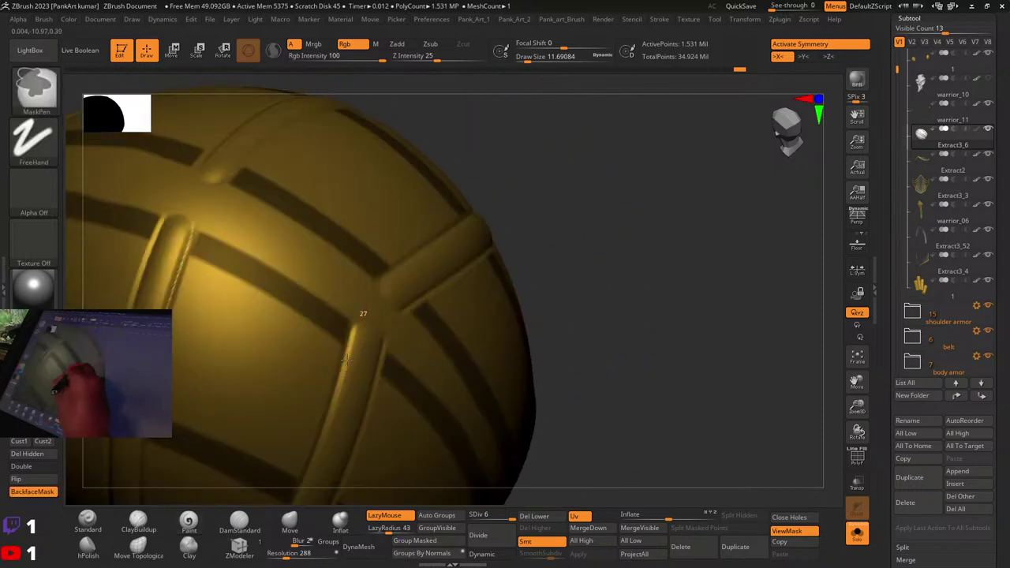
right_click_drag(362, 377, 439, 299)
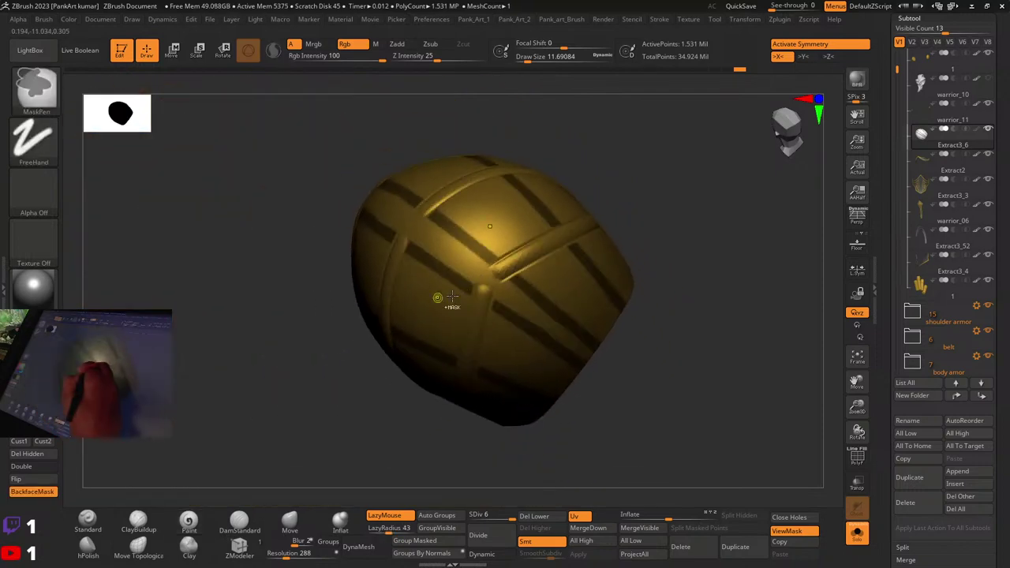
Step: Invert the dome's mask, inflate the unmasked bands by 5 and show the whole bust again
left_click_drag(666, 304, 662, 296)
left_click(697, 331, "ctrl")
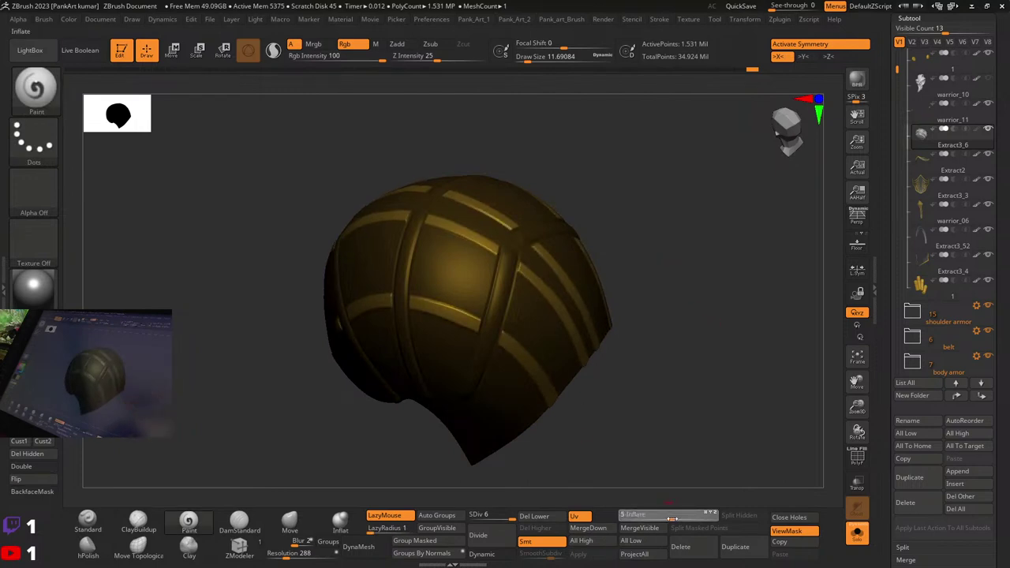
mouse_move(674, 481)
right_mouse_down("shift")
mouse_move(548, 316)
mouse_move(617, 345)
right_mouse_up("shift")
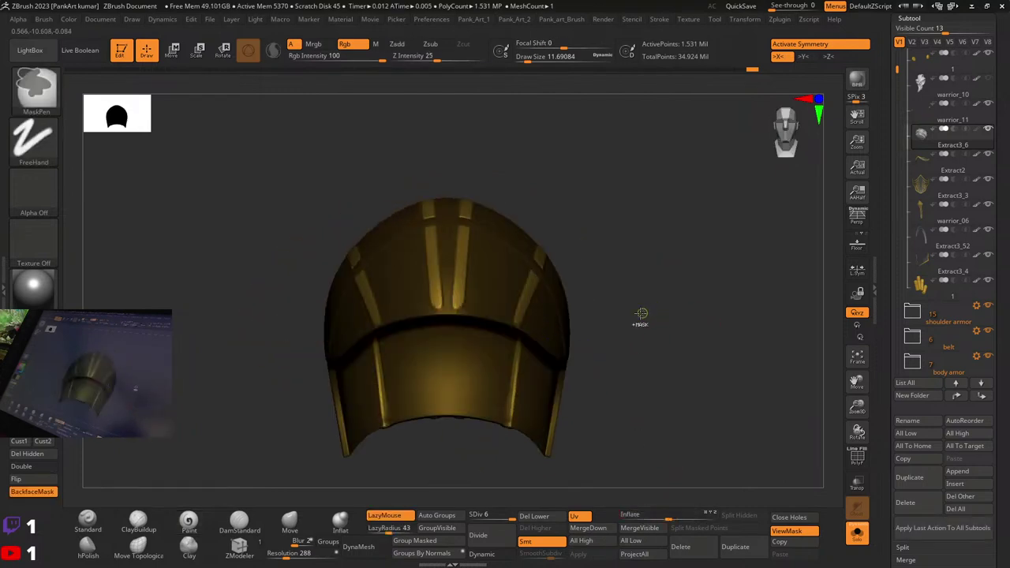
left_click(857, 534)
right_click_drag(577, 274, 671, 288)
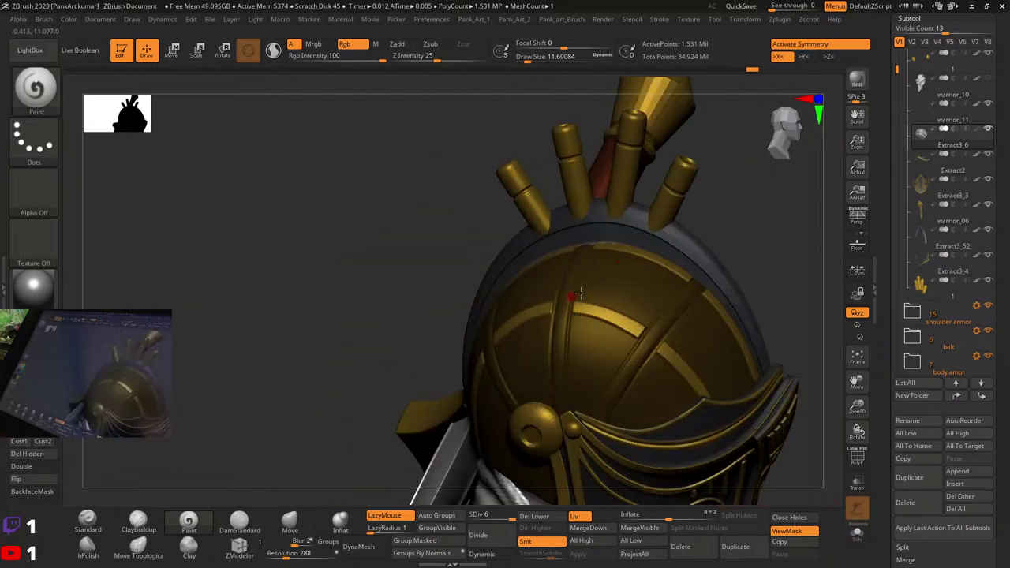
Step: Try inflating the dome's unmasked bands by 5, compare both sides of the helmet, and undo the inflation
mouse_move(573, 293)
right_mouse_down()
mouse_move(465, 282)
mouse_move(321, 225)
mouse_move(540, 295)
mouse_move(463, 282)
right_mouse_up()
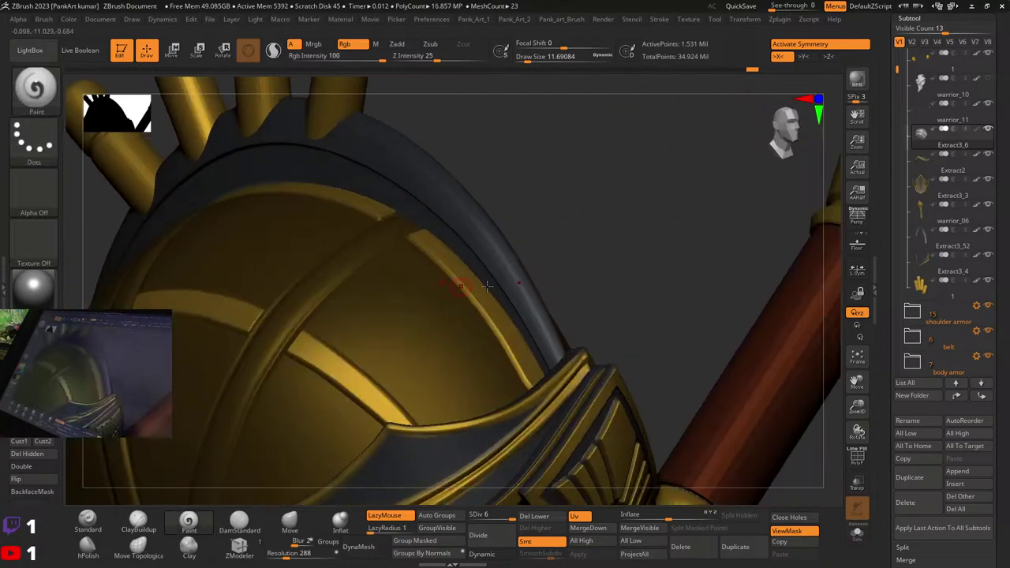
key("shift+f")
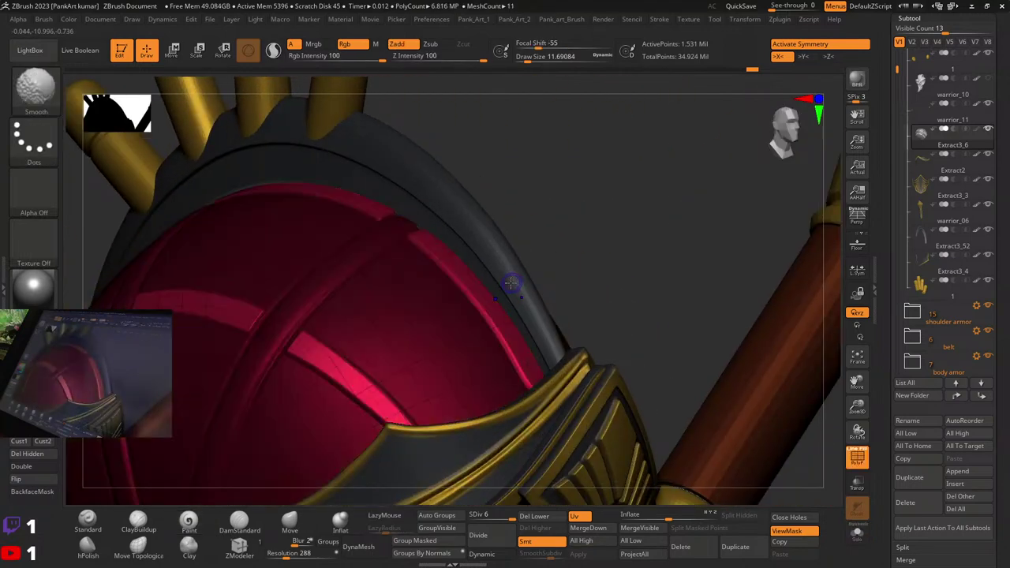
key("shift+f")
key("l")
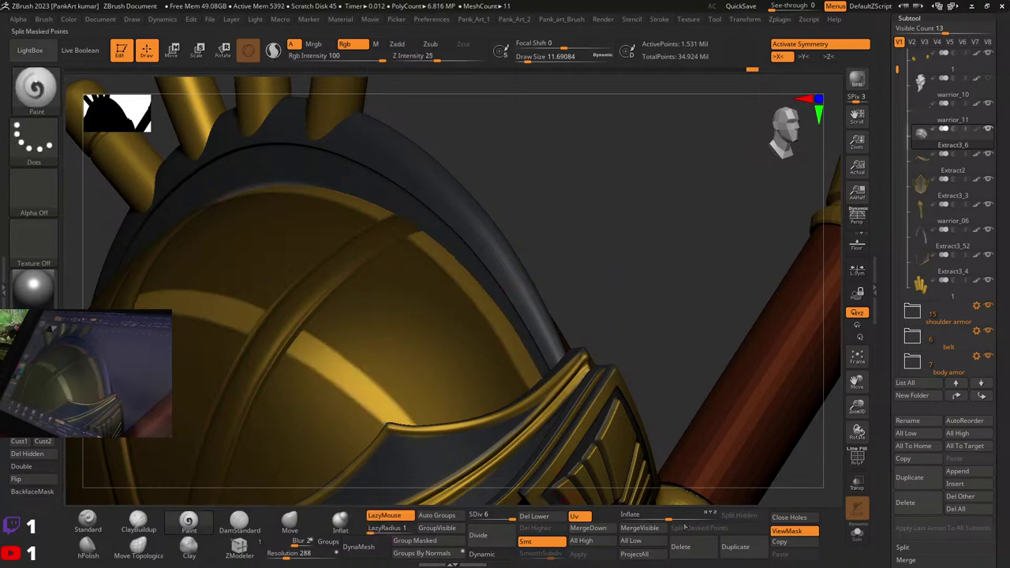
left_click_drag(669, 520, 672, 518)
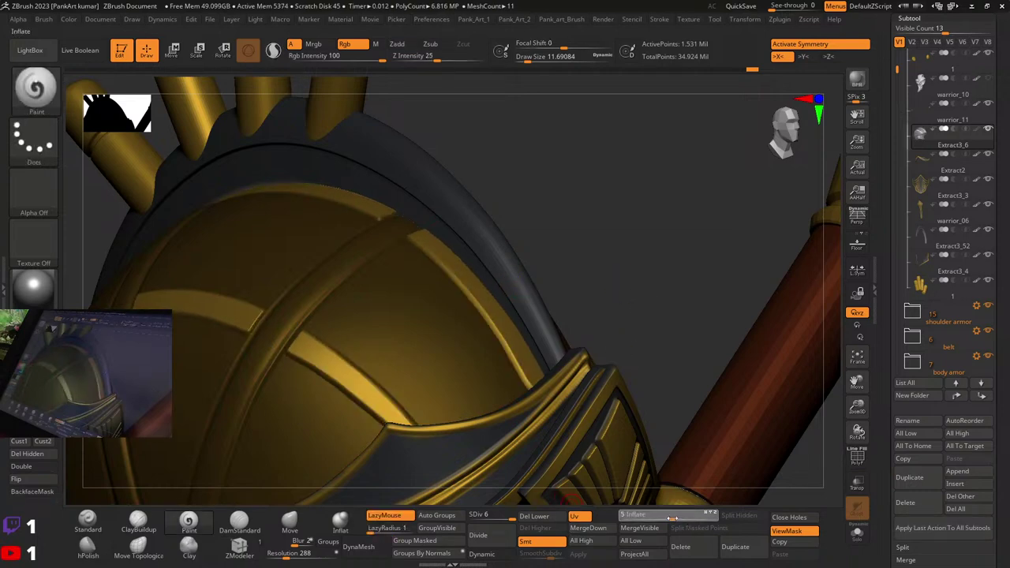
right_click_drag(505, 312, 634, 326, "ctrl")
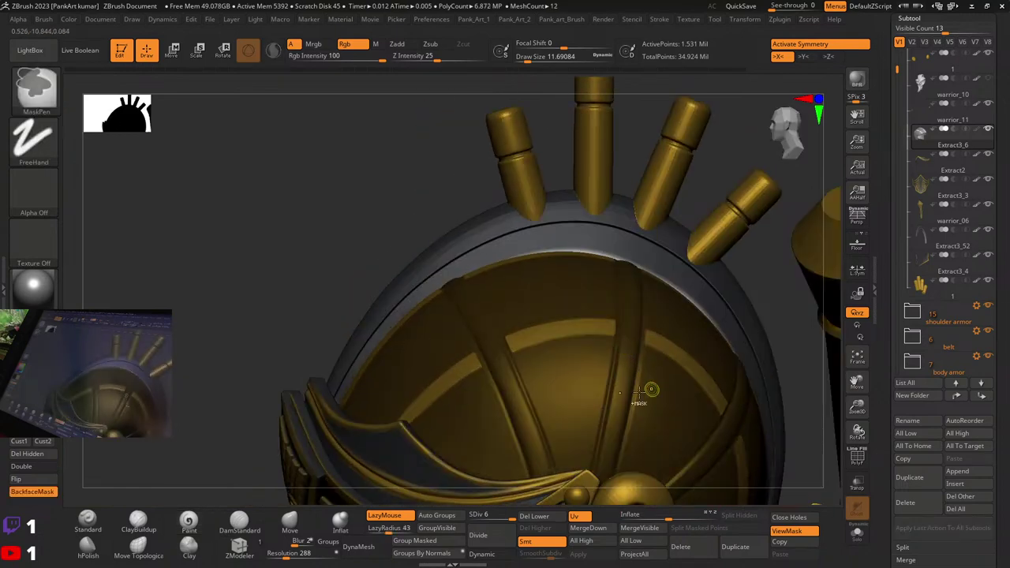
right_click_drag(650, 390, 614, 487)
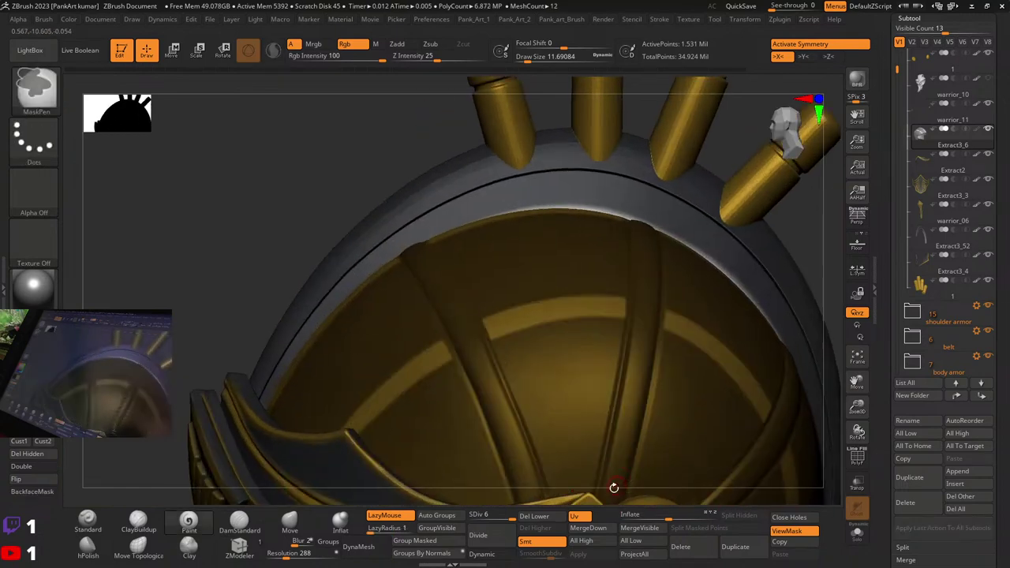
left_click_drag(671, 518, 674, 519)
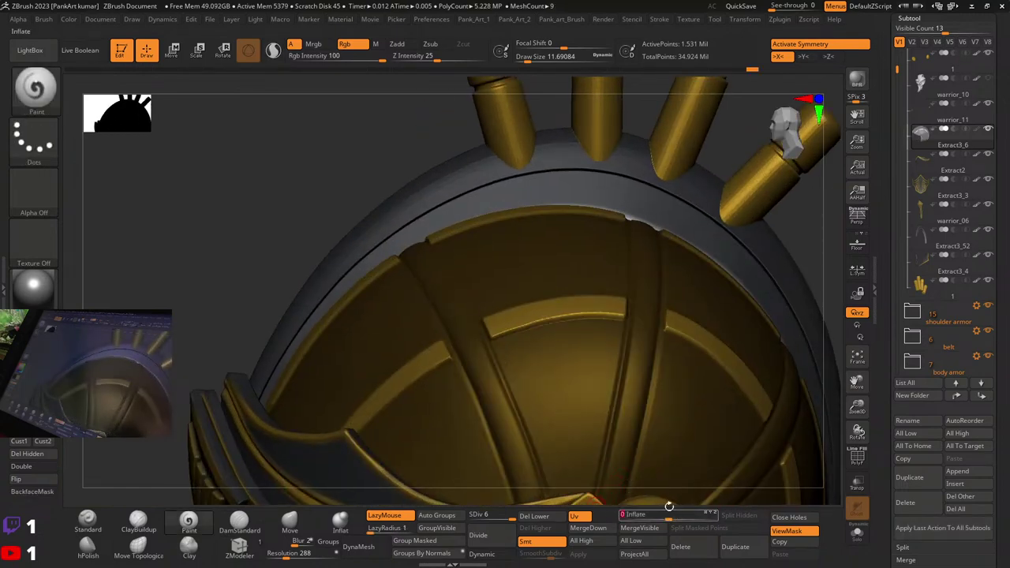
key("ctrl+z")
Step: Inflate the helmet dome's unmasked bands slightly, using an Inflate value of 2
right_click_drag(594, 445, 631, 480)
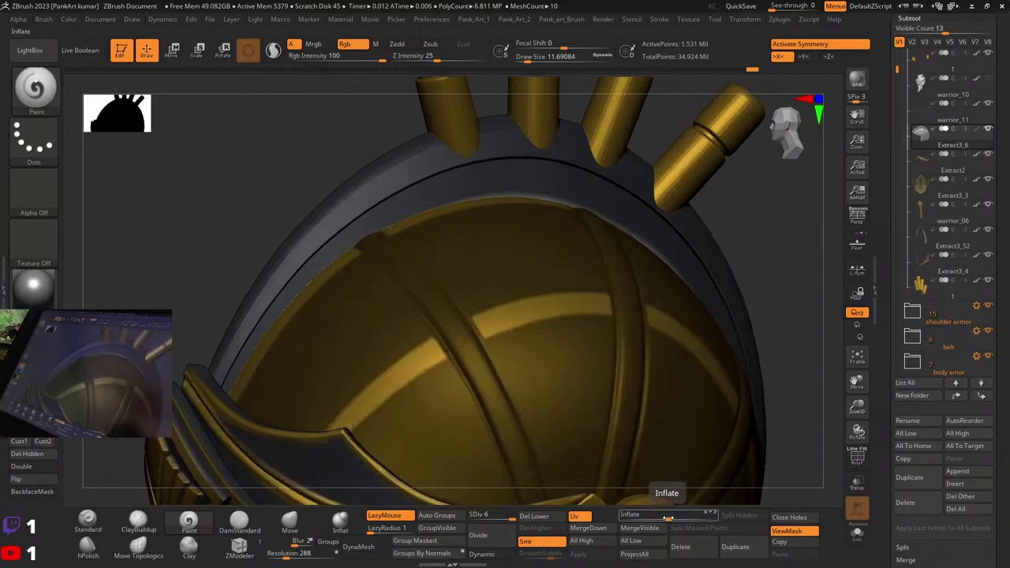
left_click_drag(668, 515, 671, 517)
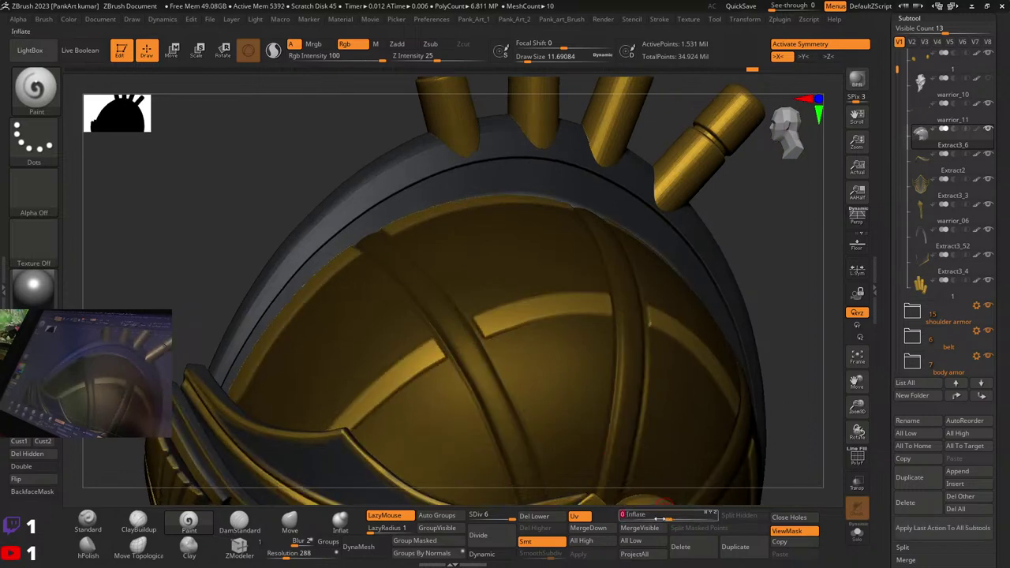
mouse_move(465, 431)
right_mouse_down("ctrl")
mouse_move(449, 368)
mouse_move(513, 368)
mouse_move(457, 379)
mouse_move(496, 372)
mouse_move(473, 413)
right_mouse_up("ctrl")
left_click(670, 517)
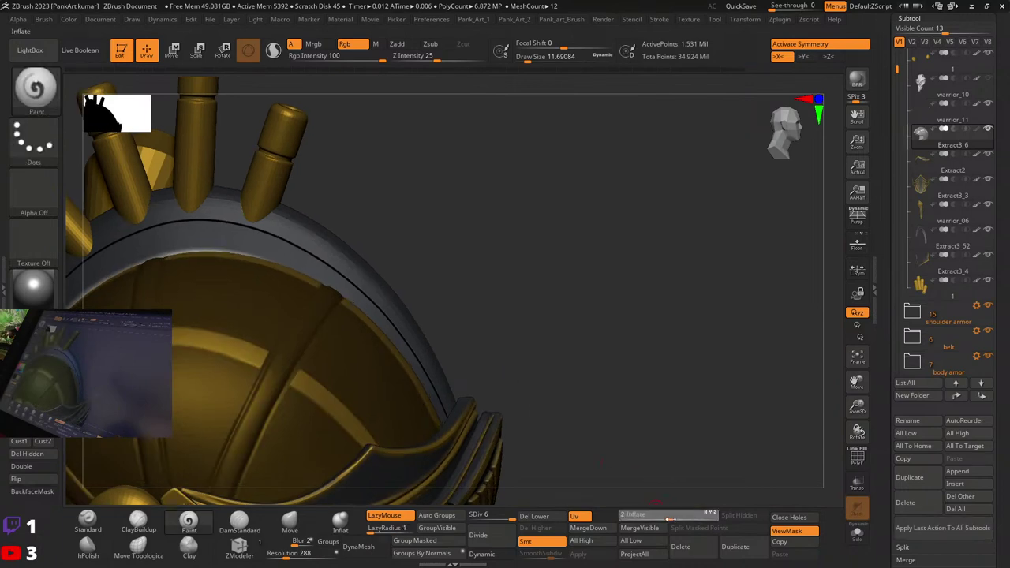
right_click_drag(465, 444, 602, 345, "ctrl")
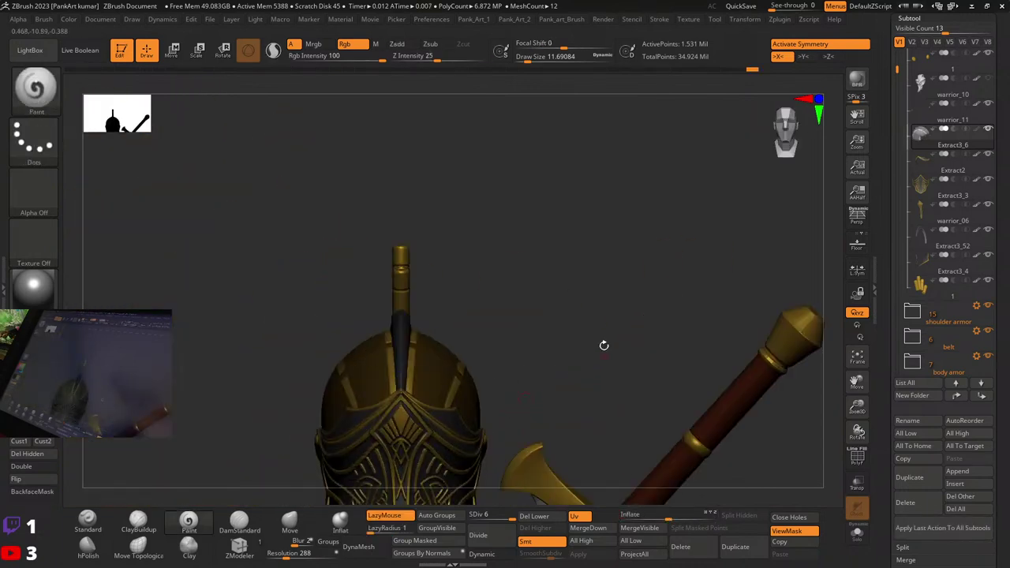
Step: Fill the dome's unmasked bands with gold and clear the mask
left_click(68, 19)
left_click(98, 245)
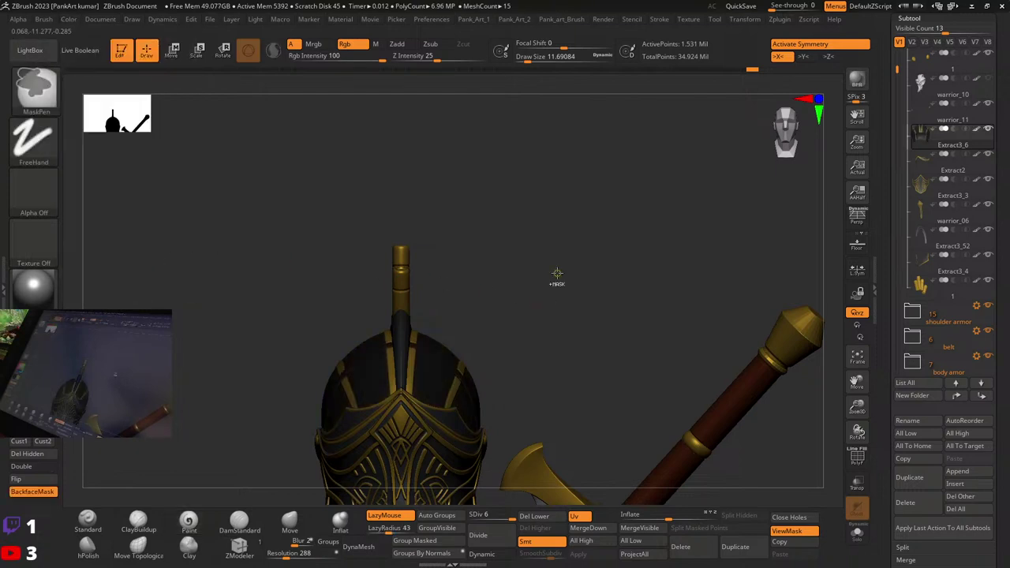
left_click_drag(557, 273, 559, 312, "ctrl")
Step: Paint the dome's front raised rib gold from the crest down to the visor at a draw size of about 20
right_click_drag(557, 336, 440, 398)
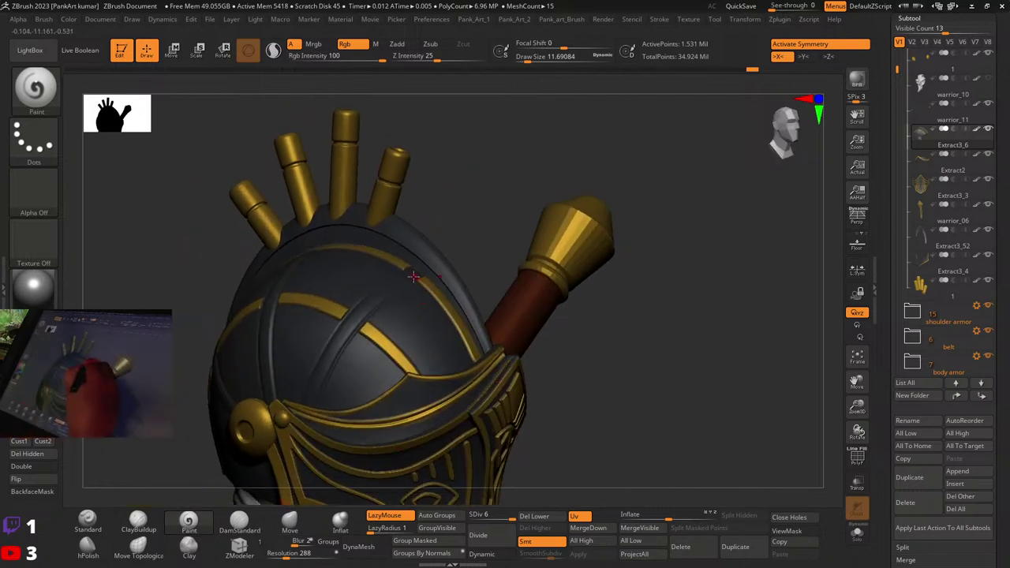
right_click_drag(413, 276, 442, 304)
key("space")
left_click_drag(360, 352, 366, 352)
left_click_drag(411, 274, 381, 310)
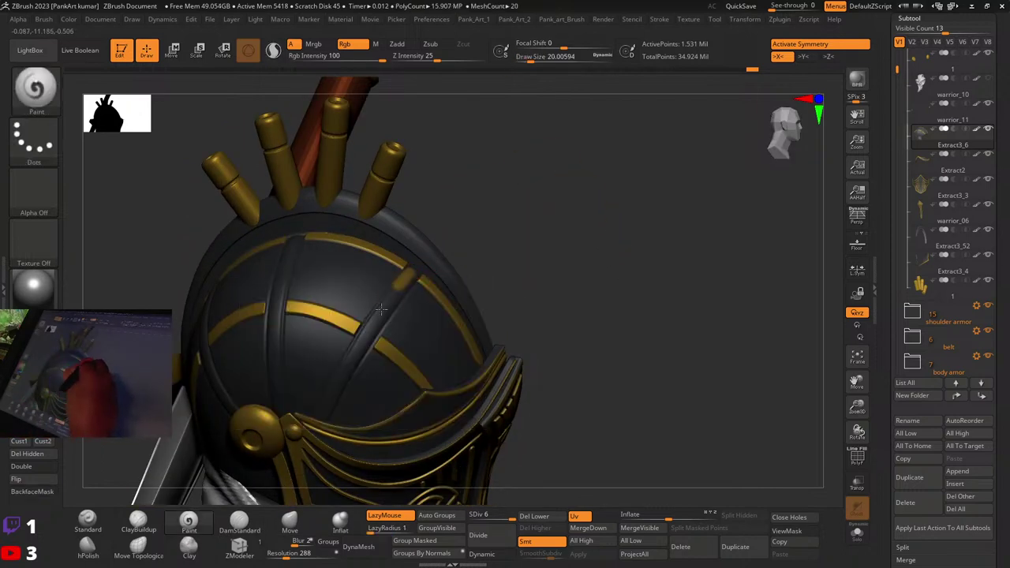
left_click_drag(339, 383, 410, 280)
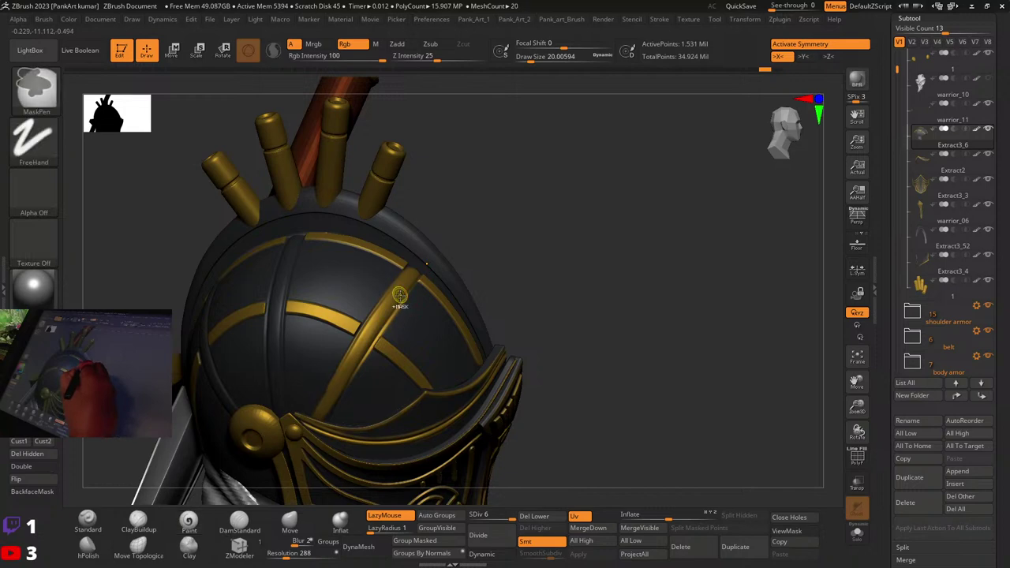
key("ctrl+z")
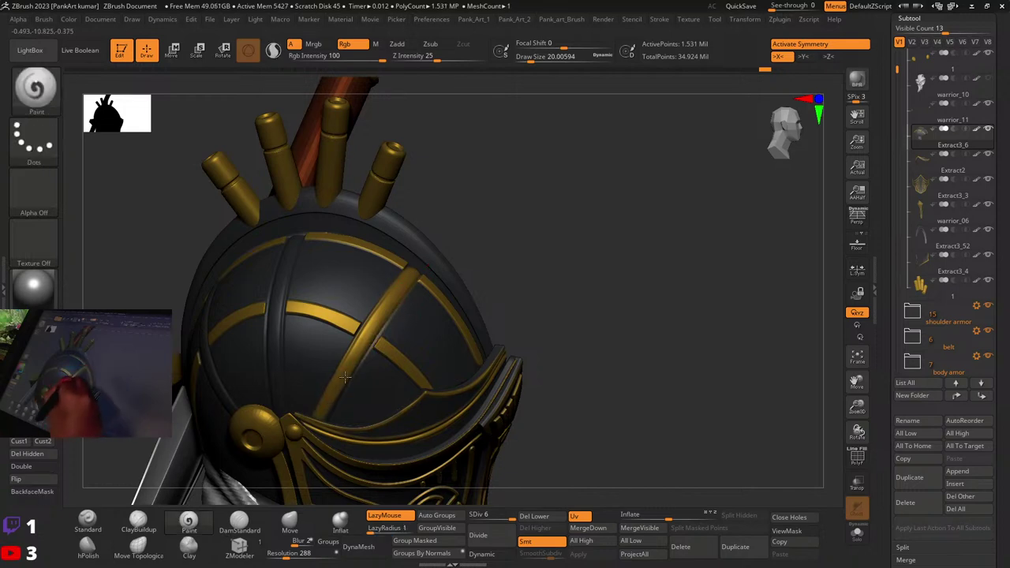
Step: Paint the dome's middle and rear raised ribs gold down toward the round side pivot
right_click_drag(395, 322, 521, 347)
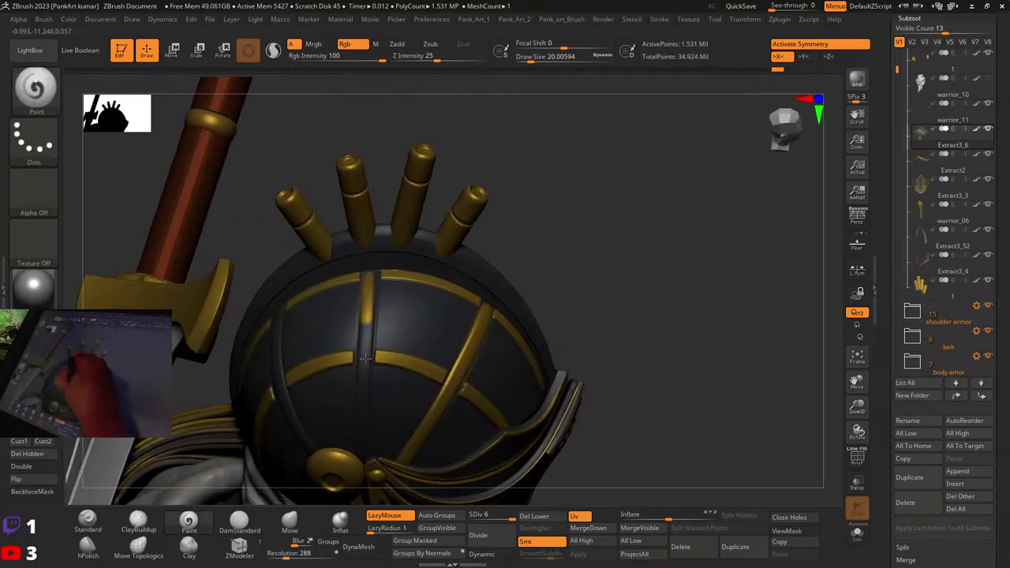
right_click_drag(381, 397, 360, 449)
right_click_drag(392, 374, 545, 312)
right_click_drag(356, 301, 418, 306)
left_click_drag(343, 306, 375, 364)
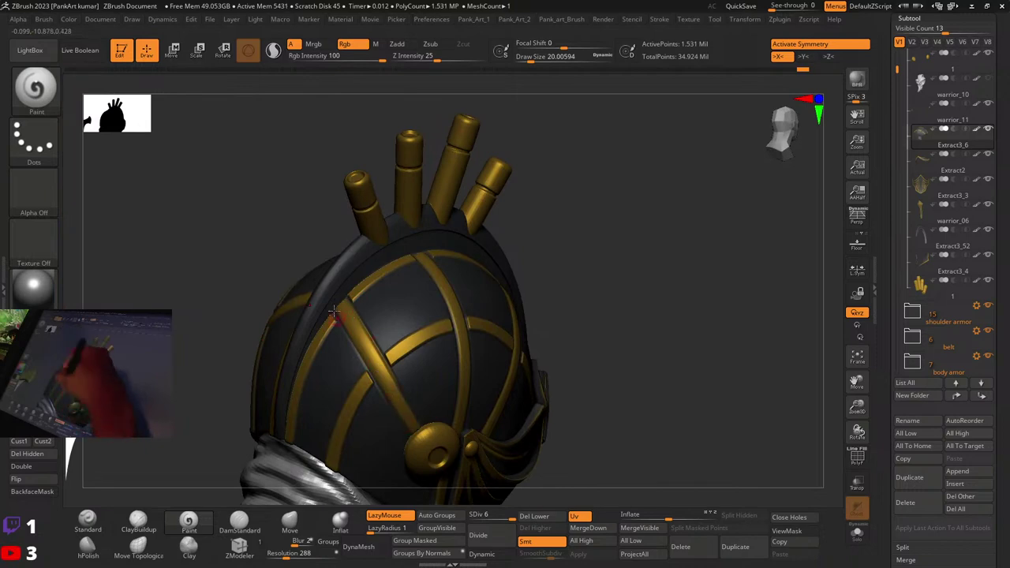
Step: Select the dark crest band around the dome, isolate it and check its wireframe
mouse_move(500, 382)
right_mouse_down()
mouse_move(567, 326)
mouse_move(554, 239)
mouse_move(545, 276)
mouse_move(499, 306)
mouse_move(564, 275)
right_mouse_up()
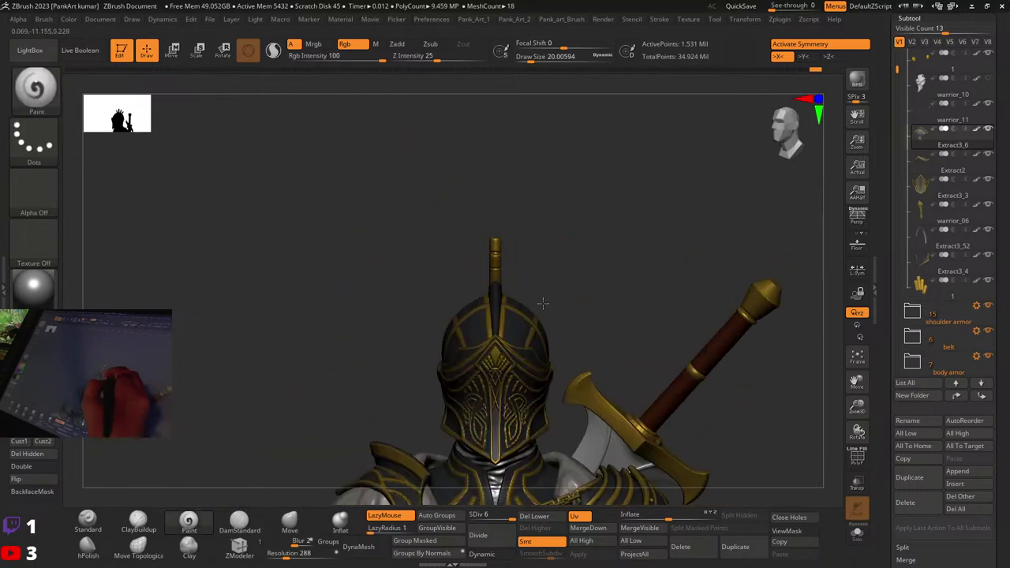
right_click_drag(513, 310, 667, 292)
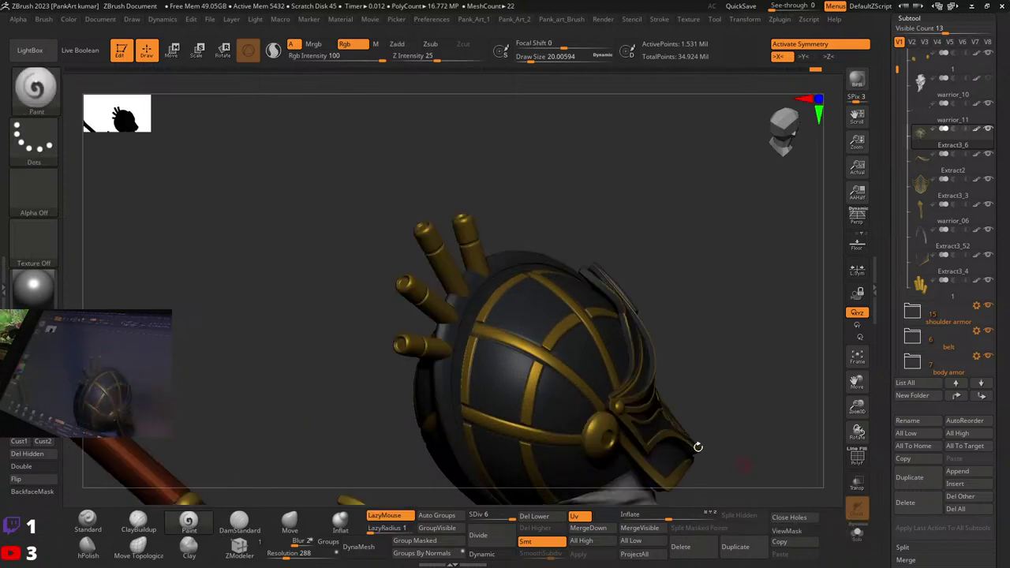
left_click(469, 311, "alt")
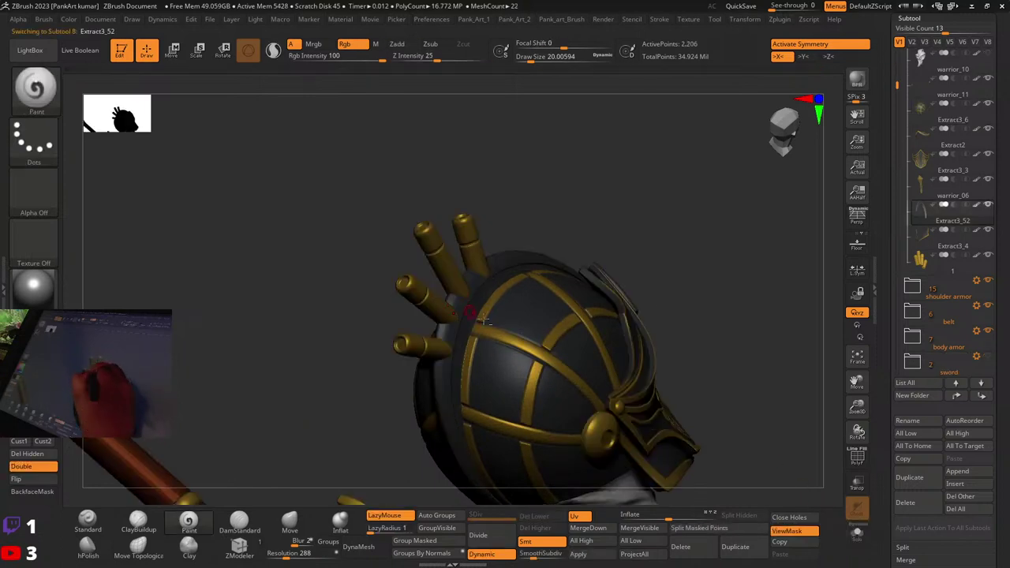
left_click(859, 530)
right_click_drag(648, 409, 552, 358)
key("shift+f")
mouse_move(595, 385)
right_mouse_down()
mouse_move(600, 373)
mouse_move(617, 407)
right_mouse_up()
key("shift+f")
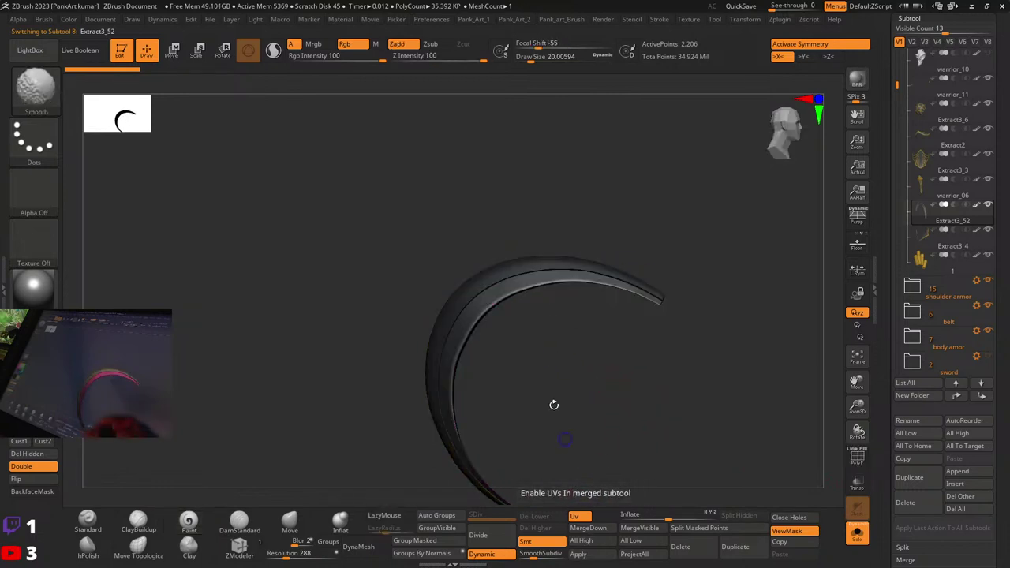
right_click_drag(555, 405, 579, 309, "ctrl")
Step: Lower the crest band's crease level from the custom tool settings and set its smooth subdivision level to 4
key("2")
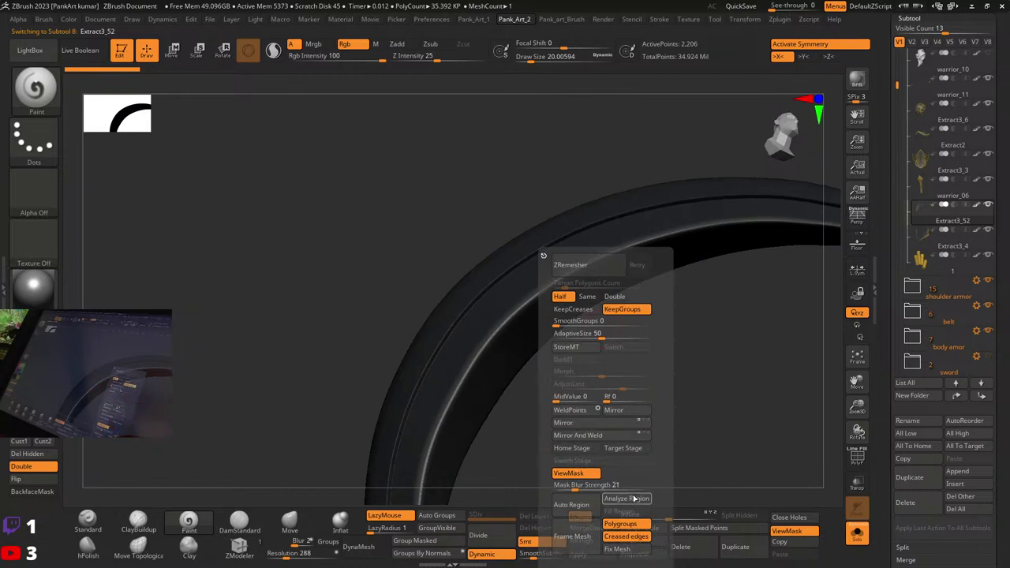
key("1")
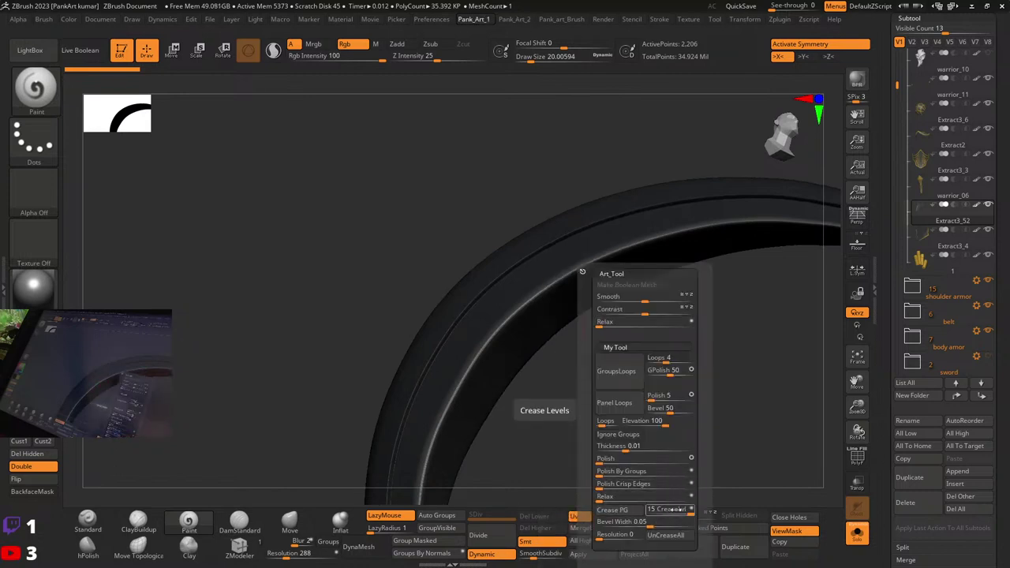
left_click_drag(681, 511, 655, 513)
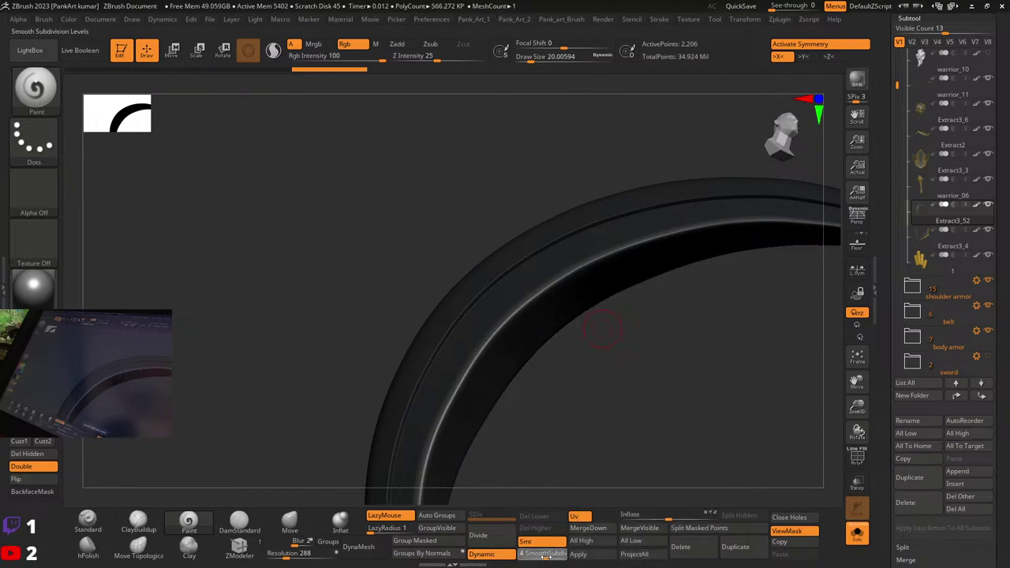
key("1")
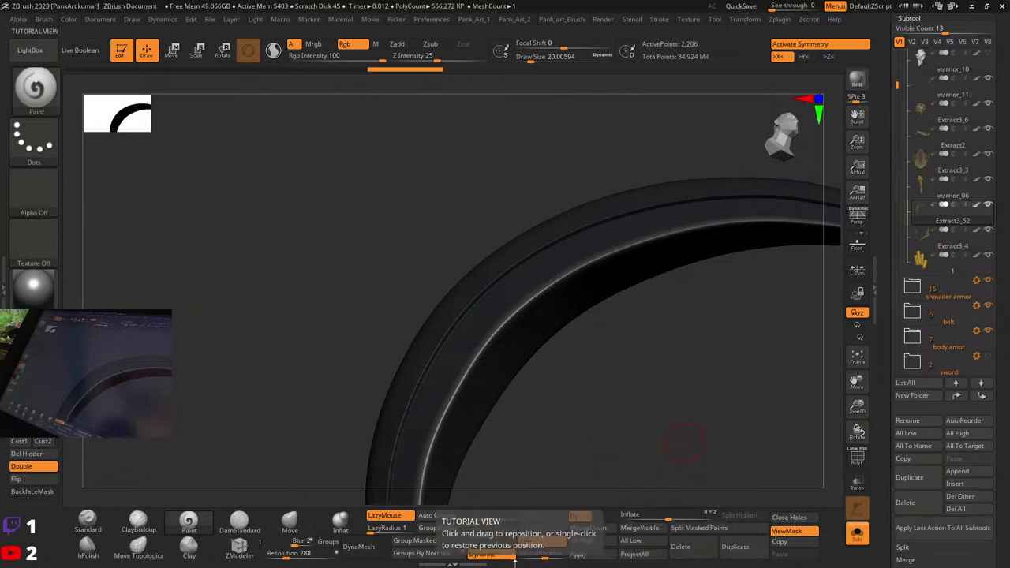
left_click_drag(521, 550, 531, 551)
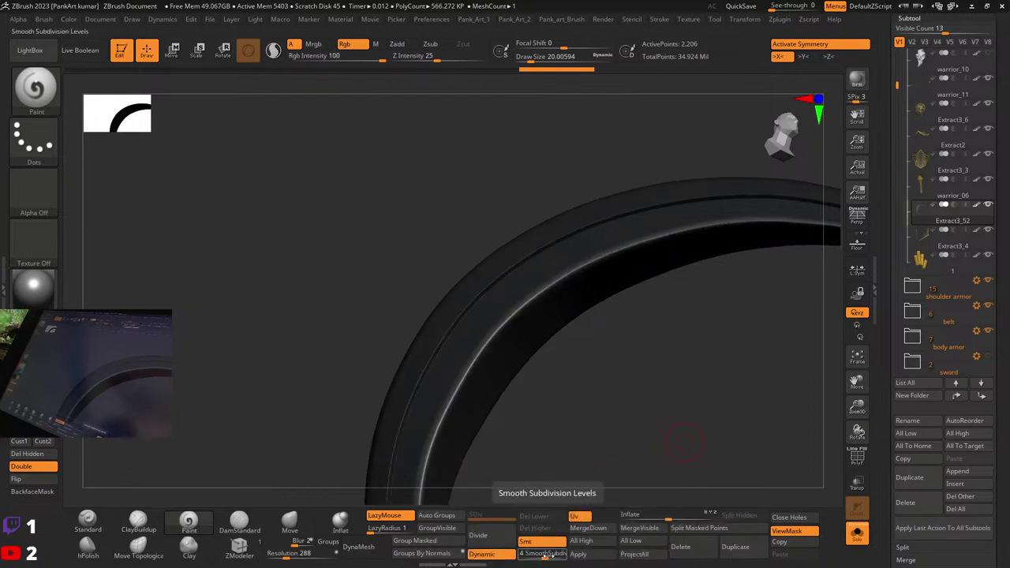
Step: Check the crest band's polygroups in wireframe, then raise its smooth subdivision level and set the crease level to 0
right_click_drag(608, 412, 562, 401)
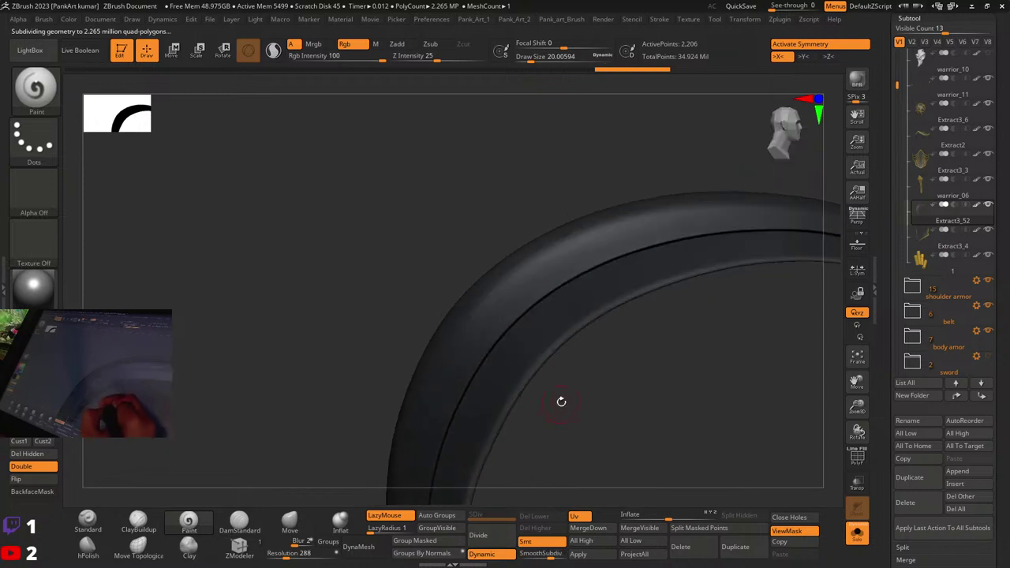
mouse_move(645, 361)
right_mouse_down("ctrl")
mouse_move(597, 350)
mouse_move(576, 273)
mouse_move(555, 300)
mouse_move(634, 264)
mouse_move(545, 241)
right_mouse_up("ctrl")
right_click_drag(622, 257, 615, 284)
key("shift+f")
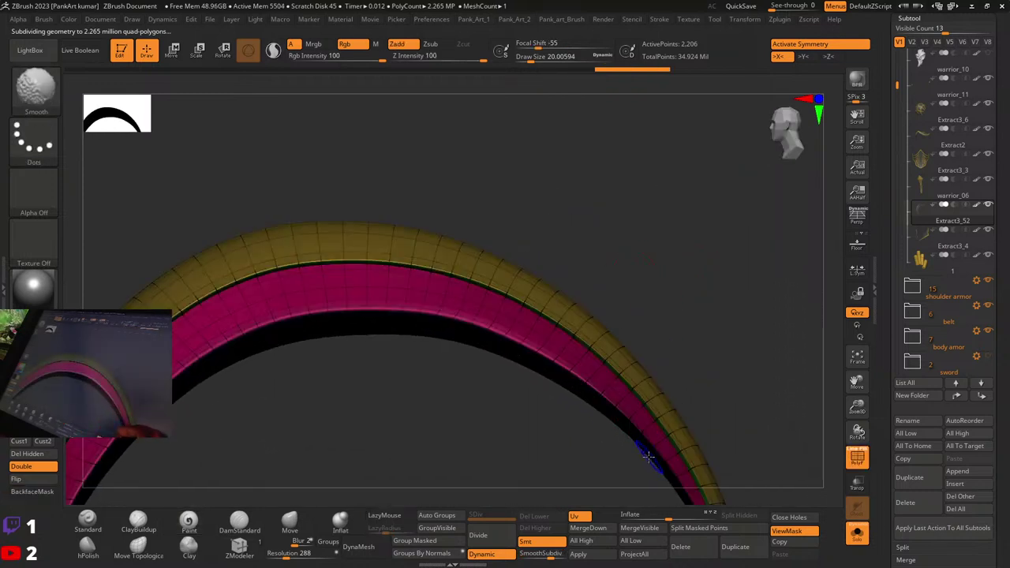
key("shift+f")
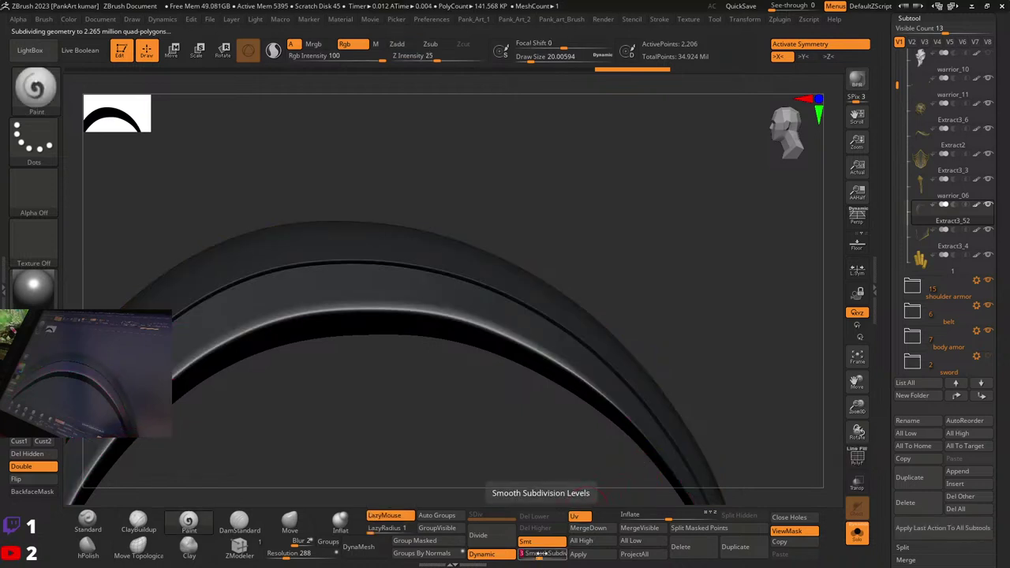
left_click_drag(541, 556, 558, 556)
key("2")
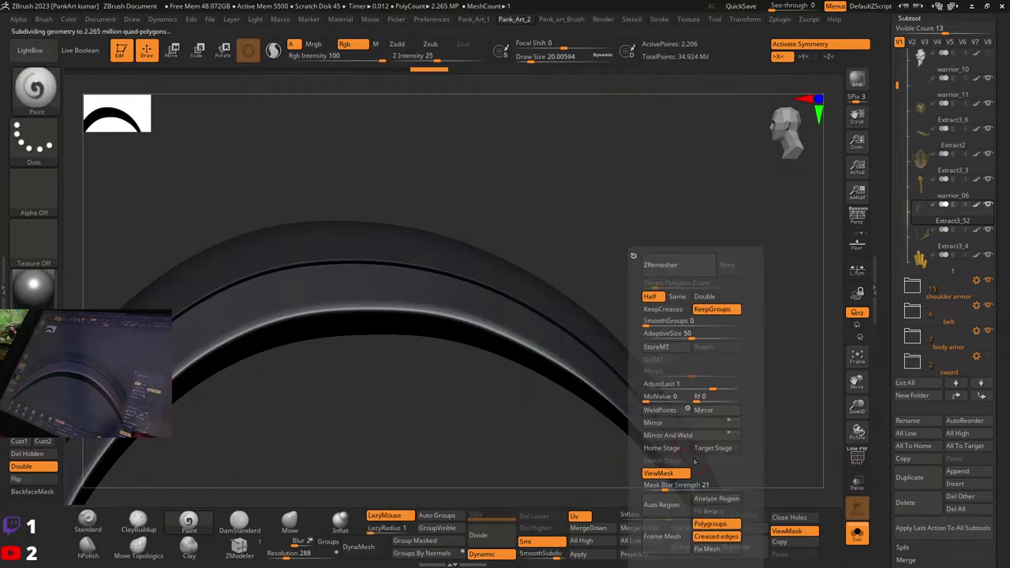
key("1")
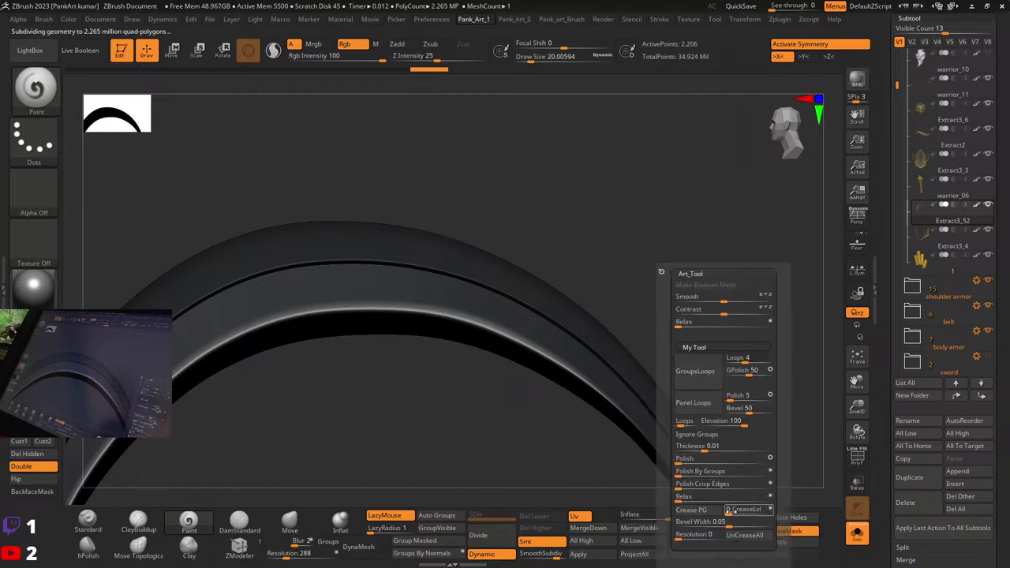
left_click_drag(734, 512, 730, 512)
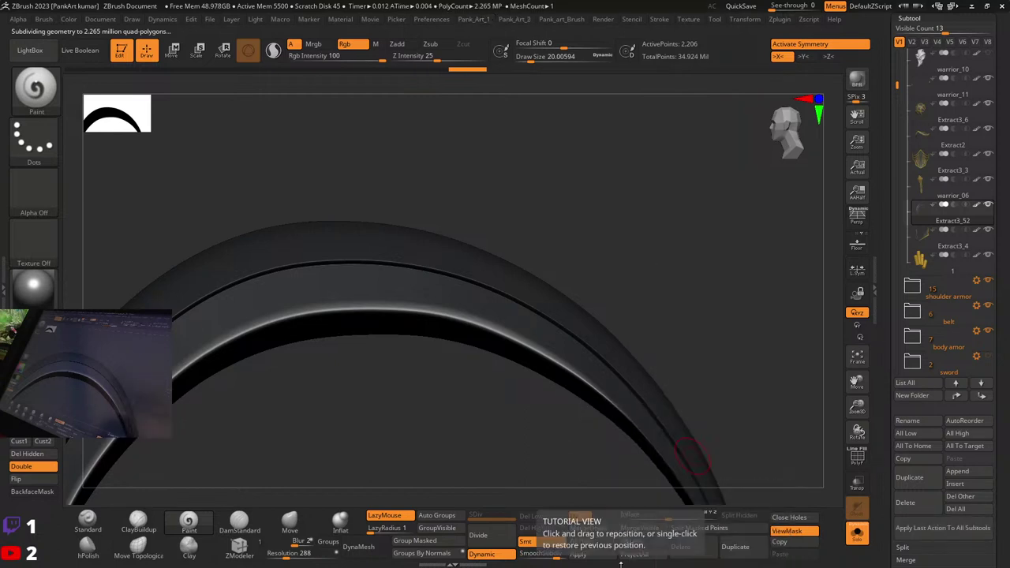
Step: Apply the crest band's dynamic subdivision as real levels and isolate its outer polygroup within the full bust
left_click(586, 555)
mouse_move(711, 384)
right_mouse_down("ctrl")
mouse_move(564, 350)
mouse_move(523, 397)
mouse_move(548, 324)
right_mouse_up("ctrl")
left_click(555, 218, "ctrl+shift")
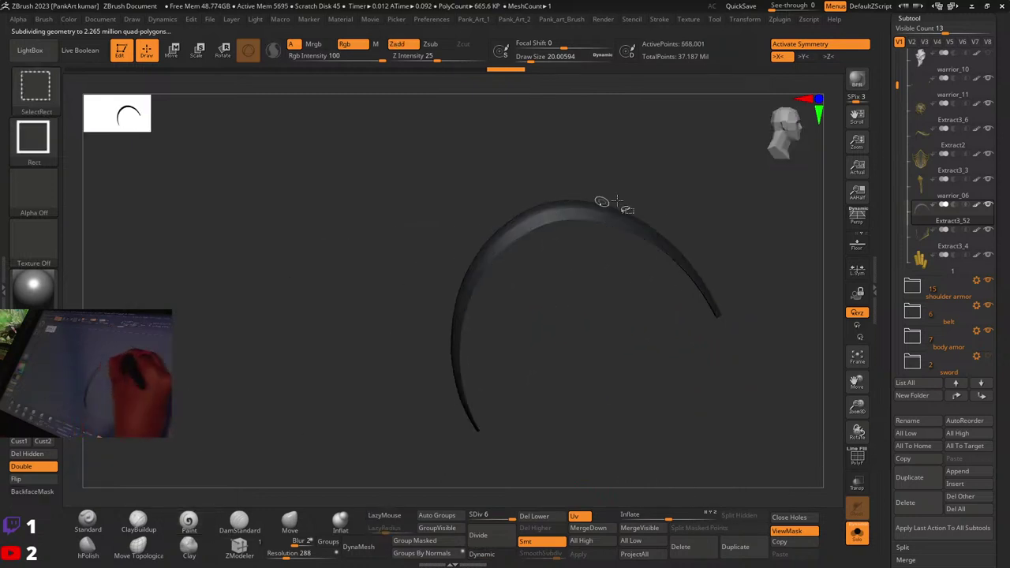
left_click(711, 199, "ctrl+shift")
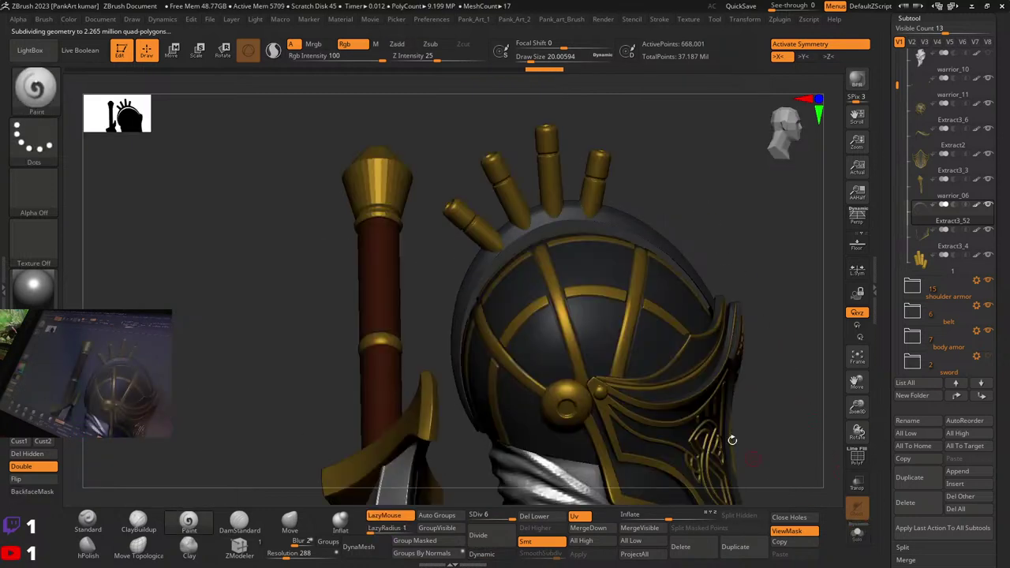
Step: Fill the visible part of the crest band with gold (R 186, G 142, B 40) and show the whole band
mouse_move(712, 189)
left_mouse_down()
mouse_move(666, 248)
mouse_move(624, 232)
mouse_move(641, 235)
left_mouse_up()
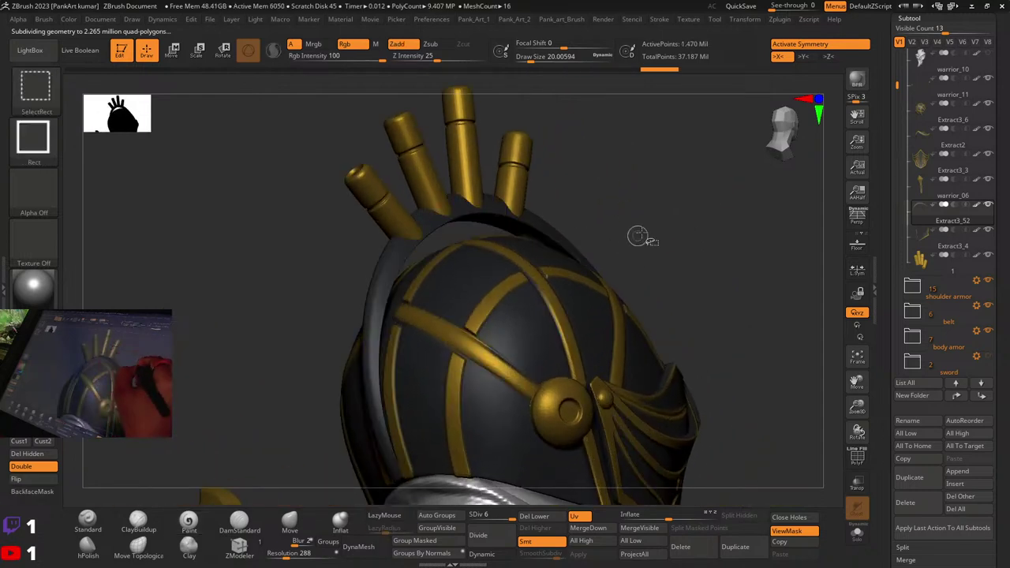
left_click_drag(699, 221, 696, 188, "alt")
left_click(70, 19)
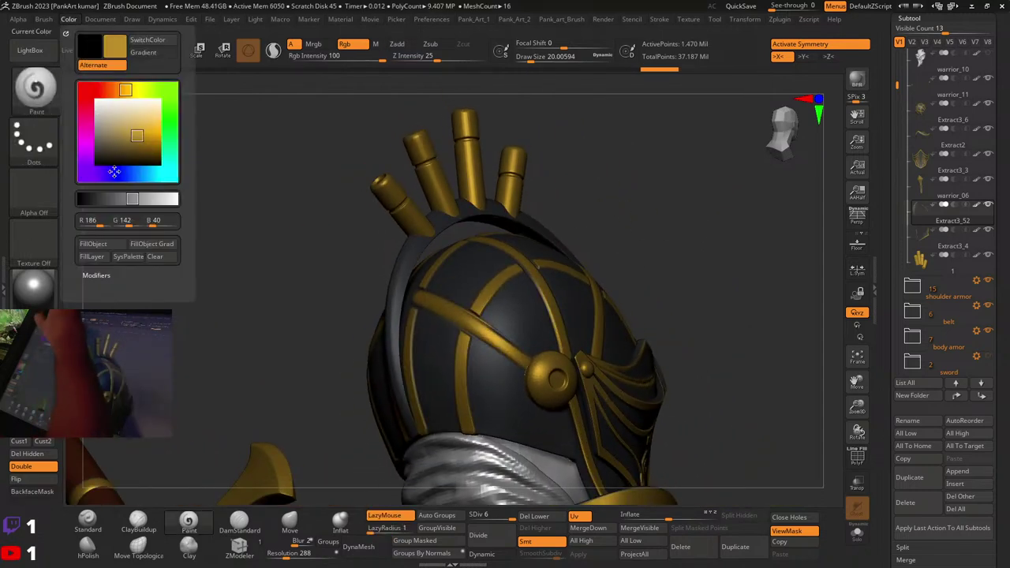
left_click(71, 21)
left_click(69, 20)
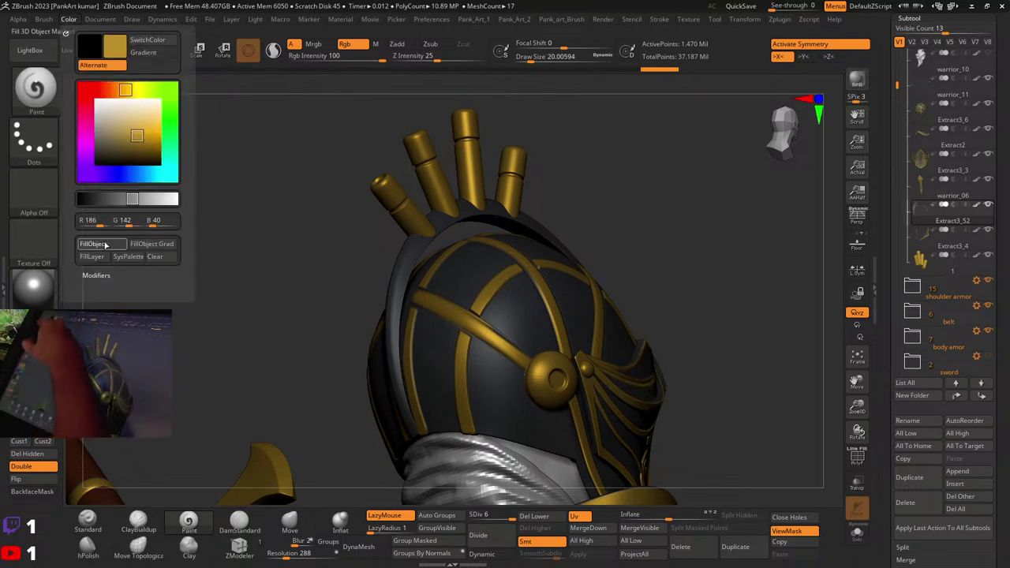
left_click_drag(695, 221, 645, 330)
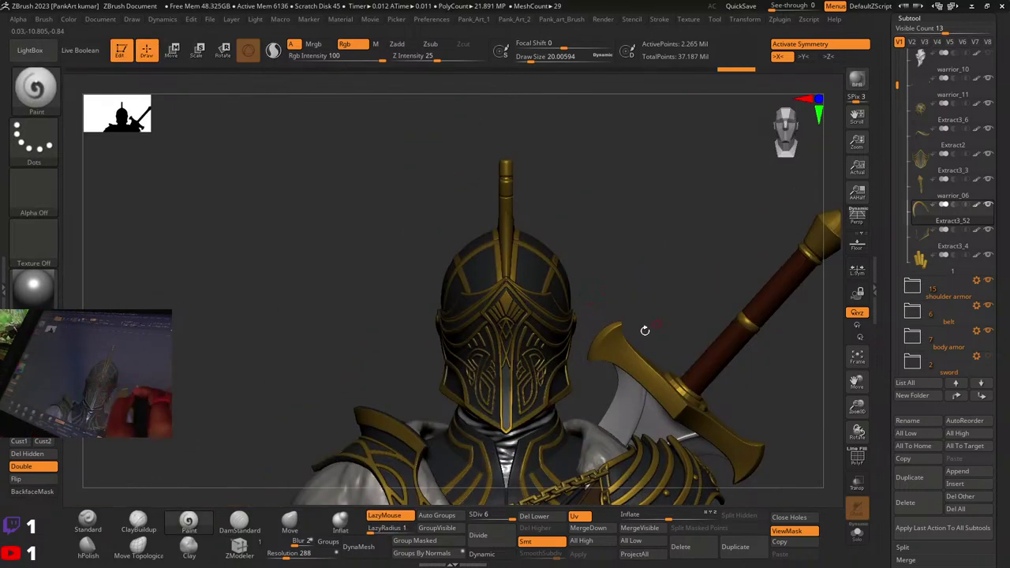
Step: Examine the helmet with its gold crest band from the front and from both sides, alongside the sword
left_click(732, 312)
mouse_move(599, 296)
left_mouse_down()
mouse_move(513, 294)
mouse_move(565, 287)
left_mouse_up()
right_click_drag(570, 286, 599, 301, "ctrl")
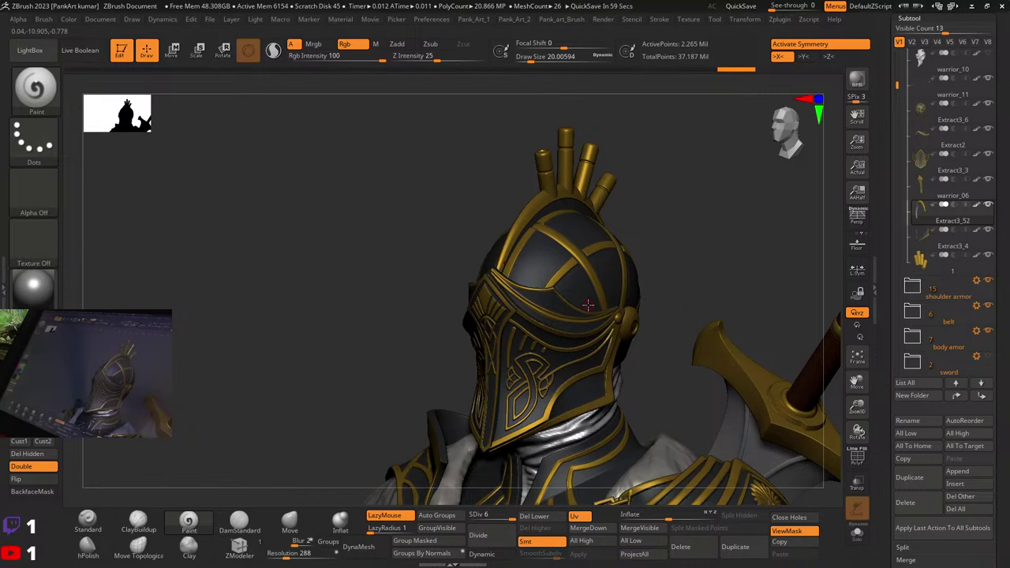
mouse_move(589, 304)
right_mouse_down()
mouse_move(573, 341)
mouse_move(591, 316)
right_mouse_up()
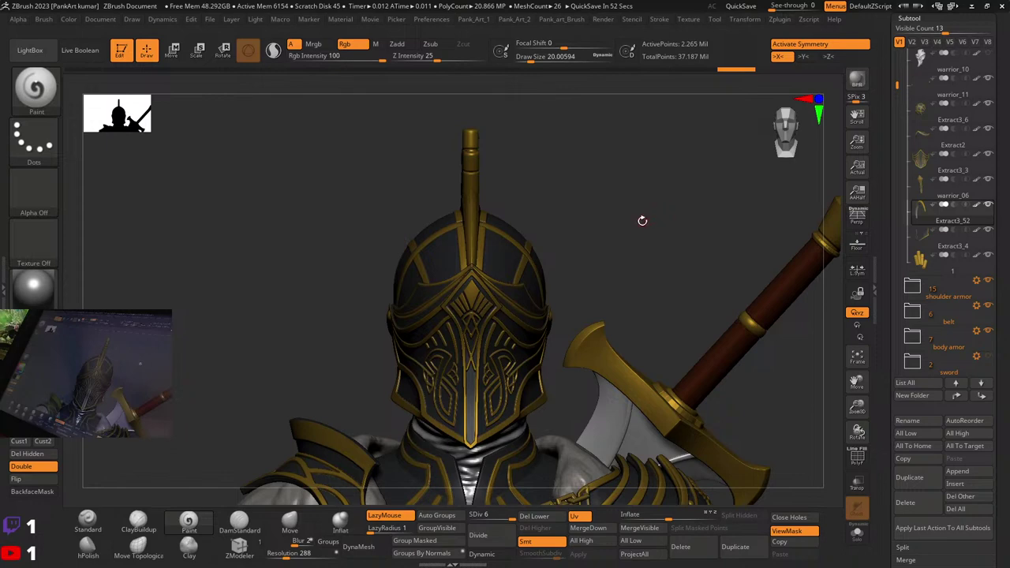
left_click_drag(604, 246, 612, 248)
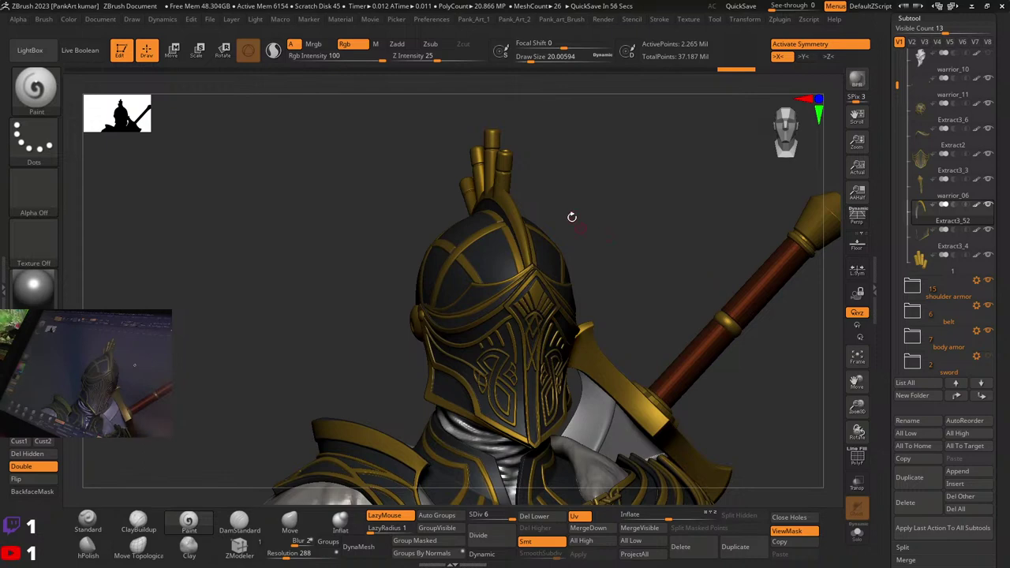
mouse_move(542, 390)
right_mouse_down("ctrl")
mouse_move(530, 377)
mouse_move(656, 376)
mouse_move(613, 411)
mouse_move(537, 419)
mouse_move(560, 394)
right_mouse_up("ctrl")
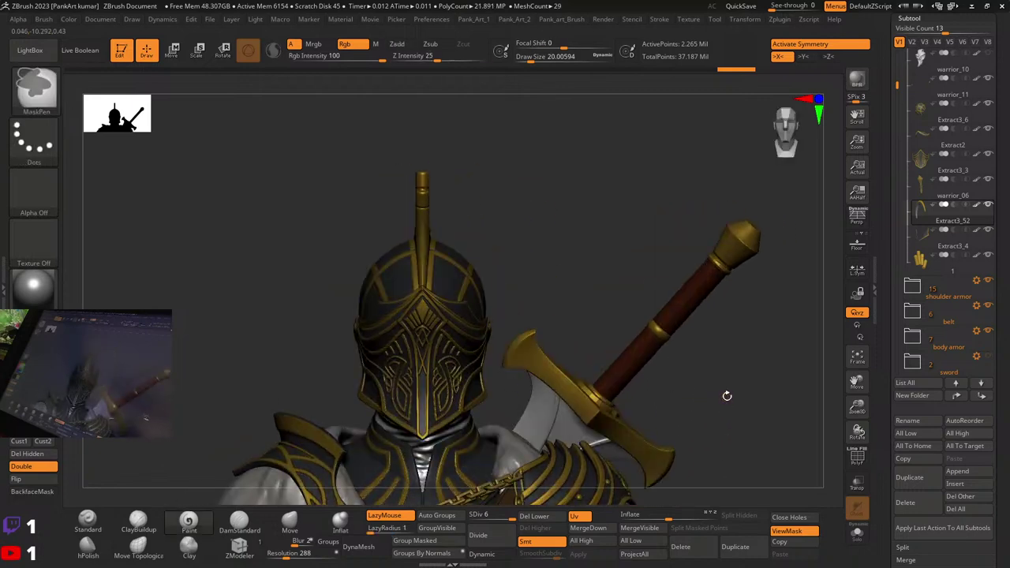
right_click_drag(726, 394, 640, 379, "alt")
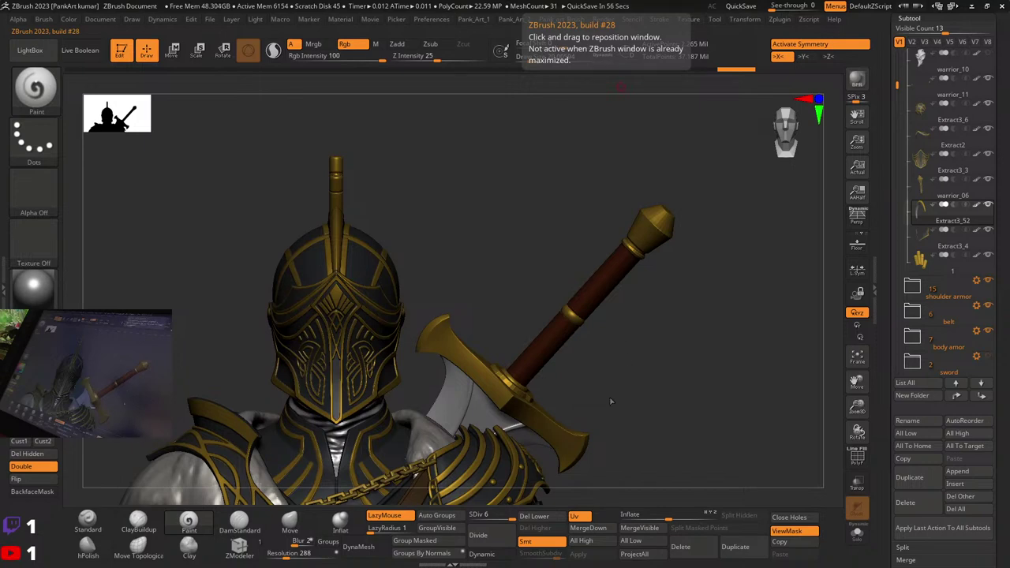
Step: Select the layered shoulder armour and save the tool as warrior_11 in the warrior folder
left_click(447, 463, "alt")
left_click_drag(720, 434, 648, 455)
right_click_drag(648, 455, 509, 371)
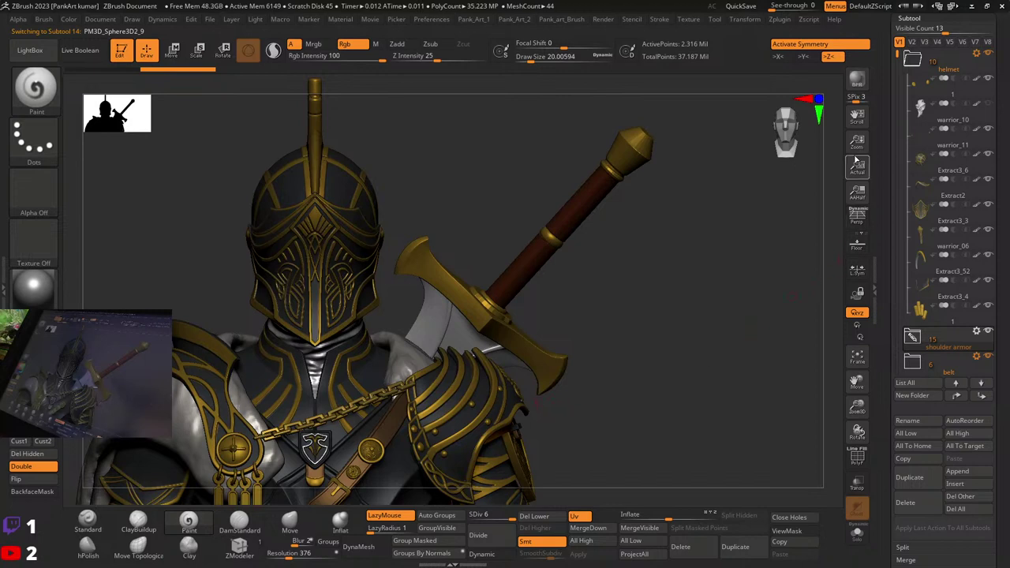
left_click_drag(884, 148, 887, 361)
left_click(957, 36)
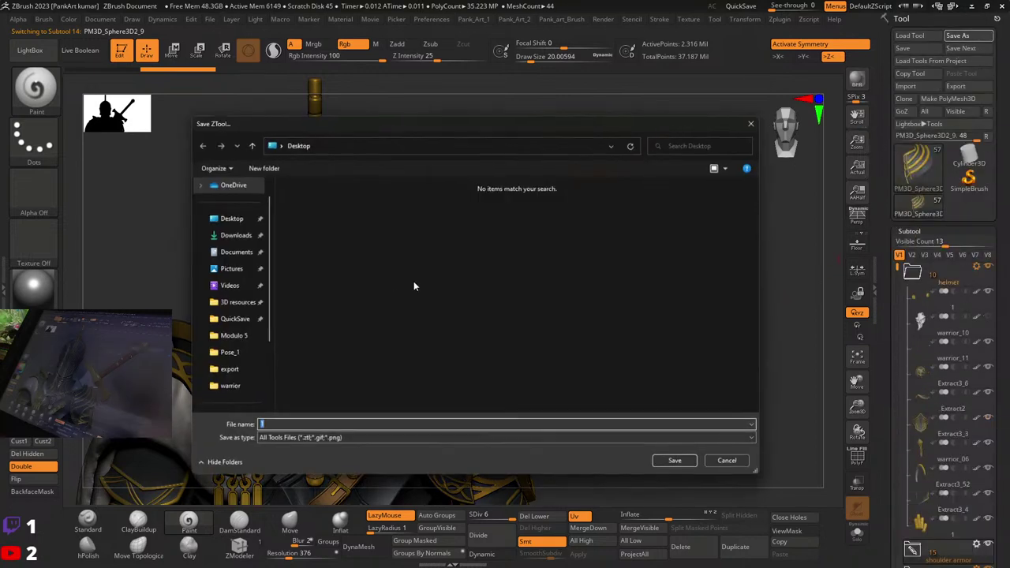
scroll(227, 353, "down", 3)
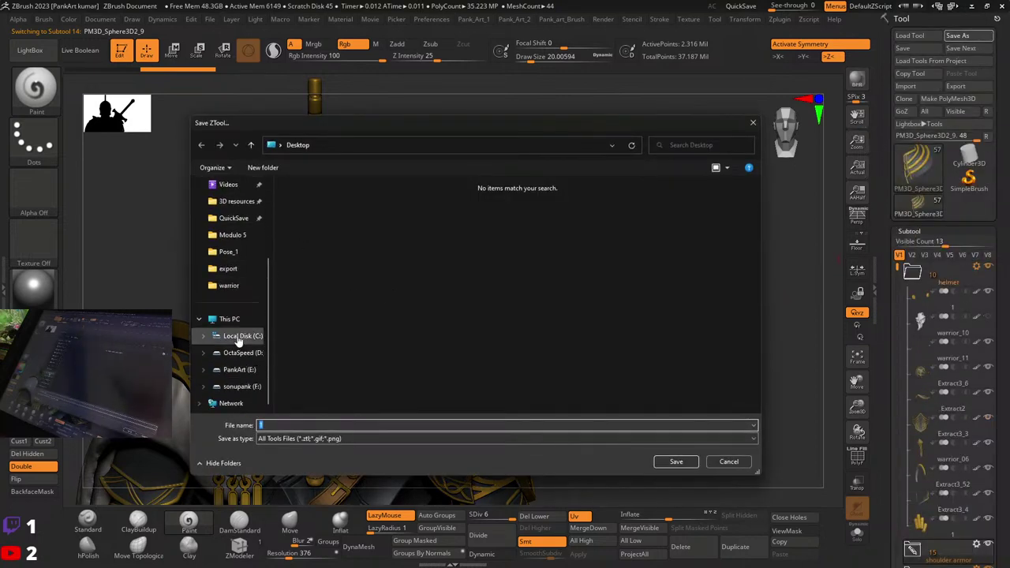
left_click(231, 287)
left_click(315, 367)
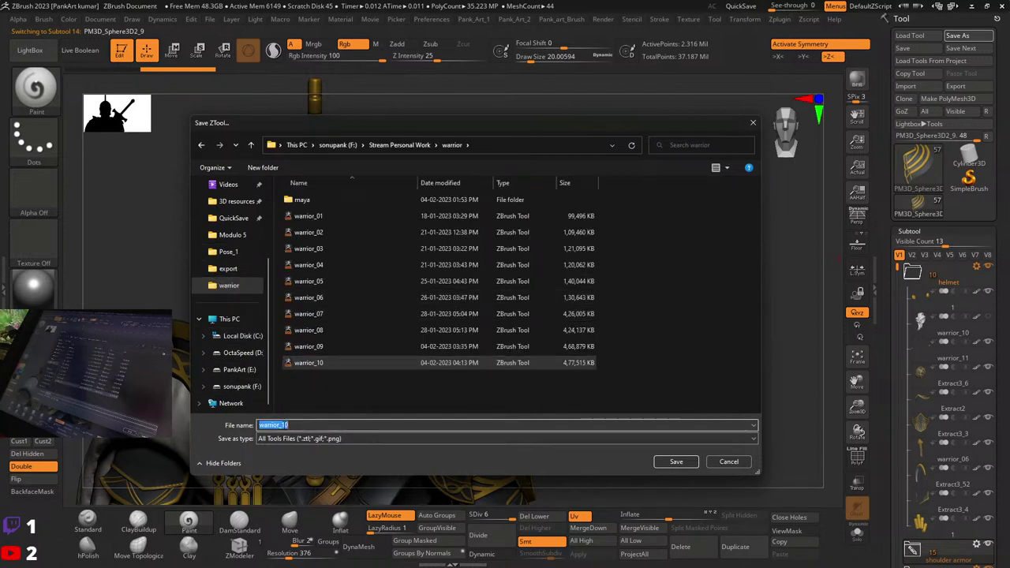
type("1")
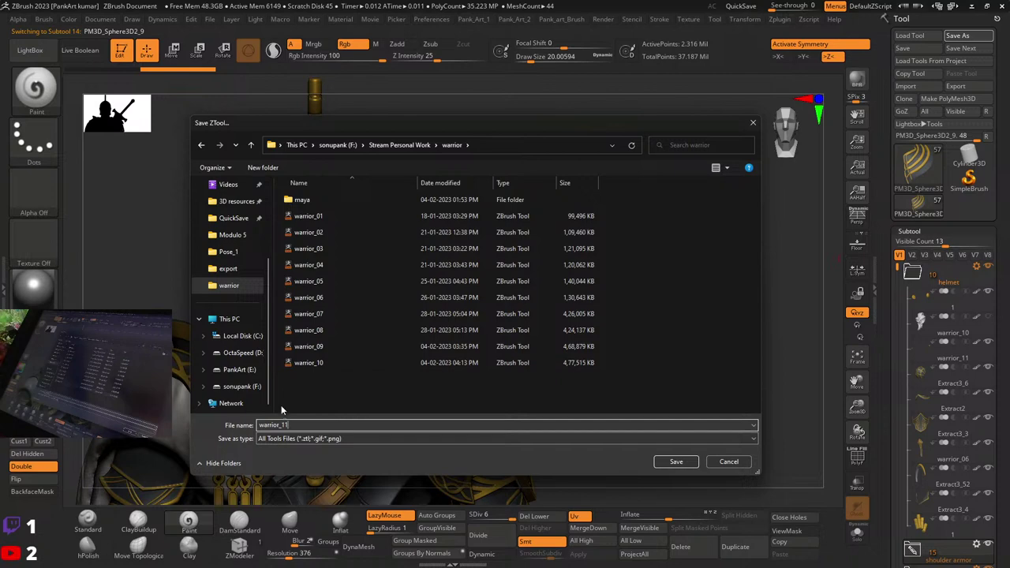
key("Return")
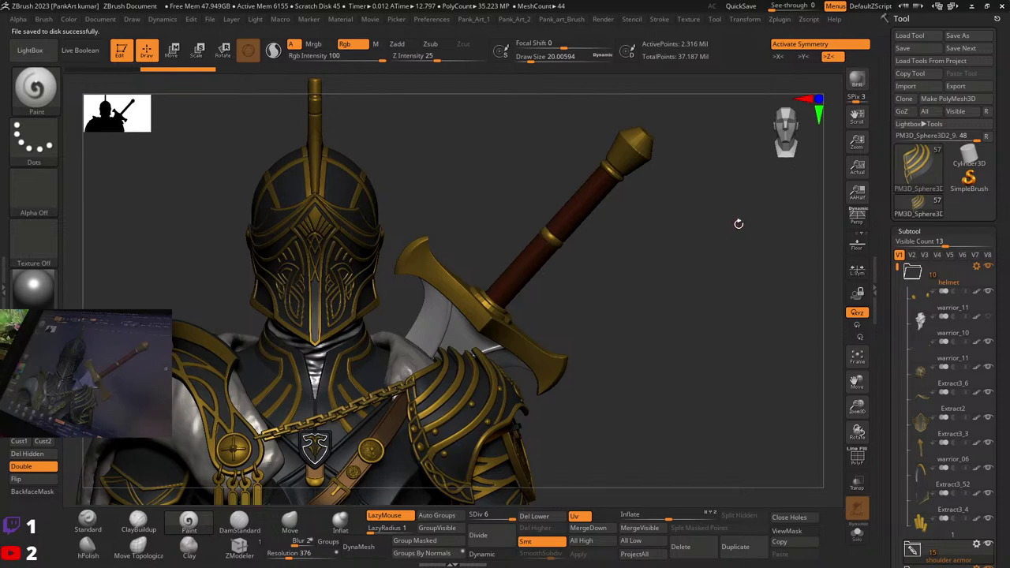
Step: Isolate the sword's crossguard, activate symmetry and turn on local symmetry for it
left_click_drag(640, 312, 632, 316)
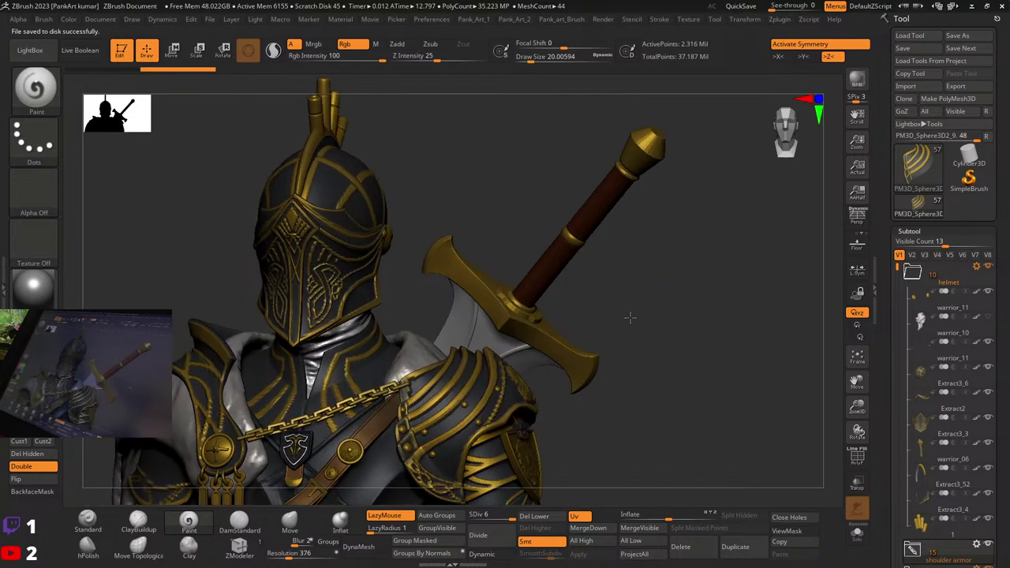
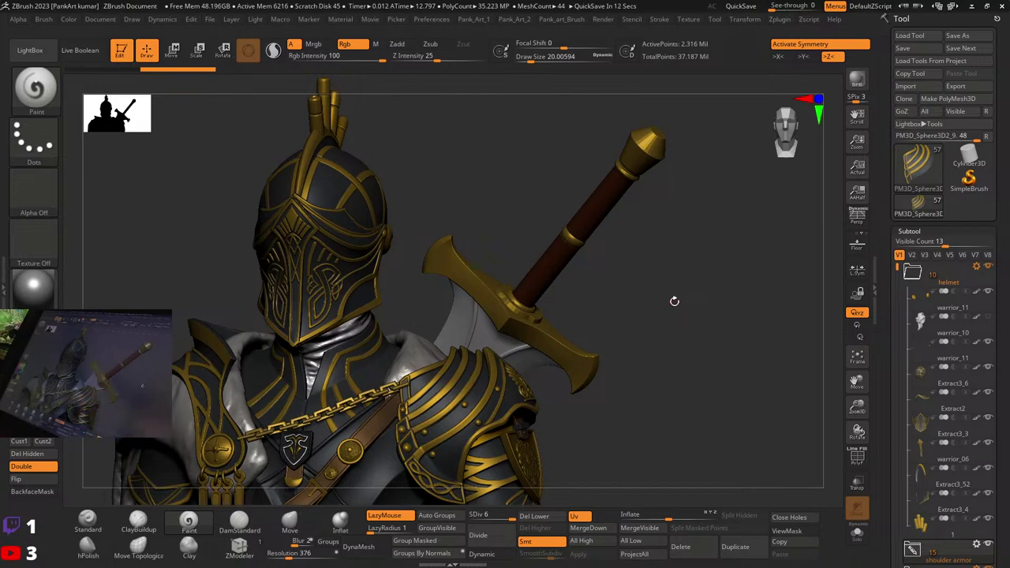
left_click(535, 339, "alt")
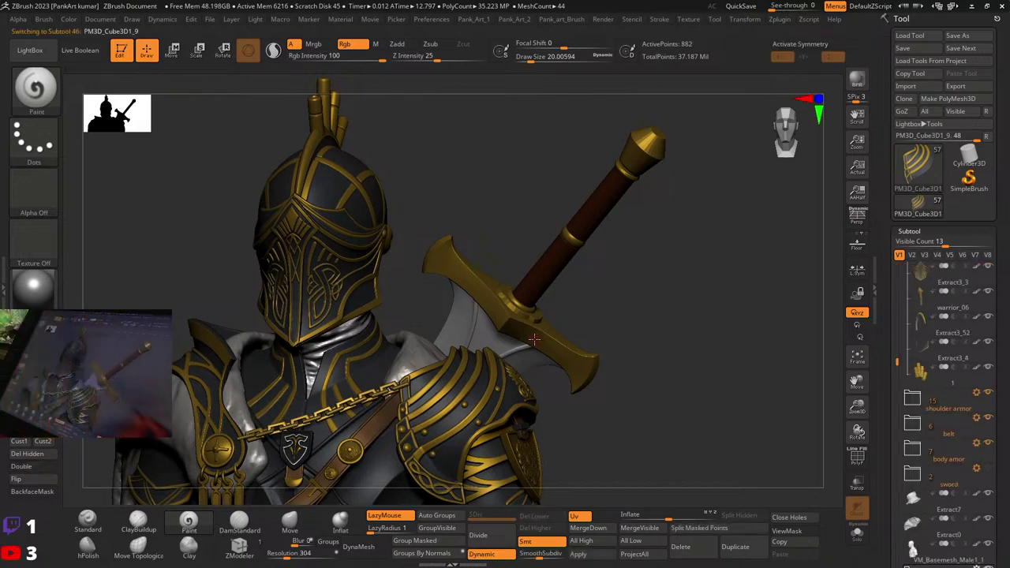
left_click(858, 534)
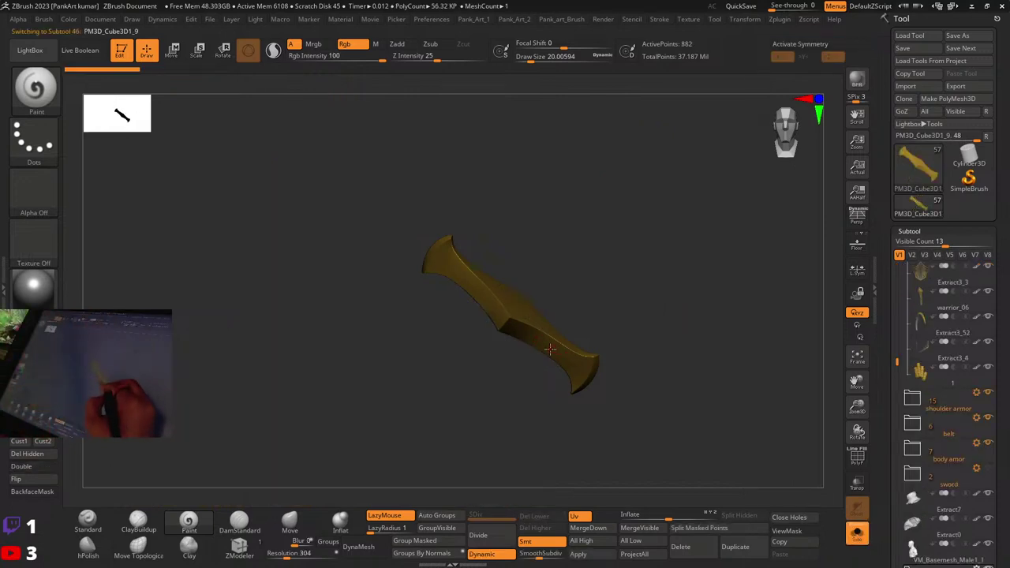
left_click_drag(551, 349, 565, 286)
key("x")
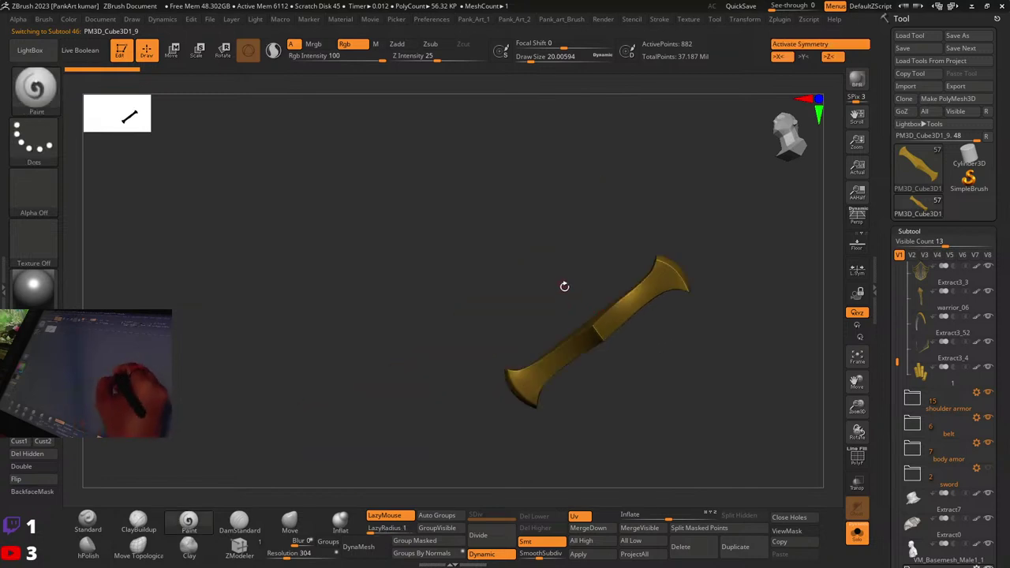
left_click_drag(634, 318, 692, 228)
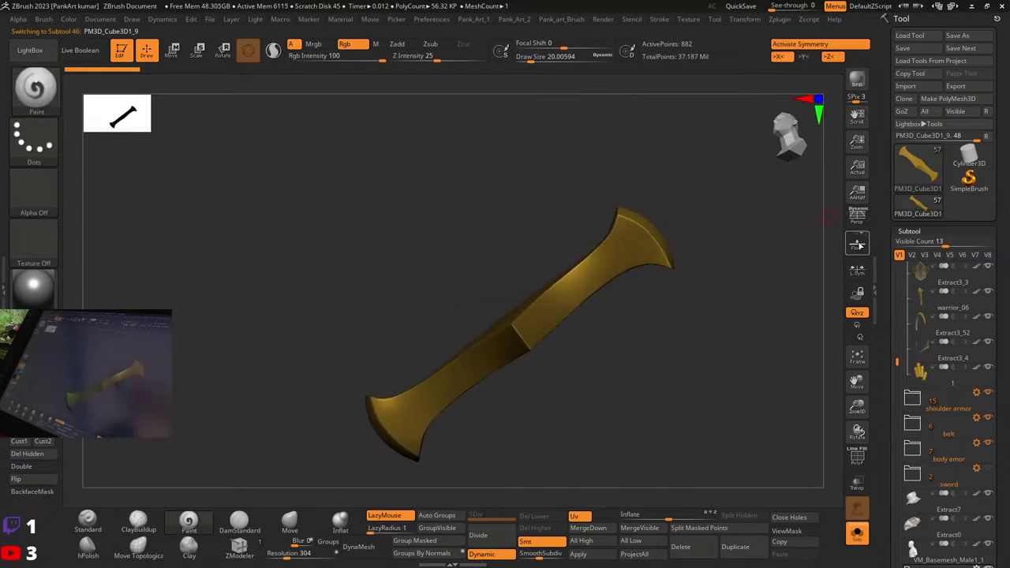
left_click(858, 271)
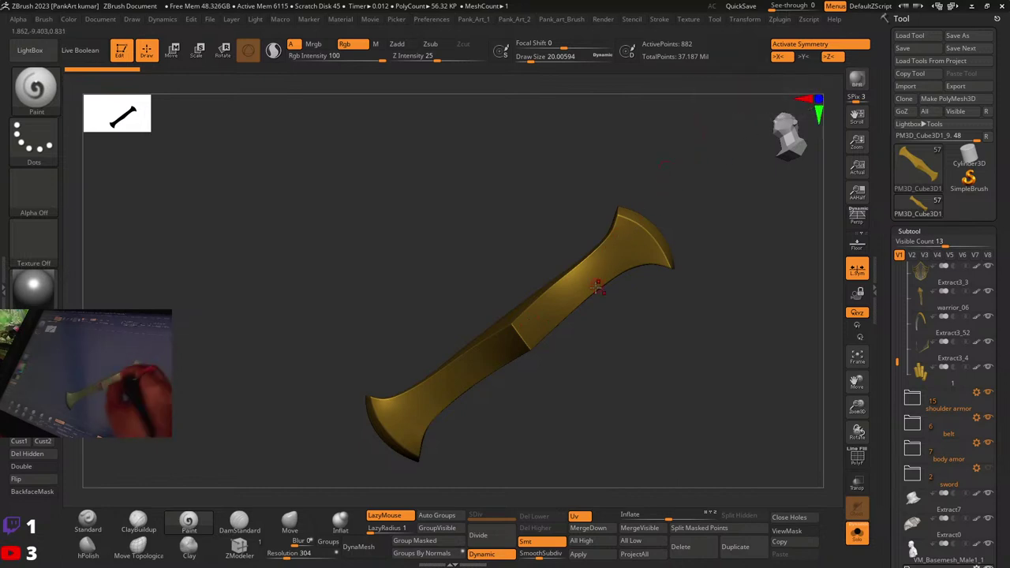
Step: Inspect the crossguard from the front and check the Move gizmo's placement on it
mouse_move(598, 287)
right_mouse_down()
mouse_move(607, 306)
mouse_move(585, 277)
right_mouse_up()
left_click_drag(584, 276, 681, 271)
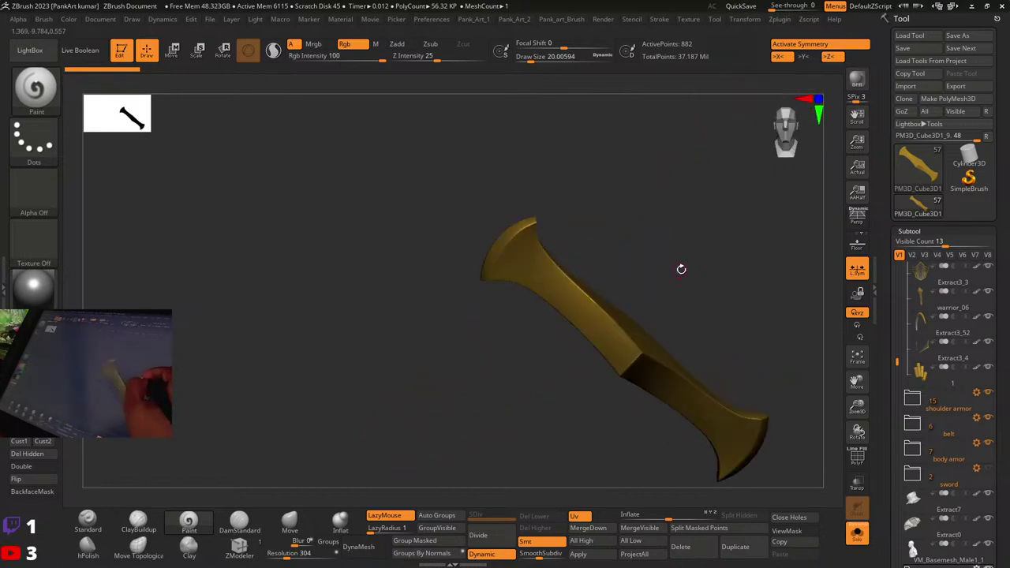
key("w")
right_click_drag(734, 270, 508, 150, "ctrl")
left_click(543, 223)
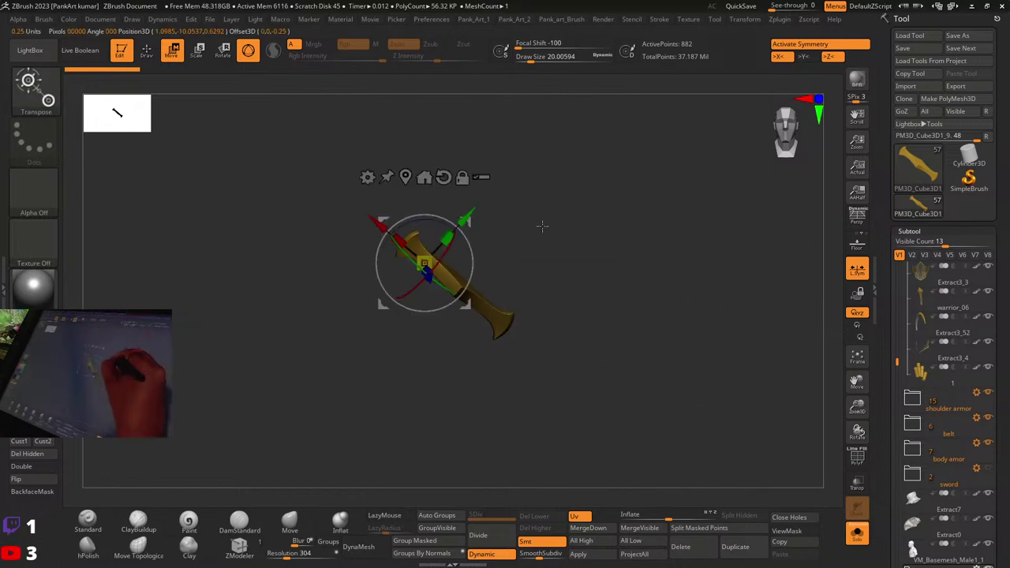
key("q")
key("w")
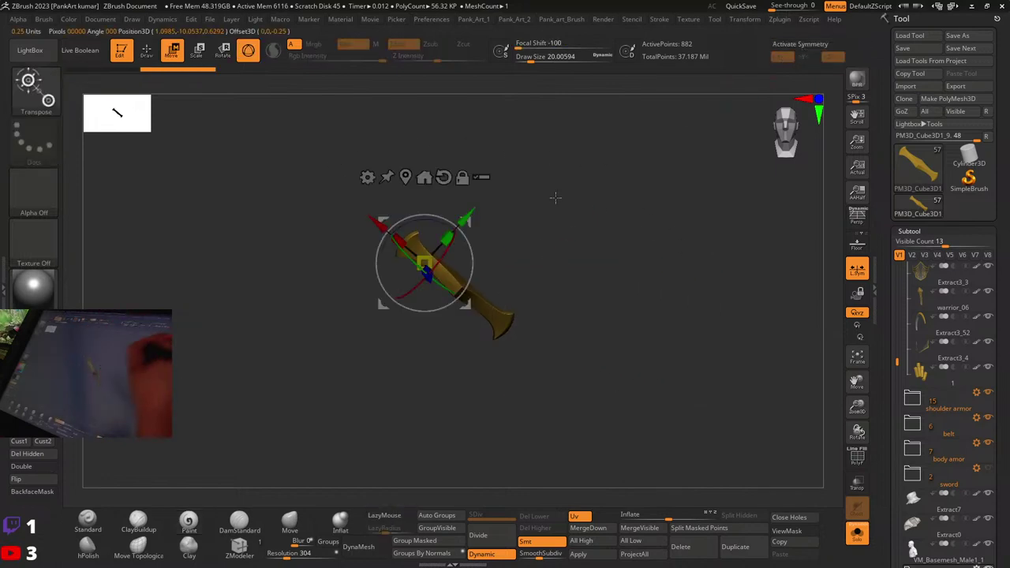
Step: Return to Draw mode and show the crossguard's polygroups and wireframe up close
left_click_drag(582, 239, 544, 330)
right_click_drag(531, 313, 619, 363, "ctrl")
key("shift+f")
right_click_drag(619, 363, 635, 346, "ctrl")
mouse_move(634, 345)
left_mouse_down()
mouse_move(626, 361)
mouse_move(661, 352)
mouse_move(575, 364)
mouse_move(566, 400)
mouse_move(618, 348)
mouse_move(535, 257)
mouse_move(523, 290)
left_mouse_up()
key("q")
key("shift+f")
right_click_drag(523, 289, 571, 309, "ctrl")
key("shift+f")
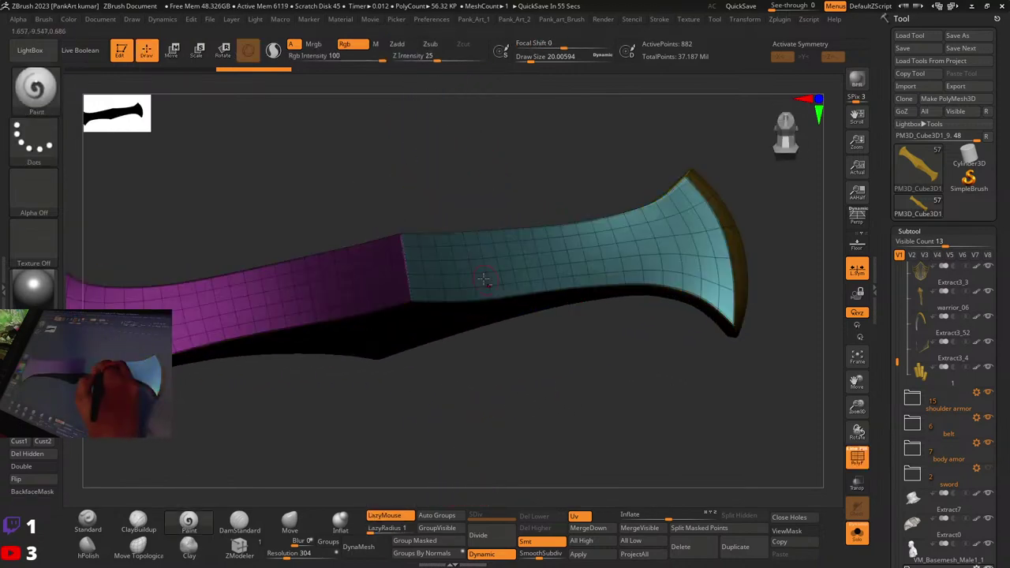
Step: Turn symmetry back on for the crossguard and check the mirrored brush points around its central ridge
right_click_drag(482, 279, 518, 359)
key("x")
right_click_drag(467, 333, 507, 337)
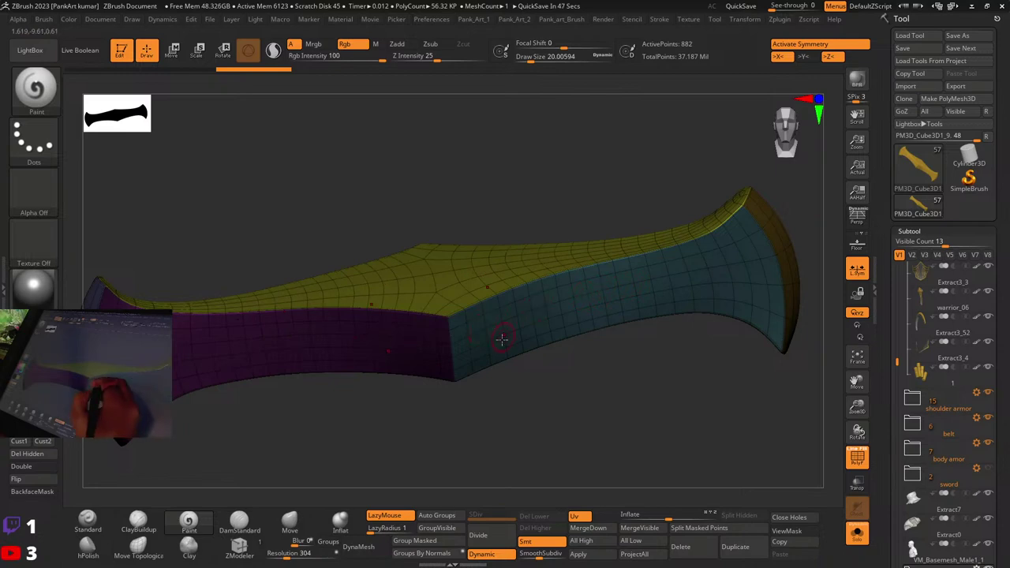
mouse_move(502, 340)
right_mouse_down()
mouse_move(505, 306)
mouse_move(485, 324)
mouse_move(501, 417)
right_mouse_up()
right_click_drag(586, 304, 505, 296)
right_click_drag(463, 337, 484, 328, "ctrl")
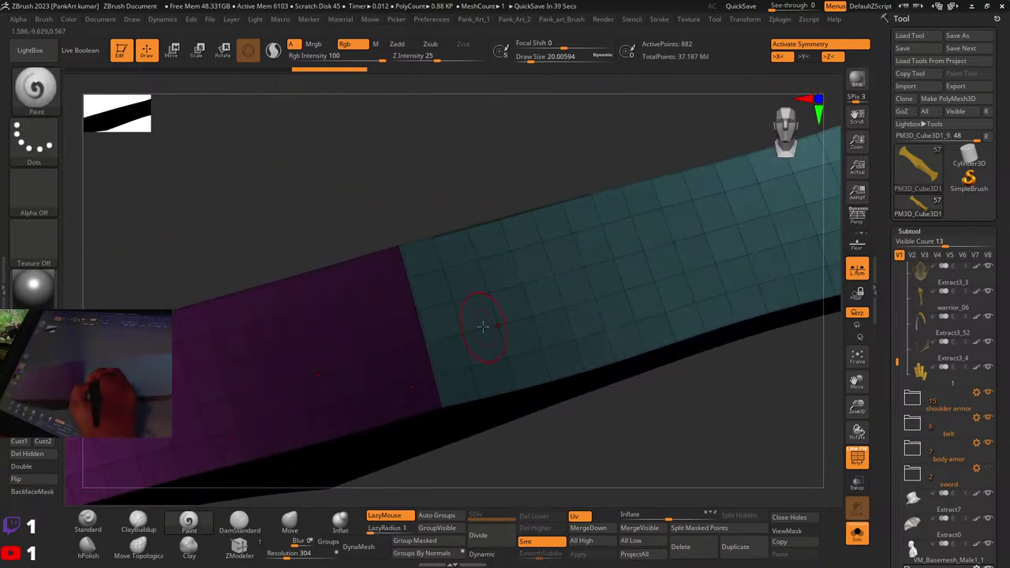
Step: Draw a transpose line along the full height of the crossguard's central ridge edge
key("w")
key("y")
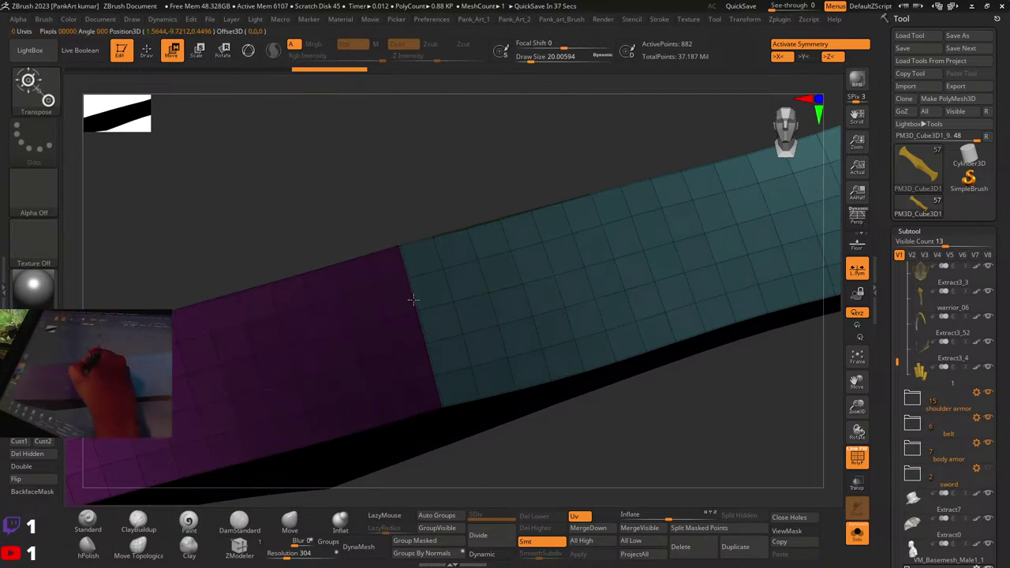
left_click_drag(397, 237, 439, 395)
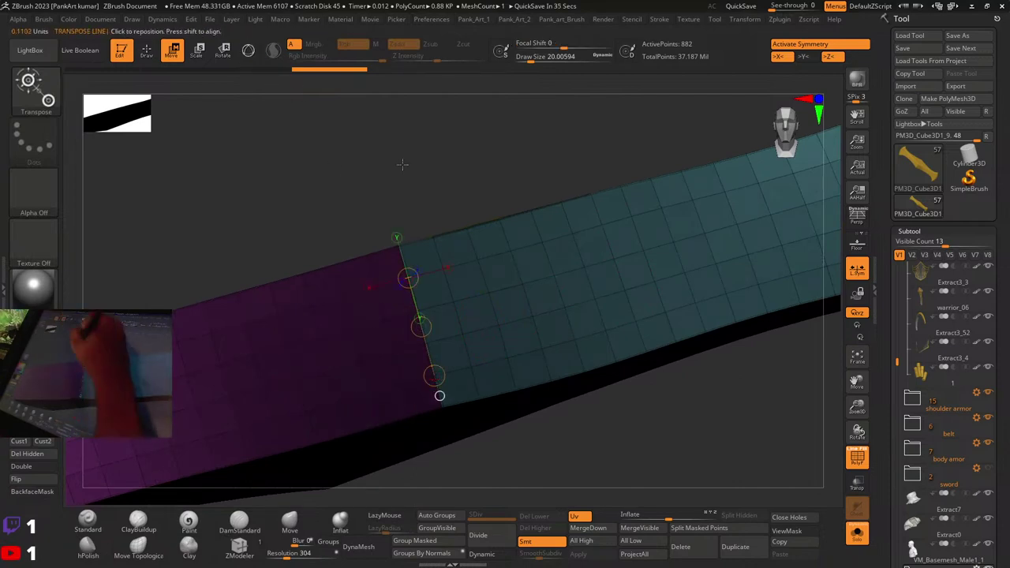
right_click_drag(452, 268, 480, 303)
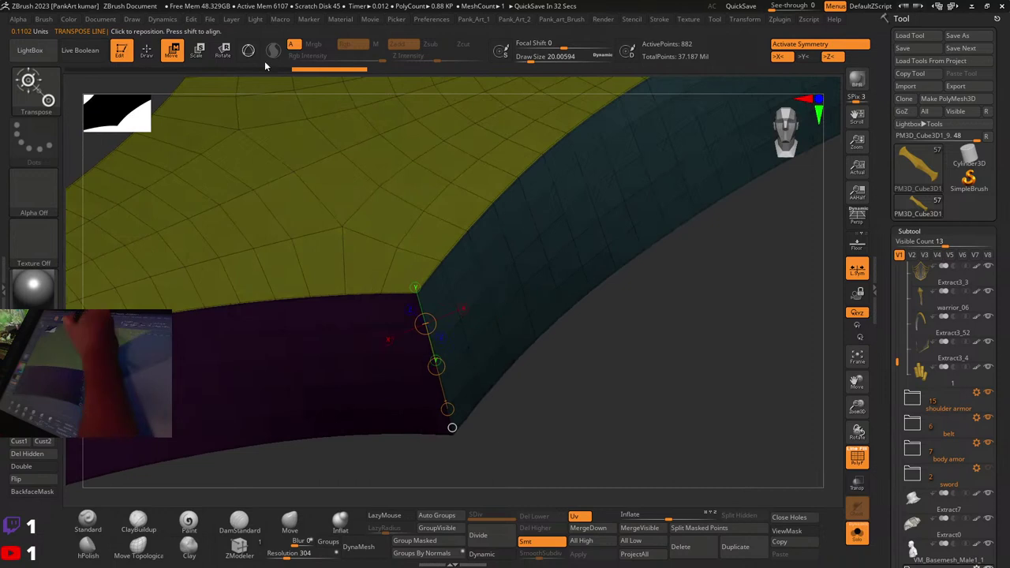
Step: Switch back to the Move gizmo, reposition it along the crossguard's central ridge and return to Draw mode
key("y")
right_click_drag(472, 254, 503, 234)
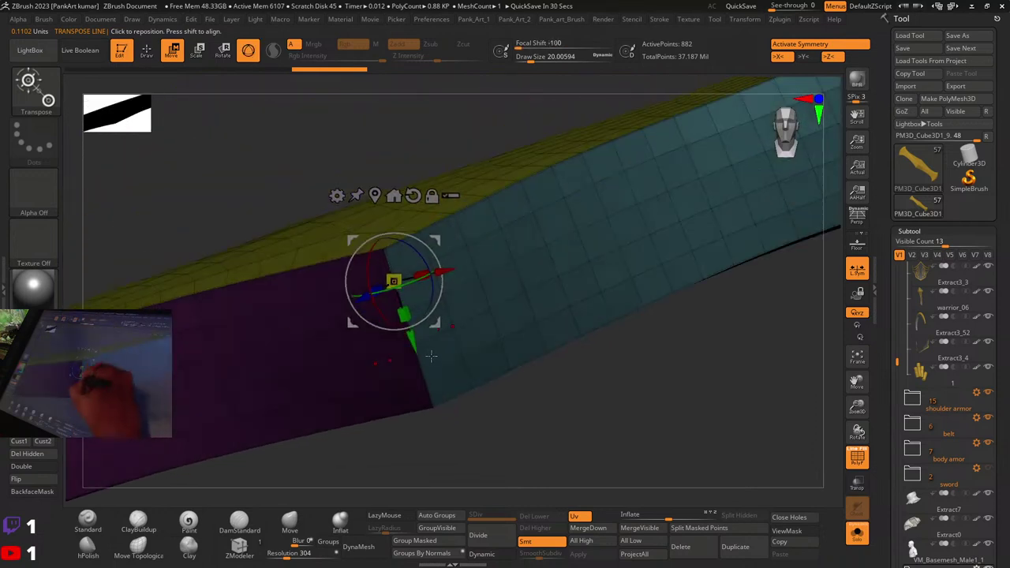
left_click_drag(426, 375, 387, 276)
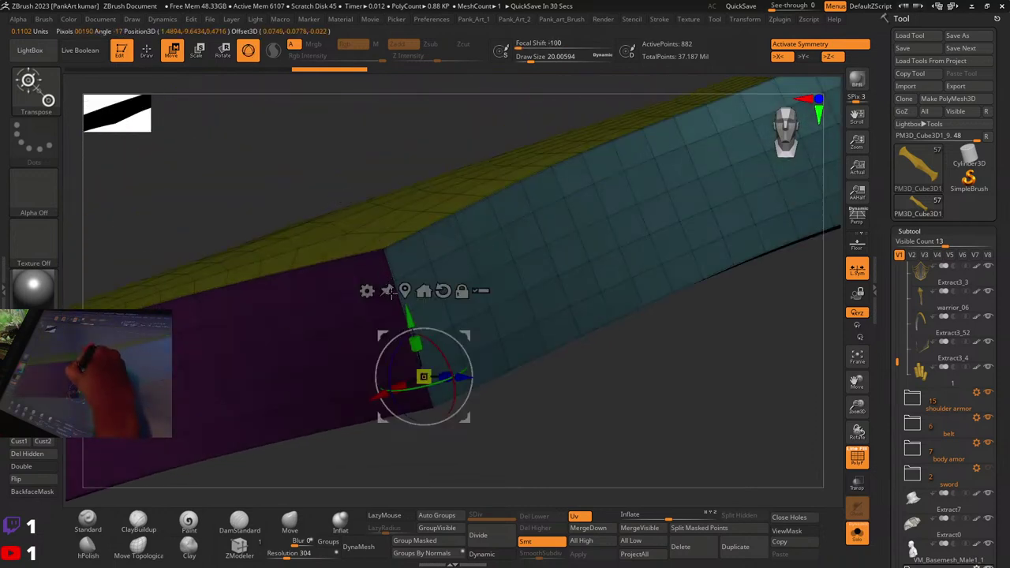
left_click(394, 282)
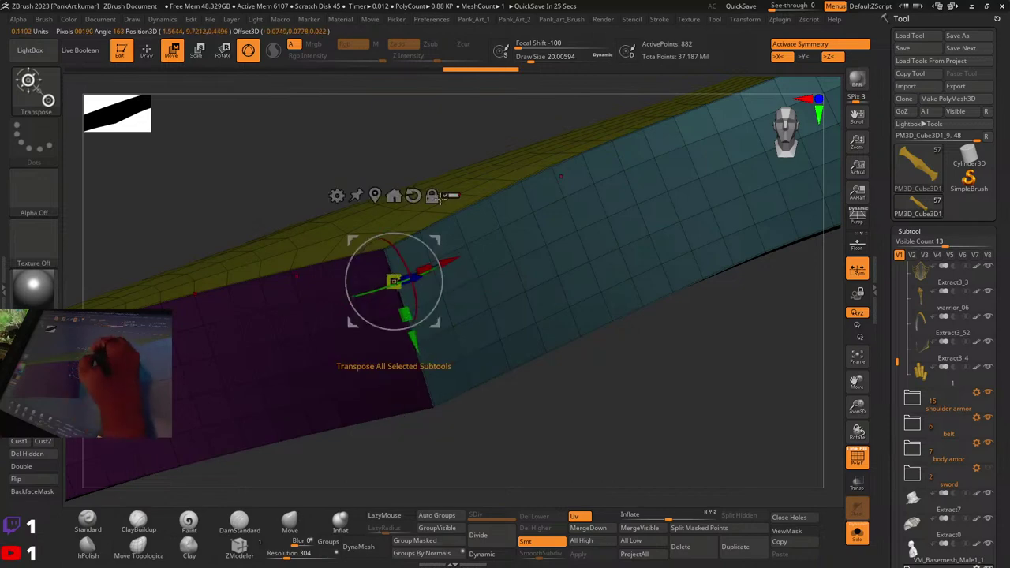
key("q")
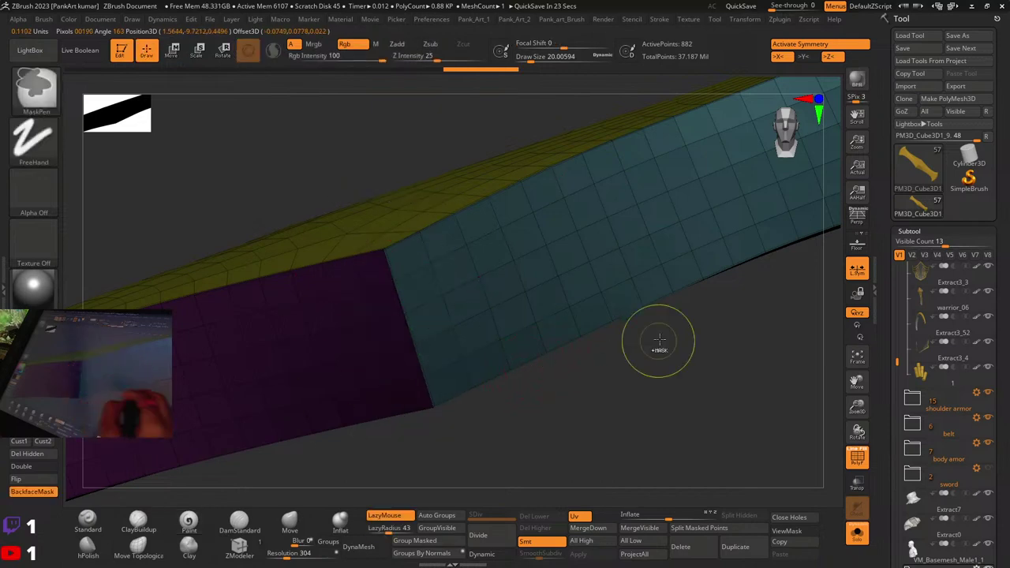
Step: Draw a transpose line across the crossguard's central face between its two opposite ridge corners and switch back to the Move gizmo
mouse_move(658, 338)
right_mouse_down("ctrl")
mouse_move(471, 372)
mouse_move(471, 340)
mouse_move(416, 359)
mouse_move(485, 273)
right_mouse_up("ctrl")
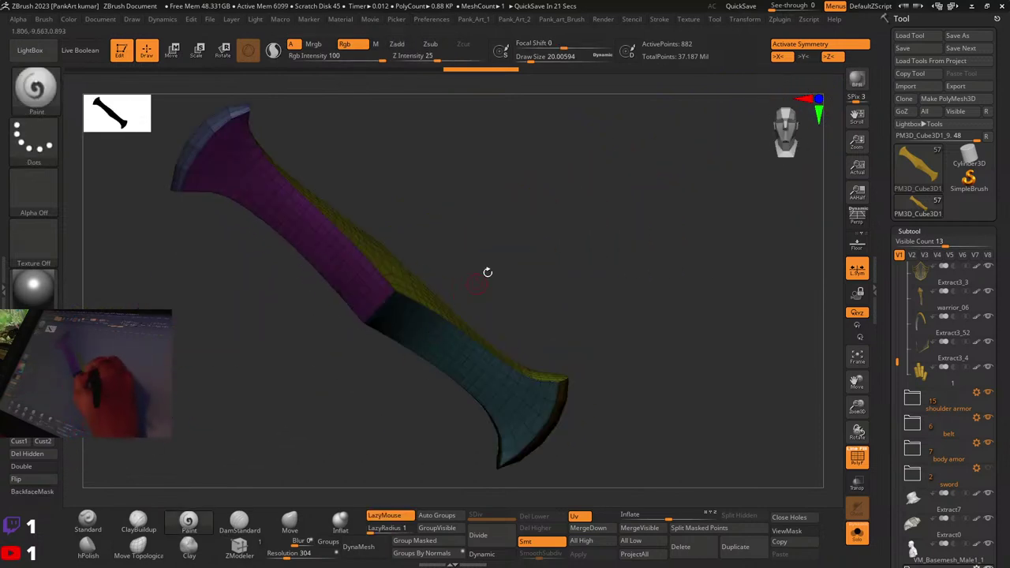
key("shift+f")
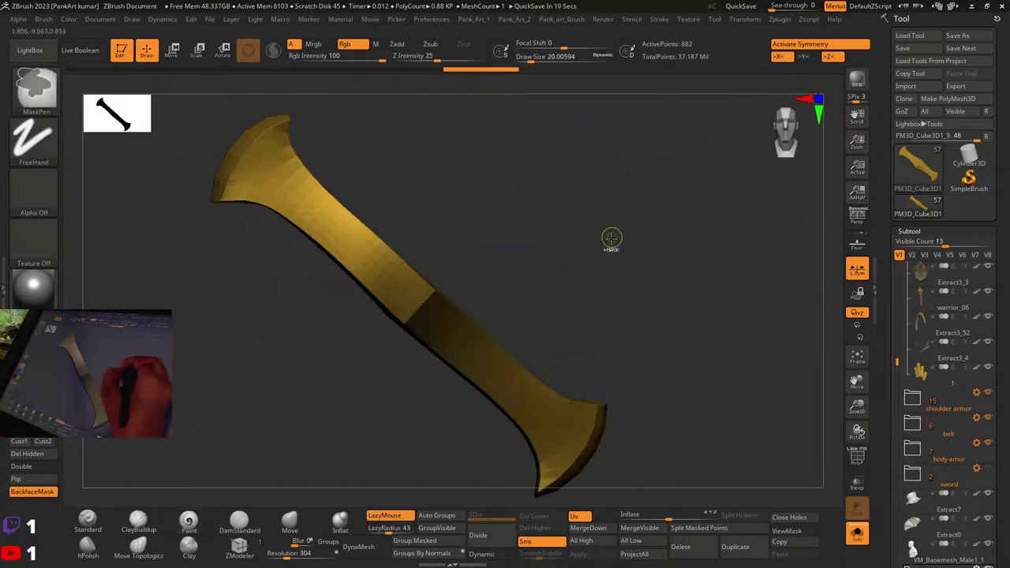
right_click_drag(611, 237, 525, 279, "ctrl")
right_click_drag(463, 293, 551, 307, "ctrl")
mouse_move(551, 306)
right_mouse_down()
mouse_move(513, 328)
mouse_move(498, 296)
mouse_move(593, 242)
right_mouse_up()
key("shift+f")
key("w")
right_click_drag(654, 204, 652, 214)
left_click(248, 51)
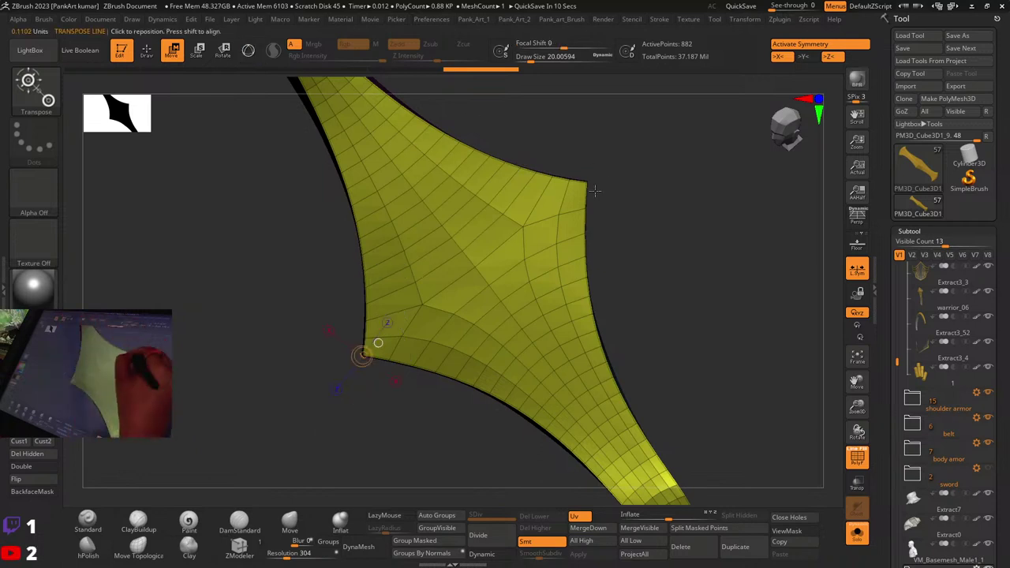
key("y")
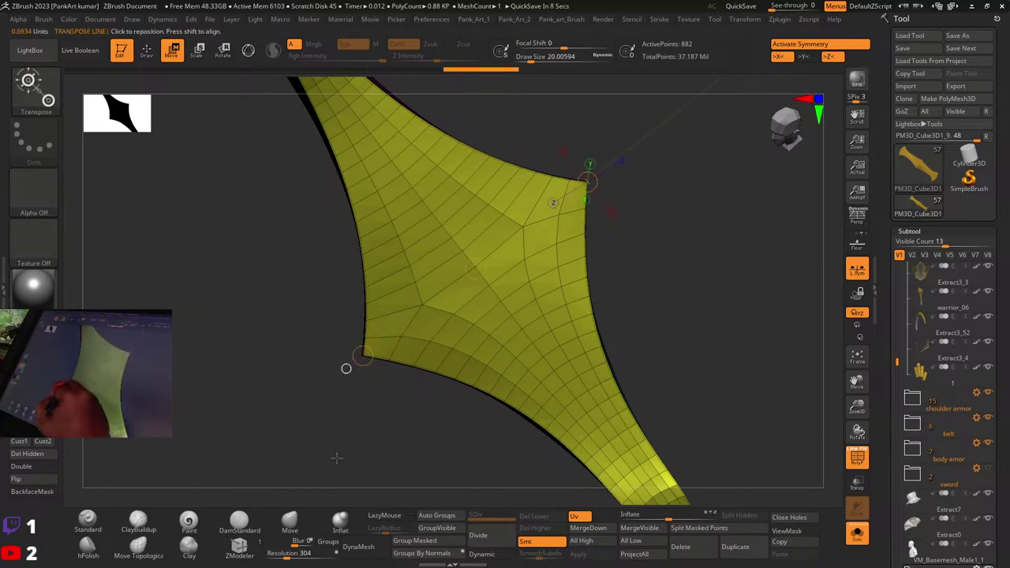
key("y")
left_click_drag(689, 189, 688, 232, "alt")
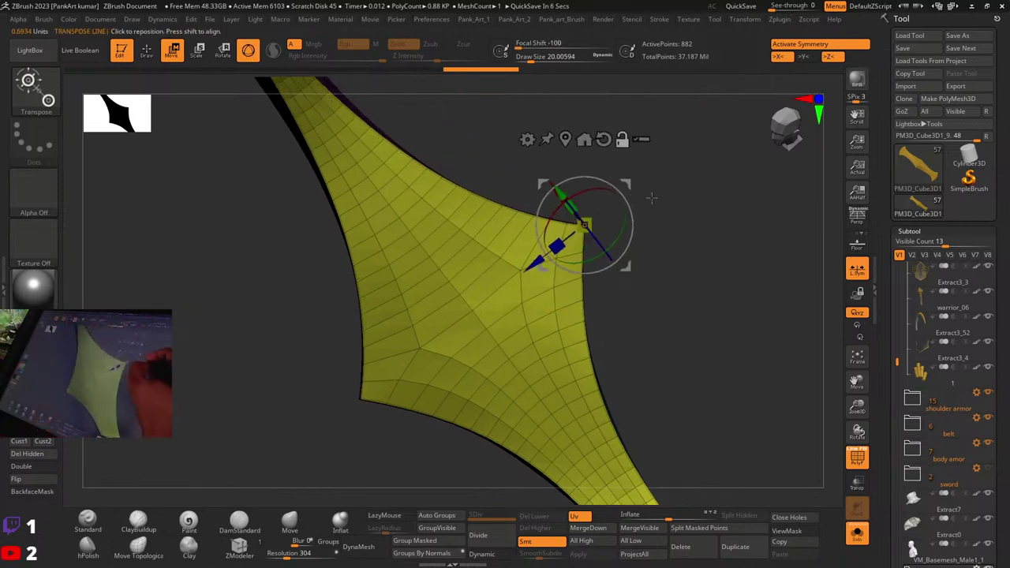
Step: Recenter the Move gizmo on the crossguard and turn off symmetry
left_click(568, 138)
left_click_drag(638, 266, 620, 237)
key("x")
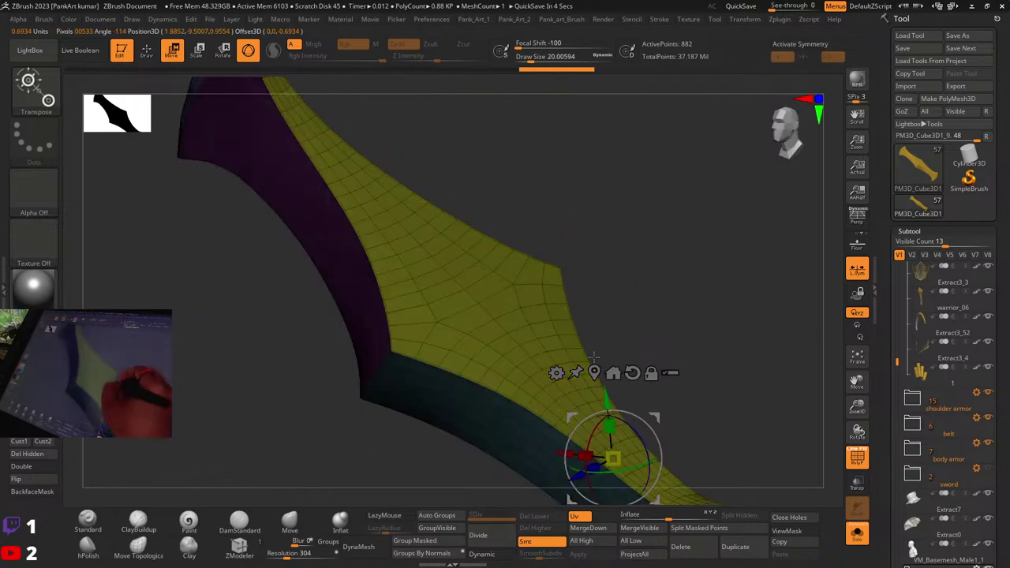
left_click(595, 373)
left_click_drag(570, 283, 590, 297)
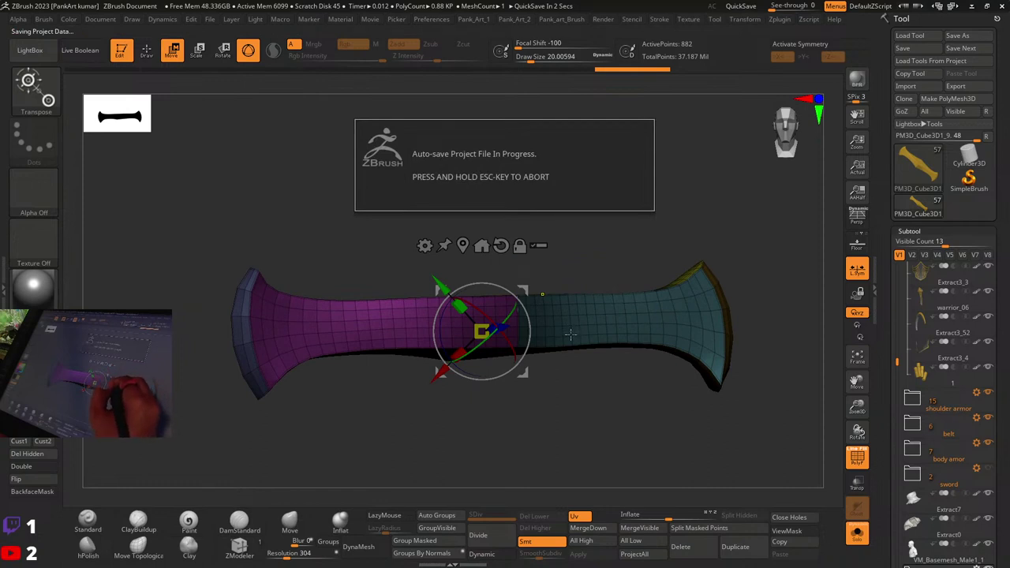
Step: Return to Draw mode, switch to a flatter, brighter material and compare the crossguard with and without its polygroup wireframe
mouse_move(570, 336)
left_mouse_down()
mouse_move(624, 331)
mouse_move(545, 338)
mouse_move(565, 330)
left_mouse_up()
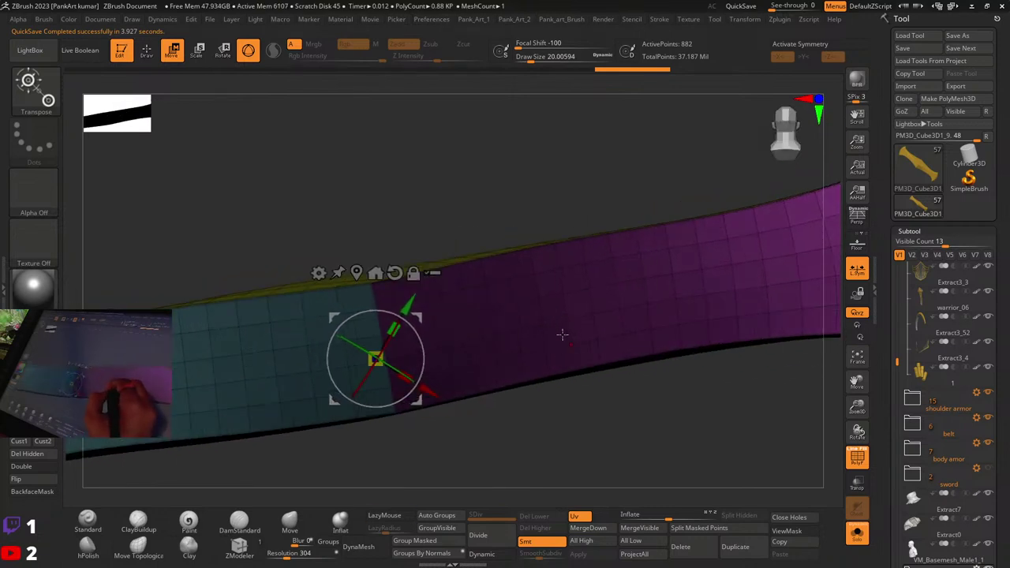
key("q")
right_click_drag(551, 336, 534, 317)
left_click(33, 289)
left_click(204, 360)
right_click_drag(467, 218, 514, 384)
key("shift+f")
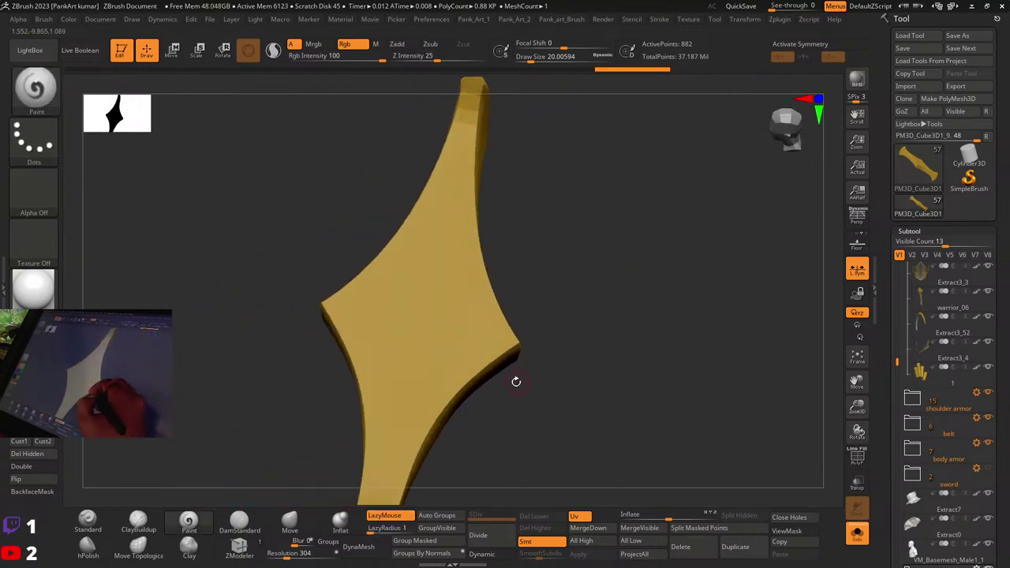
key("shift+f")
right_click_drag(584, 324, 556, 325)
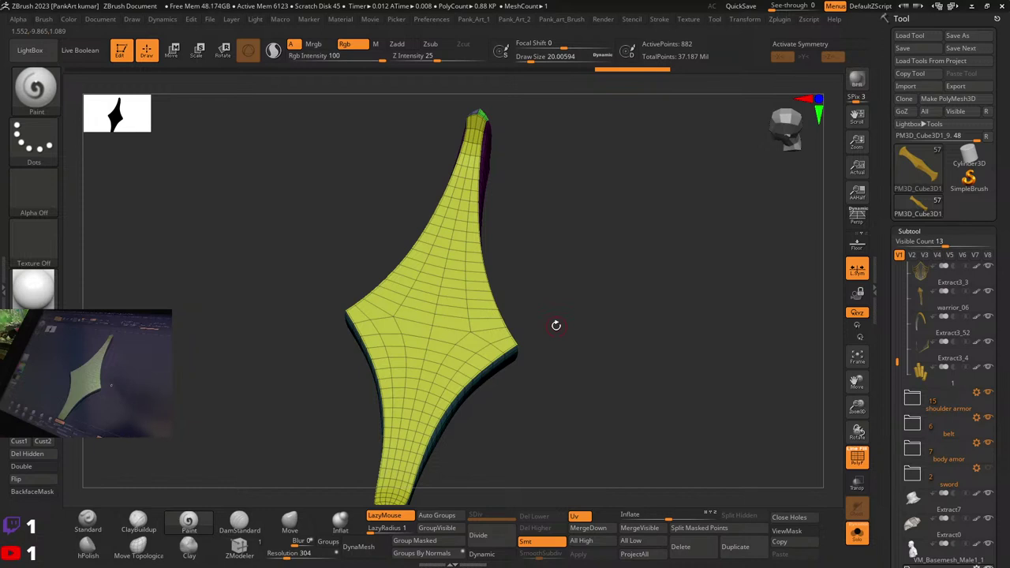
right_click_drag(500, 341, 543, 323)
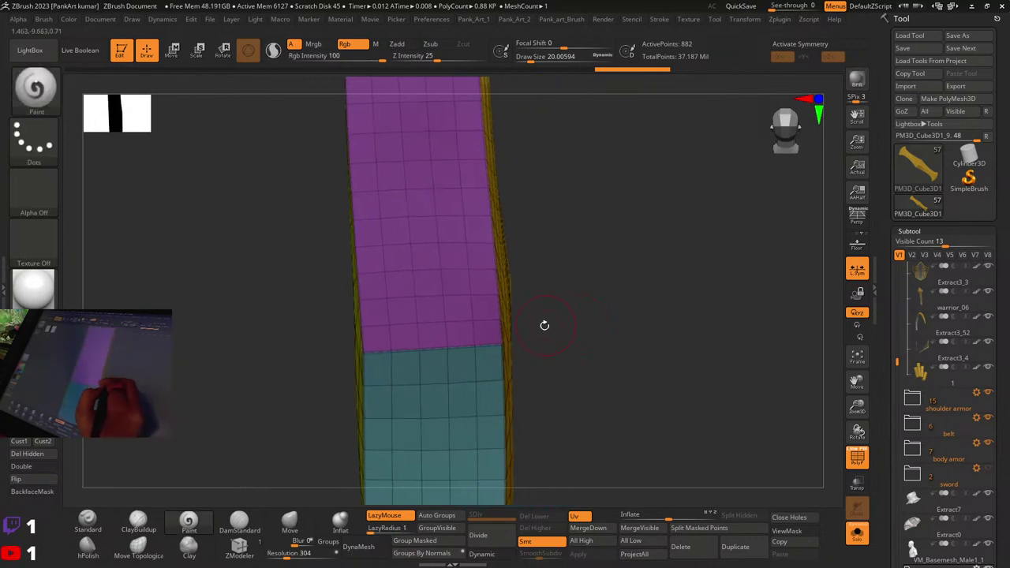
Step: Draw a transpose line along the crossguard's central ridge edge and return to the Move gizmo at that ridge
key("w")
left_click(245, 49)
left_click_drag(392, 352, 440, 348)
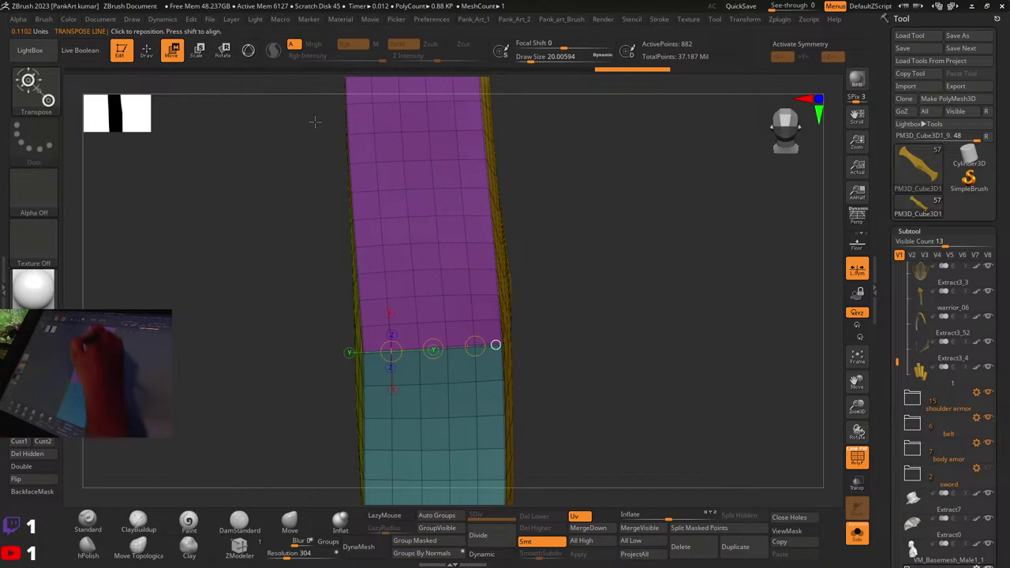
key("y")
right_click_drag(442, 276, 519, 315)
left_click_drag(523, 346, 510, 388)
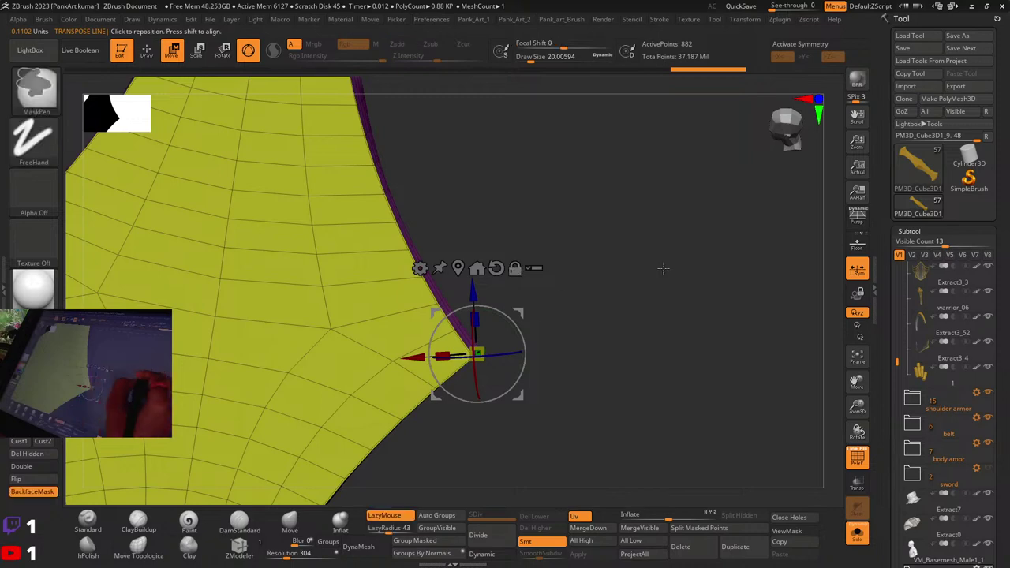
Step: Return to Draw mode, turn on symmetry along Z for the crossguard and check the mirrored brush points across the ridge
mouse_move(663, 269)
right_mouse_down("ctrl")
mouse_move(552, 315)
mouse_move(492, 327)
right_mouse_up("ctrl")
key("q")
left_click_drag(493, 327, 608, 327)
key("x")
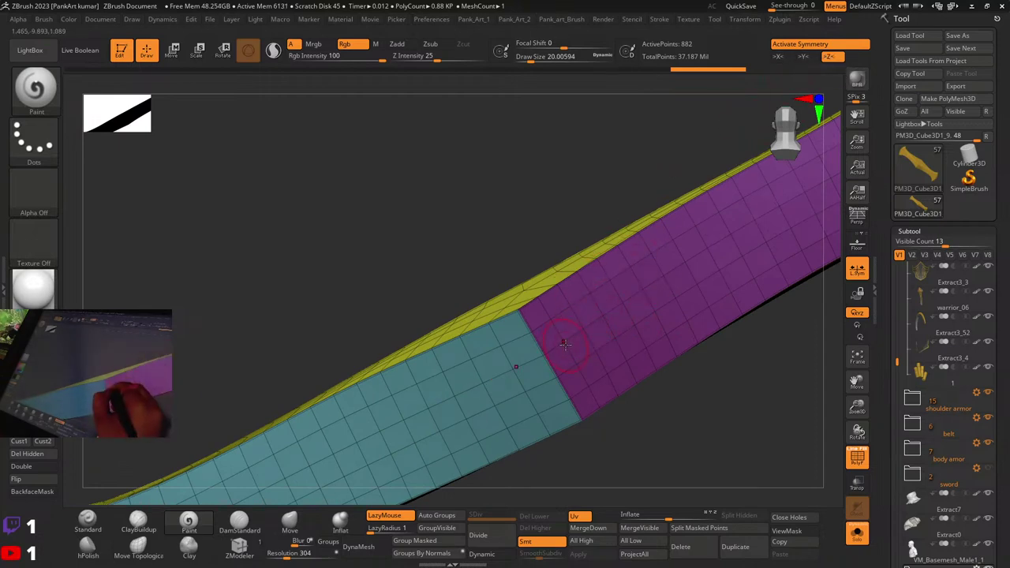
left_click_drag(566, 343, 490, 387)
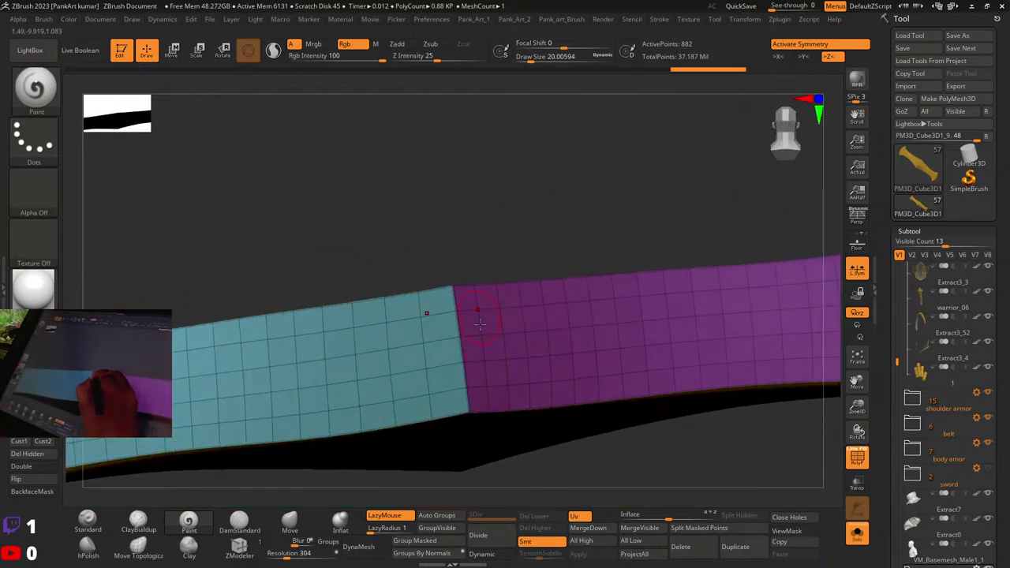
Step: Try rotating with the Move gizmo at the crossguard's central ridge and undo the rotation
key("w")
right_click_drag(560, 308, 519, 276)
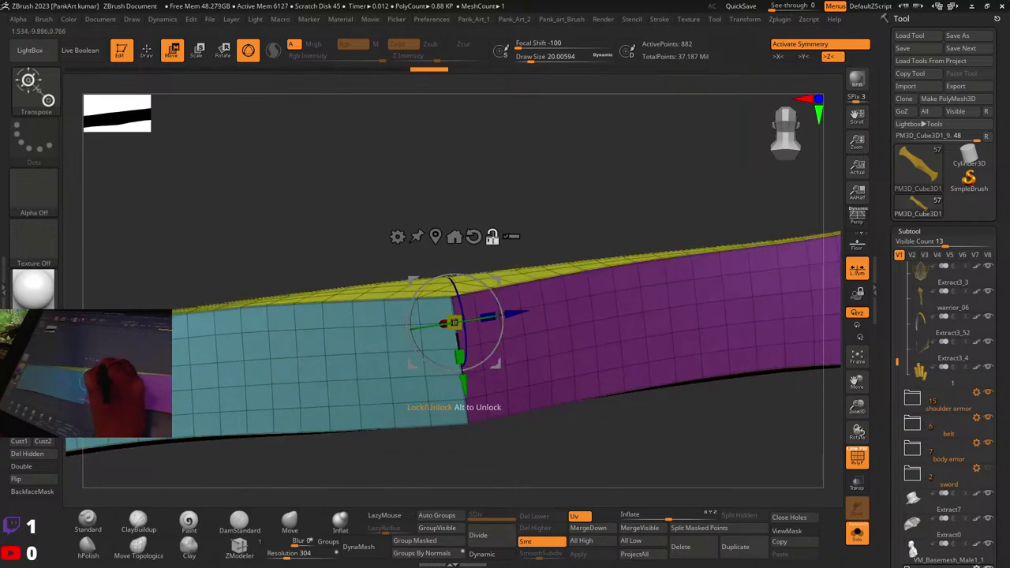
left_click_drag(616, 426, 616, 479)
left_click_drag(496, 402, 486, 408)
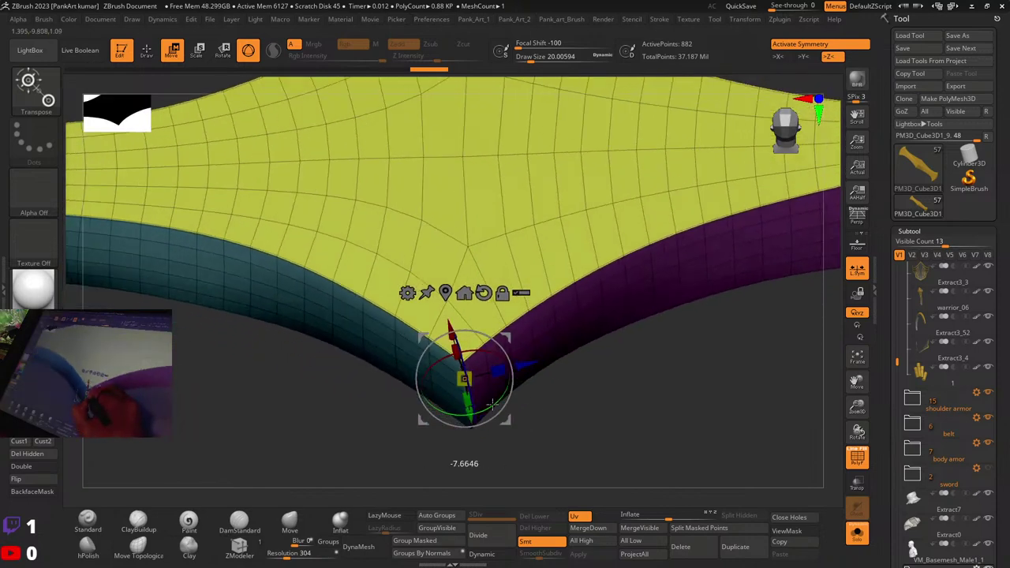
key("ctrl+z")
key("ctrl+z")
left_click_drag(508, 336, 501, 330)
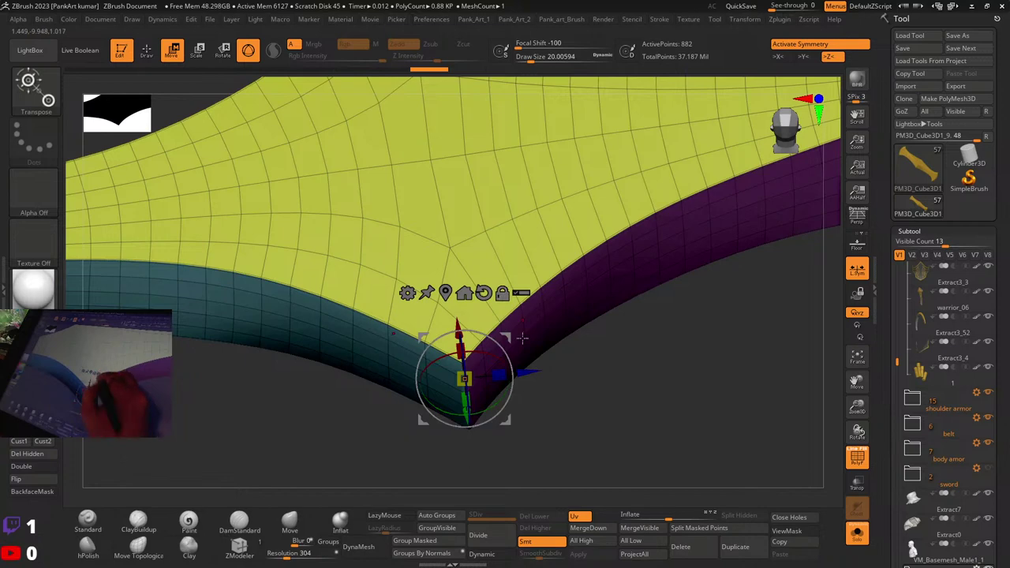
left_click_drag(454, 461, 451, 377)
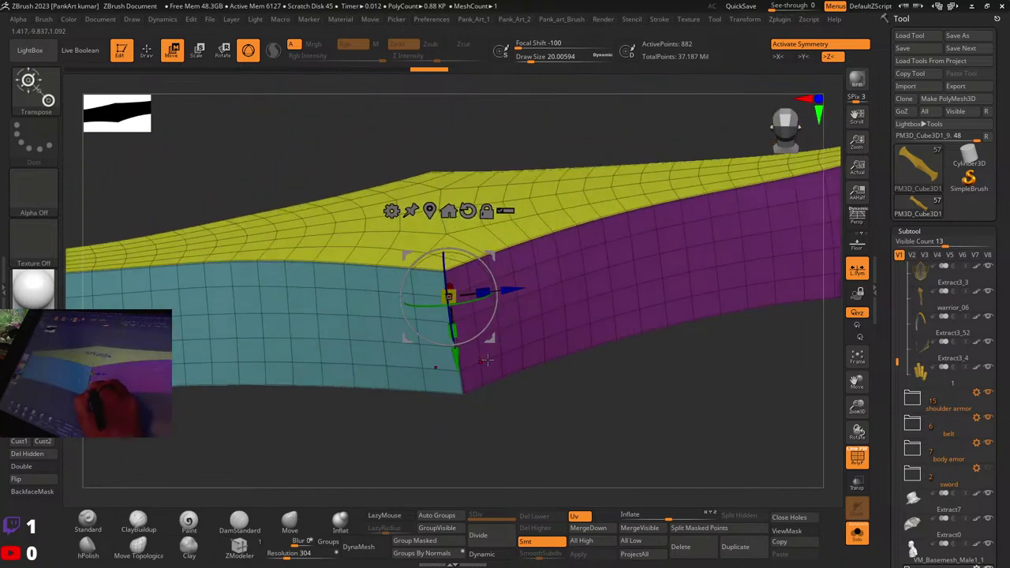
Step: Return to Draw mode, leave Solo mode to show the whole model and hide the polygroup wireframe
key("q")
right_click_drag(518, 360, 532, 339, "ctrl")
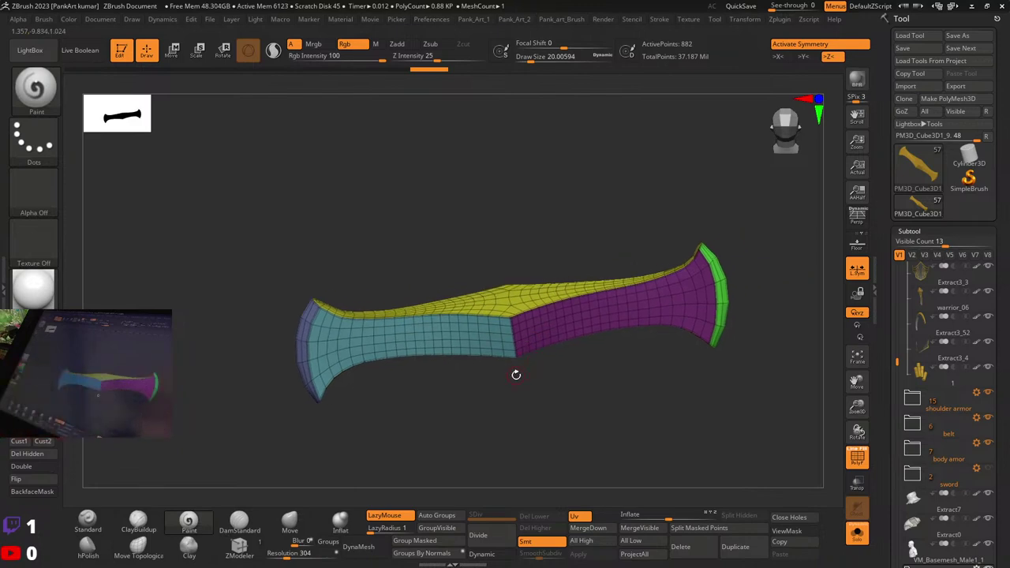
left_click(851, 533)
key("shift+f")
right_click_drag(621, 440, 584, 352)
Step: Collapse the helmet subtool folder and expand the four-part sword folder
left_click_drag(897, 357, 897, 265)
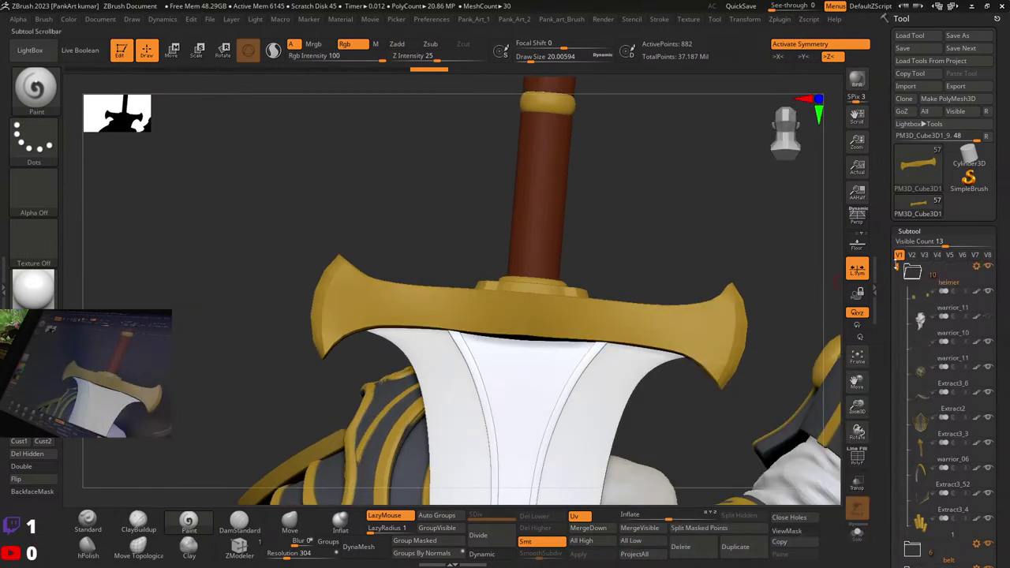
left_click(912, 274)
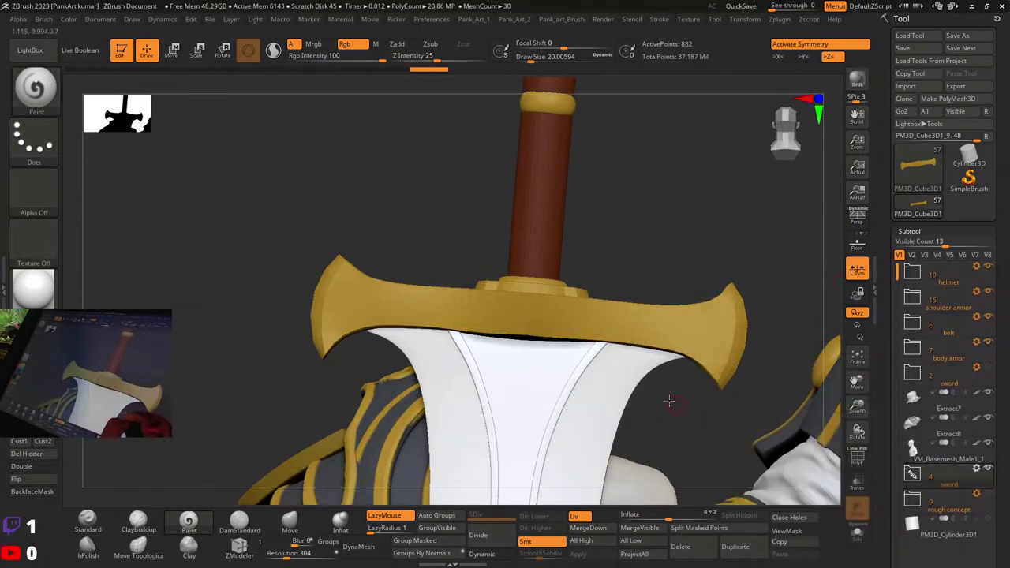
right_click_drag(607, 439, 622, 393)
scroll(884, 439, "down", 3)
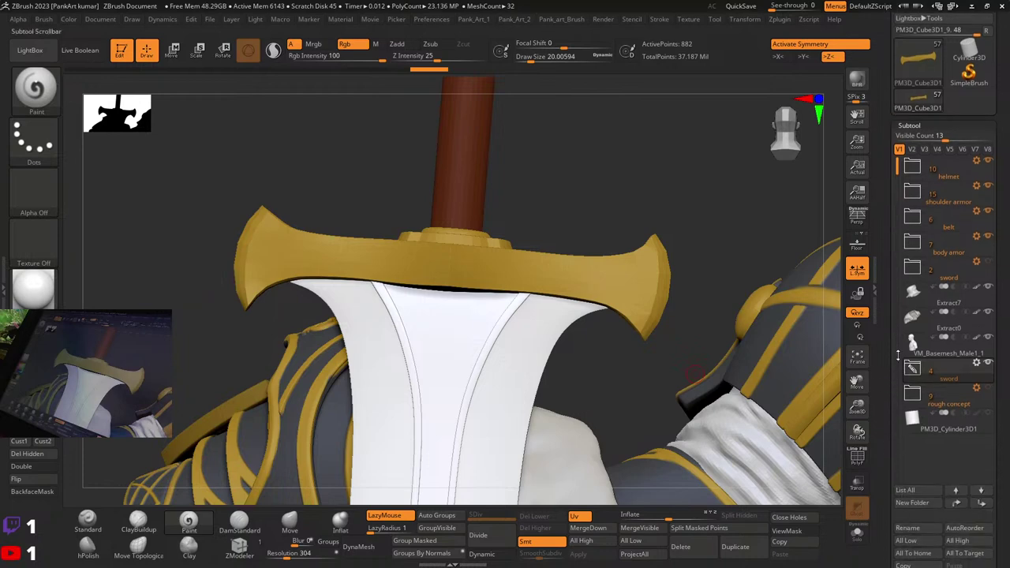
left_click(912, 368)
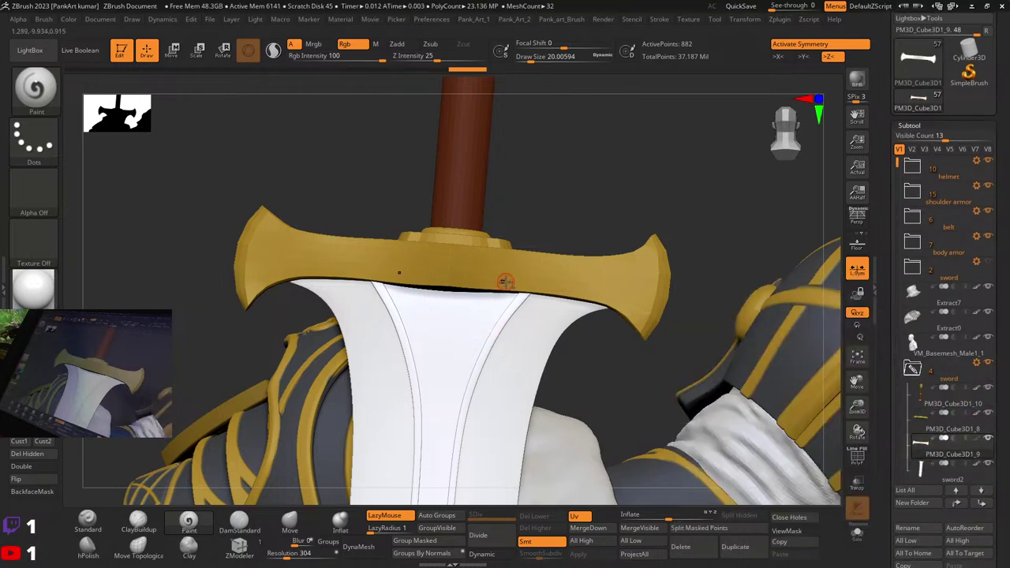
Step: Change the crossguard's color to white and switch the material to StartupMaterial
left_click(23, 337)
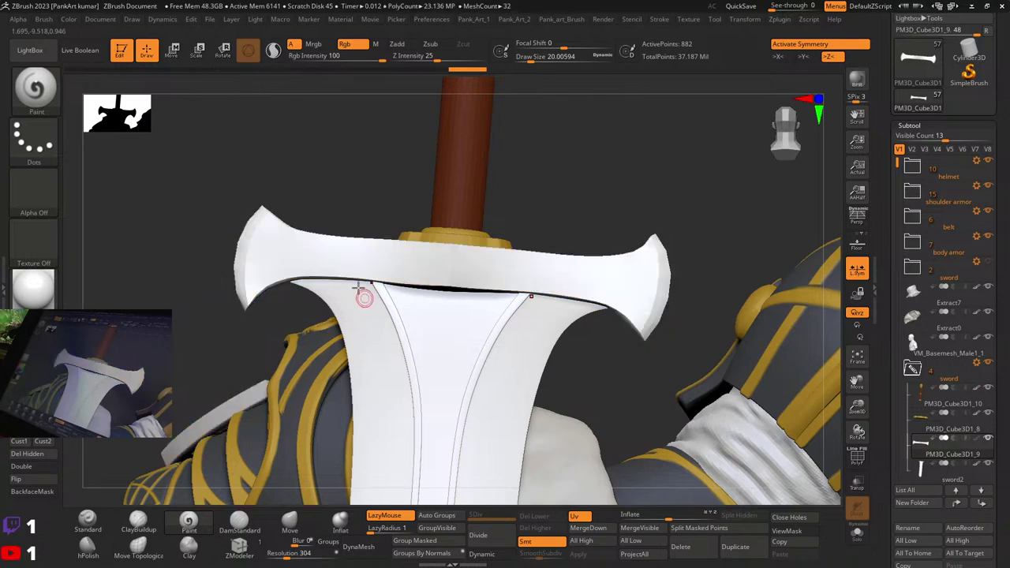
right_click_drag(363, 295, 319, 272)
left_click(32, 292)
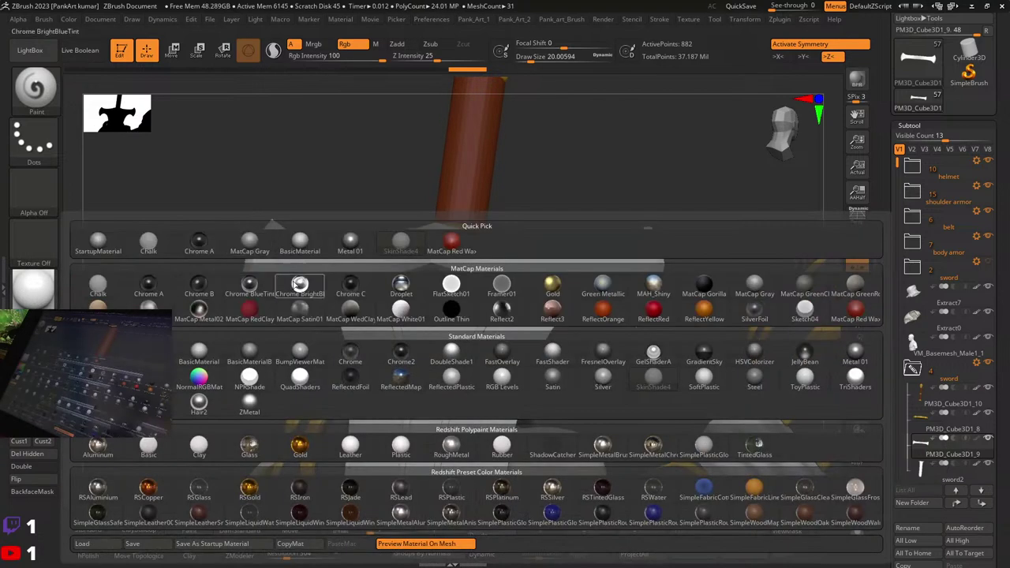
left_click(97, 241)
right_click_drag(384, 326, 405, 261)
Step: Turn on Dynamic Subdivision for the crossguard and inspect its smoothed edges from below
left_click(489, 556)
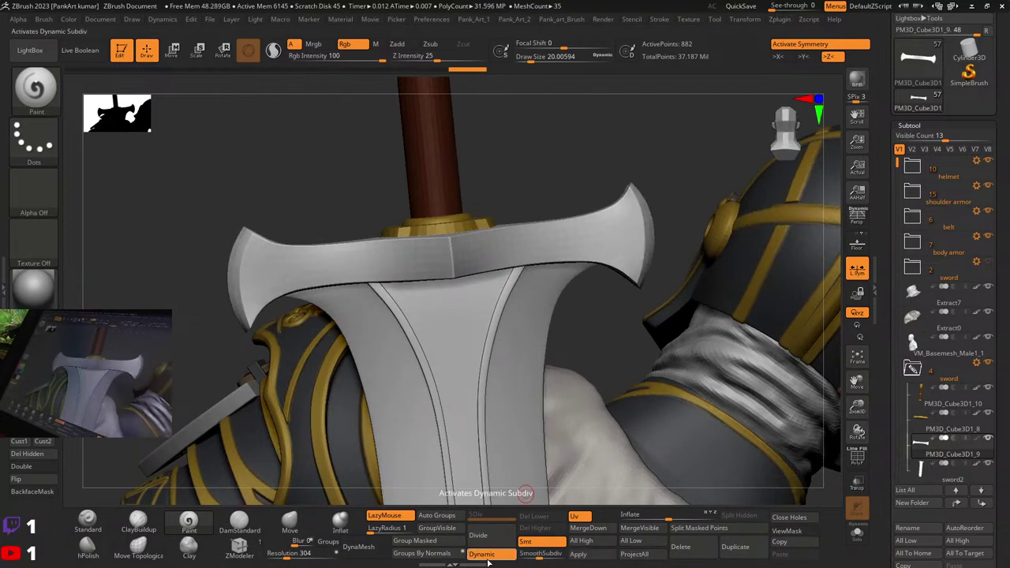
right_click_drag(387, 296, 415, 383, "alt")
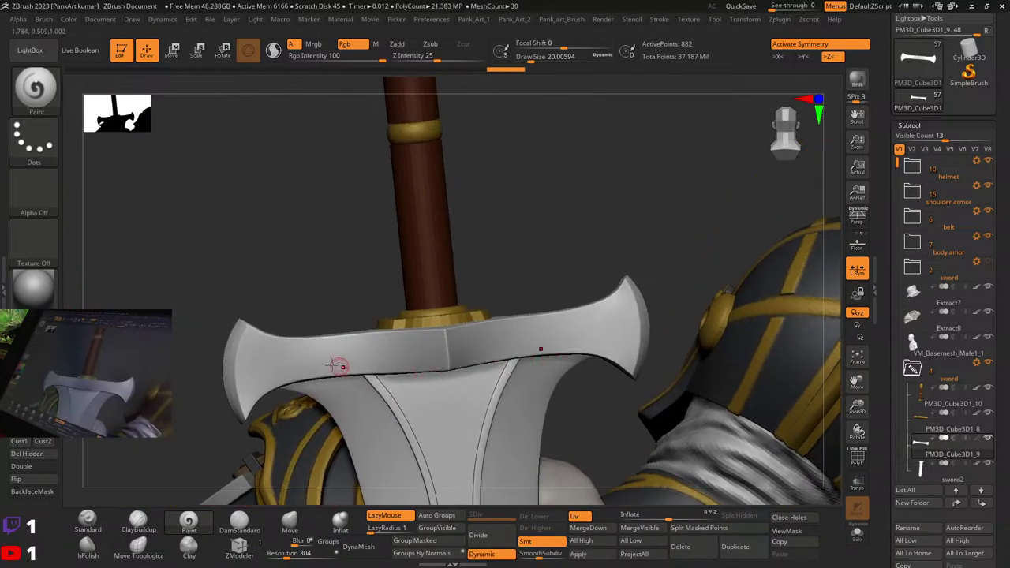
right_click_drag(334, 360, 304, 339)
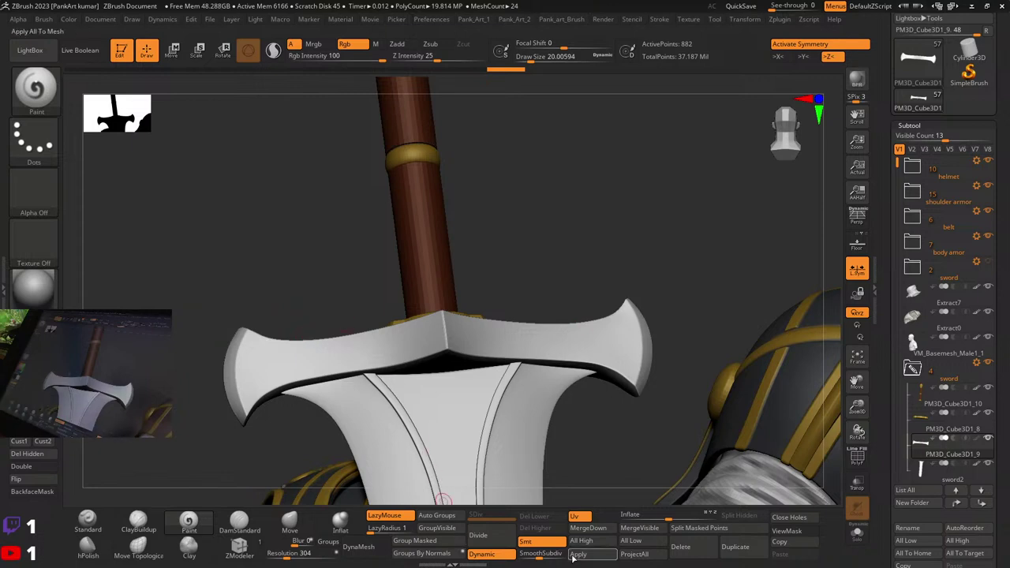
Step: Set the crossguard's crease level to 2 and apply the dynamic subdivision as real subdivision levels
key("2")
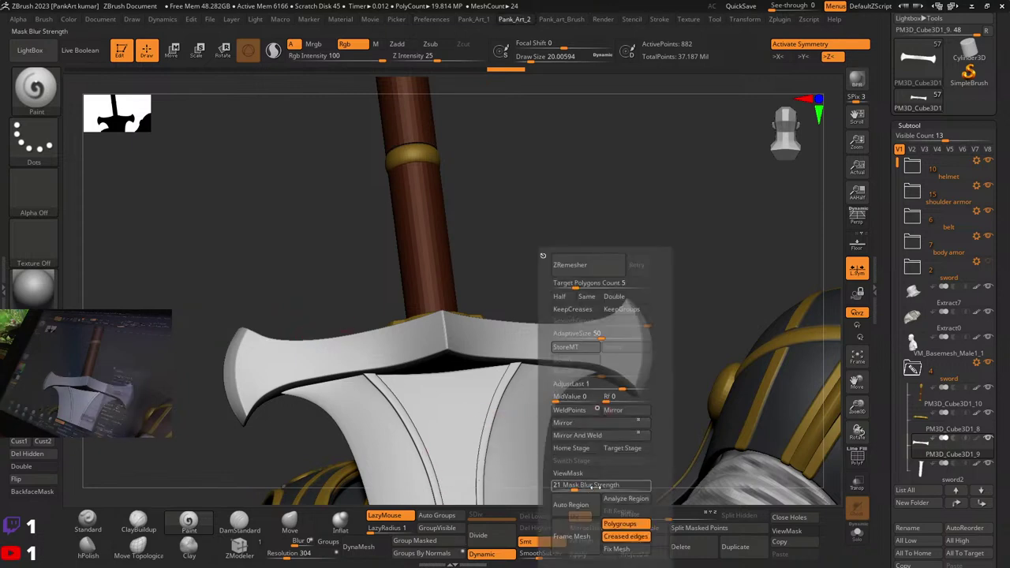
key("alt+1")
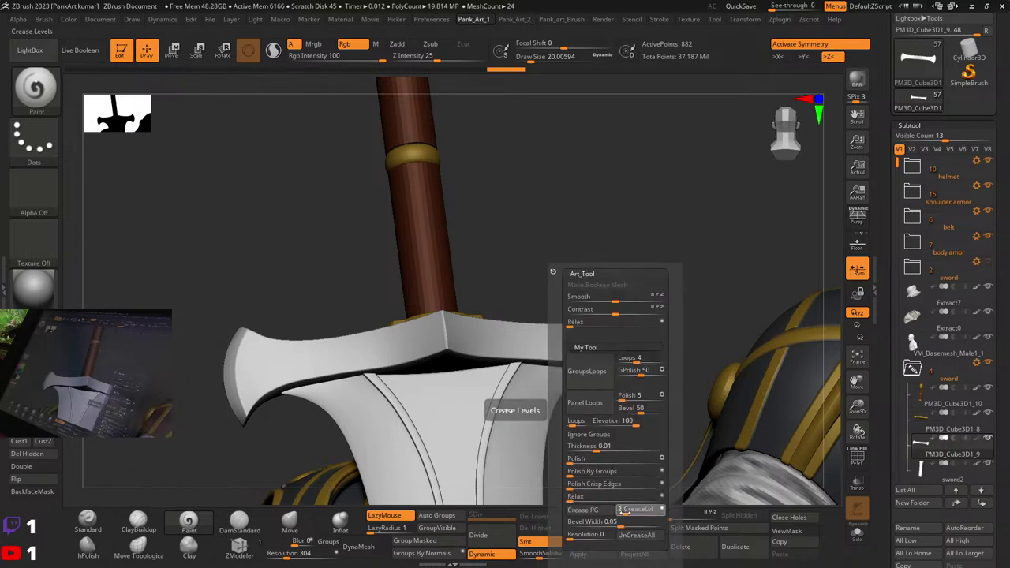
left_click_drag(623, 511, 622, 512)
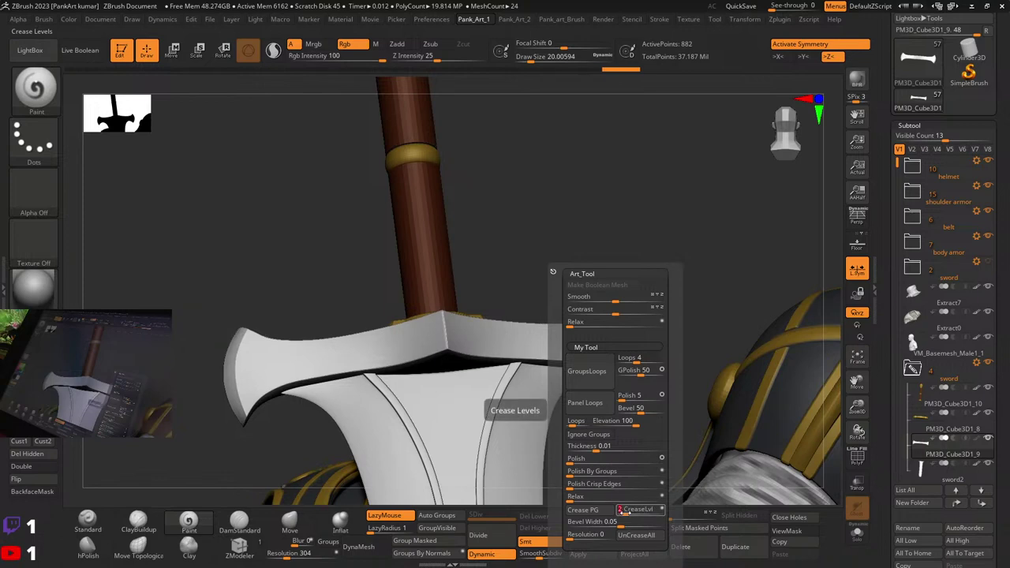
left_click(579, 555)
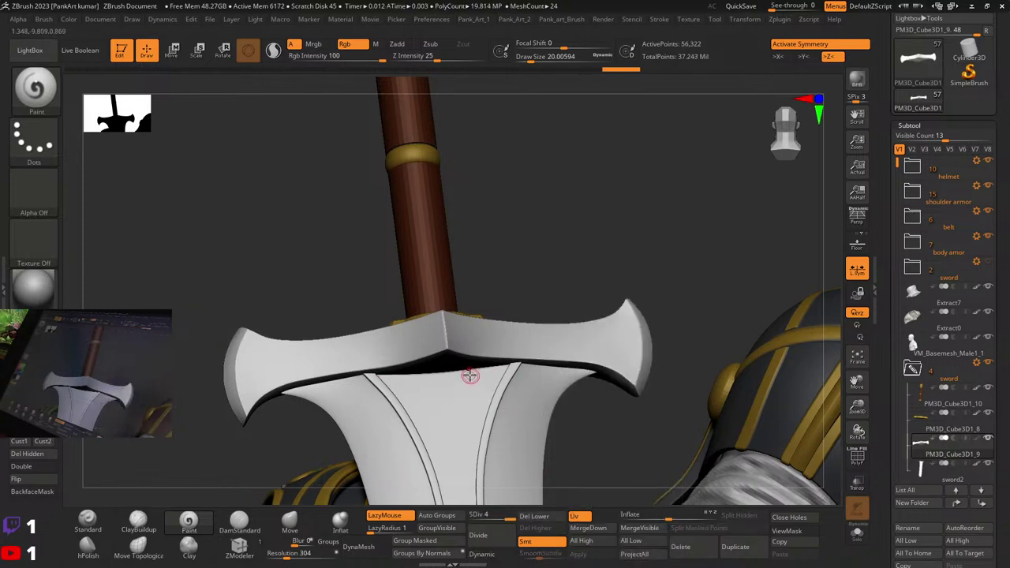
Step: Show the crossguard's polygroups, hide its front and back face groups and turn on double-sided display
mouse_move(458, 363)
right_mouse_down("ctrl")
mouse_move(401, 364)
mouse_move(378, 378)
mouse_move(377, 352)
right_mouse_up("ctrl")
key("shift+f")
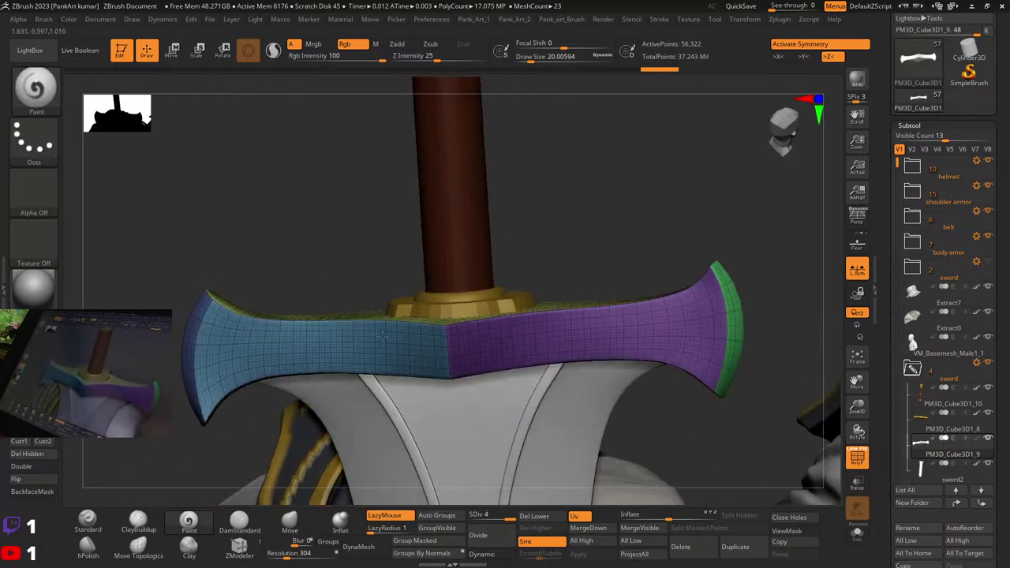
key("ctrl+shift")
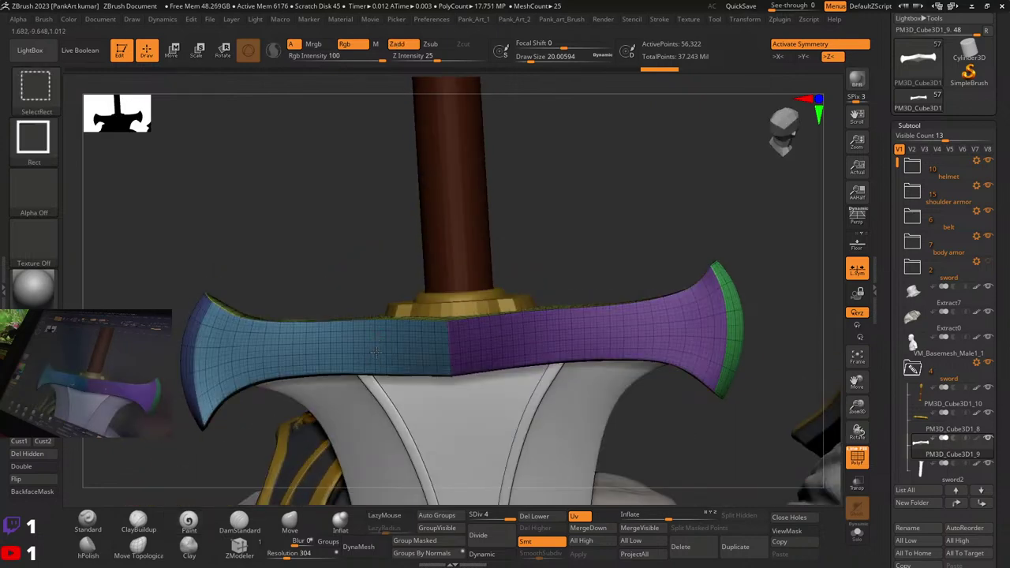
left_click(375, 353, "ctrl+shift")
left_click(503, 355, "ctrl+shift")
left_click(541, 341, "ctrl+shift")
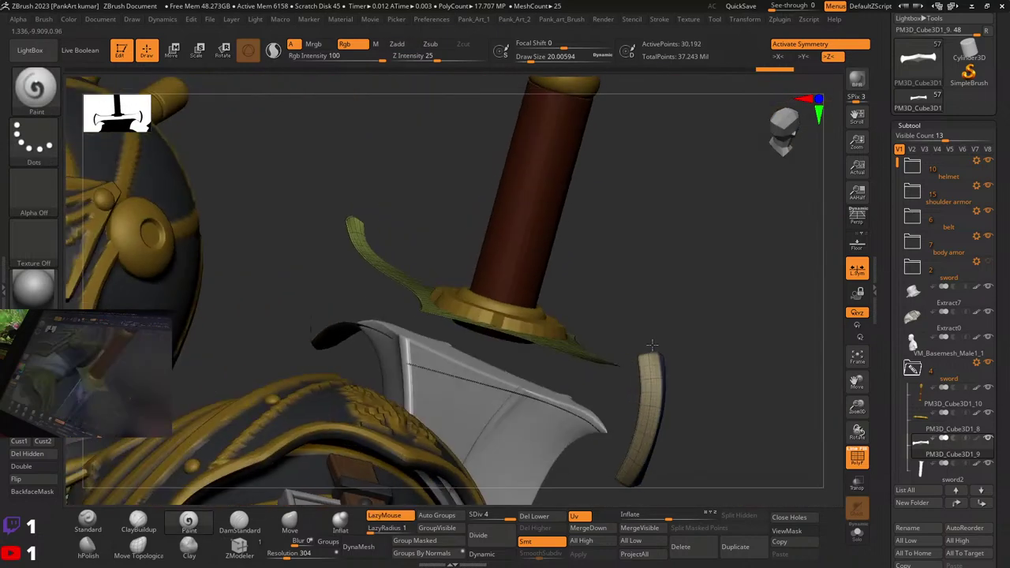
right_click_drag(652, 345, 2, 454)
left_click(22, 471)
right_click_drag(316, 261, 544, 207, "ctrl")
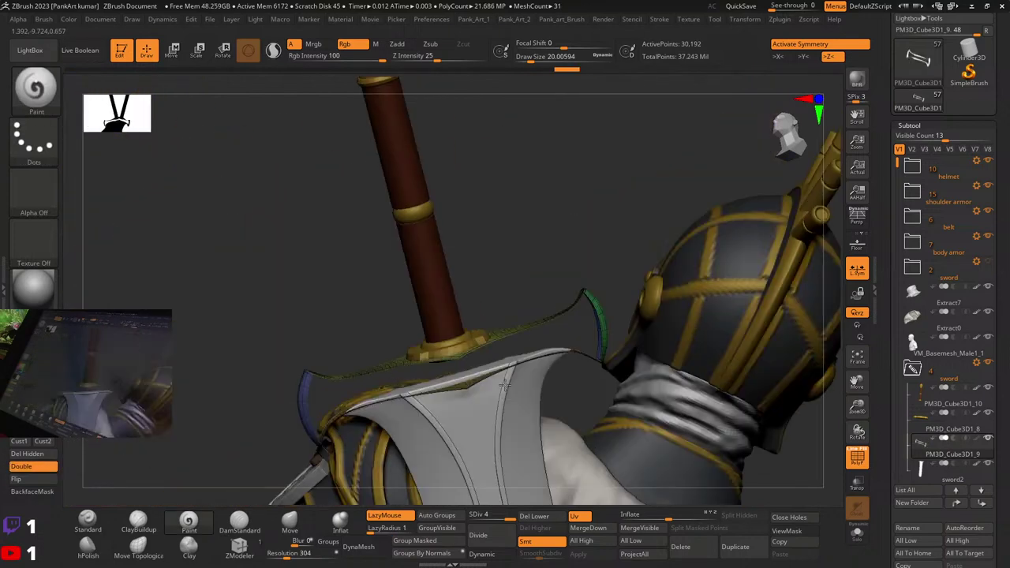
Step: Invert the visibility to mask the crossguard's front and back faces, then show the whole mesh and soften the mask's edges
left_click_drag(550, 210, 560, 226, "ctrl+shift")
left_click(550, 219, "ctrl+shift")
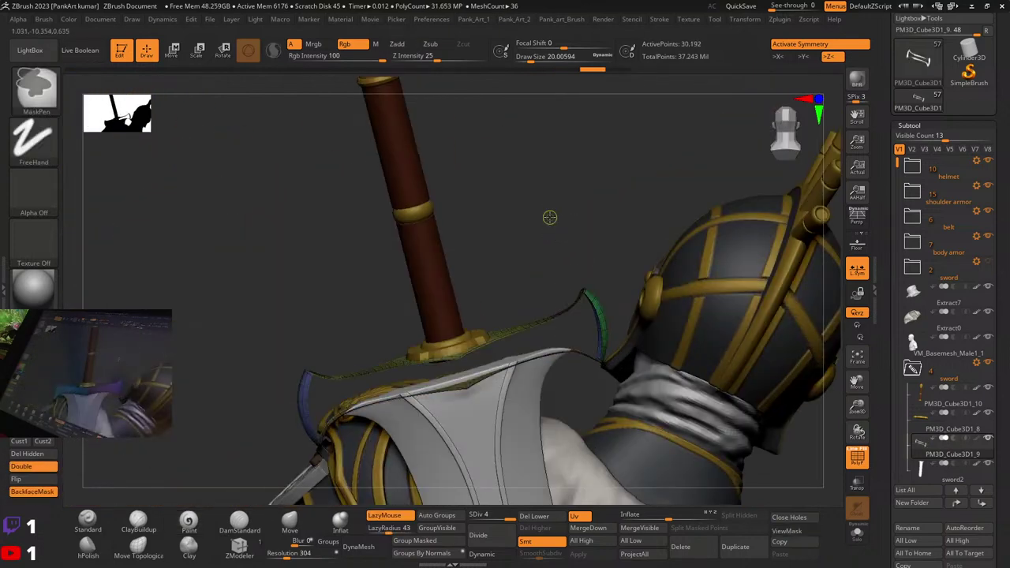
left_click(548, 222, "ctrl+shift")
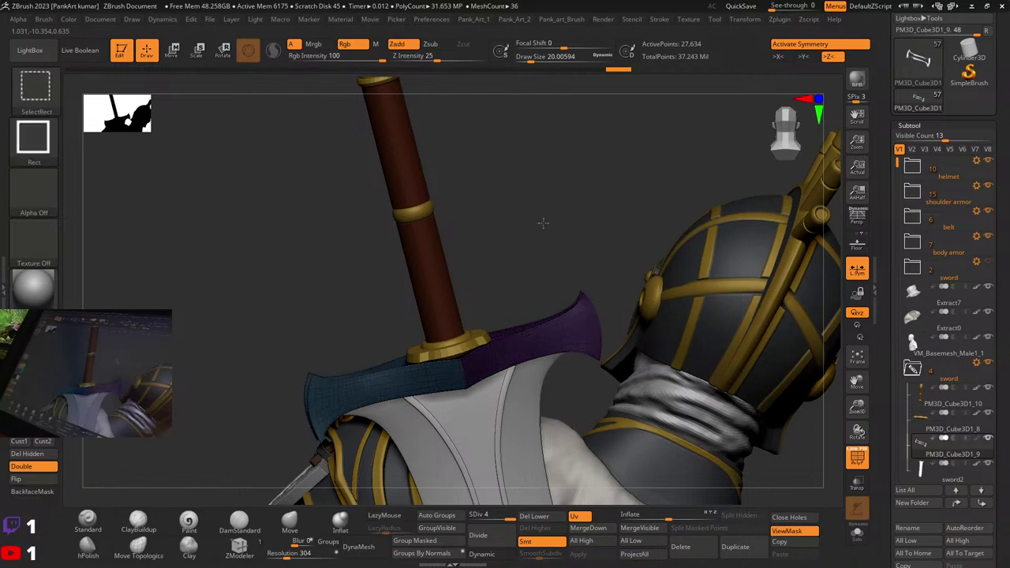
left_click(857, 457)
mouse_move(503, 318)
right_mouse_down("ctrl")
mouse_move(503, 355)
mouse_move(490, 293)
mouse_move(513, 330)
right_mouse_up("ctrl")
left_click(515, 331, "ctrl")
left_click(514, 330, "ctrl")
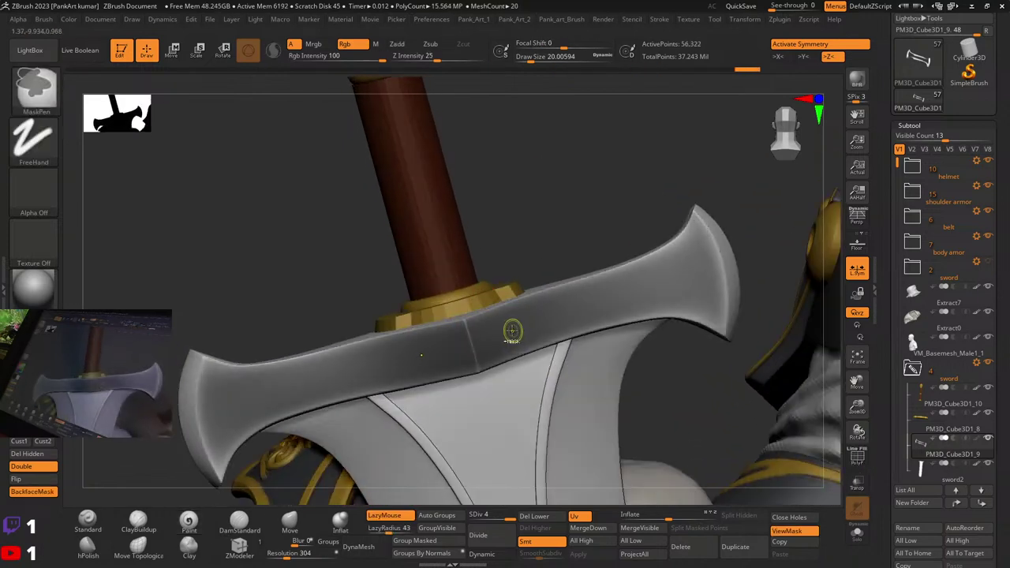
left_click(512, 331, "ctrl")
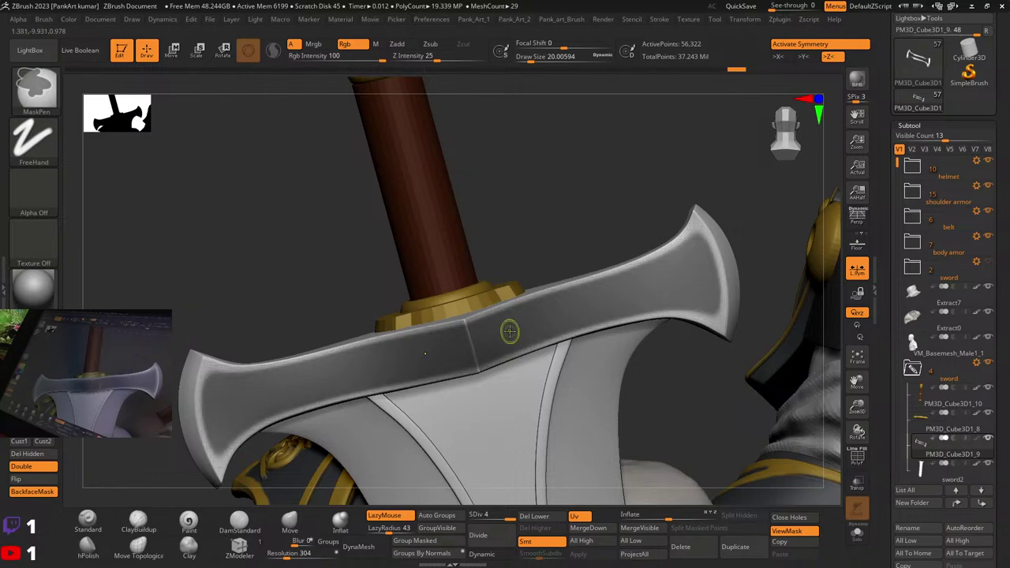
Step: Clear the crossguard's mask and subdivide the mesh to level 6
key("ctrl+d")
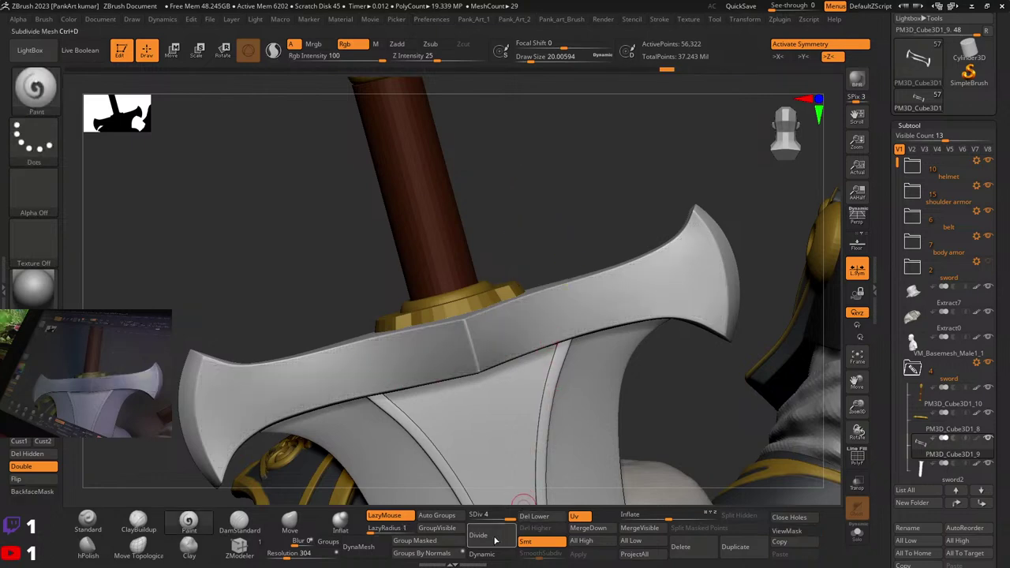
left_click(495, 536)
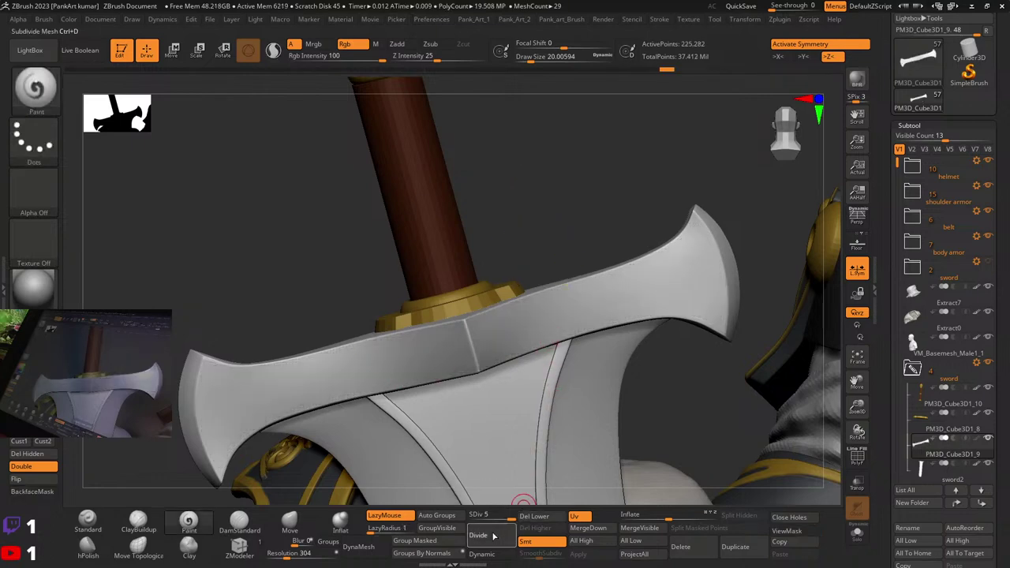
Step: Isolate and mask the crossguard's front and back faces at the higher resolution, with the complete mesh shown again
left_click(517, 326, "ctrl+shift")
left_click(517, 326, "ctrl+shift")
left_click(442, 351, "ctrl+shift")
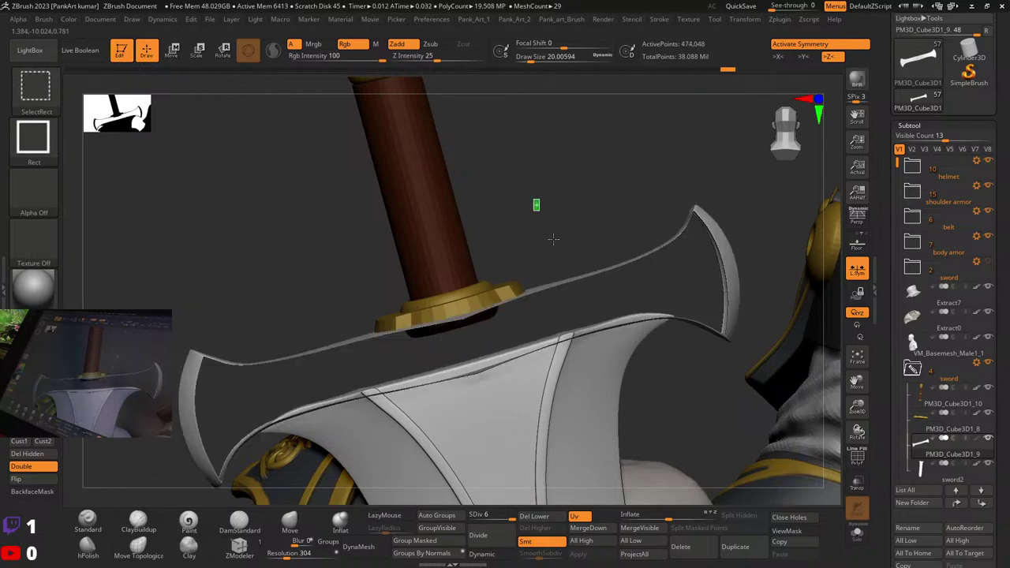
left_click(545, 221, "ctrl+shift")
left_click(549, 229, "ctrl")
left_click(564, 201, "ctrl+shift")
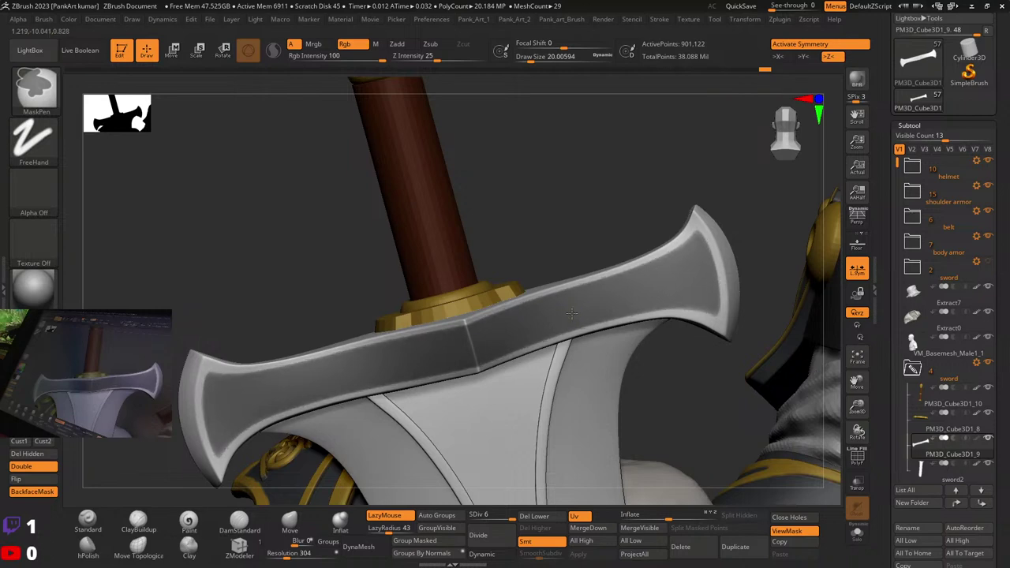
Step: Refine the softness of the mask's border on the crossguard's front and back faces
mouse_move(505, 320)
right_mouse_down()
mouse_move(476, 315)
mouse_move(519, 332)
right_mouse_up()
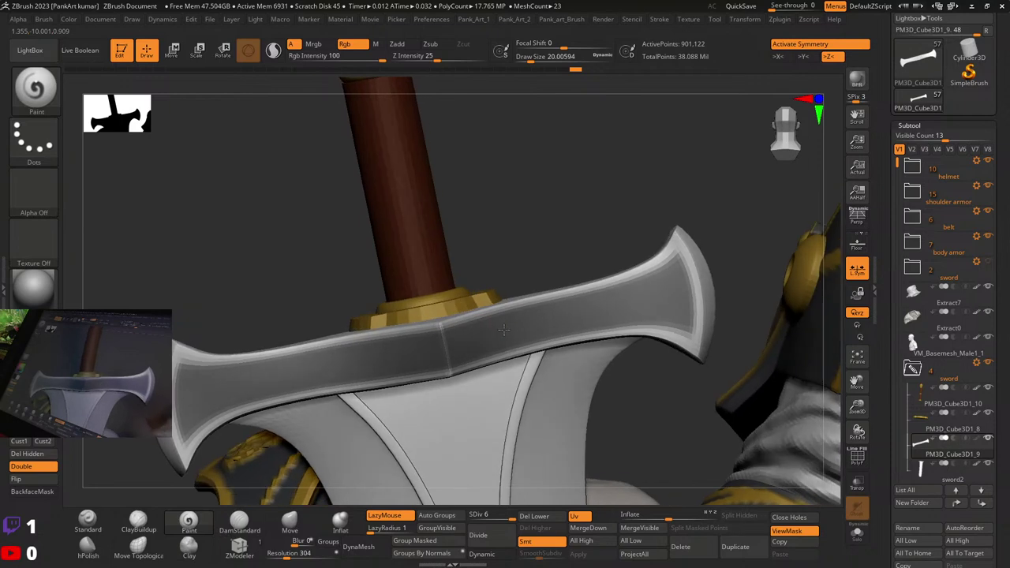
key("ctrl")
left_click(520, 332, "ctrl")
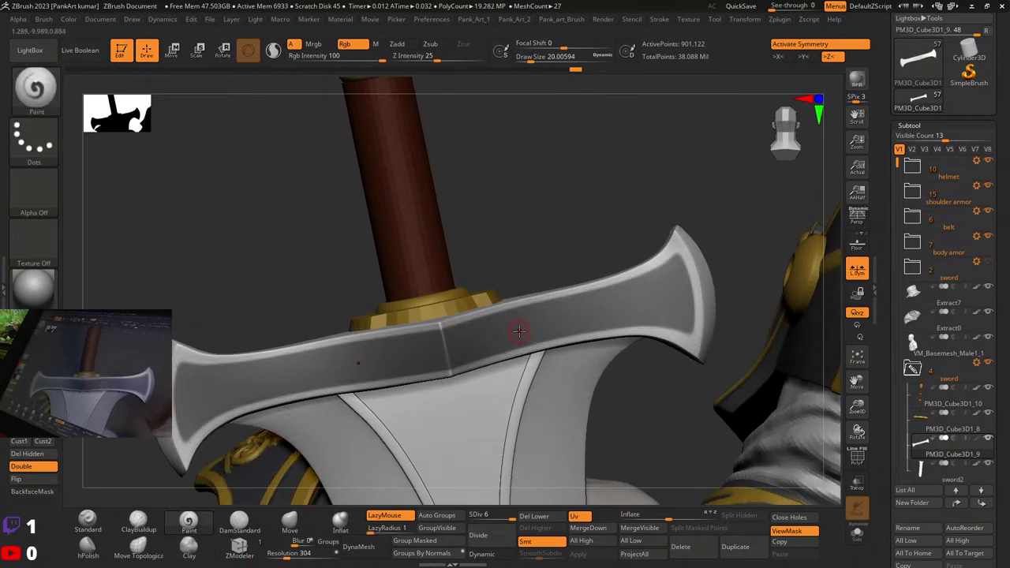
key("2")
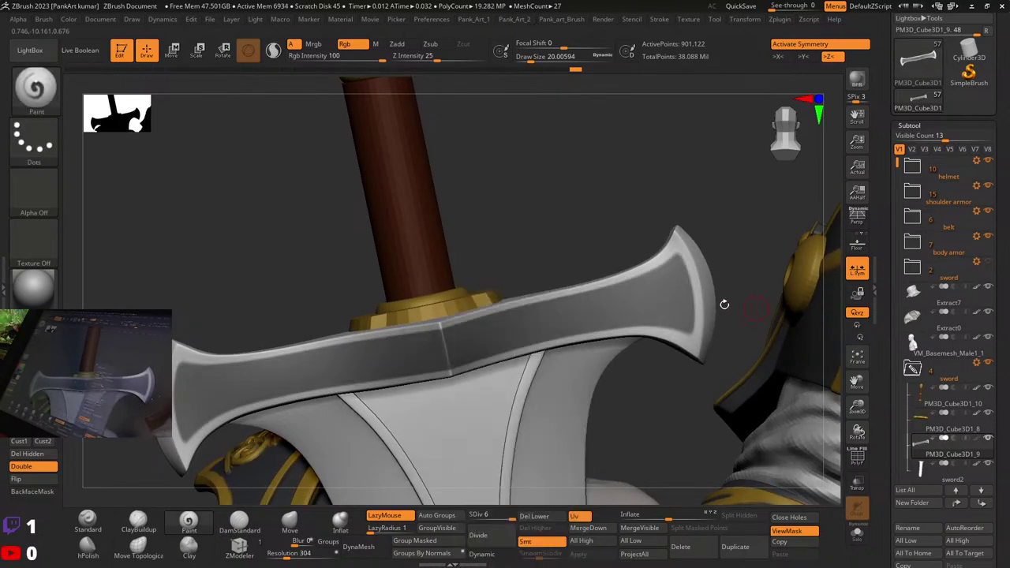
key("ctrl")
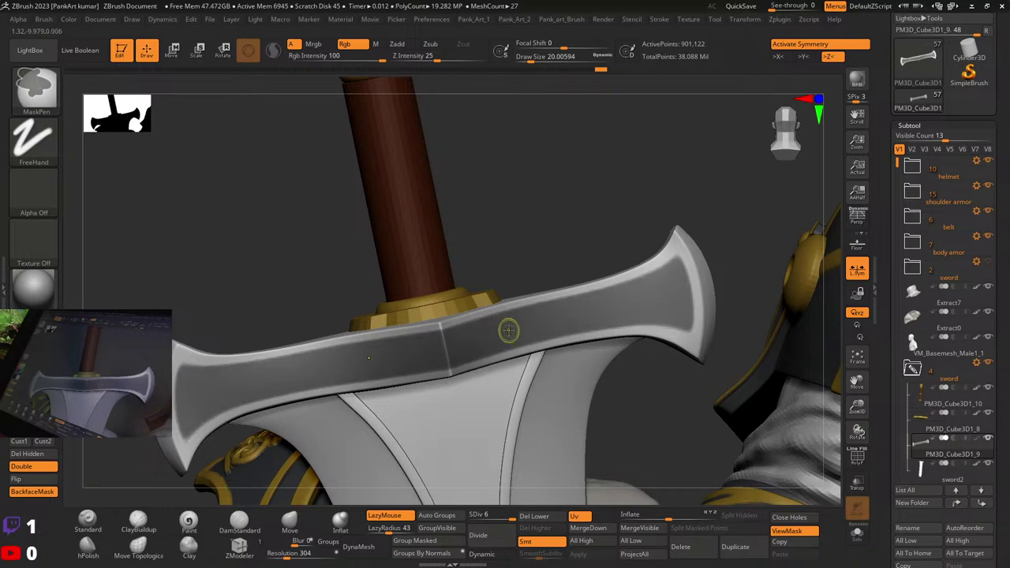
Step: Test how the brush mirrors across the crossguard with the X, Y and Z symmetry axes one at a time
right_click_drag(617, 321, 711, 318, "ctrl")
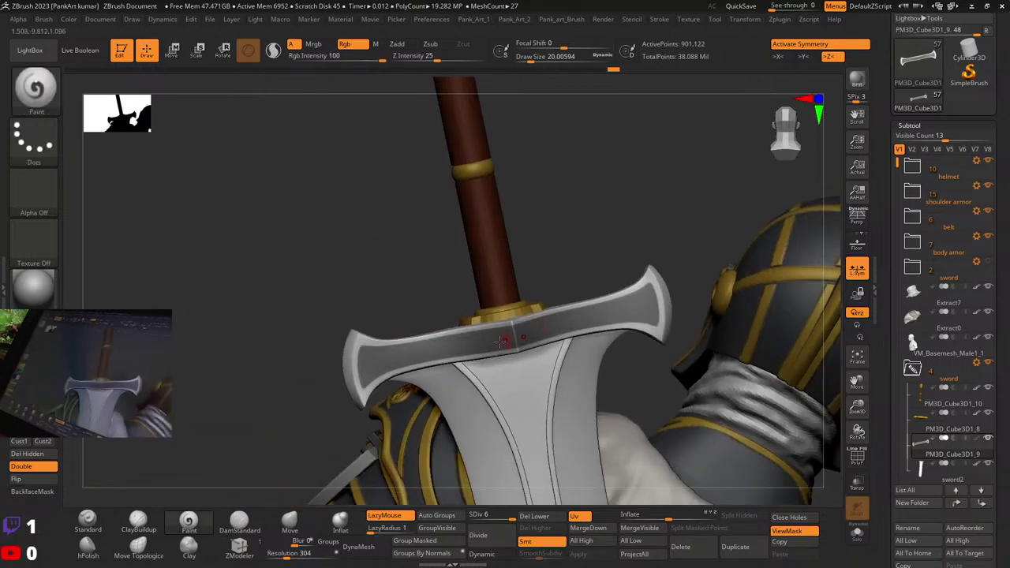
right_click_drag(501, 343, 368, 330, "ctrl")
right_click_drag(206, 366, 355, 346, "alt")
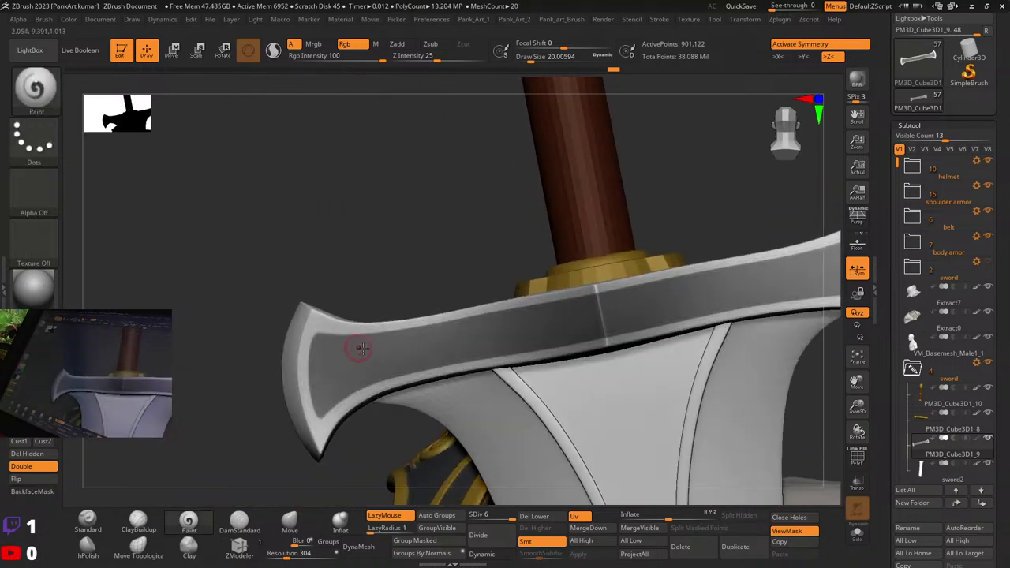
key("x")
right_click_drag(588, 335, 795, 76)
left_click(797, 45)
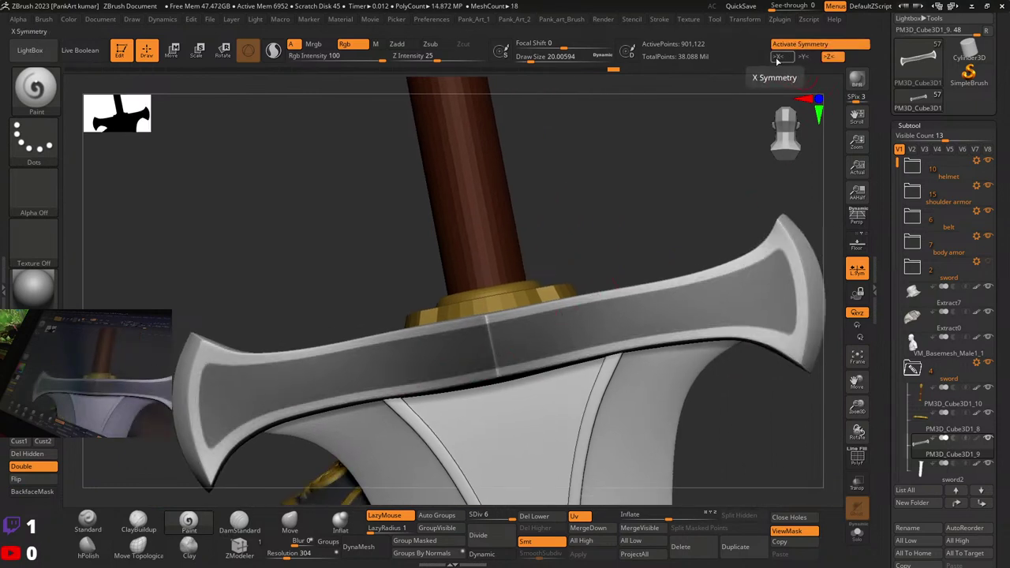
left_click(805, 57)
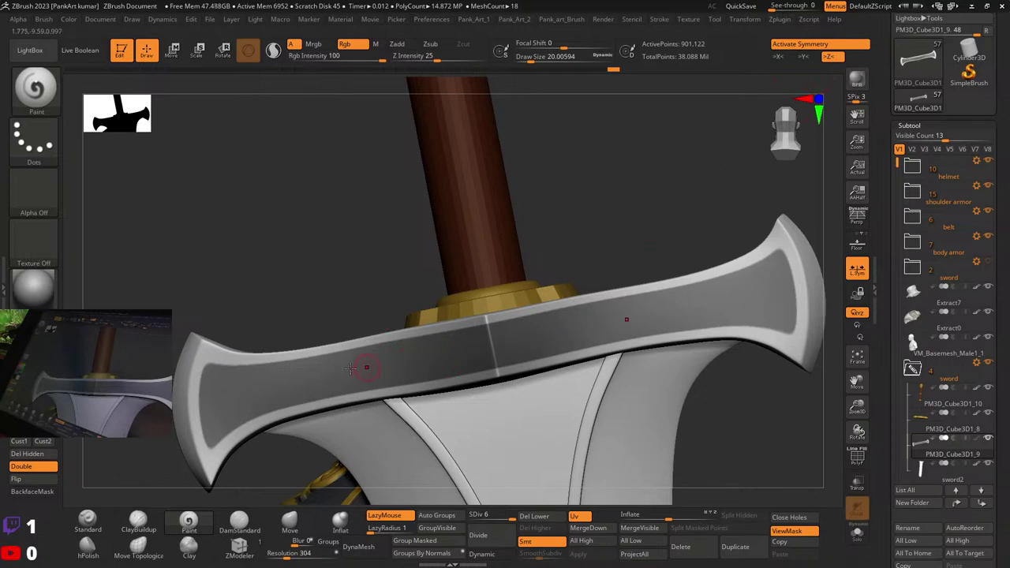
right_click_drag(350, 374, 368, 377)
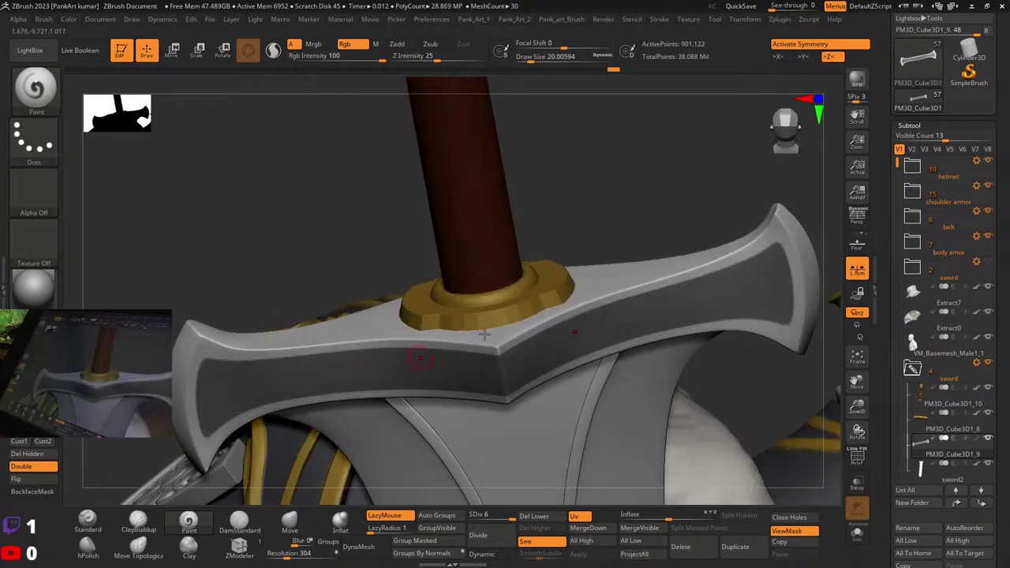
left_click(778, 57)
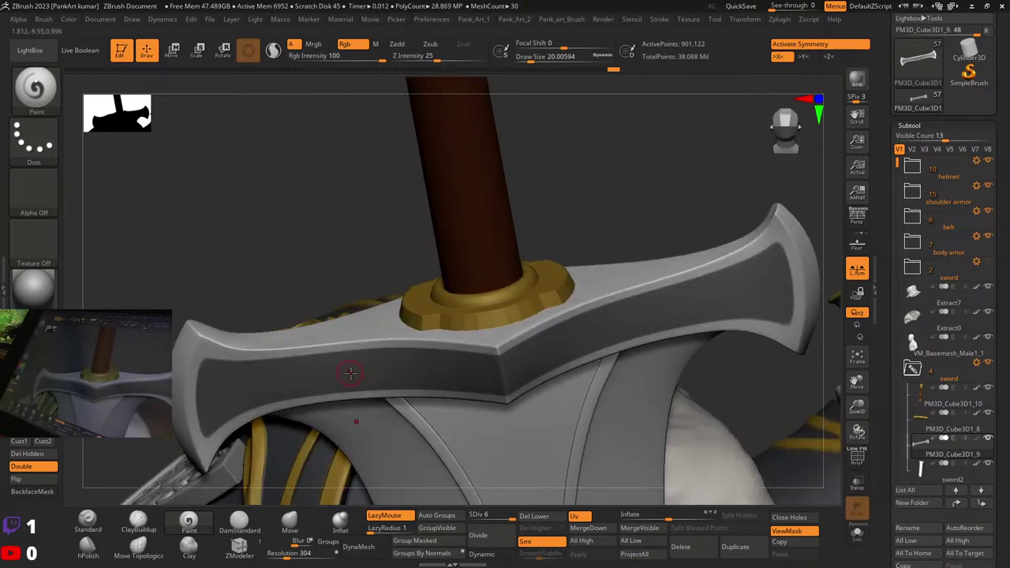
right_click_drag(404, 360, 418, 343)
right_click_drag(338, 374, 450, 387)
right_click_drag(727, 310, 339, 333)
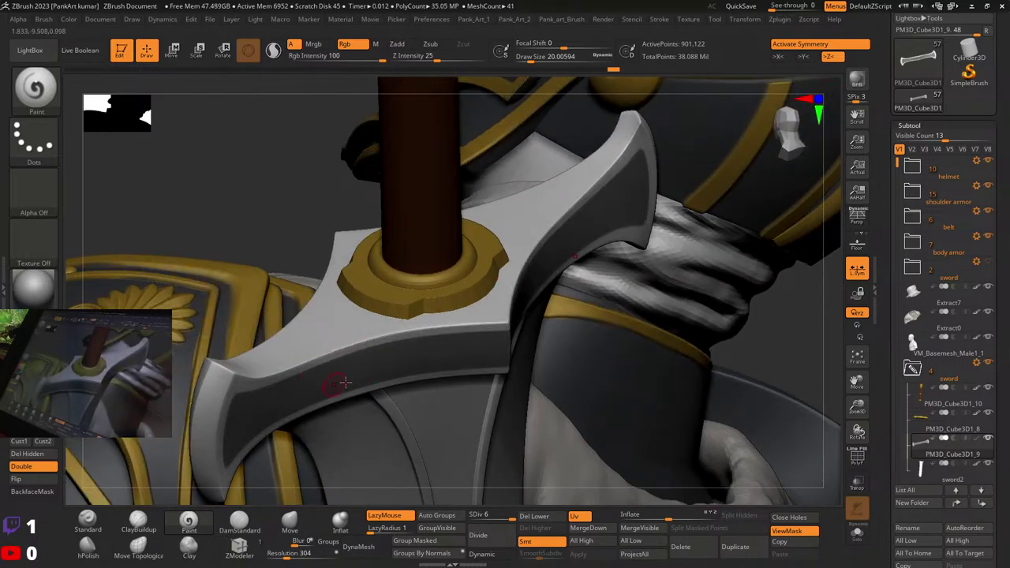
left_click(803, 58)
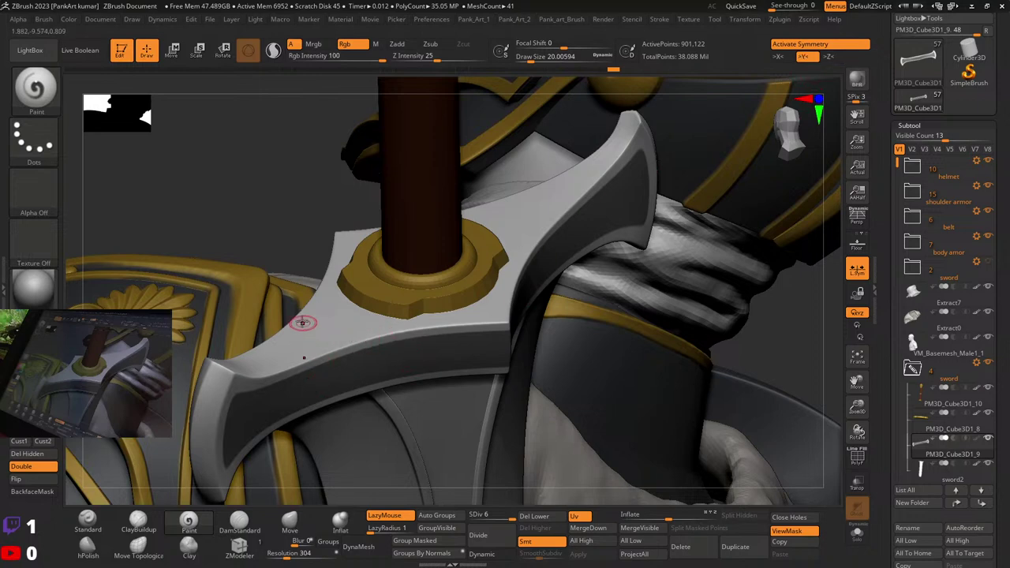
right_click_drag(316, 341, 426, 353)
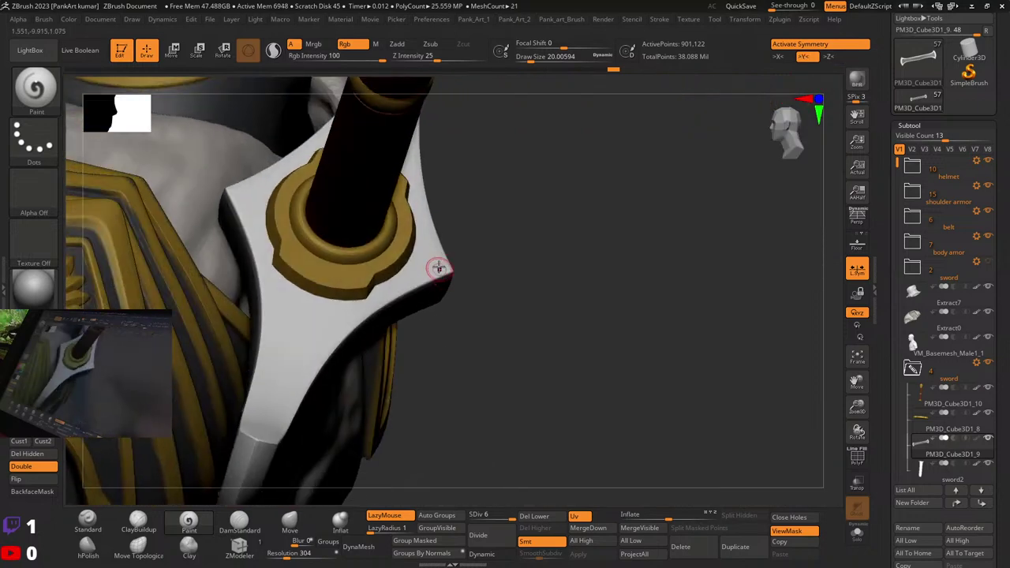
Step: Set the crossguard's symmetry to the X and Z axes and check its pivot with the transform gizmo
left_click(811, 59)
left_click(830, 58)
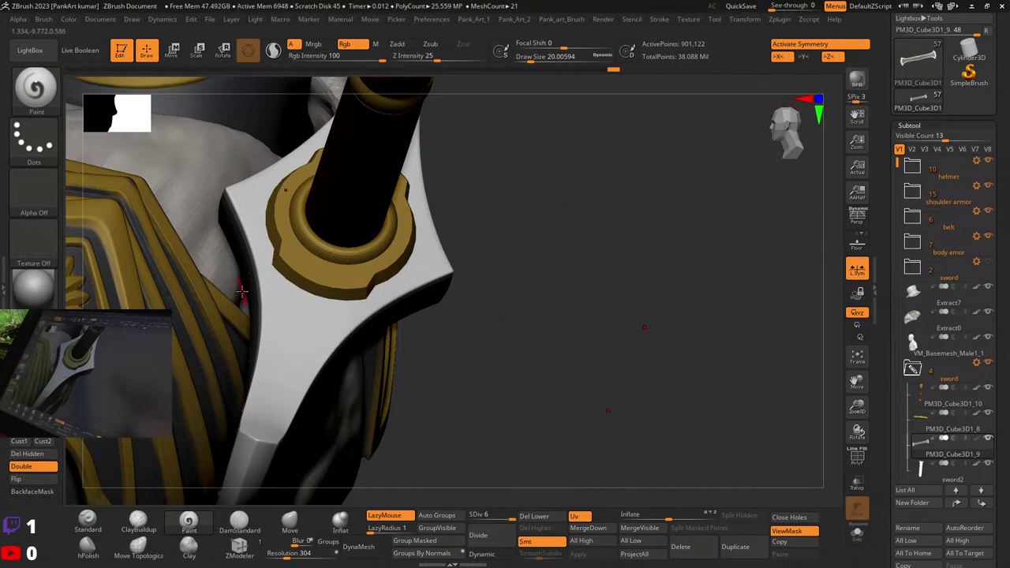
key("w")
left_click(427, 197)
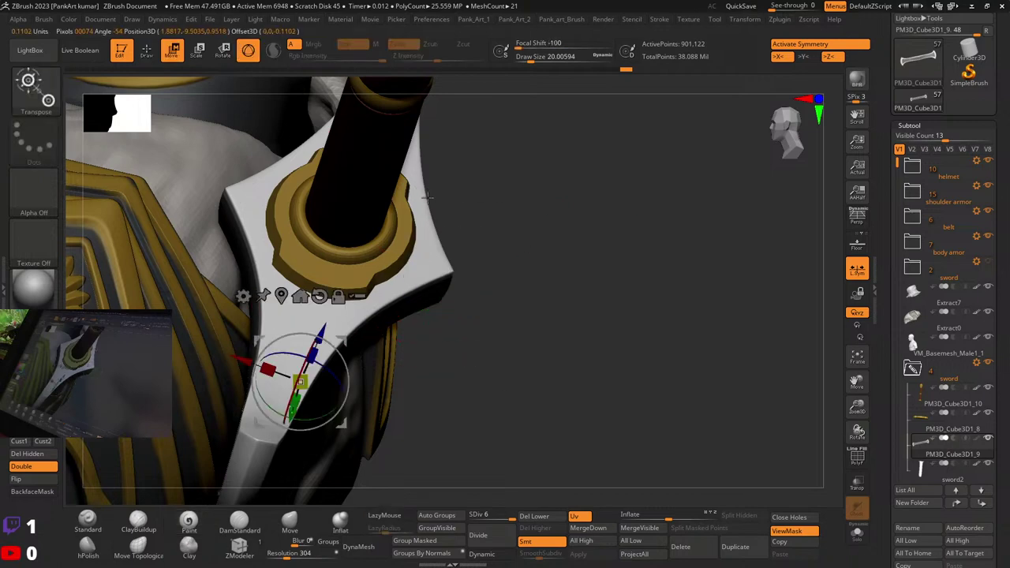
key("q")
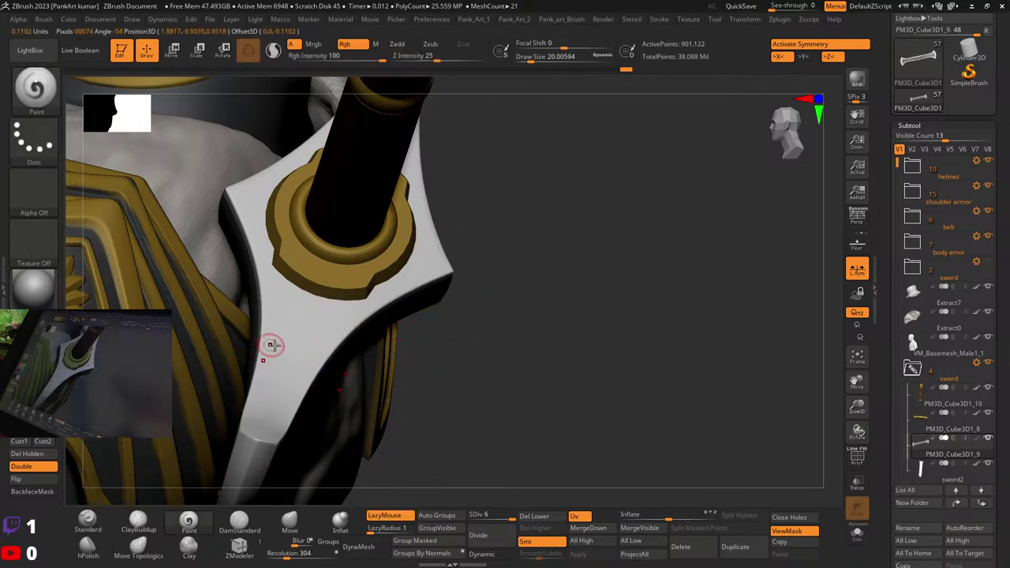
Step: Save the knight tool as warrior_11, overwriting the existing file
mouse_move(338, 354)
right_mouse_down()
mouse_move(311, 286)
mouse_move(379, 313)
mouse_move(467, 327)
right_mouse_up()
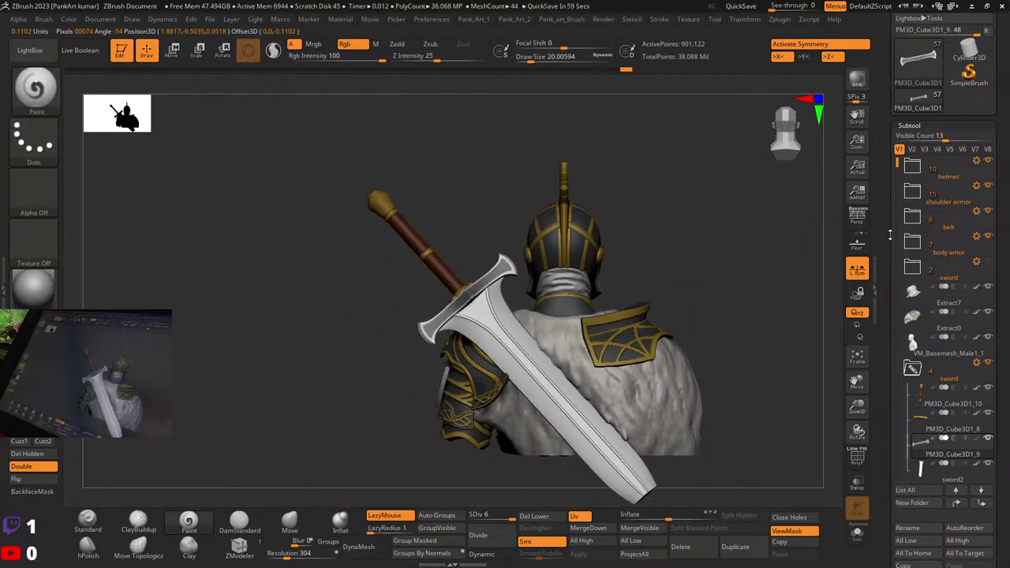
left_click_drag(883, 204, 883, 310)
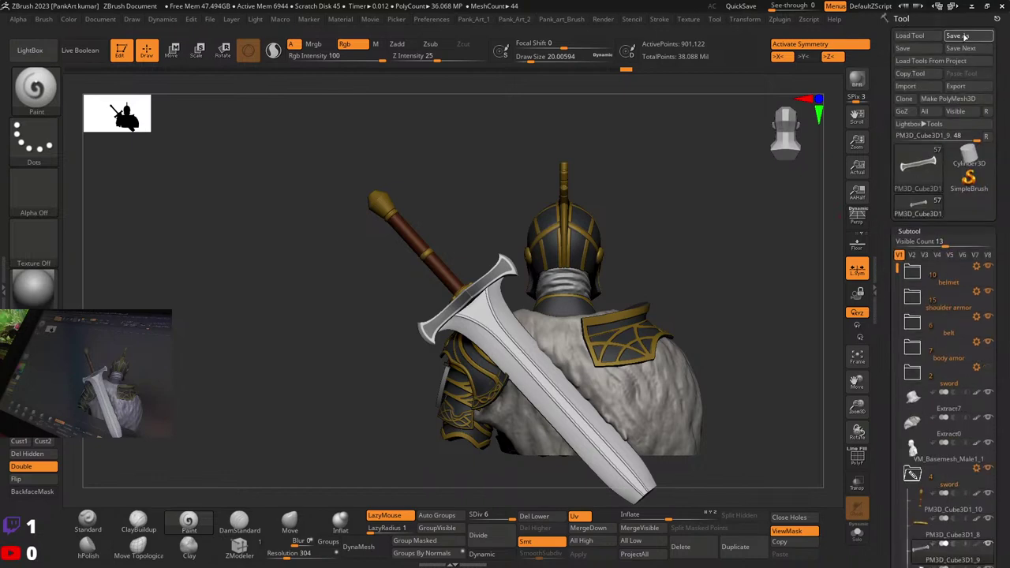
left_click(958, 36)
left_click(660, 464)
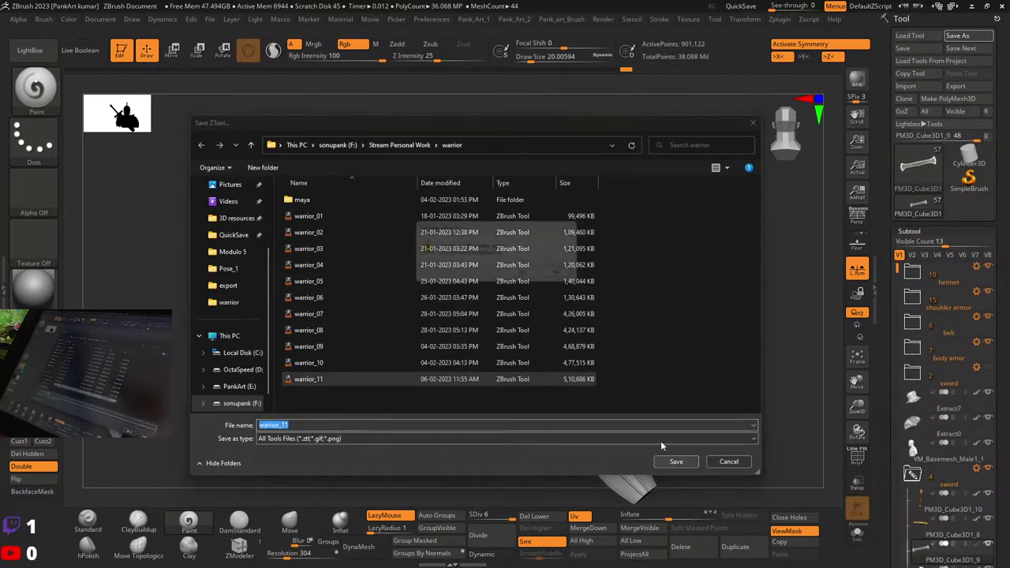
left_click(531, 278)
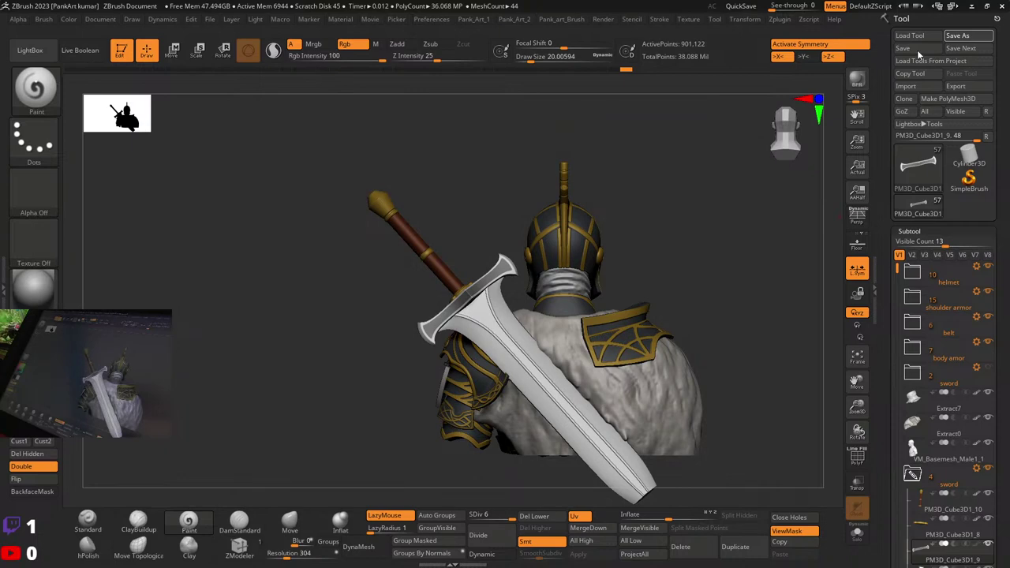
Step: Load the earlier tool file warrior_07 and turn the knight to view its front and side
left_click(909, 36)
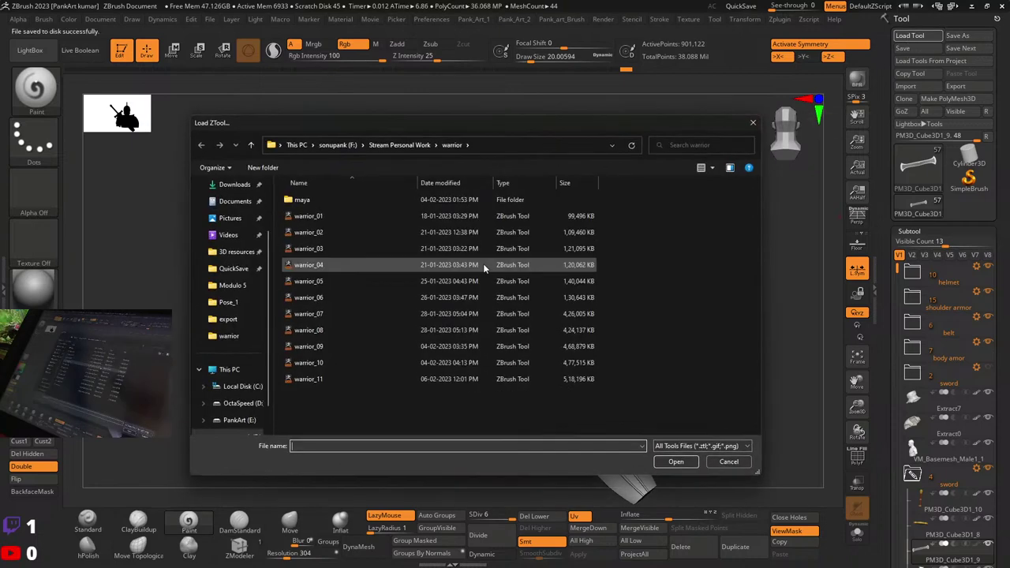
left_click(332, 313)
left_click(667, 465)
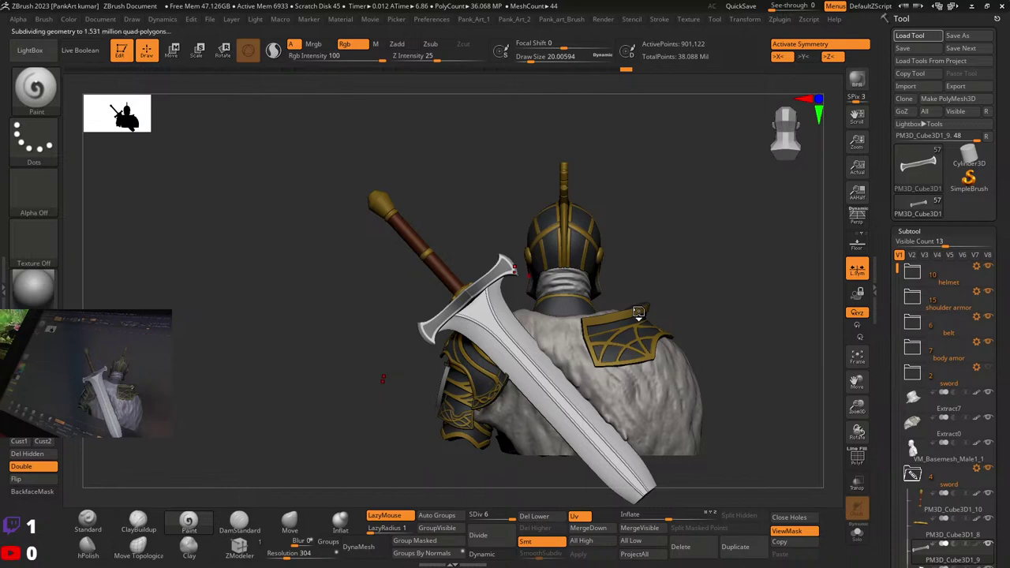
right_click_drag(527, 354, 836, 395)
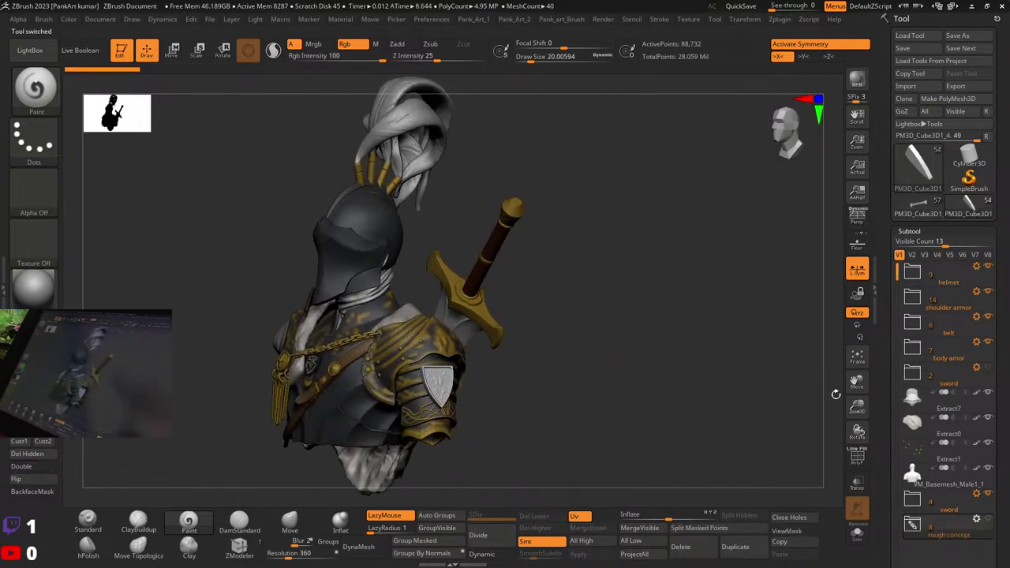
Step: Examine the shoulder and crossguard close up and look through the rough concept, sword and helmet subtool folders
left_click_drag(894, 447, 888, 341)
left_click_drag(880, 392, 885, 337)
left_click(912, 320)
right_click_drag(499, 341, 562, 342)
mouse_move(562, 343)
right_mouse_down("ctrl")
mouse_move(523, 338)
mouse_move(646, 327)
right_mouse_up("ctrl")
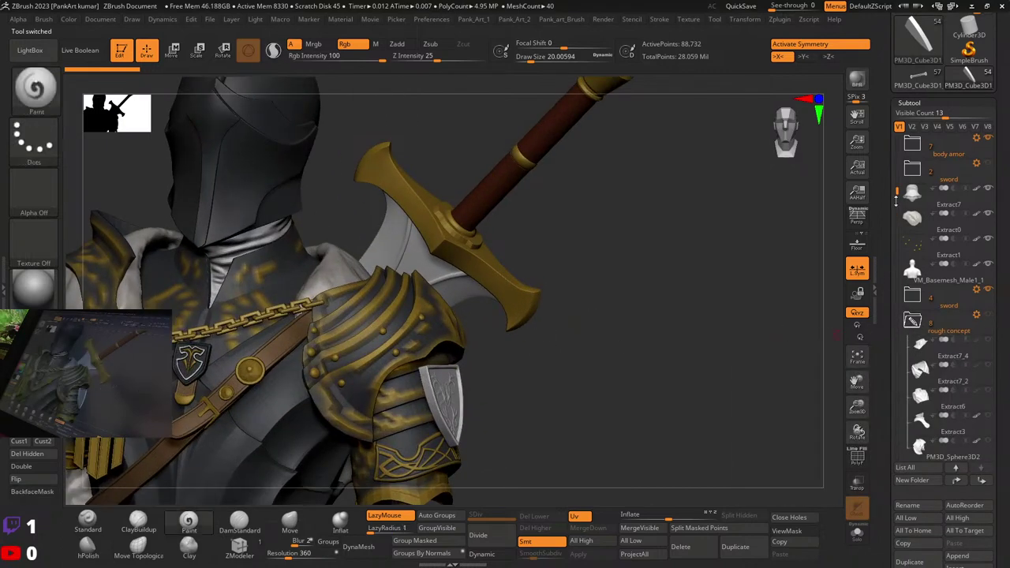
left_click_drag(897, 197, 894, 222)
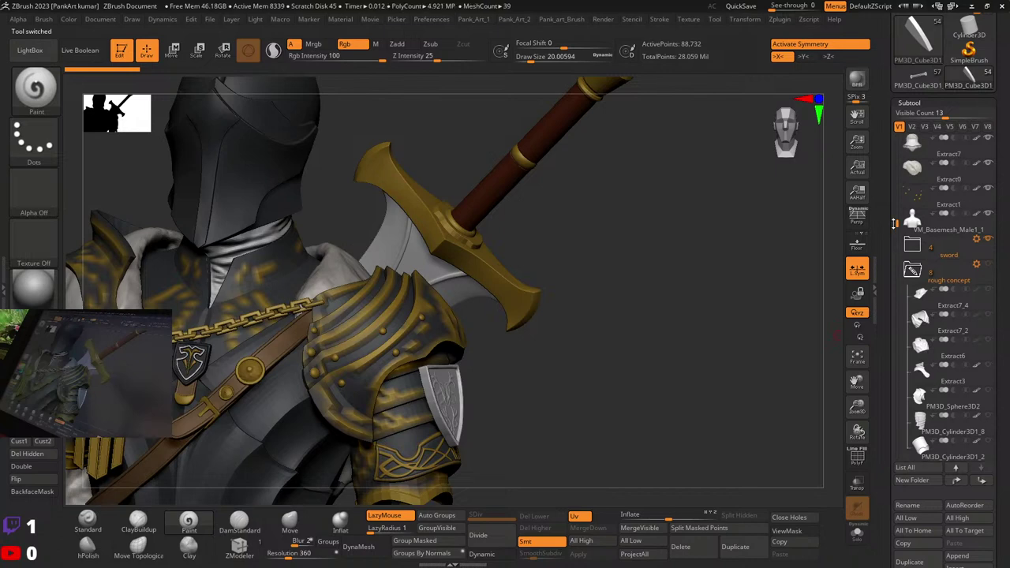
left_click(913, 270)
left_click(912, 245)
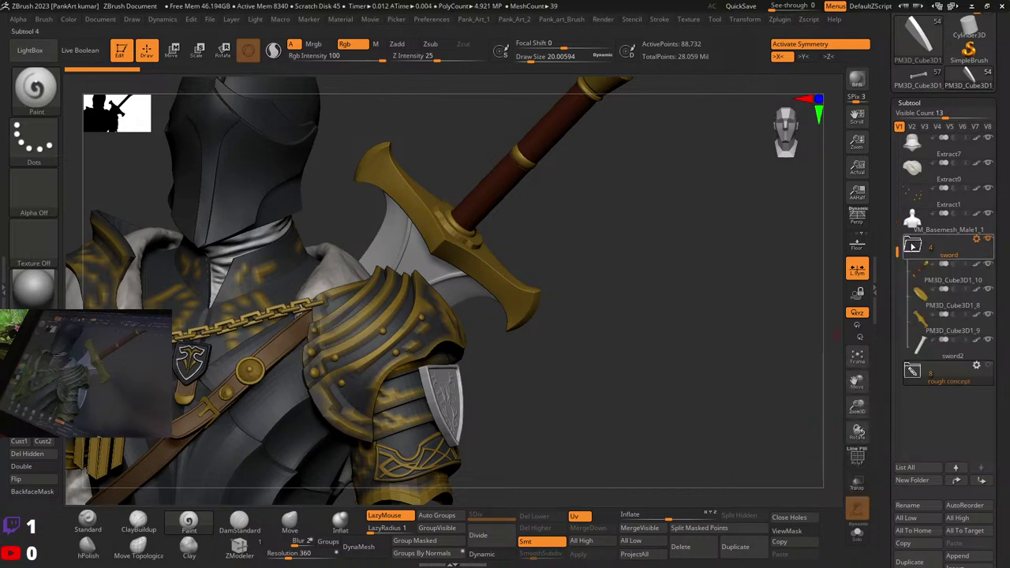
left_click_drag(884, 196, 884, 323)
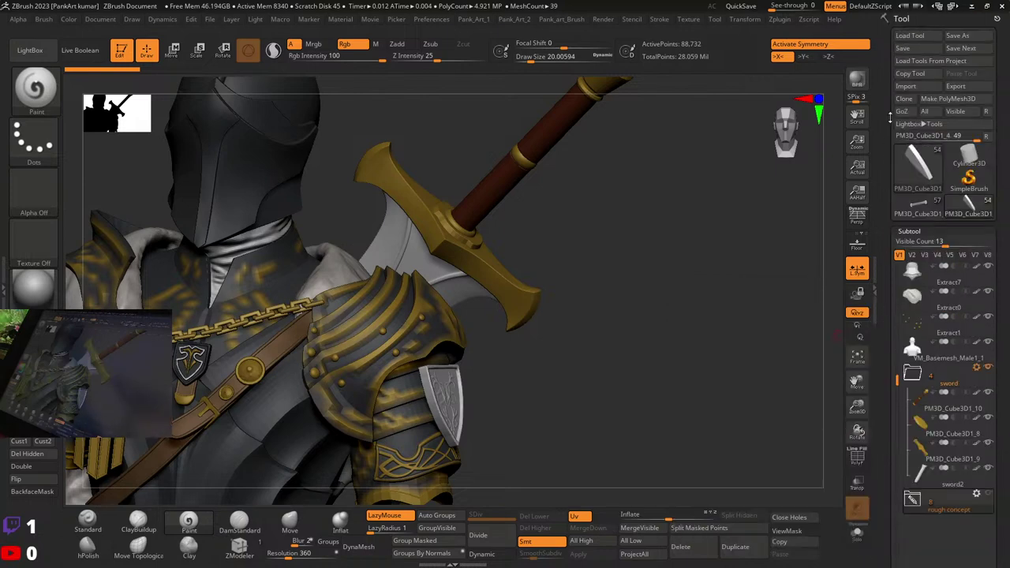
left_click_drag(896, 288, 897, 265)
left_click(909, 270)
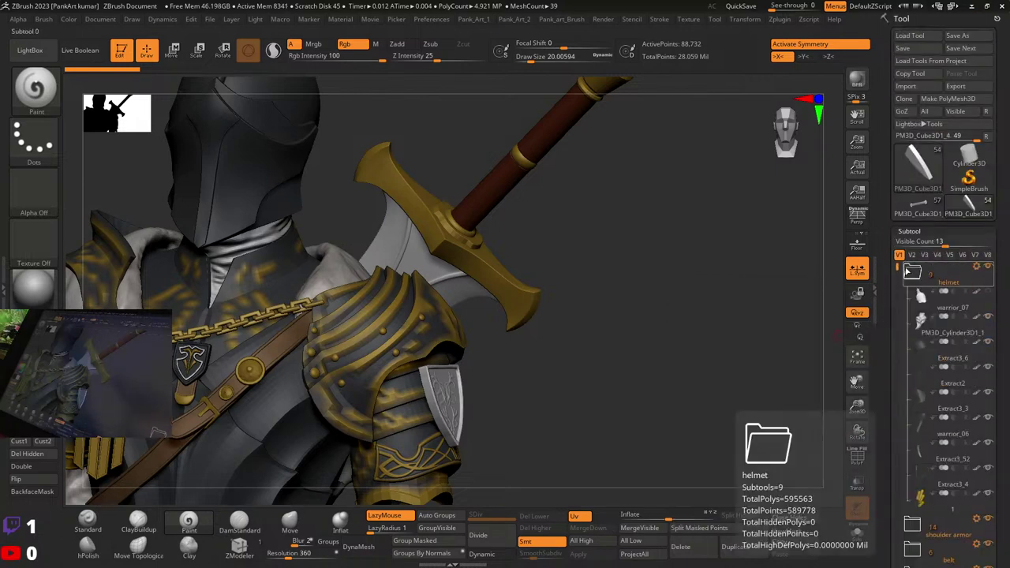
left_click(912, 271)
Step: Load the earlier tool file warrior_07 and select the crossguard subtool in its four-part sword folder
left_click(910, 36)
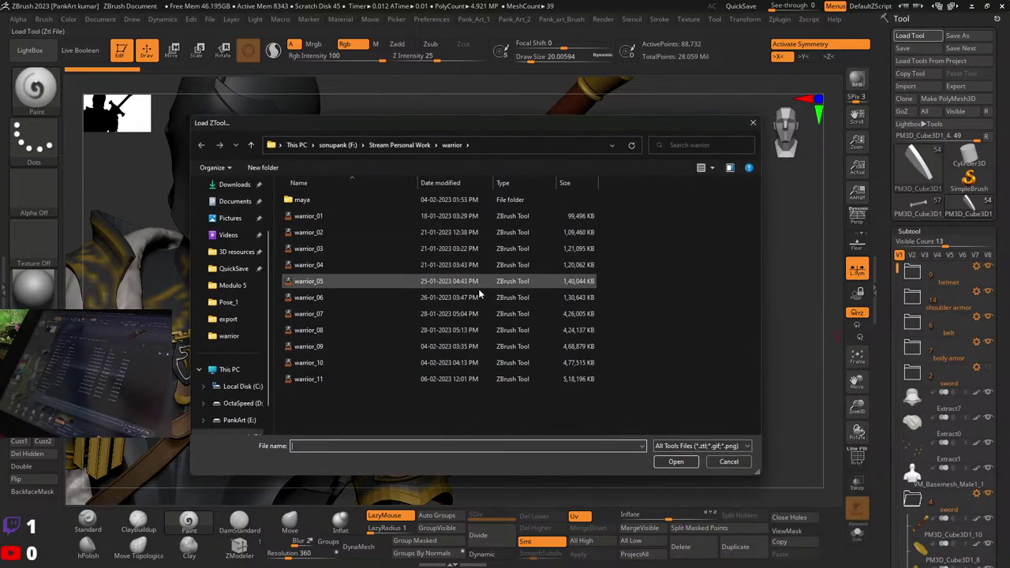
left_click(326, 313)
left_click(677, 462)
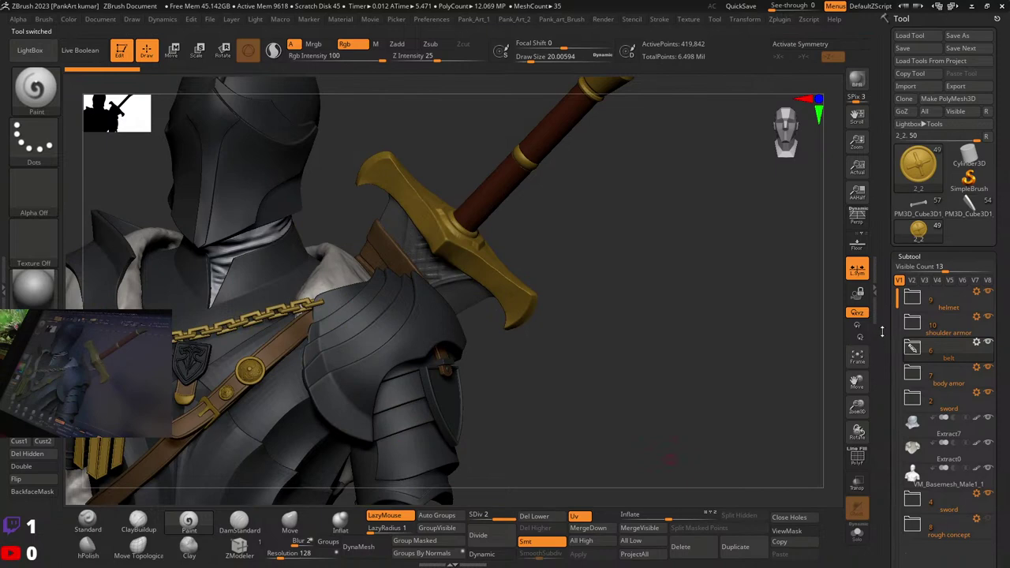
left_click_drag(883, 332, 885, 298)
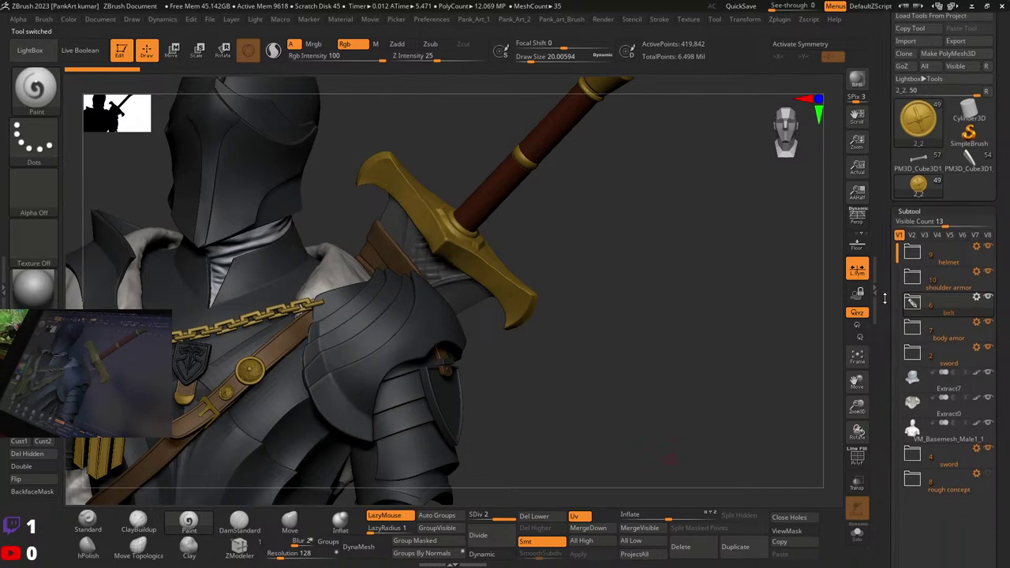
left_click(913, 455)
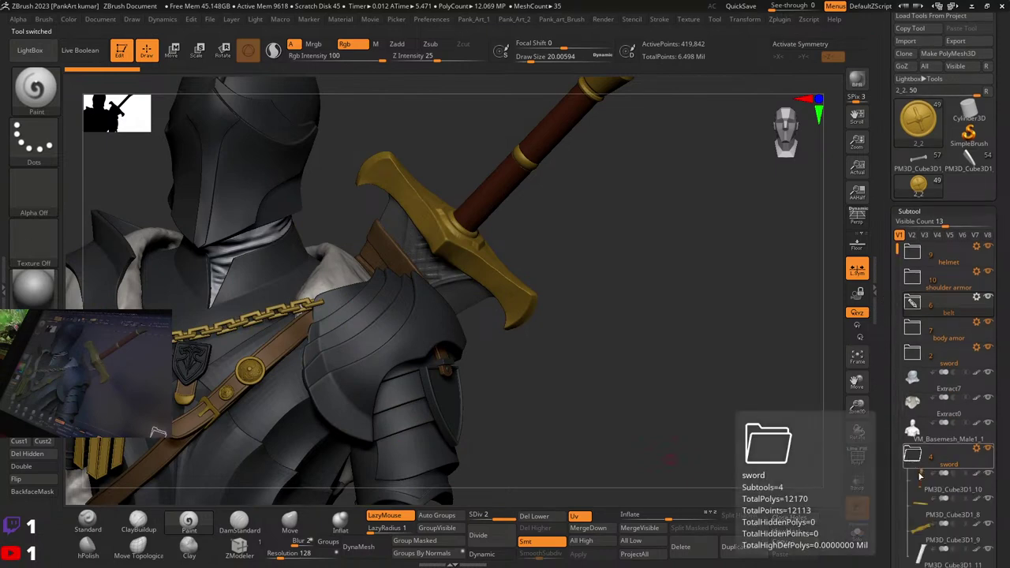
left_click(932, 540)
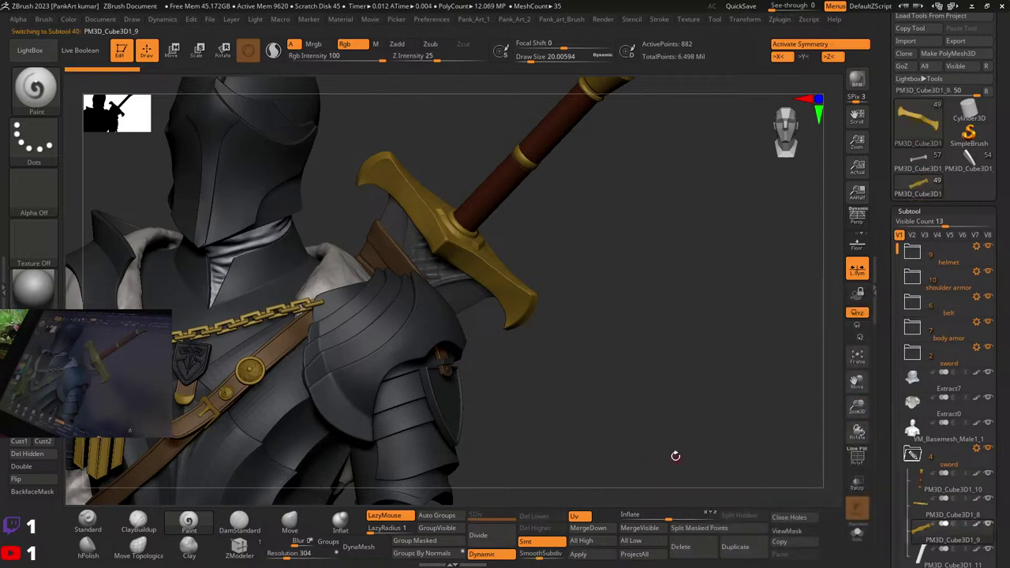
Step: Isolate the standalone sword below the bust, view its hilt and blade face-on, and select the blade subtool PM3D_Cube3D1_11
mouse_move(556, 443)
right_mouse_down("alt")
mouse_move(624, 323)
mouse_move(610, 345)
mouse_move(465, 378)
right_mouse_up("alt")
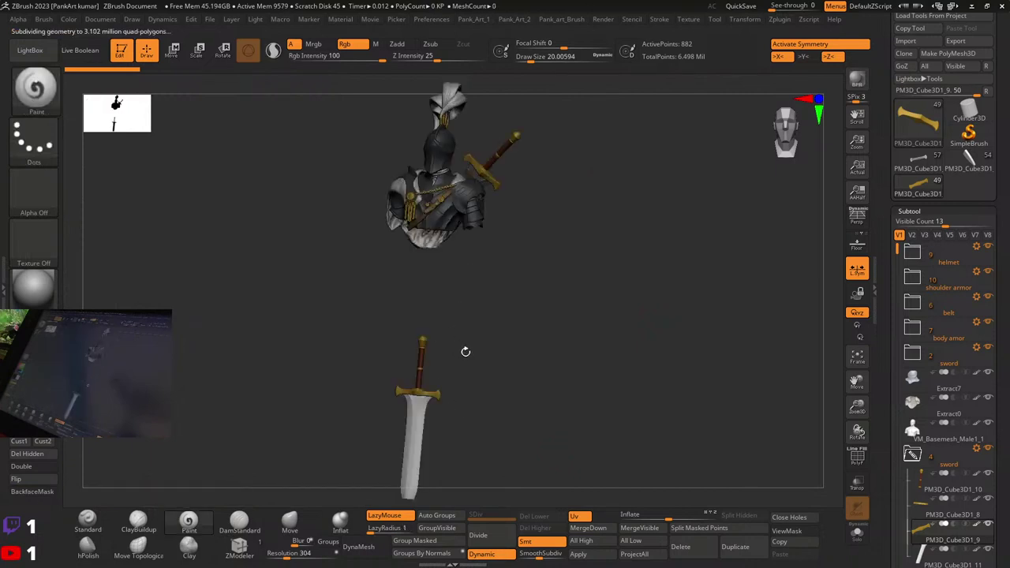
right_click_drag(447, 381, 521, 287, "ctrl")
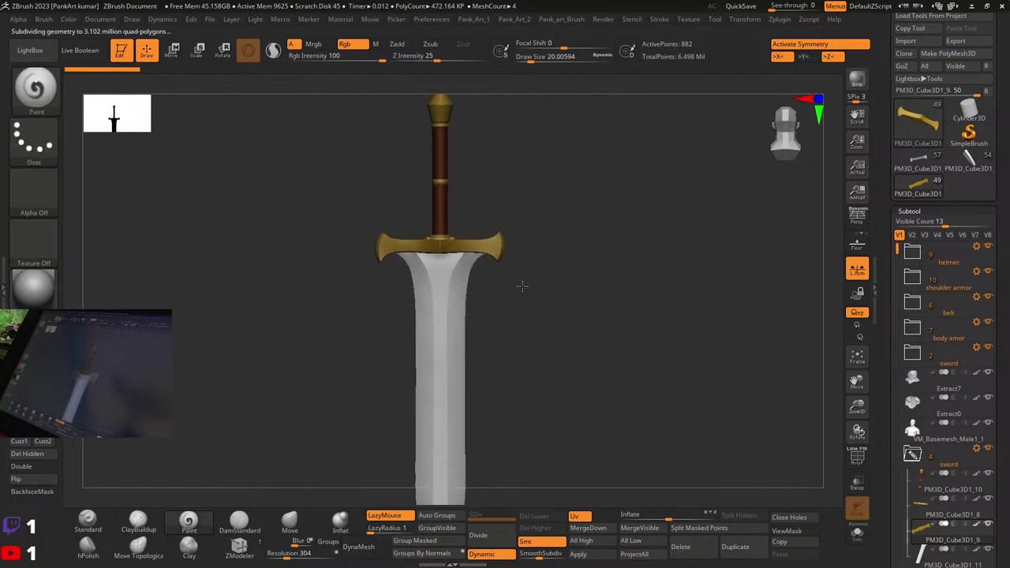
mouse_move(515, 338)
right_mouse_down()
mouse_move(560, 352)
mouse_move(485, 345)
mouse_move(543, 361)
mouse_move(516, 368)
mouse_move(552, 291)
mouse_move(518, 343)
mouse_move(518, 217)
mouse_move(517, 335)
mouse_move(687, 359)
mouse_move(638, 350)
right_mouse_up()
scroll(931, 442, "down", 4)
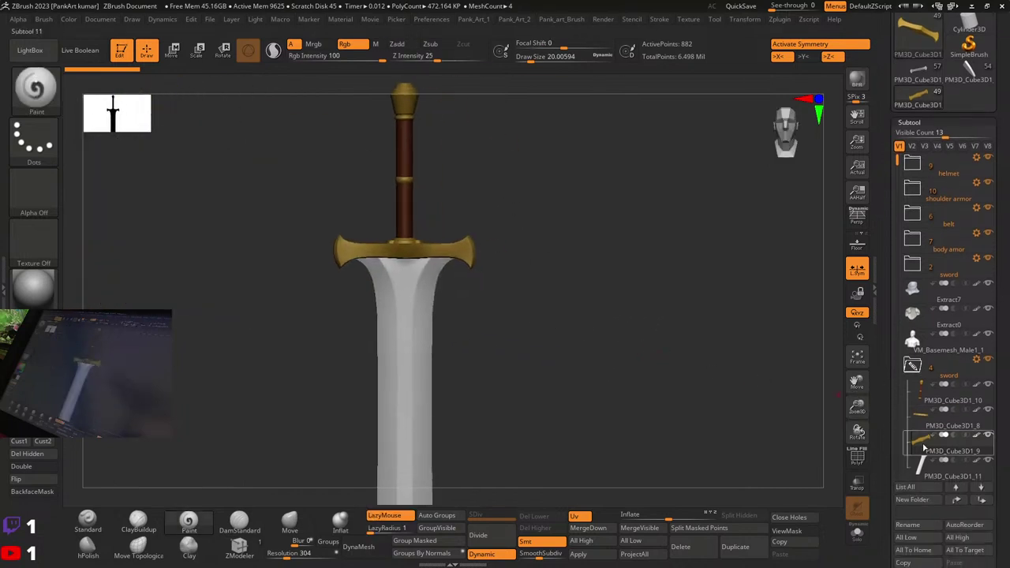
left_click(926, 473)
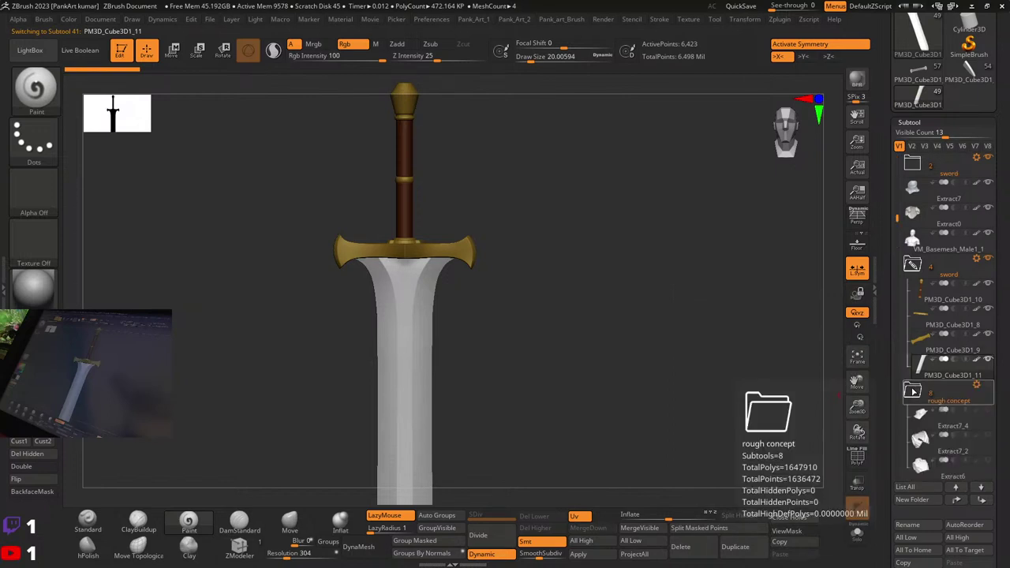
Step: Inspect the sword's hilt, crossguard and blade up close and in relation to the armoured knight bust
key("ctrl")
right_click_drag(523, 314, 386, 367, "ctrl")
right_click_drag(453, 315, 599, 341, "ctrl")
right_click_drag(453, 289, 454, 356, "alt")
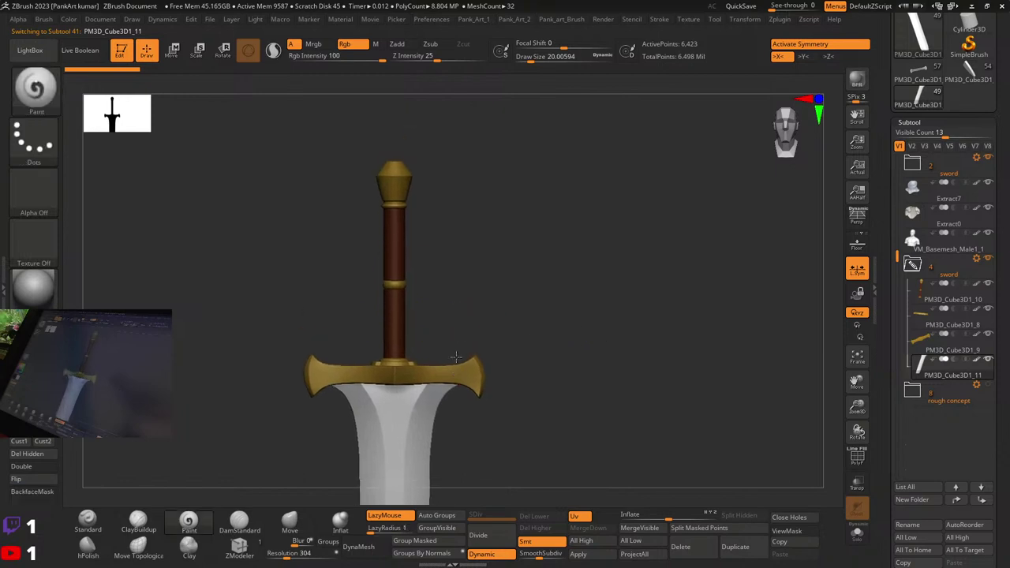
mouse_move(439, 314)
right_mouse_down()
mouse_move(422, 364)
mouse_move(430, 315)
right_mouse_up()
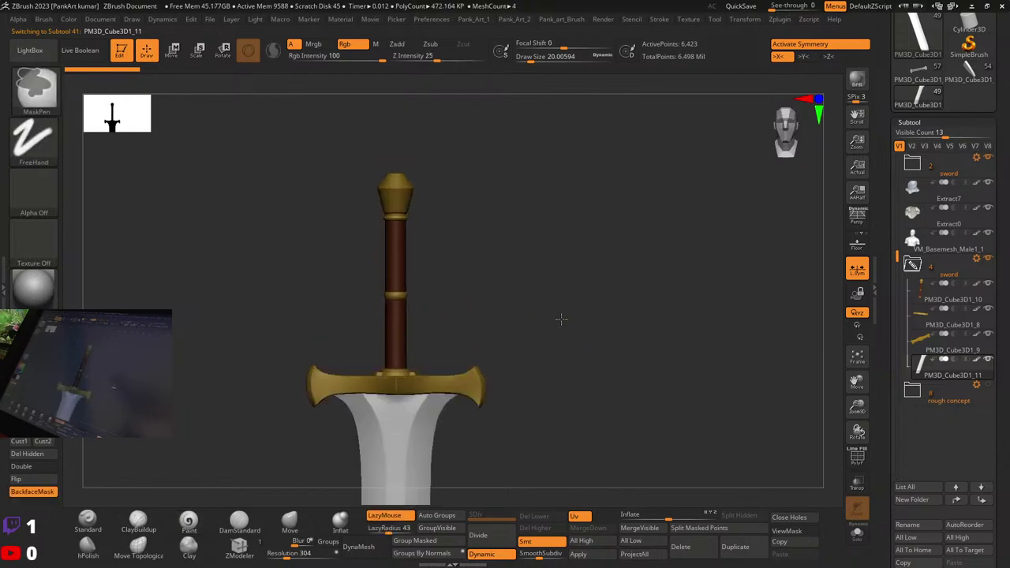
right_click_drag(560, 318, 540, 330, "ctrl")
right_click_drag(453, 315, 513, 316)
right_click_drag(410, 324, 446, 330, "ctrl")
right_click_drag(447, 330, 491, 344)
right_click_drag(607, 350, 414, 285, "ctrl")
right_click_drag(415, 286, 501, 214, "alt")
right_click_drag(639, 284, 467, 273, "ctrl")
right_click_drag(508, 237, 561, 293, "alt")
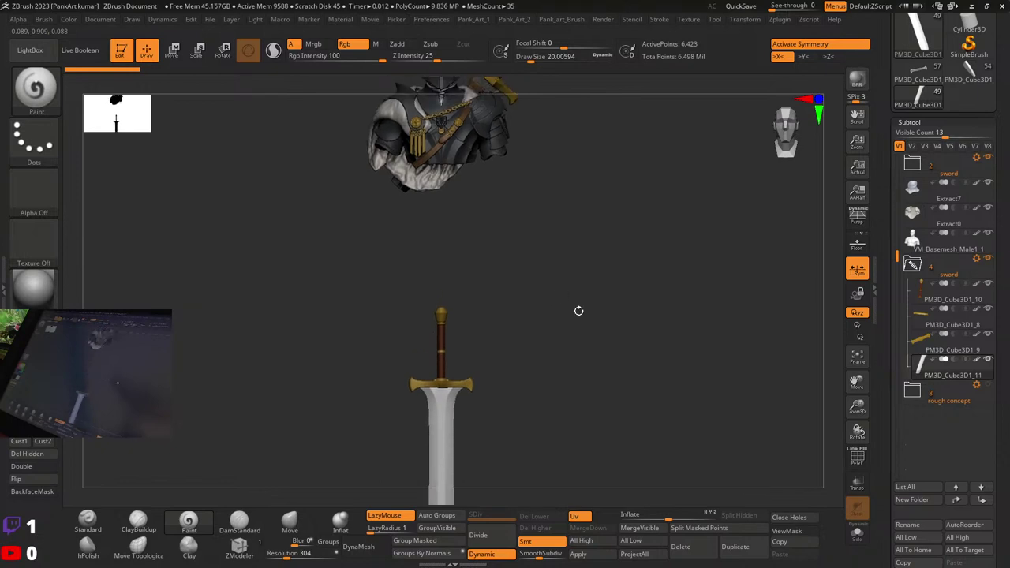
right_click_drag(580, 359, 638, 361, "ctrl")
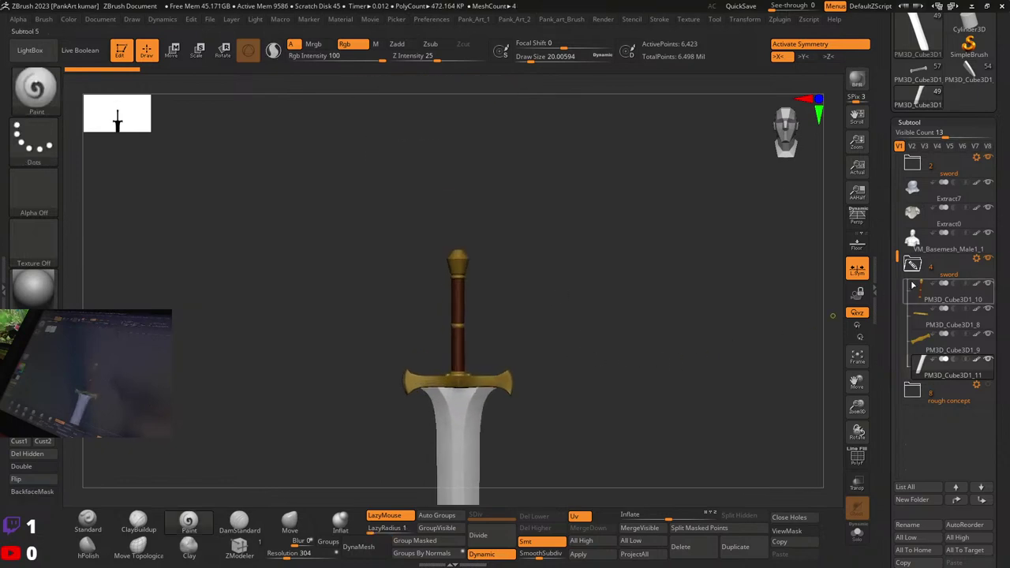
Step: Select the sword's crossguard subtool PM3D_Cube3D1_9 and adjust its dynamic subdivision smoothing
mouse_move(931, 300)
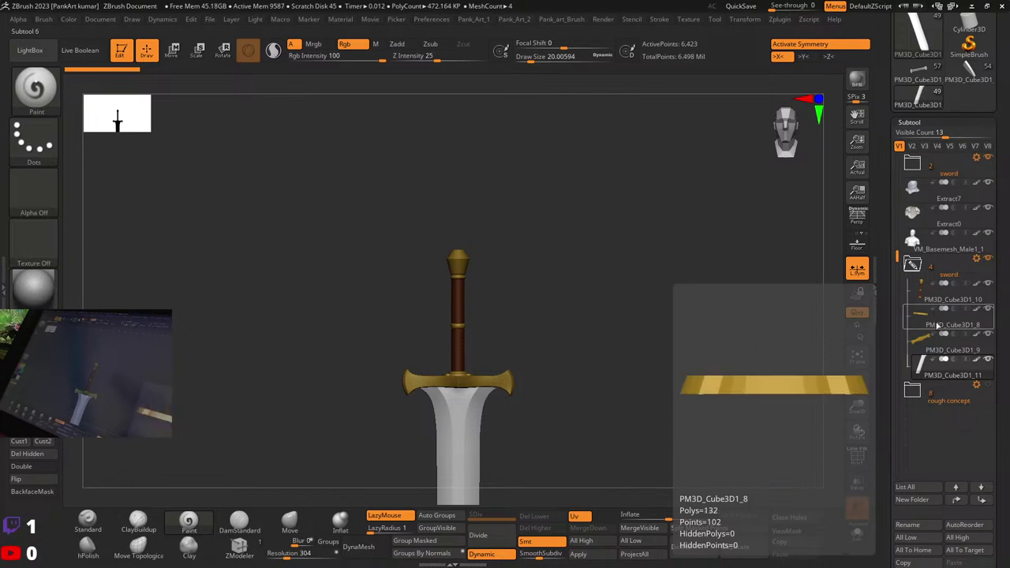
mouse_move(937, 339)
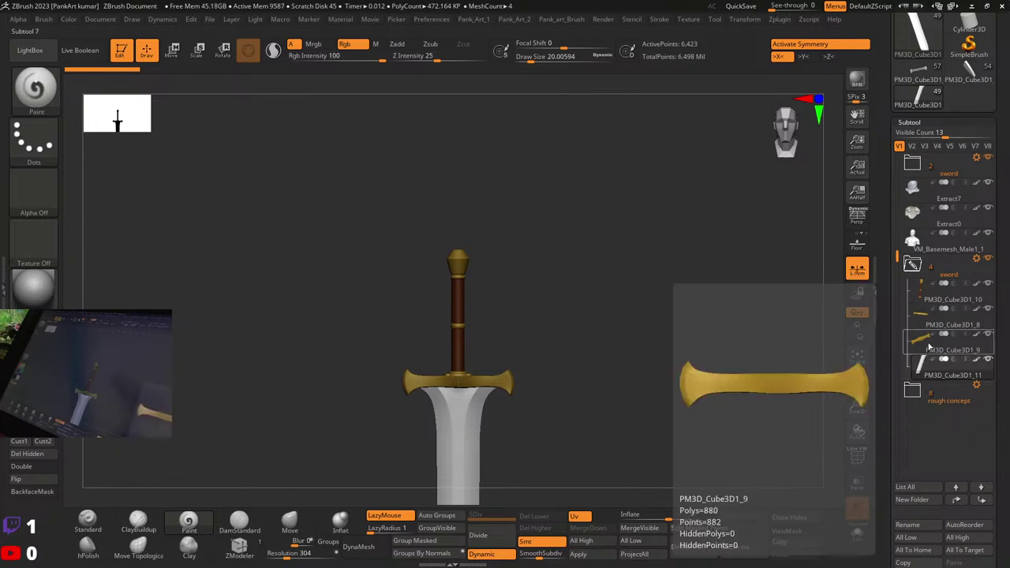
left_click(934, 341)
right_click_drag(432, 375, 578, 413, "ctrl")
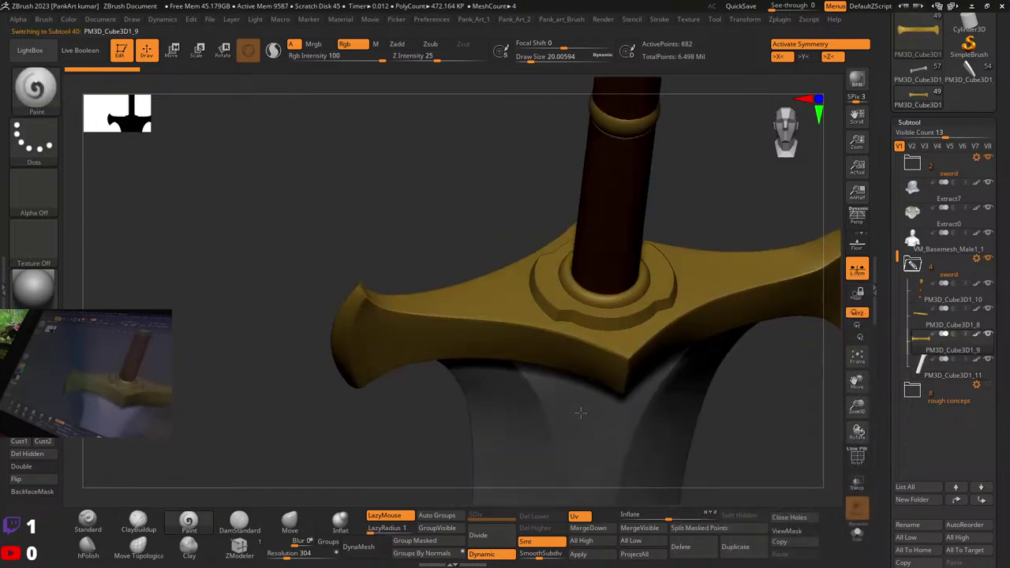
right_click_drag(706, 378, 469, 376)
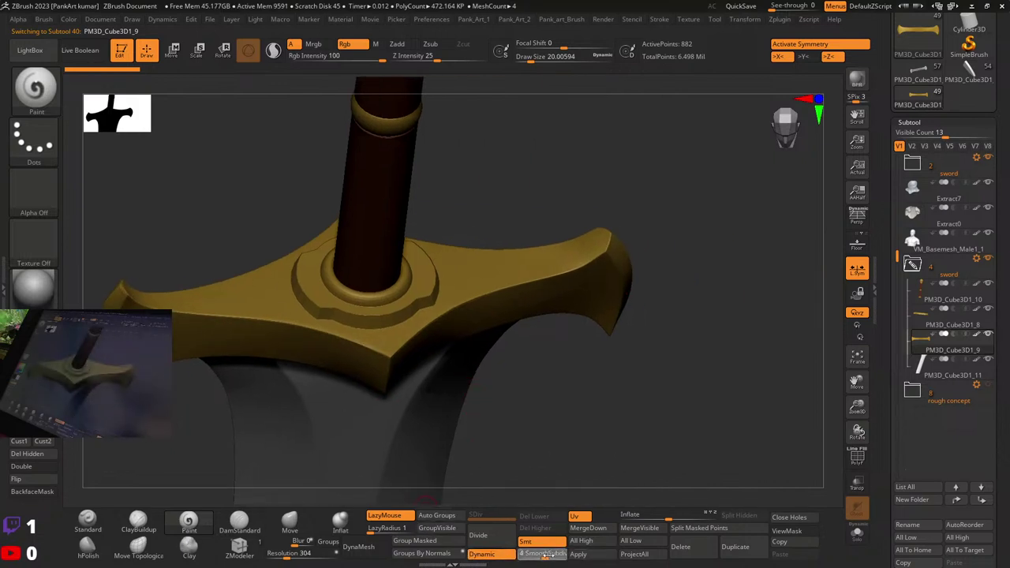
left_click_drag(548, 555, 553, 556)
right_click_drag(502, 399, 427, 375, "ctrl")
right_click_drag(426, 375, 100, 304)
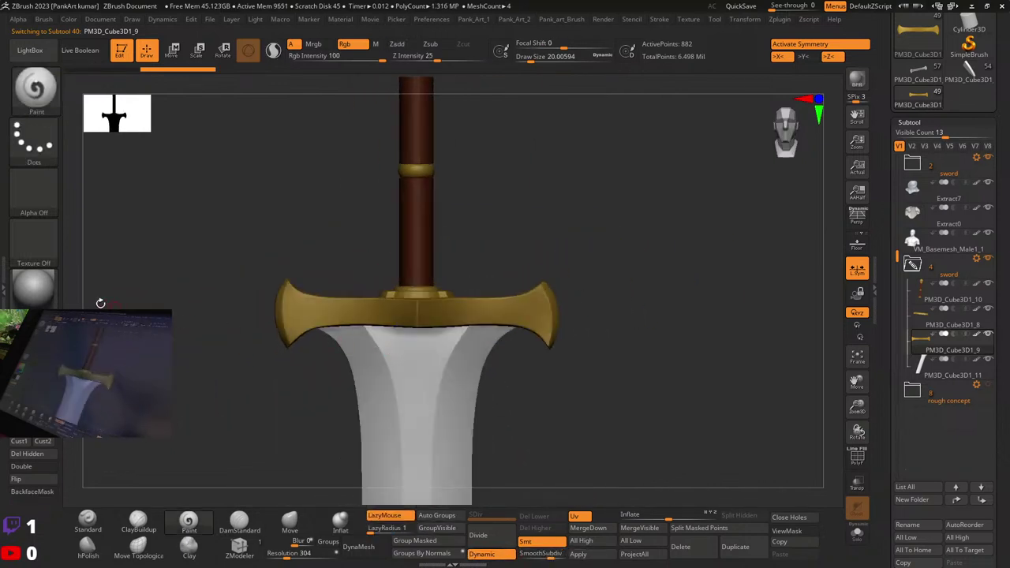
right_click_drag(515, 352, 194, 338, "ctrl")
right_click_drag(529, 292, 517, 336, "alt")
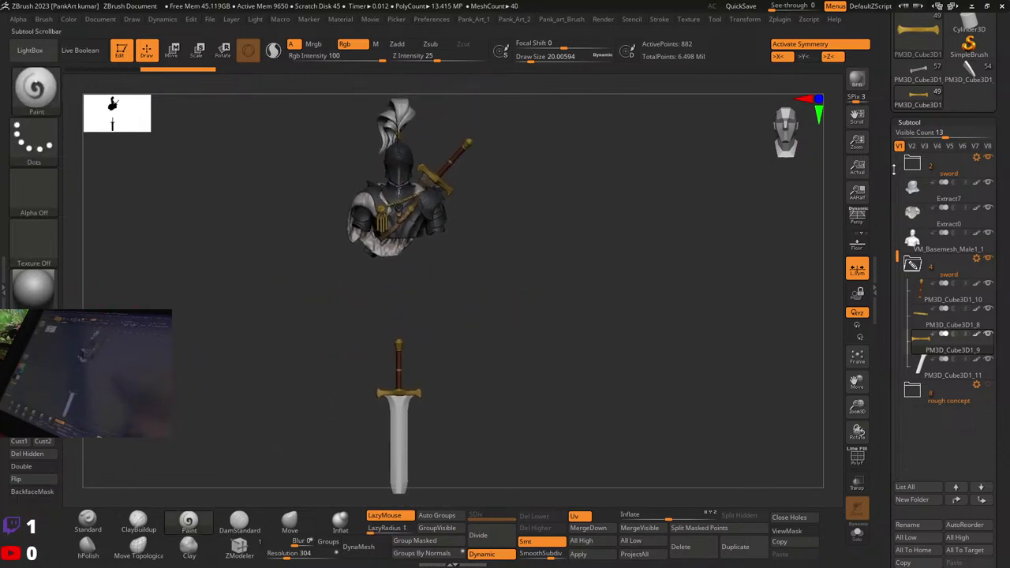
Step: Copy the gold crossguard subtool and paste it into the fully detailed knight tool
left_click_drag(891, 182, 886, 202)
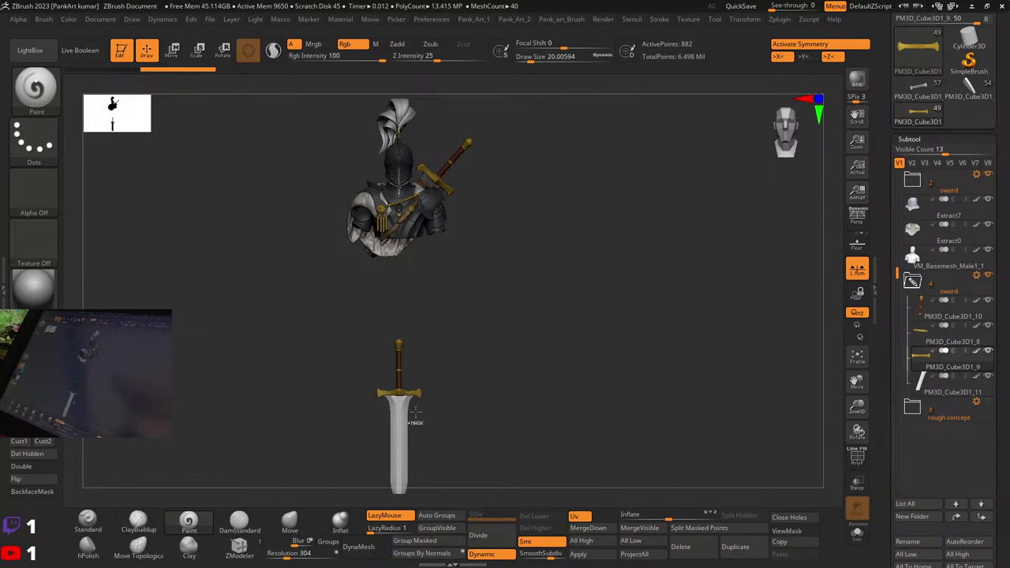
key("f")
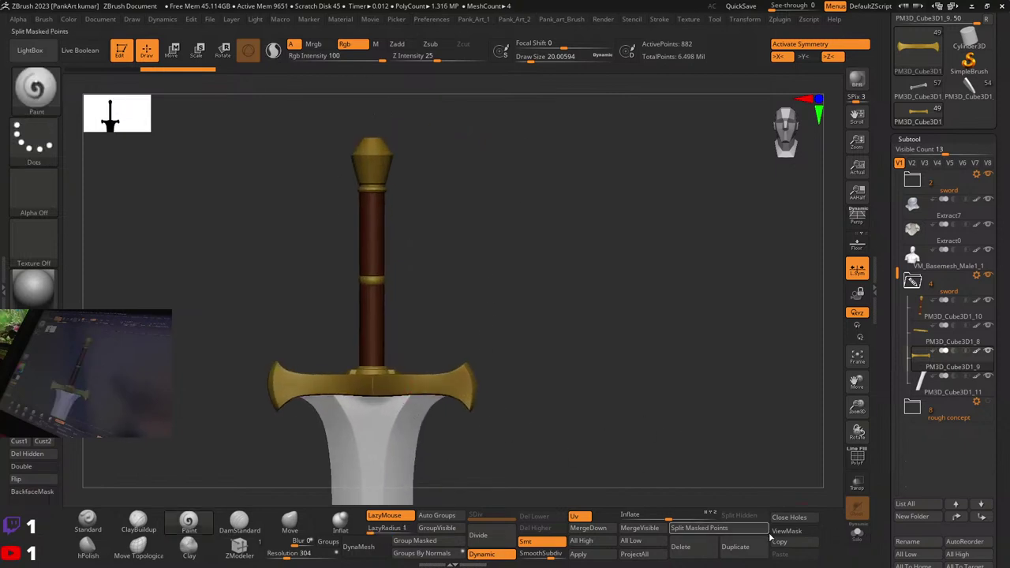
left_click(898, 112)
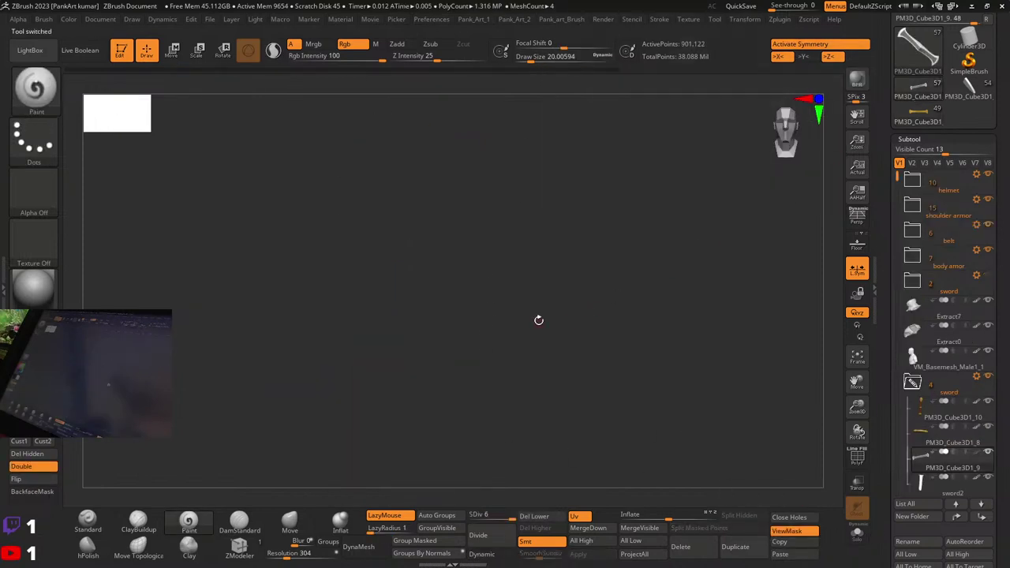
key("f")
mouse_move(498, 332)
right_mouse_down()
mouse_move(619, 327)
mouse_move(553, 338)
right_mouse_up()
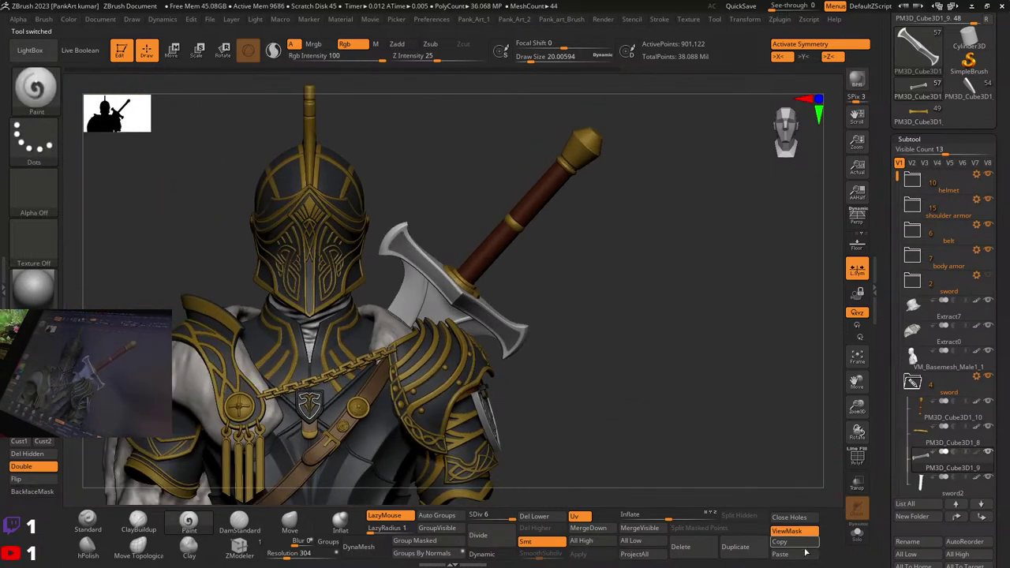
left_click(781, 554)
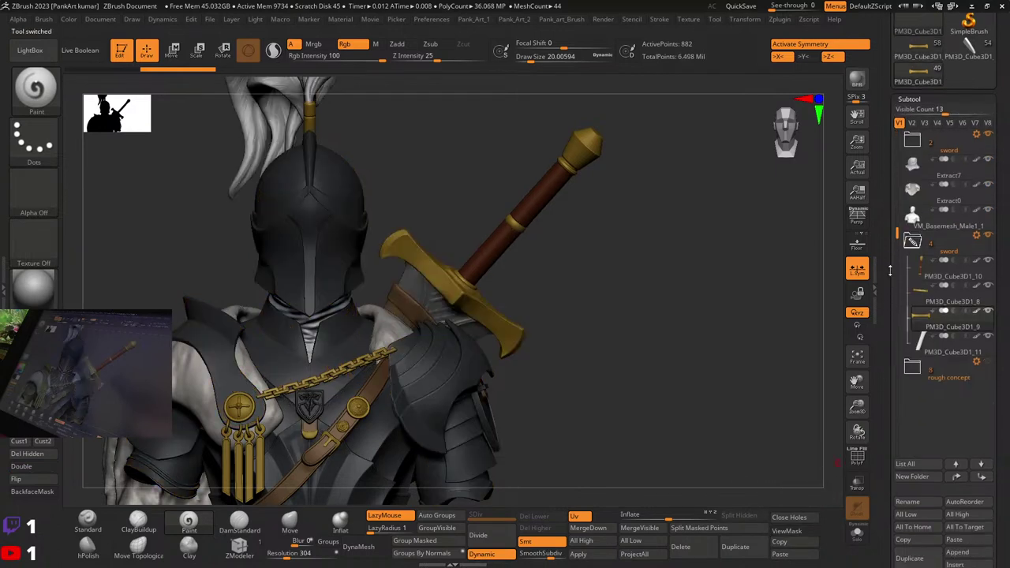
Step: Delete the two spare knight tools with 49 and 54 subtools entirely, accepting that this cannot be undone
left_click(956, 493)
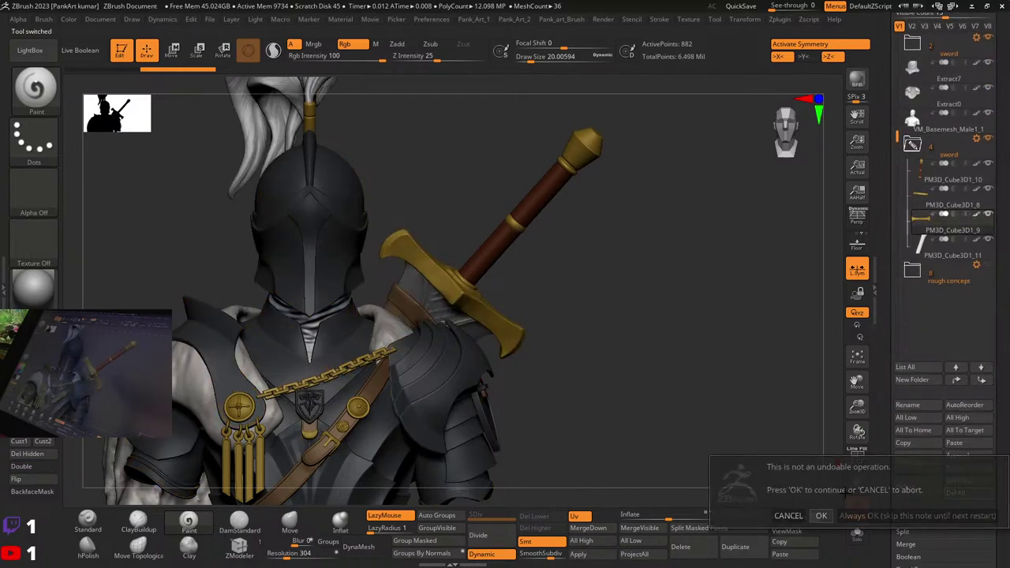
left_click(944, 532)
left_click_drag(882, 195, 882, 225)
left_click(971, 78)
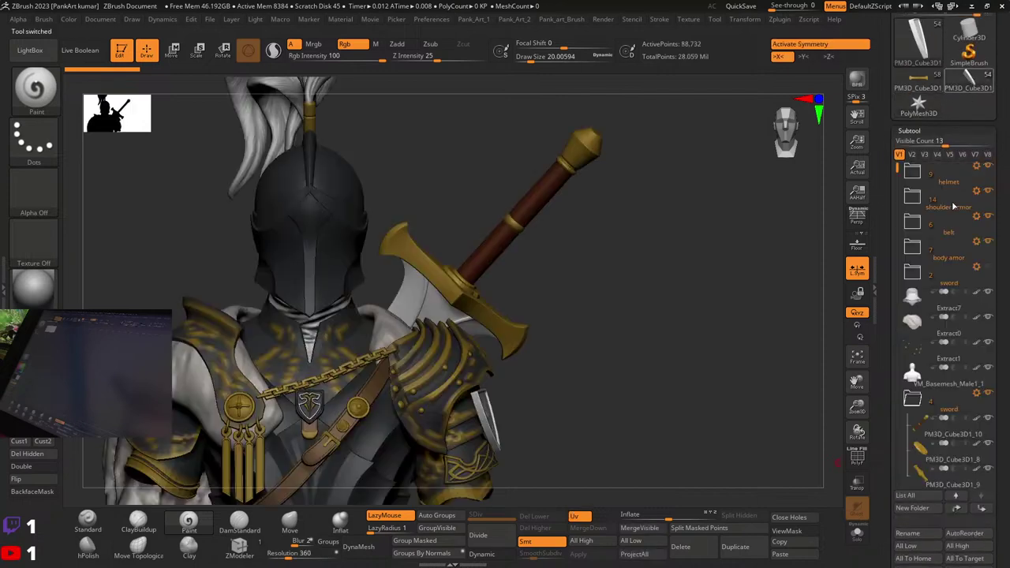
left_click_drag(879, 455, 887, 389)
left_click(956, 481)
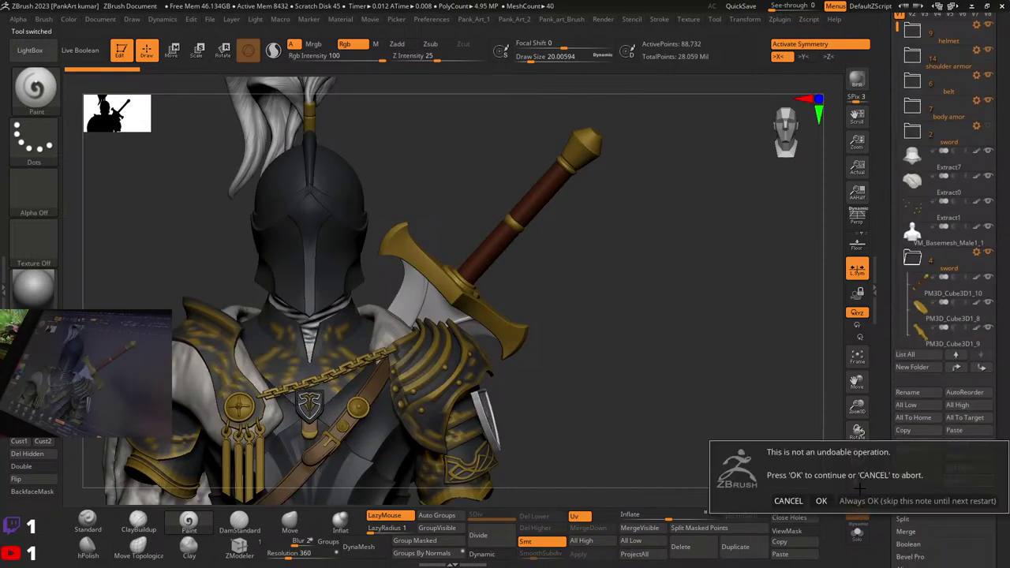
left_click(821, 501)
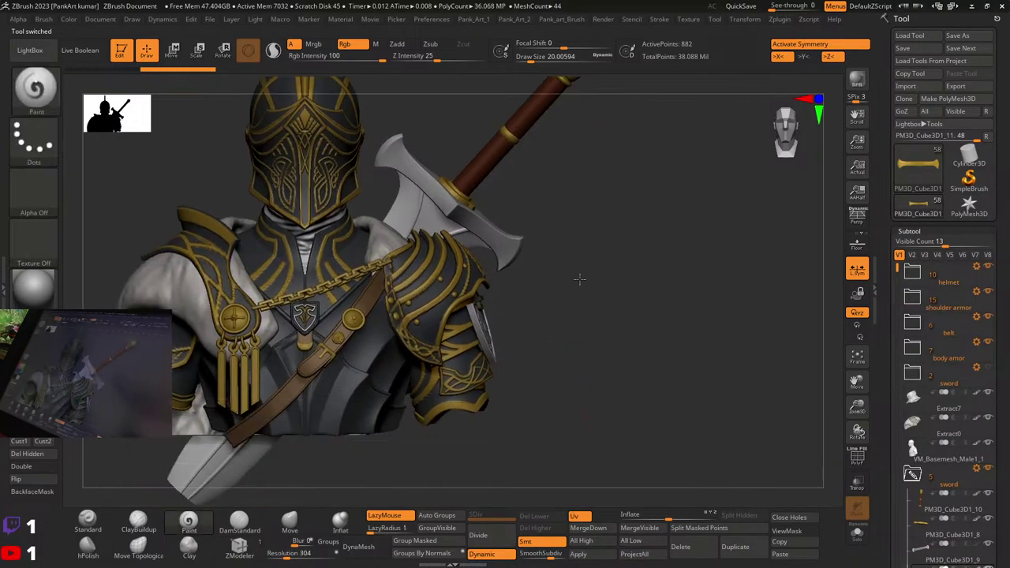
Step: Isolate the pasted crossguard subtool PM3D_Cube3D1_11 so it is the only mesh shown
left_click_drag(655, 419, 665, 350, "alt")
left_click_drag(886, 454, 878, 366)
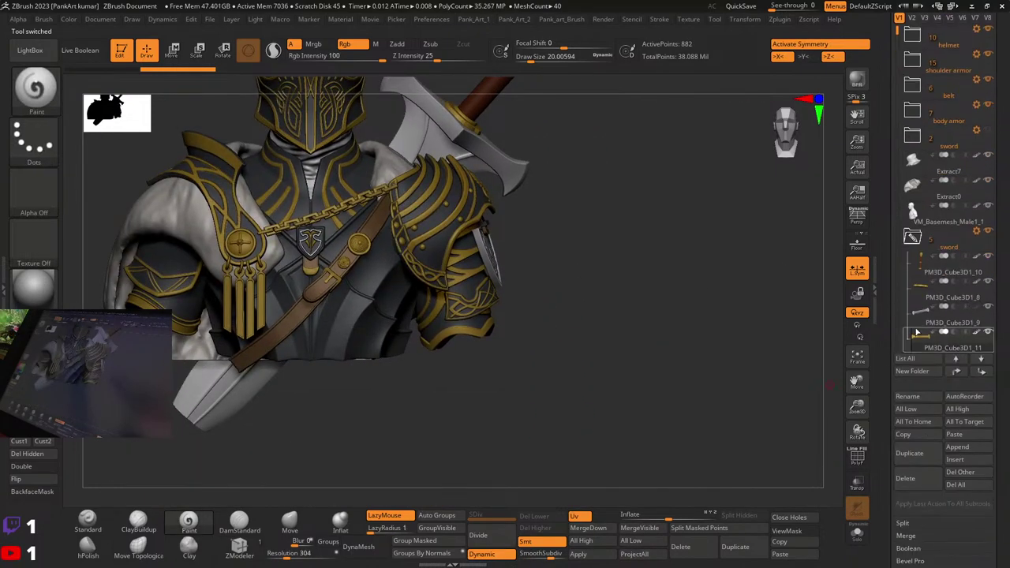
left_click(857, 542)
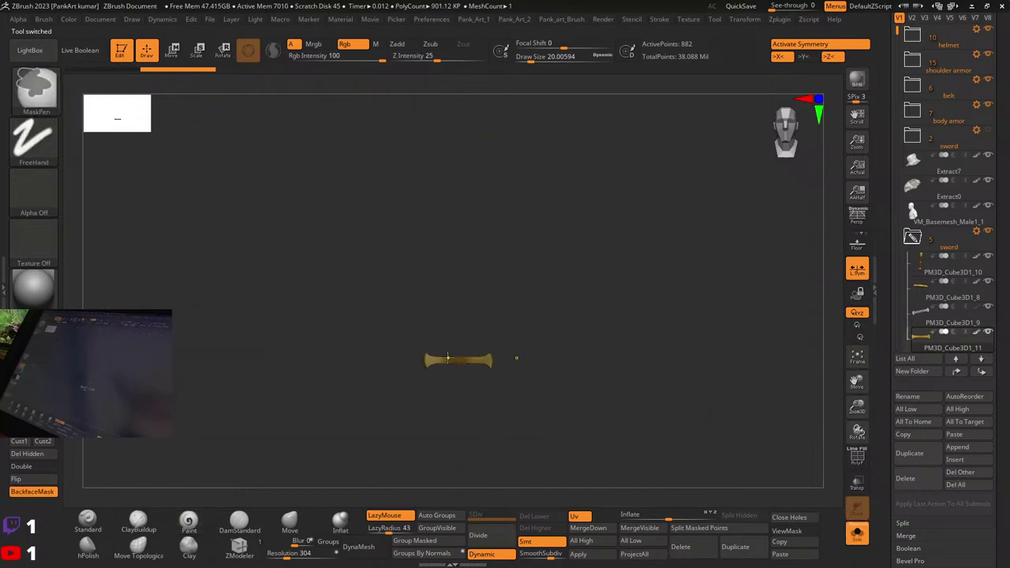
right_click_drag(448, 358, 480, 360, "ctrl")
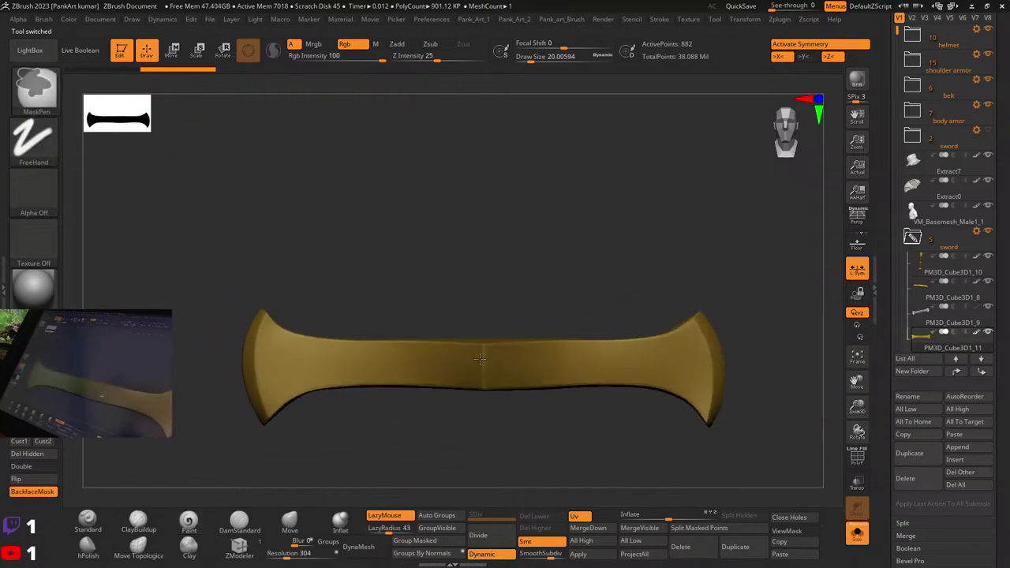
Step: Turn off local symmetry and reset the transform gizmo's position on the isolated crossguard
key("w")
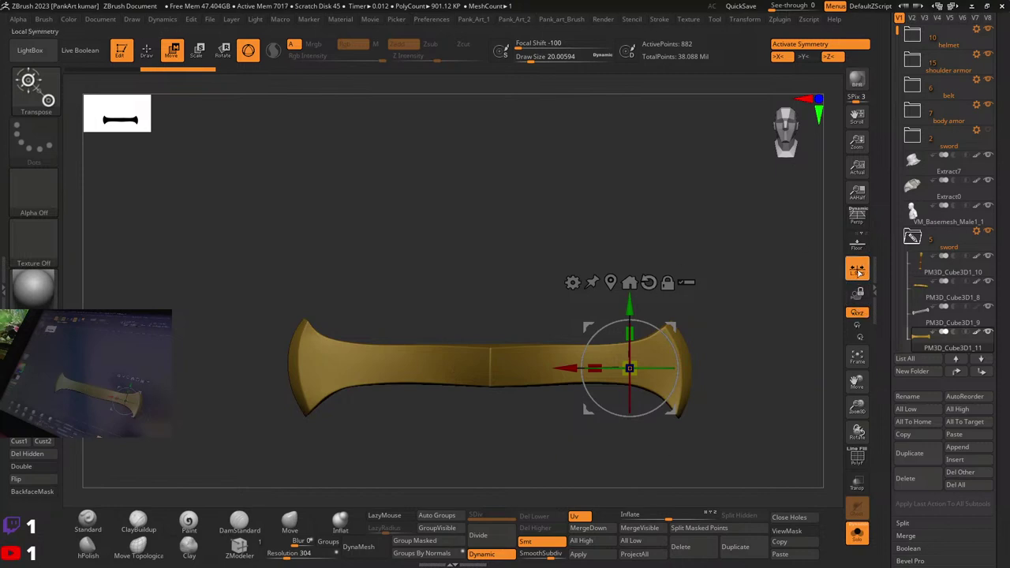
left_click(859, 273)
left_click(611, 282)
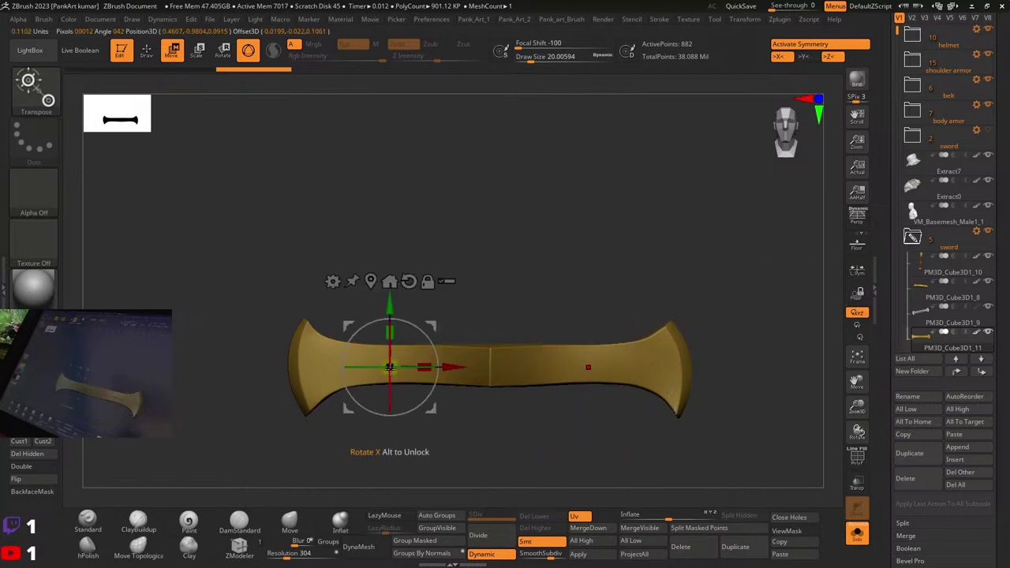
key("q")
right_click_drag(457, 332, 441, 370)
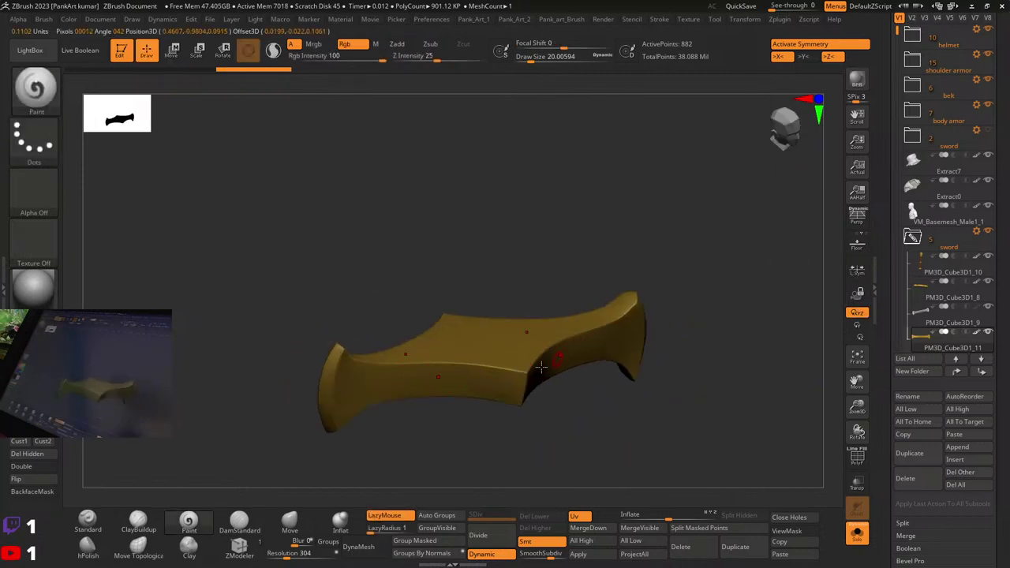
right_click_drag(541, 367, 469, 300)
Step: Show the crossguard's polyframe and centre the gizmo on the mesh with symmetry switched off, restoring symmetry when done
key("shift+f")
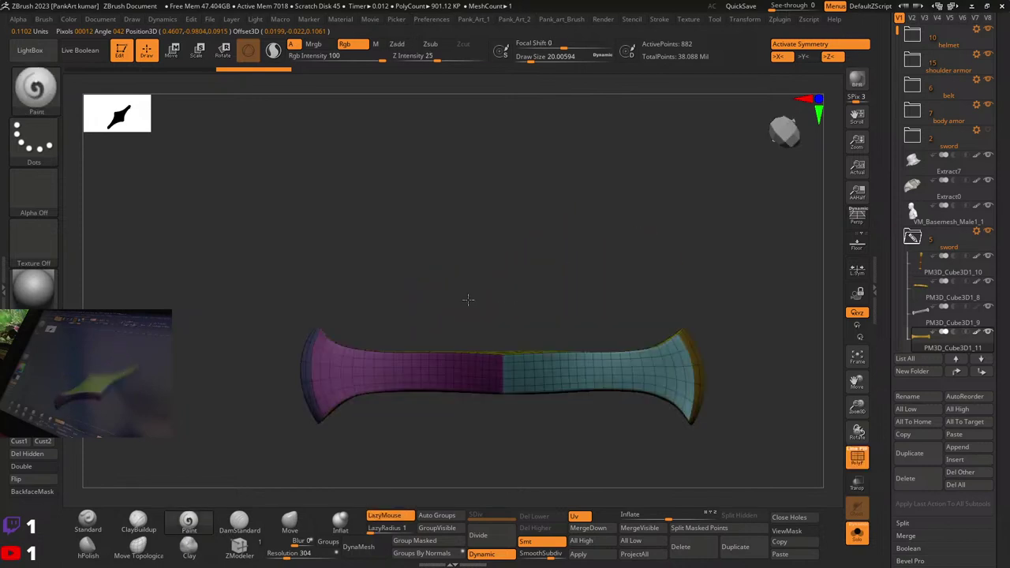
key("w")
left_click(384, 289)
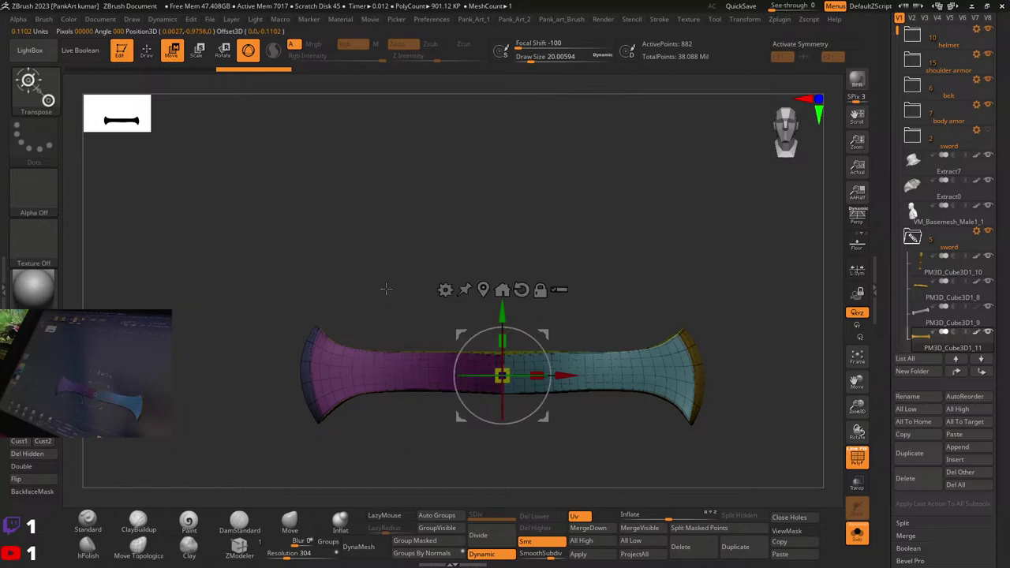
key("x")
left_click(483, 289)
key("q")
Step: Examine the crossguard's topology and polygroups from above and from the front, returning to the plain shaded display
right_click_drag(513, 303, 512, 401)
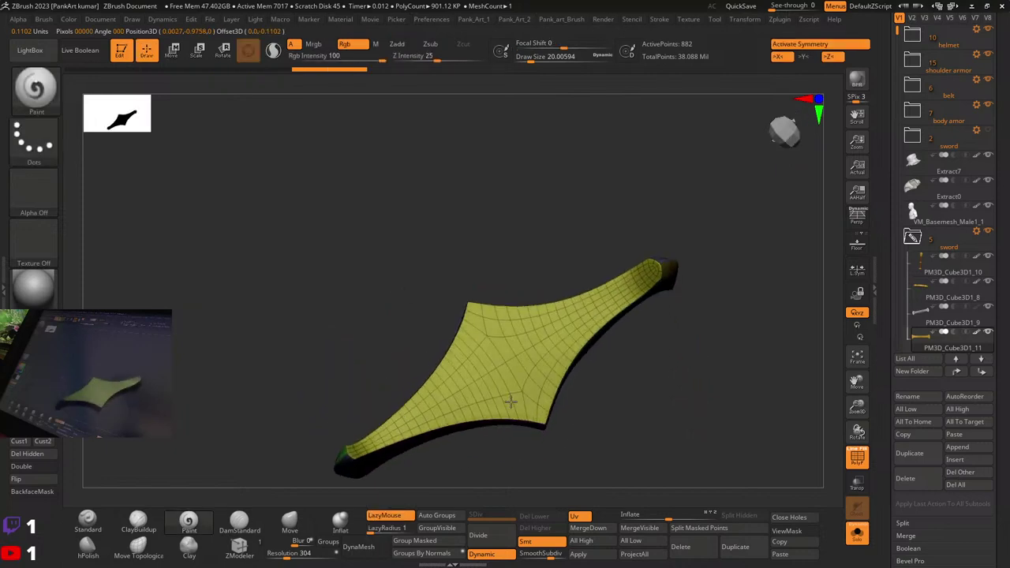
right_click_drag(667, 411, 667, 340, "ctrl")
mouse_move(667, 339)
right_mouse_down()
mouse_move(600, 322)
mouse_move(607, 340)
right_mouse_up()
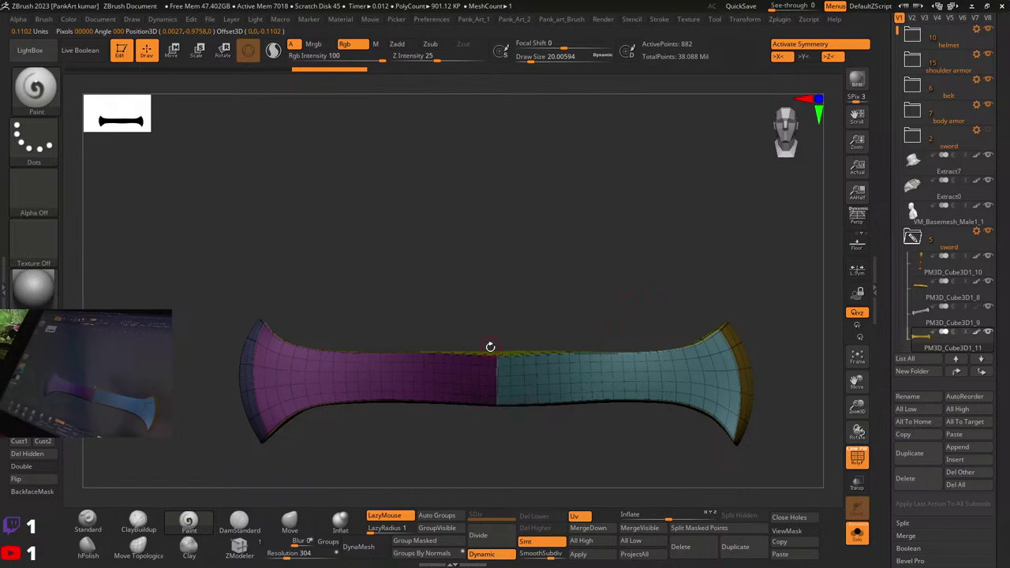
mouse_move(490, 347)
right_mouse_down()
mouse_move(488, 411)
mouse_move(480, 346)
right_mouse_up()
right_click_drag(500, 392, 590, 387)
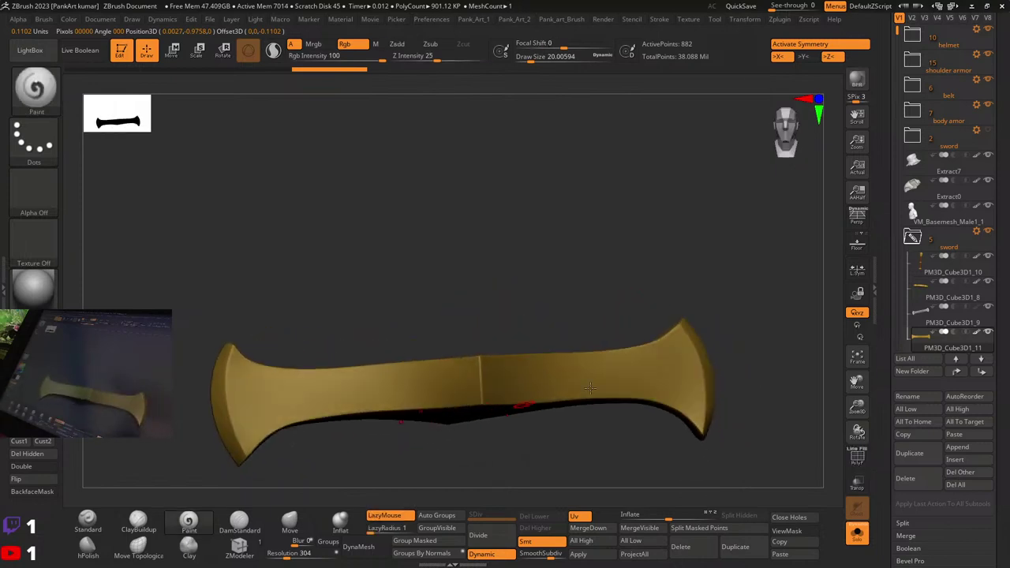
Step: Turn off the crossguard's polypaint and assign it the Metal 01 material
left_click(977, 333)
mouse_move(409, 370)
right_mouse_down("alt")
mouse_move(443, 324)
mouse_move(521, 383)
mouse_move(467, 352)
mouse_move(482, 341)
right_mouse_up("alt")
left_click(33, 288)
left_click(855, 354)
mouse_move(482, 341)
right_mouse_down()
mouse_move(501, 354)
mouse_move(499, 368)
mouse_move(537, 343)
mouse_move(520, 378)
mouse_move(529, 419)
right_mouse_up()
Step: Apply the crossguard's dynamic subdivision and mask its front-face polygroups, inset from the rim
left_click(581, 556)
left_click(418, 381, "ctrl+shift")
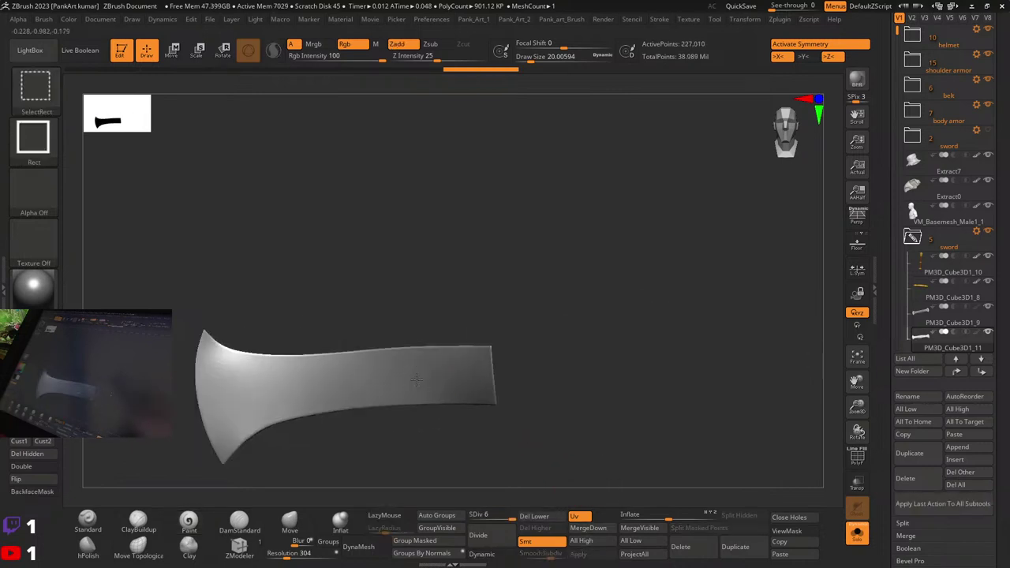
left_click(436, 377, "ctrl+shift")
left_click(550, 371, "ctrl+shift")
left_click_drag(574, 435, 598, 467, "ctrl+shift")
left_click(605, 454, "ctrl")
left_click(604, 442, "ctrl+shift")
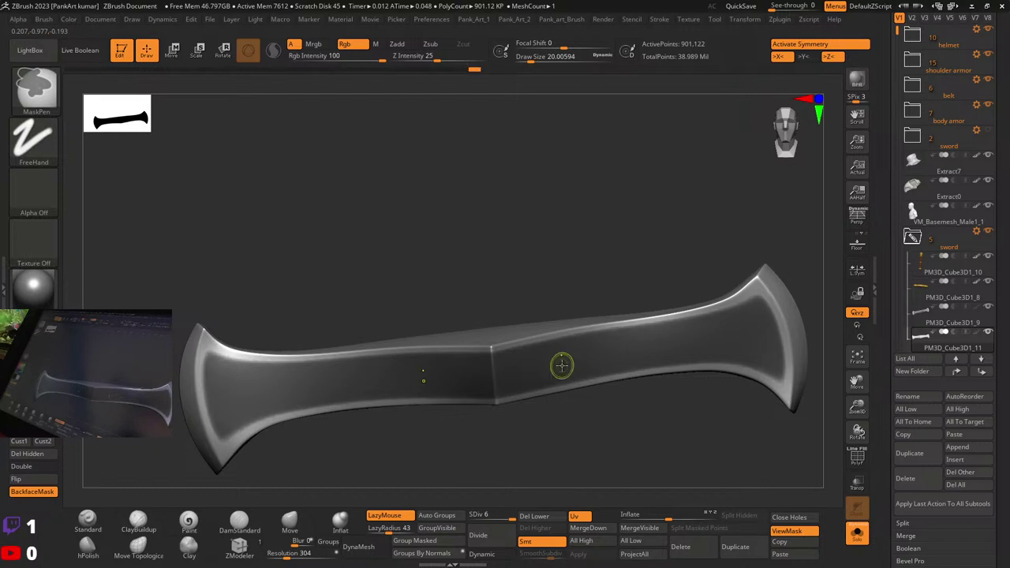
Step: Invert the crossguard's mask so the rim is protected, and reduce the draw size to about 10.5
mouse_move(562, 365)
right_mouse_down()
mouse_move(614, 381)
mouse_move(429, 353)
mouse_move(568, 315)
right_mouse_up()
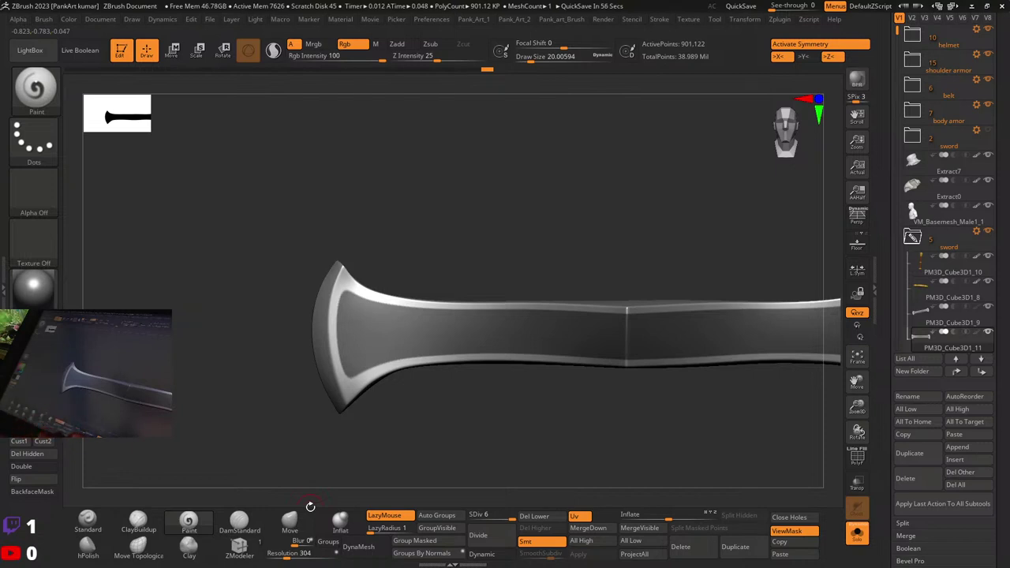
left_click(431, 242, "ctrl")
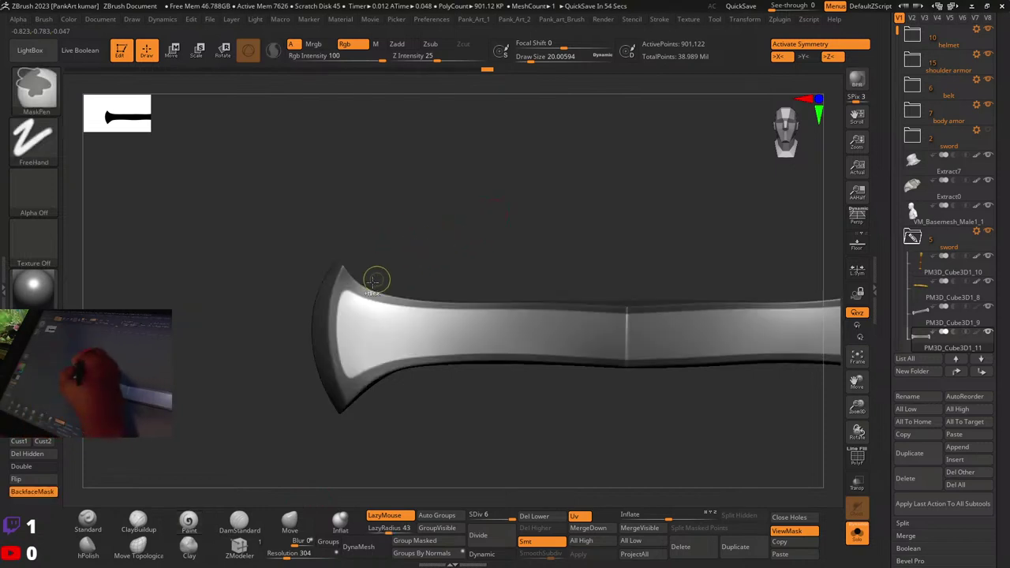
right_click_drag(373, 282, 302, 365, "ctrl")
key("space")
left_click_drag(280, 305, 276, 306)
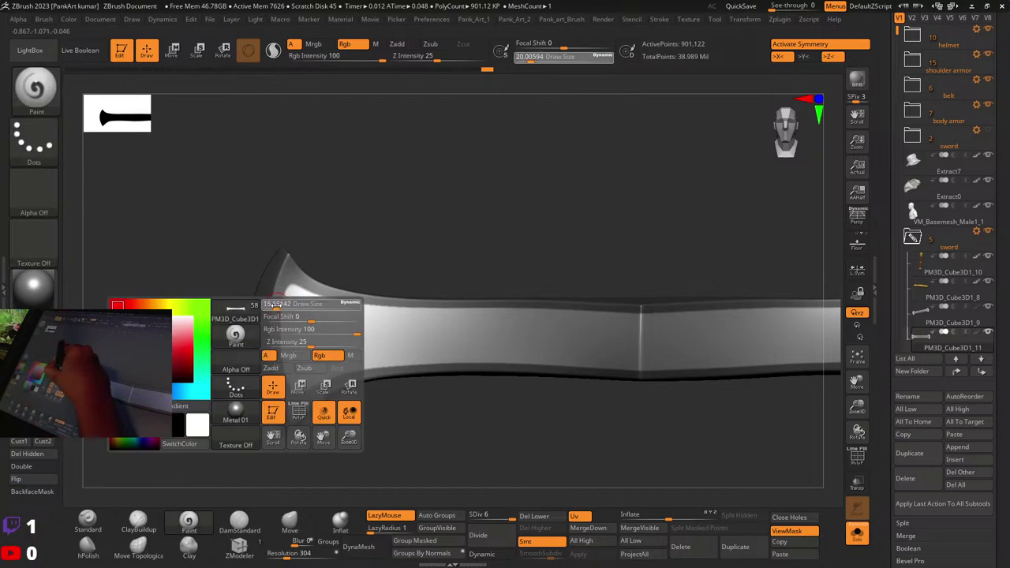
key("ctrl")
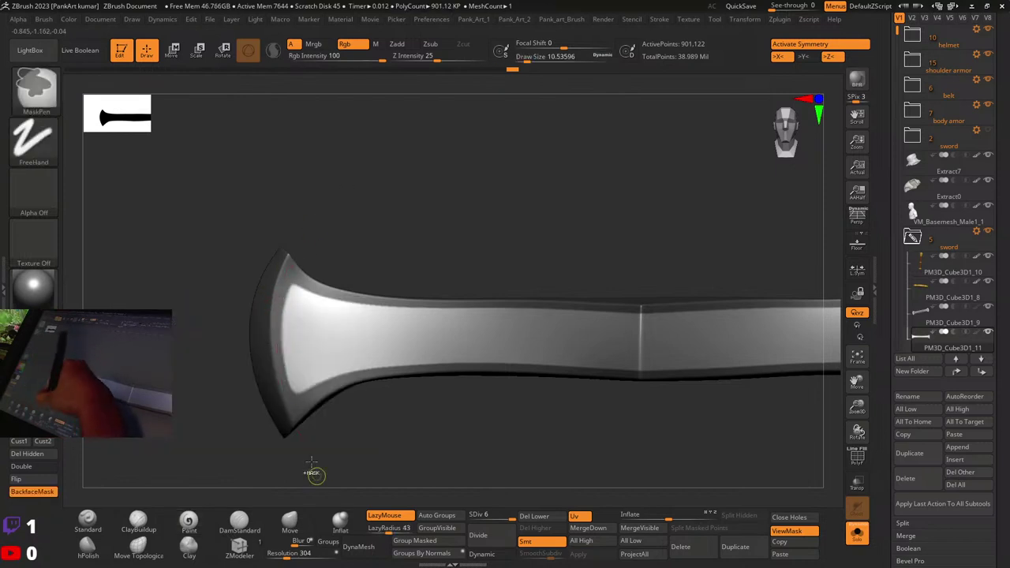
Step: Set the mask pen's lazy radius to 37 and draw size to about 7.5, sharpening the lower corner of the panel's mask edge
right_click_drag(300, 356, 326, 374, "ctrl")
right_click_drag(325, 374, 336, 332, "alt")
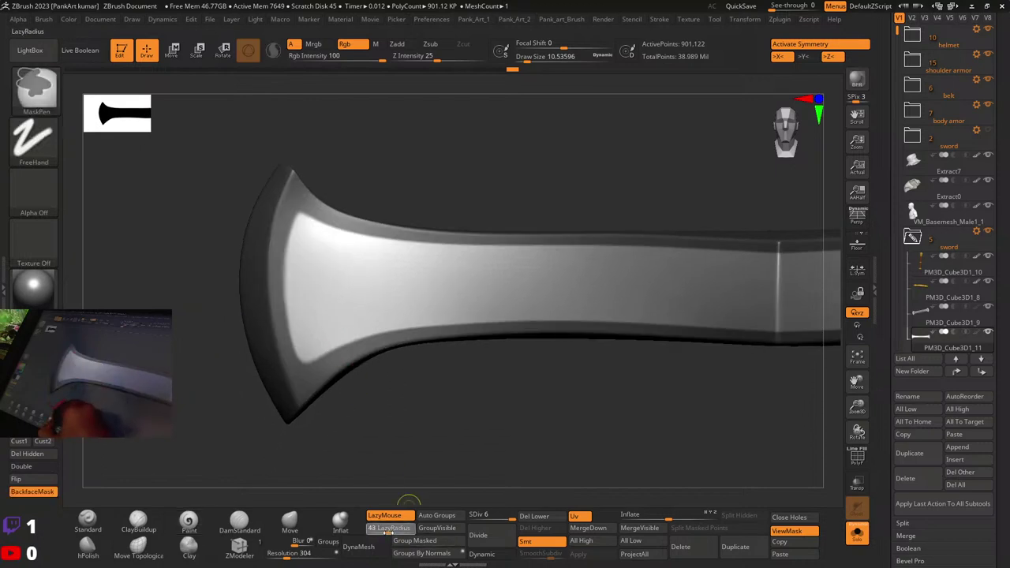
left_click_drag(389, 530, 386, 531)
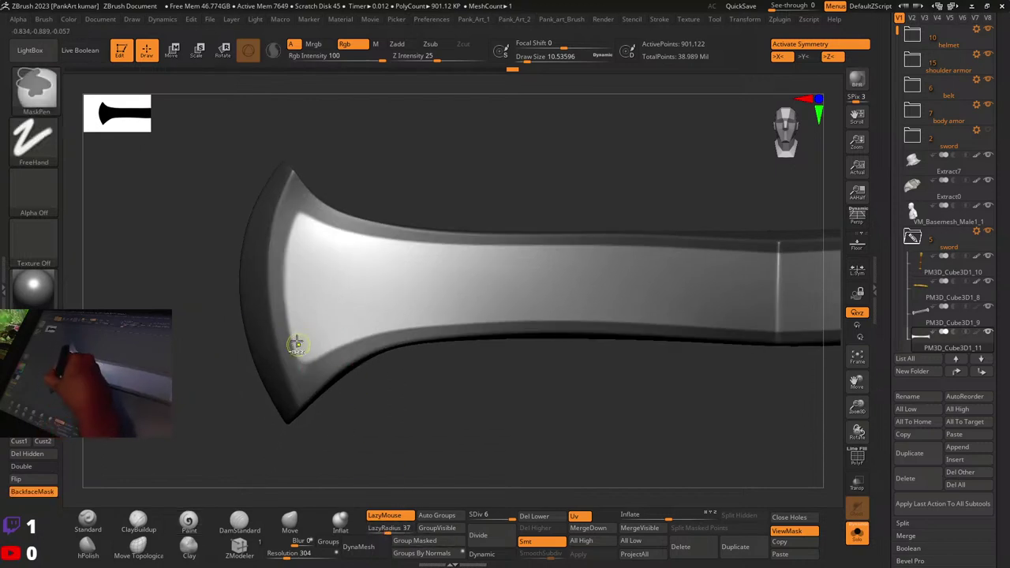
left_click_drag(306, 391, 307, 387, "ctrl")
key("ctrl+z")
key("space")
left_click_drag(297, 339, 293, 339)
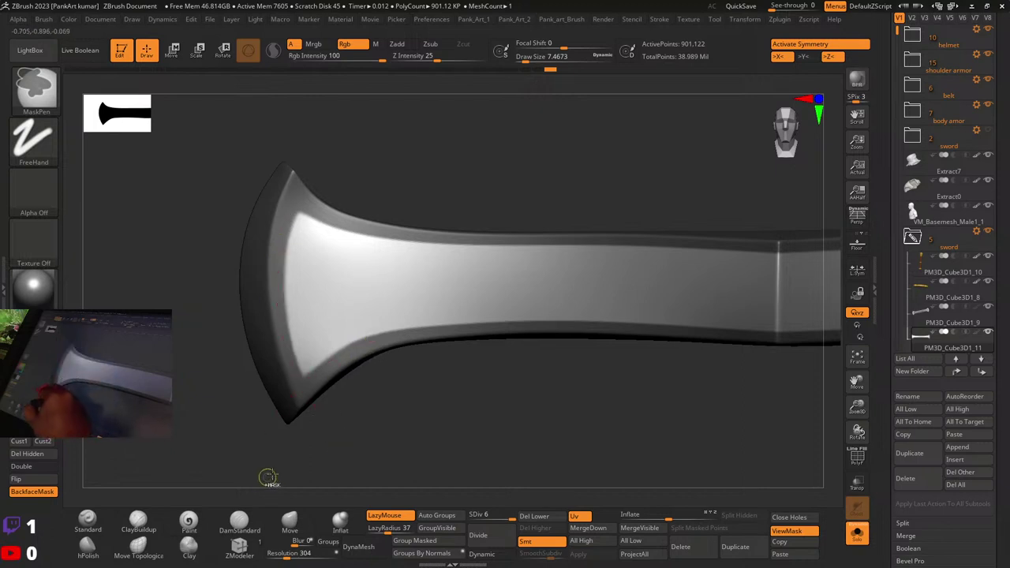
Step: Turn off X symmetry, keeping only Z active, and touch up the mask edge at the opposite flare's lower corner
mouse_move(478, 322)
left_mouse_down()
mouse_move(453, 309)
mouse_move(605, 299)
mouse_move(585, 311)
mouse_move(592, 356)
mouse_move(676, 355)
mouse_move(655, 348)
mouse_move(713, 339)
mouse_move(355, 307)
left_mouse_up()
left_click_drag(639, 330, 588, 280, "alt")
key("x")
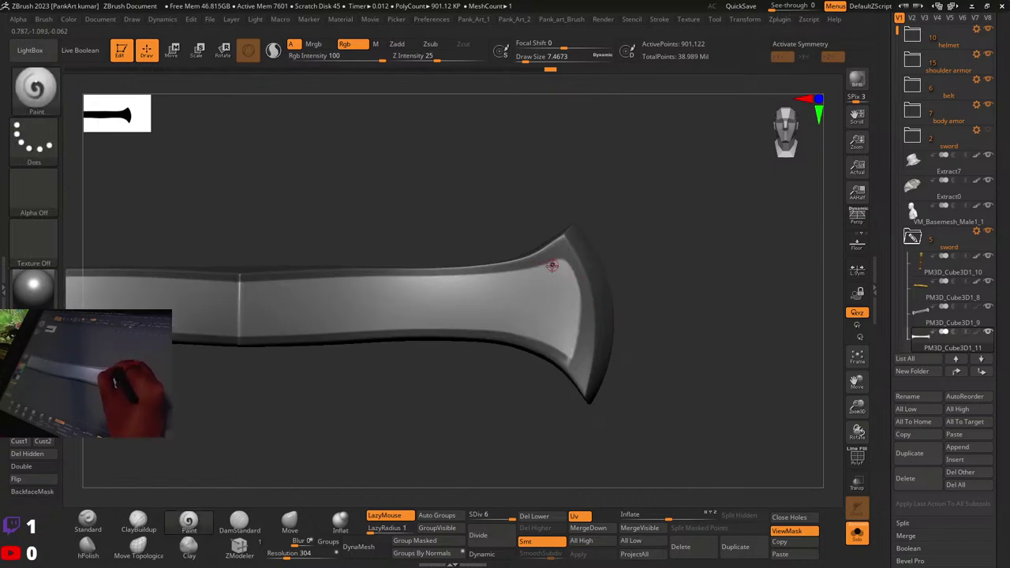
key("x")
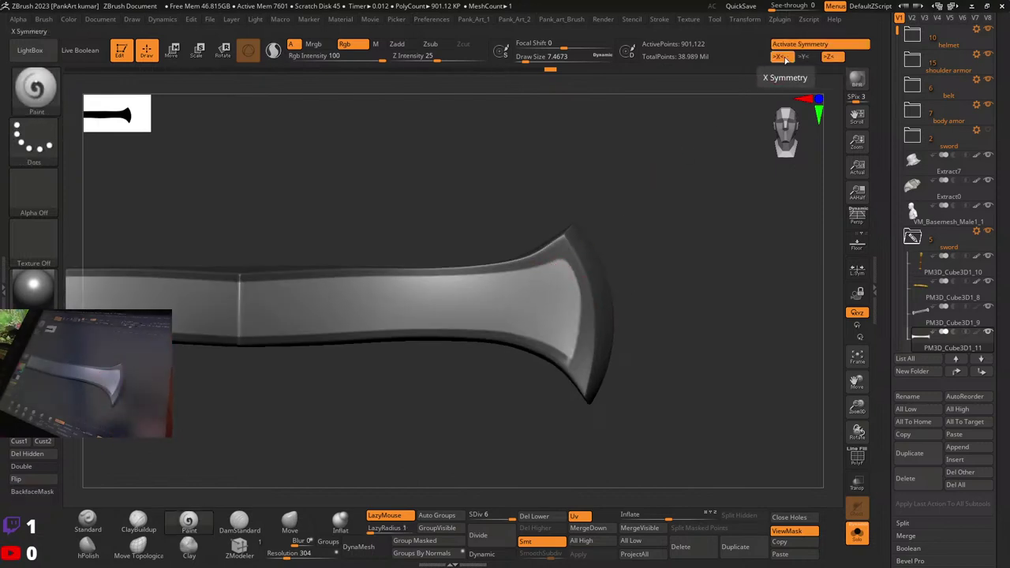
mouse_move(577, 310)
right_mouse_down()
mouse_move(540, 273)
mouse_move(632, 266)
mouse_move(629, 234)
mouse_move(722, 285)
mouse_move(688, 286)
mouse_move(689, 258)
mouse_move(675, 276)
right_mouse_up()
key("space")
key("ctrl")
key("space")
key("ctrl")
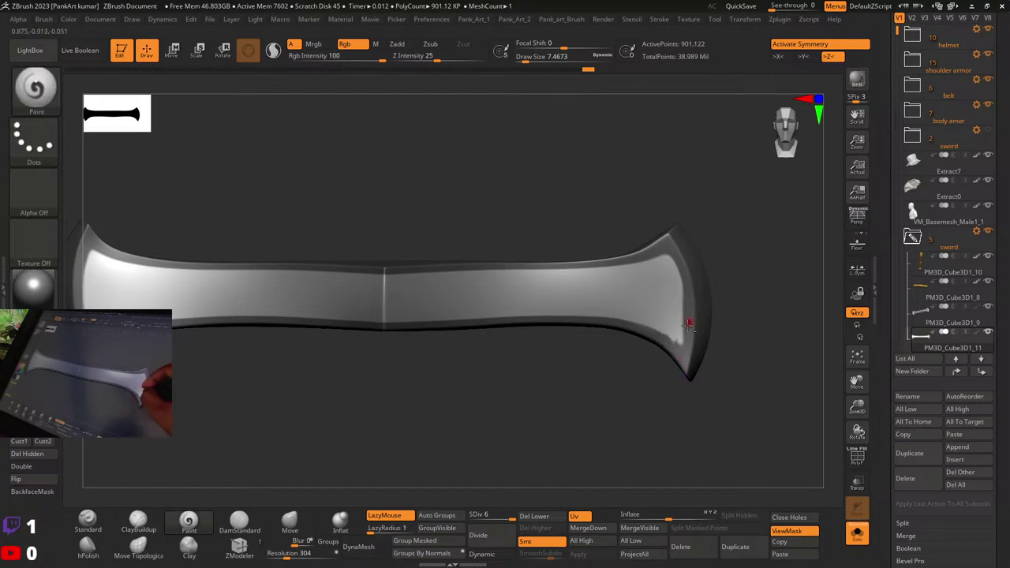
Step: Set the mask pen's lazy radius to 15 and refine the lower mask edge of the same flare on the crossguard's back face
mouse_move(690, 322)
right_mouse_down("alt")
mouse_move(710, 297)
mouse_move(735, 296)
right_mouse_up("alt")
key("ctrl")
left_click(395, 529, "ctrl")
key("ctrl")
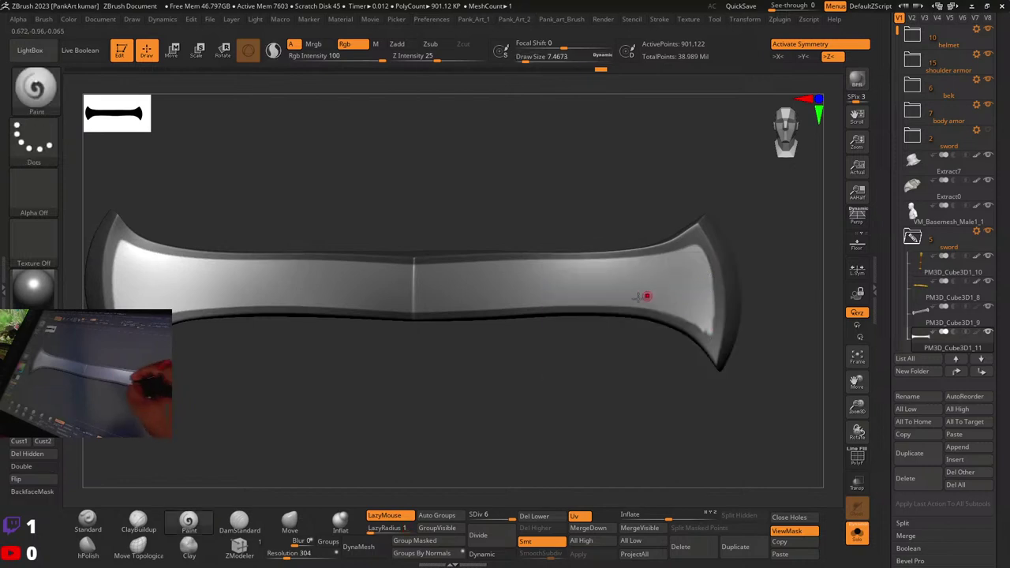
right_click_drag(645, 295, 751, 334)
right_click_drag(681, 268, 517, 293, "alt")
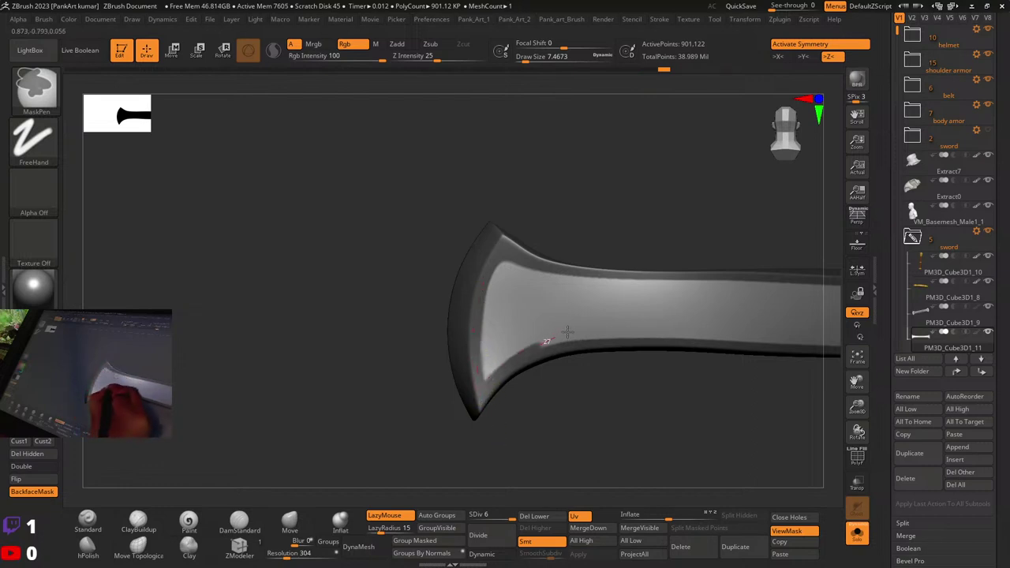
left_click_drag(476, 400, 463, 454, "ctrl")
Step: Sharpen the corners of the back panel's mask edge where the crossguard flares out
mouse_move(526, 315)
right_mouse_down("alt")
mouse_move(501, 356)
mouse_move(486, 322)
right_mouse_up("alt")
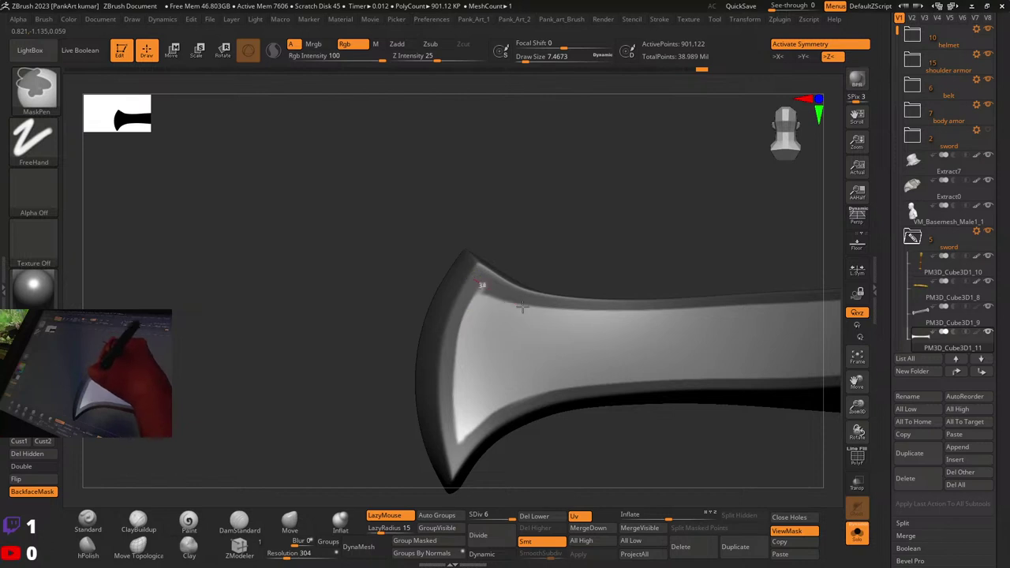
mouse_move(542, 277)
right_mouse_down()
mouse_move(510, 230)
mouse_move(523, 377)
mouse_move(501, 350)
mouse_move(513, 317)
right_mouse_up()
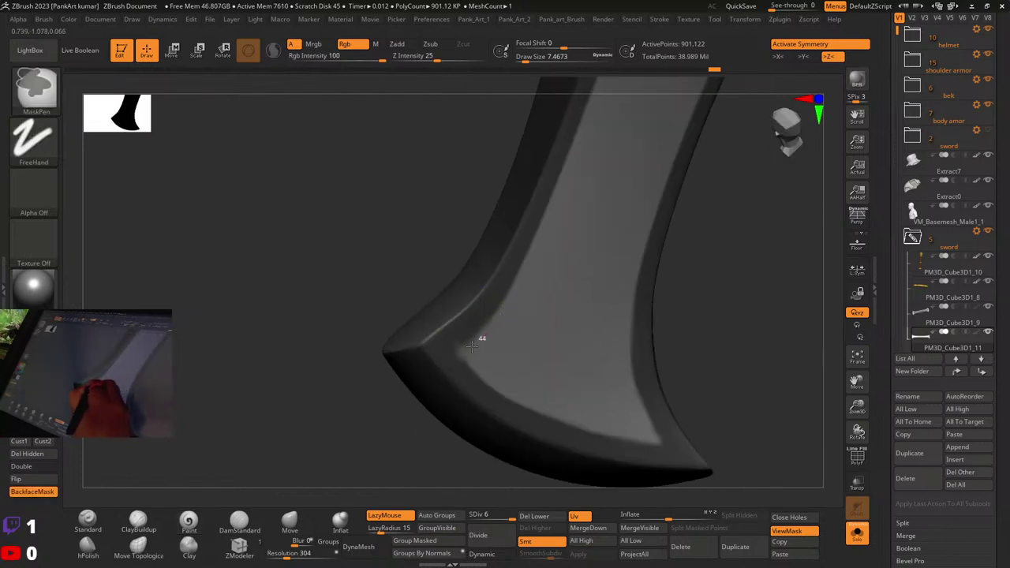
mouse_move(454, 347)
right_mouse_down()
mouse_move(422, 345)
mouse_move(434, 348)
right_mouse_up()
mouse_move(500, 308)
right_mouse_down()
mouse_move(490, 271)
mouse_move(555, 230)
mouse_move(560, 368)
mouse_move(590, 301)
mouse_move(550, 302)
right_mouse_up()
mouse_move(473, 352)
right_mouse_down("ctrl")
mouse_move(564, 293)
mouse_move(590, 237)
right_mouse_up("ctrl")
key("ctrl")
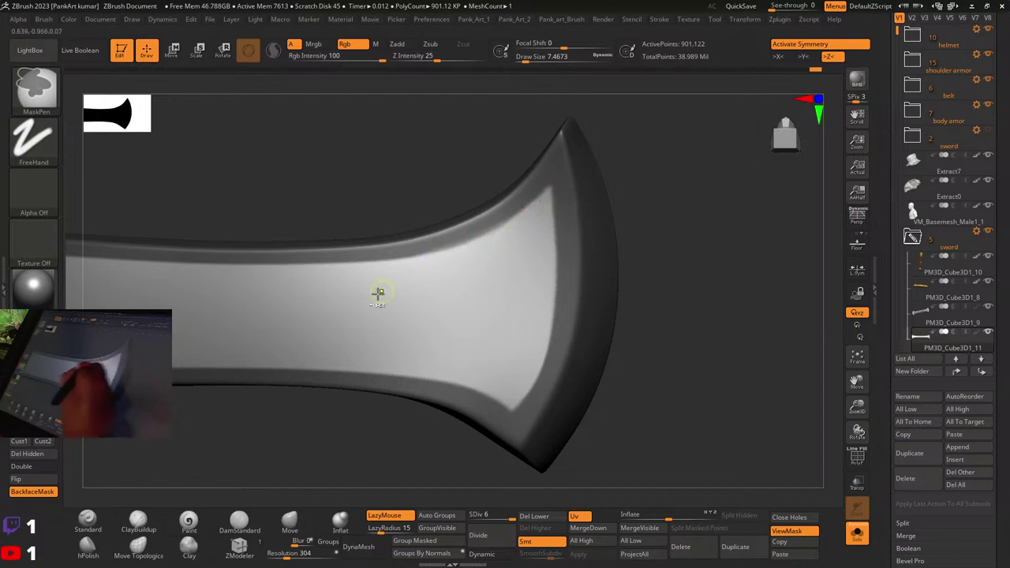
Step: Clean up the mask edge along the long side of the front panel, leading into the flare
mouse_move(677, 222)
right_mouse_down("ctrl")
mouse_move(469, 245)
mouse_move(722, 270)
right_mouse_up("ctrl")
right_click_drag(481, 293, 594, 371)
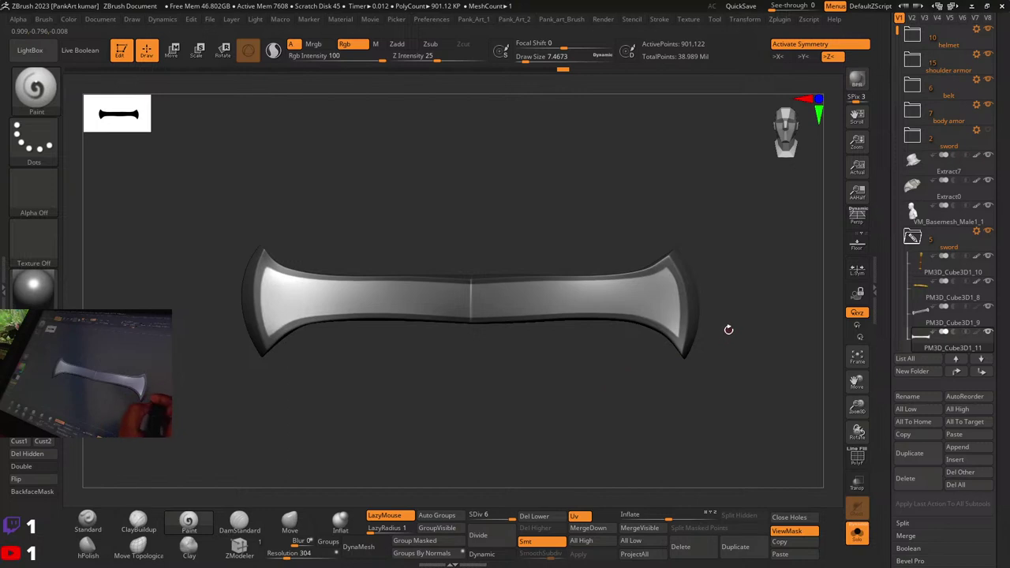
right_click_drag(737, 325, 686, 330, "alt")
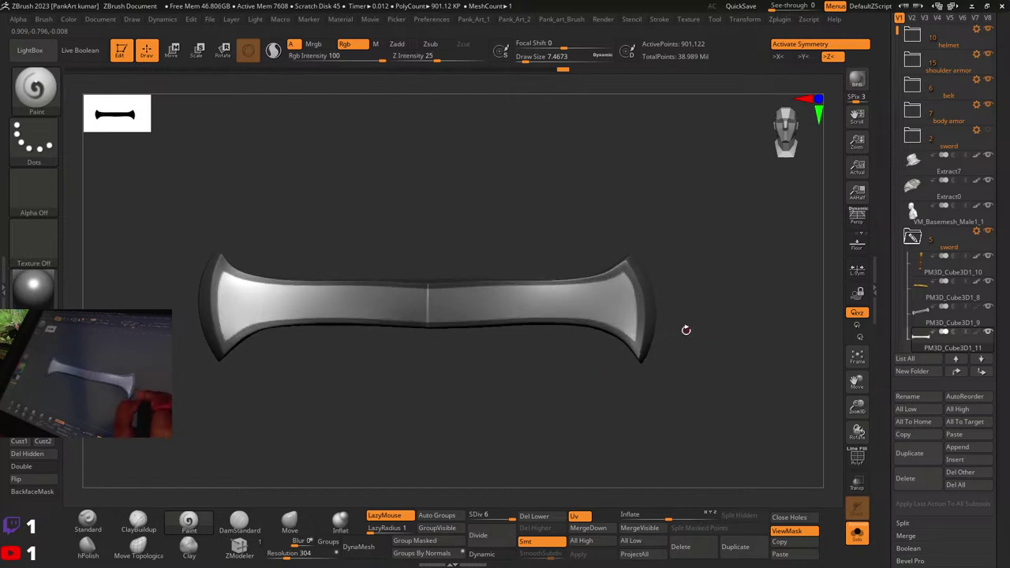
key("ctrl")
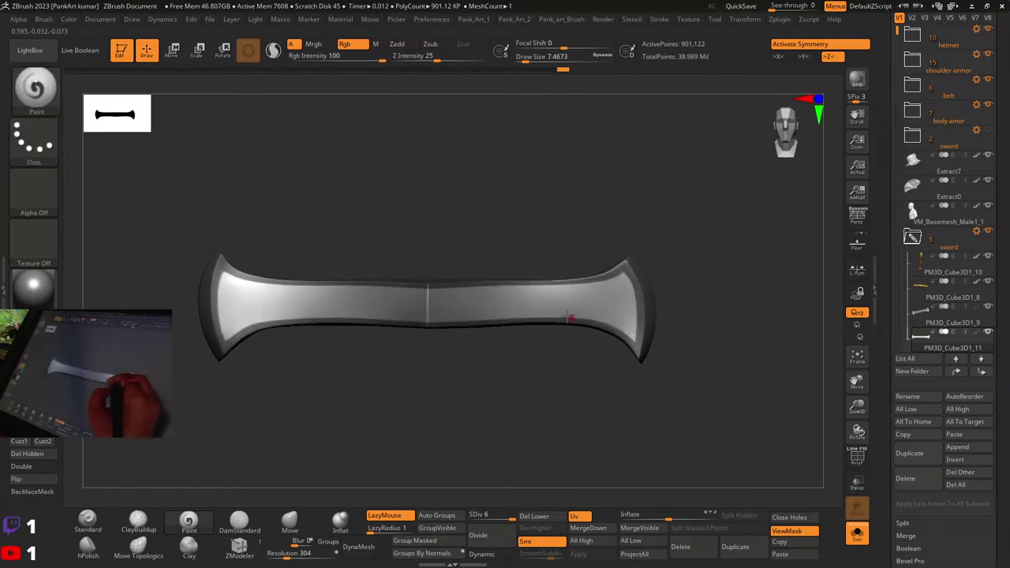
mouse_move(565, 316)
right_mouse_down()
mouse_move(584, 325)
mouse_move(586, 277)
mouse_move(494, 150)
mouse_move(532, 229)
mouse_move(453, 248)
mouse_move(453, 185)
right_mouse_up()
right_click(427, 159)
key("ctrl")
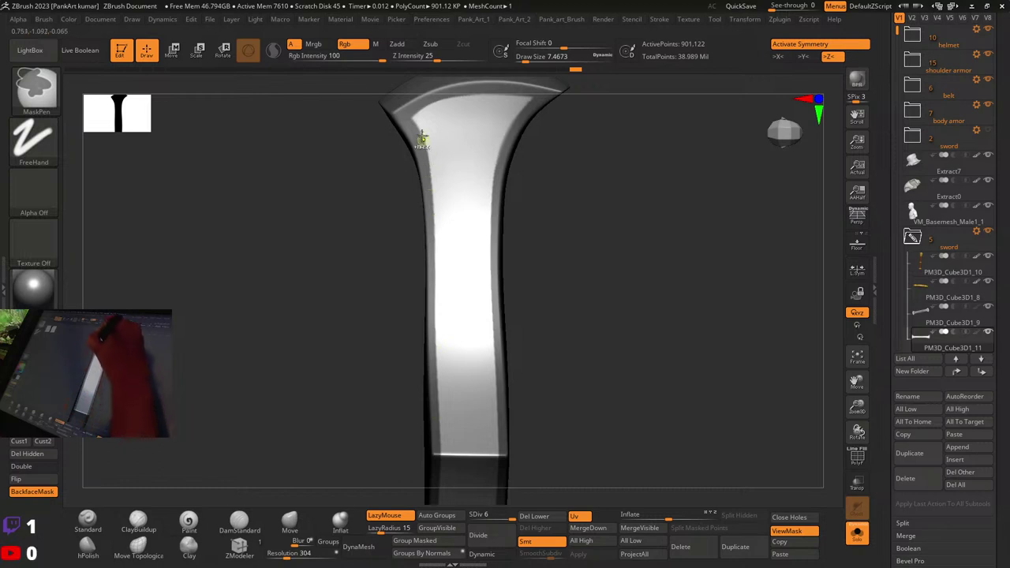
right_click_drag(633, 187, 521, 300, "ctrl")
mouse_move(522, 340)
right_mouse_down("alt")
mouse_move(532, 241)
mouse_move(522, 367)
right_mouse_up("alt")
right_click_drag(444, 169, 569, 147, "ctrl")
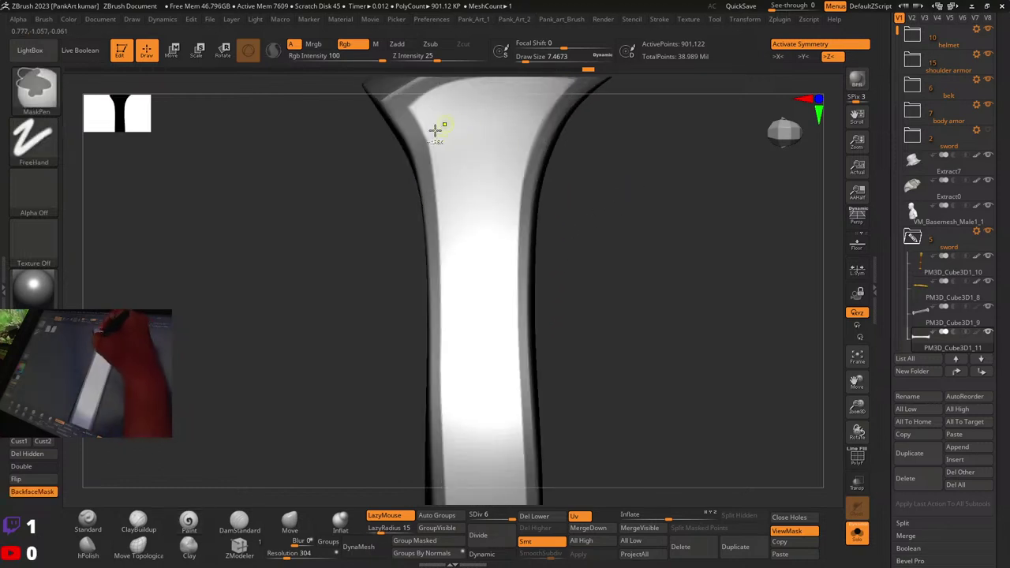
Step: Even out the front panel's mask edge along the flare's curved end and into its far corner
right_click_drag(620, 202, 525, 308, "ctrl")
right_click_drag(525, 308, 561, 263, "alt")
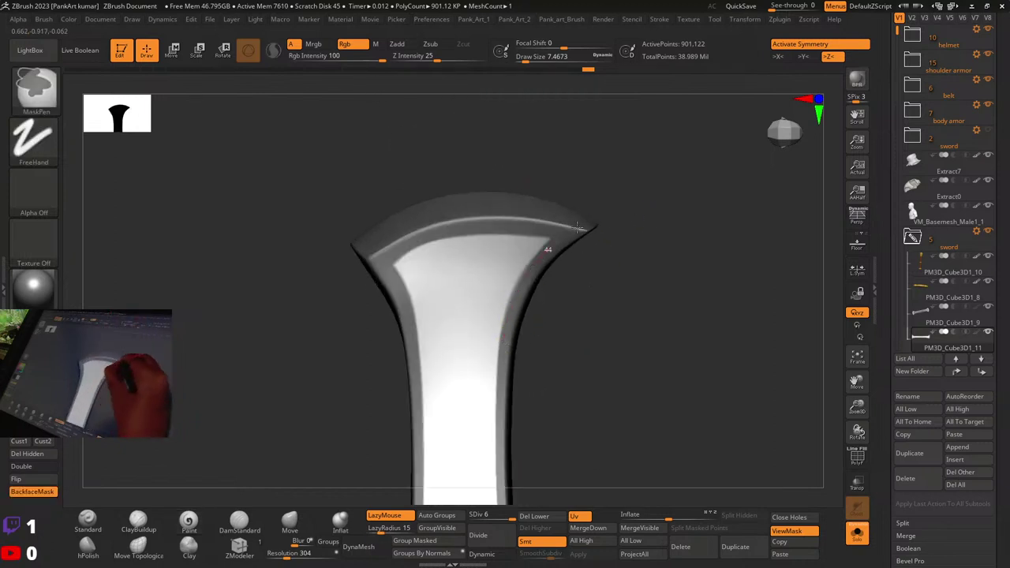
mouse_move(532, 333)
left_mouse_down()
mouse_move(580, 273)
mouse_move(559, 204)
mouse_move(623, 203)
left_mouse_up()
right_click_drag(593, 194, 594, 104, "alt")
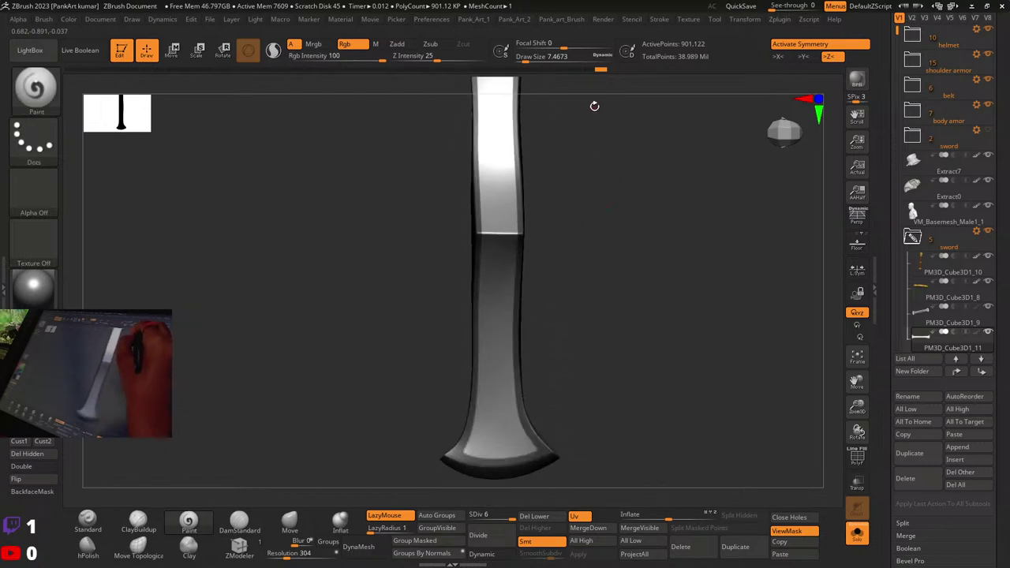
right_click_drag(536, 217, 589, 463, "alt")
right_click_drag(561, 255, 670, 243, "ctrl")
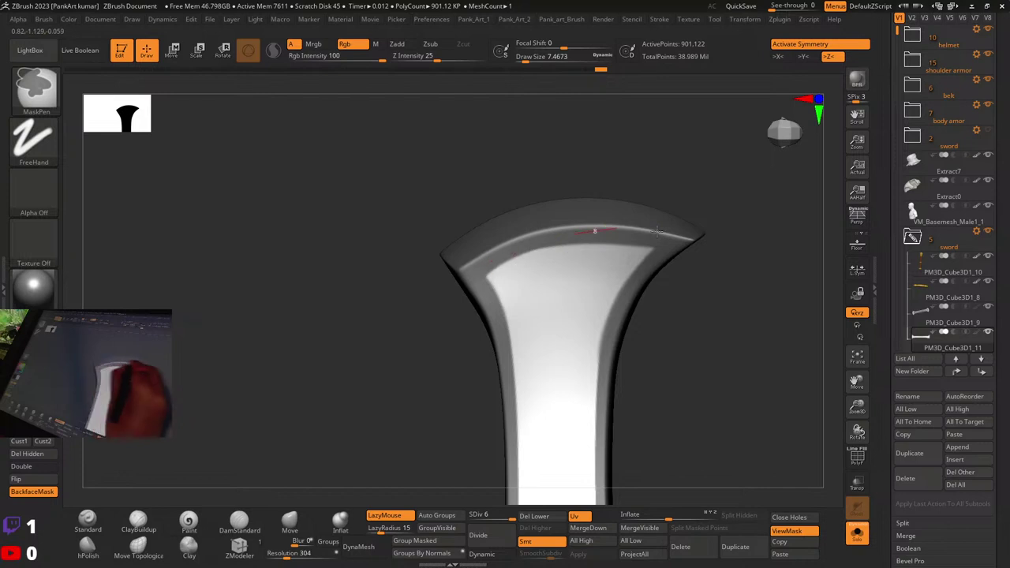
Step: Refine the front panel's mask border along the curved end and the concave edge, keeping the corner between them pointed
mouse_move(550, 259)
right_mouse_down()
mouse_move(676, 212)
mouse_move(602, 372)
mouse_move(687, 264)
mouse_move(571, 259)
mouse_move(571, 230)
right_mouse_up()
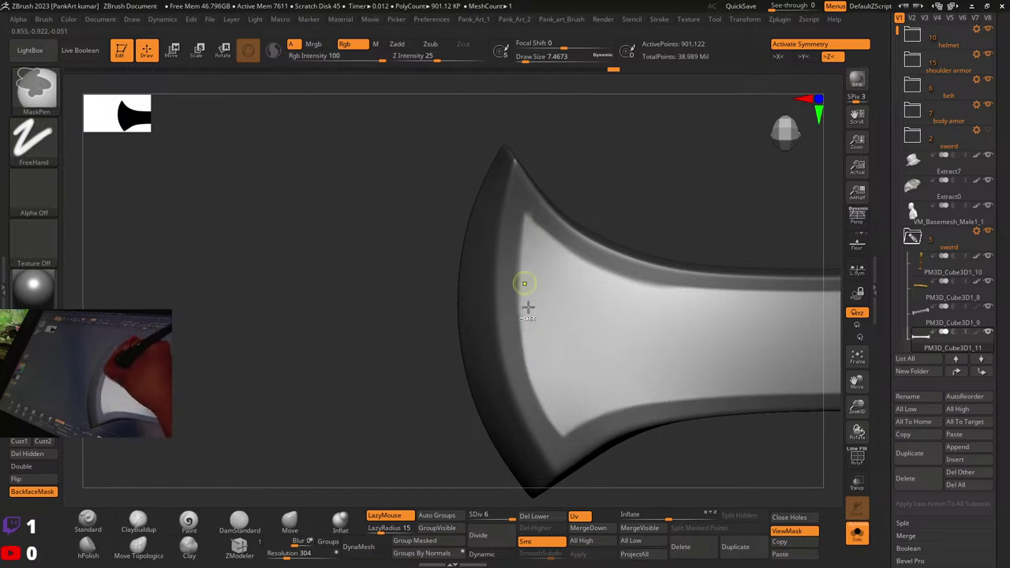
left_click_drag(539, 365, 524, 316, "ctrl")
left_click_drag(527, 218, 531, 207, "ctrl")
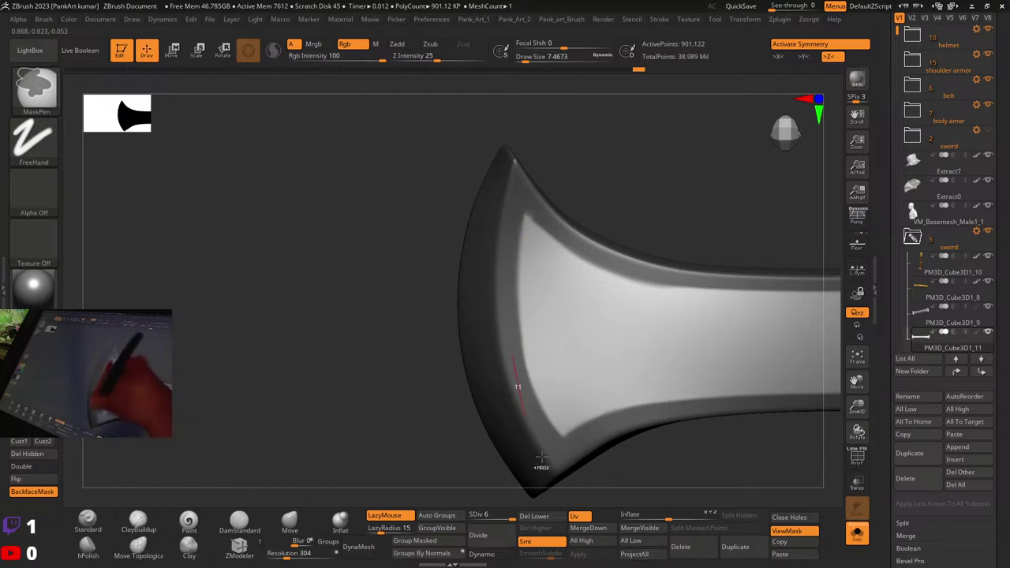
right_click_drag(637, 239, 681, 175, "ctrl")
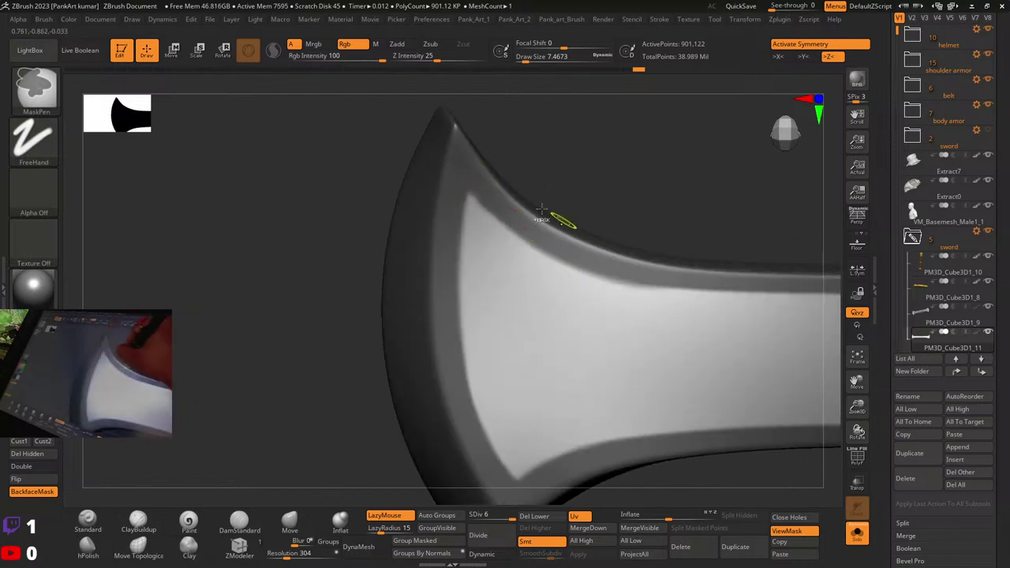
left_click_drag(567, 253, 616, 270, "ctrl")
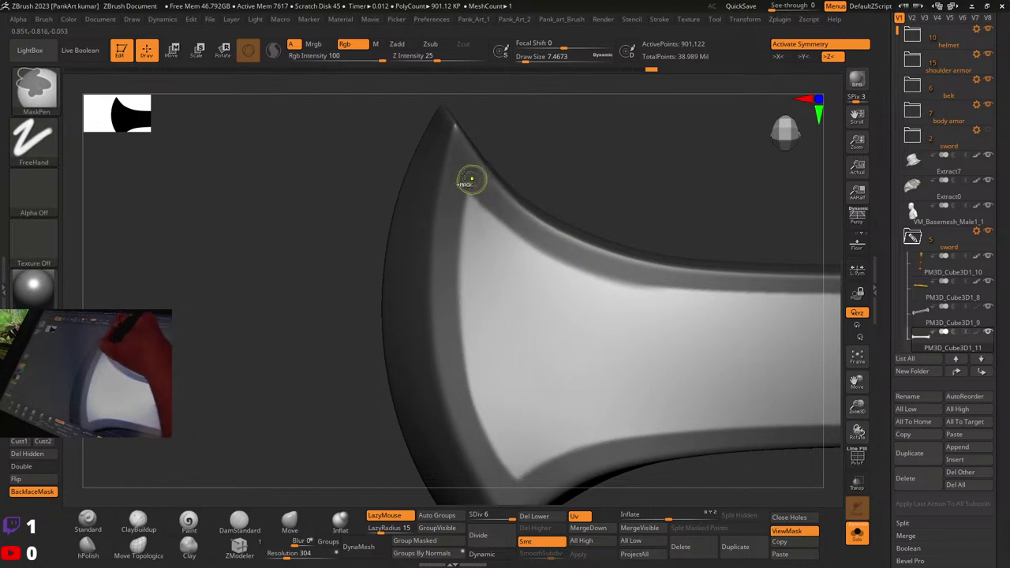
left_click_drag(472, 182, 633, 273, "ctrl")
left_click_drag(462, 183, 584, 255, "ctrl")
Step: Adjust the mask blur strength and invert the crossguard's mask to protect the inner panels
right_click_drag(625, 221, 552, 182, "ctrl")
right_click_drag(639, 200, 517, 286, "alt")
right_click_drag(665, 257, 620, 305, "ctrl")
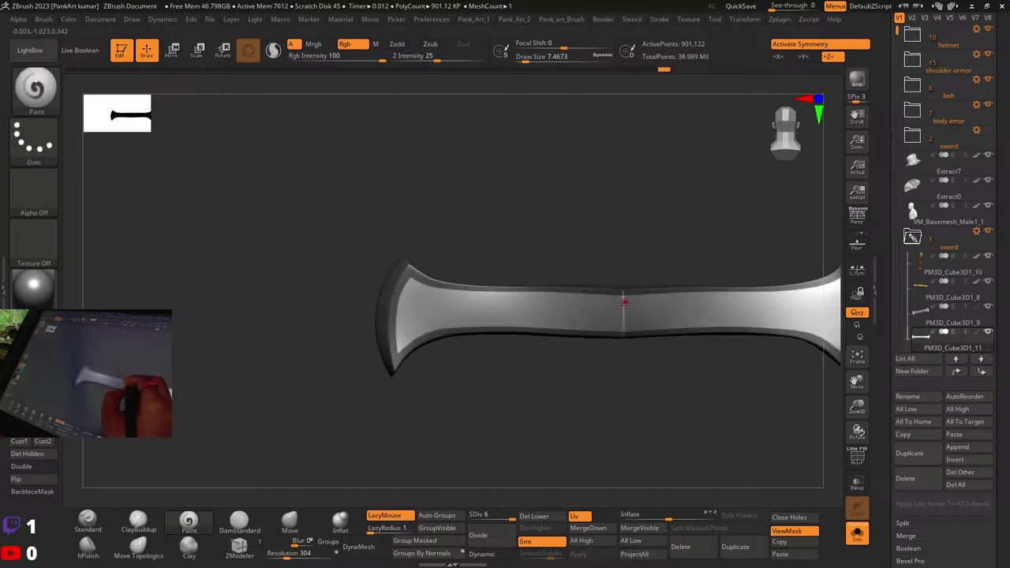
key("2")
left_click(585, 489)
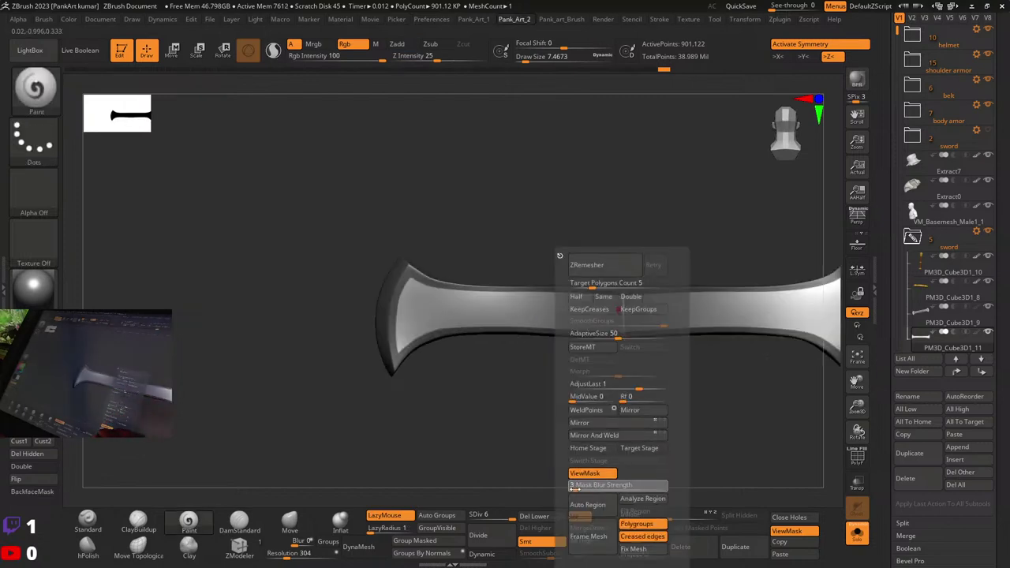
right_click_drag(521, 306, 559, 317, "ctrl")
left_click(542, 364, "ctrl")
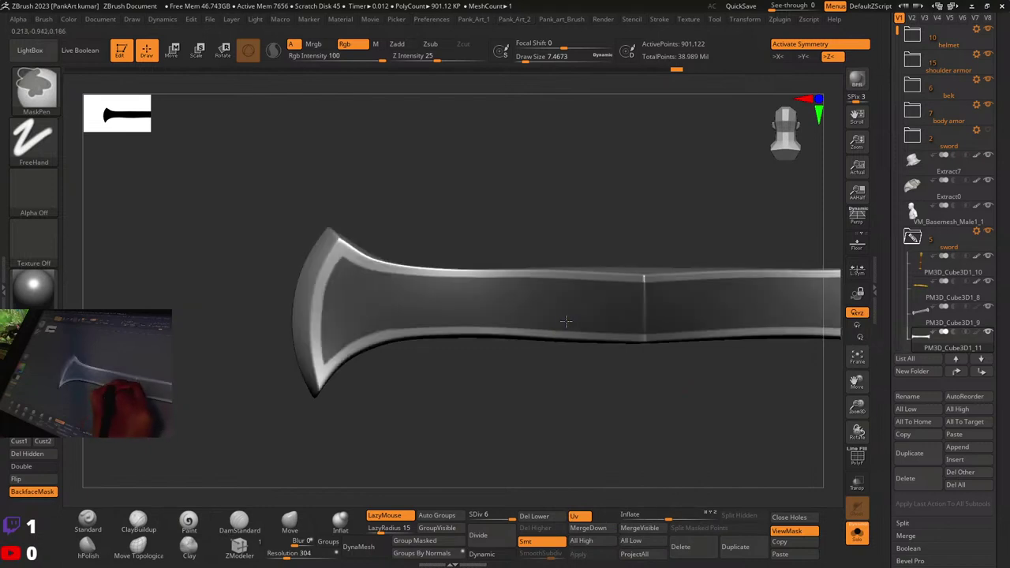
Step: Fine-tune the mask blur strength, soften the panel mask's edges, and check the mask at both flared ends
key("2")
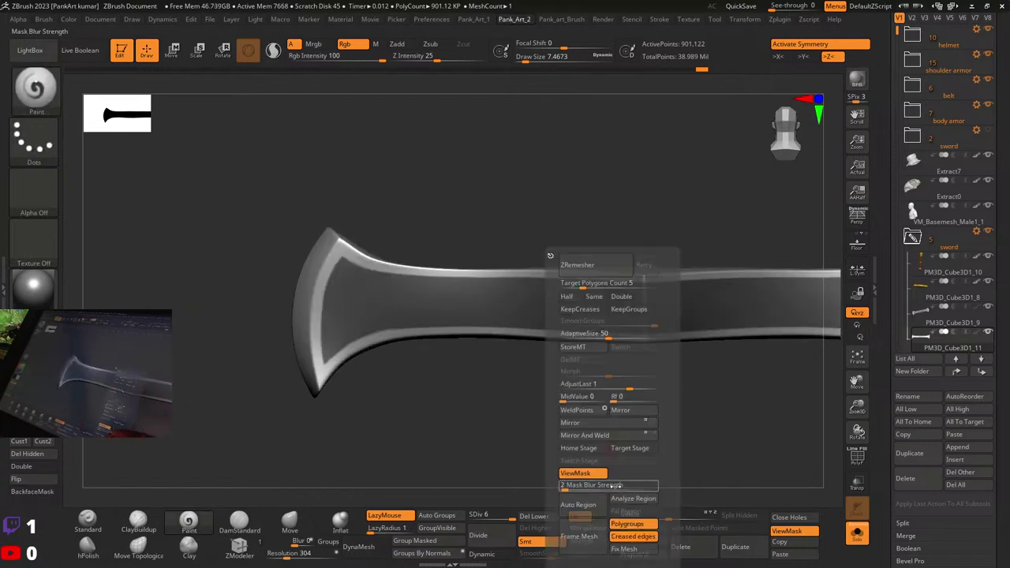
left_click(567, 488)
key("ctrl")
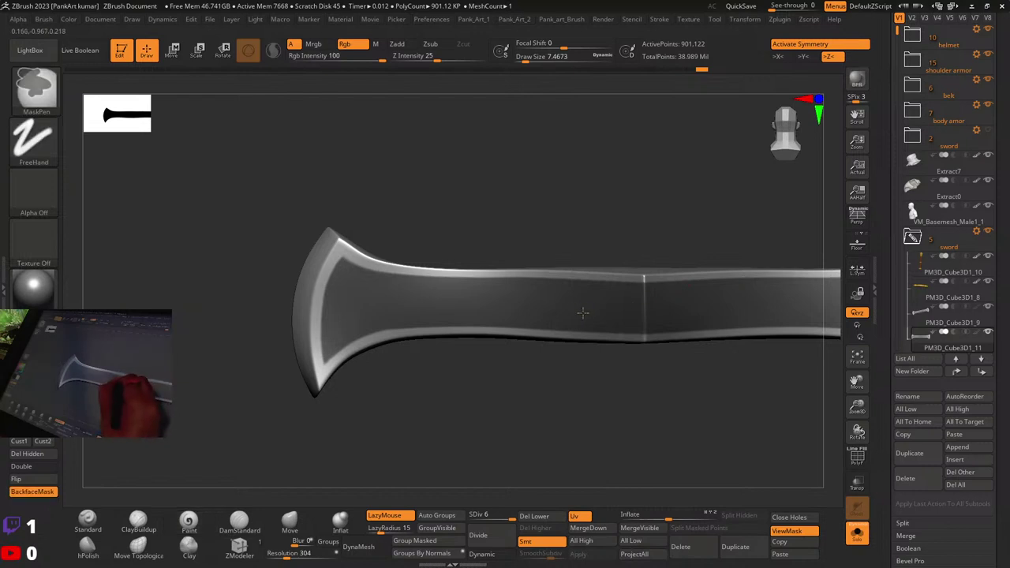
left_click(582, 316, "ctrl")
left_click(561, 347, "ctrl")
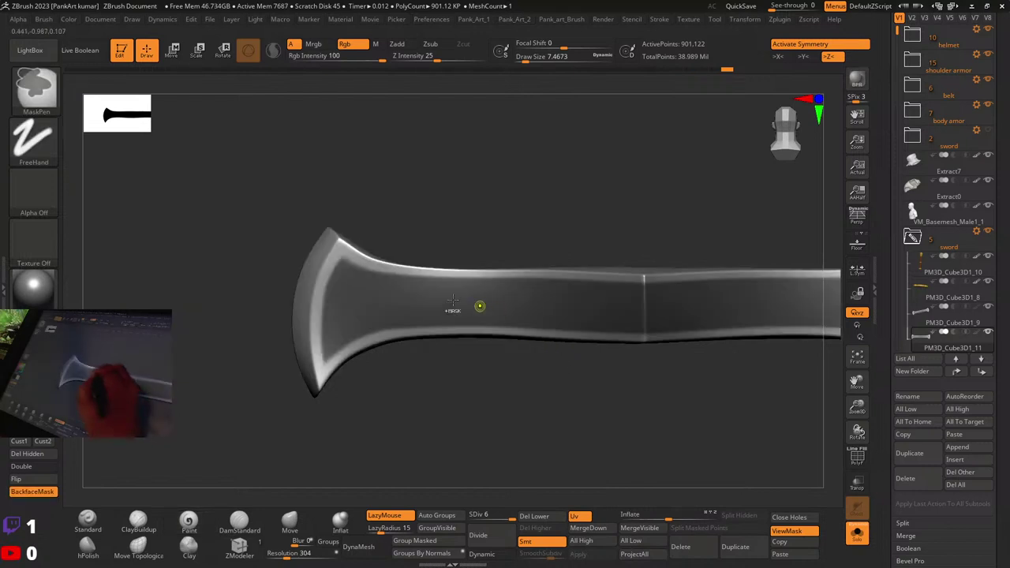
right_click_drag(479, 307, 404, 253, "ctrl")
key("ctrl")
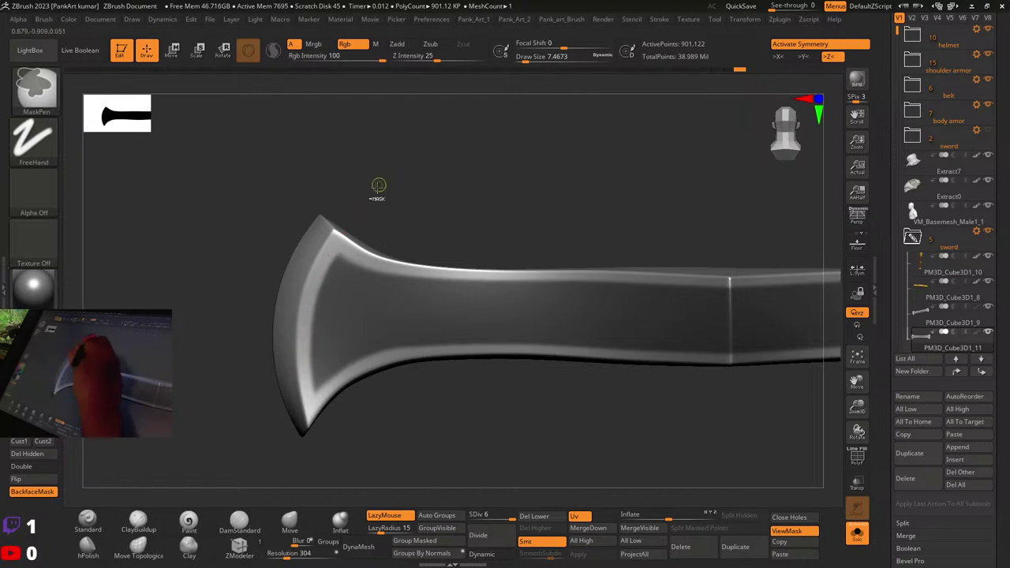
right_click_drag(604, 285, 192, 301, "ctrl")
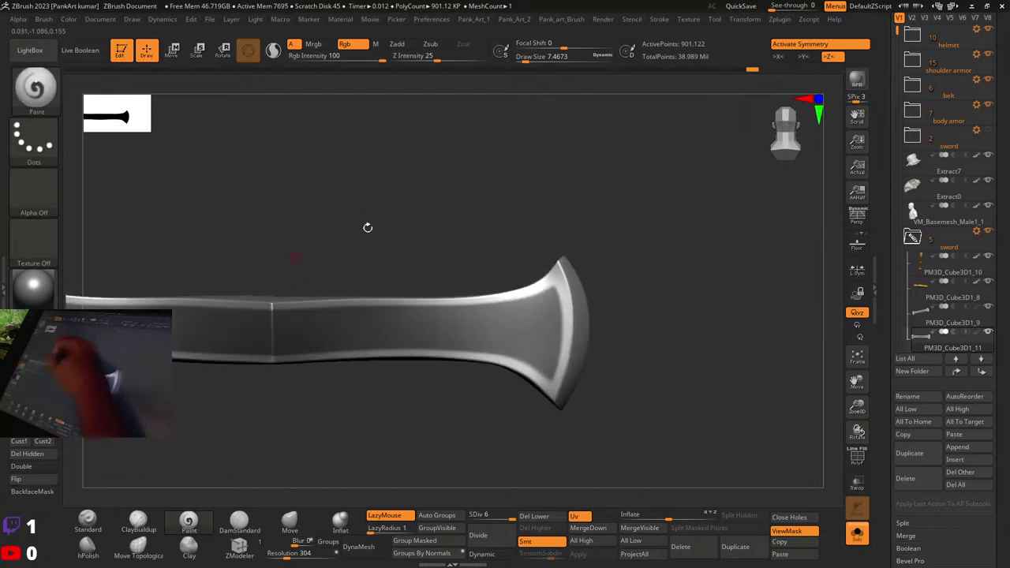
Step: Refine the panel mask's border along the flare's curved end and down into its lower corner, trimming excess masking with the eraser stroke
right_click_drag(572, 247, 598, 322, "ctrl")
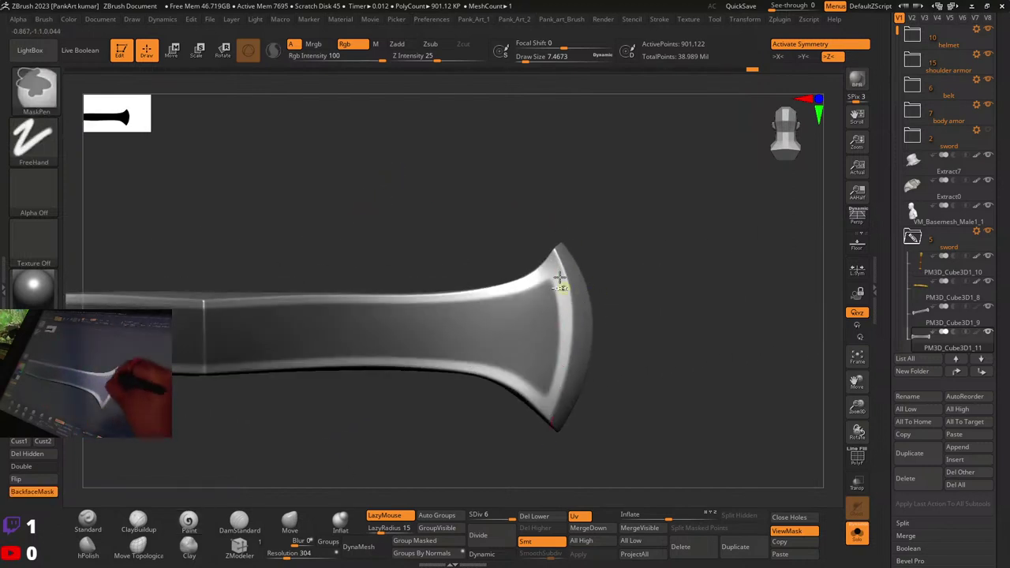
left_click_drag(557, 399, 542, 451, "ctrl")
left_click_drag(561, 285, 541, 434, "ctrl")
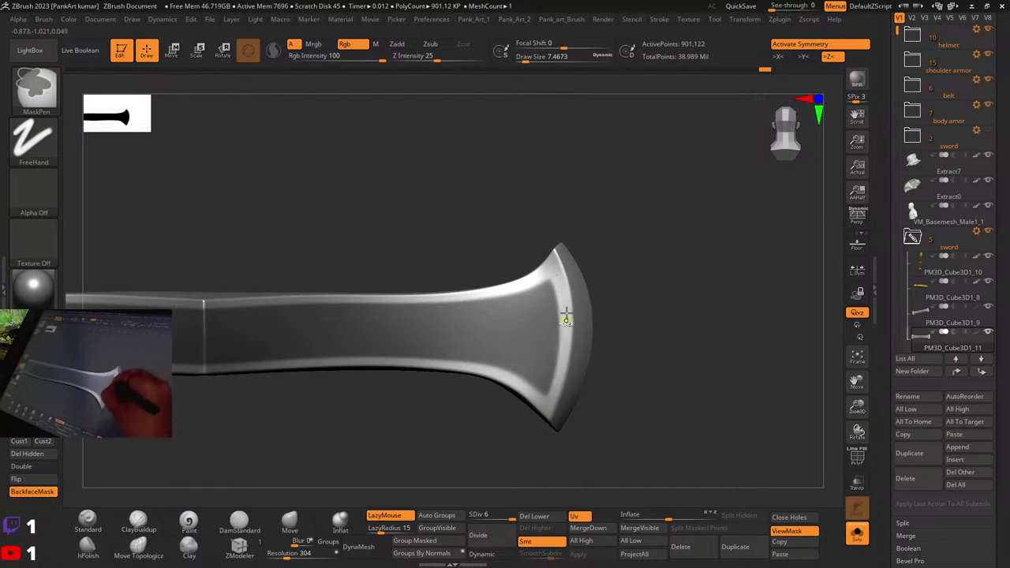
left_click_drag(563, 345, 564, 352, "ctrl")
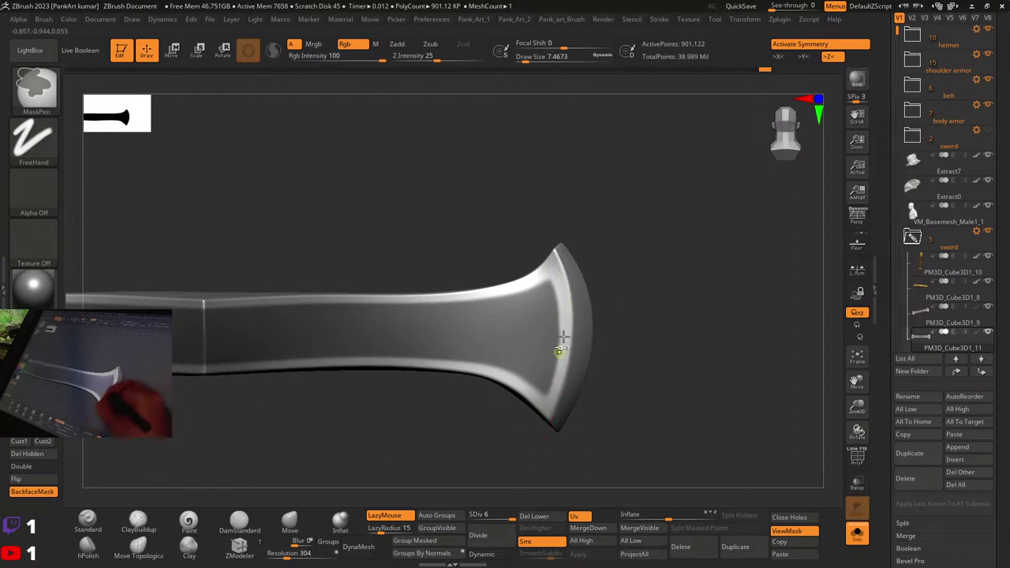
right_click_drag(561, 359, 575, 338)
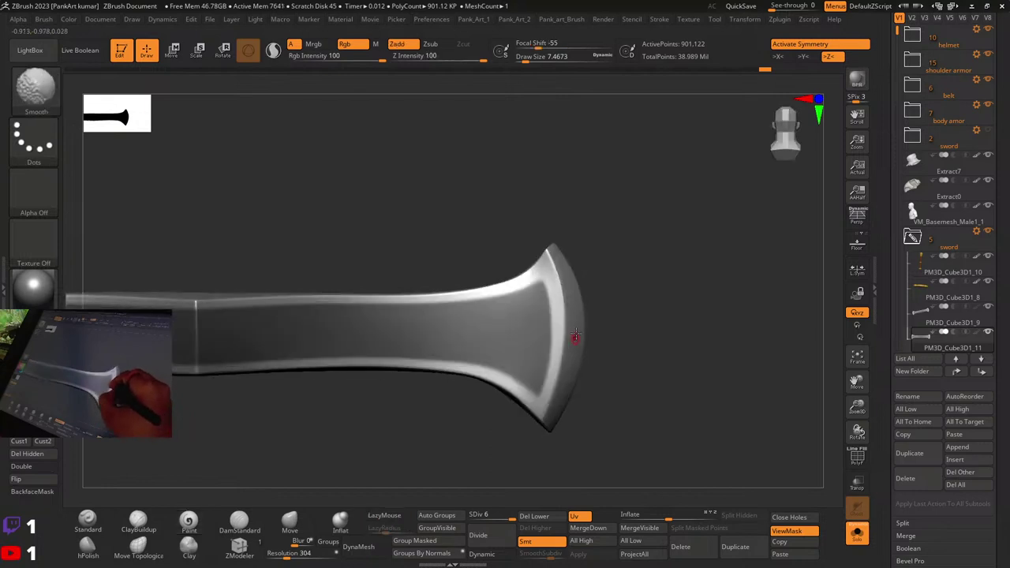
left_click_drag(530, 427, 557, 316, "ctrl")
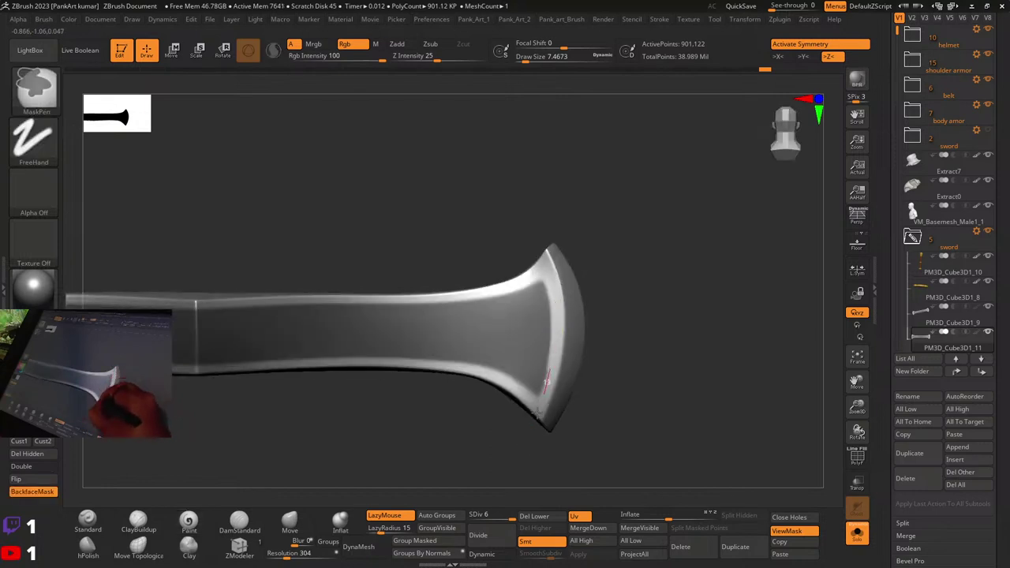
left_click_drag(547, 382, 560, 361, "ctrl+alt")
right_click_drag(691, 245, 522, 257, "ctrl")
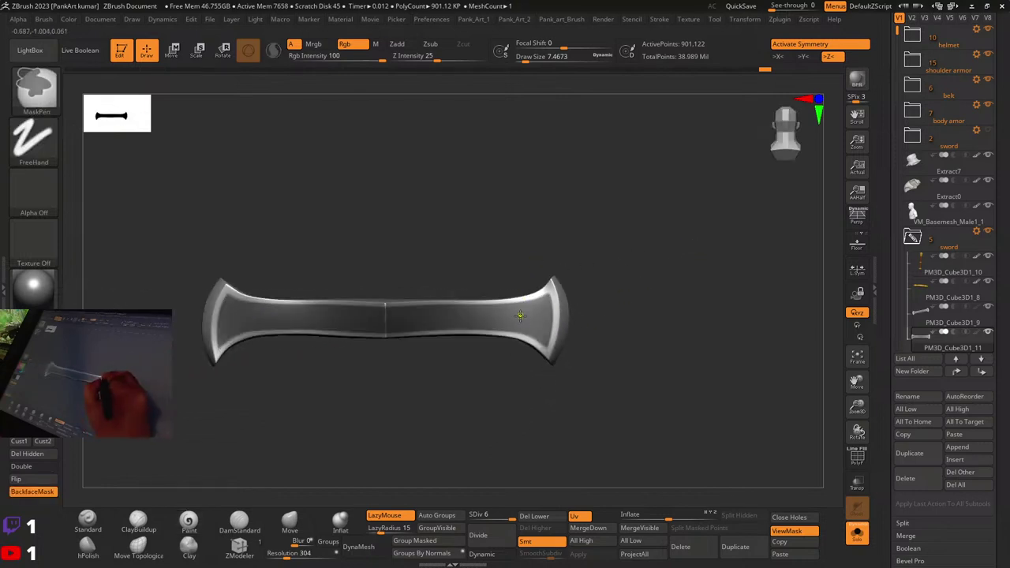
Step: Blur the crossguard's mask and invert it so the rim is protected and the inner panels are left editable
right_click_drag(593, 273, 540, 317, "ctrl")
left_click(589, 293, "ctrl")
key("ctrl+z")
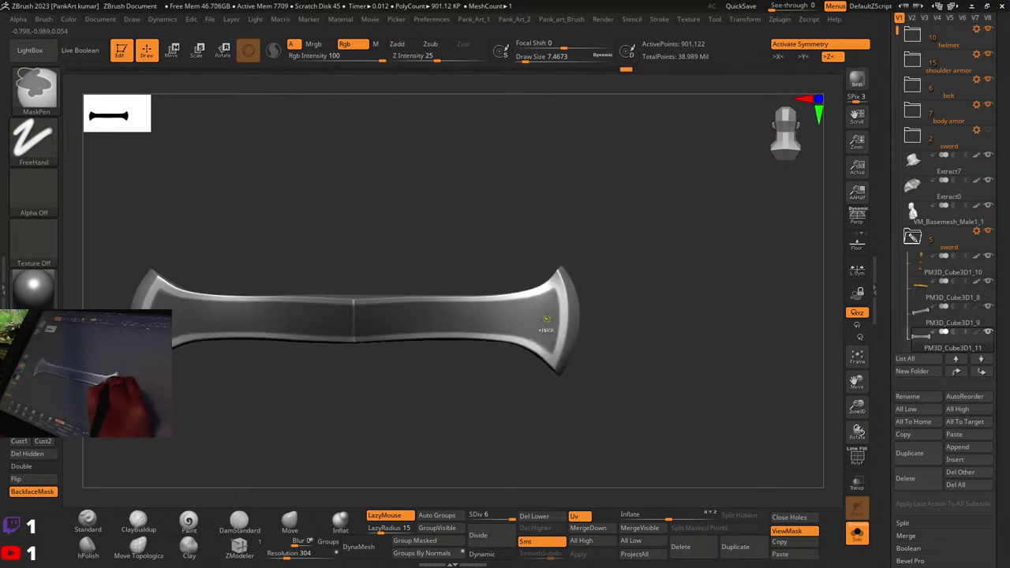
key("ctrl+shift+z")
left_click(548, 320, "ctrl")
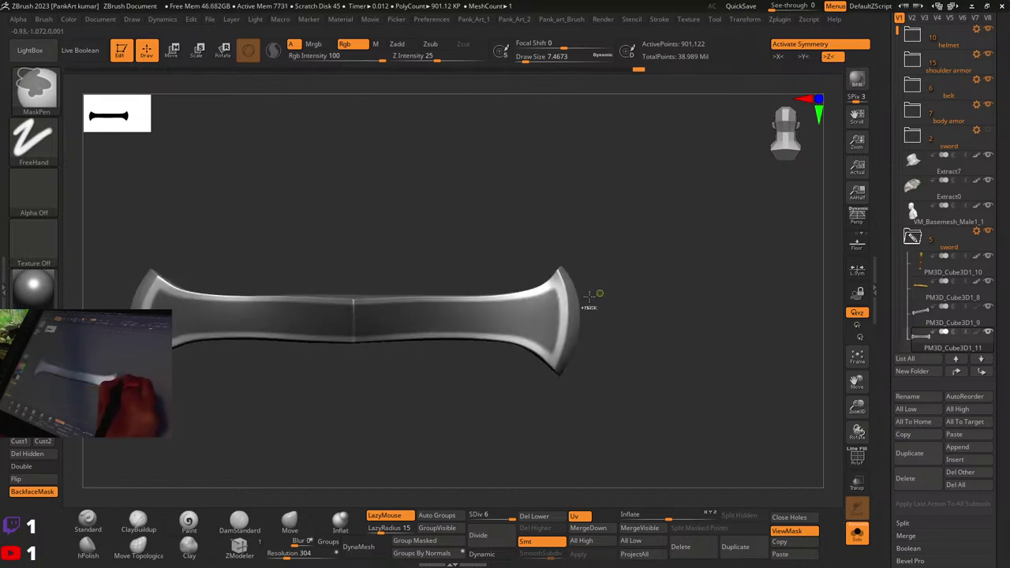
left_click(548, 324, "ctrl")
left_click_drag(640, 316, 621, 343, "ctrl")
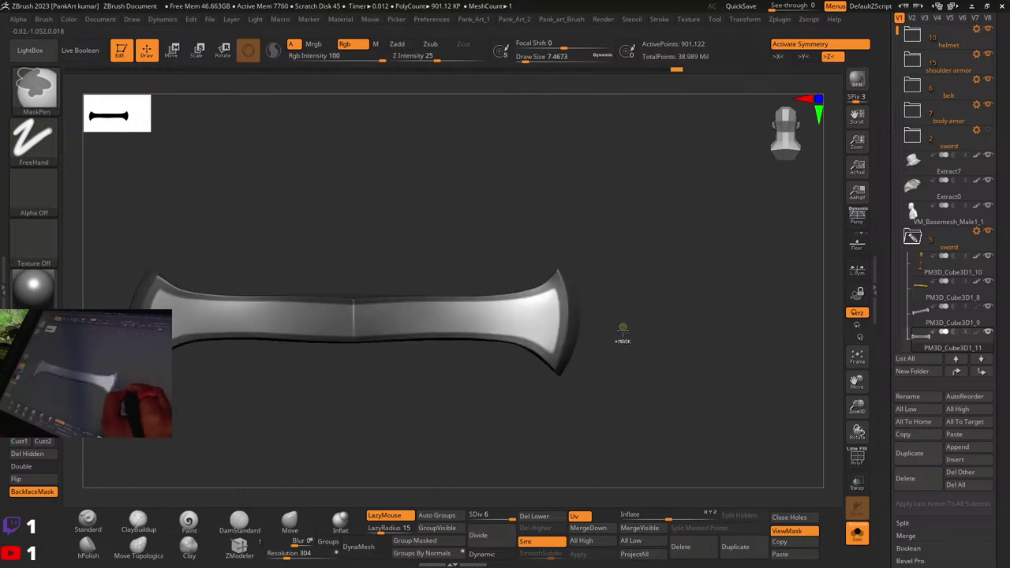
Step: Sink the unmasked panels slightly below the rim with a negative Inflate deformation and inspect the flared end
left_click_drag(674, 518, 663, 519)
right_click_drag(648, 420, 632, 323, "ctrl")
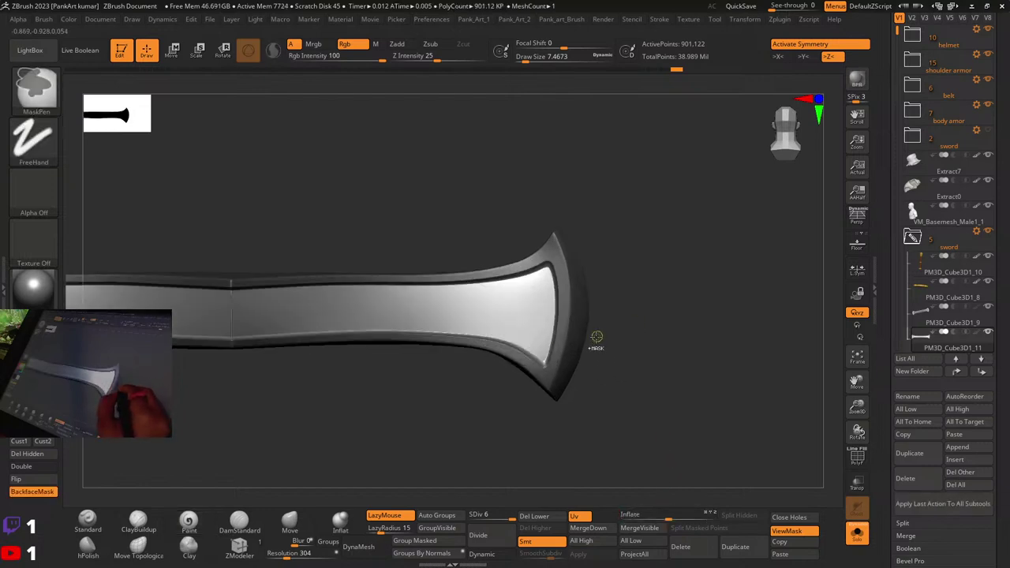
mouse_move(710, 300)
right_mouse_down("ctrl")
mouse_move(629, 311)
mouse_move(534, 286)
mouse_move(520, 352)
right_mouse_up("ctrl")
Step: Use the Transpose gizmo to scale the unmasked panels slightly along their depth and width, checking the crossguard from the front and above
key("w")
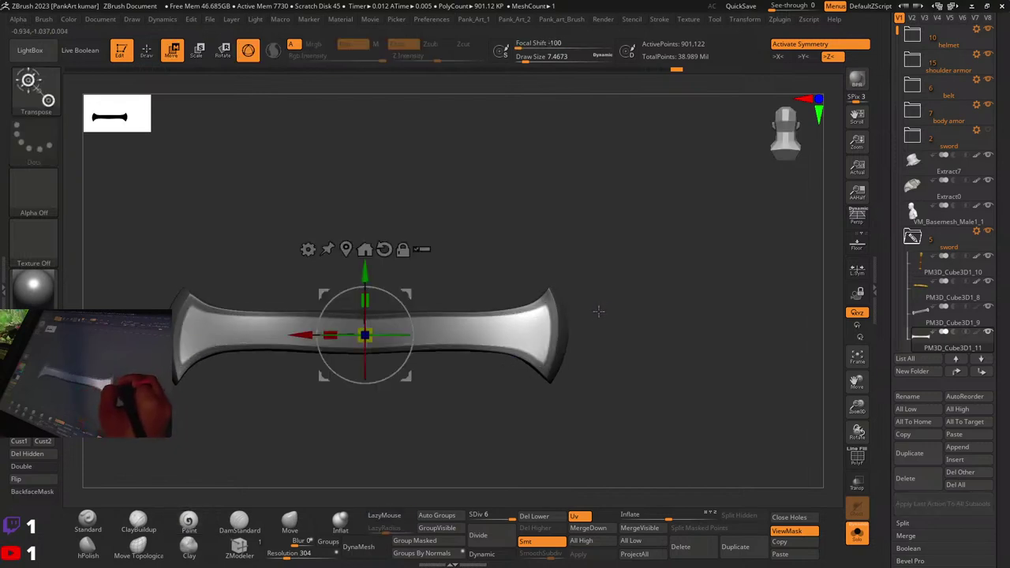
right_click_drag(441, 349, 408, 325)
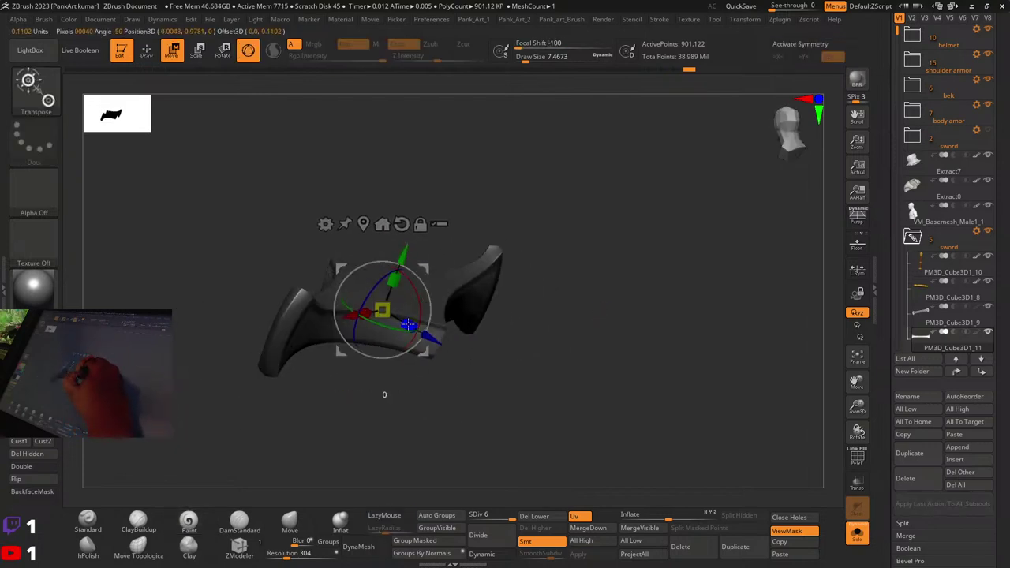
left_click_drag(407, 324, 410, 326)
right_click_drag(411, 326, 652, 280)
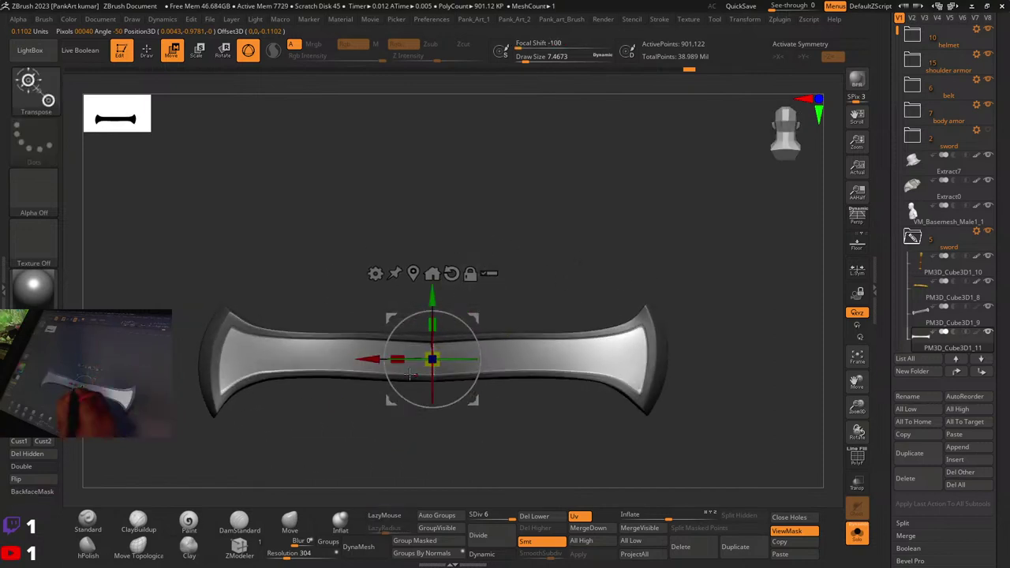
left_click_drag(397, 363, 397, 364)
right_click_drag(398, 364, 484, 279)
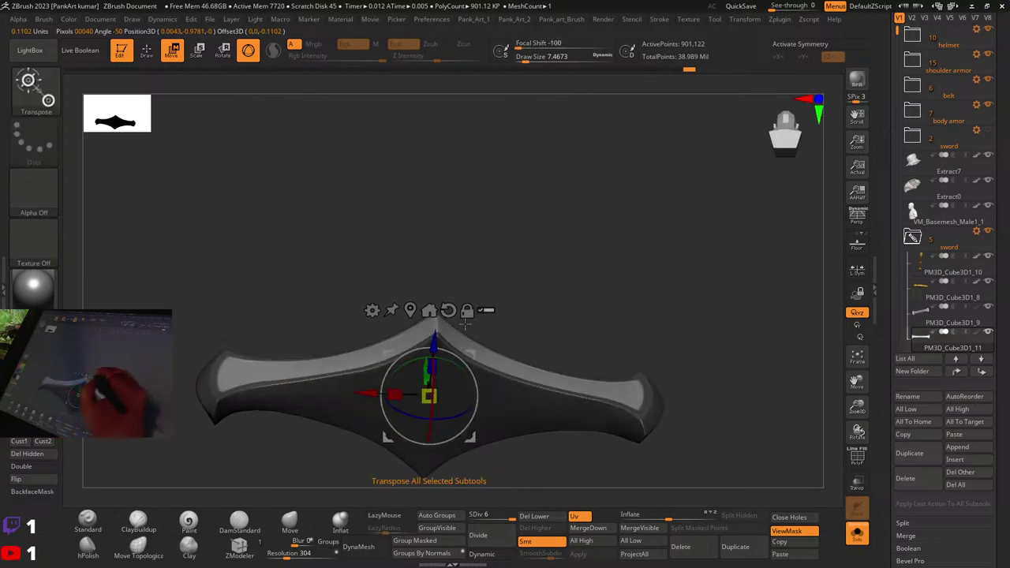
Step: Turn on symmetry, centre the gizmo on the unmasked area, and fine-tune the panels' depth, height and width
key("x")
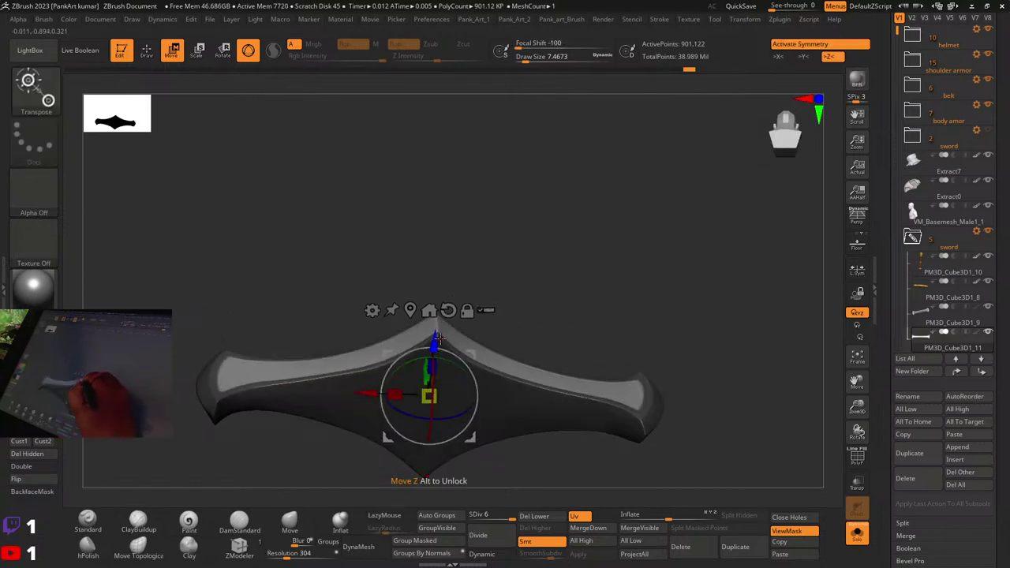
left_click(410, 310)
left_click_drag(446, 353, 442, 300)
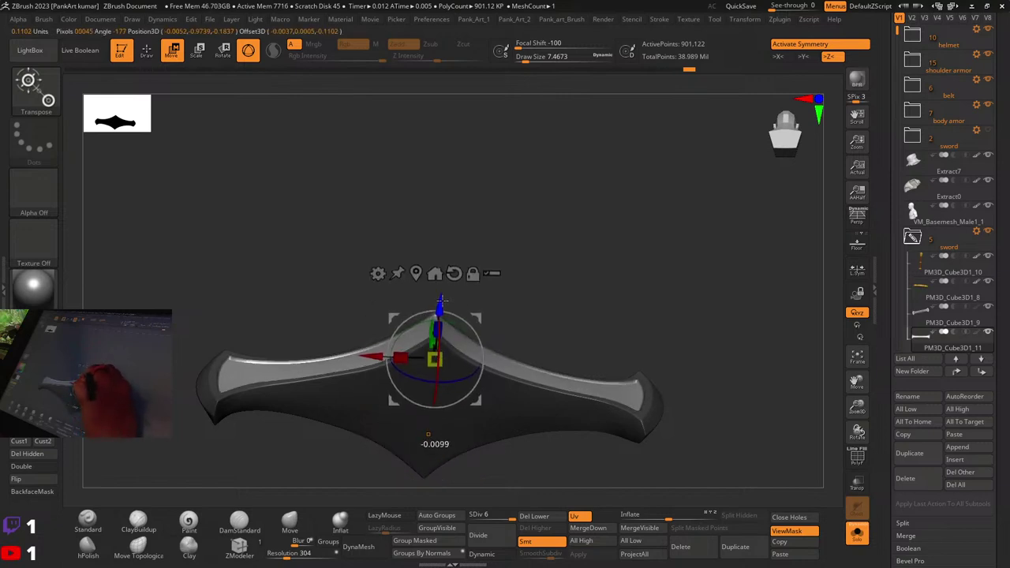
left_click_drag(568, 271, 623, 300, "shift")
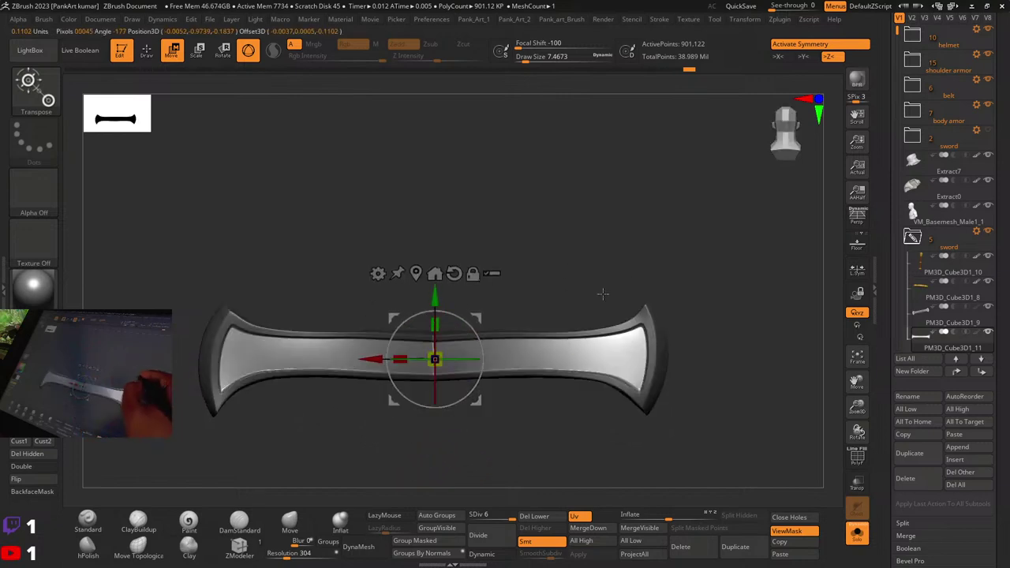
left_click_drag(402, 360, 402, 361)
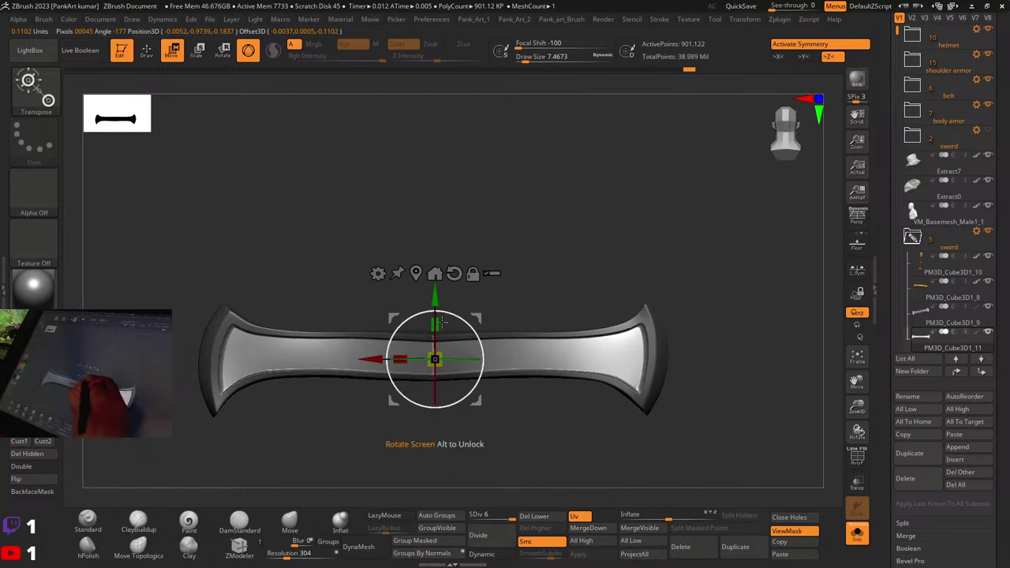
left_click_drag(438, 322, 436, 296)
left_click_drag(403, 361, 402, 360)
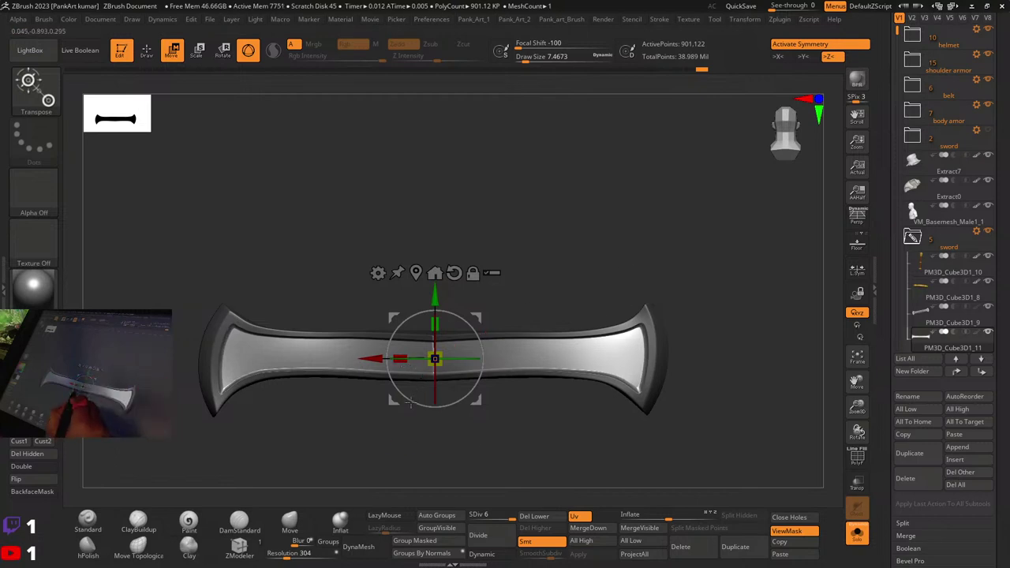
Step: Return to draw mode and hide the mask display around the crossguard's central ridge
key("q")
key("ctrl")
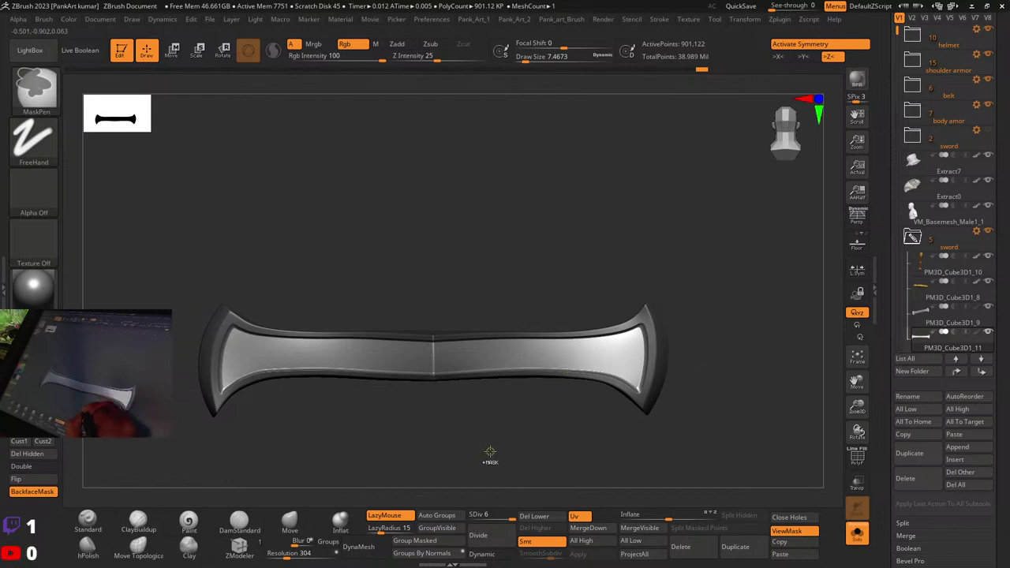
key("ctrl+h")
right_click_drag(446, 361, 445, 354, "ctrl")
Step: Mask a downward-pointing wedge on the panel's central ridge with X symmetry enabled and a draw size of about 11.69
right_click(441, 352)
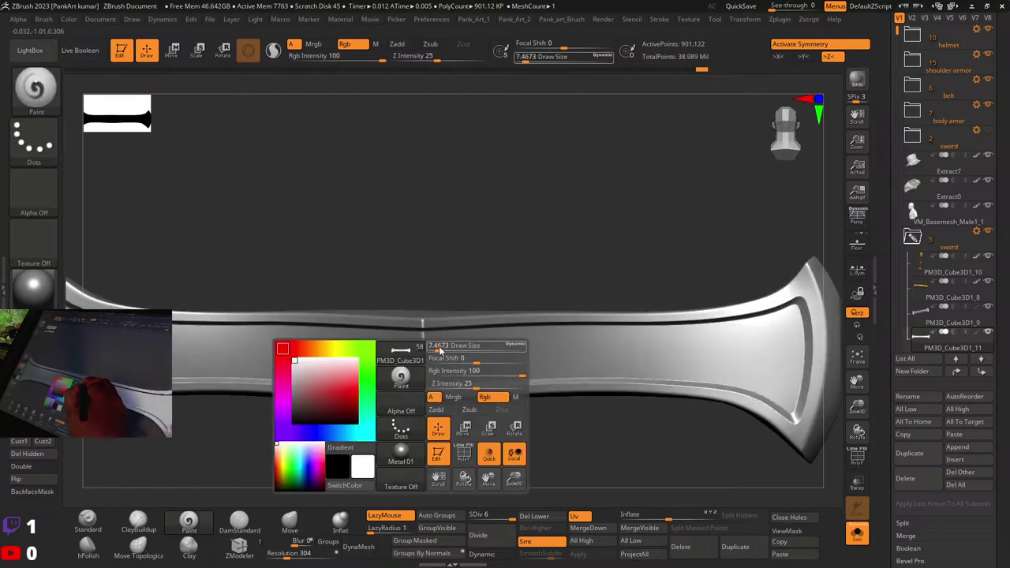
left_click_drag(441, 347, 444, 344)
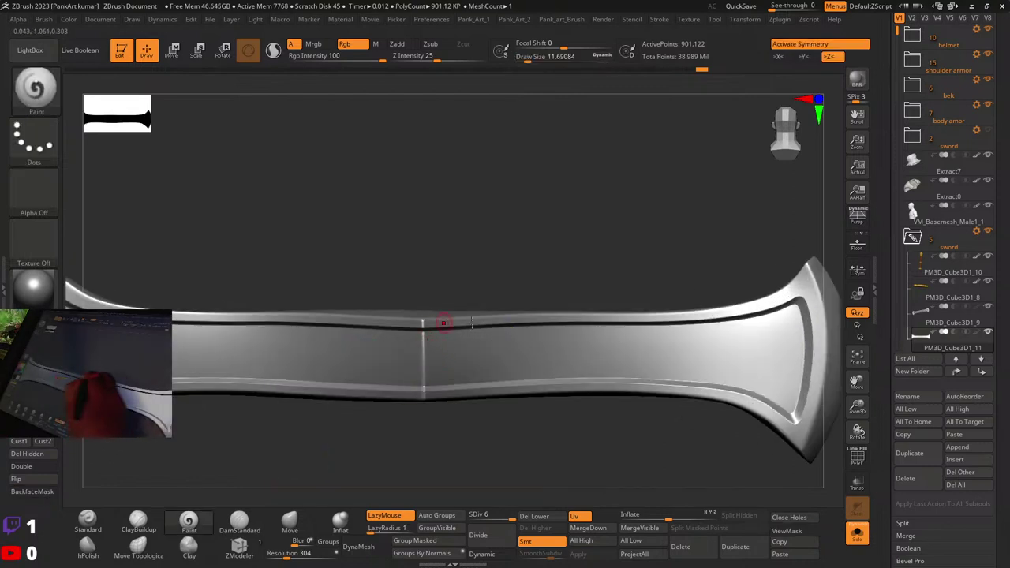
left_click(778, 56)
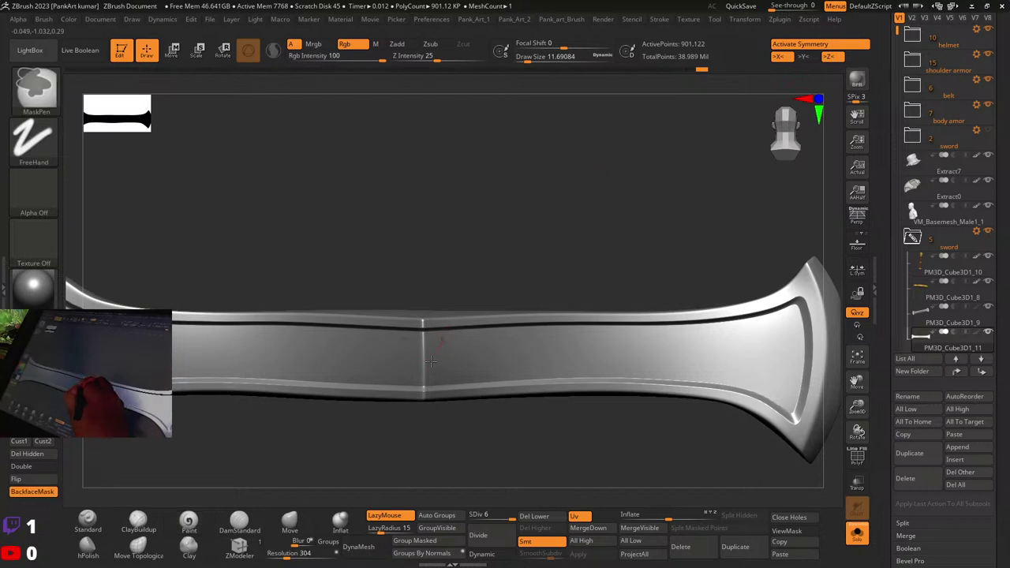
mouse_move(434, 371)
left_mouse_down("ctrl")
mouse_move(446, 339)
mouse_move(419, 393)
left_mouse_up("ctrl")
mouse_move(442, 341)
left_mouse_down("ctrl")
mouse_move(408, 339)
mouse_move(446, 341)
left_mouse_up("ctrl")
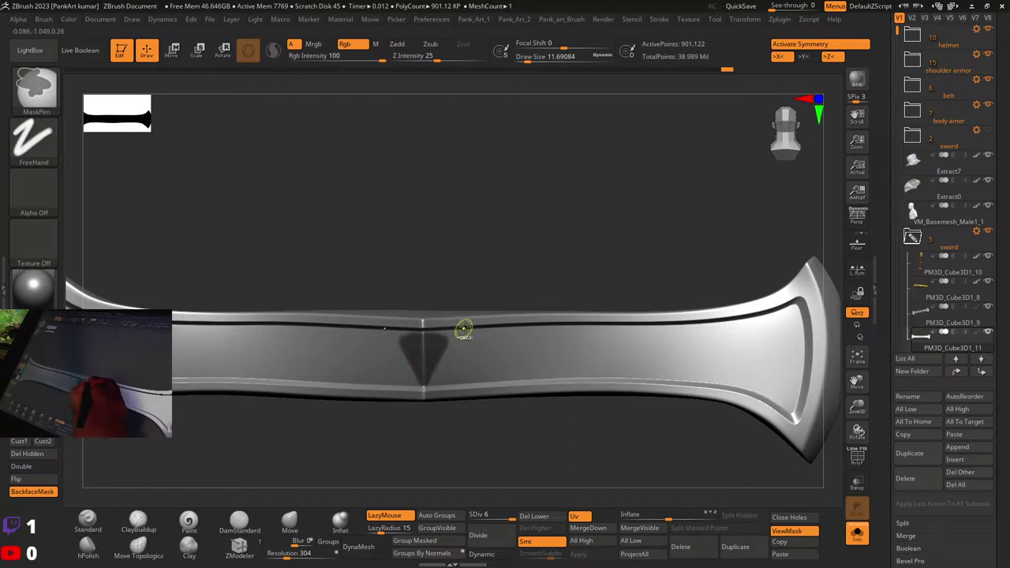
Step: Reduce the draw size to about 8.42 and sharpen the wedge mask's wide upper edge into a clean inverted triangle
key("space")
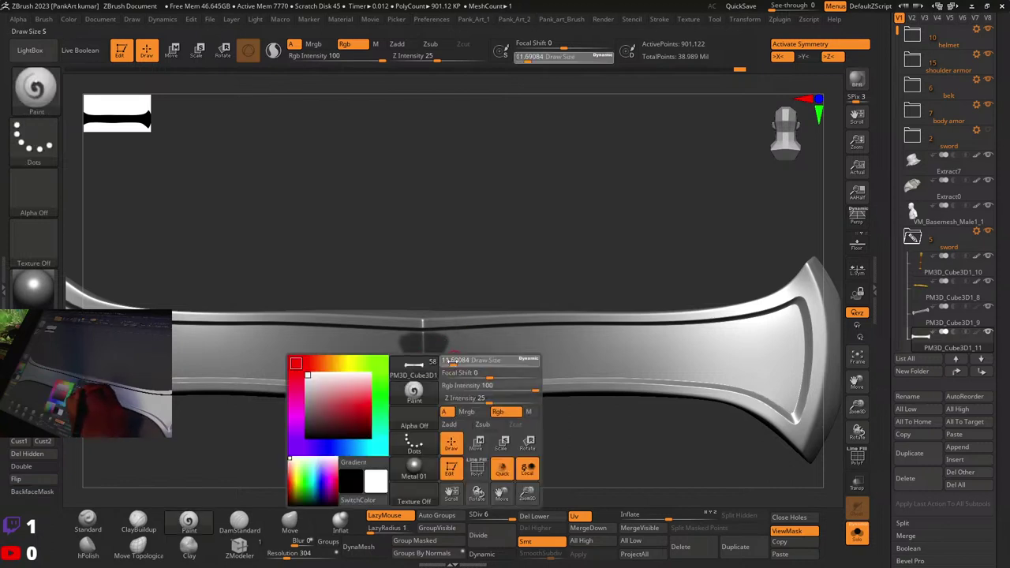
left_click_drag(458, 364, 452, 364)
left_click_drag(402, 331, 450, 331, "ctrl")
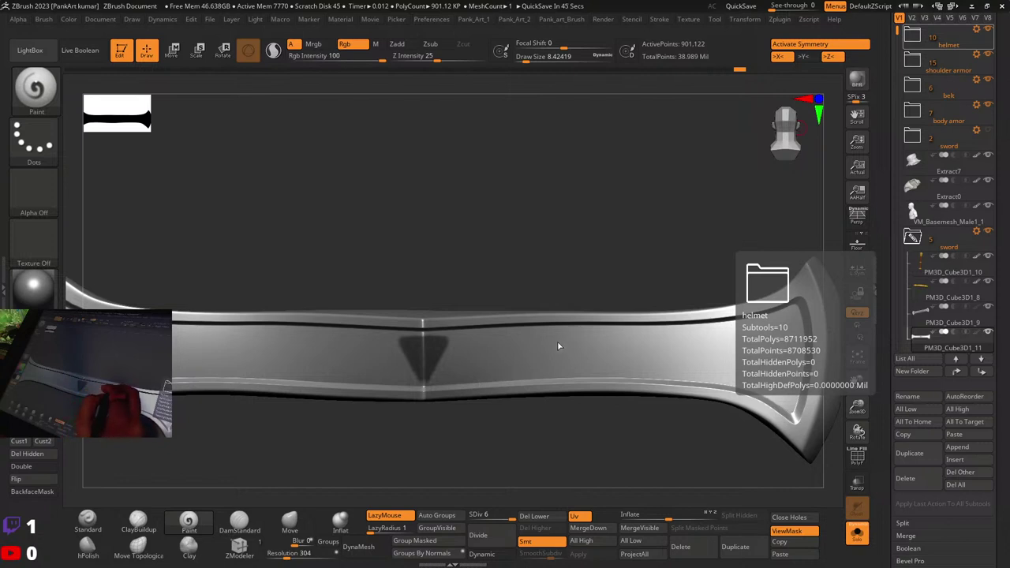
Step: Reshape the triangular mask into a small shield with a fuller lower tip and set the draw size to about 7.47
right_click_drag(455, 379, 501, 337)
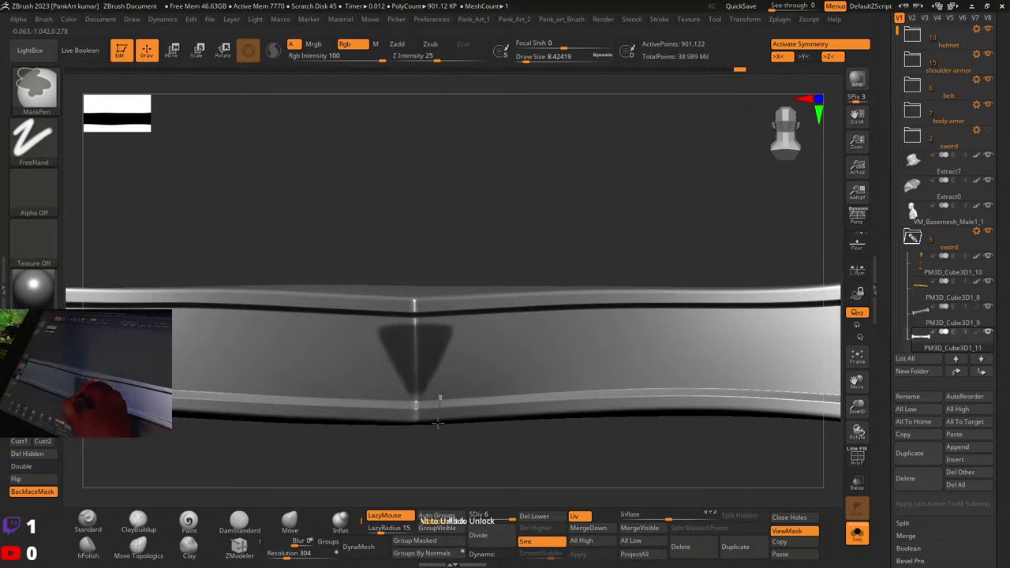
mouse_move(452, 338)
left_mouse_down("ctrl+alt")
mouse_move(437, 388)
mouse_move(440, 359)
mouse_move(435, 374)
left_mouse_up("ctrl+alt")
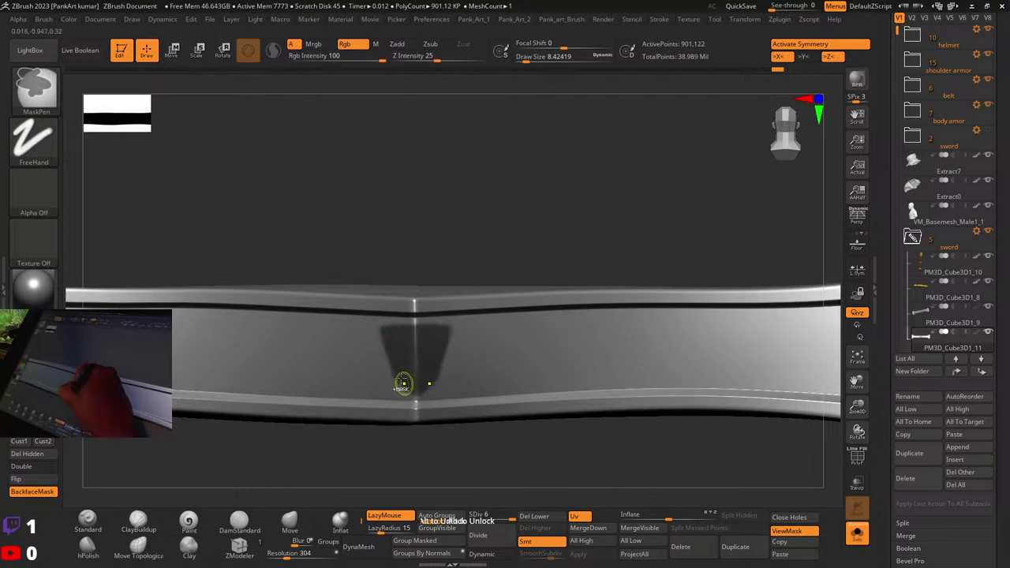
key("ctrl")
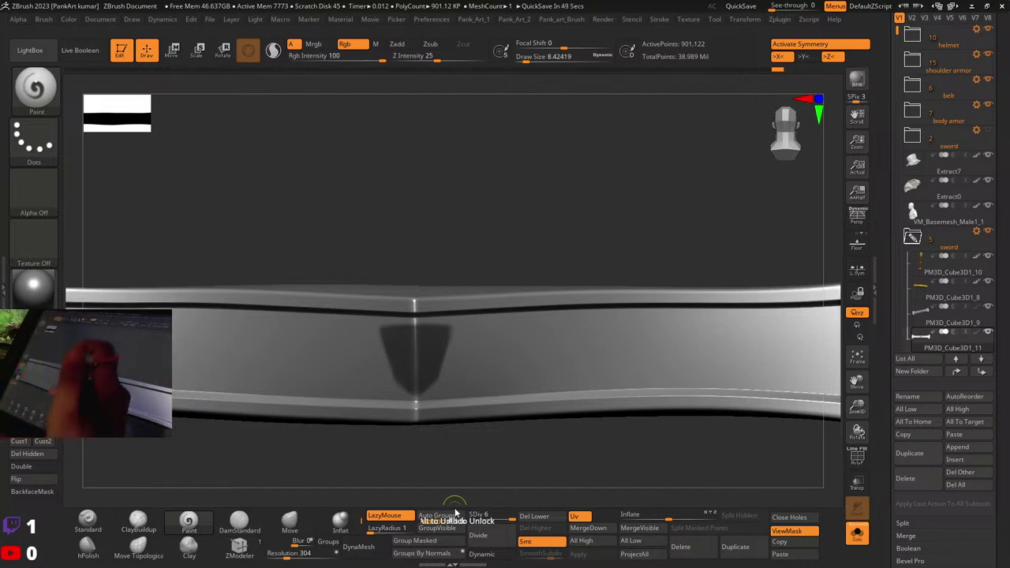
right_click_drag(461, 339, 575, 310)
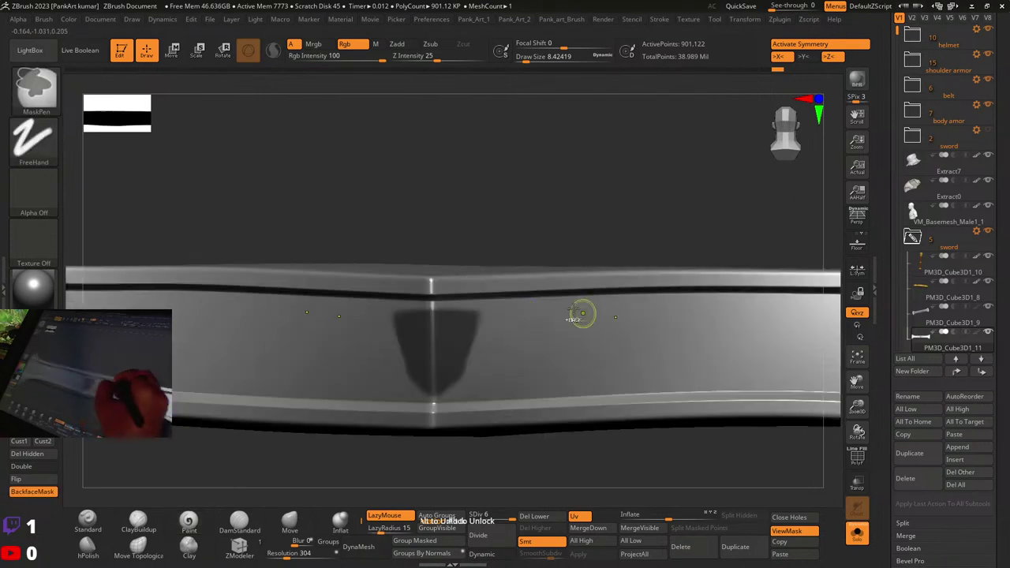
right_click(480, 359)
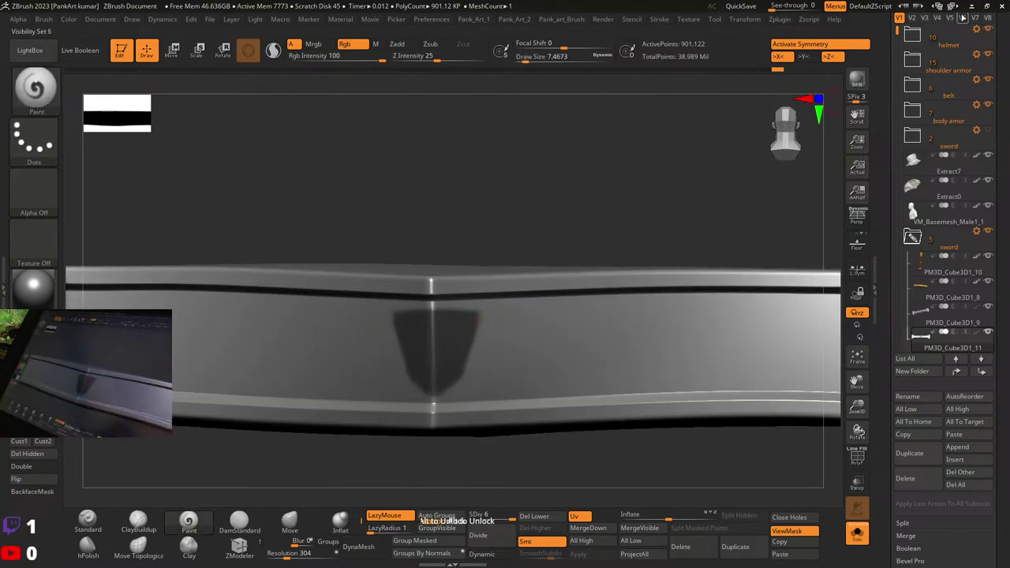
left_click(973, 7)
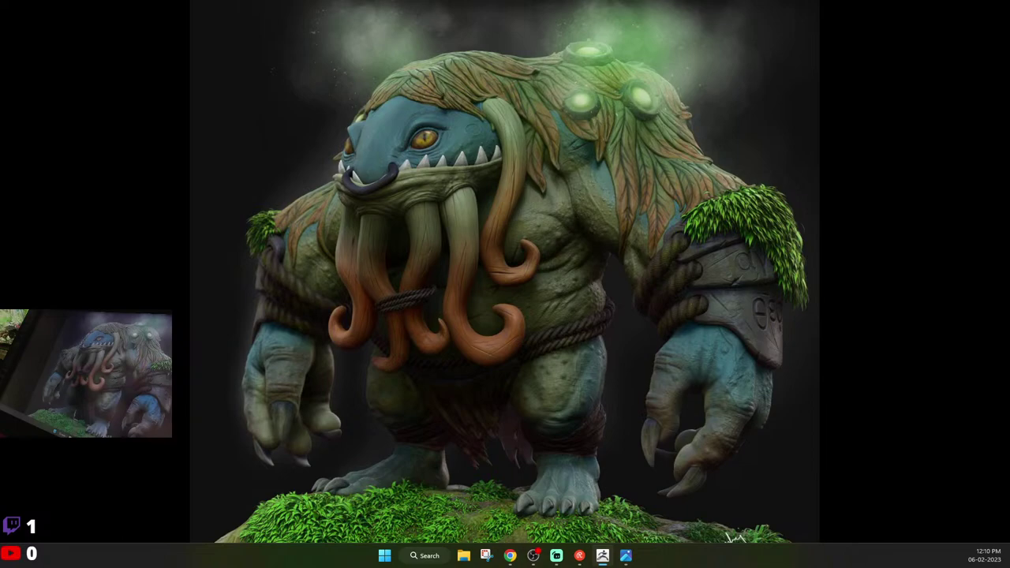
left_click(602, 556)
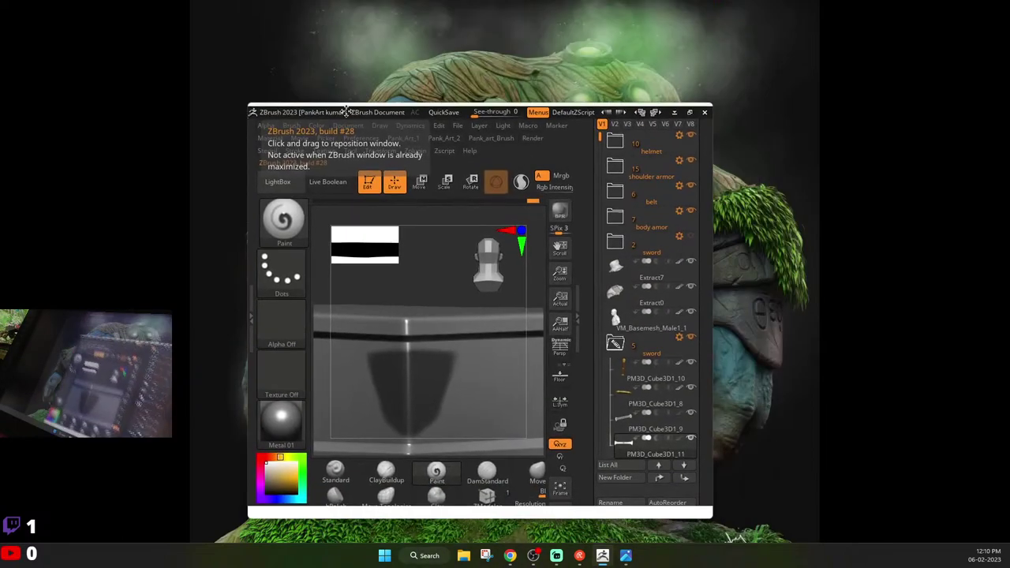
left_click(693, 110)
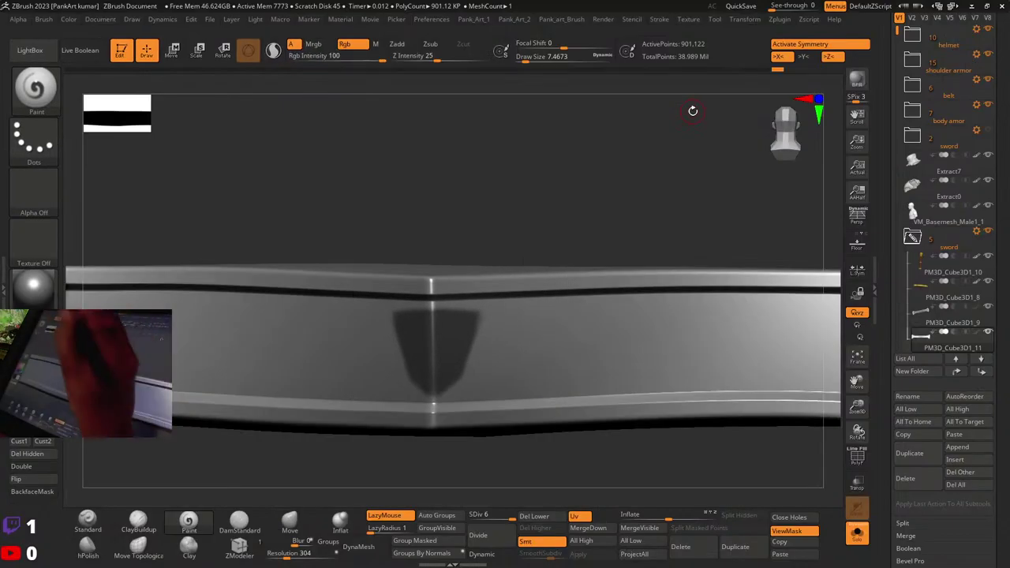
mouse_move(492, 342)
right_mouse_down()
mouse_move(486, 325)
mouse_move(488, 342)
right_mouse_up()
right_click(480, 335)
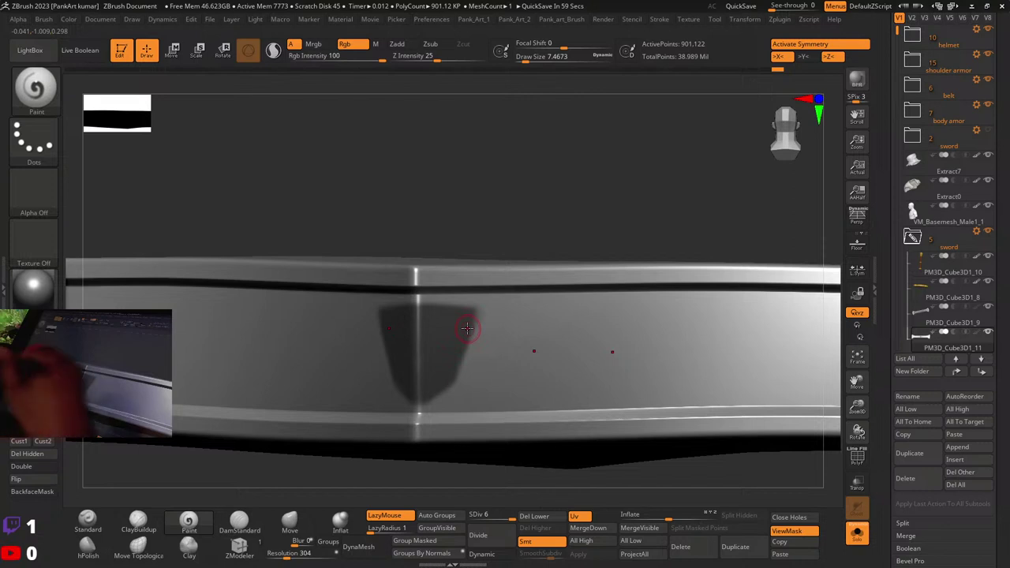
Step: Trim the shield mask's tapering sides into clean edges, using a LazyRadius of 46 and a draw size of about 5.75
key("ctrl")
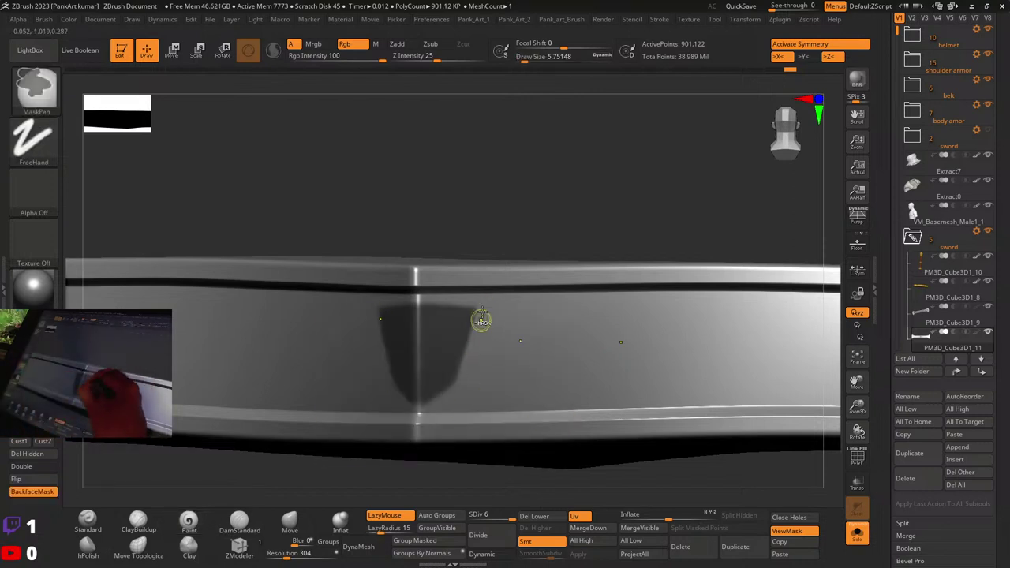
left_click(390, 530)
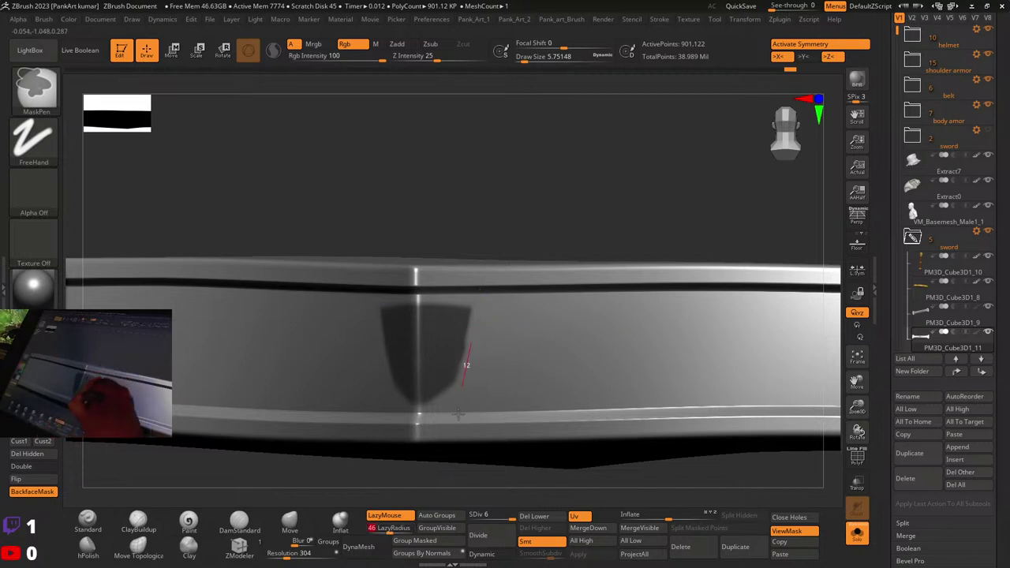
left_click_drag(458, 415, 453, 429, "ctrl+alt")
left_click_drag(442, 487, 442, 491, "ctrl+alt")
Step: Mask a curved line inside the panel's flared end, parallel to the end groove, with a draw size of about 7.47
right_click_drag(588, 322, 548, 351, "ctrl")
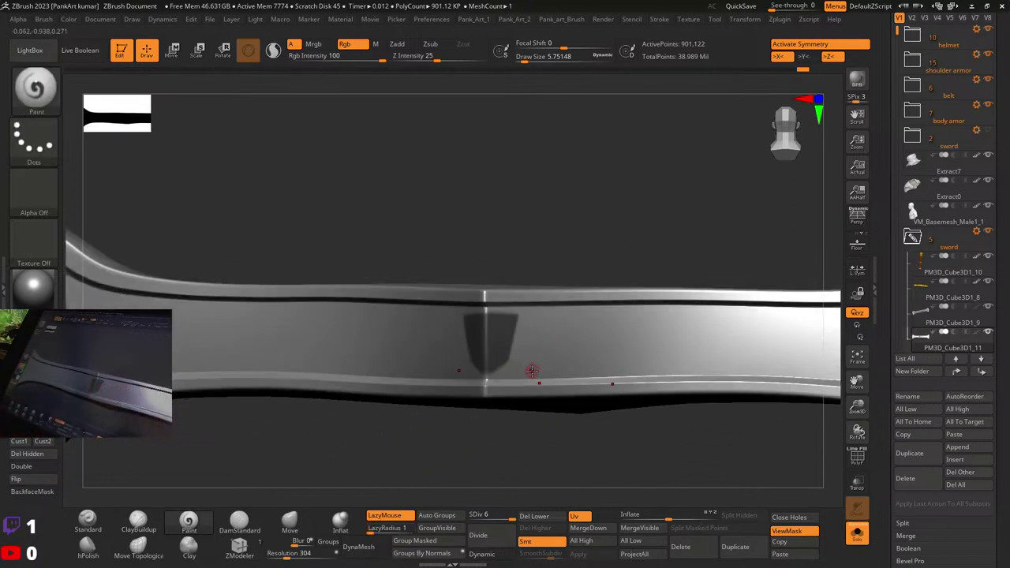
right_click_drag(588, 308, 695, 320, "ctrl")
right_click_drag(388, 298, 421, 303, "ctrl")
mouse_move(422, 300)
left_mouse_down()
mouse_move(355, 298)
mouse_move(340, 392)
left_mouse_up()
key("ctrl")
key("ctrl+z")
key("space")
left_click_drag(359, 303, 346, 372)
key("ctrl+z")
left_click_drag(345, 326, 363, 271, "ctrl")
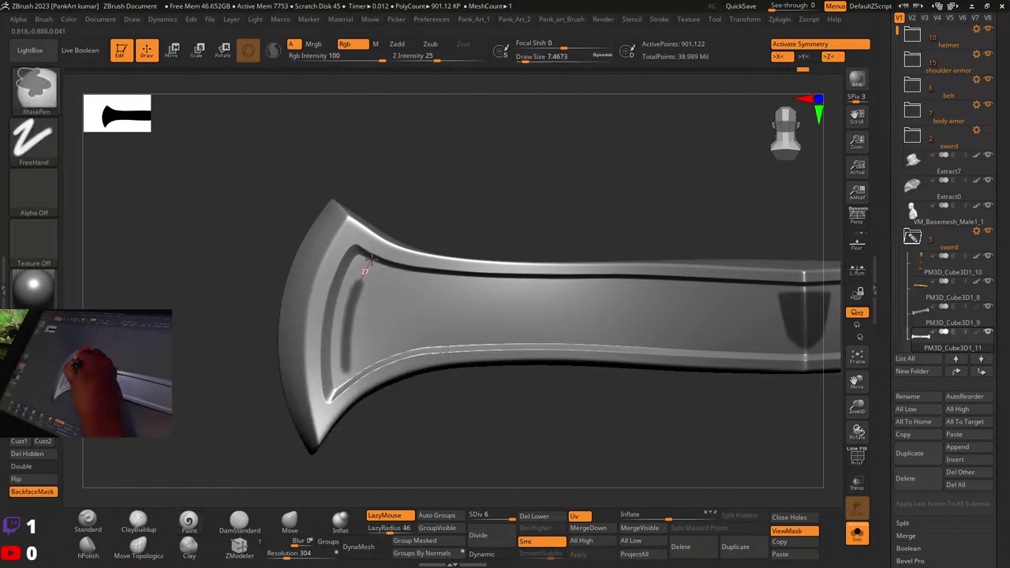
key("ctrl+z")
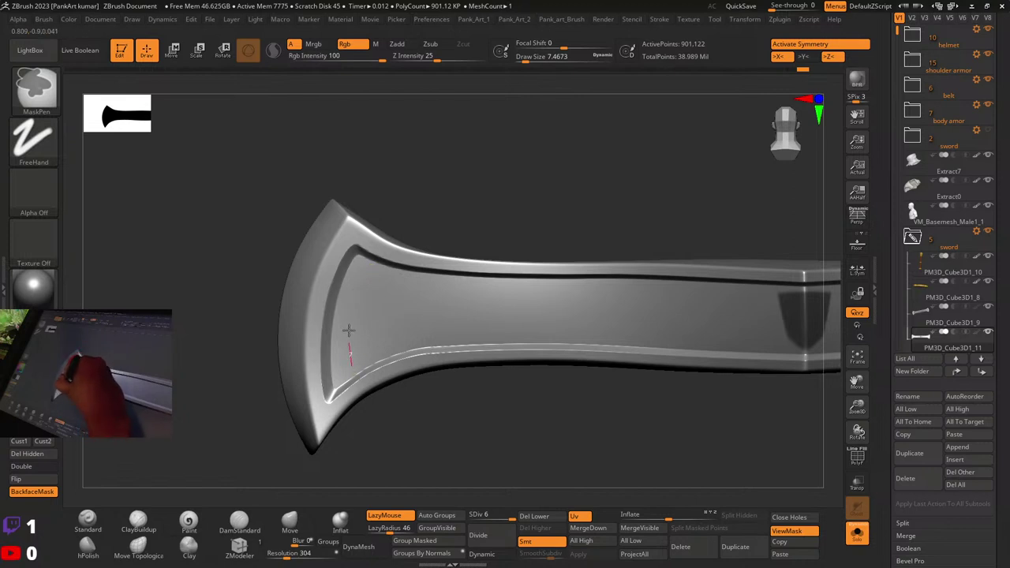
left_click_drag(348, 330, 365, 268, "ctrl")
key("ctrl+z")
mouse_move(360, 290)
left_mouse_down("ctrl")
mouse_move(377, 262)
mouse_move(352, 324)
mouse_move(355, 386)
left_mouse_up("ctrl")
key("ctrl+z")
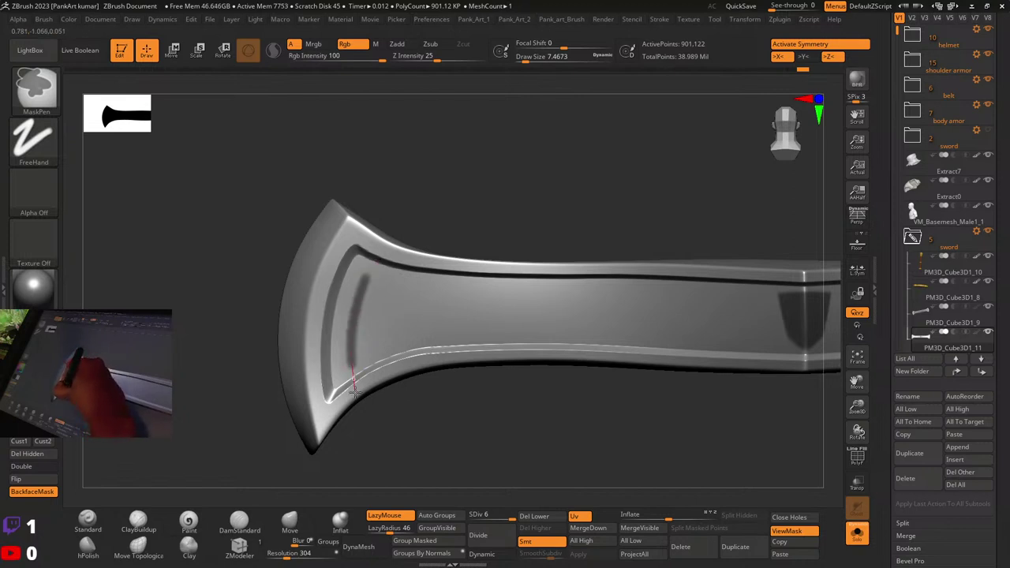
Step: Mask a line parallel to the panel's long edge, from the shield mask down to the curved line at the flared end
mouse_move(545, 276)
right_mouse_down("ctrl")
mouse_move(467, 293)
mouse_move(510, 397)
mouse_move(532, 307)
right_mouse_up("ctrl")
right_click_drag(487, 170, 459, 172)
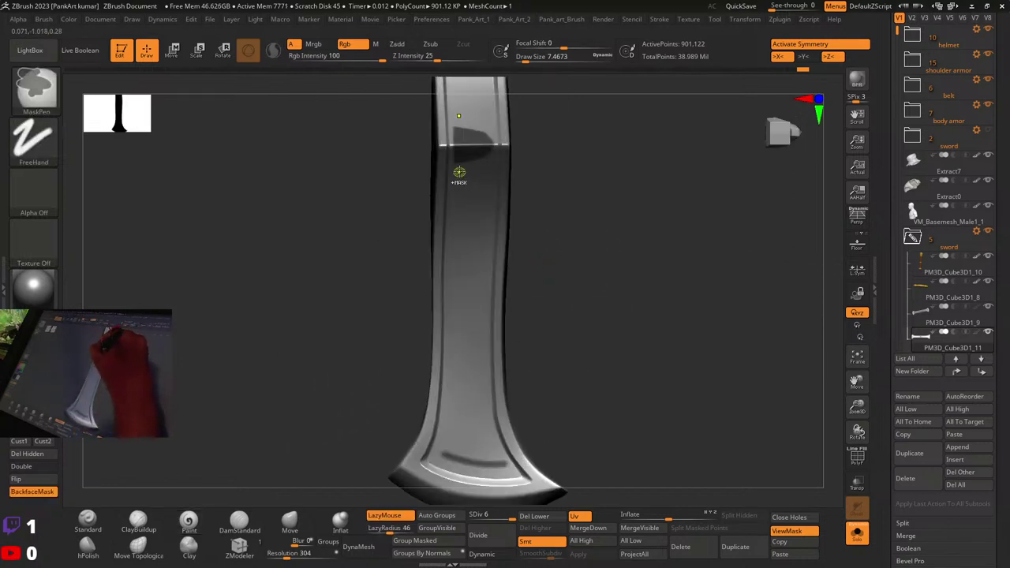
left_click_drag(458, 160, 443, 478, "ctrl")
key("ctrl+z")
mouse_move(457, 161)
left_mouse_down("ctrl")
mouse_move(453, 276)
mouse_move(456, 185)
mouse_move(453, 260)
left_mouse_up("ctrl")
key("ctrl+z")
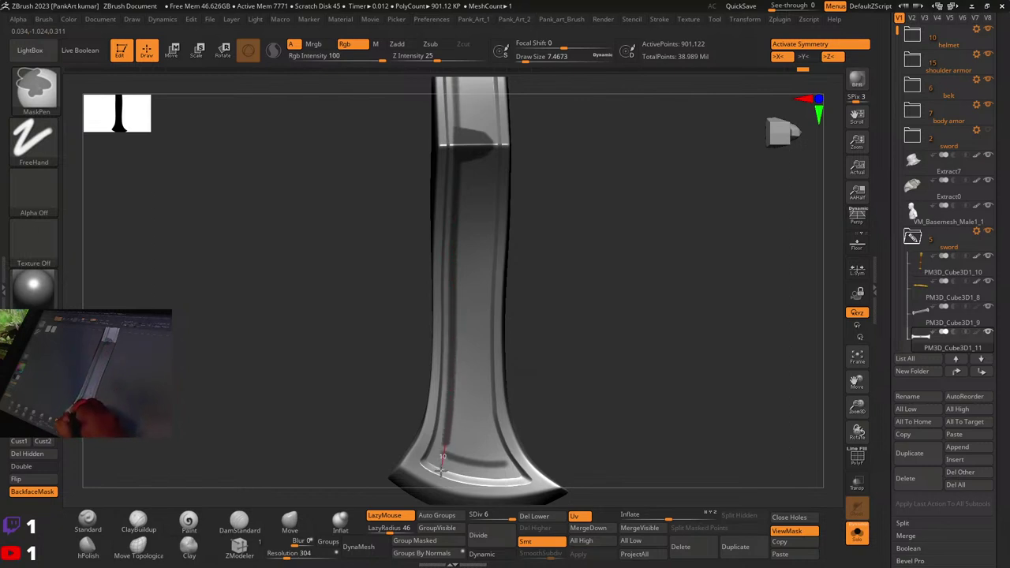
left_click_drag(438, 479, 437, 481, "ctrl")
Step: Try to mask a matching line along the panel's other long edge, starting at the shield mask
left_click_drag(526, 255, 487, 257, "alt")
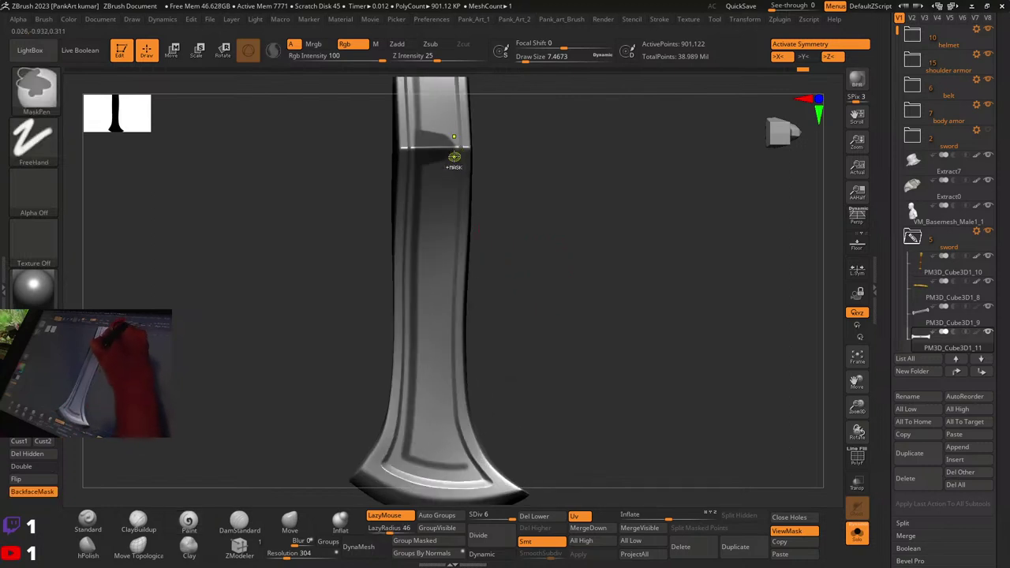
left_click_drag(453, 151, 449, 217, "ctrl")
key("ctrl+z")
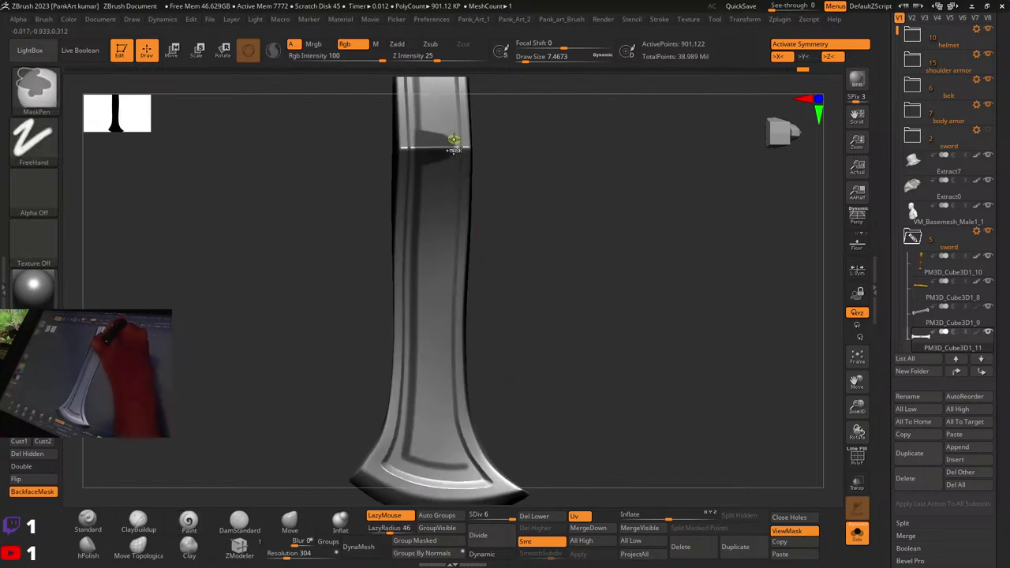
left_click_drag(454, 146, 448, 217, "ctrl")
mouse_move(497, 211)
left_mouse_down()
mouse_move(472, 216)
mouse_move(500, 218)
left_mouse_up()
mouse_move(505, 165)
left_mouse_down()
mouse_move(474, 174)
mouse_move(472, 185)
mouse_move(506, 172)
mouse_move(468, 215)
left_mouse_up()
key("ctrl+z")
key("ctrl+z")
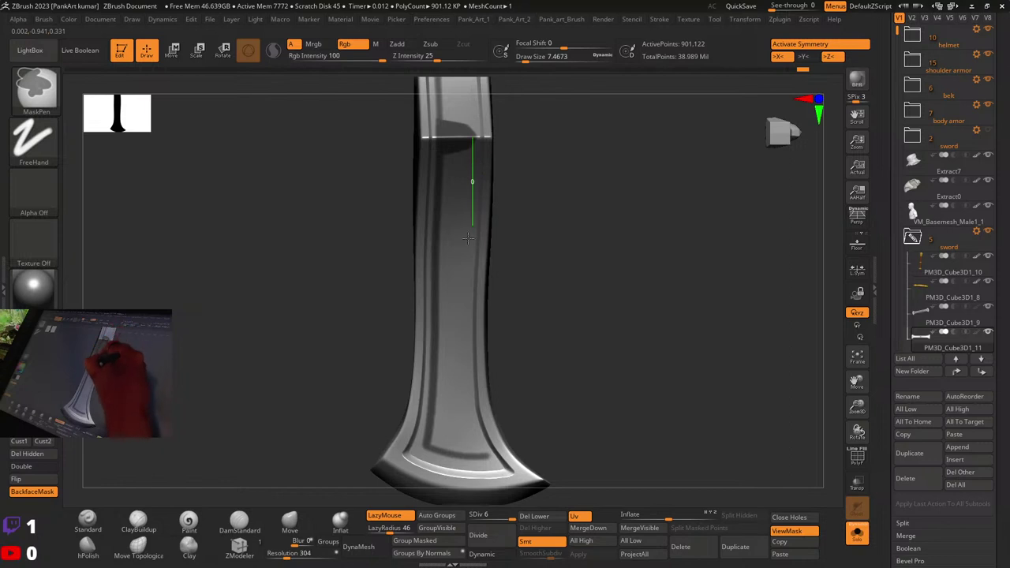
left_click_drag(465, 362, 471, 444, "ctrl")
key("shift")
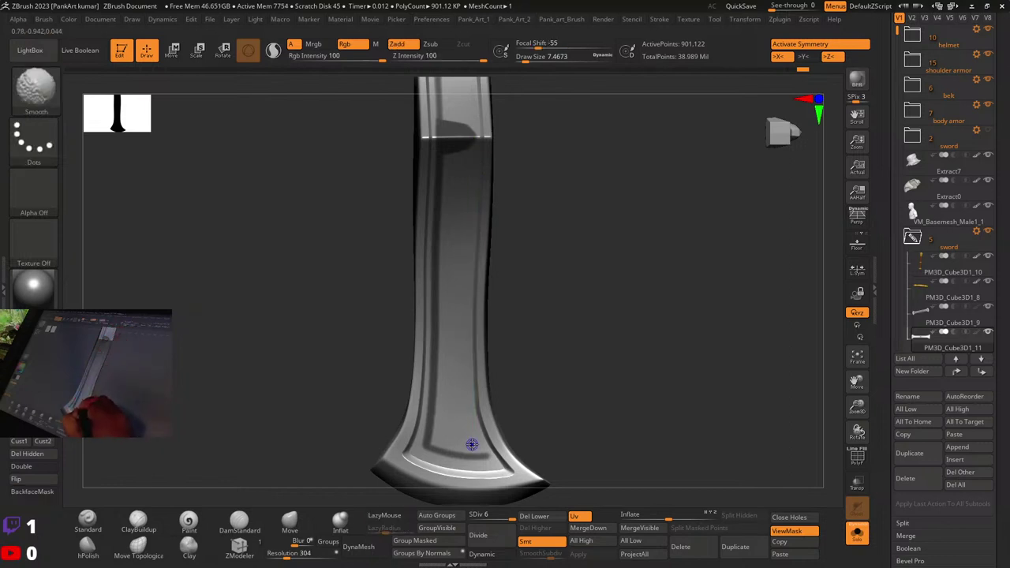
left_click_drag(473, 140, 467, 279, "ctrl")
key("ctrl+z")
Step: Set the LazyRadius to 83 and try to mask the second long line with steadier strokes
left_click(397, 528)
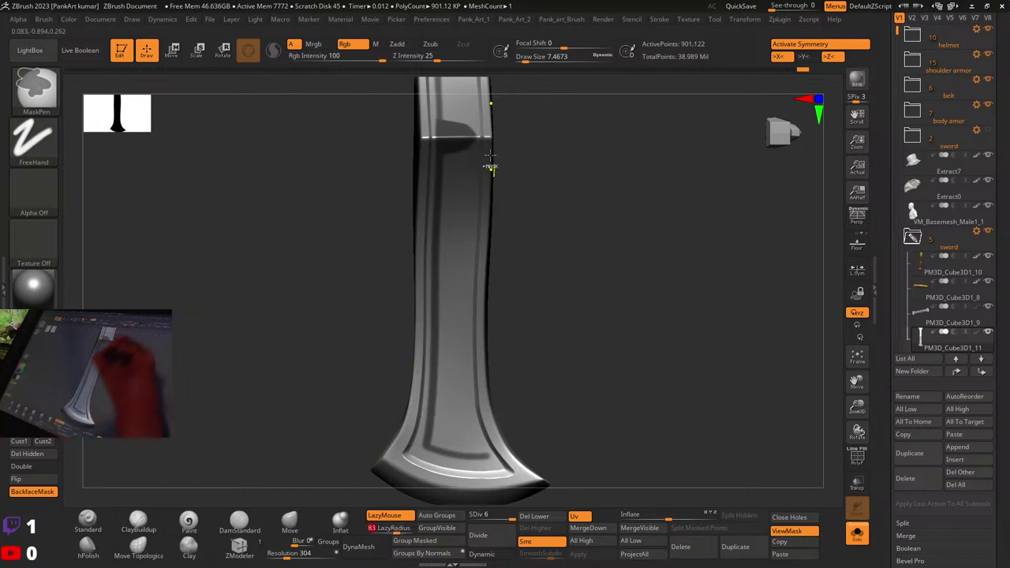
left_click_drag(469, 193, 467, 265, "ctrl")
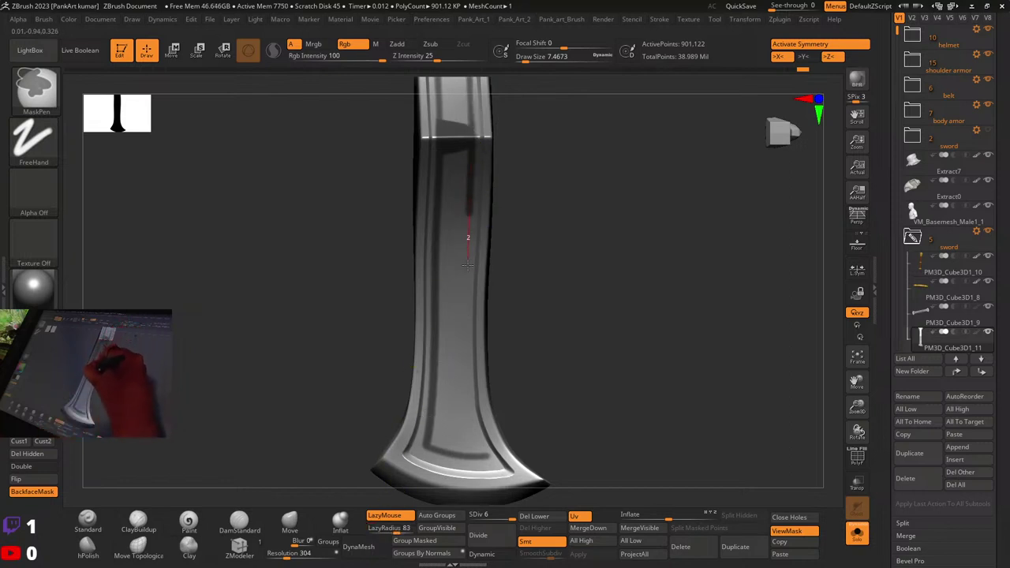
left_click_drag(467, 348, 473, 318, "ctrl")
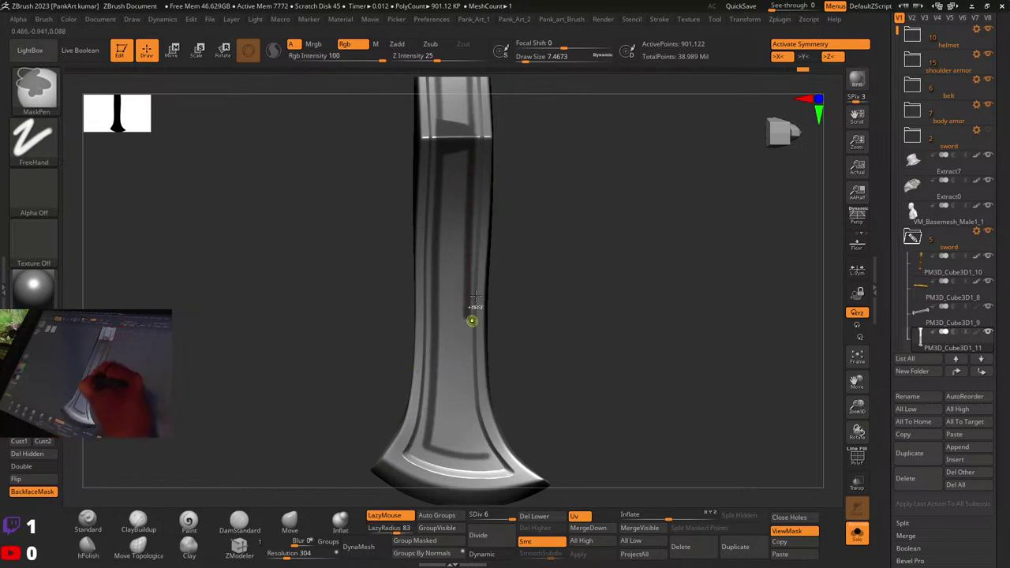
left_click_drag(471, 173, 468, 340, "ctrl")
Step: Undo the second long line's strokes and try to redraw it from the shield mask in a tilted view
mouse_move(473, 316)
right_mouse_down()
mouse_move(505, 252)
mouse_move(508, 368)
mouse_move(573, 207)
mouse_move(563, 260)
mouse_move(558, 238)
mouse_move(539, 237)
mouse_move(537, 207)
right_mouse_up()
mouse_move(537, 207)
left_mouse_down()
mouse_move(523, 203)
mouse_move(528, 176)
mouse_move(516, 156)
left_mouse_up()
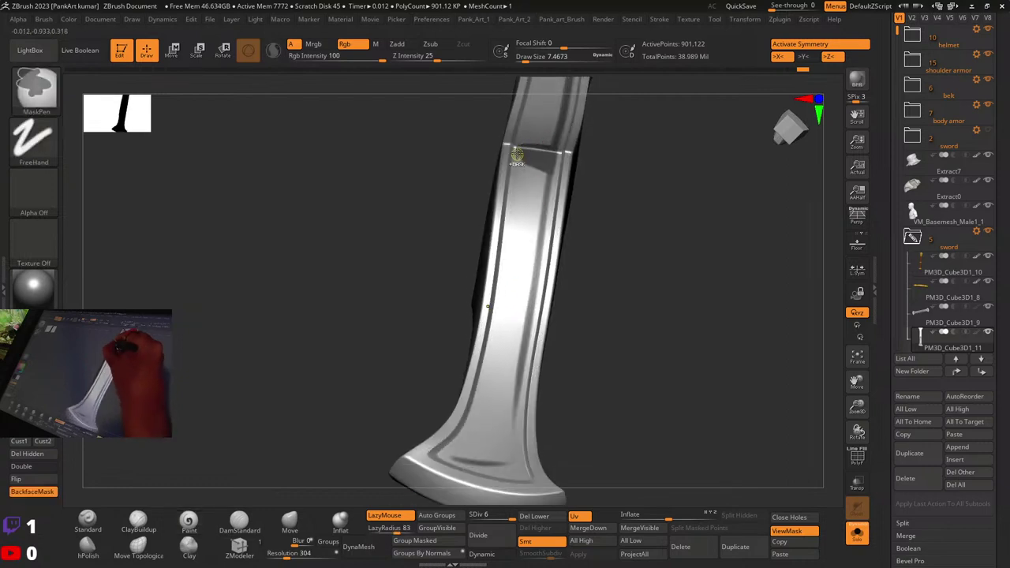
key("ctrl+z")
left_click_drag(513, 218, 513, 228, "ctrl")
key("ctrl+z")
key("ctrl+z")
left_click_drag(518, 150, 503, 318, "ctrl")
Step: Mask the panel's second long line from the shield mask's tip to the corner of the flared end
mouse_move(612, 260)
left_mouse_down()
mouse_move(569, 264)
mouse_move(577, 339)
mouse_move(506, 280)
left_mouse_up()
right_click_drag(401, 344, 485, 293, "alt")
right_click_drag(396, 389, 620, 183, "alt")
left_click_drag(620, 182, 549, 219)
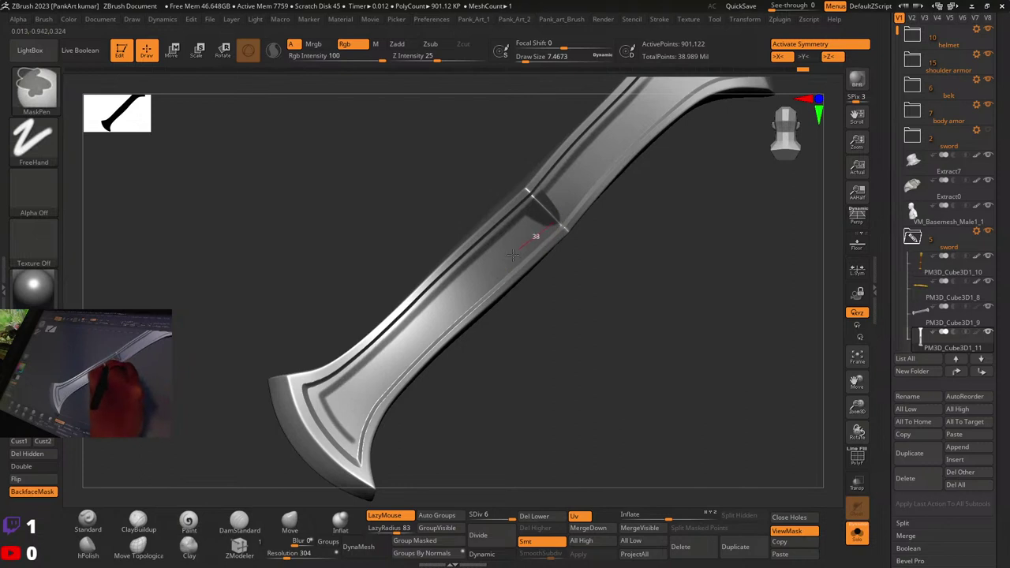
mouse_move(513, 255)
left_mouse_down("ctrl")
mouse_move(540, 225)
mouse_move(365, 408)
mouse_move(336, 485)
left_mouse_up("ctrl")
Step: Refine the second long line where it curves outward and join it to the flared end's curved line
right_click_drag(422, 363, 424, 386, "ctrl")
mouse_move(350, 465)
left_mouse_down("ctrl")
mouse_move(385, 389)
mouse_move(451, 324)
left_mouse_up("ctrl")
left_click_drag(376, 399, 419, 356, "ctrl")
left_click_drag(353, 442, 407, 365, "ctrl")
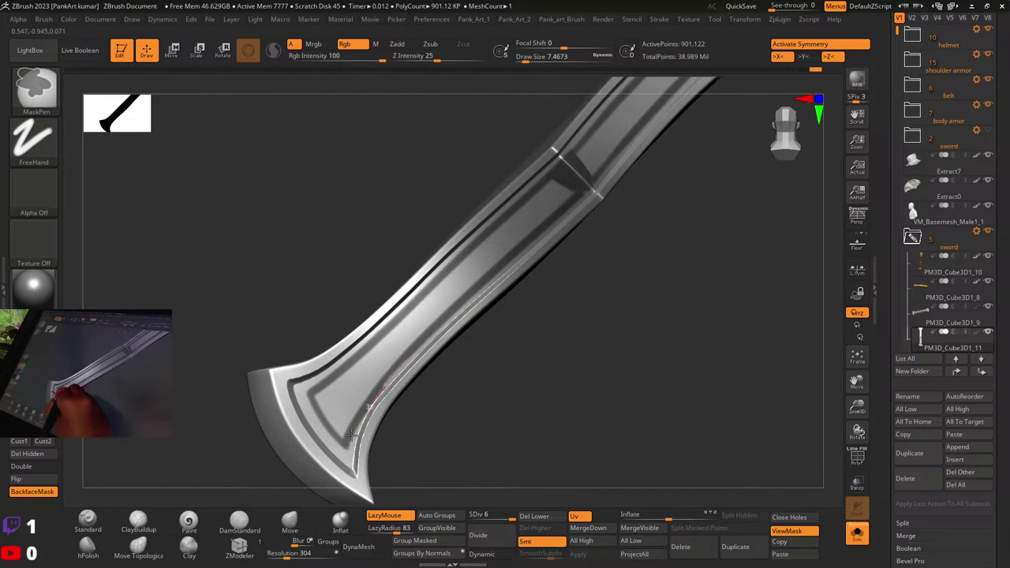
left_click_drag(352, 436, 342, 469, "ctrl")
left_click_drag(410, 370, 341, 477, "ctrl")
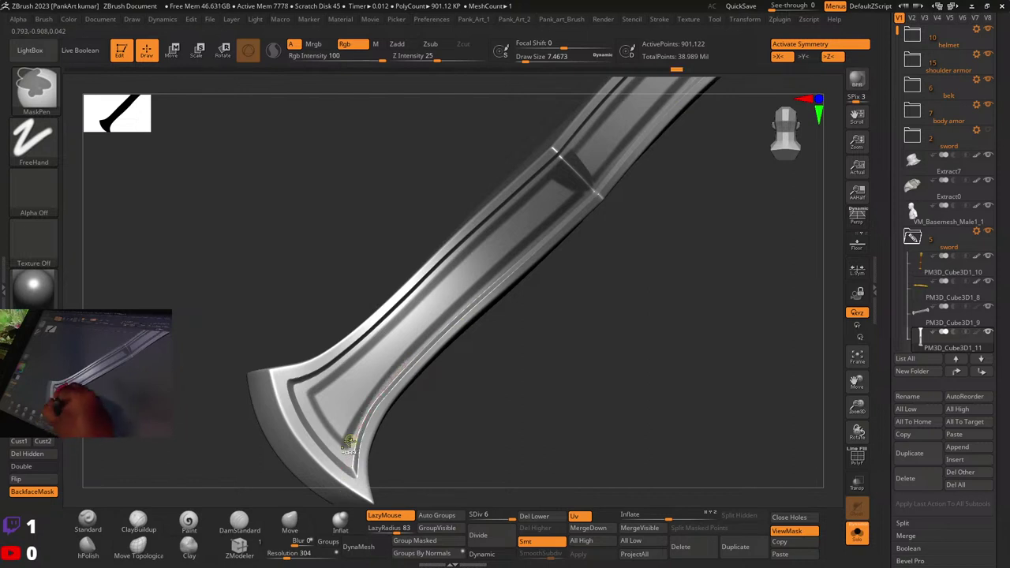
left_click_drag(407, 345, 347, 447, "ctrl")
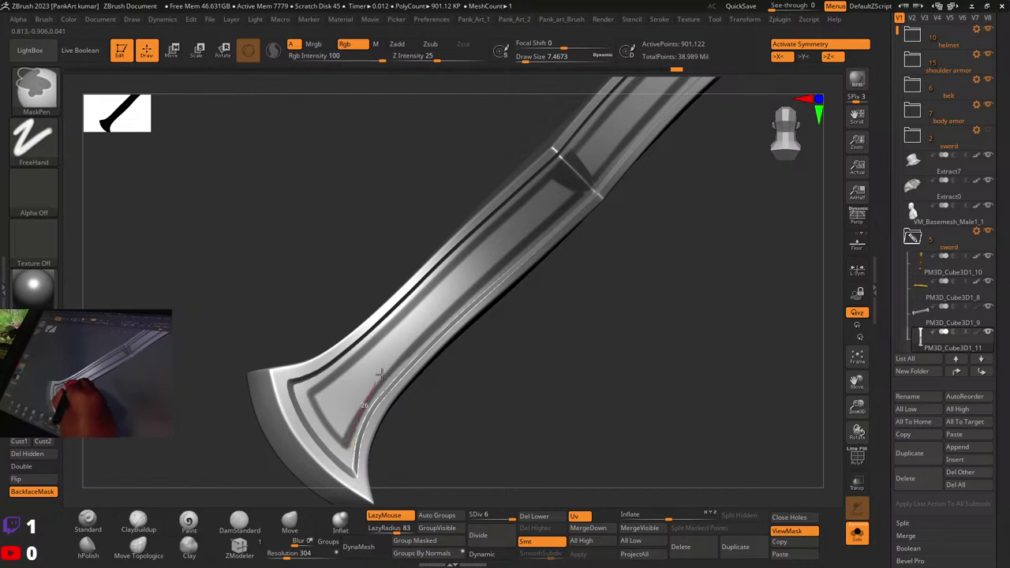
mouse_move(412, 341)
left_mouse_down("ctrl")
mouse_move(350, 438)
mouse_move(404, 350)
mouse_move(371, 403)
left_mouse_up("ctrl")
mouse_move(417, 341)
left_mouse_down("ctrl")
mouse_move(433, 318)
mouse_move(355, 405)
mouse_move(460, 313)
mouse_move(389, 387)
mouse_move(411, 355)
mouse_move(365, 437)
mouse_move(443, 331)
mouse_move(383, 392)
mouse_move(426, 347)
left_mouse_up("ctrl")
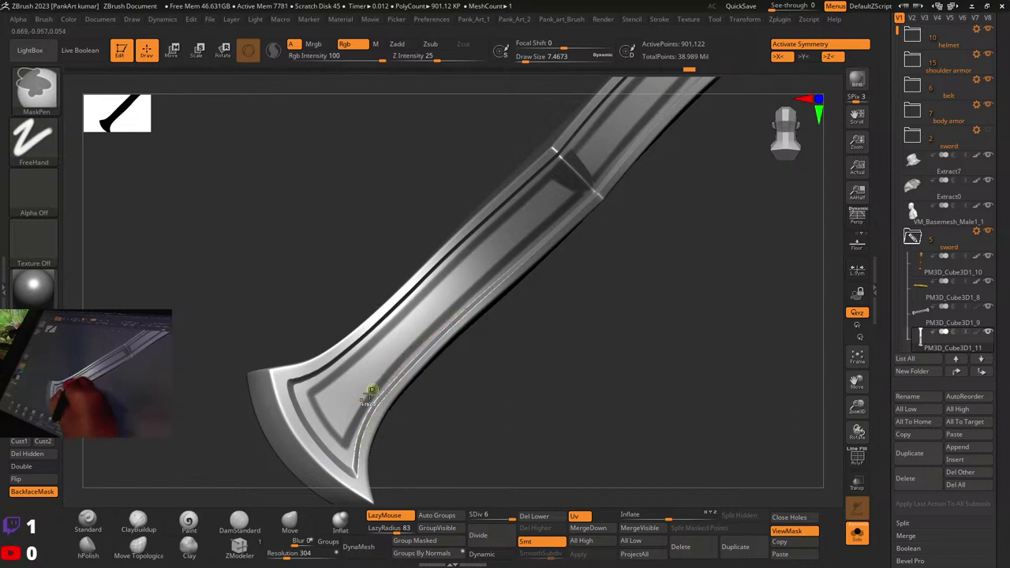
Step: Turn off symmetry and touch up the mask outline at the crossguard's opposite flared end
mouse_move(689, 194)
left_mouse_down("alt")
mouse_move(629, 207)
mouse_move(568, 181)
mouse_move(479, 277)
mouse_move(481, 234)
mouse_move(374, 368)
left_mouse_up("alt")
key("ctrl")
key("ctrl+z")
left_click_drag(475, 244, 353, 389, "ctrl")
right_click_drag(448, 288, 474, 304)
left_click_drag(514, 272, 518, 271, "ctrl")
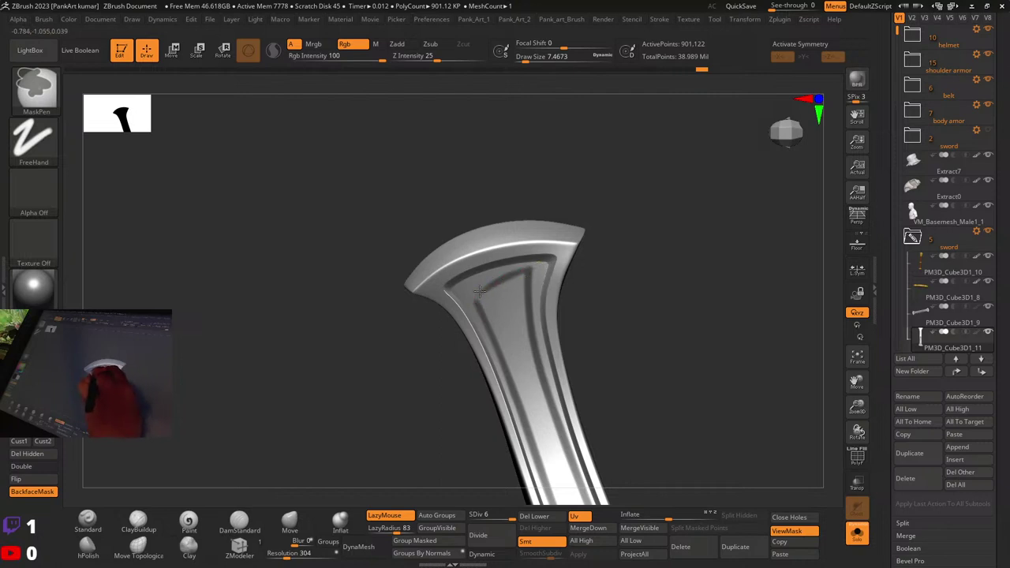
Step: Try to extend the opposite flared end's curved mask line up to the upper long line
mouse_move(607, 247)
right_mouse_down("ctrl")
mouse_move(559, 264)
mouse_move(499, 316)
mouse_move(559, 343)
mouse_move(583, 308)
mouse_move(685, 281)
right_mouse_up("ctrl")
right_click_drag(559, 322, 601, 306, "ctrl")
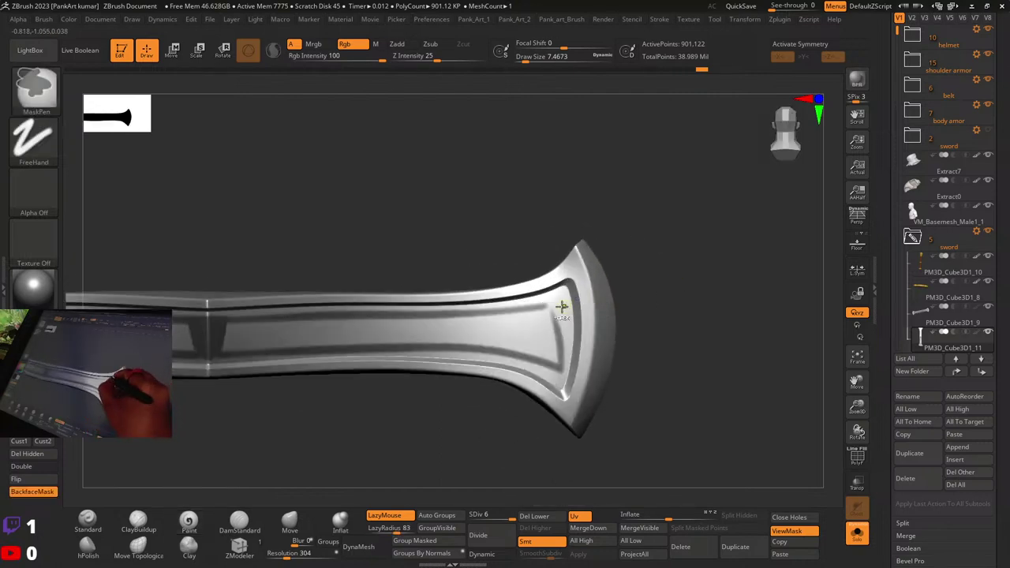
left_click_drag(563, 361, 557, 304, "ctrl")
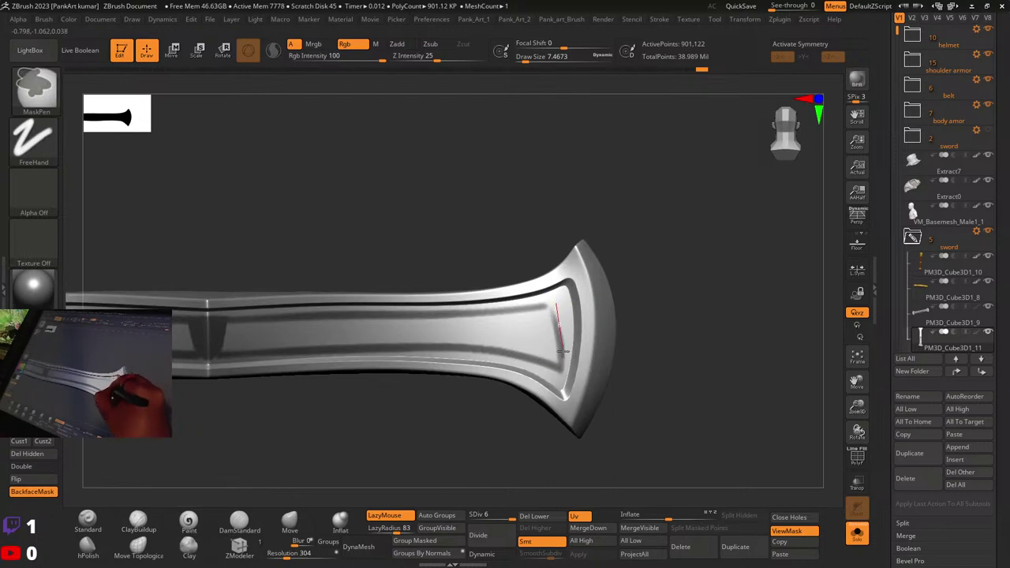
left_click_drag(565, 372, 563, 402, "ctrl")
mouse_move(553, 311)
left_mouse_down("ctrl")
mouse_move(560, 384)
mouse_move(557, 308)
left_mouse_up("ctrl")
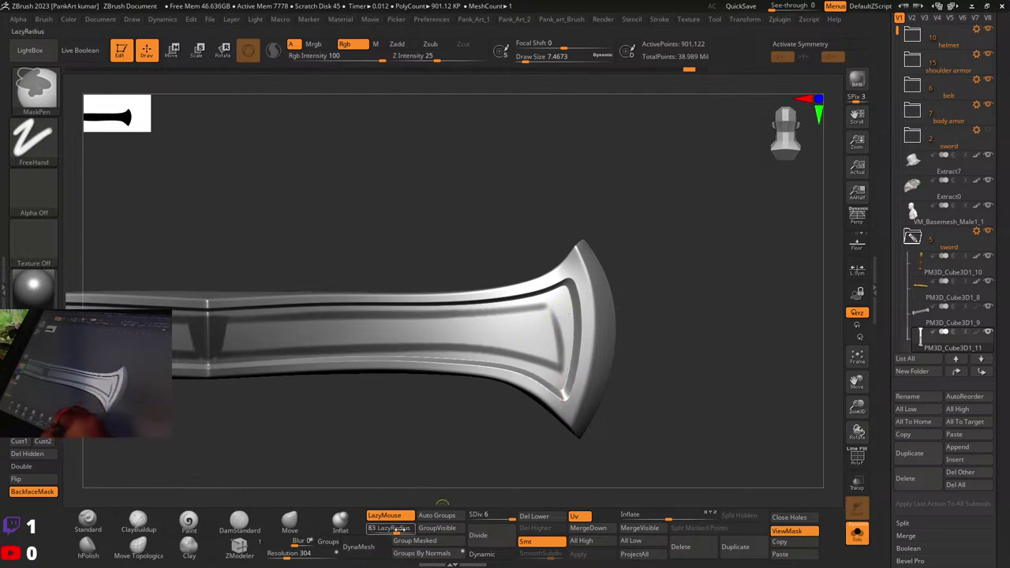
Step: Set the LazyRadius to 48 and redraw the curved end line so it meets both long lines
left_click(390, 530)
key("ctrl+z")
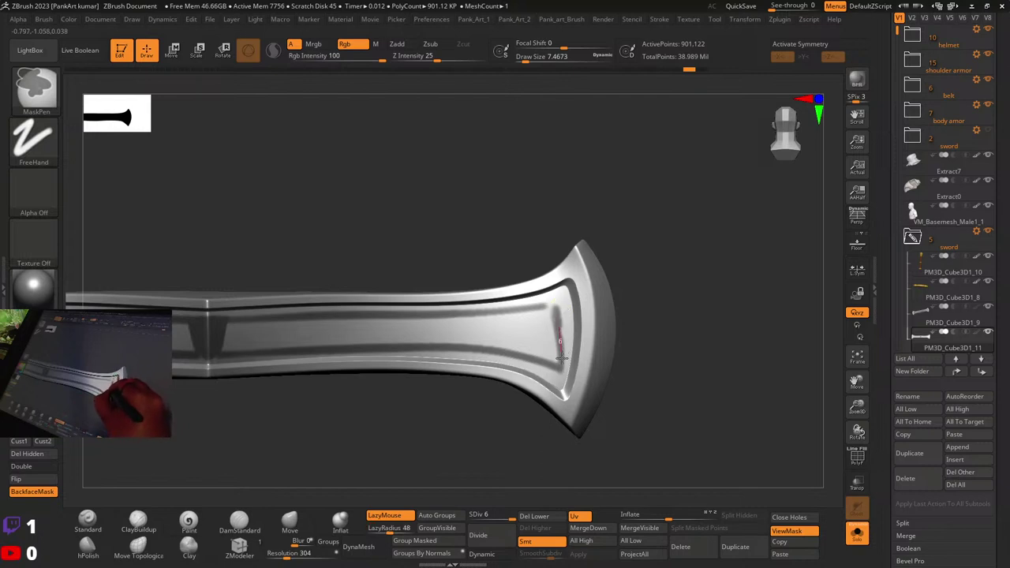
left_click_drag(557, 387, 558, 390, "ctrl")
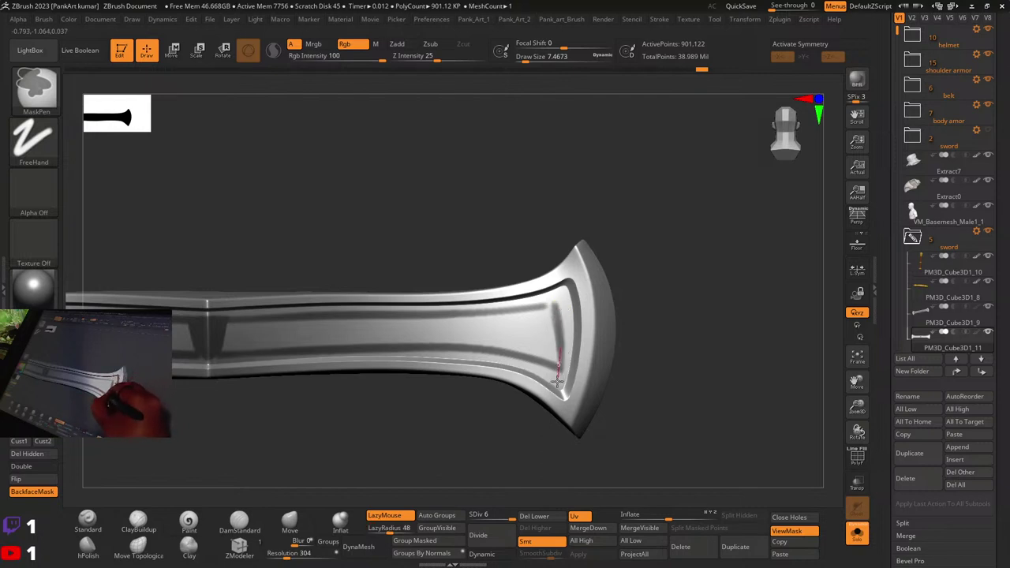
left_click_drag(551, 411, 550, 411, "ctrl")
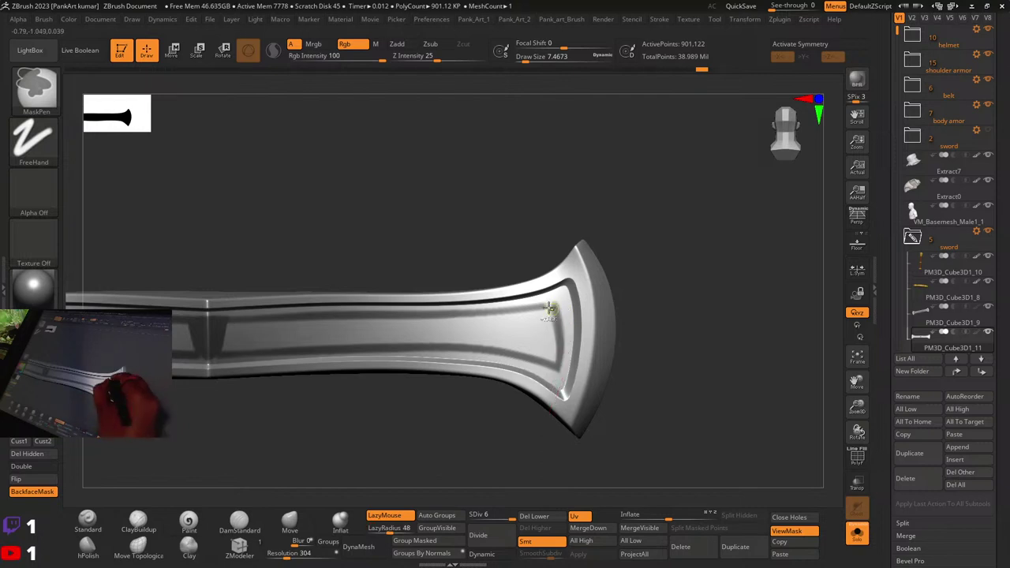
left_click_drag(468, 314, 544, 306, "ctrl")
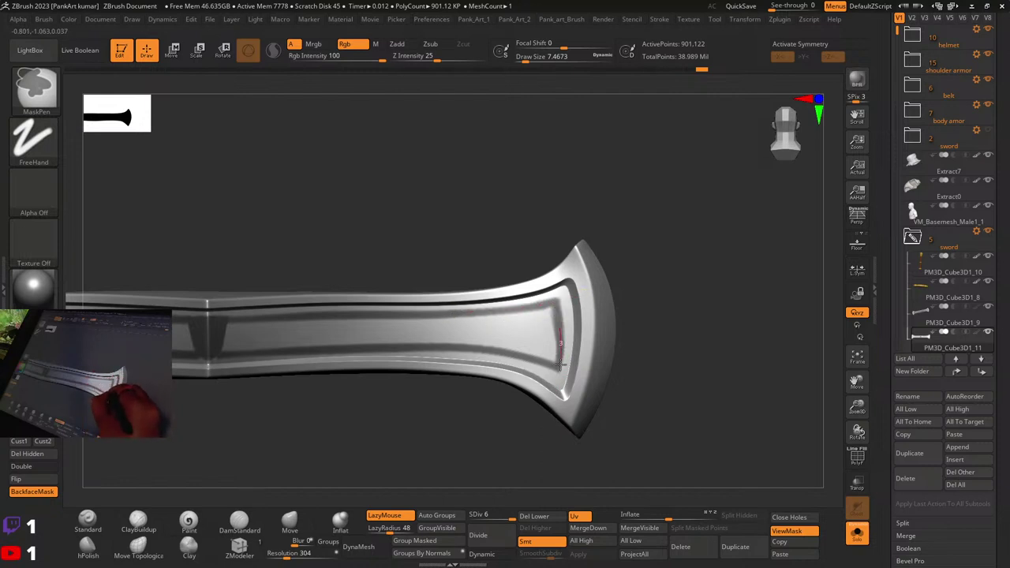
left_click_drag(560, 365, 547, 402, "ctrl")
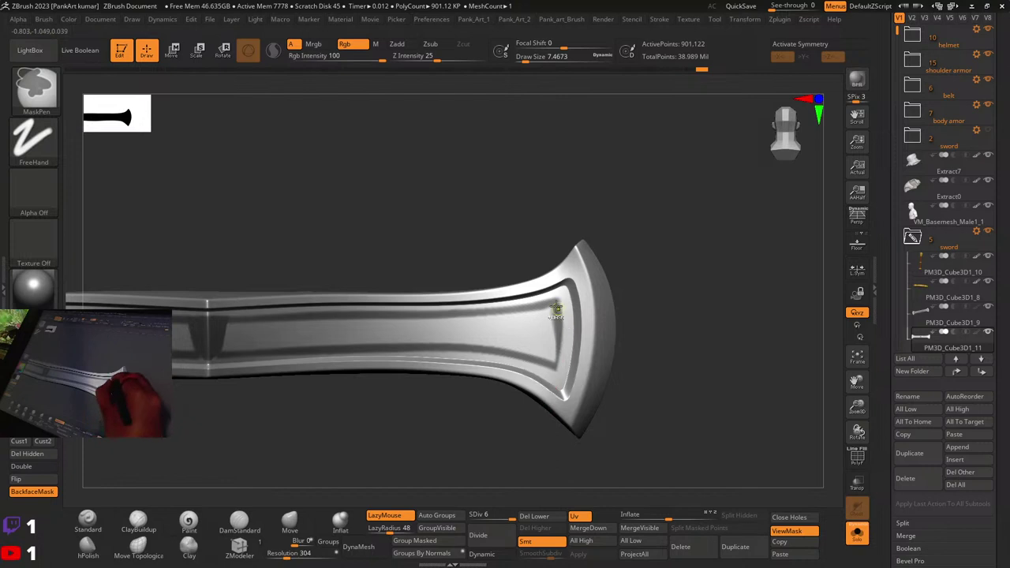
left_click_drag(559, 359, 550, 395, "ctrl")
Step: Clean up the width and upper corner of the mask outline at the opposite flared end
mouse_move(653, 291)
left_mouse_down("alt")
mouse_move(552, 317)
mouse_move(740, 282)
mouse_move(611, 316)
mouse_move(602, 290)
left_mouse_up("alt")
left_click_drag(524, 330, 524, 352, "ctrl")
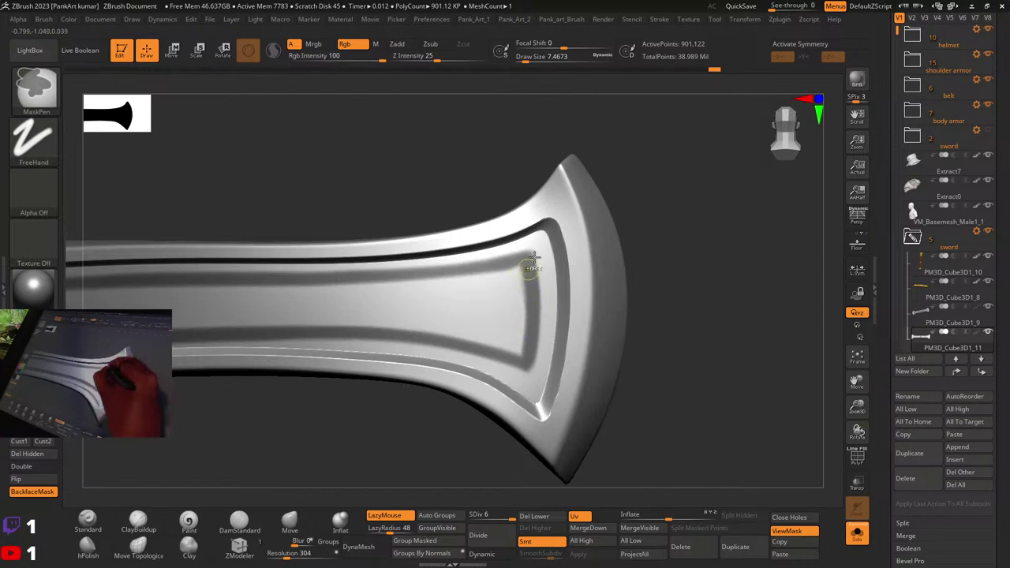
left_click_drag(545, 256, 552, 339, "ctrl")
Step: Examine the mask outlines along both halves of the crossguard and around the central ridge
left_click_drag(650, 278, 662, 247)
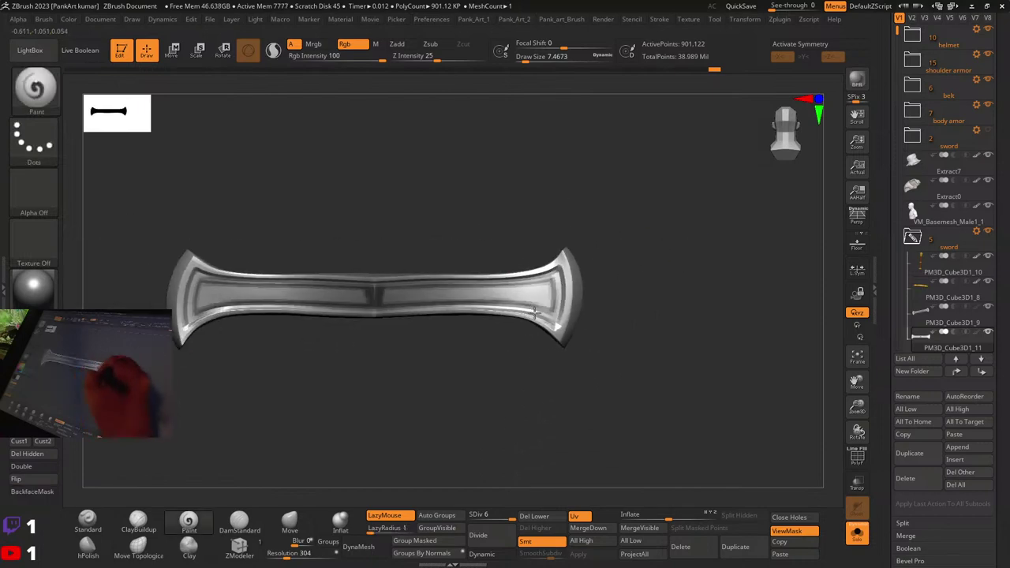
right_click_drag(603, 294, 548, 302, "ctrl")
left_click_drag(548, 303, 481, 365)
right_click_drag(481, 366, 551, 325, "ctrl")
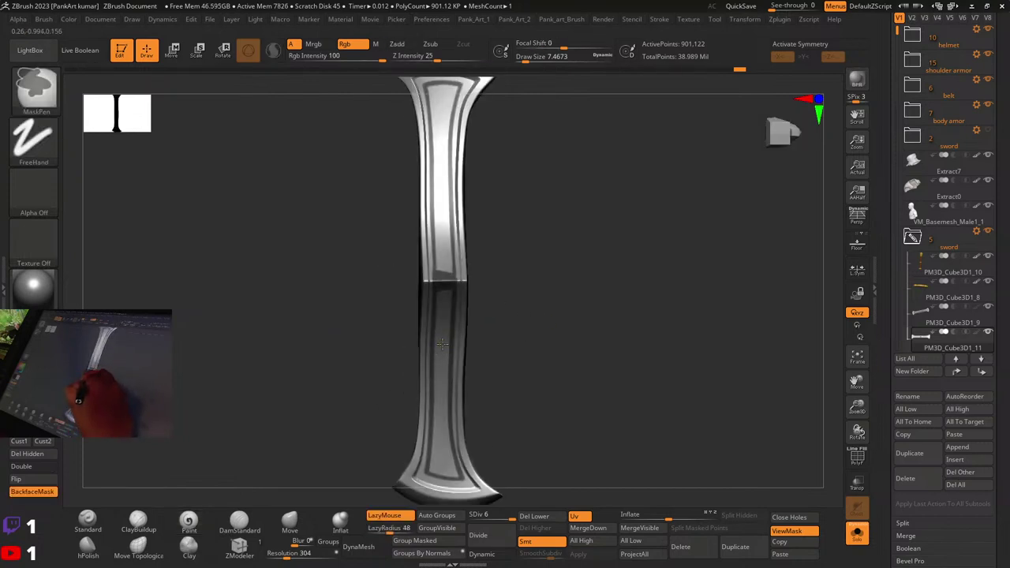
left_click_drag(504, 293, 465, 304, "alt")
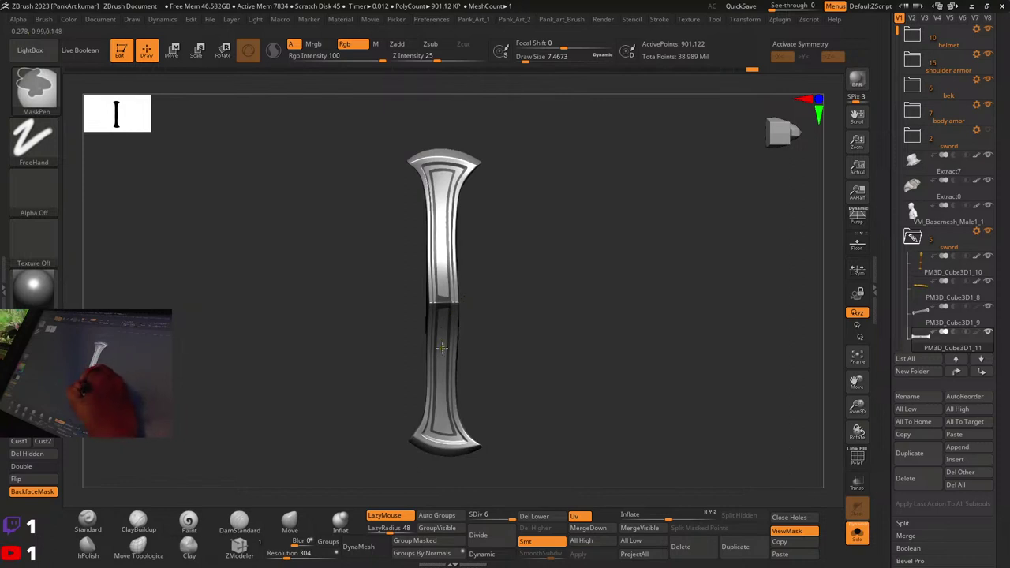
right_click_drag(461, 329, 559, 302, "ctrl")
right_click_drag(470, 331, 484, 262)
mouse_move(457, 202)
right_mouse_down()
mouse_move(451, 233)
mouse_move(469, 204)
mouse_move(461, 343)
mouse_move(462, 313)
right_mouse_up()
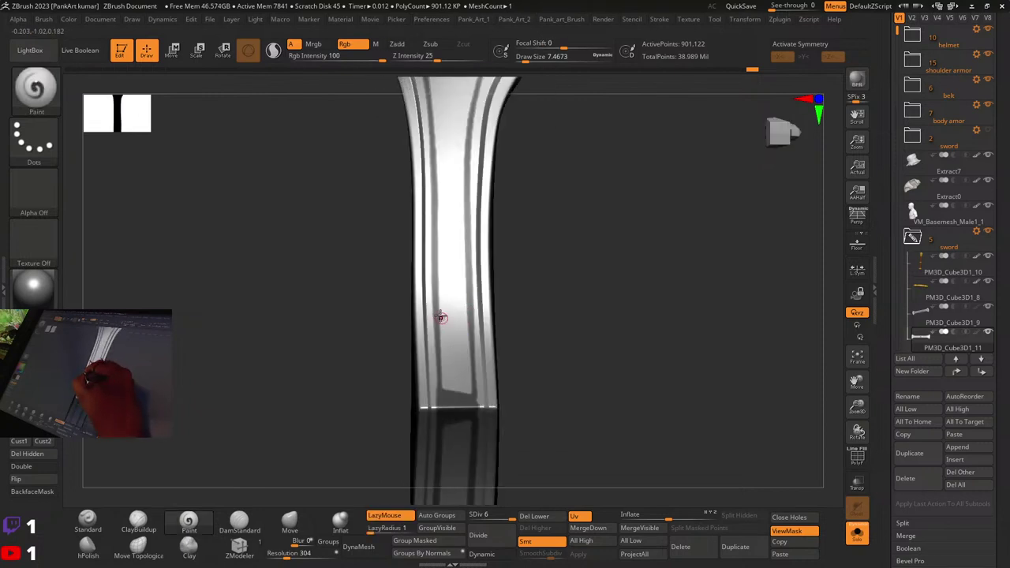
Step: Redraw the two long mask lines beside the central ridge to even out their edges where they meet it
mouse_move(443, 416)
left_mouse_down("ctrl")
mouse_move(435, 301)
mouse_move(442, 415)
left_mouse_up("ctrl")
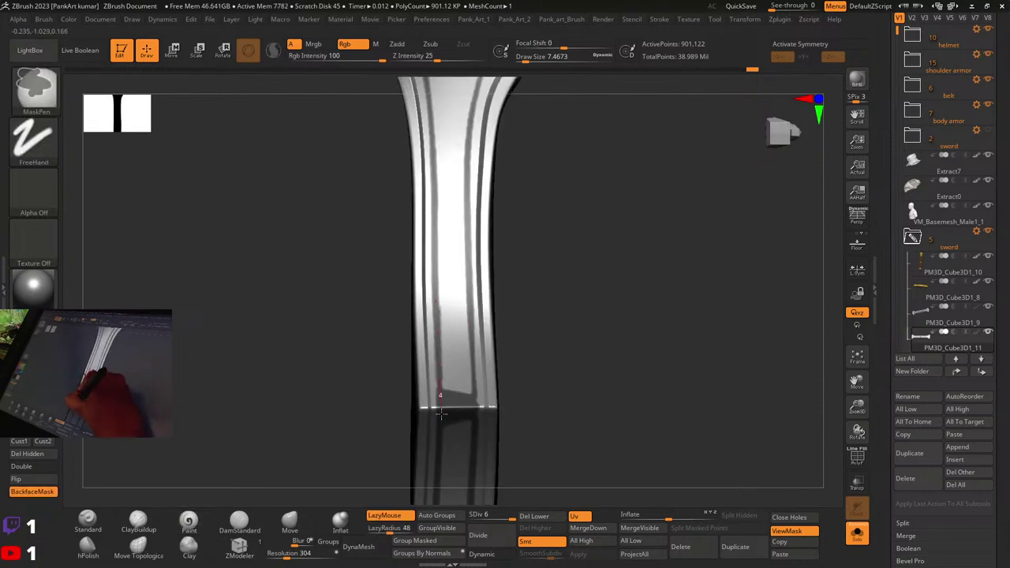
left_click_drag(472, 306, 478, 417, "ctrl")
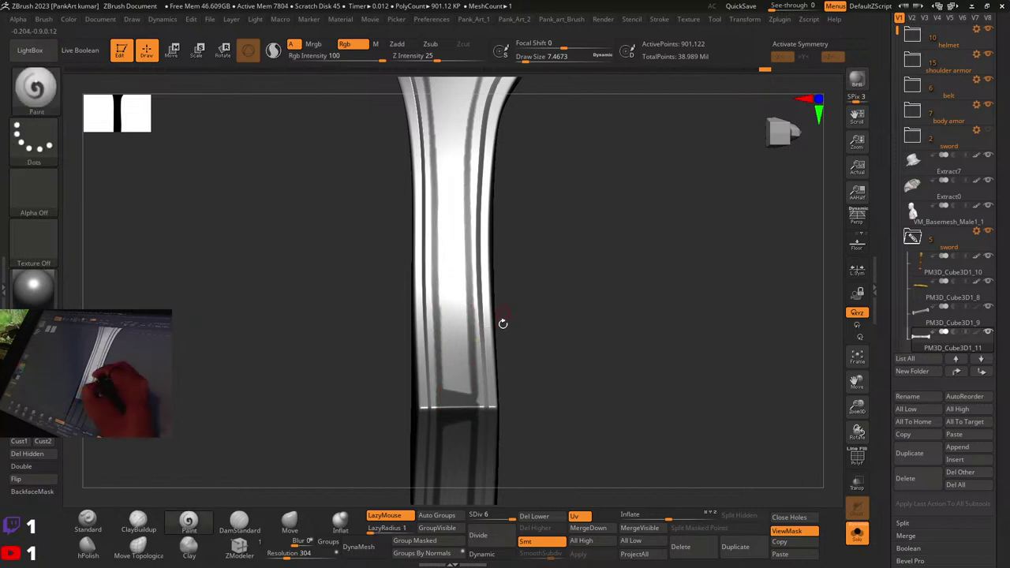
right_click_drag(500, 323, 474, 323)
right_click(473, 323)
left_click_drag(470, 320, 468, 416, "ctrl")
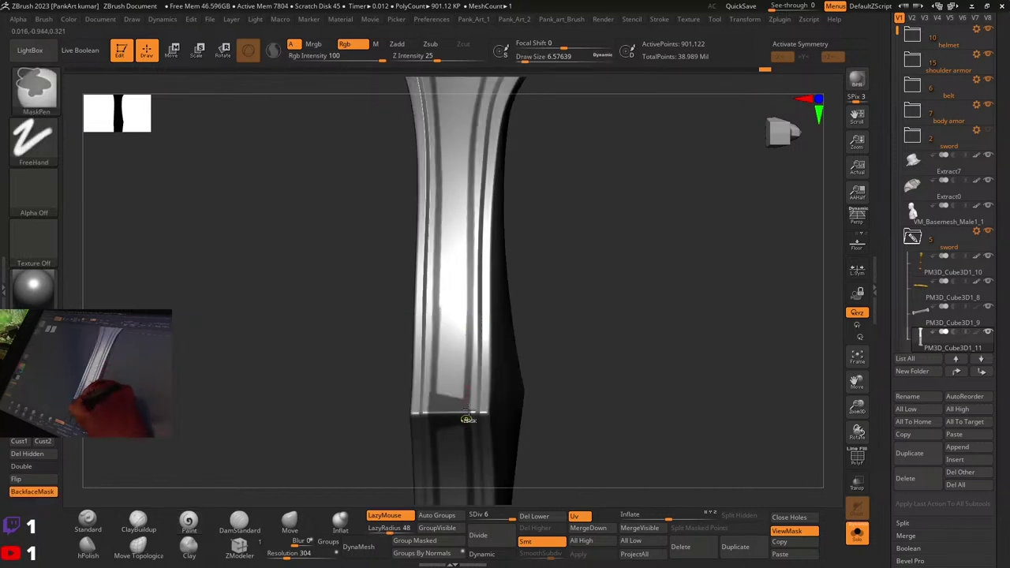
mouse_move(444, 283)
left_mouse_down("ctrl")
mouse_move(441, 387)
mouse_move(437, 371)
left_mouse_up("ctrl")
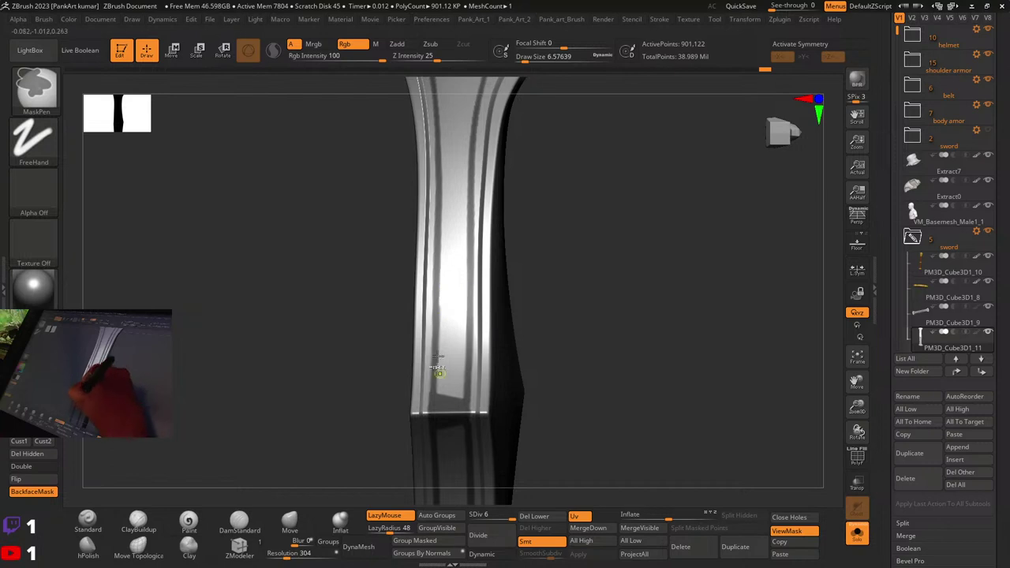
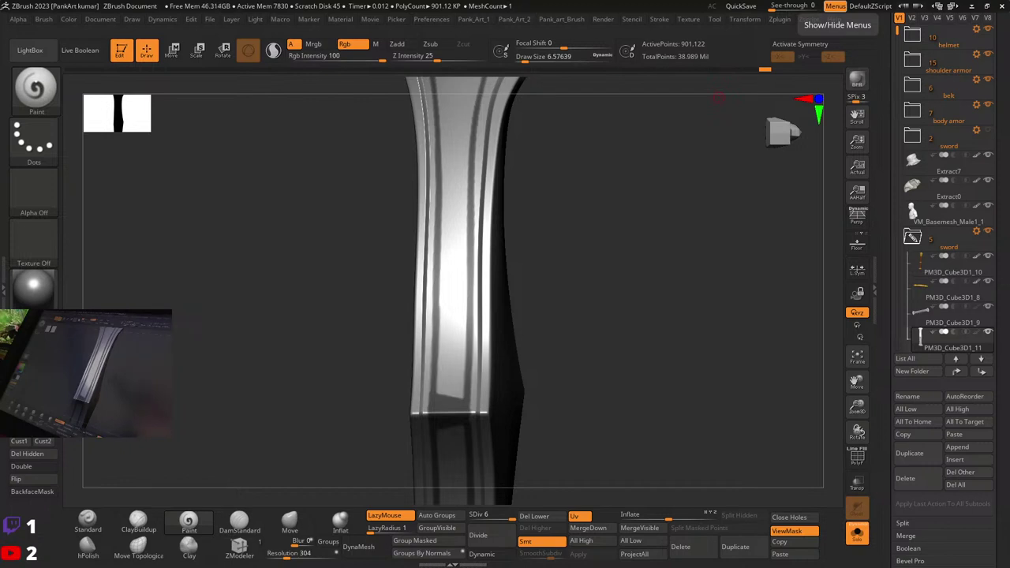
Step: Reduce the draw size to about 5.75 and turn on symmetry across the X and Z axes
mouse_move(530, 331)
left_mouse_down()
mouse_move(468, 351)
mouse_move(480, 359)
mouse_move(532, 349)
mouse_move(514, 372)
mouse_move(542, 348)
left_mouse_up()
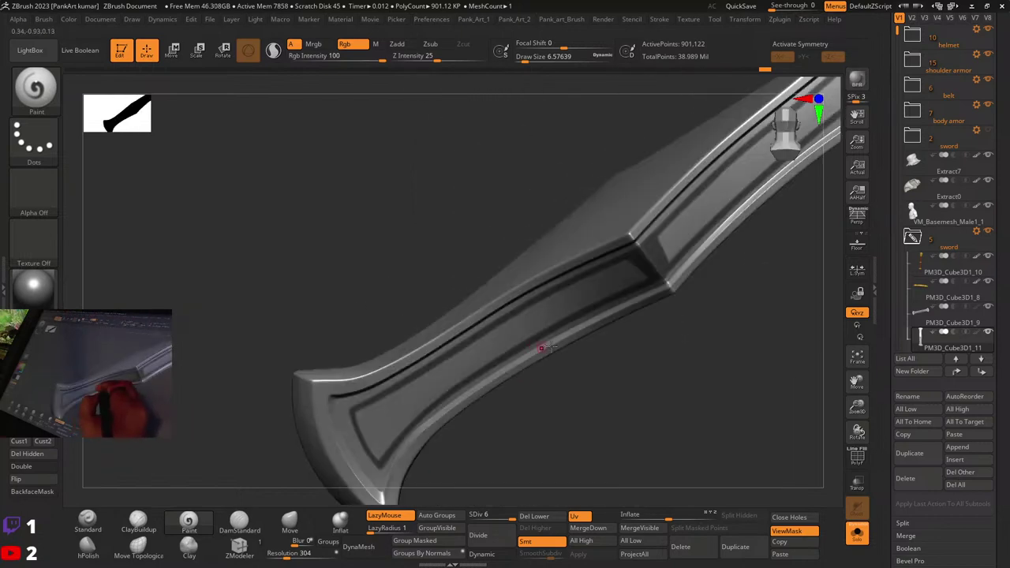
right_click_drag(542, 348, 539, 295)
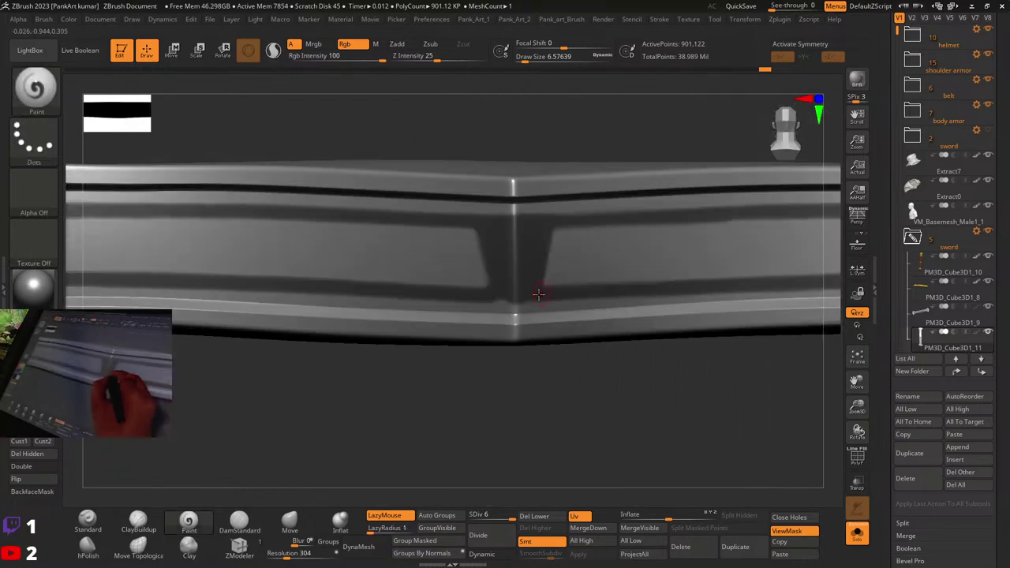
key("space")
key("ctrl")
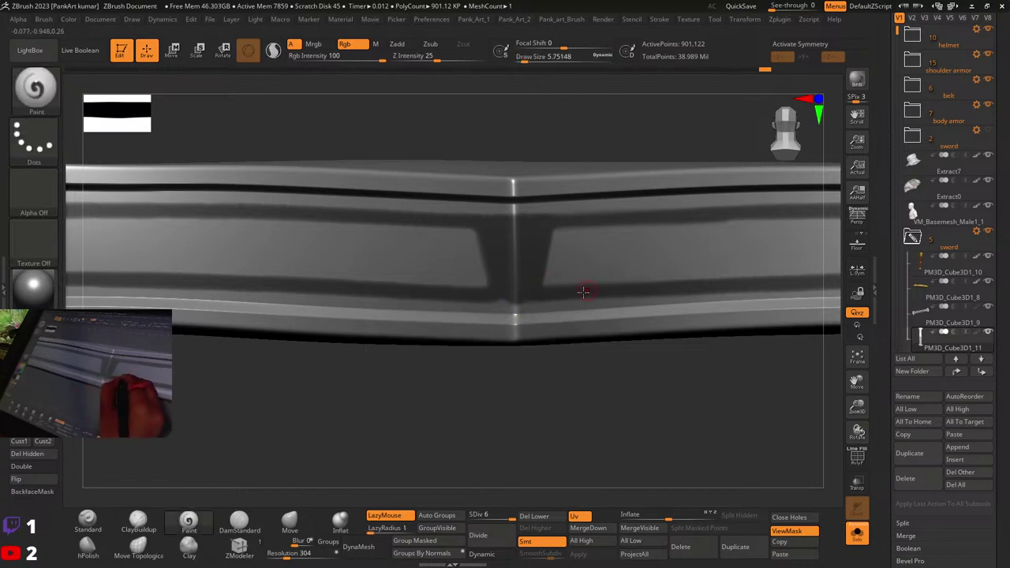
key("x")
key("ctrl")
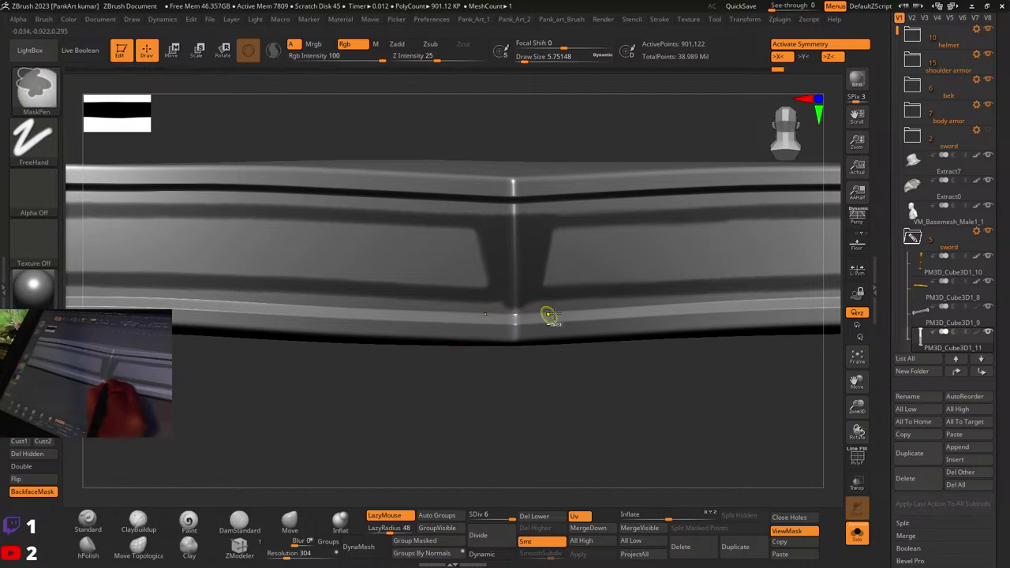
Step: Store a morph target of the crossguard
right_click_drag(638, 294, 356, 448, "ctrl")
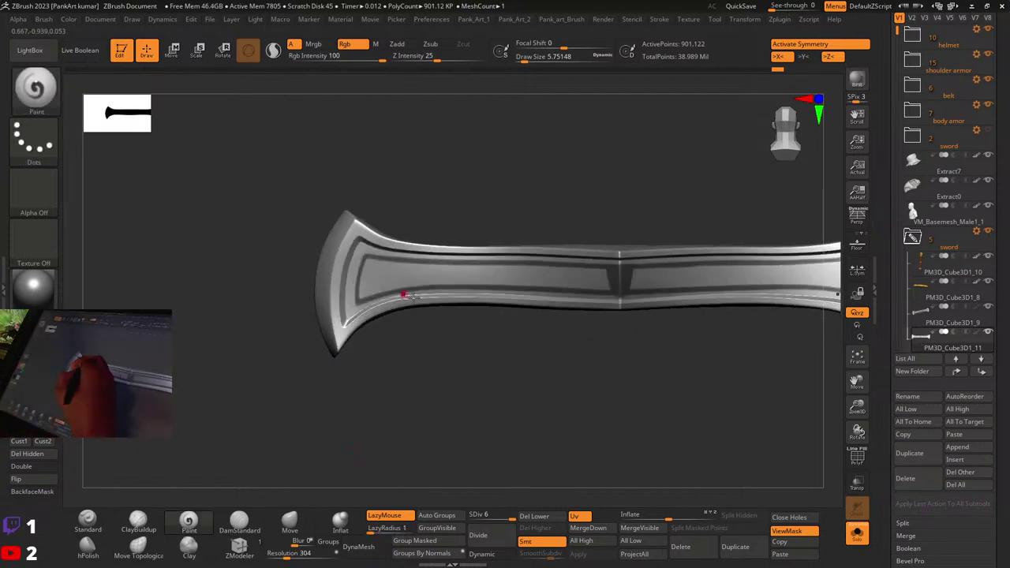
mouse_move(491, 284)
right_mouse_down("alt")
mouse_move(502, 314)
mouse_move(496, 296)
right_mouse_up("alt")
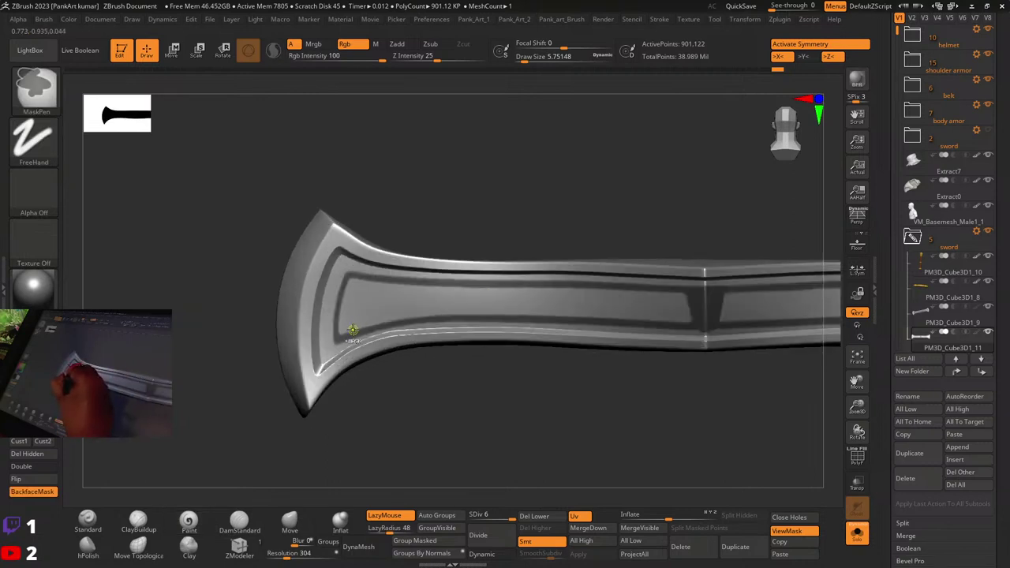
key("space")
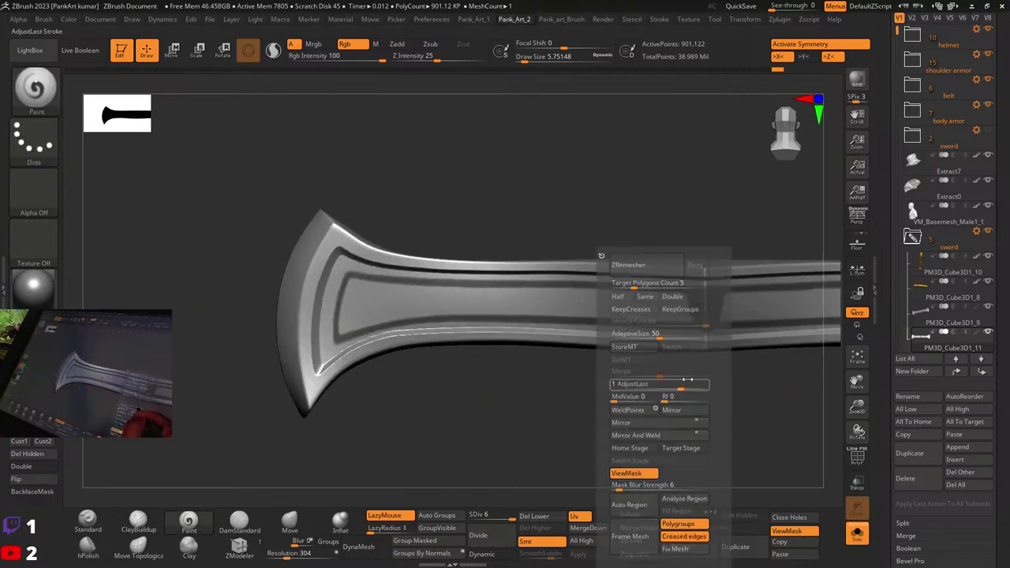
key("ctrl")
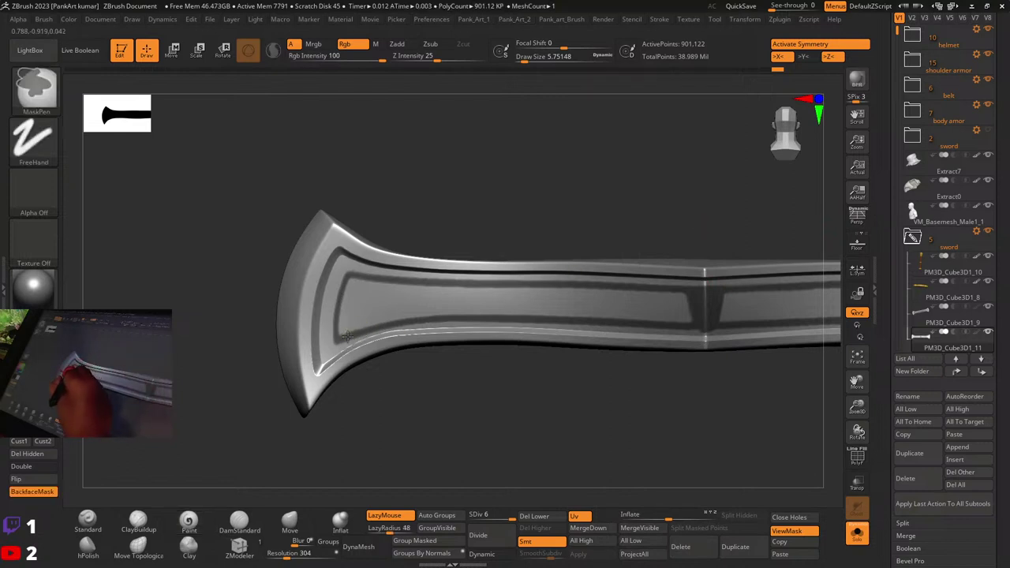
Step: Try masking a row of crossed diagonal lines inside the inset panel, from the flared end towards the central ridge
left_click_drag(378, 313, 456, 275, "ctrl")
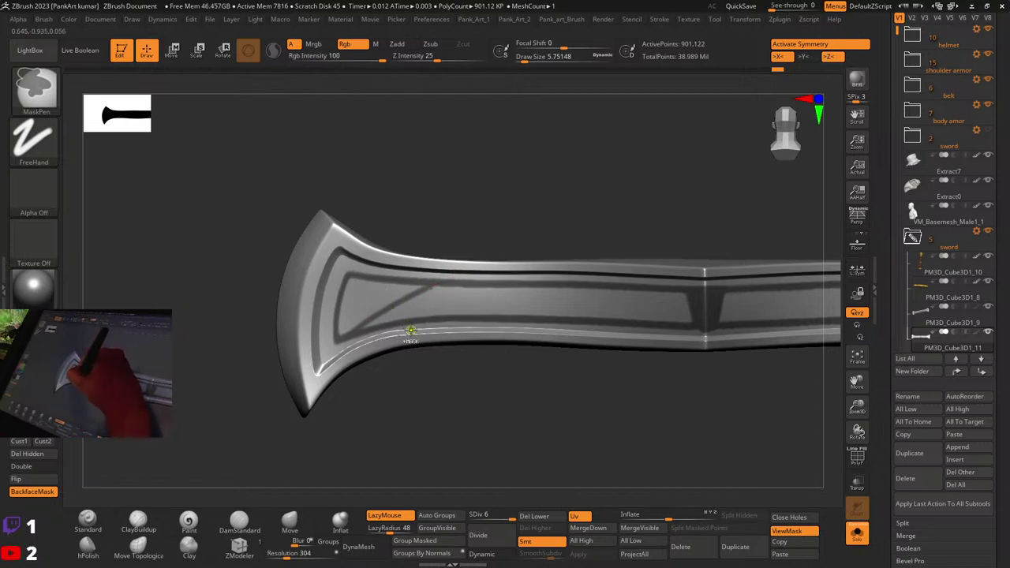
left_click_drag(380, 279, 438, 335, "ctrl")
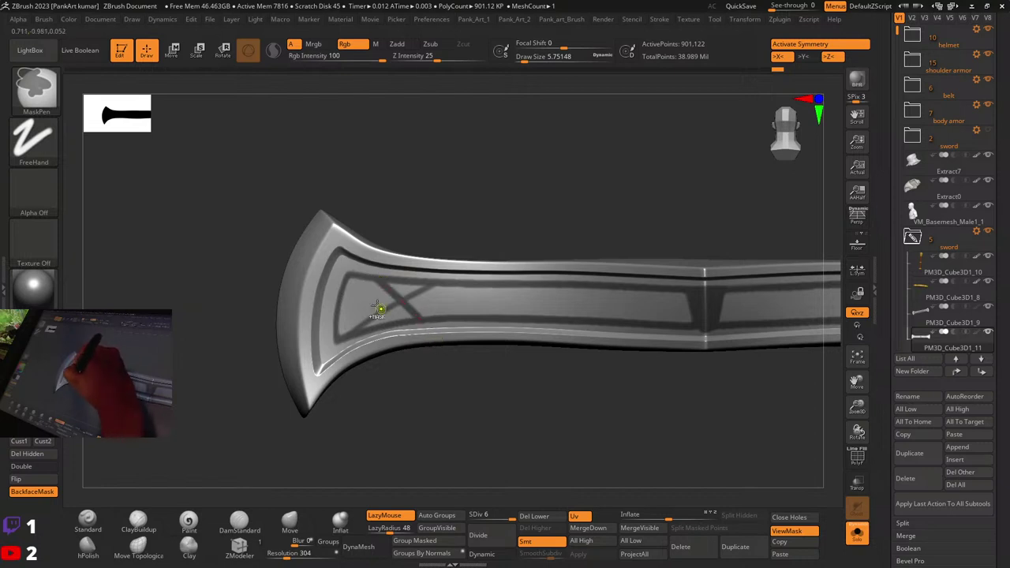
left_click_drag(361, 302, 401, 347, "ctrl")
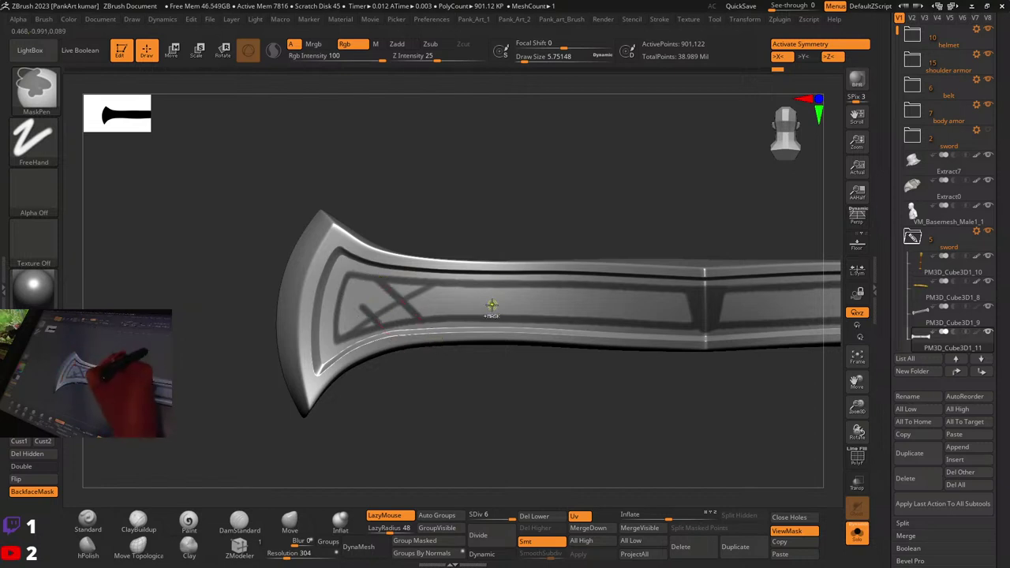
right_click_drag(528, 265, 497, 273, "alt")
left_click_drag(415, 299, 458, 347, "ctrl")
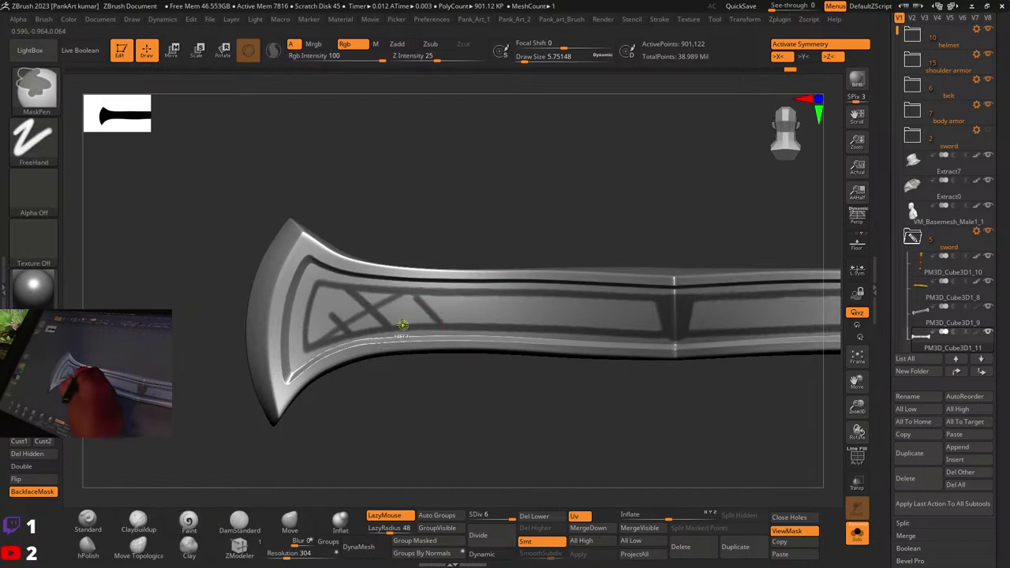
left_click_drag(401, 324, 480, 286, "ctrl")
key("ctrl")
right_click_drag(538, 276, 465, 280, "alt")
mouse_move(386, 302)
left_mouse_down("ctrl")
mouse_move(423, 332)
mouse_move(451, 286)
mouse_move(453, 312)
left_mouse_up("ctrl")
Step: Undo the crossed mask lines back to the first diagonals and reduce the draw size to about 3.11
key("ctrl+z")
key("ctrl+z")
key("space")
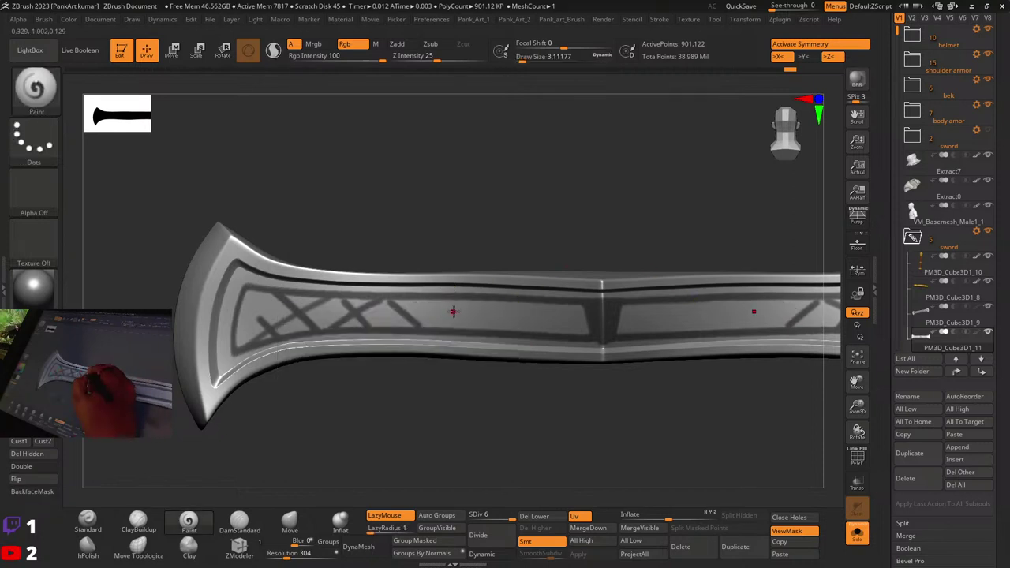
key("ctrl+z")
key("ctrl+z")
key("ctrl+z")
key("ctrl+z")
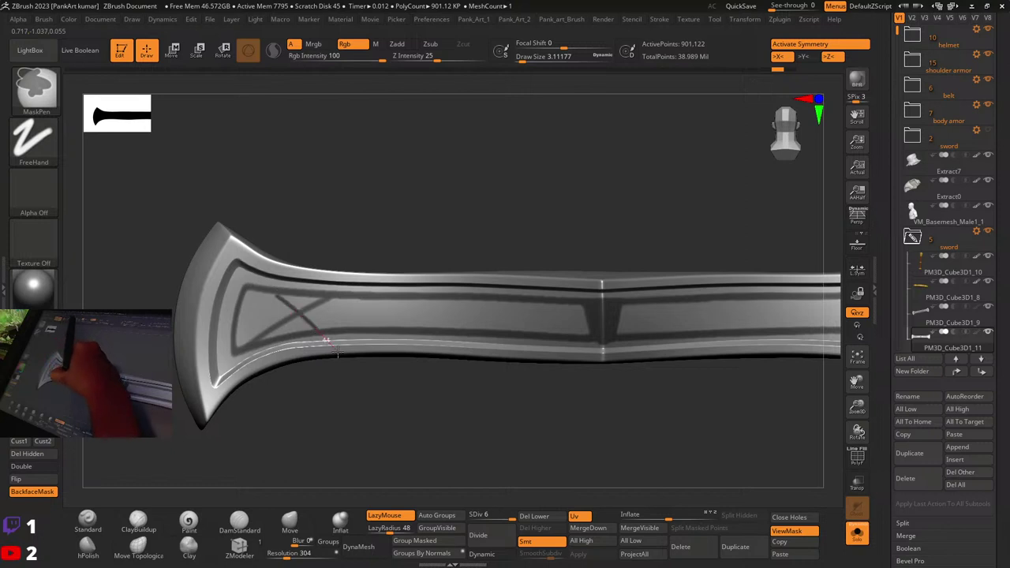
Step: Set the draw size to about 3.67 and redraw the diagonal crossing the first mask line near the flared end
key("space")
left_click_drag(322, 324, 324, 324)
key("ctrl+z")
left_click_drag(276, 295, 335, 359, "ctrl")
key("ctrl+z")
left_click_drag(278, 296, 337, 352, "ctrl")
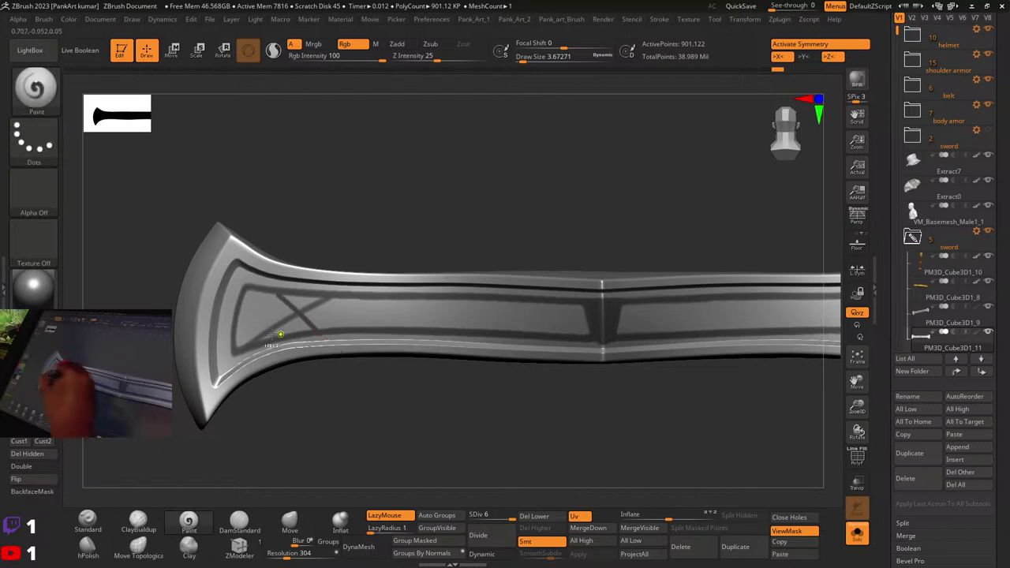
Step: Try continuing the thinner crisscross mask pattern along the inset panel towards the central ridge
left_click_drag(242, 351, 254, 340, "ctrl")
left_click_drag(331, 294, 355, 285, "ctrl")
left_click_drag(472, 268, 449, 272, "alt")
right_click_drag(395, 300, 384, 313, "ctrl")
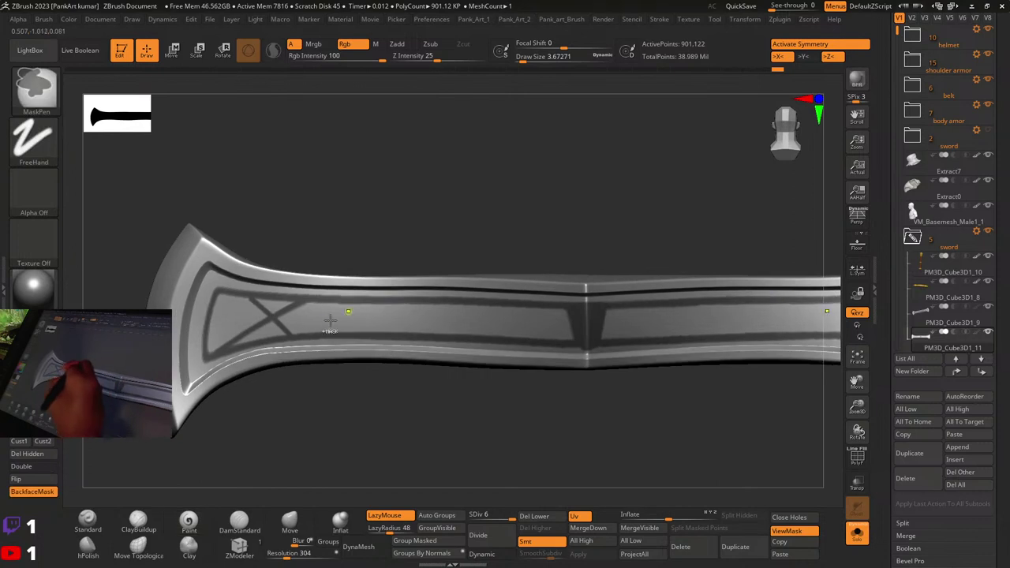
left_click_drag(230, 327, 276, 355, "ctrl")
right_click_drag(391, 316, 371, 321, "alt")
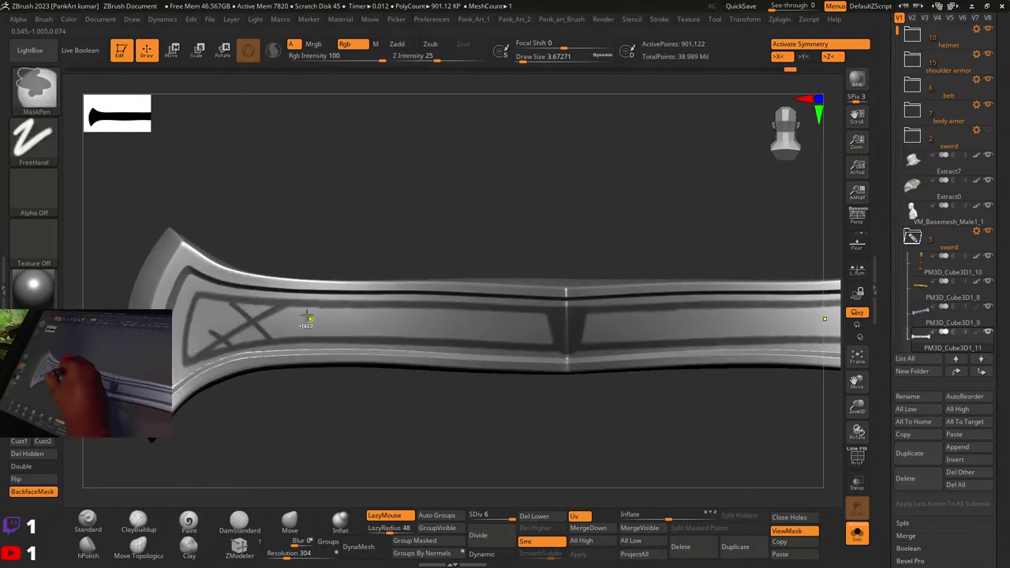
mouse_move(296, 310)
left_mouse_down("ctrl")
mouse_move(334, 357)
mouse_move(296, 328)
mouse_move(359, 305)
mouse_move(347, 314)
mouse_move(409, 351)
mouse_move(345, 341)
mouse_move(361, 323)
mouse_move(427, 306)
left_mouse_up("ctrl")
left_click_drag(524, 276, 444, 295, "alt")
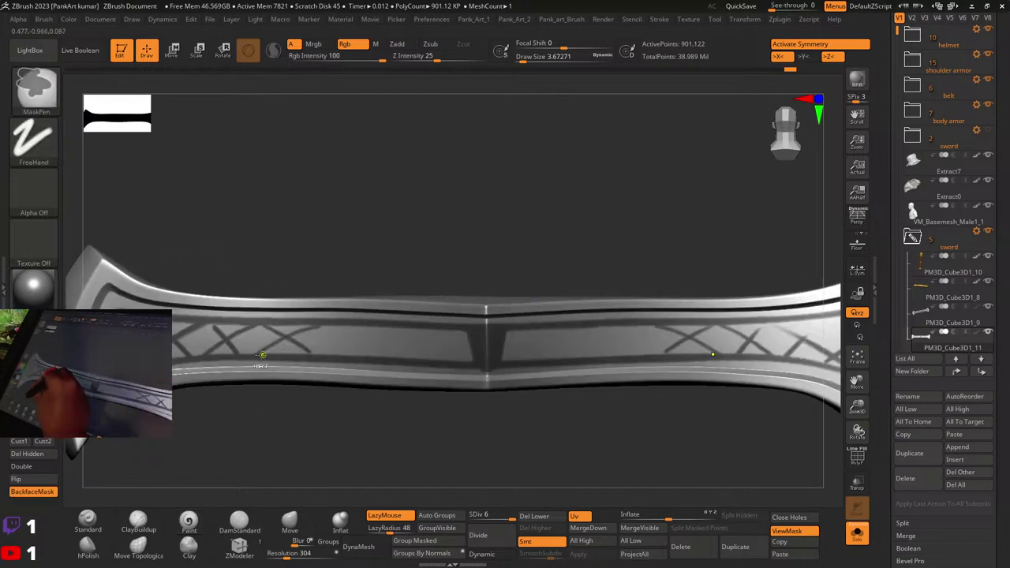
mouse_move(296, 327)
right_mouse_down("alt")
mouse_move(443, 333)
mouse_move(446, 371)
right_mouse_up("alt")
left_click_drag(413, 359, 496, 318, "ctrl")
mouse_move(571, 333)
right_mouse_down("ctrl")
mouse_move(575, 296)
mouse_move(520, 308)
right_mouse_up("ctrl")
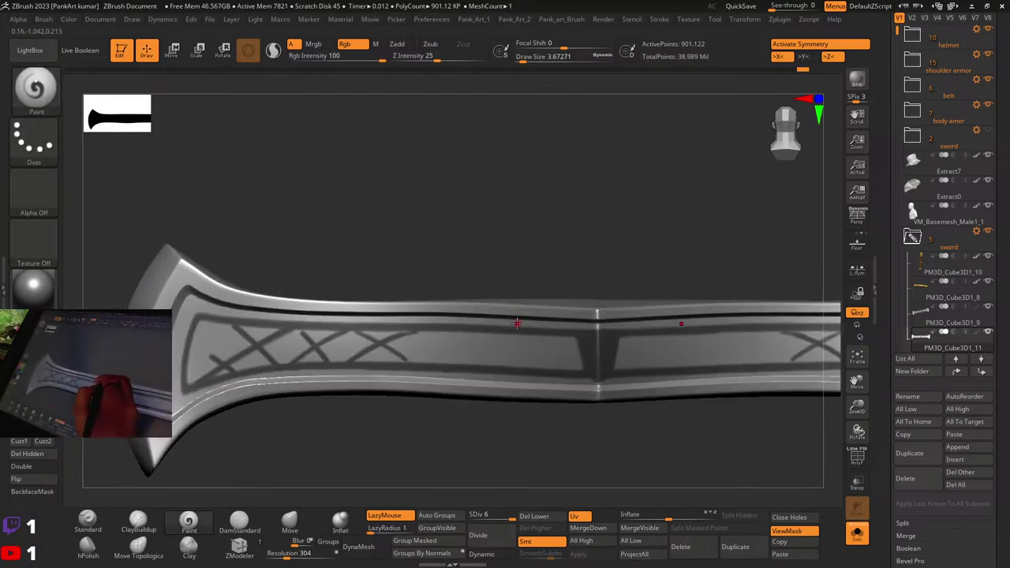
Step: Undo all the crisscross mask lines, keeping only the border outlines on both panels
key("ctrl")
key("ctrl+z")
key("ctrl+z")
key("ctrl+z")
key("ctrl+z")
key("ctrl+z")
key("ctrl+z")
key("ctrl+z")
key("ctrl+z")
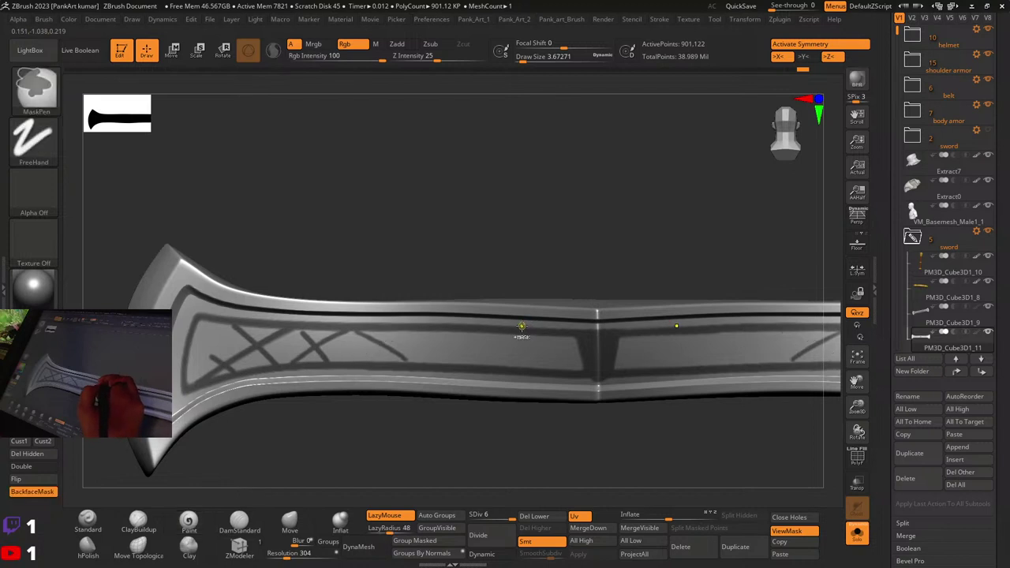
key("ctrl+z")
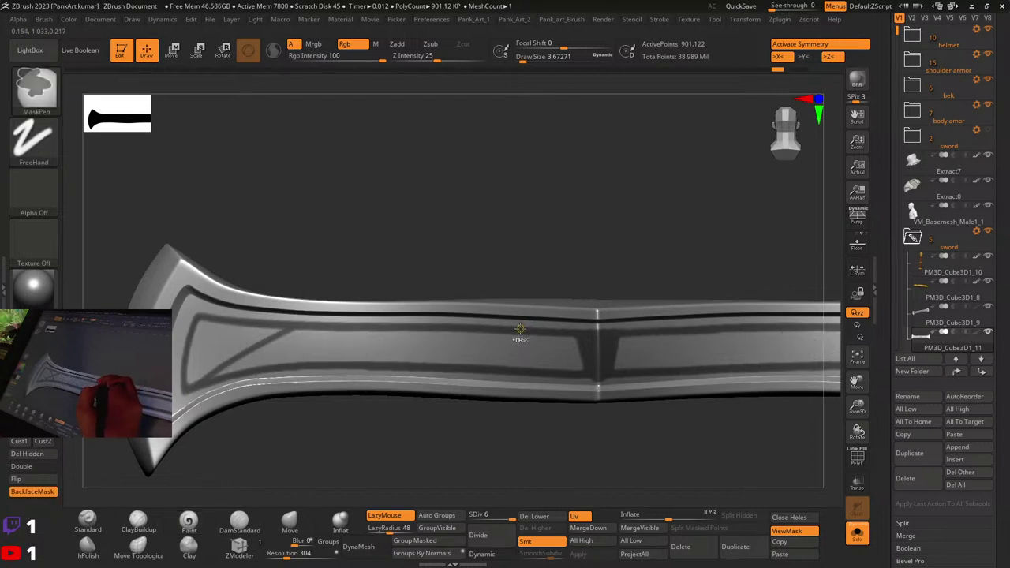
key("ctrl+z")
mouse_move(561, 316)
right_mouse_down("ctrl")
mouse_move(560, 376)
mouse_move(532, 379)
right_mouse_up("ctrl")
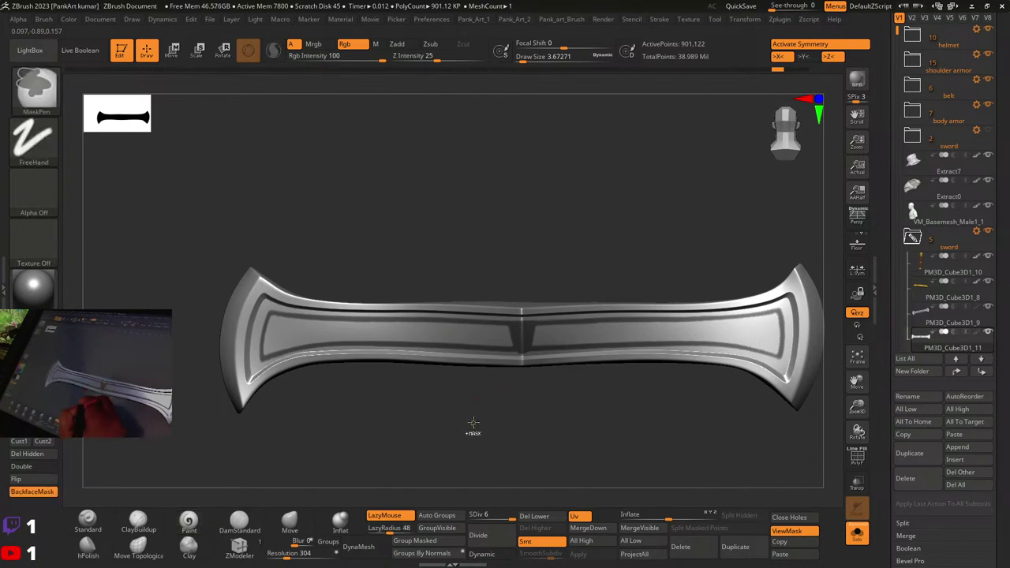
Step: Invert the mask and try inflating the unmasked border lines, undoing the inflation
left_click(474, 427, "ctrl")
left_click_drag(672, 518, 670, 514)
key("ctrl+z")
key("ctrl+z")
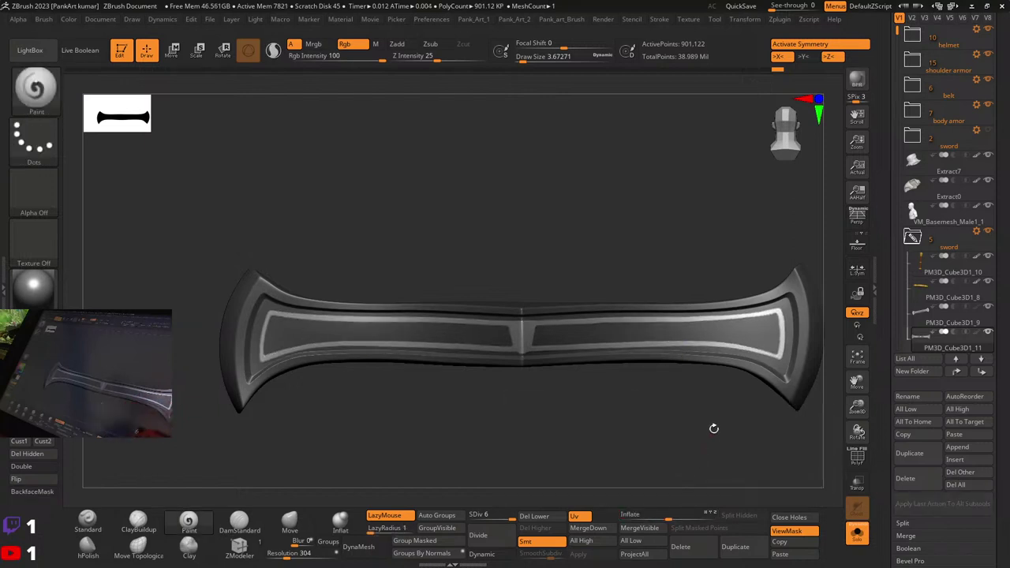
Step: Adjust the Mask Blur Strength and invert the mask so only the panel border lines can be edited
key("x")
key("x")
key("2")
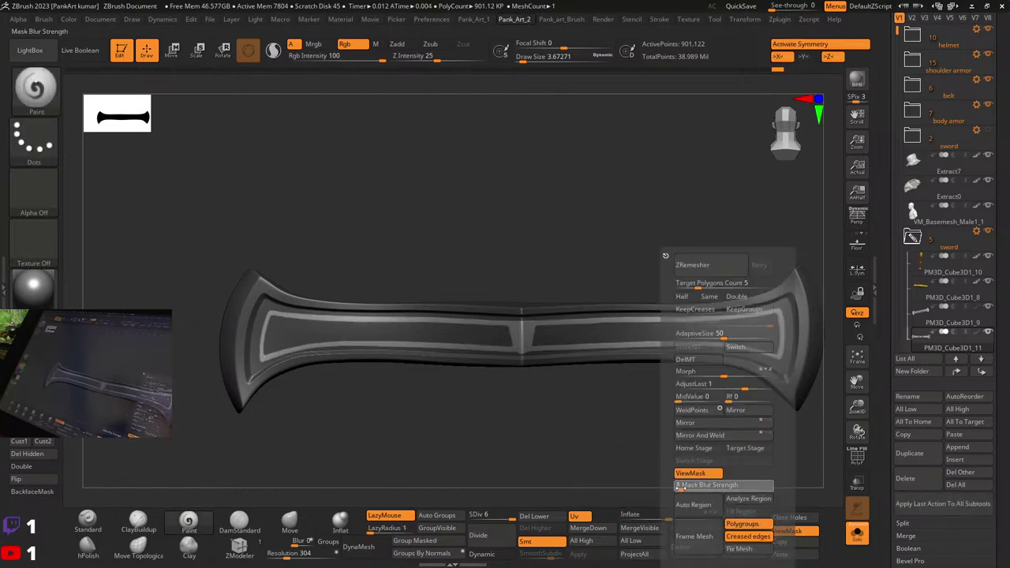
key("ctrl")
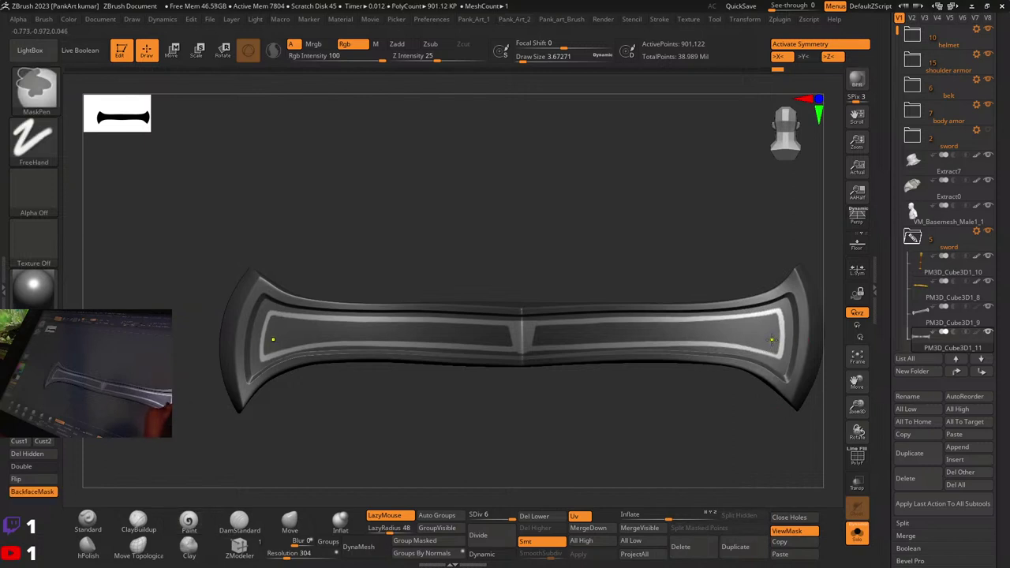
key("ctrl+i")
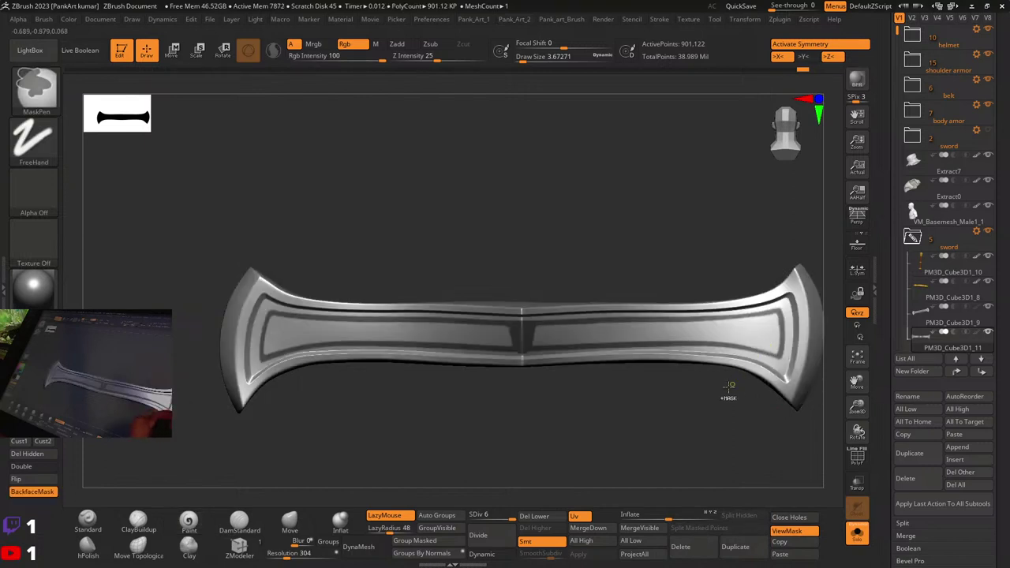
left_click(728, 387, "ctrl")
Step: Inflate the unmasked border lines around both crossguard panels, undoing a first try at 2 before reapplying it
left_click_drag(669, 517, 671, 517)
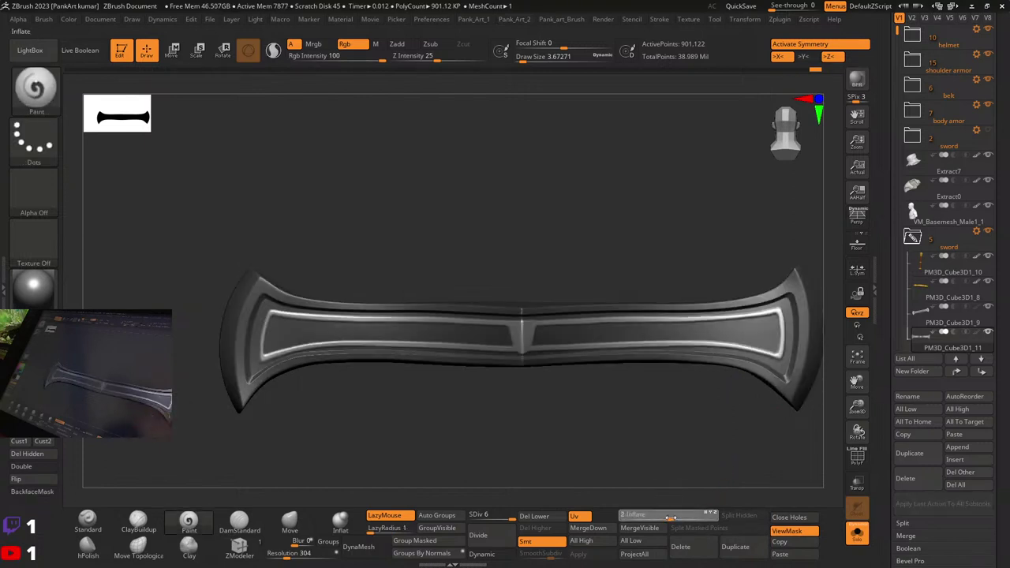
key("ctrl+z")
key("ctrl")
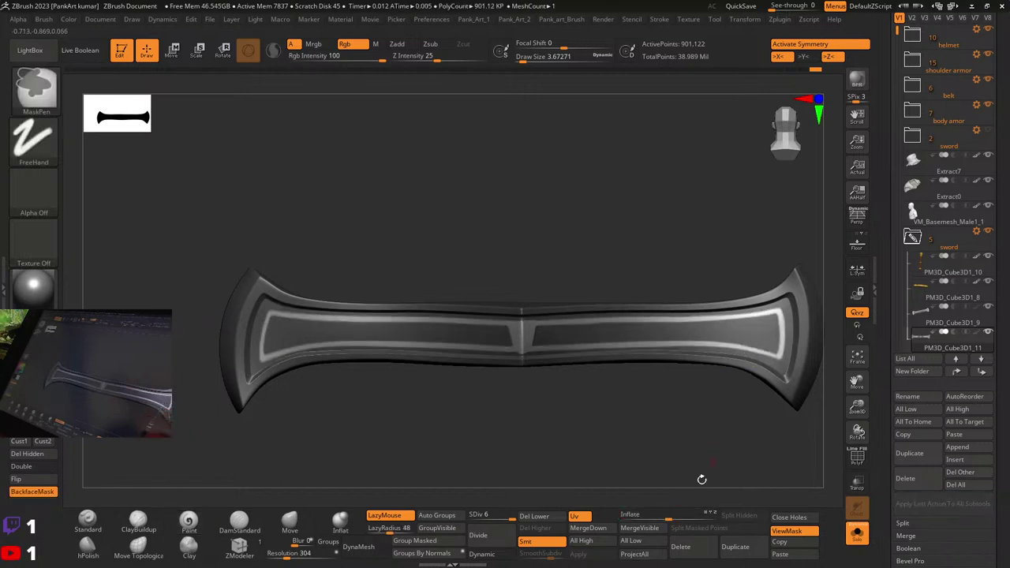
left_click_drag(668, 518, 671, 517)
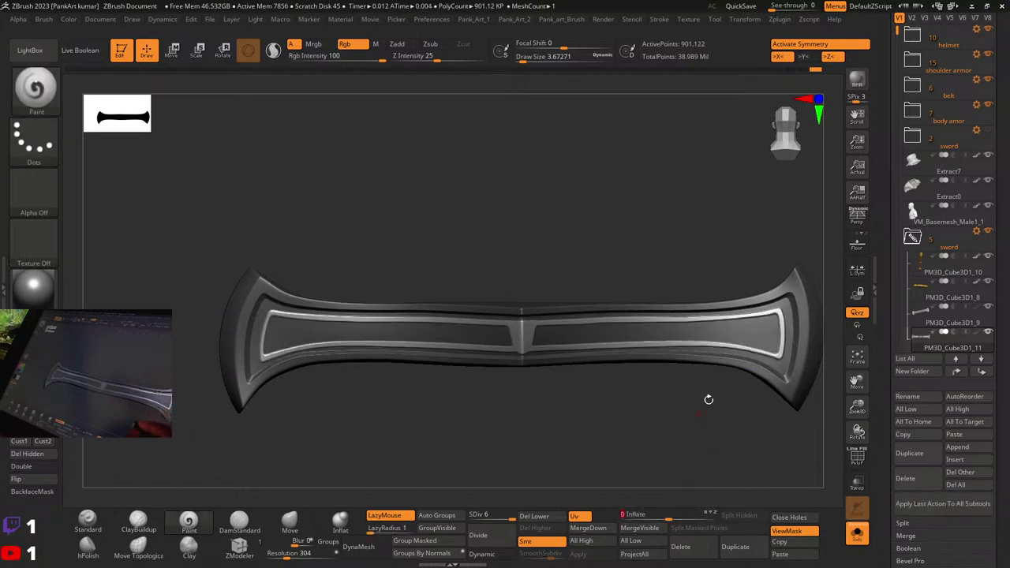
left_click_drag(711, 397, 594, 380)
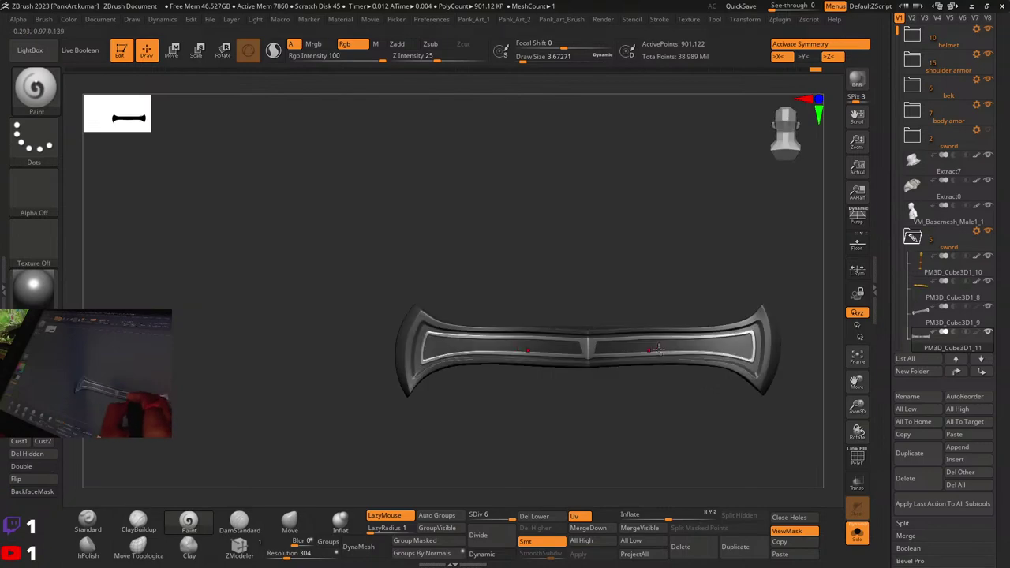
Step: Clear the mask from the crossguard and check the raised border trim around its panels up close
right_click_drag(594, 387, 594, 430, "ctrl")
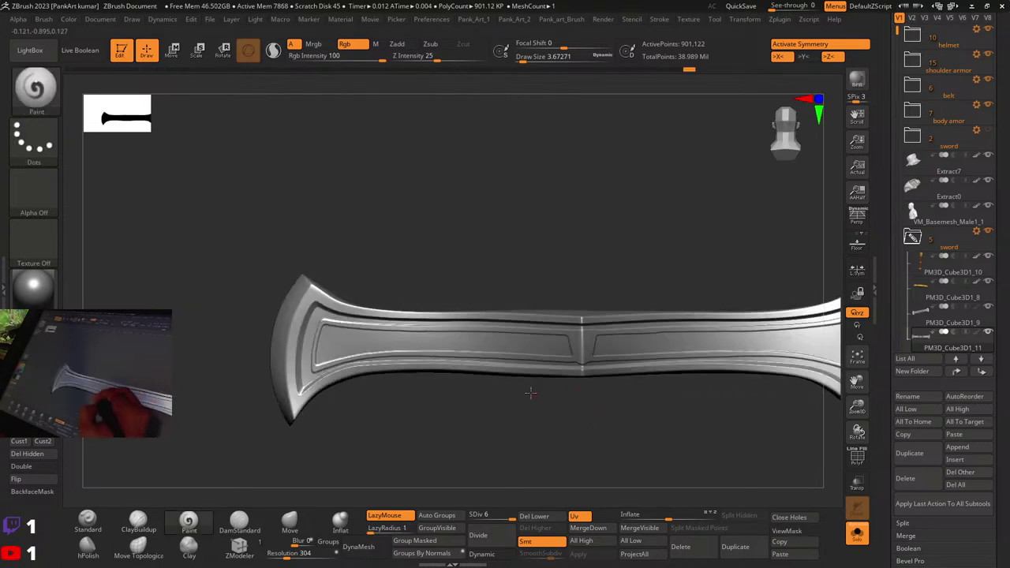
mouse_move(589, 424)
left_mouse_down()
mouse_move(503, 381)
mouse_move(456, 387)
left_mouse_up()
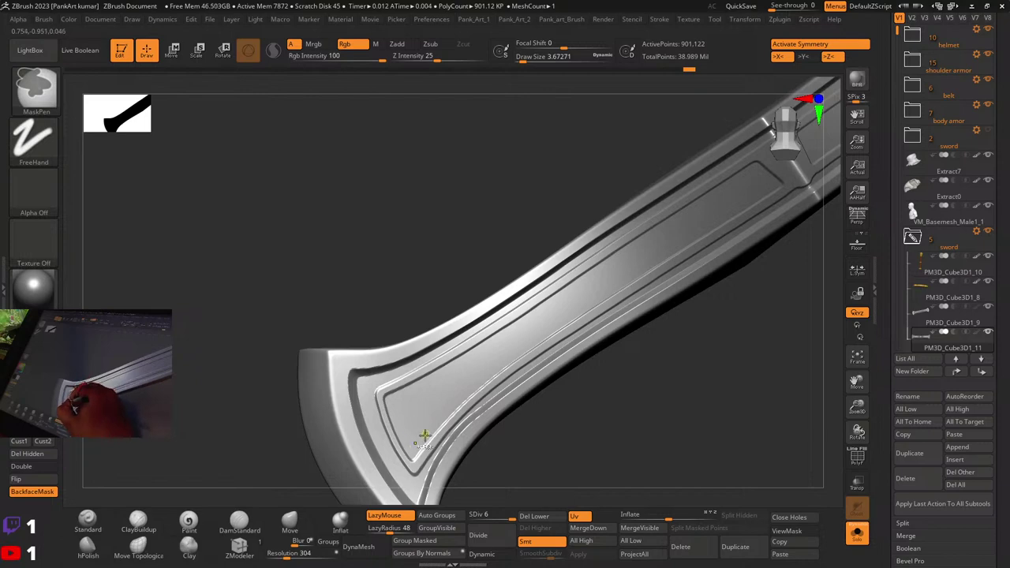
left_click_drag(417, 443, 506, 407, "shift")
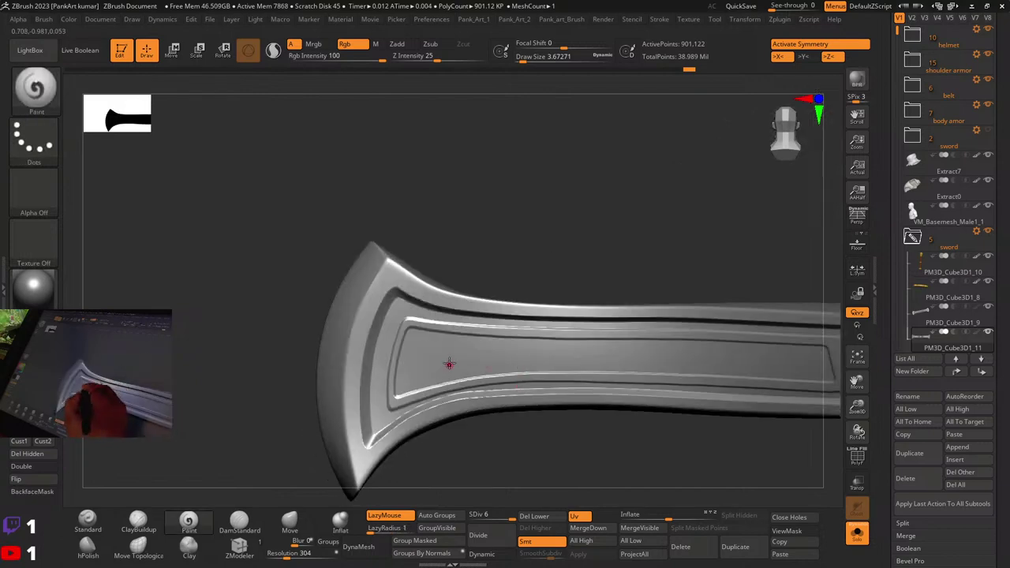
Step: Try masking a diagonal line across the flared end of the crossguard panel, undoing each attempt
key("ctrl")
left_click_drag(459, 356, 521, 330, "ctrl")
key("ctrl+z")
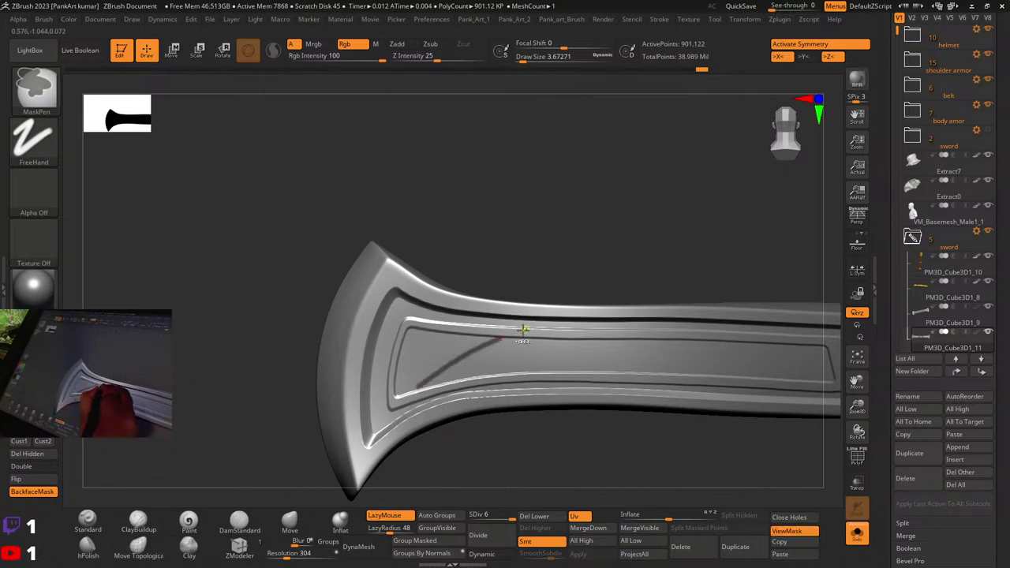
key("ctrl+z")
key("2")
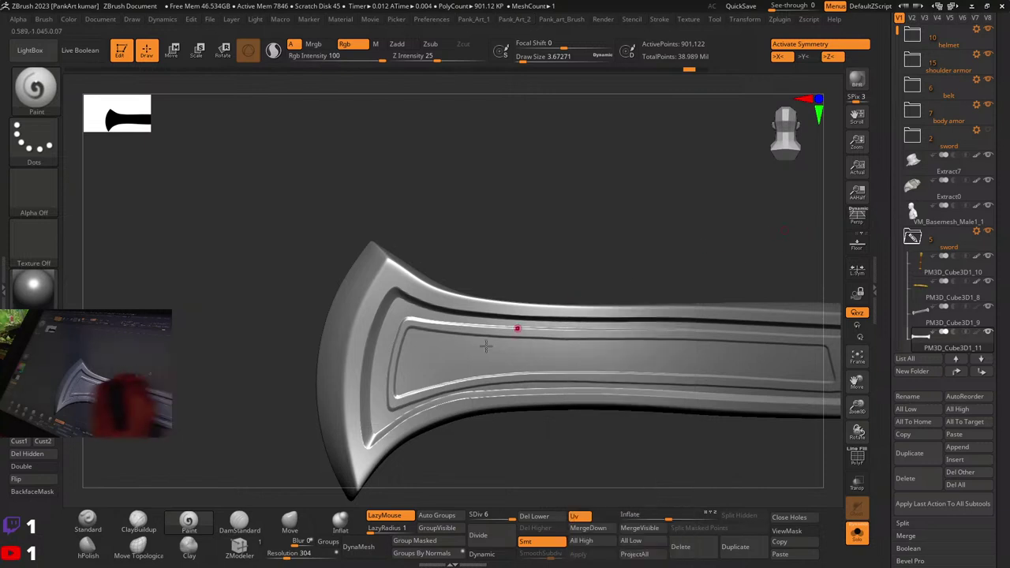
key("ctrl")
left_click_drag(478, 344, 512, 332, "ctrl")
key("ctrl+z")
Step: Mask a row of X-shaped crossing lines inside the crossguard panel borders, from the flared end toward the center
right_click_drag(609, 327, 479, 328, "alt")
right_click_drag(342, 352, 290, 362, "ctrl")
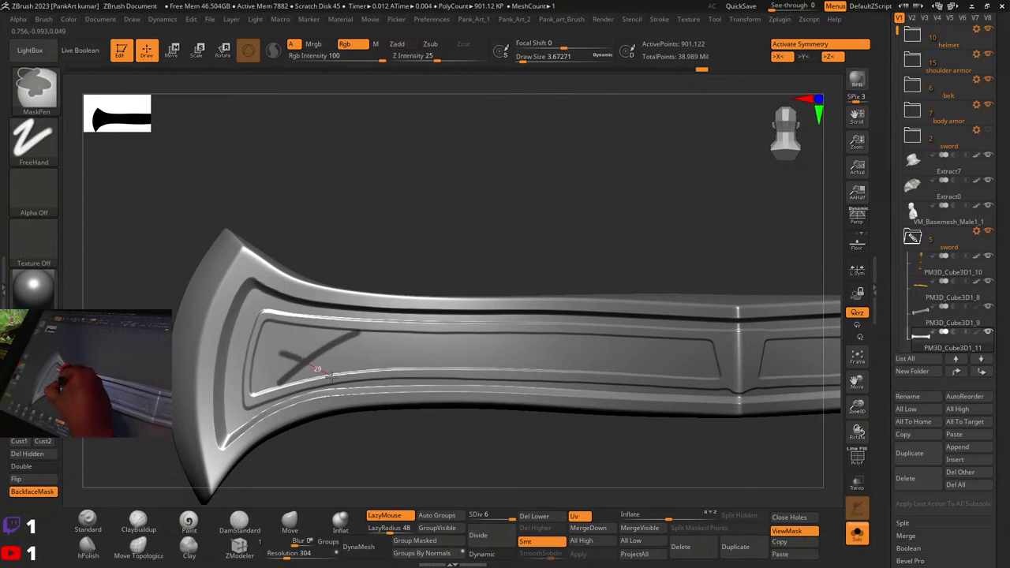
key("ctrl+z")
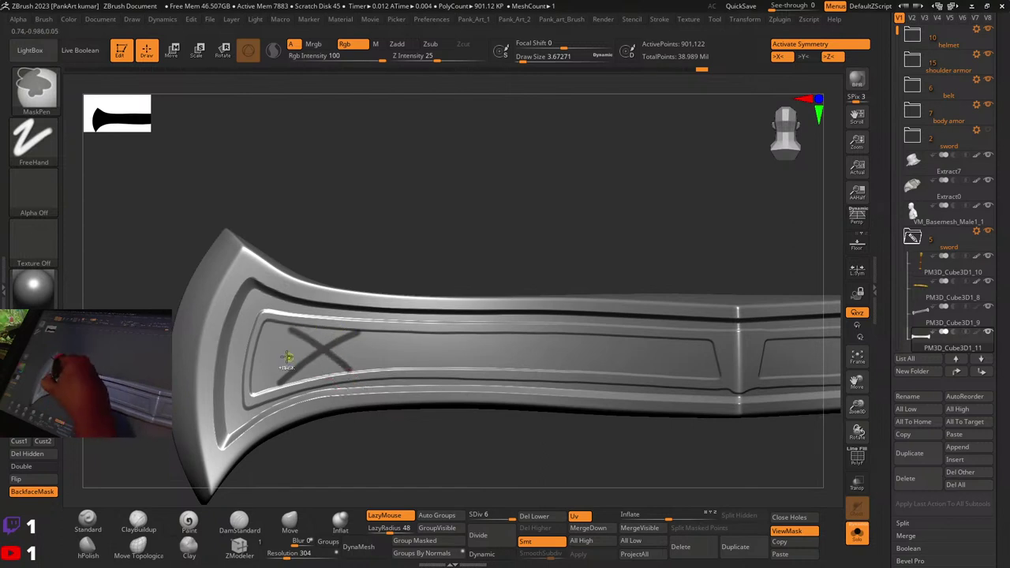
right_click_drag(613, 297, 519, 293, "alt")
key("ctrl")
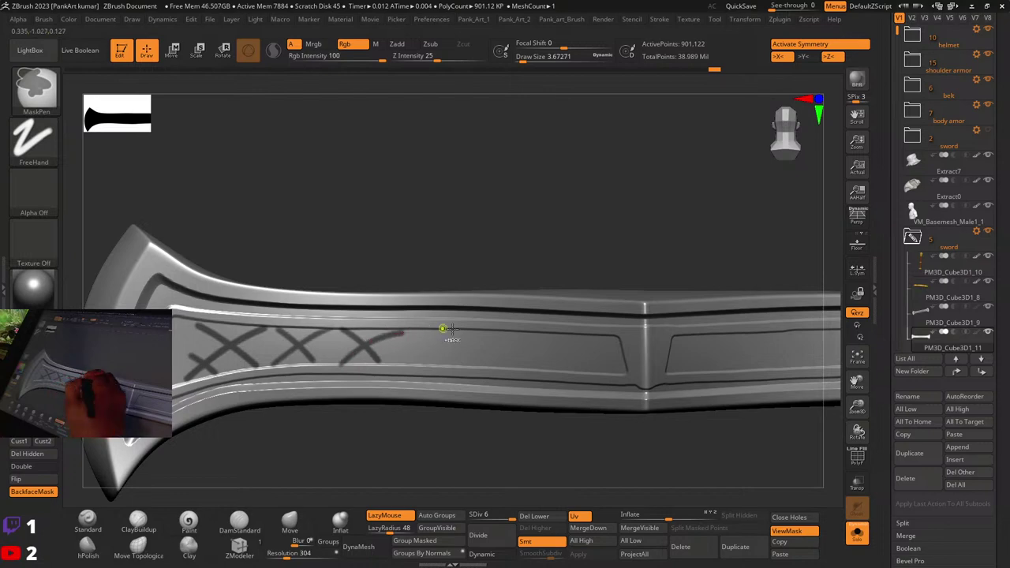
right_click_drag(481, 308, 424, 311, "alt")
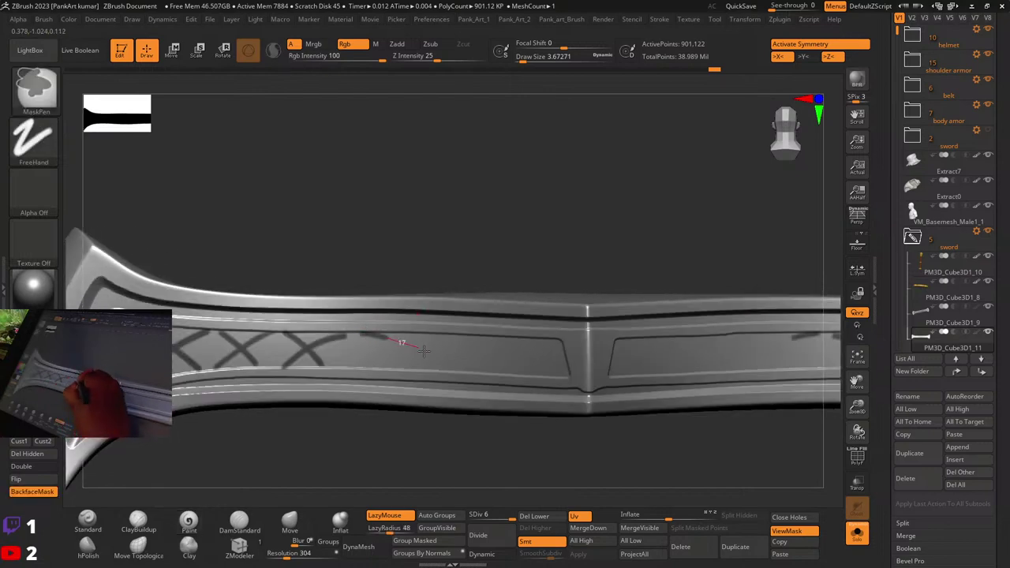
left_click_drag(424, 351, 457, 375)
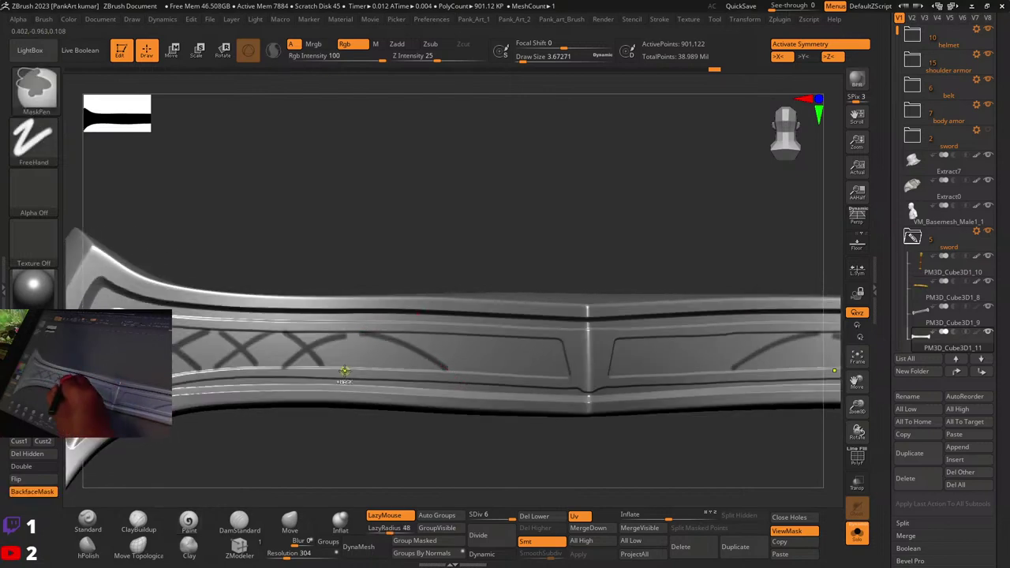
mouse_move(360, 358)
left_mouse_down("ctrl")
mouse_move(429, 337)
mouse_move(502, 340)
left_mouse_up("ctrl")
mouse_move(487, 334)
right_mouse_down("alt")
mouse_move(580, 333)
mouse_move(597, 437)
mouse_move(599, 350)
mouse_move(633, 347)
right_mouse_up("alt")
right_click_drag(633, 348, 661, 303, "ctrl")
mouse_move(661, 303)
left_mouse_down()
mouse_move(579, 292)
mouse_move(525, 257)
mouse_move(519, 285)
mouse_move(471, 301)
mouse_move(533, 375)
left_mouse_up()
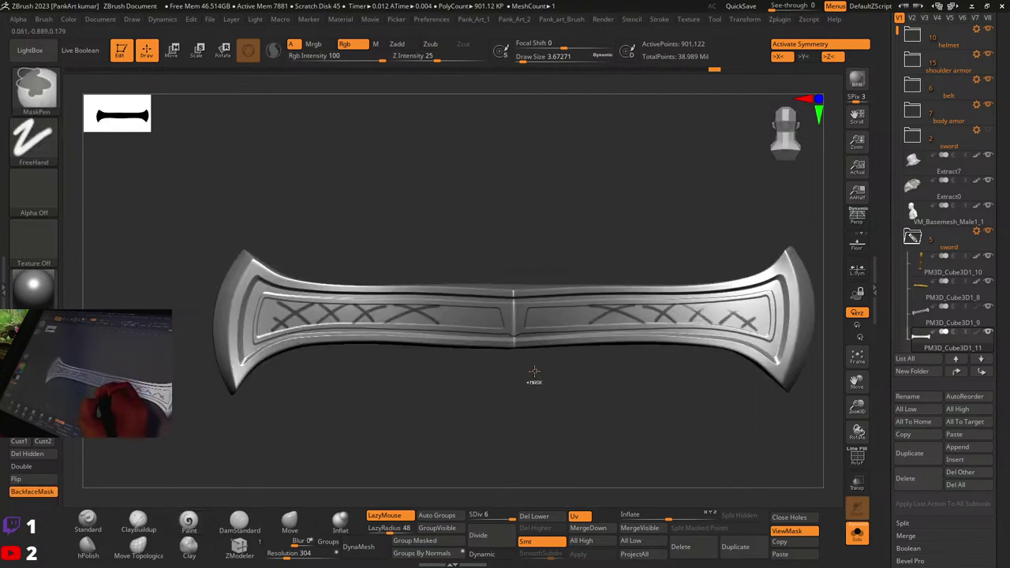
Step: Undo all the crossing mask lines so both crossguard panels are plain inside their borders
key("ctrl+z")
key("ctrl+z")
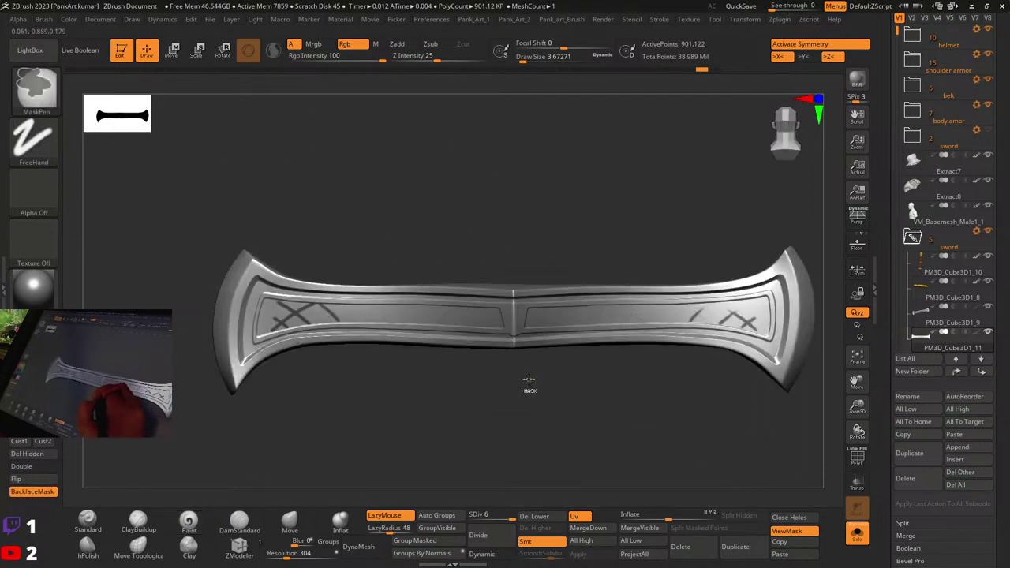
key("ctrl+z")
left_click_drag(513, 400, 505, 429, "alt")
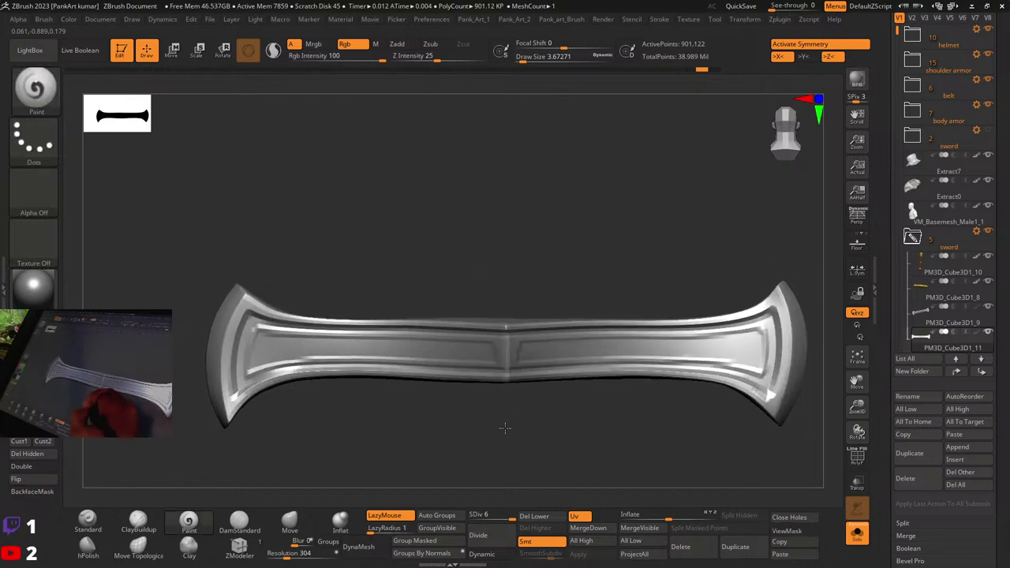
Step: Switch to the Standard brush and import the mm_tatoo04 alpha from the Ornaments_Tileable_pattern folder in 3D resources
left_click(43, 143)
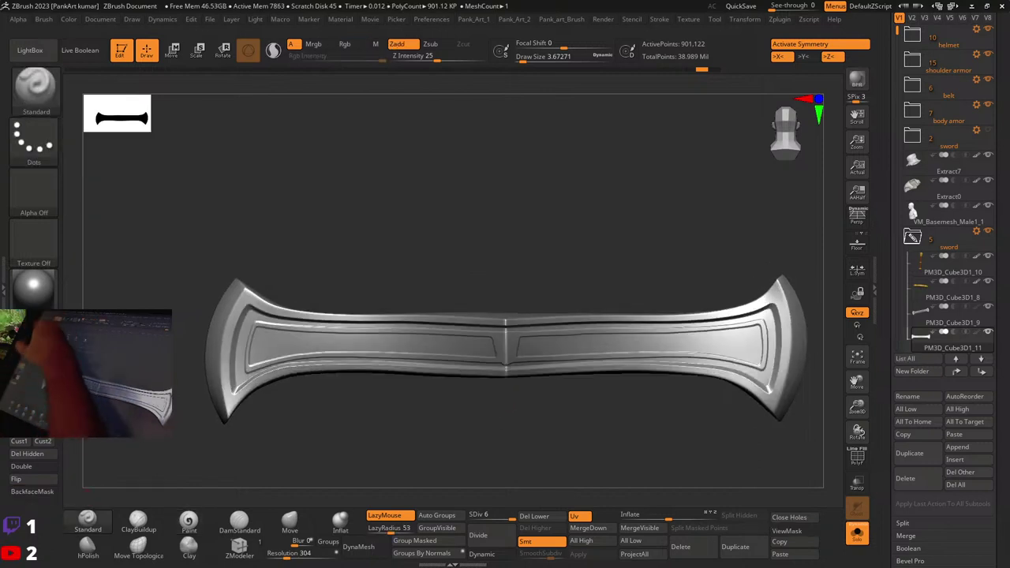
left_click(43, 142)
left_click(45, 187)
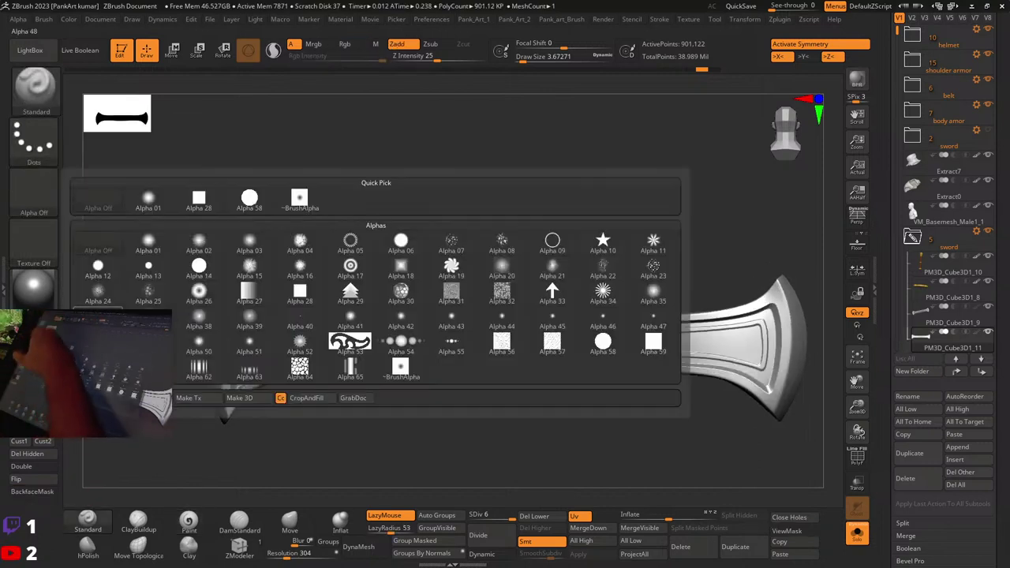
left_click(119, 397)
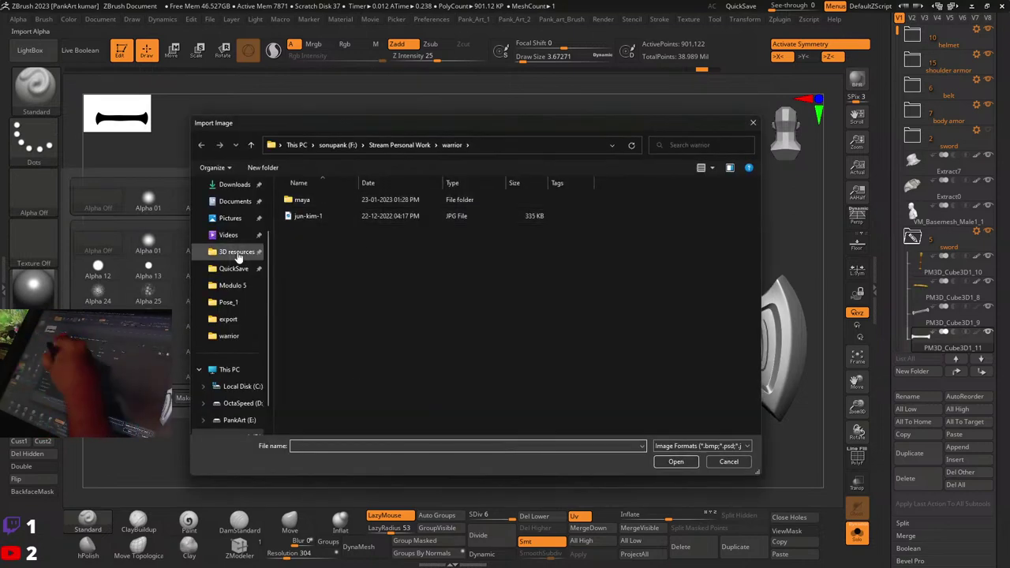
left_click(236, 251)
double_click(316, 200)
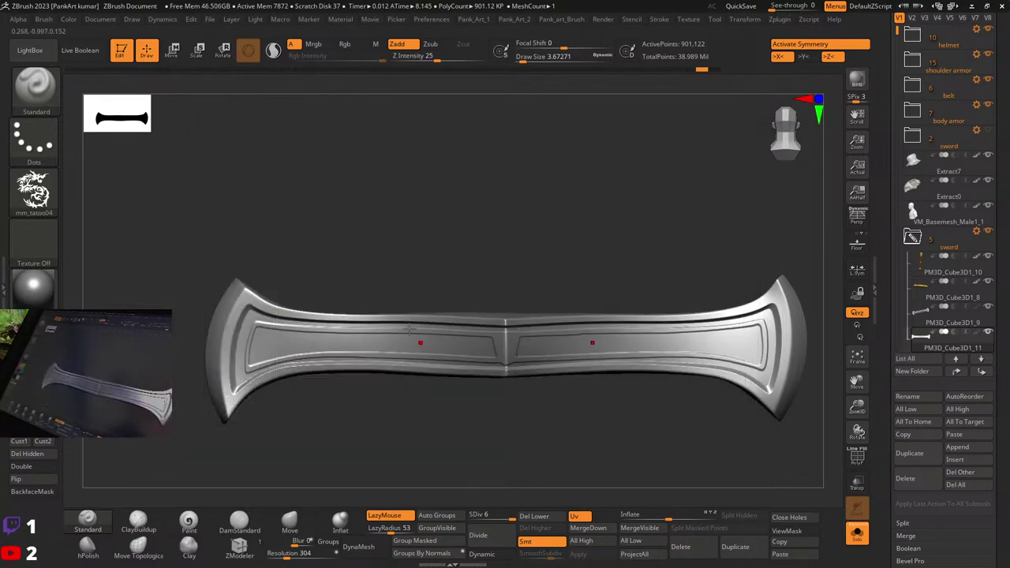
Step: Start another alpha import and open the DeboxStudio-vol3-Floral folder inside 250 Alphas-Tileable Patterns-Vol3
left_click(34, 189)
left_click(87, 398)
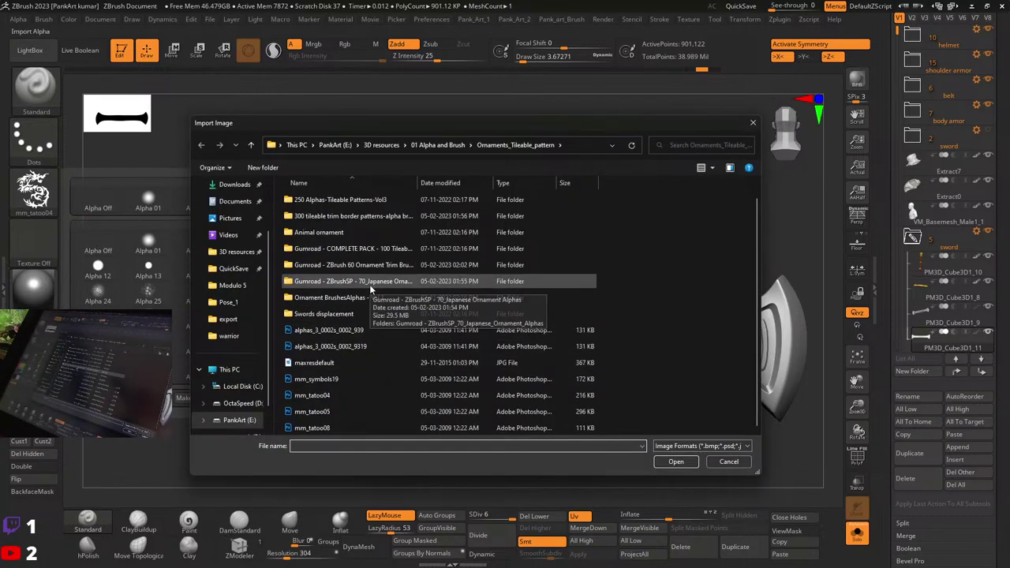
scroll(371, 288, "up", 1)
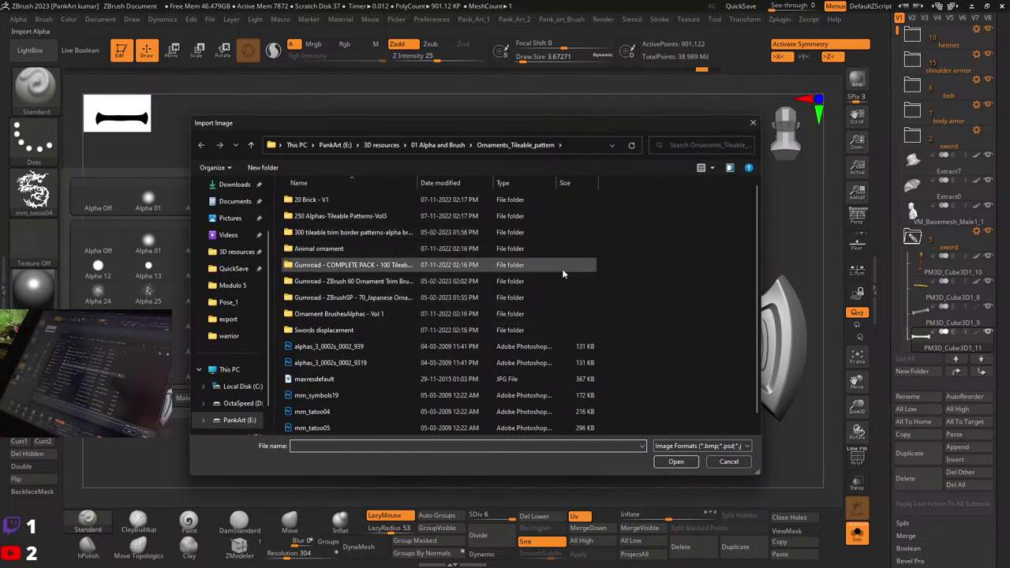
double_click(330, 216)
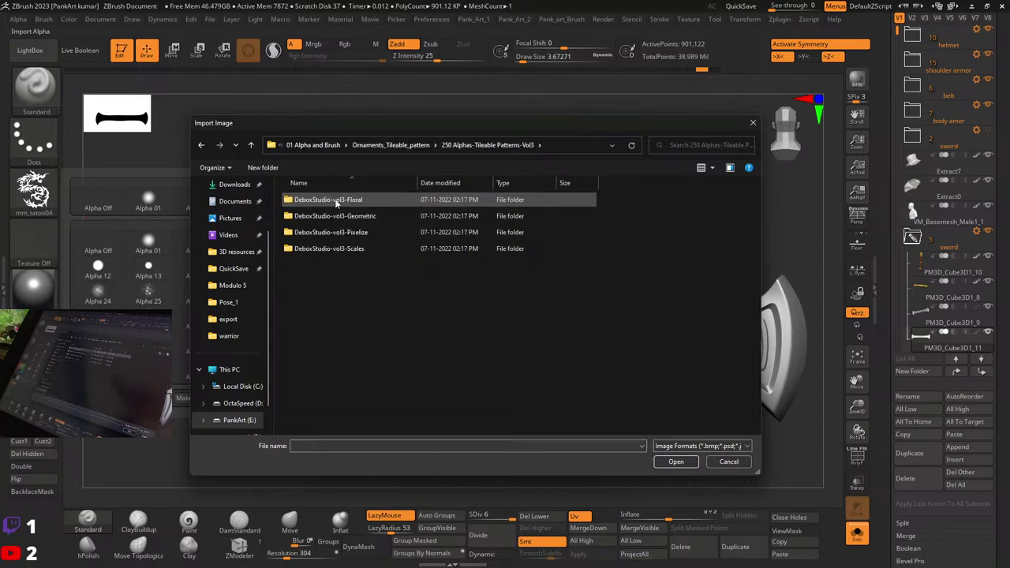
double_click(337, 202)
double_click(327, 200)
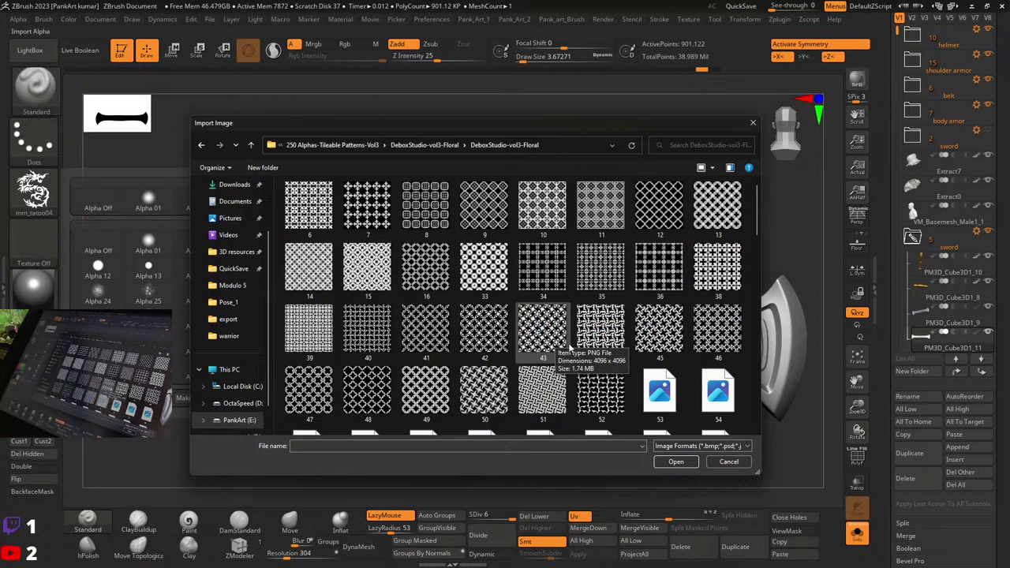
Step: Preview the striped trim pattern images 205, 206, 207 and 208 in the floral alpha folder
scroll(570, 345, "down", 10)
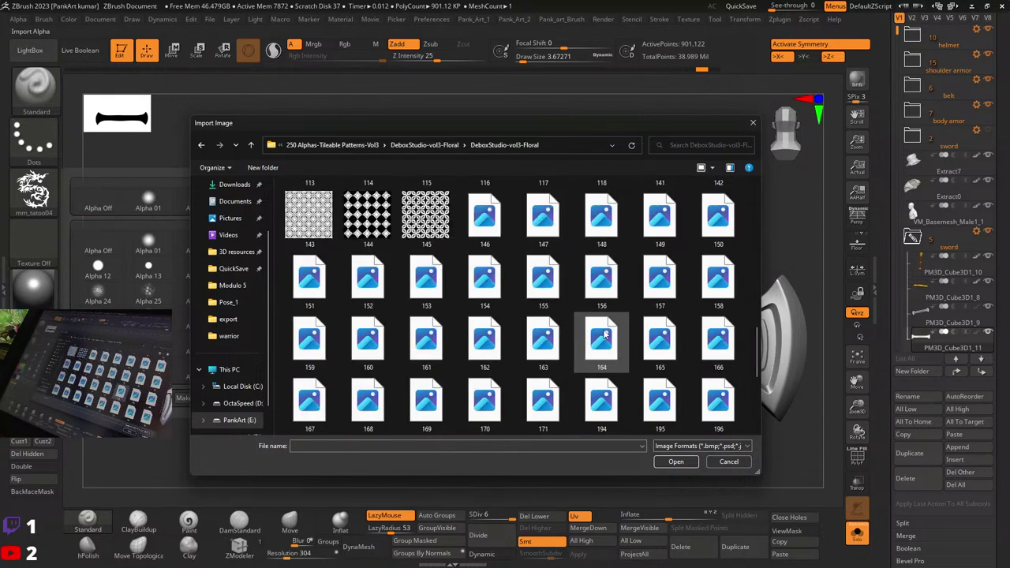
scroll(631, 308, "down", 3)
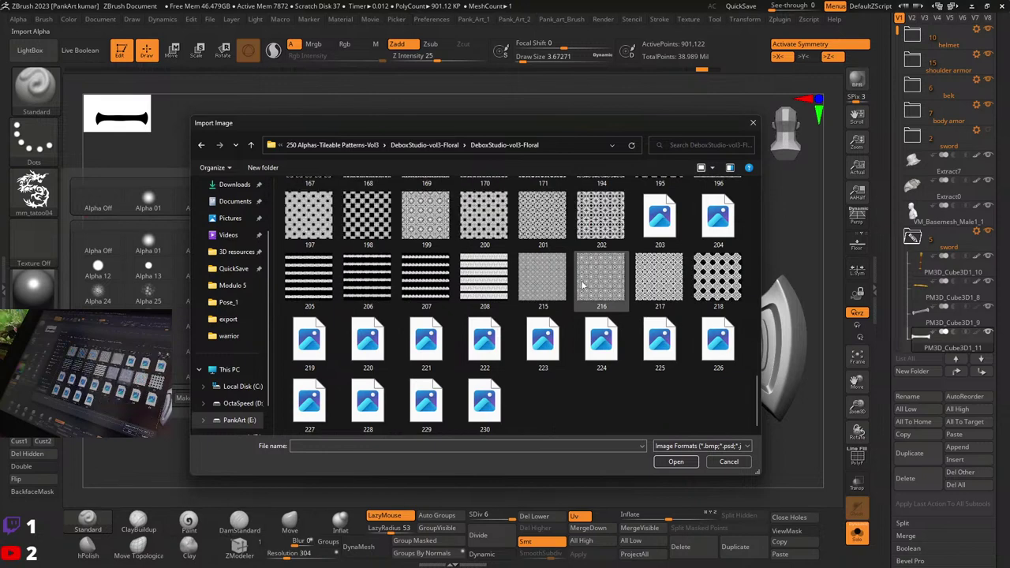
left_click(309, 277)
right_click(309, 276)
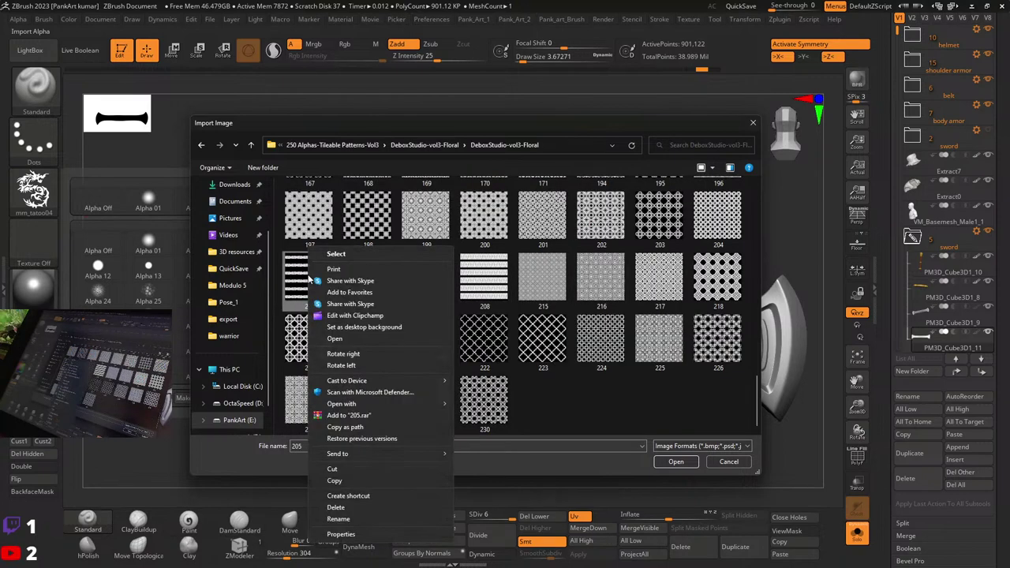
left_click(340, 341)
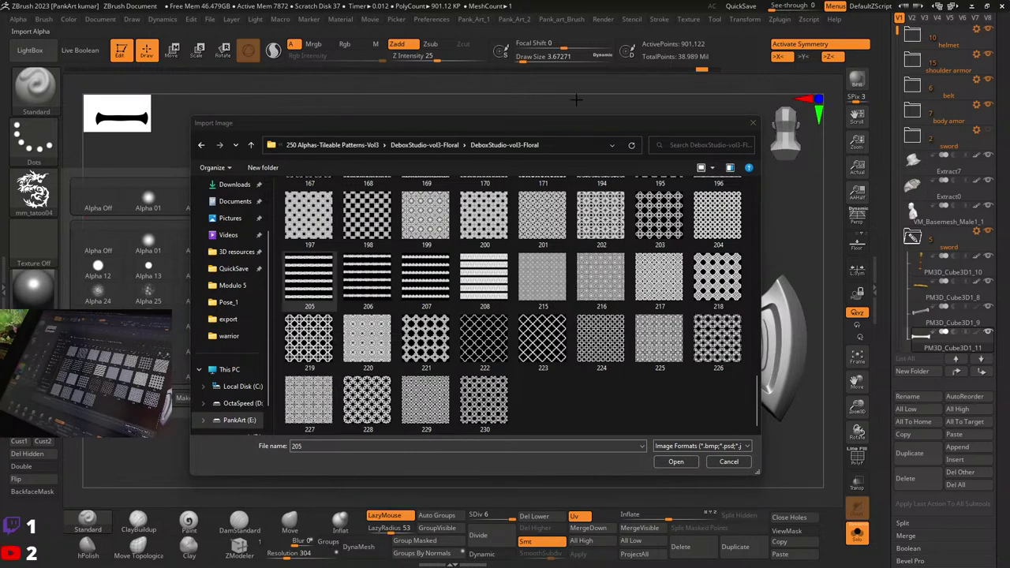
left_click(368, 273)
right_click(368, 251)
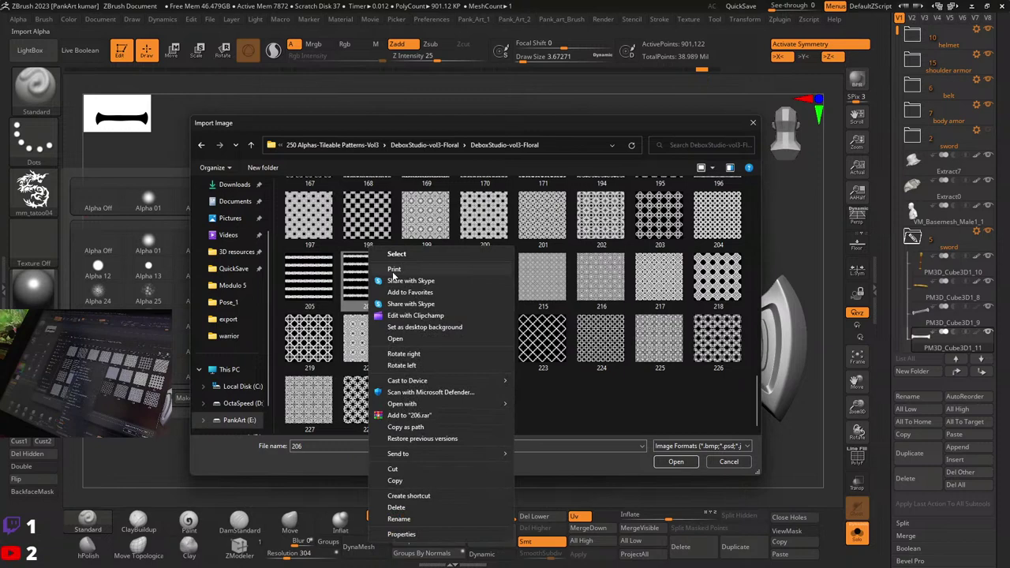
left_click(396, 339)
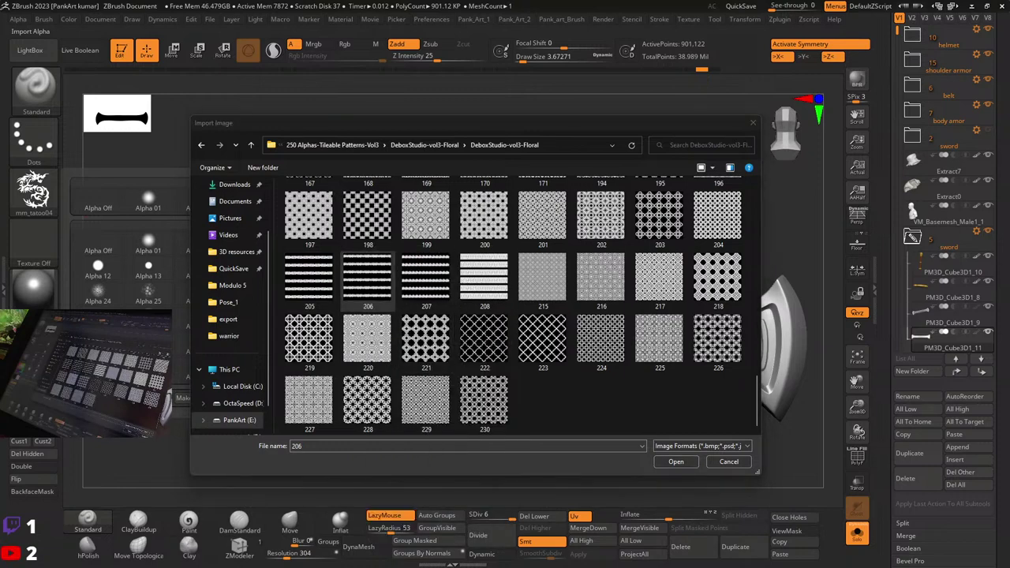
left_click(424, 261)
right_click(424, 249)
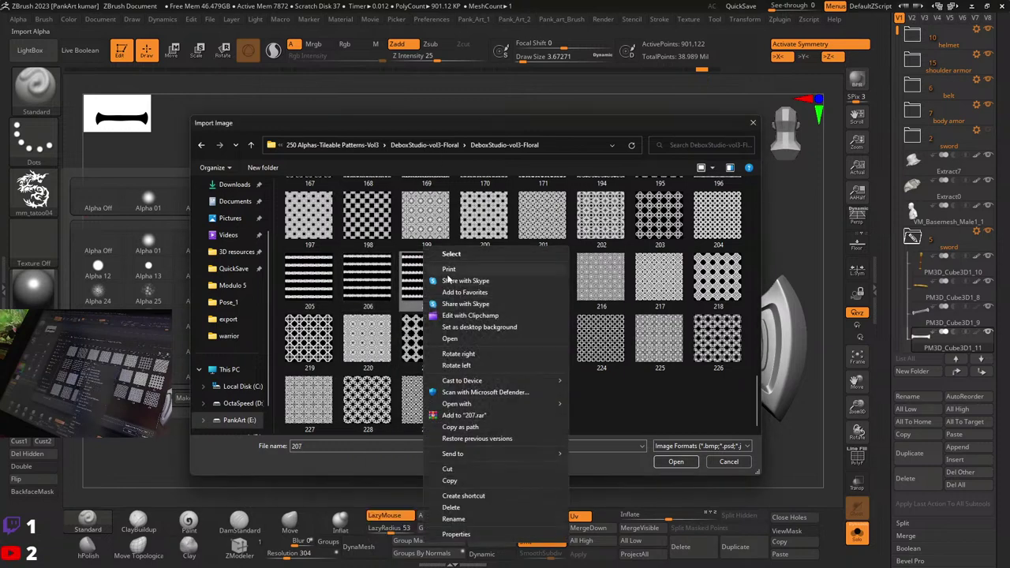
left_click(449, 340)
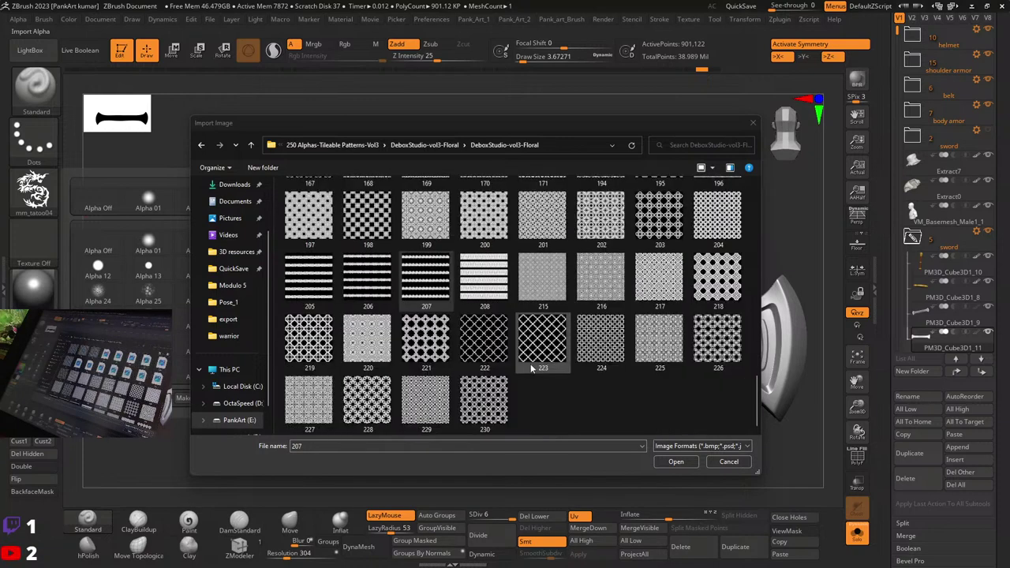
right_click(479, 249)
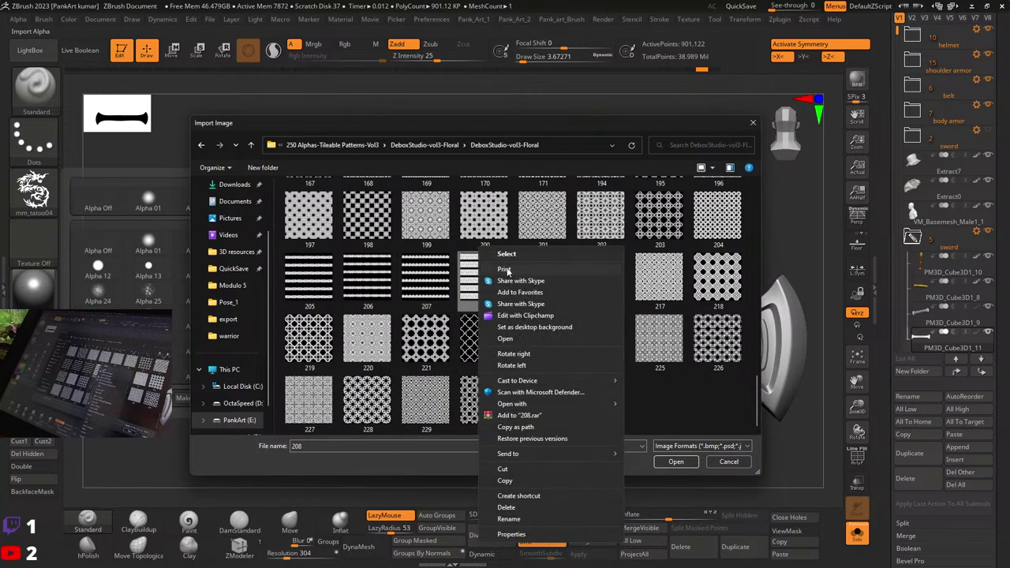
left_click(506, 339)
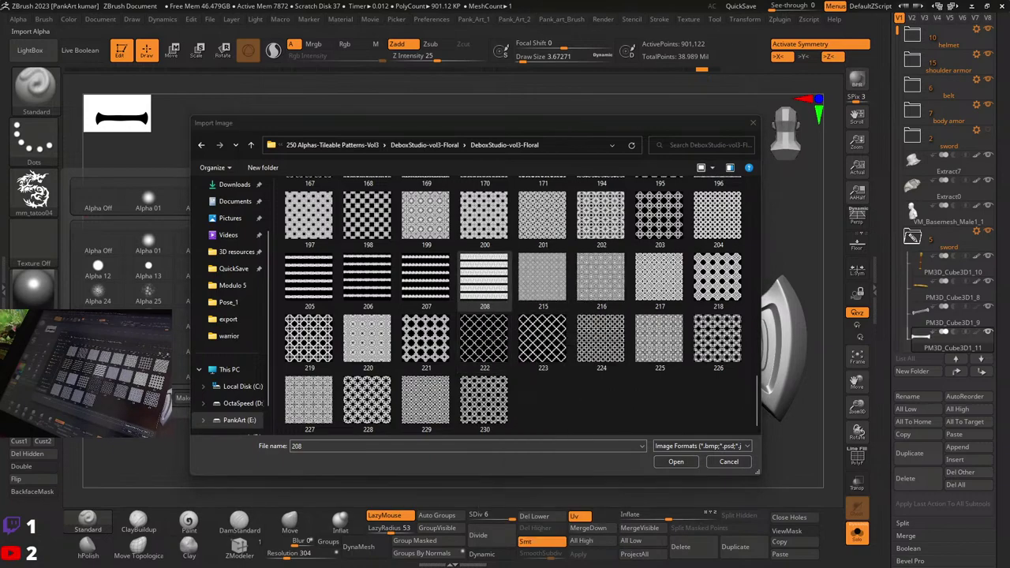
Step: Look through the earlier floral patterns and preview image 71
scroll(484, 391, "up", 10)
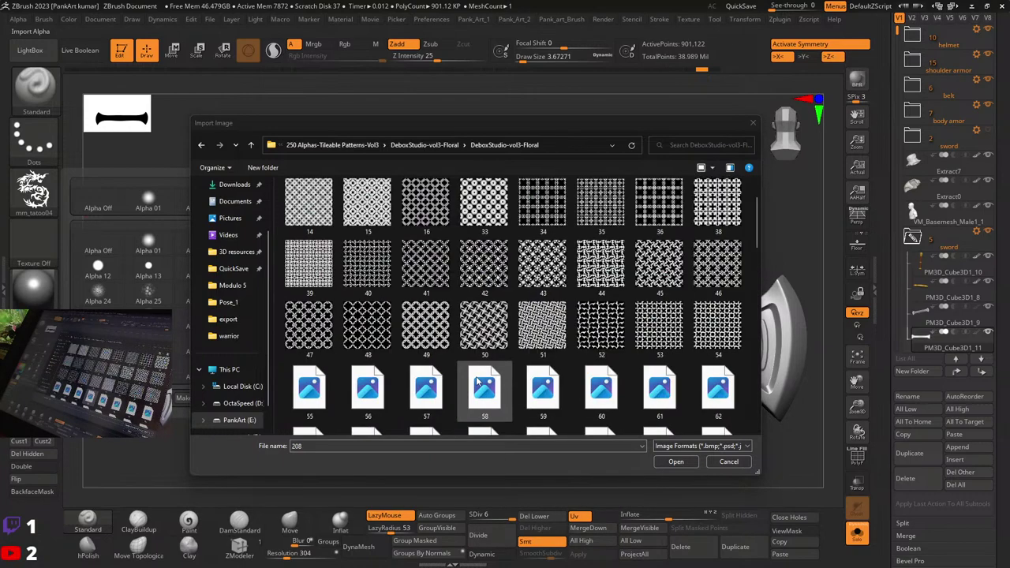
scroll(478, 382, "down", 3)
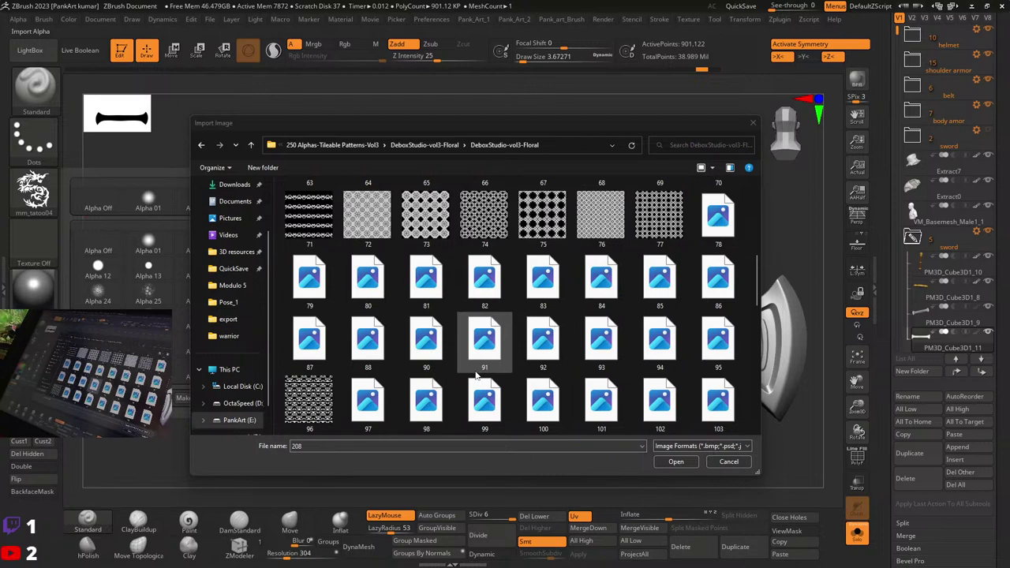
scroll(476, 376, "up", 2)
right_click(303, 379)
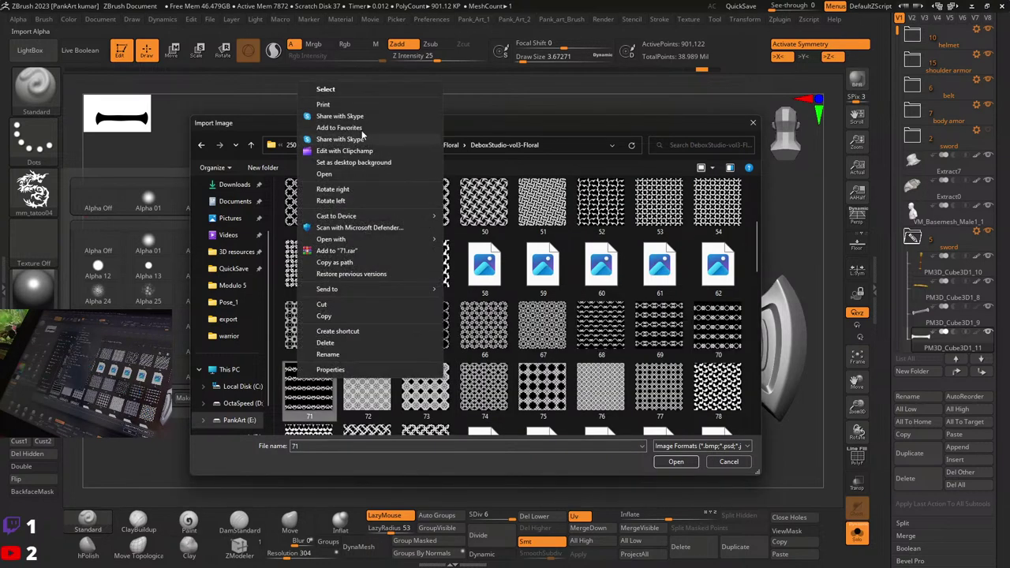
left_click(329, 175)
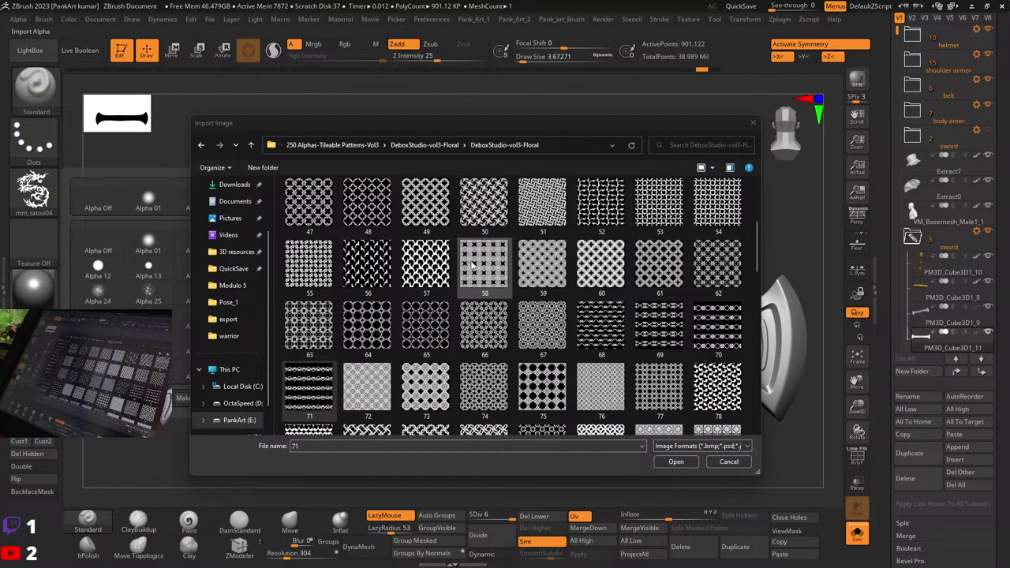
Step: Look over the floral patterns once more and import image 71 as the brush alpha
scroll(758, 234, "up", 2)
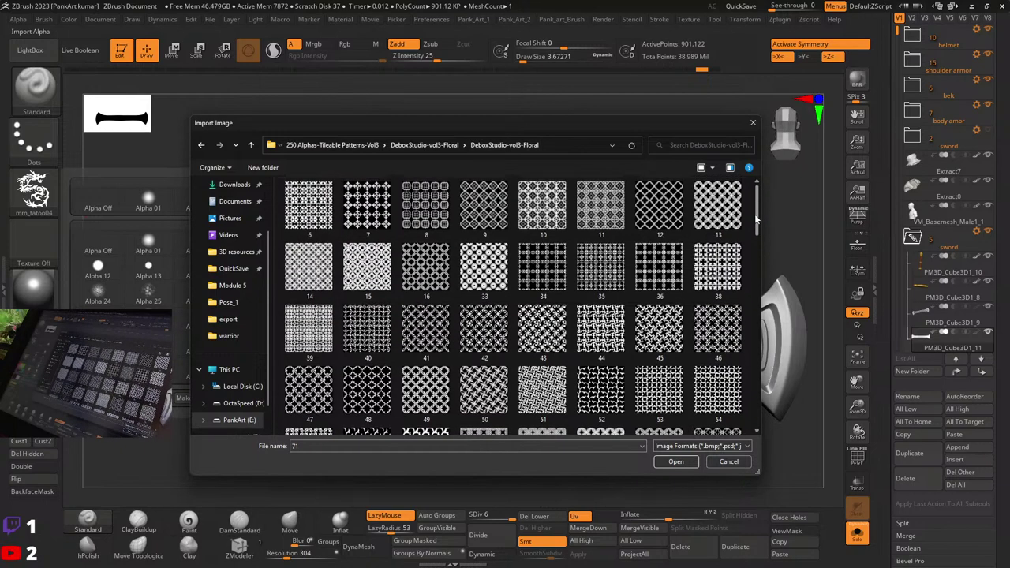
scroll(755, 214, "down", 3)
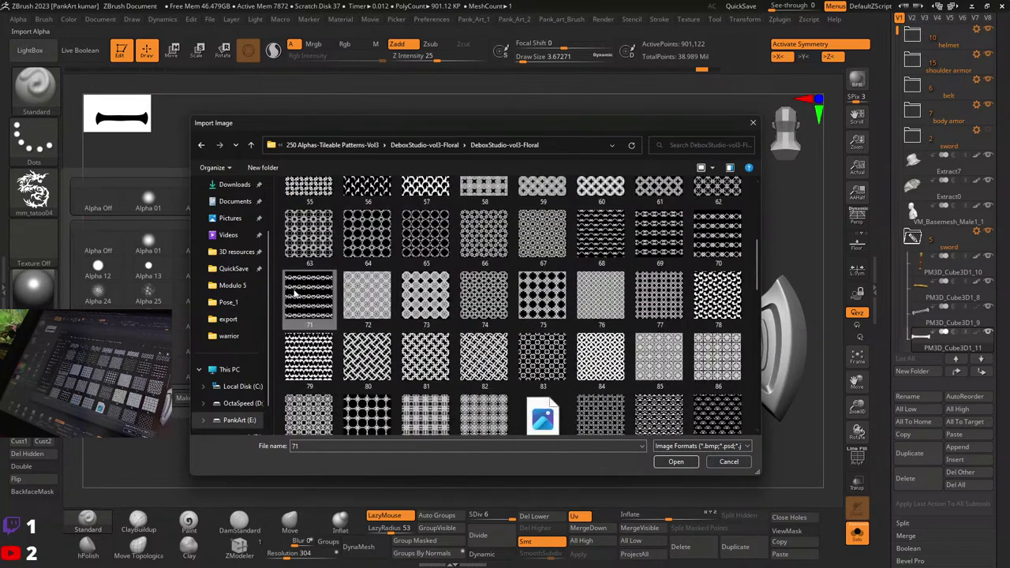
left_click(676, 462)
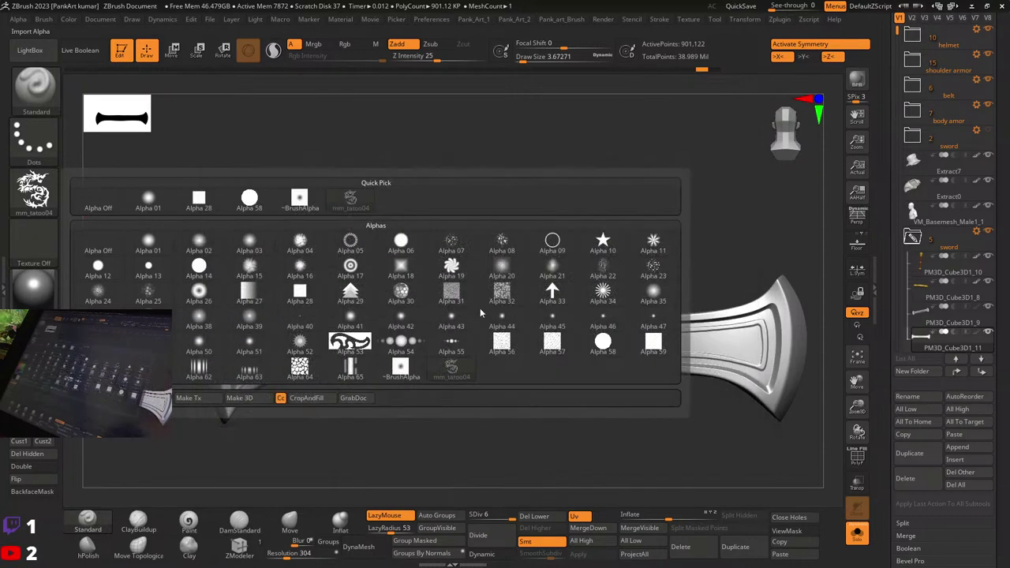
Step: Set the Standard brush's stroke to DragRect, try stamping the pattern on a crossguard panel, and undo the stamp
right_click_drag(357, 354, 340, 341)
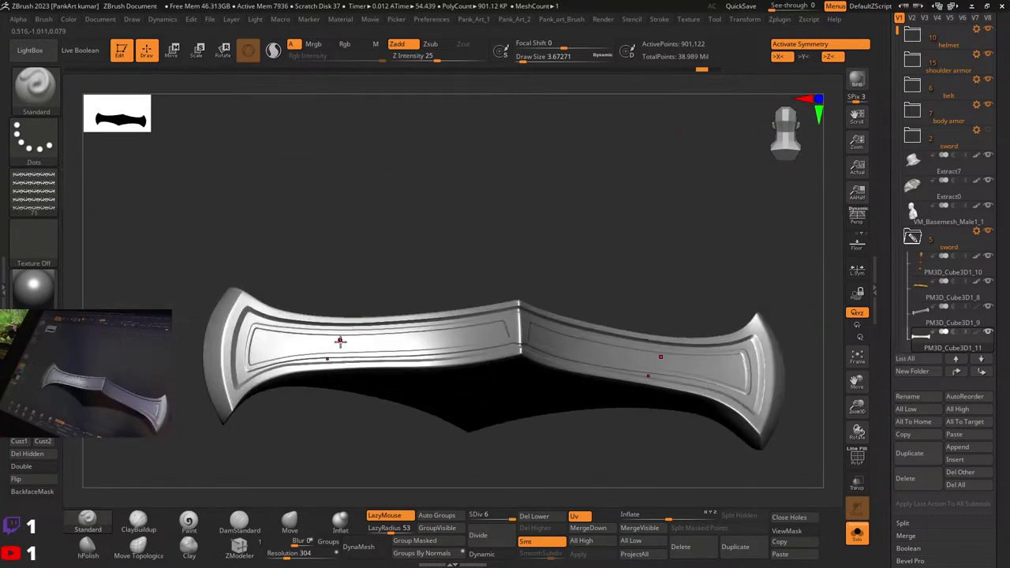
left_click_drag(341, 467, 237, 273, "shift")
left_click(34, 142)
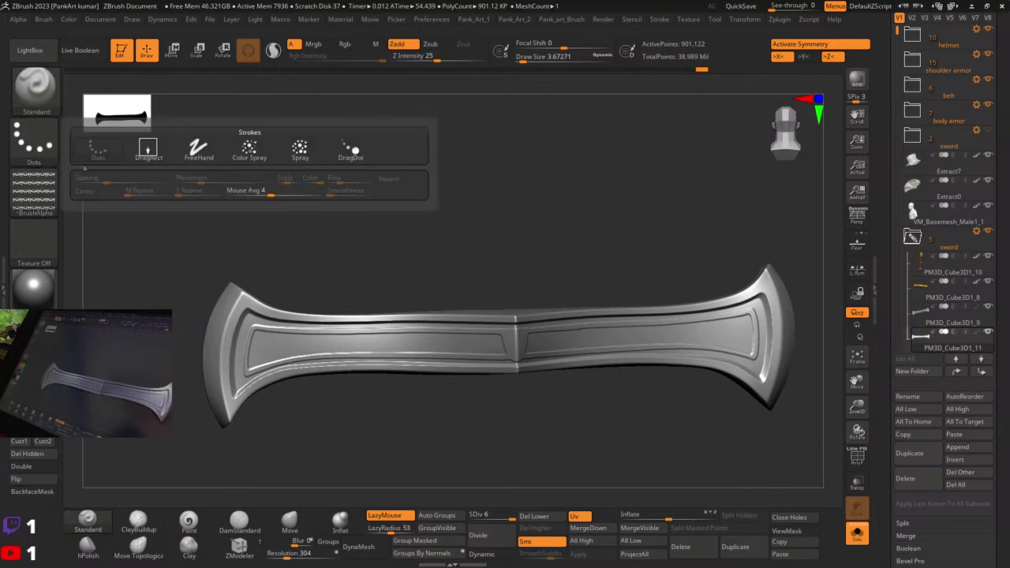
left_click(155, 151)
left_click_drag(345, 349, 351, 482)
key("ctrl+z")
Step: Paint a mask line along one long inner edge of the crossguard panel, starting at the centre ridge
right_click_drag(460, 318, 437, 324, "ctrl")
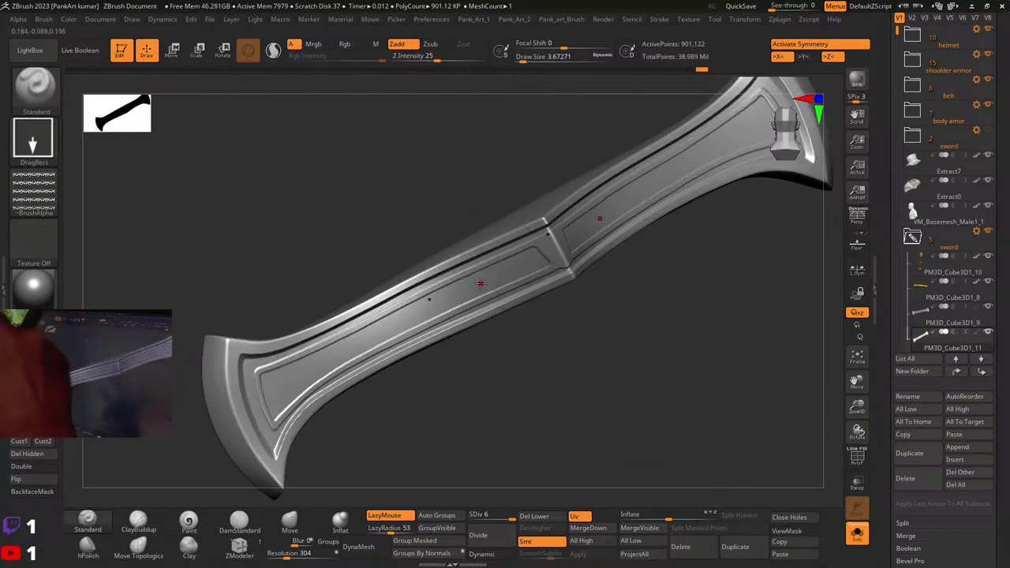
mouse_move(401, 359)
right_mouse_down()
mouse_move(426, 395)
mouse_move(390, 172)
mouse_move(434, 135)
mouse_move(424, 225)
right_mouse_up()
right_click_drag(425, 225, 443, 190, "ctrl")
right_click(364, 217)
key("ctrl")
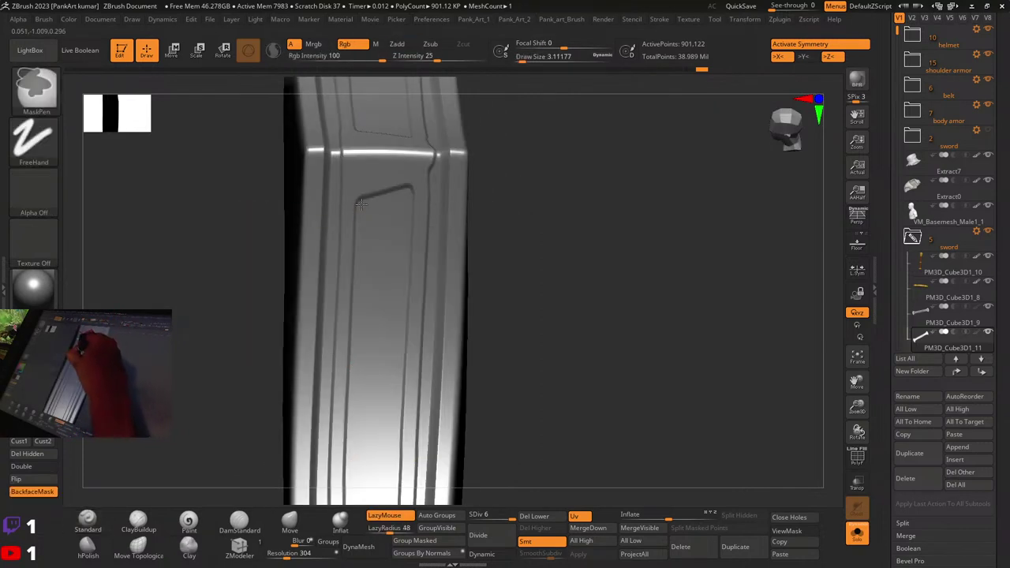
left_click_drag(358, 245, 357, 278, "ctrl")
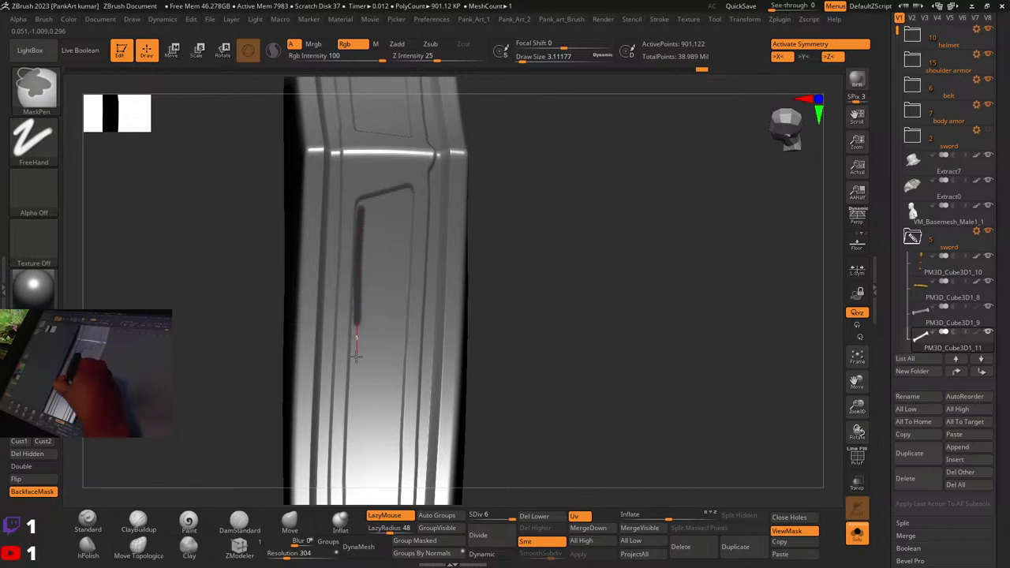
left_click_drag(356, 358, 357, 421, "ctrl")
right_click_drag(374, 302, 395, 210, "alt")
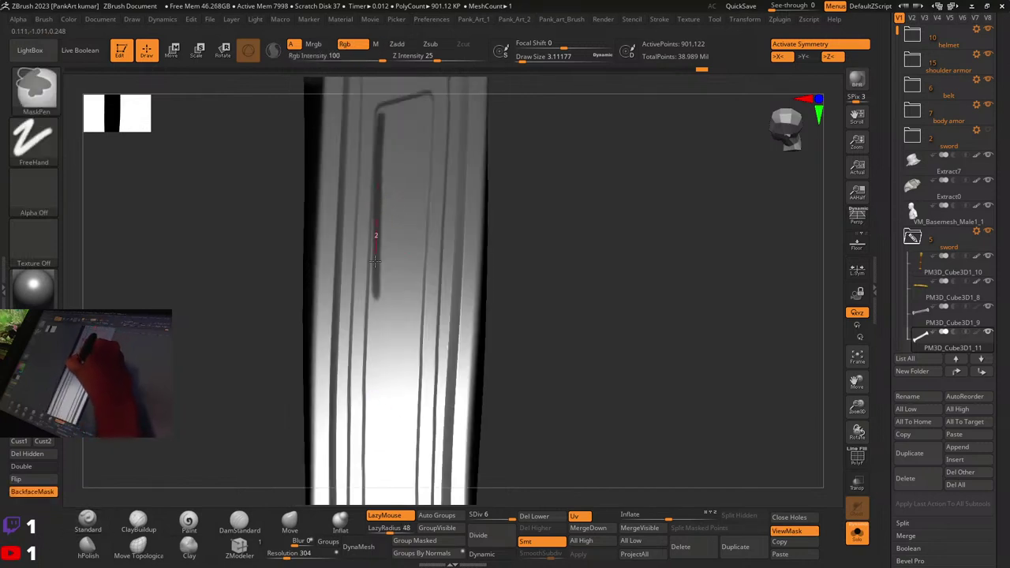
left_click_drag(374, 370, 375, 420, "ctrl")
mouse_move(390, 253)
right_mouse_down()
mouse_move(383, 277)
mouse_move(379, 232)
right_mouse_up()
left_click_drag(373, 209, 374, 252, "ctrl")
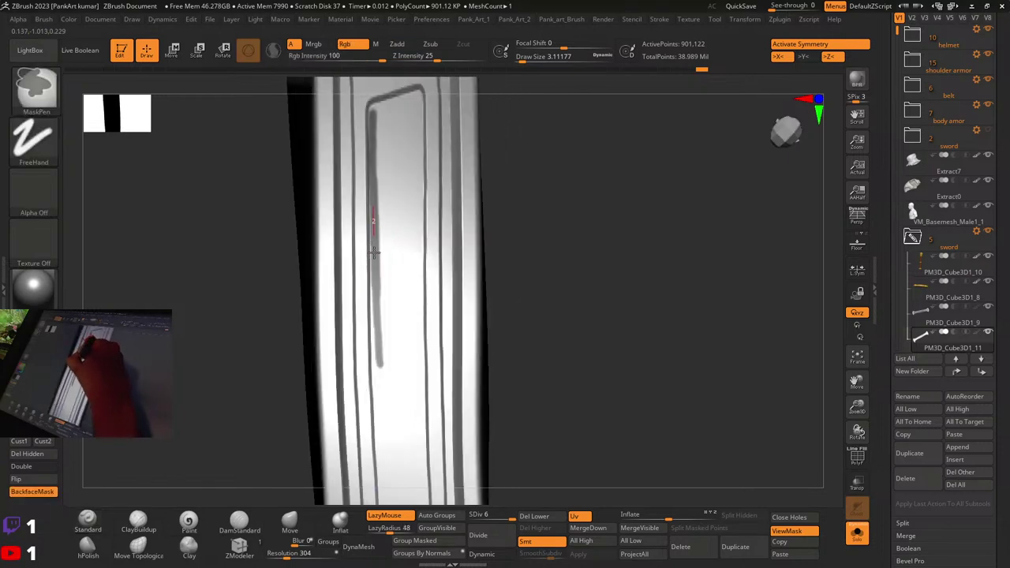
Step: Switch to a more matte material and extend the mask line along the panel's long edge to the flared end
left_click(33, 287)
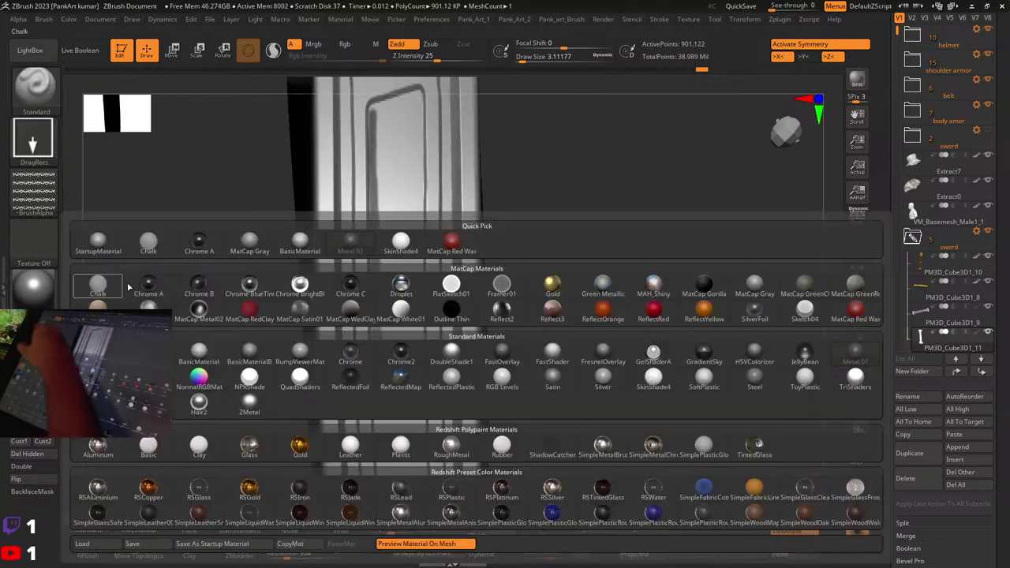
left_click(148, 312)
right_click_drag(389, 350, 398, 259, "alt")
left_click_drag(382, 234, 385, 263, "ctrl")
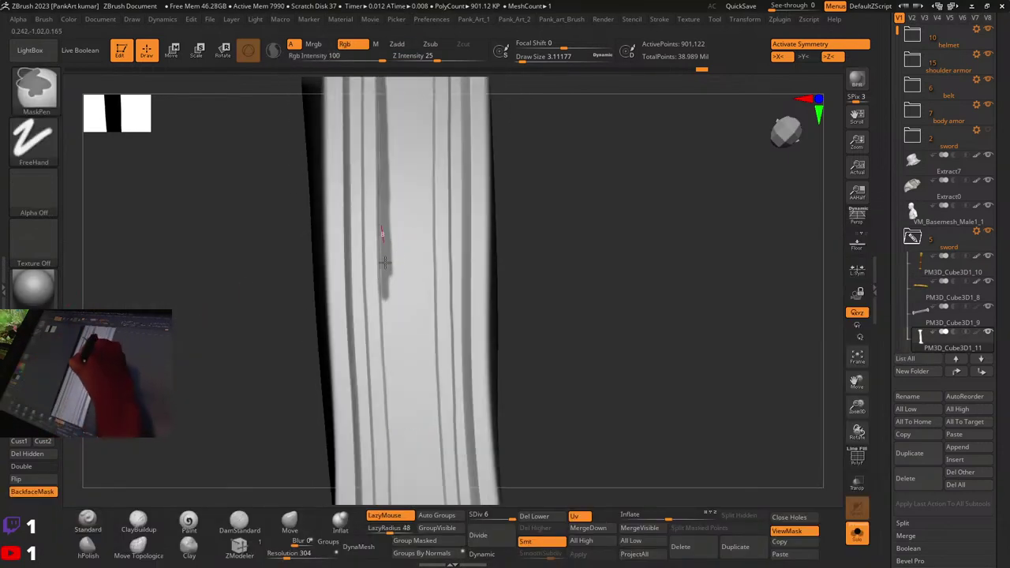
left_click_drag(385, 340, 401, 466, "ctrl")
right_click_drag(419, 397, 407, 245, "alt")
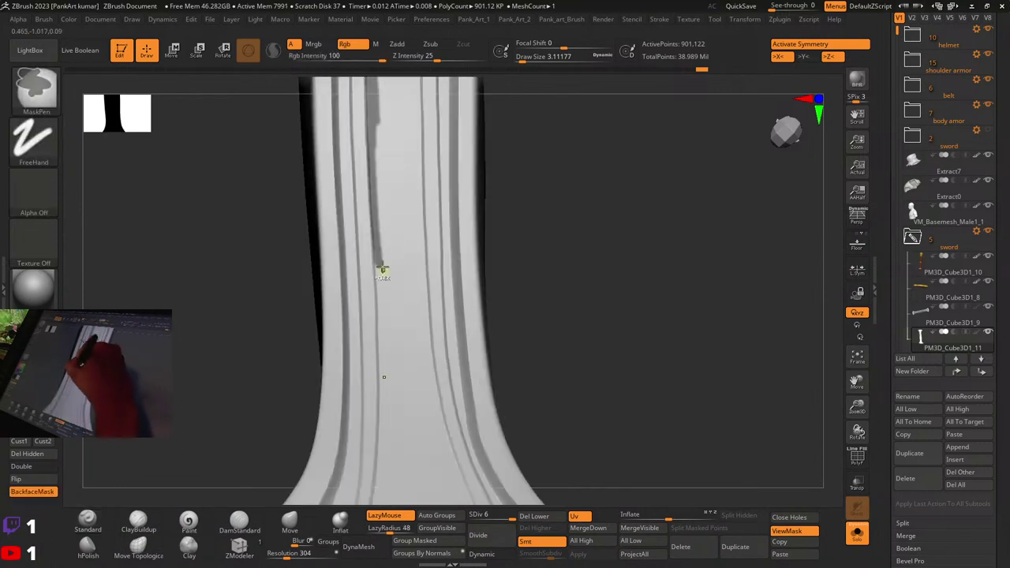
left_click_drag(379, 284, 383, 469, "ctrl")
right_click_drag(403, 395, 415, 219, "alt")
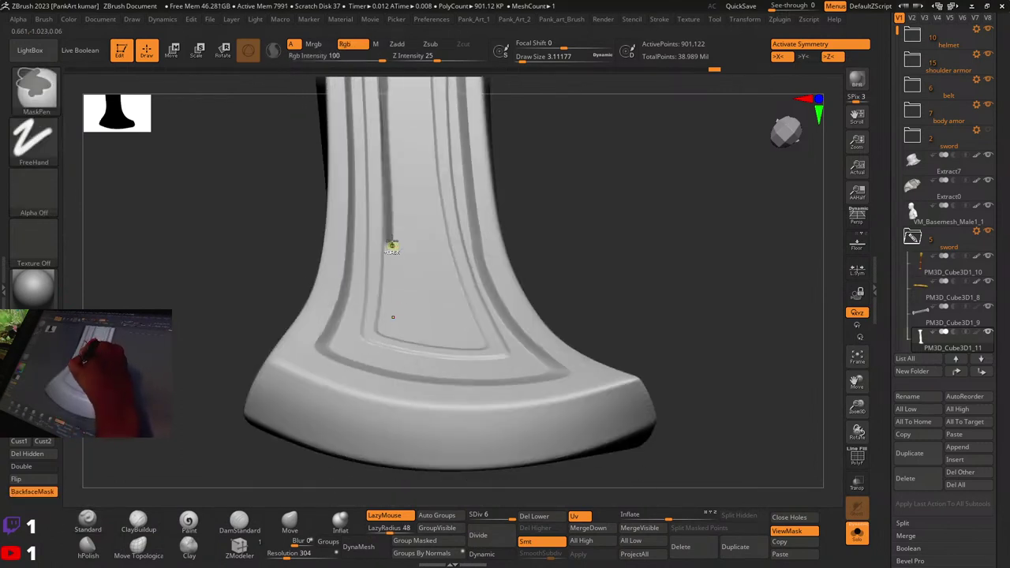
left_click_drag(387, 278, 382, 329, "ctrl")
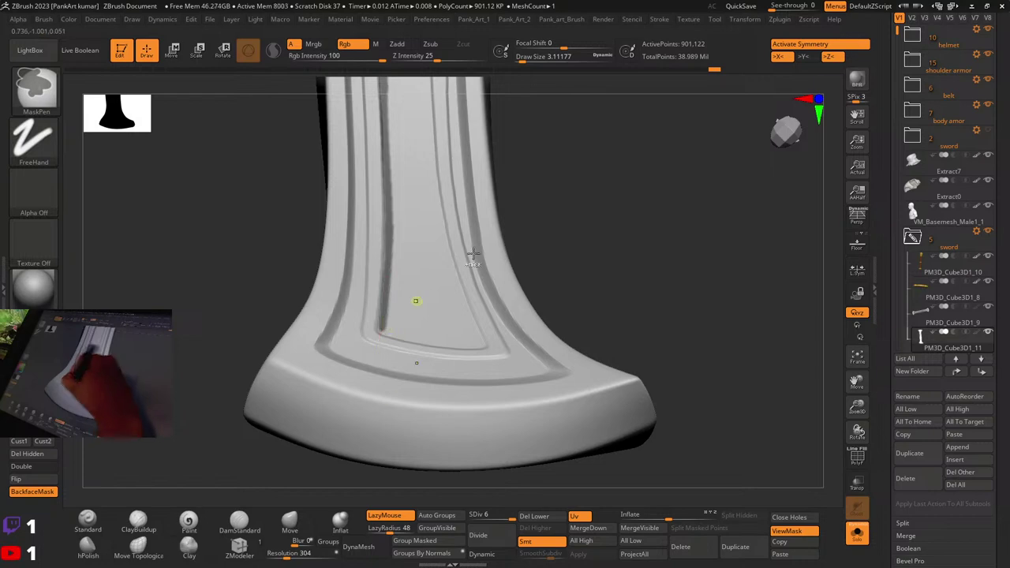
Step: Mask the panel's edge at the flared end and along the opposite long side, undoing the stray stroke
mouse_move(474, 254)
right_mouse_down()
mouse_move(489, 347)
mouse_move(508, 323)
right_mouse_up()
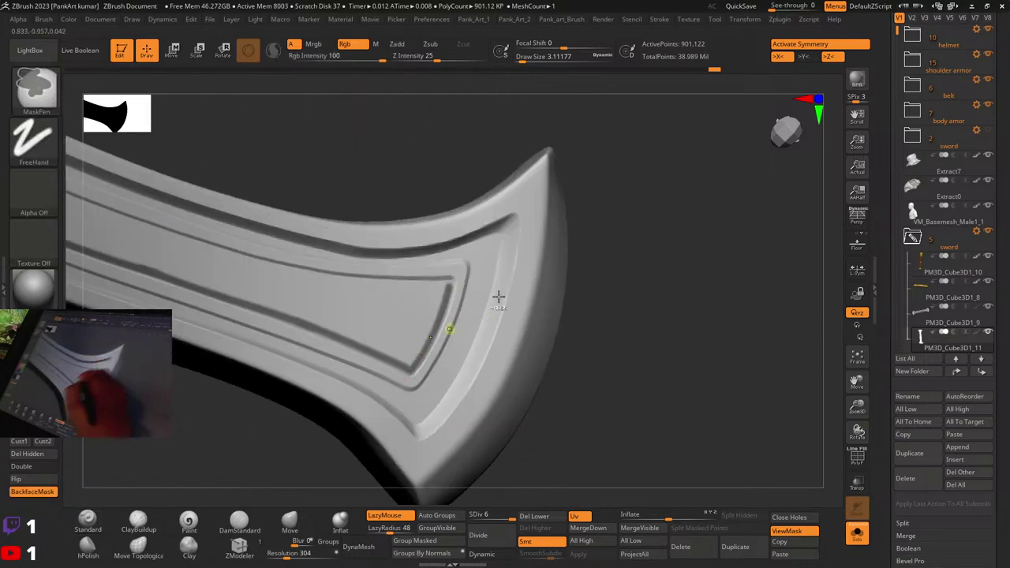
mouse_move(499, 297)
right_mouse_down("ctrl")
mouse_move(433, 282)
mouse_move(434, 415)
mouse_move(471, 298)
mouse_move(525, 245)
mouse_move(519, 193)
right_mouse_up("ctrl")
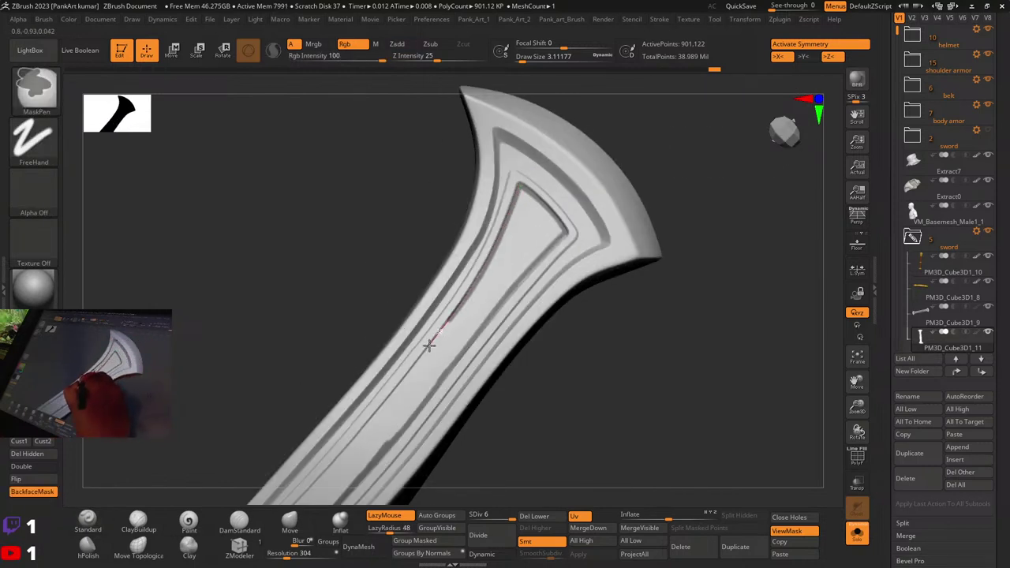
left_click_drag(408, 373, 395, 392, "ctrl")
mouse_move(440, 361)
right_mouse_down("alt")
mouse_move(569, 237)
mouse_move(544, 255)
right_mouse_up("alt")
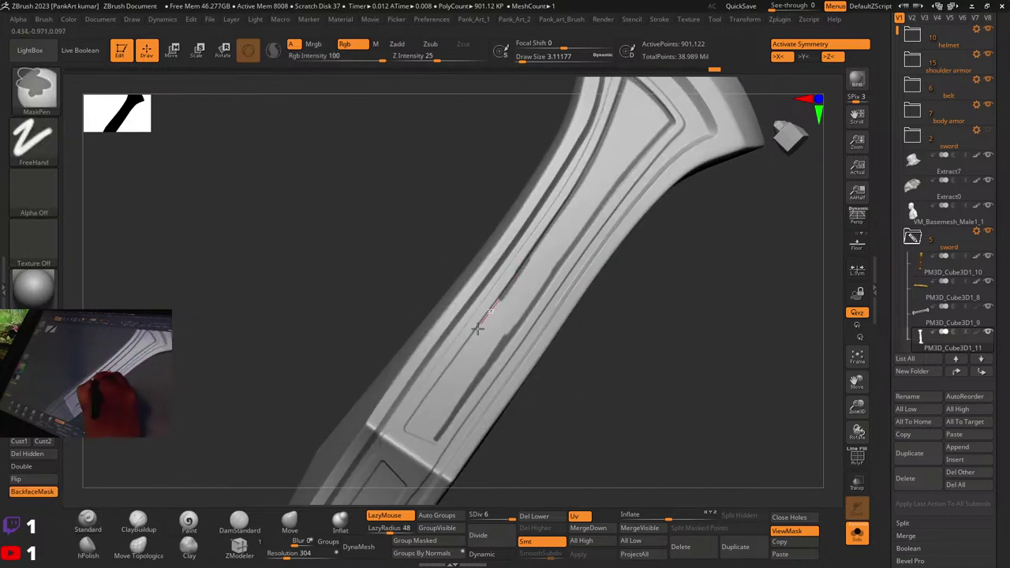
left_click_drag(427, 398, 425, 401, "ctrl")
key("ctrl+z")
mouse_move(519, 294)
right_mouse_down()
mouse_move(521, 273)
mouse_move(542, 271)
right_mouse_up()
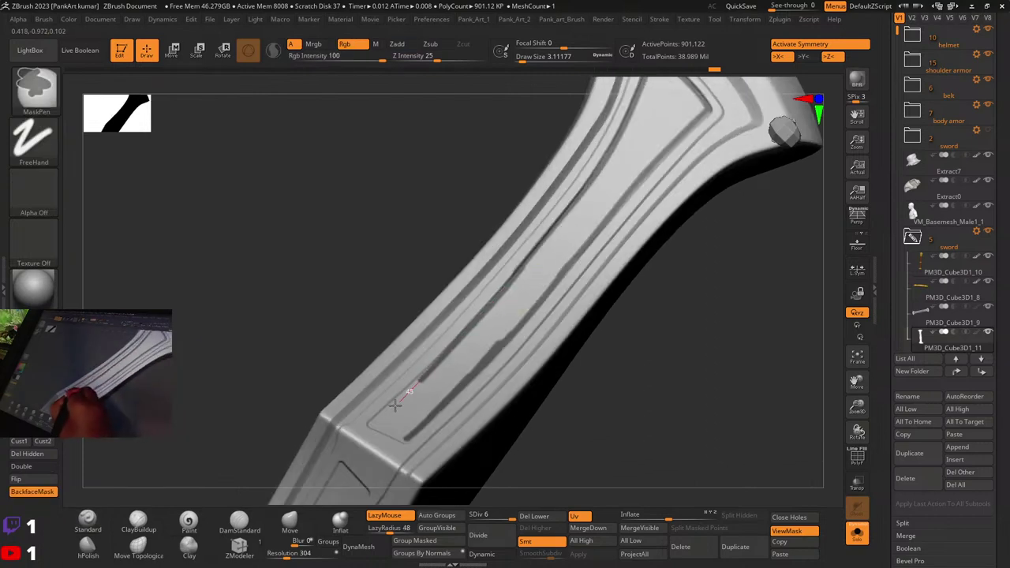
Step: Continue the mask line to the centre ridge and close the outline across the panel's short edge
left_click_drag(364, 431, 362, 432, "ctrl")
mouse_move(410, 394)
right_mouse_down()
mouse_move(454, 379)
mouse_move(466, 355)
right_mouse_up()
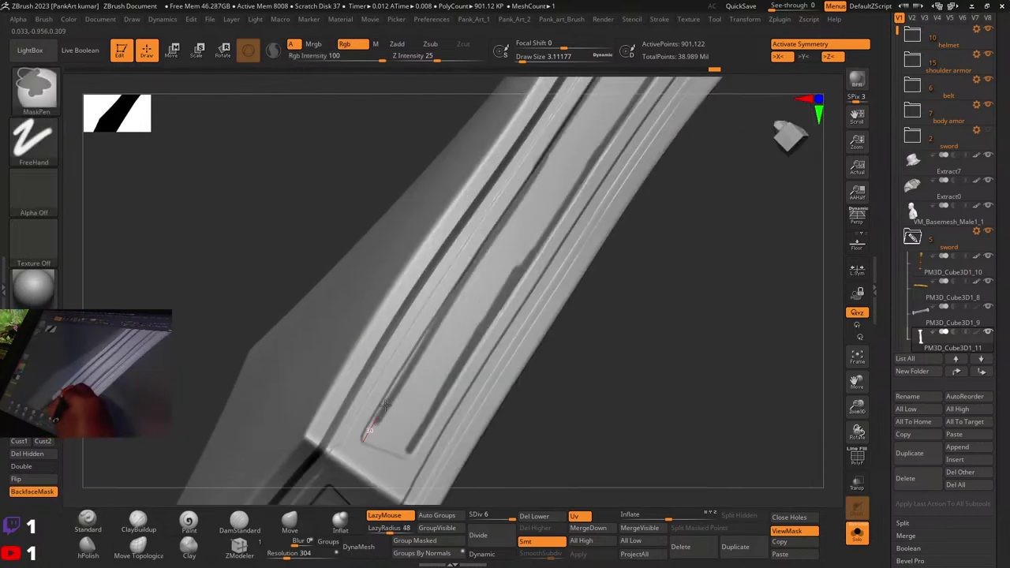
left_click_drag(379, 407, 528, 211, "ctrl")
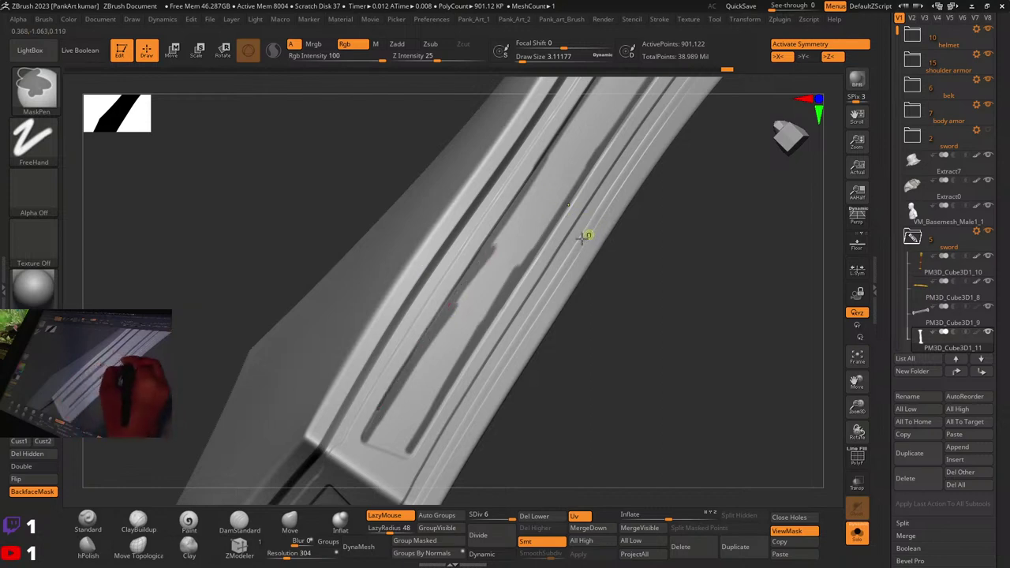
right_click_drag(450, 394, 482, 355)
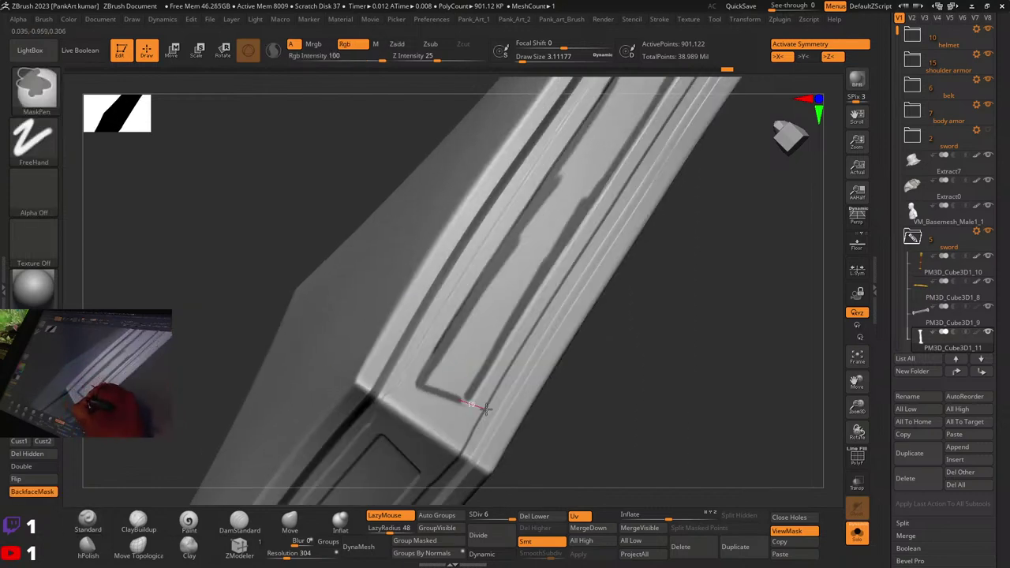
left_click_drag(493, 411, 471, 390, "ctrl")
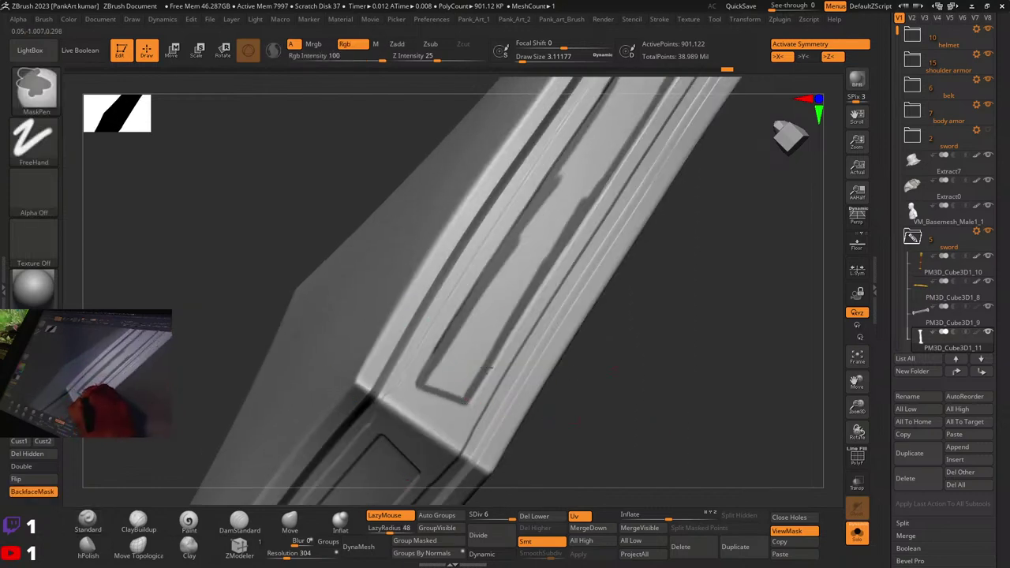
Step: Fill the outlined panel with a mask using Auto Region and switch the material to SkinShade4
key("2")
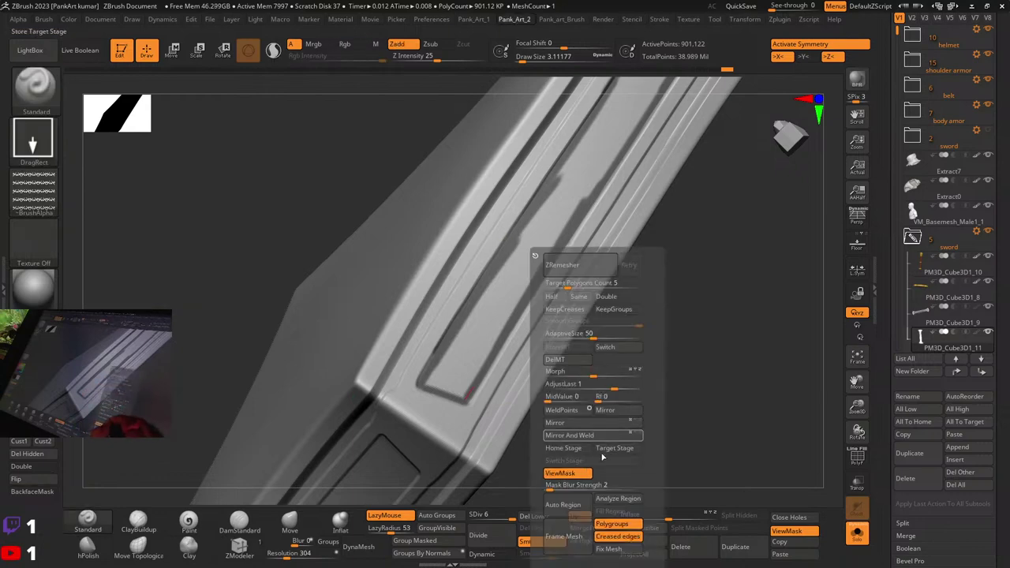
left_click(576, 504)
right_click_drag(742, 297, 421, 350, "ctrl")
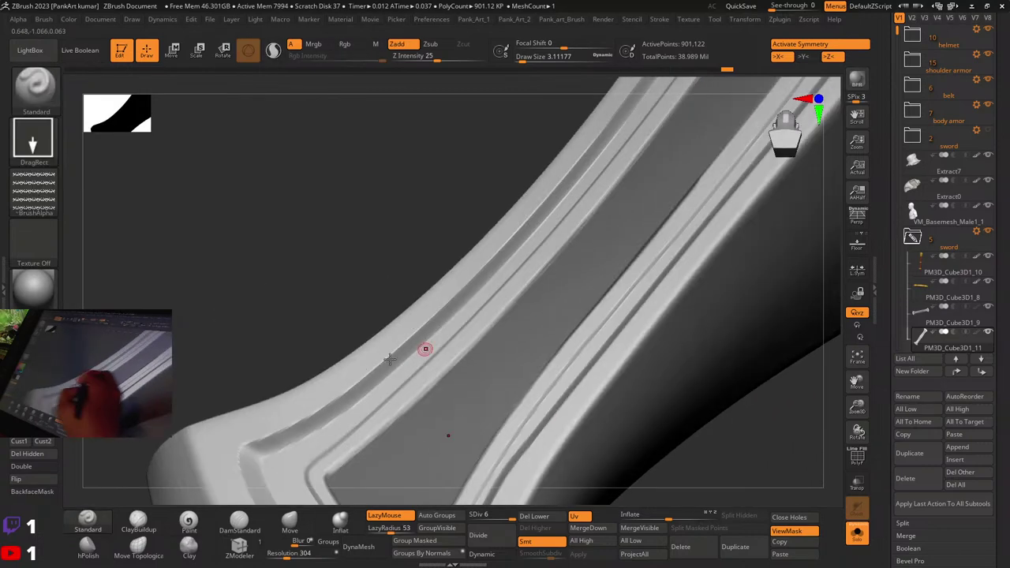
left_click(44, 301)
left_click(402, 242)
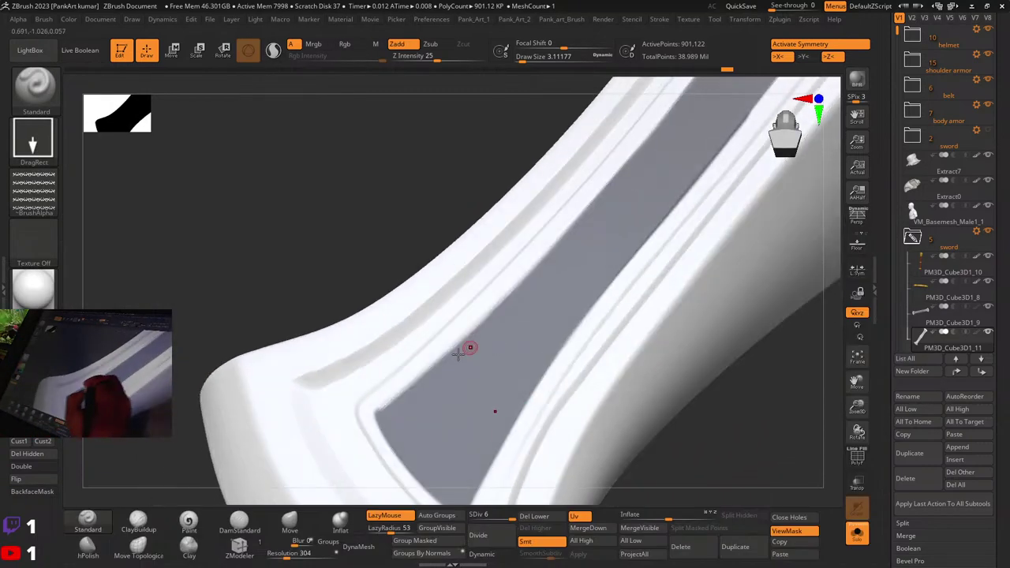
Step: Clean up the panel mask's borders around the flared end by masking and unmasking along the inner groove
key("ctrl")
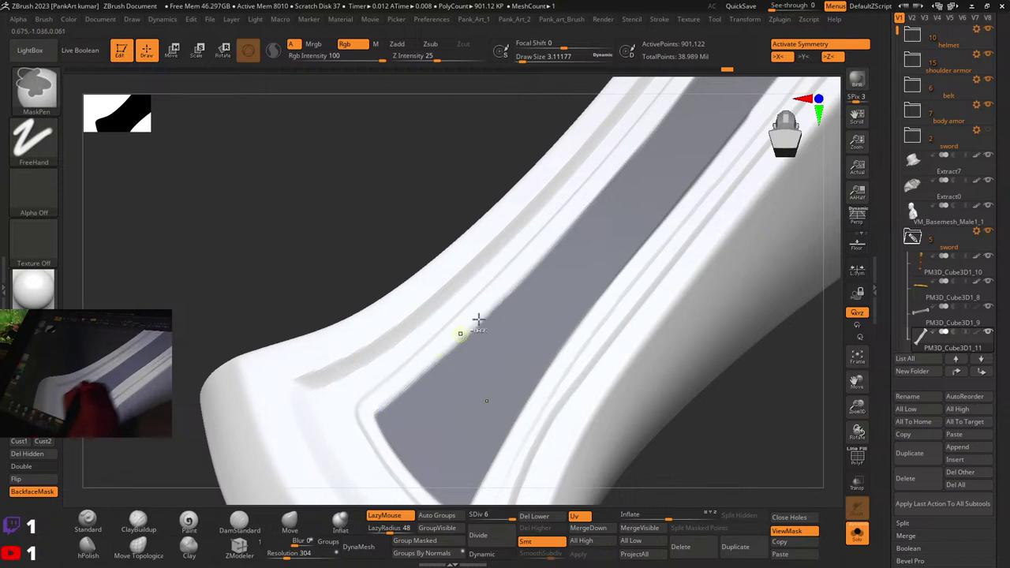
left_click_drag(465, 326, 323, 456, "ctrl+alt")
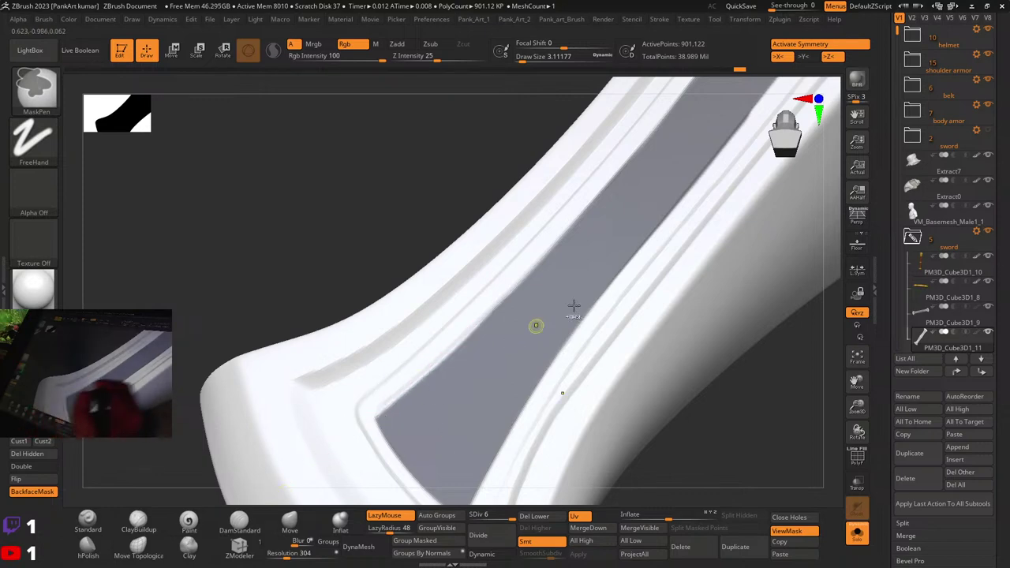
mouse_move(663, 249)
right_mouse_down("alt")
mouse_move(500, 349)
mouse_move(551, 330)
mouse_move(519, 300)
mouse_move(521, 356)
mouse_move(552, 334)
mouse_move(544, 284)
right_mouse_up("alt")
key("ctrl")
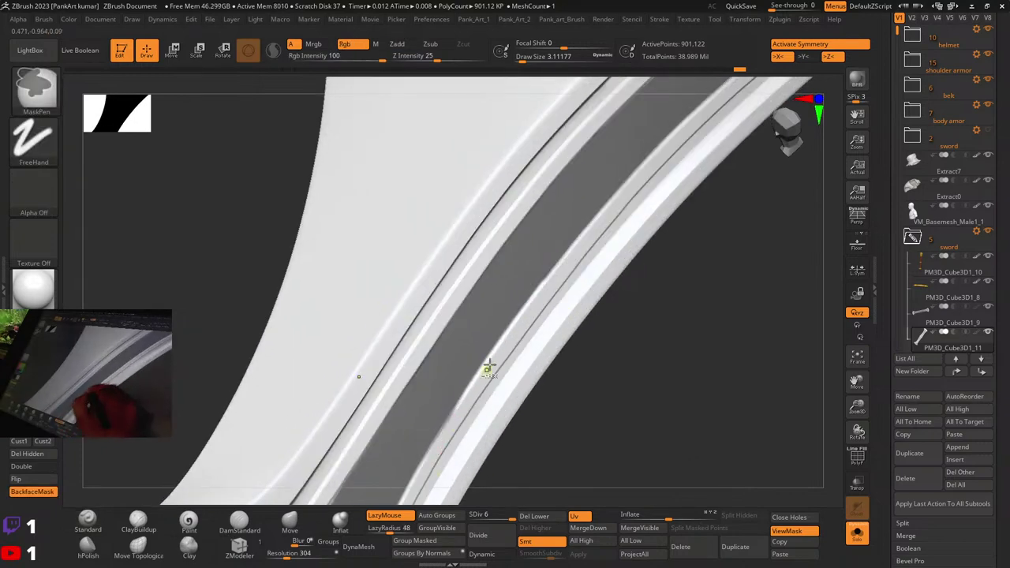
mouse_move(489, 365)
right_mouse_down()
mouse_move(582, 207)
mouse_move(534, 235)
right_mouse_up()
key("ctrl")
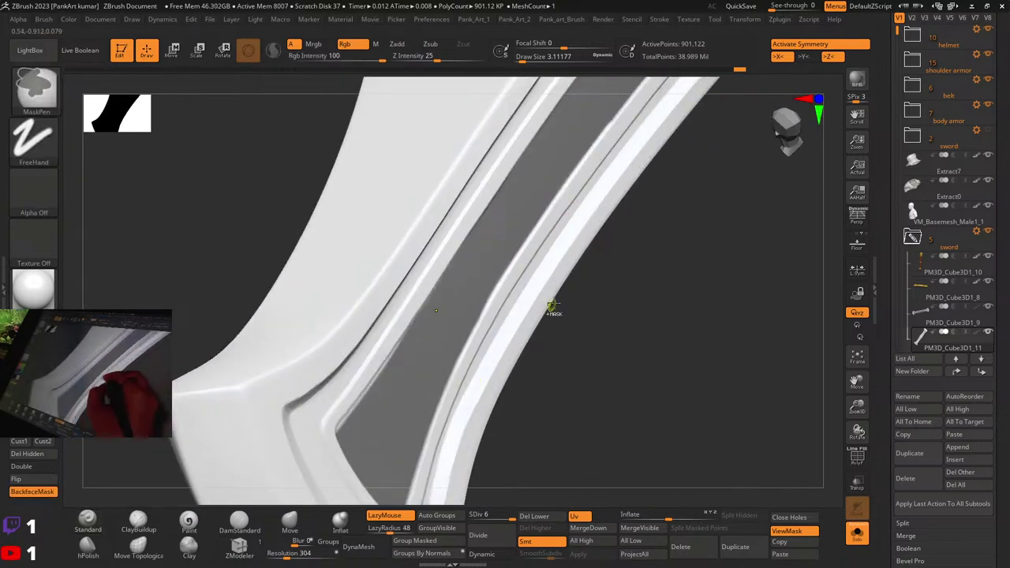
right_click_drag(552, 308, 535, 236)
key("ctrl")
left_click_drag(471, 341, 445, 438, "ctrl")
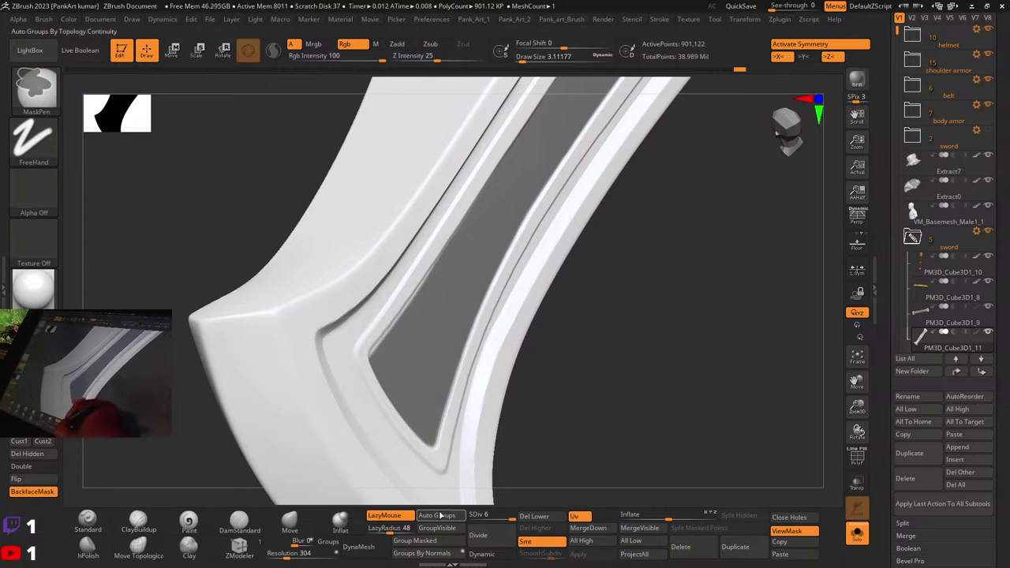
Step: Trim the overflowing mask along the panel's long edge near the centre ridge
right_click_drag(513, 324, 494, 368, "alt")
mouse_move(569, 213)
right_mouse_down("alt")
mouse_move(457, 430)
mouse_move(547, 289)
mouse_move(622, 198)
right_mouse_up("alt")
key("ctrl")
mouse_move(557, 269)
right_mouse_down()
mouse_move(586, 279)
mouse_move(596, 222)
right_mouse_up()
right_click_drag(440, 471, 503, 265)
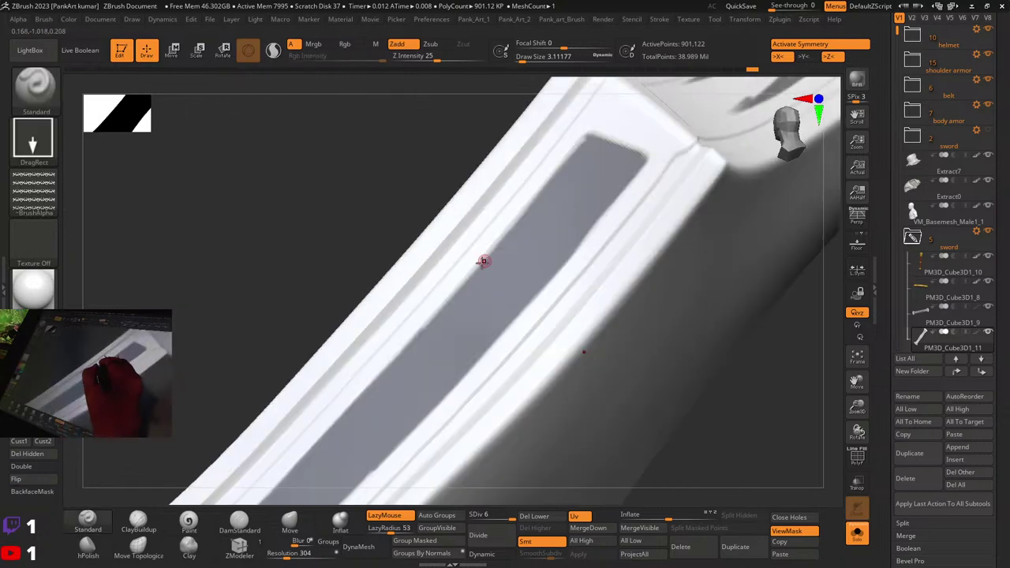
mouse_move(345, 424)
right_mouse_down()
mouse_move(395, 350)
mouse_move(520, 433)
mouse_move(528, 345)
mouse_move(521, 329)
mouse_move(499, 323)
mouse_move(533, 264)
right_mouse_up()
left_click_drag(465, 344, 371, 498, "ctrl+alt")
Step: Trim the mask overflow along the filled panel's curved long edge, following the inner groove
right_click_drag(486, 350, 539, 240, "alt")
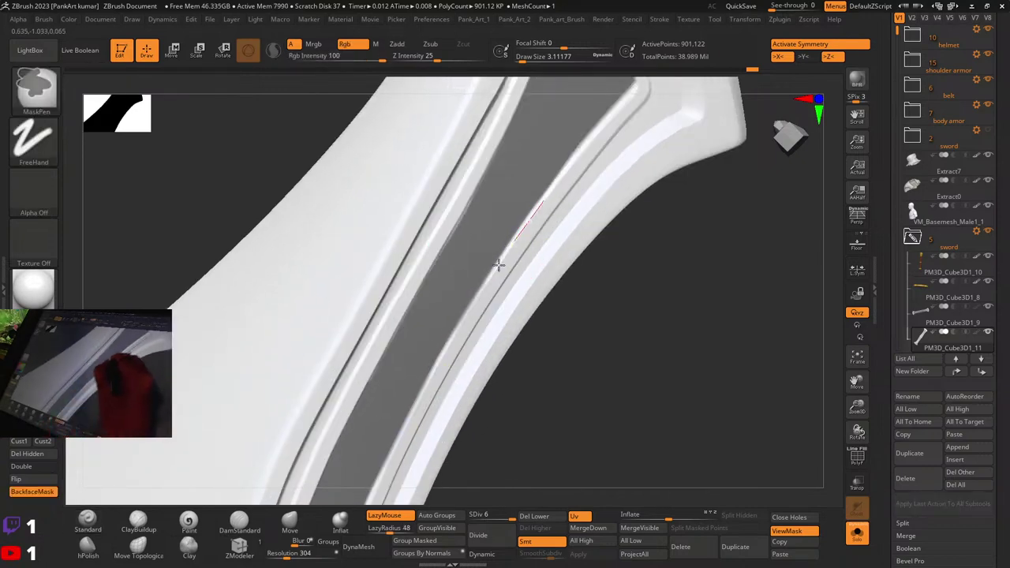
right_click_drag(483, 364, 539, 232)
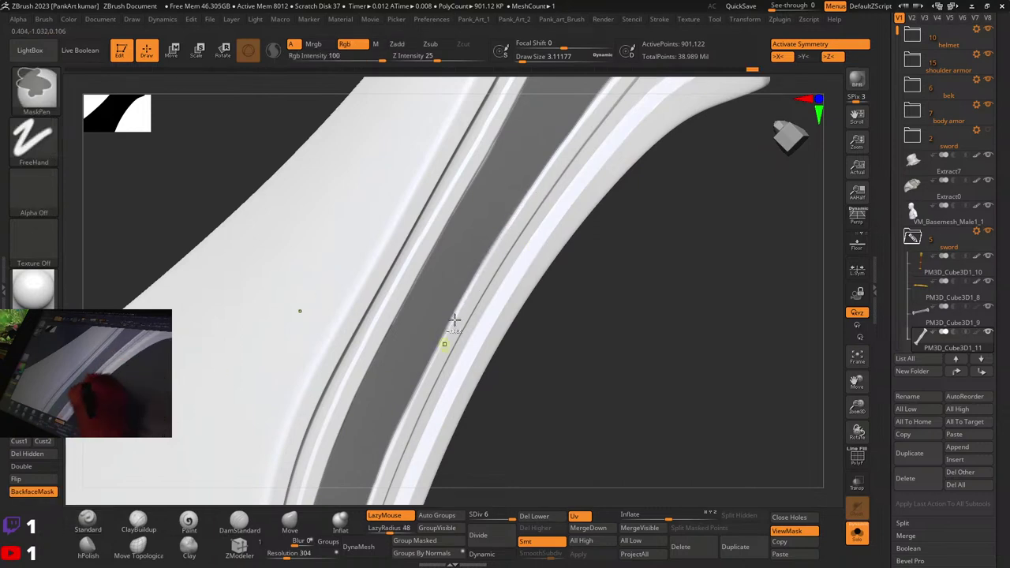
right_click_drag(451, 376, 474, 266)
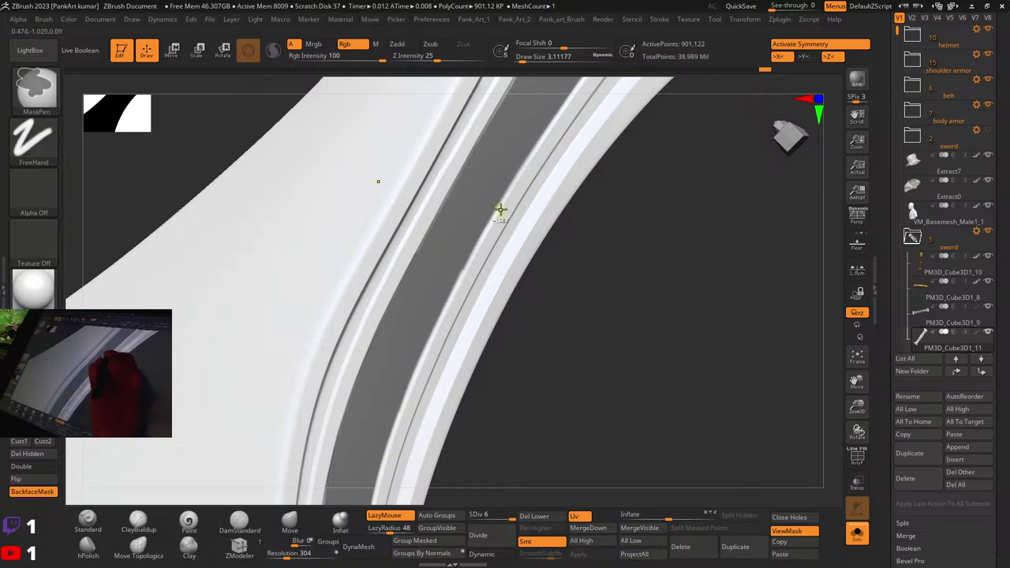
mouse_move(526, 293)
right_mouse_down("ctrl")
mouse_move(478, 308)
mouse_move(510, 295)
mouse_move(569, 237)
mouse_move(624, 217)
mouse_move(548, 234)
mouse_move(577, 321)
mouse_move(709, 341)
right_mouse_up("ctrl")
mouse_move(548, 343)
right_mouse_down()
mouse_move(544, 329)
mouse_move(433, 350)
right_mouse_up()
left_click_drag(361, 396, 405, 359, "ctrl")
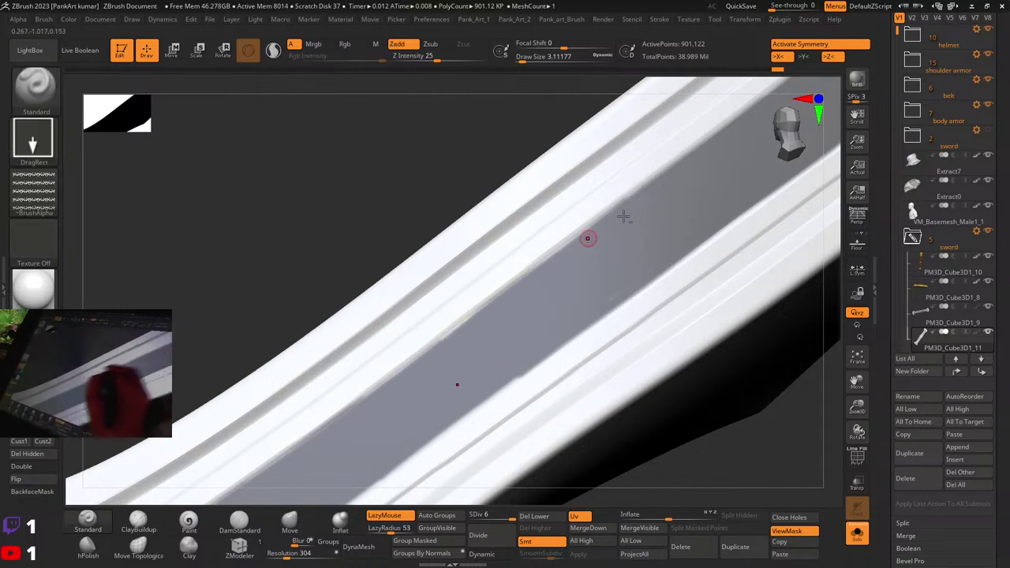
Step: Refine the mask borders along both long edges and at the corner beside the centre ridge
mouse_move(589, 234)
right_mouse_down()
mouse_move(537, 308)
mouse_move(586, 257)
right_mouse_up()
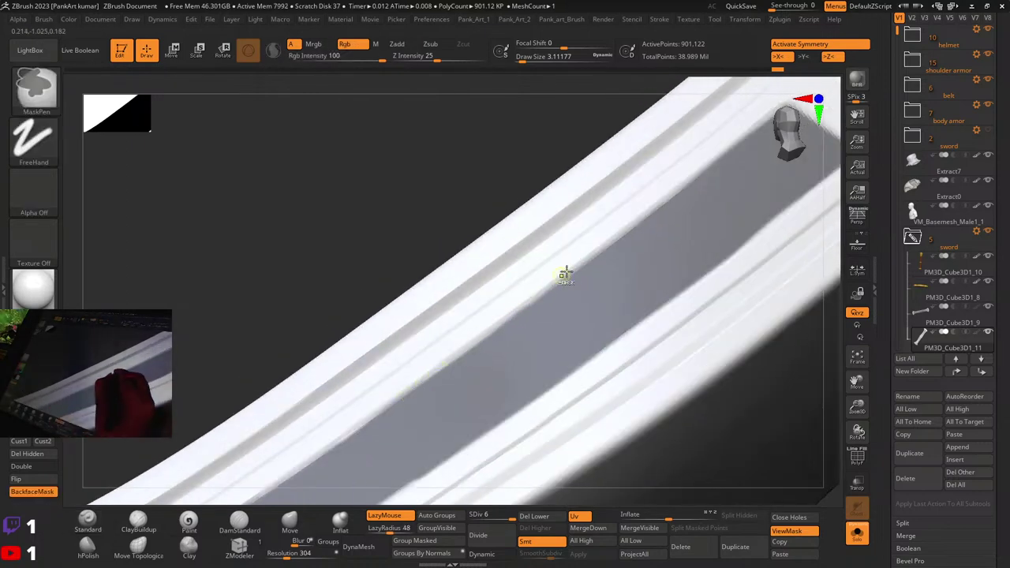
mouse_move(652, 241)
right_mouse_down()
mouse_move(612, 264)
mouse_move(598, 293)
mouse_move(483, 297)
mouse_move(518, 325)
right_mouse_up()
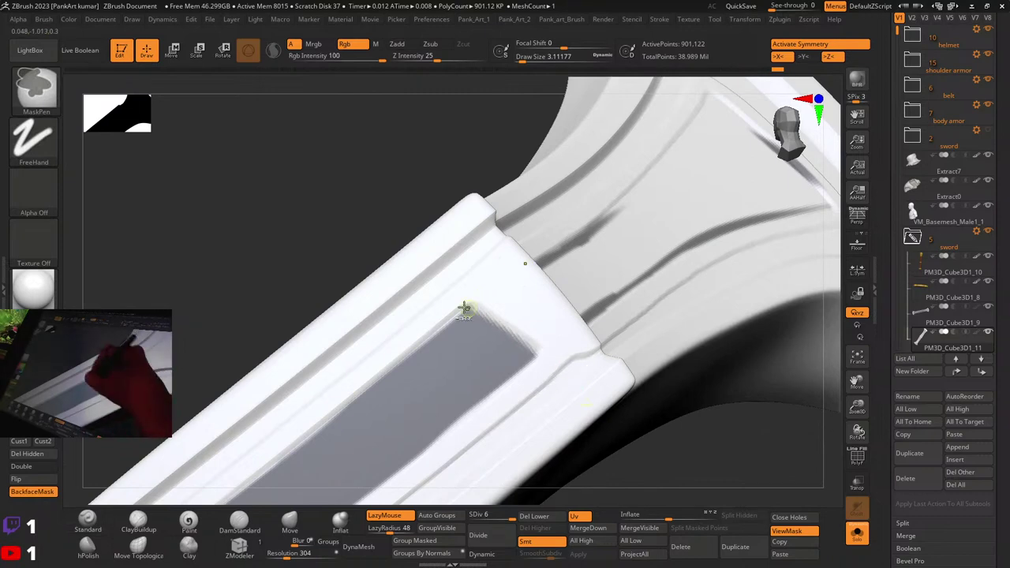
mouse_move(551, 306)
right_mouse_down()
mouse_move(600, 228)
mouse_move(573, 181)
mouse_move(484, 337)
right_mouse_up()
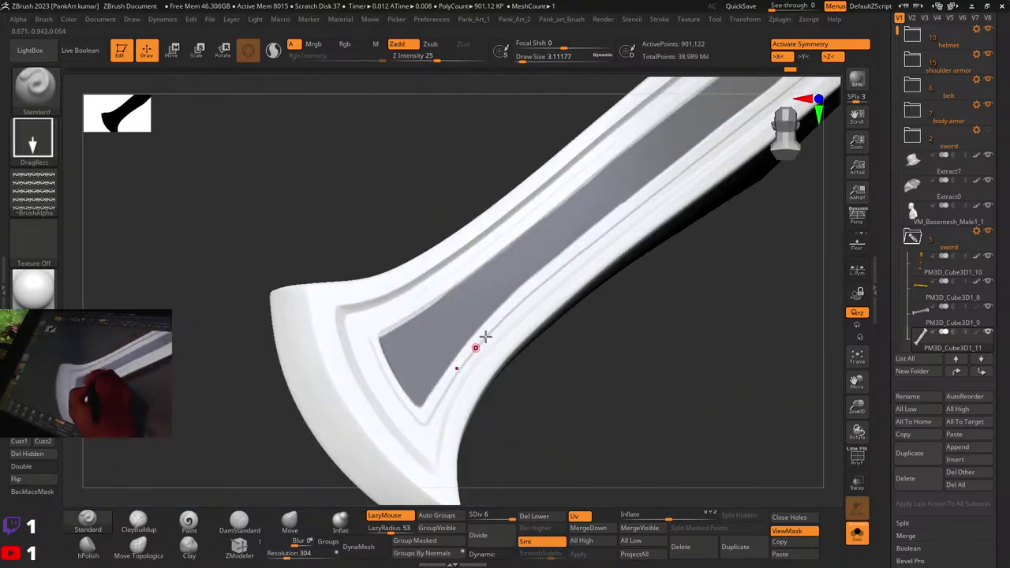
mouse_move(591, 278)
right_mouse_down()
mouse_move(517, 345)
mouse_move(550, 338)
mouse_move(483, 320)
right_mouse_up()
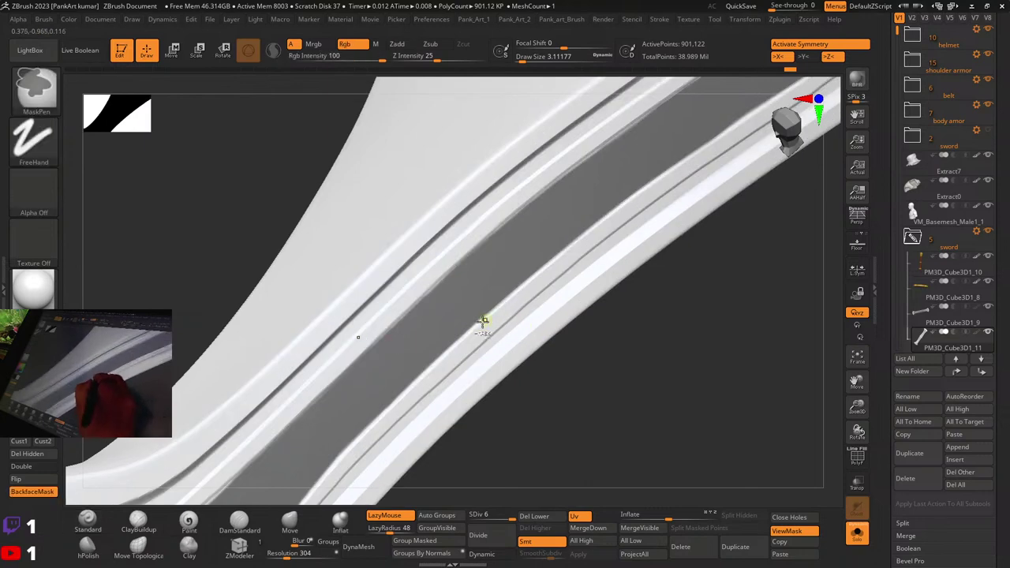
left_click_drag(550, 269, 553, 267, "ctrl")
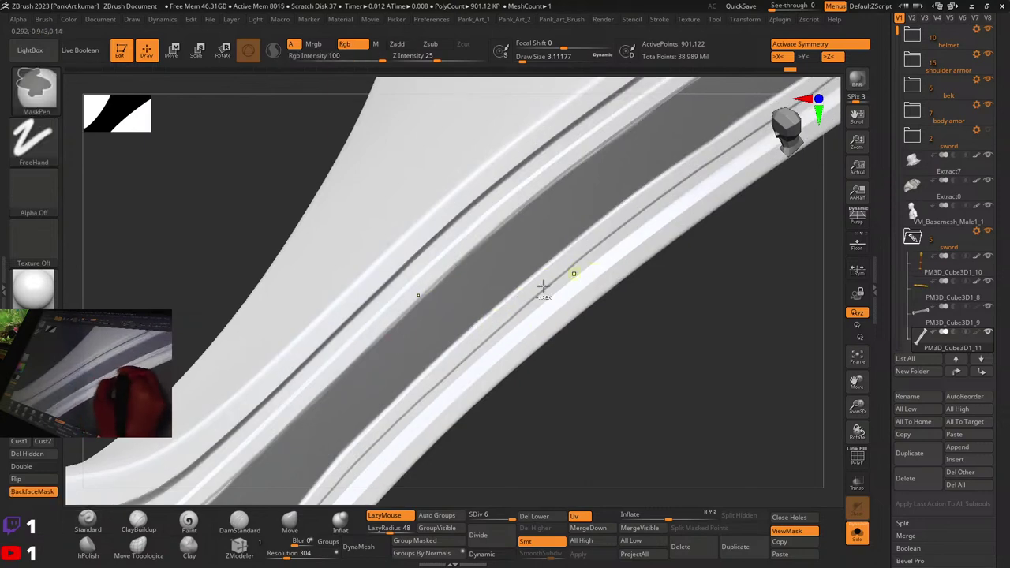
mouse_move(603, 242)
right_mouse_down("ctrl")
mouse_move(614, 253)
mouse_move(514, 347)
mouse_move(544, 323)
mouse_move(591, 243)
right_mouse_up("ctrl")
key("x")
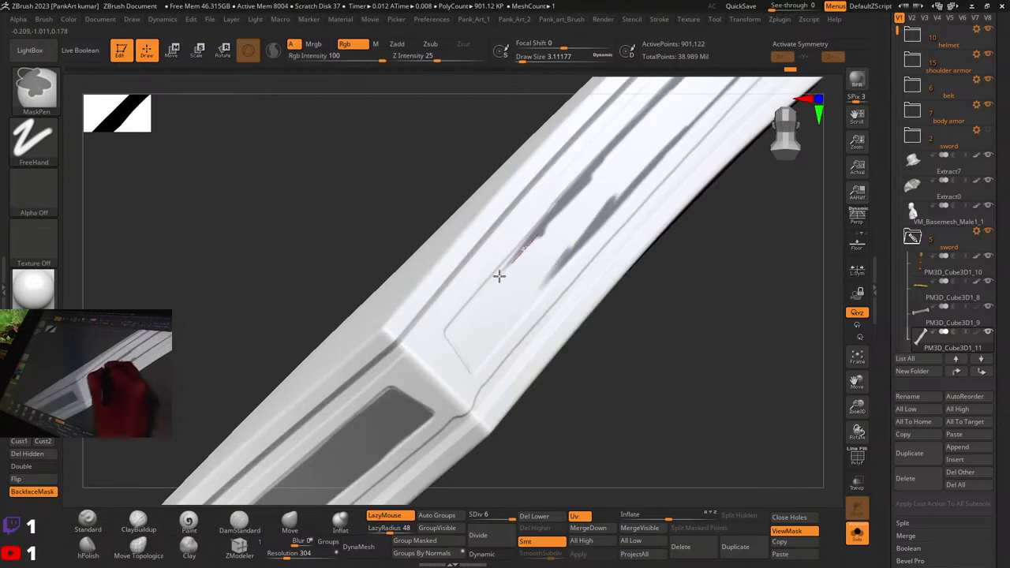
left_click_drag(499, 276, 460, 323, "ctrl")
key("ctrl+z")
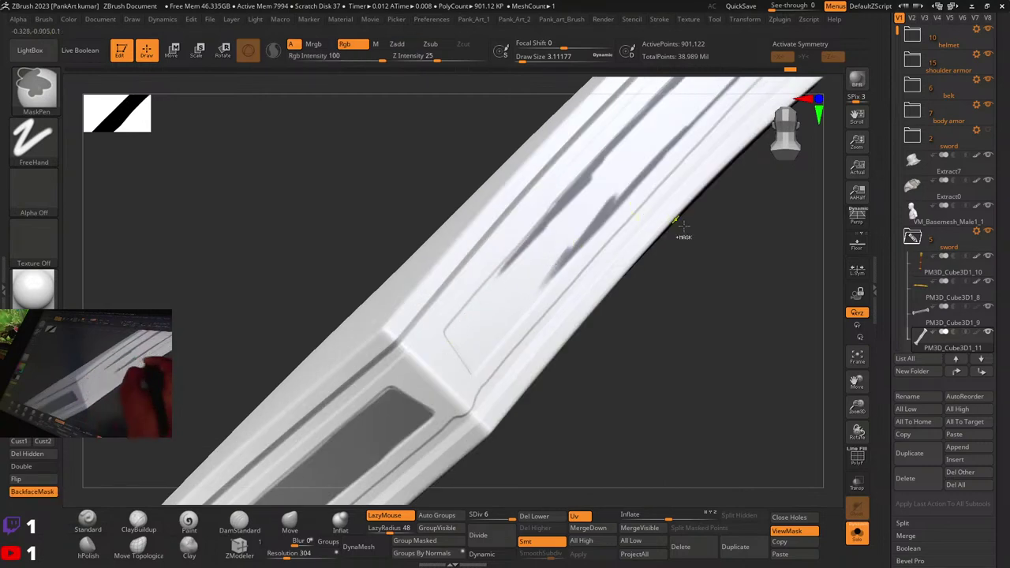
mouse_move(677, 227)
right_mouse_down()
mouse_move(555, 356)
mouse_move(585, 324)
right_mouse_up()
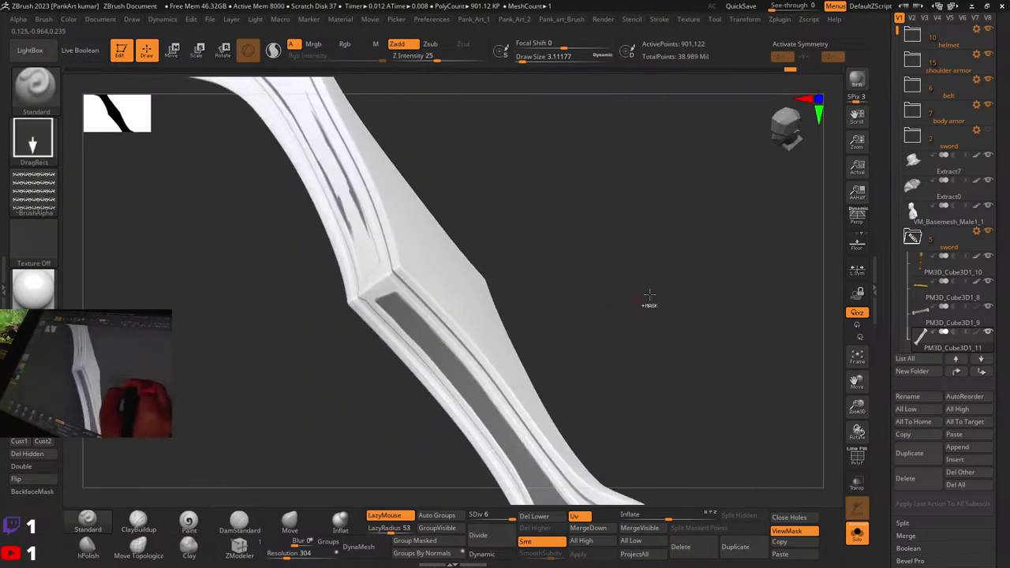
right_click_drag(649, 295, 564, 329, "alt")
key("x")
right_click_drag(618, 300, 423, 347, "ctrl")
mouse_move(552, 306)
right_mouse_down("ctrl")
mouse_move(643, 252)
mouse_move(608, 272)
right_mouse_up("ctrl")
right_click_drag(368, 363, 342, 365)
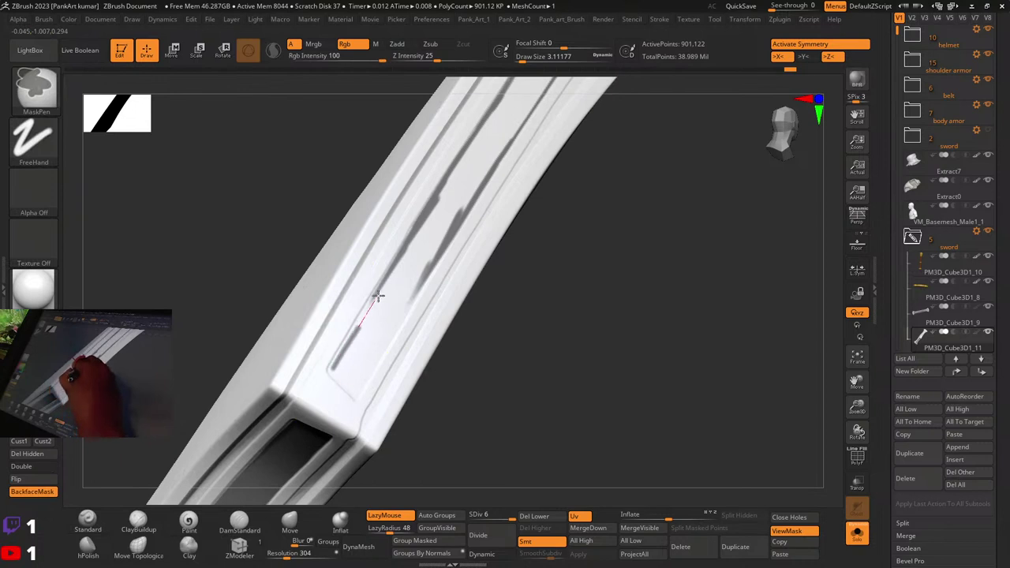
key("ctrl+z")
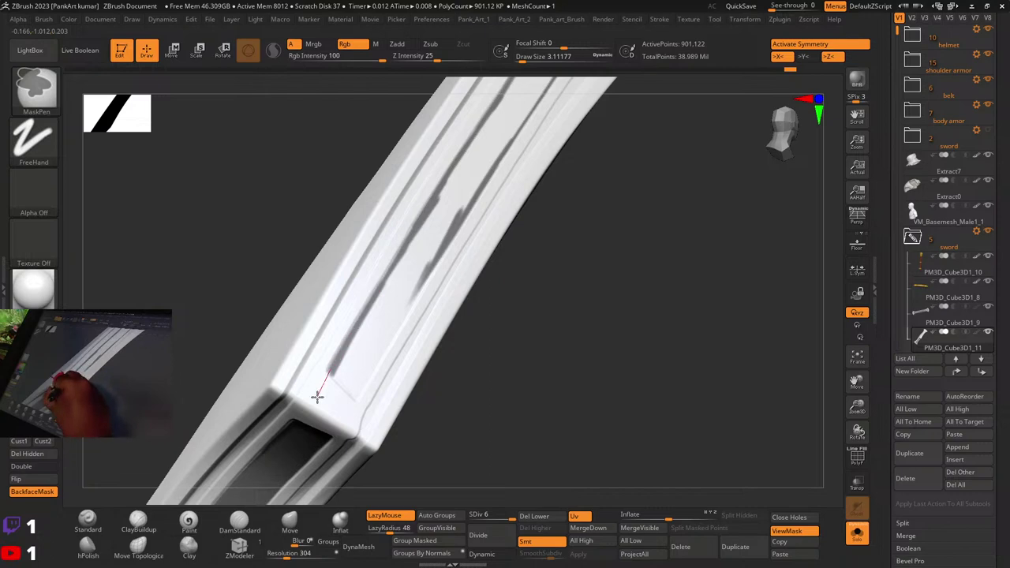
Step: Switch to a darker grey material and turn off X symmetry, keeping only Z symmetry active
mouse_move(318, 397)
right_mouse_down()
mouse_move(384, 332)
mouse_move(443, 326)
mouse_move(445, 317)
mouse_move(434, 353)
mouse_move(355, 348)
mouse_move(408, 319)
right_mouse_up()
left_click(33, 290)
left_click(203, 352)
left_click(788, 59)
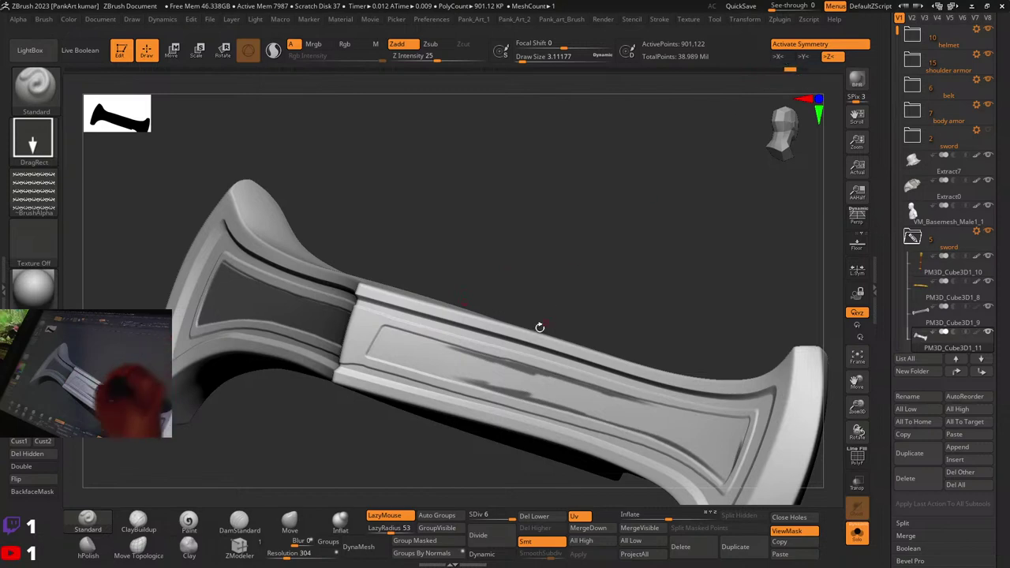
Step: Draw a mask line around the unfilled panel's short edge at the centre ridge and onto its adjoining long edge
right_click_drag(539, 327, 581, 345)
right_click_drag(490, 328, 444, 280)
right_click_drag(374, 298, 375, 285)
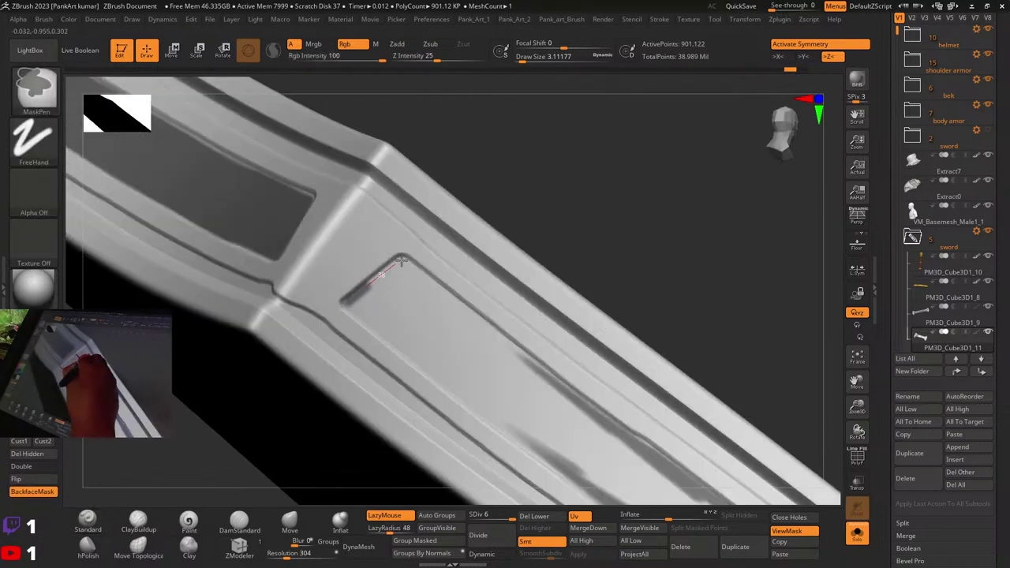
right_click_drag(607, 184, 301, 239)
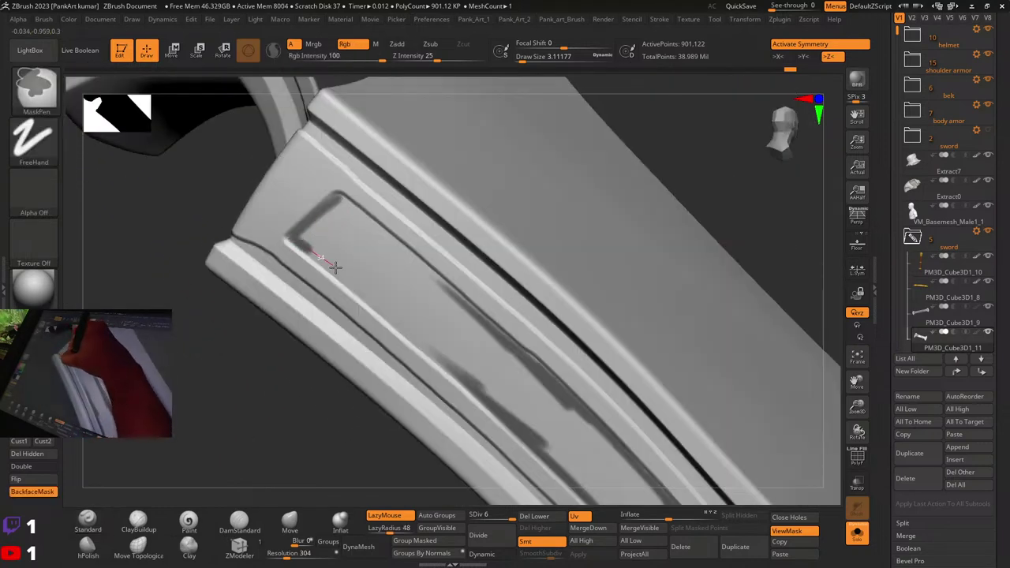
mouse_move(362, 288)
left_mouse_down("ctrl")
mouse_move(370, 292)
mouse_move(292, 239)
left_mouse_up("ctrl")
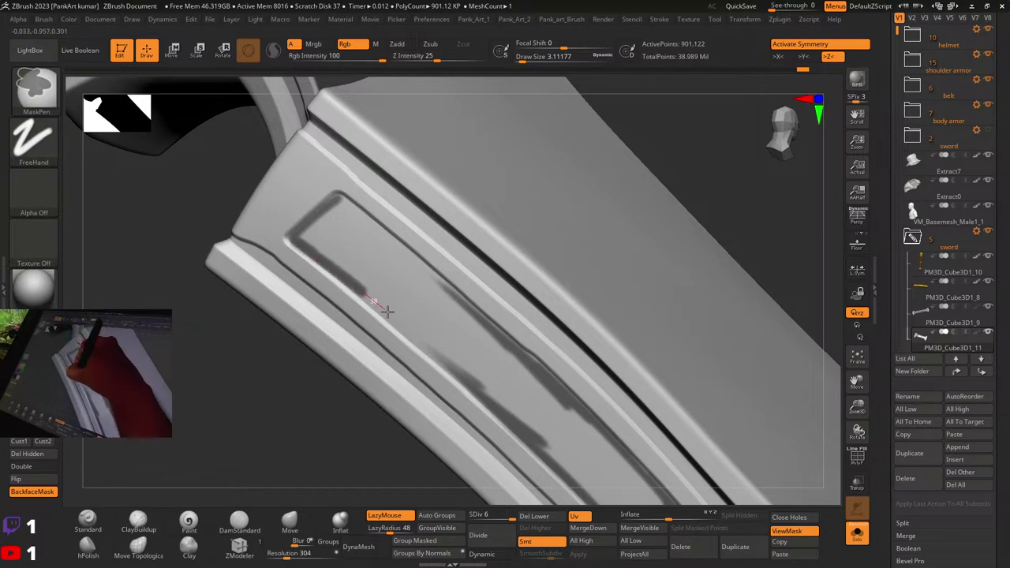
right_click_drag(469, 384, 192, 188)
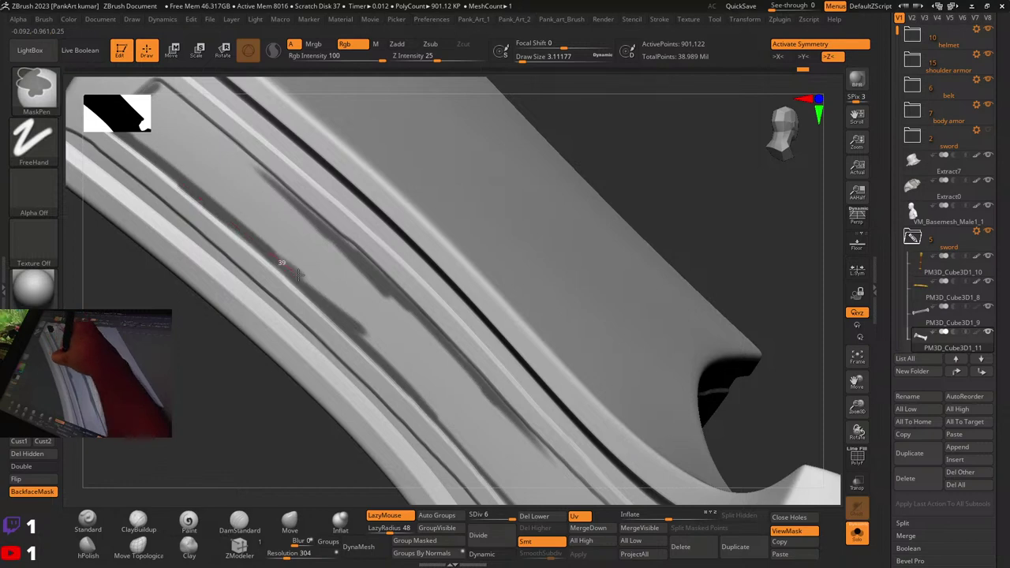
Step: Continue the mask line along the panel's long edge from the middle down to the flared end's corner
left_click_drag(379, 348, 387, 356, "ctrl")
mouse_move(453, 420)
right_mouse_down("alt")
mouse_move(342, 287)
mouse_move(299, 256)
right_mouse_up("alt")
left_click_drag(274, 247, 427, 404, "ctrl")
mouse_move(426, 405)
right_mouse_down("alt")
mouse_move(374, 282)
mouse_move(390, 307)
right_mouse_up("alt")
left_click_drag(350, 284, 417, 376, "ctrl")
left_click_drag(439, 416, 440, 418, "ctrl")
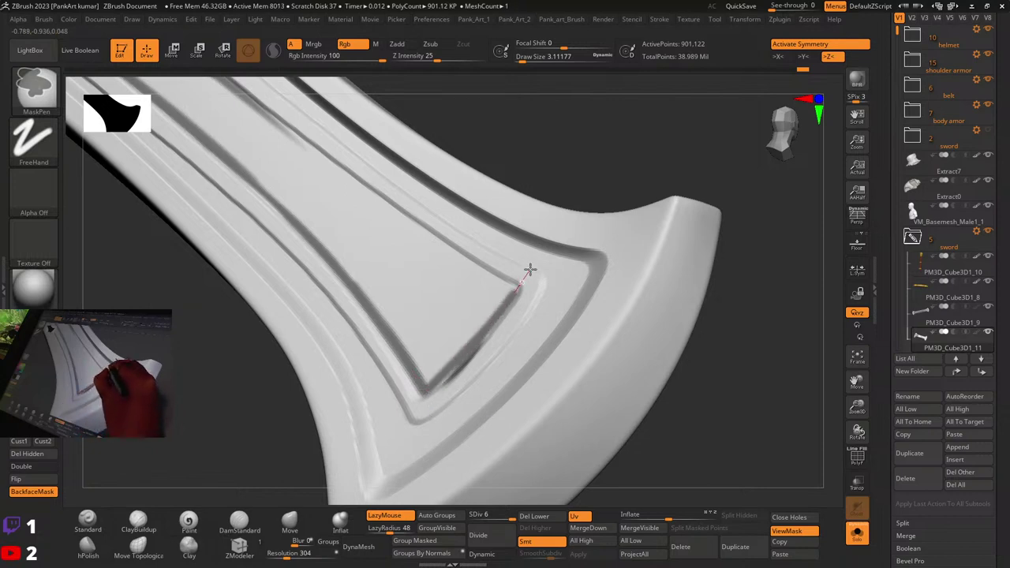
Step: Mask the panel's curved short edge at the flared end and start down the other long edge
right_click_drag(489, 338, 500, 334)
left_click_drag(498, 326, 386, 459, "ctrl")
mouse_move(593, 293)
right_mouse_down()
mouse_move(424, 284)
mouse_move(455, 355)
mouse_move(686, 191)
mouse_move(638, 237)
mouse_move(555, 250)
right_mouse_up()
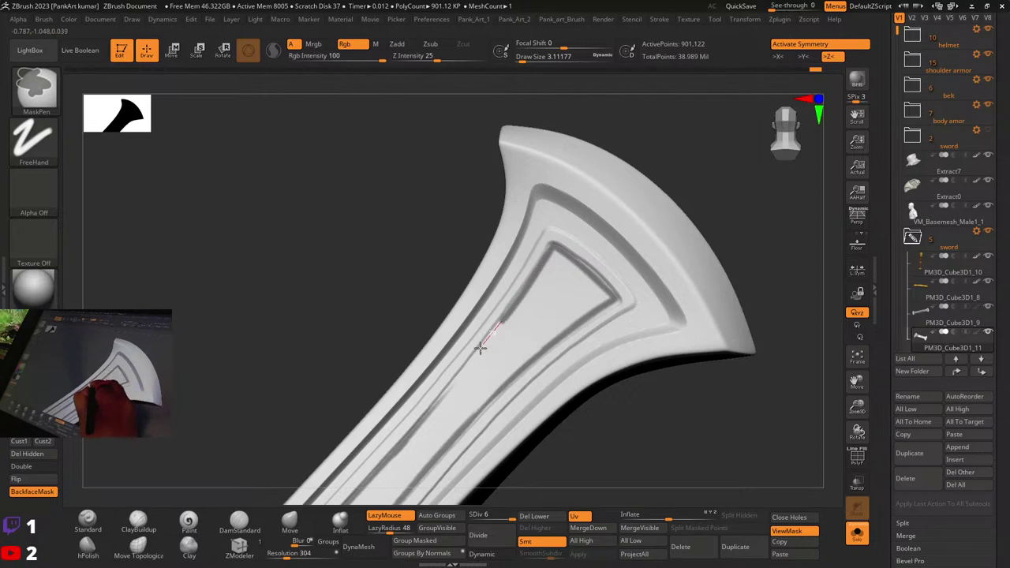
right_click_drag(517, 306, 584, 232, "alt")
left_click_drag(560, 252, 436, 386, "ctrl+alt")
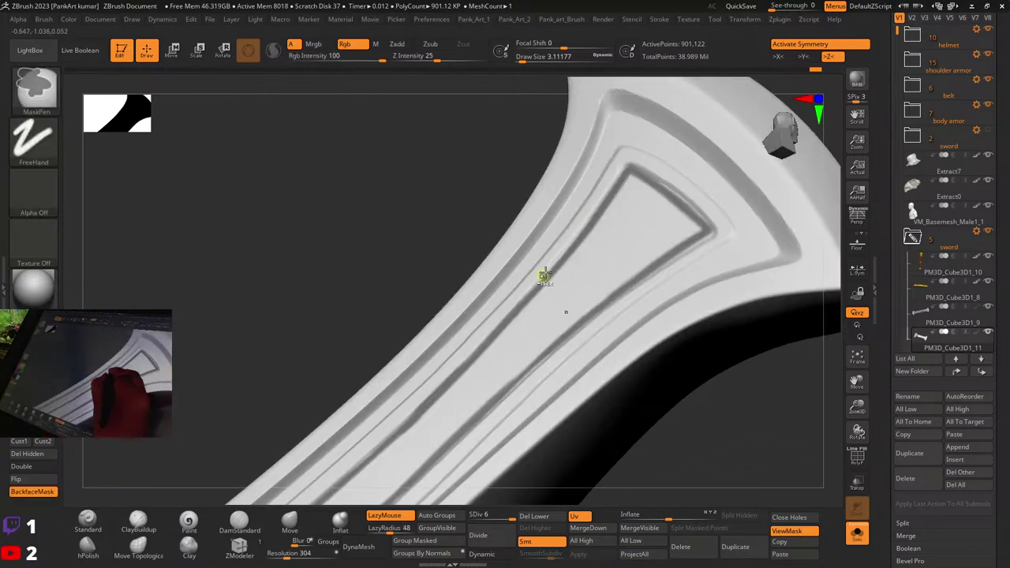
left_click_drag(545, 277, 382, 441)
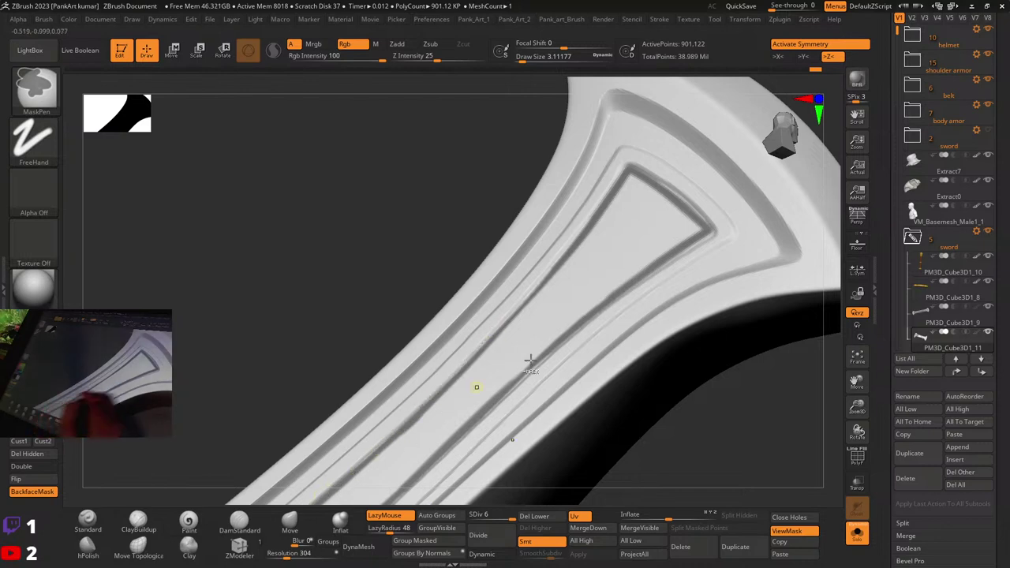
Step: Close the panel's mask outline by joining the second long edge to the corner at the centre ridge
right_click_drag(530, 361, 482, 410, "alt")
mouse_move(379, 426)
right_mouse_down("alt")
mouse_move(517, 323)
mouse_move(513, 292)
right_mouse_up("alt")
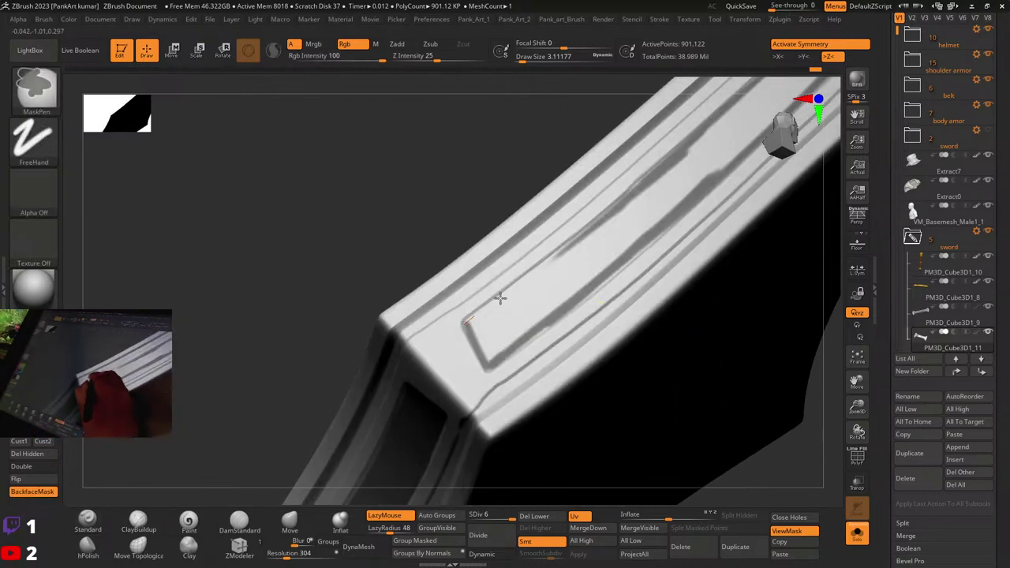
right_click_drag(625, 244, 542, 293)
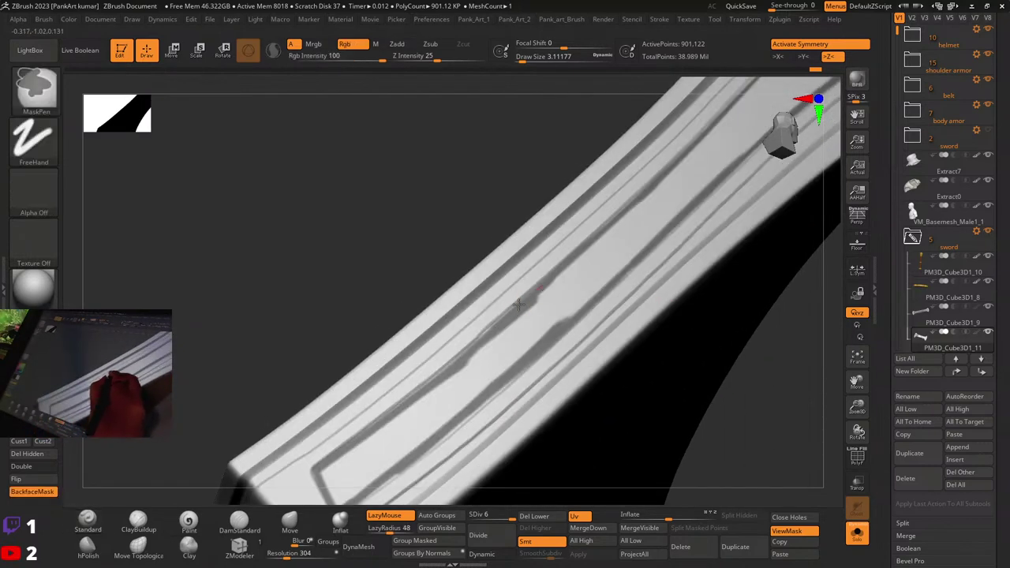
left_click_drag(519, 304, 373, 433, "ctrl")
key("ctrl+z")
left_click_drag(529, 302, 355, 460, "ctrl")
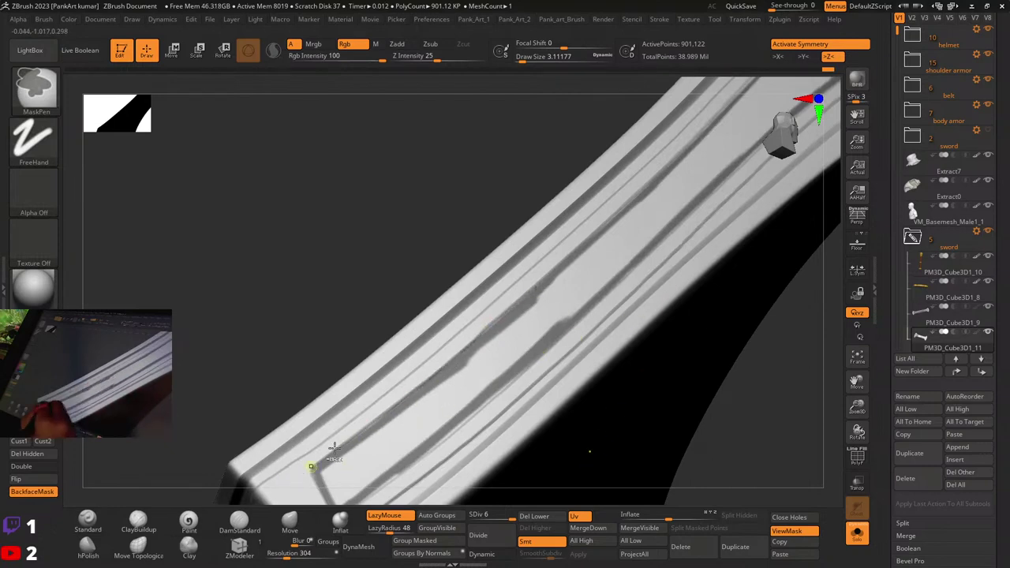
Step: Touch up the mask outline along both long edges and fill the enclosed panel with Auto Region
mouse_move(620, 309)
right_mouse_down("ctrl")
mouse_move(526, 329)
mouse_move(670, 263)
mouse_move(579, 323)
mouse_move(605, 295)
mouse_move(623, 306)
right_mouse_up("ctrl")
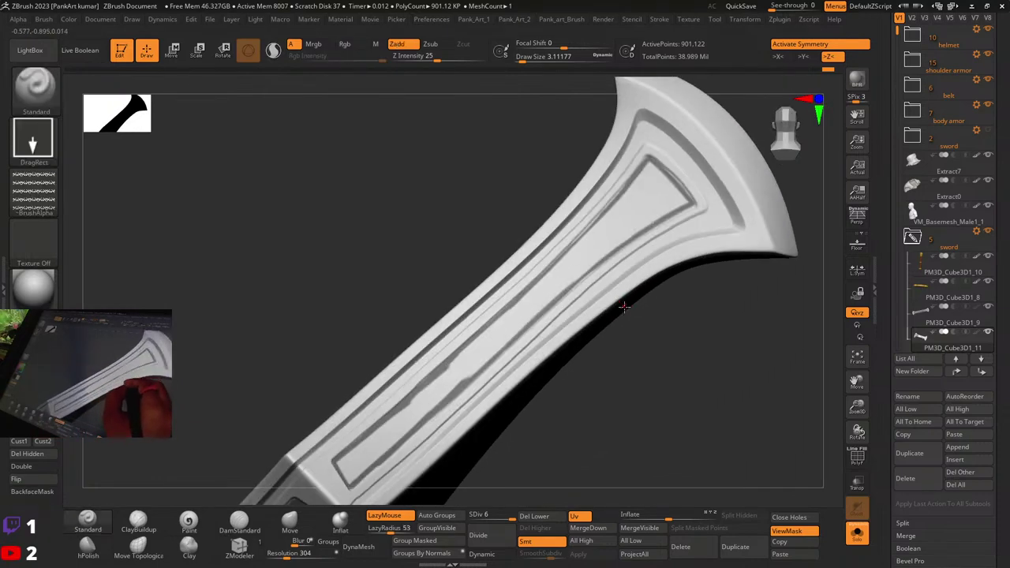
right_click_drag(614, 219, 626, 208, "ctrl")
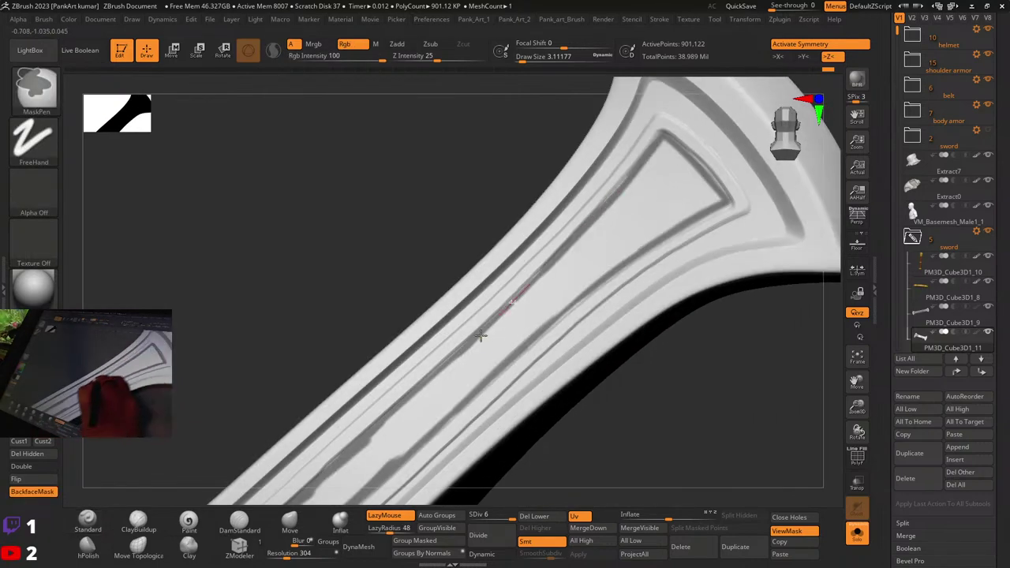
left_click_drag(618, 266, 505, 360, "ctrl")
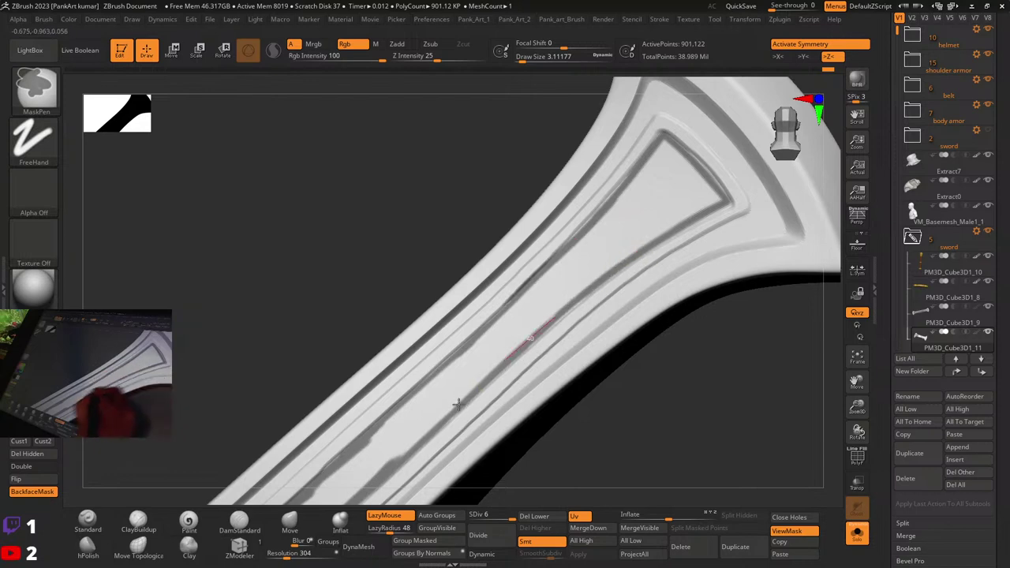
right_click_drag(630, 313, 571, 334, "ctrl")
key("2")
left_click(638, 515)
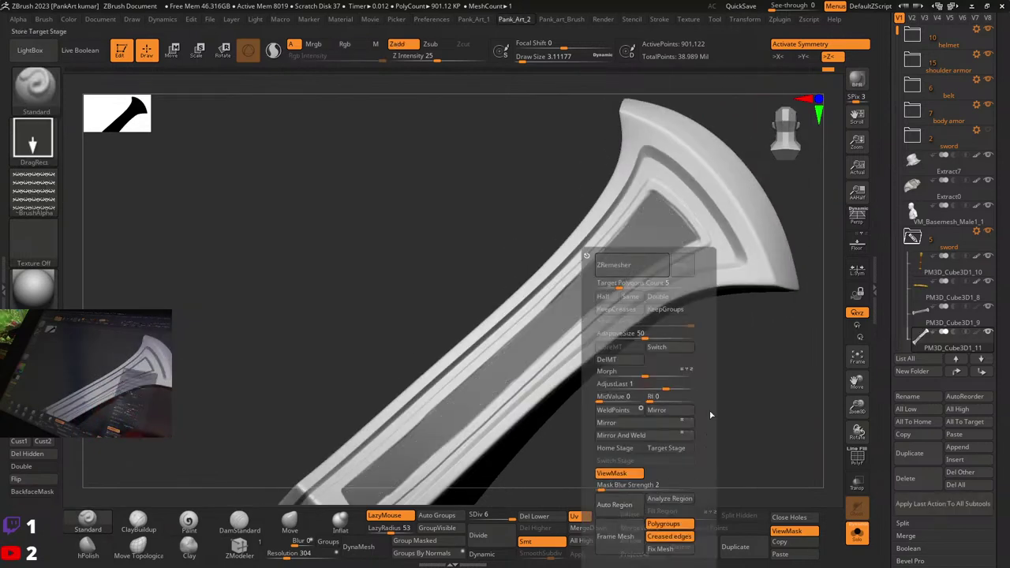
Step: Refine the panel's mask edge around the corner near the centre ridge and along the long edge toward the flared end
right_click_drag(750, 319, 588, 335, "ctrl")
right_click_drag(588, 335, 648, 298, "alt")
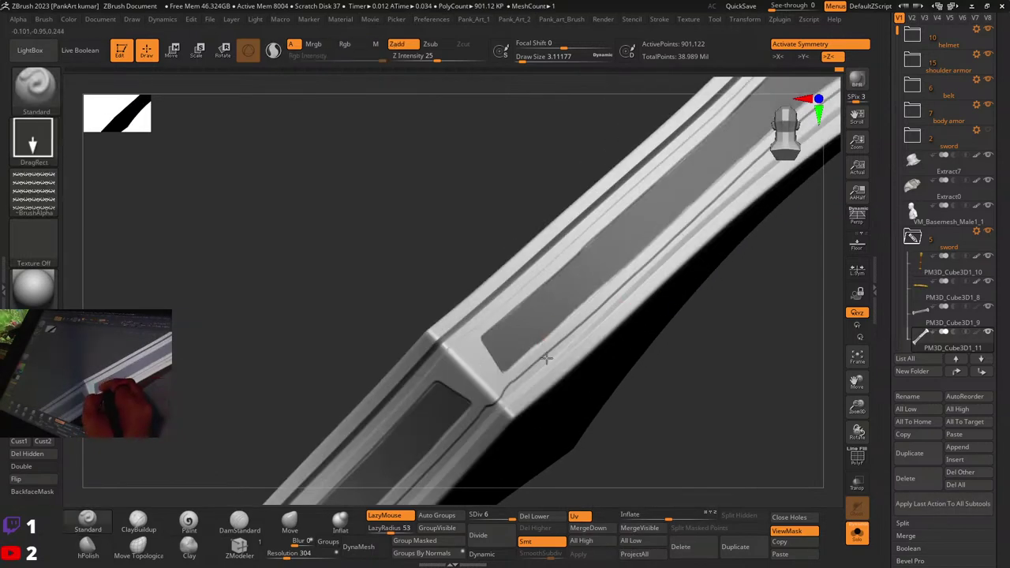
right_click_drag(541, 355, 587, 326)
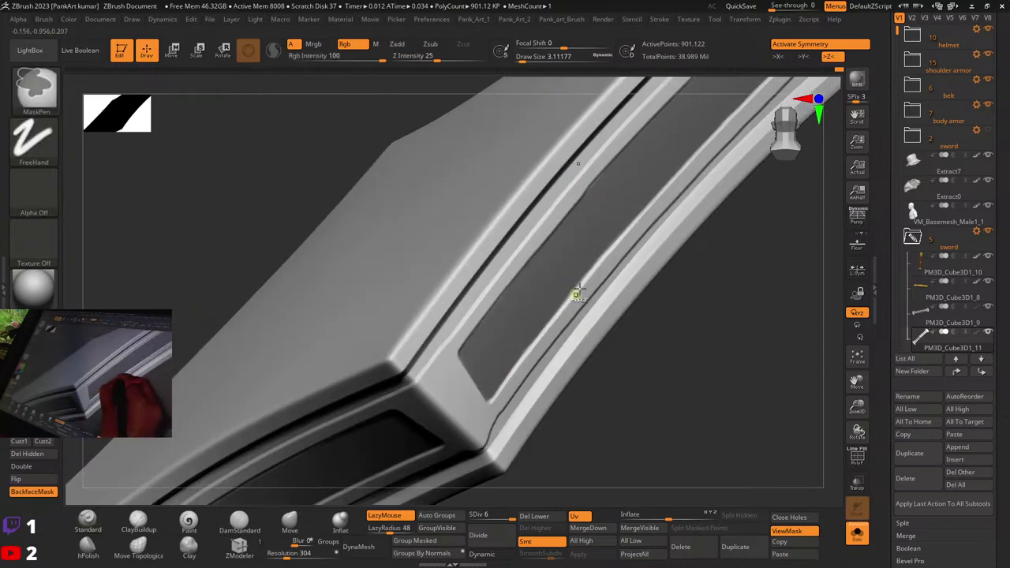
mouse_move(491, 416)
right_mouse_down()
mouse_move(467, 316)
mouse_move(455, 346)
right_mouse_up()
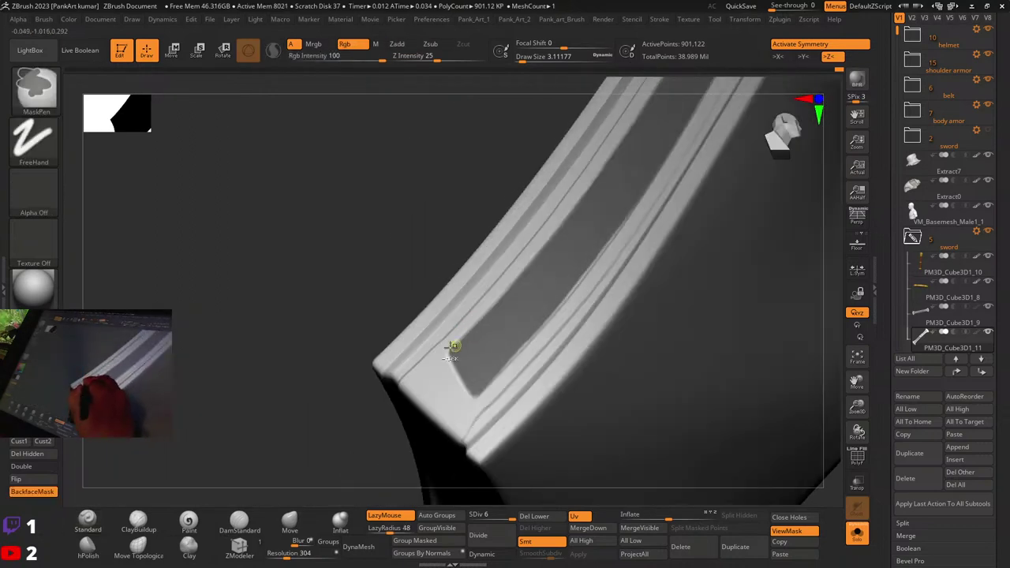
right_click_drag(574, 206, 553, 292)
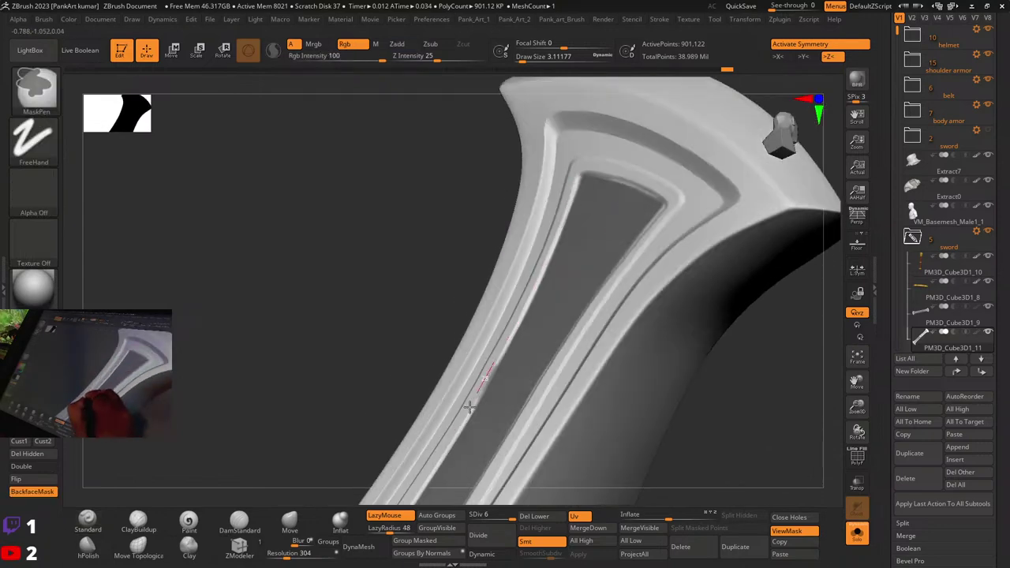
left_click_drag(461, 421, 446, 443, "ctrl")
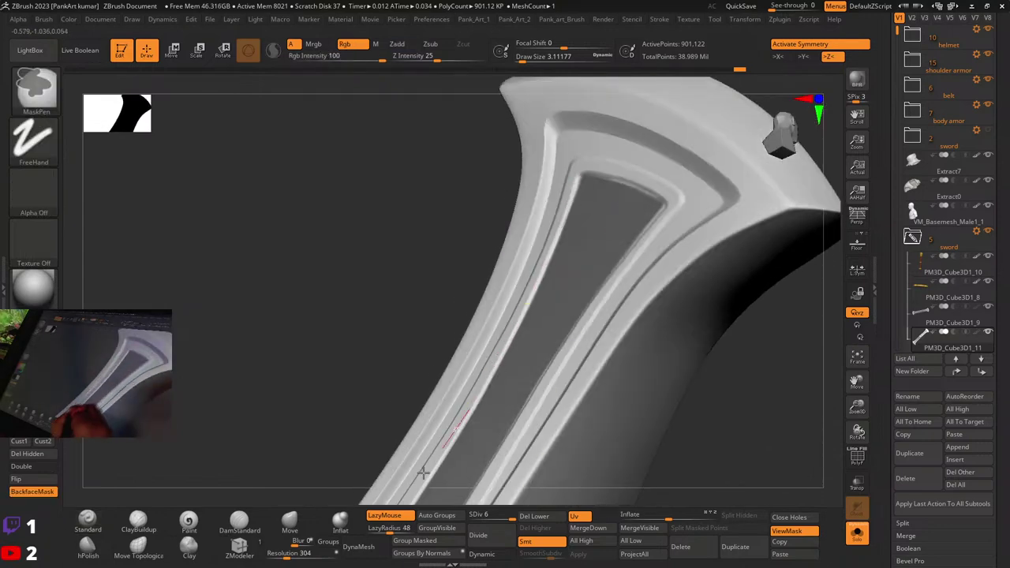
Step: Touch up the remaining gaps in the panel mask along its long edge and at the flared end's corner
right_click_drag(599, 330, 507, 293)
mouse_move(447, 299)
right_mouse_down()
mouse_move(474, 300)
mouse_move(449, 458)
right_mouse_up()
mouse_move(421, 410)
left_mouse_down("ctrl")
mouse_move(495, 293)
mouse_move(527, 269)
left_mouse_up("ctrl")
right_click_drag(573, 251, 438, 275)
left_click_drag(390, 283, 438, 339, "ctrl")
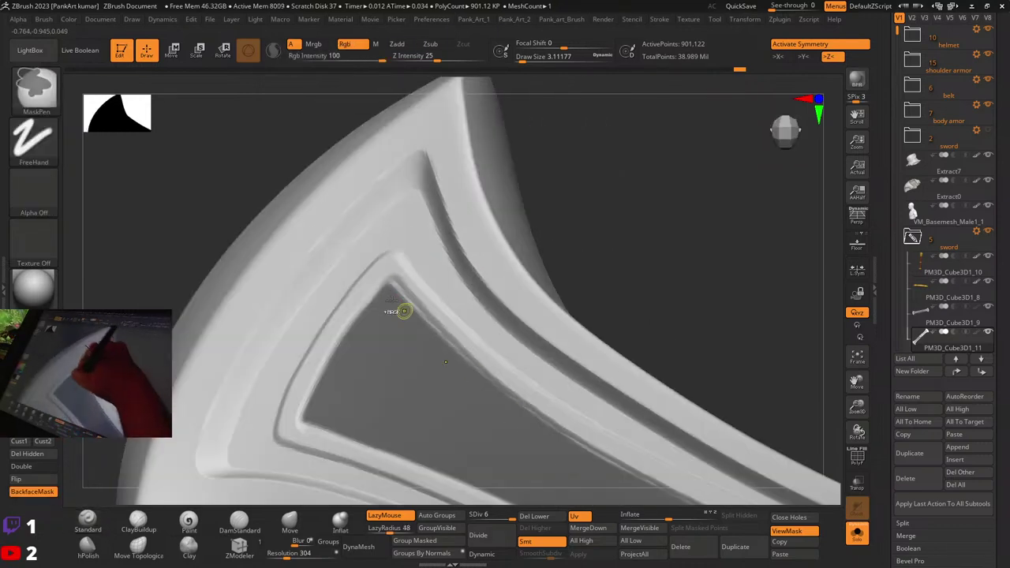
mouse_move(592, 334)
right_mouse_down("ctrl")
mouse_move(363, 274)
mouse_move(476, 267)
mouse_move(442, 390)
mouse_move(545, 324)
right_mouse_up("ctrl")
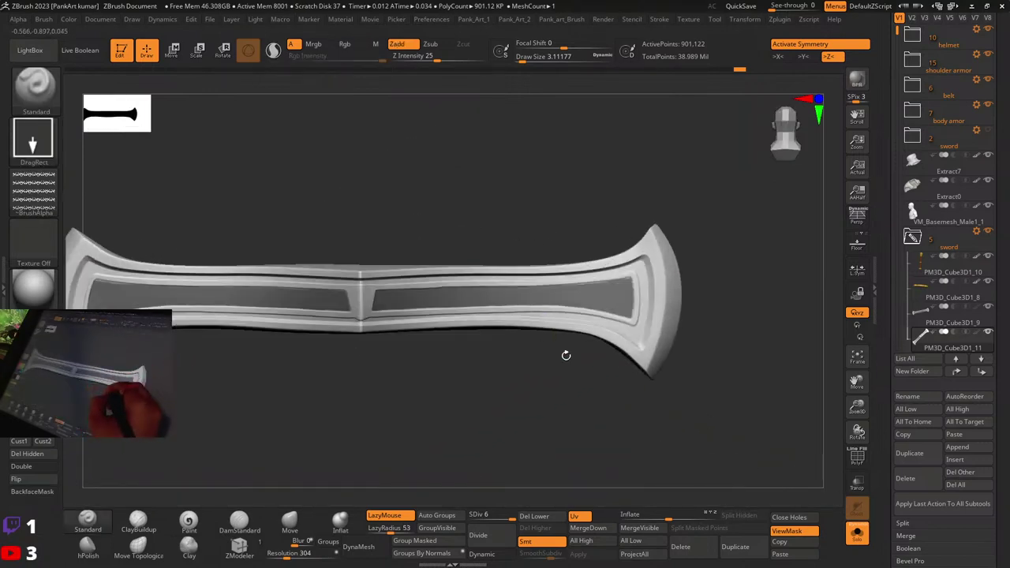
Step: Replace the crossguard's stored morph target with a new one and invert the mask to leave only both panels unmasked
key("2")
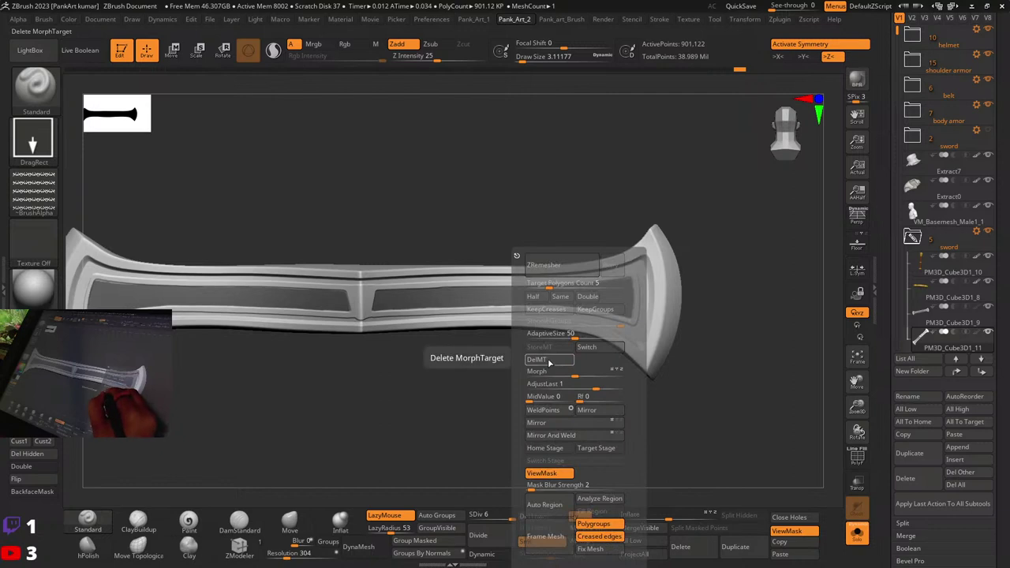
left_click(550, 362)
left_click(552, 349)
mouse_move(747, 260)
right_mouse_down("ctrl")
mouse_move(514, 352)
mouse_move(489, 300)
mouse_move(520, 404)
mouse_move(537, 387)
mouse_move(345, 365)
right_mouse_up("ctrl")
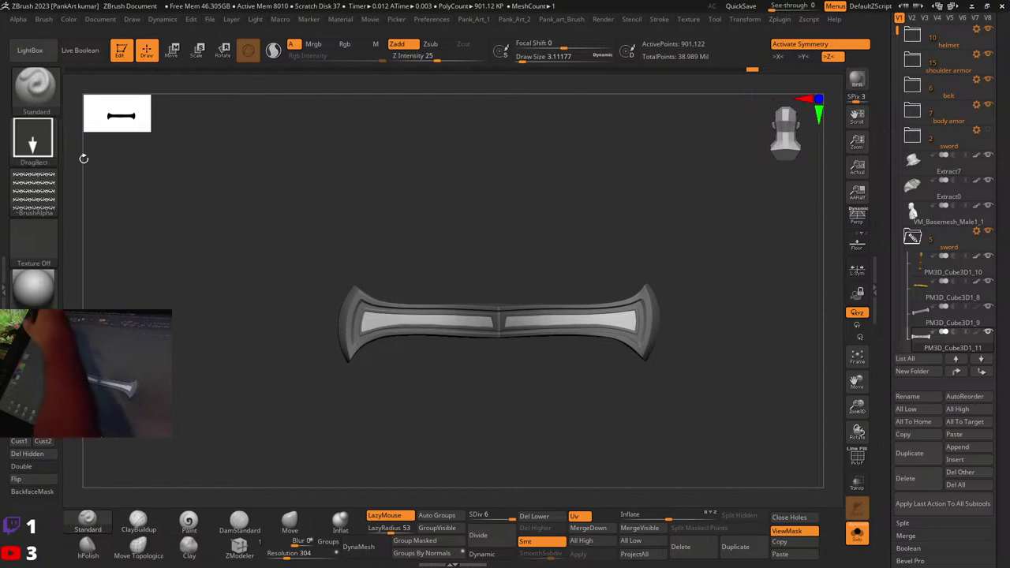
key("ctrl")
right_click_drag(435, 296, 456, 261, "ctrl")
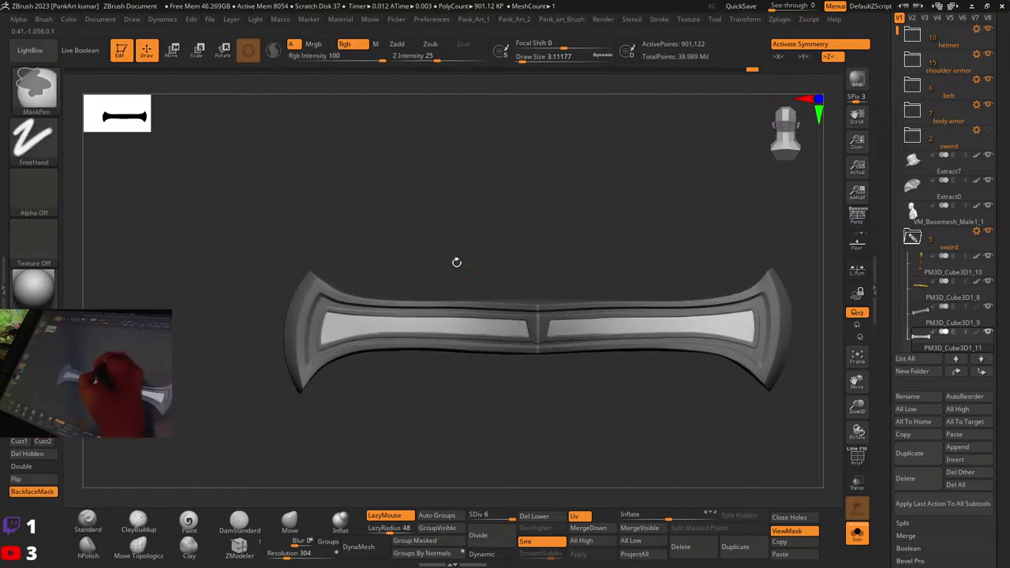
Step: Test-stamp the pattern on the crossguard panel with Z Intensity 9, undo the stamps and turn off symmetry
left_click_drag(411, 270, 402, 192)
key("ctrl+z")
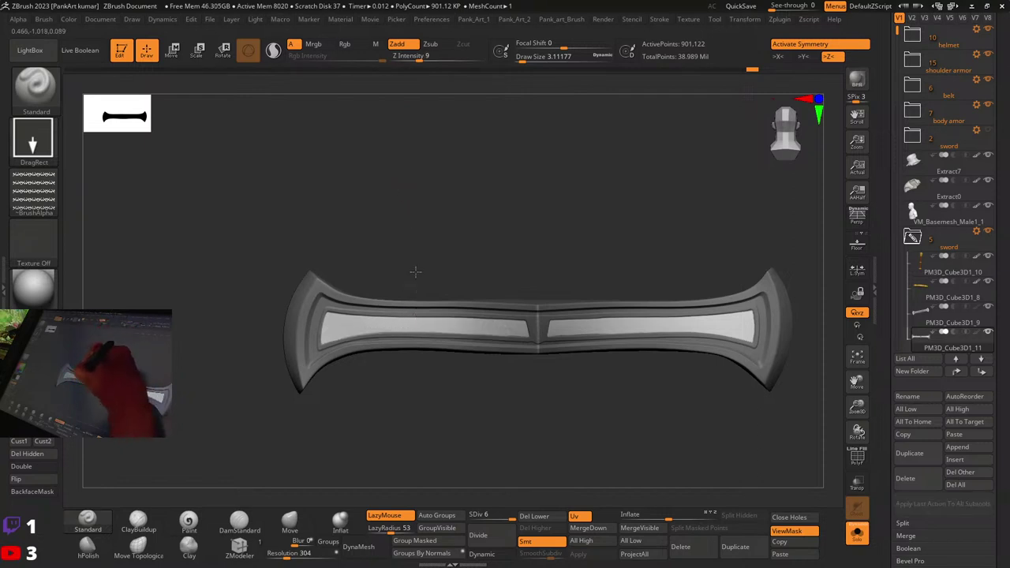
mouse_move(415, 272)
left_mouse_down()
mouse_move(413, 191)
mouse_move(415, 206)
left_mouse_up()
key("ctrl+z")
key("x")
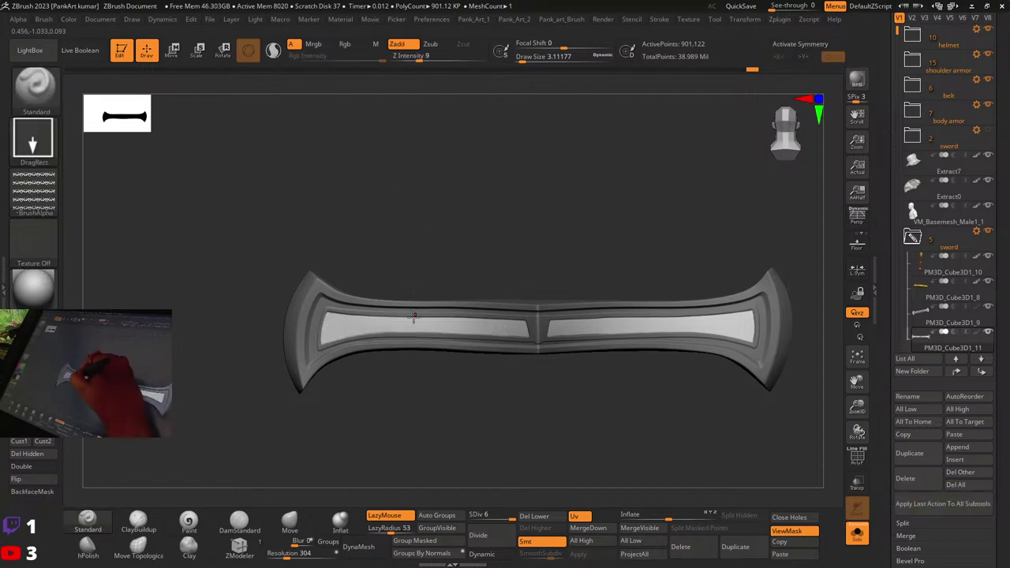
Step: Set the brush's Focal Shift to -69 and undo the test stamp on the panel
right_click_drag(424, 200, 474, 286, "ctrl")
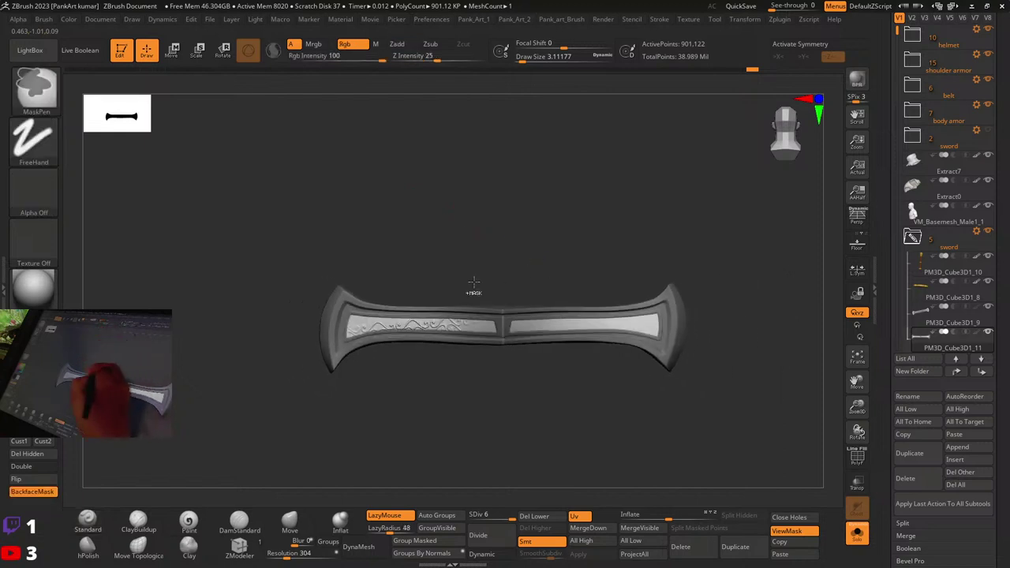
left_click_drag(554, 44, 532, 45)
key("ctrl+z")
right_click_drag(458, 250, 474, 190, "ctrl")
Step: Switch the Standard brush to the DragDot stroke with Draw Size about 158 and undo a trial stamp on the panel
left_click(33, 138)
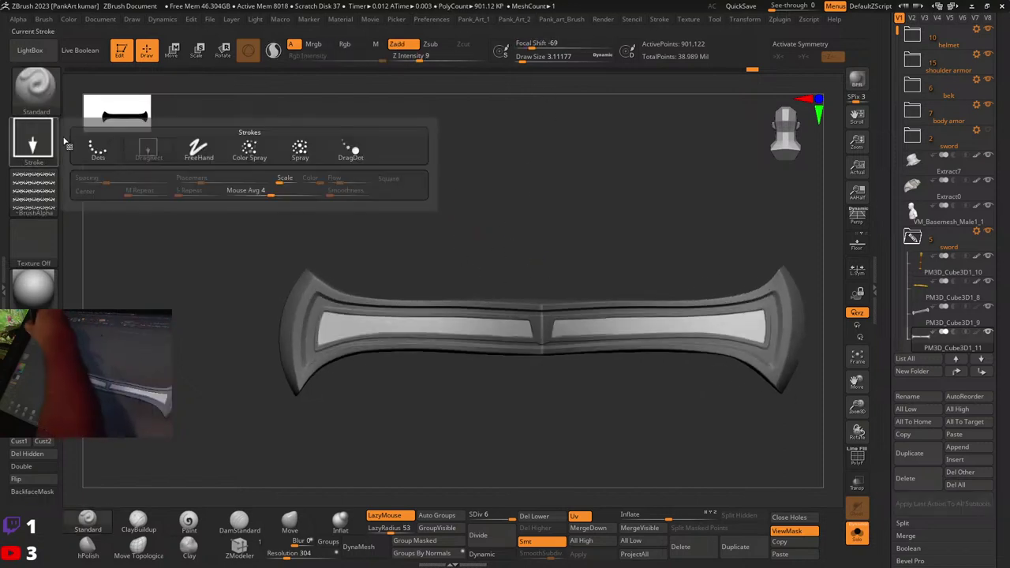
left_click(351, 150)
key("space")
left_click_drag(487, 187, 489, 188)
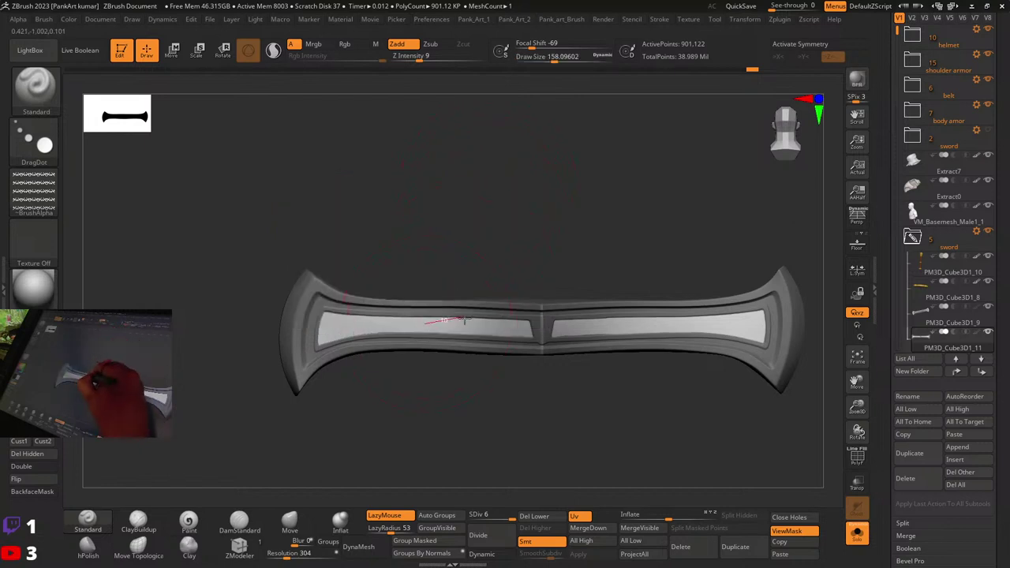
key("ctrl+z")
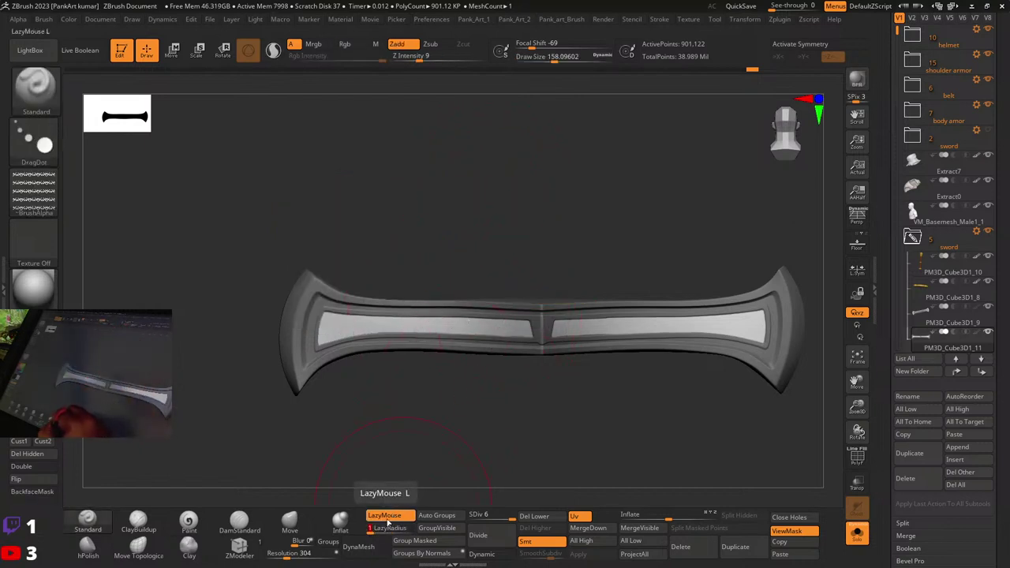
Step: Try placing the pattern on the panel with LazyRadius 1, inspect it with the crossguard upright and undo the stamp
left_click_drag(406, 323, 446, 326)
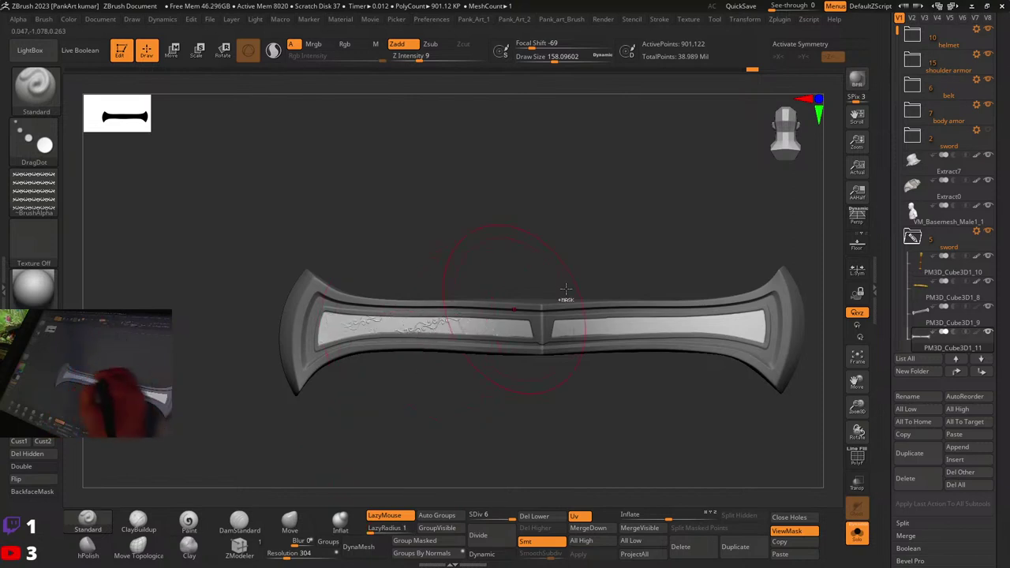
mouse_move(566, 289)
right_mouse_down("ctrl")
mouse_move(442, 347)
mouse_move(503, 408)
mouse_move(469, 408)
mouse_move(482, 403)
right_mouse_up("ctrl")
right_click_drag(481, 403, 574, 314, "ctrl")
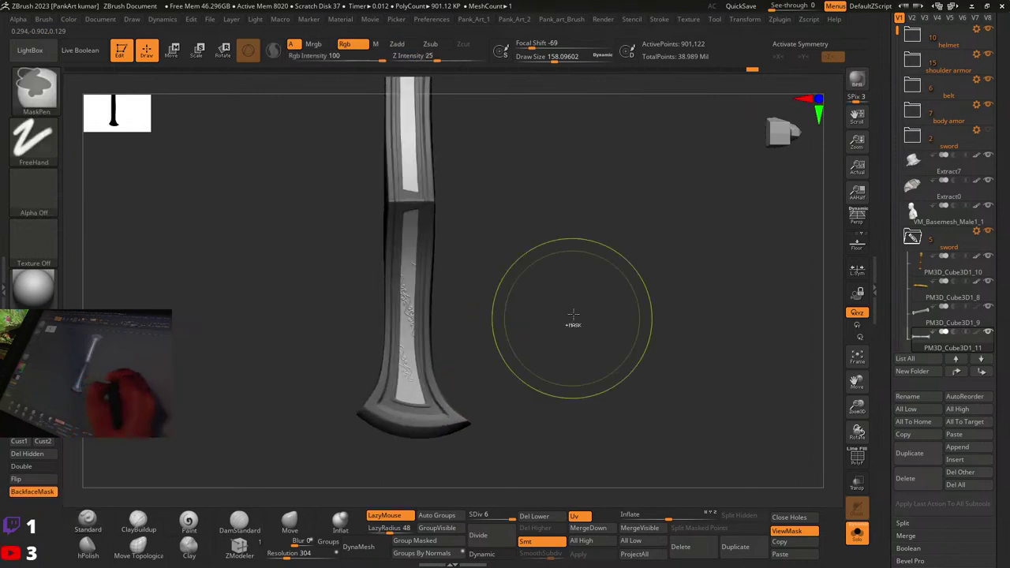
key("ctrl+z")
Step: Enlarge the Draw Size to about 251 and try stamping the pattern along the upright crossguard panel
key("space")
mouse_move(413, 311)
left_mouse_down()
mouse_move(423, 311)
mouse_move(403, 360)
left_mouse_up()
key("ctrl+z")
left_click_drag(405, 310, 406, 334)
right_click_drag(507, 227, 460, 331, "ctrl")
right_click_drag(458, 293, 442, 298, "ctrl")
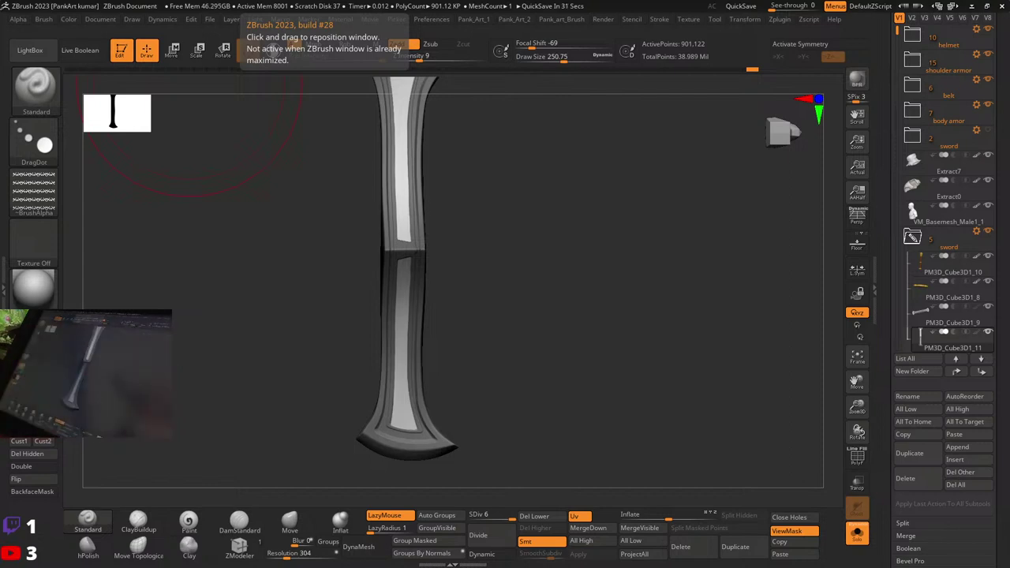
Step: Open the alpha import and look through the DeboxStudio-vol3-Floral patterns, selecting pattern 71
left_click(38, 192)
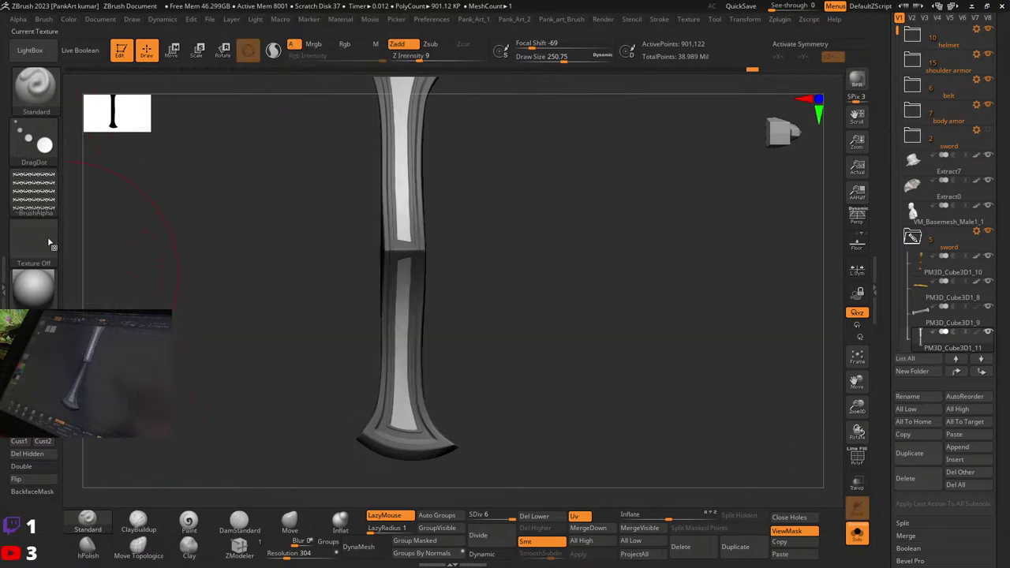
left_click(38, 193)
left_click(34, 193)
left_click(97, 398)
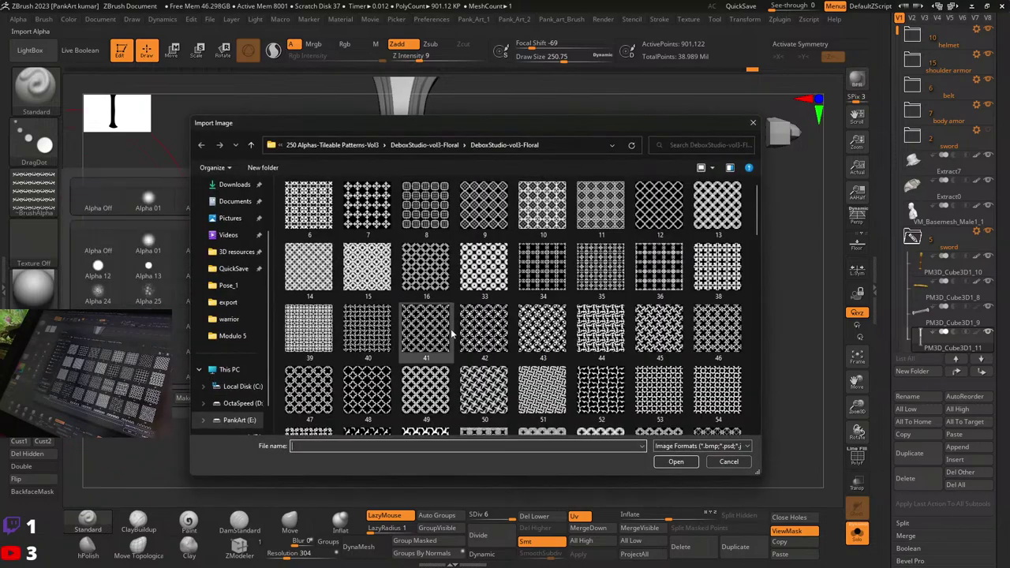
scroll(460, 334, "down", 5)
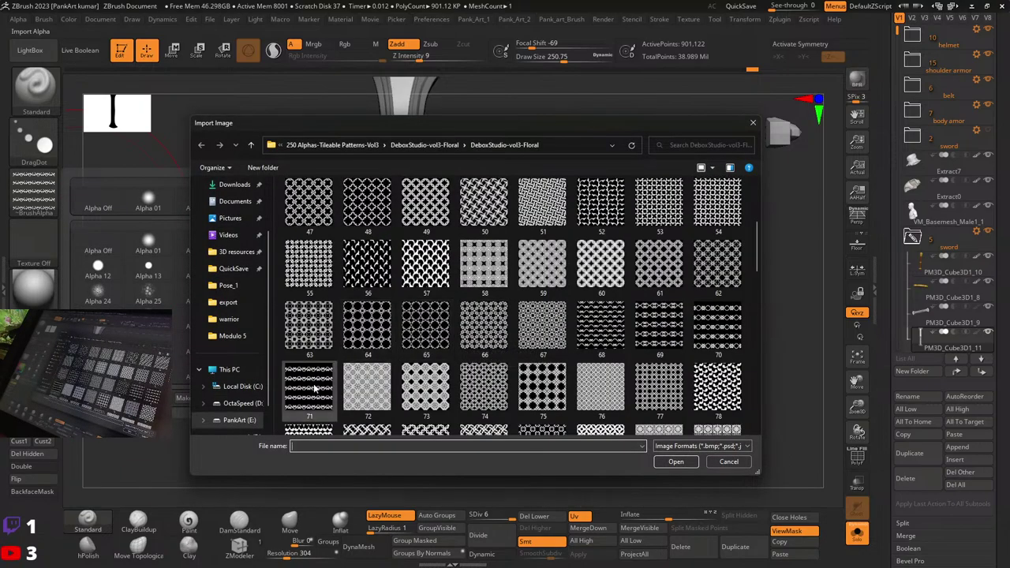
left_click(314, 388)
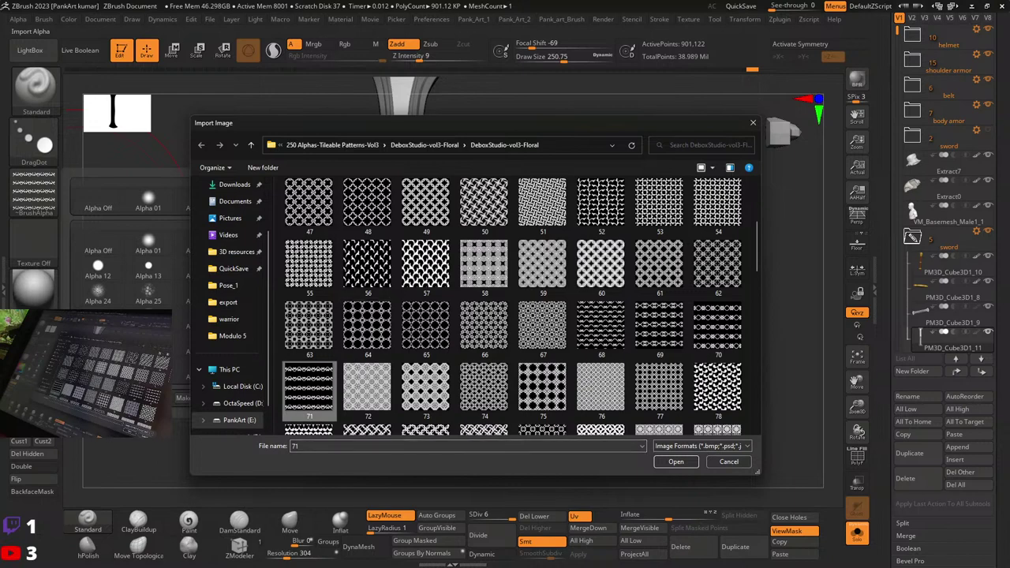
key("Return")
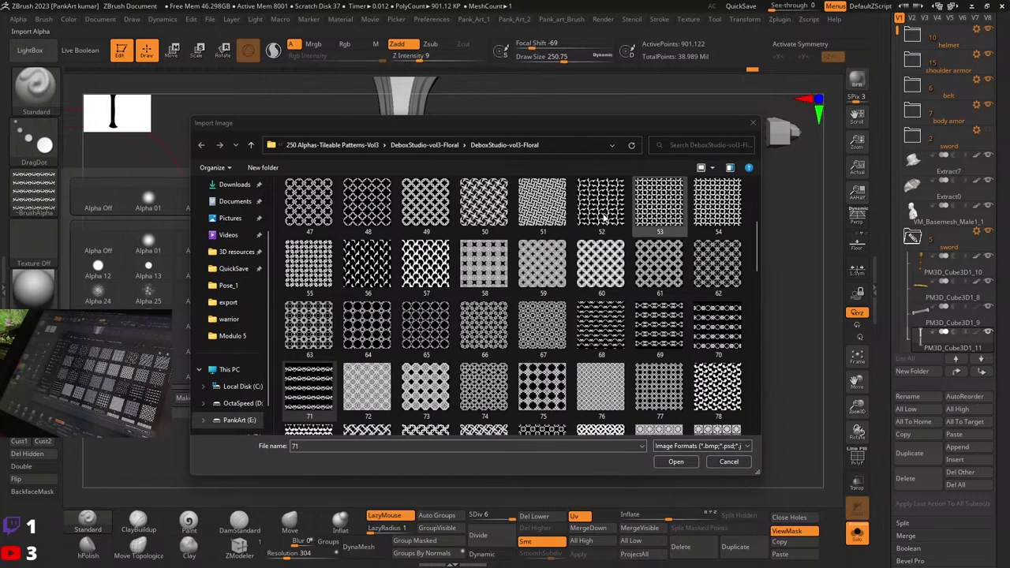
Step: Look through the tileable patterns in the DeboxStudio-vol3-Geometric folder
left_click(404, 291)
key("BackSpace")
key("BackSpace")
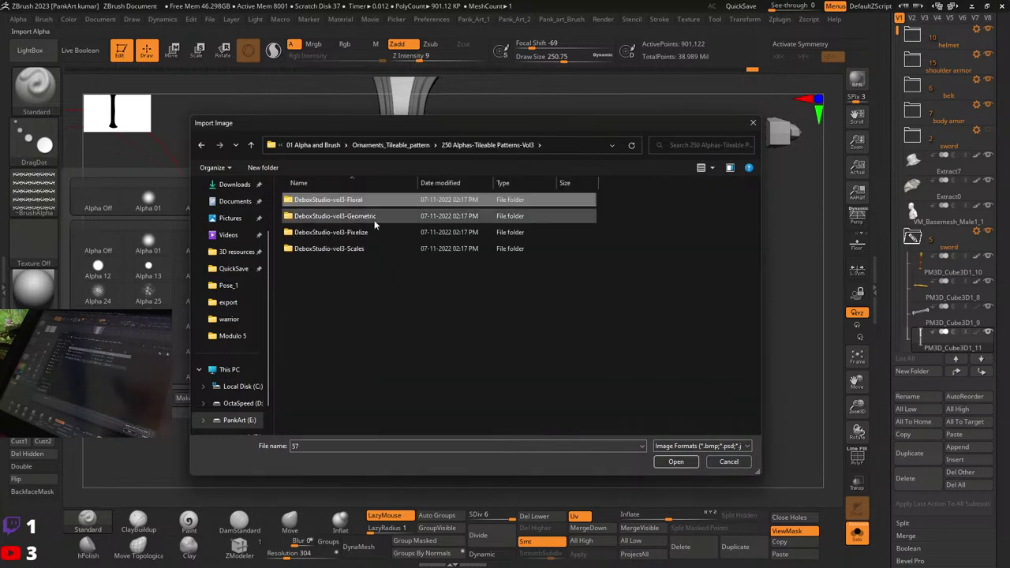
double_click(368, 216)
double_click(368, 201)
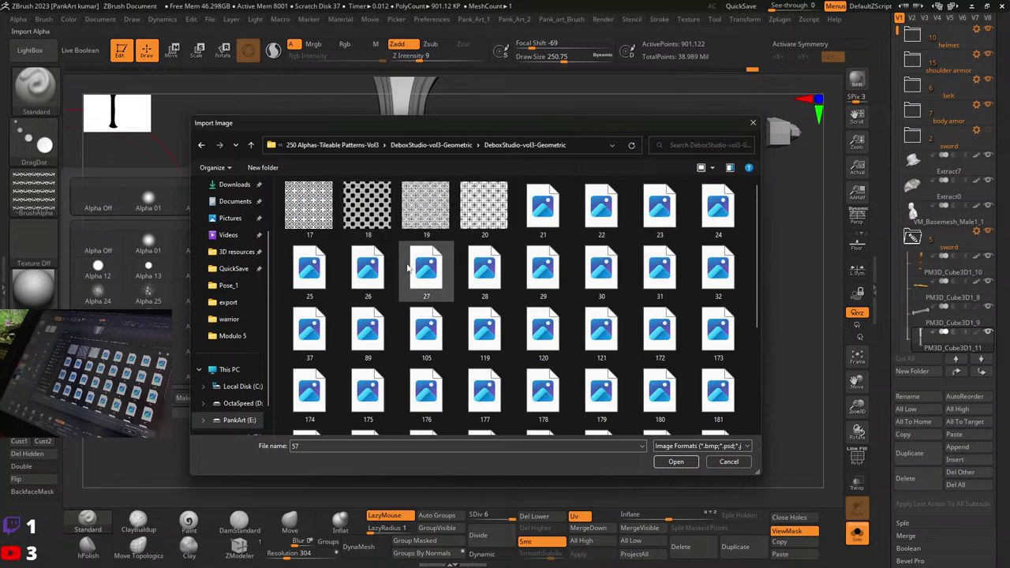
scroll(440, 326, "down", 3)
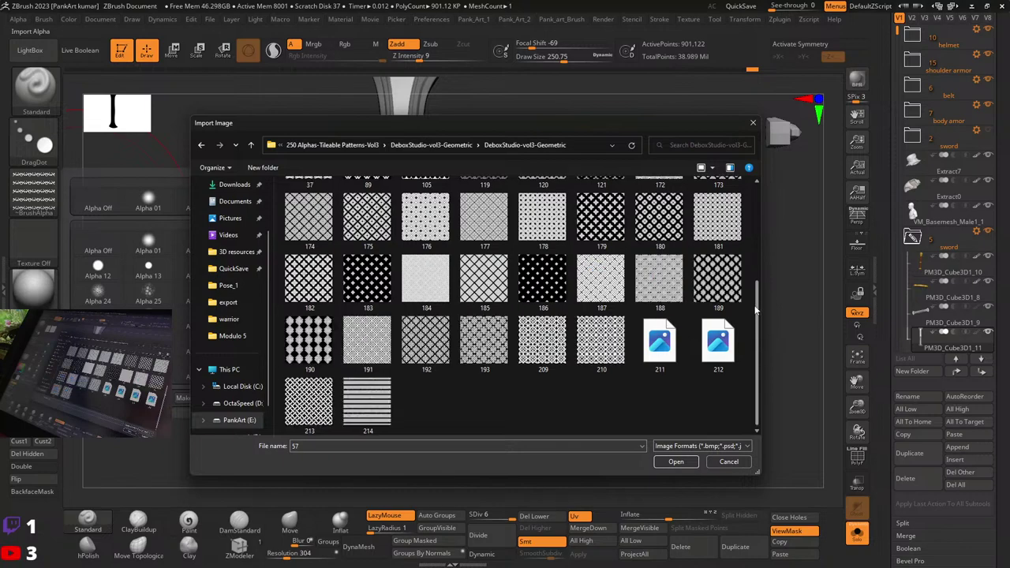
left_click_drag(758, 320, 747, 203)
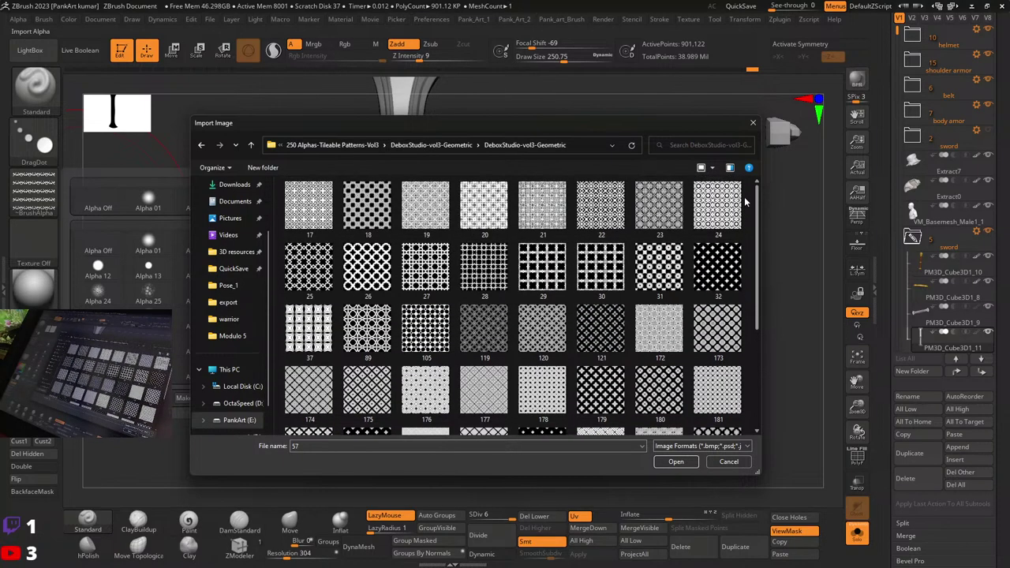
Step: Look through the tileable patterns in the DeboxStudio-vol3-Pixelize folder
left_click(558, 288)
key("BackSpace")
key("BackSpace")
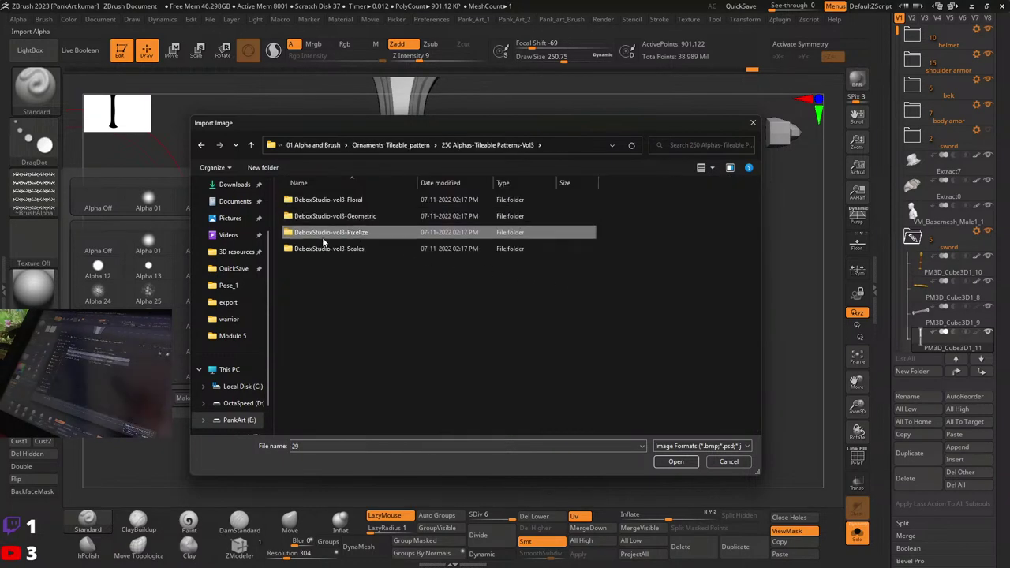
double_click(335, 232)
double_click(338, 199)
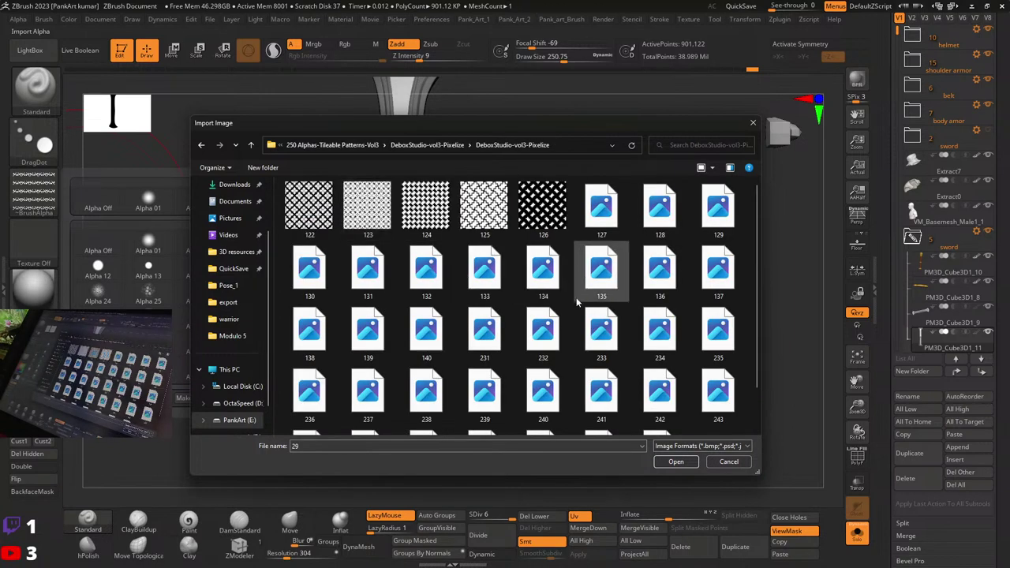
scroll(580, 324, "down", 1)
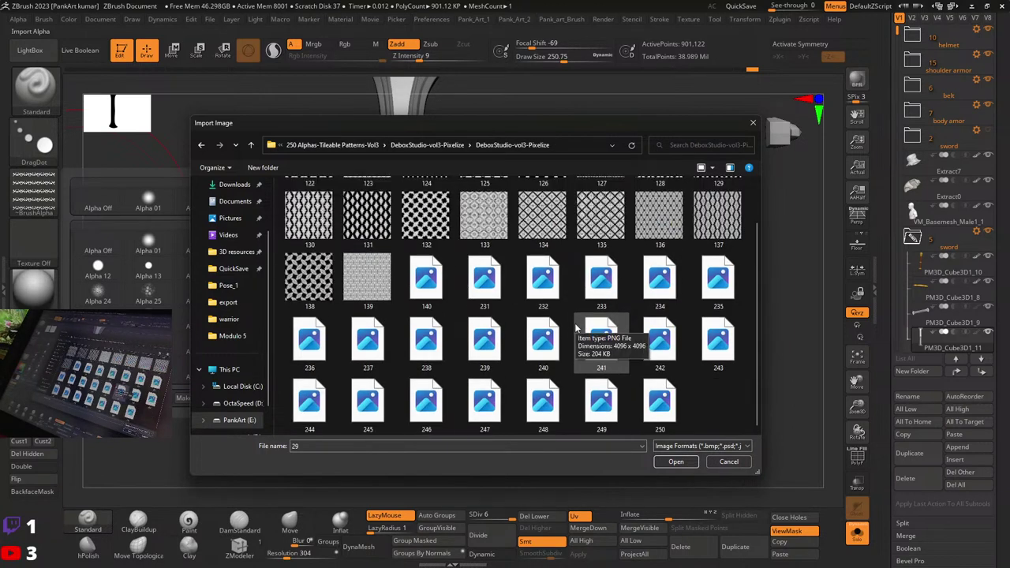
Step: Import pattern 2 from the DeboxStudio-vol3-Scales folder as the brush alpha
left_click(480, 297)
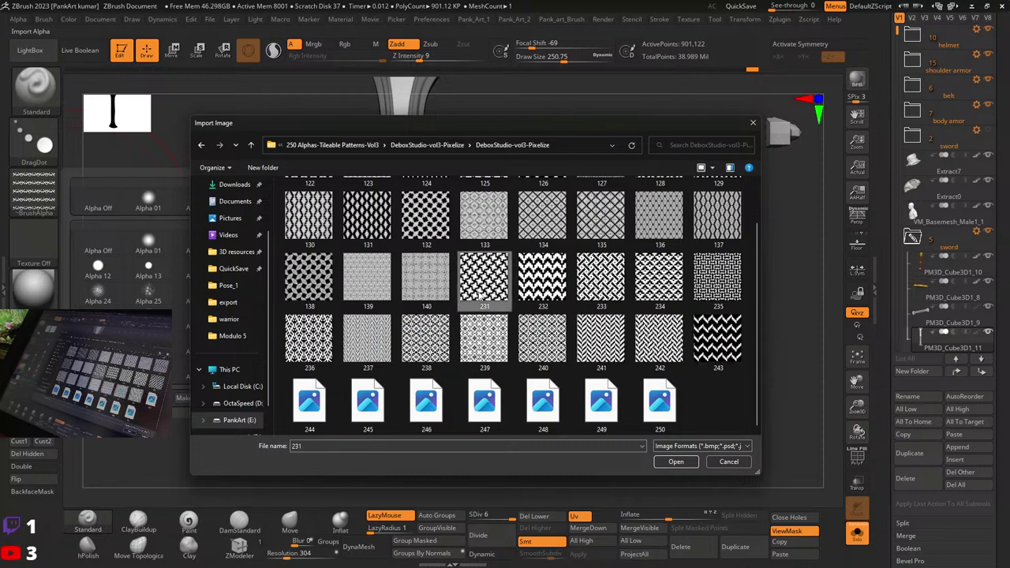
key("BackSpace")
key("BackSpace")
double_click(341, 248)
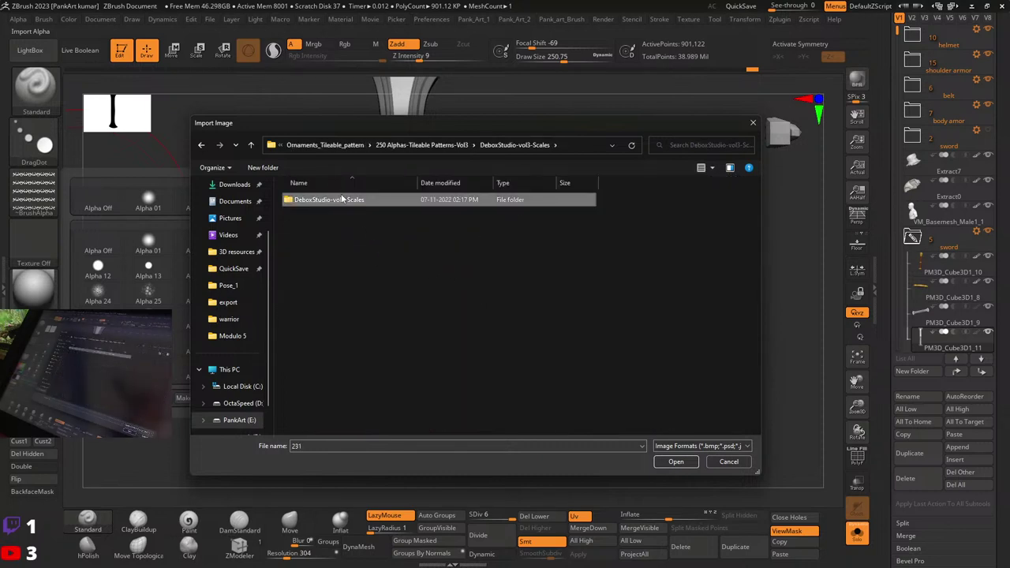
double_click(345, 204)
double_click(345, 205)
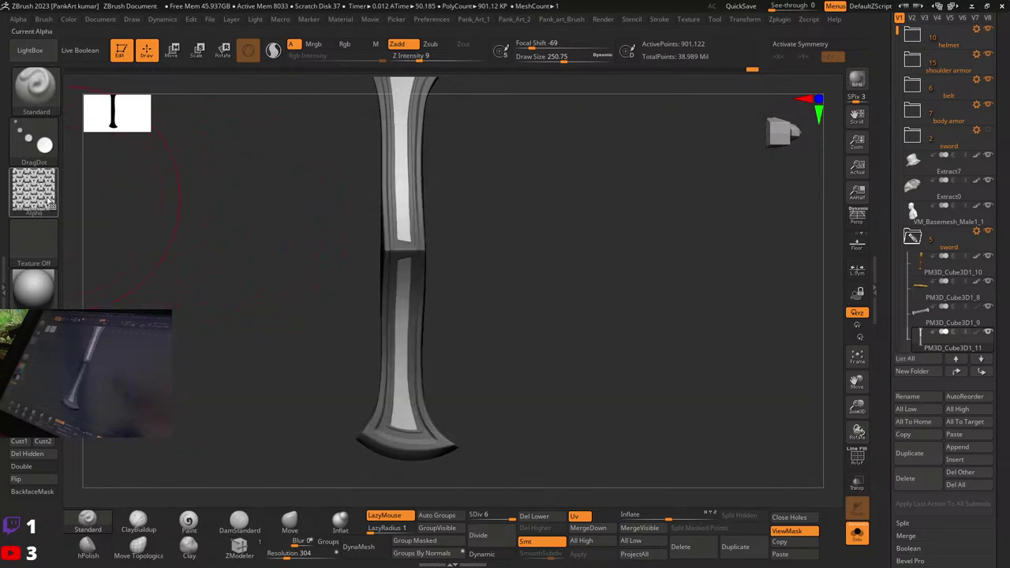
Step: Open the alpha import and go to the "300 tileable trim border patterns-alpha brush-vol01" folder
left_click(34, 192)
left_click(87, 398)
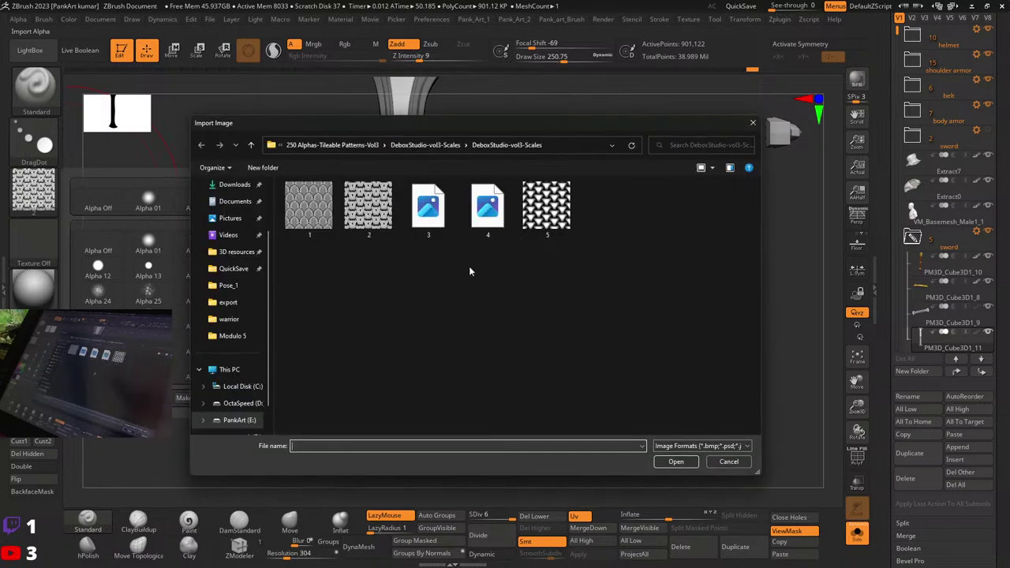
left_click(414, 274)
key("BackSpace")
key("BackSpace")
key("BackSpace")
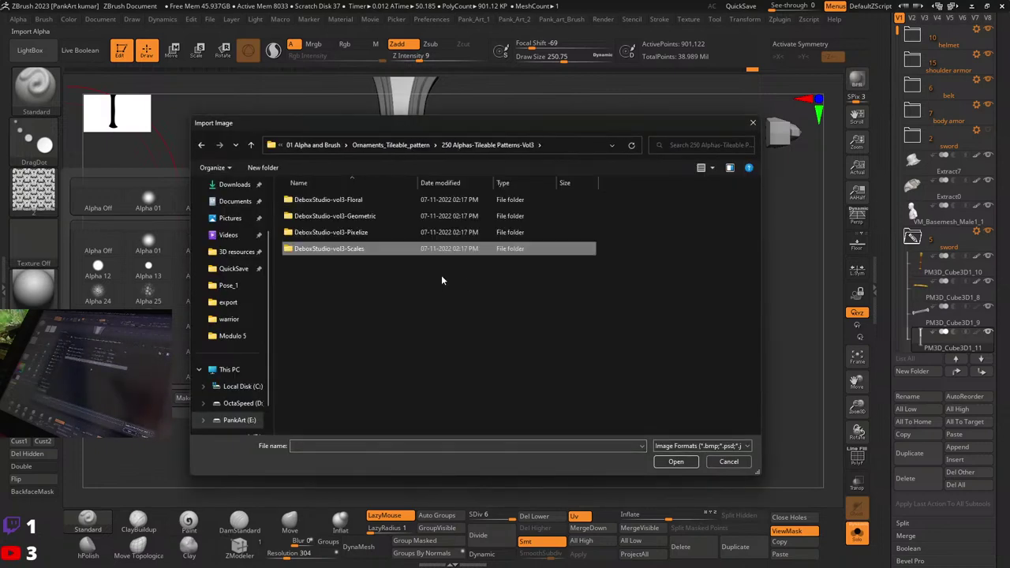
double_click(333, 234)
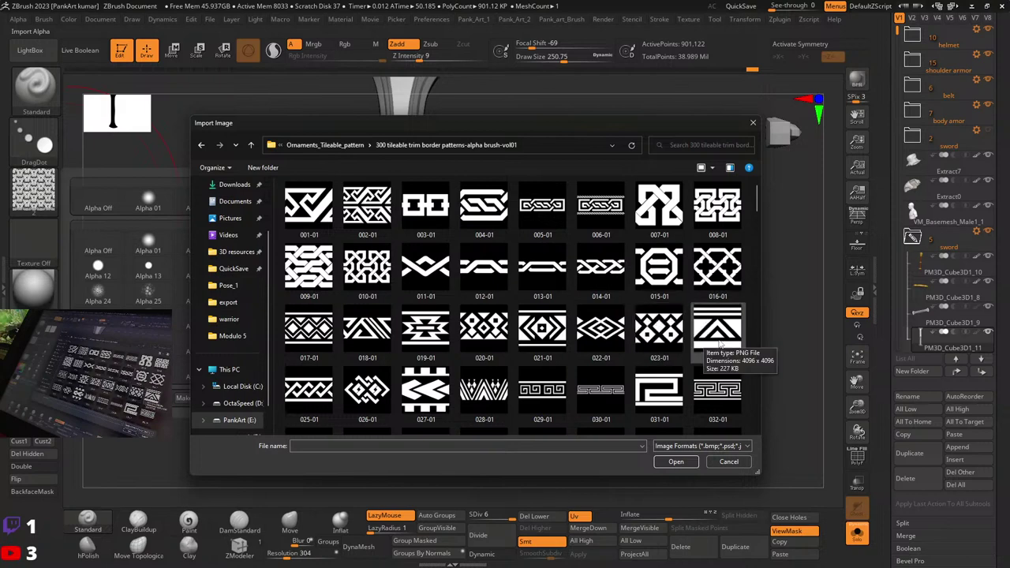
Step: Look through the tileable trim border patterns and import the interlaced pattern 130-01 as the brush alpha
scroll(710, 315, "down", 3)
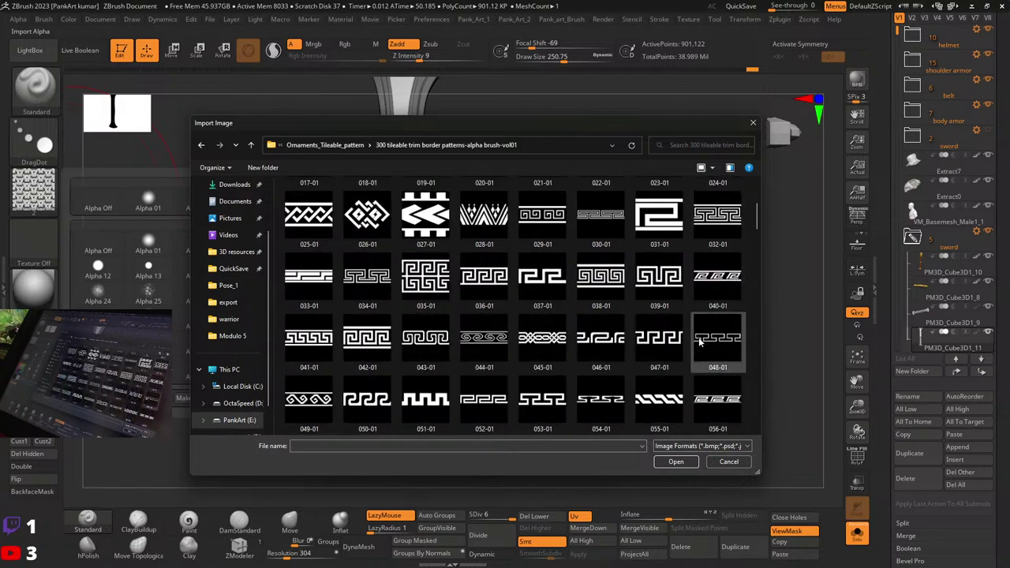
scroll(700, 341, "down", 3)
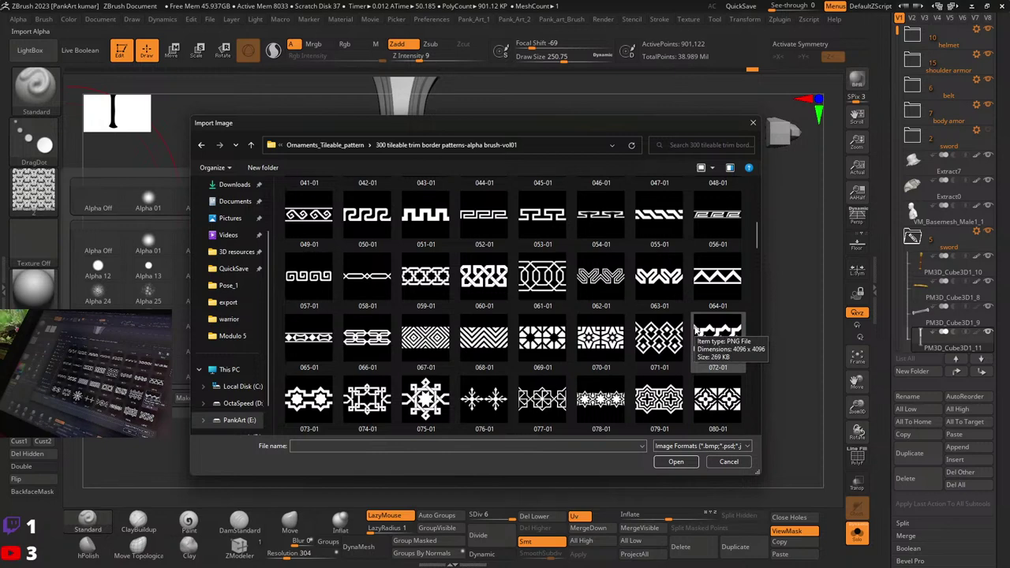
scroll(696, 328, "down", 3)
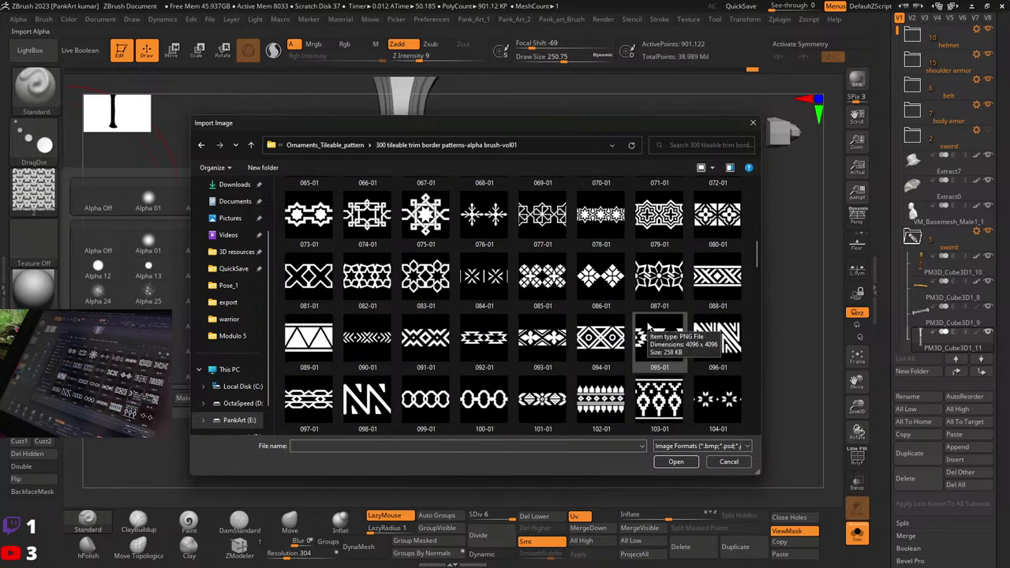
left_click_drag(760, 257, 759, 270)
scroll(660, 319, "down", 2)
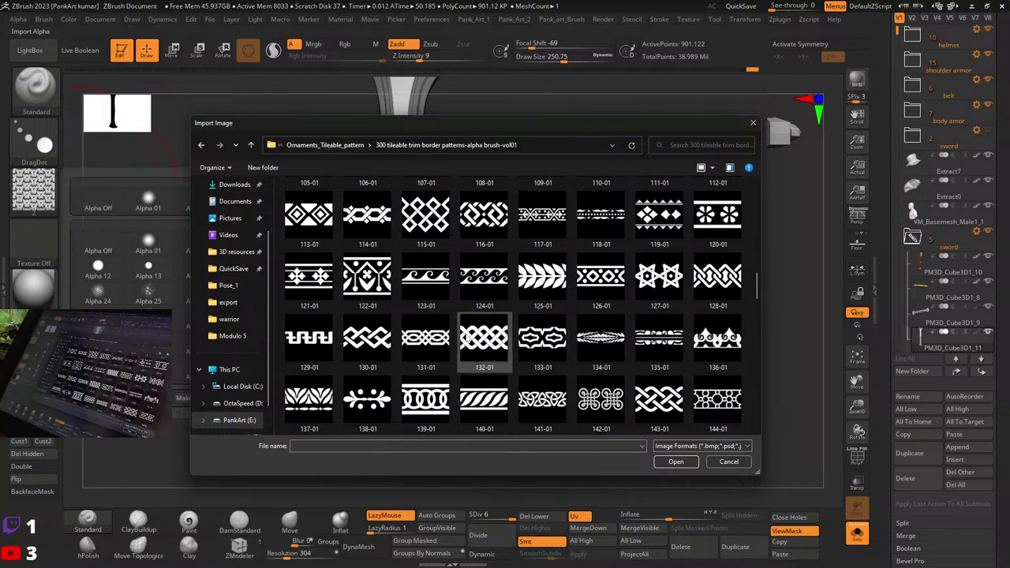
left_click(376, 354)
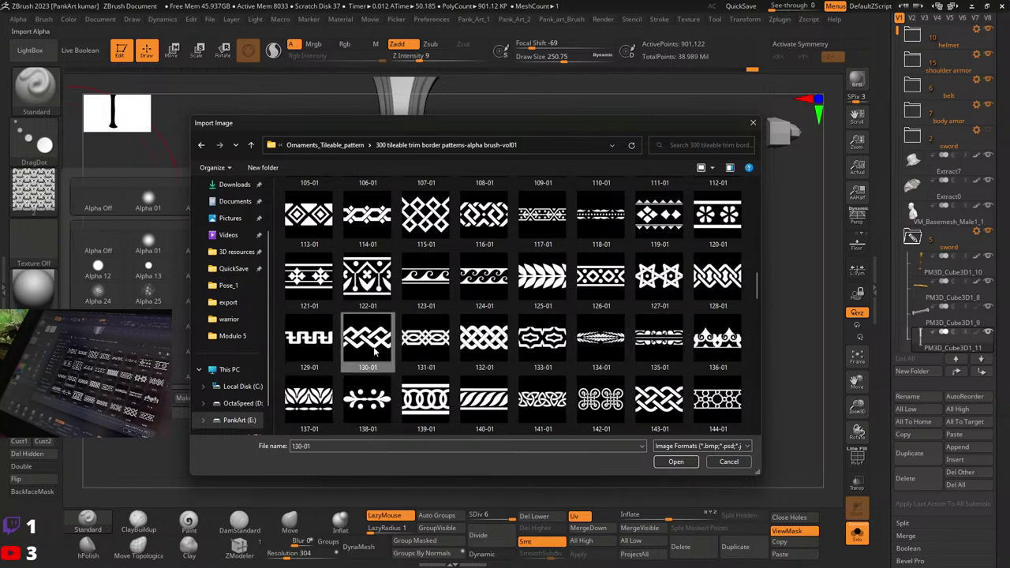
left_click(677, 462)
Step: Set the Standard brush to the FreeHand stroke with a draw size of about 65 and activate Z symmetry on the crossguard
left_click(34, 144)
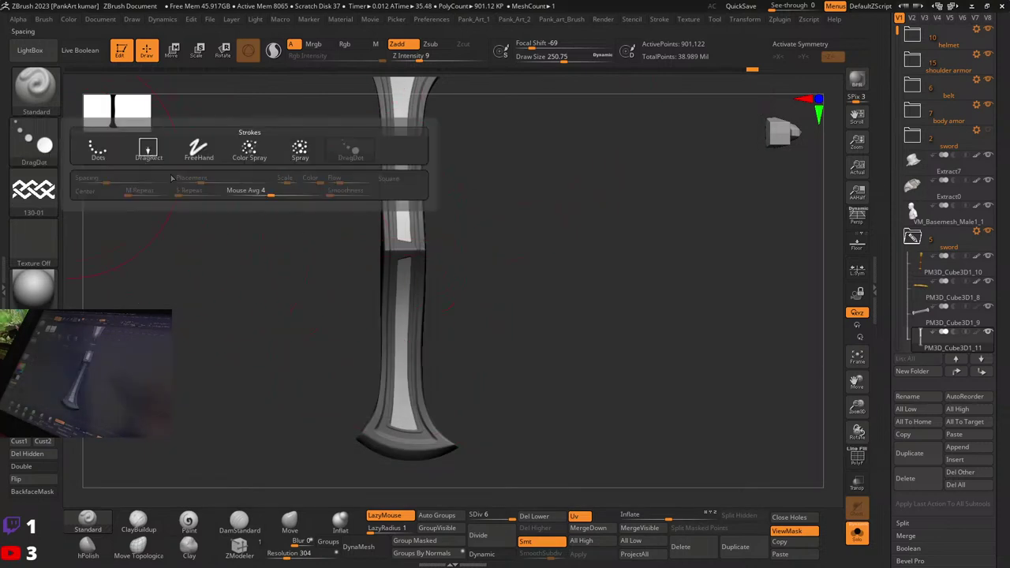
left_click(196, 156)
right_click_drag(401, 232, 394, 255, "ctrl")
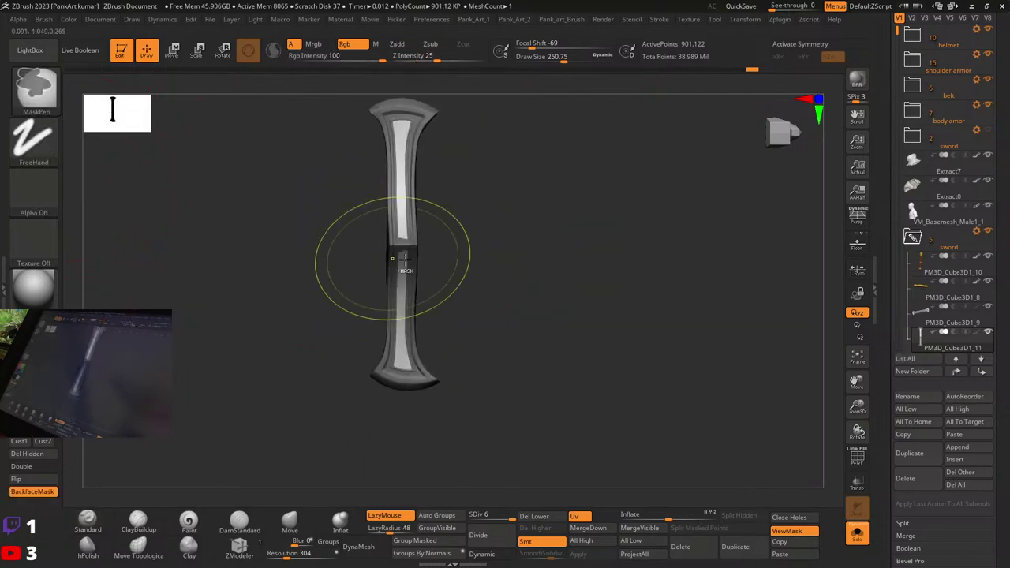
key("space")
left_click_drag(405, 249, 385, 248)
right_click_drag(403, 245, 399, 217, "ctrl")
mouse_move(398, 217)
right_mouse_down()
mouse_move(418, 221)
mouse_move(451, 266)
mouse_move(337, 259)
mouse_move(341, 225)
right_mouse_up()
mouse_move(341, 225)
right_mouse_down()
mouse_move(379, 253)
mouse_move(410, 229)
mouse_move(321, 255)
right_mouse_up()
key("x")
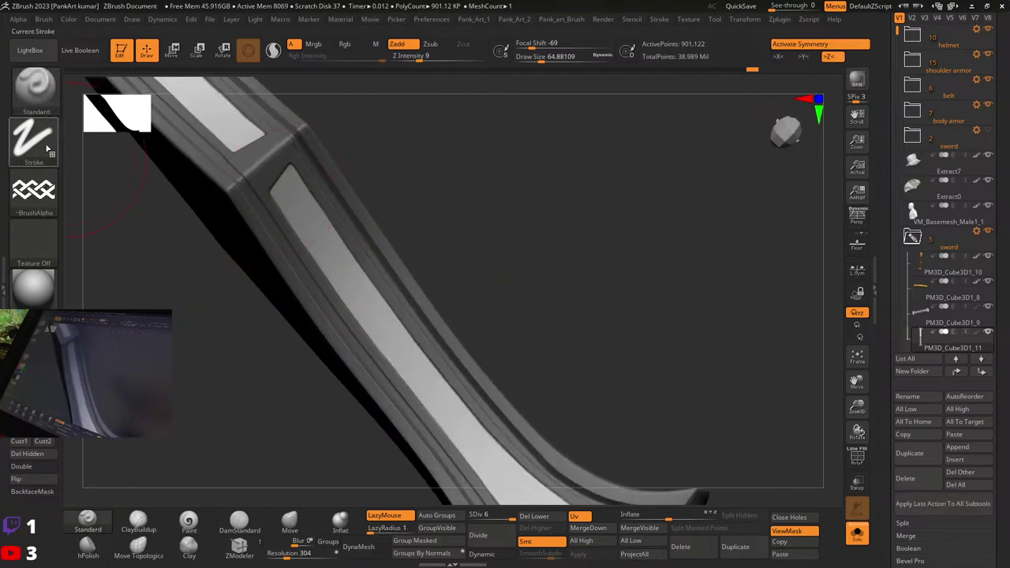
Step: Try FreeHand strokes of the braid alpha along the crossguard panel, raising LazyRadius to 70, and undo them
left_click_drag(277, 189, 348, 273)
key("ctrl+z")
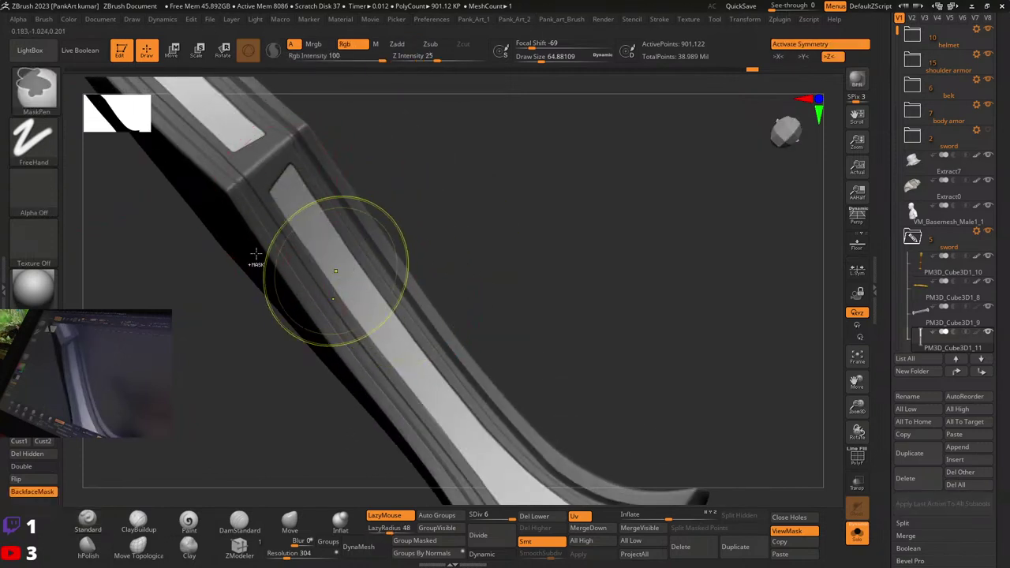
left_click(37, 156)
left_click(97, 149)
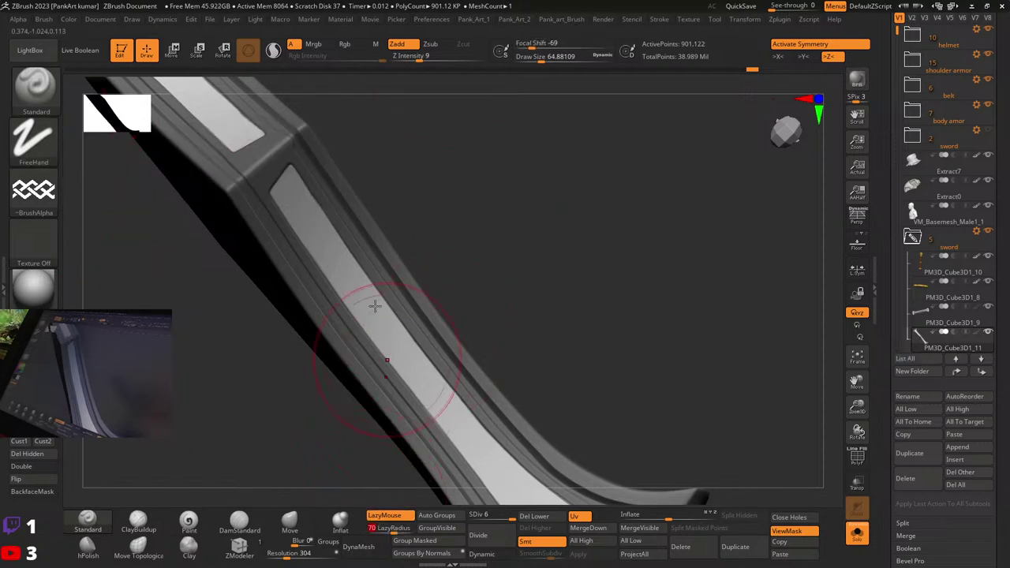
mouse_move(273, 177)
left_mouse_down()
mouse_move(399, 355)
mouse_move(490, 446)
left_mouse_up()
key("ctrl+z")
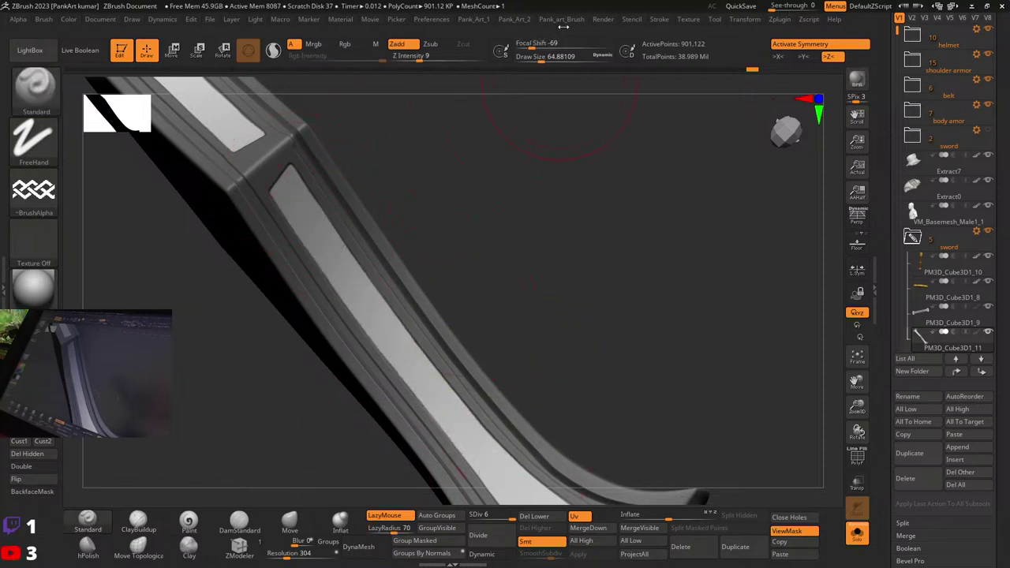
Step: Try Curve Mode on the brush by drawing a curve along the crossguard panel, and return to normal strokes
left_click(660, 20)
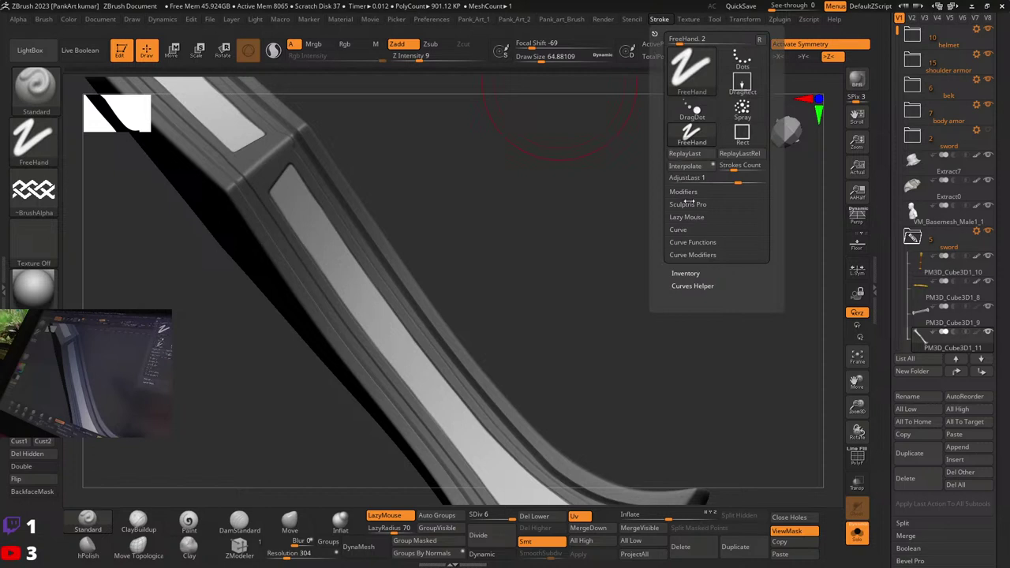
left_click(684, 230)
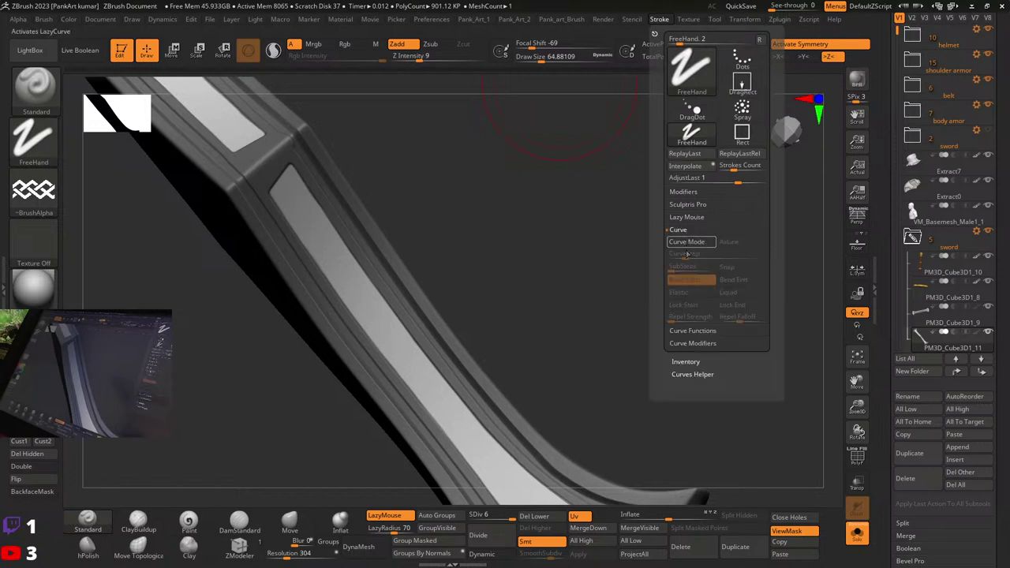
left_click(683, 242)
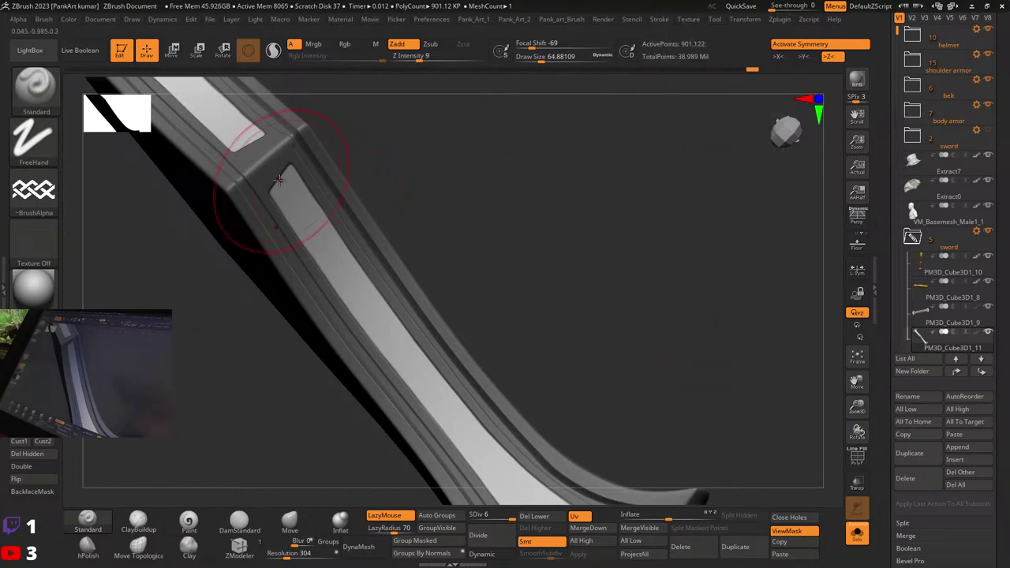
left_click_drag(278, 182, 481, 446)
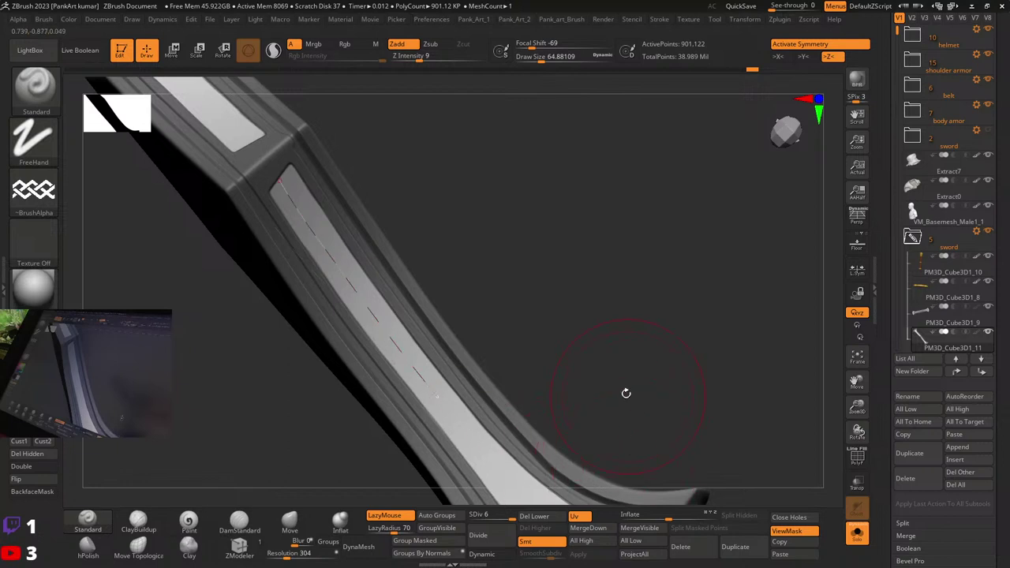
mouse_move(624, 395)
left_mouse_down()
mouse_move(553, 285)
mouse_move(582, 307)
mouse_move(634, 222)
mouse_move(527, 246)
mouse_move(525, 255)
mouse_move(481, 255)
mouse_move(446, 300)
mouse_move(461, 302)
mouse_move(498, 396)
left_mouse_up()
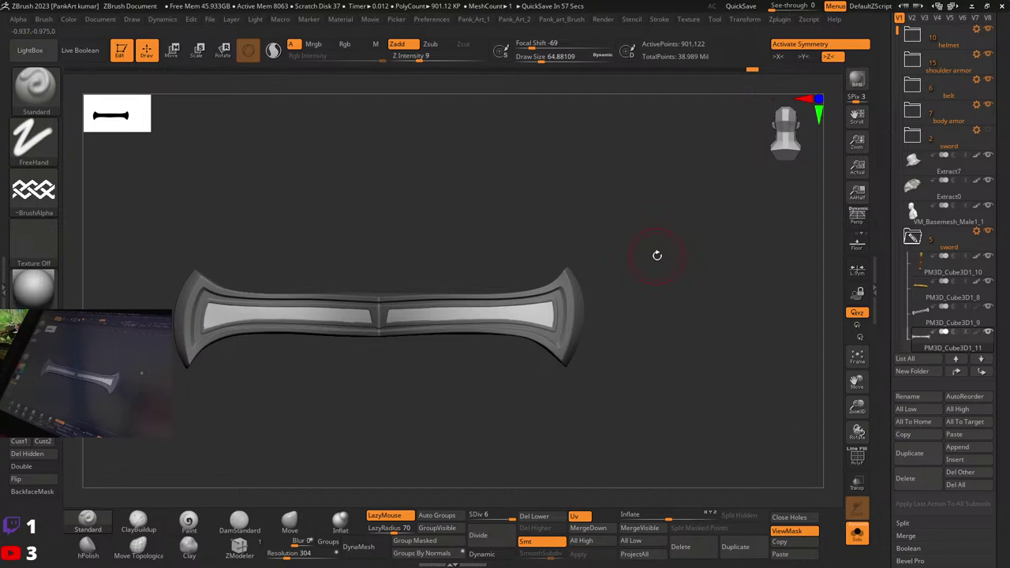
left_click(660, 20)
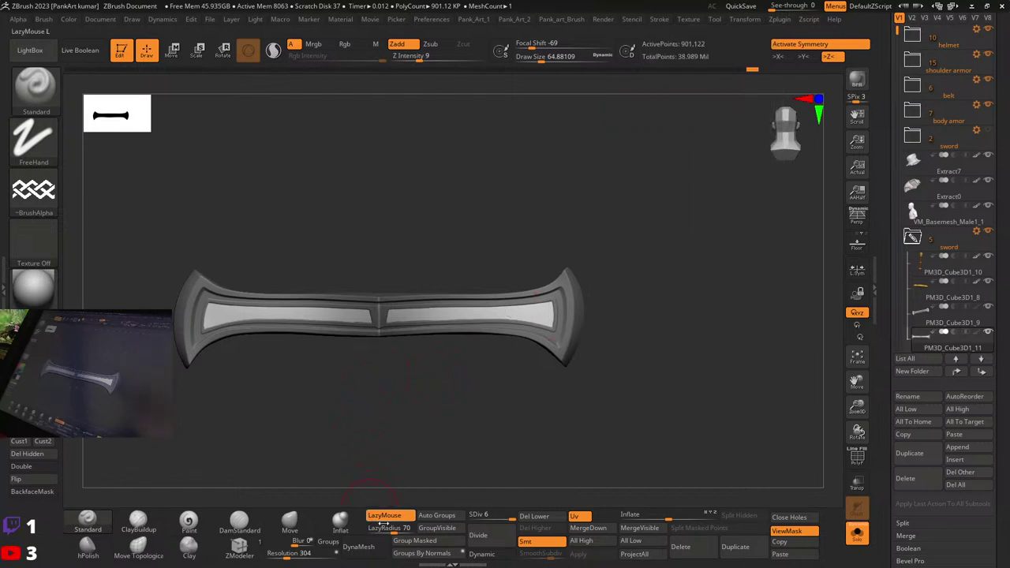
Step: Lower LazyRadius to 39, test the braid alpha with the DragRect stroke on the left crossguard panel, and undo the stamps
left_click_drag(391, 531, 388, 531)
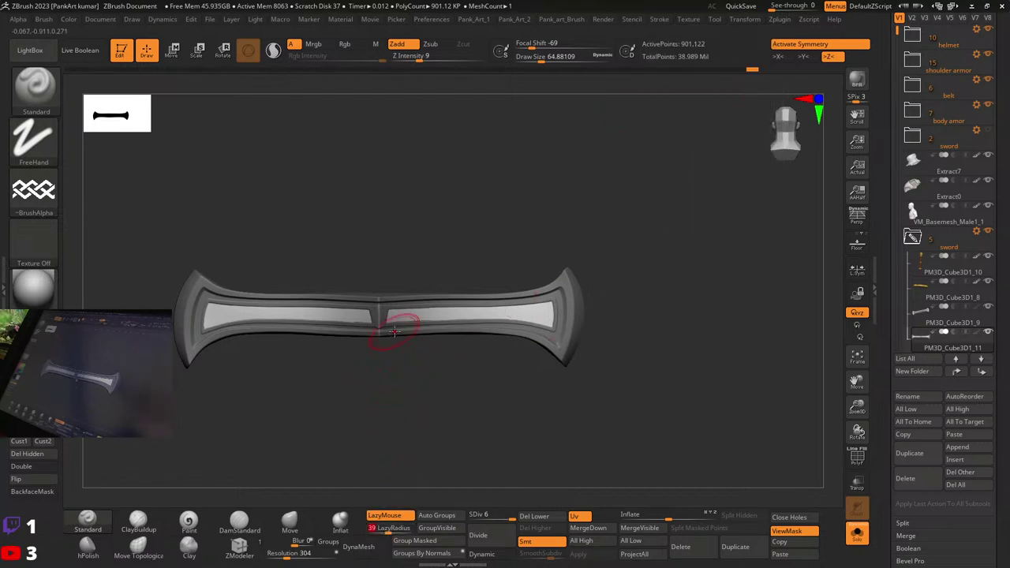
key("f")
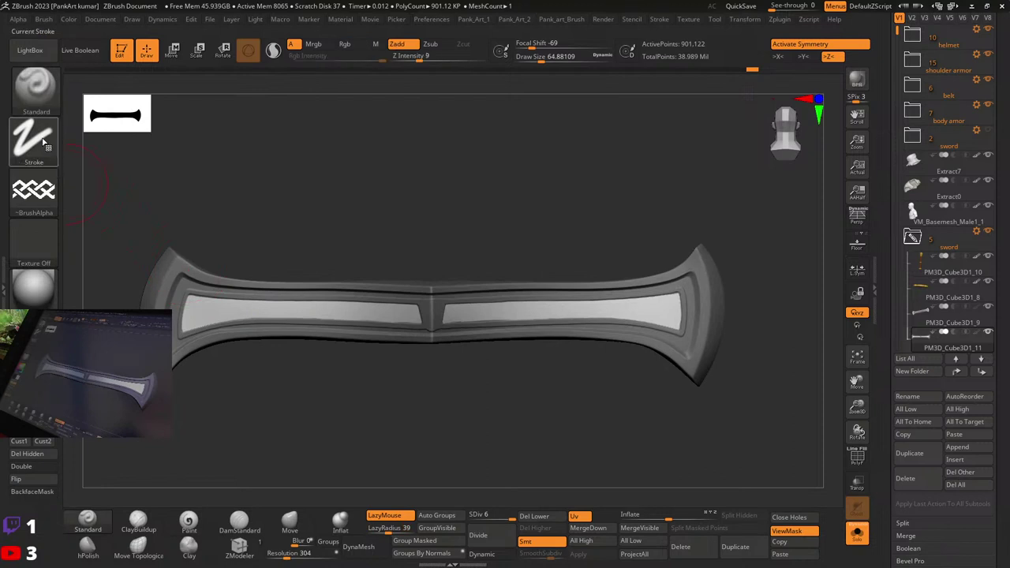
left_click(44, 144)
left_click(146, 150)
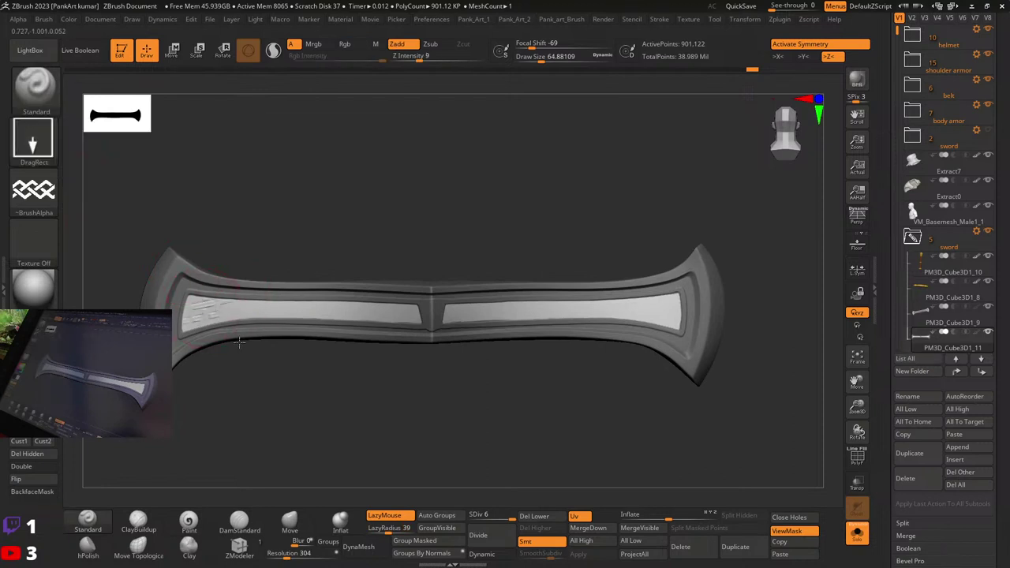
mouse_move(240, 343)
left_mouse_down()
mouse_move(216, 360)
mouse_move(229, 344)
left_mouse_up()
key("ctrl+z")
left_click_drag(251, 310, 240, 358)
key("ctrl+z")
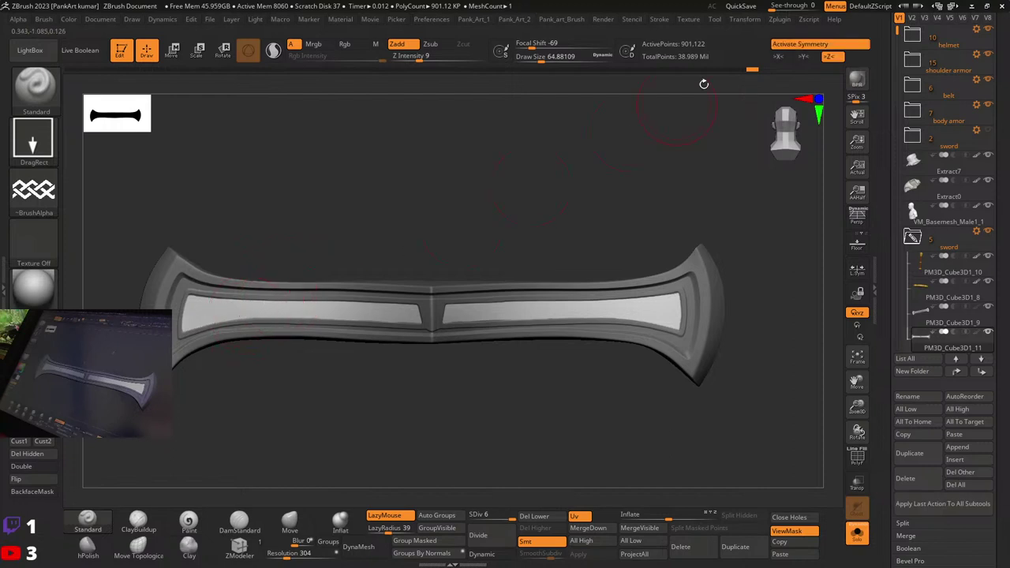
Step: Toggle the Z symmetry axis and try another DragRect stamp of the braid on the left panel
left_click(832, 57)
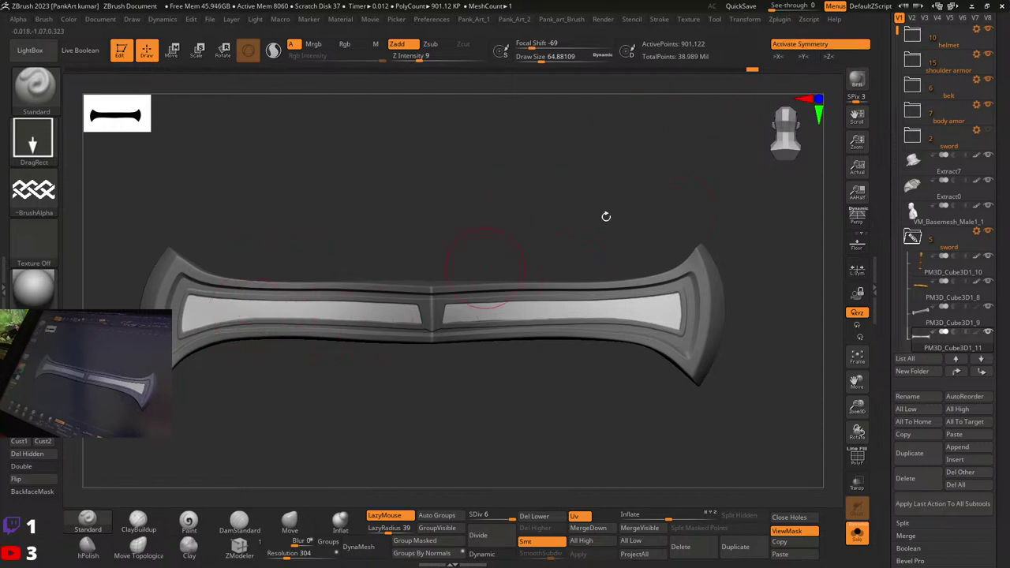
mouse_move(568, 282)
left_mouse_down()
mouse_move(368, 344)
mouse_move(372, 417)
mouse_move(339, 315)
mouse_move(361, 332)
mouse_move(280, 320)
mouse_move(268, 272)
left_mouse_up()
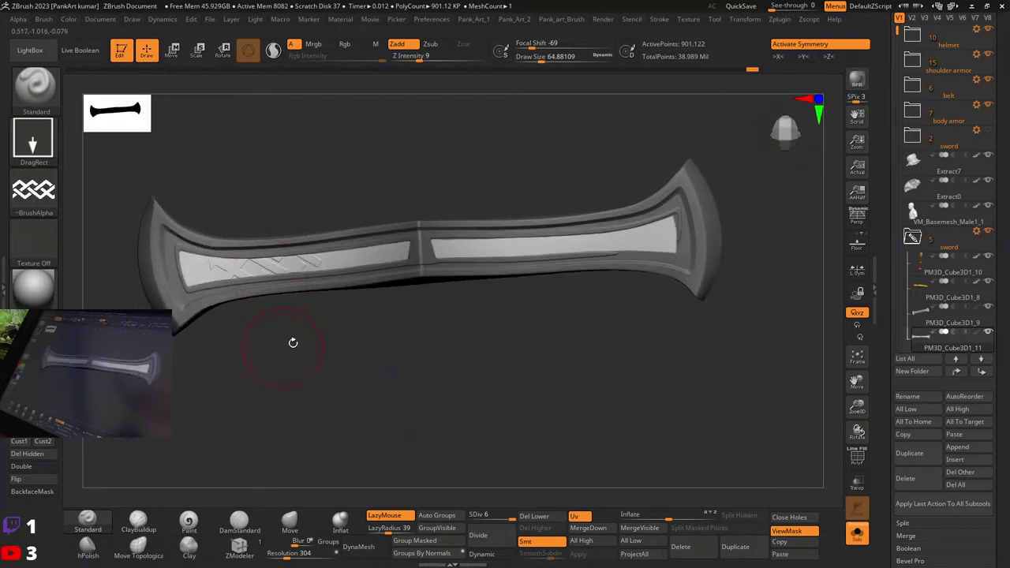
mouse_move(292, 343)
left_mouse_down()
mouse_move(327, 169)
mouse_move(287, 324)
left_mouse_up()
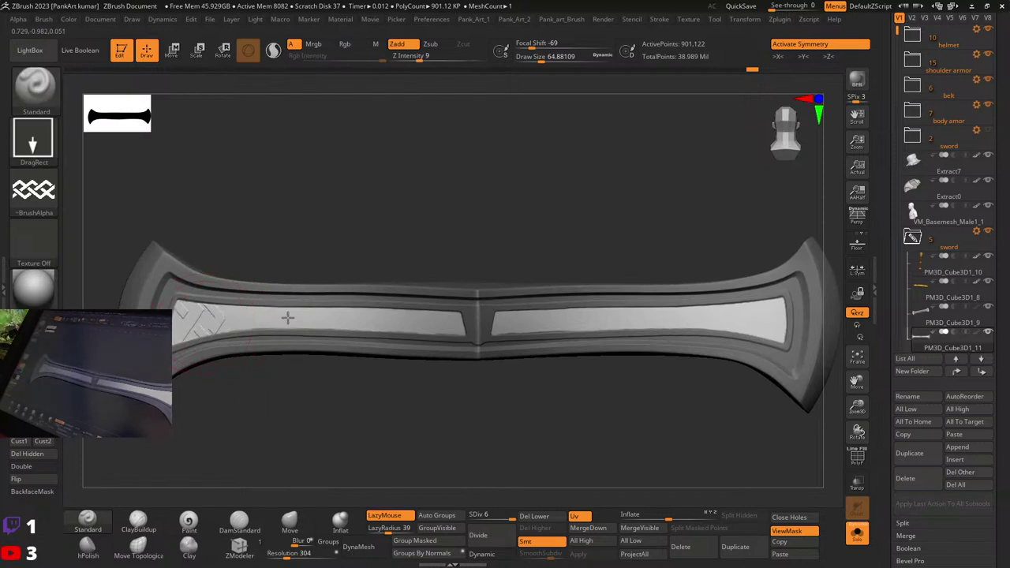
Step: Switch back to the FreeHand stroke, try the braid pattern along the left crossguard panel, and undo it
left_click(33, 138)
left_click(197, 152)
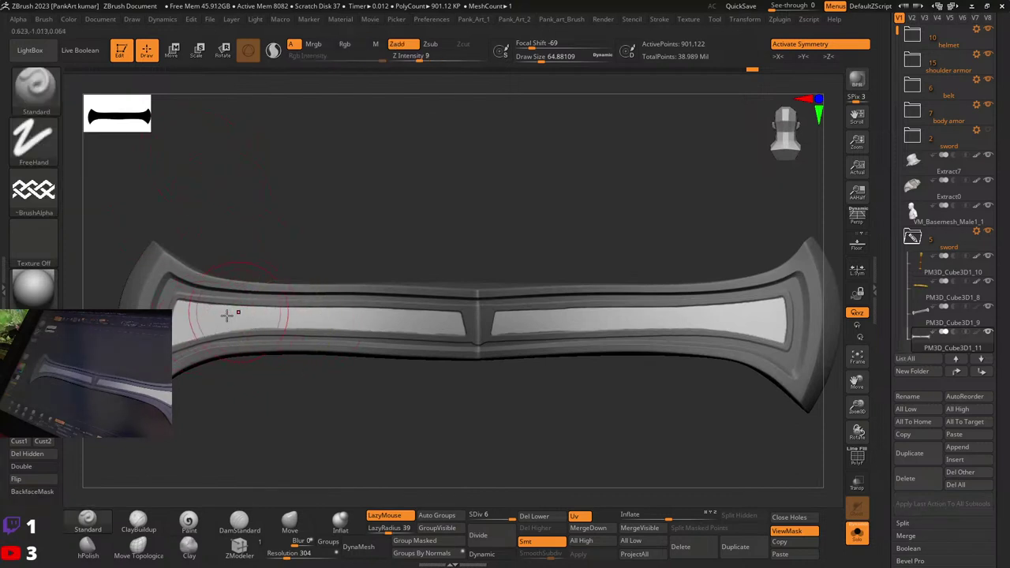
left_click_drag(203, 313, 477, 326)
right_click_drag(245, 324, 259, 323, "ctrl")
key("ctrl+z")
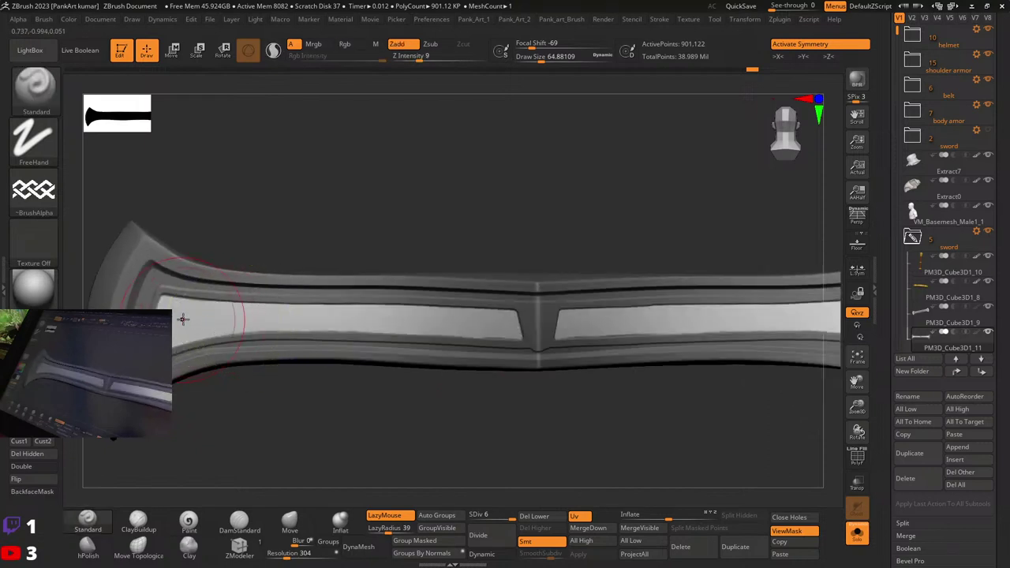
Step: Test the Dots stroke with the braid alpha on the left panel, raising LazyRadius to 157, and undo the strokes
left_click(47, 154)
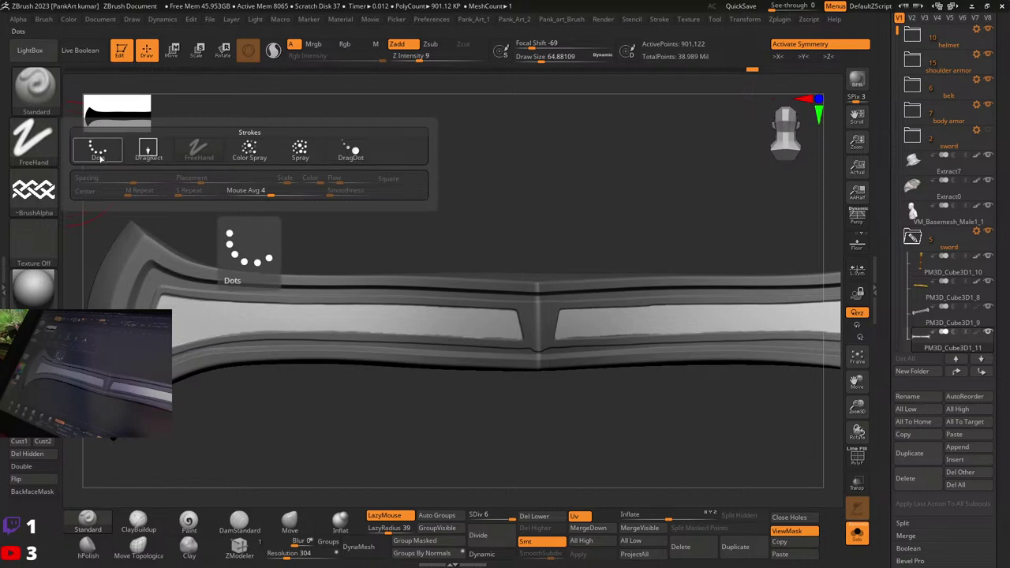
left_click(98, 155)
left_click_drag(176, 313, 270, 310)
key("ctrl+z")
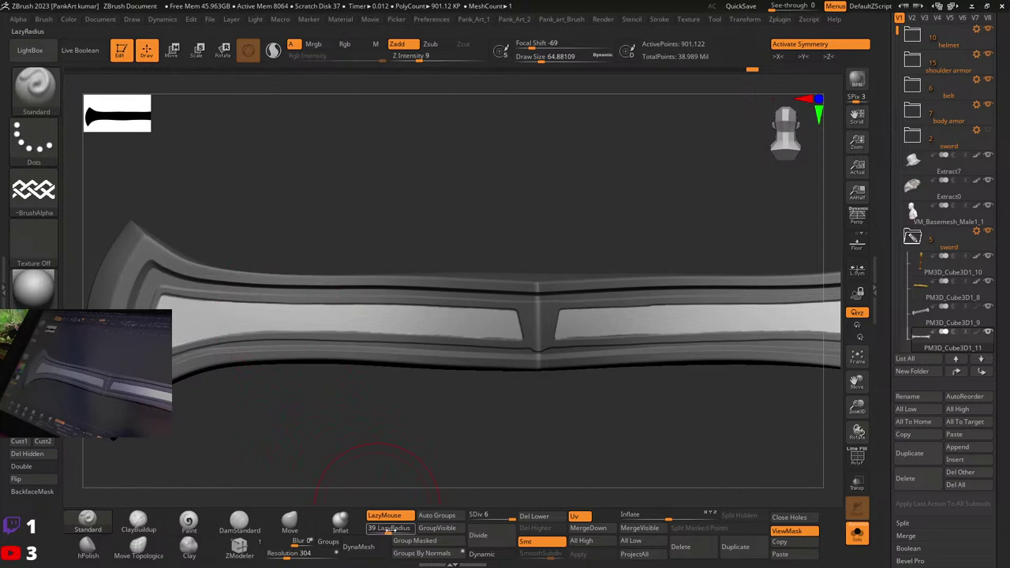
left_click_drag(193, 318, 363, 316)
key("ctrl+z")
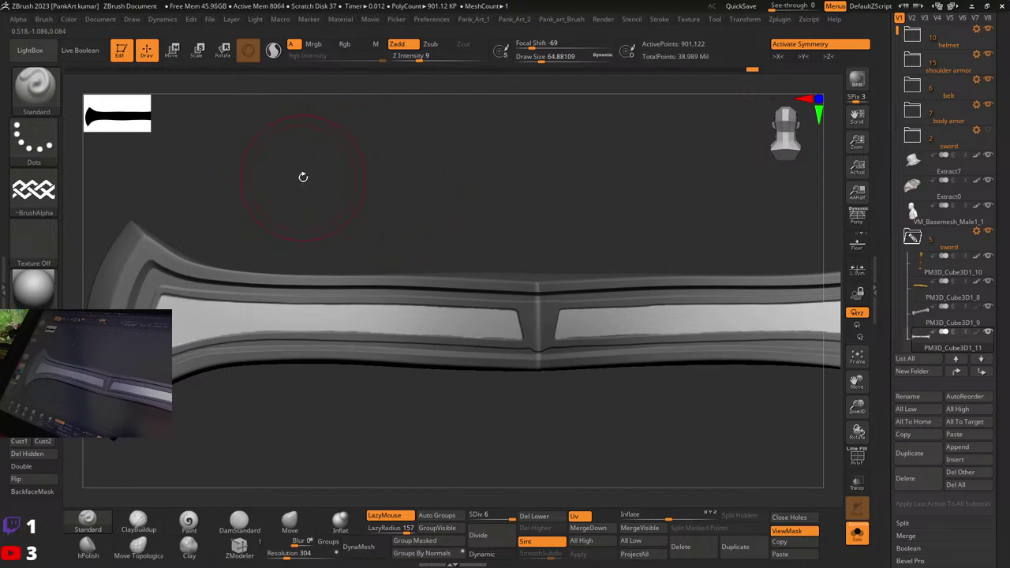
Step: Switch the brush to the DragDot stroke, set the draw size to about 116, and turn off LazyMouse
left_click(34, 138)
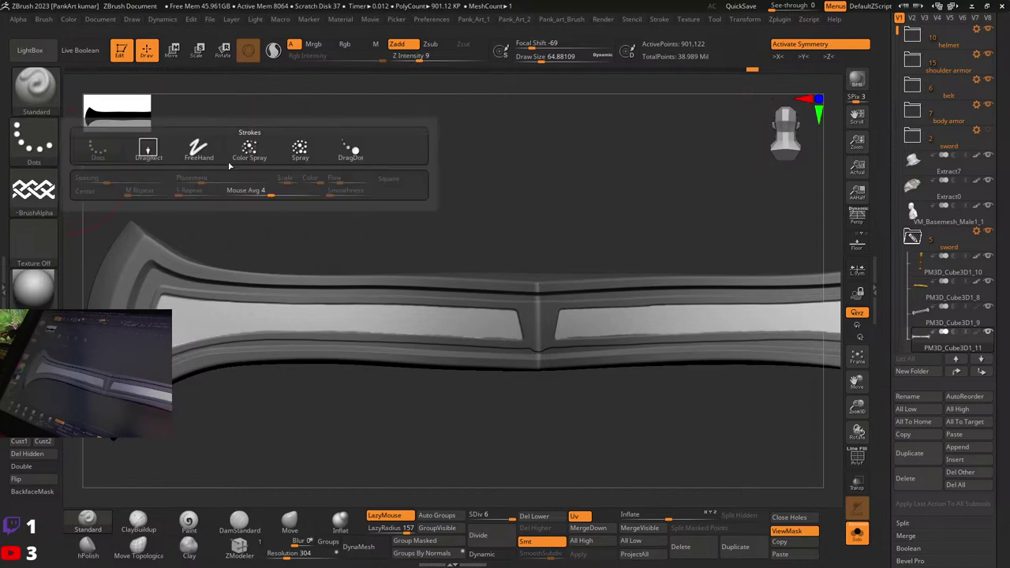
left_click(346, 155)
key("space")
left_click_drag(227, 181, 236, 180)
left_click_drag(259, 297, 280, 297)
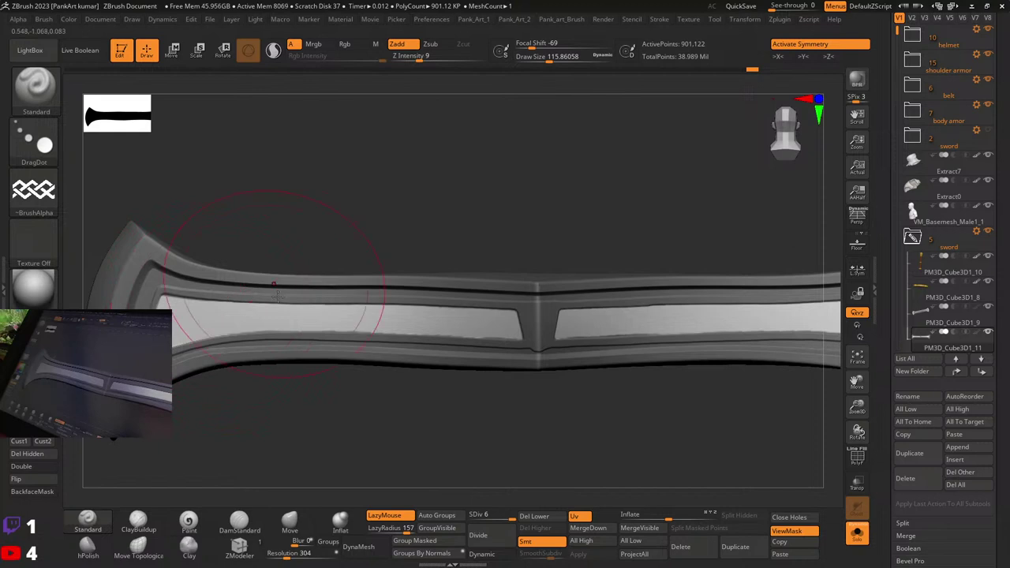
left_click_drag(382, 530, 363, 530)
left_click(374, 519)
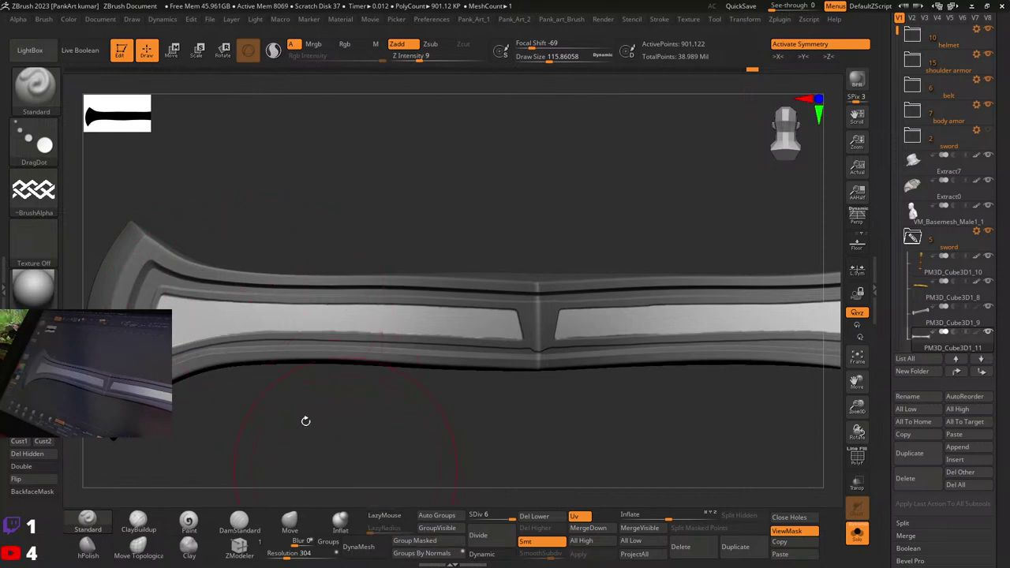
Step: Try a DragDot braid stamp at the left panel's outer end, undo it, and reduce the draw size to about 44
mouse_move(226, 321)
left_mouse_down()
mouse_move(205, 315)
mouse_move(217, 327)
mouse_move(219, 313)
mouse_move(213, 319)
left_mouse_up()
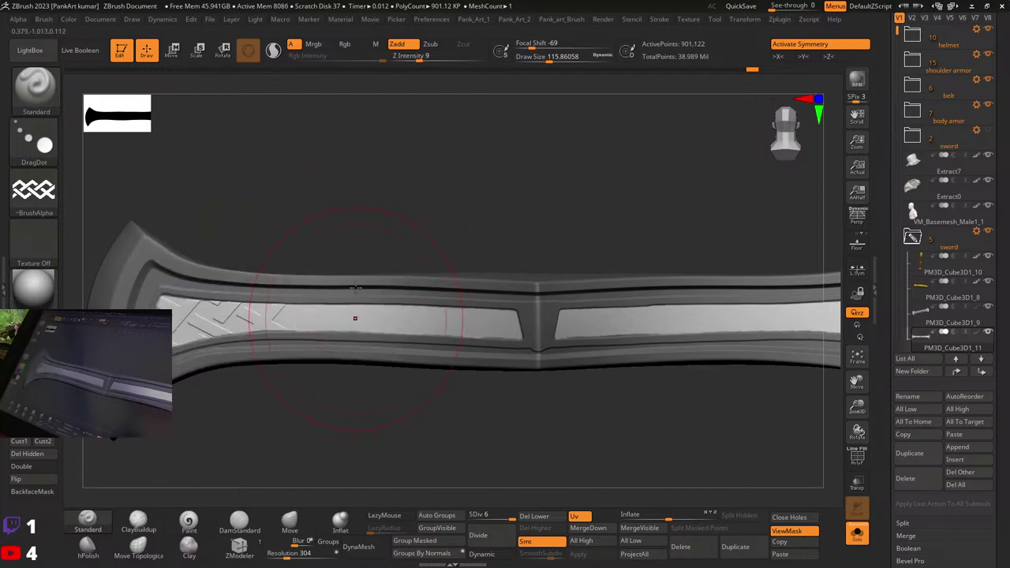
key("space")
left_click_drag(356, 218, 347, 218)
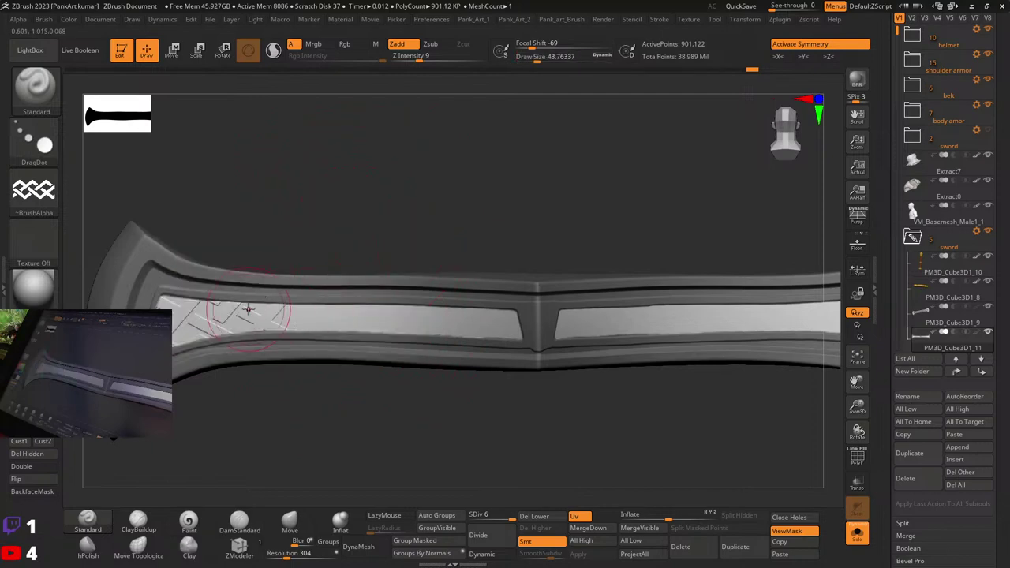
key("ctrl+z")
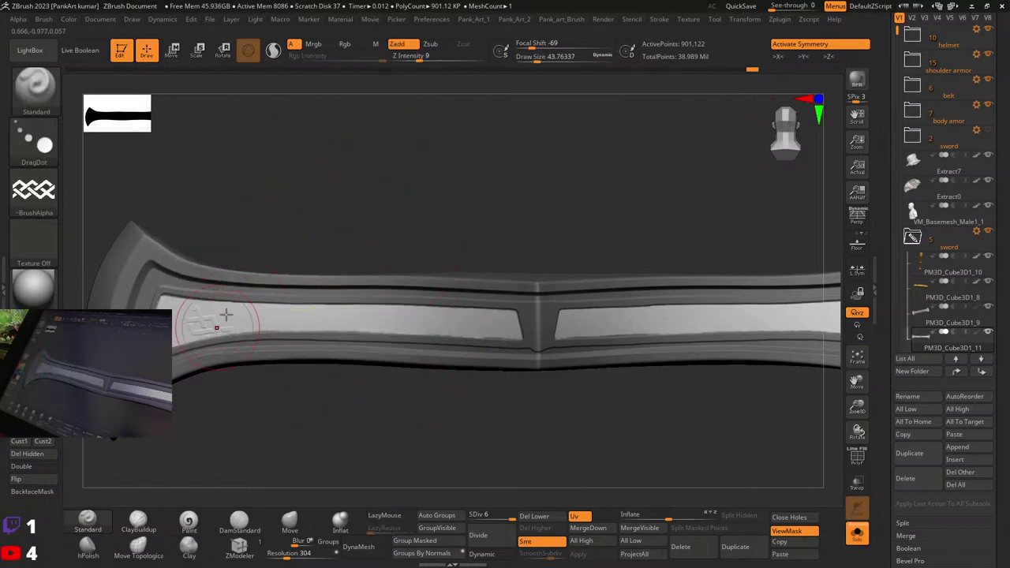
Step: Raise the draw size to about 74, try the braid stamp along the left panel, and undo the stamps
key("space")
left_click_drag(254, 250, 258, 250)
key("ctrl+z")
left_click_drag(221, 318, 212, 326)
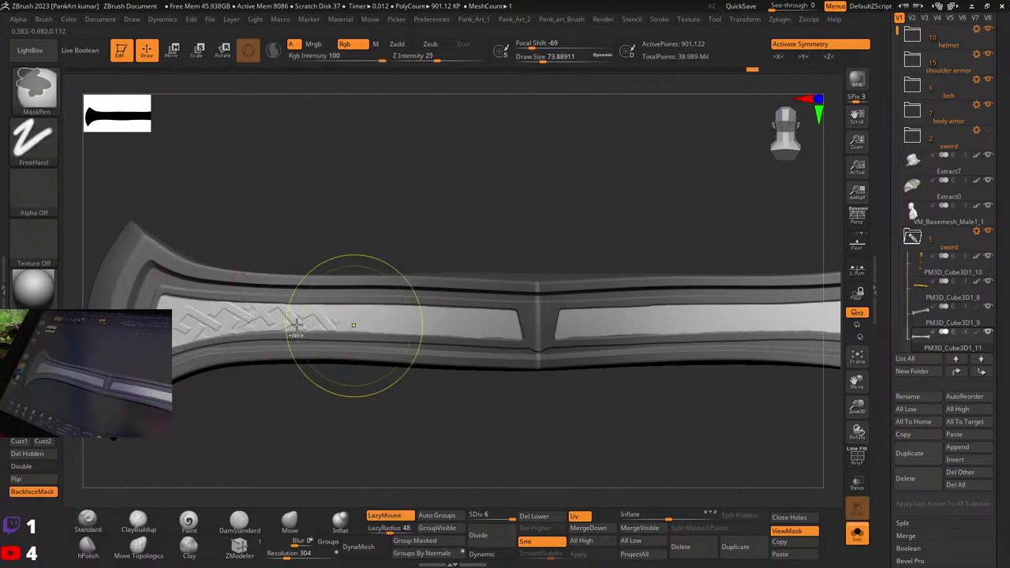
key("ctrl+z")
key("ctrl+z")
Step: Set the draw size to about 97 and the Focal Shift to 0, testing and undoing a braid stamp
key("space")
left_click_drag(241, 253, 245, 253)
left_click_drag(213, 313, 206, 328)
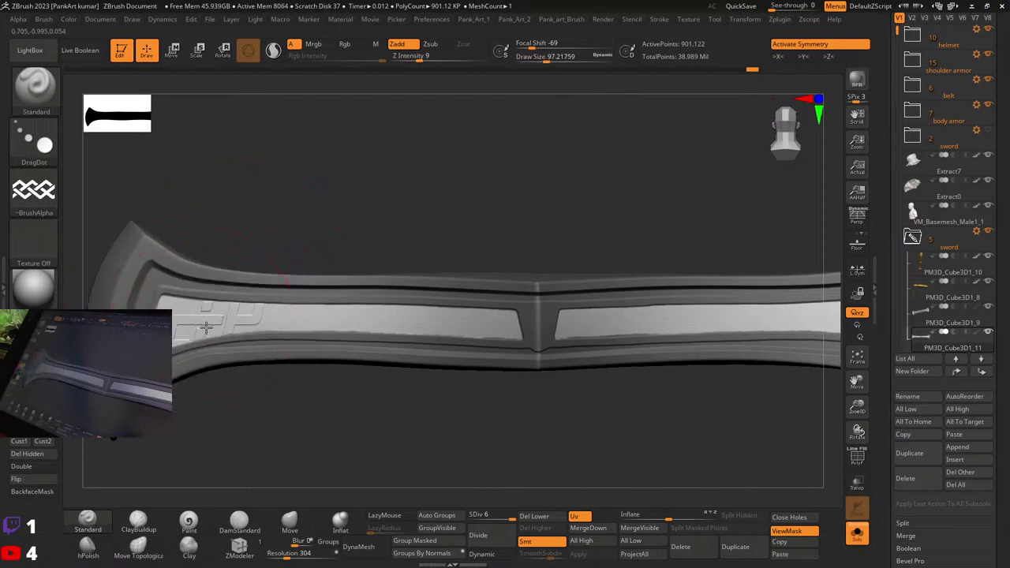
left_click_drag(532, 48, 556, 44)
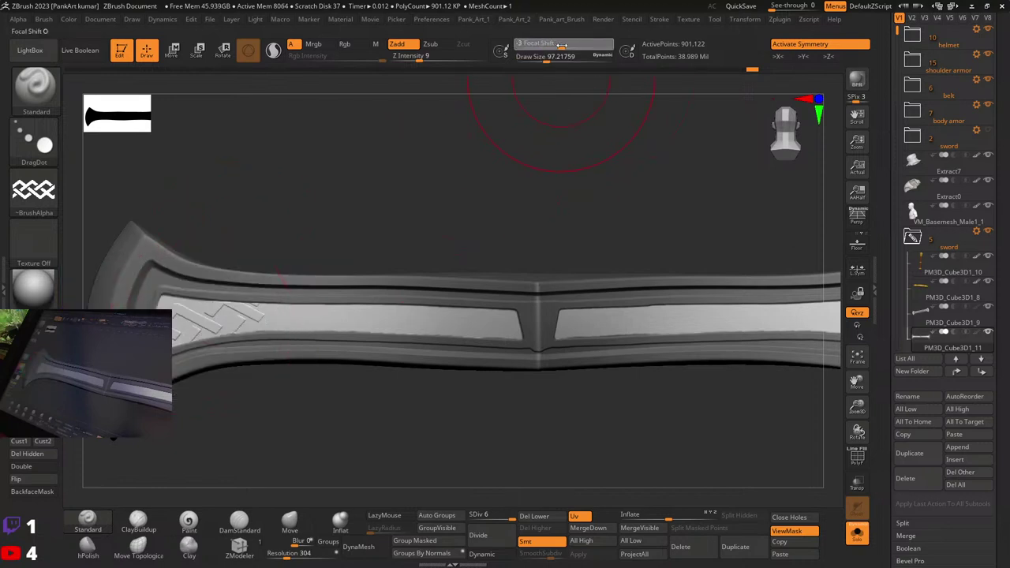
key("ctrl+z")
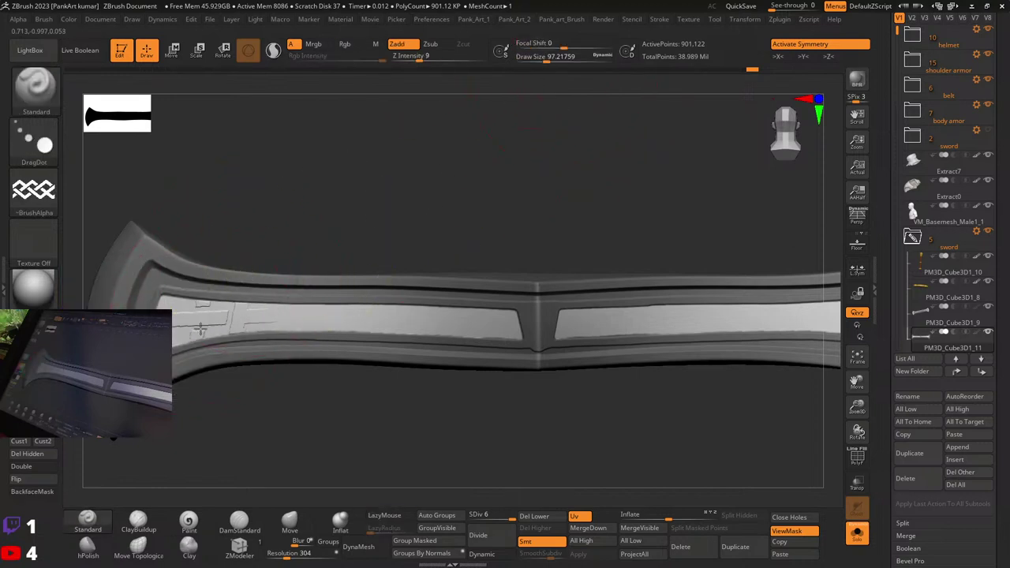
Step: Try two adjacent braid stamps along the left panel, raise Z Intensity to 20, and undo the stamps
left_click_drag(223, 324, 212, 330)
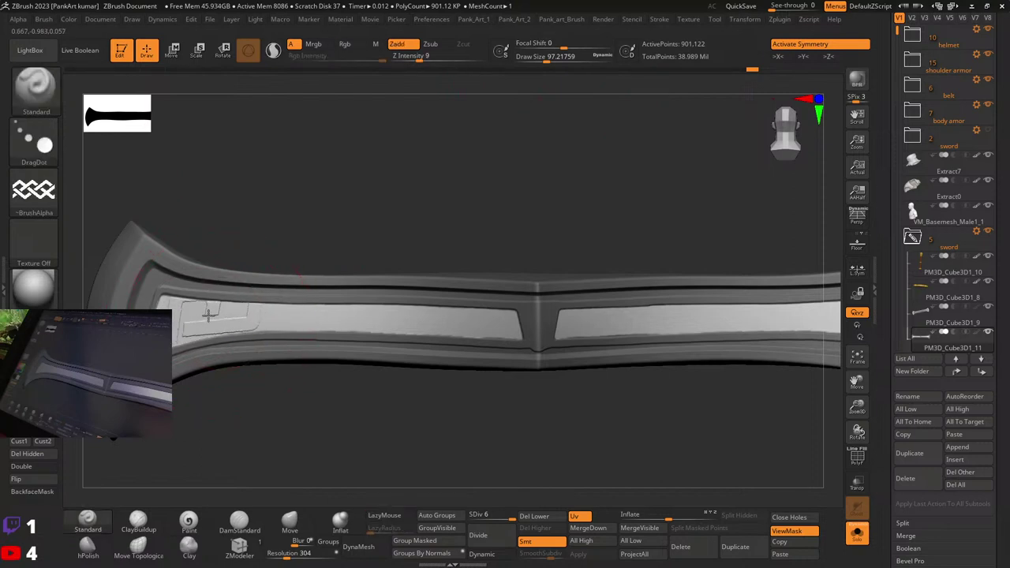
left_click_drag(326, 319, 330, 329)
right_click_drag(421, 311, 429, 104, "ctrl")
left_click_drag(423, 59, 432, 58)
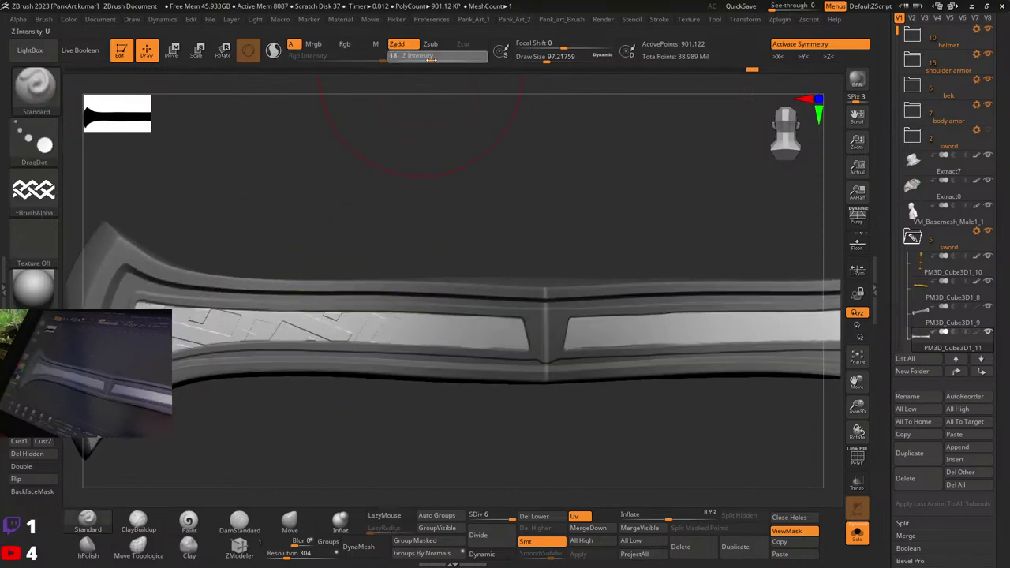
right_click_drag(253, 311, 291, 304, "alt")
key("ctrl+z")
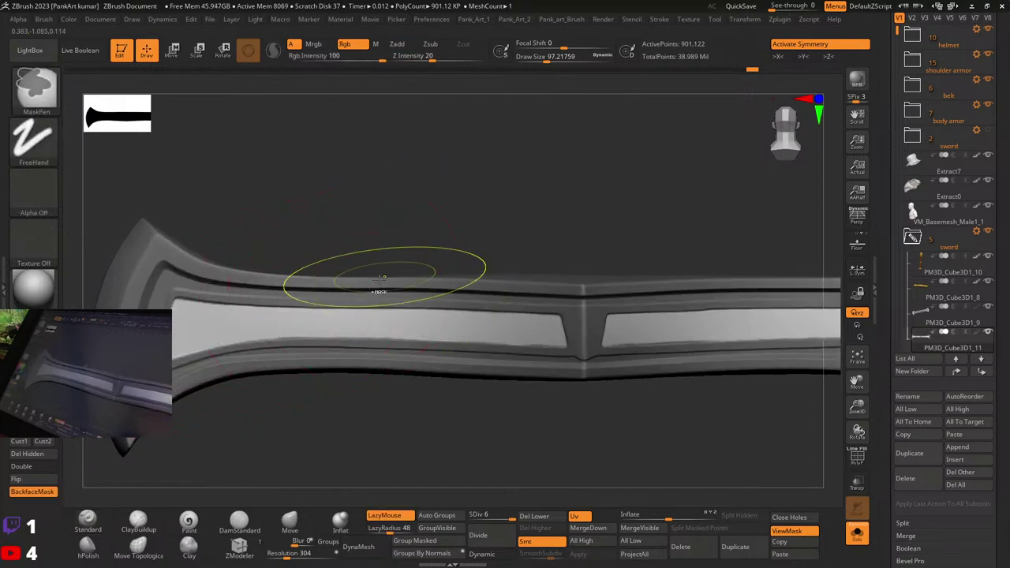
Step: Test braid stamps at the left panel's outer end while lowering Z Intensity to 16 and 13, undoing each test
left_click_drag(214, 330, 215, 333)
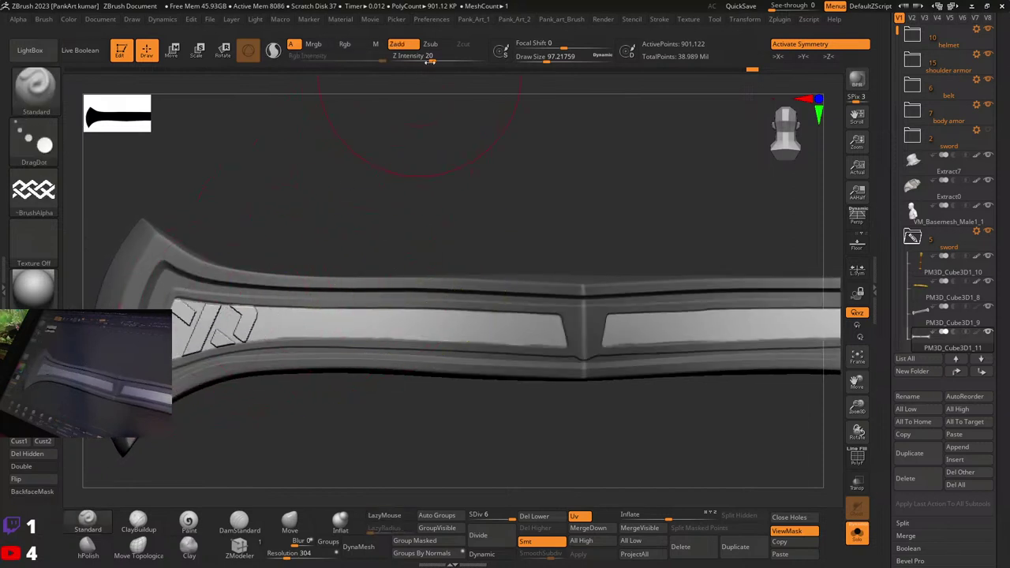
left_click_drag(432, 58, 428, 59)
key("ctrl+z")
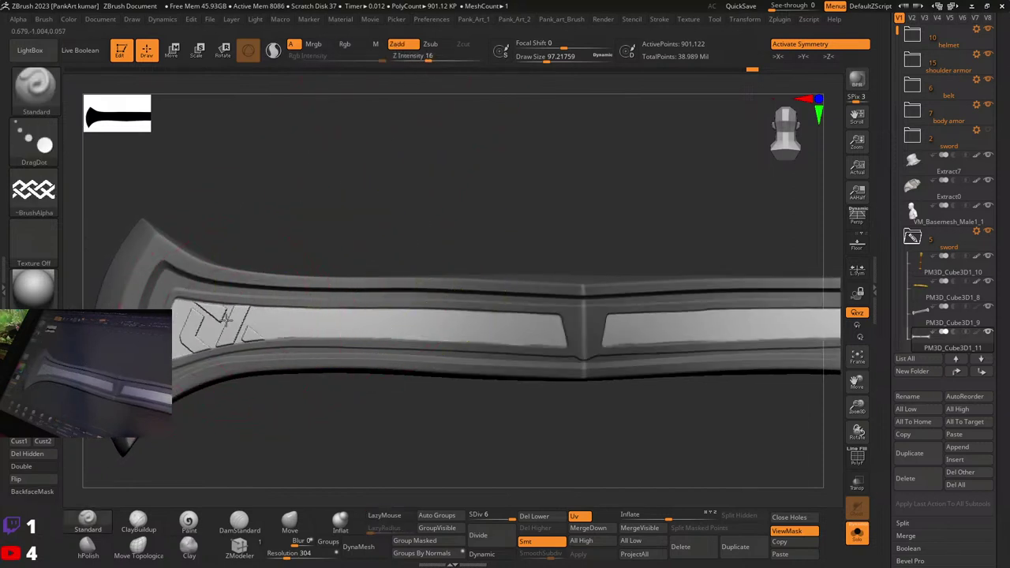
left_click_drag(230, 321, 229, 321)
right_click_drag(324, 331, 310, 327, "alt")
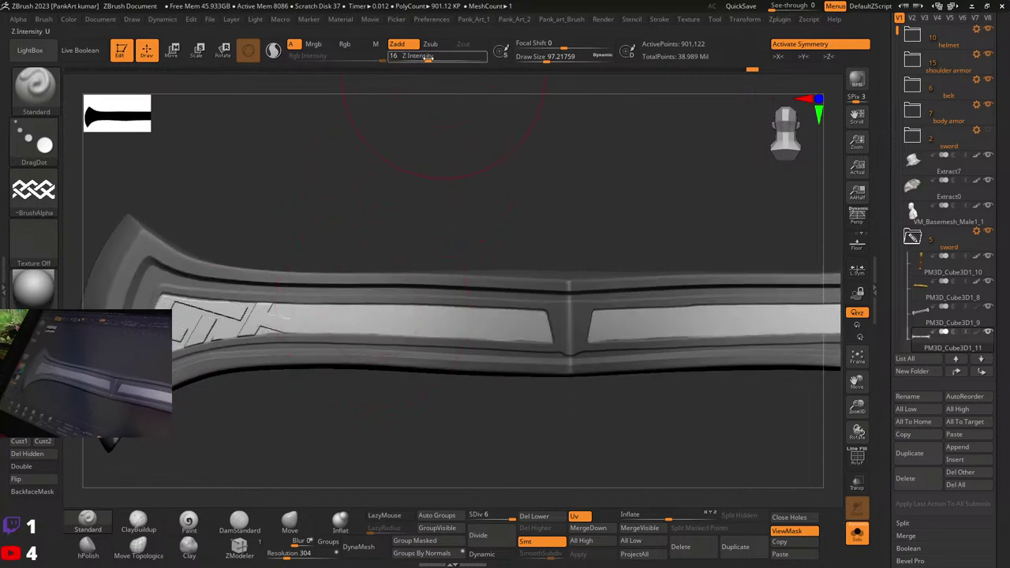
left_click_drag(428, 59, 424, 59)
key("ctrl+z")
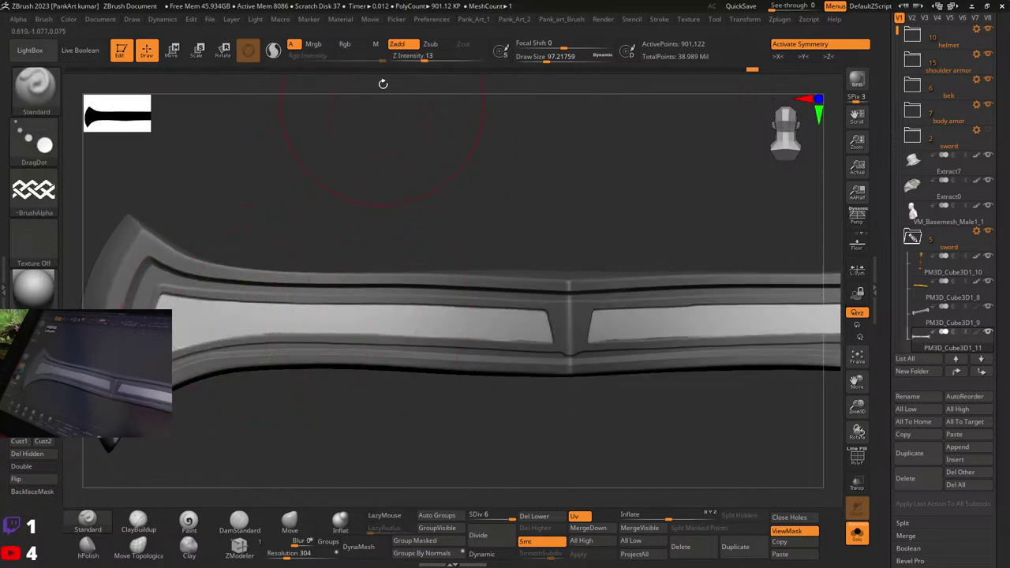
Step: Stamp the braid at the left panel's outer end and retry a second stamp beside it to continue the pattern toward the center
left_click_drag(202, 320, 192, 321)
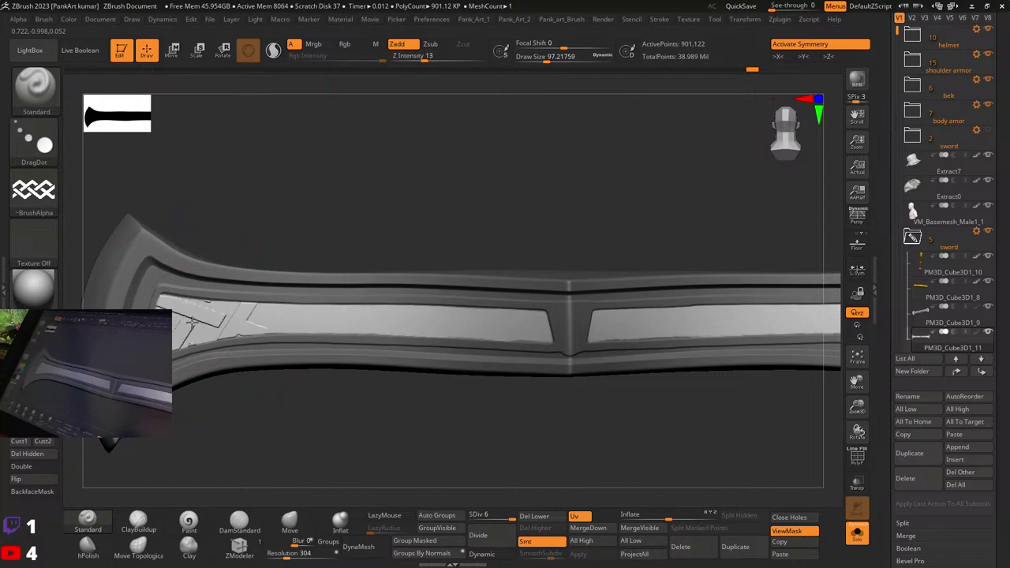
right_click_drag(327, 314, 468, 288, "ctrl")
right_click_drag(395, 314, 277, 323, "alt")
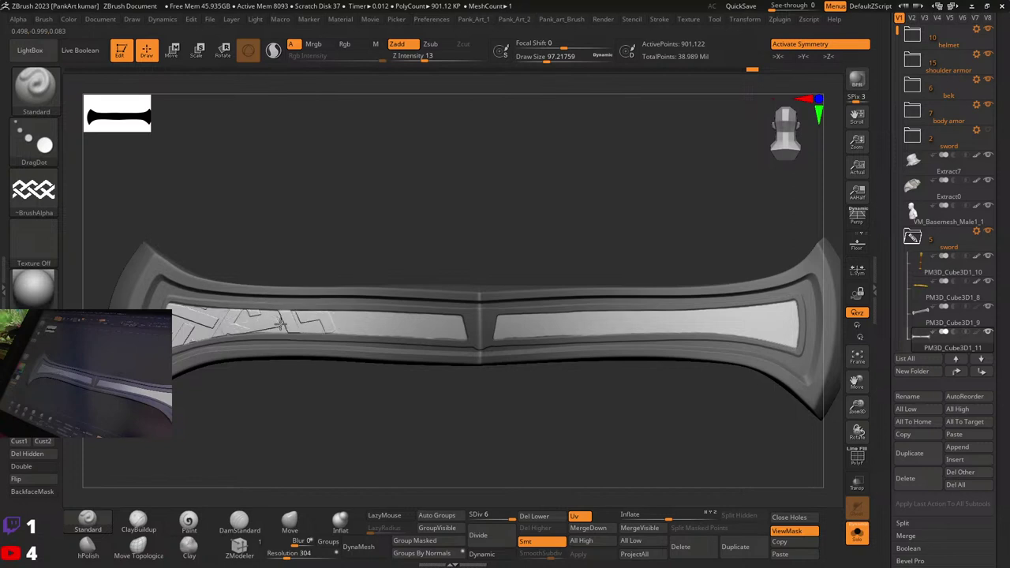
left_click_drag(281, 323, 298, 327)
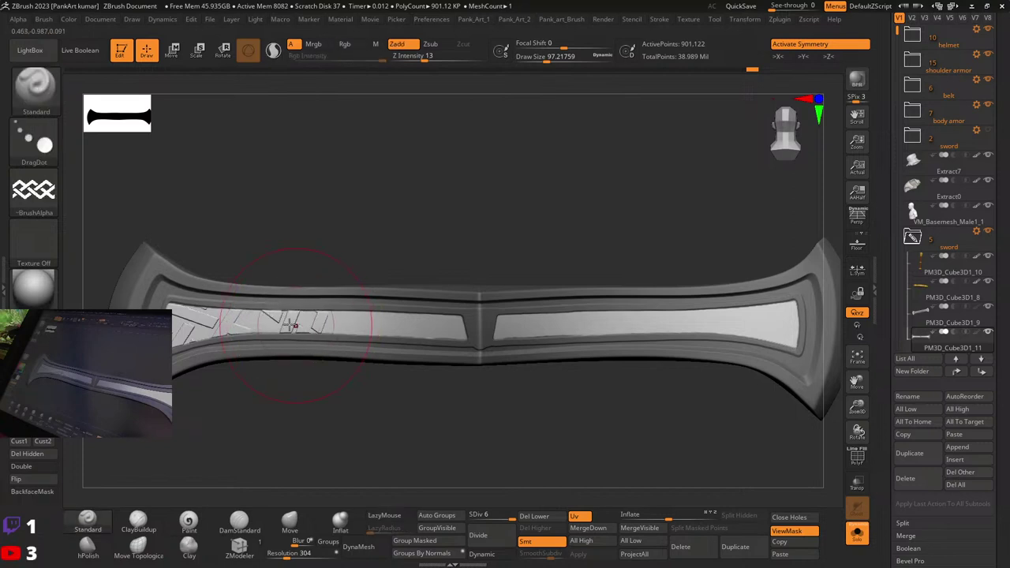
key("ctrl+z")
mouse_move(280, 324)
left_mouse_down()
mouse_move(272, 323)
mouse_move(289, 323)
left_mouse_up()
key("ctrl+z")
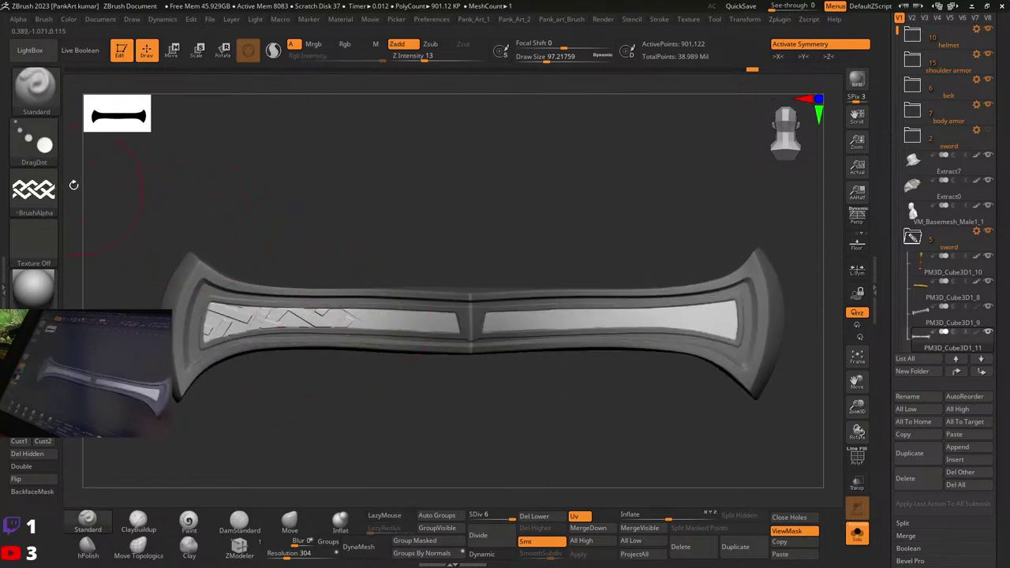
left_click(58, 158)
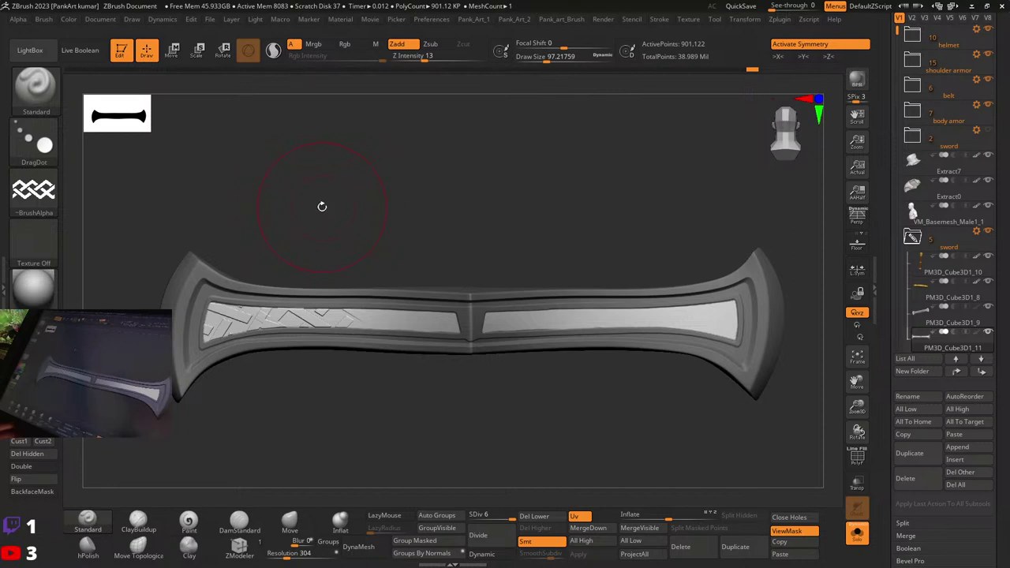
Step: Import the knotwork pattern 280-01 from the tileable trim border folder as the brush alpha
left_click(34, 190)
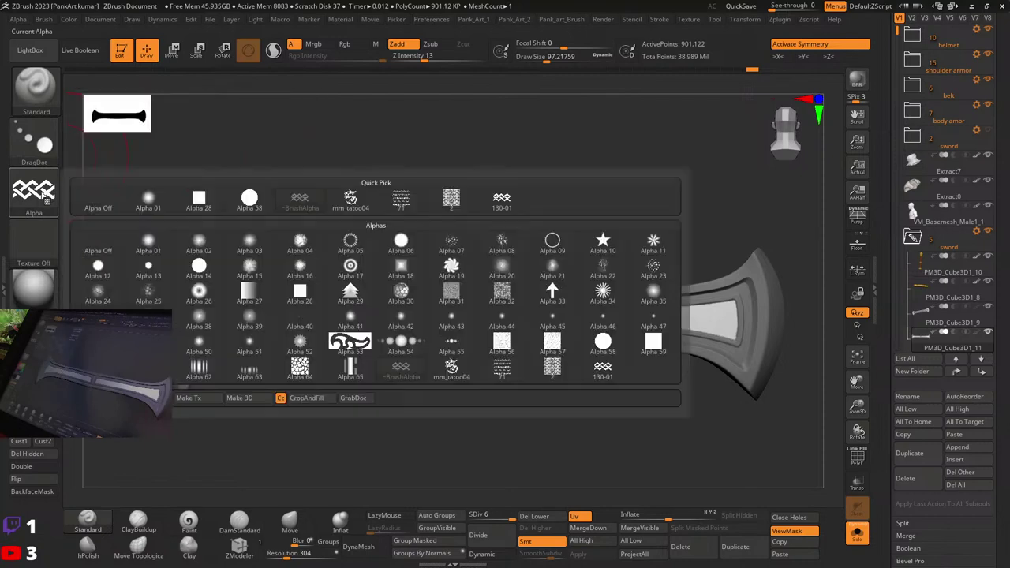
left_click(99, 398)
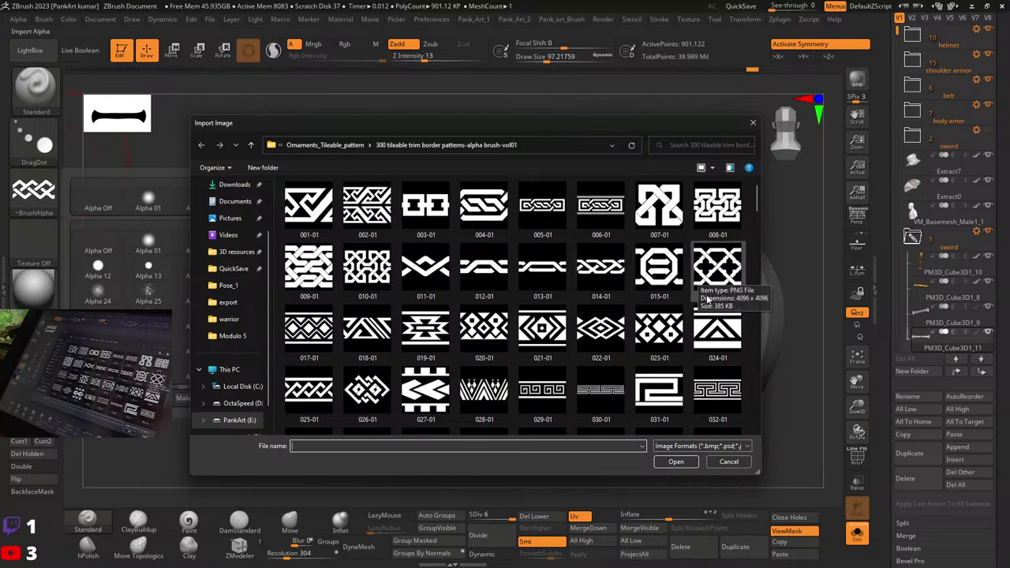
scroll(702, 333, "down", 3)
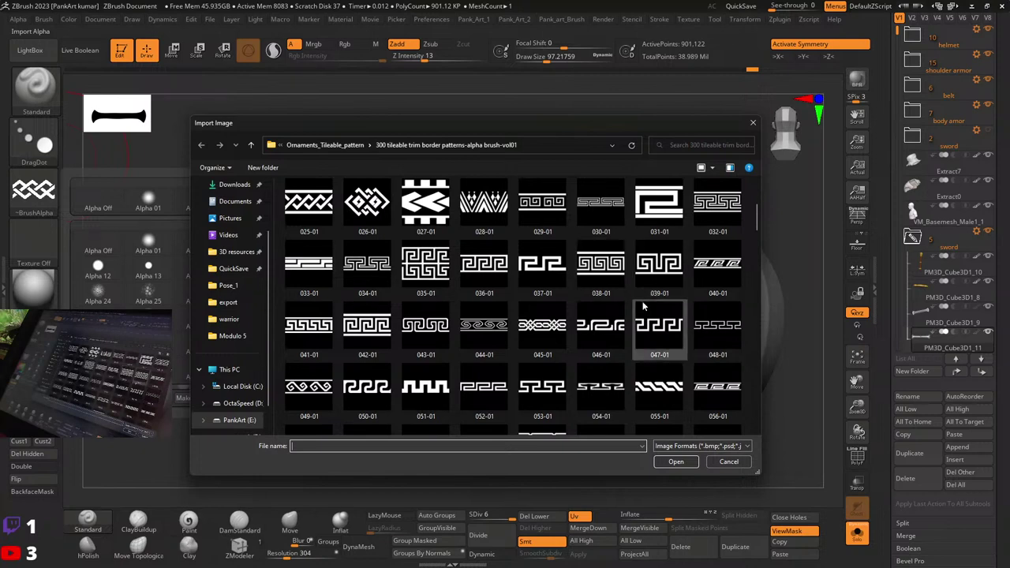
scroll(645, 300, "down", 3)
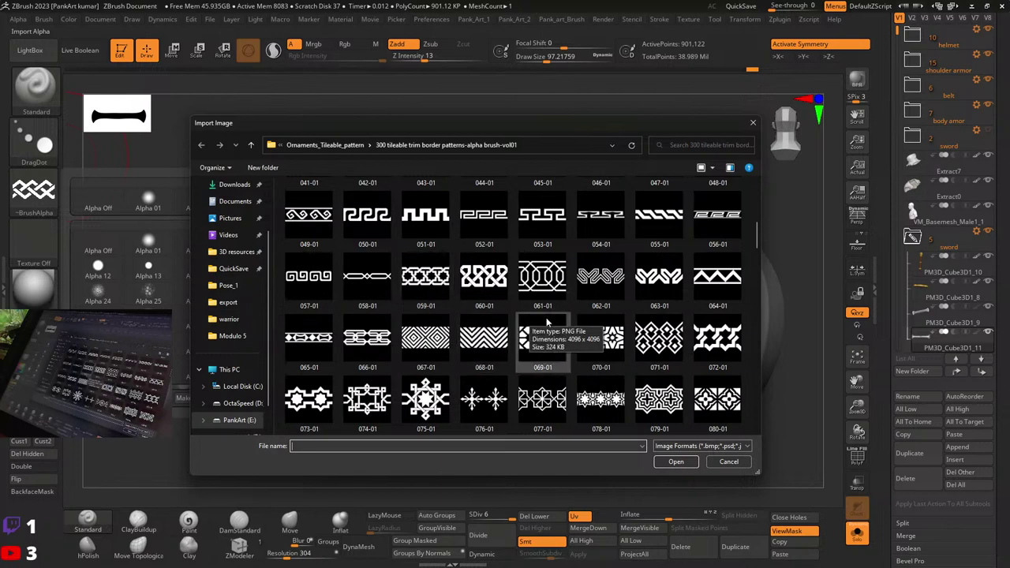
scroll(640, 328, "down", 3)
scroll(639, 328, "down", 3)
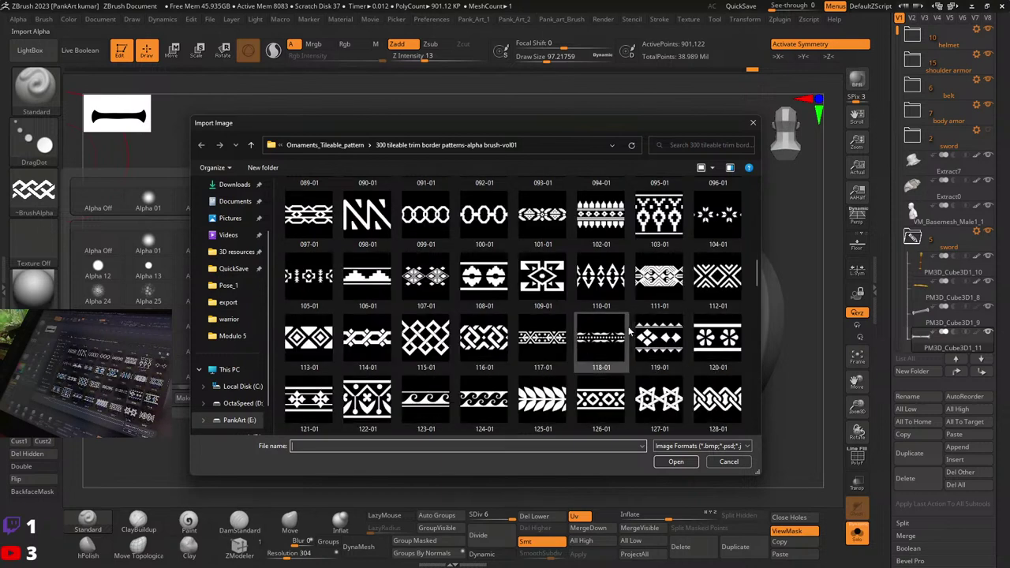
scroll(646, 319, "down", 3)
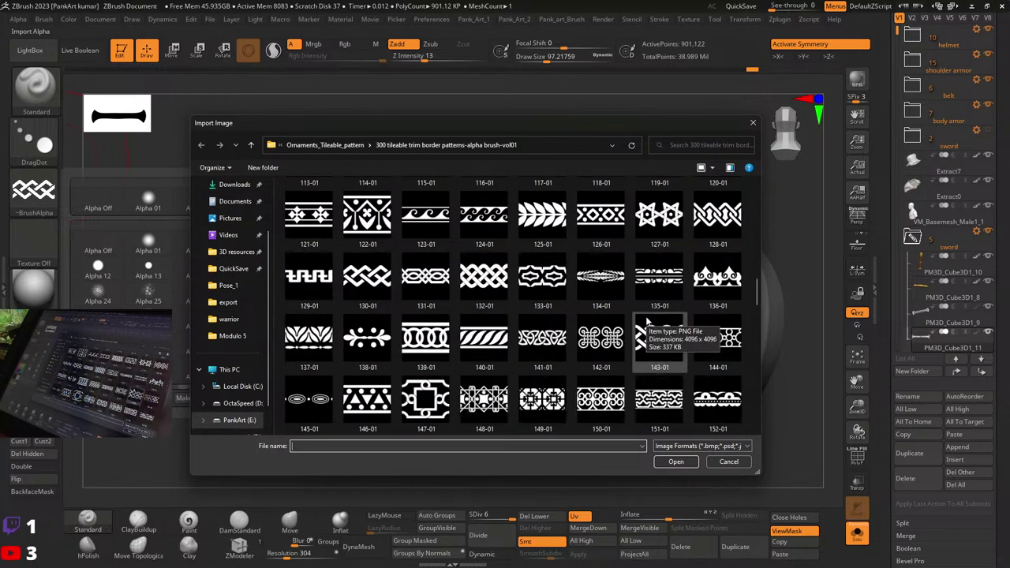
scroll(646, 320, "down", 3)
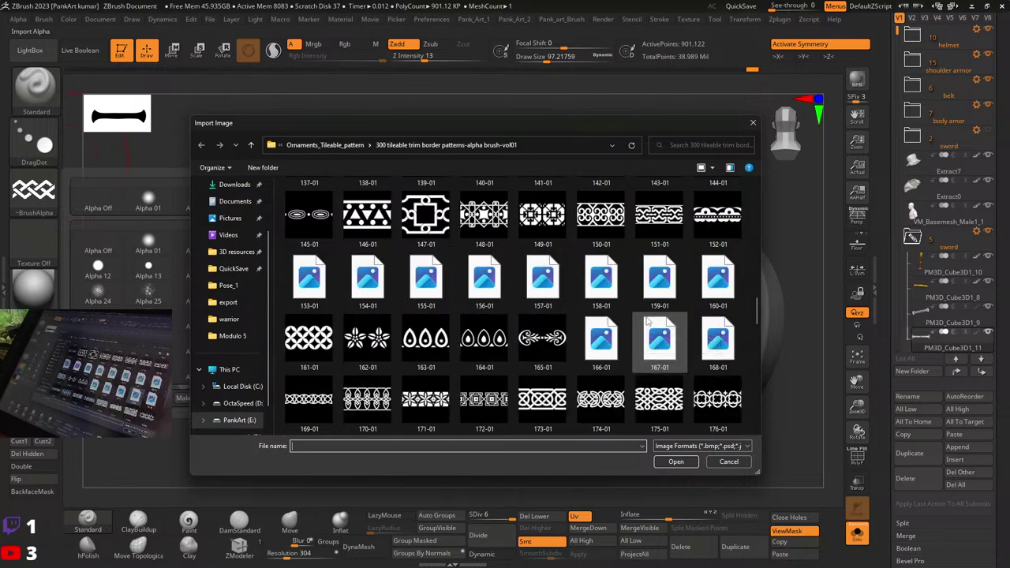
scroll(645, 320, "down", 6)
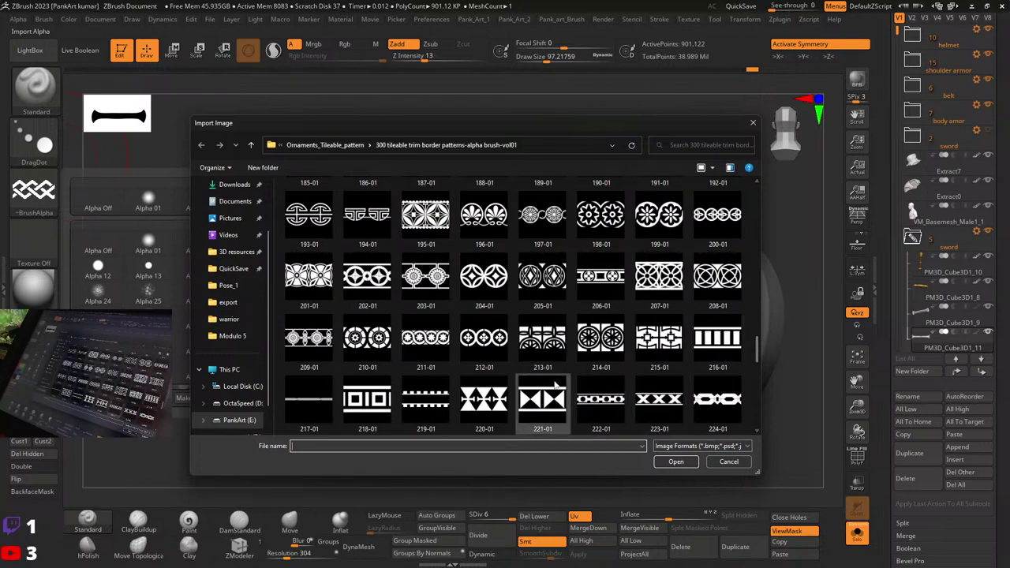
left_click(380, 406)
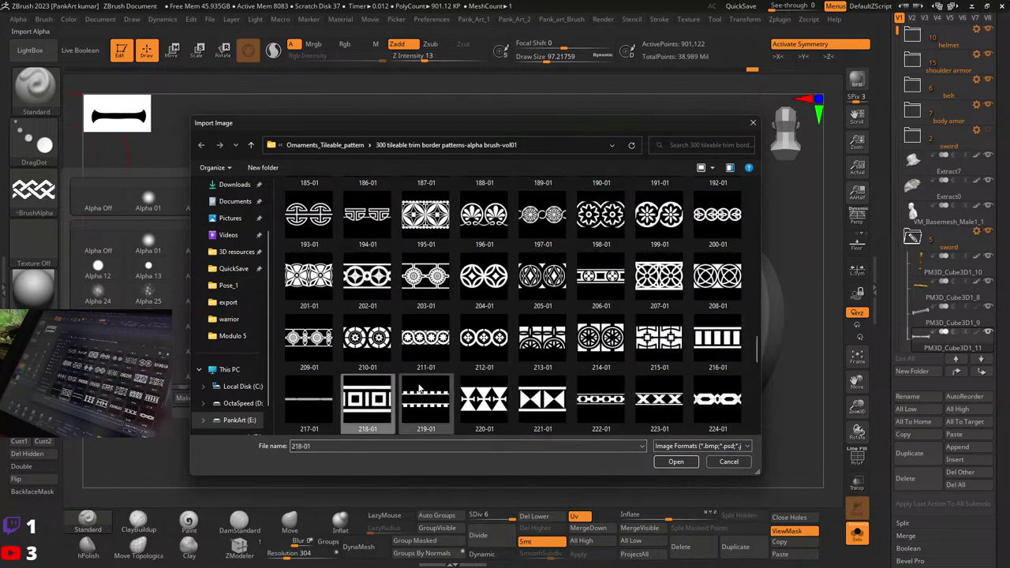
scroll(489, 379, "down", 3)
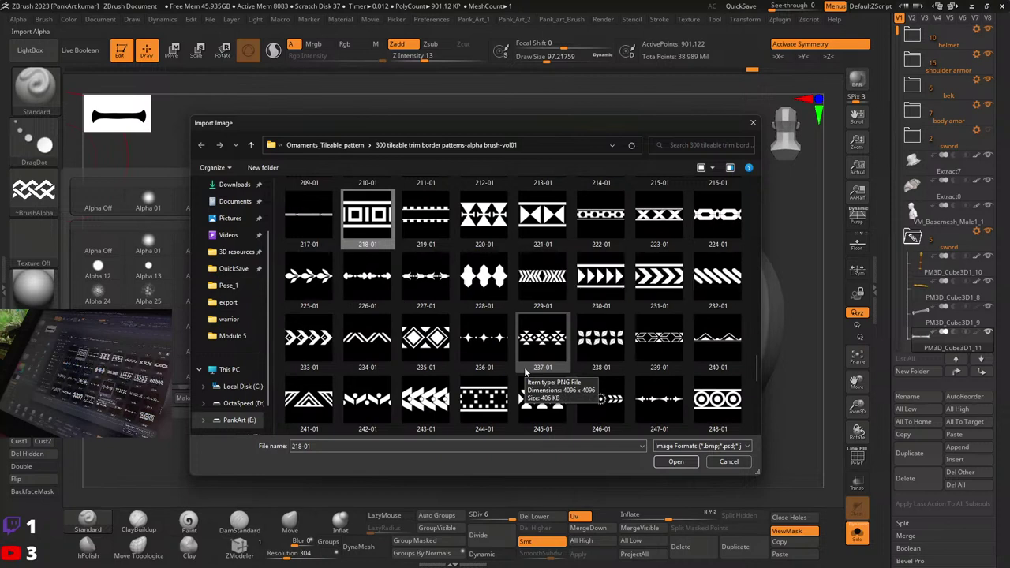
scroll(525, 369, "down", 6)
scroll(545, 365, "down", 1)
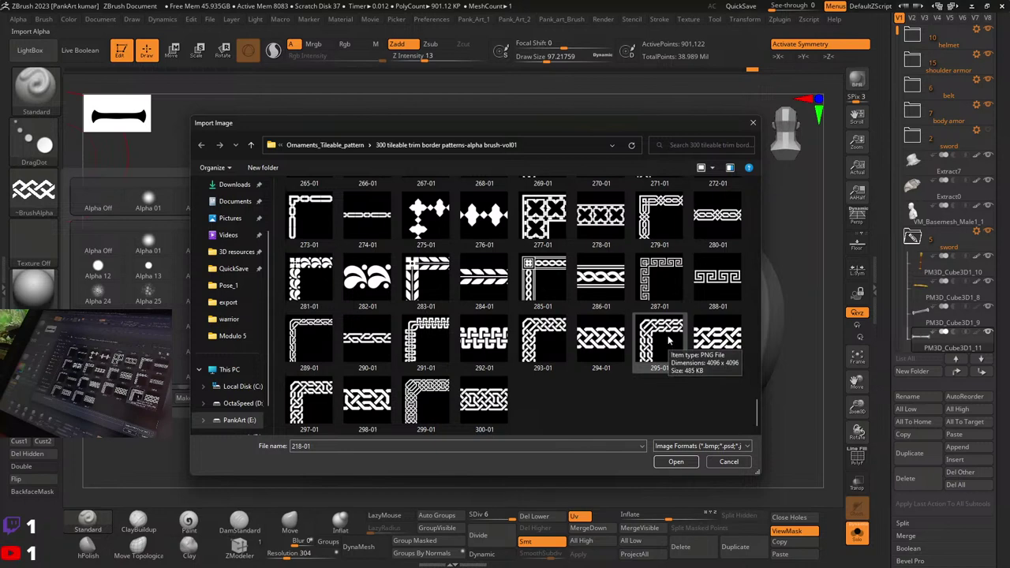
left_click(710, 227)
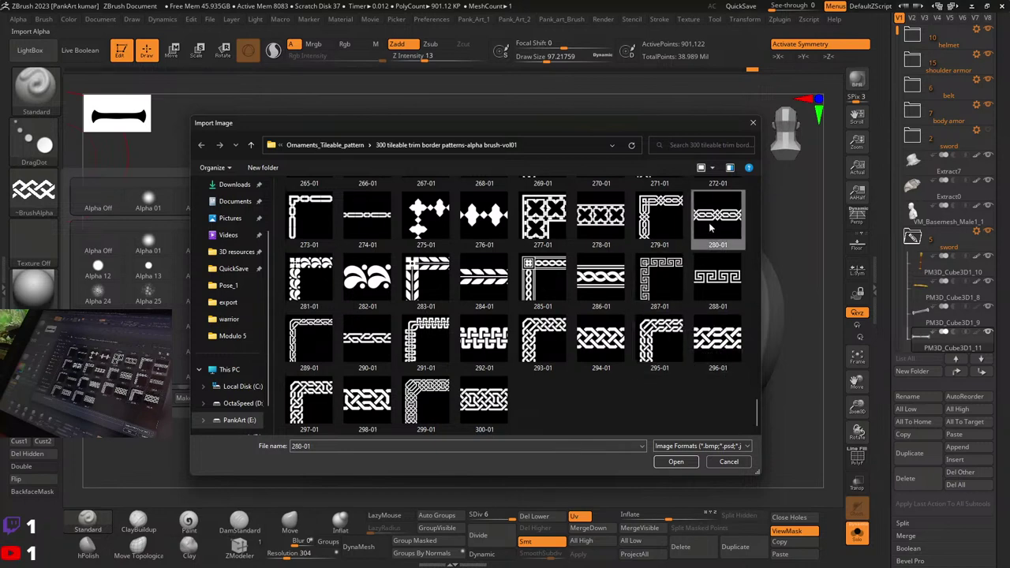
left_click(676, 462)
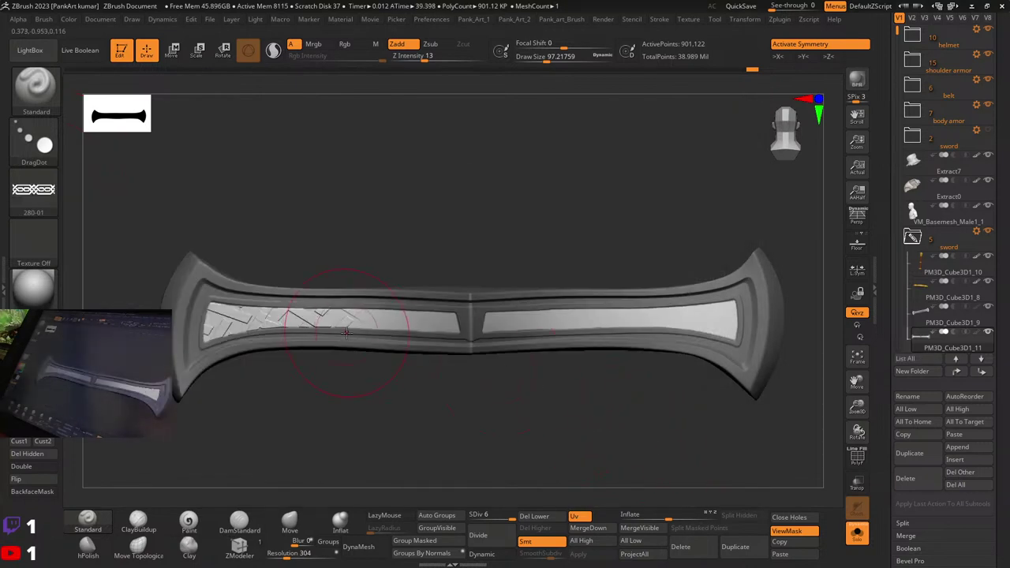
Step: Undo the earlier pattern stamps on the guard's left inlay panel
key("ctrl+z")
key("ctrl+z")
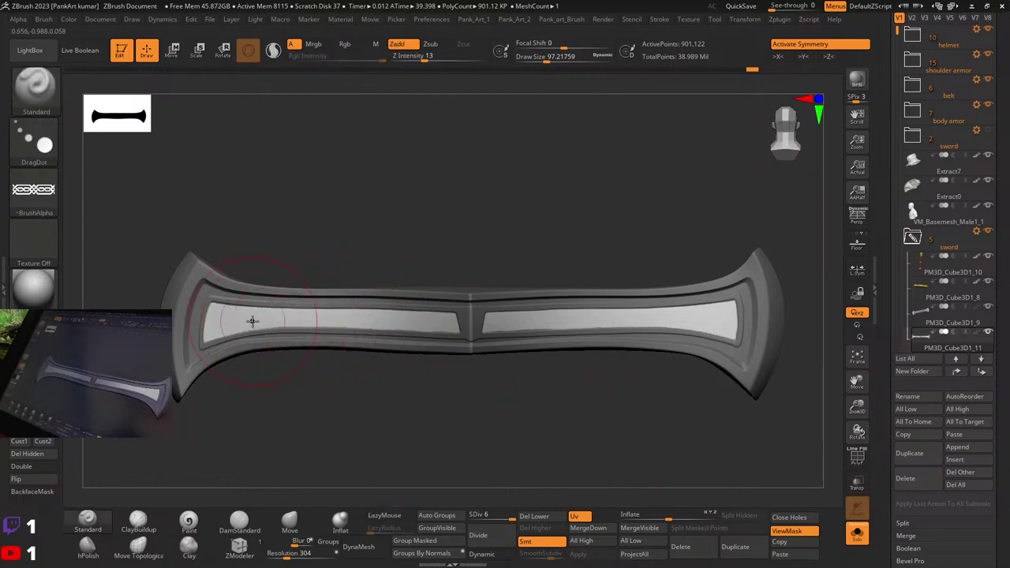
Step: Try the knotwork alpha on the left inlay with the DragDot and FreeHand strokes, and undo the trial marks
mouse_move(254, 320)
left_mouse_down()
mouse_move(263, 319)
mouse_move(237, 319)
mouse_move(266, 284)
left_mouse_up()
left_click(43, 153)
left_click(201, 150)
key("ctrl+z")
key("ctrl+z")
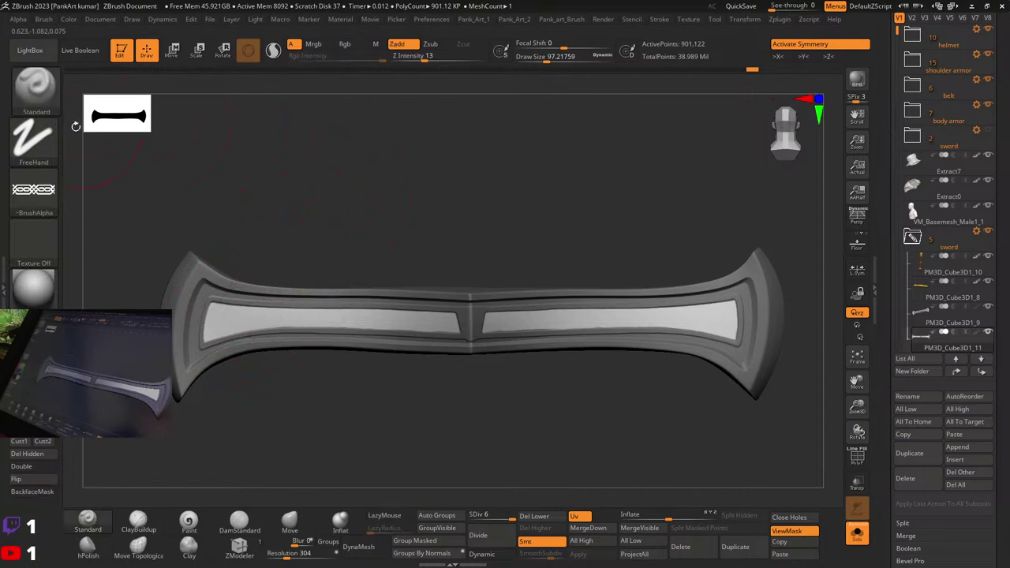
Step: Set the stroke to DragRect and stamp the knotwork alpha on the wide end of the left inlay
left_click(33, 141)
left_click(142, 149)
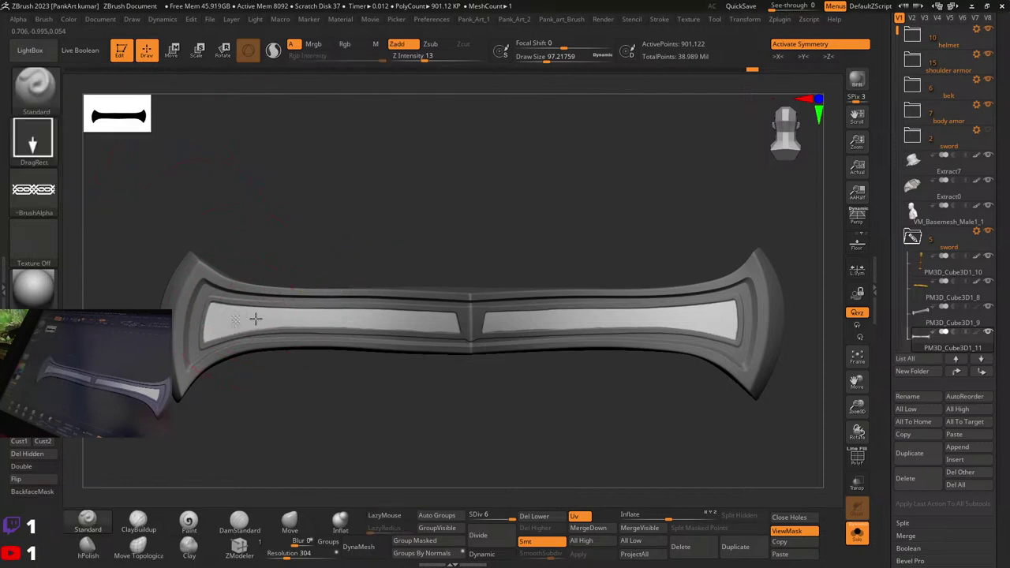
left_click_drag(256, 319, 240, 385)
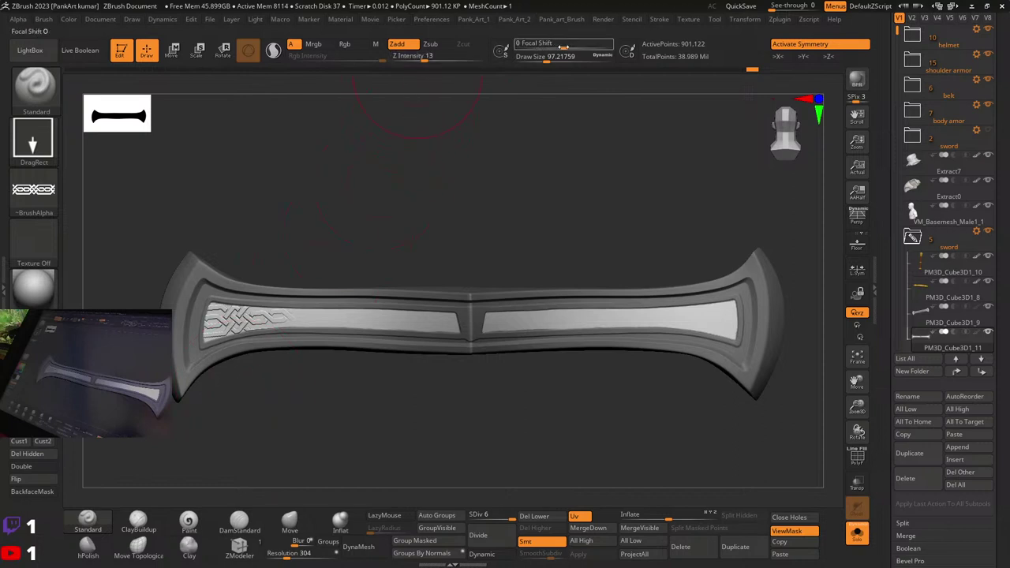
Step: Lower Z Intensity to 12, undo the knotwork stamp and try stamping it again nearer the left inlay's middle
left_click_drag(564, 47, 565, 45)
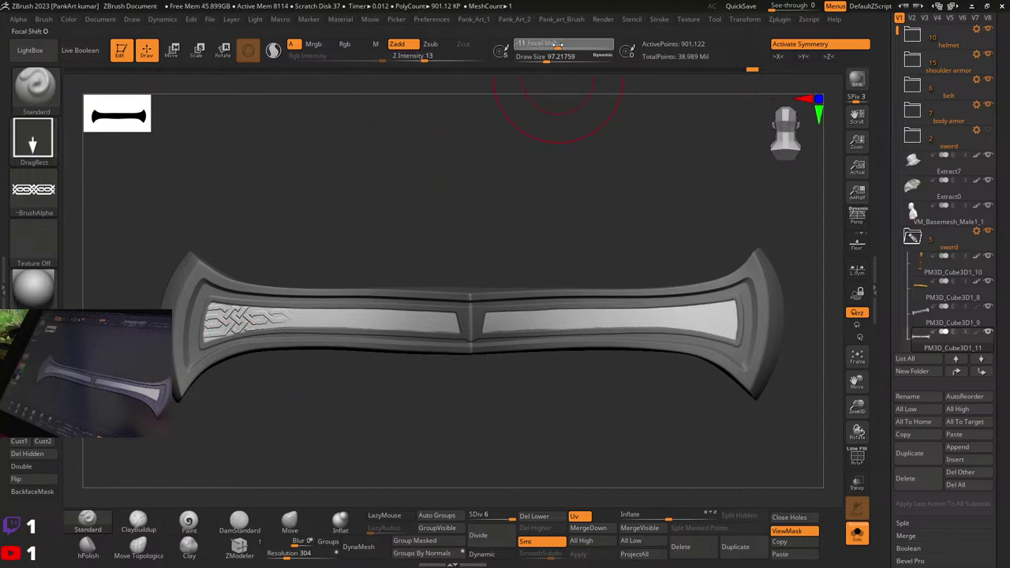
left_click(422, 56)
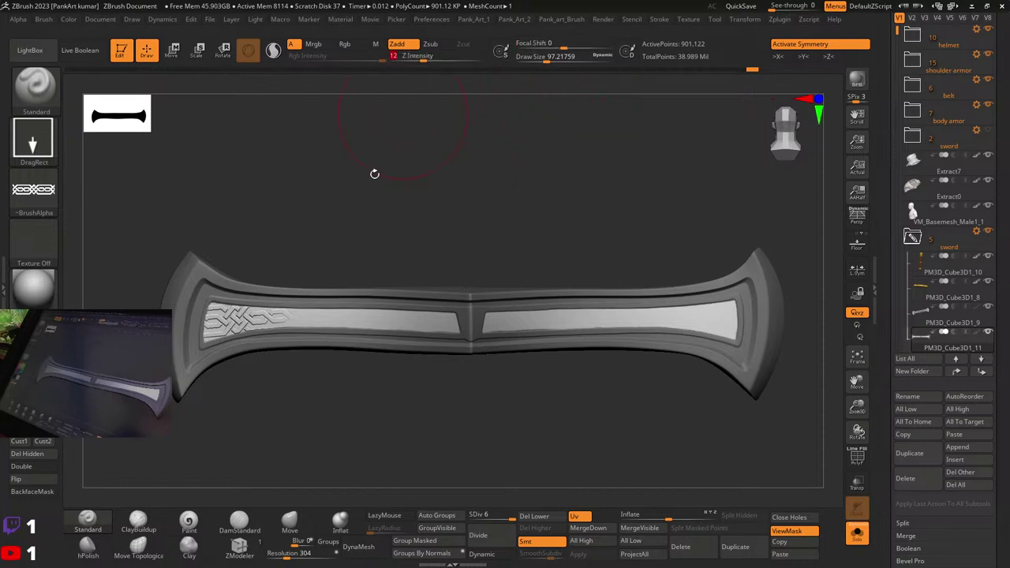
key("ctrl+z")
mouse_move(310, 321)
left_mouse_down()
mouse_move(307, 395)
mouse_move(403, 351)
mouse_move(387, 365)
mouse_move(398, 397)
mouse_move(311, 394)
left_mouse_up()
left_click(31, 142)
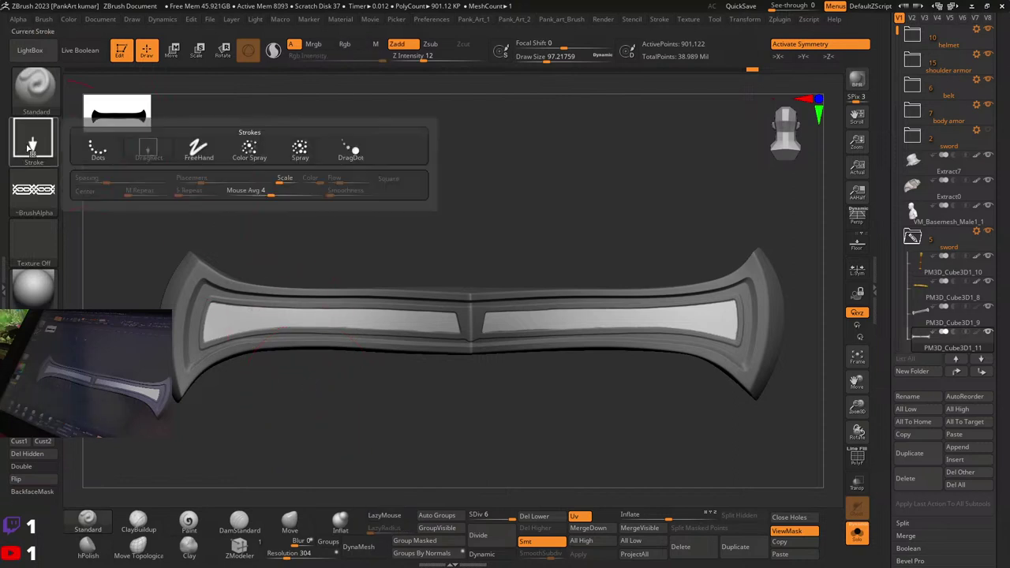
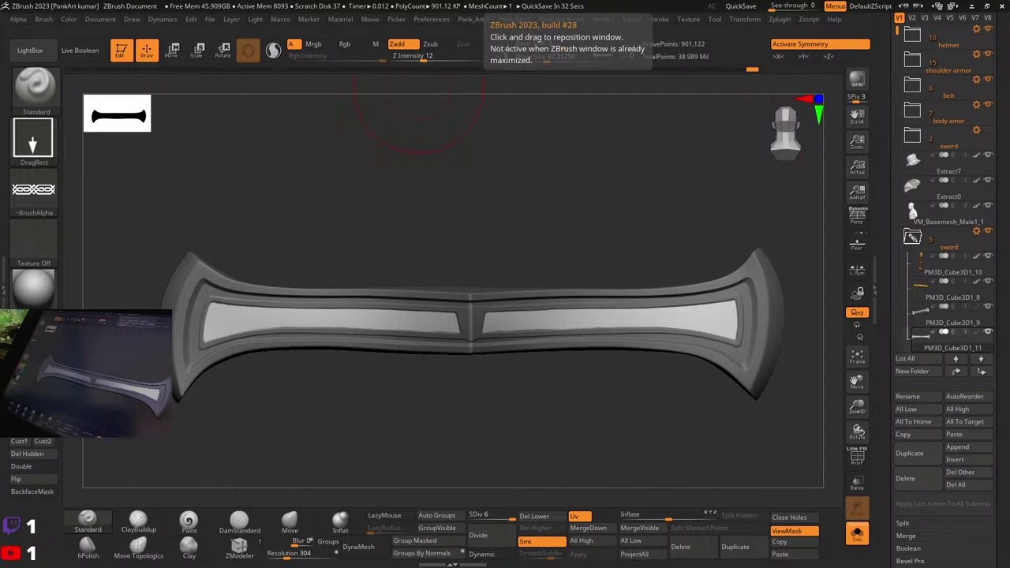
Step: Import the scroll ornament image 71 from the Desktop as the brush alpha
left_click_drag(454, 416, 482, 407)
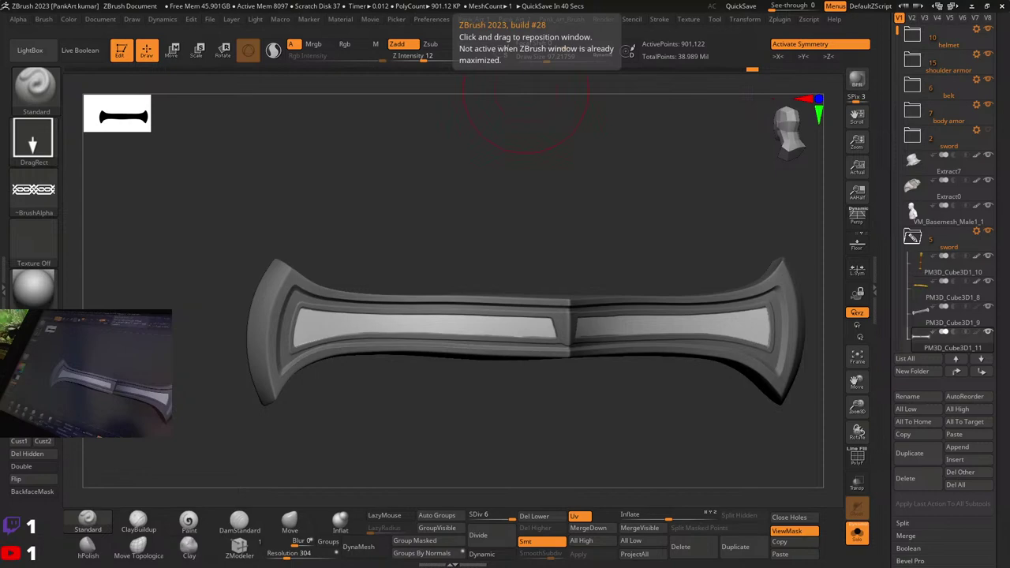
left_click(53, 210)
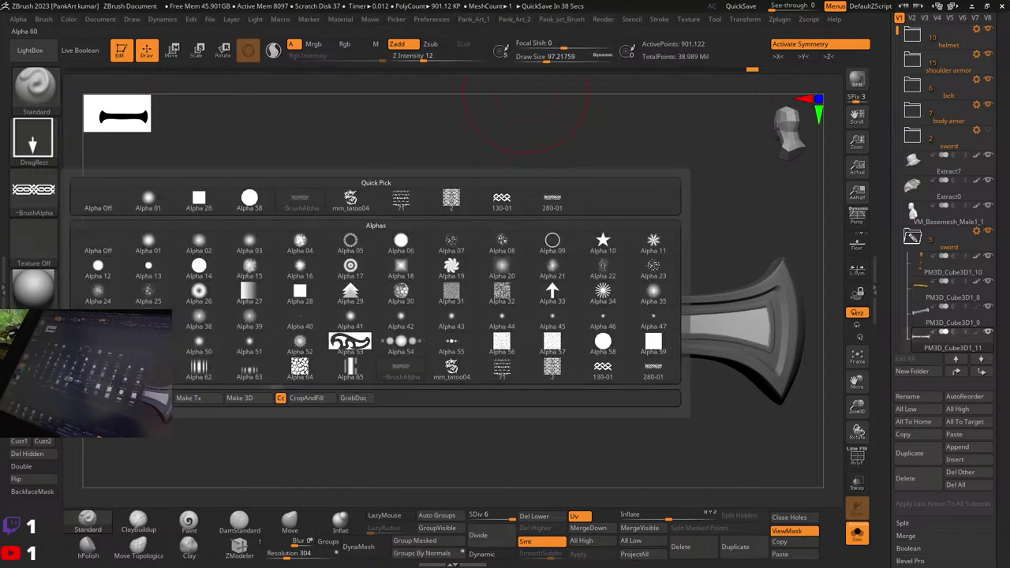
left_click(247, 190)
scroll(246, 190, "up", 1)
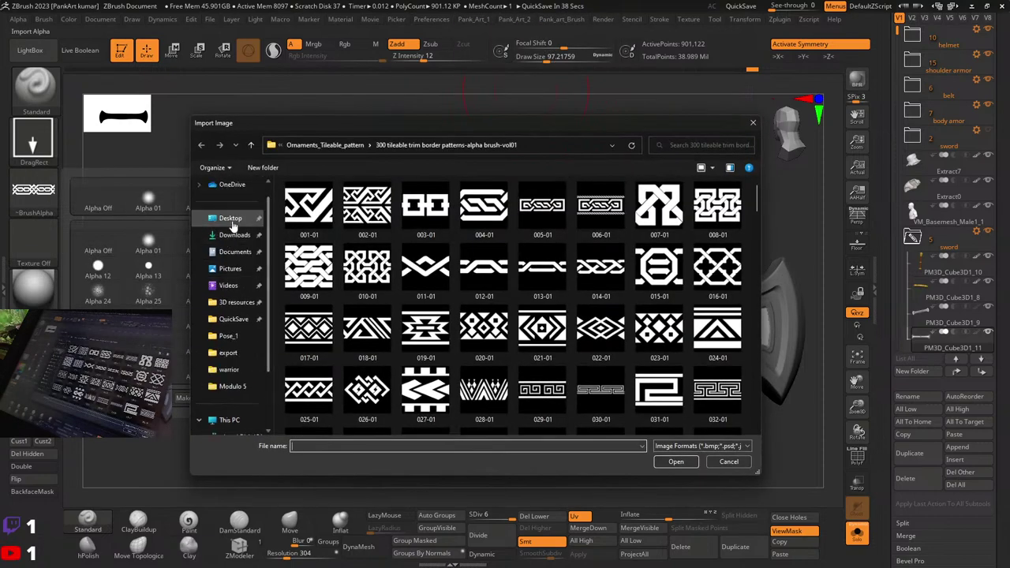
left_click(230, 218)
left_click(365, 212)
left_click(692, 466)
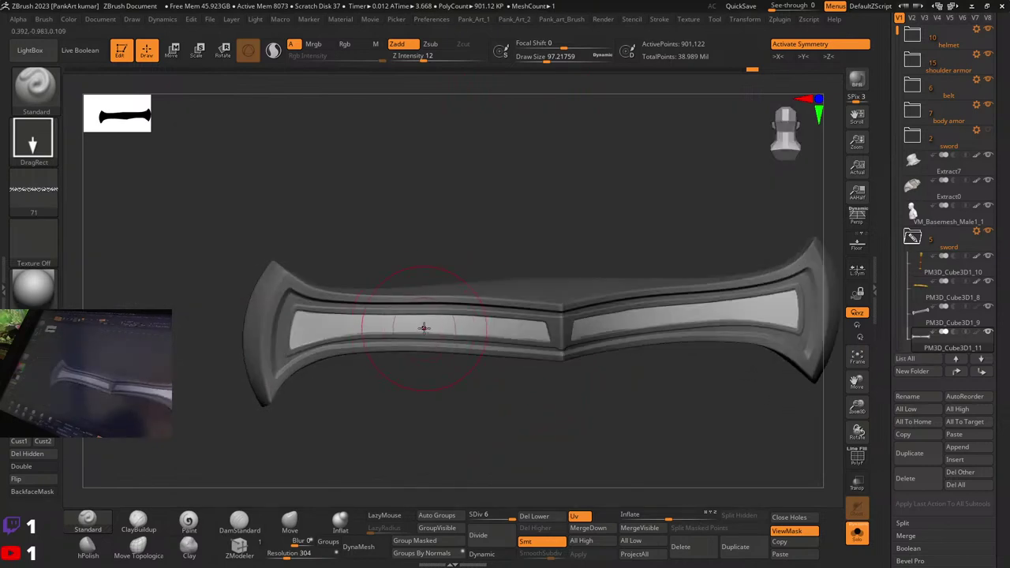
Step: Try stamping the scroll ornament along the left inlay, undoing the small first stamp and repeating it larger
mouse_move(423, 328)
left_mouse_down()
mouse_move(442, 348)
mouse_move(419, 390)
left_mouse_up()
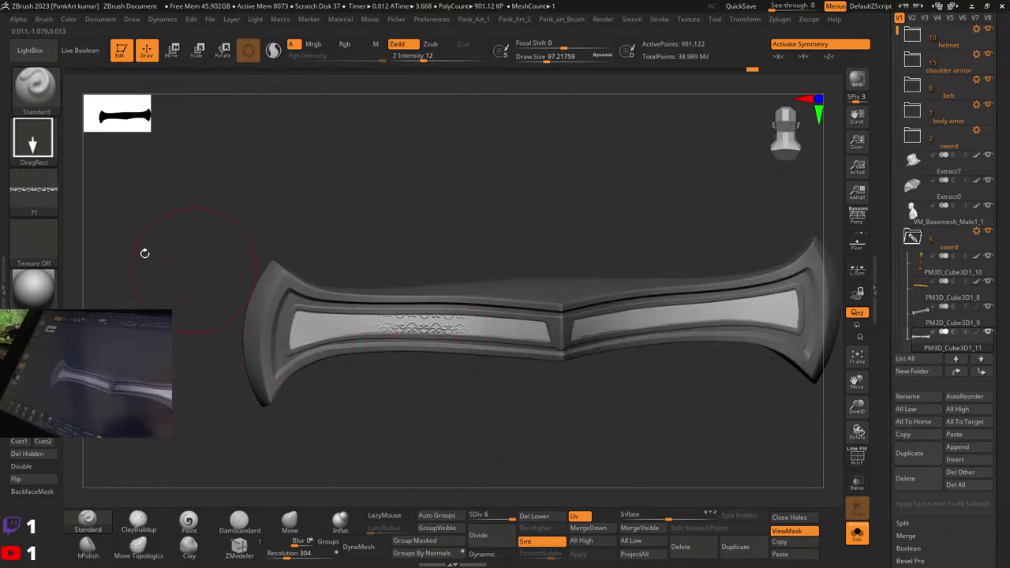
key("ctrl+z")
left_click_drag(142, 256, 144, 219)
mouse_move(405, 323)
left_mouse_down()
mouse_move(403, 188)
mouse_move(427, 246)
mouse_move(421, 325)
left_mouse_up()
left_click_drag(412, 218, 419, 187)
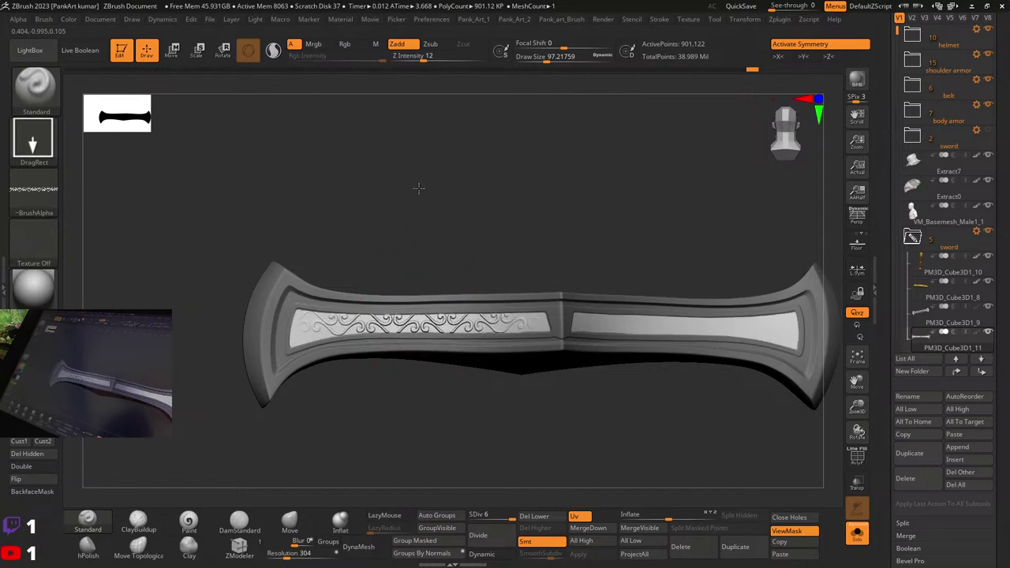
left_click_drag(423, 229, 454, 311)
Step: Set Focal Shift to -100 and test the scroll ornament stamp along the left inlay, undoing the trial stamps
left_click_drag(563, 47, 517, 46)
mouse_move(505, 260)
left_mouse_down()
mouse_move(449, 255)
mouse_move(435, 300)
left_mouse_up()
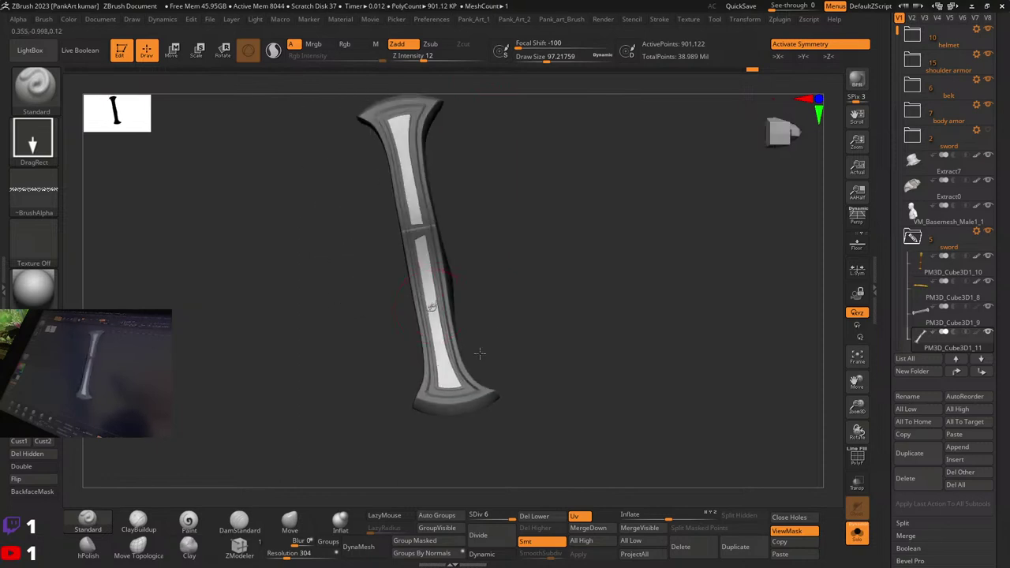
right_click_drag(476, 359, 455, 295, "ctrl")
key("ctrl+z")
left_click_drag(413, 304, 456, 331)
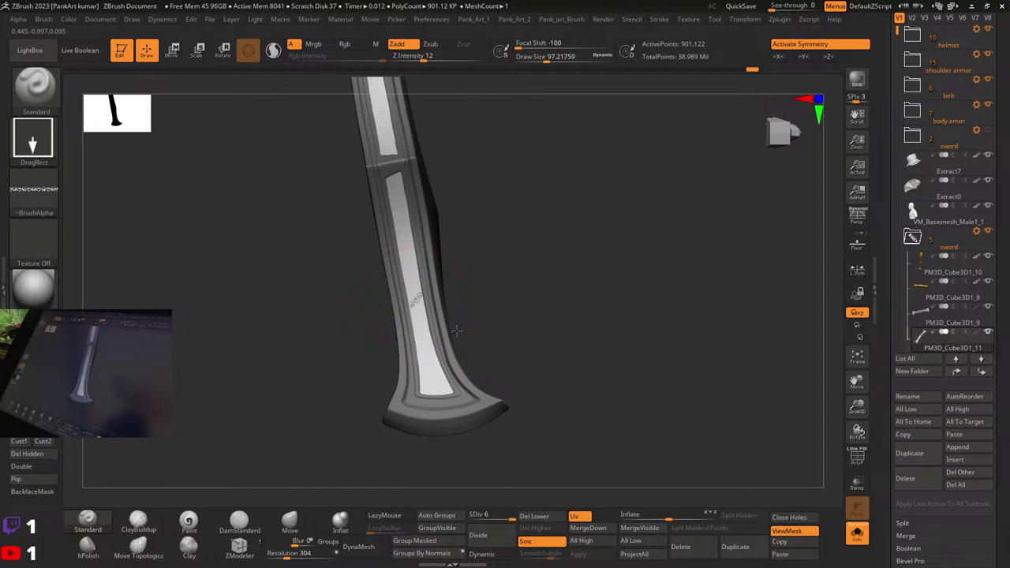
left_click_drag(559, 277, 487, 327)
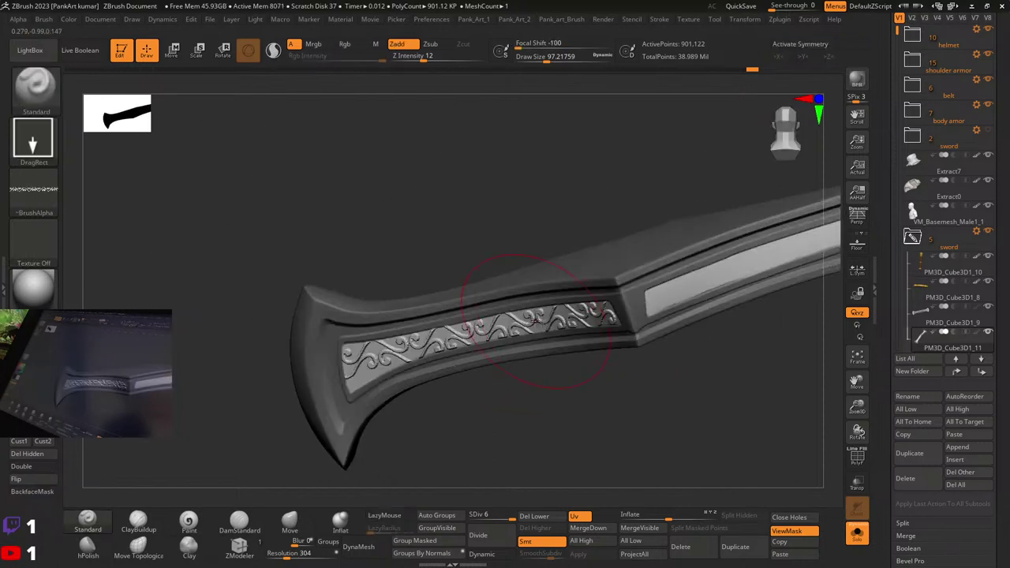
right_click_drag(537, 321, 472, 300)
key("ctrl+z")
Step: Set Z Intensity to 8 and stamp the scroll ornament across the full length of the left and right inlay panels
mouse_move(432, 356)
right_mouse_down()
mouse_move(372, 326)
mouse_move(441, 296)
mouse_move(507, 147)
right_mouse_up()
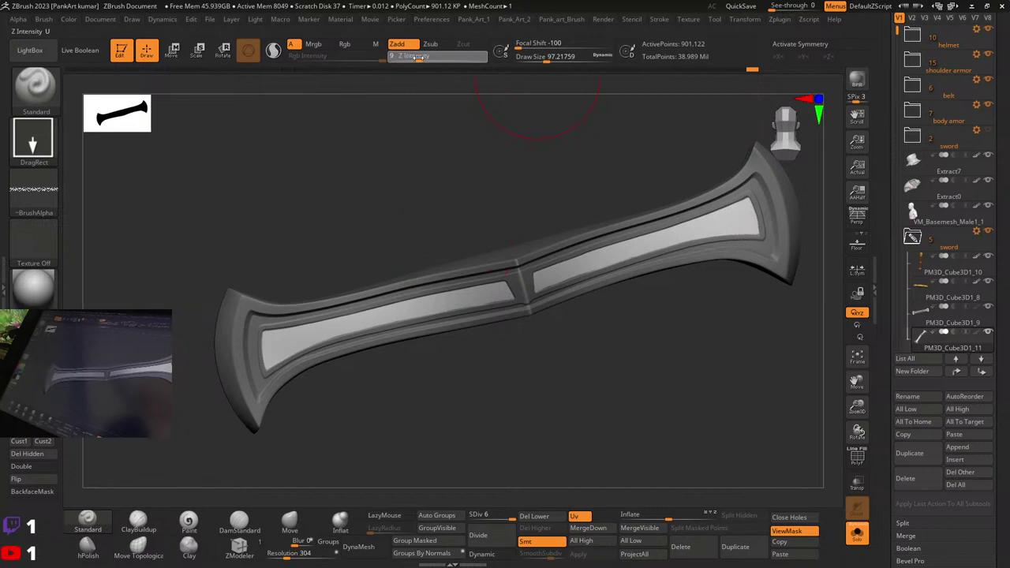
left_click_drag(419, 57, 414, 57)
left_click_drag(373, 321, 419, 515)
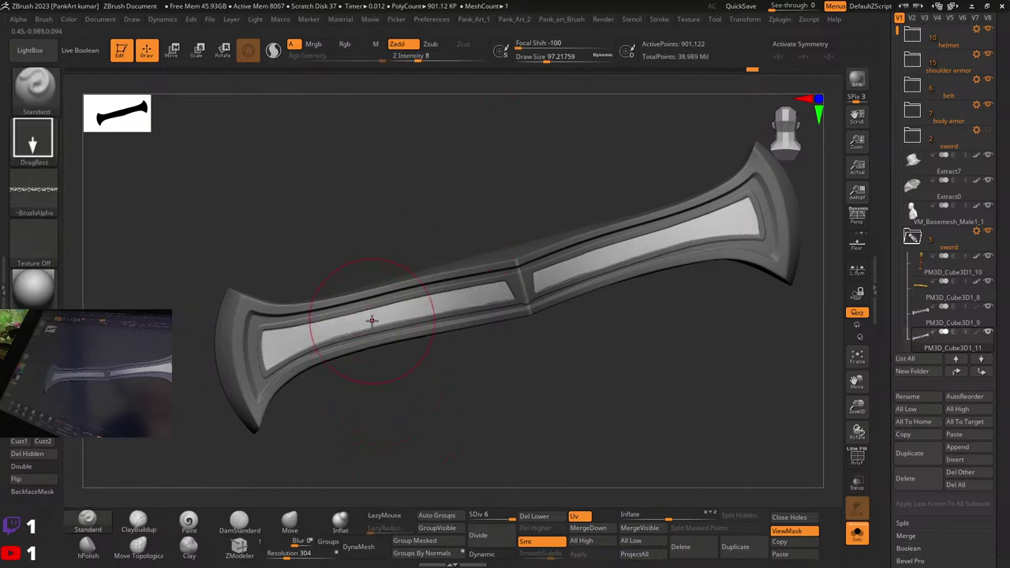
mouse_move(421, 514)
left_mouse_down()
mouse_move(417, 464)
mouse_move(425, 517)
left_mouse_up()
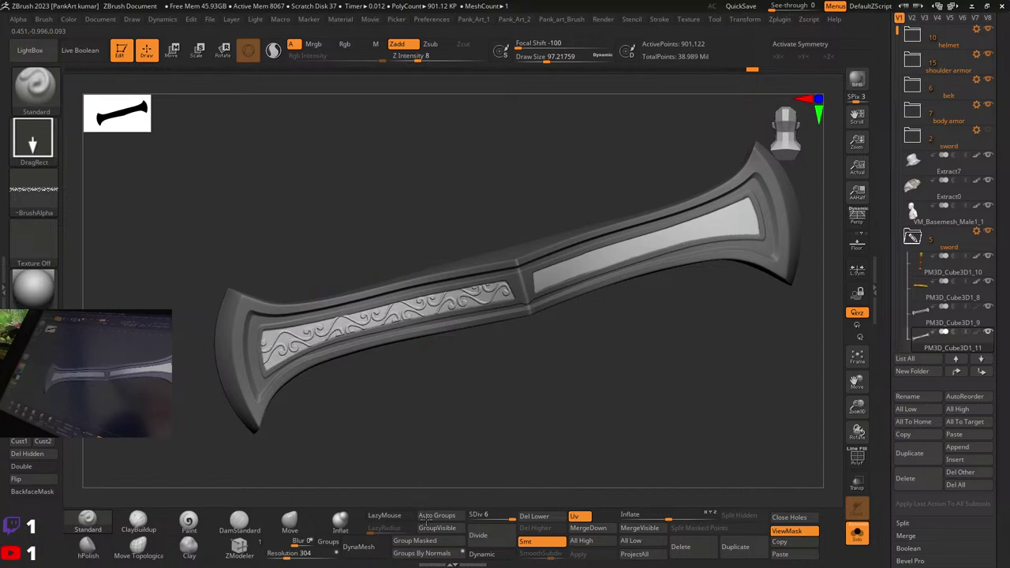
left_click_drag(528, 329, 401, 366, "alt")
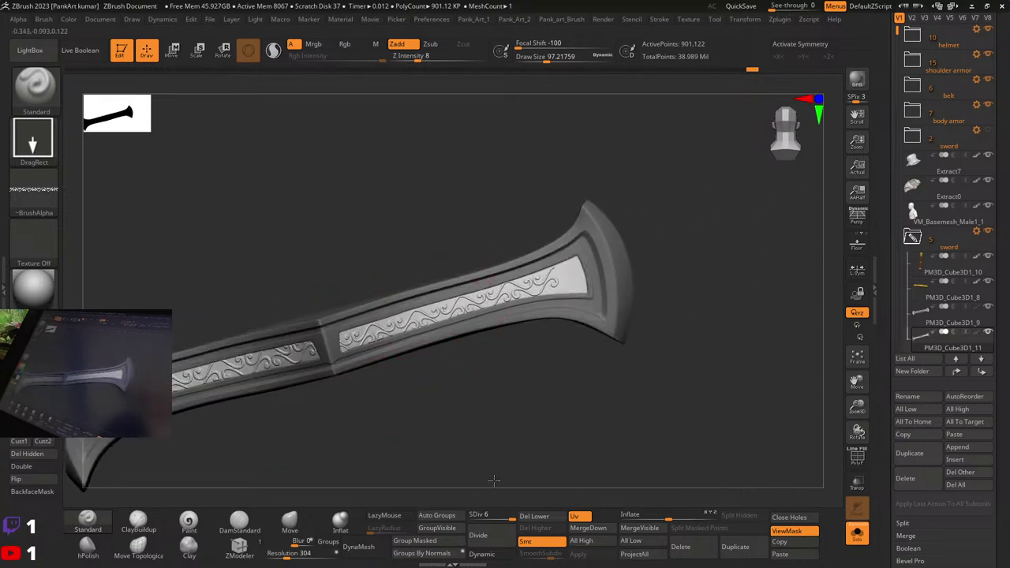
left_click_drag(494, 480, 495, 514)
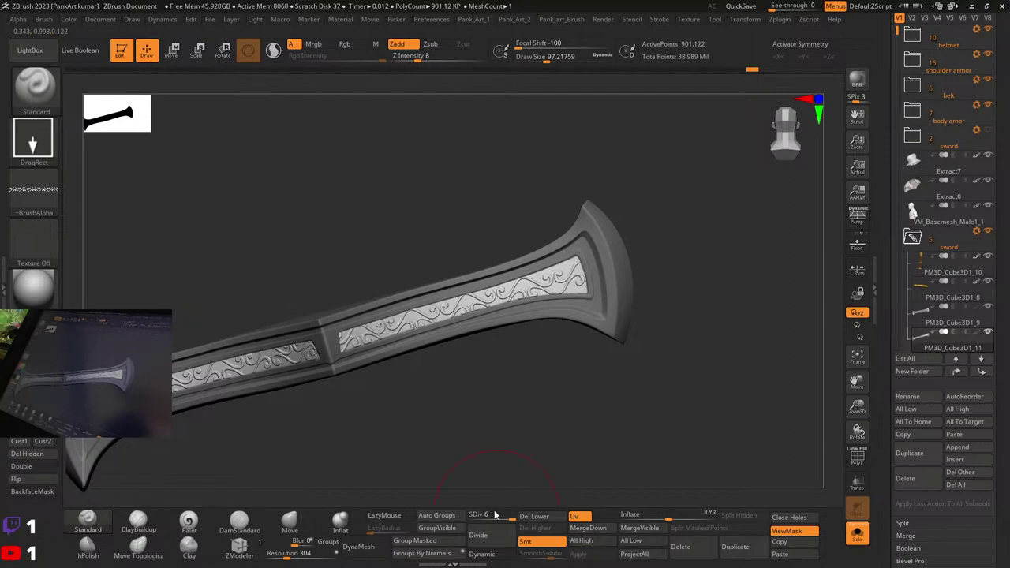
Step: Undo the scroll ornament stamps on both inlay panels of the guard
mouse_move(485, 436)
right_mouse_down("ctrl")
mouse_move(421, 386)
mouse_move(405, 424)
mouse_move(356, 400)
mouse_move(363, 376)
right_mouse_up("ctrl")
key("ctrl+z")
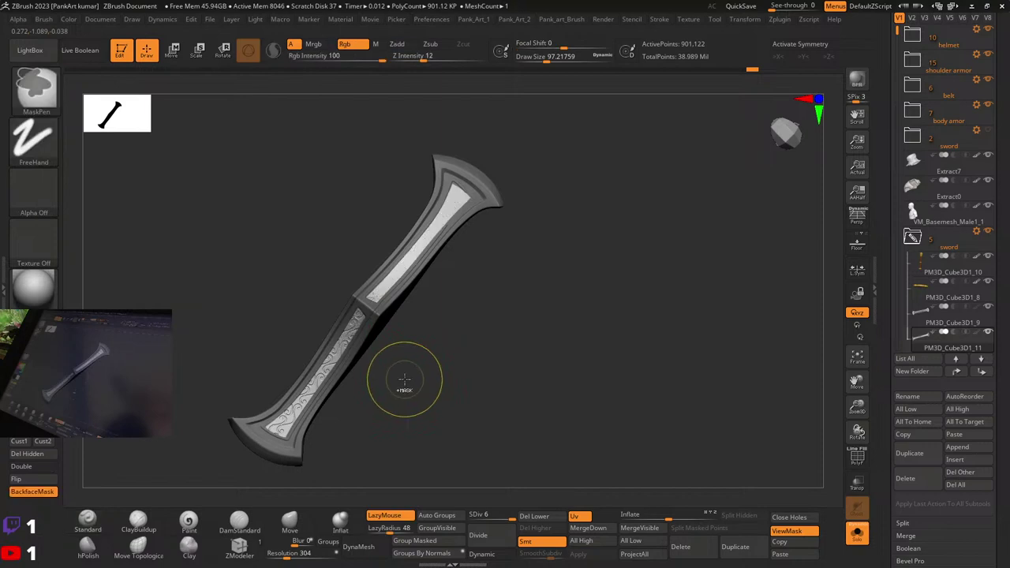
key("ctrl+z")
Step: Turn on BackfaceMask and activate symmetry across the Z axis only for the guard
right_click_drag(665, 142, 461, 227)
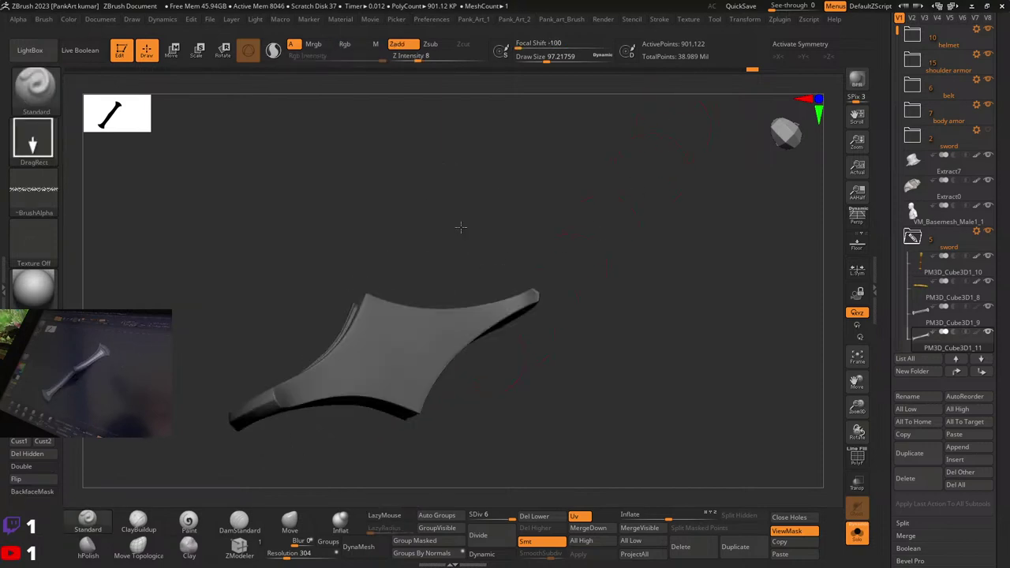
mouse_move(461, 227)
left_mouse_down()
mouse_move(433, 323)
mouse_move(358, 367)
mouse_move(371, 358)
mouse_move(412, 485)
left_mouse_up()
mouse_move(632, 272)
left_mouse_down()
mouse_move(557, 289)
mouse_move(530, 331)
left_mouse_up()
left_click(24, 492)
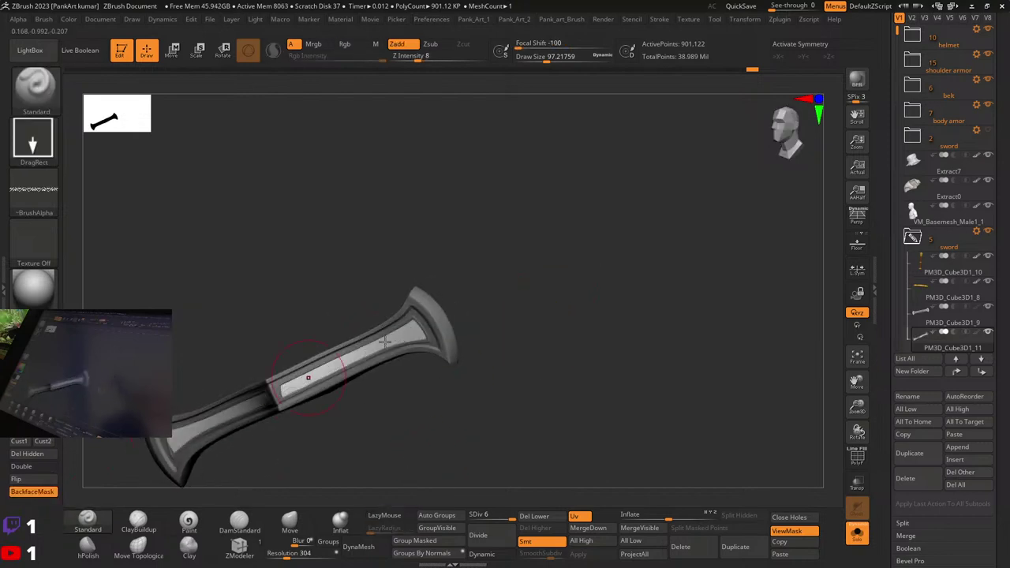
left_click_drag(308, 380, 369, 372)
key("x")
left_click_drag(487, 337, 480, 329)
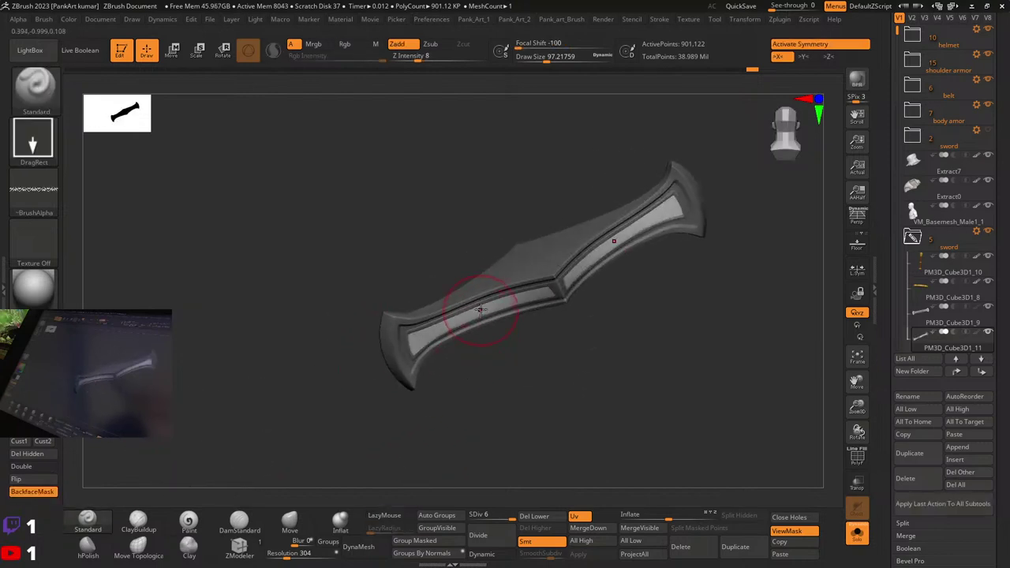
left_click(829, 56)
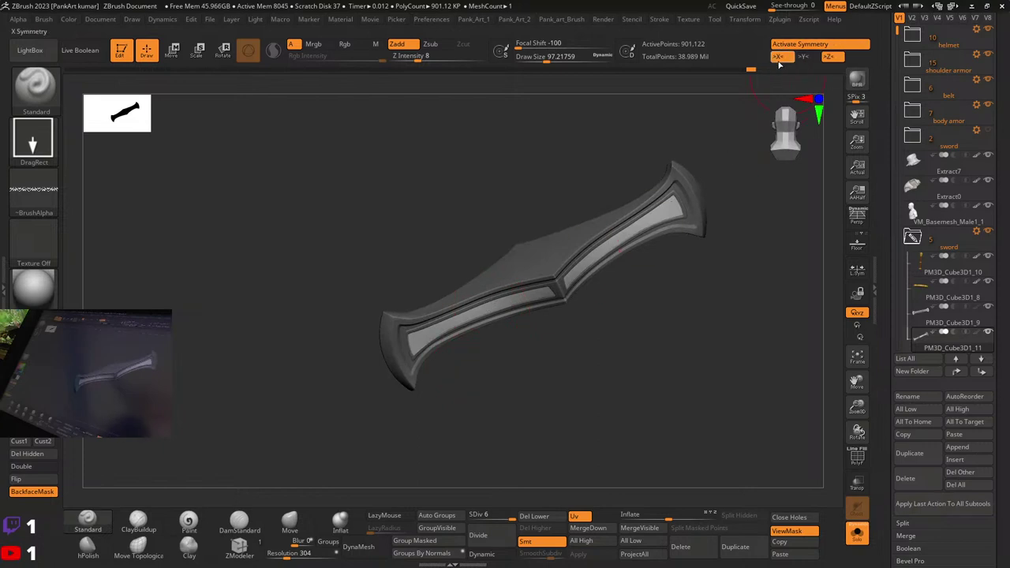
left_click(780, 58)
Step: Stamp the scroll ornament across the full length of the left inlay panel
left_click_drag(465, 356, 538, 483)
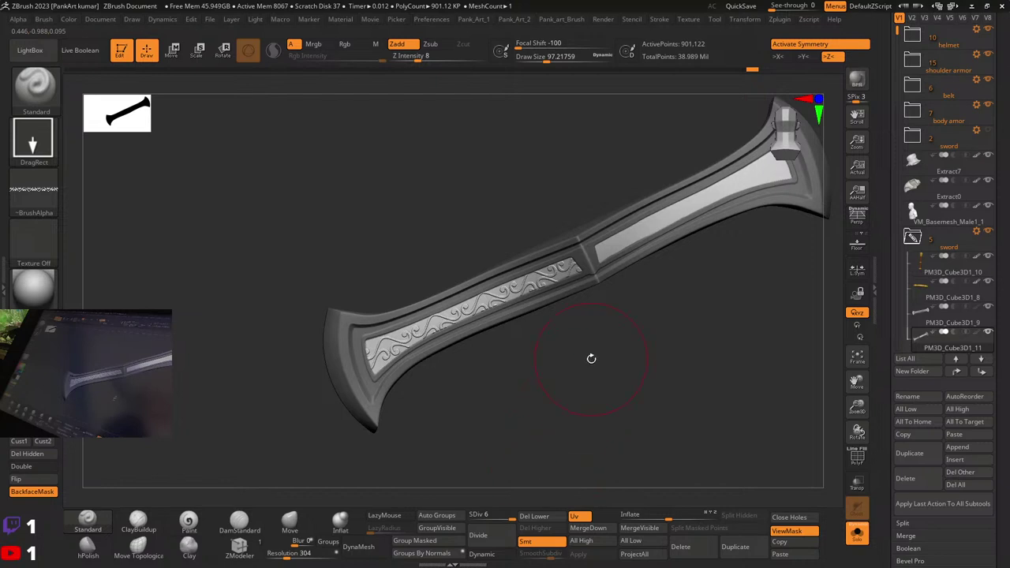
left_click_drag(591, 357, 556, 329)
left_click_drag(634, 330, 442, 289)
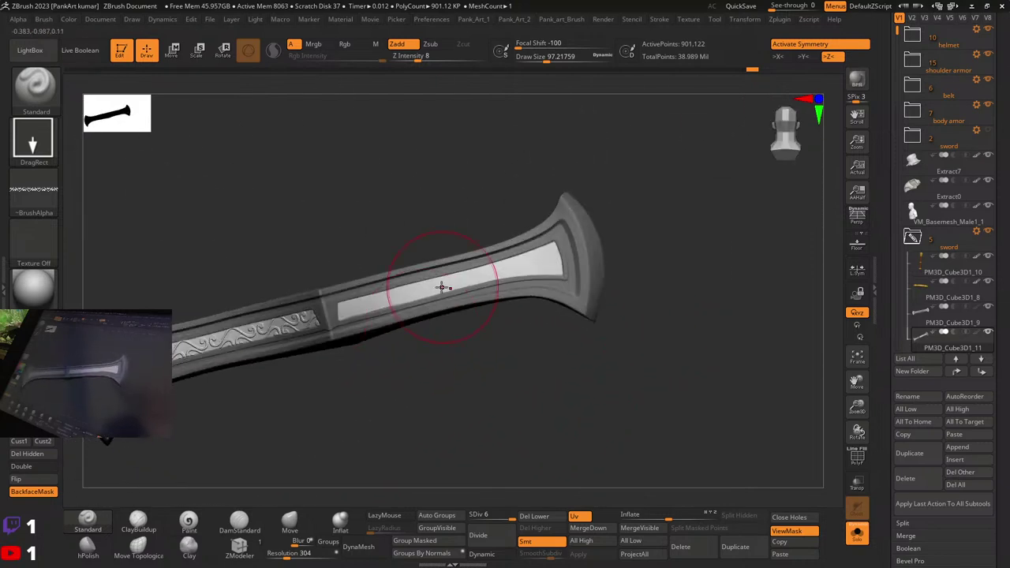
Step: Try stamping the scroll ornament along the right inlay panel several times, undoing each trial stamp
left_click_drag(471, 378, 480, 458)
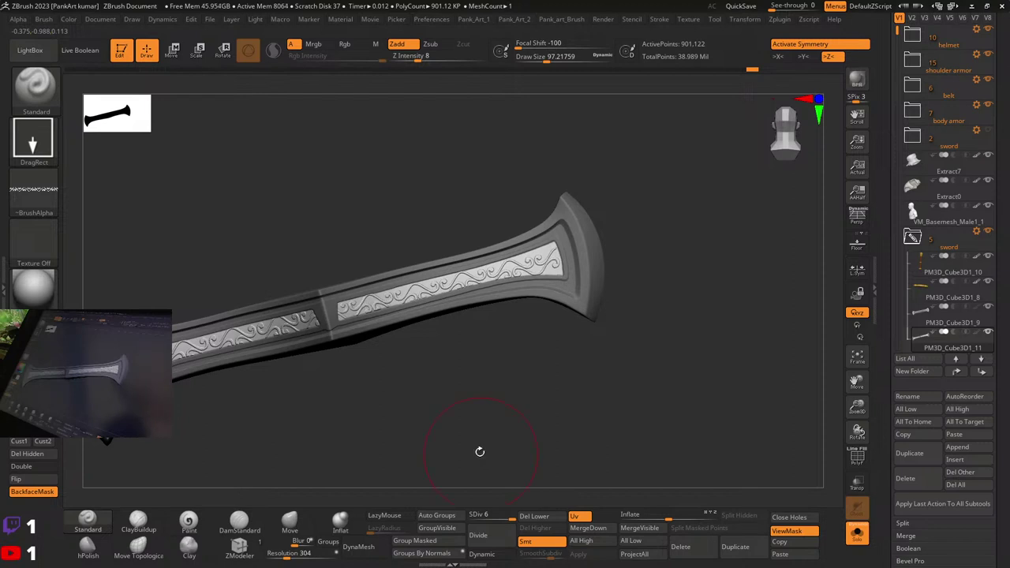
key("ctrl+z")
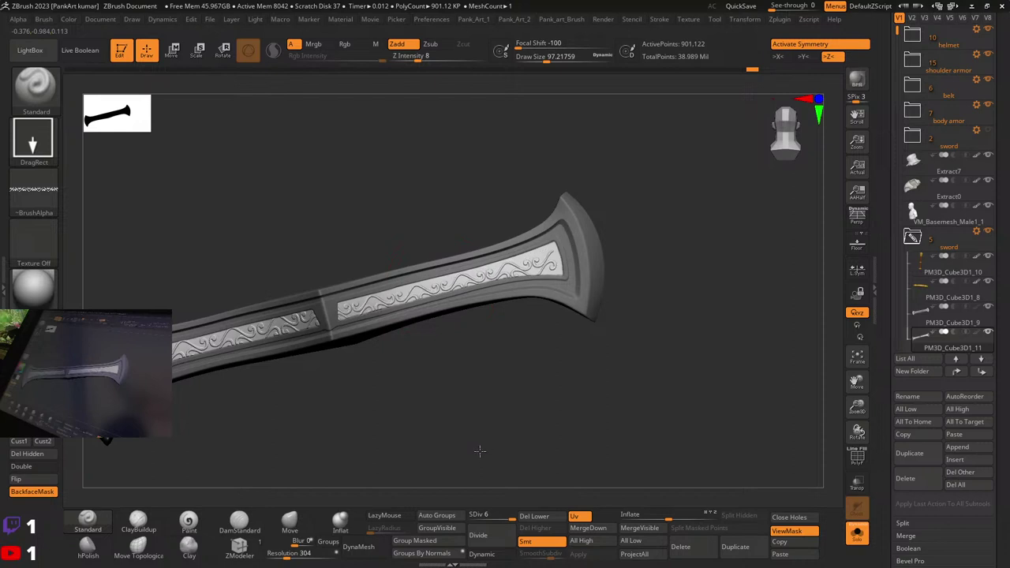
key("ctrl+z")
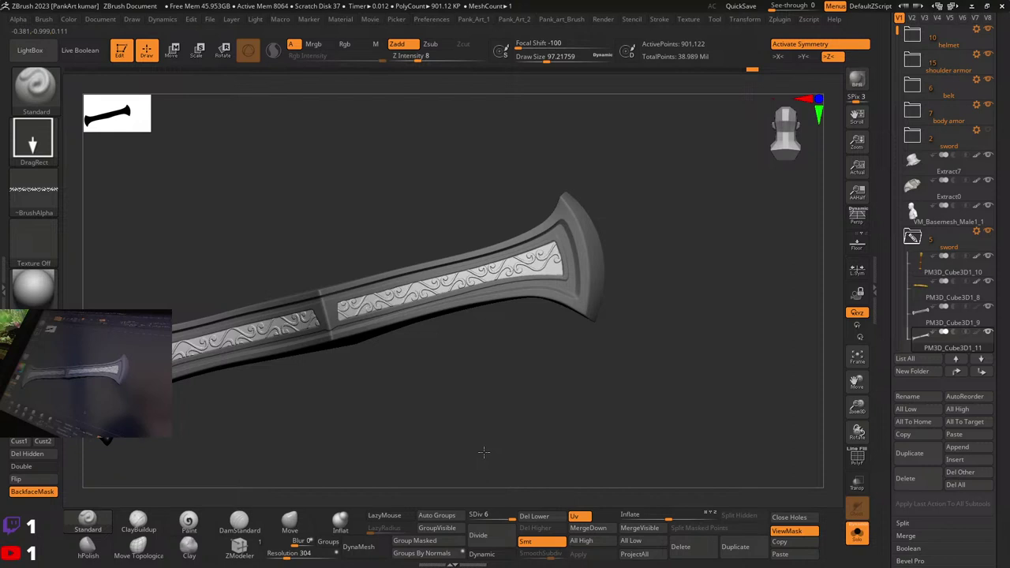
key("ctrl+z")
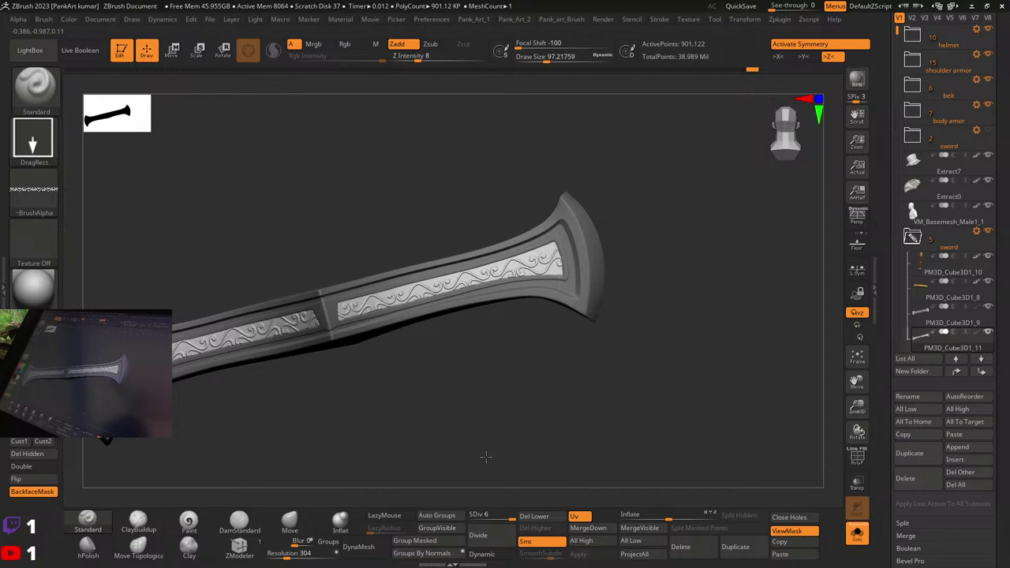
key("ctrl+z")
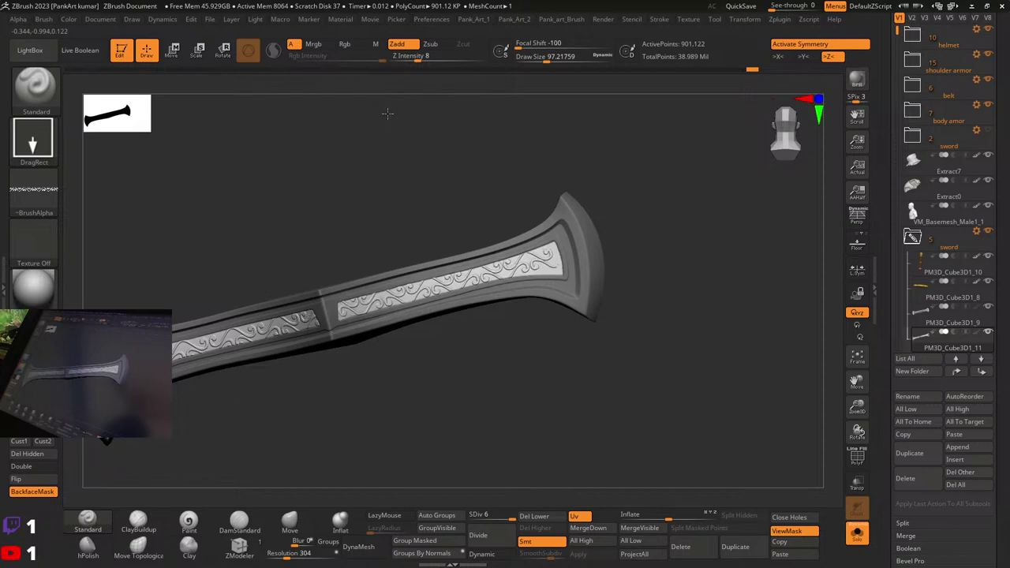
key("ctrl+z")
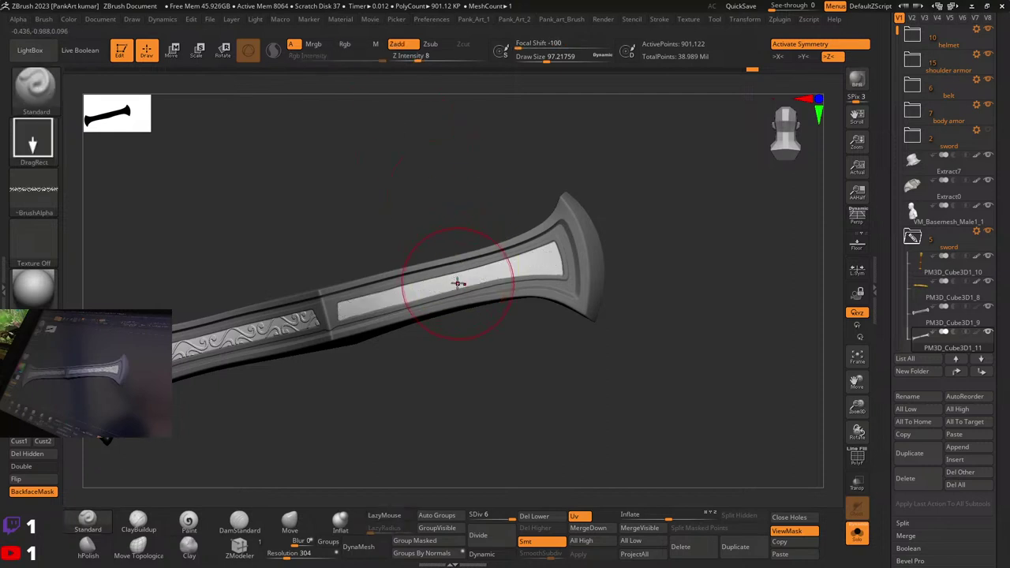
left_click_drag(413, 141, 420, 128)
key("ctrl+z")
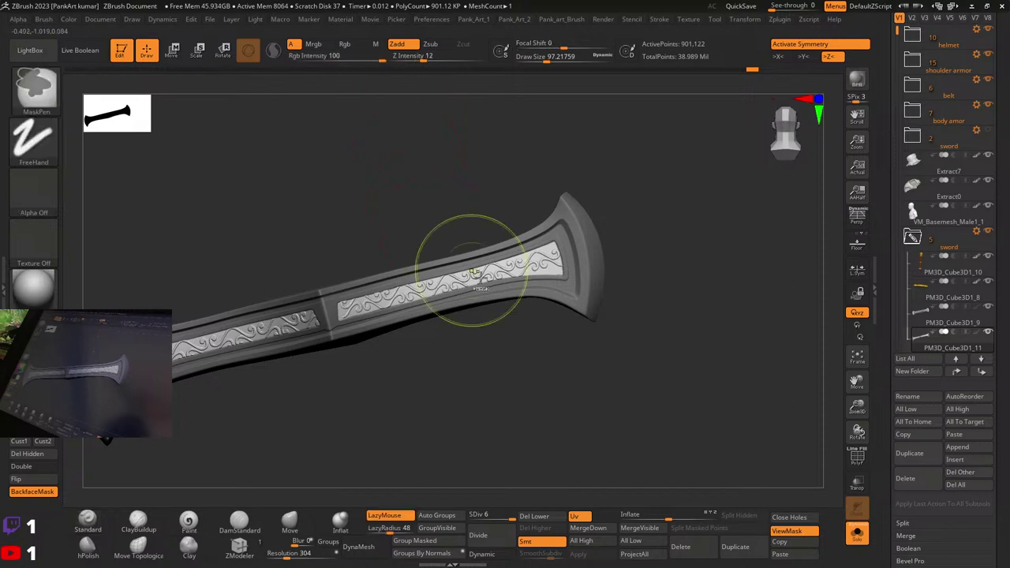
right_click_drag(469, 271, 477, 244, "ctrl")
mouse_move(476, 245)
right_mouse_down()
mouse_move(530, 324)
mouse_move(442, 237)
mouse_move(460, 253)
mouse_move(420, 282)
right_mouse_up()
right_click_drag(420, 282, 418, 293, "ctrl")
key("ctrl+z")
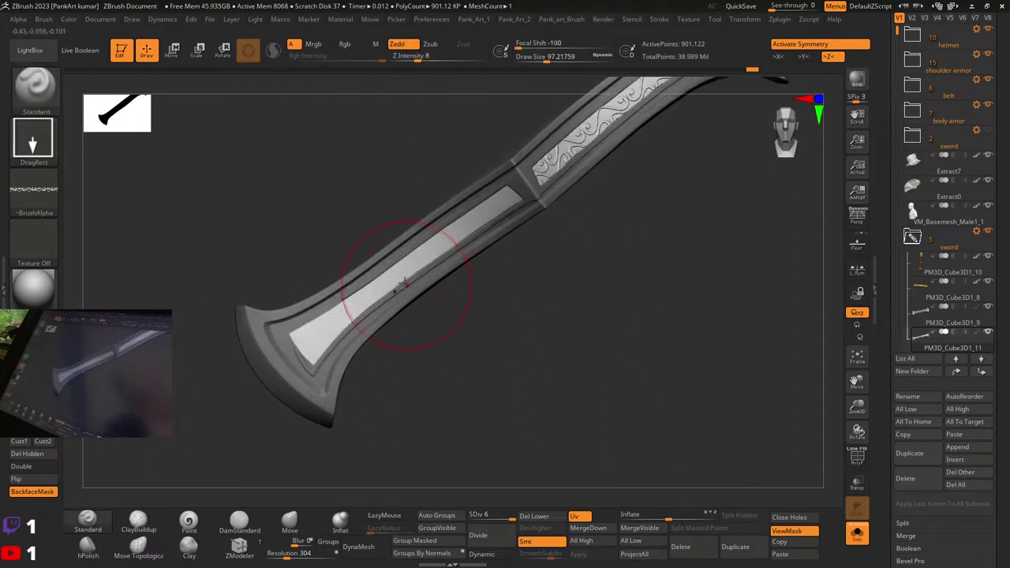
Step: Stamp the scroll ornament along the full length of the remaining plain inlay from the guard's opposite side
left_click_drag(397, 278, 515, 303)
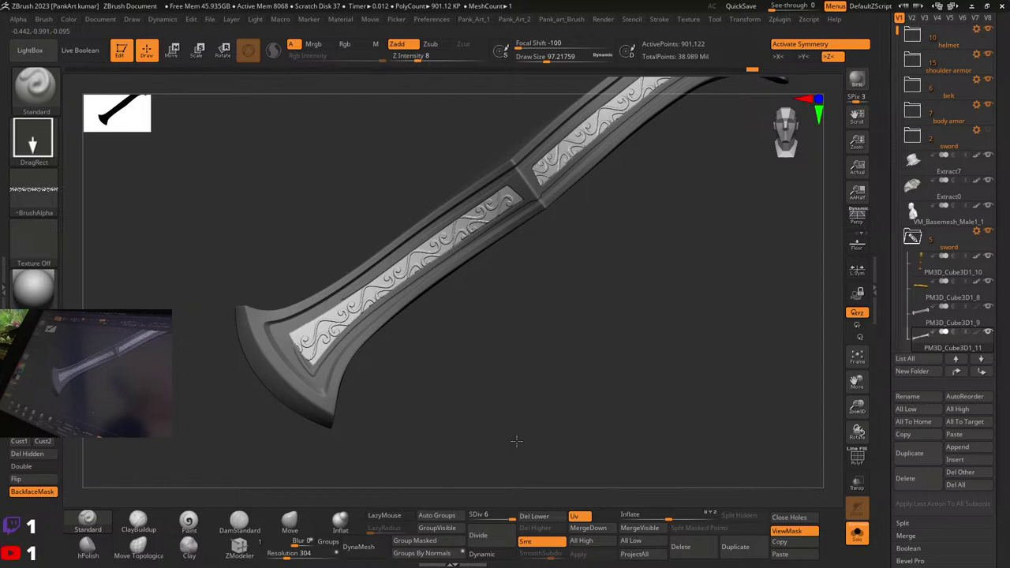
mouse_move(515, 434)
right_mouse_down("ctrl")
mouse_move(468, 369)
mouse_move(513, 416)
right_mouse_up("ctrl")
left_click_drag(510, 348, 575, 372, "ctrl")
right_click_drag(575, 371, 486, 293, "ctrl")
mouse_move(486, 292)
right_mouse_down("alt")
mouse_move(463, 408)
mouse_move(542, 429)
mouse_move(516, 397)
mouse_move(450, 415)
mouse_move(521, 406)
mouse_move(672, 430)
right_mouse_up("alt")
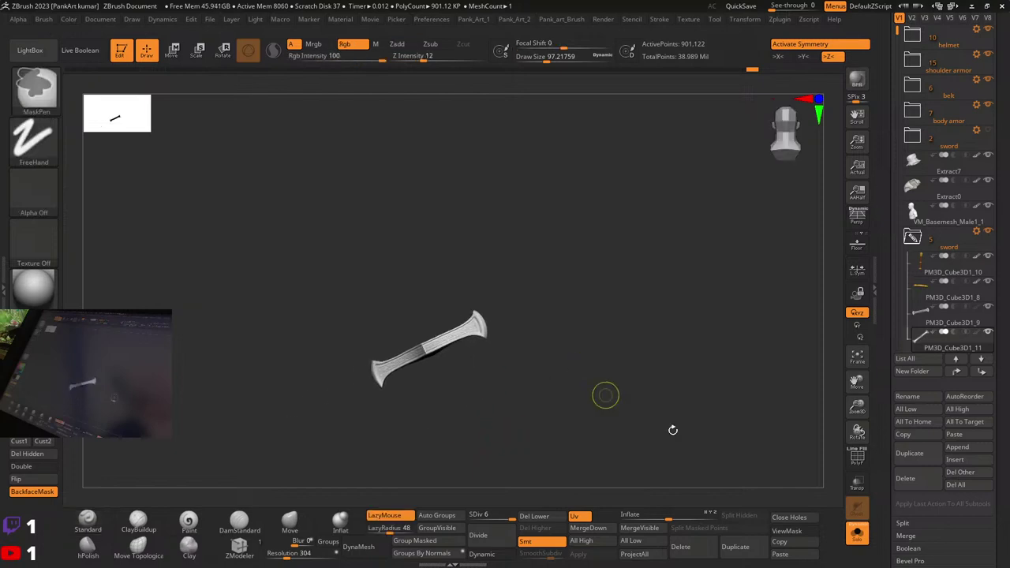
Step: Leave Solo mode and examine the ornamented inlays of the guard from several angles
left_click(857, 533)
mouse_move(482, 357)
right_mouse_down()
mouse_move(503, 379)
mouse_move(592, 409)
right_mouse_up()
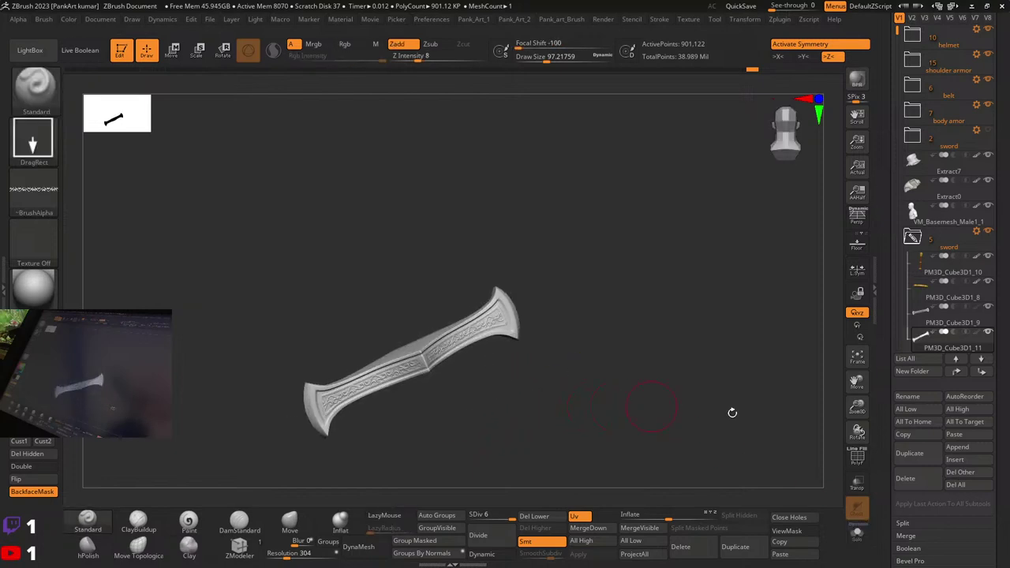
right_click_drag(733, 412, 821, 300)
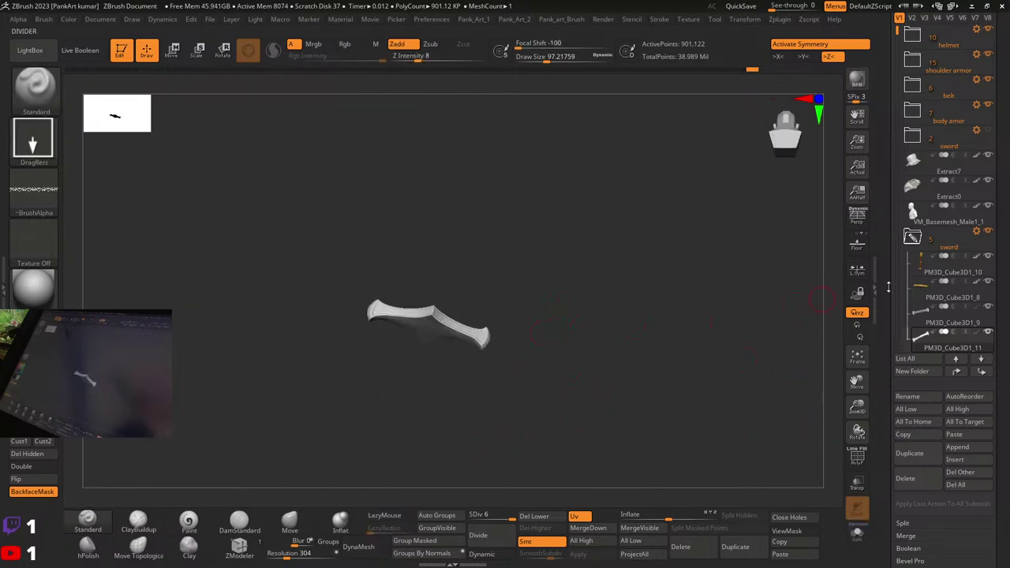
right_click_drag(717, 320, 620, 349, "shift")
right_click_drag(696, 339, 650, 103, "ctrl")
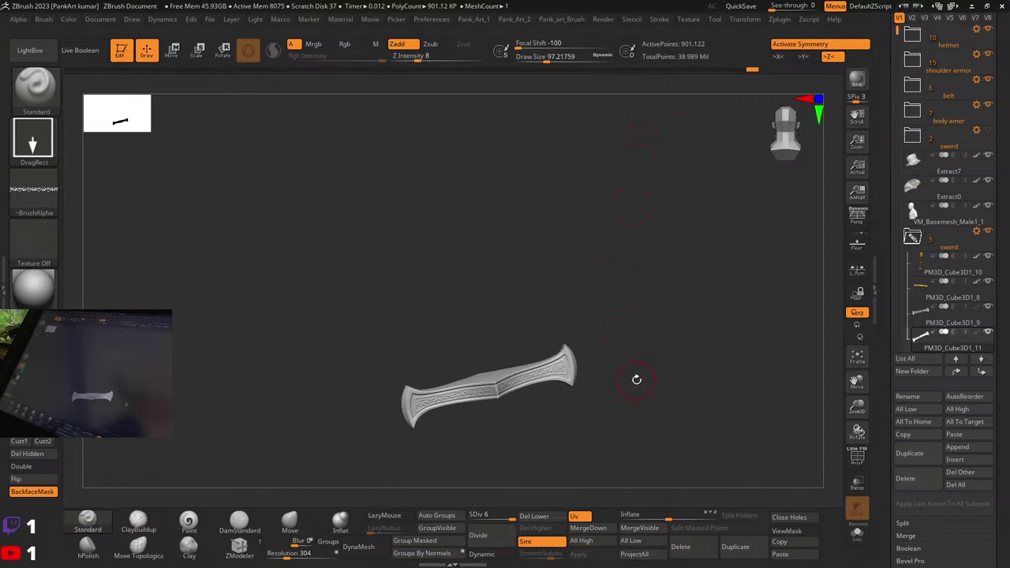
left_click_drag(887, 150, 890, 210)
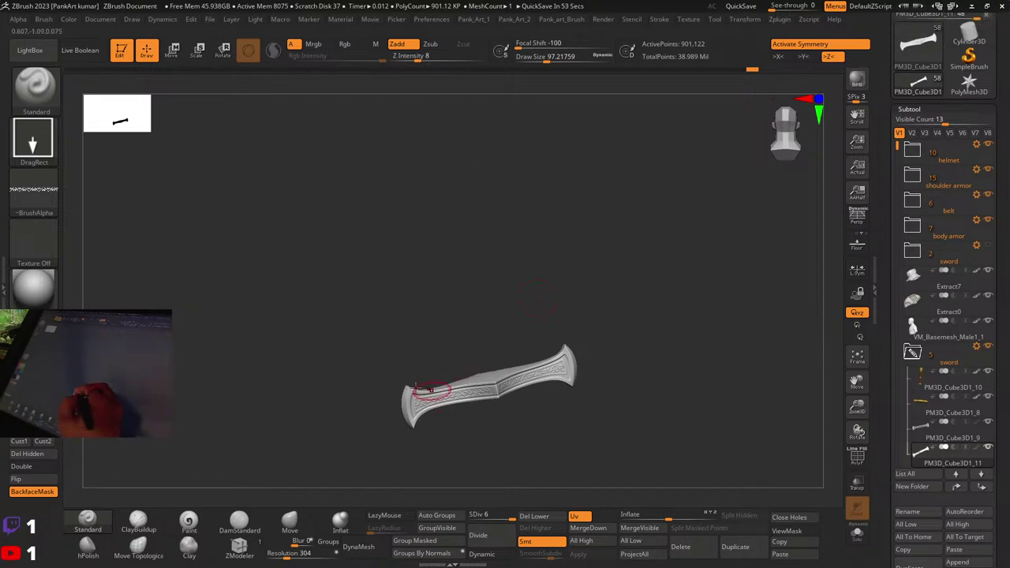
Step: Set the Standard brush's stroke to FreeHand and its alpha to the knotwork pattern 280-01
left_click(33, 141)
left_click(192, 154)
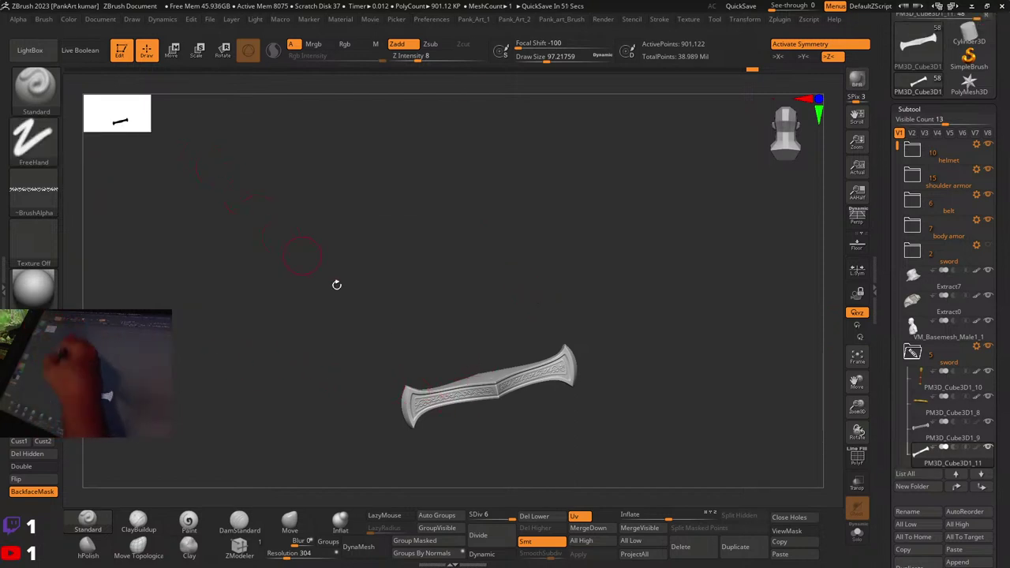
left_click_drag(336, 285, 327, 329)
left_click(34, 190)
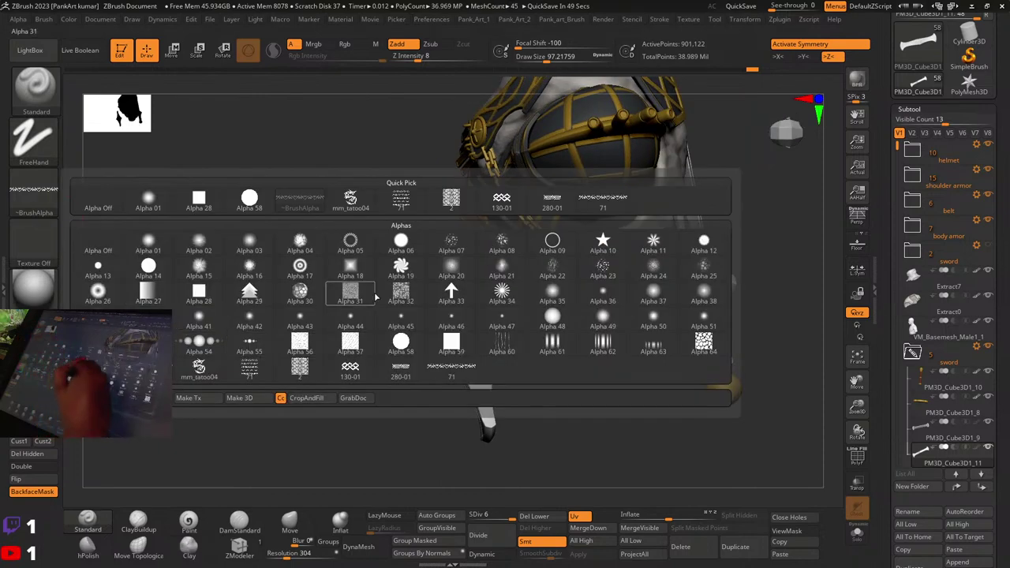
left_click(553, 199)
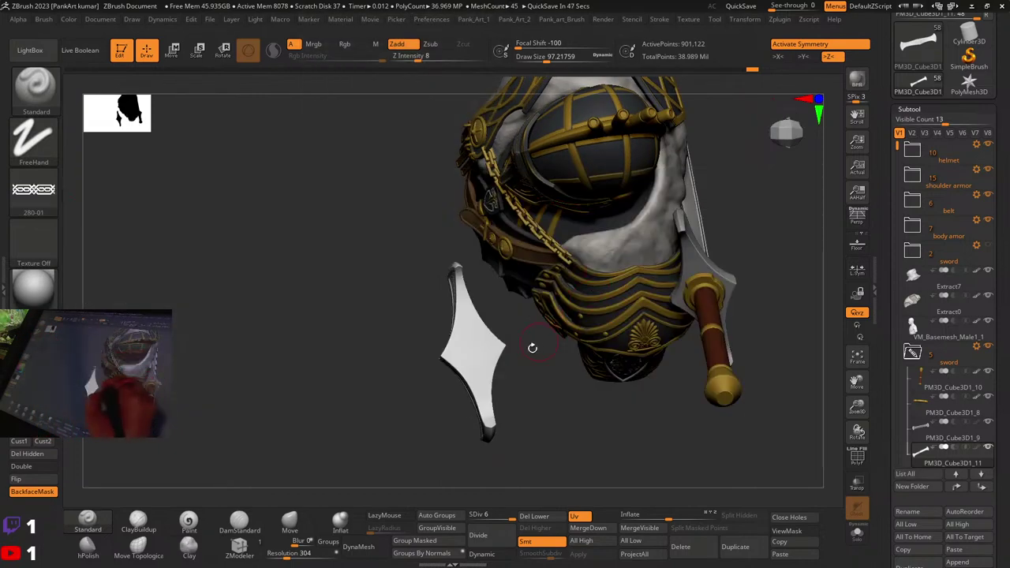
Step: Isolate the guard with Solo and set the brush's Draw Size to about 46 and Focal Shift to 0
left_click_drag(533, 348, 486, 371)
left_click_drag(560, 379, 572, 407)
left_click(857, 533)
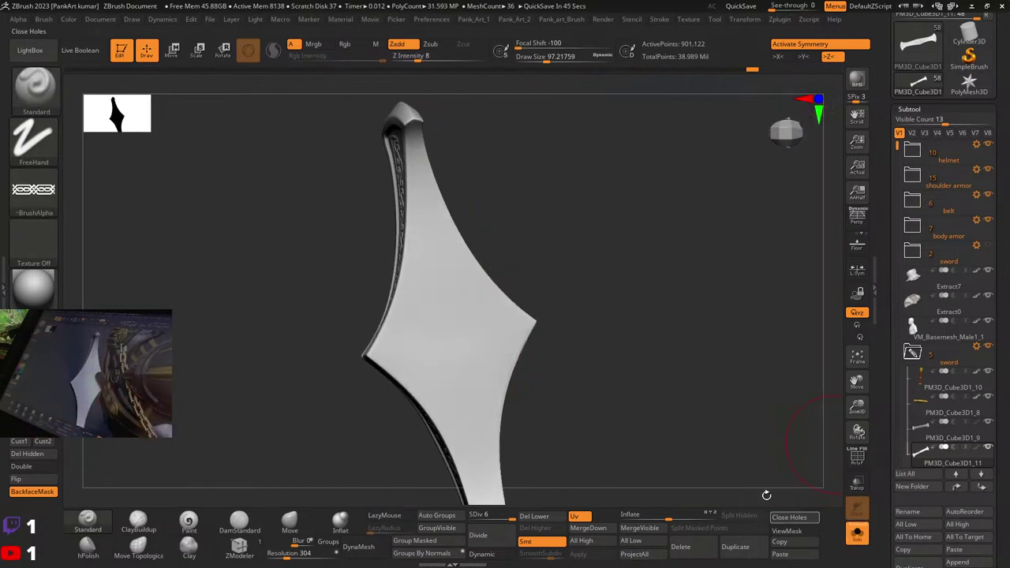
left_click_drag(423, 298, 476, 381)
key("space")
left_click_drag(537, 276, 524, 276)
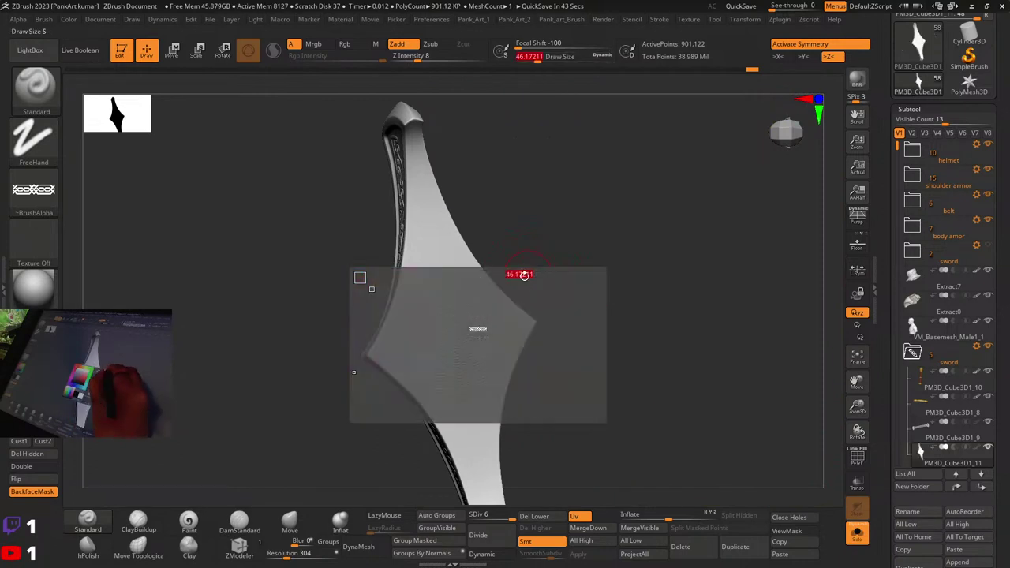
key("ctrl+z")
key("space")
left_click_drag(437, 304, 450, 305)
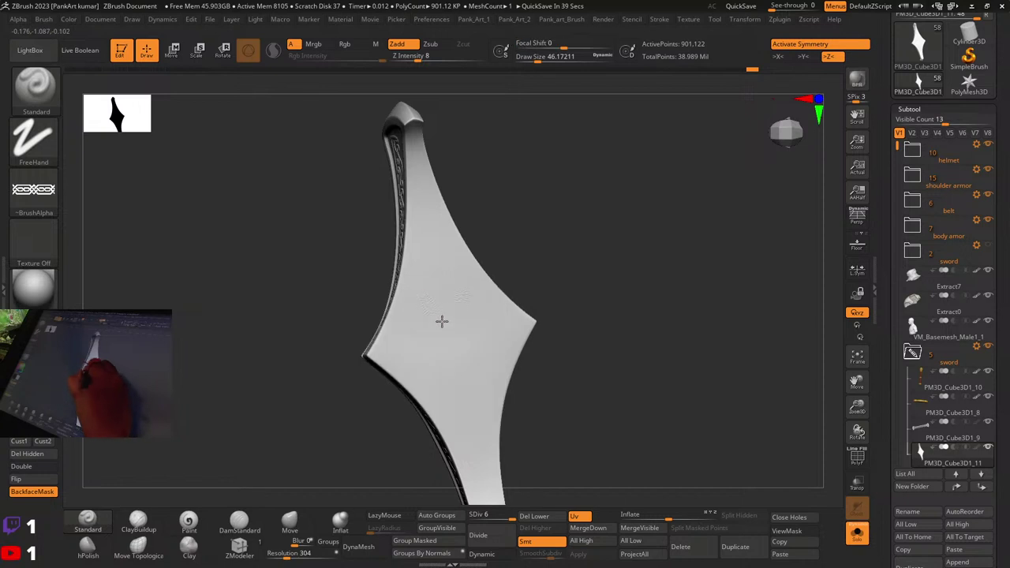
Step: Turn on Curve Mode for the stroke and try a knotwork stroke on the guard's flat face, undoing it
left_click_drag(464, 430, 469, 354, "shift")
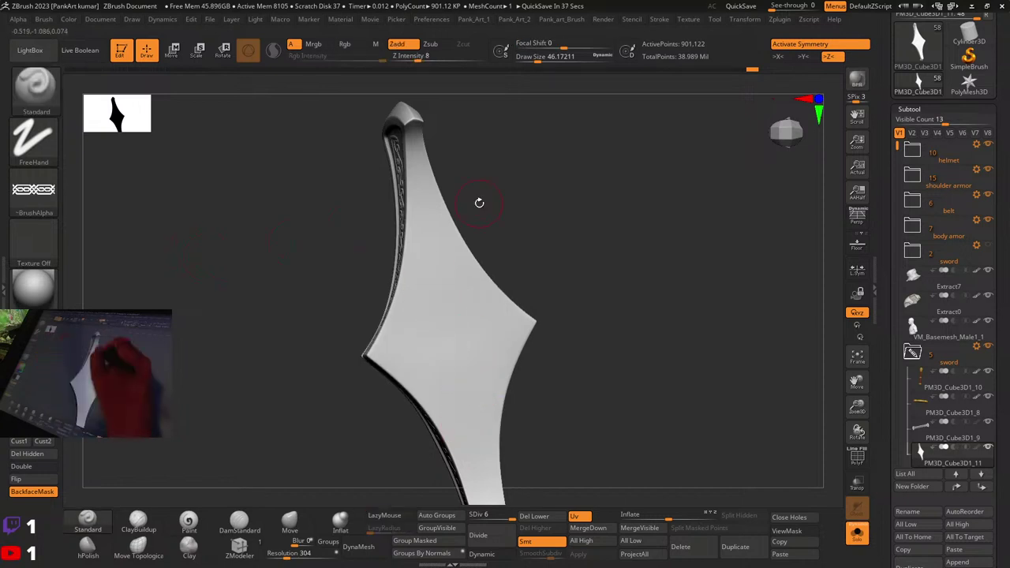
left_click(660, 19)
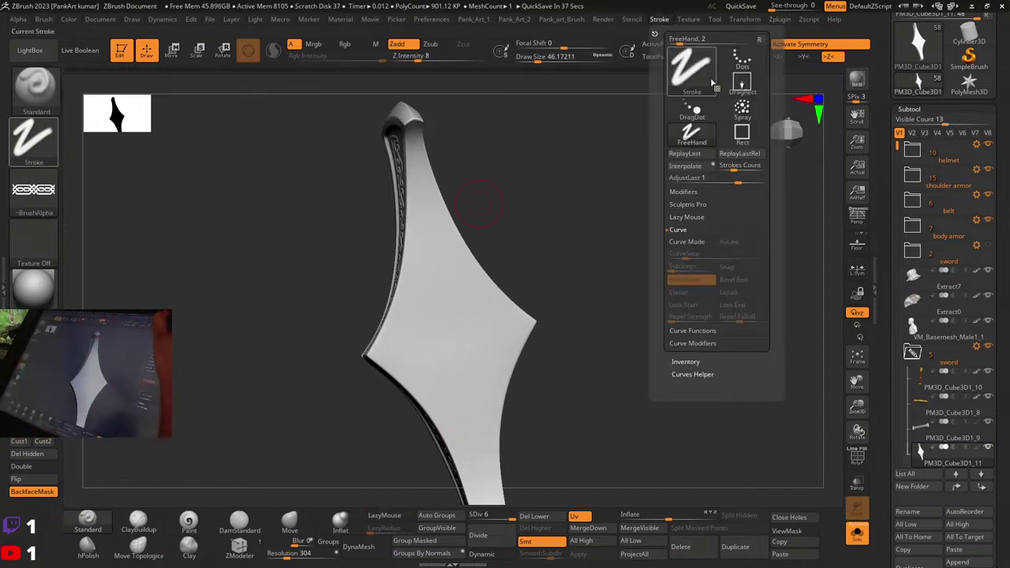
left_click(691, 243)
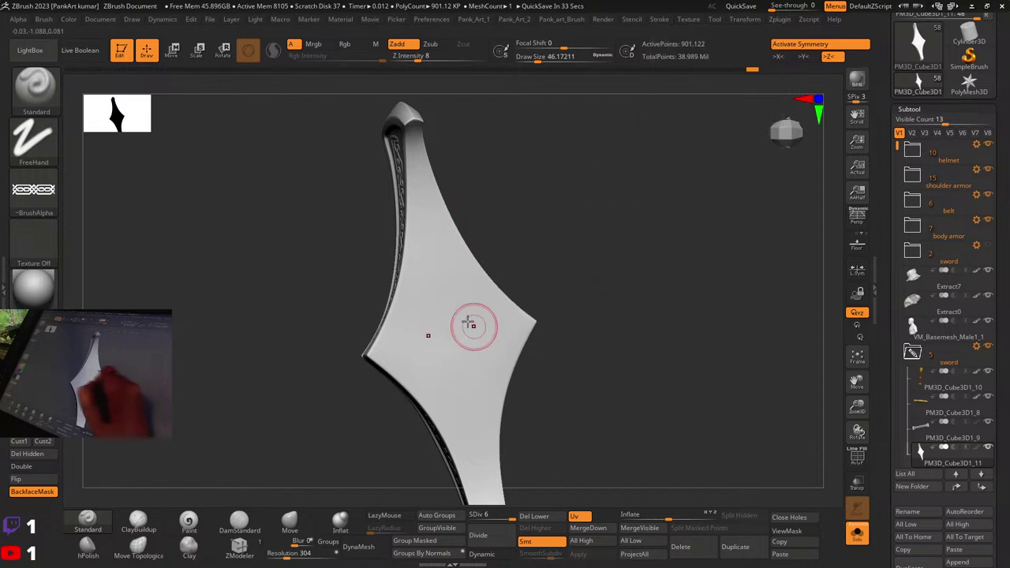
left_click_drag(456, 280, 467, 406)
key("ctrl+z")
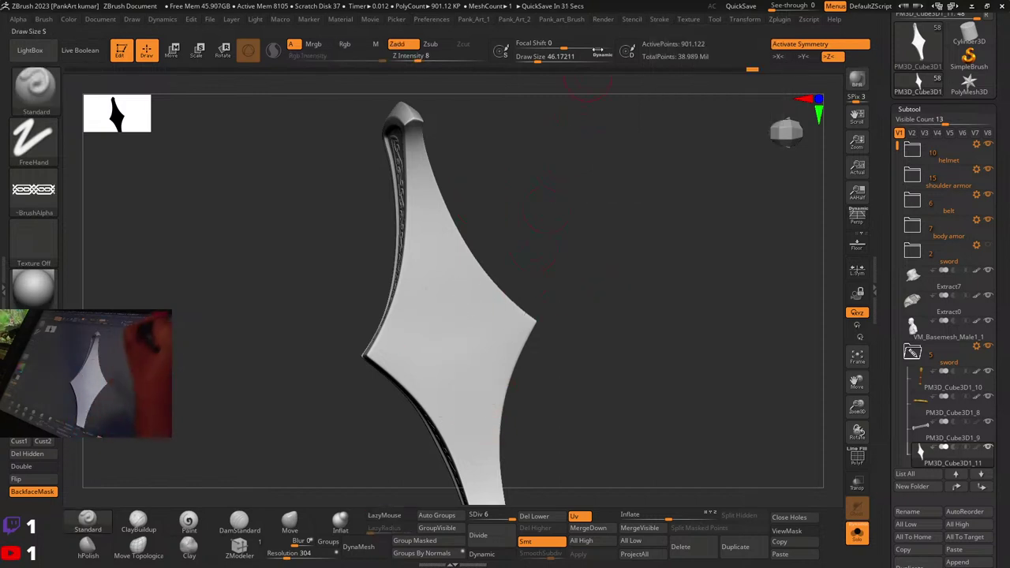
Step: Enable LazyMouse with a LazyRadius of 67 and test a stroke down the flat face, undoing it
left_click(604, 19)
left_click(562, 19)
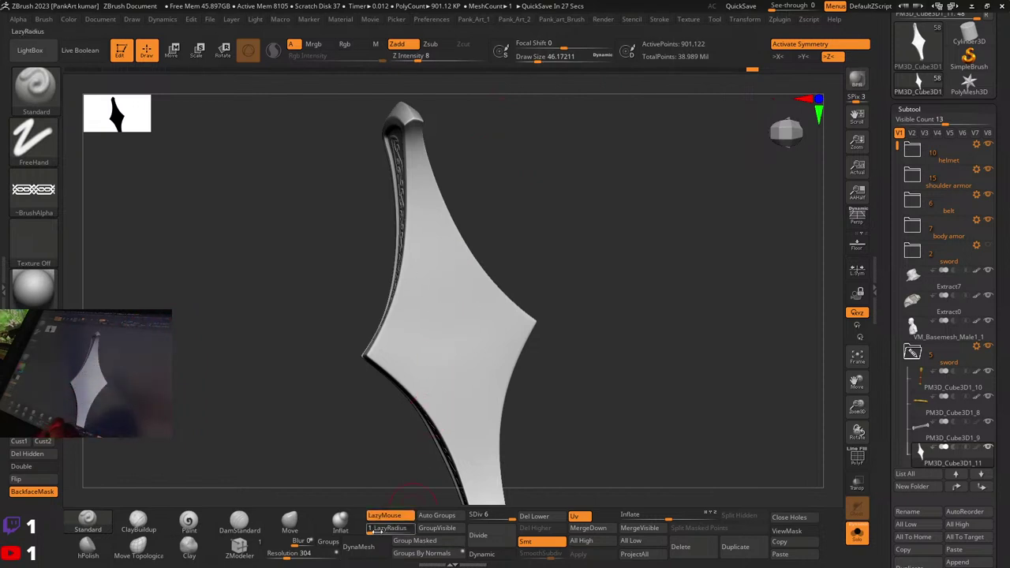
left_click_drag(425, 246, 452, 412)
key("ctrl+z")
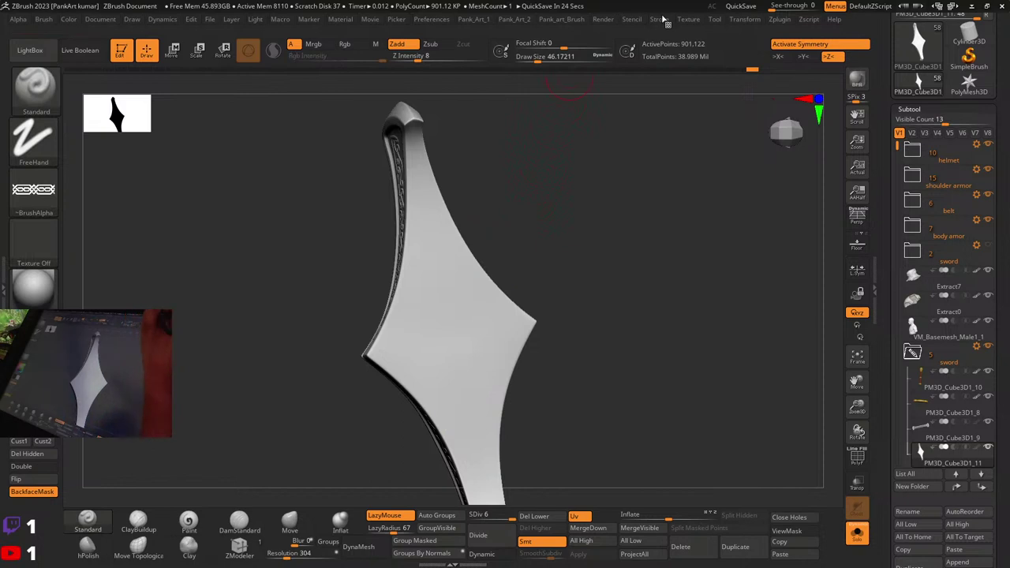
Step: Dock the Stroke palette and, with Curve Mode on, reduce CurveStep to about 0.07
left_click(669, 22)
left_click(655, 33)
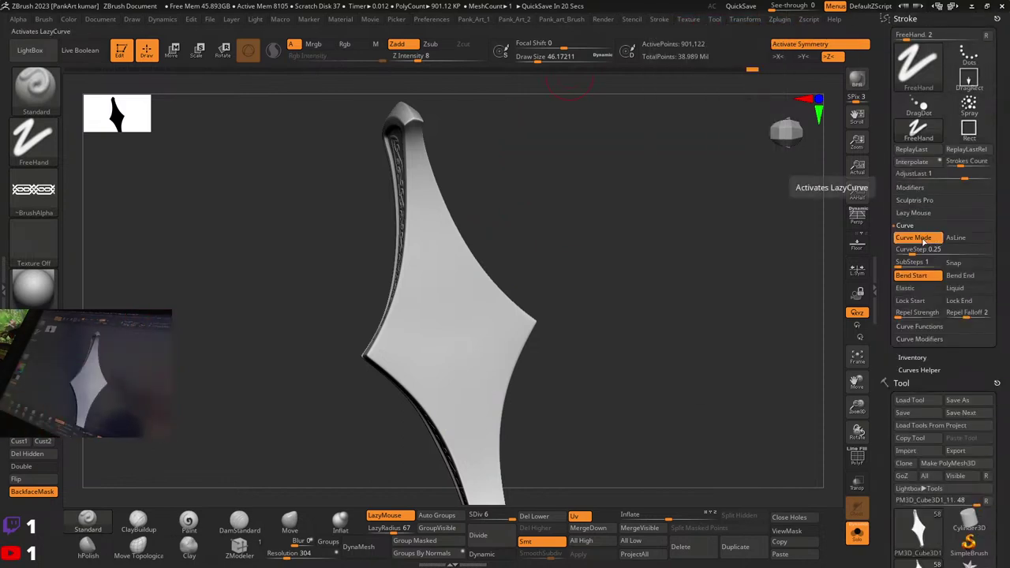
left_click_drag(962, 248, 907, 251)
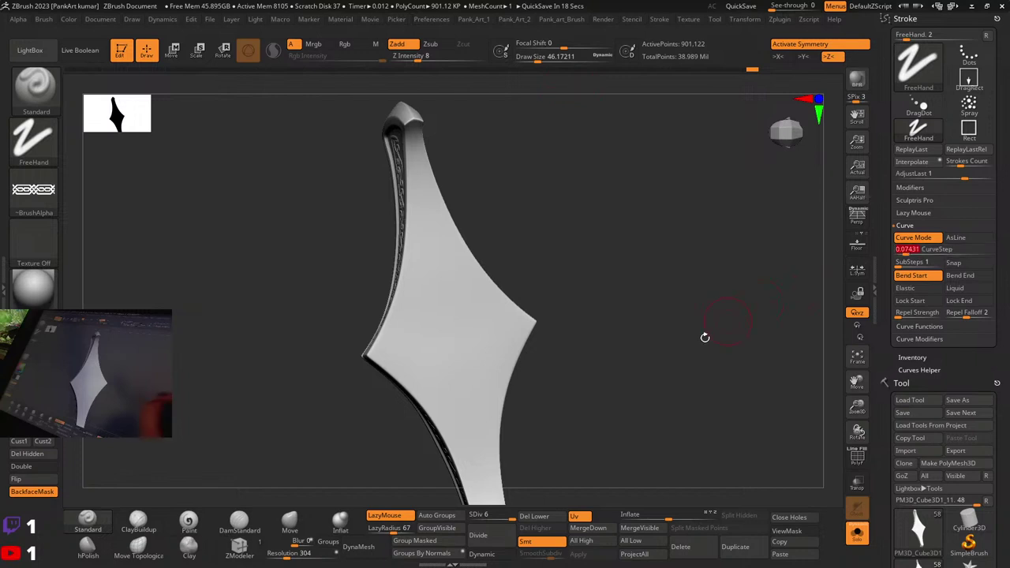
Step: Turn off Curve Mode and test a freehand knotwork stroke down the guard's flat face with LazyRadius at 123
left_click(920, 238)
left_click_drag(432, 244, 472, 439)
mouse_move(568, 379)
right_mouse_down()
mouse_move(517, 347)
mouse_move(508, 323)
mouse_move(480, 361)
right_mouse_up()
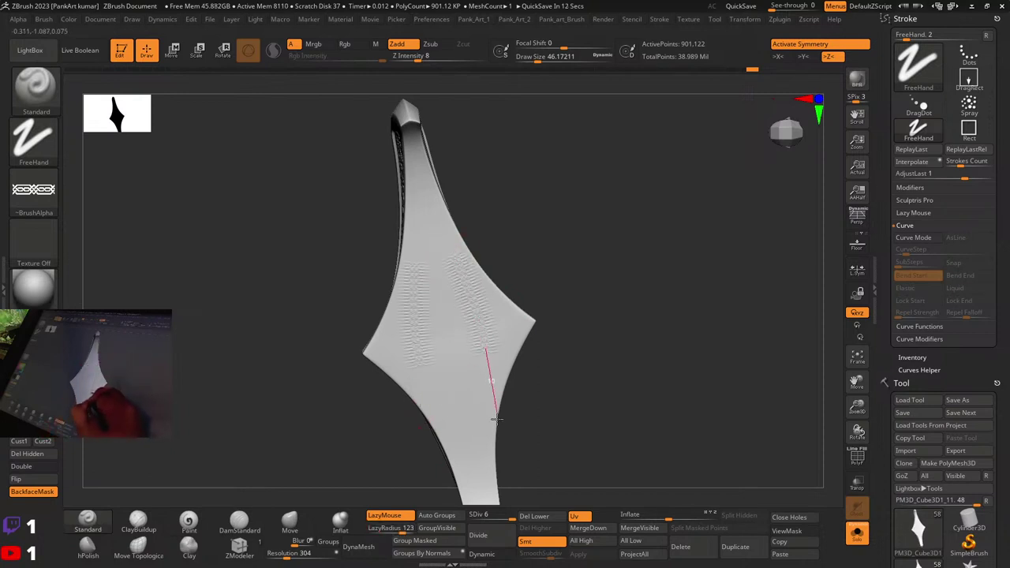
Step: Turn off symmetry and test single knotwork strokes down the middle of the flat face, undoing them
key("ctrl")
key("x")
left_click_drag(452, 249, 446, 505)
right_click_drag(507, 406, 518, 298, "ctrl")
key("ctrl+z")
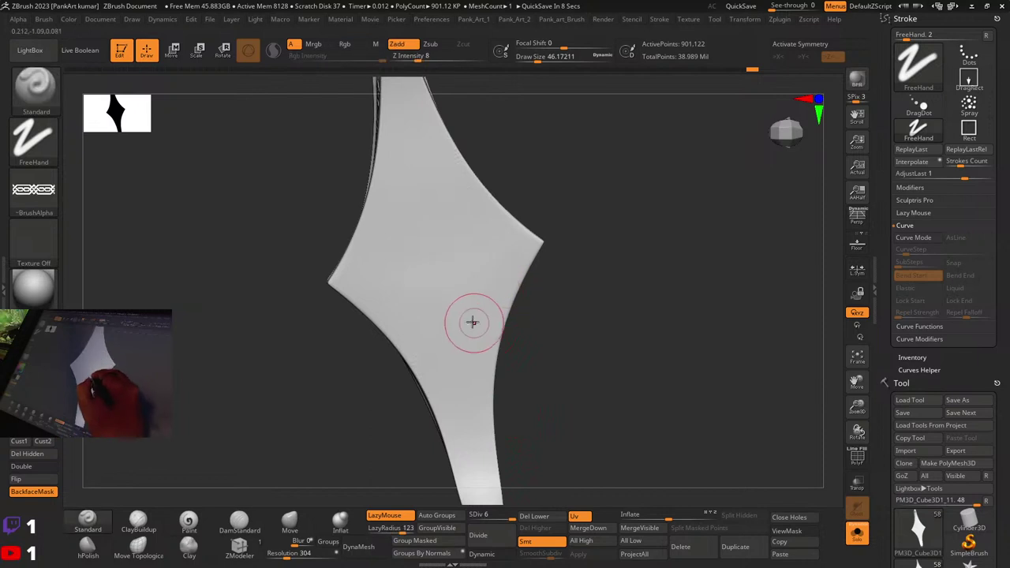
left_click_drag(432, 217, 462, 422)
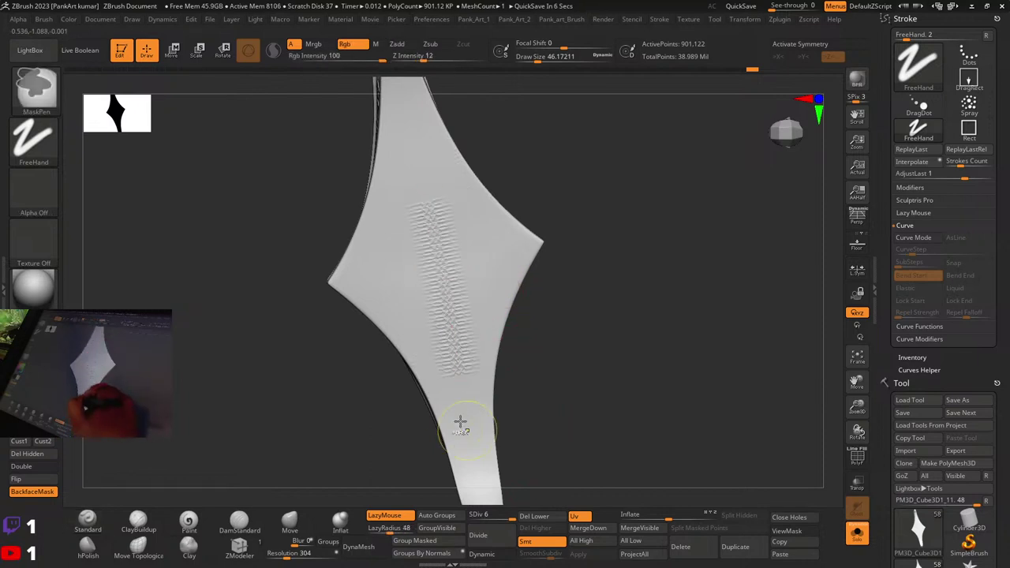
key("ctrl+z")
Step: Rotate the knotwork brush alpha to a vertical orientation
left_click(18, 19)
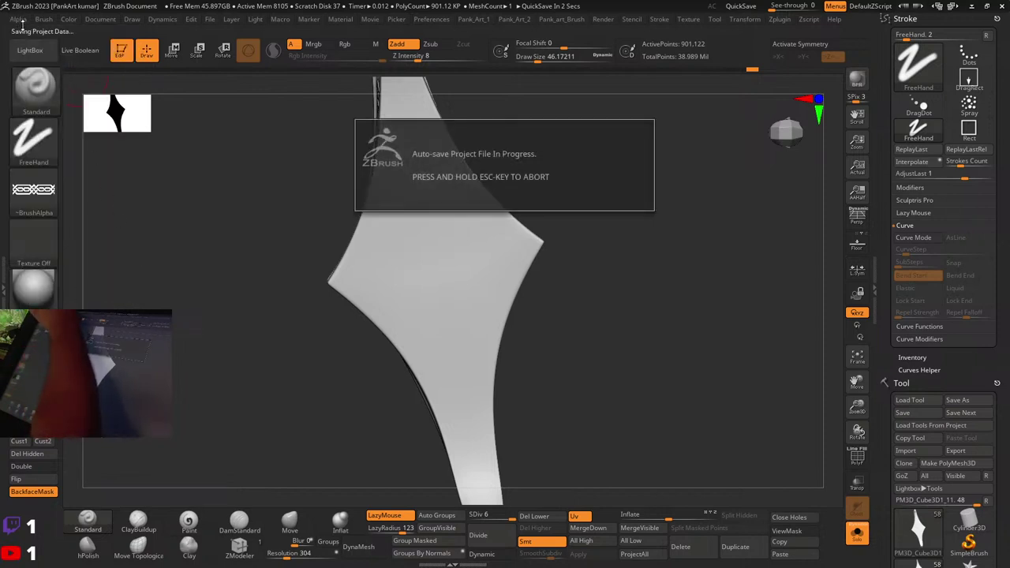
left_click(19, 20)
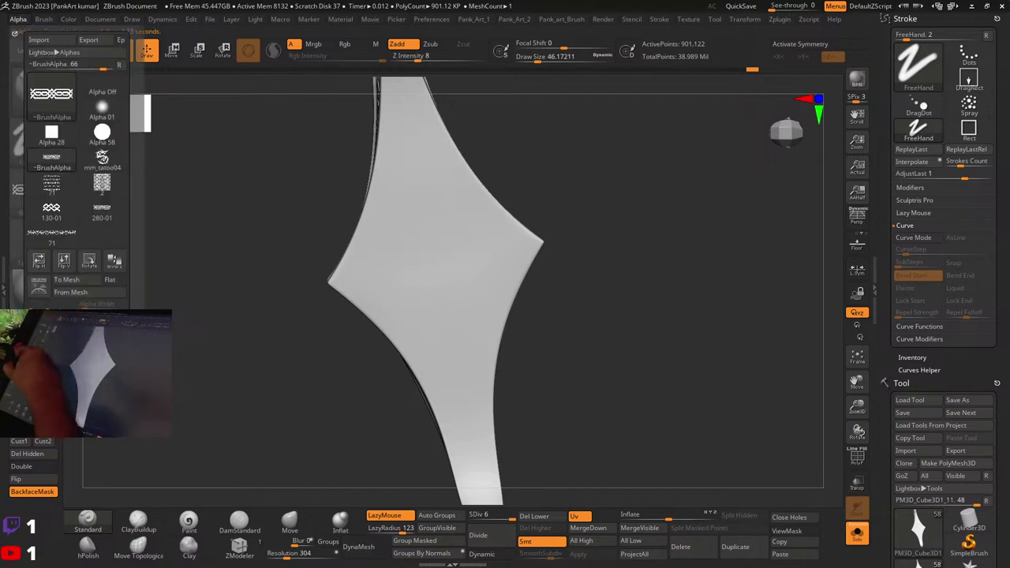
left_click(44, 338)
left_click(44, 337)
left_click(43, 350)
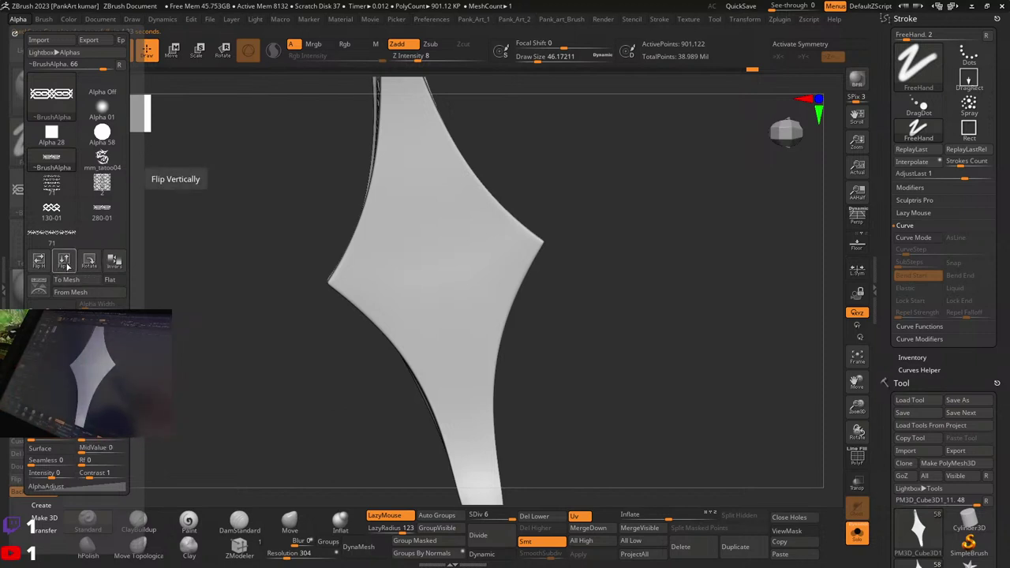
left_click(87, 264)
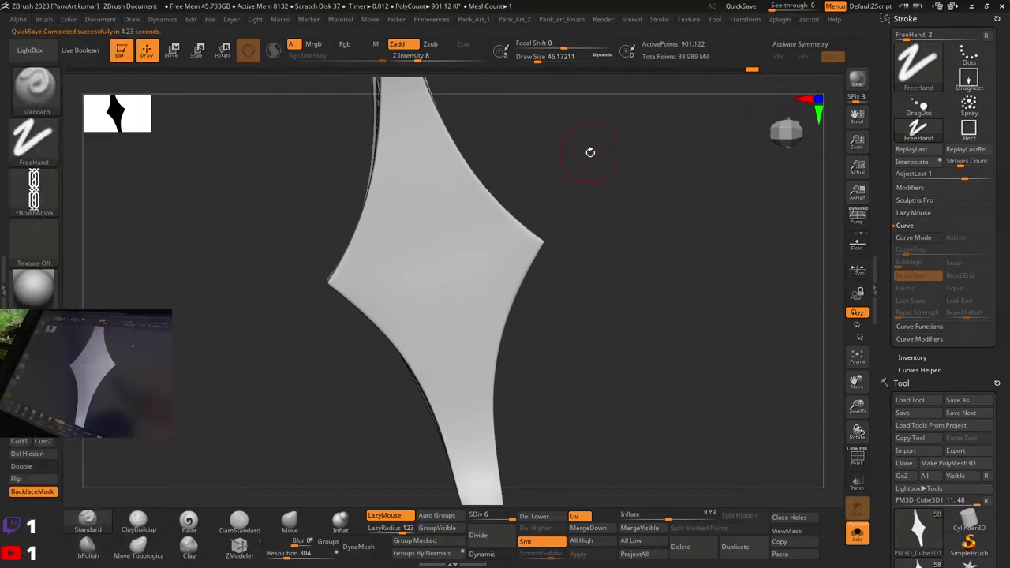
Step: Raise Draw Size to about 65 and LazyRadius to 166, testing knotwork strokes down the face and undoing each
mouse_move(429, 156)
left_mouse_down()
mouse_move(477, 298)
mouse_move(481, 354)
left_mouse_up()
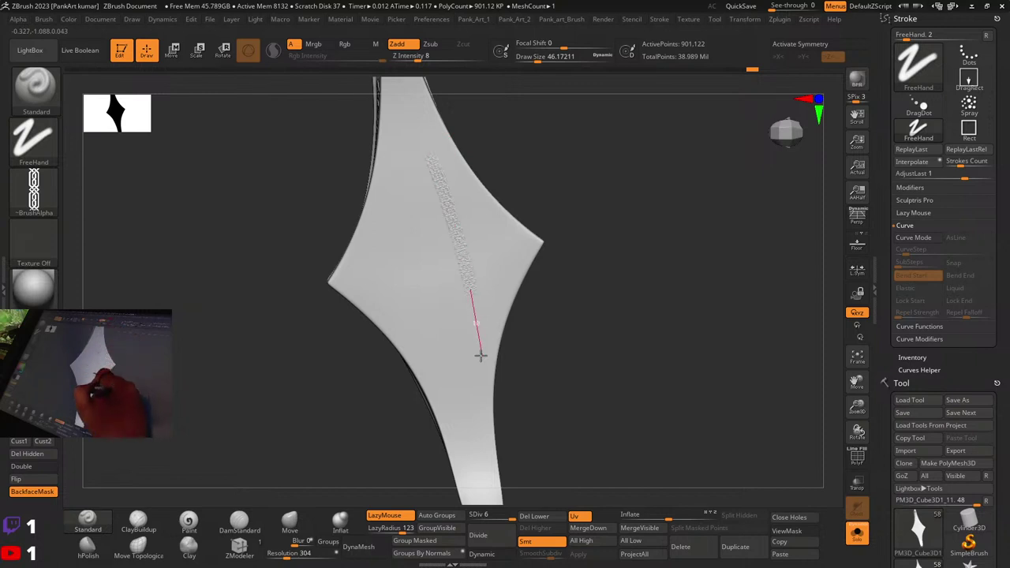
key("ctrl+z")
key("space")
left_click(491, 235)
left_click_drag(434, 140, 475, 386)
key("ctrl+z")
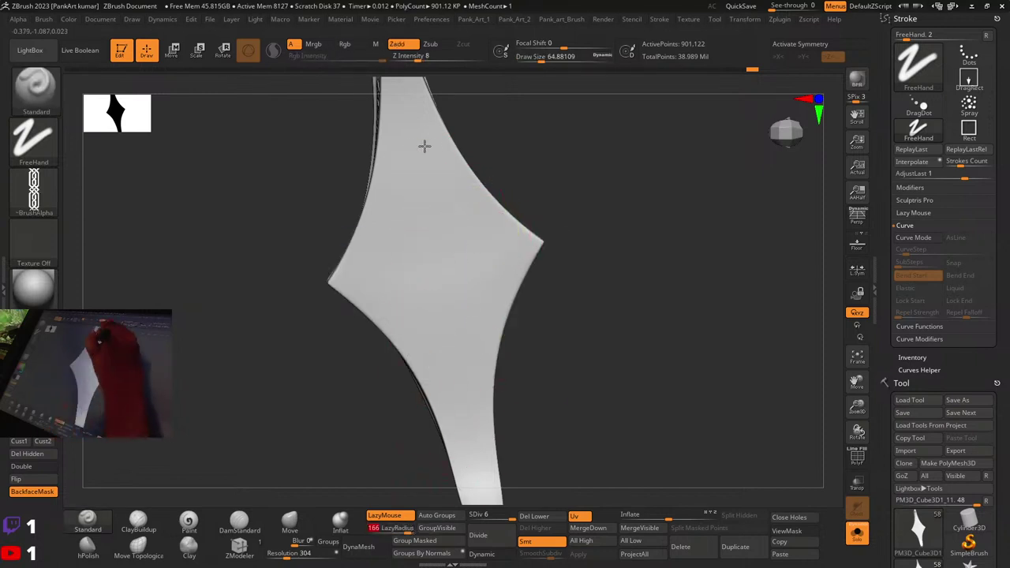
mouse_move(424, 145)
left_mouse_down()
mouse_move(469, 316)
mouse_move(480, 470)
left_mouse_up()
key("ctrl+z")
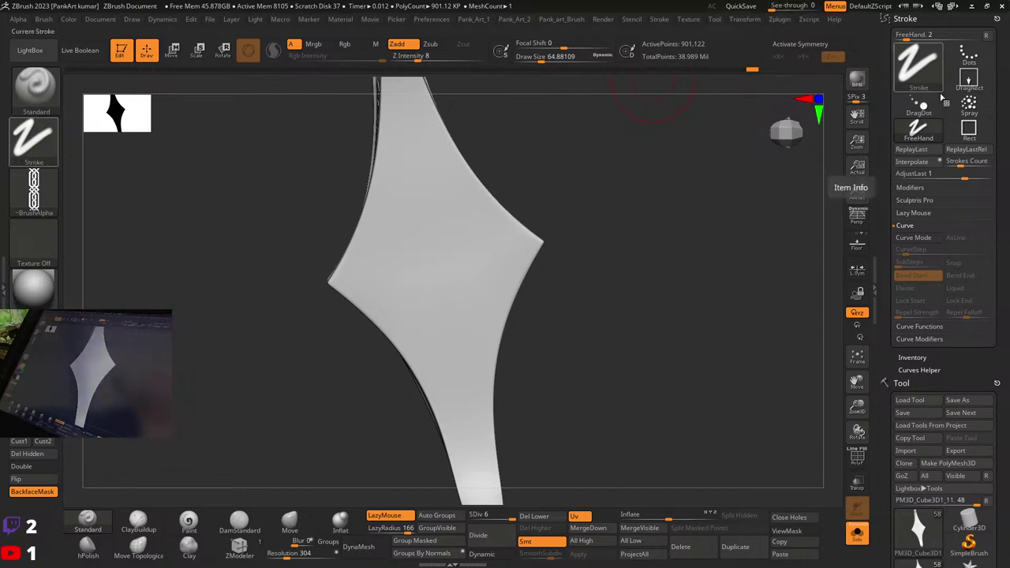
Step: Expand the Lazy Mouse settings, set LazyStep to about 0.8, and test a knotwork stroke down the face, undoing it
left_click(910, 213)
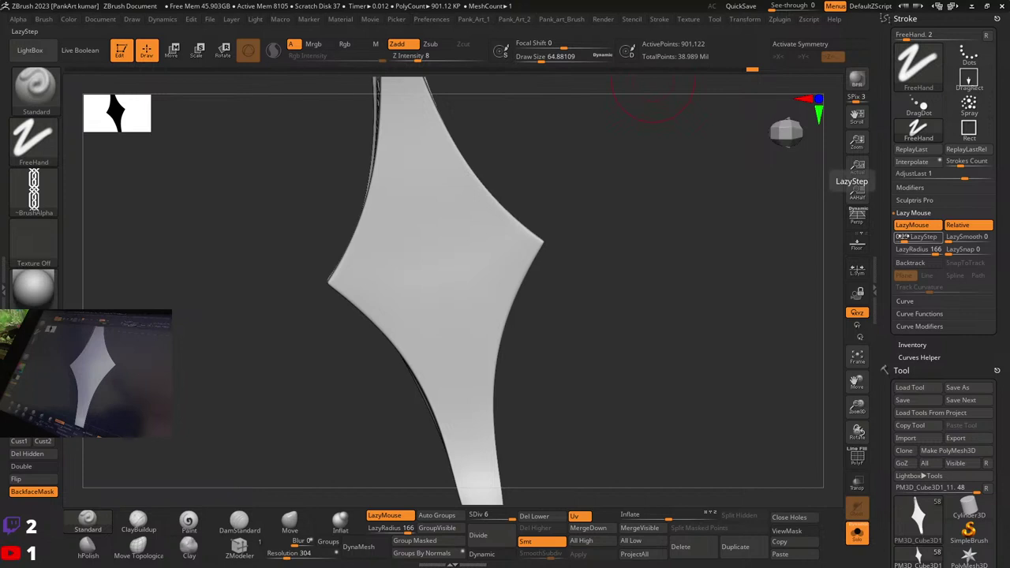
left_click_drag(904, 239, 909, 239)
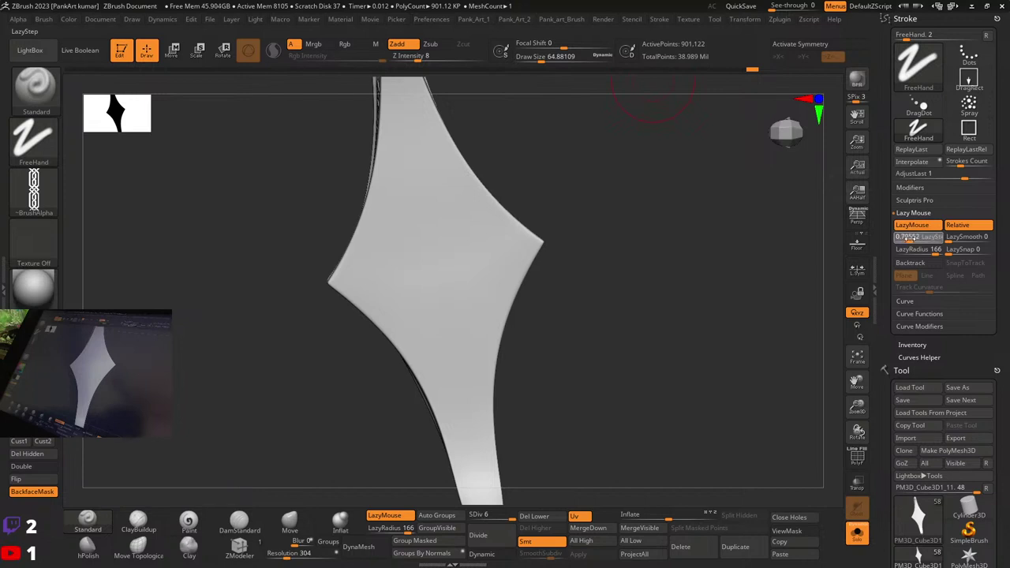
left_click_drag(416, 162, 463, 469)
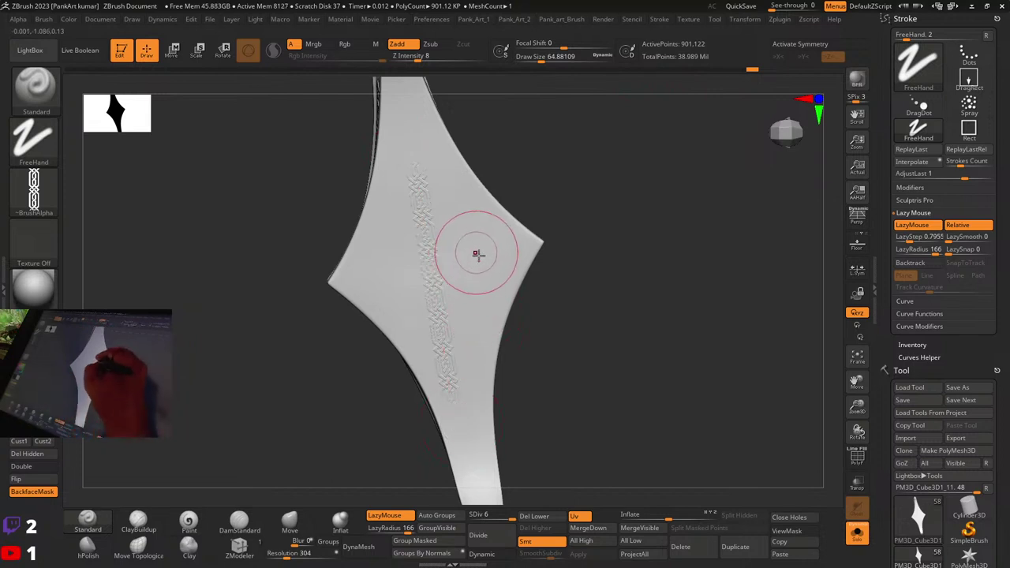
key("ctrl+z")
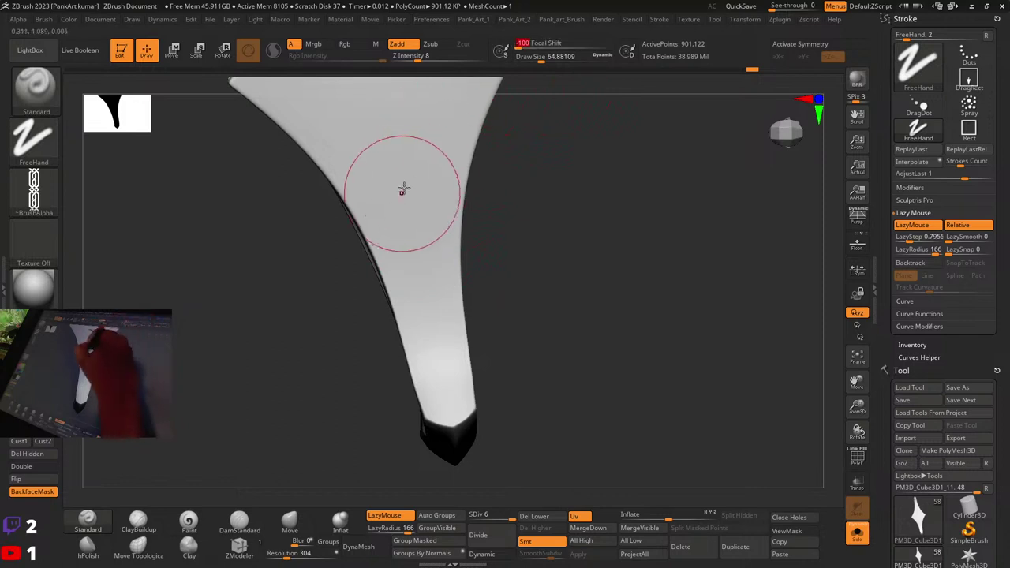
Step: Set Focal Shift to -100 and test a knotwork stroke down the guard's lower arm, undoing it
left_click_drag(404, 187, 436, 375)
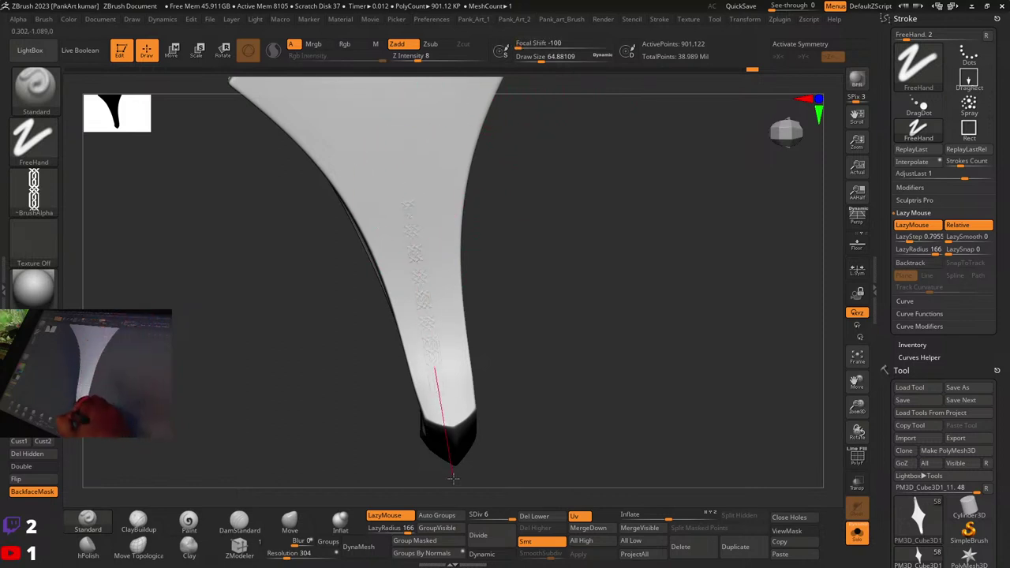
left_click_drag(453, 478, 454, 482)
left_click_drag(486, 317, 573, 307, "alt")
left_click_drag(582, 254, 479, 276, "alt")
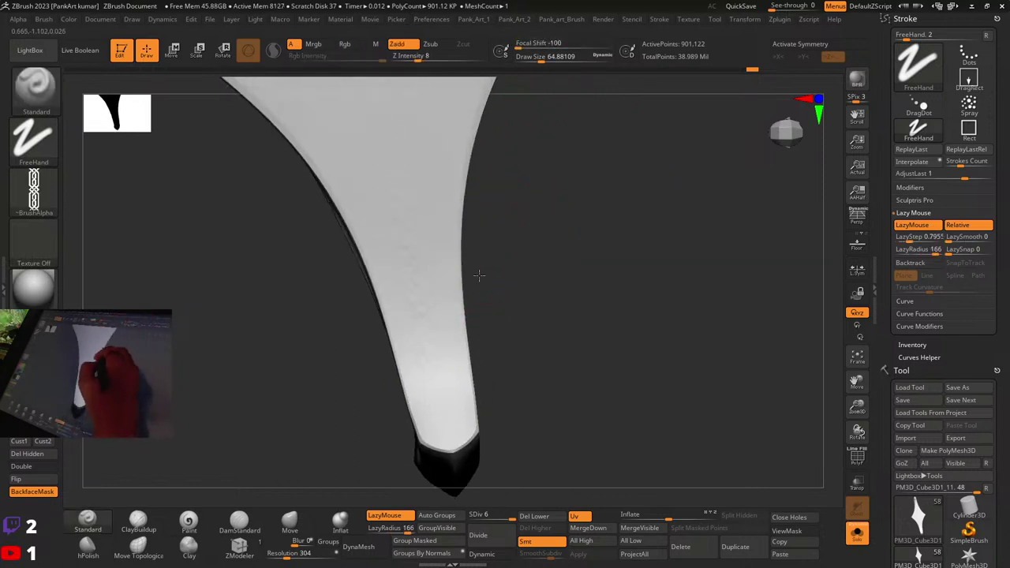
key("ctrl+shift+z")
key("ctrl+z")
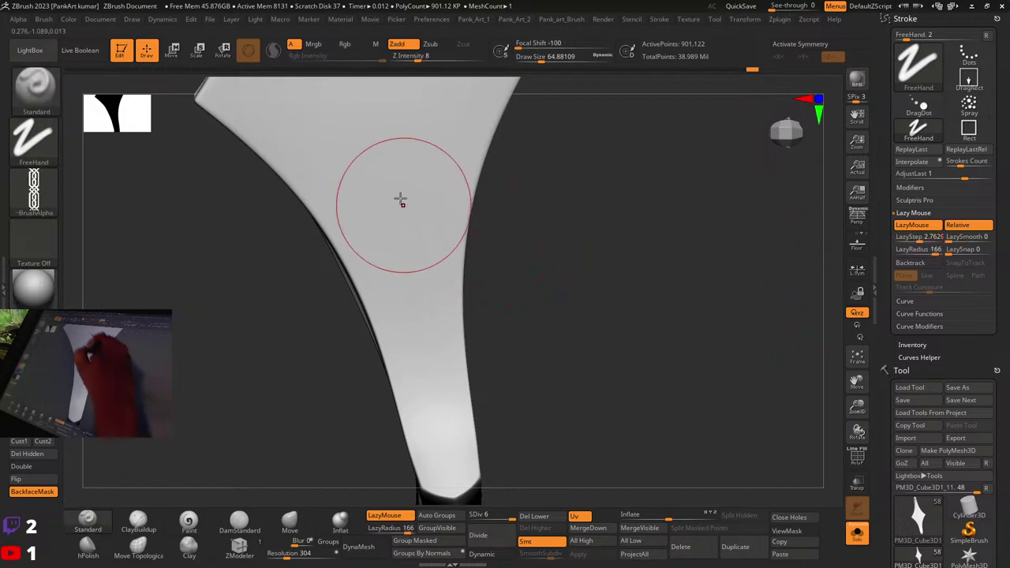
Step: Try a knotwork stroke on the lower arm with LazyStep at about 2.76, and undo it
left_click_drag(402, 198, 431, 382)
left_click_drag(442, 467, 447, 503)
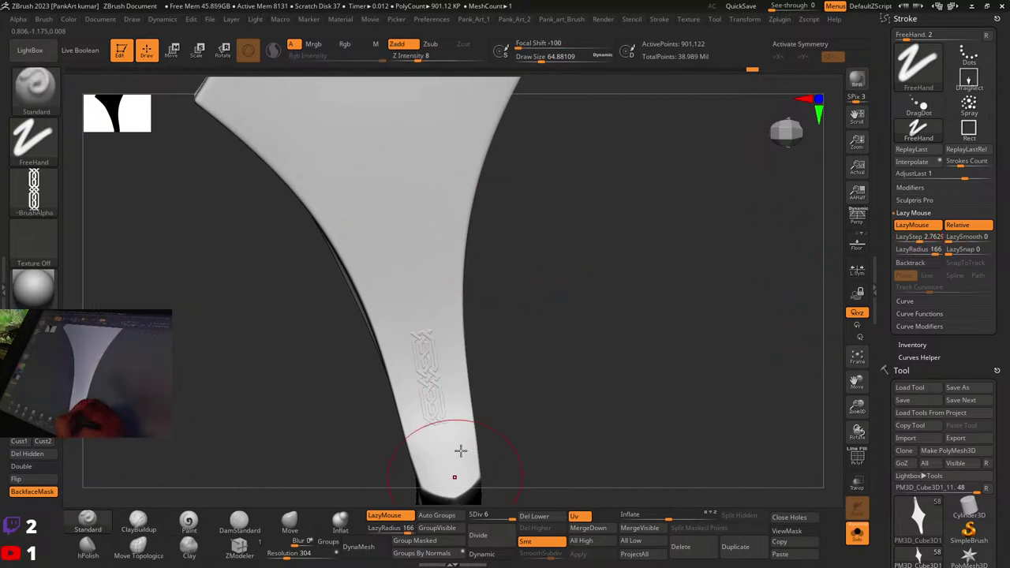
key("ctrl+z")
Step: Reduce LazyStep to about 2.13 and try another knotwork stroke on the lower arm, undoing it
left_click(920, 236)
key("Return")
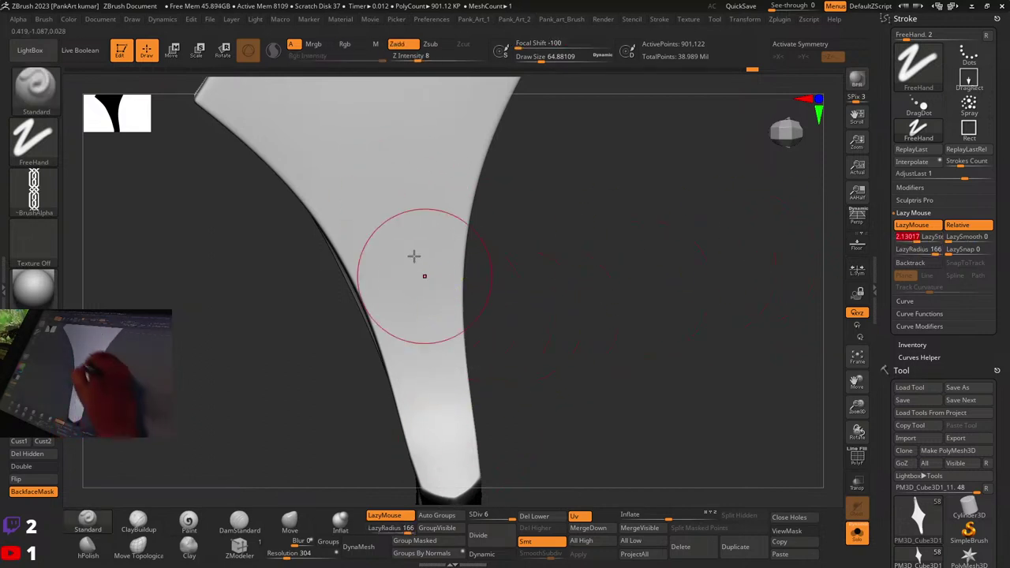
left_click_drag(411, 241, 442, 482)
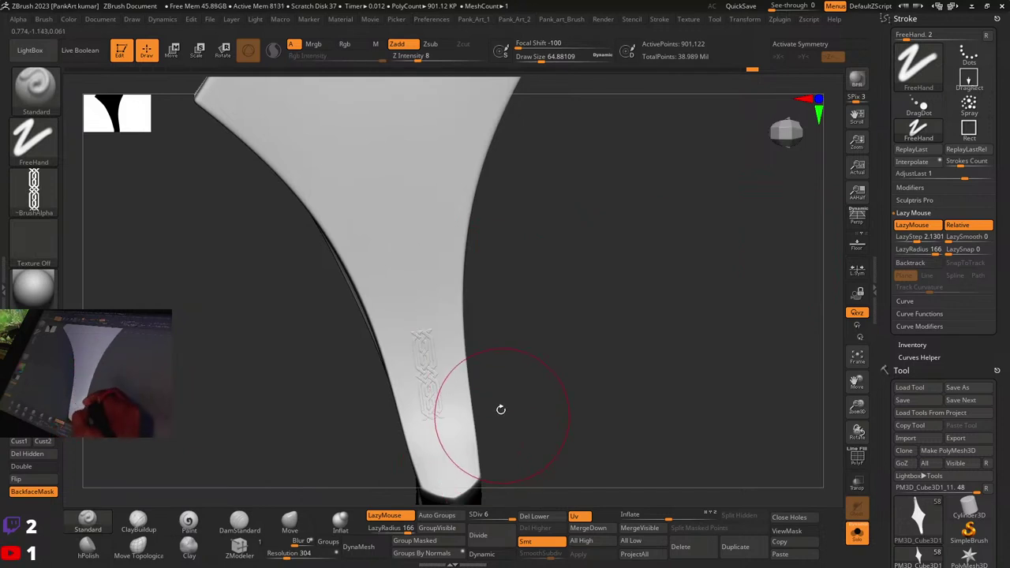
key("ctrl+z")
key("ctrl+z")
key("ctrl+z")
key("ctrl+z")
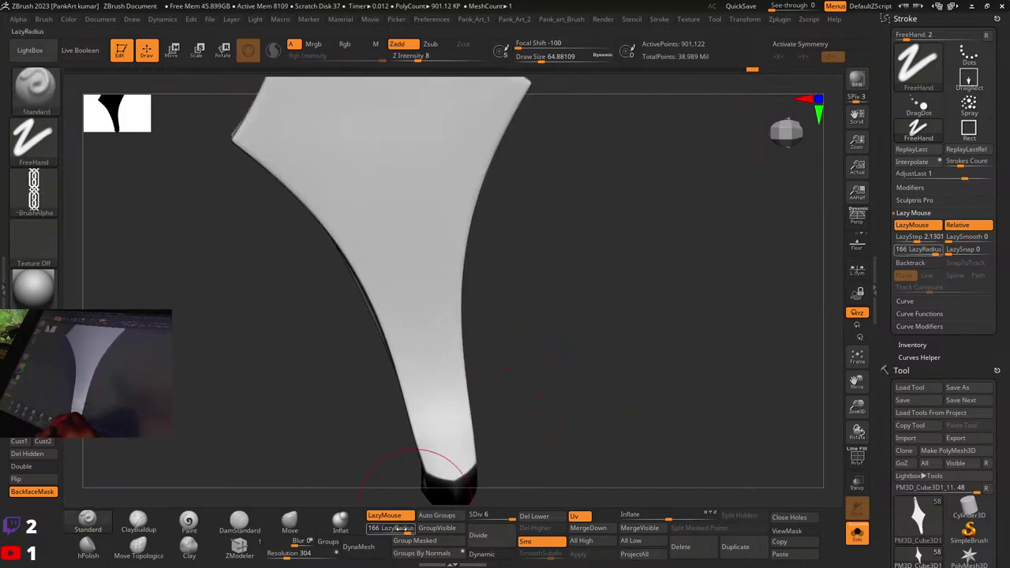
Step: Set LazyRadius to 1 and LazyStep to about 1.38, testing a knotwork stroke on the lower arm and undoing it
left_click_drag(392, 529, 377, 530)
left_click_drag(423, 338, 427, 360)
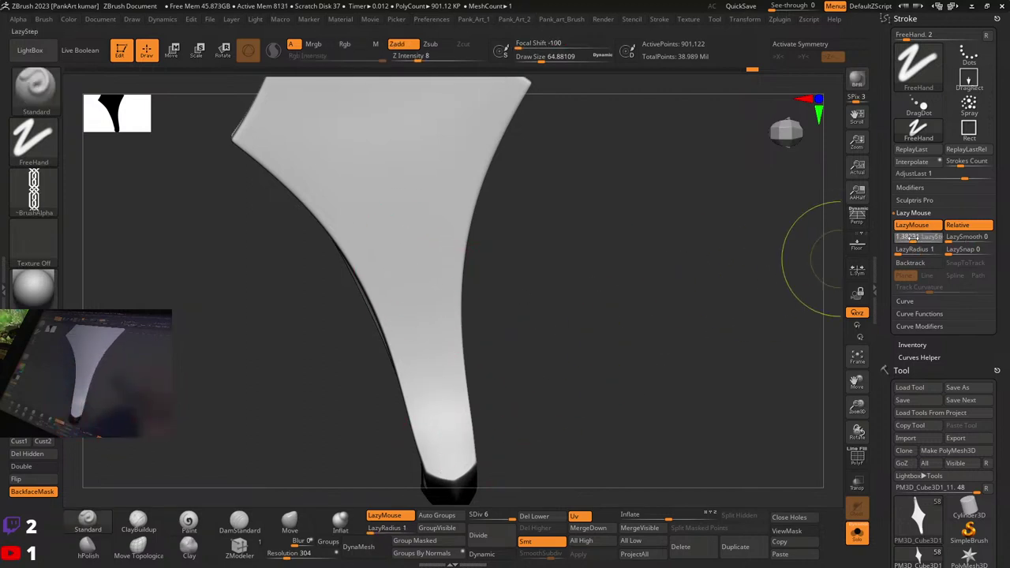
left_click_drag(409, 236, 442, 463)
key("ctrl+z")
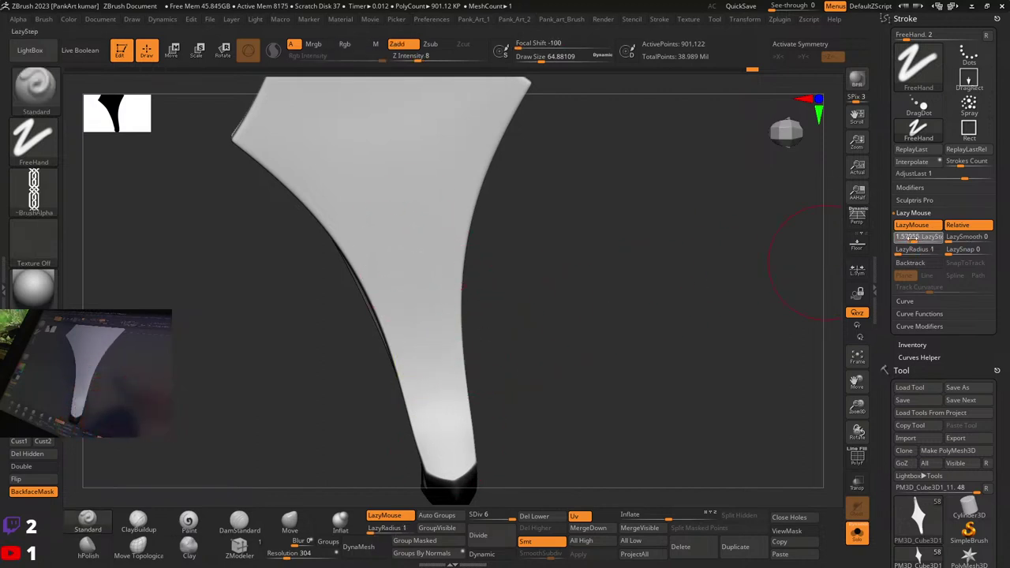
Step: Compare a slightly higher LazyStep against about 1.38 with knotwork strokes down the lower arm, and undo them
left_click_drag(428, 284, 440, 461)
left_click_drag(433, 320, 442, 484)
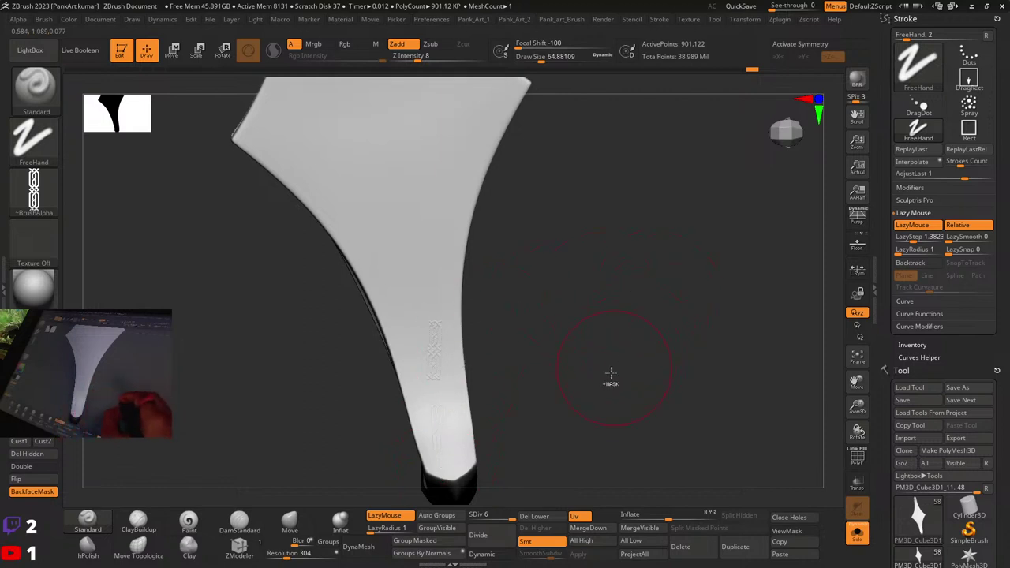
key("ctrl")
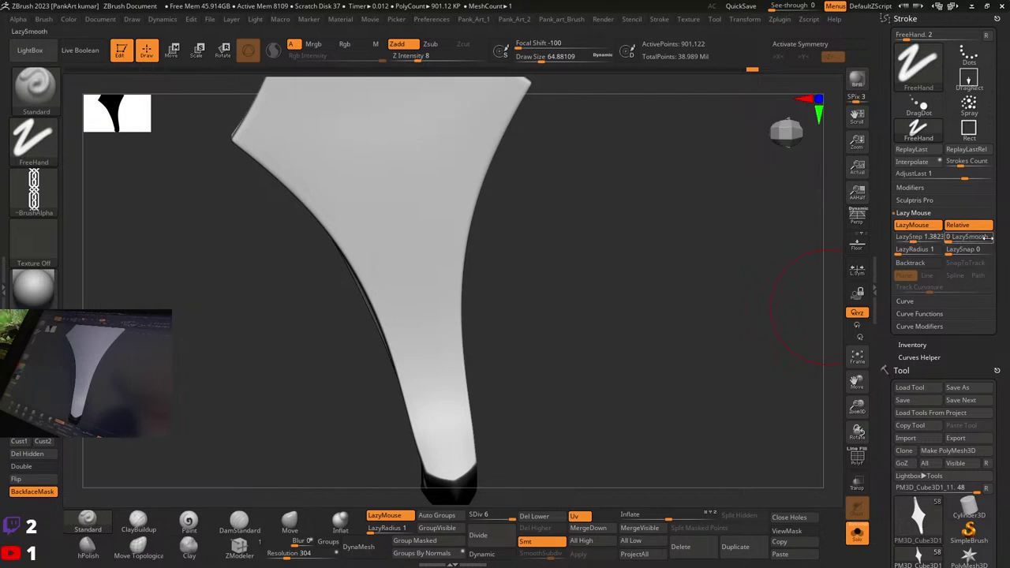
Step: Set LazySmooth to 8 and try repeated knotwork strokes down the lower arm, undoing them
left_click_drag(418, 278, 433, 482)
key("ctrl+z")
left_click_drag(428, 332, 429, 468)
key("ctrl+z")
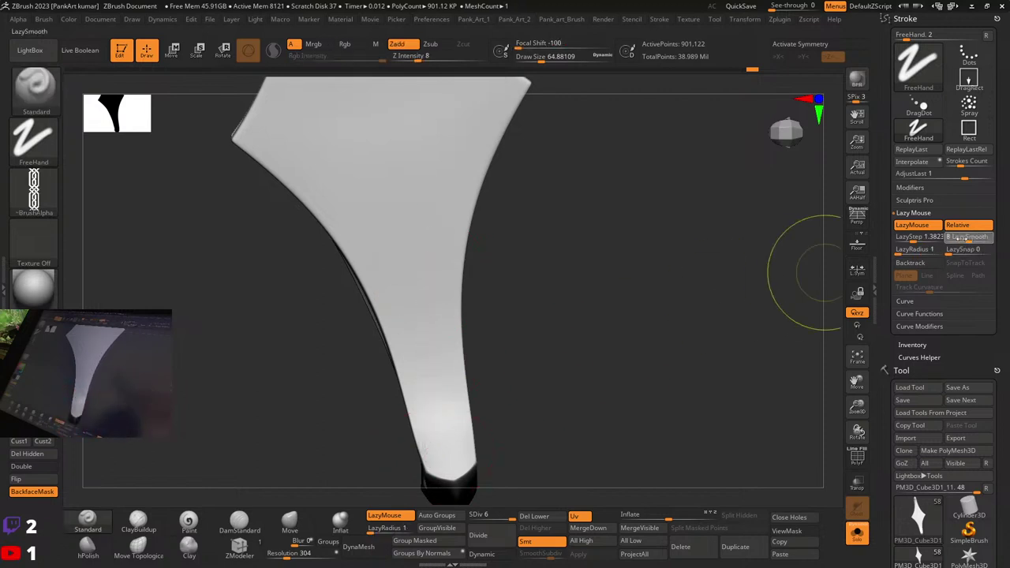
left_click_drag(418, 259, 427, 405)
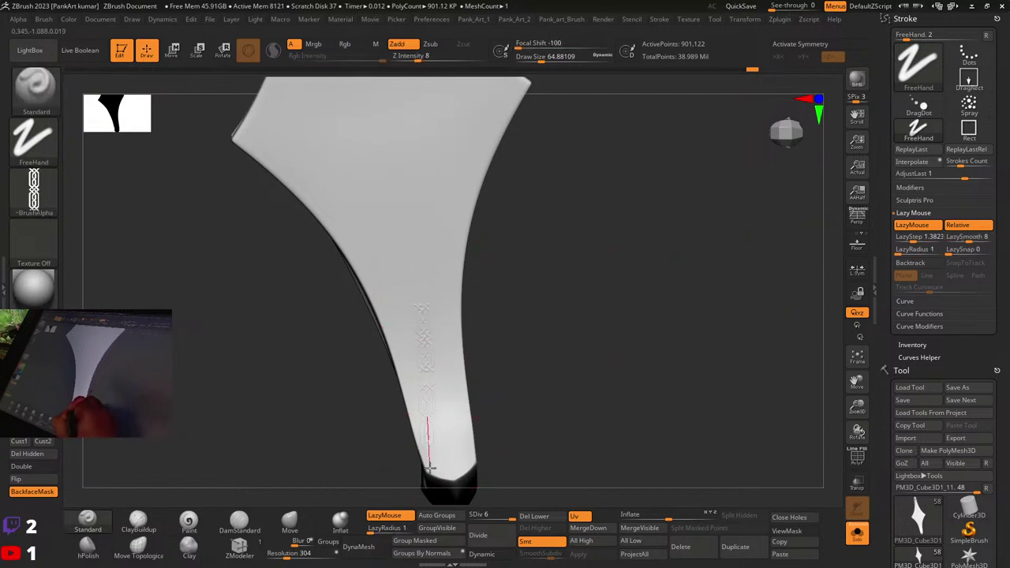
left_click_drag(429, 468, 430, 472)
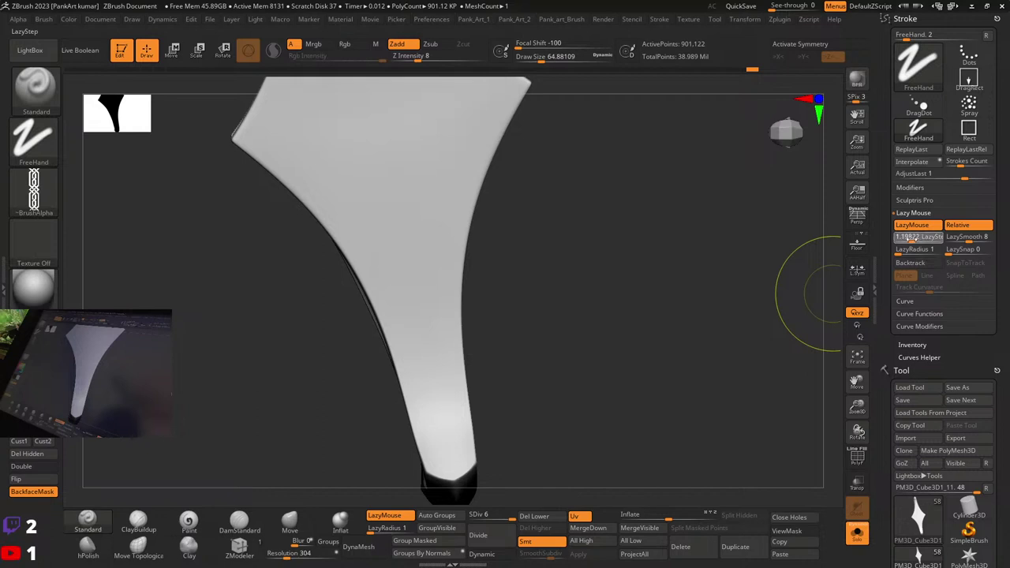
Step: Lower LazyStep to about 1.11 and try a knotwork stroke near the lower arm's tip, undoing it
left_click_drag(426, 318, 438, 485)
right_click_drag(451, 423, 500, 337, "ctrl")
key("ctrl+z")
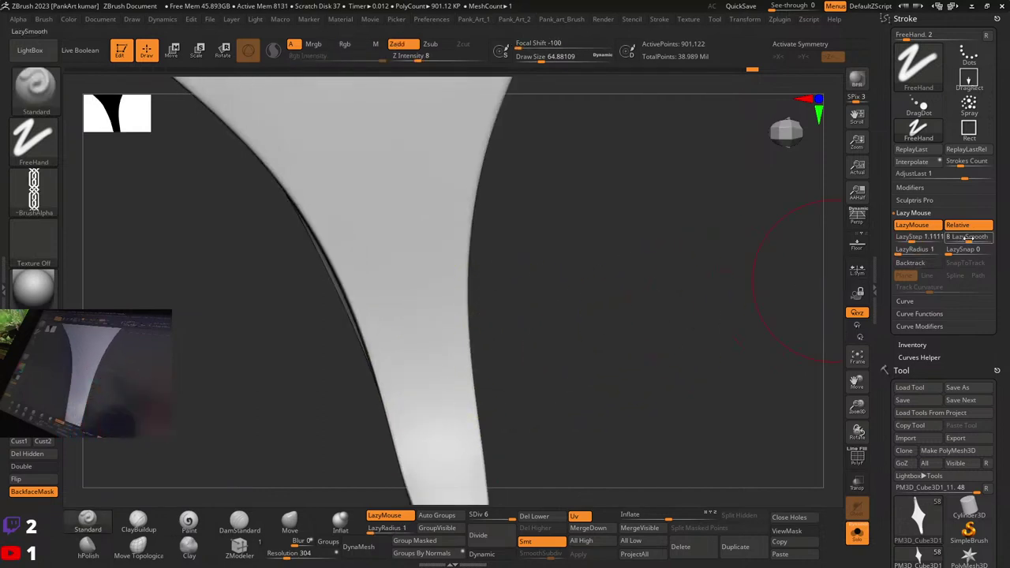
Step: Raise LazySmooth to 14 and test a knotwork stroke down the lower arm
left_click_drag(968, 237, 973, 237)
left_click_drag(417, 319, 428, 484)
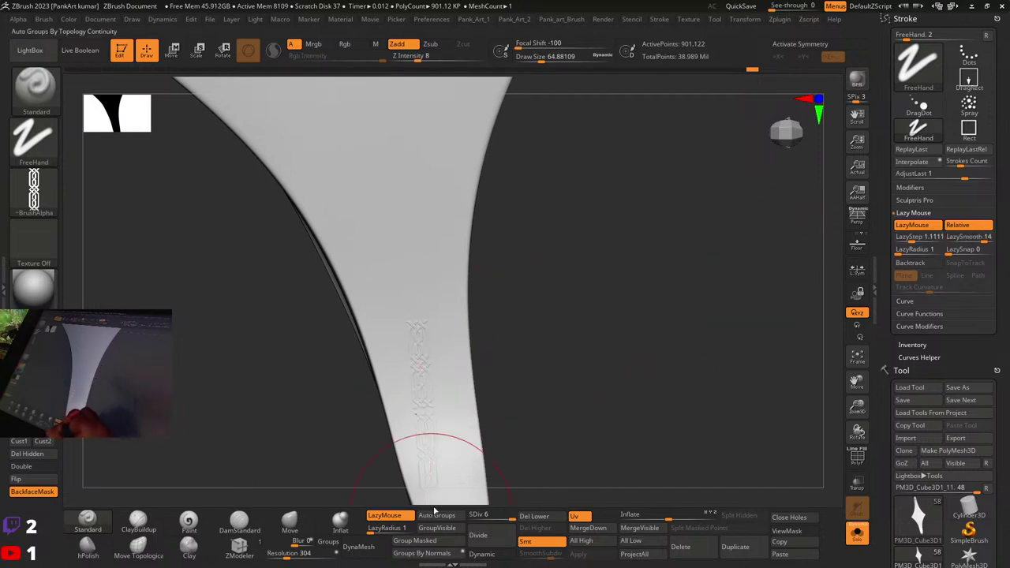
right_click_drag(498, 395, 497, 320, "alt")
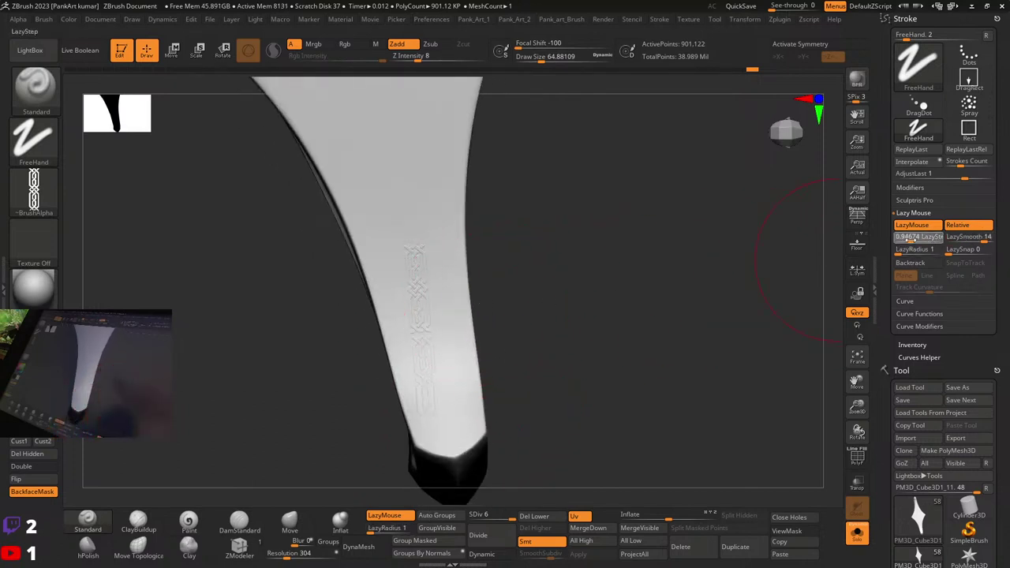
Step: Reduce LazyStep to about 0.72 and try two knotwork strokes down the lower arm, undoing both
left_click_drag(934, 237, 931, 237)
left_click_drag(422, 260, 424, 377)
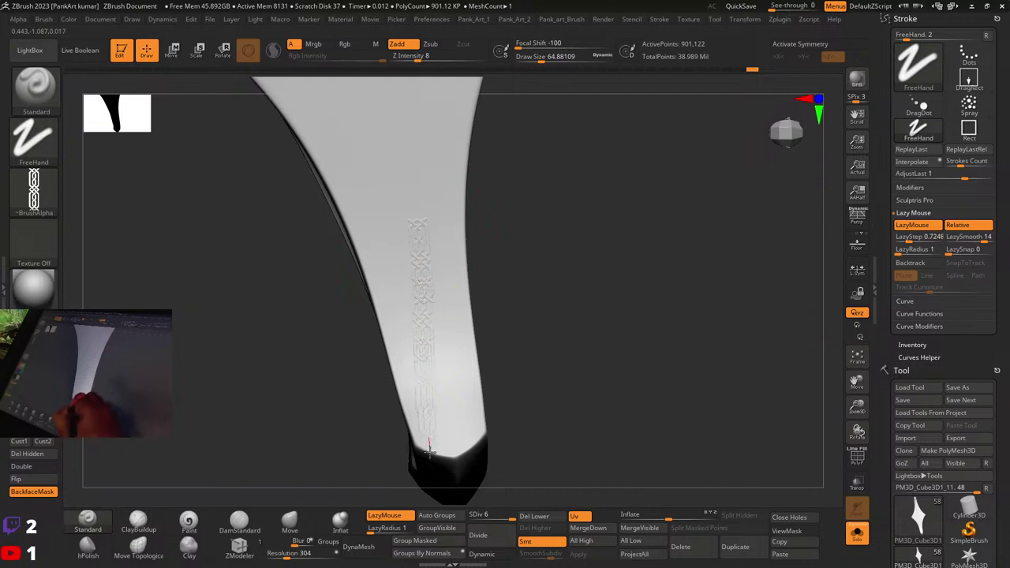
left_click_drag(430, 451, 431, 463)
key("ctrl+z")
left_click_drag(429, 213, 445, 386)
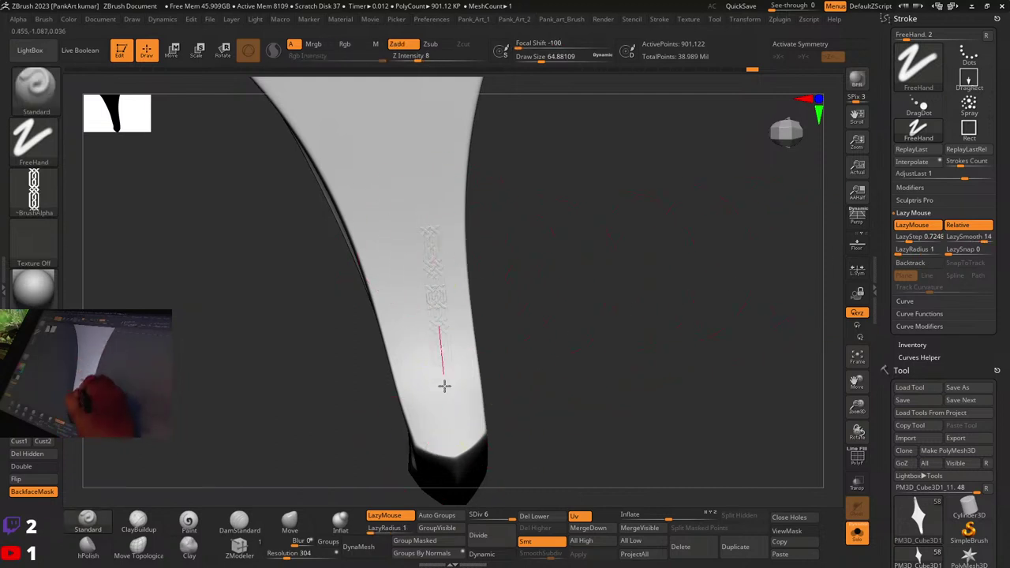
left_click_drag(446, 425, 447, 430)
key("ctrl+z")
Step: Set LazyStep to about 1.29 and try a knotwork stroke down the lower arm, repeating the test with LazyRadius at 32
left_click(906, 237)
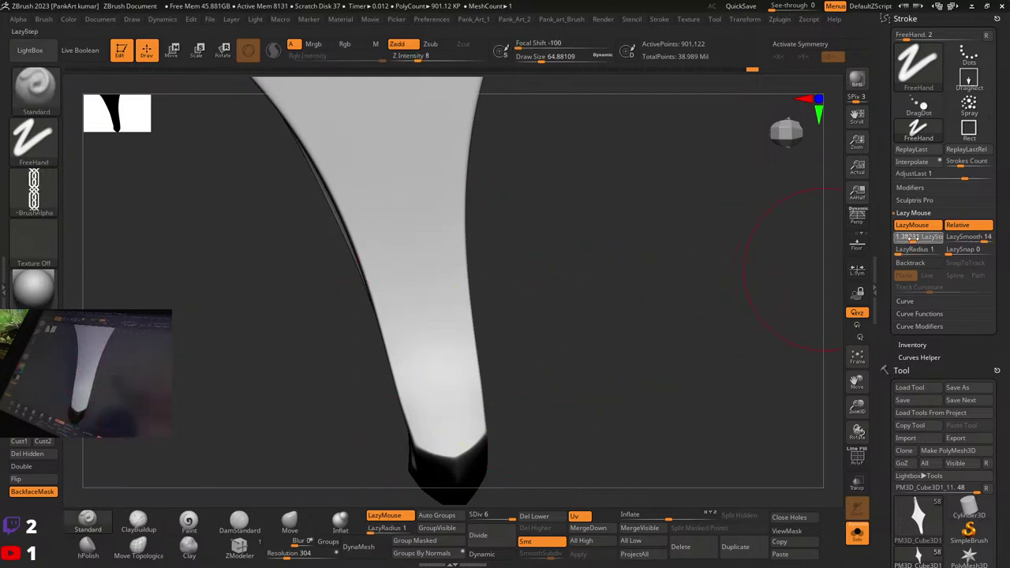
left_click_drag(913, 238, 911, 238)
left_click_drag(427, 233, 440, 411)
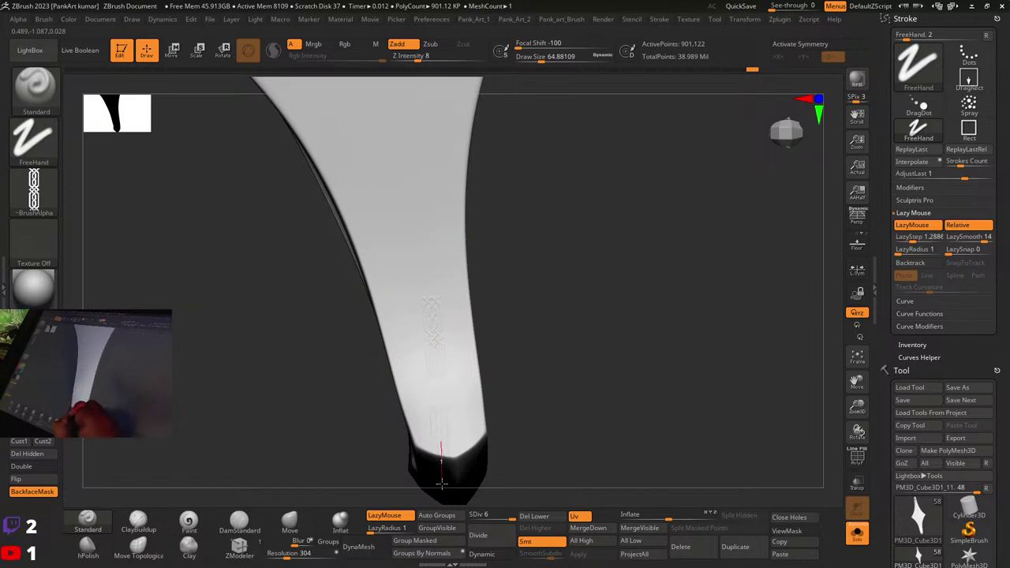
left_click_drag(900, 251, 922, 251)
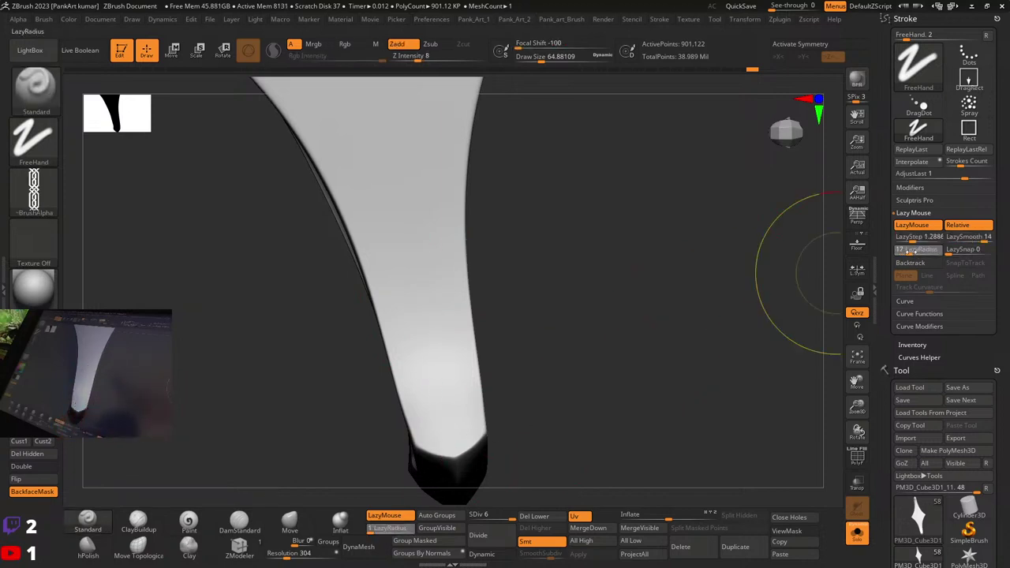
mouse_move(419, 162)
left_mouse_down()
mouse_move(437, 442)
mouse_move(420, 383)
left_mouse_up()
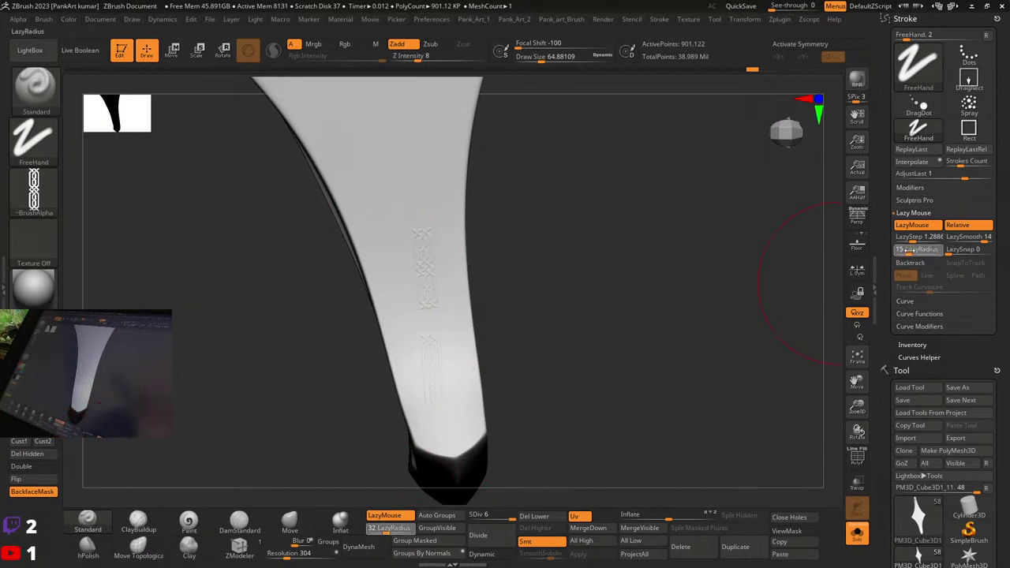
Step: Set LazyRadius to 15 and try knotwork strokes at LazyStep values of about 0.66, 0.87 and 0.95, undoing each
left_click_drag(908, 237, 918, 238)
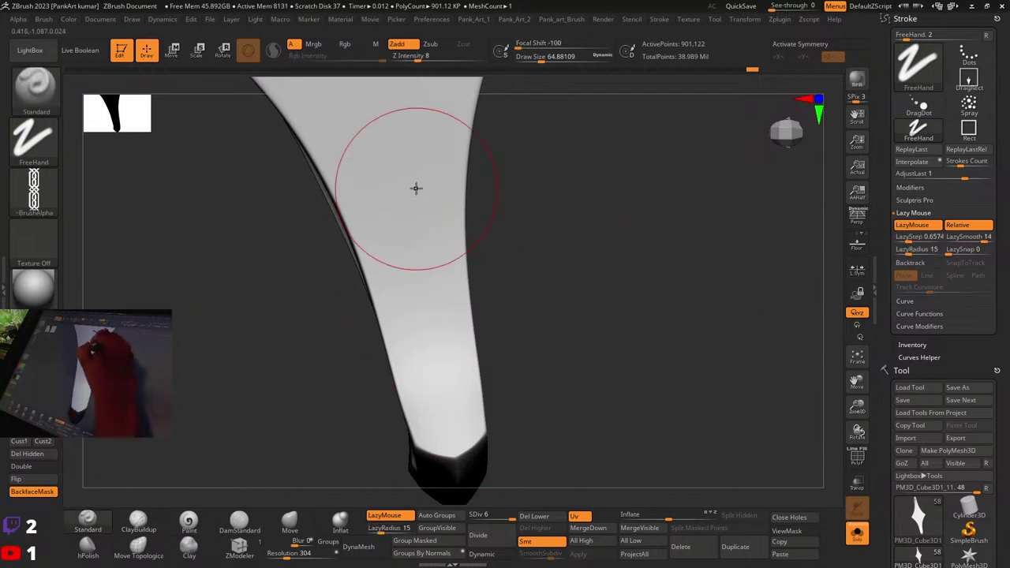
left_click_drag(416, 197, 439, 465)
key("ctrl+z")
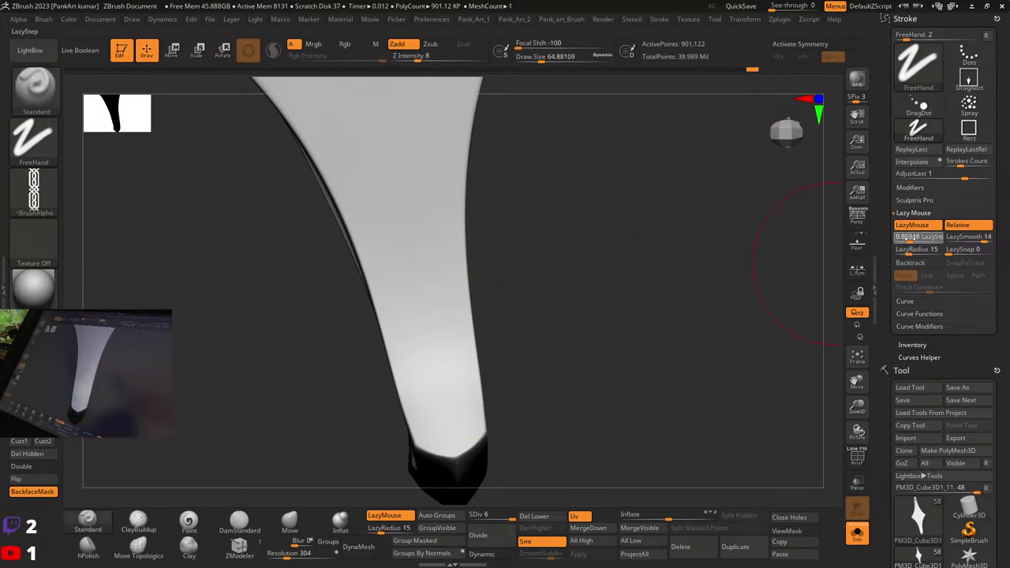
left_click_drag(416, 197, 447, 440)
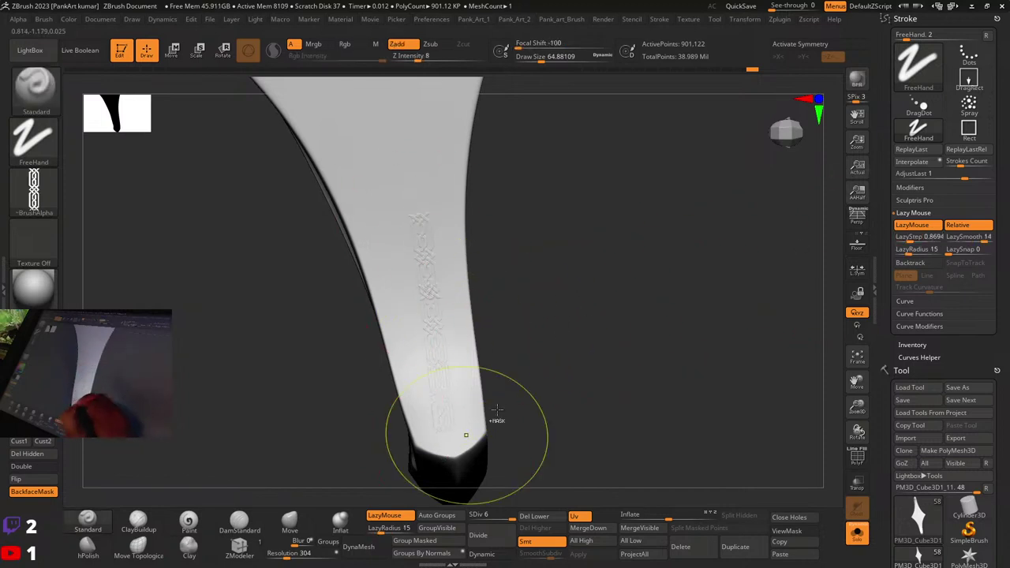
key("ctrl+z")
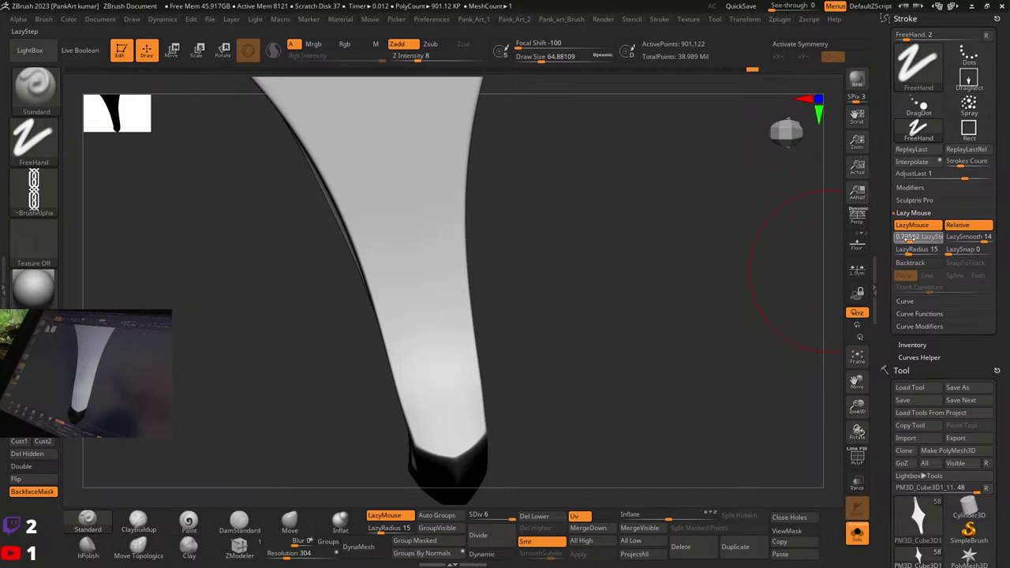
left_click_drag(409, 229, 443, 462)
key("ctrl+z")
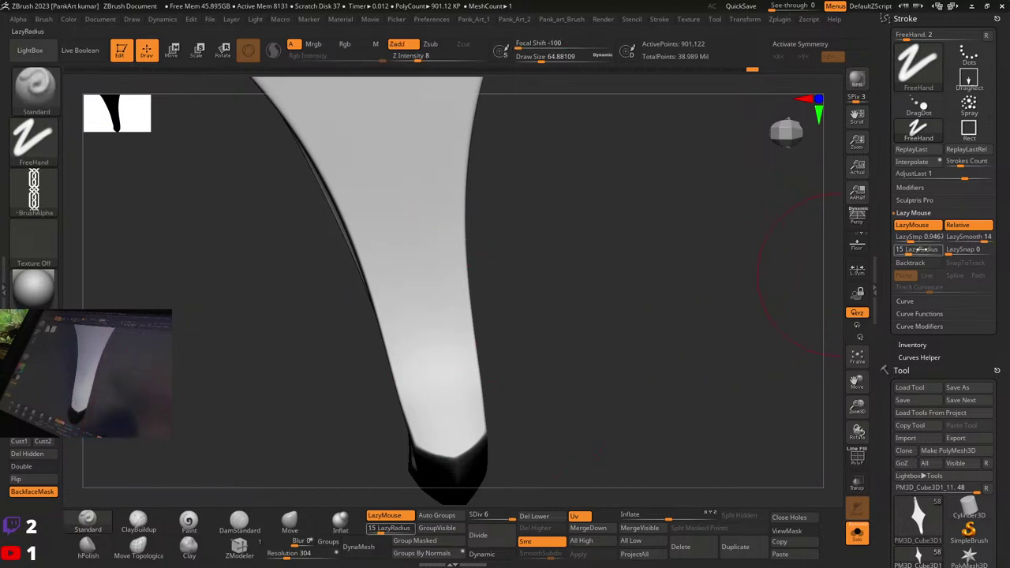
Step: Set LazyRadius to 34 and LazyStep to about 1.03, test a knotwork stroke down the lower arm, and inspect it
left_click_drag(910, 253, 908, 237)
mouse_move(416, 229)
left_mouse_down()
mouse_move(420, 426)
mouse_move(450, 474)
left_mouse_up()
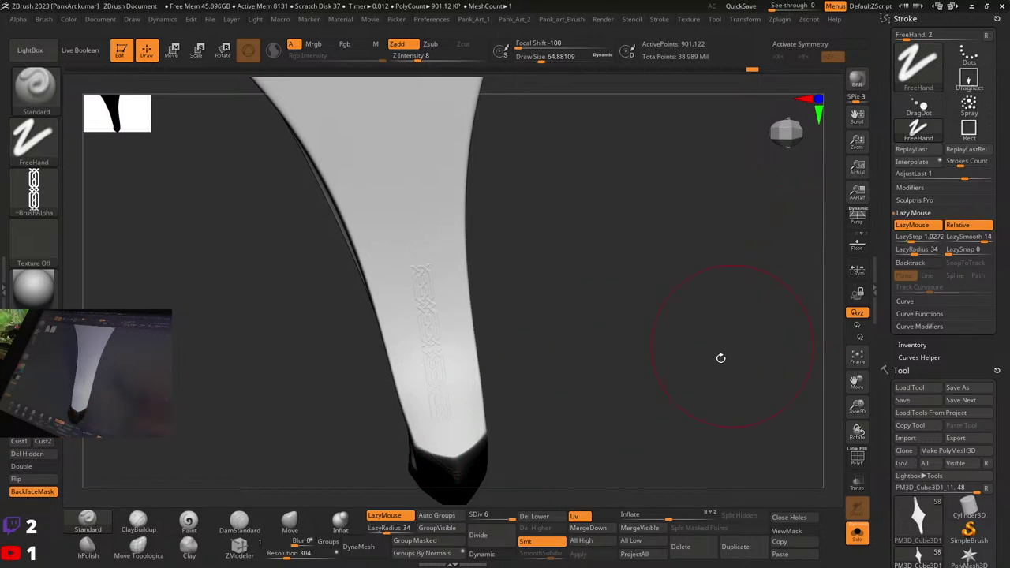
mouse_move(720, 359)
left_mouse_down()
mouse_move(632, 387)
mouse_move(649, 356)
mouse_move(725, 345)
left_mouse_up()
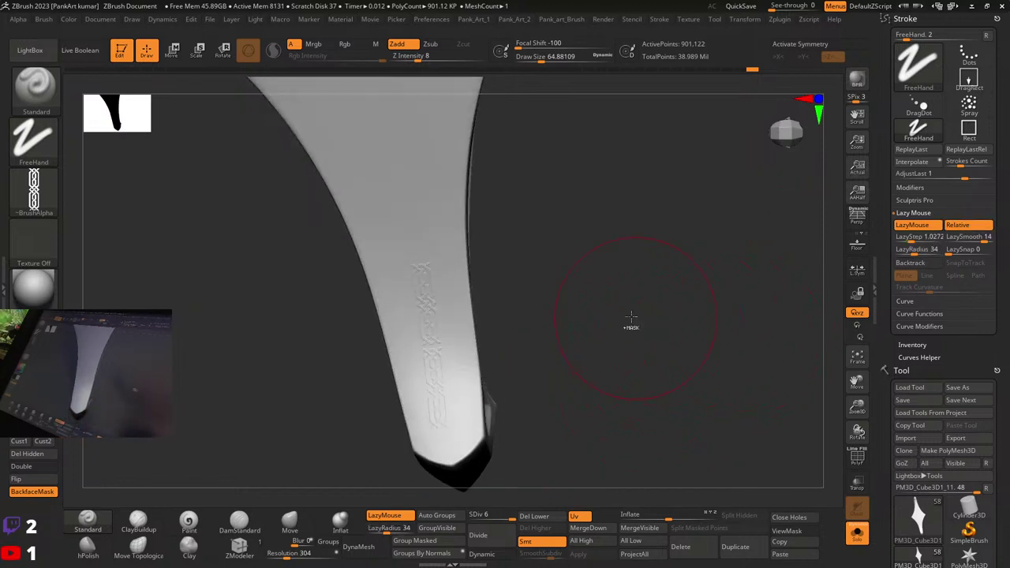
right_click_drag(631, 317, 652, 317, "ctrl")
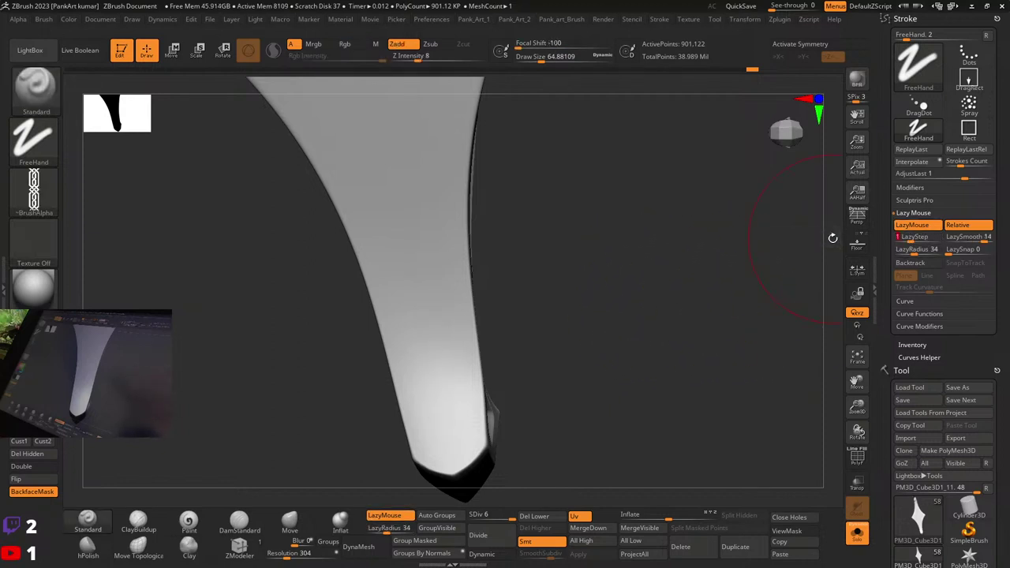
Step: Set LazyStep to exactly 1 and try a knotwork stroke toward the lower arm's tip, undoing it
left_click_drag(414, 307, 446, 488)
key("ctrl")
key("ctrl+z")
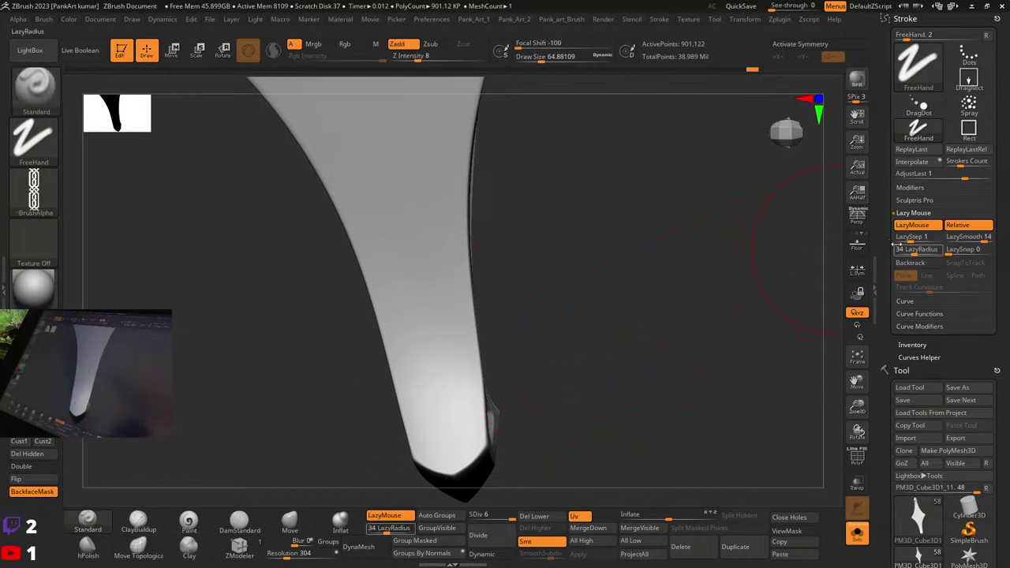
Step: Set LazyStep to 1.1 and try a knotwork stroke along the lower arm, undoing it
left_click(908, 237)
type("1.")
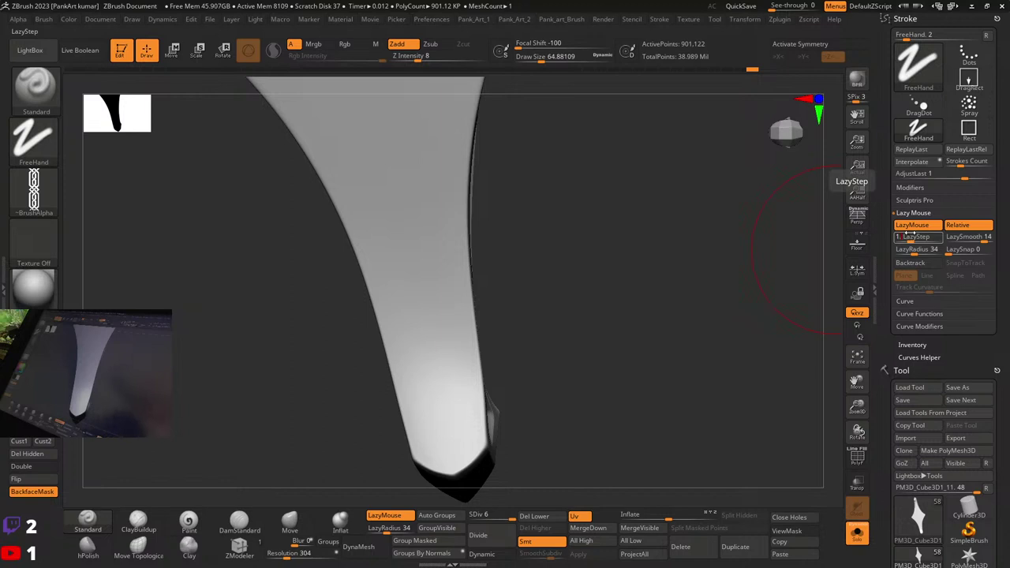
type("1")
key("Return")
left_click_drag(435, 290, 466, 472)
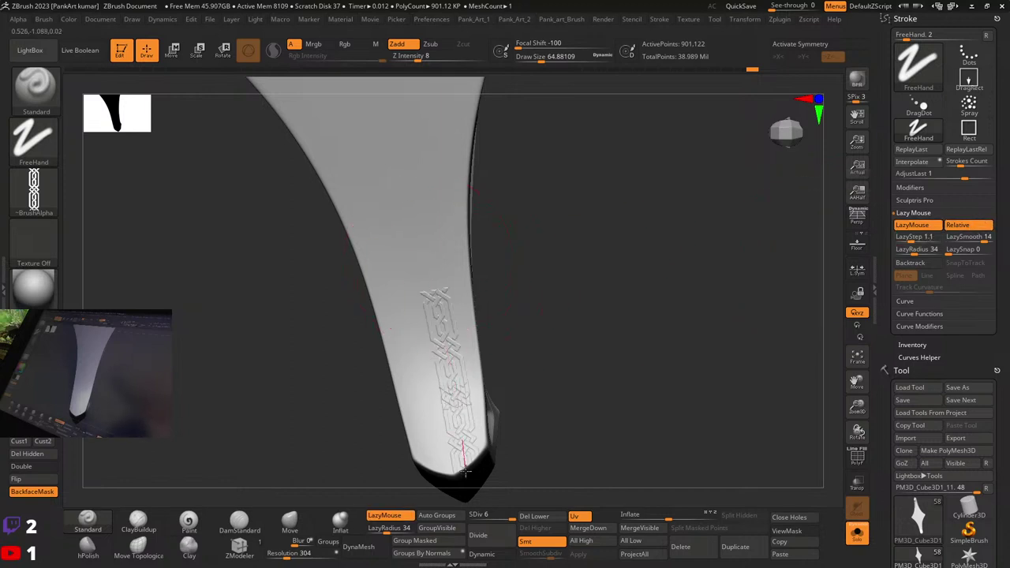
key("ctrl+z")
key("ctrl+z")
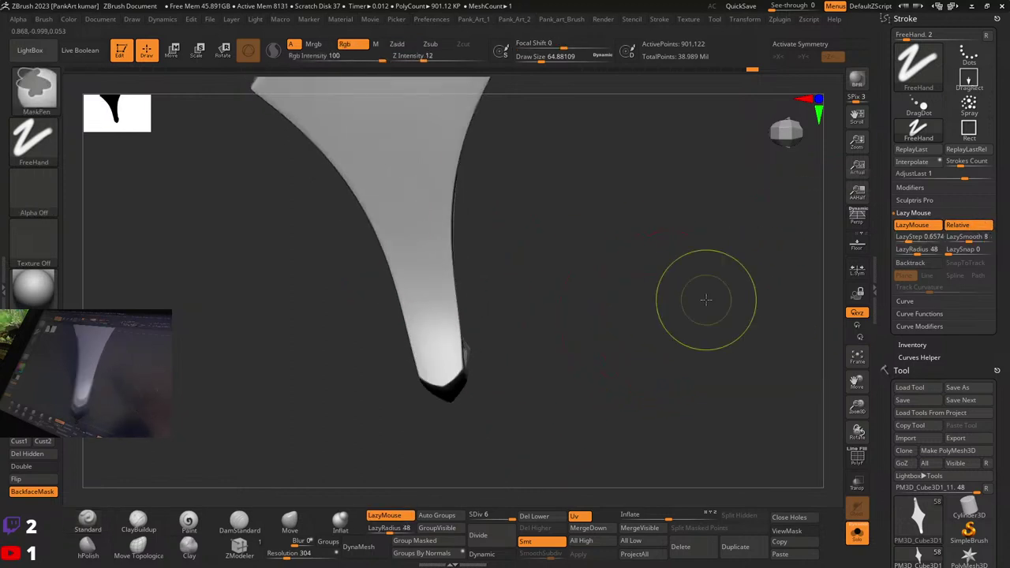
Step: Reset the Standard brush by lowering LazyStep to about 0.08, setting LazyRadius to 1 and switching its alpha off
left_click(924, 226)
left_click(920, 226)
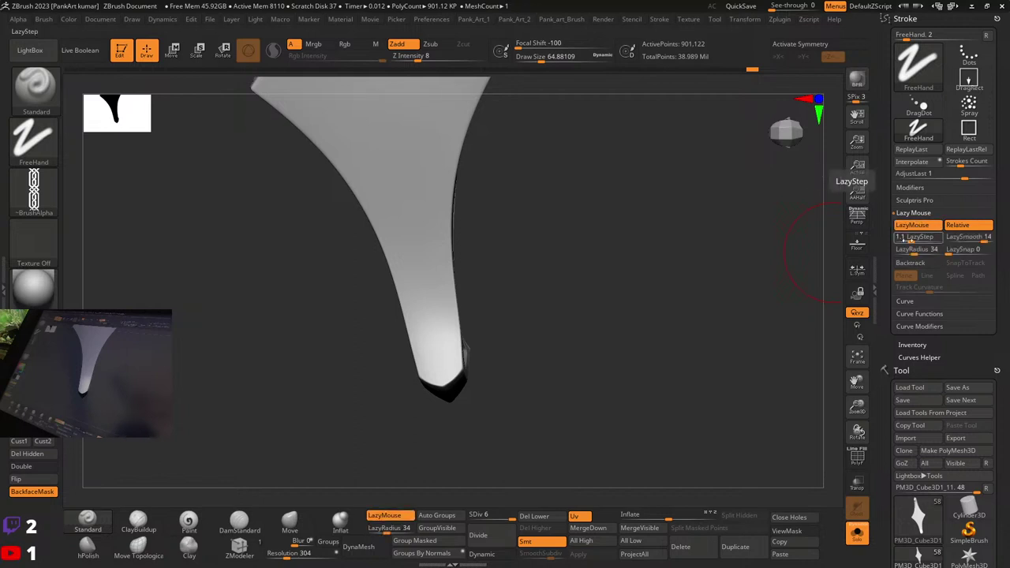
left_click_drag(908, 240, 879, 241)
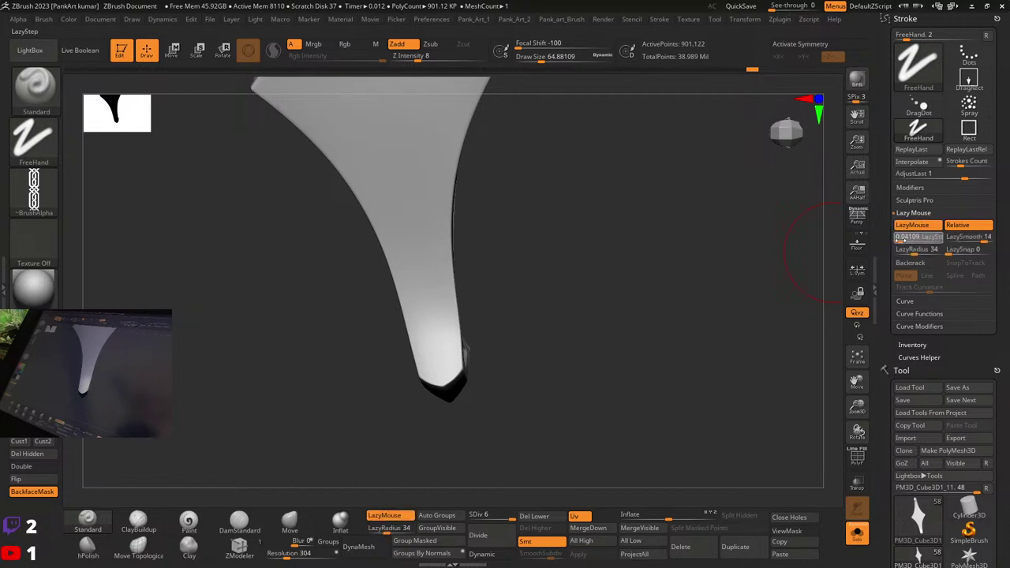
left_click(901, 238)
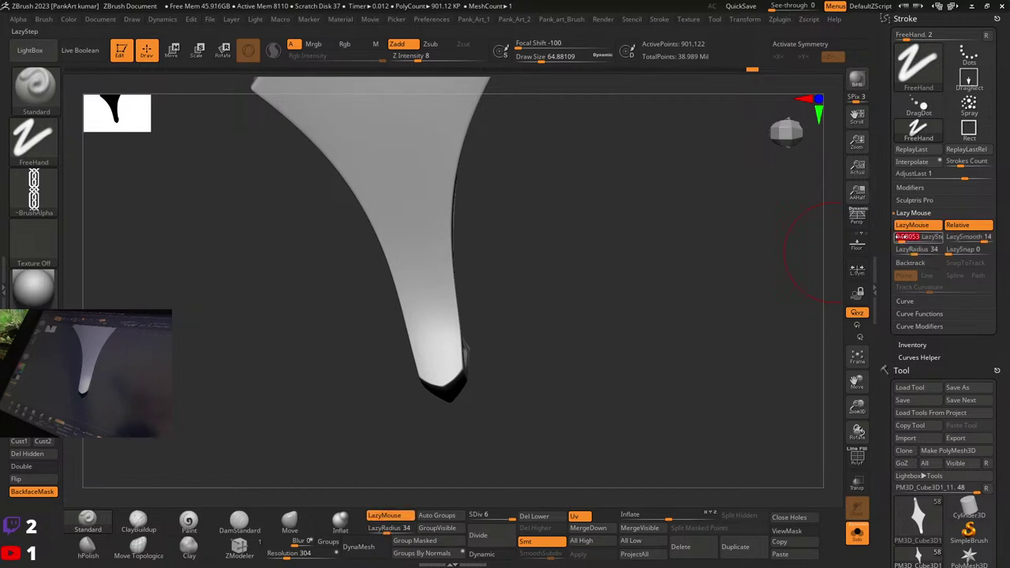
key("Tab")
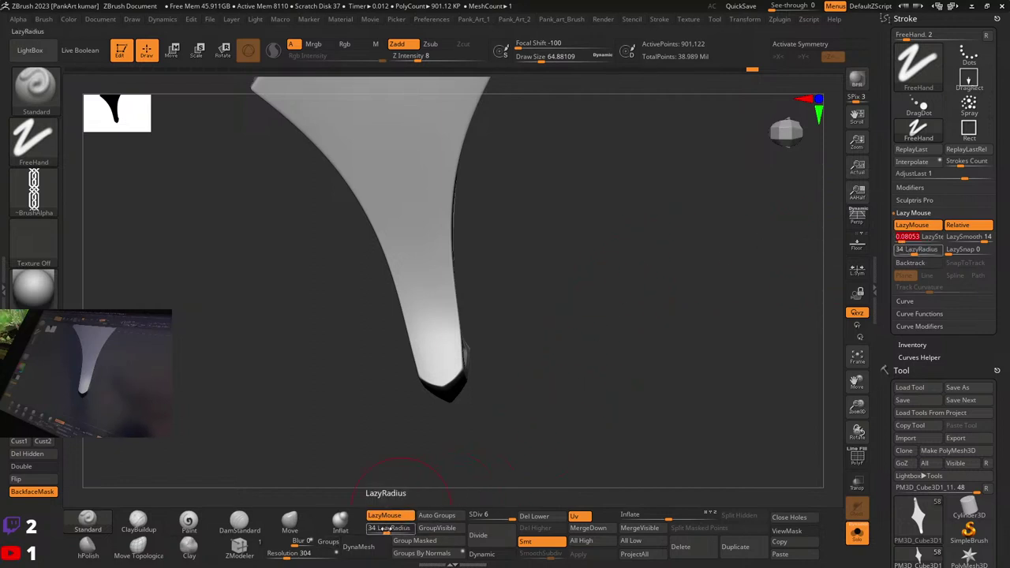
type("1")
key("Return")
left_click(55, 197)
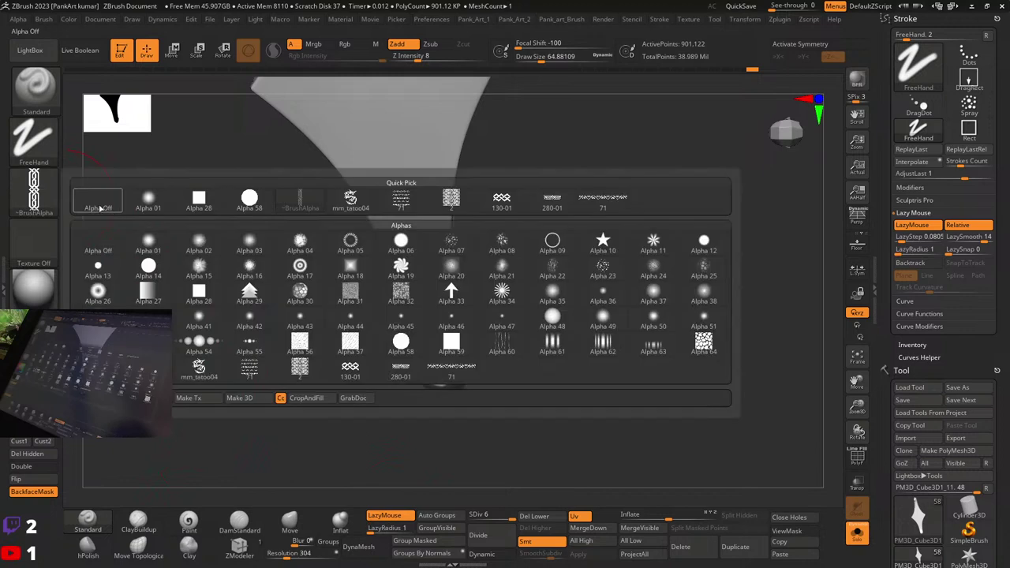
left_click(100, 209)
Step: Turn off Solo, drop the guard to subdivision level 1, and activate Move mode with the gizmo
left_click_drag(550, 229, 469, 234, "alt")
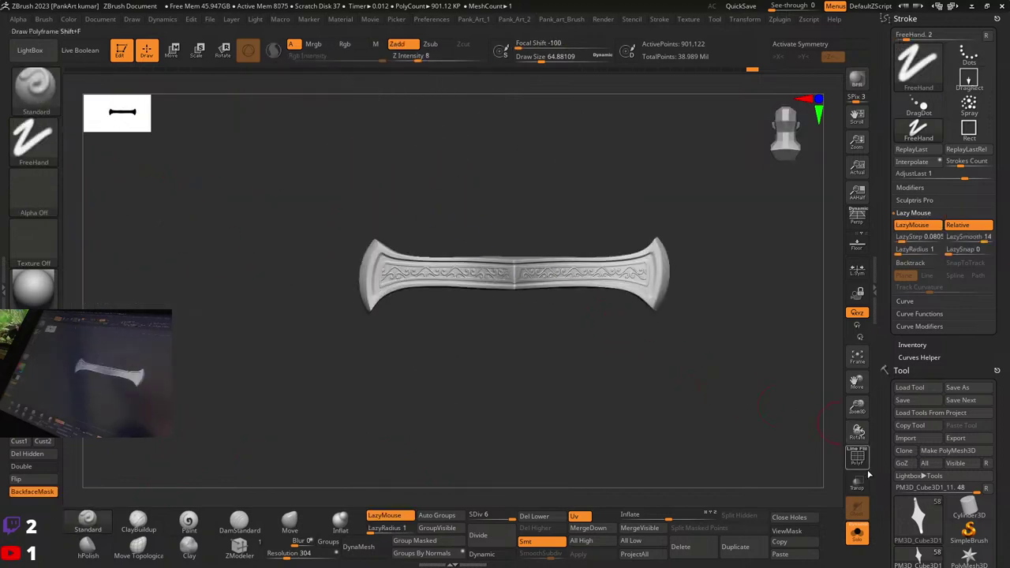
left_click(857, 534)
right_click_drag(782, 302, 731, 334, "ctrl")
key("w")
left_click_drag(454, 518, 452, 518)
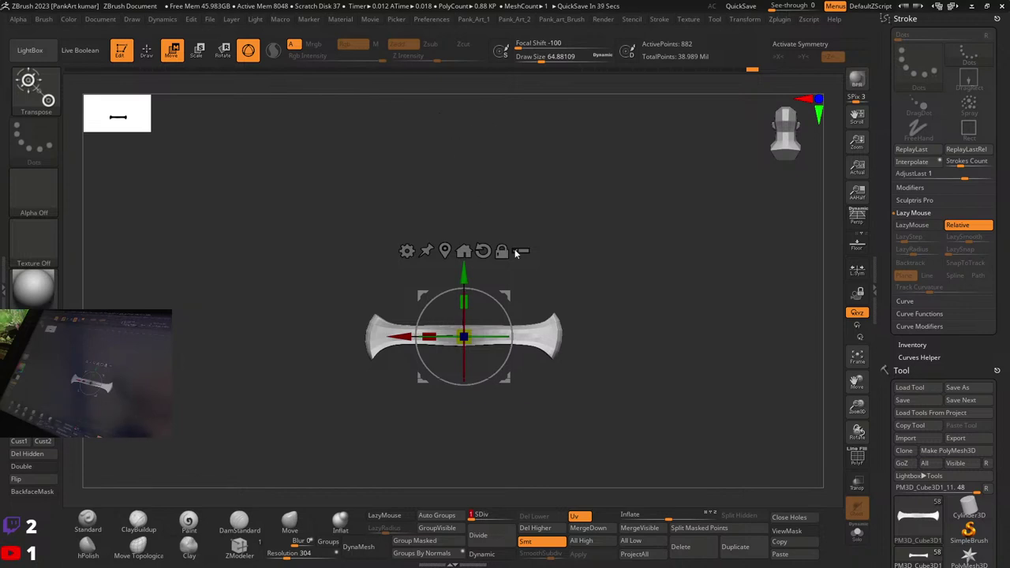
key("q")
mouse_move(630, 376)
left_mouse_down()
mouse_move(620, 380)
mouse_move(684, 377)
left_mouse_up()
key("w")
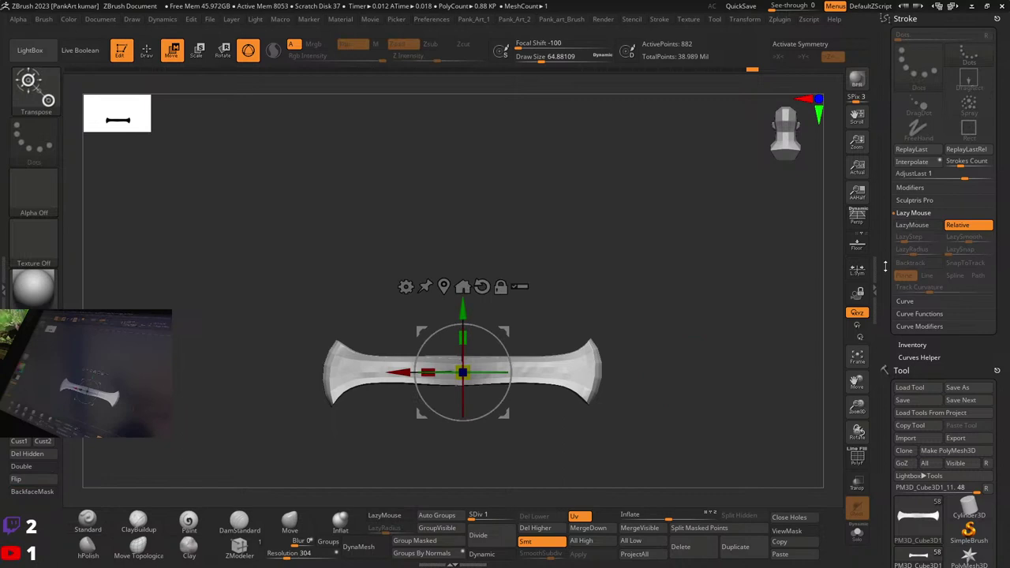
Step: Select the guard subtool PM3D_Cube3D1_11 in the sword folder and centre the gizmo on its unmasked mesh
left_click_drag(881, 426, 875, 121)
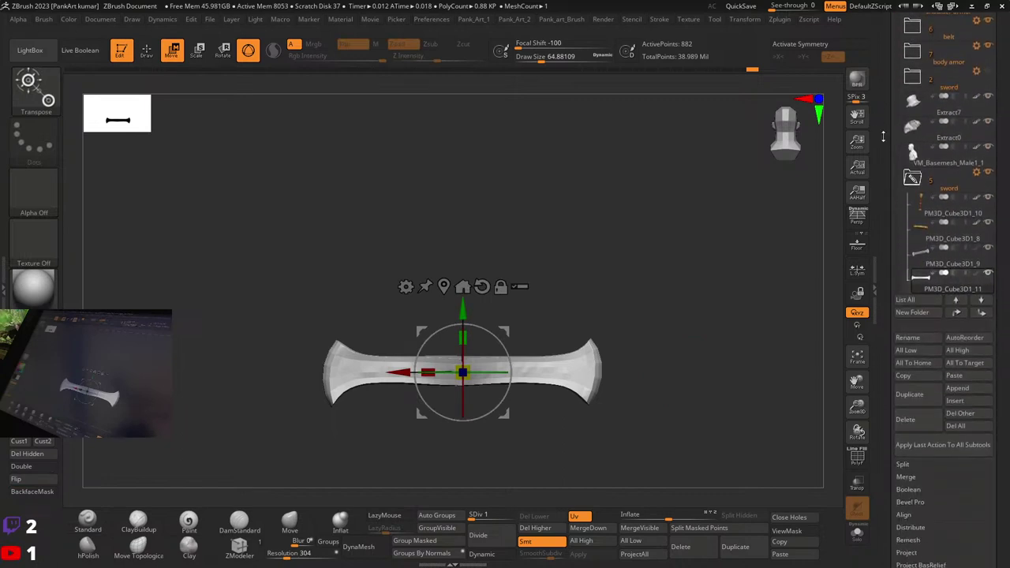
scroll(883, 137, "up", 3)
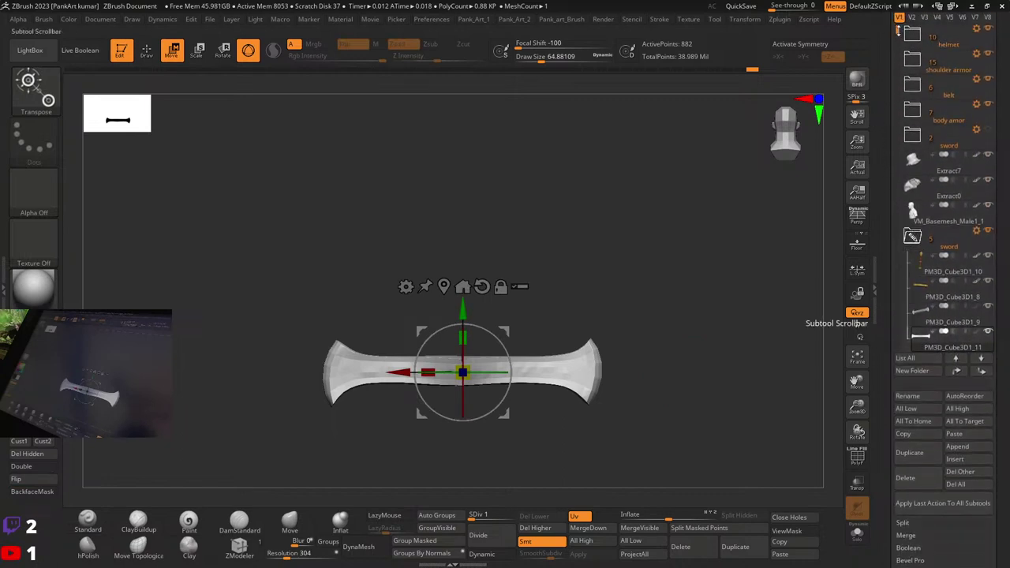
scroll(898, 320, "down", 5)
mouse_move(930, 272)
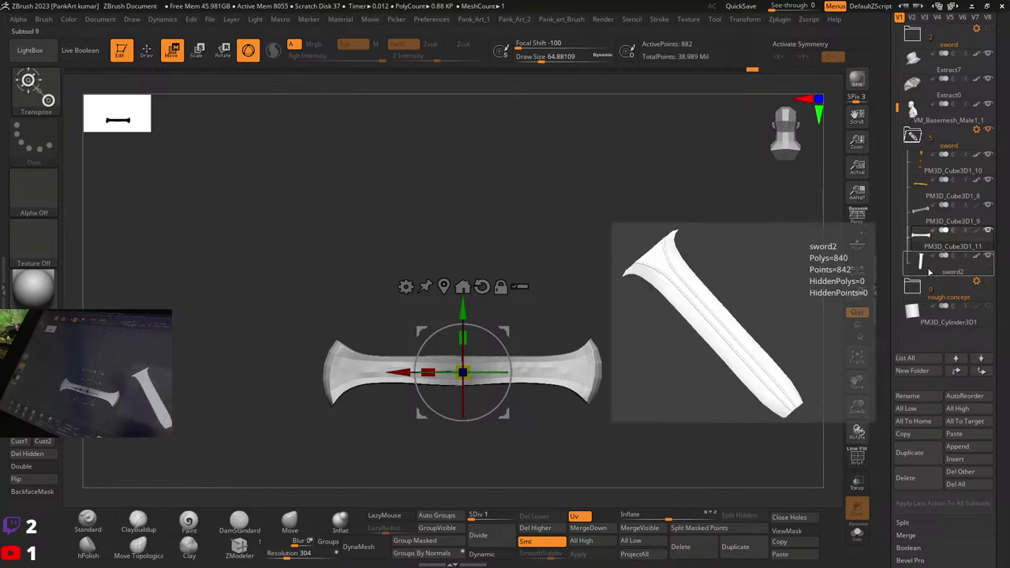
left_click(927, 247)
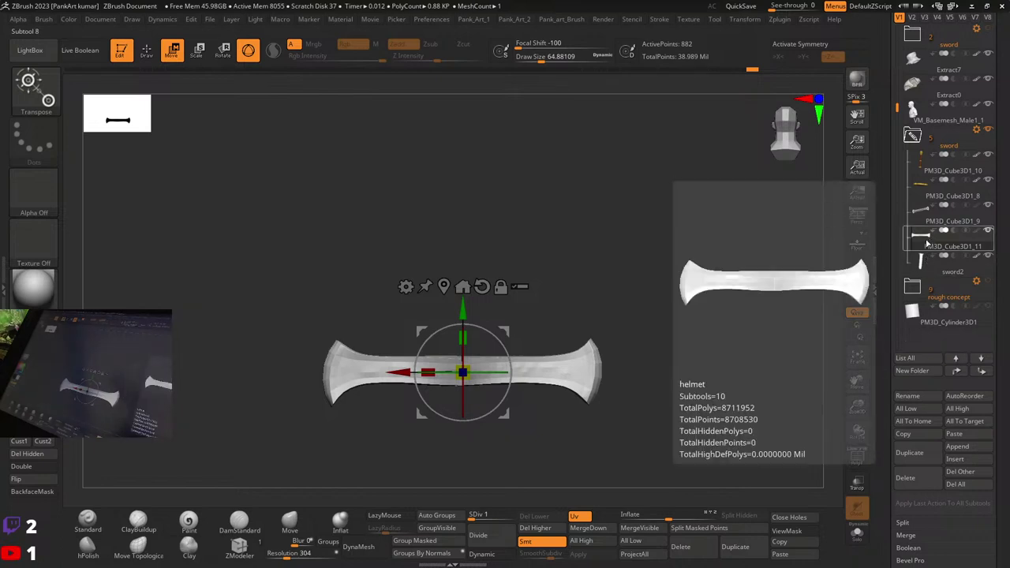
right_click_drag(689, 371, 695, 341, "ctrl")
key("ctrl+z")
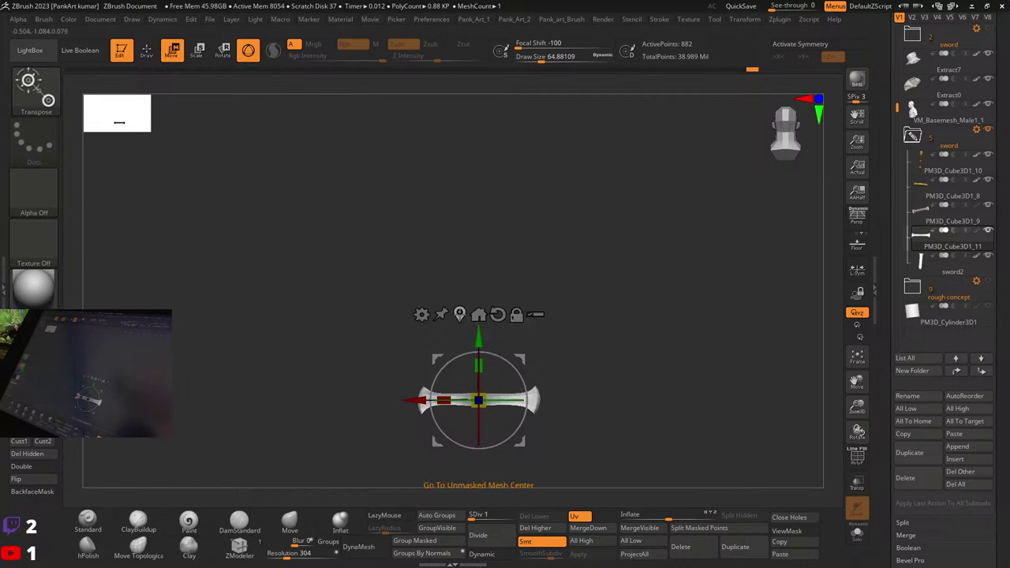
key("ctrl+shift+z")
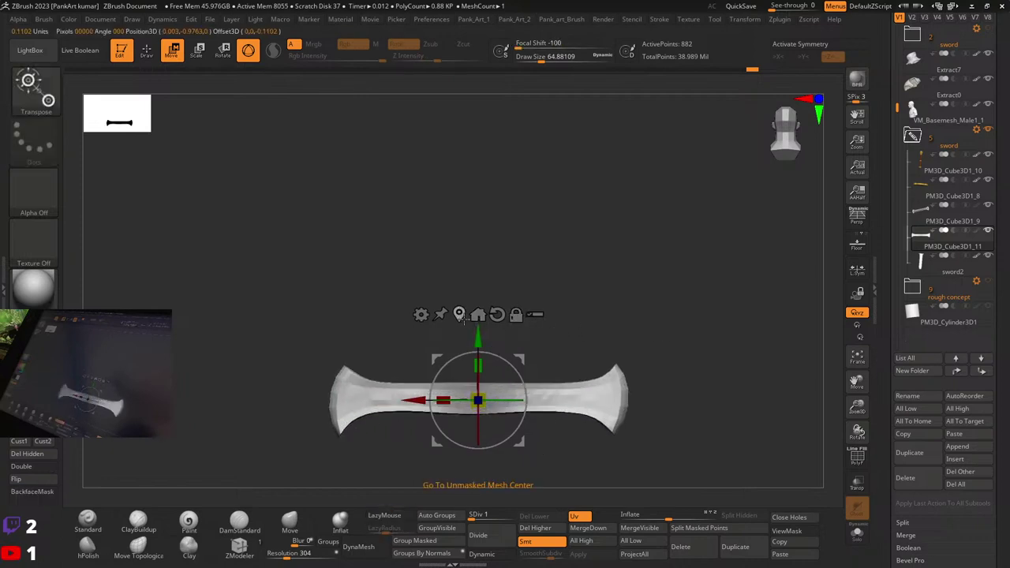
Step: Move the guard up to the crossguard of the sword on the character's back
right_click_drag(703, 325, 575, 313, "ctrl")
right_click_drag(629, 292, 559, 361, "alt")
left_click_drag(533, 426, 492, 189)
left_click_drag(489, 255, 490, 254)
right_click_drag(489, 254, 568, 256, "ctrl")
right_click_drag(380, 250, 435, 307, "alt")
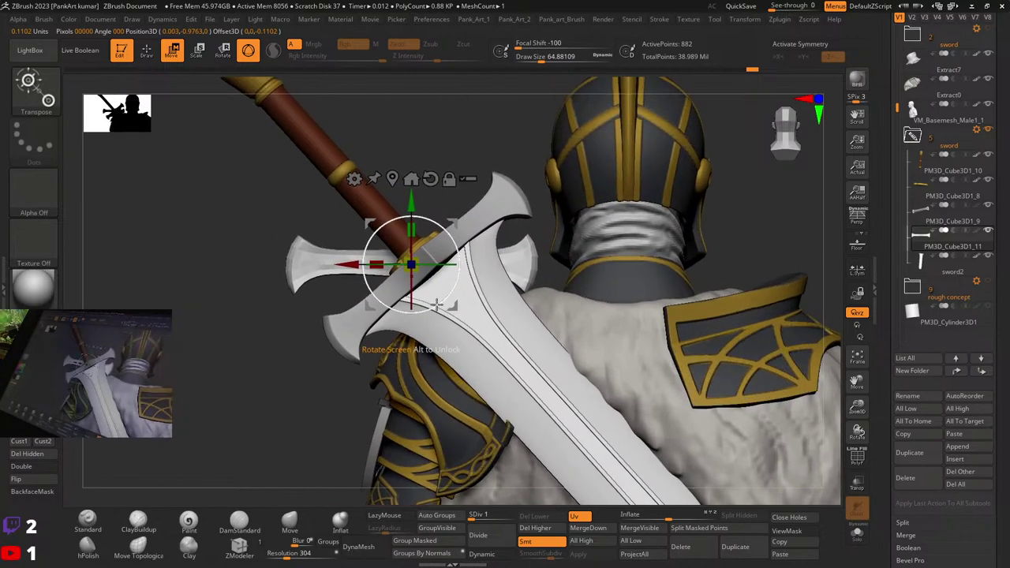
Step: Rotate and position the guard so it lines up with the sword's diagonal crossguard
left_click_drag(435, 307, 453, 276)
right_click_drag(453, 275, 325, 257)
key("ctrl+z")
key("ctrl+z")
key("ctrl+z")
key("ctrl+z")
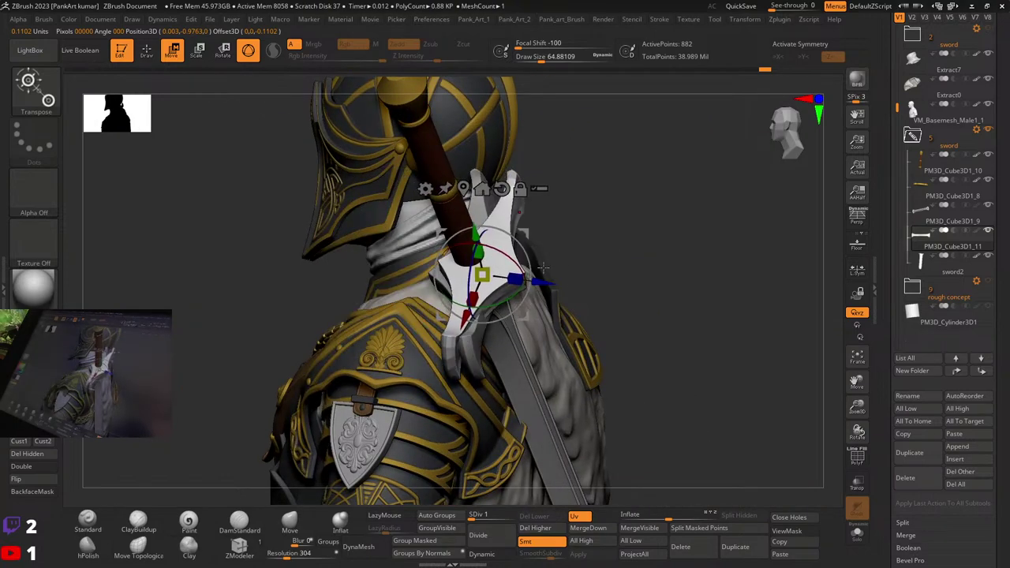
key("ctrl+z")
key("ctrl+z")
key("ctrl+z")
key("ctrl+z")
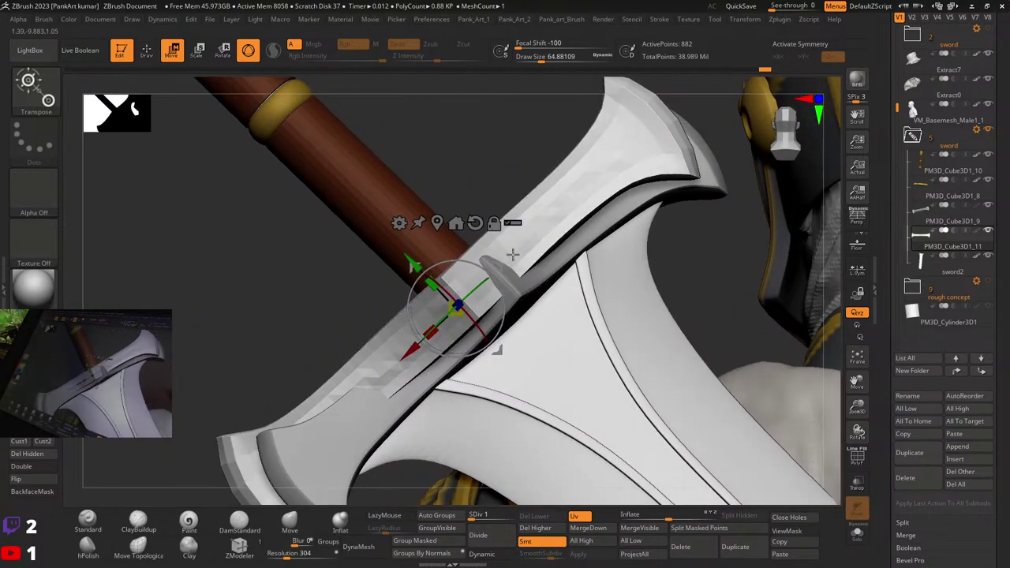
Step: Undo the last guard adjustments, then nudge the guard towards the base of the sword's handle
key("ctrl+z")
key("ctrl+z")
key("ctrl+z")
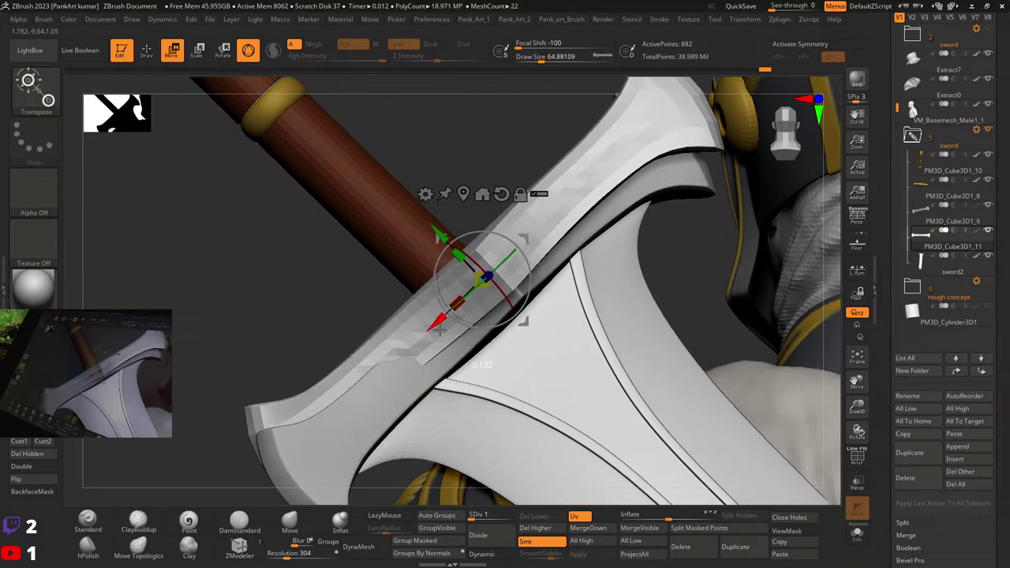
key("ctrl+z")
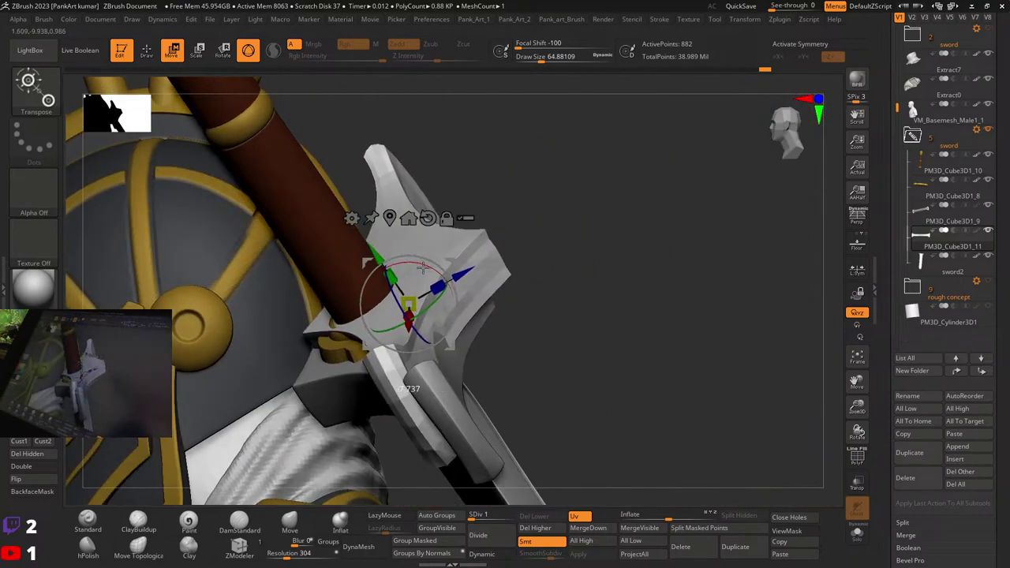
left_click_drag(438, 291, 432, 295)
right_click_drag(387, 308, 430, 288)
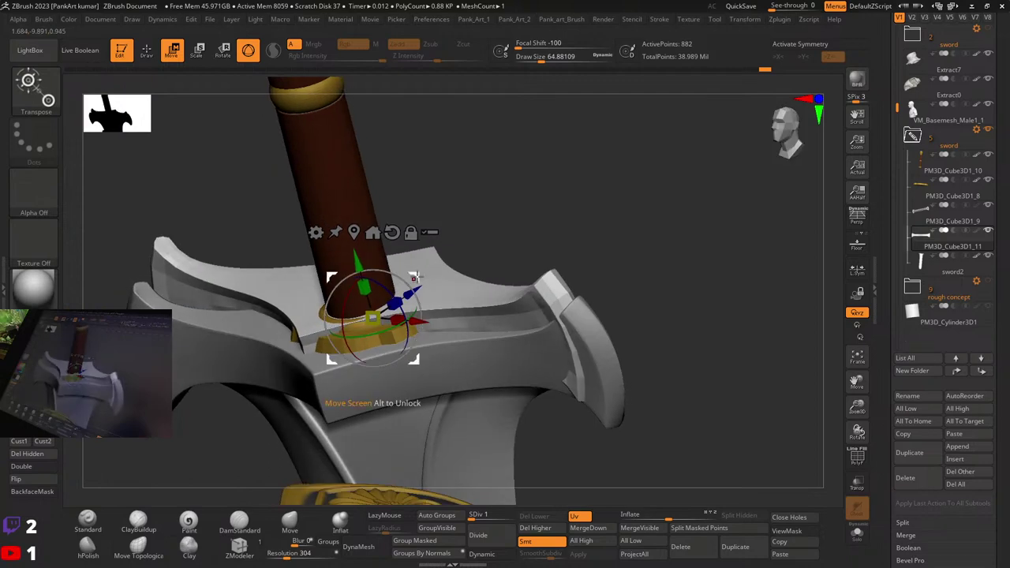
left_click_drag(414, 277, 414, 302)
right_click_drag(415, 302, 453, 278)
Step: Undo the last guard shifts and try rotating the guard around the hilt while viewing it from the pommel end
key("ctrl+z")
key("ctrl+z")
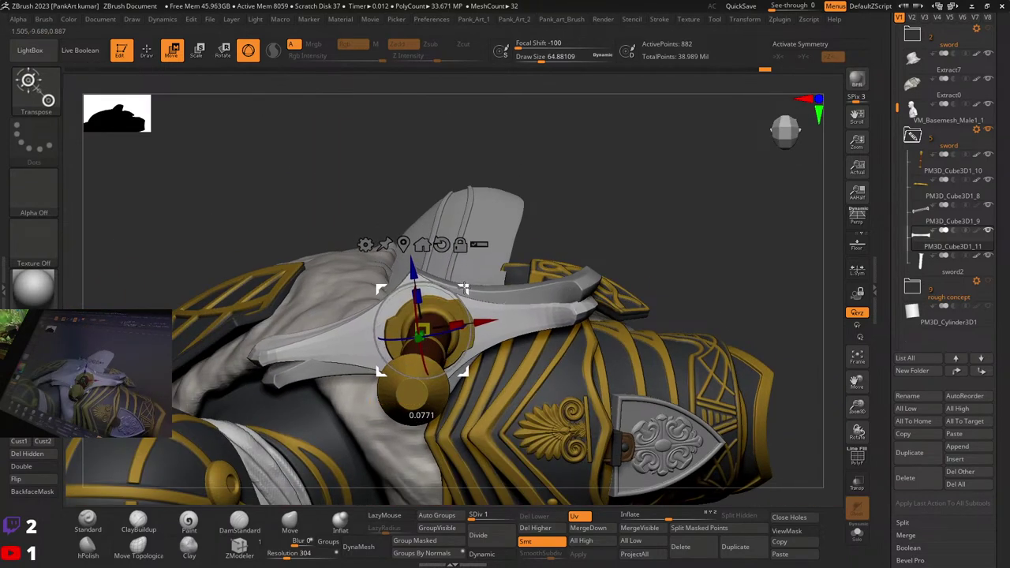
key("ctrl+z")
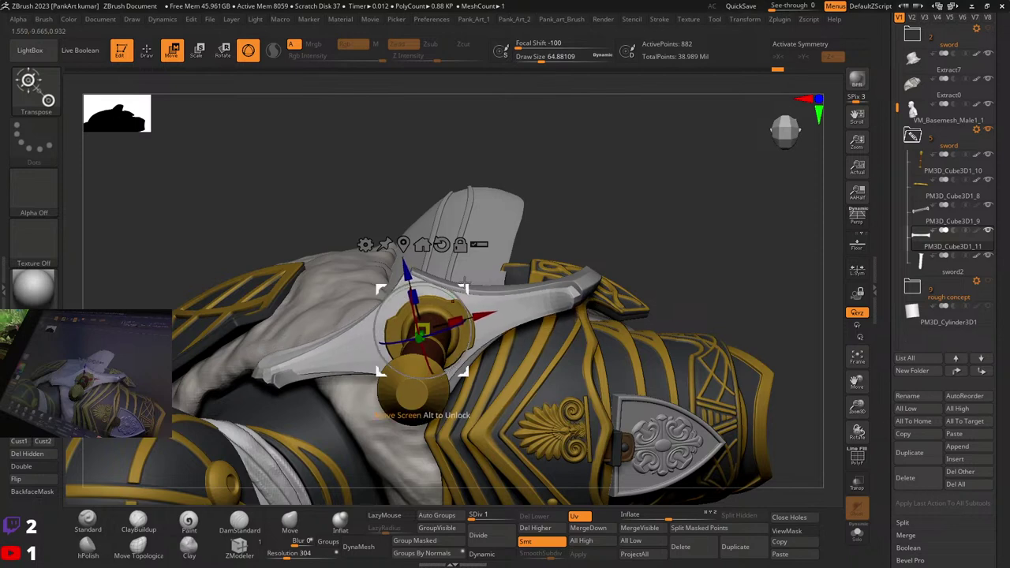
key("ctrl+z")
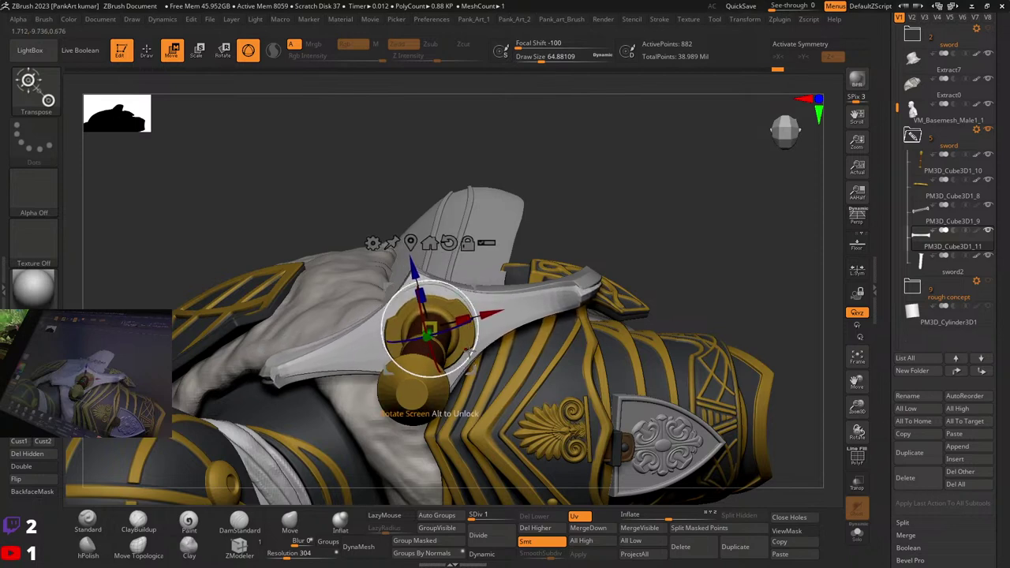
left_click_drag(473, 356, 474, 358)
key("ctrl+z")
key("ctrl+z")
key("ctrl+z")
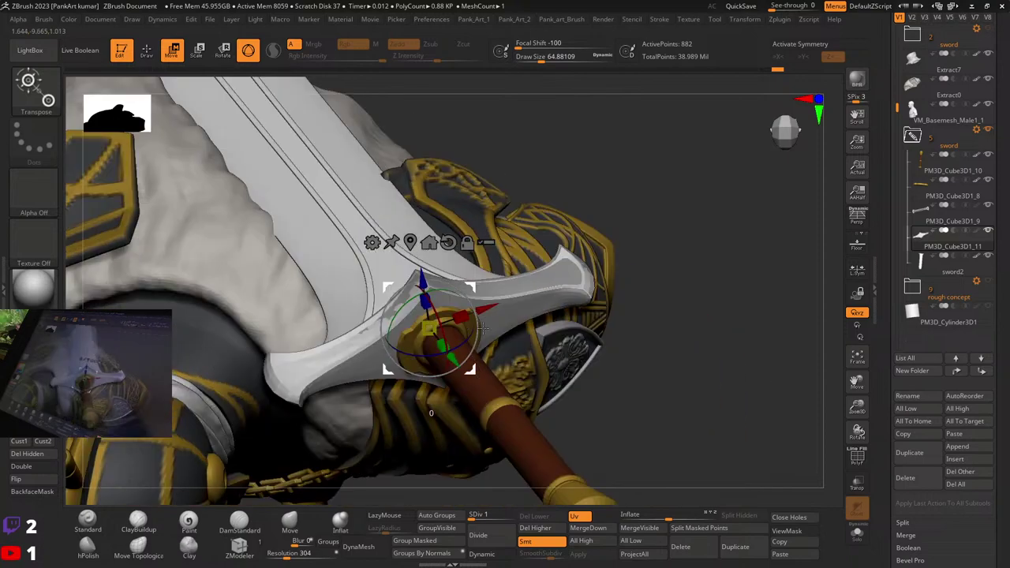
Step: Raise the guard to subdivision level 3 and adjust its position around the golden collar
left_click(486, 516)
right_click_drag(483, 348, 501, 265)
left_click_drag(500, 275, 501, 273)
right_click_drag(482, 331, 584, 353)
left_click_drag(508, 359, 500, 356)
right_click_drag(556, 298, 501, 282)
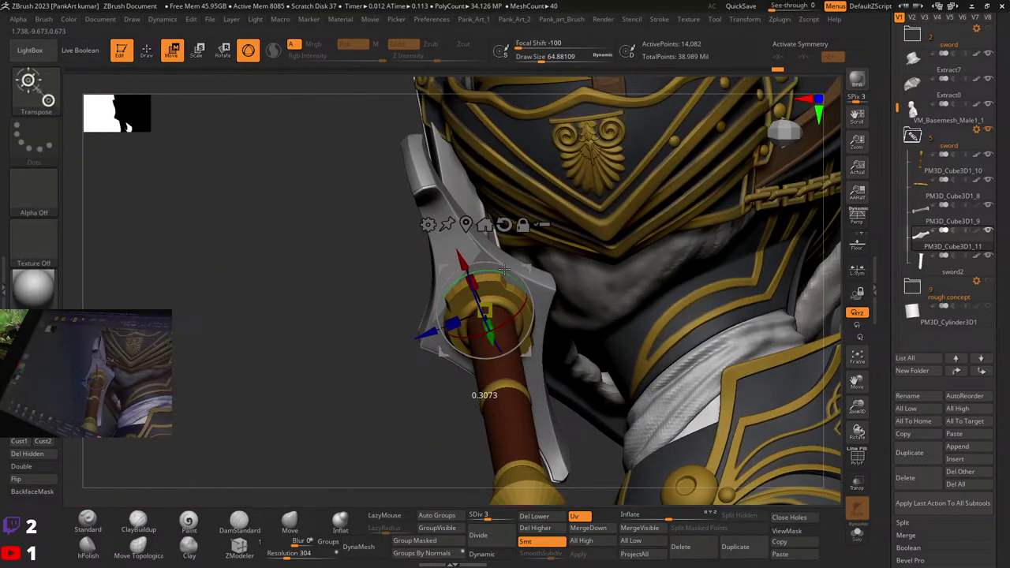
left_click_drag(504, 269, 505, 270)
right_click_drag(504, 269, 533, 295)
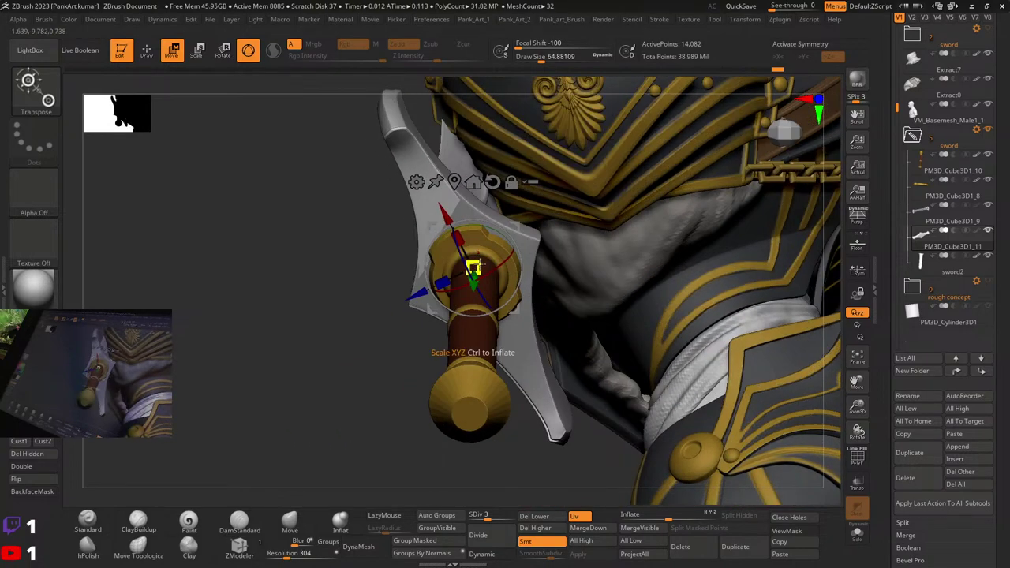
Step: Rotate the guard and scale it uniformly to fit where the blade meets the handle
left_click_drag(474, 266, 477, 266)
right_click_drag(475, 266, 466, 293)
mouse_move(456, 292)
left_mouse_down()
mouse_move(498, 295)
mouse_move(459, 293)
left_mouse_up()
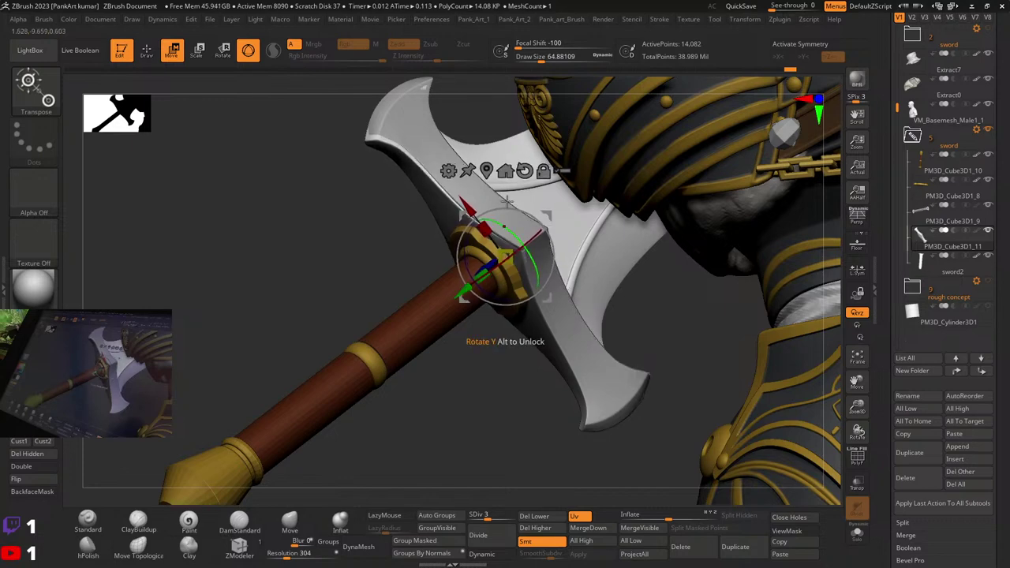
left_click_drag(508, 261, 508, 262)
right_click_drag(516, 272, 671, 213)
right_click_drag(569, 158, 561, 233, "alt")
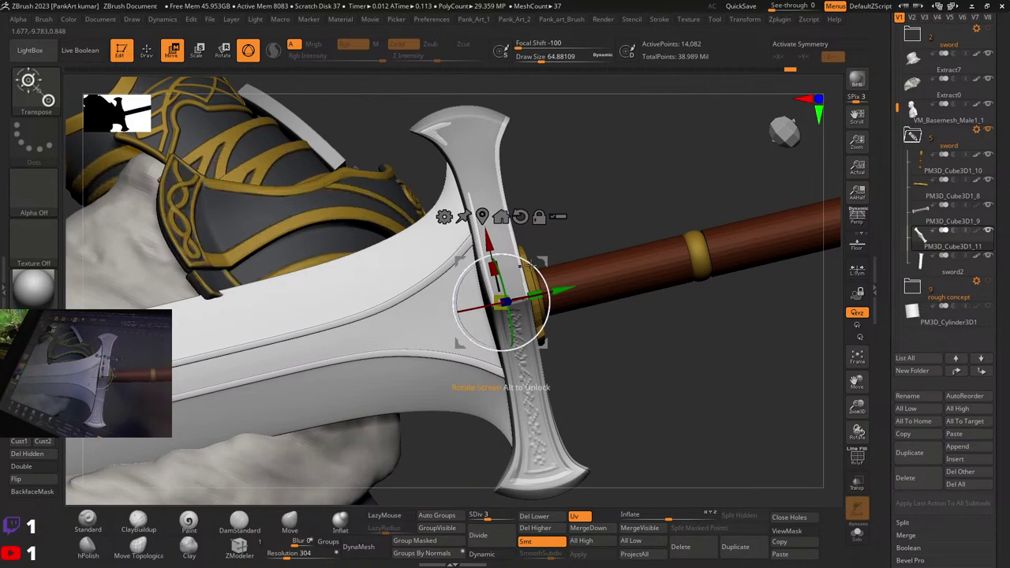
left_click_drag(534, 263, 533, 264)
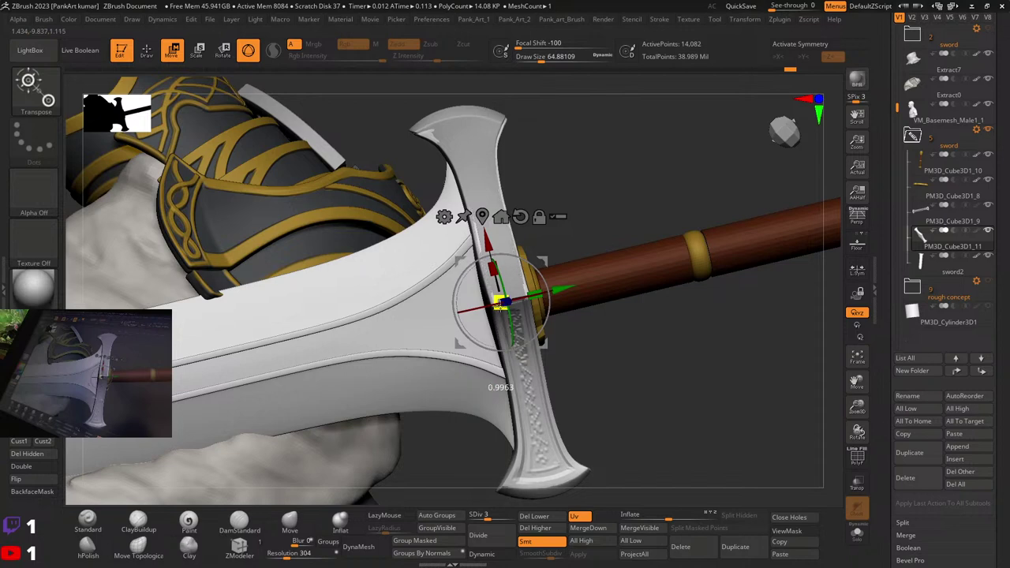
left_click_drag(500, 307, 503, 304)
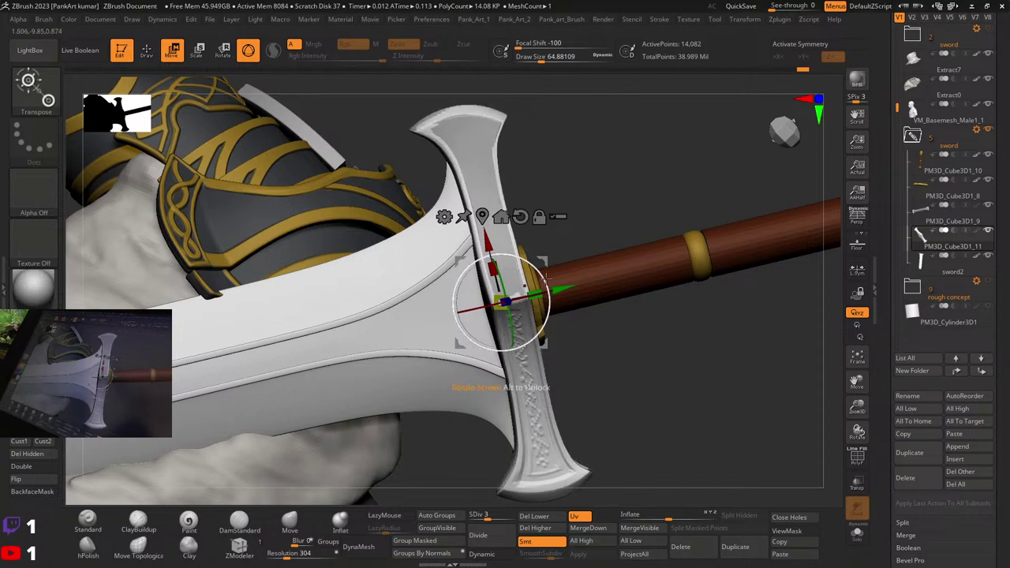
Step: Rotate the guard in the view plane and shift it sideways to centre it around the handle's collar
left_click_drag(543, 276, 566, 289)
right_click_drag(540, 282, 543, 246)
left_click_drag(541, 245, 545, 246)
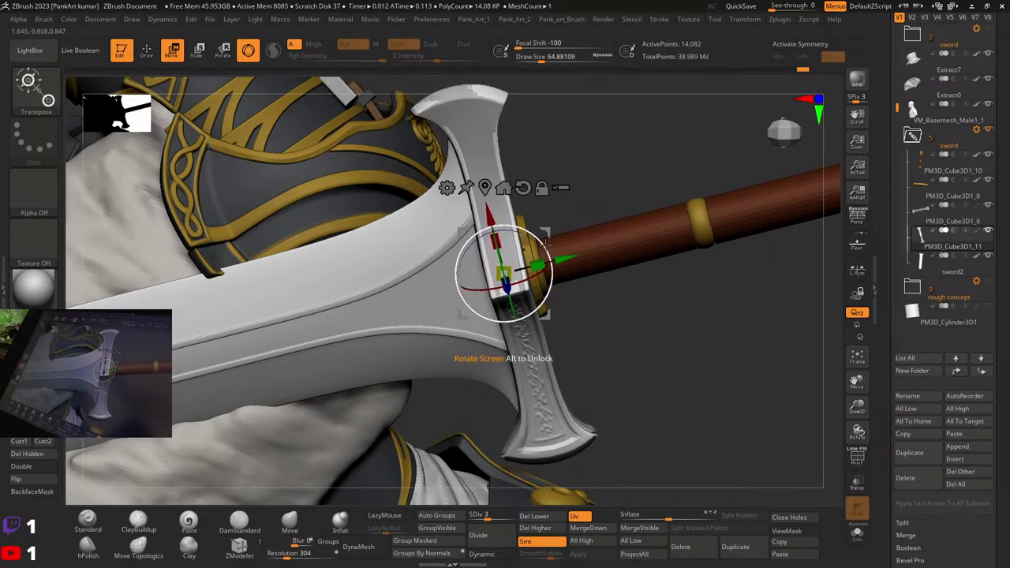
left_click_drag(705, 316, 549, 257)
left_click_drag(444, 303, 439, 297)
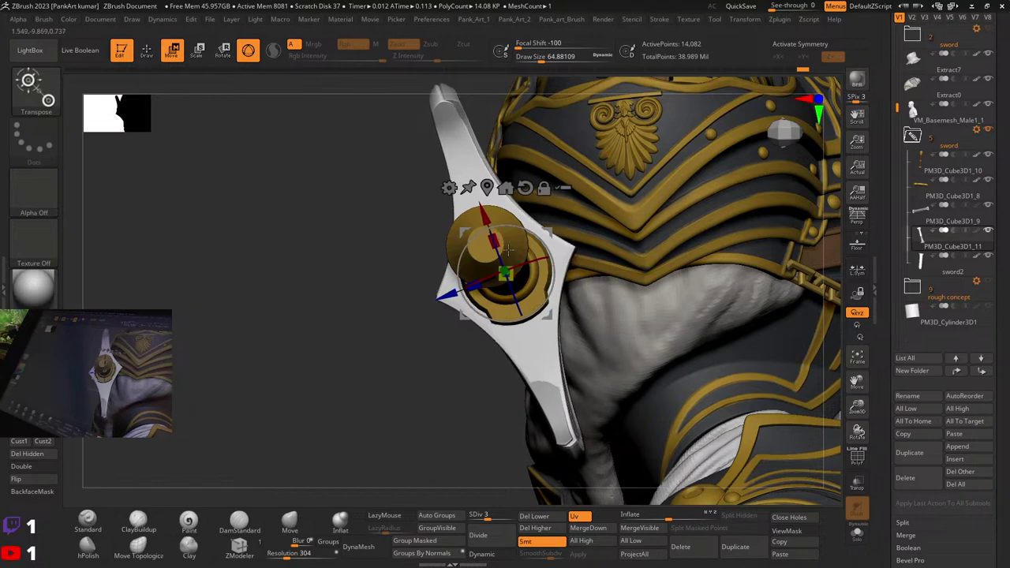
left_click_drag(527, 229, 531, 226)
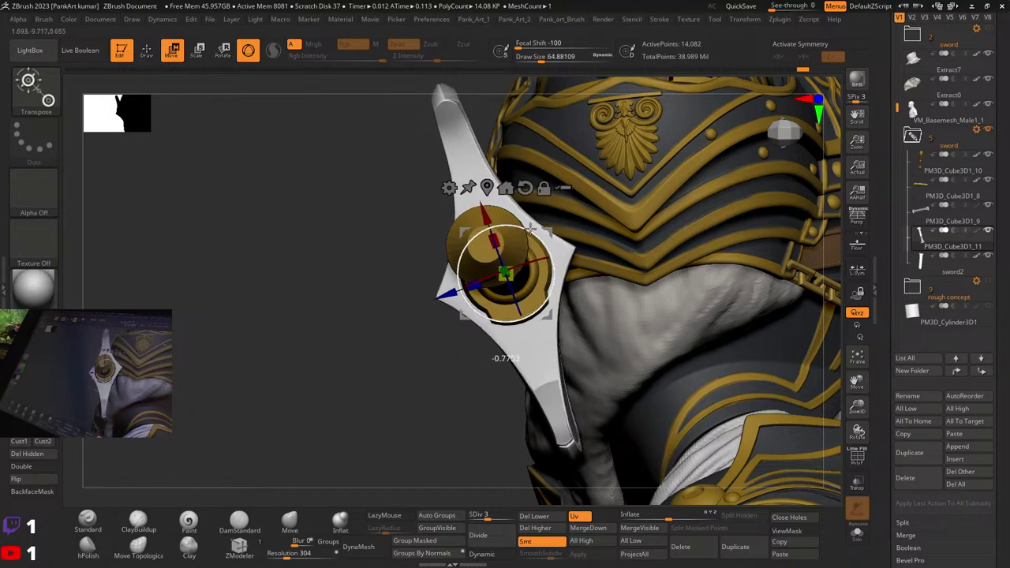
left_click_drag(438, 297, 514, 278)
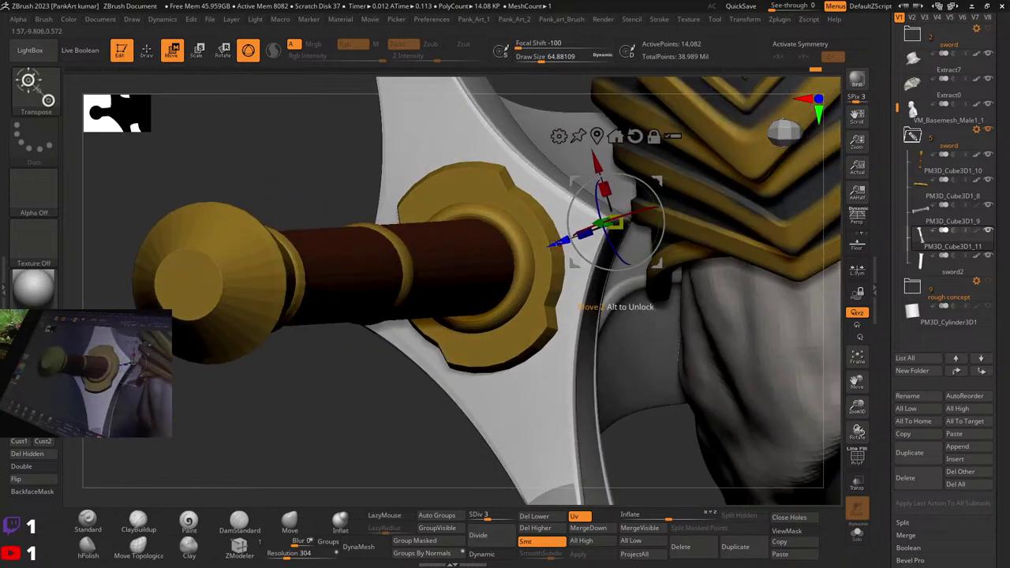
Step: Adjust the guard along its Z axis, recentre the gizmo on the unmasked mesh, and return to Draw mode
left_click(562, 236)
left_click_drag(558, 241, 553, 243)
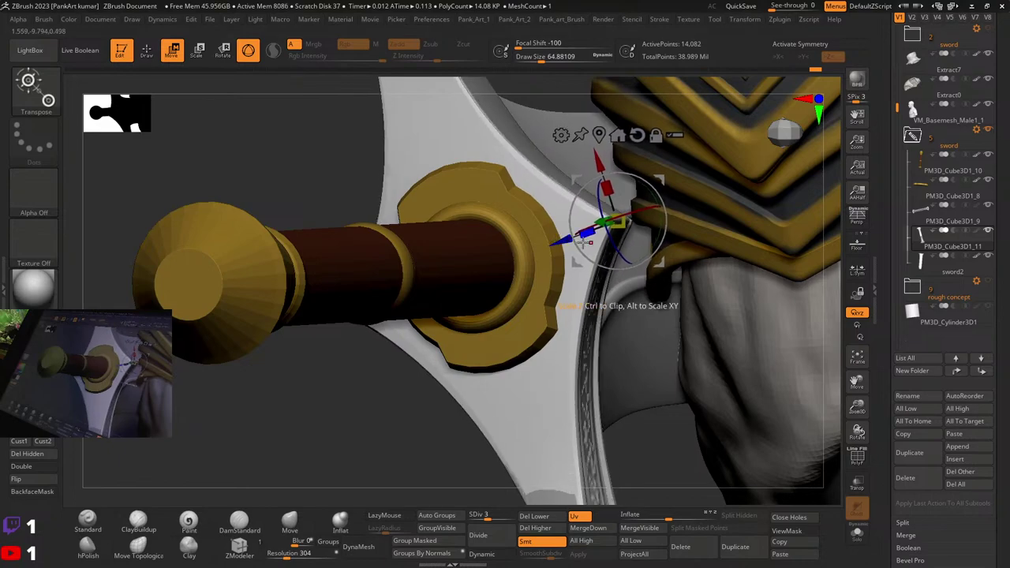
right_click_drag(600, 245, 542, 228)
left_click_drag(541, 228, 651, 225)
left_click_drag(664, 307, 681, 300)
left_click(600, 209)
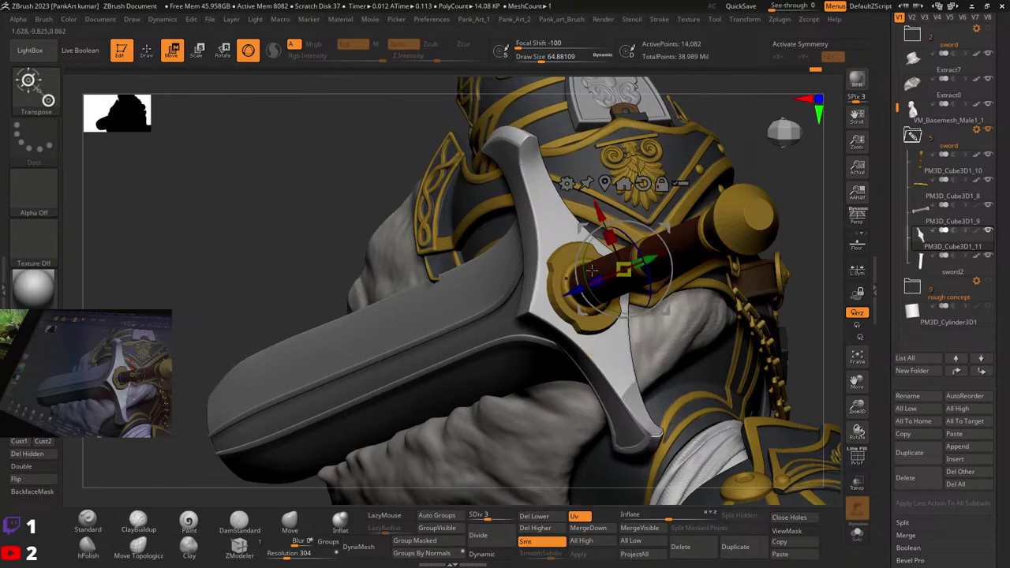
left_click(606, 182)
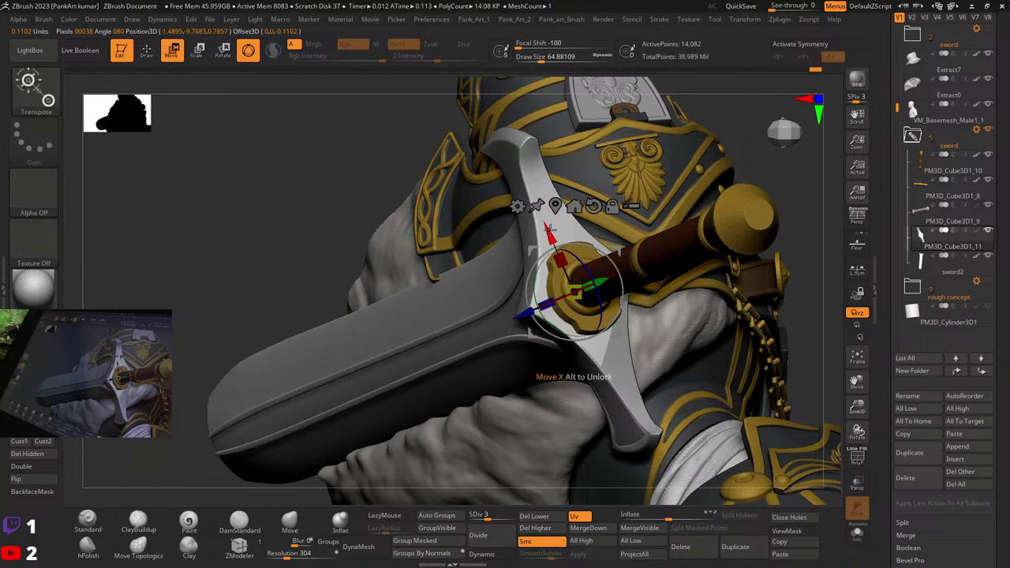
key("q")
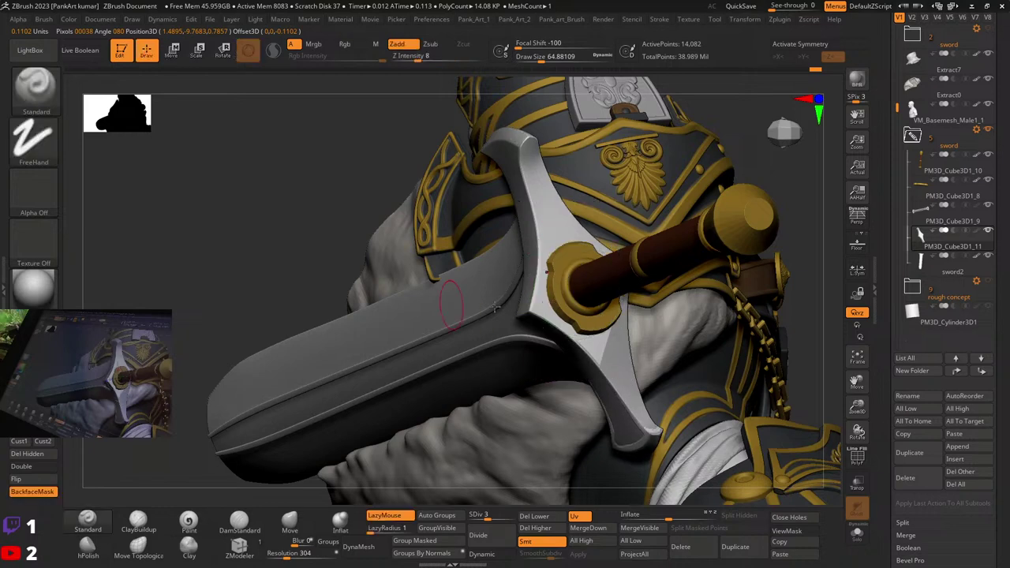
Step: Hide the old crossguard PM3D_Cube3D1_9 and check the fitted guard at subdivision level 6 from several sides
right_click_drag(495, 308, 668, 254, "ctrl")
left_click(989, 208)
right_click_drag(668, 254, 723, 323)
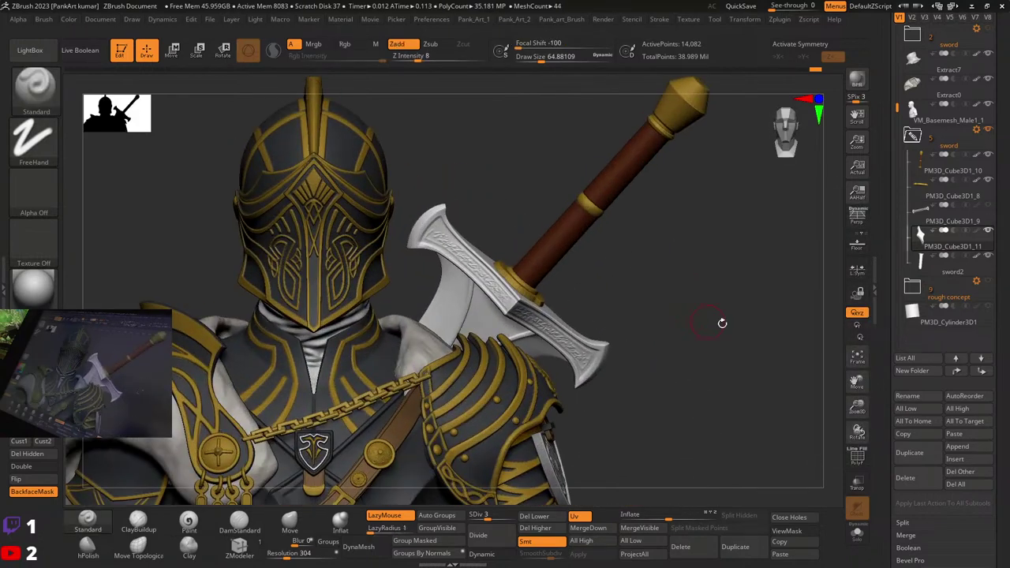
right_click_drag(621, 309, 534, 388)
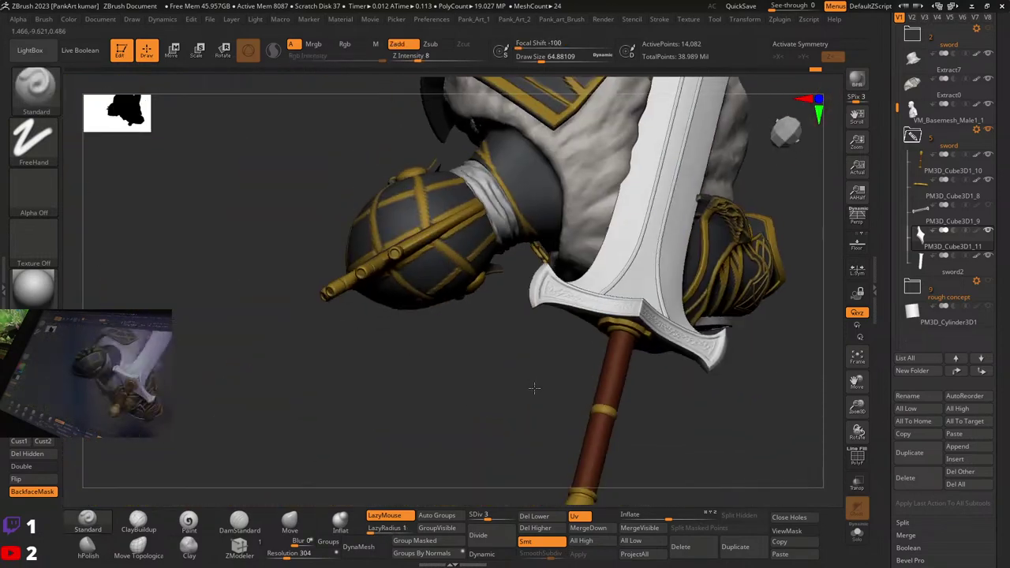
left_click_drag(535, 388, 544, 263)
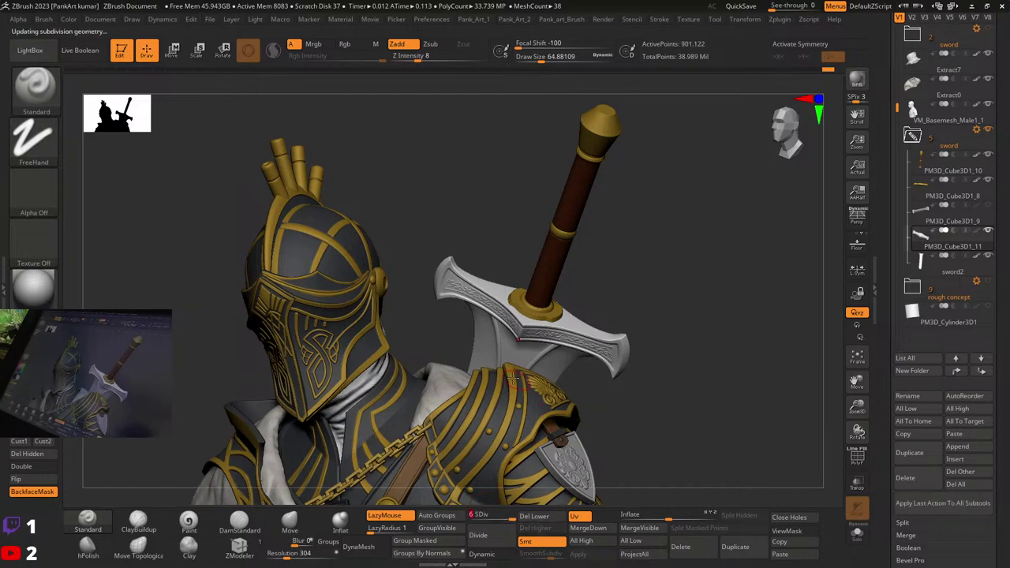
right_click_drag(513, 380, 553, 323)
right_click_drag(694, 337, 663, 288, "ctrl")
Step: Lower the guard to subdivision level 3 and return it through its undo history to unplaced entry 376
key("shift+d")
key("shift+d")
key("shift+d")
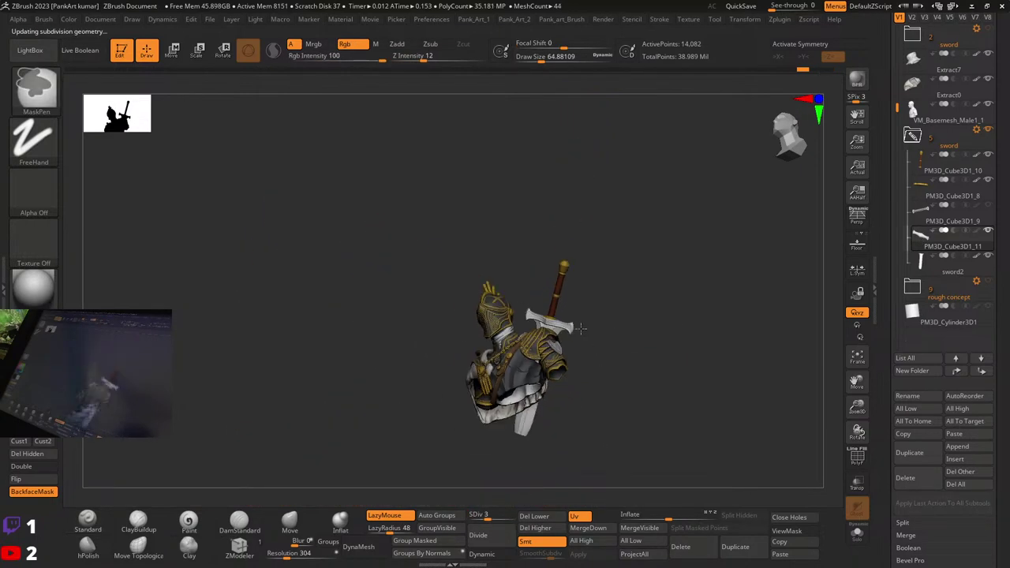
left_click_drag(803, 69, 739, 69)
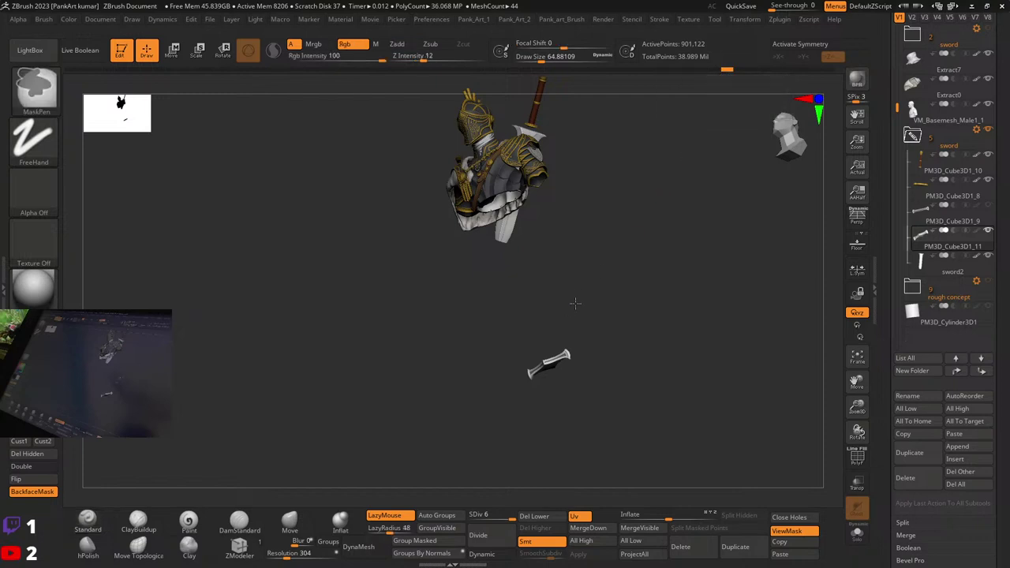
right_click_drag(576, 302, 558, 333, "ctrl")
right_click_drag(558, 333, 696, 62, "alt")
left_click(753, 70)
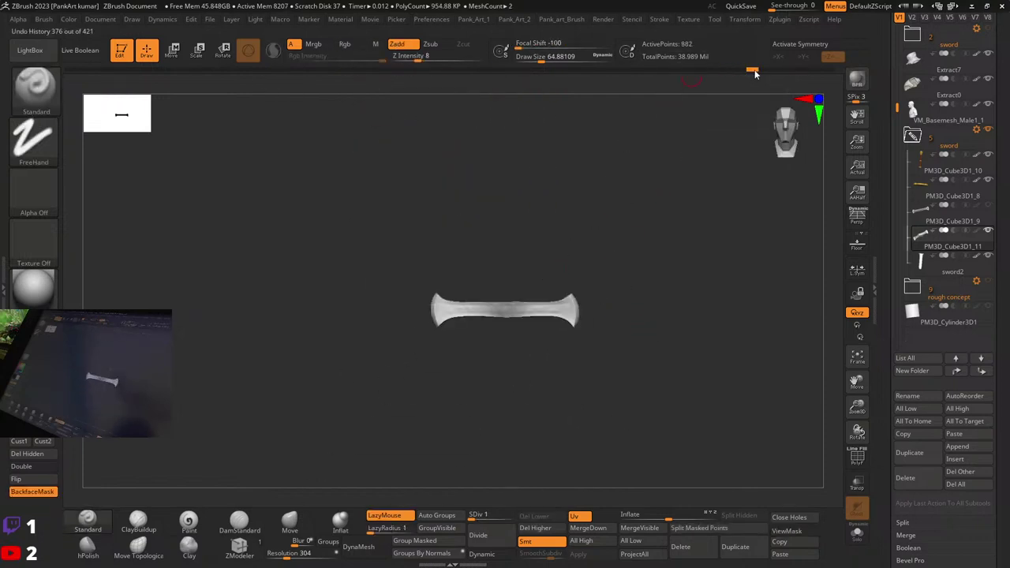
Step: Display the guard's mask and examine the ornamented panels on its front and back
key("ctrl+h")
key("ctrl+h")
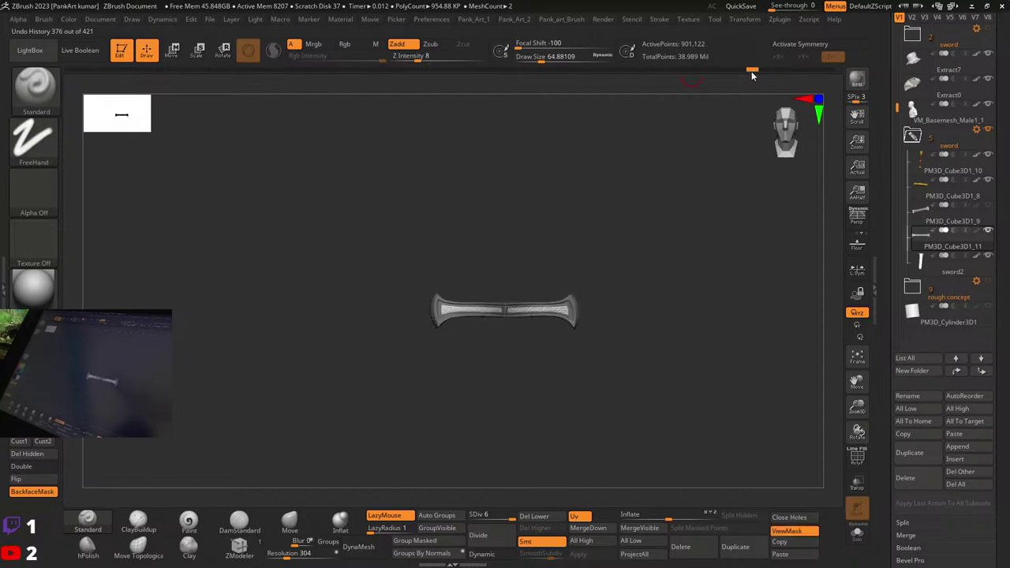
right_click_drag(502, 339, 493, 381, "alt")
right_click_drag(493, 380, 587, 348, "ctrl")
key("f")
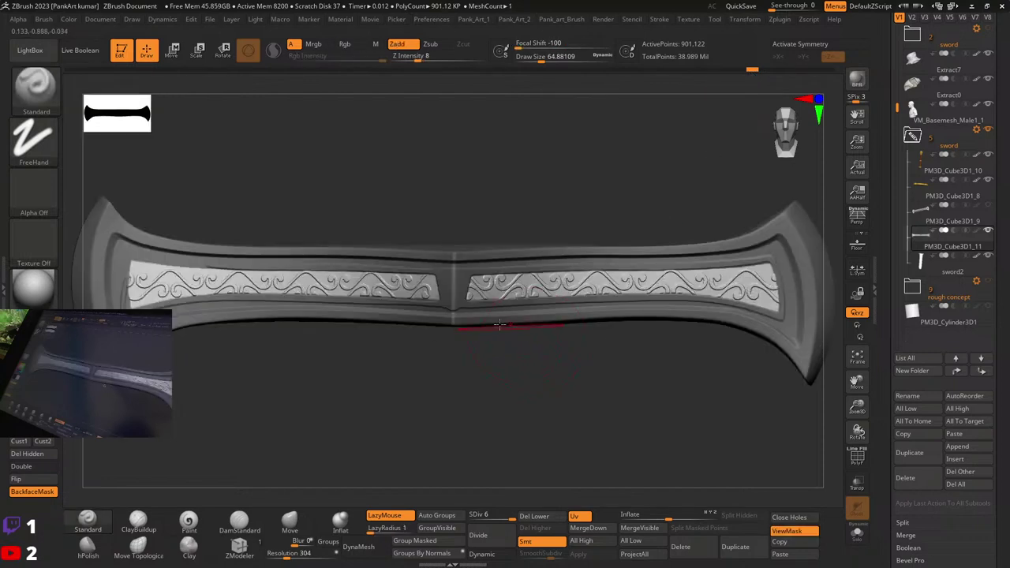
right_click_drag(510, 325, 538, 325)
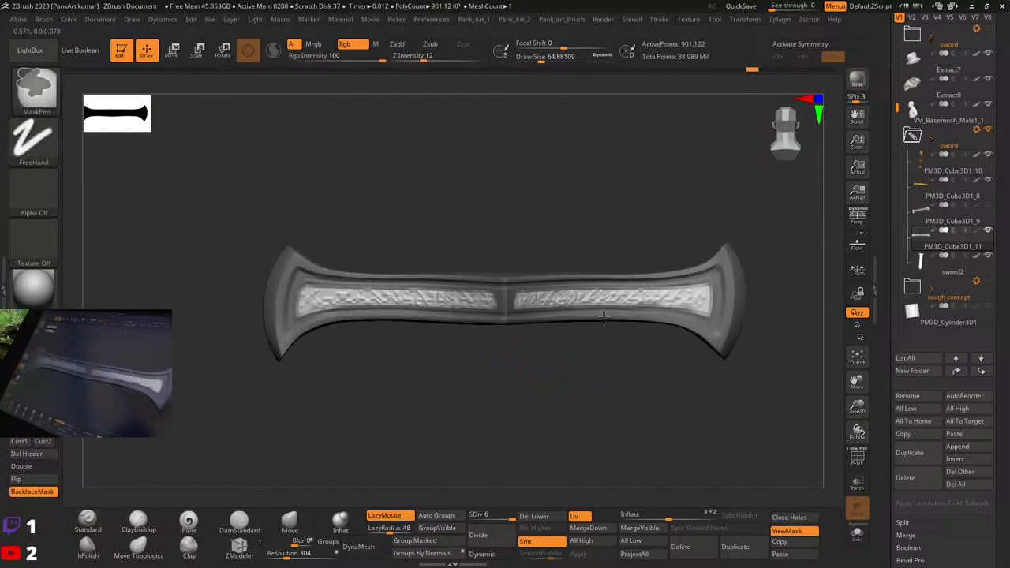
right_click_drag(625, 337, 447, 323, "alt")
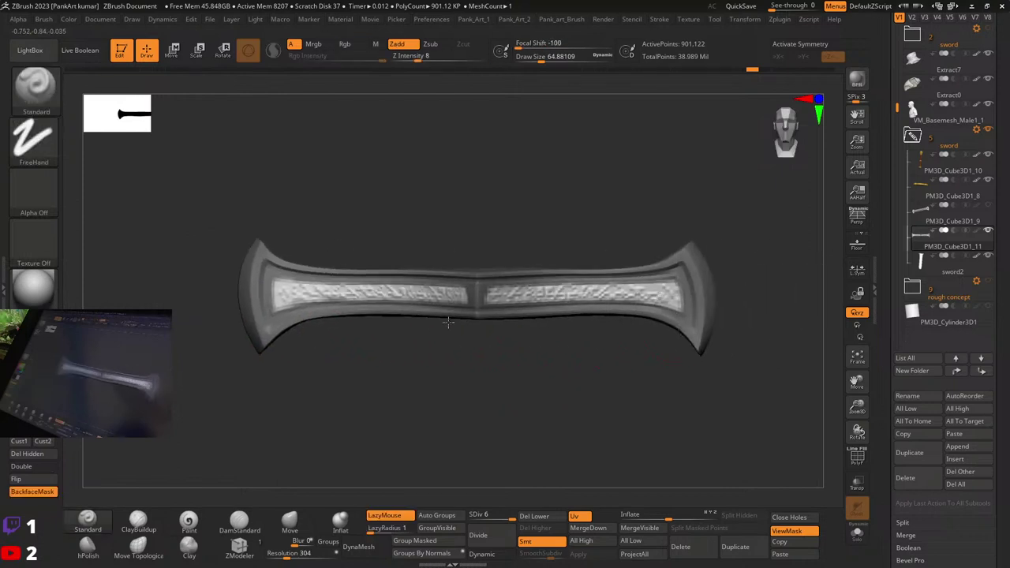
Step: Try changing the guard's mask, accept discarding the newer undo history entries, and undo the mask change
left_click(469, 363)
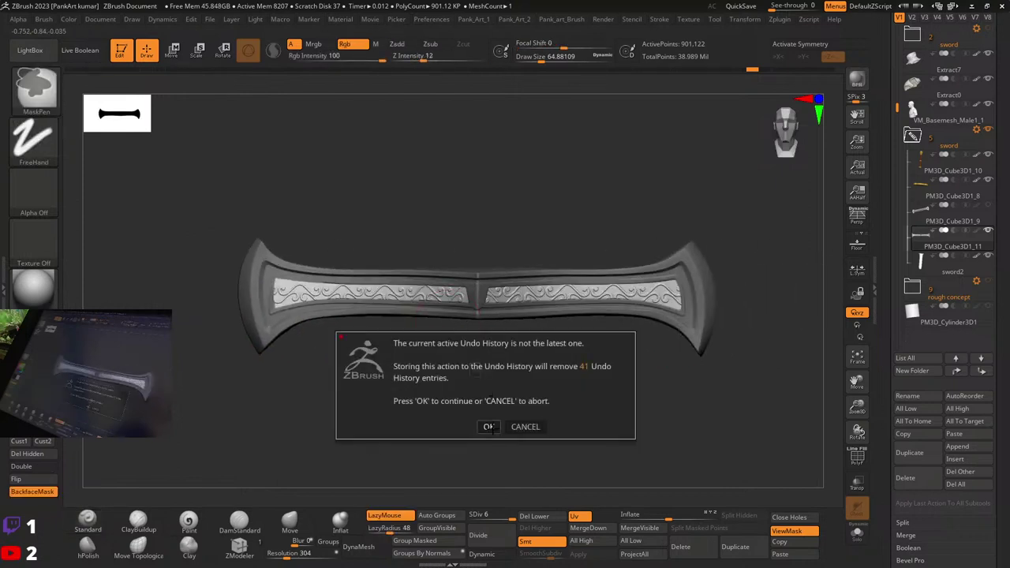
left_click(489, 427)
key("ctrl+z")
key("ctrl+z")
key("ctrl+z")
key("ctrl+z")
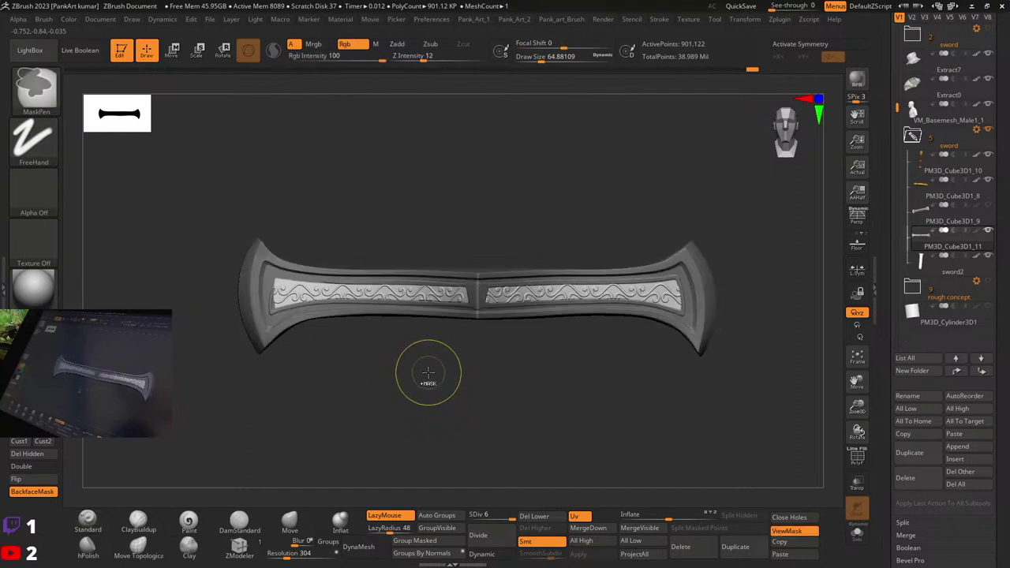
Step: Move the guard through its undo history to the entry where both recessed panels are fully masked
left_click_drag(417, 370, 444, 378, "alt")
key("ctrl+z")
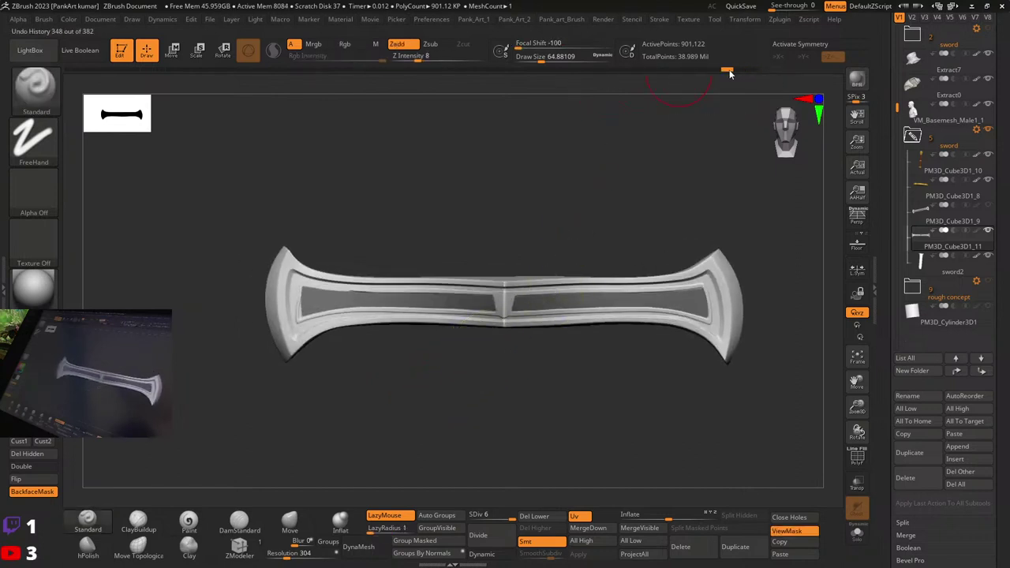
left_click_drag(730, 74, 715, 75)
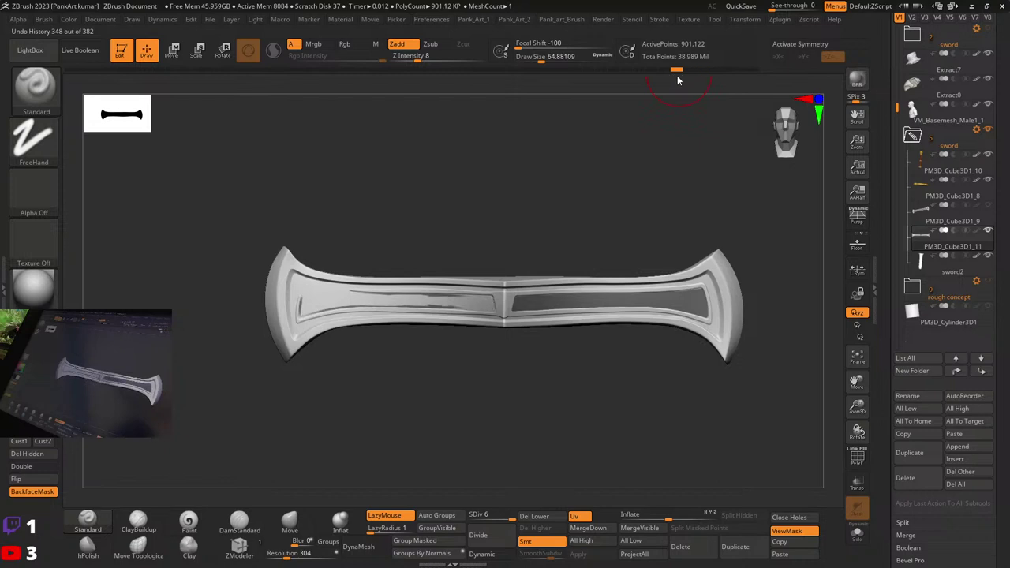
mouse_move(647, 79)
left_mouse_down()
mouse_move(553, 72)
mouse_move(587, 69)
mouse_move(577, 71)
left_mouse_up()
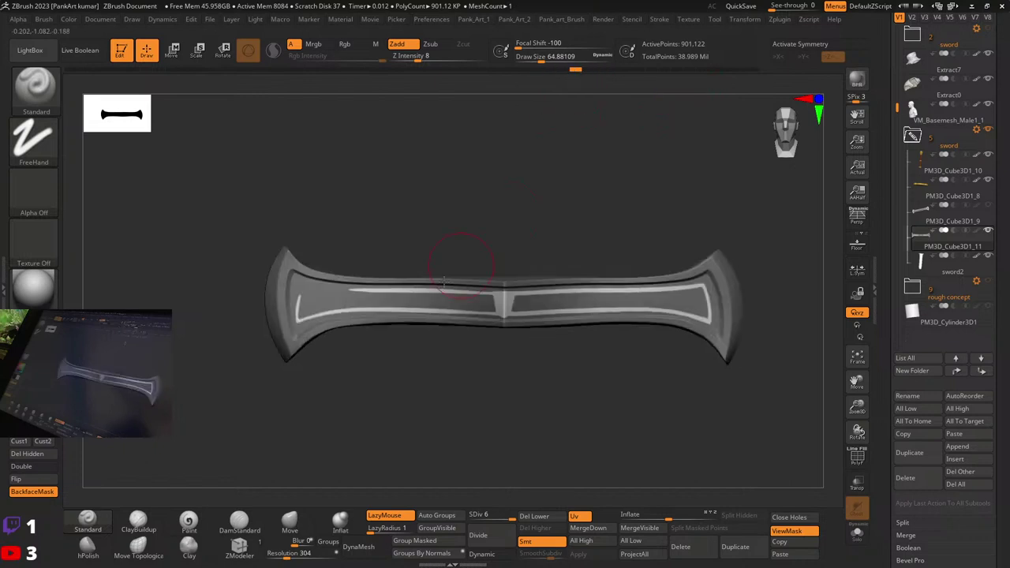
mouse_move(463, 259)
left_mouse_down()
mouse_move(477, 270)
mouse_move(668, 228)
left_mouse_up()
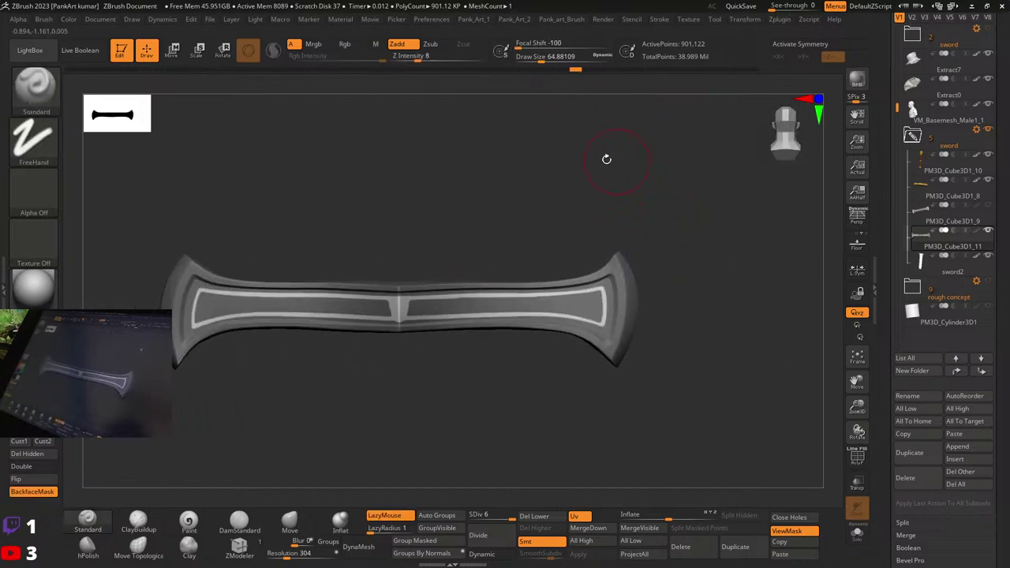
mouse_move(576, 72)
left_mouse_down()
mouse_move(757, 89)
mouse_move(734, 88)
left_mouse_up()
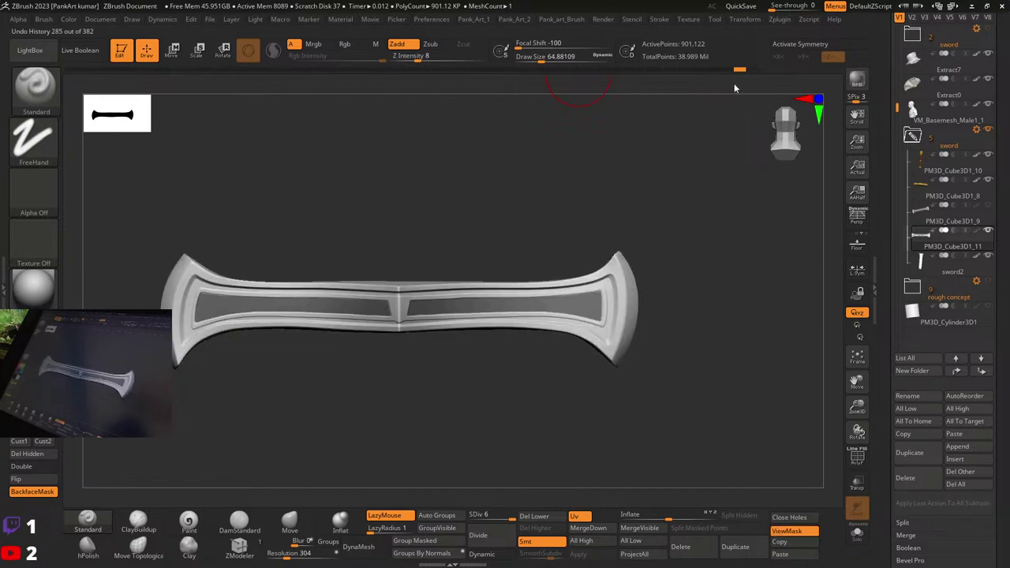
Step: Assign the guard's masked front and back panels to their own polygroup and clear the mask
left_click_drag(688, 337, 626, 326)
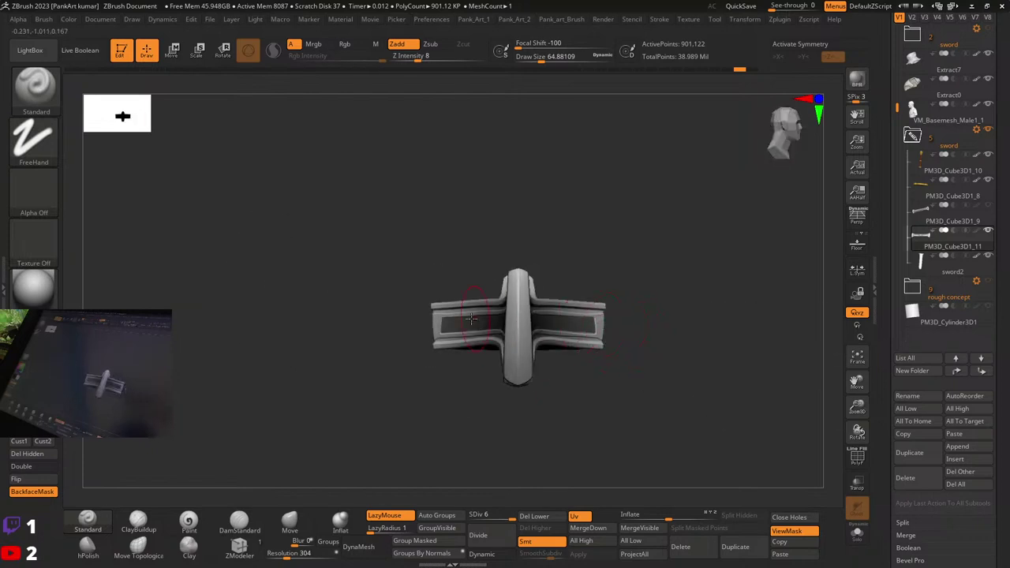
left_click_drag(369, 315, 485, 328)
key("shift+f")
key("shift+f")
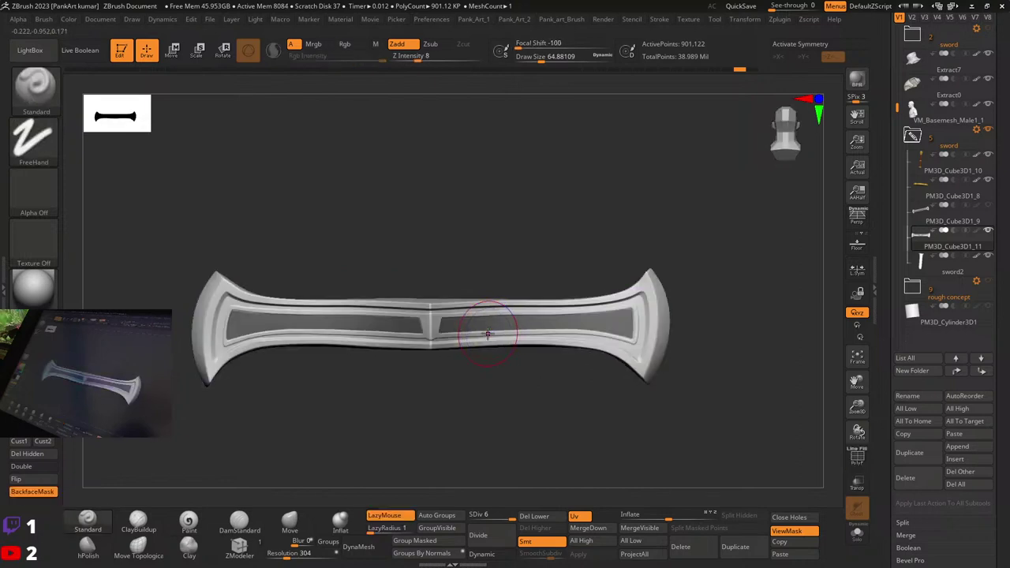
key("shift+f")
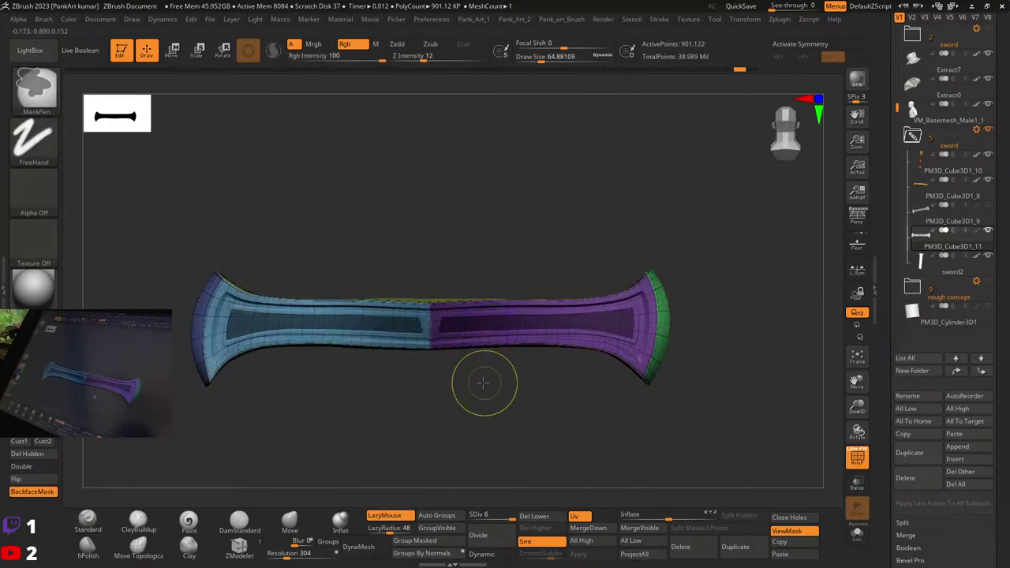
mouse_move(483, 383)
left_mouse_down("alt")
mouse_move(510, 469)
mouse_move(474, 384)
left_mouse_up("alt")
left_click(432, 547)
left_click(496, 470, "ctrl")
key("shift+f")
mouse_move(478, 399)
left_mouse_down("ctrl")
mouse_move(503, 429)
mouse_move(462, 399)
left_mouse_up("ctrl")
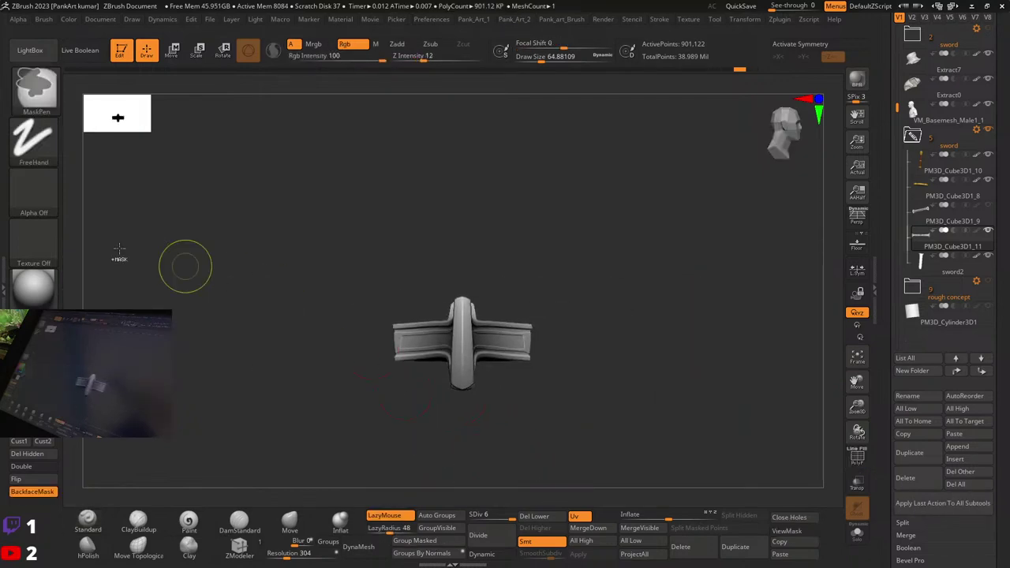
Step: Mask one long face of the guard and save the project with the Deformation settings displayed
mouse_move(332, 235)
left_mouse_down("ctrl")
mouse_move(435, 458)
mouse_move(464, 476)
left_mouse_up("ctrl")
left_click_drag(887, 484, 888, 342)
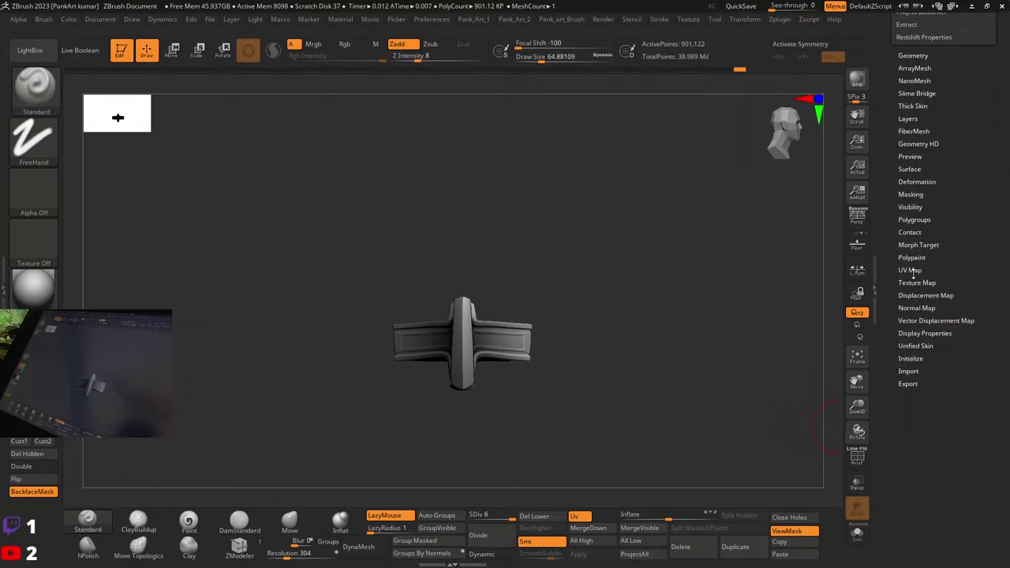
left_click(917, 181)
left_click_drag(881, 173, 884, 219)
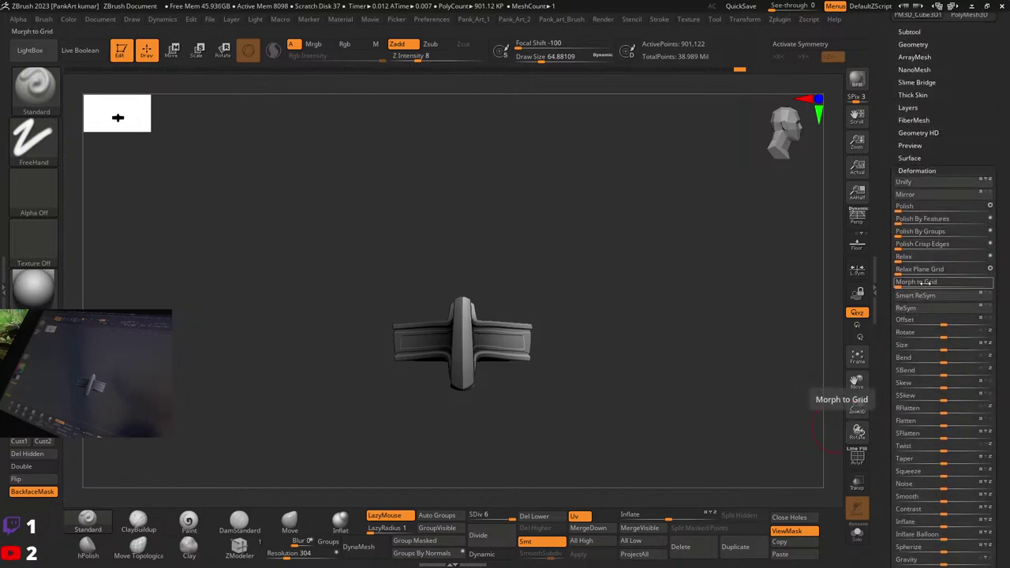
left_click(741, 6)
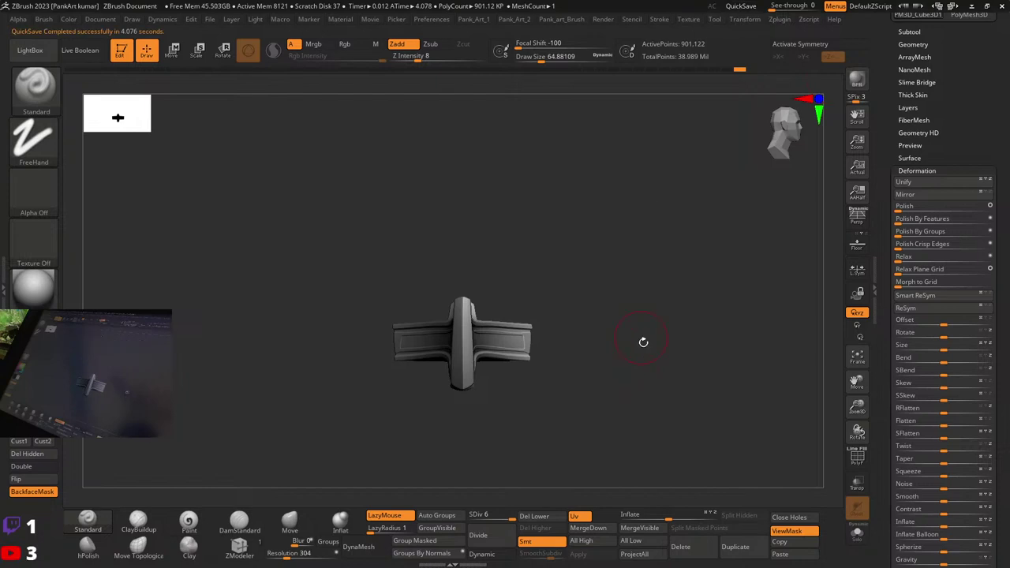
left_click_drag(634, 339, 593, 355)
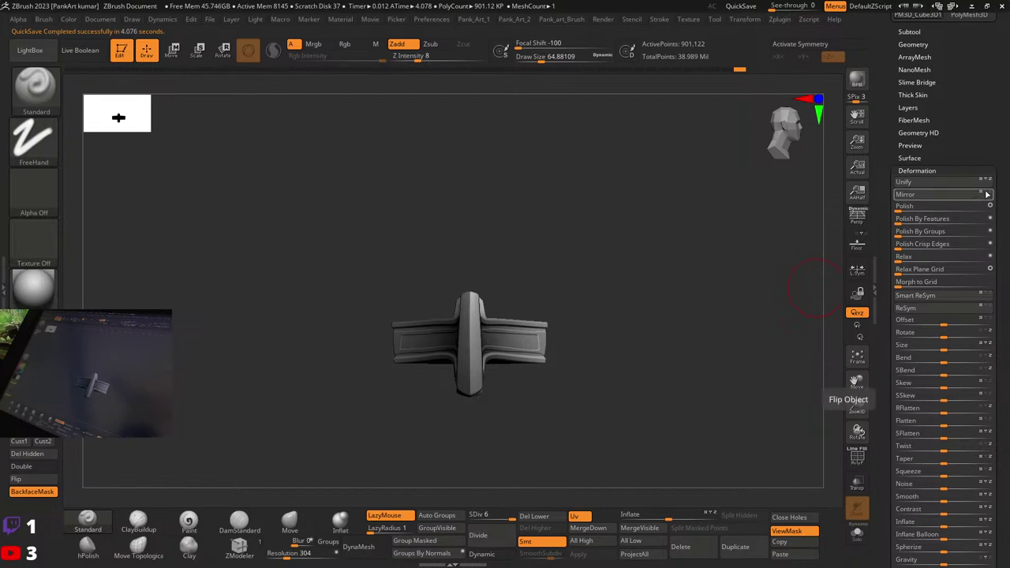
Step: Center the transform gizmo on the guard's unmasked side, clear the mask, and recenter the gizmo on the whole guard
key("w")
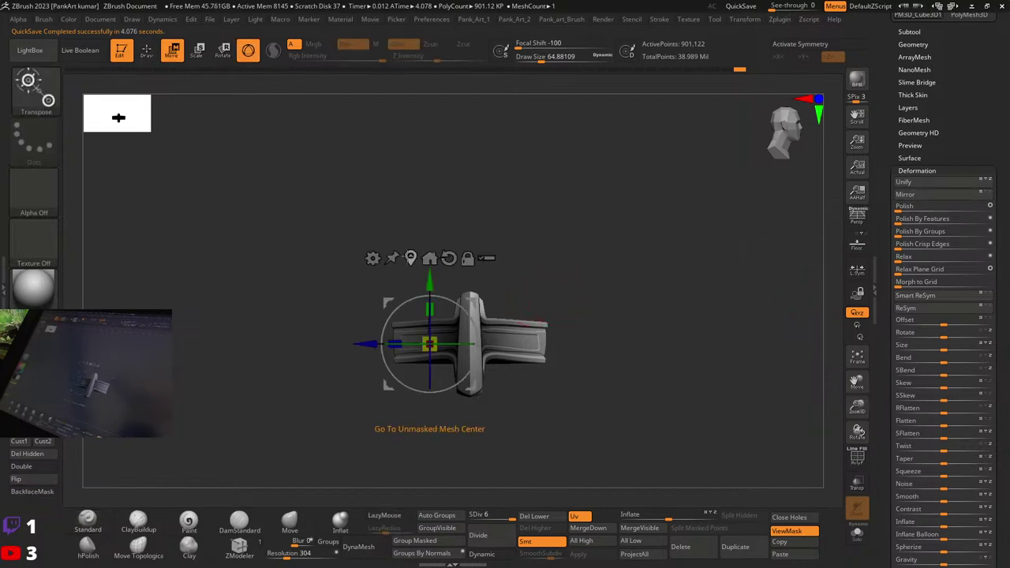
left_click(410, 259)
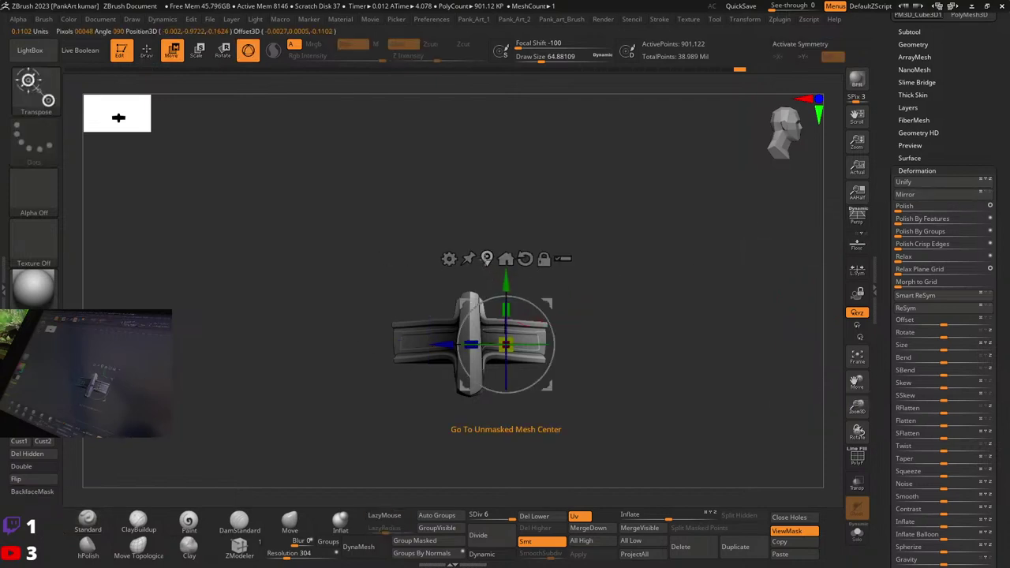
mouse_move(624, 256)
left_mouse_down()
mouse_move(630, 339)
mouse_move(654, 270)
mouse_move(690, 234)
left_mouse_up()
left_click(488, 258)
key("q")
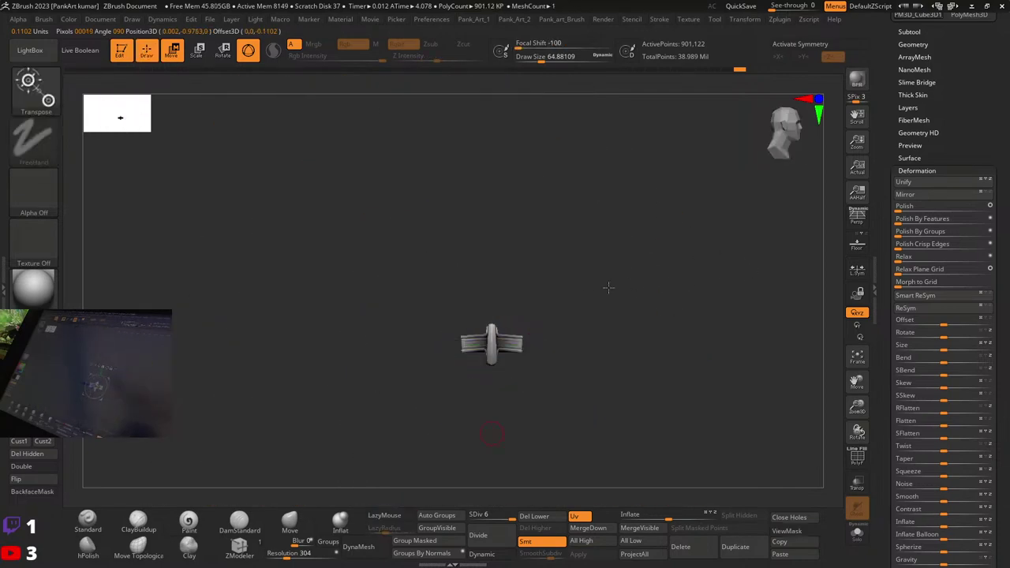
left_click_drag(609, 287, 656, 318, "alt")
key("w")
mouse_move(608, 296)
left_mouse_down()
mouse_move(613, 324)
mouse_move(608, 309)
left_mouse_up()
key("q")
Step: Try masking one long face of the guard, inspect its polygroups from several sides, and remove the mask
left_click_drag(365, 255, 492, 440, "ctrl")
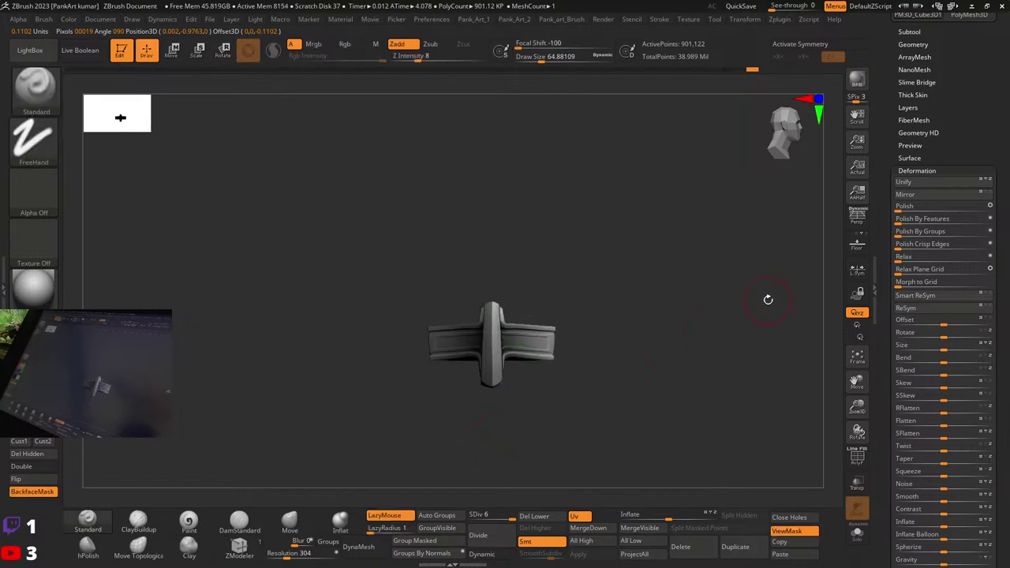
key("shift+f")
right_click_drag(647, 387, 577, 377, "ctrl")
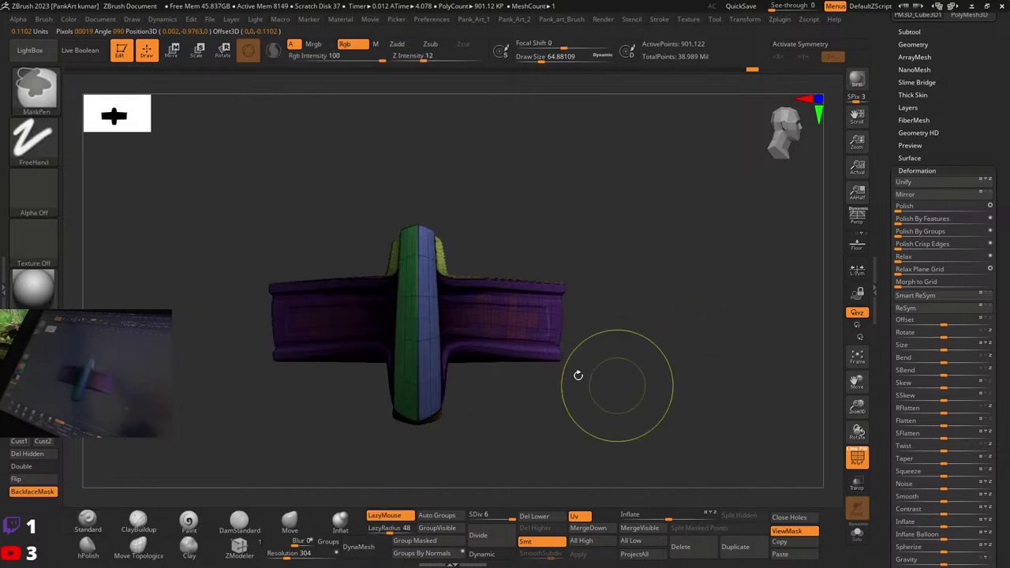
left_click_drag(577, 377, 587, 368)
left_click(624, 360, "ctrl")
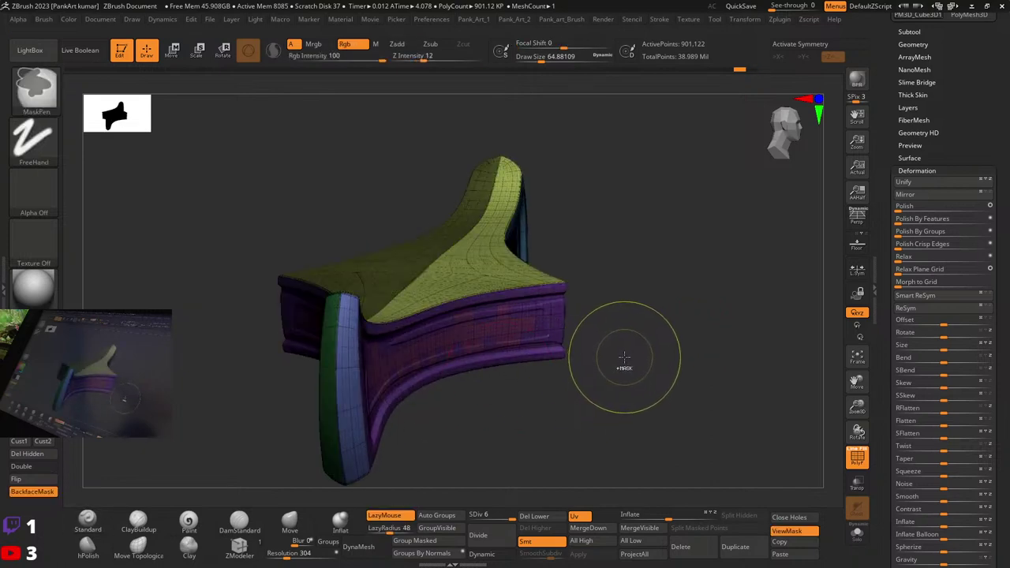
left_click(625, 358, "ctrl")
right_click_drag(695, 350, 624, 347, "ctrl")
left_click_drag(624, 347, 615, 345, "shift")
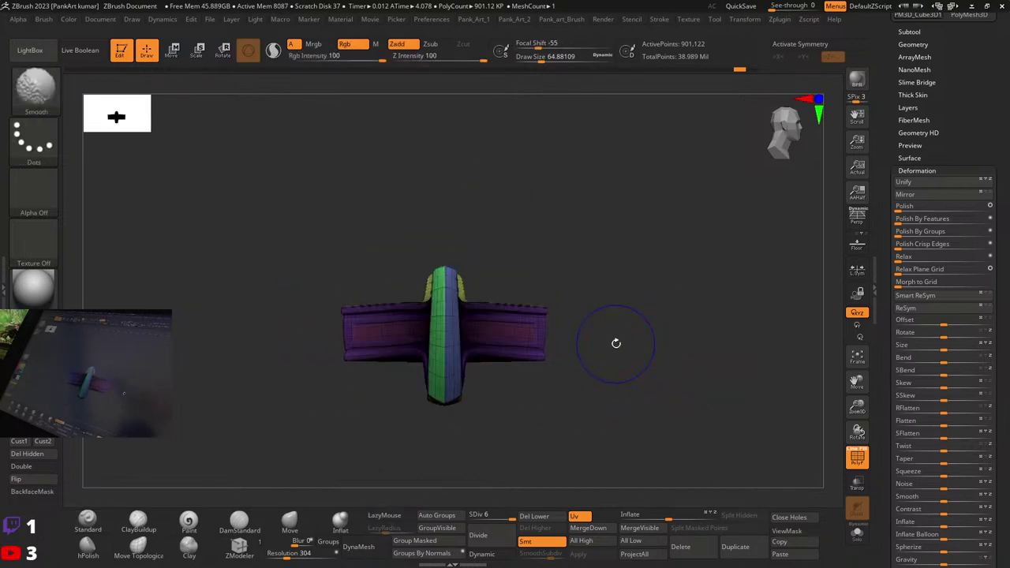
key("shift+f")
Step: Mask one long face of the guard, apply Smart ReSym, and compare the front and back panels
mouse_move(314, 223)
left_mouse_down("ctrl")
mouse_move(439, 411)
mouse_move(446, 451)
left_mouse_up("ctrl")
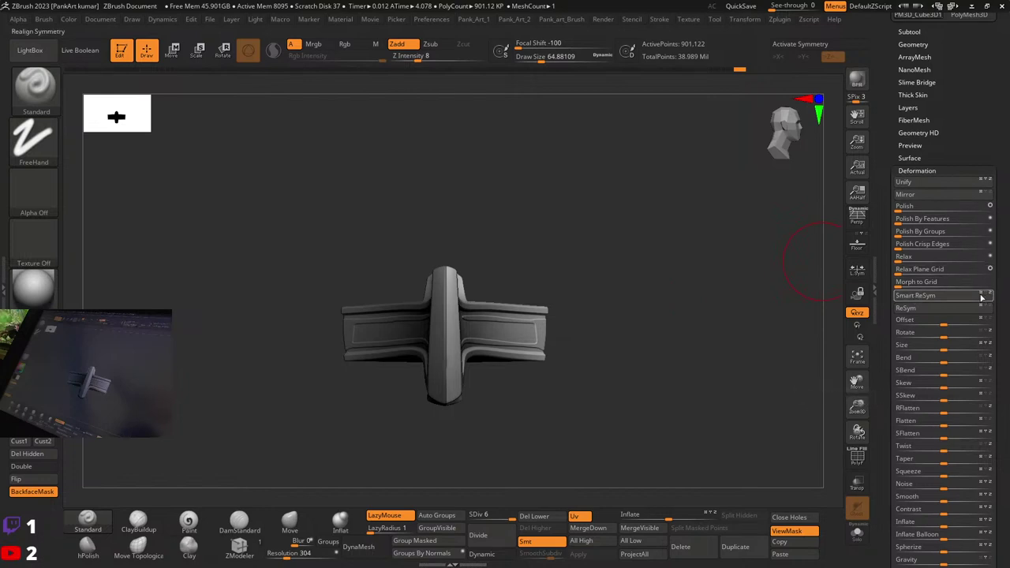
left_click(922, 296)
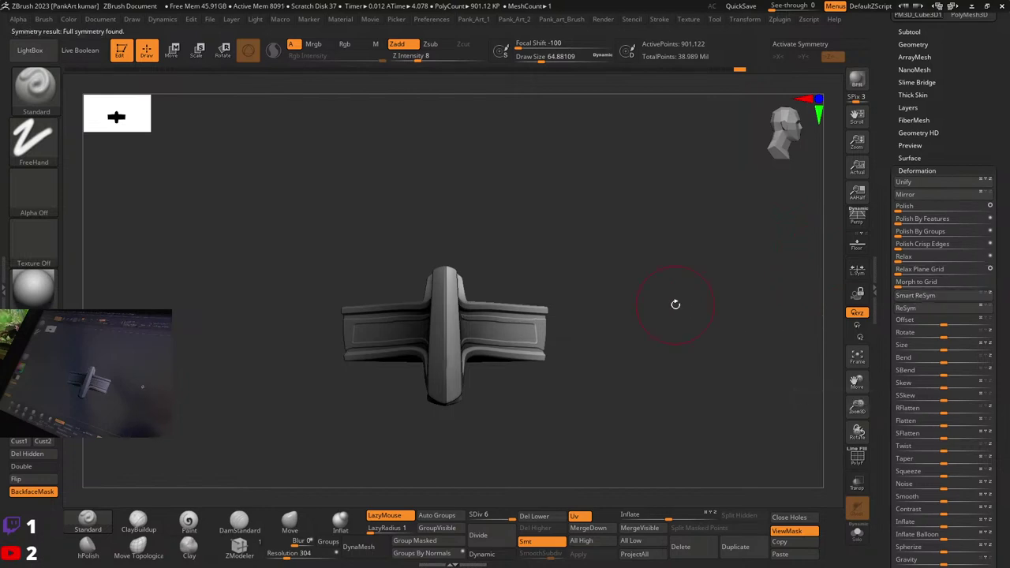
mouse_move(624, 313)
left_mouse_down()
mouse_move(598, 339)
mouse_move(510, 349)
left_mouse_up()
right_click_drag(511, 349, 570, 342, "ctrl")
mouse_move(744, 70)
left_mouse_down()
mouse_move(754, 71)
mouse_move(736, 75)
mouse_move(750, 75)
left_mouse_up()
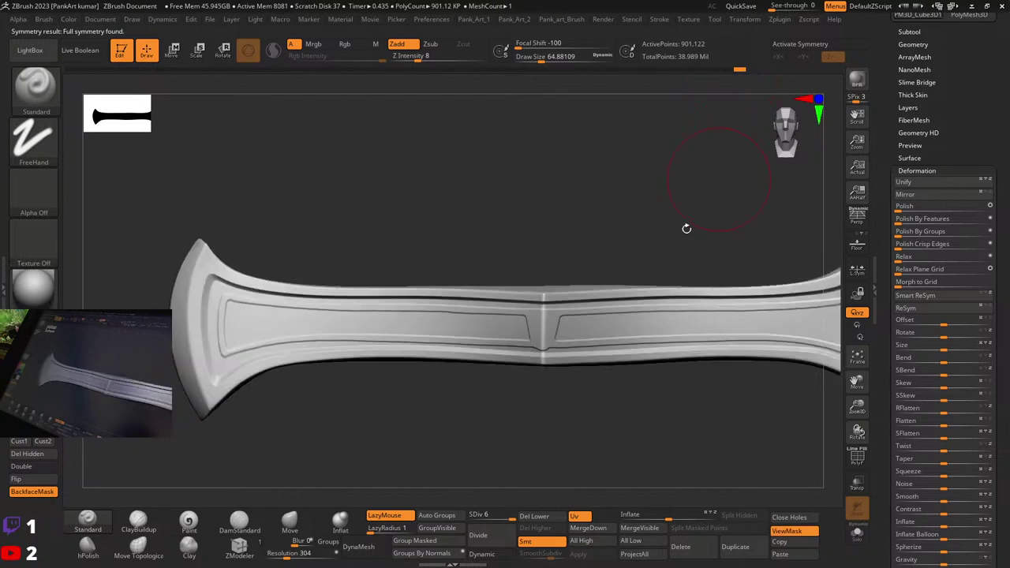
right_click_drag(687, 229, 643, 265, "ctrl")
left_click_drag(644, 264, 579, 297)
right_click_drag(705, 393, 584, 377, "ctrl")
left_click_drag(573, 375, 513, 355, "shift")
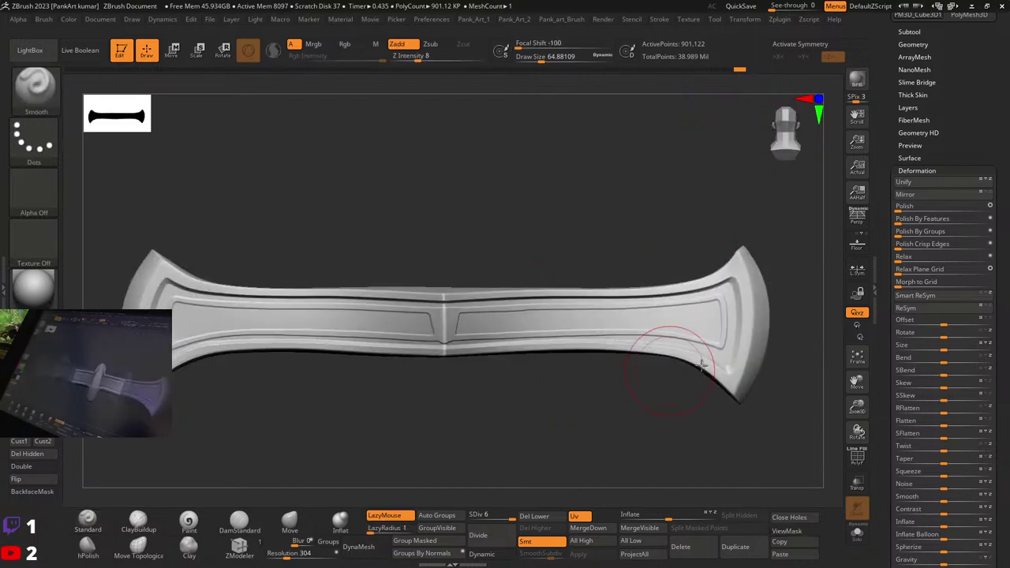
mouse_move(702, 365)
right_mouse_down("ctrl")
mouse_move(616, 343)
mouse_move(524, 361)
mouse_move(671, 355)
mouse_move(647, 355)
right_mouse_up("ctrl")
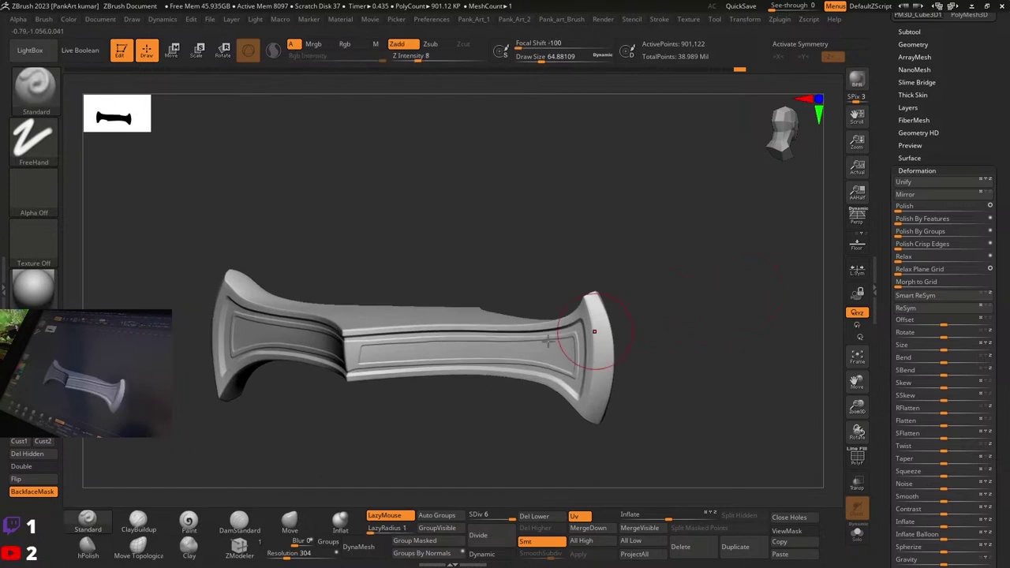
Step: Isolate the panel polygroup, mask it, and show the whole guard again
key("shift+f")
left_click(404, 352, "ctrl+shift")
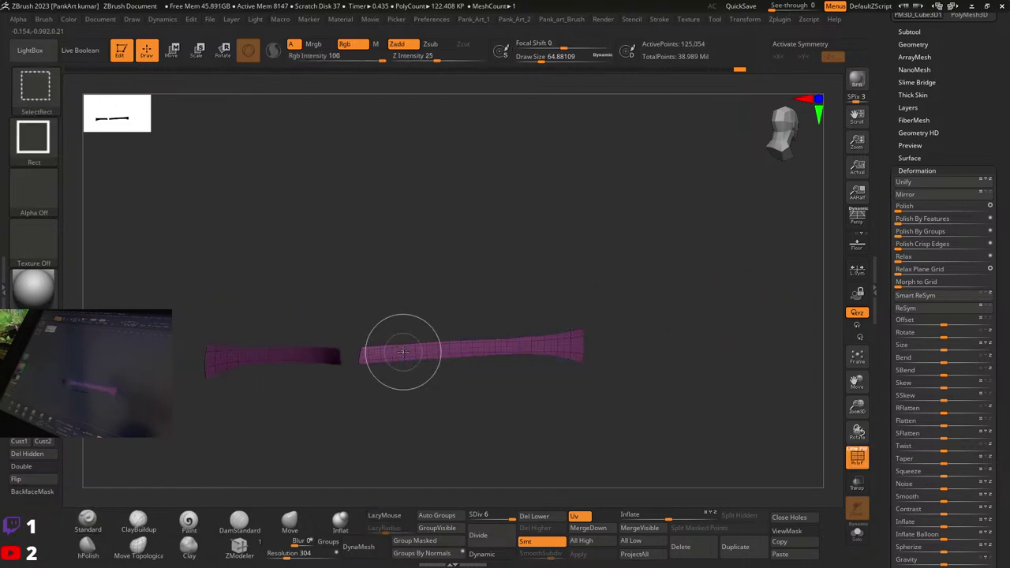
right_click_drag(652, 389, 553, 394, "ctrl")
right_click_drag(553, 393, 467, 409)
left_click(509, 395, "ctrl")
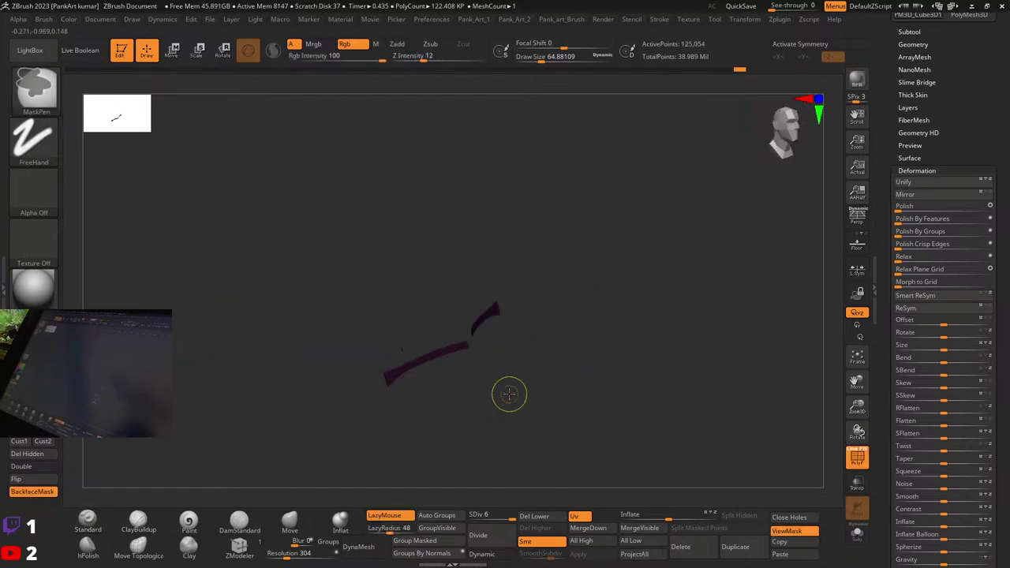
left_click(566, 363, "ctrl+shift")
right_click_drag(559, 361, 584, 350)
key("shift+f")
Step: Try the inverted, sharpened panel mask, set the draw size to 16.97027, and clear the mask
right_click_drag(466, 352, 528, 356, "ctrl")
left_click(416, 398, "ctrl")
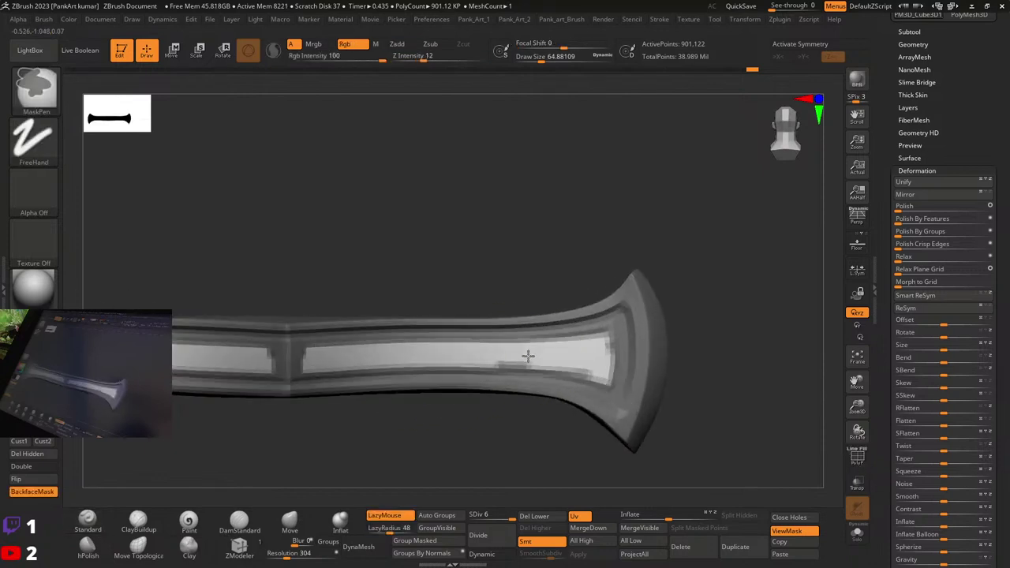
left_click(467, 253, "ctrl")
left_click(462, 251, "ctrl")
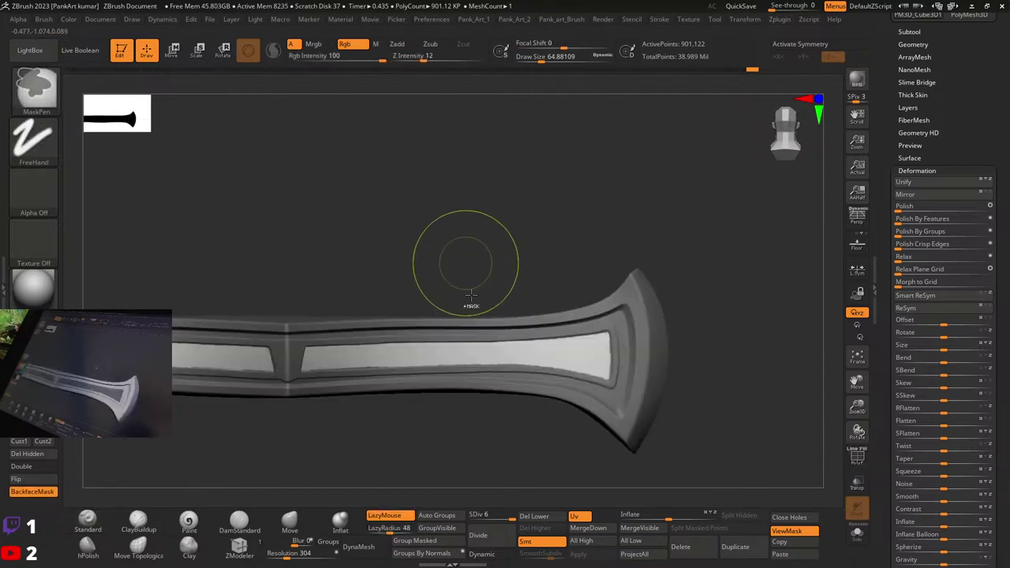
left_click(479, 263, "ctrl")
mouse_move(604, 253)
right_mouse_down("ctrl")
mouse_move(561, 230)
mouse_move(470, 242)
right_mouse_up("ctrl")
key("space")
left_click(462, 213)
mouse_move(573, 272)
right_mouse_down("ctrl")
mouse_move(575, 314)
mouse_move(565, 286)
right_mouse_up("ctrl")
left_click(525, 360, "ctrl")
left_click_drag(490, 400, 525, 435, "ctrl")
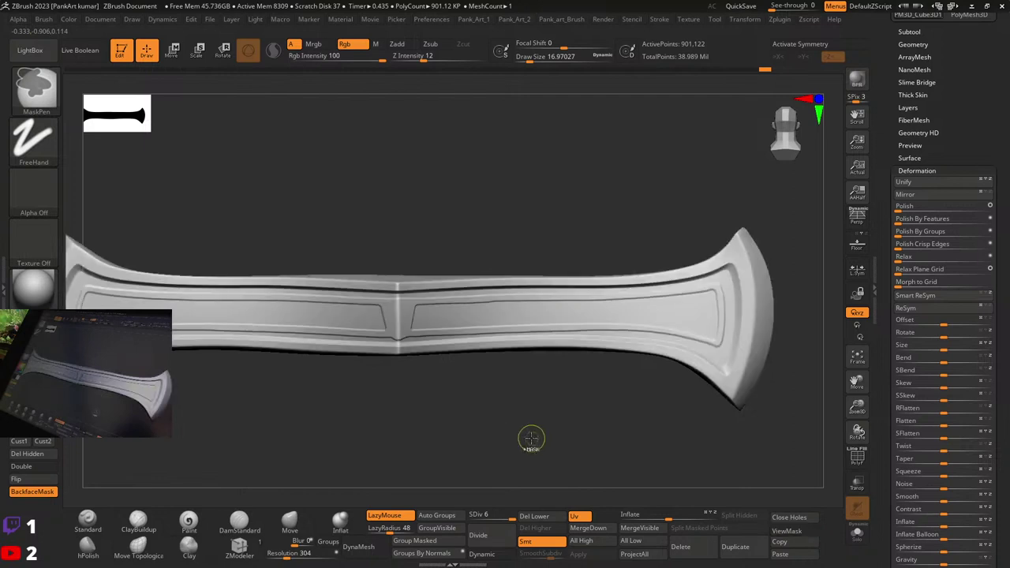
Step: Try subdividing the guard to level 7 and return it to level 6
key("shift+f")
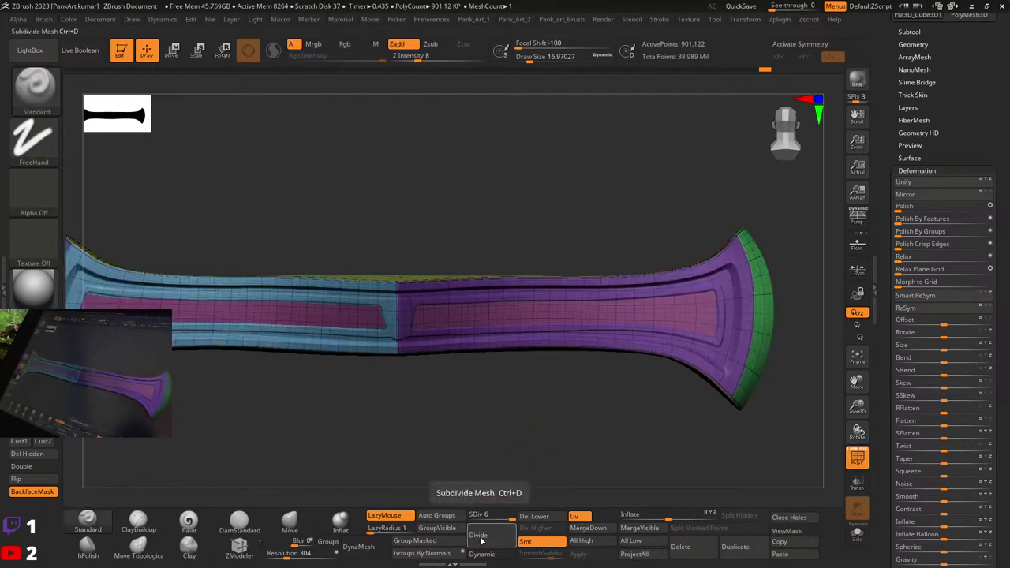
left_click(482, 538)
key("shift+f")
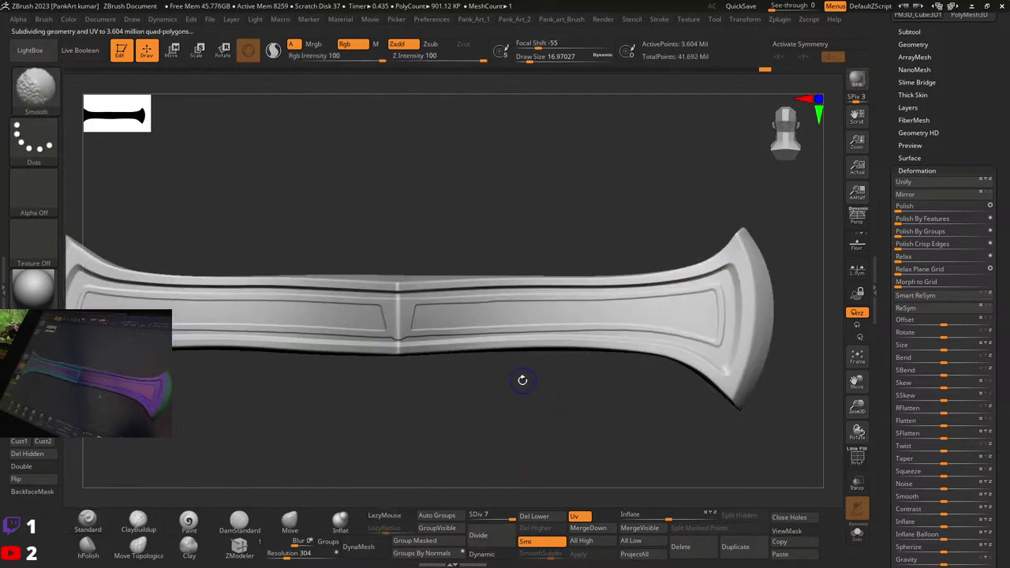
key("shift+d")
Step: Mask the guard's recessed panels and invert the mask so only the panel surfaces remain editable
key("f")
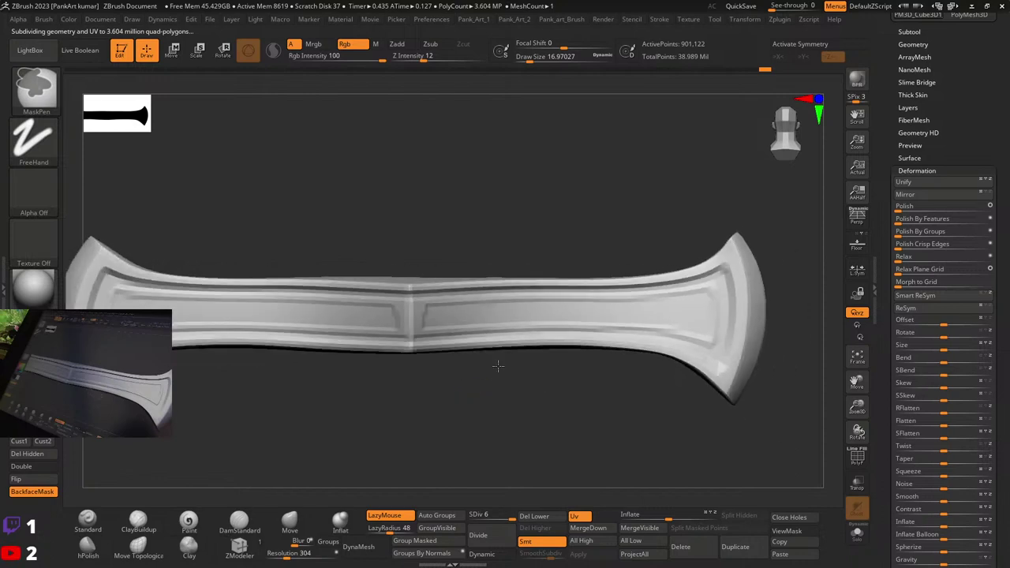
left_click(469, 313, "ctrl+shift")
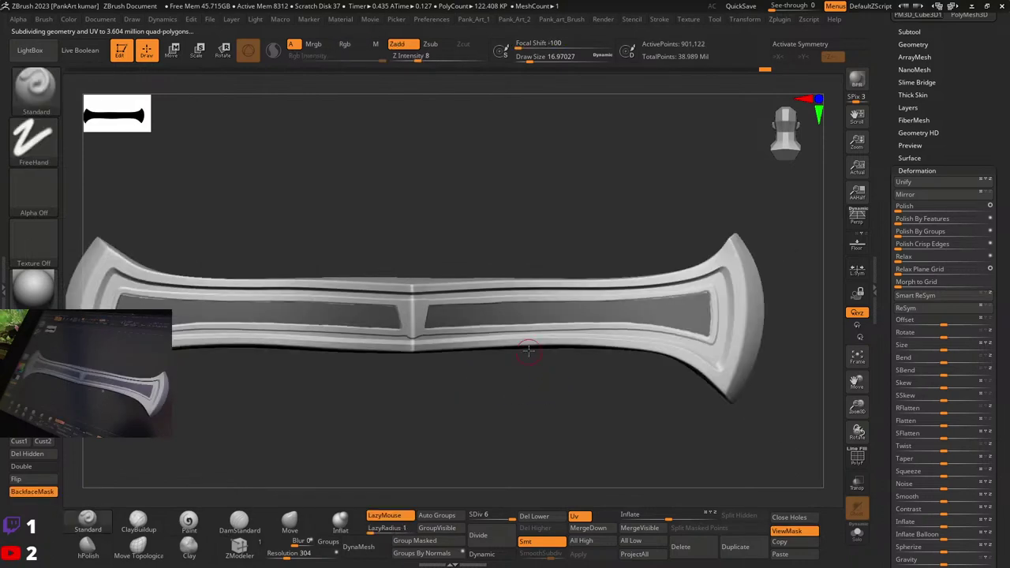
key("2")
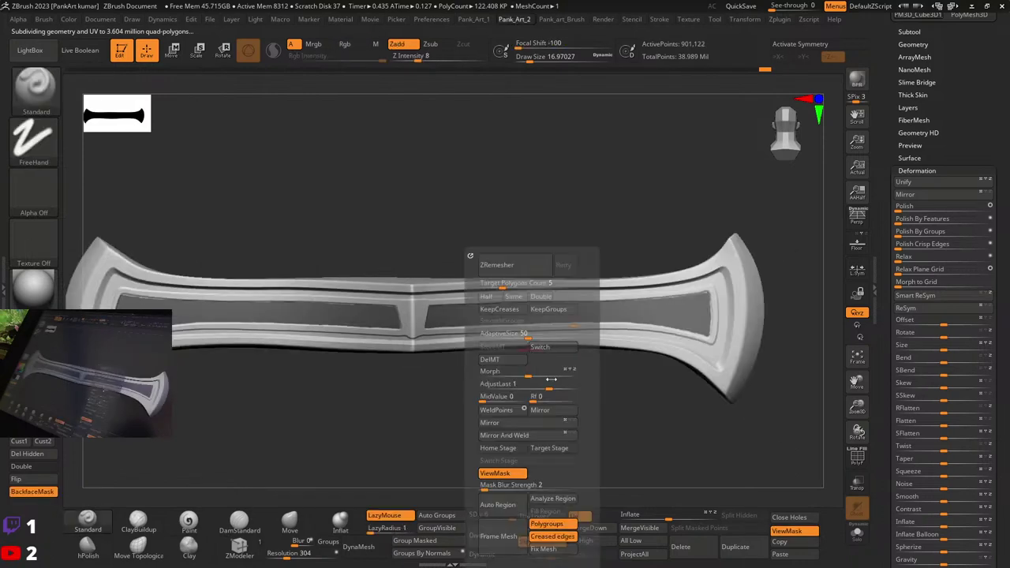
key("space")
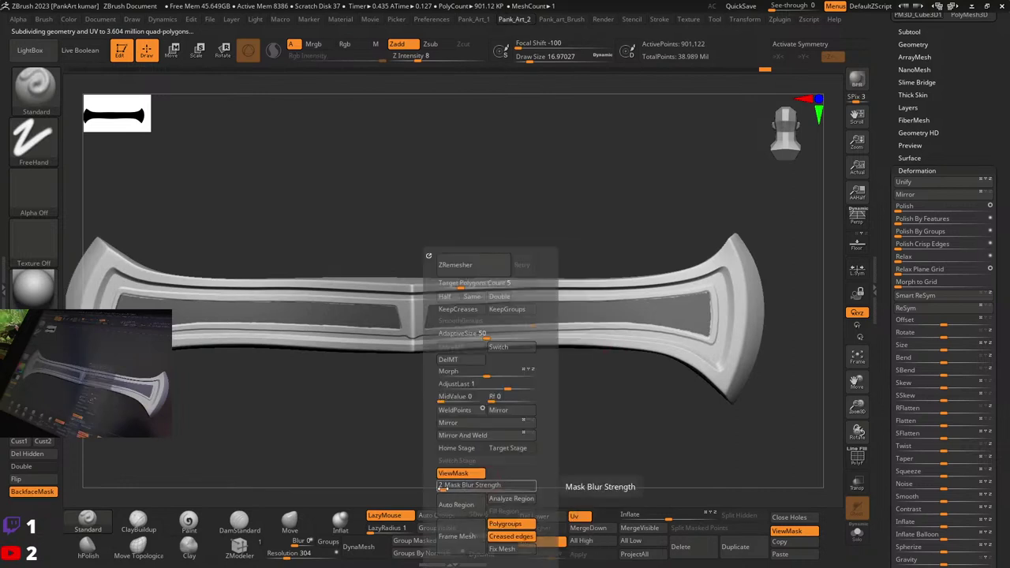
right_click_drag(482, 325, 550, 309, "ctrl")
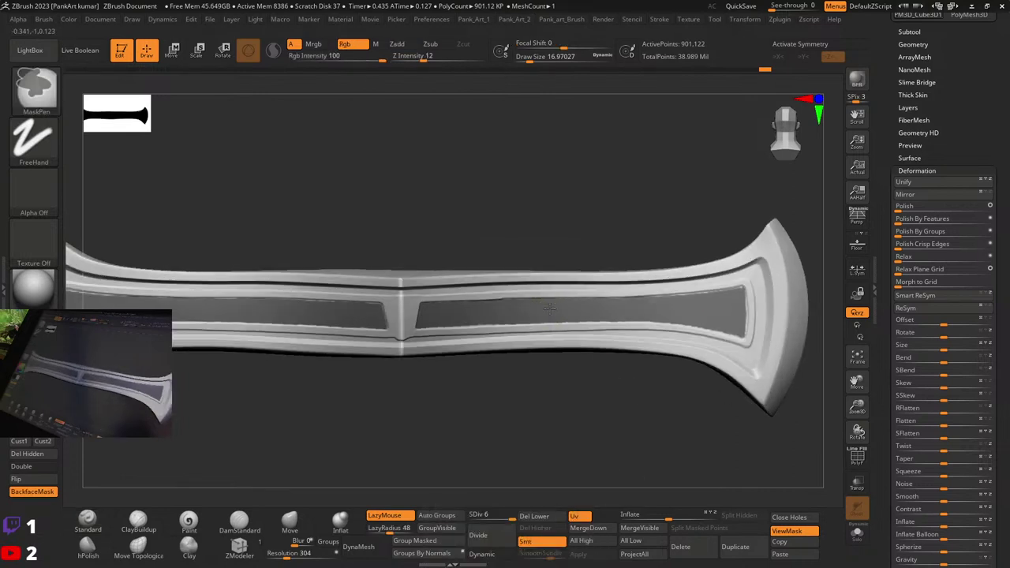
left_click(528, 205, "ctrl")
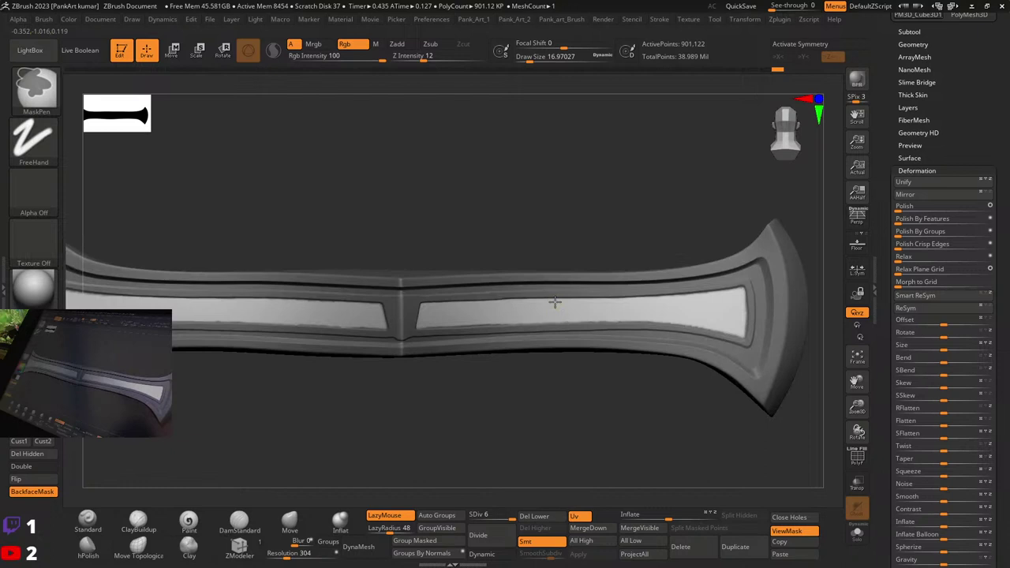
left_click(549, 212, "ctrl")
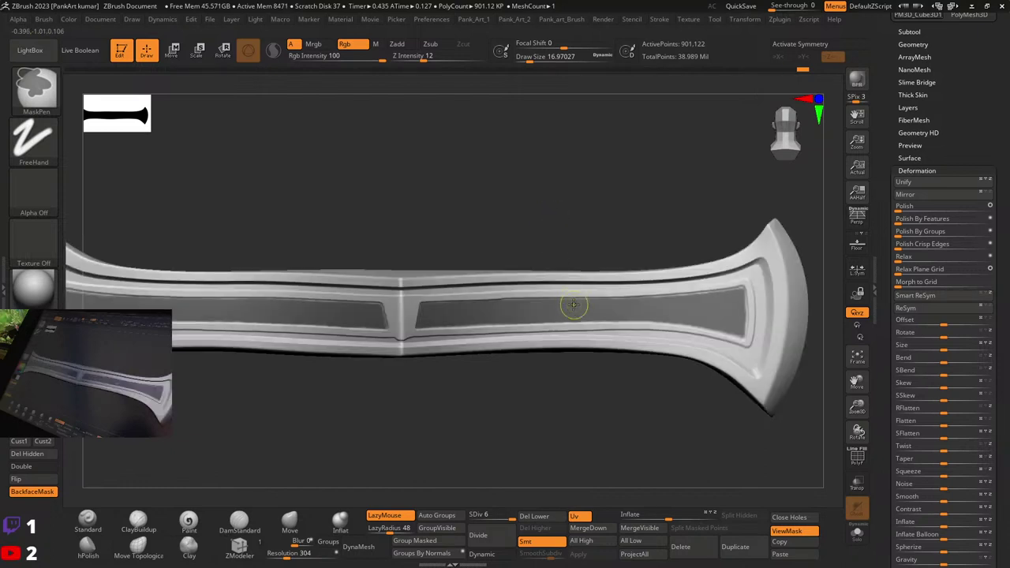
left_click(514, 216, "ctrl")
mouse_move(486, 411)
right_mouse_down("ctrl")
mouse_move(451, 390)
mouse_move(456, 352)
mouse_move(496, 348)
right_mouse_up("ctrl")
Step: Turn on X symmetry and stamp scroll alpha 71 across the panels using the Standard brush with a DragRect stroke
key("x")
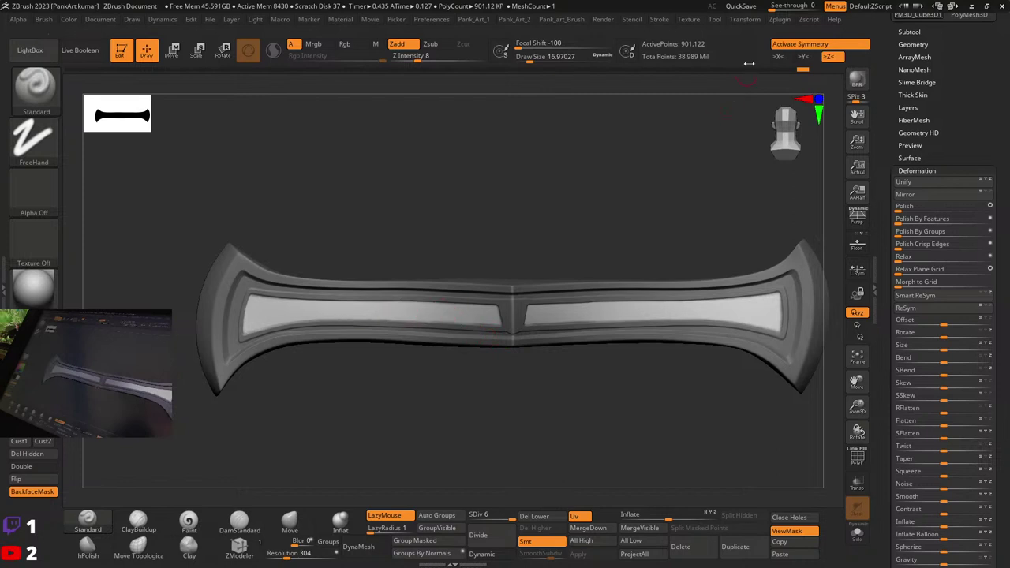
left_click(31, 142)
left_click(150, 150)
left_click(34, 191)
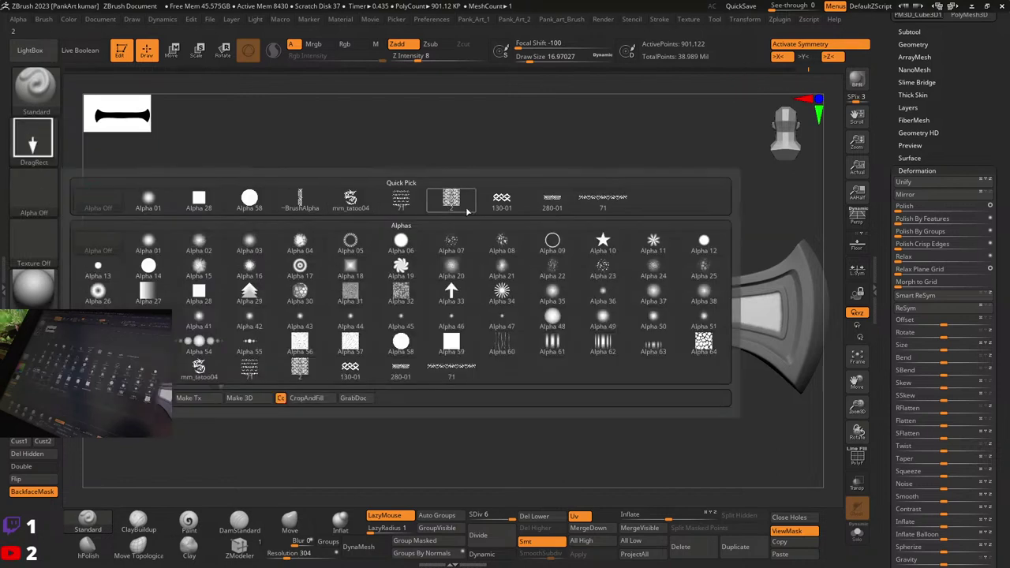
left_click(591, 202)
left_click_drag(352, 402, 384, 108)
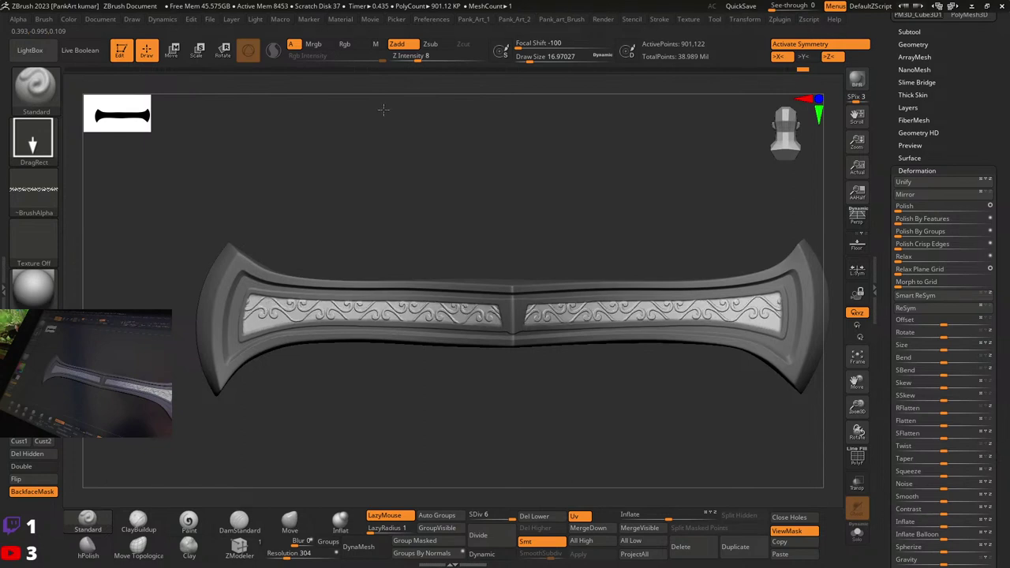
Step: Undo the last ornament stroke and clear the mask from the guard
left_click_drag(401, 229, 405, 282, "alt")
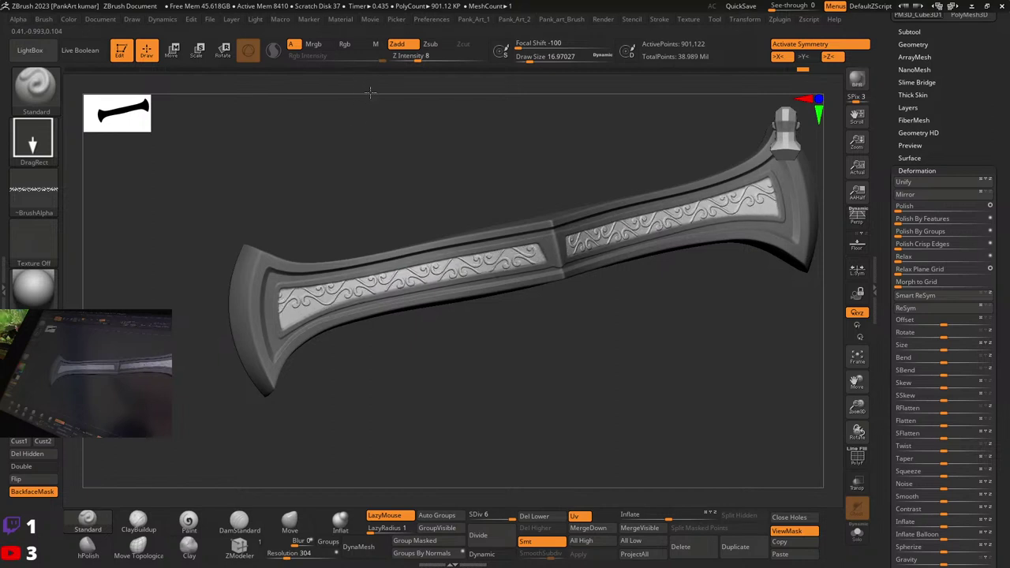
key("ctrl+z")
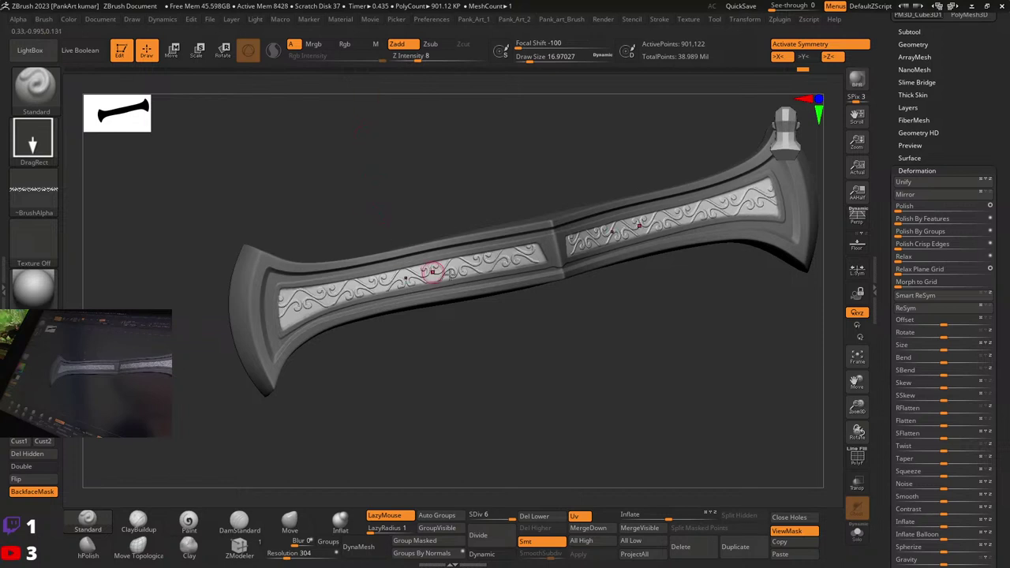
right_click_drag(450, 274, 454, 315, "ctrl")
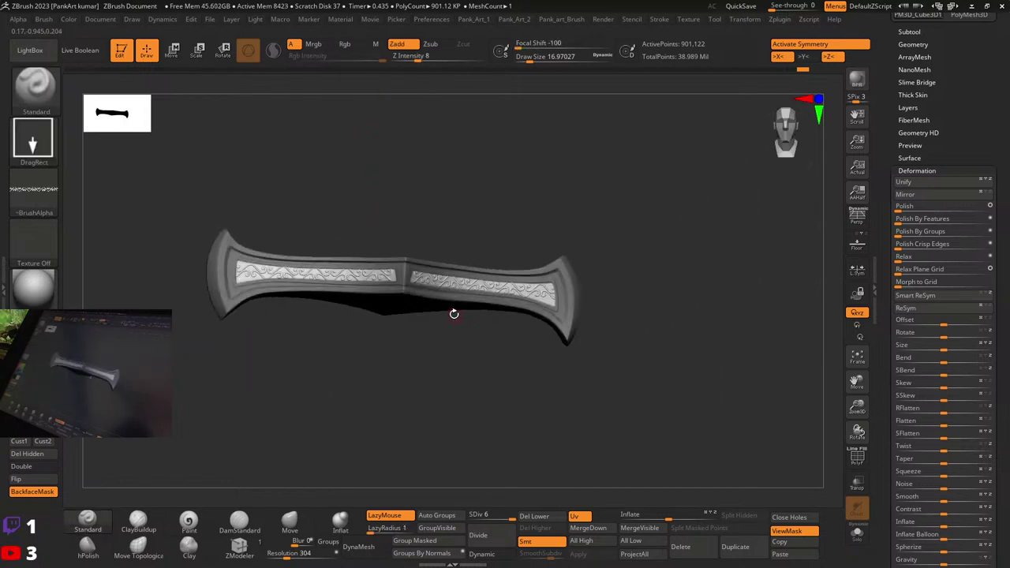
right_click_drag(391, 308, 460, 332)
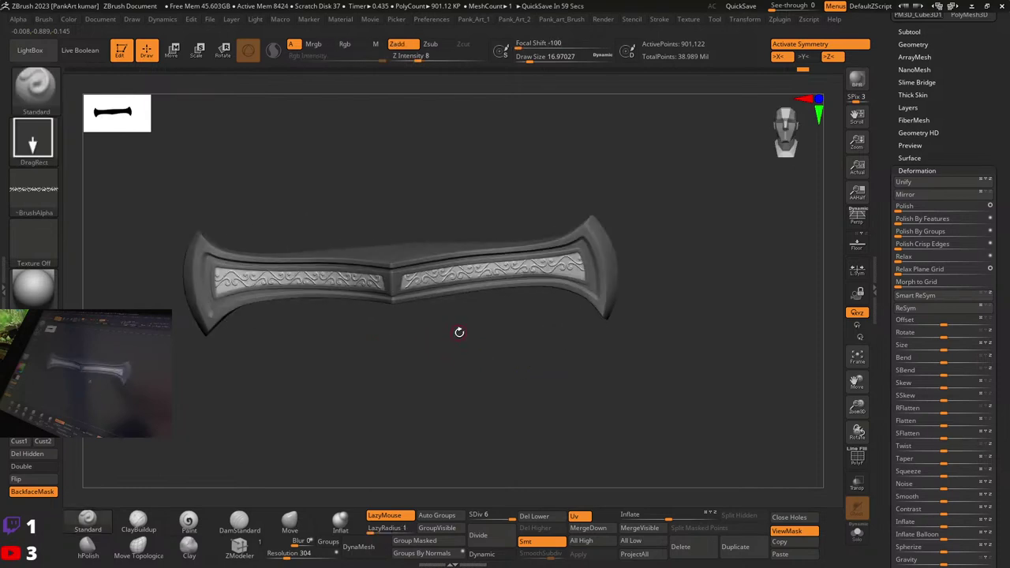
left_click_drag(476, 337, 521, 386, "ctrl")
Step: Center the gizmo on the guard, lower it to subdivision level 4, and show the whole character with the subtool list open
right_click_drag(443, 367, 459, 349)
right_click_drag(600, 356, 519, 318)
key("w")
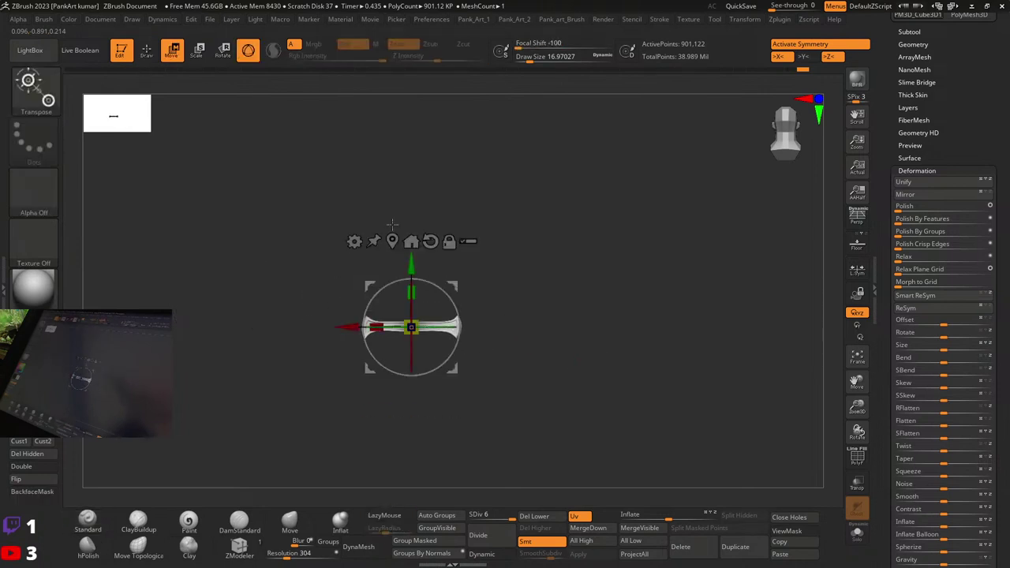
left_click(392, 241)
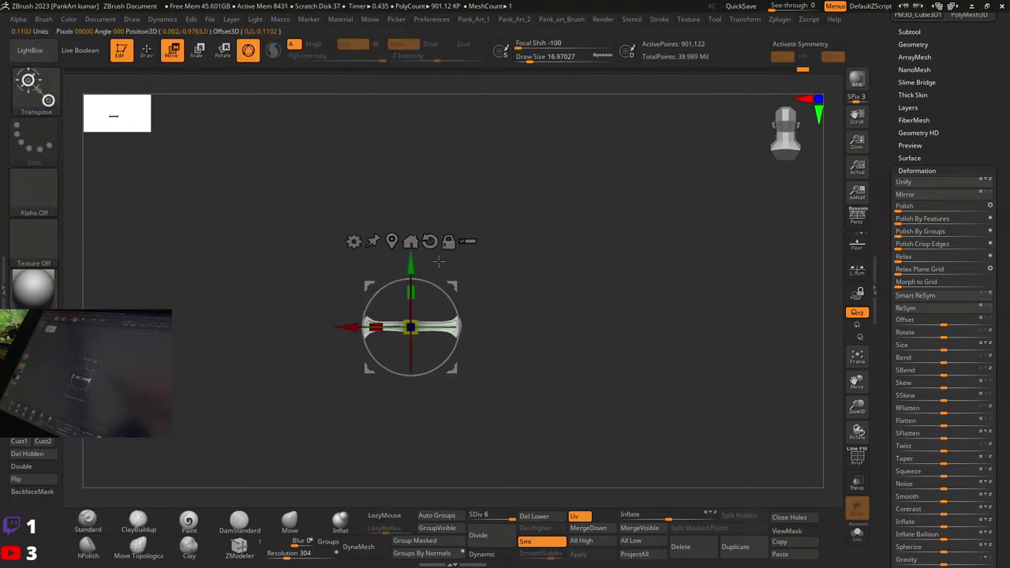
right_click_drag(590, 281, 569, 407, "ctrl")
right_click_drag(569, 406, 521, 411, "ctrl")
left_click_drag(444, 407, 445, 144)
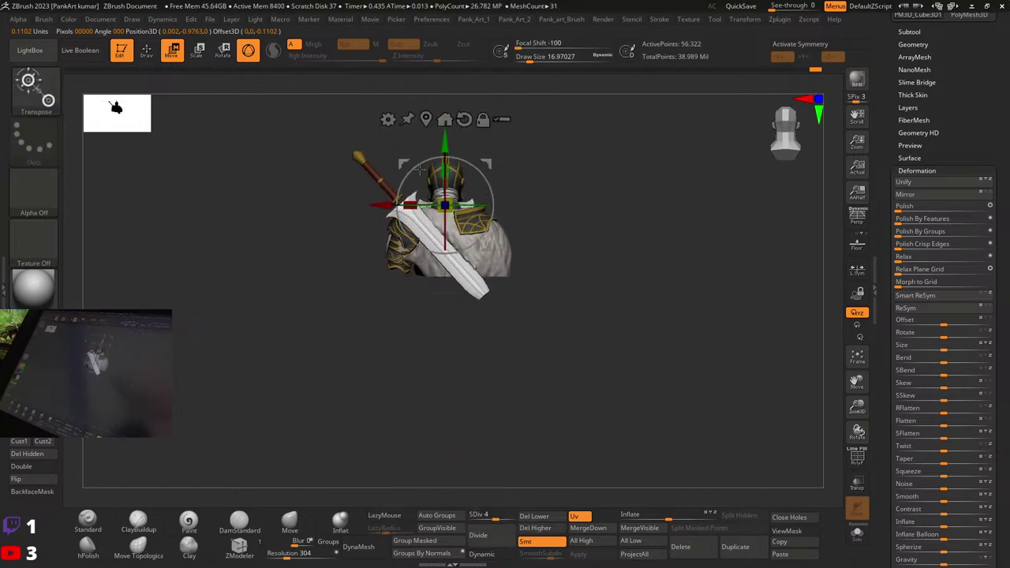
left_click_drag(883, 206, 890, 293)
left_click(907, 279)
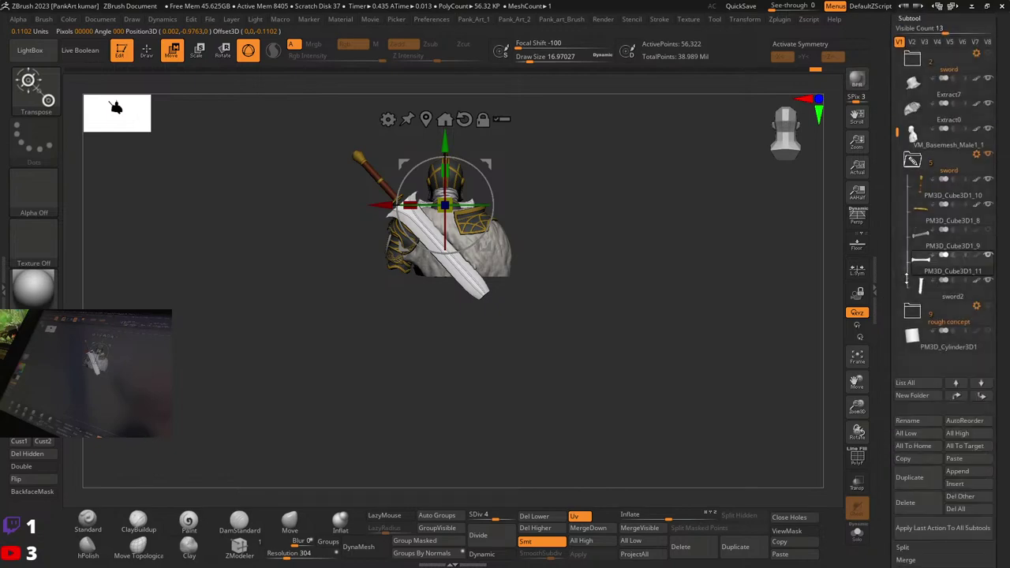
Step: Rotate the ornamented guard to line up with the sword on the character's back
right_click_drag(621, 232, 651, 261, "ctrl")
left_click_drag(557, 210, 439, 197)
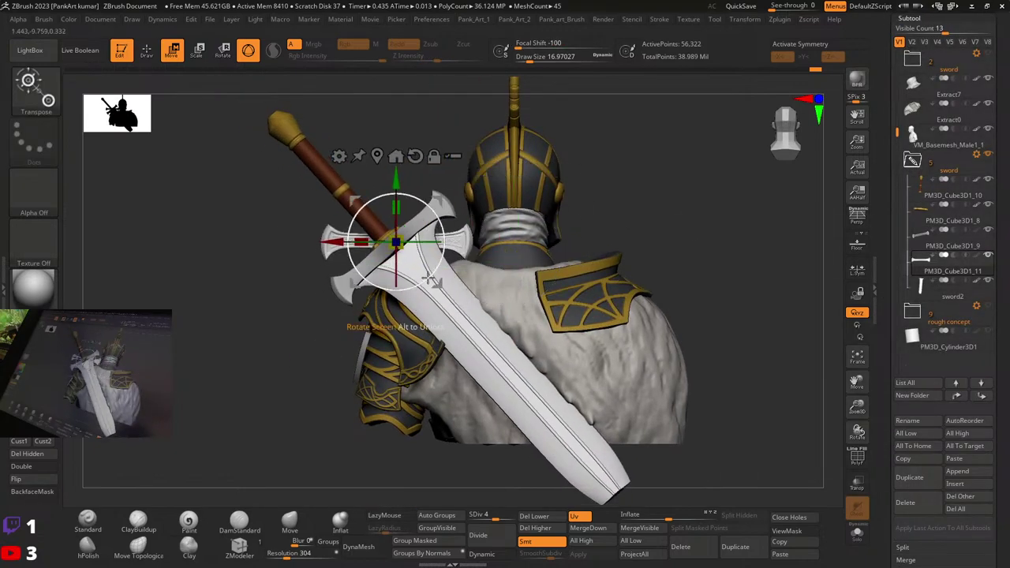
left_click_drag(426, 280, 416, 247)
right_click_drag(416, 247, 537, 331)
left_click_drag(477, 271, 572, 292)
right_click_drag(581, 268, 546, 239, "ctrl")
Step: Unlock the gizmo, move its pivot along Z to the guard's pointed side ridge, and lock it again
left_click(487, 210)
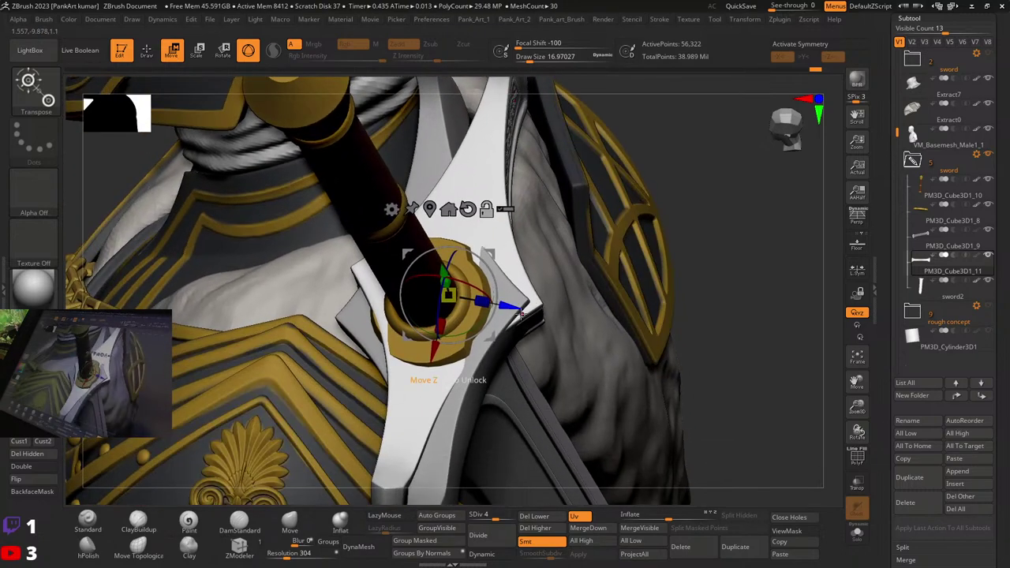
left_click_drag(512, 307, 606, 300)
right_click_drag(606, 300, 582, 305)
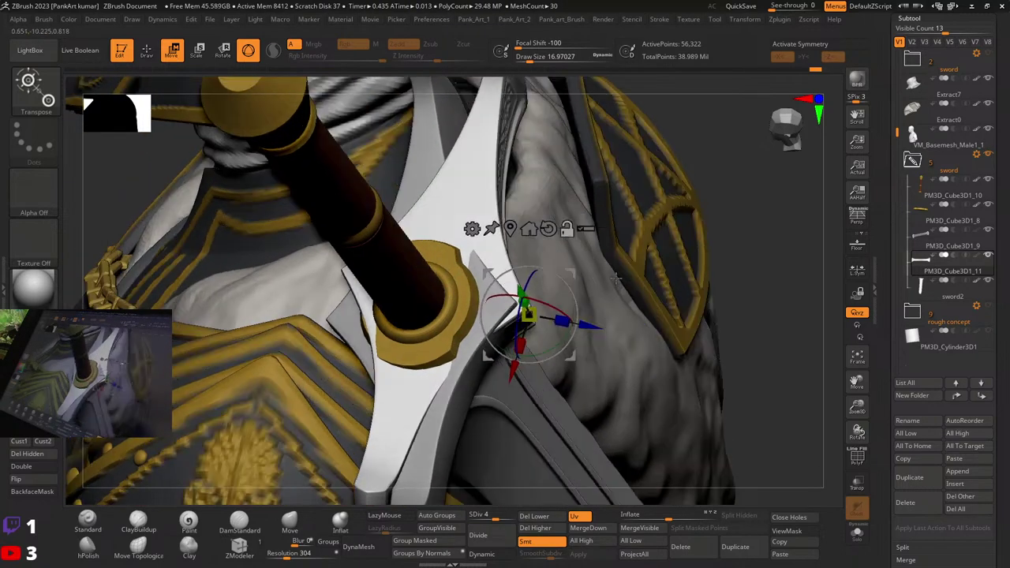
left_click(568, 230)
Step: Move the guard along its local axes to seat it between the grip collar and the blade
left_click_drag(591, 325, 577, 343)
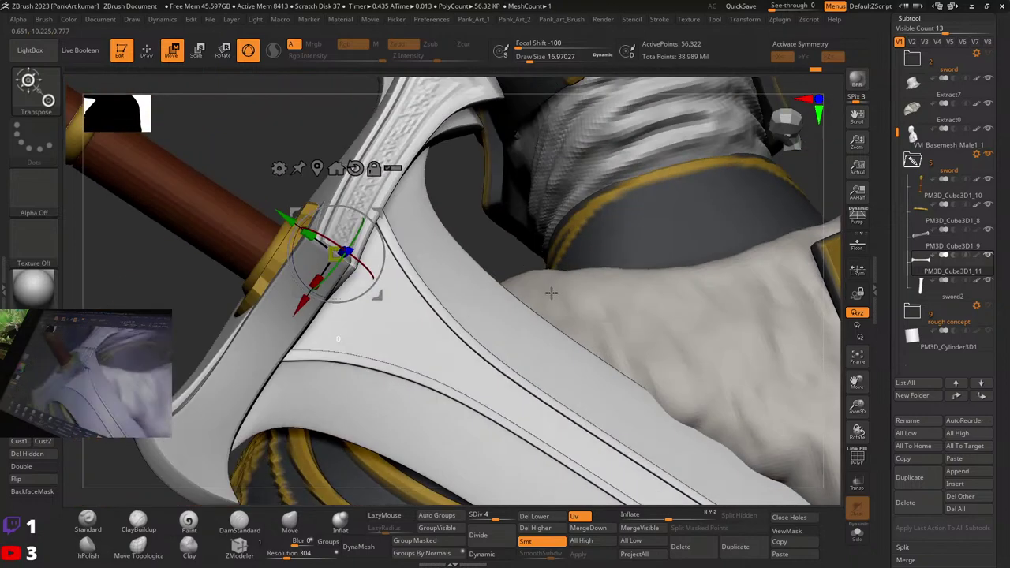
left_click_drag(268, 209, 265, 207)
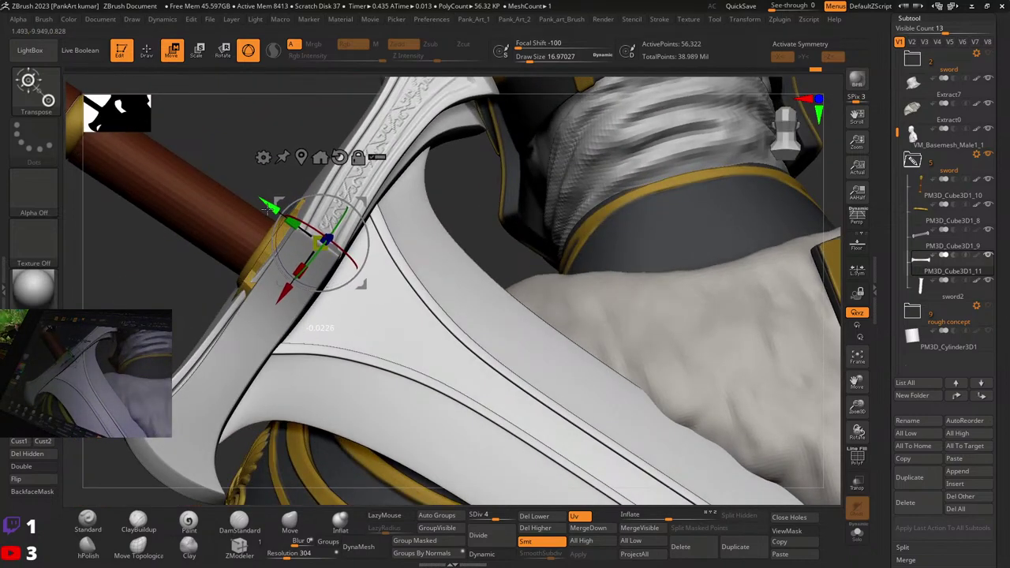
left_click_drag(283, 304, 278, 298)
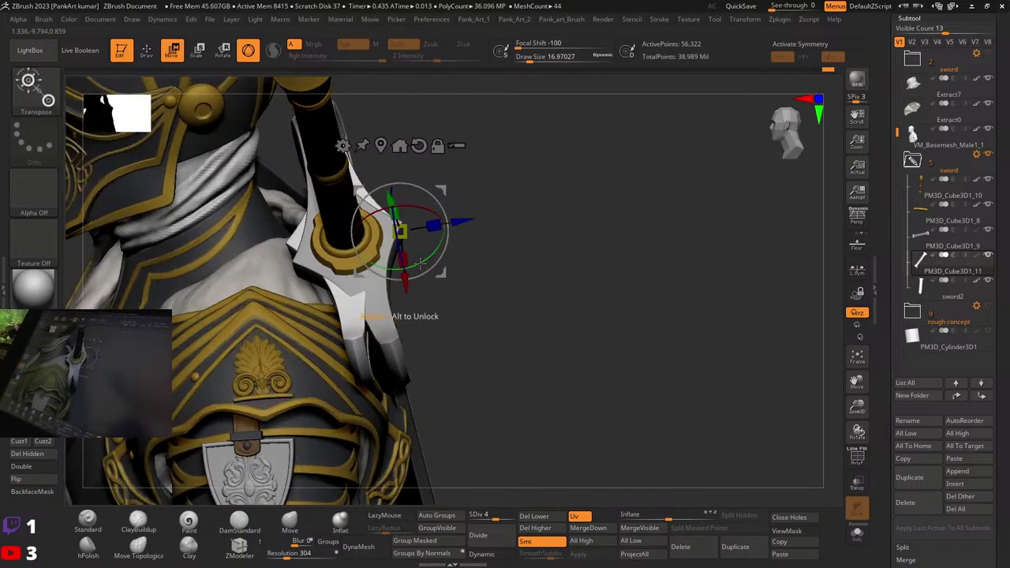
Step: Fine-tune the guard's rotation and position so it sits squarely around the gold collar and across the blade
left_click_drag(418, 264, 425, 252)
right_click_drag(424, 252, 497, 282)
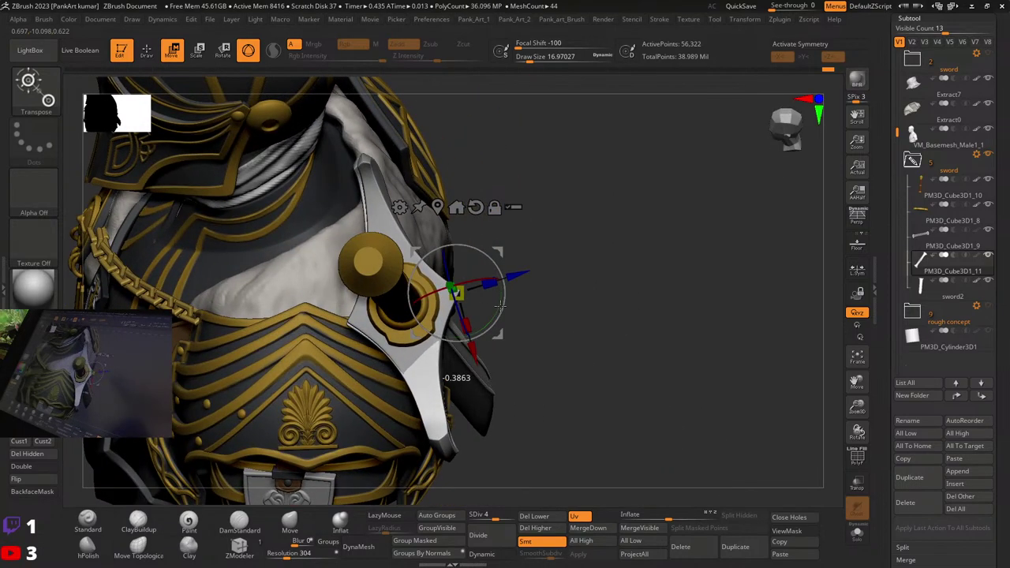
left_click_drag(500, 307, 500, 307)
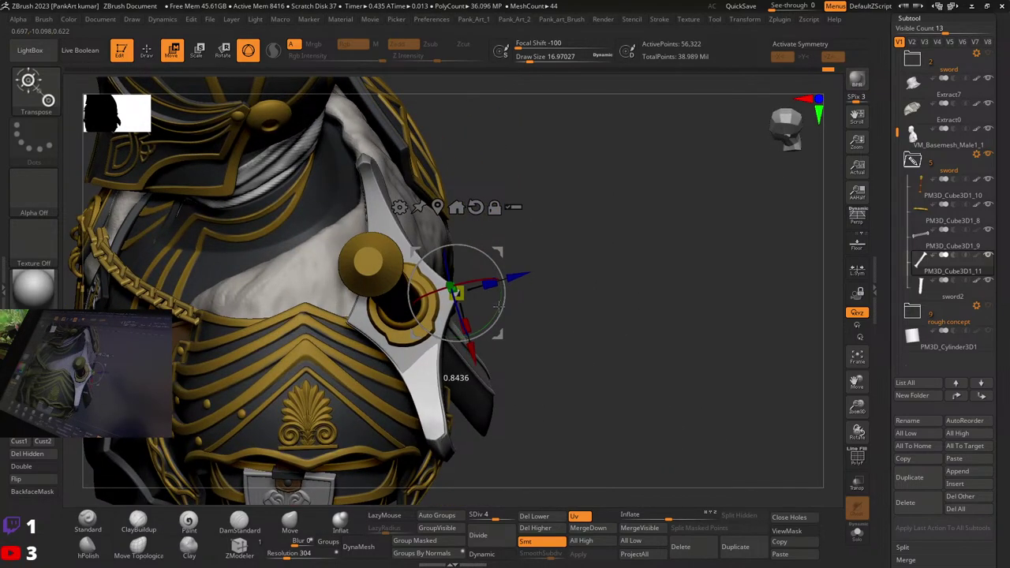
right_click_drag(516, 267, 516, 278, "ctrl")
left_click_drag(515, 277, 514, 277)
right_click_drag(524, 279, 491, 269, "ctrl")
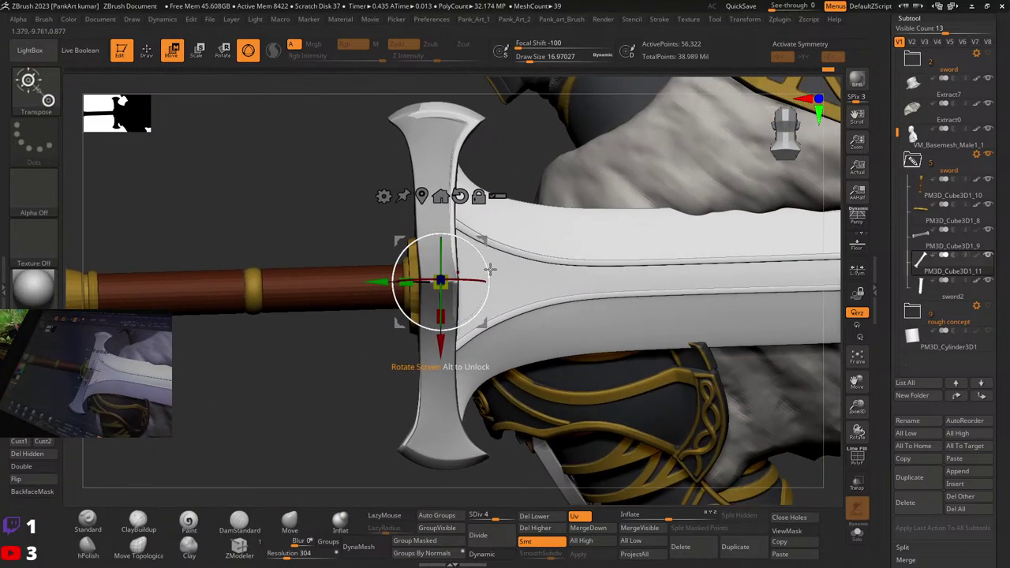
left_click_drag(481, 269, 481, 269)
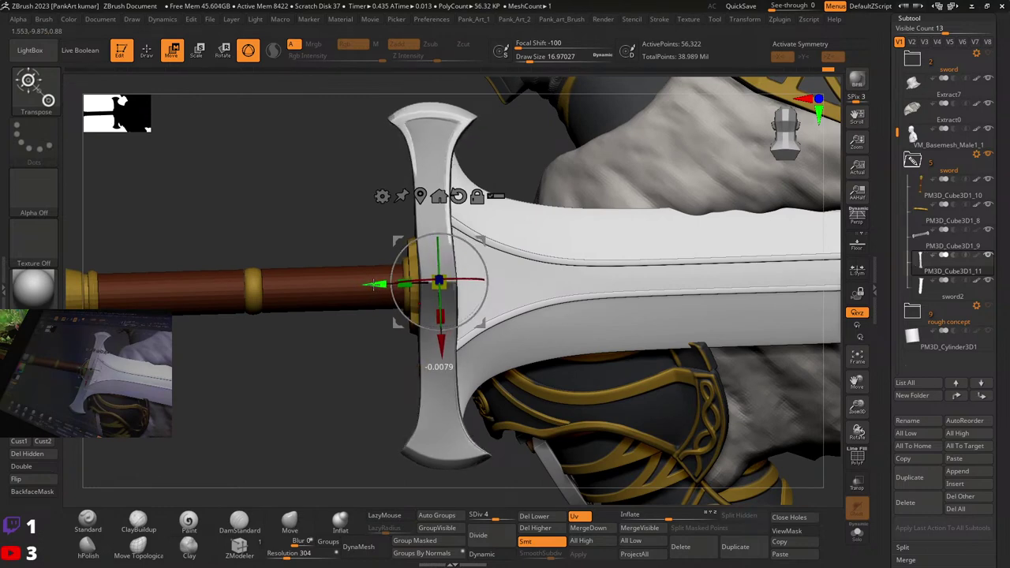
Step: Nudge the guard along the sword's length and correct its remaining tilt relative to the grip and blade
right_click_drag(460, 272, 424, 280)
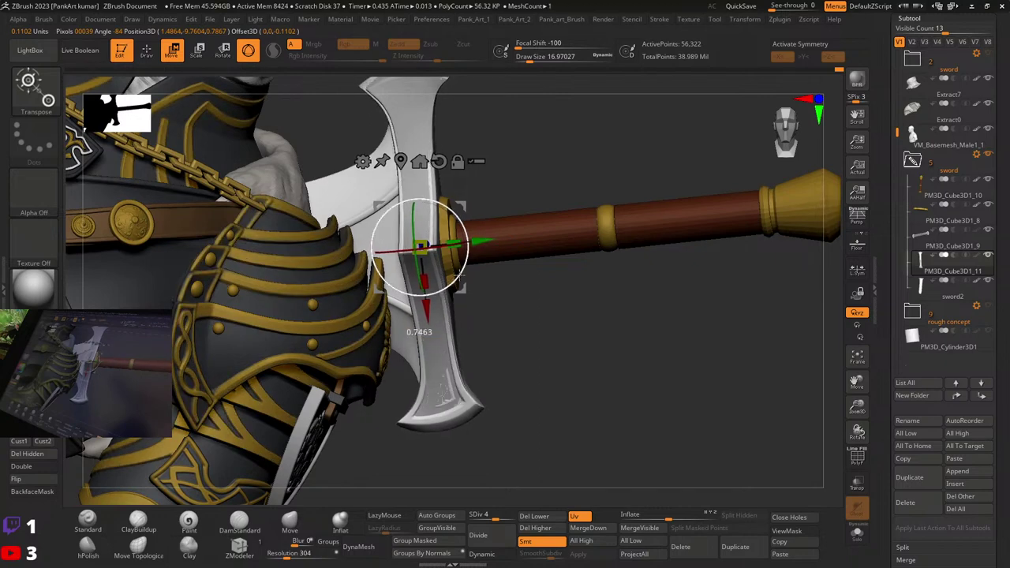
right_click_drag(456, 274, 462, 255)
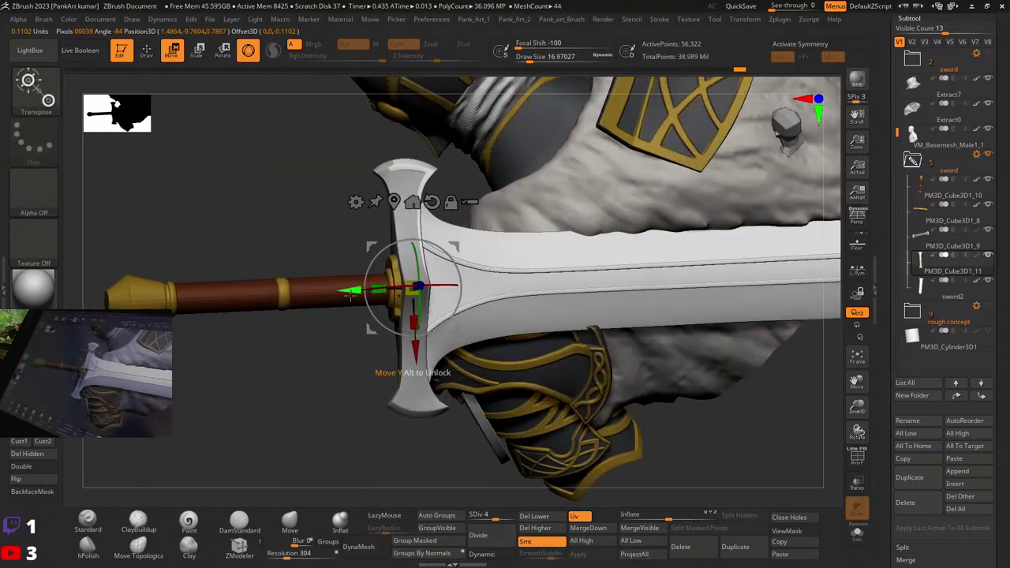
left_click_drag(347, 291, 347, 291)
right_click_drag(386, 282, 438, 263)
left_click_drag(450, 261, 449, 263)
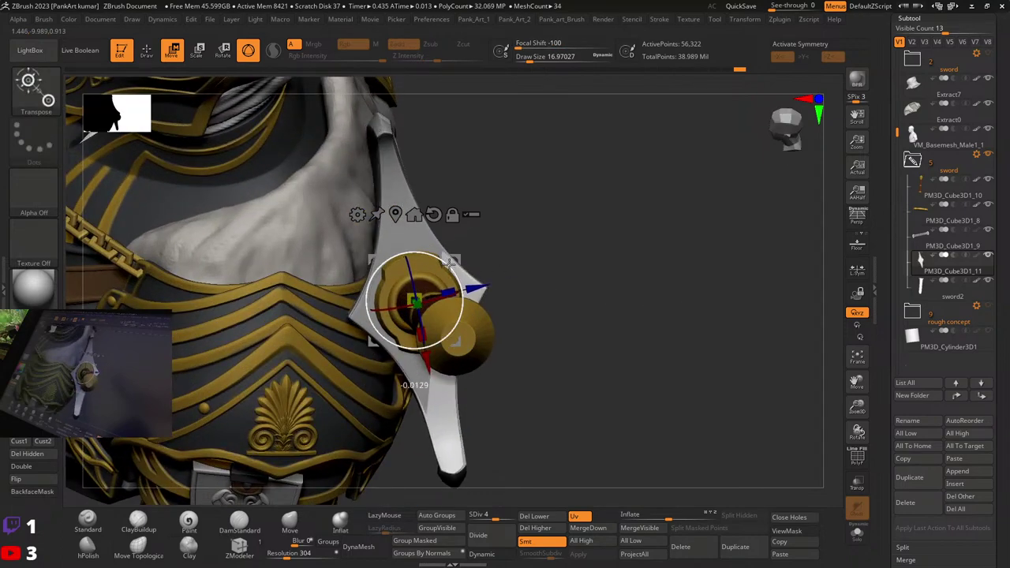
left_click_drag(451, 261, 451, 262)
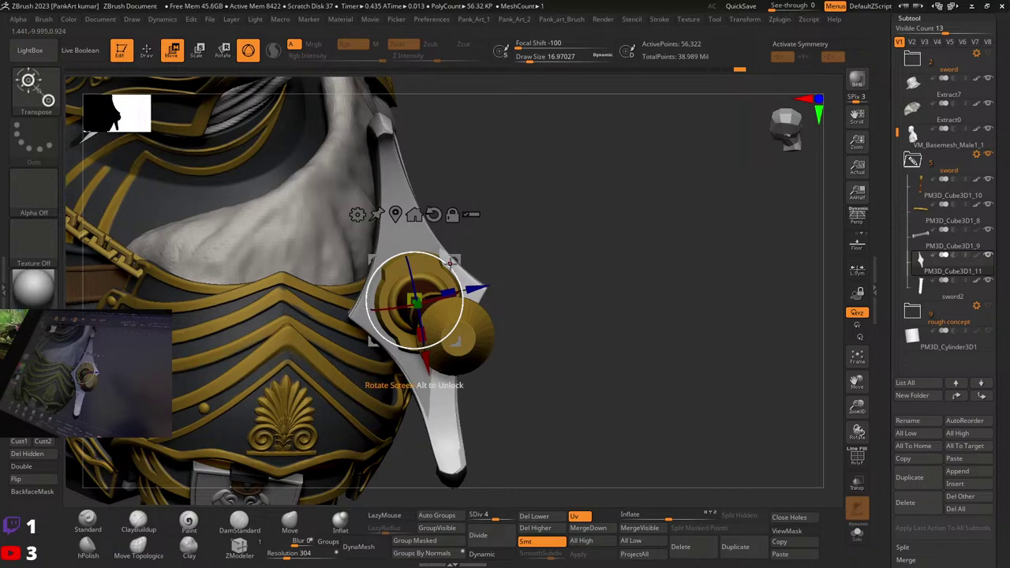
right_click_drag(557, 286, 446, 288, "ctrl")
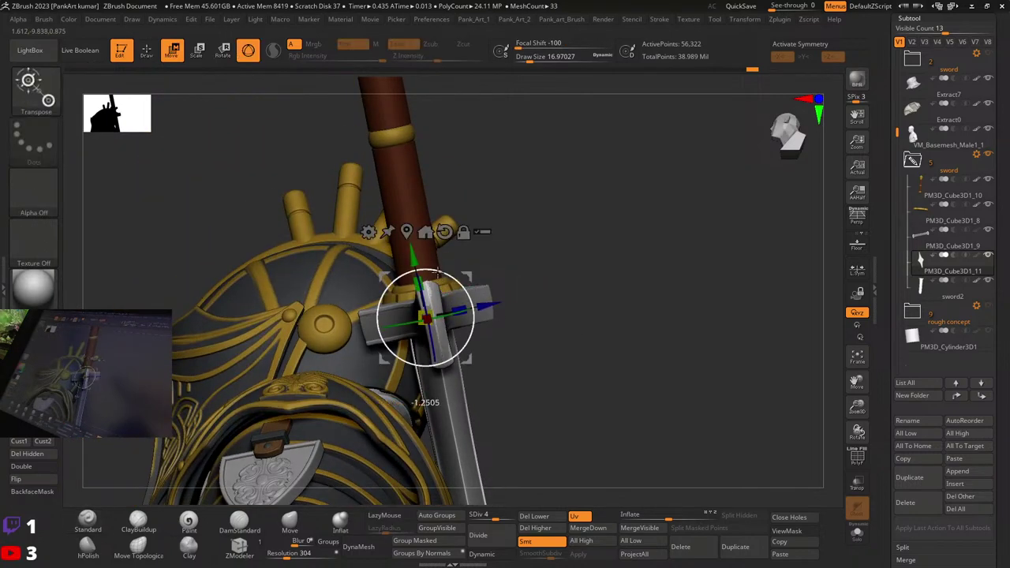
Step: Return to draw mode, select the sword2 blade subtool, and isolate it with Solo
key("q")
mouse_move(451, 310)
right_mouse_down("ctrl")
mouse_move(490, 289)
mouse_move(472, 340)
mouse_move(620, 260)
mouse_move(506, 319)
right_mouse_up("ctrl")
left_click(977, 211)
left_click(505, 319, "alt")
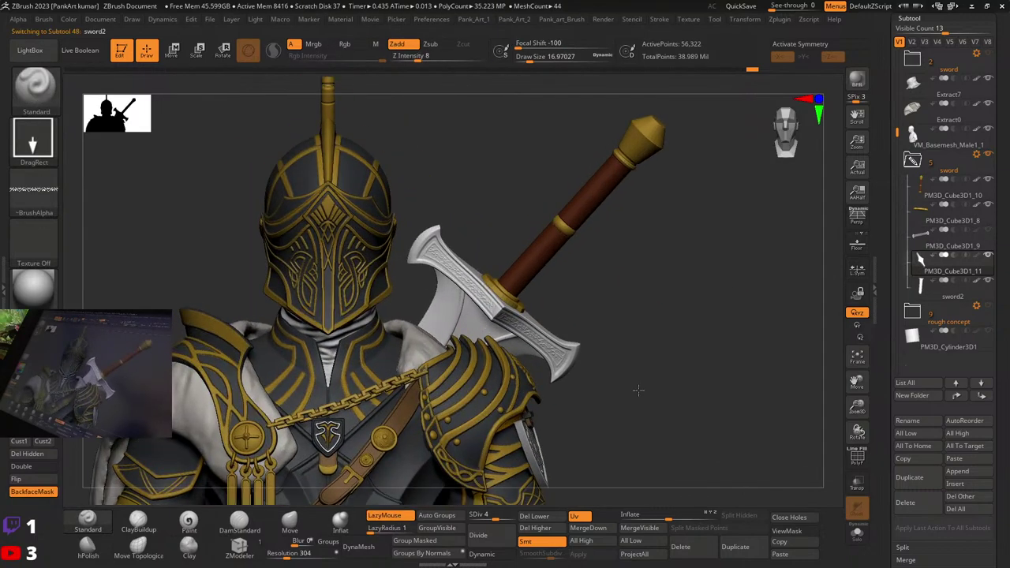
left_click(856, 533)
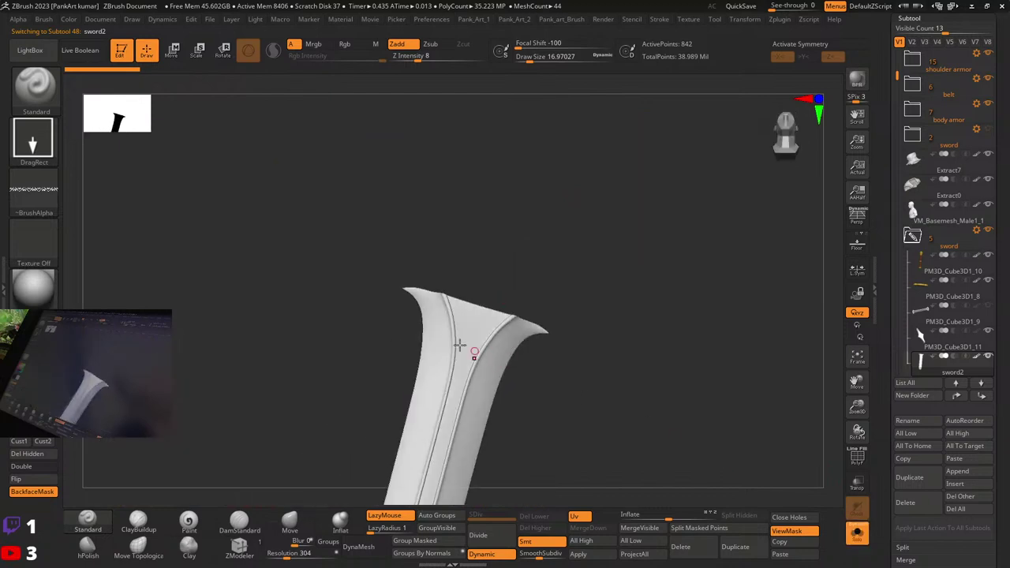
Step: Apply the blade's dynamic subdivision and divide the mesh up to subdivision level 6
left_click(580, 557)
right_click_drag(637, 420, 517, 482, "alt")
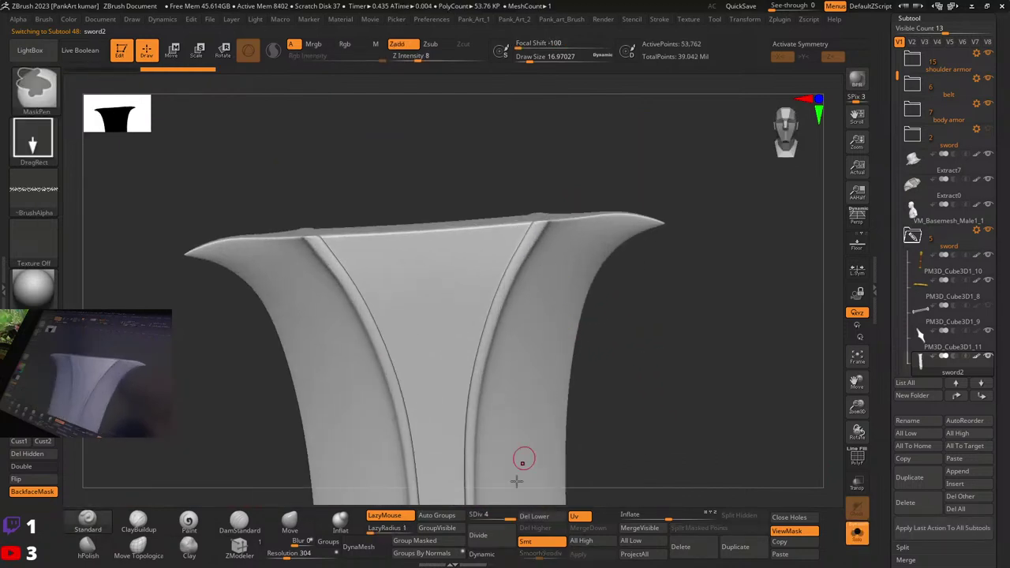
left_click(488, 536)
right_click_drag(549, 429, 602, 324, "ctrl")
Step: Turn on local symmetry for the blade across the X axis
key("x")
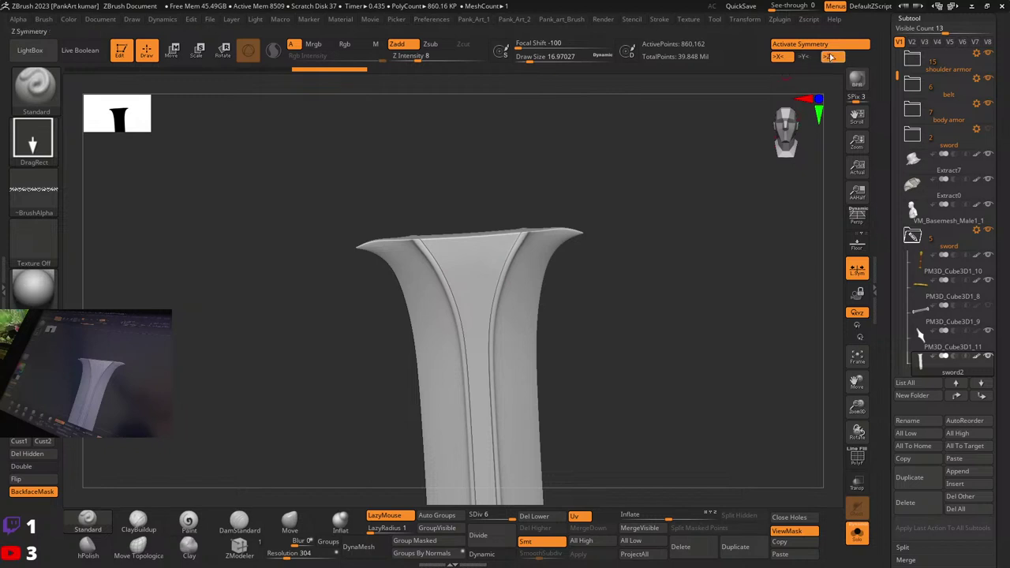
right_click_drag(494, 266, 670, 200)
right_click_drag(500, 287, 521, 258)
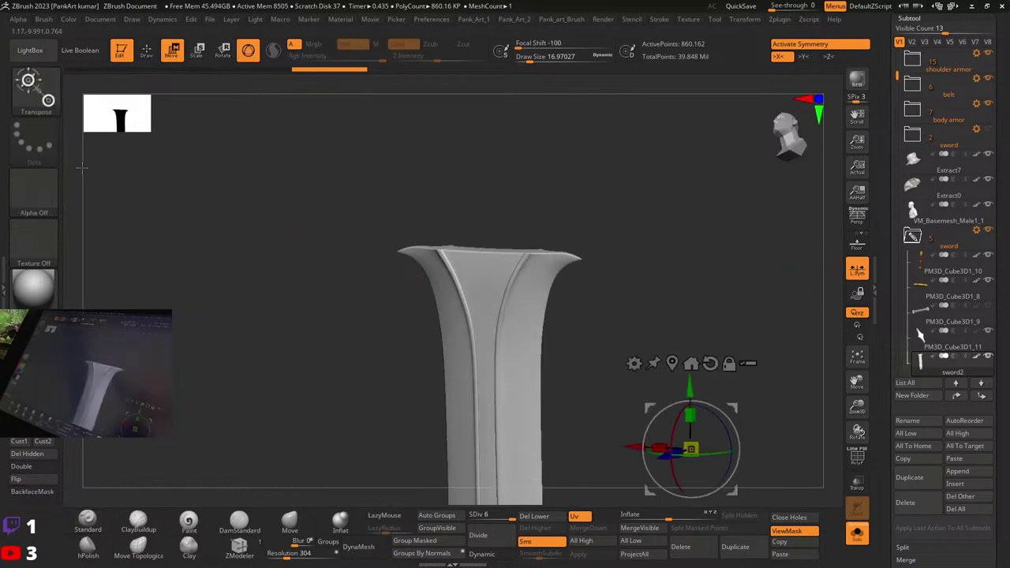
Step: Set the Standard brush's stroke to FreeHand and turn its alpha off
left_click(32, 141)
left_click(199, 149)
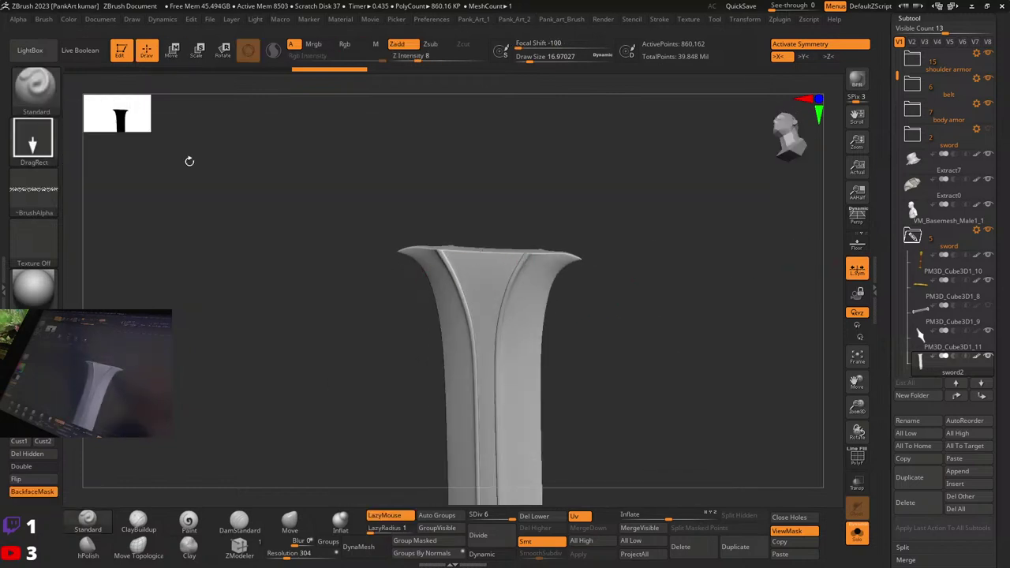
left_click(33, 189)
left_click(99, 196)
Step: Switch the blade's symmetry to the Z axis only and drop the mesh to subdivision level 1
right_click_drag(498, 277, 827, 78, "ctrl")
left_click(777, 57)
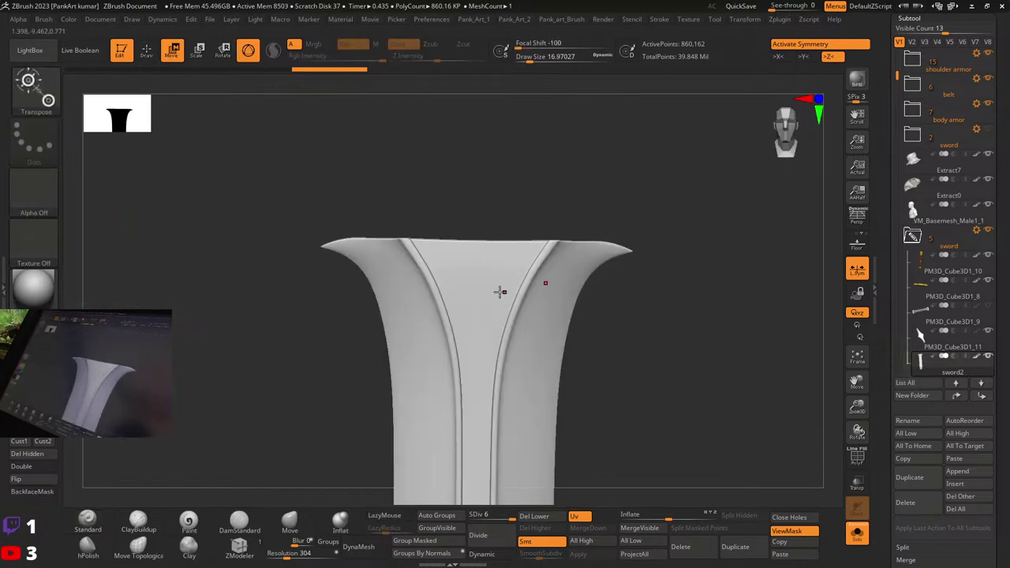
right_click_drag(658, 376, 495, 439)
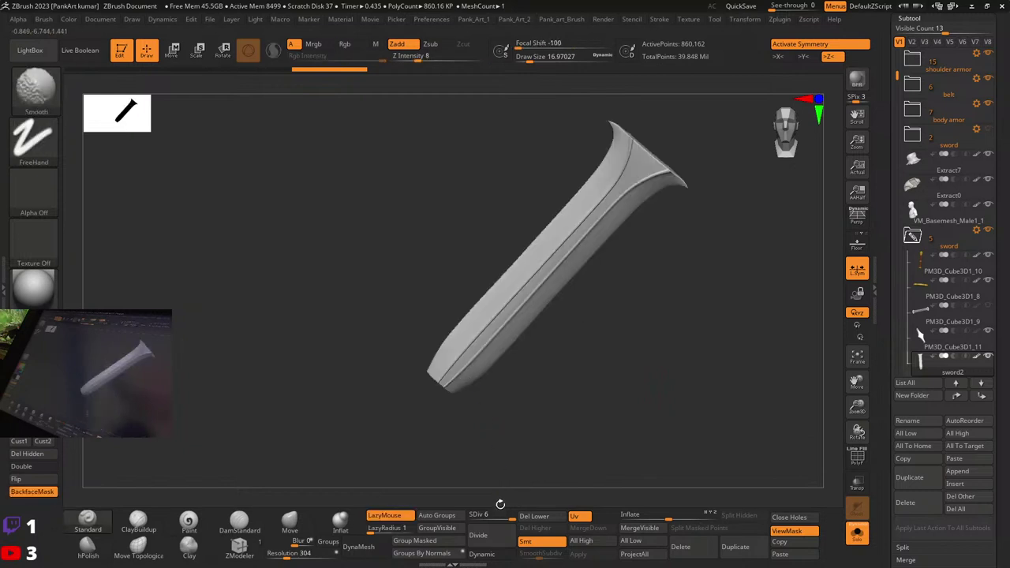
left_click_drag(503, 517, 471, 517)
Step: Unlock the transform gizmo, deactivate symmetry, and centre the gizmo on the blade mesh
key("w")
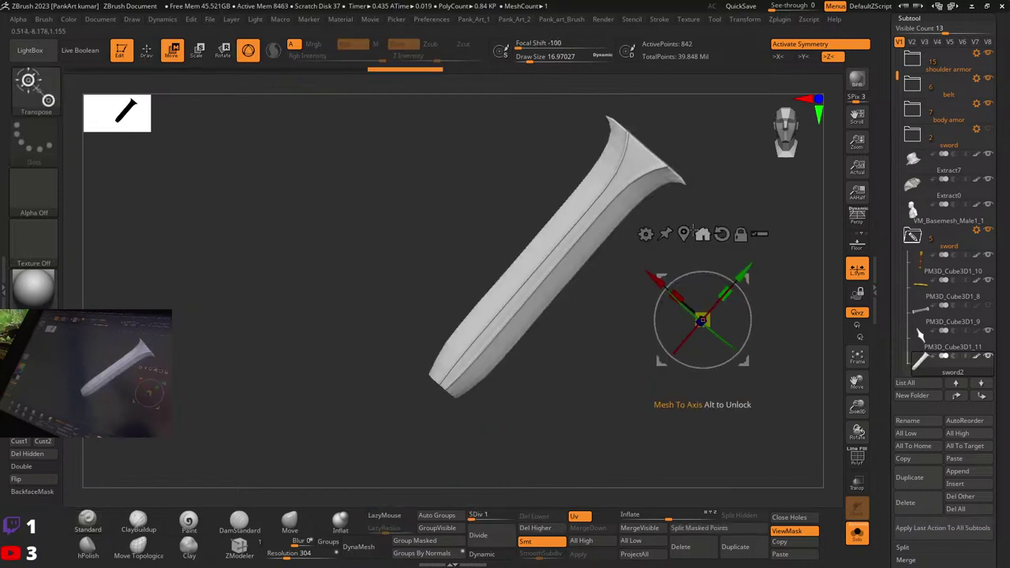
left_click(685, 233)
right_click_drag(590, 286, 645, 282)
right_click_drag(649, 243, 653, 339)
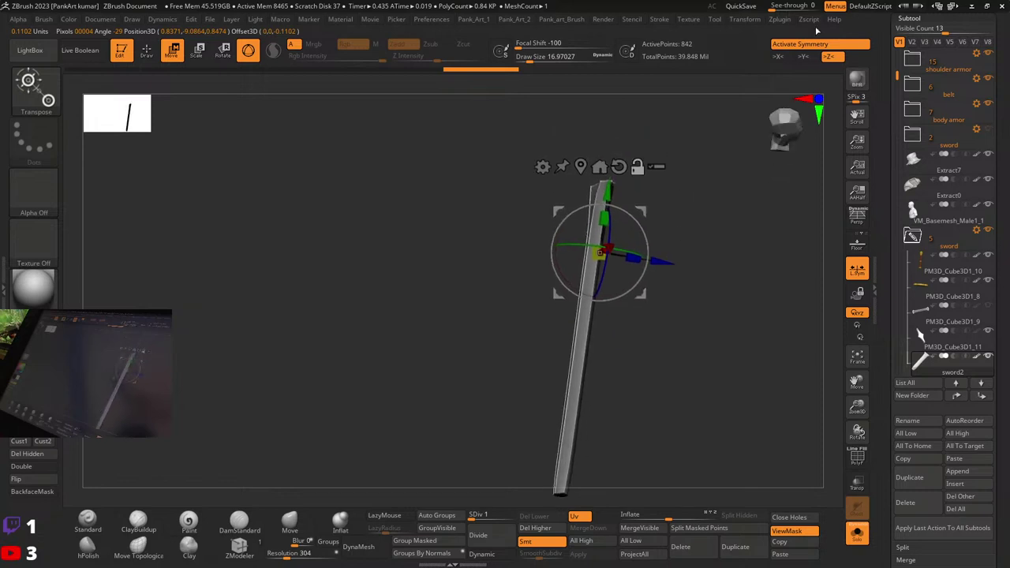
left_click(805, 45)
left_click(583, 165)
left_click(663, 228, "ctrl")
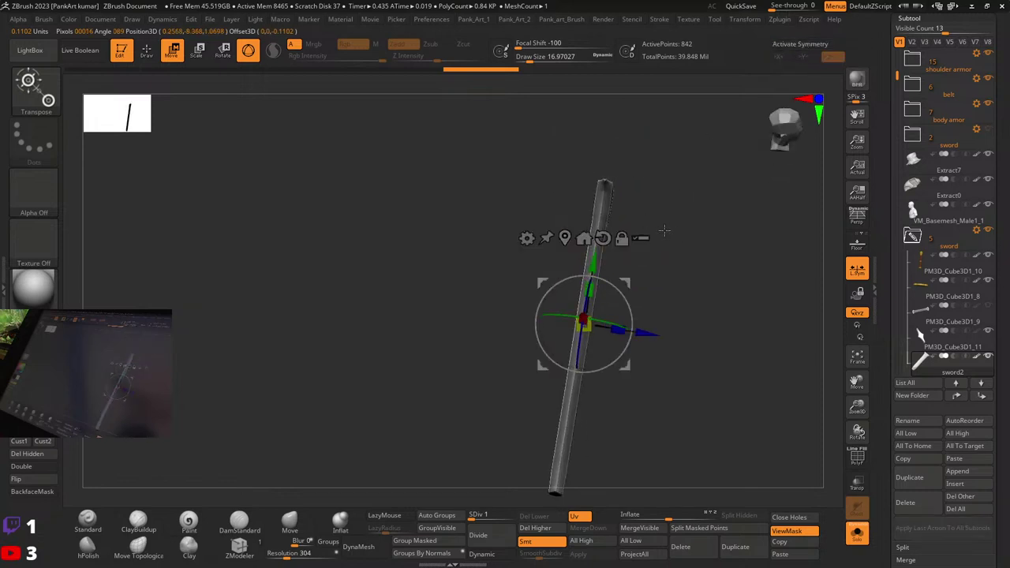
Step: Return to draw mode, show the blade's polyframe, and activate symmetry across both X and Z to check the mirrored cursor points
mouse_move(671, 273)
right_mouse_down()
mouse_move(643, 271)
mouse_move(482, 502)
right_mouse_up()
key("q")
key("shift+f")
right_click_drag(589, 369, 641, 329)
key("x")
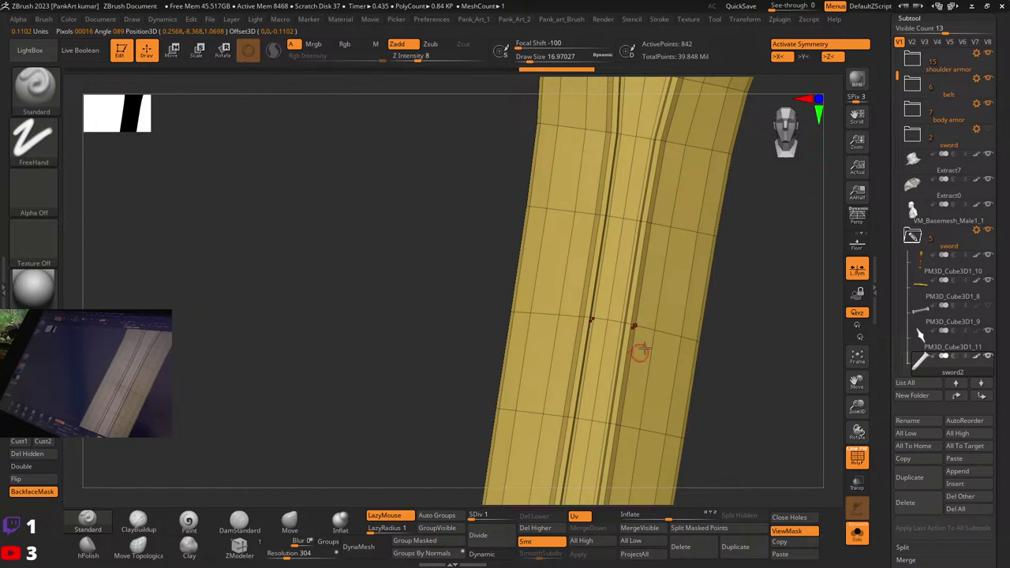
mouse_move(673, 311)
right_mouse_down()
mouse_move(660, 331)
mouse_move(656, 287)
right_mouse_up()
right_click_drag(655, 288, 674, 300, "ctrl")
Step: Place the gizmo on an edge crossing along the blade's centre line and check the mirrored cursor points in draw mode
key("w")
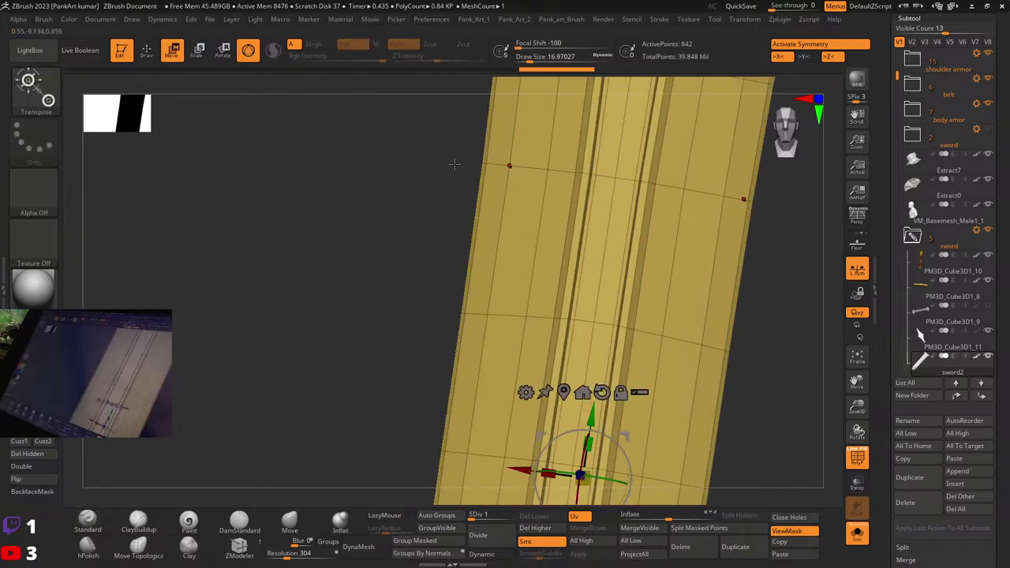
left_click(247, 50)
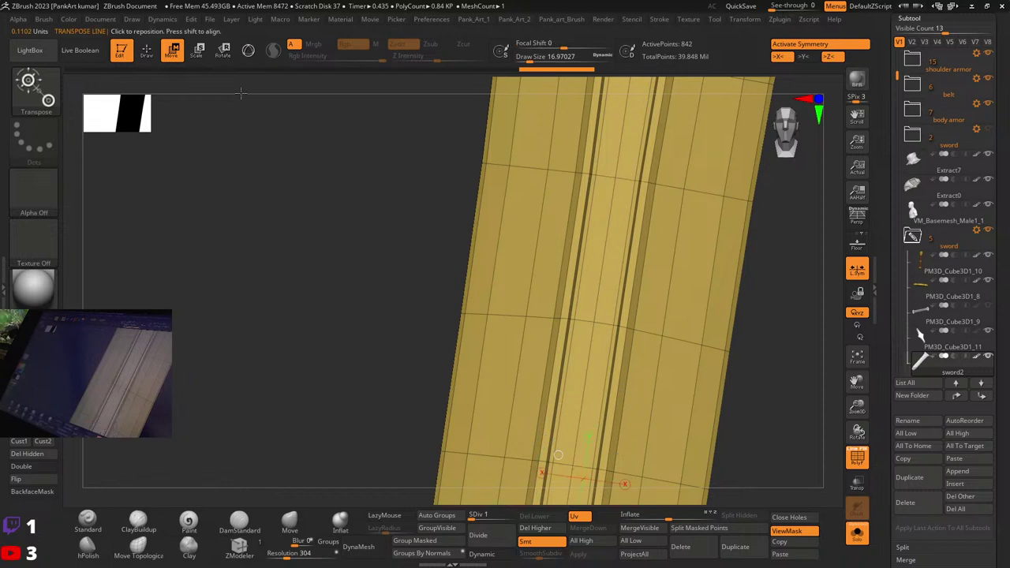
left_click(249, 53)
left_click(595, 322)
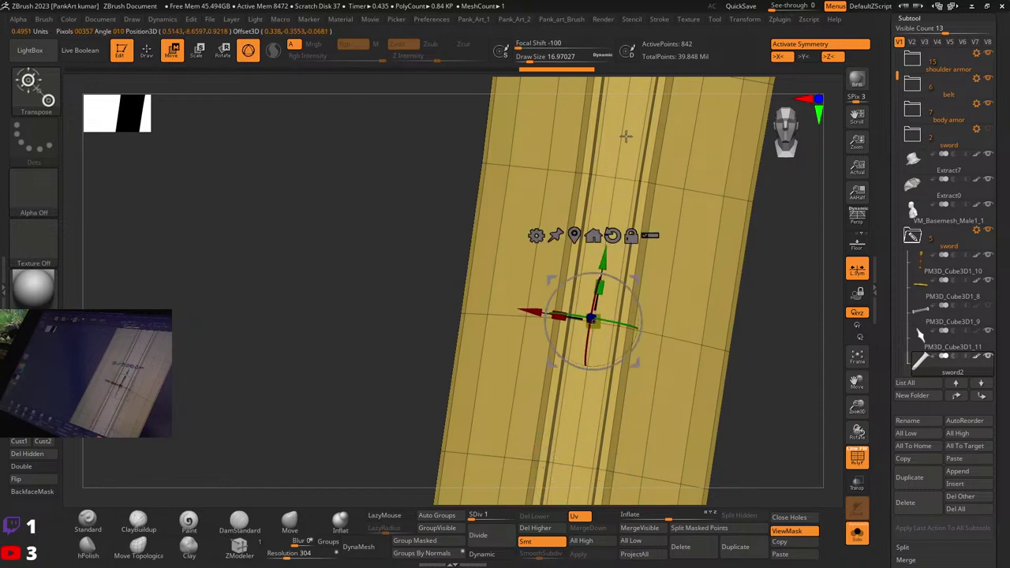
right_click_drag(629, 315, 679, 249)
key("q")
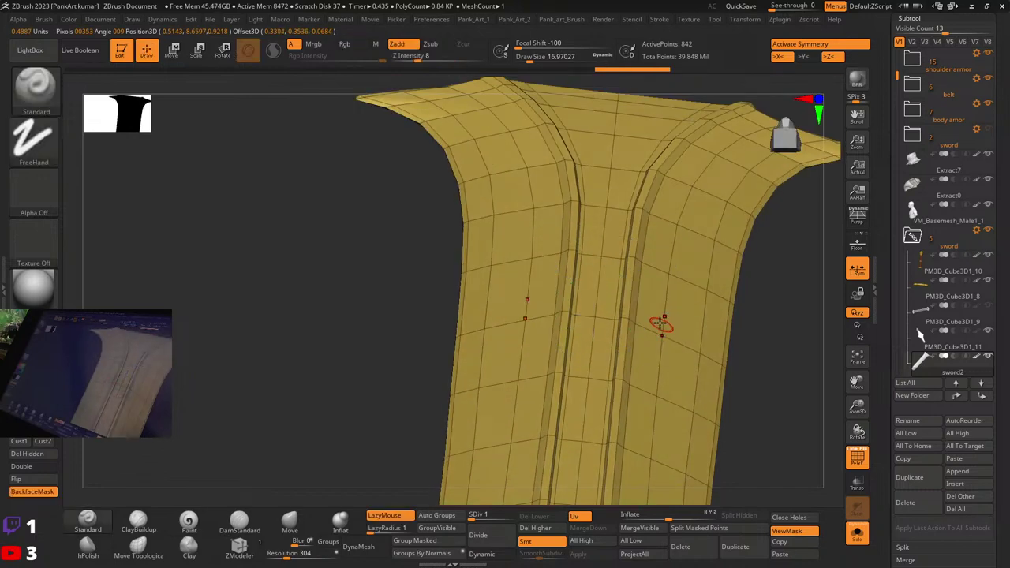
right_click_drag(661, 323, 659, 384)
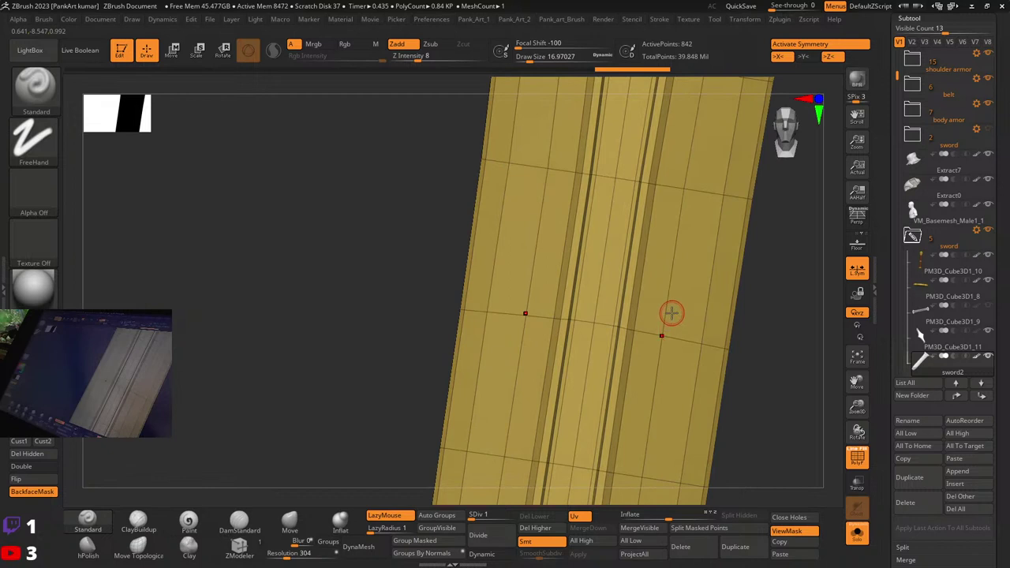
Step: Place the transpose line on a higher edge crossing of the central ridge, align it down the centre edge, and return to the gizmo
key("w")
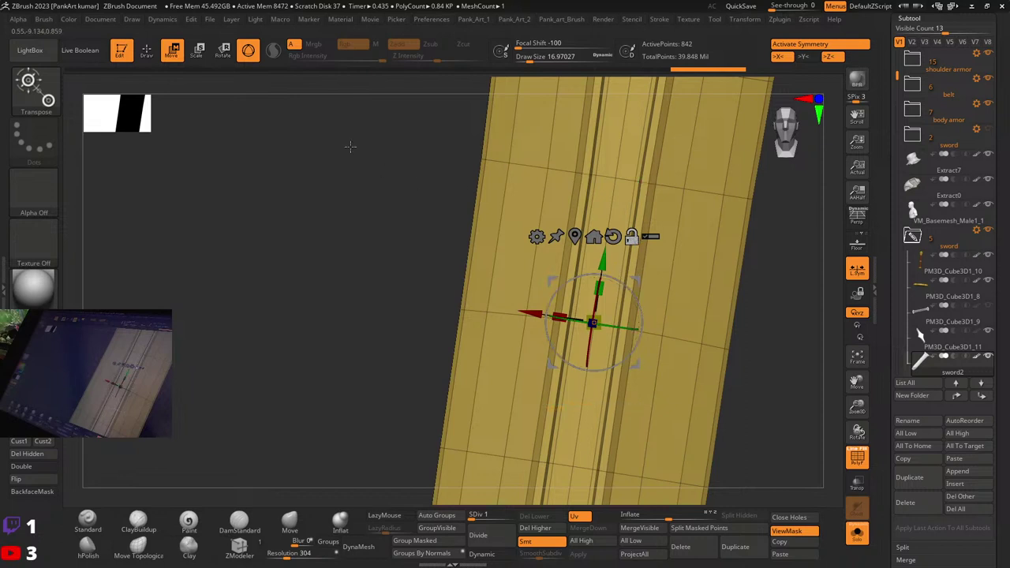
left_click(248, 51)
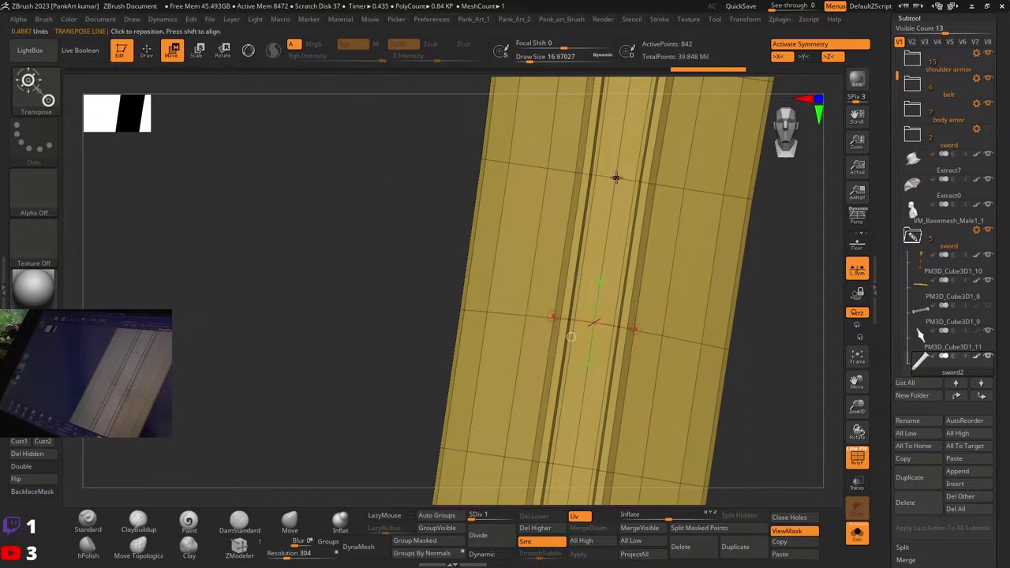
left_click(616, 177)
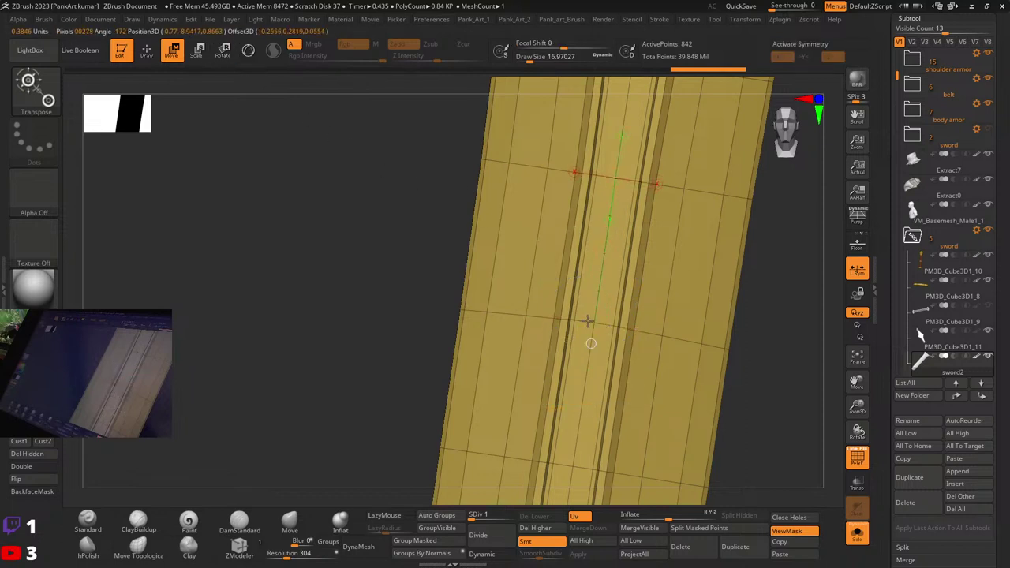
right_click_drag(588, 322, 660, 187)
left_click(253, 48)
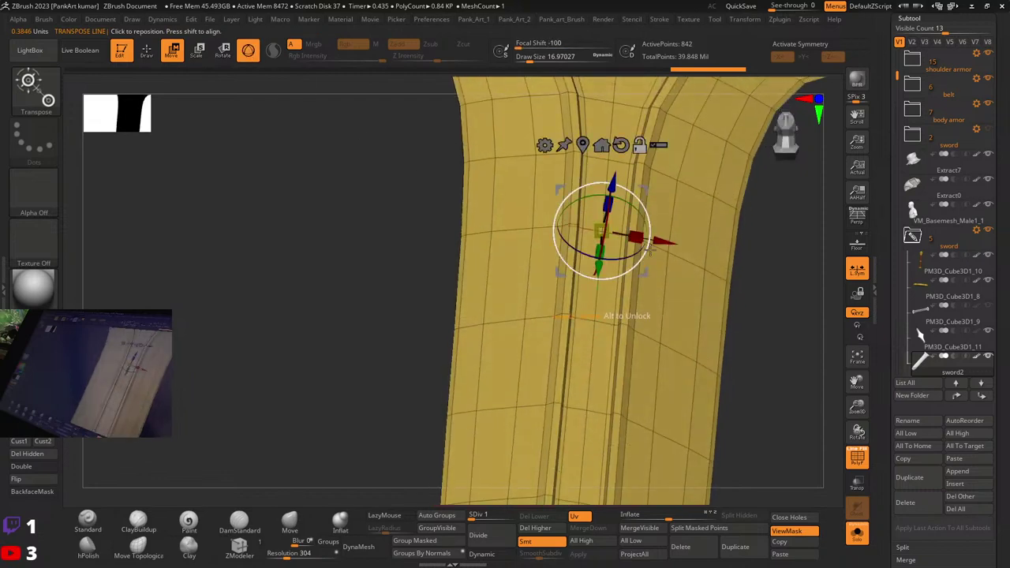
Step: Reactivate symmetry and check how the cursor points mirror across the blade's width around the repositioned pivot
mouse_move(636, 316)
right_mouse_down()
mouse_move(647, 287)
mouse_move(648, 323)
right_mouse_up()
key("x")
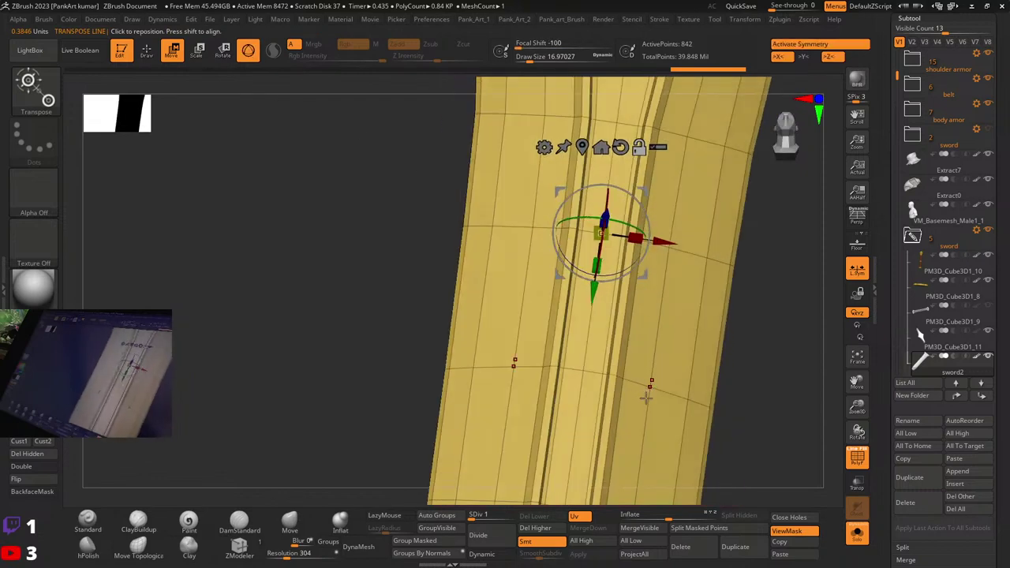
left_click_drag(646, 397, 651, 393)
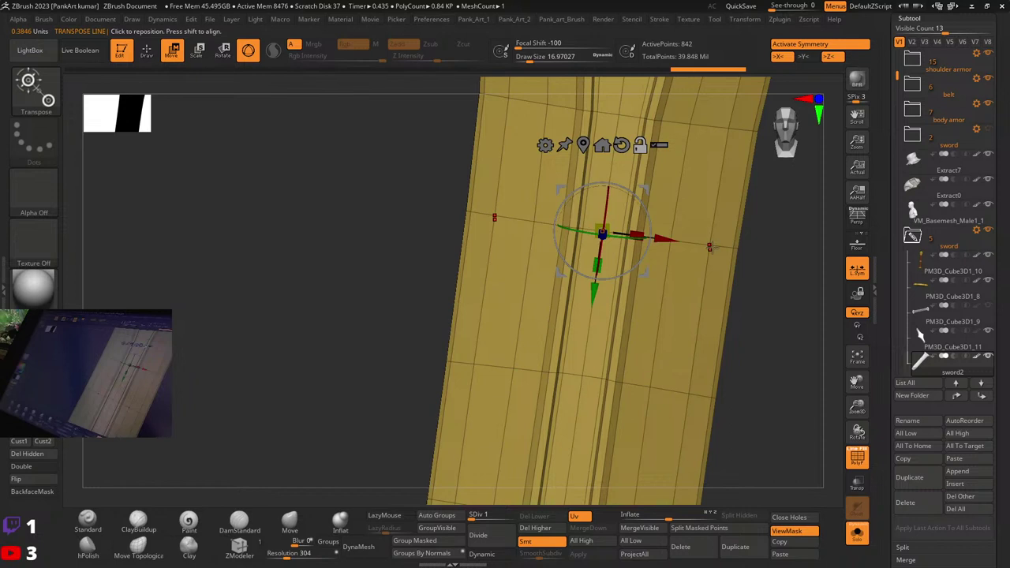
key("q")
mouse_move(740, 361)
right_mouse_down("ctrl")
mouse_move(695, 307)
mouse_move(652, 350)
mouse_move(616, 293)
right_mouse_up("ctrl")
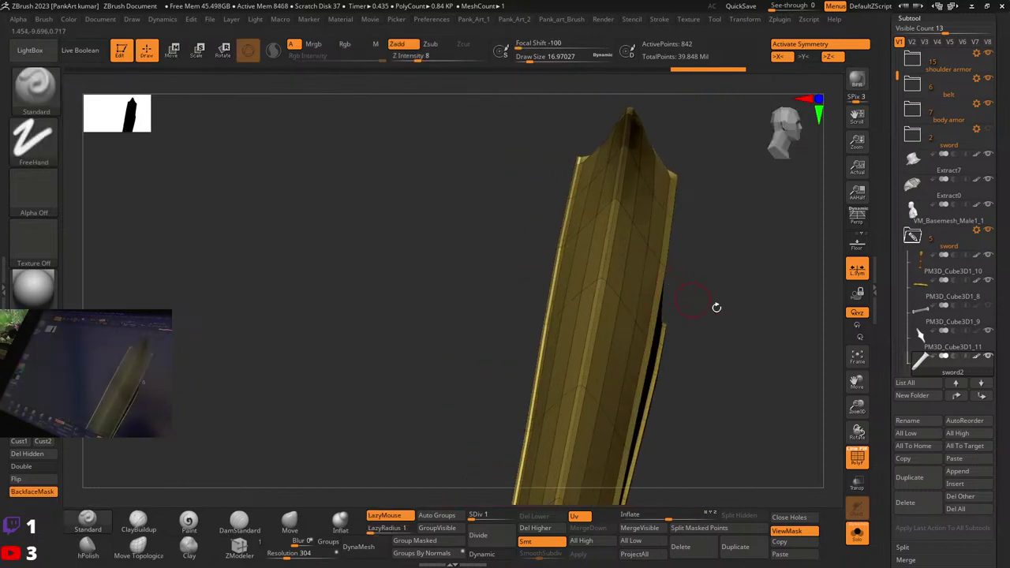
Step: View the blade from its side and recentre the transform gizmo on the unmasked mesh
left_click_drag(717, 307, 690, 232)
key("w")
left_click_drag(679, 367, 621, 289)
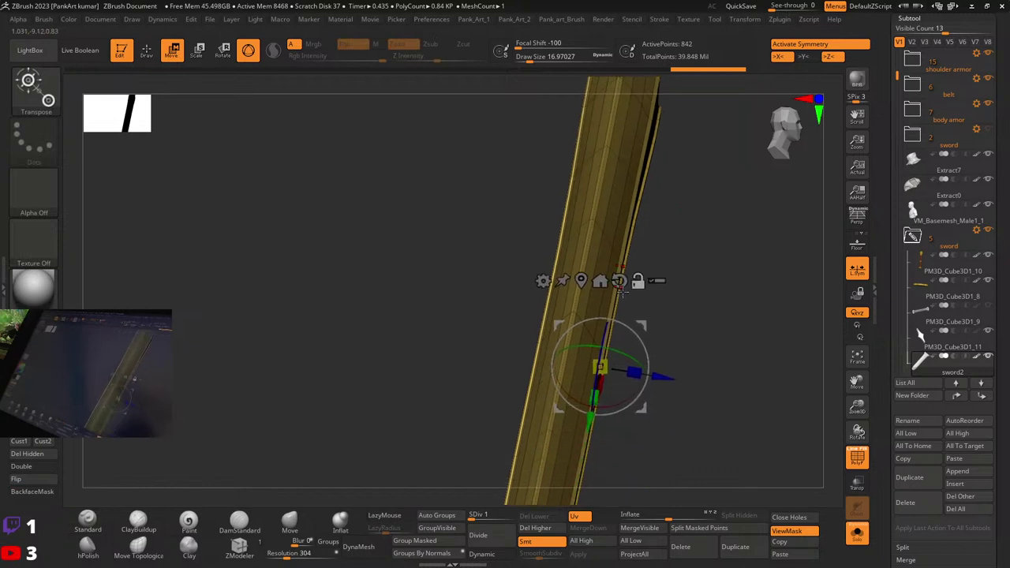
left_click(600, 281)
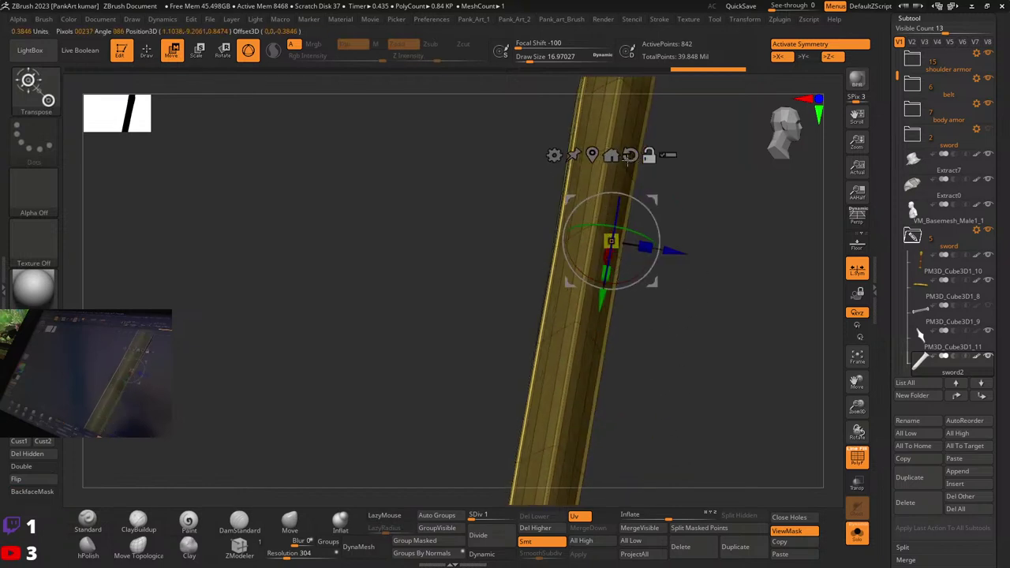
left_click(593, 155)
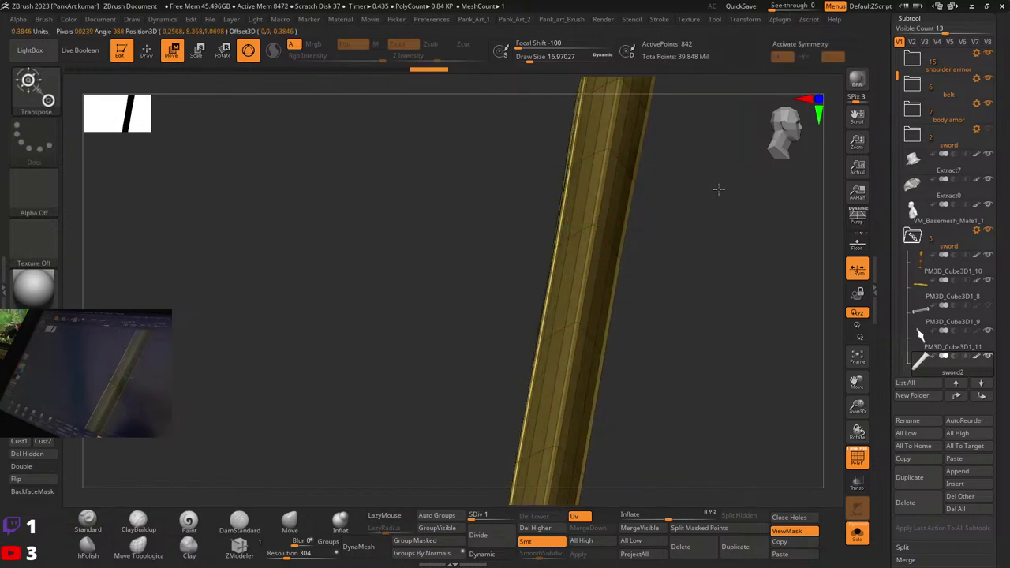
Step: Activate symmetry across X and Z and examine the mirrored cursor points along the blade's side and bevelled edges
right_click_drag(719, 189, 555, 186, "ctrl")
right_click_drag(587, 442, 654, 285, "alt")
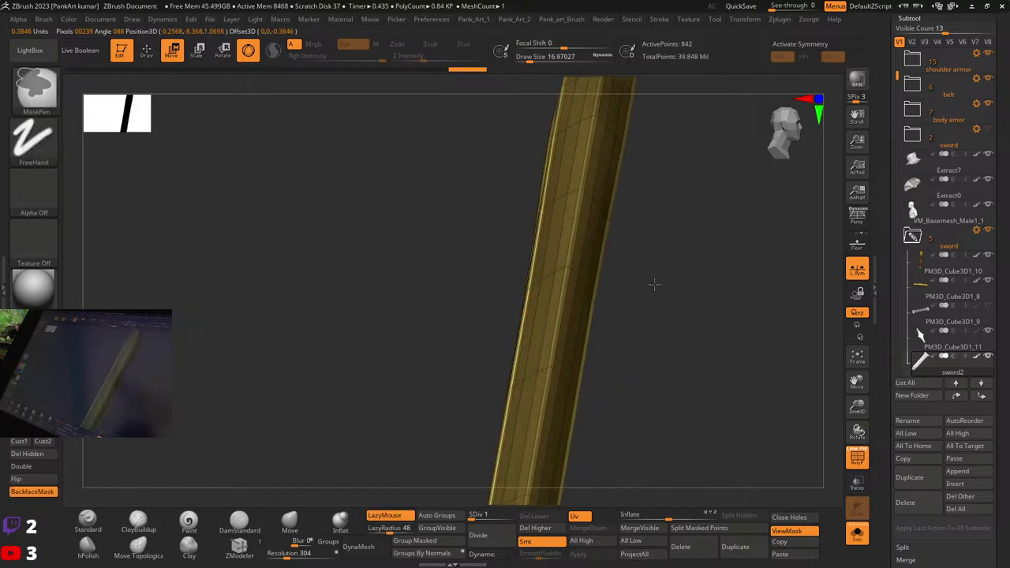
key("x")
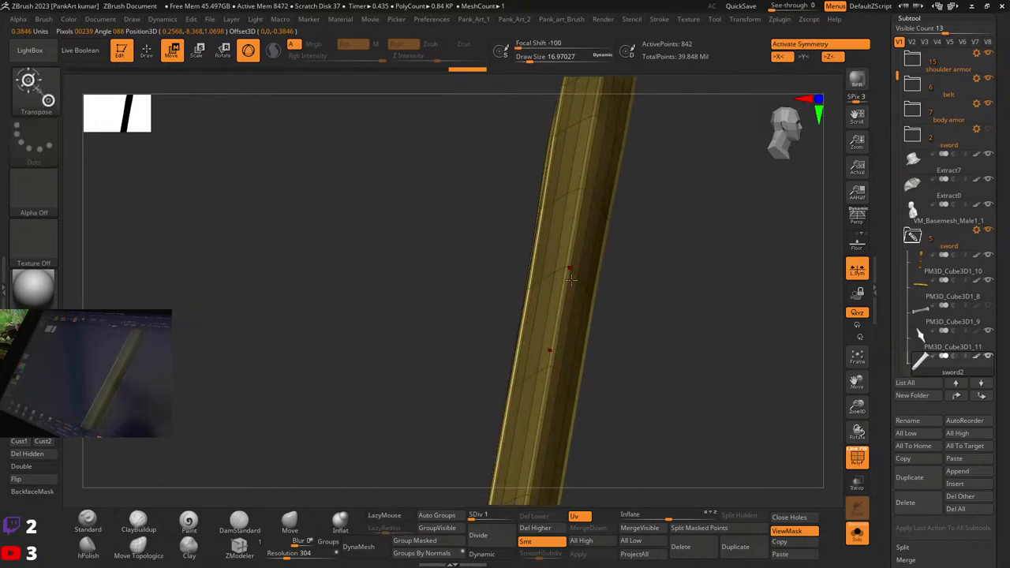
right_click_drag(571, 280, 589, 268)
right_click_drag(623, 399, 585, 249, "alt")
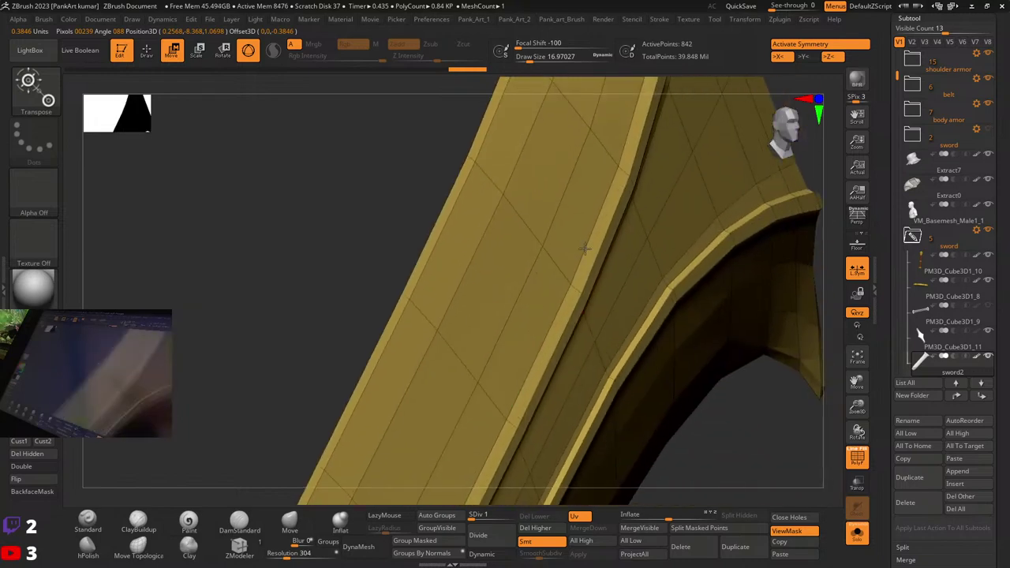
Step: Undo the last changes to the blade
key("ctrl+z")
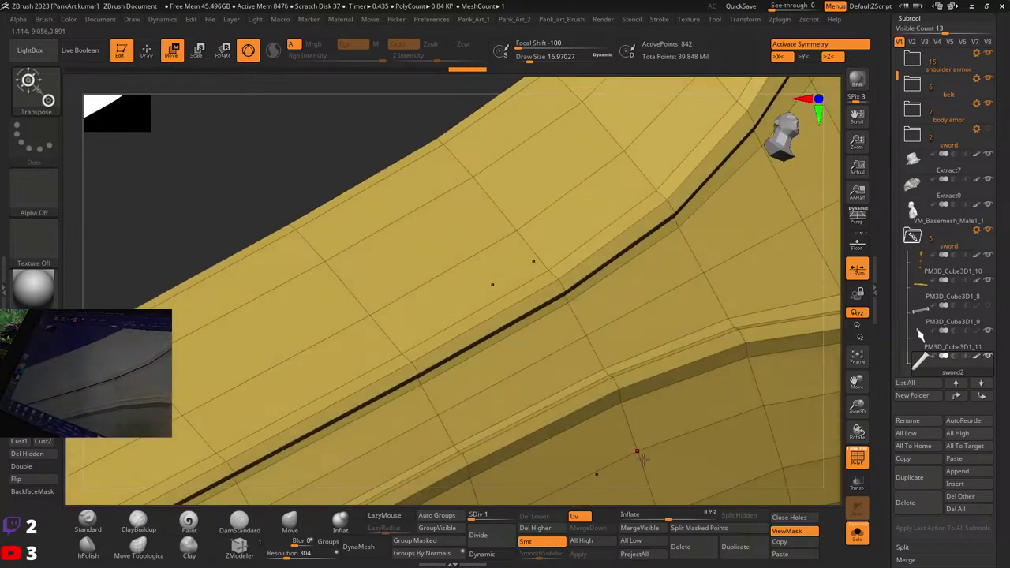
key("ctrl+z")
key("ctrl+z")
key("ctrl+z")
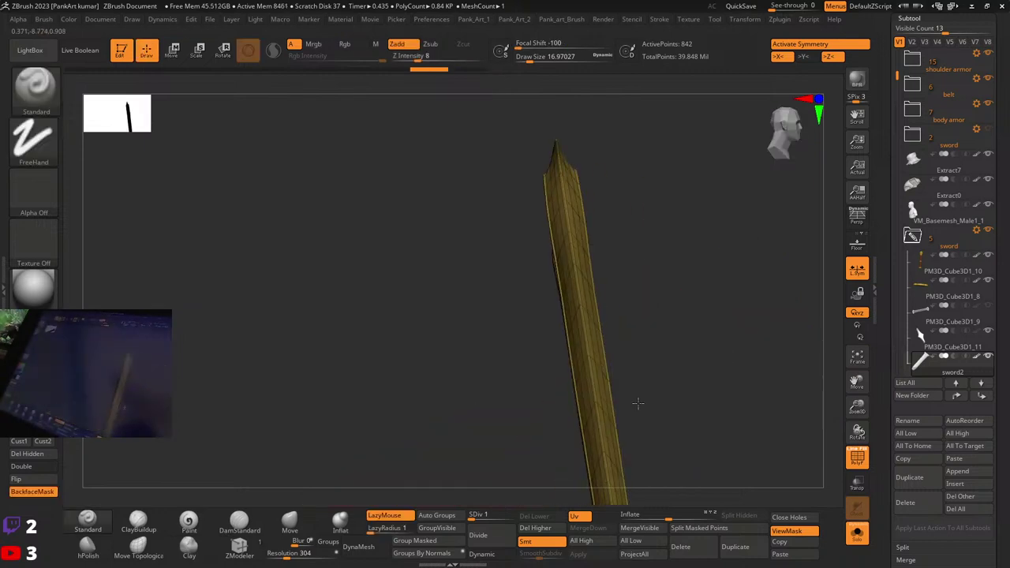
Step: Enter move mode with symmetry off and reposition the gizmo along the blade's centre
mouse_move(681, 338)
right_mouse_down("ctrl")
mouse_move(613, 293)
mouse_move(541, 323)
mouse_move(552, 355)
mouse_move(598, 305)
mouse_move(530, 332)
mouse_move(529, 303)
right_mouse_up("ctrl")
key("w")
key("x")
left_click(554, 218)
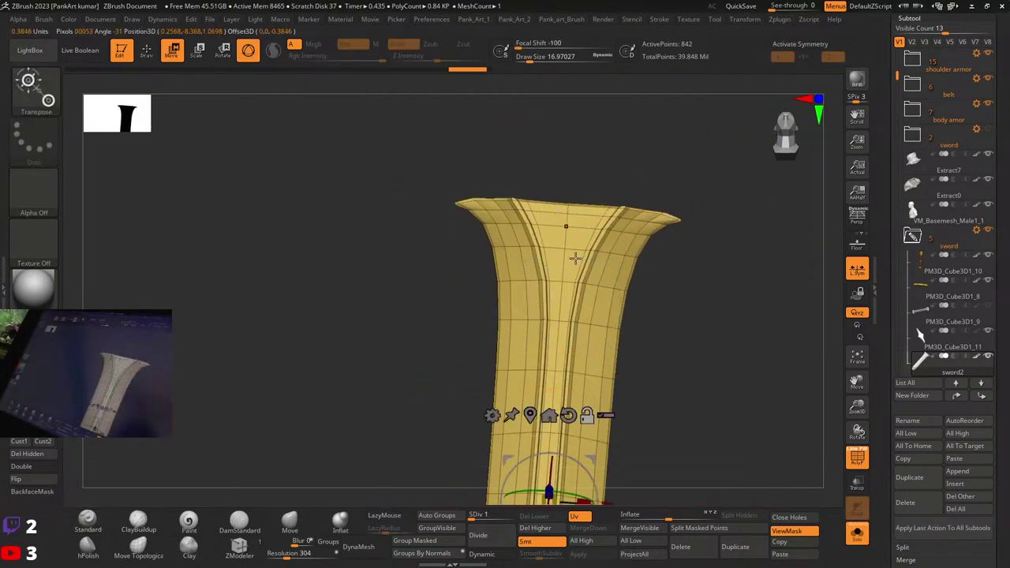
Step: With symmetry on, align the transpose line between two edge crossings down the blade's centre line, and return to the gizmo
right_click_drag(640, 358, 562, 236, "alt")
key("x")
left_click(247, 49)
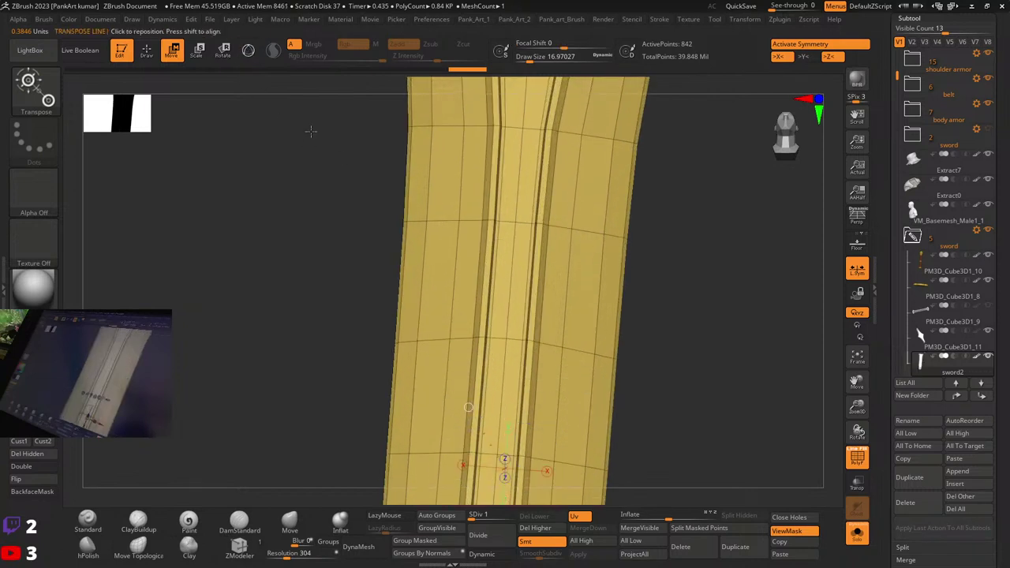
left_click_drag(516, 222, 513, 329)
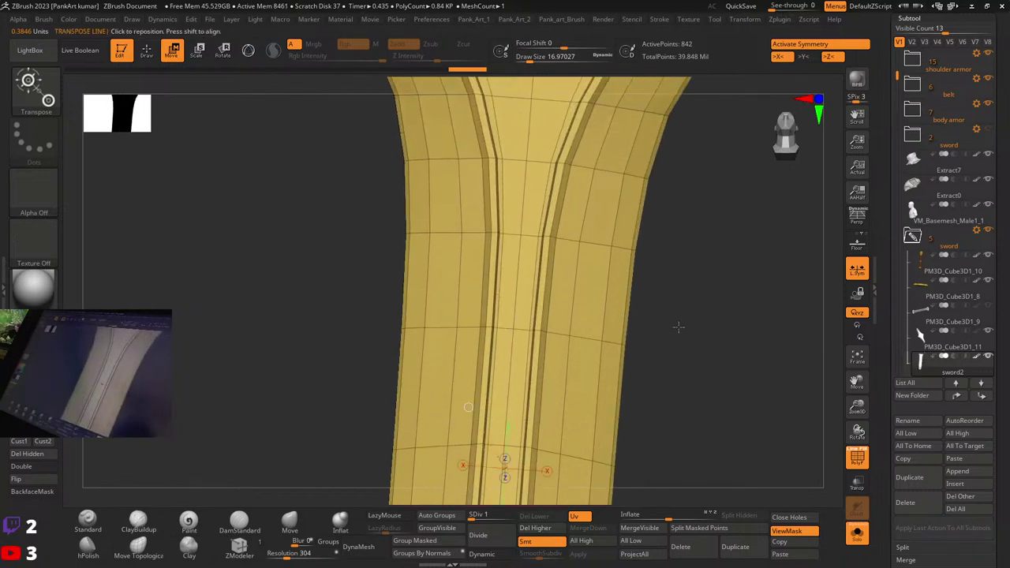
key("ctrl+z")
left_click_drag(666, 327, 664, 220, "alt")
left_click_drag(514, 115, 508, 233)
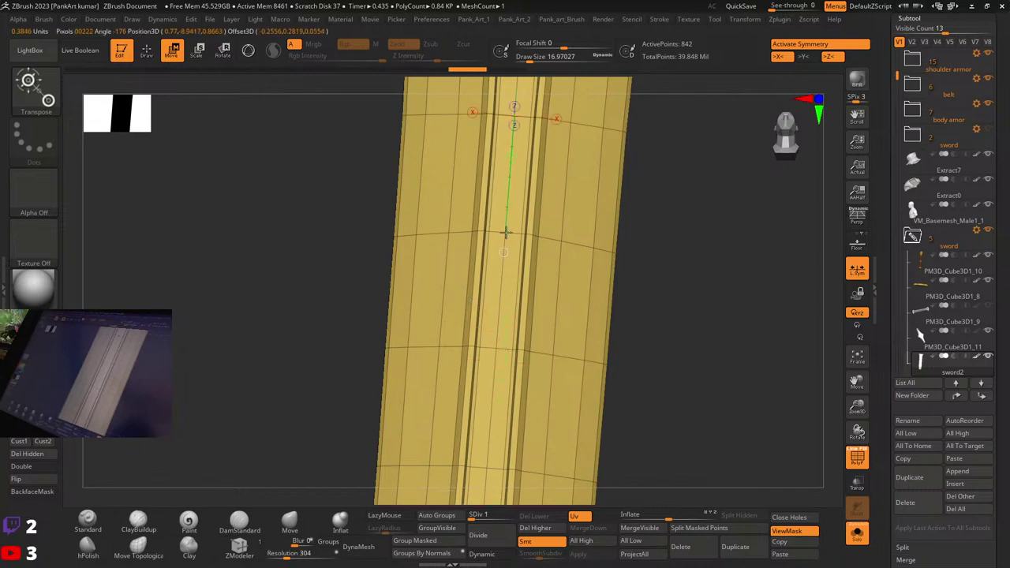
mouse_move(602, 203)
right_mouse_down()
mouse_move(591, 149)
mouse_move(569, 332)
mouse_move(570, 298)
mouse_move(611, 298)
mouse_move(518, 297)
mouse_move(502, 300)
mouse_move(503, 313)
right_mouse_up()
left_click(251, 53)
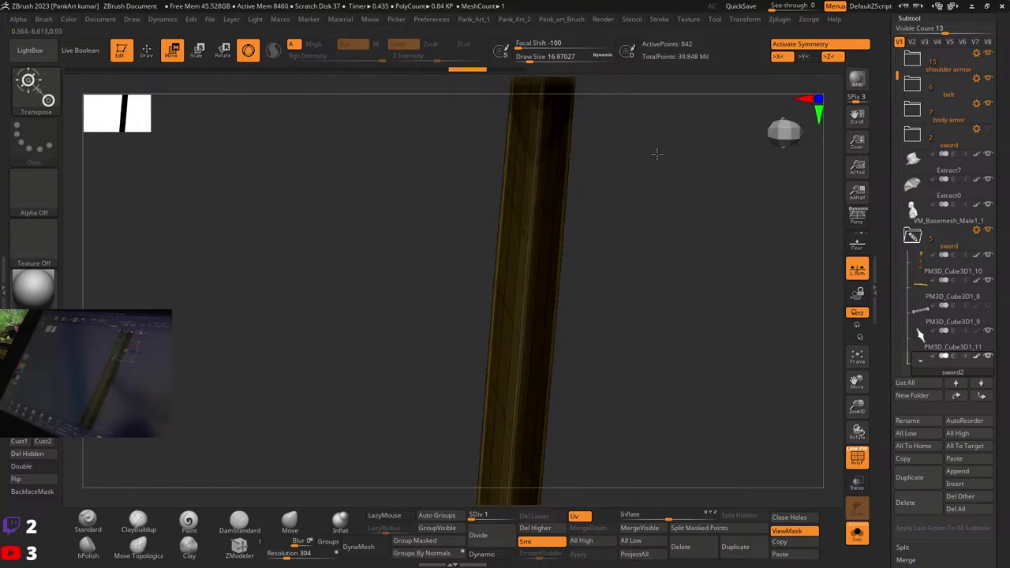
Step: Nudge the unlocked gizmo along its Z axis to centre it on the blade's middle edge line, checking the mirrored points
right_click_drag(656, 153, 653, 243, "alt")
right_click_drag(630, 262, 622, 217)
left_click_drag(624, 262, 585, 268)
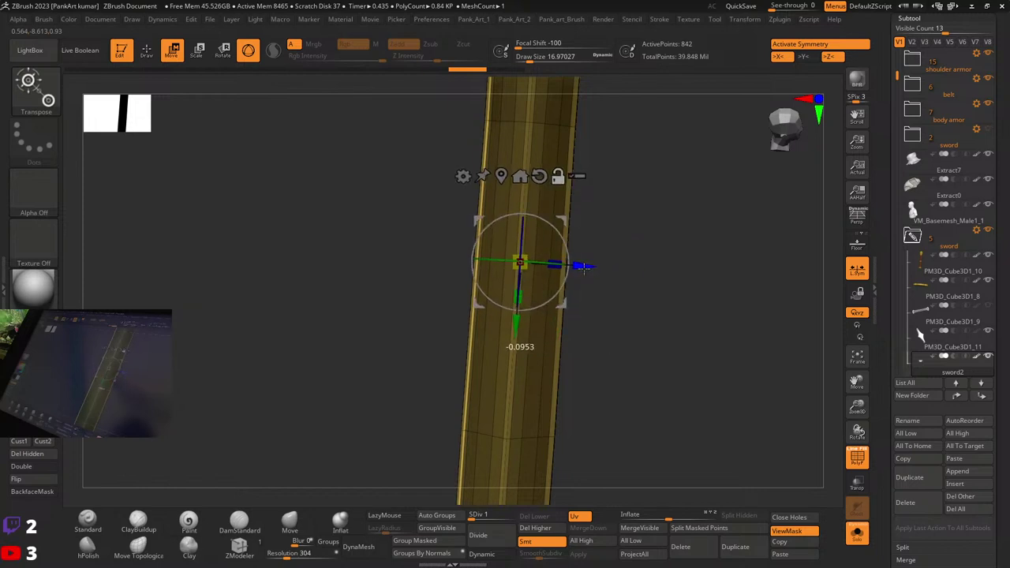
scroll(548, 126, "up", 3)
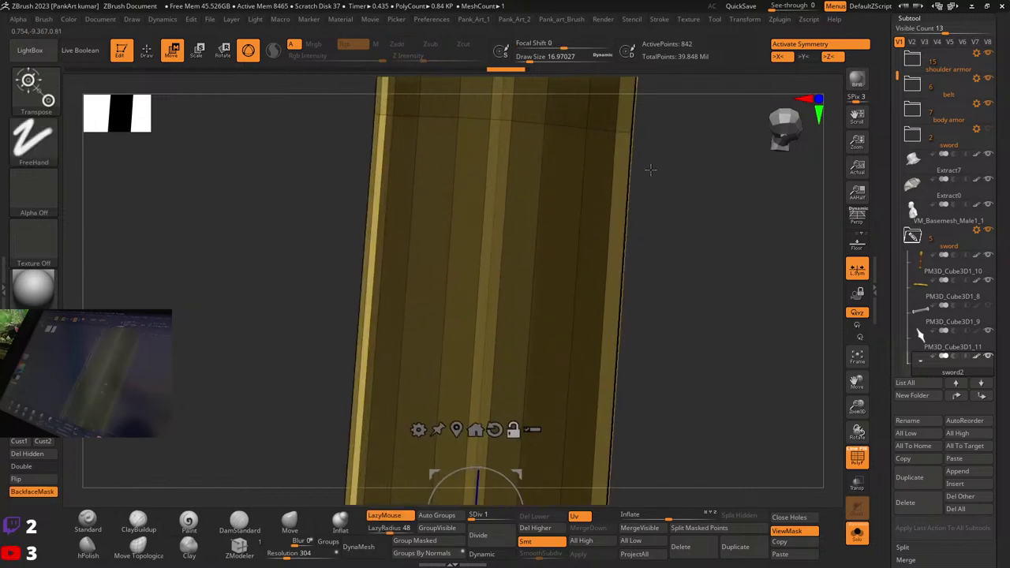
right_click_drag(601, 365, 598, 147, "alt")
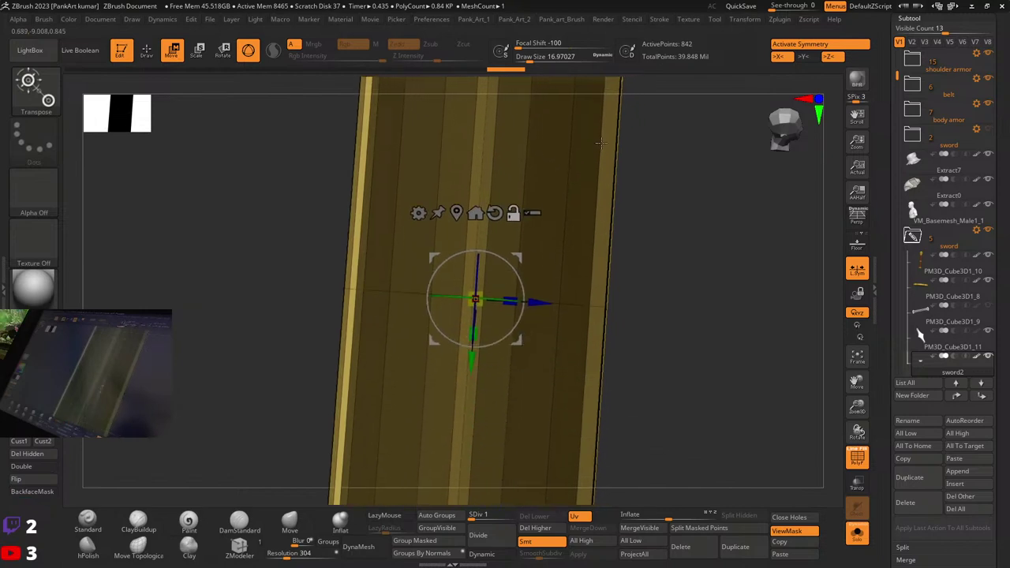
right_click_drag(540, 305, 543, 371, "ctrl")
right_click_drag(466, 294, 602, 282, "alt")
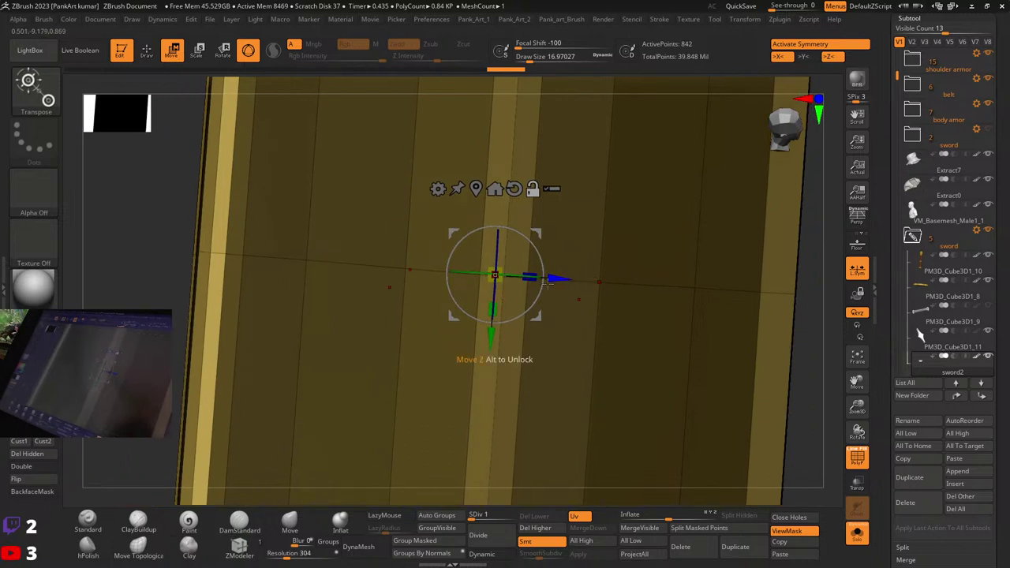
left_click_drag(556, 278, 553, 278)
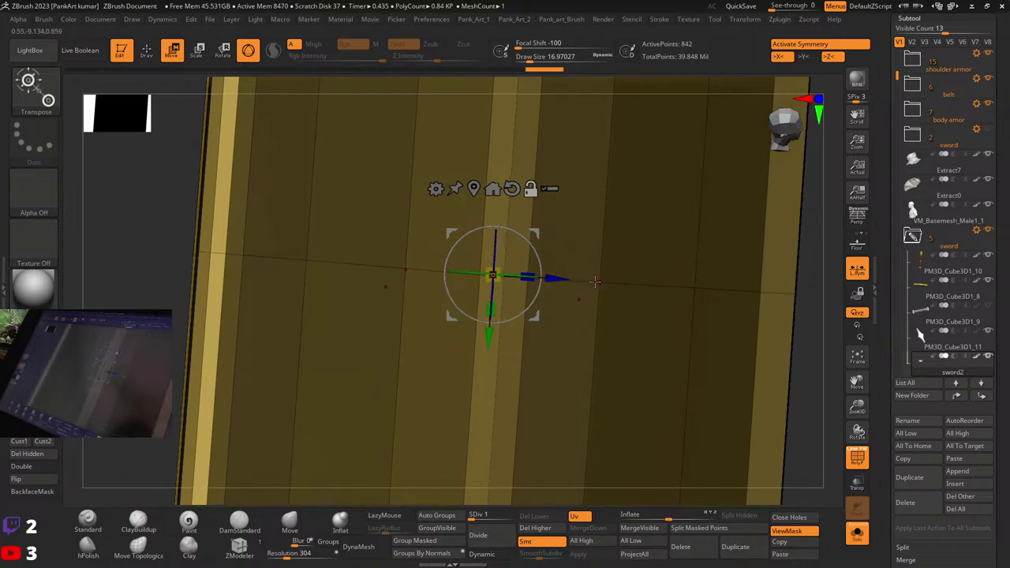
right_click_drag(555, 278, 604, 282)
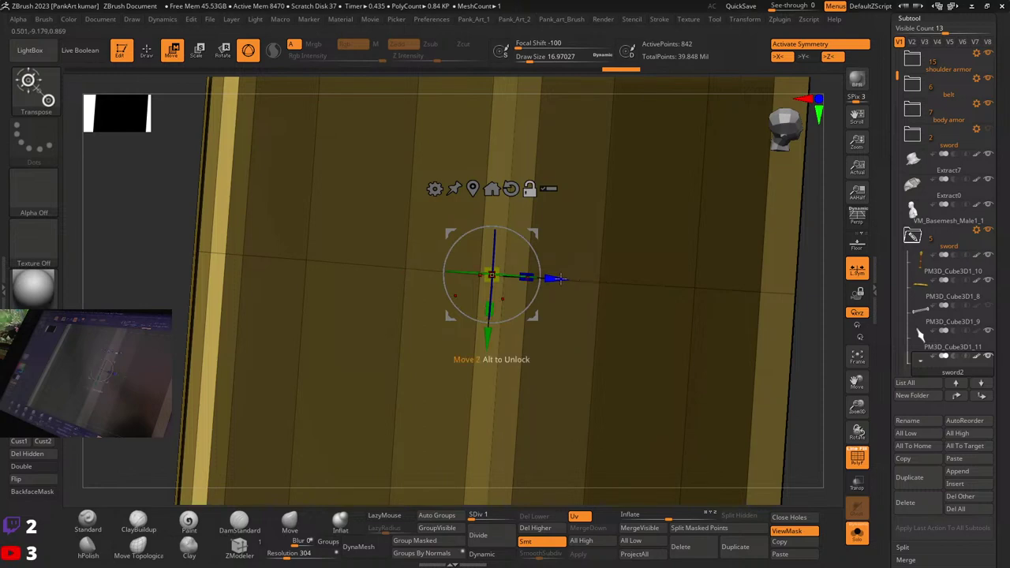
Step: Return to draw mode and check the mirrored cursor points across the blade's front face and full length
key("q")
mouse_move(696, 293)
right_mouse_down()
mouse_move(482, 261)
mouse_move(401, 276)
mouse_move(421, 279)
right_mouse_up()
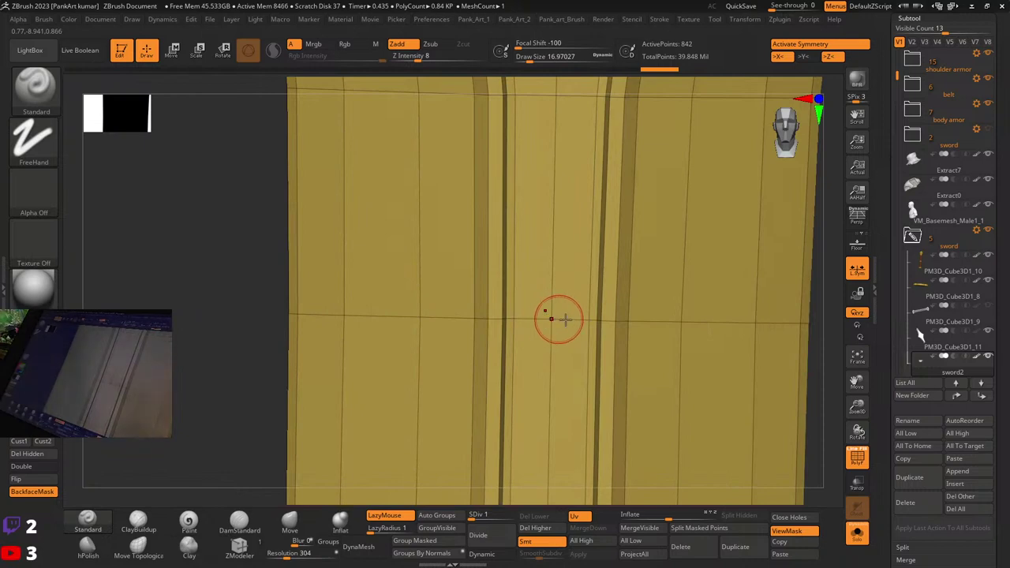
mouse_move(720, 321)
right_mouse_down("ctrl")
mouse_move(497, 293)
mouse_move(520, 343)
mouse_move(540, 352)
right_mouse_up("ctrl")
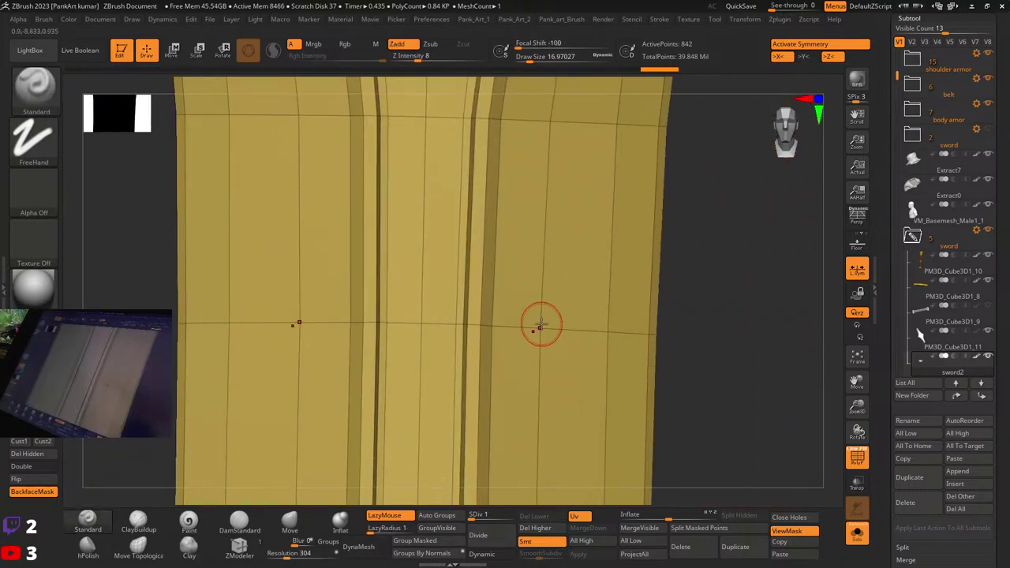
right_click_drag(752, 307, 570, 320, "ctrl")
right_click_drag(604, 361, 611, 297, "alt")
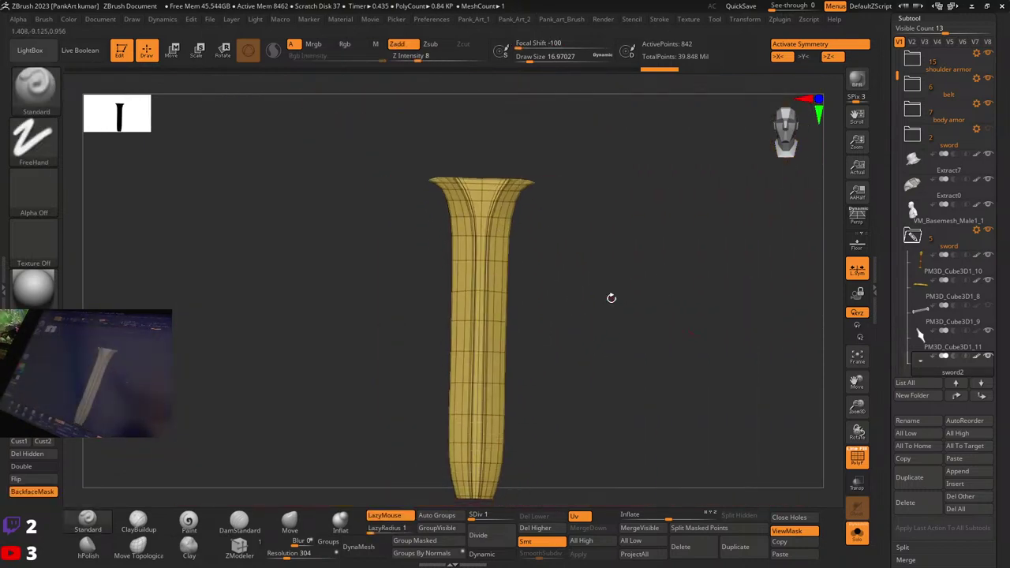
Step: Hide the blade's polygon wireframe and raise it to subdivision level 6
key("shift+f")
left_click_drag(609, 332, 544, 442)
mouse_move(538, 510)
left_mouse_down()
mouse_move(561, 494)
mouse_move(525, 513)
left_mouse_up()
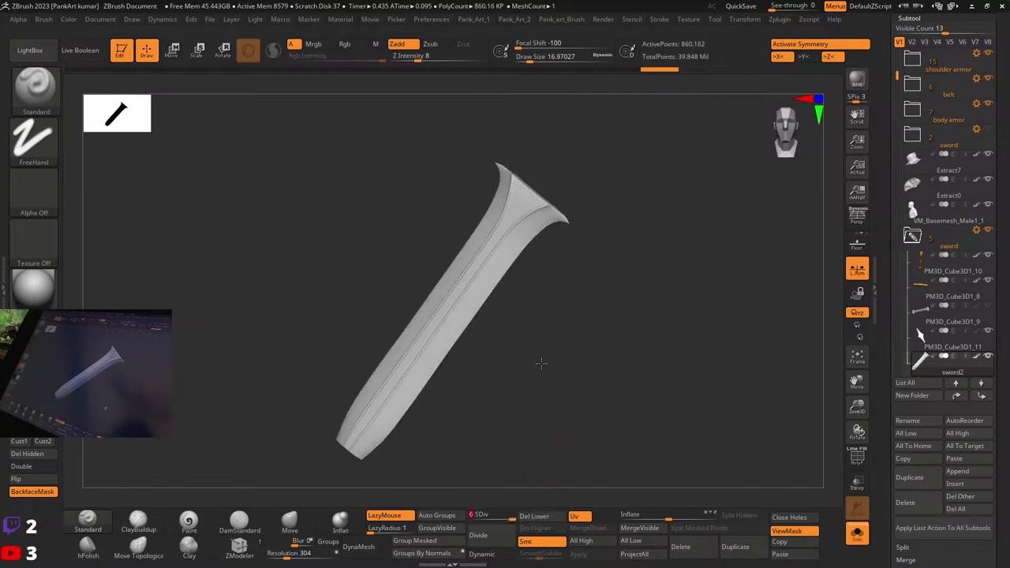
Step: Leave solo display and view the whole knight with the sword from the front
right_click_drag(542, 362, 611, 371)
left_click(858, 534)
mouse_move(519, 309)
right_mouse_down()
mouse_move(532, 320)
mouse_move(522, 292)
right_mouse_up()
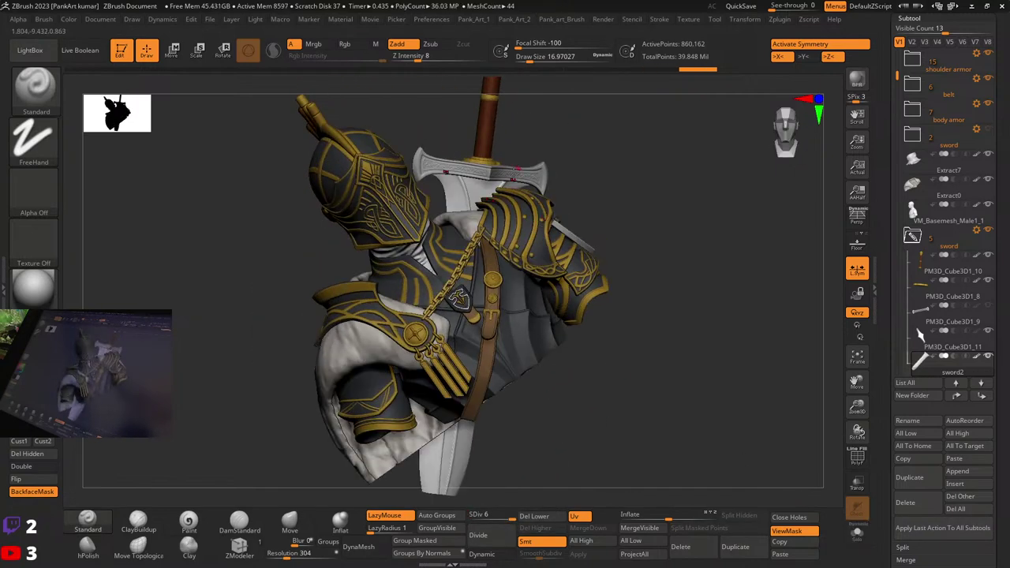
right_click_drag(515, 171, 528, 206, "shift")
right_click_drag(527, 205, 517, 287, "alt")
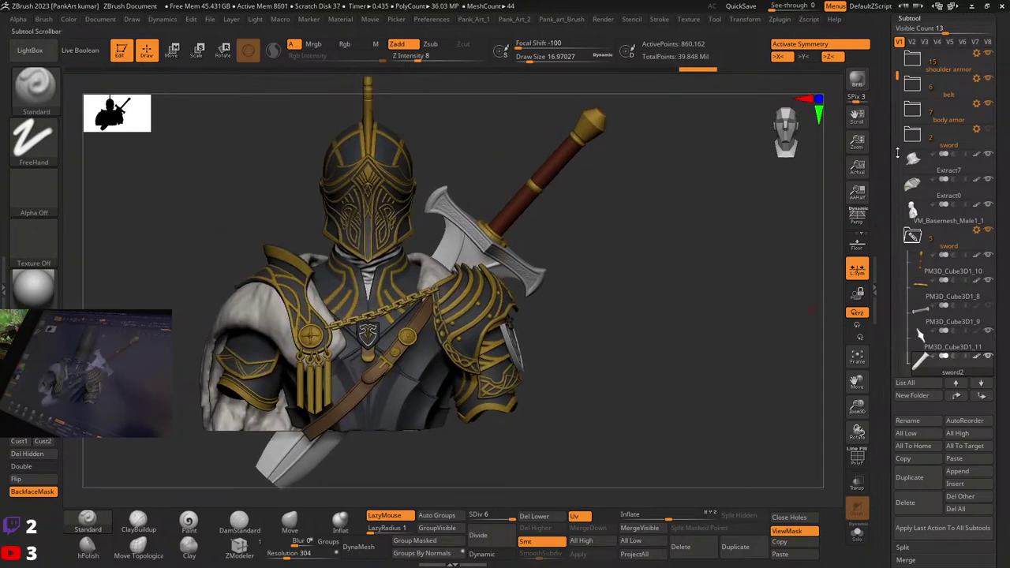
Step: Collapse the sword subtool folder and save the tool over the existing file warrior_11
left_click_drag(890, 78, 894, 135)
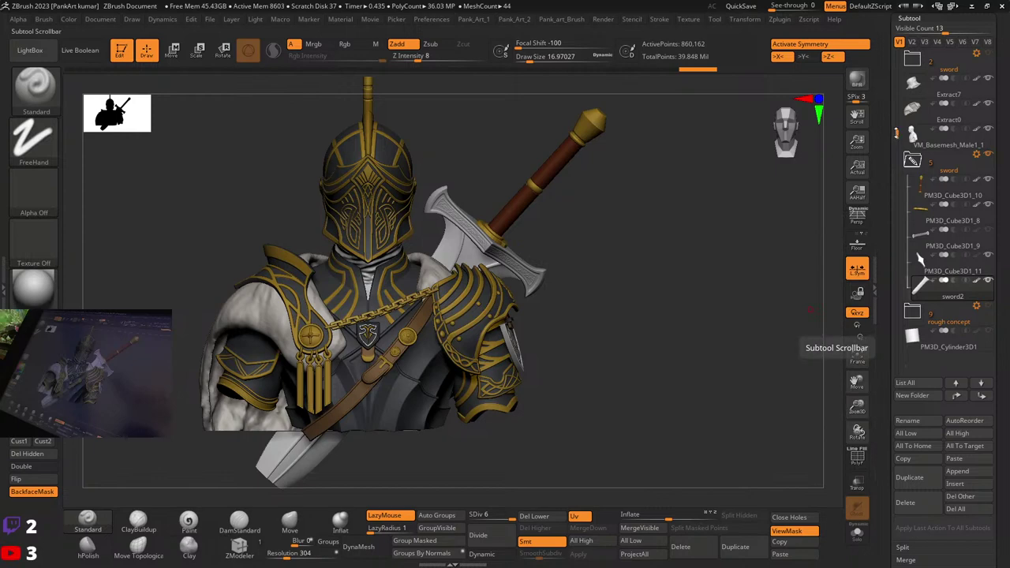
left_click_drag(896, 135, 897, 52)
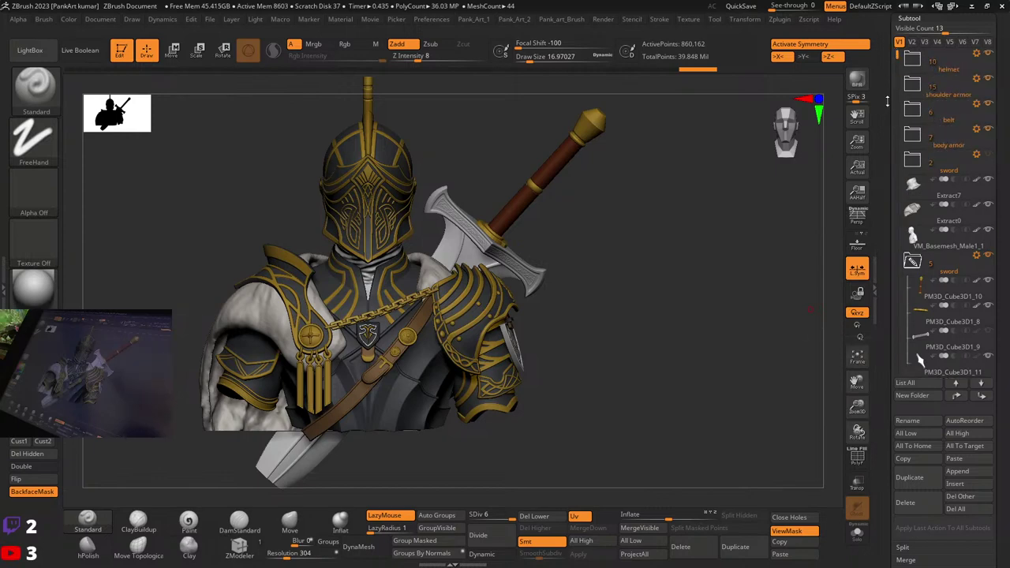
left_click_drag(888, 102, 888, 116)
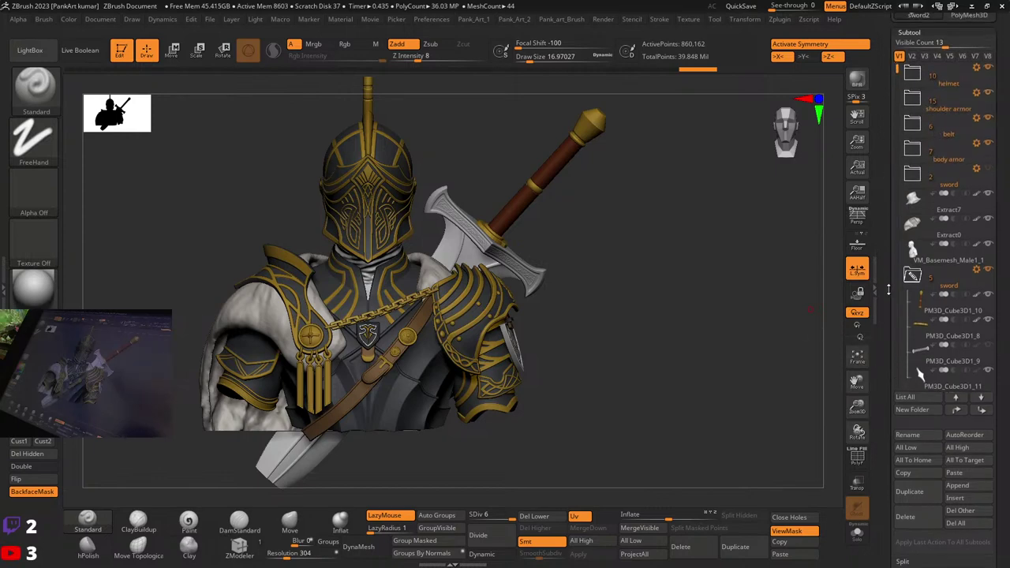
left_click(912, 275)
left_click_drag(897, 170, 885, 209)
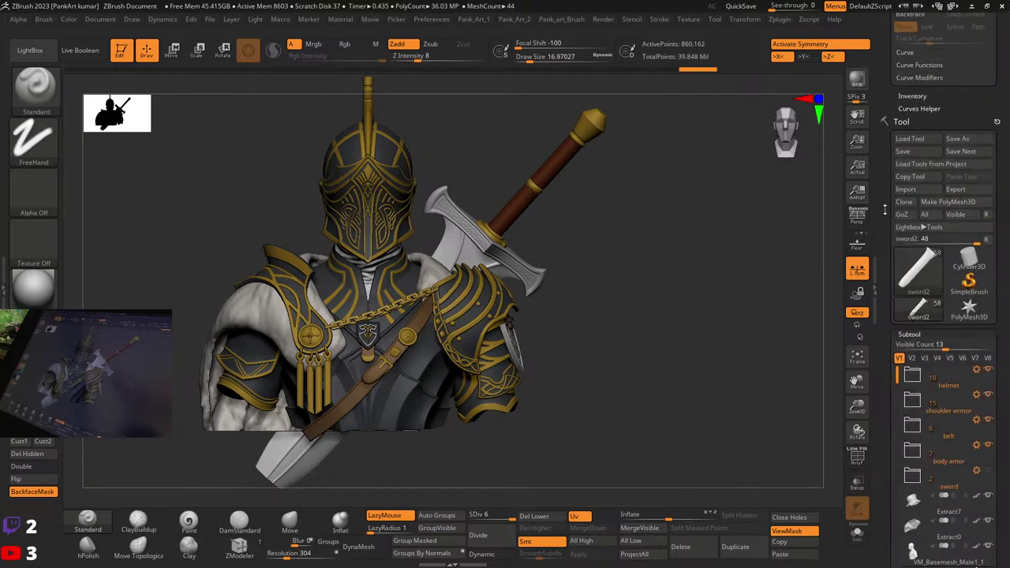
left_click(954, 140)
left_click(312, 378)
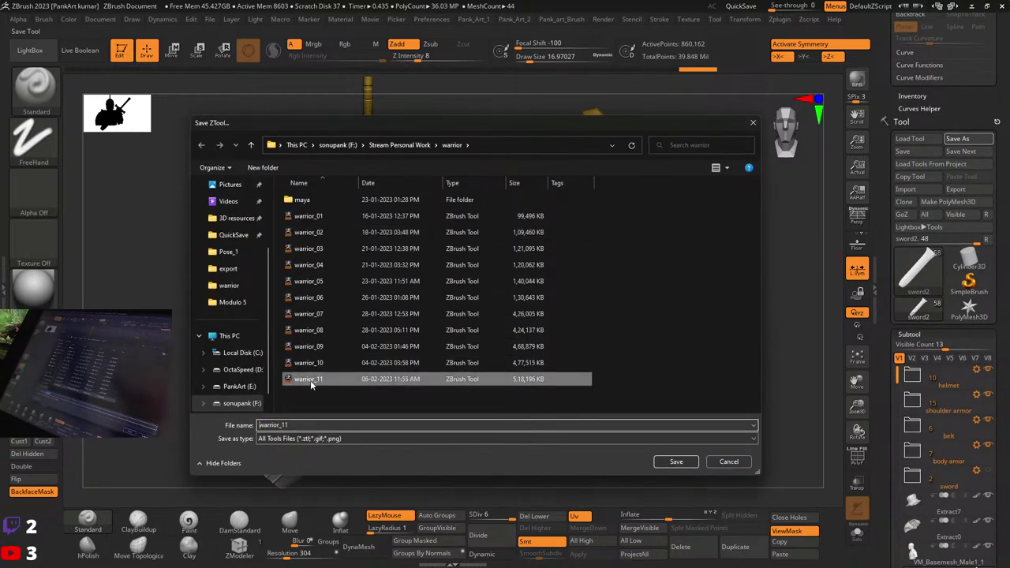
left_click(675, 462)
left_click(530, 277)
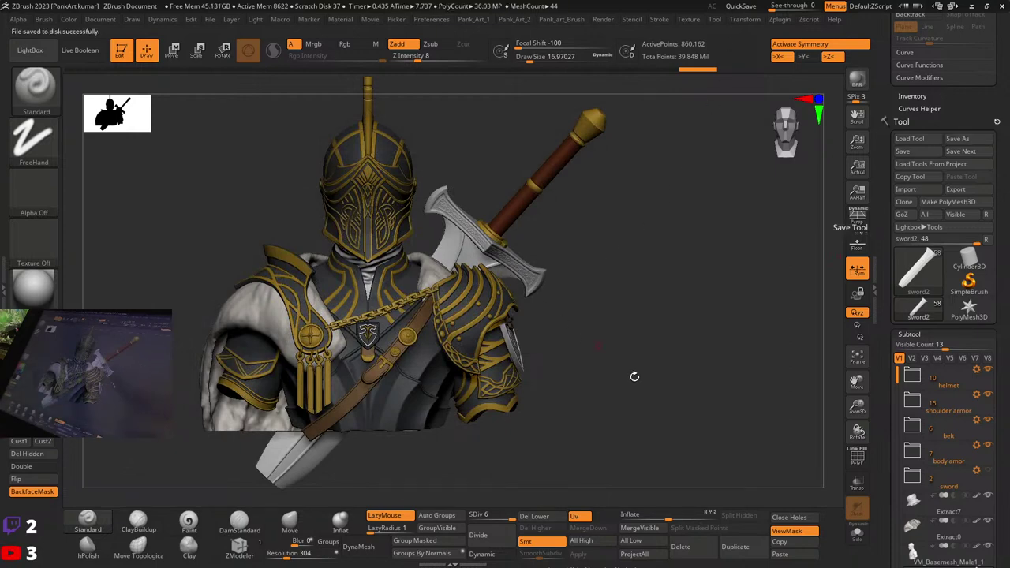
Step: Choose the Metal 01 material and isolate the sword2 blade, facing its flared upper end
left_click(33, 288)
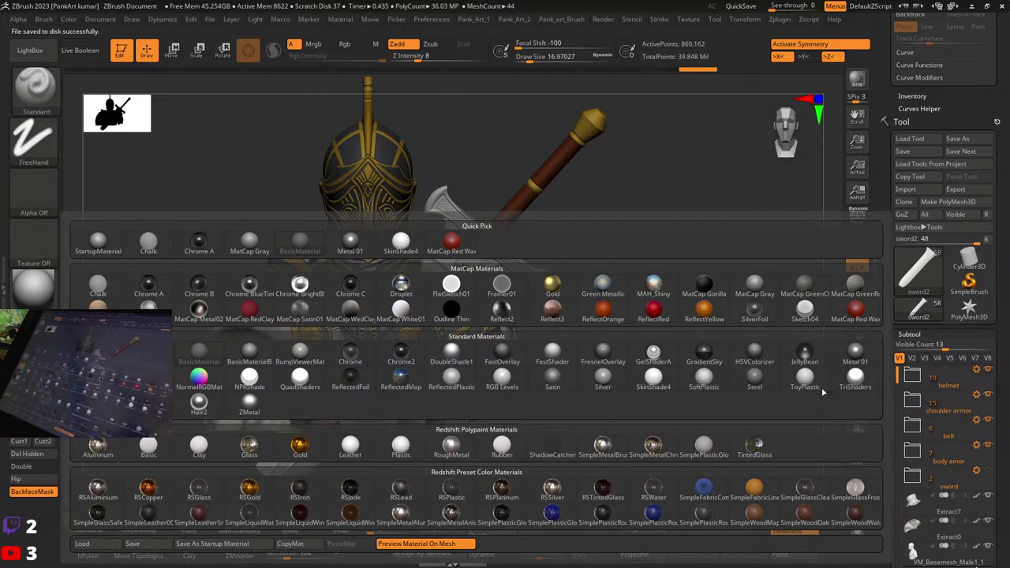
left_click(855, 357)
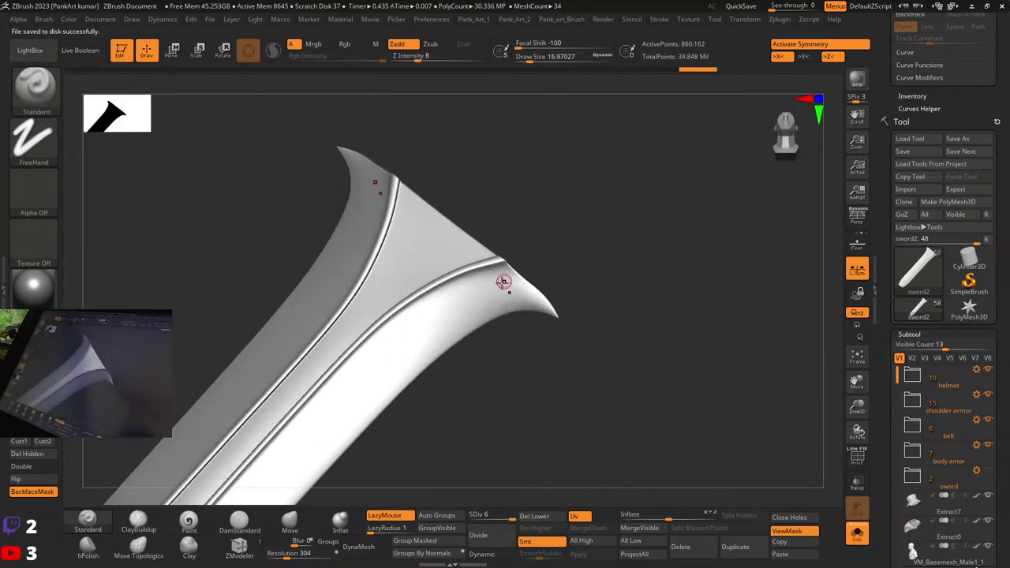
left_click_drag(507, 281, 428, 298)
right_click_drag(429, 299, 471, 303)
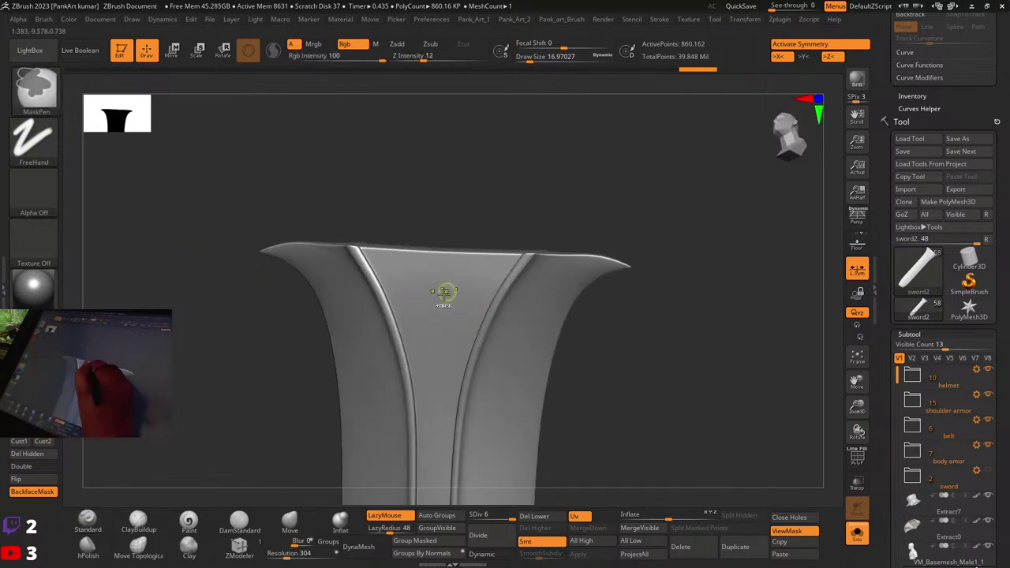
Step: Set the draw size to about 18.5 and turn off X symmetry on the blade, keeping Z symmetry active
key("space")
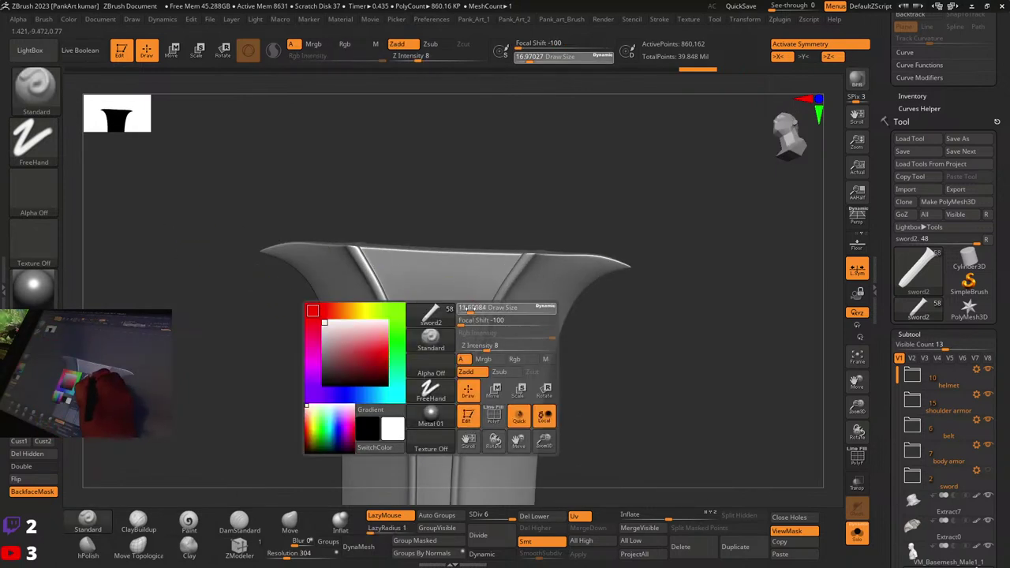
left_click_drag(469, 308, 464, 308)
right_click_drag(486, 271, 474, 323)
key("x")
key("]")
key("x")
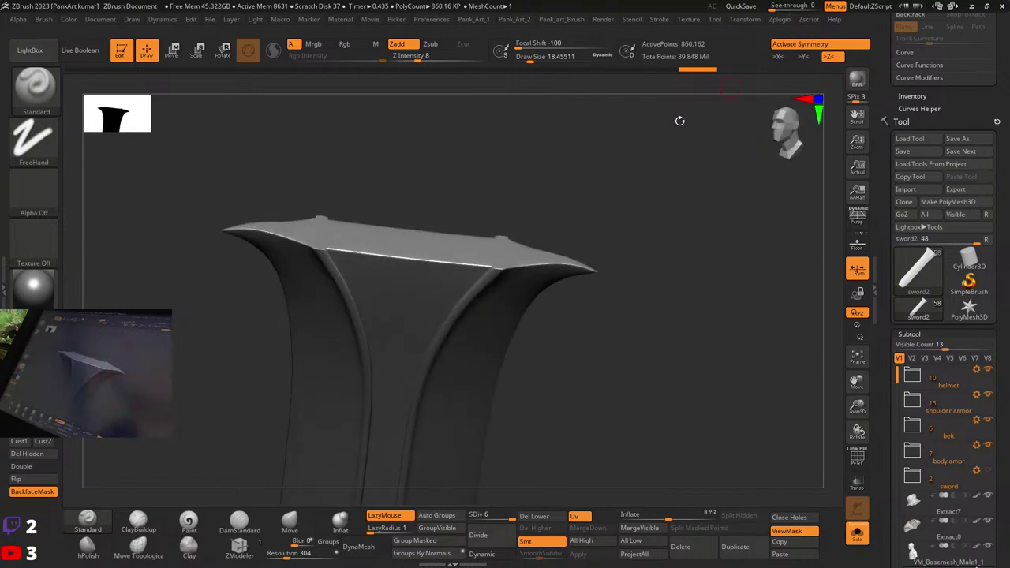
right_click_drag(408, 314, 384, 255)
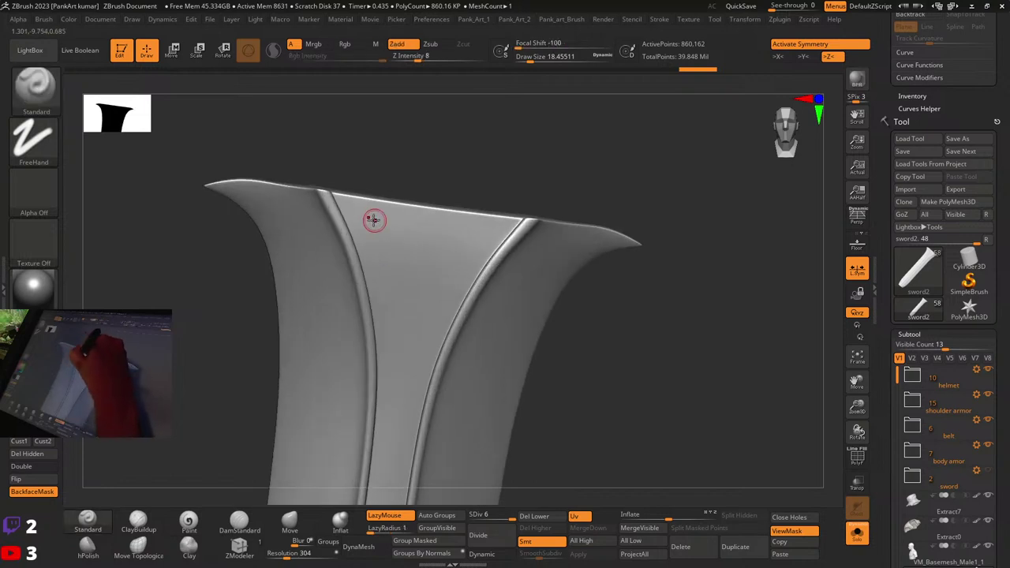
Step: Reduce the draw size to about 11.7 and check the mirrored cursor on the blade's flared central panel
right_click(374, 220)
left_click(369, 224)
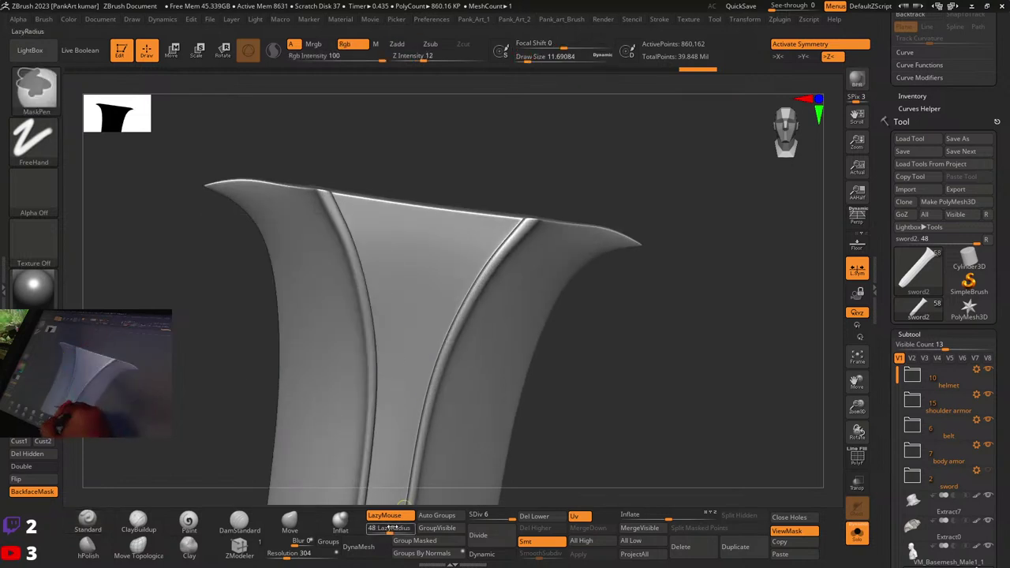
right_click_drag(398, 278, 406, 265)
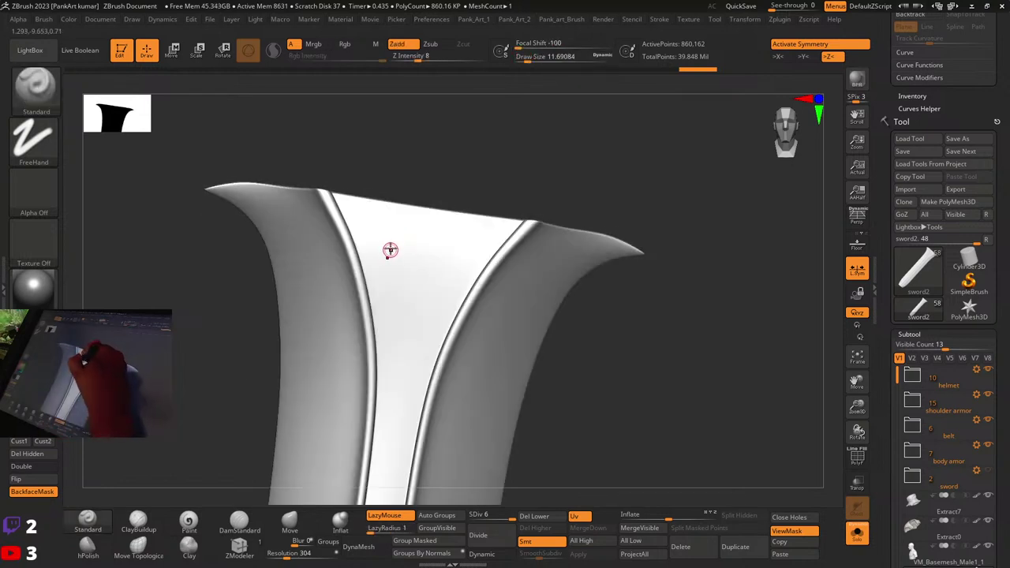
right_click(390, 247)
left_click(391, 245)
right_click(396, 246)
left_click(396, 244)
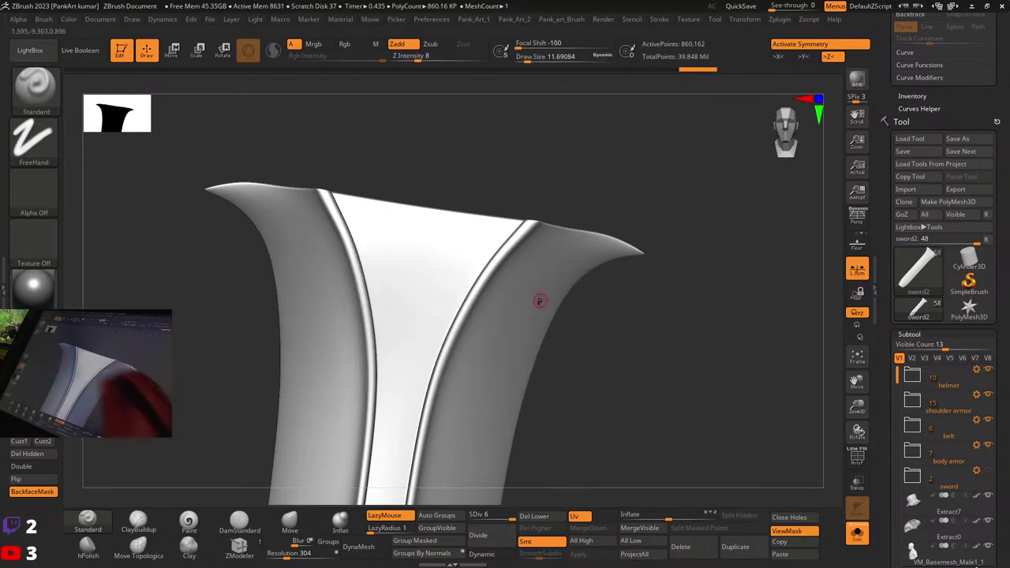
Step: Bring back the surrounding parts, select the ornamented sword guard and lower it to subdivision level 2
left_click(858, 533)
left_click(858, 534)
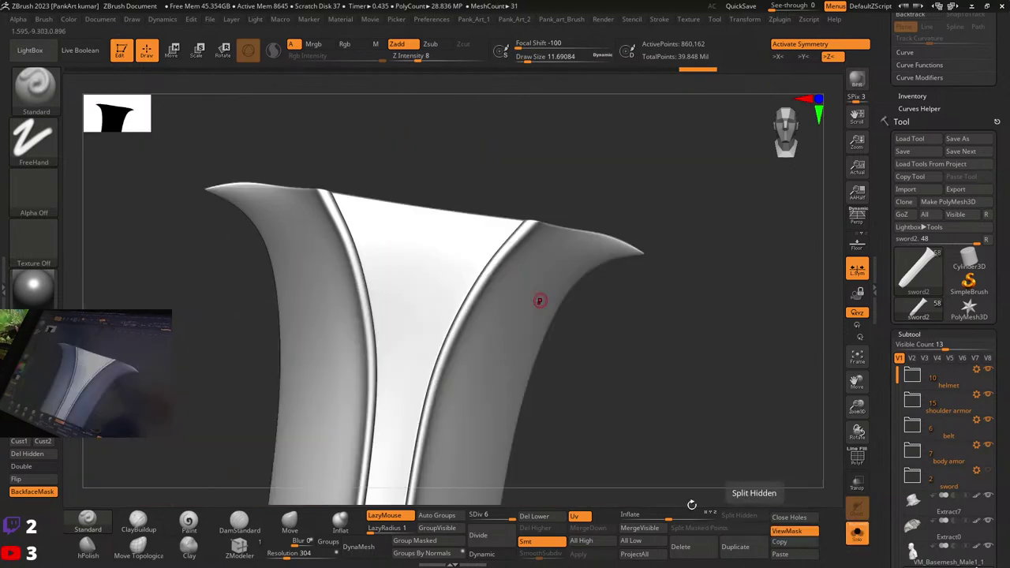
key("shift+s")
left_click(587, 322, "alt")
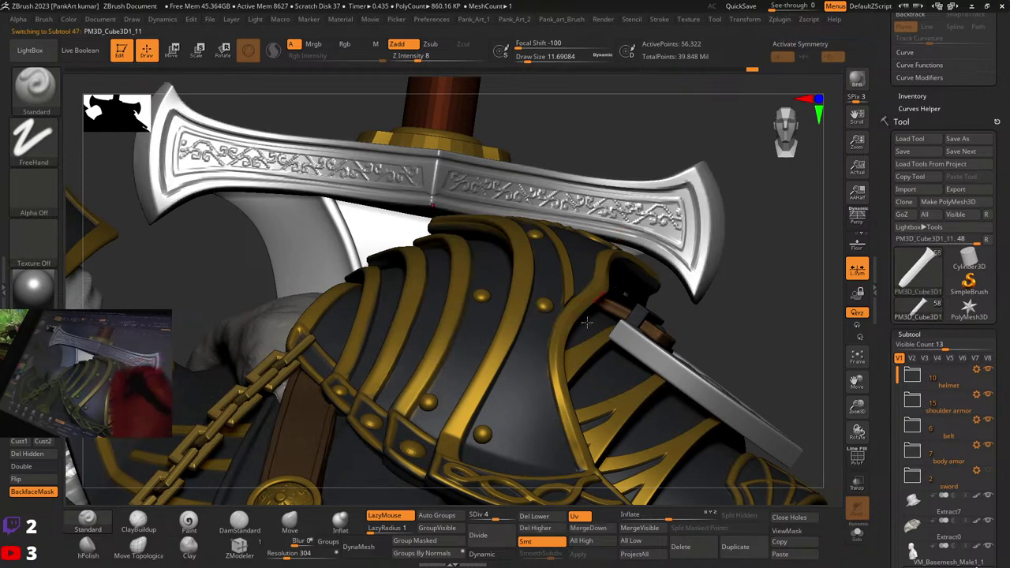
left_click(478, 518)
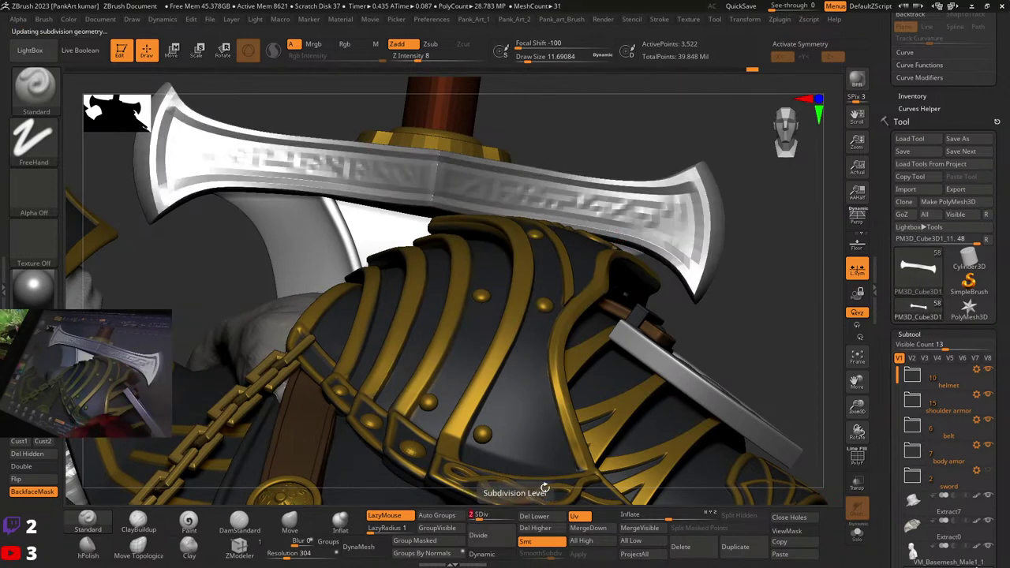
left_click(862, 533)
key("shift+s")
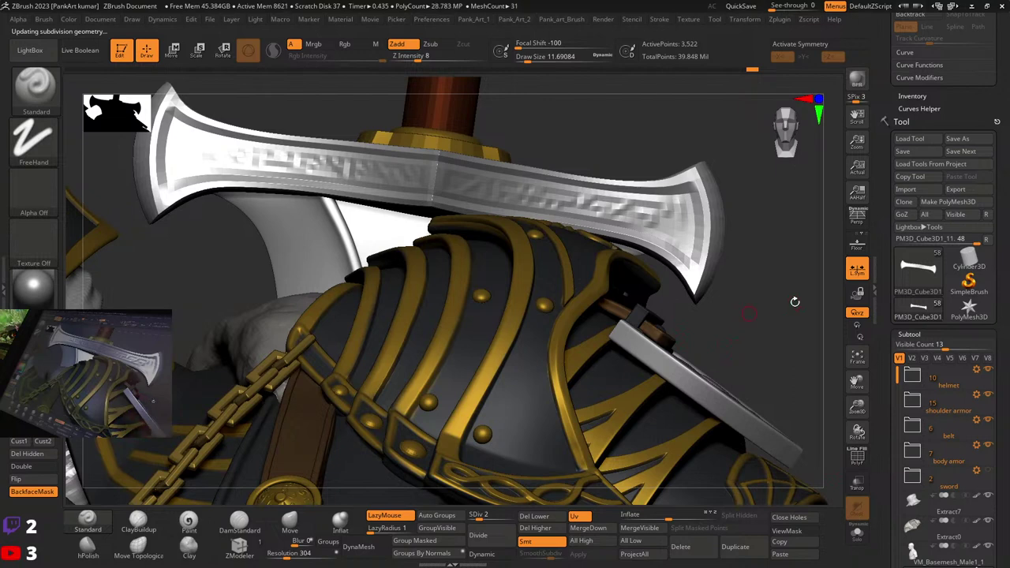
Step: Hide the helmet, shoulder armor, belt, body armor, Extract pieces and base mesh, and select the sword2 blade for masking
left_click(988, 395)
left_click(990, 420)
left_click(989, 446)
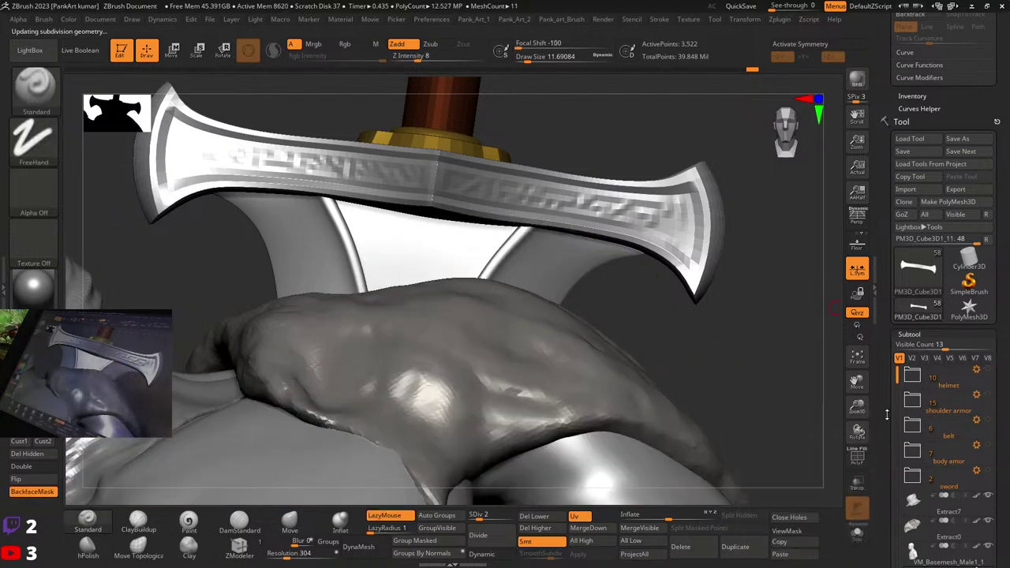
left_click_drag(885, 442, 879, 331)
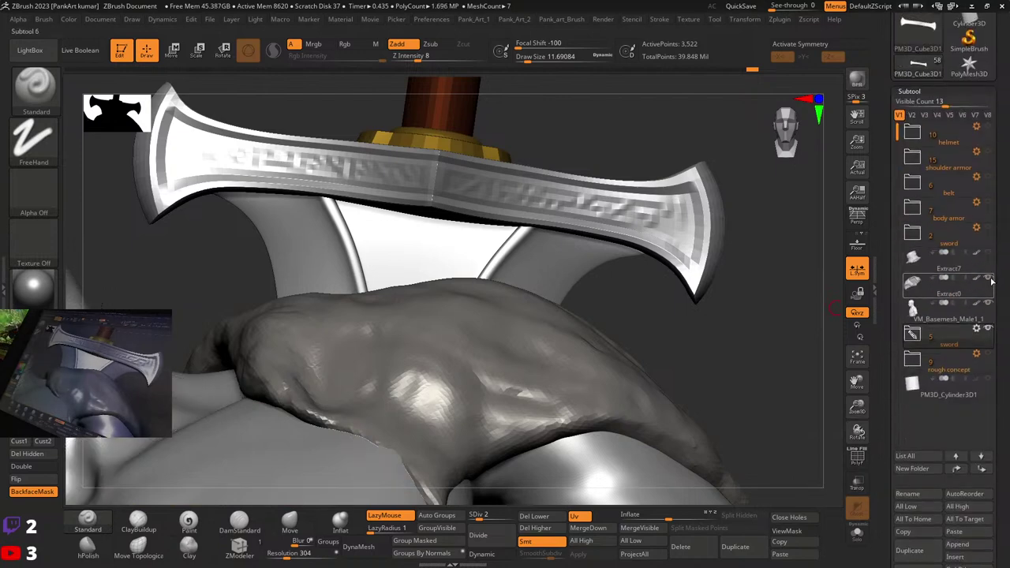
left_click(989, 301)
left_click(990, 303)
right_click_drag(537, 336, 481, 278)
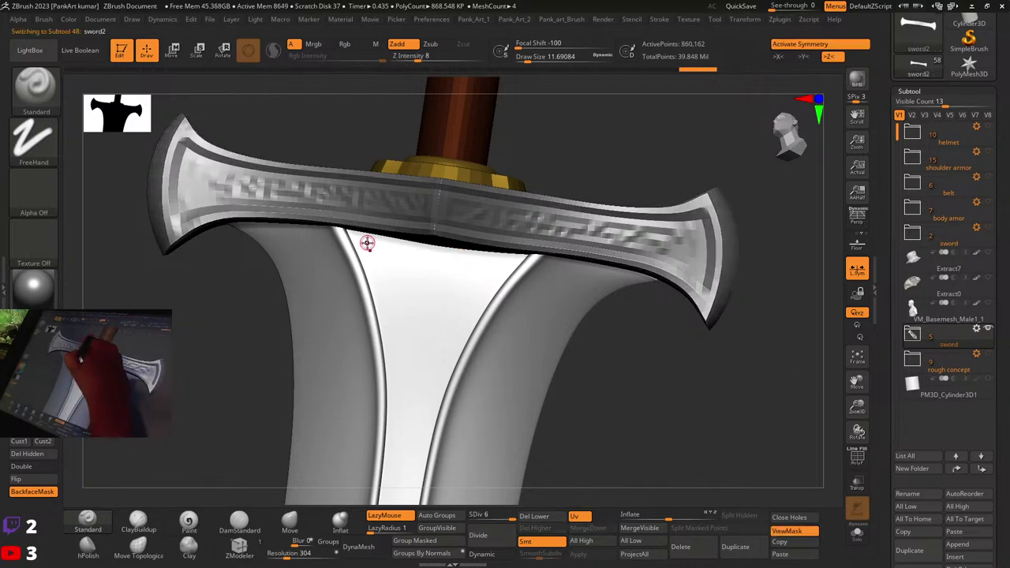
key("ctrl")
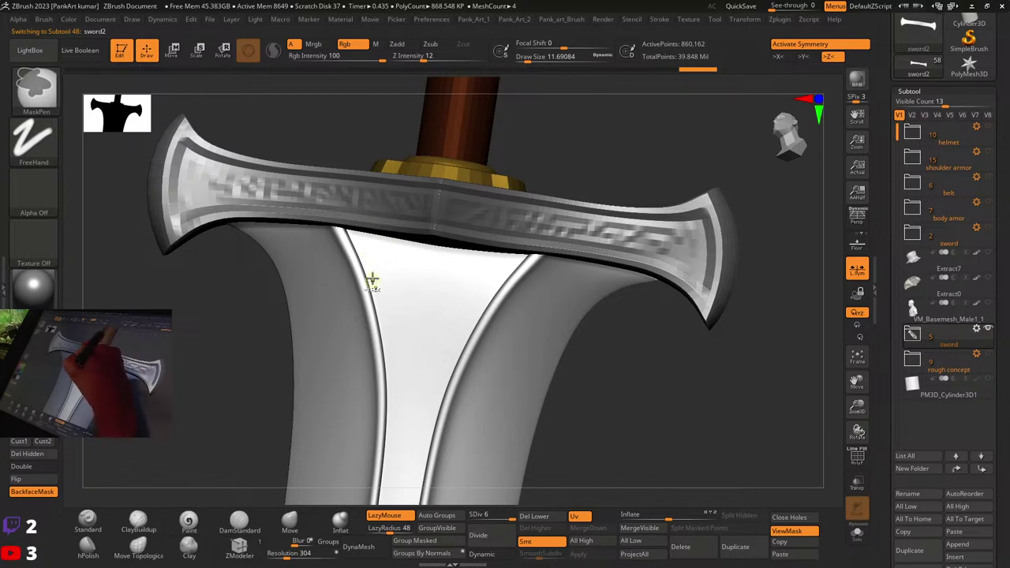
Step: Try a straight diagonal mask stroke across the blade's flared central panel with LazyRadius reduced to 34
left_click_drag(406, 276, 454, 370, "ctrl")
key("ctrl+z")
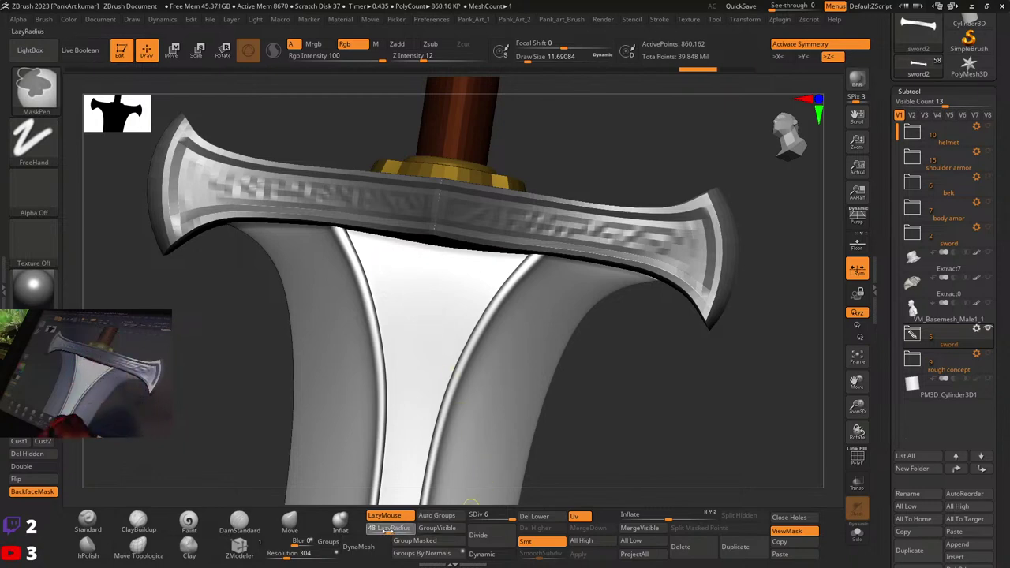
left_click_drag(388, 240, 436, 340, "ctrl")
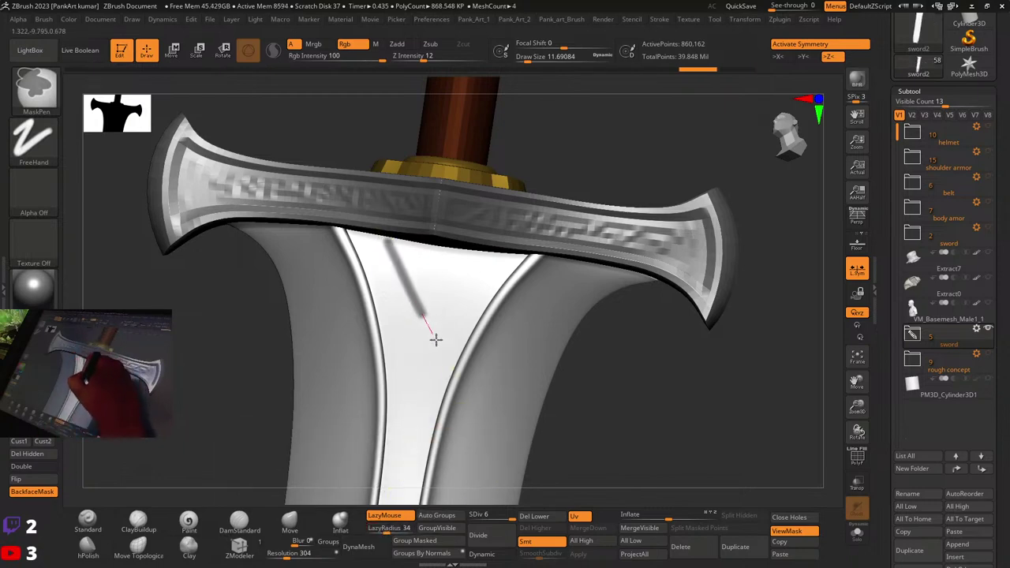
left_click_drag(455, 380, 459, 389, "ctrl")
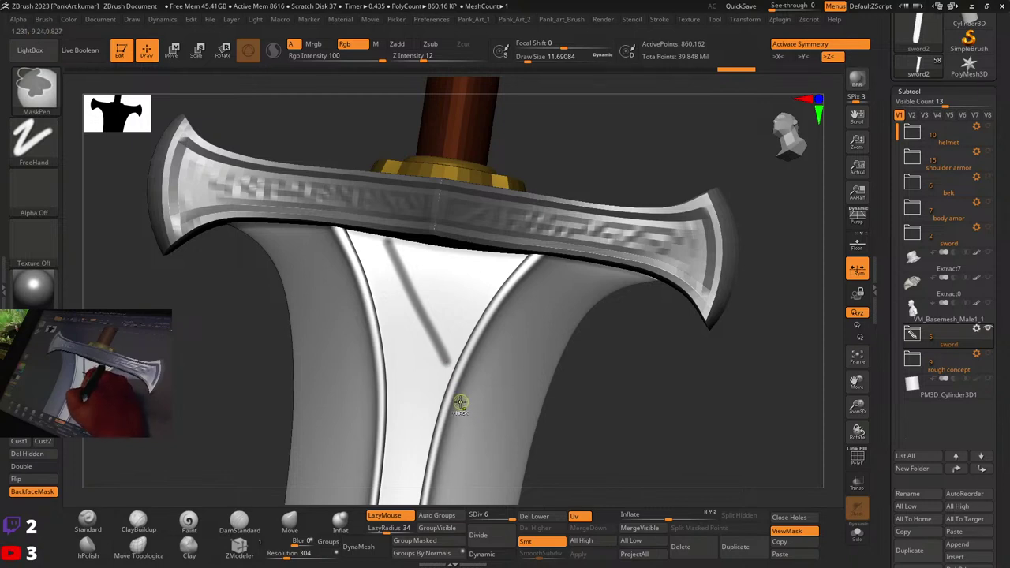
key("ctrl+z")
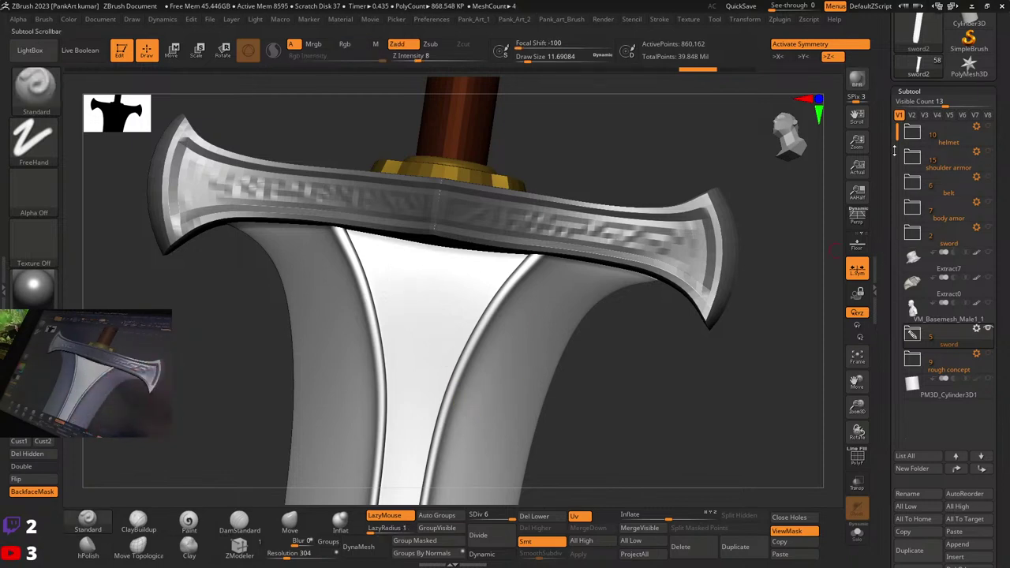
Step: Save the tool as warrior_11 in the warrior folder, replacing the existing file
scroll(895, 150, "up", 3)
left_click(953, 85)
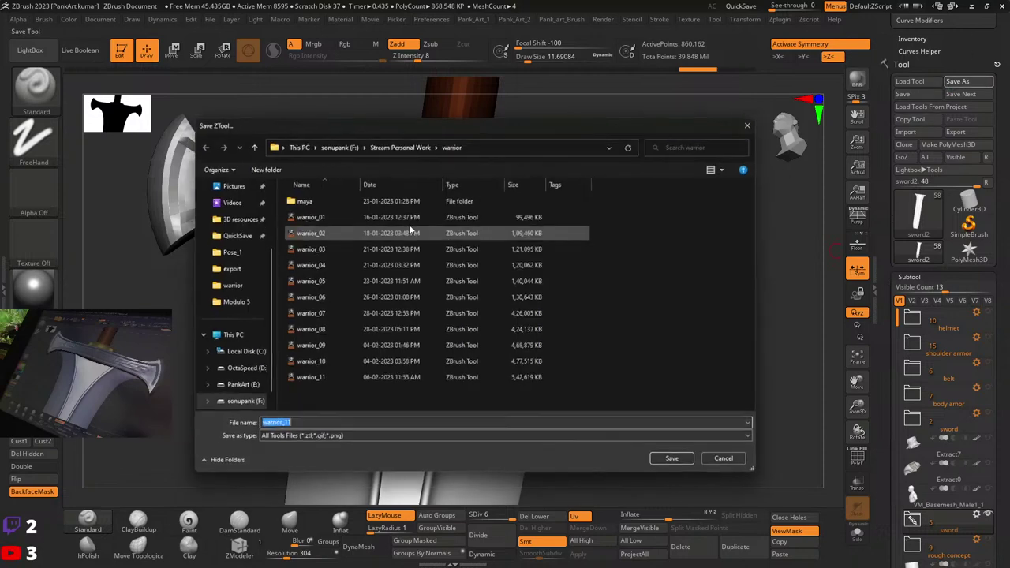
left_click(338, 382)
left_click(678, 462)
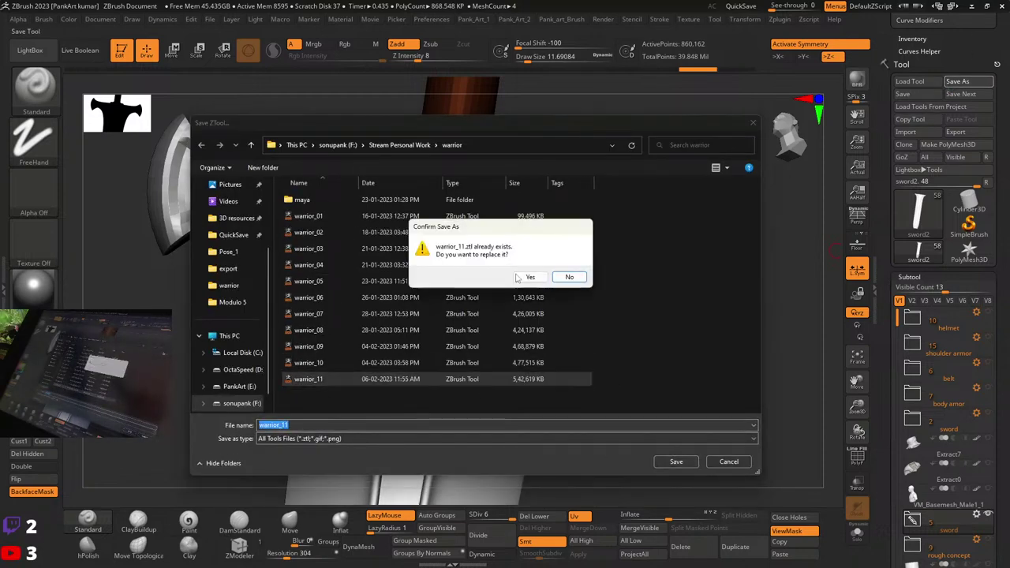
left_click(531, 279)
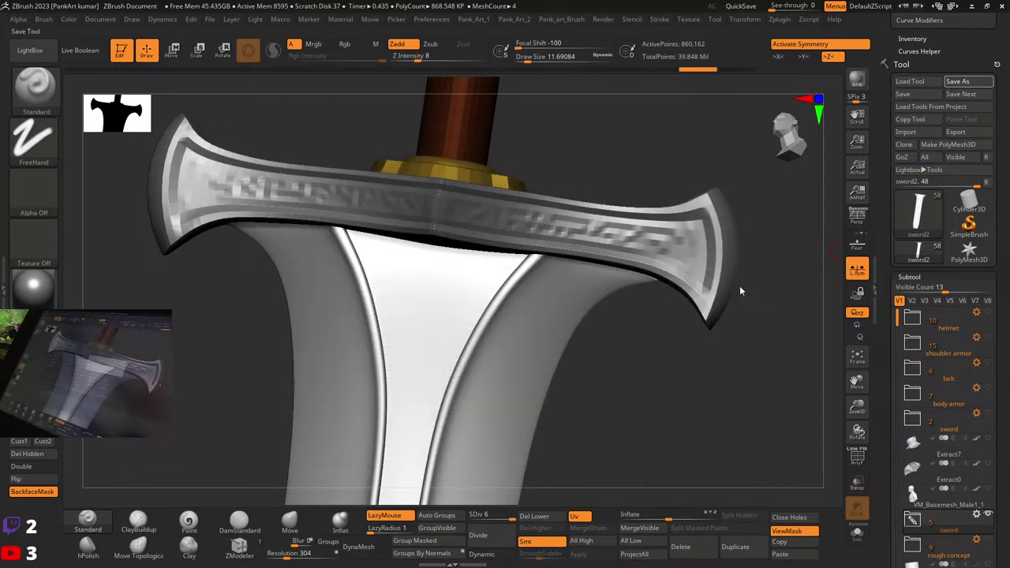
Step: Close ZBrush without saving the project and relaunch it
left_click(1003, 5)
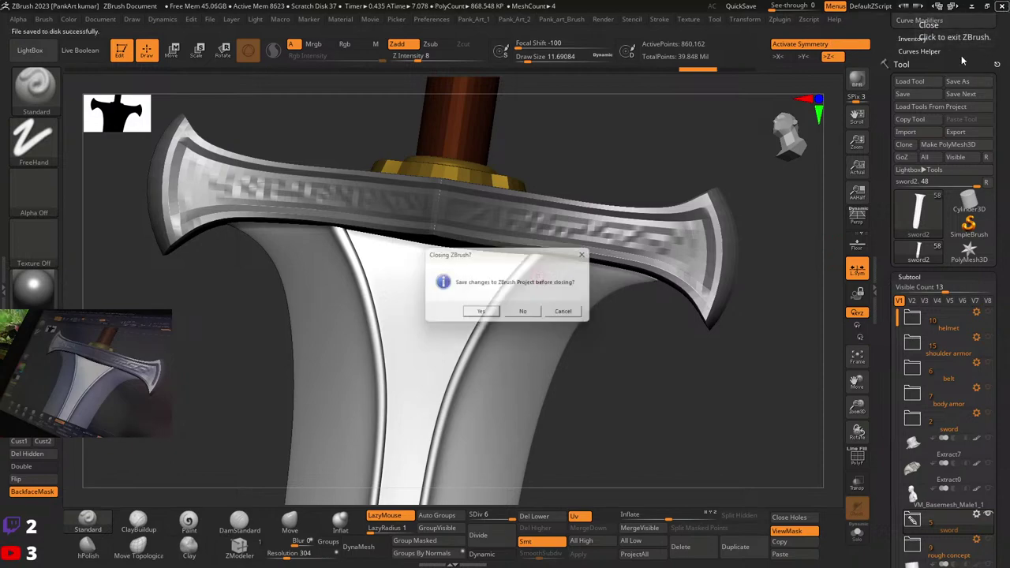
left_click(523, 315)
left_click(396, 556)
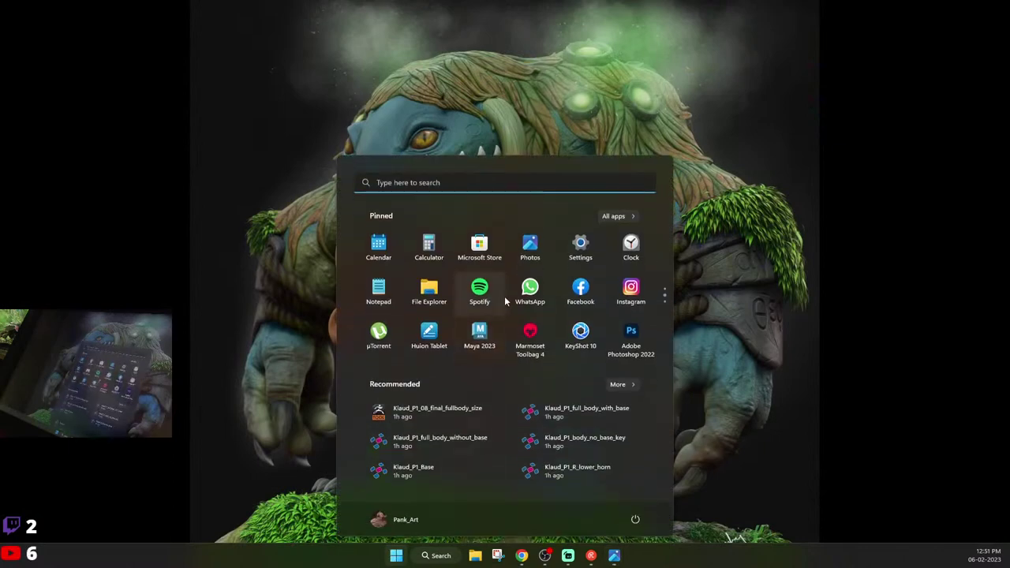
left_click(479, 254)
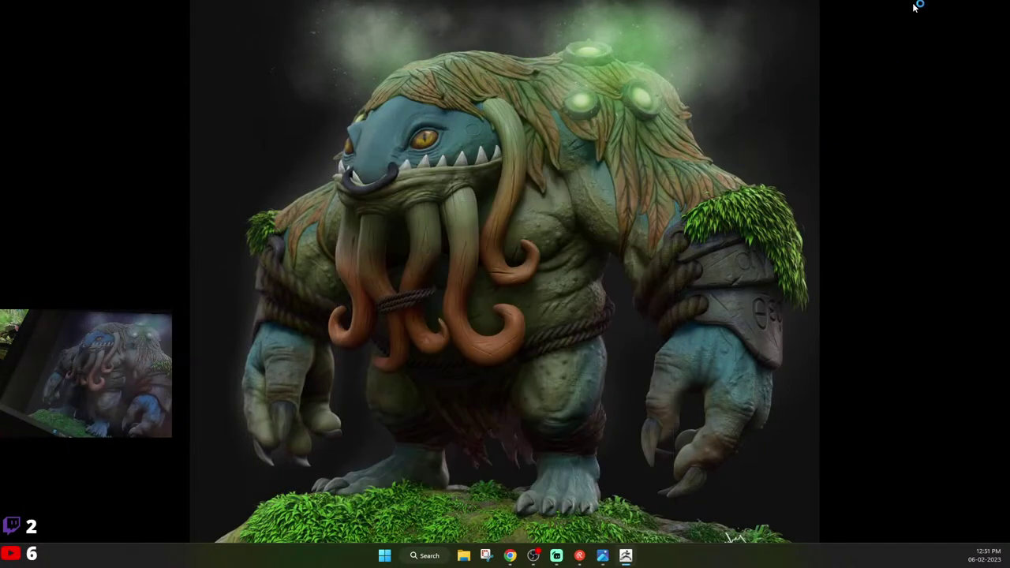
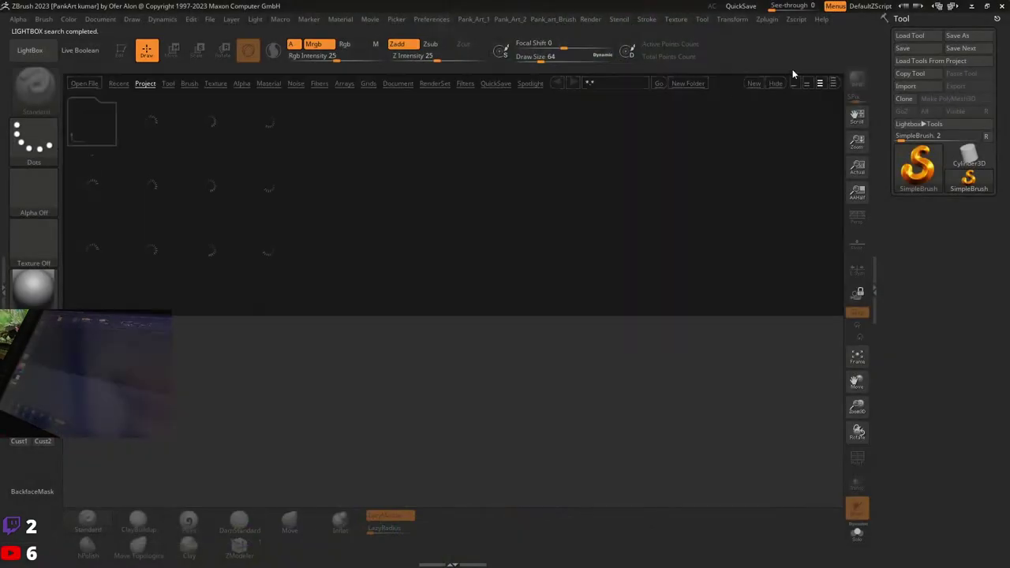
Step: Hide LightBox and load the warrior_11 tool from the warrior folder
left_click(792, 85)
left_click(916, 37)
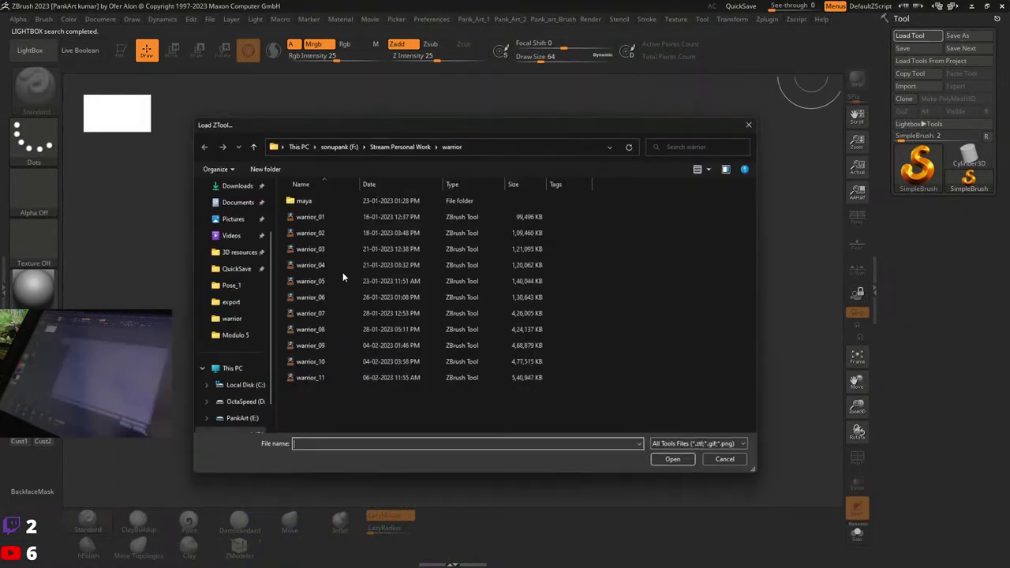
left_click(329, 377)
left_click(675, 463)
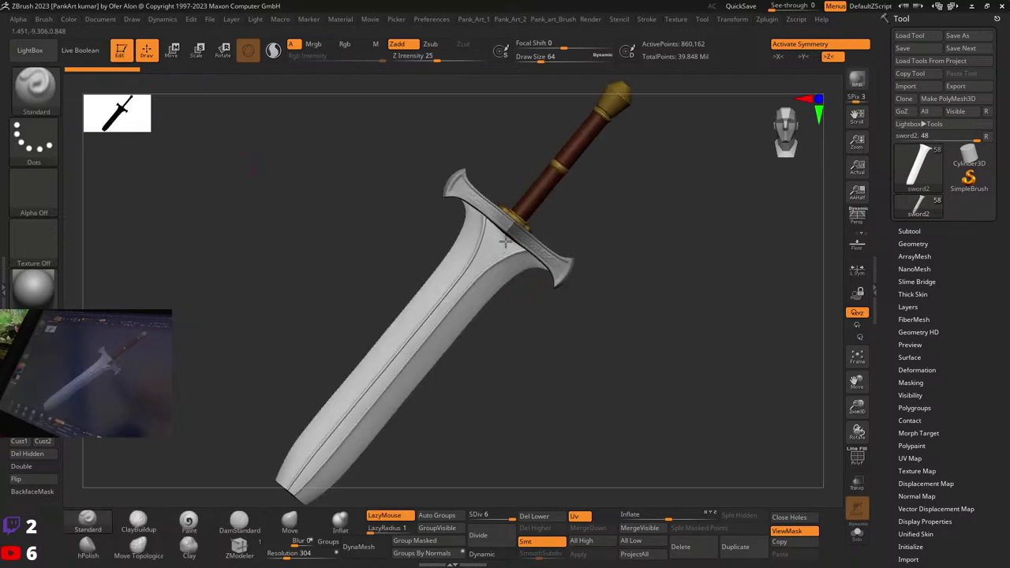
Step: Turn on local symmetry and reduce the draw size to about 8.4 for work on the blade's flared panel
right_click_drag(507, 237, 479, 263, "ctrl")
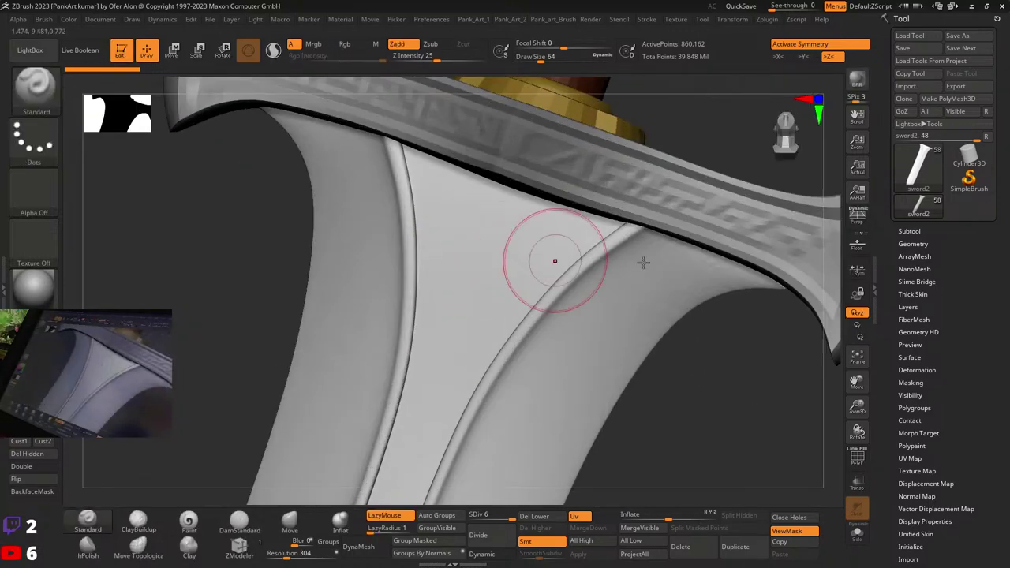
left_click(859, 272)
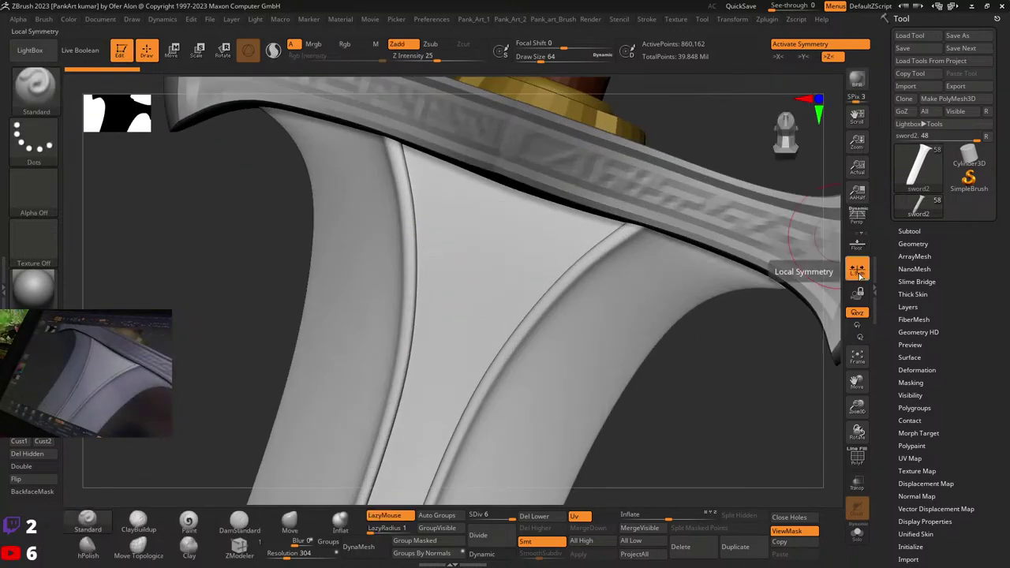
key("space")
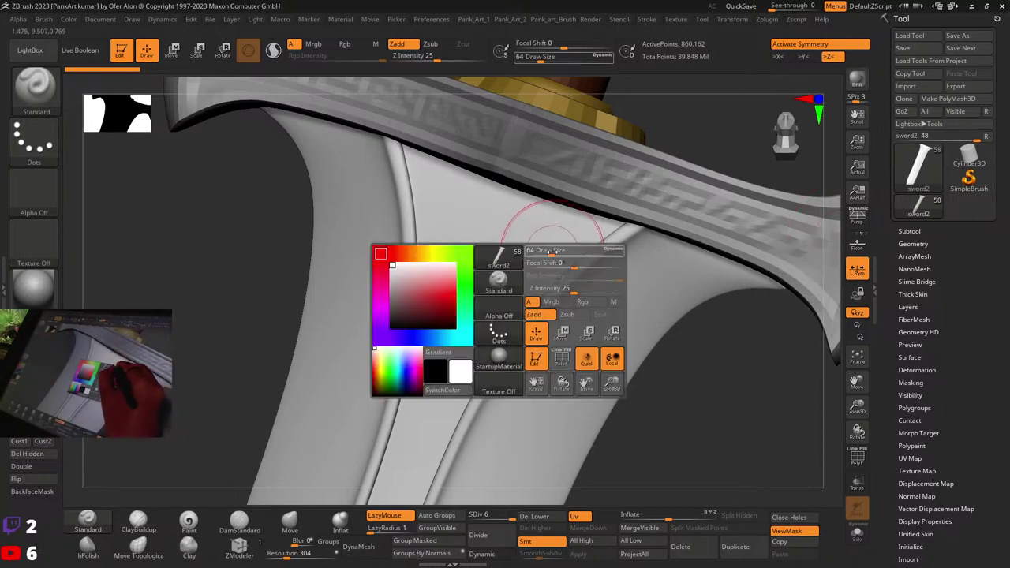
left_click_drag(550, 251, 537, 251)
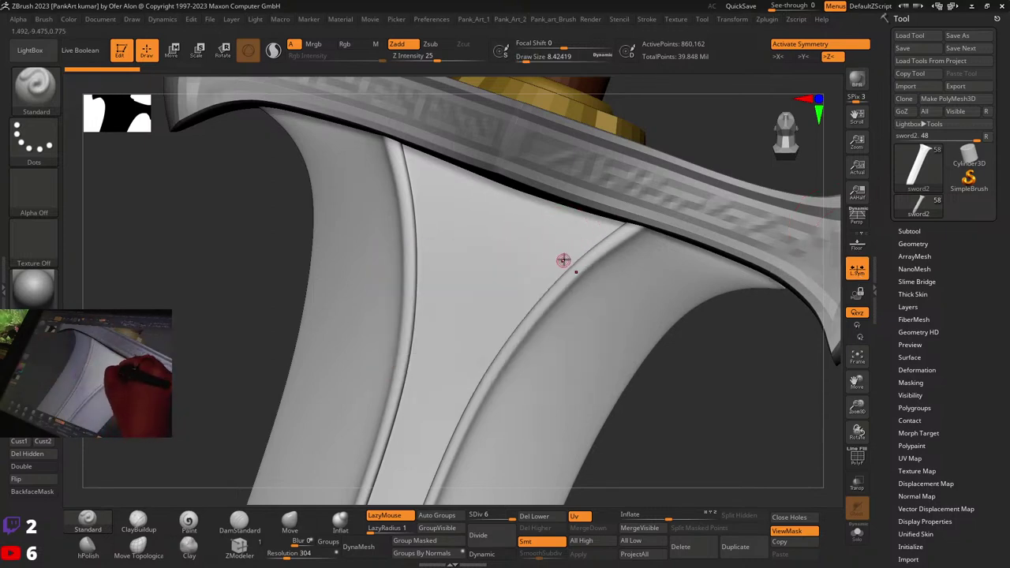
Step: Enable LazyMouse with LazyRadius 56 for MaskPen and mask an angular line zigzagging from the guard across the blade's central panel
right_click_drag(557, 259, 561, 292, "alt")
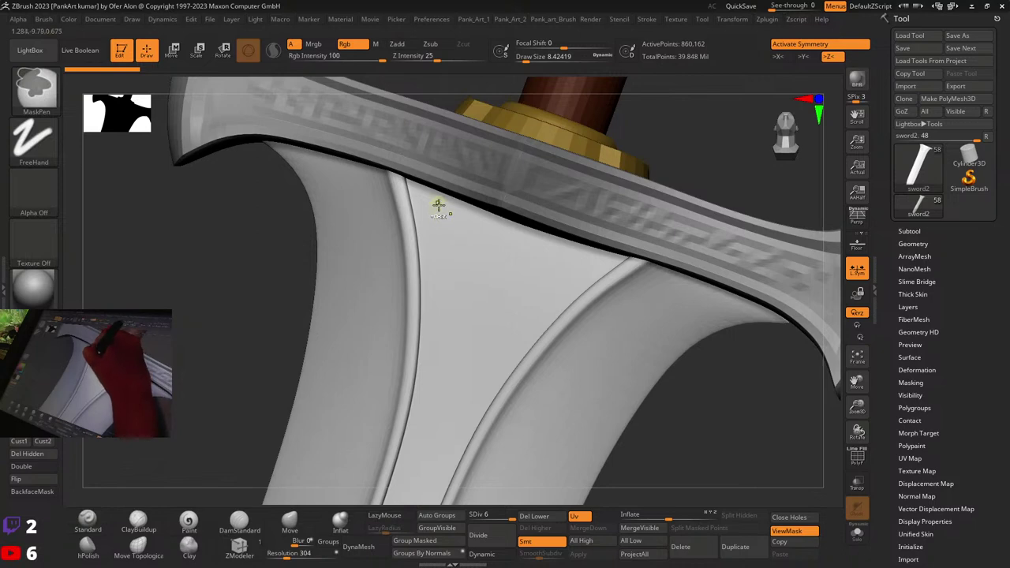
left_click(386, 515)
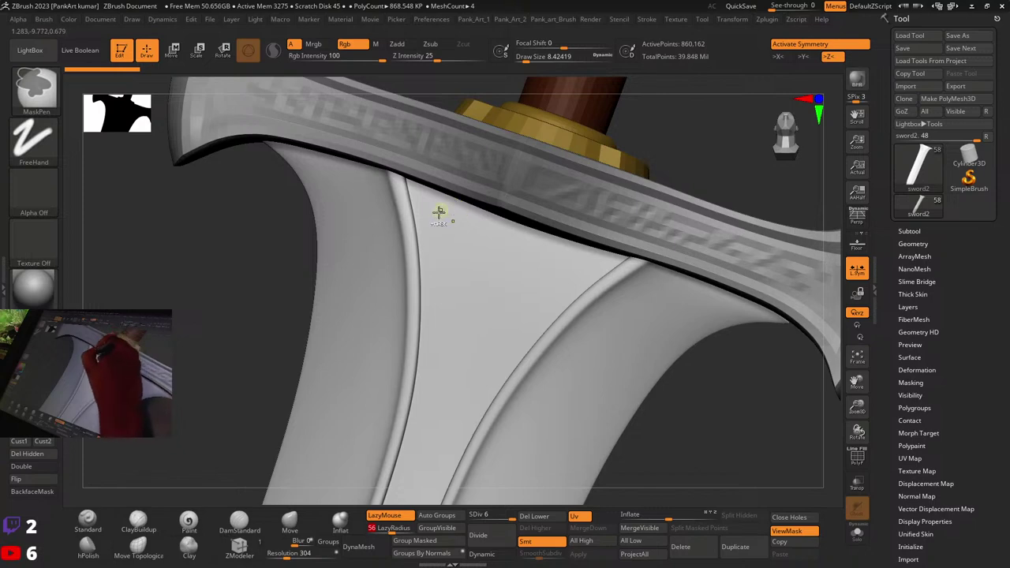
left_click_drag(432, 235, 503, 190)
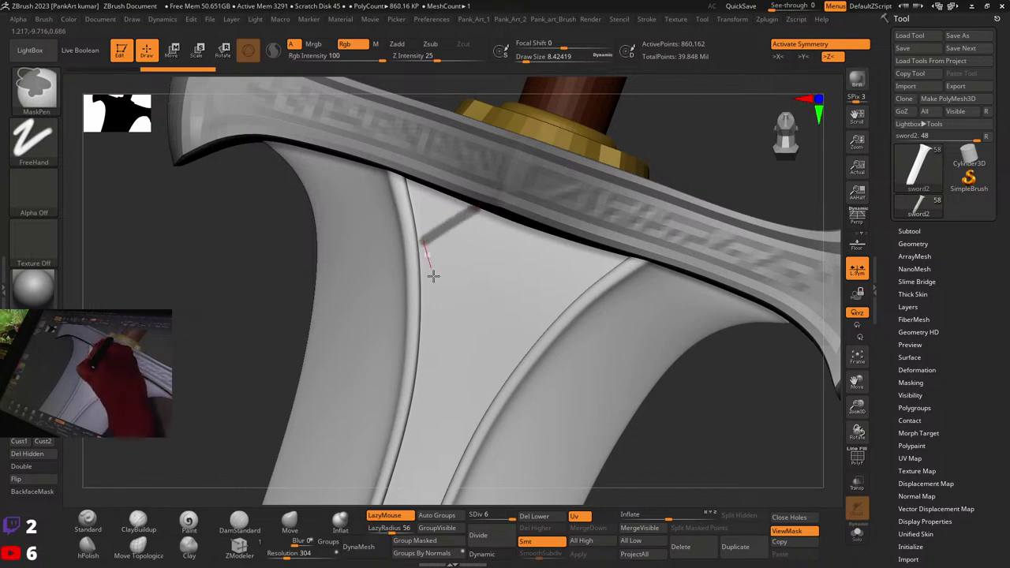
left_click_drag(433, 275, 447, 323)
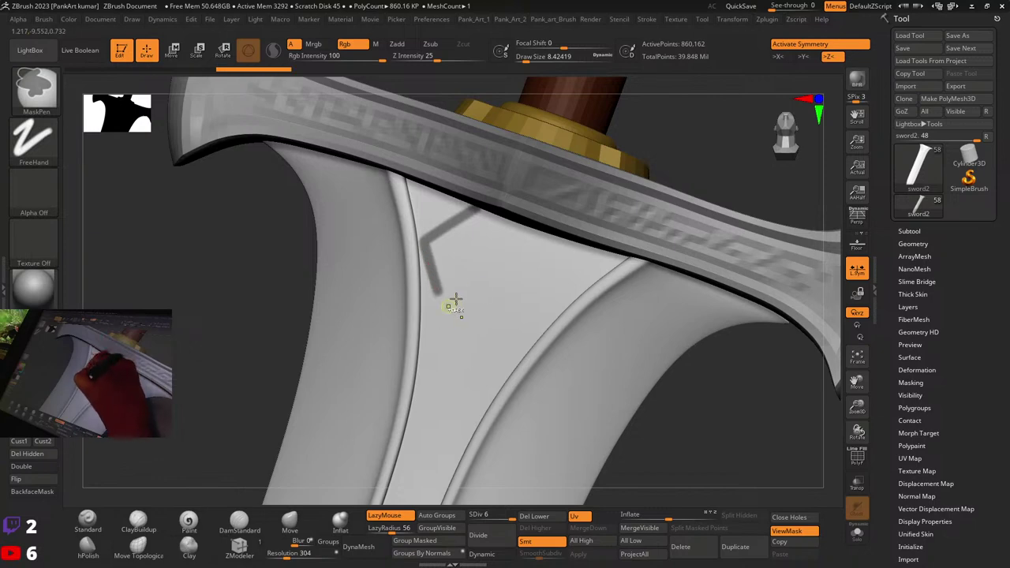
mouse_move(464, 281)
left_mouse_down()
mouse_move(578, 240)
mouse_move(566, 242)
left_mouse_up()
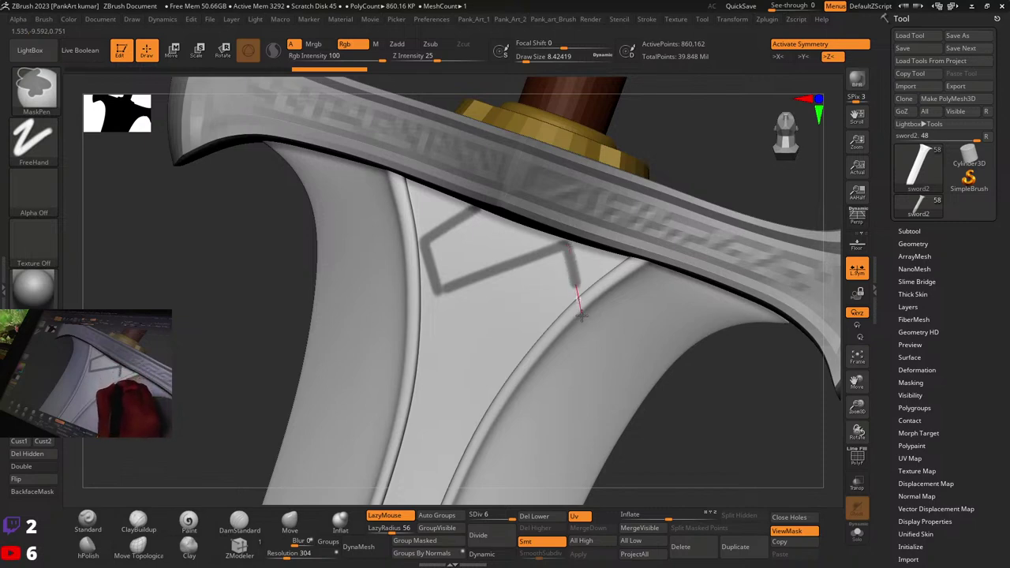
Step: Raise LazyRadius to 119 and mask a second slanted bar below the first, running back from the zigzag's outer corner
mouse_move(581, 315)
left_mouse_down()
mouse_move(584, 304)
mouse_move(451, 316)
left_mouse_up()
key("ctrl+z")
mouse_move(579, 286)
left_mouse_down("ctrl")
mouse_move(439, 323)
mouse_move(579, 282)
left_mouse_up("ctrl")
left_click(404, 529)
key("ctrl+z")
key("ctrl+z")
left_click_drag(463, 321, 638, 262)
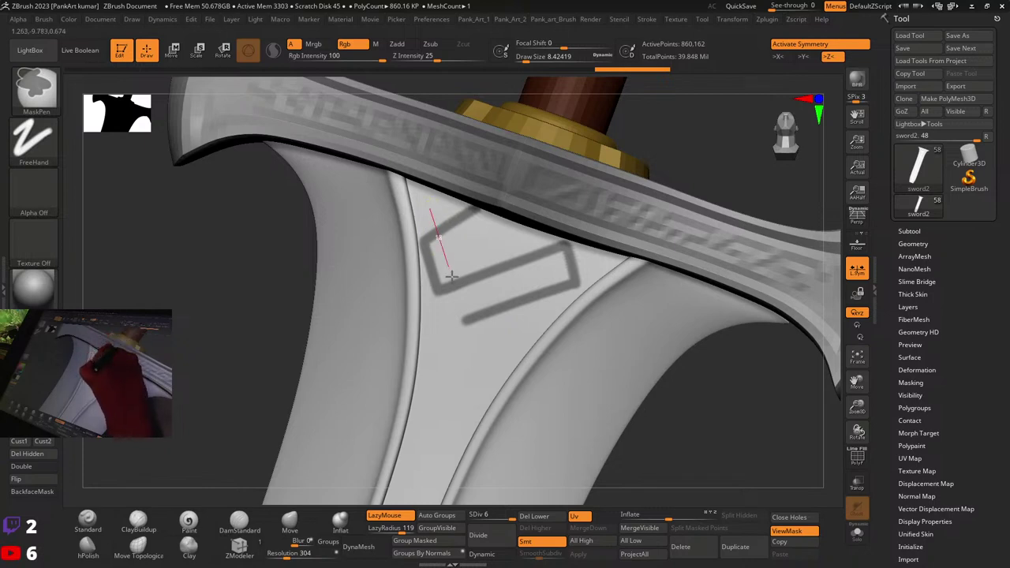
Step: Try masking a long slanted line from the panel's upper corner down across both bars to the lower bar's open end
mouse_move(452, 275)
left_mouse_down()
mouse_move(485, 376)
mouse_move(483, 360)
left_mouse_up()
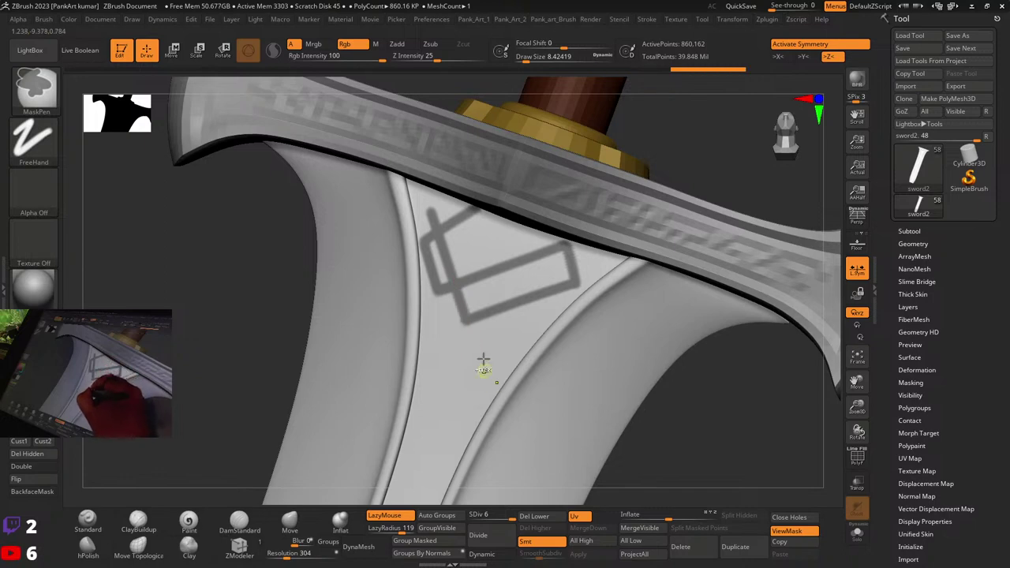
key("ctrl+z")
left_click_drag(433, 212, 478, 363)
key("ctrl+z")
key("ctrl+z")
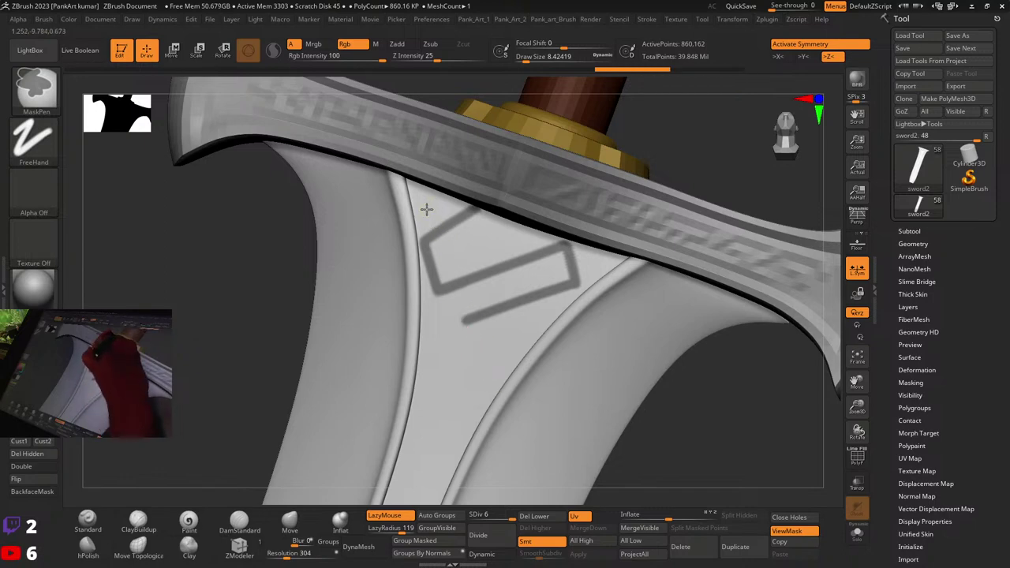
left_click_drag(462, 291, 476, 321, "ctrl")
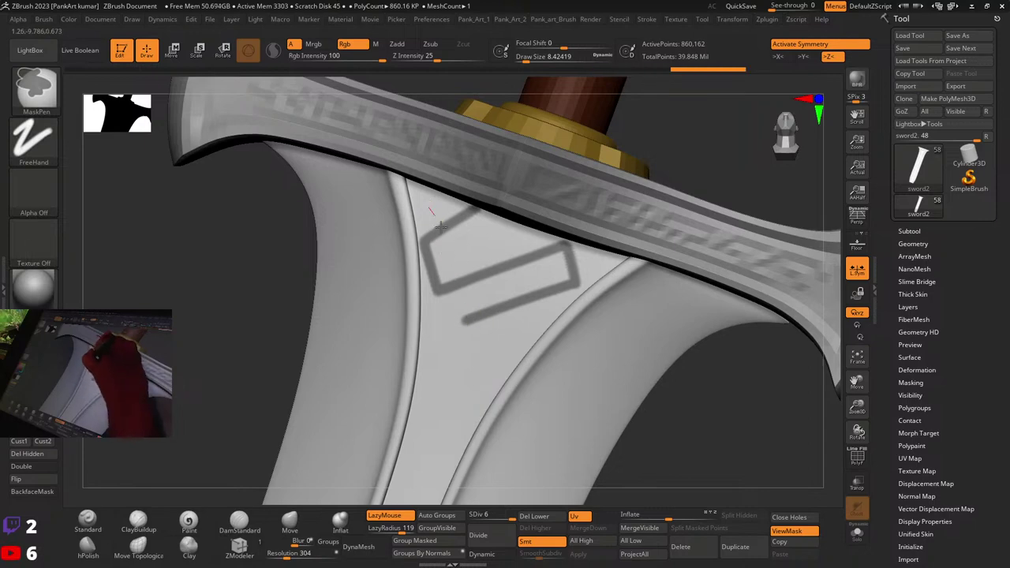
left_click_drag(442, 228, 504, 381, "ctrl")
key("ctrl+z")
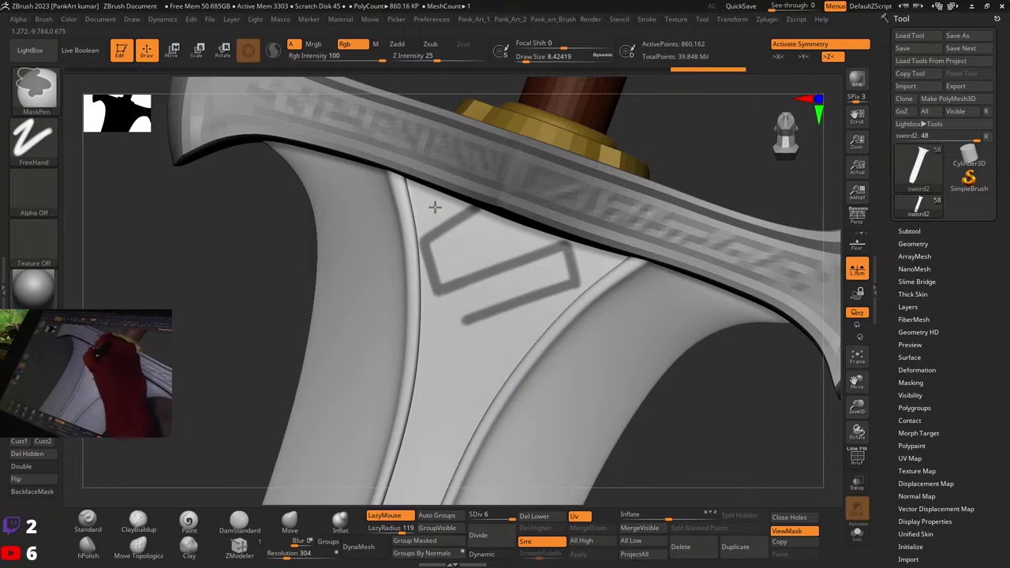
left_click_drag(435, 207, 501, 383)
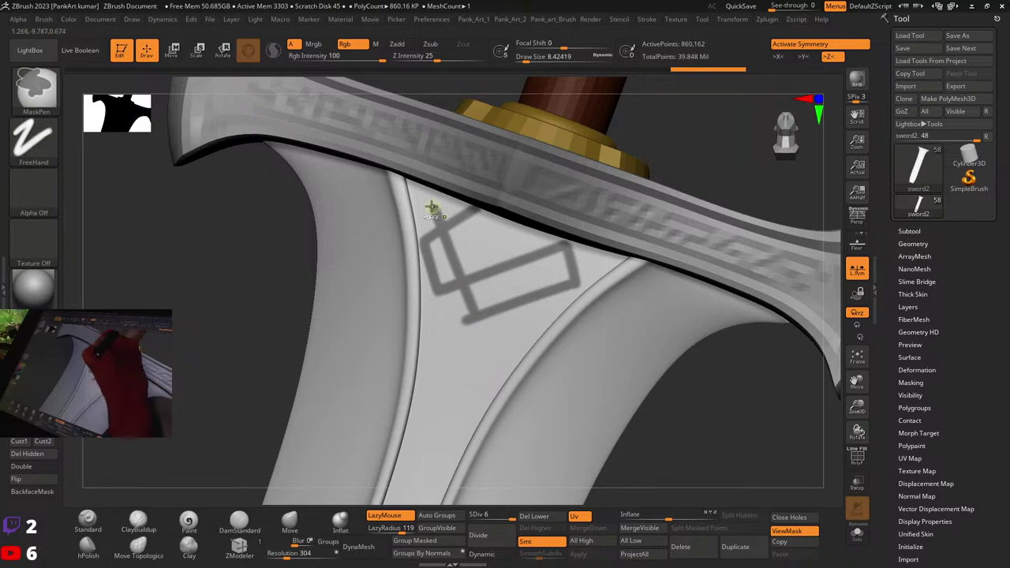
key("ctrl+z")
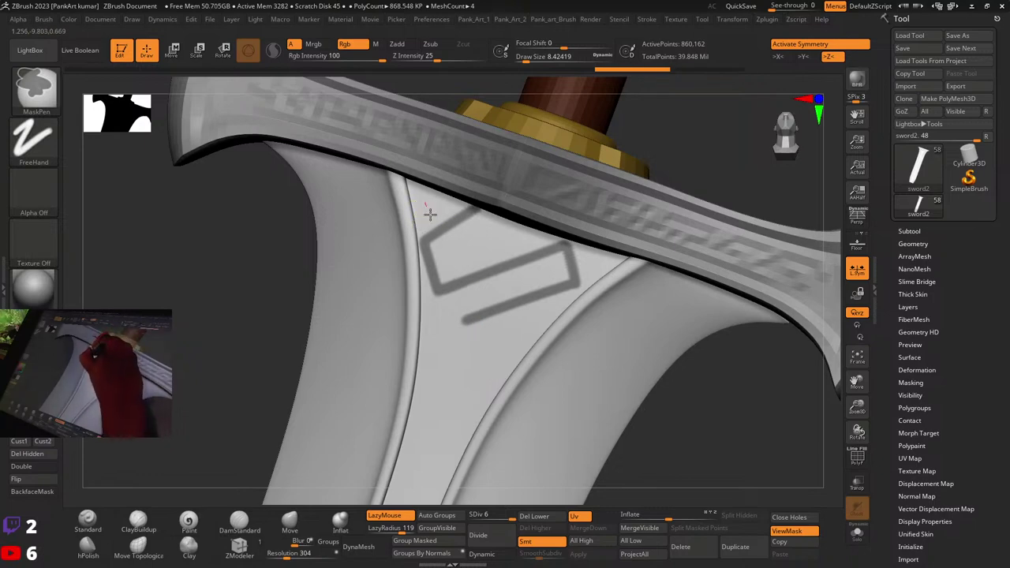
left_click_drag(431, 213, 501, 372)
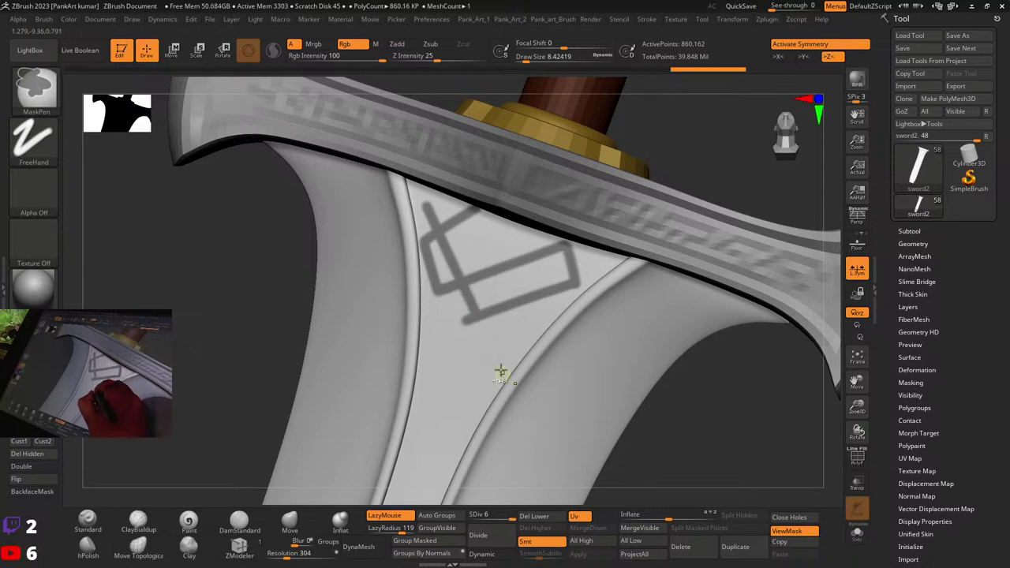
left_click_drag(442, 251, 485, 372)
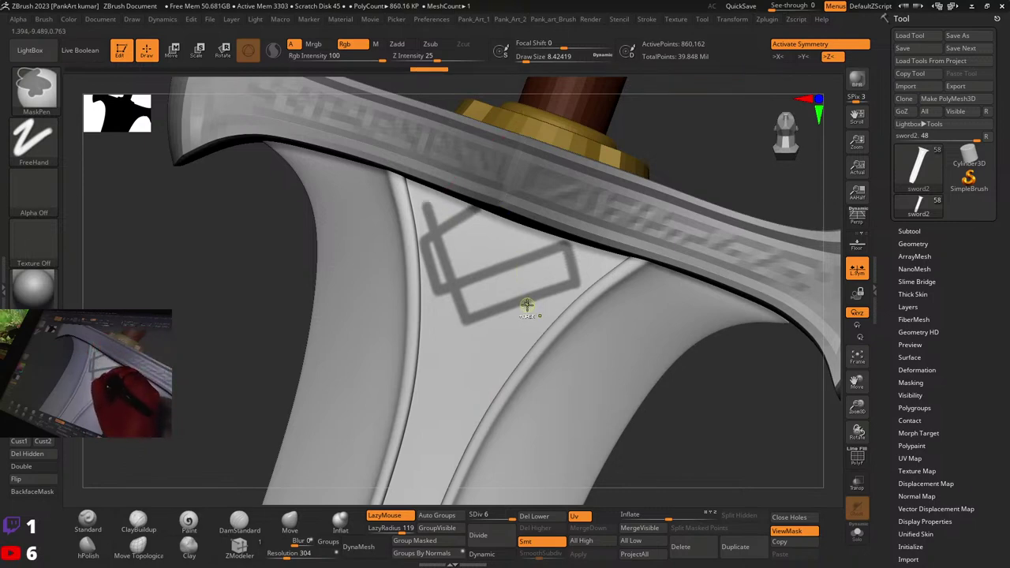
key("ctrl+z")
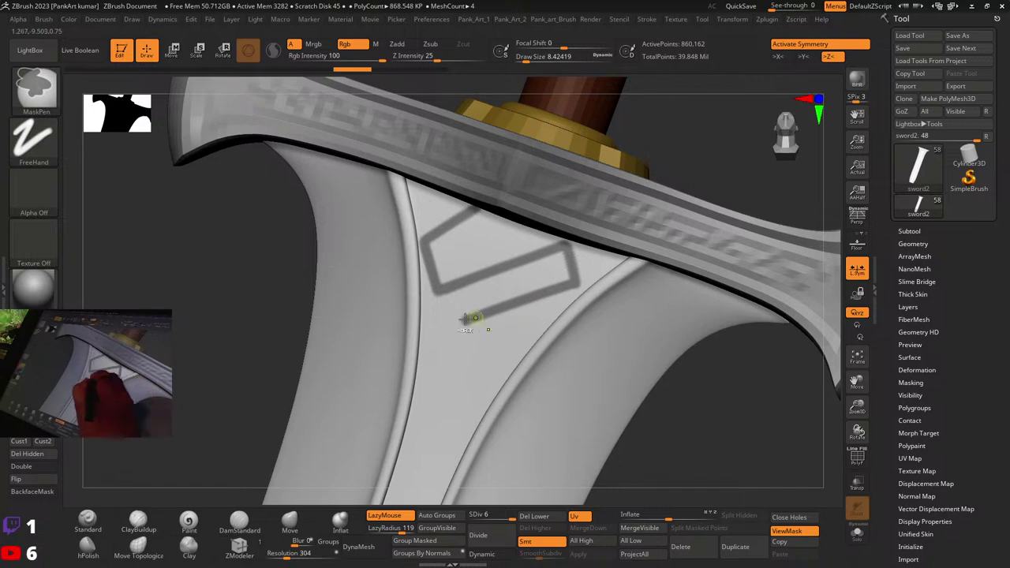
Step: Trim the lower bar's open end and join it to the bar above with a short slanted mask line
left_click_drag(495, 402, 501, 436, "ctrl+alt")
left_click_drag(466, 302, 488, 420, "ctrl+alt")
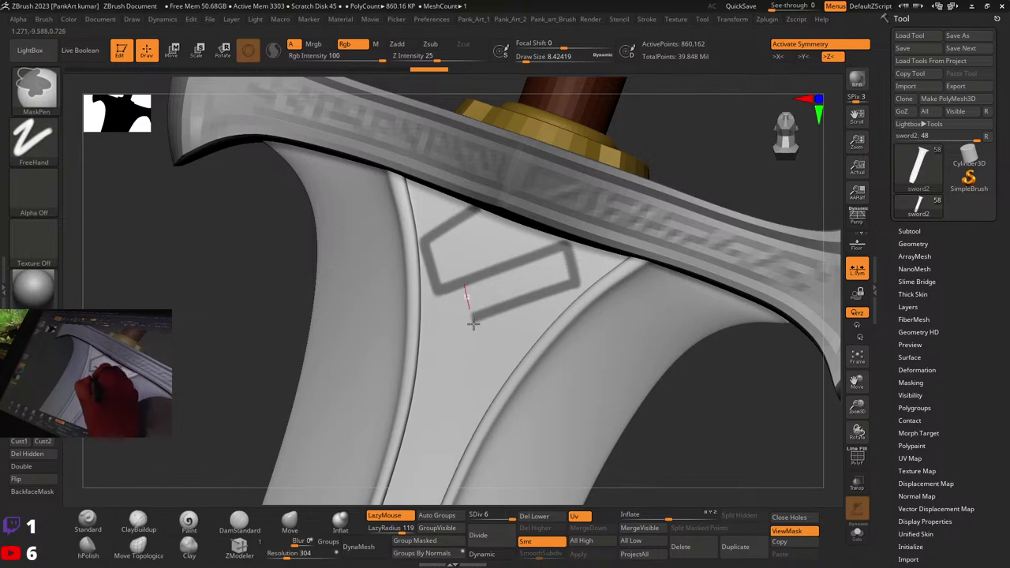
left_click_drag(484, 358, 491, 376, "ctrl")
key("ctrl+z")
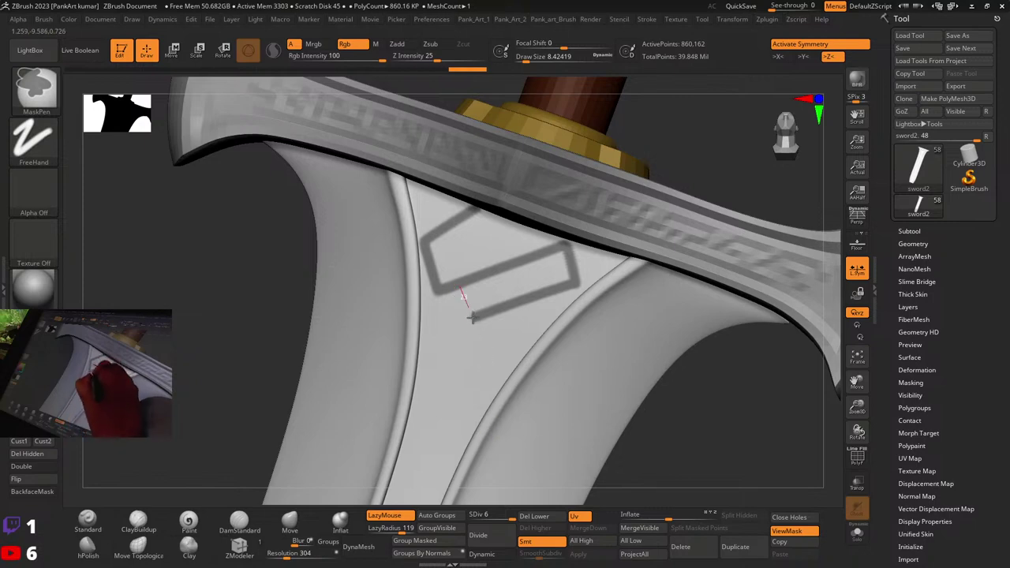
left_click_drag(472, 317, 493, 371)
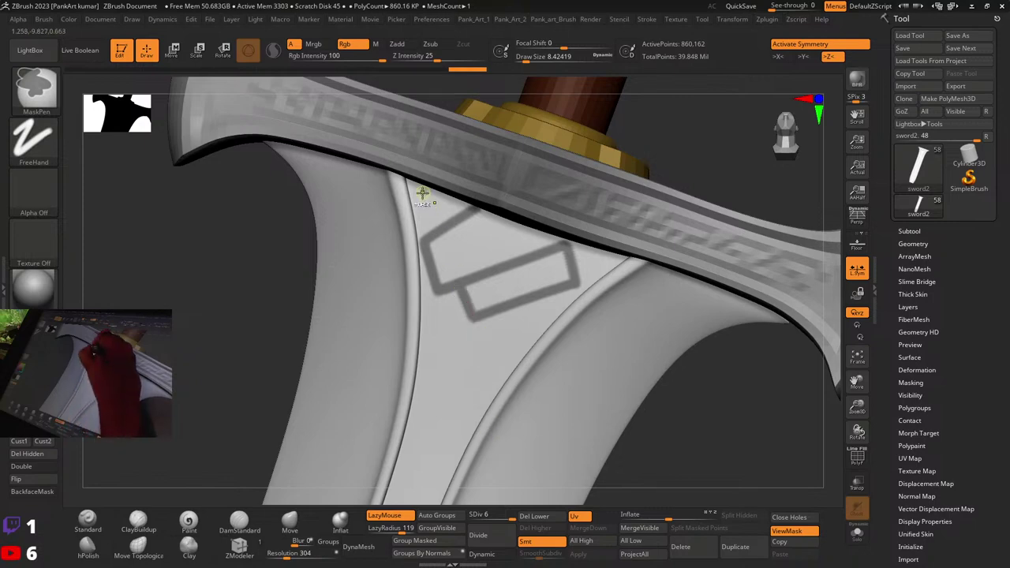
Step: Mask a slanted line from the panel's upper corner down across both bars, plus a short return line from its upper end to the guard
left_click_drag(425, 214, 456, 289, "ctrl")
key("ctrl+z")
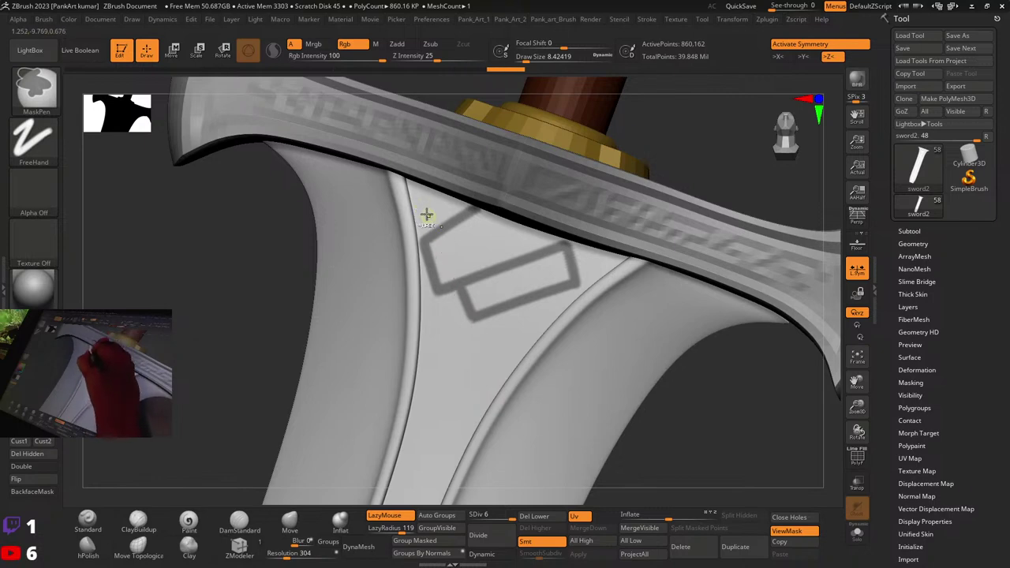
left_click_drag(429, 214, 499, 375)
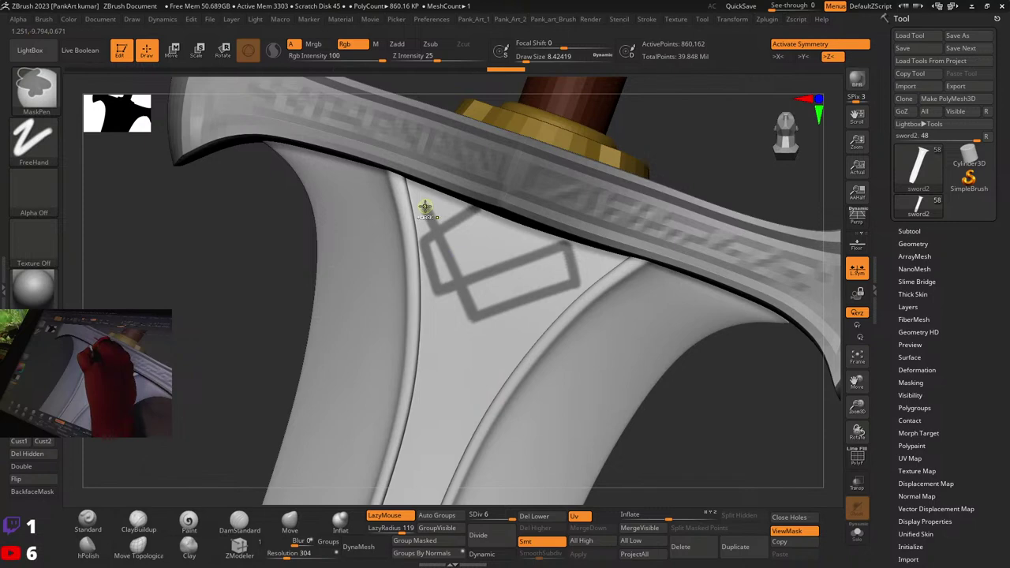
left_click_drag(475, 175, 502, 158, "ctrl")
left_click_drag(425, 211, 521, 156, "ctrl")
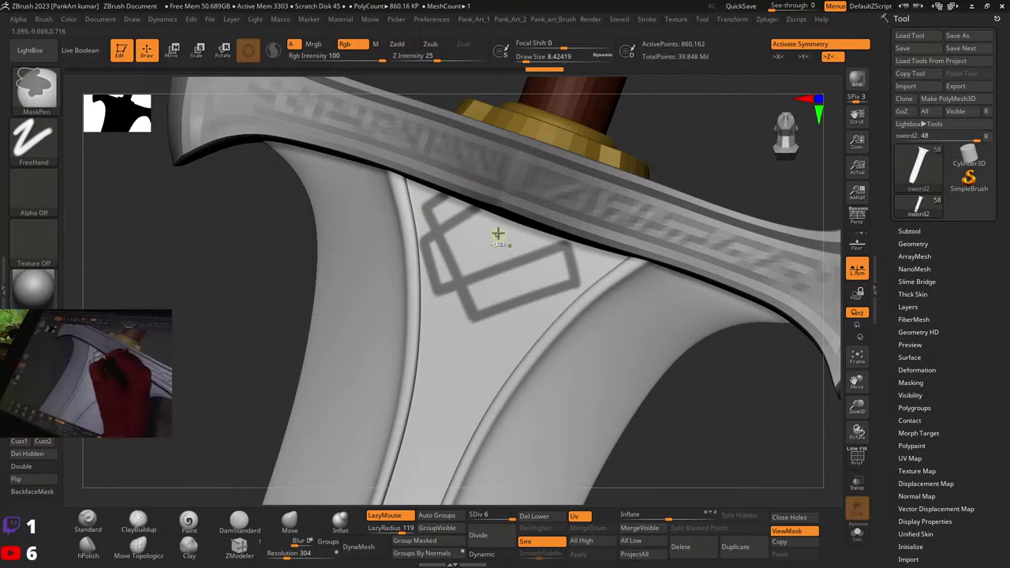
Step: Reduce the Draw Size to 7.4673, mask a parallel slanted line through both bars, and turn it at the lower end toward the panel's edge
key("space")
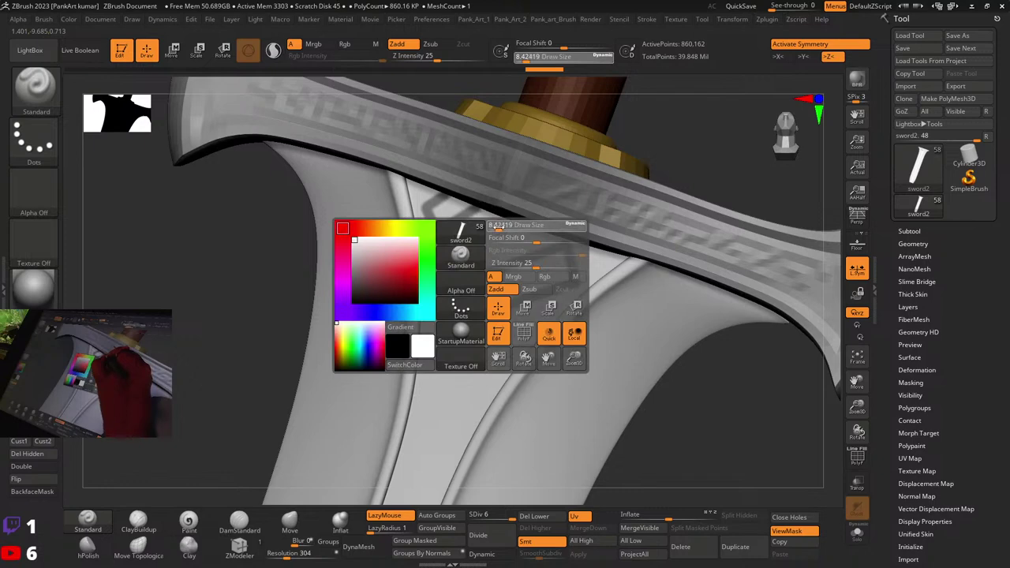
key("ctrl")
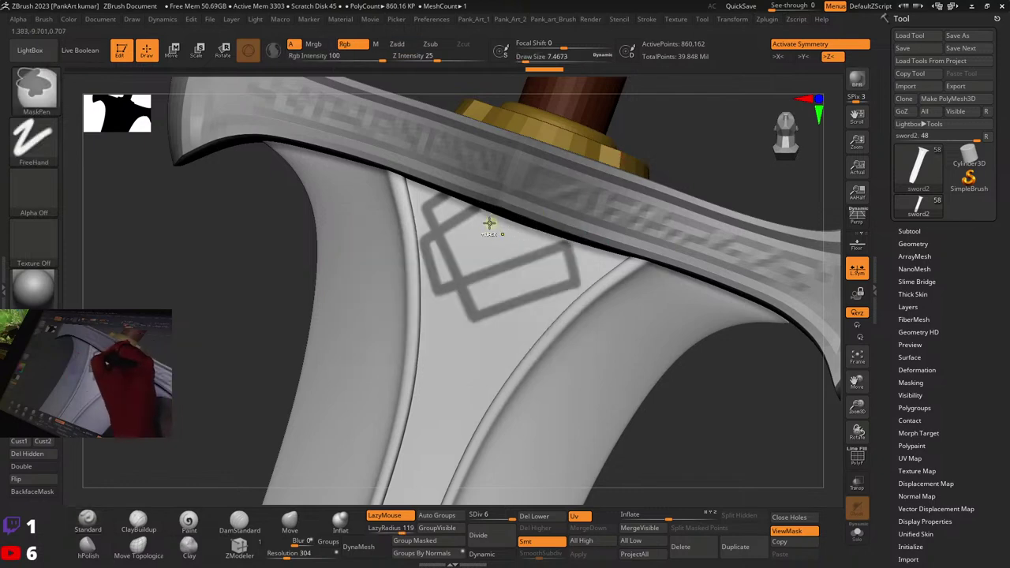
left_click_drag(460, 215, 539, 395, "ctrl")
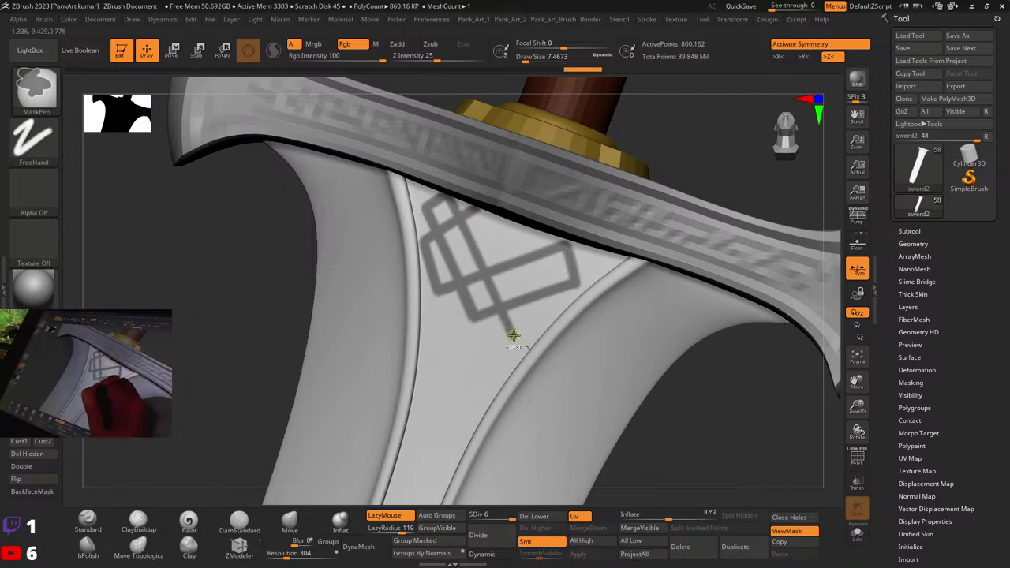
left_click_drag(571, 304, 613, 280, "ctrl")
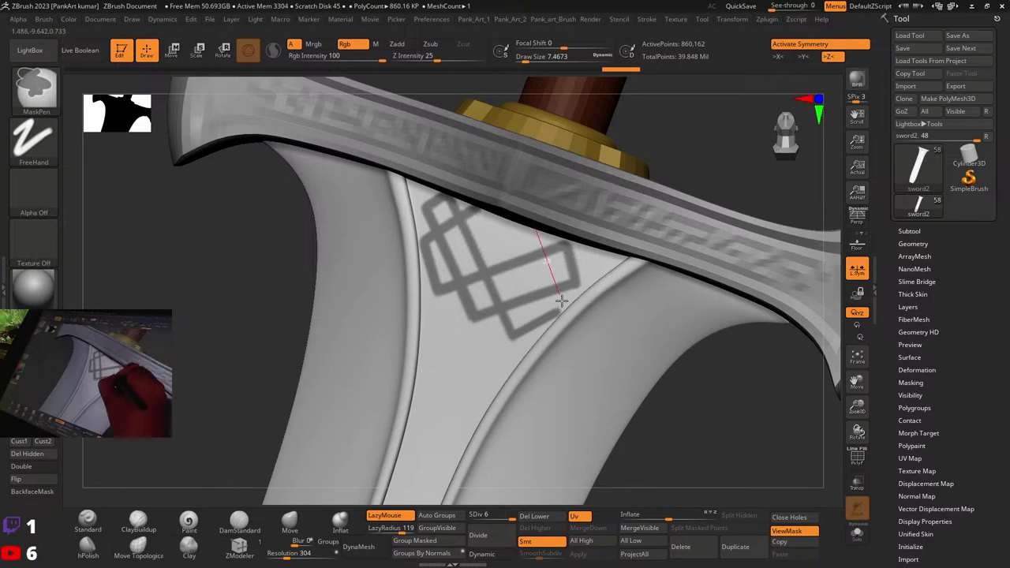
Step: Mask a slanted line from the guard down through the outer bar to the open end of the lowest line
left_click_drag(562, 300, 577, 351, "ctrl")
key("ctrl+z")
left_click_drag(537, 229, 572, 374, "ctrl")
mouse_move(612, 329)
right_mouse_down("ctrl")
mouse_move(624, 323)
mouse_move(609, 341)
right_mouse_up("ctrl")
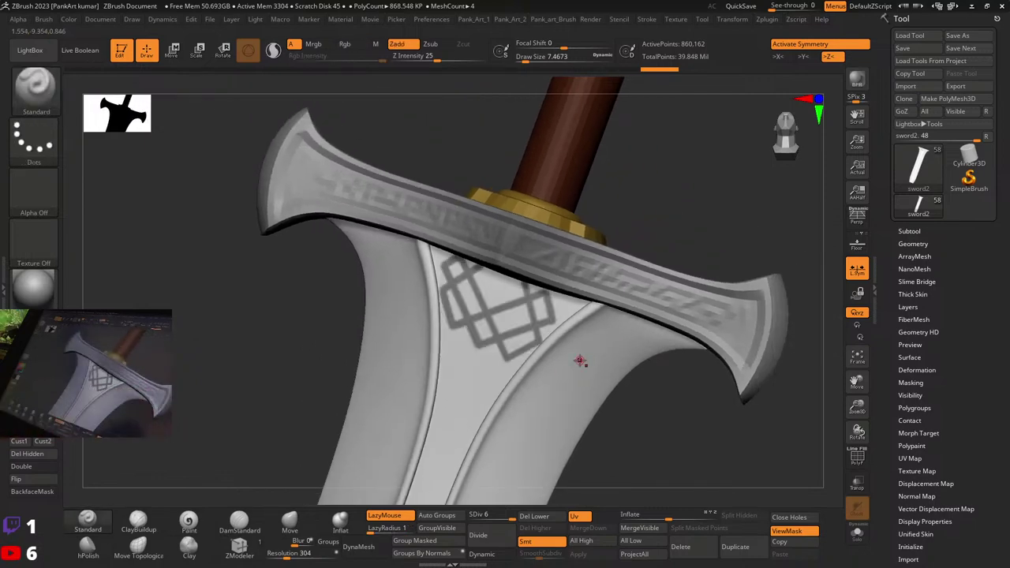
right_click_drag(537, 303, 505, 299, "ctrl")
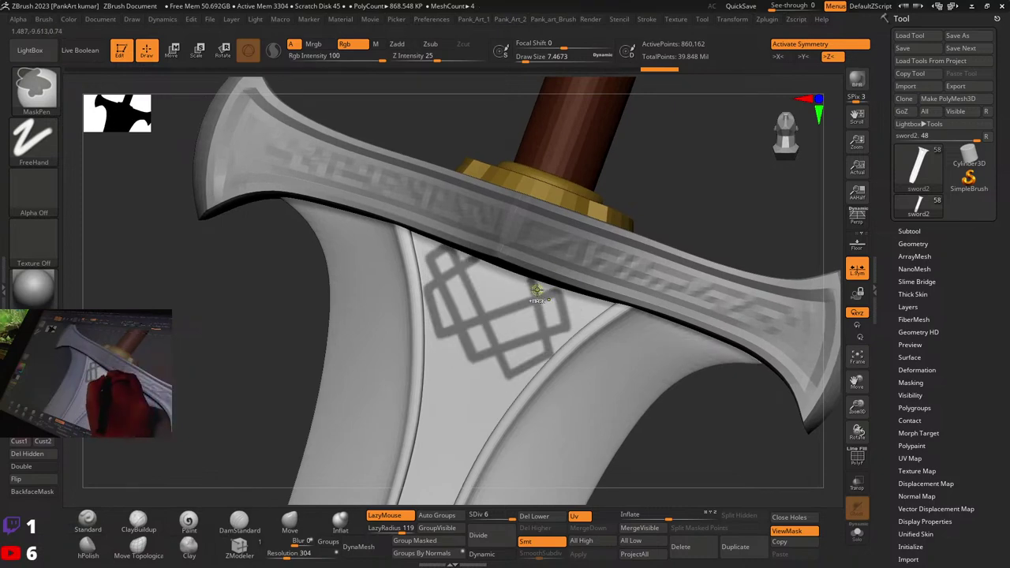
Step: Discard the masked line pattern and subdivide the sword2 blade mesh to level 7
mouse_move(563, 282)
right_mouse_down("ctrl")
mouse_move(576, 332)
mouse_move(612, 348)
mouse_move(636, 347)
mouse_move(644, 323)
mouse_move(710, 332)
right_mouse_up("ctrl")
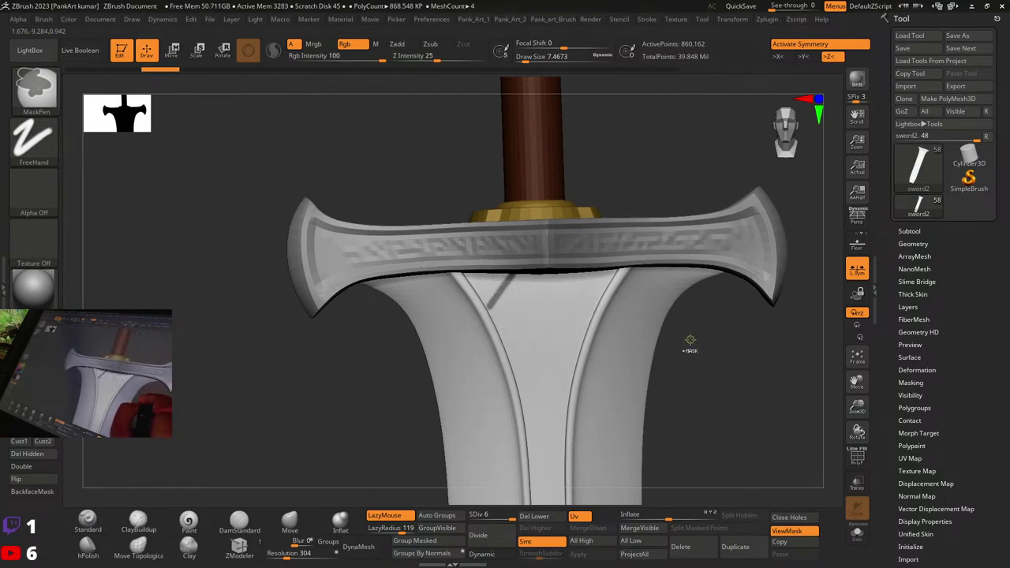
key("ctrl+d")
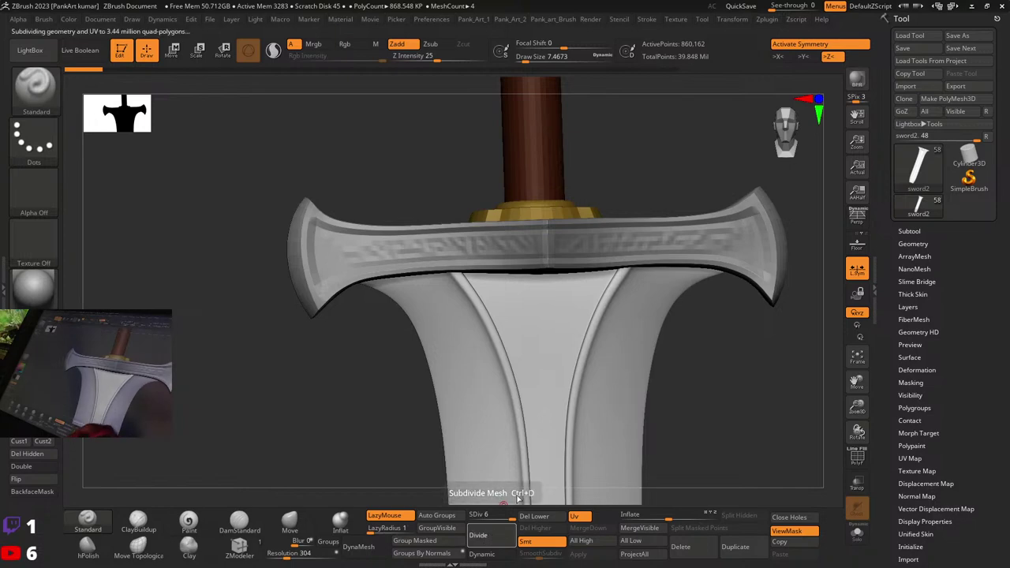
right_click_drag(588, 381, 556, 316)
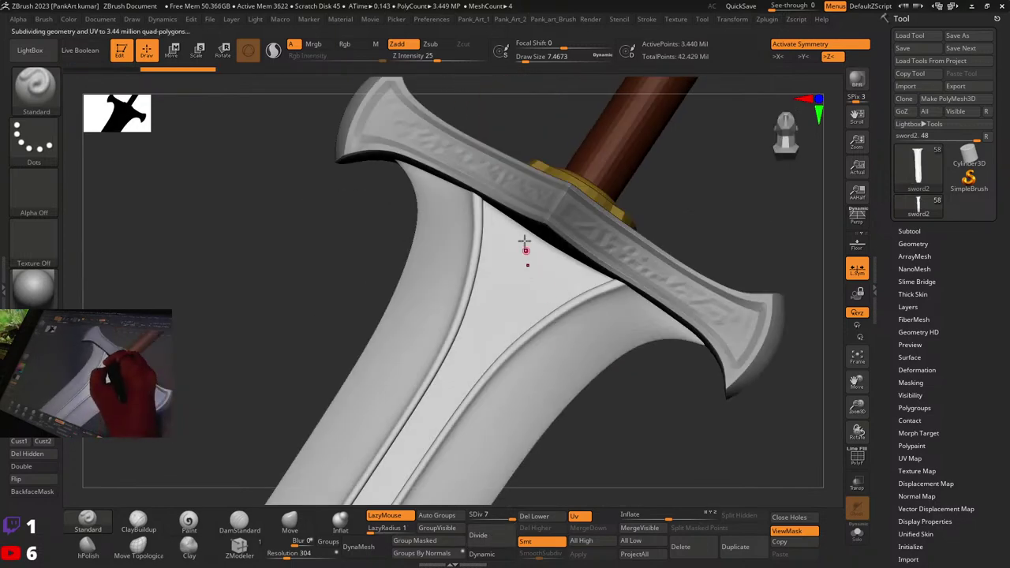
Step: Try masking a slanted line down from the guard and a short line near the panel's upper corner, undoing each
left_click_drag(525, 225, 499, 353, "ctrl")
right_click_drag(521, 232, 526, 255, "ctrl")
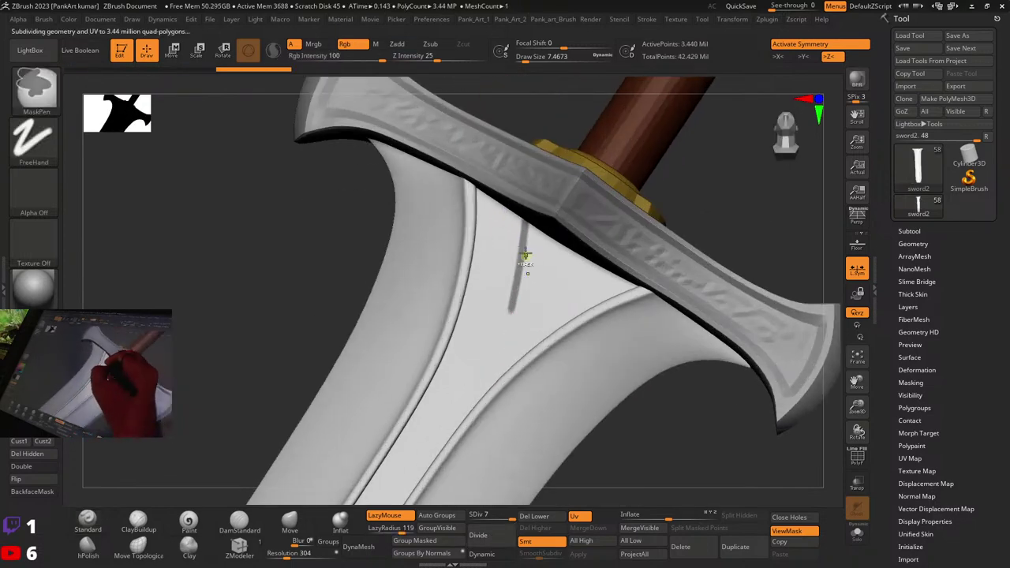
key("ctrl+z")
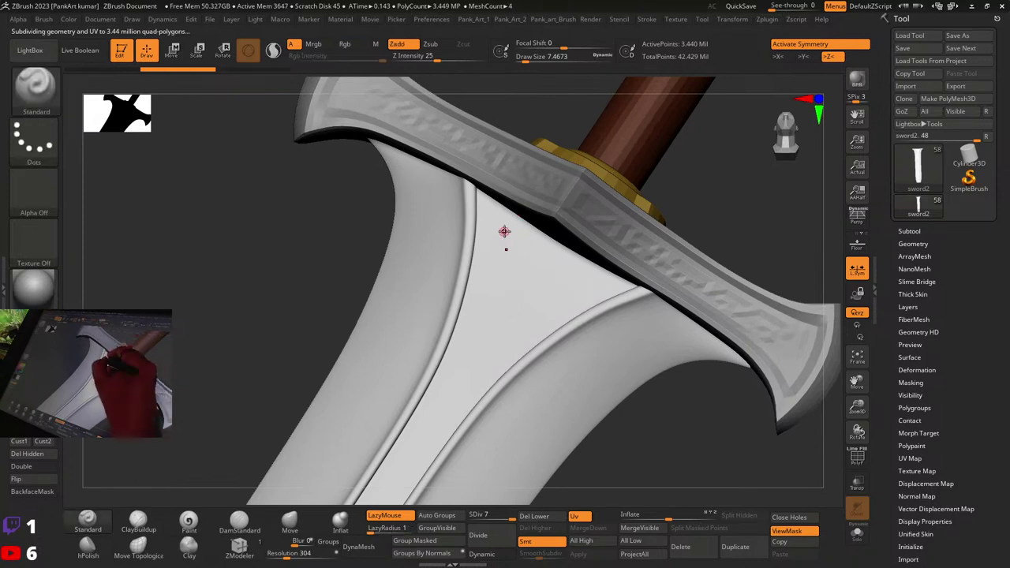
key("ctrl")
left_click_drag(501, 234, 525, 223, "ctrl")
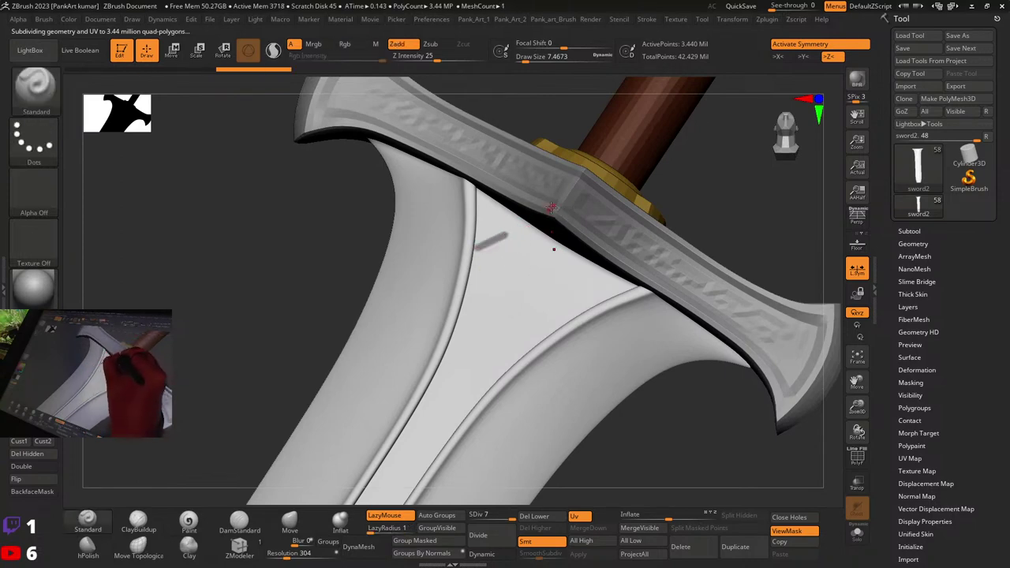
key("ctrl+z")
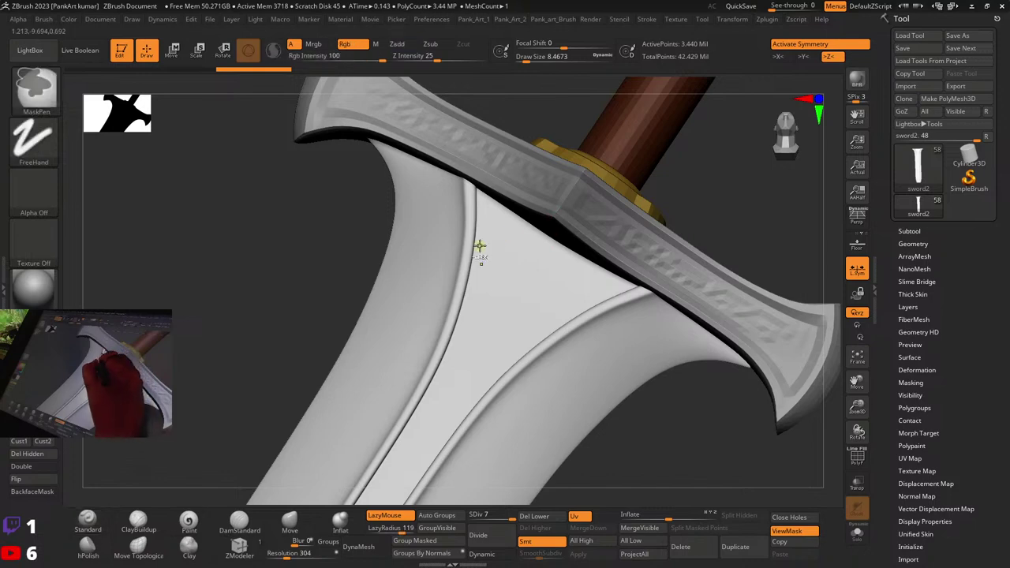
Step: With Draw Size 8.4673, mask a slanted line from the panel's side edge up to the guard
key("ctrl+z")
mouse_move(478, 246)
left_mouse_down("ctrl")
mouse_move(603, 200)
mouse_move(568, 213)
left_mouse_up("ctrl")
mouse_move(532, 257)
right_mouse_down()
mouse_move(544, 293)
mouse_move(523, 316)
mouse_move(505, 287)
mouse_move(505, 295)
right_mouse_up()
key("ctrl")
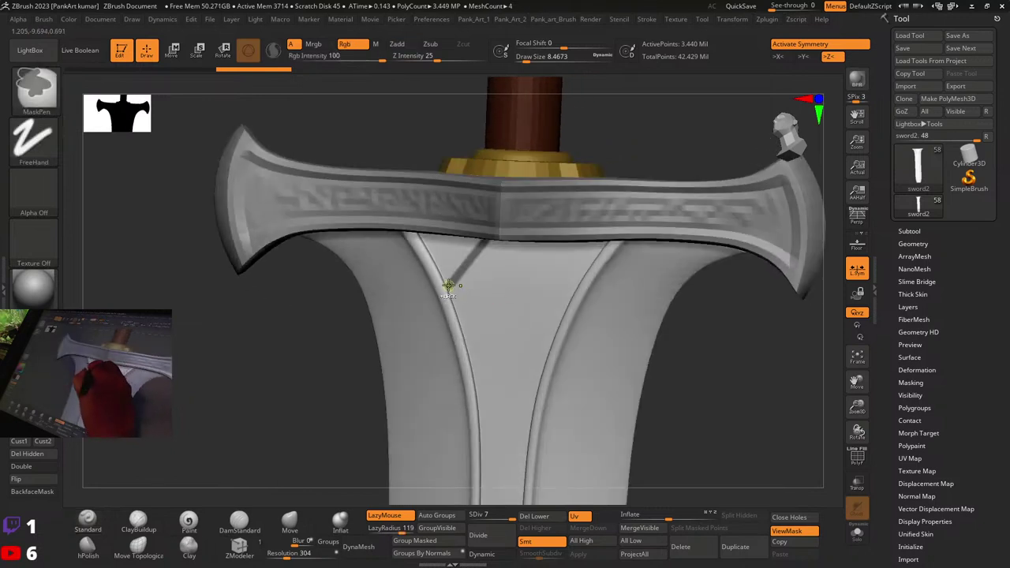
Step: Mask a diagonal line running from the lower end of the existing stroke down toward the middle of the blade's central panel
mouse_move(483, 323)
left_mouse_down("ctrl")
mouse_move(513, 360)
mouse_move(514, 350)
left_mouse_up("ctrl")
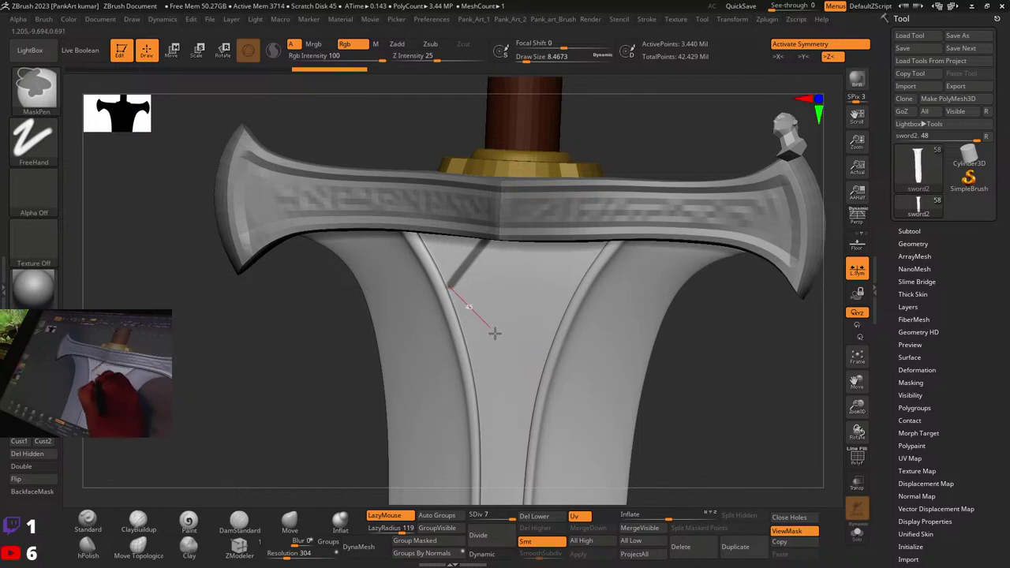
left_click_drag(494, 333, 527, 379, "ctrl")
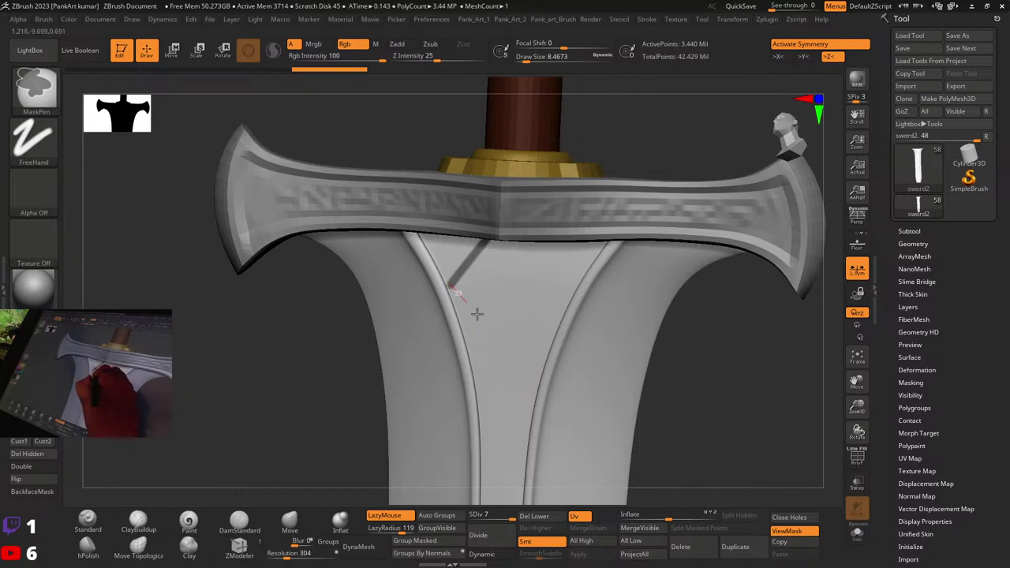
left_click_drag(477, 314, 526, 380, "ctrl")
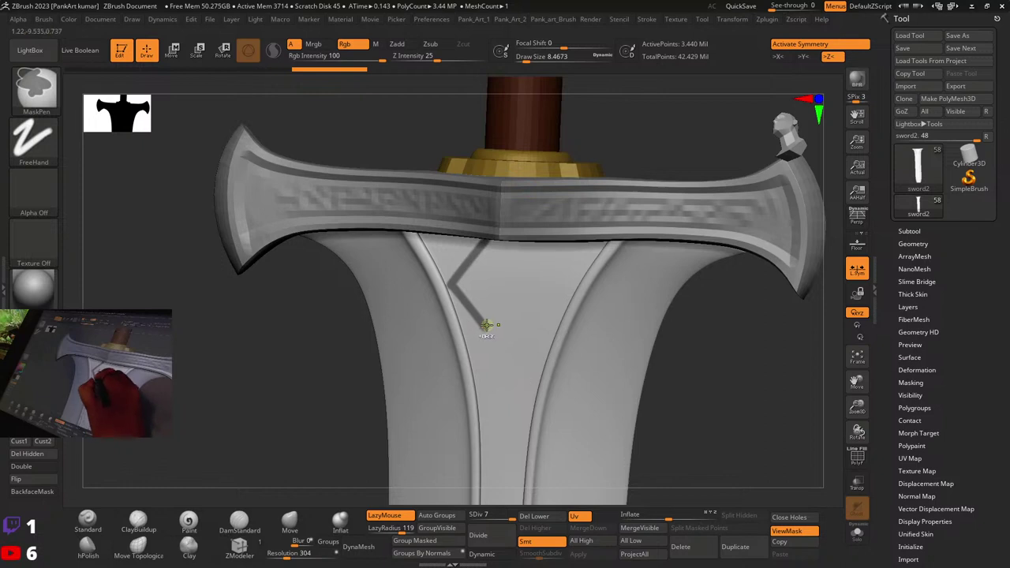
Step: Try several straight mask lines rising diagonally from the V's lower corner toward the guard, keeping the cleanest one
left_click_drag(486, 325, 606, 230, "ctrl")
key("ctrl+z")
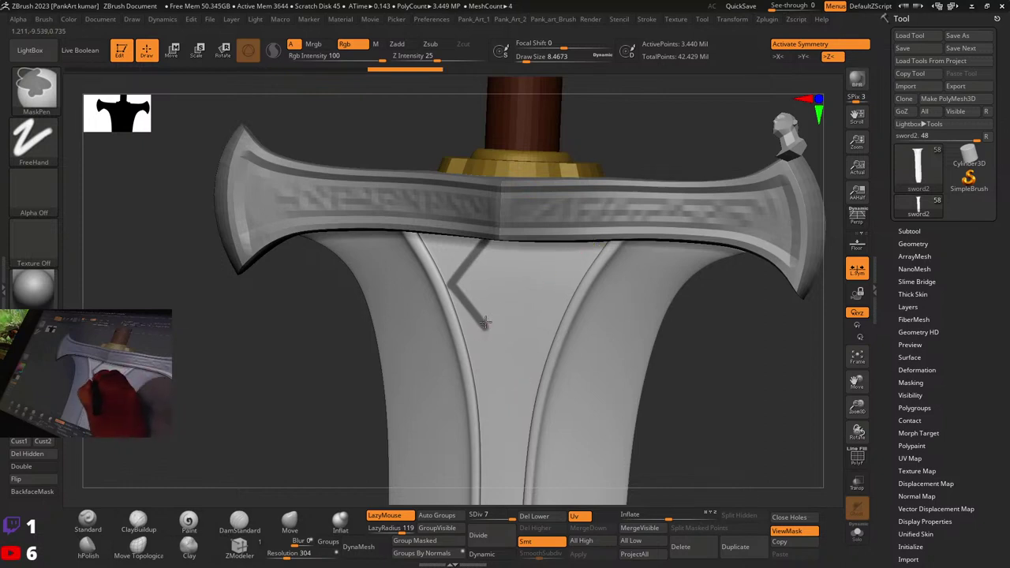
left_click_drag(486, 326, 617, 214, "ctrl")
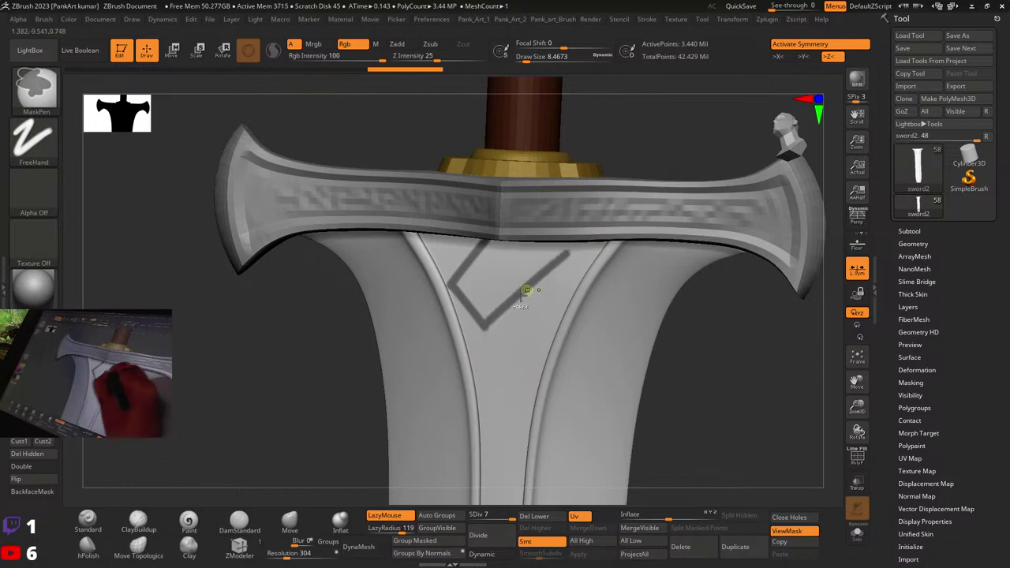
key("ctrl+z")
left_click_drag(531, 279, 605, 216, "ctrl")
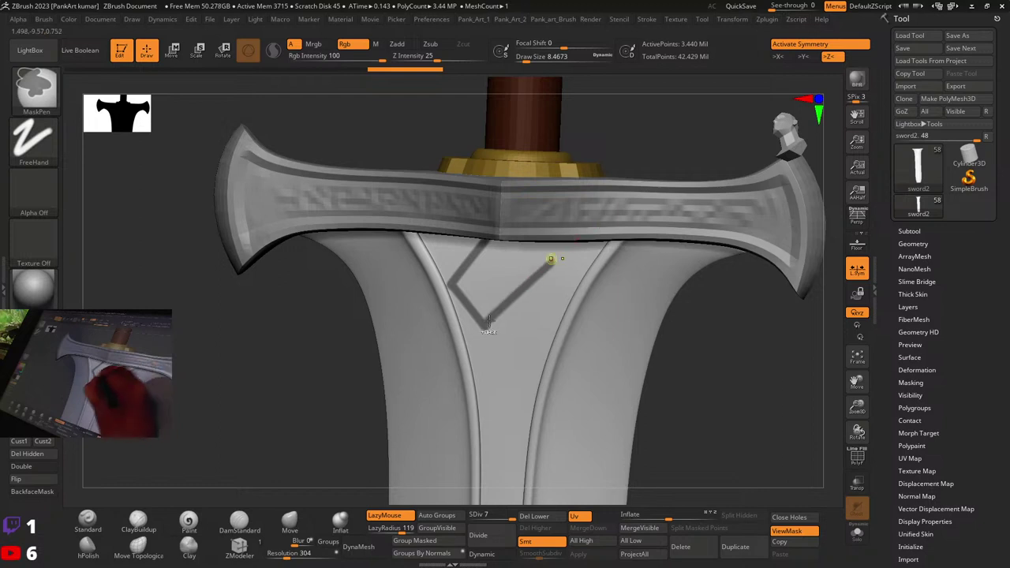
key("ctrl+z")
left_click_drag(486, 326, 608, 208, "ctrl")
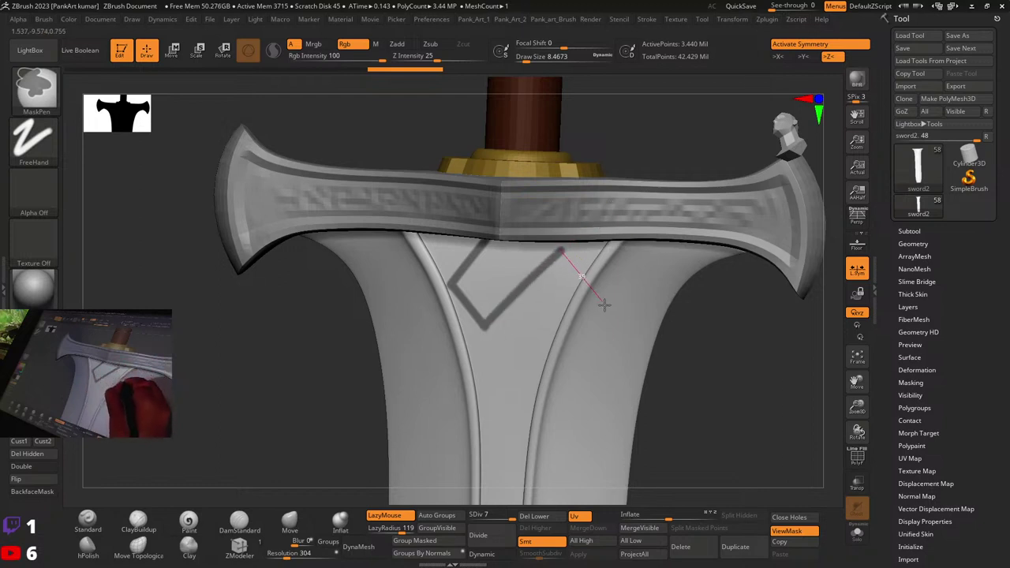
Step: Mask a short corner stroke and a parallel diagonal running back down to form a narrow band, and trim its lower end
left_click_drag(604, 304, 620, 324, "ctrl")
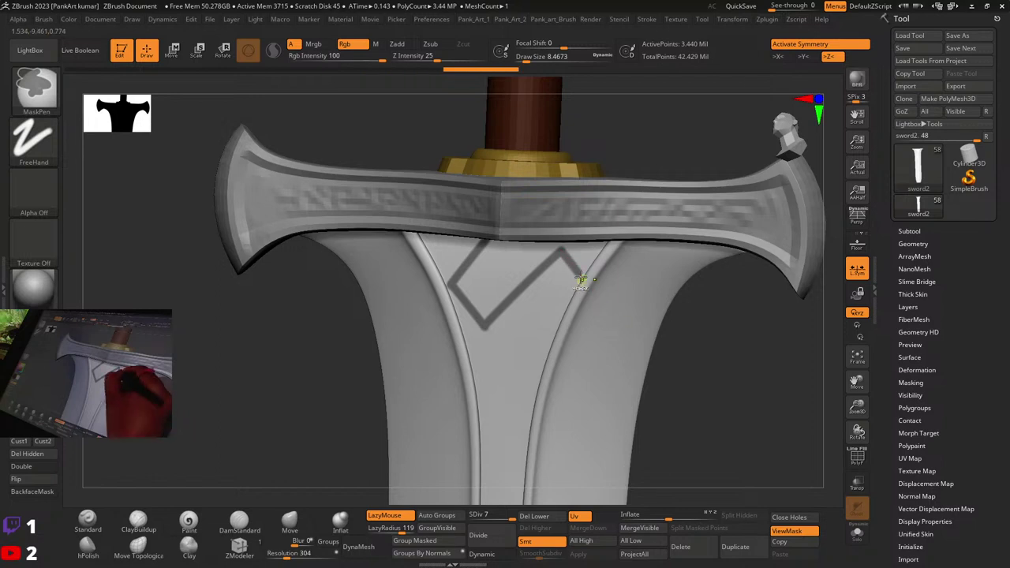
mouse_move(545, 298)
left_mouse_down("ctrl")
mouse_move(501, 335)
mouse_move(510, 326)
left_mouse_up("ctrl")
left_click_drag(497, 347, 474, 371)
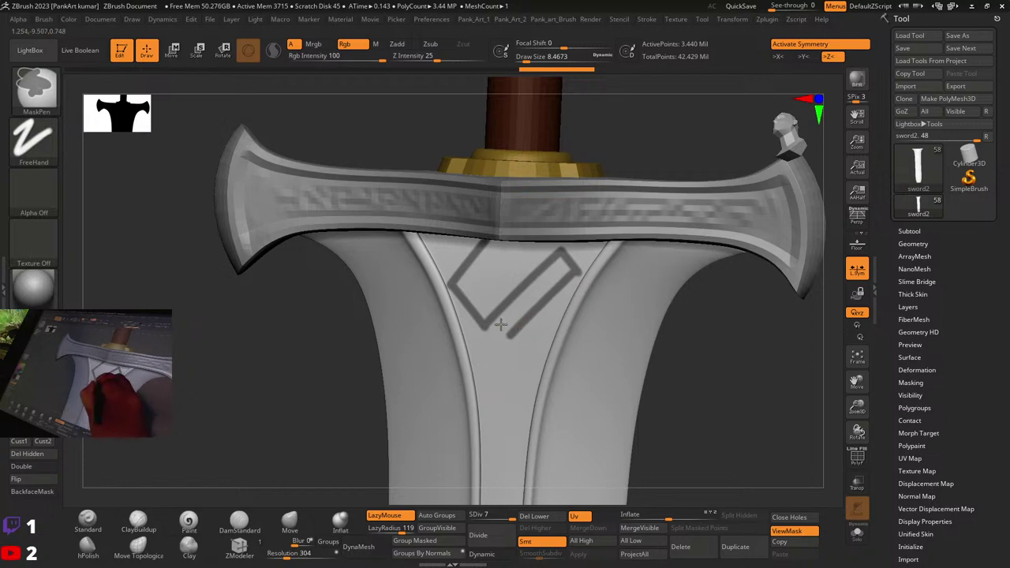
left_click_drag(500, 325, 600, 462, "ctrl+alt")
left_click_drag(507, 324, 611, 460, "ctrl+alt")
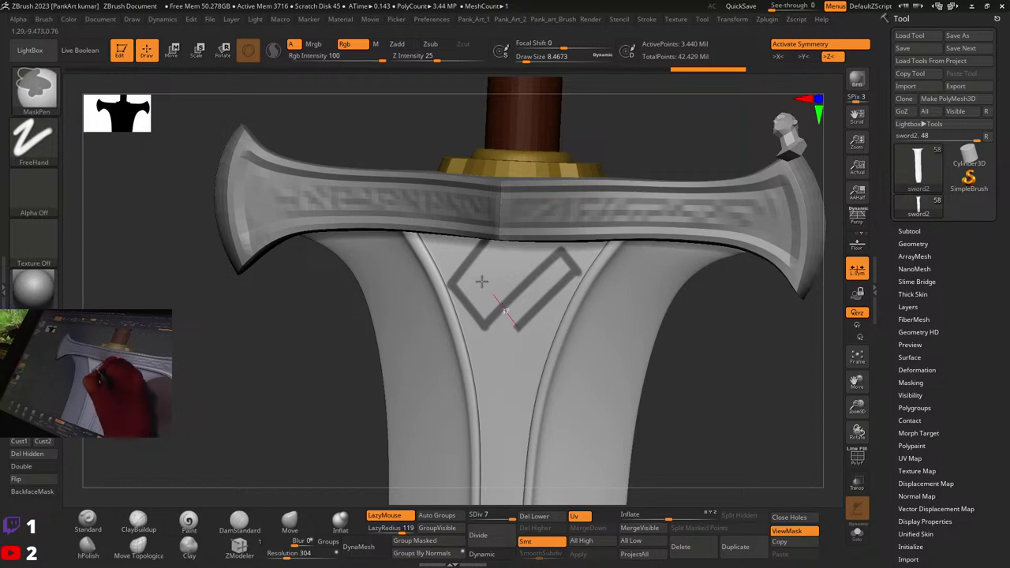
Step: Mask a diagonal from the band's lower end toward the upper-left border, crossing the existing V and redoing misaligned strokes
left_click_drag(482, 281, 431, 226, "ctrl")
key("ctrl+z")
left_click_drag(521, 328, 441, 251, "ctrl")
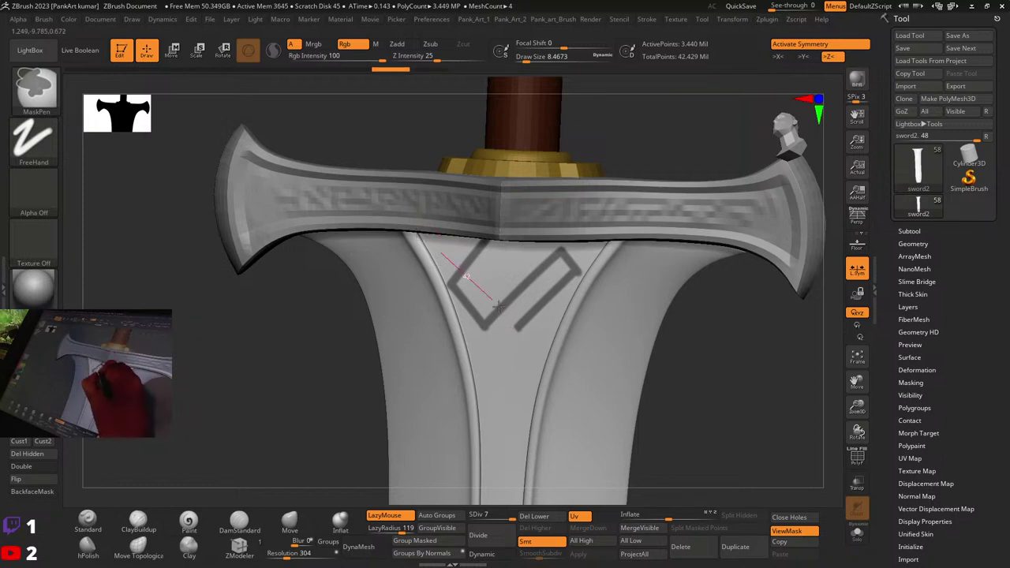
left_click_drag(499, 306, 550, 368, "ctrl")
key("ctrl+z")
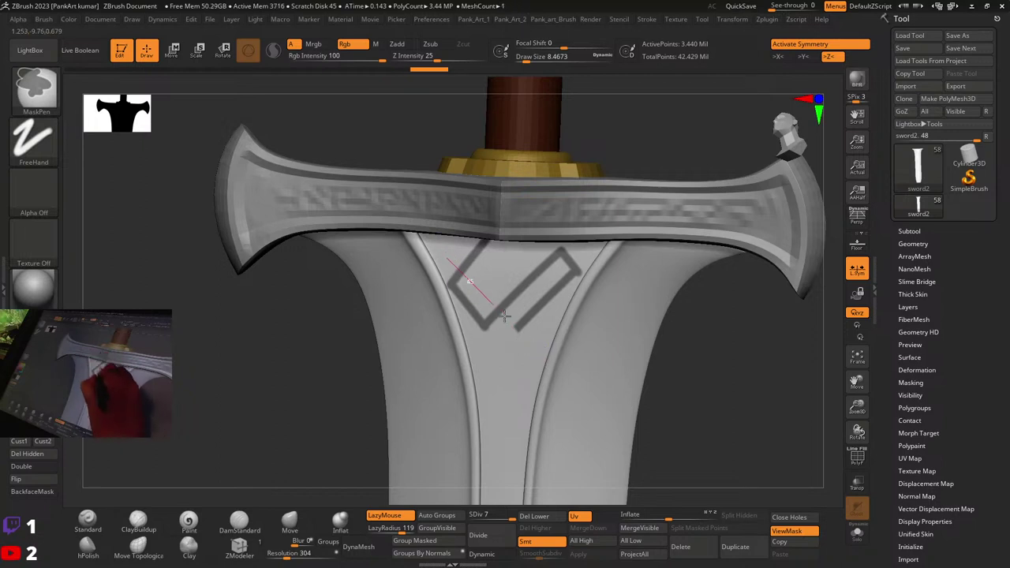
left_click_drag(505, 316, 562, 376)
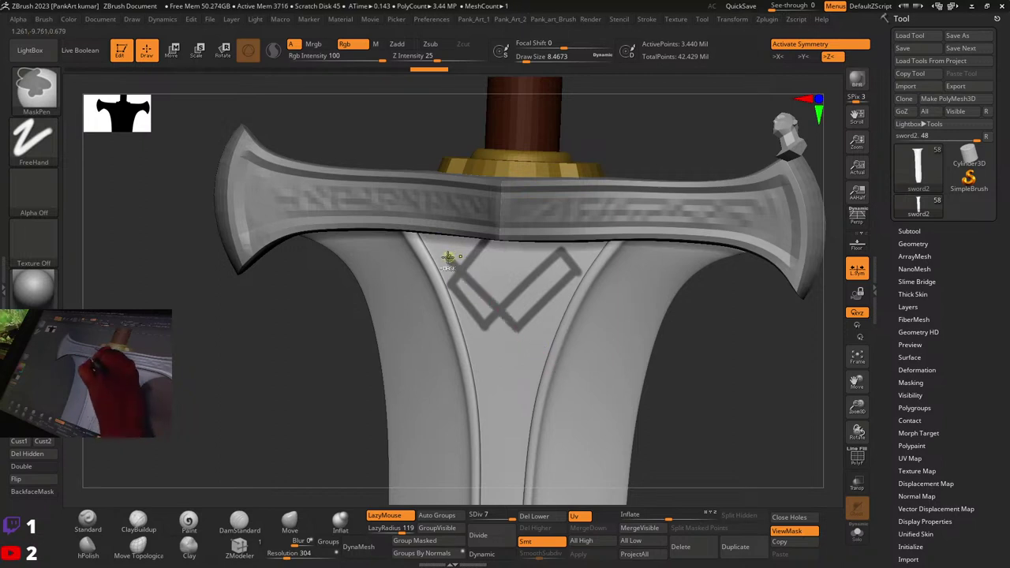
Step: Extend the crossing diagonal past the left line, turn it up to the guard, and trim the band's right corner
left_click_drag(446, 256, 455, 266)
left_click_drag(498, 307, 500, 309)
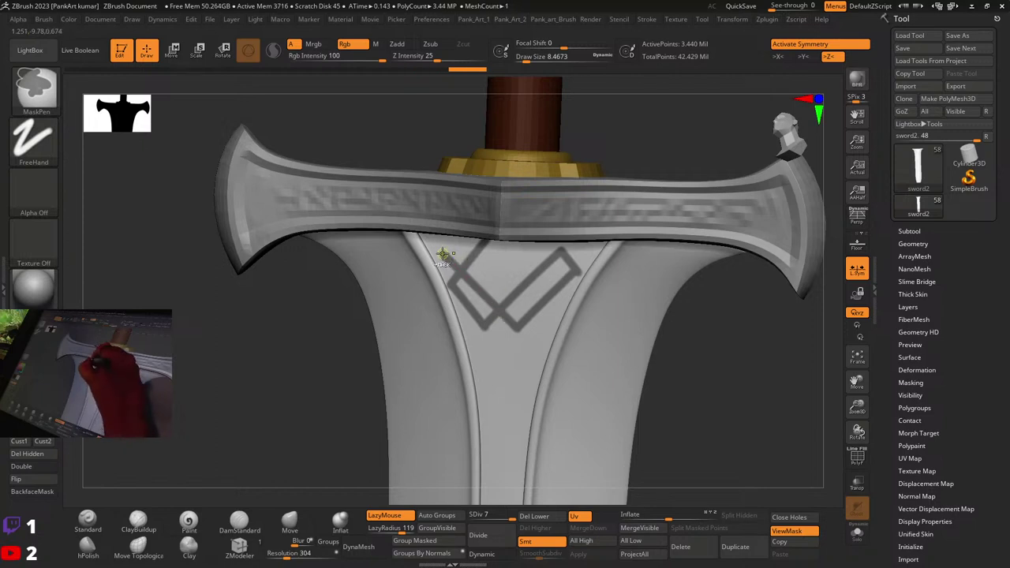
left_click_drag(478, 212, 518, 165, "ctrl+alt")
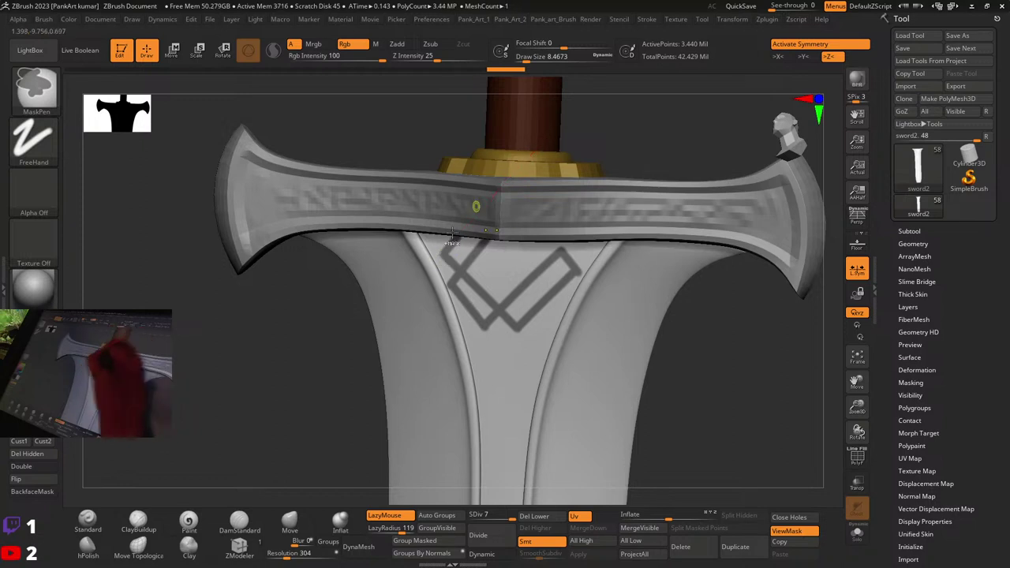
left_click_drag(597, 259, 513, 380, "ctrl+alt")
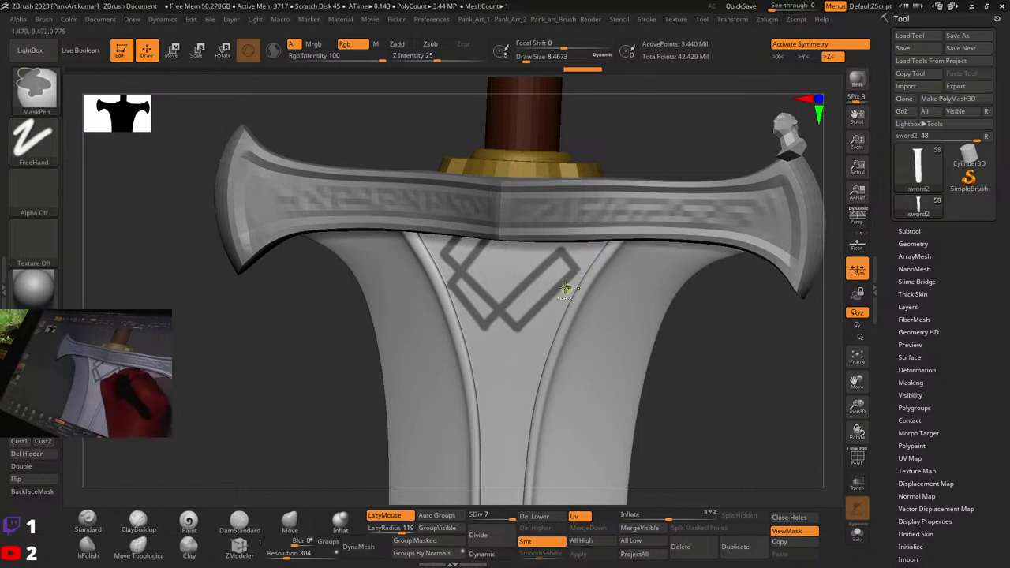
Step: Mask additional crossing diagonals through the right band and central area to build an interlaced knot pattern
mouse_move(557, 278)
left_mouse_down()
mouse_move(591, 348)
mouse_move(598, 309)
left_mouse_up()
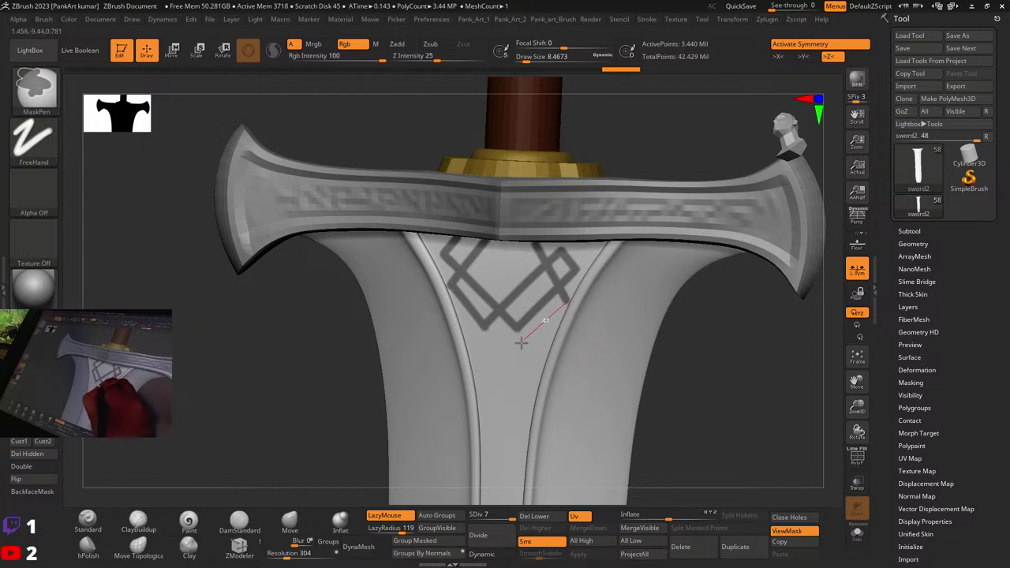
left_click_drag(521, 341, 497, 374)
mouse_move(492, 246)
left_mouse_down()
mouse_move(466, 236)
mouse_move(586, 372)
left_mouse_up()
right_click_drag(586, 333, 583, 363, "alt")
right_click_drag(582, 363, 573, 338, "ctrl")
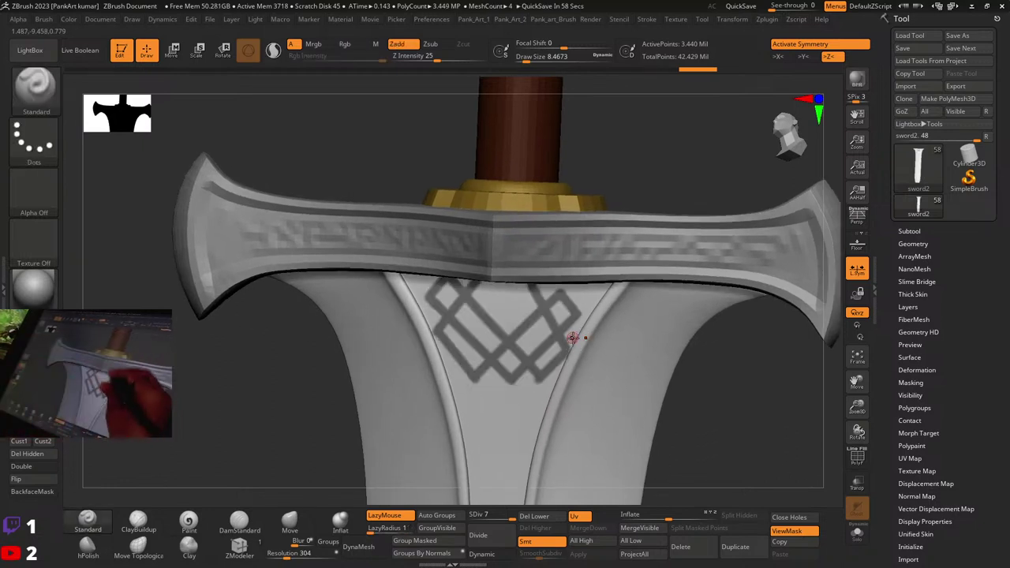
key("ctrl")
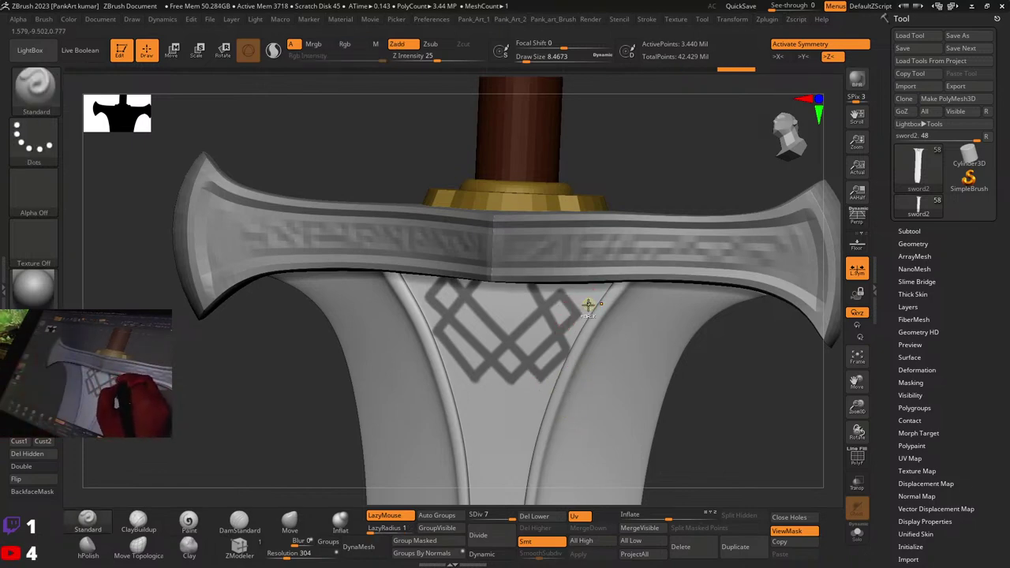
Step: Undo the added crossing diagonals back to the two overlapping mask bands
key("ctrl+z")
key("ctrl+z")
key("ctrl+z")
key("ctrl+z")
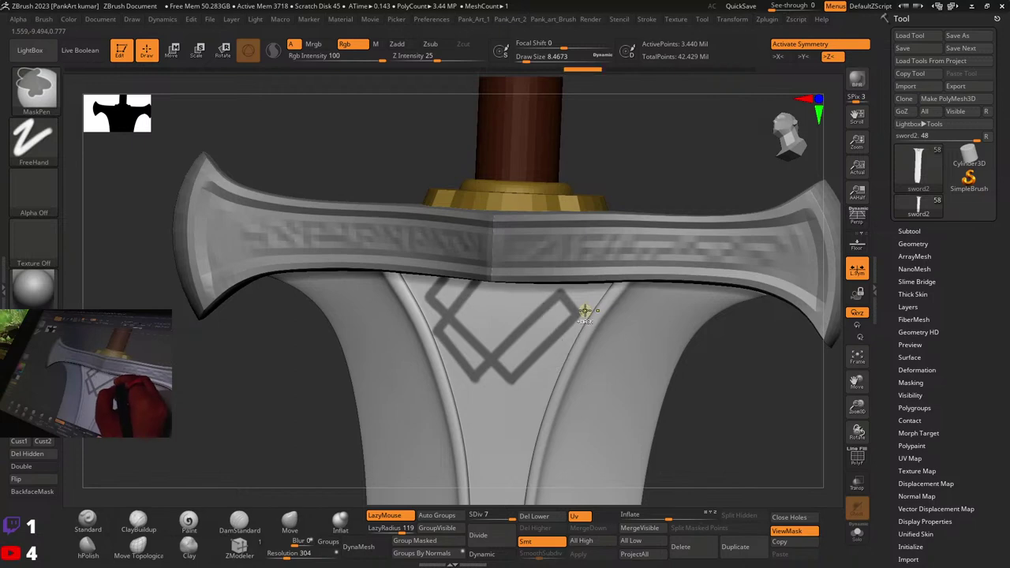
Step: Try to mask the right and central crossing diagonals of the knot again, and undo these strokes
left_click_drag(558, 338, 600, 405, "ctrl")
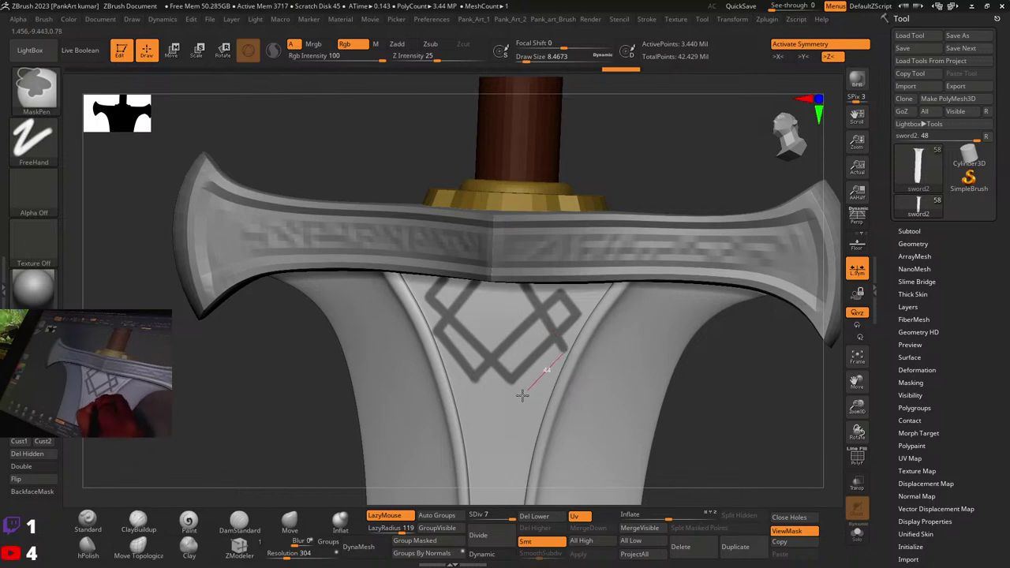
mouse_move(522, 395)
left_mouse_down("ctrl")
mouse_move(514, 387)
mouse_move(501, 429)
mouse_move(514, 364)
mouse_move(552, 375)
mouse_move(588, 418)
left_mouse_up("ctrl")
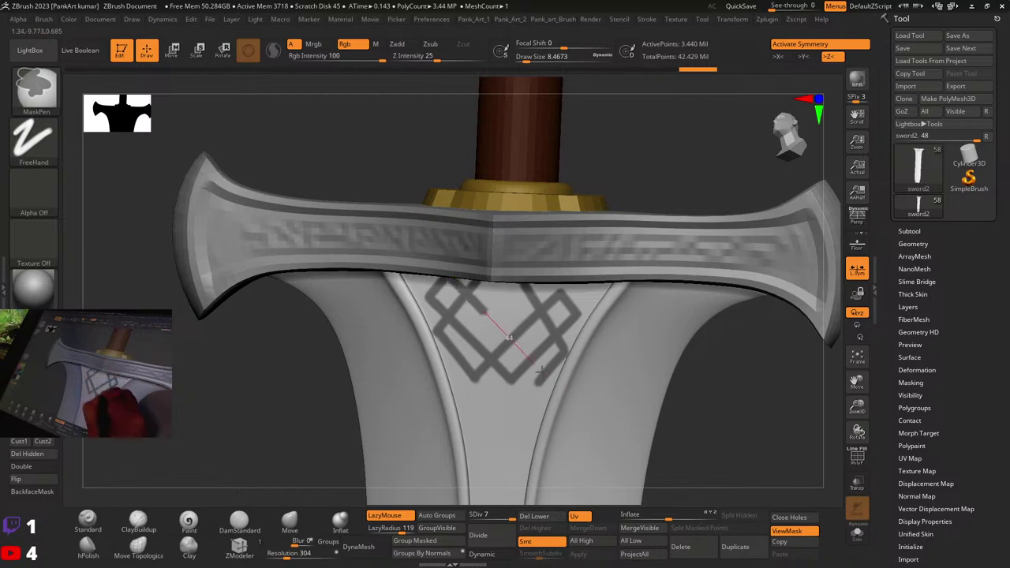
mouse_move(533, 365)
left_mouse_down("ctrl")
mouse_move(589, 430)
mouse_move(568, 422)
mouse_move(606, 478)
mouse_move(553, 395)
left_mouse_up("ctrl")
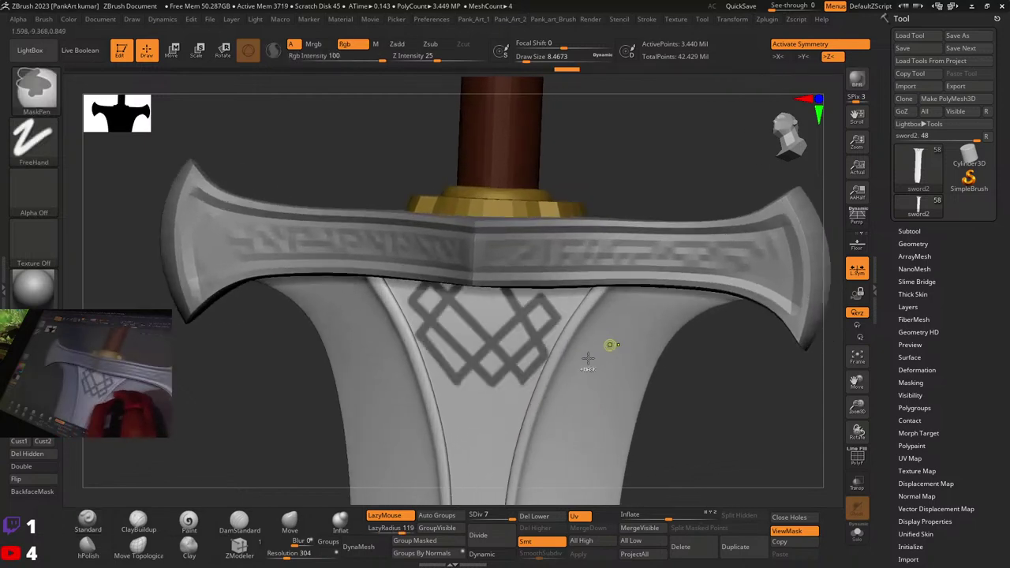
key("ctrl+z")
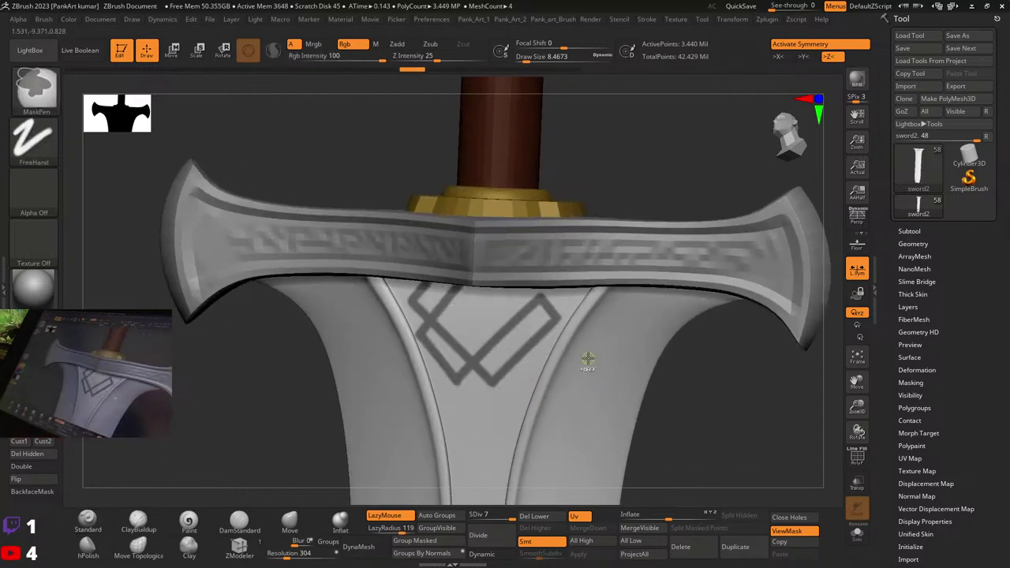
key("ctrl+z")
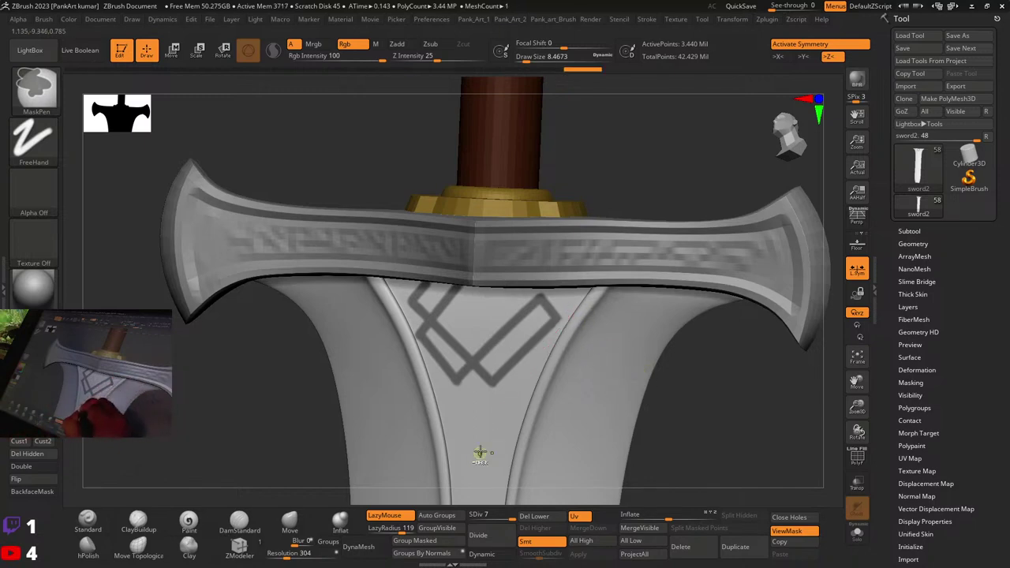
Step: Mask a long diagonal from beneath the guard's left part down across the central bands, redoing the misaligned attempts
left_click_drag(463, 315, 532, 381, "ctrl")
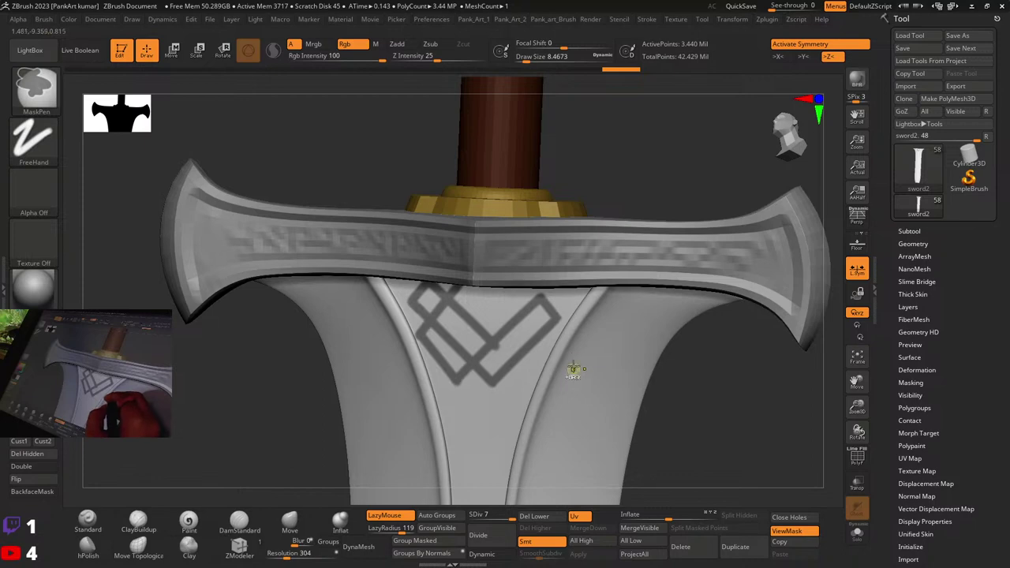
key("ctrl+z")
left_click_drag(468, 321, 558, 426, "ctrl")
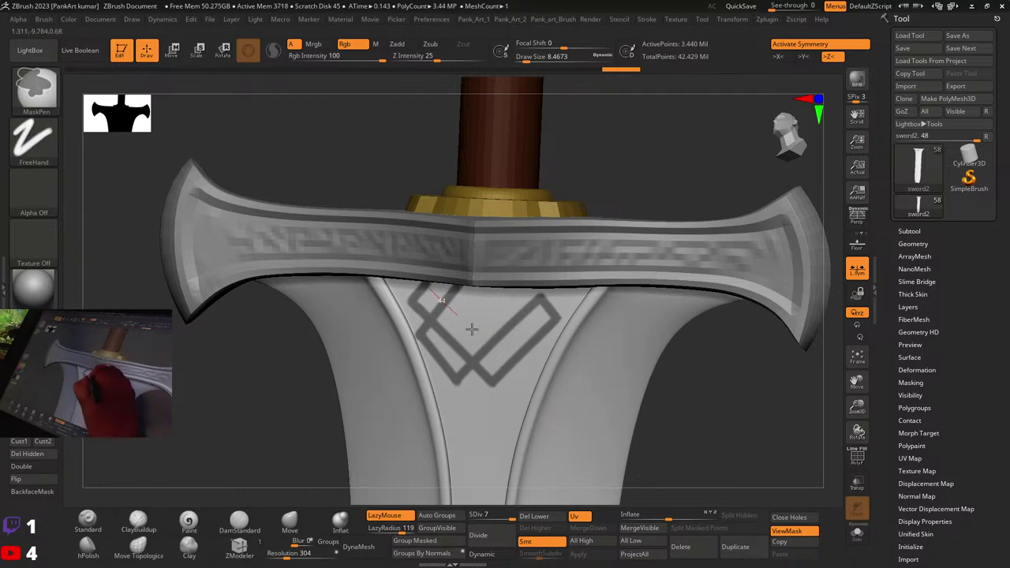
left_click_drag(471, 329, 548, 402, "ctrl")
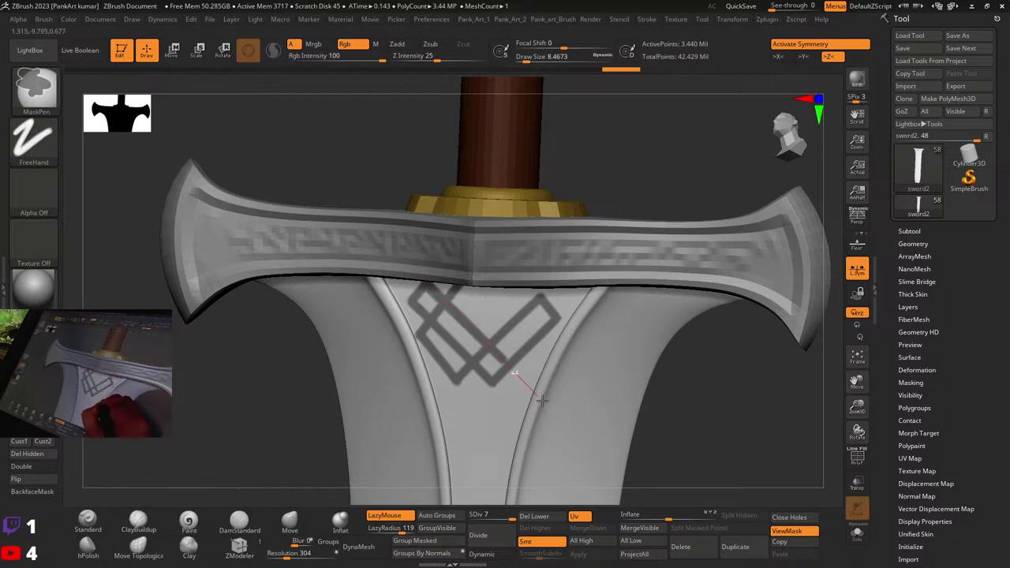
left_click_drag(568, 427, 567, 426, "ctrl")
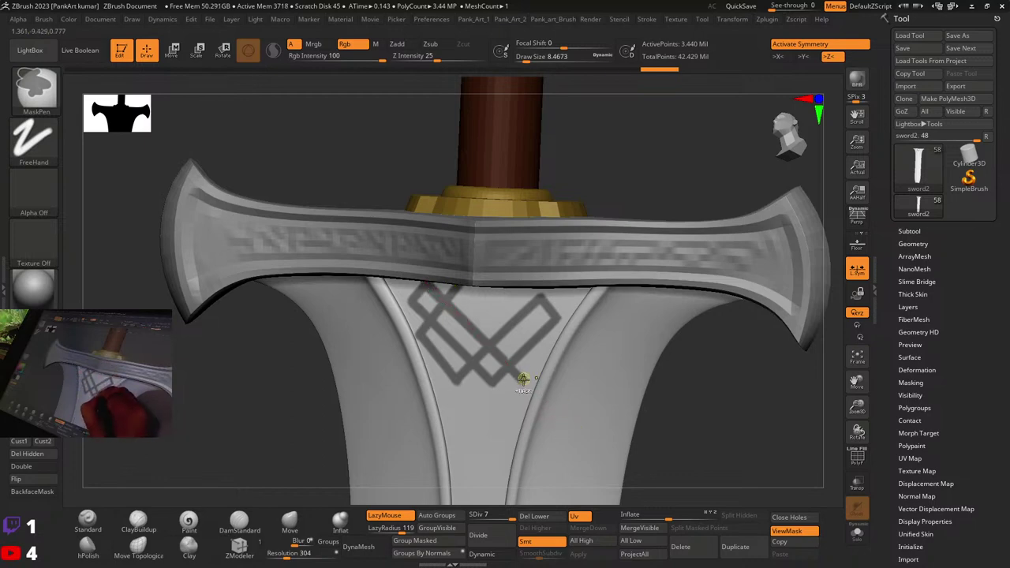
Step: Complete the knot mask with a rising diagonal along the right border, a crossing line from the guard, and an extended right corner
left_click_drag(548, 347, 603, 281, "ctrl")
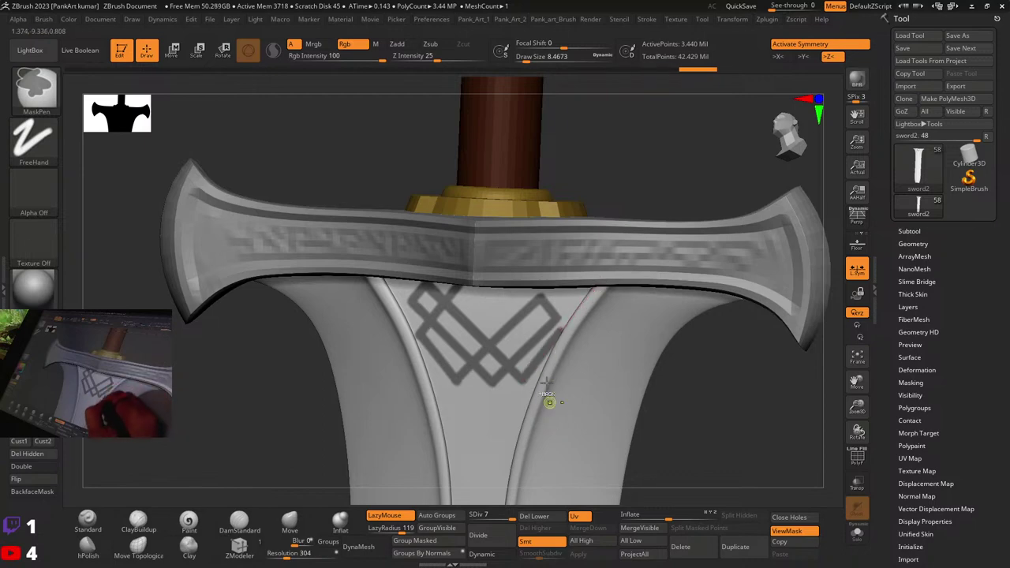
left_click_drag(482, 287, 465, 286, "ctrl")
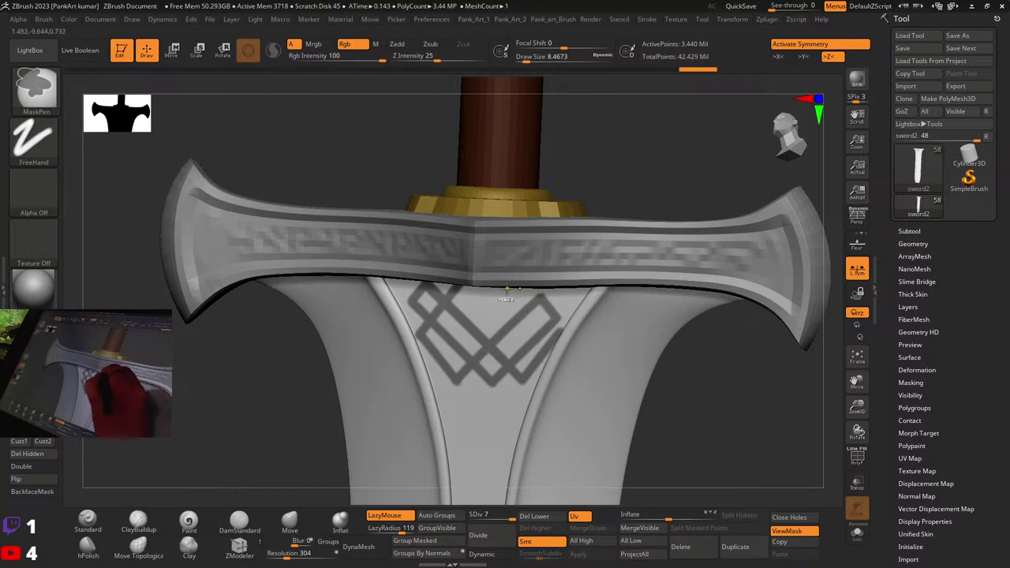
left_click_drag(507, 289, 602, 384, "ctrl")
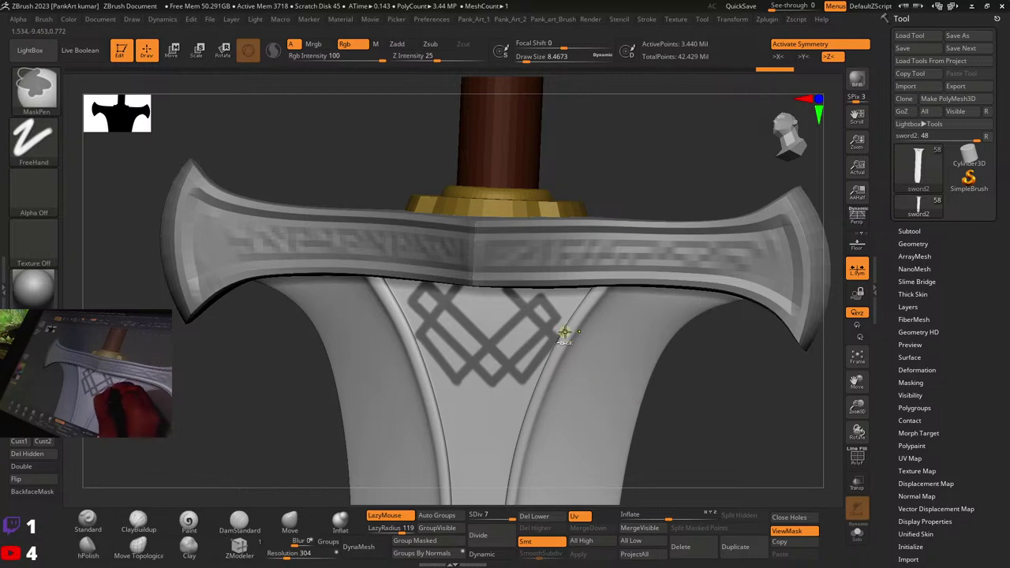
left_click_drag(419, 325, 289, 489, "ctrl")
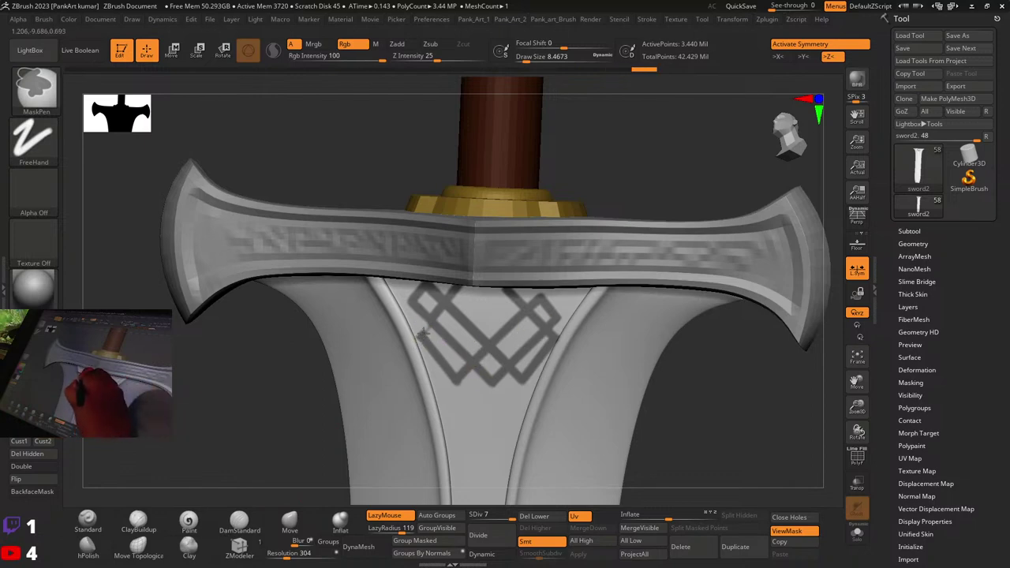
left_click_drag(498, 234, 498, 233, "ctrl")
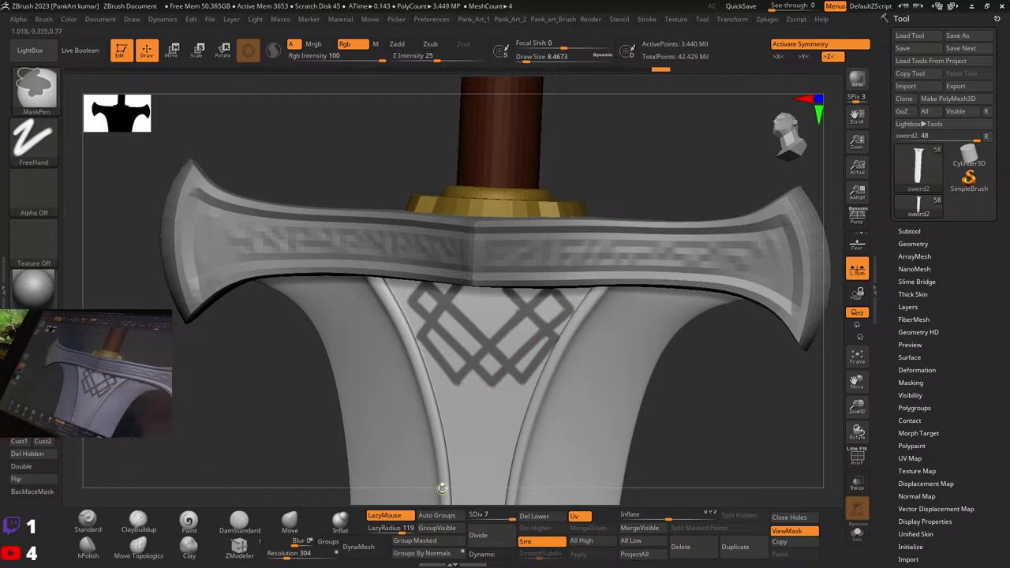
Step: Clear the entire knot pattern mask from the blade
left_click_drag(700, 387, 682, 445, "ctrl")
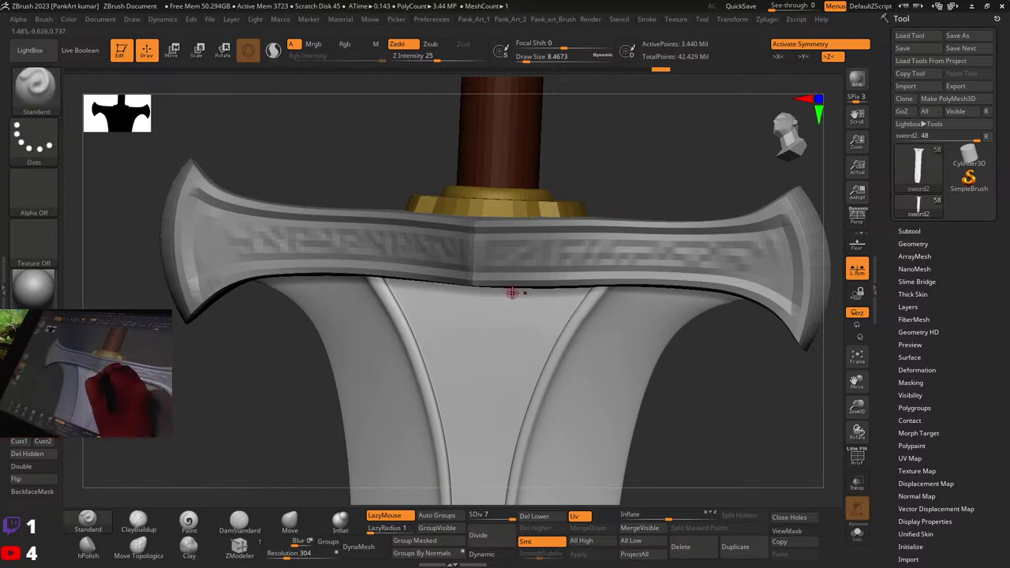
Step: Try to mask a mirrored knot of crossing diagonals beneath the guard with X symmetry turned on
key("x")
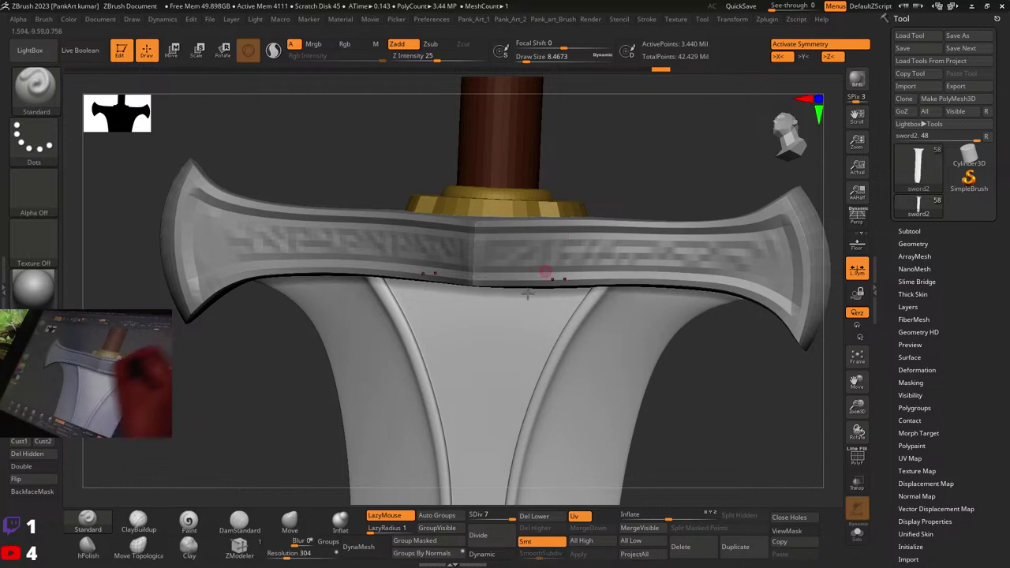
key("ctrl")
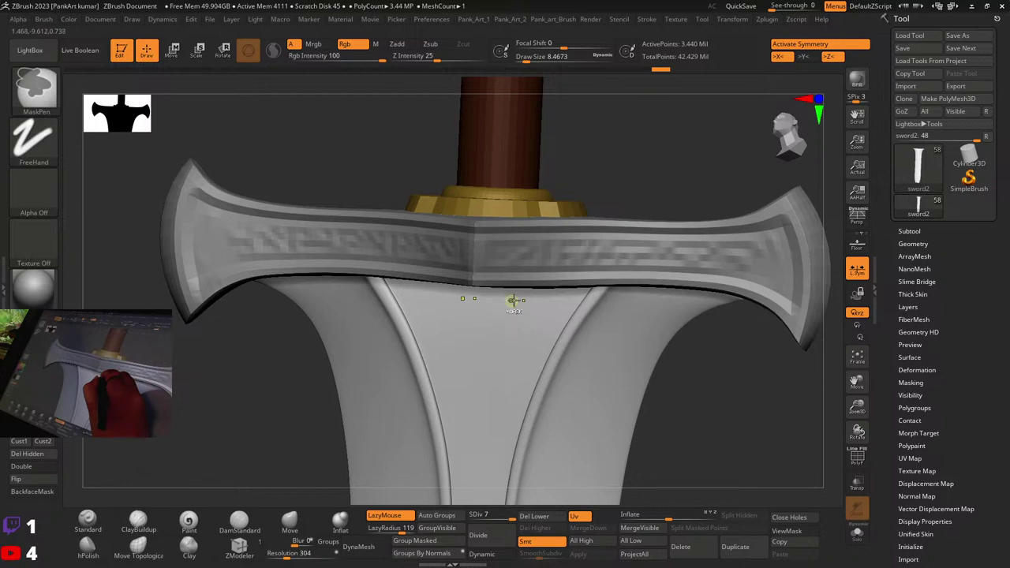
left_click_drag(545, 341, 583, 404, "ctrl")
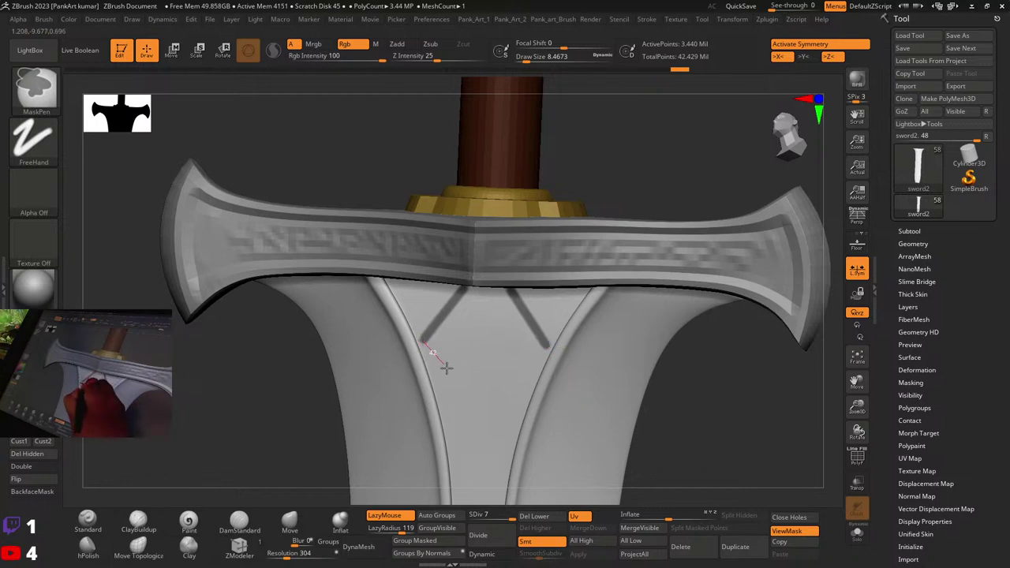
left_click_drag(468, 395, 483, 418, "ctrl")
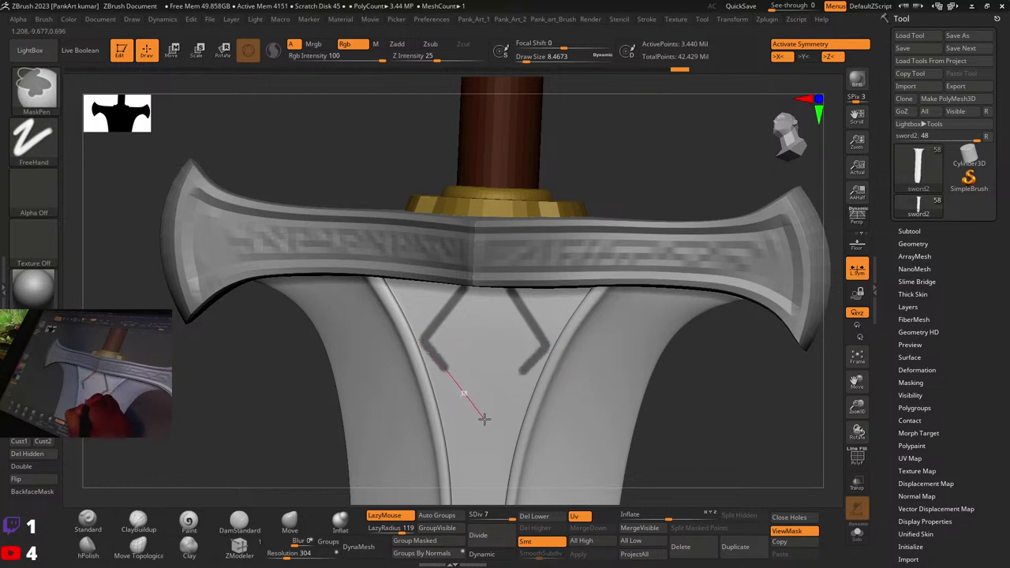
left_click_drag(445, 368, 549, 289, "ctrl")
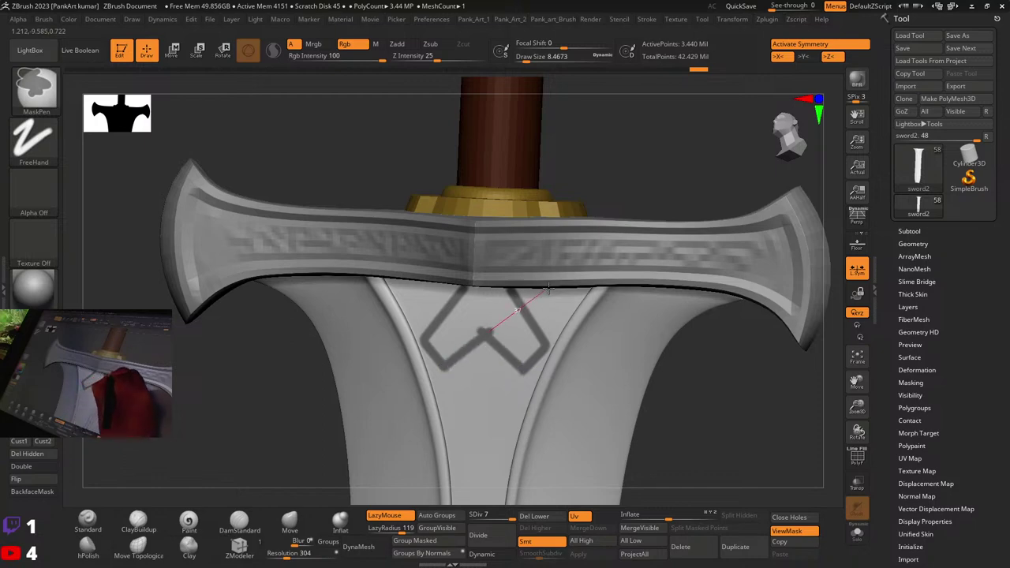
key("ctrl+z")
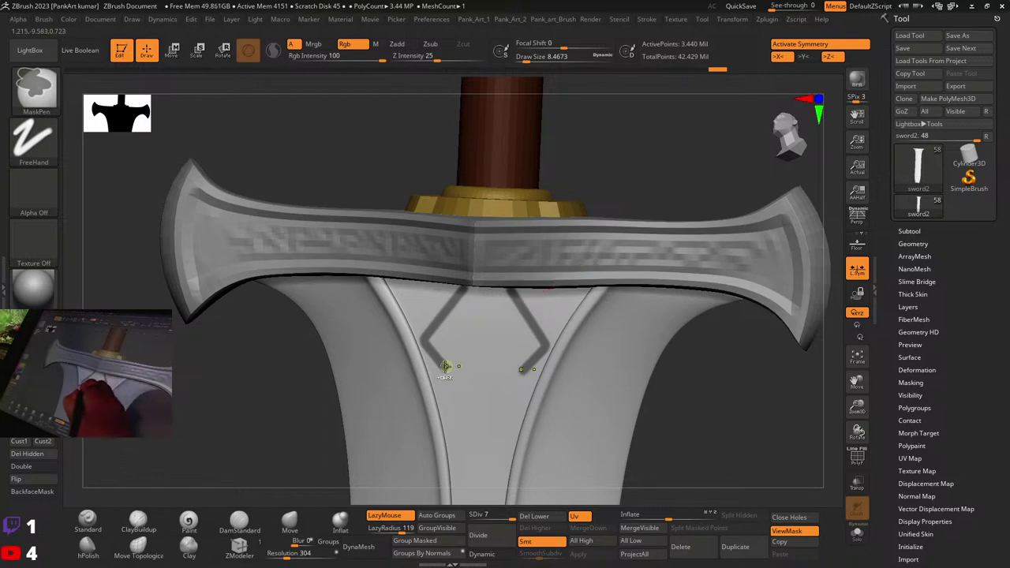
left_click_drag(446, 367, 615, 256, "ctrl")
mouse_move(559, 292)
left_mouse_down("ctrl")
mouse_move(603, 363)
mouse_move(572, 316)
mouse_move(436, 416)
left_mouse_up("ctrl")
key("ctrl+z")
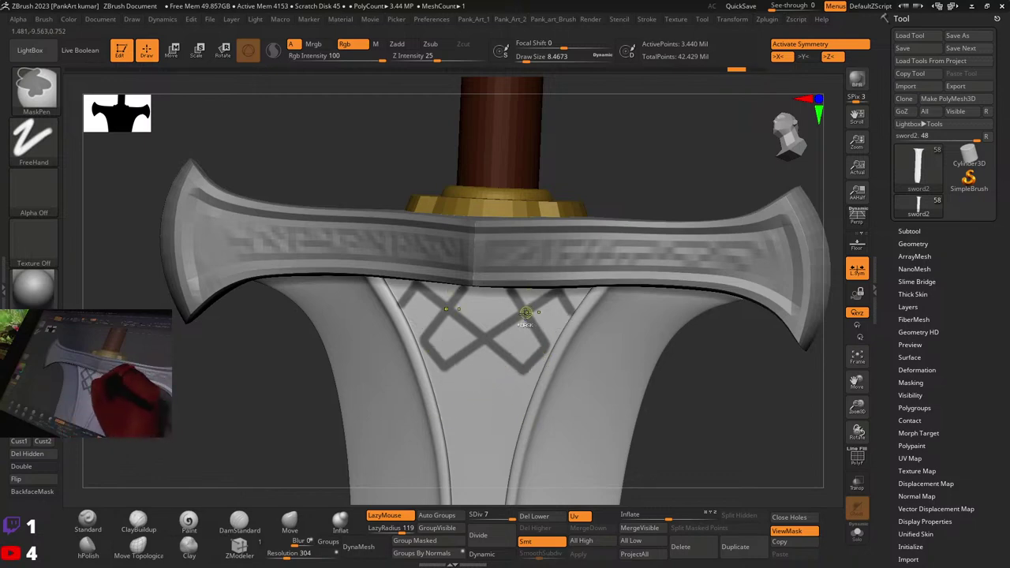
Step: Undo the mirrored strokes and the mask clearing to restore the earlier knot mask
key("ctrl+z")
key("ctrl+z")
key("ctrl+z")
key("ctrl+z")
key("ctrl+z")
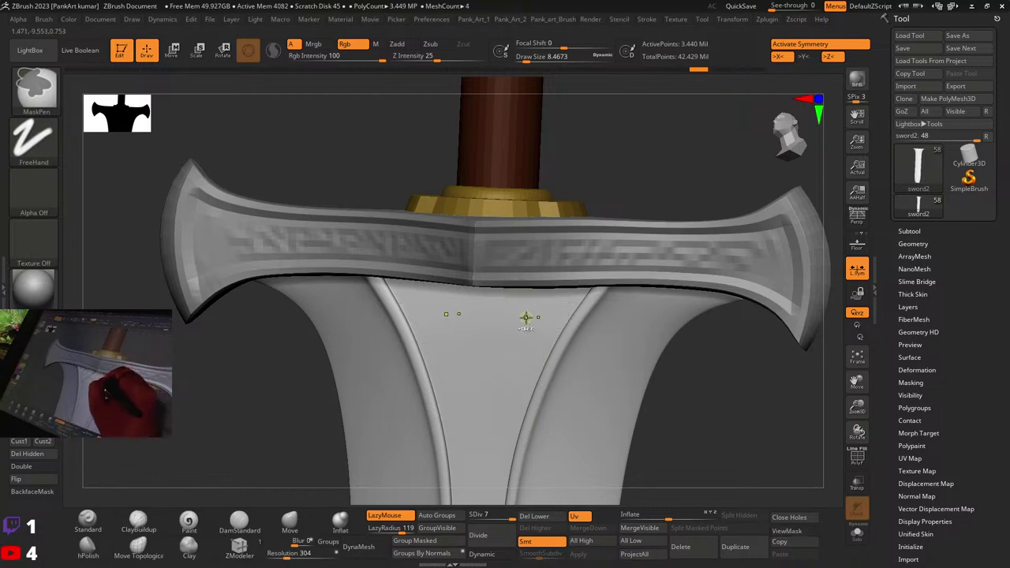
key("ctrl+z")
key("ctrl+z")
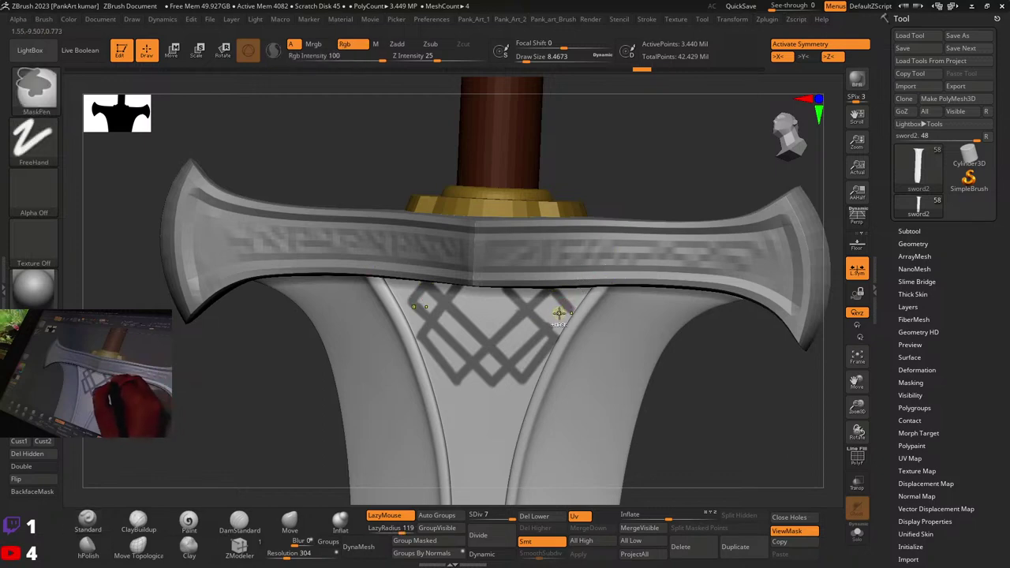
Step: Try a diagonal down from the knot's right corner and undo it together with the strokes forming that corner
left_click_drag(569, 311, 517, 363, "ctrl")
key("ctrl+z")
key("ctrl+z")
key("ctrl+z")
key("ctrl+z")
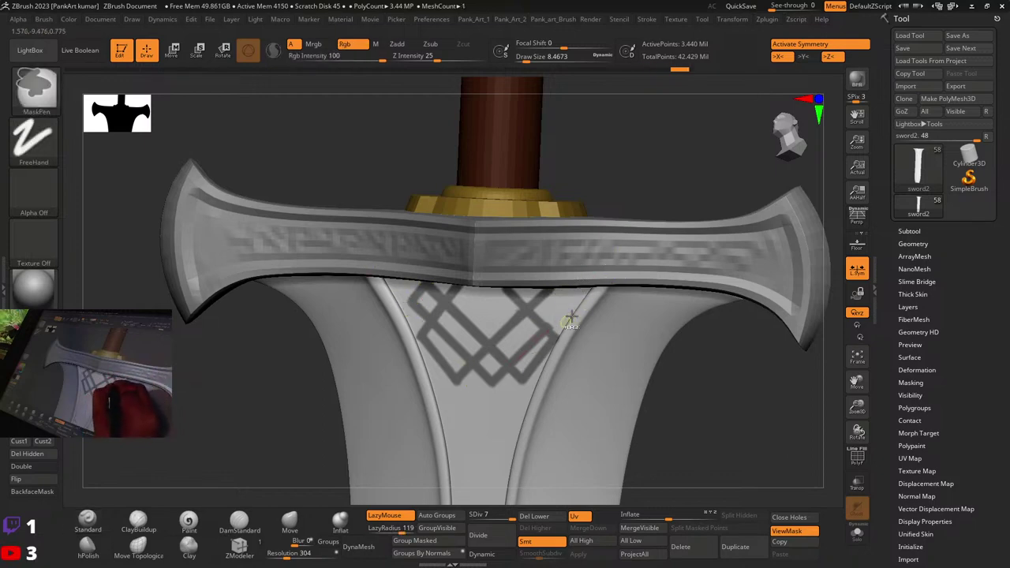
Step: Mask the knot's right corner again with short diagonals along the blade's border, redoing the misaligned stroke without X symmetry
key("ctrl")
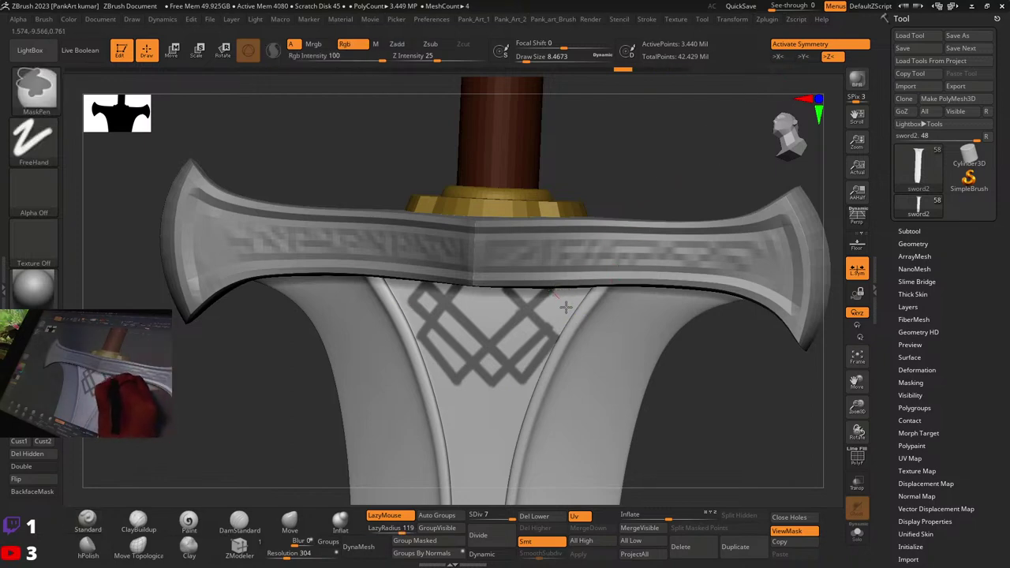
left_click_drag(609, 362, 580, 325, "ctrl")
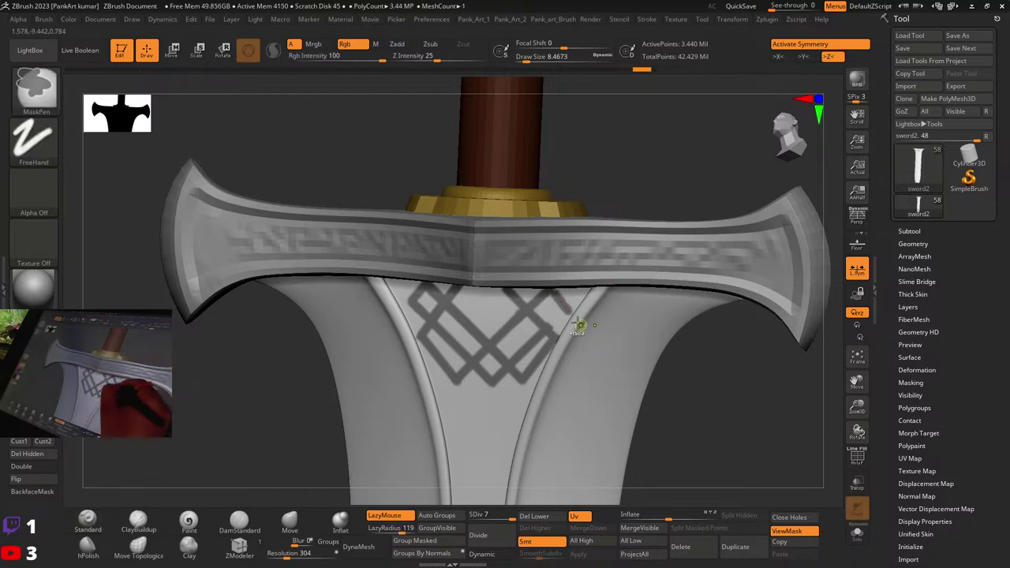
key("ctrl+z")
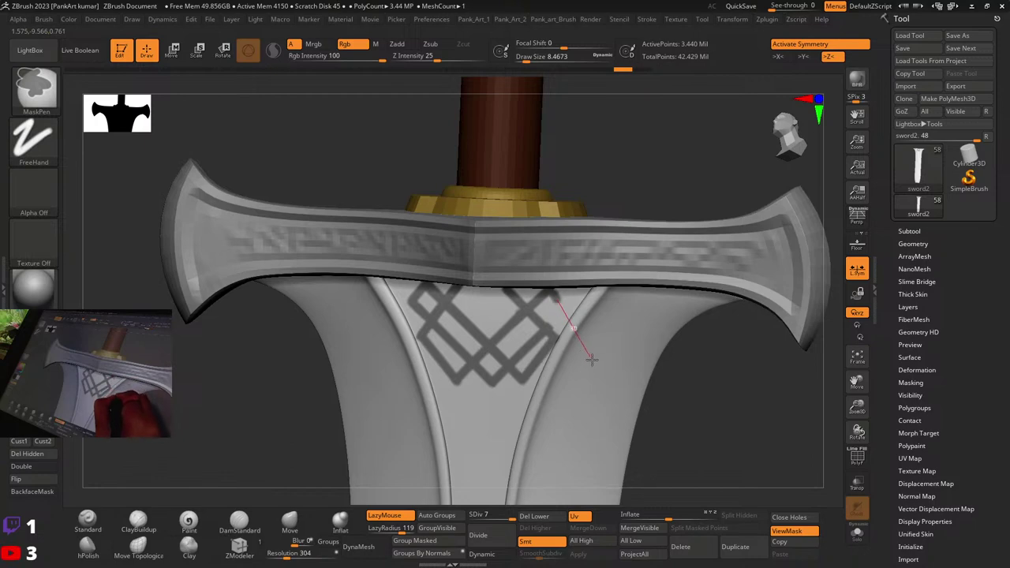
mouse_move(592, 359)
left_mouse_down("ctrl")
mouse_move(593, 368)
mouse_move(610, 358)
left_mouse_up("ctrl")
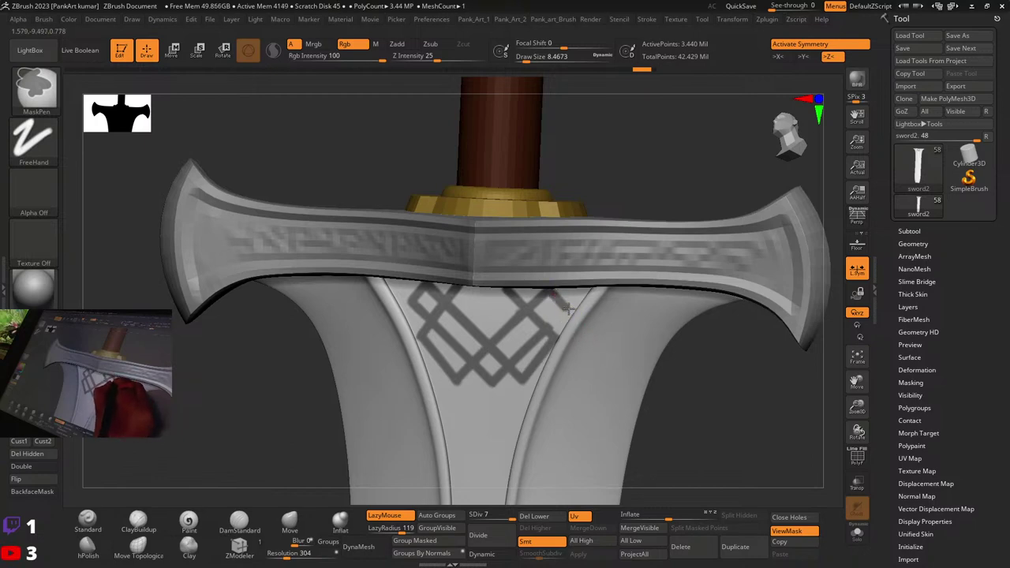
left_click_drag(502, 377, 480, 413, "ctrl")
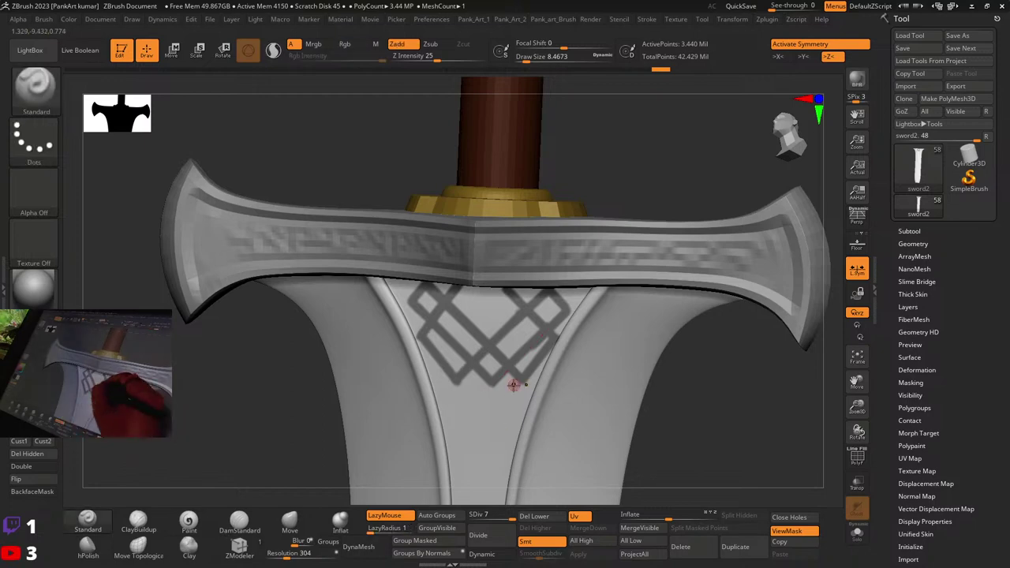
Step: Undo the newly masked strokes at the knot's right corner
mouse_move(574, 300)
right_mouse_down("ctrl")
mouse_move(566, 323)
mouse_move(541, 312)
right_mouse_up("ctrl")
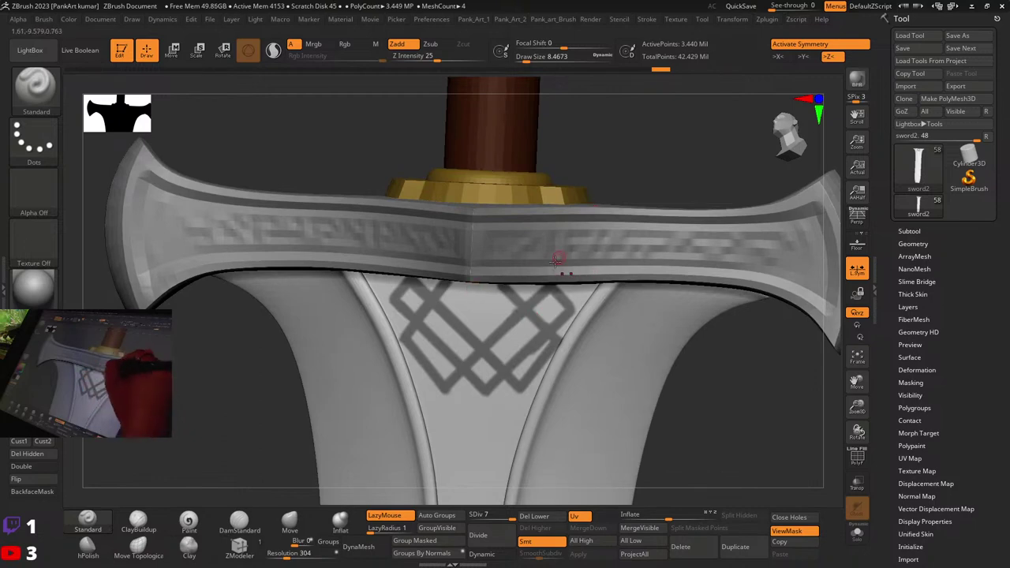
key("ctrl")
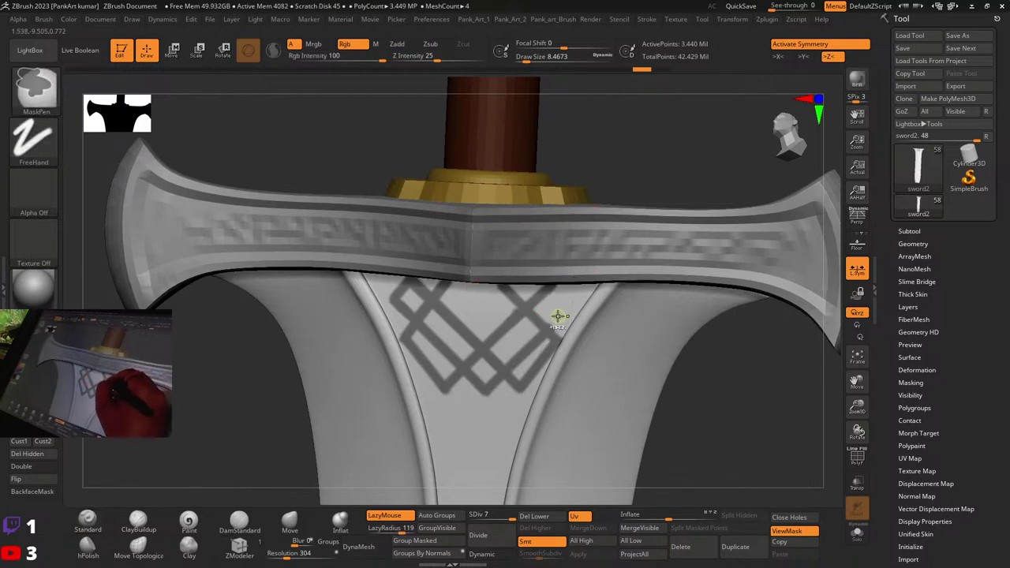
key("ctrl+z")
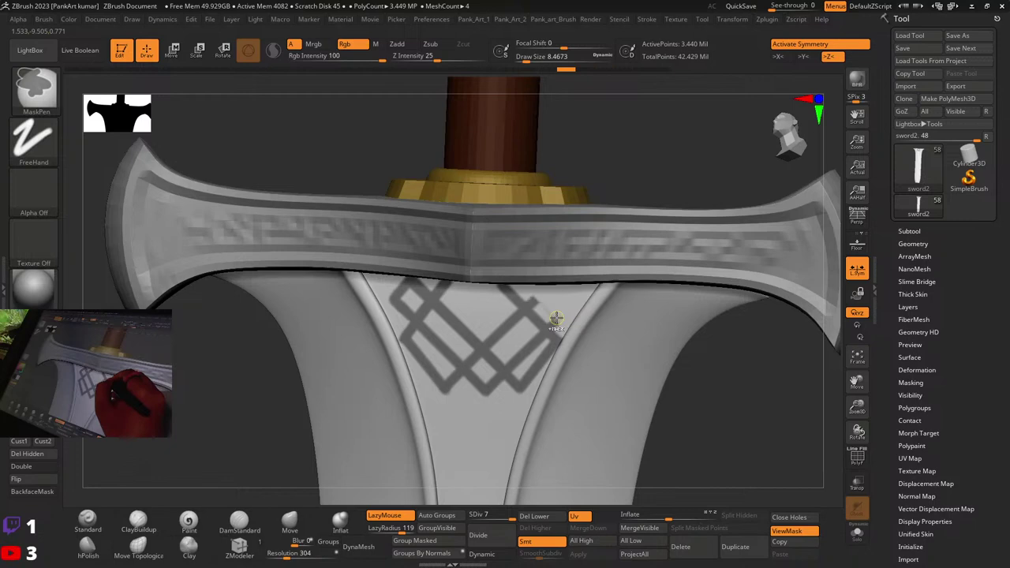
Step: Turn off symmetry and erase the right half of the knot mask with a draw size of about 25
key("x")
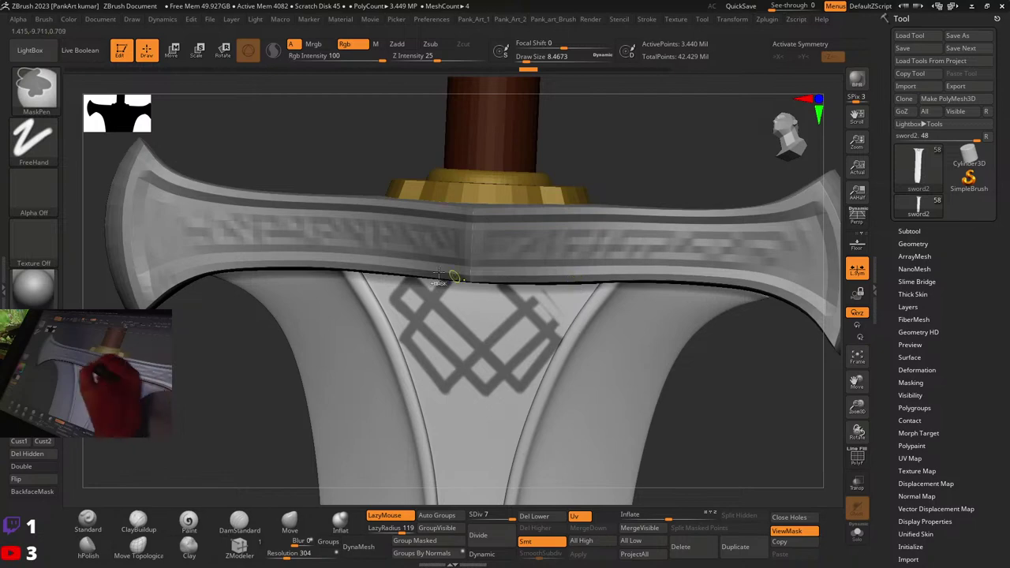
key("ctrl")
left_click_drag(497, 270, 499, 478, "ctrl+alt")
mouse_move(494, 273)
left_mouse_down("ctrl+alt")
mouse_move(483, 502)
mouse_move(511, 483)
left_mouse_up("ctrl+alt")
mouse_move(538, 278)
left_mouse_down("ctrl+alt")
mouse_move(515, 501)
mouse_move(550, 418)
left_mouse_up("ctrl+alt")
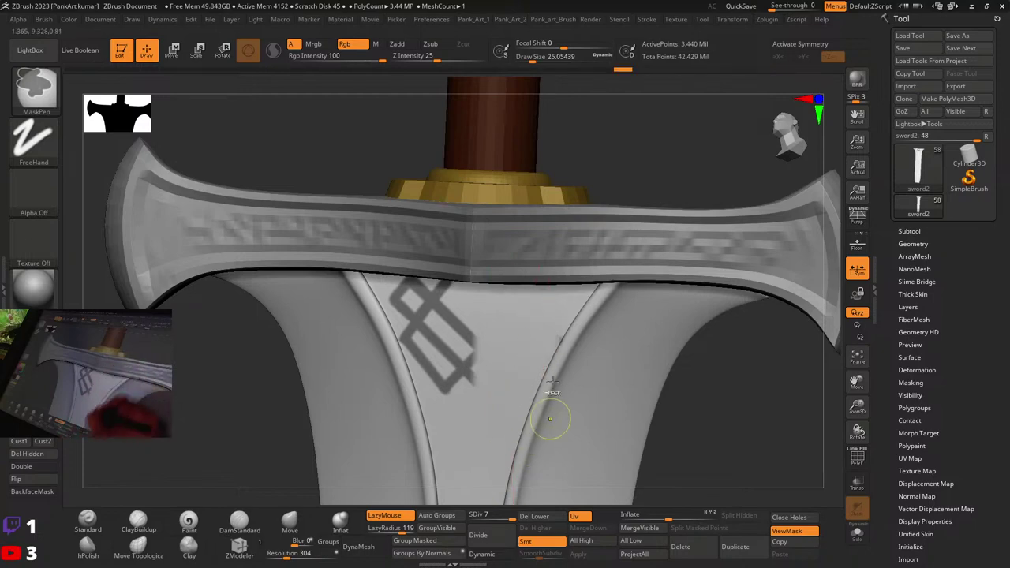
Step: Set the draw size to about 8.42 and turn symmetry back on across the X axis only
key("space")
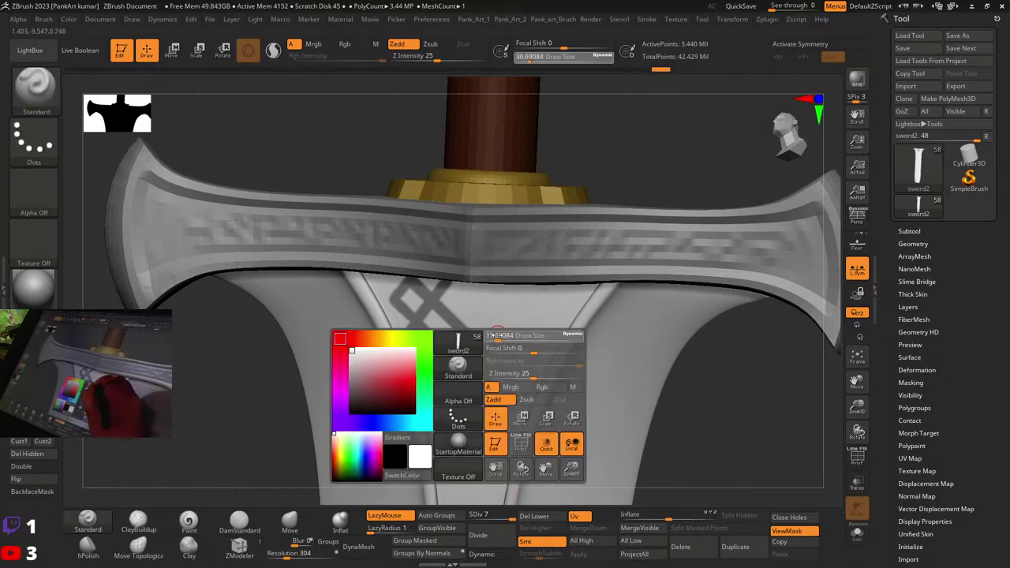
left_click_drag(493, 336, 496, 335)
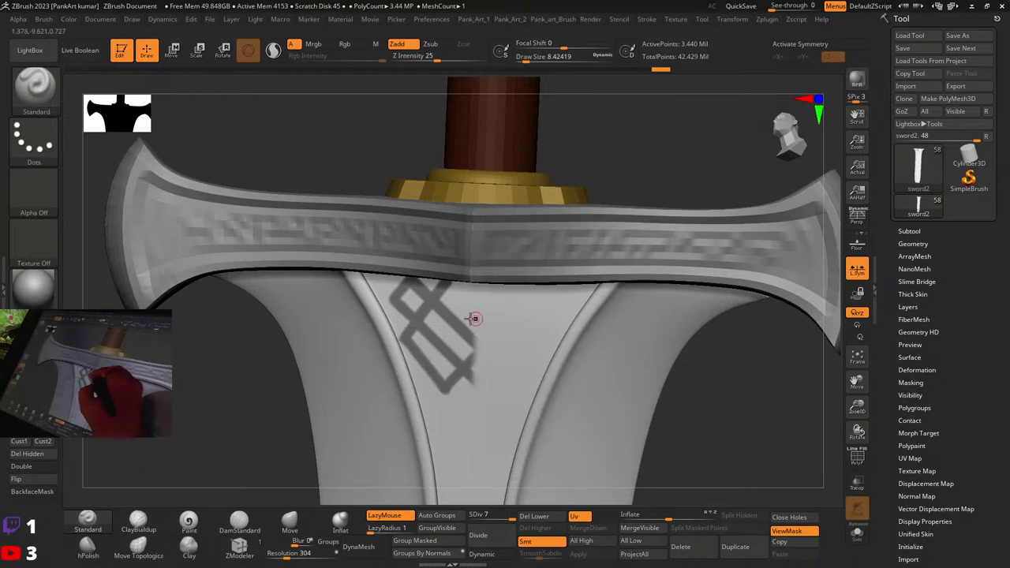
key("ctrl")
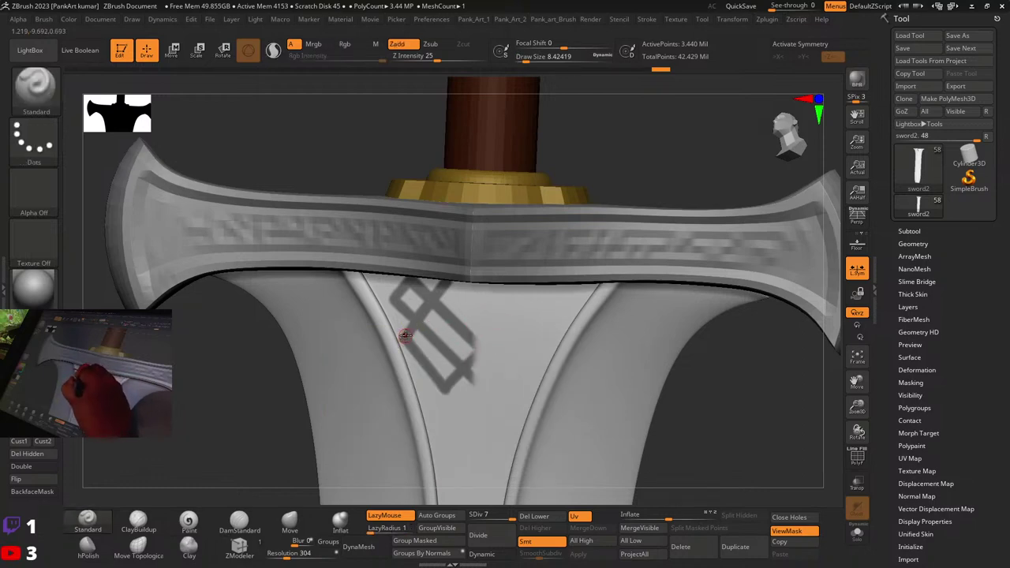
key("x")
left_click(780, 57)
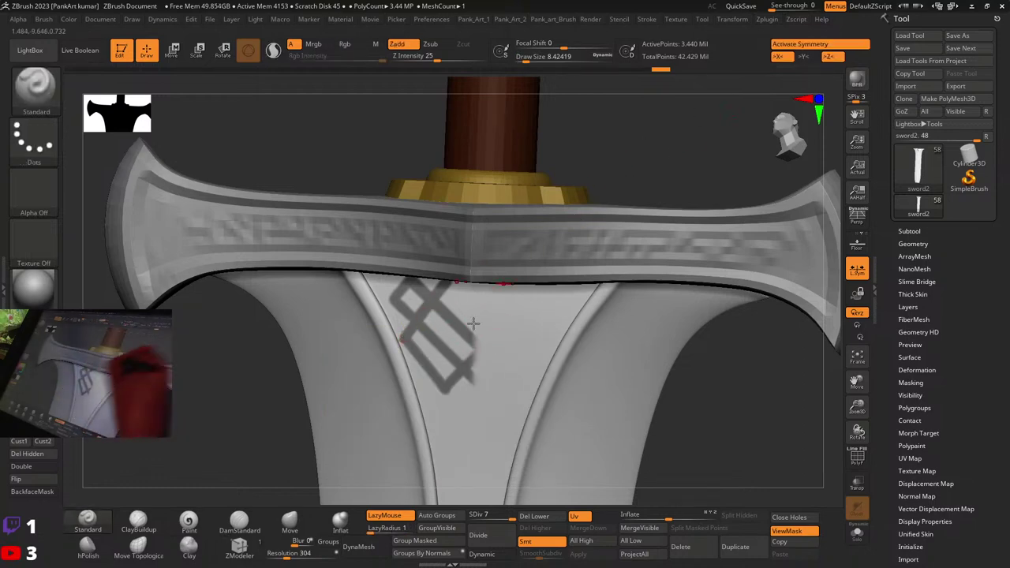
Step: Retrace the diagonals of the knot's left half with mirrored mask strokes to rebuild its right half
key("ctrl")
left_click_drag(429, 304, 491, 219, "ctrl")
left_click_drag(445, 388, 483, 440, "ctrl")
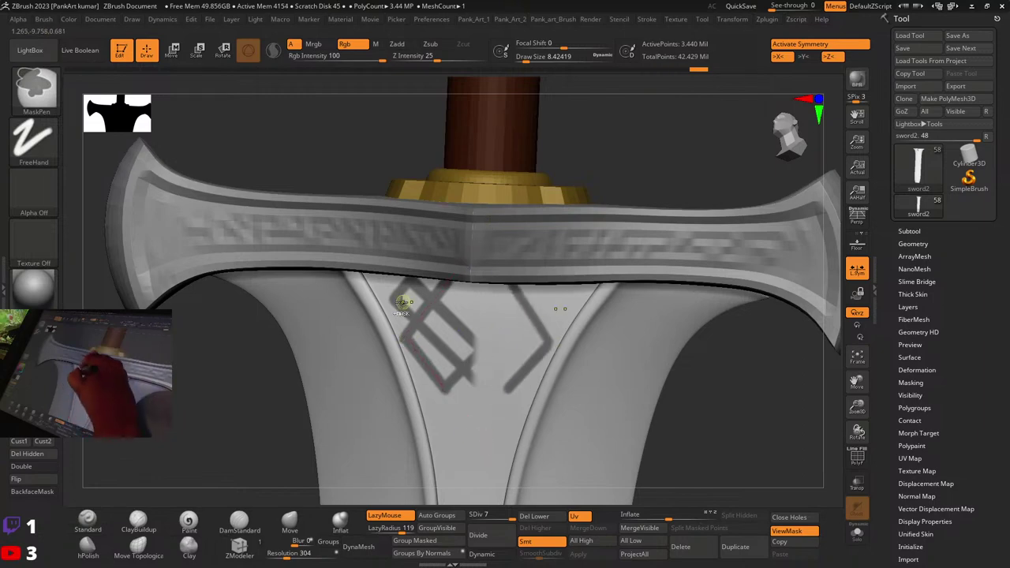
mouse_move(397, 300)
left_mouse_down("ctrl")
mouse_move(493, 413)
mouse_move(517, 422)
left_mouse_up("ctrl")
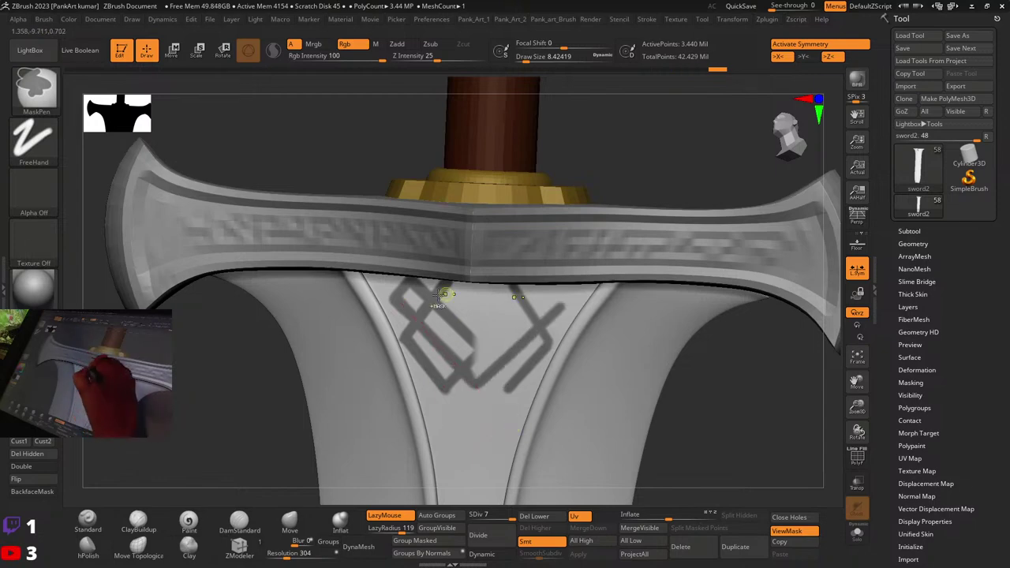
left_click_drag(416, 278, 557, 427, "ctrl")
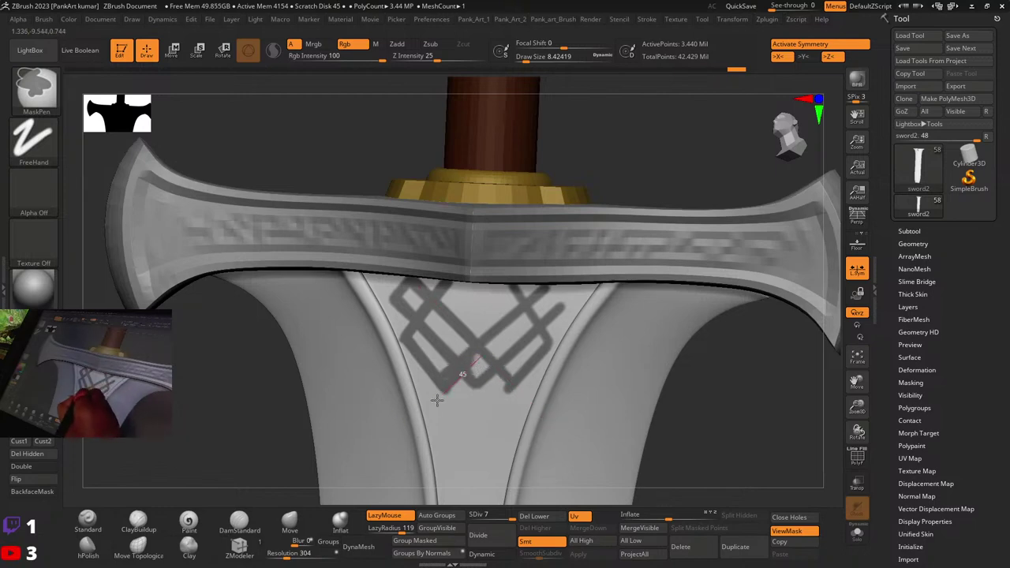
Step: Erase the mask overrun around the central crossing and lower corners, and mask the V at the knot's bottom
left_click_drag(437, 401, 378, 467, "ctrl+alt")
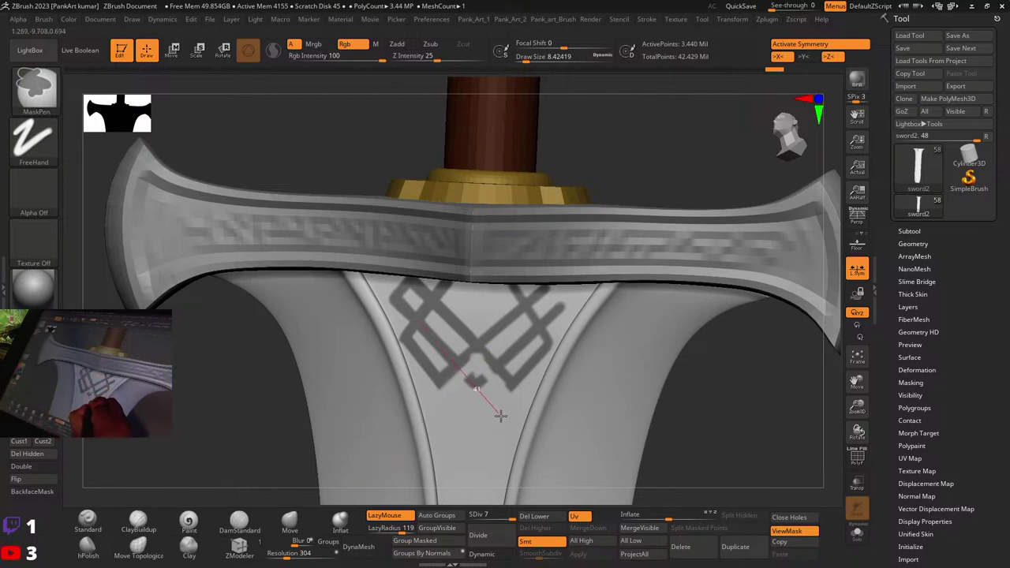
left_click_drag(501, 415, 512, 424, "ctrl")
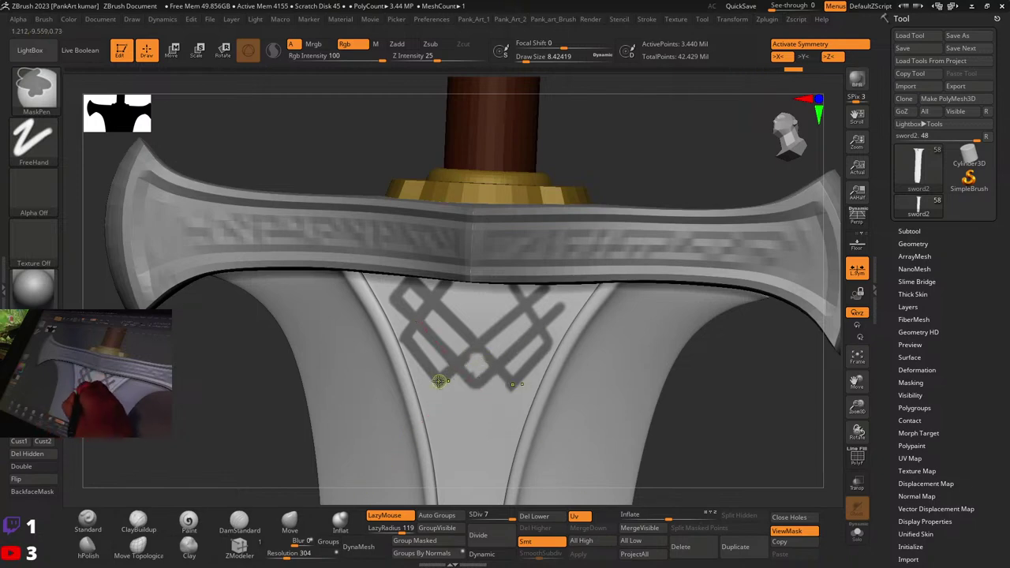
left_click_drag(534, 300, 582, 255, "ctrl")
key("ctrl+z")
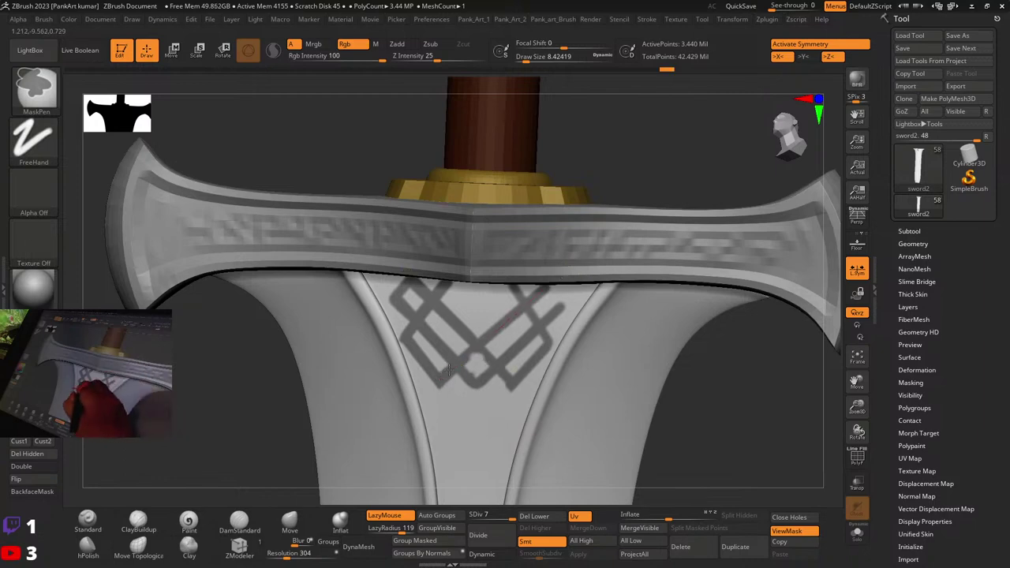
Step: Retrace the diagonal through the knot's central crossing and clean up the mask around the V at its bottom
left_click_drag(443, 383, 596, 243, "ctrl")
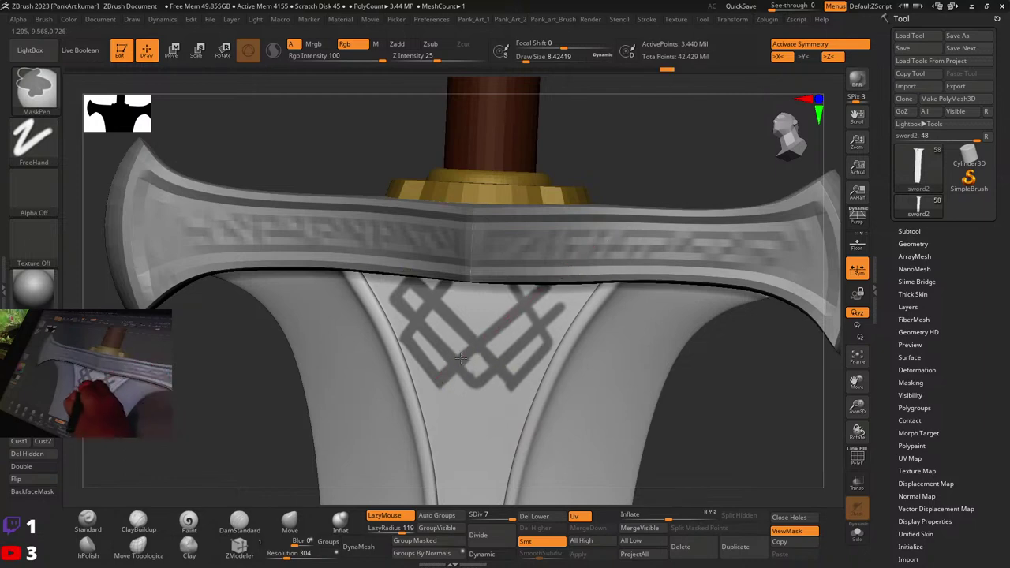
left_click_drag(461, 359, 610, 233, "ctrl")
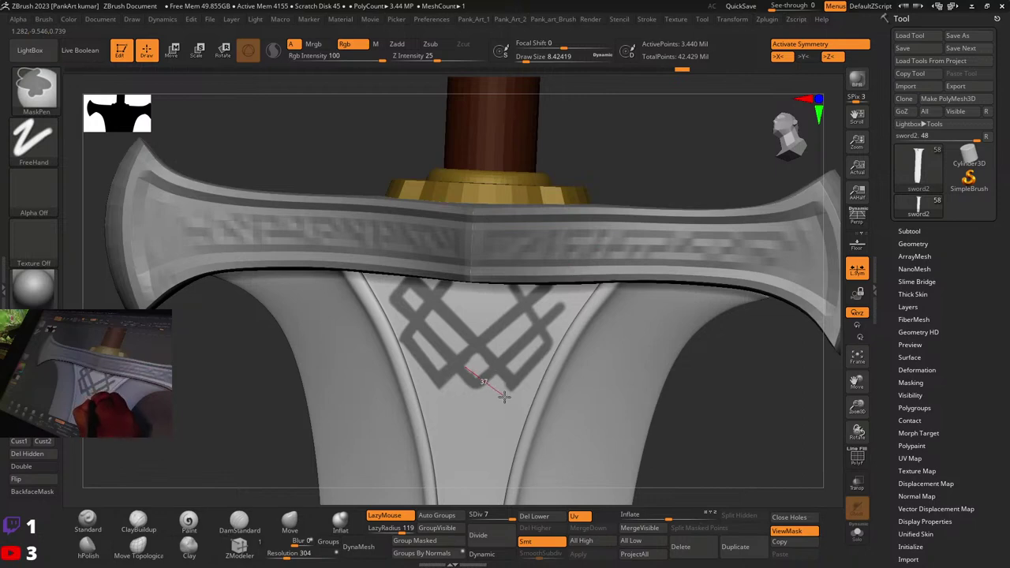
left_click_drag(521, 415, 521, 414, "ctrl+alt")
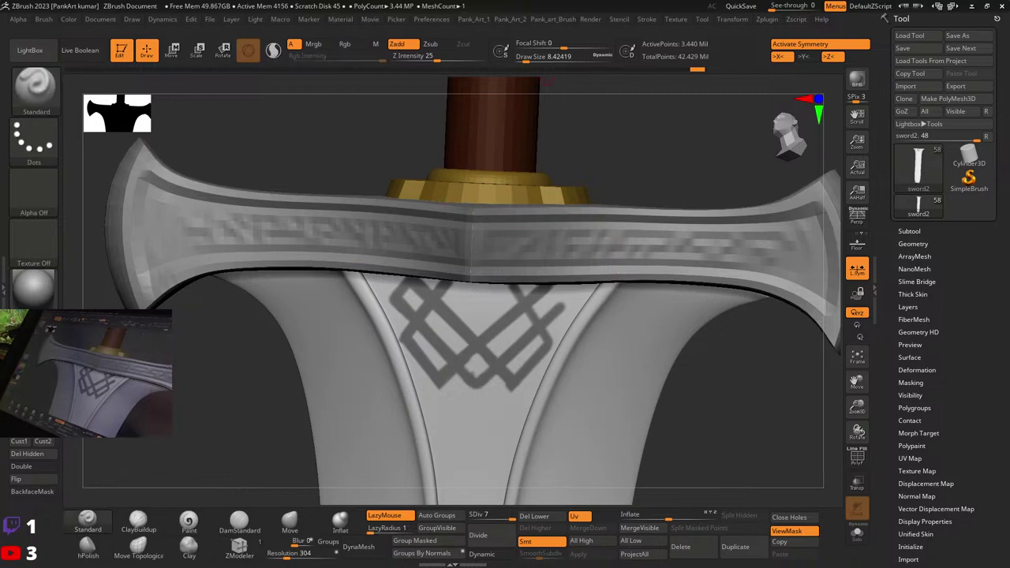
Step: Set the mask brush's LazyRadius to 53, then trim the knot's bottom V and close its upper outer corners with mirrored strokes
mouse_move(474, 566)
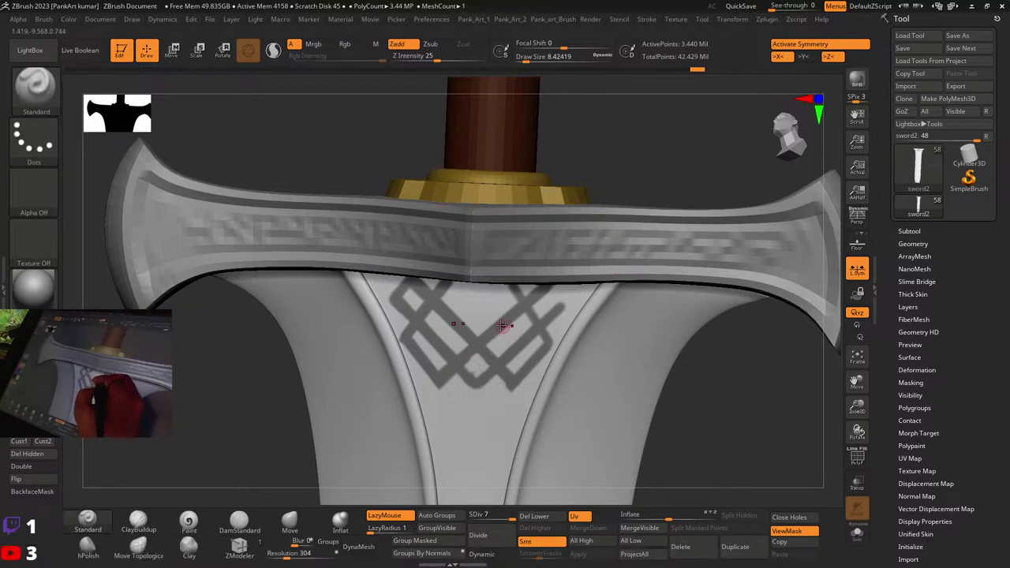
key("ctrl")
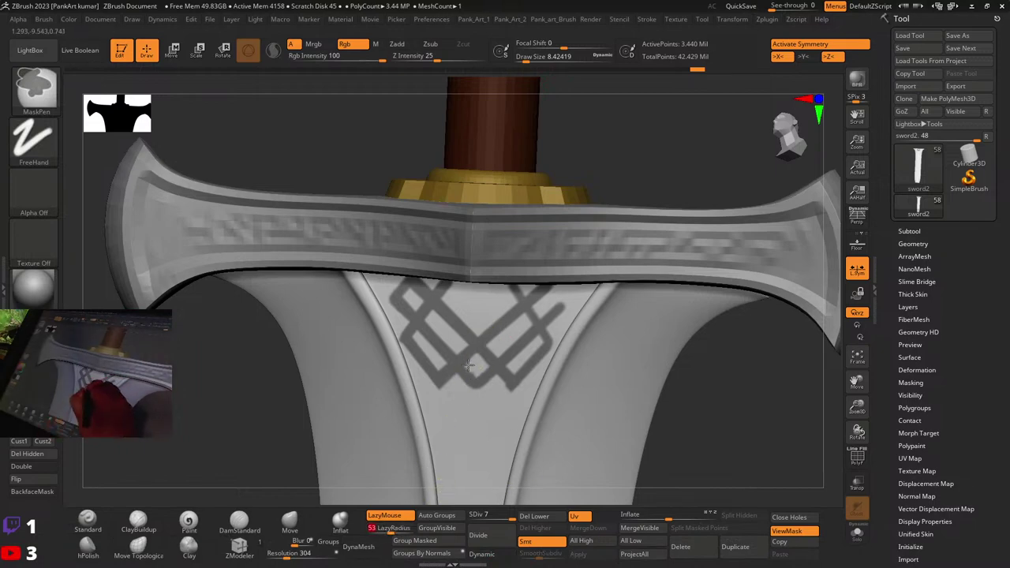
mouse_move(489, 388)
left_mouse_down("ctrl")
mouse_move(501, 404)
mouse_move(417, 453)
left_mouse_up("ctrl")
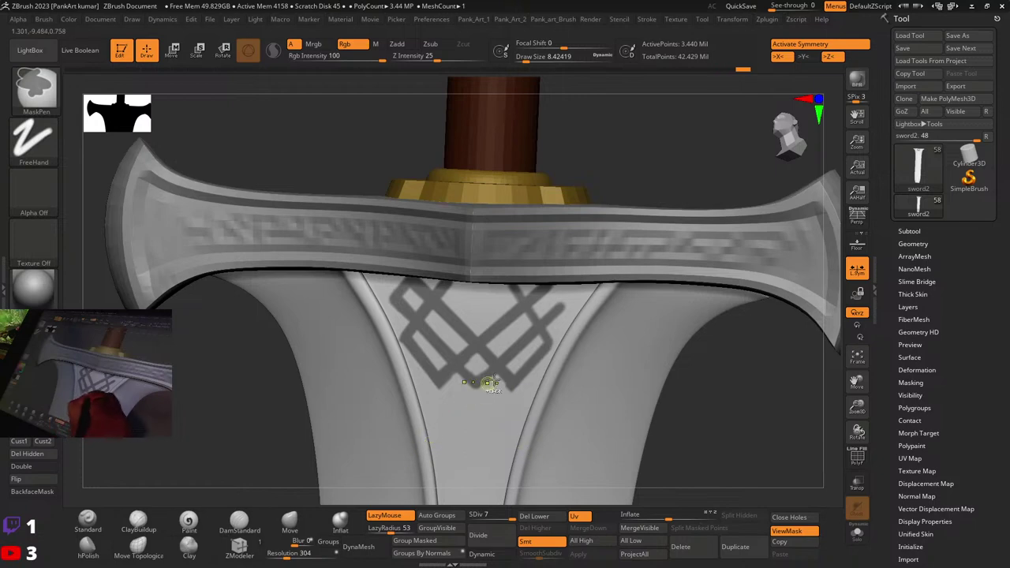
left_click_drag(499, 377, 421, 459, "ctrl+alt")
left_click_drag(462, 383, 555, 290, "ctrl+alt")
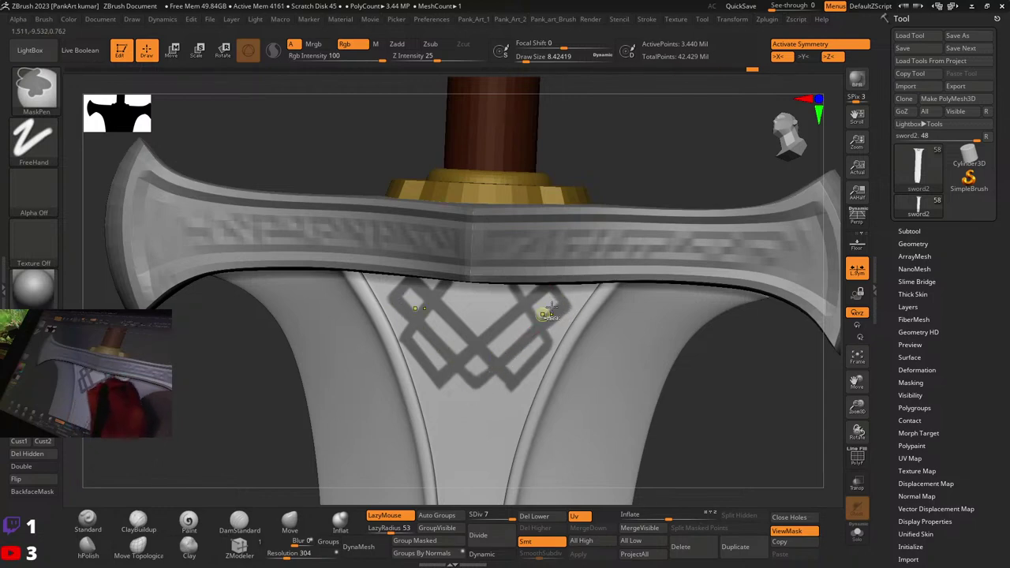
left_click_drag(475, 391, 475, 415, "ctrl")
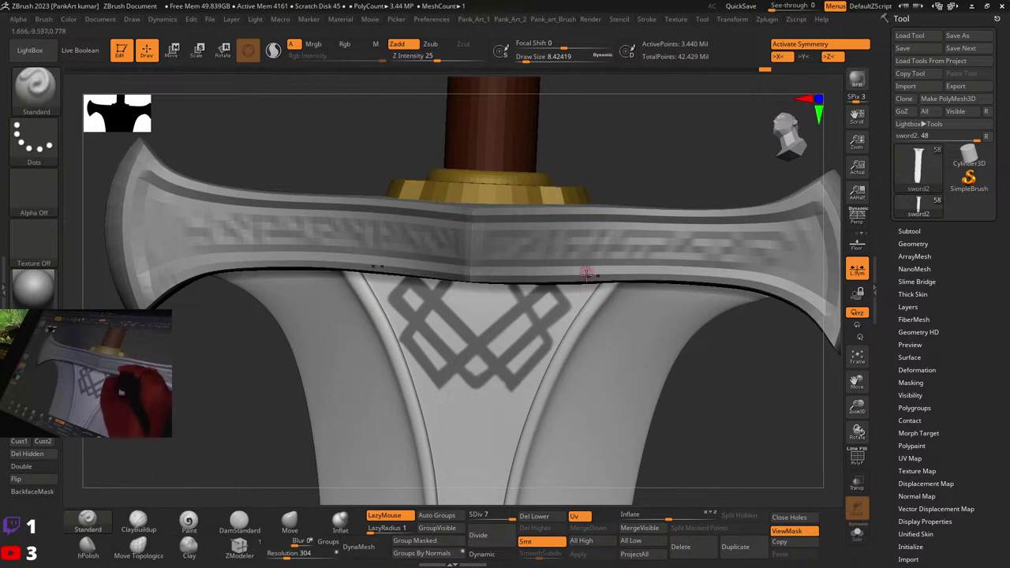
Step: Turn off symmetry across the X axis and touch up the mask at the knot's lower right corner
key("ctrl")
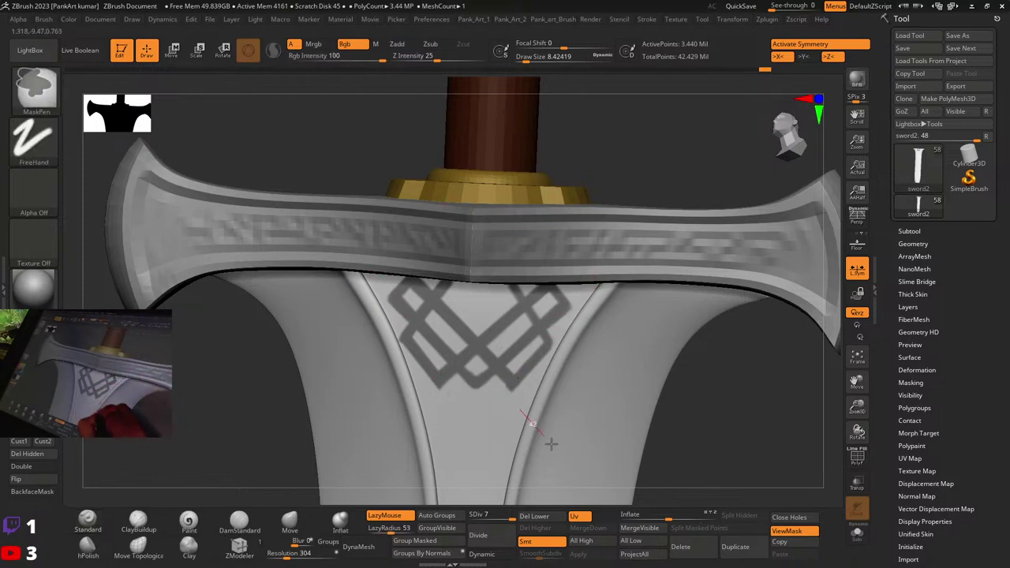
left_click_drag(560, 447, 557, 446, "ctrl")
key("x")
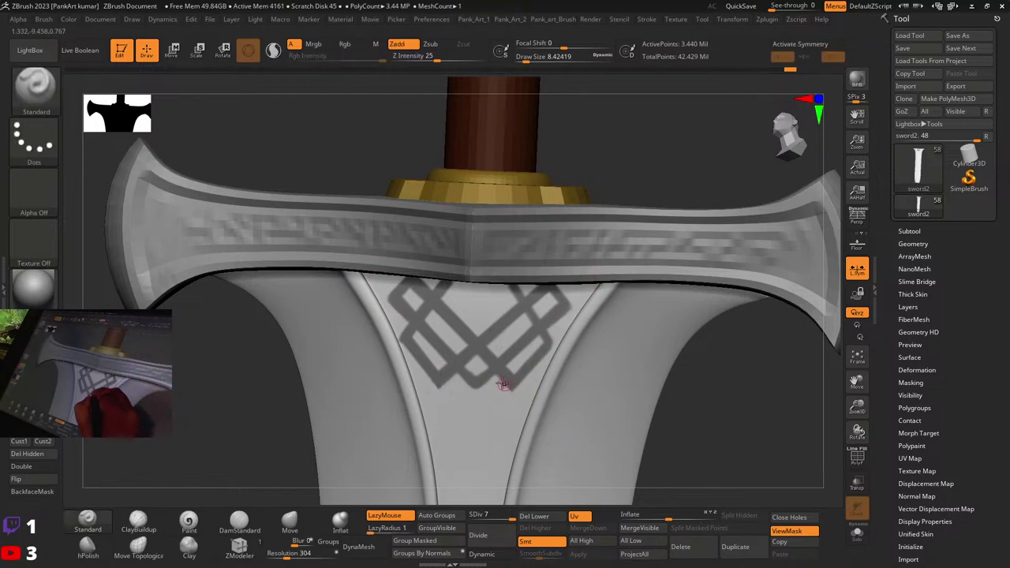
key("x")
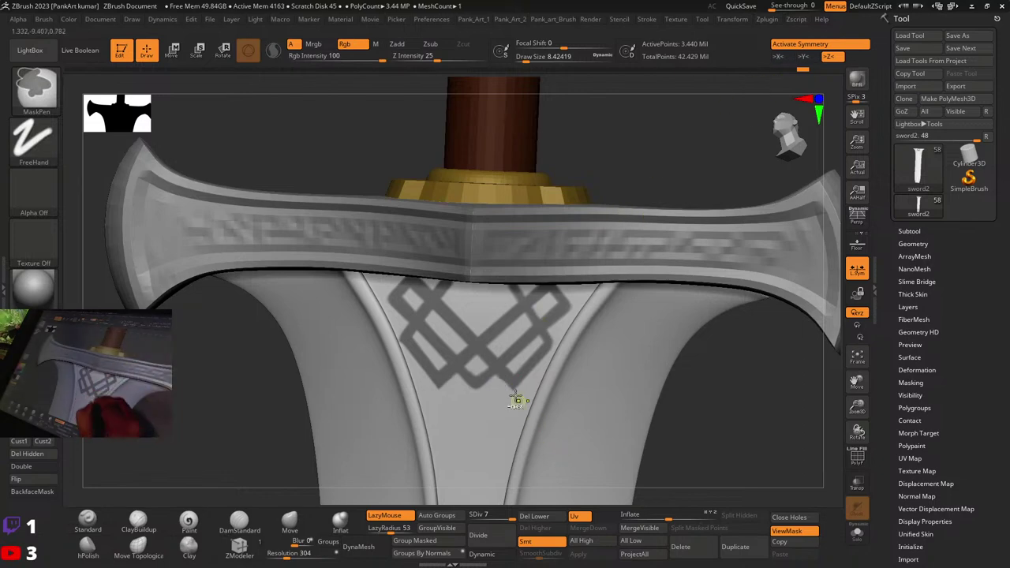
left_click_drag(537, 410, 444, 480, "ctrl")
right_click_drag(514, 398, 518, 296, "ctrl")
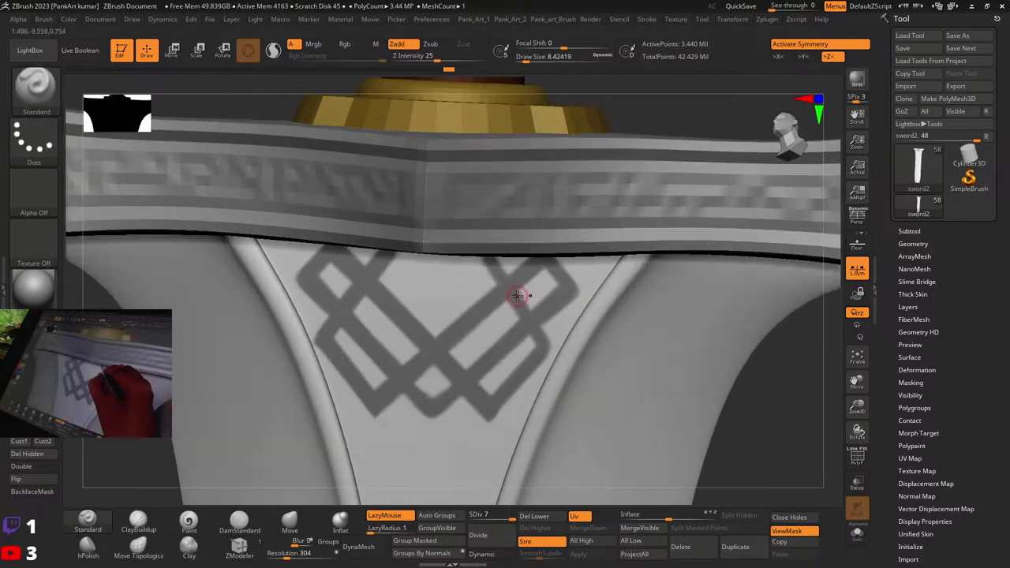
left_click_drag(485, 259, 514, 300, "ctrl")
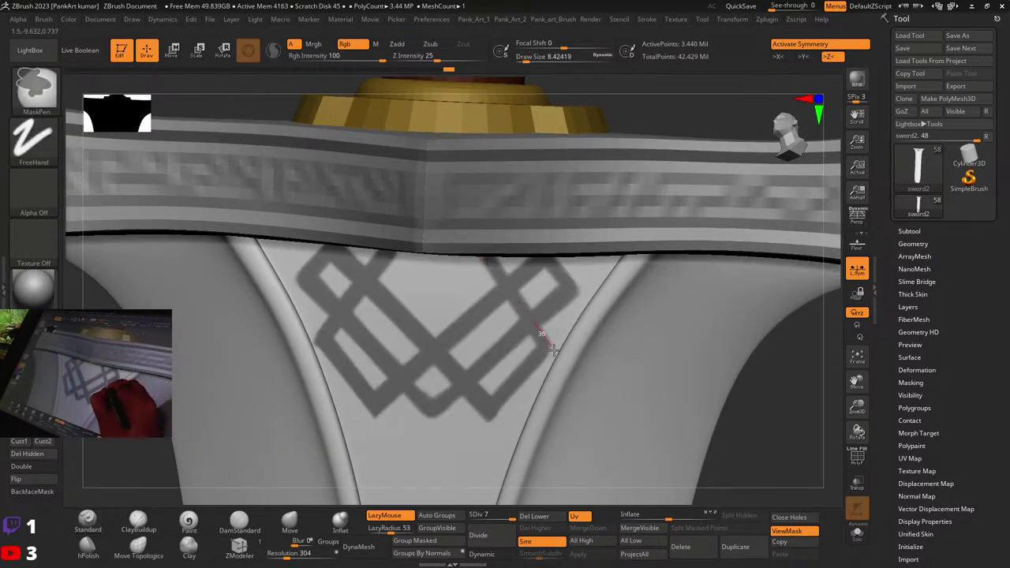
left_click_drag(562, 364, 564, 367, "ctrl")
key("ctrl+z")
Step: Reduce the draw size to about 5.75 and retrace the diagonals on the knot's right side with mask strokes
right_click(507, 278)
left_click_drag(507, 278, 499, 278)
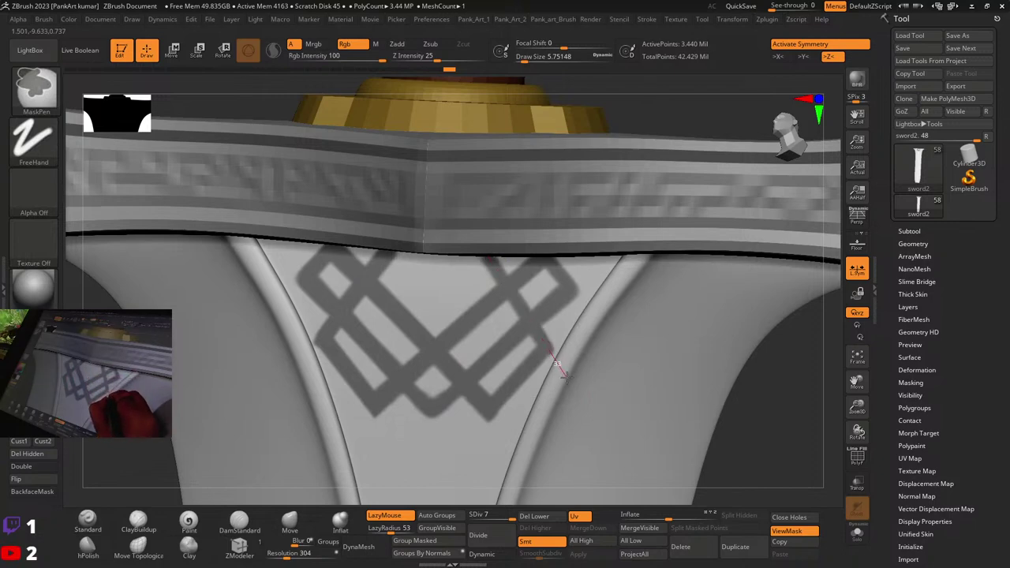
left_click_drag(568, 379, 564, 370, "ctrl")
left_click_drag(464, 436, 483, 421, "ctrl")
left_click_drag(530, 350, 502, 379, "ctrl")
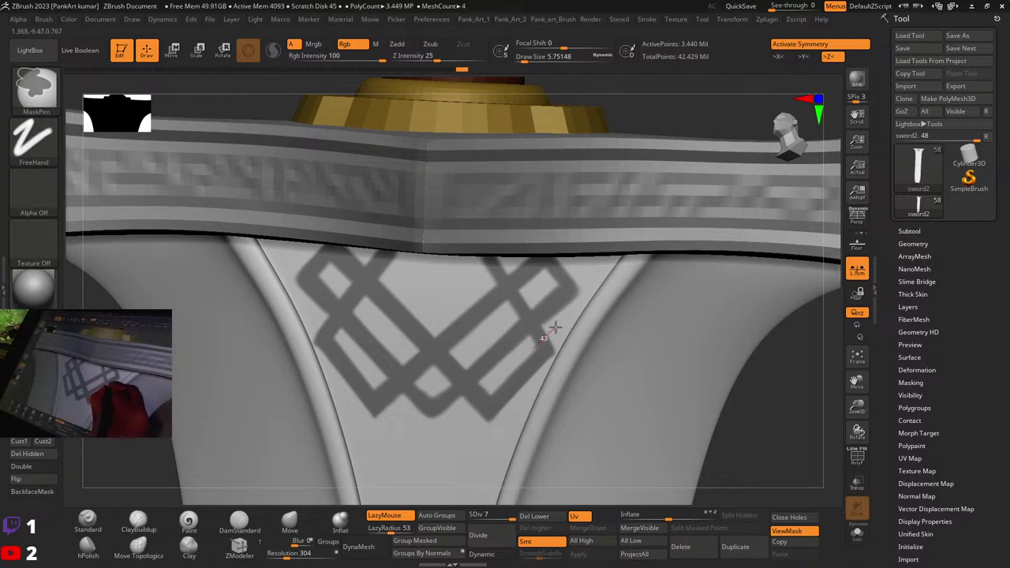
Step: Touch up the mask along the V at the knot's bottom and its outer lower left diagonal
right_click_drag(474, 370, 521, 365, "alt")
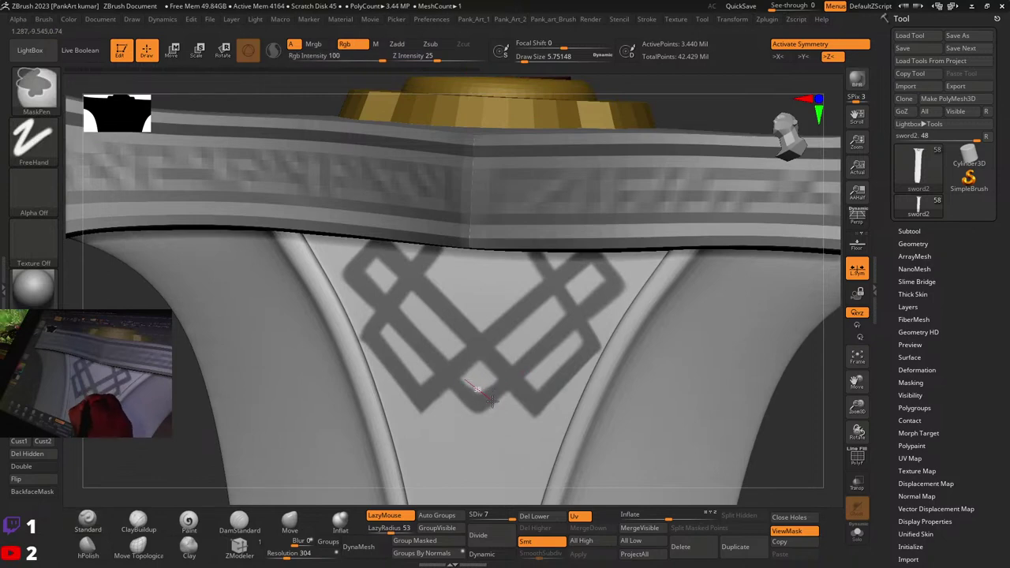
left_click_drag(498, 406, 497, 420, "ctrl")
right_click_drag(476, 339, 513, 375, "alt")
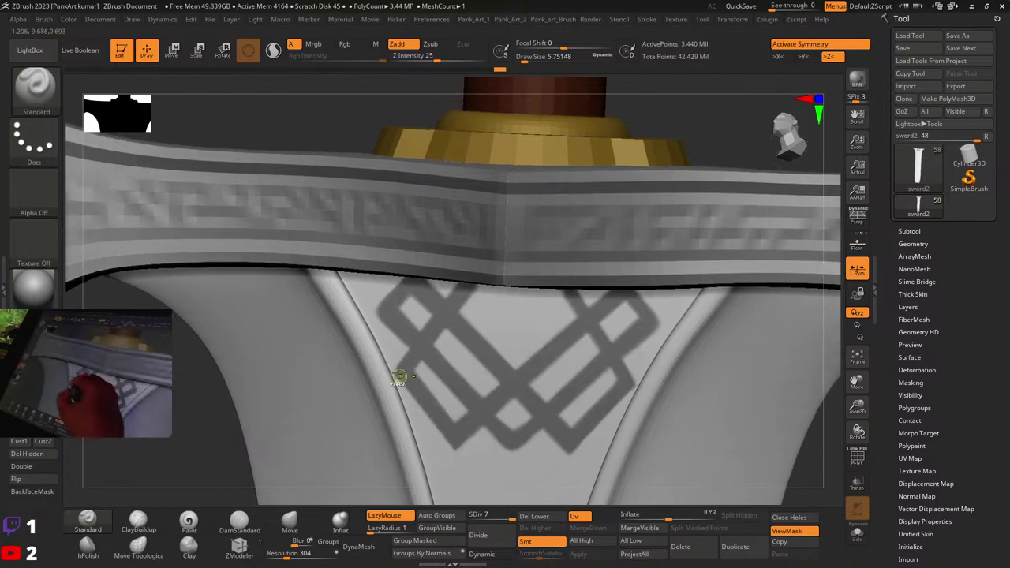
left_click_drag(394, 377, 431, 433, "ctrl")
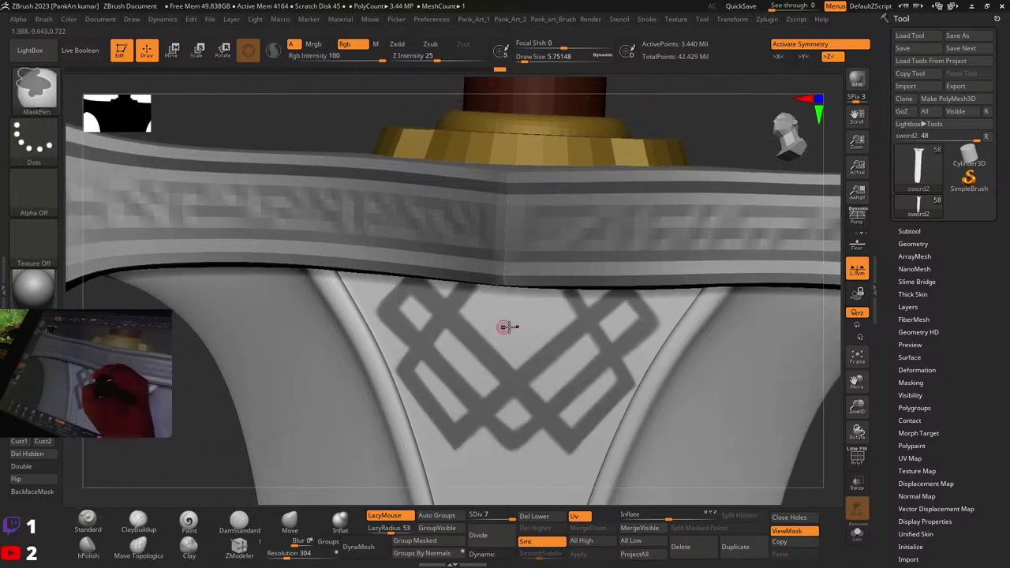
Step: Undo the last mask stroke below the knot and turn X symmetry back on
key("ctrl")
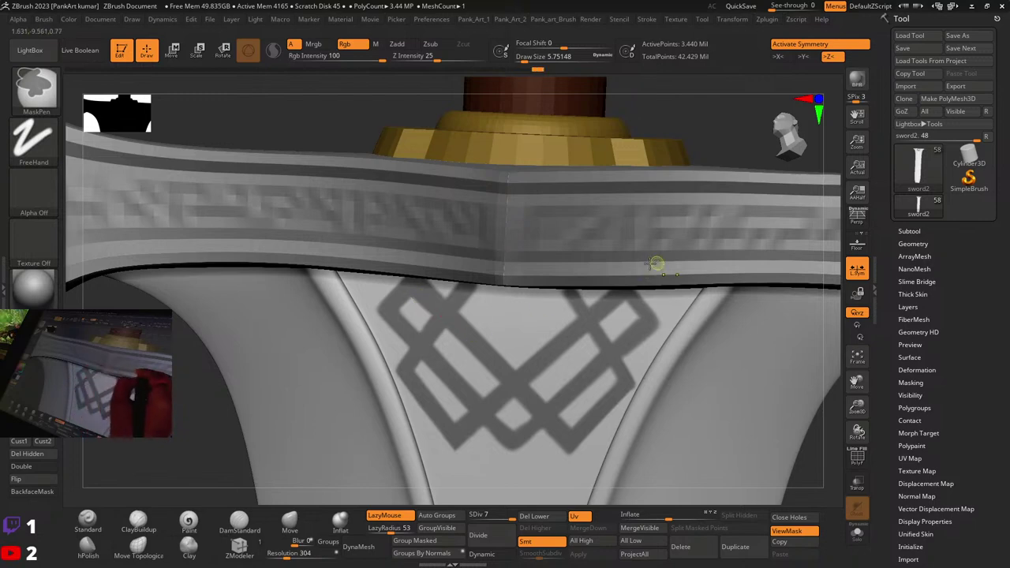
mouse_move(656, 264)
right_mouse_down("ctrl")
mouse_move(729, 275)
mouse_move(544, 292)
mouse_move(515, 346)
mouse_move(462, 385)
right_mouse_up("ctrl")
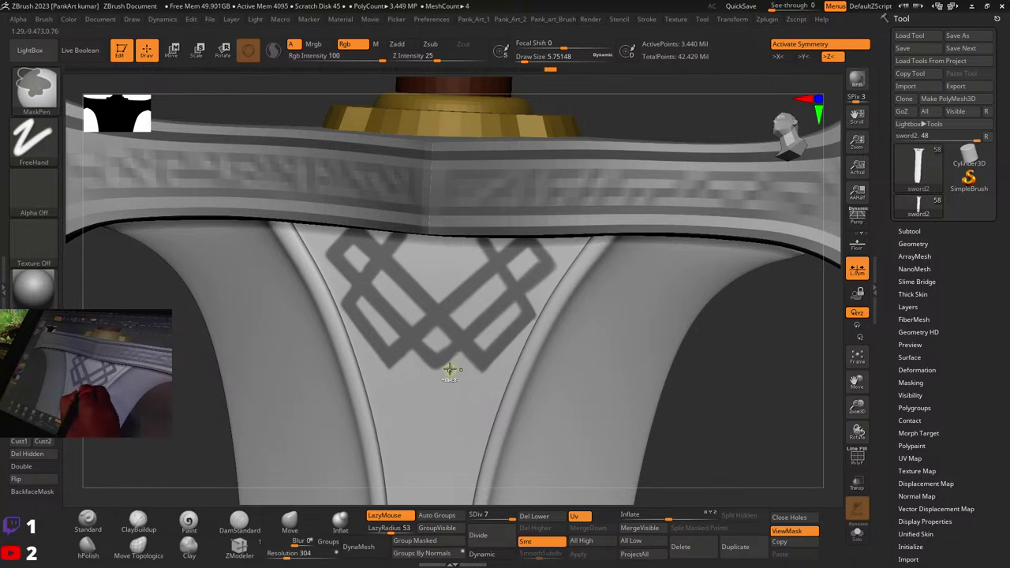
key("ctrl+z")
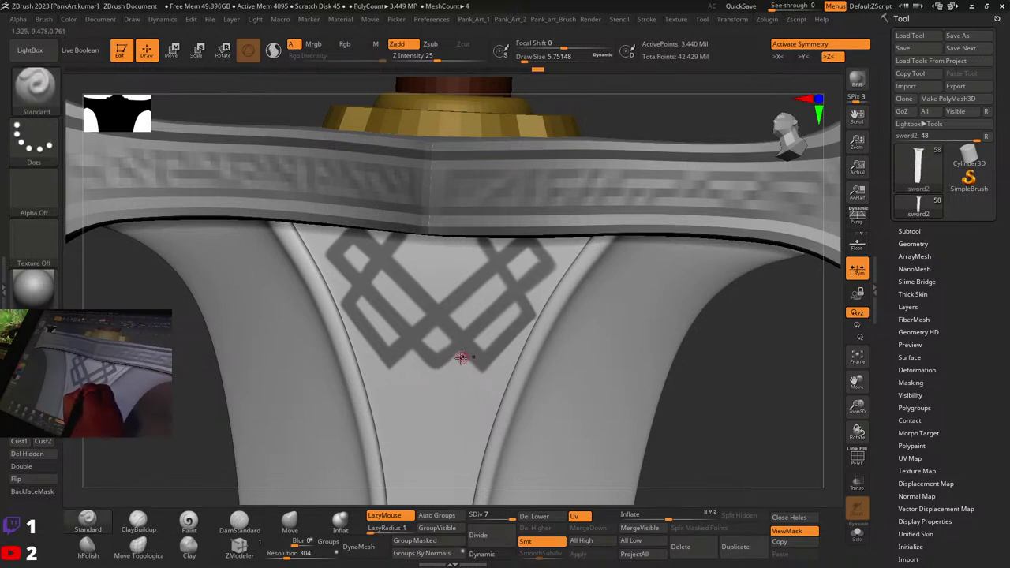
key("x")
key("ctrl")
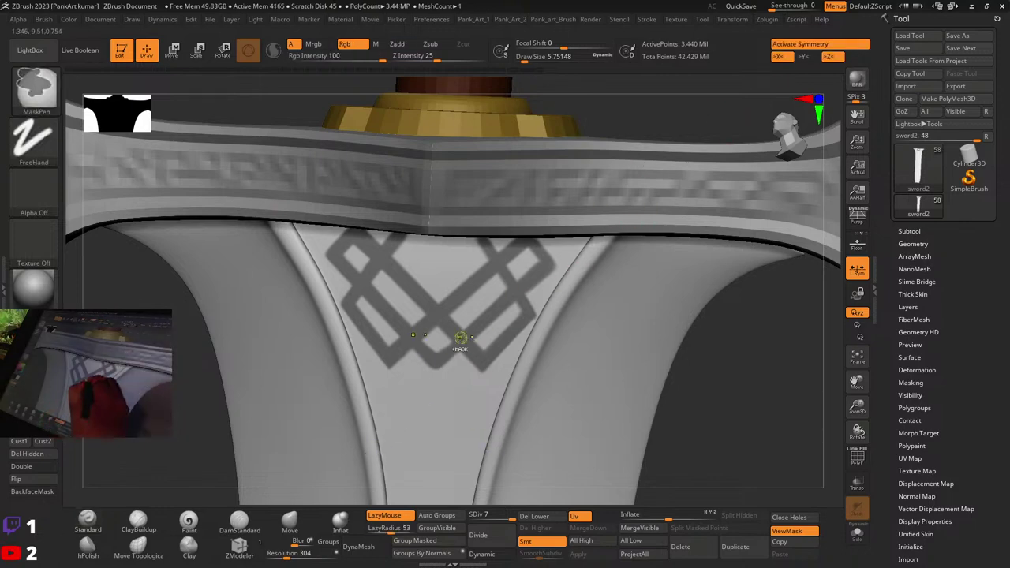
mouse_move(592, 296)
right_mouse_down("ctrl")
mouse_move(618, 282)
mouse_move(554, 303)
mouse_move(548, 331)
right_mouse_up("ctrl")
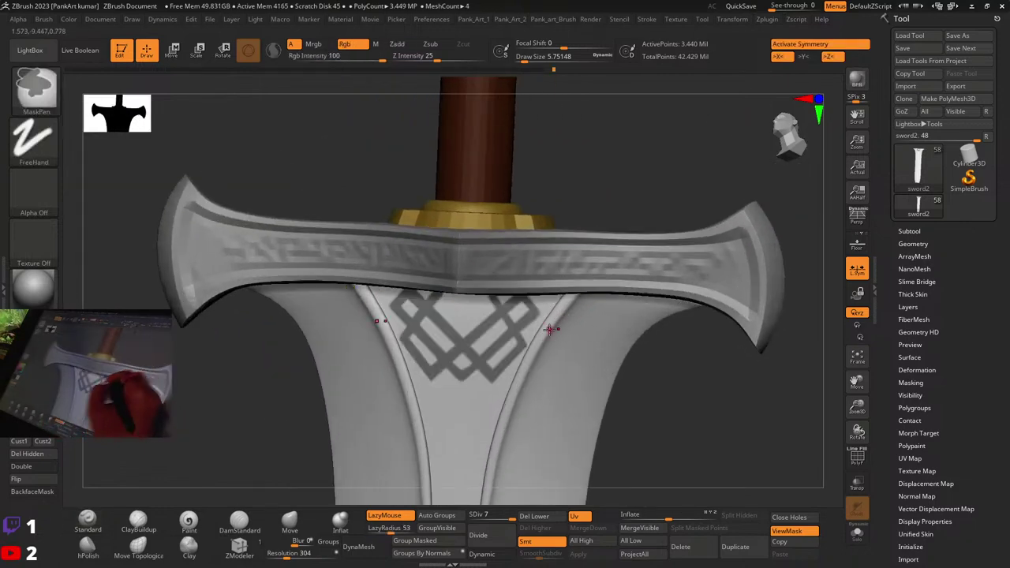
right_click_drag(463, 311, 687, 295, "ctrl")
Step: Isolate the blade with Solo and touch up the knot mask's upper strands near the panel's top edge
left_click(858, 534)
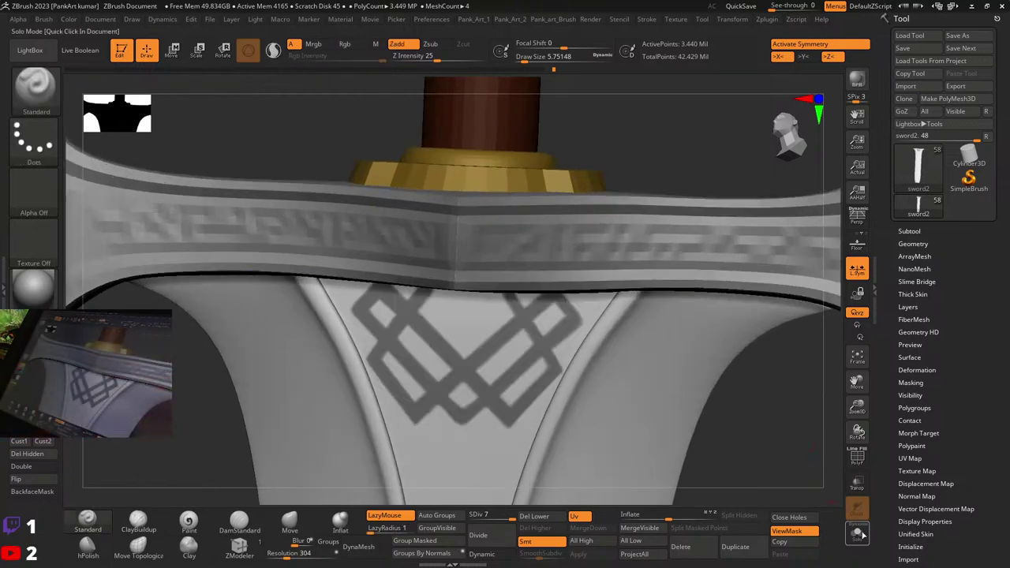
key("ctrl")
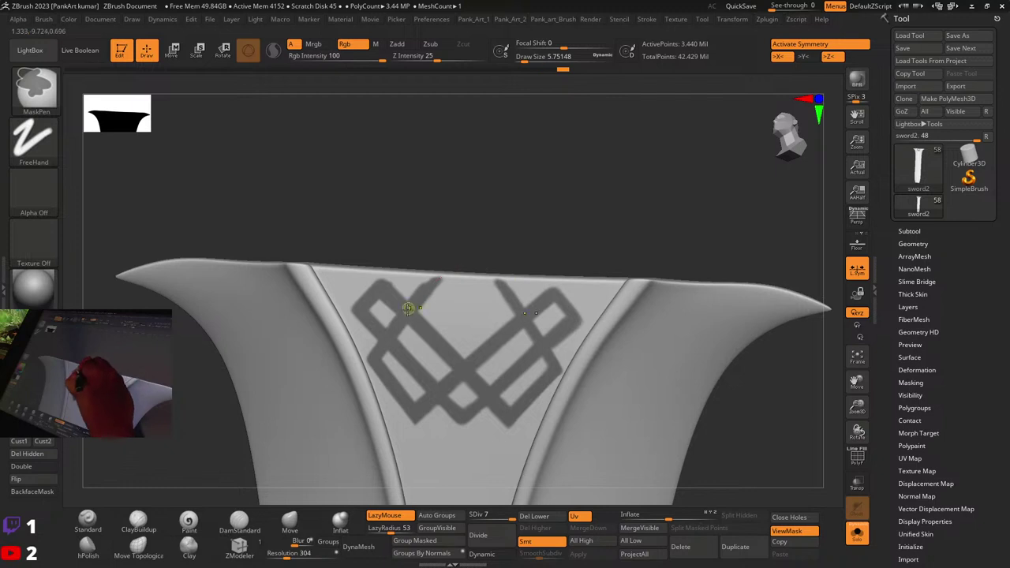
left_click_drag(449, 254, 540, 273, "ctrl")
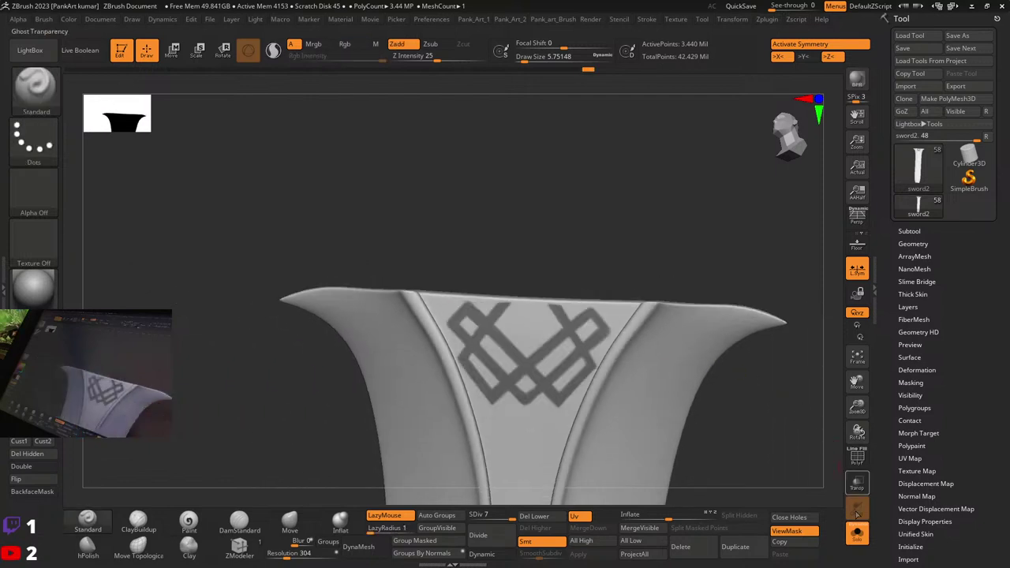
Step: Show the whole sword again and store a morph target for the blade
left_click_drag(750, 442, 748, 475)
right_click_drag(711, 466, 605, 356, "ctrl")
key("2")
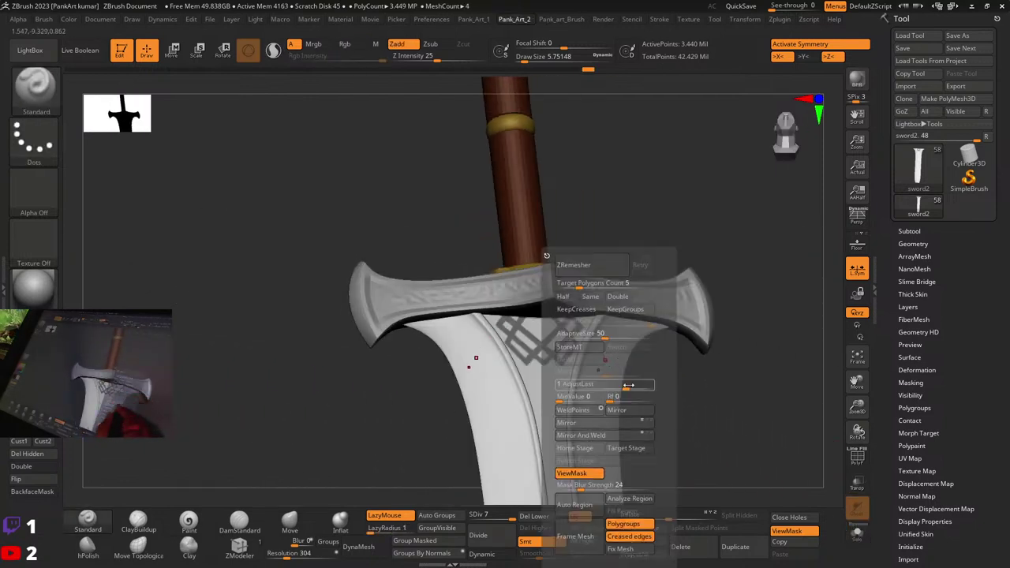
left_click(575, 348)
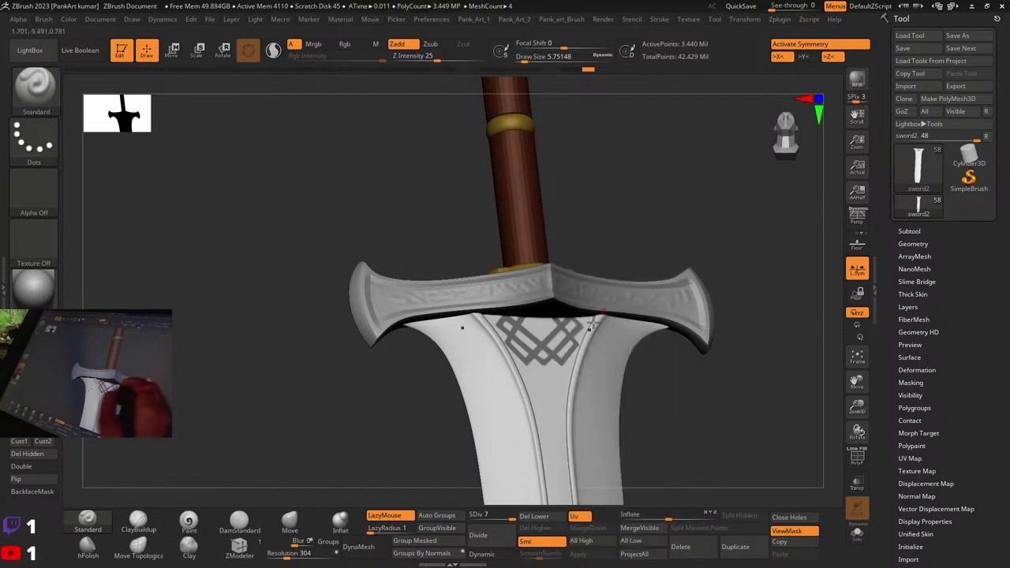
Step: Invert the blade's mask so that only the knot pattern is left unmasked
right_click_drag(595, 325, 659, 381, "ctrl")
left_click(724, 400, "ctrl")
mouse_move(724, 400)
right_mouse_down("ctrl")
mouse_move(588, 391)
mouse_move(594, 382)
right_mouse_up("ctrl")
right_click_drag(594, 382, 580, 365, "ctrl")
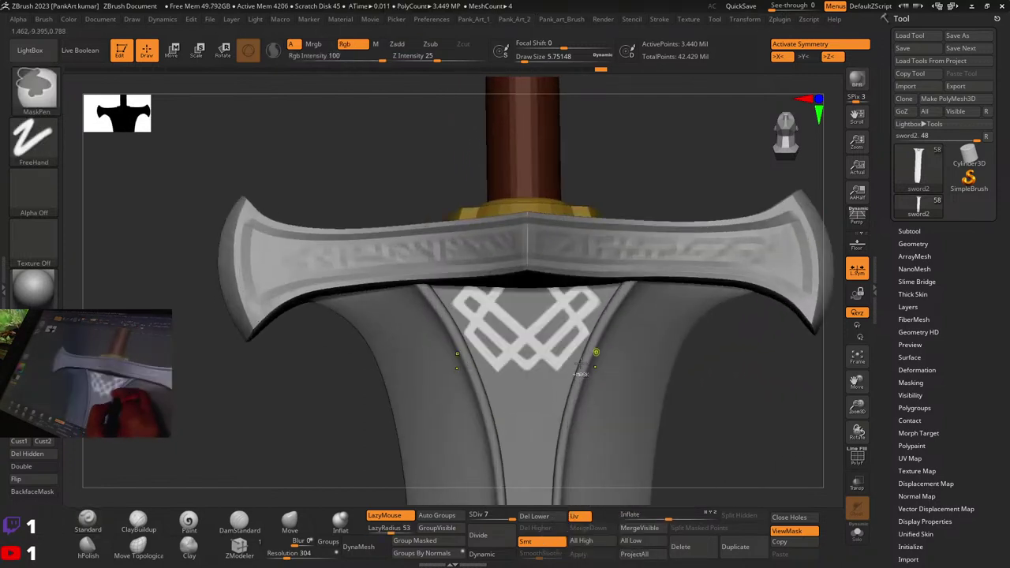
Step: Try softening the inverted mask's edges and set the mask blur strength to 2
left_click(560, 382, "ctrl")
left_click(560, 381, "ctrl")
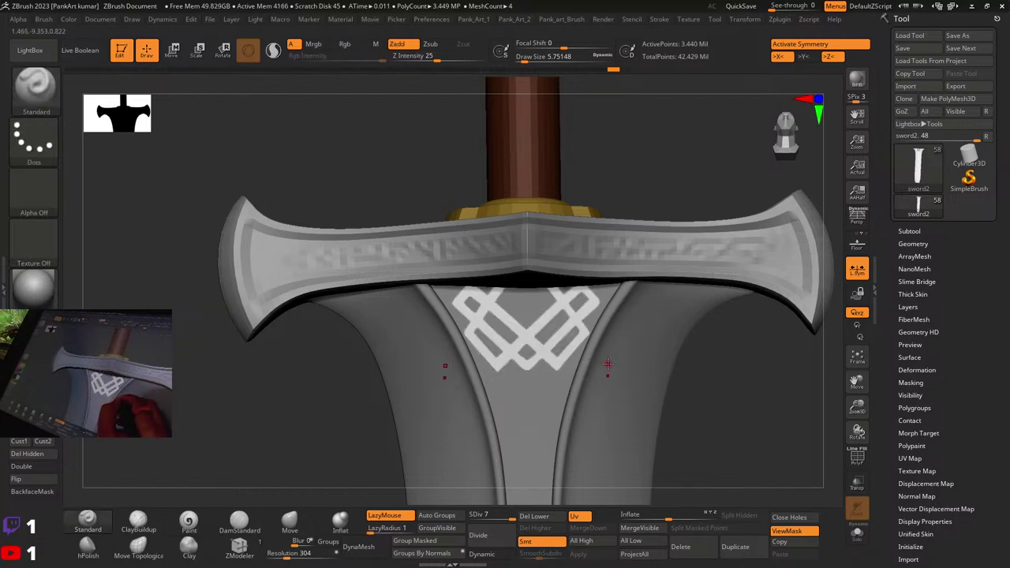
key("2")
left_click_drag(632, 488, 625, 487)
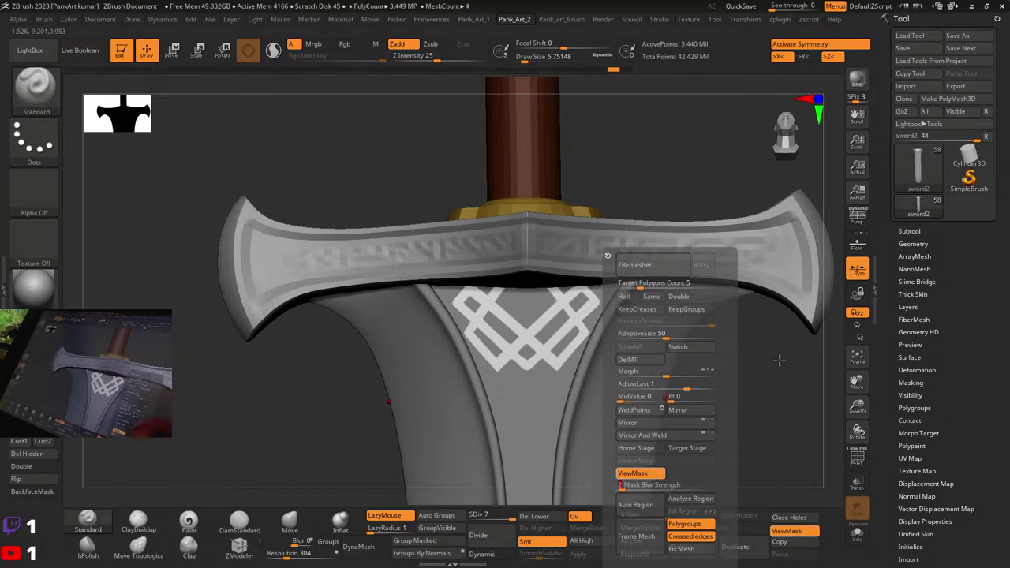
key("ctrl")
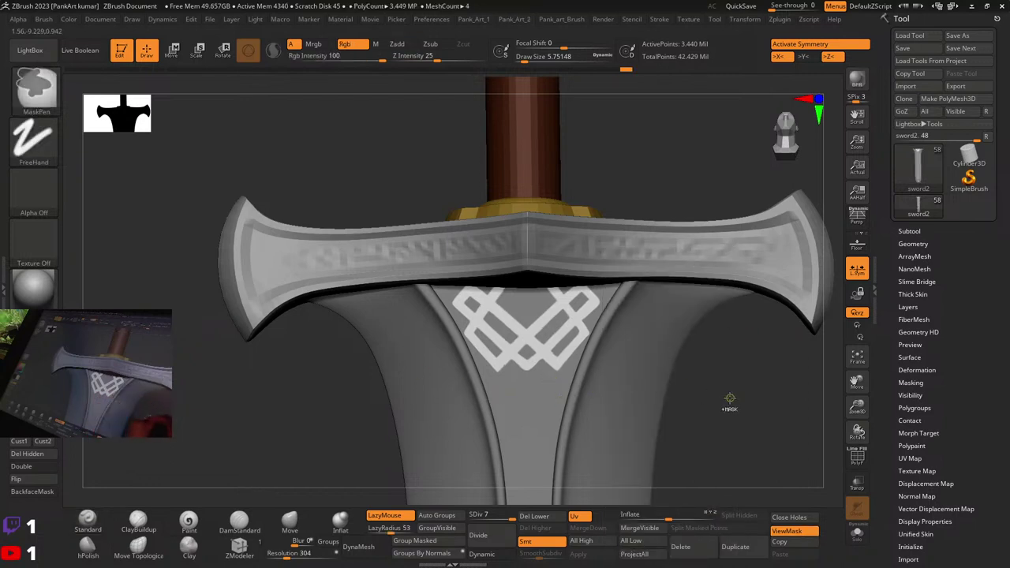
Step: Check the mask by inverting it twice, and inflate the unmasked knot slightly to raise it from the blade's panel
left_click_drag(671, 518, 673, 518)
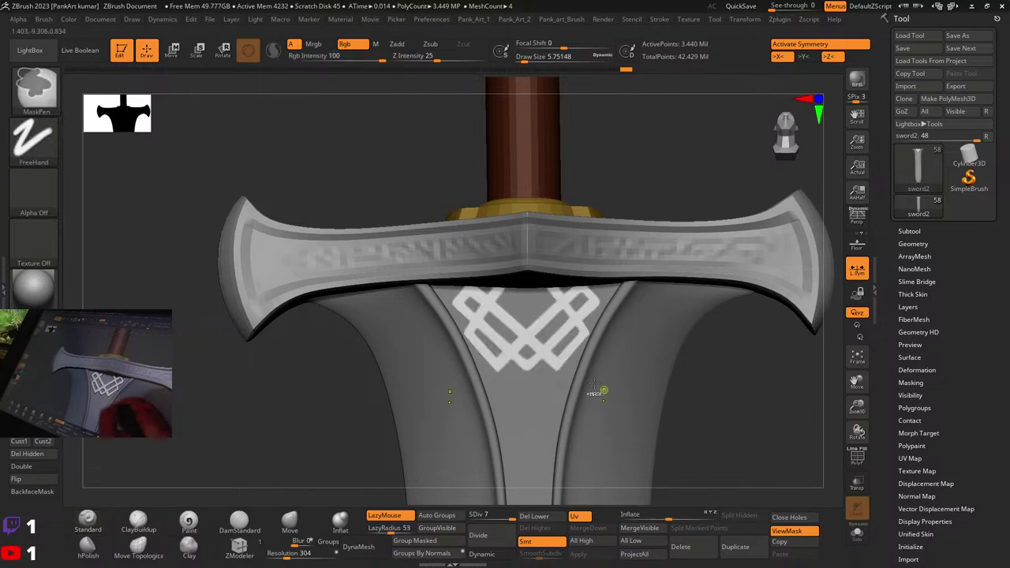
left_click(740, 391, "ctrl")
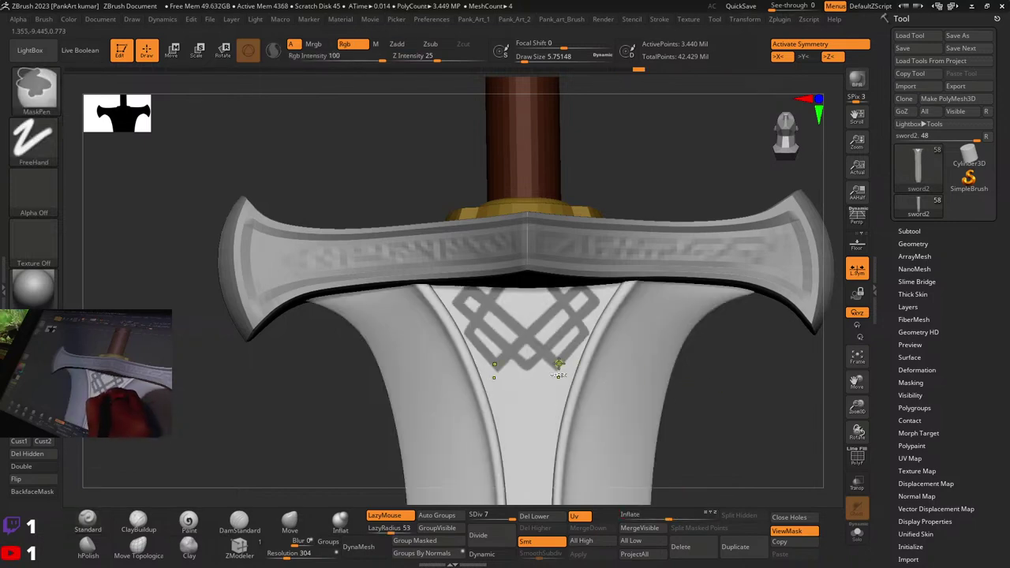
left_click(733, 399, "ctrl")
left_click_drag(670, 517, 671, 518)
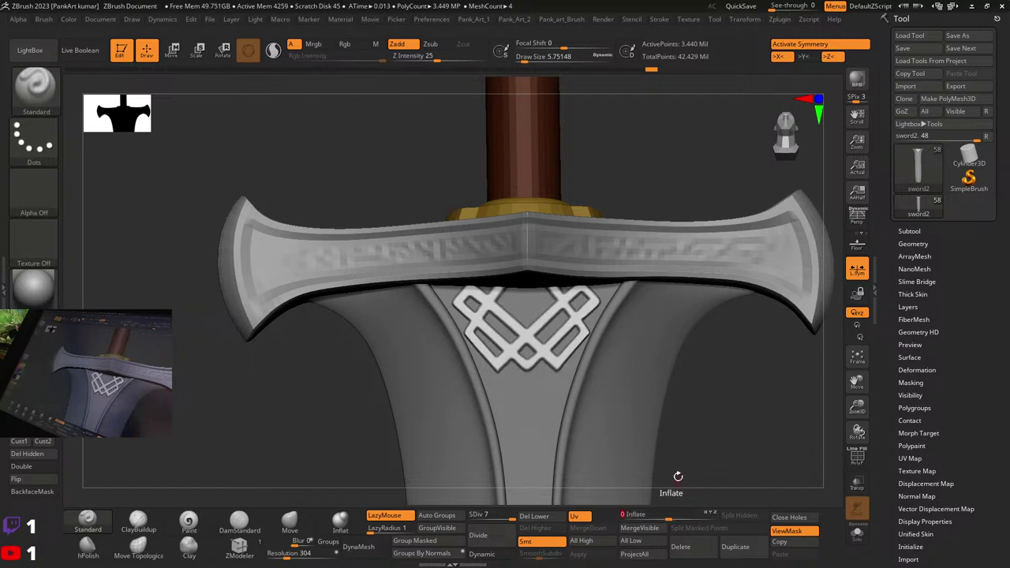
Step: Undo the last change to the raised knot below the guard
right_click_drag(650, 446, 570, 391, "ctrl")
key("ctrl+z")
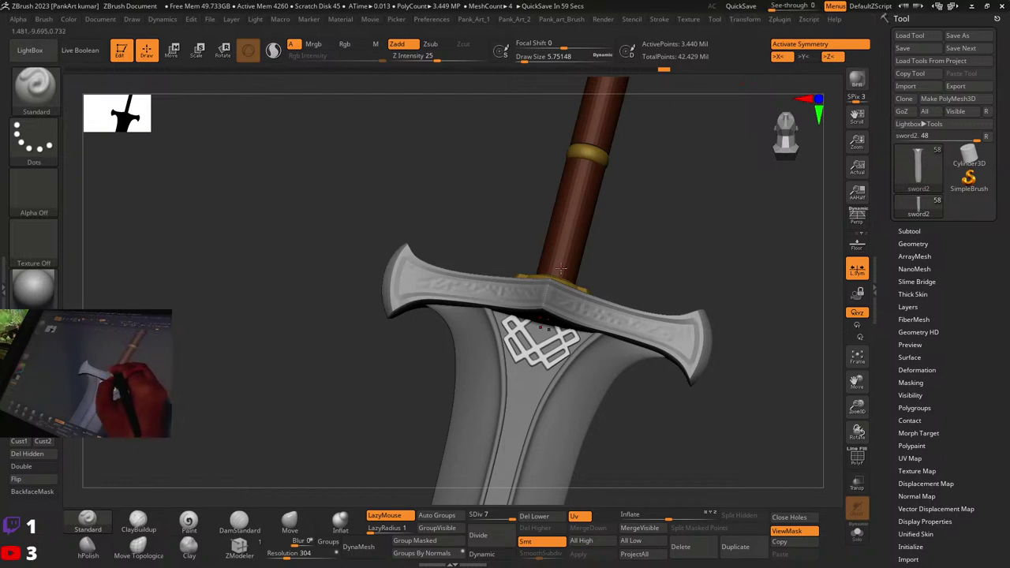
right_click_drag(521, 334, 561, 314, "ctrl")
scroll(521, 333, "up", 3)
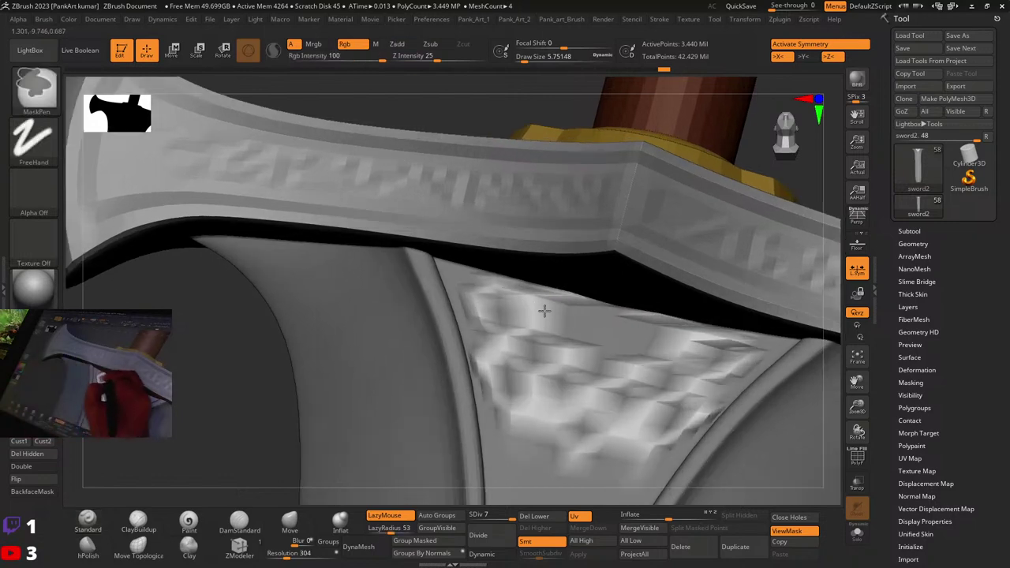
key("ctrl")
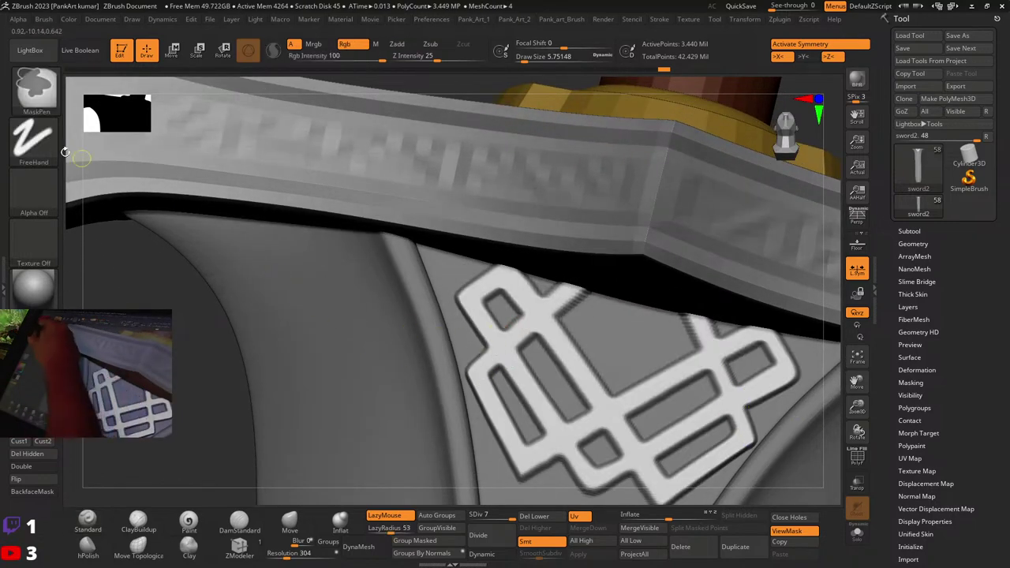
left_click(34, 138, "ctrl")
left_click(201, 176, "ctrl")
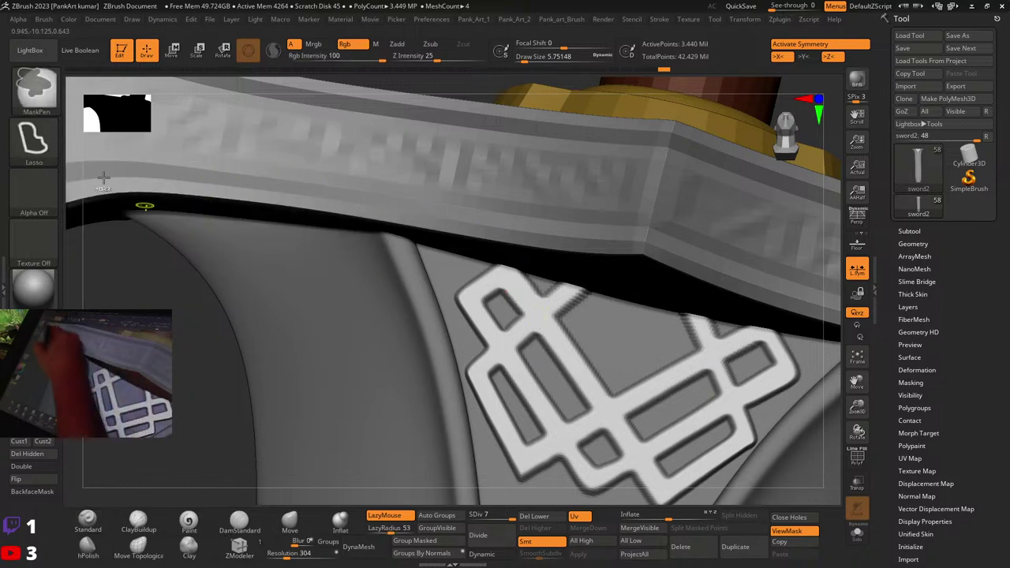
left_click(34, 140, "ctrl")
left_click(199, 150, "ctrl")
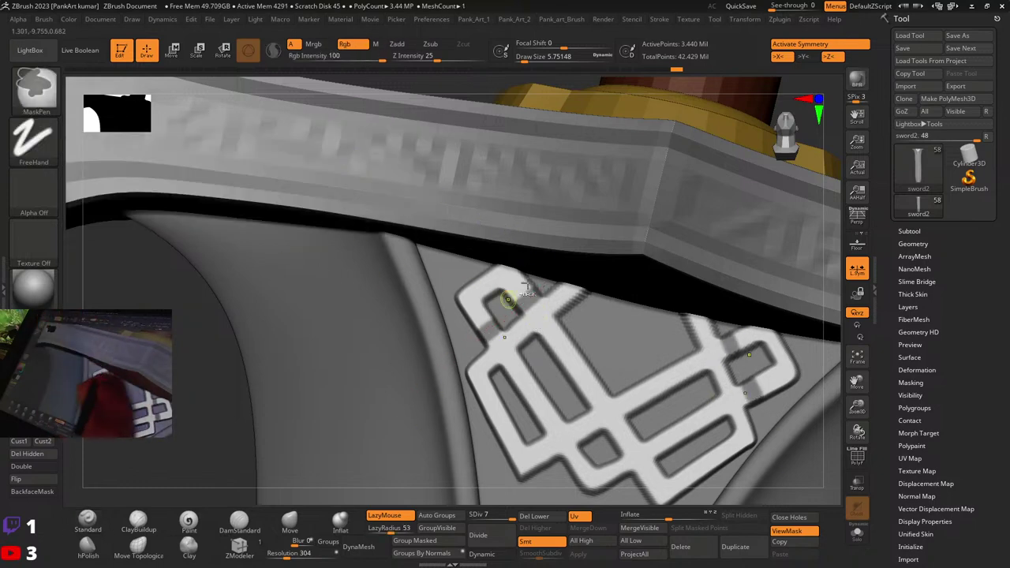
Step: Mask the two outer loops at the knot's upper corners with symmetrical freehand mask strokes at draw size about 15.6
mouse_move(527, 286)
left_mouse_down("ctrl")
mouse_move(541, 276)
mouse_move(513, 293)
left_mouse_up("ctrl")
key("space")
mouse_move(545, 291)
left_mouse_down("ctrl")
mouse_move(513, 273)
mouse_move(413, 345)
left_mouse_up("ctrl")
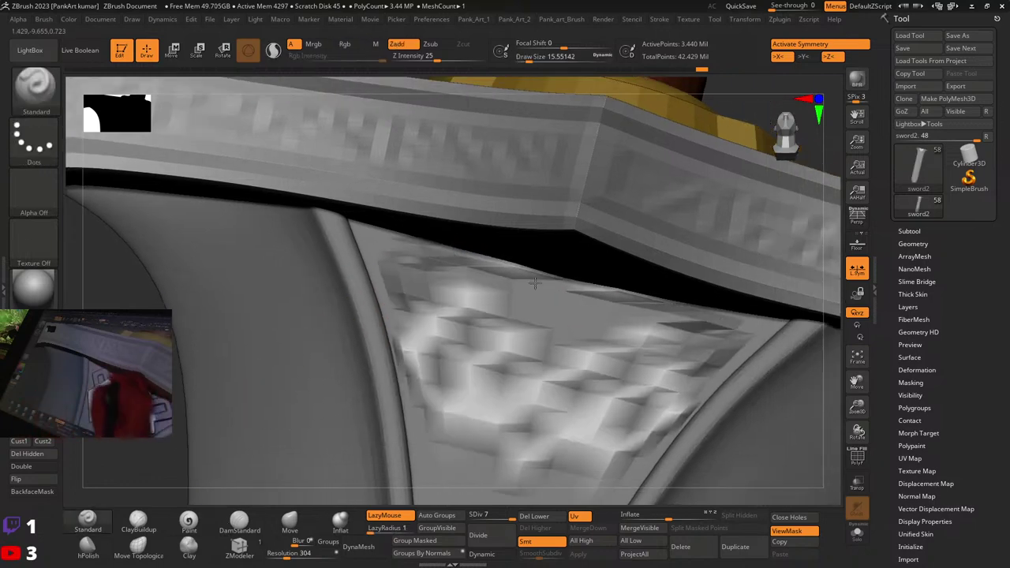
Step: Turn off LazyMouse for masking and mask the middle bars between the knot's paired slots at draw size about 7.5
key("space")
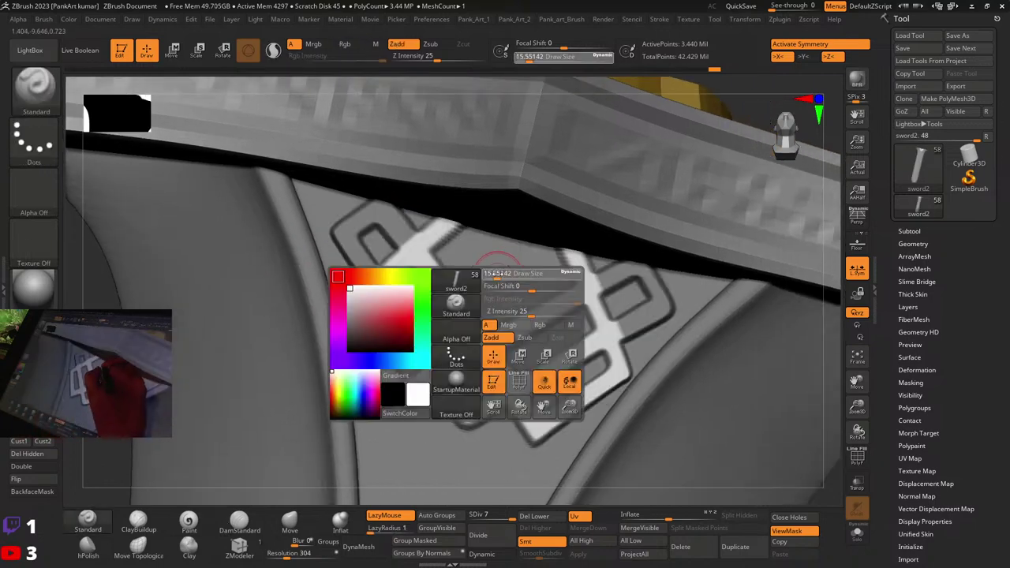
left_click_drag(497, 274, 489, 274)
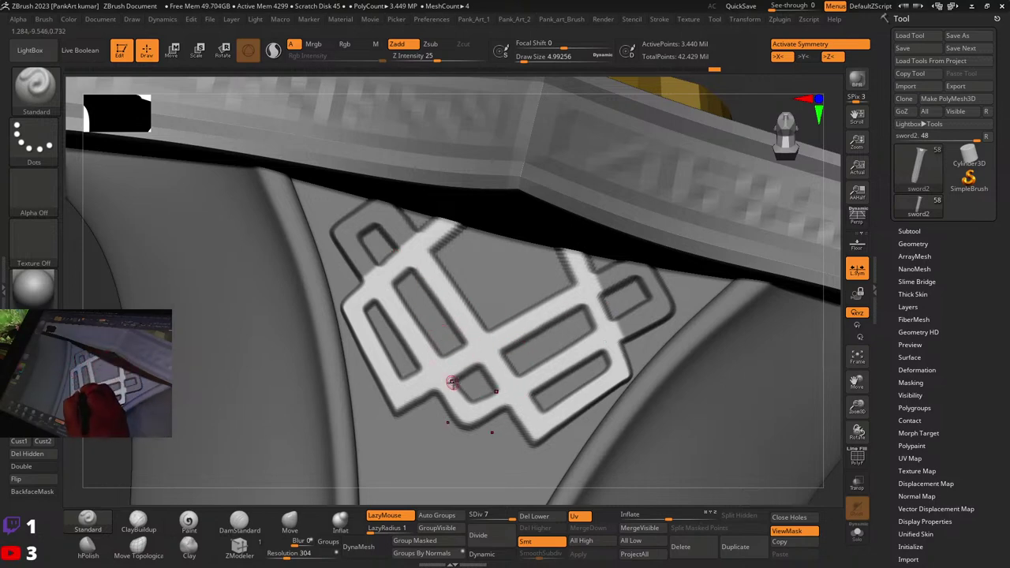
key("ctrl")
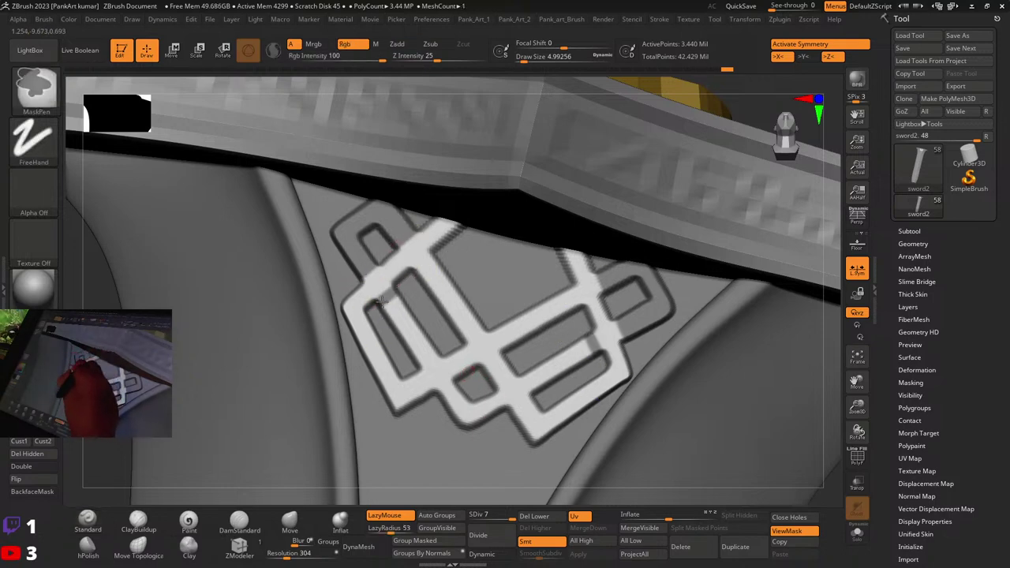
left_click_drag(382, 303, 439, 384, "ctrl")
left_click_drag(389, 528, 357, 536)
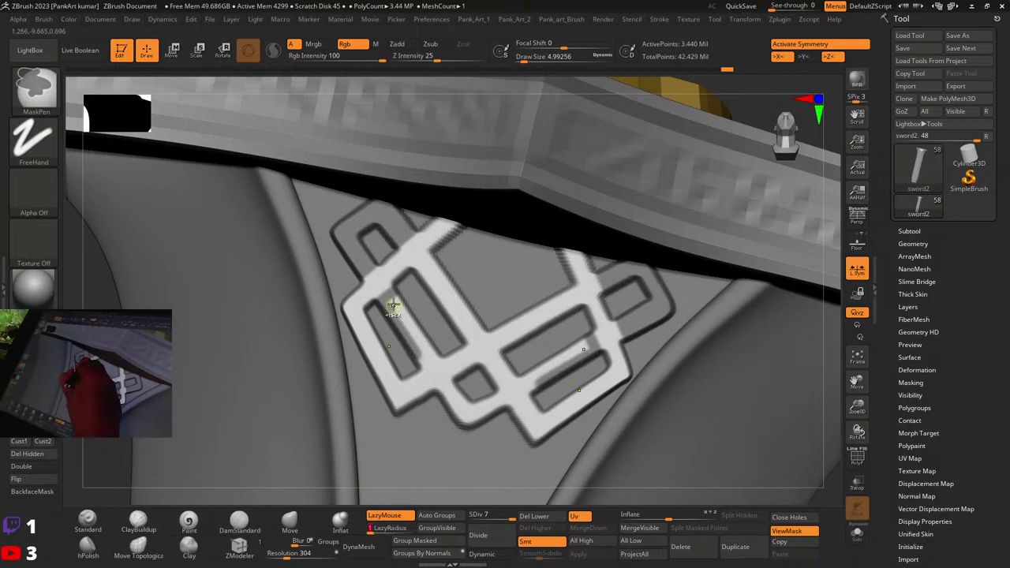
key("Return")
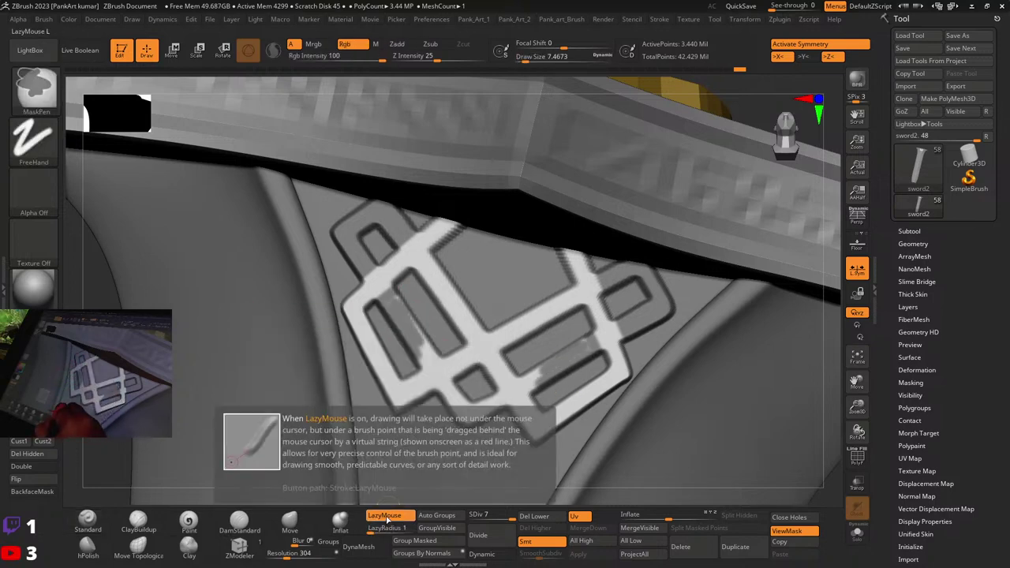
left_click(386, 517)
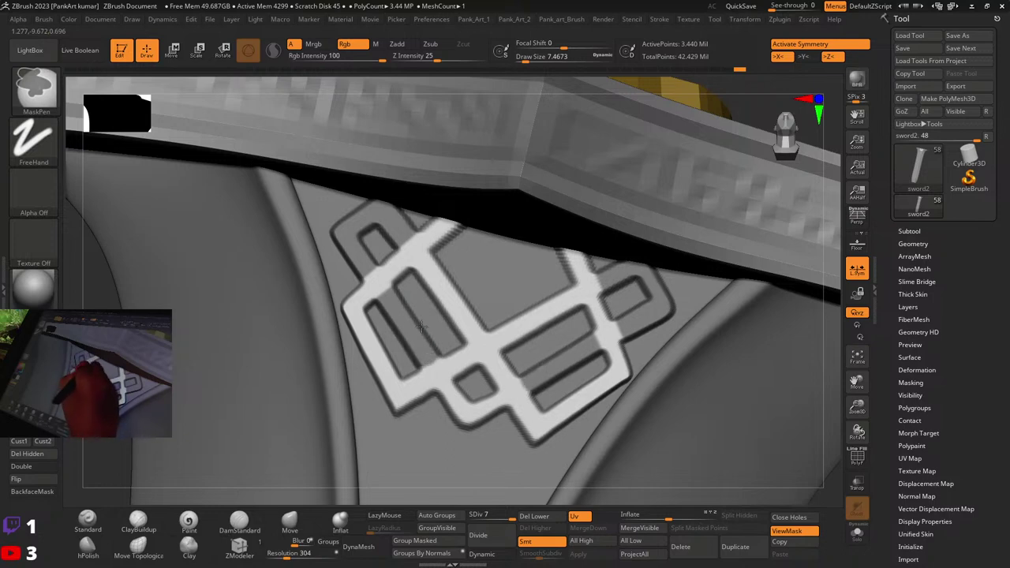
left_click_drag(405, 381, 414, 375, "ctrl")
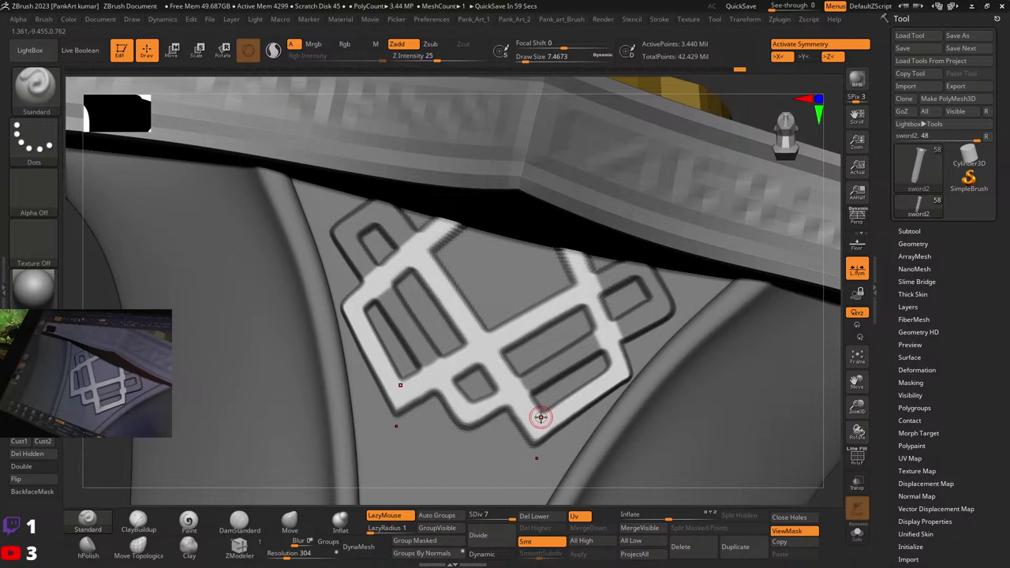
Step: Mask the small loop at the knot's lower centre, leaving the main crossing strands beside it unmasked
right_click_drag(390, 294, 389, 287)
key("ctrl")
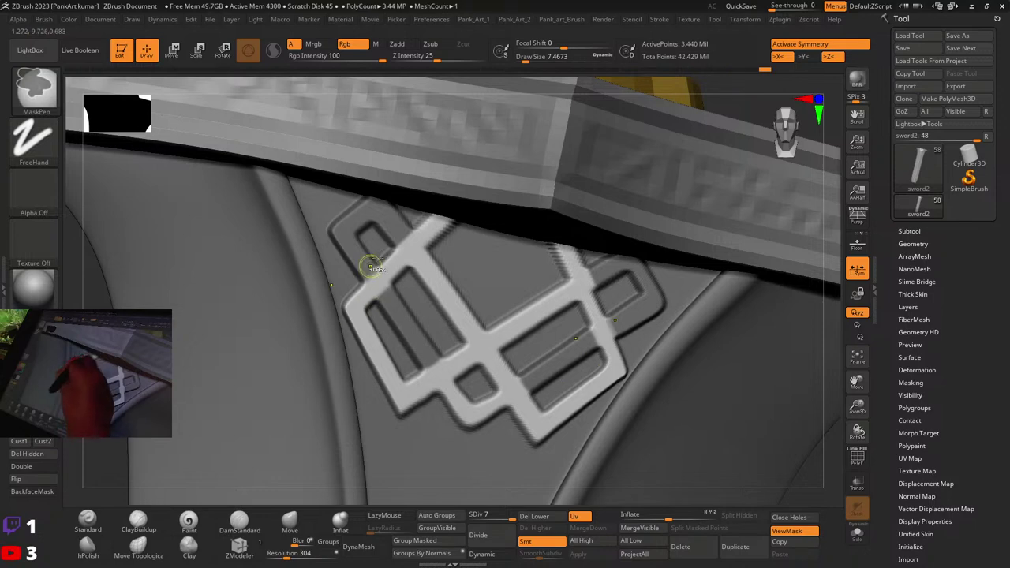
mouse_move(400, 285)
right_mouse_down("ctrl")
mouse_move(500, 253)
mouse_move(463, 315)
right_mouse_up("ctrl")
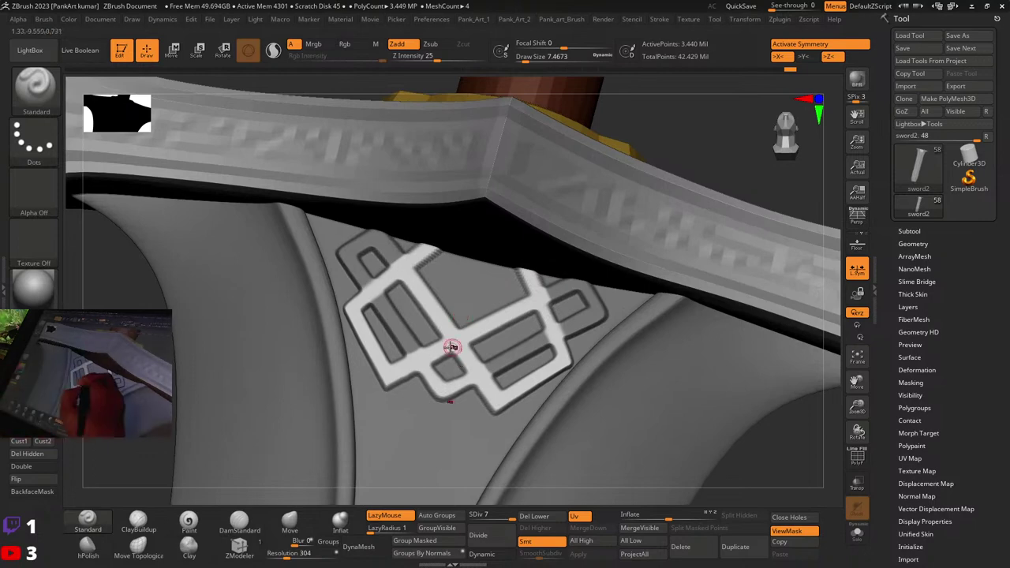
right_click_drag(431, 355, 430, 369)
key("ctrl+shift+z")
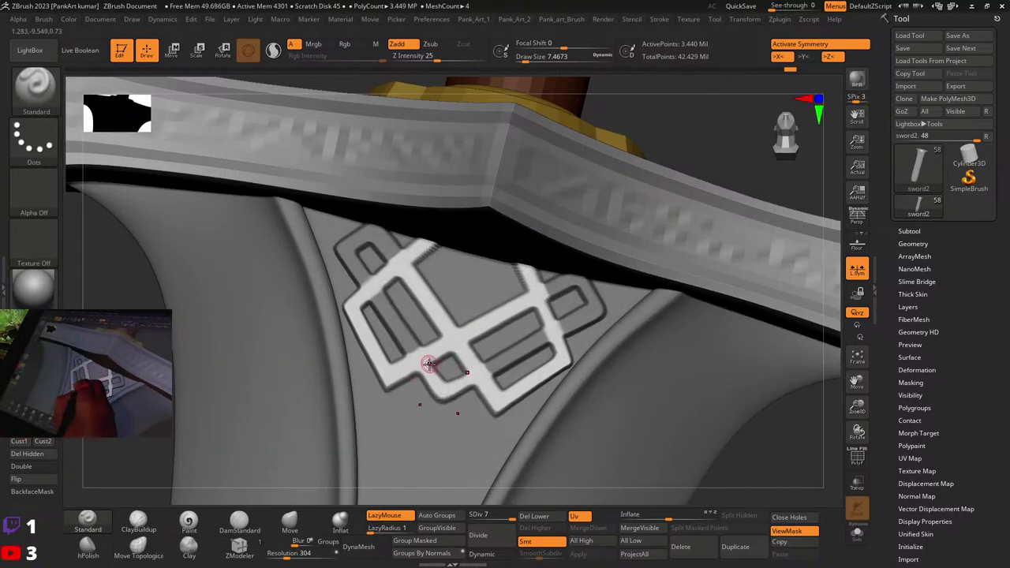
key("ctrl")
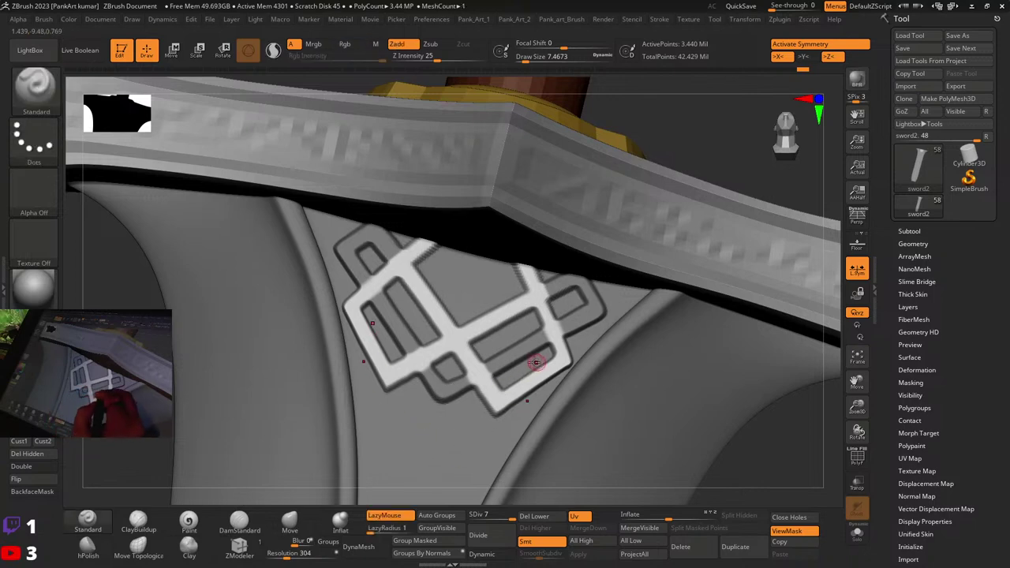
left_click_drag(465, 373, 482, 405, "ctrl")
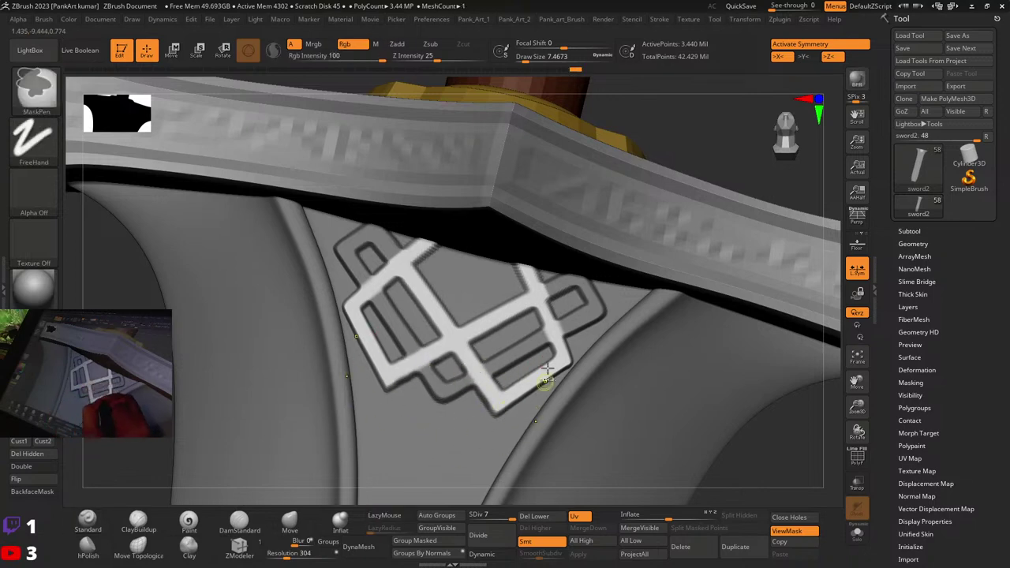
Step: Try to lift the unmasked crossing strands off the blade's panel with the Move brush at draw size about 116
right_click_drag(549, 328, 506, 391, "alt")
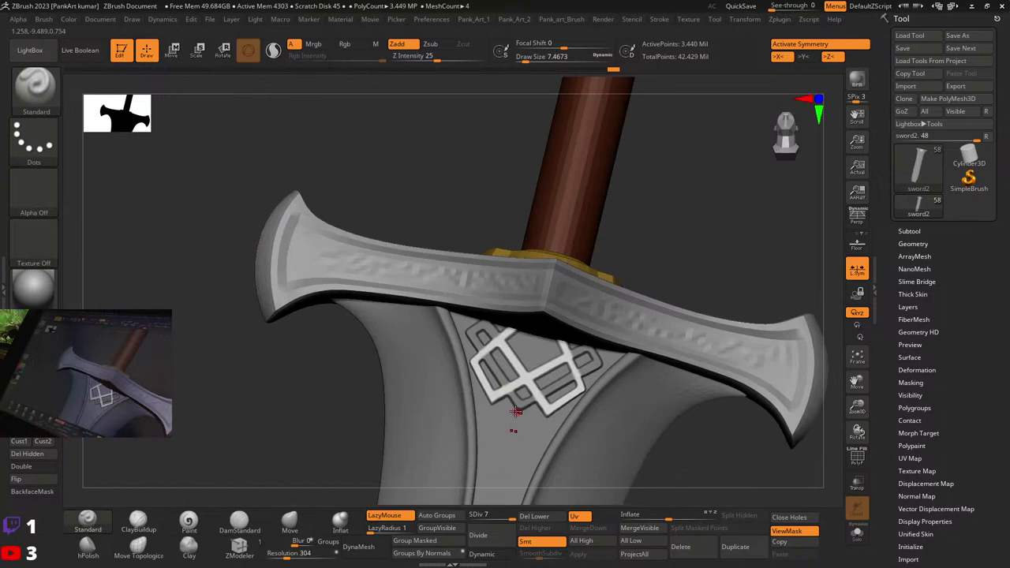
mouse_move(586, 370)
right_mouse_down("ctrl")
mouse_move(583, 387)
mouse_move(548, 388)
right_mouse_up("ctrl")
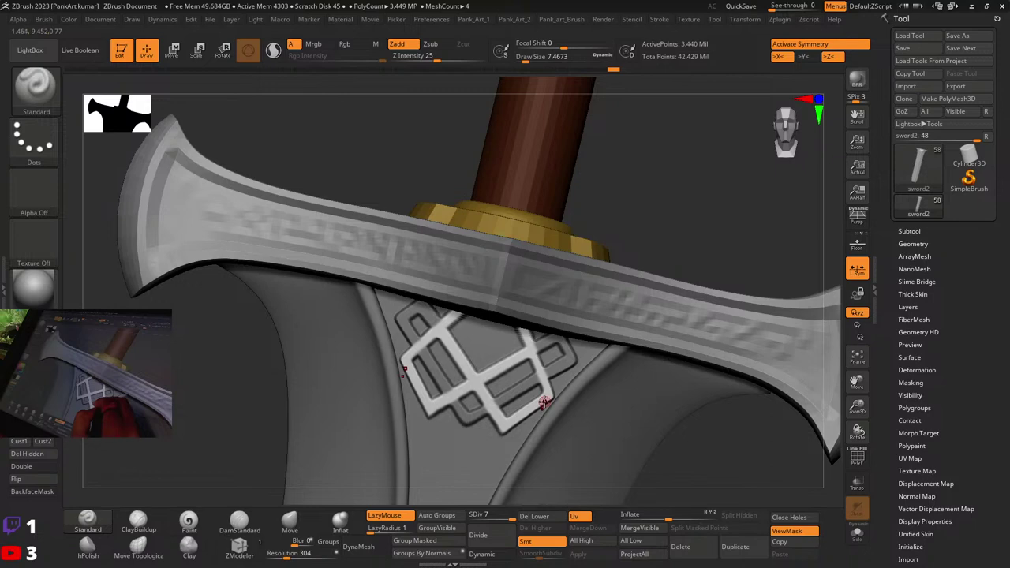
left_click_drag(525, 385, 501, 361)
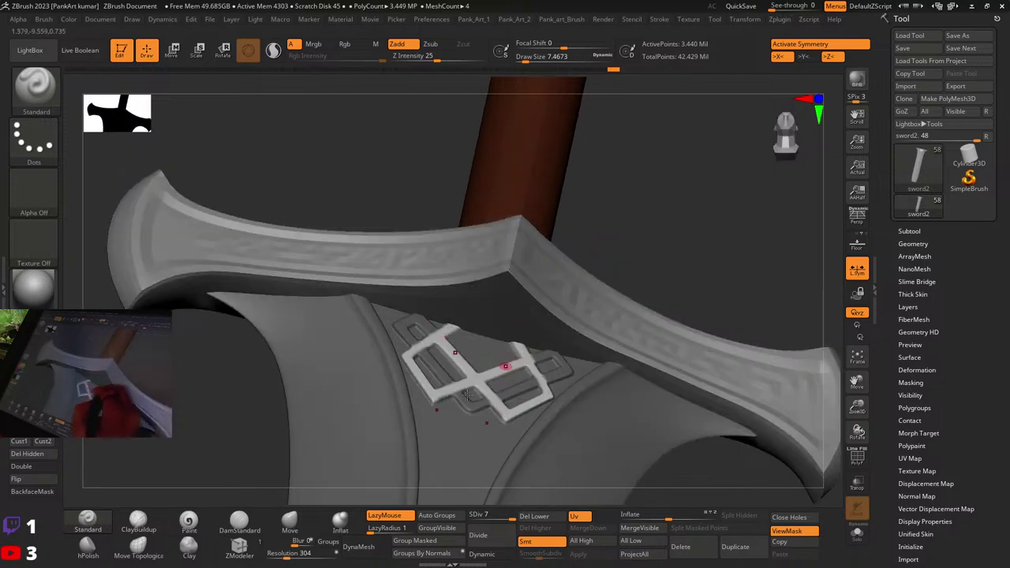
left_click(290, 522)
key("space")
left_click_drag(462, 361, 475, 361)
mouse_move(474, 359)
right_mouse_down()
mouse_move(498, 369)
mouse_move(463, 350)
mouse_move(450, 308)
mouse_move(466, 298)
right_mouse_up()
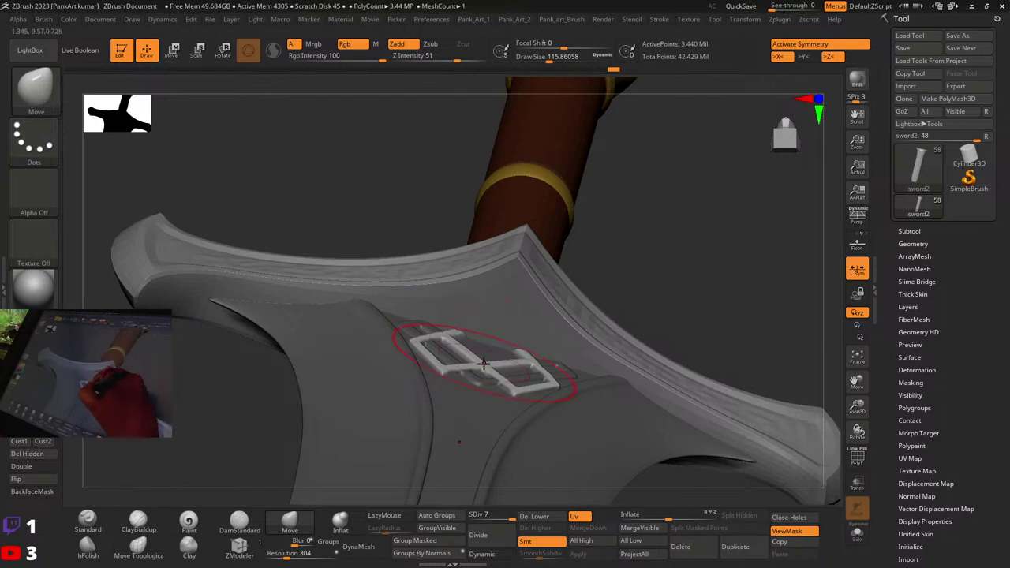
left_click_drag(472, 364, 473, 358)
left_click_drag(546, 366, 548, 375)
mouse_move(548, 351)
right_mouse_down()
mouse_move(544, 383)
mouse_move(636, 332)
mouse_move(568, 335)
right_mouse_up()
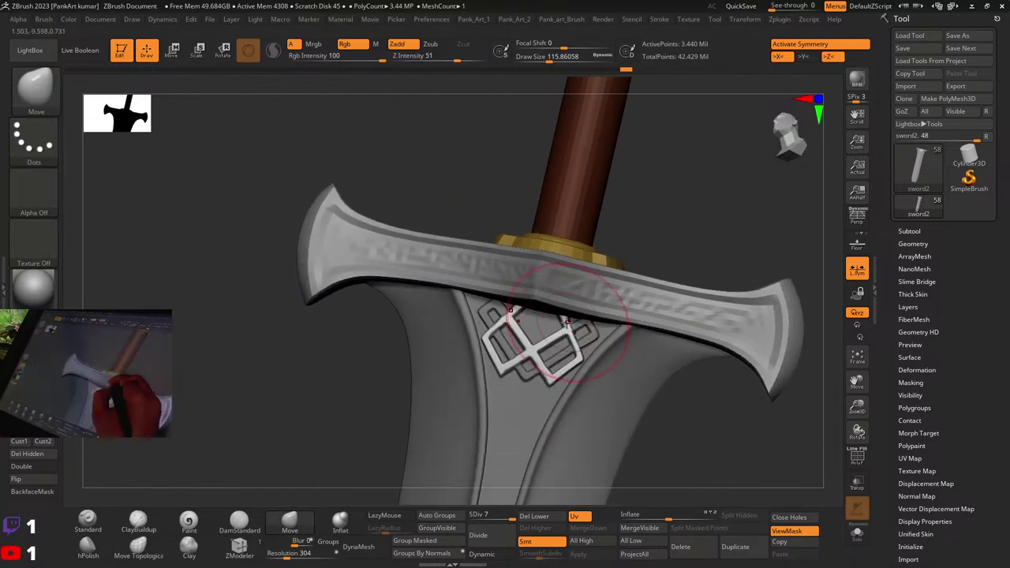
Step: Mask the knot's inner V-shaped bars at draw size about 13, leaving only the outer zigzag strand unmasked
key("space")
left_click_drag(564, 342, 551, 342)
mouse_move(575, 354)
right_mouse_down()
mouse_move(594, 345)
mouse_move(551, 328)
mouse_move(576, 305)
right_mouse_up()
key("ctrl")
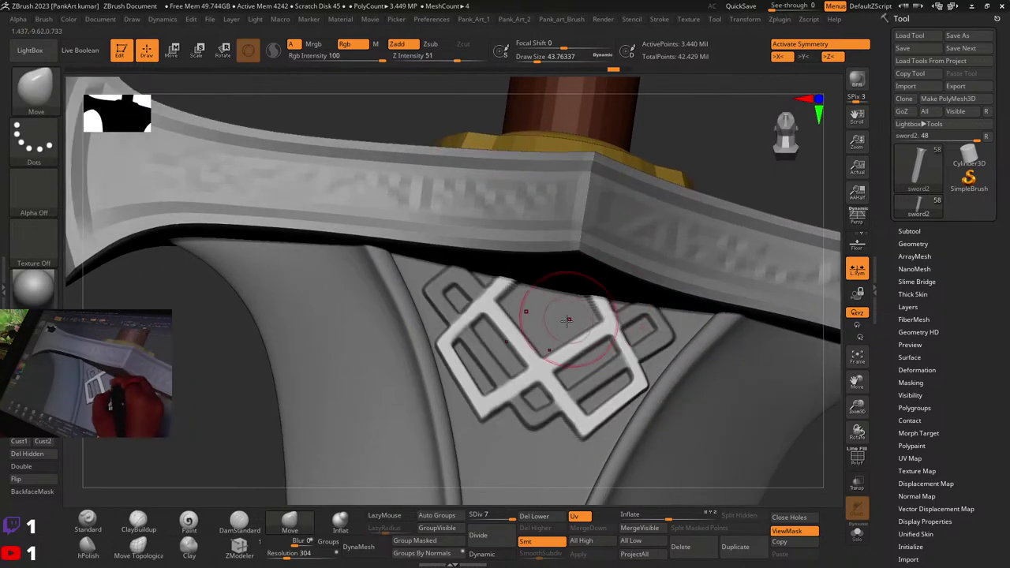
key("space")
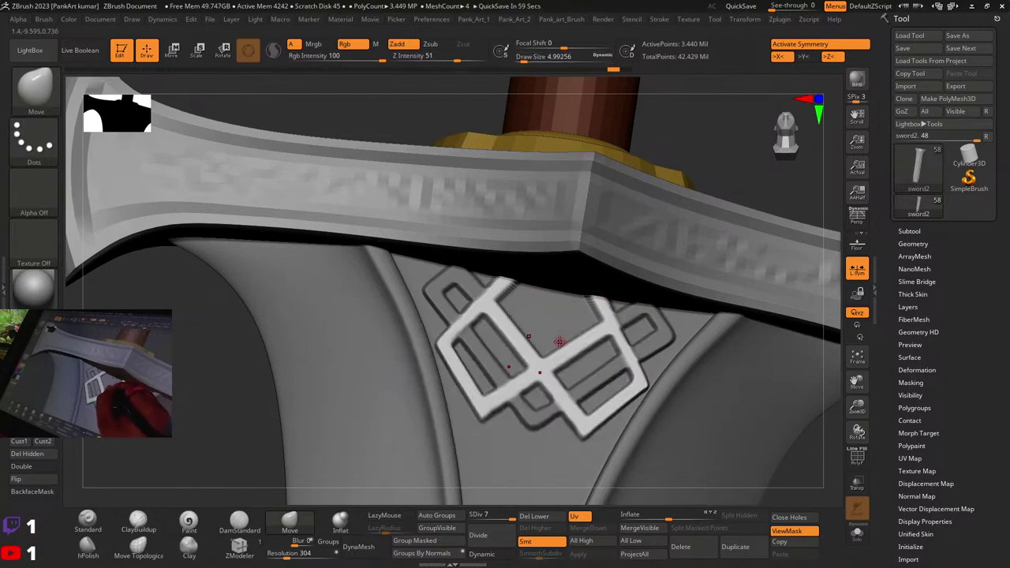
key("ctrl")
key("space")
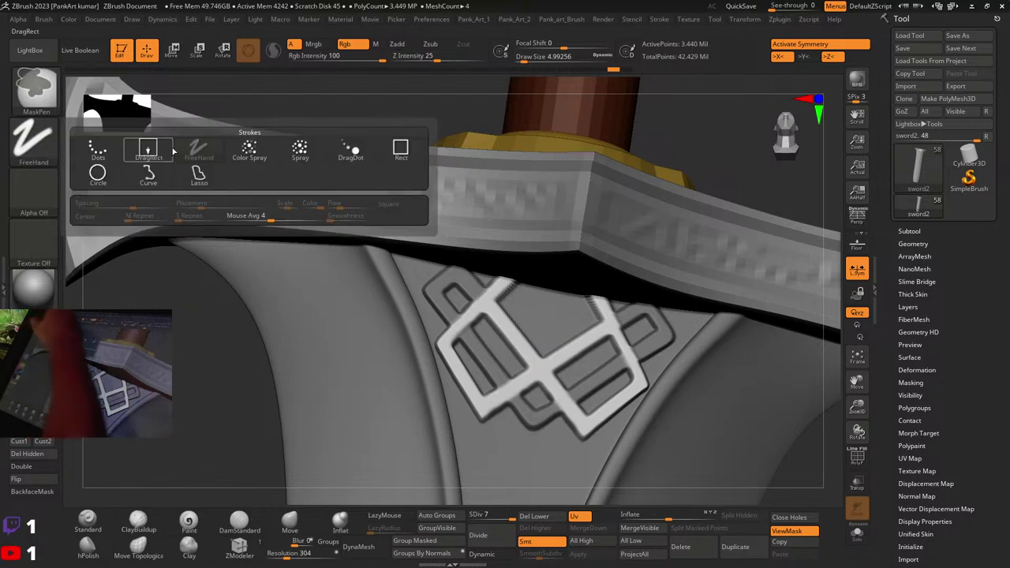
left_click_drag(503, 305, 492, 311, "ctrl")
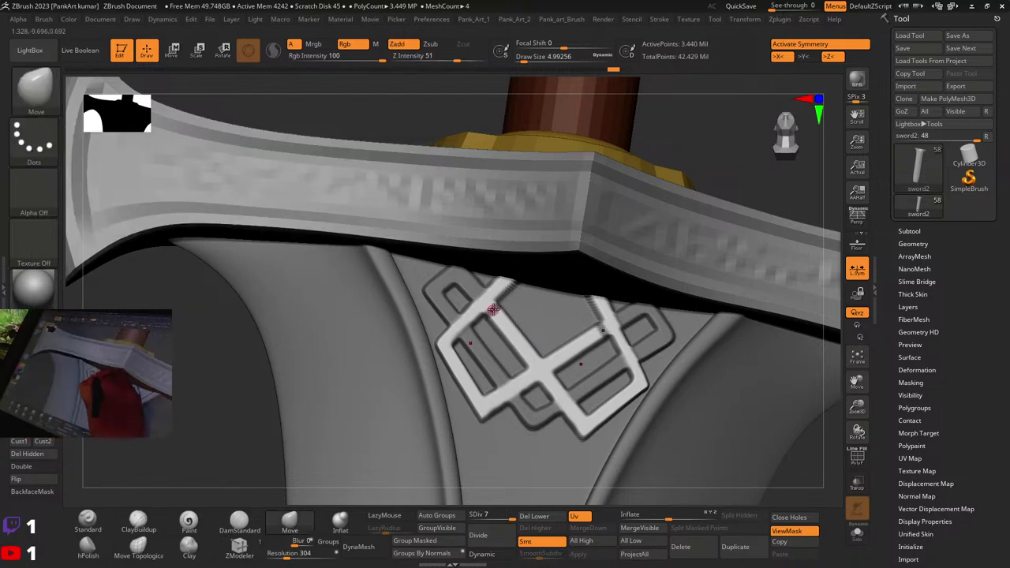
key("space")
left_click_drag(510, 344, 501, 314, "ctrl")
key("space")
left_click_drag(511, 322, 532, 351)
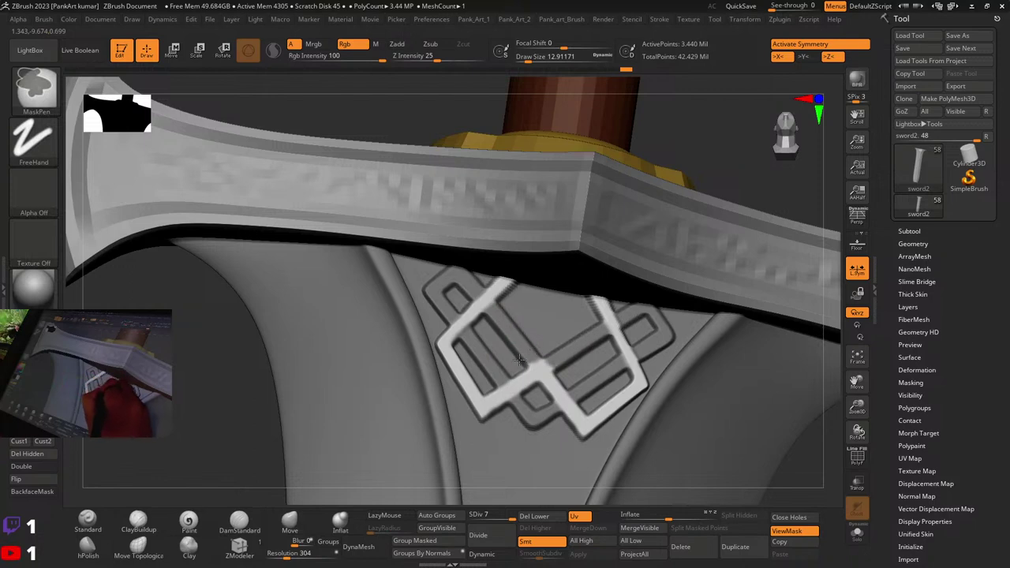
Step: Try to raise the unmasked outer zigzag strand with the Move brush at draw size about 71
right_click_drag(551, 323, 517, 306, "alt")
key("space")
left_click_drag(501, 333, 497, 333)
mouse_move(509, 307)
right_mouse_down()
mouse_move(505, 339)
mouse_move(515, 338)
mouse_move(507, 316)
mouse_move(482, 329)
mouse_move(487, 291)
right_mouse_up()
key("space")
left_click_drag(483, 317, 494, 318)
right_click_drag(520, 304, 524, 251)
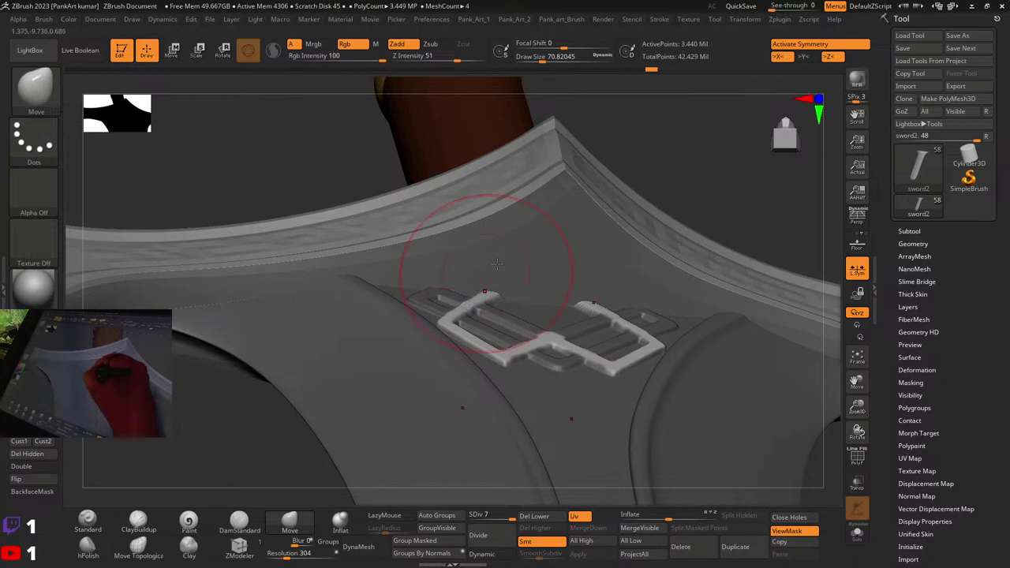
right_click_drag(428, 259, 431, 293)
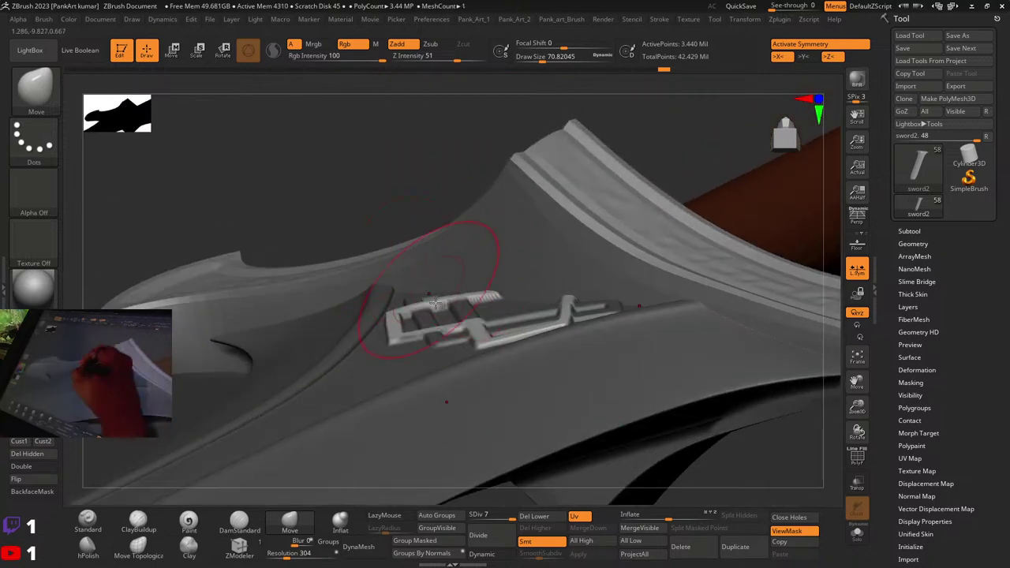
mouse_move(435, 302)
right_mouse_down()
mouse_move(440, 372)
mouse_move(440, 361)
right_mouse_up()
key("space")
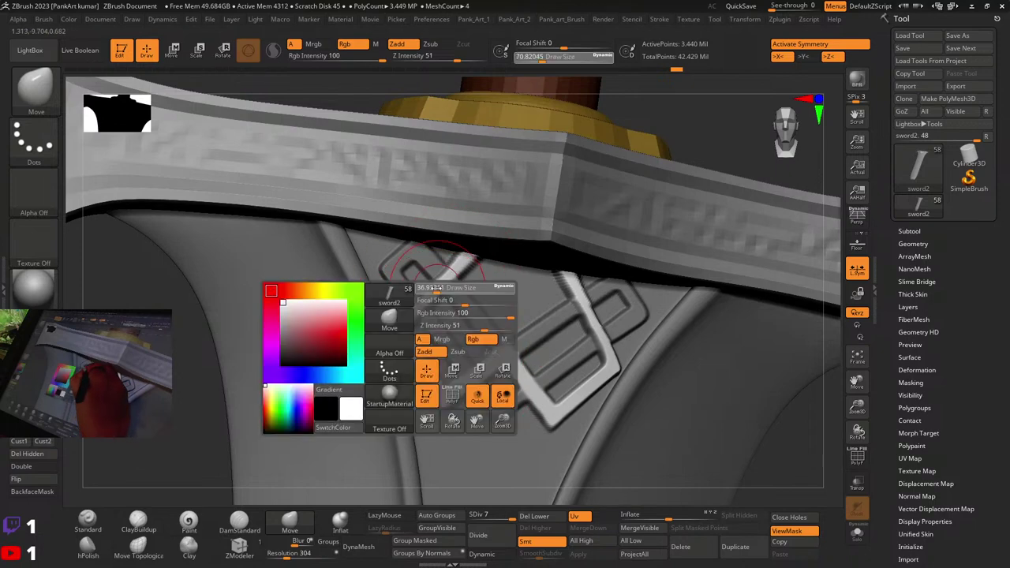
left_click_drag(436, 289, 431, 288)
right_click_drag(441, 286, 591, 267, "ctrl")
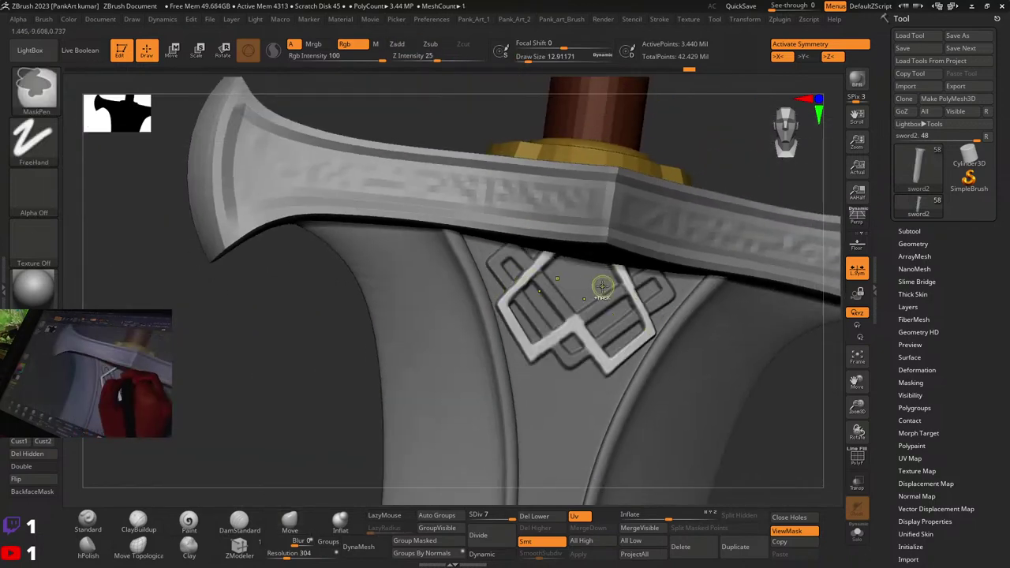
Step: Lift the zigzag strand around its central peak above the masked bars with the Move brush at draw size about 77
scroll(601, 287, "up", 3)
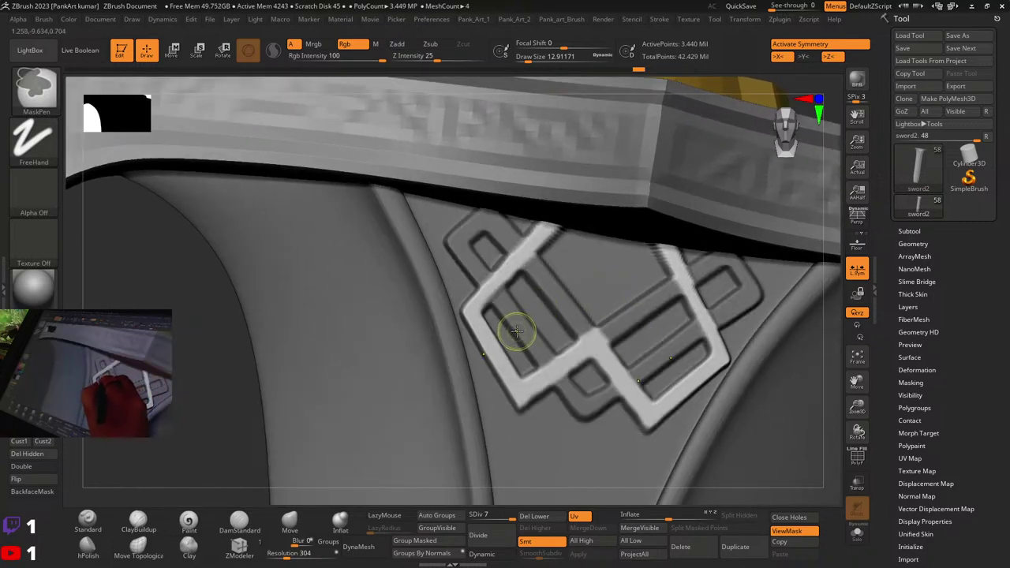
right_click_drag(606, 275, 495, 291, "ctrl")
key("space")
left_click_drag(495, 292, 513, 290)
mouse_move(513, 290)
right_mouse_down()
mouse_move(514, 276)
mouse_move(497, 307)
mouse_move(512, 348)
right_mouse_up()
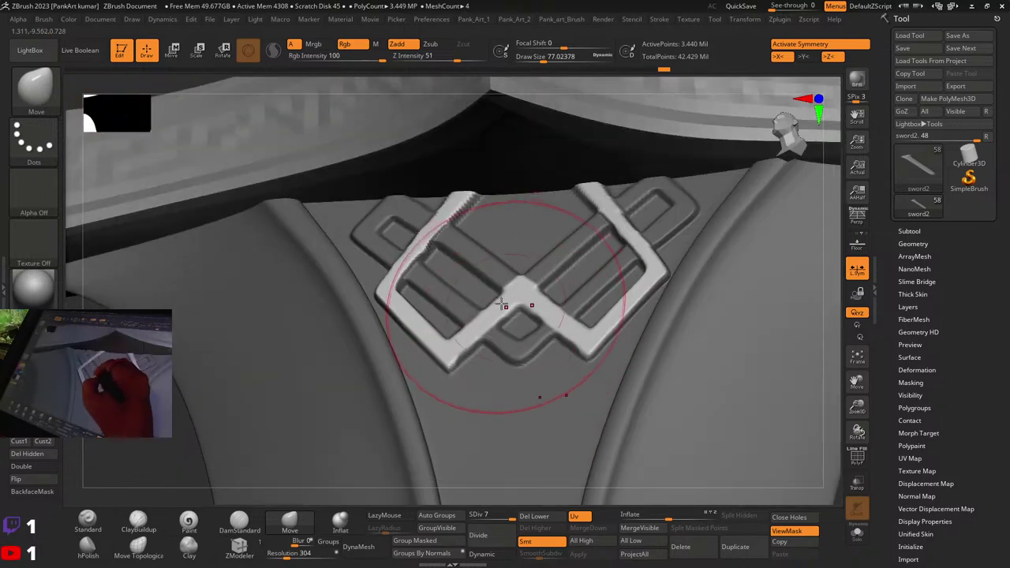
right_click_drag(501, 293, 546, 325)
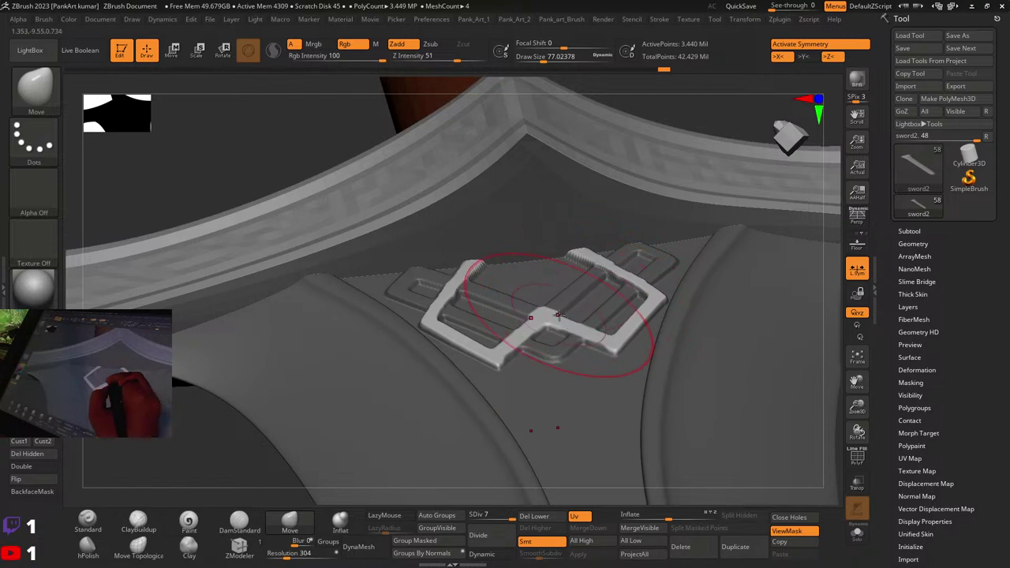
Step: Turn off symmetry and nudge the zigzag strand near its central peak with the Move brush at draw size about 39
right_click_drag(558, 316, 546, 337)
key("space")
left_click_drag(533, 341, 518, 340)
mouse_move(521, 337)
right_mouse_down()
mouse_move(555, 374)
mouse_move(513, 336)
right_mouse_up()
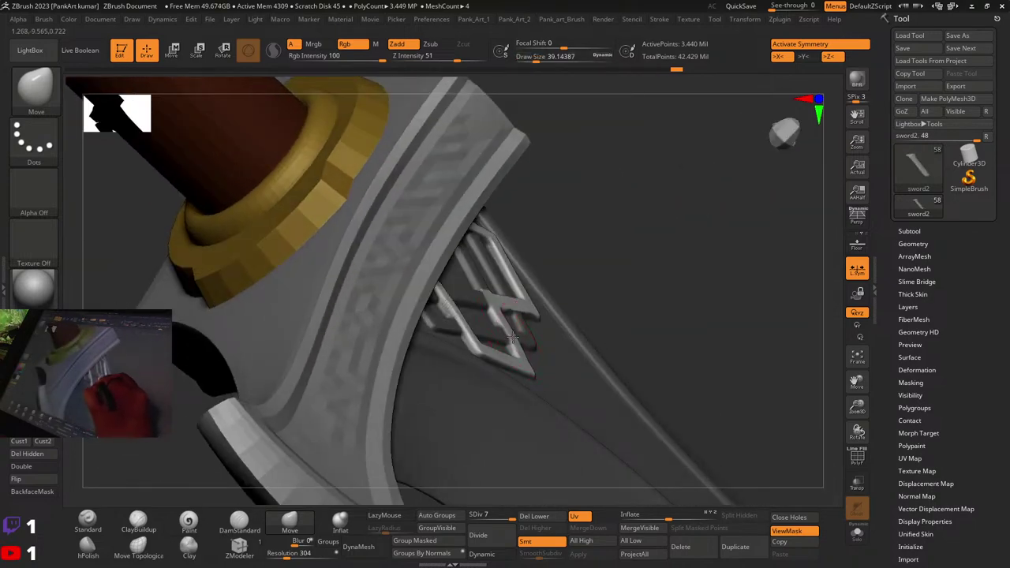
key("ctrl")
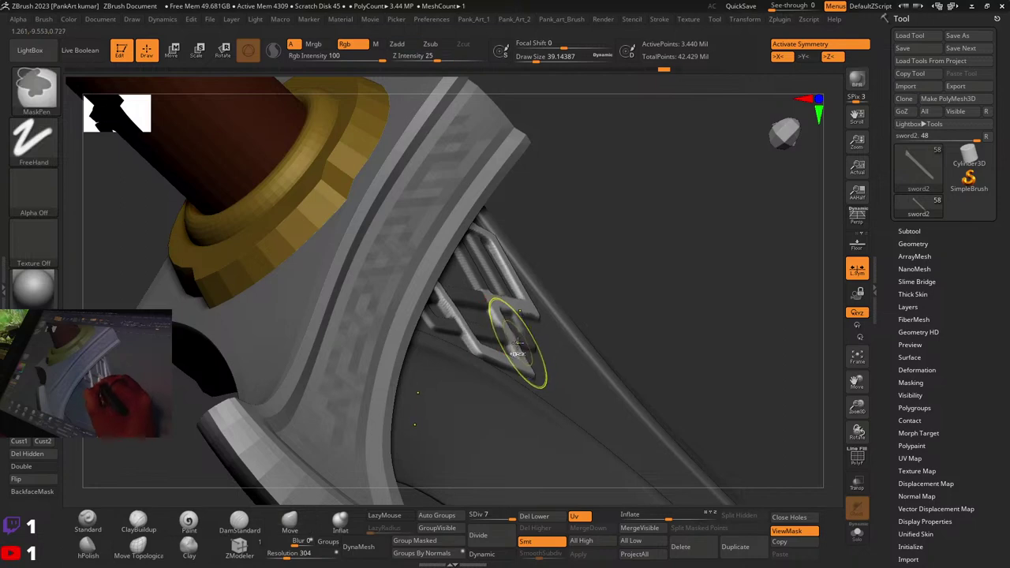
key("ctrl+shift")
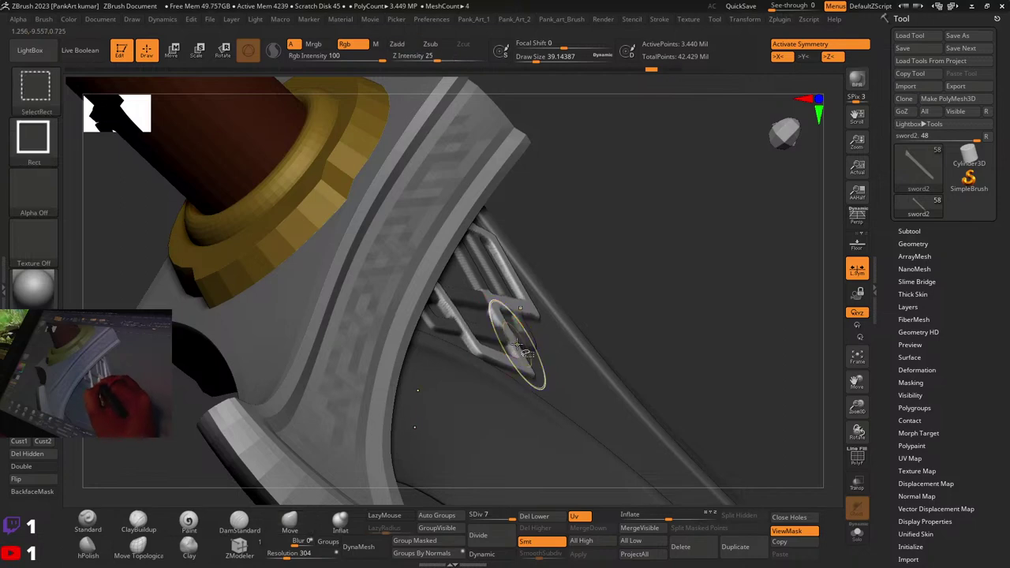
key("x")
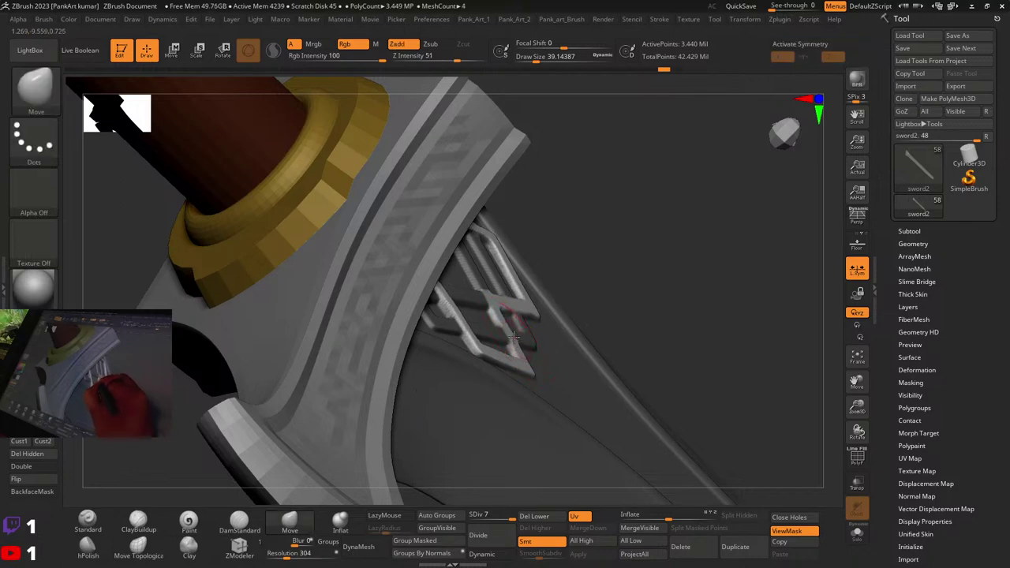
mouse_move(513, 337)
left_mouse_down()
mouse_move(518, 350)
mouse_move(516, 335)
left_mouse_up()
mouse_move(516, 334)
right_mouse_down()
mouse_move(523, 320)
mouse_move(474, 338)
mouse_move(456, 302)
right_mouse_up()
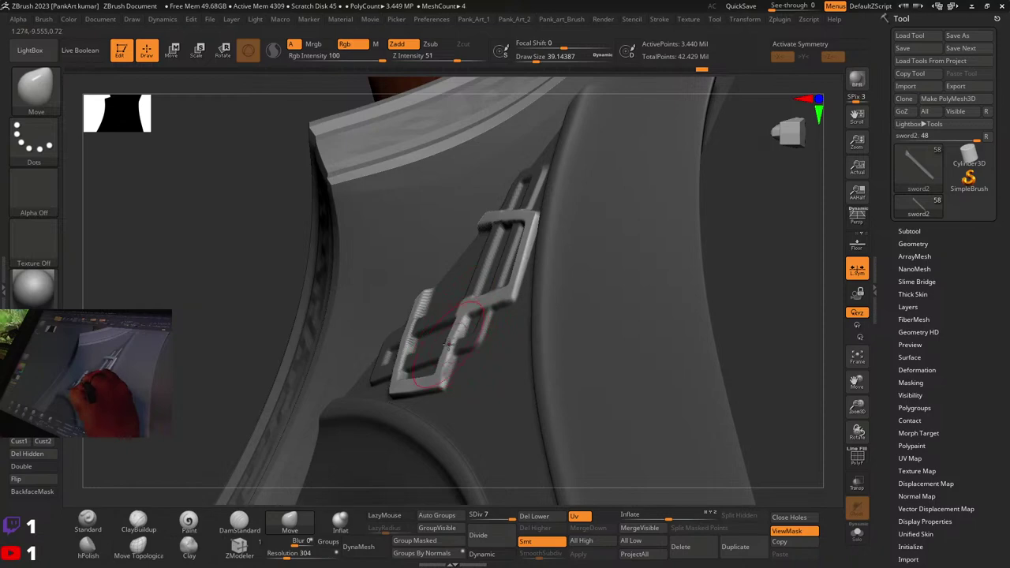
right_click_drag(449, 344, 626, 271)
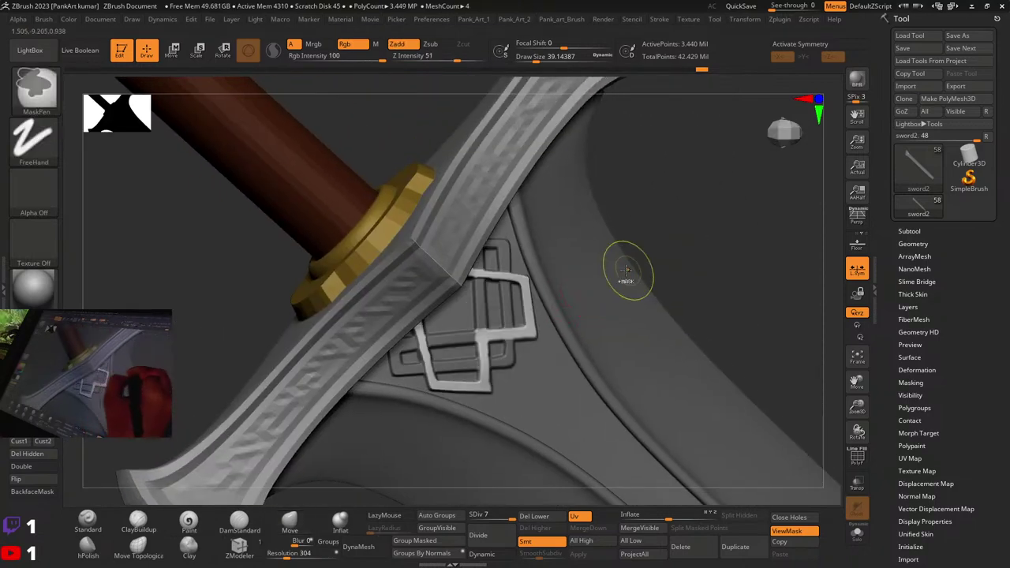
Step: Reshape the zigzag strand's right arm where it crosses the masked bars with the Move brush, symmetry off
left_click_drag(625, 270, 559, 346)
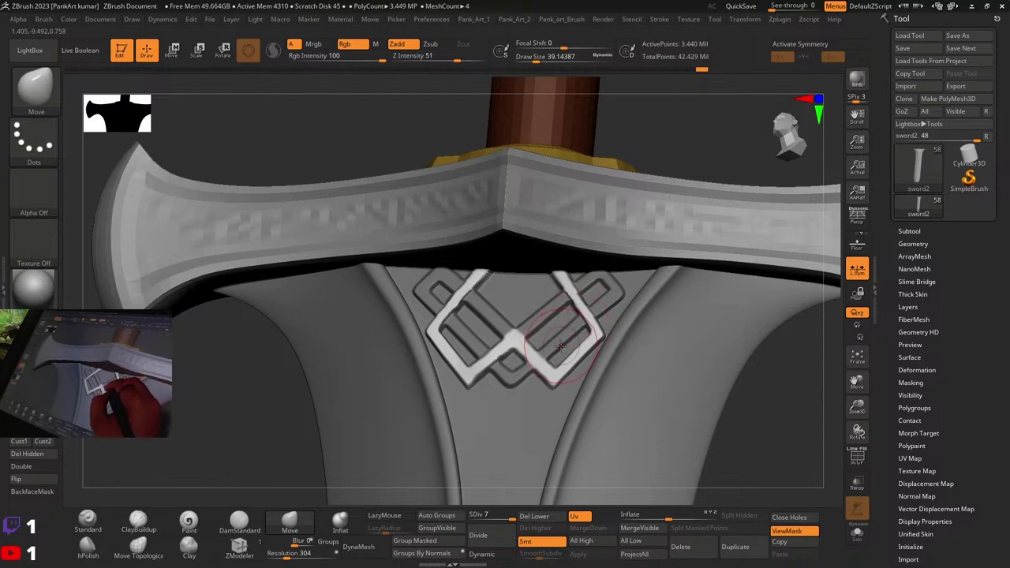
right_click_drag(561, 345, 589, 298)
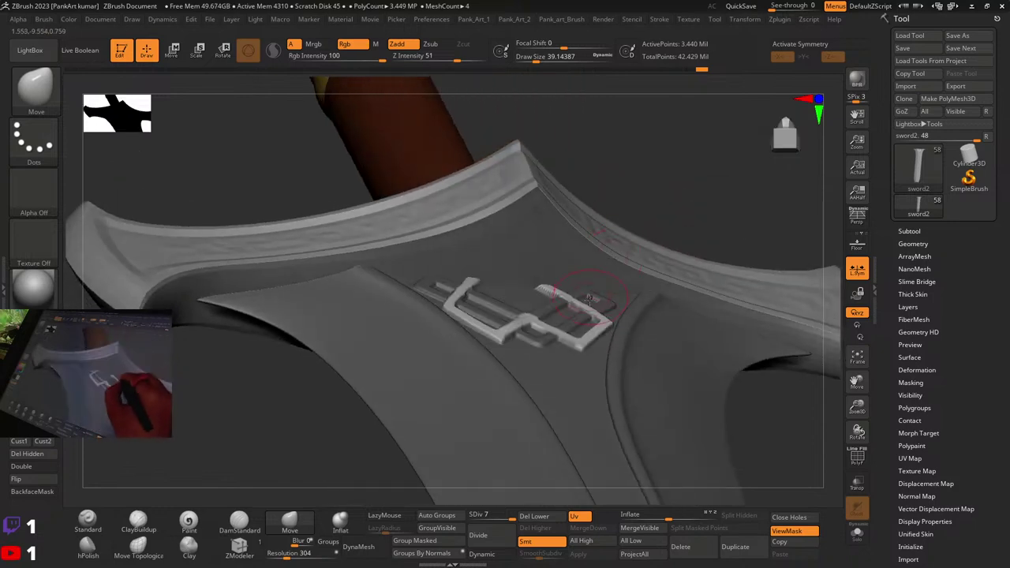
left_click(572, 300, "alt")
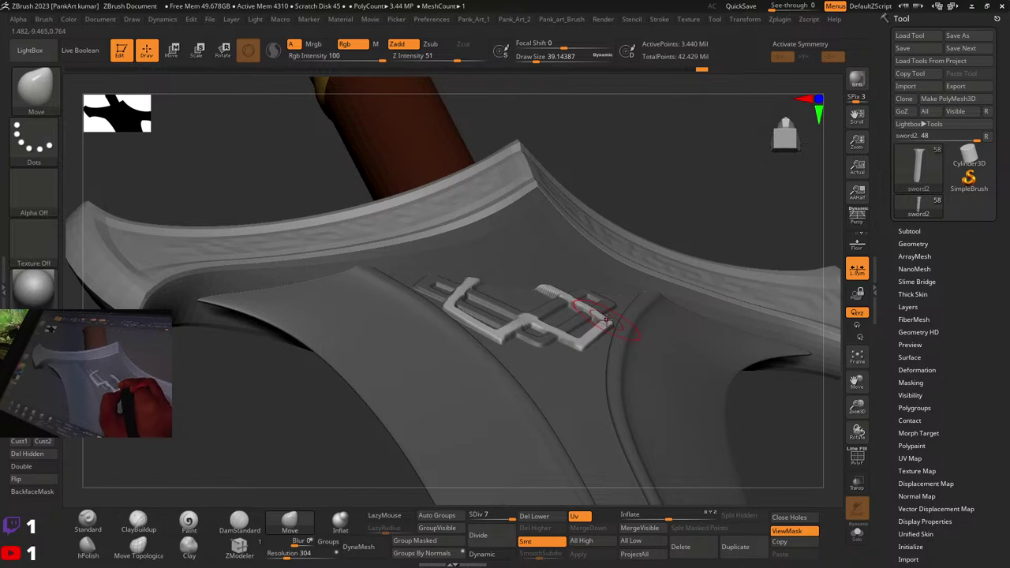
right_click_drag(606, 319, 603, 339)
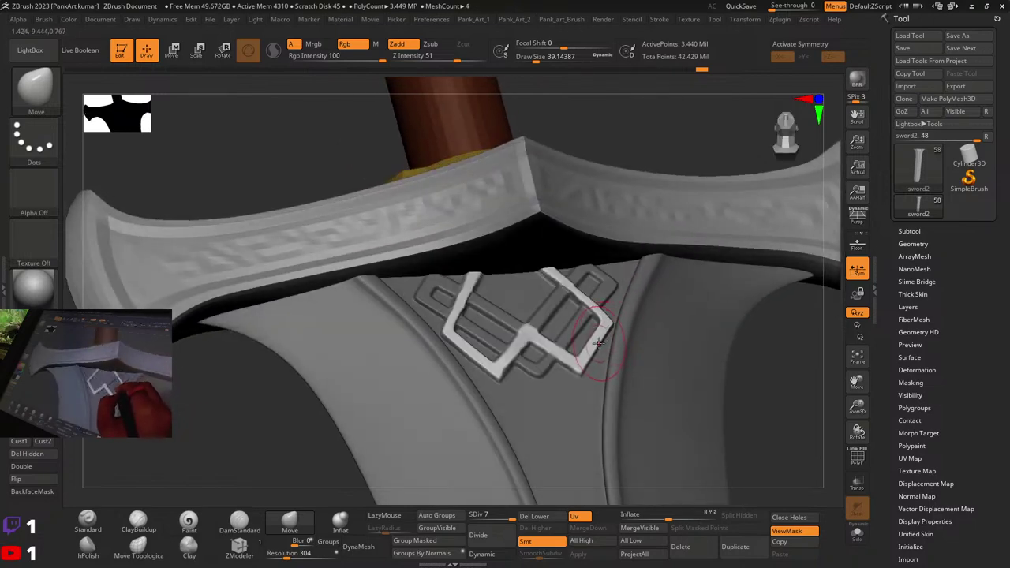
right_click_drag(534, 387, 509, 349)
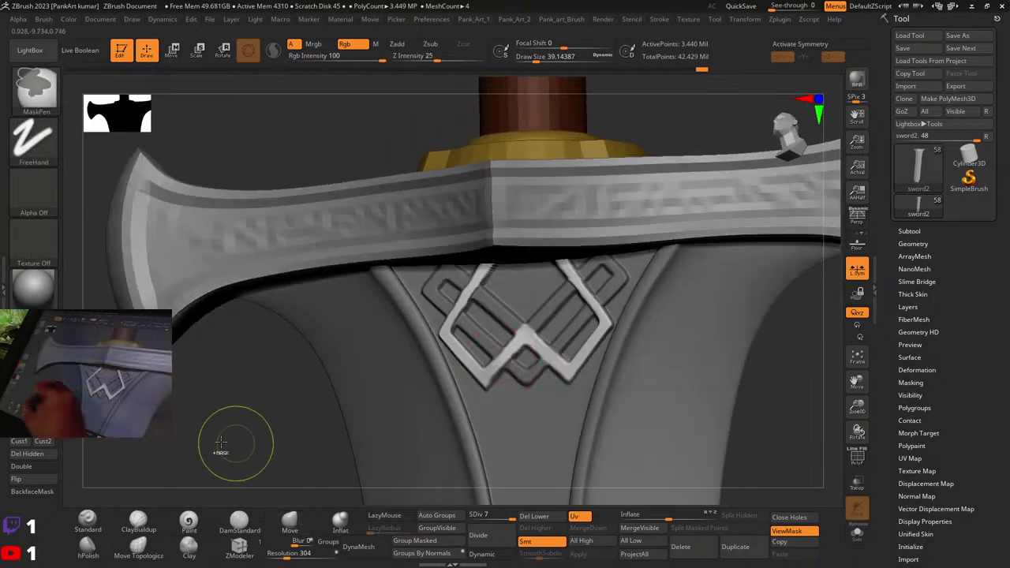
Step: Unmask the diagonal bar from the knot's upper left and mask the zigzag's left half at draw size about 12
mouse_move(450, 321)
right_mouse_down()
mouse_move(519, 293)
mouse_move(497, 289)
right_mouse_up()
key("space")
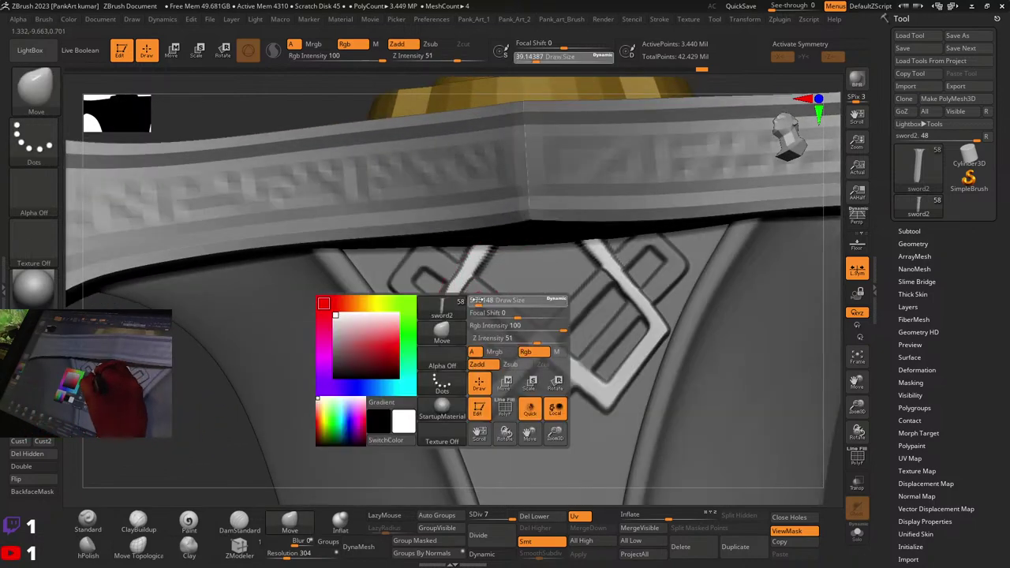
key("ctrl")
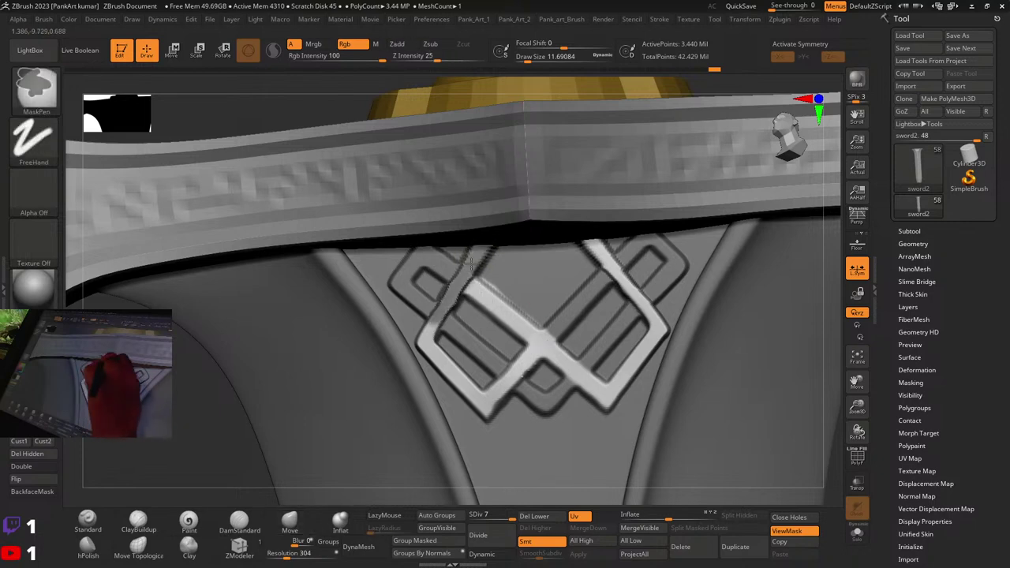
mouse_move(495, 321)
right_mouse_down()
mouse_move(537, 309)
mouse_move(569, 334)
mouse_move(557, 340)
right_mouse_up()
mouse_move(525, 362)
left_mouse_down("ctrl")
mouse_move(514, 356)
mouse_move(477, 413)
left_mouse_up("ctrl")
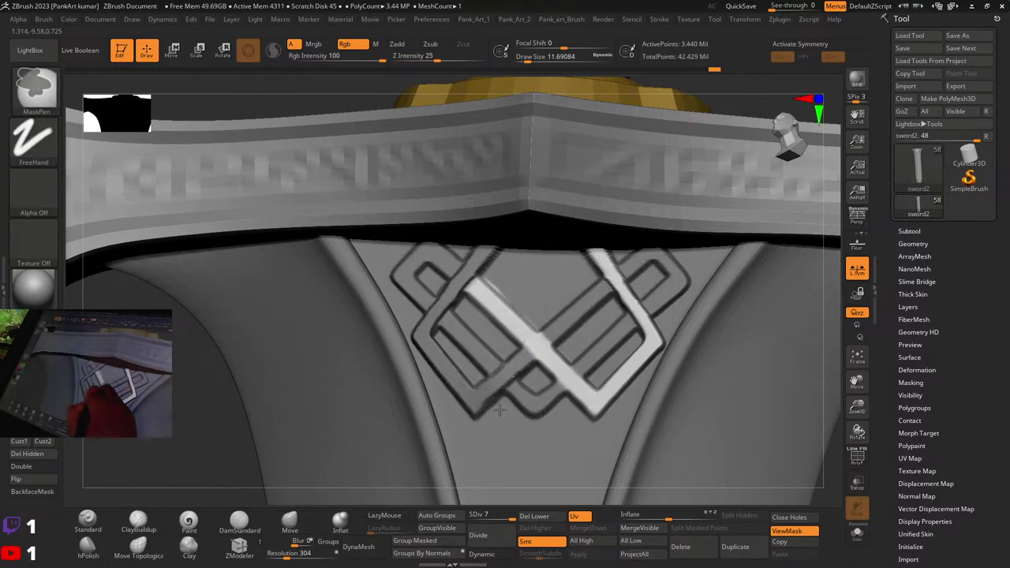
right_click_drag(564, 356, 516, 363, "alt")
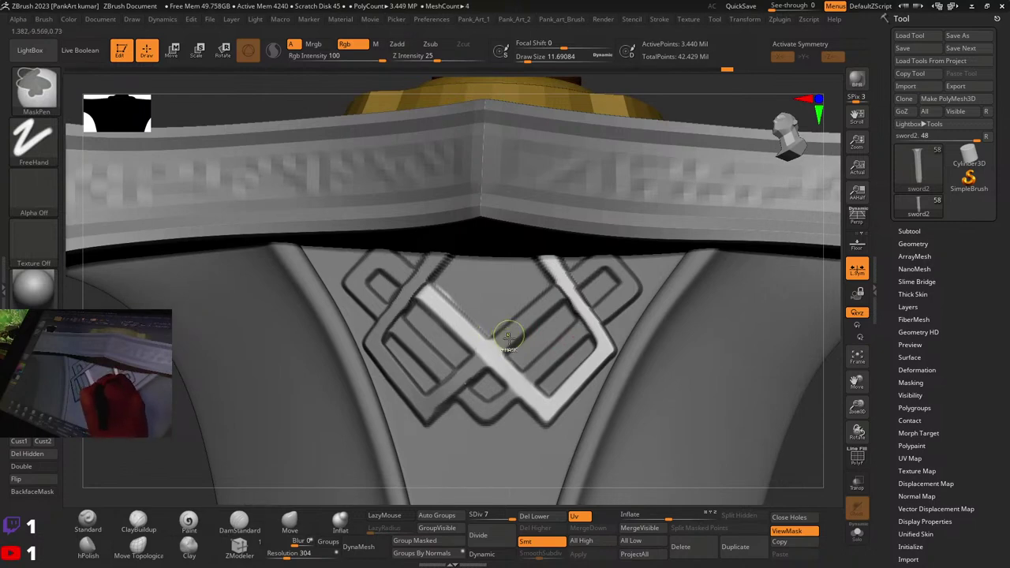
Step: Set the Move brush's draw size to about 80 for lifting the unmasked diagonal strand
mouse_move(539, 333)
right_mouse_down("ctrl")
mouse_move(558, 334)
mouse_move(547, 321)
mouse_move(570, 314)
mouse_move(576, 300)
mouse_move(589, 322)
mouse_move(584, 341)
mouse_move(598, 324)
right_mouse_up("ctrl")
key("space")
left_click(564, 324)
mouse_move(678, 289)
right_mouse_down()
mouse_move(578, 356)
mouse_move(631, 293)
mouse_move(624, 325)
mouse_move(600, 340)
right_mouse_up()
Step: Undo the strand lifting and partial masking back to the state where the whole flat knot is unmasked
key("ctrl")
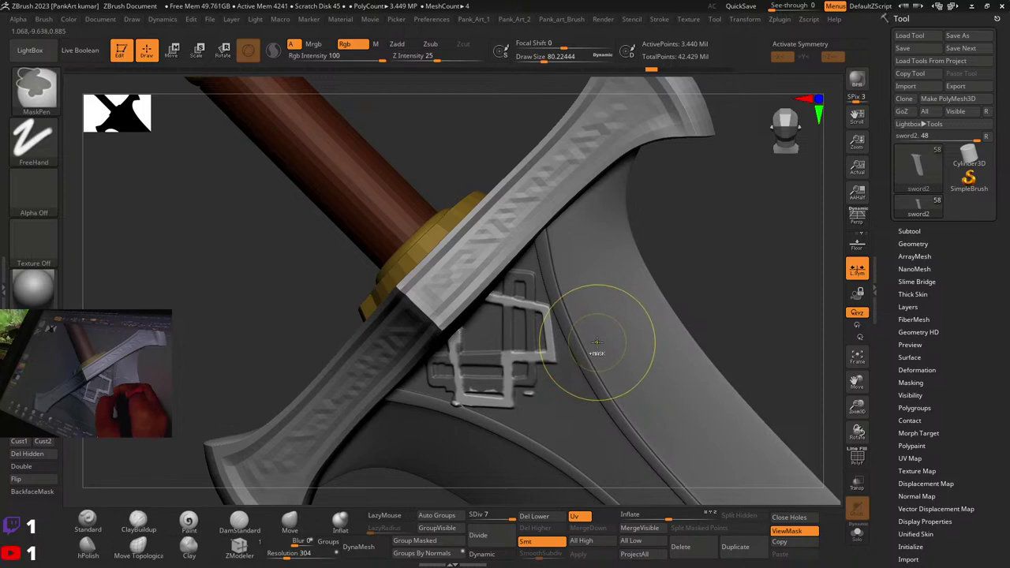
right_click_drag(604, 334, 620, 332)
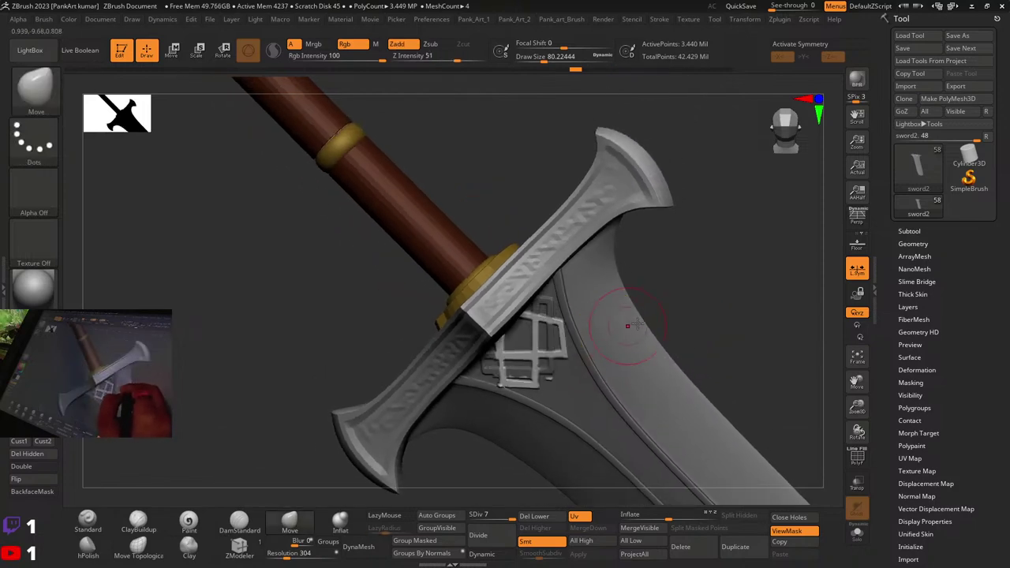
mouse_move(615, 332)
right_mouse_down()
mouse_move(634, 323)
mouse_move(582, 345)
mouse_move(603, 330)
mouse_move(623, 335)
mouse_move(590, 340)
right_mouse_up()
key("ctrl")
key("ctrl")
key("ctrl")
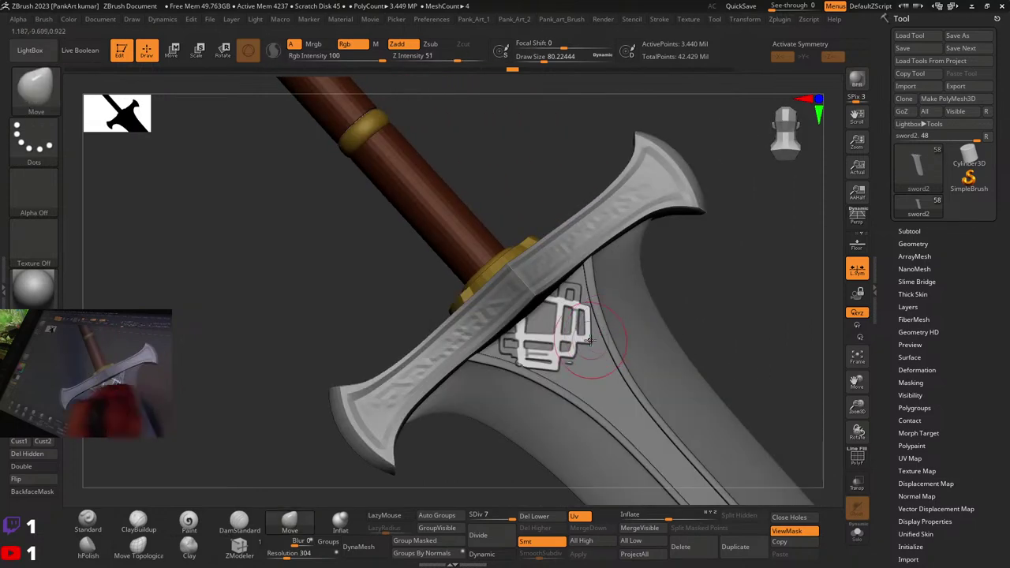
key("ctrl")
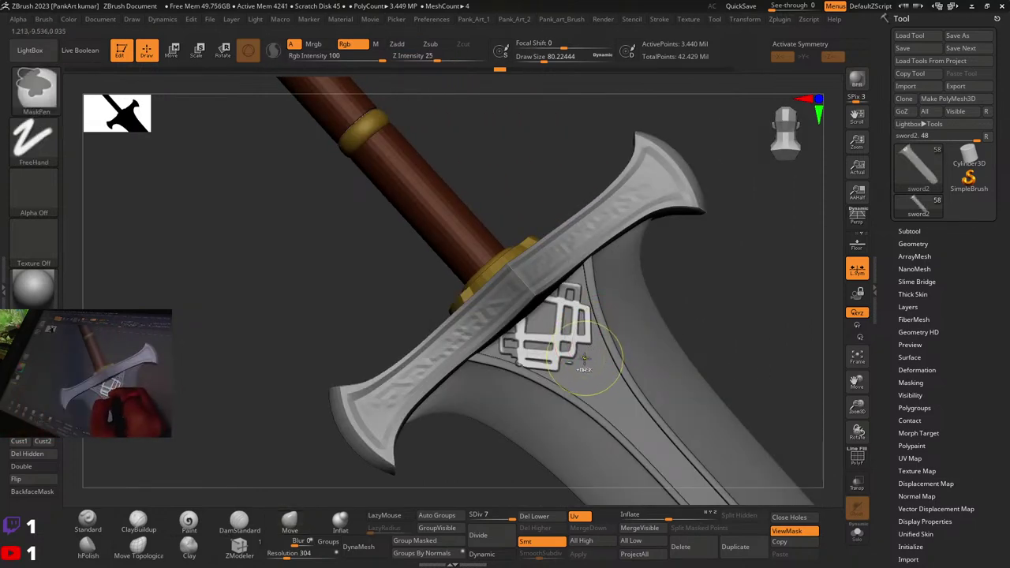
Step: Invert the mask so that it covers the knot strands, and turn symmetry back on
key("ctrl+i")
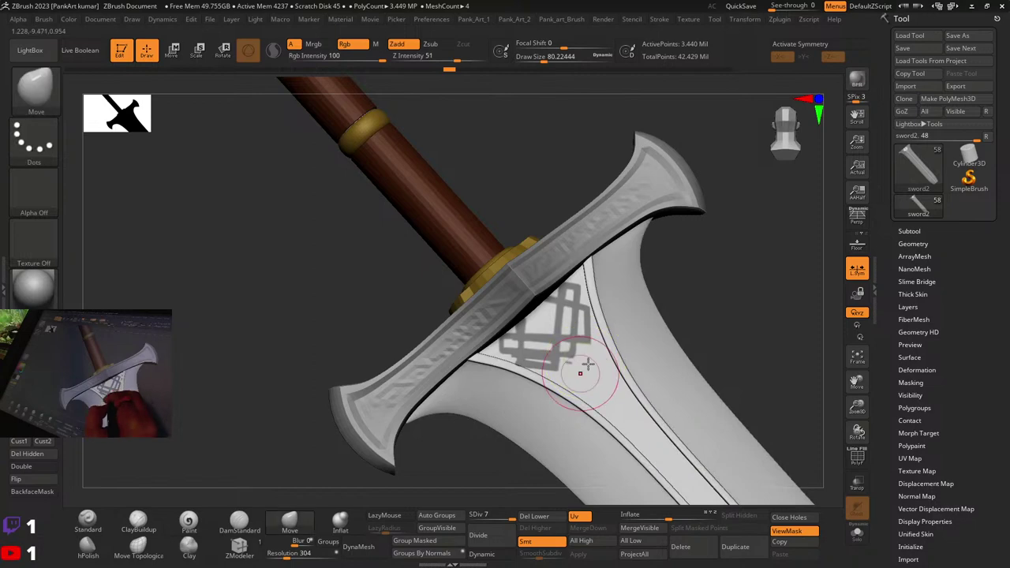
right_click_drag(589, 365, 619, 347)
mouse_move(541, 411)
right_mouse_down()
mouse_move(664, 345)
mouse_move(582, 327)
right_mouse_up()
key("x")
key("ctrl")
right_click_drag(500, 336, 481, 383)
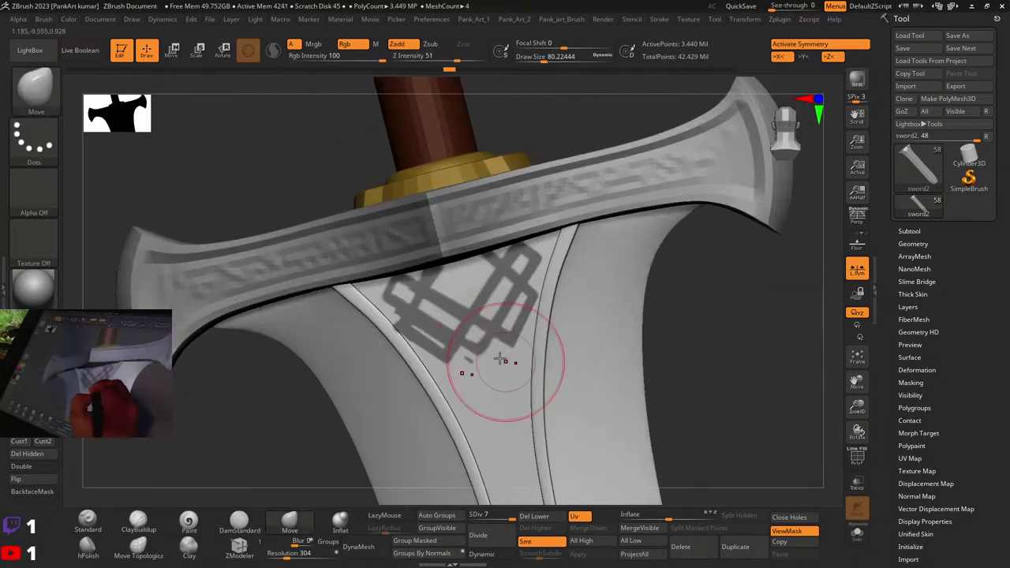
Step: Touch up the masked knot's lower corners with the mask brush at draw size about 12
key("space")
left_click_drag(466, 352, 464, 353)
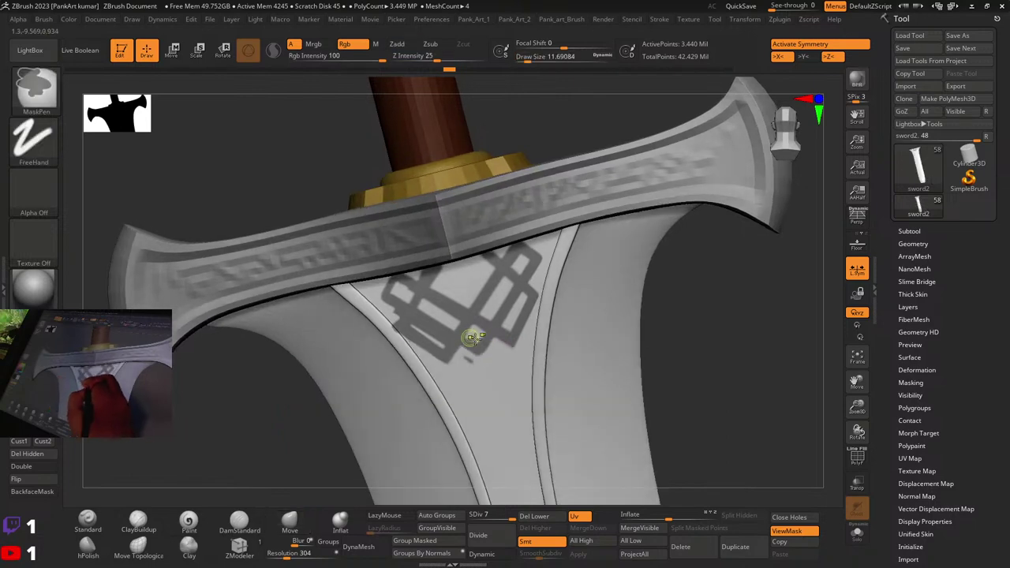
mouse_move(469, 339)
right_mouse_down("ctrl")
mouse_move(474, 348)
mouse_move(533, 336)
mouse_move(623, 282)
mouse_move(569, 332)
mouse_move(525, 326)
mouse_move(506, 342)
mouse_move(563, 323)
mouse_move(527, 348)
right_mouse_up("ctrl")
key("ctrl")
mouse_move(528, 347)
right_mouse_down("ctrl")
mouse_move(536, 339)
mouse_move(527, 346)
right_mouse_up("ctrl")
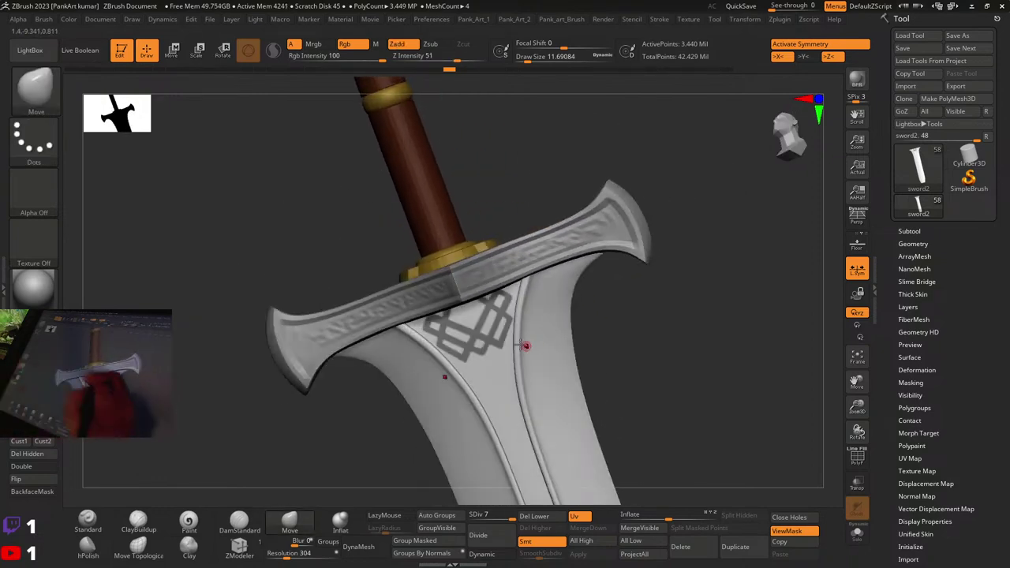
key("space")
left_click_drag(518, 341, 529, 340)
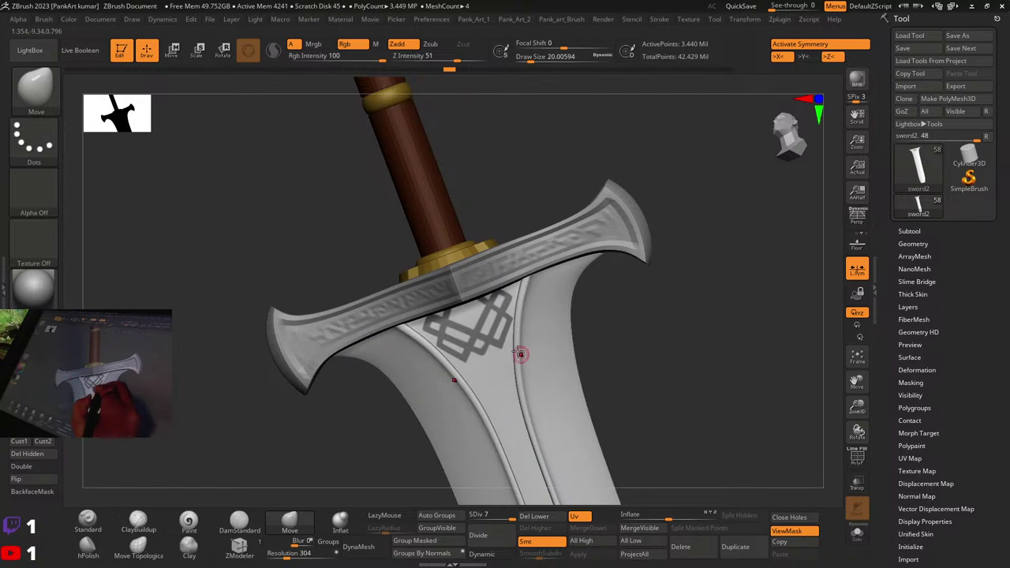
right_click_drag(521, 354, 610, 340)
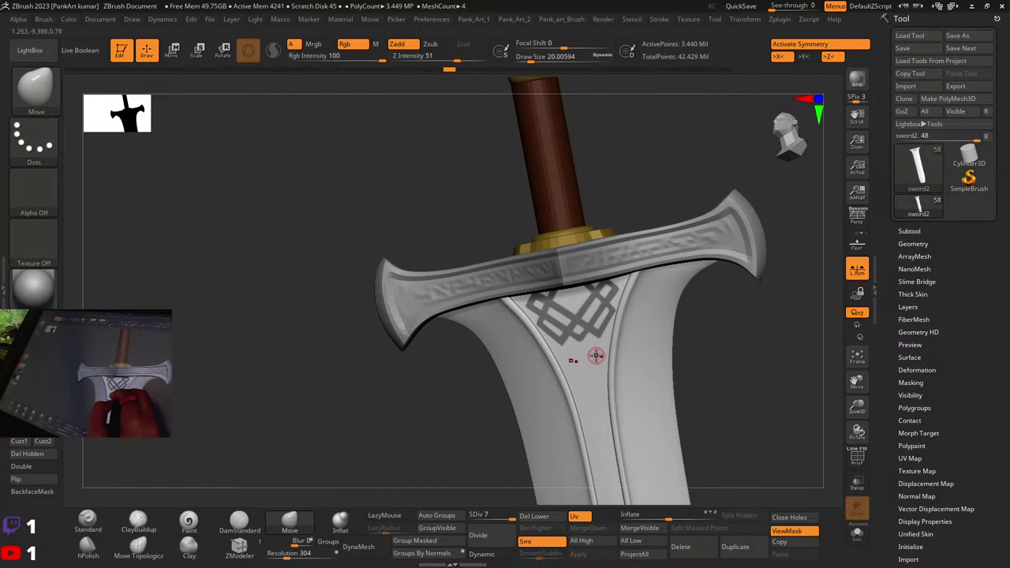
Step: Turn off symmetry and erase the knot mask from the blade's other face at draw size about 68, accepting the undo-history removal
mouse_move(631, 332)
right_mouse_down()
mouse_move(663, 329)
mouse_move(632, 329)
right_mouse_up()
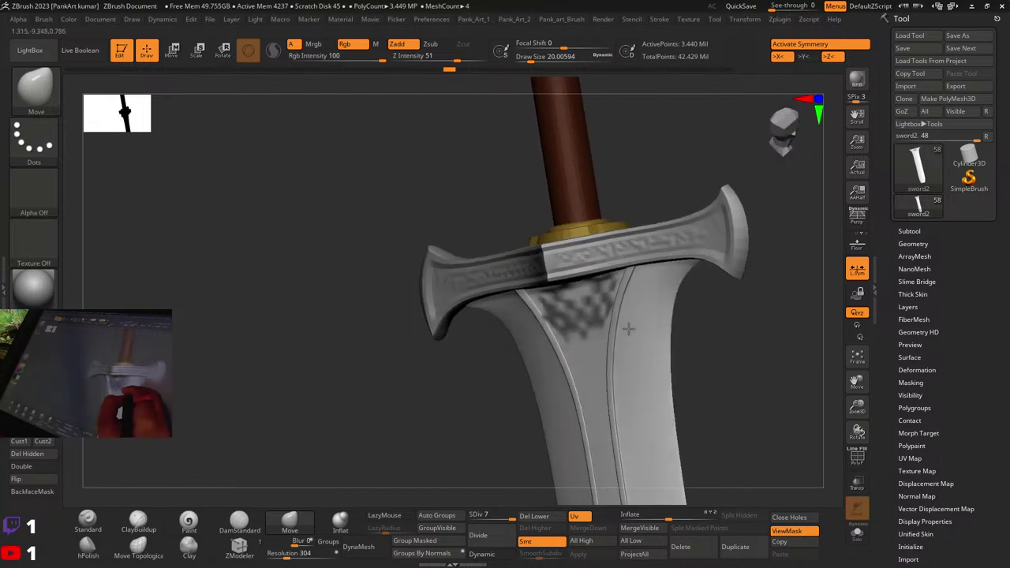
key("x")
key("space")
mouse_move(596, 300)
left_mouse_down()
mouse_move(608, 299)
mouse_move(562, 309)
mouse_move(542, 297)
left_mouse_up()
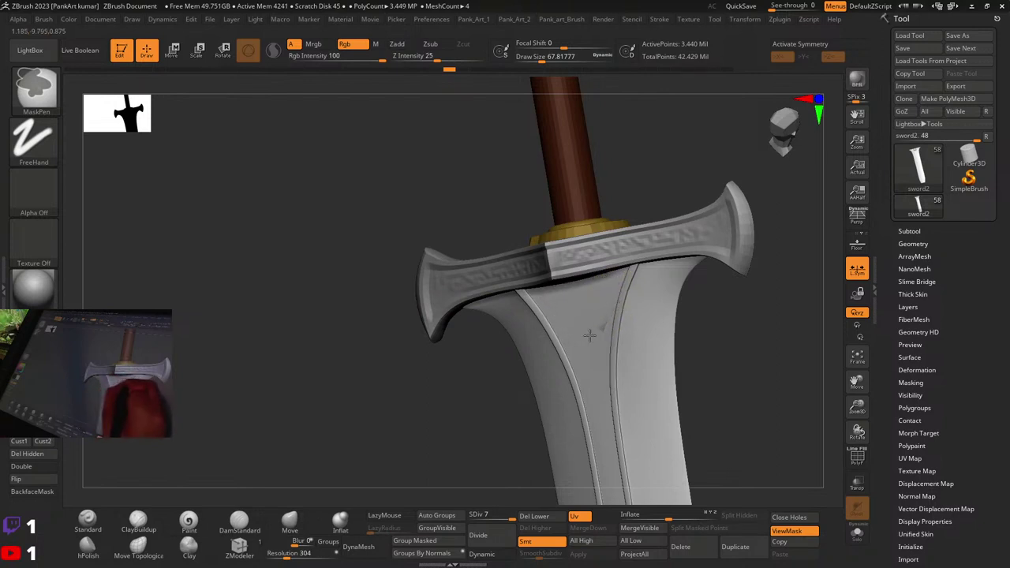
key("Return")
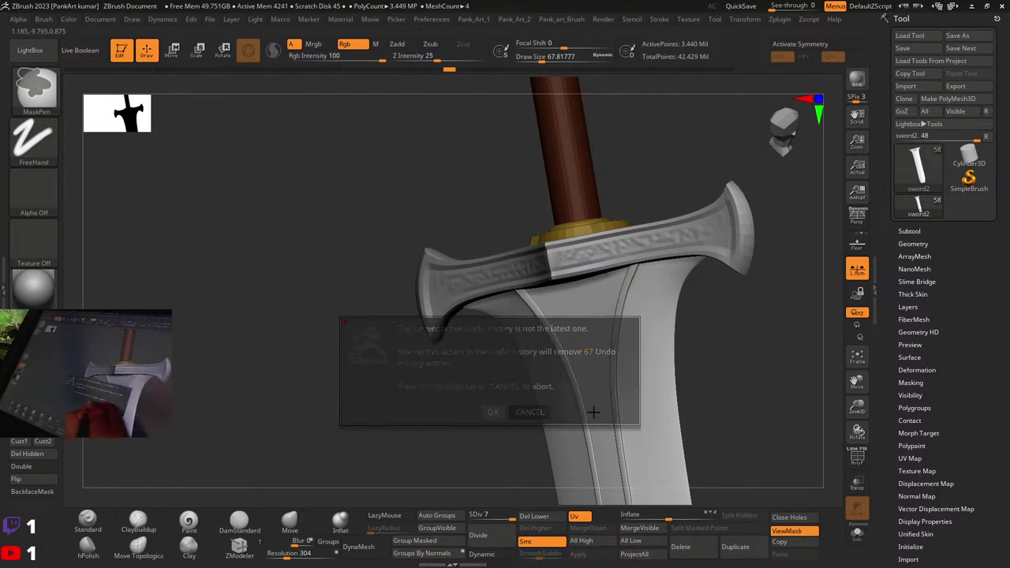
Step: Isolate the blade, extract the masked knot as a separate mesh and accept the extraction
left_click(858, 533)
mouse_move(527, 366)
right_mouse_down()
mouse_move(636, 343)
mouse_move(643, 352)
mouse_move(602, 361)
mouse_move(575, 292)
mouse_move(536, 397)
mouse_move(609, 368)
mouse_move(609, 339)
mouse_move(821, 272)
right_mouse_up()
left_click(909, 231)
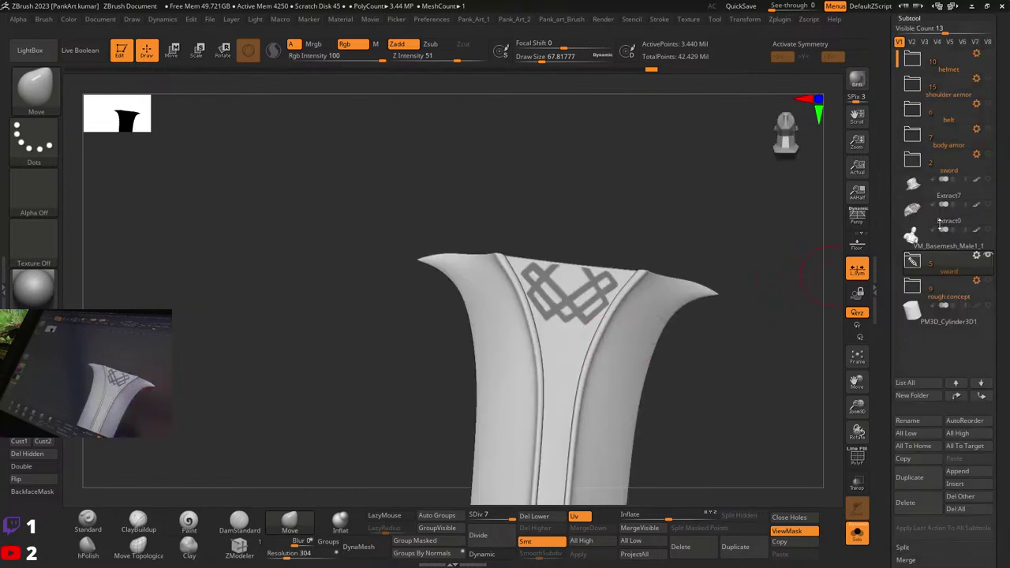
left_click_drag(892, 520, 892, 409)
scroll(891, 416, "down", 2)
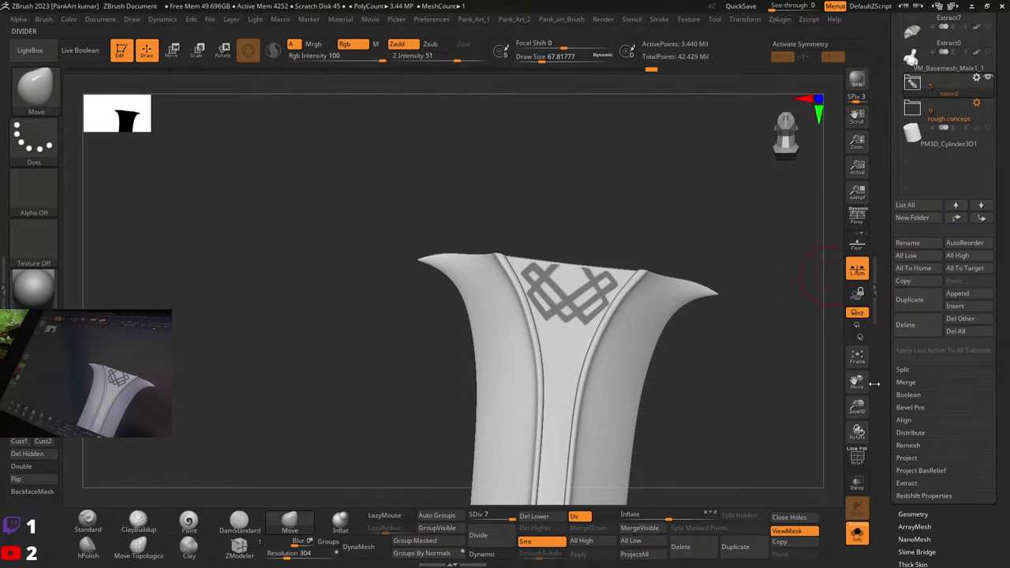
left_click(908, 484)
left_click(908, 502)
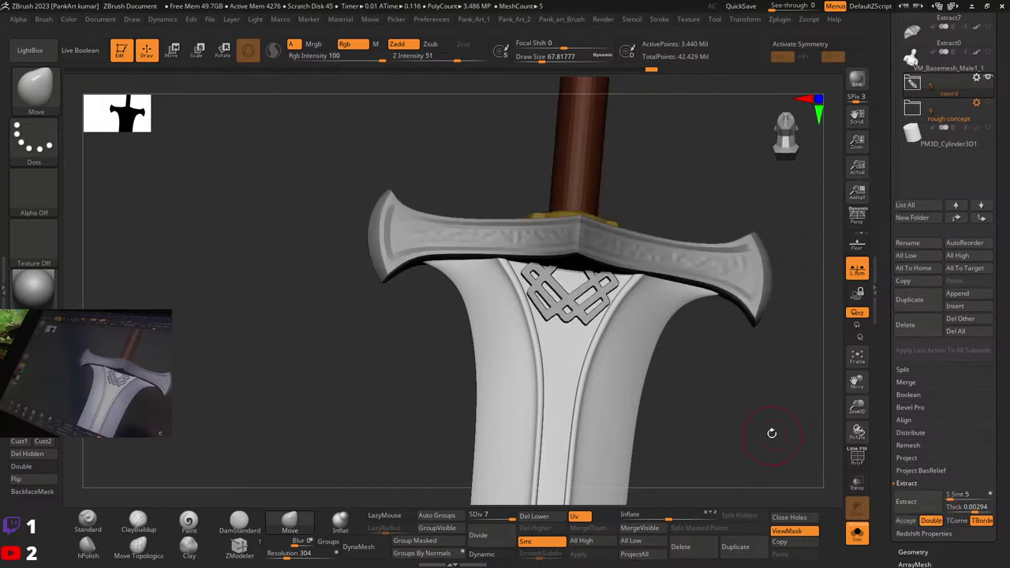
left_click(907, 521)
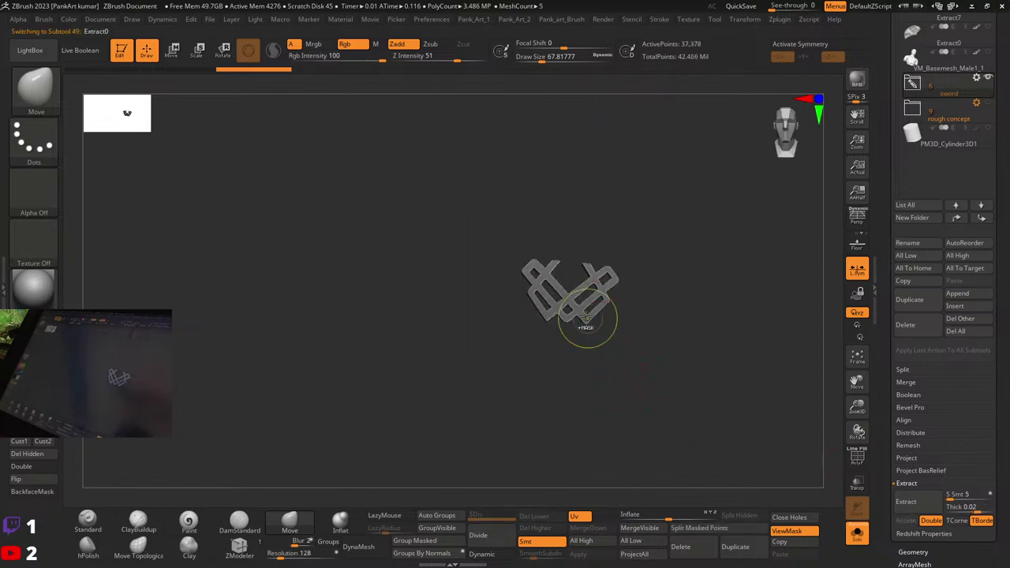
Step: Smooth the extracted knot mesh's edges with repeated Polish By Groups passes, using strength 100
right_click_drag(587, 319, 636, 351, "ctrl")
key("2")
key("1")
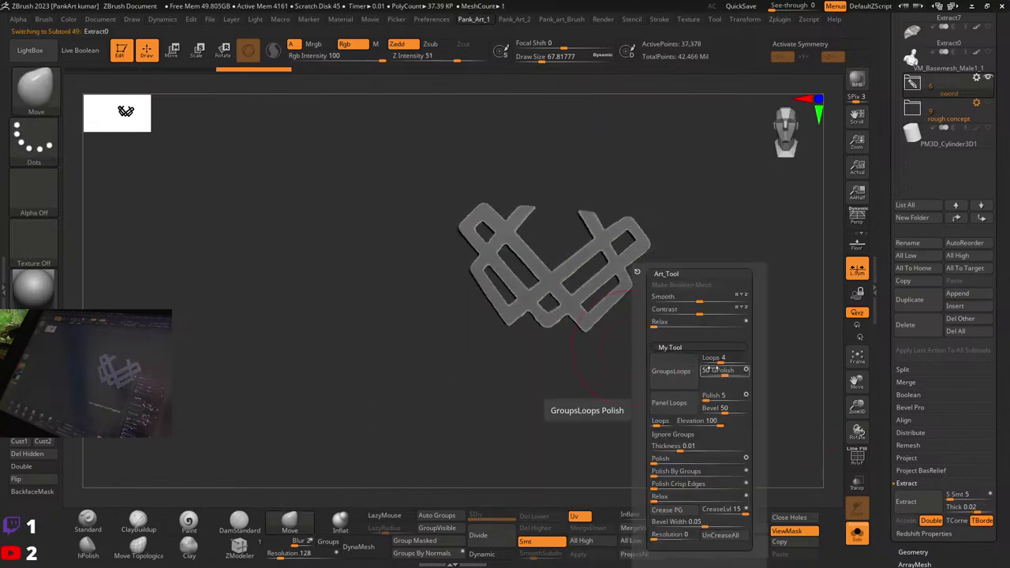
left_click(663, 472)
key("alt+e")
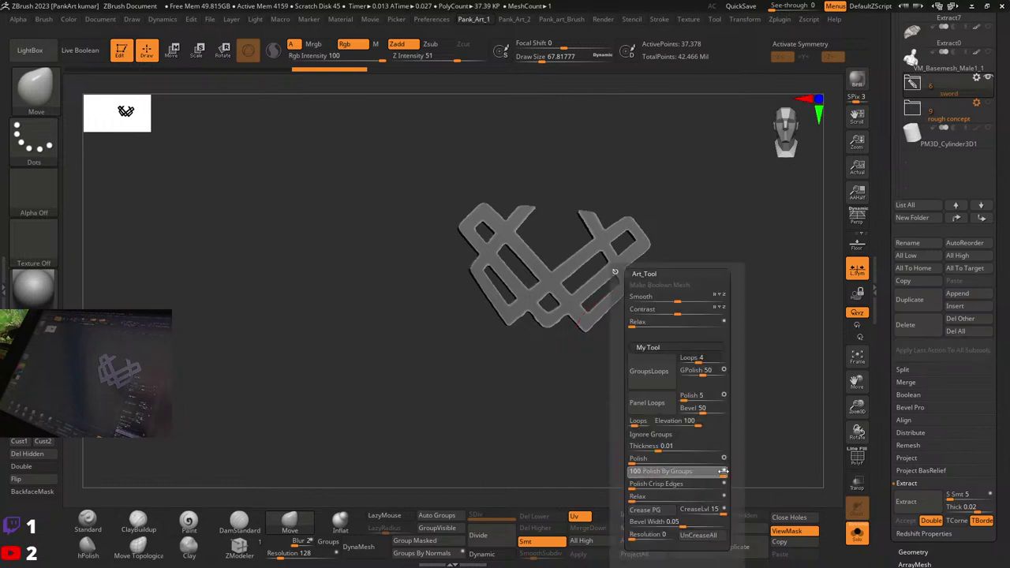
left_click(641, 474)
key("alt+e")
left_click(699, 483)
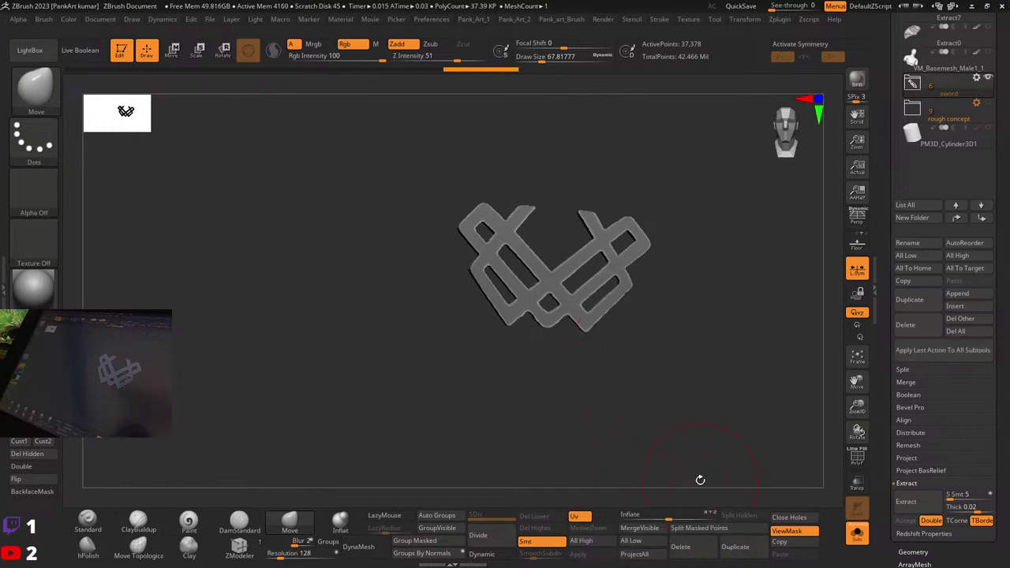
Step: Undo the Polish By Groups passes on the extracted knot mesh
key("alt+e")
left_click(588, 485)
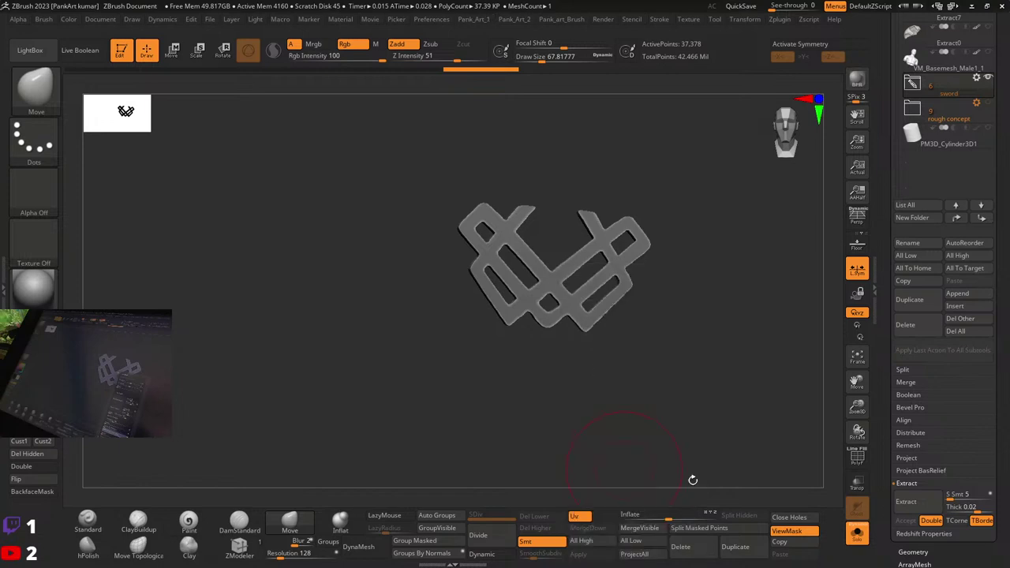
key("ctrl")
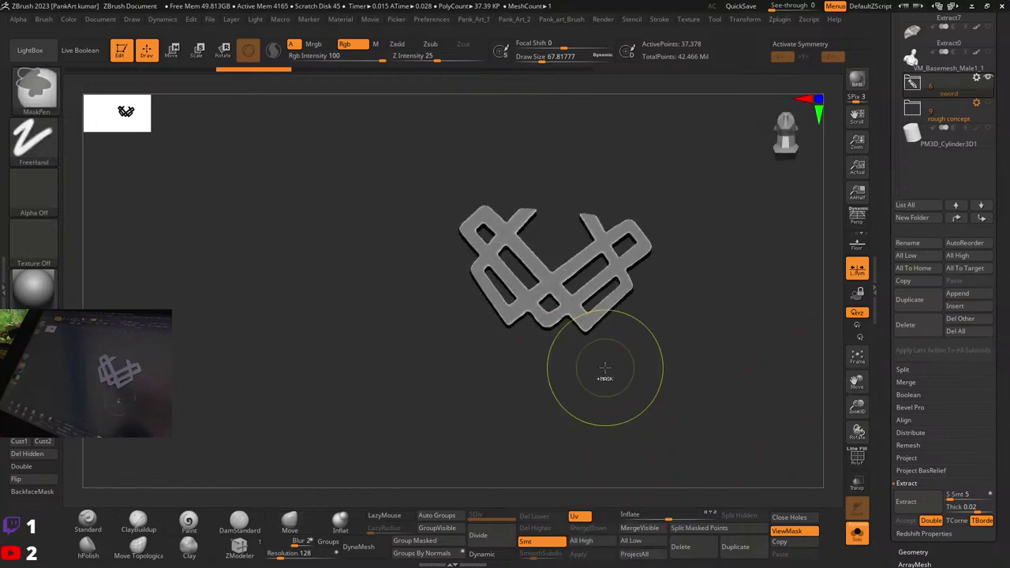
key("ctrl+z")
key("alt+e")
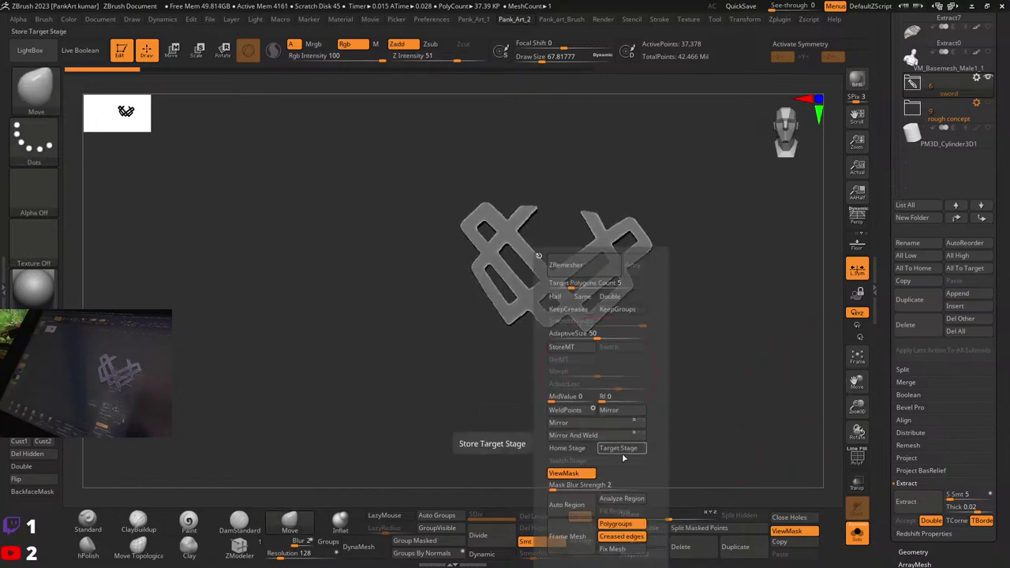
key("alt+e")
Step: Polish the knot mesh with two Polish Crisp Edges passes, the first at 100, followed by a Polish By Groups pass
key("alt+e")
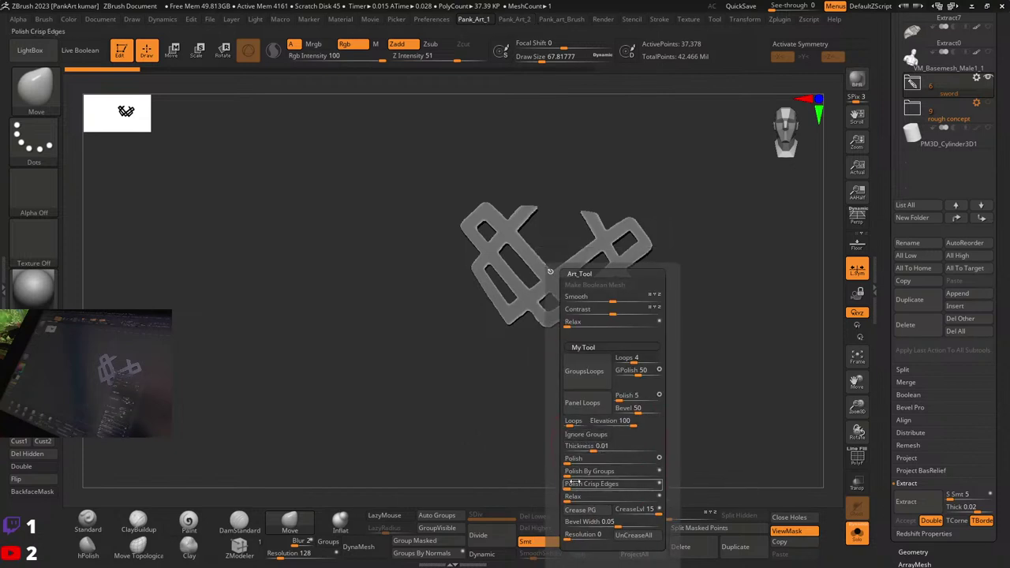
left_click_drag(575, 488, 624, 486)
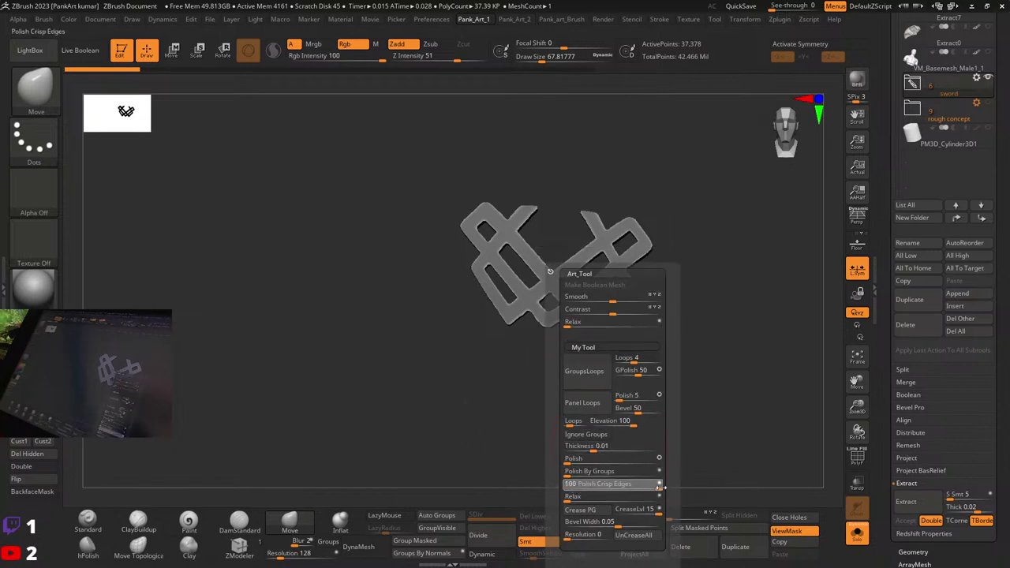
key("alt+e")
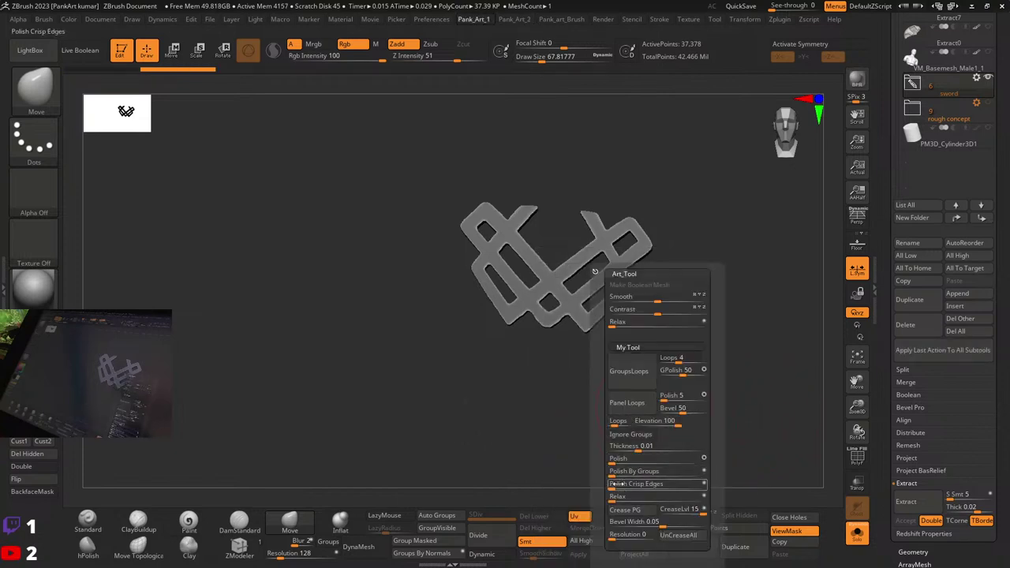
left_click(620, 484)
key("alt+e")
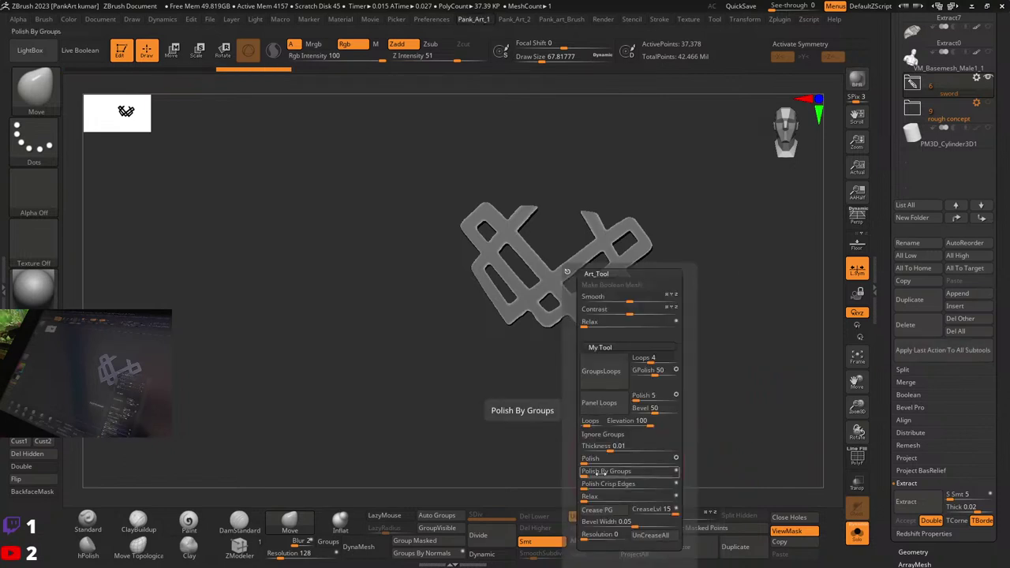
left_click(600, 473)
Step: Clear the knot's mask, show its polyframe, isolate the front-face polygroup and delete the hidden geometry
key("ctrl+h")
left_click(655, 388, "ctrl")
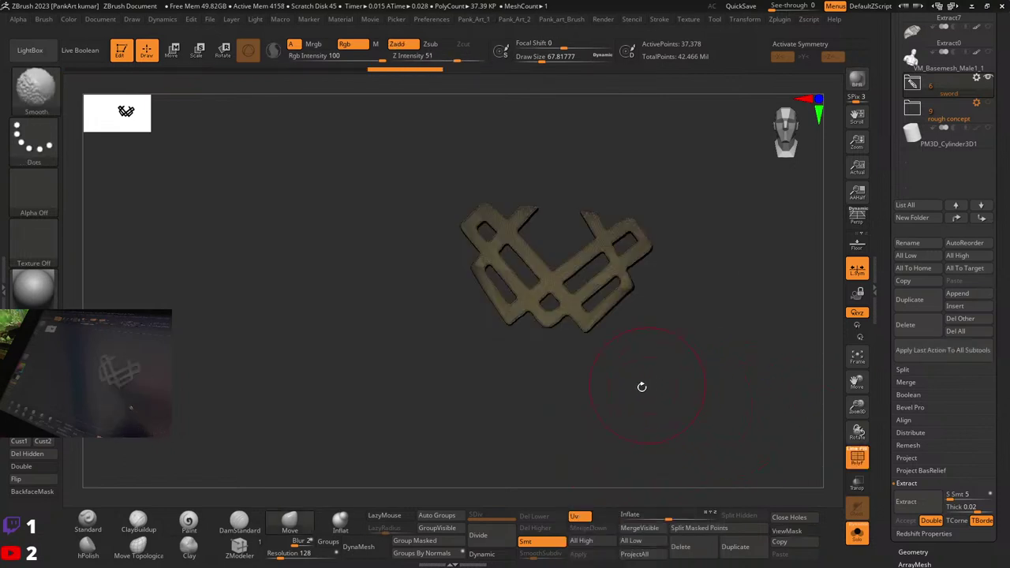
left_click(631, 381, "ctrl")
left_click_drag(630, 379, 458, 367)
key("shift+f")
left_click_drag(458, 367, 570, 350, "alt")
left_click(567, 341, "ctrl+shift")
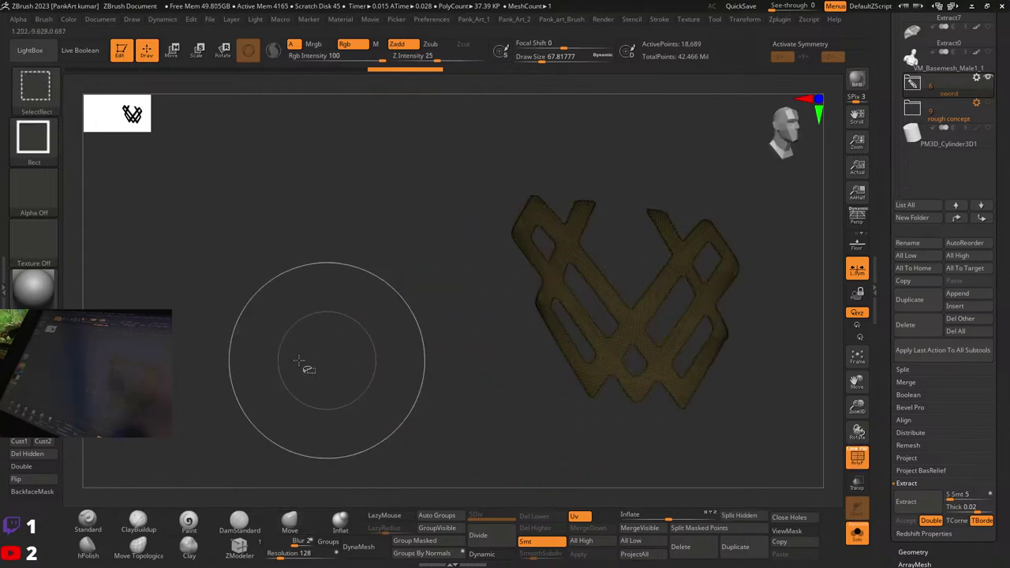
left_click(28, 454)
key("shift+f")
mouse_move(372, 390)
left_mouse_down("shift")
mouse_move(446, 390)
mouse_move(290, 374)
mouse_move(379, 380)
left_mouse_up("shift")
key("shift+f")
Step: Try remeshing the single-sided knot with ZRemesher at a target polygon count of 2
key("space")
left_click_drag(710, 279, 695, 279)
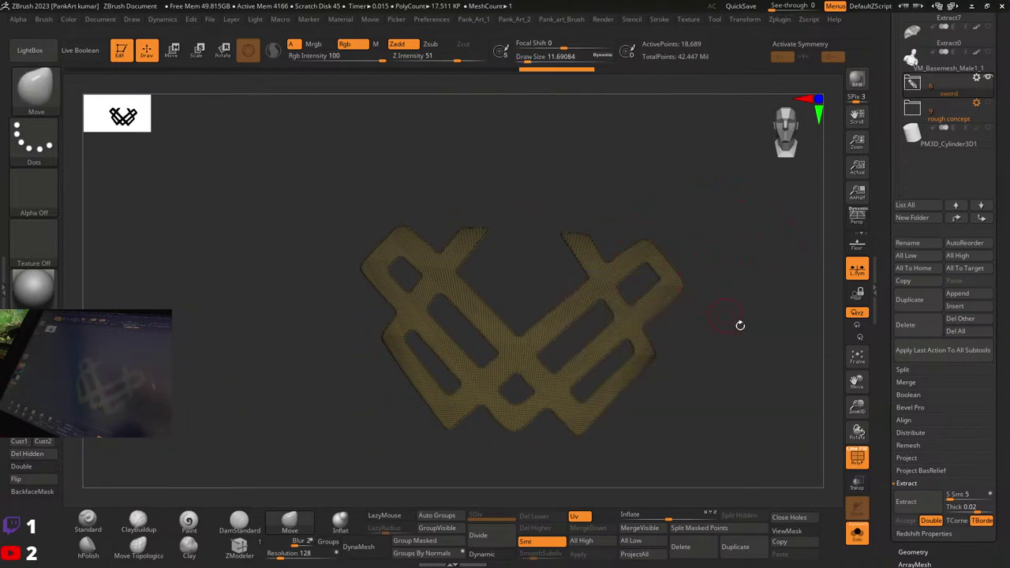
left_click_drag(740, 325, 697, 296, "alt")
key("2")
key("2")
key("2")
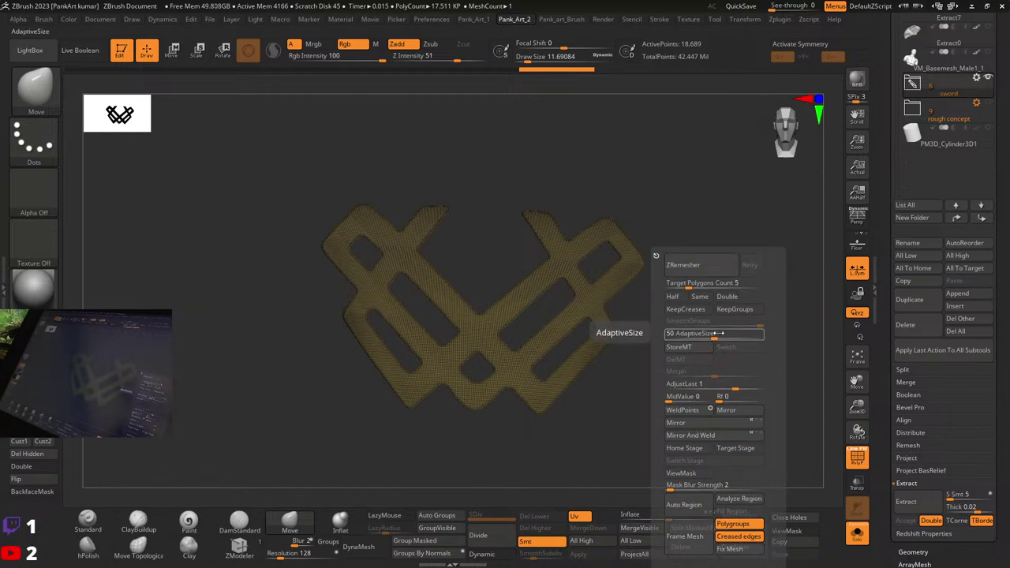
left_click(673, 283)
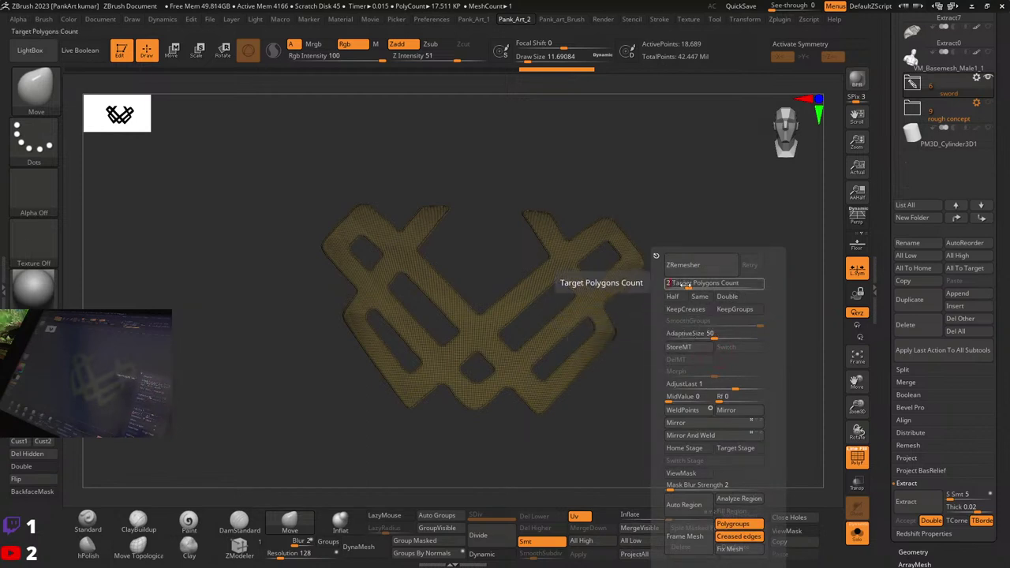
type("2")
key("Return")
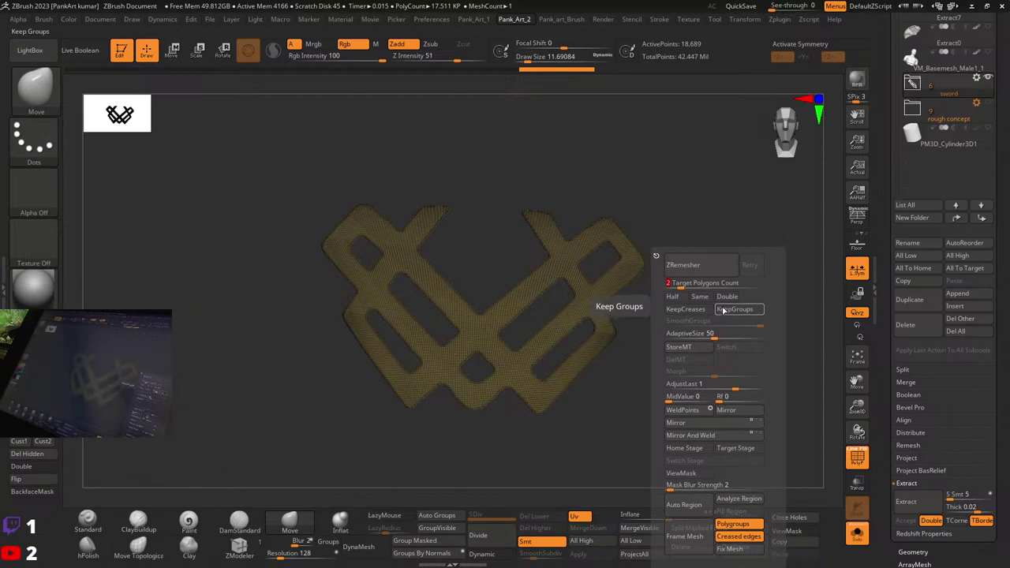
left_click(680, 265)
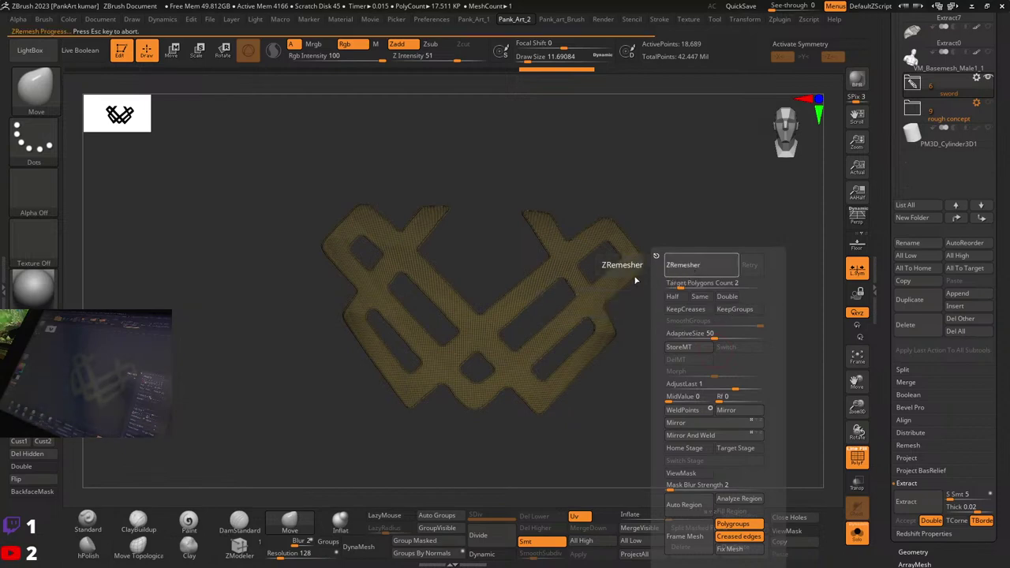
left_click_drag(616, 336, 605, 345)
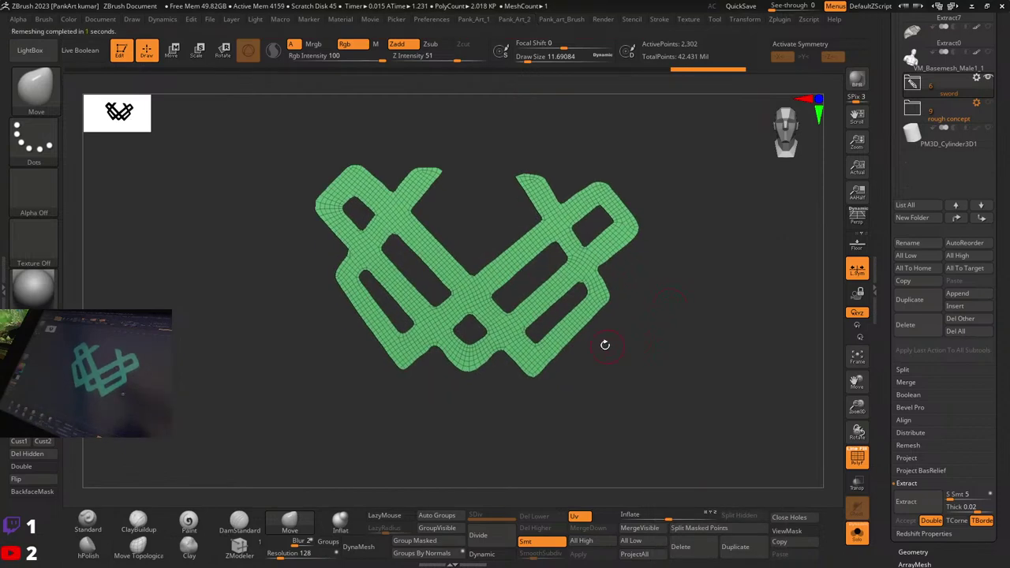
key("2")
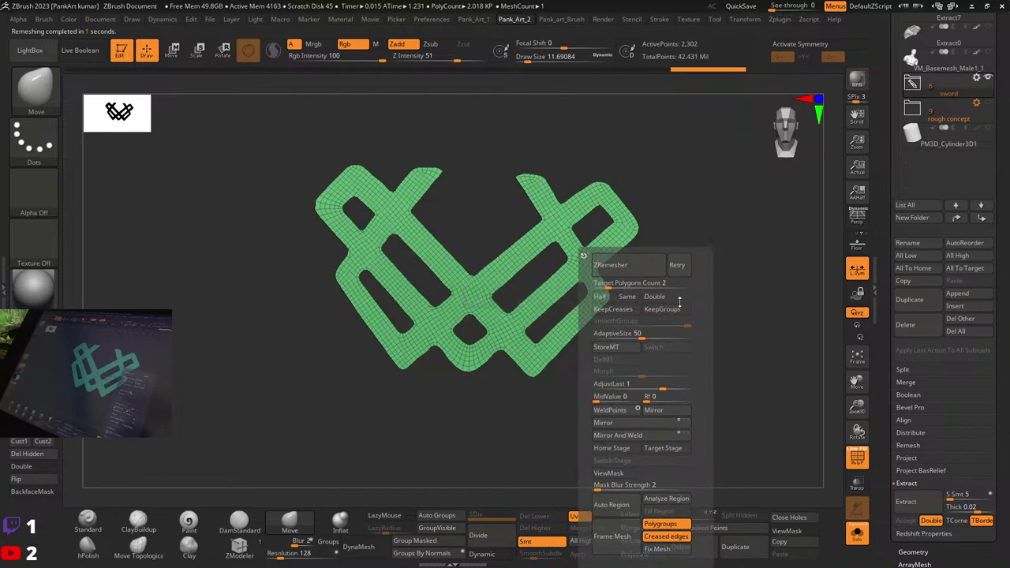
key("ctrl+z")
Step: Remesh the knot with ZRemesher, using Keep Groups and a target polygon count of 3
key("2")
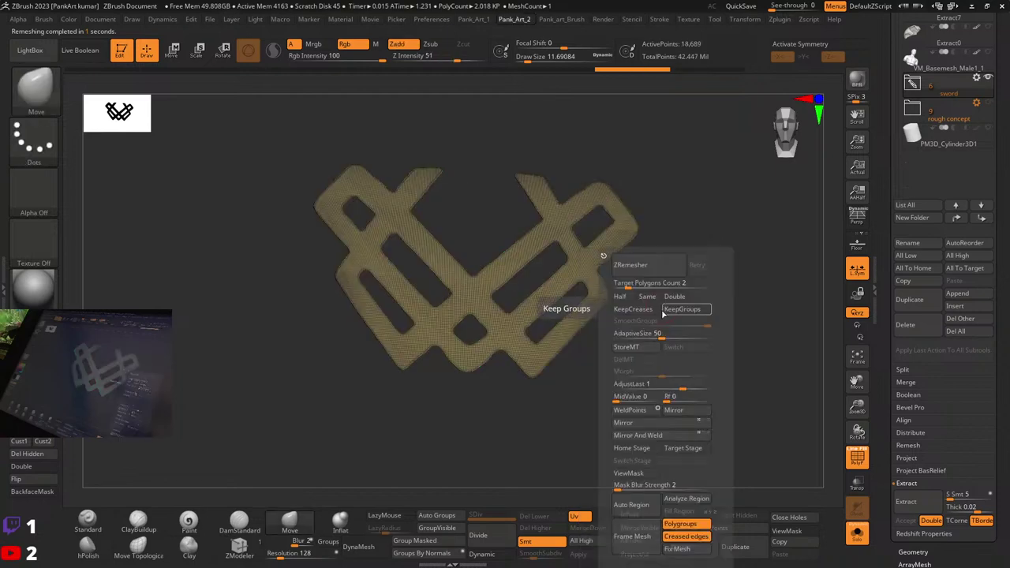
left_click(673, 311)
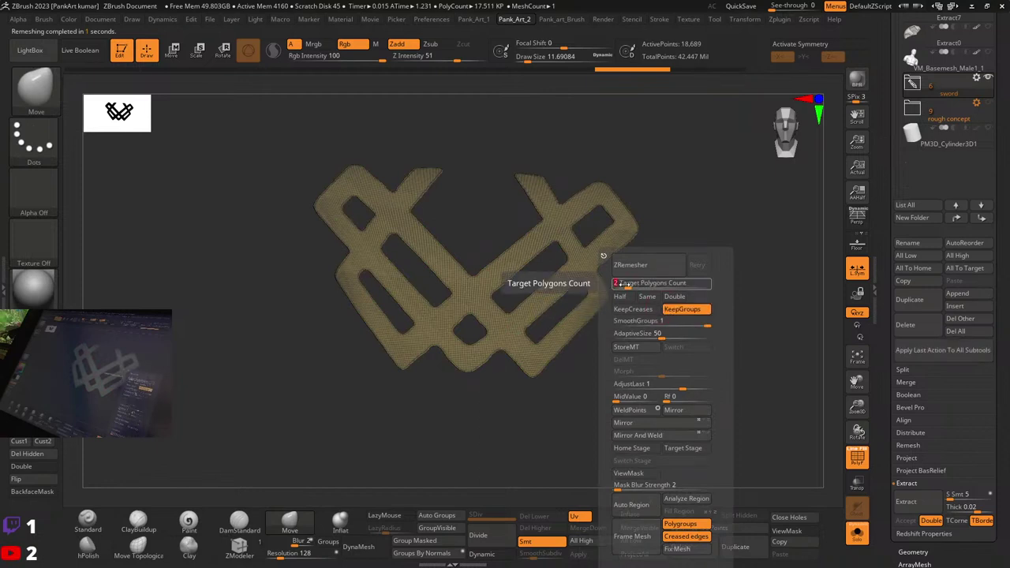
left_click(632, 265)
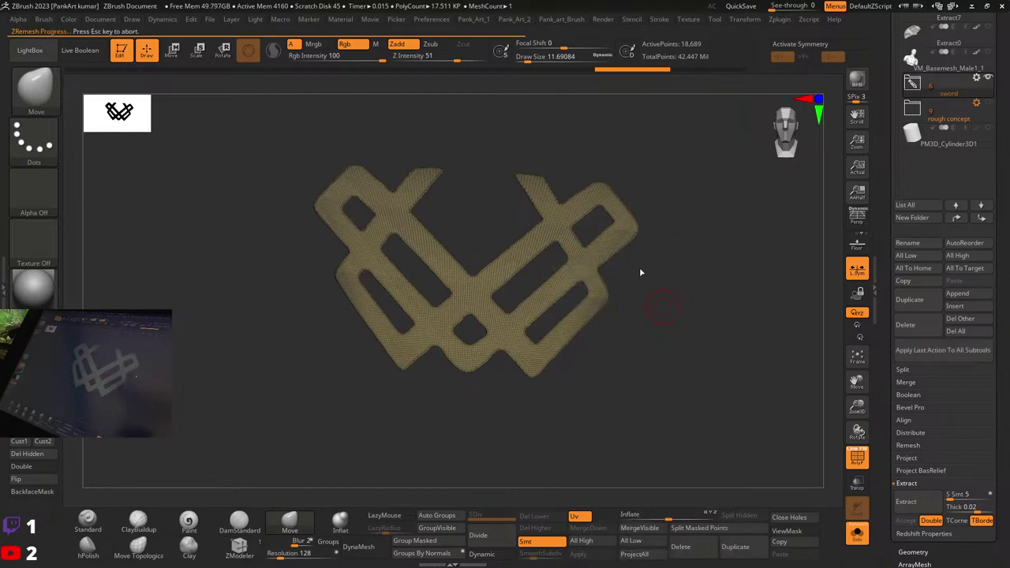
Step: Set SmoothGroups to 0 and reduce the knot's polygons with three ZRemesher passes using the Half option
key("2")
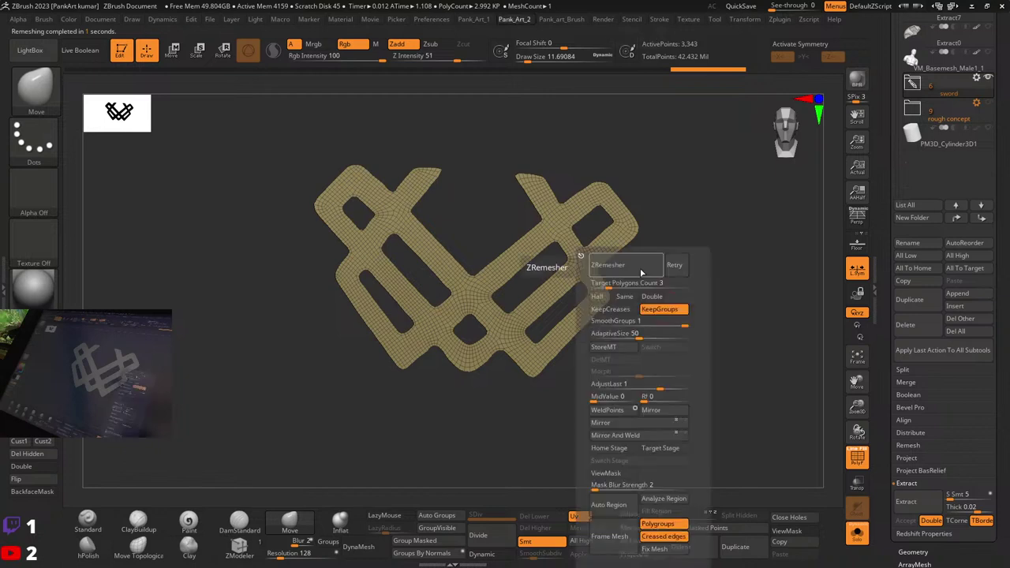
left_click(638, 322)
type("0")
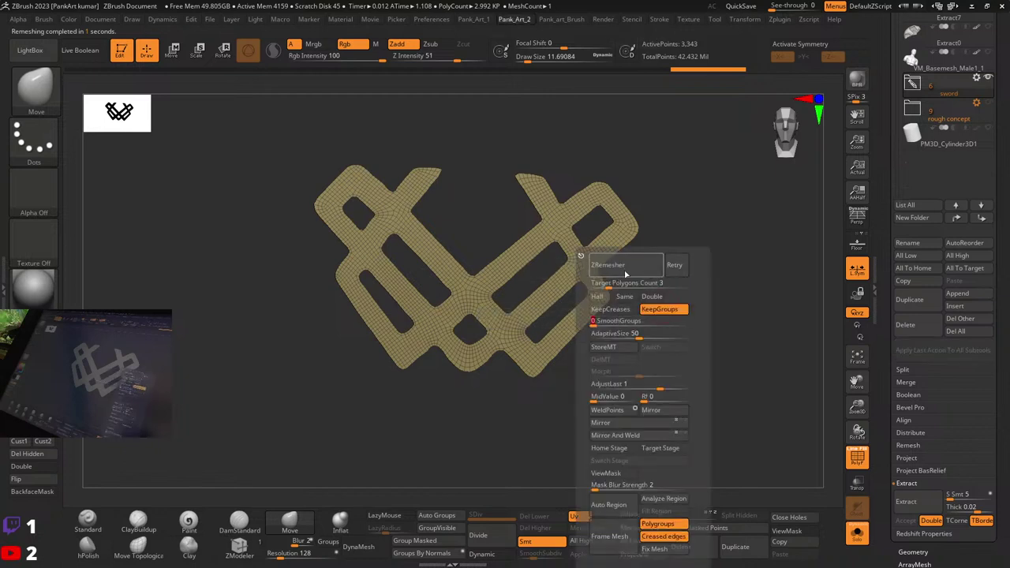
left_click(601, 296)
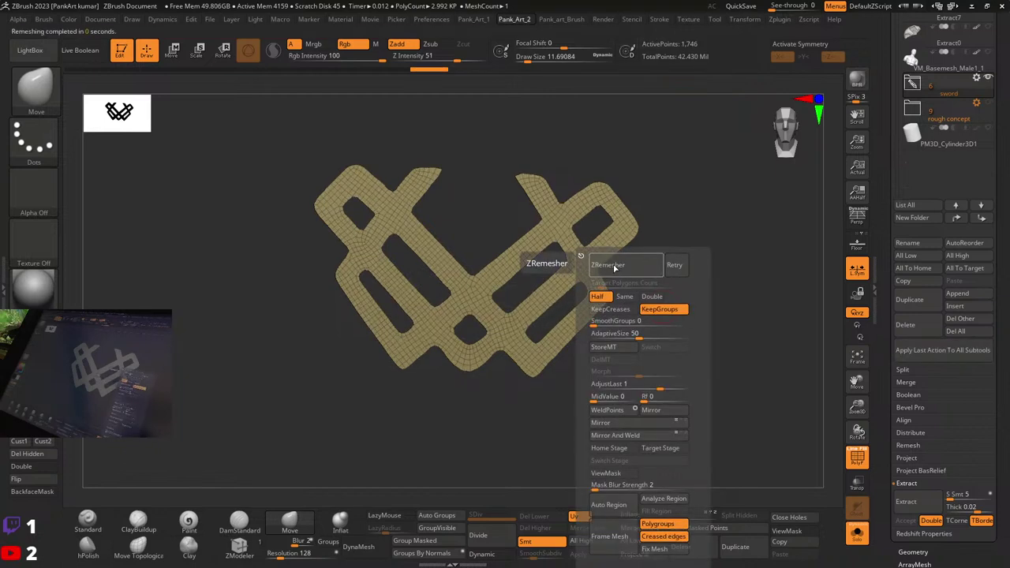
left_click(615, 267)
left_click(615, 267)
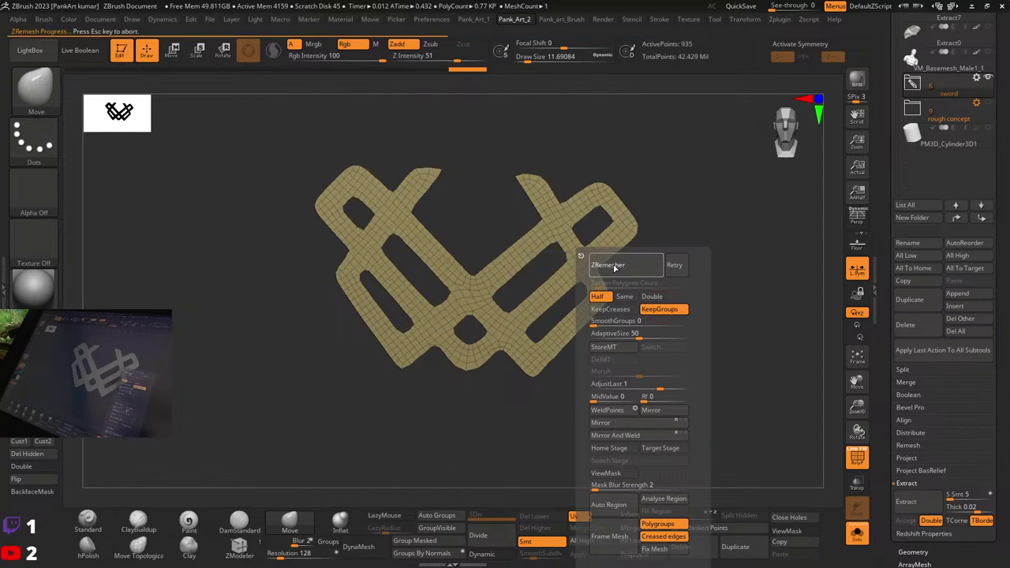
Step: Undo the last ZRemesher pass on the knot and run it again with the Half option
key("ctrl")
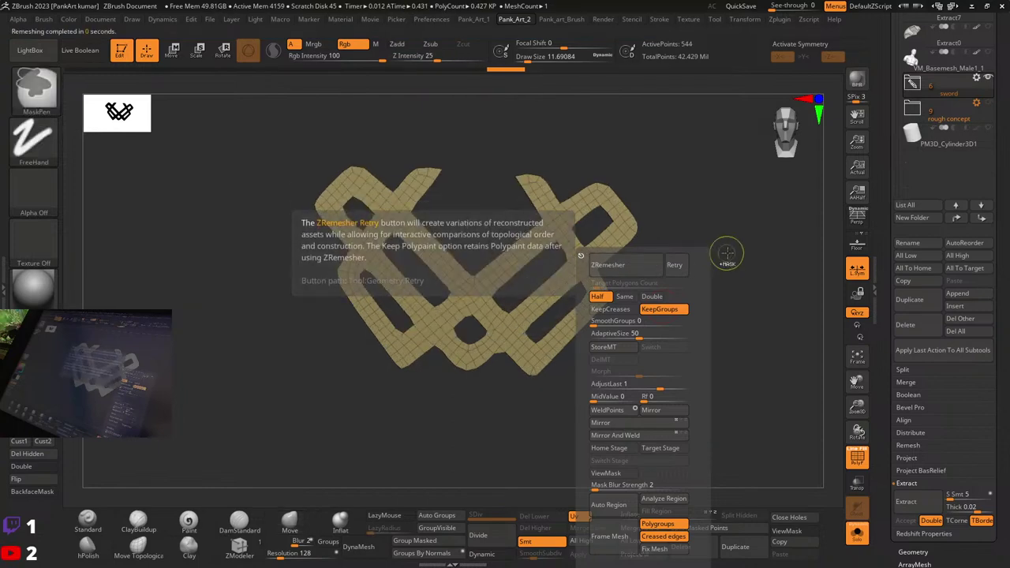
key("ctrl+z")
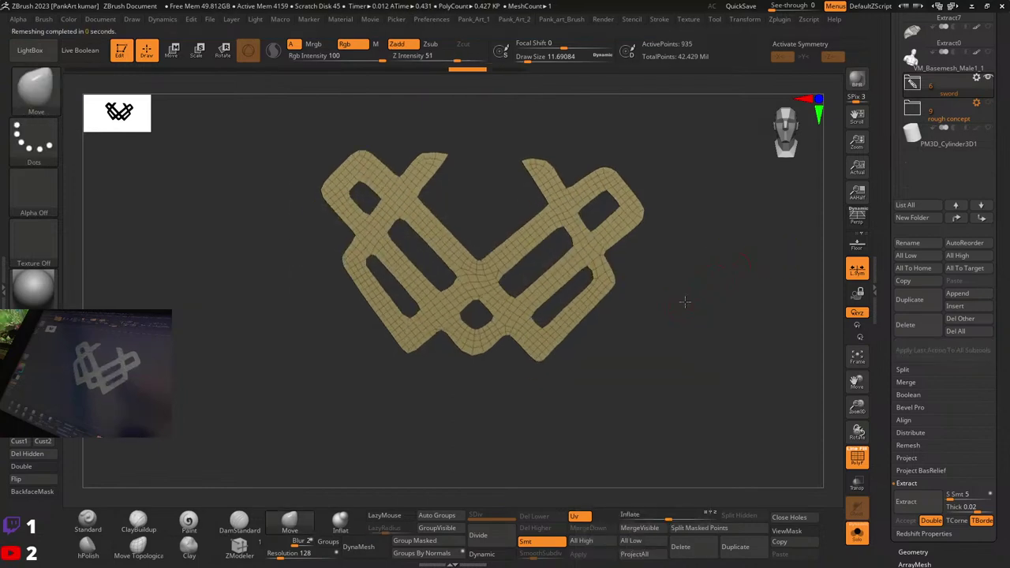
left_click_drag(690, 275, 688, 300, "alt")
key("2")
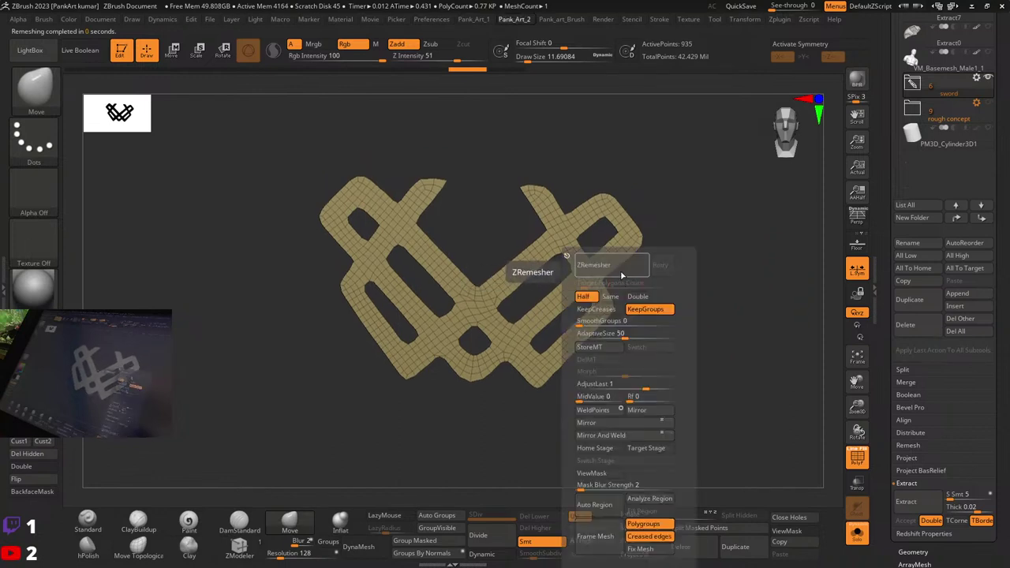
left_click(721, 225)
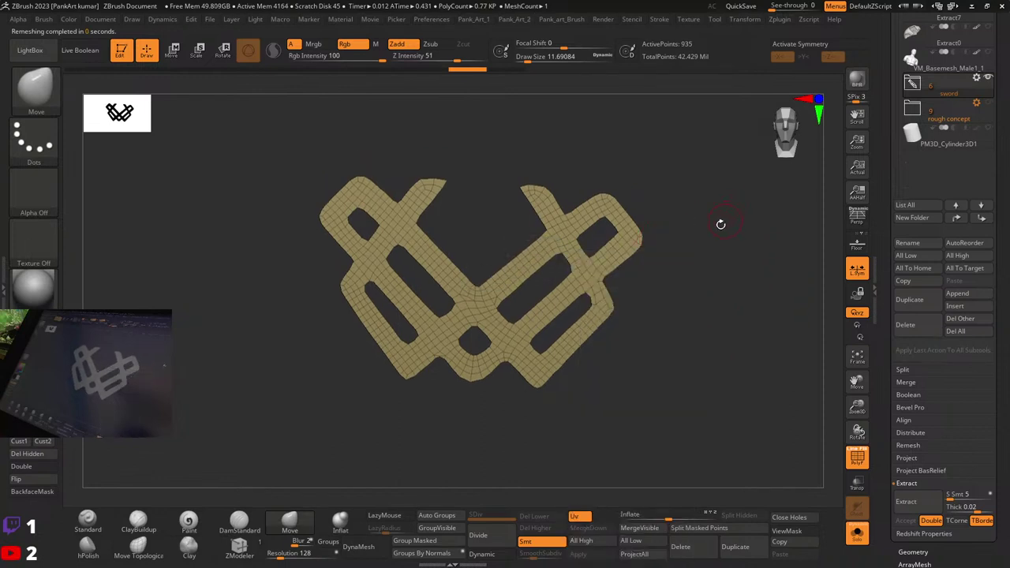
key("space")
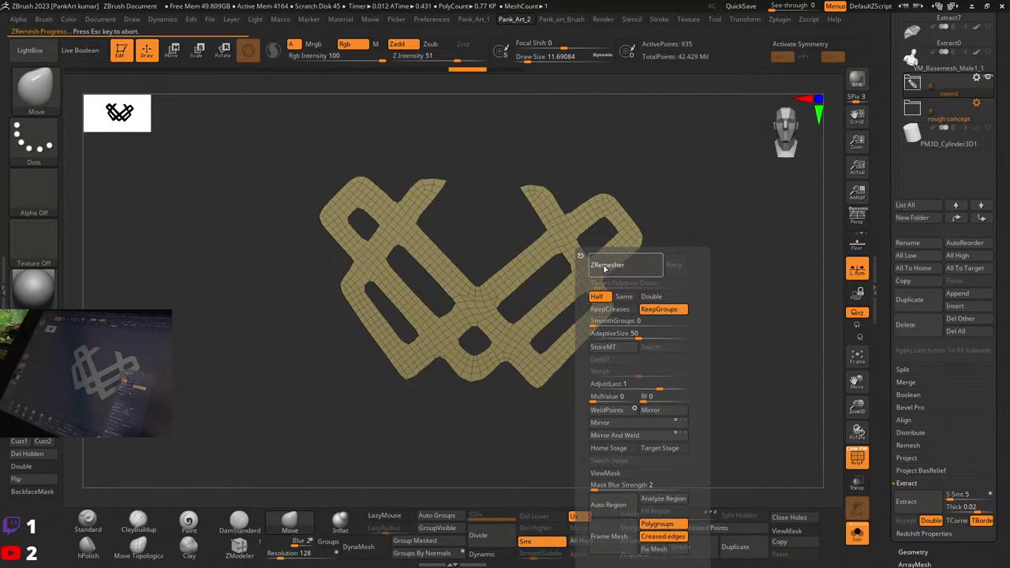
Step: Turn off Solo and examine the remeshed knot against the blade's panel
right_click_drag(464, 291, 504, 377, "alt")
right_click_drag(618, 385, 668, 400)
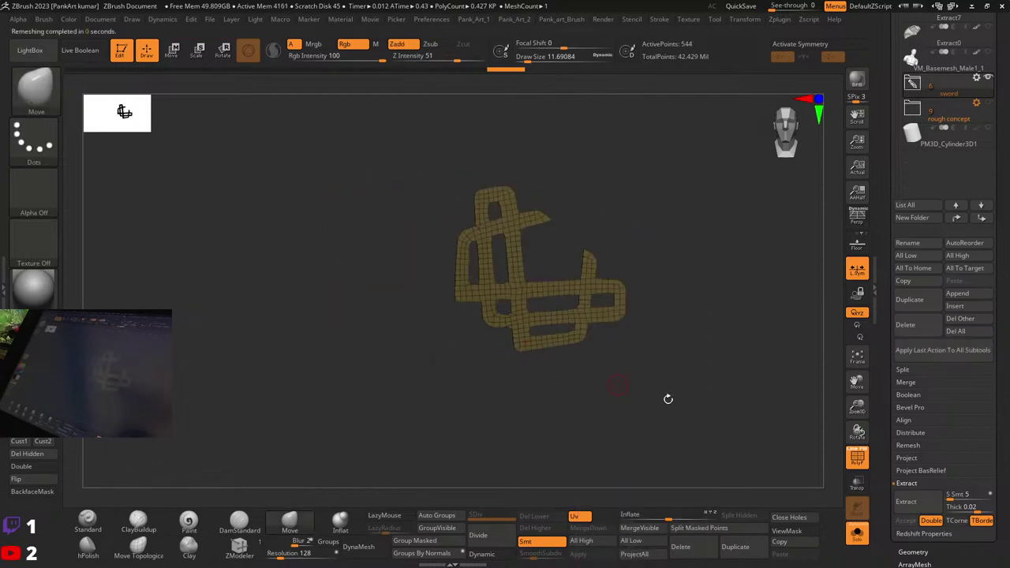
left_click(856, 532)
right_click_drag(577, 331, 571, 312)
mouse_move(483, 362)
right_mouse_down("ctrl")
mouse_move(485, 316)
mouse_move(491, 358)
right_mouse_up("ctrl")
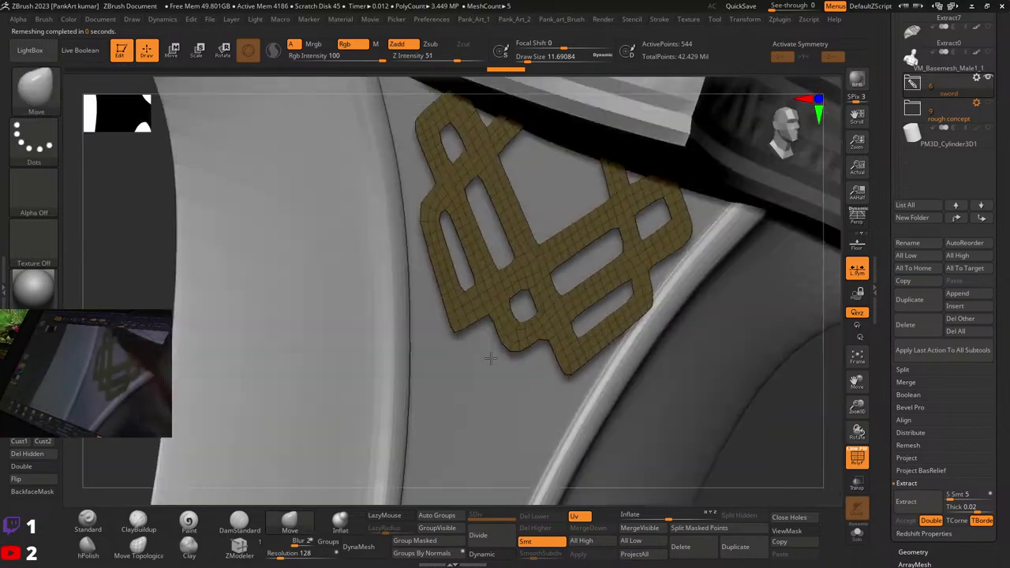
left_click_drag(491, 358, 582, 320)
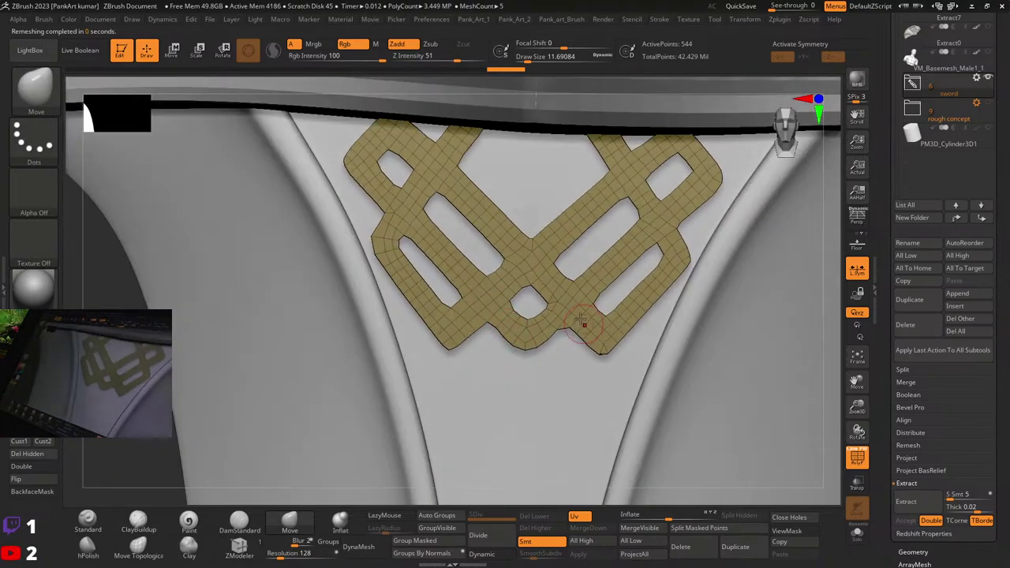
Step: At draw size about 4.3, square the corners of the knot's lower-left slot using ZModeler's Slide point action
mouse_move(530, 298)
right_mouse_down("alt")
mouse_move(492, 300)
mouse_move(486, 258)
right_mouse_up("alt")
key("space")
left_click_drag(471, 308, 464, 308)
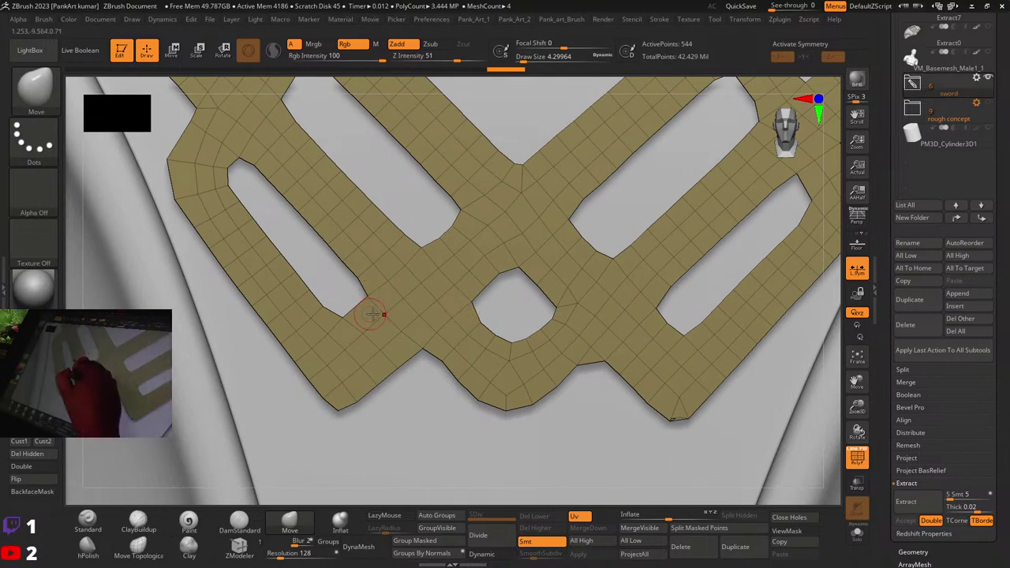
left_click(239, 545)
key("space")
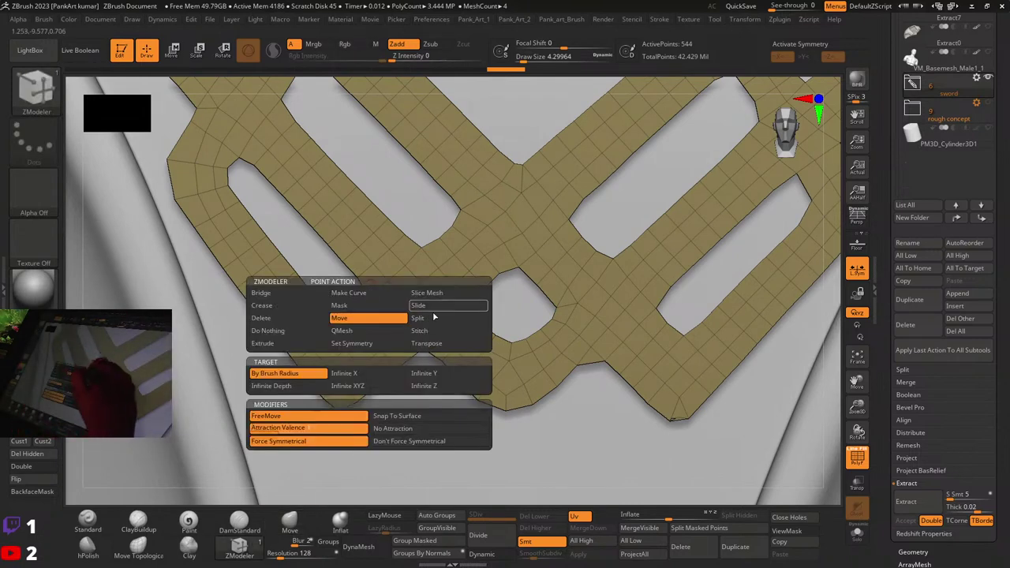
left_click(425, 309)
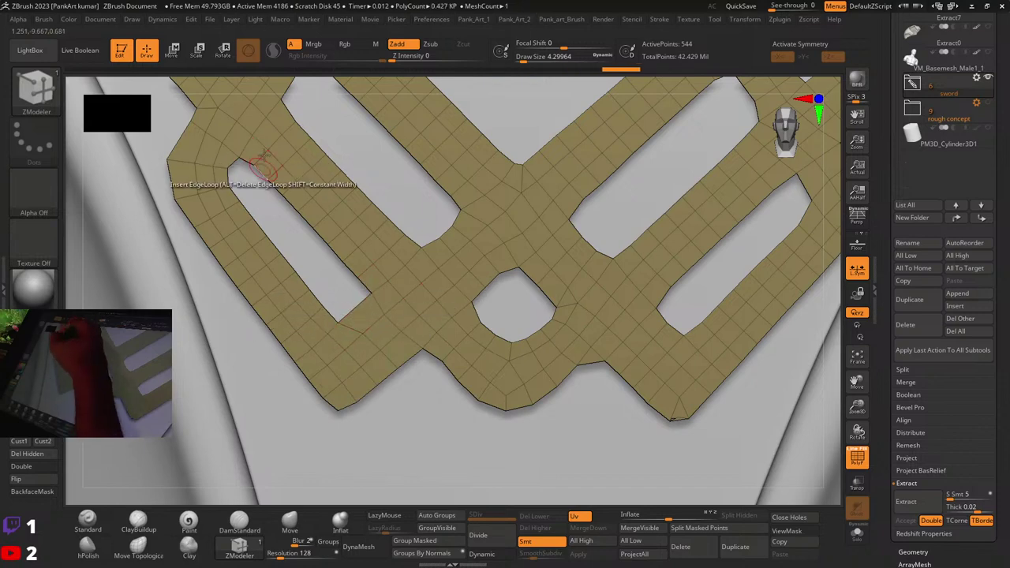
right_click_drag(279, 163, 359, 269, "alt")
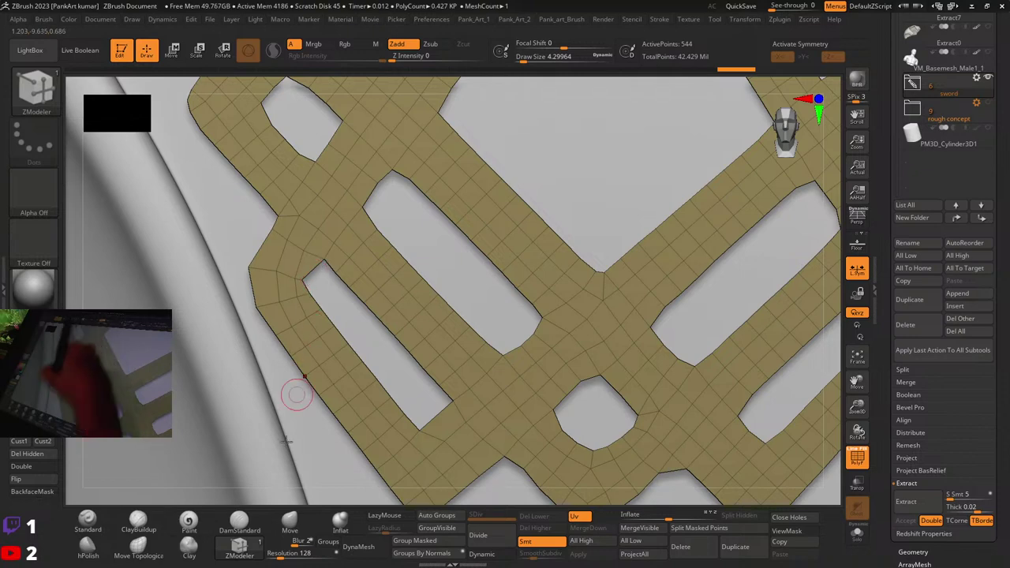
Step: Square the corners of the small upper-left slot in the knot with the Move brush
left_click(290, 523)
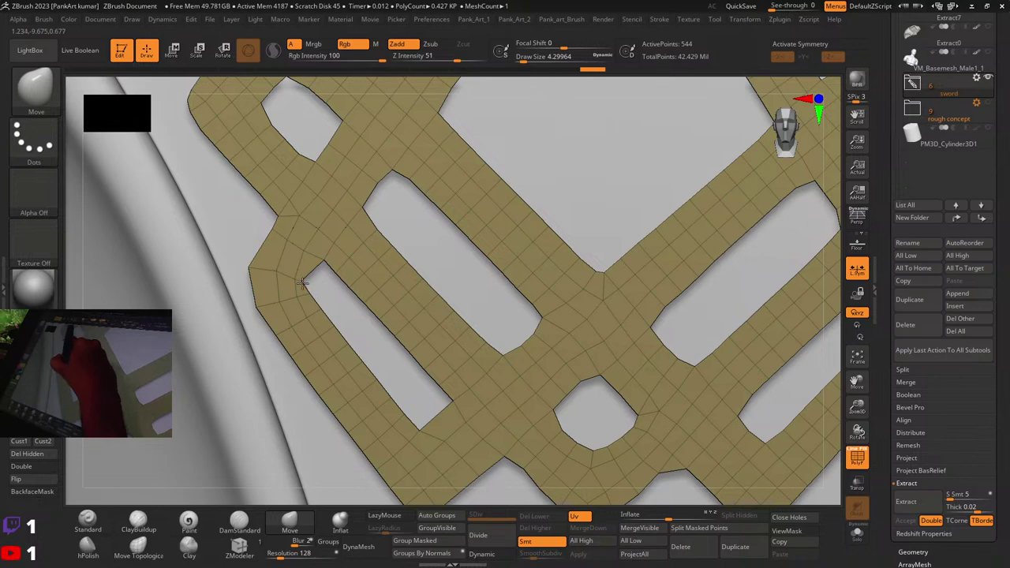
mouse_move(406, 188)
left_mouse_down("alt")
mouse_move(403, 303)
mouse_move(358, 328)
left_mouse_up("alt")
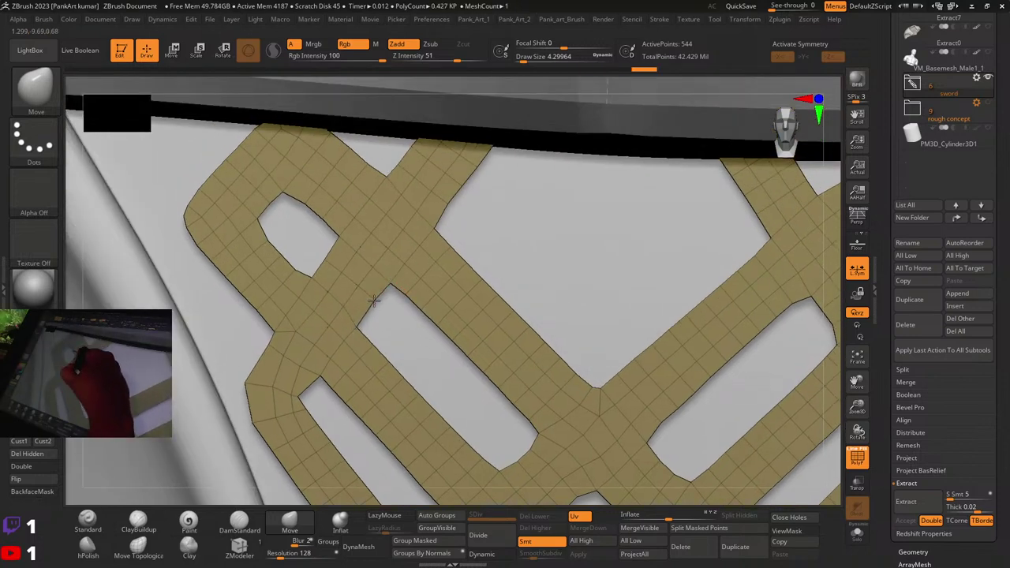
right_click_drag(373, 304, 344, 353)
left_click_drag(345, 351, 342, 354)
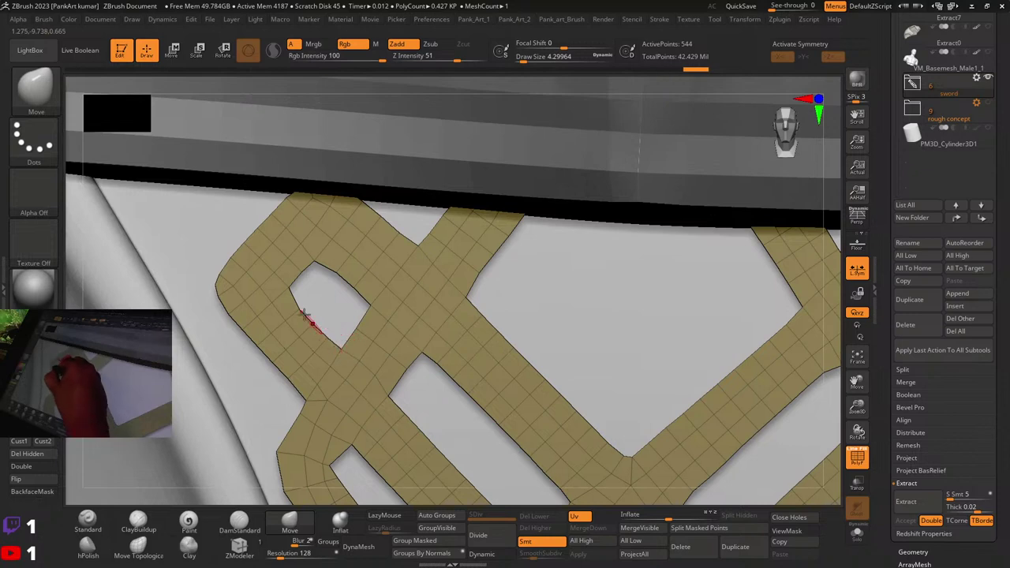
left_click_drag(302, 312, 298, 273)
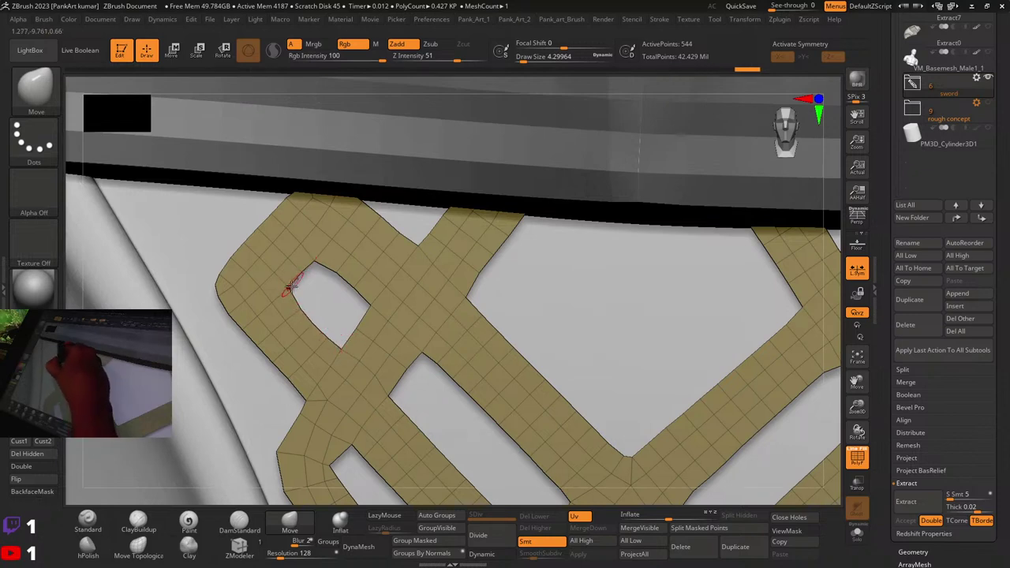
mouse_move(282, 295)
left_mouse_down()
mouse_move(316, 264)
mouse_move(353, 282)
mouse_move(319, 261)
left_mouse_up()
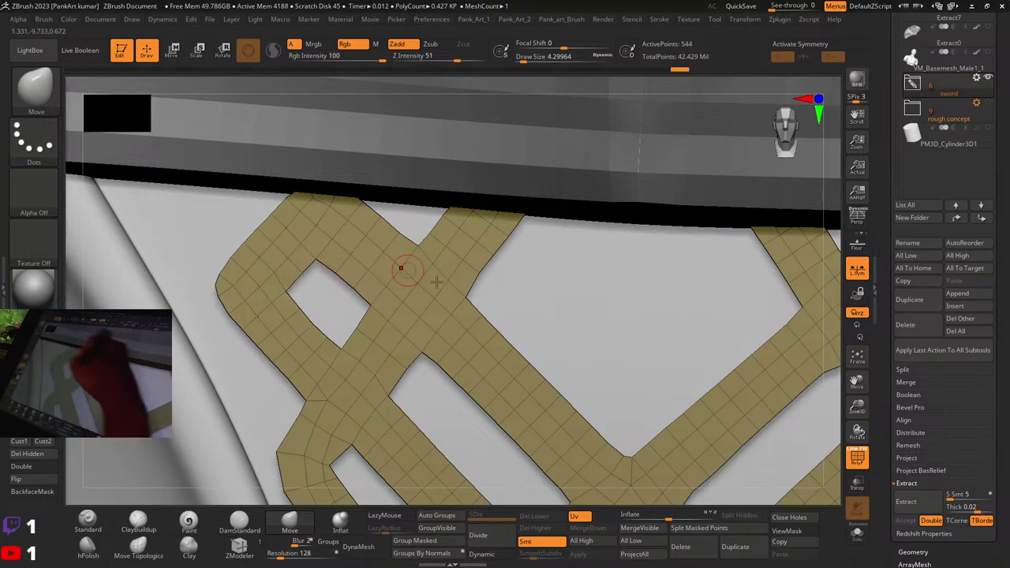
left_click_drag(316, 328, 317, 330)
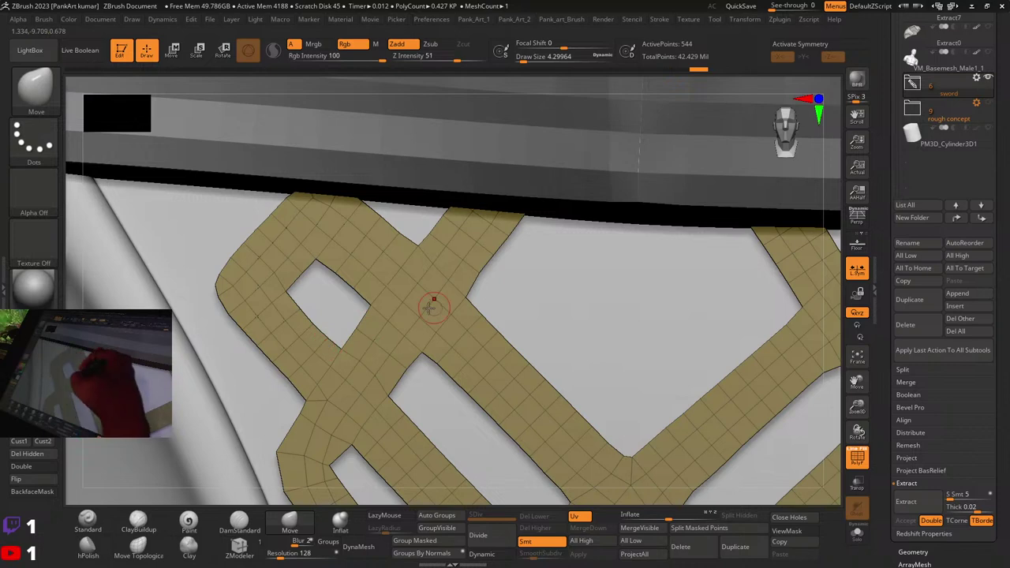
Step: Straighten the ends and sharpen the corners of the long slot on the knot's left side with the Move brush
right_click_drag(435, 308, 351, 217, "alt")
left_click_drag(359, 271, 355, 274)
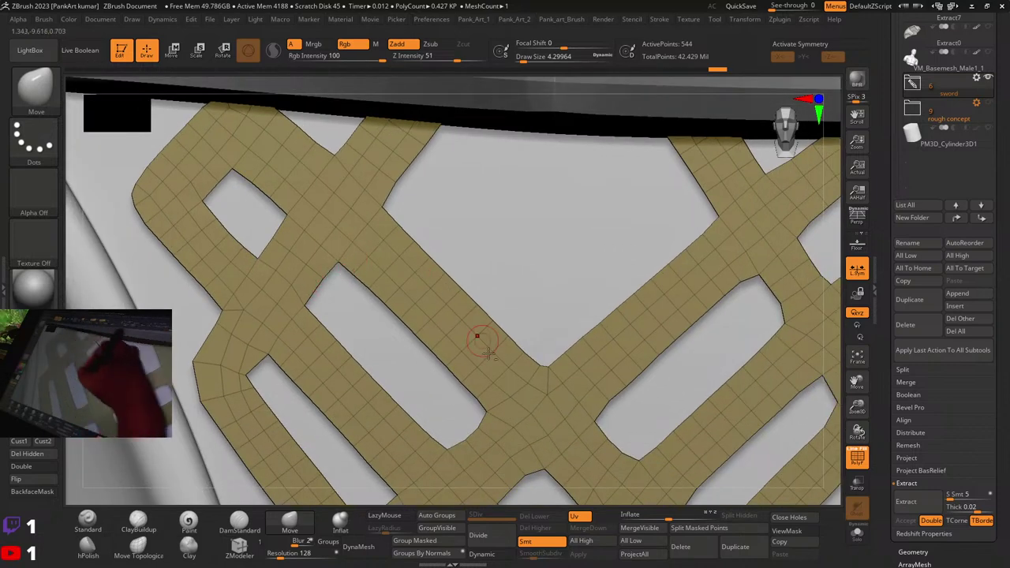
right_click_drag(488, 353, 414, 265, "alt")
left_click_drag(417, 328, 418, 322)
left_click_drag(373, 366, 373, 368)
left_click_drag(423, 326, 427, 325)
right_click_drag(557, 300, 520, 212, "alt")
right_click_drag(361, 389, 348, 362, "alt")
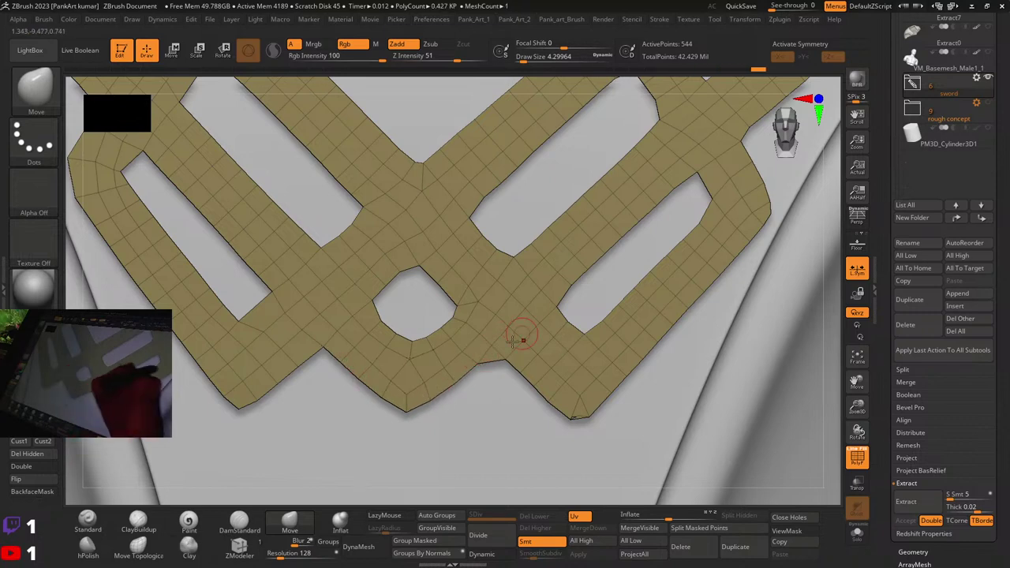
Step: Hide the stray triangle in the notch on the knot's lower edge, solo the knot and delete the hidden geometry
right_click_drag(517, 338, 555, 313, "ctrl")
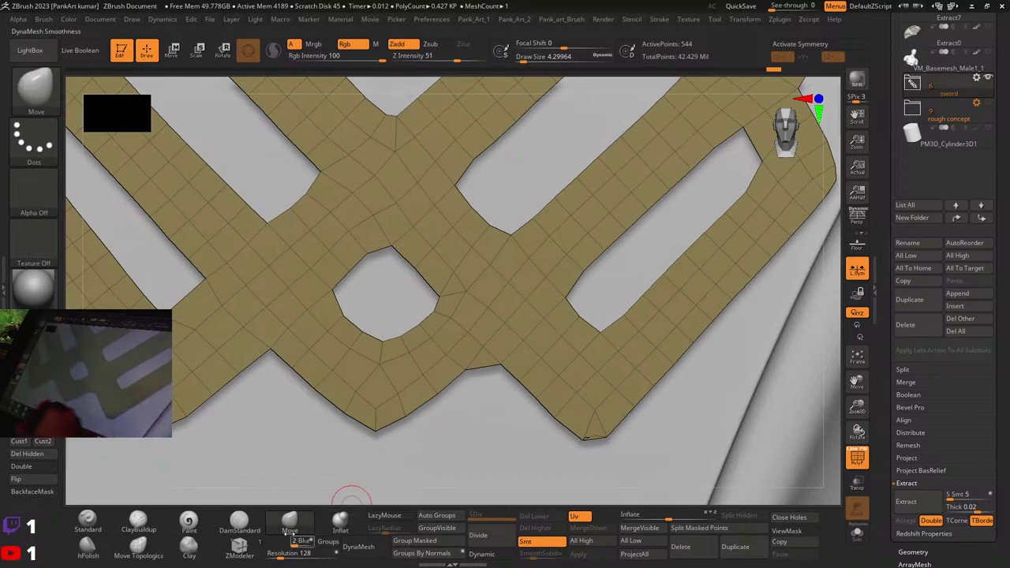
left_click(240, 546)
key("ctrl+shift")
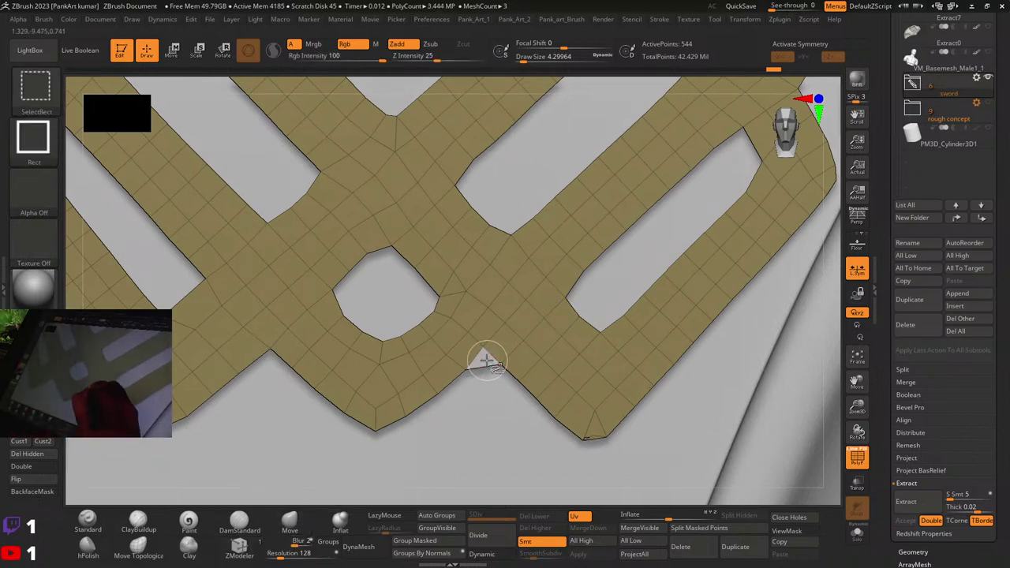
left_click(506, 330, "ctrl+shift")
right_click_drag(506, 330, 545, 351, "ctrl")
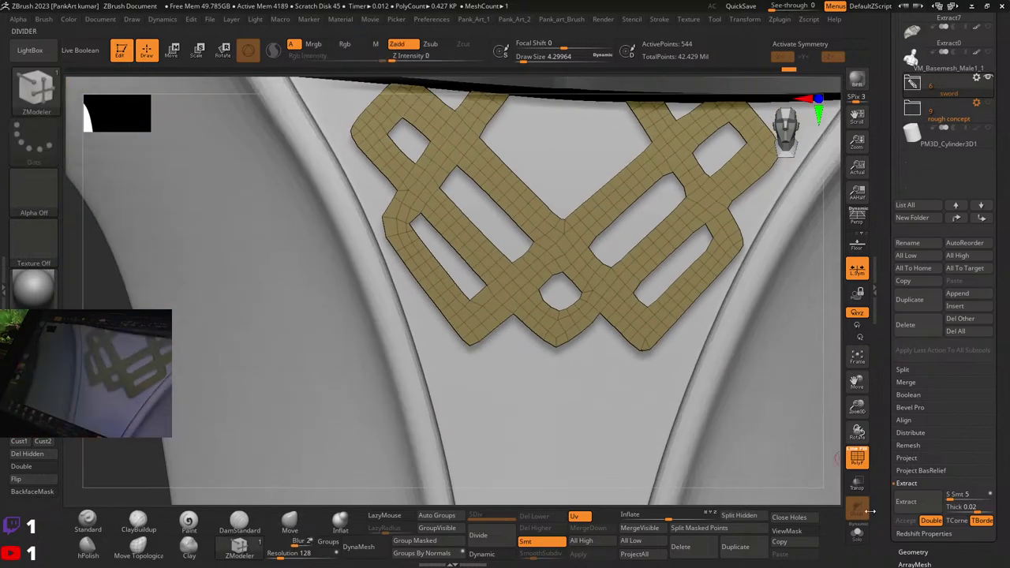
left_click(857, 534)
left_click_drag(416, 415, 427, 472, "ctrl+shift")
left_click_drag(341, 460, 300, 466, "ctrl+shift")
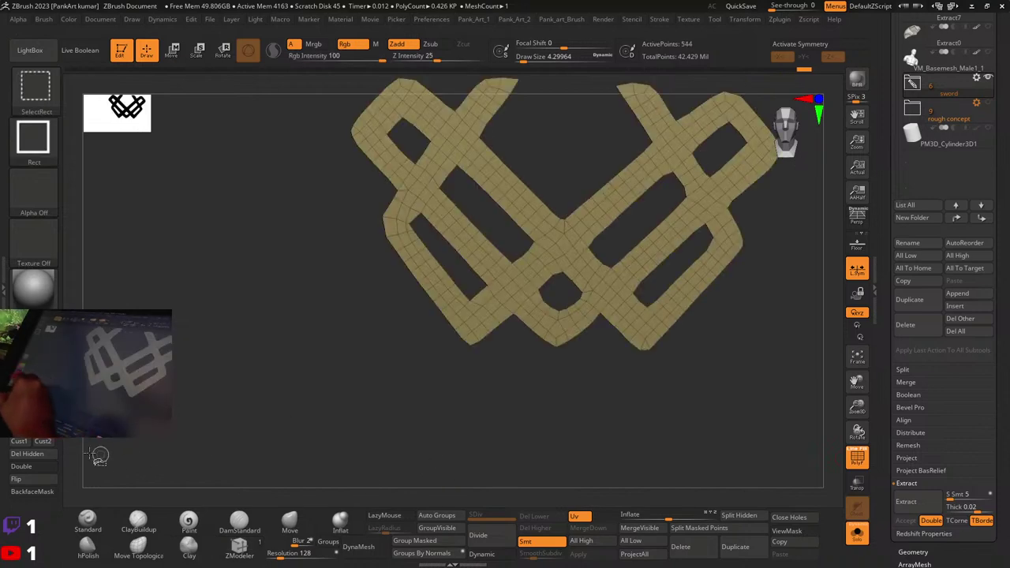
left_click(49, 455)
Step: Sharpen the top and side corners of the small central hole near the knot's bottom by sliding points with ZModeler
mouse_move(596, 318)
right_mouse_down("ctrl")
mouse_move(581, 354)
mouse_move(586, 335)
right_mouse_up("ctrl")
key("space")
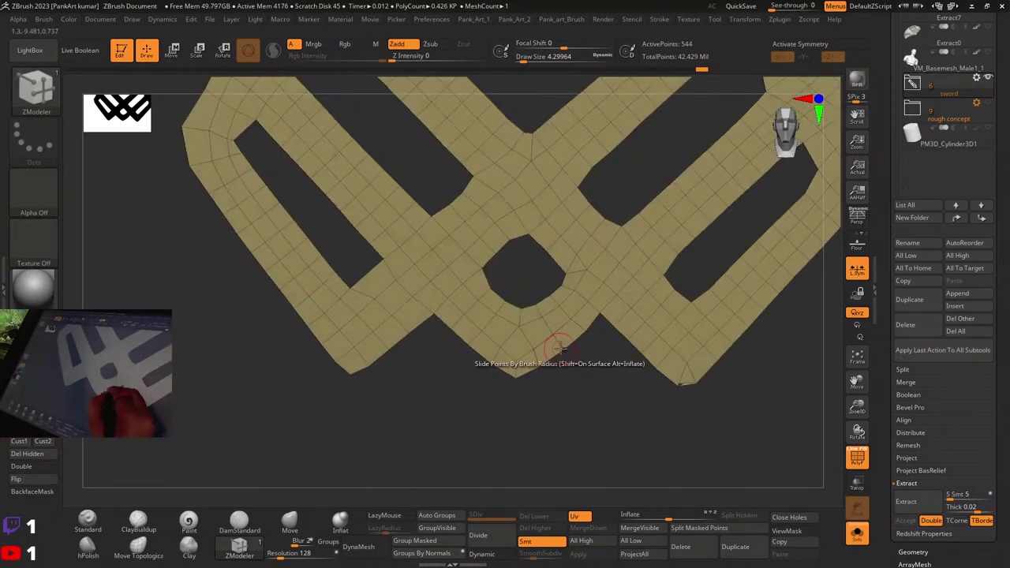
left_click_drag(560, 348, 563, 346)
left_click(541, 364)
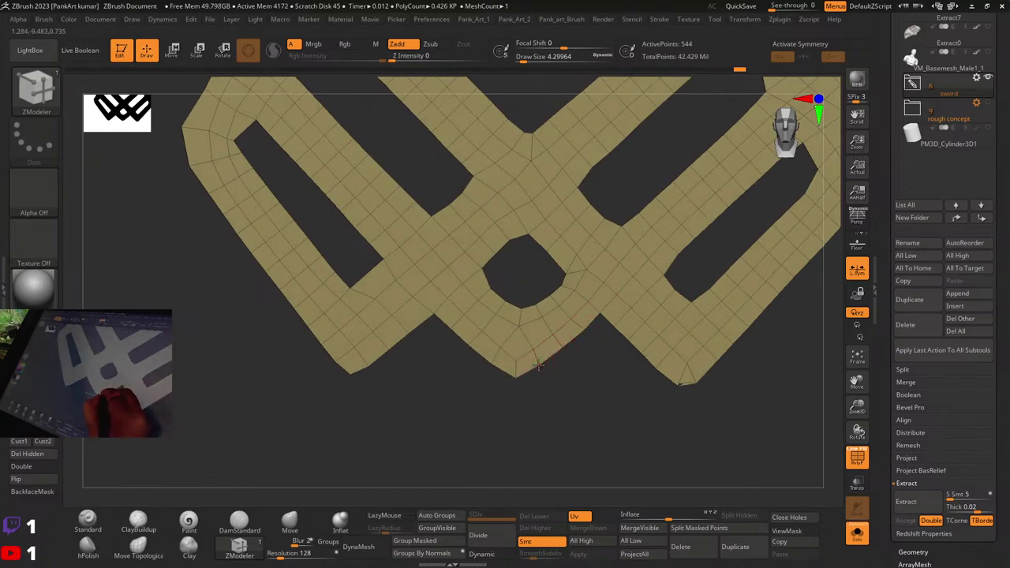
left_click(558, 350)
right_click_drag(614, 320, 586, 366, "alt")
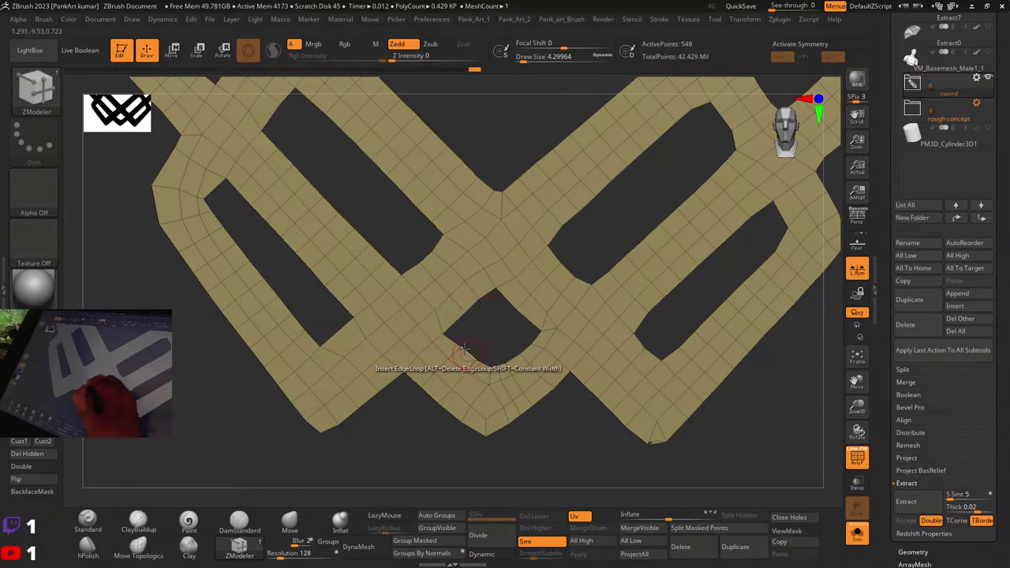
left_click_drag(496, 289, 495, 287)
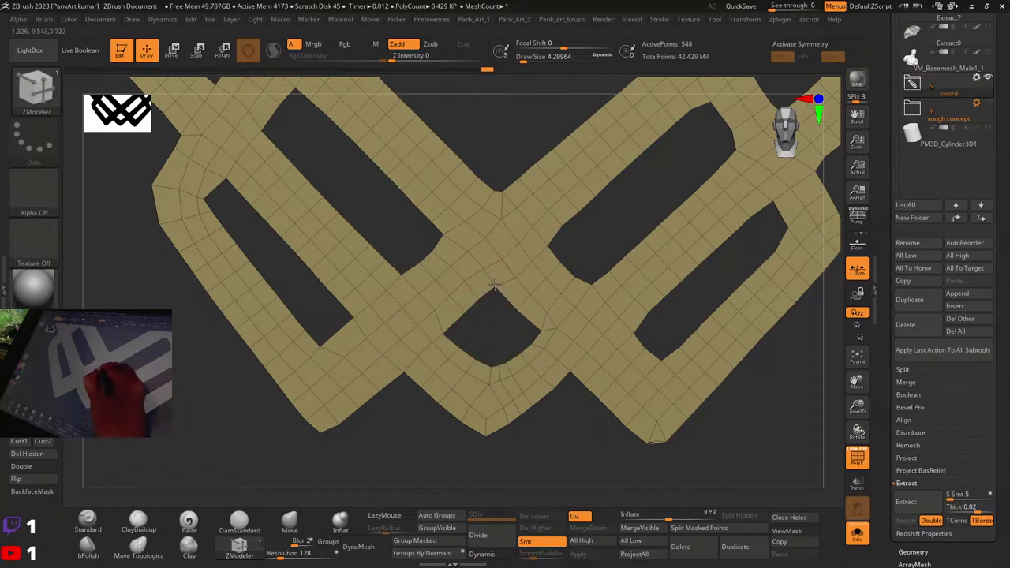
Step: Delete the extra edge loops inserted across the band below the central hole
left_click(496, 368)
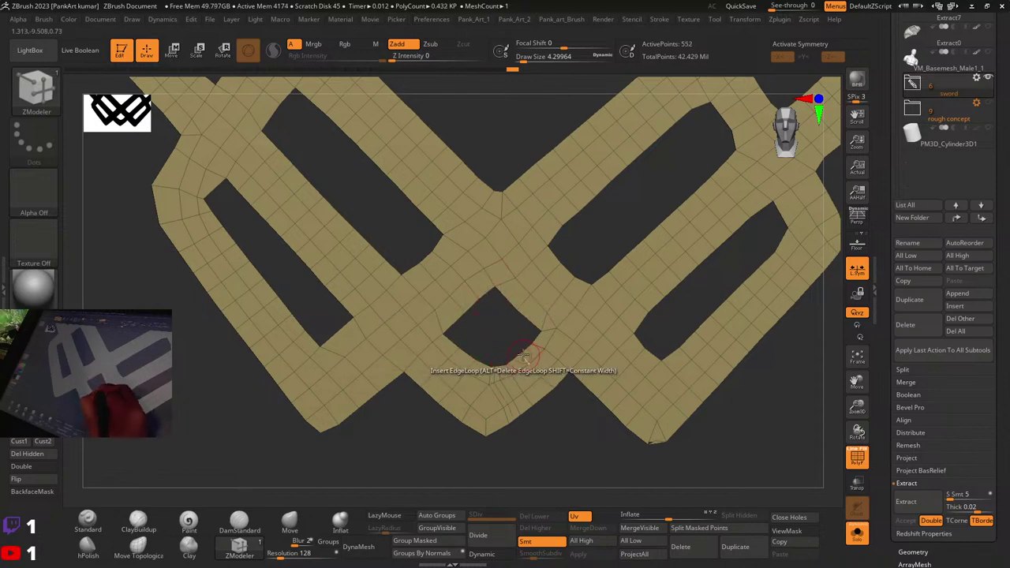
left_click(503, 394, "alt")
left_click(509, 391, "alt")
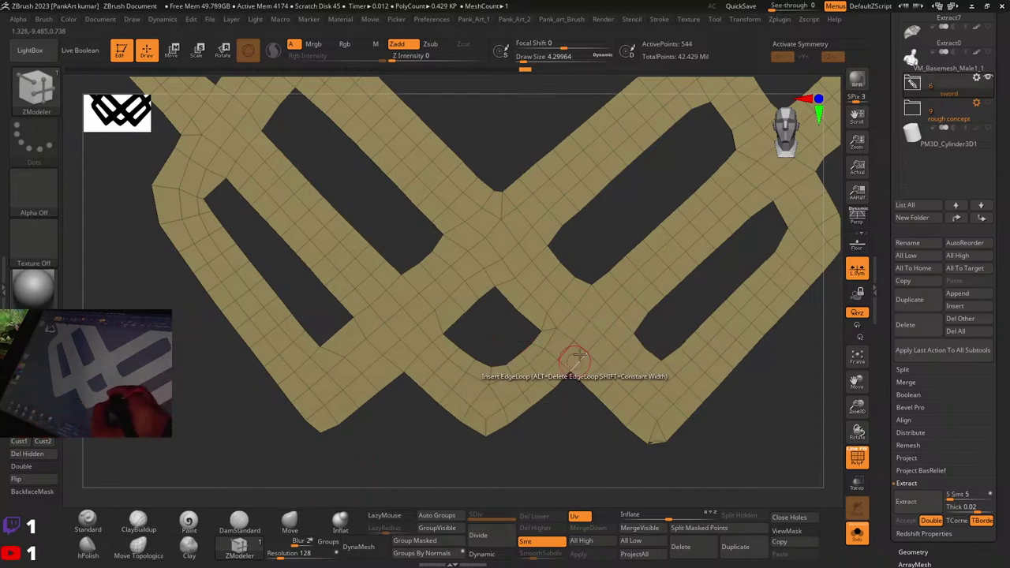
Step: Adjust the points along the lower edge of the central hole with the Move brush
left_click_drag(654, 317, 589, 348, "alt")
key("b")
key("m")
key("v")
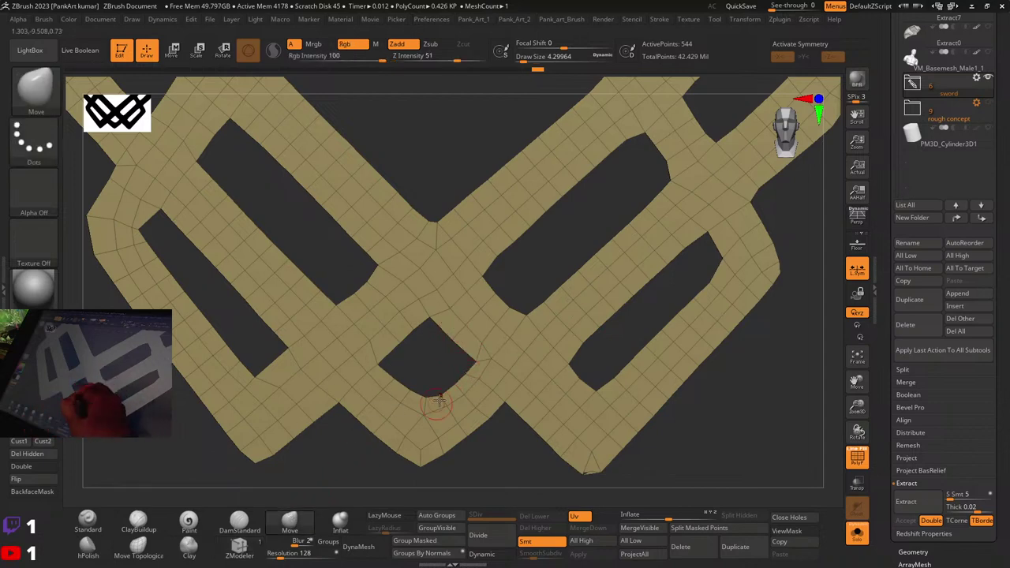
left_click_drag(439, 401, 443, 397)
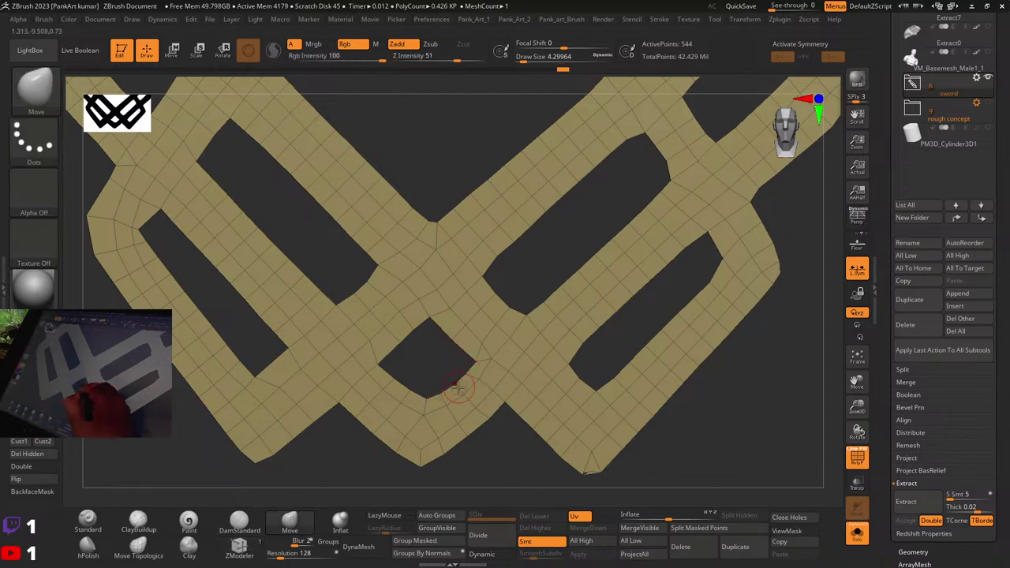
left_click_drag(457, 389, 459, 387)
Step: Square the corners of the two long slots and the small upper slot on the knot's right side
right_click_drag(476, 251, 498, 358, "alt")
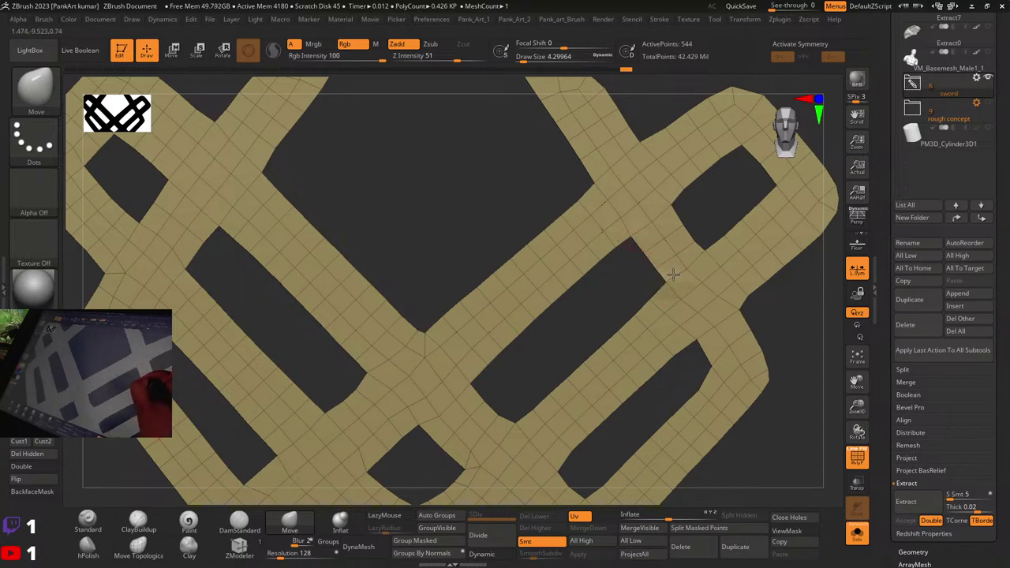
right_click_drag(681, 347, 638, 328)
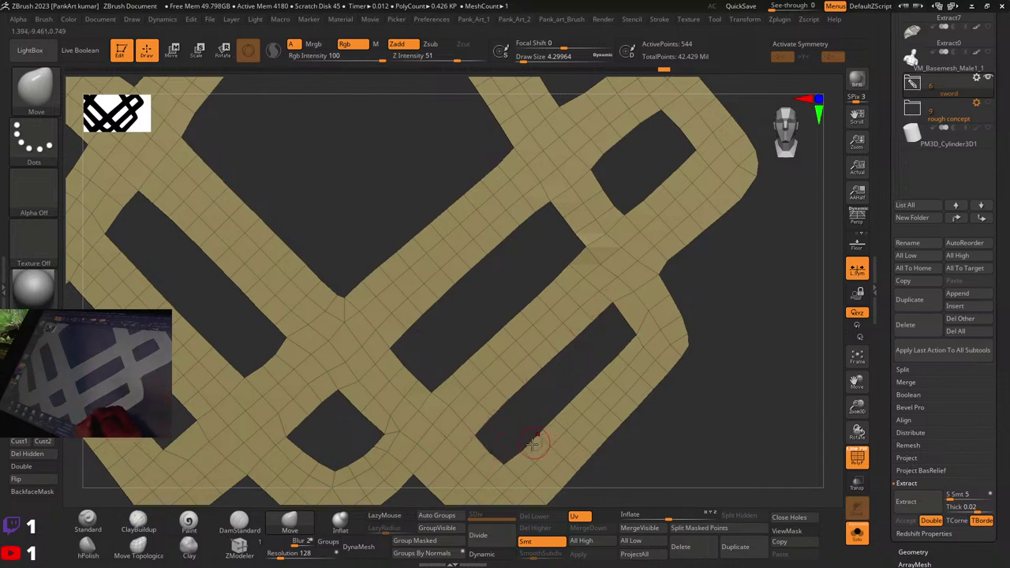
right_click_drag(664, 272, 586, 417, "alt")
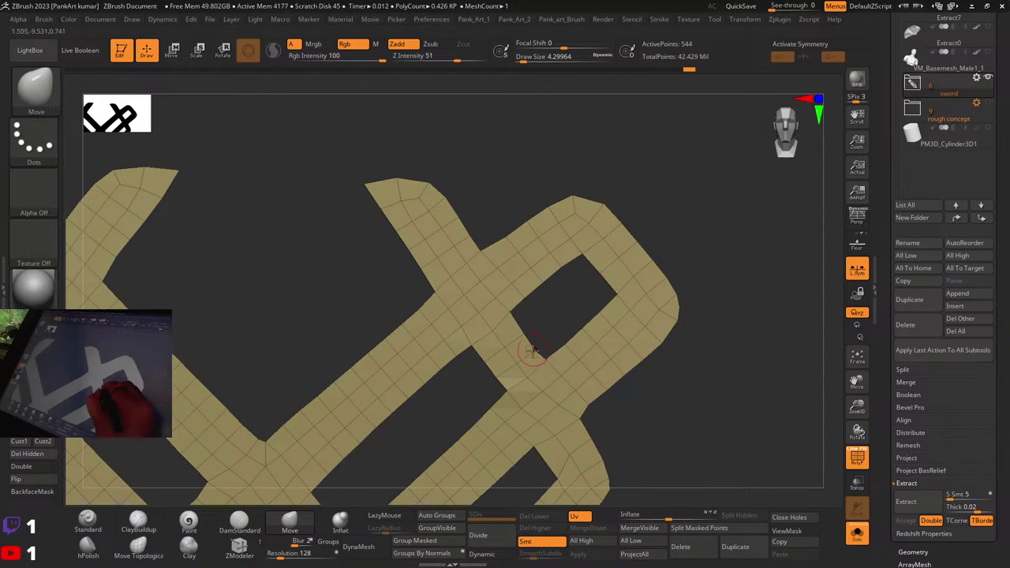
Step: Square the free end of the upper-right strand and pull the right side's rounded outer bends into sharp corners
right_click_drag(468, 318, 587, 242)
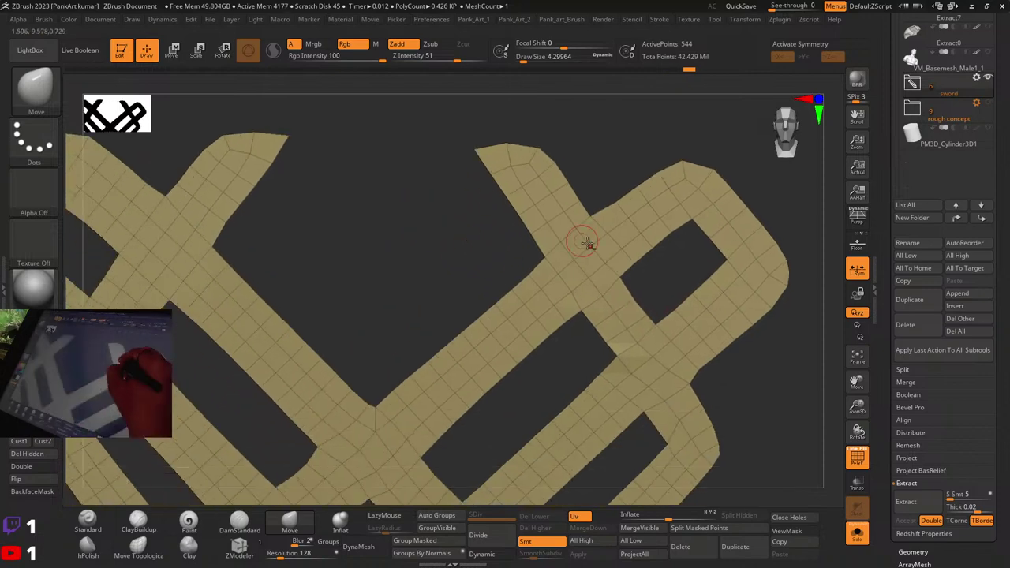
mouse_move(538, 143)
left_mouse_down()
mouse_move(521, 119)
mouse_move(503, 139)
mouse_move(521, 127)
left_mouse_up()
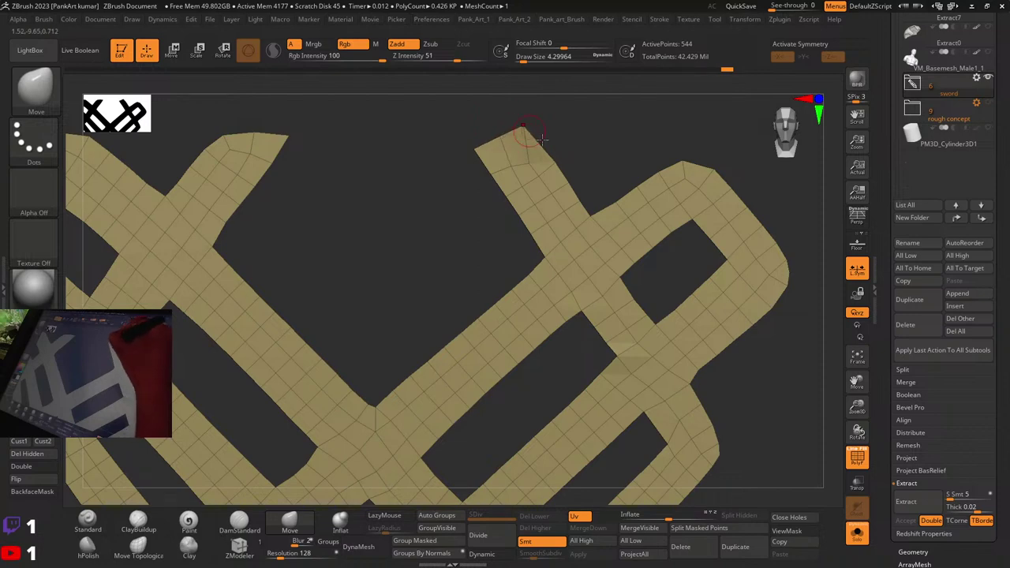
left_click_drag(634, 301, 631, 302)
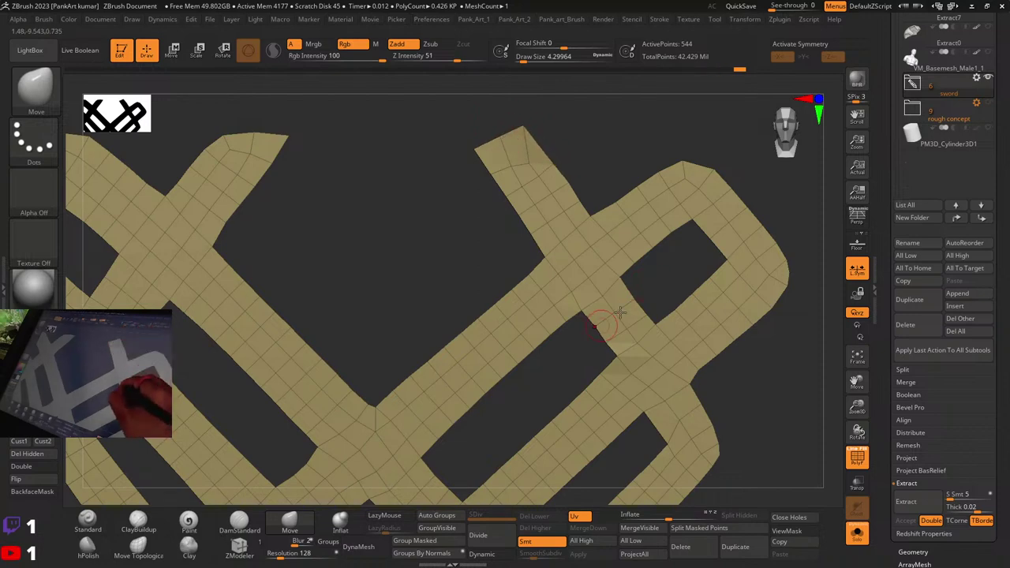
left_click_drag(722, 451, 656, 347, "alt")
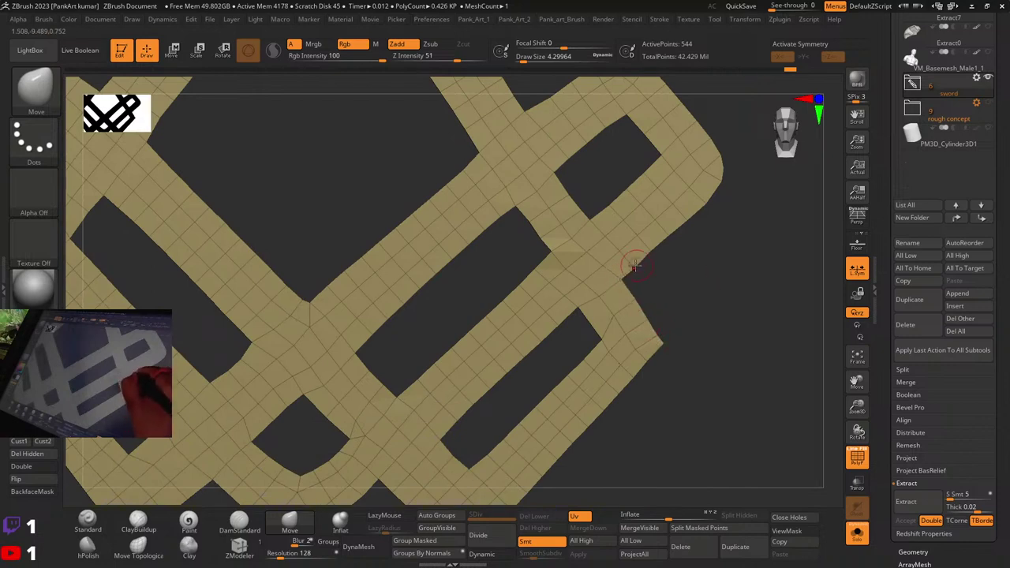
left_click_drag(754, 164, 661, 225)
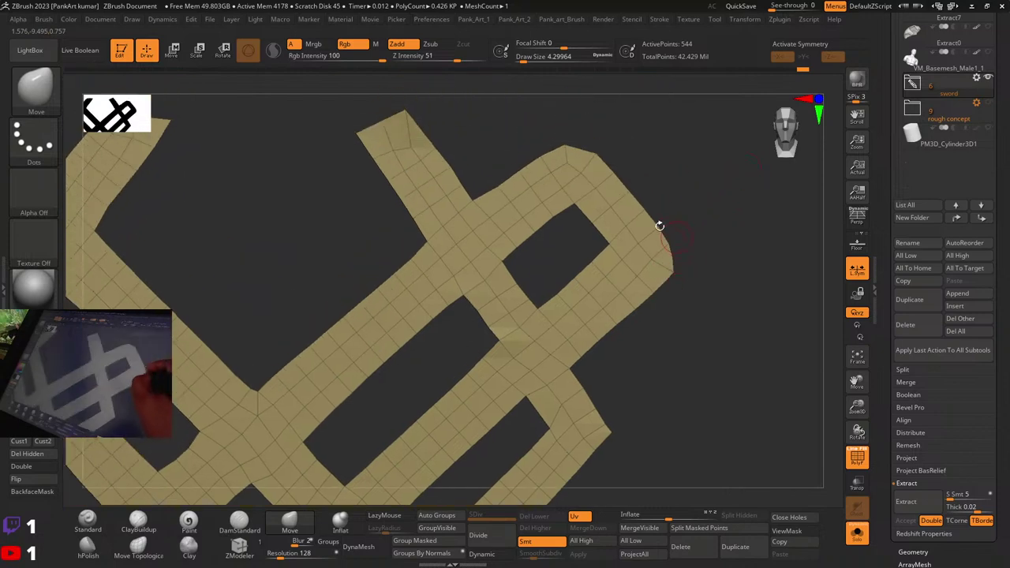
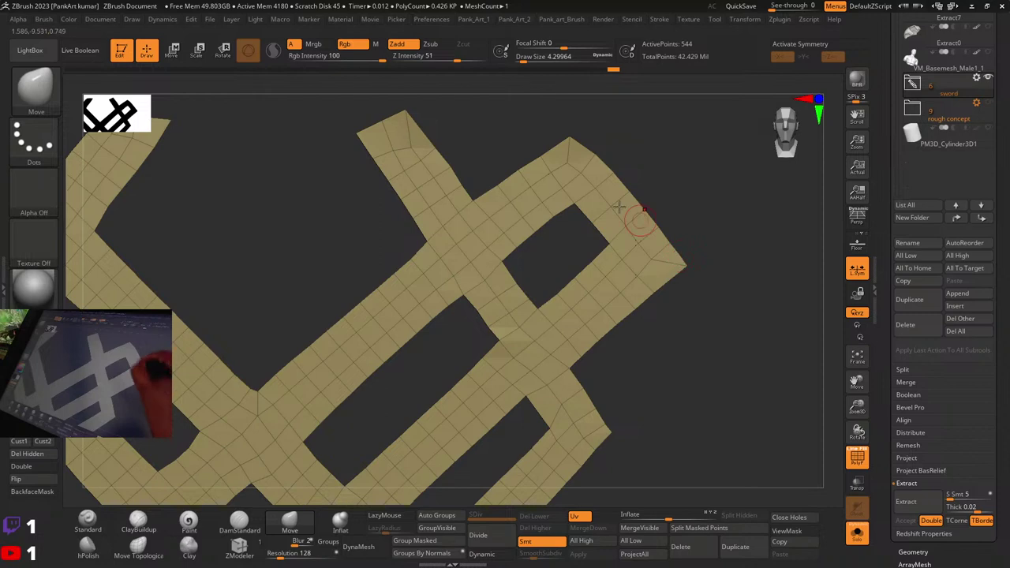
Step: Square the free end of the upper-left strand and the outer corners of the knot's upper-left loop
left_click_drag(660, 294, 512, 290)
left_click_drag(431, 241, 495, 222)
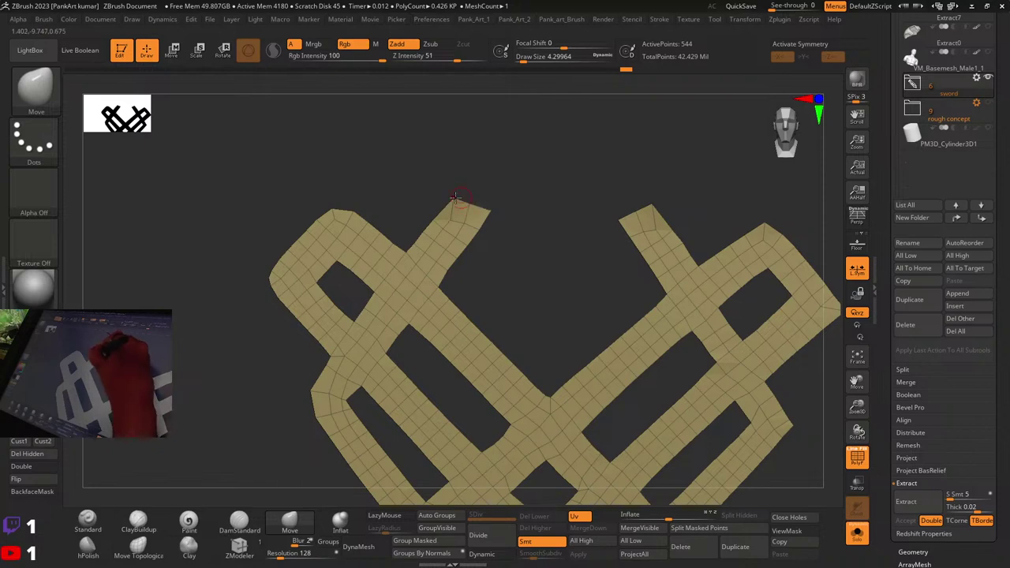
mouse_move(467, 184)
left_mouse_down()
mouse_move(458, 198)
mouse_move(469, 197)
left_mouse_up()
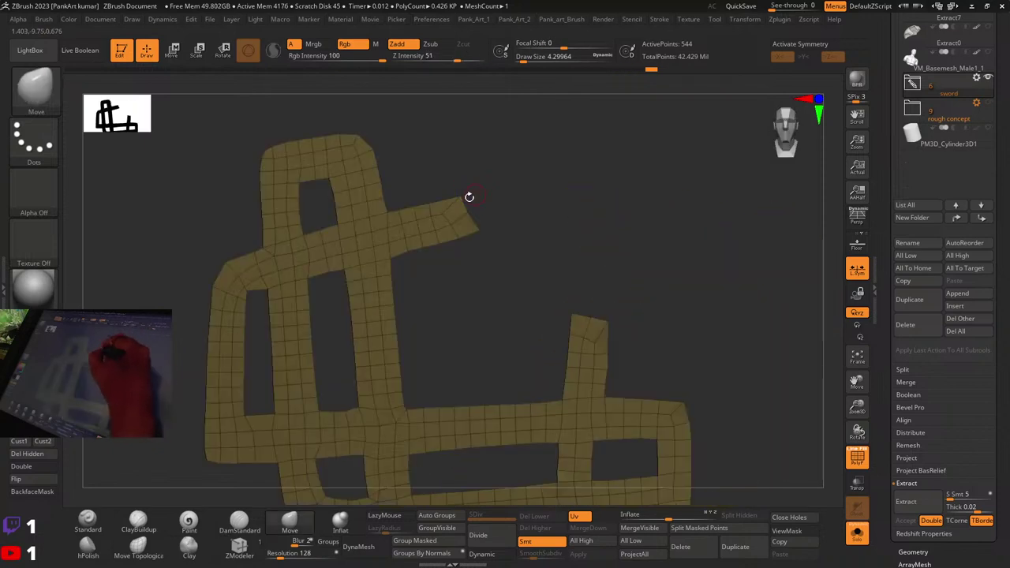
left_click_drag(423, 236, 524, 249, "alt")
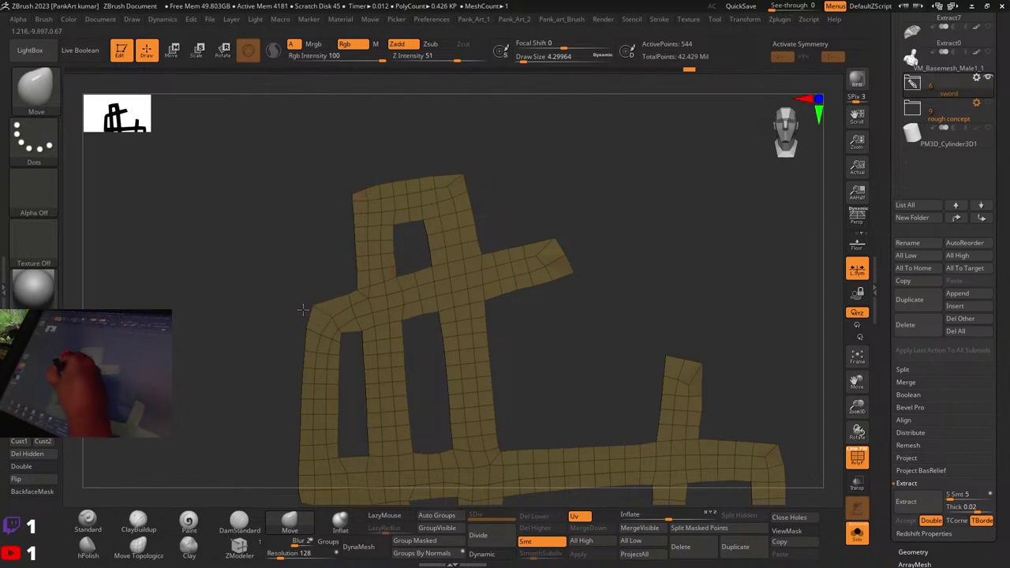
Step: Remove the extra point on the cut-off edge at the knot's bottom-left outer corner using the ZModeler brush
left_click_drag(292, 314, 427, 234)
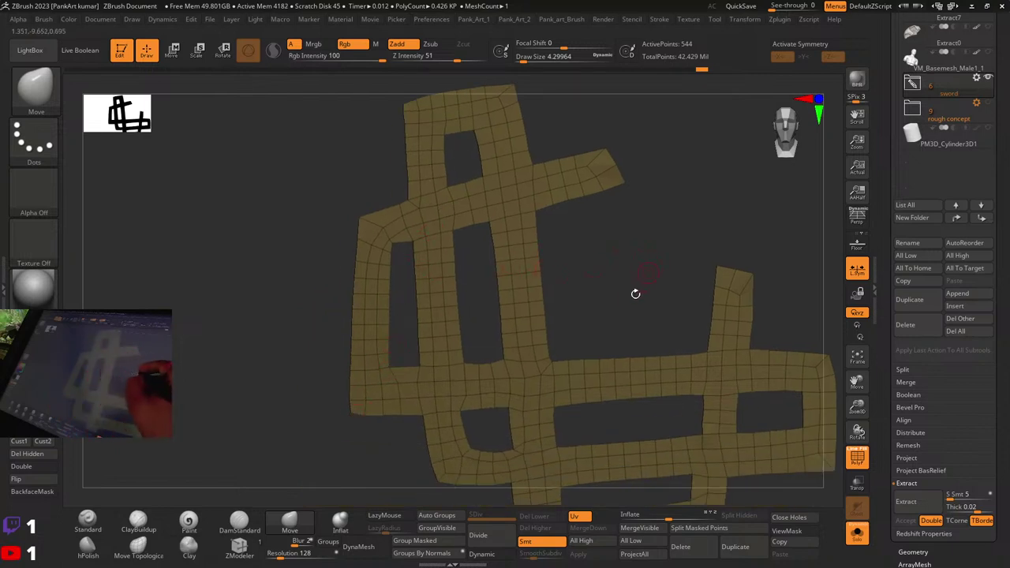
left_click_drag(478, 282, 532, 266)
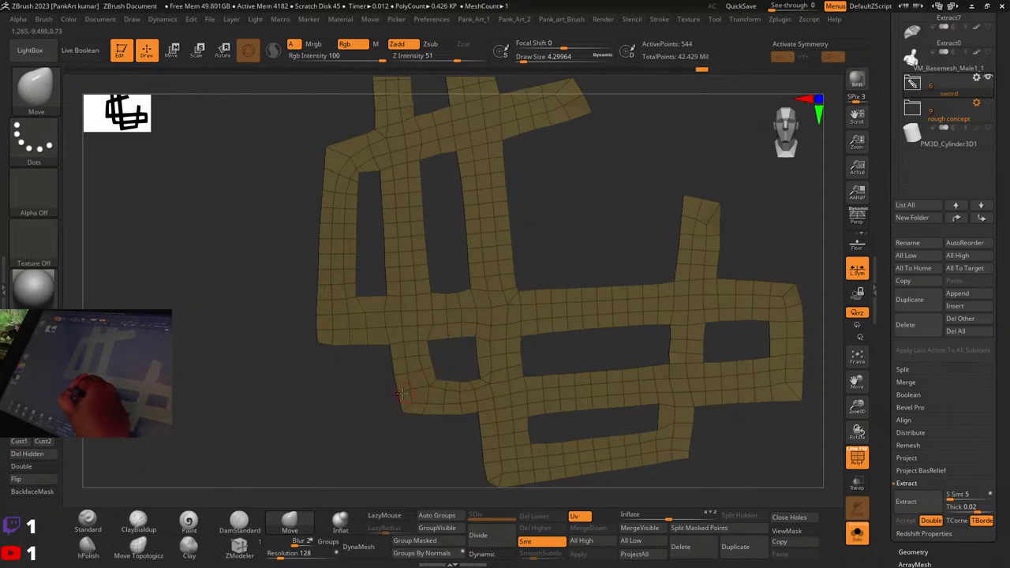
right_click_drag(521, 327, 492, 233, "alt")
right_click_drag(481, 382, 511, 363, "ctrl")
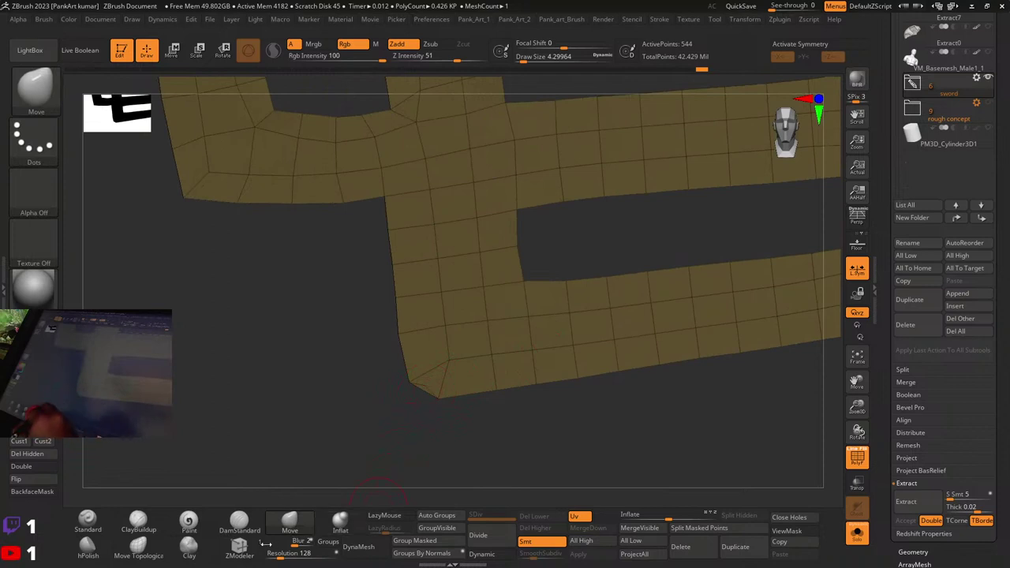
key("b")
key("z")
key("m")
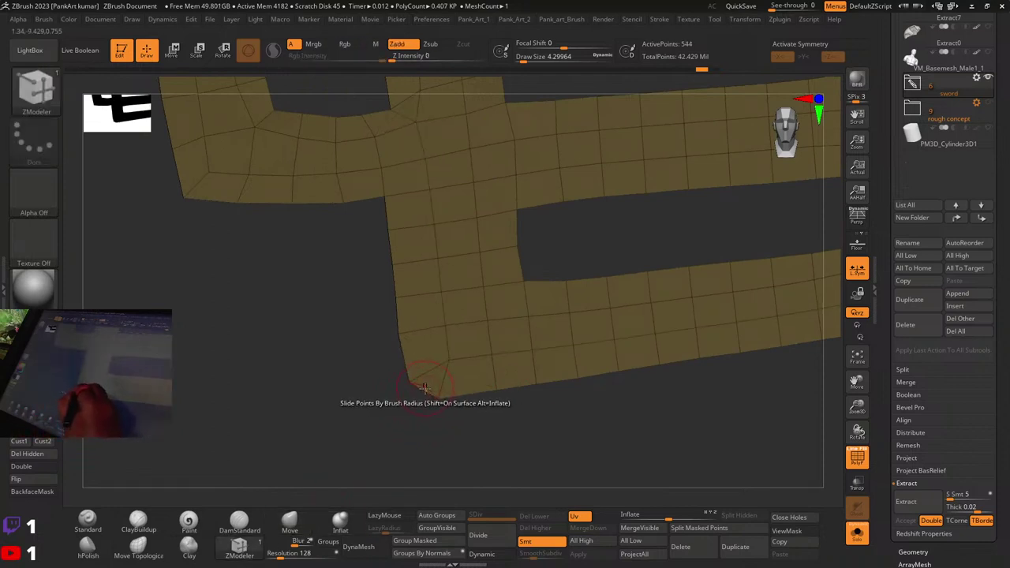
right_click_drag(439, 380, 729, 292, "ctrl")
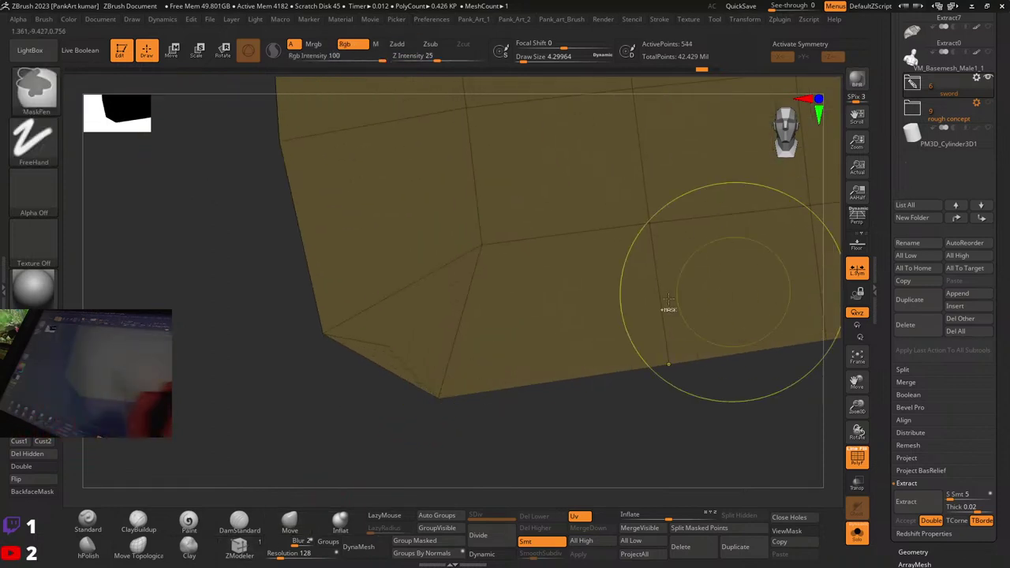
left_click(386, 361, "alt")
mouse_move(555, 300)
right_mouse_down("ctrl")
mouse_move(568, 311)
mouse_move(598, 302)
mouse_move(421, 424)
right_mouse_up("ctrl")
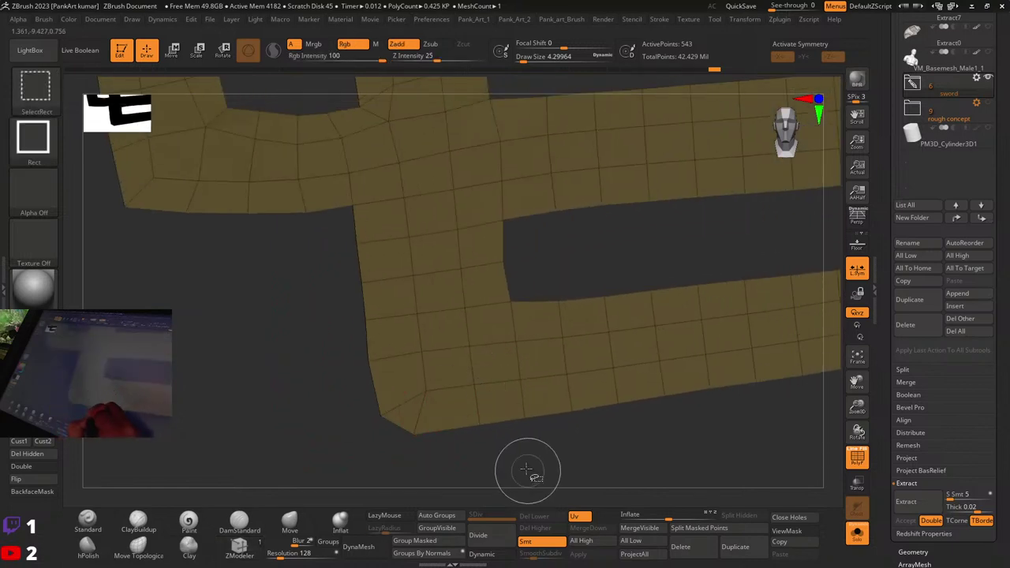
Step: Turn off KeepGroups and try remeshing the knot with ZRemesher at Half the polygon count, undoing the remesh
mouse_move(632, 374)
right_mouse_down("ctrl")
mouse_move(620, 364)
mouse_move(484, 450)
right_mouse_up("ctrl")
right_click_drag(485, 451, 440, 414, "ctrl")
key("2")
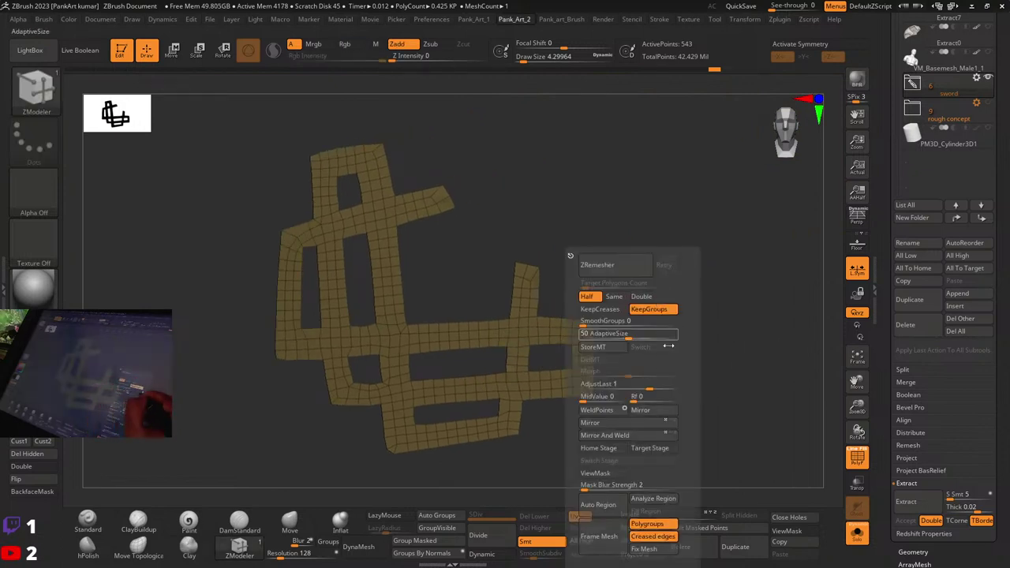
left_click(641, 308)
left_click(609, 269)
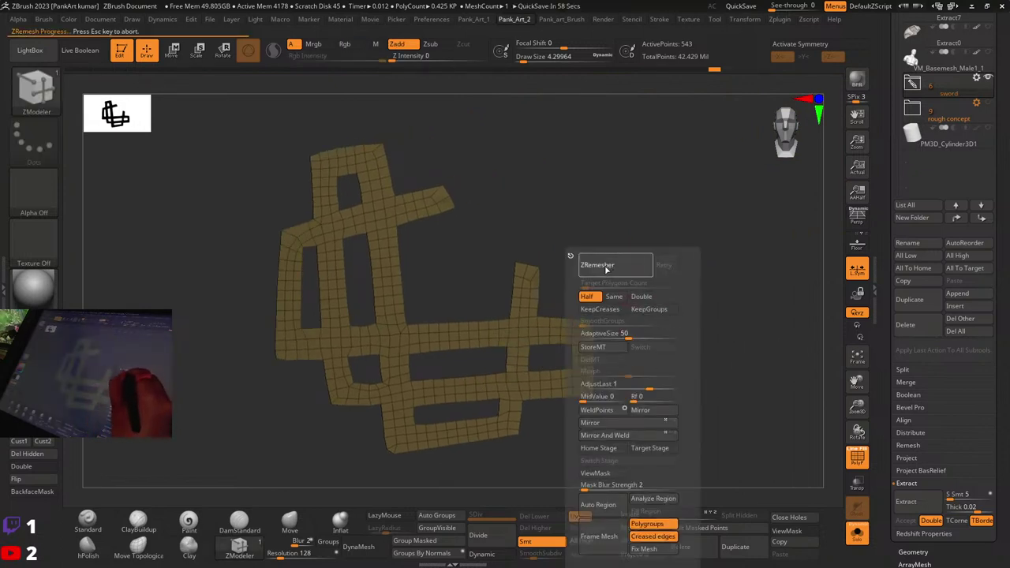
key("ctrl+z")
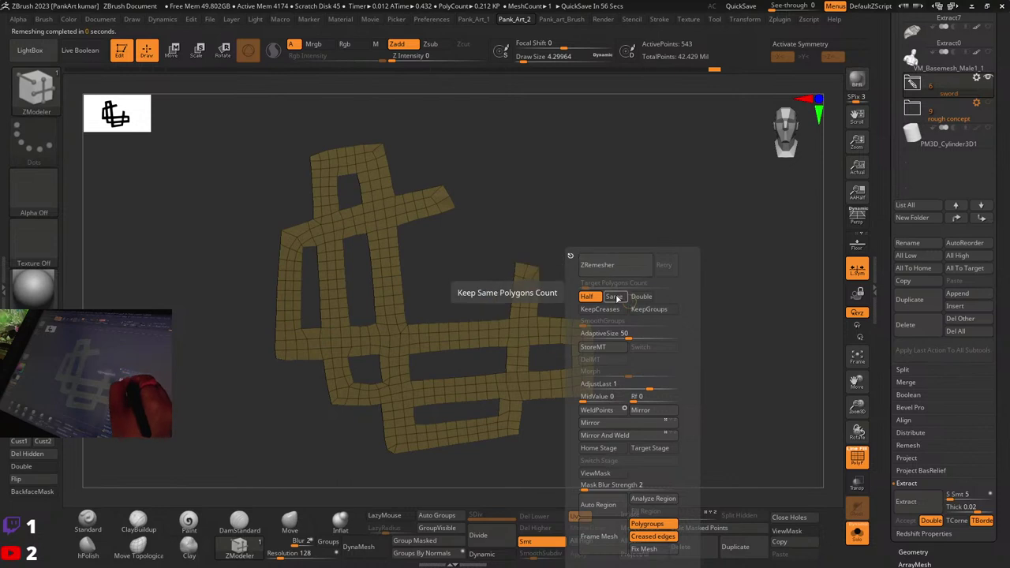
Step: Remesh the knot with ZRemesher set to the Same polygon count
left_click(614, 296)
left_click(609, 266)
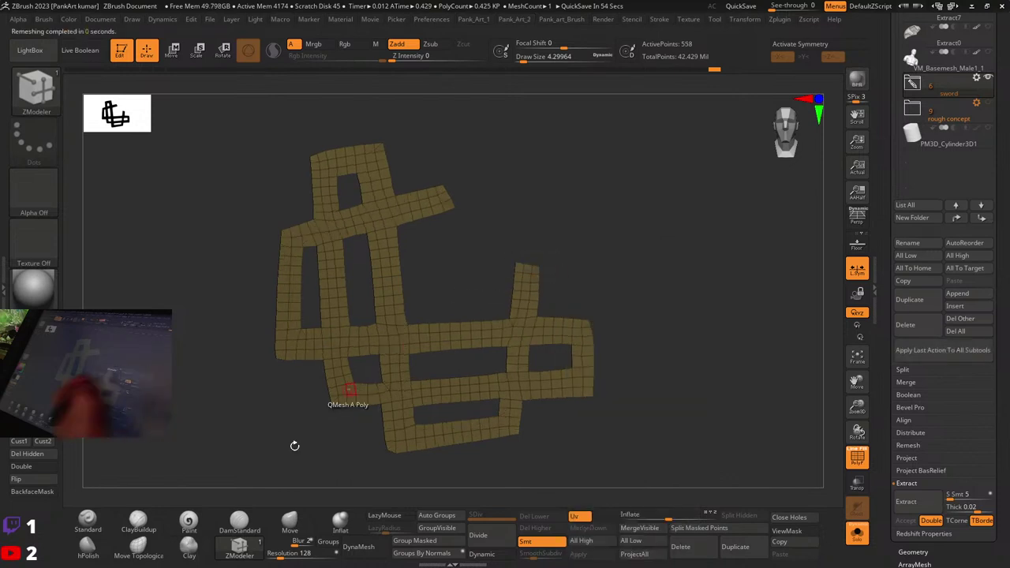
left_click_drag(674, 269, 587, 308)
key("2")
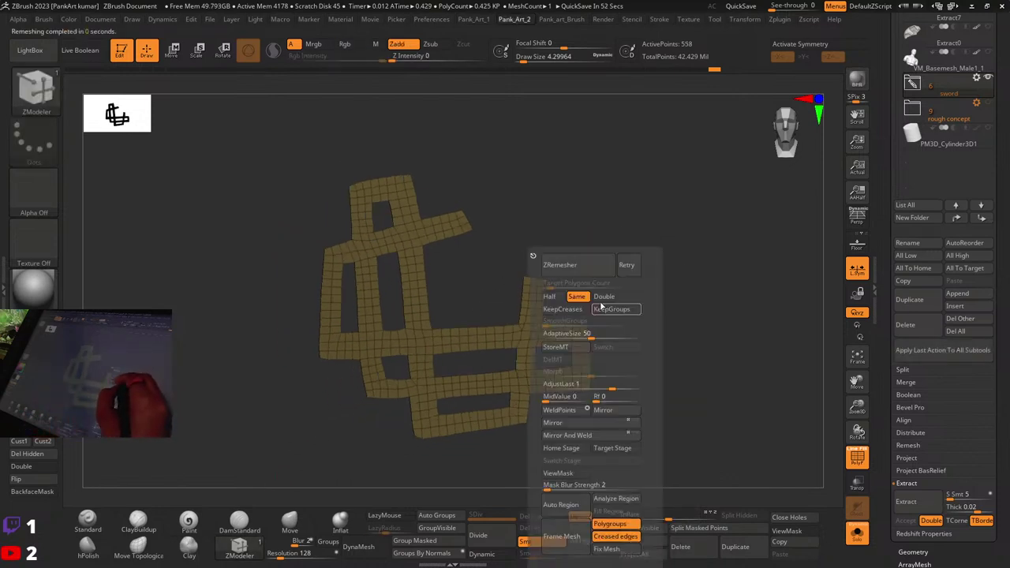
left_click_drag(675, 260, 615, 268)
key("2")
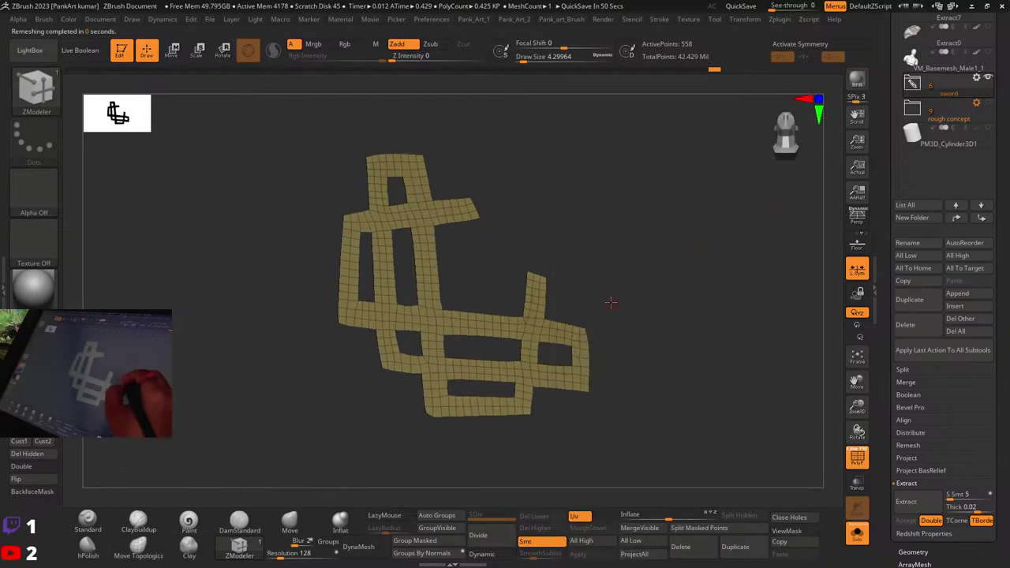
Step: Thicken the flat knot into a slab with ZModeler's Extrude polygon action, targeting Polygroup All
mouse_move(608, 303)
left_mouse_down()
mouse_move(614, 258)
mouse_move(616, 305)
left_mouse_up()
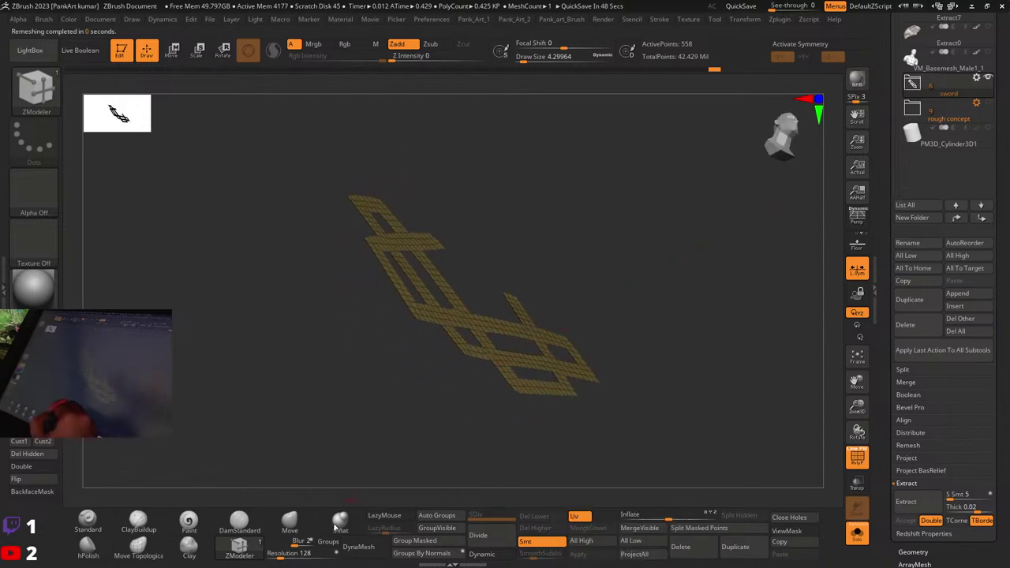
left_click(244, 559)
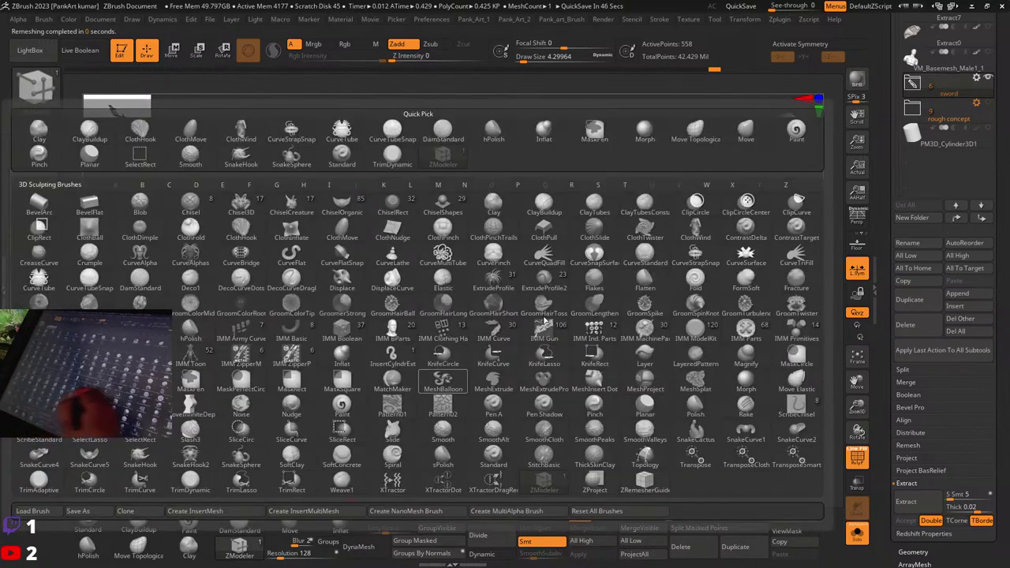
right_click_drag(585, 293, 593, 352, "ctrl")
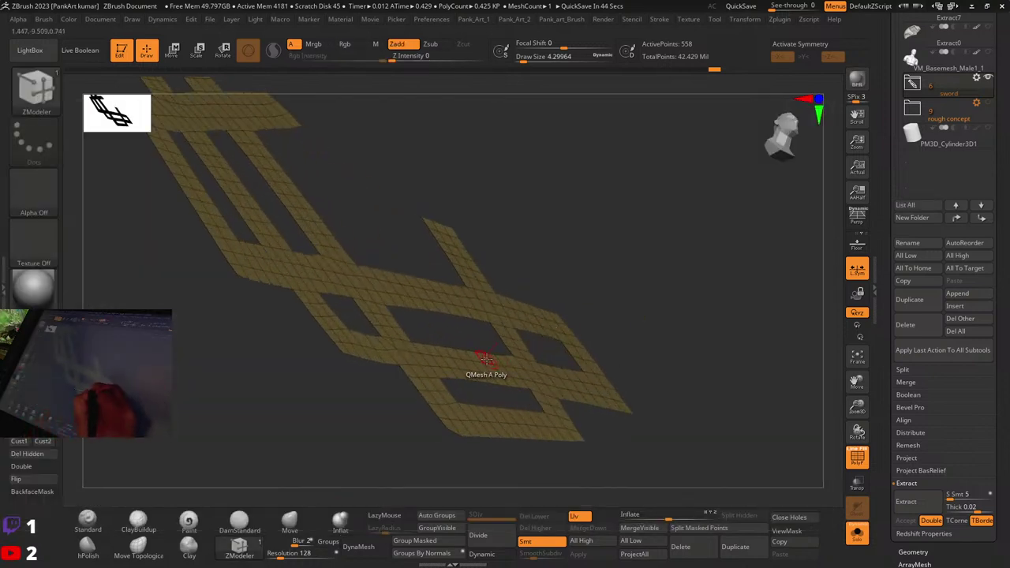
key("space")
left_click(335, 199)
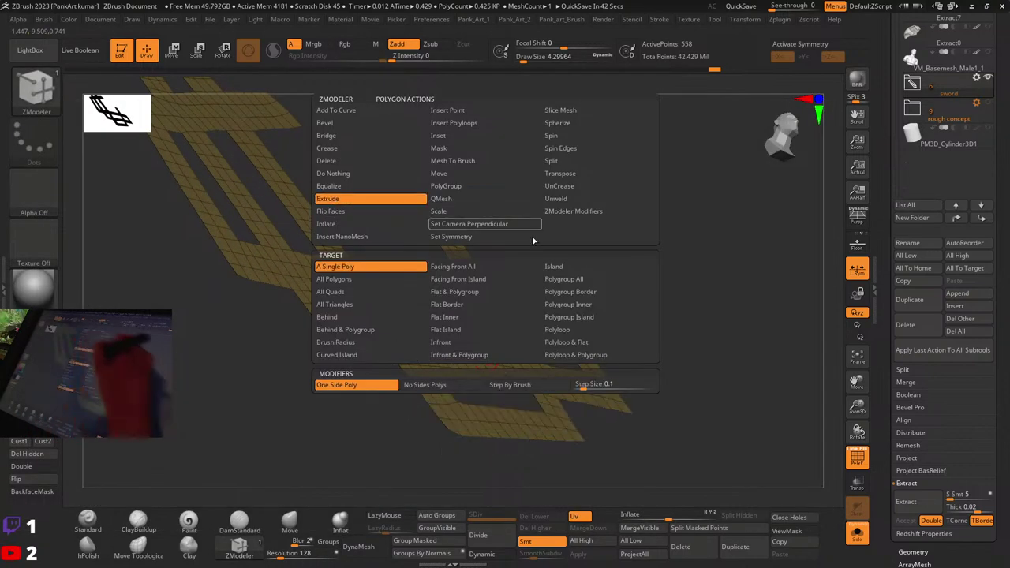
left_click(564, 279)
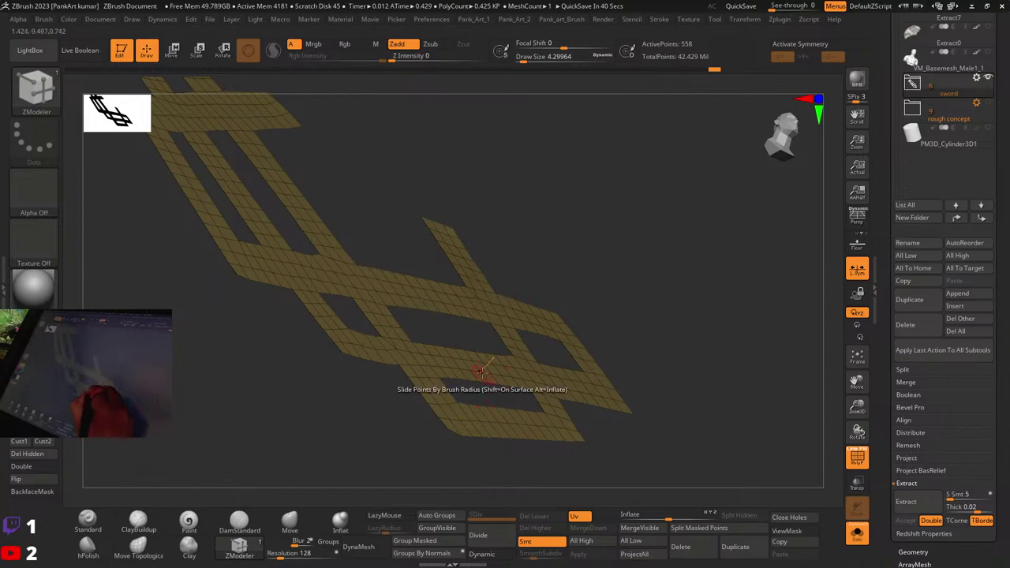
left_click_drag(484, 371, 476, 384)
Step: Flip the knot's normals with double-sided display off, and split its polygroups with Groups By Normals
left_click(41, 467)
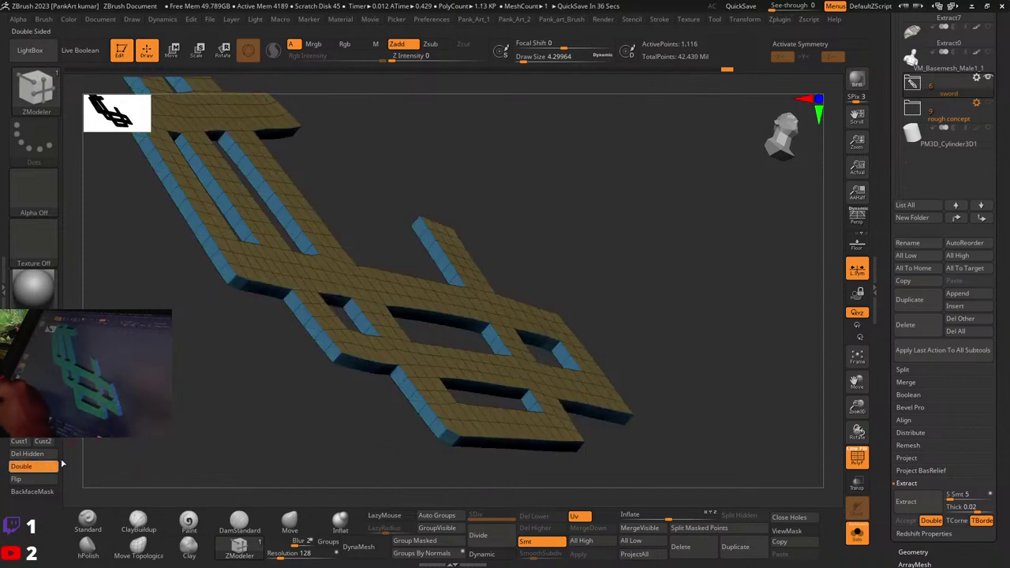
left_click(39, 467)
left_click(37, 482)
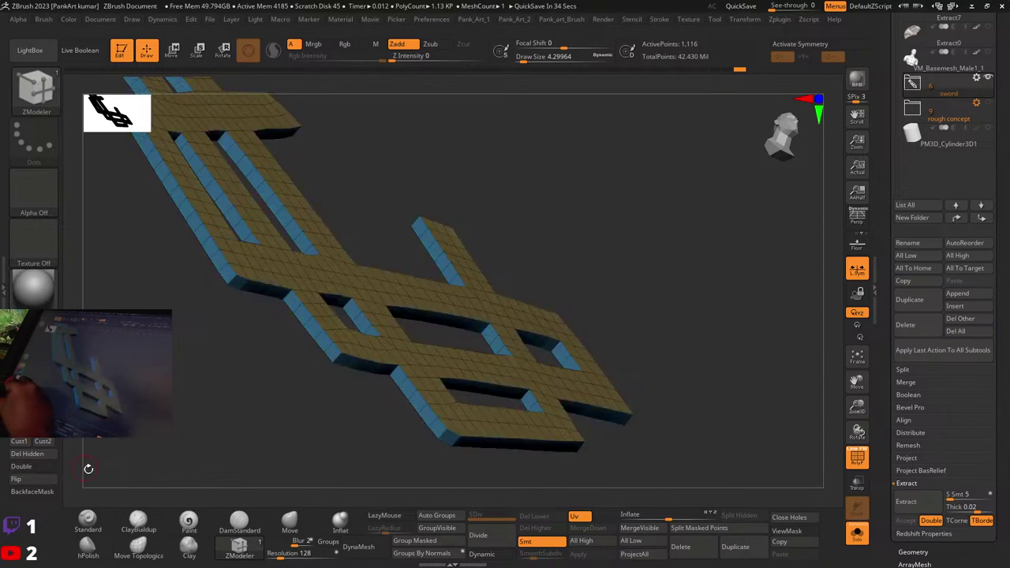
mouse_move(584, 323)
left_mouse_down()
mouse_move(485, 371)
mouse_move(458, 403)
left_mouse_up()
left_click(88, 522)
left_click(432, 553)
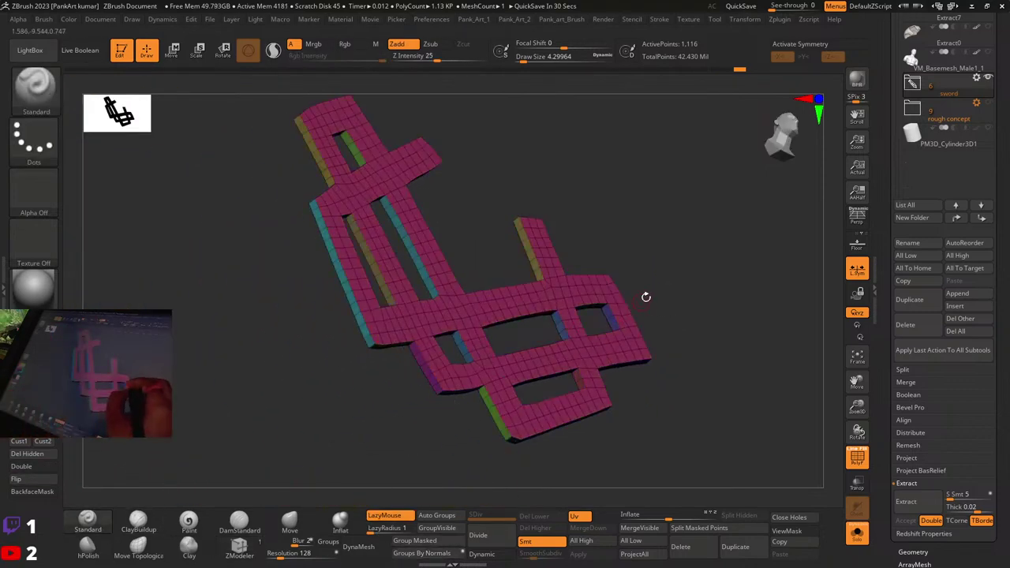
Step: Isolate one inner wall of the small hole near the knot's end to check its polygroup, and restore full visibility
left_click_drag(646, 297, 617, 326)
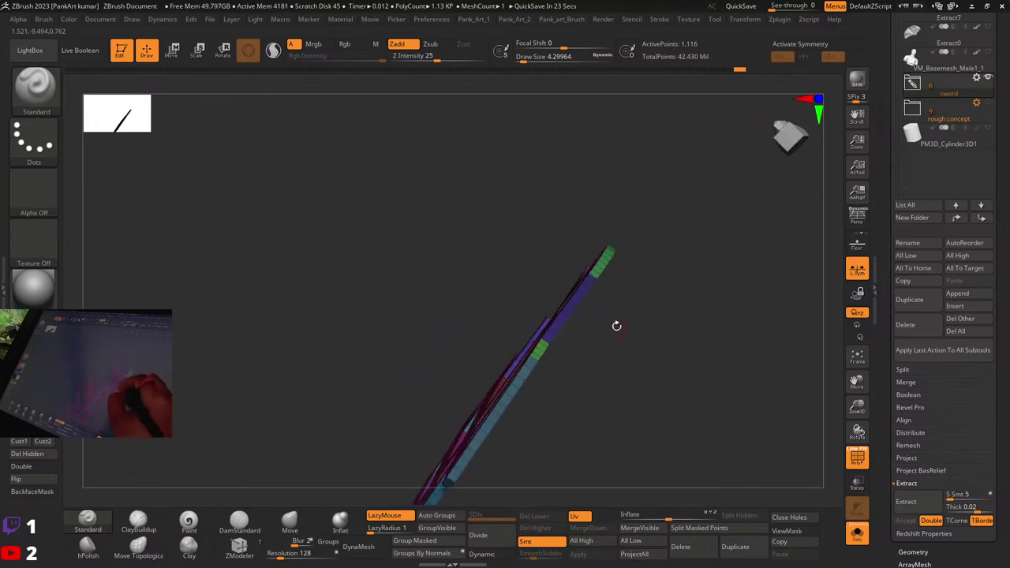
right_click_drag(617, 326, 508, 312, "ctrl")
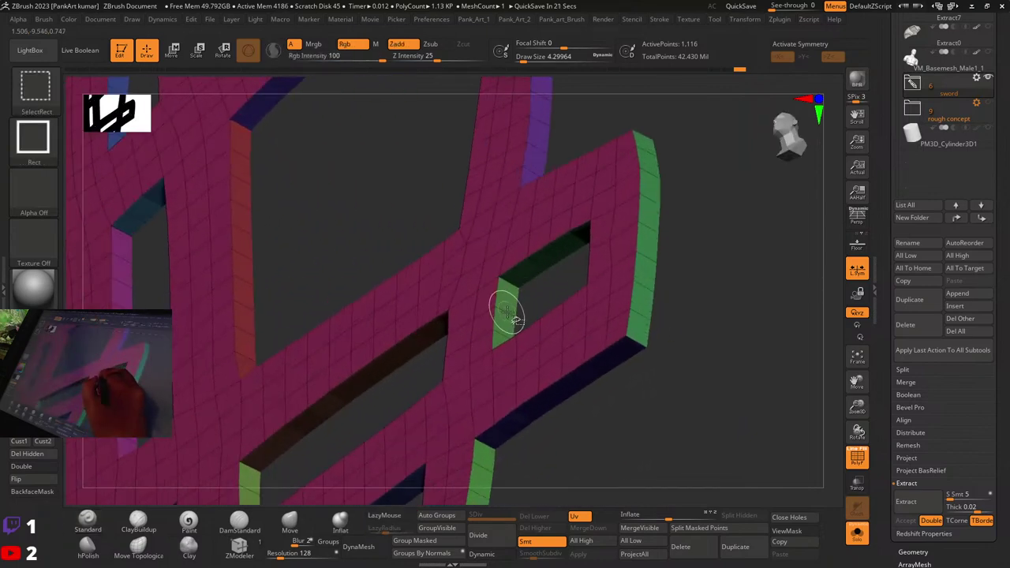
left_click(509, 316, "ctrl+shift")
left_click_drag(526, 296, 557, 383)
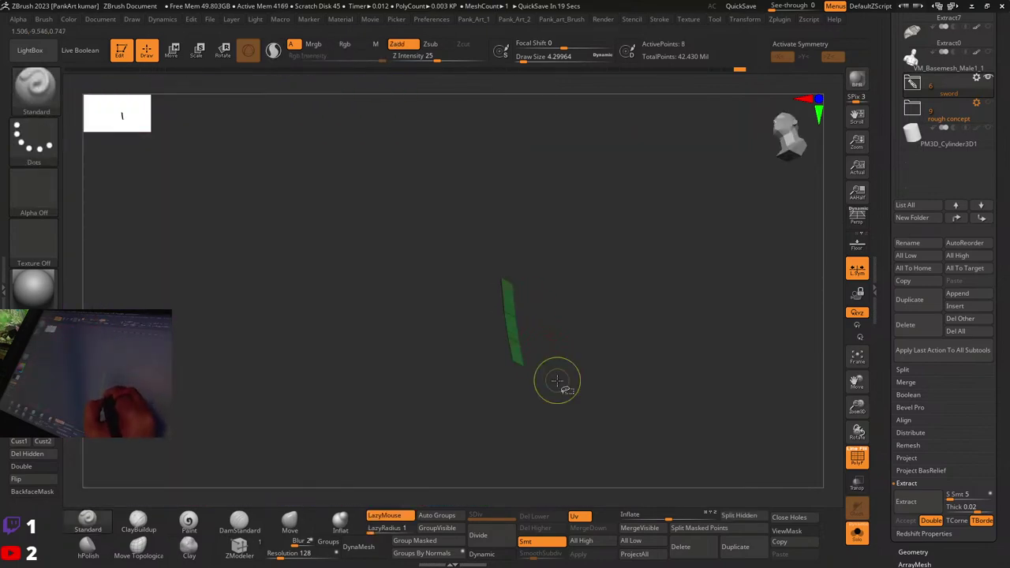
left_click(558, 381, "ctrl+shift")
right_click_drag(557, 382, 622, 290, "ctrl")
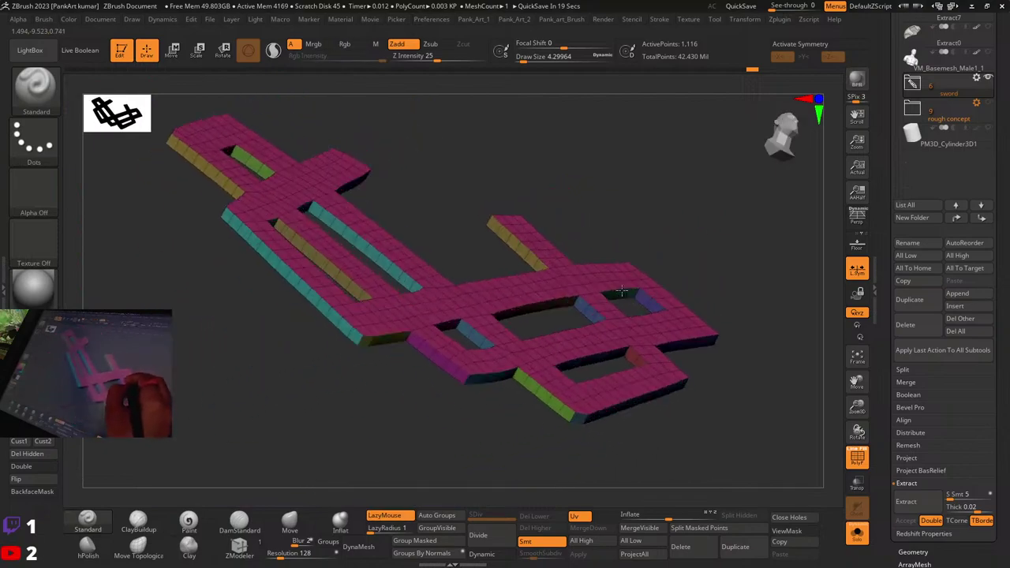
Step: Switch the knot to a lighter material and angle it so the inner walls of its slots can be seen
left_click_drag(622, 292, 609, 397)
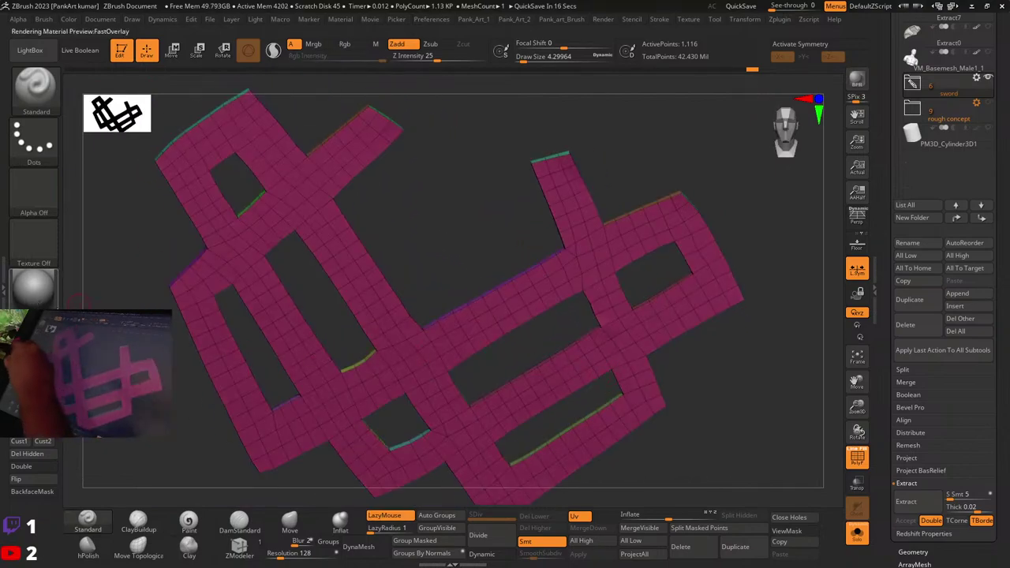
left_click(33, 289)
left_click(307, 248)
left_click_drag(438, 253, 447, 169, "alt")
left_click_drag(580, 316, 570, 286)
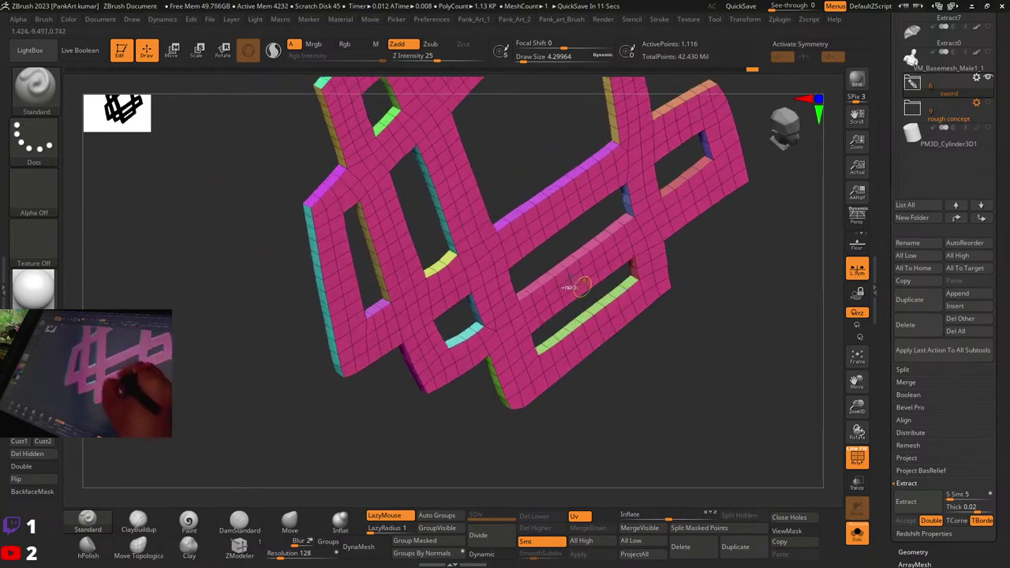
Step: Isolate the wall along the long central slot's lower edge, assign it a new polygroup, and unhide the rest of the knot
right_click_drag(570, 278, 555, 266, "ctrl")
left_click(563, 269, "ctrl+shift")
left_click(574, 291, "ctrl+shift")
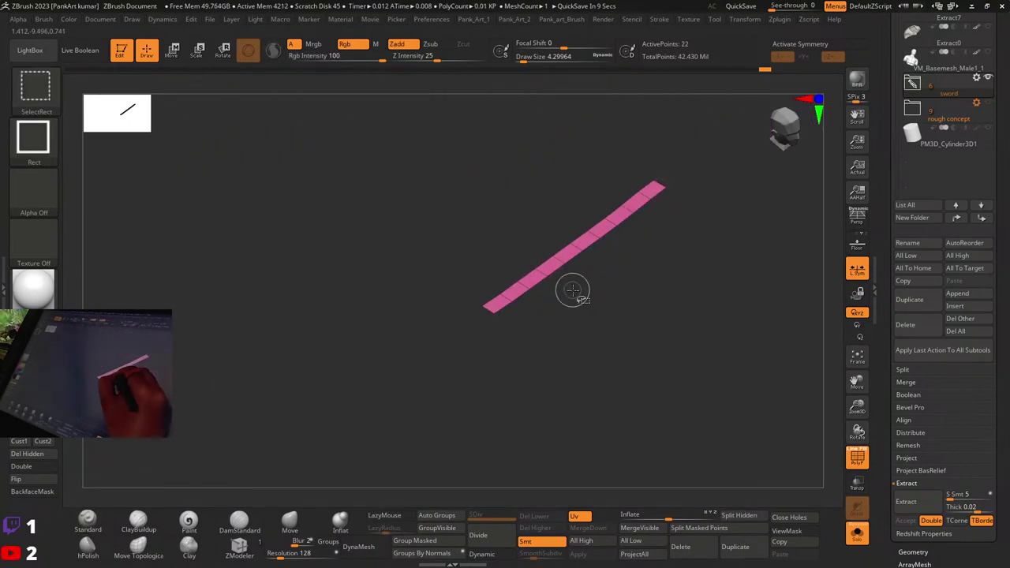
left_click(584, 303, "ctrl+shift")
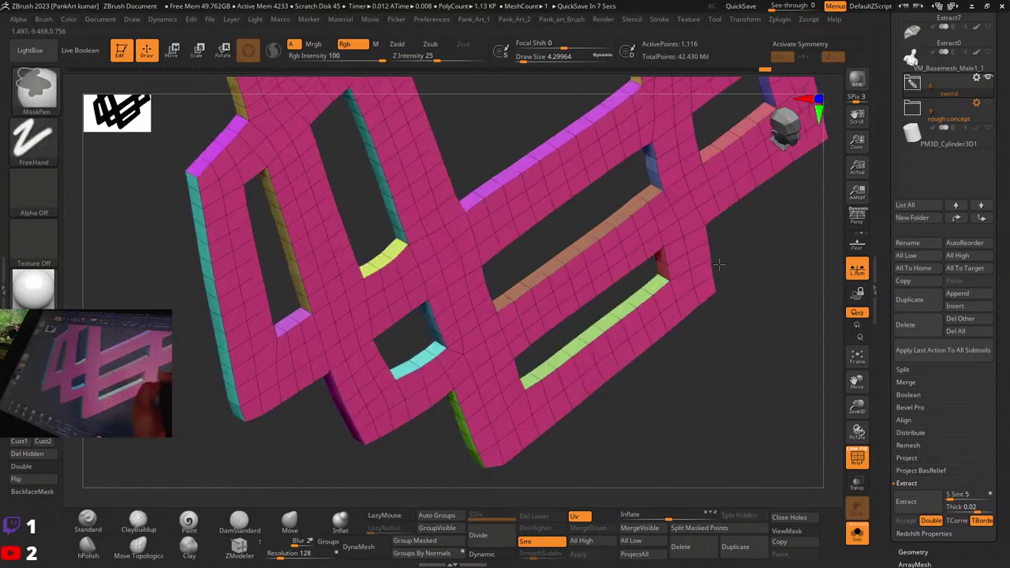
Step: Examine the polygroups by isolating the knot's flat face and its side walls in turn, restoring the full mesh
right_click_drag(566, 291, 542, 333)
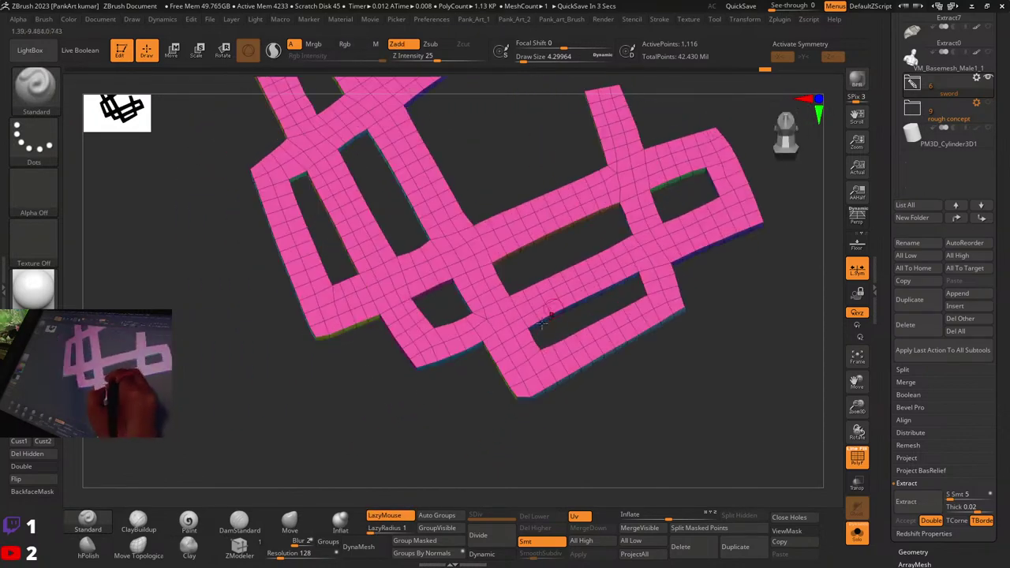
left_click(537, 384, "ctrl+shift")
left_click_drag(545, 397, 612, 371)
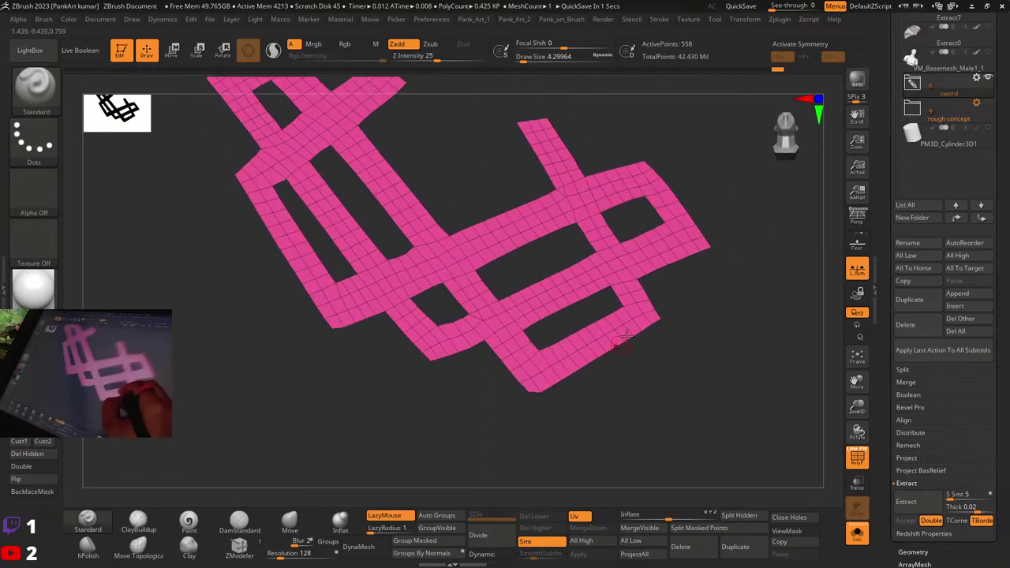
left_click(623, 377, "ctrl+shift")
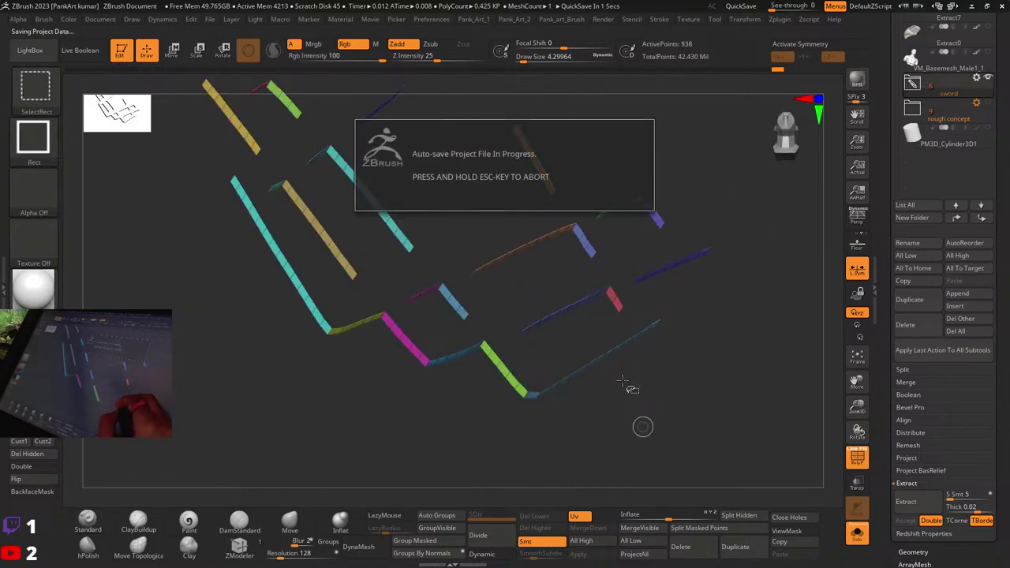
mouse_move(660, 322)
left_mouse_down()
mouse_move(623, 380)
mouse_move(640, 352)
mouse_move(596, 353)
left_mouse_up()
left_click(528, 329, "ctrl+shift")
left_click_drag(650, 401, 591, 345, "ctrl+shift")
left_click(648, 378, "ctrl+shift")
key("shift+f")
key("shift+f")
key("2")
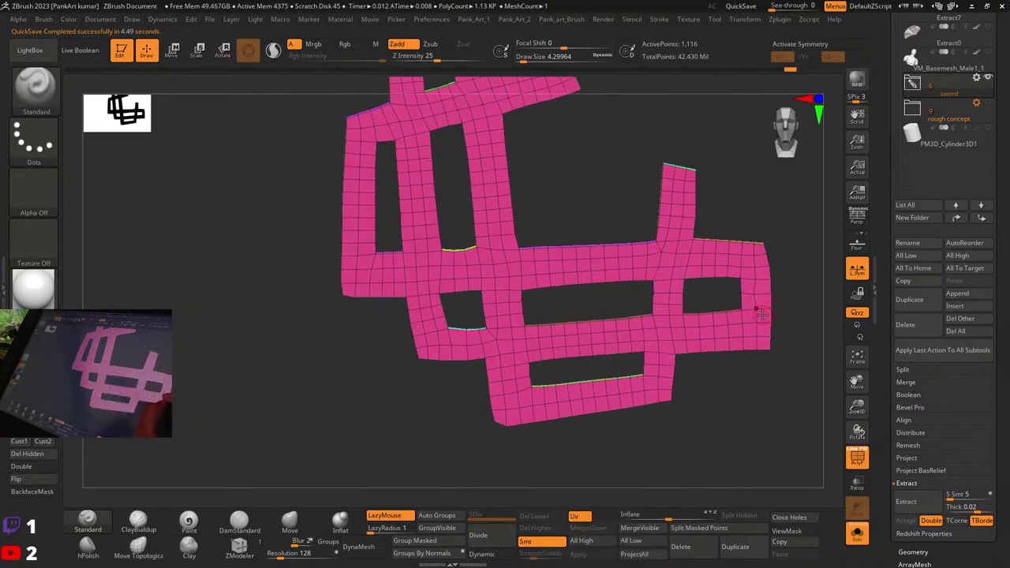
key("space")
key("space")
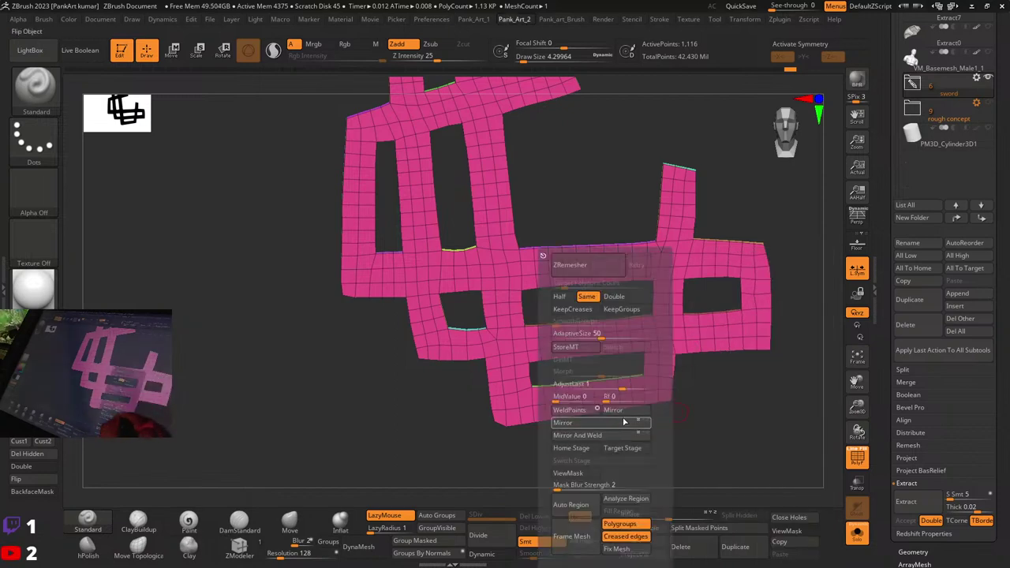
key("space")
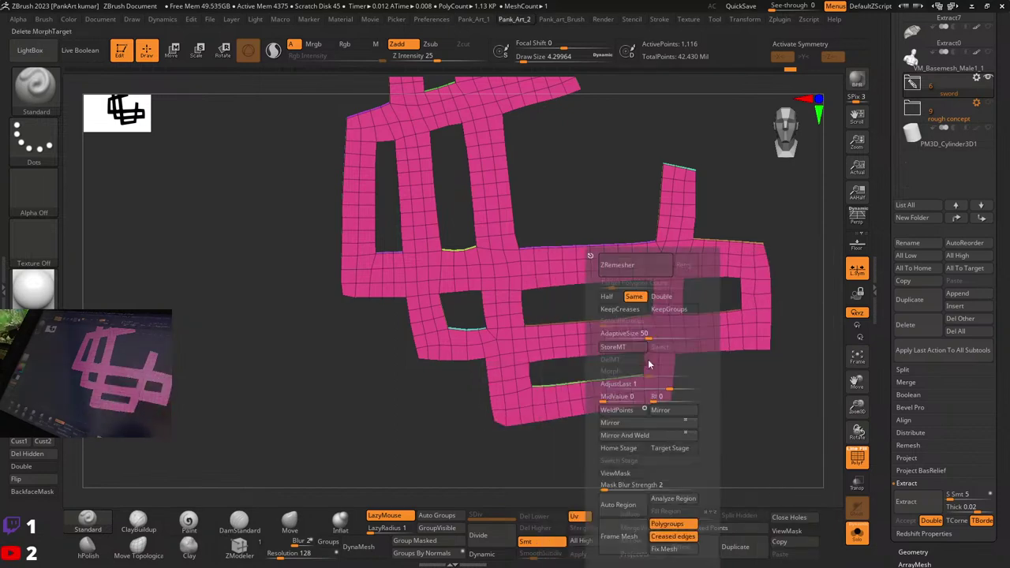
key("1")
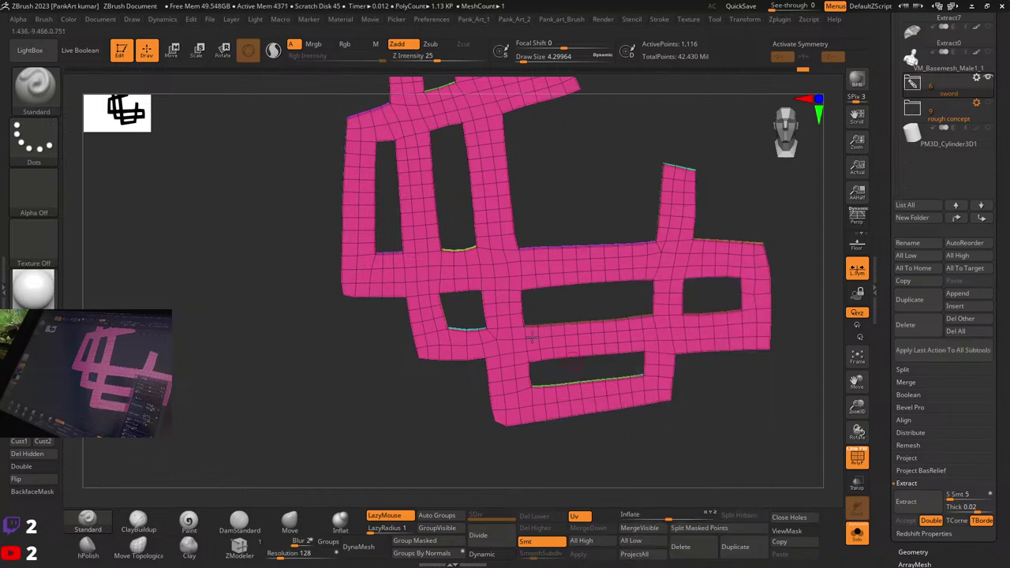
Step: Apply Polish By Groups to the isolated knot and show the rest of the sword with wireframe display off
right_click_drag(491, 368, 509, 336)
key("1")
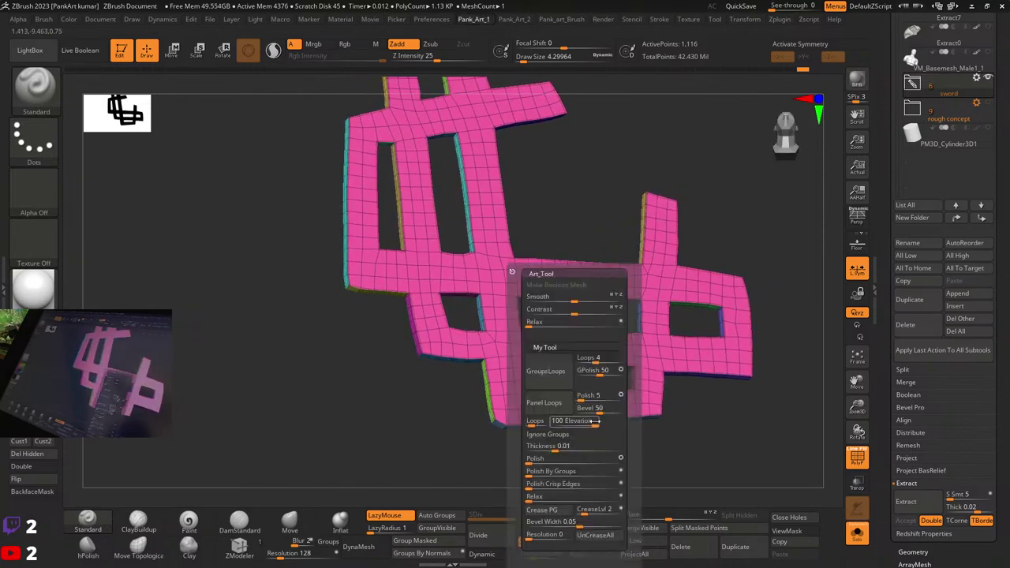
left_click(579, 472)
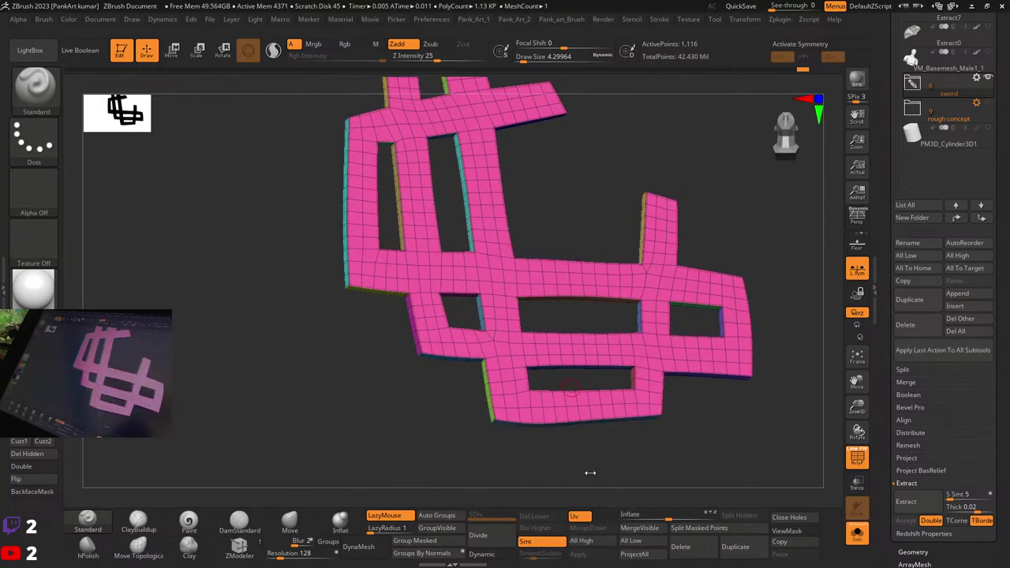
right_click_drag(481, 297, 521, 347, "alt")
key("shift+f")
left_click(859, 536)
right_click_drag(665, 366, 608, 363, "ctrl")
left_click_drag(608, 362, 699, 430)
Step: Place the move gizmo on the knot and adjust the knot's depth against the blade panel
key("w")
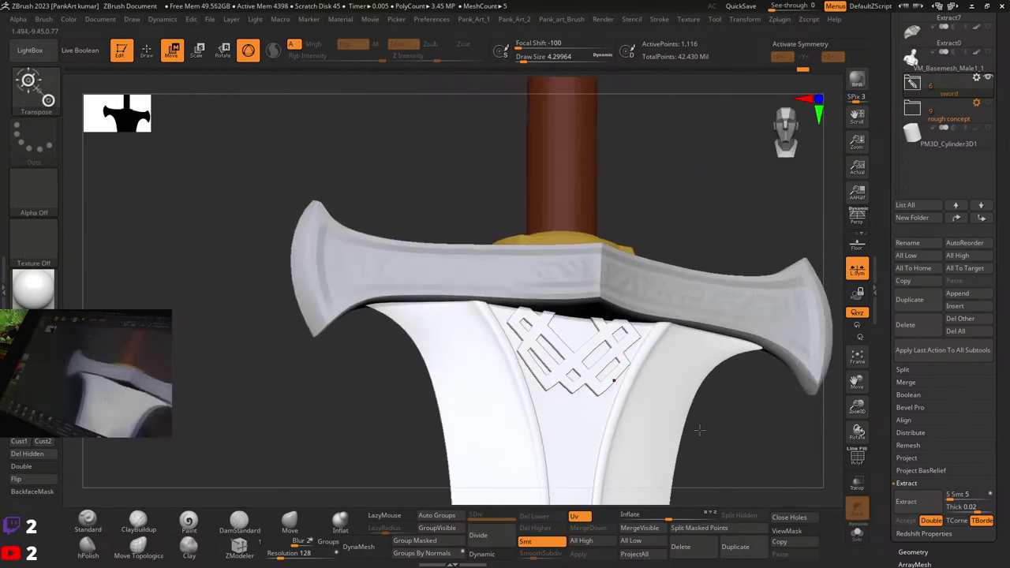
left_click(853, 537)
right_click_drag(602, 377, 581, 388, "ctrl")
key("shift+f")
key("ctrl")
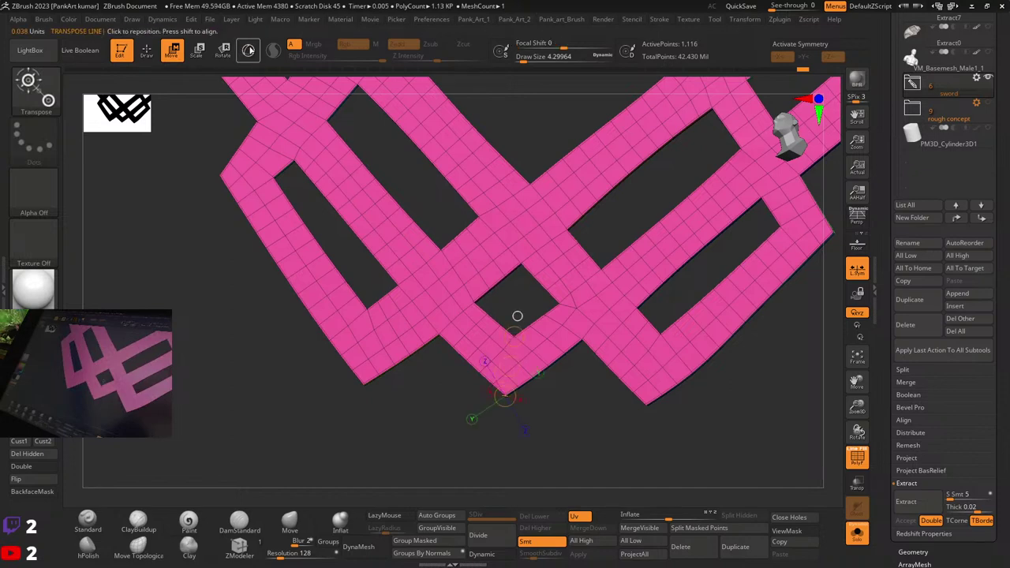
left_click(250, 51)
right_click_drag(514, 398, 757, 475, "ctrl")
left_click(858, 534)
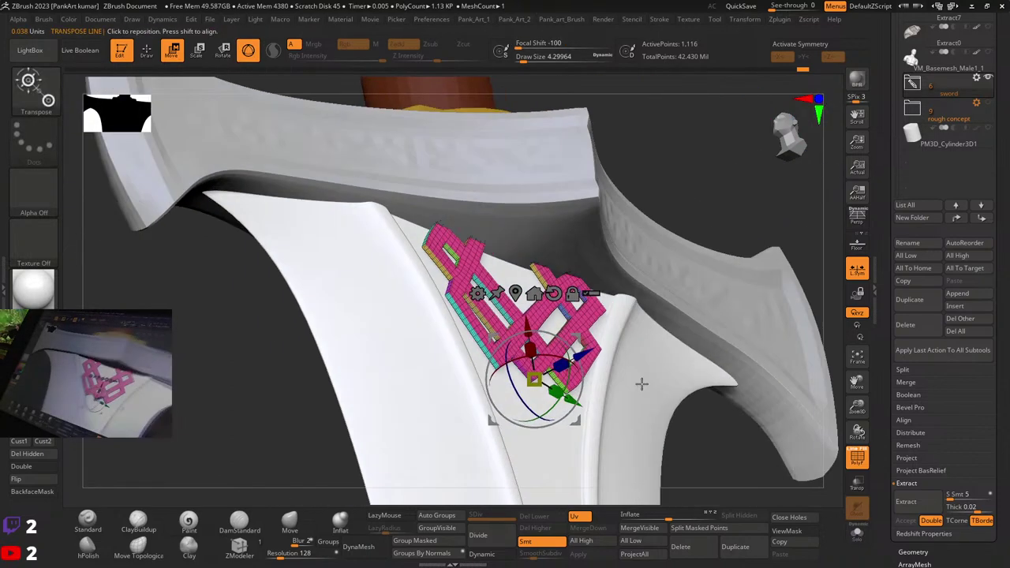
left_click_drag(610, 341, 603, 347)
key("shift+f")
mouse_move(603, 350)
right_mouse_down()
mouse_move(597, 397)
mouse_move(587, 302)
right_mouse_up()
key("q")
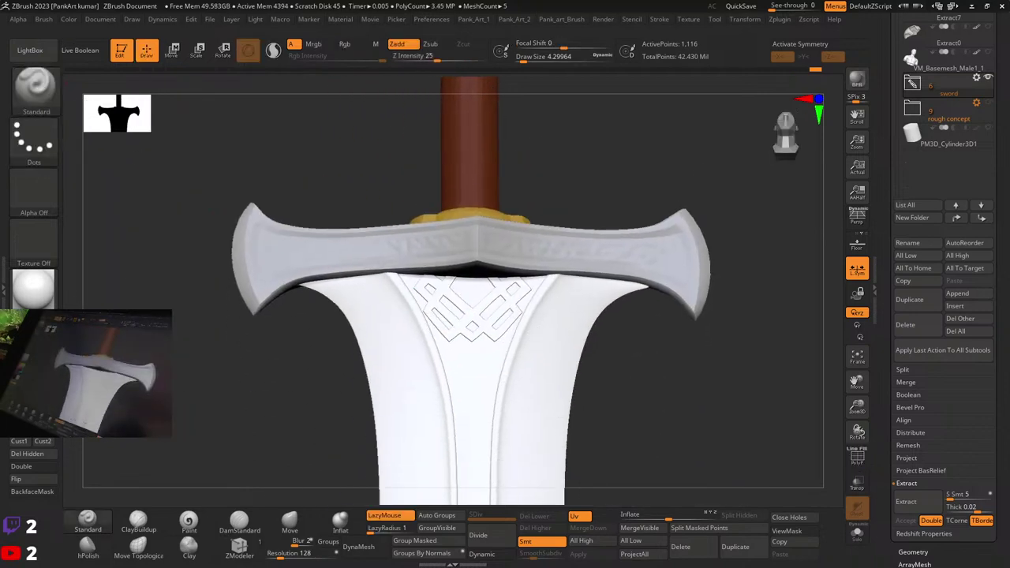
Step: Sample the gold colour from the collar above the guard and fill the knot with it
right_click_drag(246, 278, 170, 286)
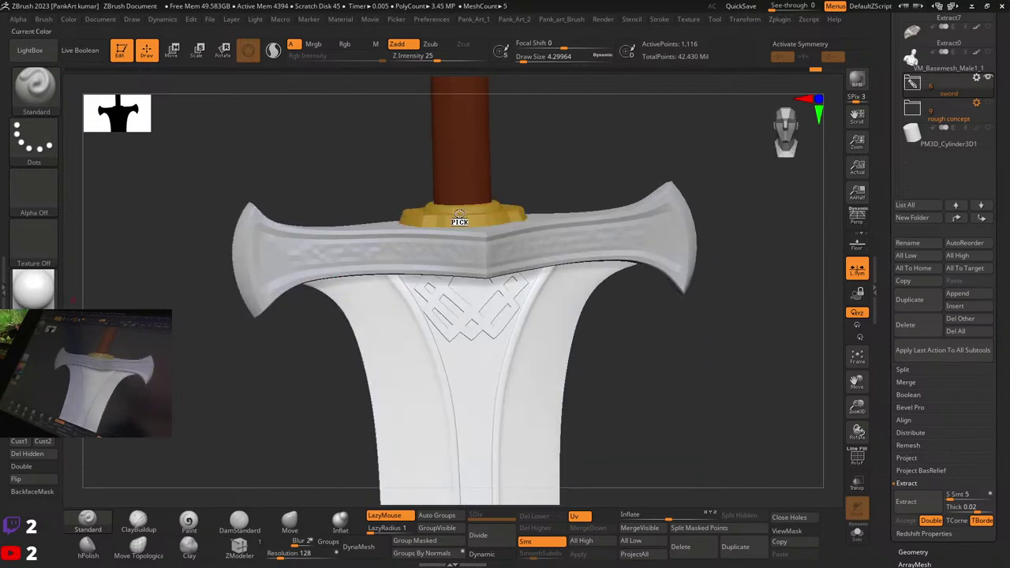
left_click_drag(459, 215, 460, 215)
left_click(69, 19)
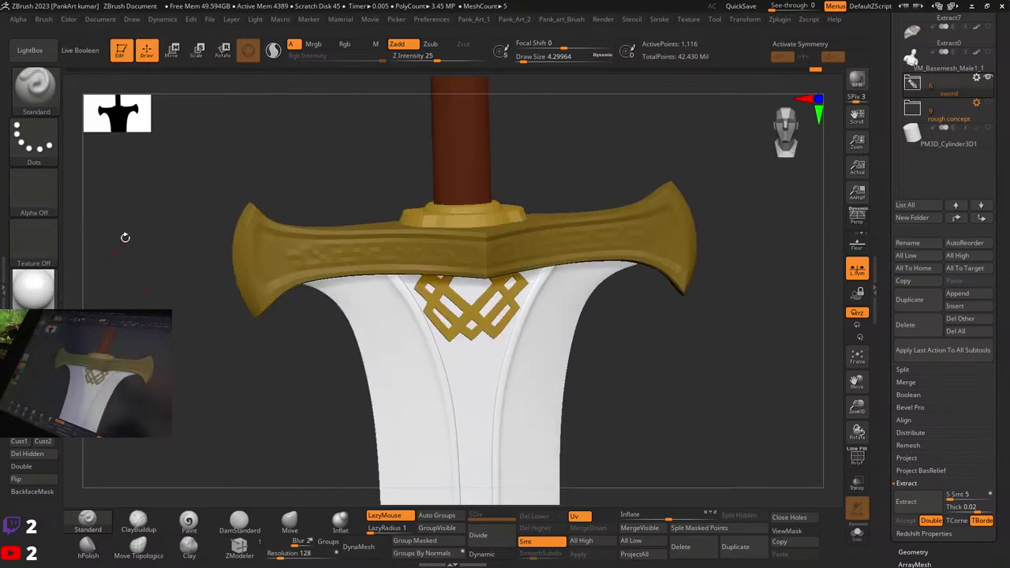
left_click(70, 19)
left_click(96, 246)
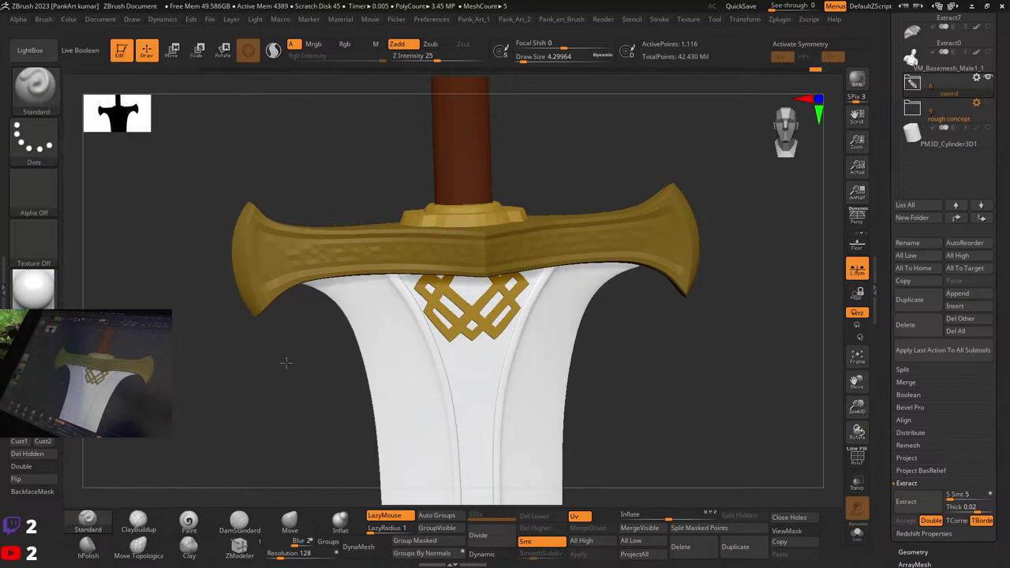
Step: Return the active colour to white and switch the display material to Metal 01
left_click_drag(284, 363, 458, 326)
left_click(308, 256, "alt")
key("shift+f")
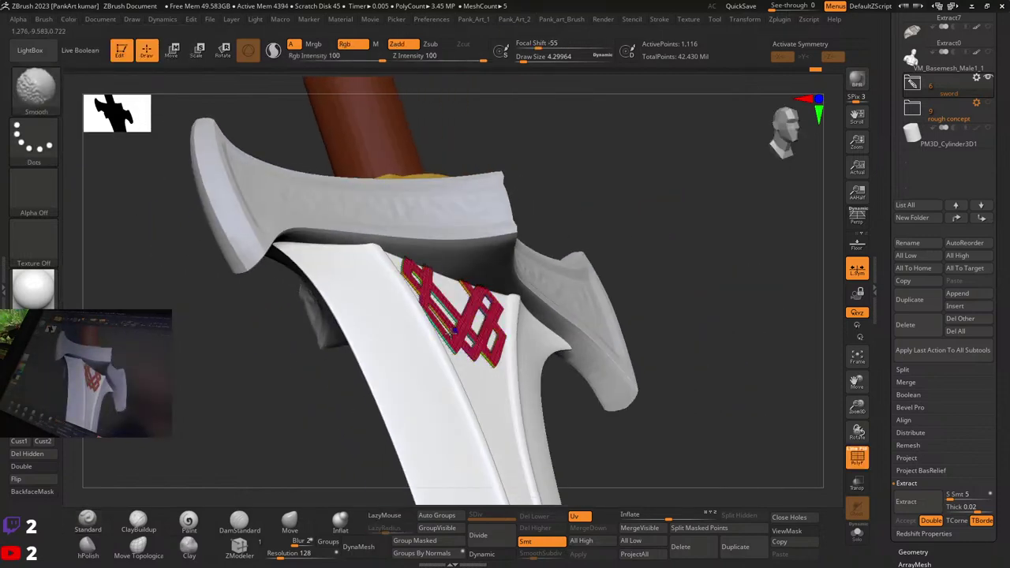
left_click(34, 289)
left_click(852, 365)
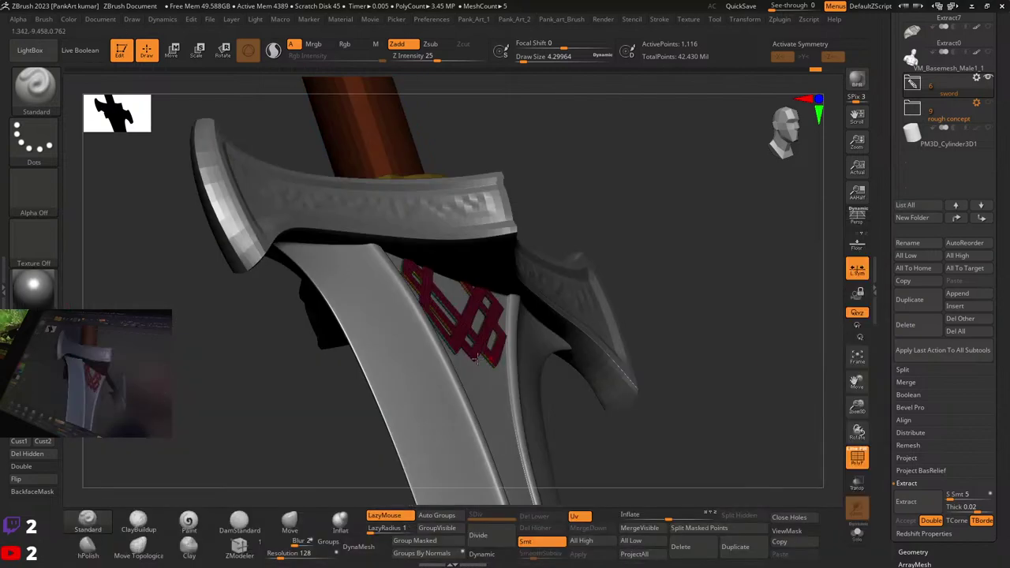
key("shift+f")
Step: Move the gold knot about 0.038 units into the blade panel along its depth axis
right_click_drag(403, 356, 489, 348)
right_click_drag(490, 347, 506, 379)
right_click_drag(505, 379, 565, 336)
key("w")
left_click(477, 283)
right_click_drag(564, 336, 539, 306, "ctrl")
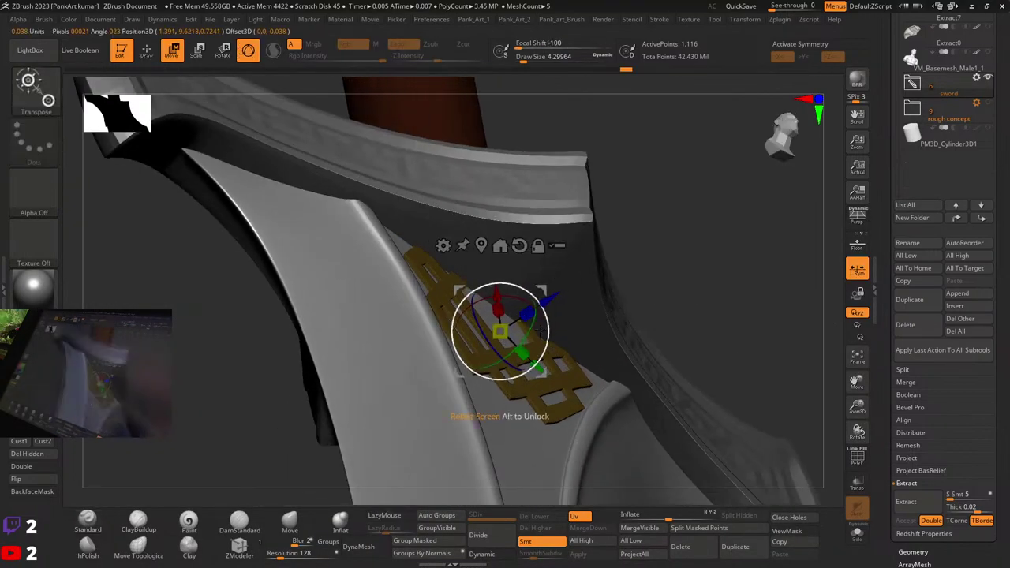
left_click_drag(530, 312, 536, 308)
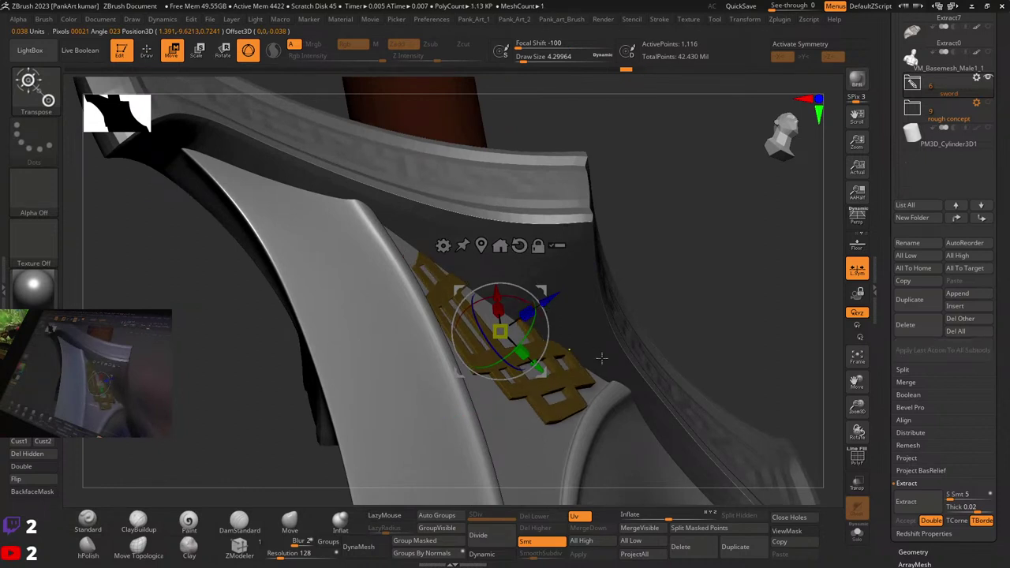
Step: Isolate the knot, mask one of its flat faces on its own, unhide the other polygroups and invert the mask
left_click(856, 533)
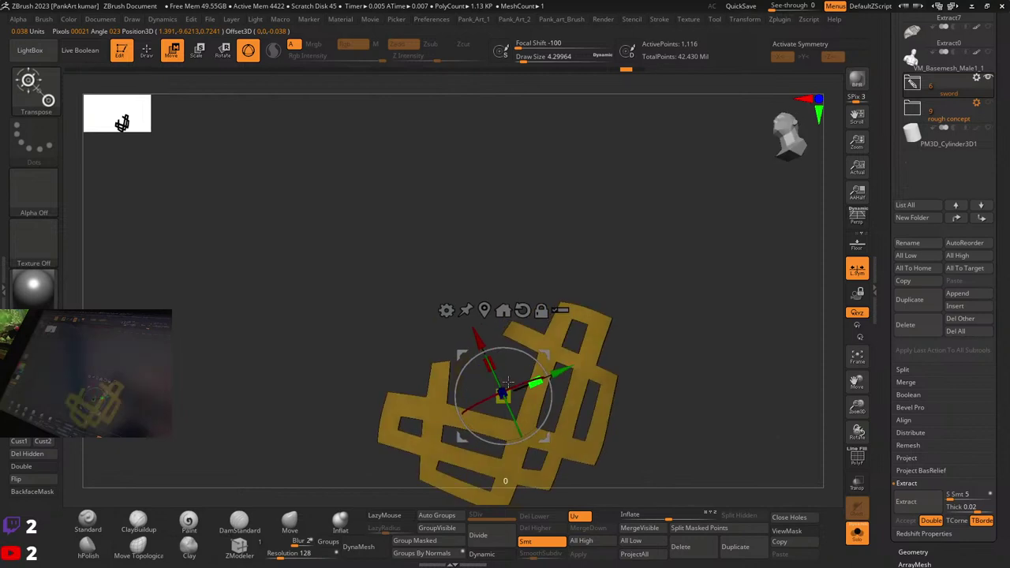
key("q")
mouse_move(482, 419)
right_mouse_down()
mouse_move(561, 312)
mouse_move(603, 342)
mouse_move(568, 315)
mouse_move(582, 286)
right_mouse_up()
key("shift+f")
left_click(542, 248, "ctrl+shift")
left_click(382, 304, "ctrl")
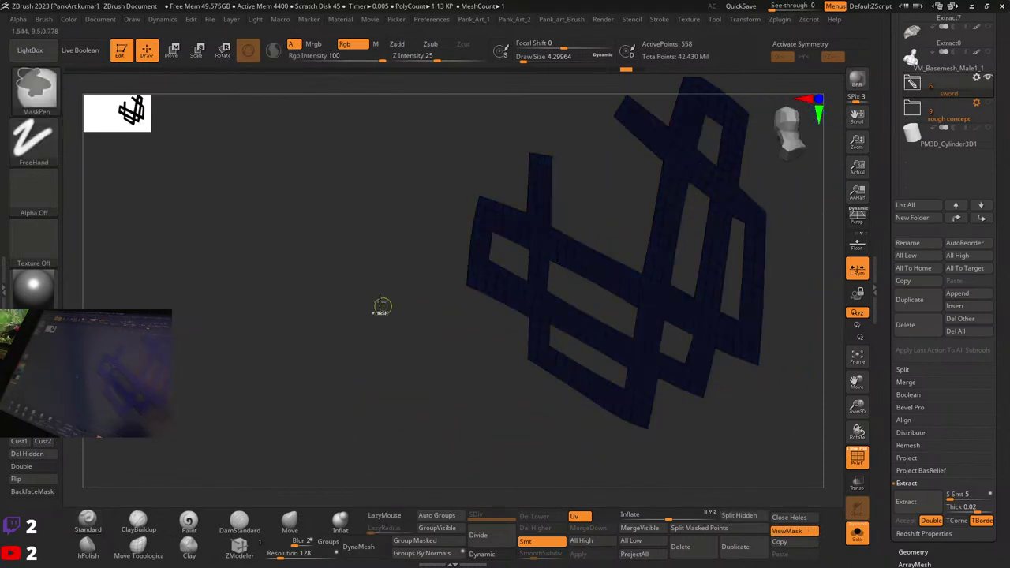
left_click(384, 303, "ctrl+shift")
left_click(388, 301, "ctrl")
Step: Move the unmasked part along the depth axis to adjust the knot's thickness, and clear the mask
right_click_drag(424, 305, 438, 284, "ctrl")
mouse_move(438, 284)
right_mouse_down()
mouse_move(514, 316)
mouse_move(537, 311)
right_mouse_up()
key("w")
left_click_drag(478, 236, 486, 235)
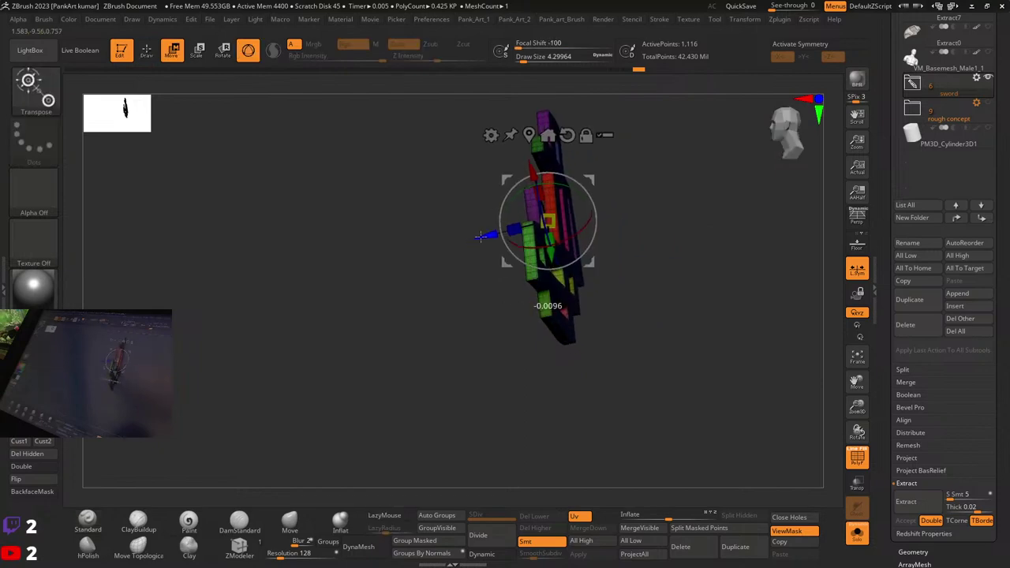
key("q")
left_click_drag(447, 274, 688, 381)
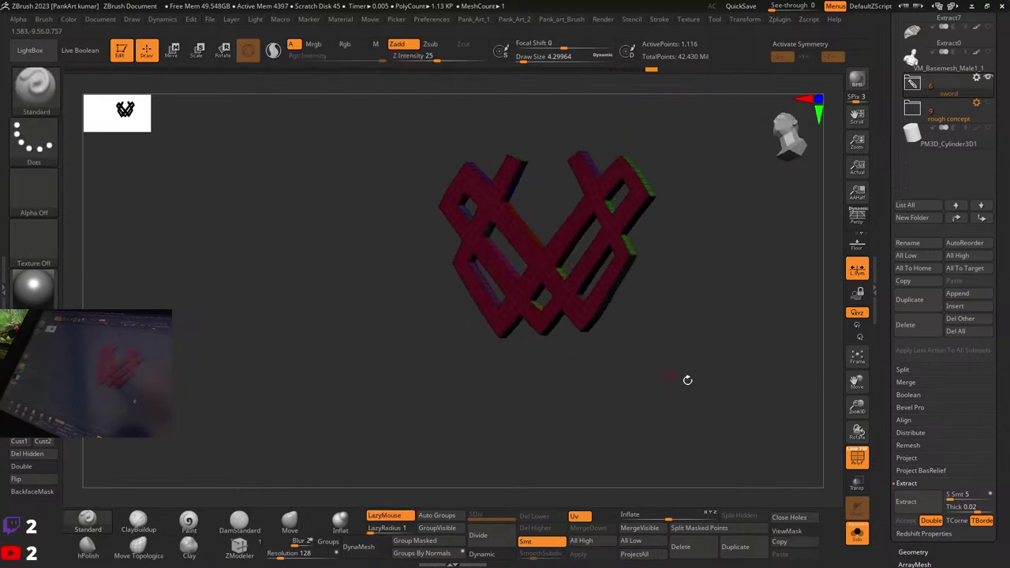
Step: Show the whole sword, crease the knot's polygroup borders and turn on dynamic subdivision at smooth level 4
left_click(857, 536)
key("shift+f")
mouse_move(665, 370)
right_mouse_down()
mouse_move(600, 304)
mouse_move(591, 347)
mouse_move(617, 393)
mouse_move(582, 340)
mouse_move(600, 320)
right_mouse_up()
key("2")
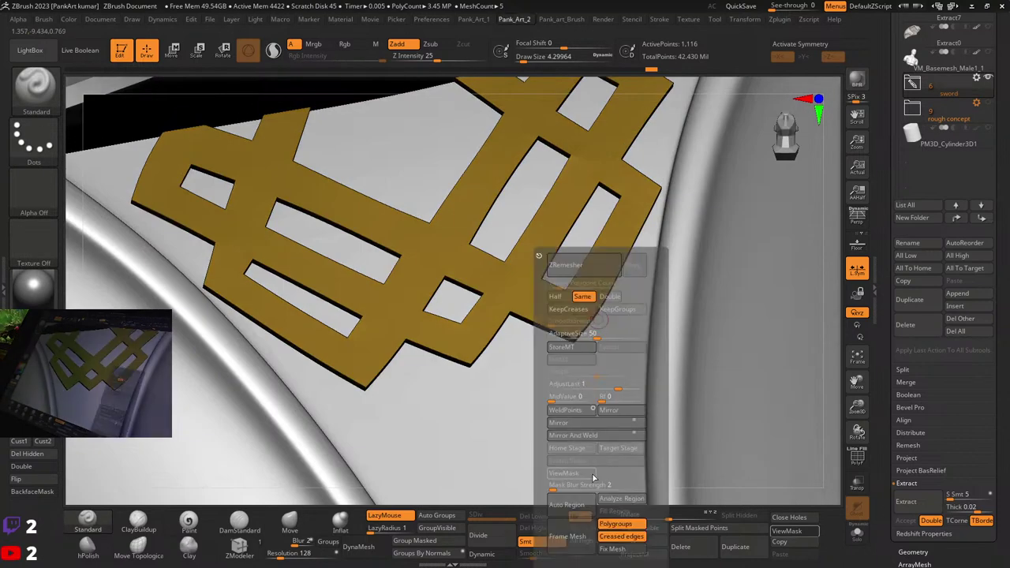
key("1")
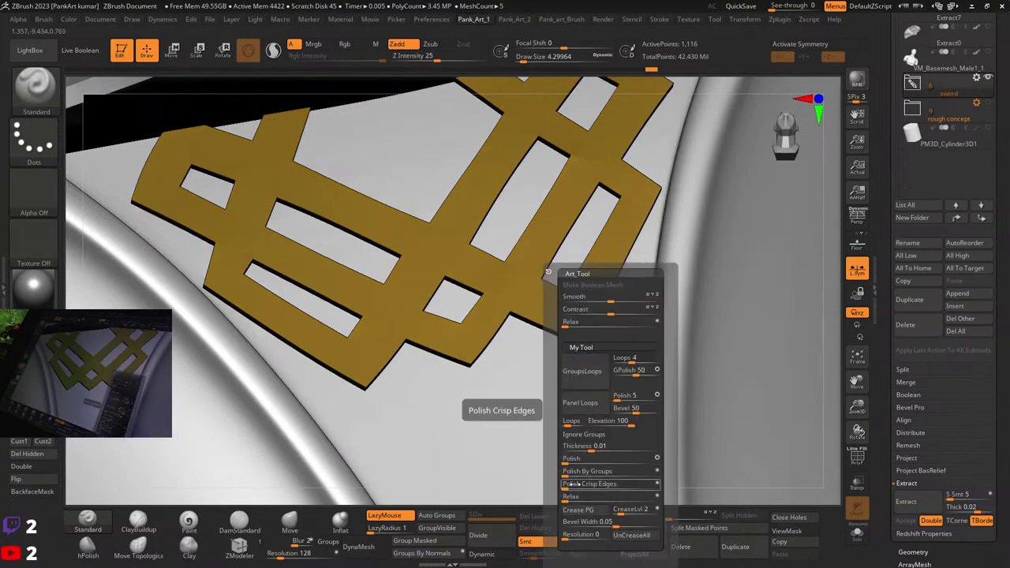
left_click(571, 484)
key("space")
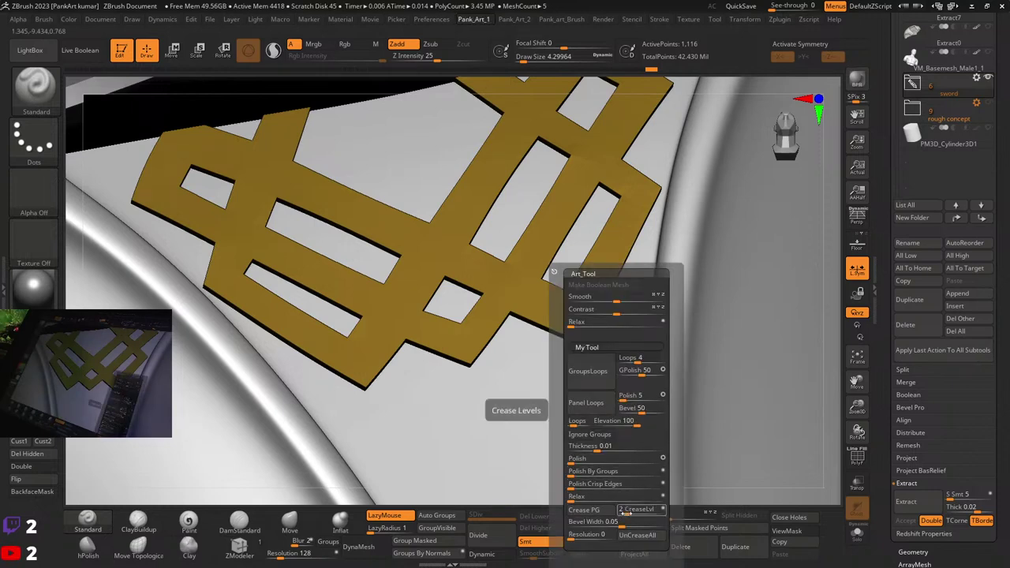
left_click(505, 554)
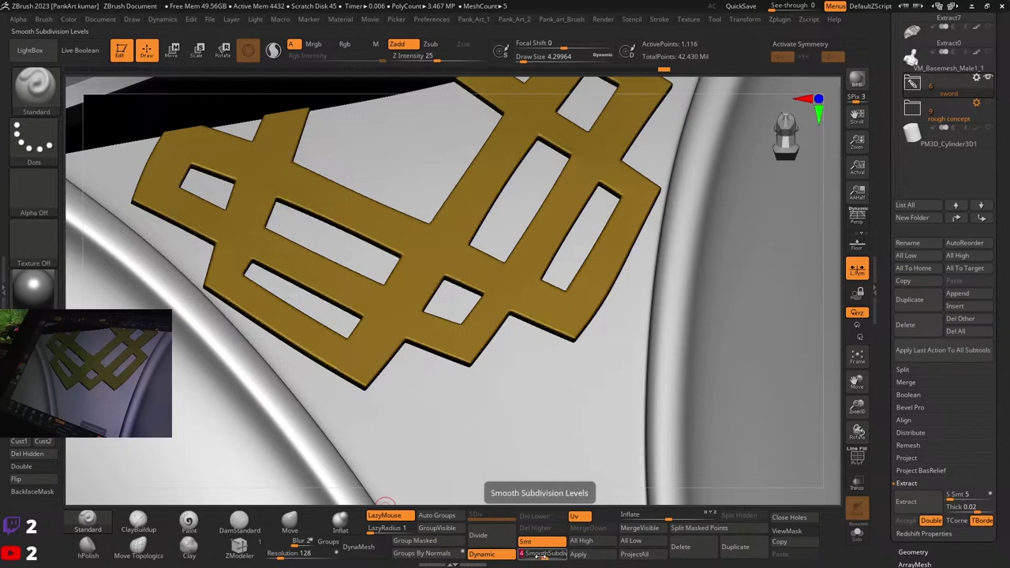
Step: Set the knot's crease level to 1 and compare smooth subdivision levels 3 and 4, keeping 4
key("1")
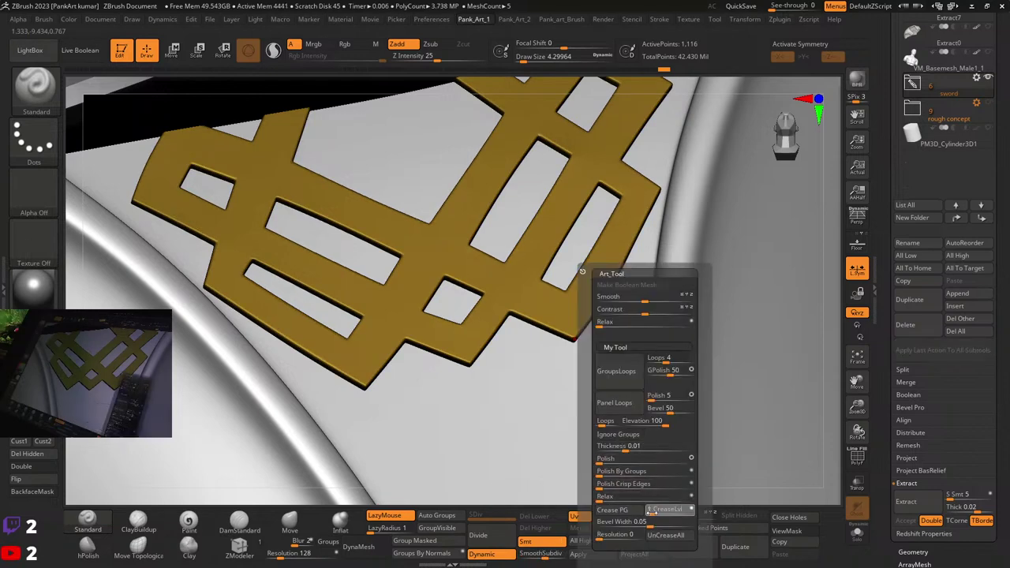
left_click_drag(652, 512, 650, 512)
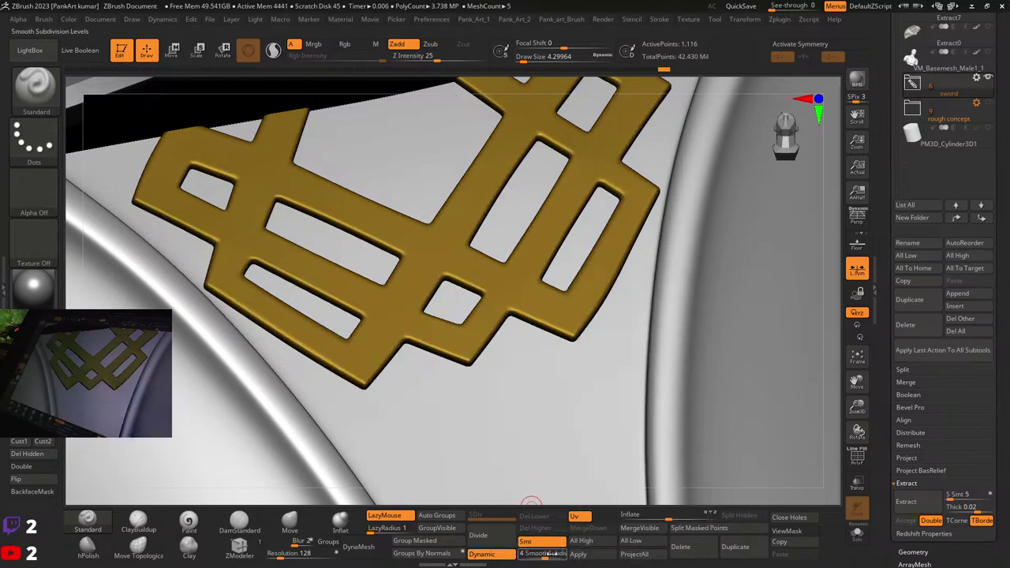
key("space")
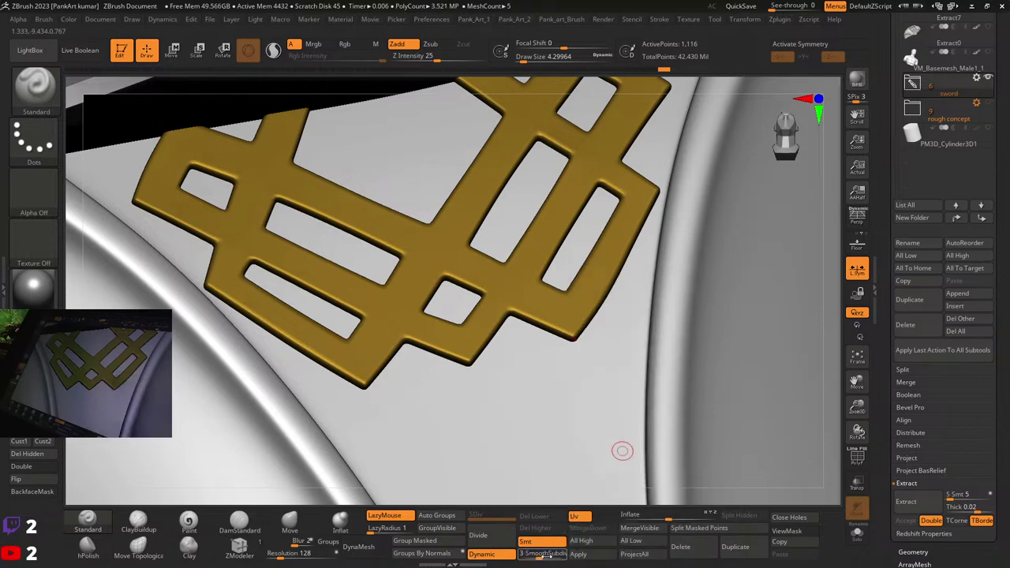
key("space")
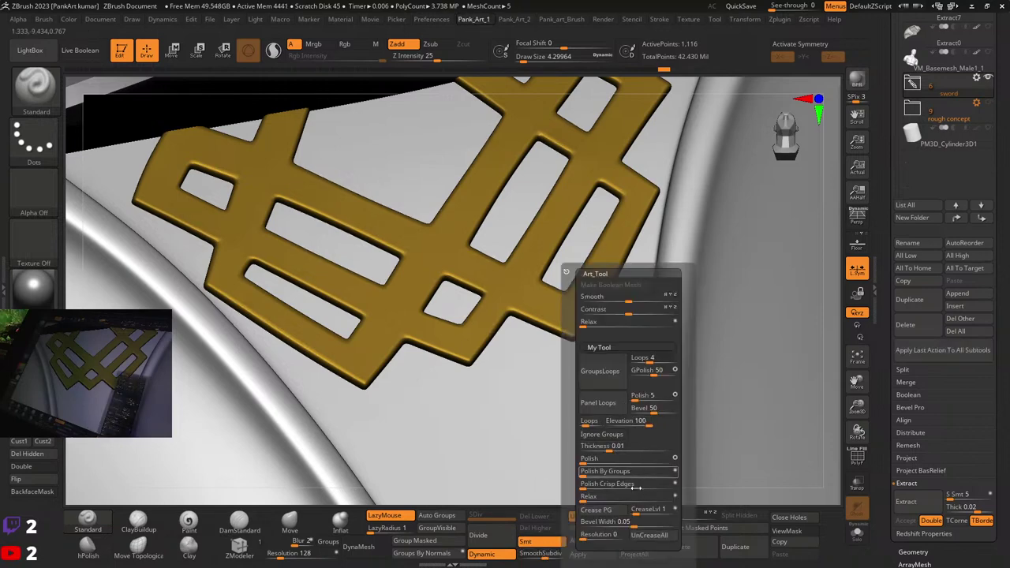
left_click(637, 512)
Step: Nudge the knot's outer edge beside its slot using the Move brush at a draw size of about 18
right_click_drag(600, 397, 570, 376)
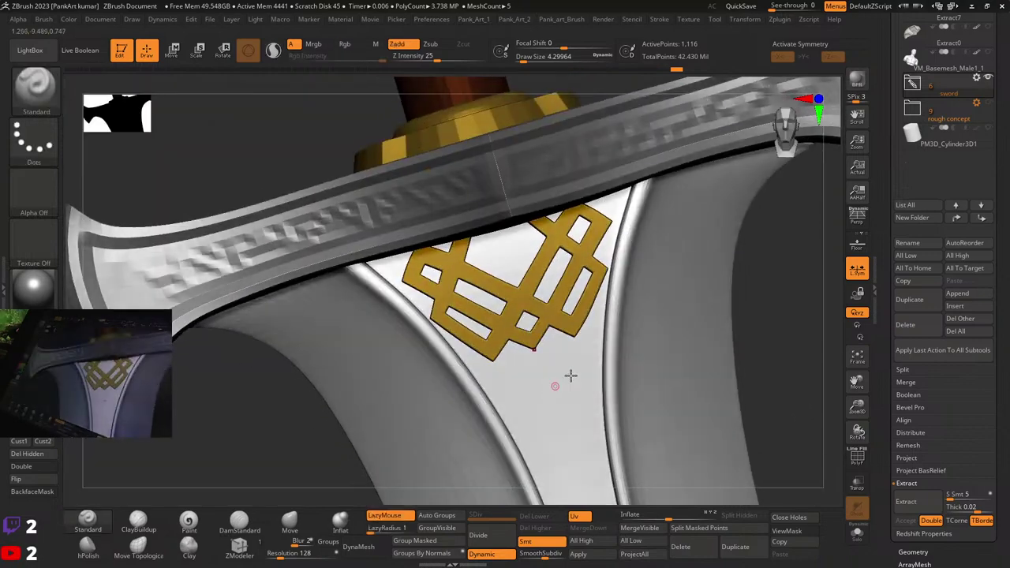
key("b")
key("m")
key("v")
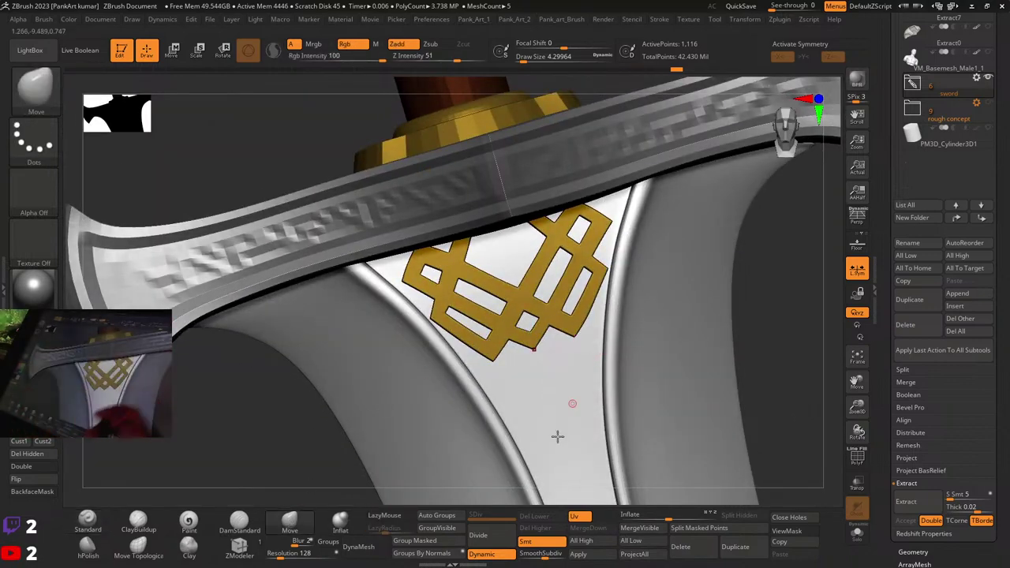
key("shift+f")
right_click_drag(597, 295, 584, 325, "ctrl")
key("space")
left_click_drag(585, 325, 601, 326)
right_click_drag(602, 326, 584, 335)
key("space")
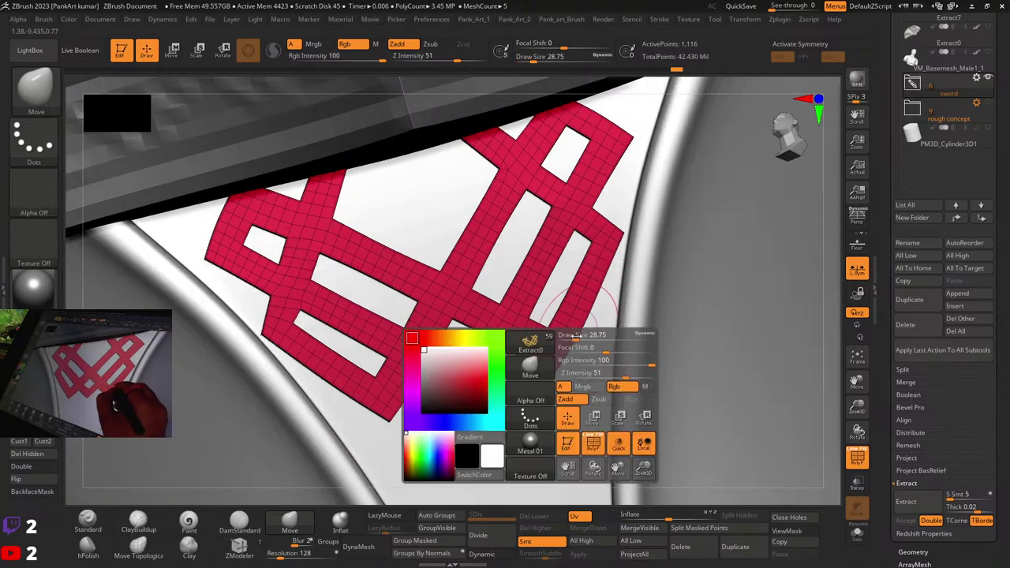
left_click_drag(579, 335, 570, 335)
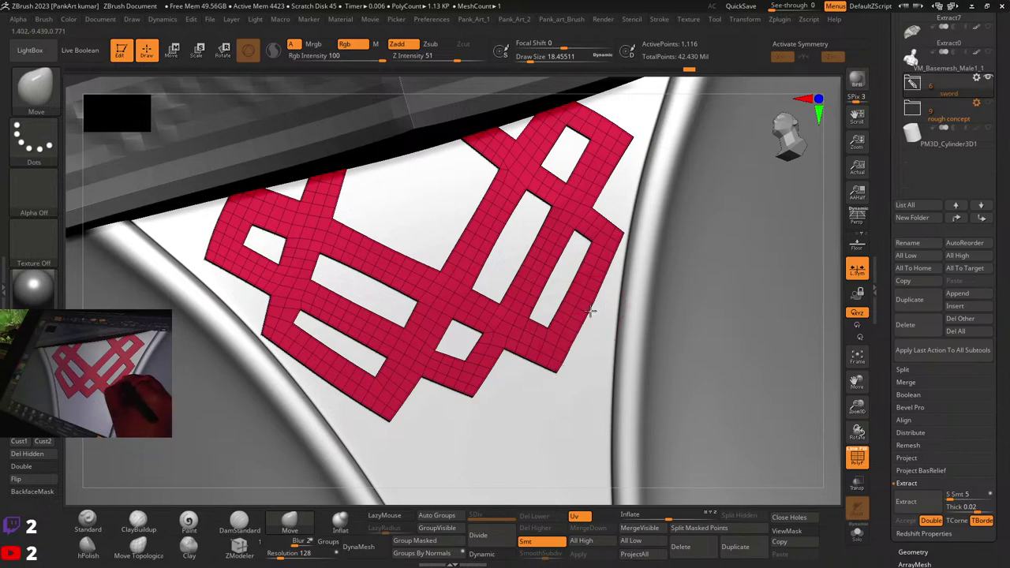
Step: Hide the knot's wireframe, view it on the whole guard and re-enable its dynamic subdivision
key("shift+f")
right_click_drag(619, 274, 601, 335, "alt")
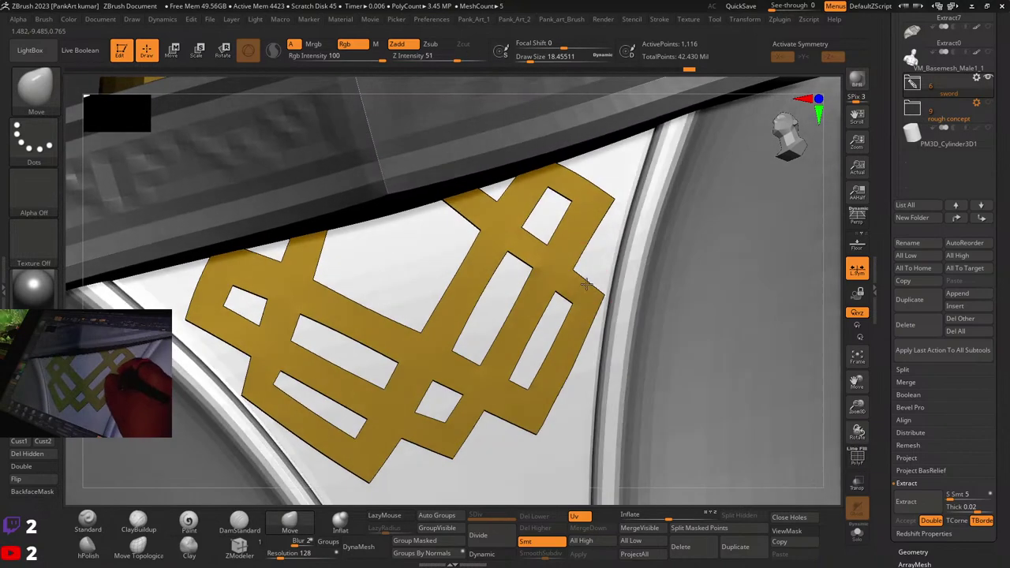
right_click_drag(634, 282, 677, 273, "ctrl")
right_click_drag(678, 272, 572, 309)
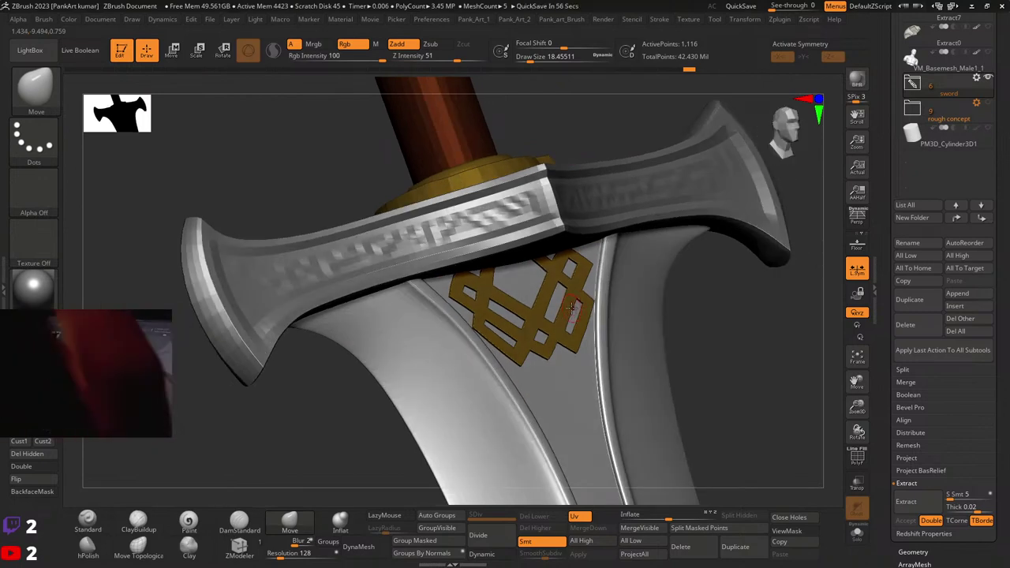
left_click(484, 557)
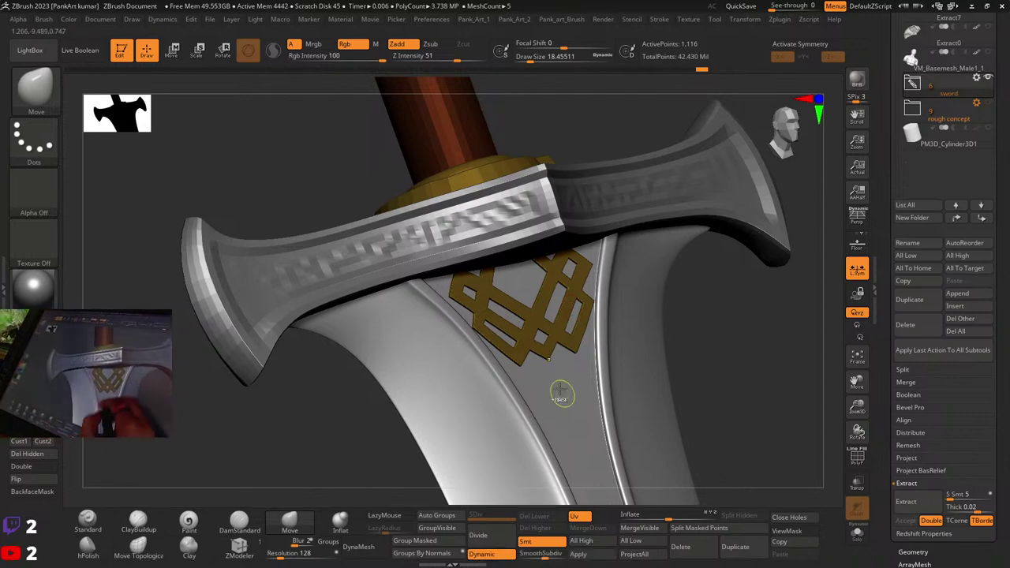
Step: Nudge the smoothed knot slightly along its depth axis in the blade panel and check how it sits
right_click_drag(562, 393, 568, 266, "ctrl")
key("w")
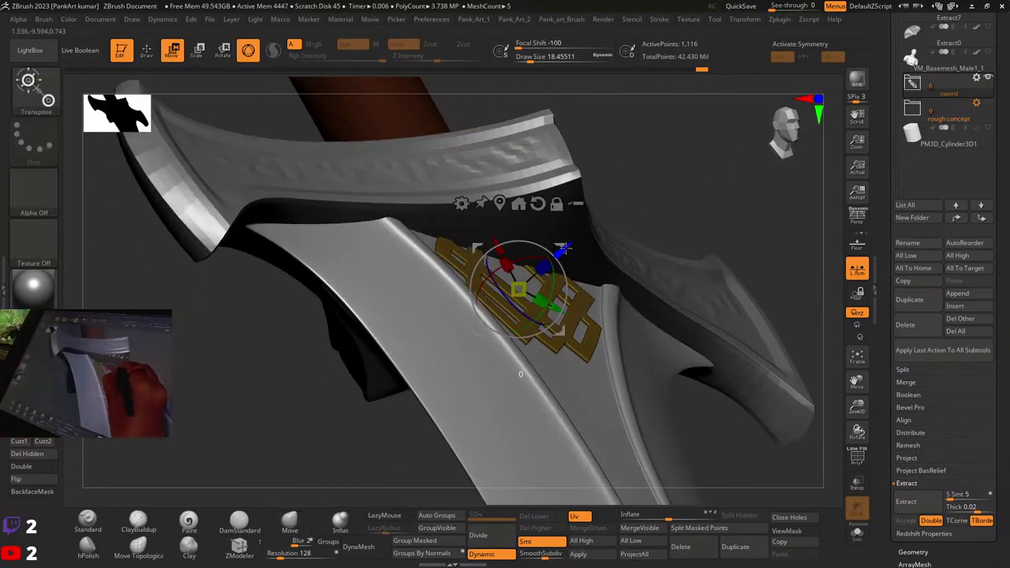
left_click_drag(563, 249, 567, 245)
key("q")
mouse_move(570, 272)
right_mouse_down("ctrl")
mouse_move(589, 345)
mouse_move(568, 338)
right_mouse_up("ctrl")
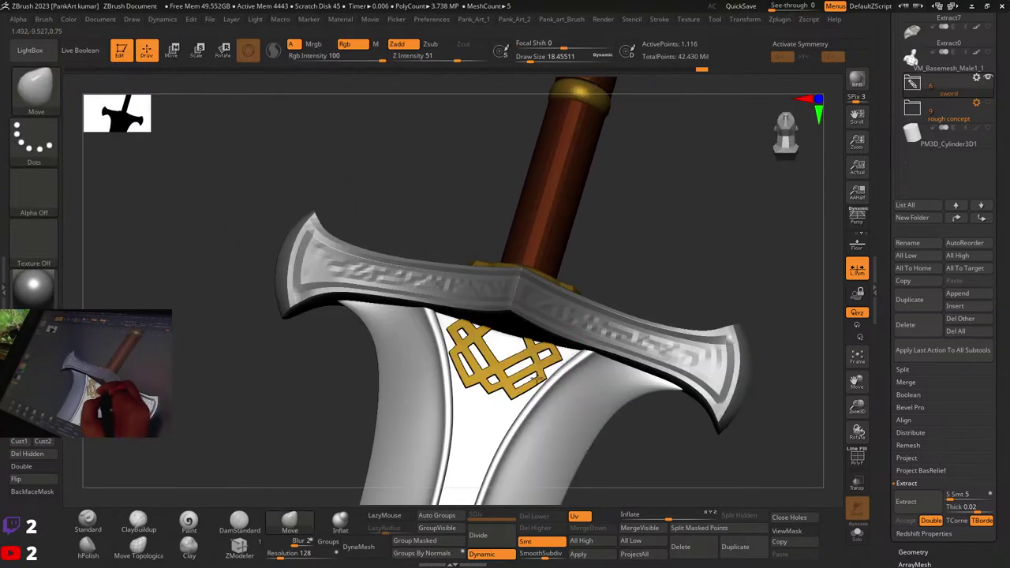
right_click_drag(533, 379, 588, 351)
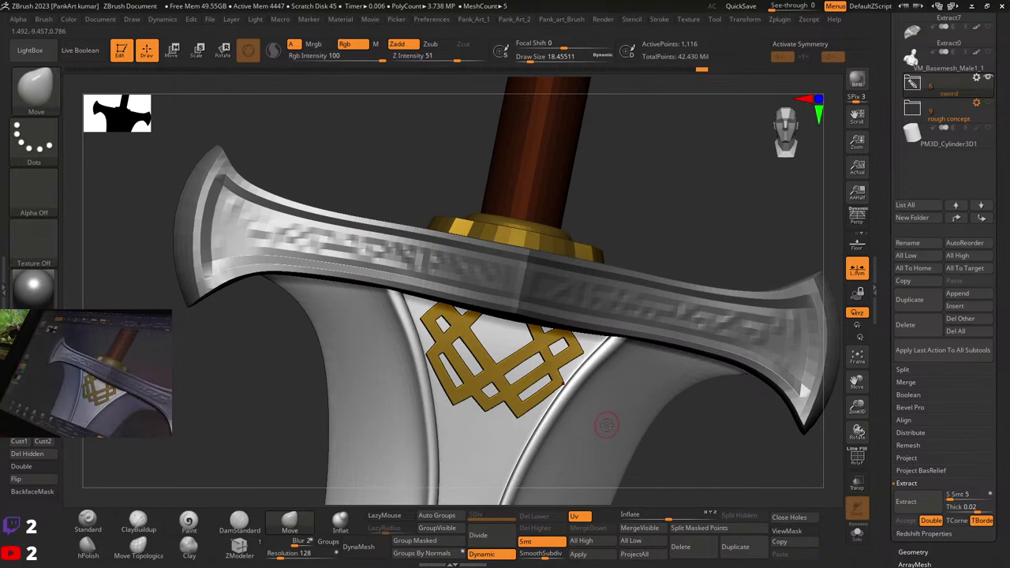
Step: Set the Move brush to focal shift -76 and a draw size of about 23 for refining the knot, checking it up close
right_click_drag(462, 409, 485, 419)
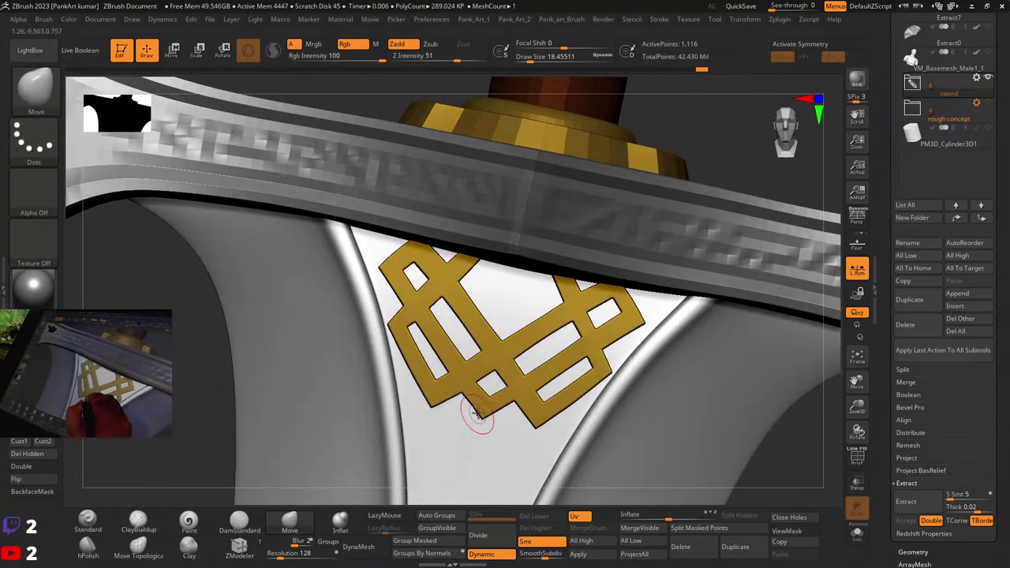
key("space")
left_click(491, 399)
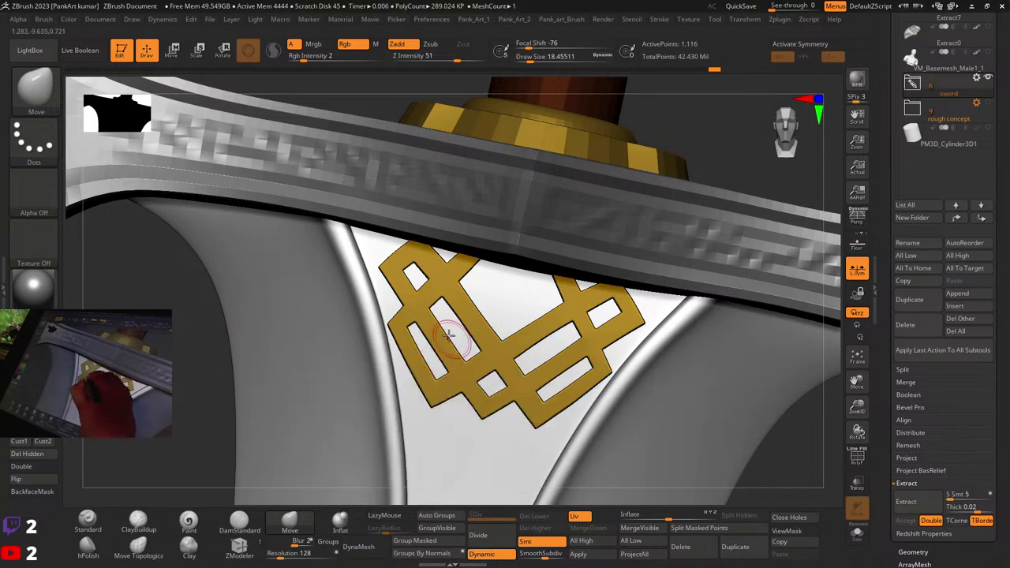
key("space")
left_click(417, 257)
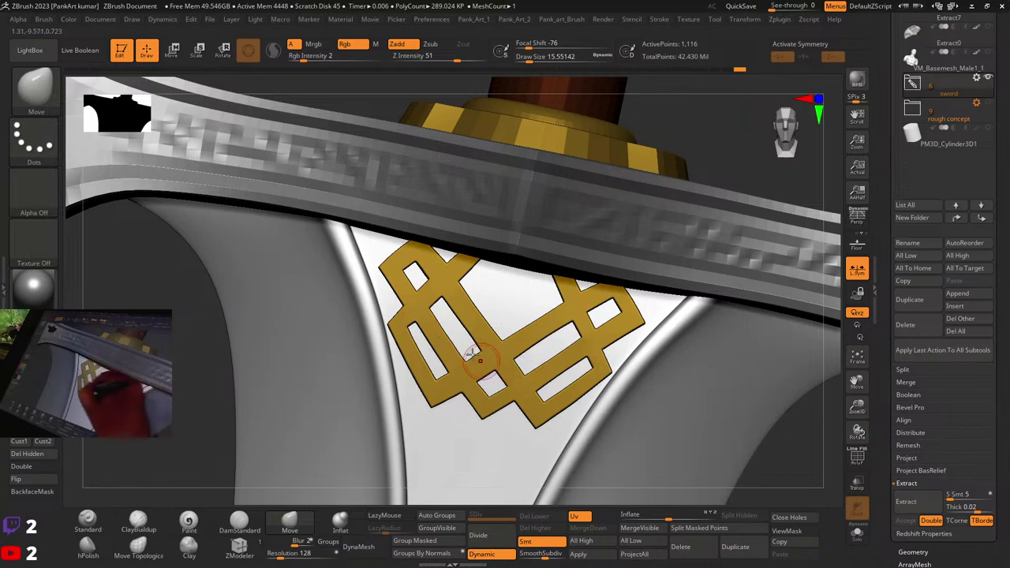
right_click_drag(649, 347, 620, 352, "alt")
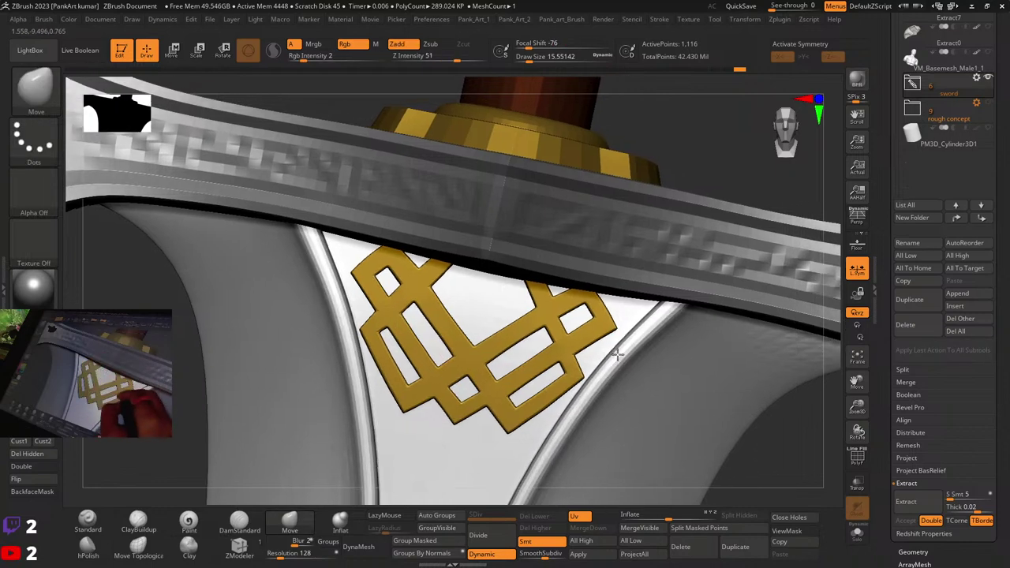
key("space")
left_click(394, 369)
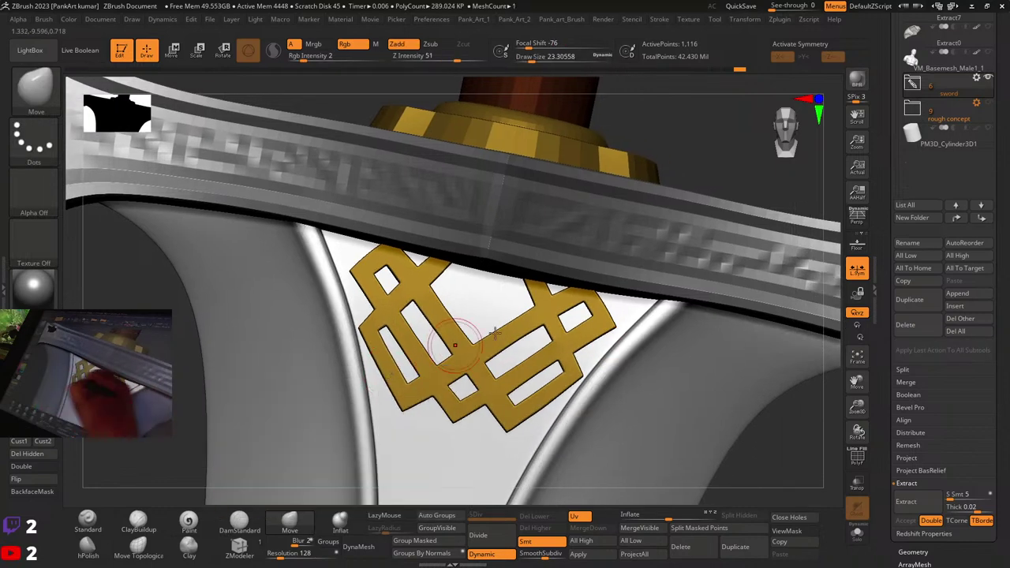
right_click_drag(657, 338, 591, 399, "ctrl")
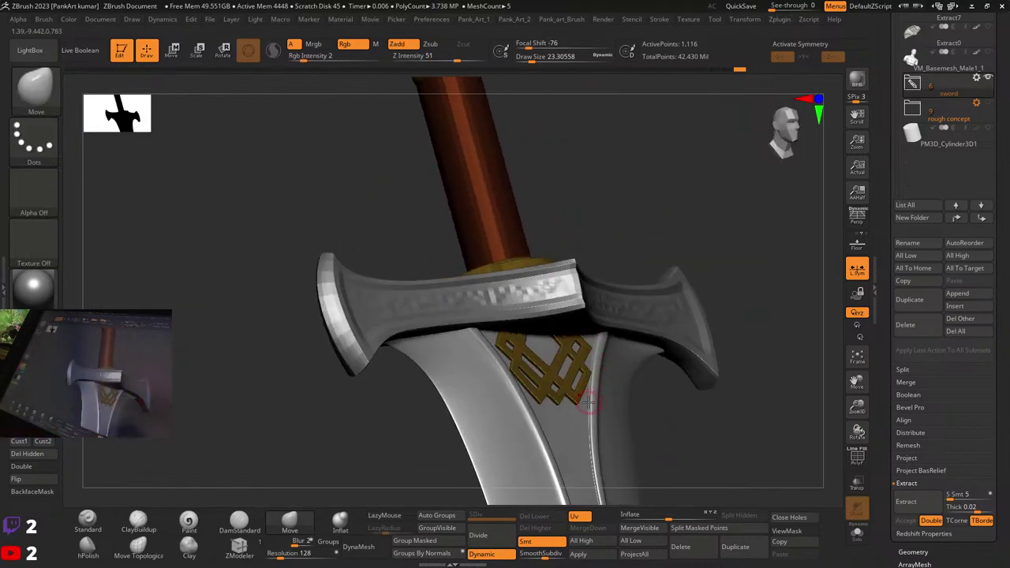
Step: Isolate the knot, reset its mask and visibility, activate the Move gizmo and show the whole sword again
left_click(858, 534)
mouse_move(584, 332)
right_mouse_down()
mouse_move(591, 318)
mouse_move(593, 345)
mouse_move(519, 377)
right_mouse_up()
left_click(602, 363, "ctrl")
left_click(629, 353, "ctrl+shift")
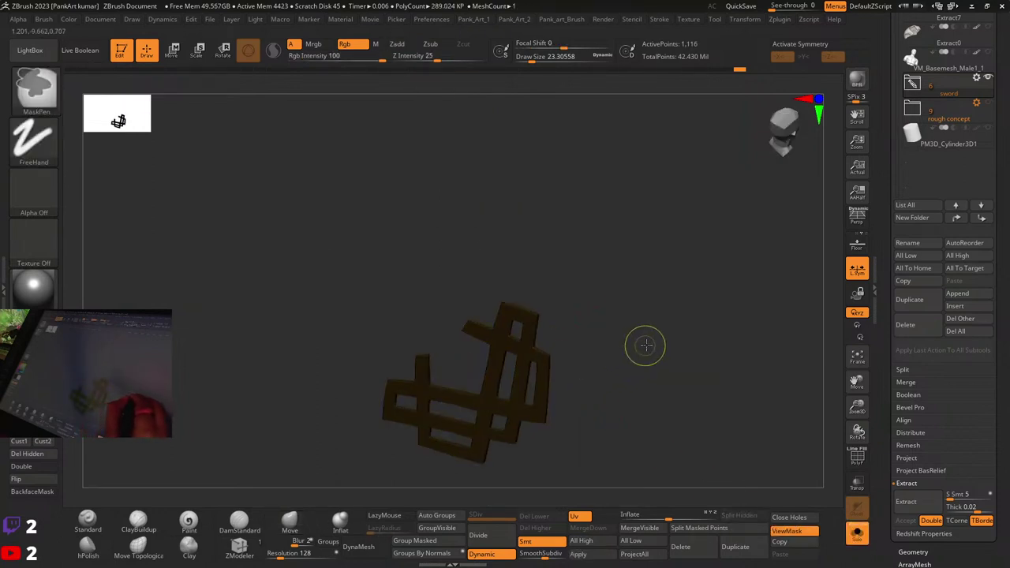
left_click(647, 345, "ctrl")
key("w")
left_click_drag(687, 336, 841, 447)
left_click(863, 539)
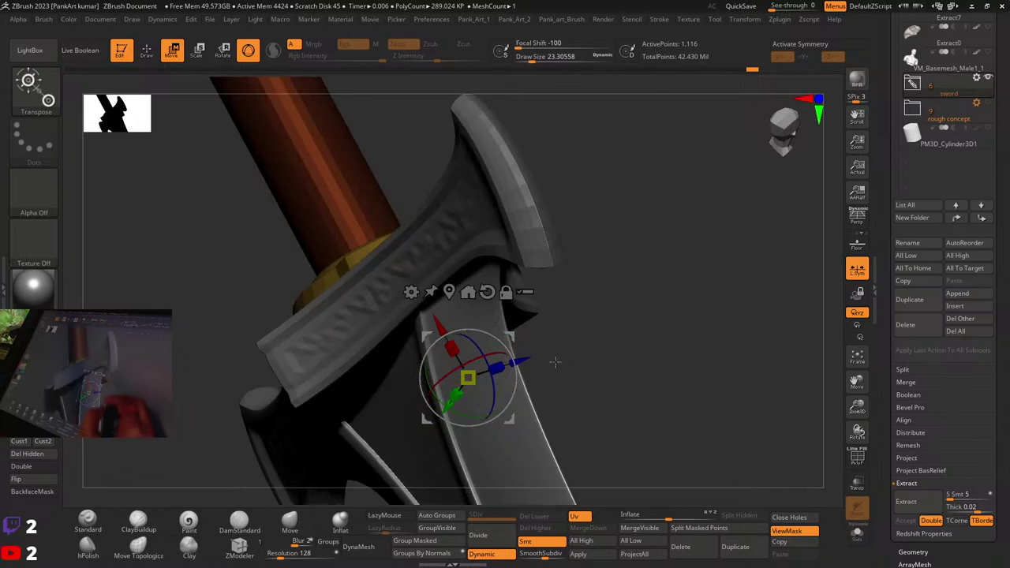
Step: Seat the knot in the blade panel with small moves along its depth axis, ending with a fine shift of about 0.0015
right_click_drag(585, 365, 634, 366)
left_click_drag(535, 364, 487, 380)
right_click_drag(505, 364, 586, 365)
left_click_drag(478, 378, 451, 388)
key("q")
mouse_move(513, 366)
right_mouse_down()
mouse_move(532, 363)
mouse_move(517, 308)
mouse_move(508, 339)
right_mouse_up()
key("w")
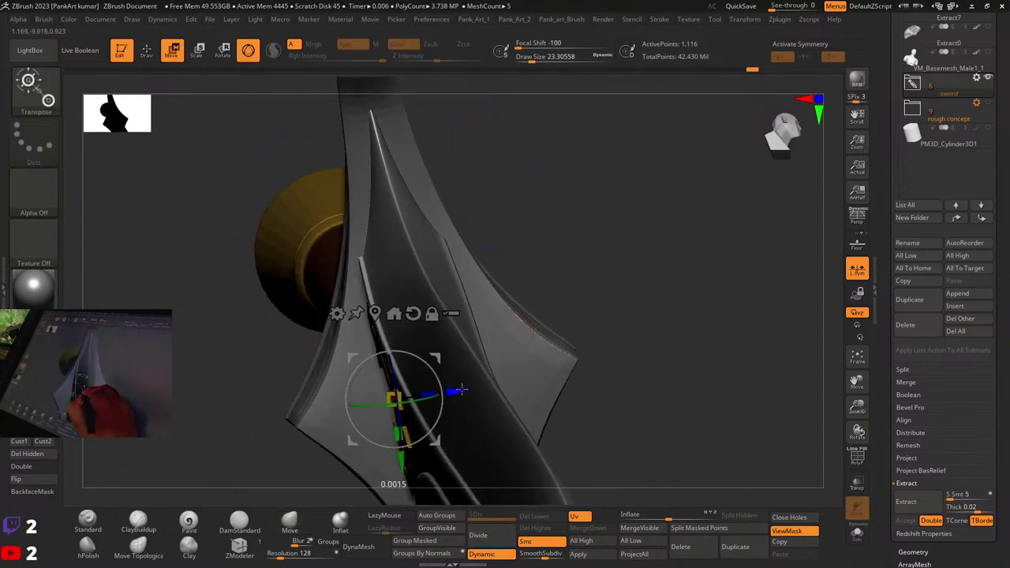
key("q")
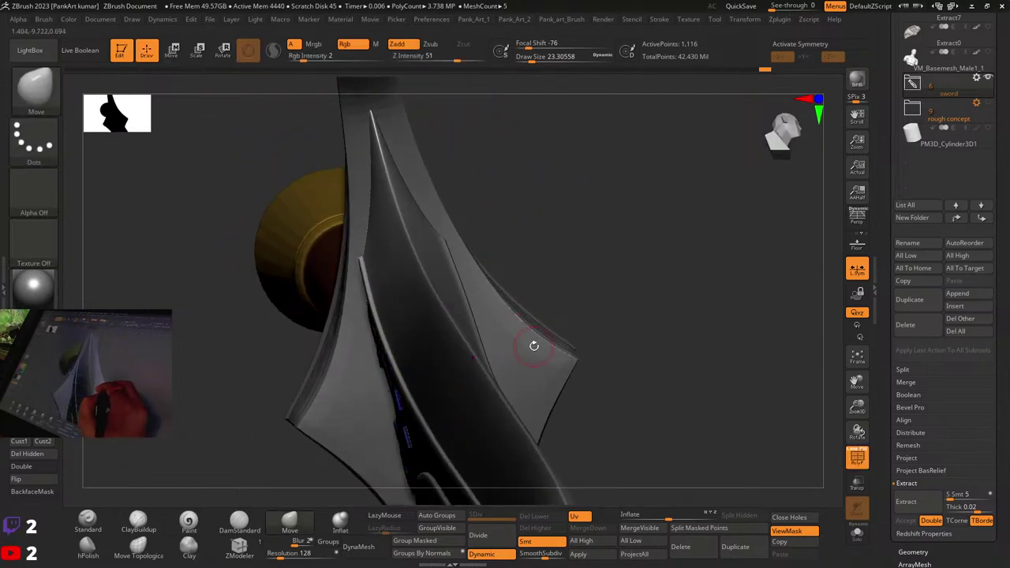
mouse_move(533, 345)
right_mouse_down()
mouse_move(561, 340)
mouse_move(562, 322)
right_mouse_up()
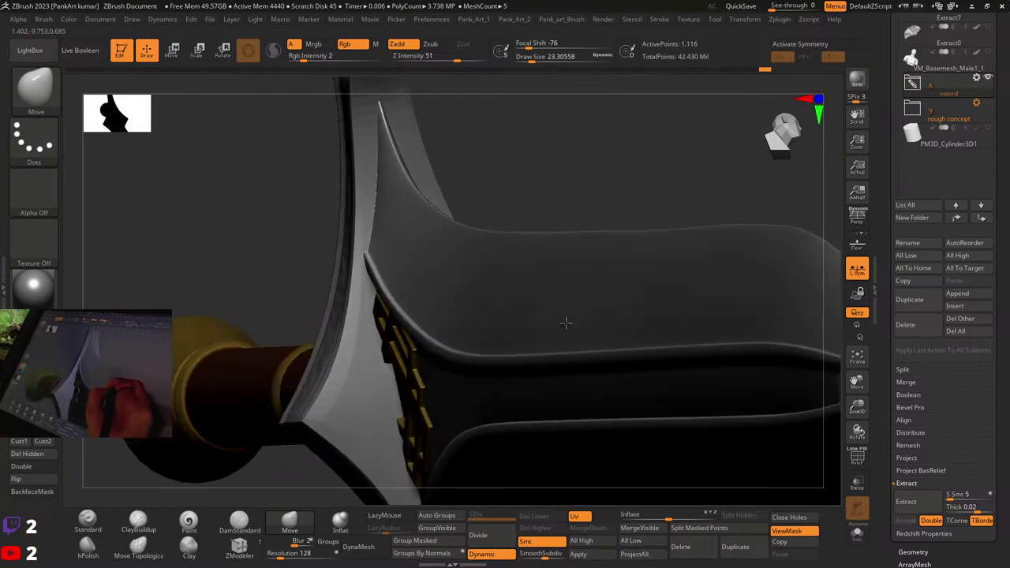
Step: Show the helmet, shoulder armor, belt and body armor folders again and view the sword on the character's back
key("ctrl")
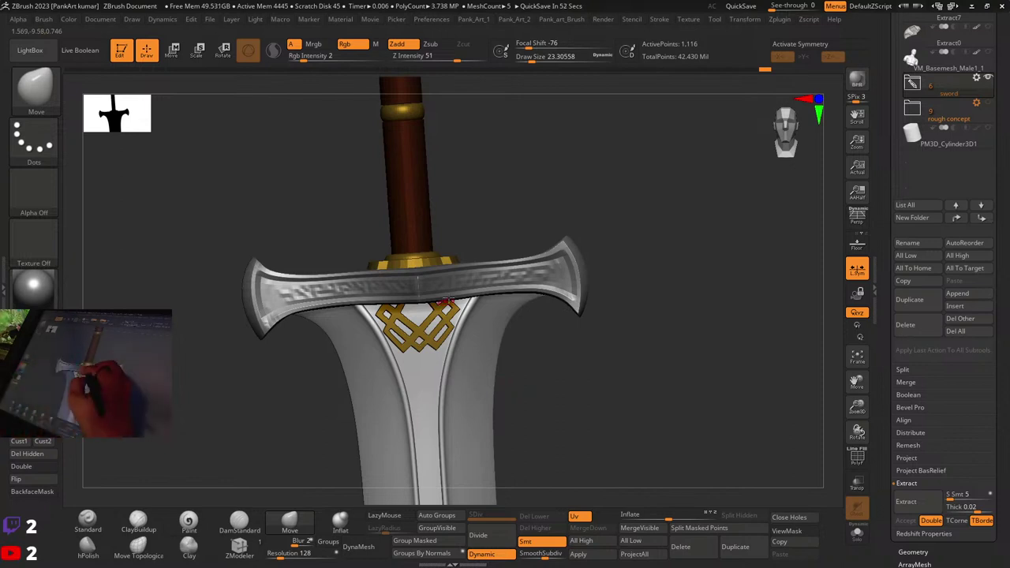
left_click_drag(500, 386, 582, 316)
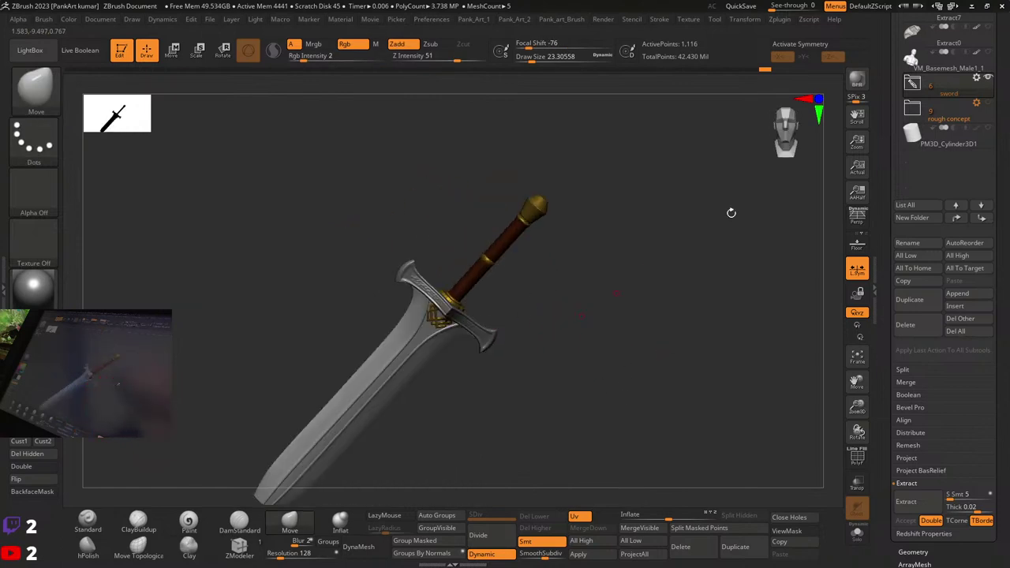
left_click_drag(895, 106, 895, 296)
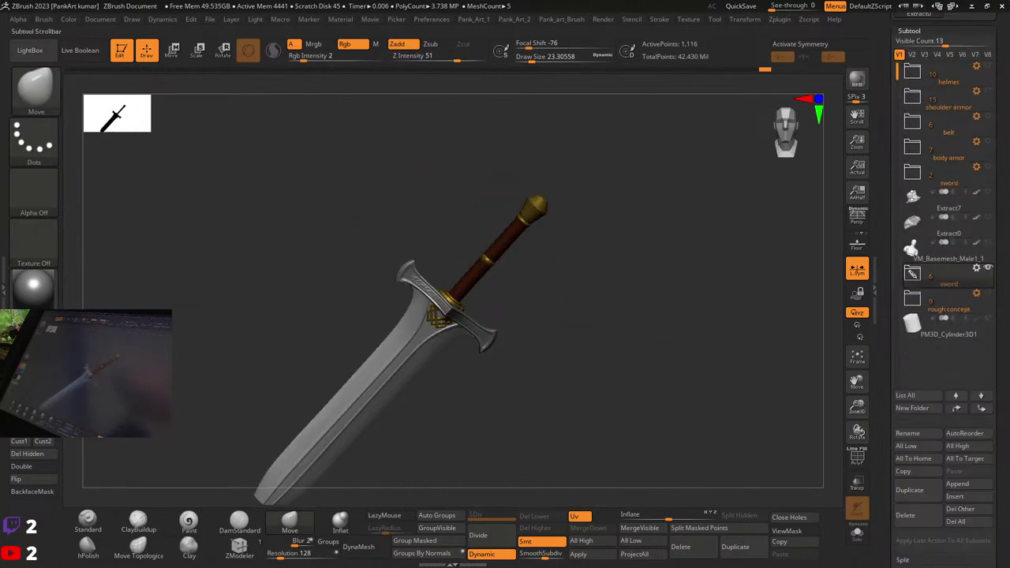
left_click(990, 144, "shift")
left_click_drag(528, 334, 544, 336)
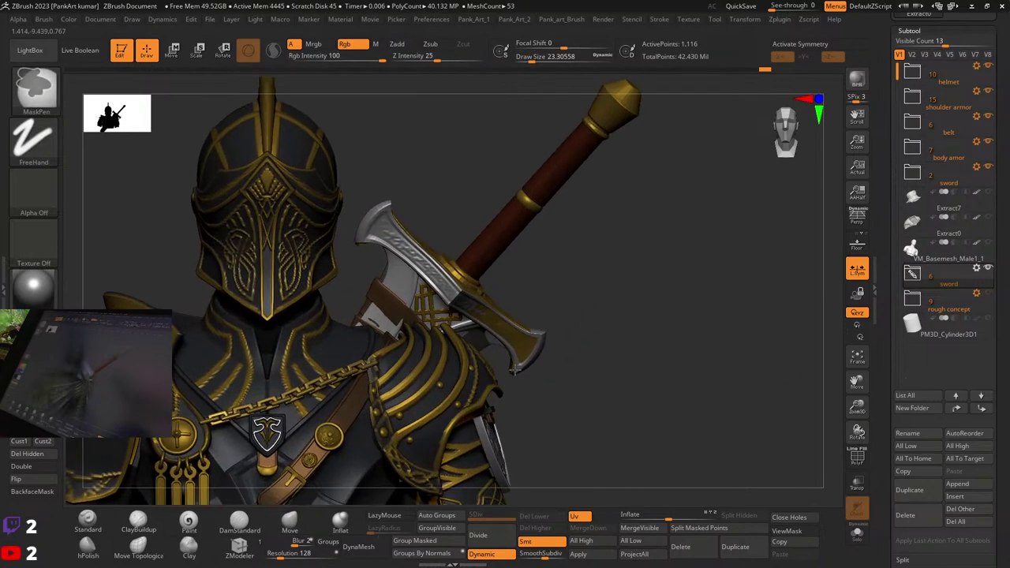
right_click_drag(515, 369, 466, 324, "ctrl")
Step: Select the leather strap around the blade and move it from the old sword folder into the new sword folder
left_click(410, 263, "alt")
right_click_drag(410, 263, 498, 300, "ctrl")
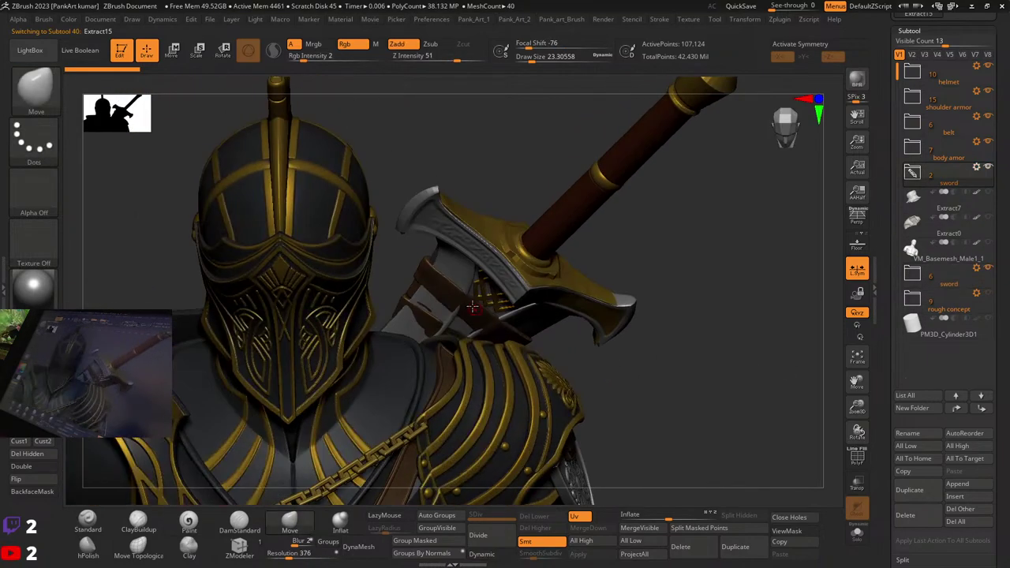
left_click(914, 175)
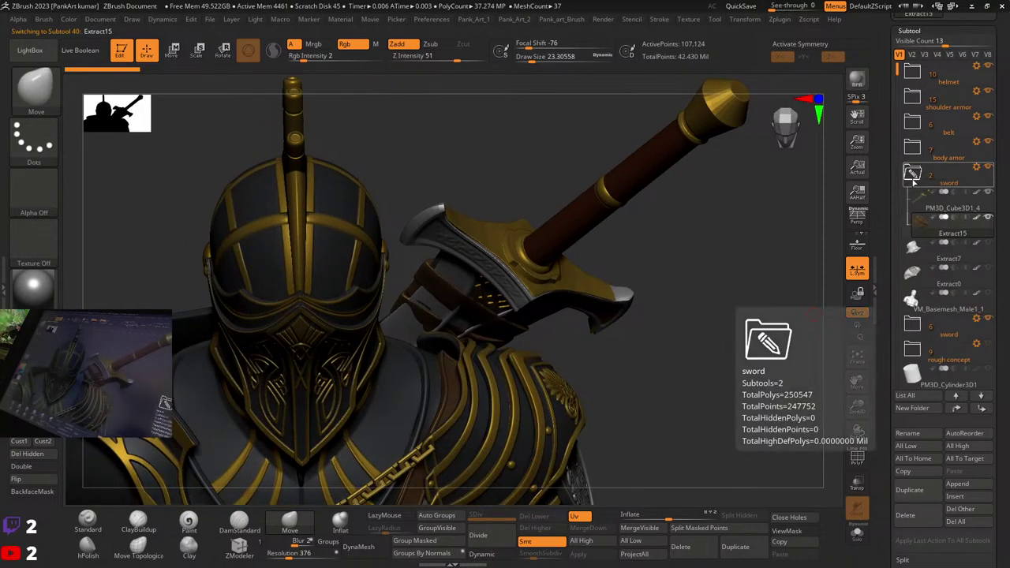
left_click_drag(928, 228, 937, 332)
left_click(934, 321)
Step: Check the contents of the old sword folder and move that folder below the rough concept folder
left_click(914, 177)
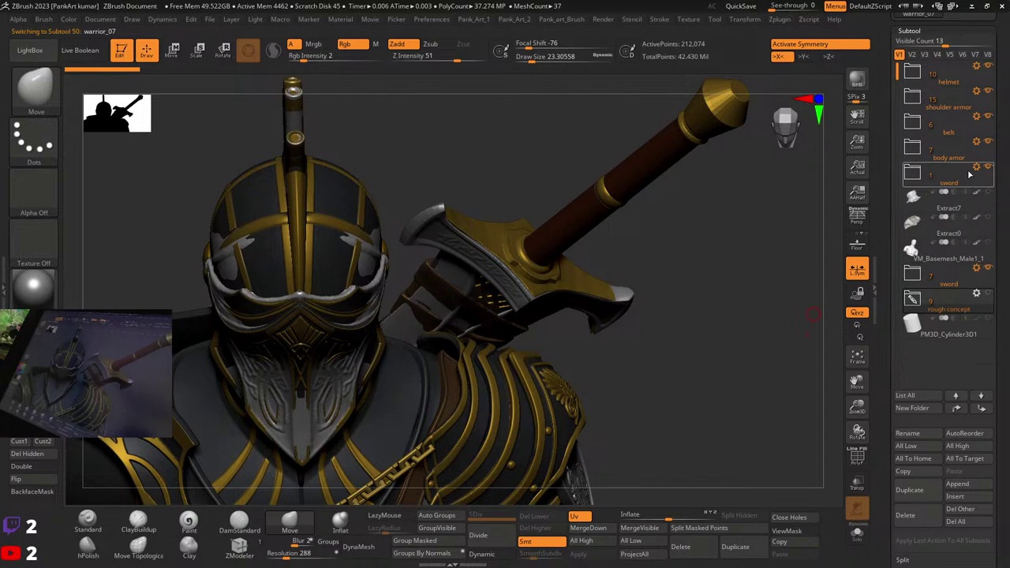
left_click(916, 175)
mouse_move(941, 203)
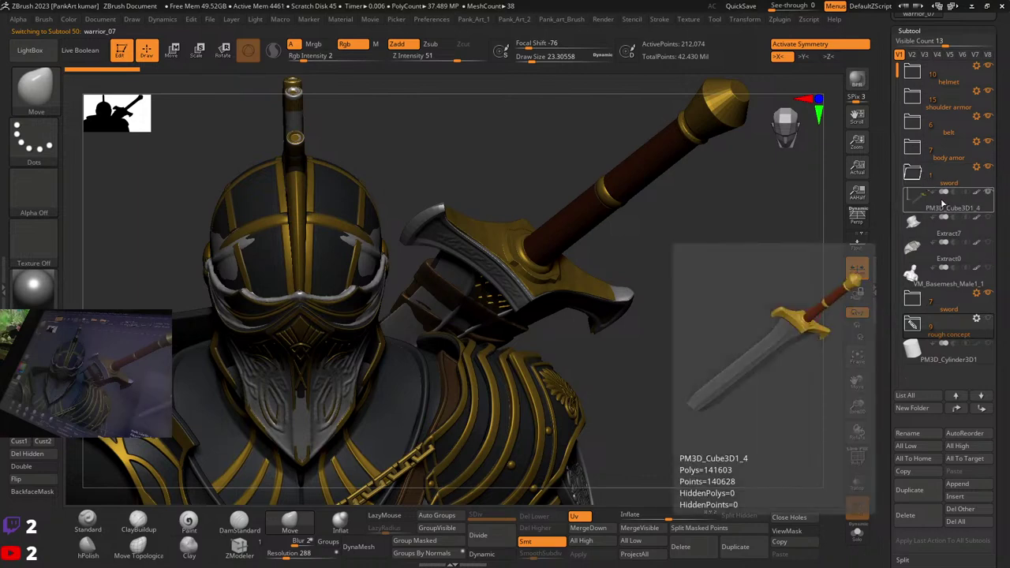
left_click(914, 175)
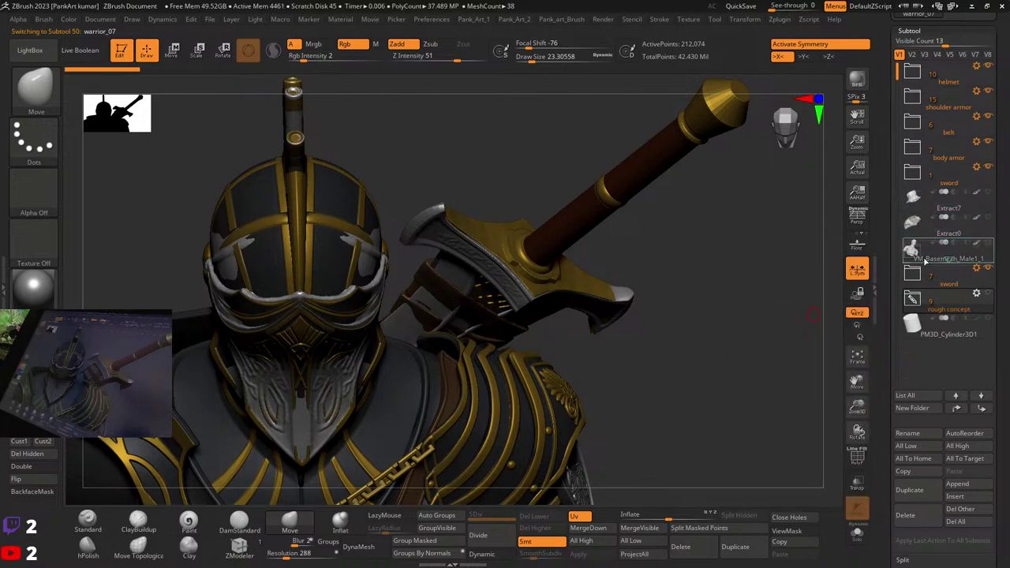
left_click_drag(929, 320, 932, 322)
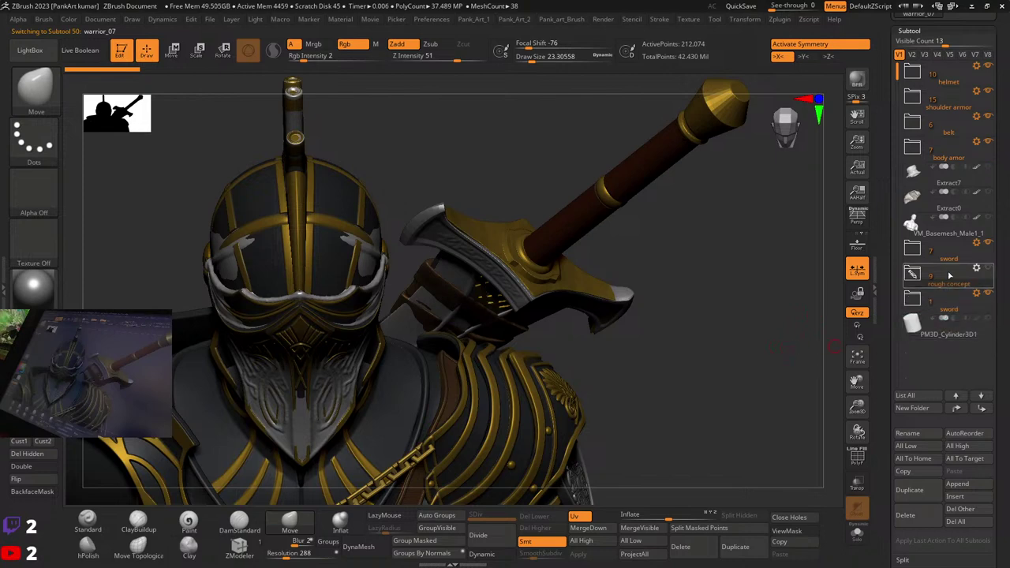
Step: Check that the new sword folder contains the strap and rename the folder "sword final"
left_click(919, 252)
mouse_move(922, 277)
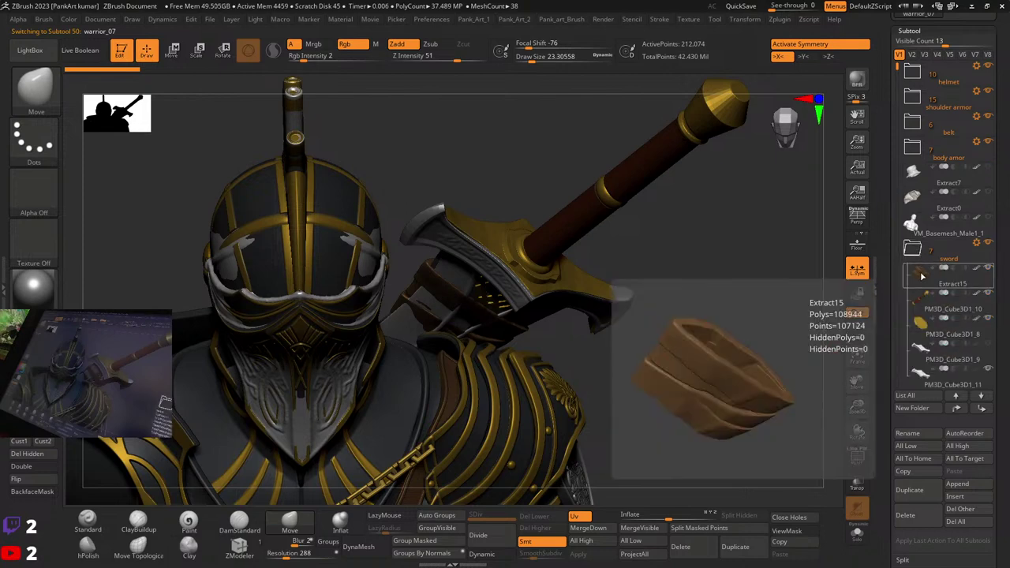
left_click(977, 242)
left_click_drag(769, 292, 788, 289)
left_click(966, 255)
left_click(977, 244)
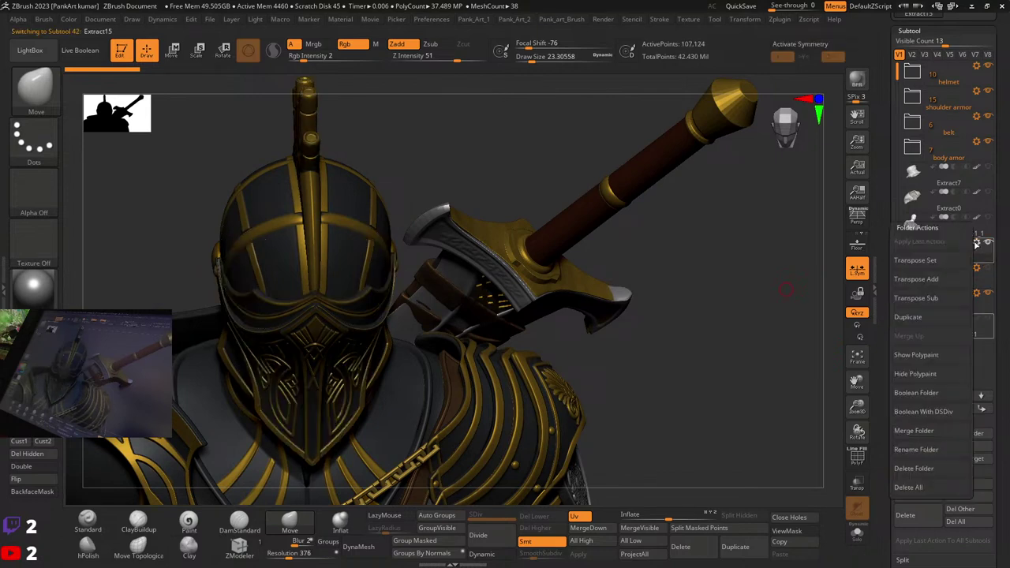
left_click(916, 450)
left_click(797, 463)
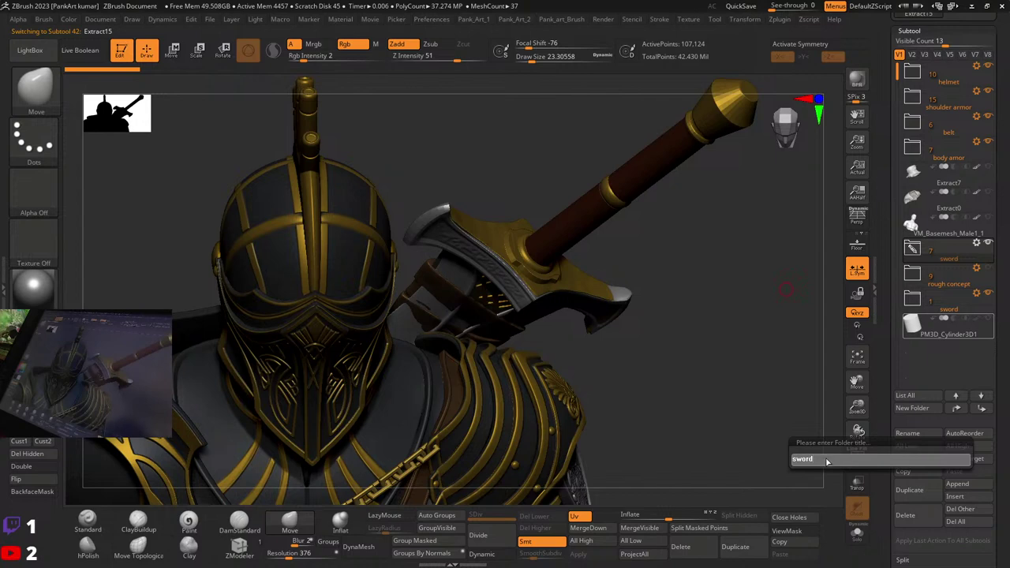
type("final")
key("Return")
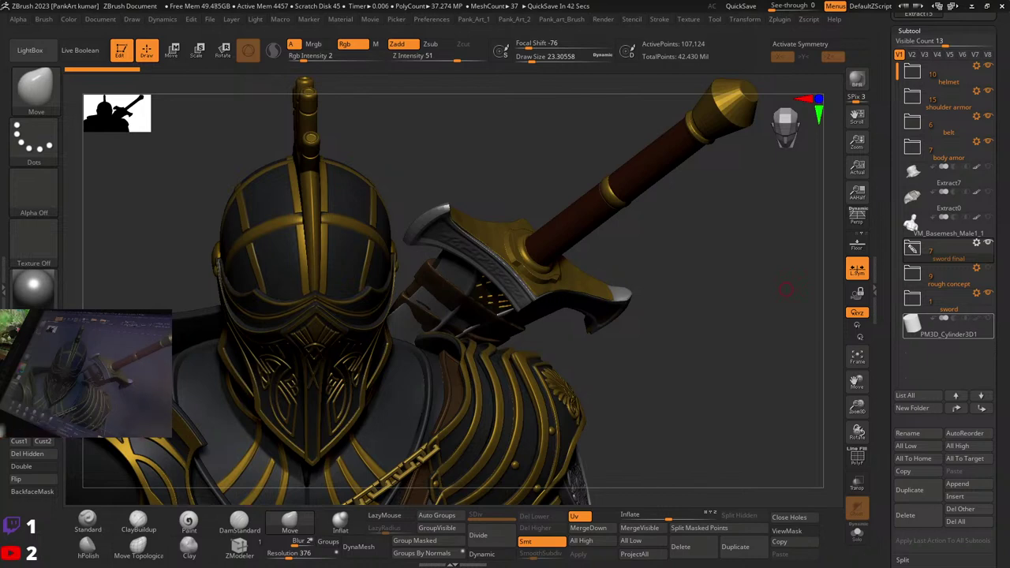
Step: Hide the sword final folder and toggle the old sword folder to examine the earlier design on the character
left_click_drag(746, 424, 466, 443)
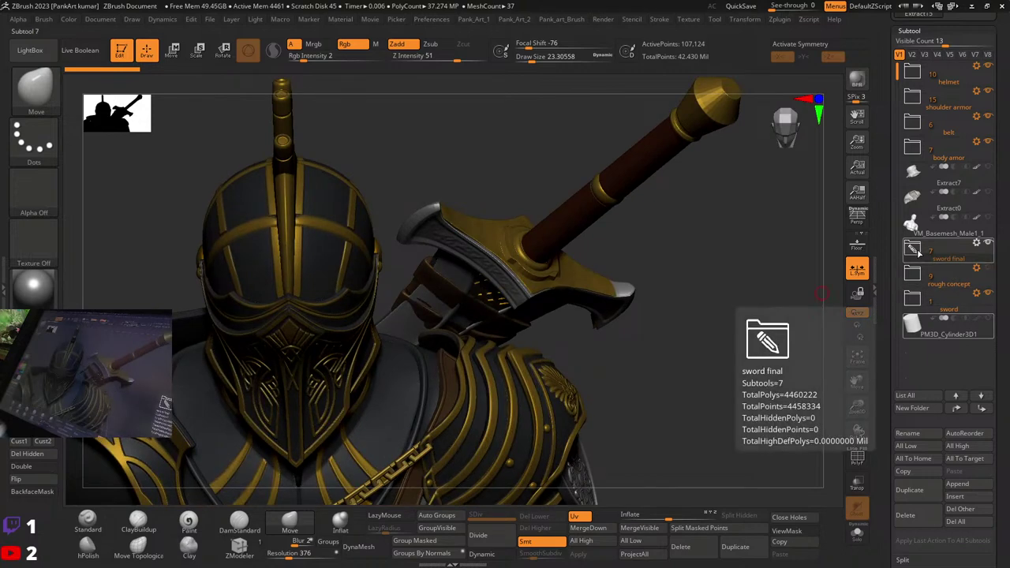
left_click(988, 296)
left_click(989, 244)
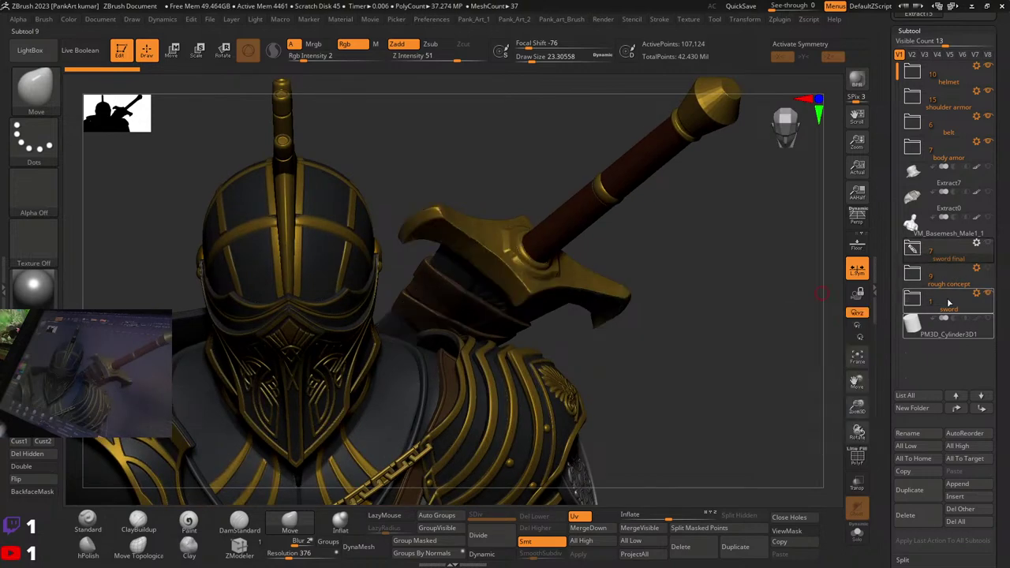
left_click_drag(522, 322, 454, 237)
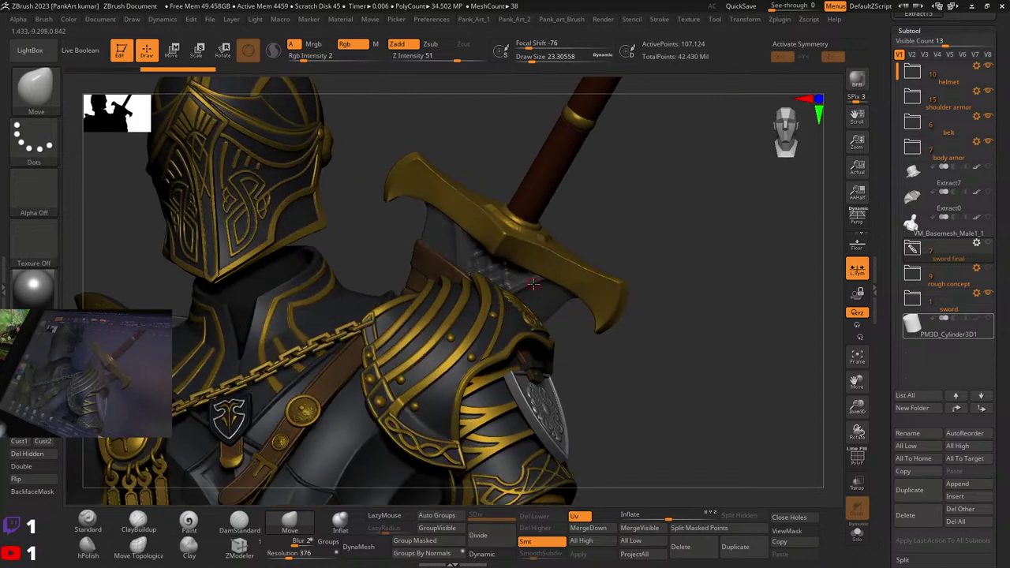
left_click(990, 294)
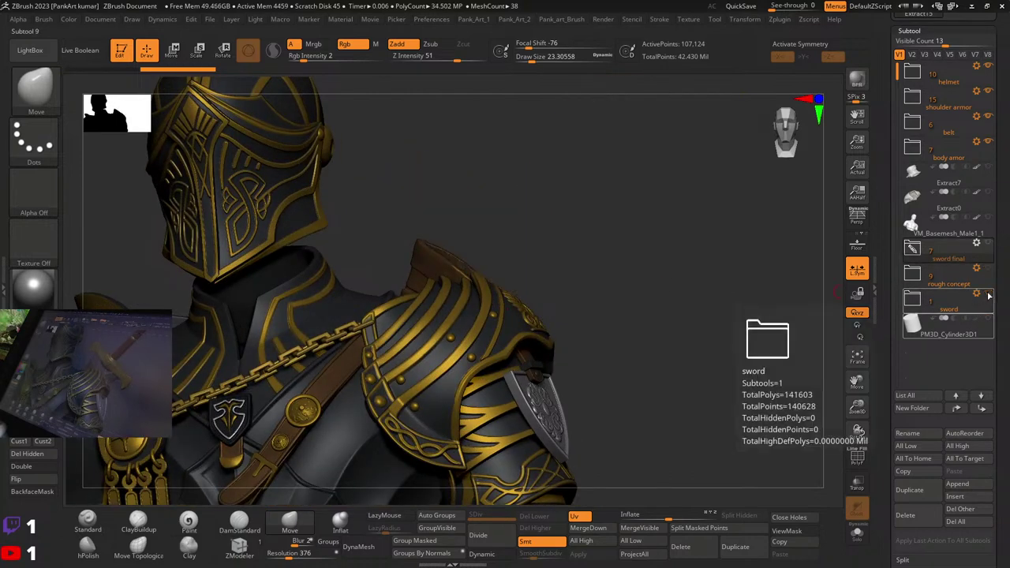
left_click(990, 294)
Step: Select the old sword mesh, hide its folder and show the sword final folder
left_click(913, 301)
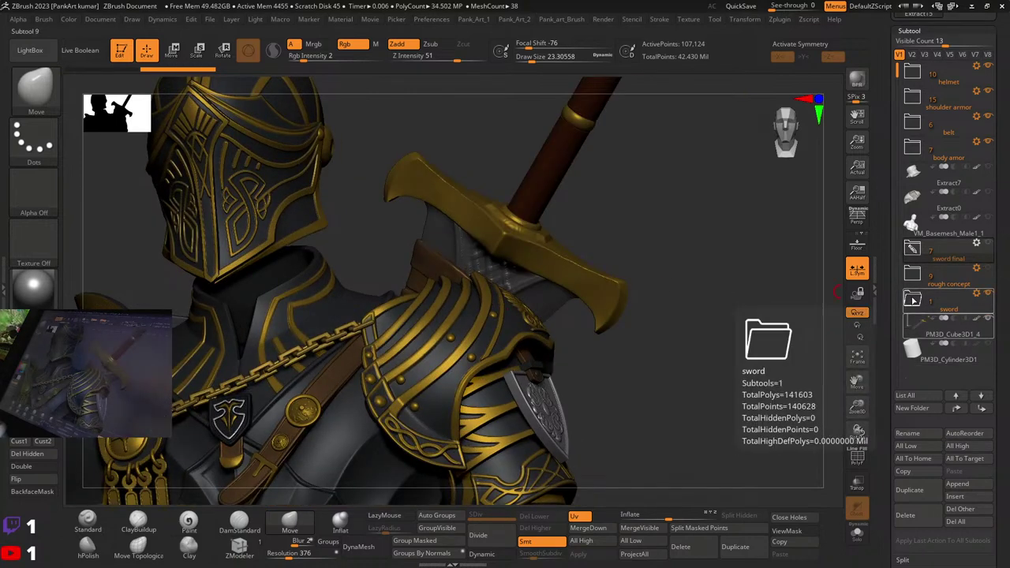
left_click(927, 329)
left_click_drag(682, 293, 810, 319, "alt")
left_click(915, 301)
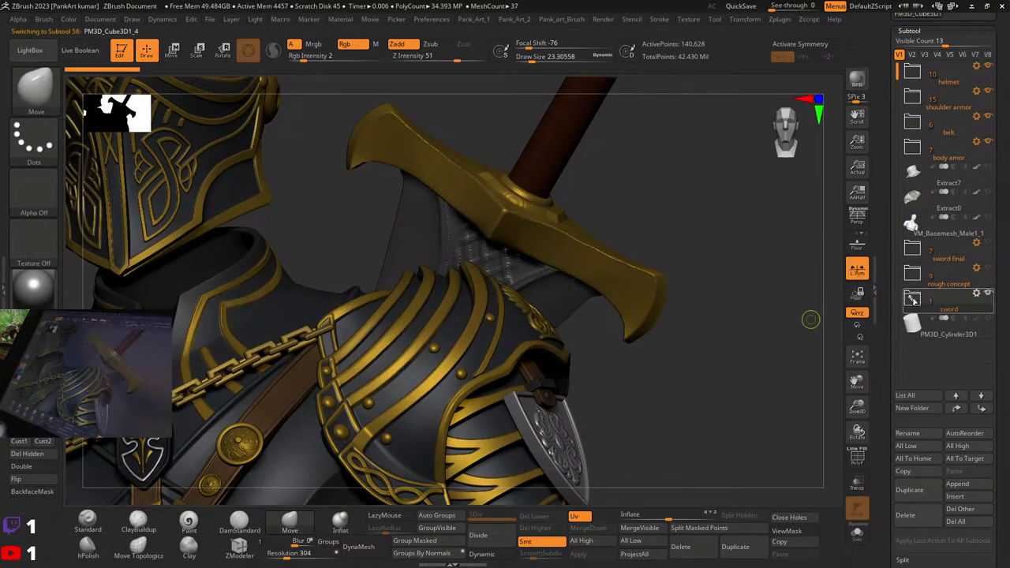
left_click(989, 243)
left_click(990, 294)
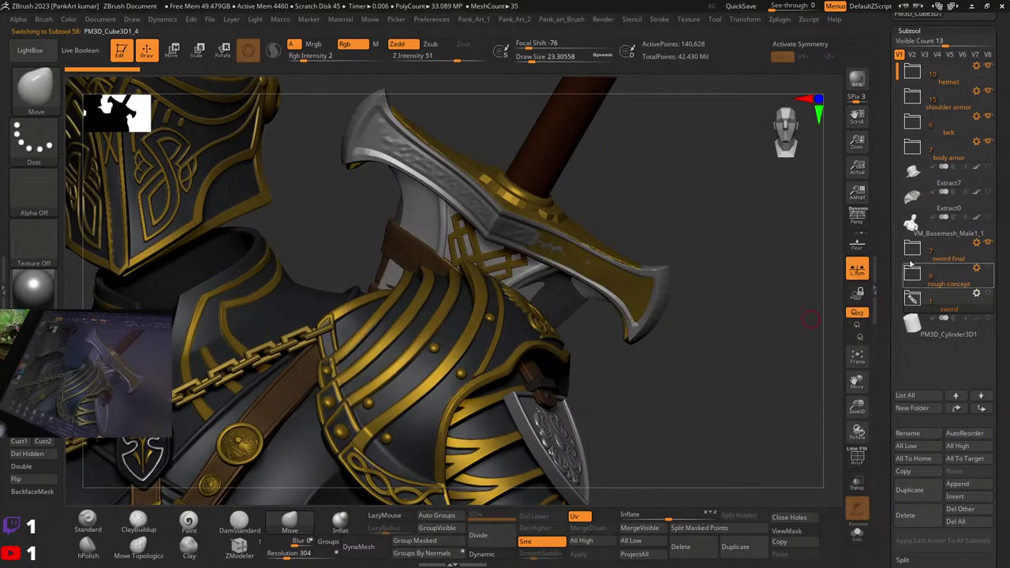
Step: Select the guard in the sword final folder, raise it to subdivision level 6 and view the strap from behind
left_click(530, 164, "alt")
left_click_drag(688, 307, 703, 254, "alt")
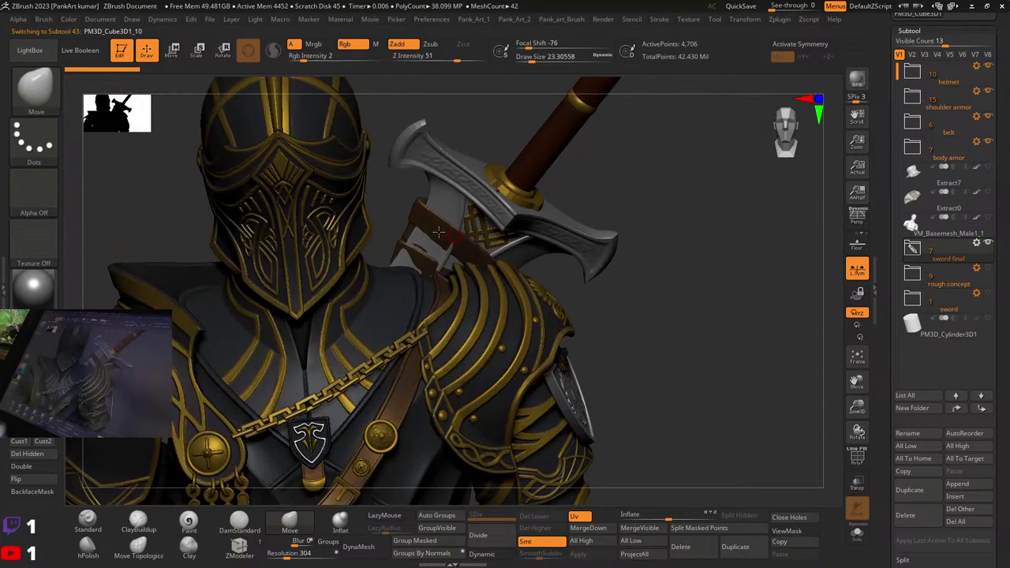
left_click(437, 242, "alt")
left_click(482, 186, "alt")
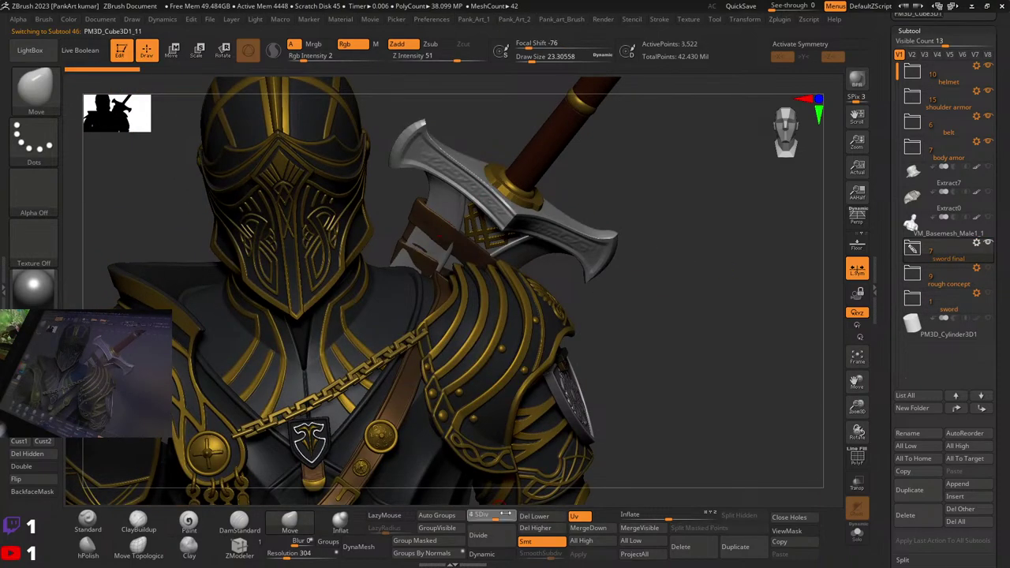
left_click_drag(410, 250, 418, 213)
right_click_drag(419, 215, 466, 296)
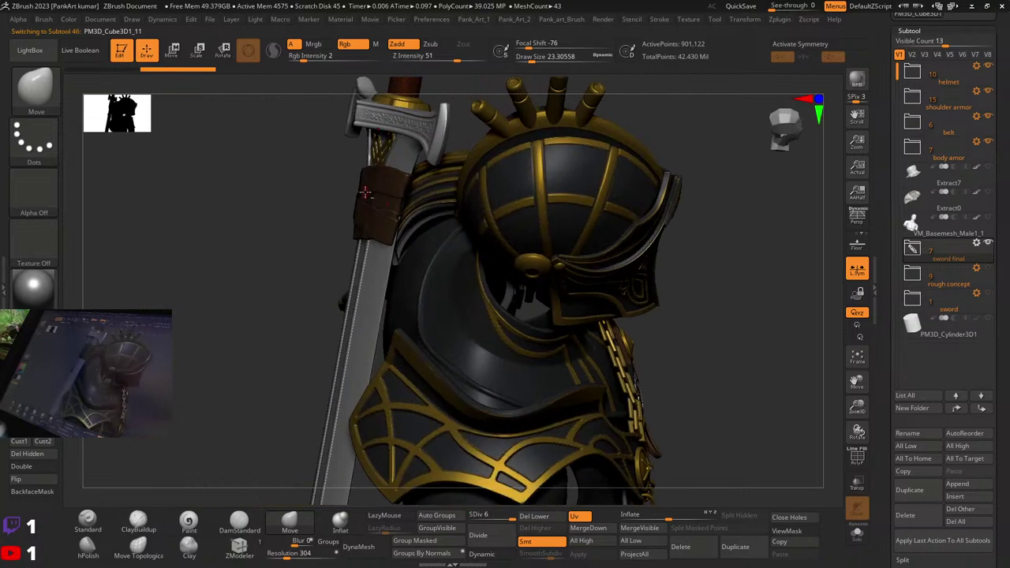
Step: Select the leather strap below the guard and pull it into place with the Move brush at a draw size of about 262
left_click(367, 193, "alt")
key("space")
left_click_drag(270, 213, 303, 212)
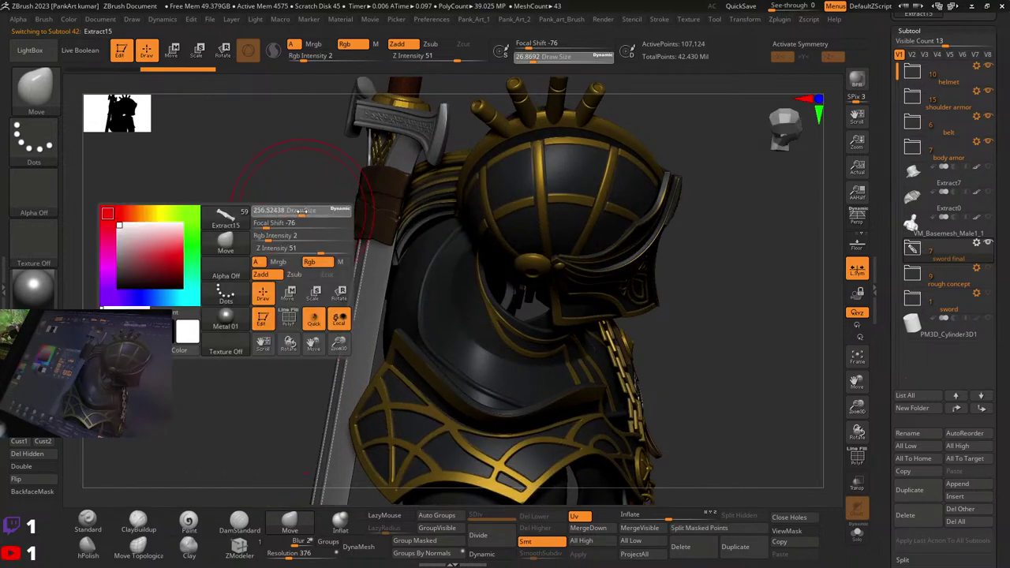
right_click_drag(305, 221, 393, 238)
left_click_drag(392, 236, 355, 198)
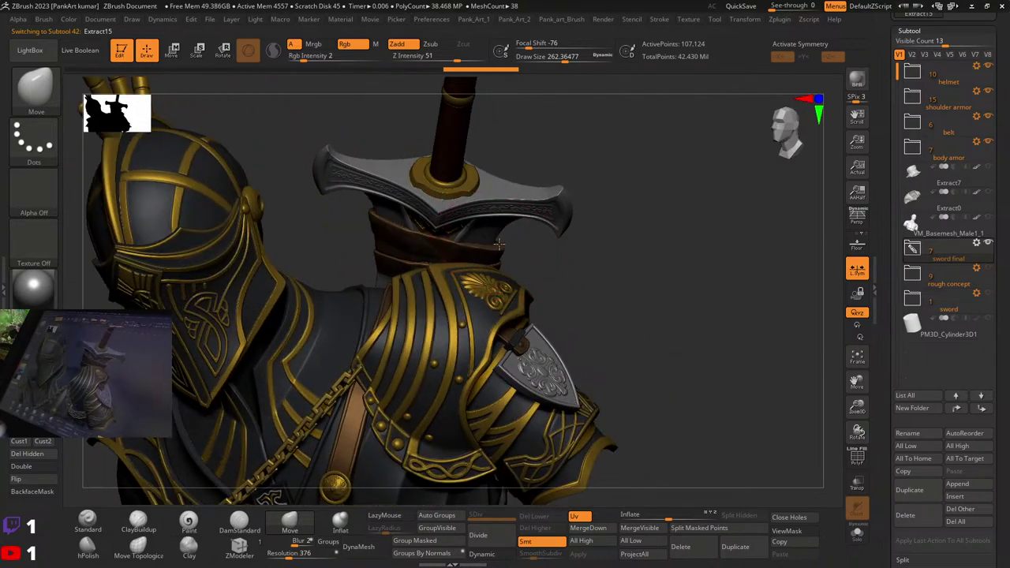
Step: Set the Move brush to draw size about 192 and focal shift 0, and adjust the strap's front beside the shoulder armor
key("space")
left_click_drag(497, 243, 490, 243)
right_click_drag(456, 304, 421, 314)
key("space")
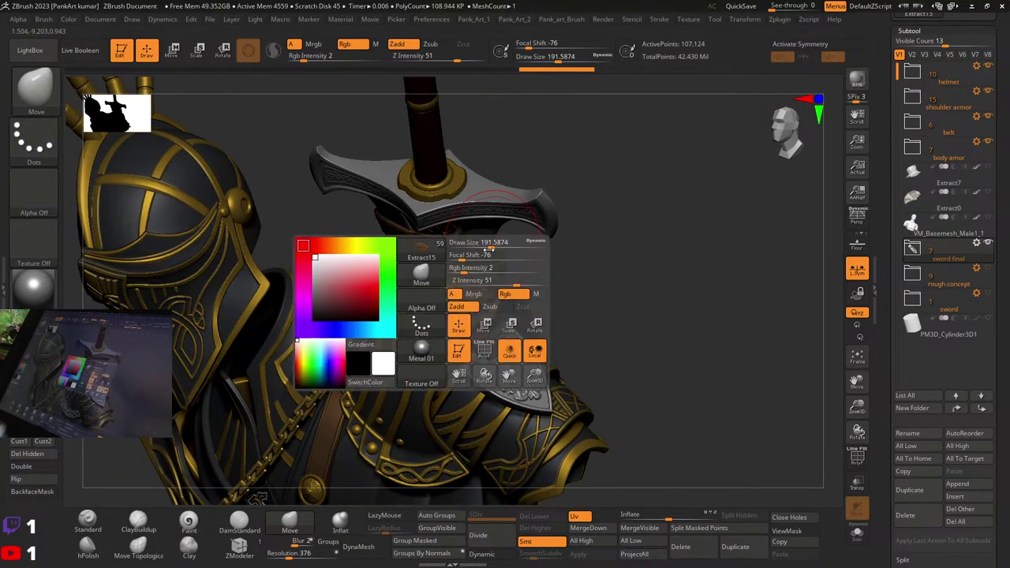
left_click_drag(462, 257, 472, 256)
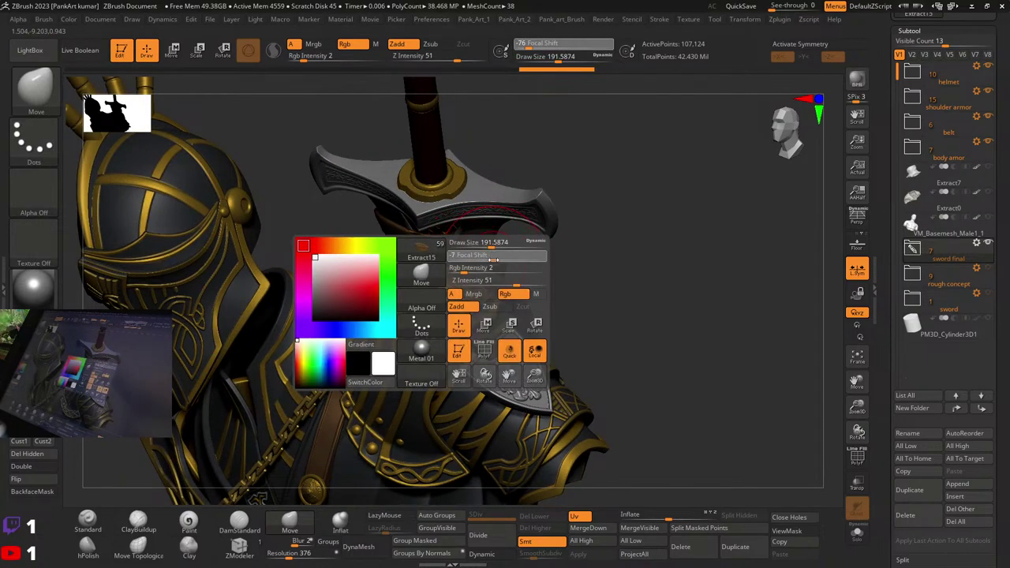
right_click_drag(510, 239, 530, 243)
right_click_drag(531, 243, 512, 251, "ctrl")
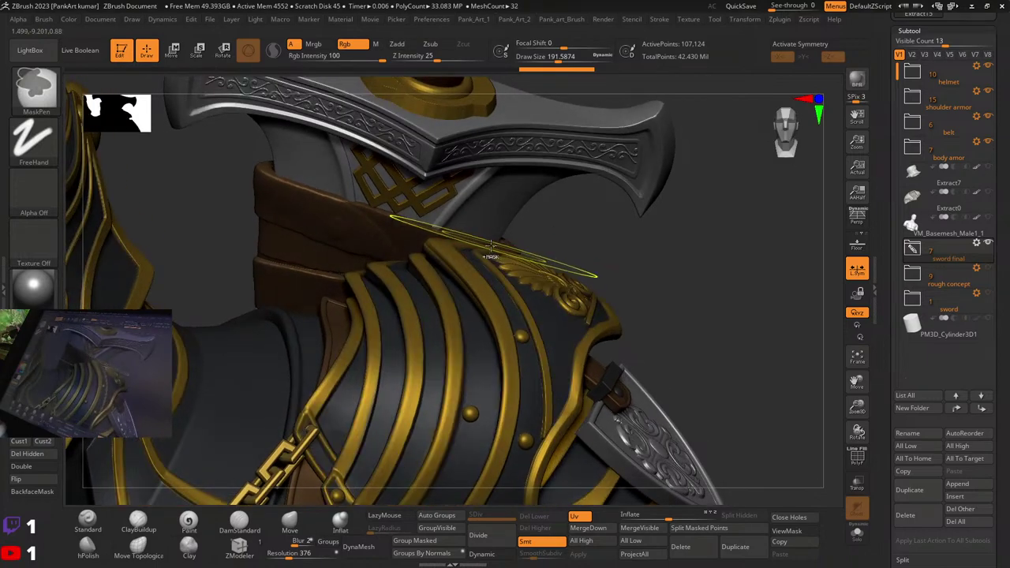
mouse_move(387, 223)
left_mouse_down()
mouse_move(485, 270)
mouse_move(489, 256)
left_mouse_up()
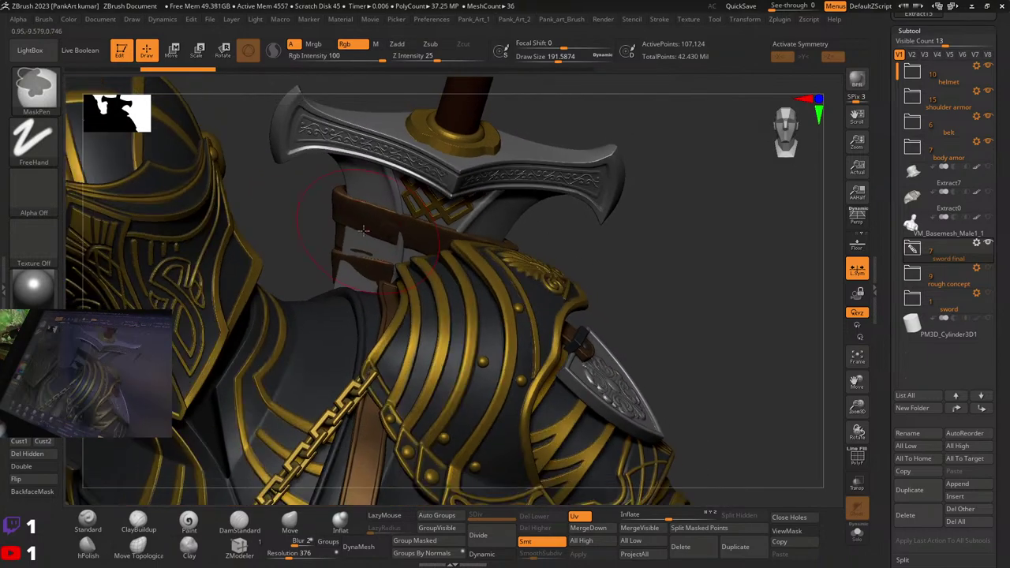
Step: Refine the strap's fit around the blade from behind with the Move brush, using draw sizes of about 268 and 245
key("space")
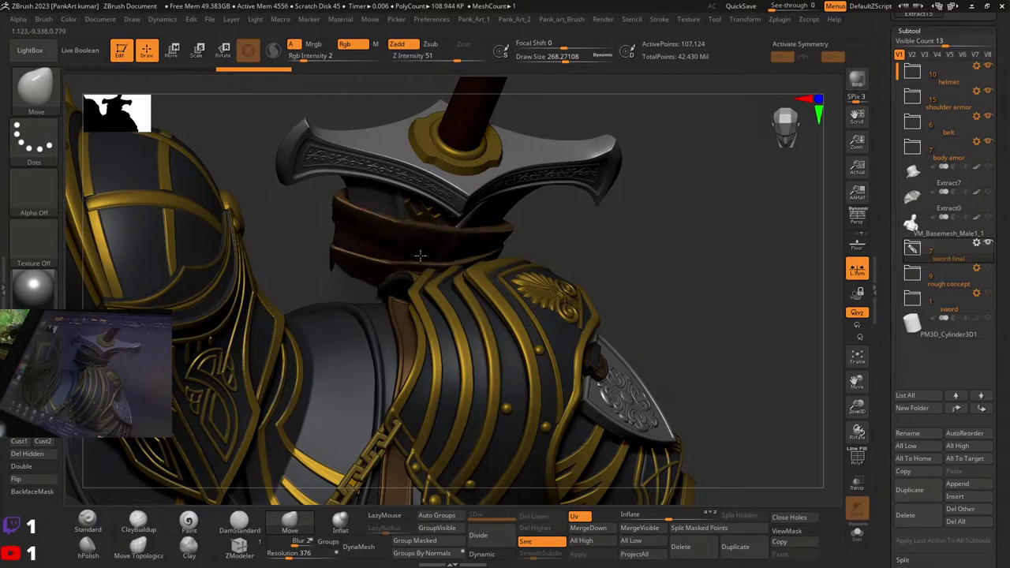
right_click_drag(417, 255, 549, 245)
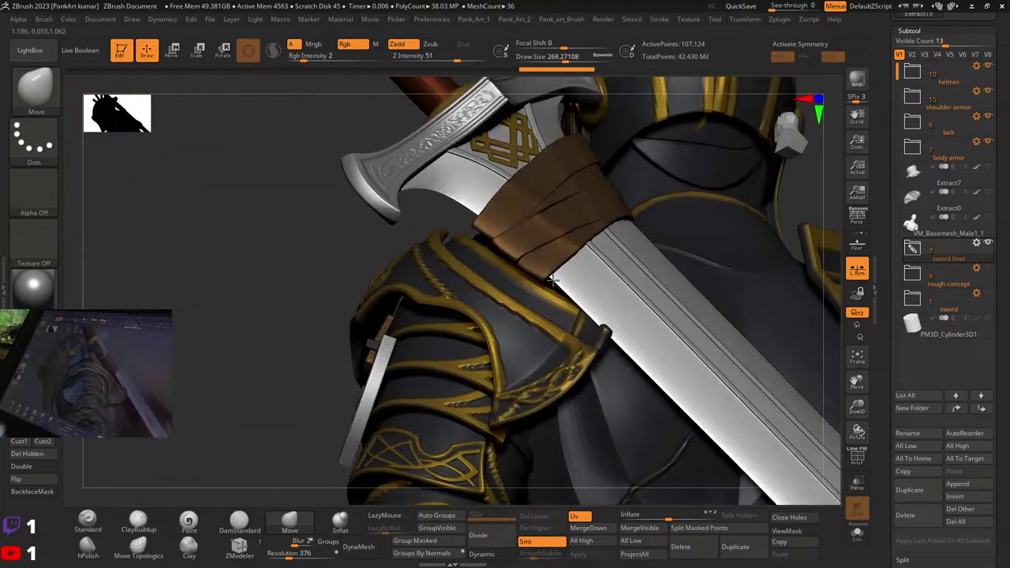
right_click_drag(545, 261, 409, 238)
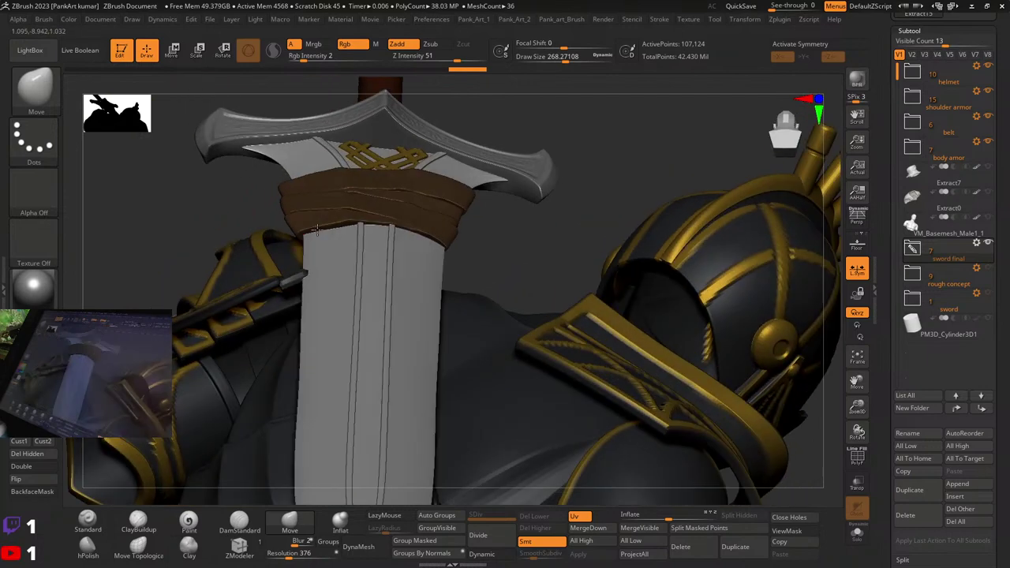
key("space")
left_click_drag(303, 270, 310, 252)
mouse_move(506, 261)
right_mouse_down()
mouse_move(493, 272)
mouse_move(505, 275)
right_mouse_up()
key("space")
left_click_drag(306, 188, 310, 188)
right_click_drag(311, 196, 310, 202)
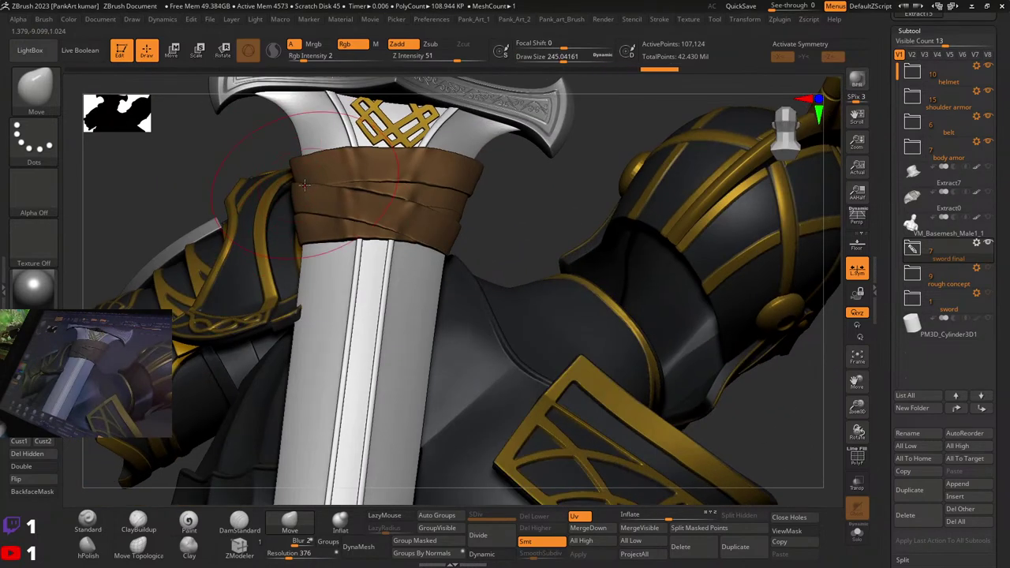
key("space")
left_click_drag(308, 203, 293, 204)
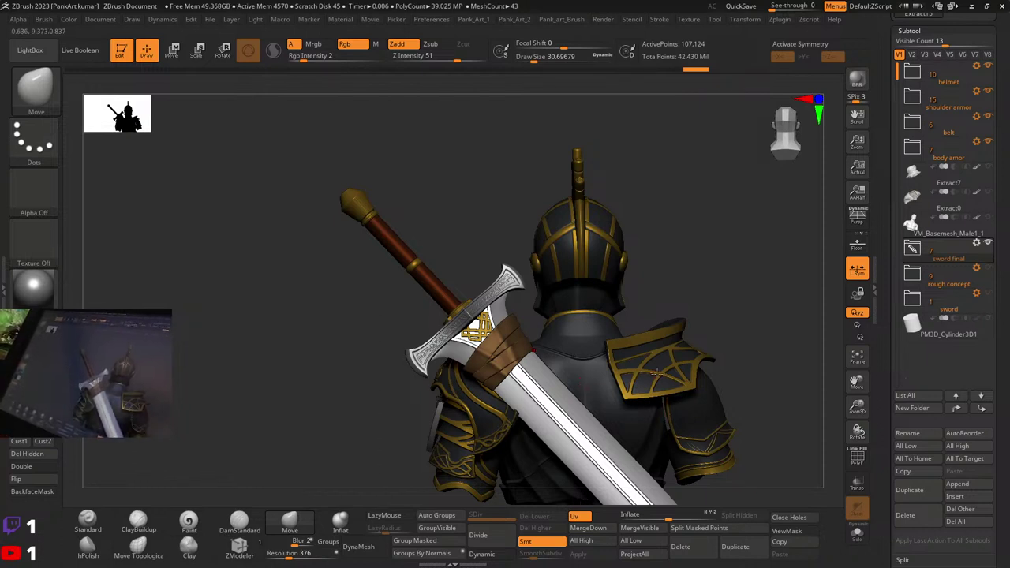
Step: Save the tool as warrior_11 in the warrior folder, replacing the existing file
right_click_drag(468, 355, 558, 341)
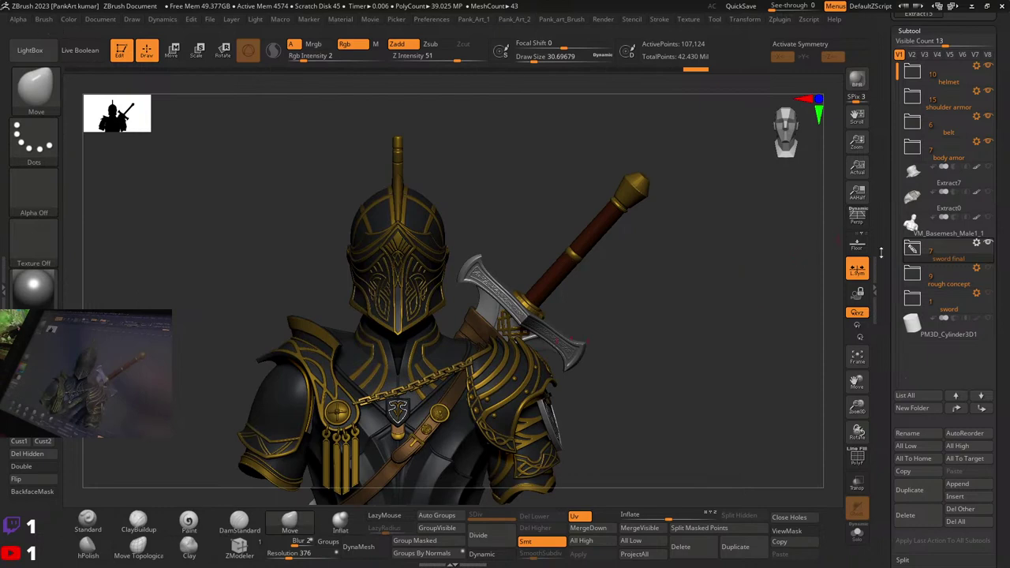
scroll(947, 158, "up", 5)
left_click(955, 40)
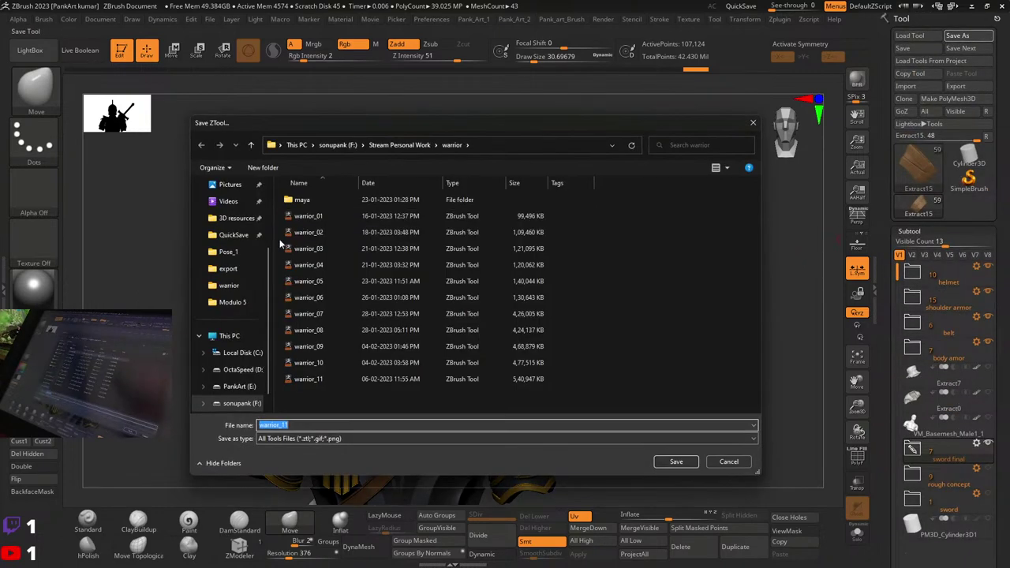
left_click(308, 379)
left_click(676, 461)
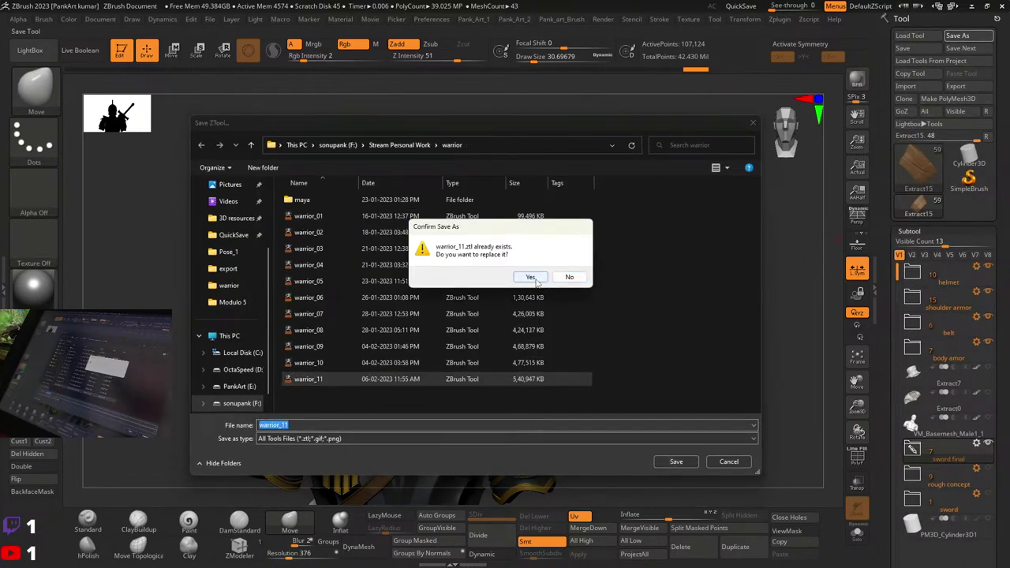
left_click(530, 277)
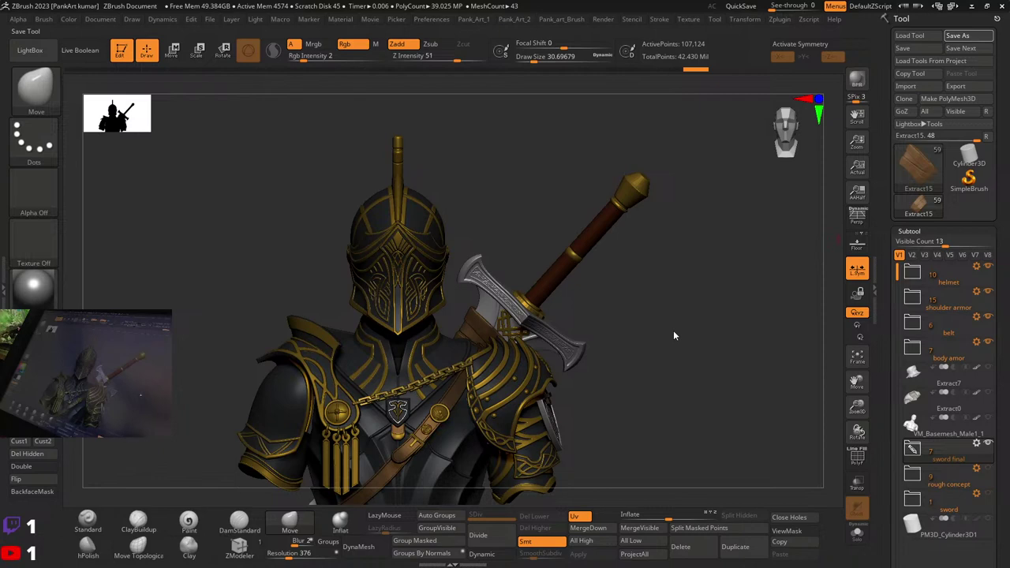
Step: Activate the Paint brush and sample the gold colour from the sword's pommel
left_click_drag(673, 330, 673, 328)
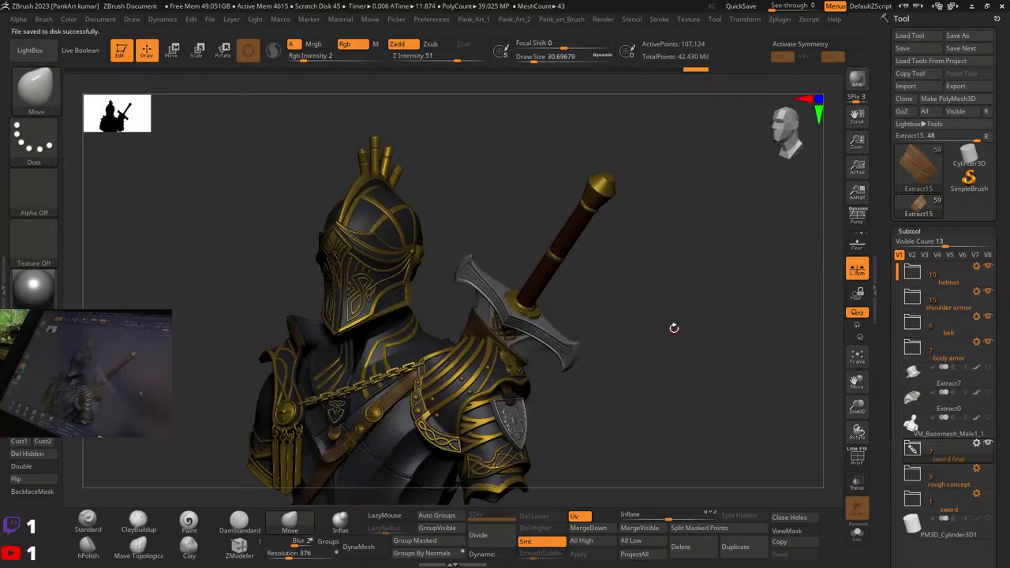
left_click(189, 522)
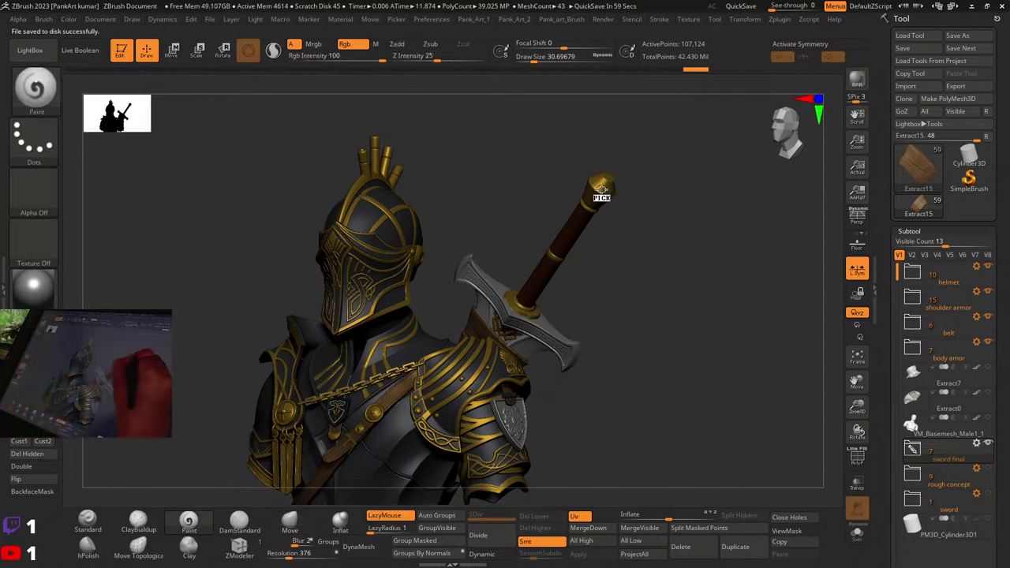
left_click_drag(602, 190, 590, 192)
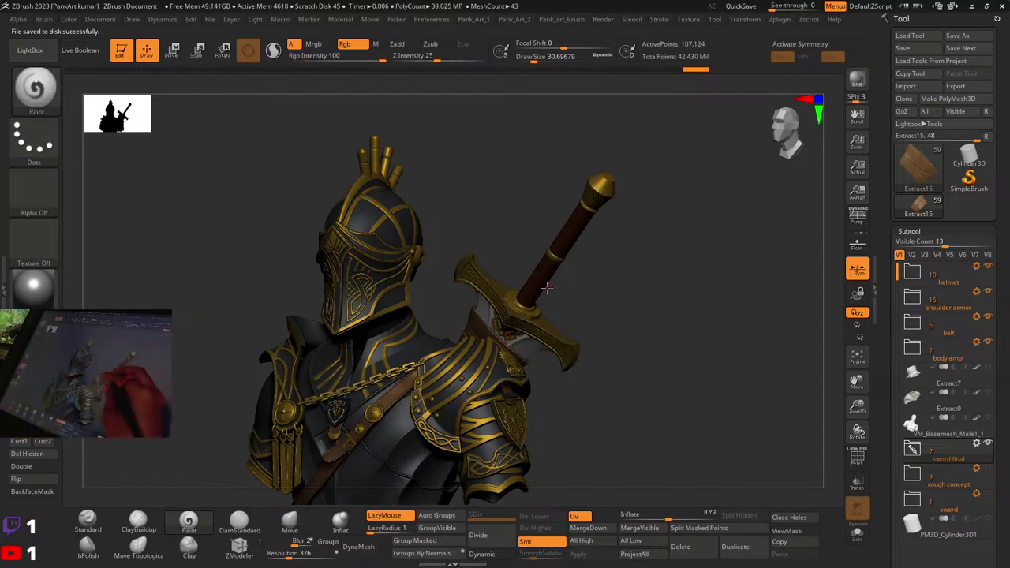
Step: Try the shoulder armour's dark colour as the fill for the active piece, with symmetry turned on
right_click_drag(537, 318, 550, 336)
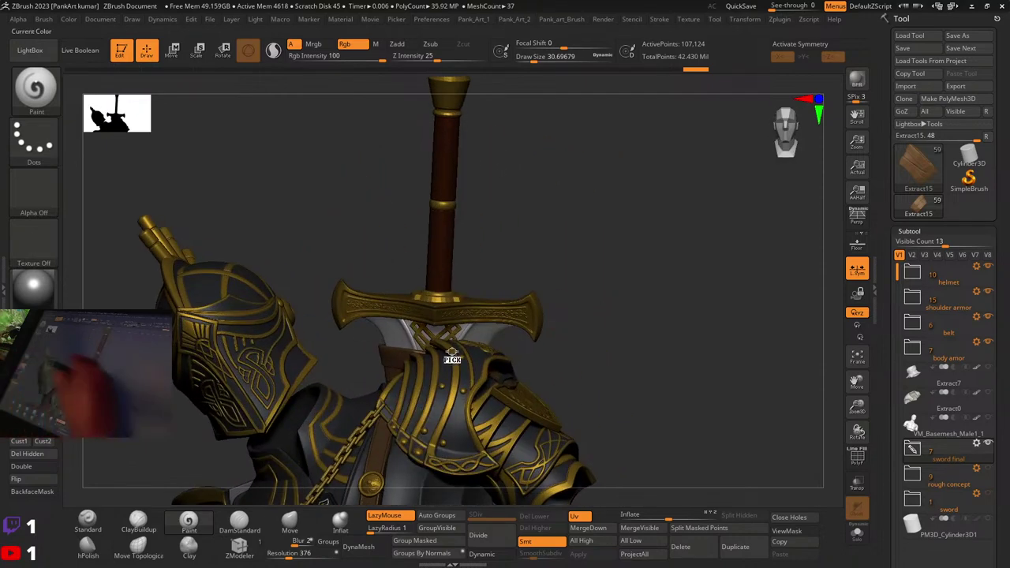
left_click_drag(459, 434, 456, 434)
left_click(68, 19)
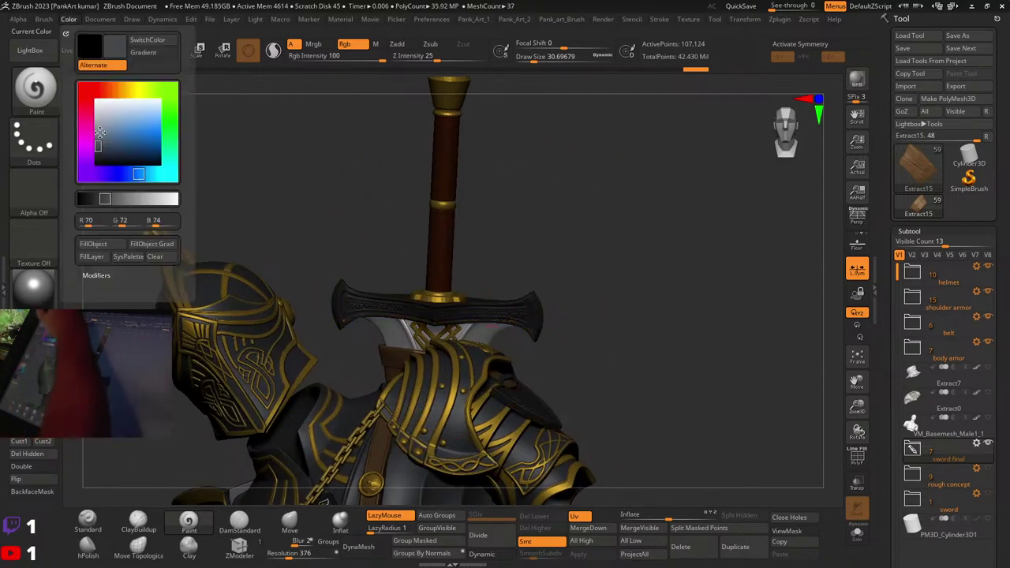
left_click(105, 248)
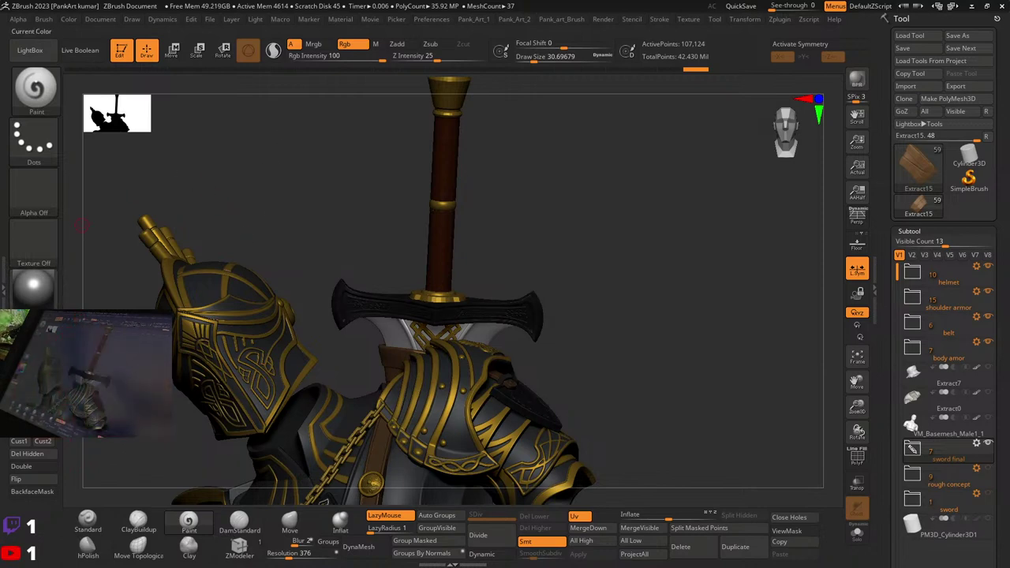
key("x")
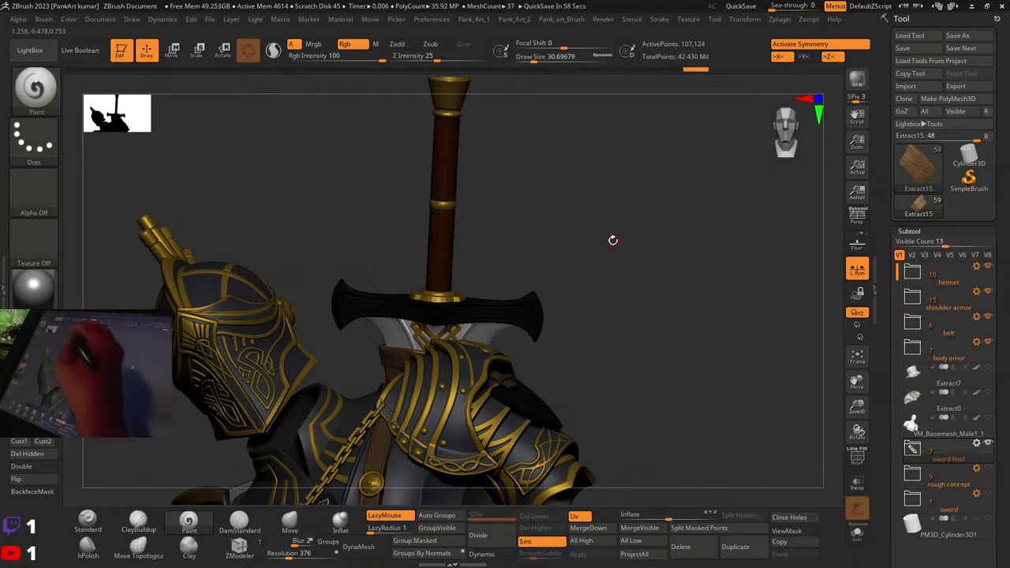
left_click_drag(444, 397, 444, 396)
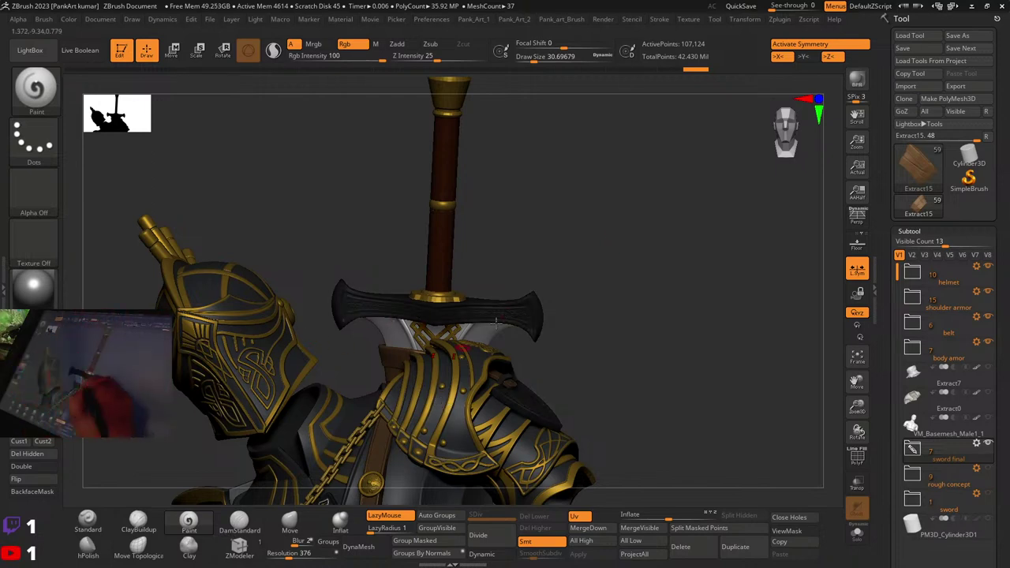
Step: Sample brown from the leather straps and fill the active object with it
mouse_move(616, 300)
right_mouse_down()
mouse_move(584, 276)
mouse_move(505, 292)
mouse_move(462, 315)
mouse_move(481, 305)
right_mouse_up()
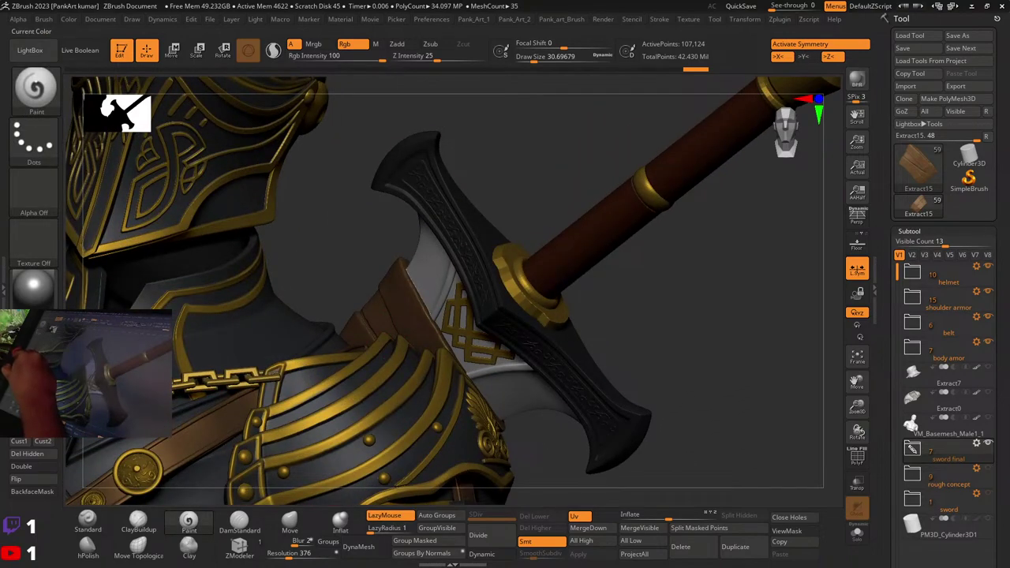
left_click_drag(33, 386, 385, 292)
right_click_drag(474, 304, 514, 279)
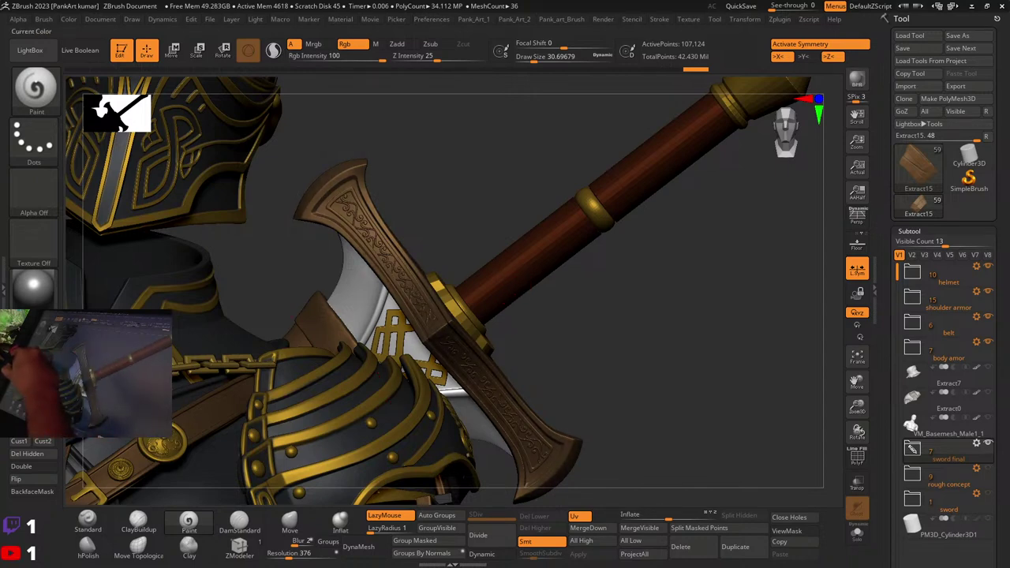
left_click(68, 19)
left_click(93, 243)
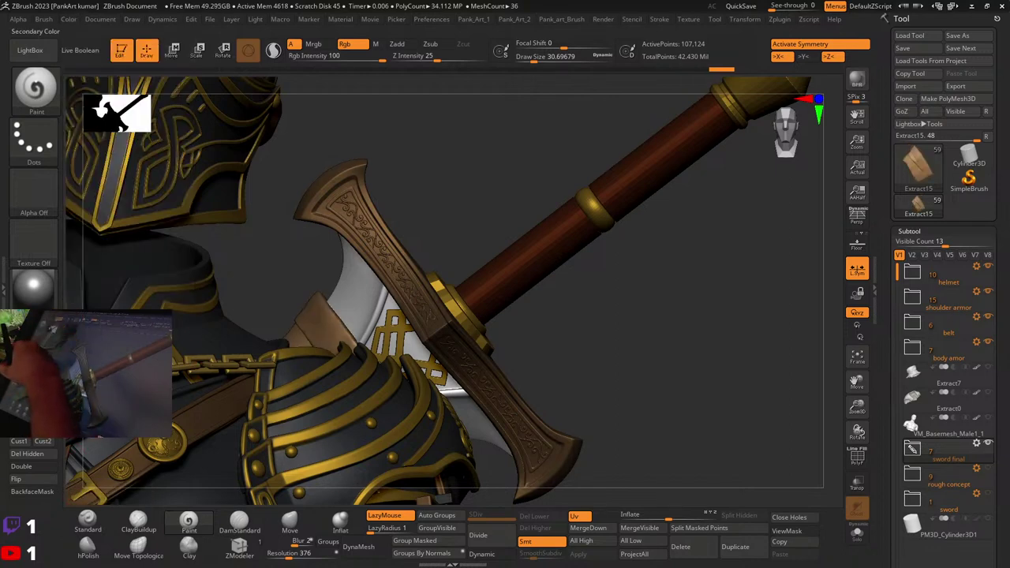
Step: Pick gold from the armour as the second paint colour and reduce the brush's draw size to about 7.5
left_click_drag(45, 396, 341, 208)
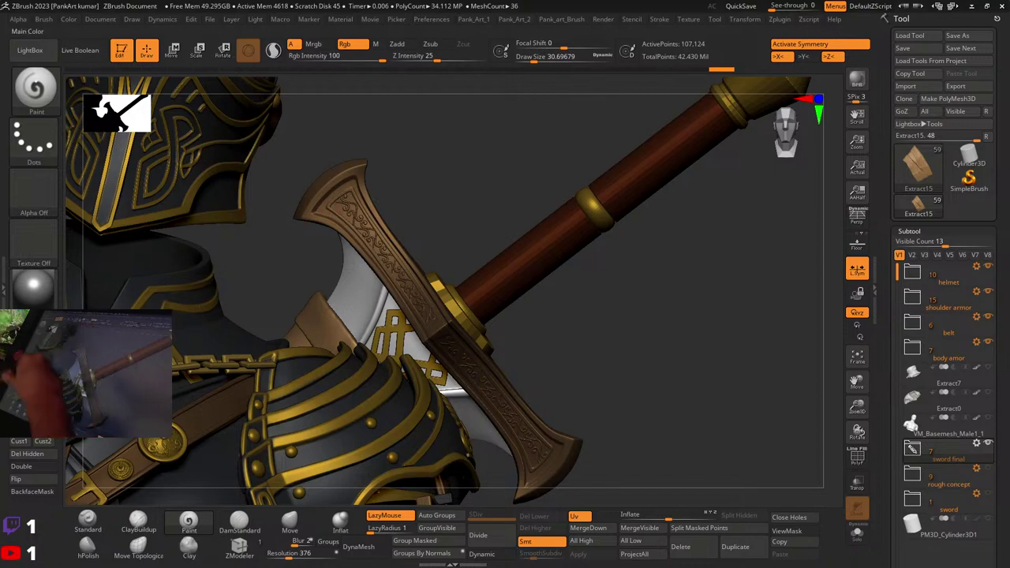
left_click_drag(45, 396, 307, 473)
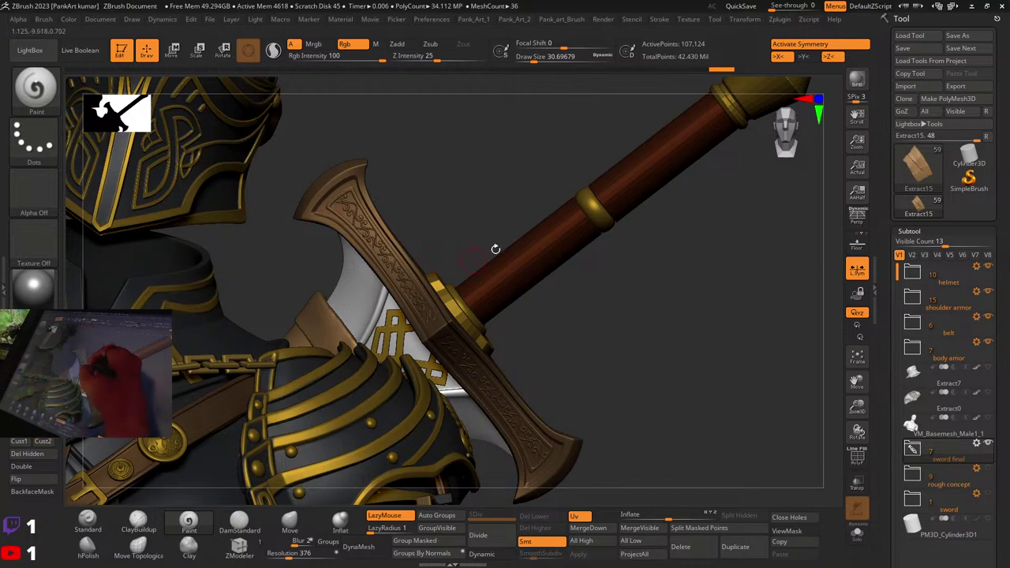
right_click_drag(496, 248, 473, 189, "ctrl")
mouse_move(395, 323)
right_mouse_down()
mouse_move(487, 314)
mouse_move(462, 379)
mouse_move(395, 332)
right_mouse_up()
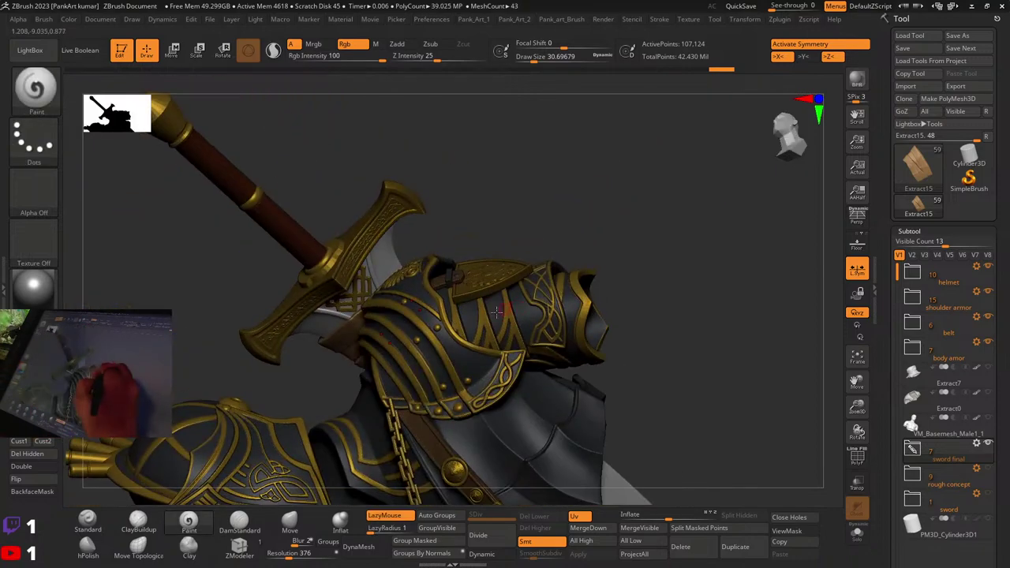
mouse_move(395, 261)
right_mouse_down("alt")
mouse_move(446, 304)
mouse_move(451, 339)
mouse_move(466, 304)
mouse_move(440, 242)
mouse_move(426, 253)
mouse_move(410, 240)
right_mouse_up("alt")
key("space")
key("space")
left_click_drag(411, 241, 400, 241)
mouse_move(402, 245)
right_mouse_down()
mouse_move(450, 296)
mouse_move(466, 266)
right_mouse_up()
key("space")
left_click_drag(466, 263, 464, 263)
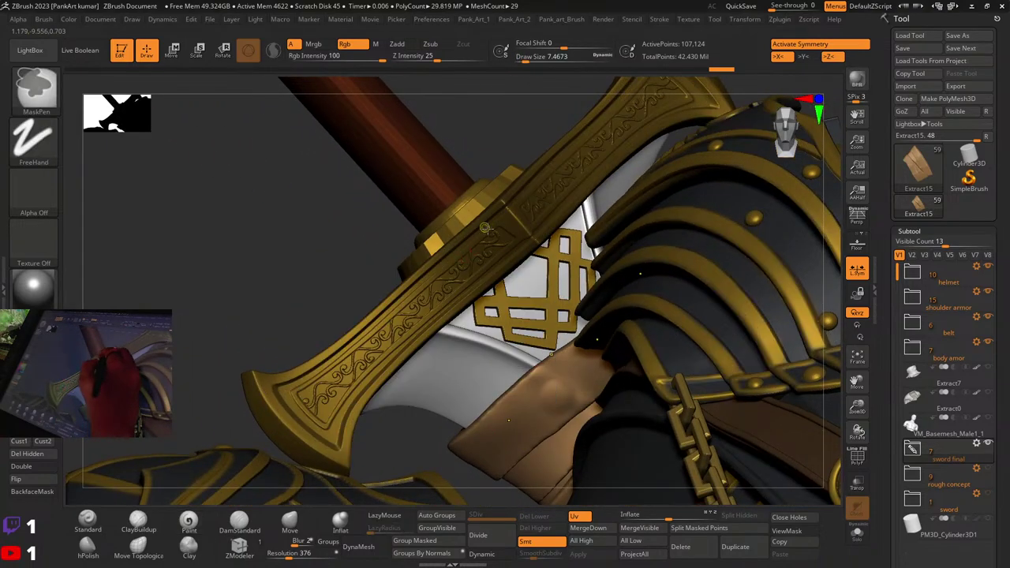
right_click_drag(485, 228, 481, 254, "ctrl")
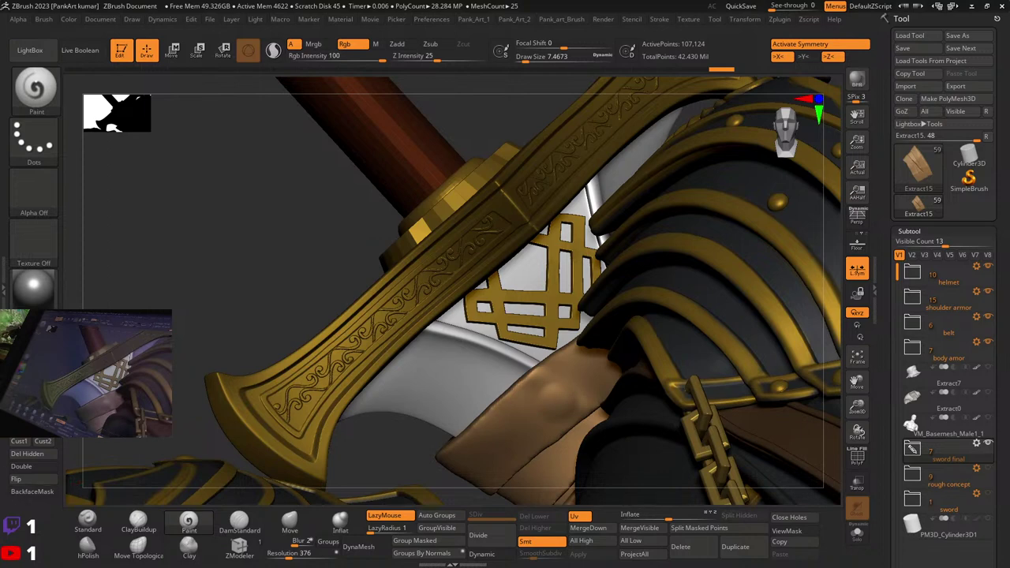
right_click_drag(212, 340, 212, 264, "ctrl")
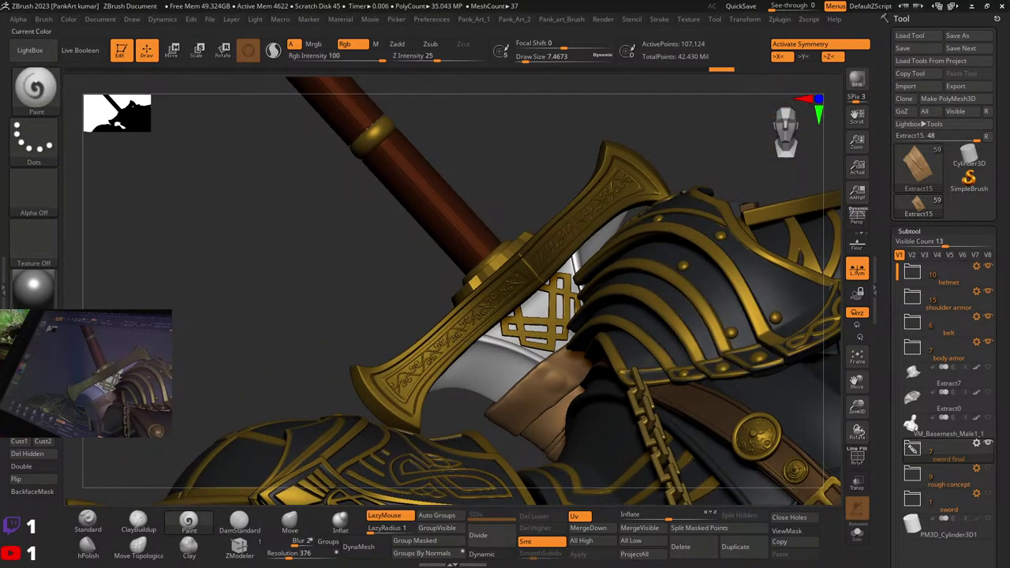
Step: Switch back to brown (R 125, G 94, B 58), select the sword's crossguard and fill it with that colour
left_click(69, 19)
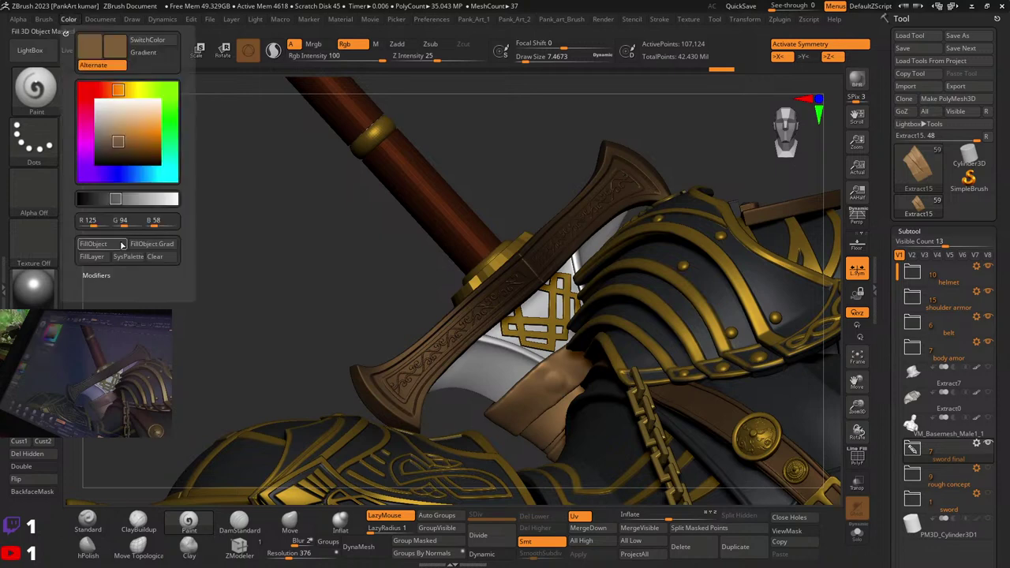
left_click(92, 245)
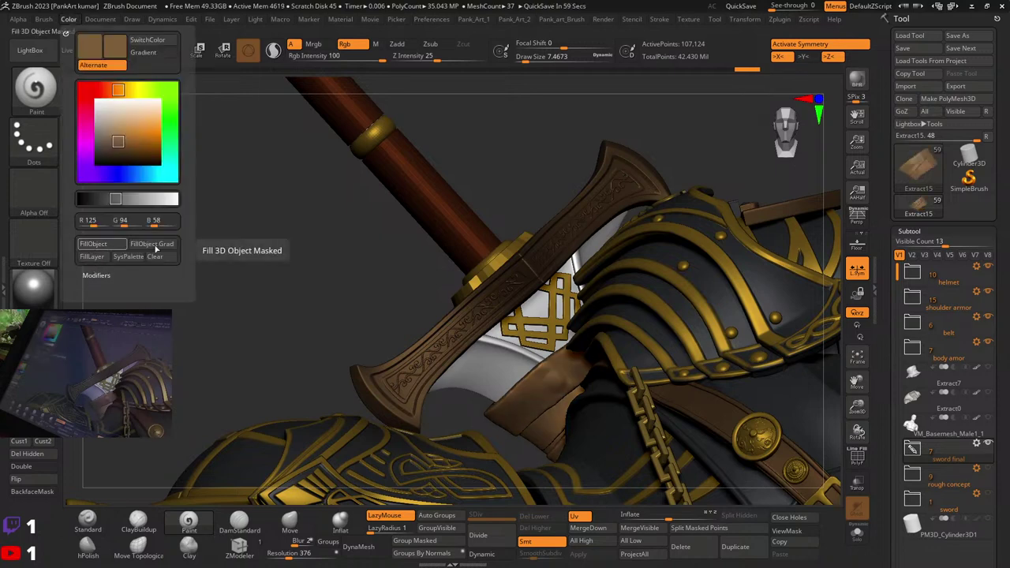
left_click(368, 341, "alt")
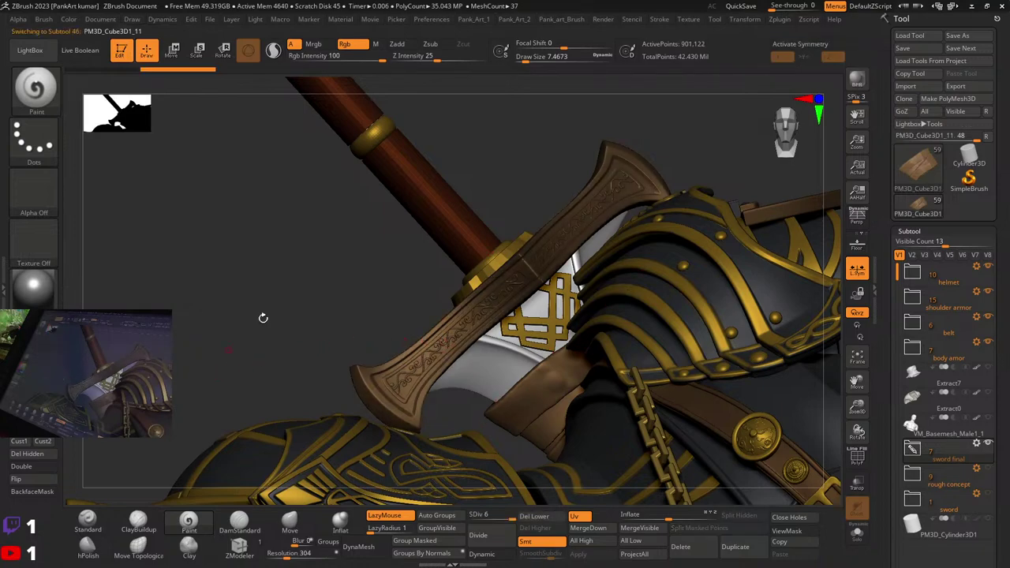
left_click(69, 19)
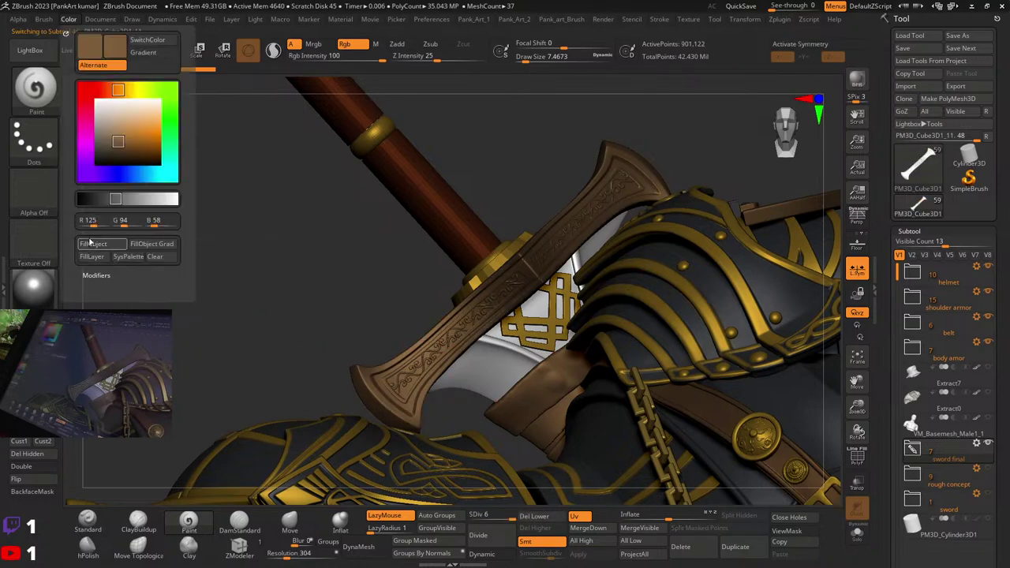
left_click_drag(345, 302, 313, 317)
Step: Turn on X and Z symmetry and paint gold along the crossguard's upper edge with a draw size of about 10.5
mouse_move(313, 317)
right_mouse_down()
mouse_move(293, 356)
mouse_move(334, 319)
mouse_move(322, 314)
mouse_move(330, 300)
mouse_move(362, 290)
mouse_move(327, 303)
right_mouse_up()
key("x")
left_click_drag(327, 302, 417, 289)
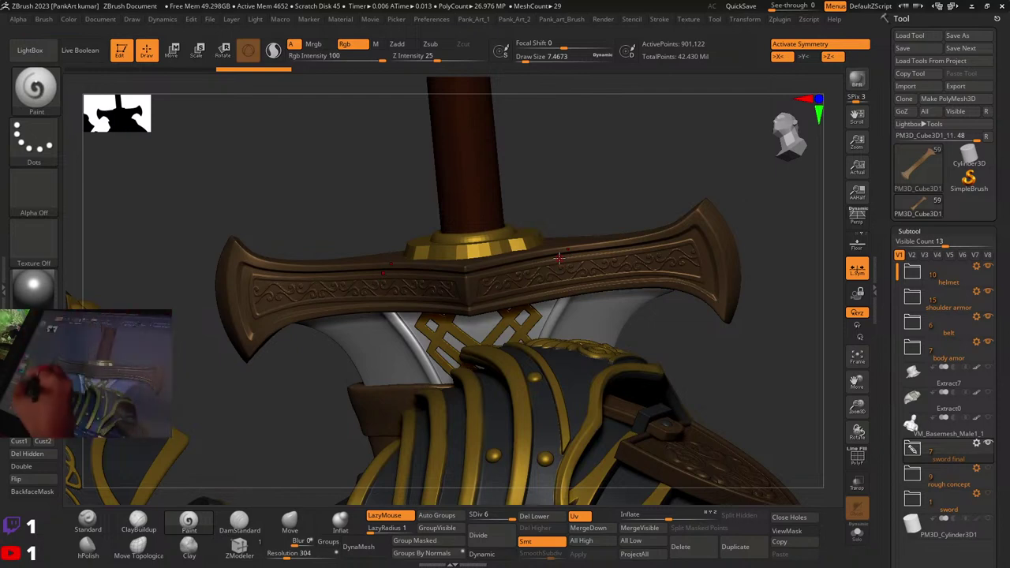
left_click_drag(302, 324, 496, 282)
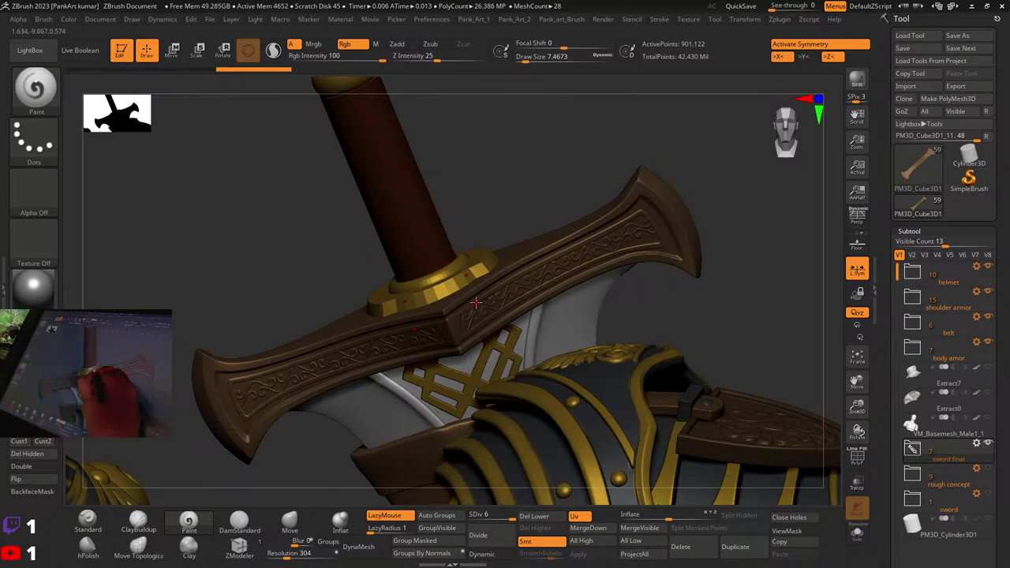
key("bracketright")
mouse_move(486, 283)
left_mouse_down()
mouse_move(447, 311)
mouse_move(613, 214)
left_mouse_up()
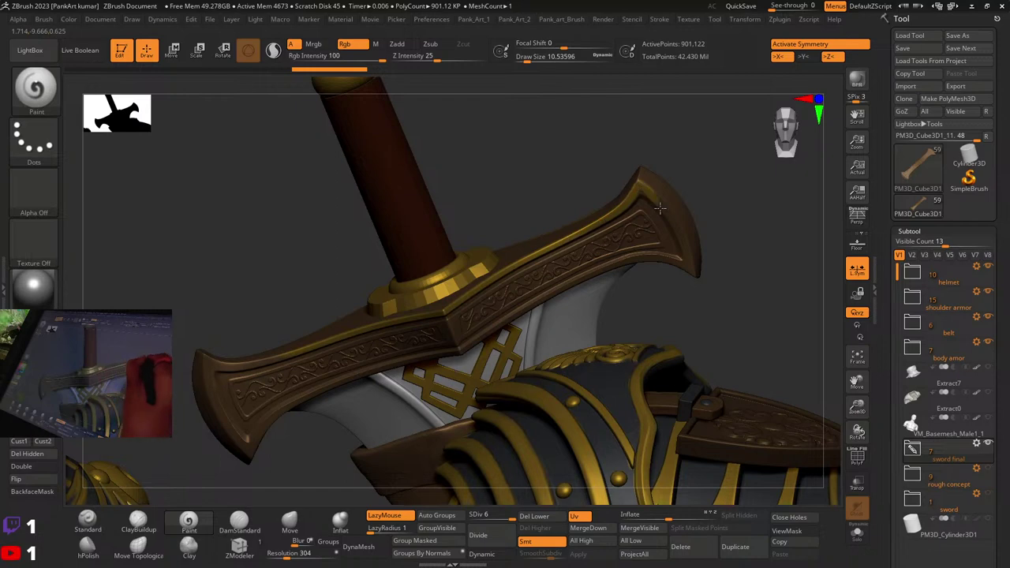
Step: Enlarge the brush to a draw size of about 17 and paint the crossguard's flared end rims gold
key("bracketright")
right_click_drag(679, 216, 617, 222)
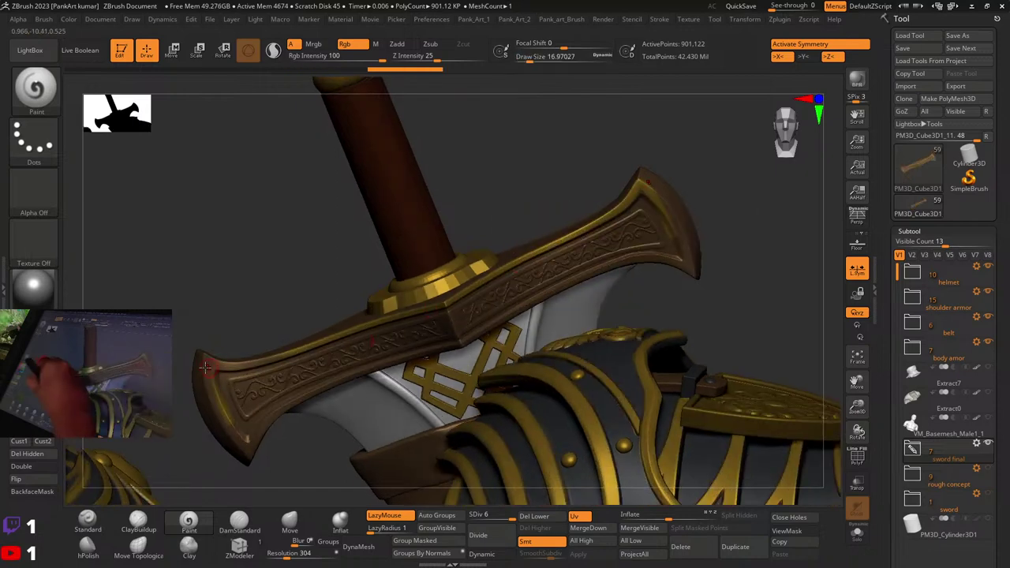
mouse_move(205, 367)
left_mouse_down()
mouse_move(237, 447)
mouse_move(232, 433)
left_mouse_up()
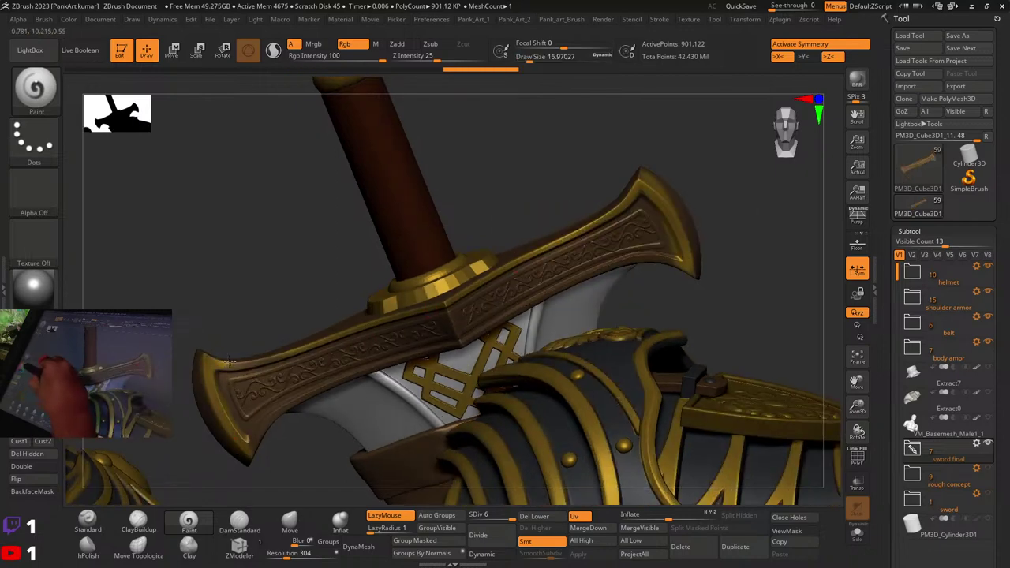
left_click_drag(223, 365, 296, 348)
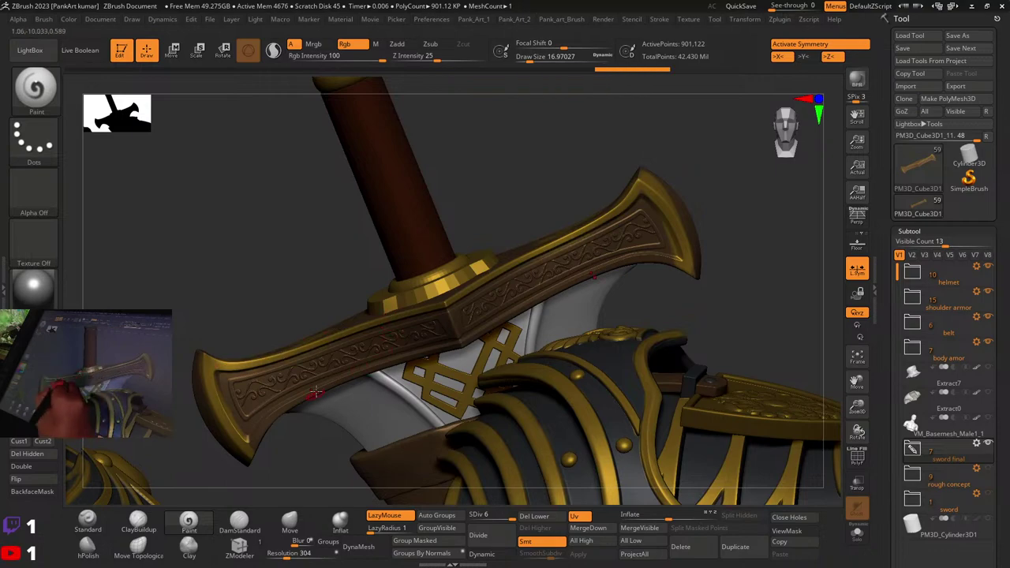
Step: Isolate the crossguard and paint gold along its edge borders, using draw sizes of about 6.6 and 12.9
mouse_move(383, 317)
right_mouse_down()
mouse_move(418, 383)
mouse_move(489, 347)
mouse_move(617, 342)
right_mouse_up()
left_click(860, 535)
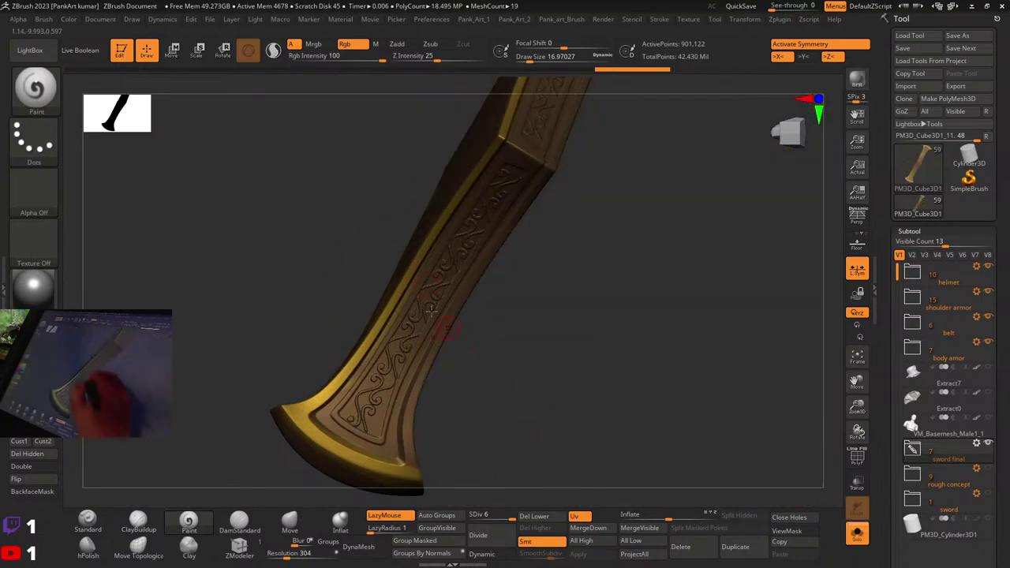
key("space")
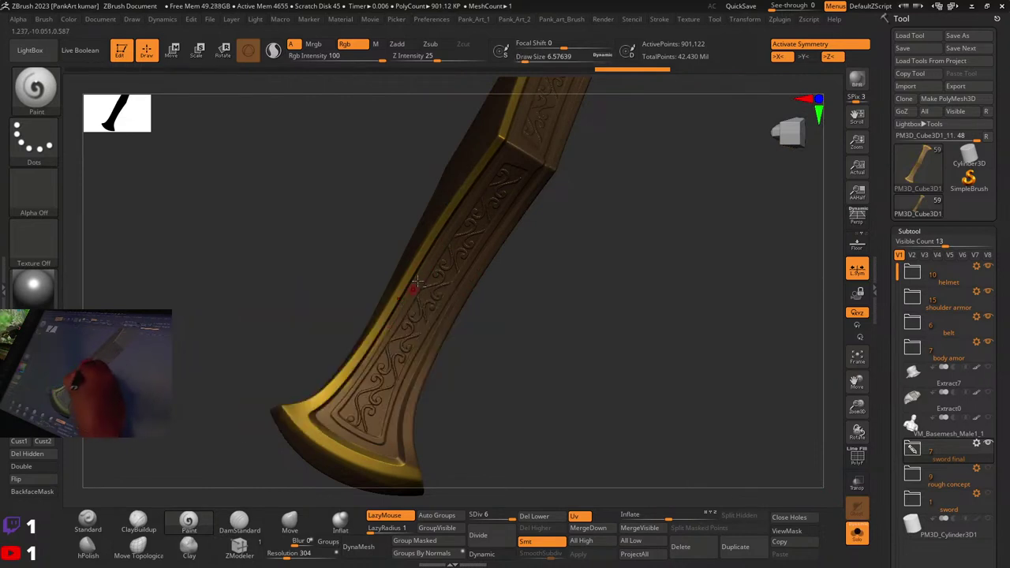
left_click_drag(417, 281, 378, 348)
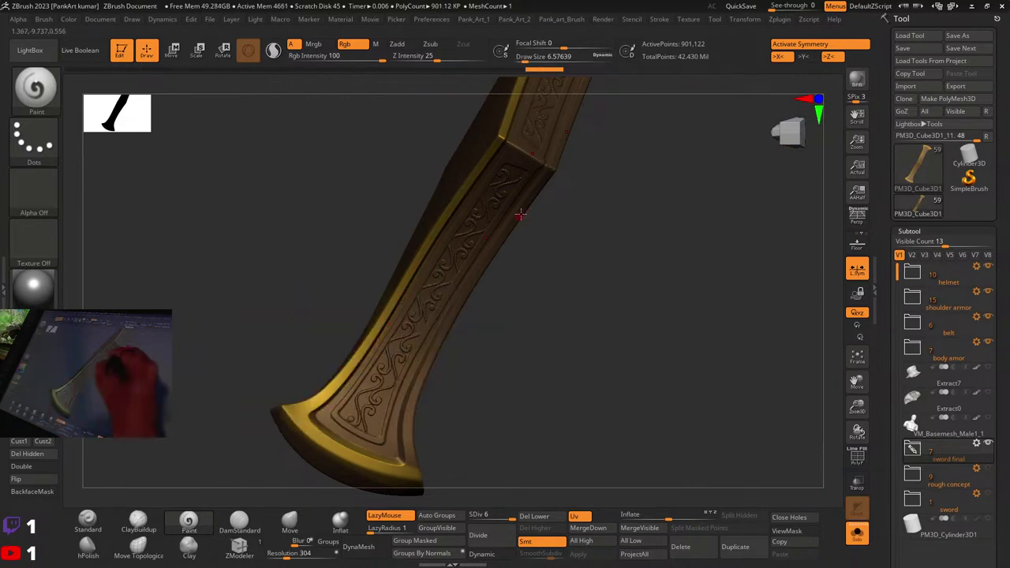
key("space")
mouse_move(521, 216)
left_mouse_down()
mouse_move(530, 215)
mouse_move(424, 375)
mouse_move(410, 454)
left_mouse_up()
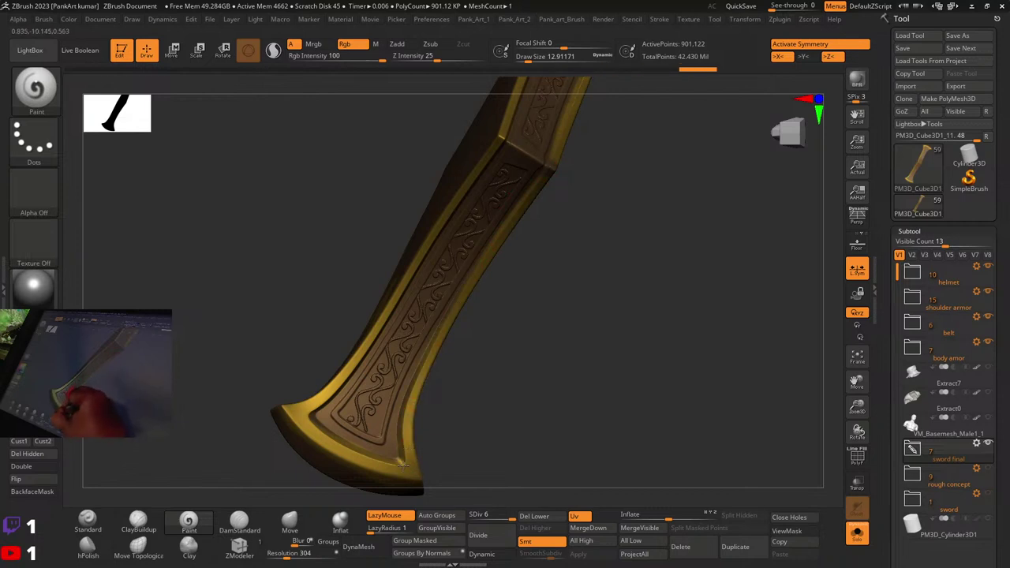
Step: Reduce the draw size to about 7.5 and paint gold along the inner frame of the crossguard's engraved panel
key("space")
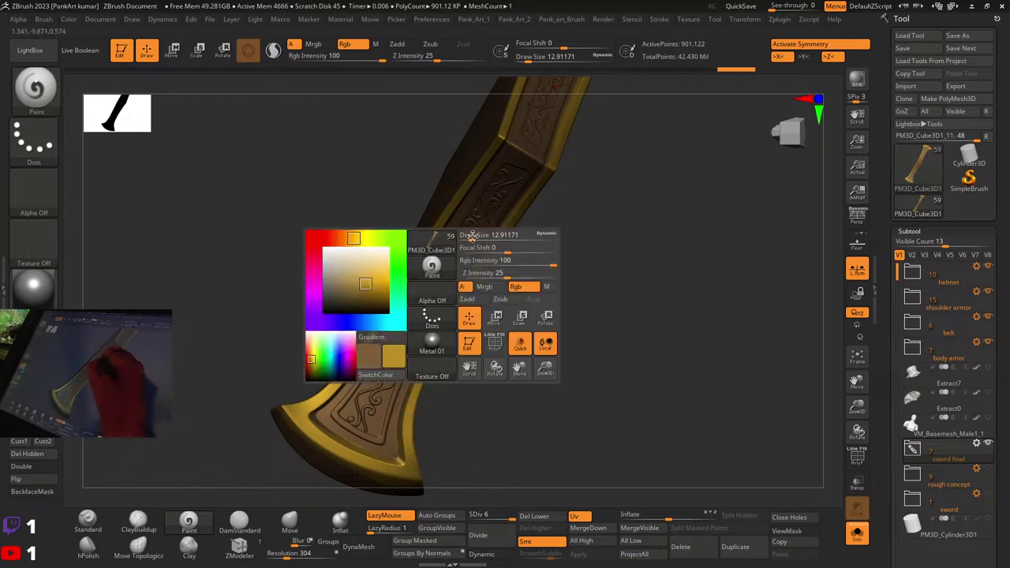
left_click_drag(483, 235, 469, 235)
key("space")
mouse_move(494, 189)
left_mouse_down()
mouse_move(484, 189)
mouse_move(490, 174)
mouse_move(437, 267)
mouse_move(443, 247)
left_mouse_up()
key("space")
right_click_drag(476, 226, 498, 224)
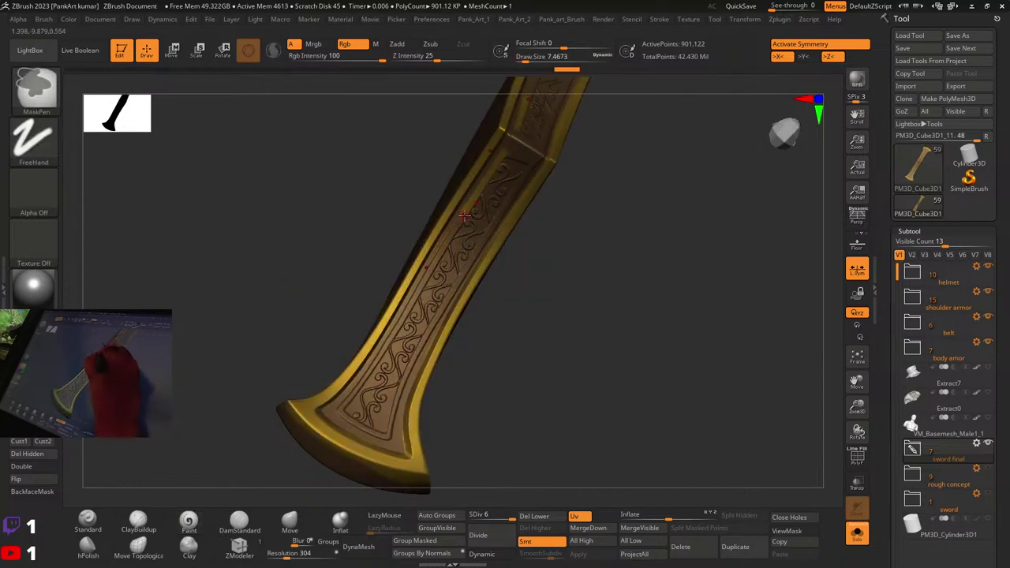
key("space")
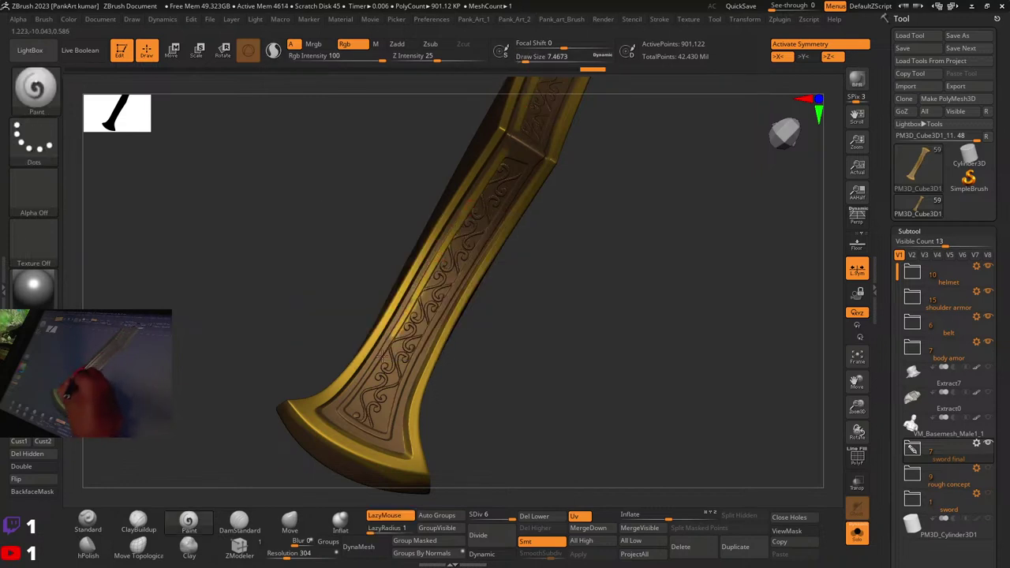
mouse_move(382, 357)
left_mouse_down()
mouse_move(347, 404)
mouse_move(353, 421)
mouse_move(402, 385)
left_mouse_up()
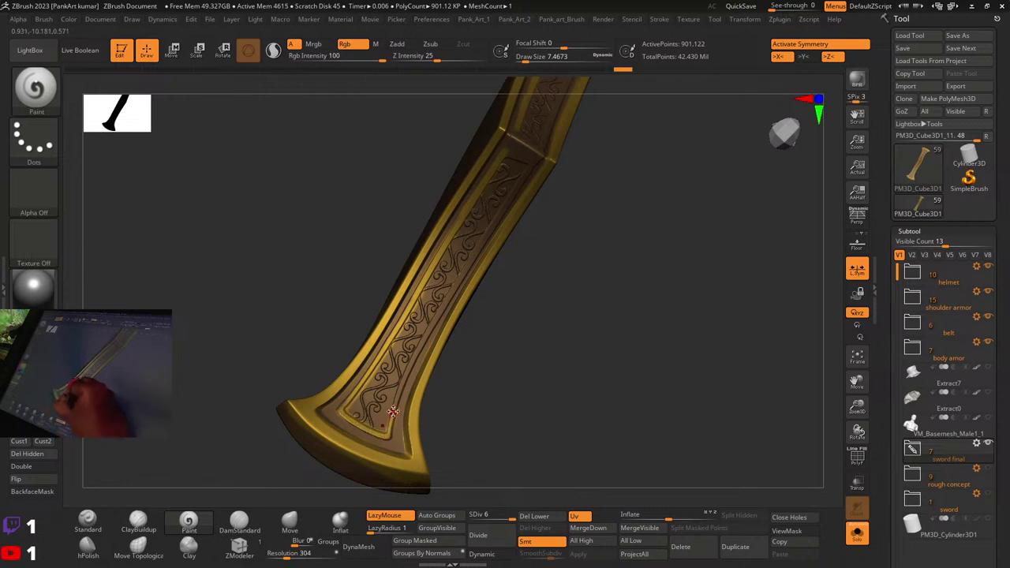
Step: Reduce the draw size to about 5 and paint the remaining long side of the engraved panel's inner frame gold
key("space")
left_click(391, 381)
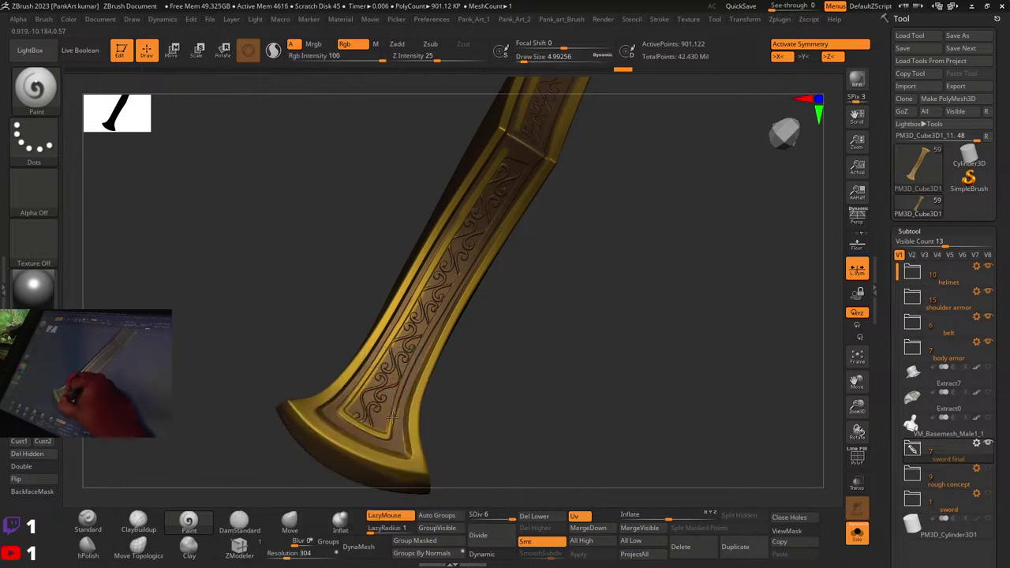
mouse_move(392, 419)
left_mouse_down()
mouse_move(418, 349)
mouse_move(501, 216)
left_mouse_up()
mouse_move(540, 158)
left_mouse_down()
mouse_move(443, 305)
mouse_move(416, 313)
left_mouse_up()
Step: Paint the carved scrolls midway along the engraved panel gold, using draw sizes of about 2.2 and 3.7
right_click_drag(404, 342, 389, 372, "ctrl")
key("space")
left_click(419, 307)
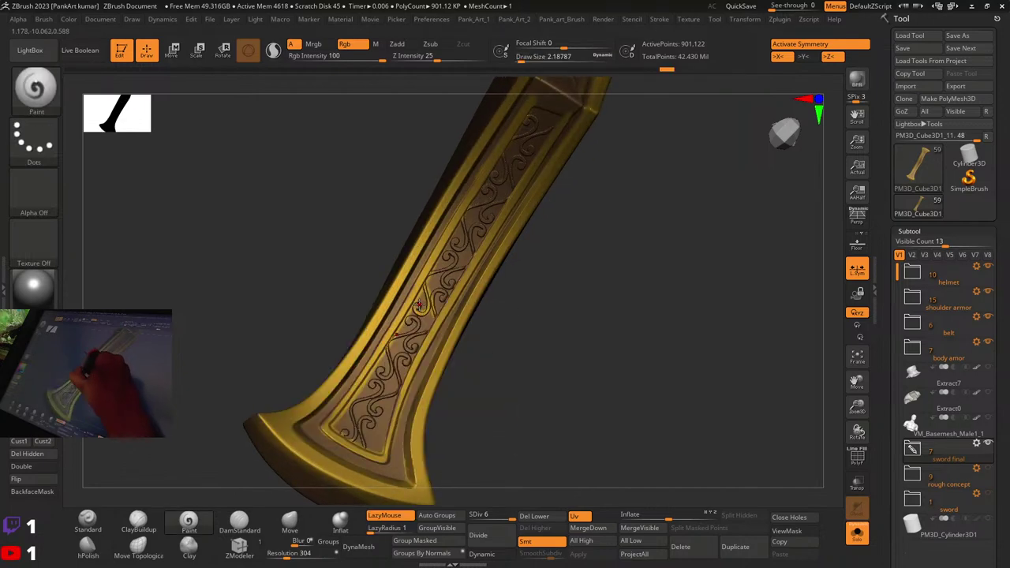
key("space")
left_click(419, 307)
left_click_drag(420, 304, 421, 313)
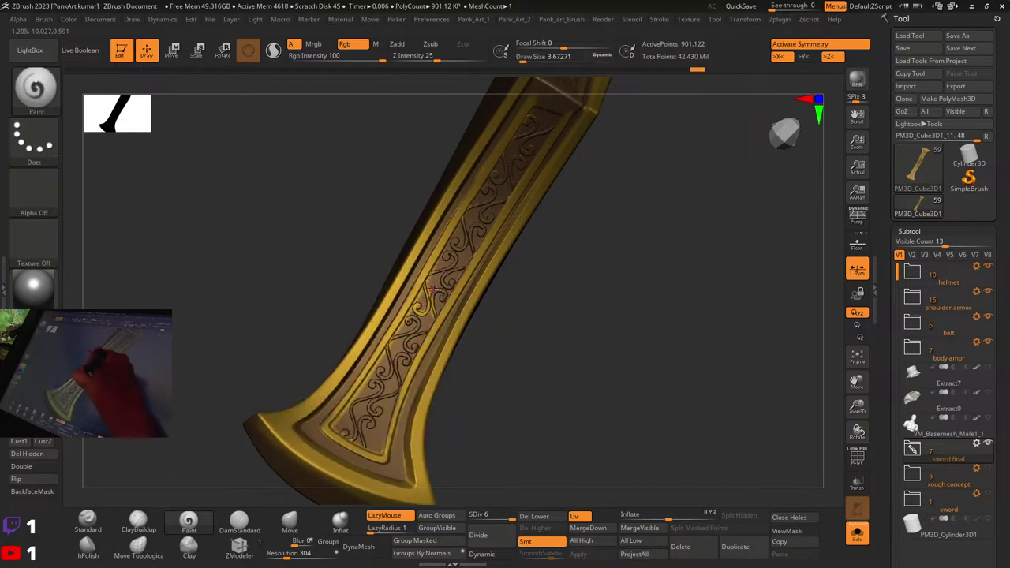
left_click_drag(456, 261, 450, 256)
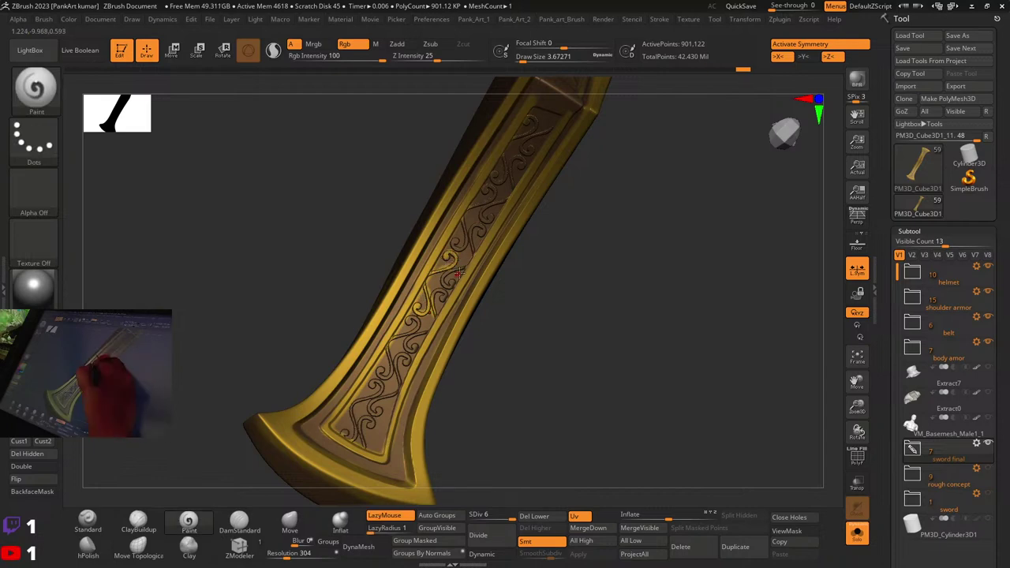
left_click_drag(453, 285, 453, 281)
Step: Continue painting gold over the carved scrolls toward the crossguard's centre
right_click_drag(460, 235, 432, 300, "alt")
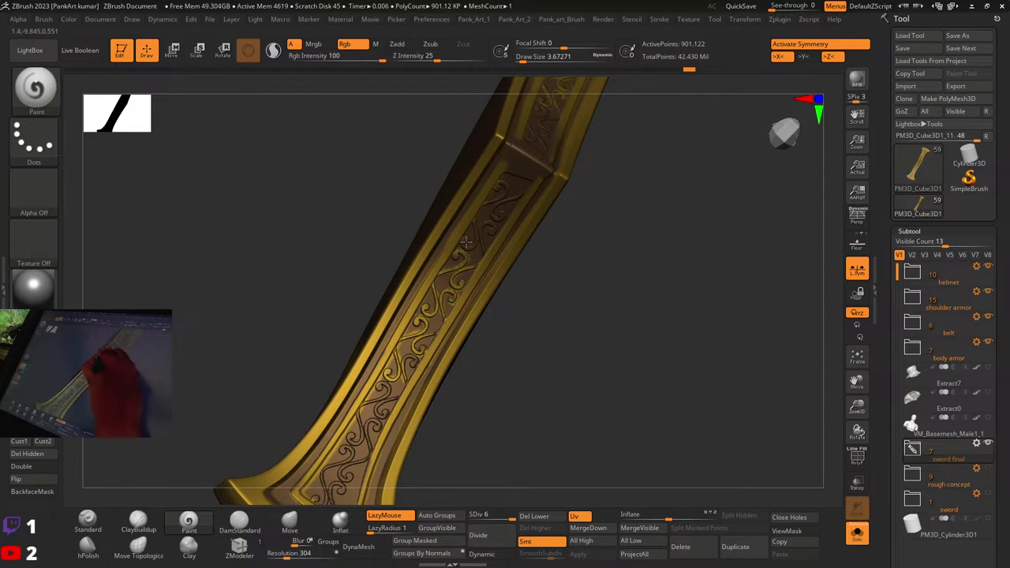
mouse_move(474, 247)
left_mouse_down()
mouse_move(495, 213)
mouse_move(480, 262)
left_mouse_up()
left_click_drag(529, 363, 596, 268, "alt")
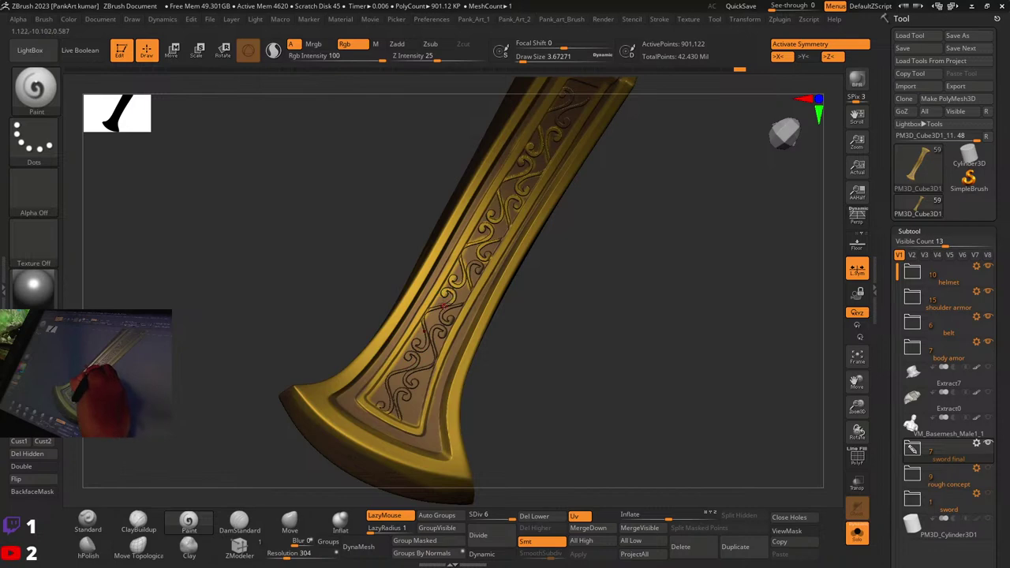
Step: Reduce the draw size to about 2.6 and paint the remaining scrolls toward the flared end gold, filling in missed curls
right_click_drag(444, 304, 416, 311)
key("space")
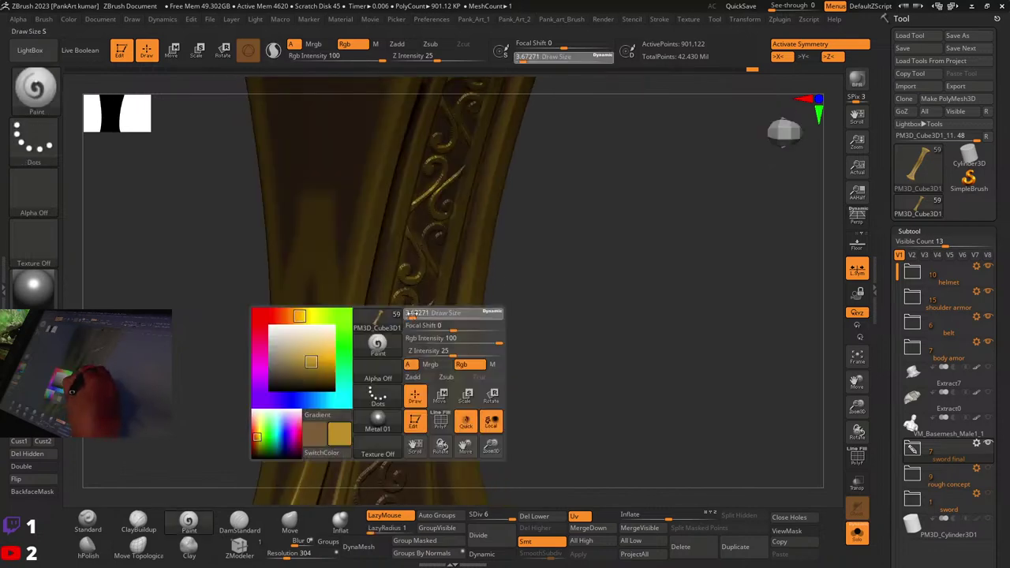
left_click_drag(413, 314, 410, 313)
right_click_drag(505, 308, 433, 293)
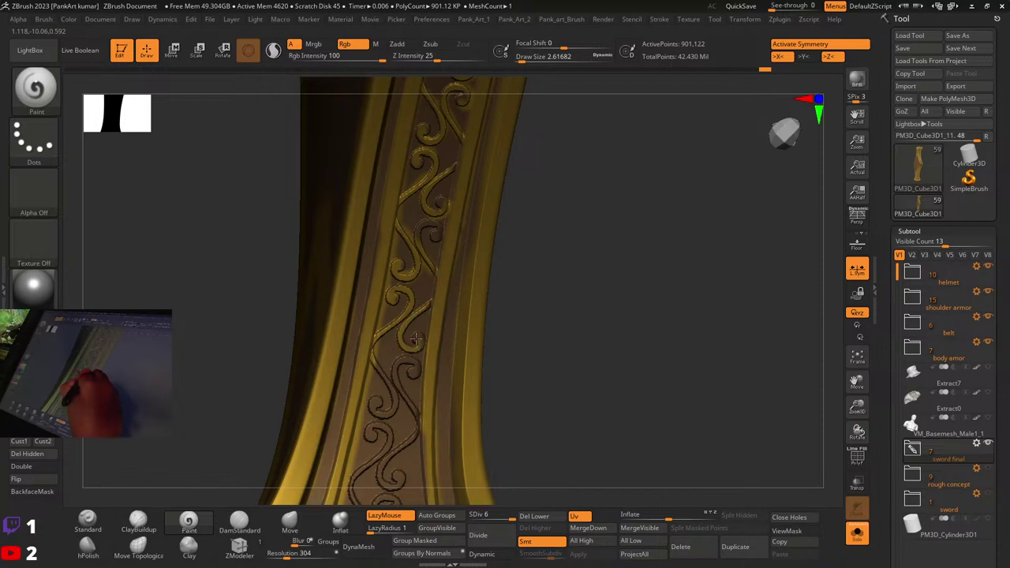
right_click_drag(415, 339, 412, 281)
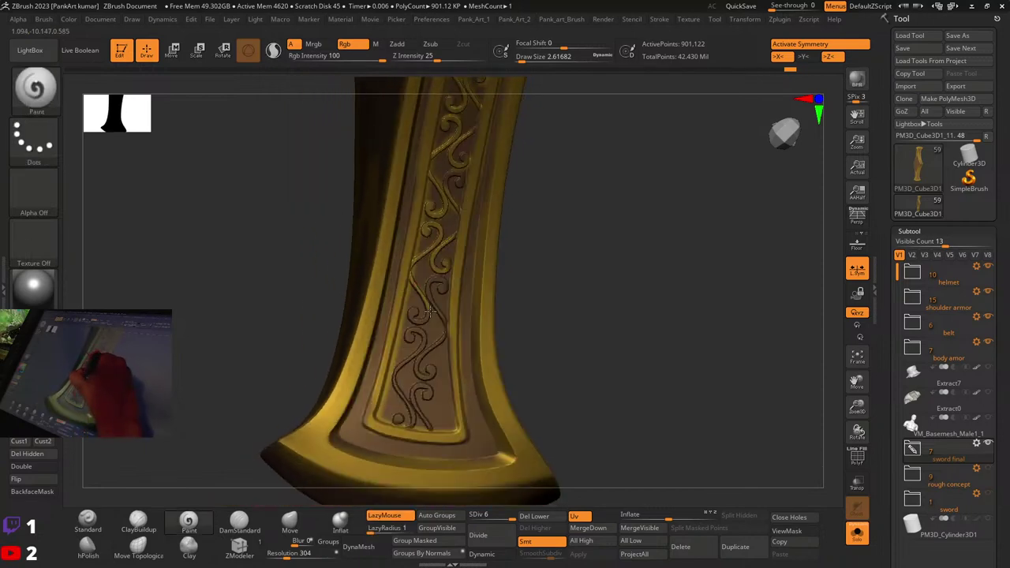
left_click_drag(411, 316, 416, 314)
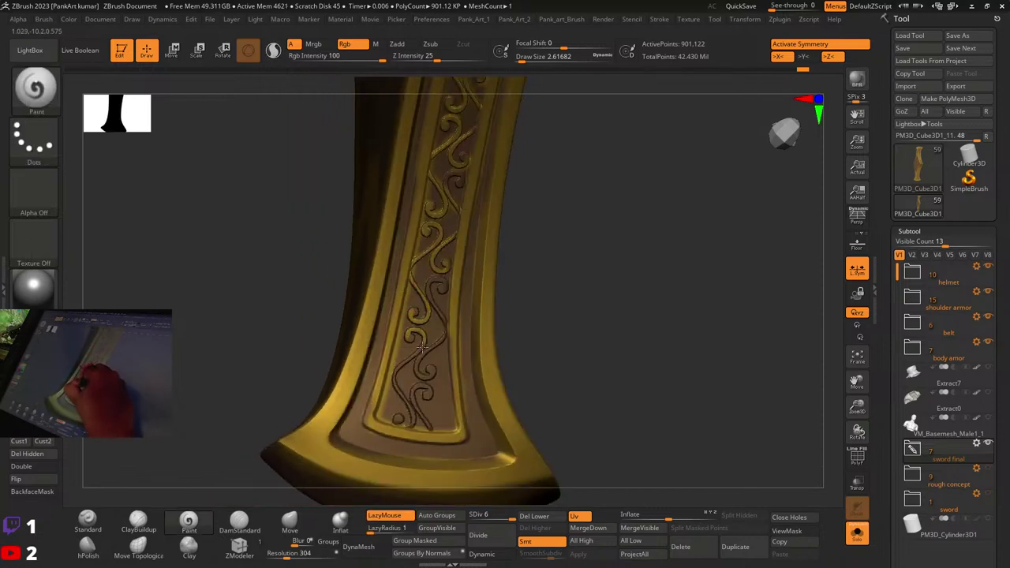
left_click_drag(409, 409, 412, 422)
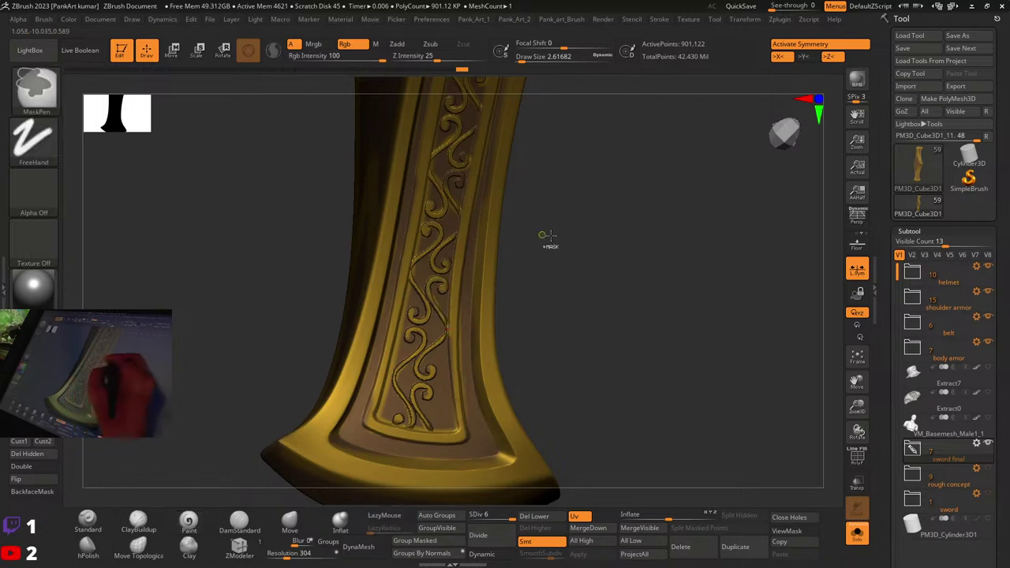
right_click_drag(546, 232, 537, 312, "ctrl")
left_click_drag(441, 316, 446, 325)
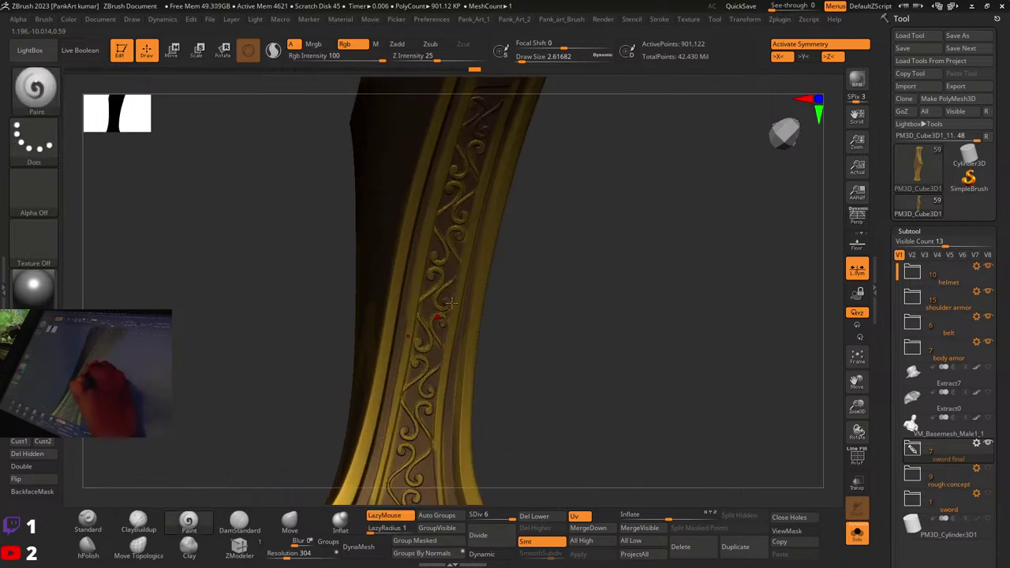
Step: Set the Smooth brush's Z Intensity to 14 and smooth the carved scrollwork along the panel
right_click_drag(446, 324, 463, 264, "alt")
right_click(464, 266)
key("shift")
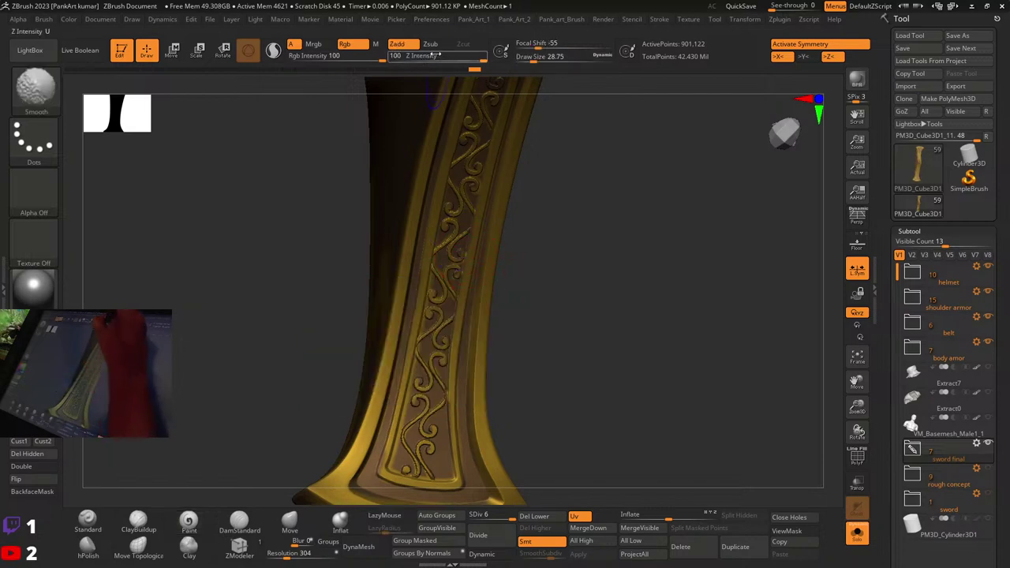
left_click(427, 57, "shift")
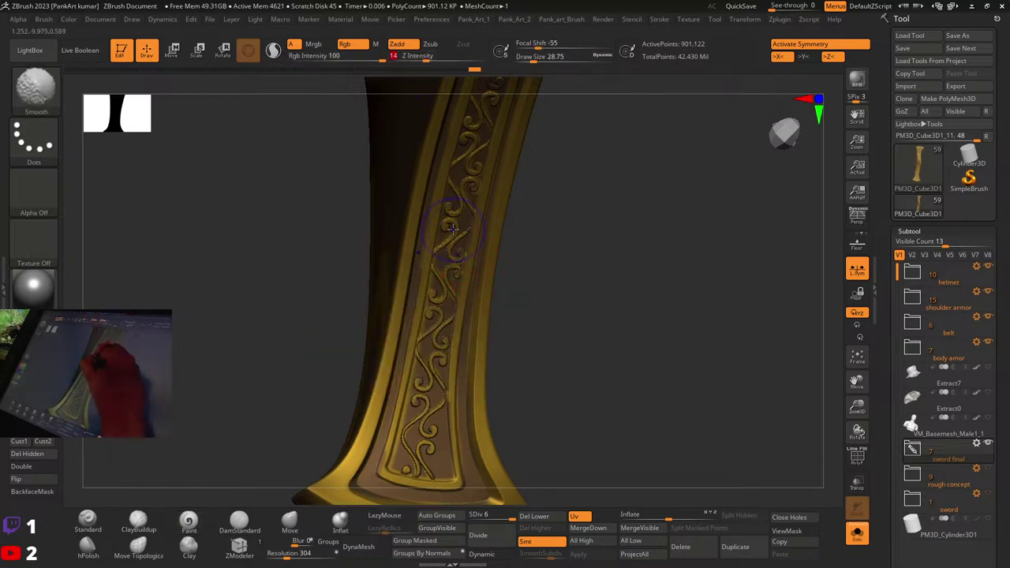
left_click_drag(452, 228, 407, 454, "shift")
mouse_move(451, 360)
right_mouse_down("alt")
mouse_move(451, 328)
mouse_move(474, 289)
right_mouse_up("alt")
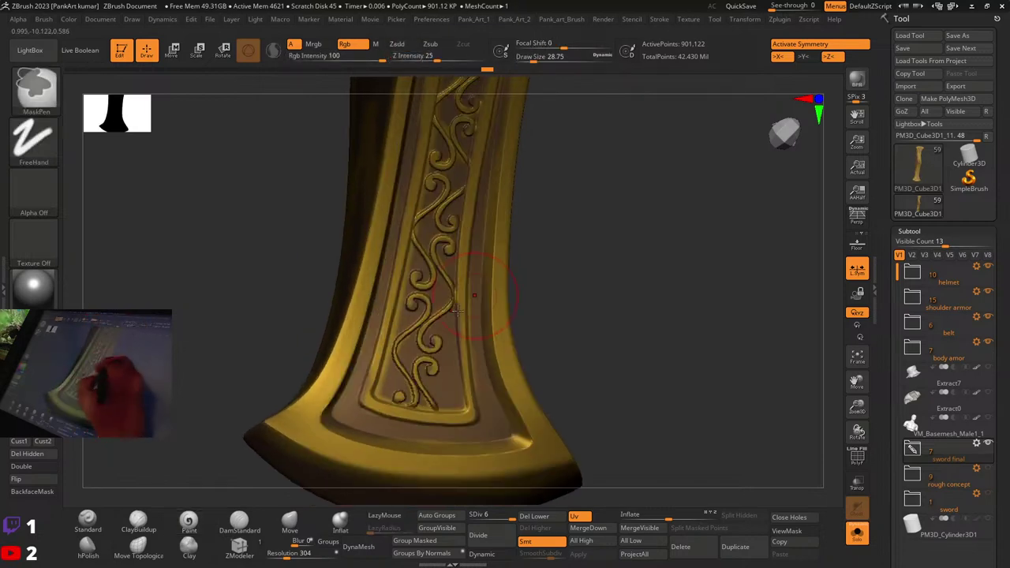
left_click_drag(404, 387, 402, 369, "shift")
mouse_move(433, 410)
left_mouse_down("shift")
mouse_move(420, 355)
mouse_move(422, 368)
left_mouse_up("shift")
Step: Undo the last smoothing strokes and subdivide the crossguard to level 7
mouse_move(485, 337)
right_mouse_down("ctrl")
mouse_move(502, 345)
mouse_move(427, 336)
right_mouse_up("ctrl")
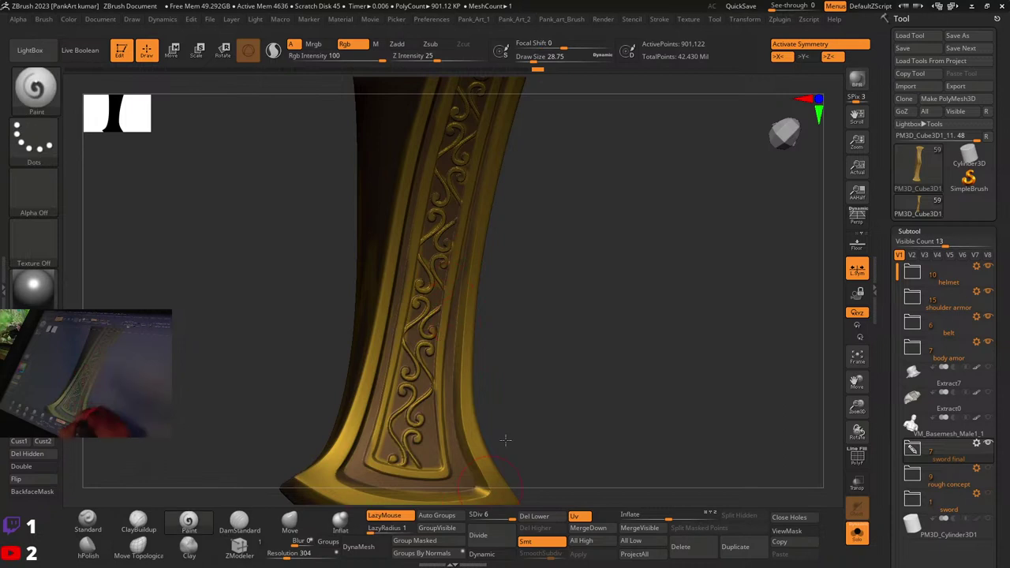
mouse_move(506, 442)
right_mouse_down("ctrl")
mouse_move(579, 364)
mouse_move(566, 303)
right_mouse_up("ctrl")
key("ctrl+z")
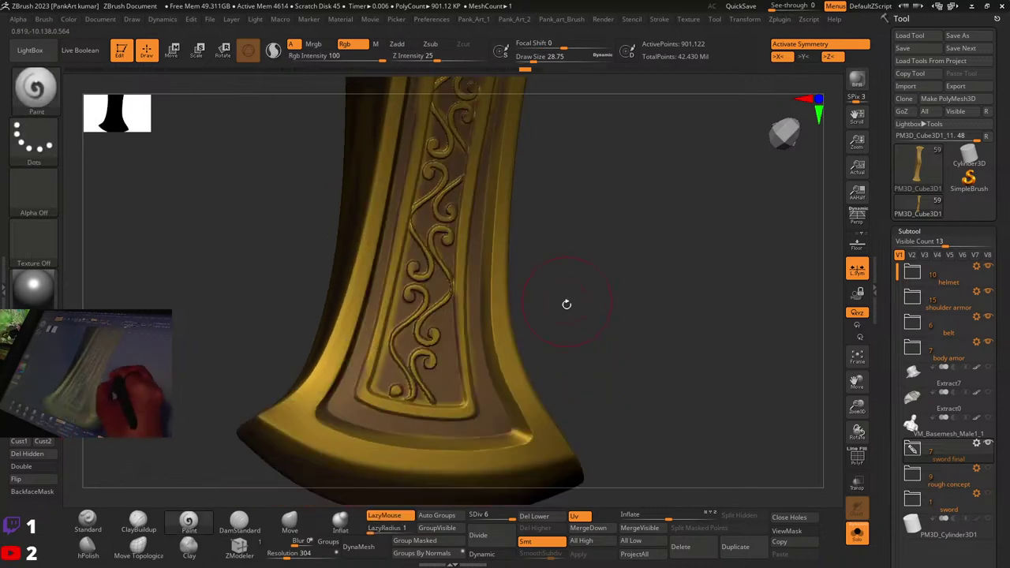
key("ctrl+z")
left_click(481, 535)
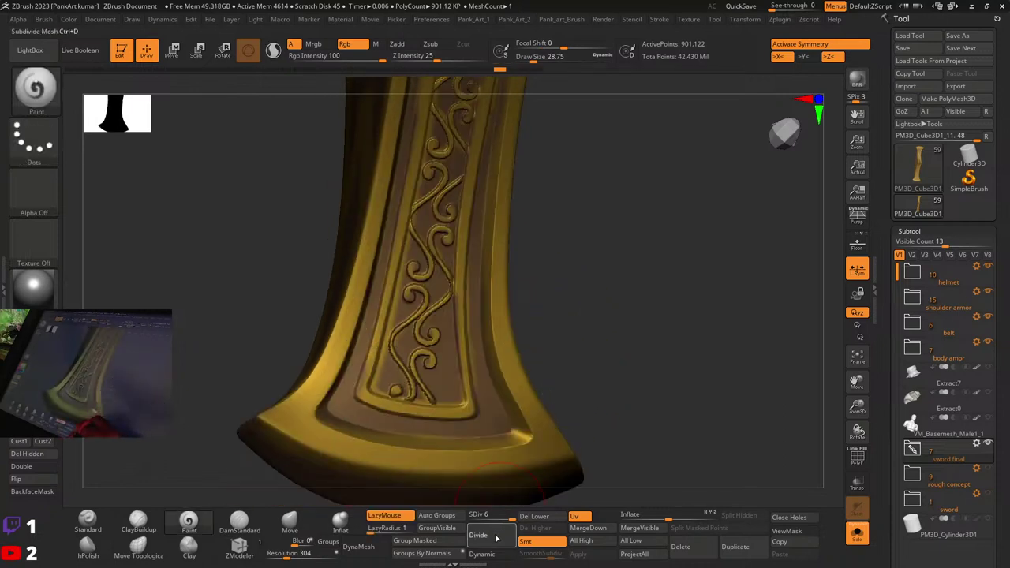
Step: Smooth the subdivided scrollwork, reducing the draw size to about 12.9
left_click_drag(394, 335, 393, 343, "shift")
key("space")
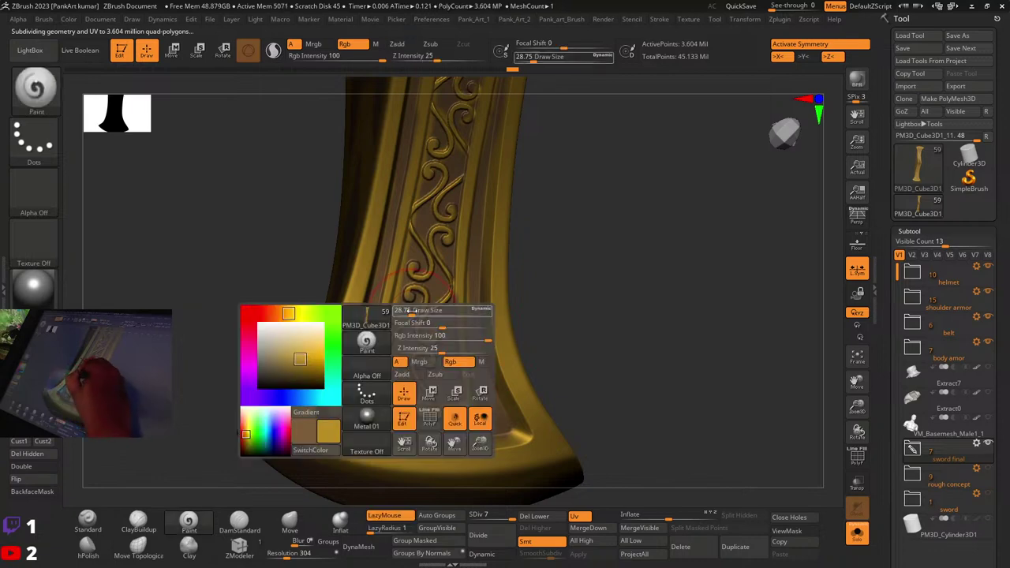
left_click_drag(411, 308, 405, 308)
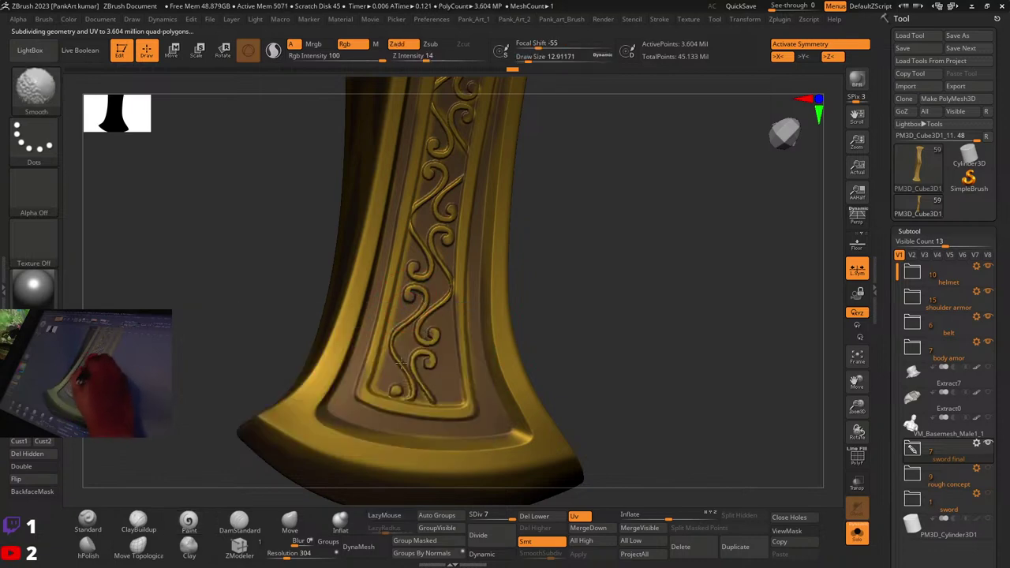
right_click_drag(429, 217, 409, 353, "alt")
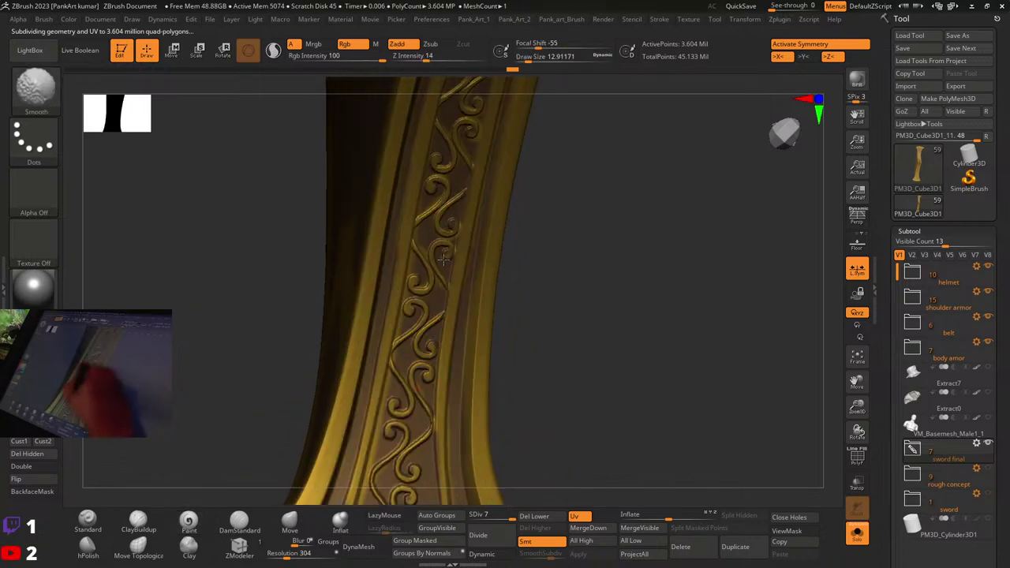
right_click_drag(444, 261, 416, 397)
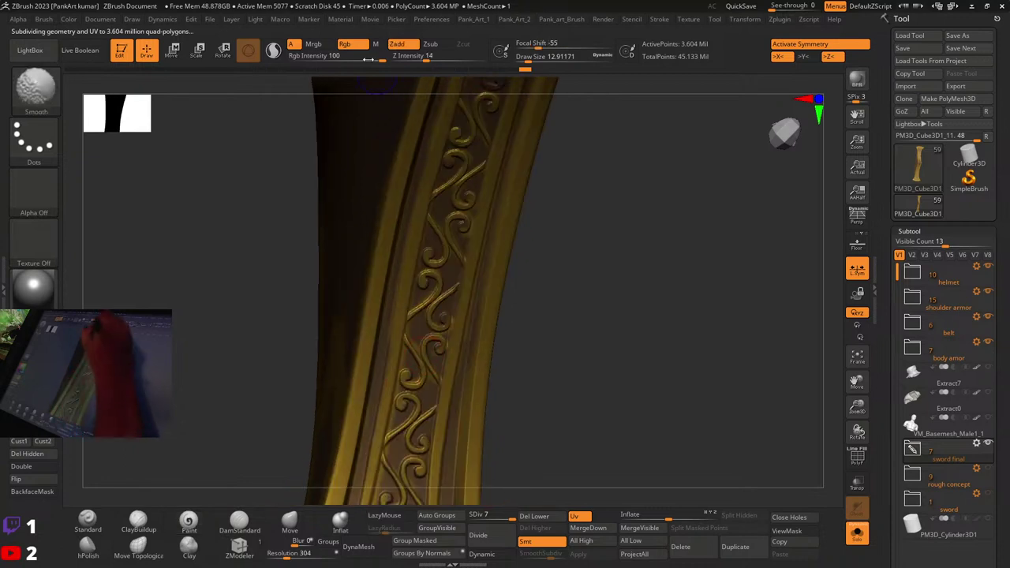
Step: Turn off Rgb for the Smooth brush and smooth the scrolls' relief up toward the crossguard's centre
left_click(353, 44, "shift")
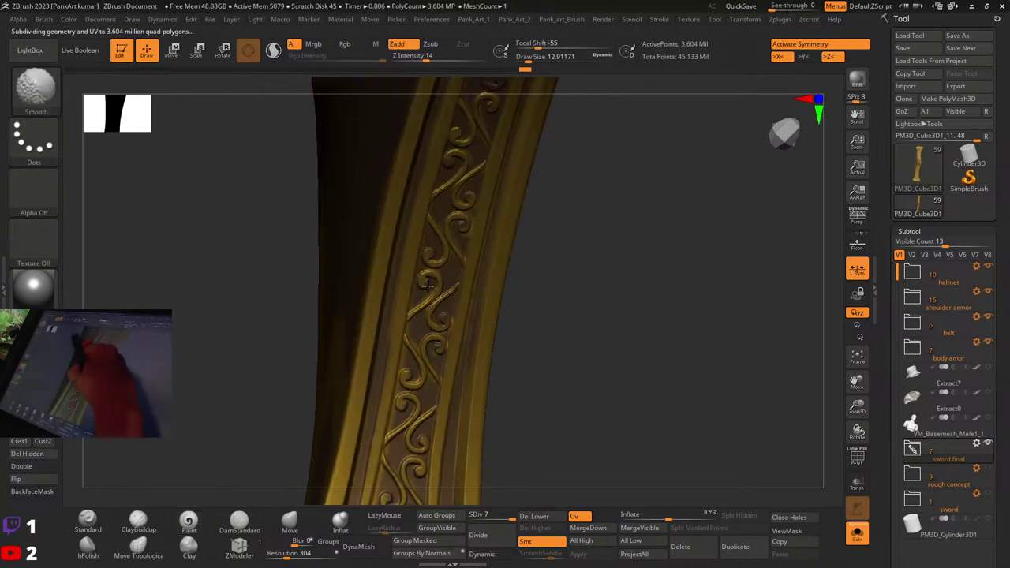
right_click_drag(427, 287, 417, 374)
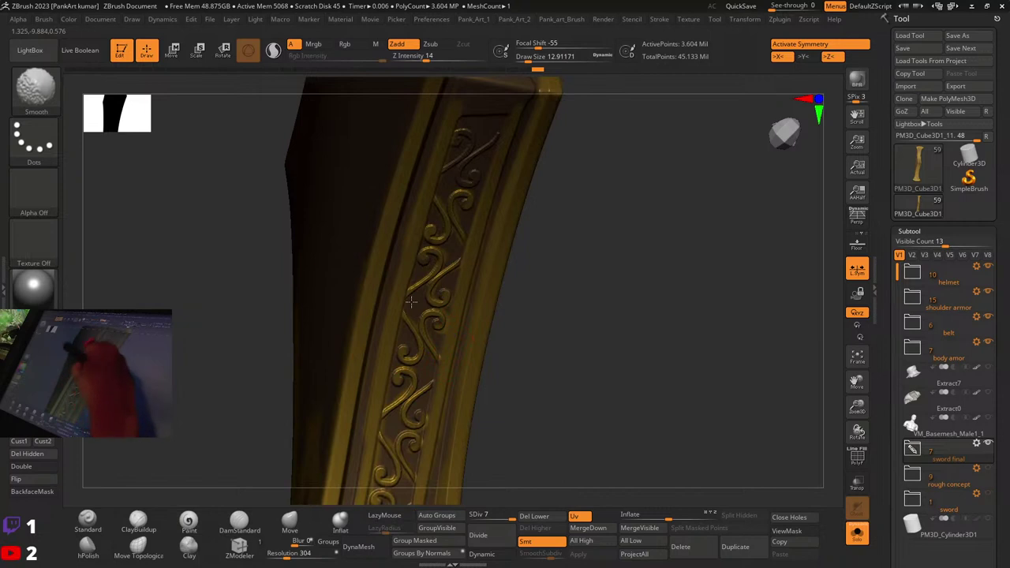
right_click_drag(415, 300, 426, 322)
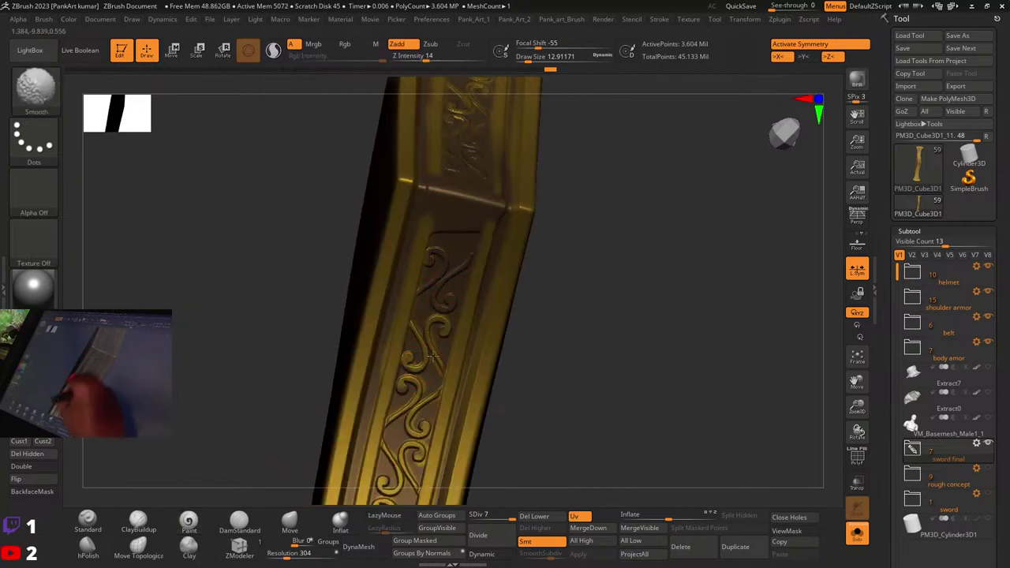
right_click_drag(418, 353, 465, 329)
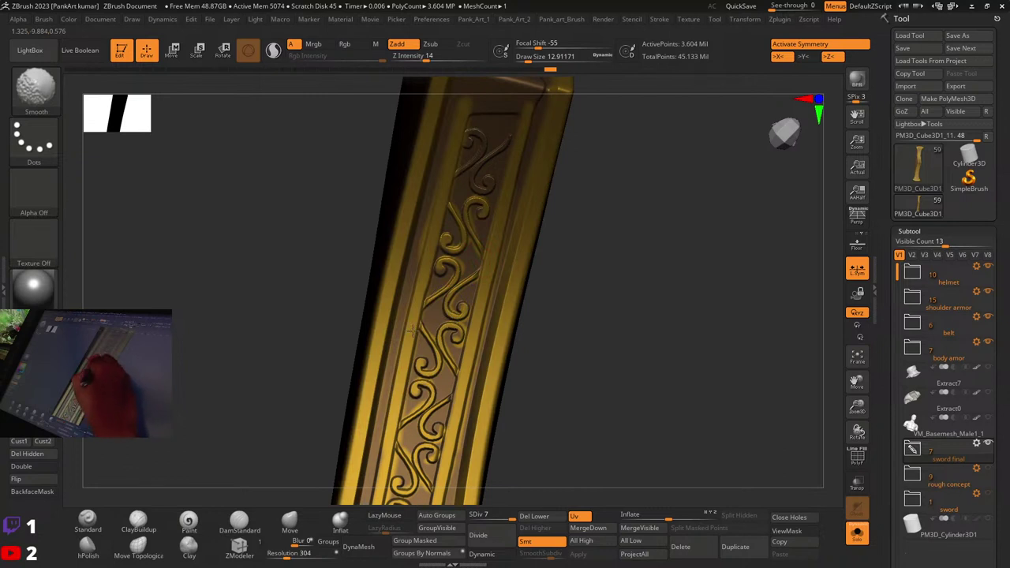
left_click(189, 522)
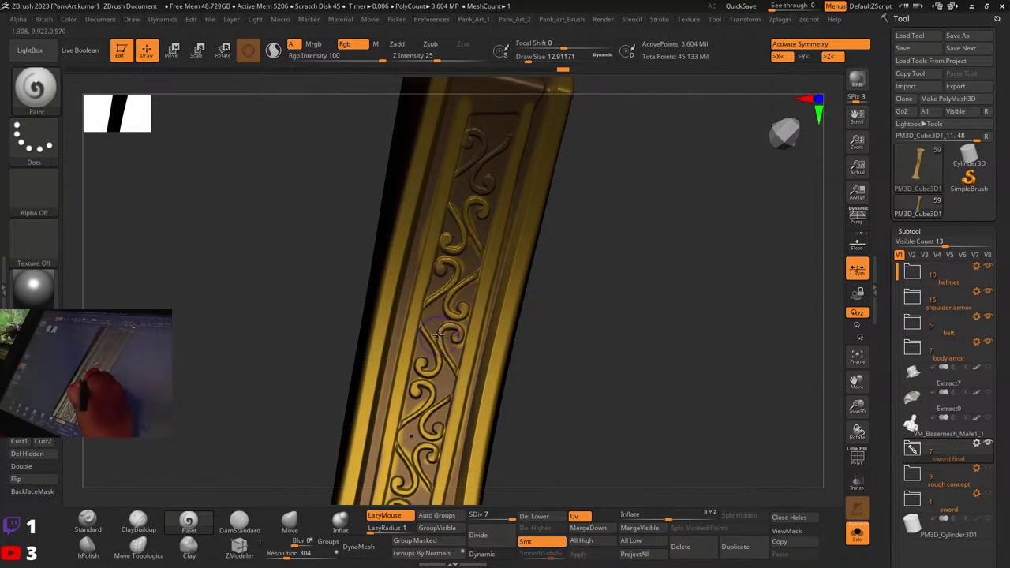
left_click_drag(438, 336, 426, 442, "shift")
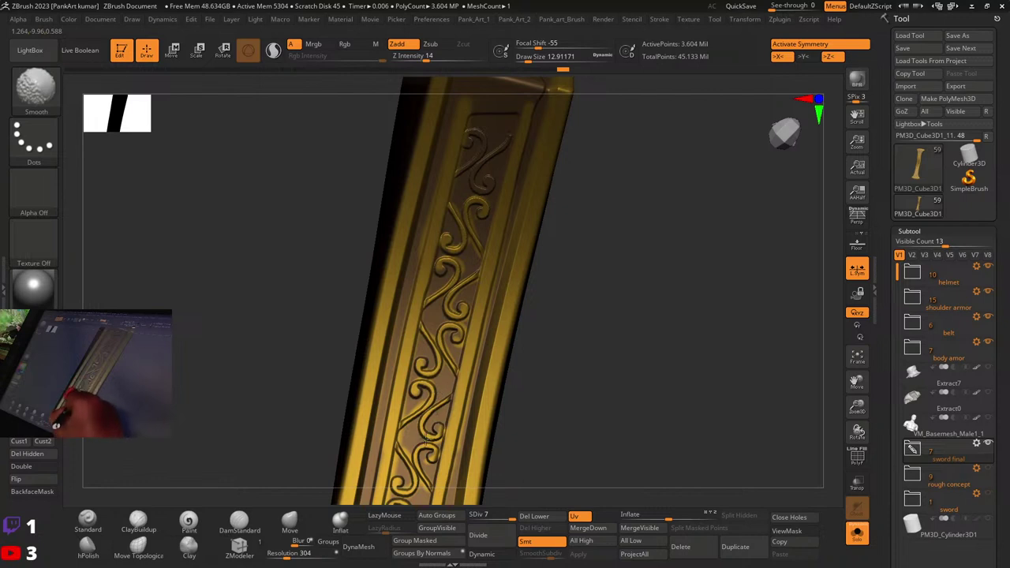
Step: Paint the carved scrolls nearest the crossguard's centre gold with the Paint brush at a draw size of about 2.6
key("space")
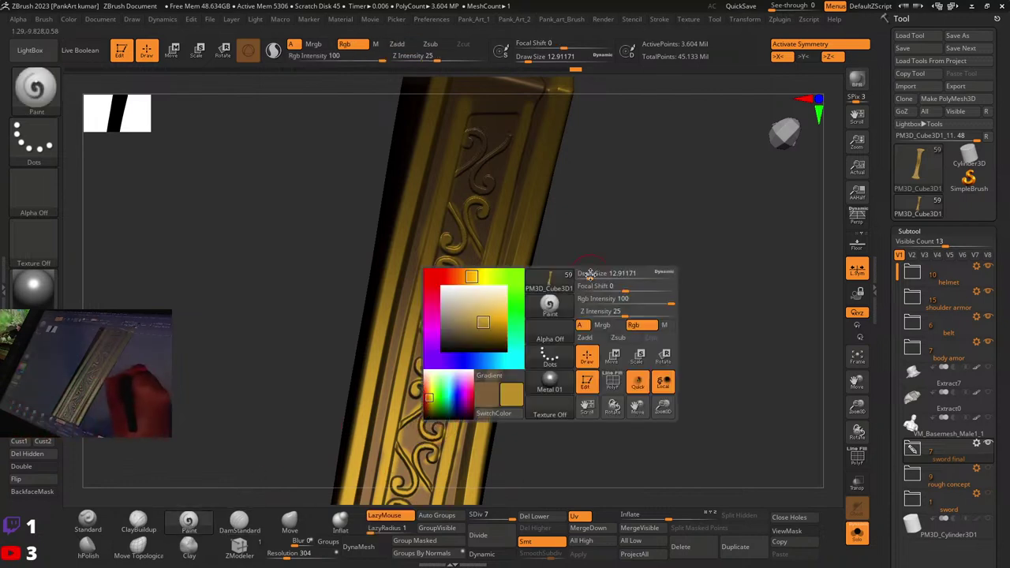
left_click_drag(590, 274, 575, 273)
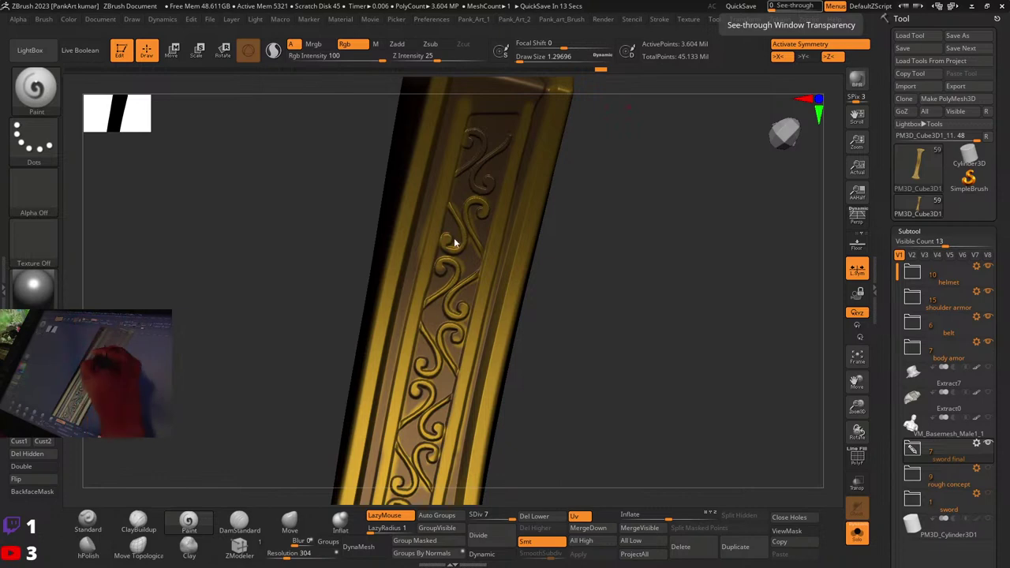
mouse_move(460, 257)
left_mouse_down()
mouse_move(461, 269)
mouse_move(463, 259)
left_mouse_up()
key("space")
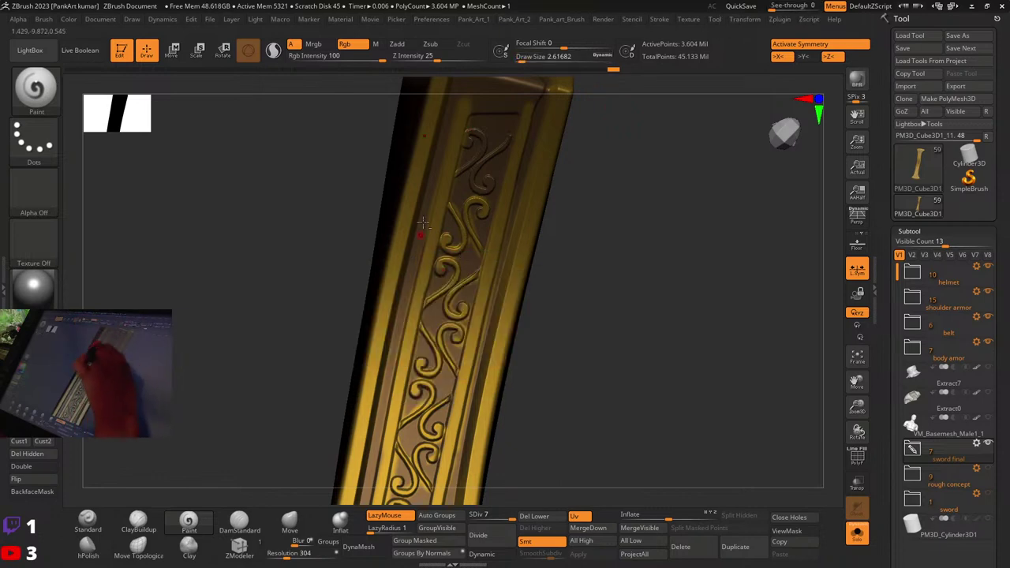
right_click_drag(491, 176, 469, 287, "alt")
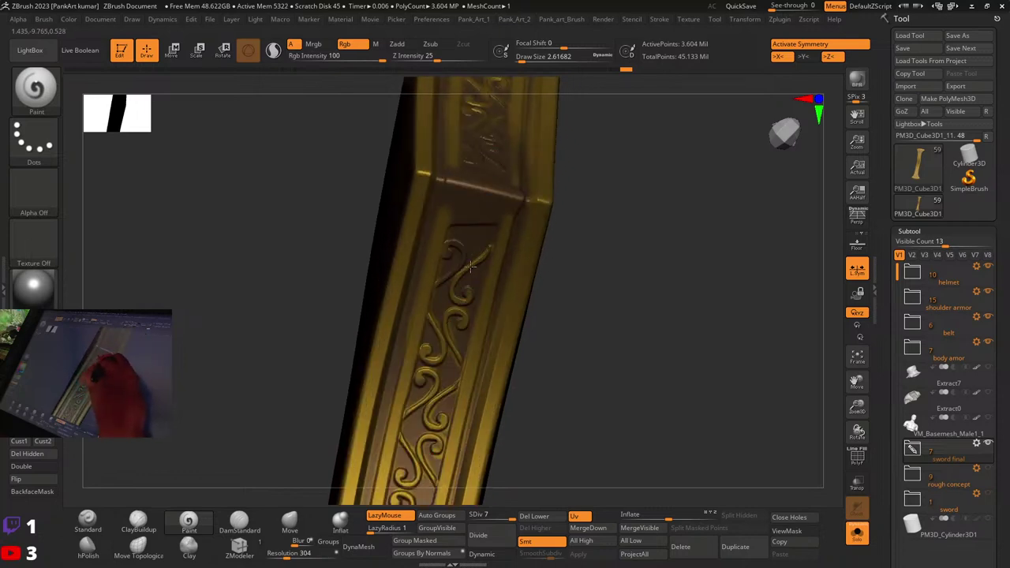
mouse_move(467, 302)
left_mouse_down()
mouse_move(444, 244)
mouse_move(461, 258)
mouse_move(452, 271)
left_mouse_up()
left_click(461, 211)
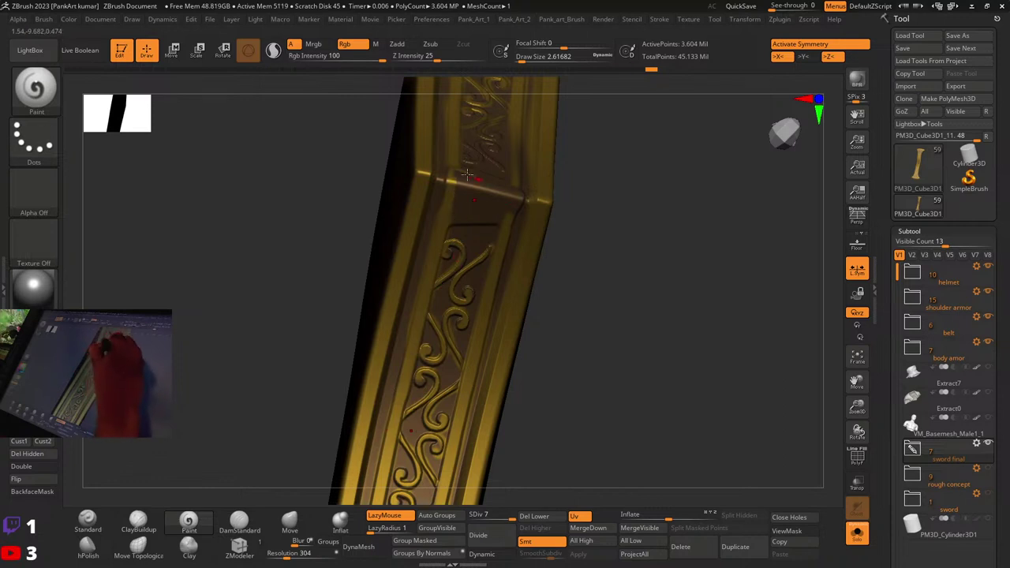
Step: Paint the plain band and ridge between the two scrollwork panels gold at a draw size of about 9.4
key("space")
mouse_move(466, 173)
left_mouse_down()
mouse_move(457, 201)
mouse_move(506, 201)
mouse_move(478, 215)
mouse_move(516, 187)
left_mouse_up()
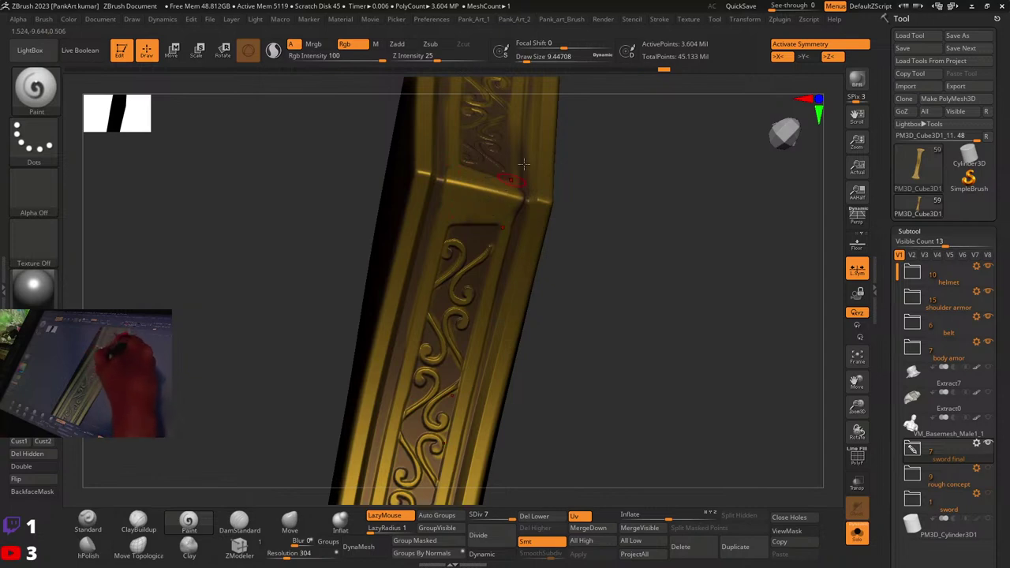
Step: Set the Paint brush's draw size to about 4.3 and limit the active symmetry to the Z axis
mouse_move(514, 138)
right_mouse_down("alt")
mouse_move(482, 257)
mouse_move(394, 335)
mouse_move(435, 272)
mouse_move(469, 302)
right_mouse_up("alt")
key("space")
left_click(481, 256)
key("x")
right_click_drag(469, 362, 452, 292, "alt")
left_click_drag(453, 292, 447, 293)
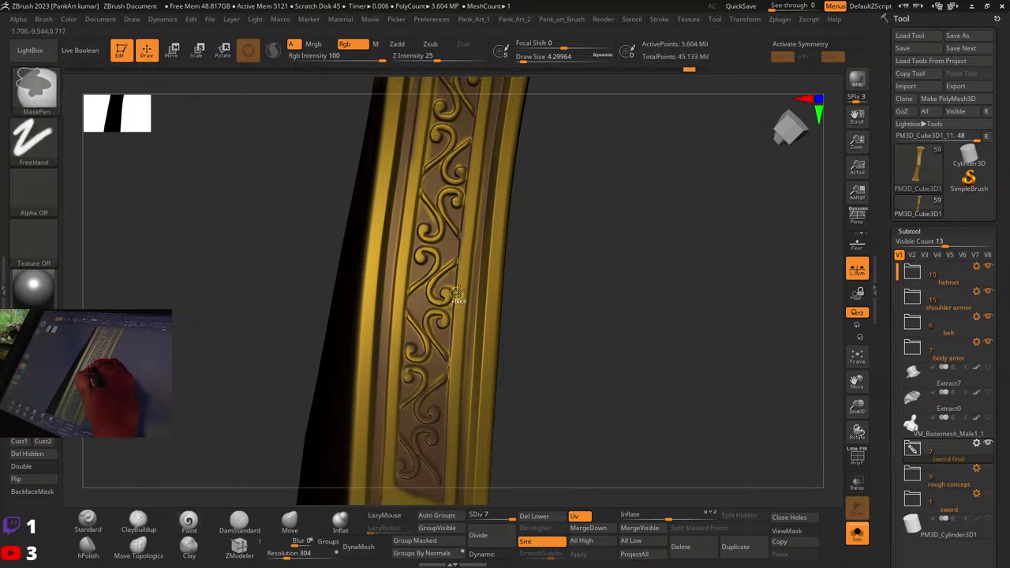
left_click(800, 44)
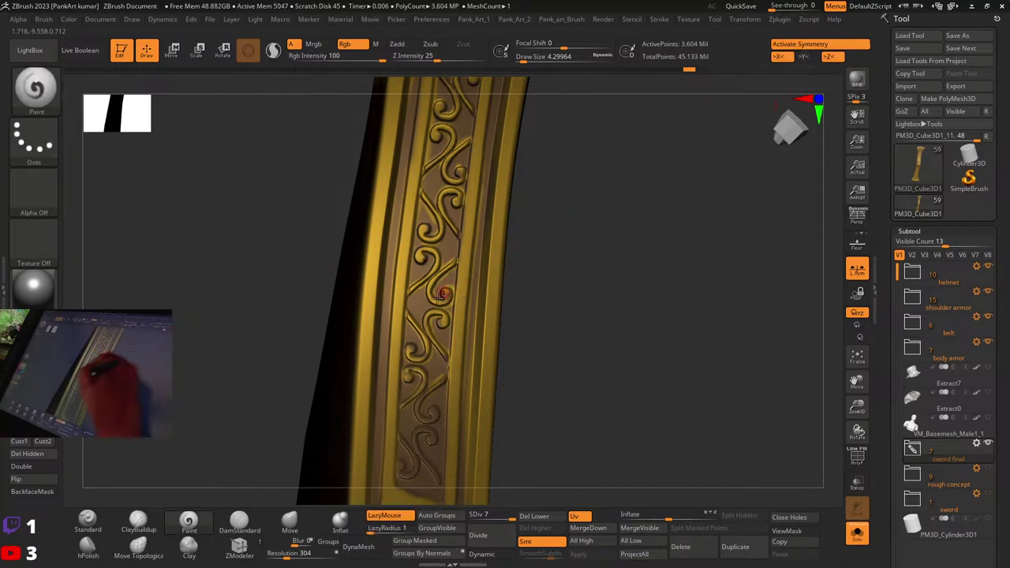
right_click_drag(444, 293, 390, 317)
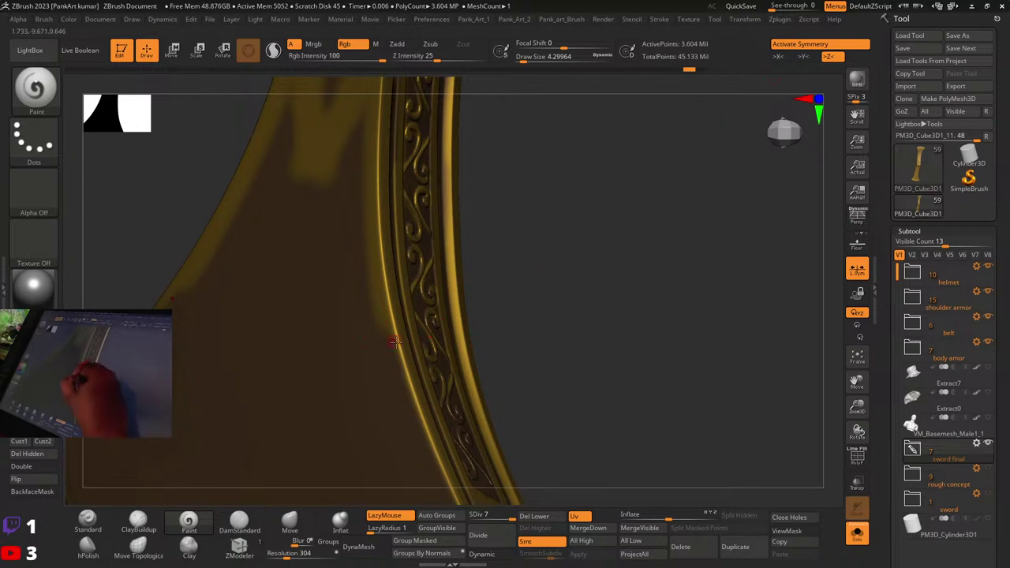
mouse_move(489, 282)
left_mouse_down()
mouse_move(457, 279)
mouse_move(455, 259)
mouse_move(440, 274)
left_mouse_up()
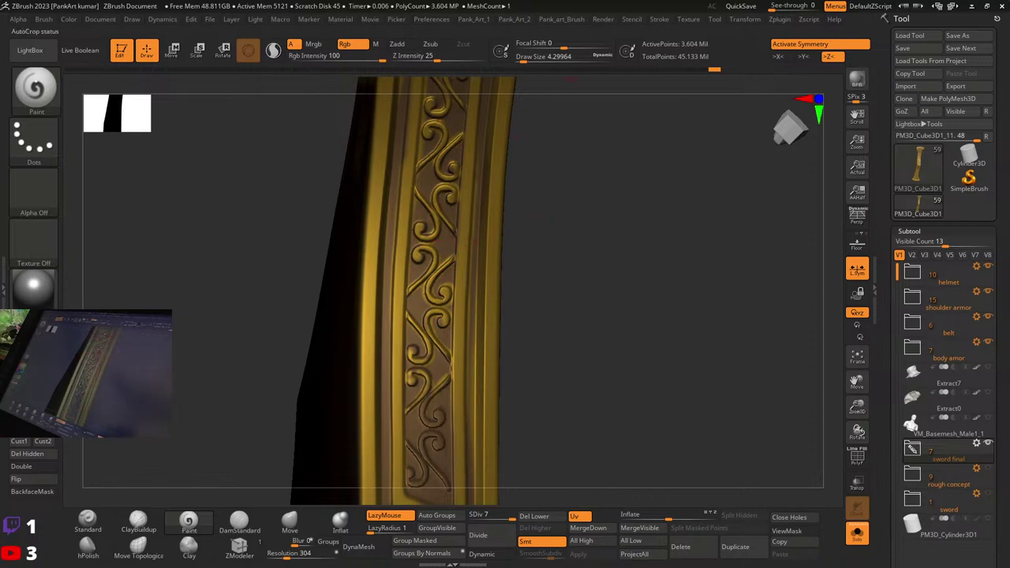
Step: Paint the unpainted scrolls at the adjoining panel's centre end gold
mouse_move(452, 335)
right_mouse_down("alt")
mouse_move(456, 287)
mouse_move(414, 303)
right_mouse_up("alt")
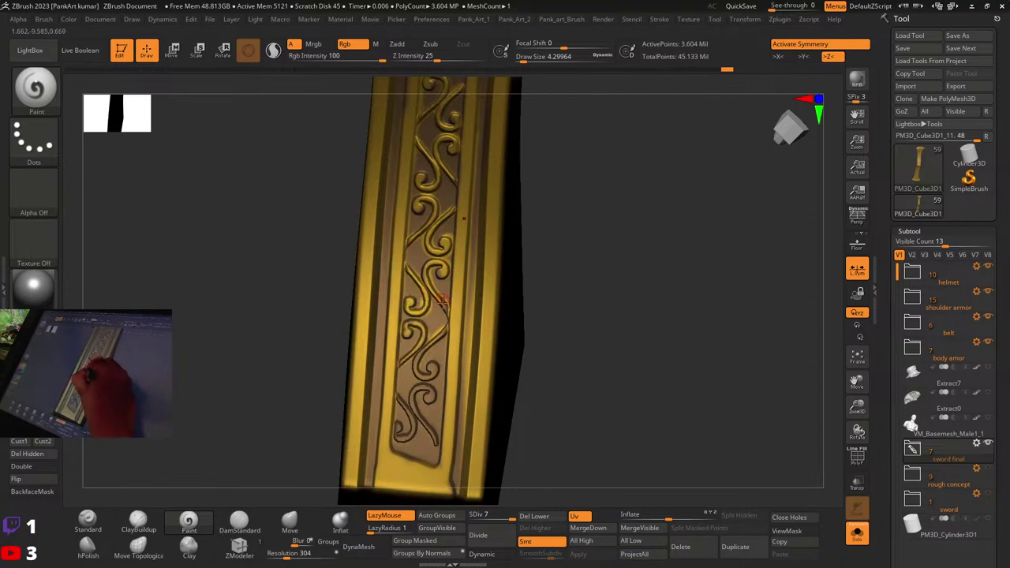
mouse_move(443, 303)
left_mouse_down()
mouse_move(443, 332)
mouse_move(413, 391)
mouse_move(430, 433)
left_mouse_up()
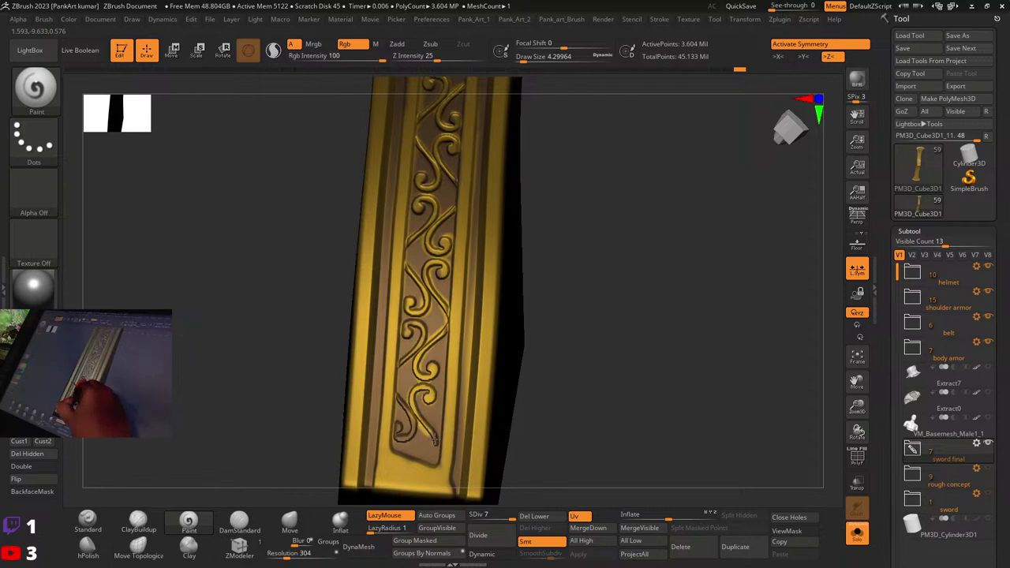
mouse_move(399, 400)
left_mouse_down()
mouse_move(407, 441)
mouse_move(397, 427)
left_mouse_up()
Step: Paint the raised inner frame around the panel's flared end gold along its sides and curved end
mouse_move(409, 327)
right_mouse_down("alt")
mouse_move(430, 402)
mouse_move(456, 349)
right_mouse_up("alt")
right_click_drag(478, 249, 428, 499, "alt")
left_click_drag(402, 162, 395, 349)
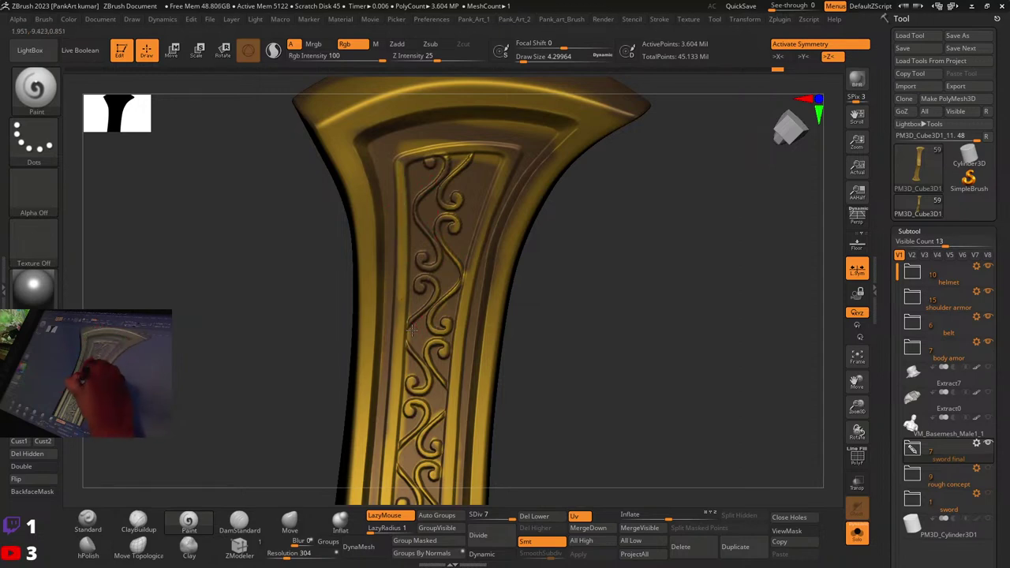
mouse_move(472, 156)
left_mouse_down()
mouse_move(512, 160)
mouse_move(468, 272)
left_mouse_up()
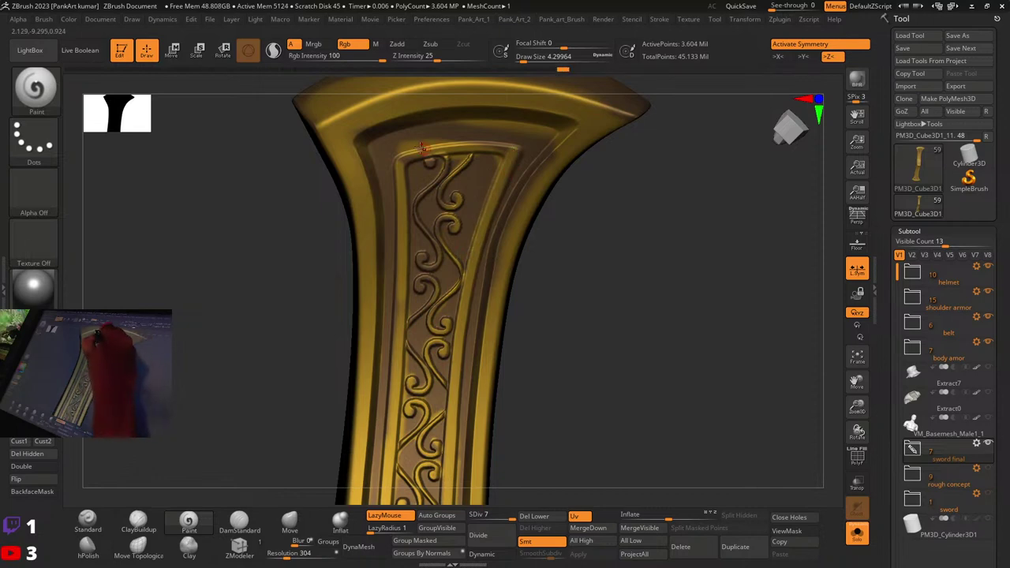
mouse_move(390, 149)
left_mouse_down()
mouse_move(431, 143)
mouse_move(402, 143)
left_mouse_up()
mouse_move(463, 141)
left_mouse_down()
mouse_move(441, 149)
mouse_move(512, 155)
mouse_move(481, 186)
mouse_move(466, 161)
left_mouse_up()
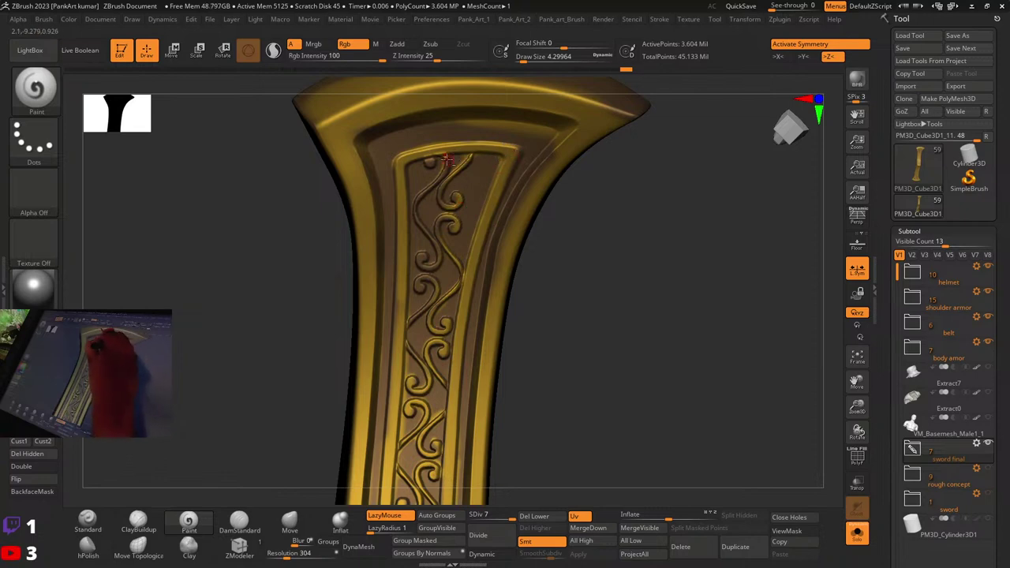
Step: Paint the scrolls inside the panel's flared end gold, reducing the draw size to about 3.7
mouse_move(396, 179)
left_mouse_down()
mouse_move(403, 165)
mouse_move(436, 248)
left_mouse_up()
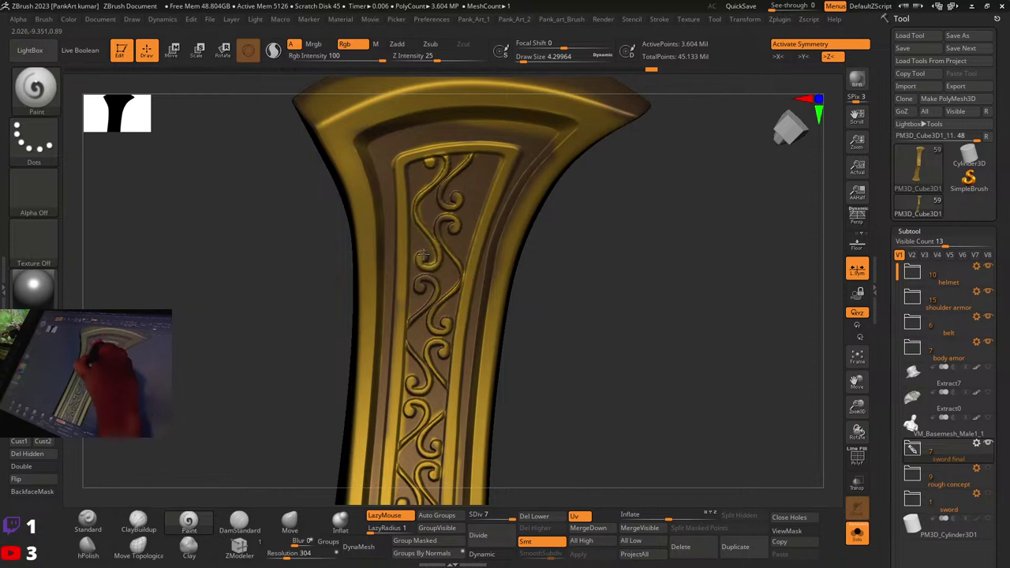
mouse_move(421, 284)
left_mouse_down()
mouse_move(434, 323)
mouse_move(445, 302)
left_mouse_up()
key("space")
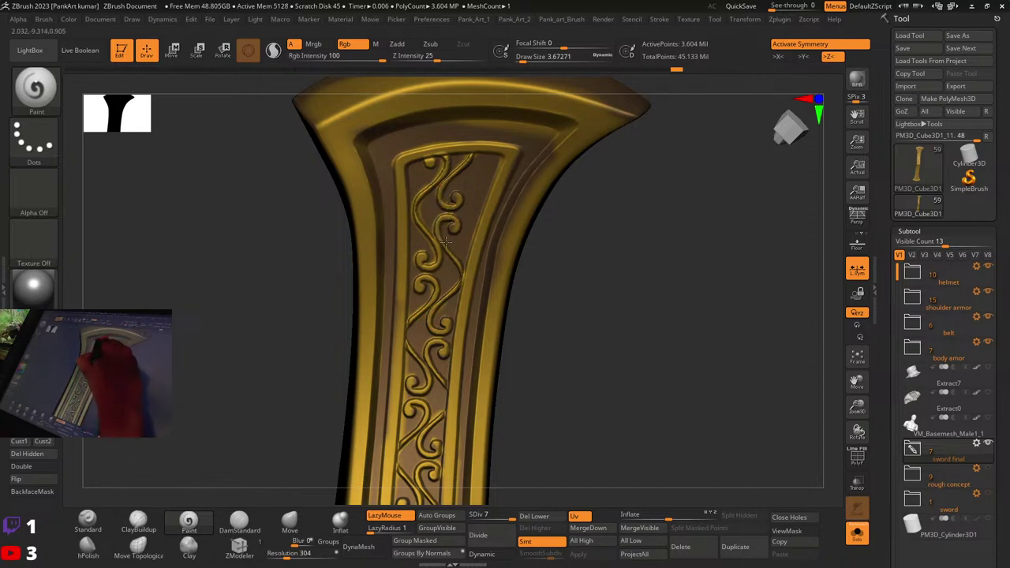
left_click_drag(422, 200, 416, 238)
left_click_drag(398, 315, 398, 352)
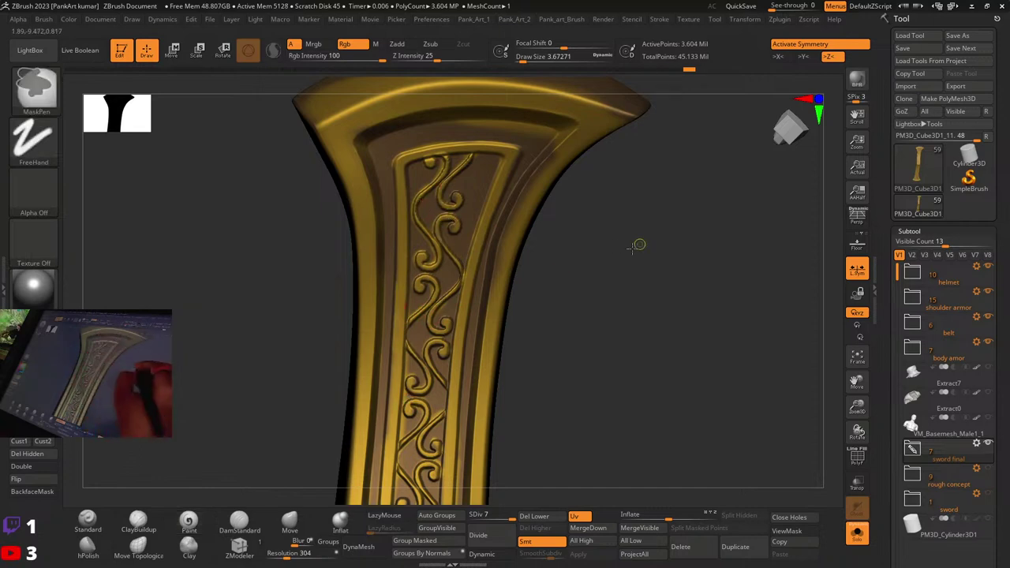
Step: Enlarge the draw size to about 20 and paint the upper arm of the crossguard's flat side gold
mouse_move(638, 245)
right_mouse_down("ctrl")
mouse_move(547, 271)
mouse_move(505, 316)
right_mouse_up("ctrl")
mouse_move(430, 387)
right_mouse_down("alt")
mouse_move(467, 262)
mouse_move(468, 285)
right_mouse_up("alt")
left_click_drag(468, 286, 481, 302)
key("space")
left_click_drag(414, 275, 415, 275)
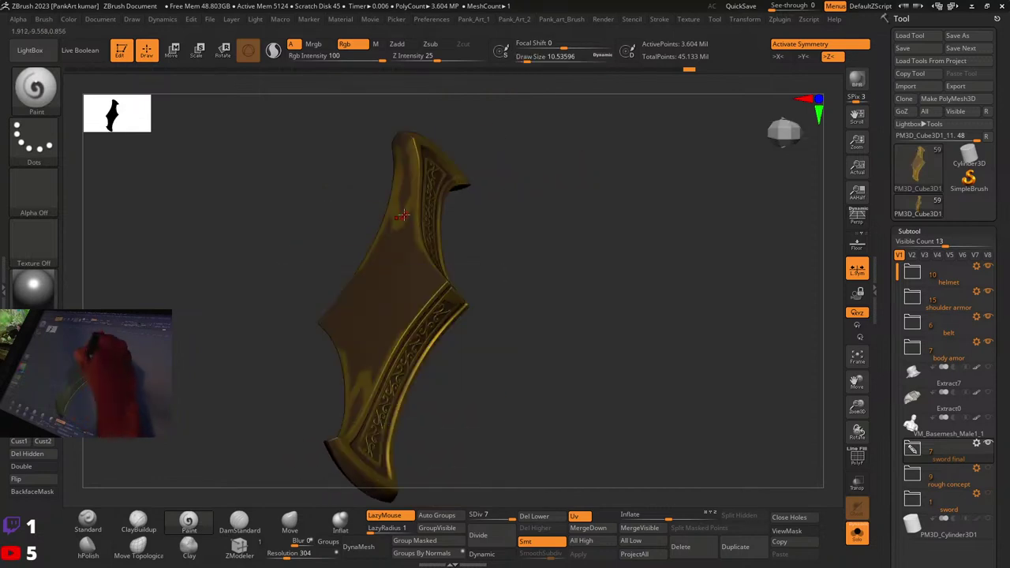
key("space")
left_click_drag(401, 211, 406, 211)
left_click_drag(405, 184, 417, 261)
left_click_drag(244, 308, 245, 339)
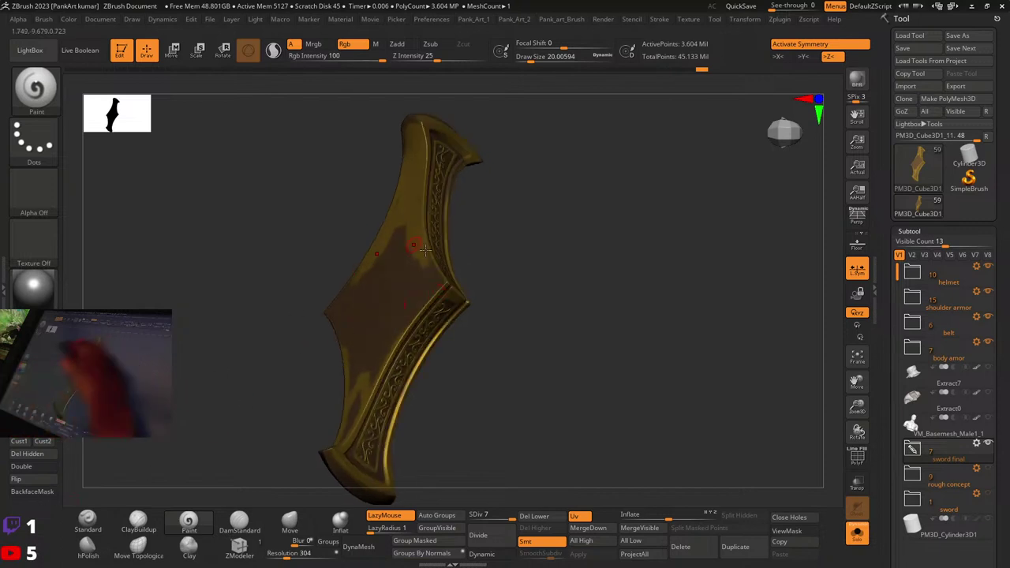
Step: Fill the remaining brown diamond-shaped centre and lower arm of the flat side with gold
mouse_move(425, 250)
left_mouse_down()
mouse_move(435, 285)
mouse_move(347, 430)
mouse_move(394, 238)
left_mouse_up()
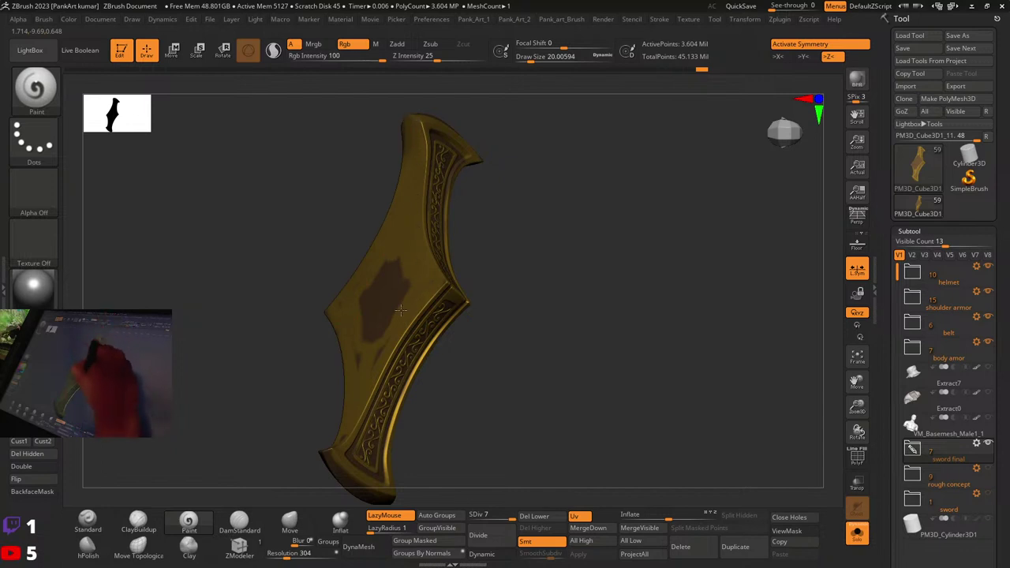
mouse_move(401, 310)
left_mouse_down()
mouse_move(373, 335)
mouse_move(386, 278)
mouse_move(344, 310)
left_mouse_up()
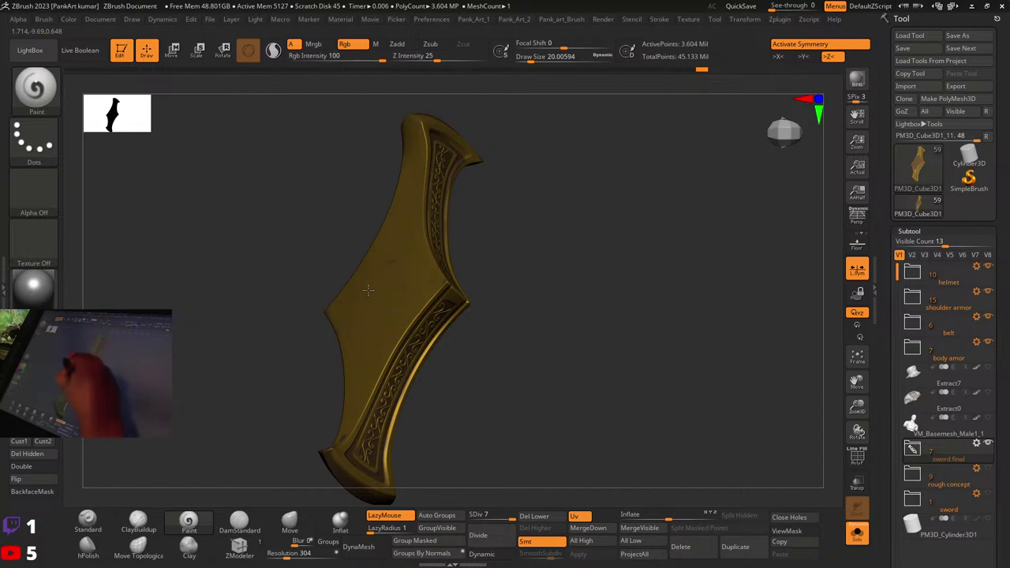
mouse_move(345, 429)
left_mouse_down()
mouse_move(391, 333)
mouse_move(394, 348)
mouse_move(428, 205)
mouse_move(411, 228)
mouse_move(397, 308)
left_mouse_up()
left_click_drag(385, 344, 411, 314)
Step: Paint the crossguard's remaining plain outer surfaces and flared ends gold
right_click_drag(409, 363, 415, 234)
mouse_move(389, 224)
left_mouse_down()
mouse_move(422, 322)
mouse_move(410, 340)
mouse_move(417, 293)
mouse_move(399, 276)
mouse_move(400, 361)
mouse_move(385, 410)
mouse_move(418, 381)
mouse_move(404, 420)
left_mouse_up()
right_click_drag(426, 411, 416, 256, "alt")
mouse_move(477, 234)
left_mouse_down()
mouse_move(394, 315)
mouse_move(462, 244)
mouse_move(439, 226)
mouse_move(377, 277)
mouse_move(391, 276)
mouse_move(461, 403)
mouse_move(415, 284)
mouse_move(454, 369)
left_mouse_up()
right_click_drag(454, 276, 478, 265)
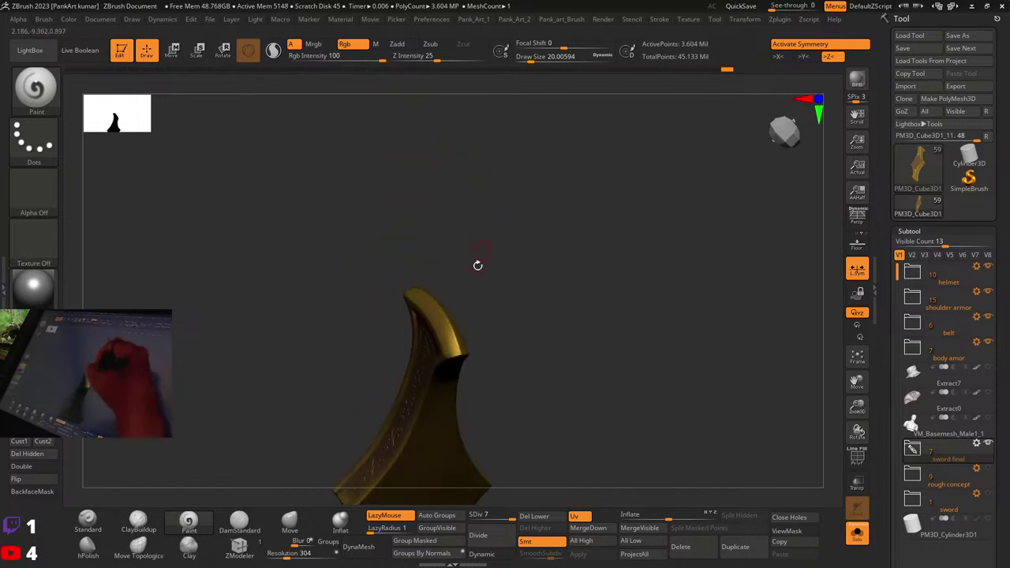
Step: Turn off symmetry and paint one long inner frame edge of the unpainted scrollwork panel gold, reducing the draw size from about 7.5 to 5
mouse_move(454, 380)
right_mouse_down()
mouse_move(472, 346)
mouse_move(568, 251)
mouse_move(496, 230)
mouse_move(521, 327)
mouse_move(523, 253)
mouse_move(473, 255)
mouse_move(545, 289)
mouse_move(484, 357)
mouse_move(482, 300)
mouse_move(535, 271)
mouse_move(518, 257)
right_mouse_up()
key("space")
left_click_drag(517, 257, 513, 257)
right_click_drag(527, 244, 577, 202)
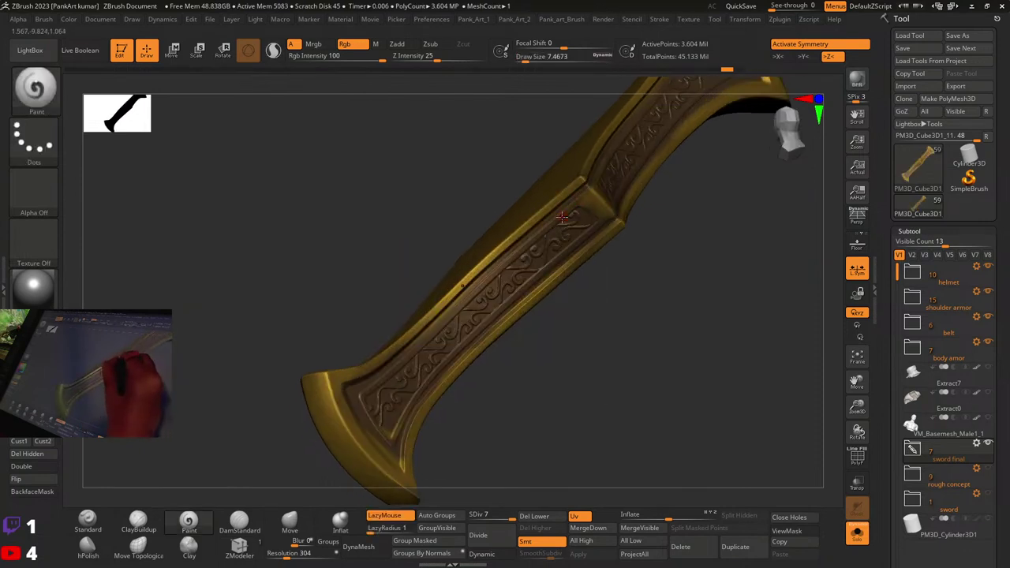
key("x")
left_click_drag(568, 213, 367, 390)
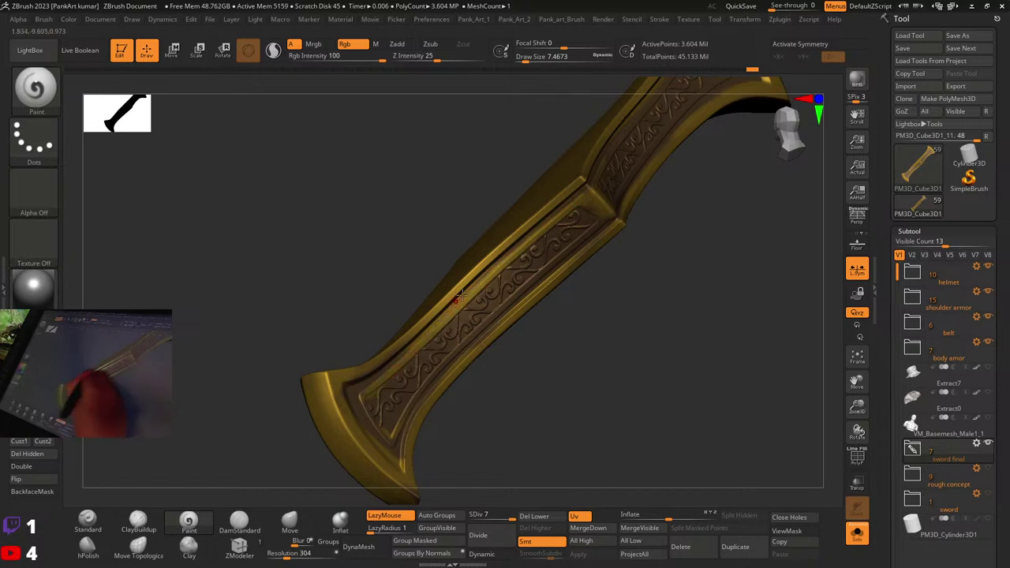
key("space")
left_click_drag(423, 365, 421, 365)
left_click_drag(480, 277, 409, 350)
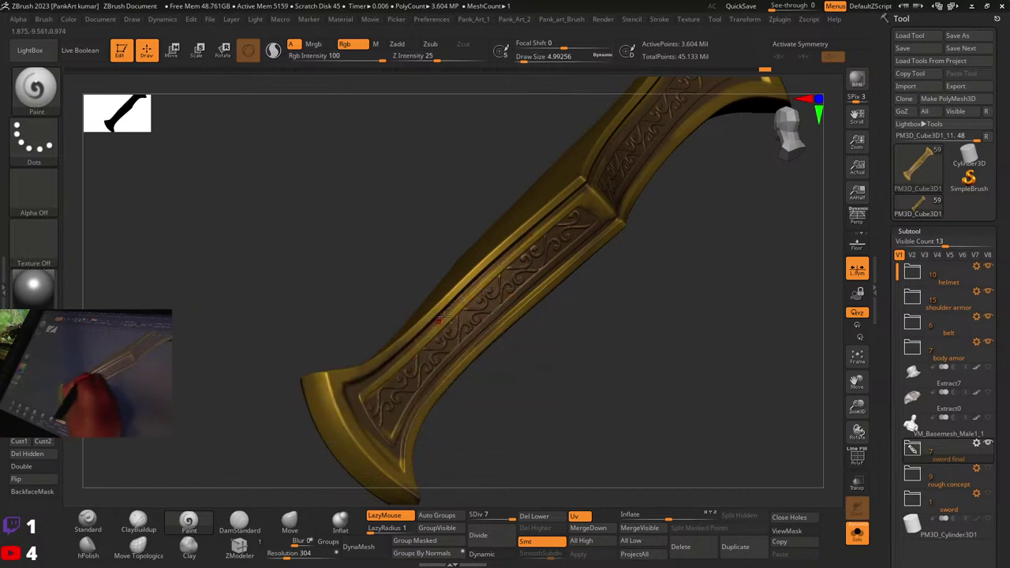
Step: Paint the same panel's inner frame gold across its flared end and along the opposite long edge
right_click_drag(398, 354, 383, 418, "ctrl")
mouse_move(384, 418)
right_mouse_down("alt")
mouse_move(392, 355)
mouse_move(325, 338)
right_mouse_up("alt")
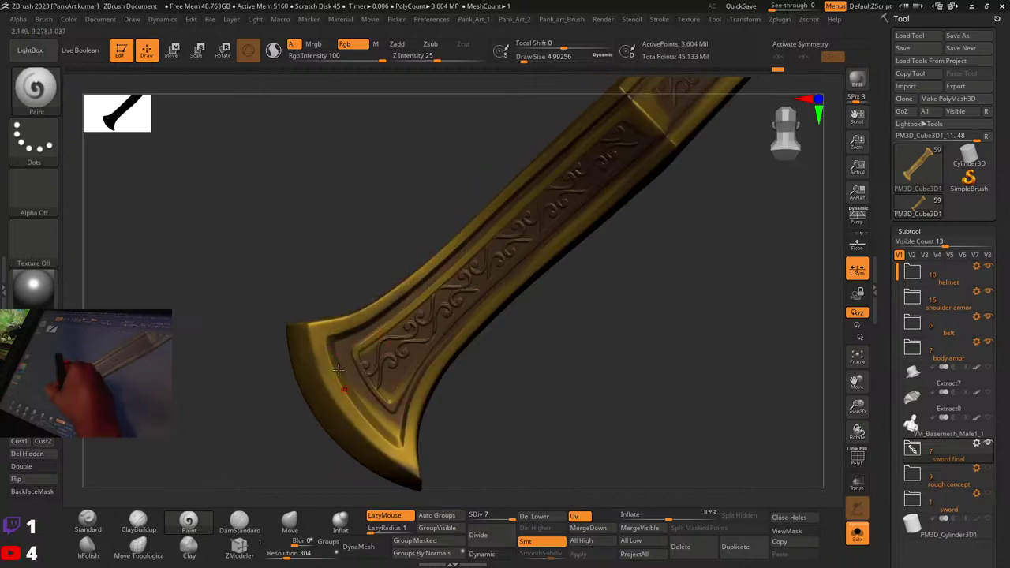
left_click_drag(355, 352, 391, 409)
mouse_move(466, 316)
left_mouse_down()
mouse_move(400, 393)
mouse_move(429, 347)
left_mouse_up()
left_click_drag(482, 288, 657, 136)
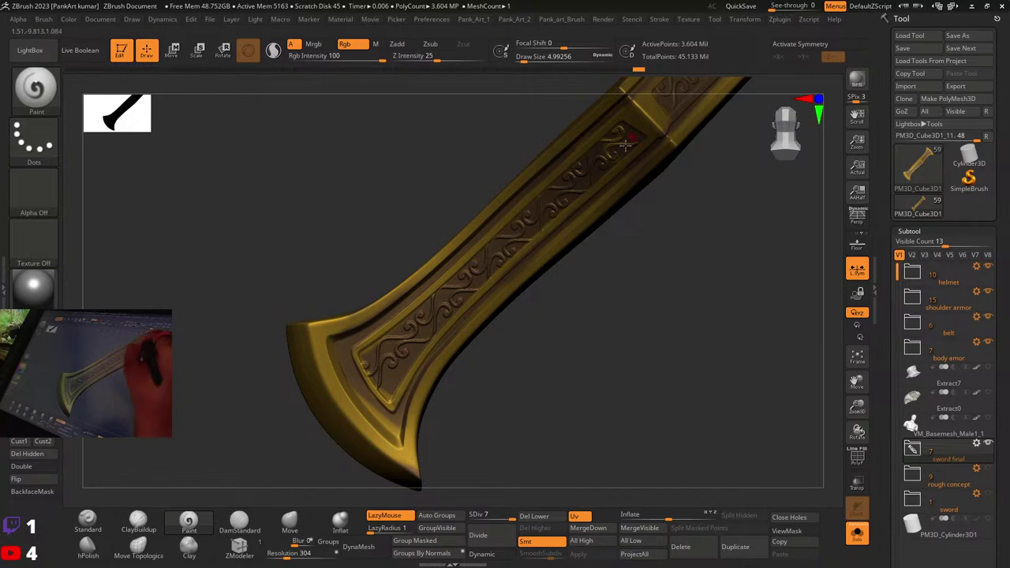
Step: Paint the panel's scrolls from its centre end gold, undoing a stray stroke and reducing the draw size to about 3.1
left_click_drag(625, 145, 605, 156)
mouse_move(606, 157)
right_mouse_down()
mouse_move(575, 174)
mouse_move(580, 198)
right_mouse_up()
mouse_move(587, 152)
left_mouse_down()
mouse_move(585, 180)
mouse_move(574, 171)
mouse_move(582, 162)
left_mouse_up()
key("ctrl+z")
mouse_move(582, 163)
right_mouse_down("ctrl")
mouse_move(580, 214)
mouse_move(584, 177)
right_mouse_up("ctrl")
key("space")
mouse_move(588, 162)
left_mouse_down()
mouse_move(572, 170)
mouse_move(608, 156)
mouse_move(590, 201)
mouse_move(546, 194)
mouse_move(556, 206)
left_mouse_up()
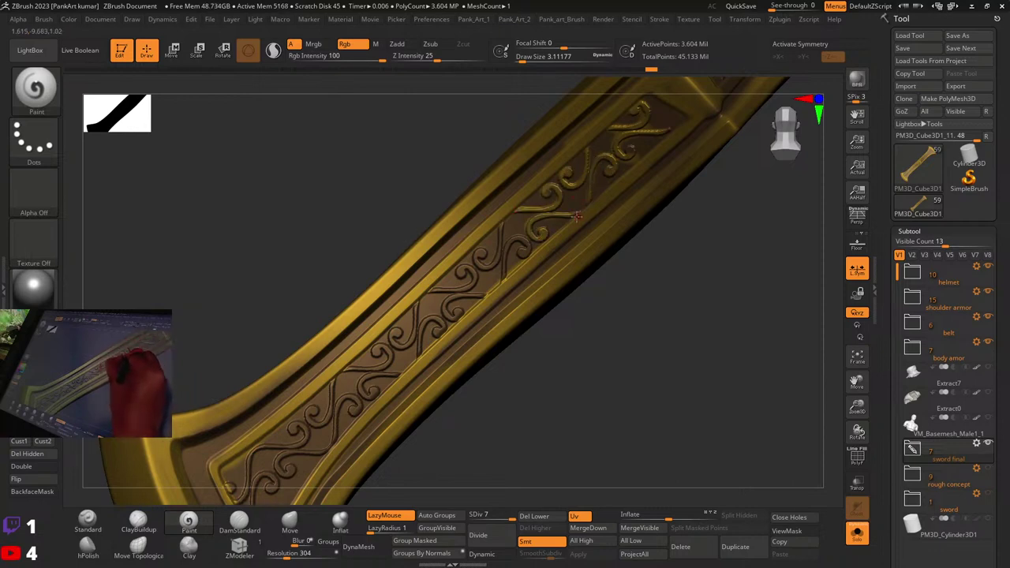
mouse_move(482, 253)
left_mouse_down()
mouse_move(488, 269)
mouse_move(502, 225)
left_mouse_up()
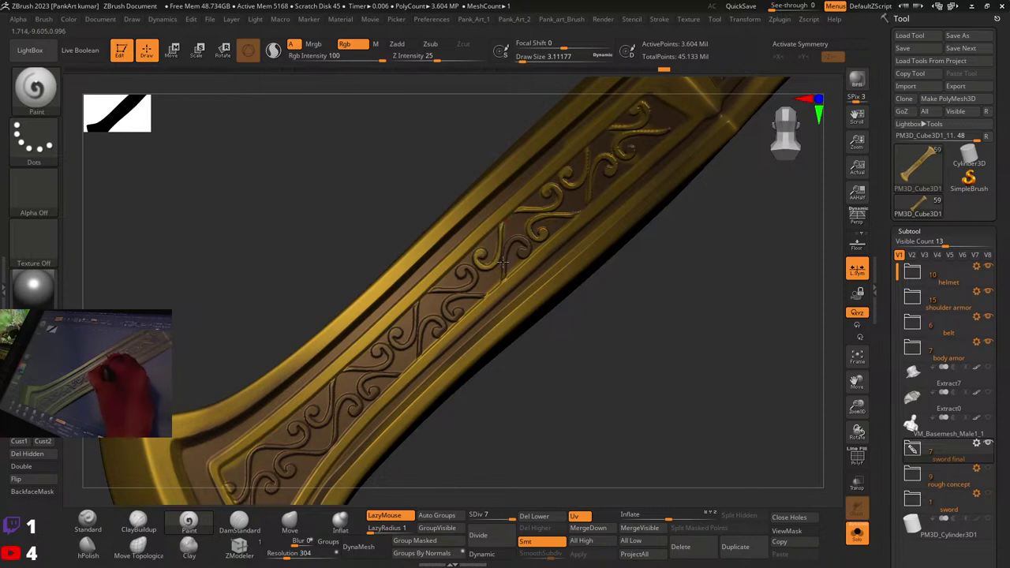
mouse_move(504, 271)
left_mouse_down()
mouse_move(527, 247)
mouse_move(516, 244)
left_mouse_up()
Step: Paint the remaining scrolls of the same crossguard panel gold, from mid-panel down to its flared end
right_click_drag(505, 261, 573, 190, "alt")
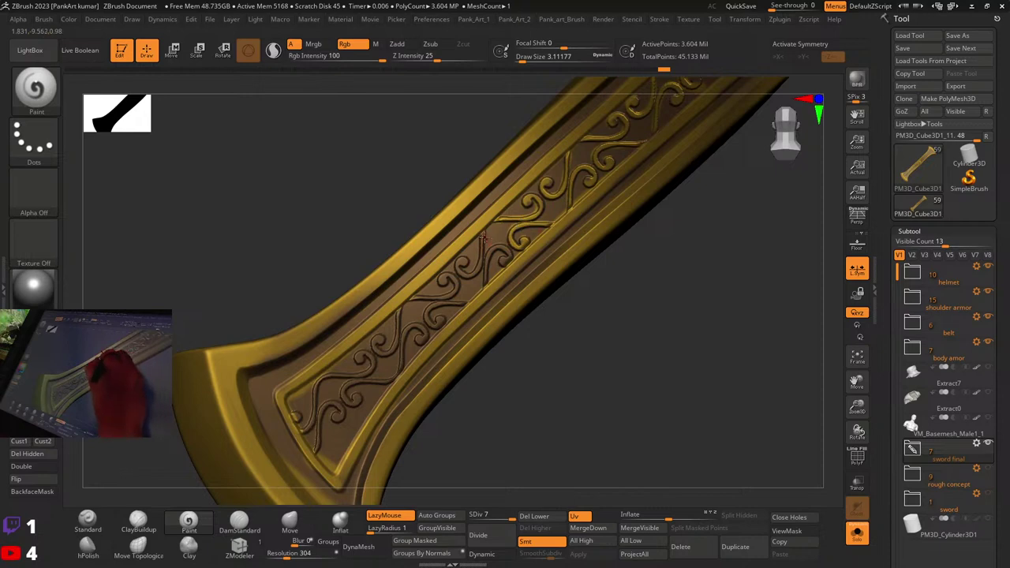
left_click_drag(466, 265, 501, 261)
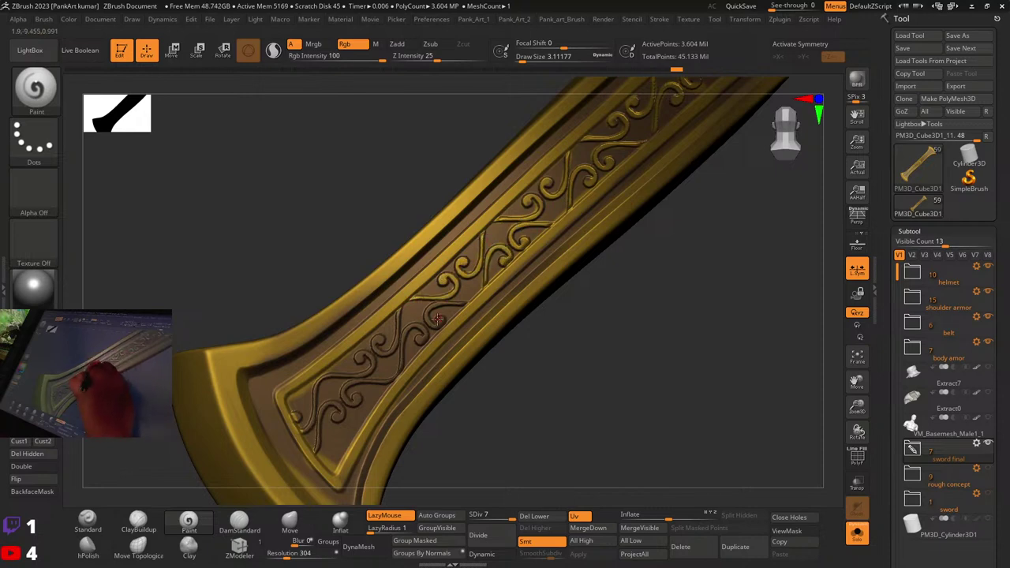
right_click_drag(466, 294, 523, 279, "alt")
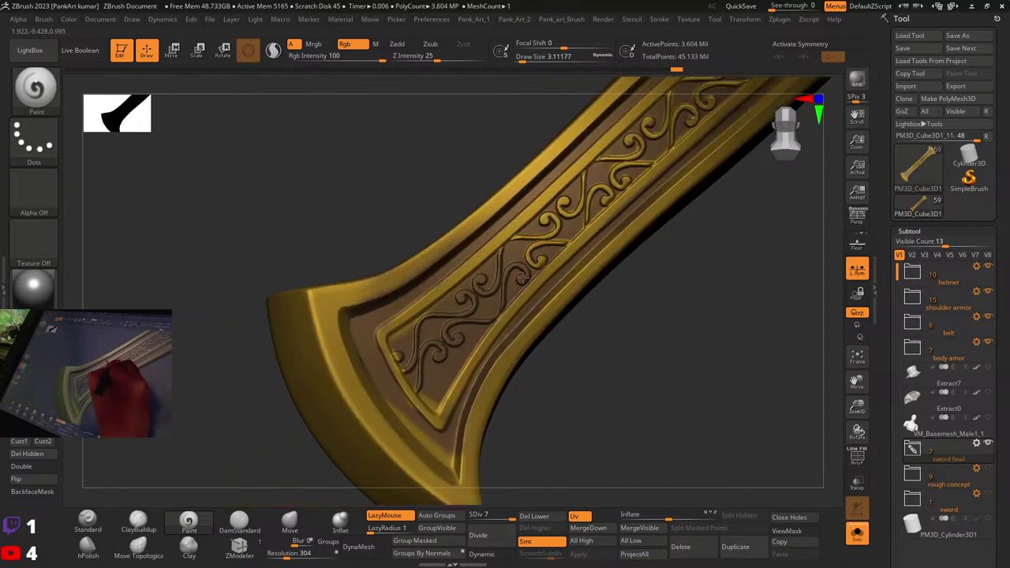
mouse_move(523, 278)
left_mouse_down()
mouse_move(482, 282)
mouse_move(439, 316)
mouse_move(413, 362)
mouse_move(399, 355)
left_mouse_up()
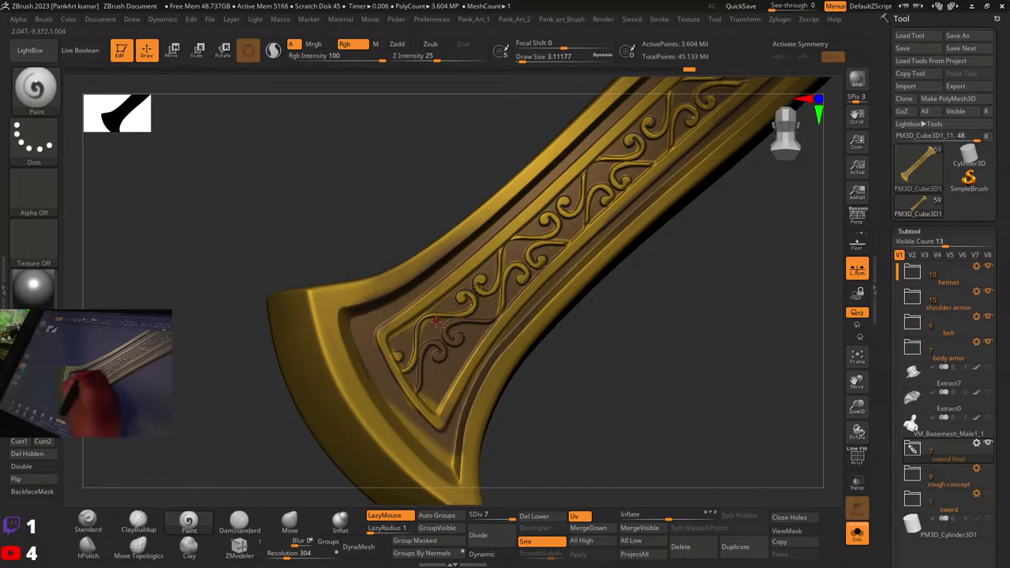
left_click_drag(437, 322, 418, 386)
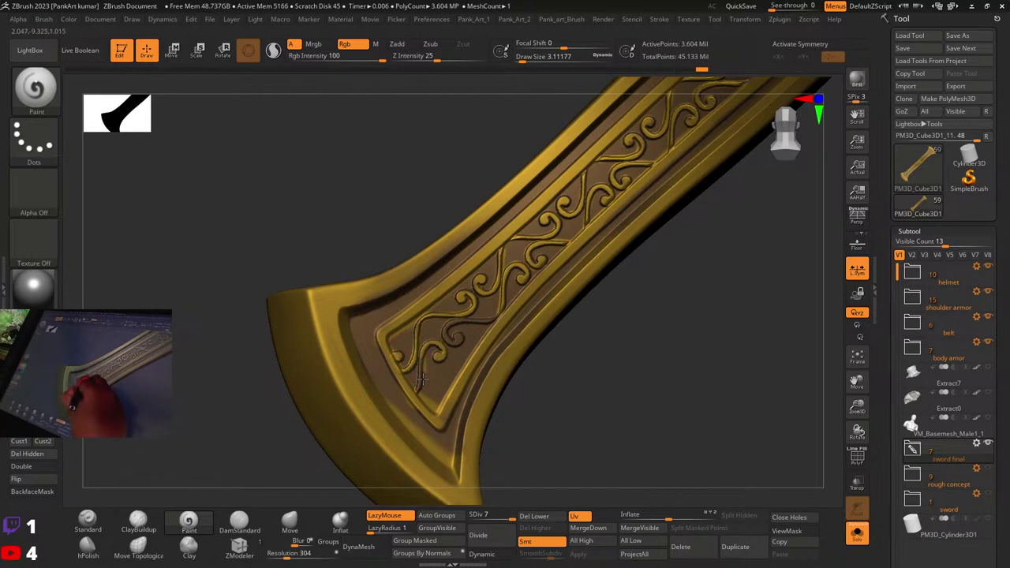
left_click_drag(446, 341, 491, 322)
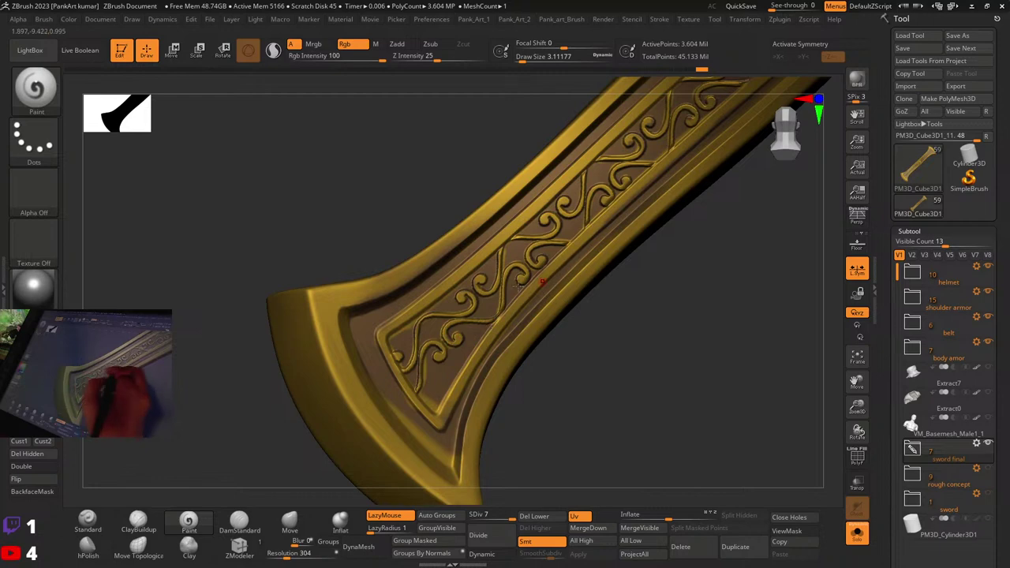
left_click_drag(426, 317, 416, 350)
Step: Paint the inner frame of the opposite arm's unpainted scrollwork panel gold along both long edges and across its flared end
right_click_drag(668, 241, 656, 170, "ctrl")
mouse_move(655, 170)
right_mouse_down("alt")
mouse_move(484, 390)
mouse_move(442, 418)
right_mouse_up("alt")
right_click_drag(442, 419, 460, 310, "ctrl")
right_click_drag(459, 309, 539, 240)
right_click(539, 240)
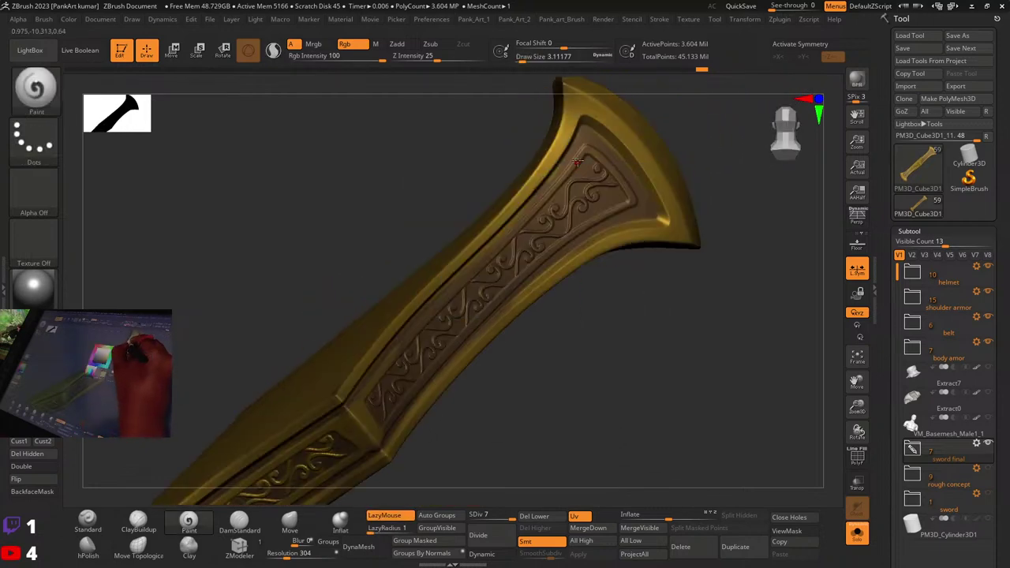
left_click_drag(586, 151, 526, 217)
left_click_drag(492, 249, 458, 281)
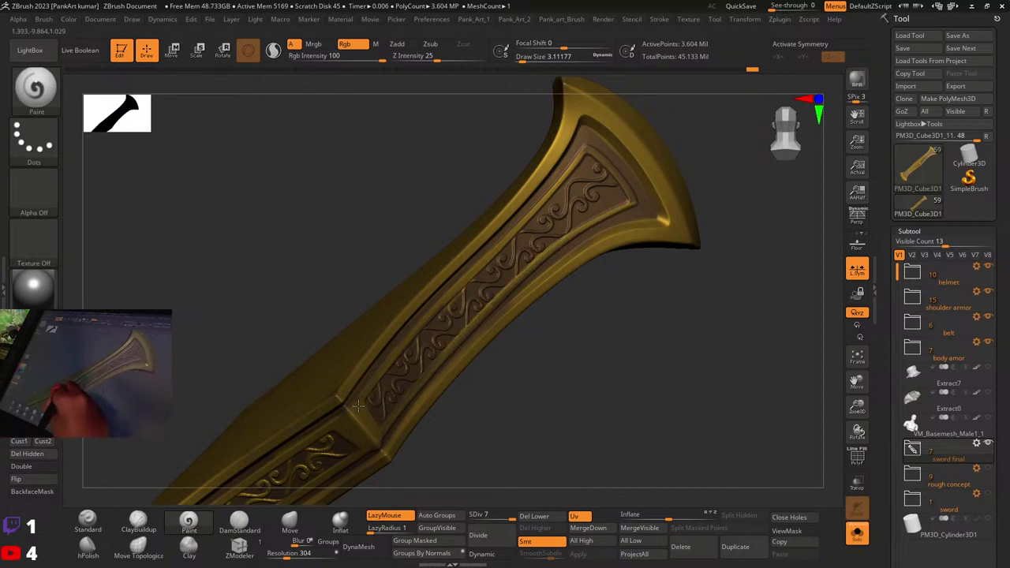
left_click_drag(460, 288, 376, 371)
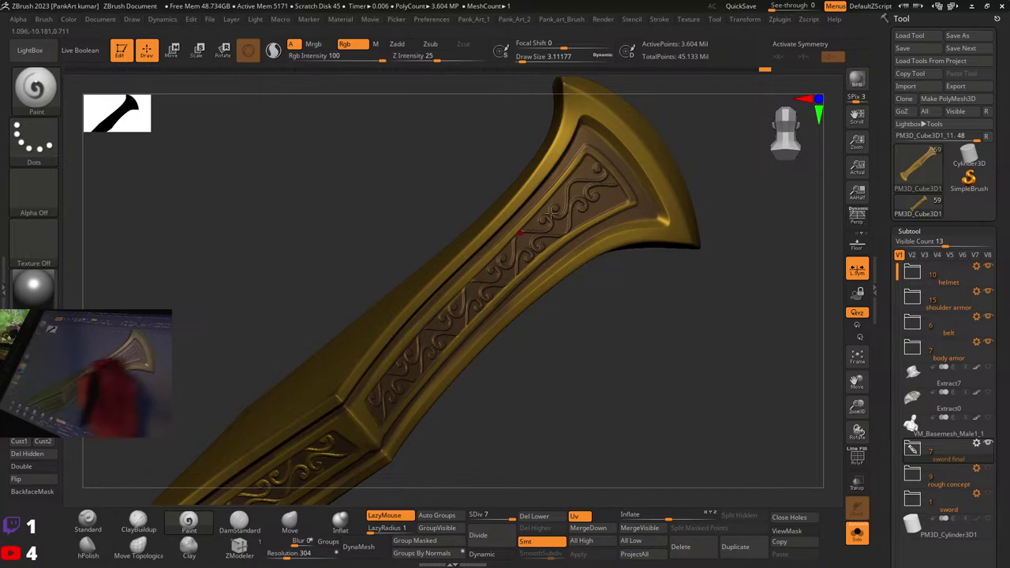
left_click_drag(623, 272, 554, 194)
left_click_drag(513, 207, 544, 236)
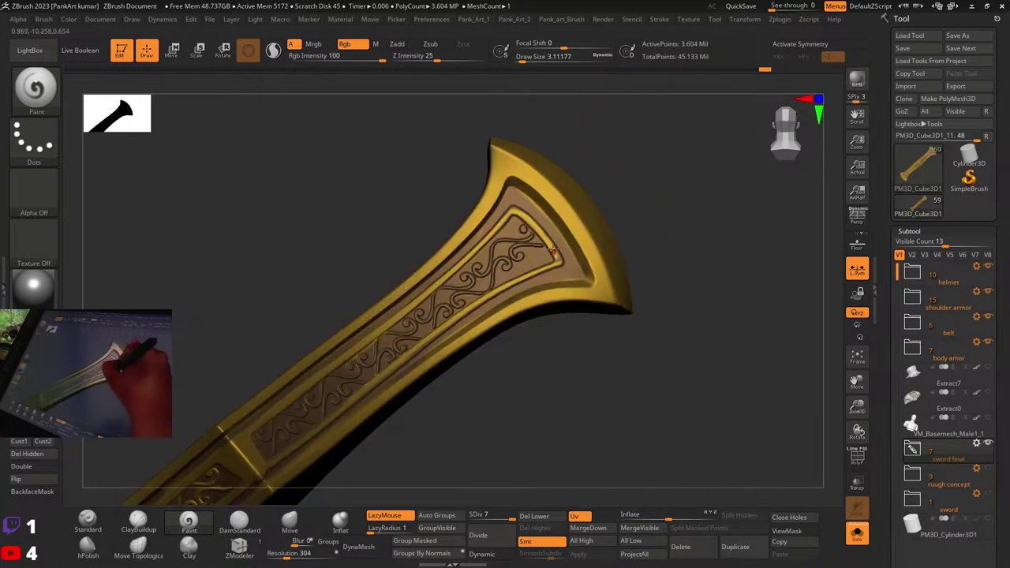
Step: Paint the scrolls gold in the flared half of the opposite arm's panel
right_click_drag(510, 208, 566, 188)
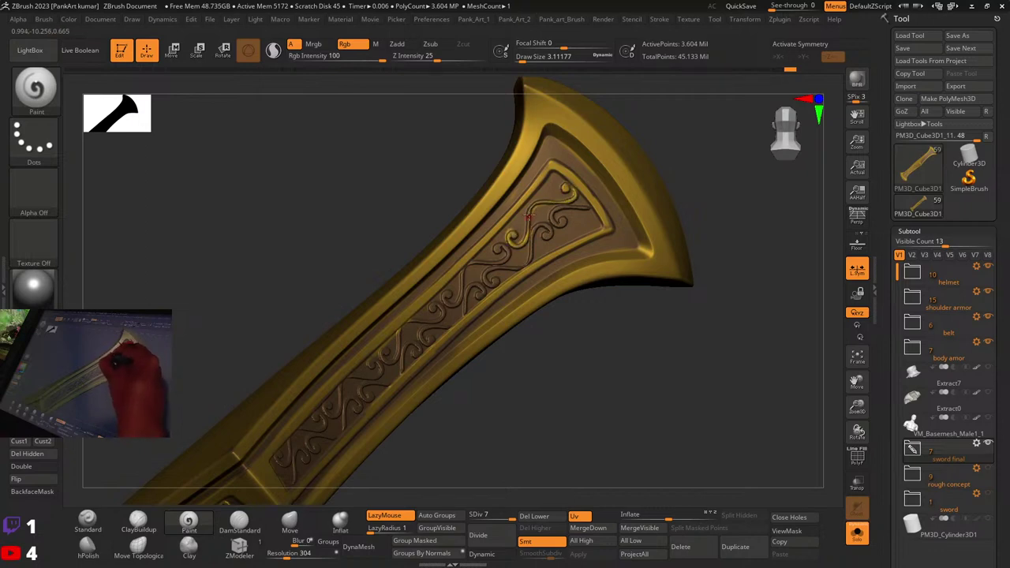
mouse_move(532, 215)
left_mouse_down()
mouse_move(525, 241)
mouse_move(556, 210)
mouse_move(589, 209)
left_mouse_up()
right_click_drag(514, 261, 553, 238, "alt")
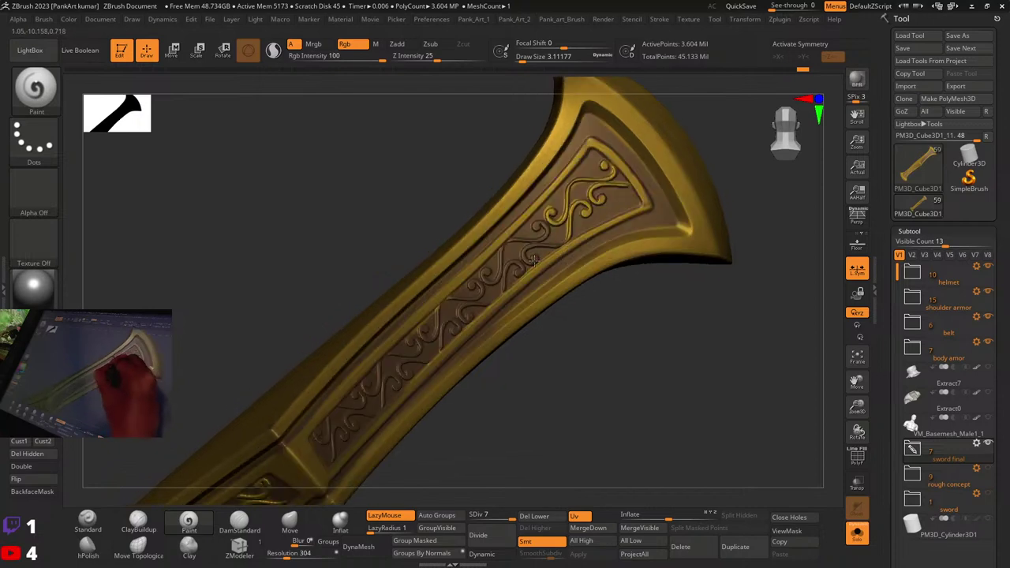
mouse_move(533, 261)
left_mouse_down()
mouse_move(551, 247)
mouse_move(499, 251)
mouse_move(499, 280)
mouse_move(523, 264)
mouse_move(517, 275)
left_mouse_up()
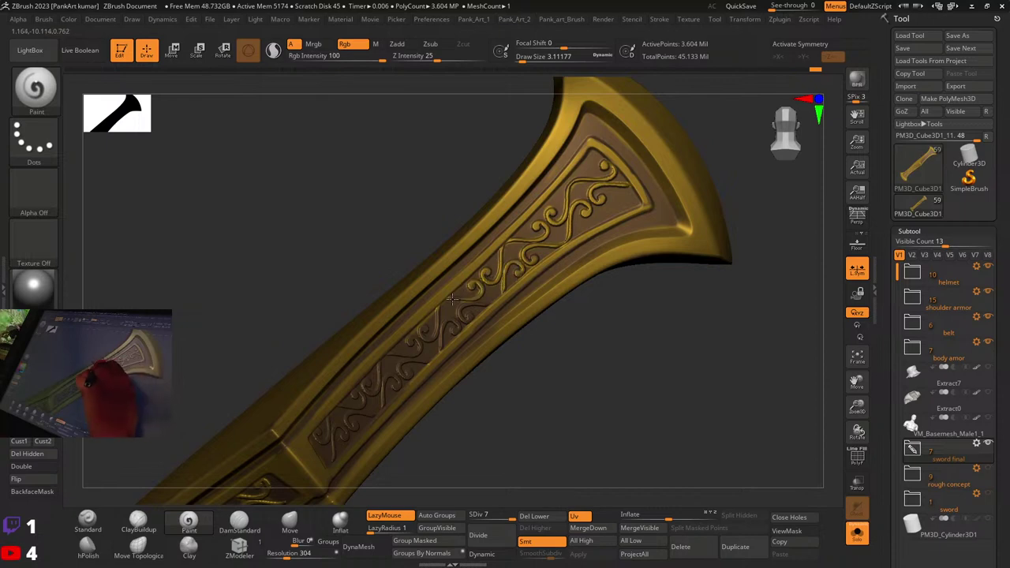
Step: Paint this panel's remaining scrolls gold from mid-panel to the crossguard's centre ridge
left_click_drag(608, 347, 704, 300, "alt")
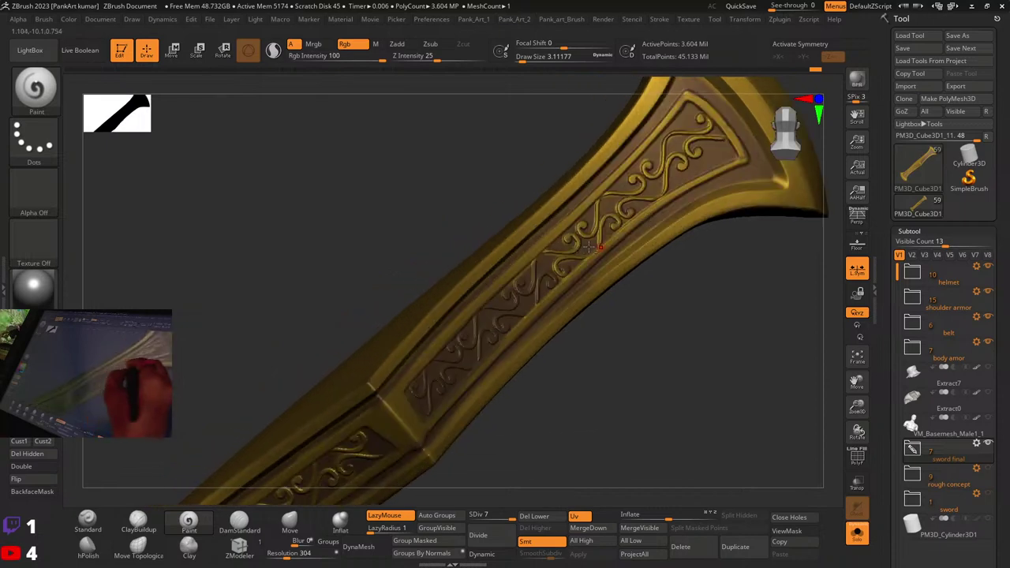
mouse_move(536, 262)
left_mouse_down()
mouse_move(517, 288)
mouse_move(529, 302)
mouse_move(509, 296)
mouse_move(484, 309)
mouse_move(507, 330)
mouse_move(479, 319)
mouse_move(478, 360)
left_mouse_up()
right_click_drag(479, 360, 536, 315, "alt")
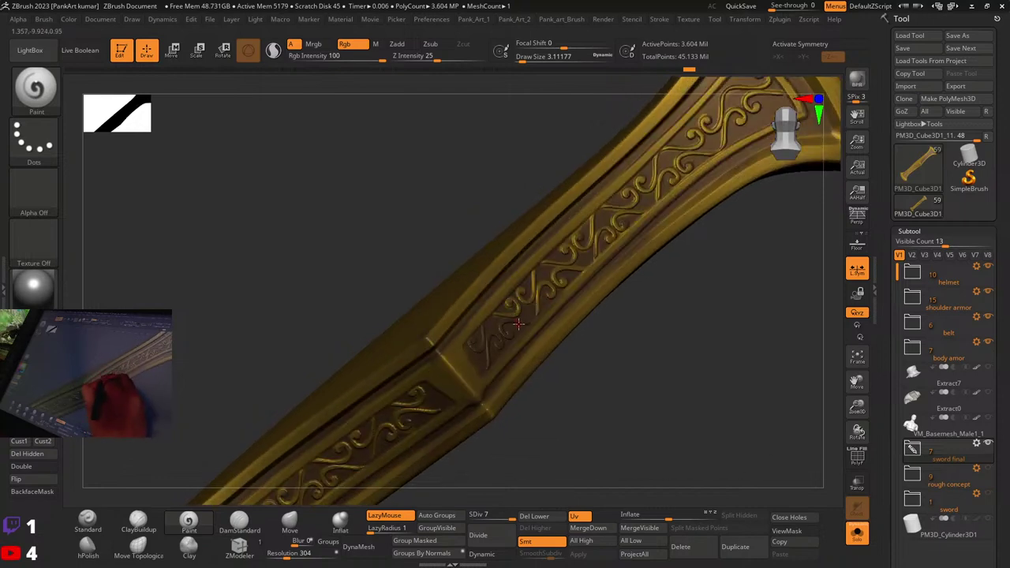
left_click_drag(519, 324, 499, 326)
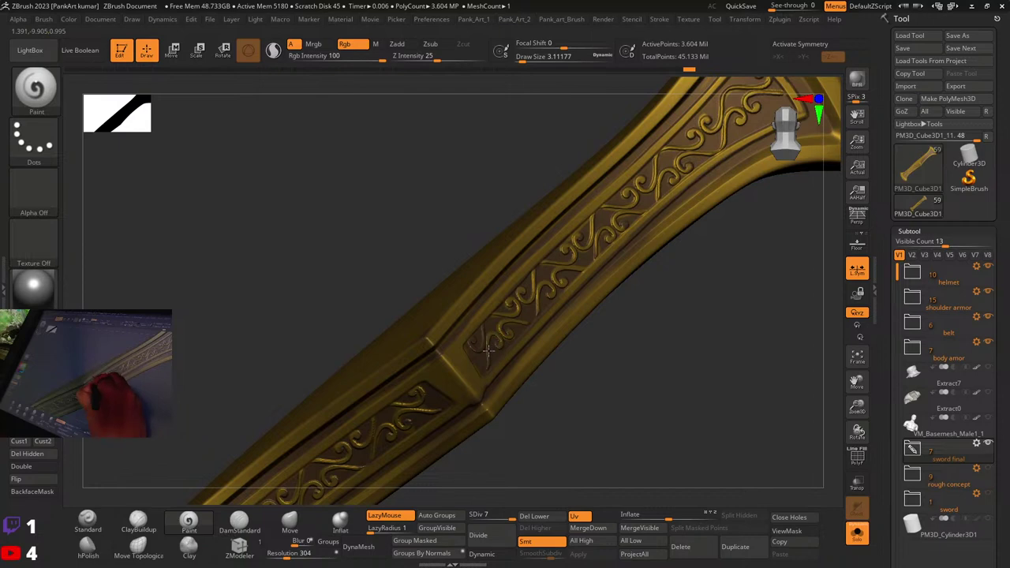
right_click_drag(472, 339, 568, 304)
Step: Turn off solo display to show the whole knight and save the tool over warrior_11
left_click(859, 536)
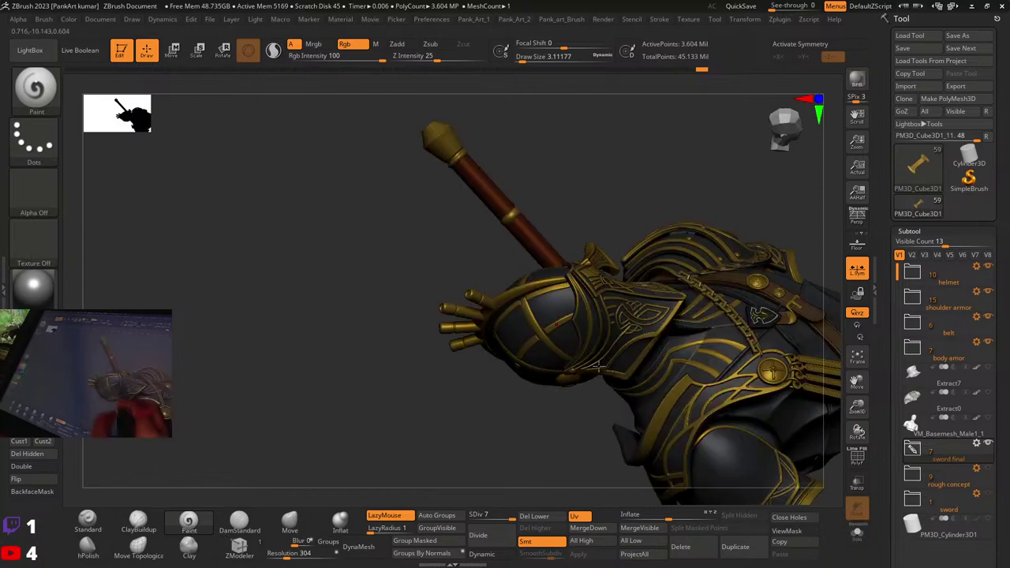
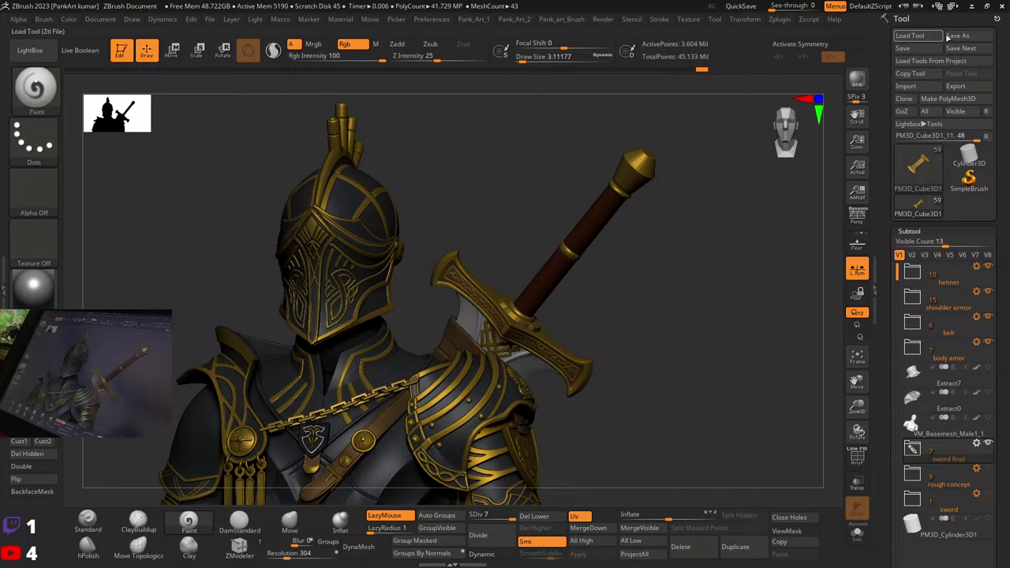
left_click(976, 37)
left_click(308, 379)
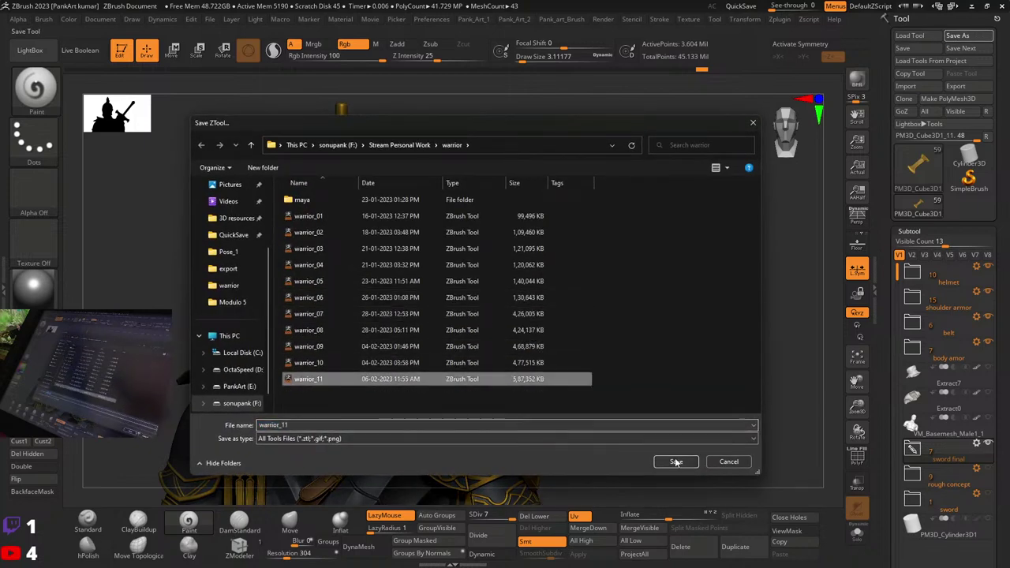
left_click(677, 462)
left_click(530, 277)
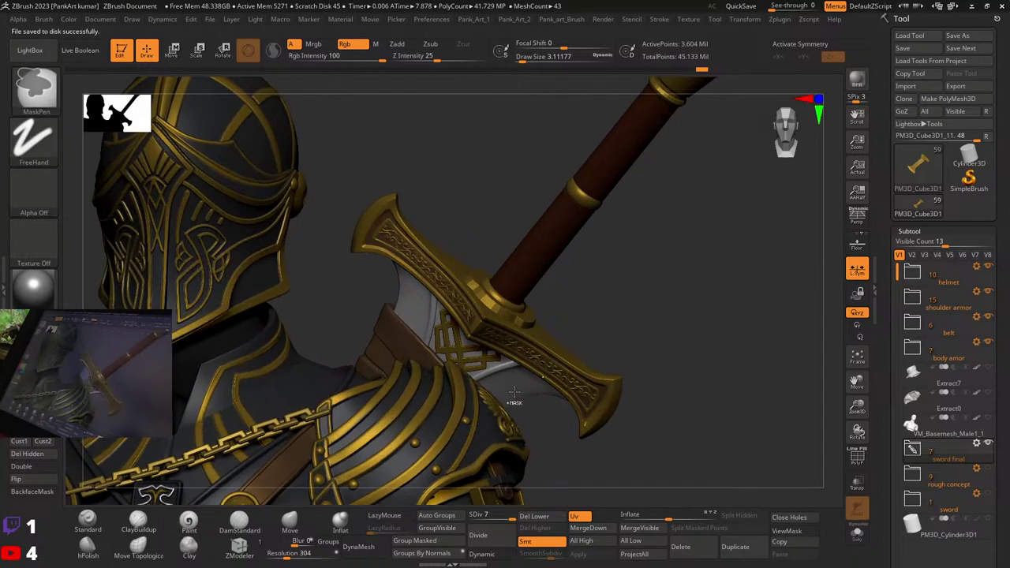
Step: Try filling the sword2 blade with brown (R 145, G 124, B 98) at RGB intensity 100, and undo the fill
left_click(33, 292)
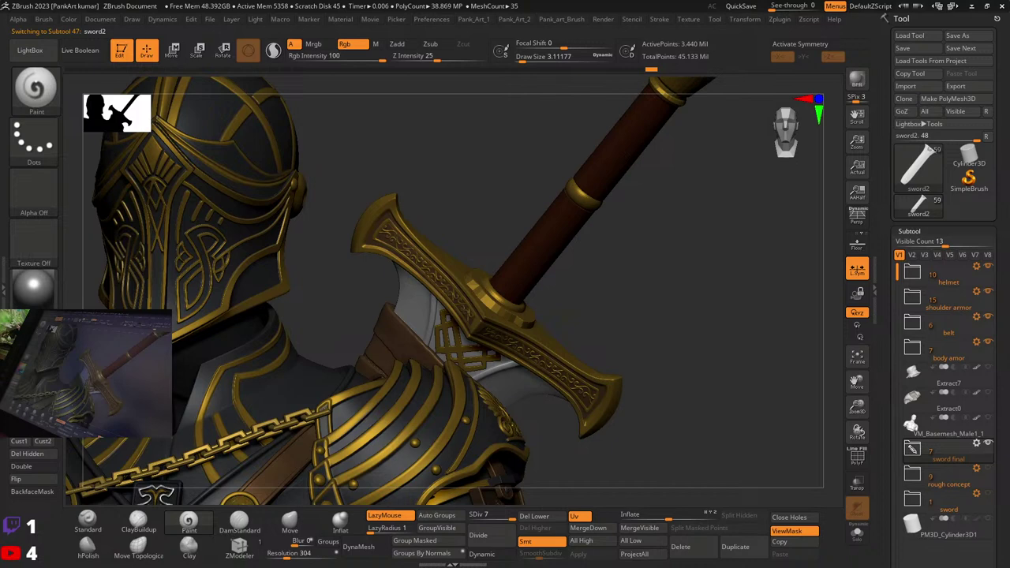
left_click(69, 19)
left_click(96, 246)
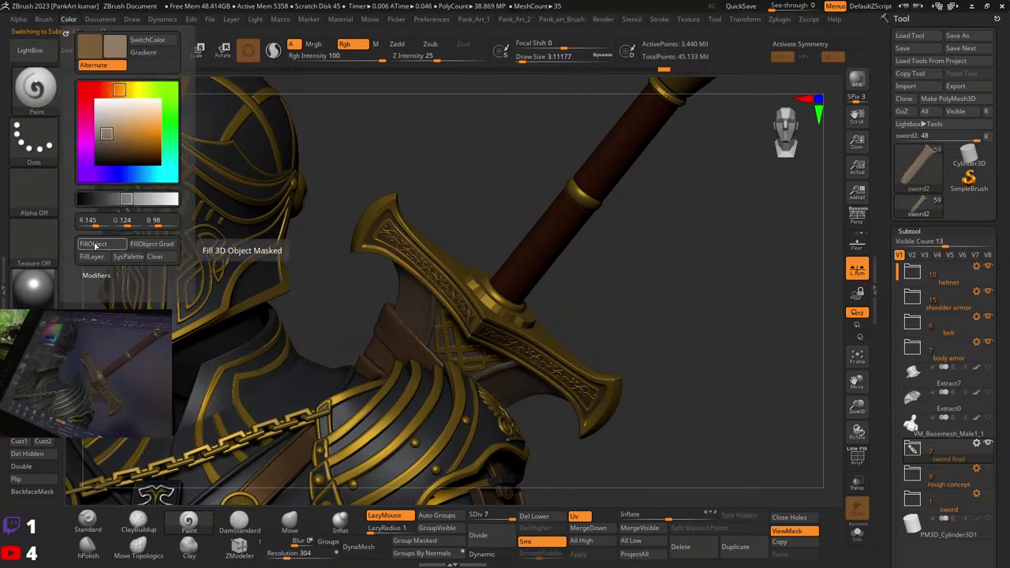
key("ctrl+z")
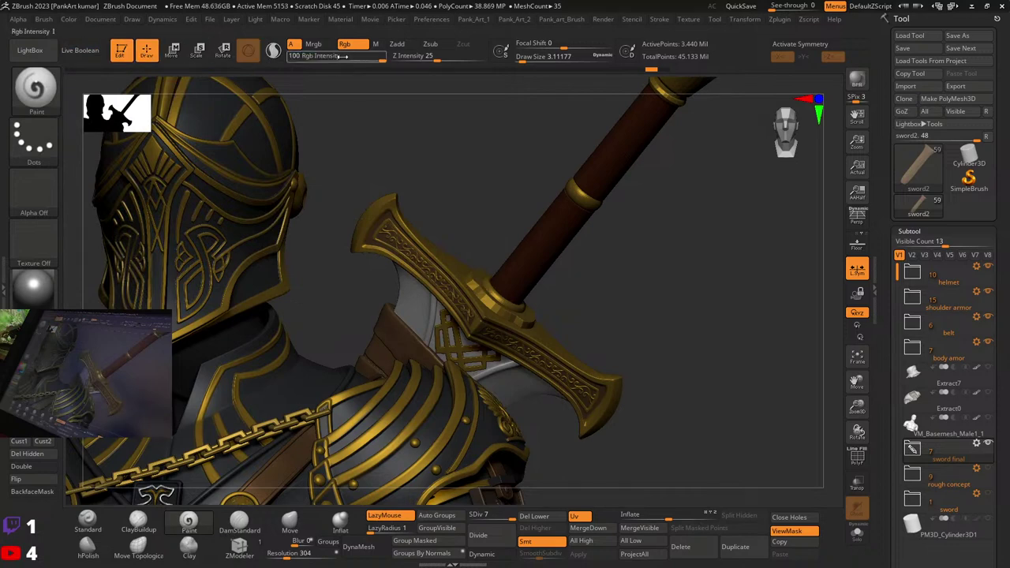
Step: Set the RGB intensity to 5 and fill the sword2 blade with the same brown
left_click(311, 57)
type("5")
key("Return")
left_click(71, 20)
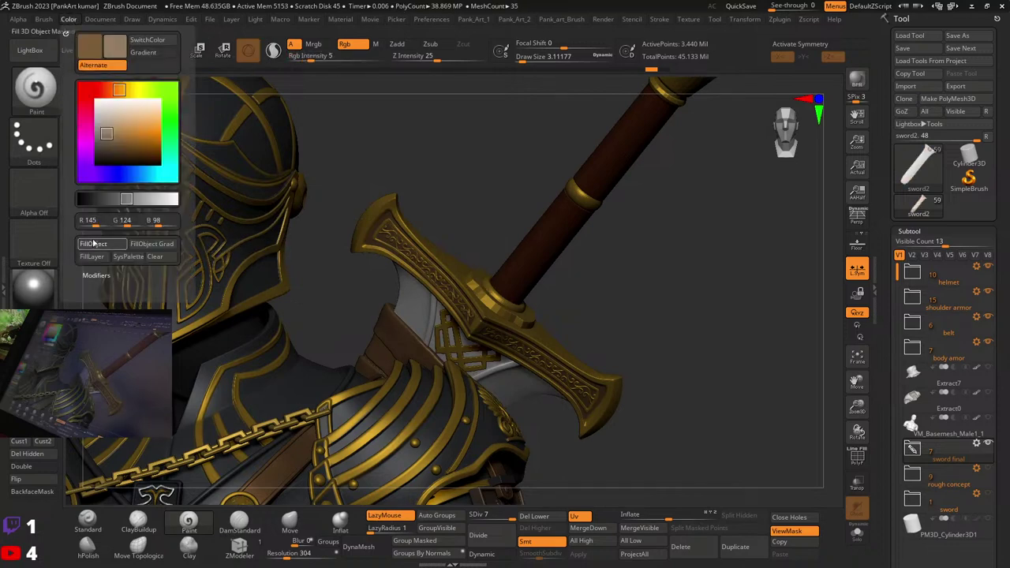
left_click(93, 244)
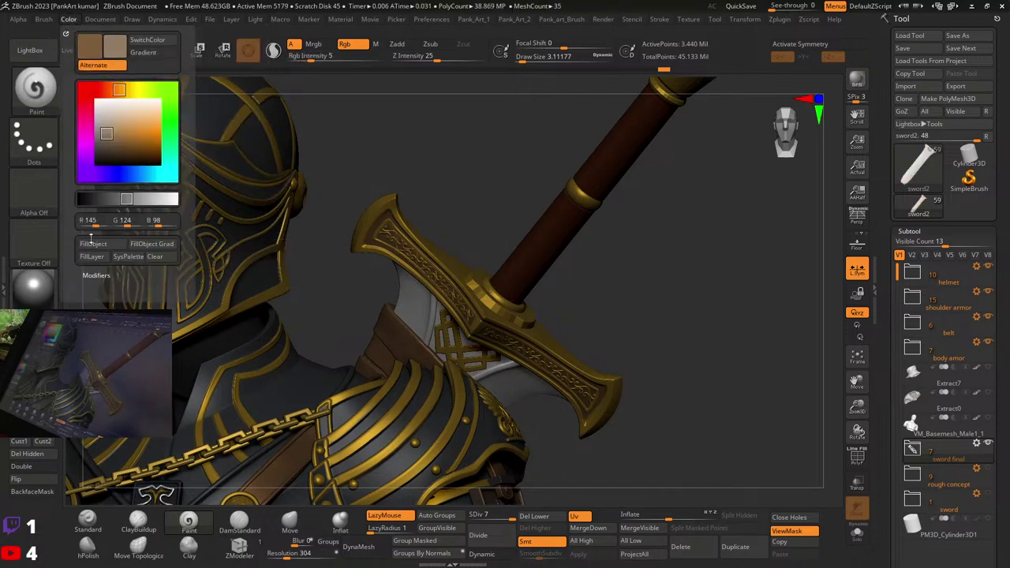
Step: Fill the sword2 blade with light grey (R, G and B 174) at RGB intensity 5 and check it from behind
right_click_drag(647, 284, 608, 229, "ctrl")
right_click_drag(608, 316, 395, 323)
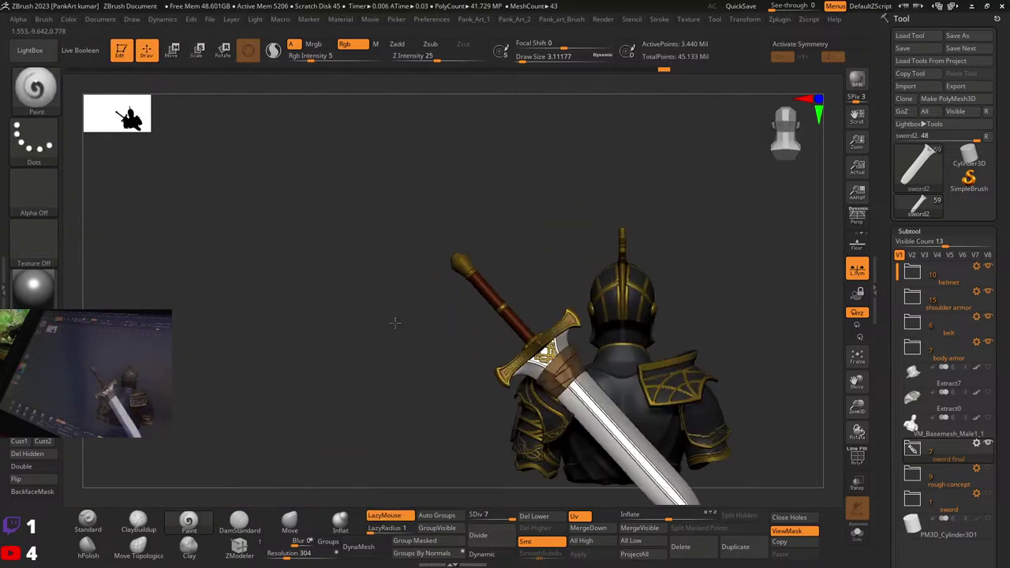
right_click_drag(546, 381, 465, 304, "alt")
right_click_drag(466, 292, 480, 335, "ctrl")
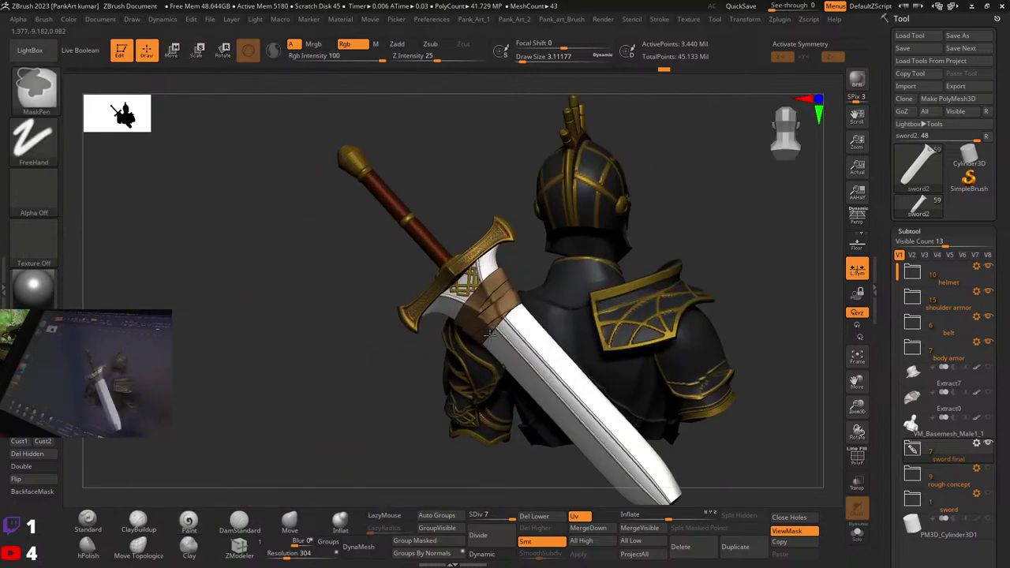
mouse_move(402, 316)
right_mouse_down()
mouse_move(490, 316)
mouse_move(517, 327)
mouse_move(368, 323)
mouse_move(498, 326)
mouse_move(517, 348)
right_mouse_up()
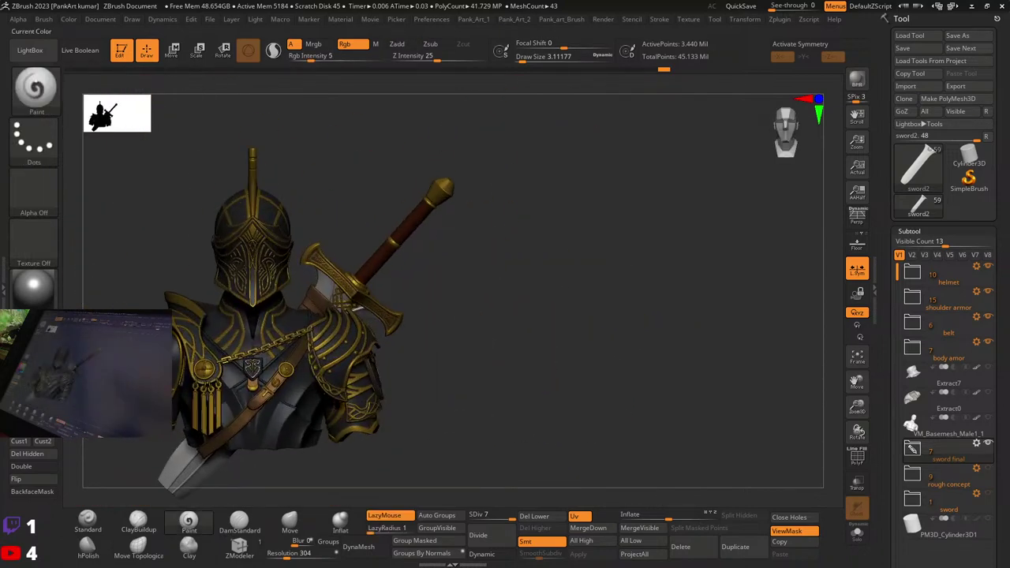
right_click_drag(245, 97, 128, 93)
left_click(70, 21)
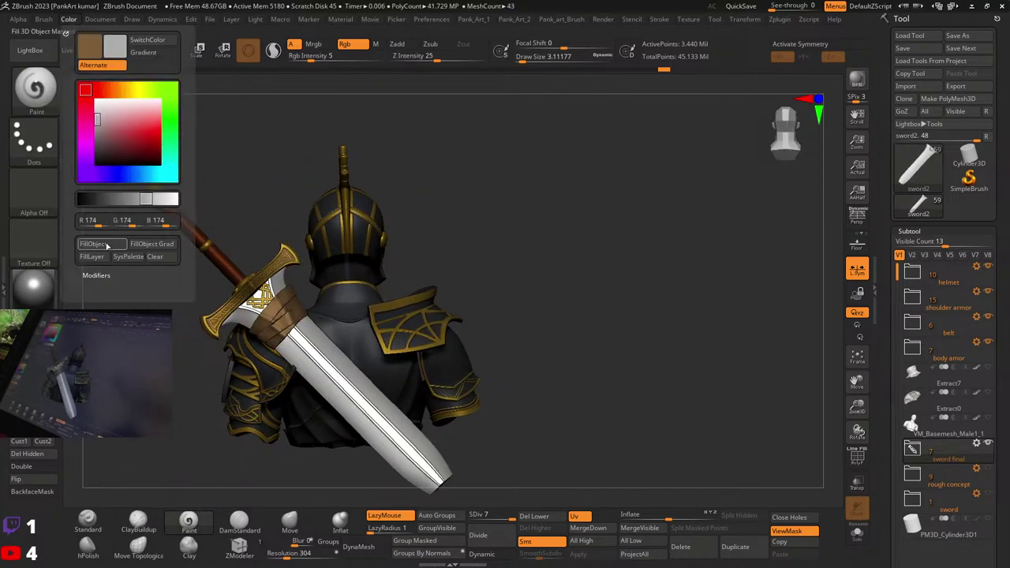
left_click(106, 243)
mouse_move(293, 237)
right_mouse_down()
mouse_move(467, 260)
mouse_move(388, 314)
mouse_move(279, 308)
mouse_move(322, 295)
mouse_move(277, 295)
right_mouse_up()
key("ctrl")
key("ctrl+shift")
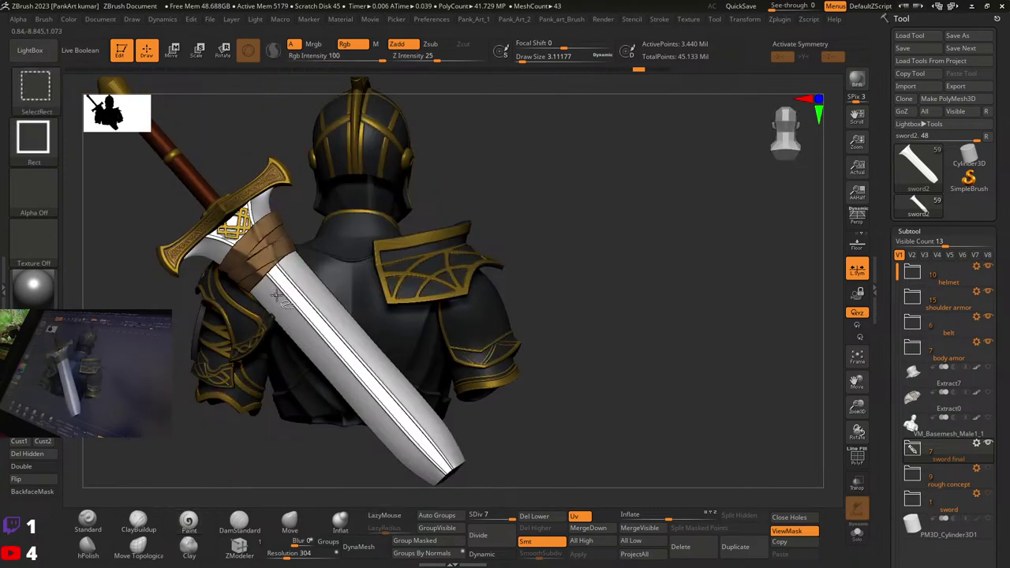
key("ctrl+shift")
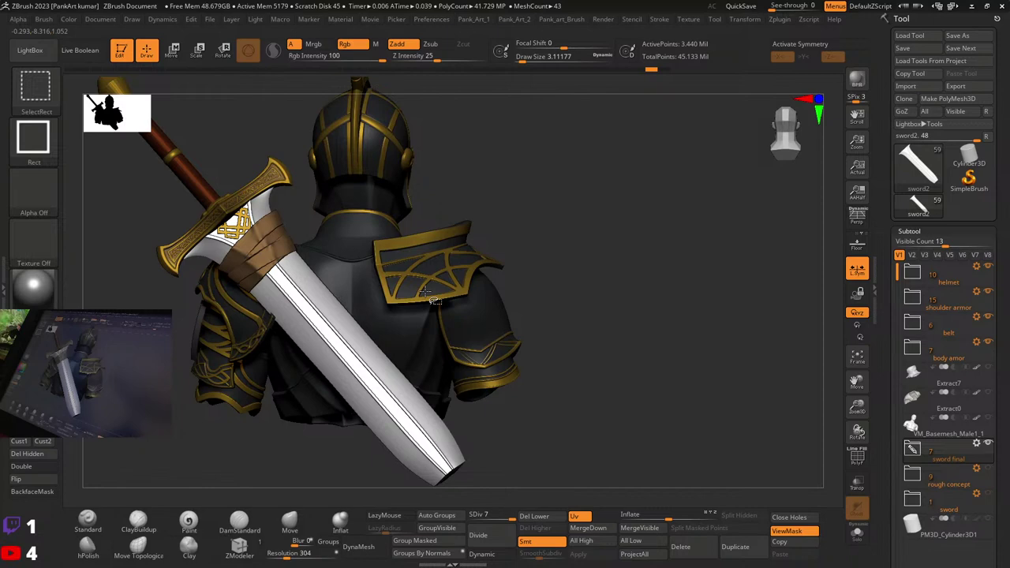
Step: Save the tool again over warrior_11, replacing the existing file
right_click_drag(632, 300, 588, 244, "ctrl")
mouse_move(588, 245)
right_mouse_down()
mouse_move(341, 295)
mouse_move(404, 313)
mouse_move(462, 308)
mouse_move(505, 367)
mouse_move(499, 338)
mouse_move(523, 332)
mouse_move(521, 378)
right_mouse_up()
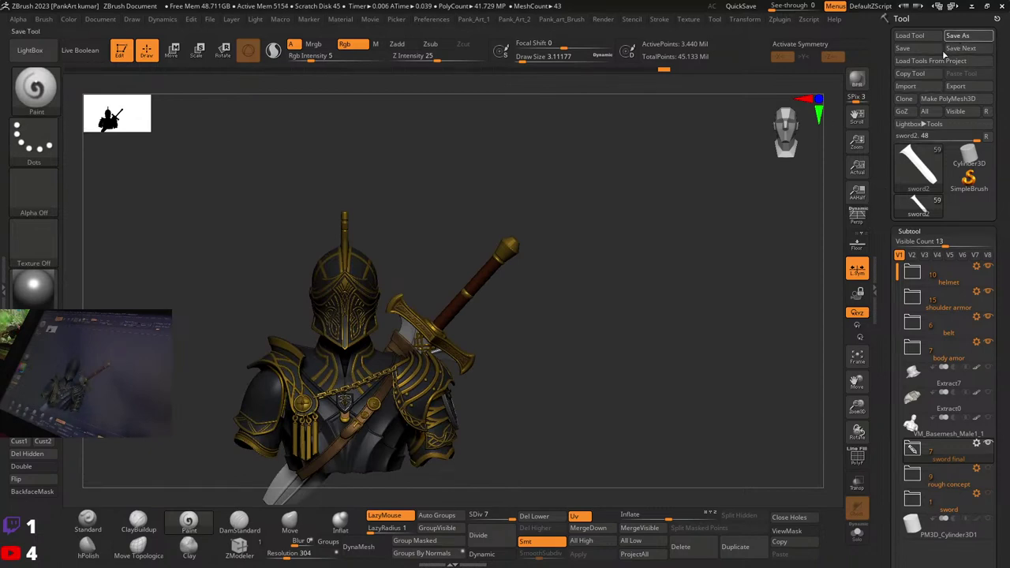
left_click(957, 35)
left_click(335, 381)
left_click(675, 463)
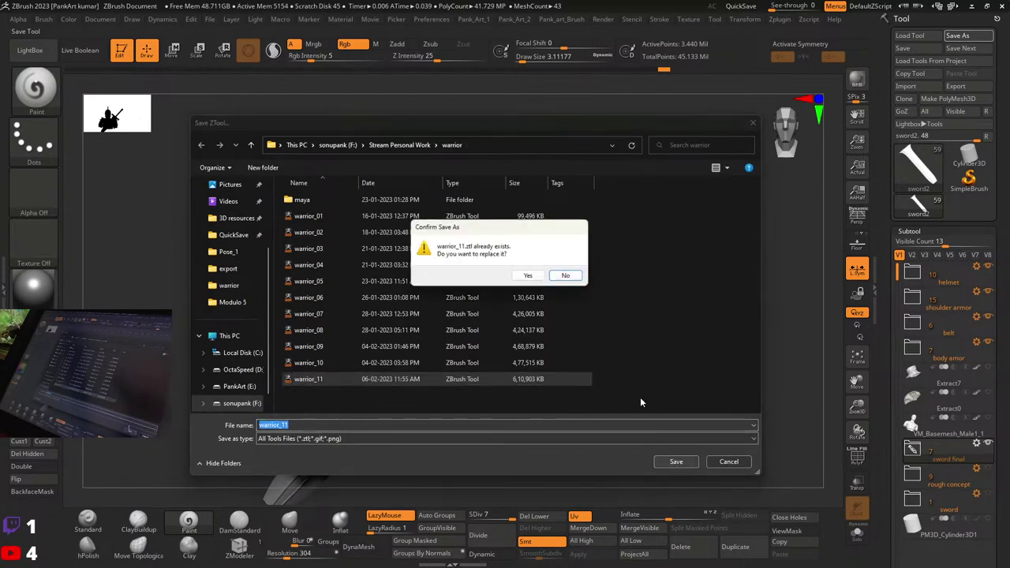
left_click(529, 276)
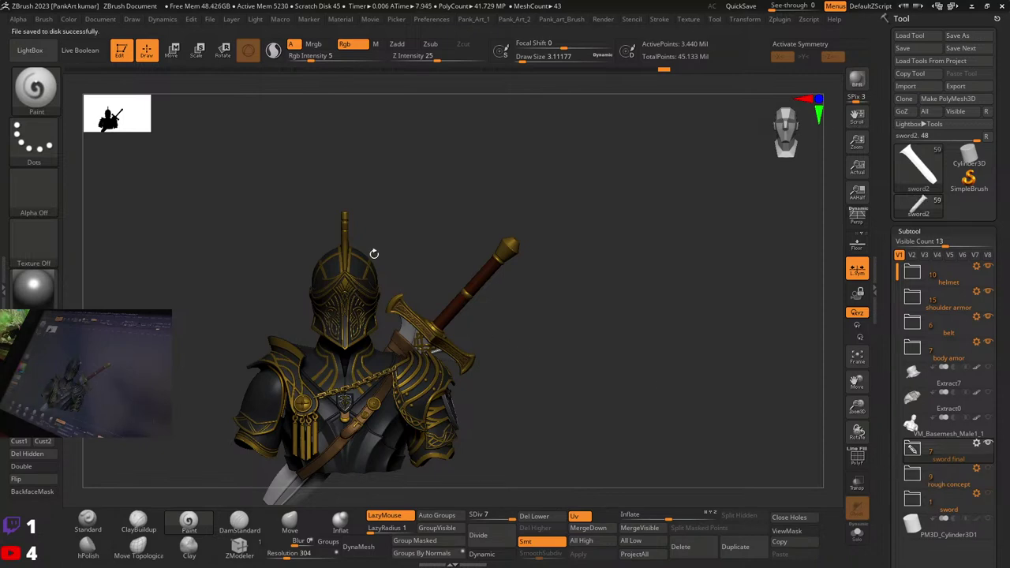
right_click_drag(373, 255, 658, 372)
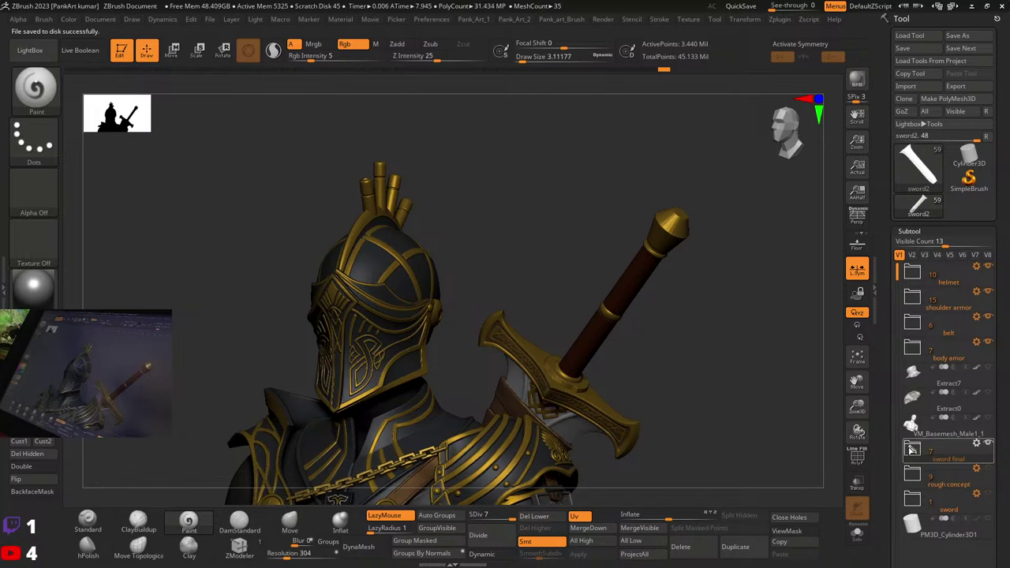
Step: Expand the rough concept folder and inspect the warrior_07 helmet alone and together with the finished bust
scroll(885, 410, "down", 2)
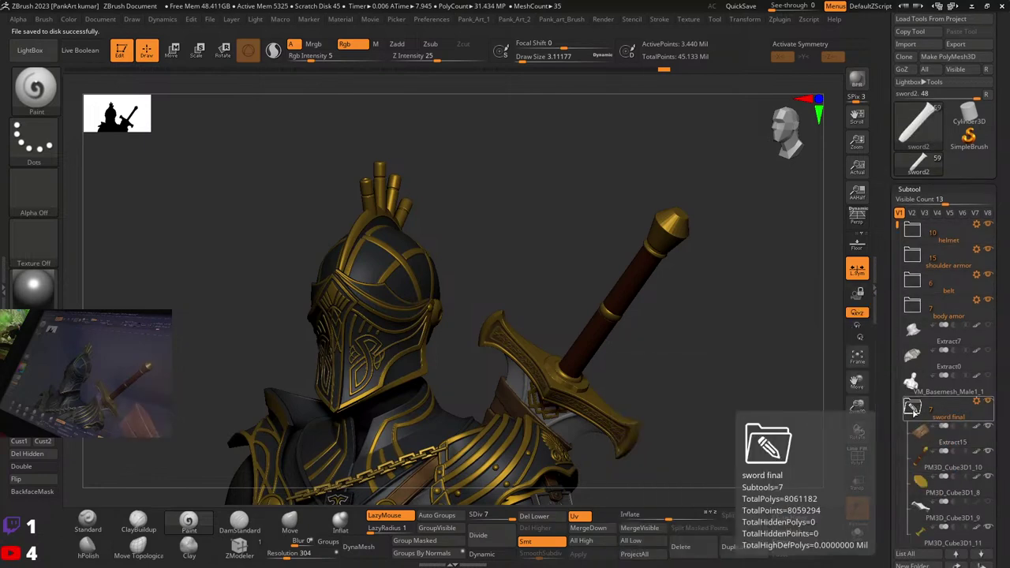
left_click(913, 442)
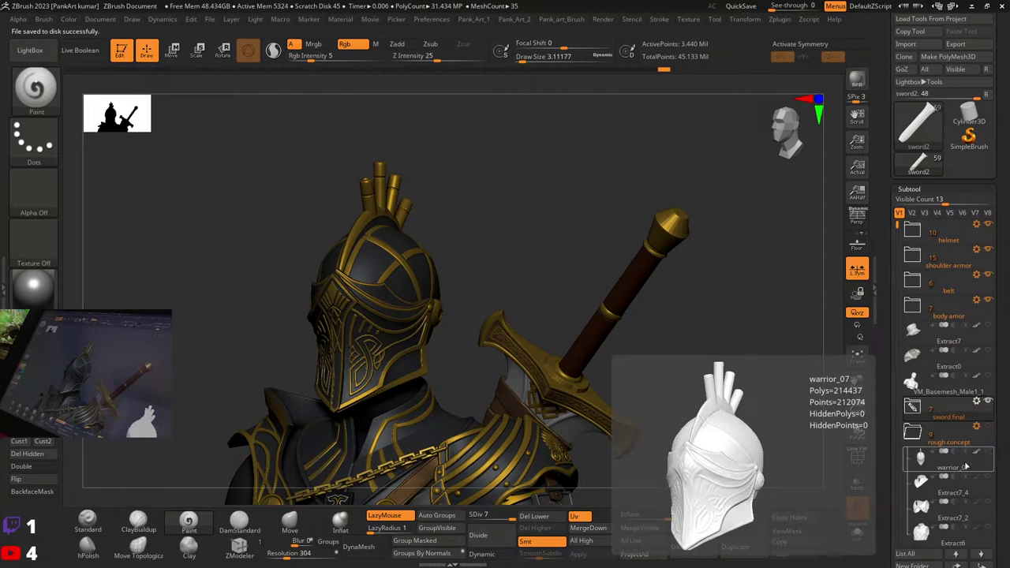
left_click(858, 534)
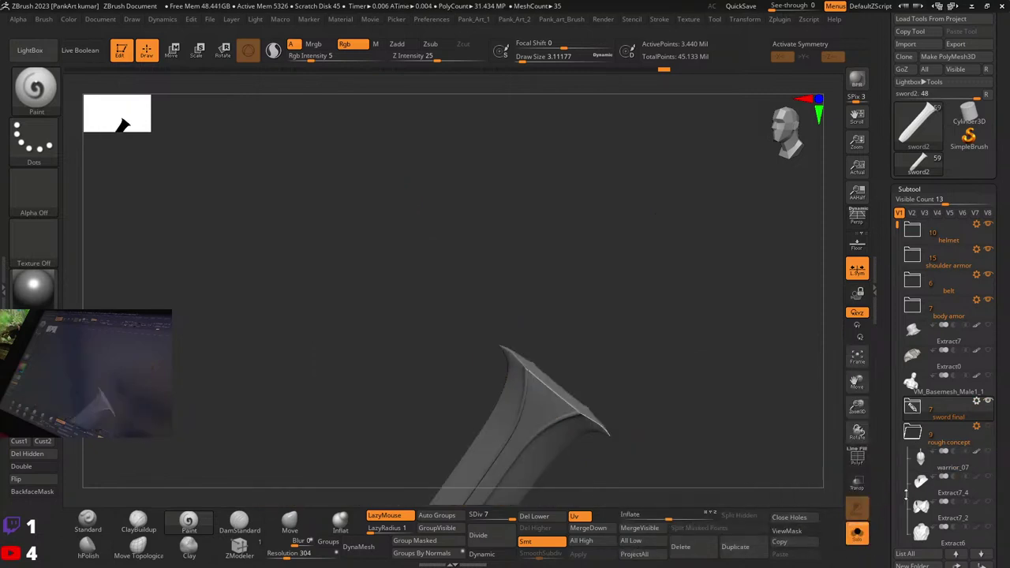
left_click(938, 468)
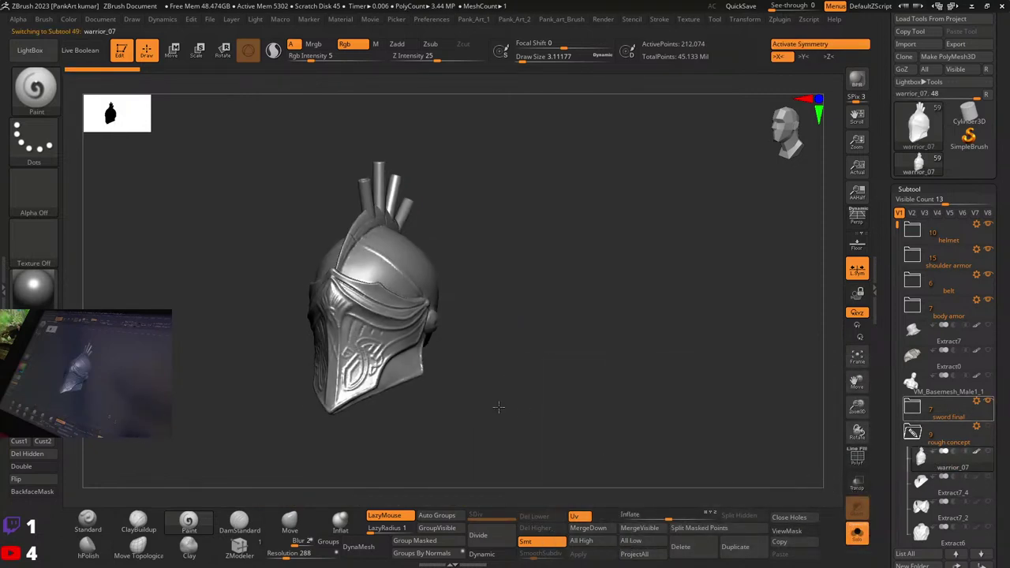
left_click_drag(501, 408, 516, 392)
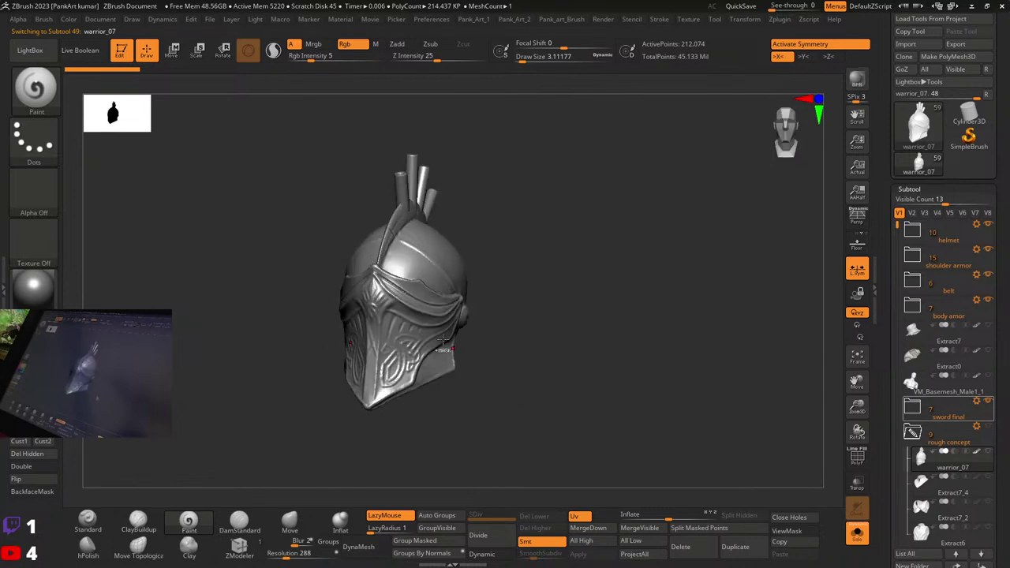
right_click_drag(516, 392, 513, 379, "ctrl")
right_click_drag(625, 395, 581, 390, "ctrl")
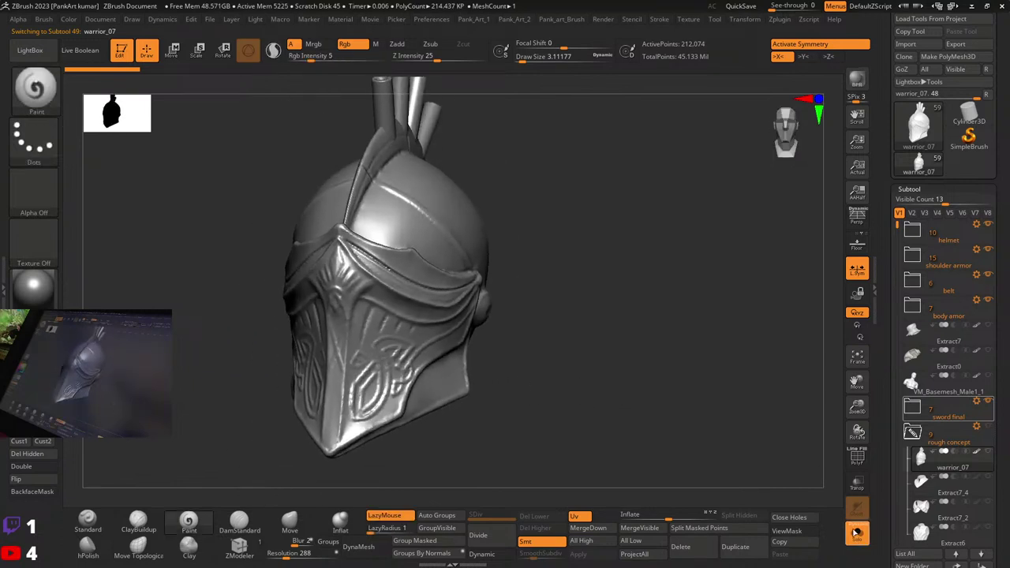
left_click(857, 534)
left_click(857, 533)
left_click(857, 533)
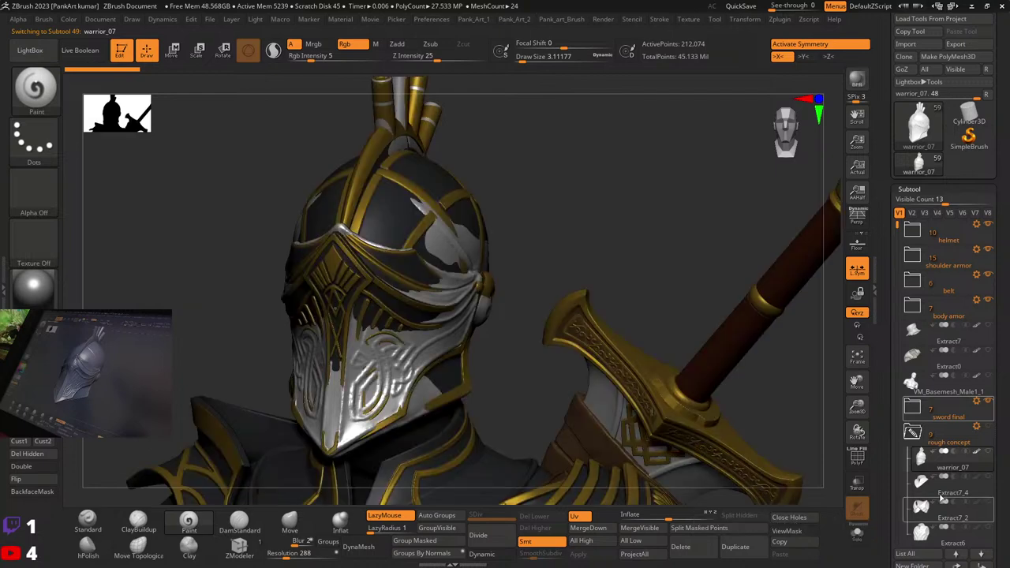
Step: Select the helmet's brow trim Extract2 and check it in isolation
left_click(395, 260, "alt")
mouse_move(549, 261)
left_mouse_down()
mouse_move(589, 316)
mouse_move(607, 371)
left_mouse_up()
key("ctrl")
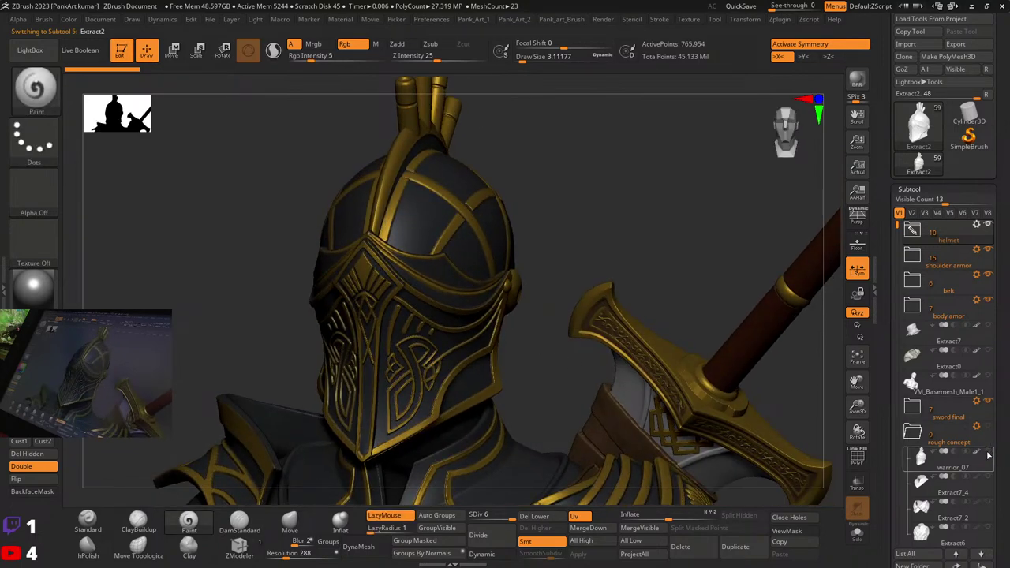
left_click(857, 536)
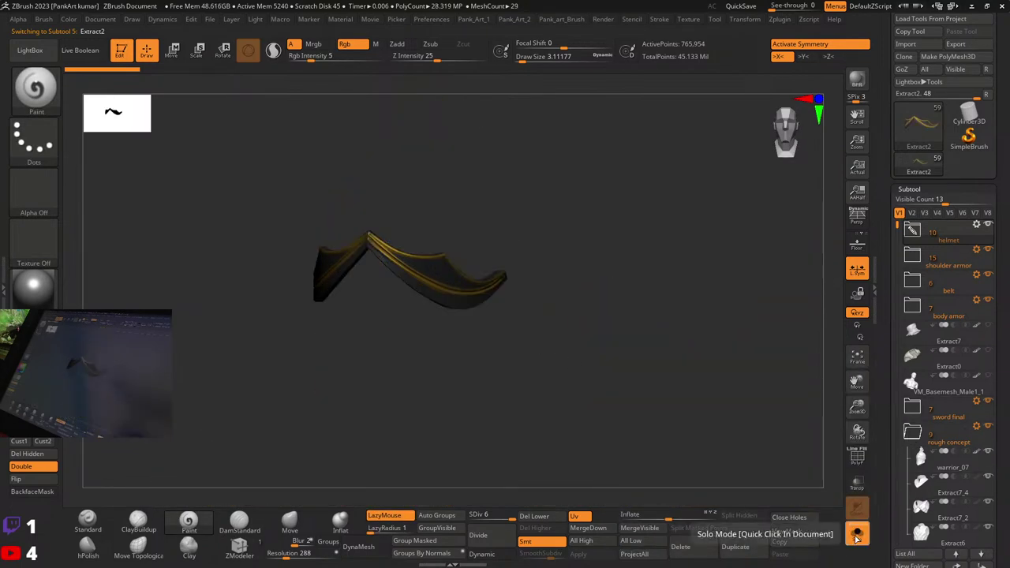
left_click(857, 536)
Step: Isolate the rough warrior_07 helmet again and compare it with the finished helmet and the other rough concept subtools
left_click(931, 472)
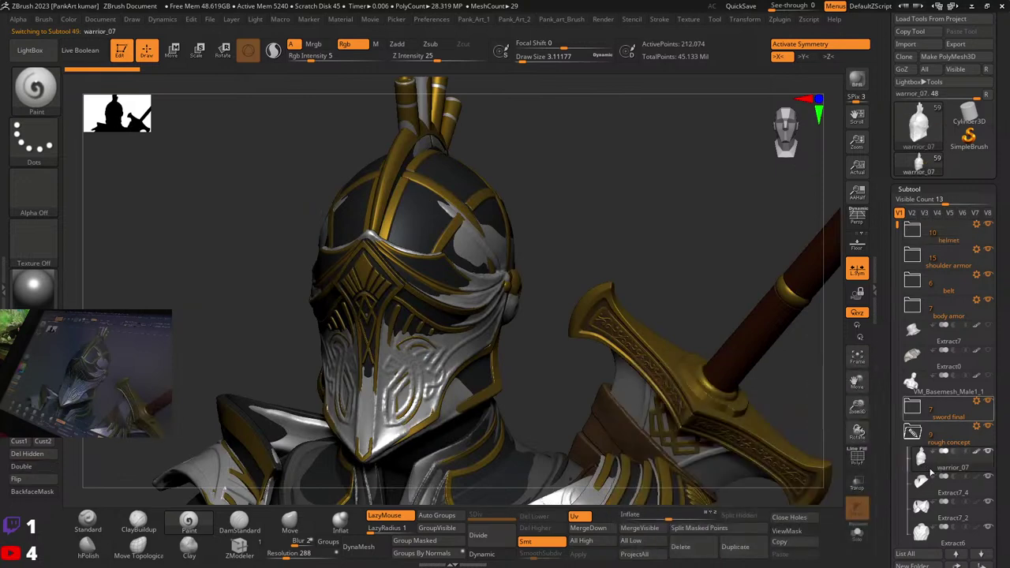
left_click(857, 540)
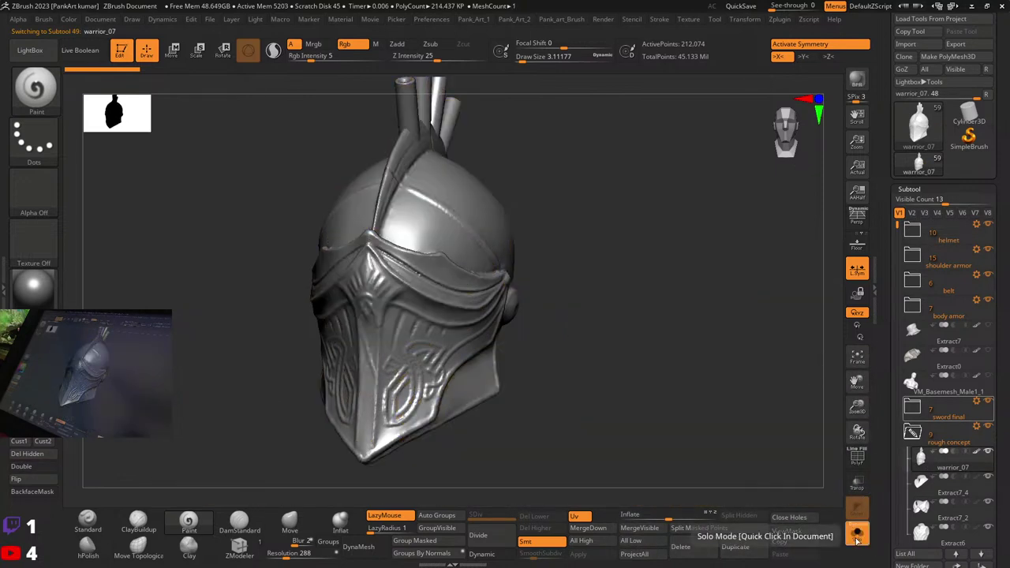
mouse_move(922, 487)
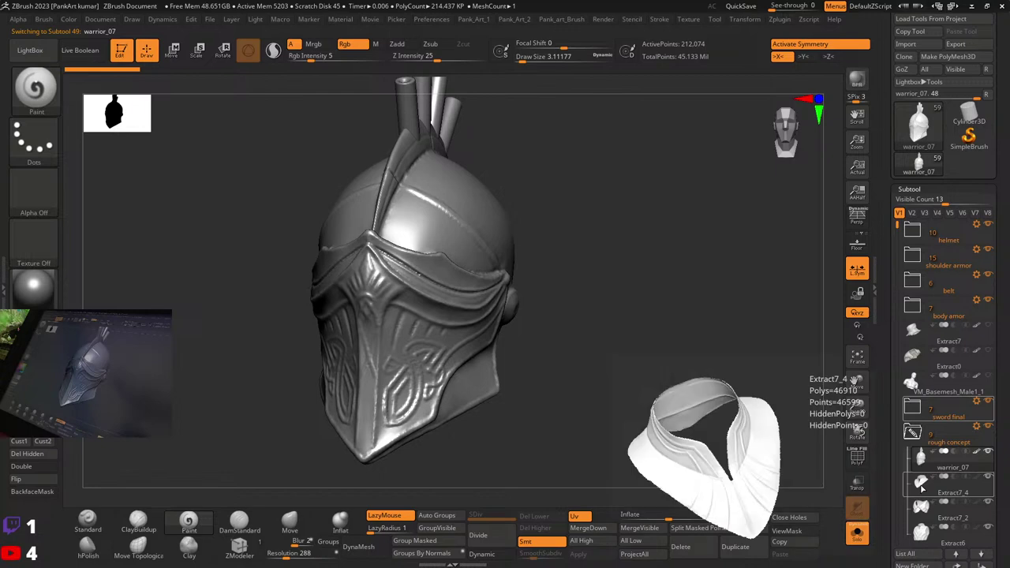
mouse_move(990, 458)
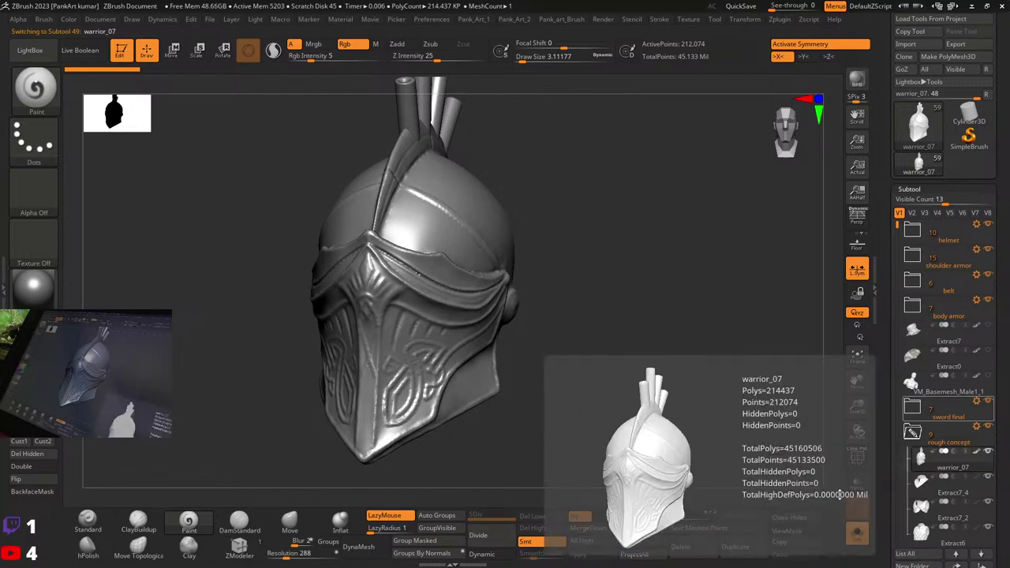
left_click(857, 533)
mouse_move(982, 451)
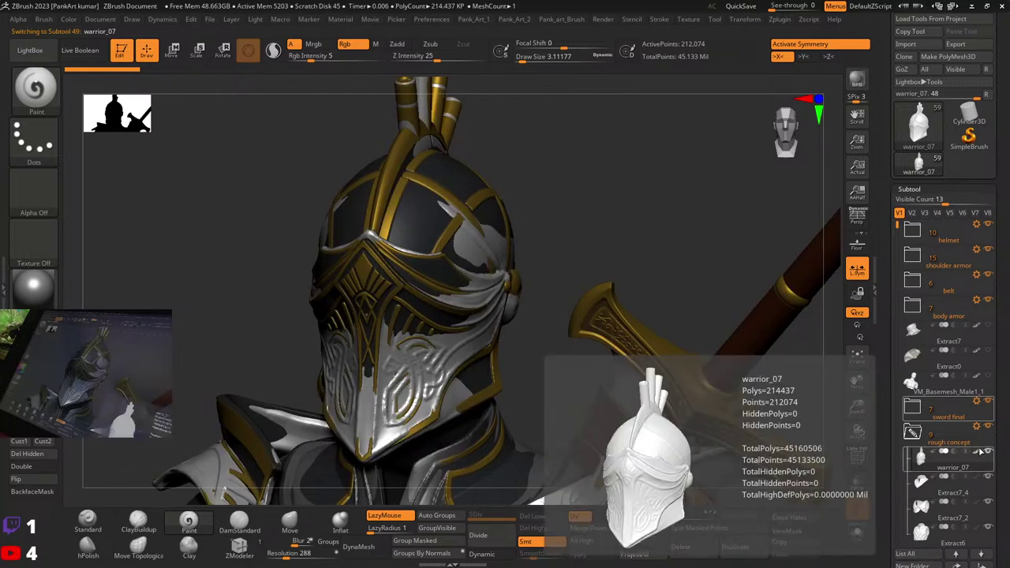
left_click(405, 313, "alt")
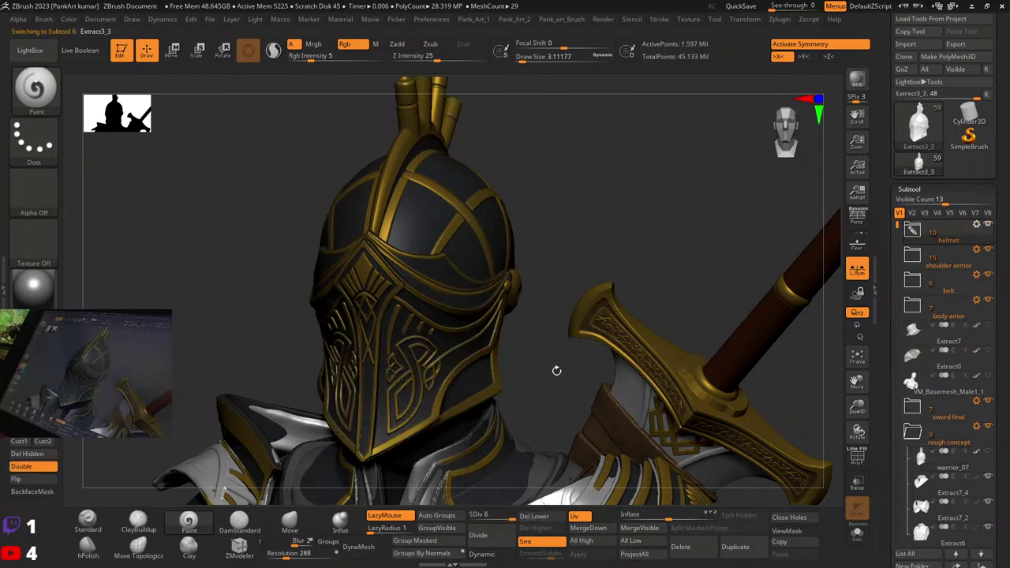
Step: Delete the rough concept folder's subtools and the leftover subtool in the sword folder
right_click_drag(558, 370, 536, 357, "ctrl")
mouse_move(535, 358)
left_mouse_down()
mouse_move(684, 355)
mouse_move(680, 395)
mouse_move(707, 439)
left_mouse_up()
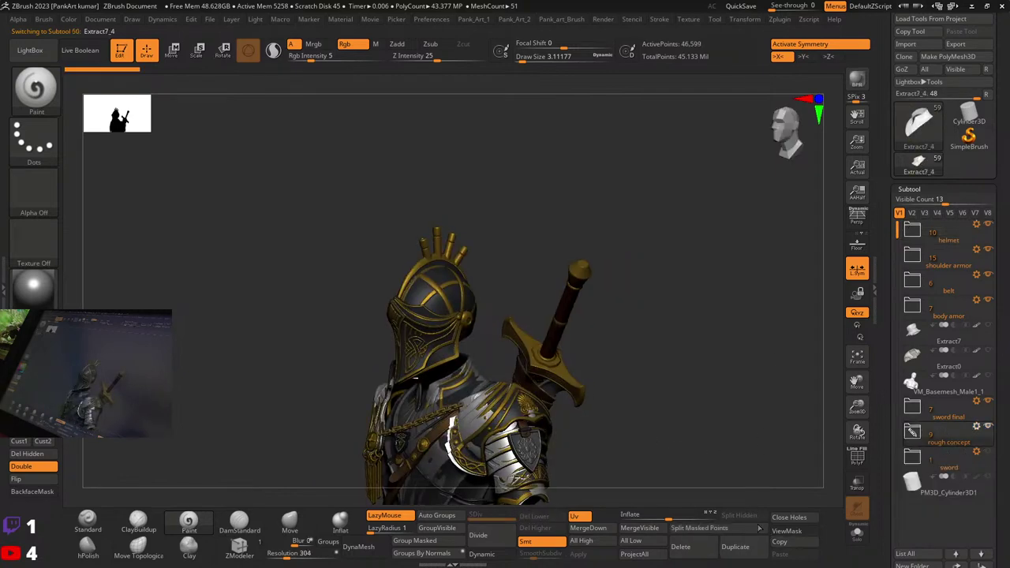
left_click(698, 552)
left_click(655, 547)
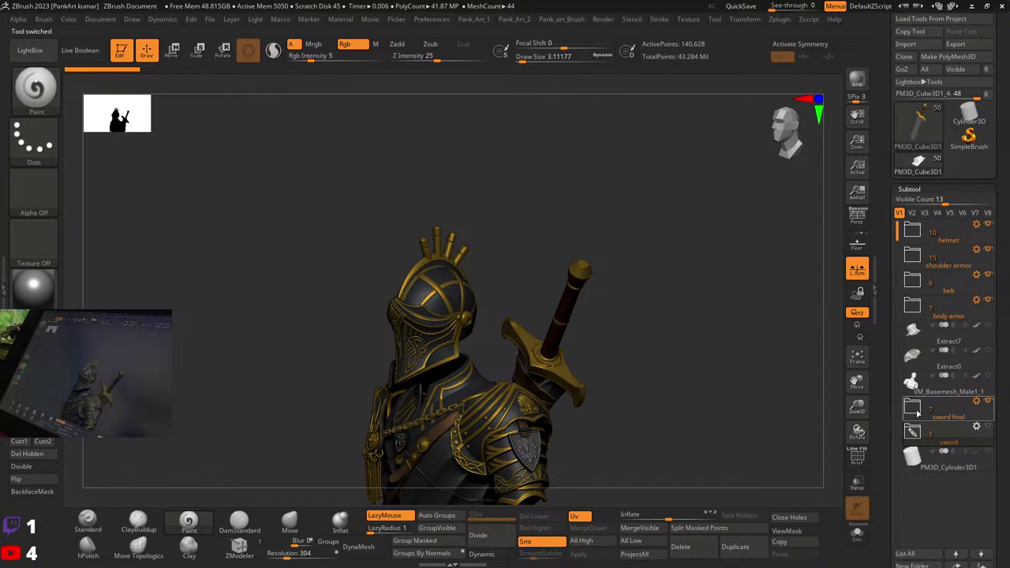
left_click(702, 550)
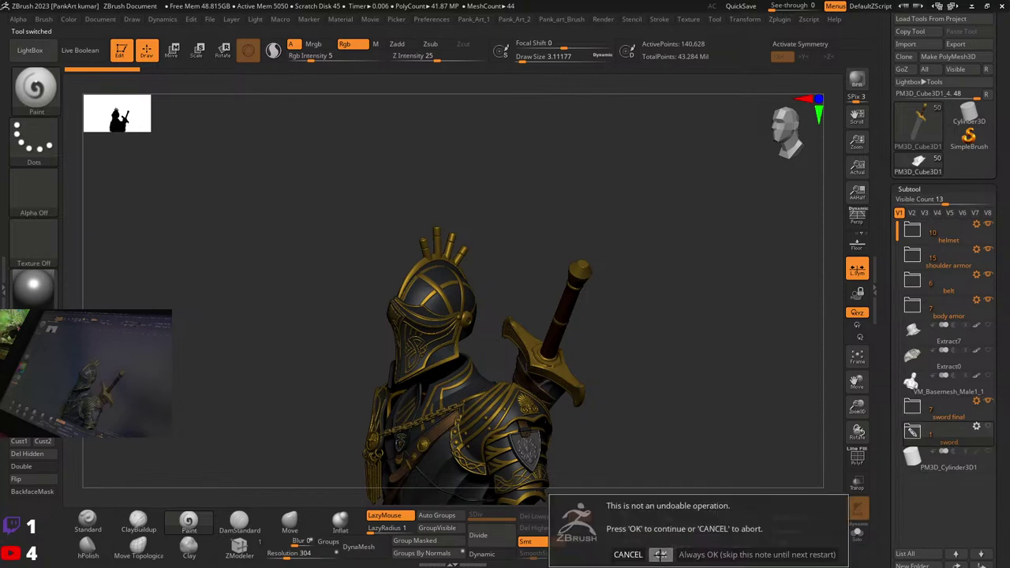
left_click(664, 553)
Step: Delete the unused PM3D_Cylinder3D1 subtool
left_click_drag(604, 347, 561, 366)
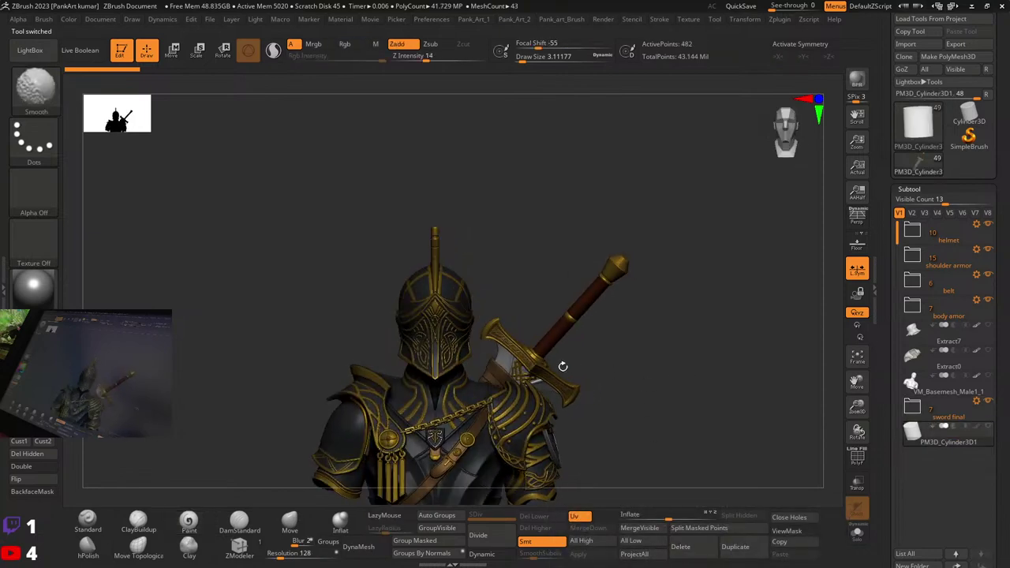
key("ctrl+n")
mouse_move(663, 379)
right_mouse_down("ctrl")
mouse_move(581, 360)
mouse_move(649, 361)
mouse_move(679, 411)
right_mouse_up("ctrl")
key("f")
left_click(685, 552)
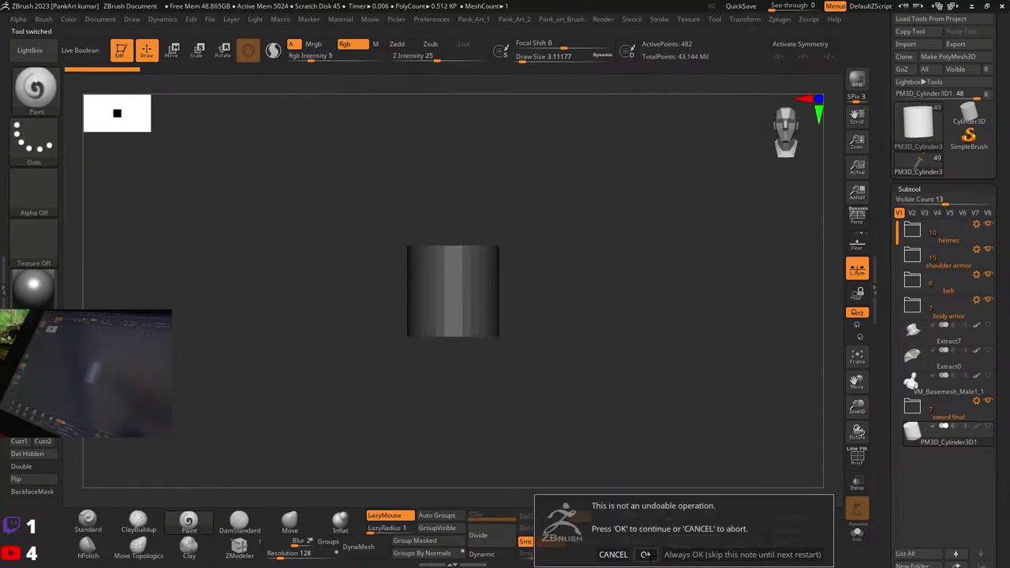
left_click(647, 555)
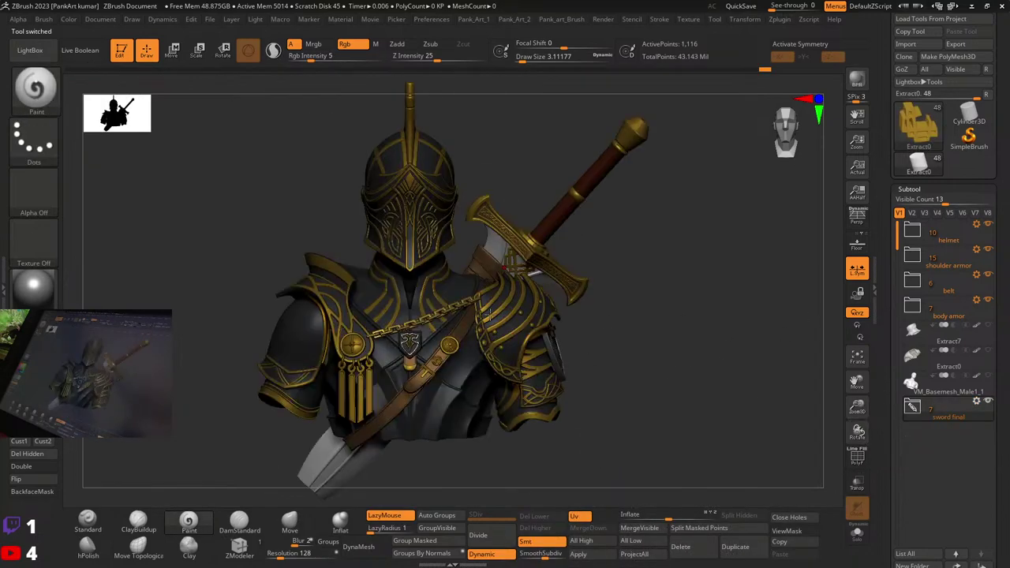
Step: Expand the helmet folder and show the plume subtool warrior_10
mouse_move(502, 302)
right_mouse_down("ctrl")
mouse_move(568, 332)
mouse_move(533, 335)
mouse_move(593, 349)
mouse_move(739, 337)
right_mouse_up("ctrl")
left_click(911, 232)
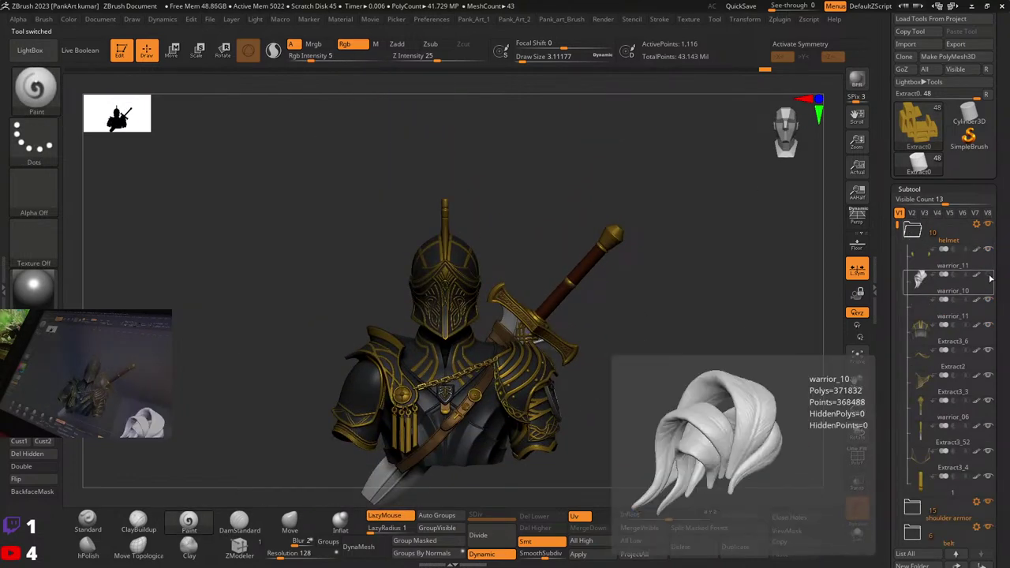
left_click(989, 274)
right_click_drag(663, 313, 564, 321)
left_click_drag(566, 320, 640, 329)
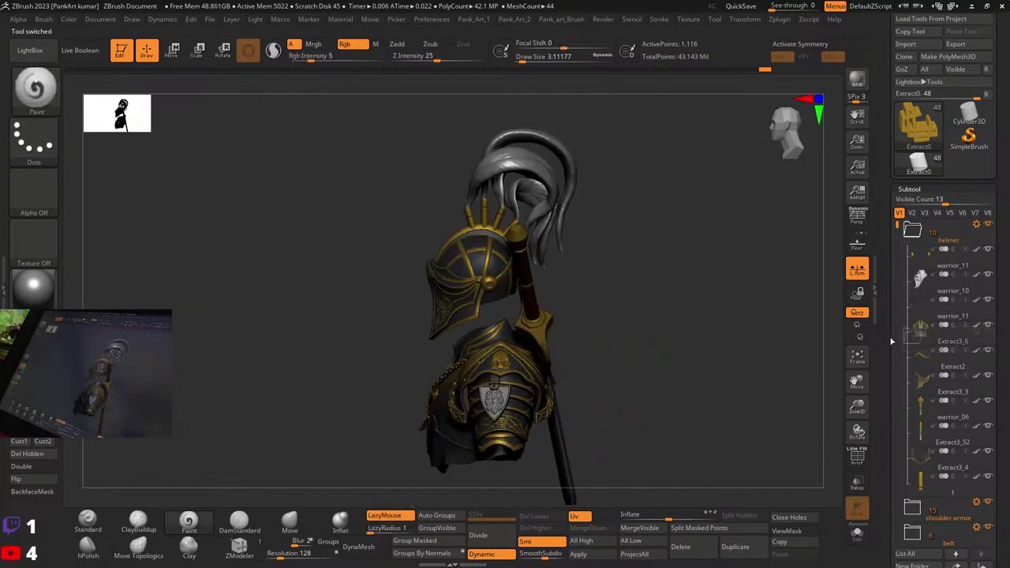
Step: Show the neck cloth Extract7 and the shoulder cloth Extract0
scroll(940, 407, "down", 5)
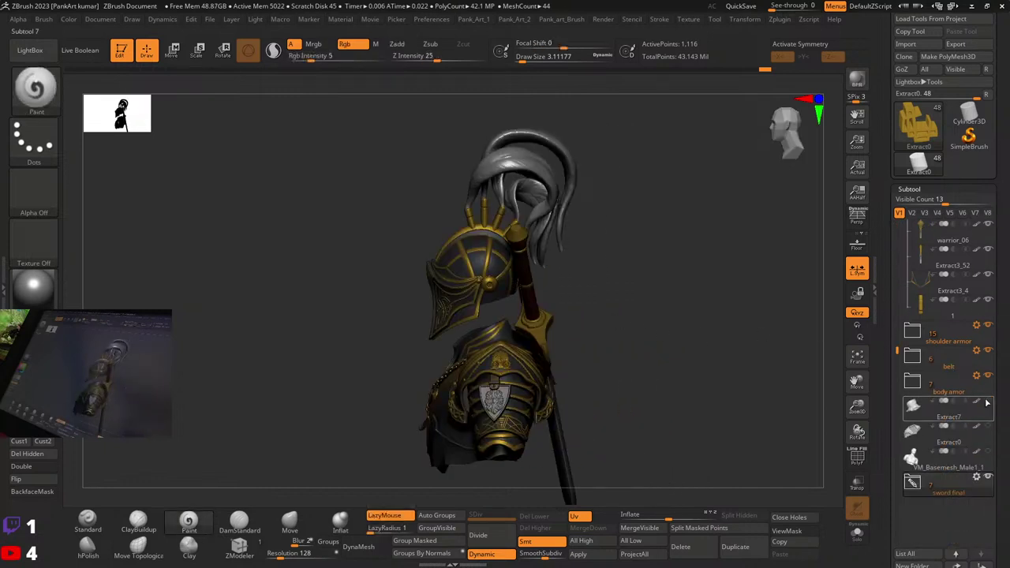
left_click(990, 427)
left_click_drag(630, 359, 687, 366)
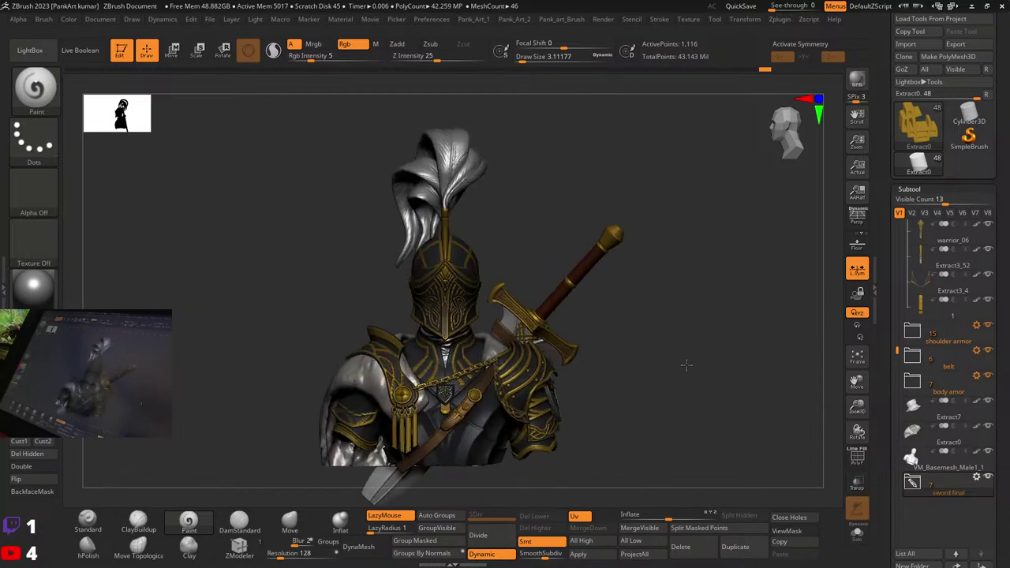
Step: Make the neck cloth Extract7 behind the helmet the active subtool and choose the Move brush for it
right_click_drag(688, 365, 689, 393, "ctrl")
left_click_drag(750, 379, 670, 381)
right_click_drag(670, 382, 671, 341, "ctrl")
right_click_drag(670, 341, 661, 395)
right_click_drag(608, 303, 582, 253)
key("space")
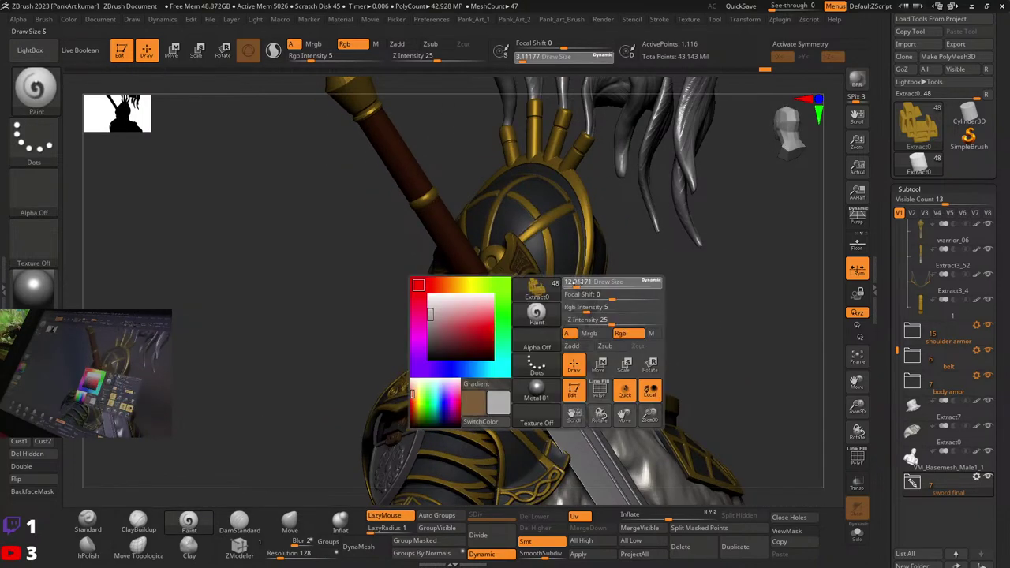
right_click_drag(603, 292, 637, 225, "ctrl")
right_click_drag(637, 225, 624, 273)
left_click(641, 325, "alt")
right_click_drag(623, 316, 670, 319)
left_click(290, 523)
right_click_drag(551, 395, 547, 422)
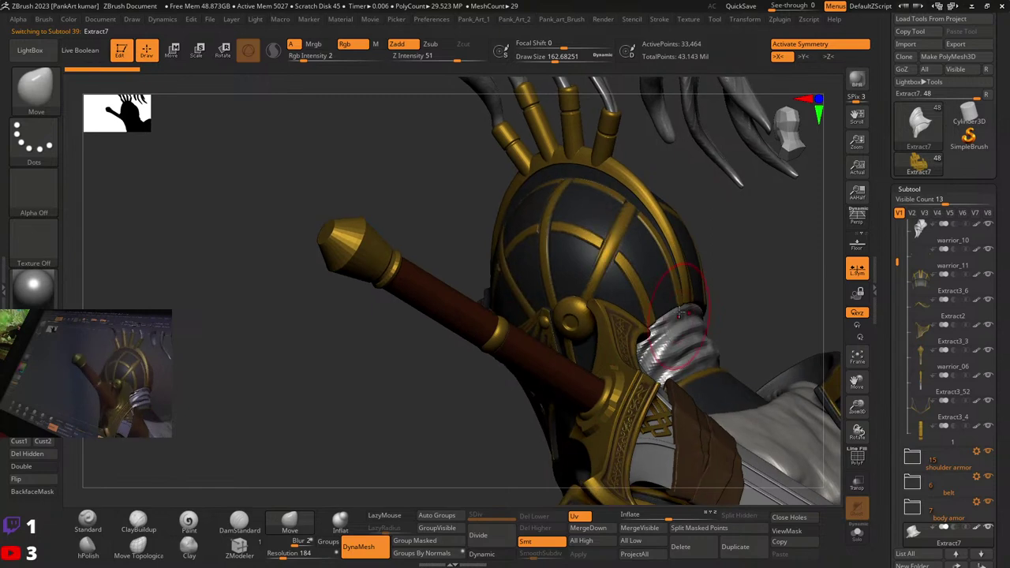
Step: Try reshaping the neck cloth behind the helmet with the Move brush, and undo the strokes
mouse_move(679, 324)
left_mouse_down()
mouse_move(675, 308)
mouse_move(652, 341)
left_mouse_up()
right_click_drag(584, 379, 639, 378)
mouse_move(685, 327)
left_mouse_down()
mouse_move(686, 316)
mouse_move(682, 331)
left_mouse_up()
key("space")
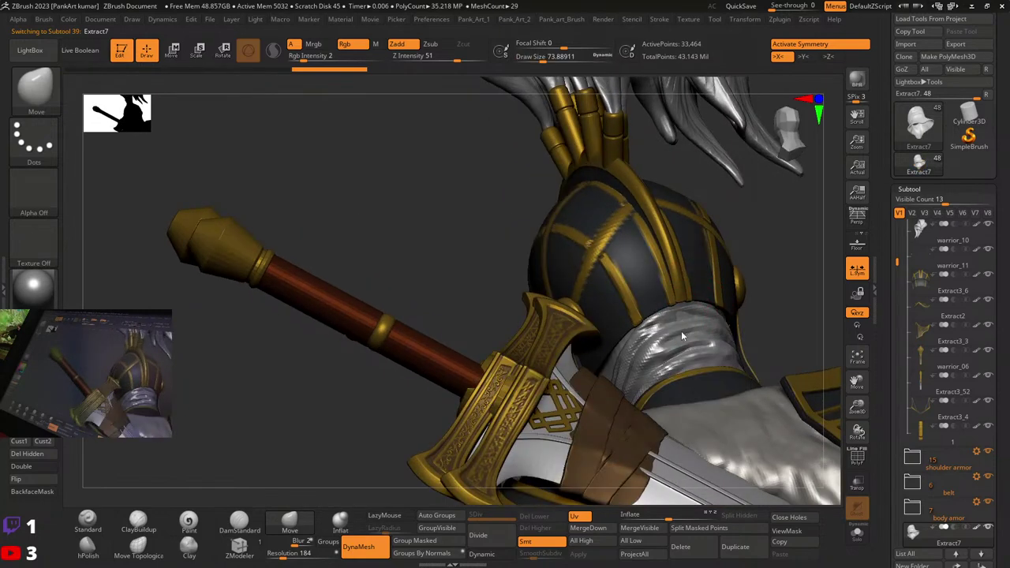
left_click(96, 517)
right_click_drag(596, 396, 731, 345)
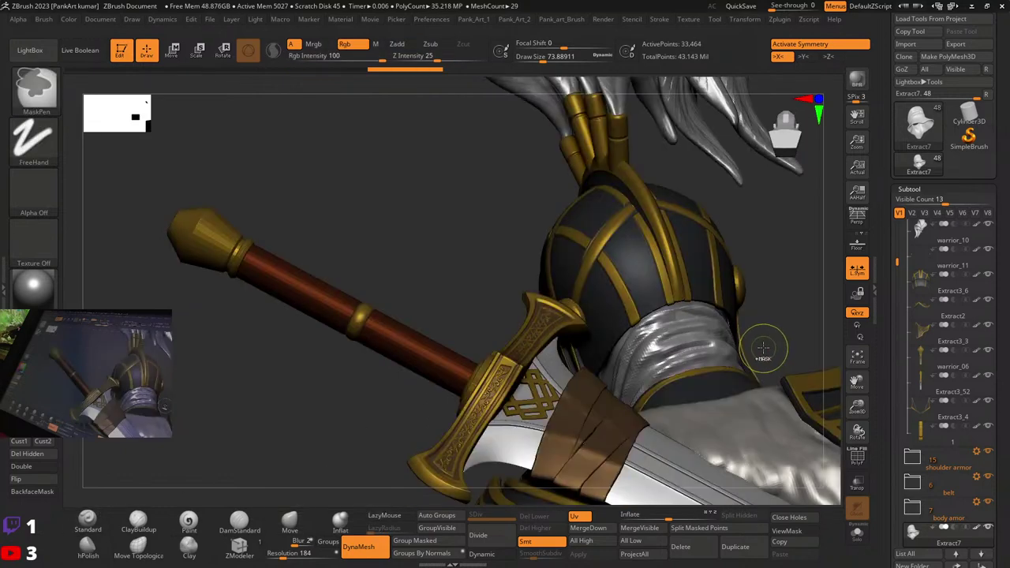
key("ctrl+z")
key("ctrl+z")
key("ctrl+z")
Step: Pull the side of the neck cloth up towards the helmet with the Move brush at draw size about 177
right_click_drag(604, 351, 671, 319)
key("space")
left_click_drag(674, 316, 677, 316)
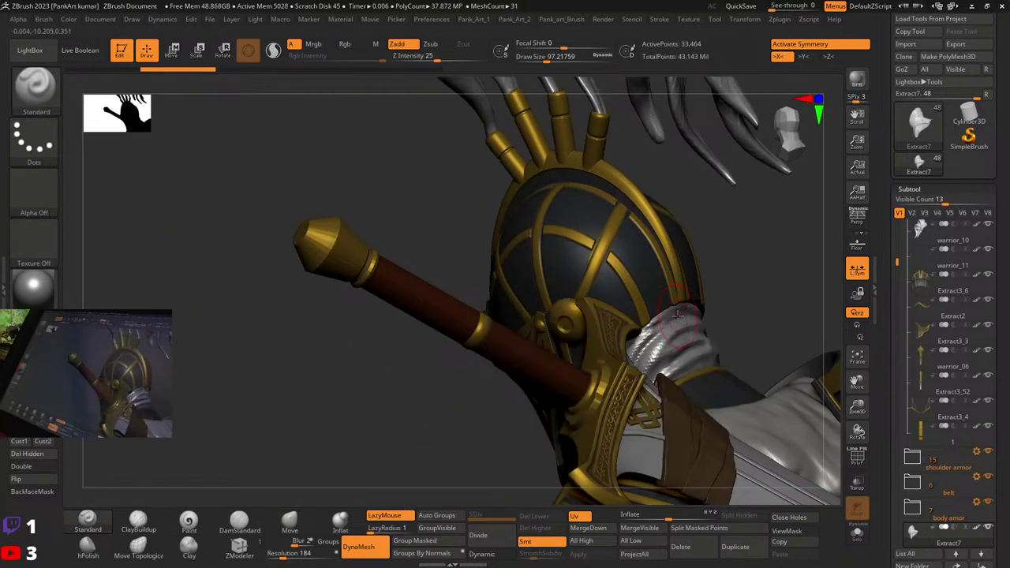
right_click_drag(683, 316, 608, 339)
left_click(289, 524)
mouse_move(703, 331)
right_mouse_down()
mouse_move(634, 315)
mouse_move(730, 319)
mouse_move(687, 323)
mouse_move(667, 355)
right_mouse_up()
left_click_drag(658, 363, 641, 339)
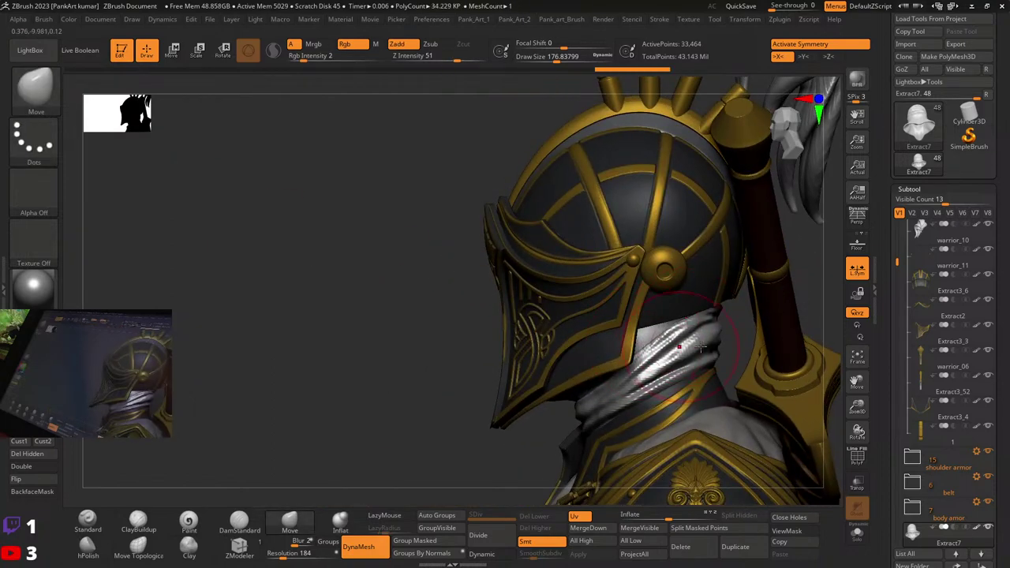
right_click_drag(701, 346, 632, 361, "ctrl")
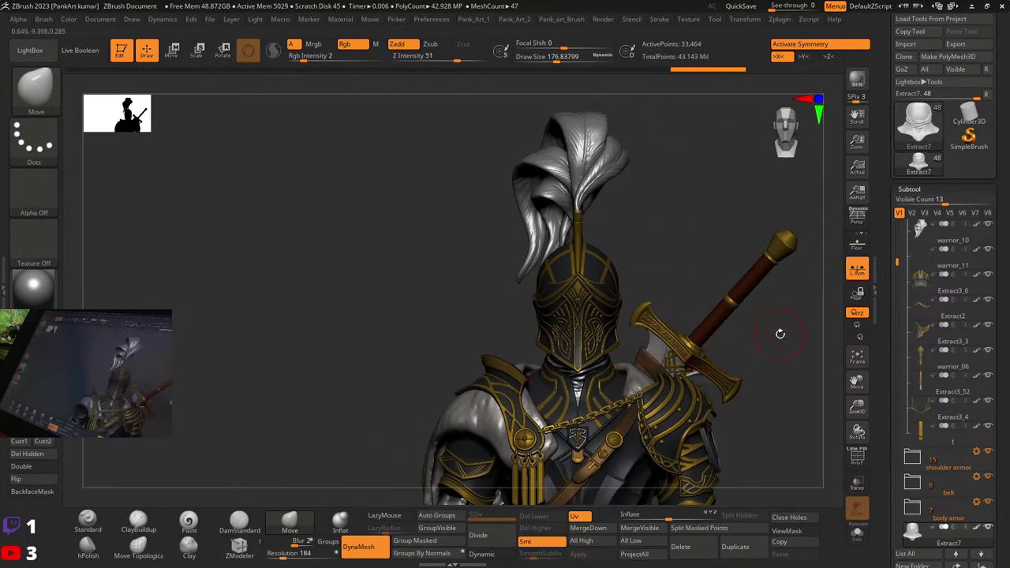
mouse_move(609, 359)
right_mouse_down()
mouse_move(513, 374)
mouse_move(679, 387)
mouse_move(573, 340)
mouse_move(652, 350)
mouse_move(625, 373)
right_mouse_up()
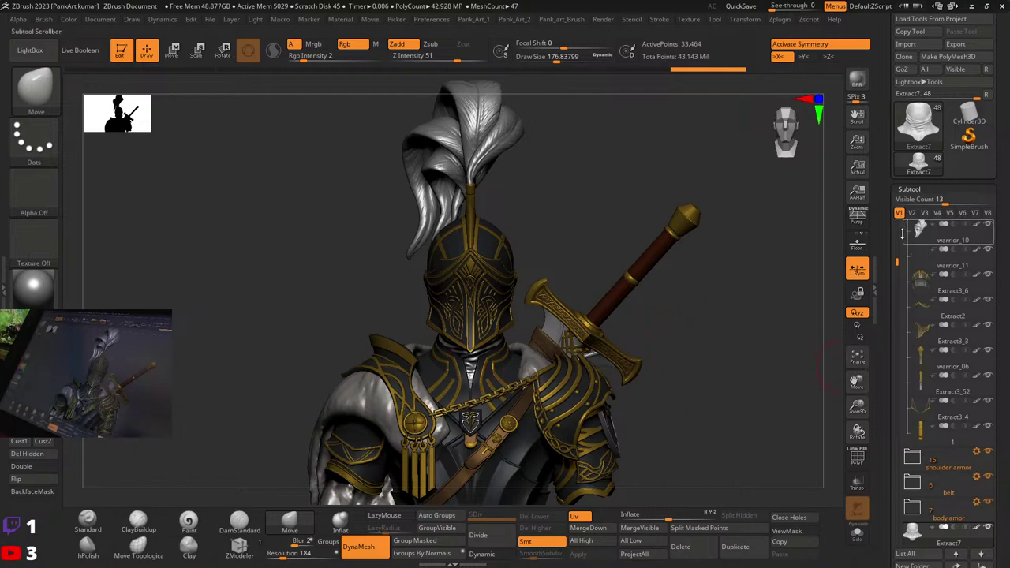
Step: Collapse the helmet folder in the subtool list
left_click_drag(900, 243, 900, 227)
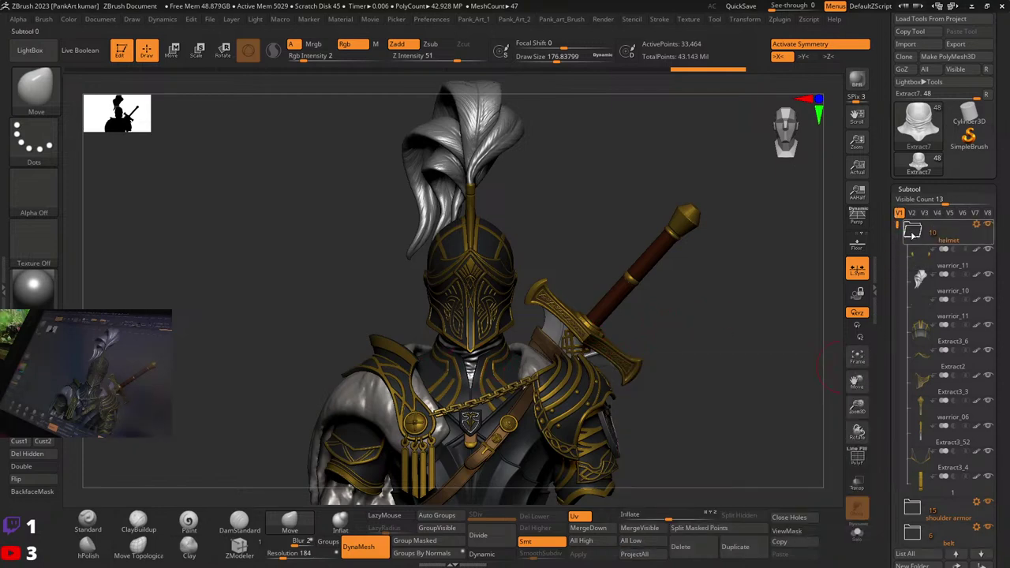
left_click(913, 230)
scroll(912, 55, "up", 2)
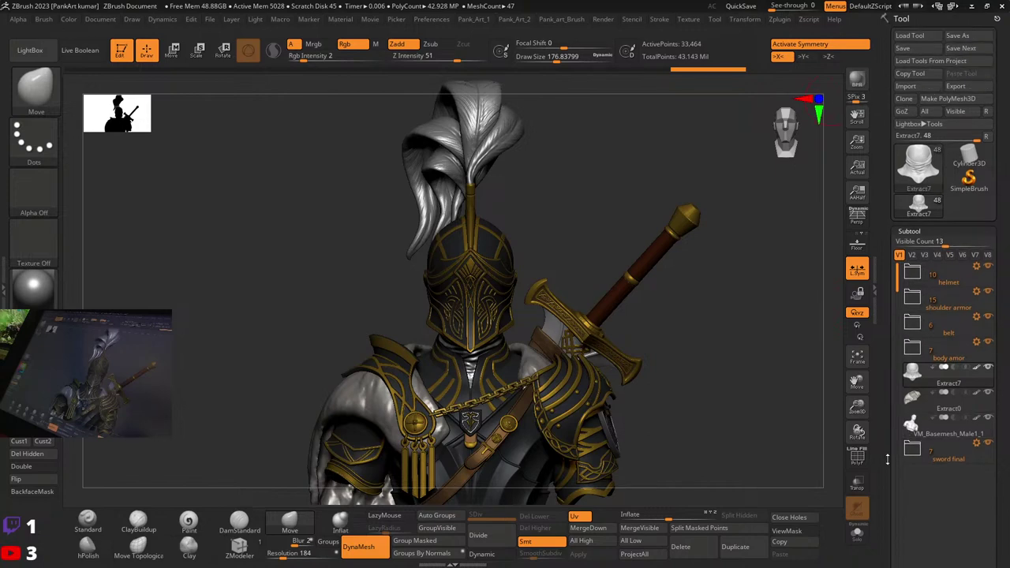
Step: Append a Cylinder3D to the knight as a new subtool
scroll(932, 395, "down", 10)
left_click(957, 380)
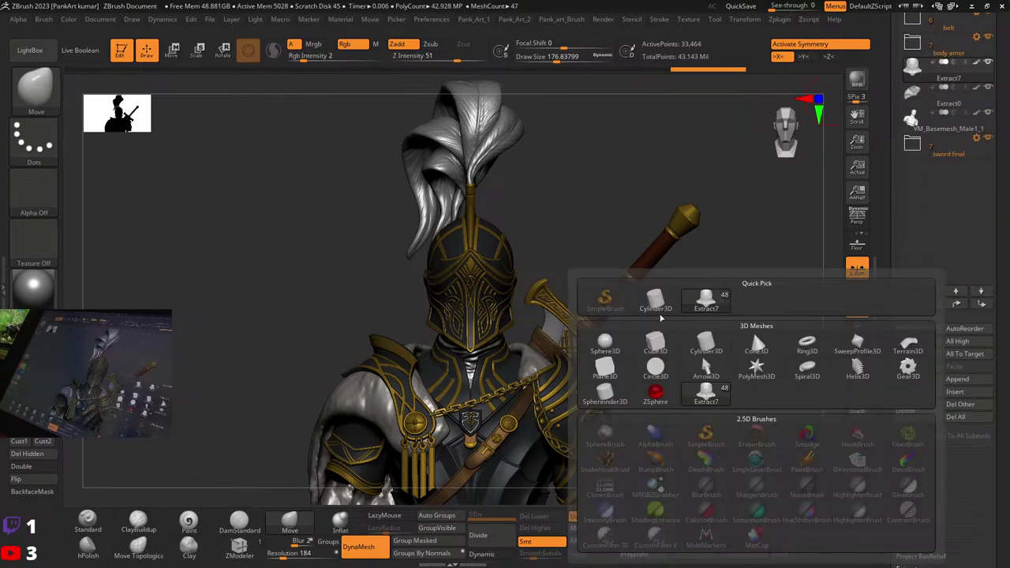
left_click(655, 300)
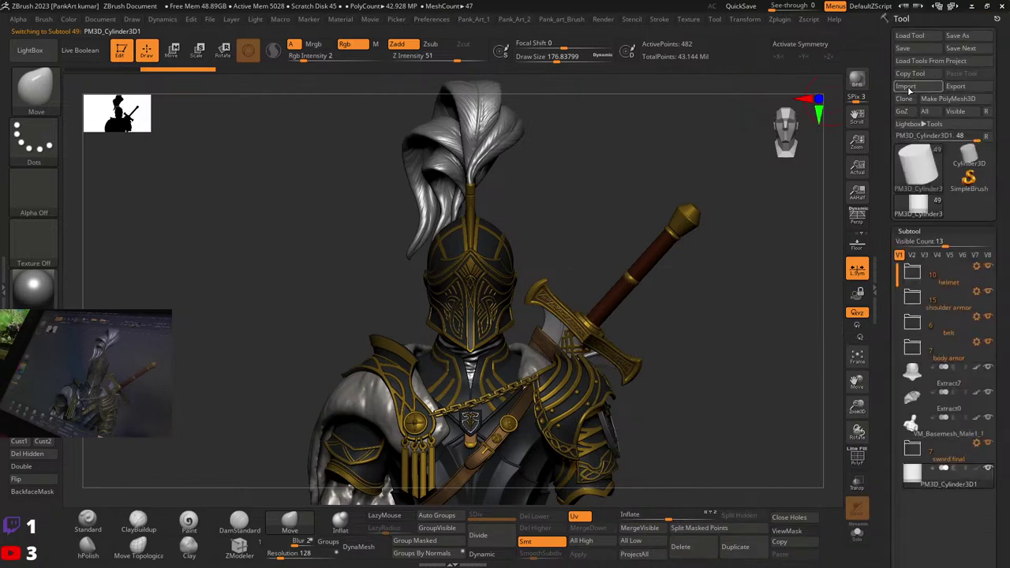
left_click(908, 87)
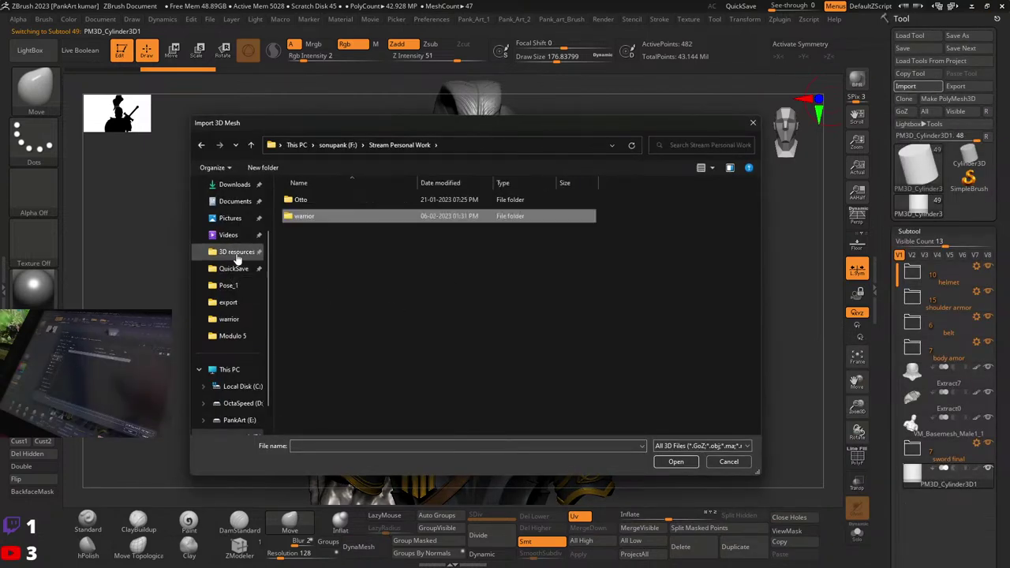
left_click(236, 254)
double_click(315, 200)
left_click(319, 204)
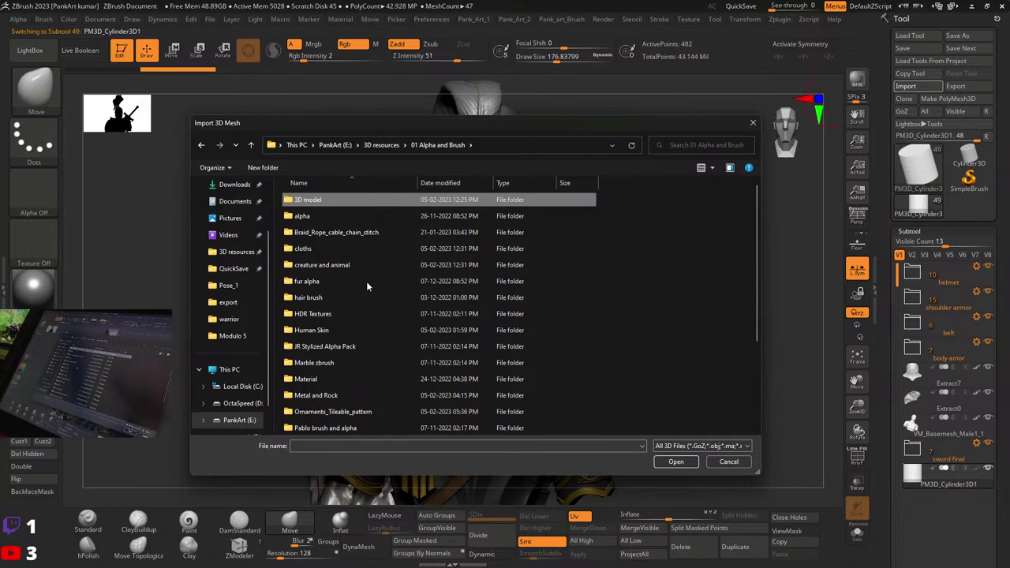
key("Return")
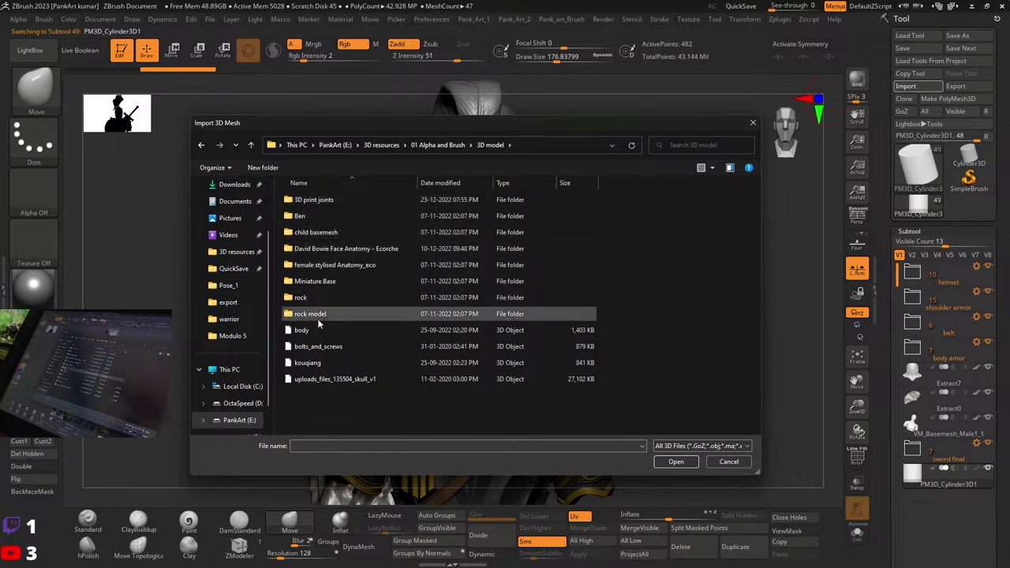
left_click(308, 364)
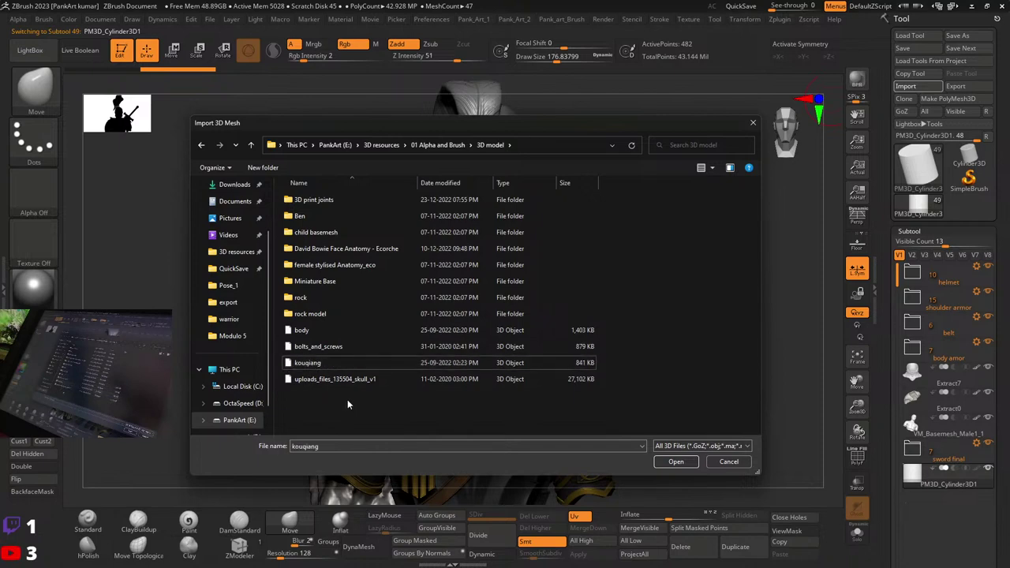
key("BackSpace")
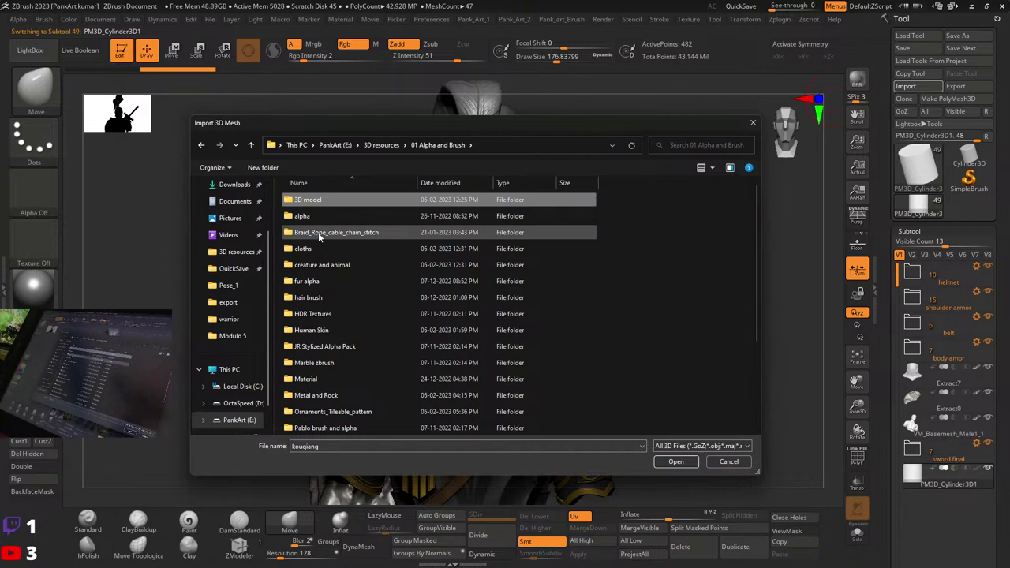
double_click(308, 249)
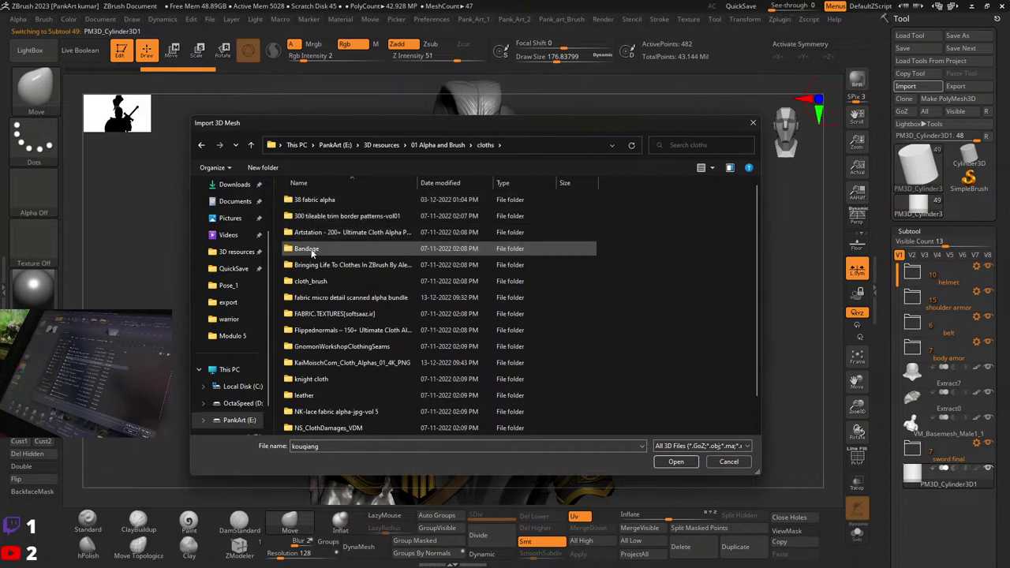
double_click(312, 251)
left_click(202, 145)
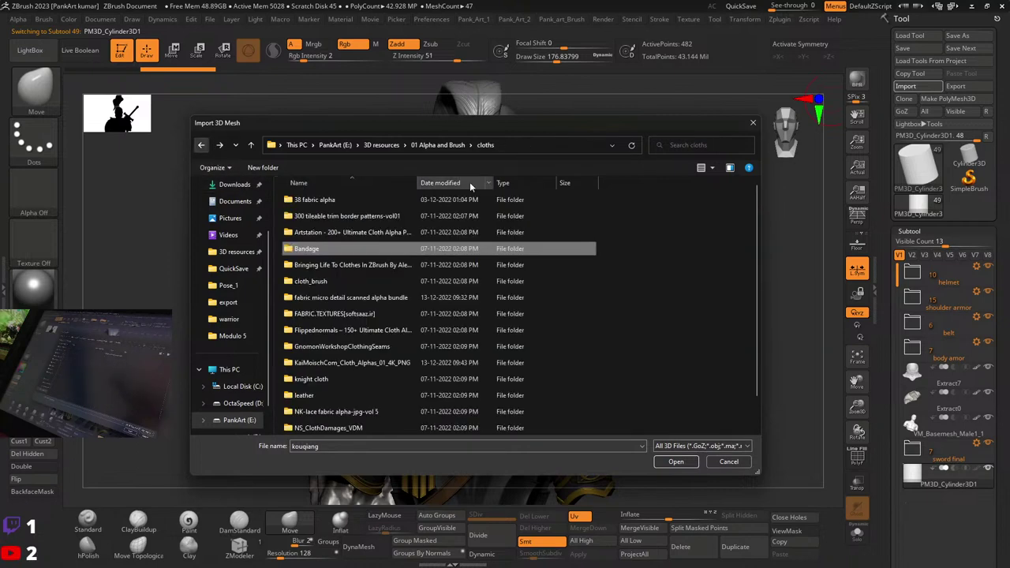
left_click(753, 123)
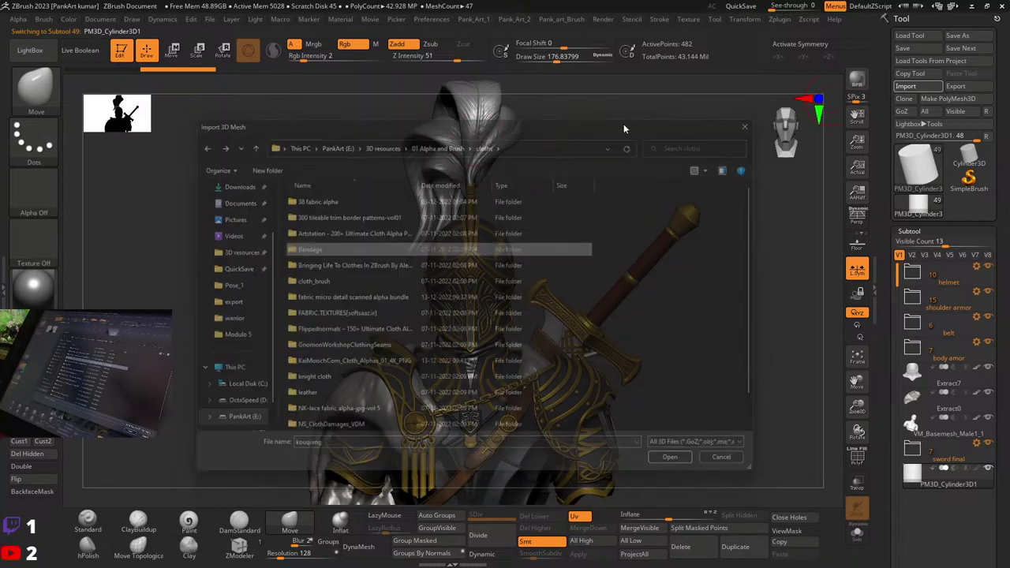
Step: Load the Bandage_Set insert brush from the Bandage folder under 3D resources, 01 Alpha and Brush, cloths
left_click(36, 88)
left_click(95, 479)
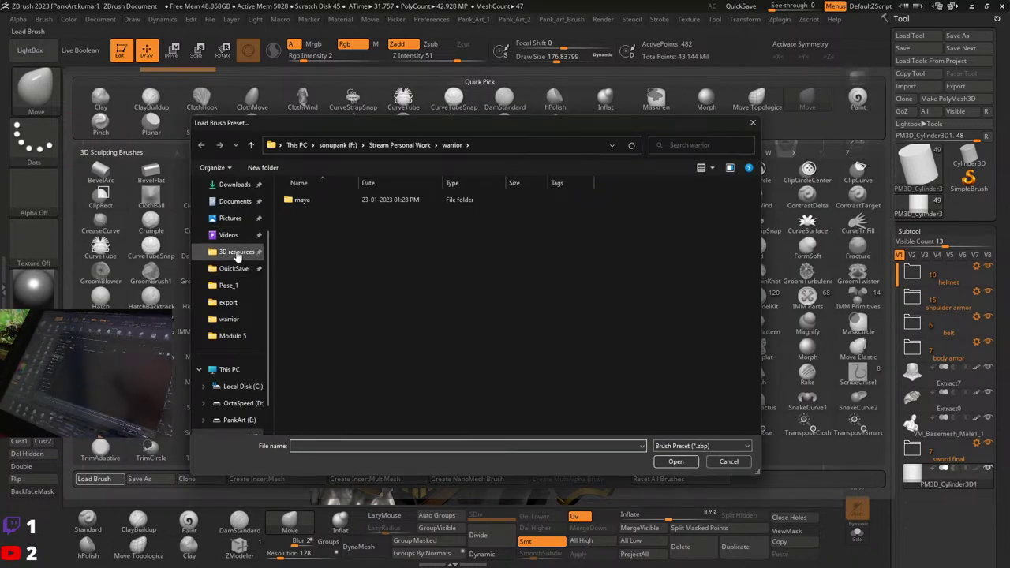
left_click(237, 251)
double_click(324, 200)
double_click(308, 248)
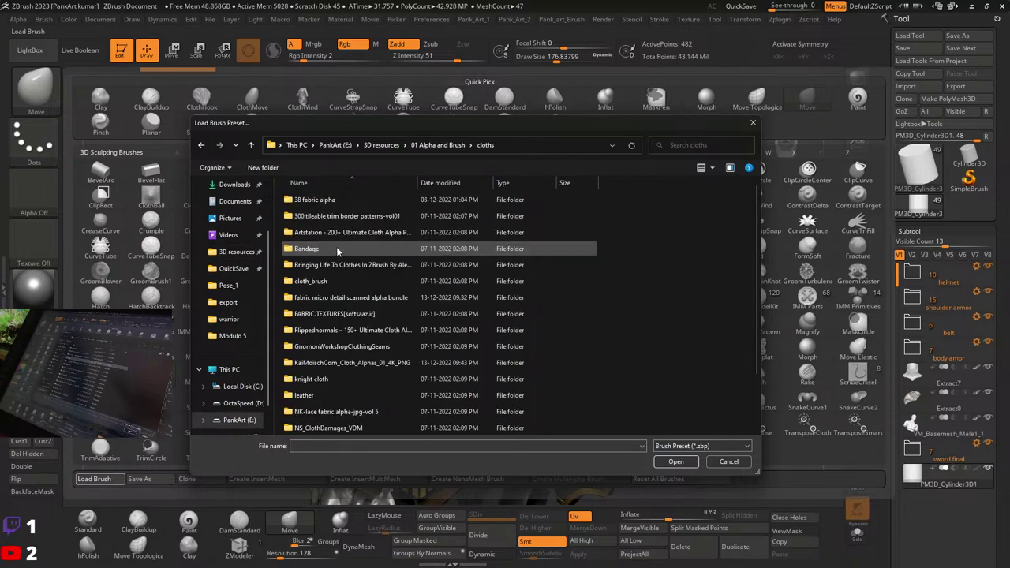
double_click(313, 250)
left_click(315, 201)
left_click(676, 462)
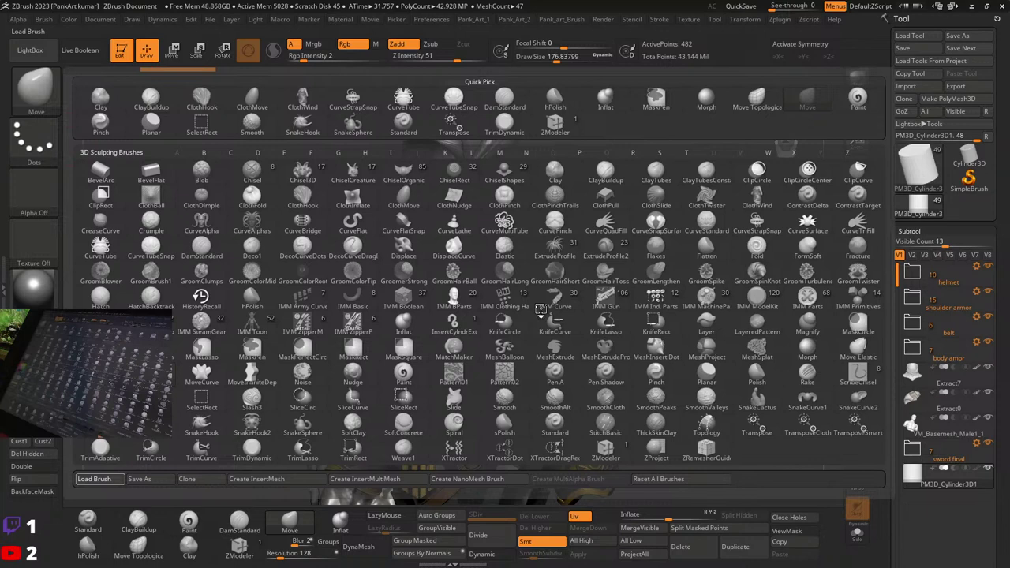
left_click(540, 310)
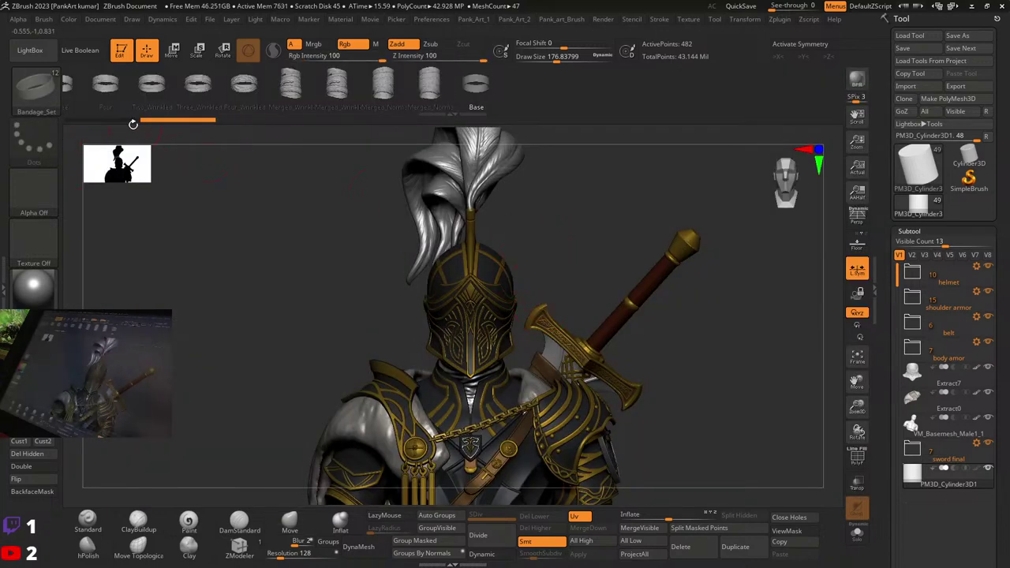
left_click_drag(156, 122, 57, 128)
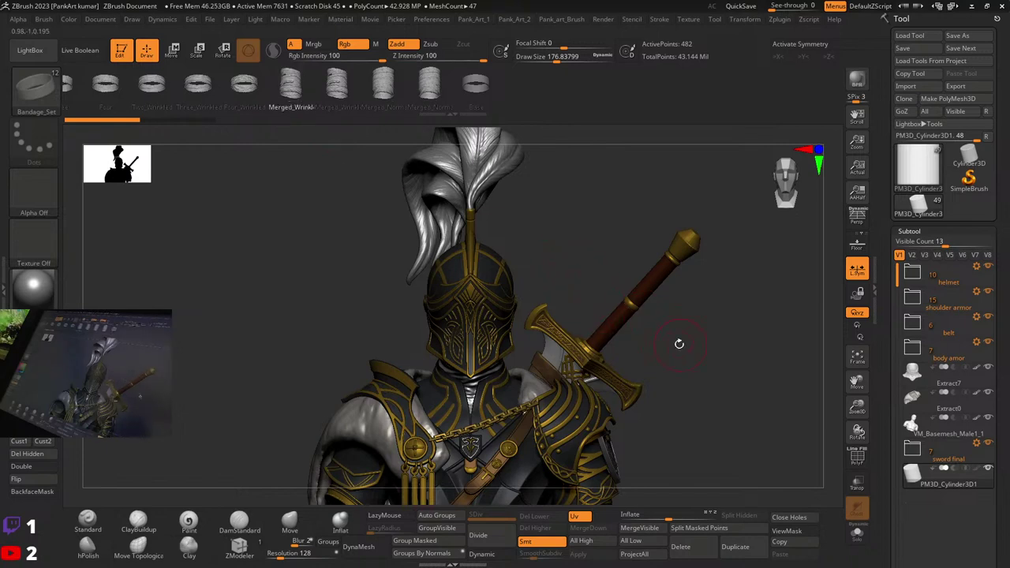
Step: Switch to the Standard brush and make the sword handle with the gold pommel the active subtool
mouse_move(679, 345)
left_mouse_down()
mouse_move(675, 321)
mouse_move(625, 334)
left_mouse_up()
left_click(88, 519)
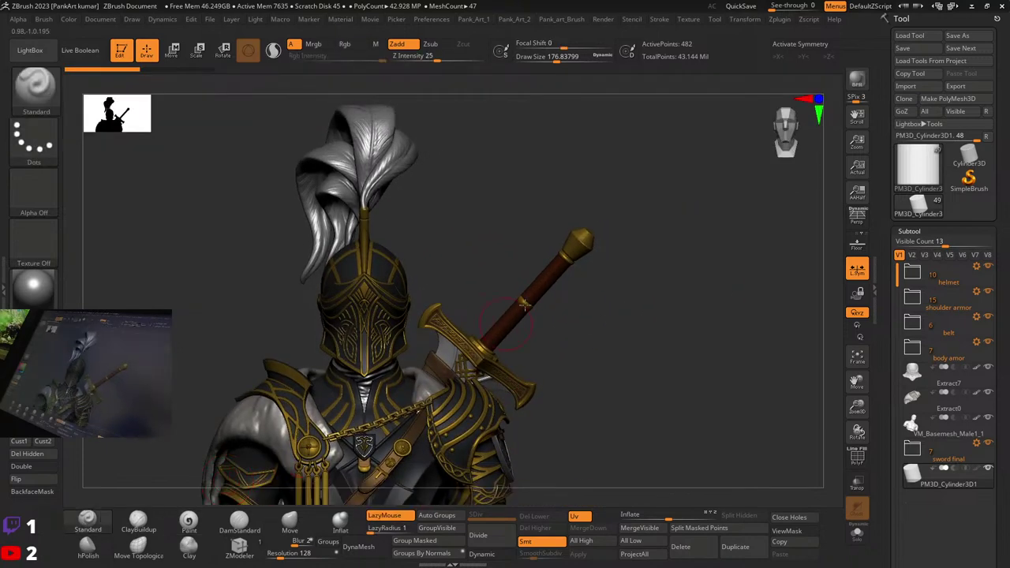
left_click(574, 251, "alt")
left_click(36, 85)
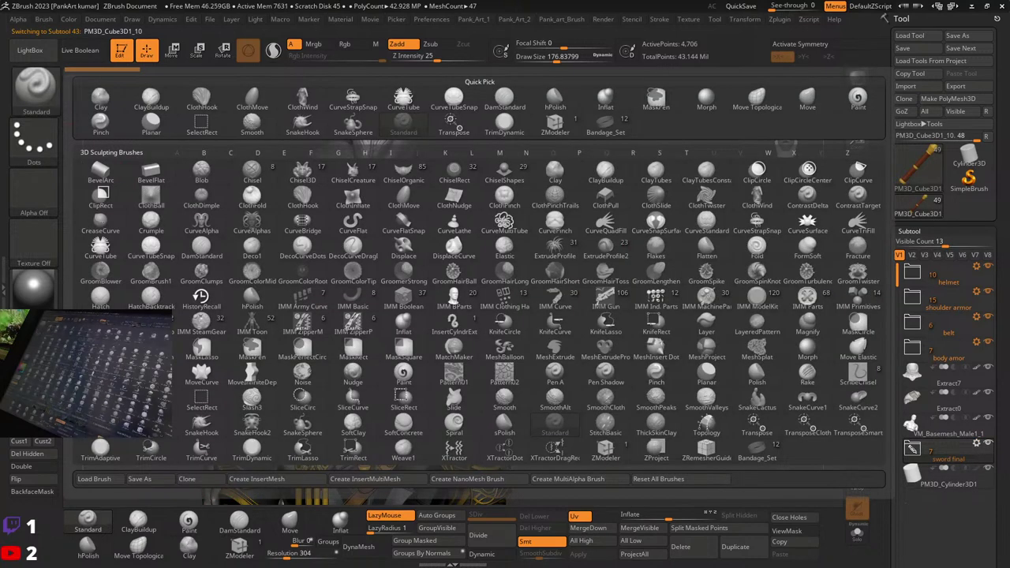
left_click(94, 479)
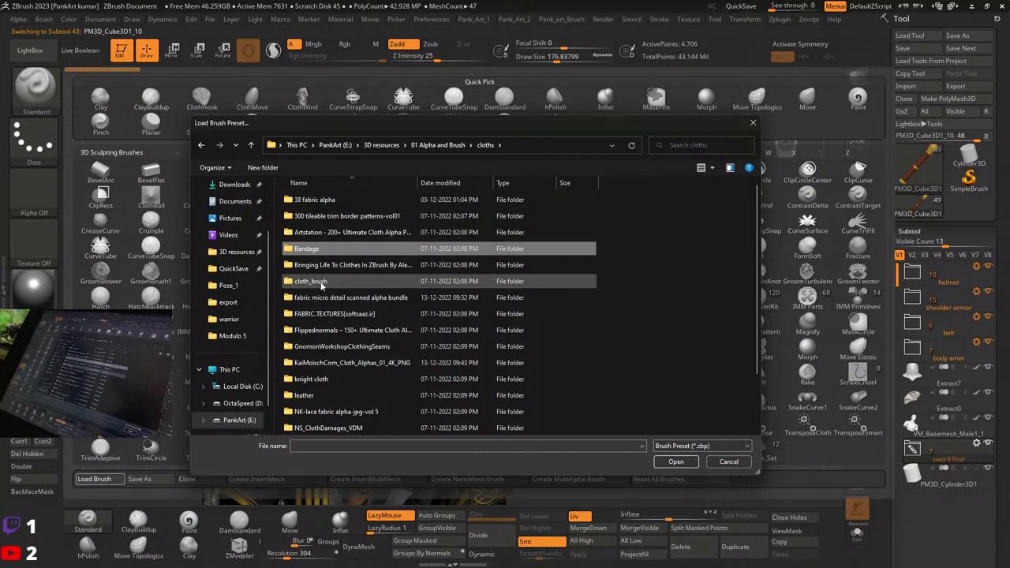
left_click(432, 250)
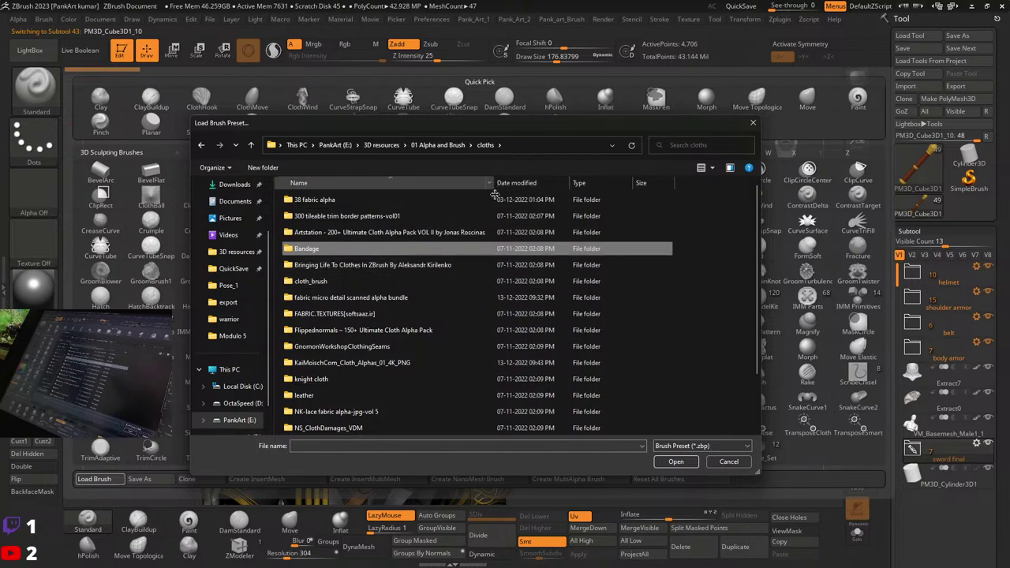
scroll(381, 299, "down", 1)
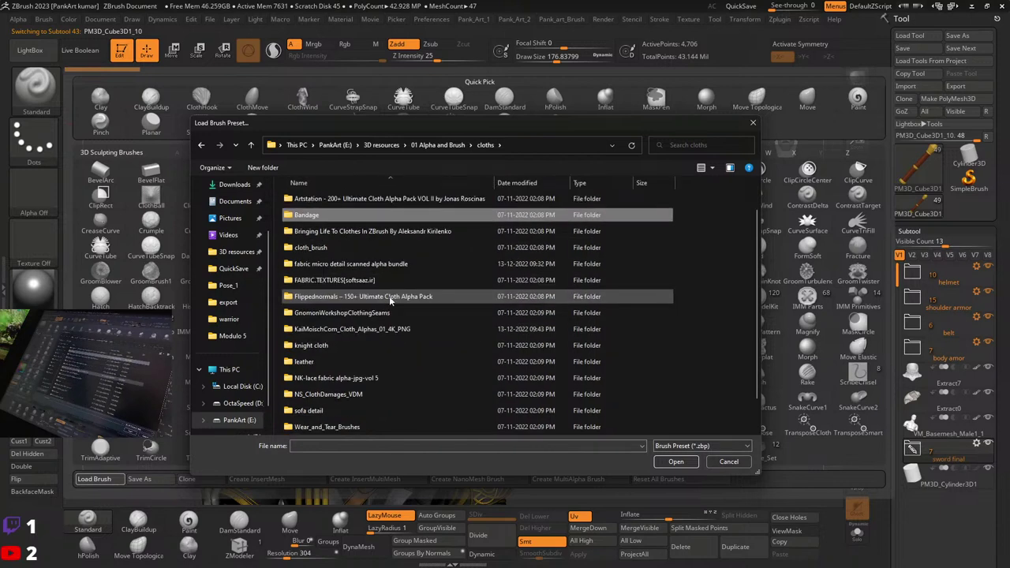
double_click(359, 348)
key("BackSpace")
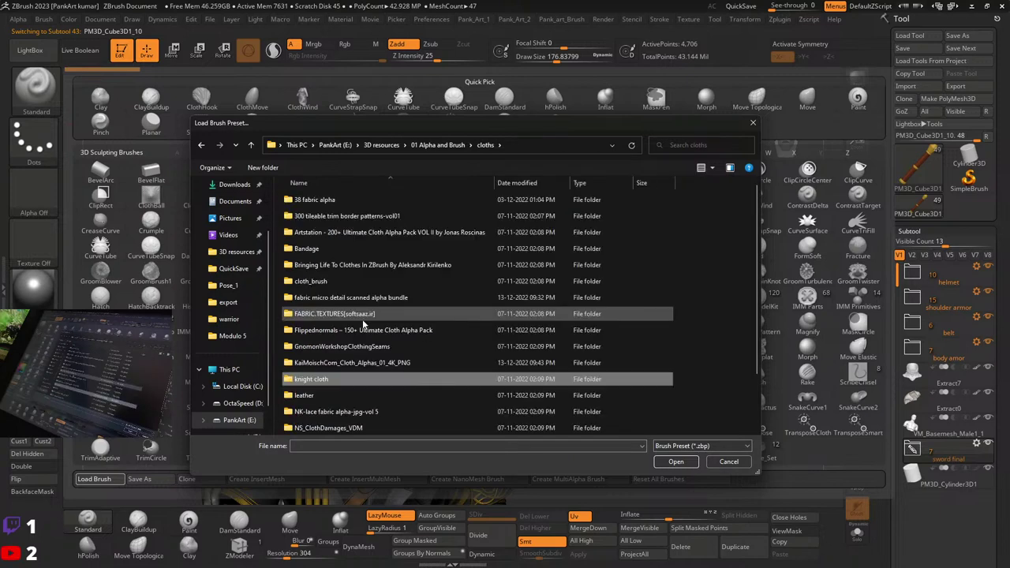
scroll(379, 335, "down", 1)
scroll(398, 347, "down", 1)
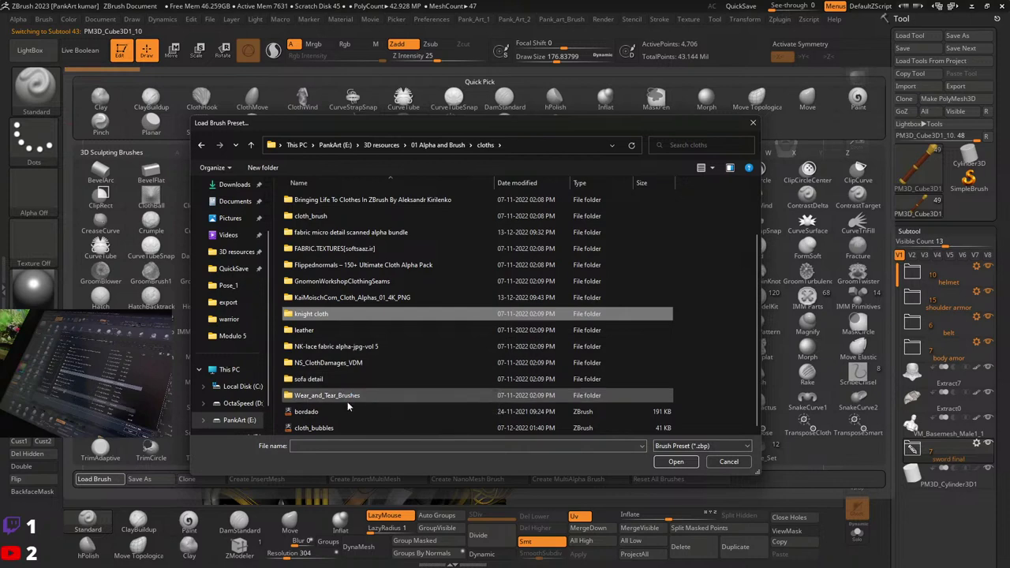
left_click(314, 429)
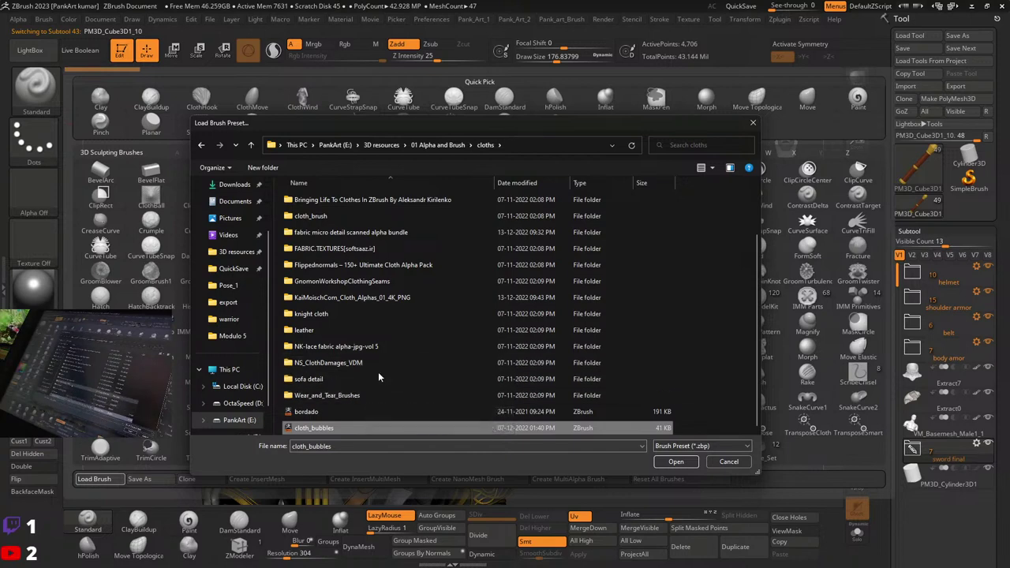
scroll(366, 346, "up", 1)
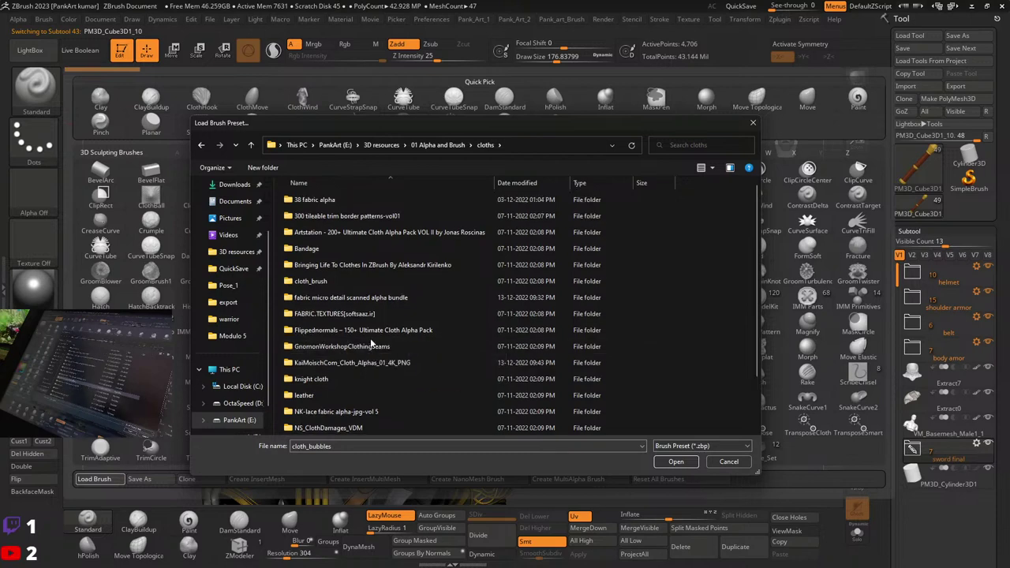
scroll(371, 320, "up", 1)
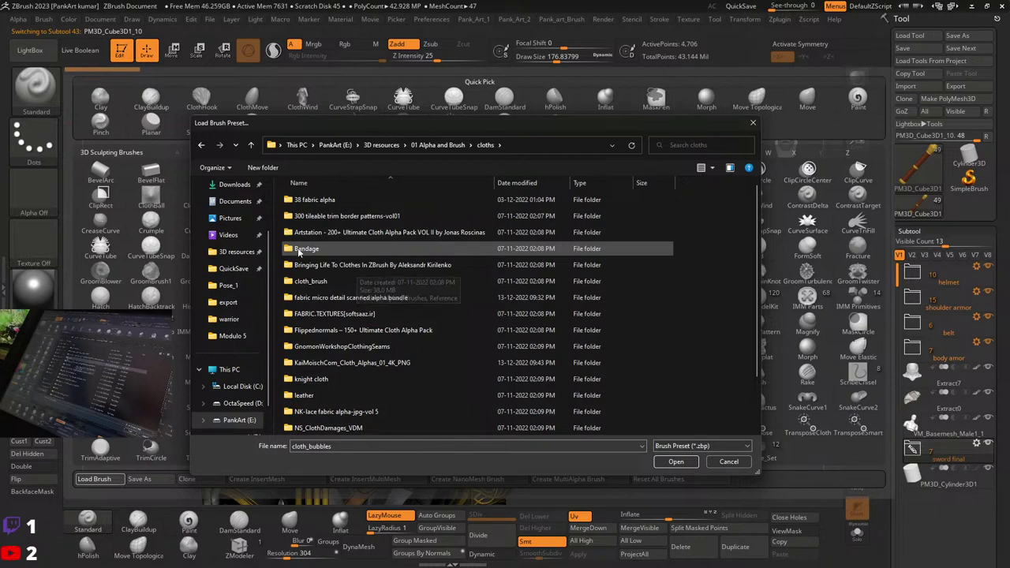
left_click(752, 125)
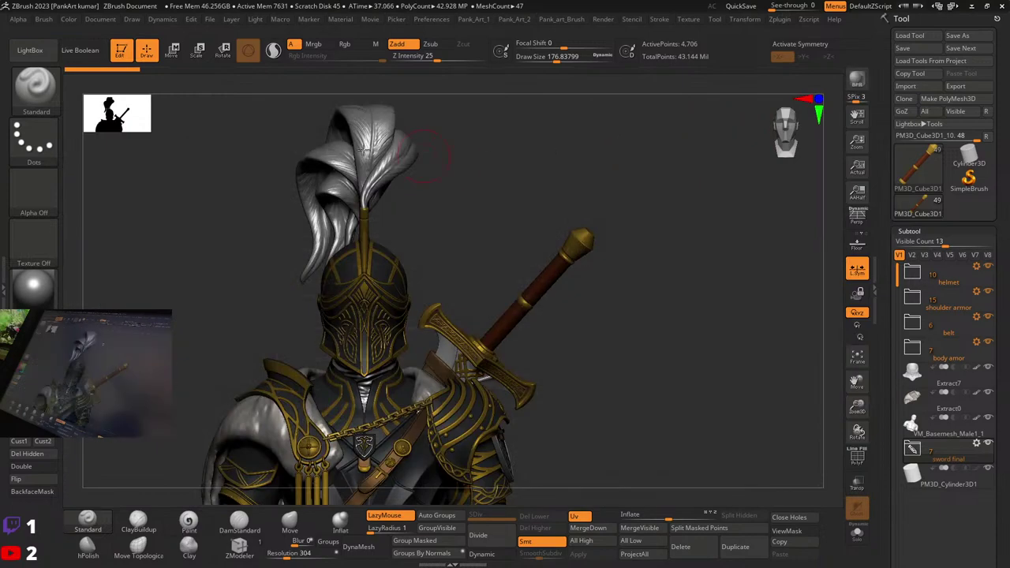
Step: Choose the Bandage_Set brush, try inserting its Base bandage on the sword pommel, and undo it
left_click(35, 87)
left_click(605, 126)
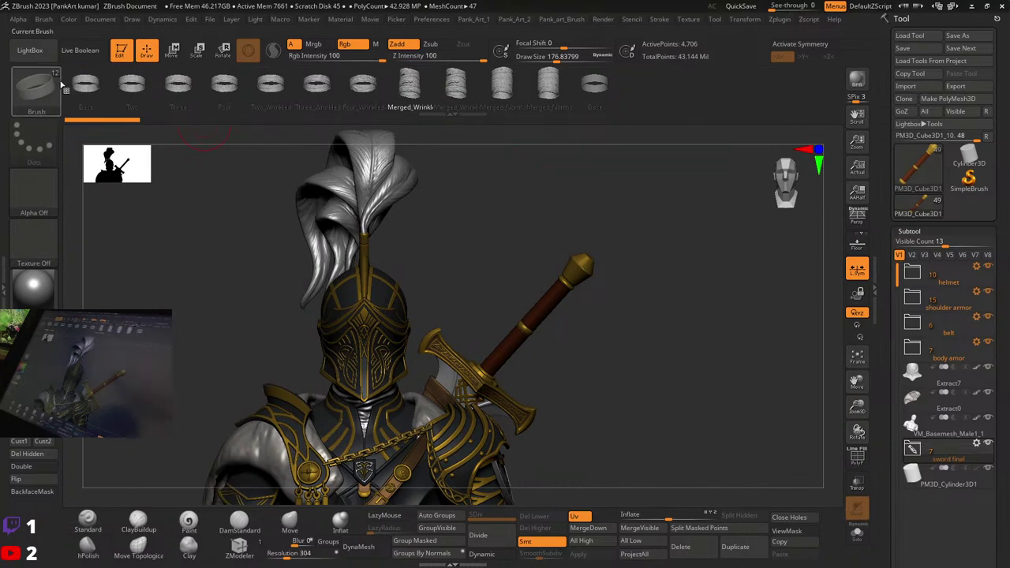
left_click(85, 83)
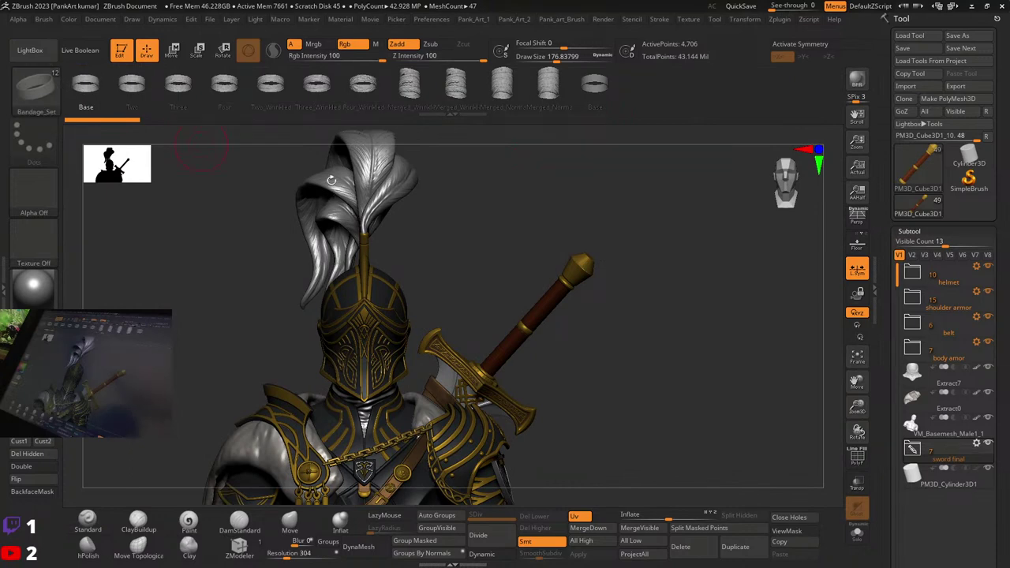
mouse_move(582, 260)
left_mouse_down()
mouse_move(624, 292)
mouse_move(707, 264)
mouse_move(594, 298)
left_mouse_up()
key("ctrl+z")
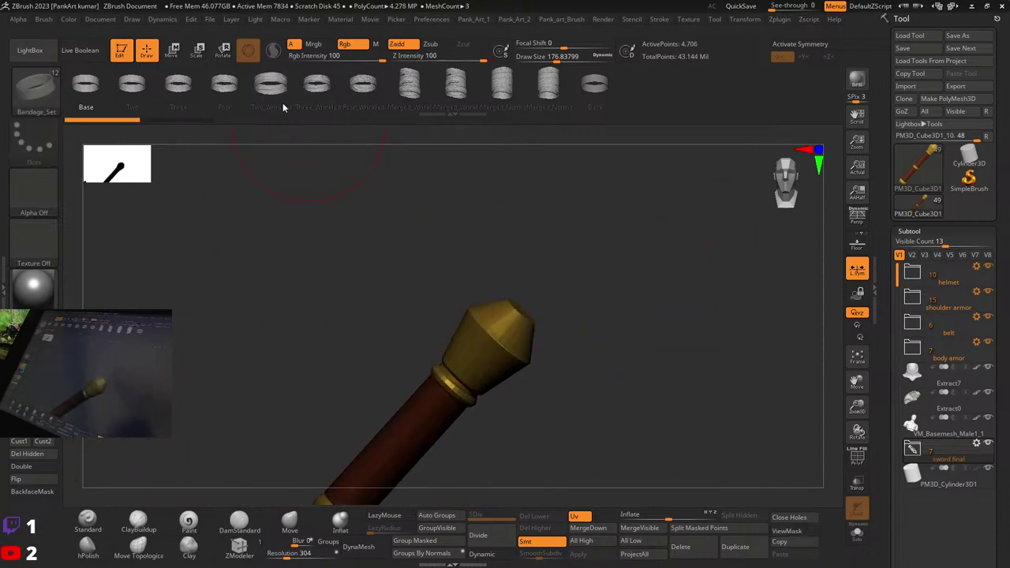
Step: Try inserting the Merged_Norma bandage mesh over the sword pommel, inspect it up close, and undo it
left_click(499, 89)
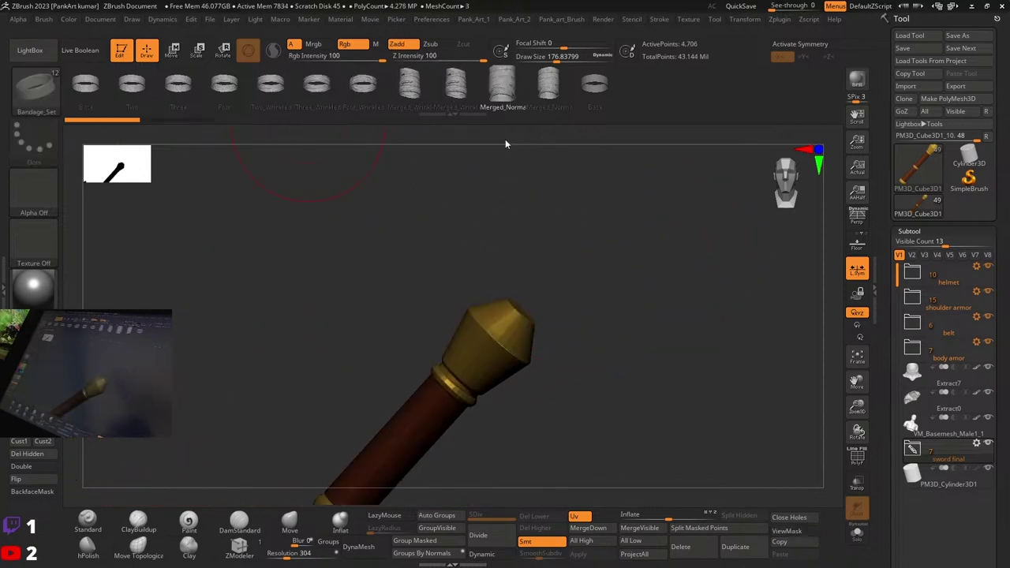
left_click_drag(493, 331, 558, 379)
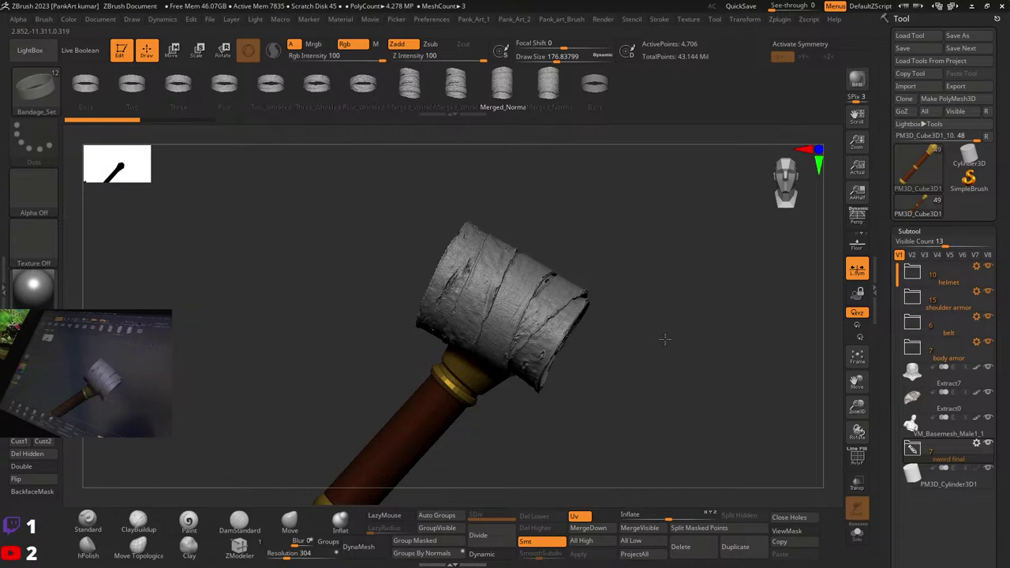
right_click_drag(666, 340, 595, 148, "ctrl")
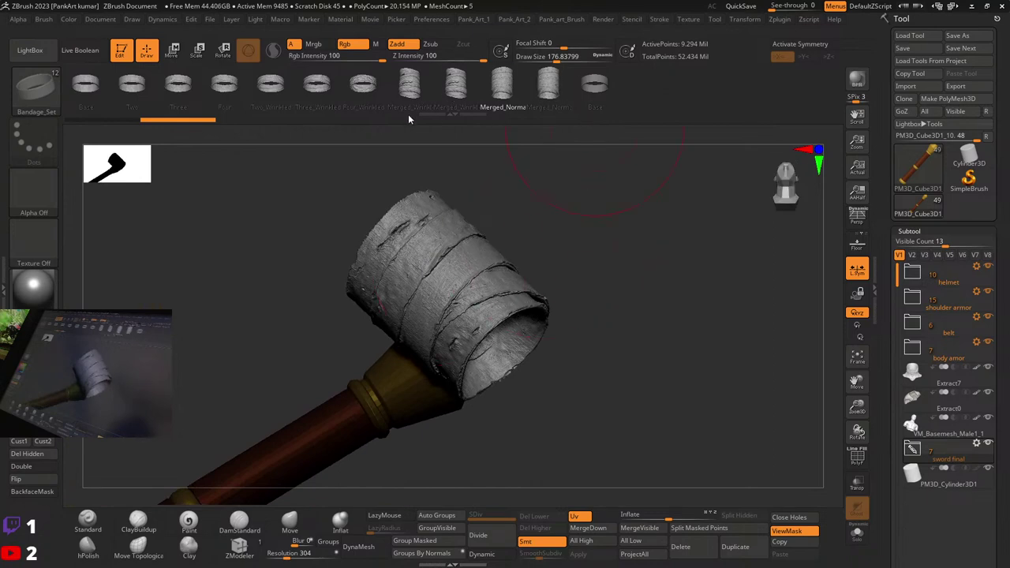
key("ctrl+z")
Step: Insert the Merged_Wrinkl bandage mesh on the sword pommel, rotate it in line with the handle and scale it down
left_click_drag(421, 375, 468, 447)
right_click_drag(544, 364, 561, 308, "ctrl")
key("w")
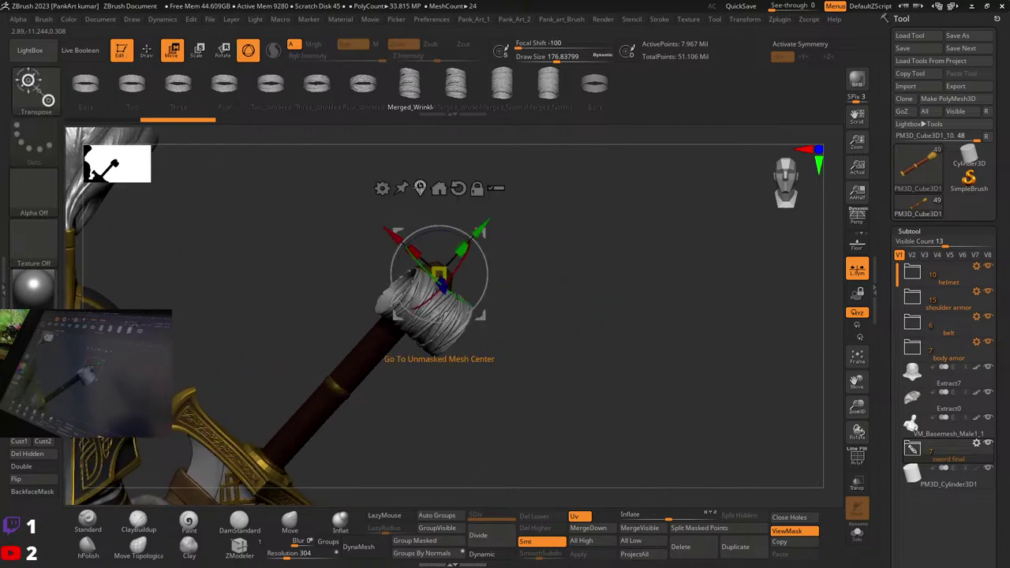
left_click(420, 188)
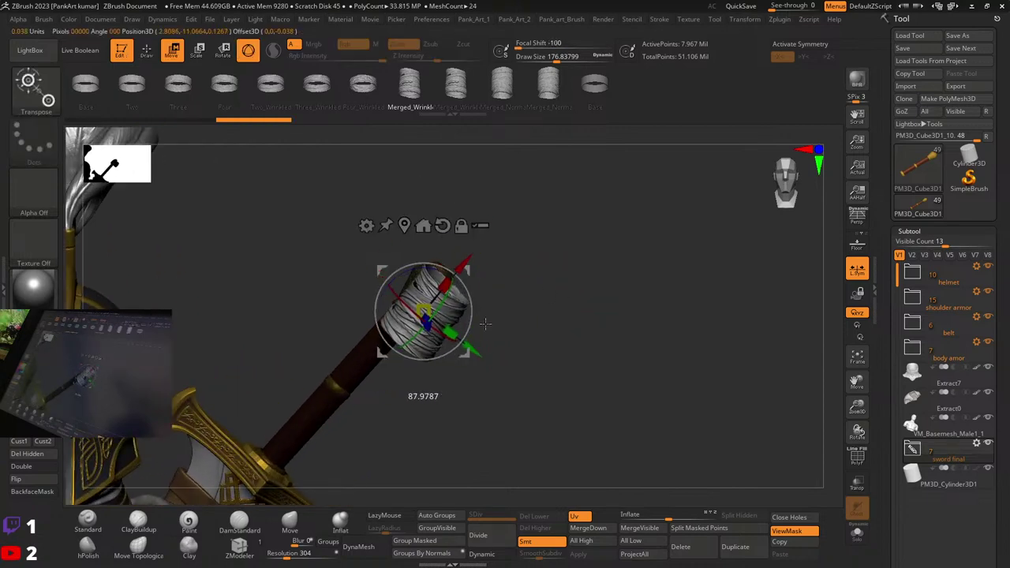
left_click_drag(494, 339, 495, 339)
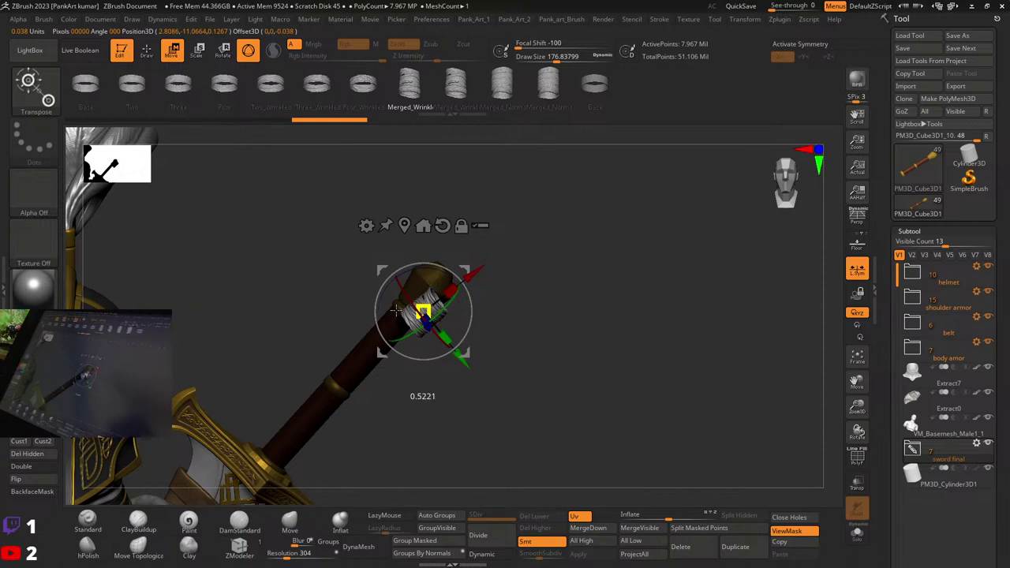
left_click_drag(397, 311, 396, 310)
Step: Move the wrinkled bandage down the handle to just above the crossguard and scale it to the grip's thickness
left_click_drag(472, 275, 322, 384)
right_click_drag(322, 384, 387, 297, "alt")
left_click_drag(384, 327, 359, 324)
left_click_drag(382, 290, 497, 324)
right_click_drag(498, 323, 479, 349, "ctrl")
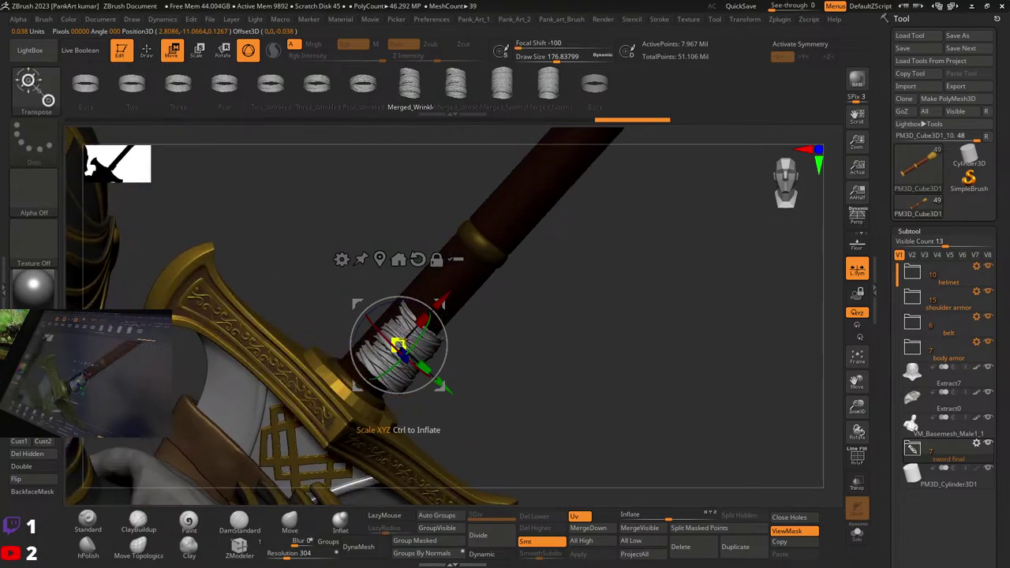
left_click_drag(405, 341, 415, 333)
Step: Fine-tune the bandage's position and size from the side so it encircles the base of the sword grip
left_click_drag(445, 307, 437, 305)
right_click_drag(461, 317, 406, 338)
left_click_drag(393, 344, 392, 343)
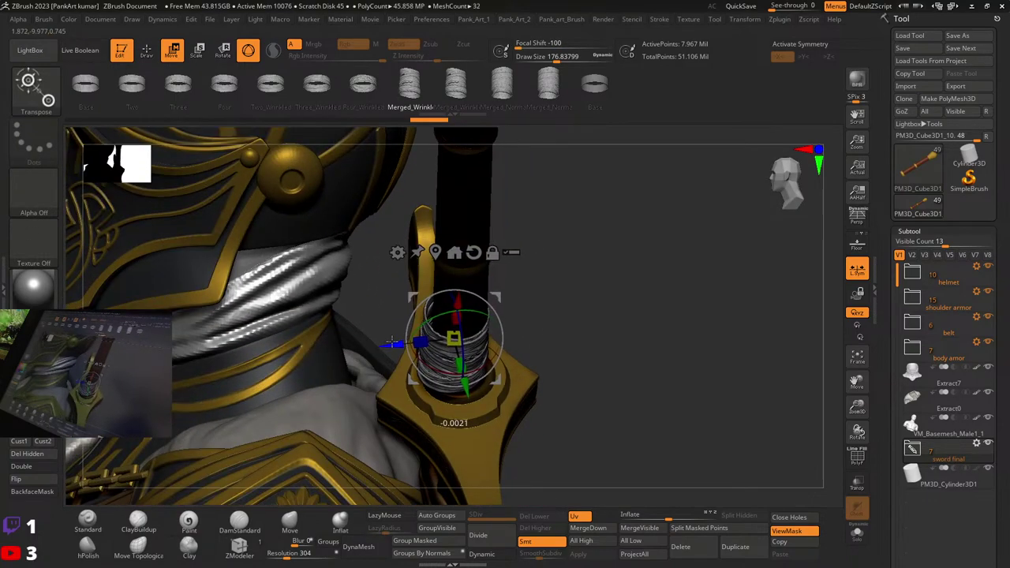
key("ctrl+shift+z")
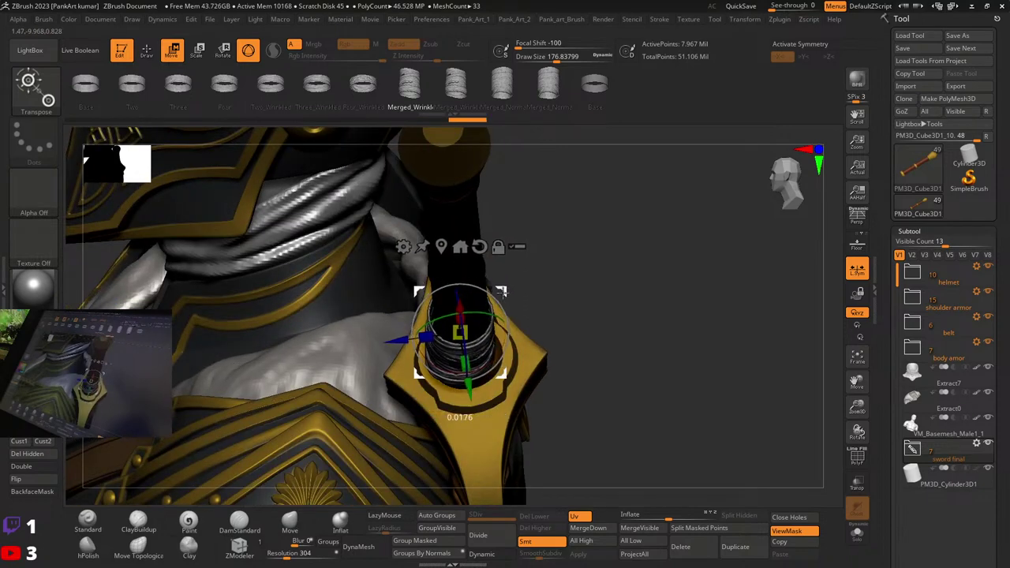
key("ctrl+shift+z")
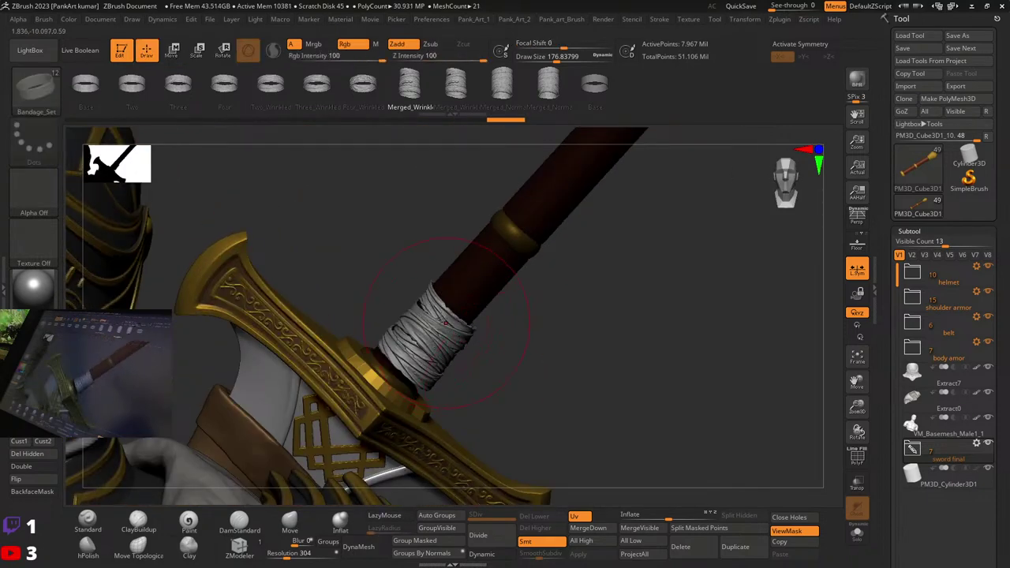
key("ctrl+shift+z")
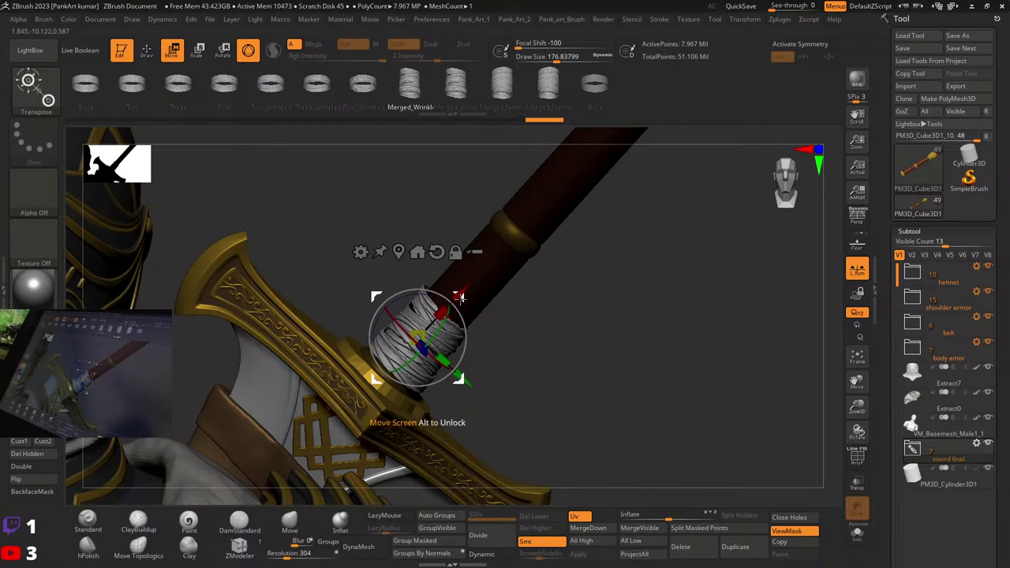
key("ctrl+shift+z")
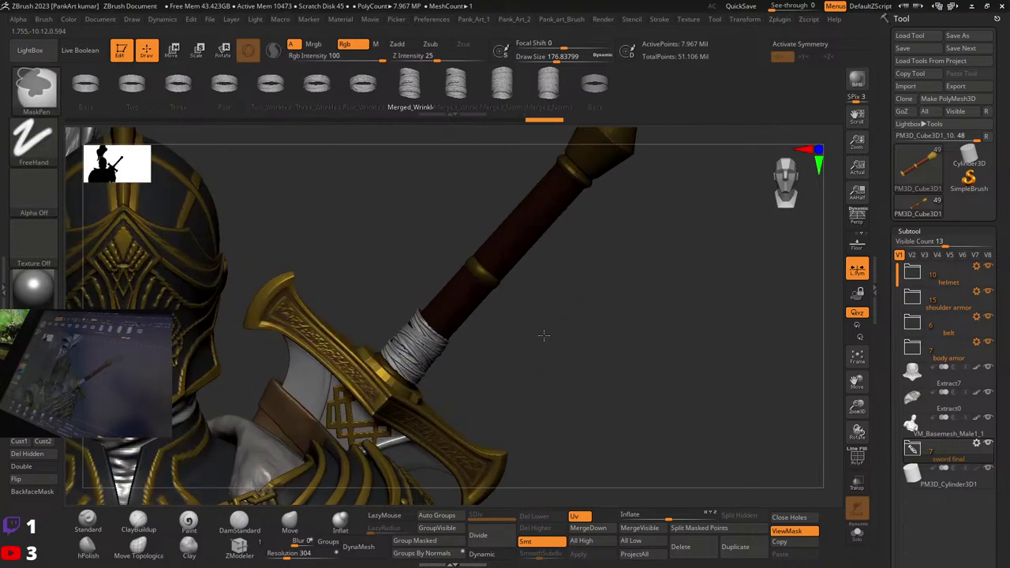
key("ctrl+shift+z")
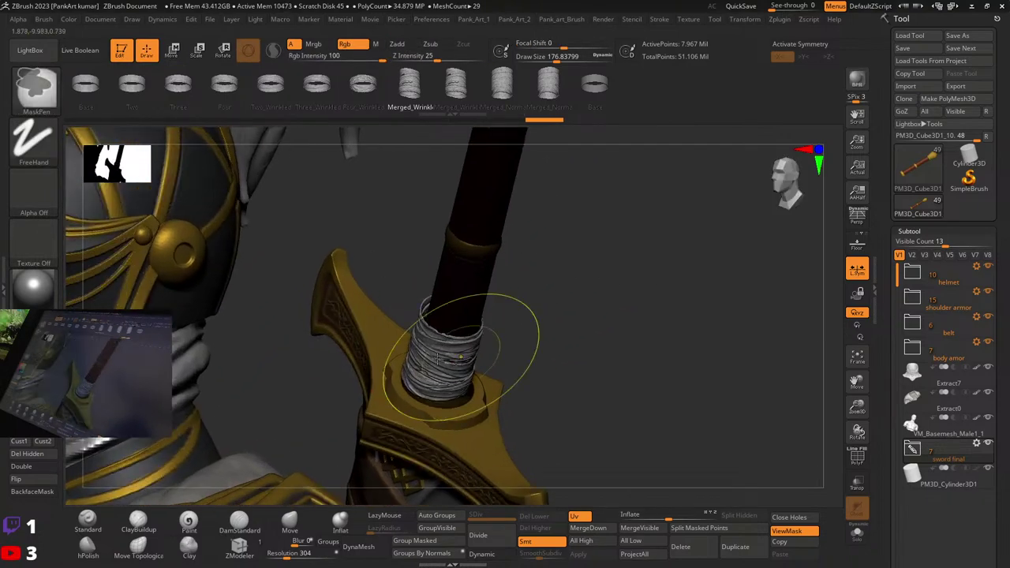
Step: Switch the material to SkinShade4 and nudge the bandage to sit centred around the grip
left_click(33, 288)
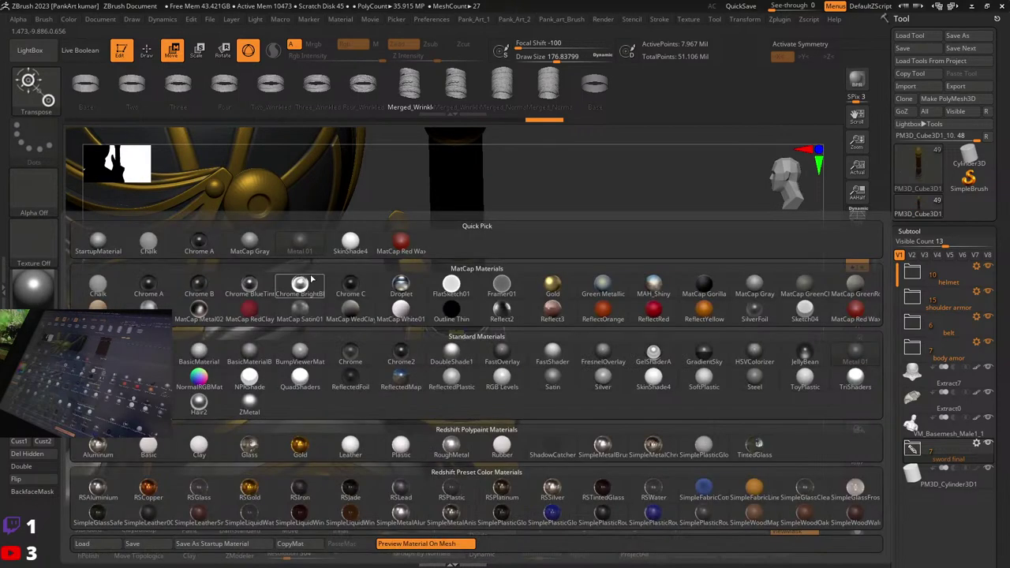
left_click(350, 241)
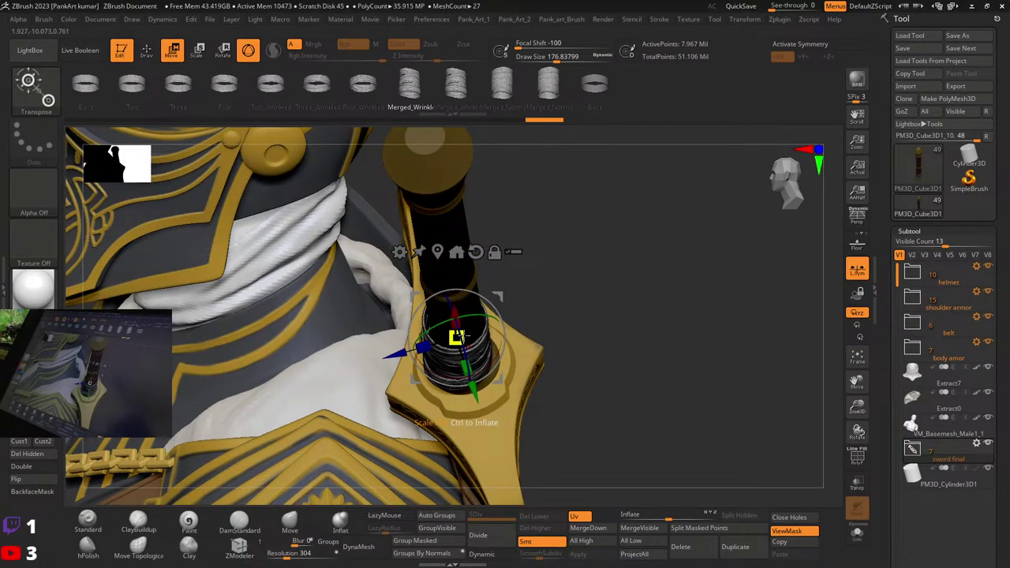
left_click_drag(461, 337, 460, 337)
left_click_drag(393, 355, 399, 353)
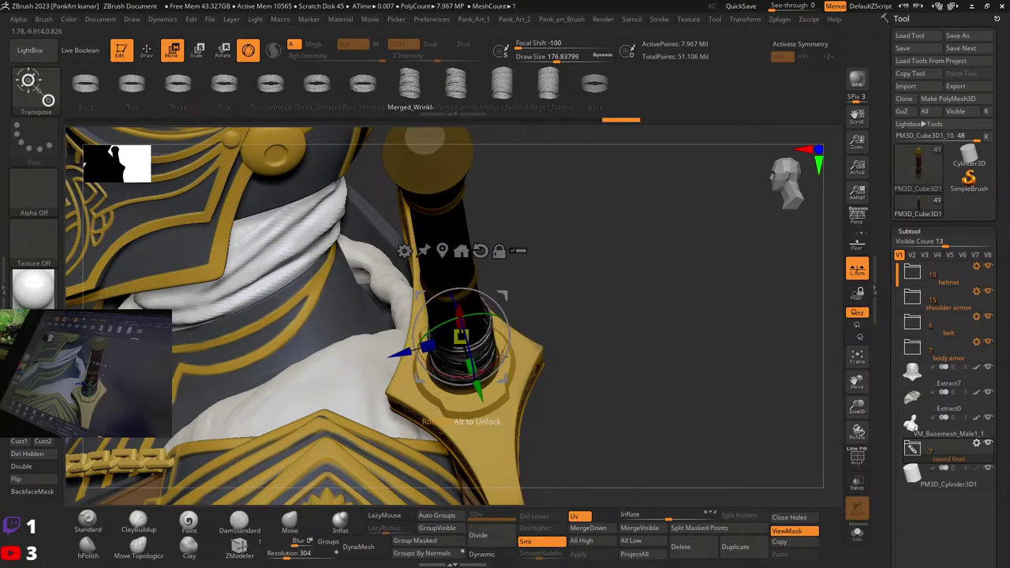
right_click_drag(402, 354, 527, 290)
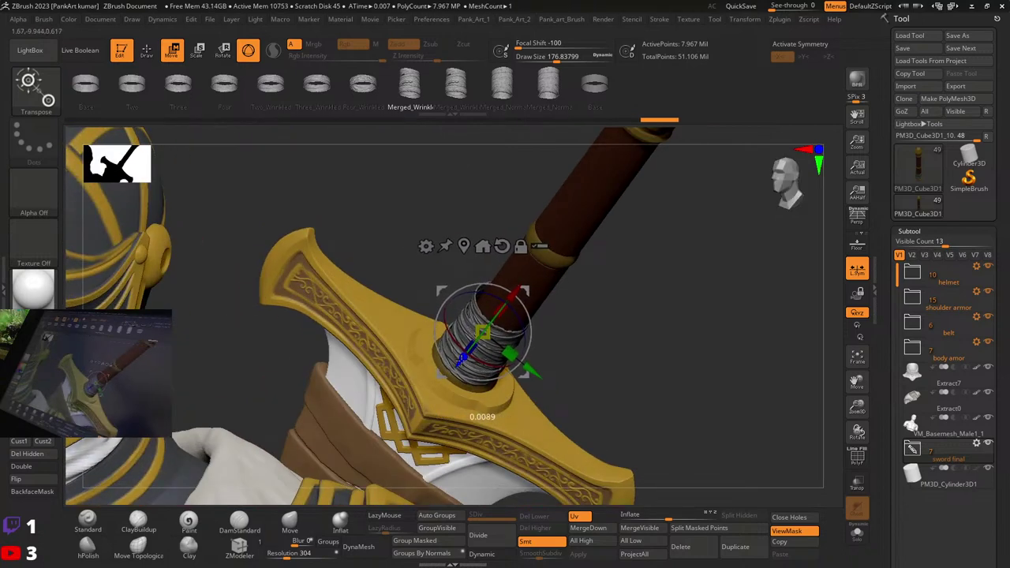
key("q")
mouse_move(524, 363)
right_mouse_down("ctrl")
mouse_move(519, 341)
mouse_move(543, 306)
right_mouse_up("ctrl")
key("w")
key("q")
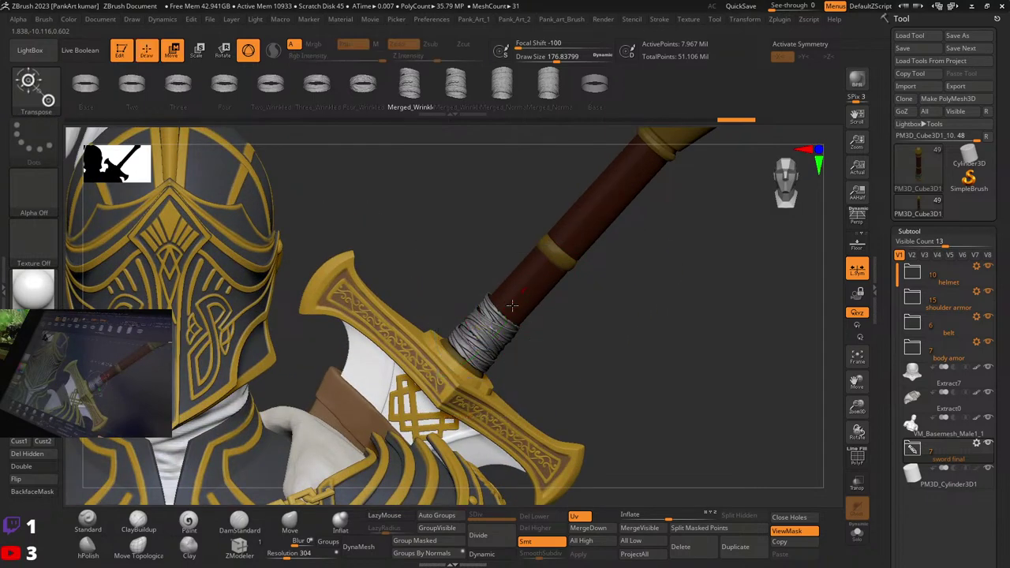
Step: With the Move brush, pull the bandage's upper edge closer to the sword handle
right_click(479, 297)
right_click_drag(479, 299, 487, 286, "ctrl")
key("b")
key("m")
key("v")
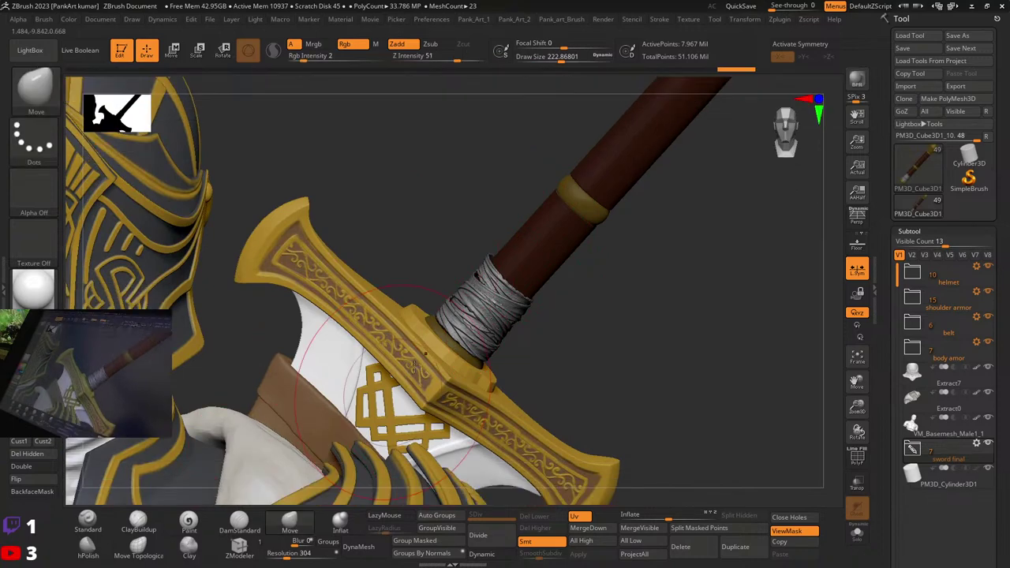
mouse_move(495, 261)
left_mouse_down()
mouse_move(490, 268)
mouse_move(501, 268)
left_mouse_up()
right_click_drag(618, 332, 590, 326, "ctrl")
Step: In the sword final folder, isolate the handle, split the bandage into its own subtool, and make it active with the whole bust shown
left_click(912, 449)
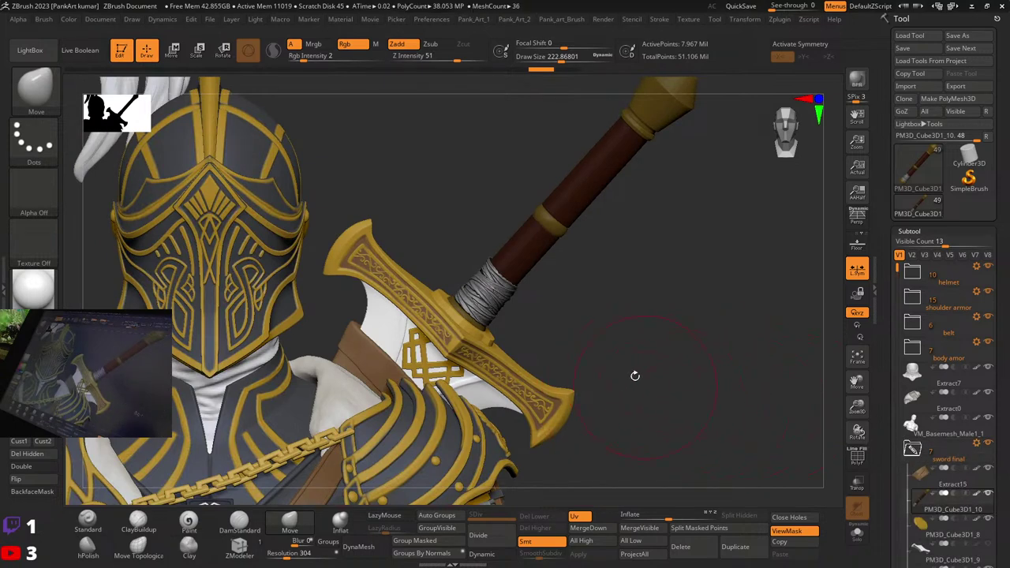
key("ctrl")
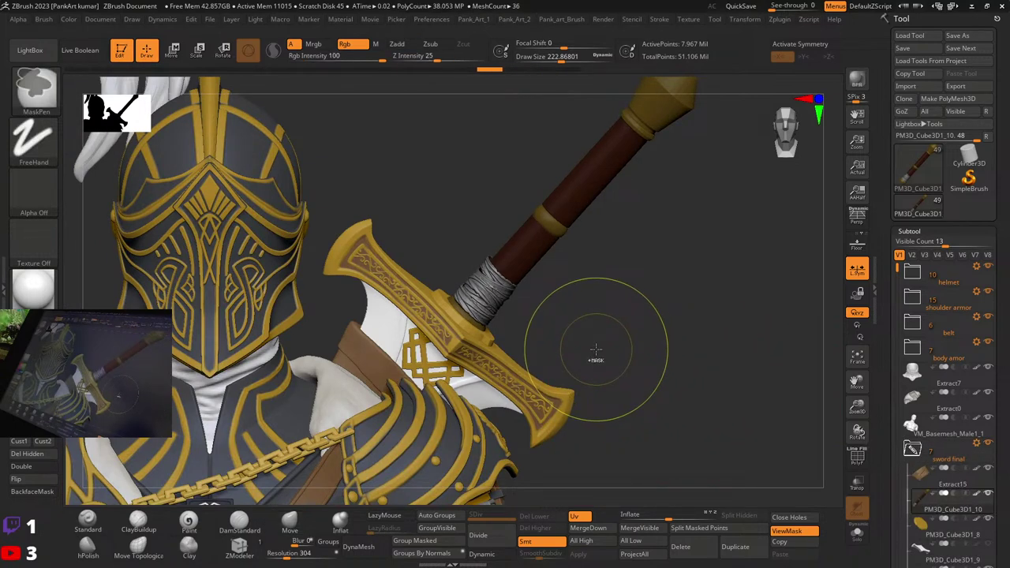
mouse_move(639, 337)
right_mouse_down("ctrl")
mouse_move(597, 337)
mouse_move(588, 322)
right_mouse_up("ctrl")
left_click(858, 535)
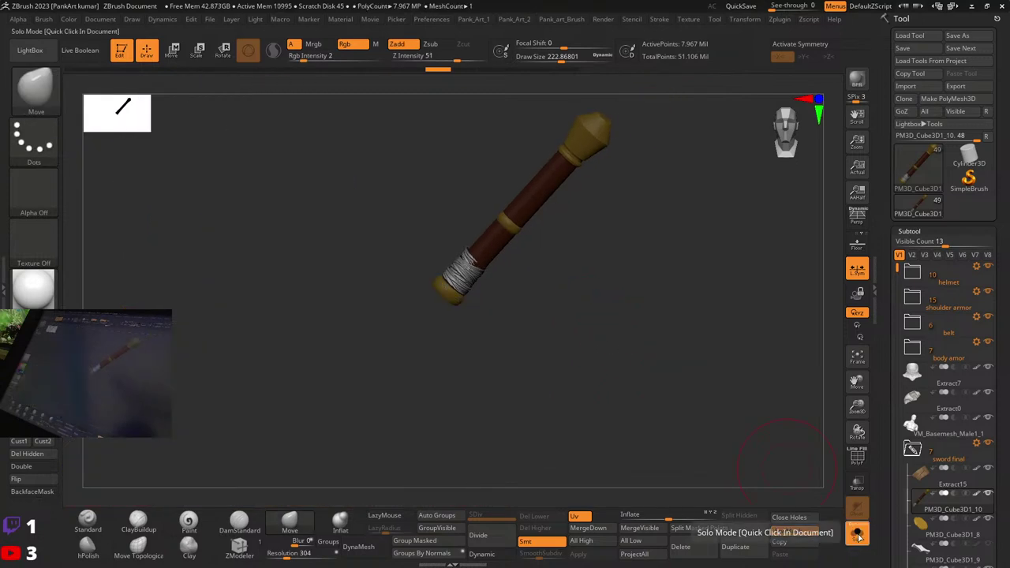
left_click(604, 371, "ctrl")
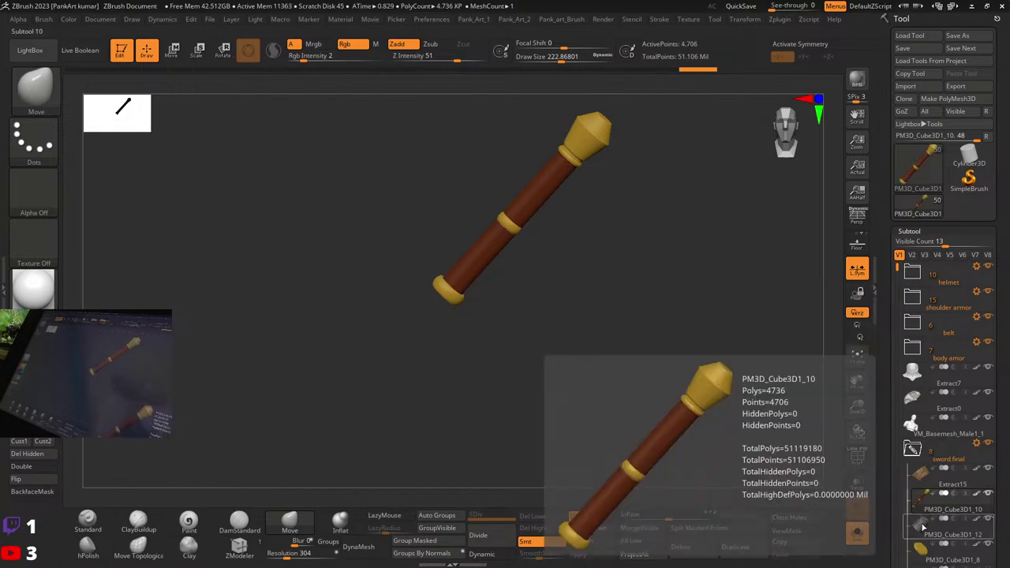
left_click(922, 525)
left_click(849, 537)
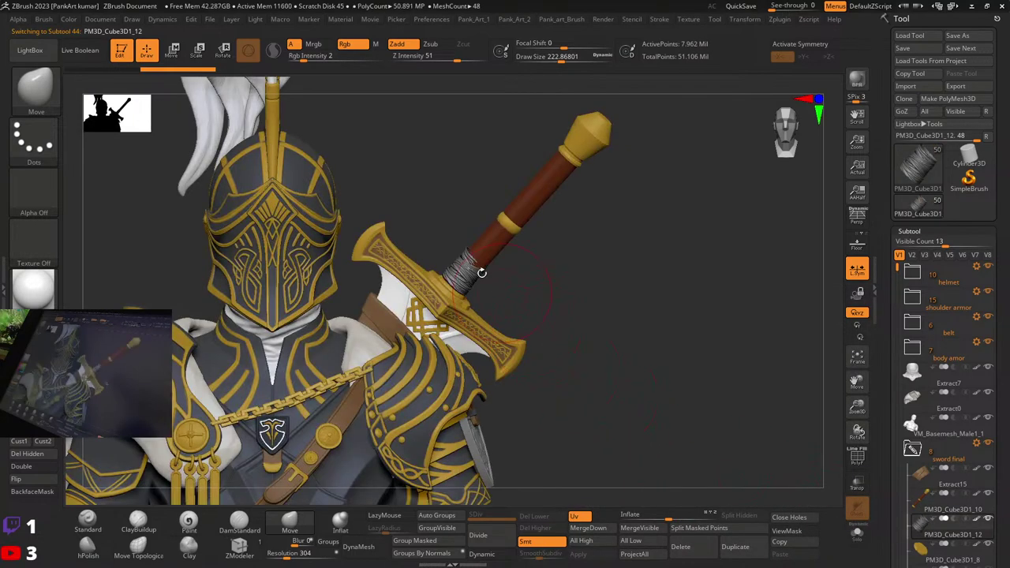
Step: Reduce the Move brush's draw size to about 136 and pull the bandage's upper rim to fit around the grip
mouse_move(481, 273)
right_mouse_down("ctrl")
mouse_move(500, 266)
mouse_move(483, 264)
right_mouse_up("ctrl")
key("space")
left_click_drag(491, 263, 480, 265)
right_click_drag(480, 264, 480, 280)
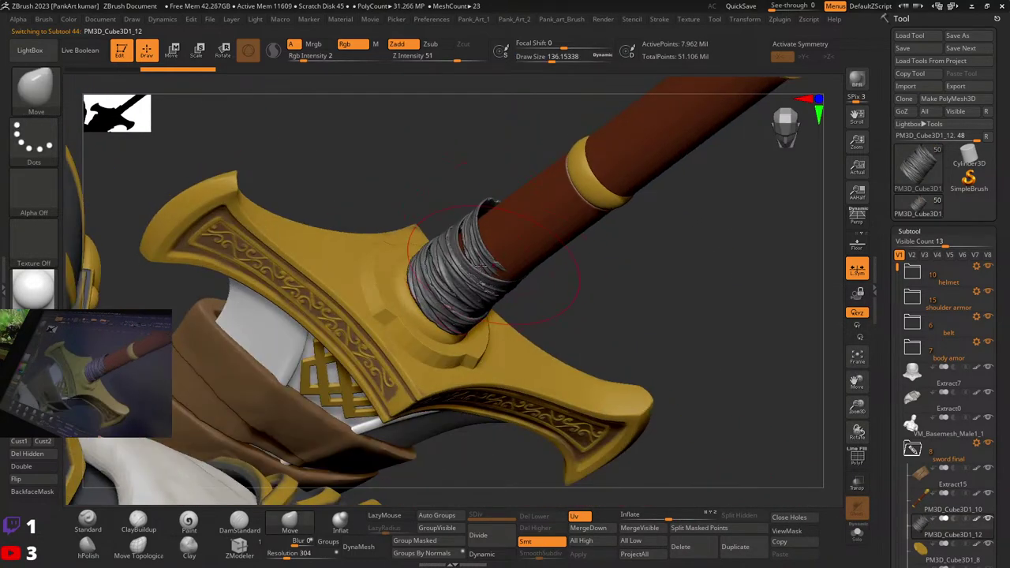
left_click_drag(504, 273, 527, 278)
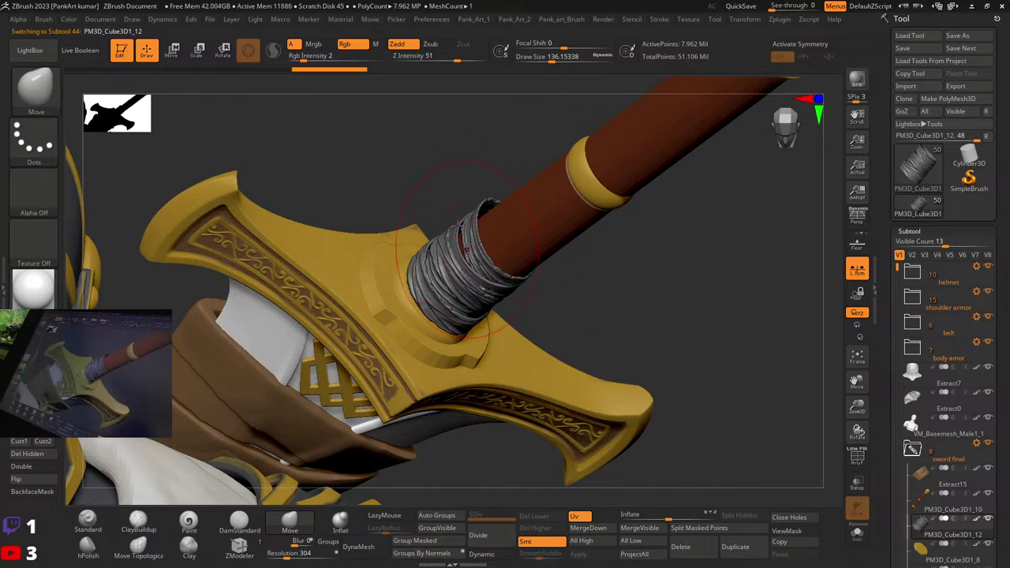
left_click_drag(486, 206, 487, 209)
right_click_drag(488, 209, 487, 238)
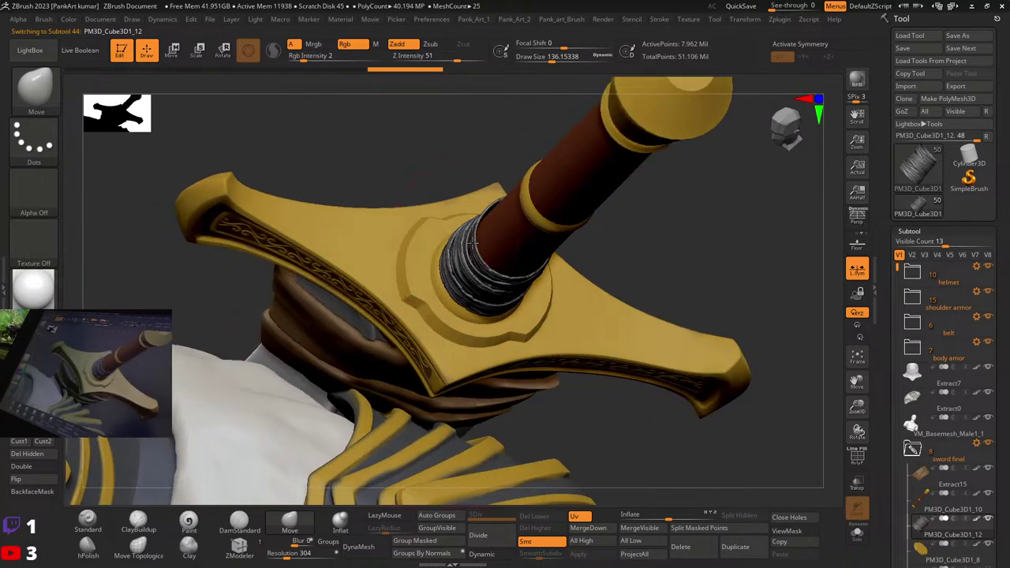
left_click_drag(488, 210, 496, 207)
right_click_drag(480, 251, 474, 207)
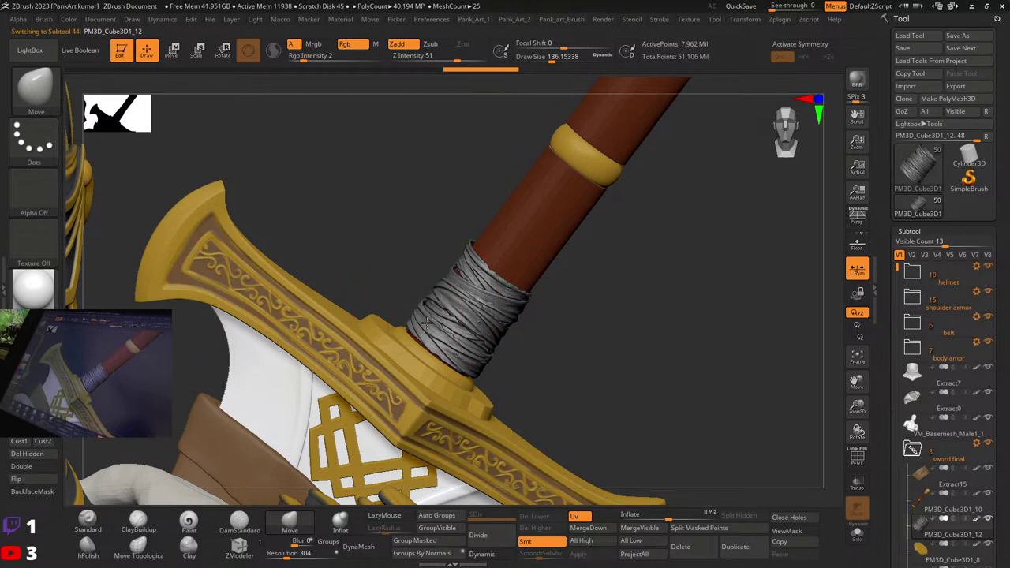
Step: Reshape the bandage's lower edge and outer sides near the crossguard with the Move brush
left_click_drag(419, 327, 424, 325)
mouse_move(474, 245)
right_mouse_down()
mouse_move(434, 271)
mouse_move(427, 296)
right_mouse_up()
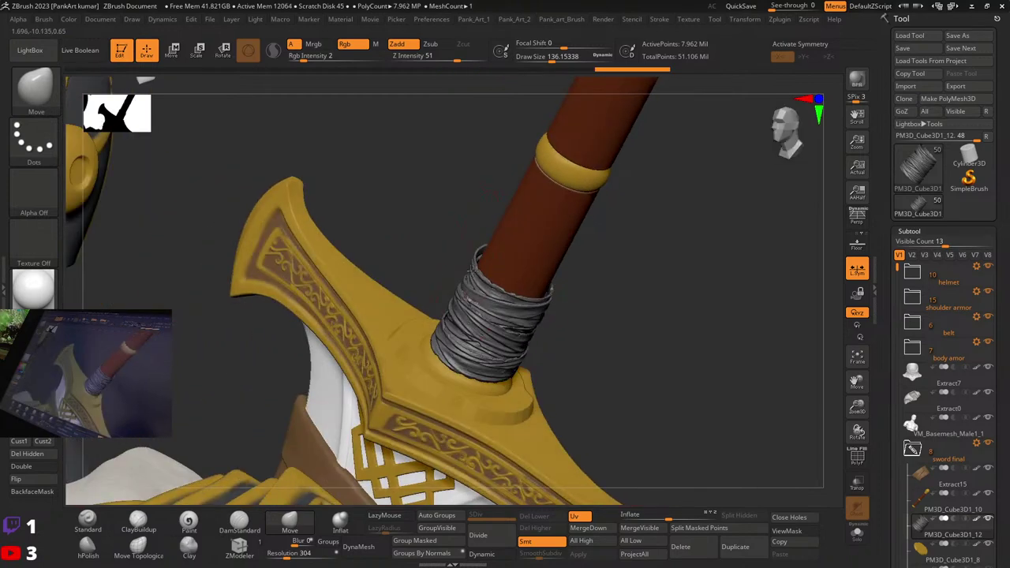
key("ctrl+z")
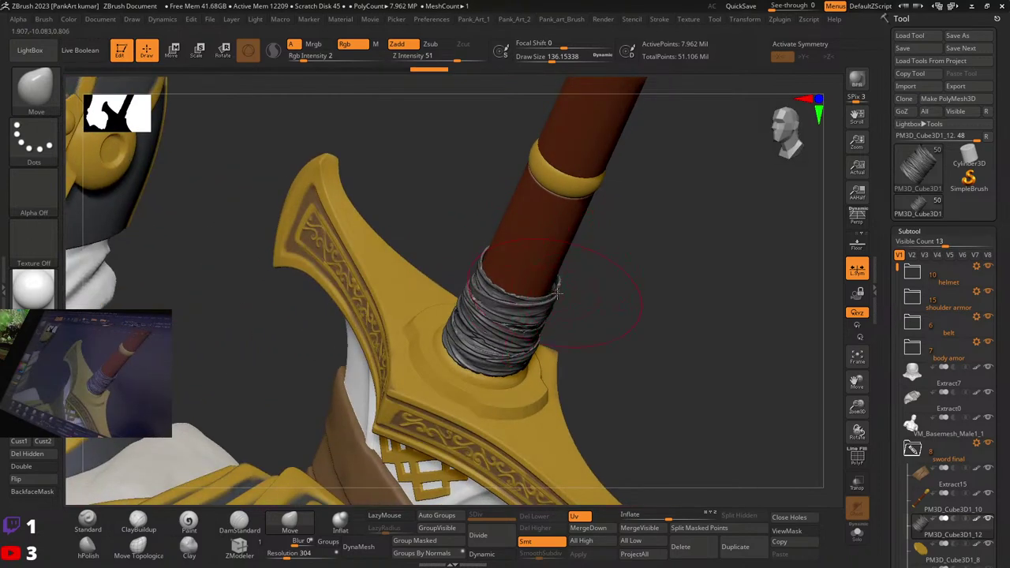
key("ctrl+shift+z")
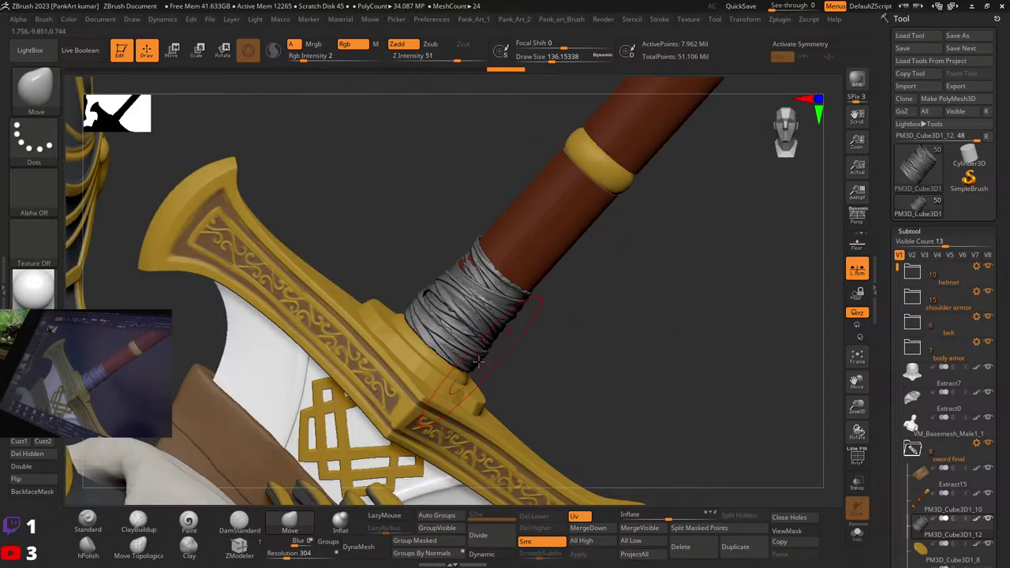
key("ctrl+shift+z")
key("ctrl+shift+z")
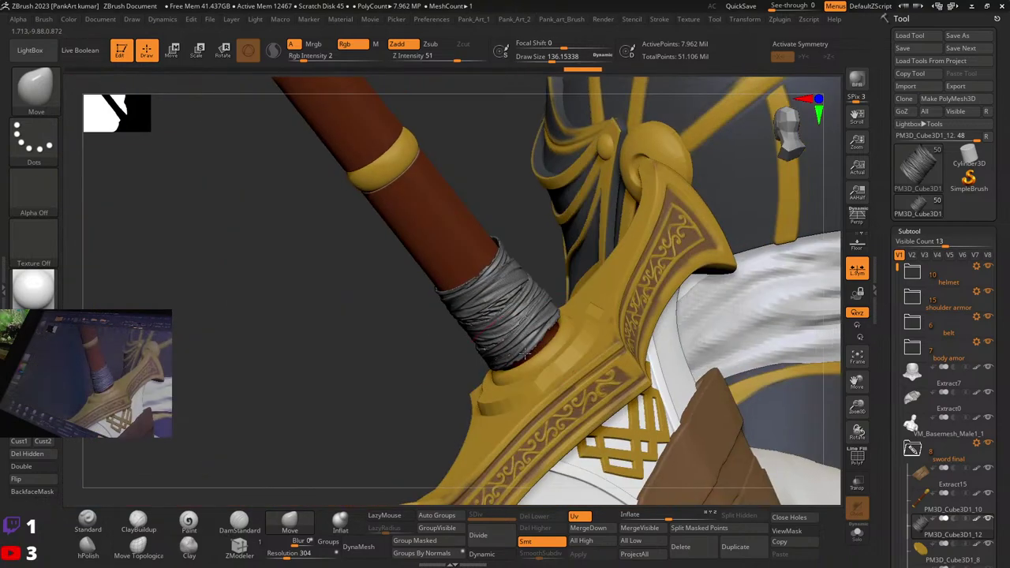
Step: Adjust the bandage's edges from the opposite side and the front so the wrap hugs the grip all around
key("ctrl+shift+z")
key("ctrl+shift+z")
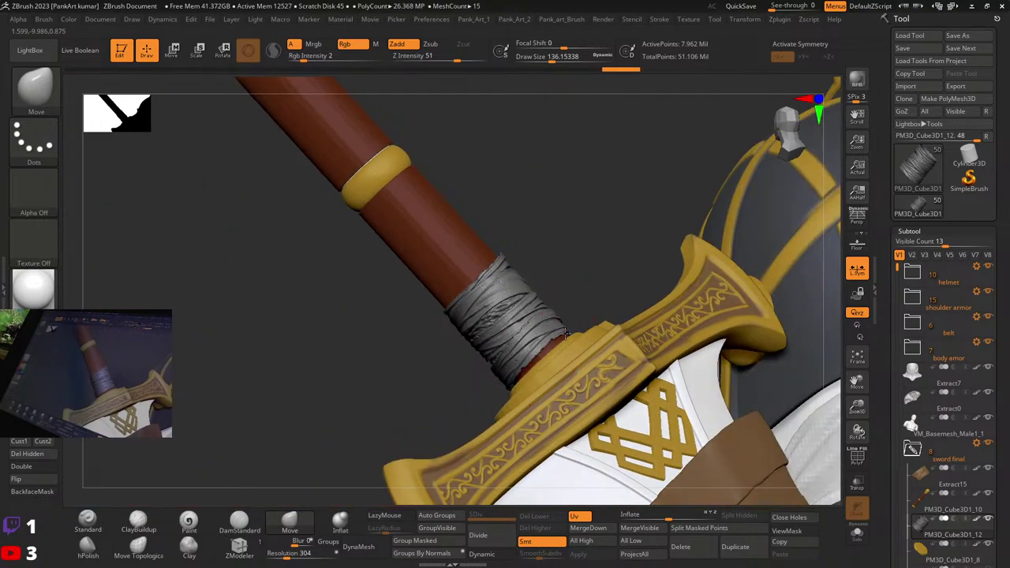
key("ctrl+shift+z")
key("ctrl+shift+z")
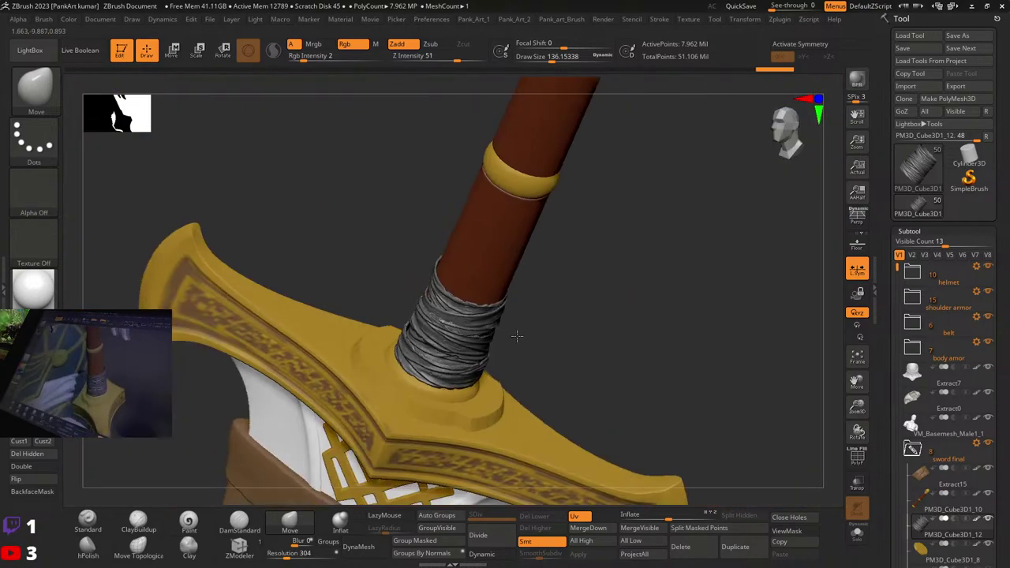
key("ctrl+shift+z")
key("ctrl+shift+z")
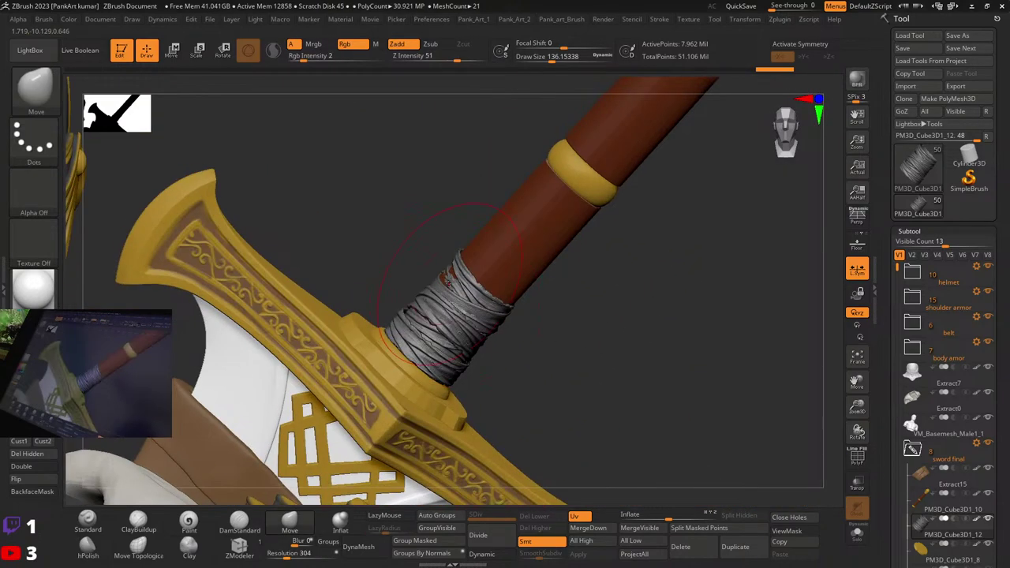
key("ctrl+z")
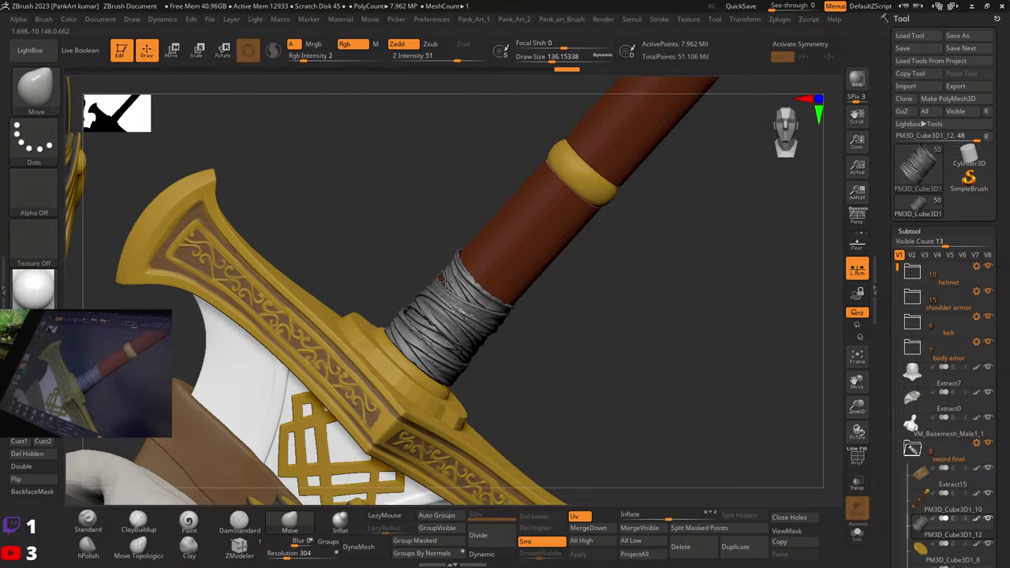
key("ctrl+shift+z")
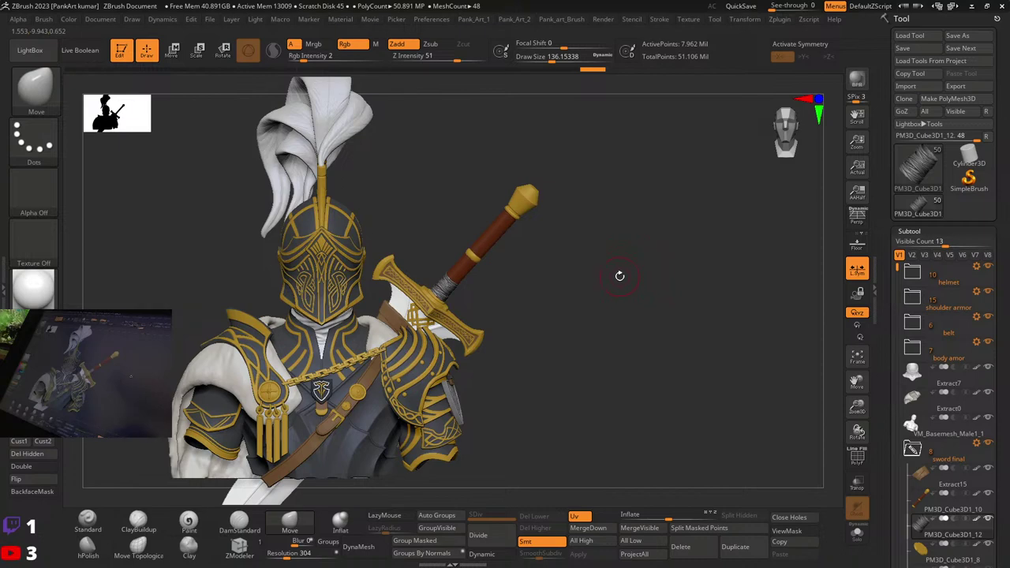
key("b")
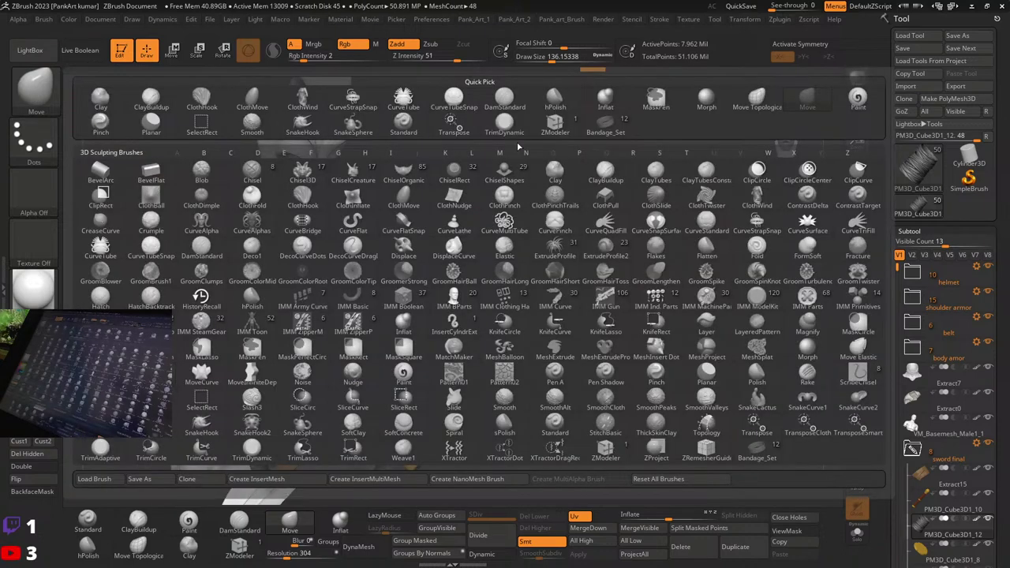
left_click(601, 128)
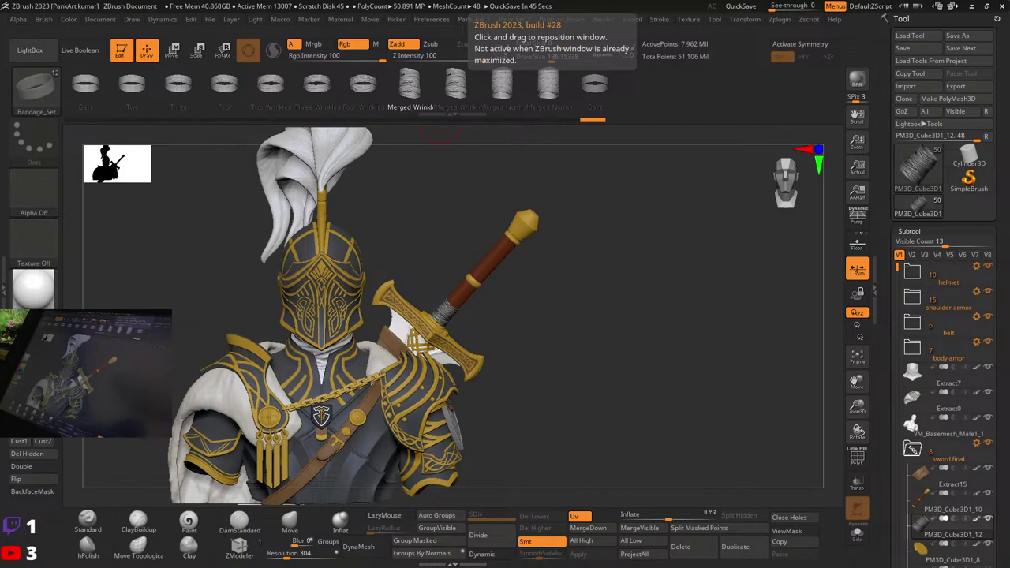
right_click_drag(500, 334, 798, 335, "ctrl")
key("ctrl+z")
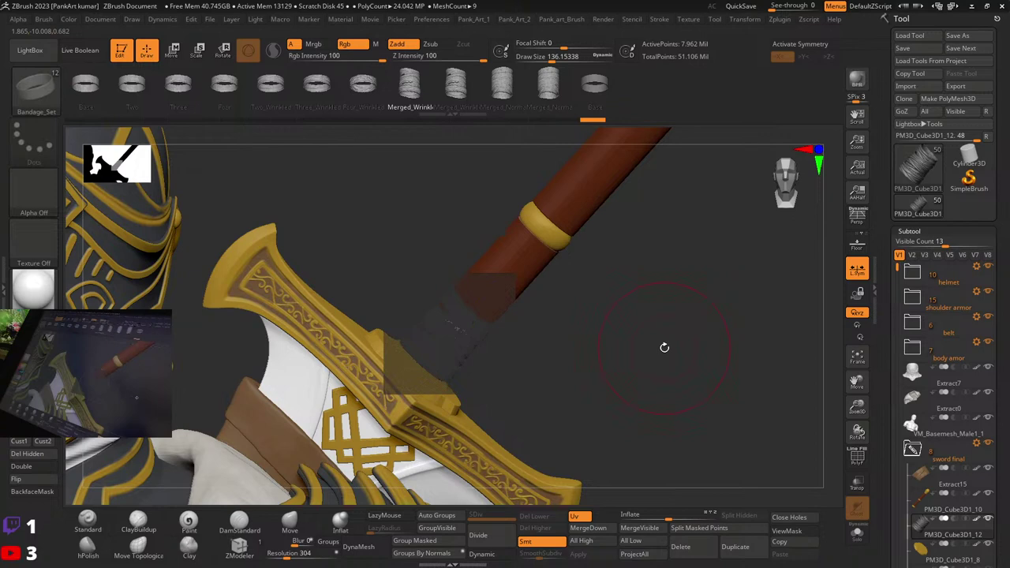
key("ctrl+shift+z")
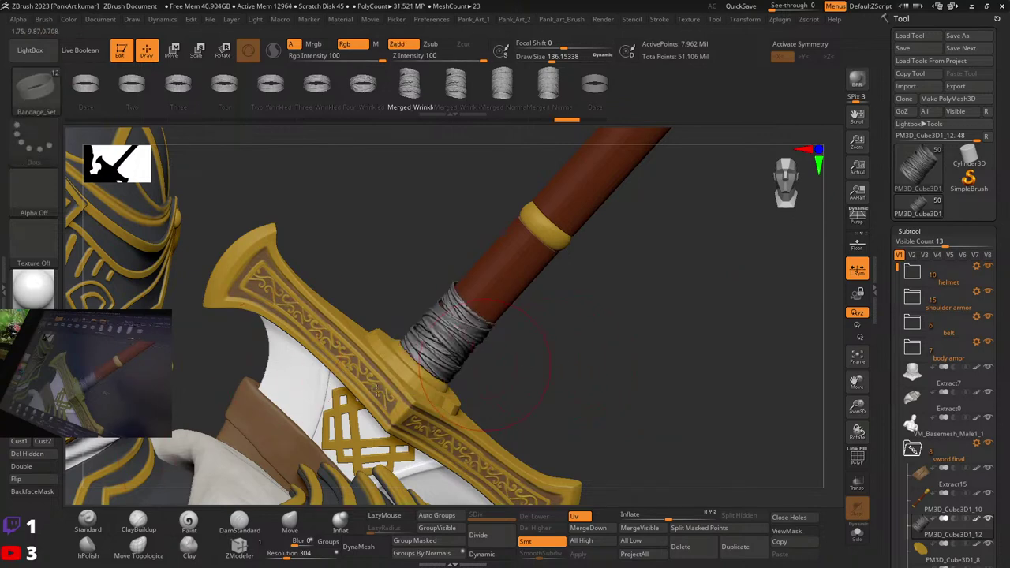
left_click(92, 523)
Step: Duplicate the bandage wrap within its subtool, shift the copy up the grip toward the gold ring, and align it around the handle
mouse_move(487, 313)
right_mouse_down("ctrl")
mouse_move(679, 327)
mouse_move(553, 292)
mouse_move(535, 355)
right_mouse_up("ctrl")
key("w")
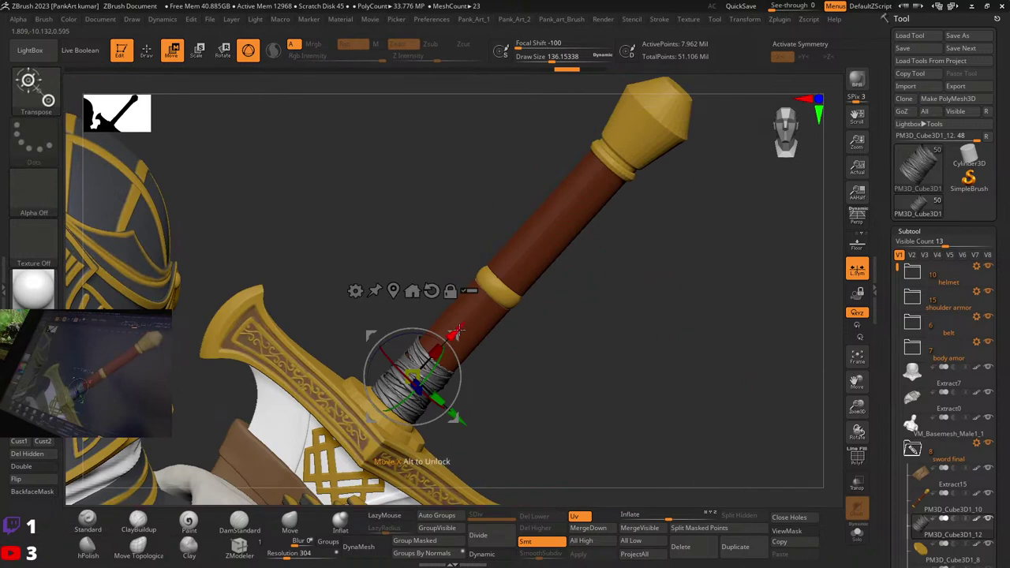
left_click_drag(457, 331, 495, 294)
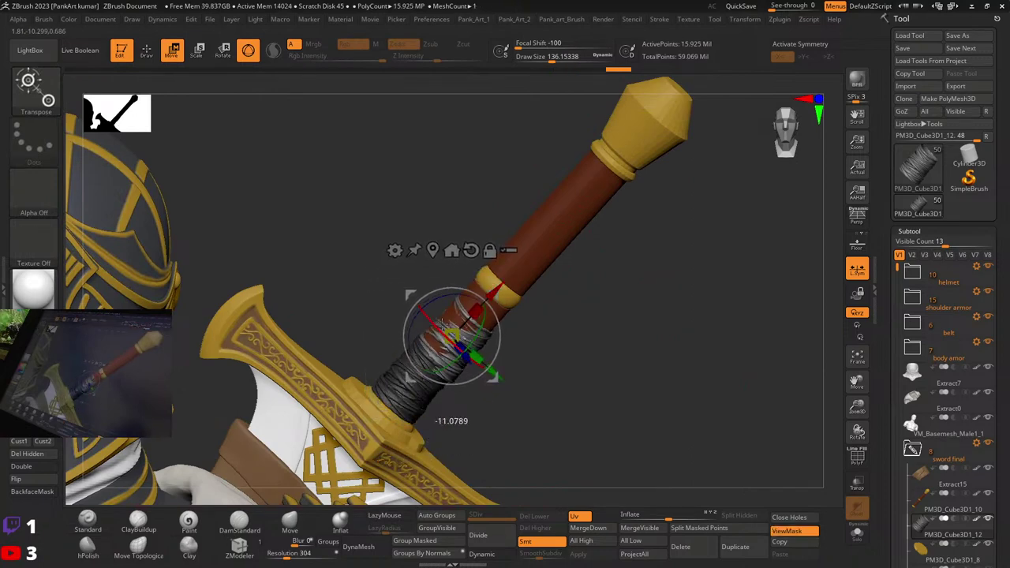
left_click_drag(503, 349, 503, 350)
right_click_drag(483, 306, 479, 359)
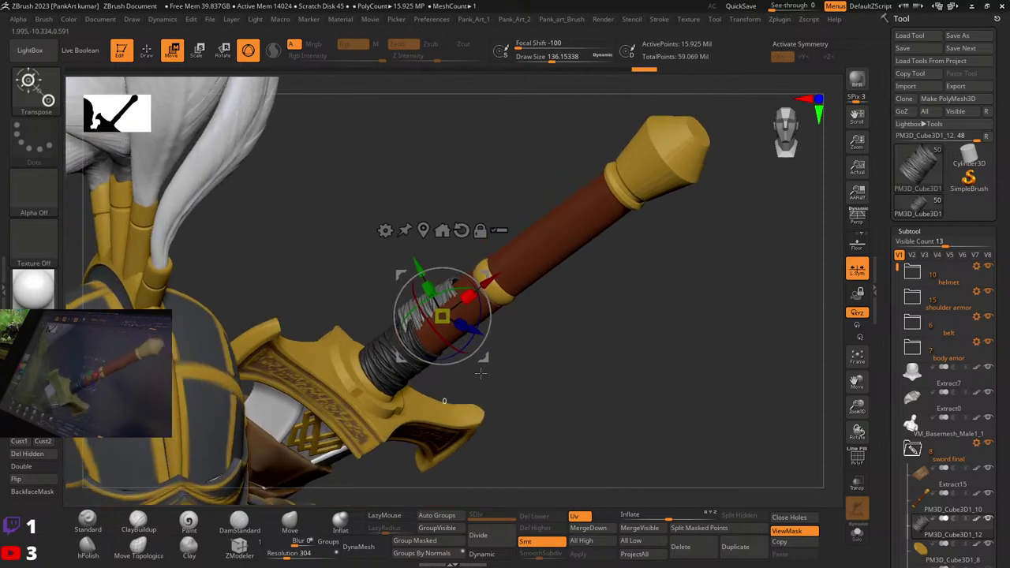
left_click_drag(423, 263, 427, 267)
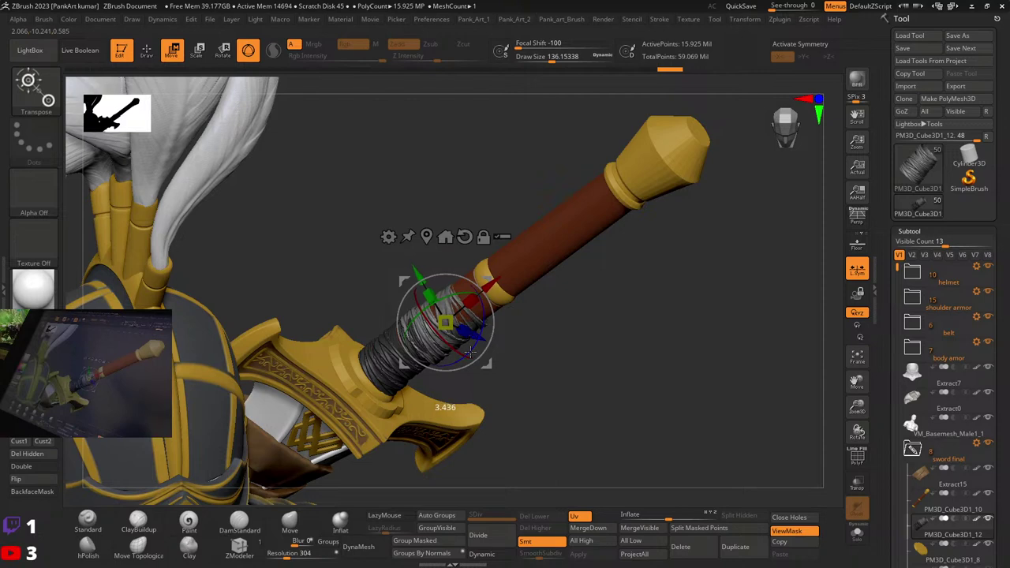
right_click_drag(470, 352, 499, 306)
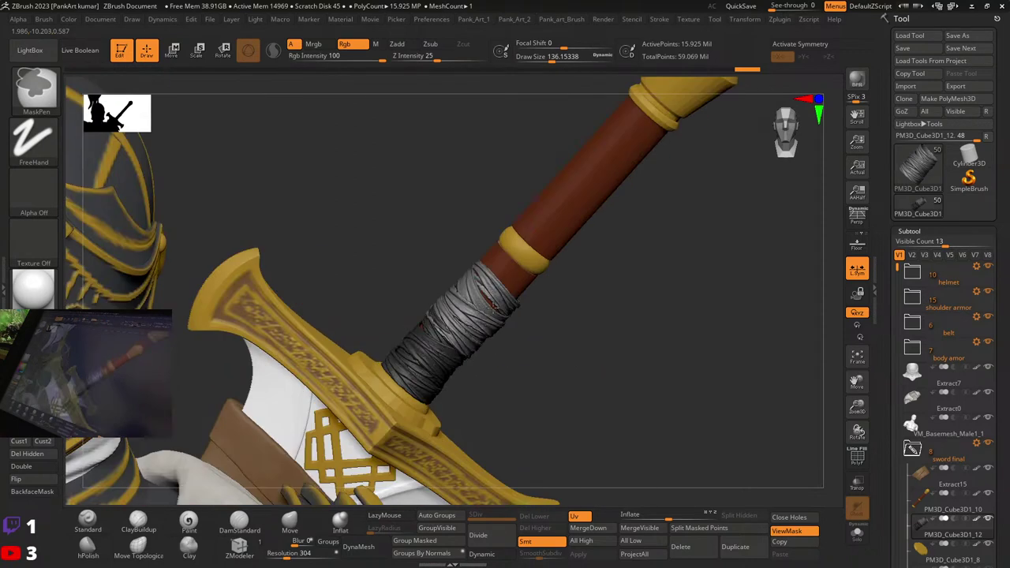
Step: Blend the copied wrap into the original with the Move brush at draw sizes of about 228, 149 and 116, and clear the mask
key("space")
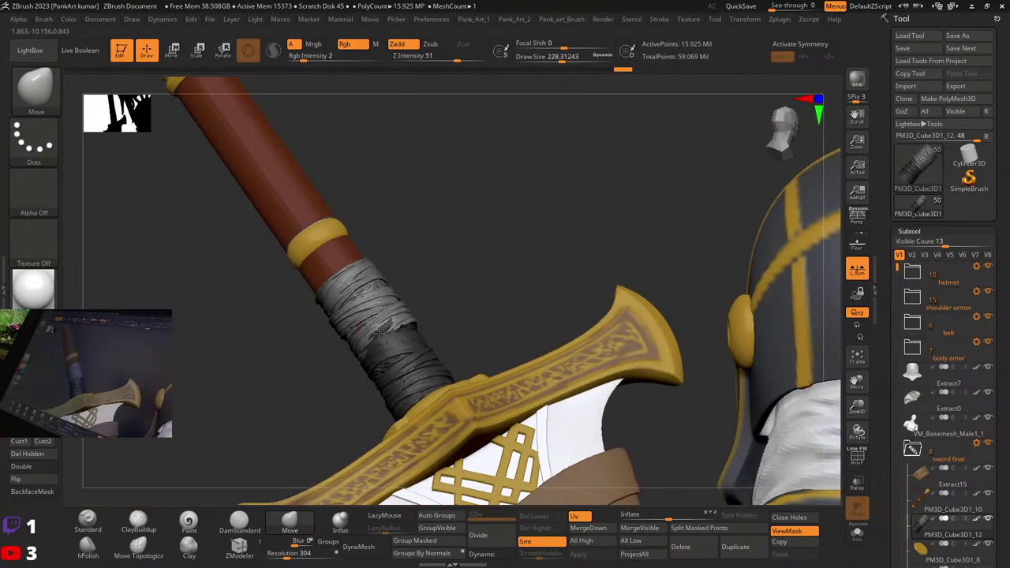
key("space")
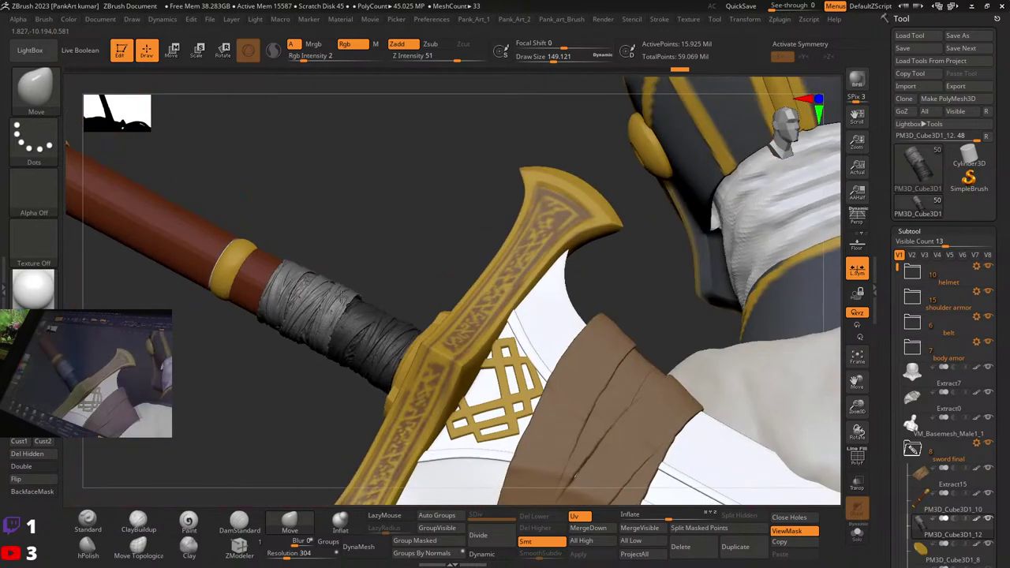
key("space")
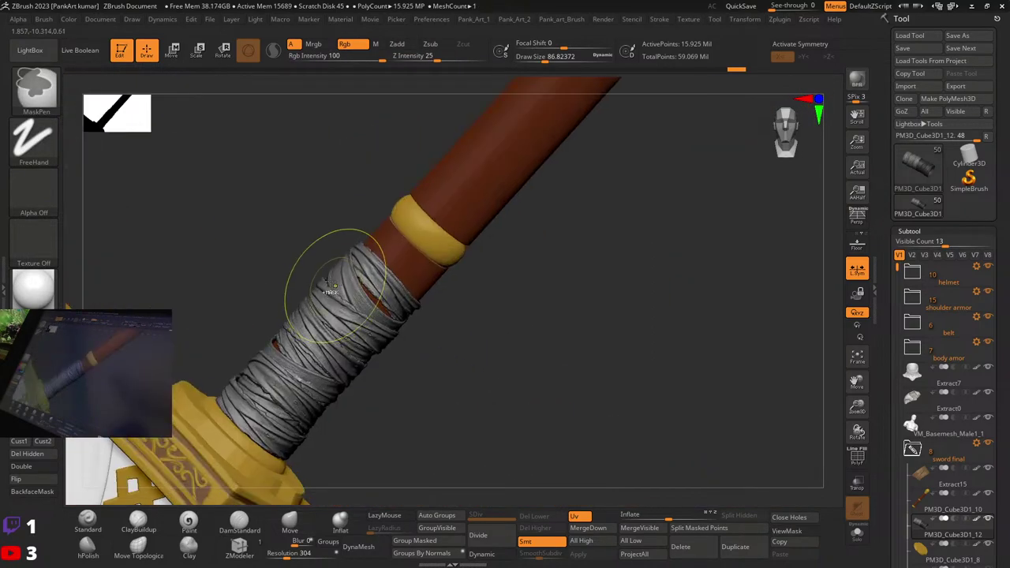
key("space")
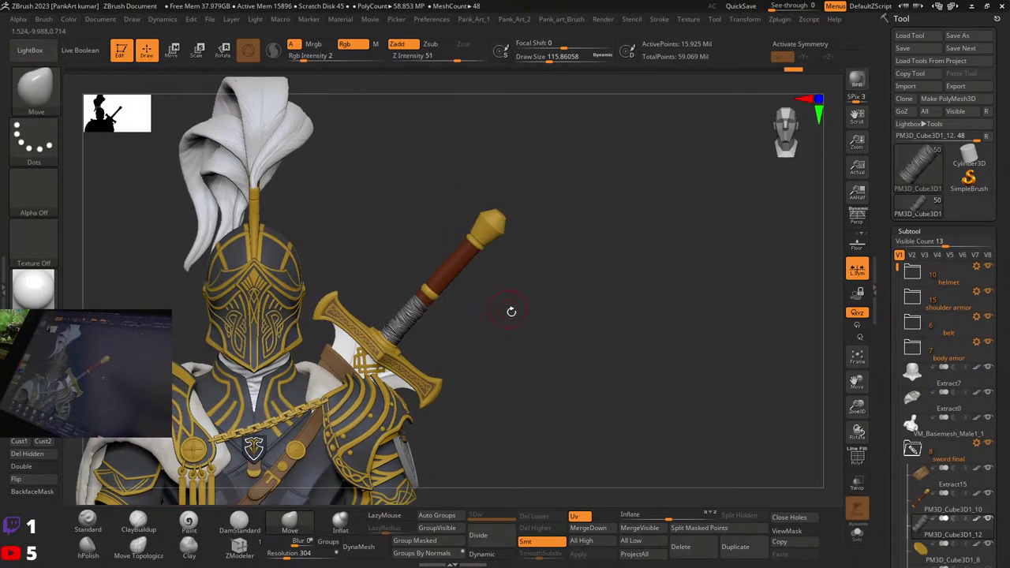
Step: Duplicate the combined wrap onto the upper grip between the gold ring and the pommel, and center it around the handle
key("w")
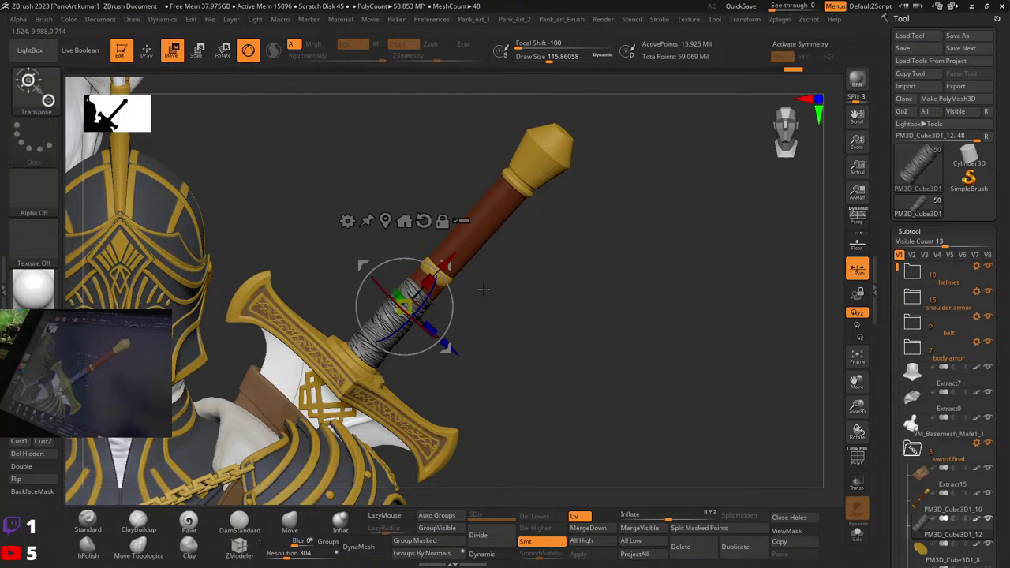
left_click_drag(446, 263, 466, 244)
left_click_drag(441, 325, 503, 251)
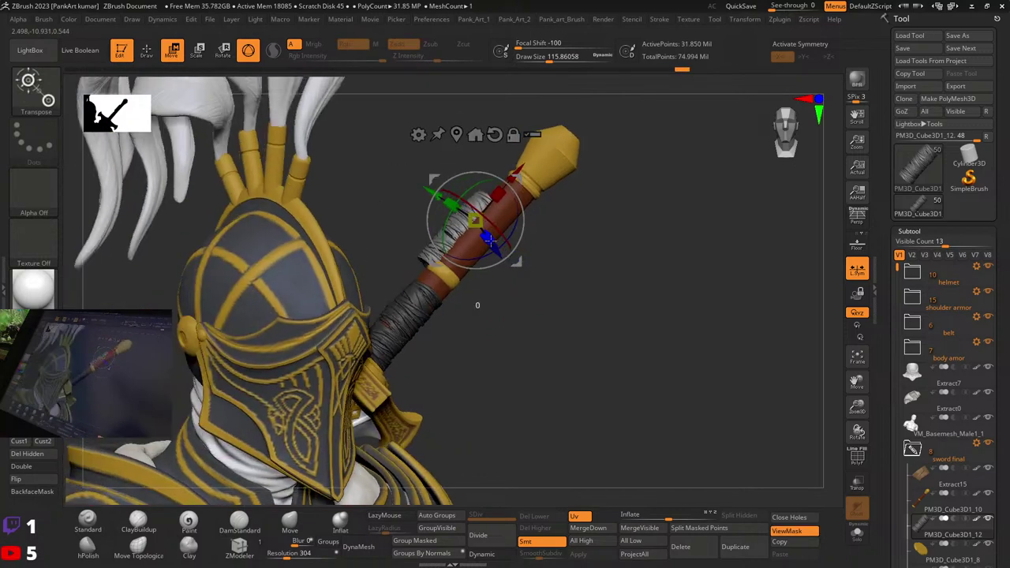
left_click(446, 203)
left_click_drag(446, 203, 439, 198)
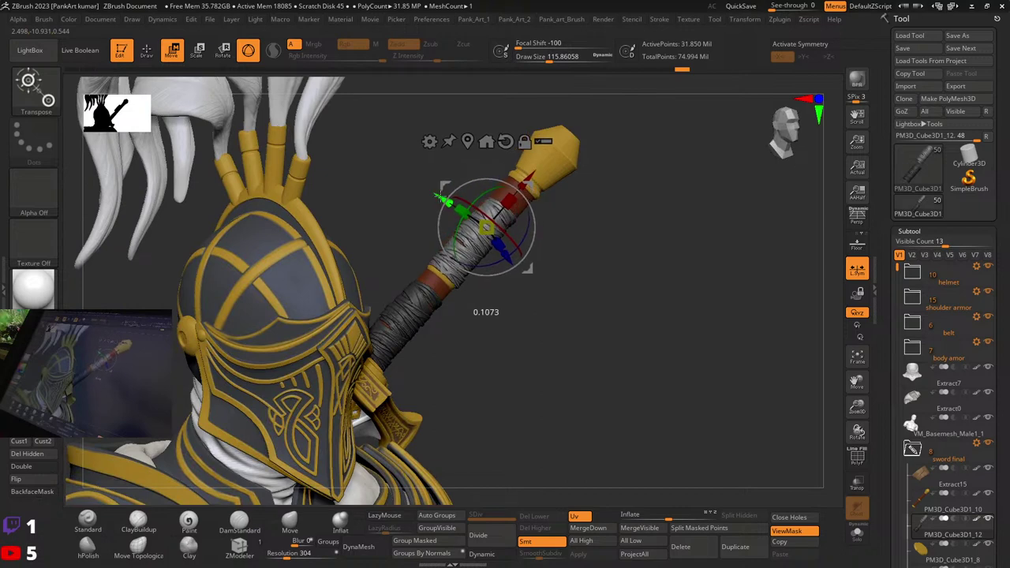
mouse_move(532, 175)
left_mouse_down()
mouse_move(513, 198)
mouse_move(541, 164)
left_mouse_up()
key("q")
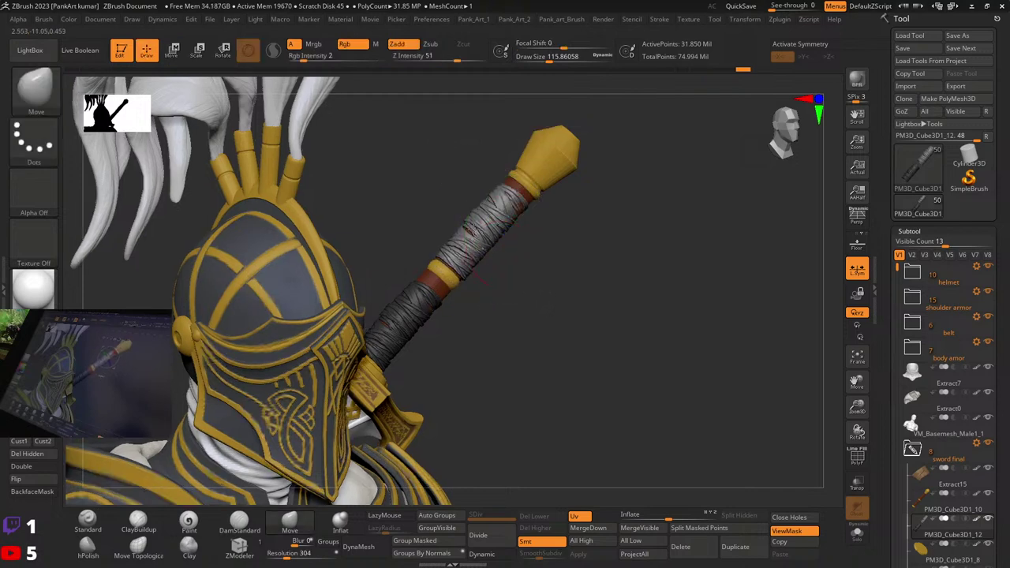
Step: Enlarge the Move brush's draw size to about 167 and fit the upper wrap's ends and sides to the grip from several angles
mouse_move(616, 237)
left_mouse_down()
mouse_move(532, 232)
mouse_move(537, 260)
left_mouse_up()
key("space")
mouse_move(507, 215)
left_mouse_down()
mouse_move(523, 216)
mouse_move(514, 236)
mouse_move(515, 220)
left_mouse_up()
key("space")
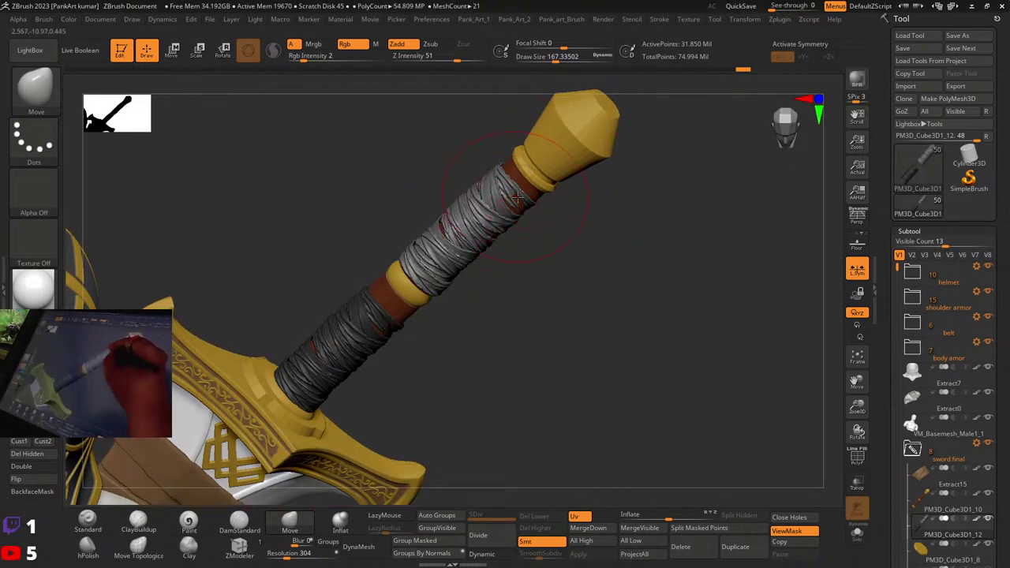
right_click_drag(518, 197, 510, 158)
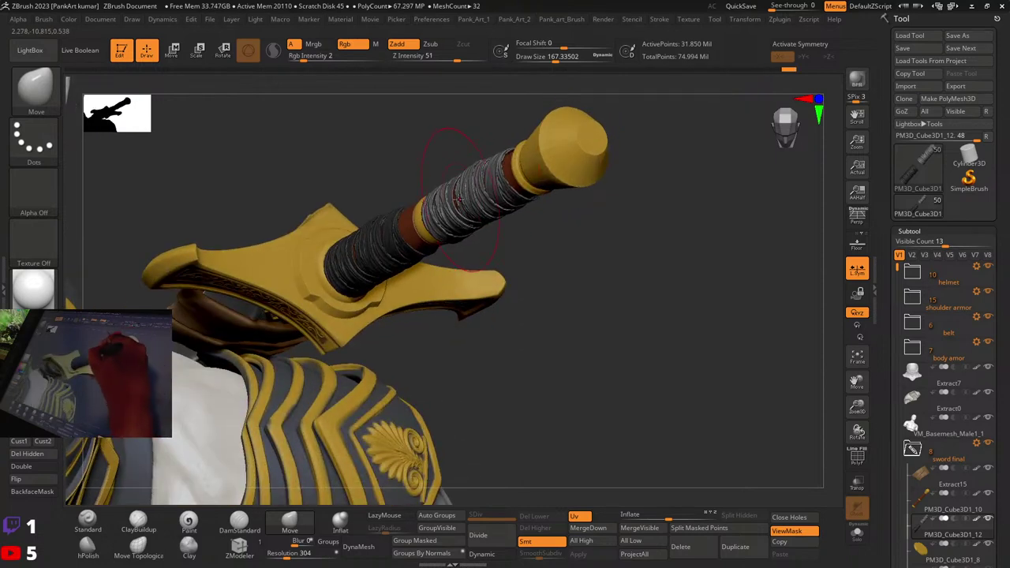
right_click_drag(456, 200, 459, 290)
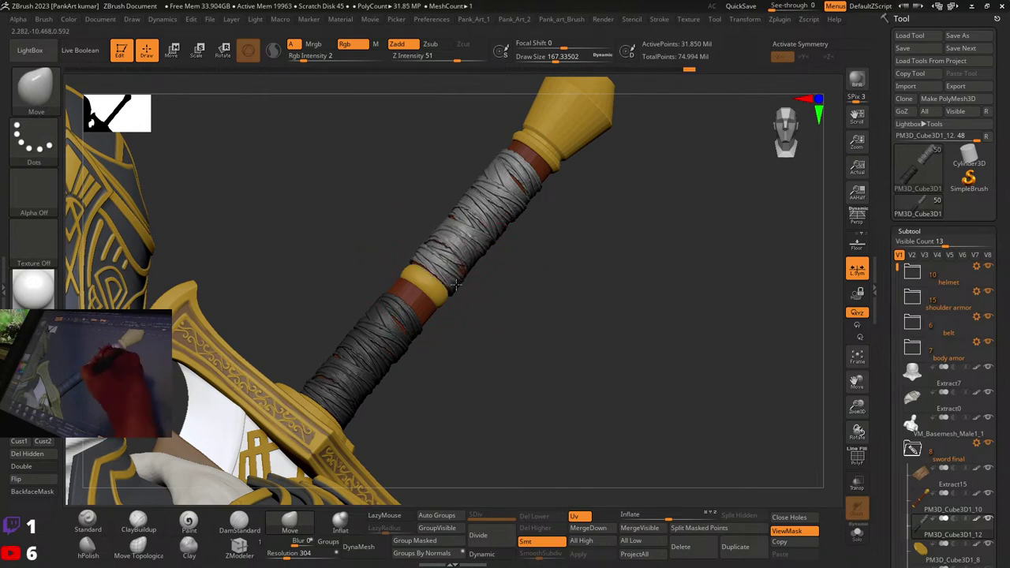
right_click_drag(551, 188, 472, 268)
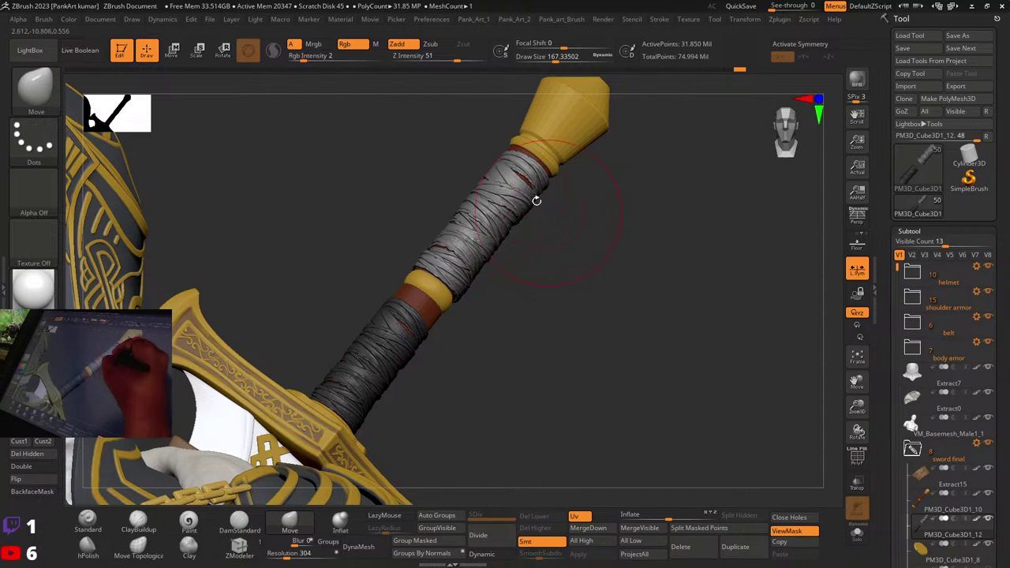
right_click_drag(536, 201, 547, 165)
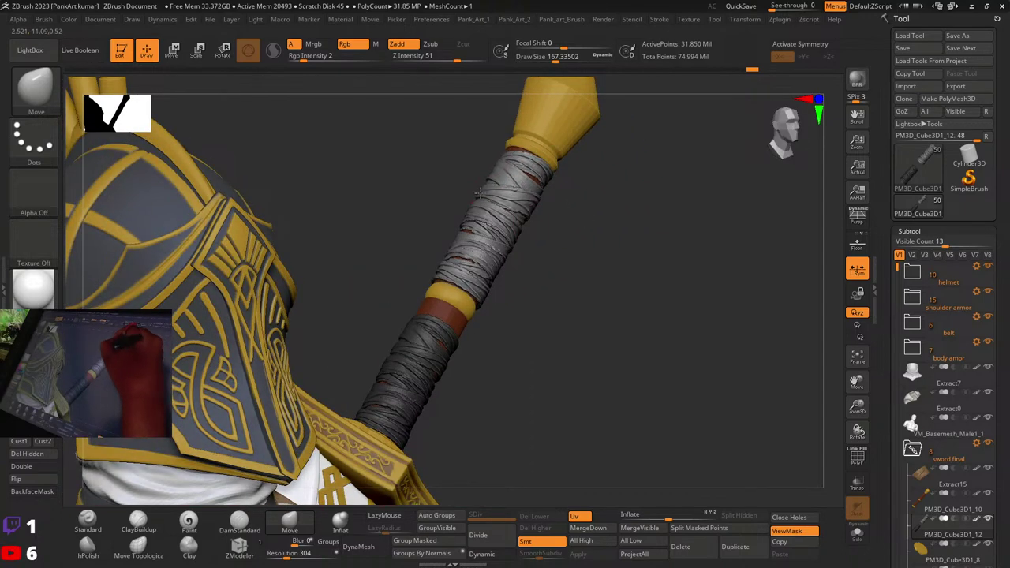
right_click_drag(472, 206, 490, 186)
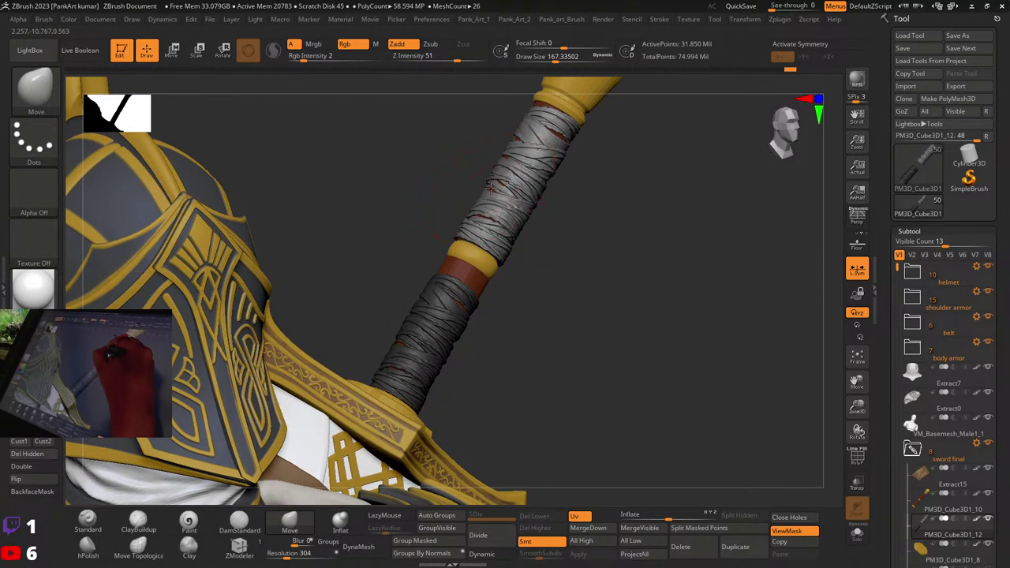
Step: Invert the mask, set the draw size to about 228, and move the lower wrap up the grip toward the gold ring
left_click(516, 291, "ctrl")
key("space")
left_click_drag(470, 284, 477, 276)
left_click_drag(507, 287, 492, 270)
key("w")
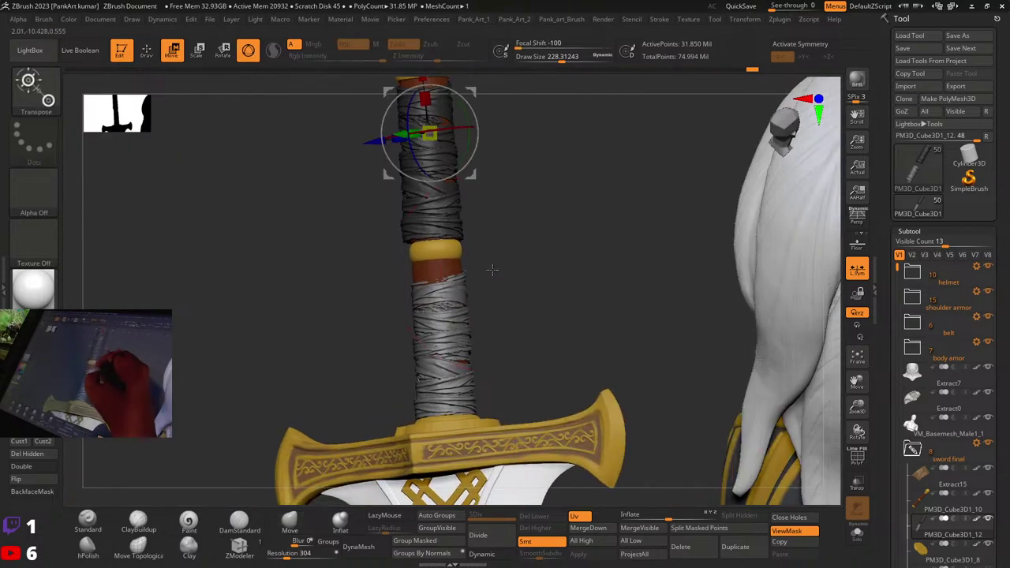
left_click_drag(504, 177, 511, 248, "alt")
left_click(416, 117)
left_click(476, 391)
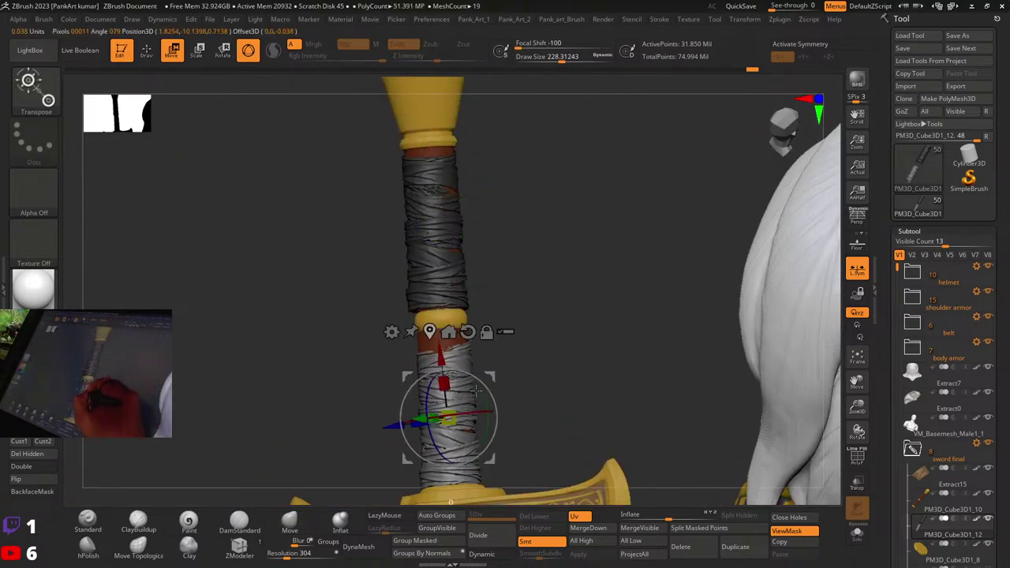
left_click_drag(441, 350, 443, 364)
key("q")
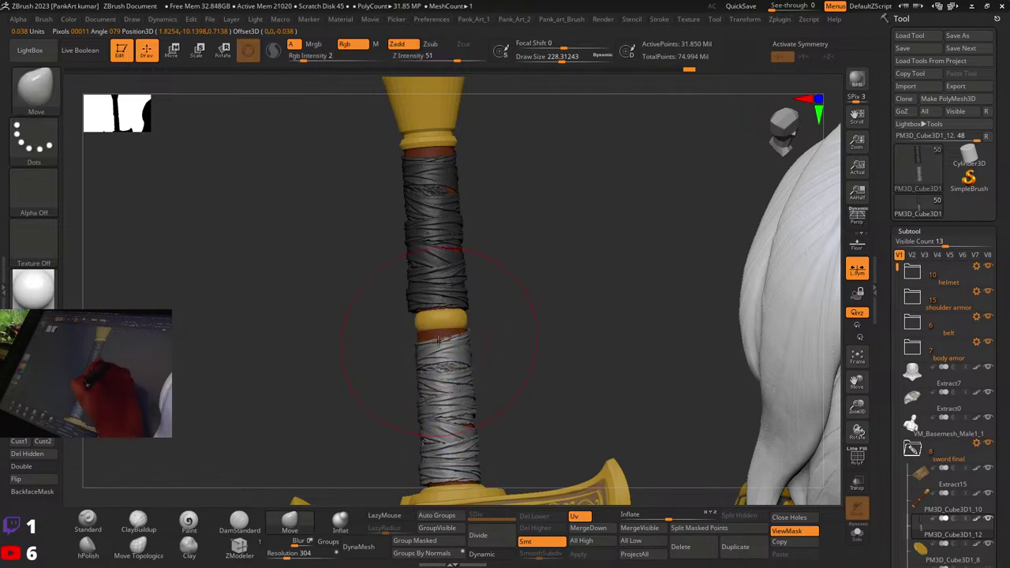
Step: Fit the lower wrap between the gold ring and crossguard with the Move brush, reducing its draw size to about 145
right_click_drag(459, 359, 466, 310, "alt")
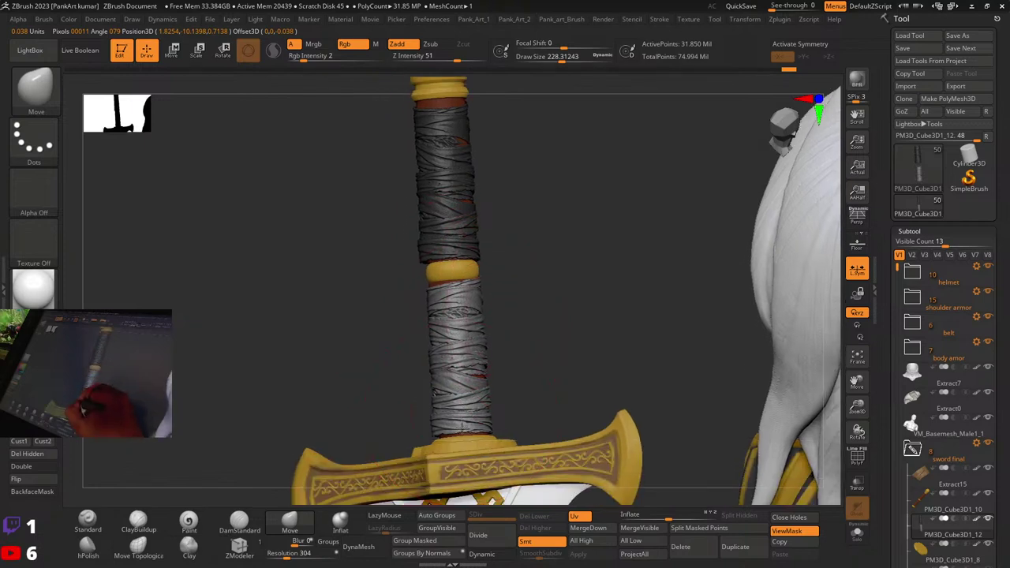
left_click_drag(465, 426, 466, 431)
right_click_drag(474, 360, 560, 347)
key("space")
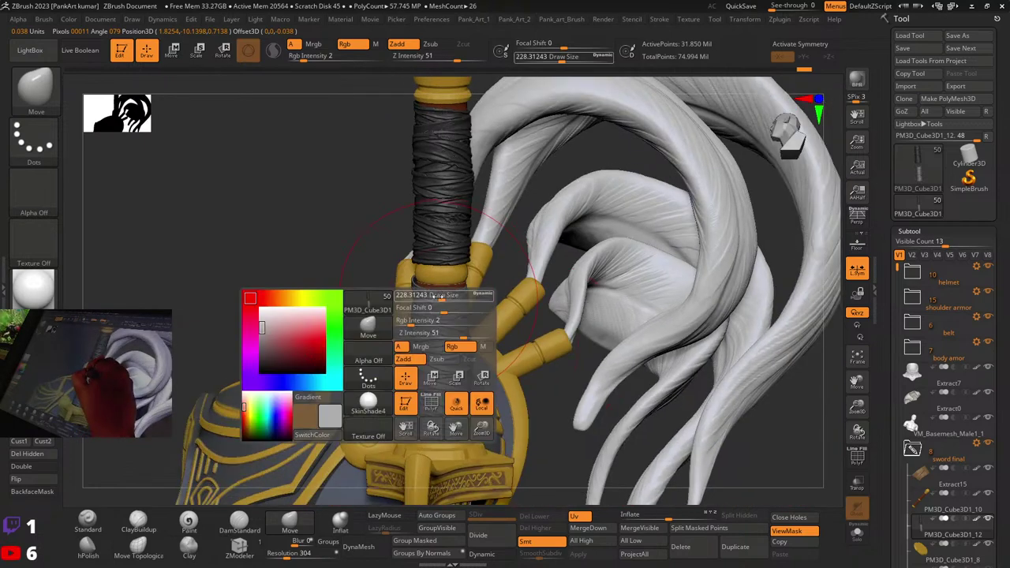
left_click_drag(442, 295, 442, 273)
mouse_move(441, 272)
right_mouse_down()
mouse_move(467, 266)
mouse_move(383, 198)
mouse_move(427, 295)
right_mouse_up()
key("space")
left_click_drag(427, 295, 418, 300)
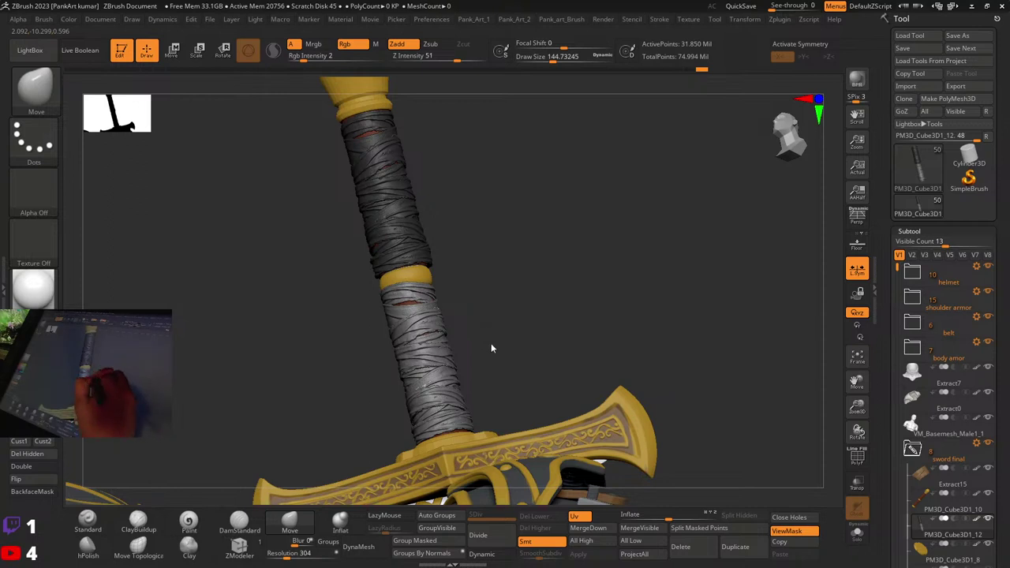
left_click(88, 522)
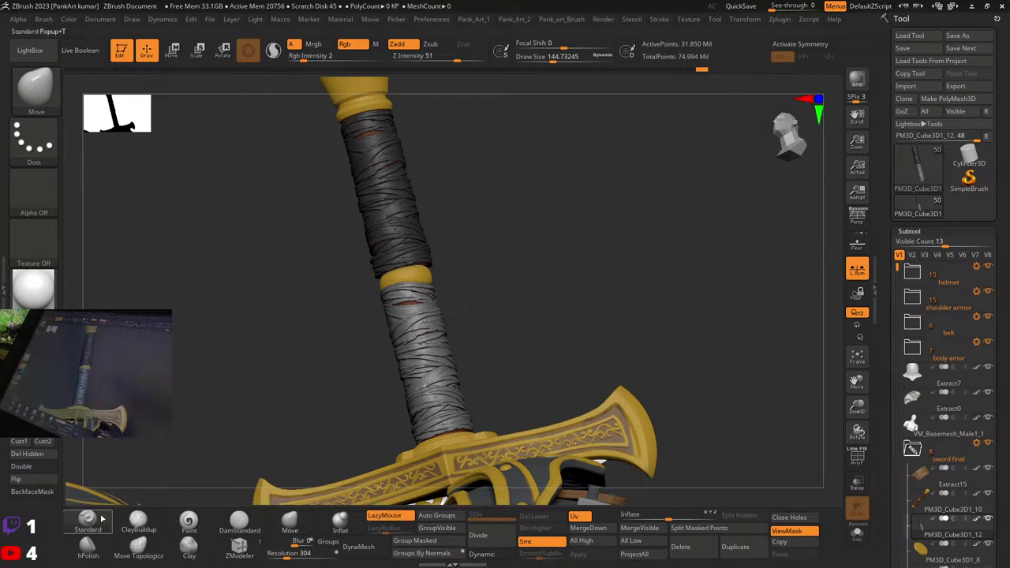
left_click_drag(341, 280, 479, 346, "ctrl+shift")
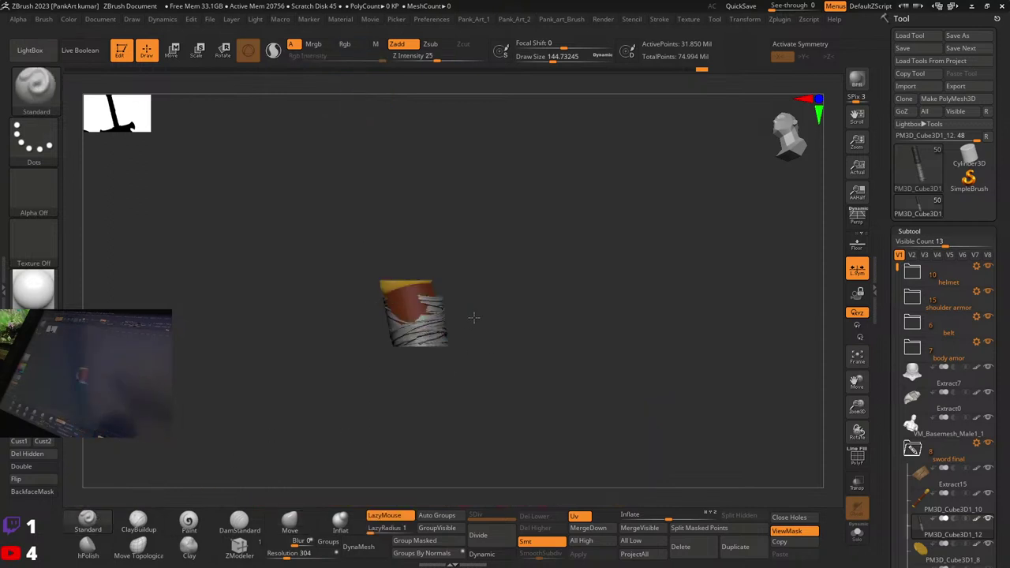
left_click(619, 355, "ctrl+shift")
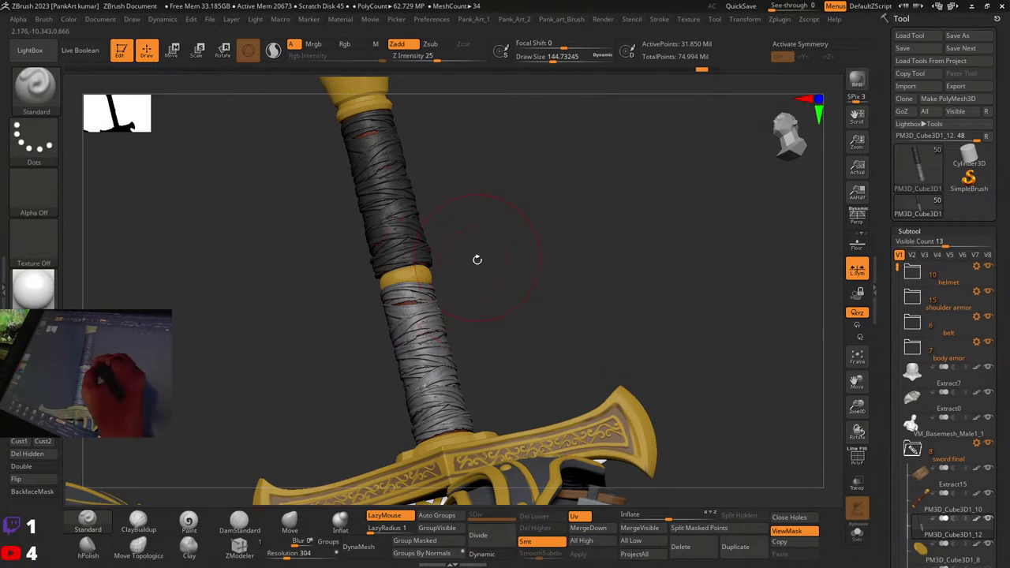
left_click(290, 522)
Step: Clear the mask and refine the wraps' outline around the gold ring and upper grip with the Move brush at about 101 draw size
left_click_drag(456, 270, 430, 276)
left_click_drag(499, 247, 510, 276, "ctrl")
key("space")
mouse_move(443, 284)
left_mouse_down()
mouse_move(431, 285)
mouse_move(442, 267)
mouse_move(401, 264)
left_mouse_up()
mouse_move(473, 216)
left_mouse_down()
mouse_move(521, 214)
mouse_move(495, 187)
mouse_move(414, 219)
left_mouse_up()
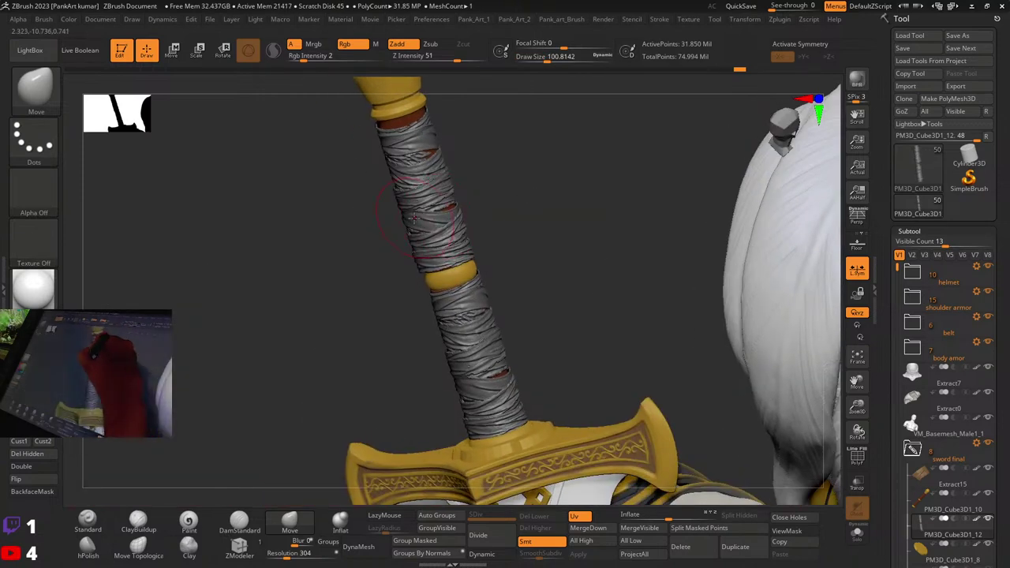
Step: Adjust the wraps' sides near the gold ring with transparency temporarily enabled, and restore the opaque coloured display
left_click(857, 484)
left_click_drag(474, 230, 387, 213)
left_click_drag(444, 263, 530, 272)
left_click_drag(498, 307, 556, 311)
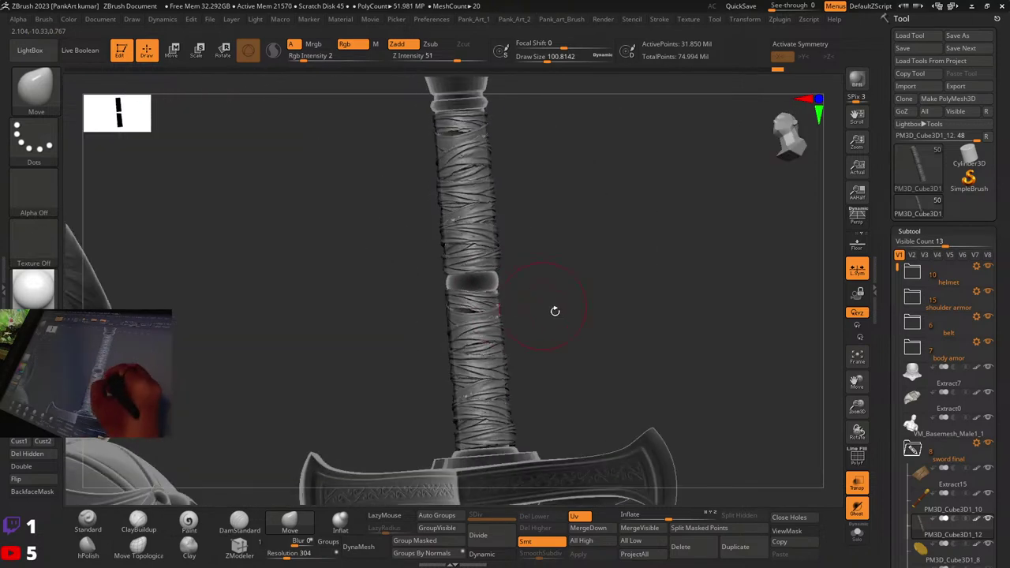
left_click(856, 485)
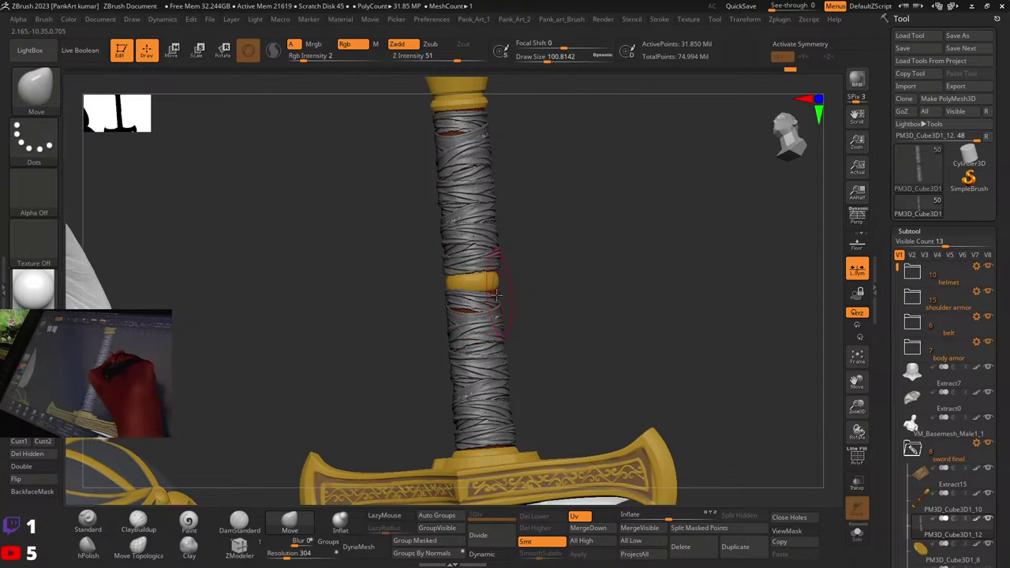
Step: Turn off the grip wraps' polypaint display and pick a greyish beige, RGB 145, 123, 98, as the current colour
left_click_drag(466, 284, 549, 269)
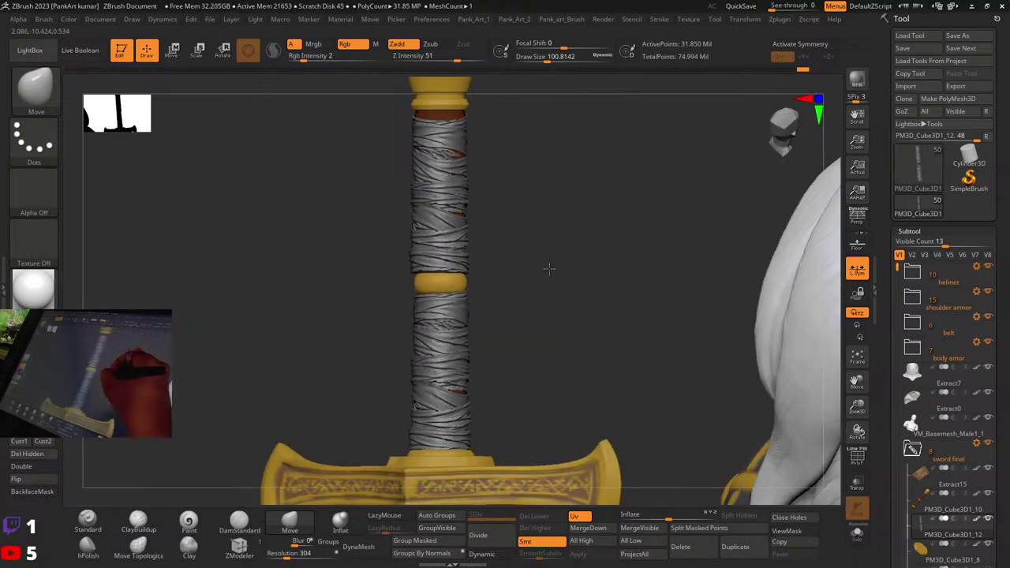
key("ctrl")
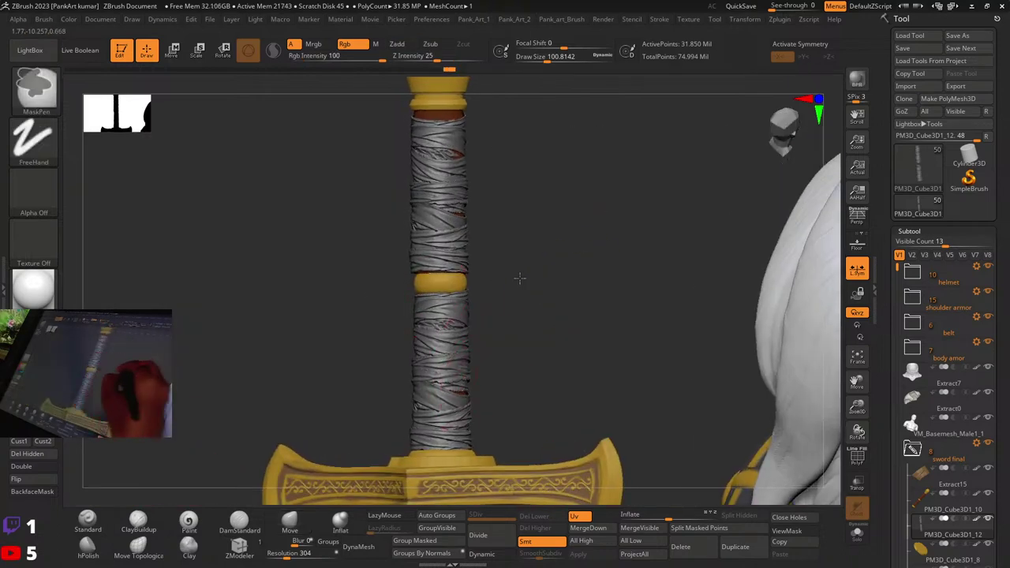
mouse_move(521, 278)
right_mouse_down("ctrl")
mouse_move(532, 298)
mouse_move(447, 282)
mouse_move(509, 316)
mouse_move(534, 355)
mouse_move(609, 368)
mouse_move(609, 344)
right_mouse_up("ctrl")
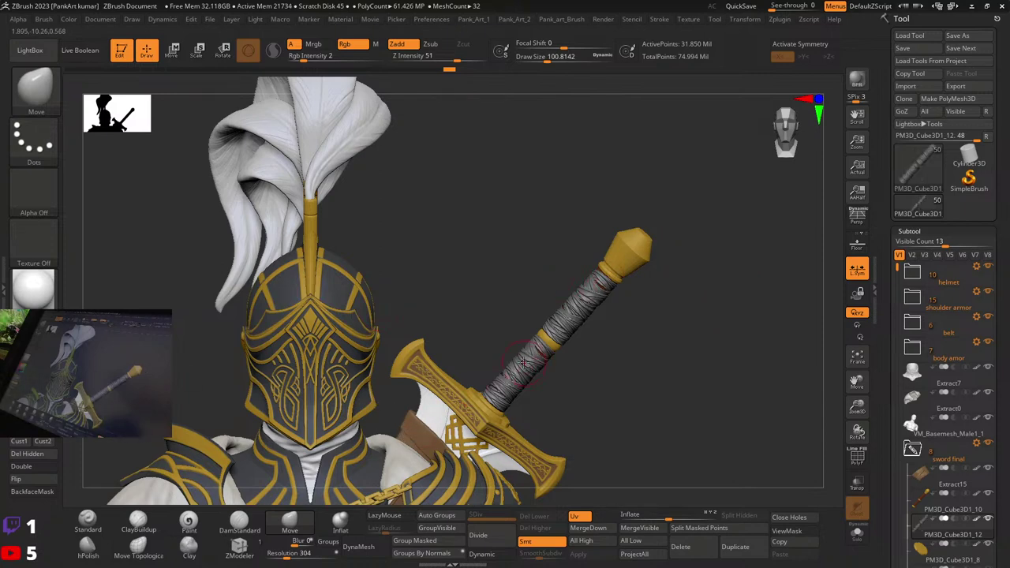
left_click_drag(885, 462, 885, 411)
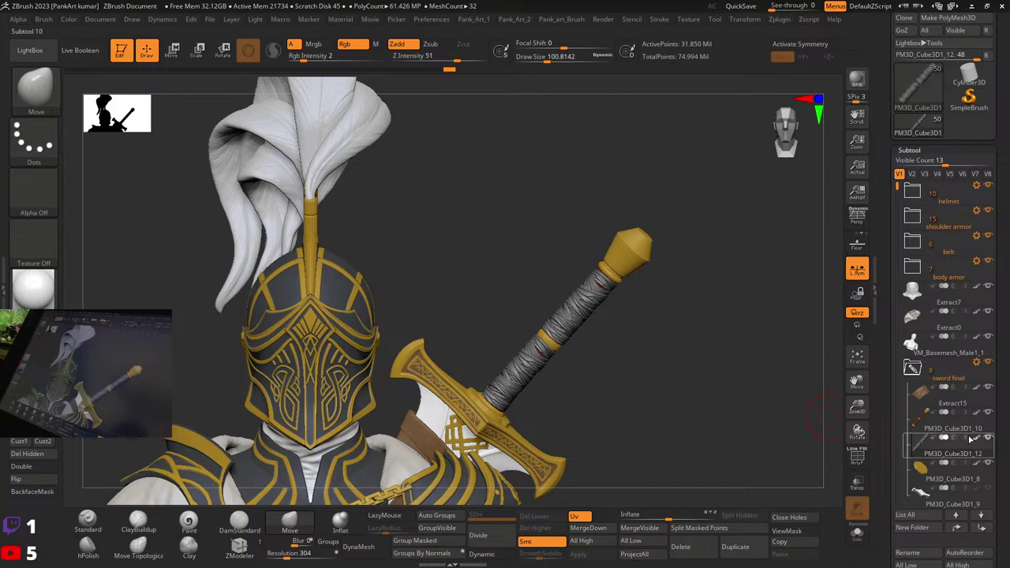
left_click(976, 439)
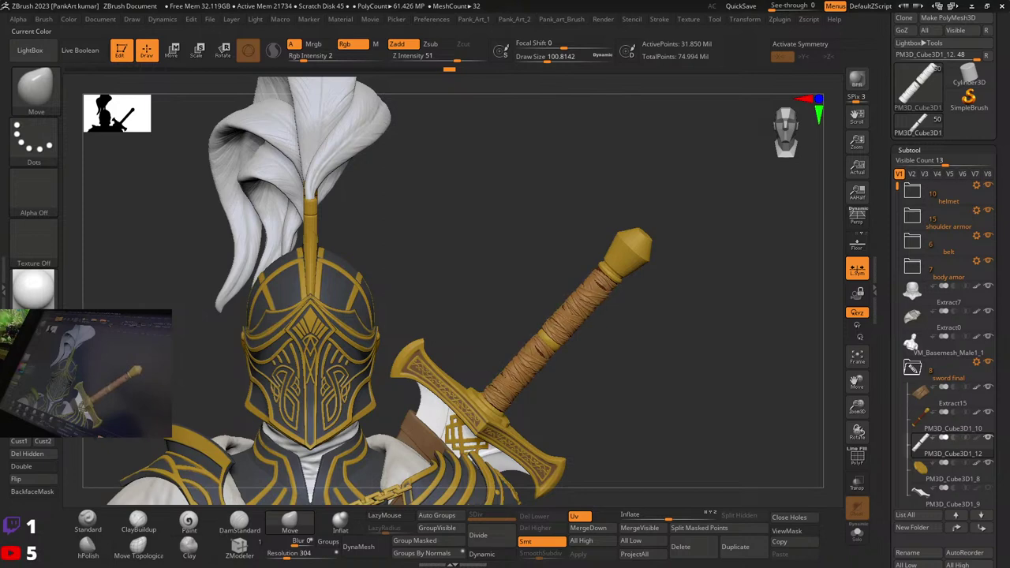
left_click(35, 348)
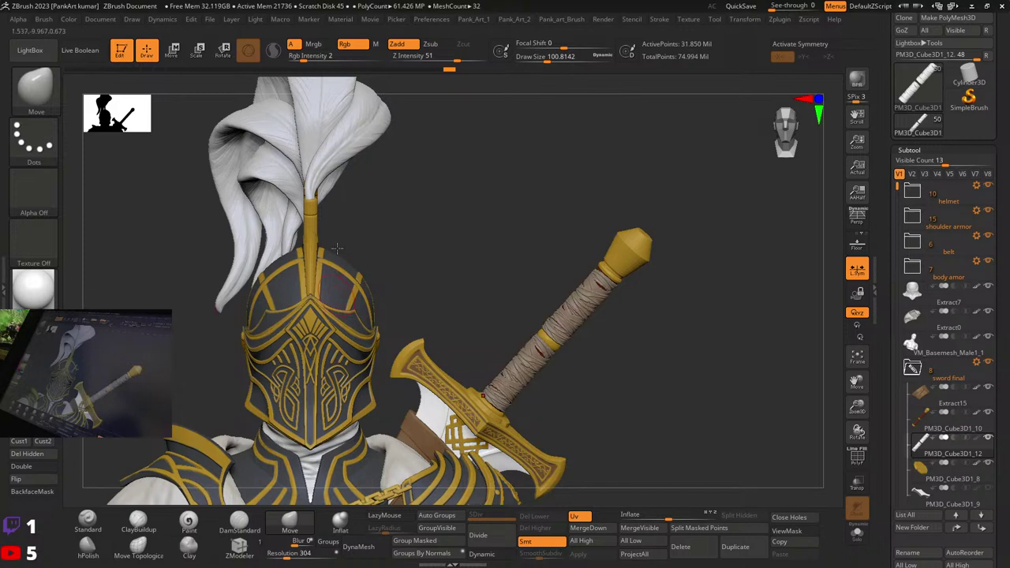
Step: Try filling the wraps with the beige while the Move brush is active, and raise its Rgb intensity to 100
left_click(68, 19)
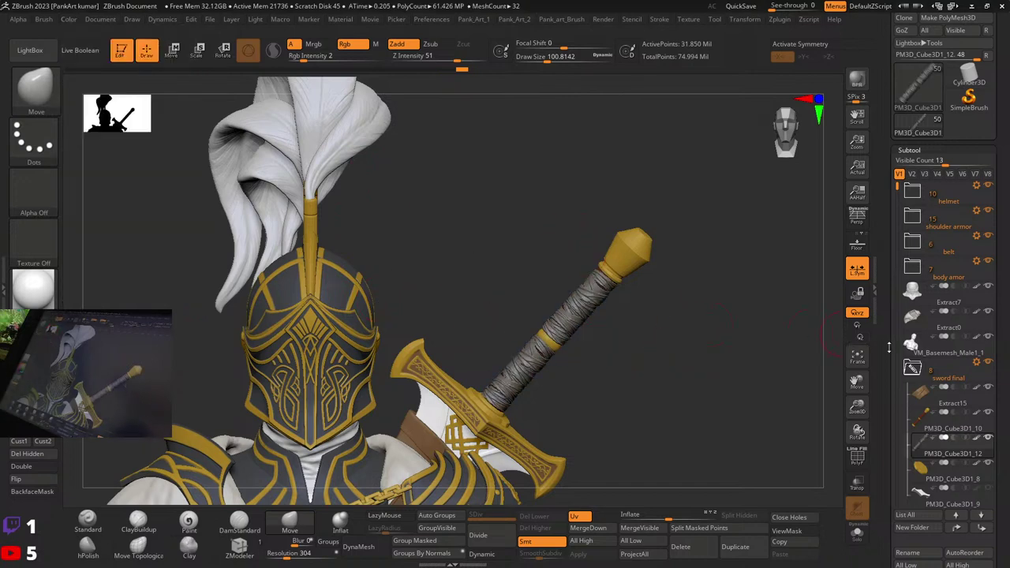
key("ctrl+z")
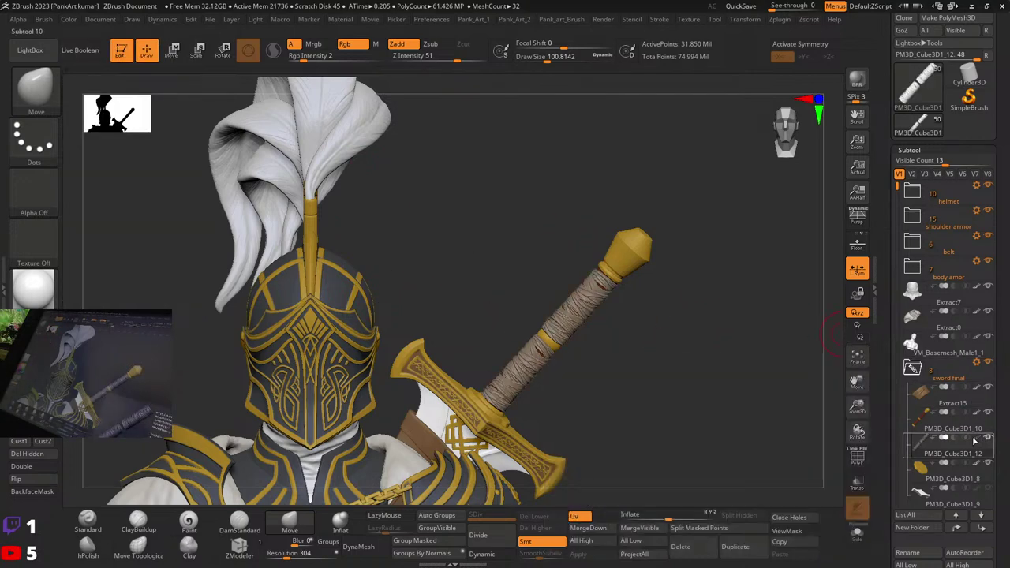
left_click(69, 19)
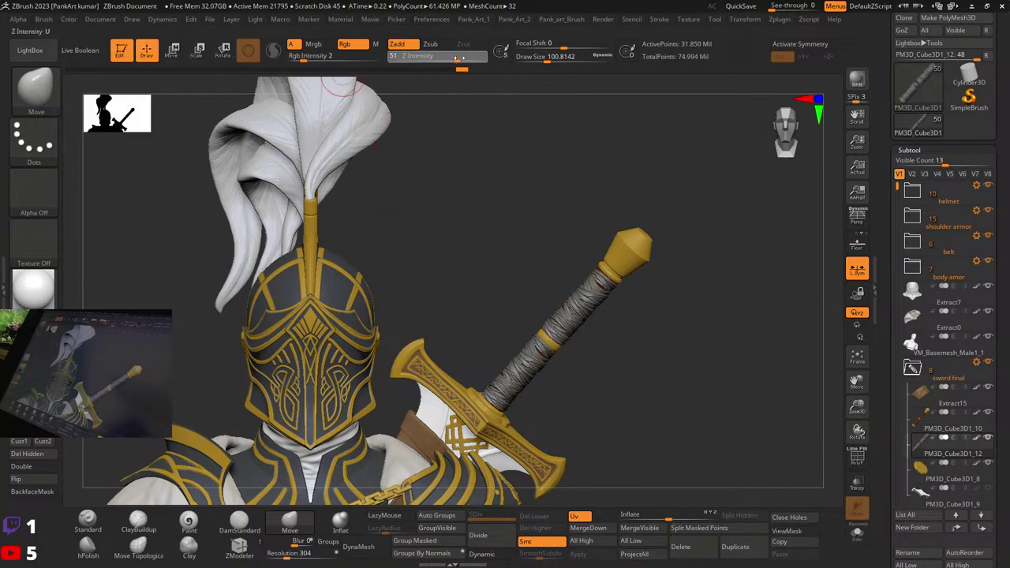
left_click_drag(468, 58, 456, 60)
left_click_drag(311, 59, 395, 63)
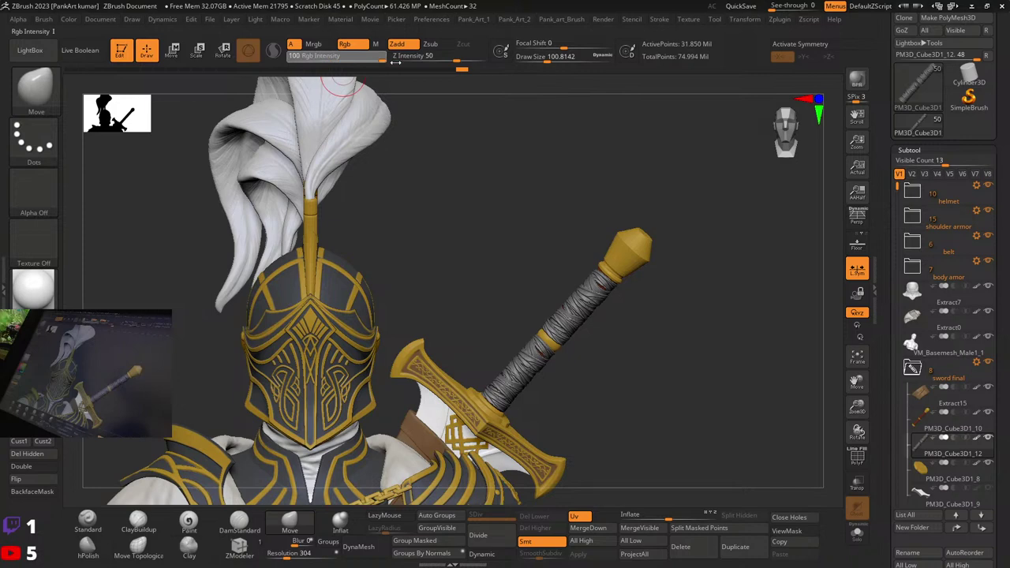
Step: Switch to the Paint brush, raise its Rgb intensity to 100, and fill the wraps with the beige colour
left_click(189, 521)
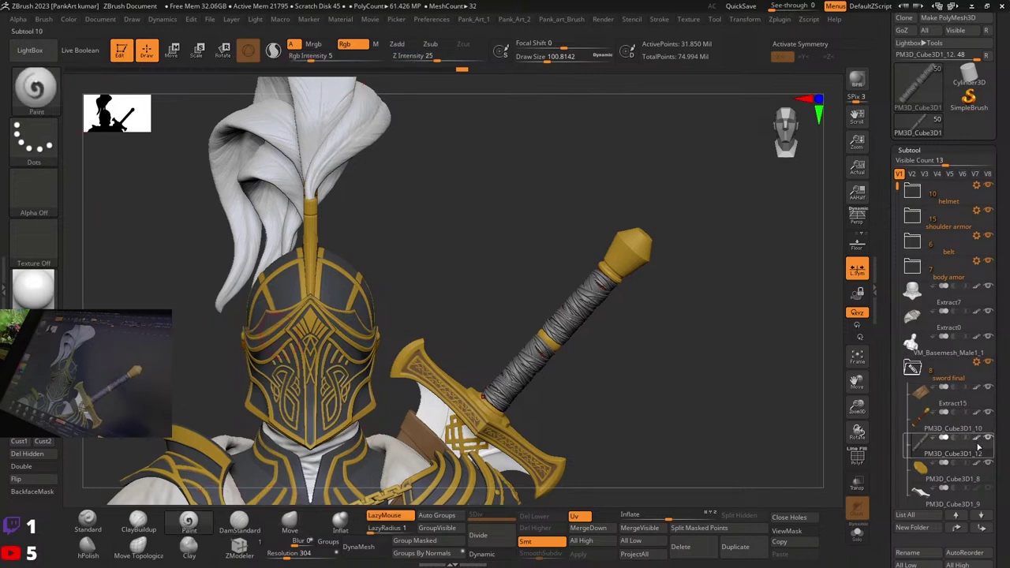
left_click(69, 19)
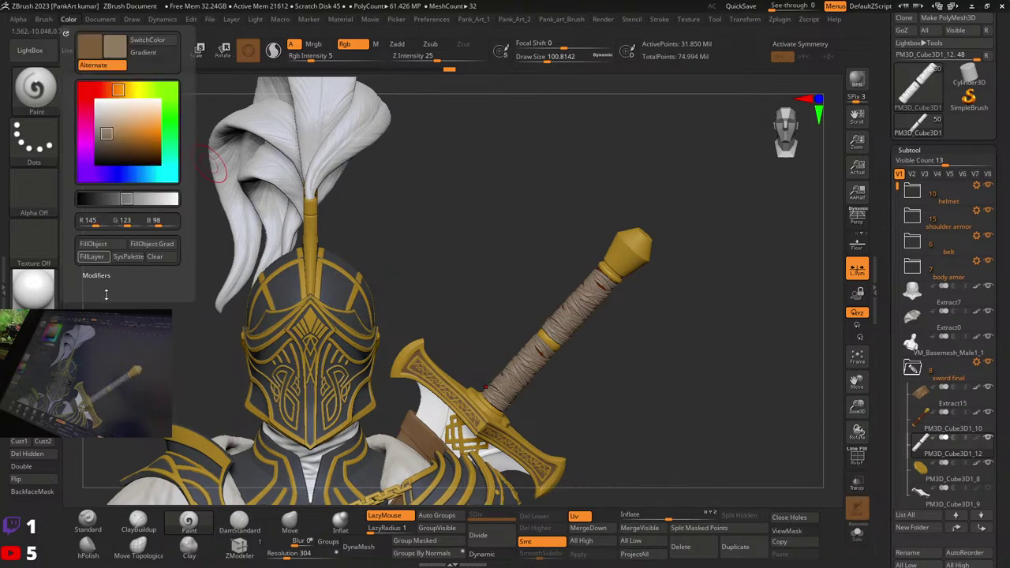
key("ctrl+z")
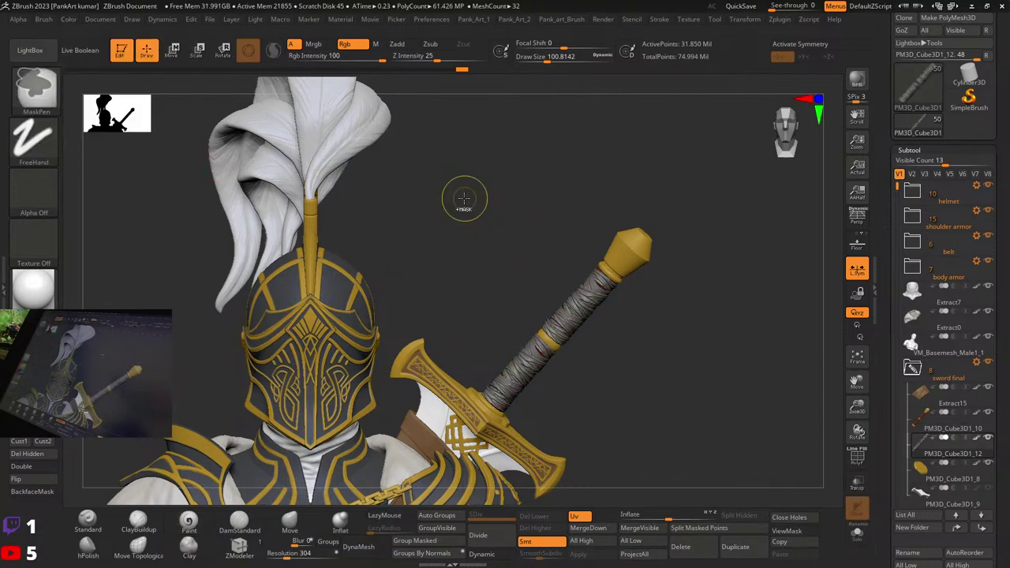
key("ctrl+shift+z")
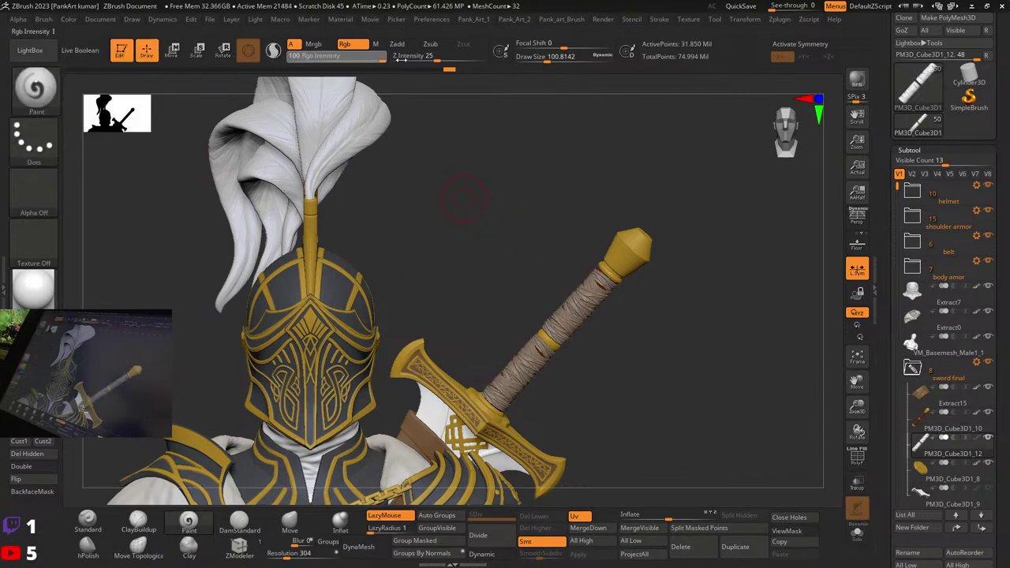
left_click(70, 20)
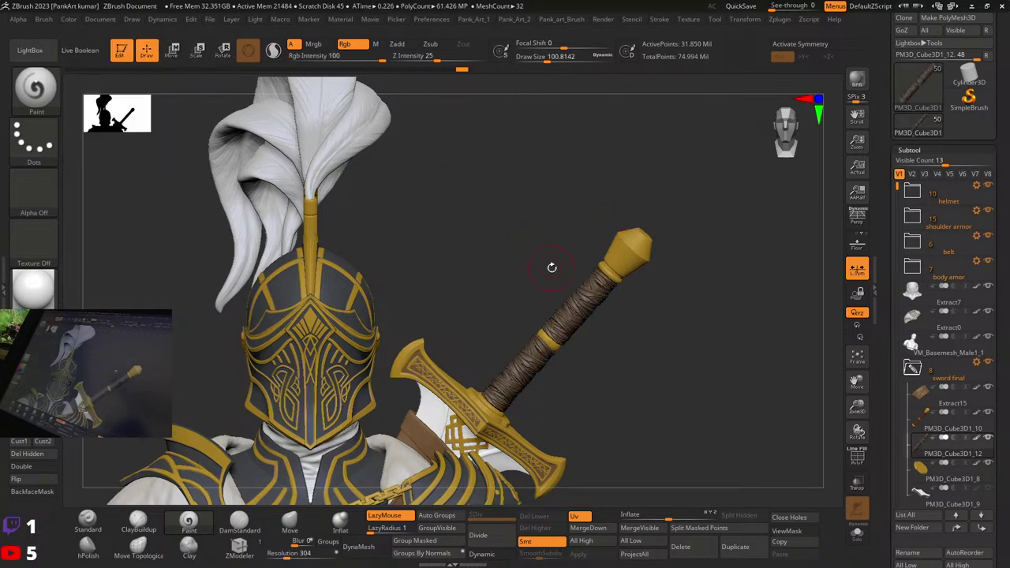
Step: Isolate the grip wraps in Solo mode and choose the Flat Color material
key("ctrl")
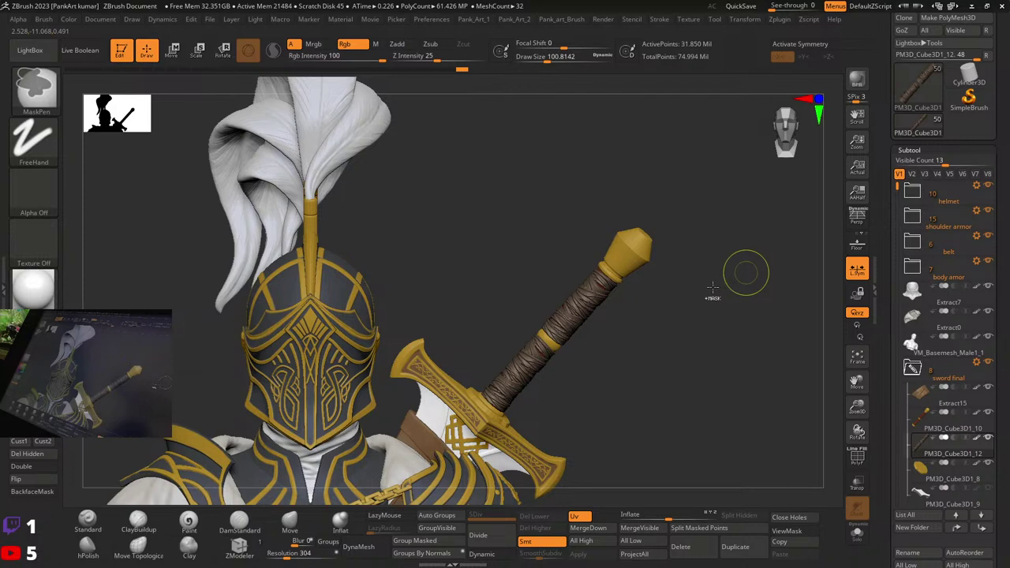
left_click_drag(713, 289, 620, 332, "ctrl")
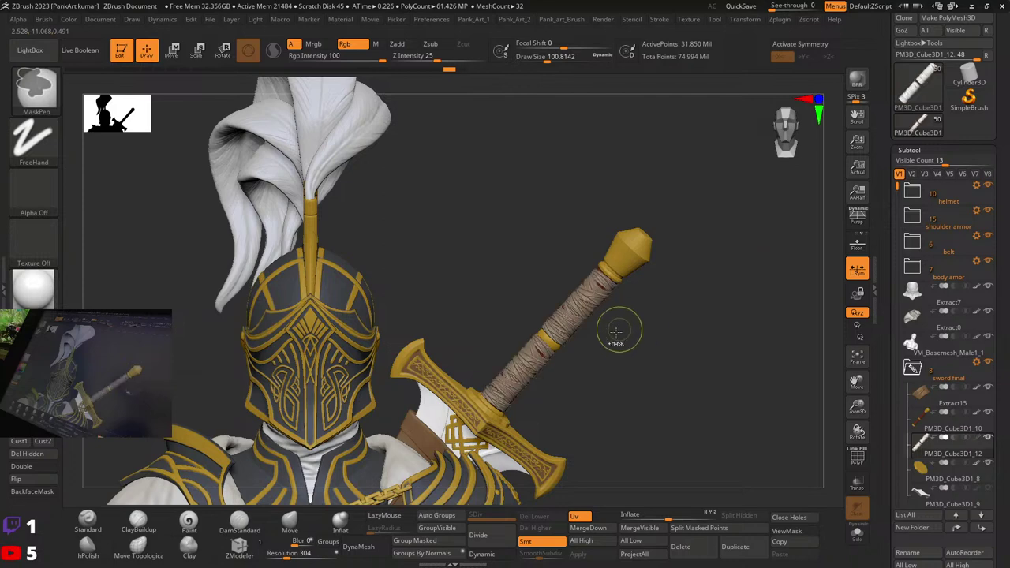
left_click(859, 541)
left_click(32, 295)
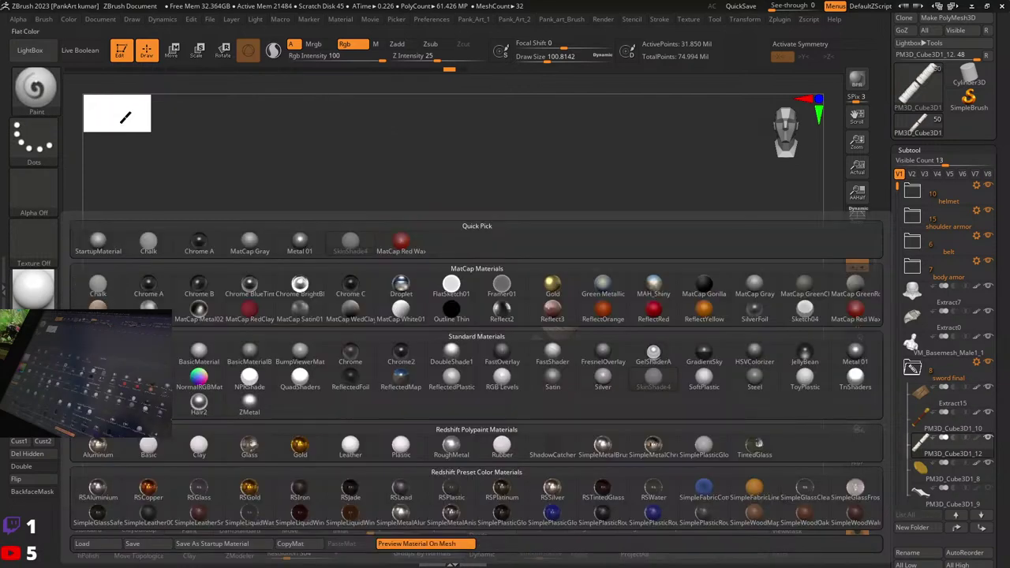
left_click(196, 350)
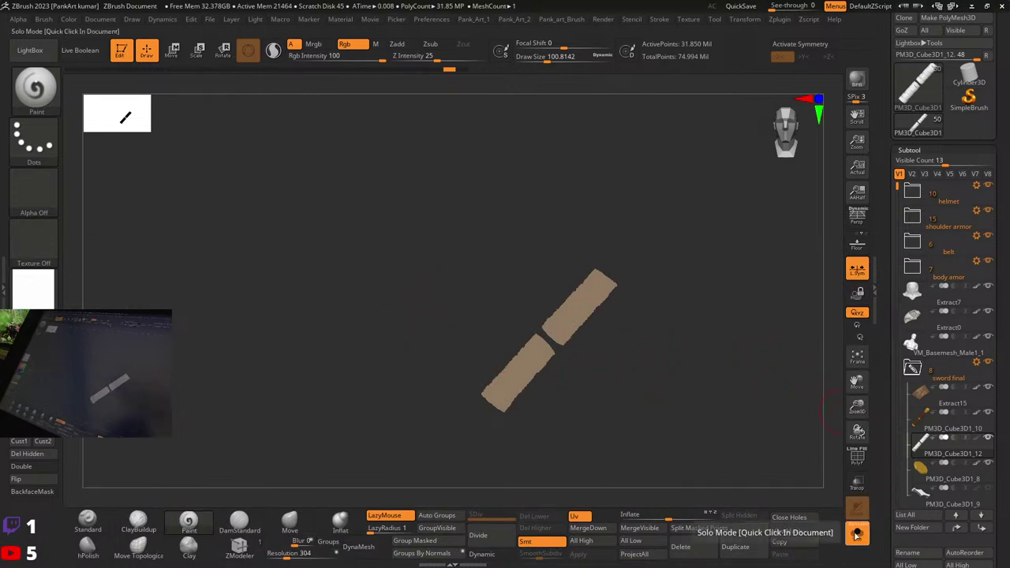
Step: Try to fill the isolated wraps with the beige colour using only the Rgb channel
left_click(68, 19)
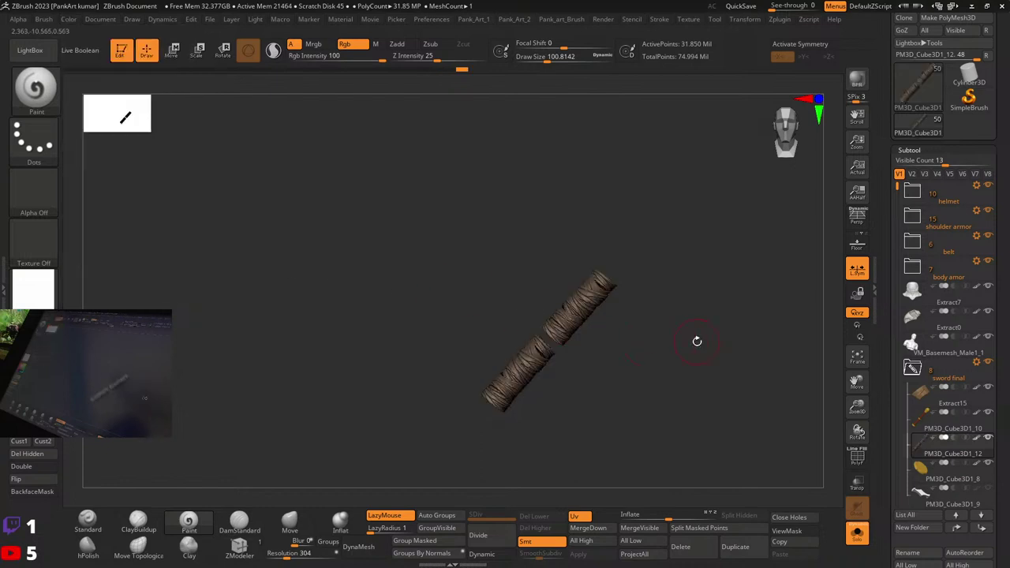
key("ctrl")
left_click(150, 251, "ctrl")
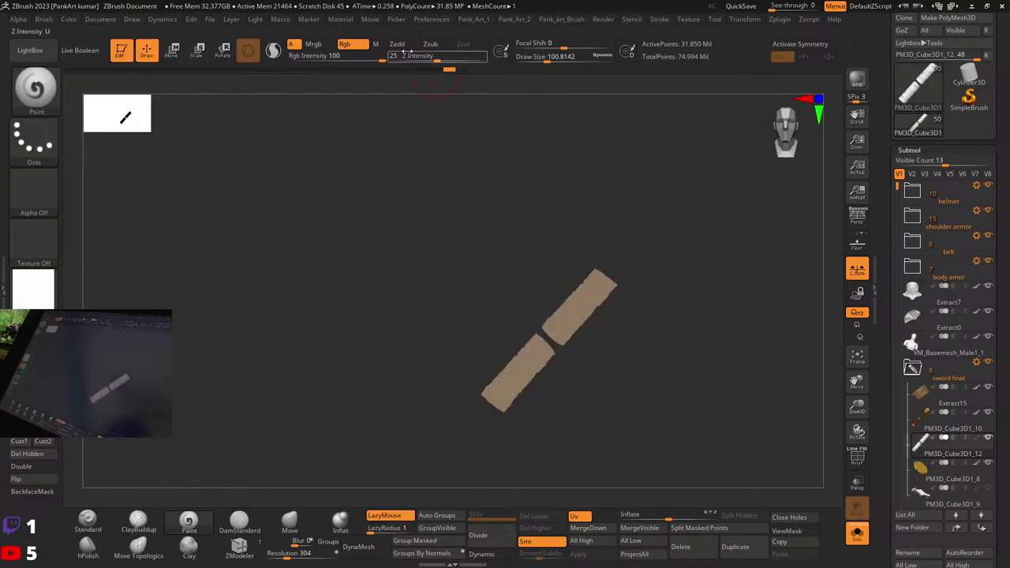
Step: Limit painting to the material channel and fill the isolated wraps with Flat Color
left_click(36, 300)
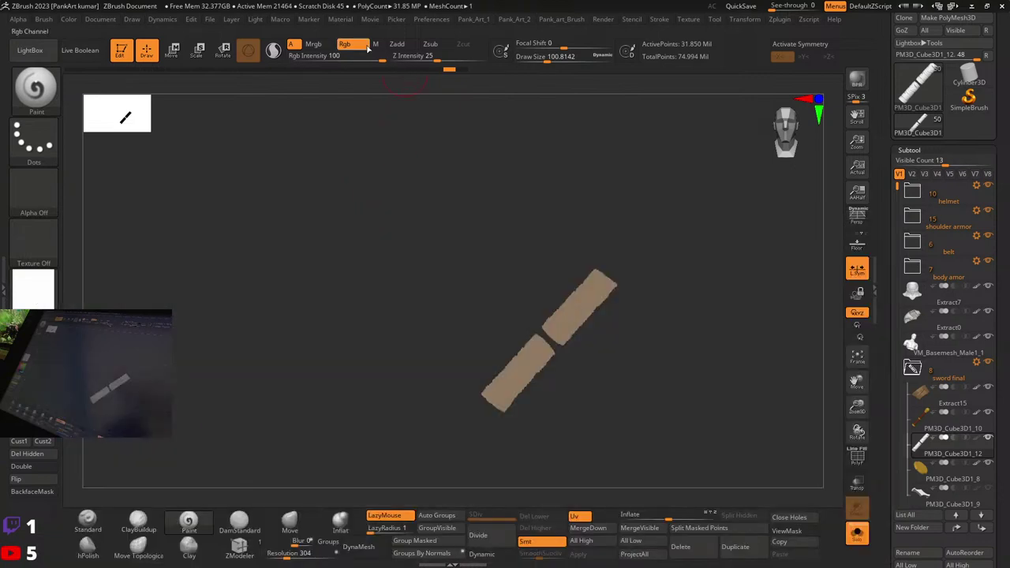
left_click(376, 44)
left_click(350, 45)
left_click(376, 44)
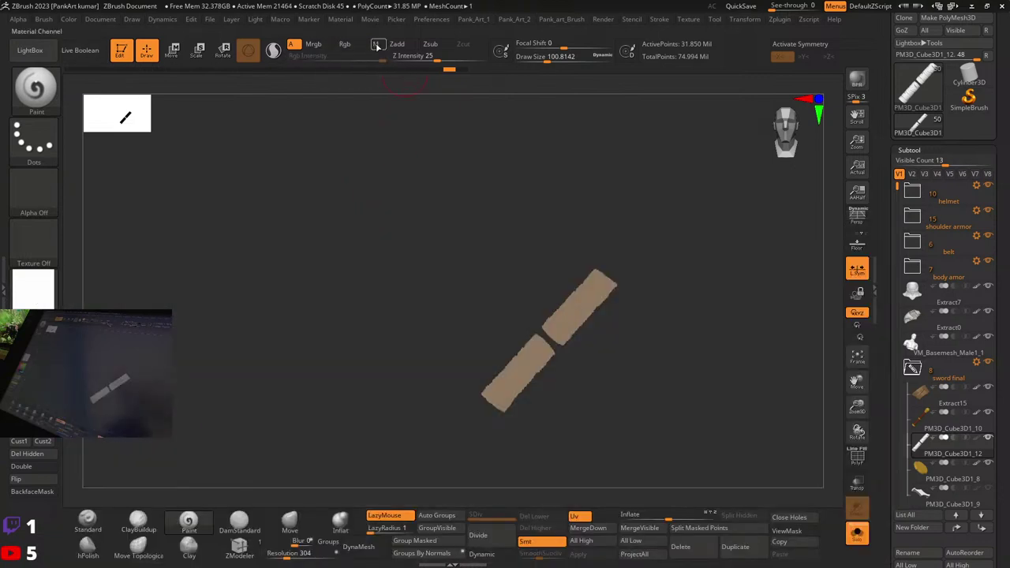
left_click(69, 20)
left_click(112, 247)
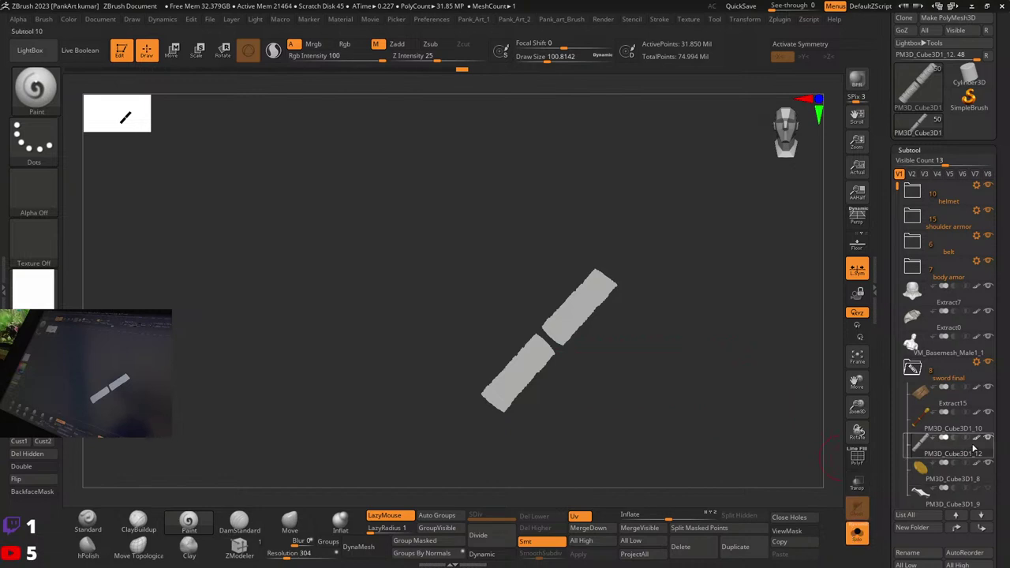
Step: Switch painting back to the Rgb channel and fill the isolated wraps with the beige colour
left_click(977, 439)
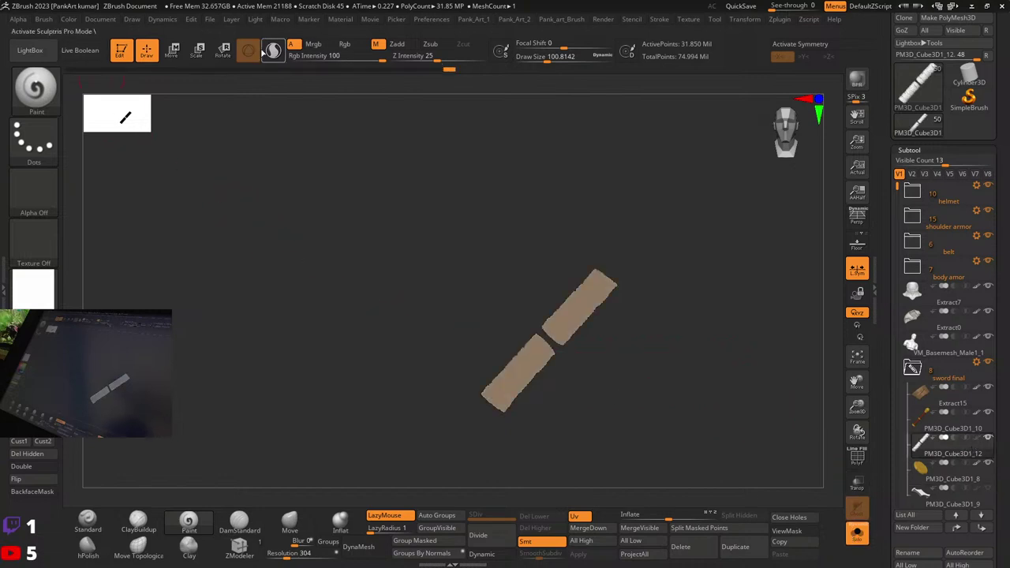
left_click(345, 44)
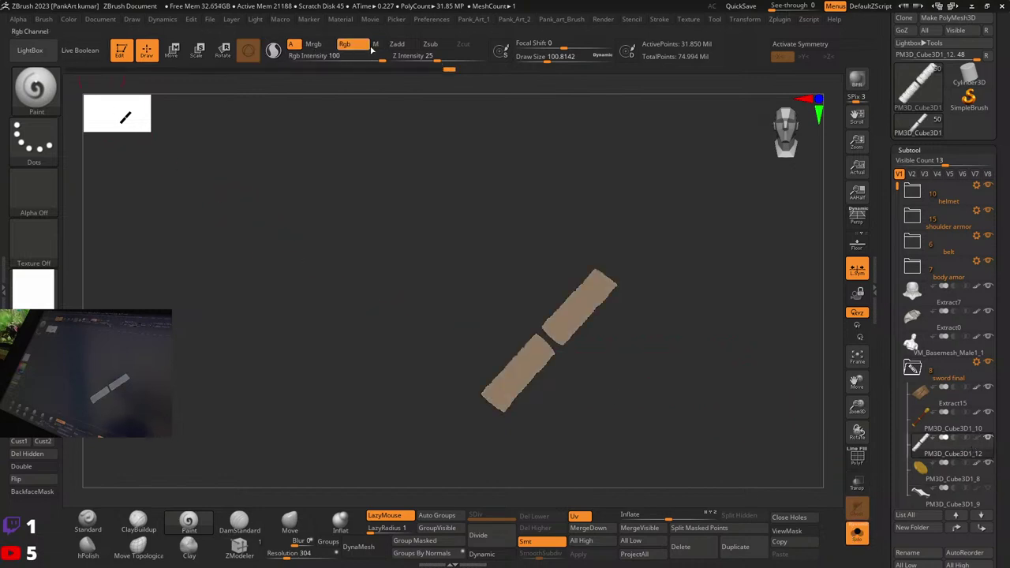
left_click(70, 19)
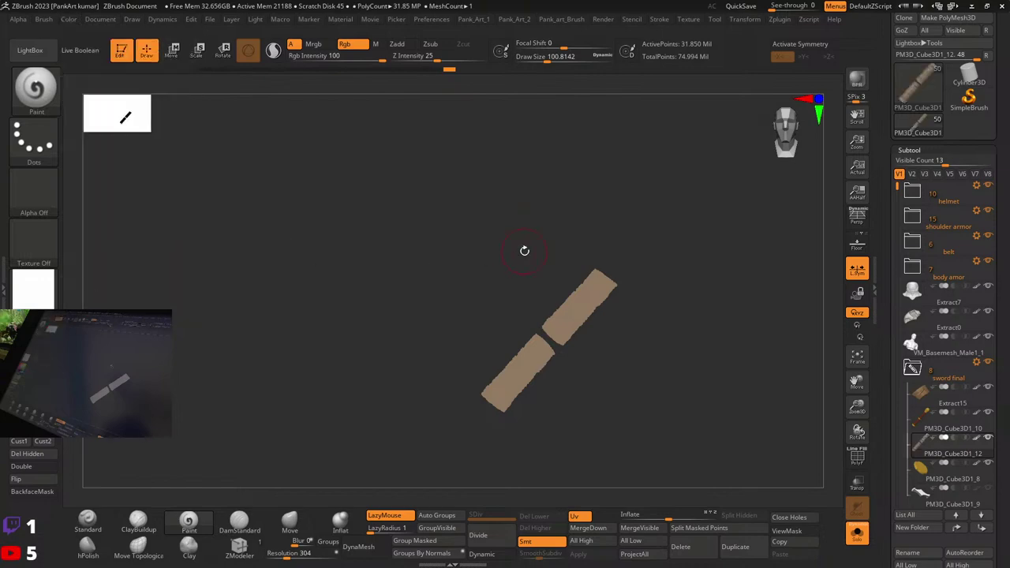
Step: Leave Solo mode to show the whole bust and switch the active material to BasicMaterial
left_click(858, 535)
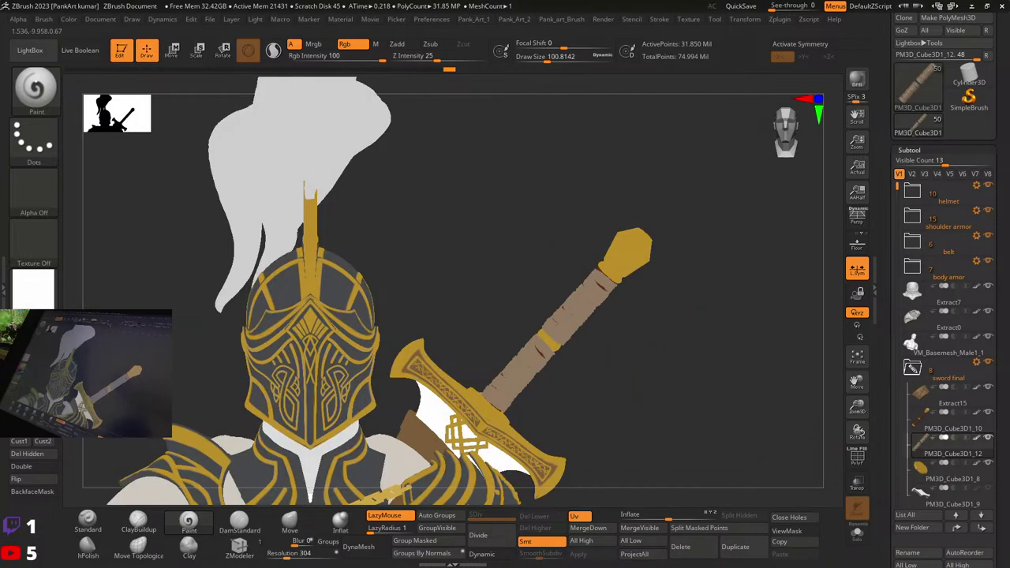
left_click(34, 296)
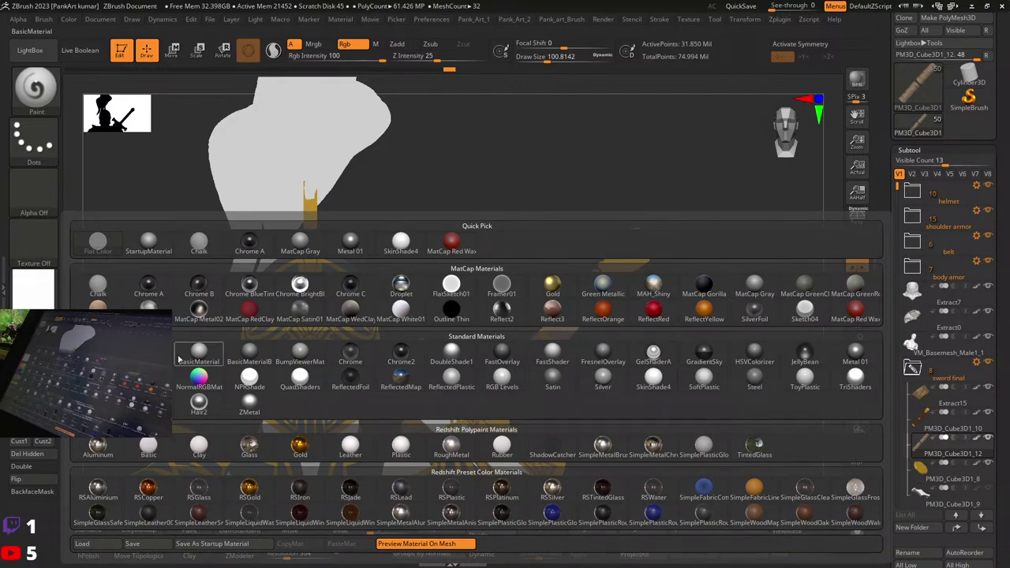
left_click(148, 241)
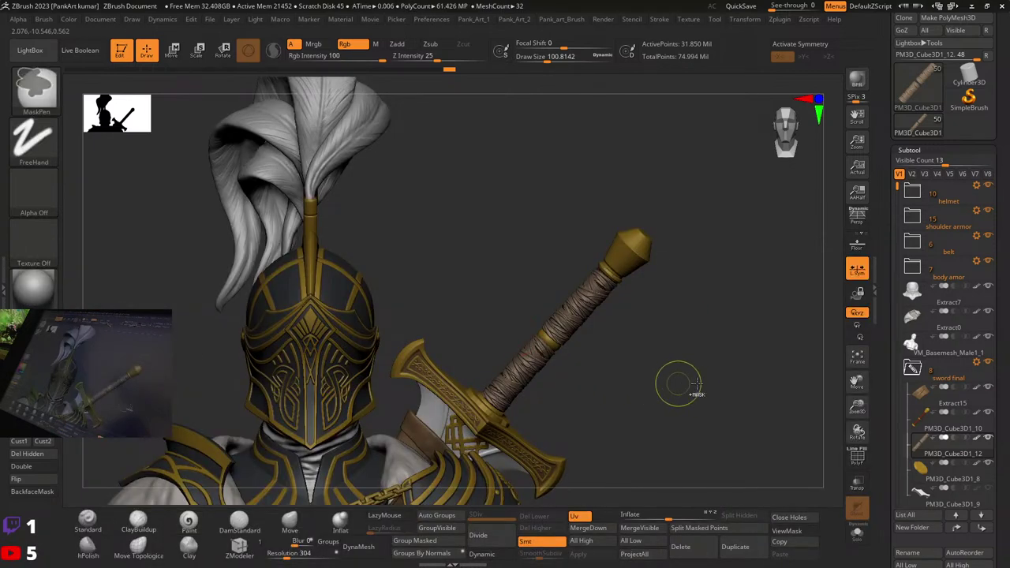
mouse_move(679, 384)
right_mouse_down("ctrl")
mouse_move(533, 383)
mouse_move(581, 361)
mouse_move(560, 332)
right_mouse_up("ctrl")
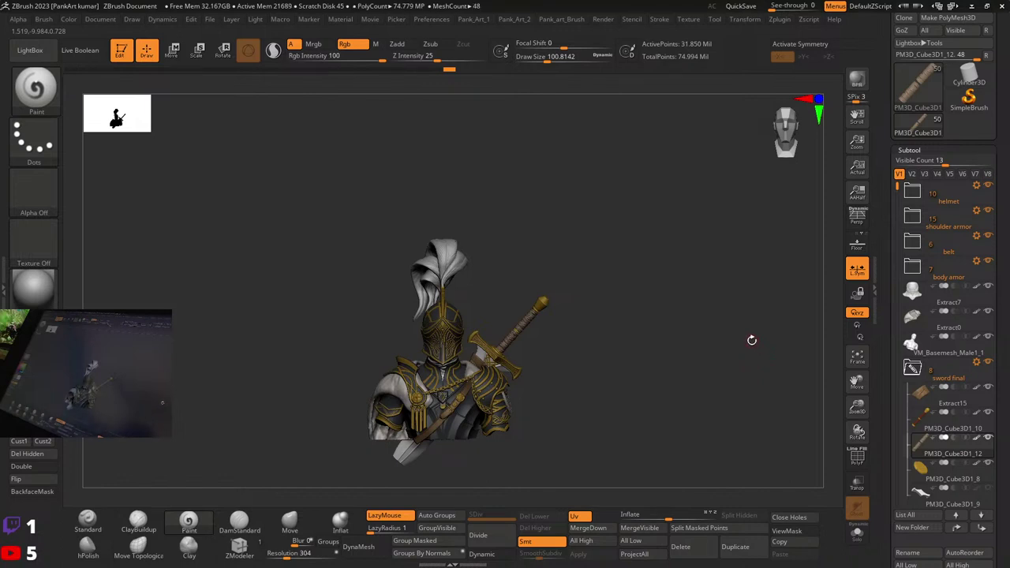
mouse_move(552, 356)
right_mouse_down("ctrl")
mouse_move(572, 339)
mouse_move(670, 356)
mouse_move(609, 475)
right_mouse_up("ctrl")
scroll(897, 186, "up", 3)
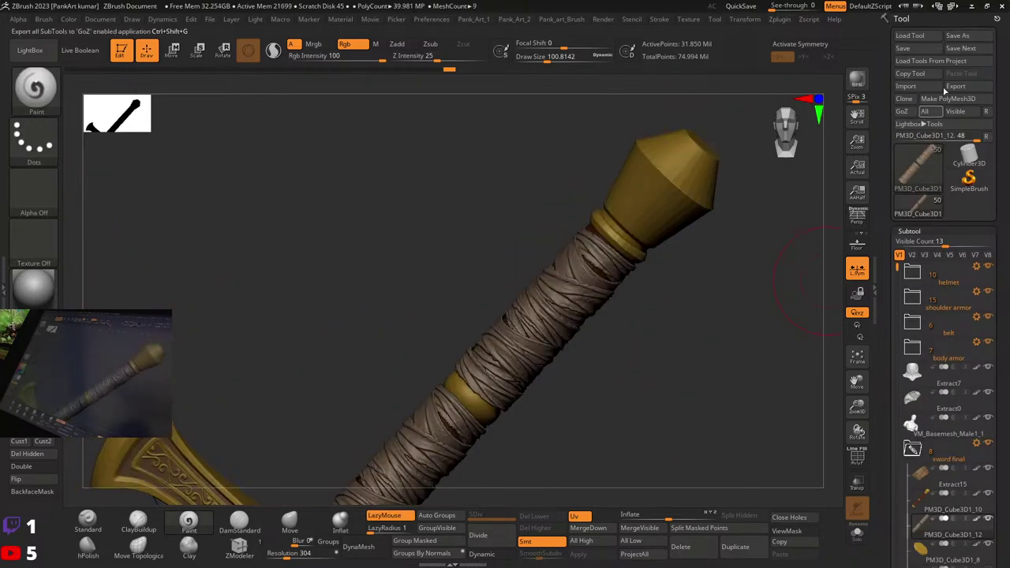
Step: Save the tool as a new numbered version of warrior_11 in the warrior folder
left_click(961, 36)
left_click(331, 380)
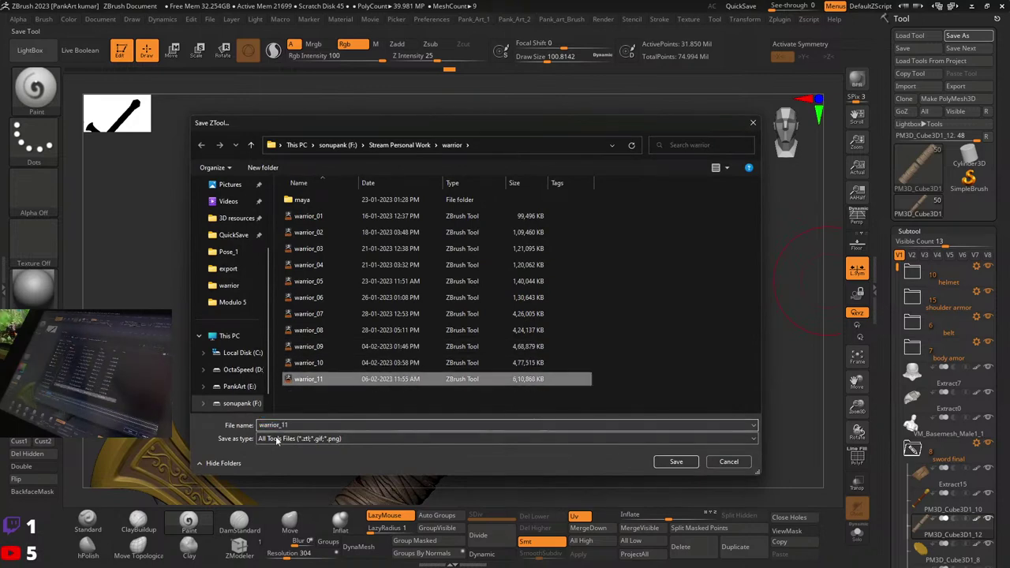
left_click(285, 425)
left_click_drag(285, 426, 298, 426)
type("3")
left_click(677, 461)
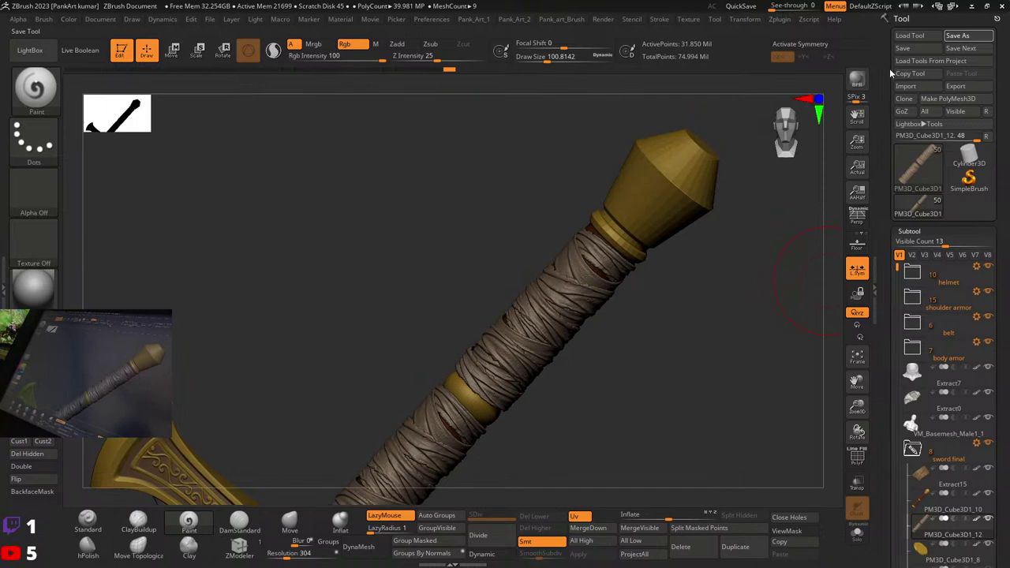
Step: Dock the Zplugin palette and try to pre-process the current wraps subtool with Decimation Master
left_click(781, 23)
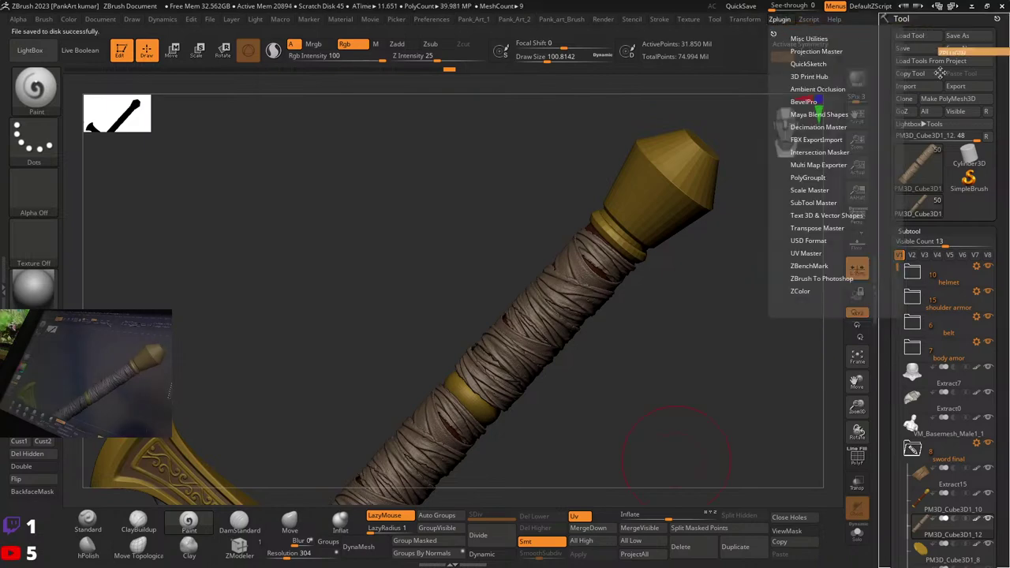
left_click(772, 27)
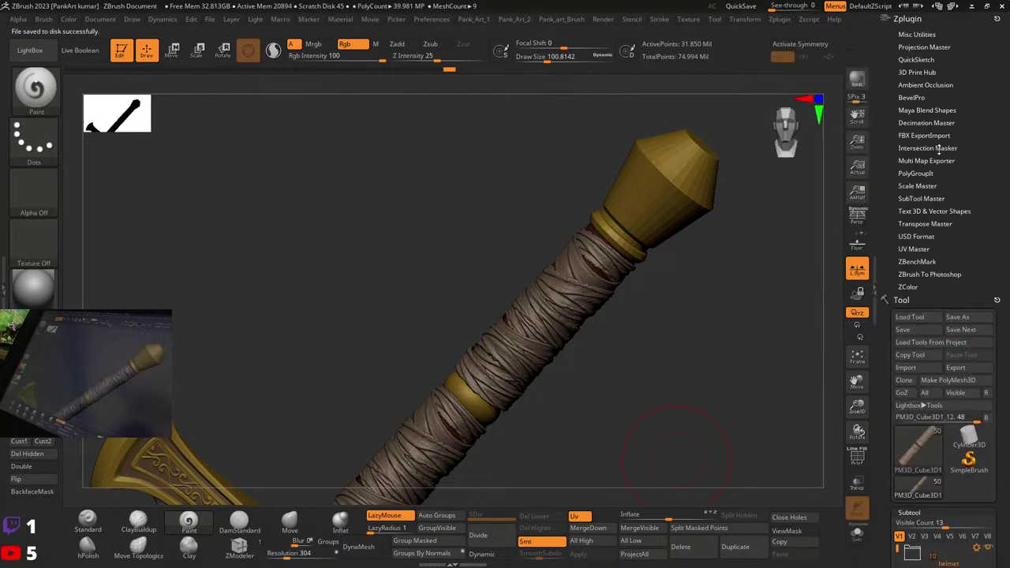
left_click(922, 224)
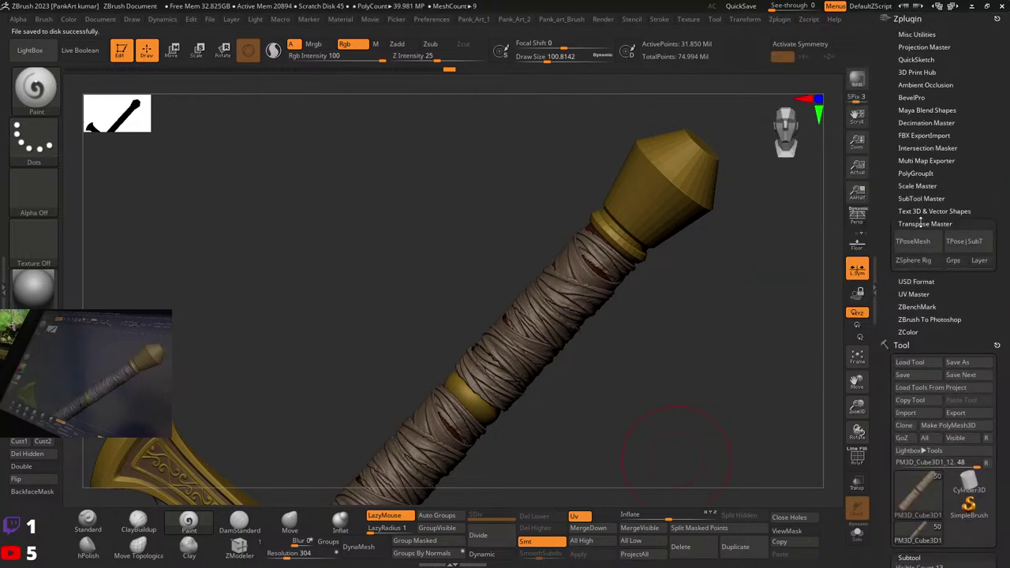
left_click(918, 124)
left_click(908, 221)
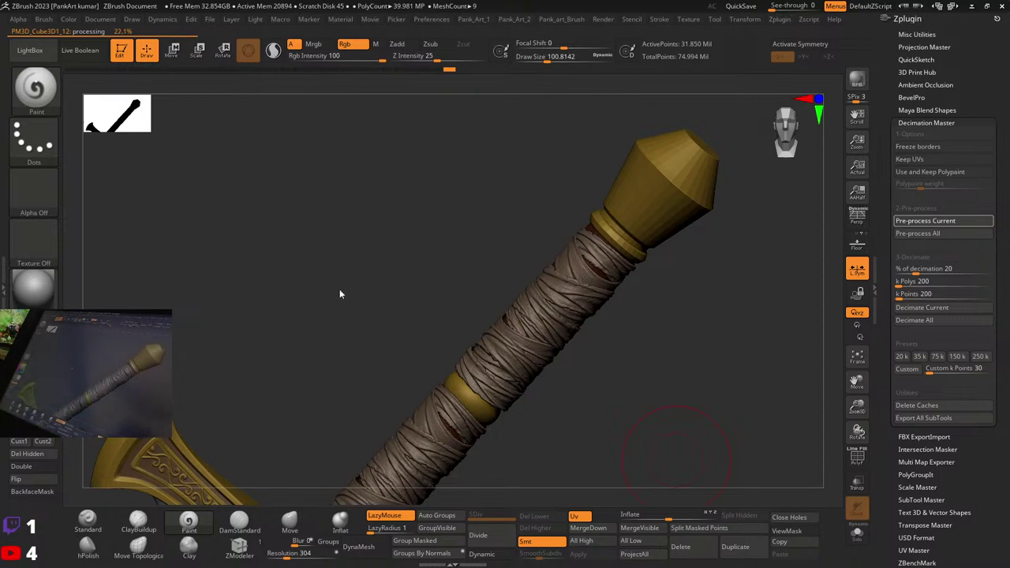
key("Escape")
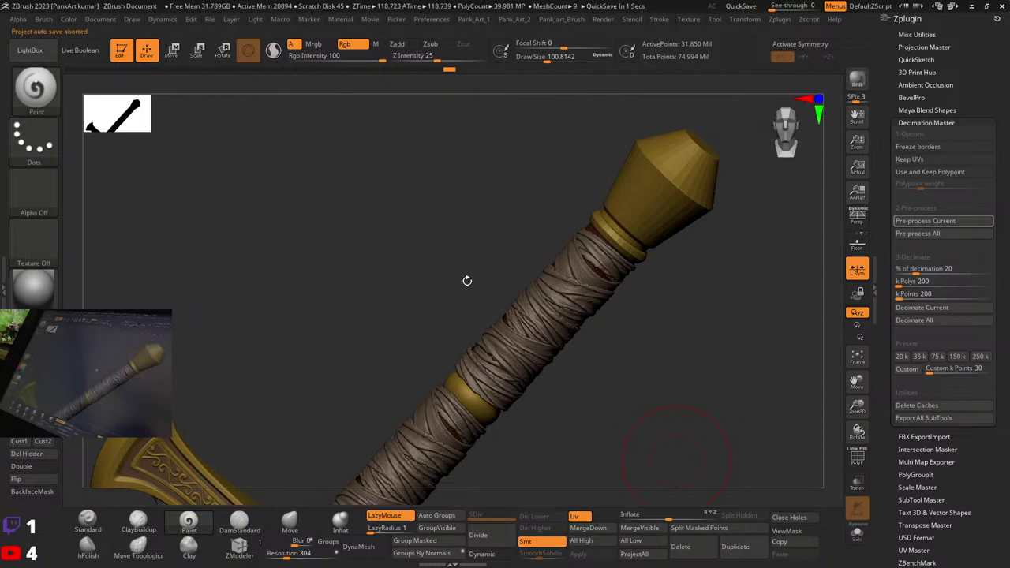
Step: Isolate the bandage wraps in Solo mode and reduce the brush draw size to 9.44708
left_click_drag(663, 432, 699, 444)
left_click(860, 541)
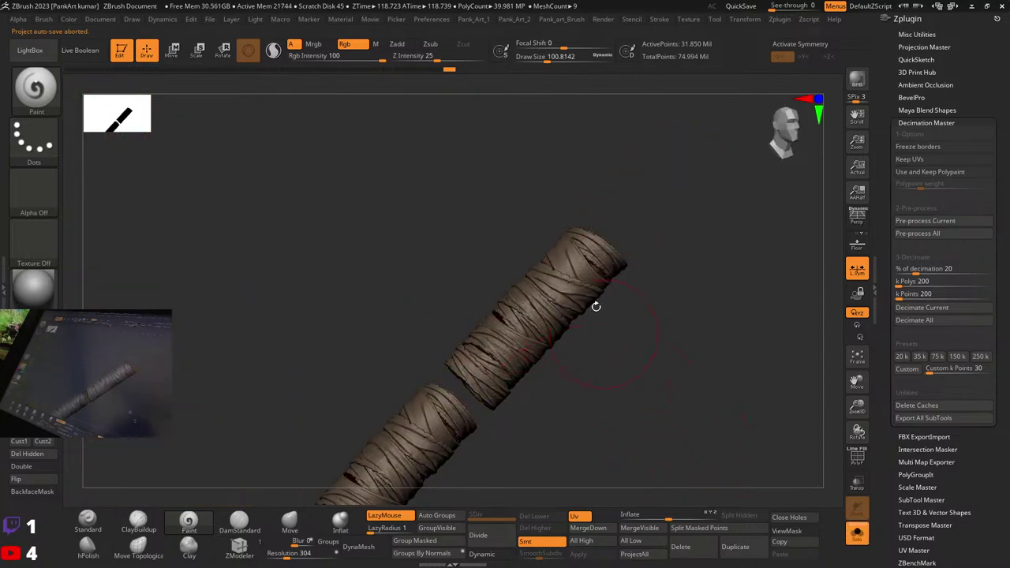
right_click_drag(647, 384, 648, 450, "ctrl")
key("space")
left_click_drag(542, 319, 517, 319)
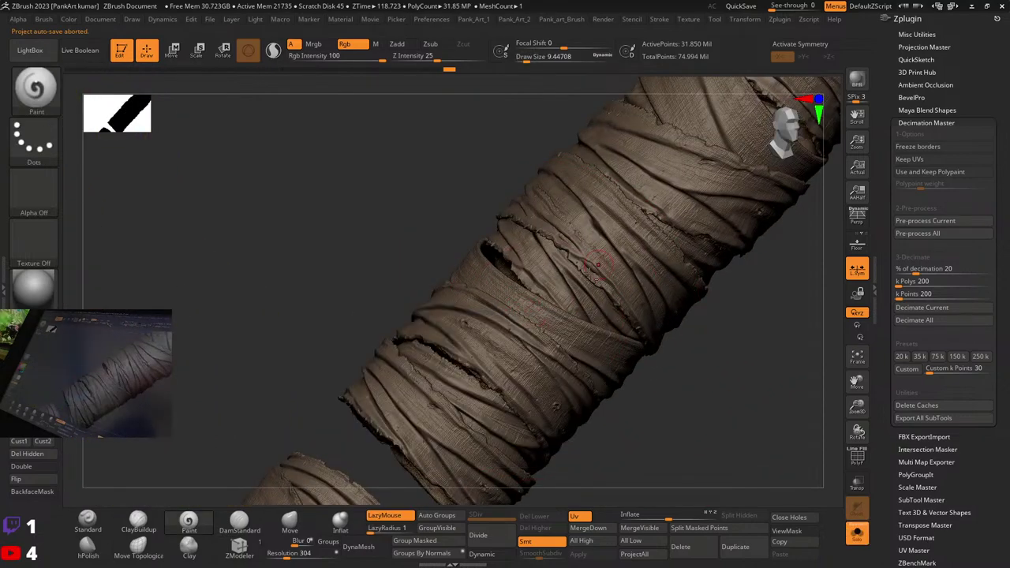
mouse_move(671, 207)
right_mouse_down("alt")
mouse_move(589, 352)
mouse_move(593, 308)
mouse_move(619, 300)
mouse_move(544, 275)
mouse_move(626, 319)
mouse_move(623, 295)
right_mouse_up("alt")
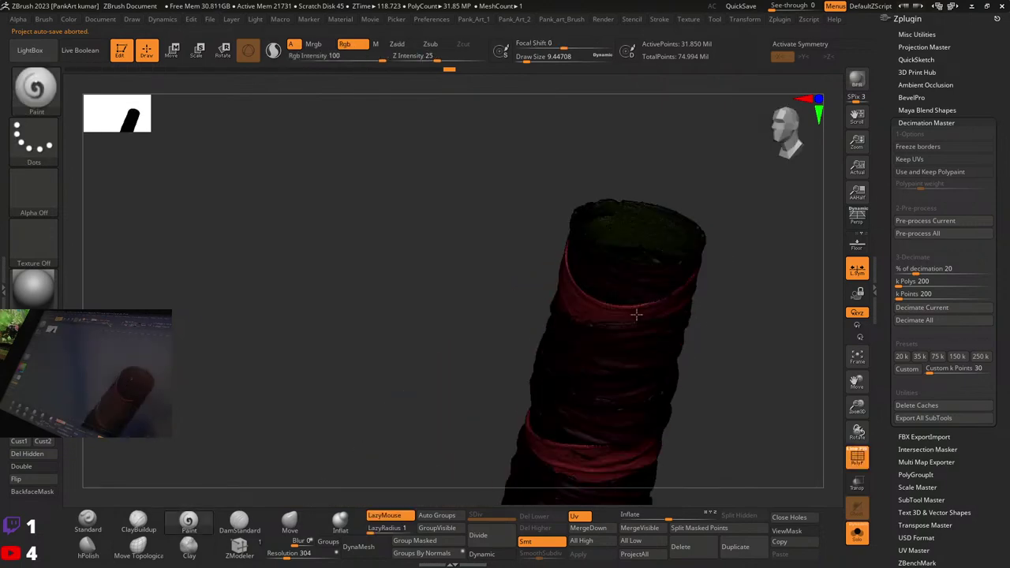
Step: Display the wraps' polygroups and isolate the green polygroup lining the inside of the wraps
left_click(853, 453)
mouse_move(716, 362)
right_mouse_down()
mouse_move(714, 382)
mouse_move(767, 374)
mouse_move(778, 357)
mouse_move(709, 360)
right_mouse_up()
mouse_move(700, 316)
right_mouse_down("ctrl")
mouse_move(713, 356)
mouse_move(663, 323)
right_mouse_up("ctrl")
left_click(608, 257, "ctrl+shift")
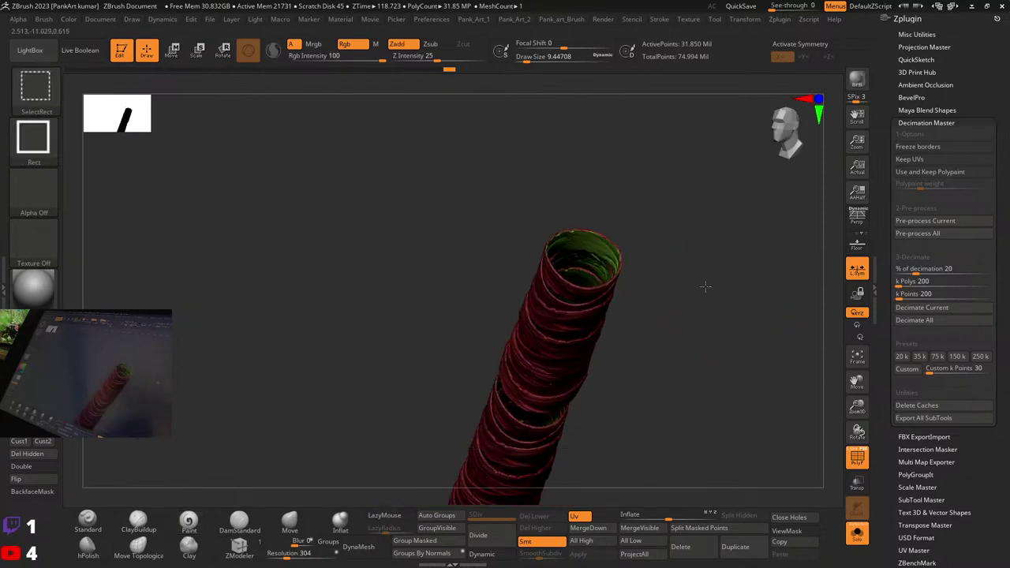
Step: Invert the visibility to the outer red polygroup and delete the hidden inner layer of the wraps
right_click_drag(639, 325, 501, 371)
mouse_move(251, 375)
right_mouse_down("alt")
mouse_move(350, 269)
mouse_move(353, 277)
right_mouse_up("alt")
left_click(25, 456)
left_click_drag(285, 279, 313, 354, "ctrl+shift")
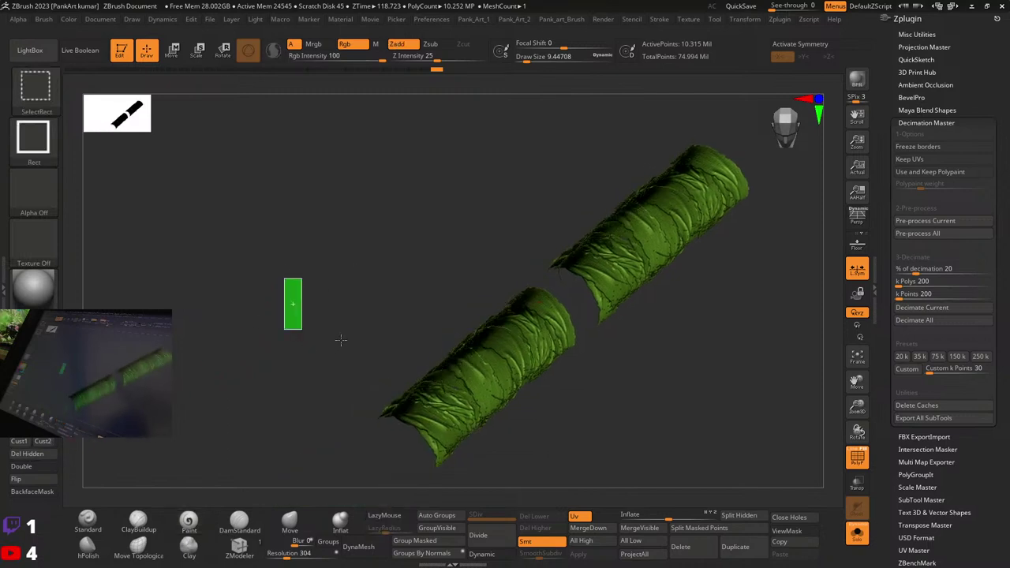
left_click(303, 368, "ctrl+shift")
left_click(27, 455)
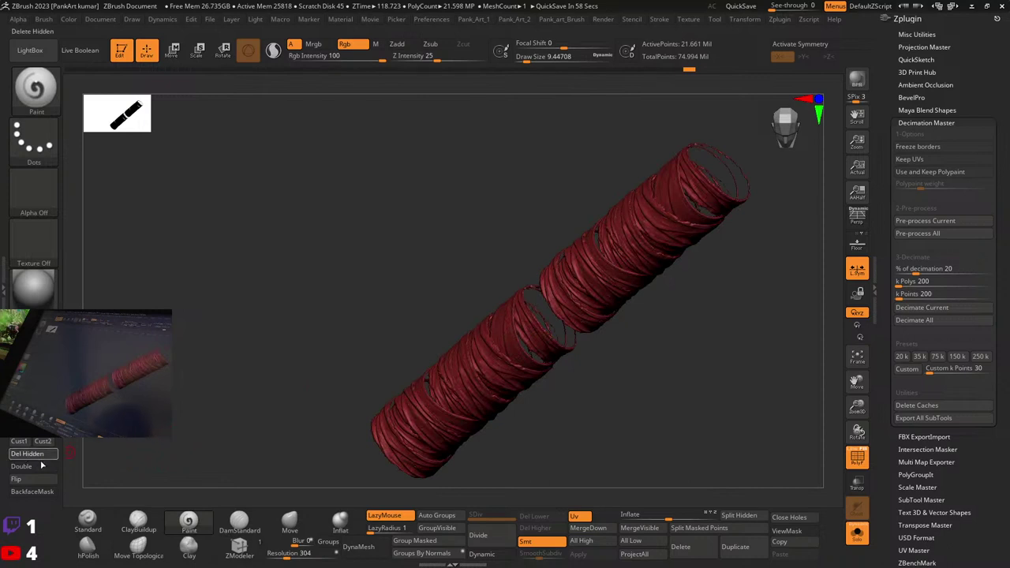
Step: Turn on double-sided display for the wraps and view their open end close up
left_click(33, 469)
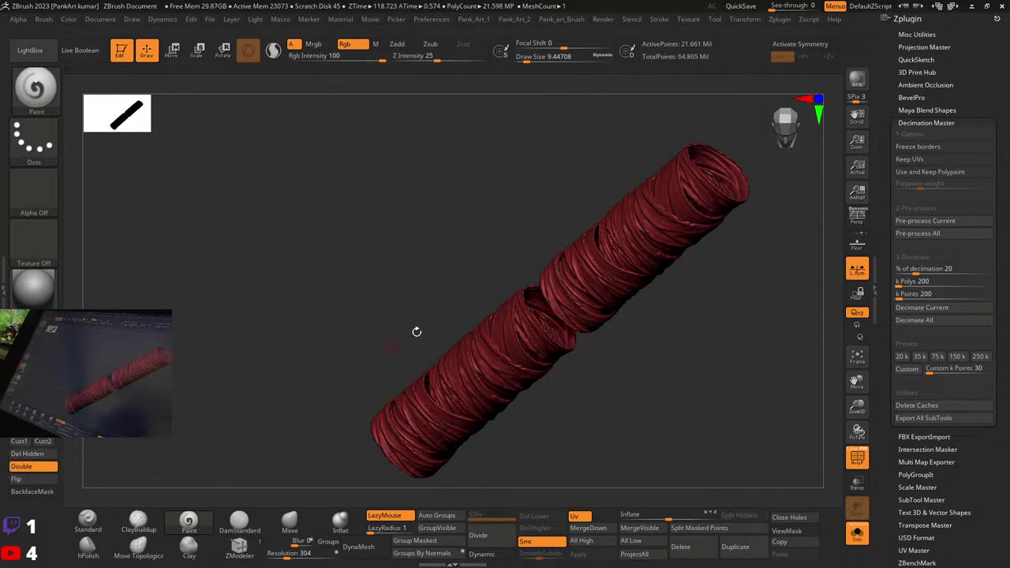
left_click_drag(702, 323, 620, 362, "alt")
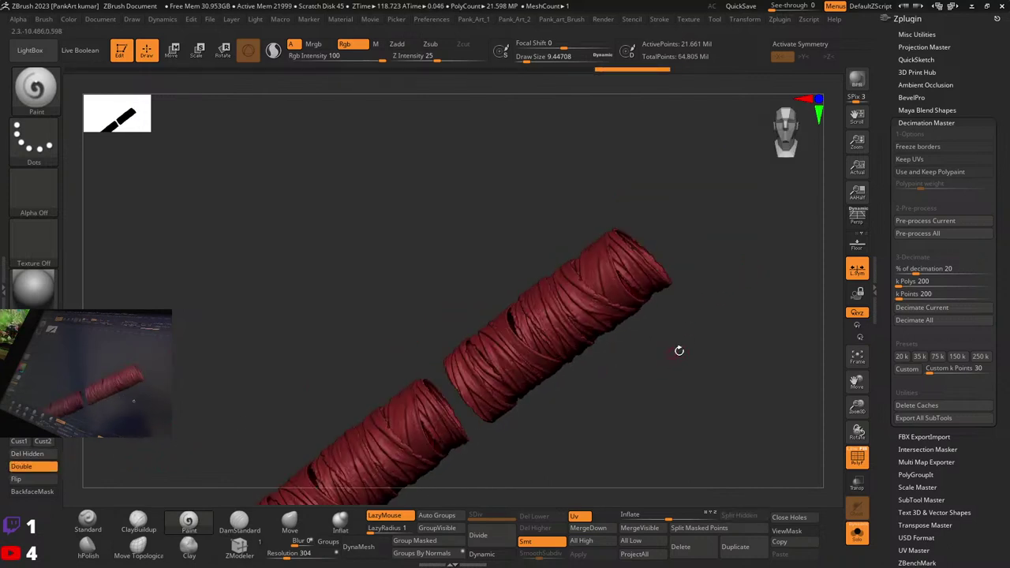
right_click_drag(665, 352, 737, 377, "ctrl")
right_click_drag(616, 381, 538, 436, "alt")
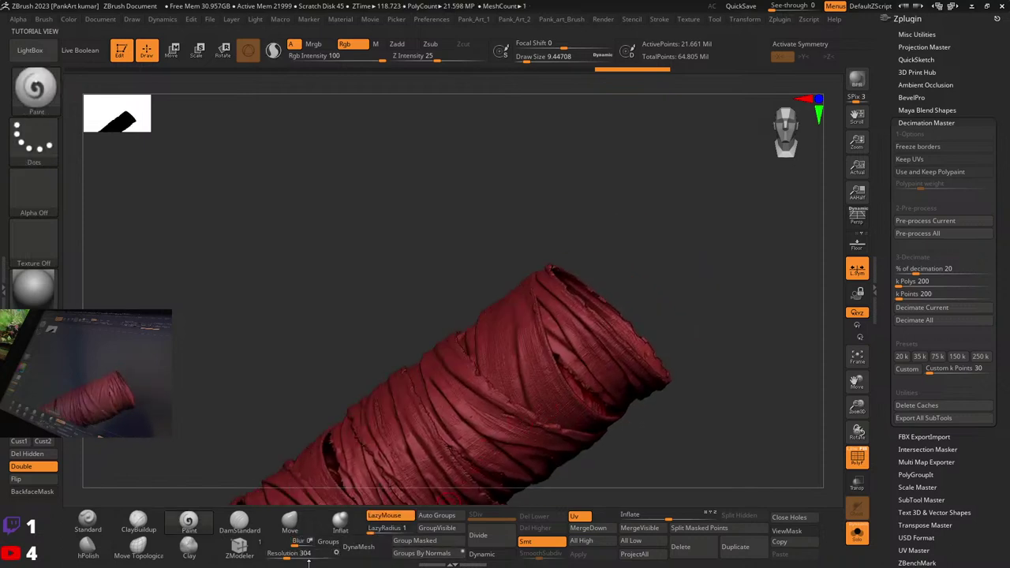
Step: Try DynaMesh on the wraps at resolution 304 and again at 1344, undoing each attempt, and hide the polygroup display
left_click(358, 547)
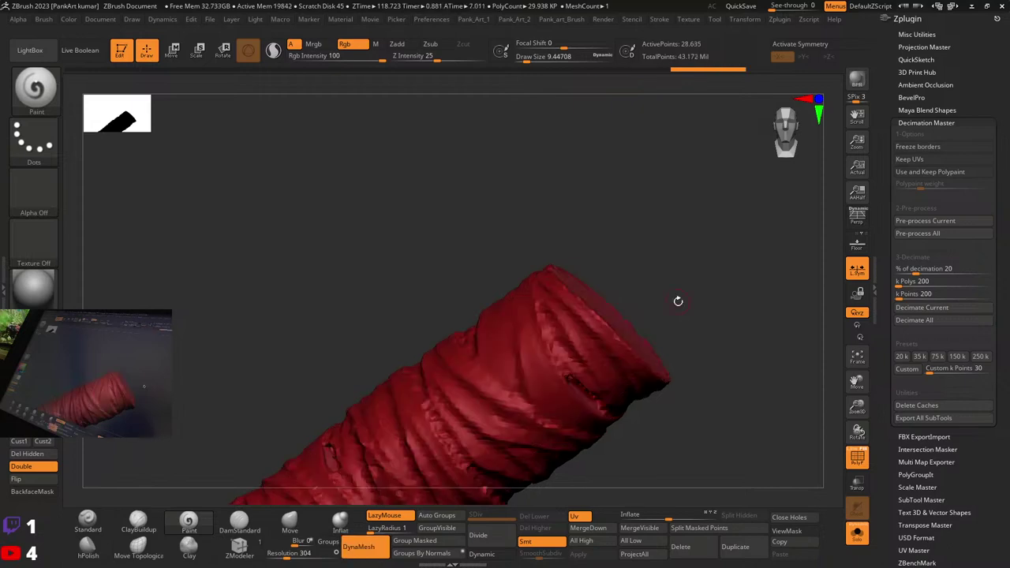
key("ctrl+z")
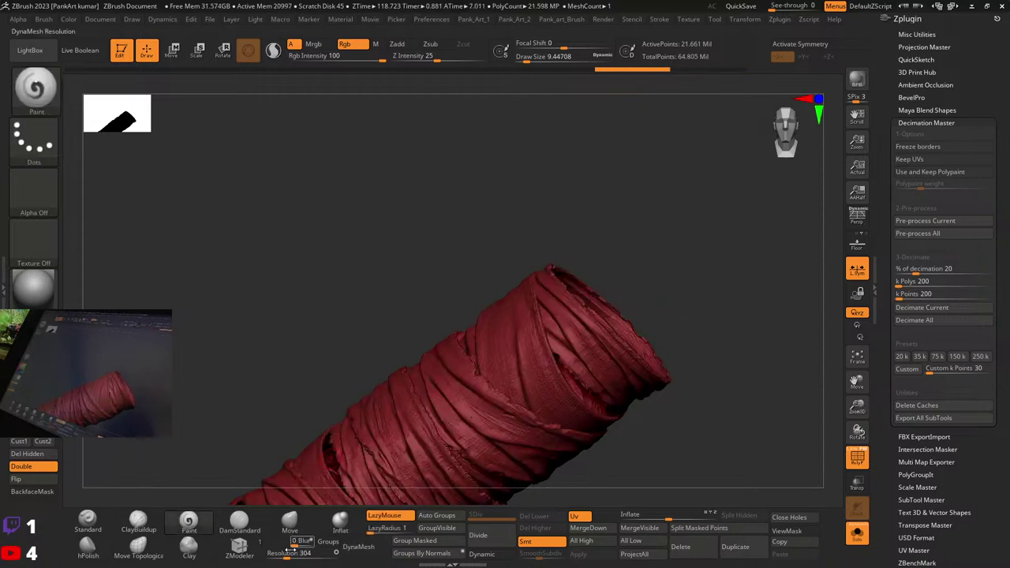
left_click(295, 556)
left_click_drag(292, 554, 306, 553)
left_click(358, 547)
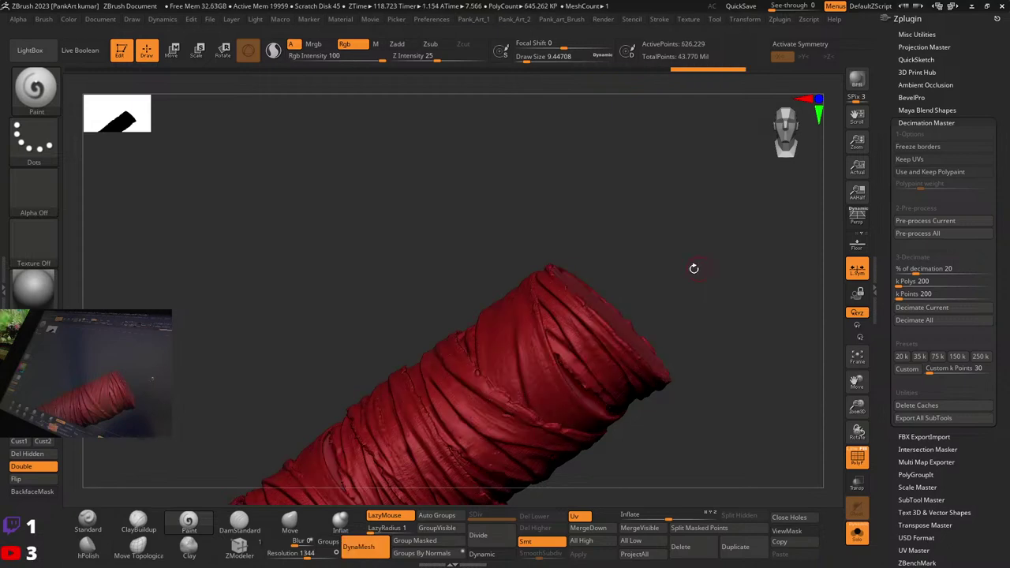
key("shift")
key("shift+f")
mouse_move(674, 405)
right_mouse_down("ctrl")
mouse_move(625, 381)
mouse_move(600, 399)
right_mouse_up("ctrl")
key("shift")
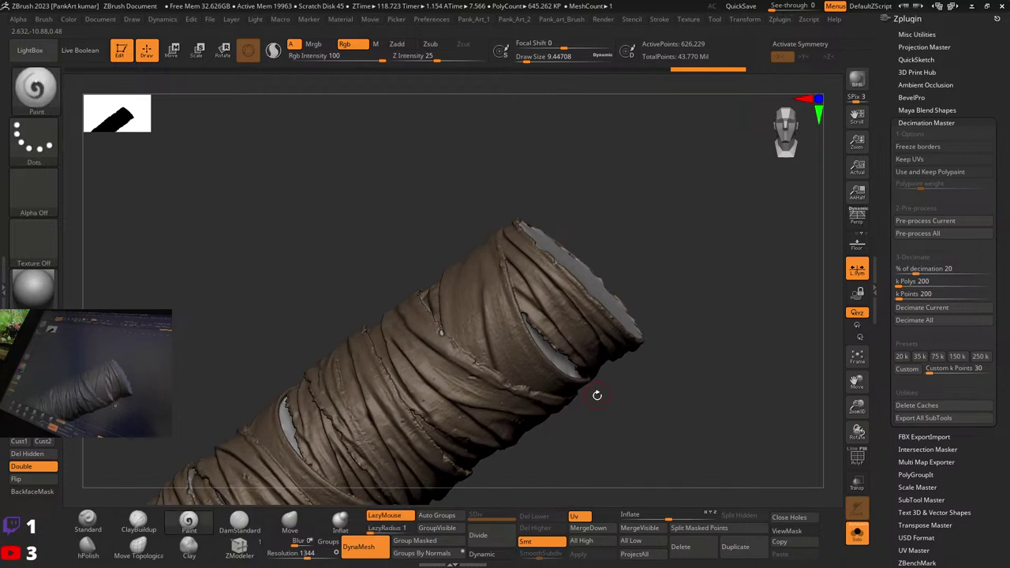
key("ctrl+z")
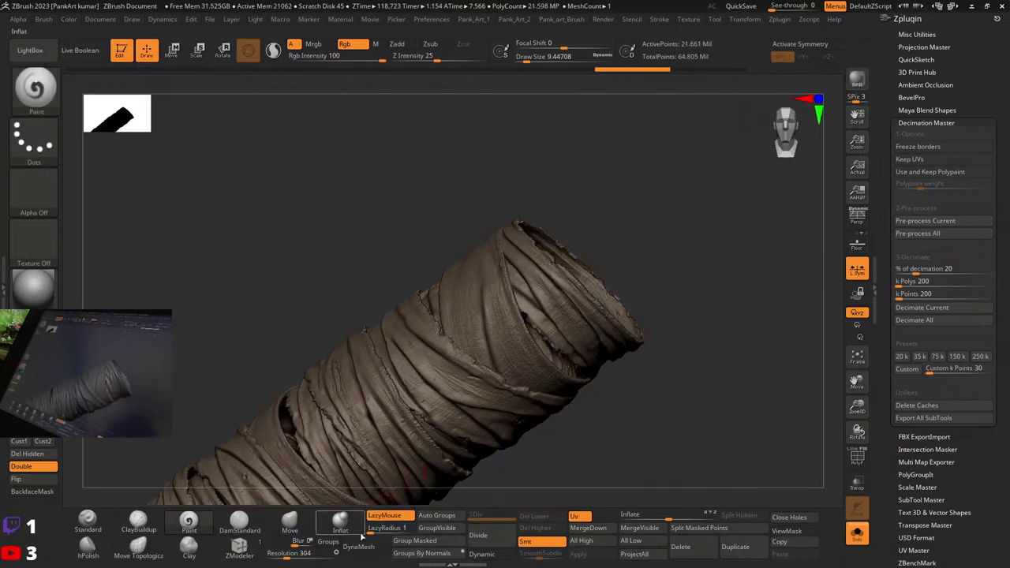
Step: Try DynaMesh on the wraps at resolution 3064 and undo it
left_click_drag(286, 553, 326, 554)
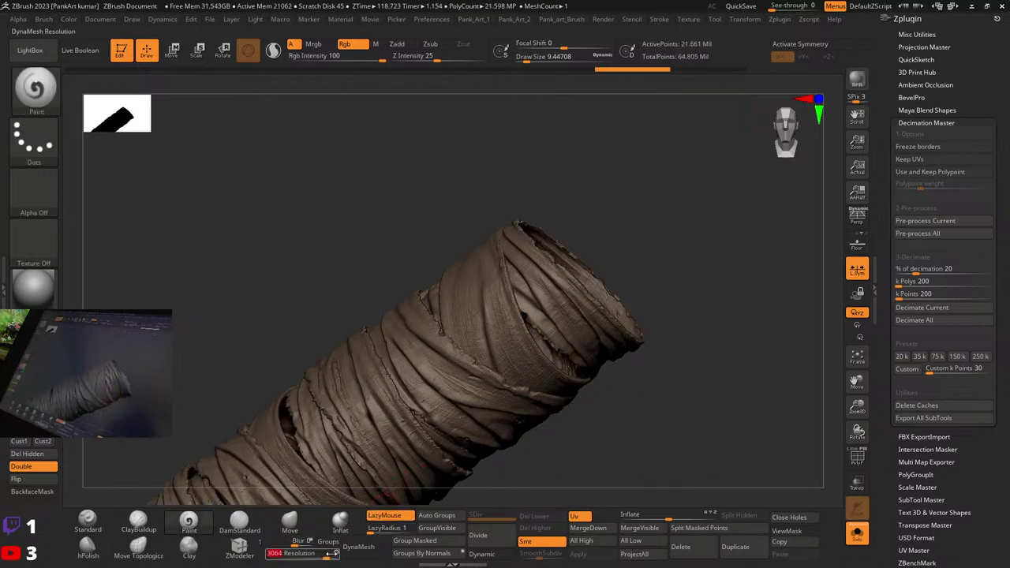
left_click(360, 547)
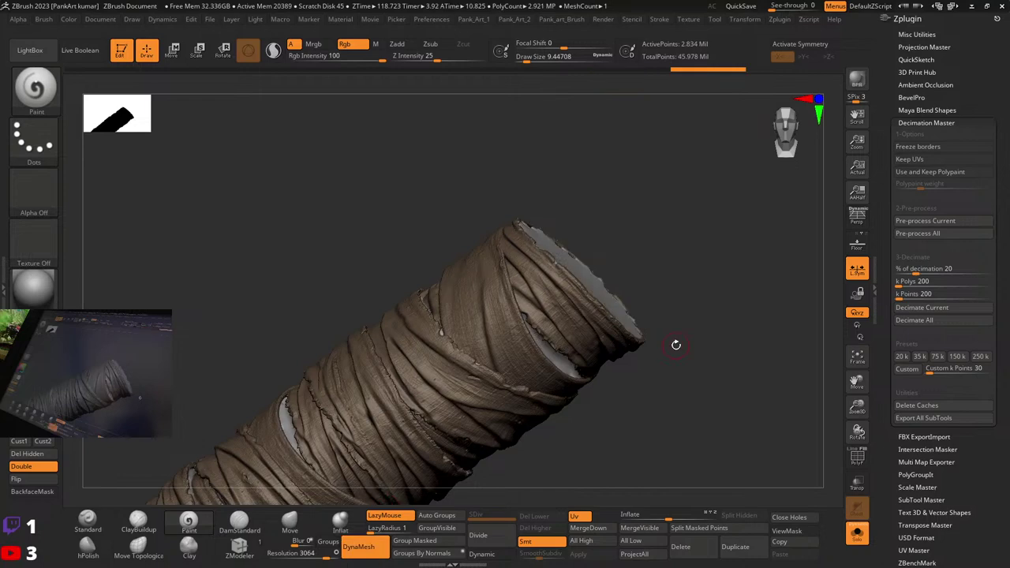
key("ctrl")
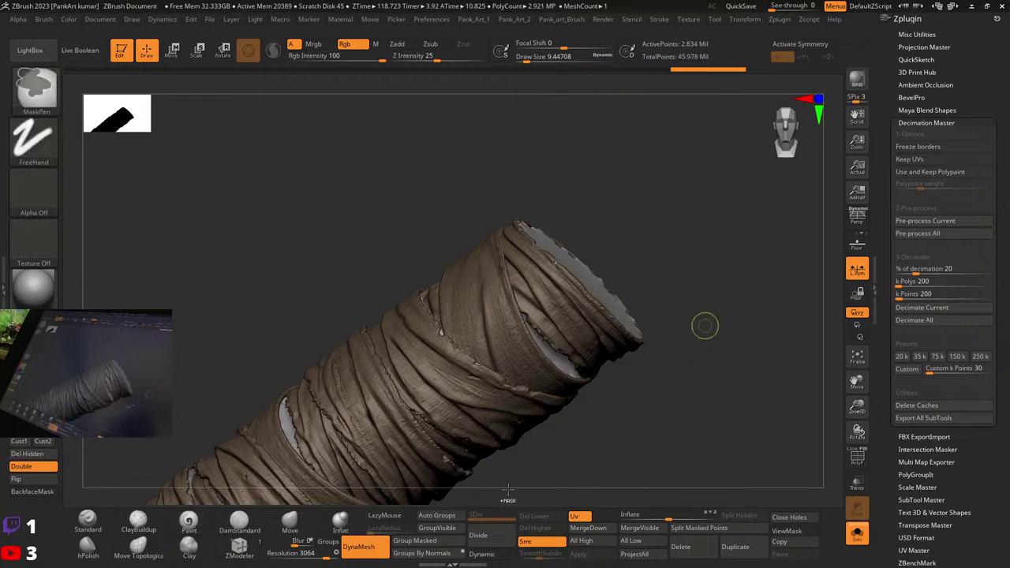
key("ctrl+z")
Step: DynaMesh the wraps at resolution 4096 and leave Solo mode to show the whole sword
left_click_drag(329, 555, 341, 554)
left_click(358, 547)
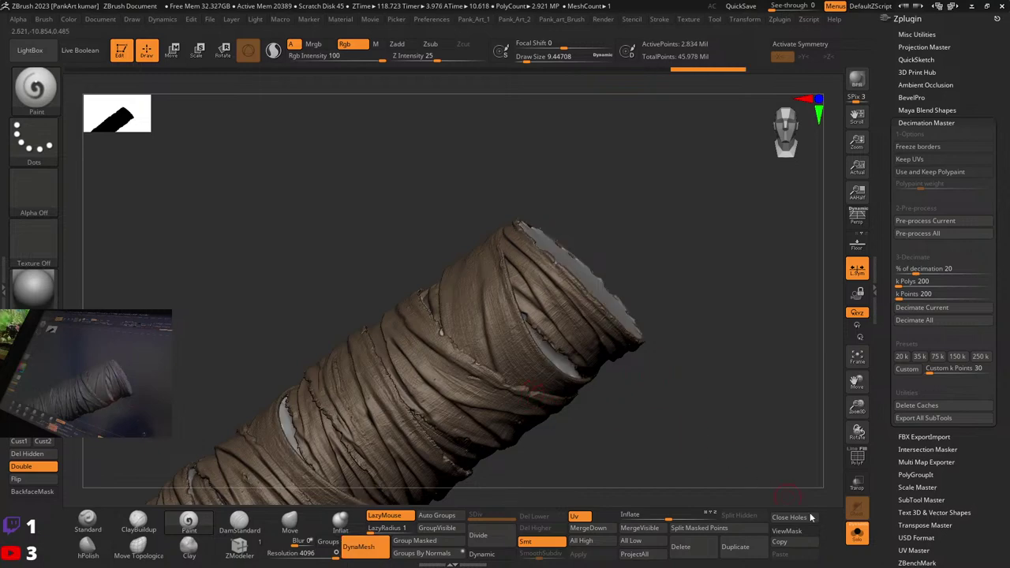
left_click(865, 539)
right_click_drag(661, 385, 503, 355, "ctrl")
scroll(502, 359, "up", 4)
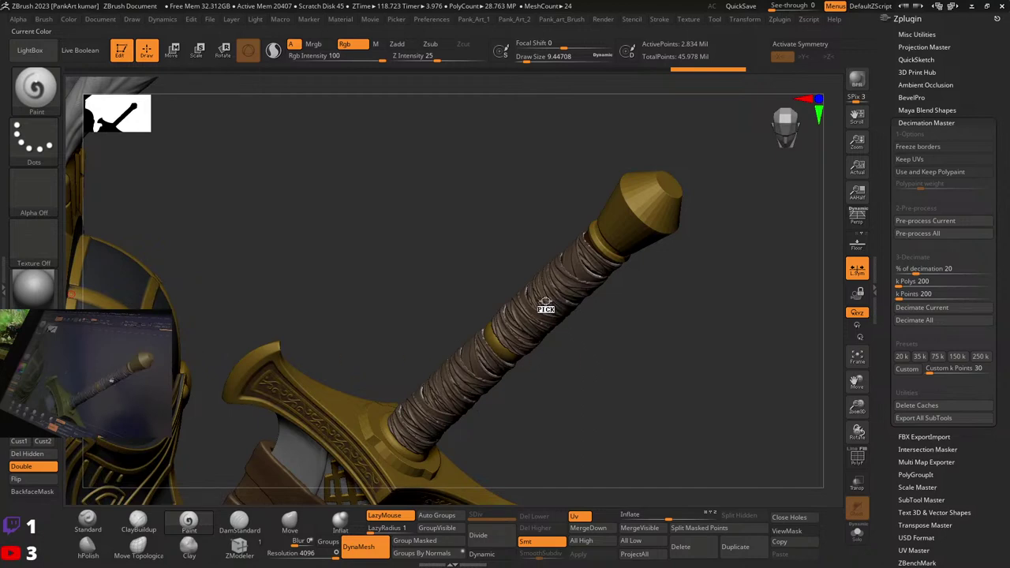
Step: Fill the remeshed wraps with the sampled brown colour R 144, G 123, B 98
left_click(69, 21)
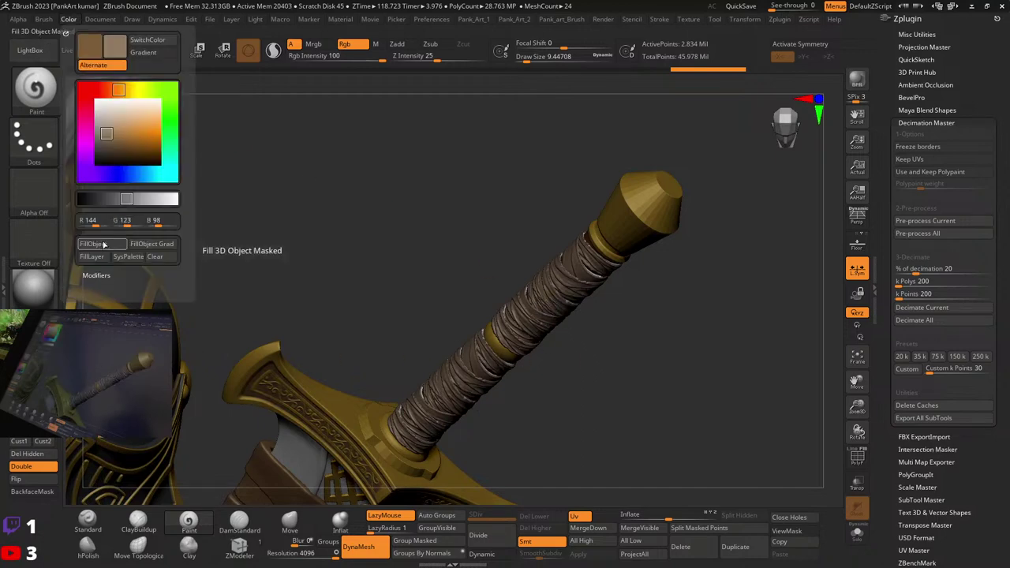
left_click(103, 244)
scroll(592, 359, "down", 4)
left_click_drag(694, 440, 652, 387, "alt")
left_click_drag(889, 405, 870, 336)
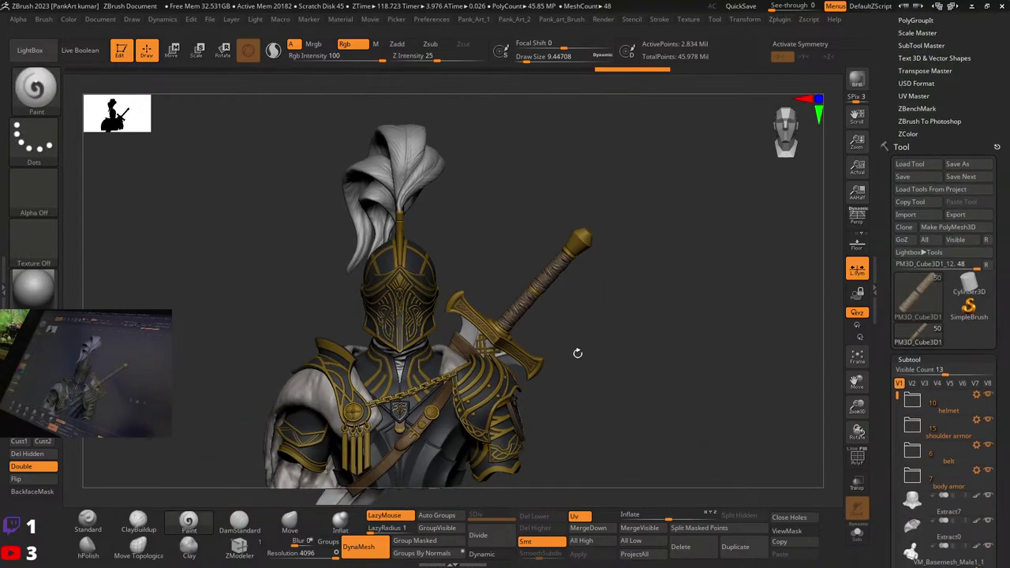
left_click_drag(578, 353, 726, 354, "alt")
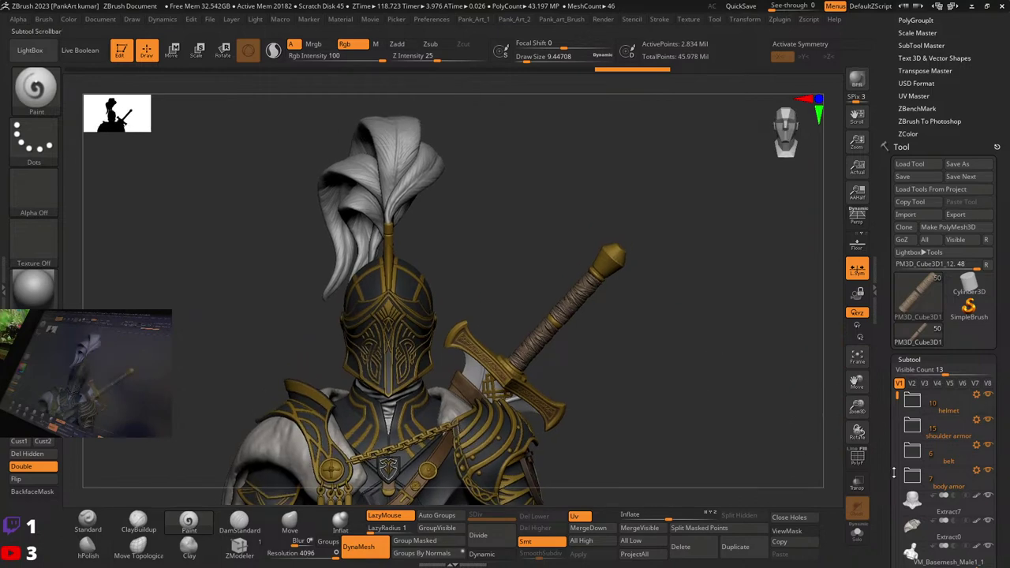
scroll(870, 387, "down", 5)
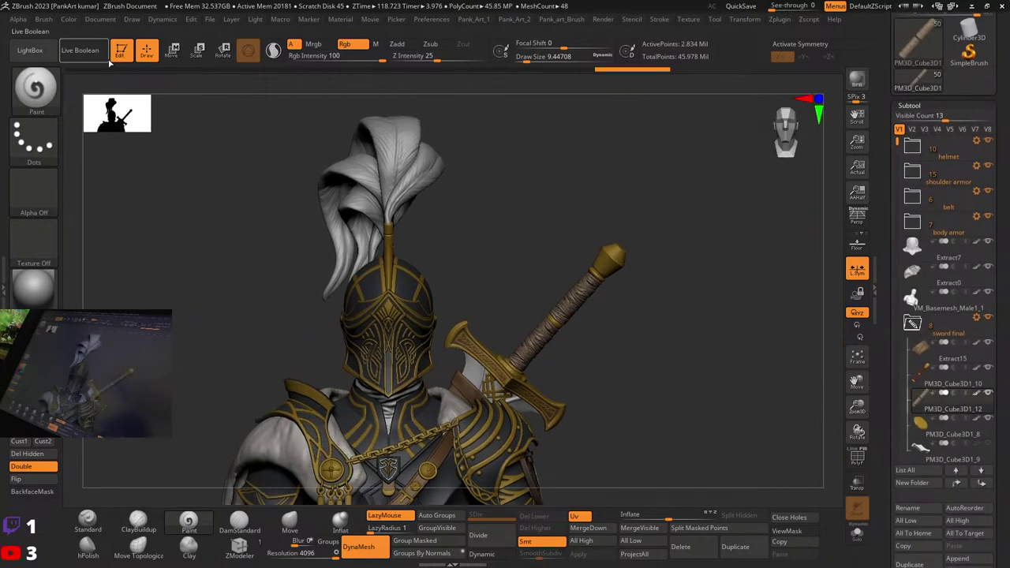
Step: Refill the wraps with lighter beiges, first R 147, G 131, B 112 and finally R 163, G 147, B 128
left_click(68, 19)
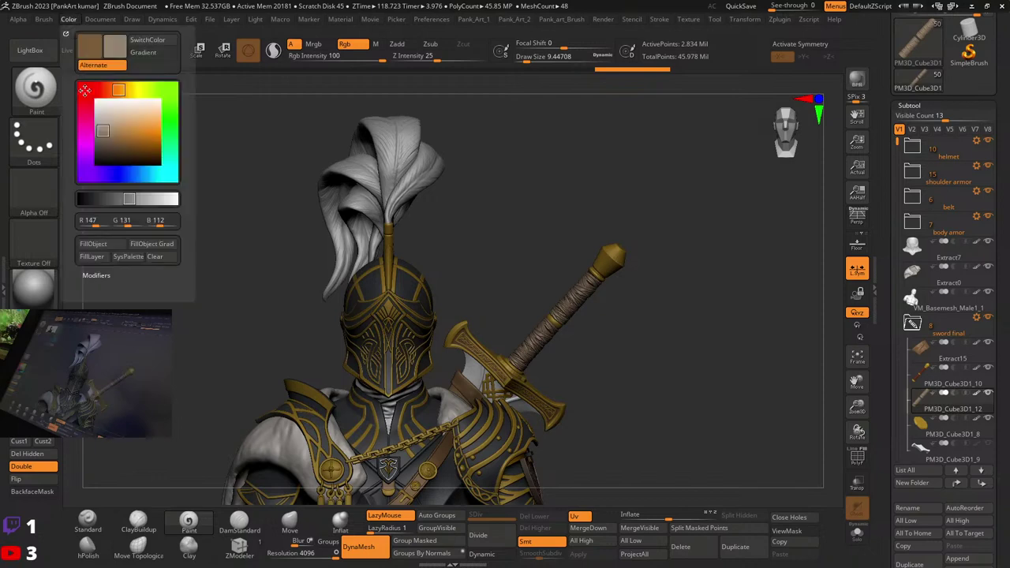
left_click(109, 247)
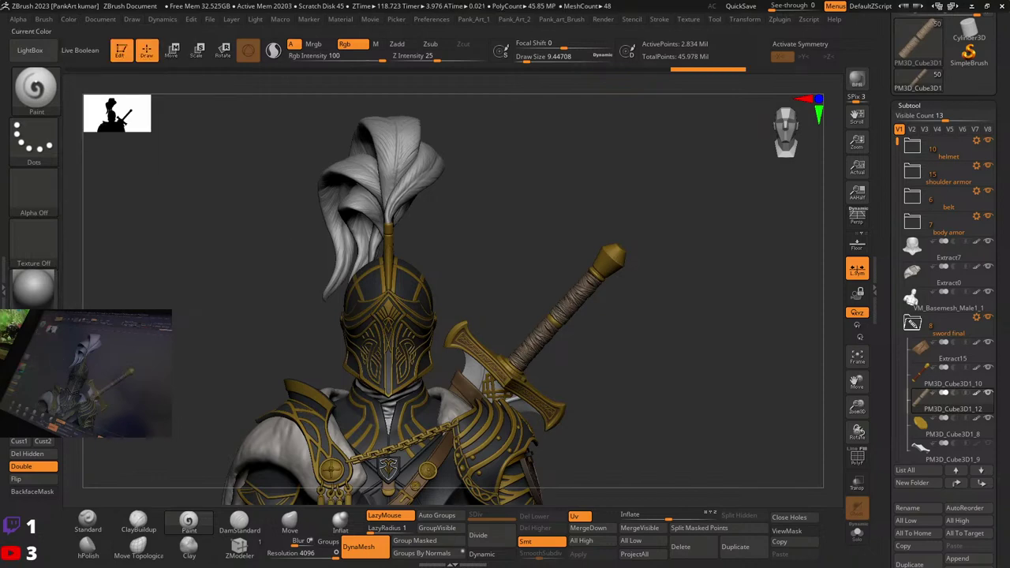
left_click(68, 19)
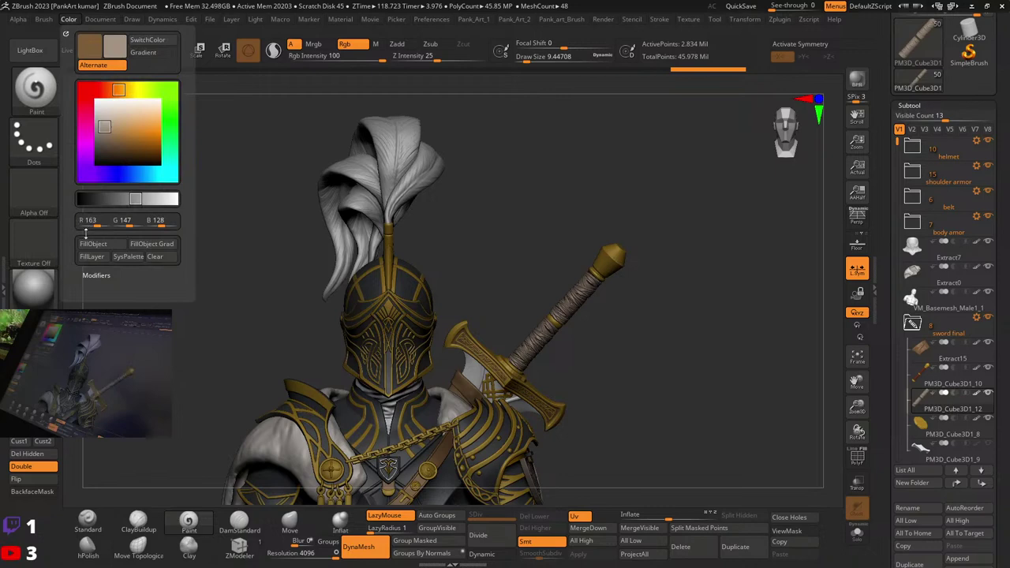
right_click_drag(616, 261, 537, 345, "ctrl")
right_click_drag(616, 345, 667, 327, "ctrl")
left_click_drag(667, 326, 646, 320)
right_click_drag(680, 320, 604, 330, "ctrl")
left_click_drag(603, 332, 557, 348)
left_click_drag(649, 271, 602, 331, "alt")
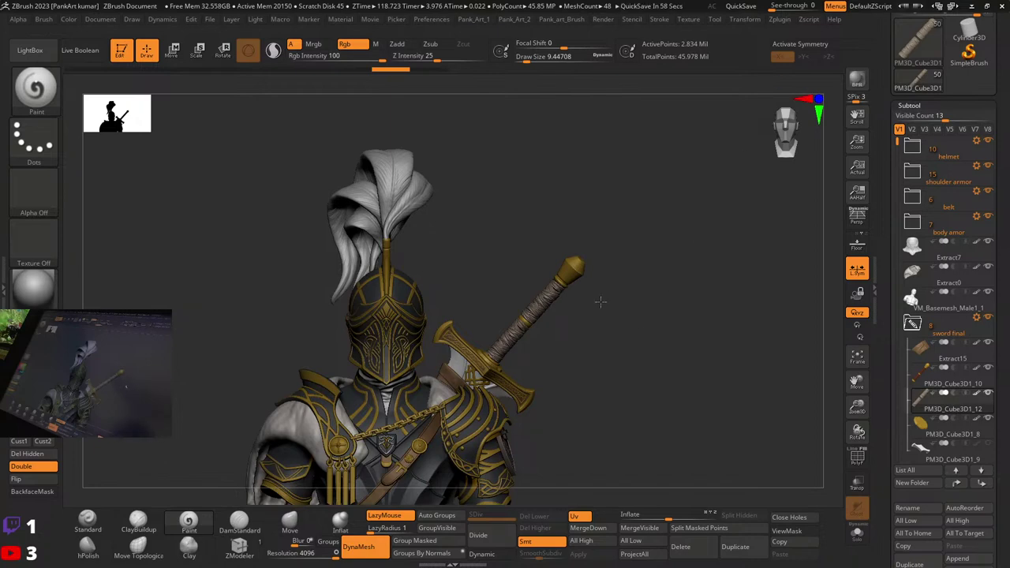
Step: Select the sword handle subtool beneath the wraps and isolate it in Solo mode
right_click_drag(600, 303, 607, 265)
left_click(489, 267, "alt")
left_click(852, 532)
mouse_move(608, 390)
right_mouse_down("ctrl")
mouse_move(552, 318)
mouse_move(575, 361)
right_mouse_up("ctrl")
mouse_move(570, 215)
right_mouse_down("alt")
mouse_move(575, 273)
mouse_move(600, 269)
mouse_move(551, 230)
mouse_move(570, 202)
right_mouse_up("alt")
key("shift+f")
key("shift+f")
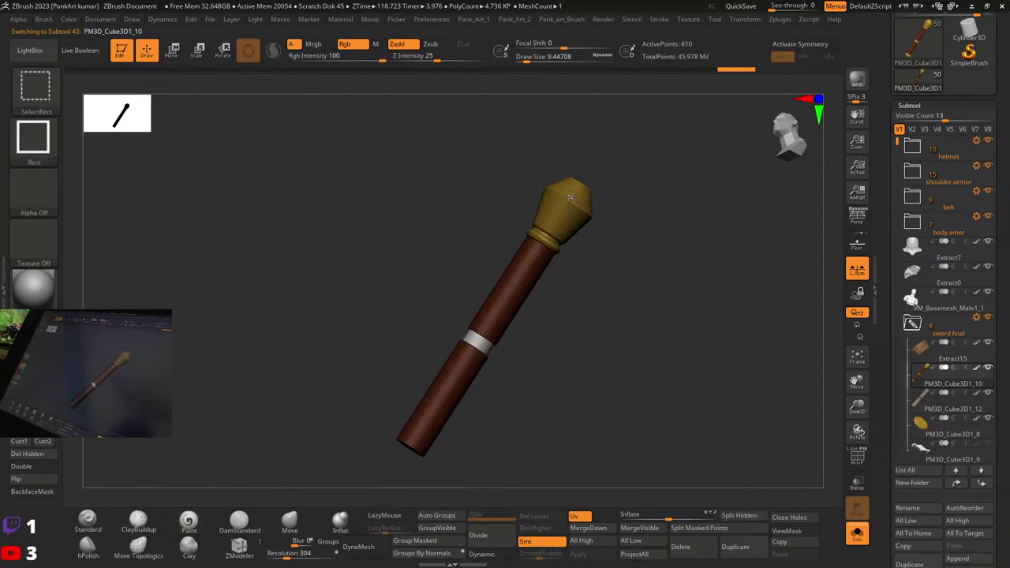
Step: Examine the sword handle's parts, isolating and revealing its polygroups and comparing the shaded and polyframe displays
left_click(520, 308, "ctrl+shift")
left_click(582, 318, "ctrl+shift")
right_click_drag(579, 291, 577, 201, "ctrl")
key("shift+f")
key("shift+f")
key("shift+f")
left_click_drag(595, 282, 558, 345)
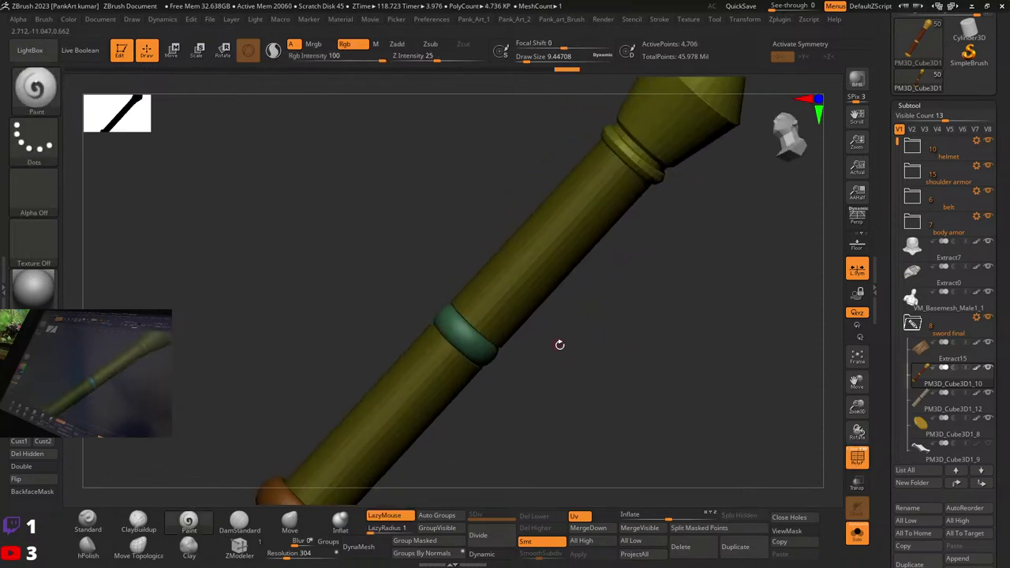
left_click(516, 309, "ctrl+shift")
right_click_drag(516, 308, 738, 349, "ctrl")
key("shift+f")
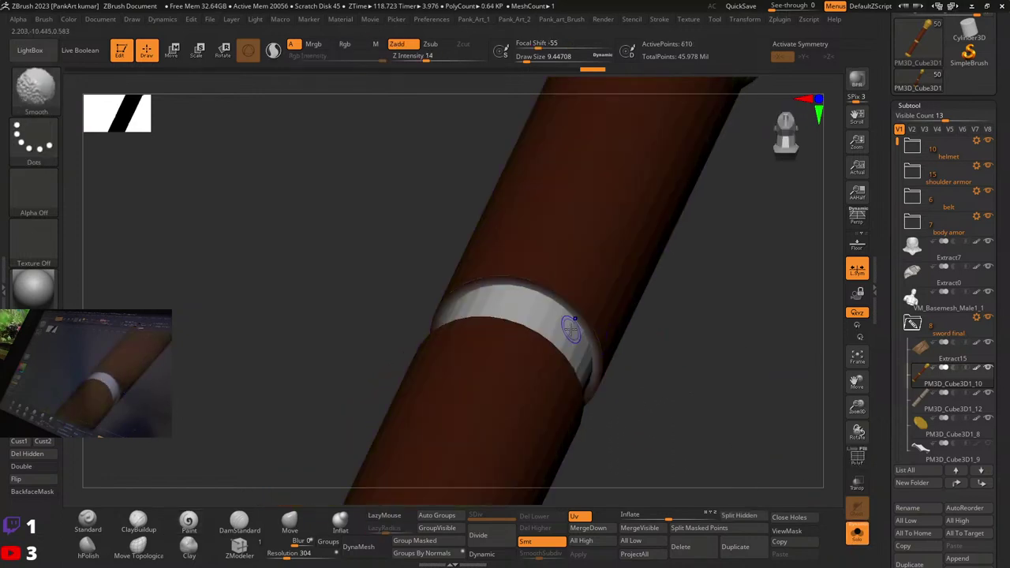
key("shift+f")
key("f")
left_click(660, 337, "ctrl+shift")
right_click_drag(660, 338, 567, 368)
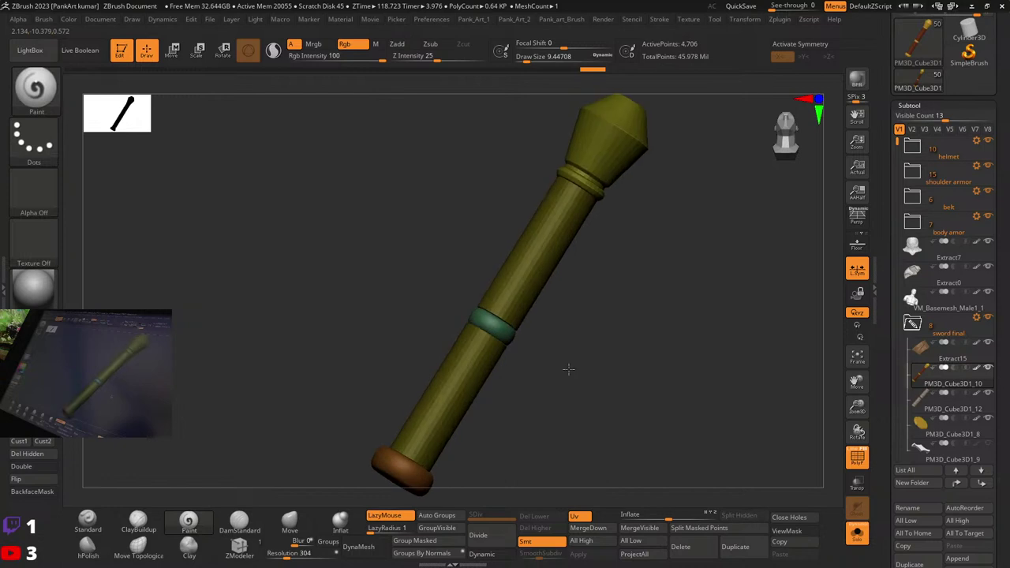
key("shift+f")
right_click_drag(654, 371, 532, 382, "ctrl")
Step: Toggle the handle's dynamic subdivision preview and show the wireframe lines across the shaft and pommel
left_click(485, 555)
key("shift+d")
key("shift+f")
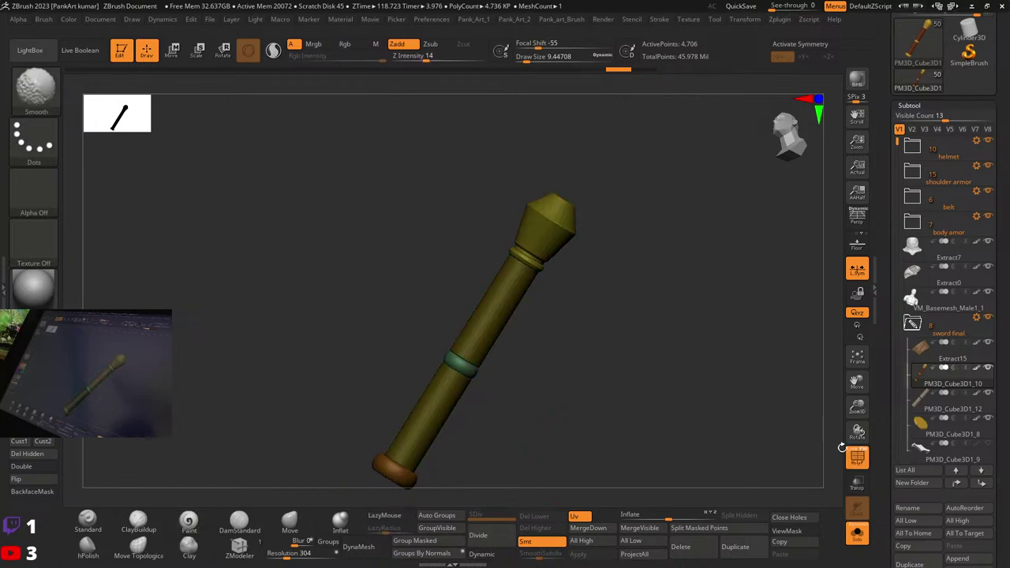
left_click(852, 450)
right_click_drag(570, 310, 695, 300, "ctrl")
right_click_drag(589, 158, 712, 93, "alt")
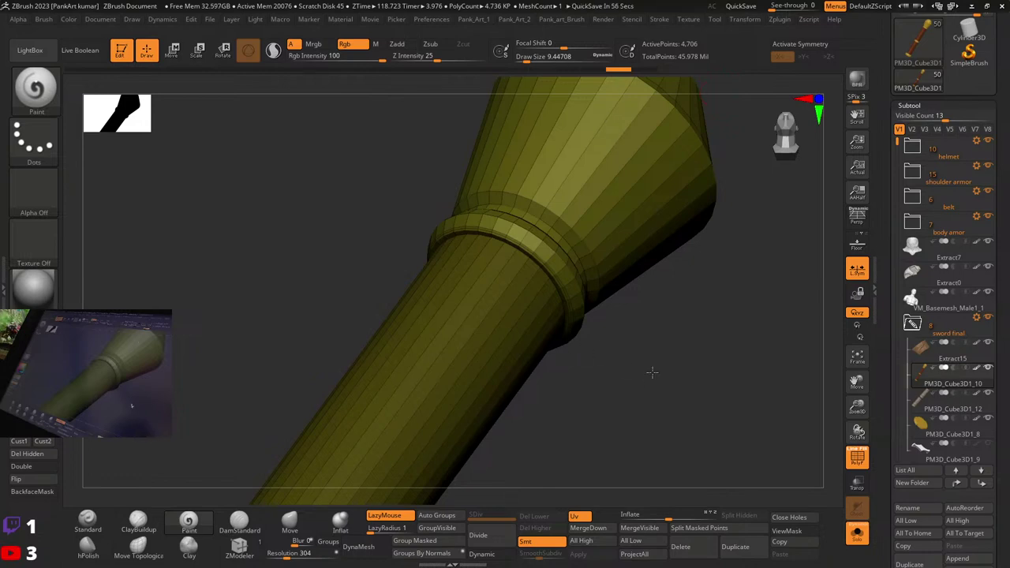
right_click_drag(612, 331, 384, 332)
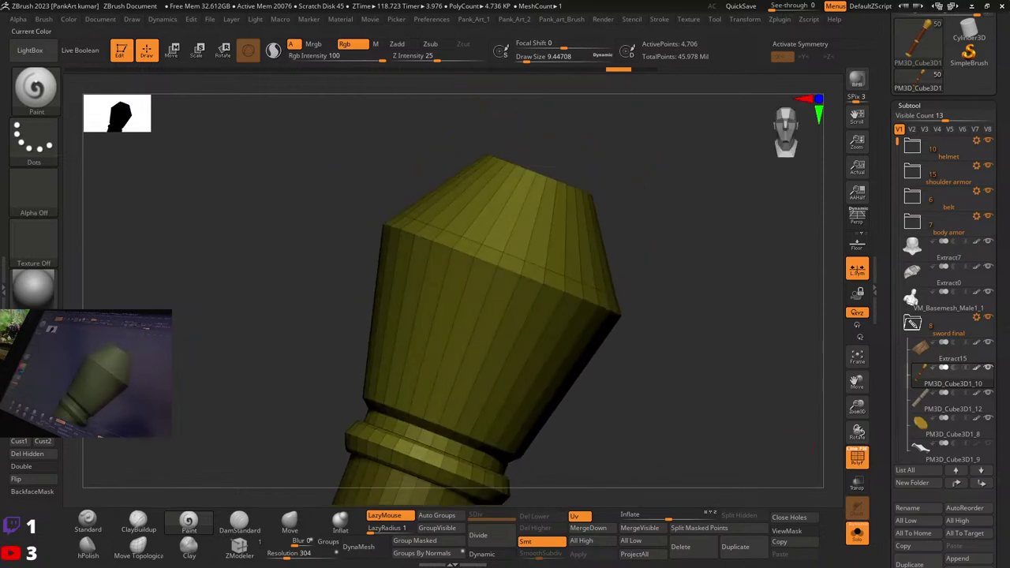
Step: Switch the material to SkinShade4
left_click(33, 288)
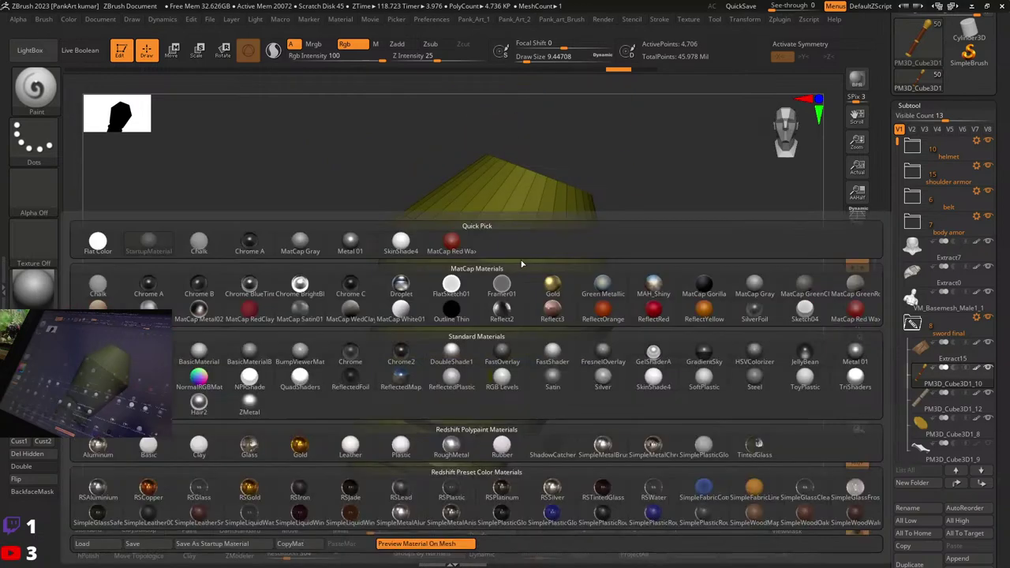
left_click(403, 244)
mouse_move(442, 261)
right_mouse_down()
mouse_move(608, 252)
mouse_move(479, 250)
mouse_move(487, 261)
mouse_move(502, 148)
right_mouse_up()
Step: Hide the handle's middle ring and lower end ring, split them into a separate subtool, and check the handle against the full sword
key("ctrl+shift")
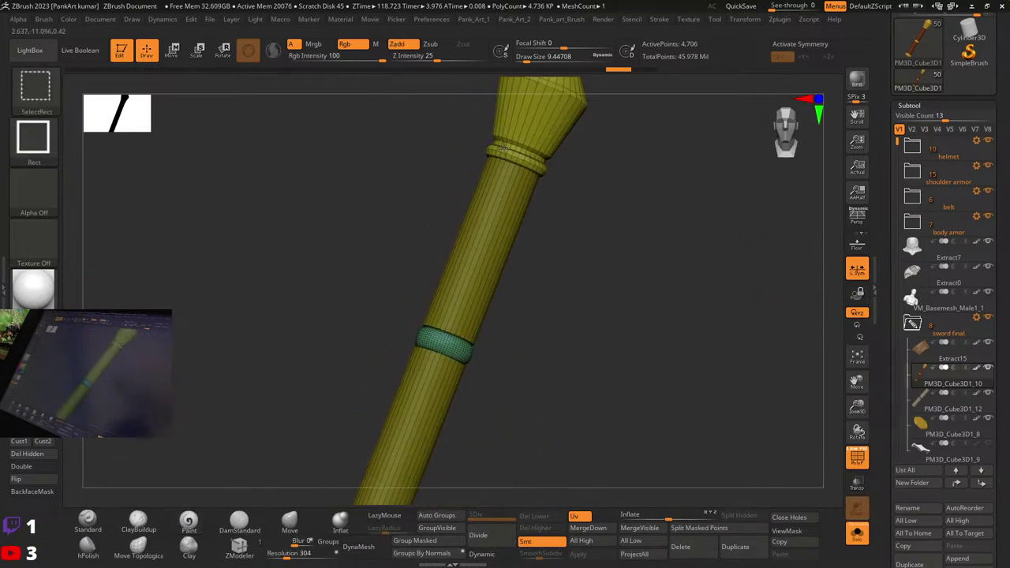
right_click_drag(598, 232, 652, 420)
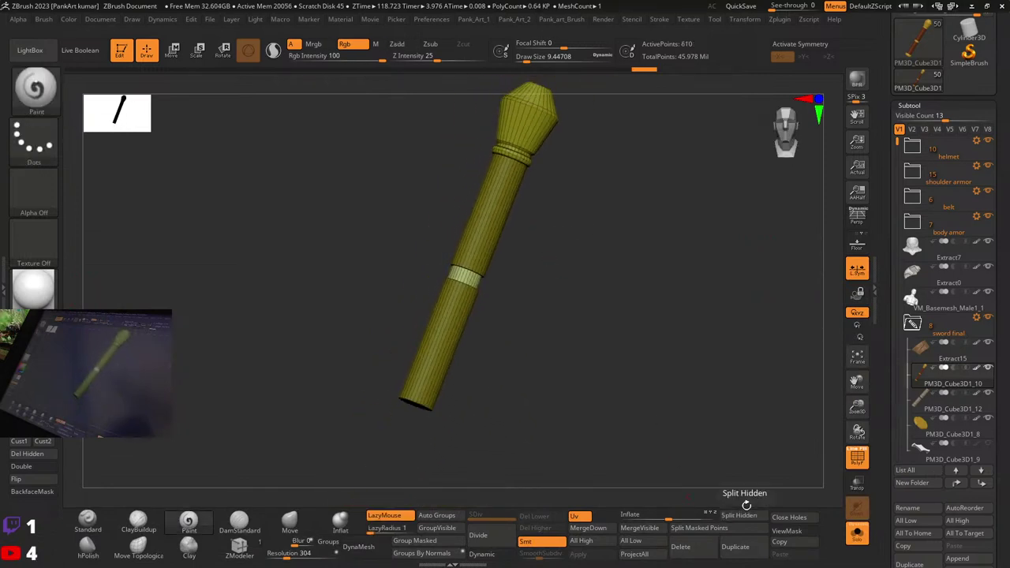
left_click(857, 533)
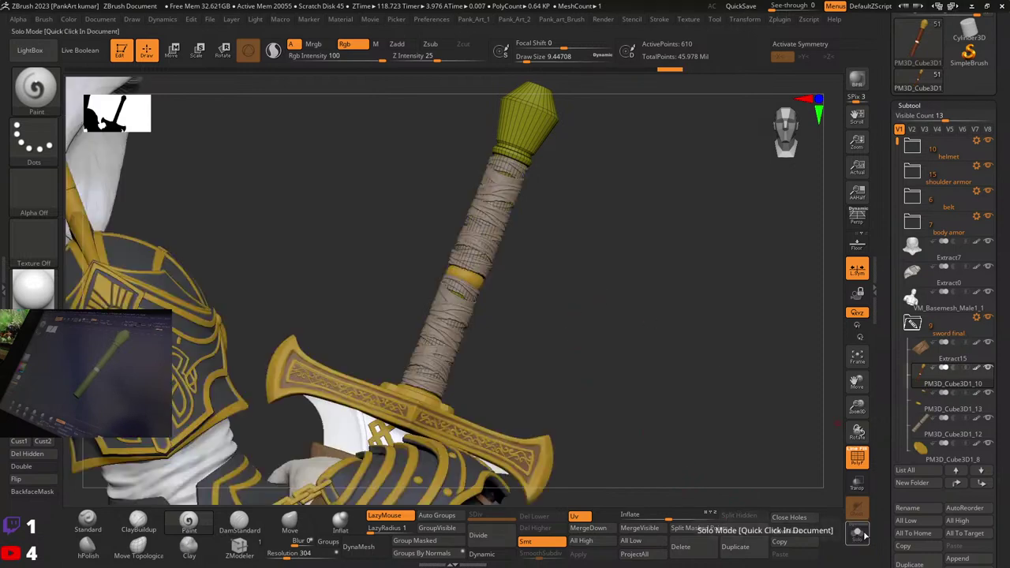
left_click(857, 533)
Step: Insert a supporting edge loop just below the pommel's widest ridge with the ZModeler brush
key("shift+f")
right_click_drag(574, 211, 704, 208, "ctrl")
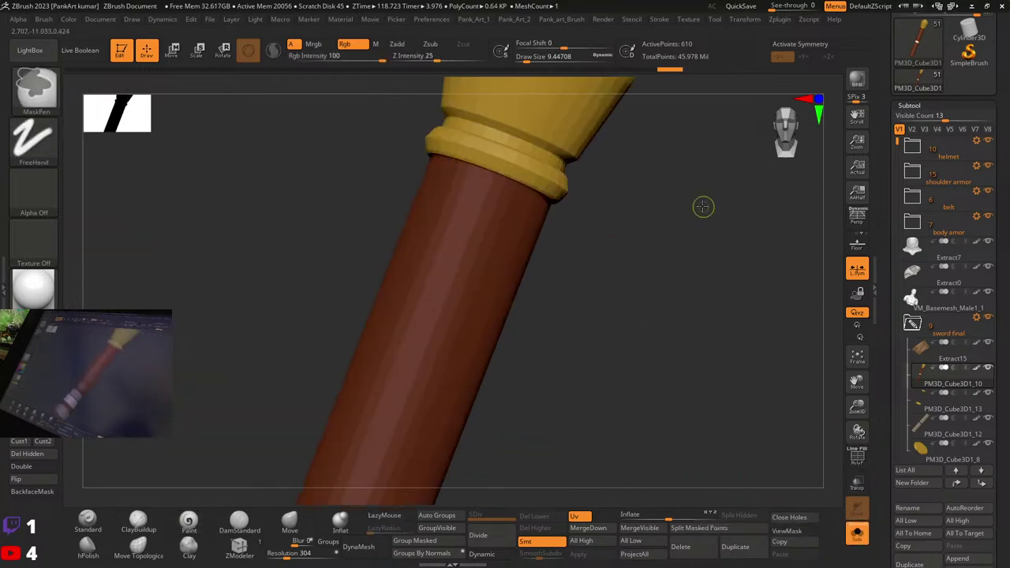
key("shift+f")
mouse_move(508, 197)
right_mouse_down("alt")
mouse_move(474, 287)
mouse_move(468, 246)
mouse_move(434, 300)
mouse_move(450, 315)
right_mouse_up("alt")
left_click(246, 550)
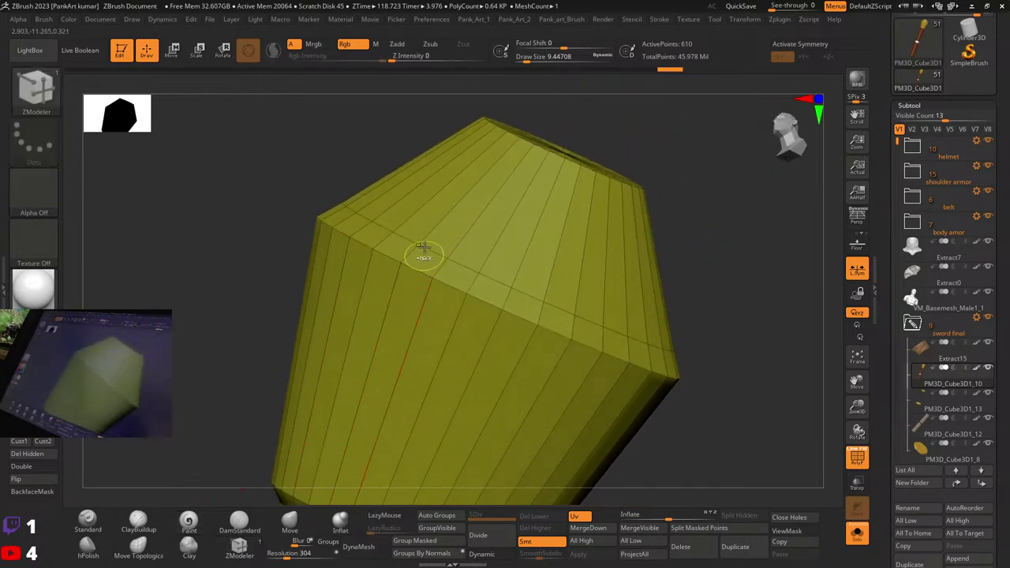
mouse_move(421, 252)
right_mouse_down("ctrl")
mouse_move(435, 319)
mouse_move(471, 257)
right_mouse_up("ctrl")
Step: Slide the complete edge loop above the pommel's widest ridge closer to the ridge
key("space")
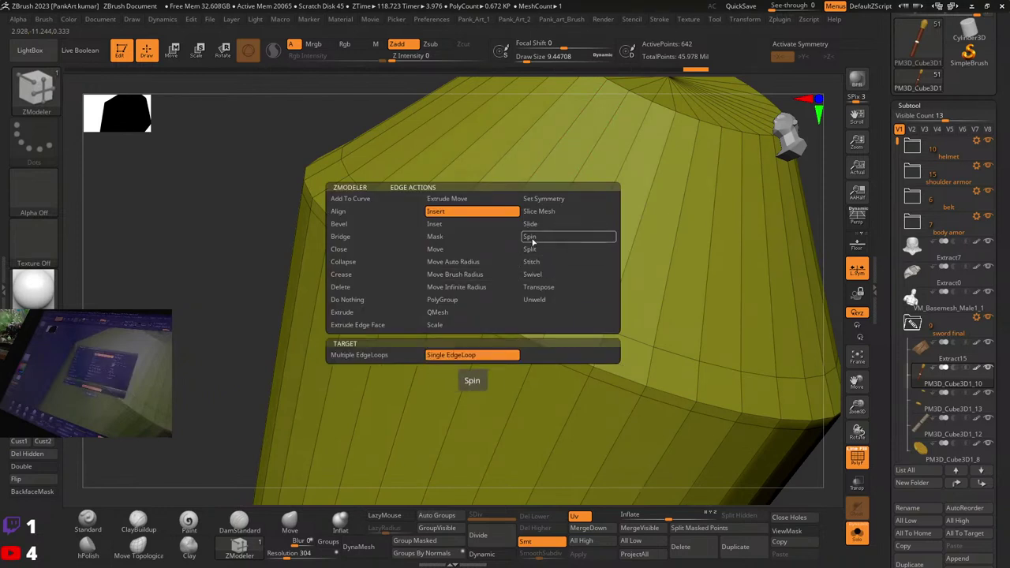
left_click(532, 226)
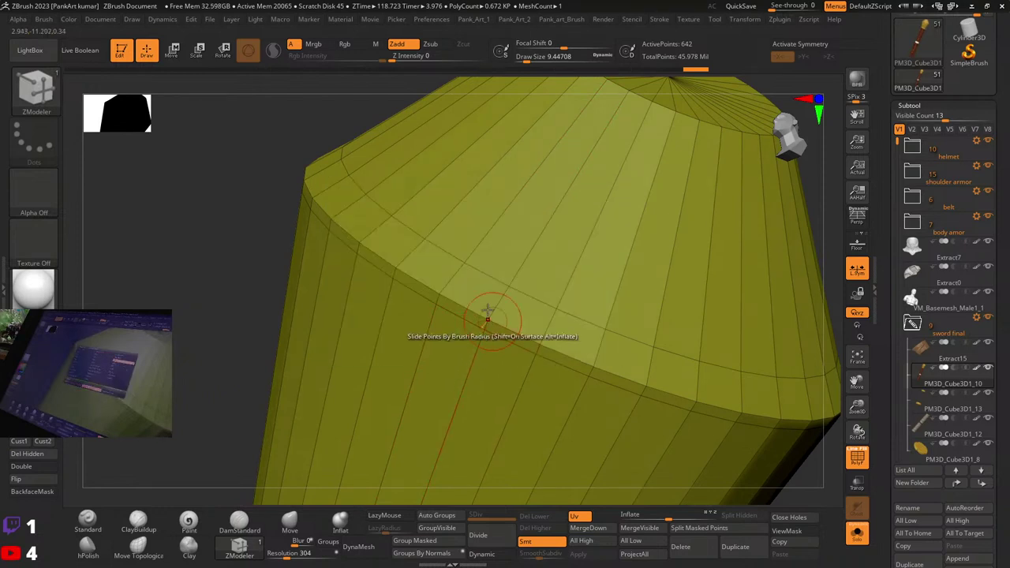
right_click_drag(521, 279, 497, 236, "ctrl")
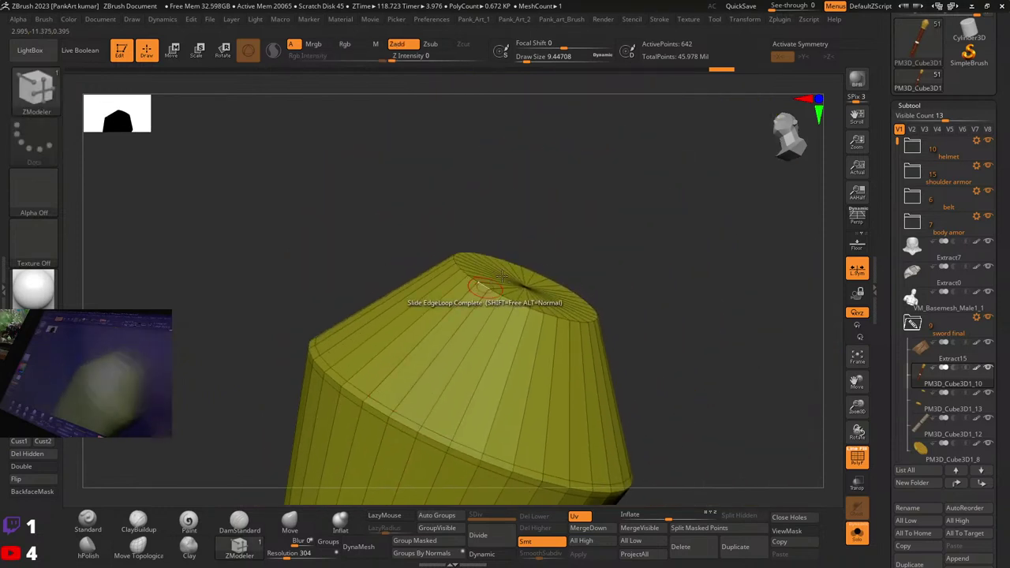
Step: Insert single edge loops on both sides of the rim around the pommel's flat end cap
right_click_drag(478, 288, 513, 316)
right_click_drag(513, 316, 541, 372, "ctrl")
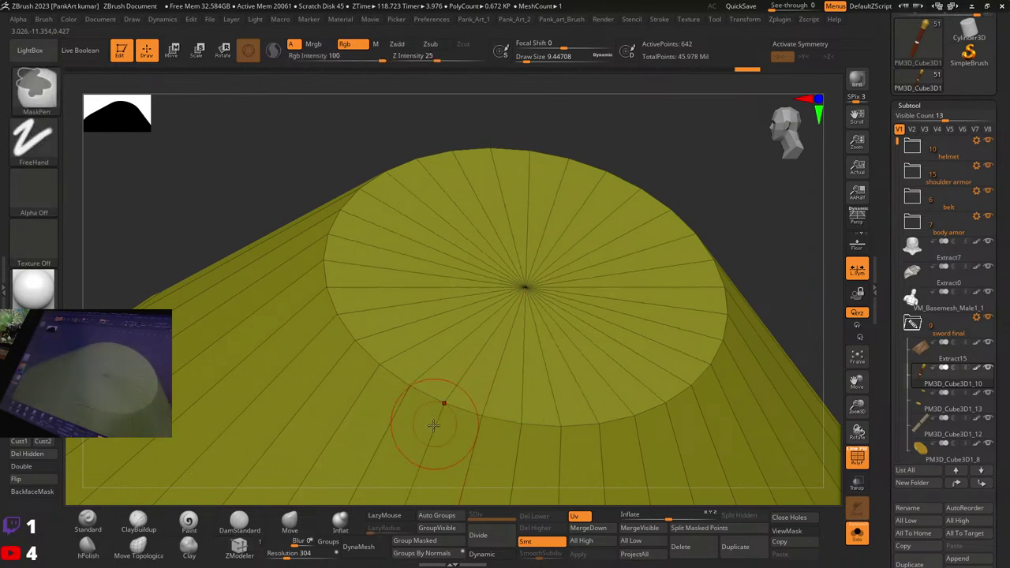
key("space")
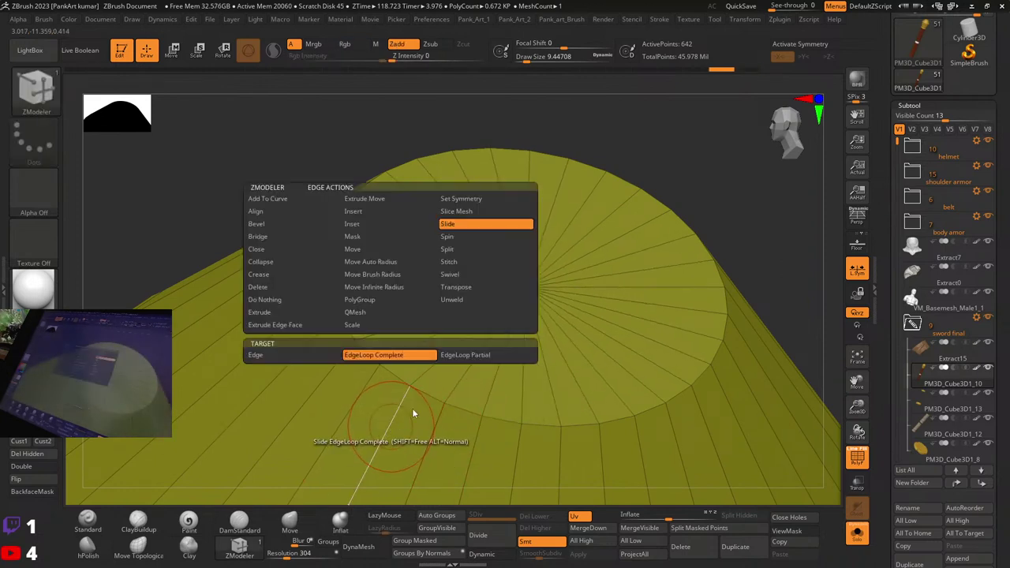
left_click(368, 227)
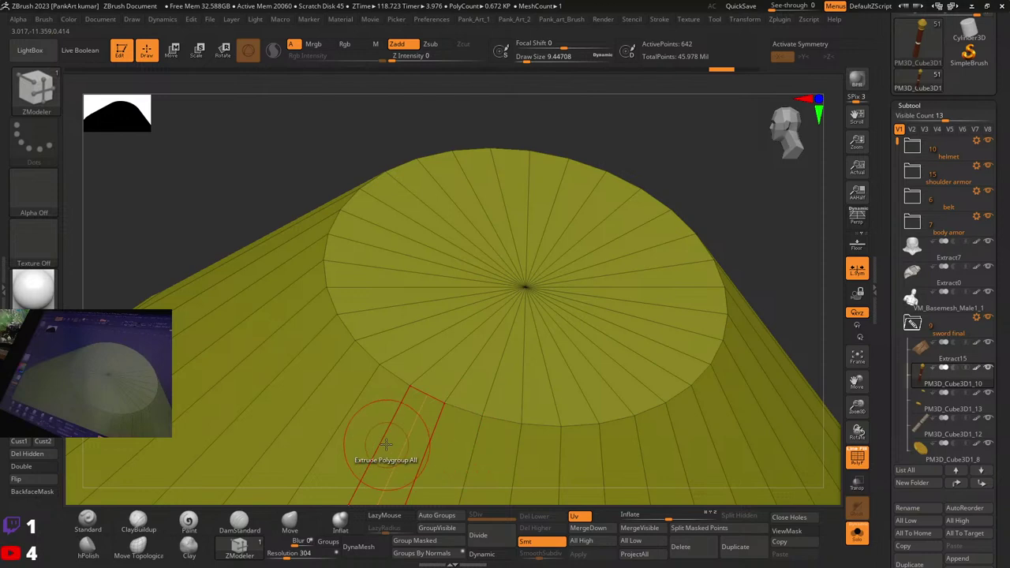
key("space")
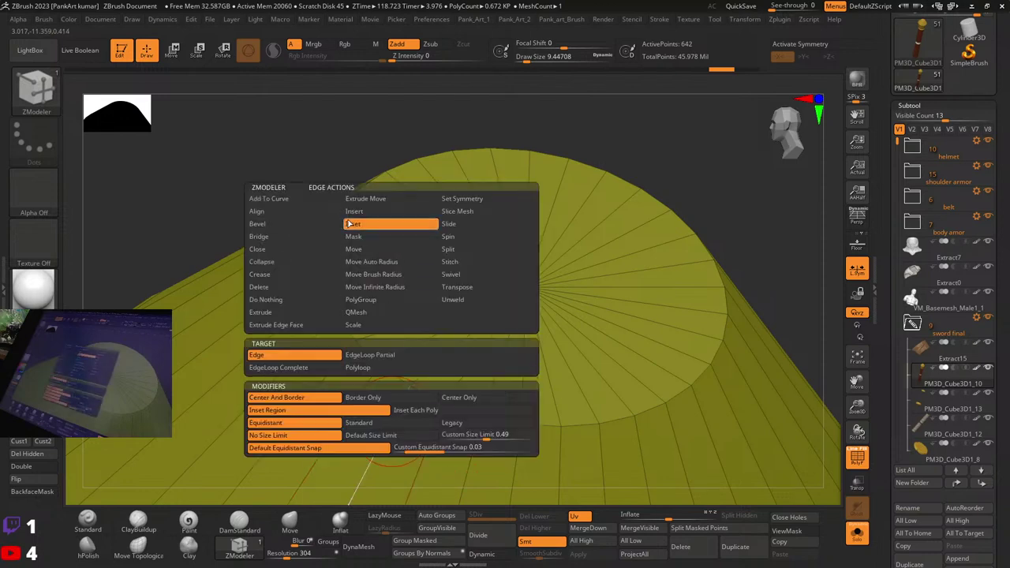
left_click(387, 215)
left_click_drag(390, 422, 402, 400)
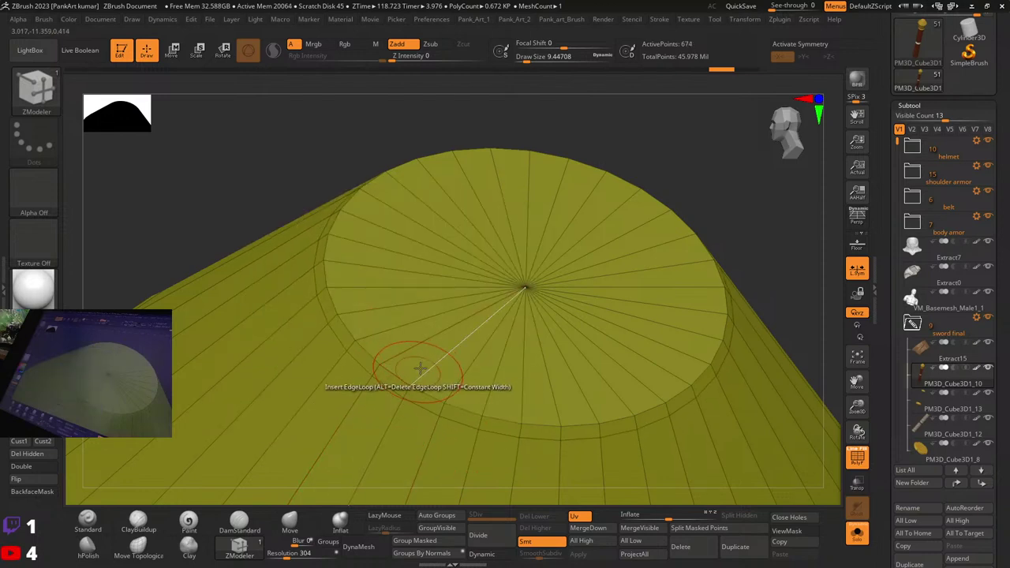
left_click(410, 382)
Step: Insert supporting edge loops along the edges of the groove and collar beneath the pommel
right_click_drag(414, 385, 400, 273, "ctrl")
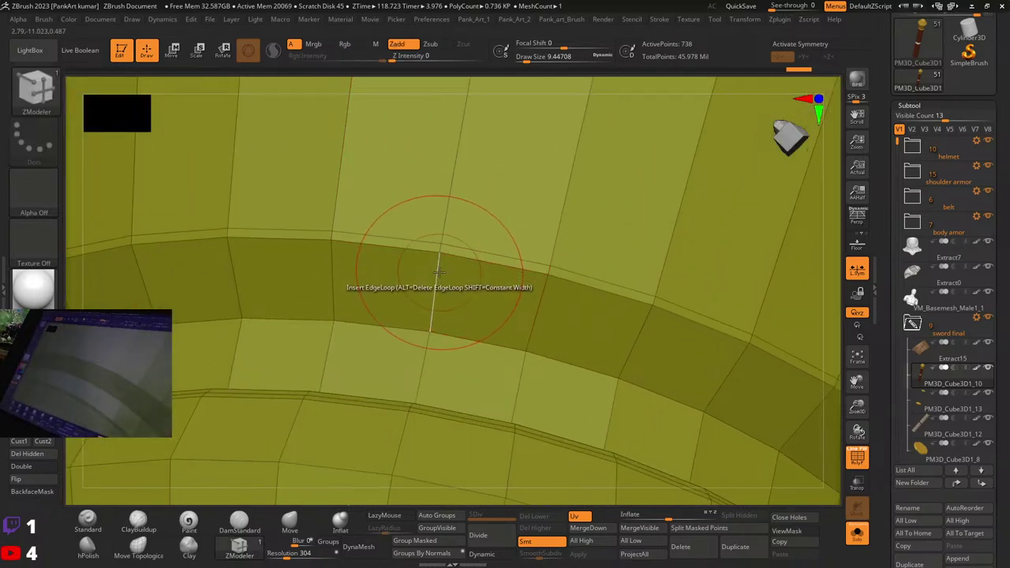
left_click(435, 312)
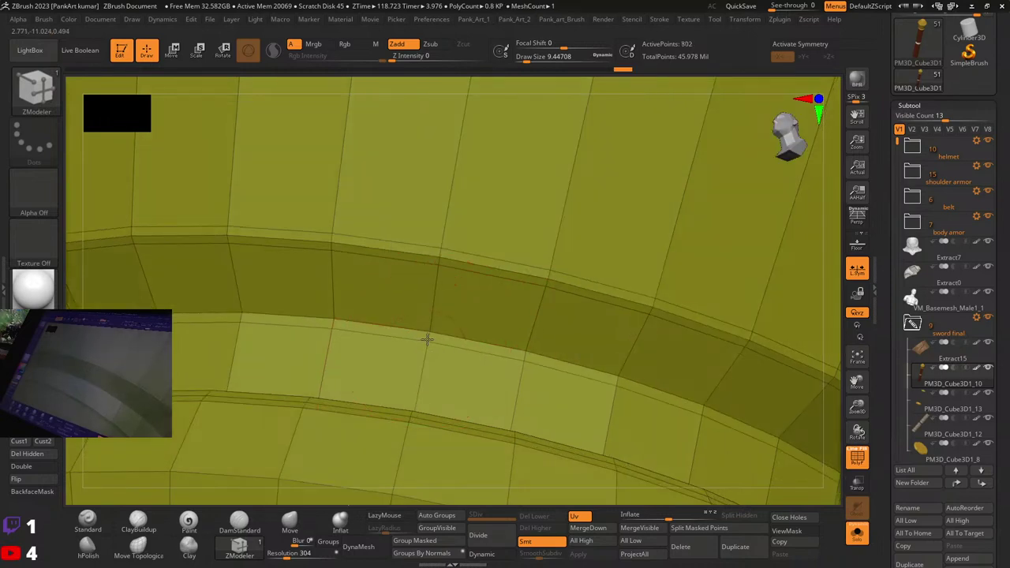
right_click_drag(431, 329, 551, 277, "ctrl")
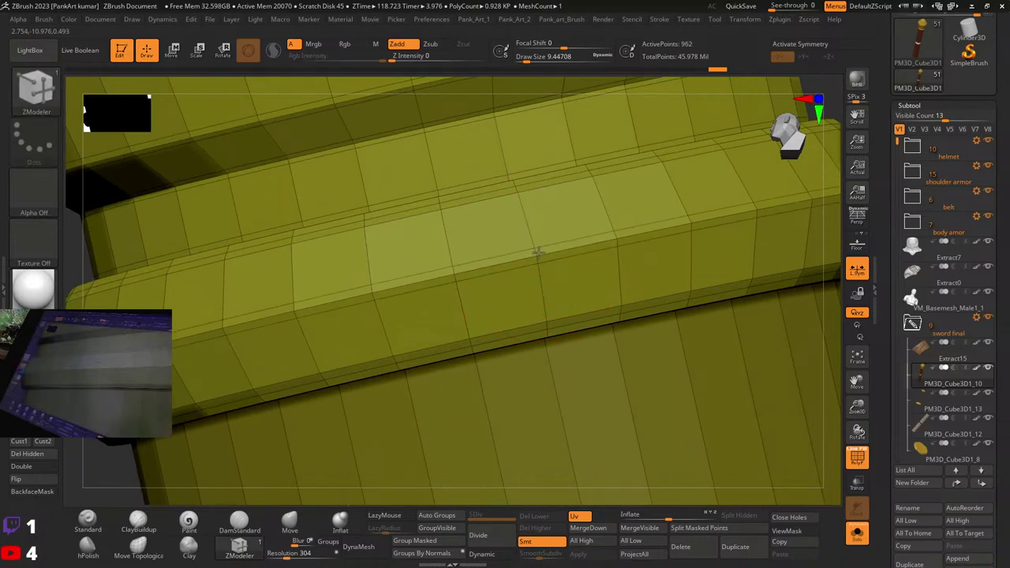
Step: Insert supporting edge loops along both edges of the step where the handle shaft meets its pale middle band
right_click_drag(538, 254, 384, 286, "ctrl")
right_click_drag(552, 418, 384, 162, "alt")
left_click(384, 142)
key("ctrl+z")
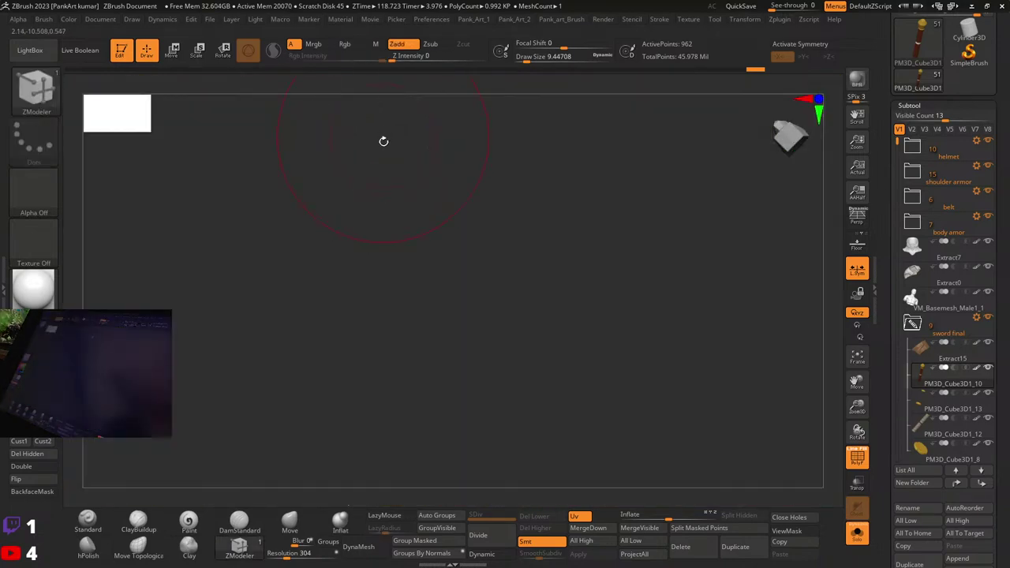
key("f")
right_click_drag(422, 191, 428, 269, "ctrl")
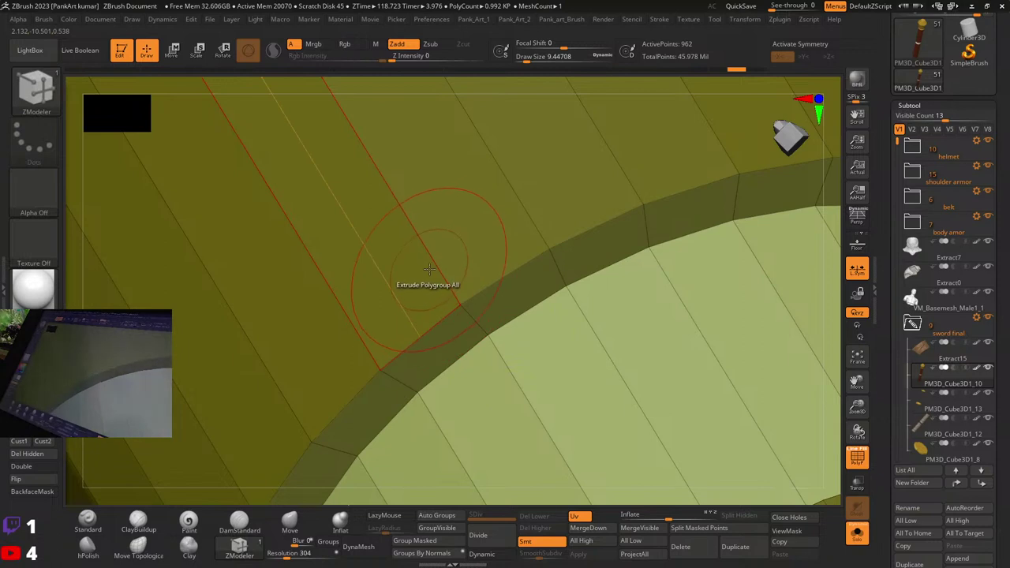
left_click(461, 309)
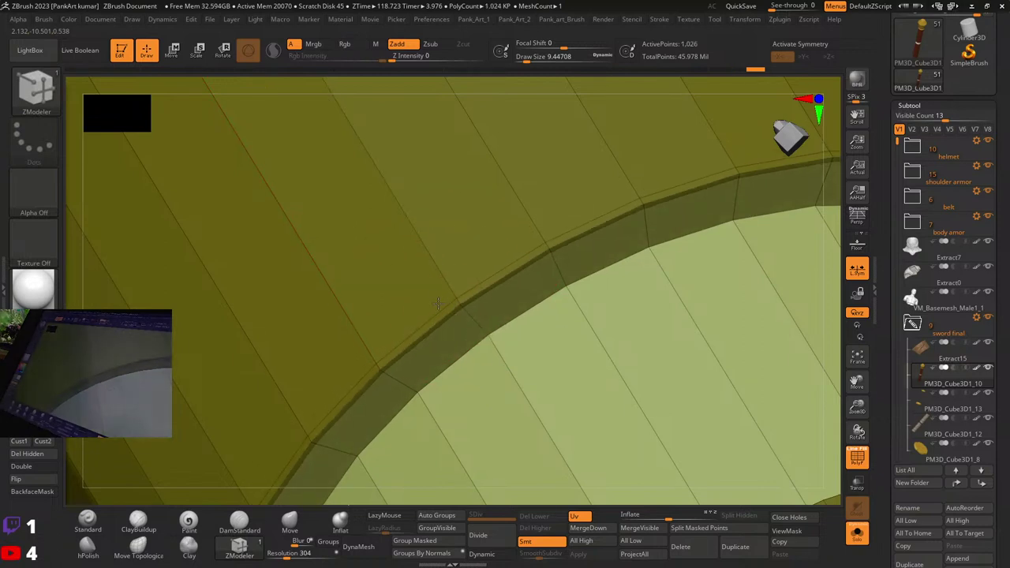
left_click(480, 328)
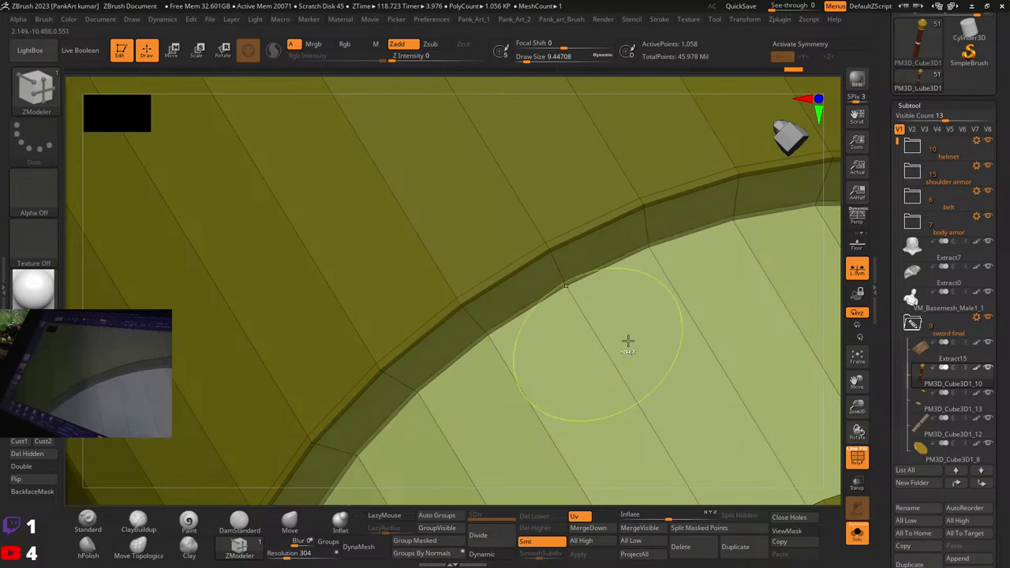
Step: Insert supporting edge loops with ZModeler along the edges of the handle's raised rings and grooves
right_click_drag(628, 341, 497, 311, "ctrl")
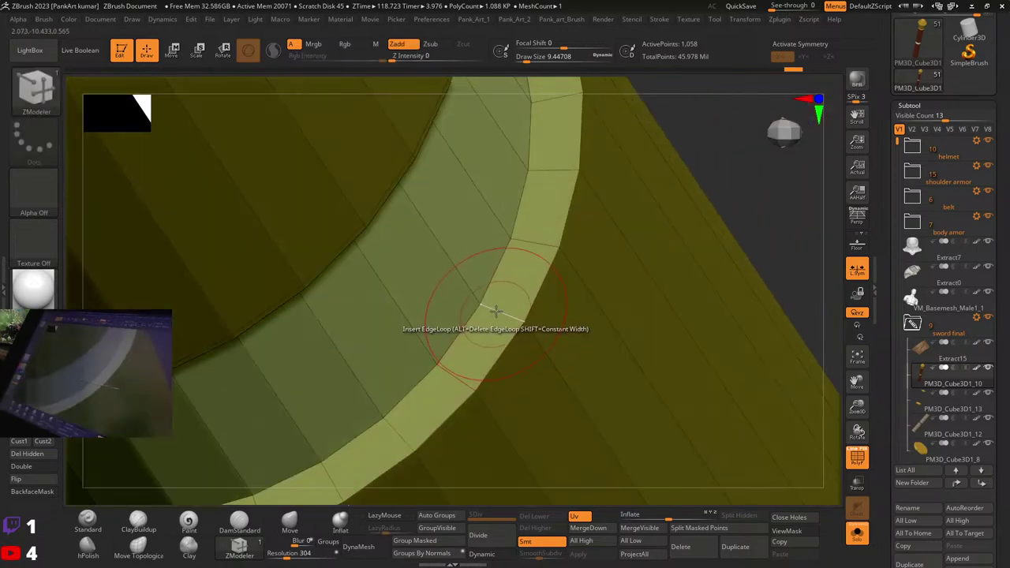
left_click(485, 309)
left_click(519, 319)
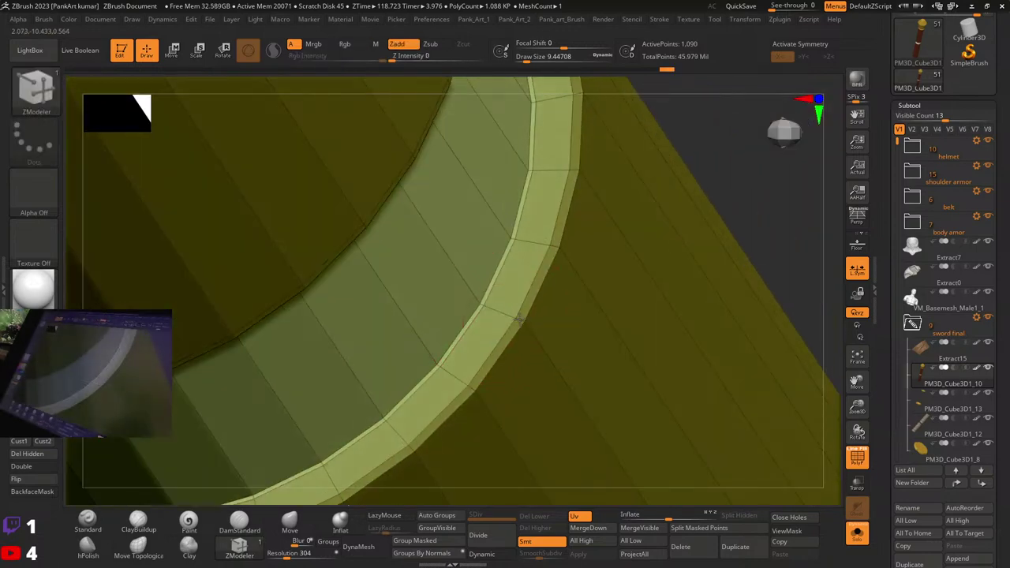
right_click_drag(526, 322, 505, 324)
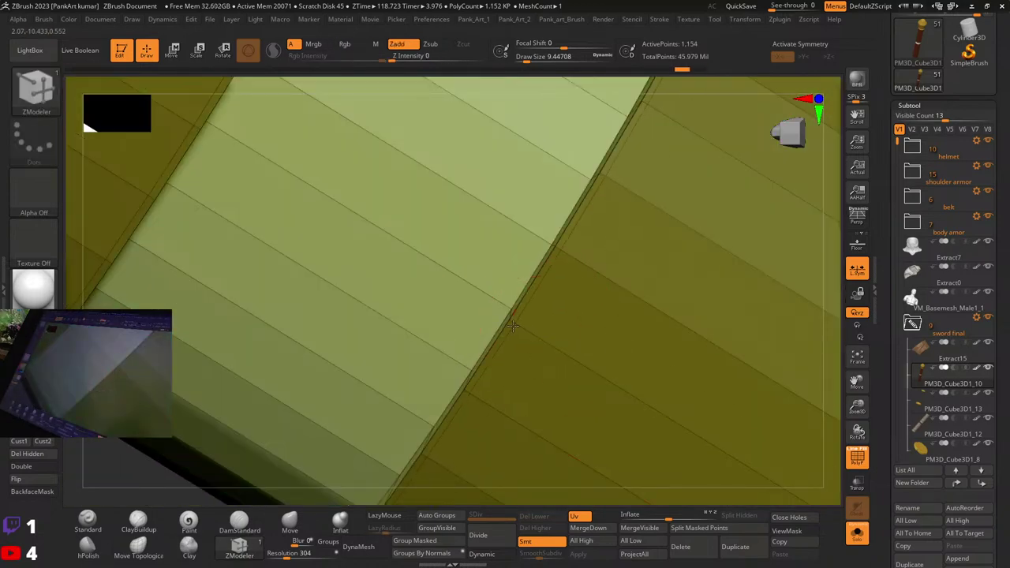
left_click(514, 325)
right_click_drag(513, 325, 544, 372, "ctrl")
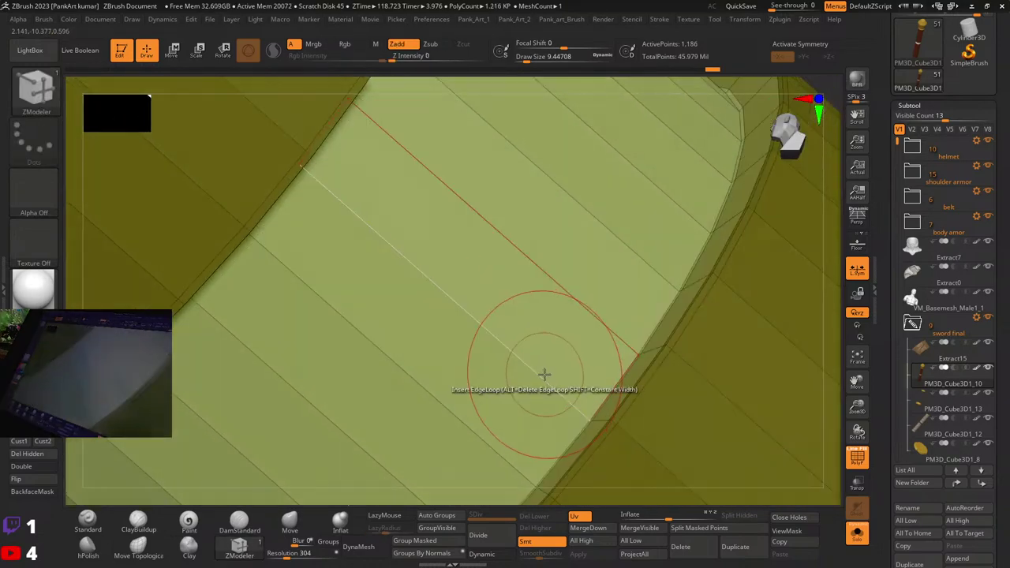
left_click(582, 424)
Step: Insert two tight edge loops at the handle's flat end, one on the shaft side and one on the cap
right_click_drag(602, 390, 405, 86, "ctrl")
right_click_drag(710, 410, 433, 290, "alt")
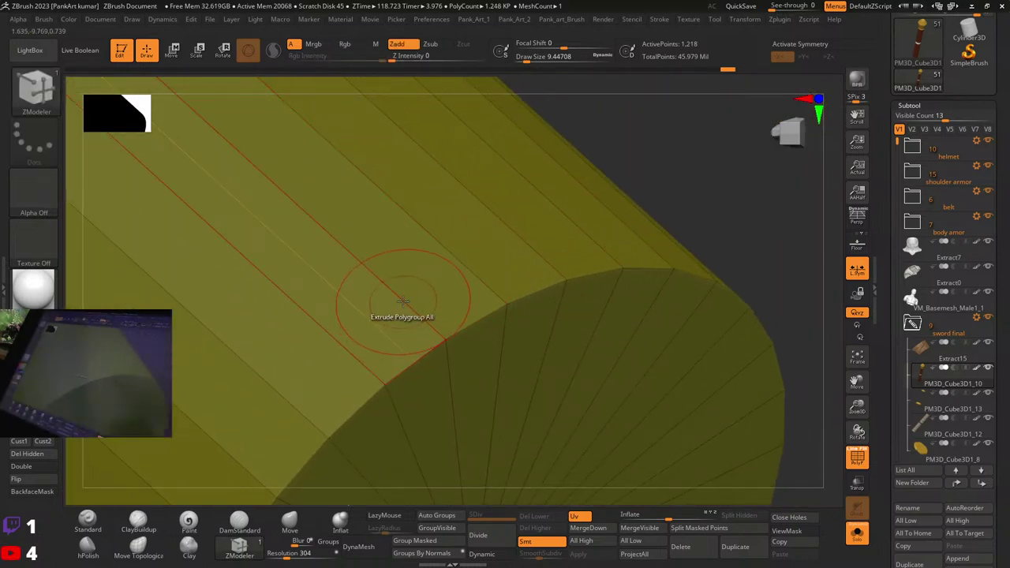
left_click_drag(402, 301, 410, 304)
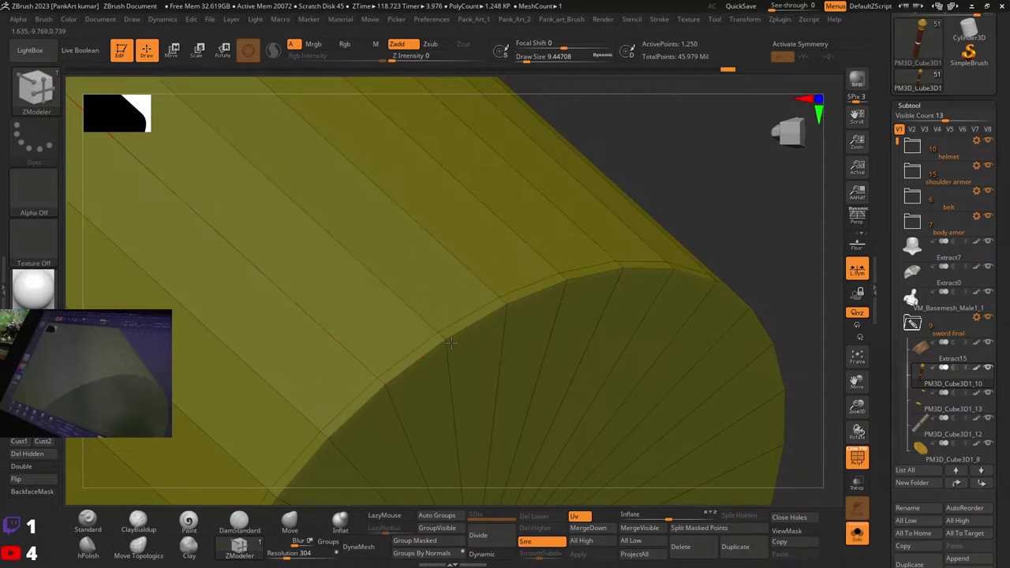
left_click_drag(451, 363, 448, 321)
Step: Preview the handle with dynamic subdivision and turn off its polypaint colour
key("shift+f")
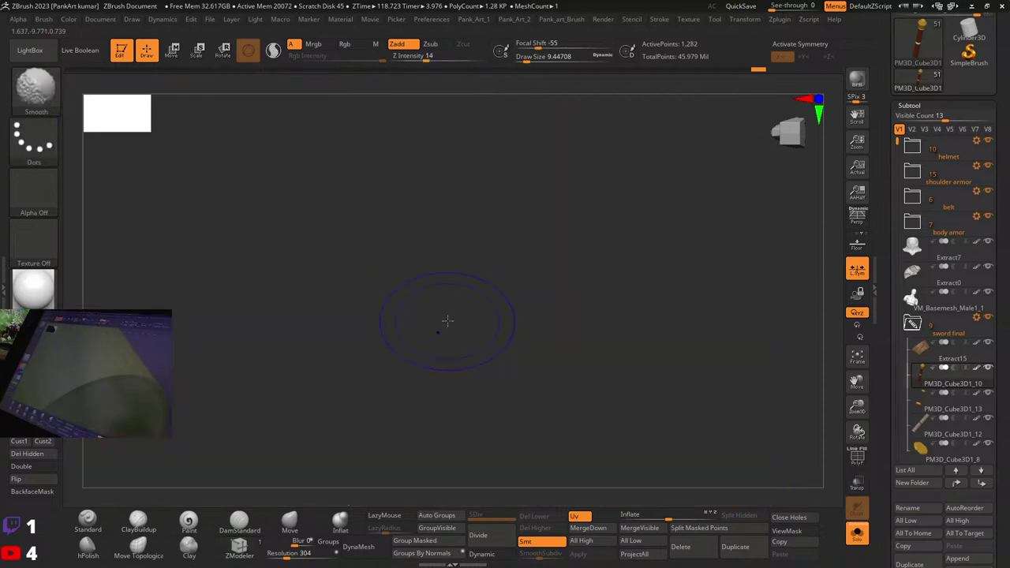
right_click_drag(447, 279, 517, 478, "ctrl")
key("shift+f")
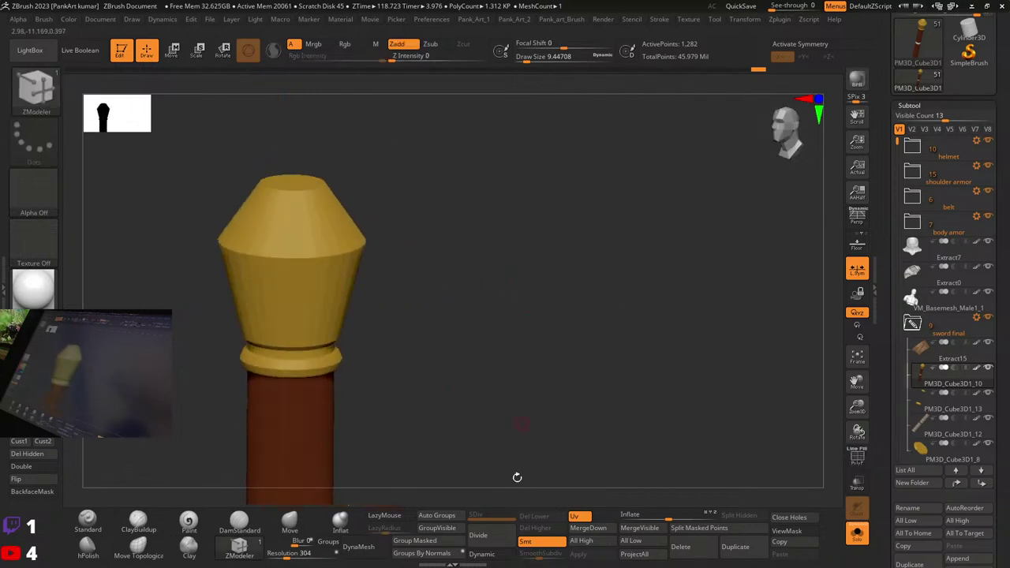
left_click(493, 552)
right_click_drag(421, 356, 639, 296)
key("shift+f")
key("shift+f")
left_click(977, 371)
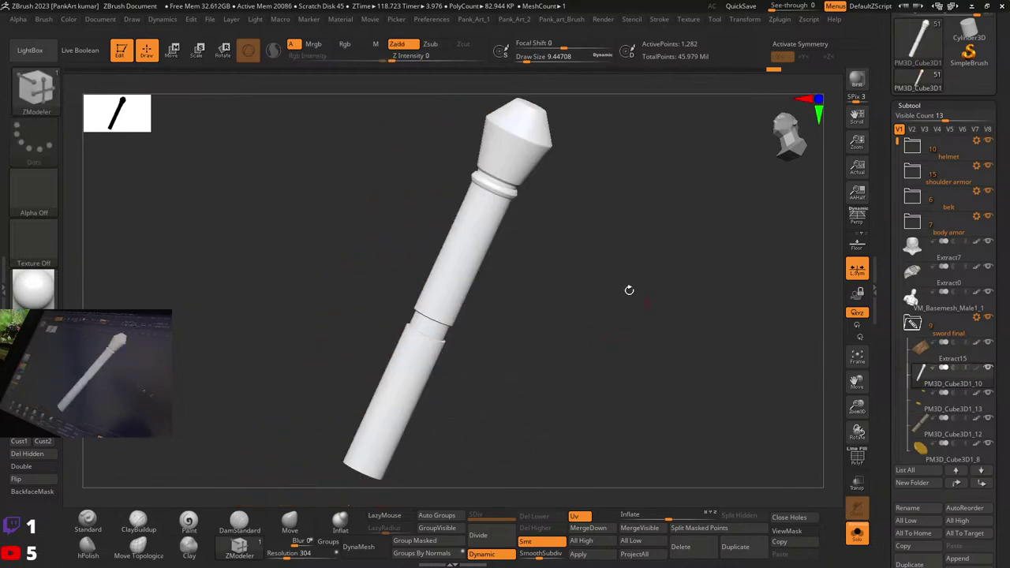
Step: Apply a shinier grey material, show the handle's wireframe, and select the ZModeler brush
left_click(40, 292)
left_click(861, 353)
mouse_move(659, 264)
right_mouse_down()
mouse_move(550, 309)
mouse_move(566, 205)
mouse_move(570, 311)
mouse_move(468, 287)
mouse_move(676, 297)
mouse_move(482, 300)
right_mouse_up()
key("shift+f")
key("b")
key("z")
key("m")
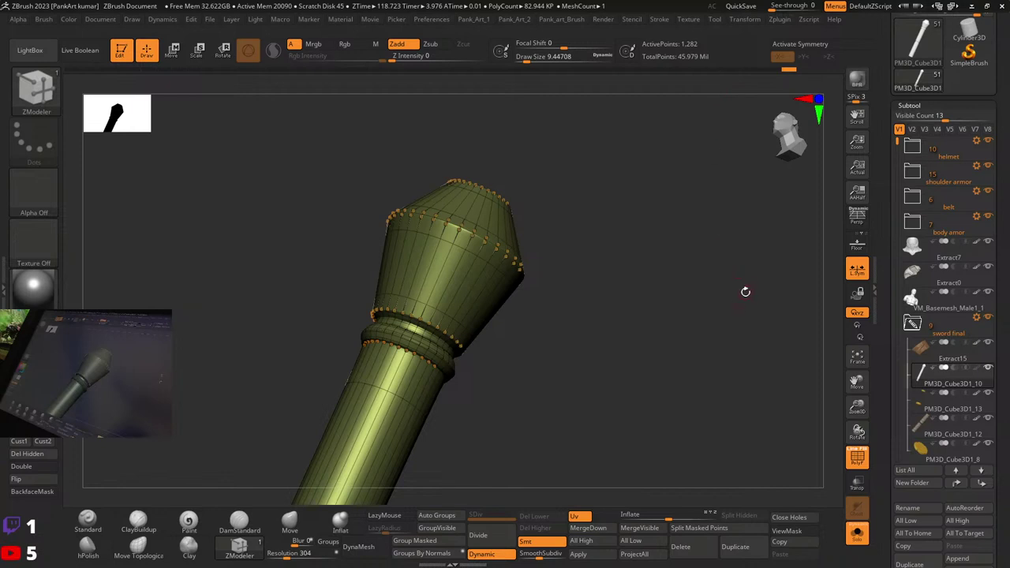
mouse_move(636, 316)
right_mouse_down()
mouse_move(600, 300)
mouse_move(671, 284)
mouse_move(709, 301)
mouse_move(695, 272)
right_mouse_up()
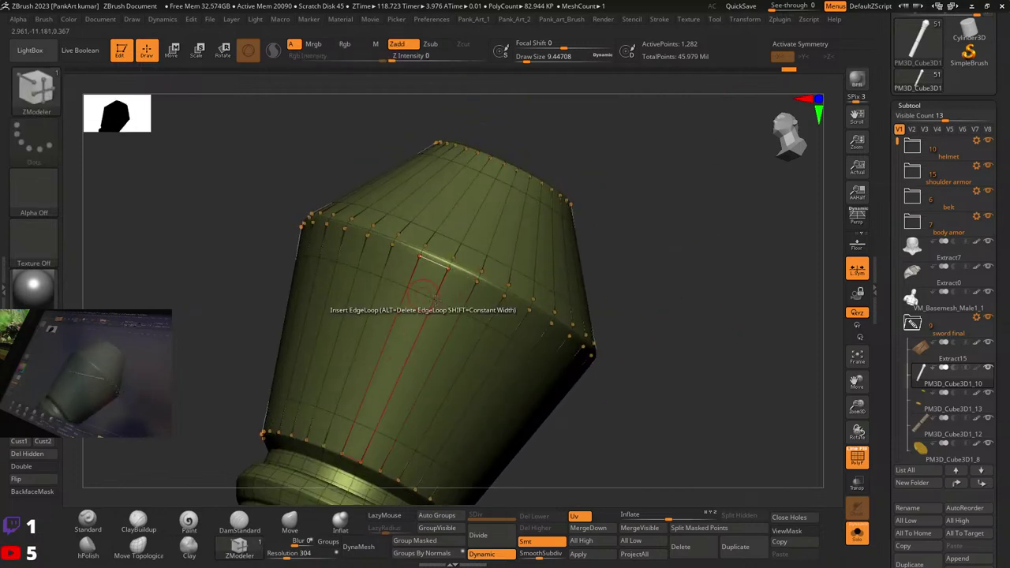
Step: Turn off dynamic subdivision and set the ZModeler edge action to Slide
left_click(485, 554)
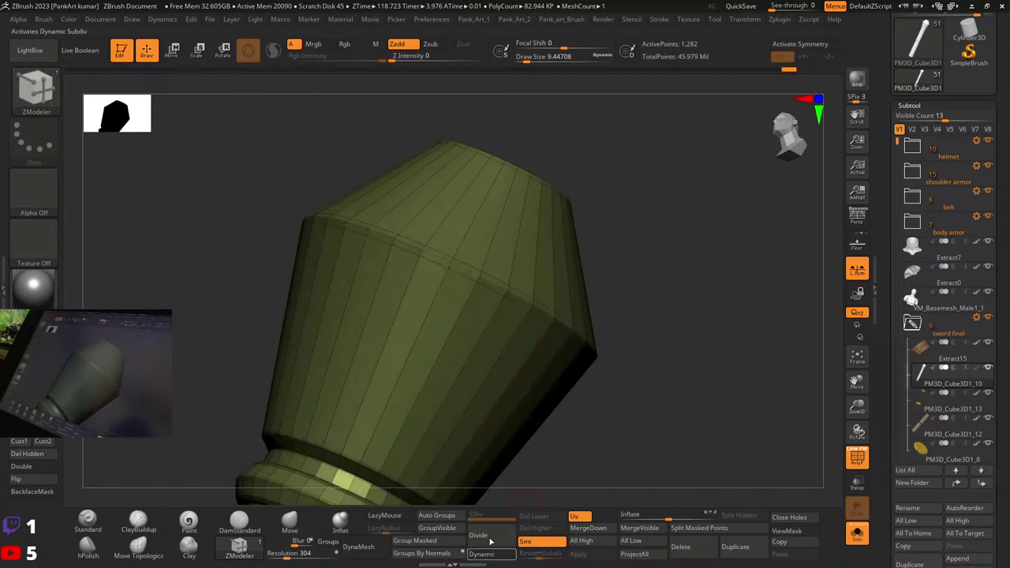
key("space")
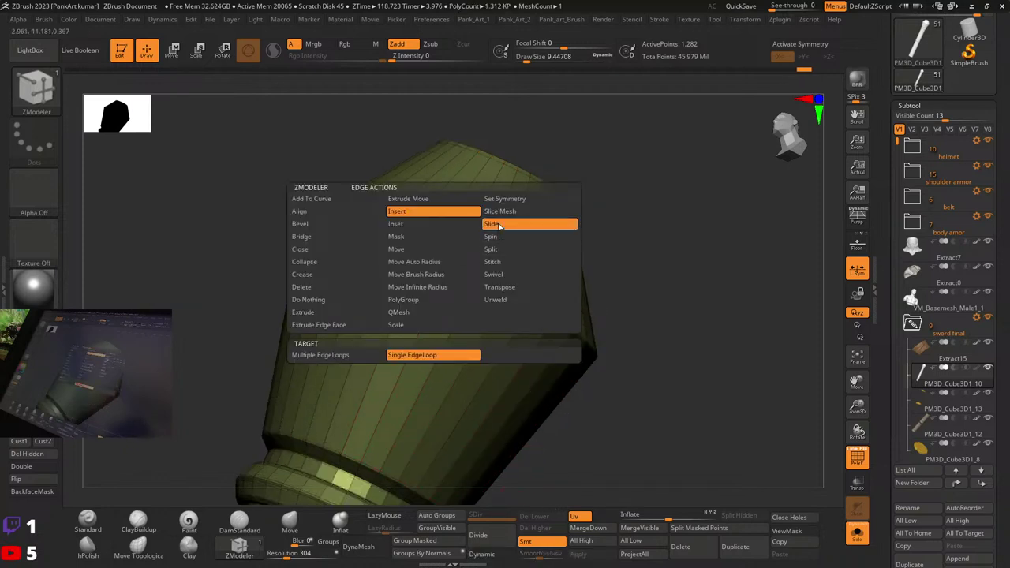
left_click(499, 227)
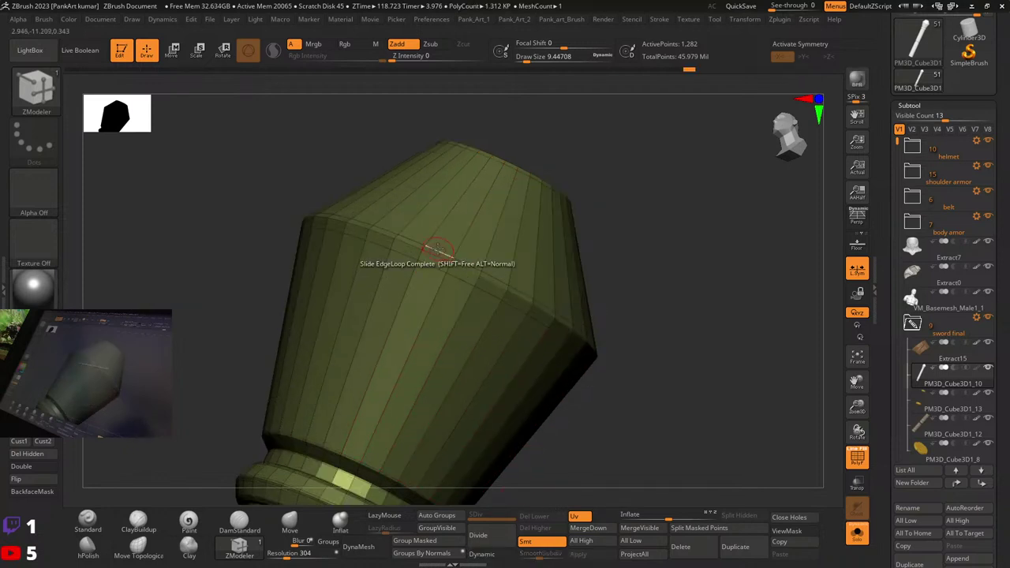
Step: Compare the pommel with and without dynamic subdivision, hiding its wireframe, and select the Standard brush
right_click_drag(705, 308, 671, 430, "ctrl")
key("shift+f")
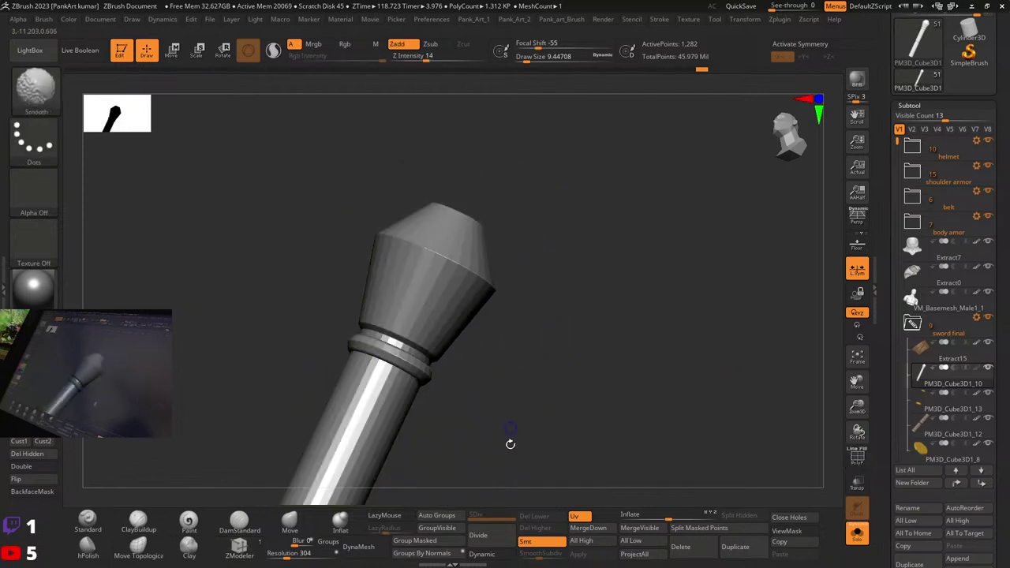
left_click(481, 558)
right_click_drag(551, 272, 545, 335, "ctrl")
left_click_drag(482, 266, 602, 302)
left_click(89, 523)
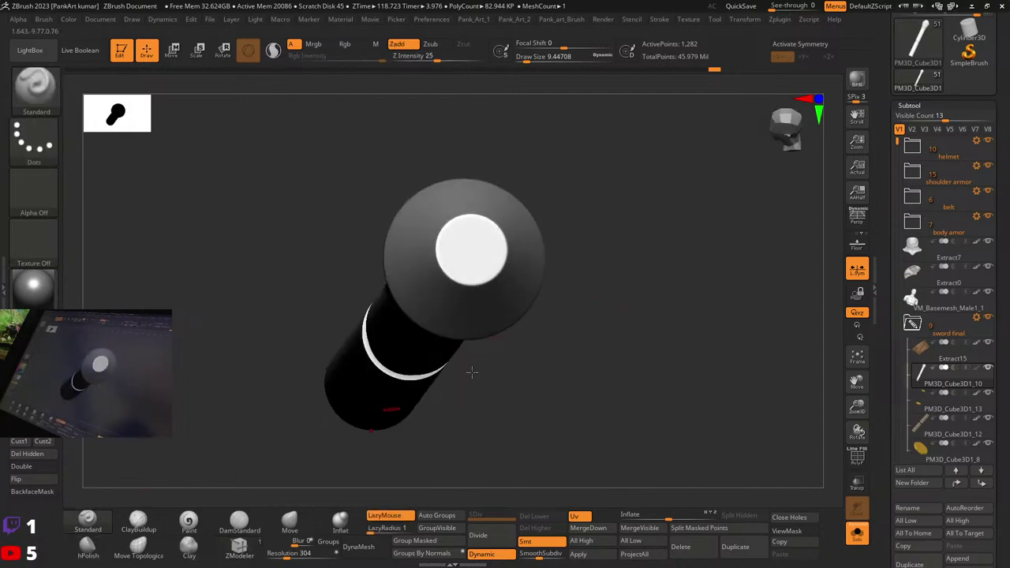
mouse_move(471, 372)
right_mouse_down()
mouse_move(471, 252)
mouse_move(496, 352)
right_mouse_up()
left_click(479, 556)
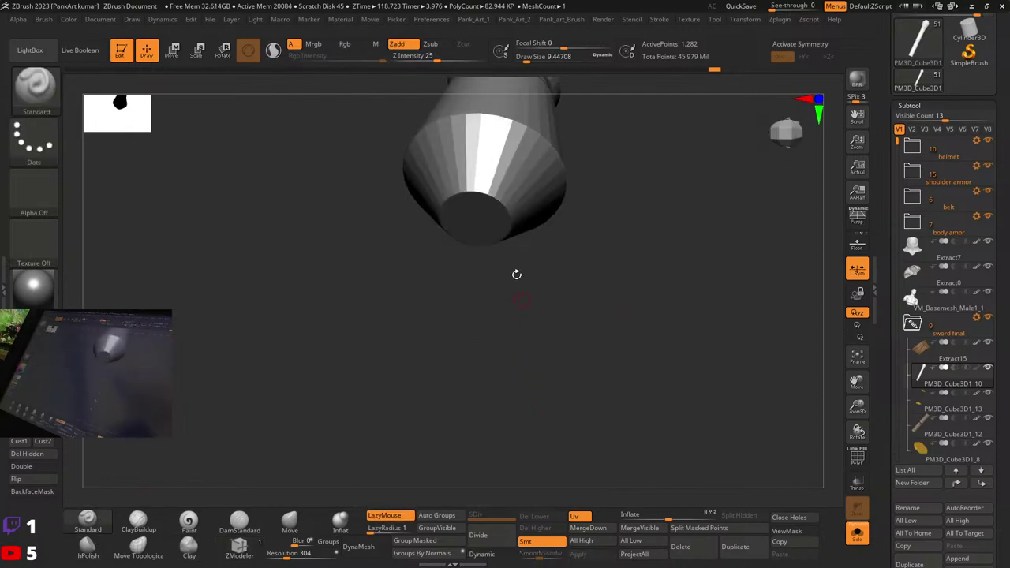
Step: Bring up the 3D gizmo on the handle with the wireframe shown and centre it on the mesh
right_click_drag(516, 275, 550, 191)
key("w")
right_click_drag(551, 191, 486, 241, "ctrl")
key("shift+f")
left_click_drag(476, 261, 476, 169)
left_click(251, 52)
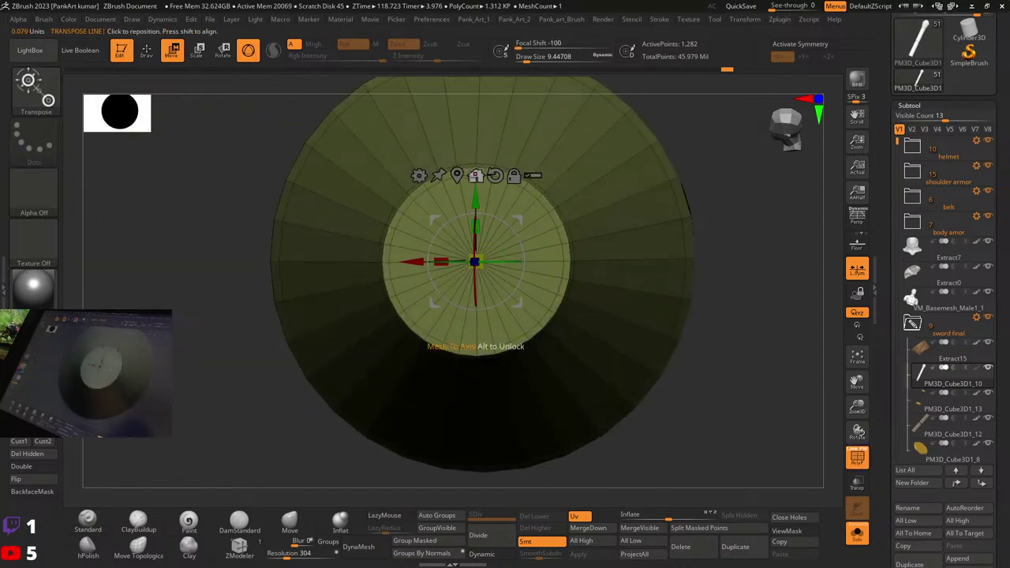
left_click(458, 176)
Step: Return to drawing with the Standard brush and activate symmetry across the X axis
right_click_drag(624, 289, 683, 260)
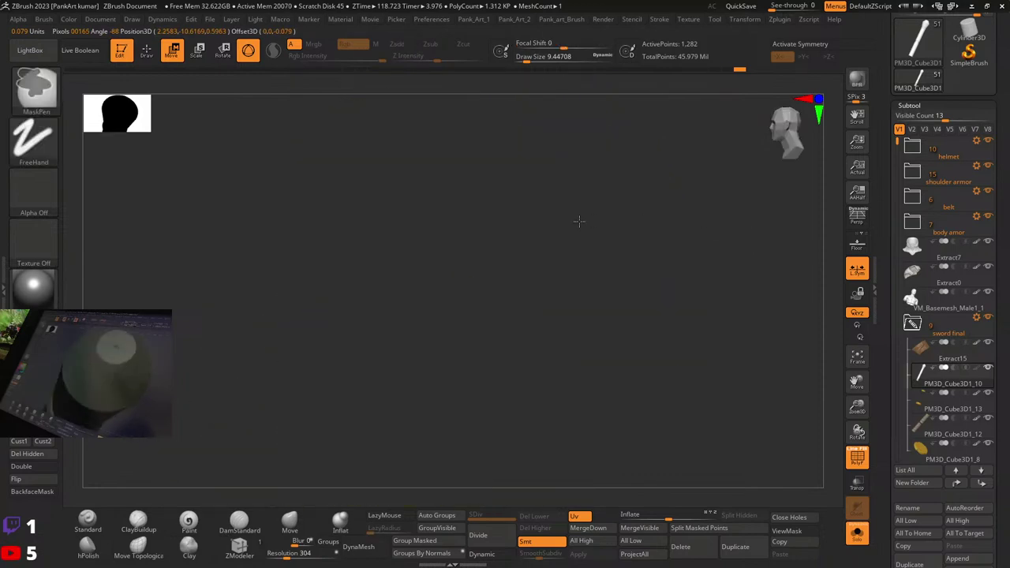
mouse_move(543, 377)
left_mouse_down()
mouse_move(474, 348)
mouse_move(532, 266)
mouse_move(507, 256)
left_mouse_up()
right_click_drag(508, 257, 515, 229)
key("x")
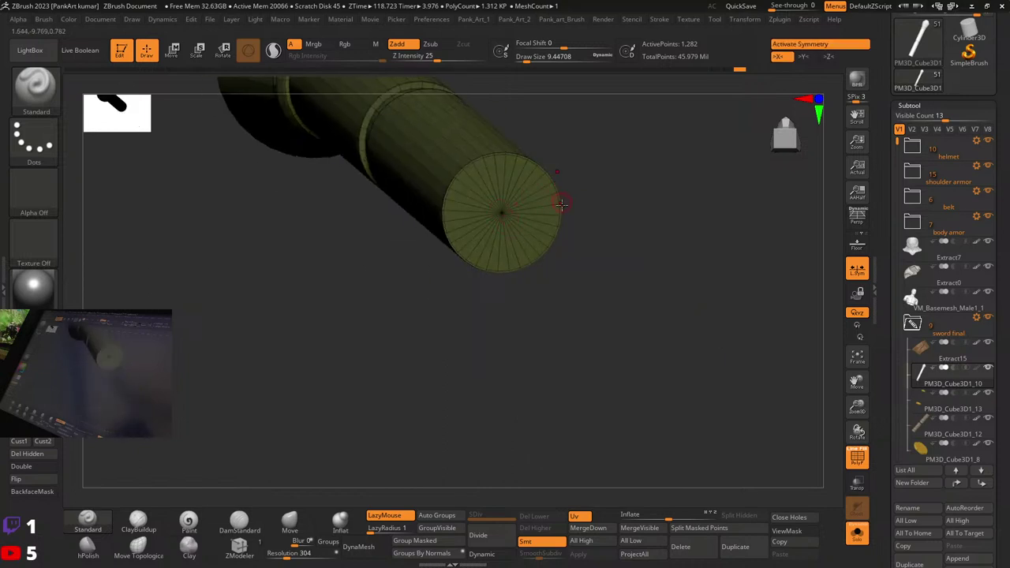
left_click_drag(760, 271, 799, 88)
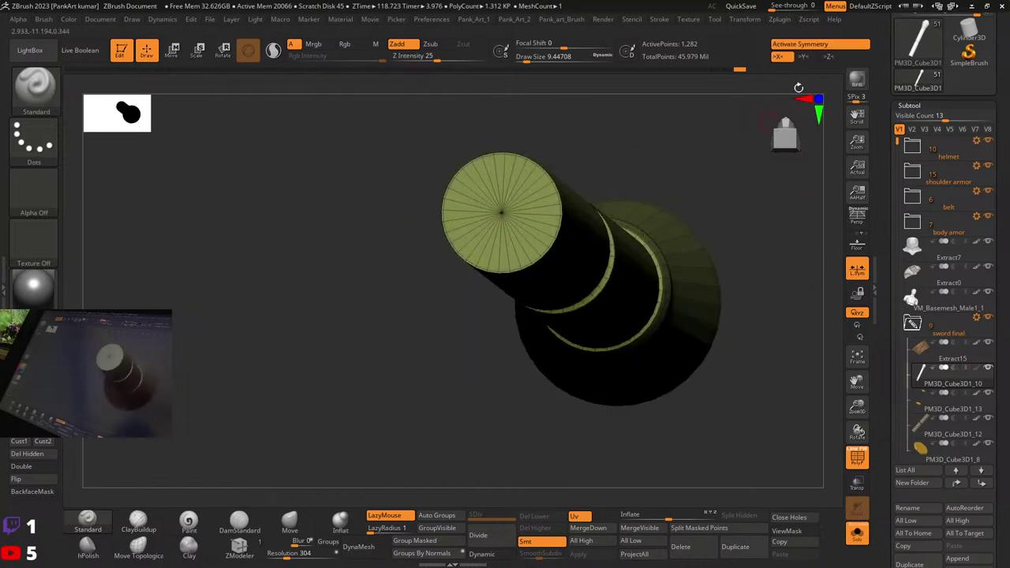
Step: Try symmetry across all three axes and across the Z axis alone at the handle's ends
left_click(810, 60)
left_click(827, 57)
left_click_drag(758, 158, 660, 173)
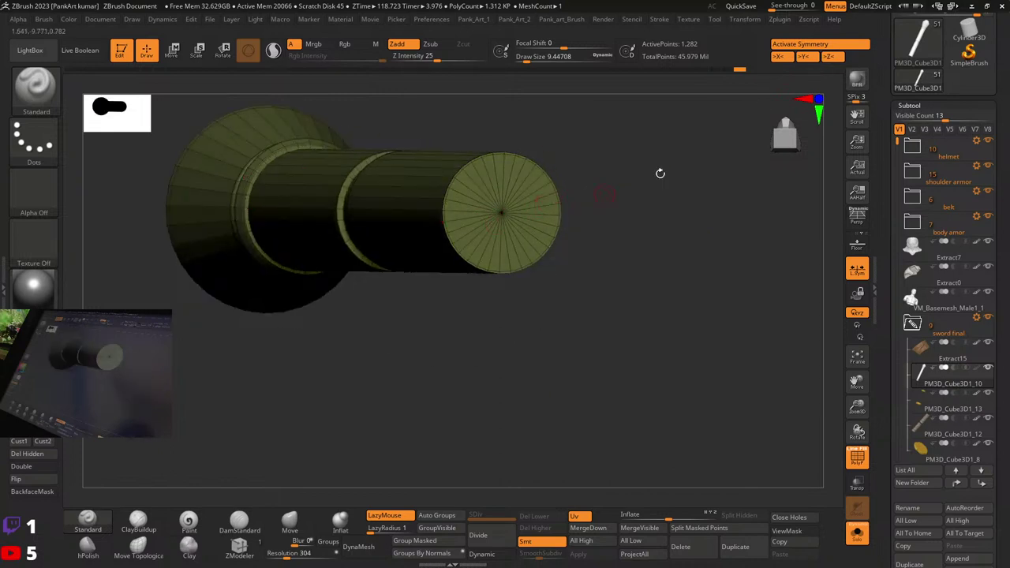
left_click(802, 57)
left_click(788, 58)
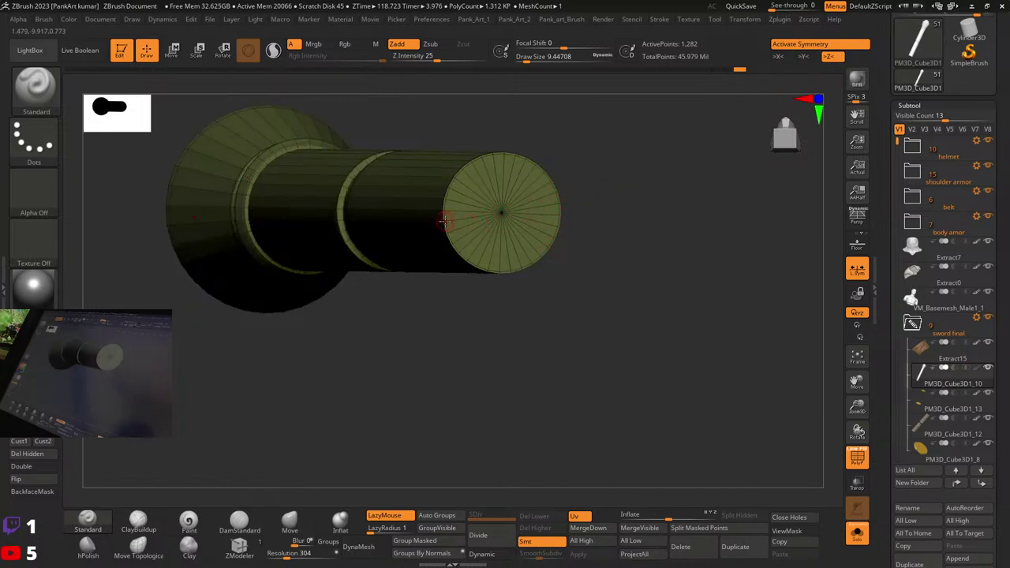
left_click_drag(485, 290, 462, 224)
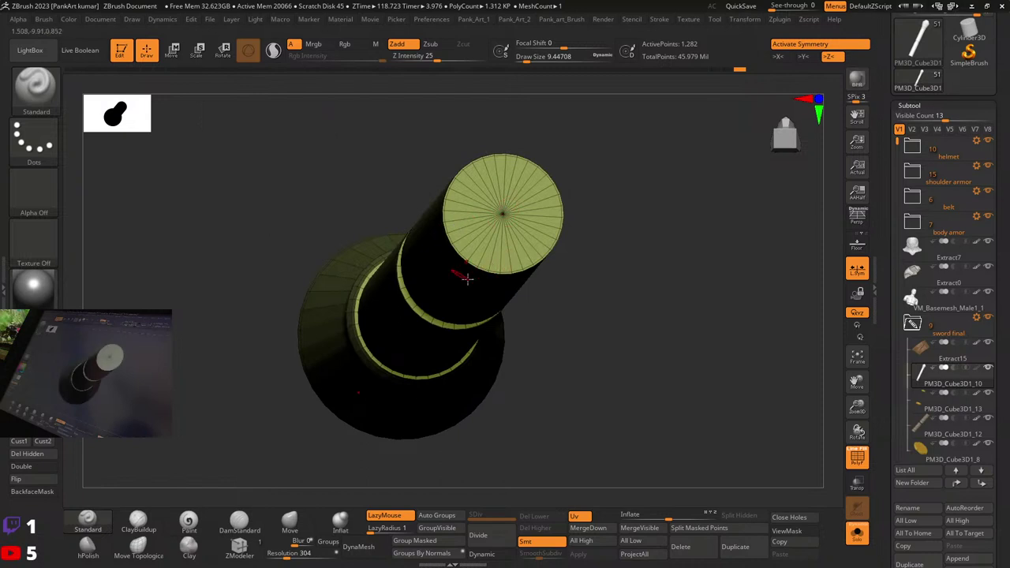
right_click_drag(467, 278, 530, 270)
right_click_drag(530, 270, 497, 324, "ctrl")
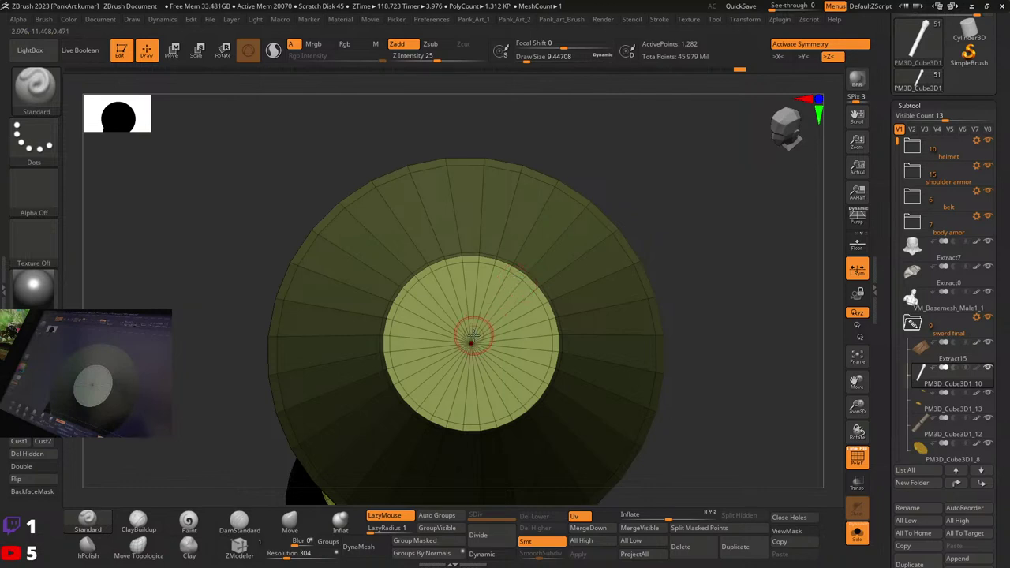
Step: Set symmetry back to the X axis, testing the brush with local symmetry off before re-enabling it
left_click(858, 270)
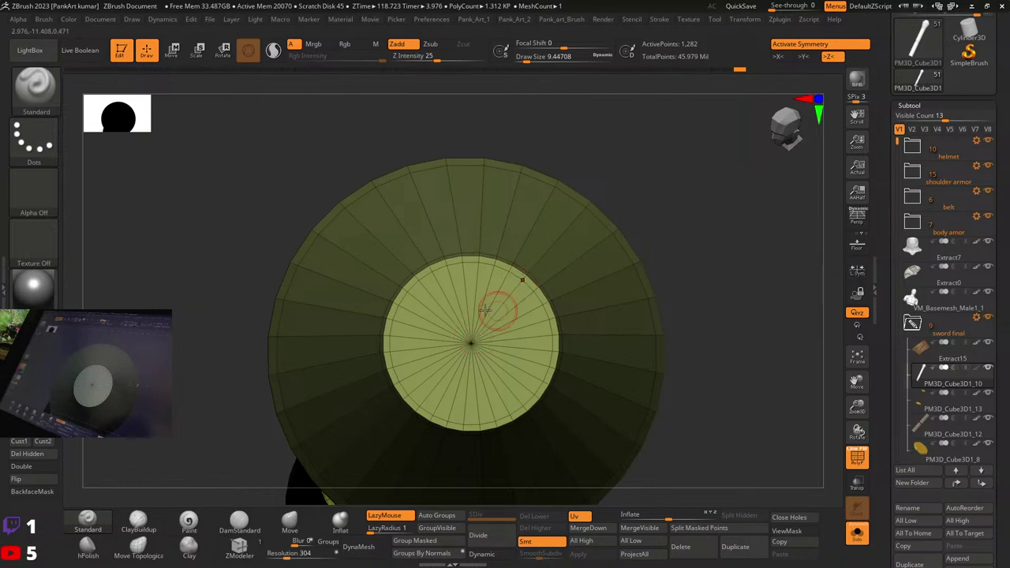
left_click(777, 58)
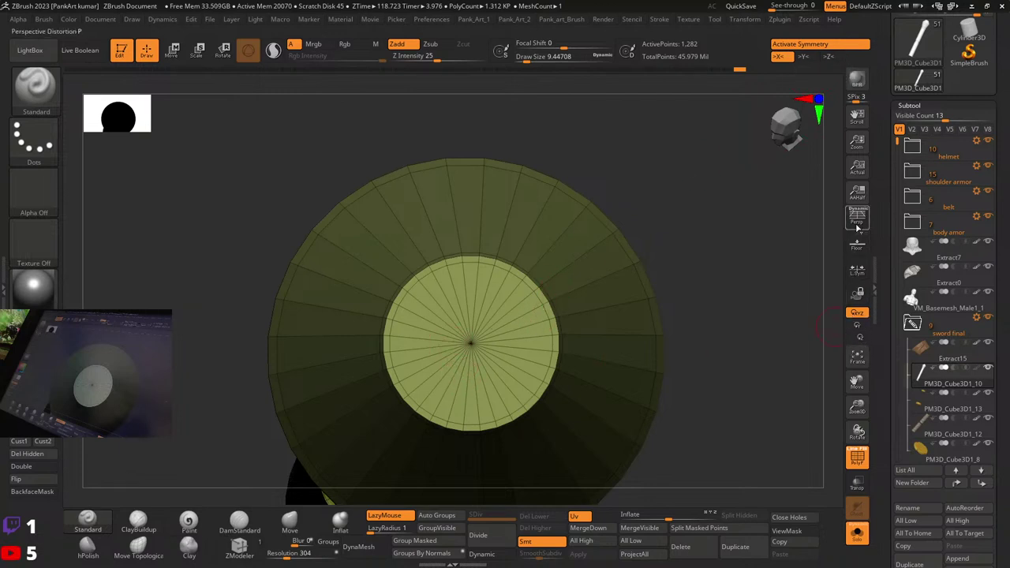
left_click(859, 269)
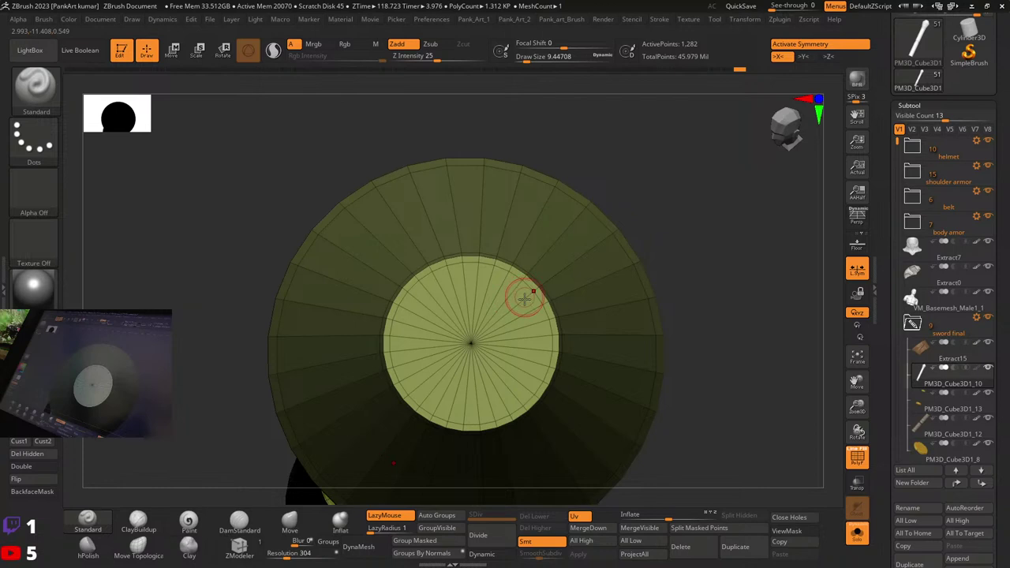
Step: Centre the move gizmo on the unmasked handle mesh again and return to drawing to check the pommel's symmetry
right_click_drag(517, 334, 482, 261)
right_click_drag(454, 355, 435, 268, "ctrl")
key("w")
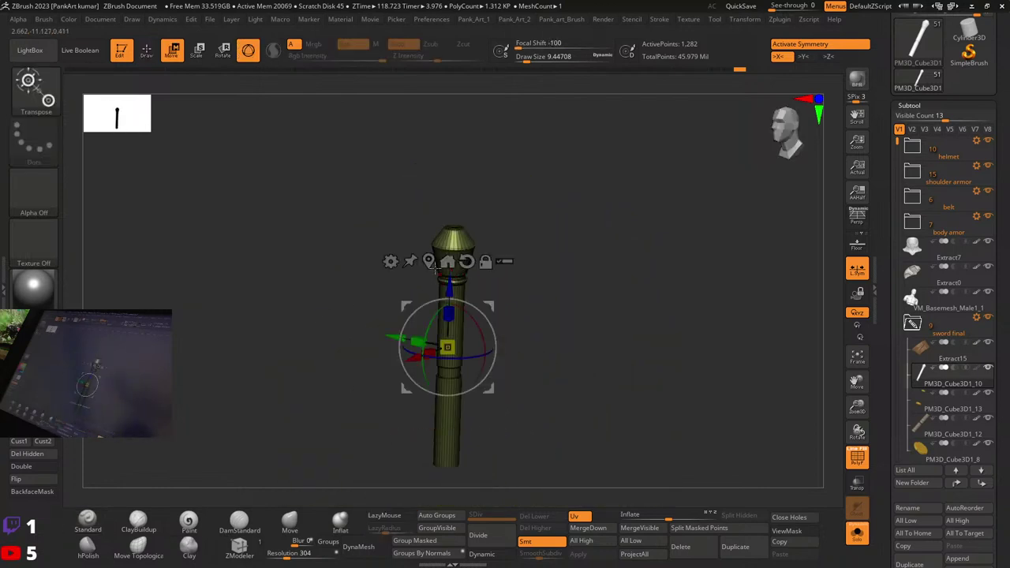
left_click(432, 264)
key("q")
right_click_drag(476, 232, 484, 272, "ctrl")
mouse_move(485, 273)
right_mouse_down()
mouse_move(489, 308)
mouse_move(478, 313)
right_mouse_up()
key("w")
key("q")
right_click_drag(471, 207, 472, 256)
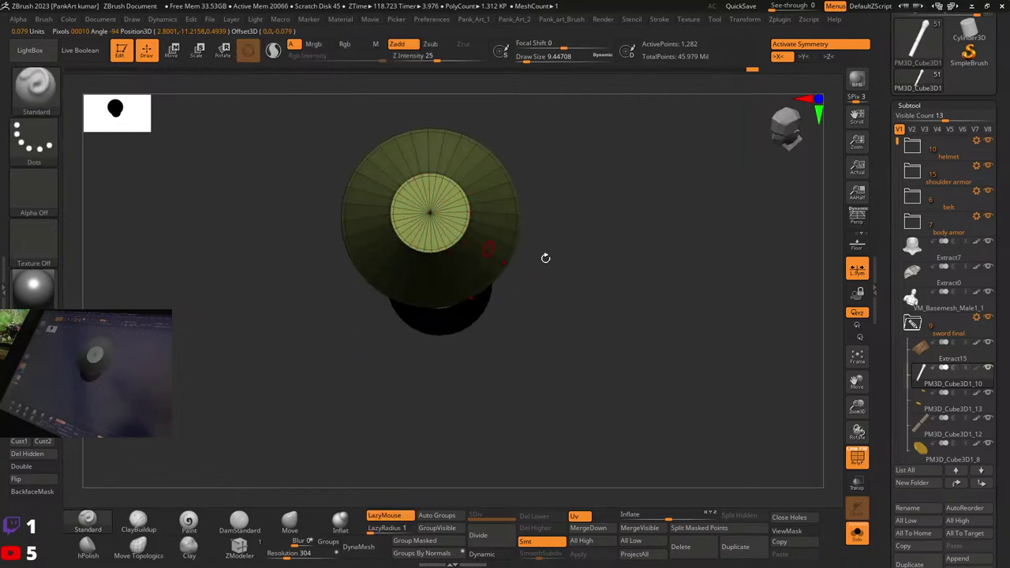
Step: Test Z-axis symmetry on the pommel and switch back to X-axis symmetry
left_click(827, 56)
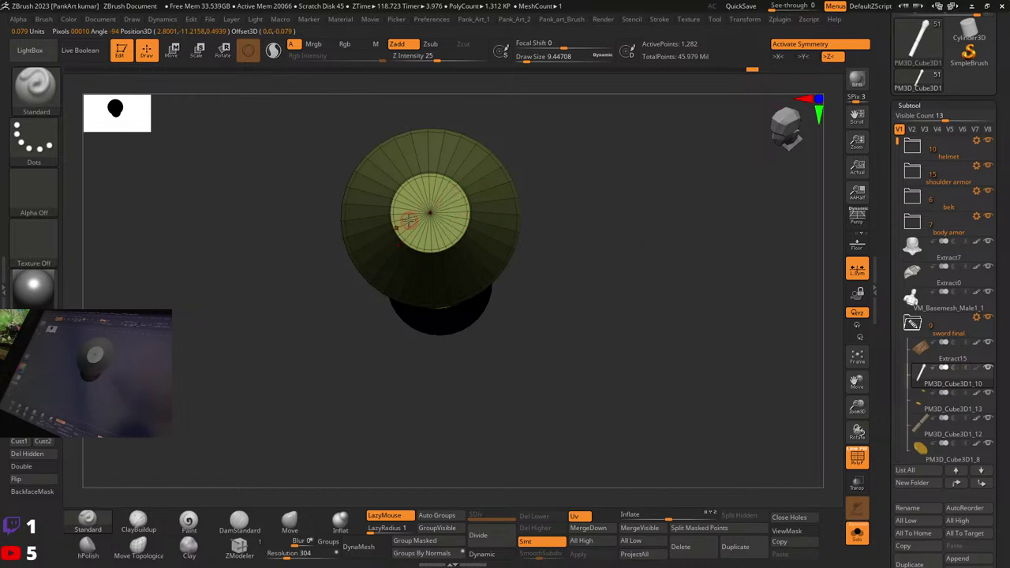
mouse_move(565, 272)
right_mouse_down("ctrl")
mouse_move(486, 284)
mouse_move(544, 245)
mouse_move(470, 280)
mouse_move(525, 267)
right_mouse_up("ctrl")
right_click_drag(661, 228, 554, 239, "alt")
mouse_move(554, 239)
right_mouse_down("ctrl")
mouse_move(560, 279)
mouse_move(500, 257)
mouse_move(489, 235)
mouse_move(495, 272)
mouse_move(521, 252)
right_mouse_up("ctrl")
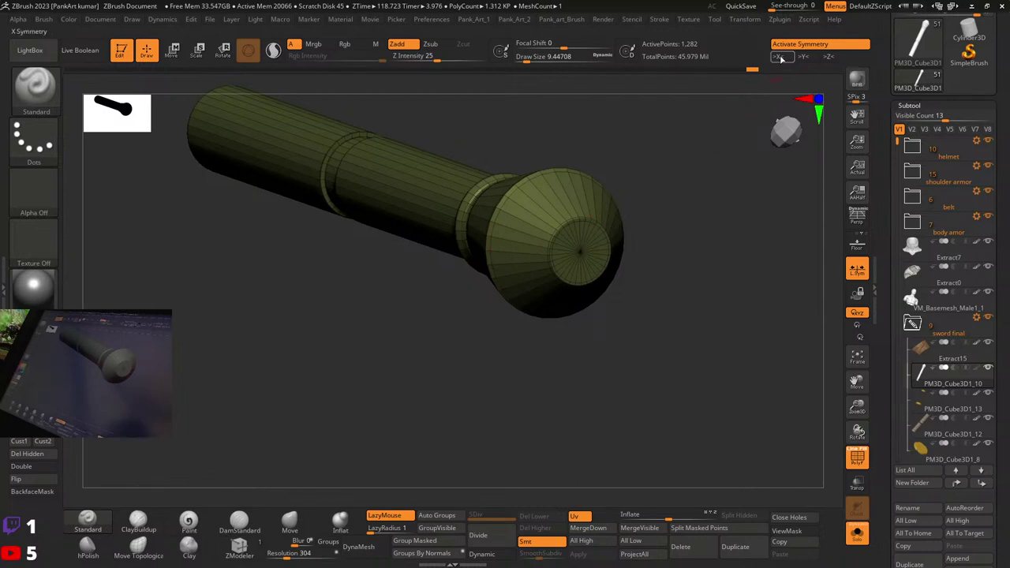
left_click(778, 56)
right_click_drag(590, 208, 619, 208)
right_click_drag(714, 274, 722, 223)
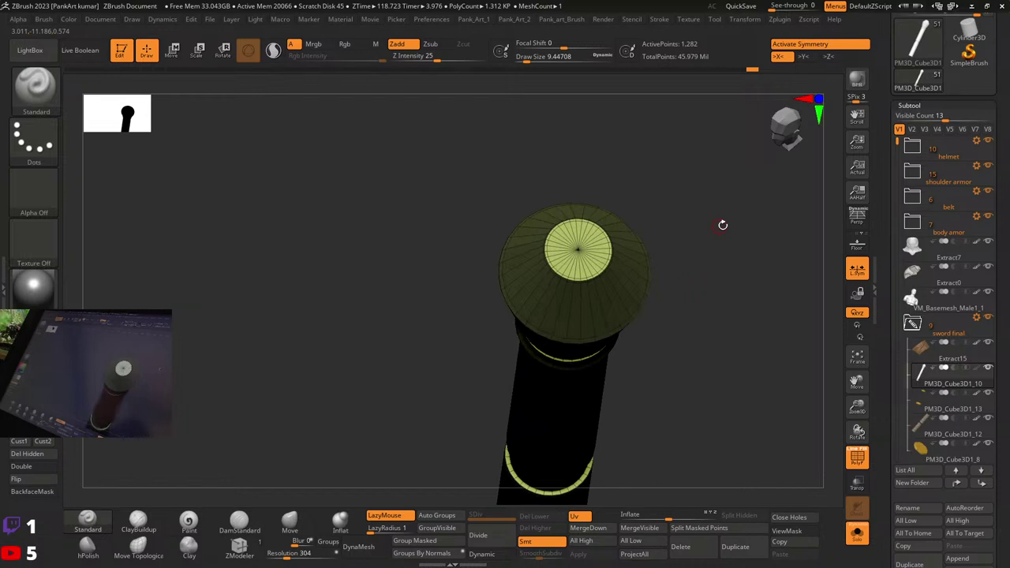
Step: Turn off local symmetry and bring up the move gizmo facing the pommel's end cap
left_click(858, 270)
right_click_drag(726, 273, 588, 272)
right_click_drag(588, 272, 553, 339)
key("w")
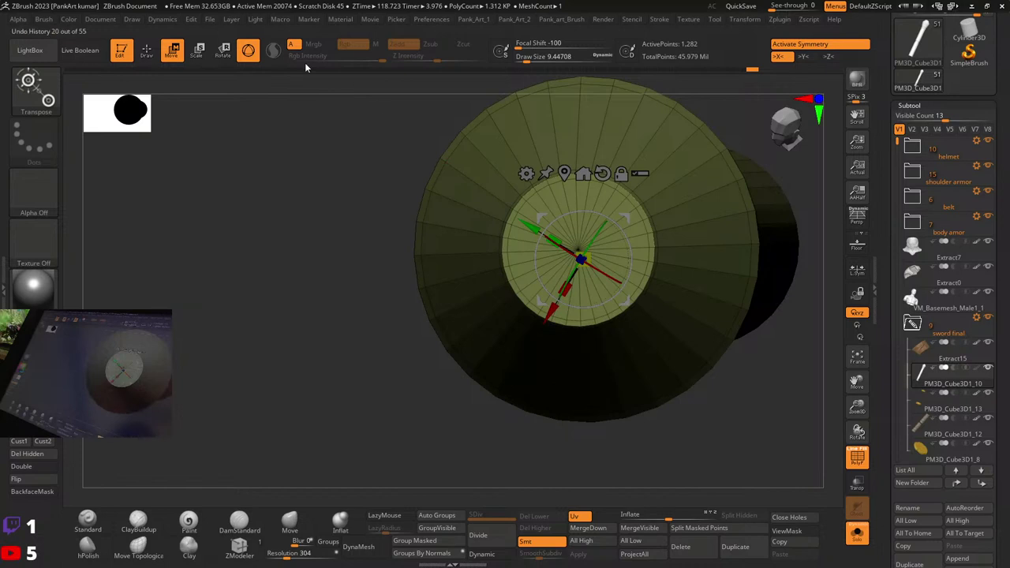
key("y")
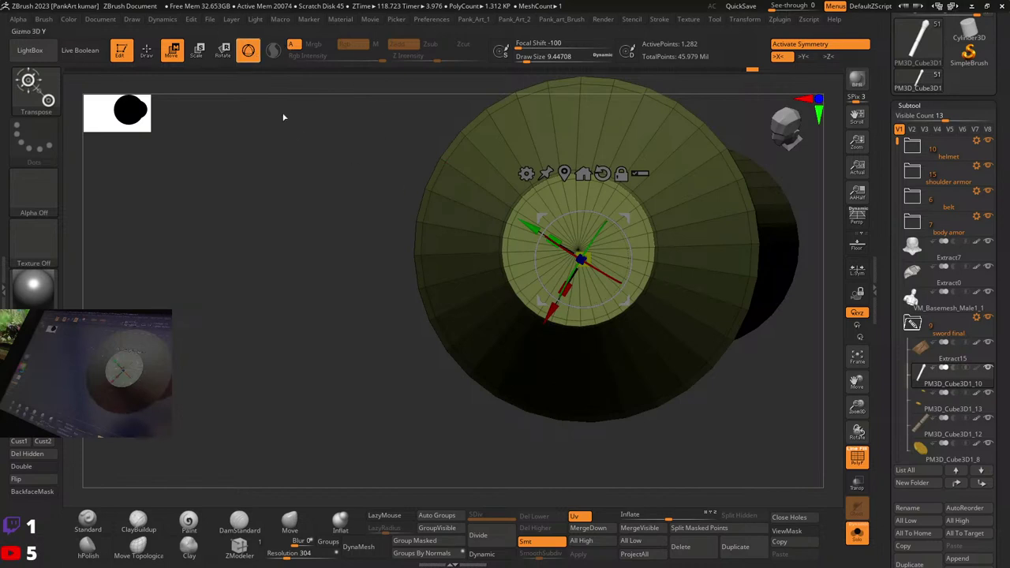
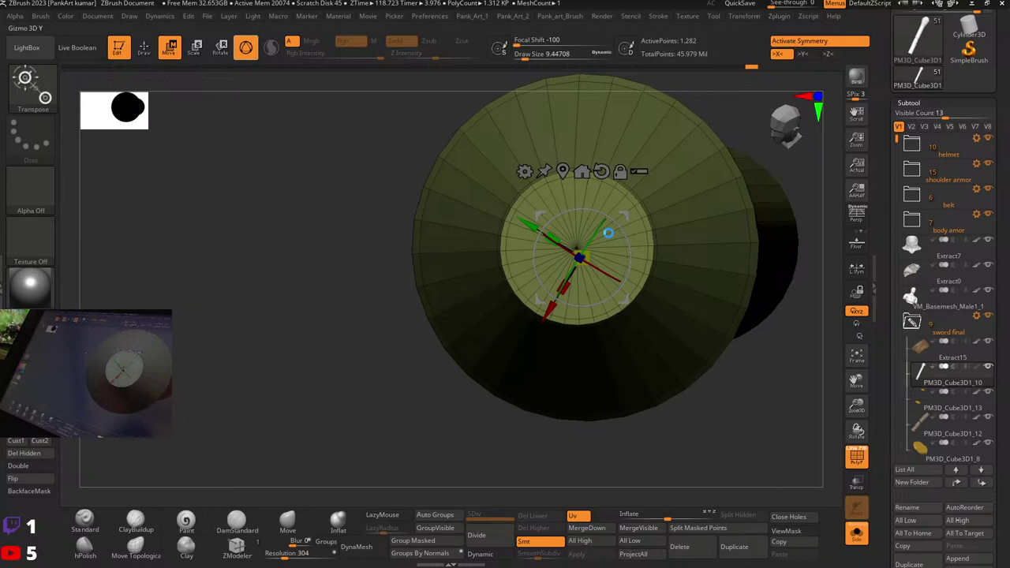
Step: Leave the move gizmo, return to draw mode and make the Standard brush active
key("y")
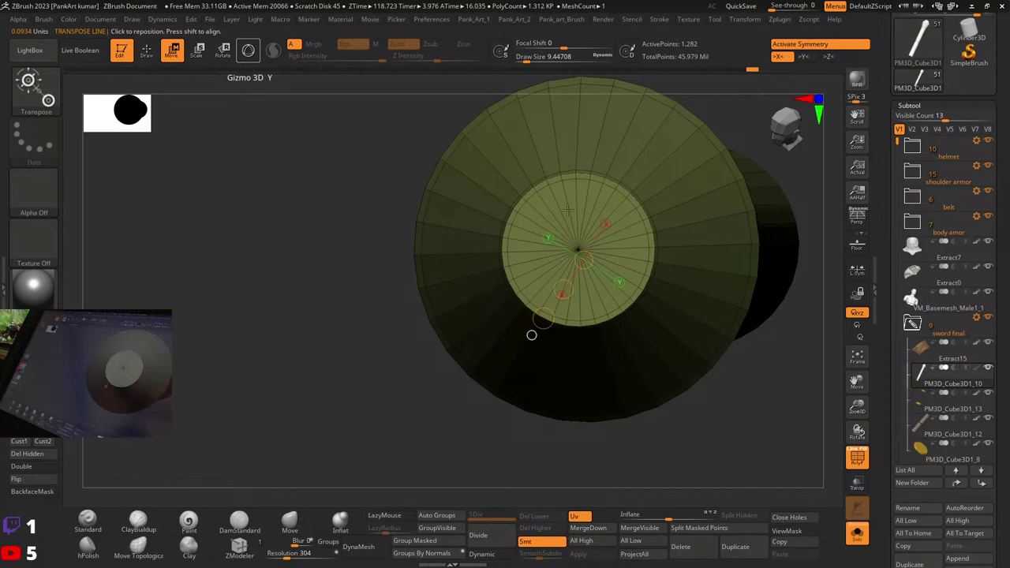
key("q")
key("b")
left_click(717, 368)
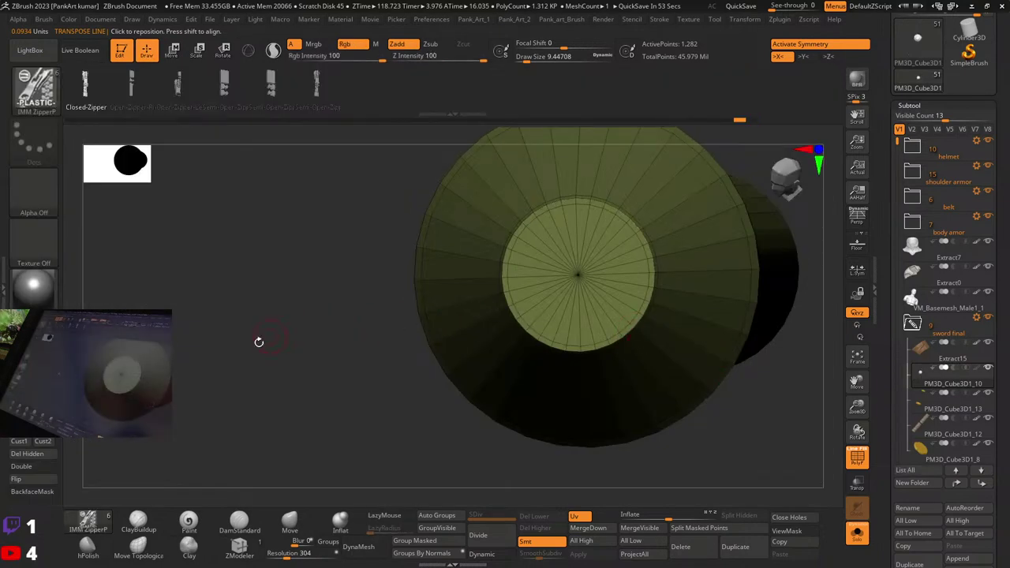
key("b")
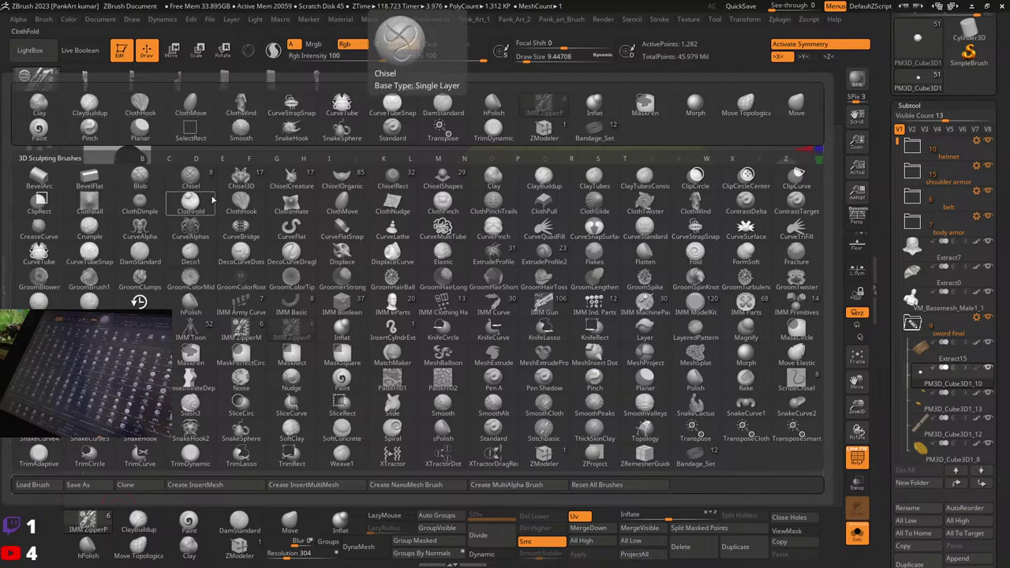
key("s")
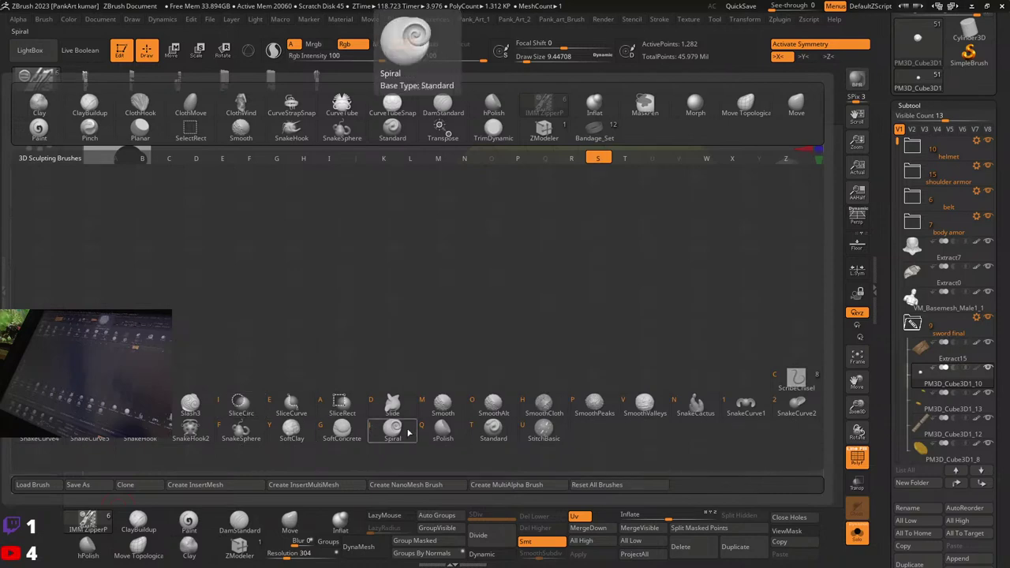
left_click(494, 430)
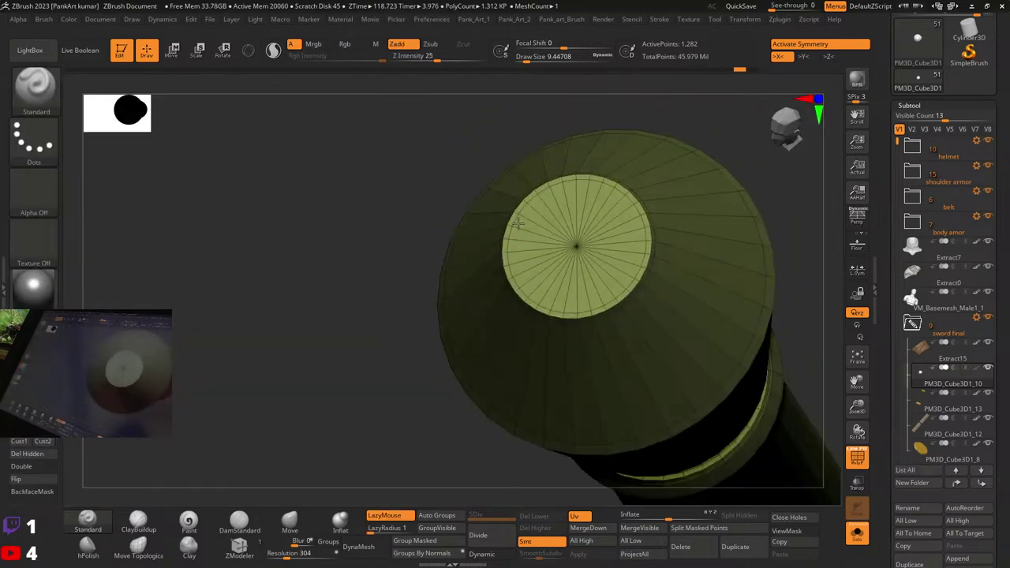
Step: Preview the pommel with dynamic subdivision, check its edges from several angles and turn the preview off
left_click_drag(518, 224, 565, 198)
key("d")
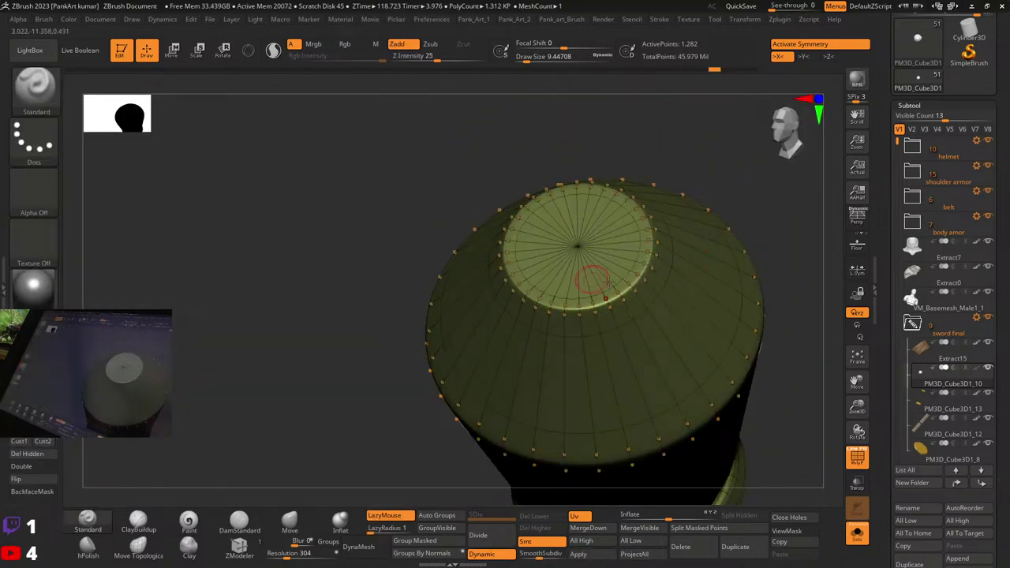
left_click_drag(612, 282, 521, 287)
left_click_drag(624, 375, 629, 360)
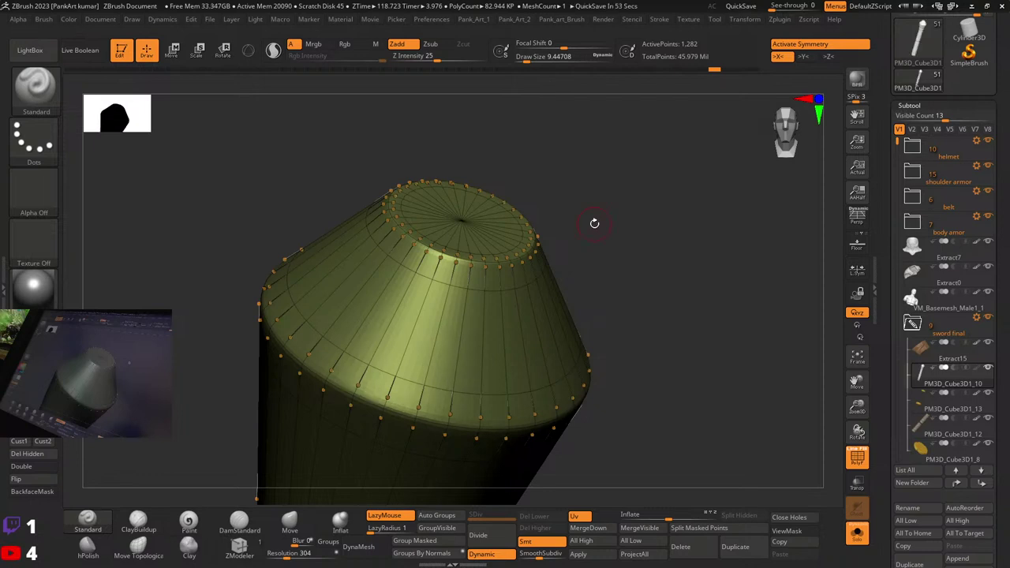
right_click_drag(473, 280, 460, 313)
left_click(486, 555)
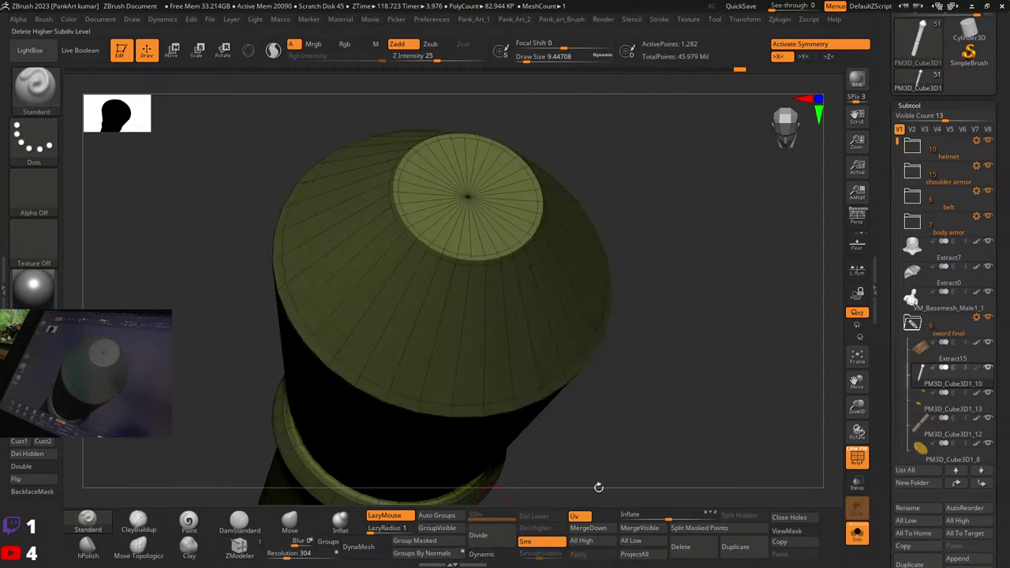
Step: Align the move gizmo to the pommel's end cap with a straight transpose line from its centre, and turn on local symmetry
right_click_drag(641, 316, 641, 217, "ctrl")
right_click_drag(632, 225, 557, 282)
right_click_drag(346, 106, 335, 190, "ctrl")
key("w")
left_click(251, 55)
left_click(251, 55)
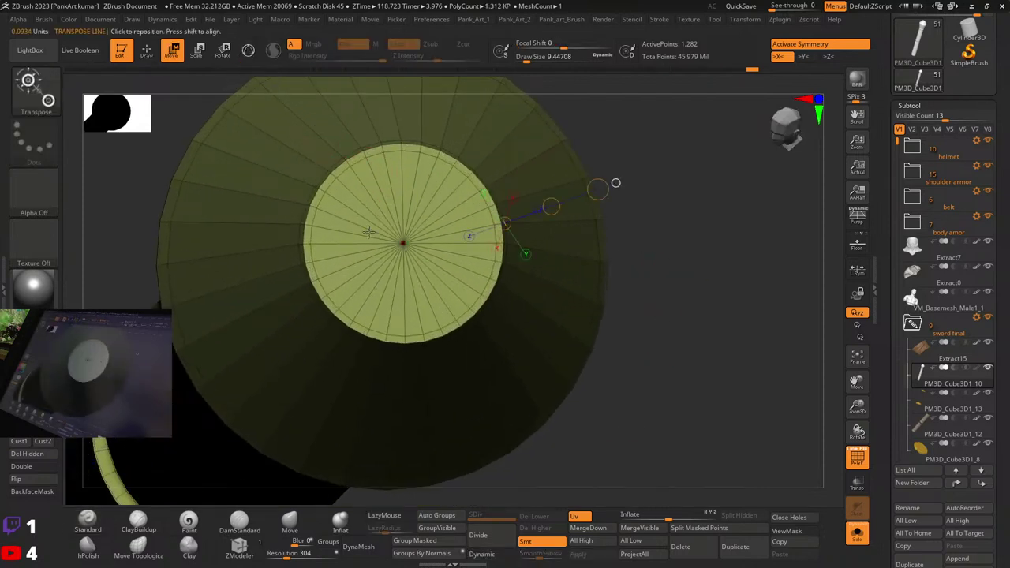
left_click_drag(403, 242, 401, 130, "shift")
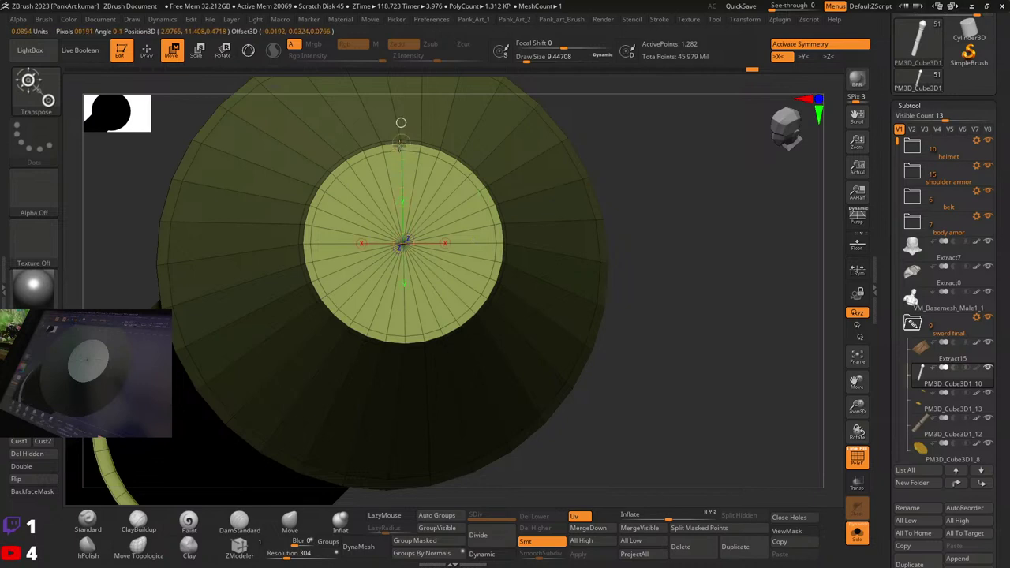
left_click(249, 51)
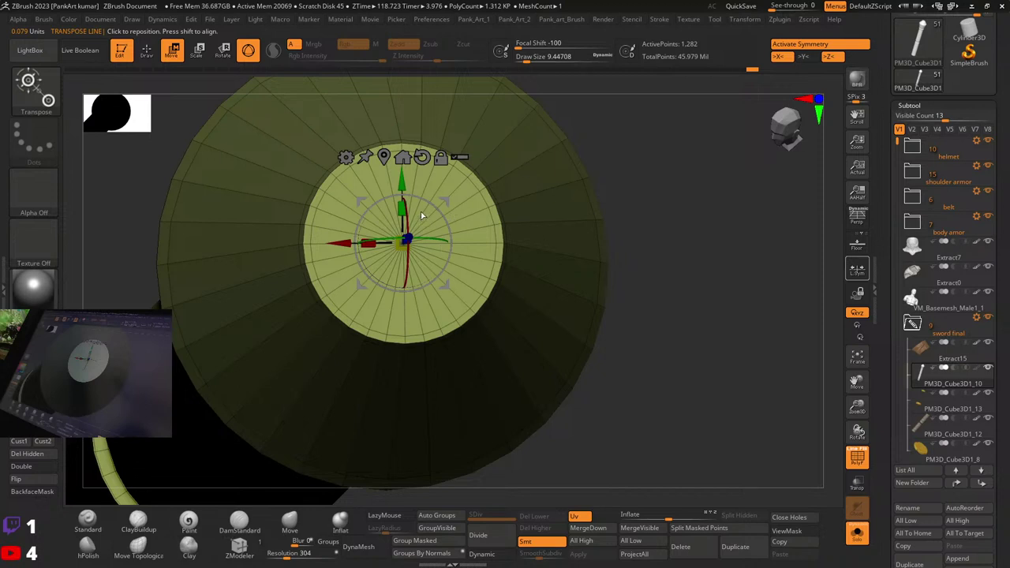
left_click(857, 269)
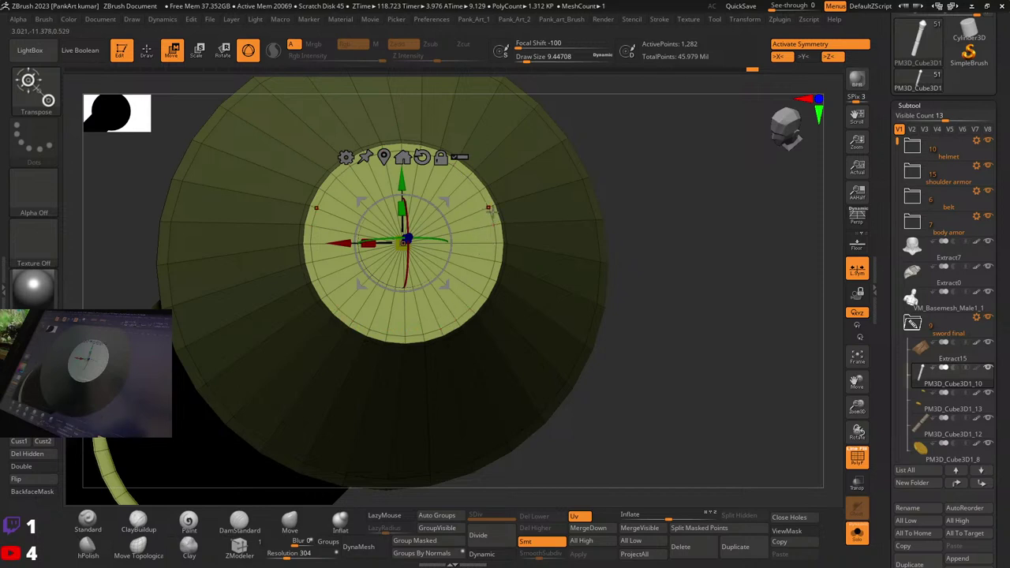
Step: Leave solo mode, hide the wireframe and inspect the sword together with the whole warrior in draw mode
mouse_move(672, 265)
right_mouse_down("ctrl")
mouse_move(487, 235)
mouse_move(541, 228)
mouse_move(608, 316)
mouse_move(537, 276)
right_mouse_up("ctrl")
key("q")
left_click(860, 534)
right_click_drag(537, 276, 604, 335)
key("shift+f")
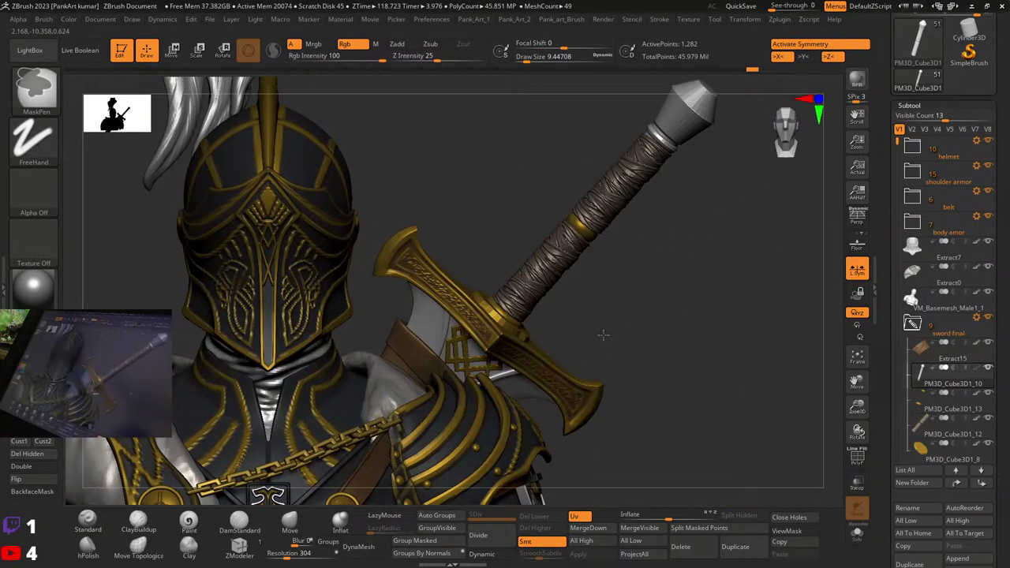
left_click(19, 306)
left_click(207, 353)
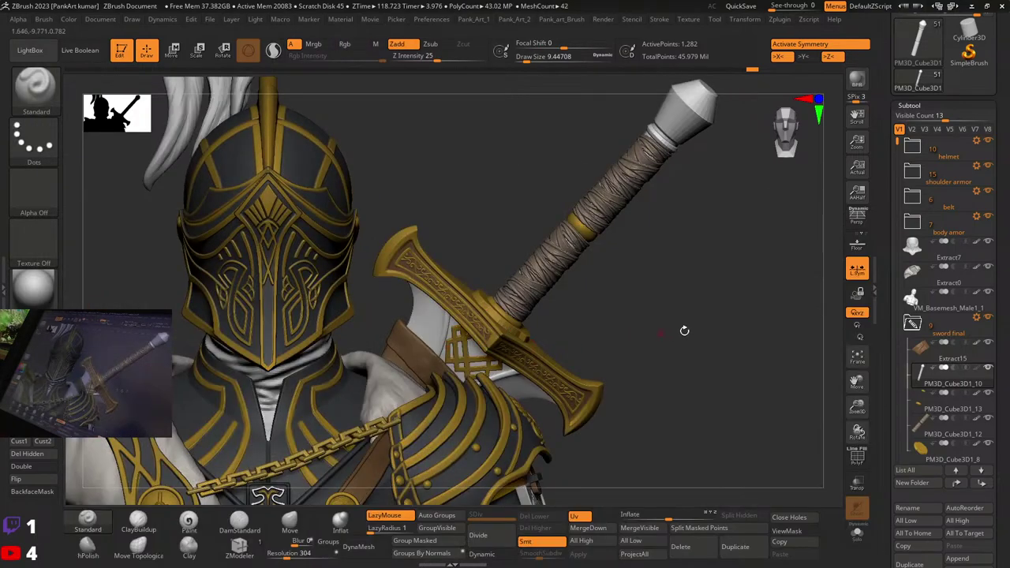
left_click_drag(682, 329, 558, 345)
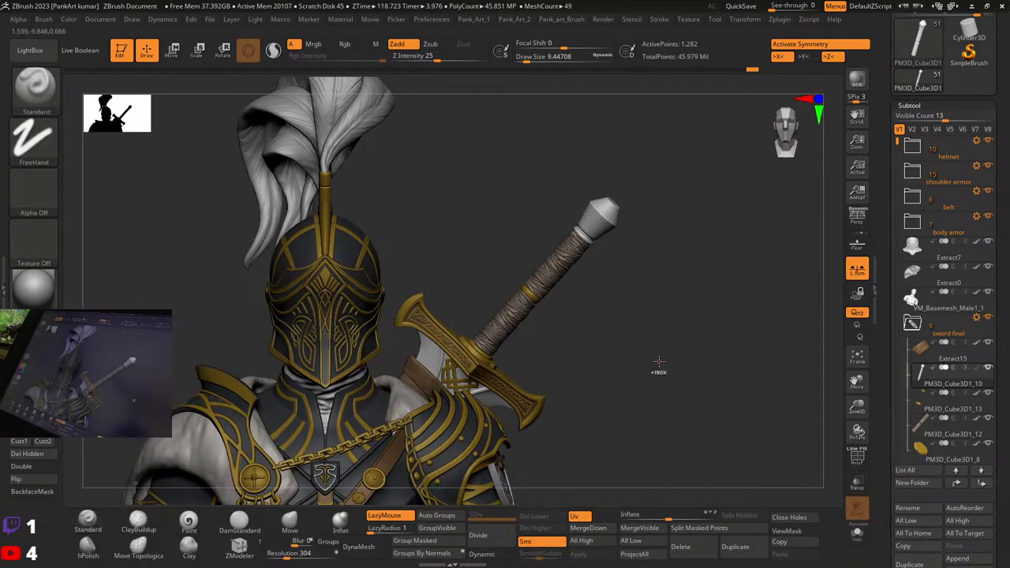
right_click_drag(659, 366, 570, 421, "ctrl")
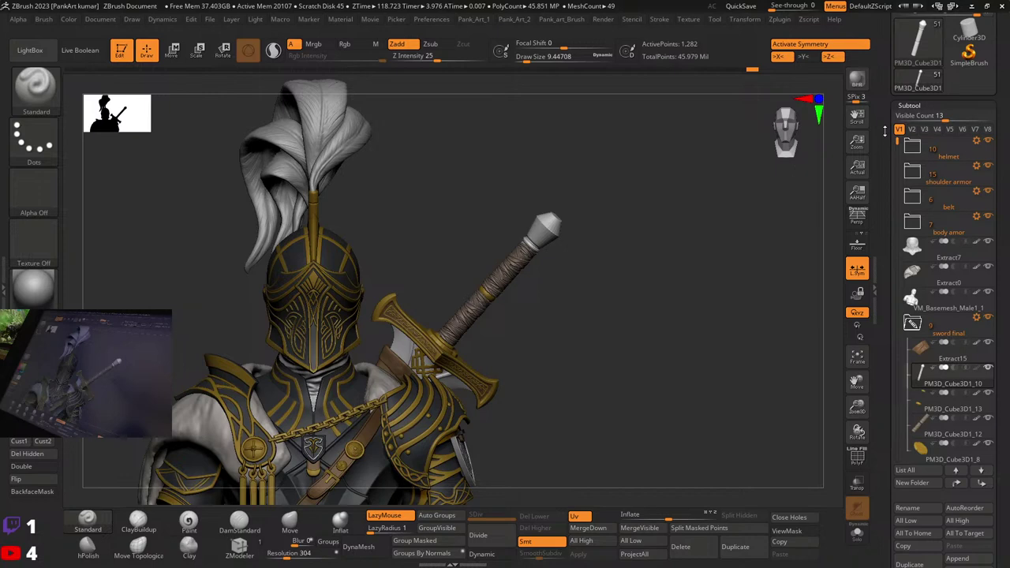
Step: Save the tool over the existing file warrior_12
scroll(885, 131, "up", 5)
left_click(958, 133)
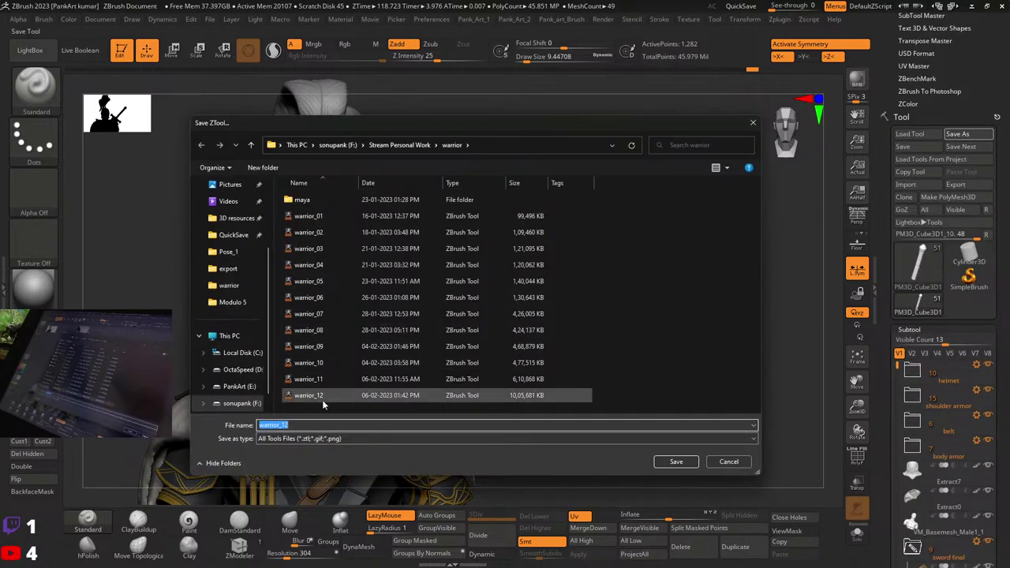
double_click(322, 398)
left_click(531, 281)
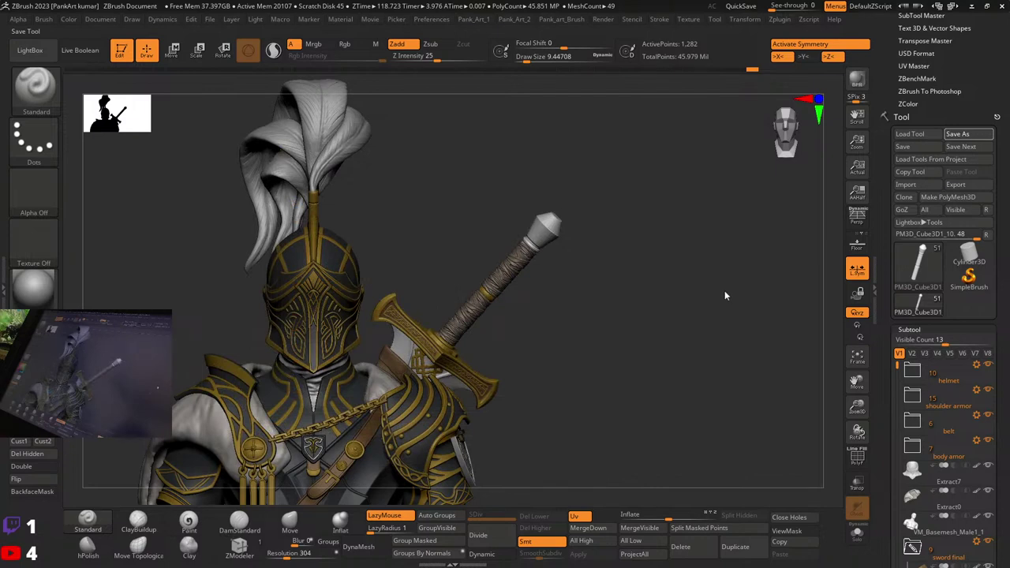
Step: Close ZBrush without saving the project and start it again
left_click(1003, 7)
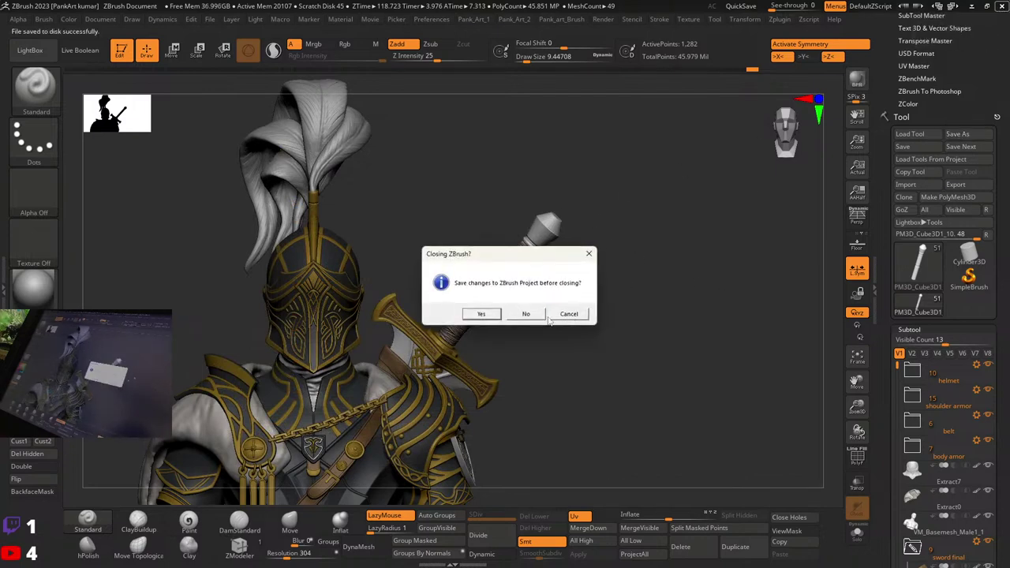
left_click(523, 314)
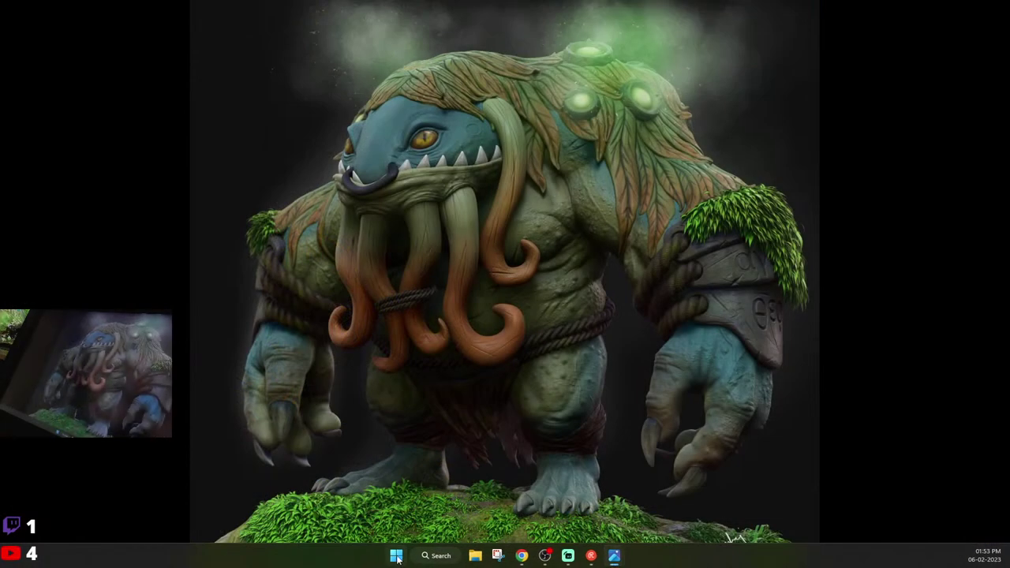
left_click(396, 556)
scroll(503, 295, "down", 5)
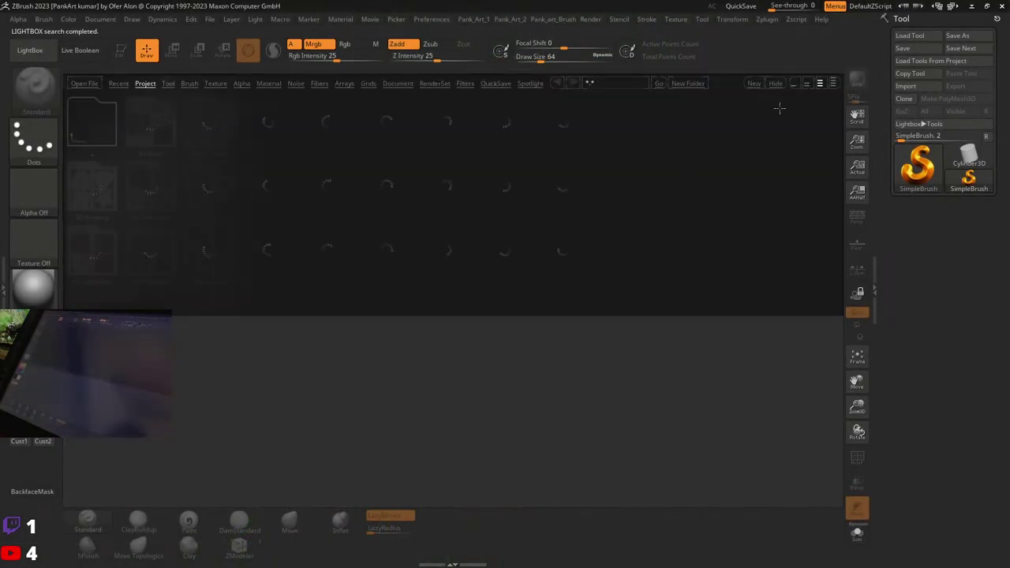
Step: Load the tool file warrior_12 from the warrior folder
left_click(909, 35)
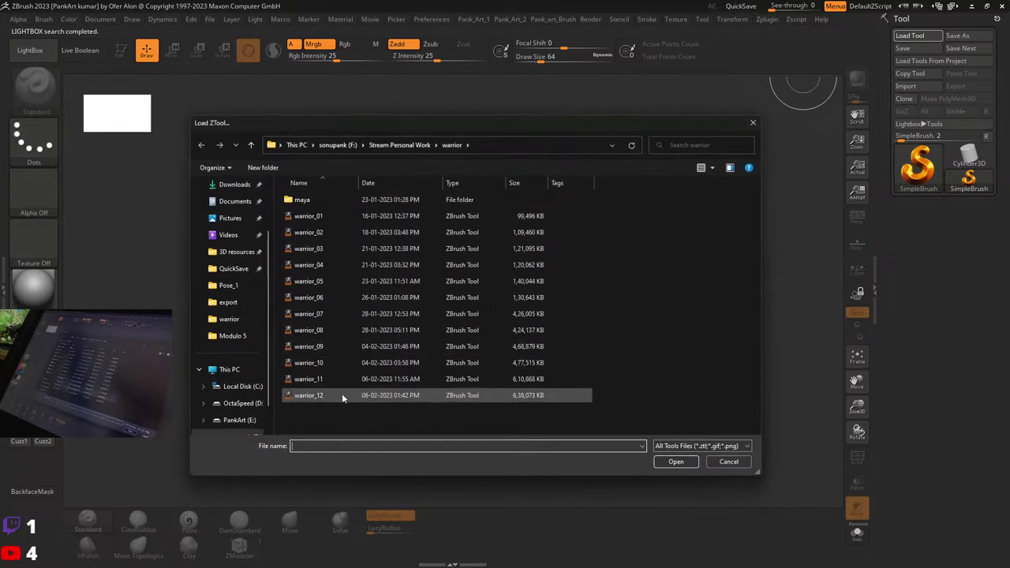
left_click(342, 395)
left_click(677, 461)
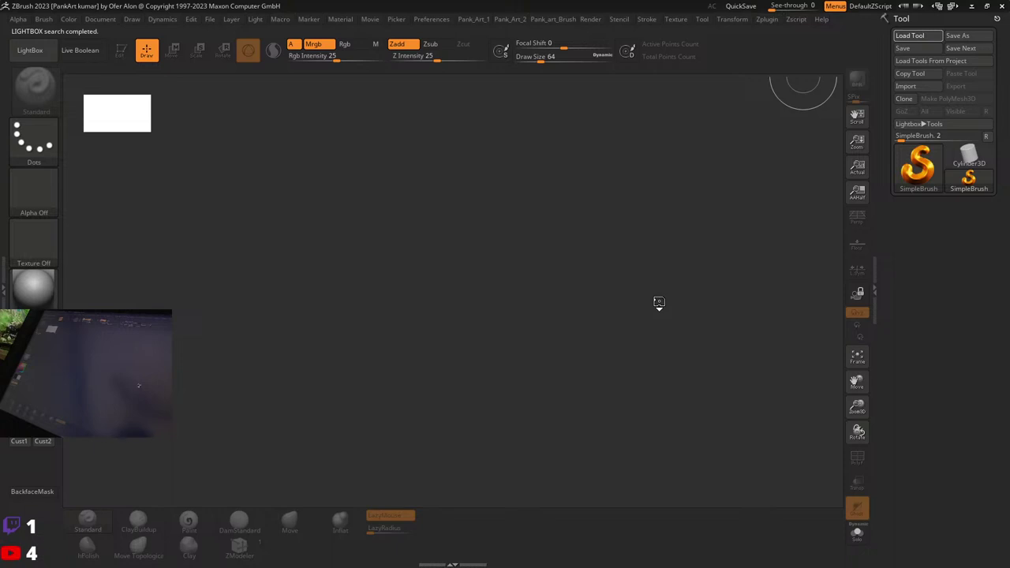
Step: Clear the canvas, place the loaded tool on it and enter edit mode
mouse_move(365, 273)
left_mouse_down()
mouse_move(384, 406)
mouse_move(351, 355)
left_mouse_up()
key("ctrl+n")
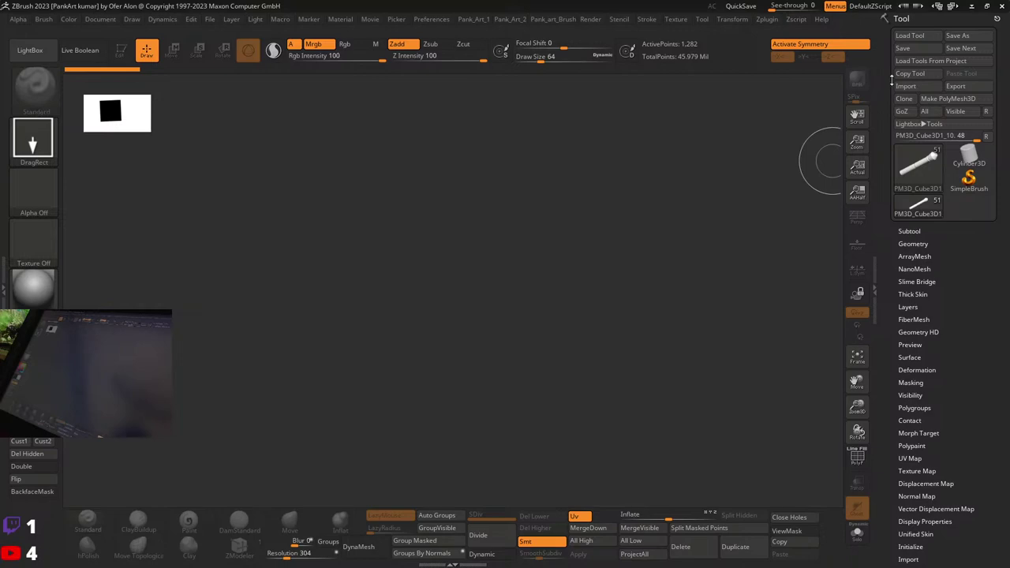
left_click(907, 35)
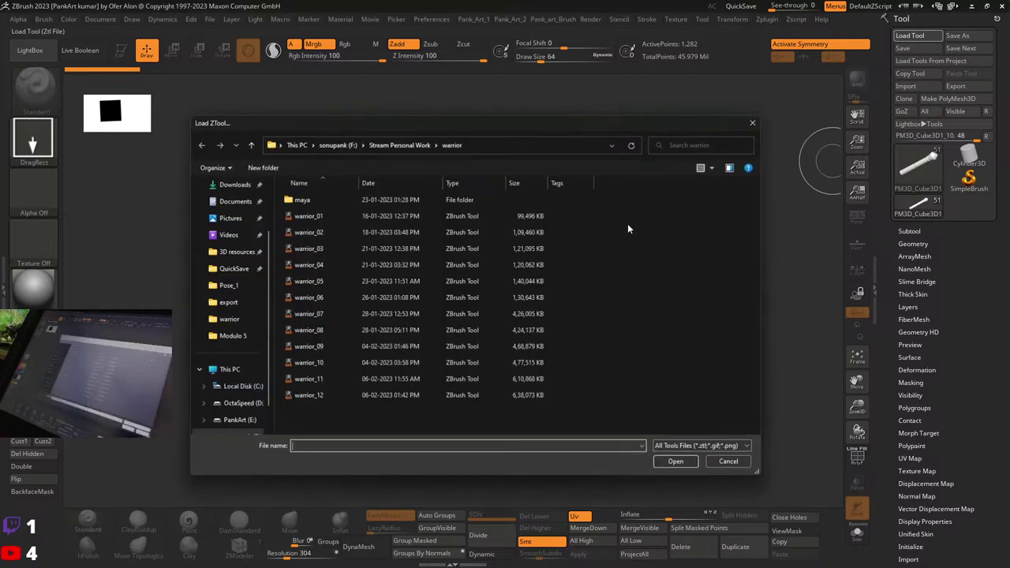
left_click(754, 124)
left_click_drag(435, 211, 339, 311)
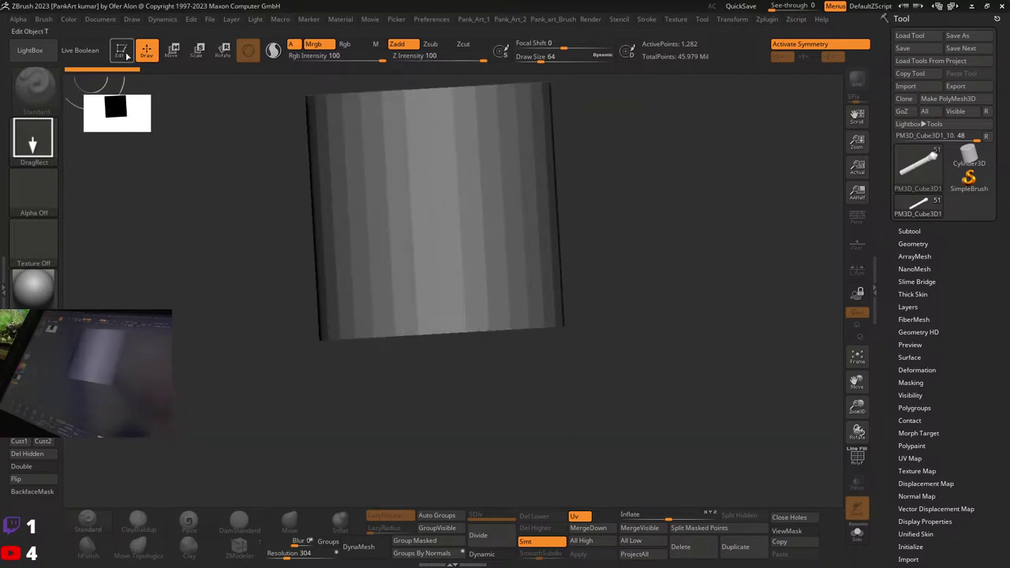
left_click(121, 50)
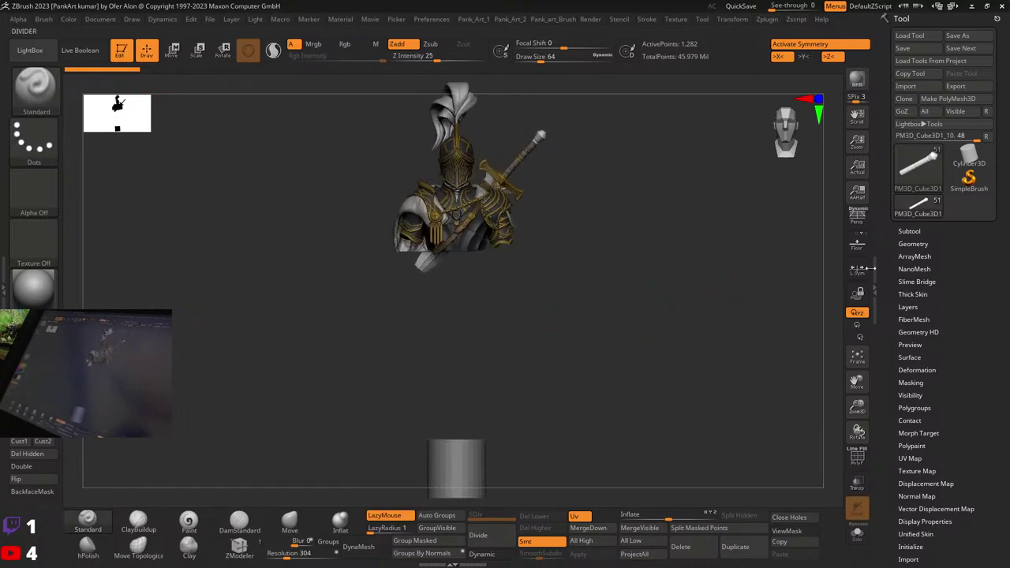
Step: Expand the subtool list and hide the PM3D_Cylinder3D1 subtool
left_click(907, 231)
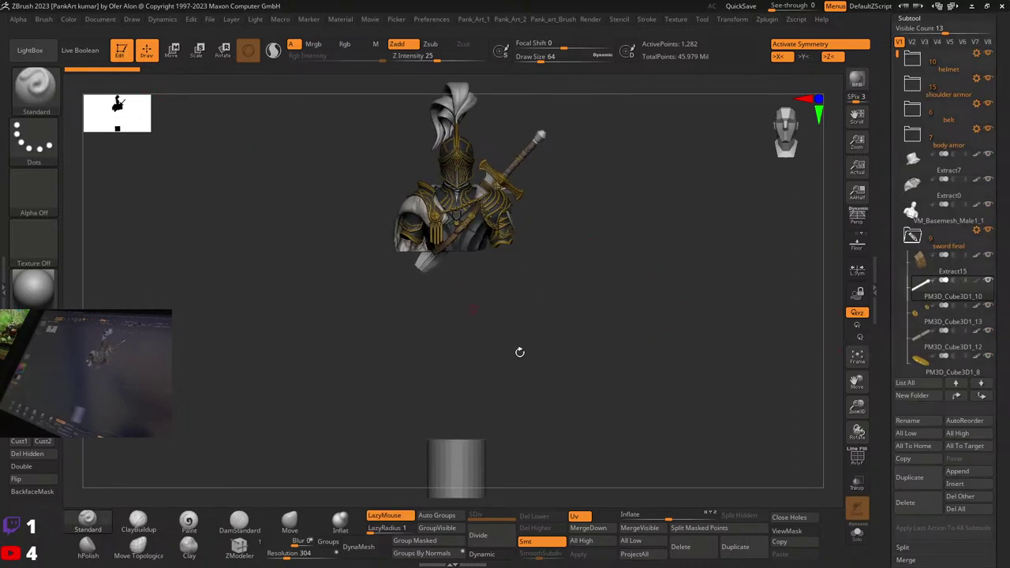
left_click_drag(899, 57, 899, 195)
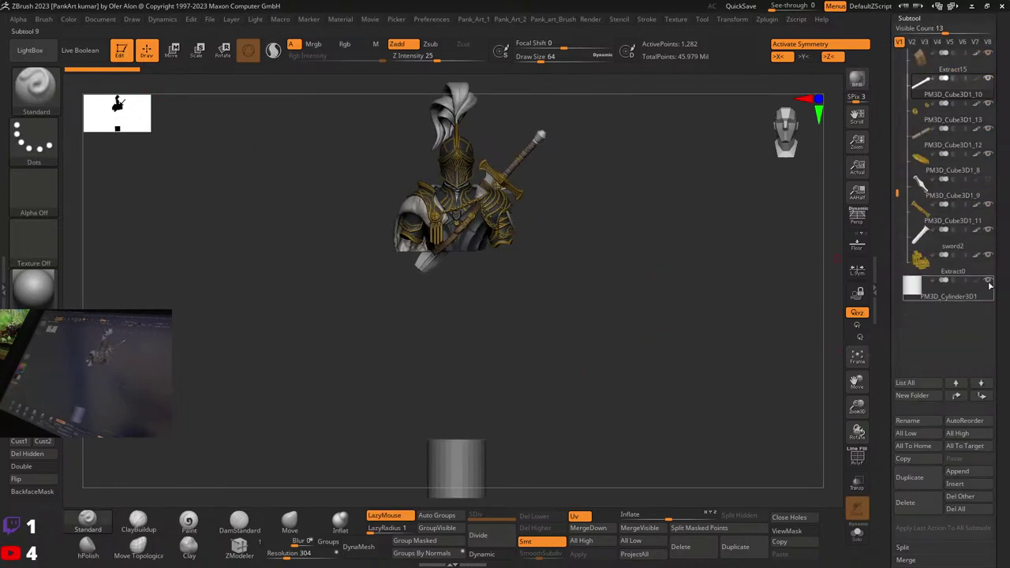
left_click(990, 283)
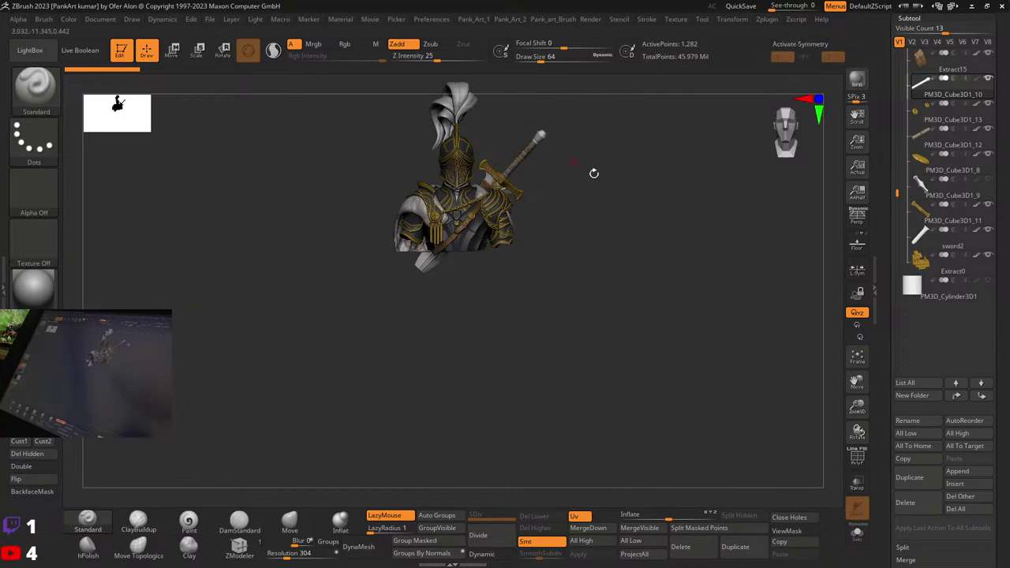
Step: Turn on local symmetry for the sword handle, activate symmetry and check the mirrored brush points at the pommel
right_click_drag(594, 174, 619, 282, "ctrl")
key("w")
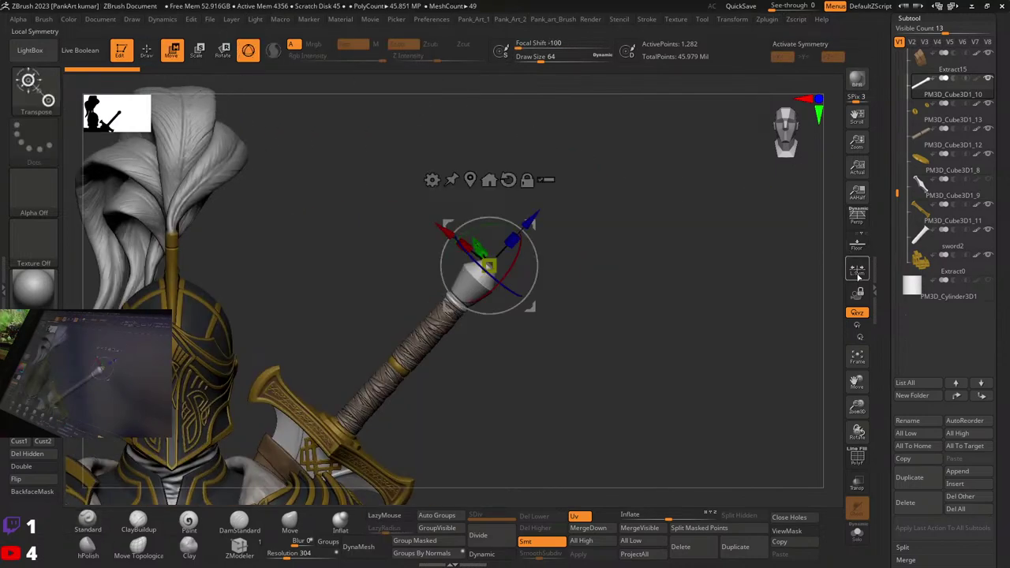
key("q")
mouse_move(565, 289)
right_mouse_down()
mouse_move(499, 348)
mouse_move(512, 255)
mouse_move(542, 224)
right_mouse_up()
key("x")
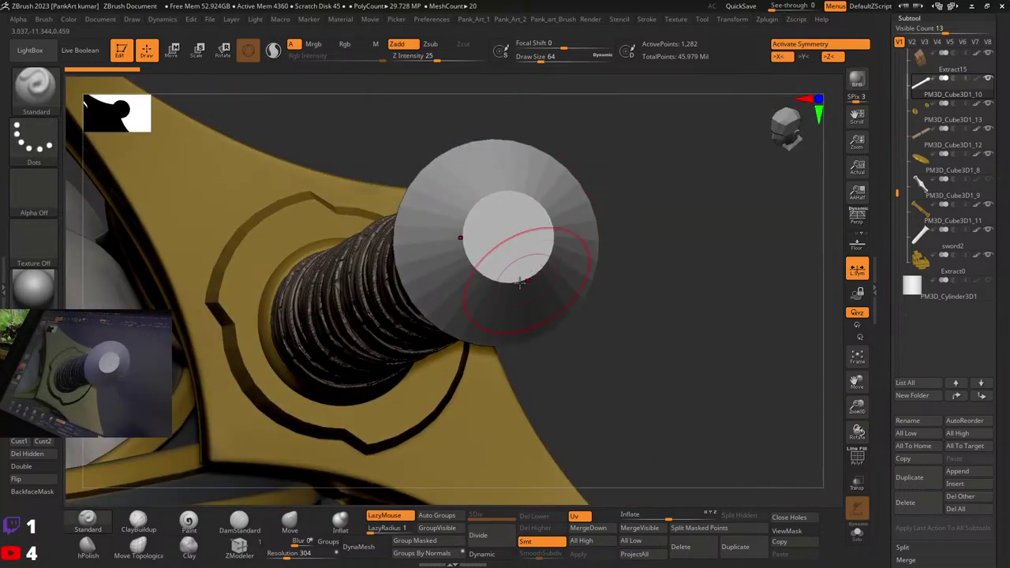
Step: Show the wireframe and isolate the sword handle, framing the pommel's end cap
key("shift+f")
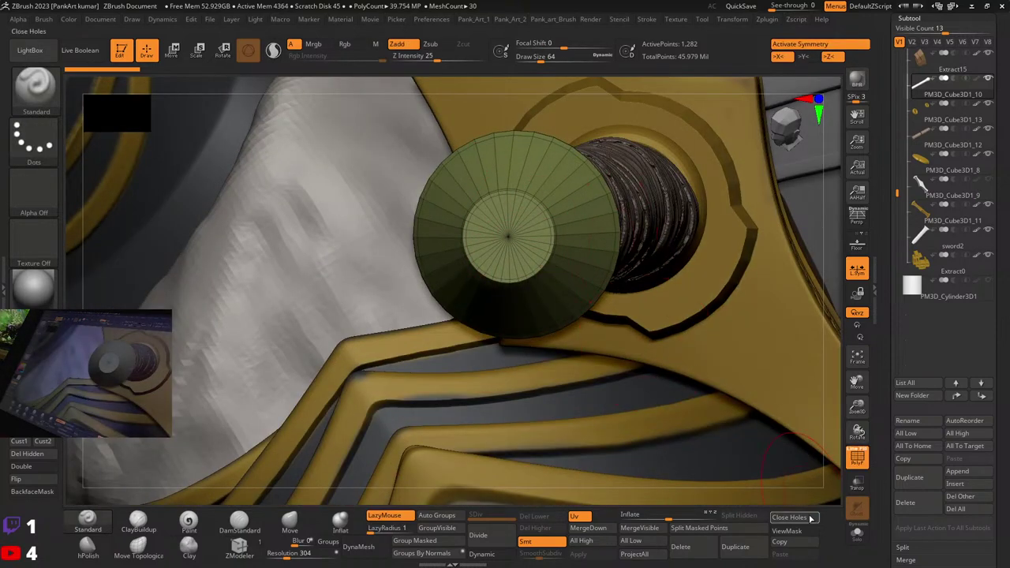
left_click(858, 533)
right_click_drag(559, 252, 522, 236, "alt")
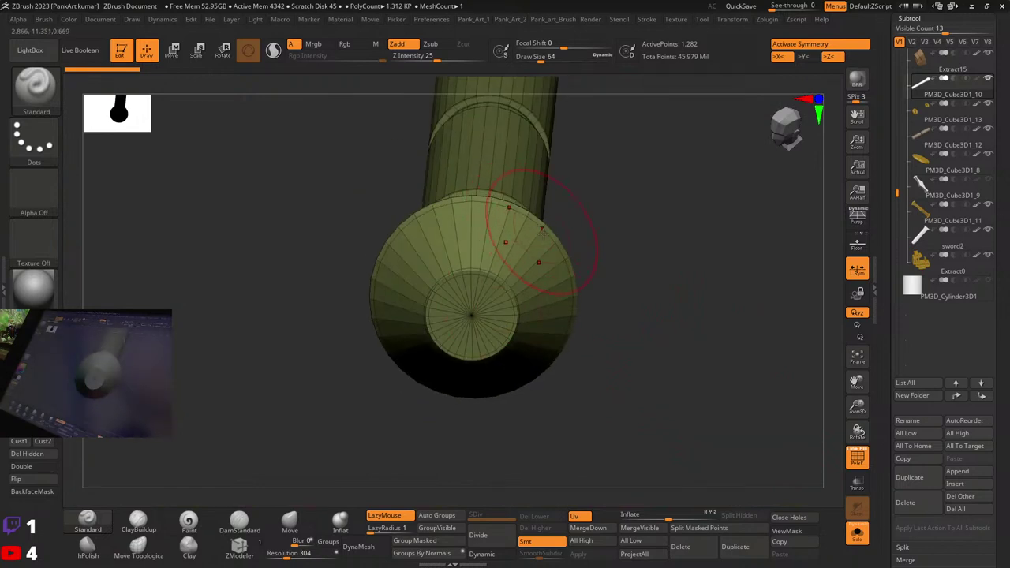
Step: Inspect the pommel's end cap and regroup the sword handle's polygons by normals
left_click_drag(542, 229, 570, 267)
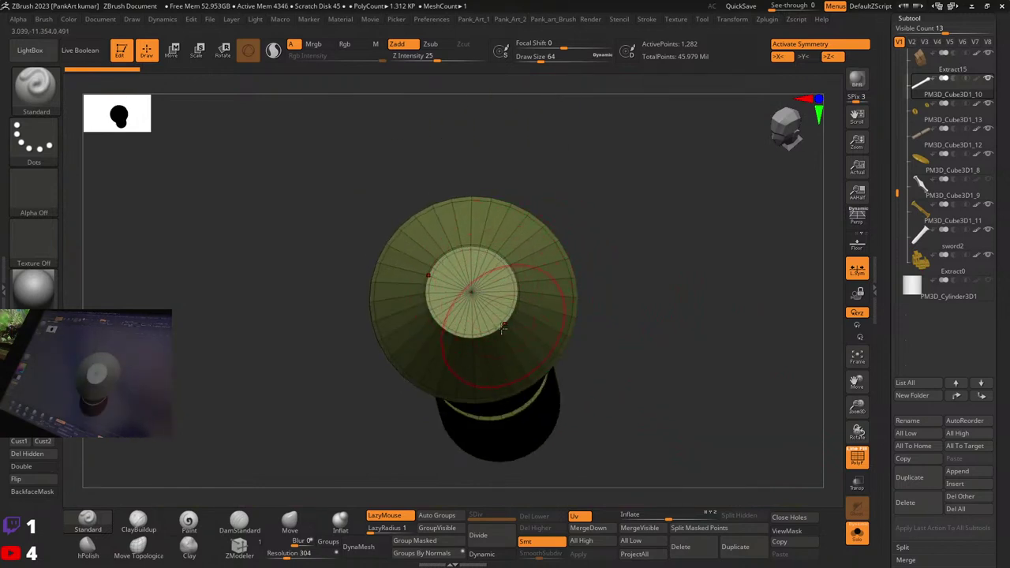
right_click_drag(439, 330, 412, 361)
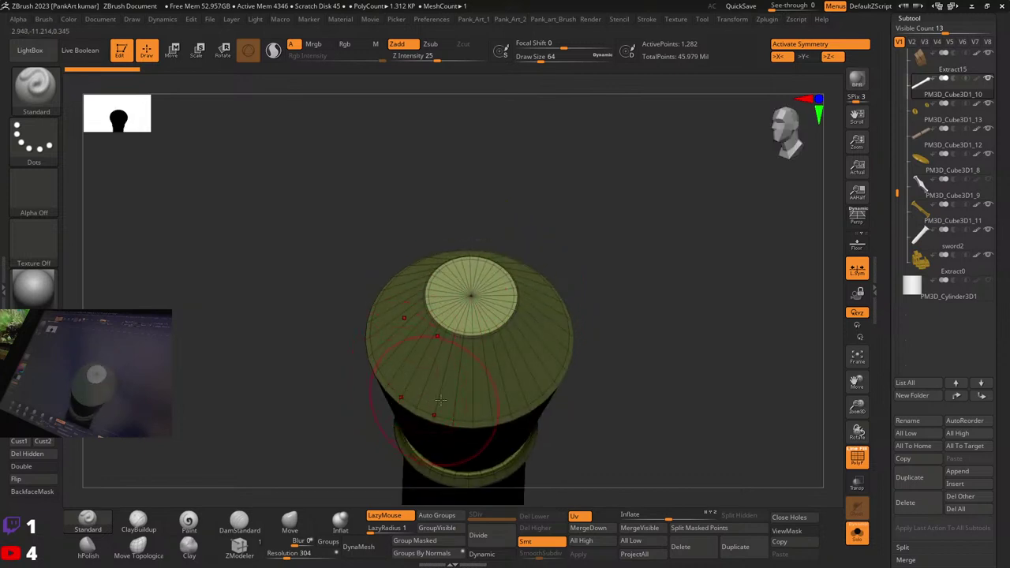
right_click_drag(440, 400, 477, 306)
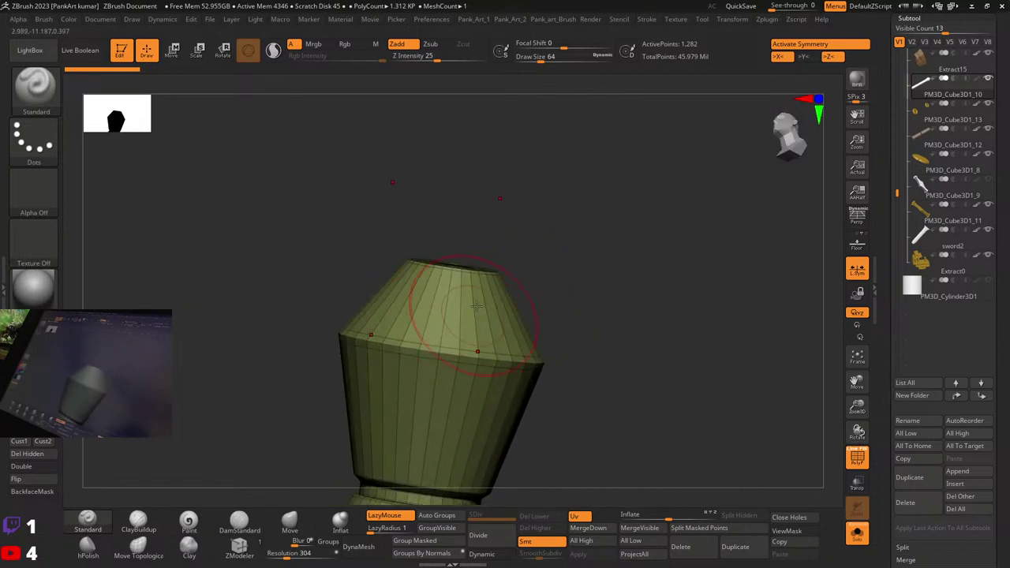
key("w")
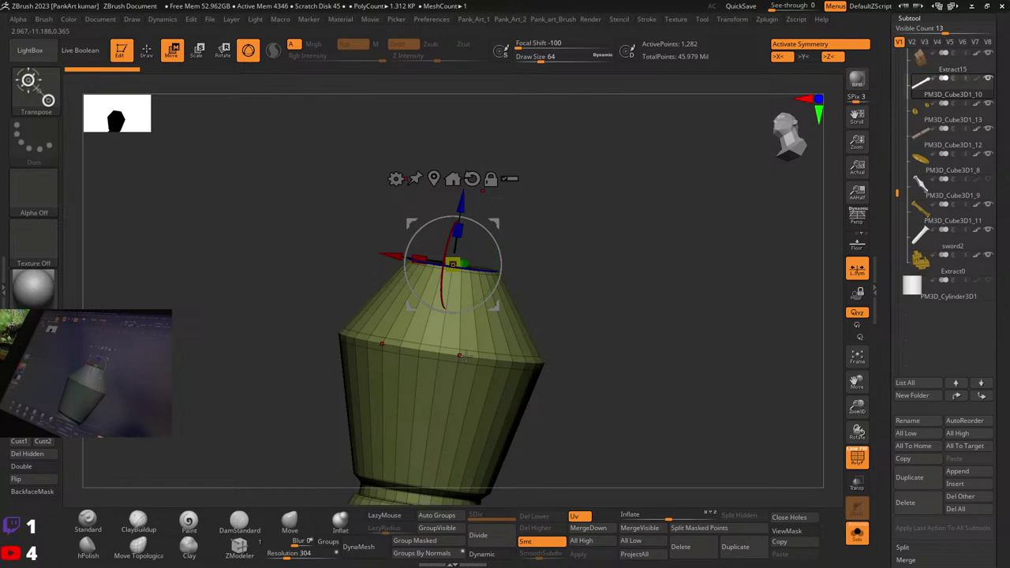
right_click_drag(461, 356, 544, 417)
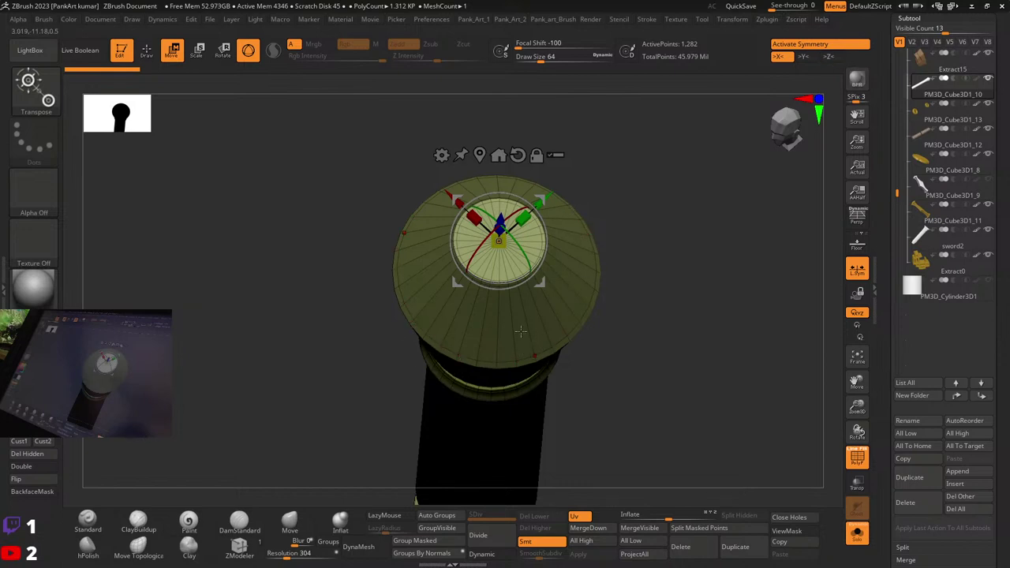
right_click_drag(483, 321, 433, 367)
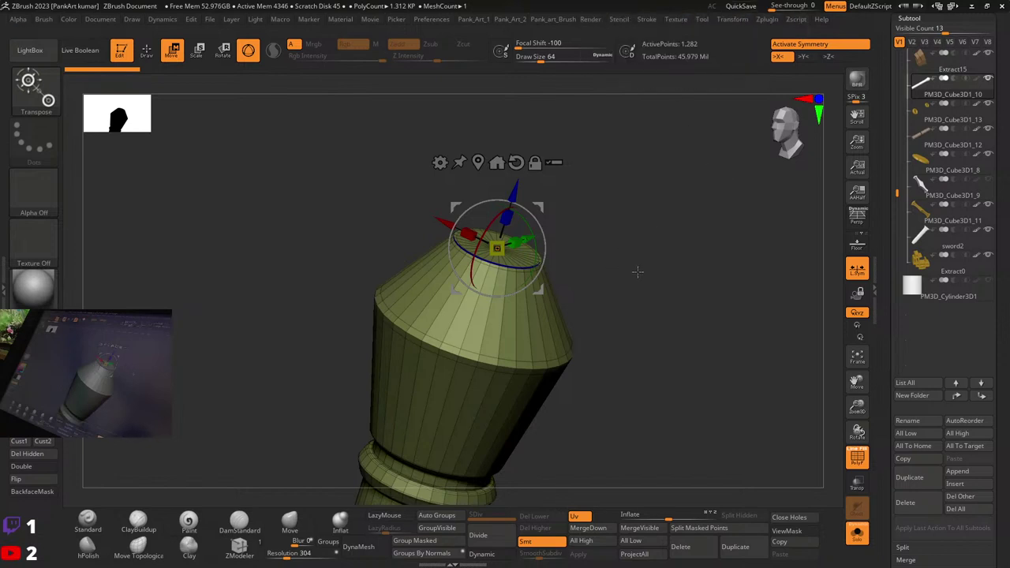
key("q")
mouse_move(609, 274)
right_mouse_down()
mouse_move(496, 309)
mouse_move(489, 270)
mouse_move(461, 259)
mouse_move(445, 266)
mouse_move(453, 311)
mouse_move(372, 298)
mouse_move(442, 302)
mouse_move(439, 535)
right_mouse_up()
left_click(431, 558)
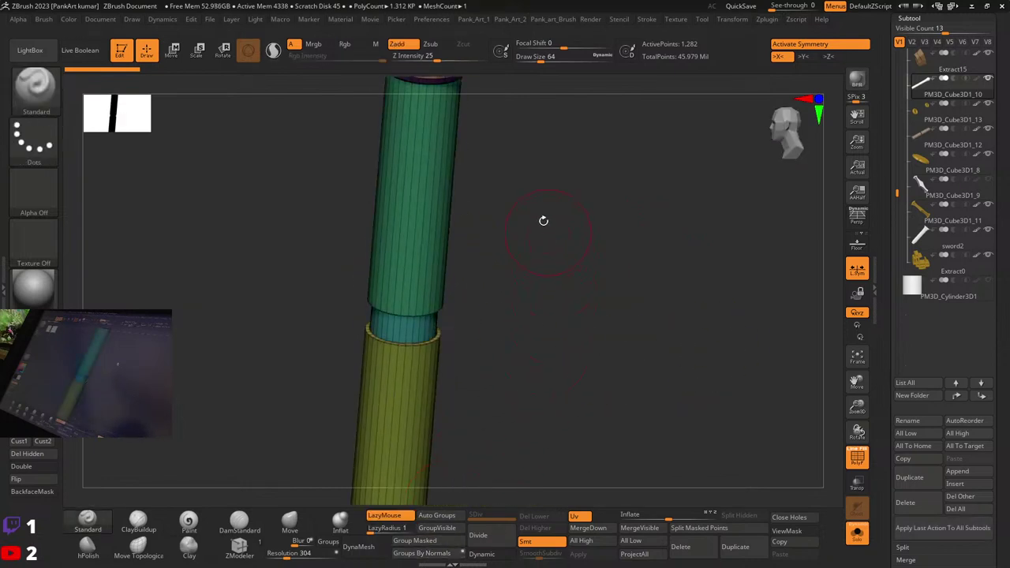
Step: Try a ZModeler polygon inset with the Polygroup All target on the pommel's sloped band
mouse_move(544, 221)
right_mouse_down("alt")
mouse_move(508, 289)
mouse_move(437, 334)
mouse_move(412, 287)
mouse_move(423, 311)
right_mouse_up("alt")
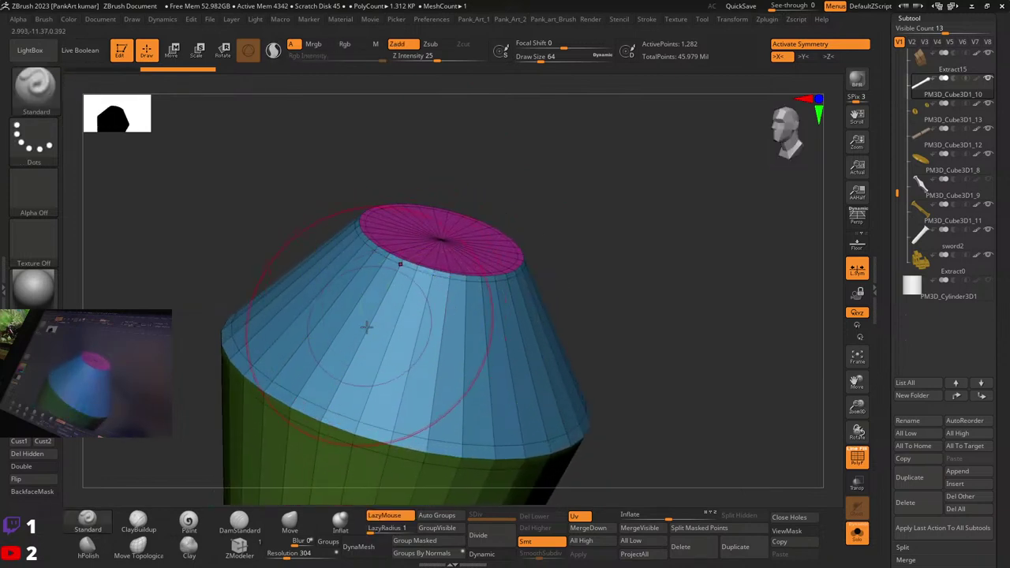
right_click_drag(361, 325, 352, 283)
mouse_move(329, 322)
right_mouse_down()
mouse_move(324, 314)
mouse_move(329, 322)
right_mouse_up()
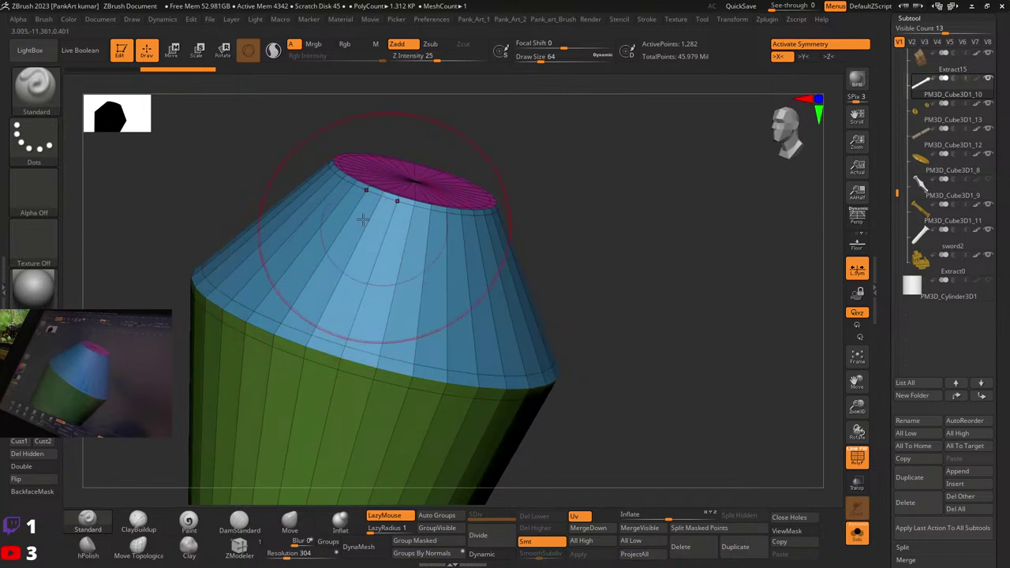
left_click(239, 545)
key("space")
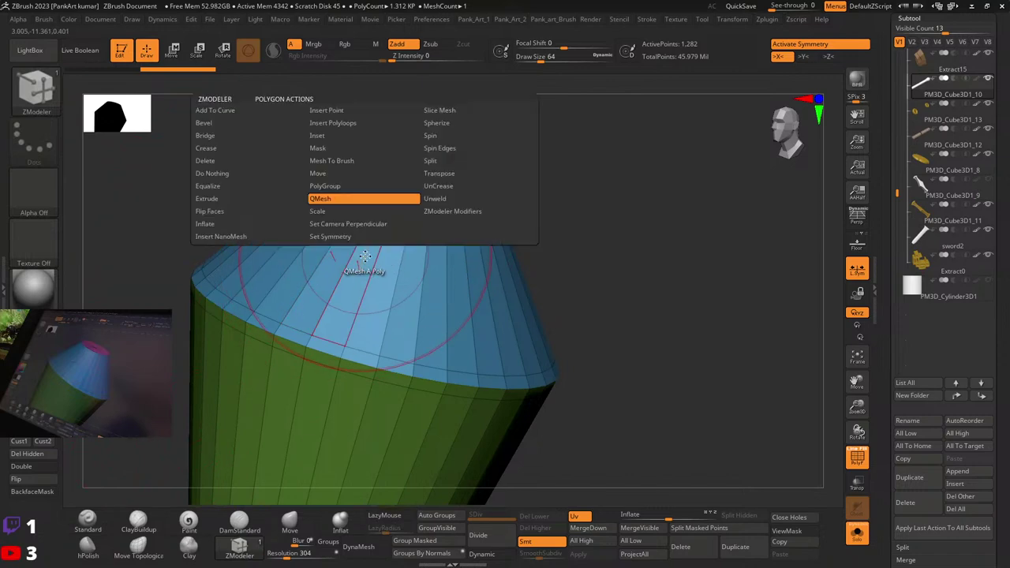
left_click(320, 135)
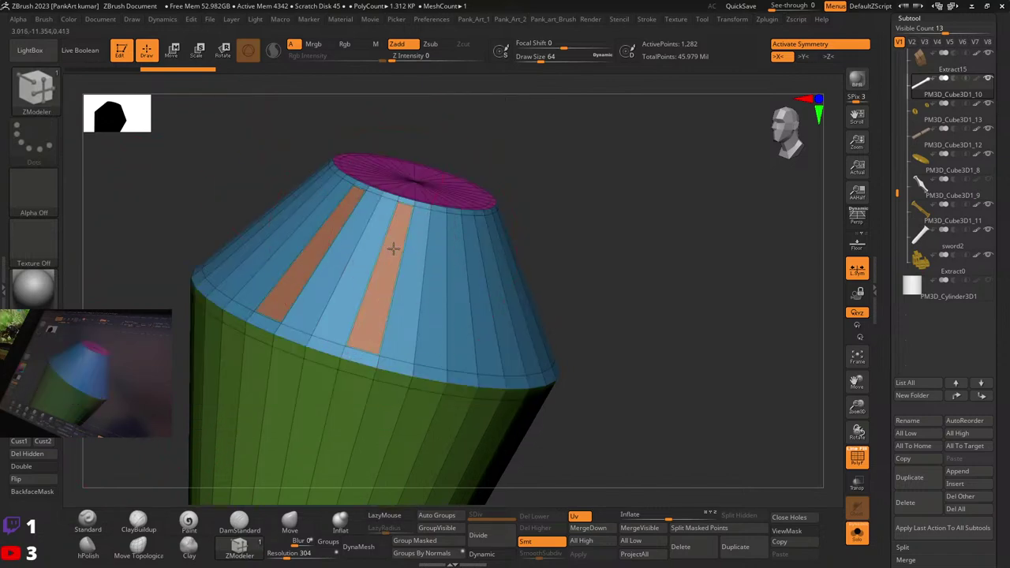
key("space")
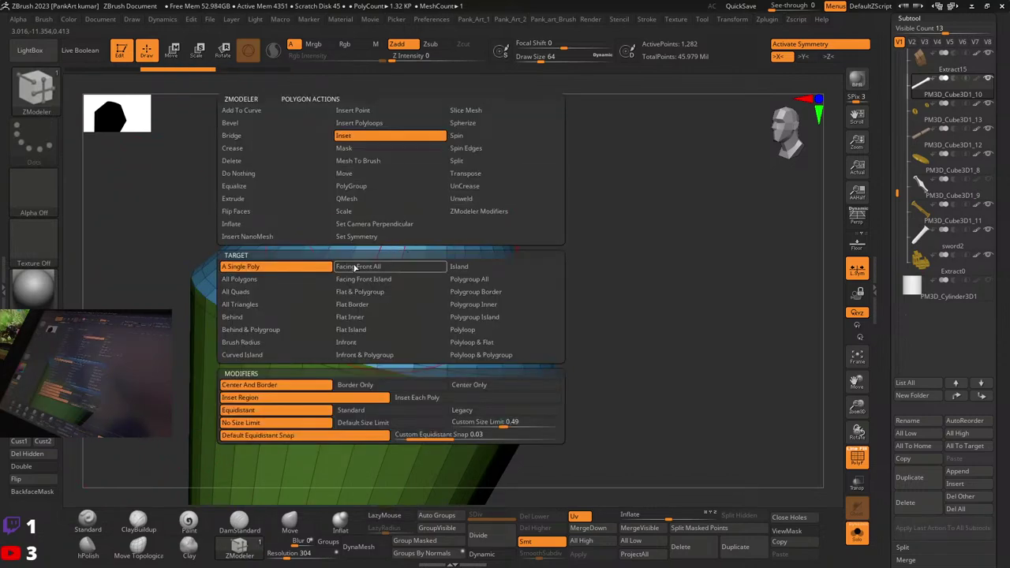
left_click(469, 280)
left_click_drag(388, 272, 378, 277)
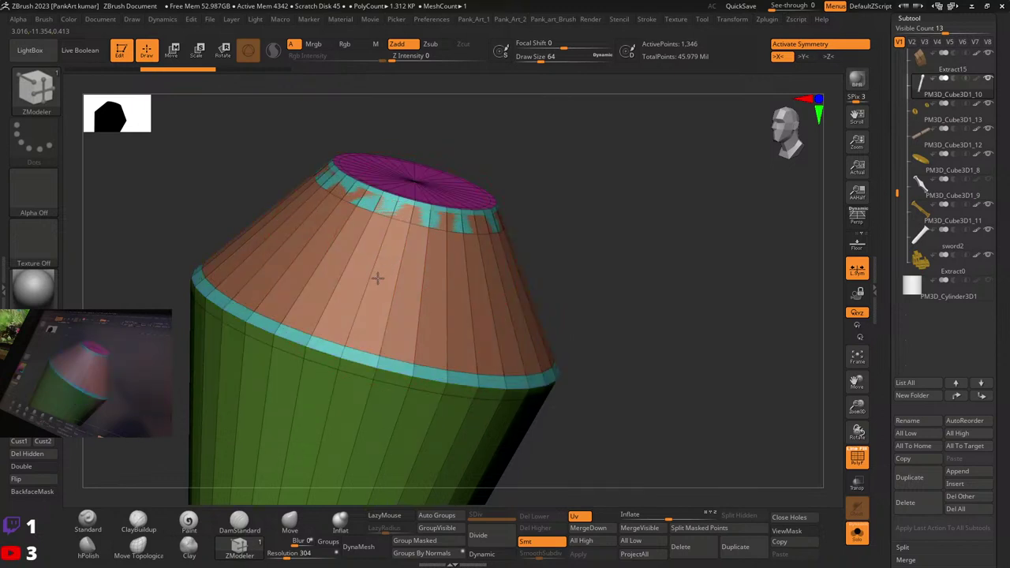
right_click_drag(615, 271, 275, 242, "ctrl")
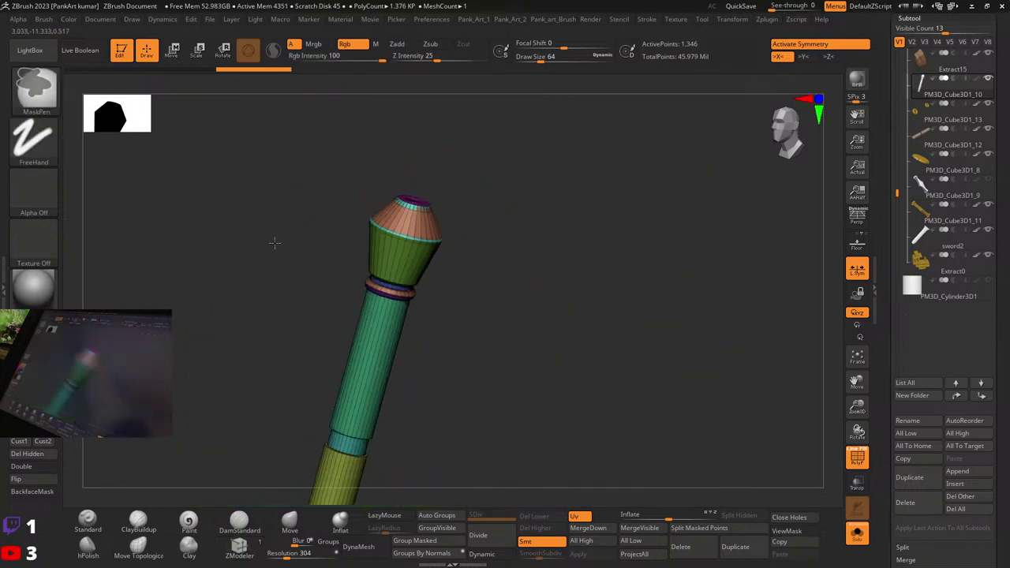
key("ctrl+z")
right_click_drag(498, 244, 683, 253, "ctrl")
Step: Set the ZModeler inset target to All Polygons and mark the pommel's middle sloped faces as a temporary polygroup
key("space")
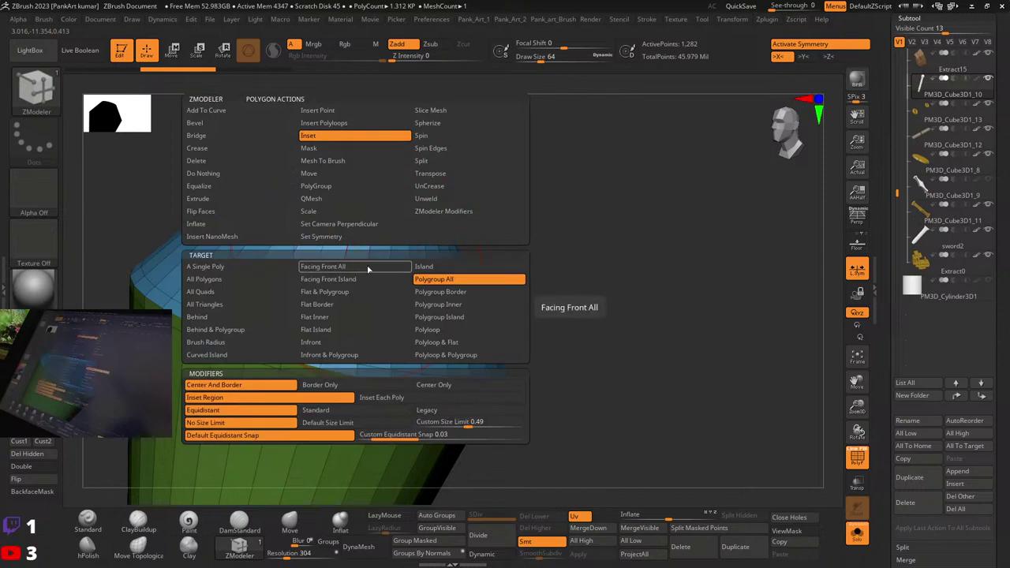
left_click(208, 279)
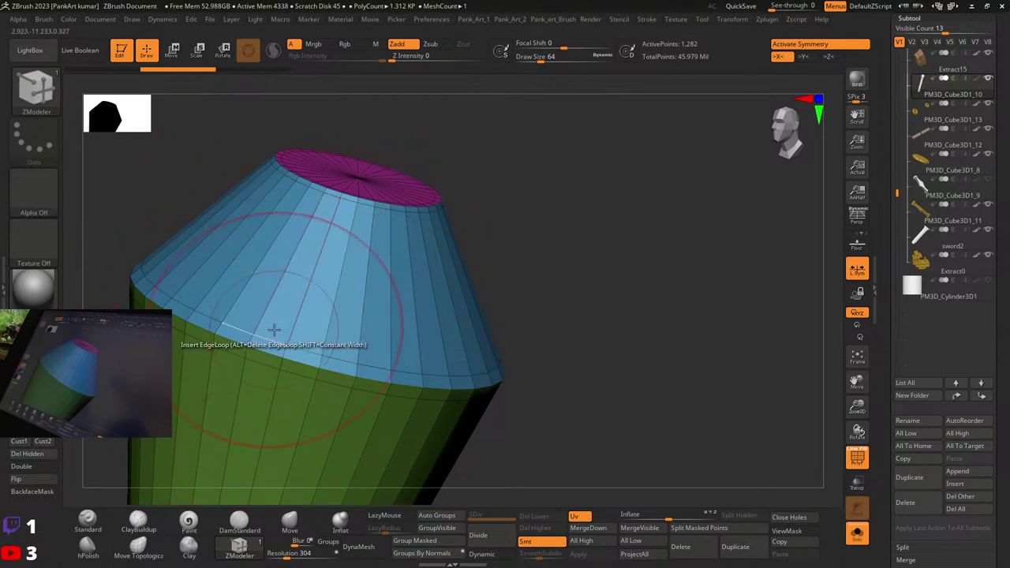
left_click(314, 267, "ctrl+shift")
left_click(317, 269, "ctrl+shift")
left_click(391, 278, "ctrl+shift")
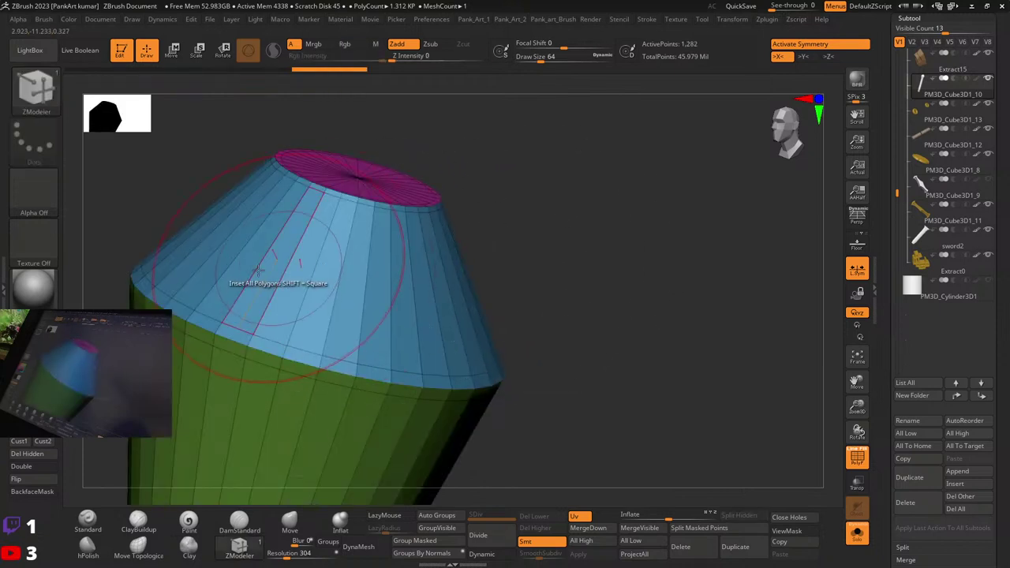
left_click_drag(252, 261, 467, 291, "alt")
right_click_drag(473, 292, 347, 309)
left_click_drag(308, 314, 336, 316, "alt")
Step: Isolate the pommel's sloped section and turn on double-sided display
key("ctrl+shift")
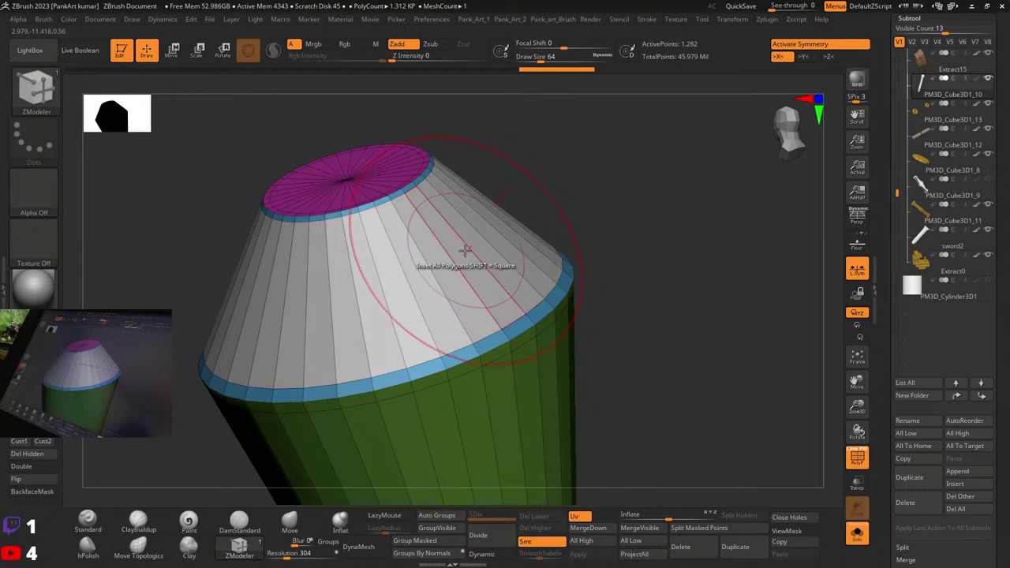
left_click(463, 263, "ctrl+shift")
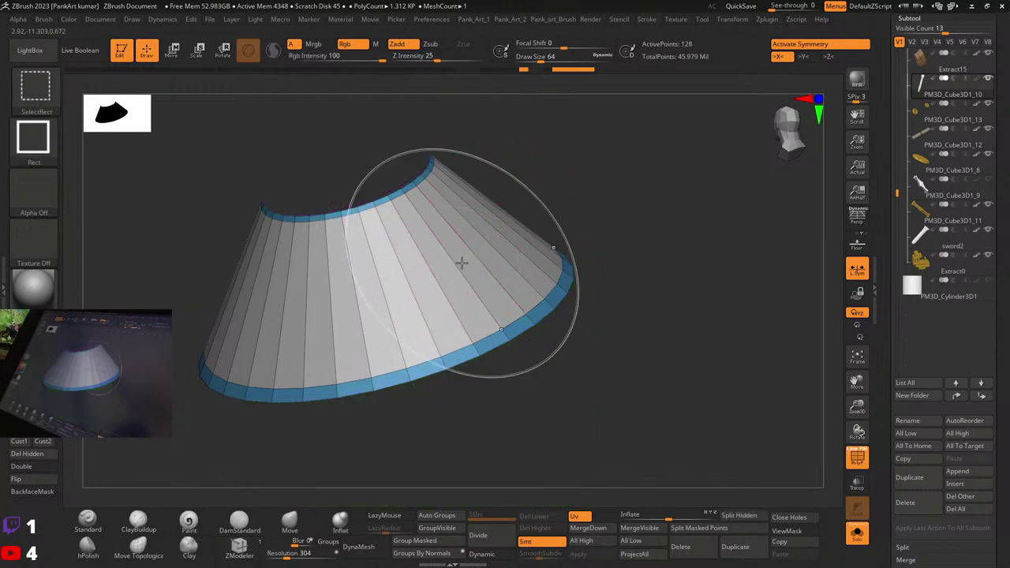
left_click(565, 297, "ctrl+shift")
right_click_drag(564, 297, 502, 315, "ctrl")
left_click(54, 467)
left_click_drag(502, 304, 515, 316, "ctrl+shift")
right_click_drag(515, 315, 530, 274, "ctrl")
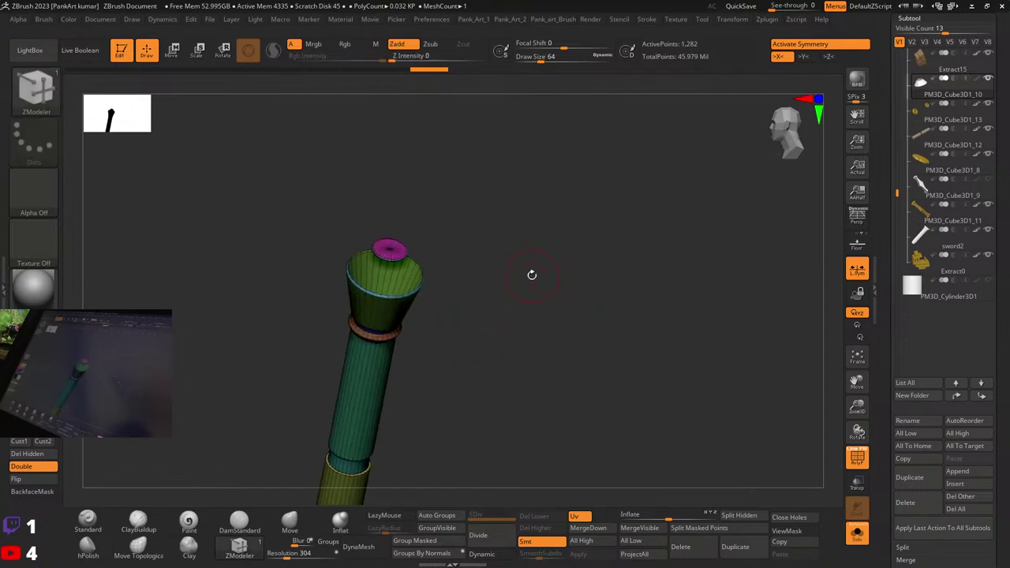
Step: Show the whole sword handle again, including the pommel's sloped faces
left_click_drag(531, 276, 574, 322, "ctrl+shift")
key("ctrl+shift+z")
key("ctrl+shift+z")
key("ctrl+shift+z")
key("ctrl+shift+z")
key("ctrl+shift+z")
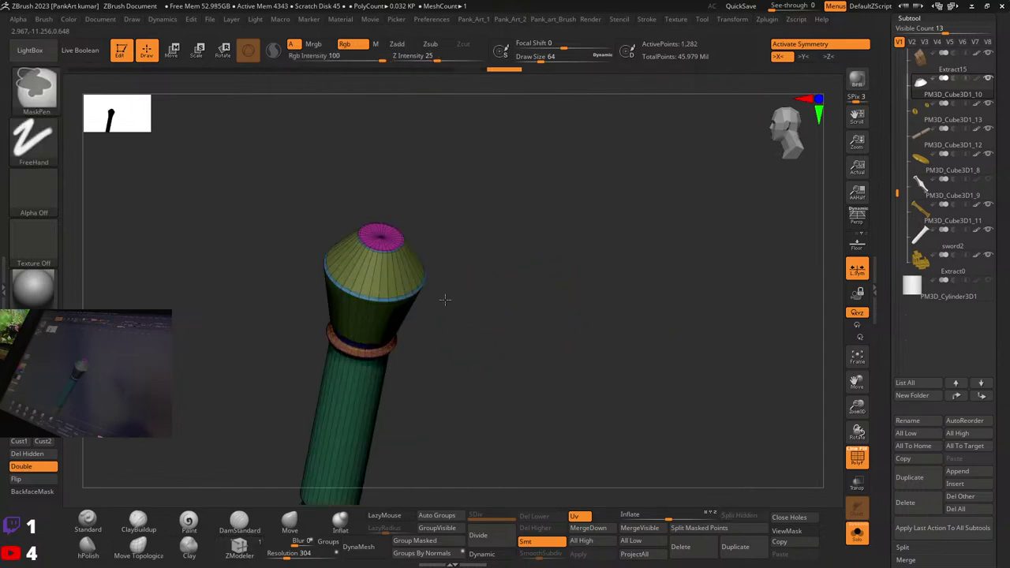
right_click_drag(408, 345, 406, 335, "ctrl")
Step: Reduce the ZModeler brush's draw size to about 10.5
left_click(240, 546)
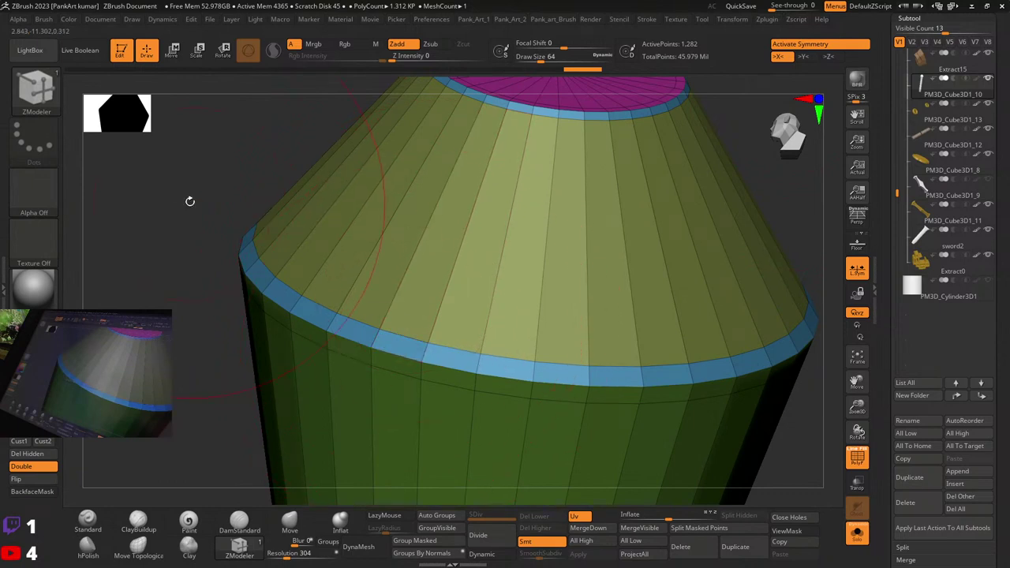
key("space")
left_click_drag(239, 190, 201, 190)
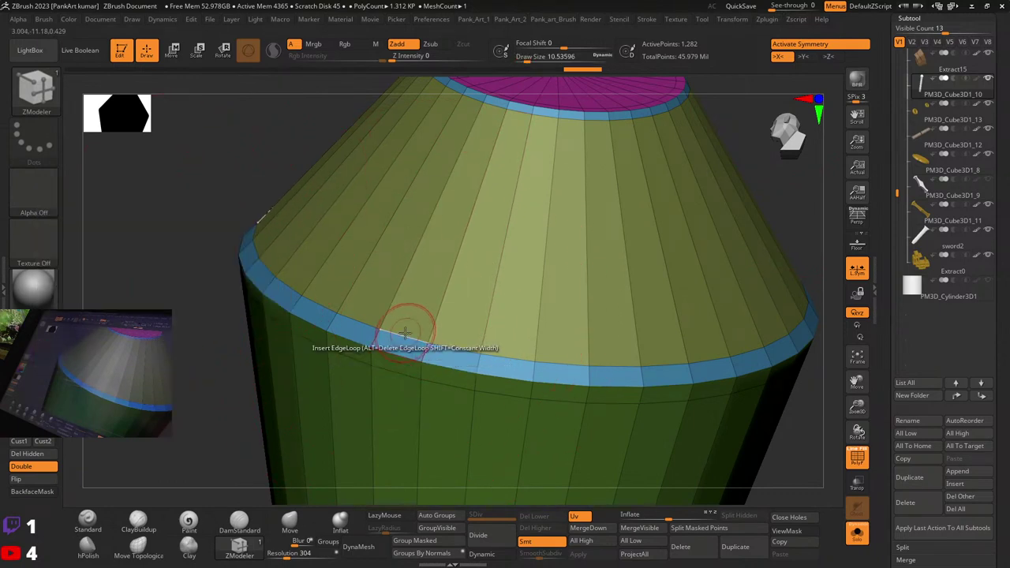
Step: Slide the complete edge loops at both ends of the pommel's sloped section inward to widen the two blue bands
key("space")
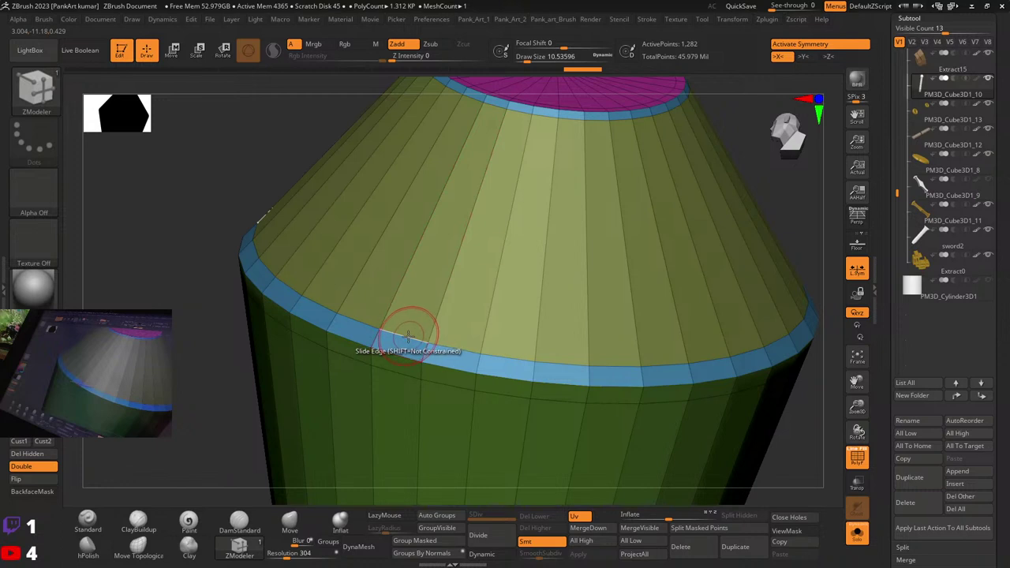
key("space")
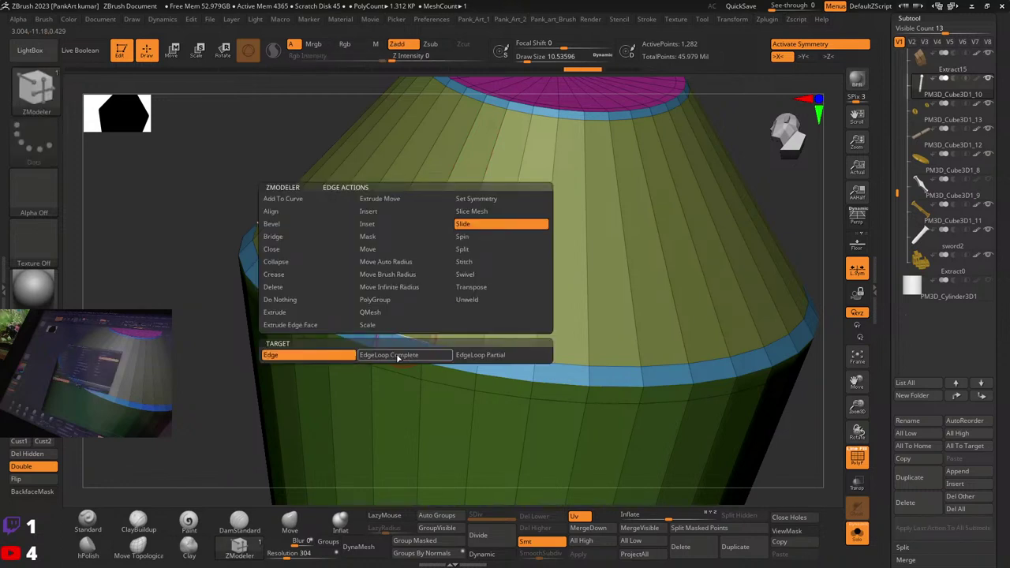
left_click(396, 354)
mouse_move(411, 310)
left_mouse_down()
mouse_move(371, 332)
mouse_move(408, 314)
left_mouse_up()
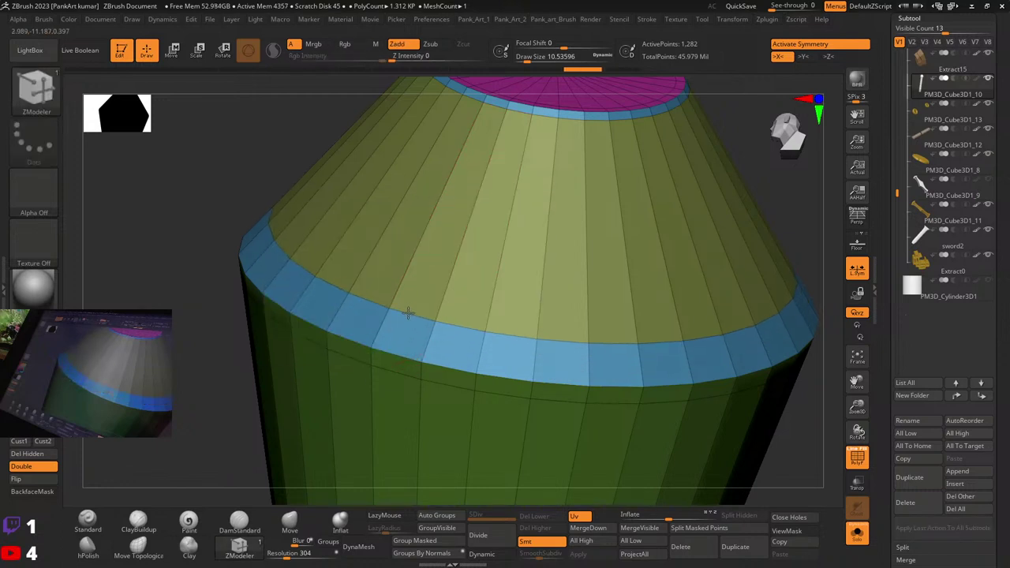
right_click_drag(489, 161, 467, 232, "alt")
left_click_drag(490, 190, 488, 216)
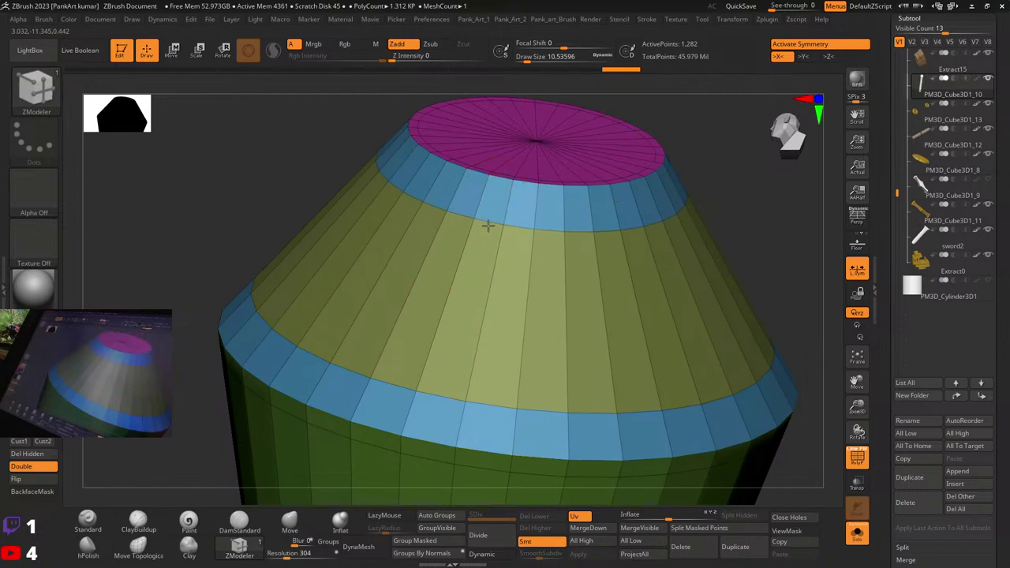
Step: Insert an edge loop near the base of the pommel's green tapered body and isolate that polygroup
right_click_drag(545, 387, 480, 326, "ctrl")
key("space")
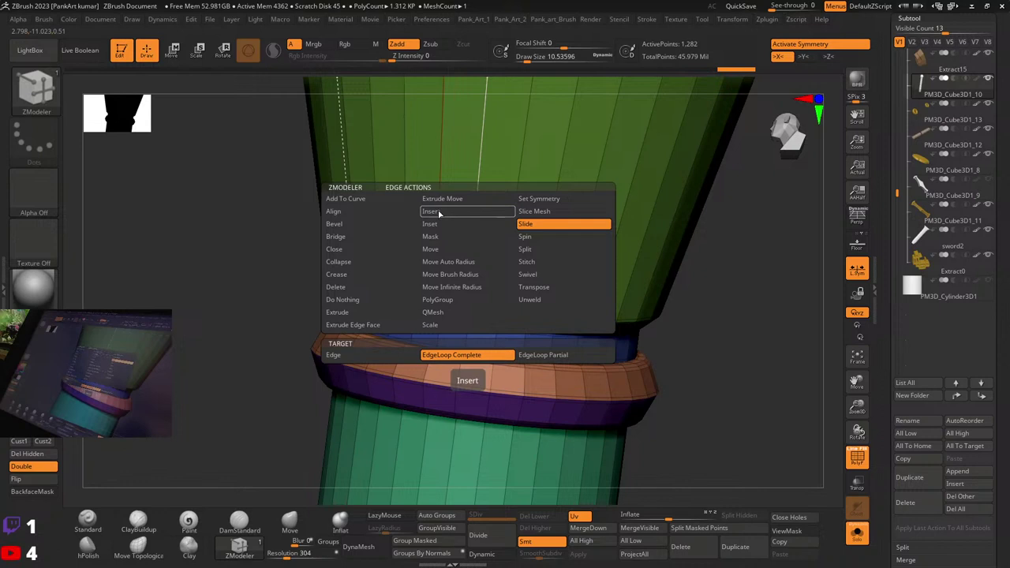
left_click(439, 213)
right_click_drag(469, 270, 505, 286, "ctrl")
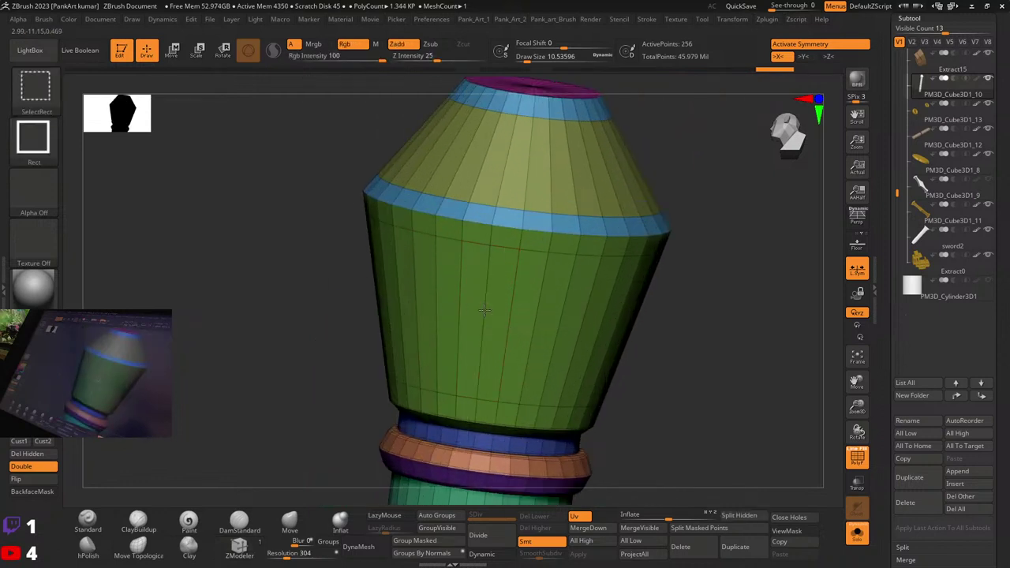
left_click(482, 316, "ctrl+shift")
left_click(481, 320, "ctrl+shift")
left_click(485, 309, "ctrl+shift")
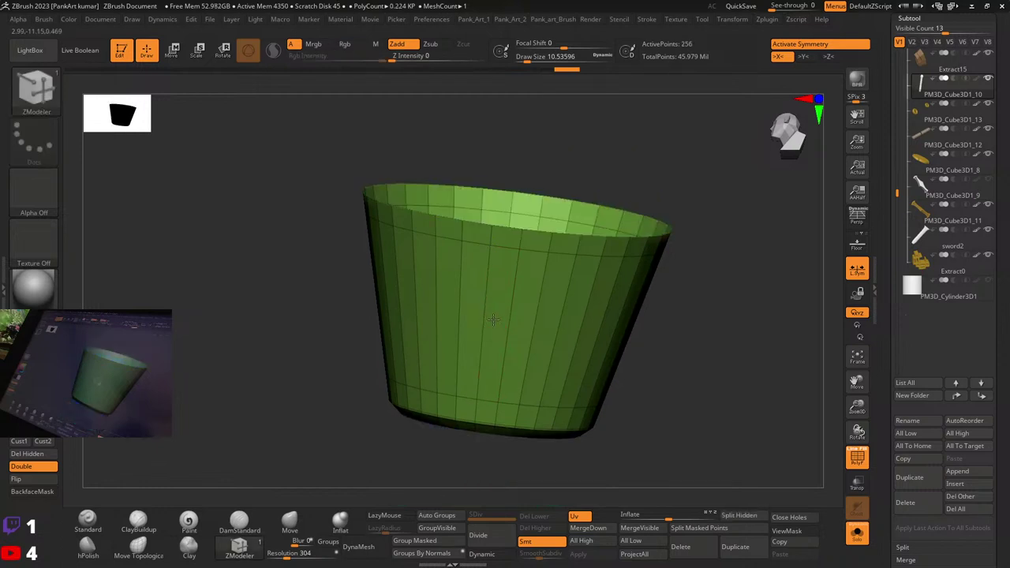
Step: Try to hide the upper ring of faces on the isolated tapered body with a lasso selection
right_click_drag(489, 341, 494, 307)
left_click(33, 162)
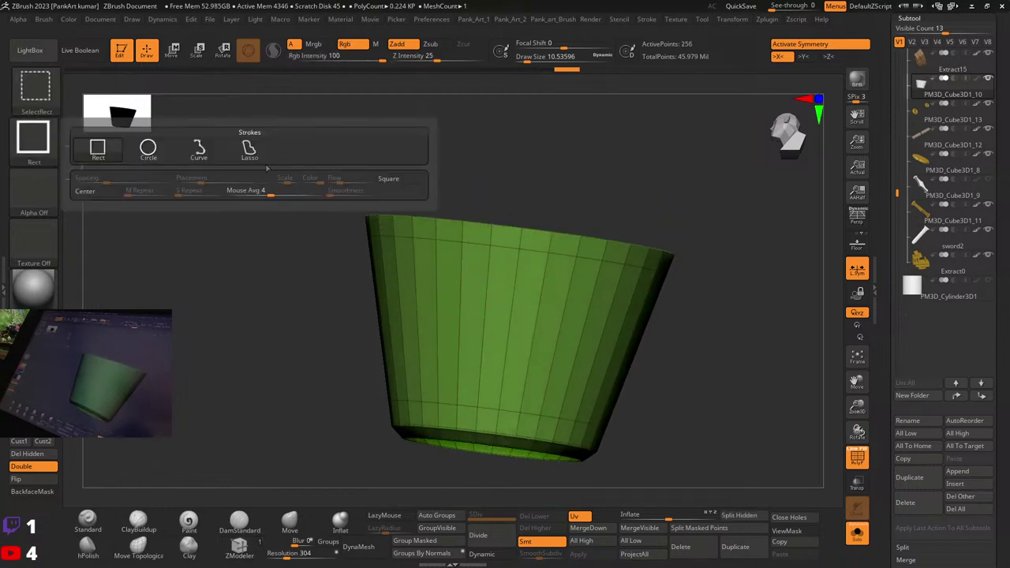
left_click(250, 150)
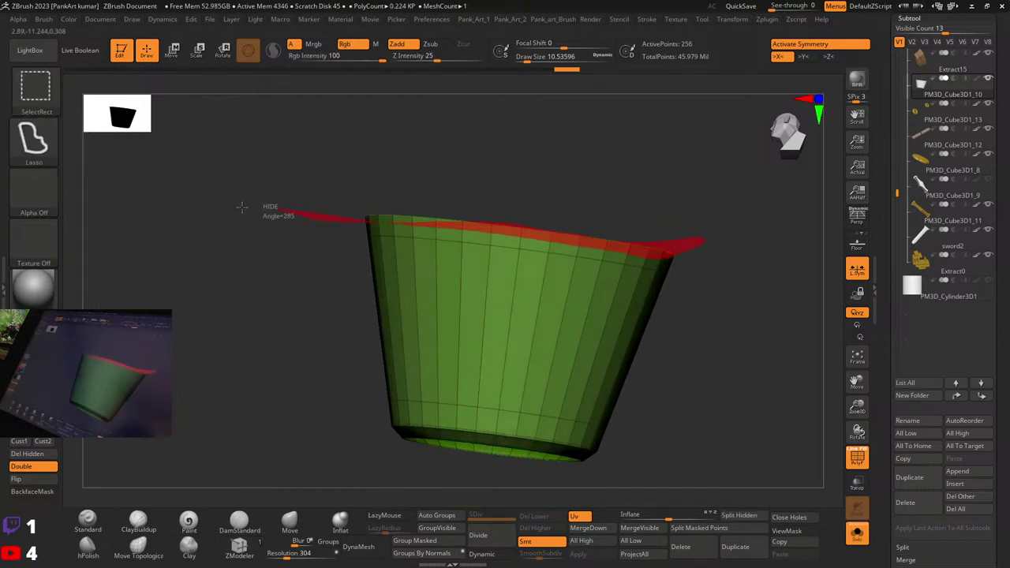
left_click_drag(241, 208, 240, 207, "ctrl+alt+shift")
right_click_drag(245, 201, 251, 233)
mouse_move(272, 179)
left_mouse_down("ctrl+alt+shift")
mouse_move(356, 176)
mouse_move(615, 224)
left_mouse_up("ctrl+alt+shift")
key("ctrl+z")
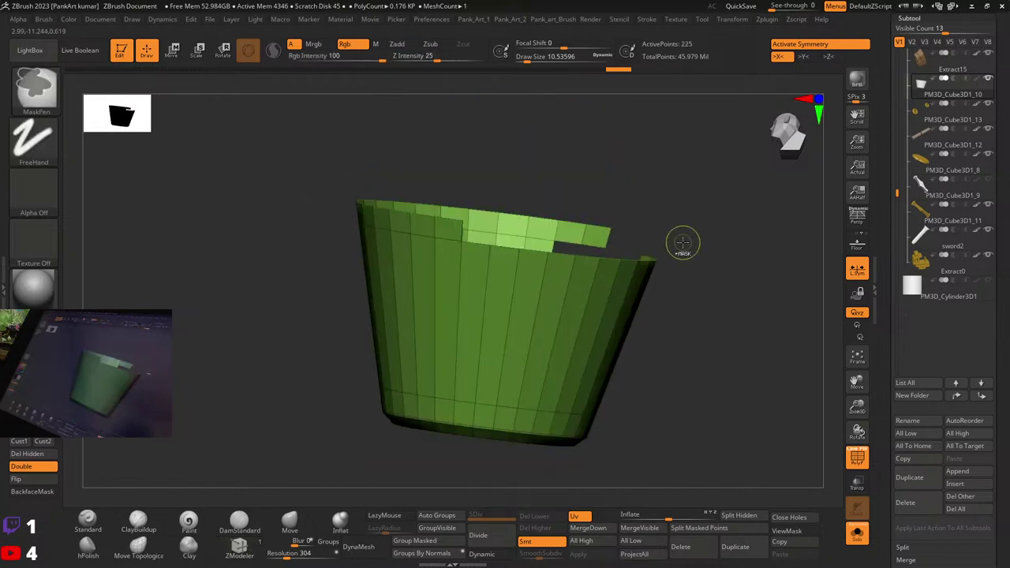
key("ctrl+z")
key("ctrl+z")
Step: Assign the middle faces of the isolated tapered body to a new polygroup and show the whole handle again
mouse_move(683, 242)
right_mouse_down()
mouse_move(597, 235)
mouse_move(668, 237)
right_mouse_up()
mouse_move(462, 276)
left_mouse_down()
mouse_move(631, 289)
mouse_move(482, 290)
mouse_move(462, 281)
mouse_move(341, 306)
left_mouse_up()
key("ctrl+w")
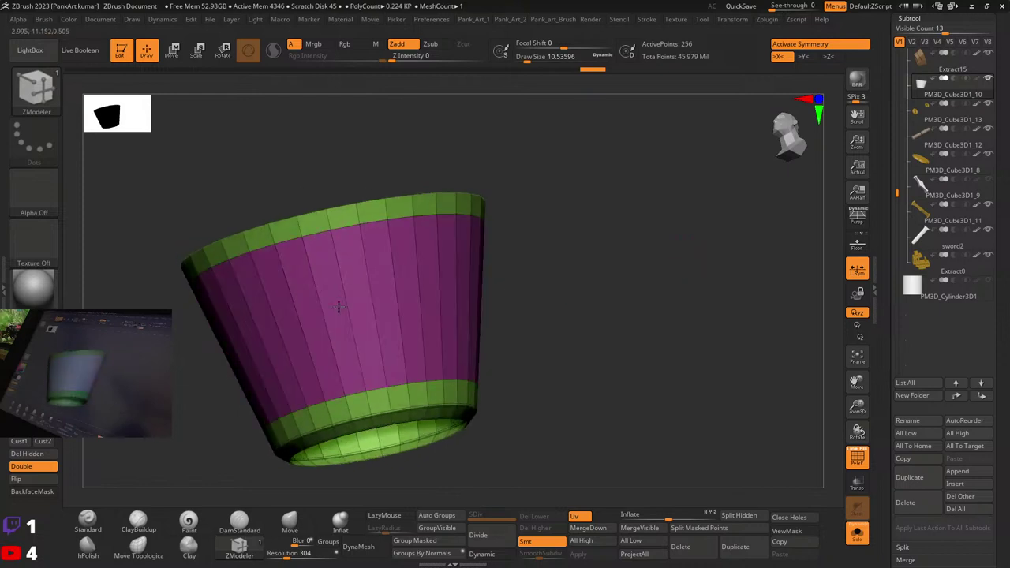
mouse_move(598, 309)
right_mouse_down("ctrl")
mouse_move(590, 288)
mouse_move(477, 287)
mouse_move(483, 275)
mouse_move(467, 229)
mouse_move(439, 234)
mouse_move(432, 251)
right_mouse_up("ctrl")
left_click(591, 288, "ctrl+shift")
right_click_drag(432, 251, 434, 190)
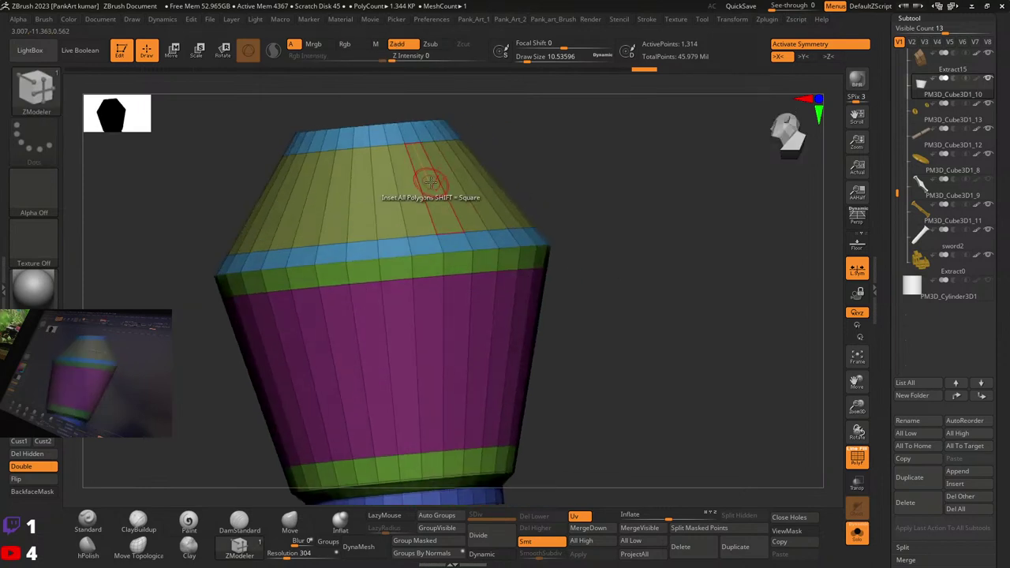
Step: Isolate the pommel's olive sloped section and purple tapered section, hiding the bands and the rest of the handle
left_click(426, 182, "ctrl+shift")
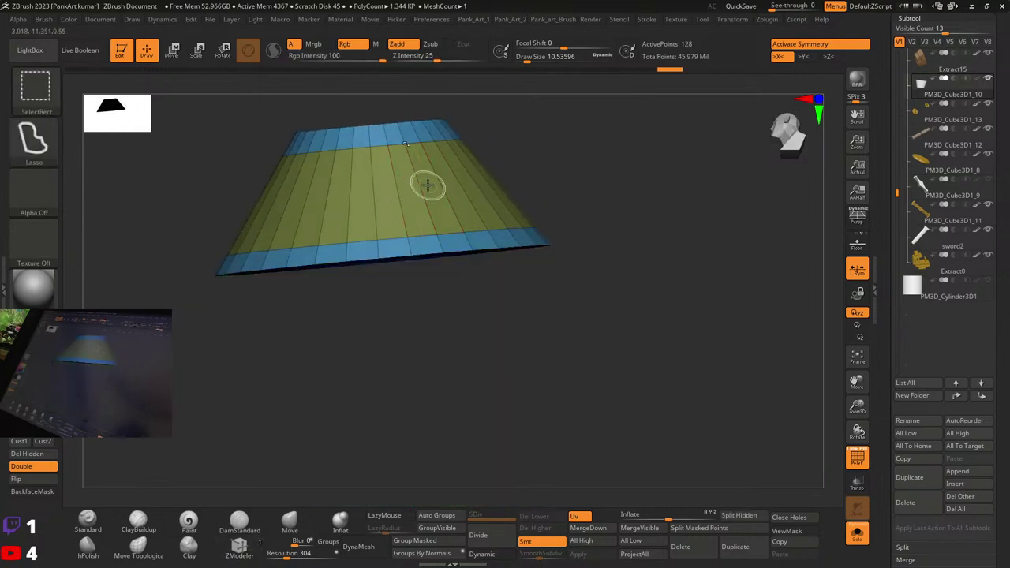
left_click(427, 184, "ctrl+shift")
left_click(445, 208, "ctrl+shift")
left_click(430, 168, "ctrl+alt+shift")
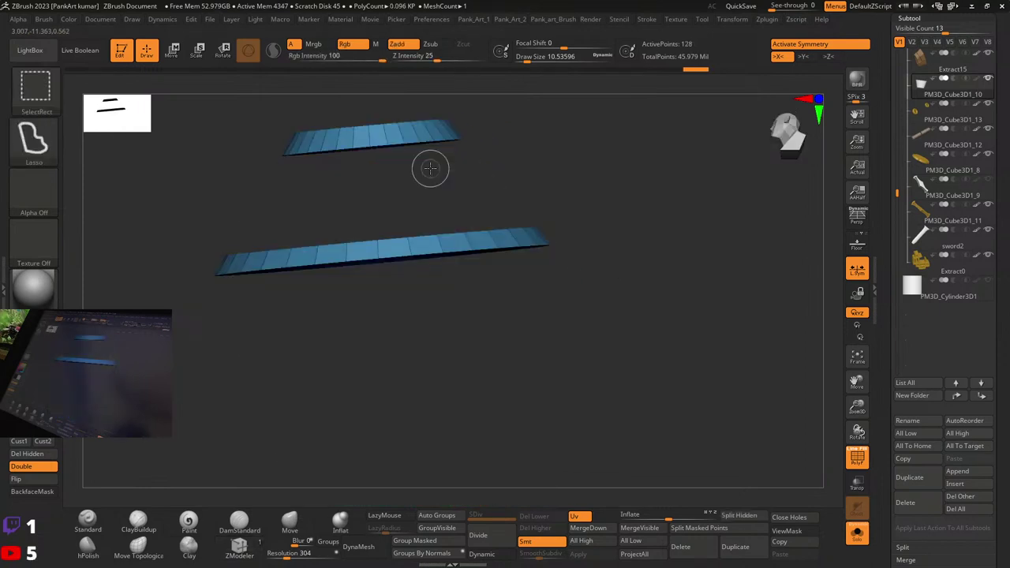
left_click(546, 155, "ctrl+shift")
left_click(414, 184, "ctrl+shift")
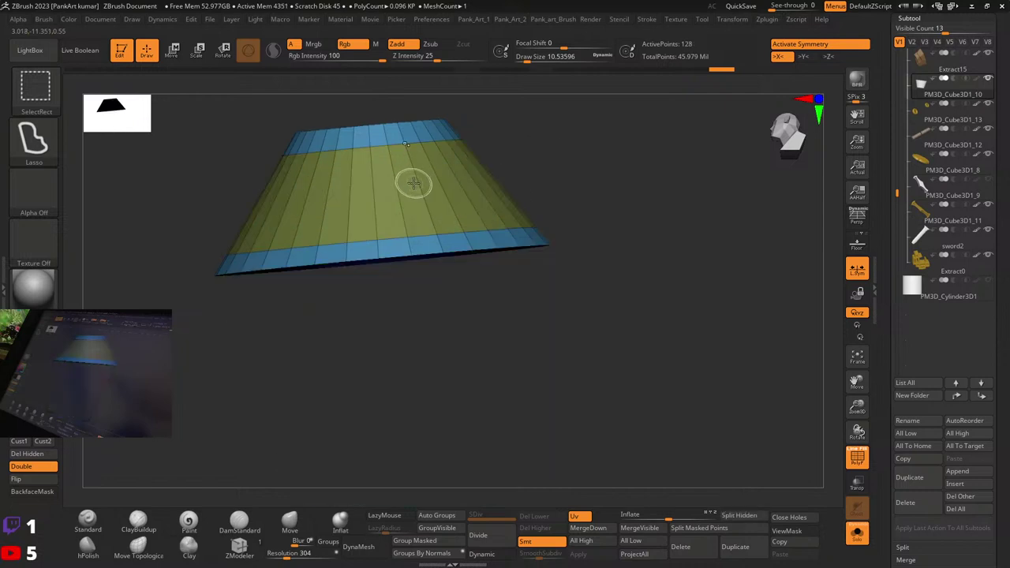
left_click(396, 131, "ctrl+shift")
left_click_drag(464, 242, 463, 282, "ctrl+shift")
left_click(436, 313, "ctrl+shift")
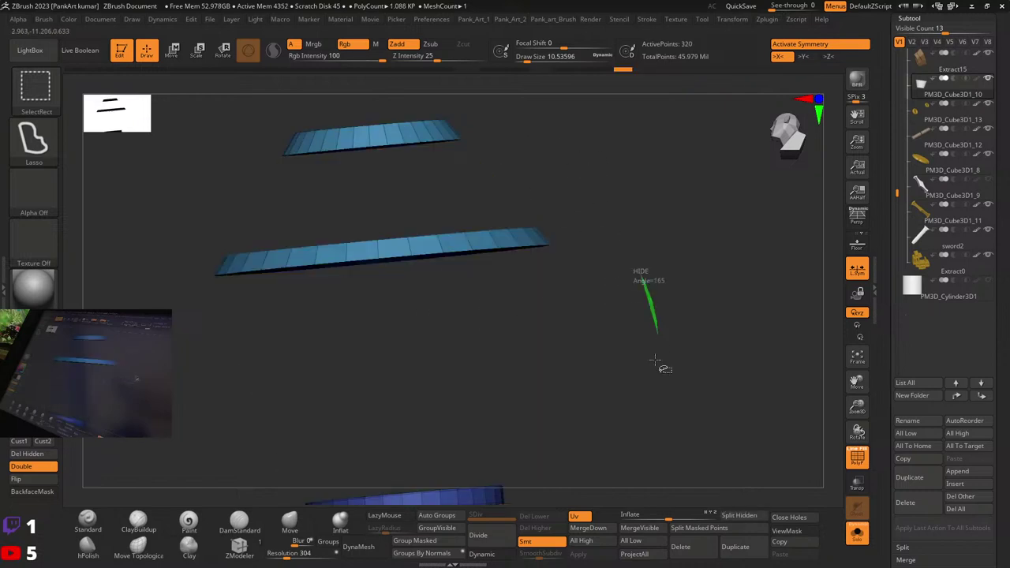
left_click_drag(655, 362, 656, 364, "ctrl+alt+shift")
left_click_drag(594, 402, 559, 197, "alt")
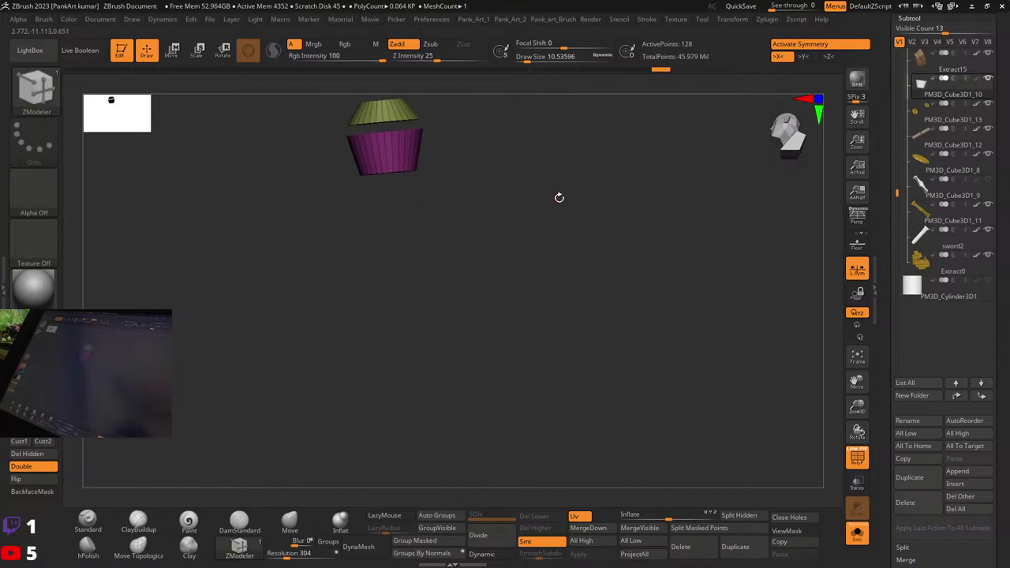
Step: Assign the two isolated pommel sections to one shared polygroup and show the whole handle again
key("ctrl+w")
left_click(476, 193, "ctrl+shift")
left_click_drag(476, 192, 478, 271, "alt")
left_click(436, 258, "ctrl+shift")
left_click(542, 288, "ctrl+shift")
right_click_drag(479, 271, 397, 253, "ctrl")
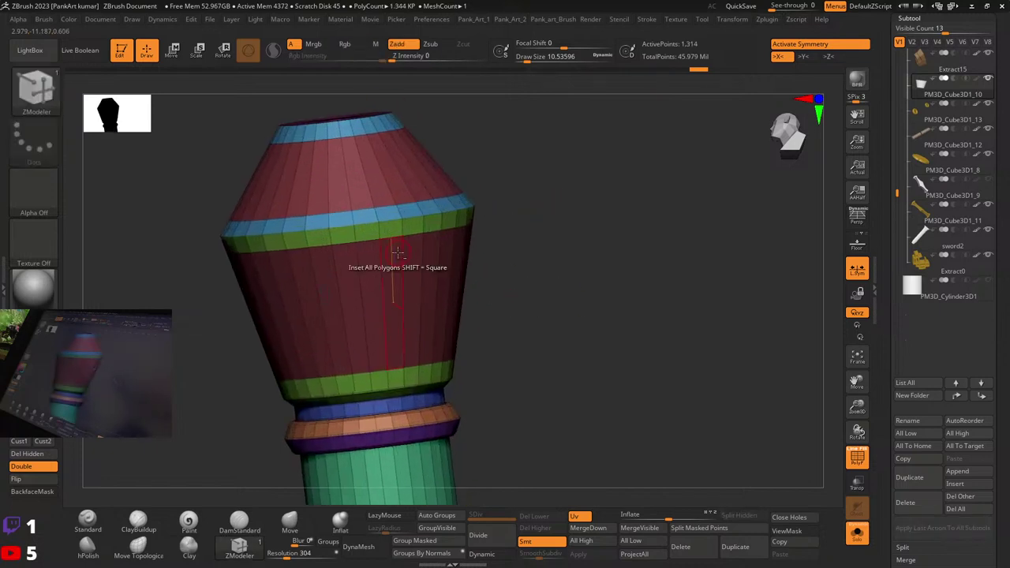
Step: Isolate the pommel's blue and green bands, hiding the shared polygroup and the rest of the handle
right_click_drag(479, 293, 473, 231, "alt")
key("shift+f")
key("shift+f")
left_click(464, 221, "ctrl+shift")
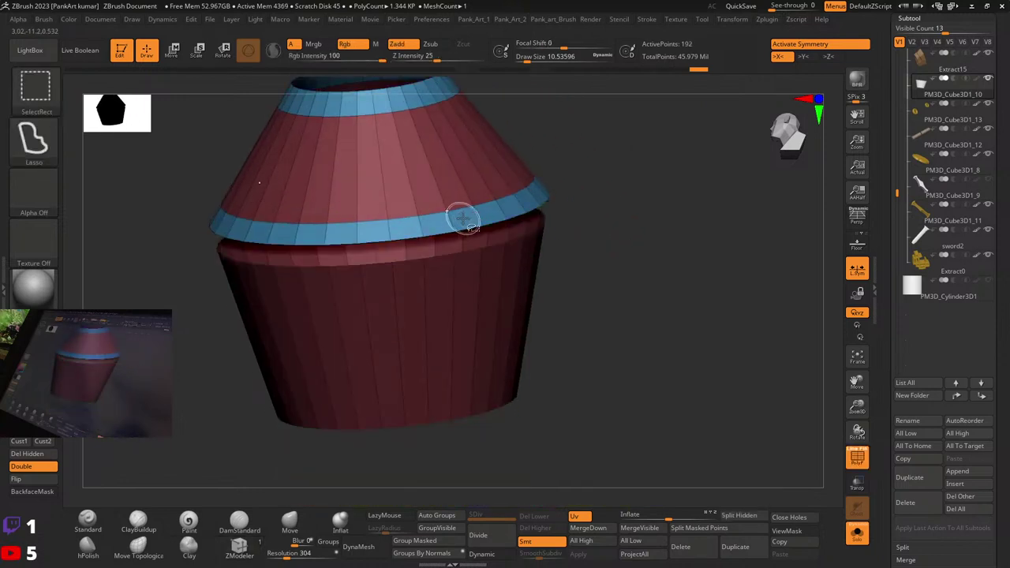
left_click(464, 221, "ctrl+shift")
left_click(531, 251, "ctrl+shift")
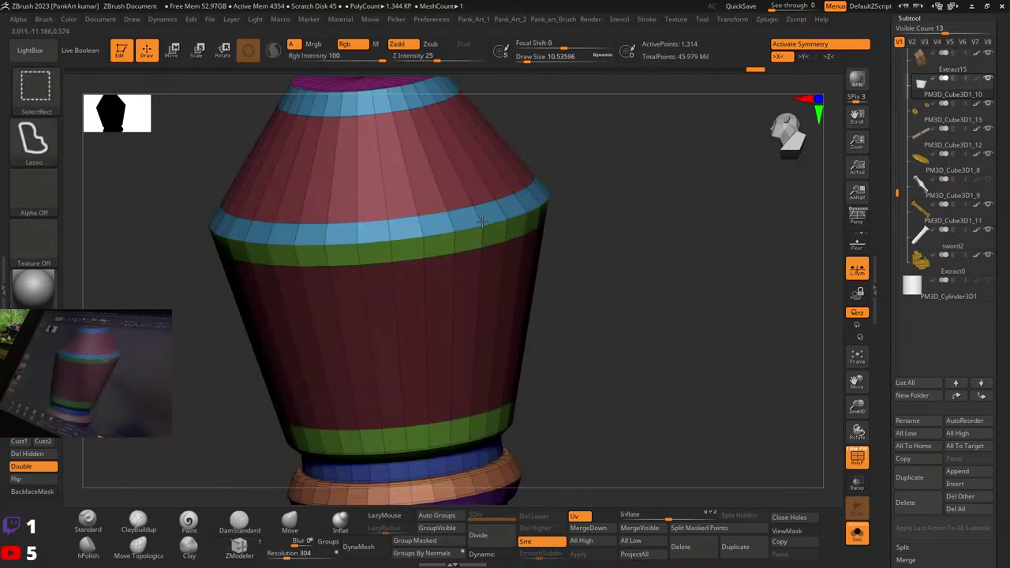
left_click(483, 224, "ctrl+shift")
left_click(484, 223, "ctrl+shift")
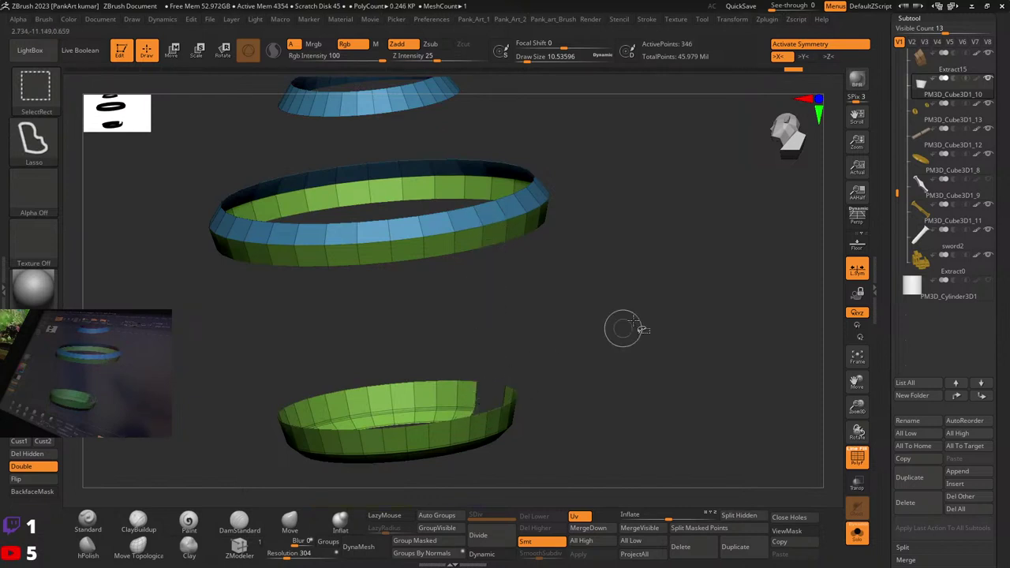
right_click_drag(623, 329, 539, 299, "ctrl")
right_click_drag(385, 292, 371, 276)
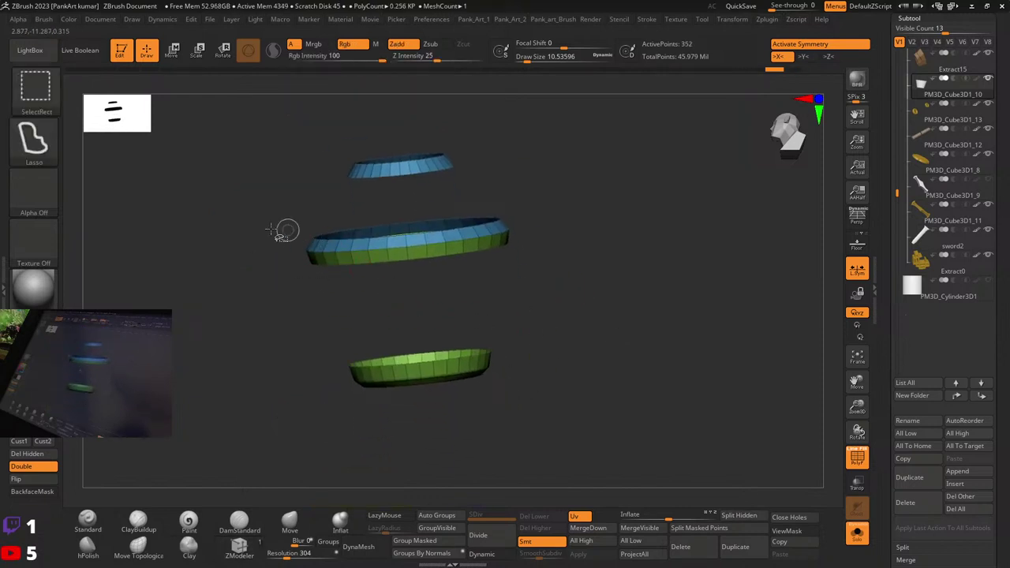
Step: Try to isolate the pommel's middle ring with a lasso selection
mouse_move(284, 226)
left_mouse_down("ctrl+shift")
mouse_move(470, 189)
mouse_move(505, 312)
mouse_move(499, 296)
left_mouse_up("ctrl+shift")
key("ctrl+z")
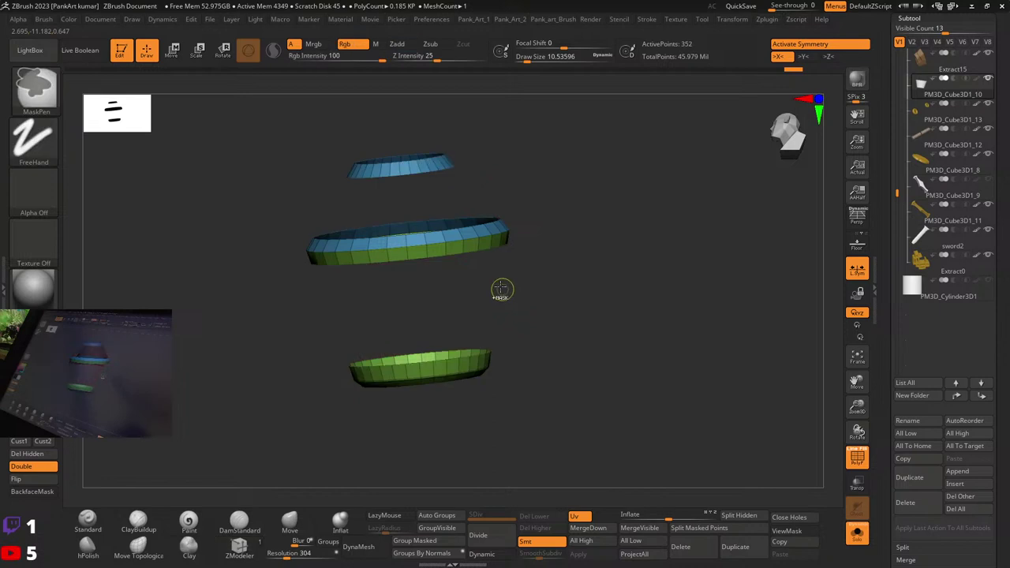
mouse_move(291, 244)
right_mouse_down("ctrl")
mouse_move(243, 223)
mouse_move(306, 326)
right_mouse_up("ctrl")
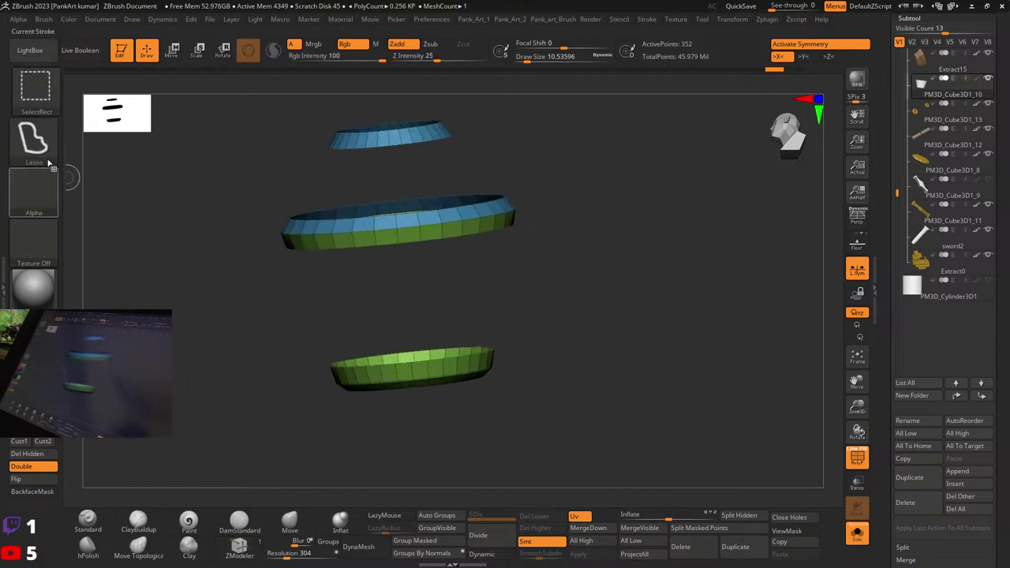
mouse_move(241, 265)
right_mouse_down()
mouse_move(240, 236)
mouse_move(264, 221)
mouse_move(273, 238)
mouse_move(267, 227)
right_mouse_up()
Step: Turn off X symmetry, then merge the middle ring's blue and green bands into one polygroup with the whole handle shown again
left_click(98, 521)
mouse_move(205, 212)
left_mouse_down("ctrl+shift")
mouse_move(309, 167)
mouse_move(236, 278)
left_mouse_up("ctrl+shift")
key("ctrl+z")
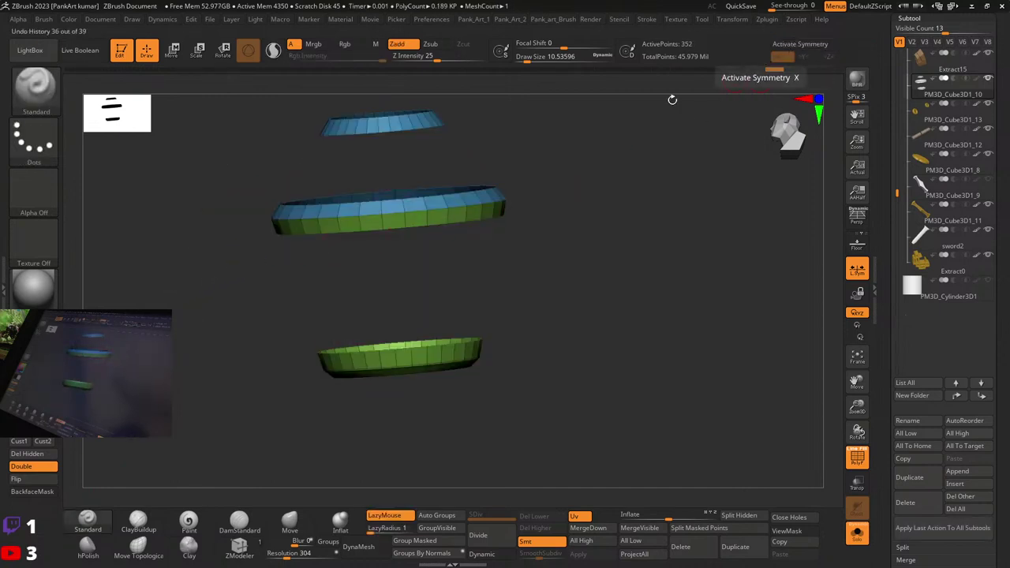
mouse_move(194, 198)
left_mouse_down("ctrl+shift")
mouse_move(189, 167)
mouse_move(194, 193)
left_mouse_up("ctrl+shift")
left_click(426, 251, "ctrl+shift")
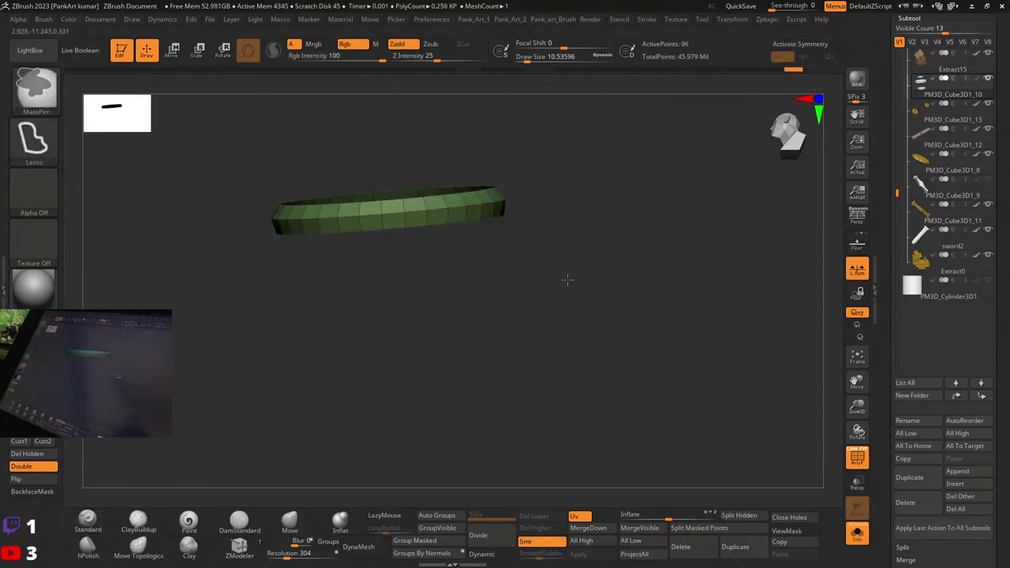
mouse_move(432, 195)
right_mouse_down()
mouse_move(442, 168)
mouse_move(428, 219)
mouse_move(347, 198)
right_mouse_up()
left_click(239, 522)
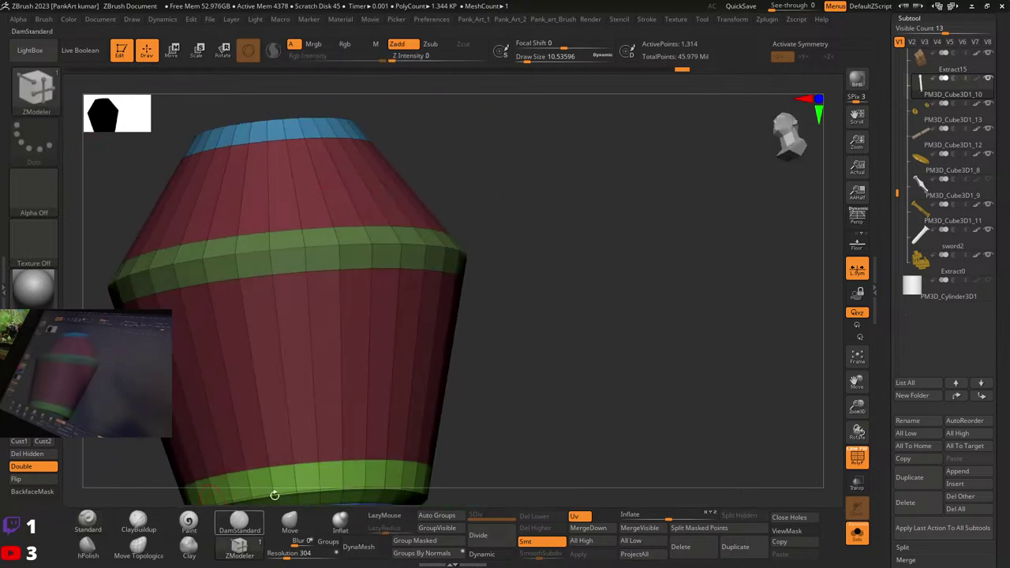
Step: Extrude the pommel's shared polygroup inward with the Polygroup All target, recessing both sections between the bands
key("space")
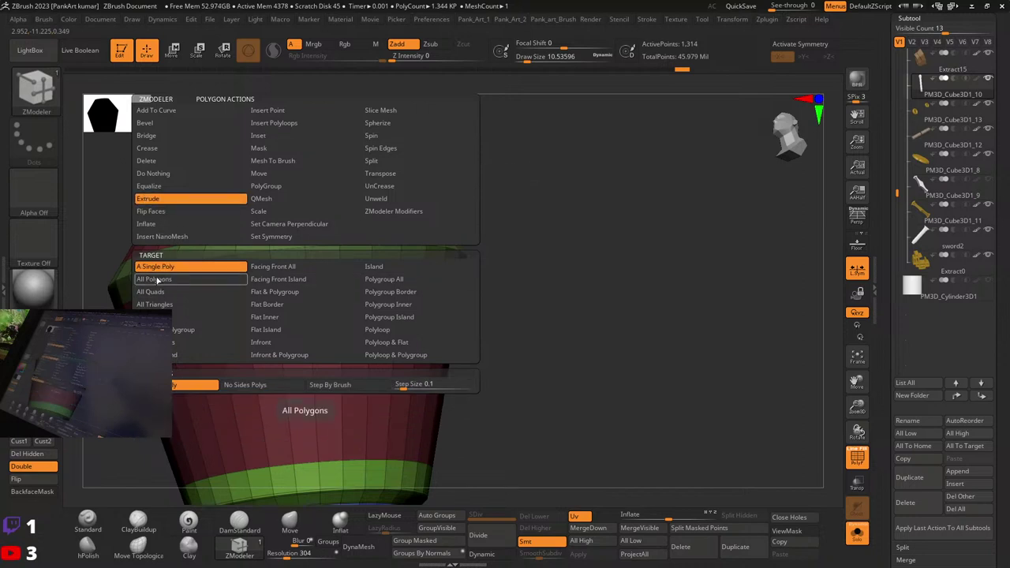
left_click(392, 279)
left_click_drag(325, 194, 301, 211)
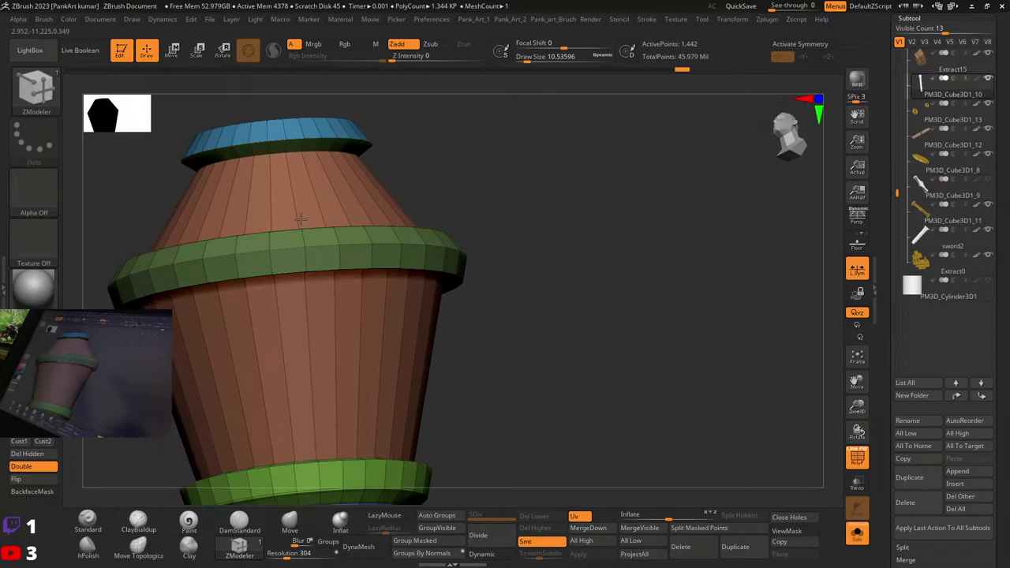
right_click_drag(518, 225, 322, 221, "ctrl")
key("ctrl+z")
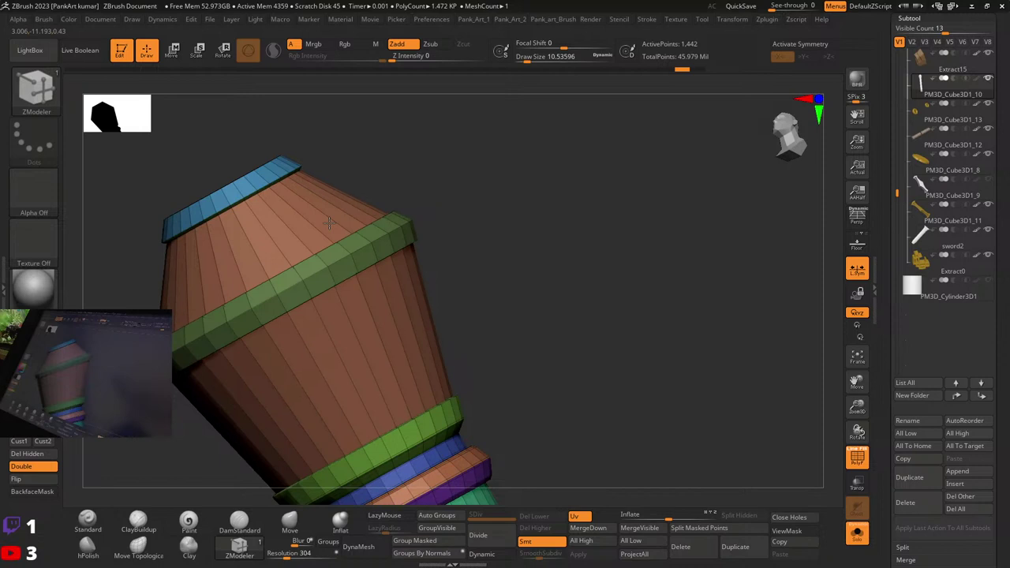
Step: Examine the recessed pommel sections and raised bands from the side and close up
right_click_drag(451, 241, 429, 186)
key("w")
right_click_drag(456, 124, 459, 189, "alt")
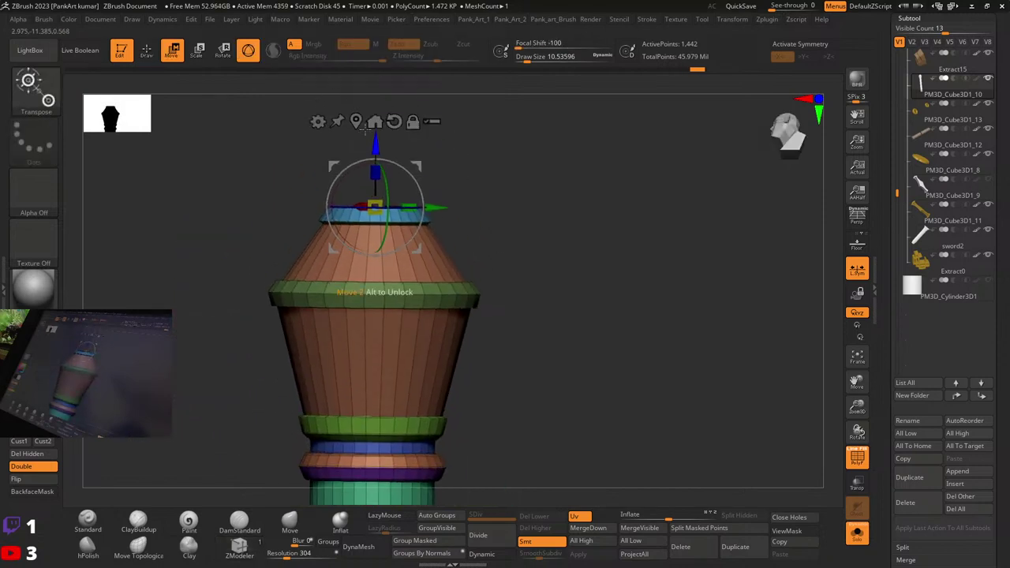
key("q")
mouse_move(417, 300)
right_mouse_down("alt")
mouse_move(406, 199)
mouse_move(340, 276)
mouse_move(296, 219)
mouse_move(447, 246)
right_mouse_up("alt")
key("shift+f")
right_click_drag(541, 290, 466, 283, "ctrl")
right_click_drag(465, 283, 352, 277)
right_click_drag(399, 231, 379, 219, "ctrl")
key("shift+f")
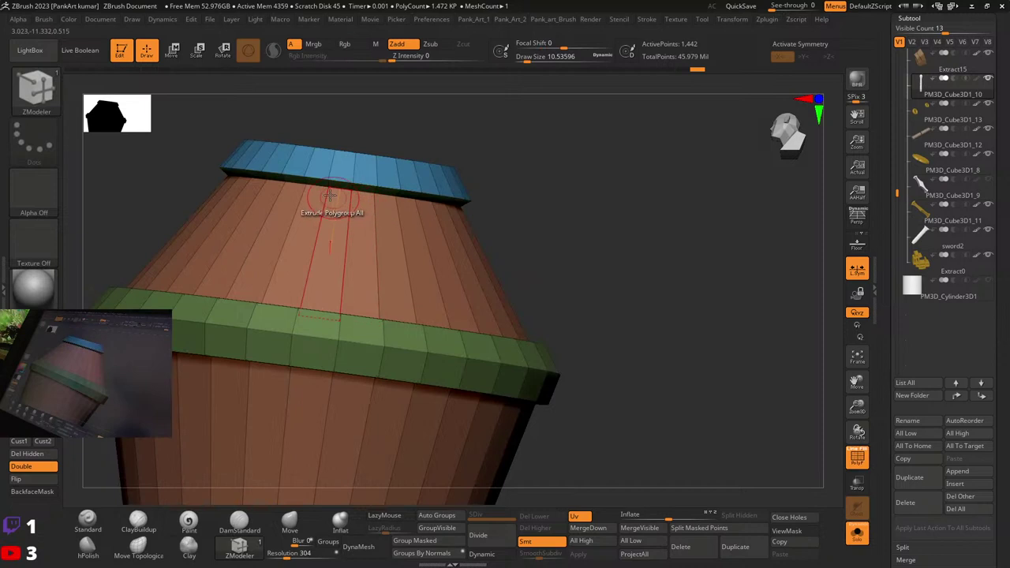
Step: Set the ZModeler edge action to Slide for complete edge loops and check the edges of the recessed sections
right_click_drag(331, 195, 319, 207)
right_click_drag(319, 207, 256, 222, "ctrl")
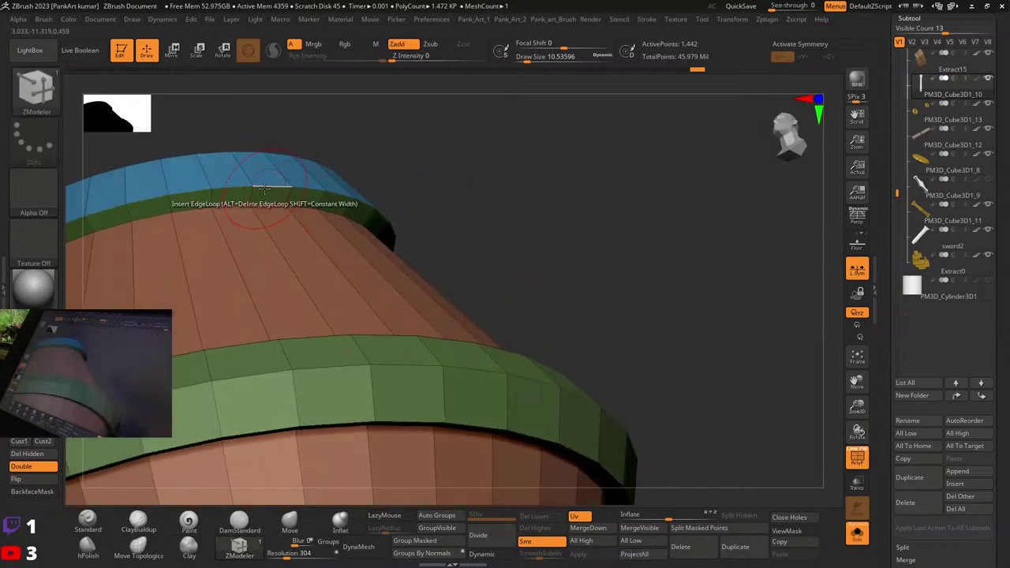
key("space")
left_click(324, 211)
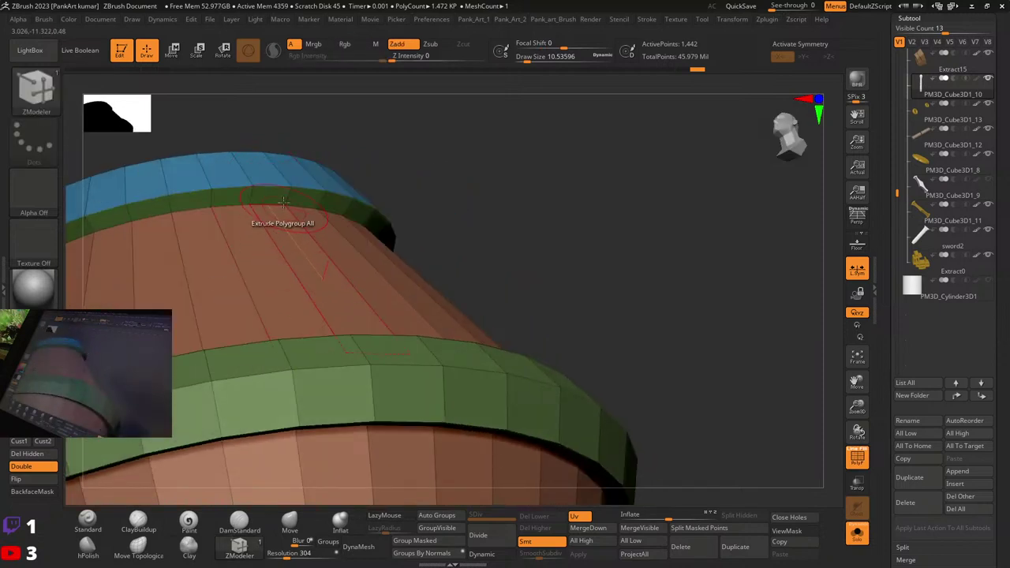
right_click_drag(416, 230, 502, 223, "ctrl")
right_click_drag(502, 223, 466, 197)
right_click_drag(329, 258, 316, 300, "ctrl")
right_click_drag(266, 213, 325, 254)
mouse_move(325, 255)
right_mouse_down()
mouse_move(331, 207)
mouse_move(303, 227)
mouse_move(323, 204)
mouse_move(378, 262)
mouse_move(439, 180)
mouse_move(355, 269)
mouse_move(498, 251)
mouse_move(427, 278)
mouse_move(458, 256)
mouse_move(492, 305)
right_mouse_up()
key("ctrl")
right_click_drag(444, 251, 531, 325, "ctrl")
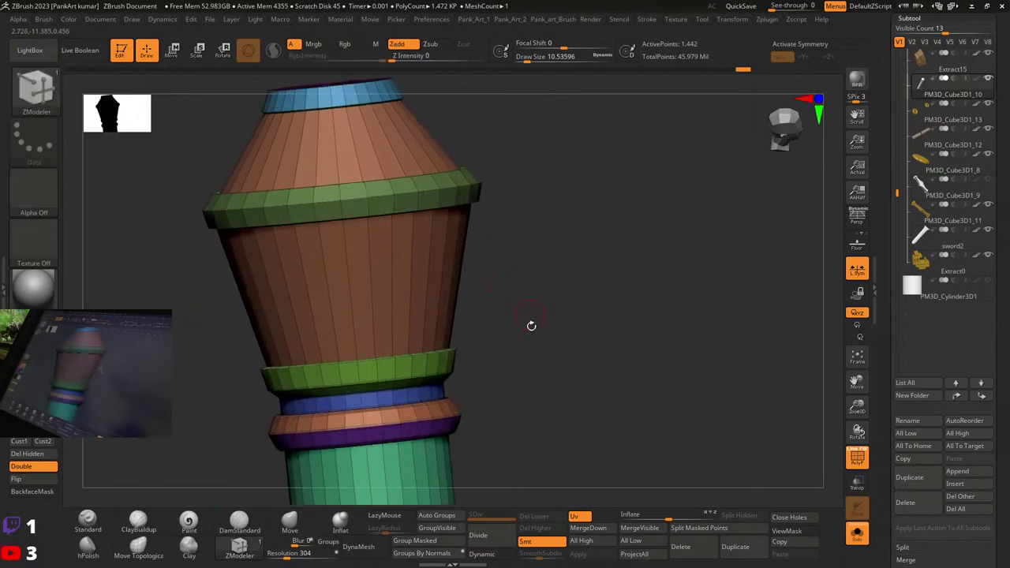
Step: Preview the handle smoothed with dynamic subdivision, then return to the low-poly polygroup view with the ZModeler brush
left_click(484, 554)
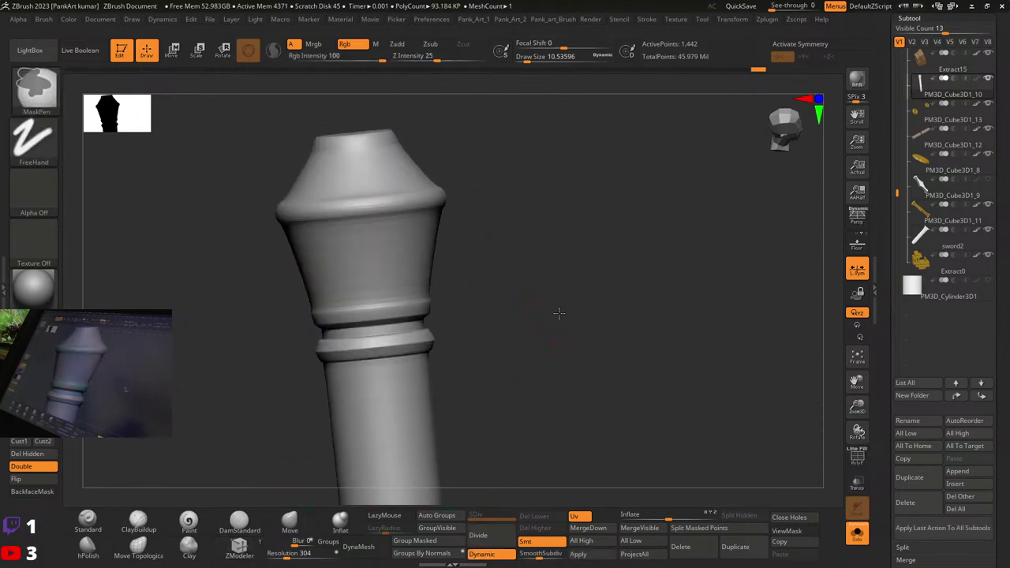
key("b")
key("z")
key("m")
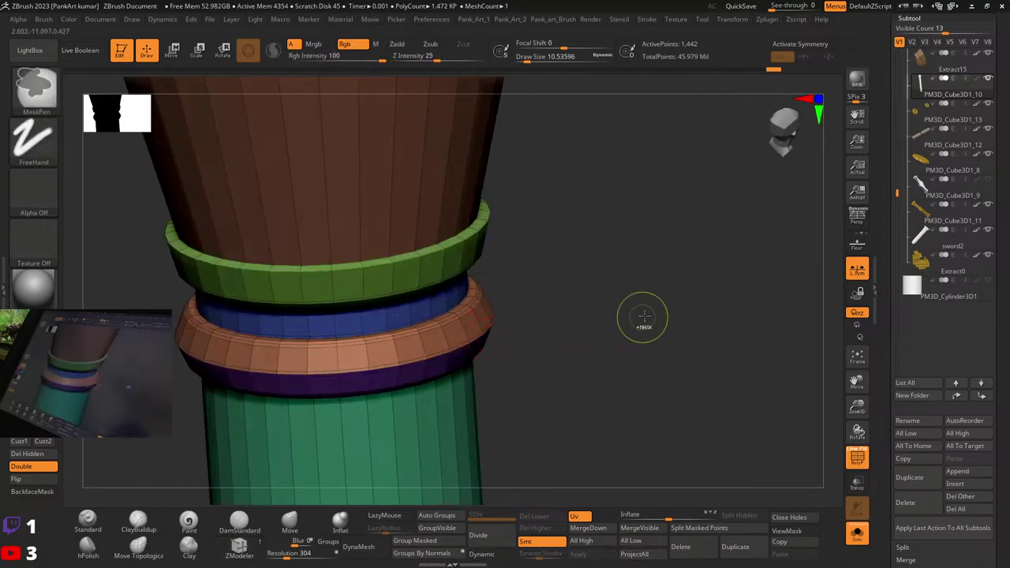
Step: Regroup the pommel's faces so its recessed sections and differently angled rim surfaces form separate polygroups
mouse_move(643, 317)
right_mouse_down("ctrl")
mouse_move(543, 276)
mouse_move(446, 207)
right_mouse_up("ctrl")
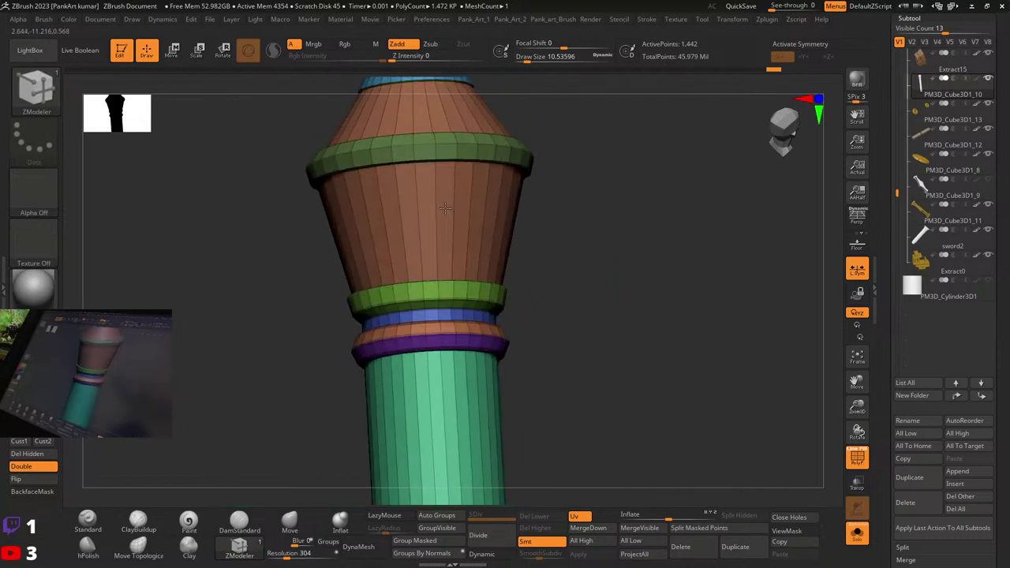
right_click_drag(450, 172, 356, 257)
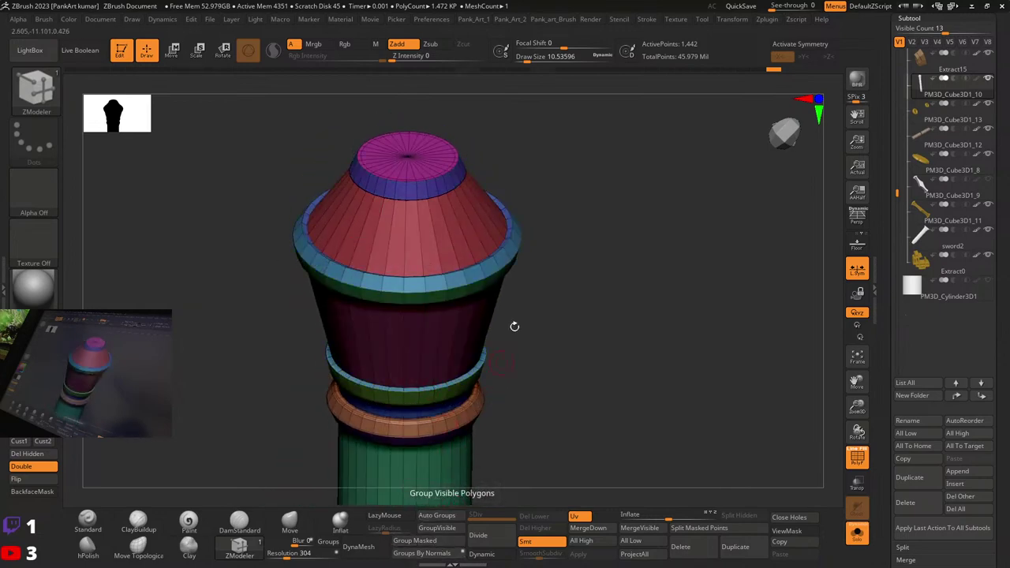
right_click_drag(515, 326, 474, 264)
Step: Set the ZModeler edge action to Insert and delete a redundant edge loop near the pommel's cap
right_click_drag(323, 164, 418, 280, "ctrl")
right_click_drag(419, 280, 404, 236, "ctrl")
key("space")
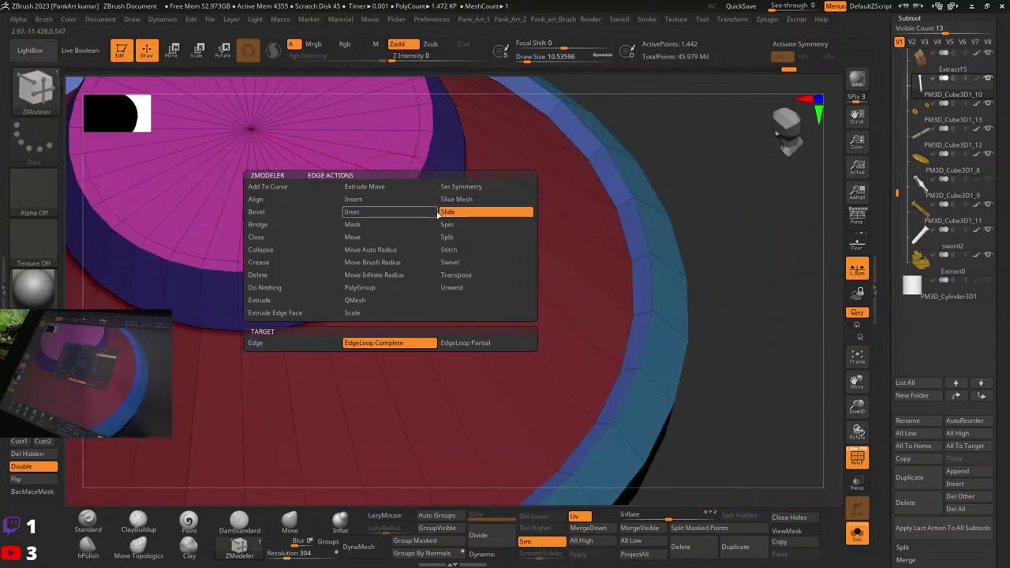
left_click(357, 202)
right_click_drag(392, 189, 164, 259)
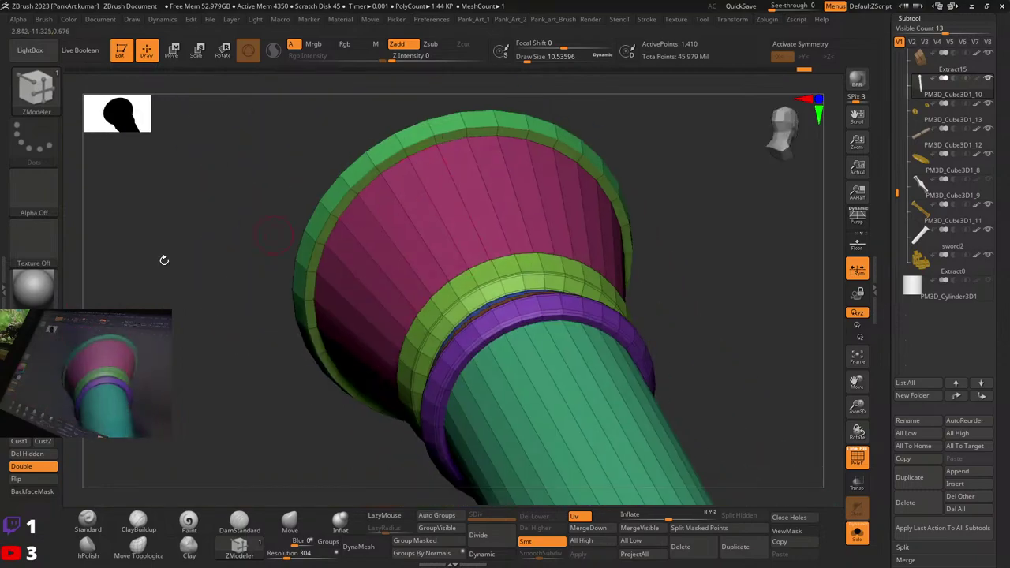
Step: Switch to a brighter, flatter material and inspect the edge loops on the collar bands below the pommel
left_click(34, 289)
left_click(296, 251)
right_click_drag(447, 239, 429, 223)
right_click_drag(588, 284, 454, 227, "alt")
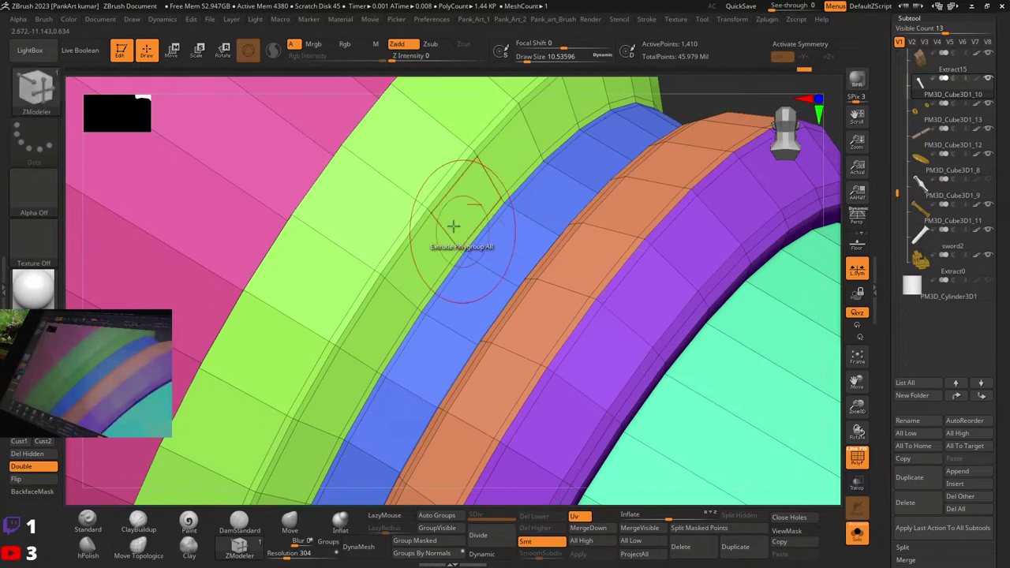
Step: Delete redundant edge loops from the lime green, orange and purple bands below the pommel
right_click_drag(431, 188, 487, 213)
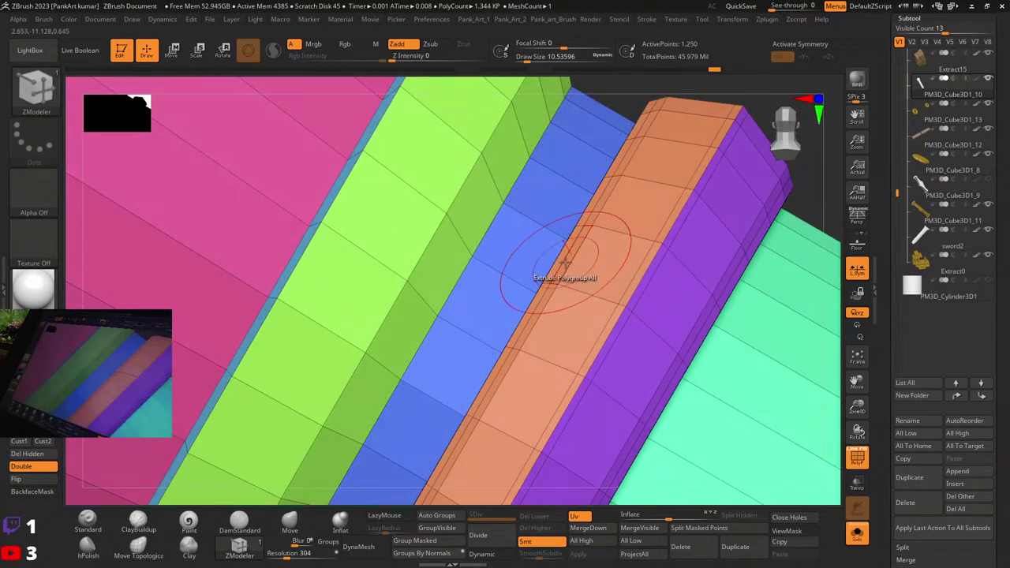
right_click_drag(565, 261, 442, 186)
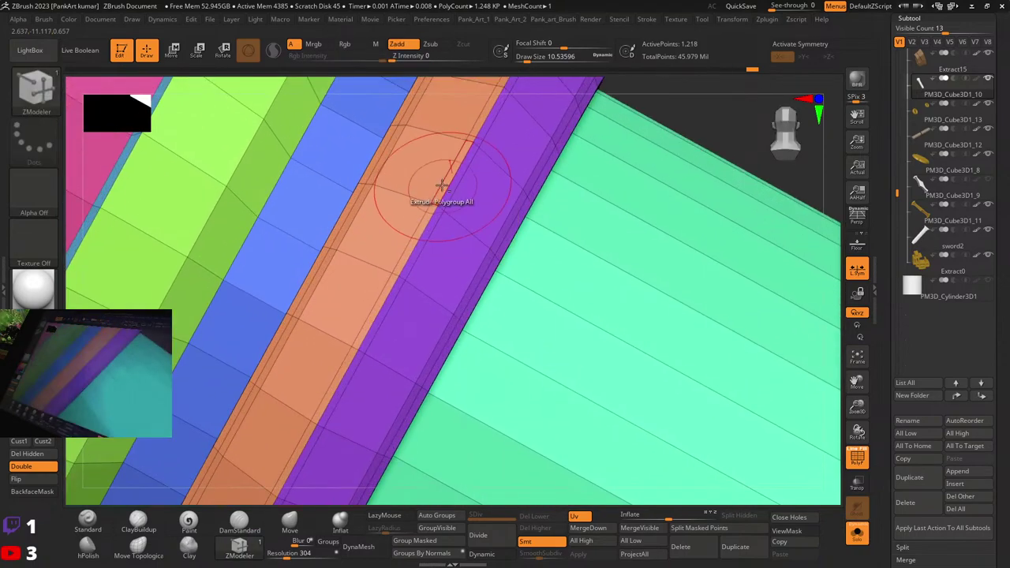
left_click(458, 194, "alt")
right_click_drag(521, 197, 400, 187, "ctrl")
Step: Delete the redundant edge loops on the orange and purple collar bands and the narrow purple step ring farther down the grip
right_click_drag(492, 216, 588, 266, "ctrl")
right_click_drag(711, 328, 813, 300, "alt")
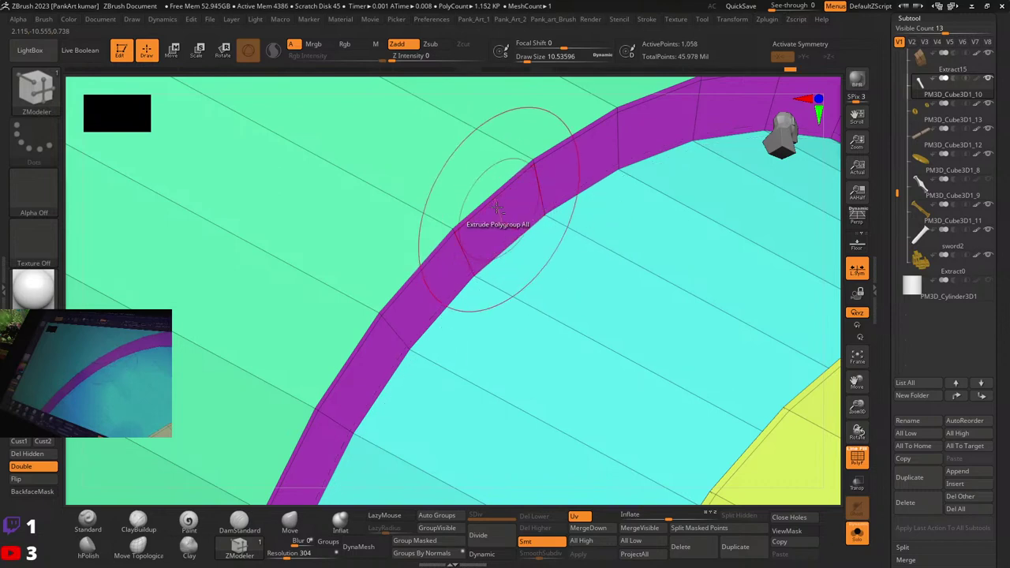
right_click_drag(496, 203, 458, 237, "ctrl")
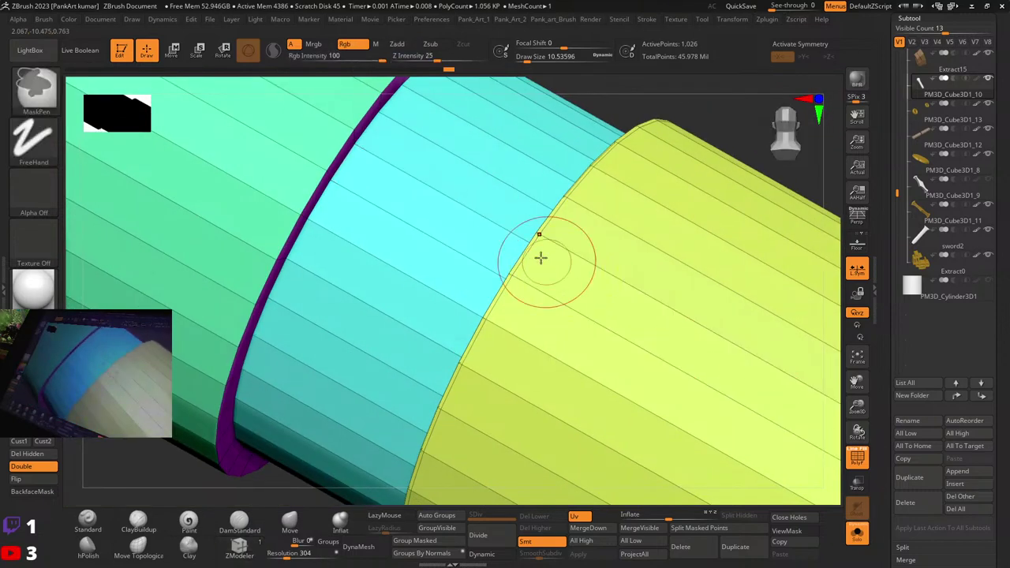
right_click_drag(542, 257, 600, 286, "ctrl")
right_click_drag(600, 286, 567, 281)
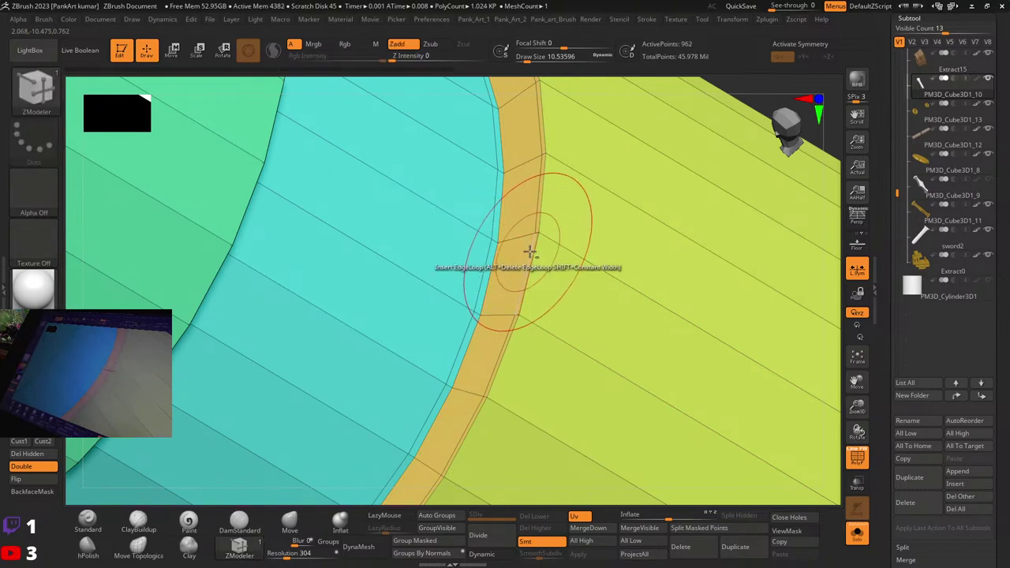
Step: Delete the redundant edge loops beside the orange step ring and at the edge of the adjoining cyan section
right_click_drag(530, 252, 726, 300, "ctrl")
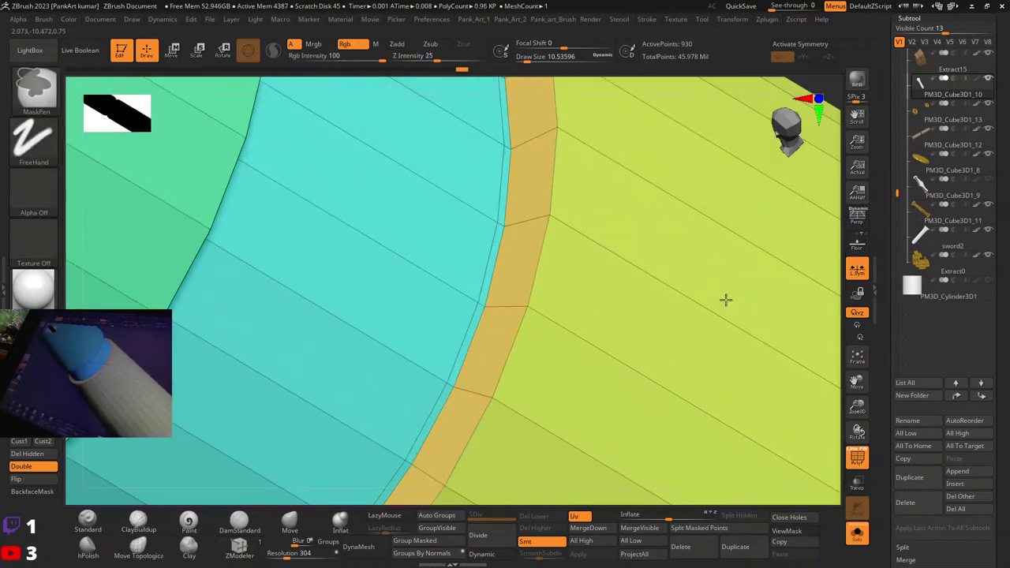
left_click(488, 257, "alt")
right_click_drag(487, 256, 393, 215, "ctrl")
right_click_drag(757, 292, 581, 328, "alt")
left_click(443, 282, "alt")
right_click_drag(467, 242, 629, 316, "ctrl")
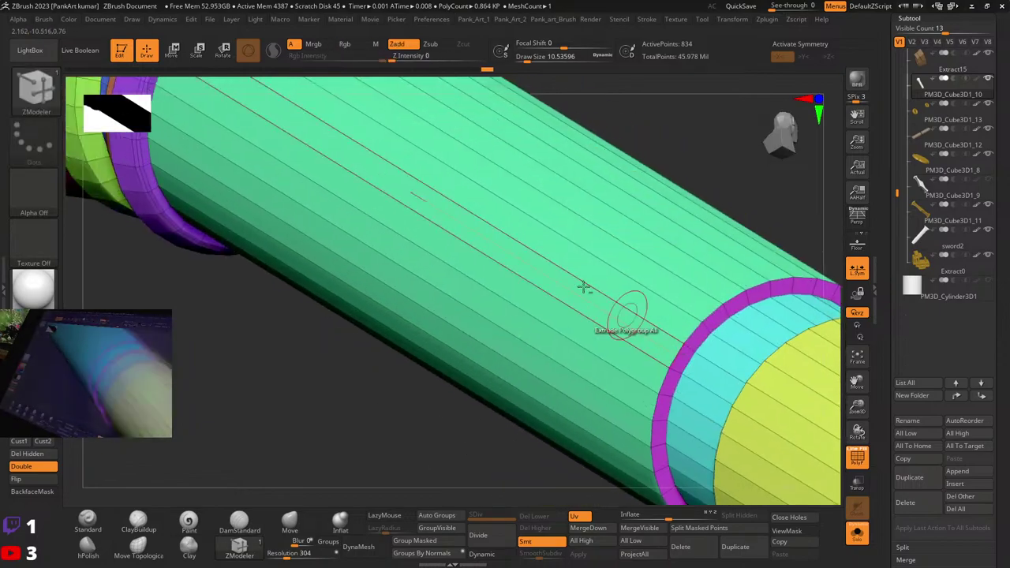
Step: Activate X symmetry and give the lime green collar band's sloped face above the blue groove its own polygroup
right_click_drag(316, 182, 584, 273, "alt")
right_click_drag(585, 273, 534, 240)
right_click_drag(533, 240, 433, 227, "ctrl")
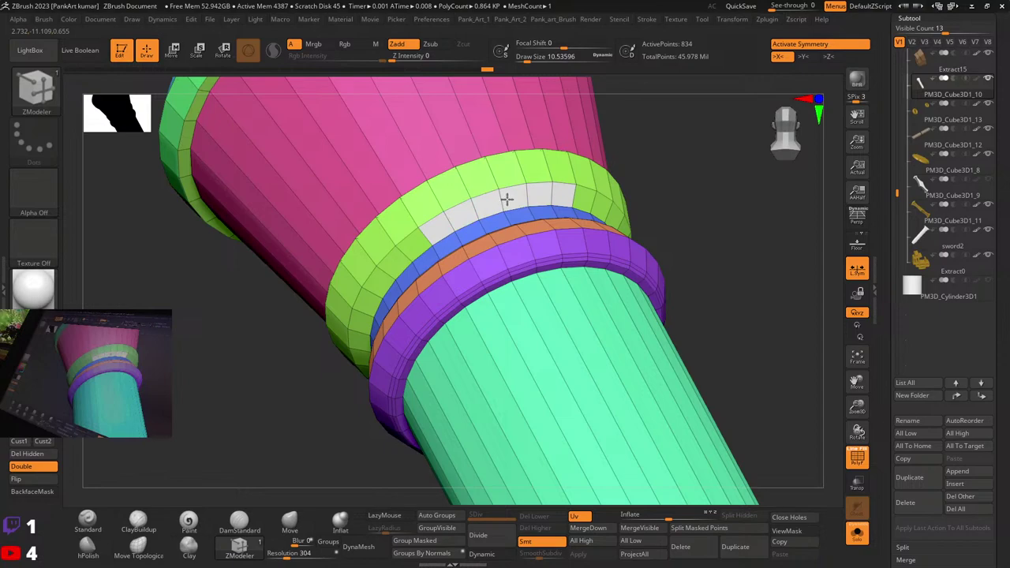
right_click_drag(390, 271, 434, 158)
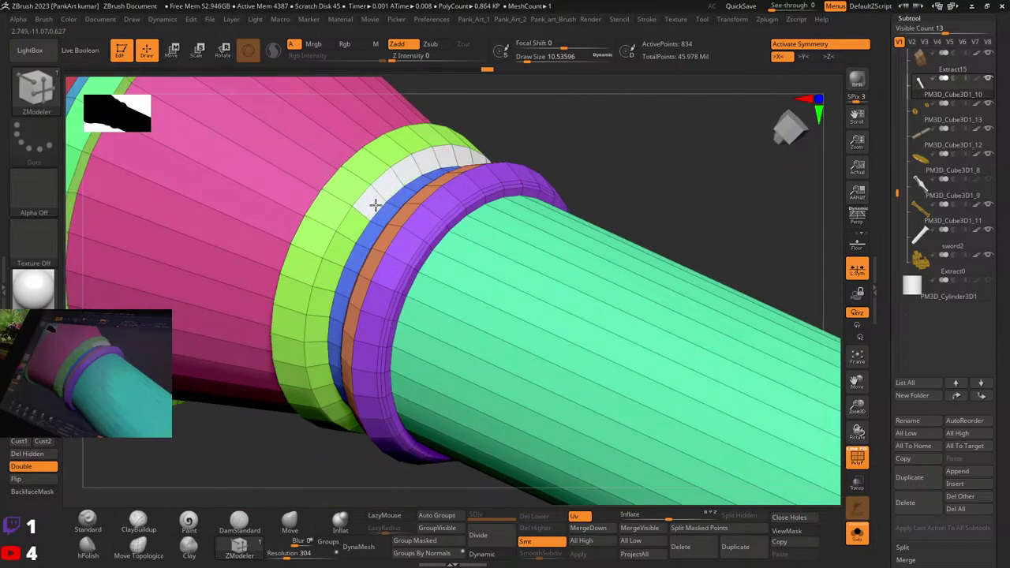
right_click_drag(331, 283, 328, 223)
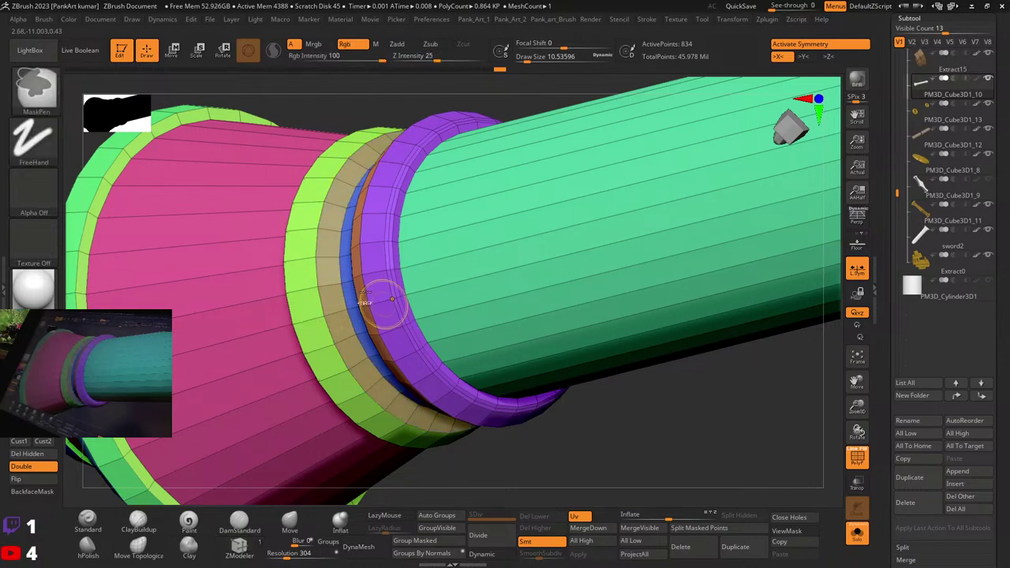
Step: Hide the polygroup wireframe and switch the handle to a darker grey material
right_click_drag(383, 304, 499, 227, "ctrl")
key("shift+f")
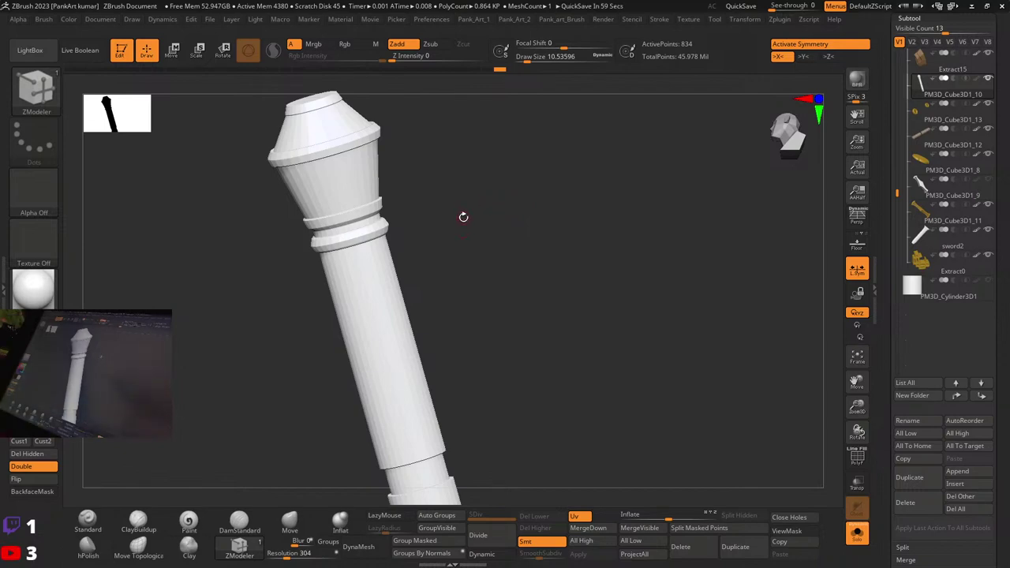
right_click_drag(521, 223, 378, 272)
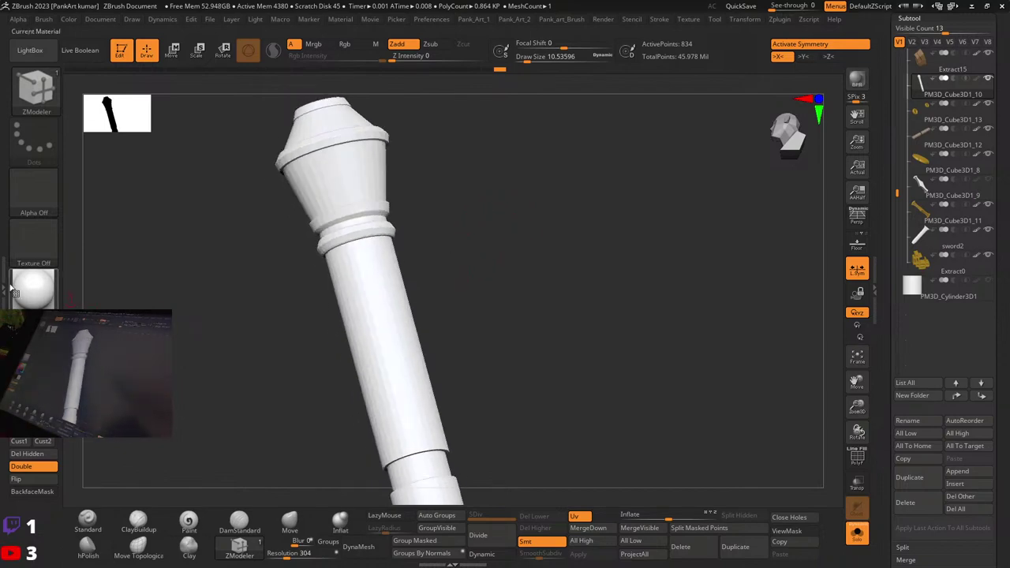
left_click(19, 288)
left_click(145, 352)
Step: Set the crease level to 2, crease the handle's edges by polygroup, and display the wireframe on the collar
key("2")
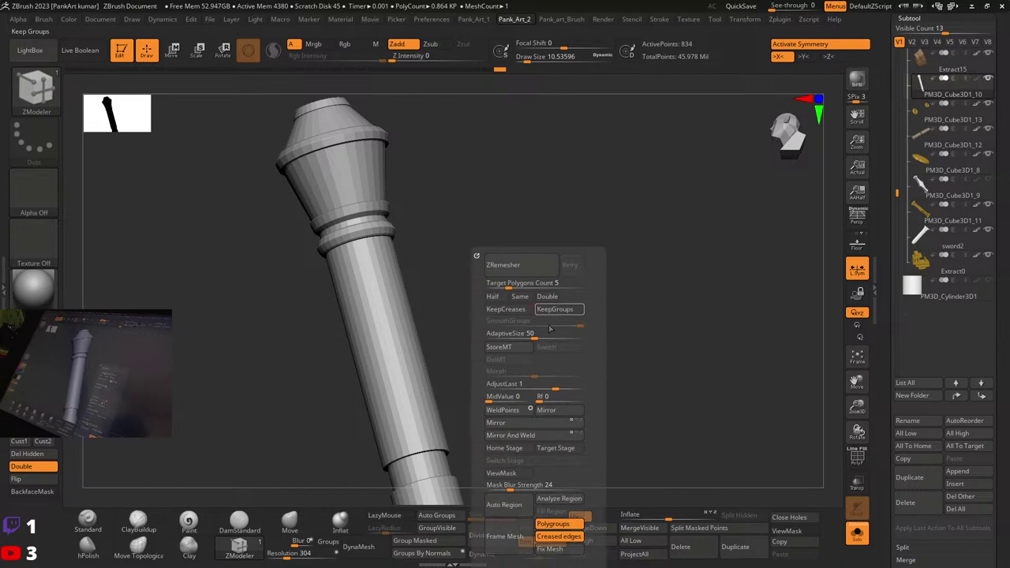
key("1")
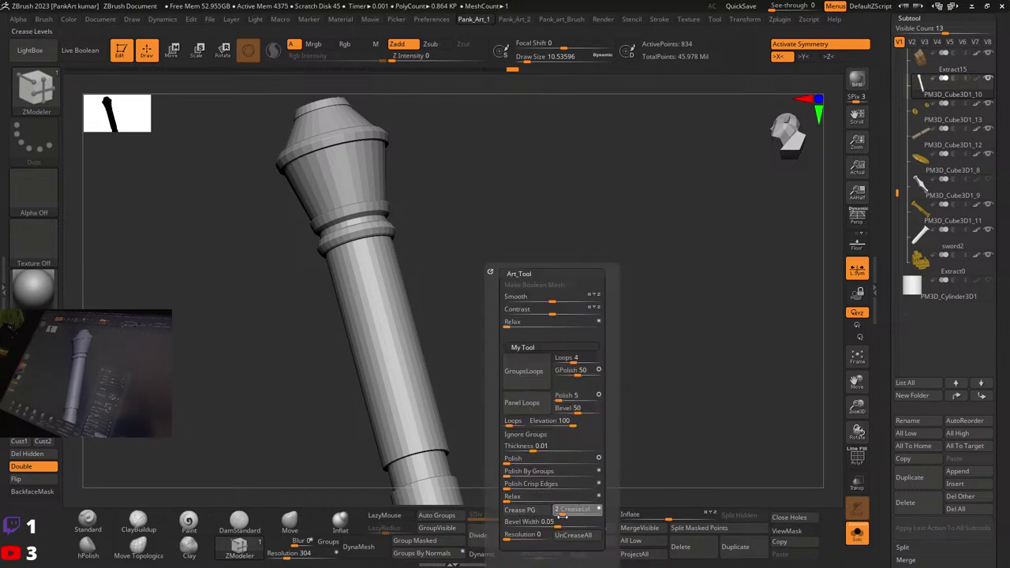
left_click(524, 511)
key("shift+f")
key("shift+f")
right_click_drag(379, 264, 509, 387, "alt")
key("shift+f")
right_click_drag(509, 386, 532, 336)
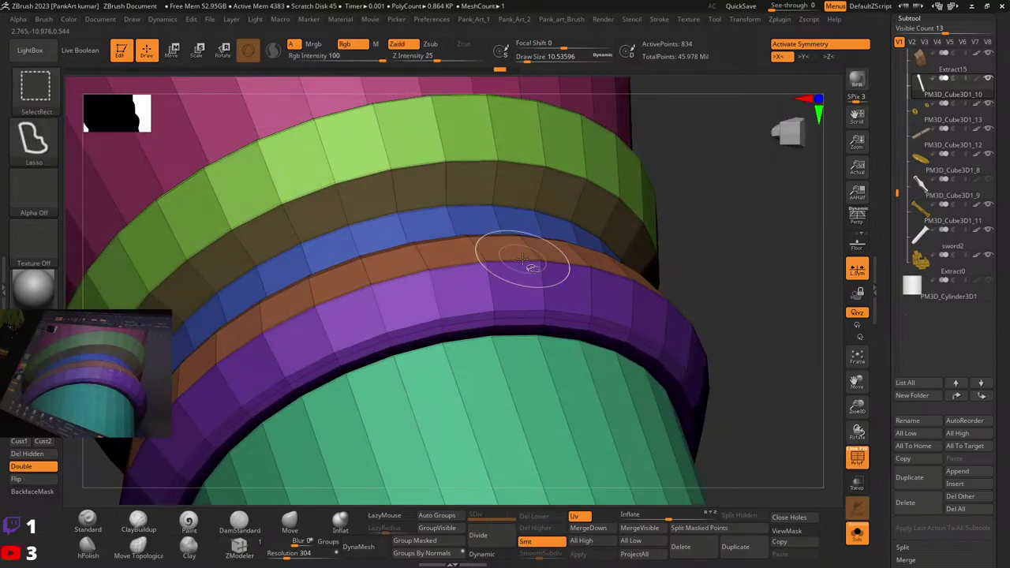
Step: Turn on dynamic subdivision to smooth the creased handle, hide the wireframe, and select the Standard brush
key("2")
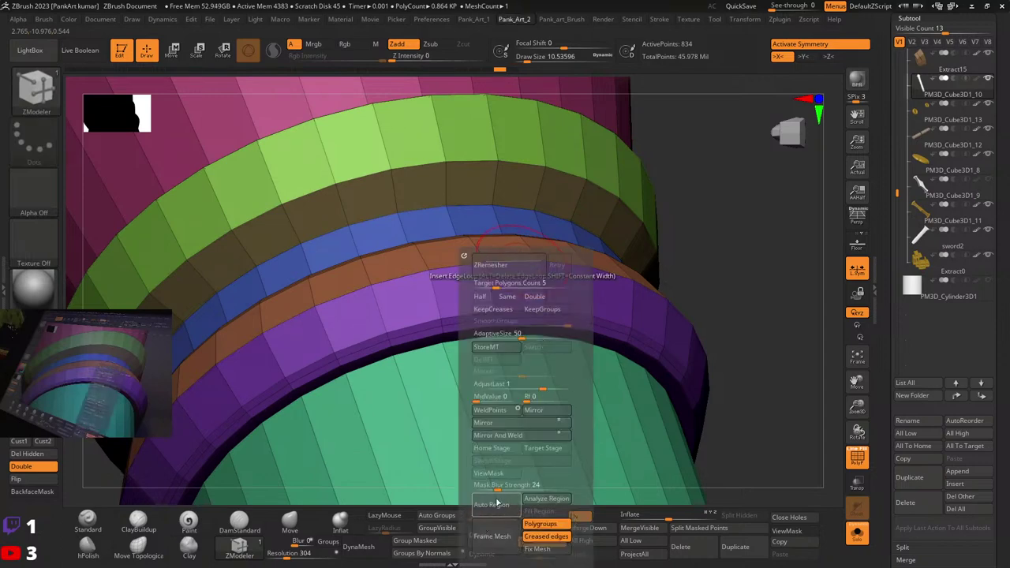
key("1")
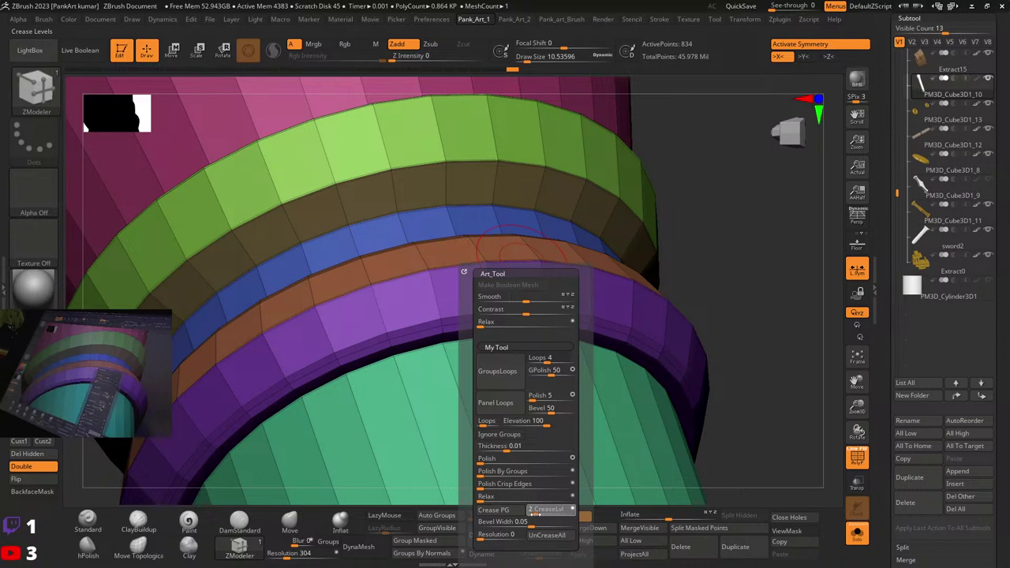
left_click(484, 554)
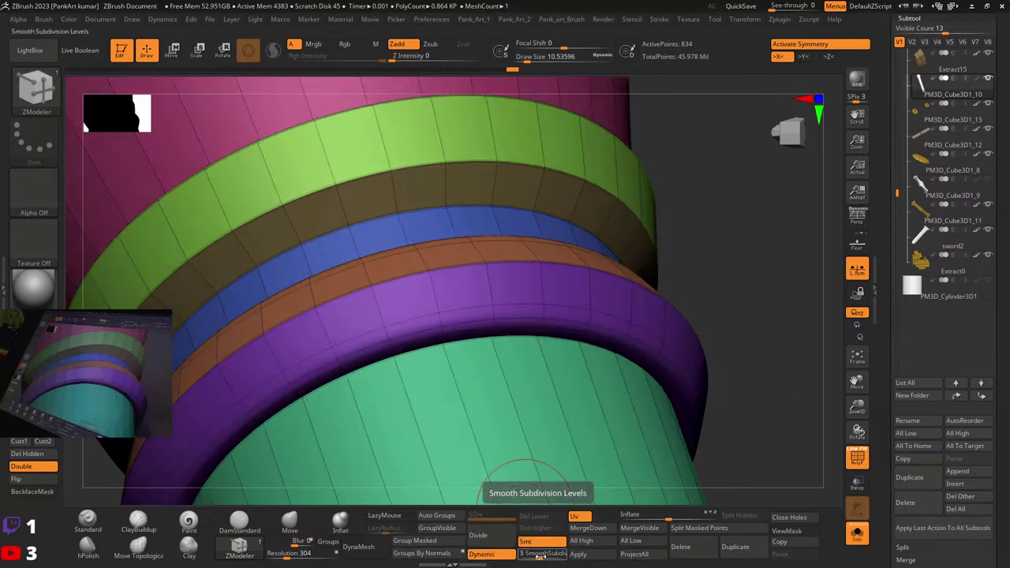
key("shift+f")
right_click_drag(546, 353, 521, 399, "ctrl")
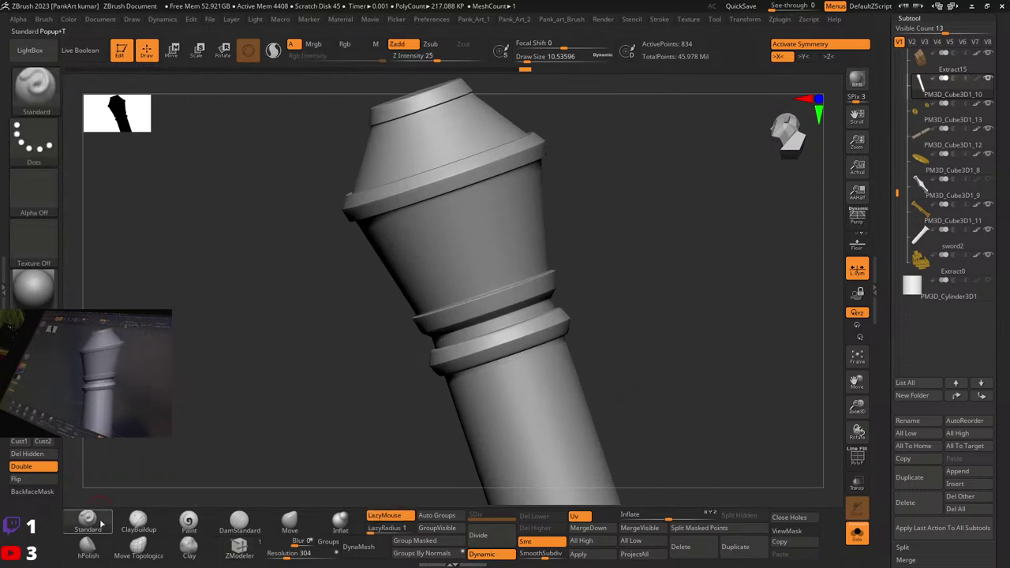
mouse_move(580, 338)
right_mouse_down("ctrl")
mouse_move(589, 309)
mouse_move(638, 370)
right_mouse_up("ctrl")
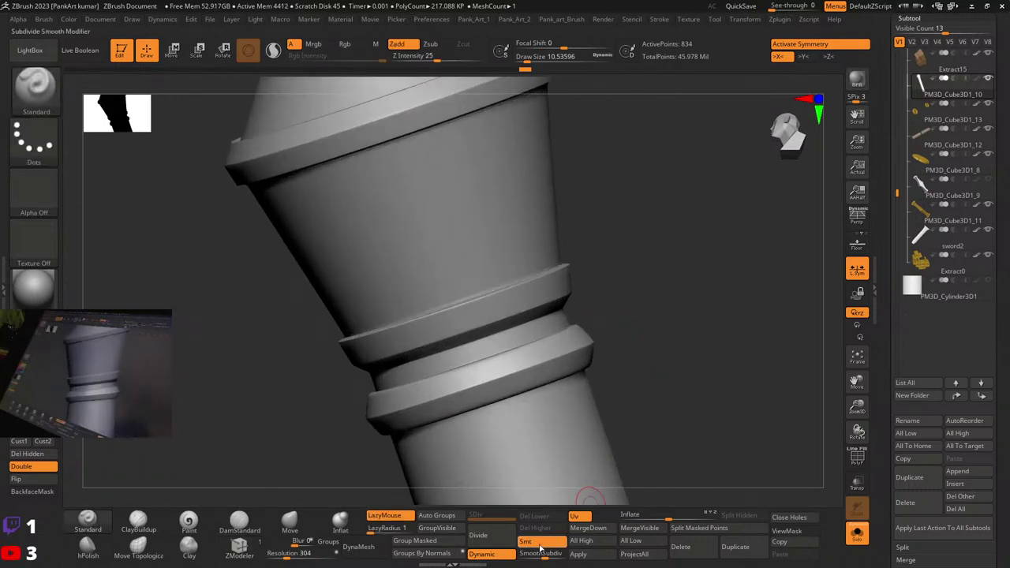
Step: Set the crease level to 3 and check the edge rounding on the pommel
key("1")
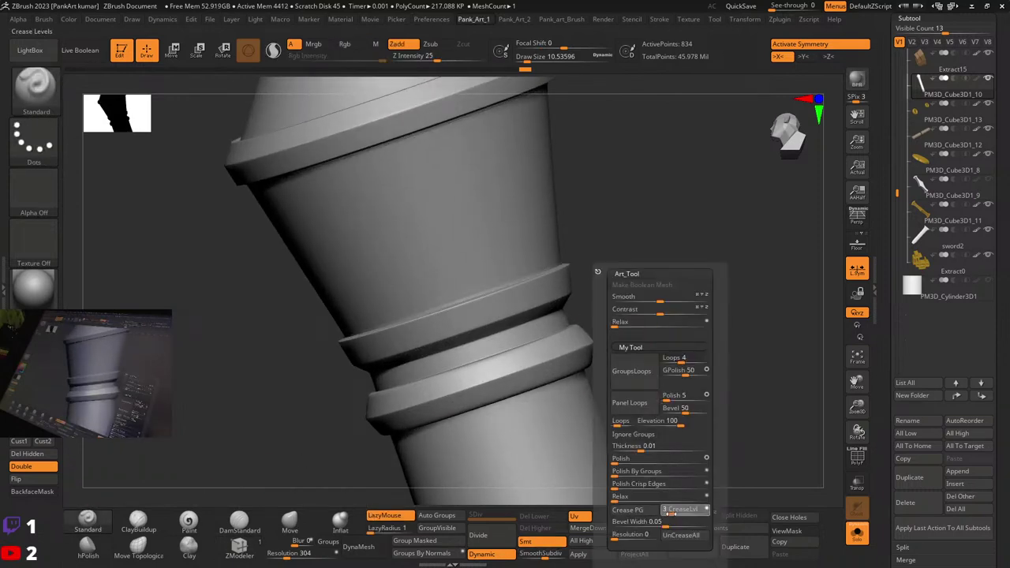
key("Return")
right_click_drag(518, 379, 530, 331, "ctrl")
right_click_drag(530, 331, 523, 416)
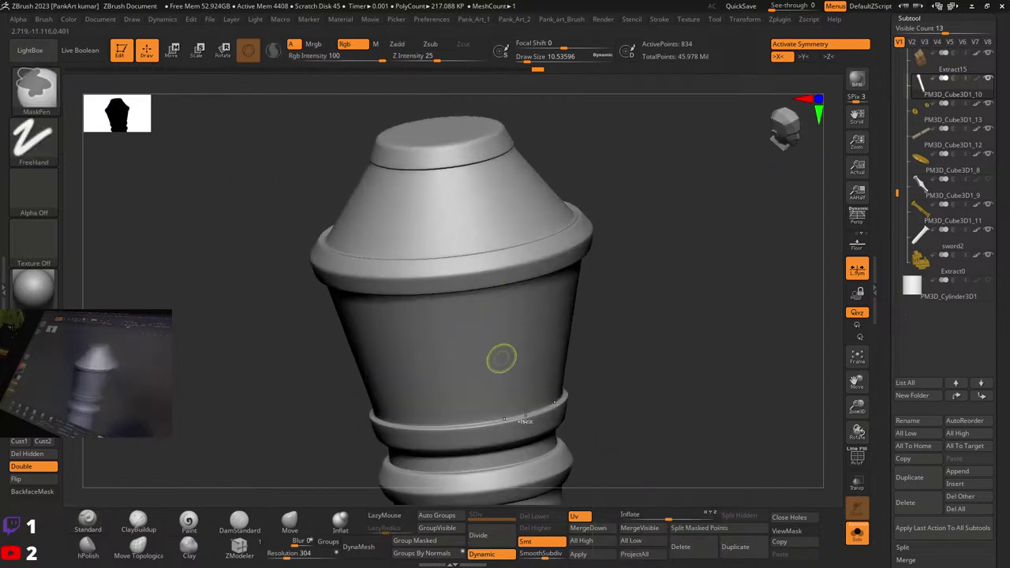
Step: Raise the smooth subdivision level and apply dynamic subdivision as real geometry with seven subdivision levels
left_click_drag(555, 554, 557, 554)
right_click_drag(616, 363, 590, 361)
right_click_drag(568, 354, 624, 324)
mouse_move(624, 324)
right_mouse_down("ctrl")
mouse_move(636, 355)
mouse_move(621, 462)
right_mouse_up("ctrl")
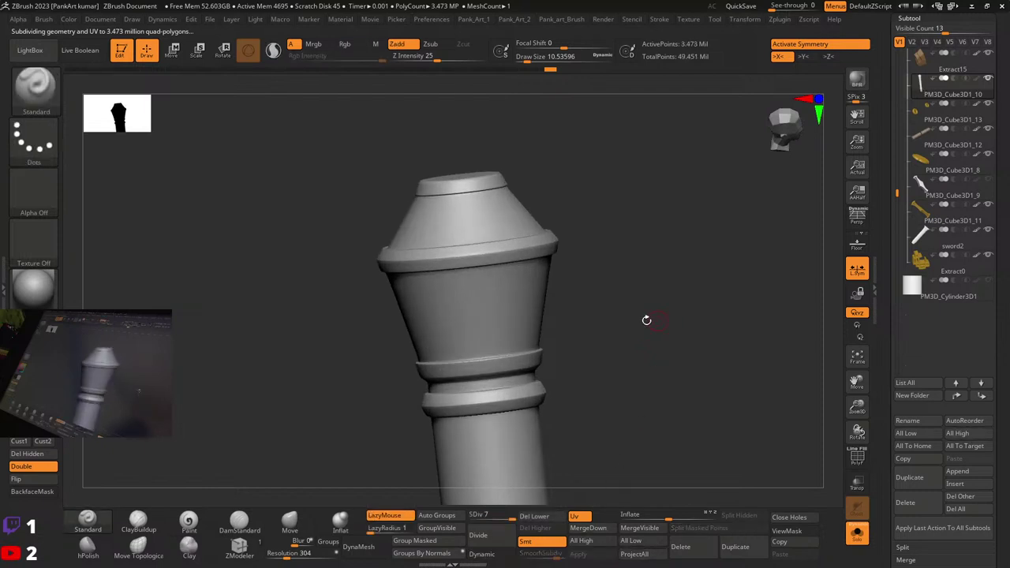
left_click_drag(628, 319, 589, 320)
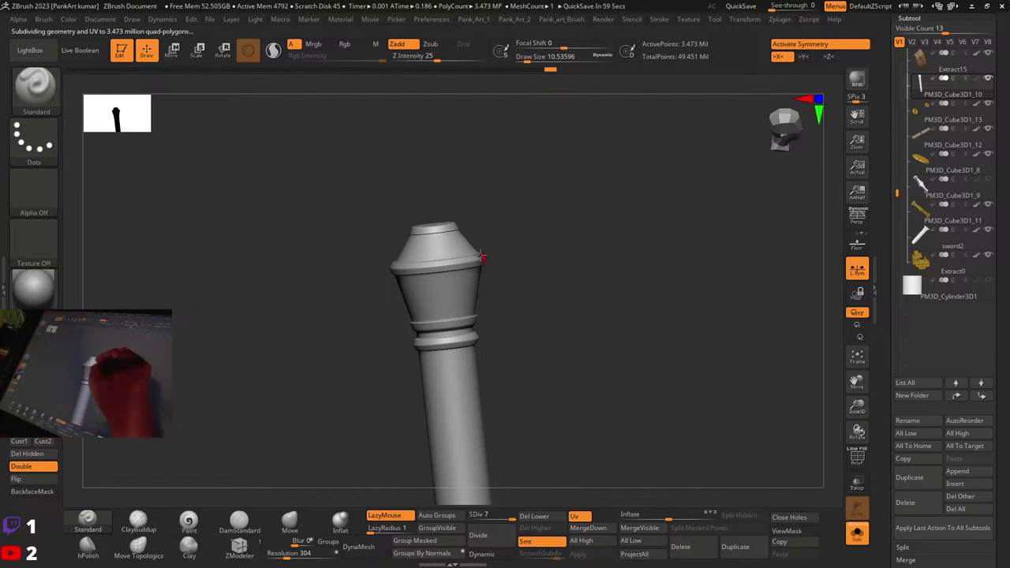
Step: Dock the Transform palette and enable radial symmetry with a radial count of 5
right_click_drag(464, 248, 553, 205)
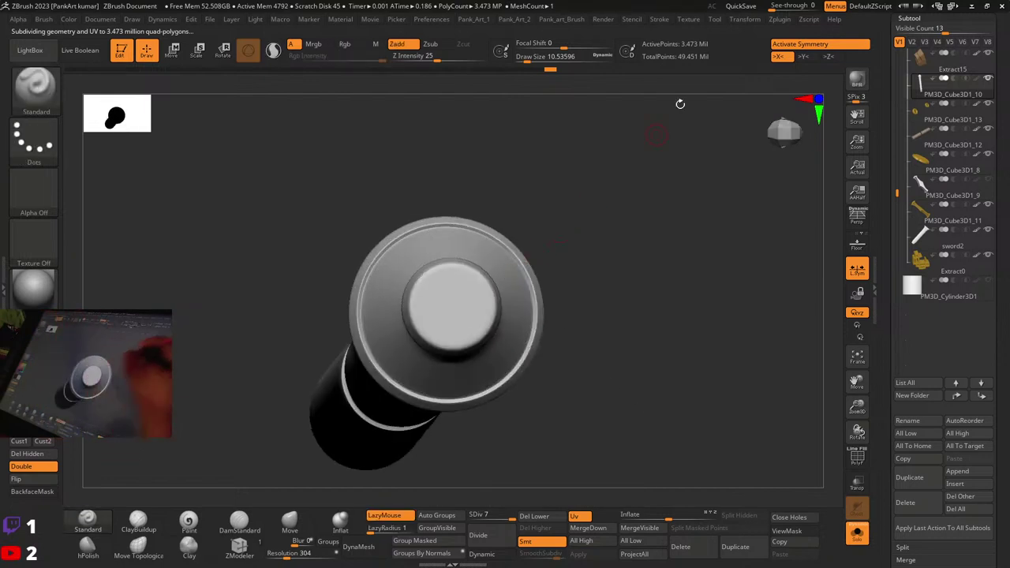
left_click(744, 19)
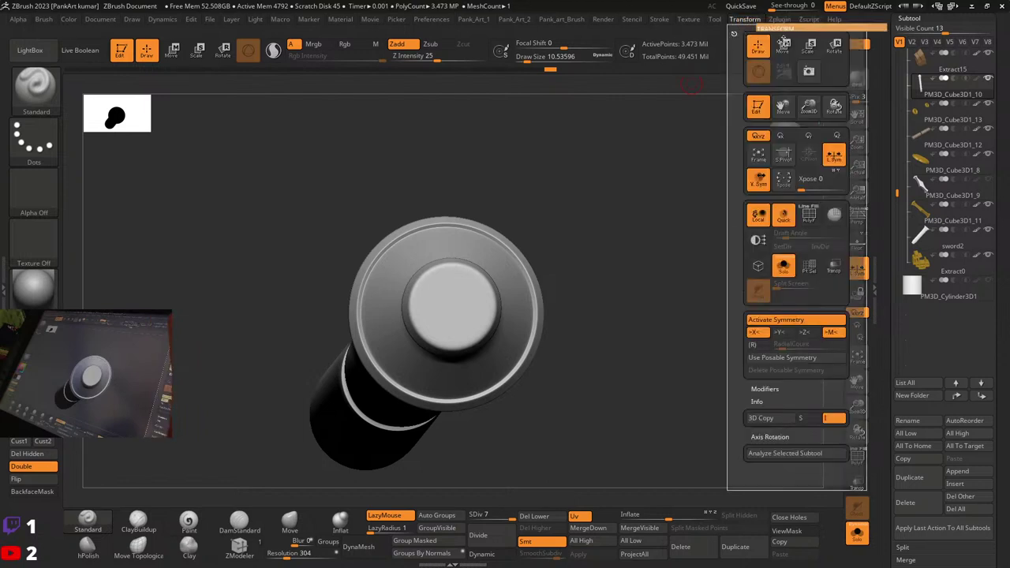
left_click(734, 27)
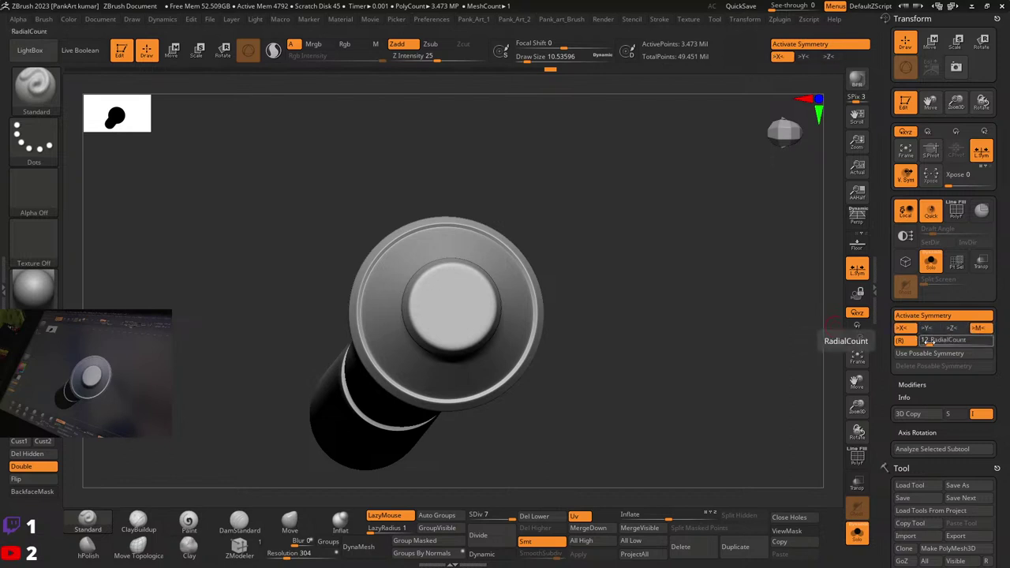
left_click_drag(930, 341, 927, 342)
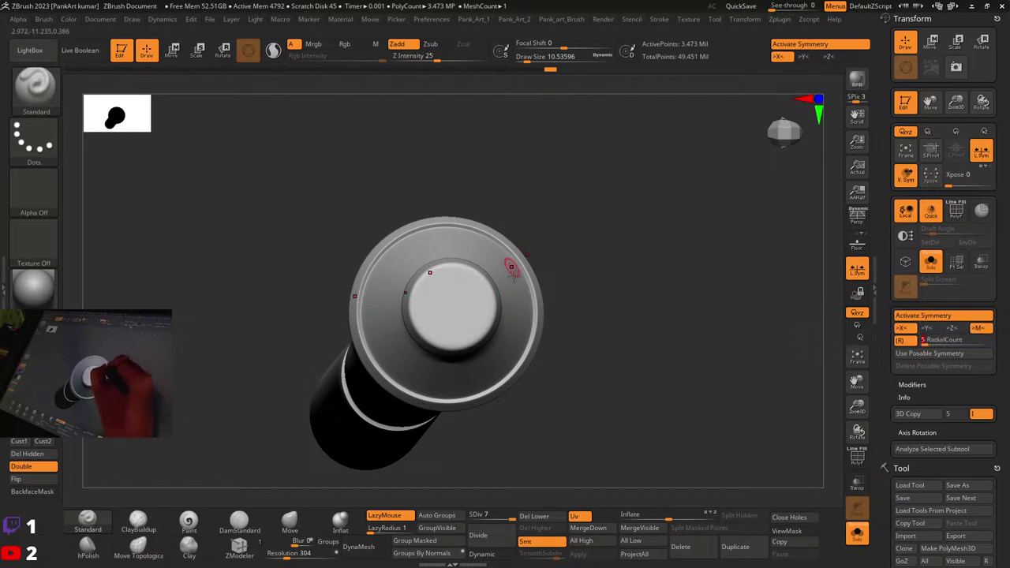
Step: Try a Standard brush stroke with X-axis radial symmetry on the pommel's sloped top and undo it
left_click_drag(562, 307, 505, 330)
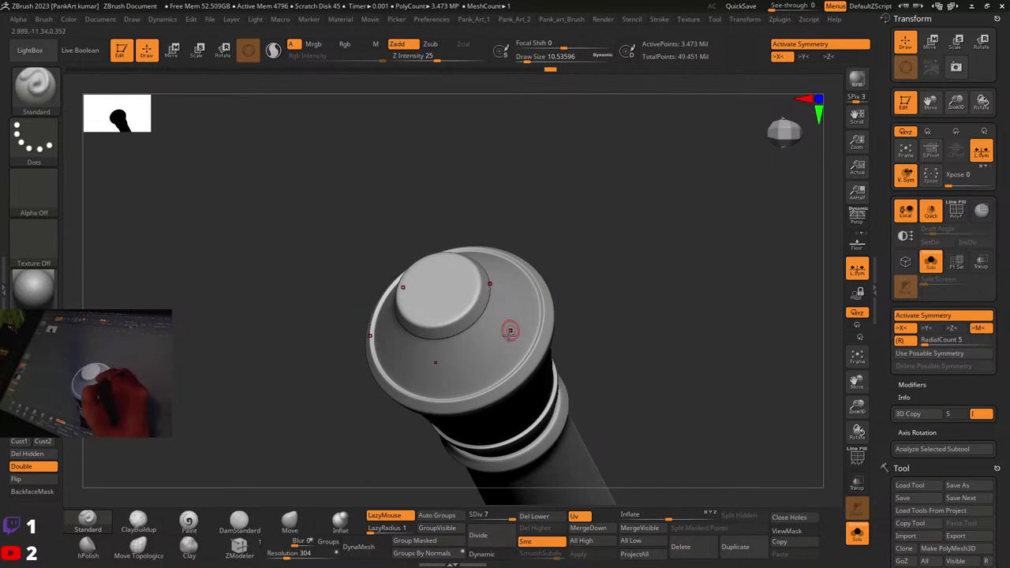
mouse_move(522, 341)
right_mouse_down()
mouse_move(512, 316)
mouse_move(481, 302)
right_mouse_up()
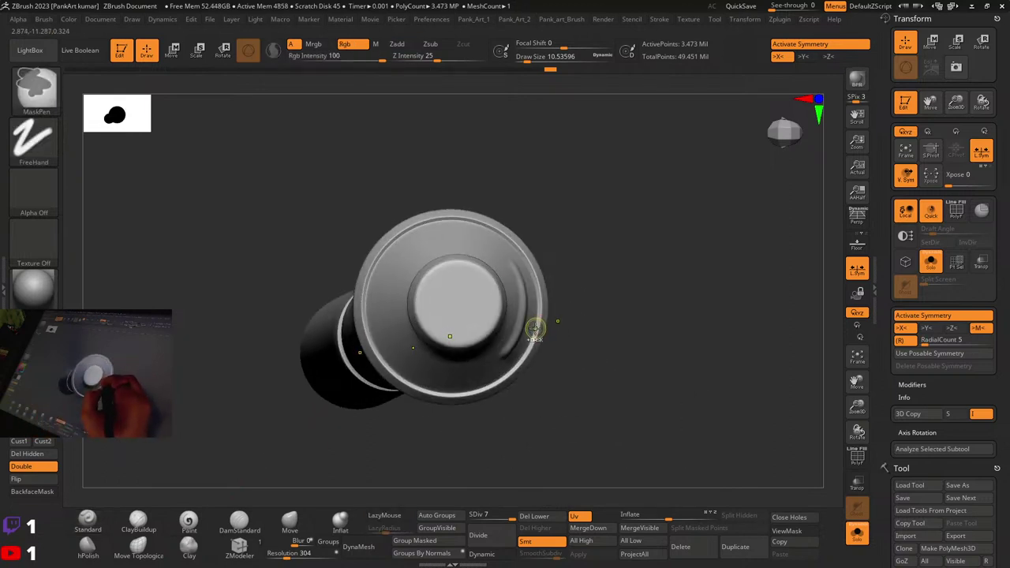
key("ctrl+z")
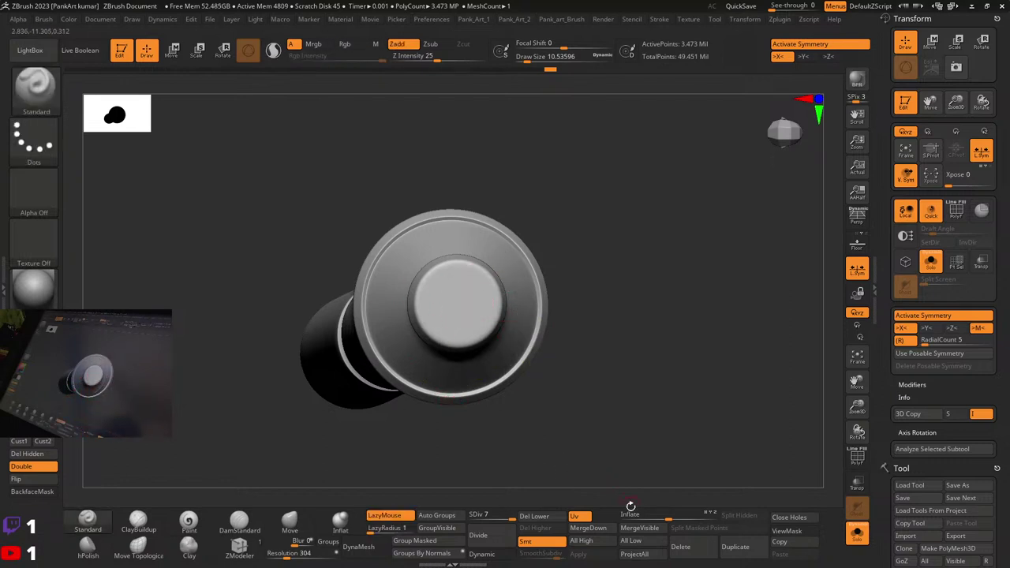
Step: Switch the radial symmetry axis from X to Z, test strokes around the pommel's top, and undo them
left_click(953, 329)
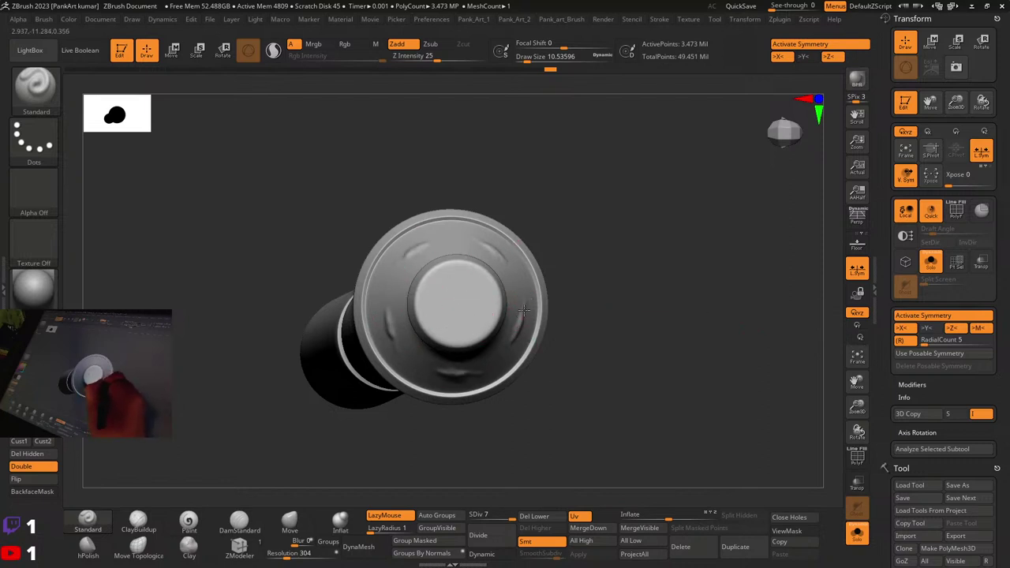
left_click(910, 328)
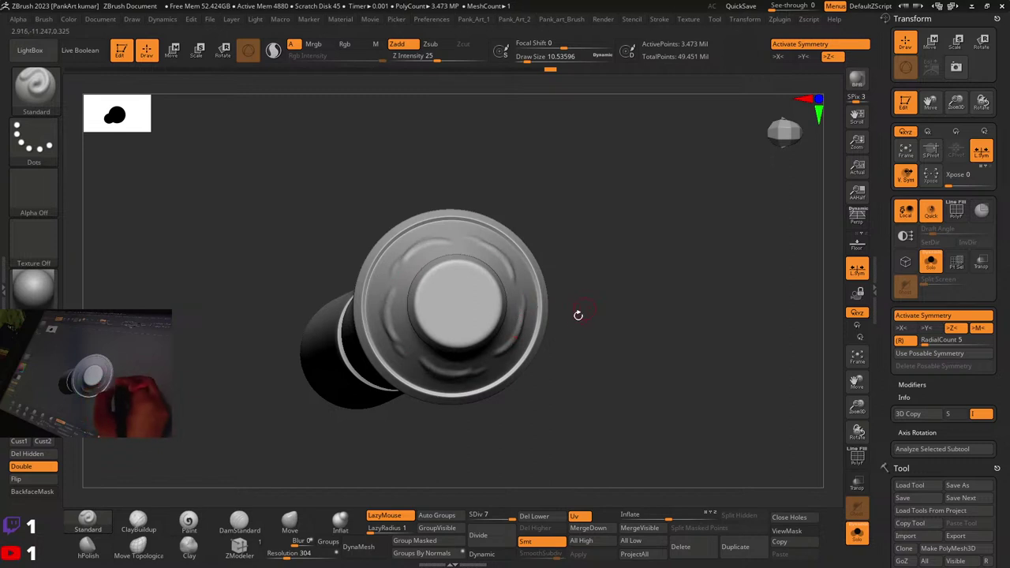
right_click_drag(579, 316, 584, 257)
right_click_drag(660, 248, 632, 266, "ctrl")
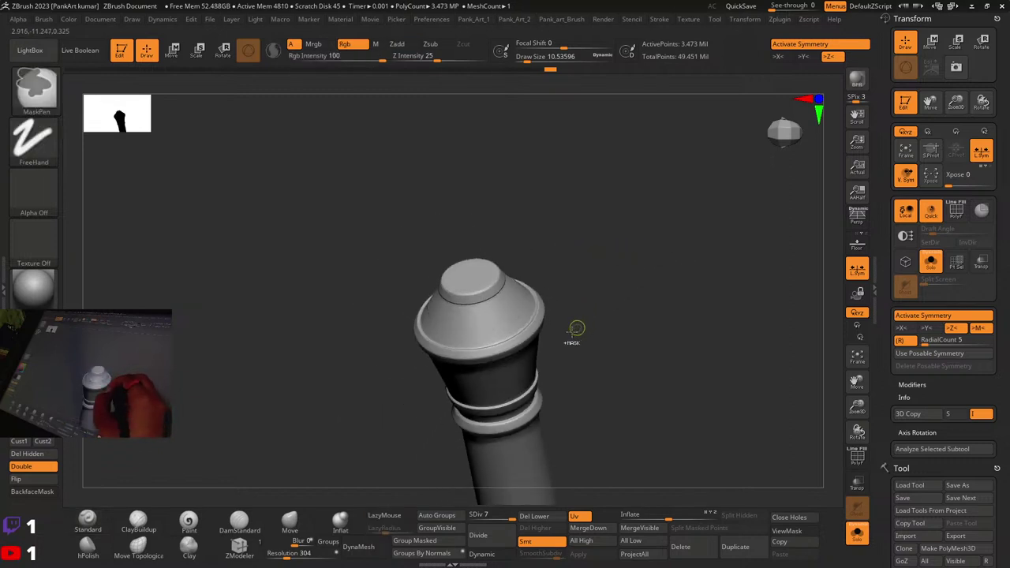
Step: Mask a trial strip down the pommel's side, enable LazyMouse for the mask brush with a LazyRadius of 64, and undo the strip
mouse_move(577, 328)
right_mouse_down()
mouse_move(537, 339)
mouse_move(510, 297)
mouse_move(547, 317)
mouse_move(555, 303)
right_mouse_up()
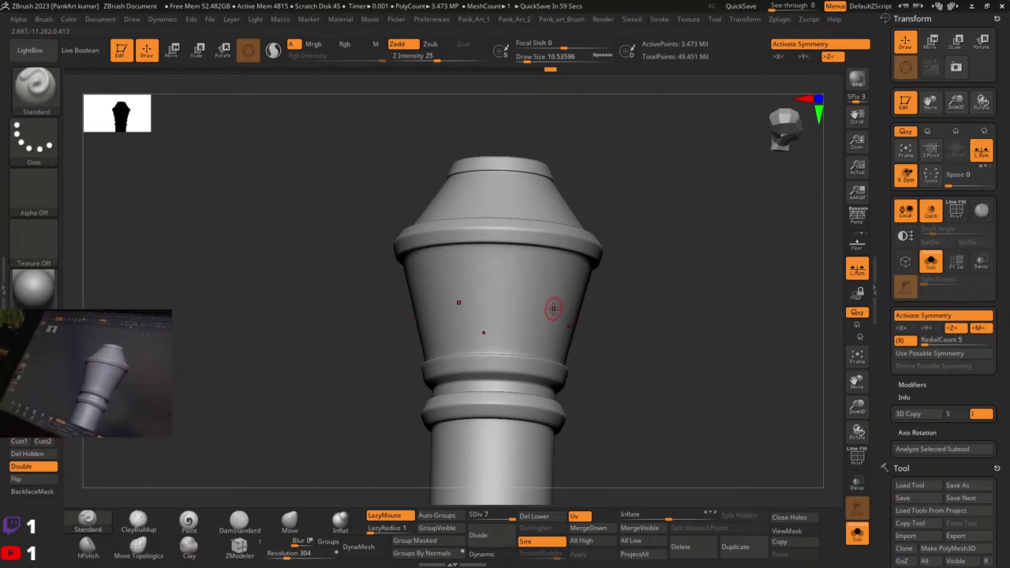
mouse_move(553, 308)
left_mouse_down()
mouse_move(580, 275)
mouse_move(561, 289)
mouse_move(555, 317)
left_mouse_up()
right_click_drag(555, 317, 556, 323)
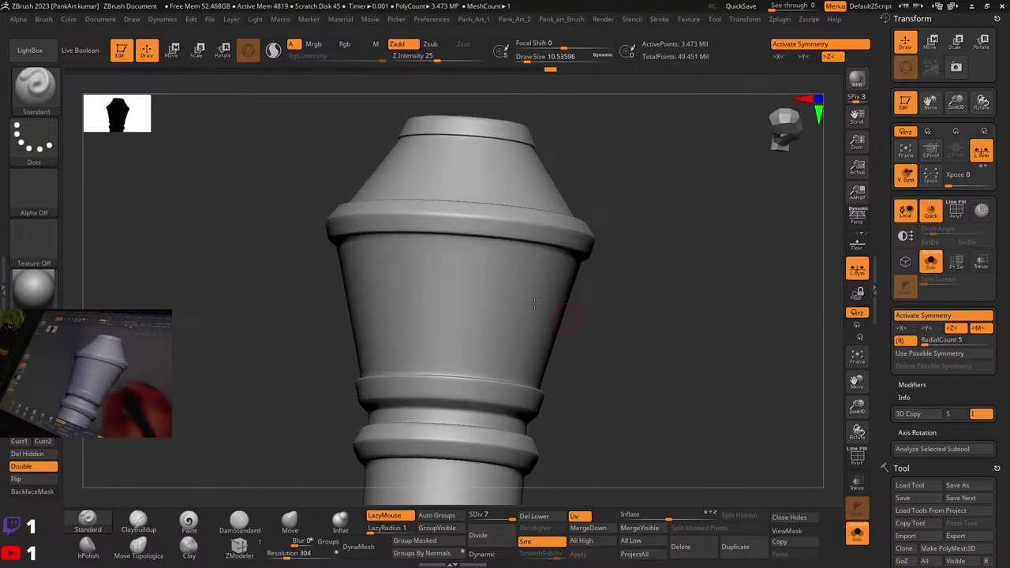
mouse_move(471, 253)
right_mouse_down()
mouse_move(492, 263)
mouse_move(497, 305)
mouse_move(429, 264)
right_mouse_up()
key("ctrl")
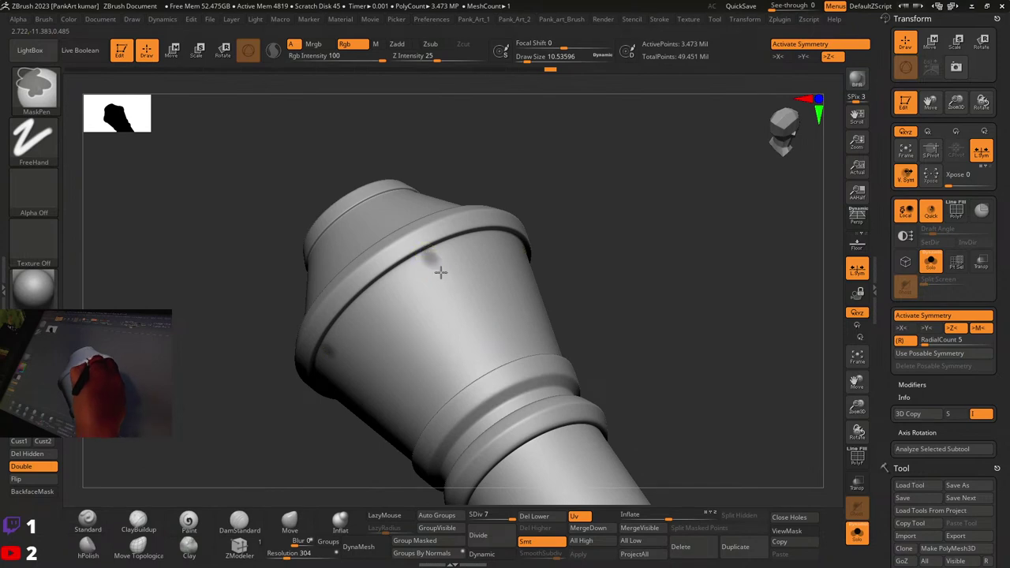
left_click_drag(440, 273, 491, 365, "ctrl")
left_click(385, 516)
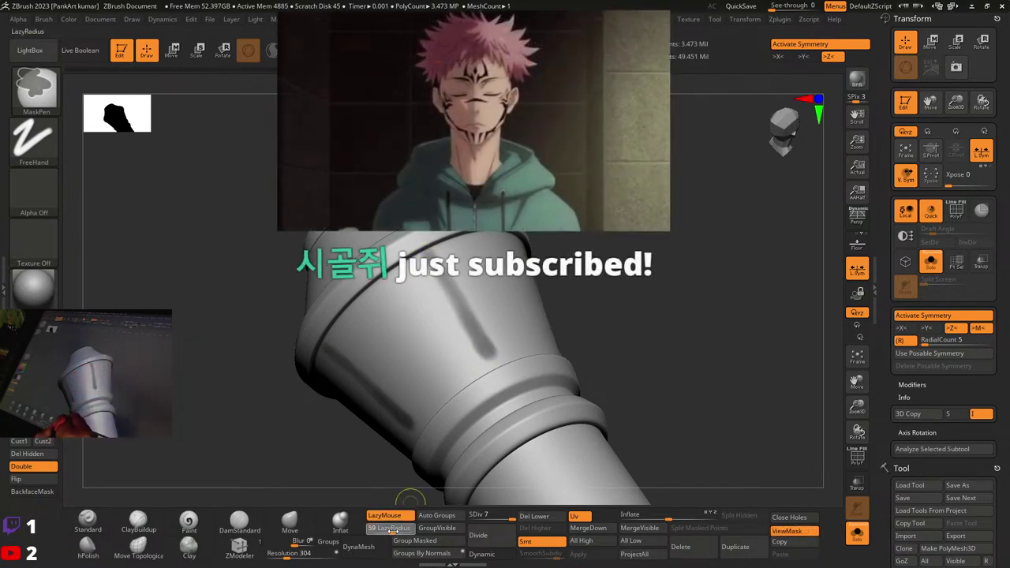
key("ctrl+z")
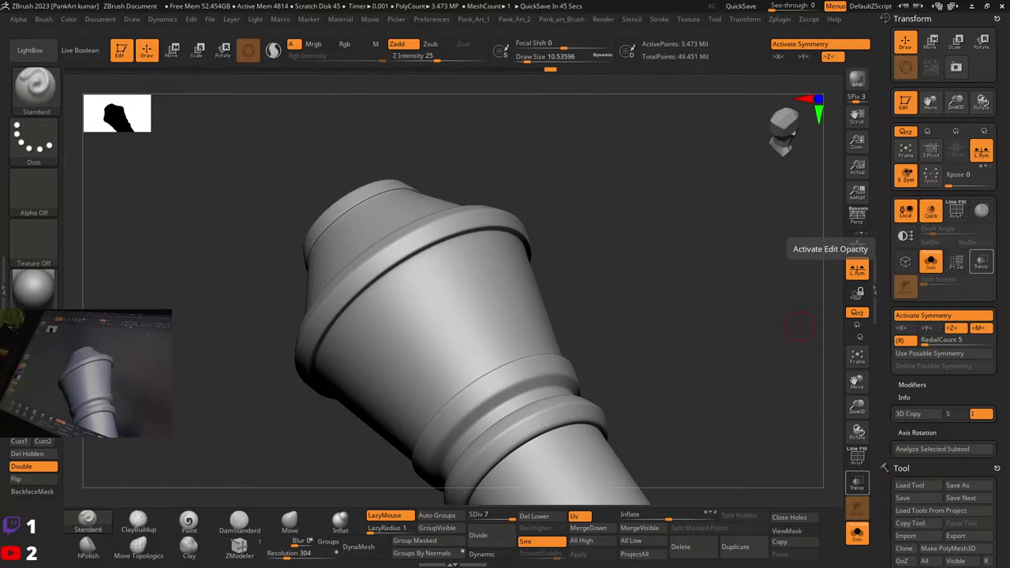
Step: Reduce the draw size to about 9.4 and try straight LazyMouse mask strips down the pommel's side, undoing each attempt
mouse_move(571, 286)
right_mouse_down()
mouse_move(525, 286)
mouse_move(542, 323)
mouse_move(537, 279)
right_mouse_up()
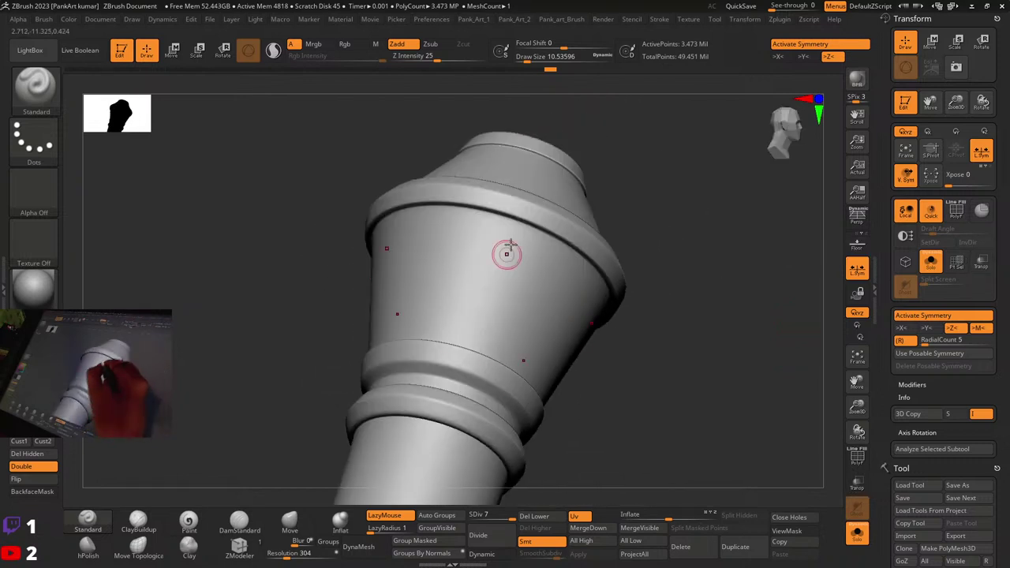
key("space")
left_click_drag(512, 223, 440, 384, "ctrl")
mouse_move(483, 328)
right_mouse_down()
mouse_move(523, 339)
mouse_move(491, 303)
mouse_move(503, 289)
right_mouse_up()
key("ctrl+z")
left_click_drag(467, 291, 447, 353, "ctrl")
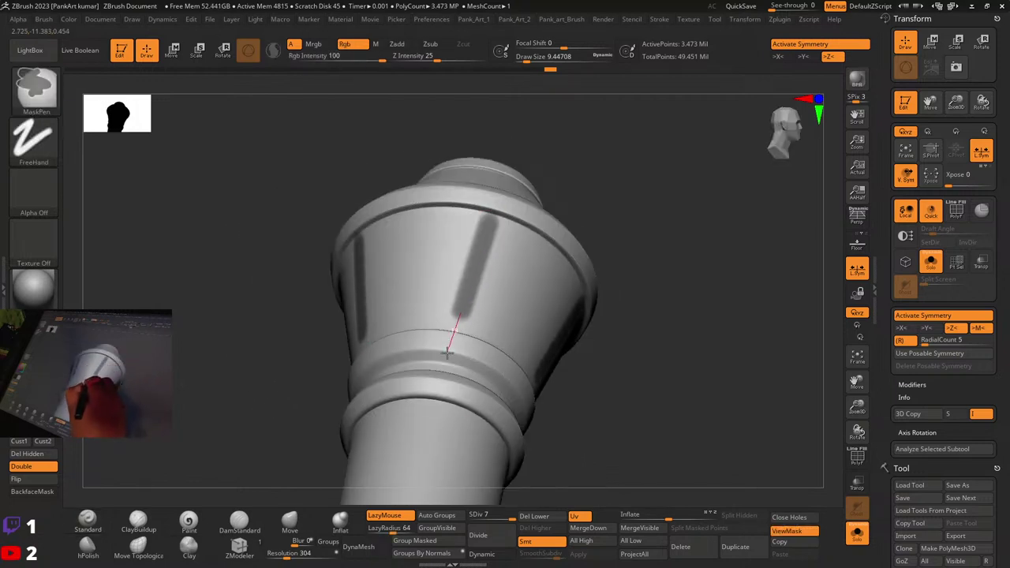
mouse_move(624, 298)
right_mouse_down("ctrl")
mouse_move(501, 305)
mouse_move(501, 318)
mouse_move(474, 256)
mouse_move(442, 220)
right_mouse_up("ctrl")
key("ctrl+z")
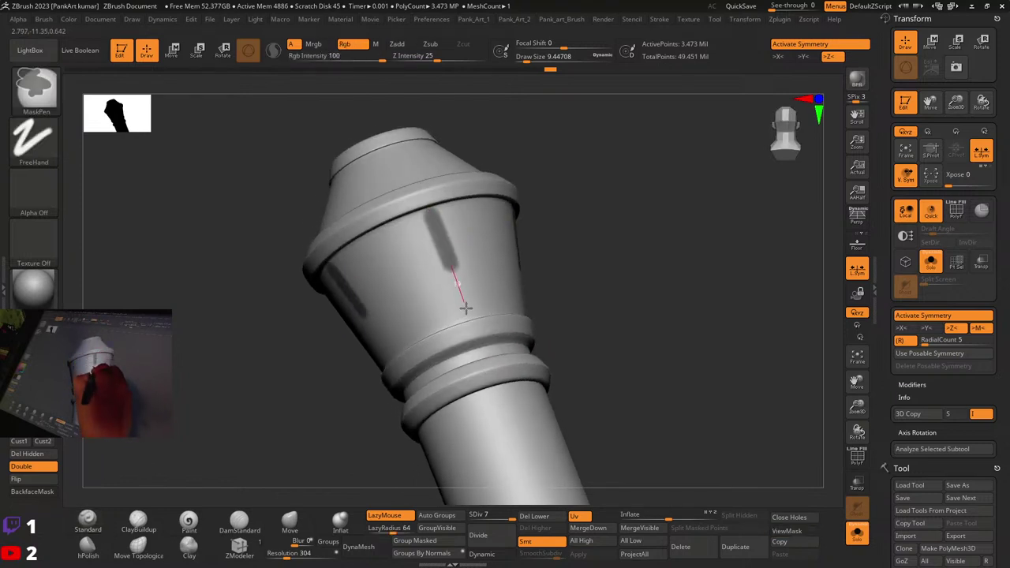
Step: Redo the radial mask strips down the pommel's side, using the displayed polyframe lines as a guide for a straight stroke
left_click_drag(466, 308, 471, 320, "ctrl")
key("shift+f")
right_click_drag(478, 327, 532, 292, "ctrl")
key("ctrl+z")
right_click_drag(474, 229, 430, 197)
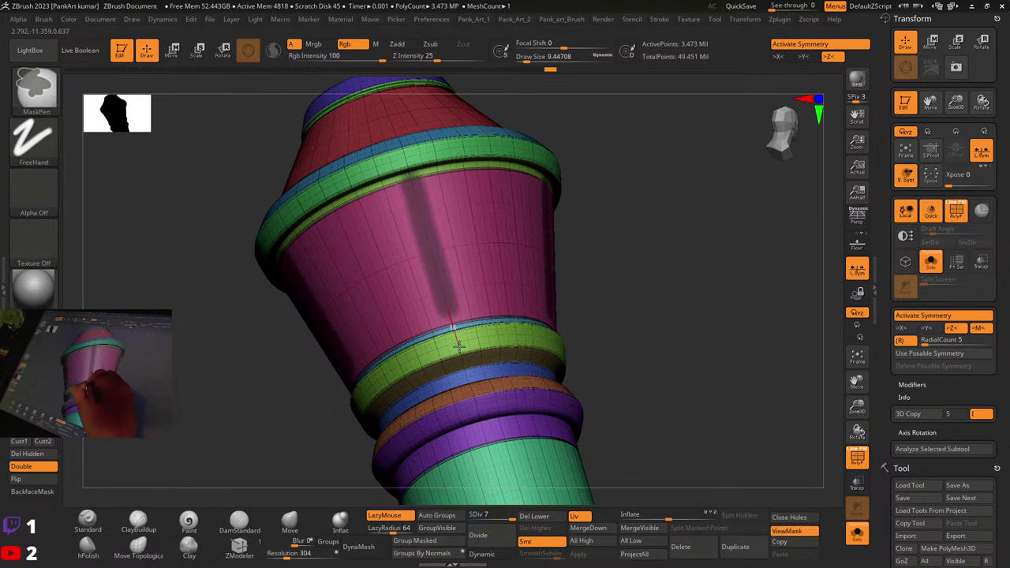
left_click_drag(461, 350, 462, 354, "ctrl")
Step: Hide the polyframe and erase the ends of the mask strips to give them clean, straight ends
mouse_move(586, 274)
right_mouse_down("alt")
mouse_move(496, 311)
mouse_move(604, 295)
mouse_move(580, 324)
right_mouse_up("alt")
key("shift+f")
mouse_move(580, 307)
right_mouse_down()
mouse_move(548, 342)
mouse_move(570, 334)
mouse_move(579, 315)
right_mouse_up()
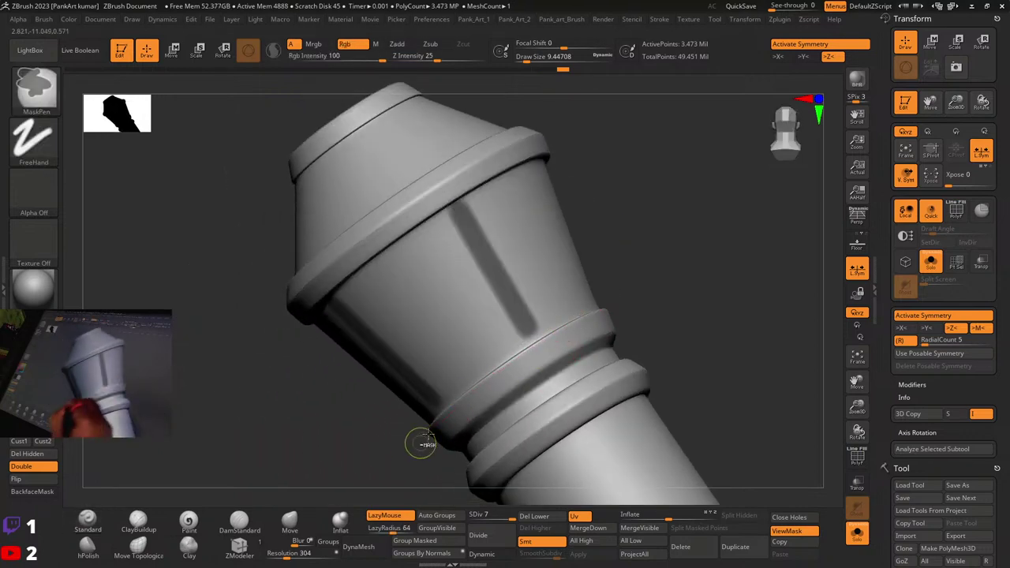
right_click_drag(504, 251, 533, 306, "alt")
left_click_drag(500, 259, 324, 386, "ctrl+alt")
mouse_move(619, 249)
right_mouse_down("ctrl")
mouse_move(611, 268)
mouse_move(583, 254)
right_mouse_up("ctrl")
right_click_drag(583, 254, 624, 355)
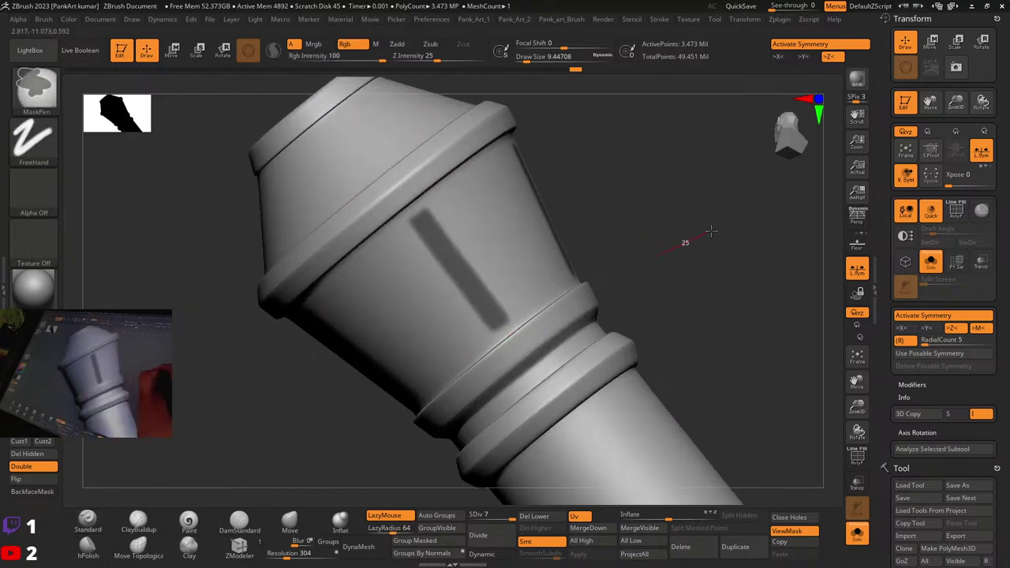
Step: Undo the mask strips and the applied subdivision to go back to the low-poly handle with dynamic subdivision
mouse_move(714, 238)
right_mouse_down("ctrl")
mouse_move(602, 276)
mouse_move(547, 316)
right_mouse_up("ctrl")
mouse_move(547, 315)
right_mouse_down()
mouse_move(524, 318)
mouse_move(481, 281)
mouse_move(466, 306)
mouse_move(587, 288)
mouse_move(595, 277)
mouse_move(516, 323)
mouse_move(597, 289)
mouse_move(537, 316)
mouse_move(652, 295)
right_mouse_up()
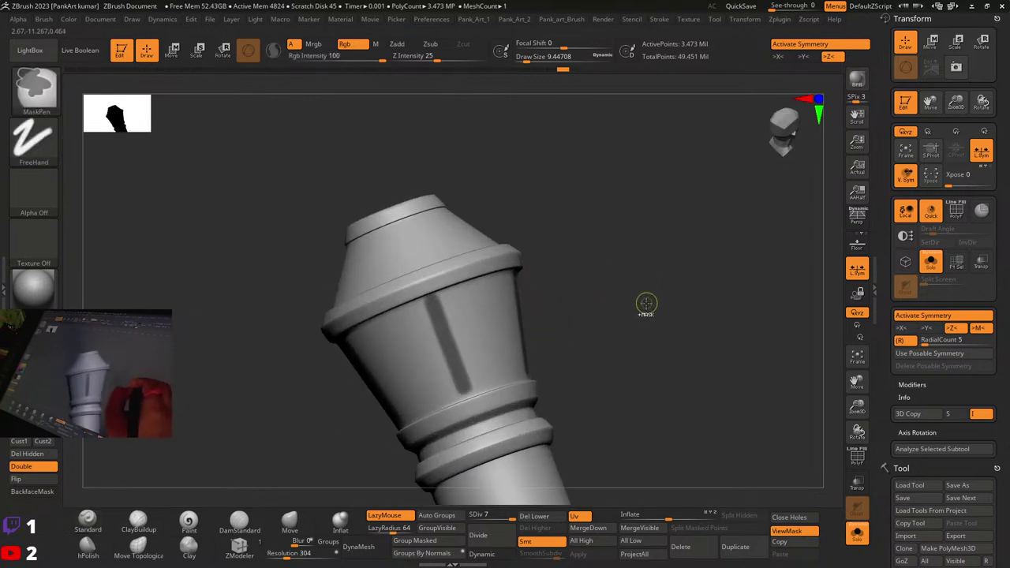
key("ctrl+z")
key("ctrl+z")
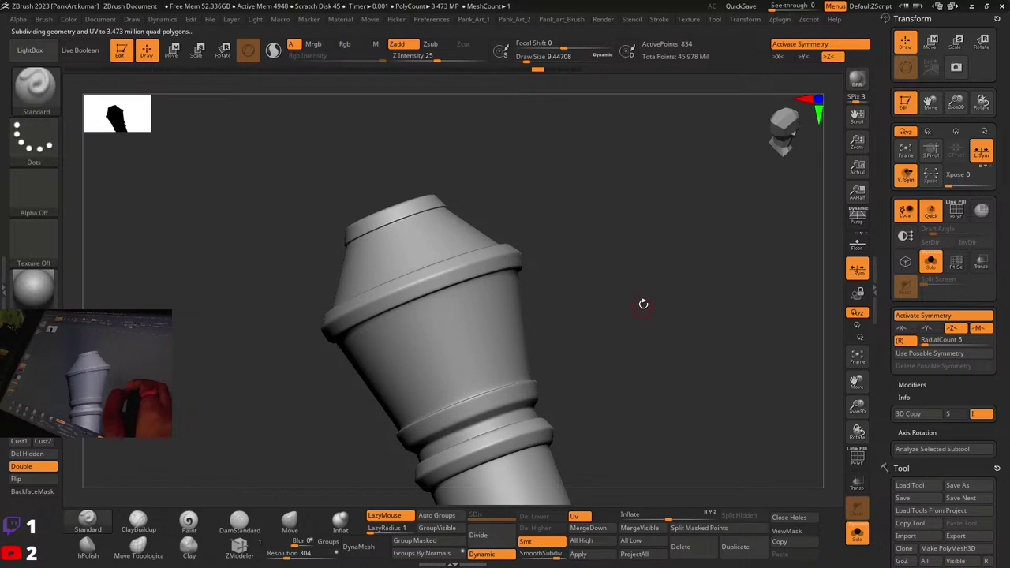
Step: Turn off dynamic subdivision and show the polyframe on the pommel's base mesh
key("shift+f")
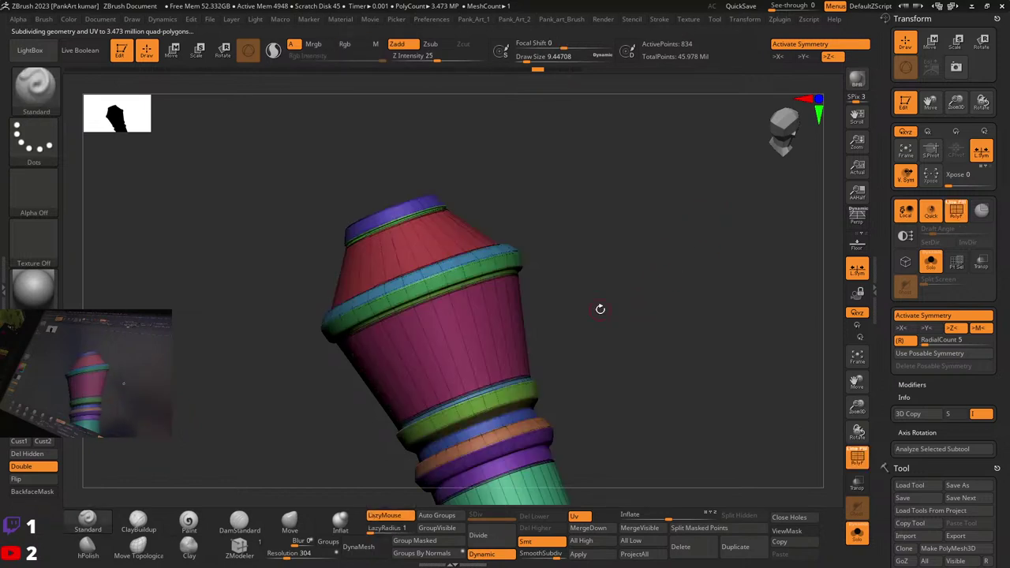
mouse_move(530, 339)
right_mouse_down()
mouse_move(526, 356)
mouse_move(521, 339)
mouse_move(620, 323)
right_mouse_up()
key("shift+f")
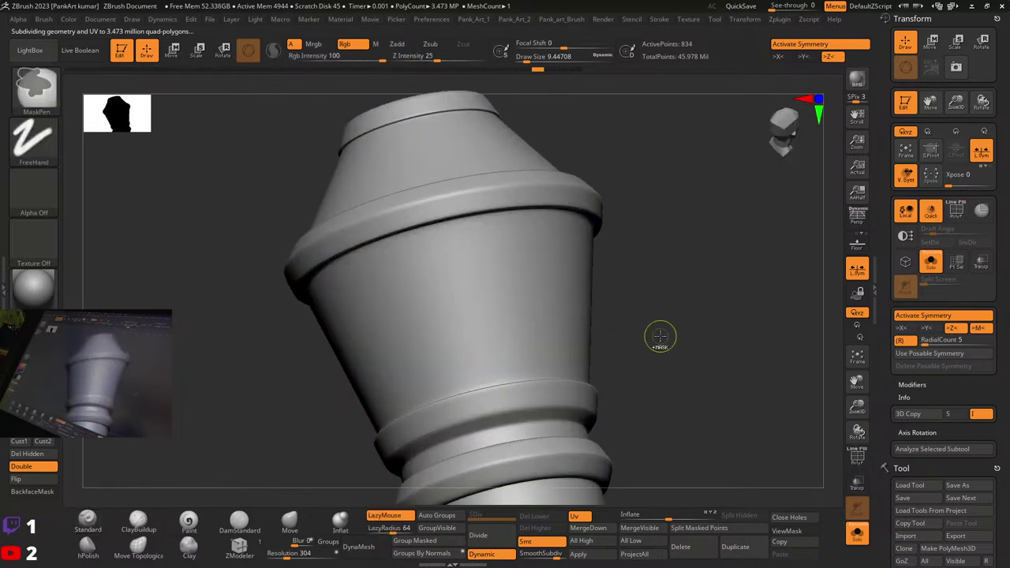
key("shift+f")
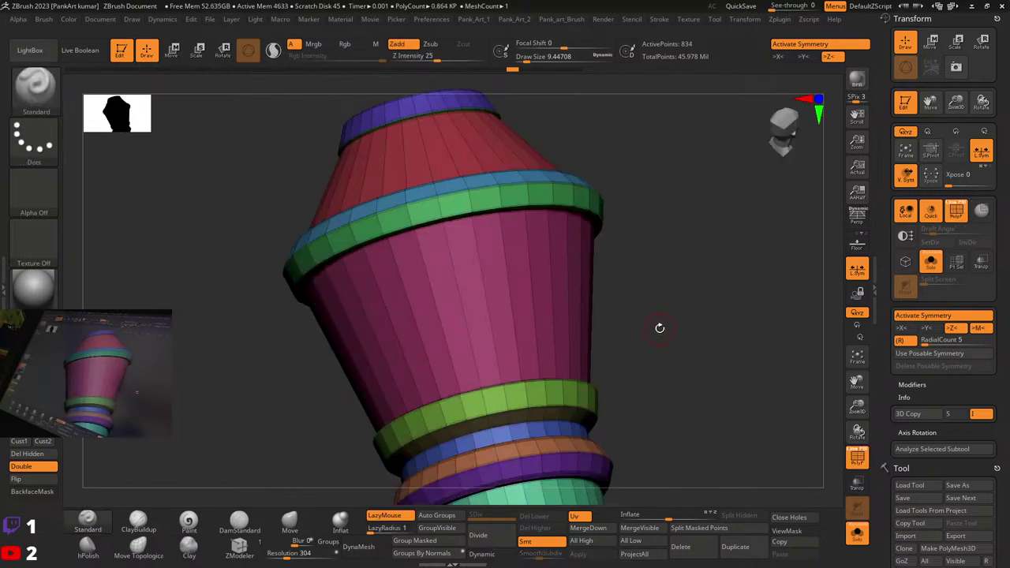
key("ctrl")
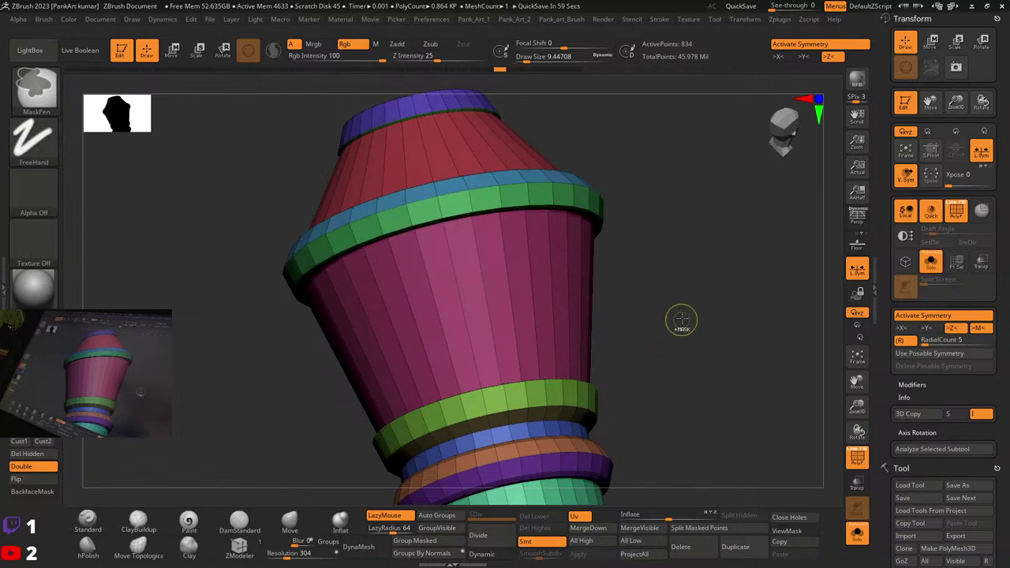
mouse_move(682, 320)
right_mouse_down()
mouse_move(654, 314)
mouse_move(636, 260)
mouse_move(637, 282)
mouse_move(463, 275)
mouse_move(453, 256)
mouse_move(462, 230)
mouse_move(427, 210)
right_mouse_up()
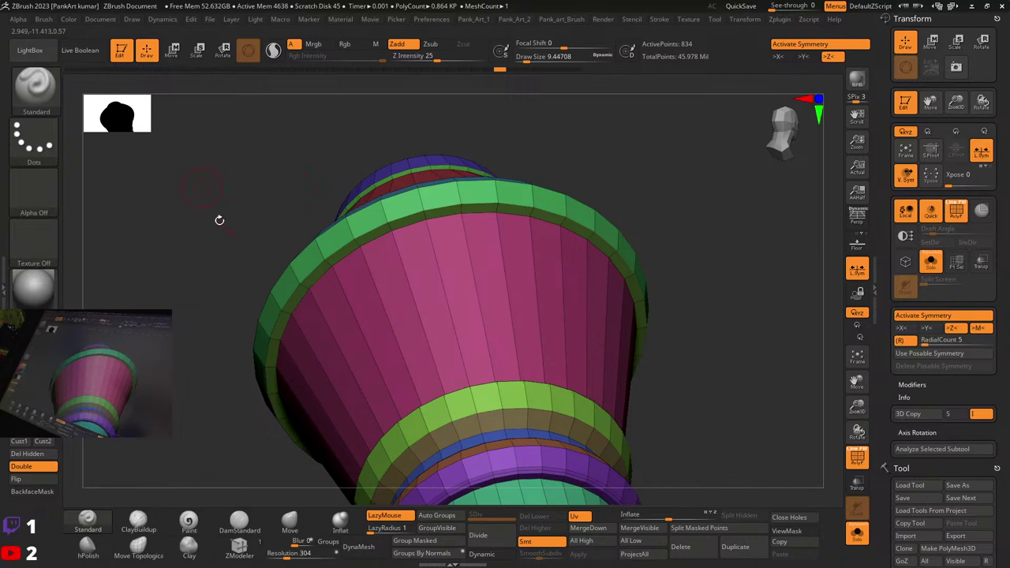
right_click_drag(219, 220, 268, 470)
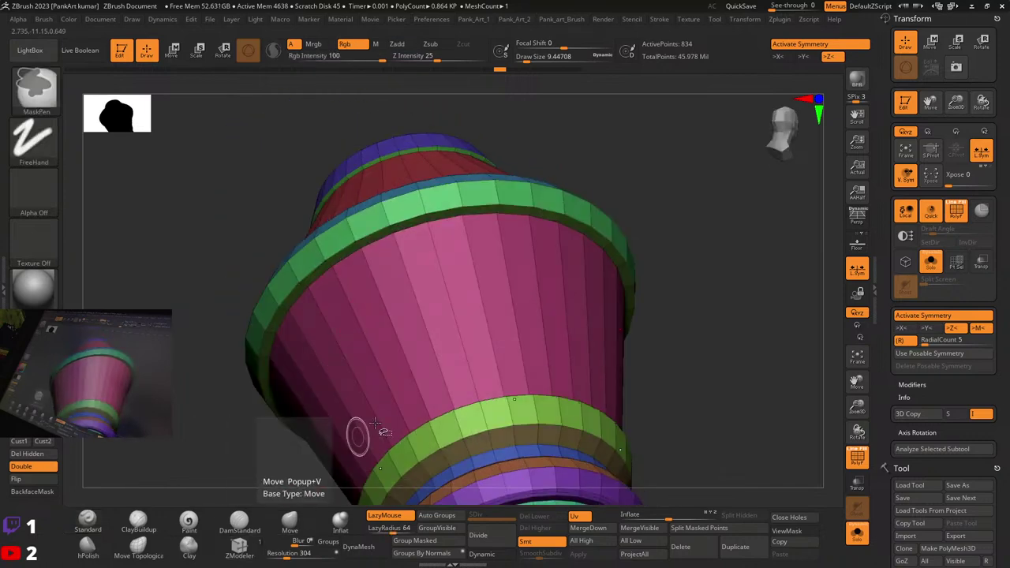
Step: Switch to the ZModeler brush and turn off radial symmetry while keeping symmetry on the Z axis
left_click(241, 556)
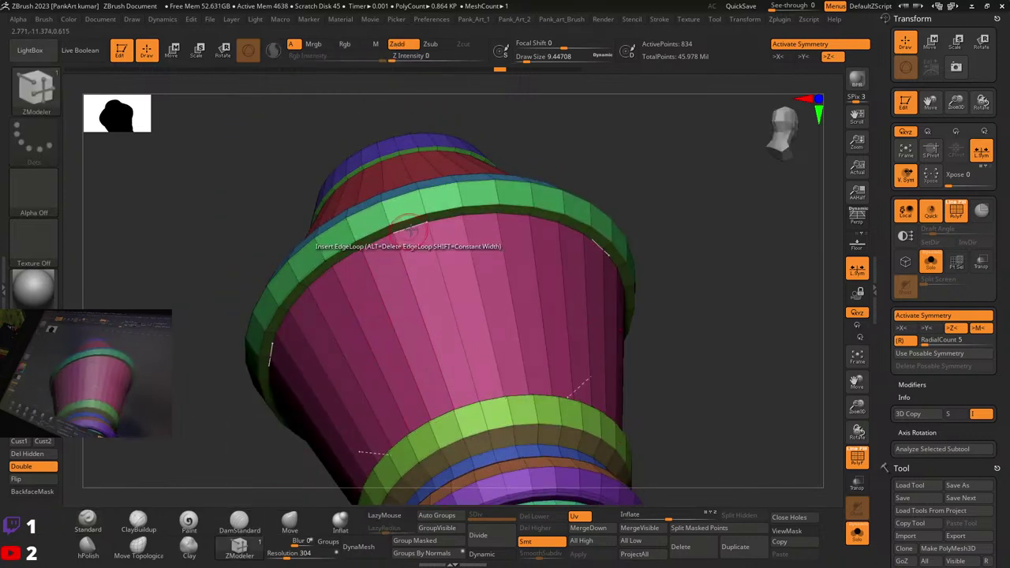
right_click_drag(410, 227, 429, 272)
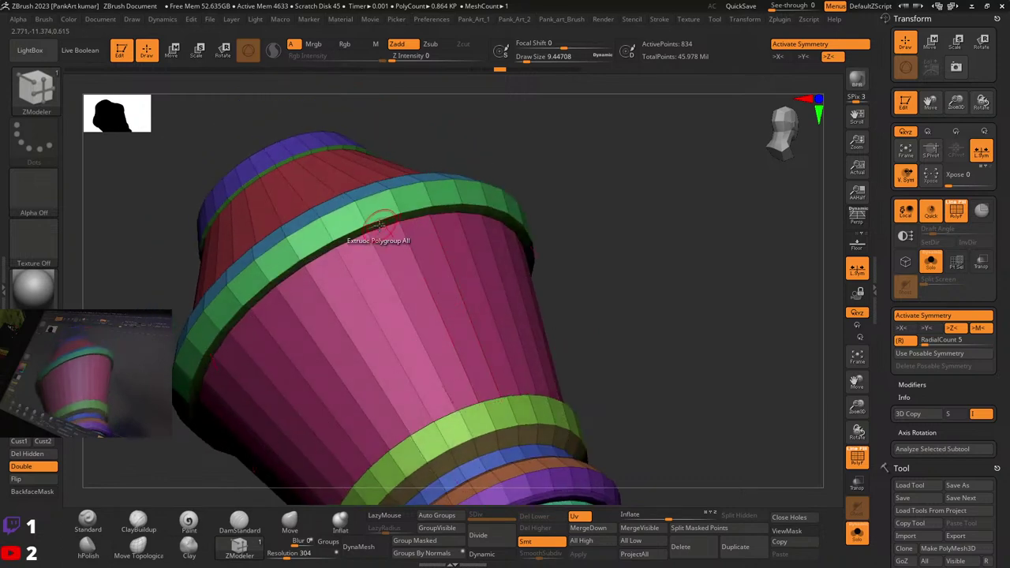
key("space")
right_click_drag(458, 241, 527, 229)
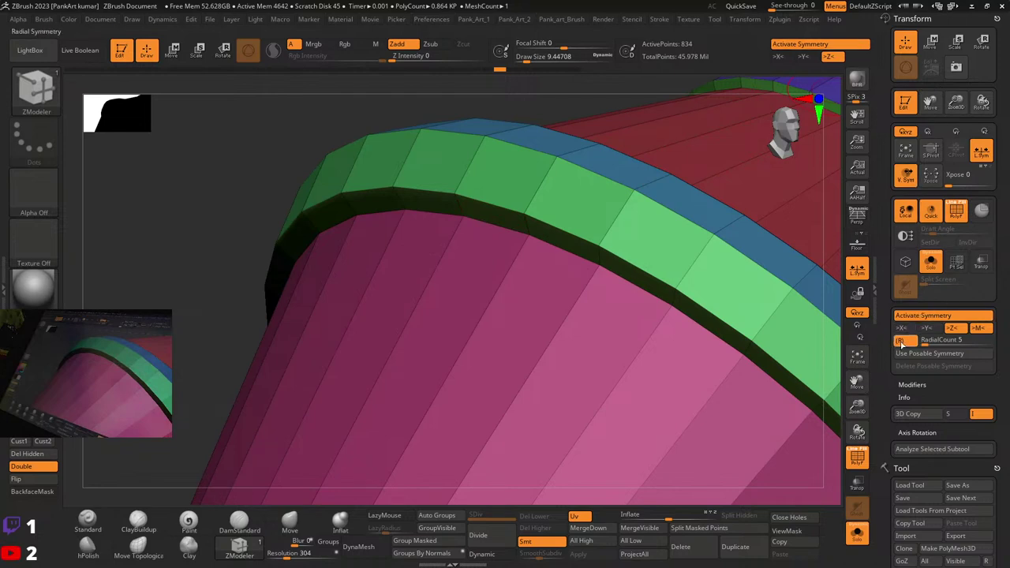
left_click(902, 341)
Step: Delete the extra edge loops around the pommel's rim and top cap
right_click_drag(541, 226, 440, 212)
left_click(482, 230, "alt")
left_click(442, 211, "alt")
right_click_drag(558, 234, 474, 205, "ctrl")
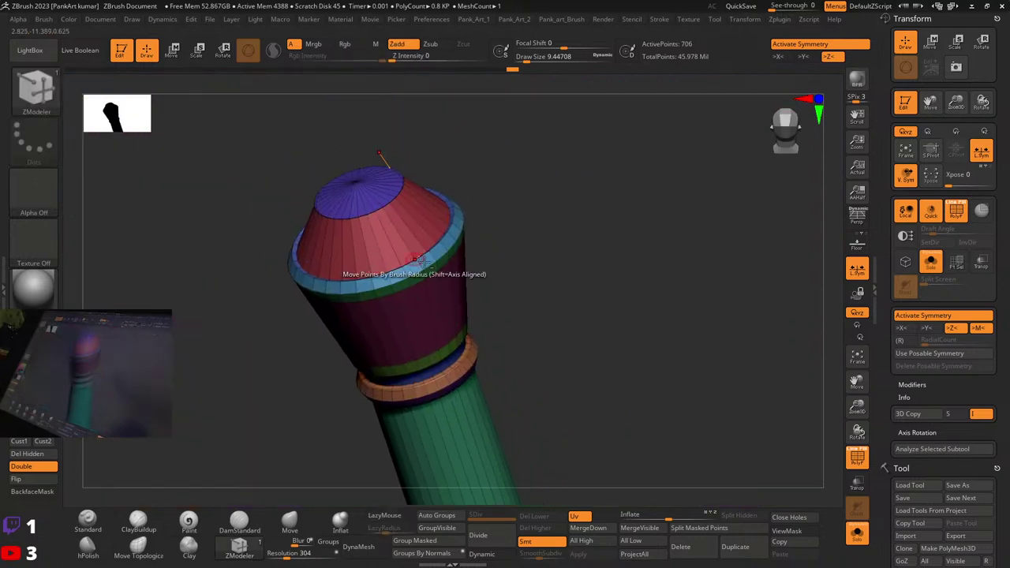
mouse_move(417, 259)
right_mouse_down("ctrl")
mouse_move(479, 289)
mouse_move(454, 199)
mouse_move(439, 237)
mouse_move(463, 211)
mouse_move(490, 229)
right_mouse_up("ctrl")
left_click(469, 207, "alt")
right_click_drag(489, 229, 458, 247, "ctrl")
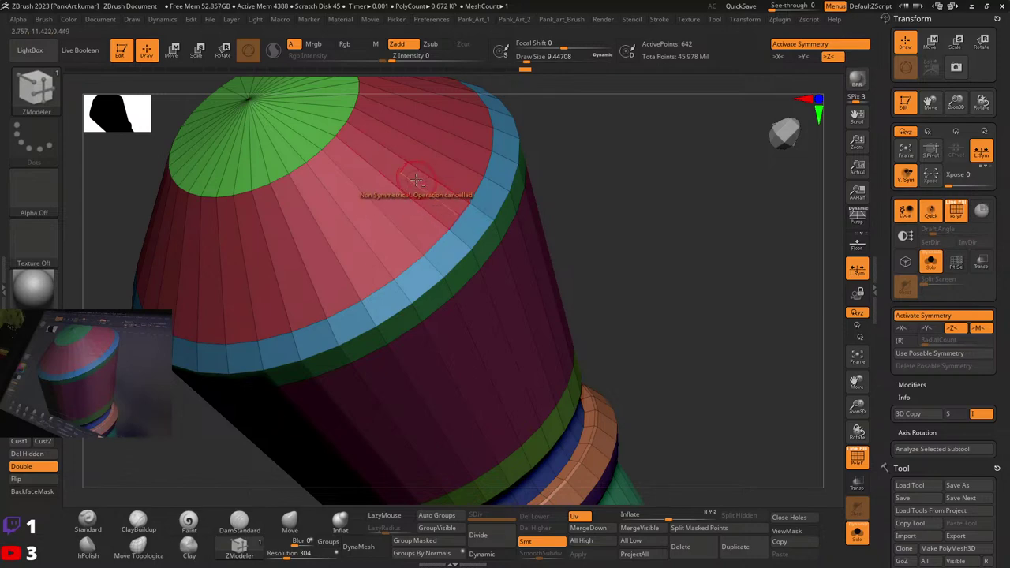
Step: Try marking faces on the pommel's slope under Z symmetry, undo them, and switch the symmetry to the X axis
left_click(416, 180, "alt")
left_click(392, 208, "alt")
mouse_move(394, 207)
right_mouse_down("ctrl")
mouse_move(408, 219)
mouse_move(390, 202)
mouse_move(405, 204)
right_mouse_up("ctrl")
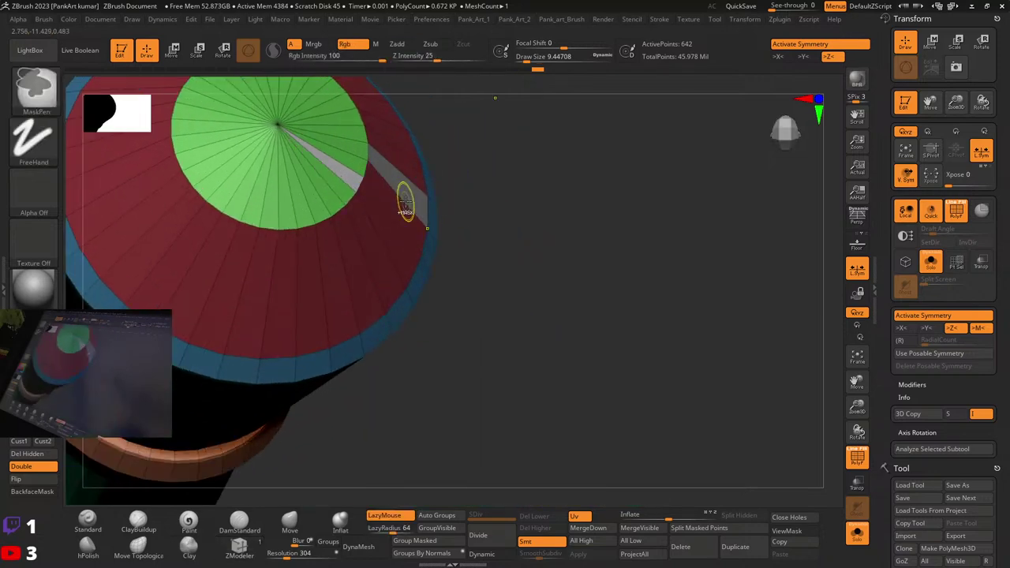
key("ctrl+z")
right_click_drag(724, 136, 776, 118)
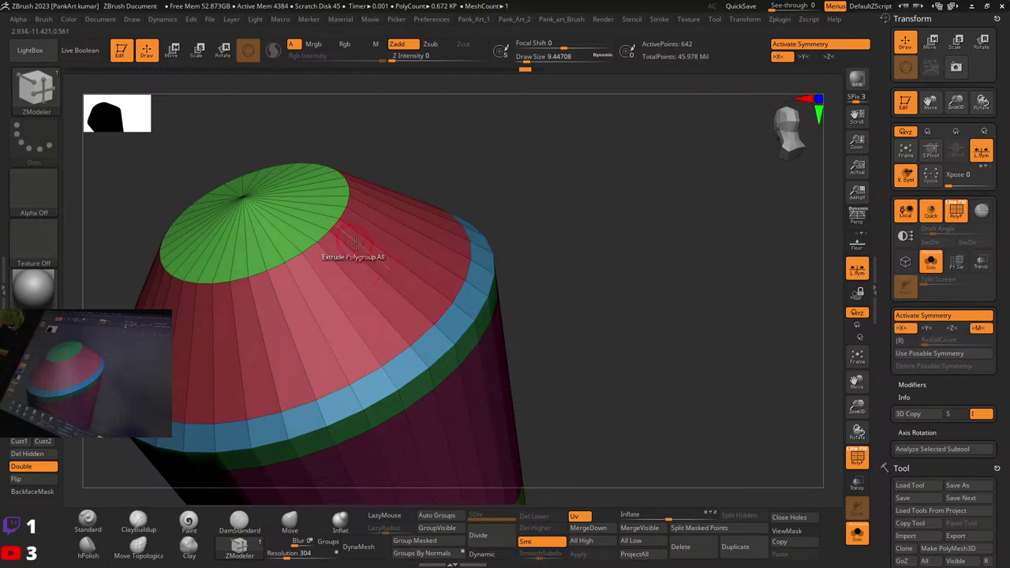
Step: Try marking pairs of faces around the pommel's slope with X symmetry, undo the last pair, and turn symmetry off
right_click_drag(355, 245, 395, 294)
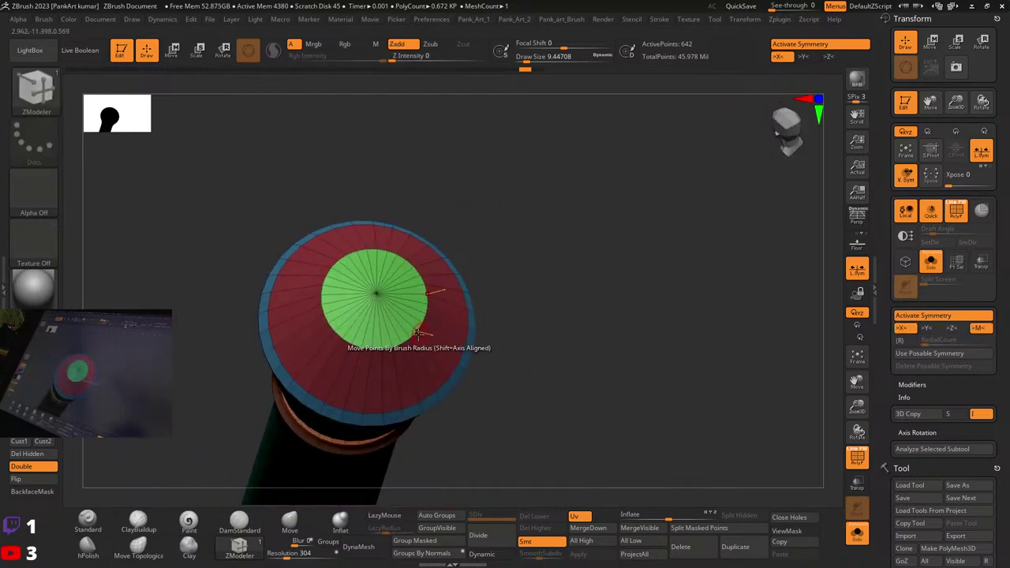
right_click_drag(414, 338, 412, 375)
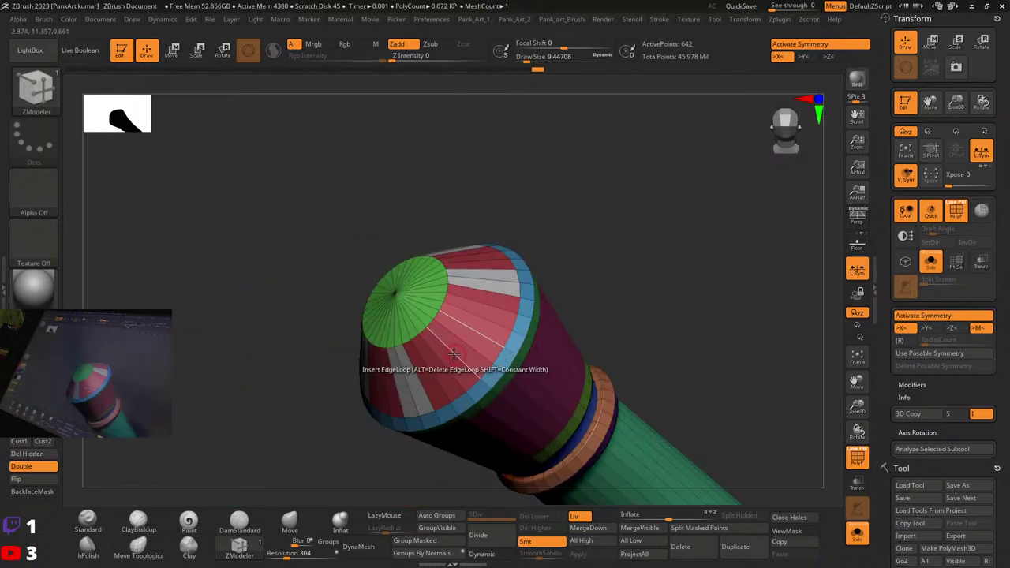
left_click(453, 356, "alt")
key("ctrl+z")
key("x")
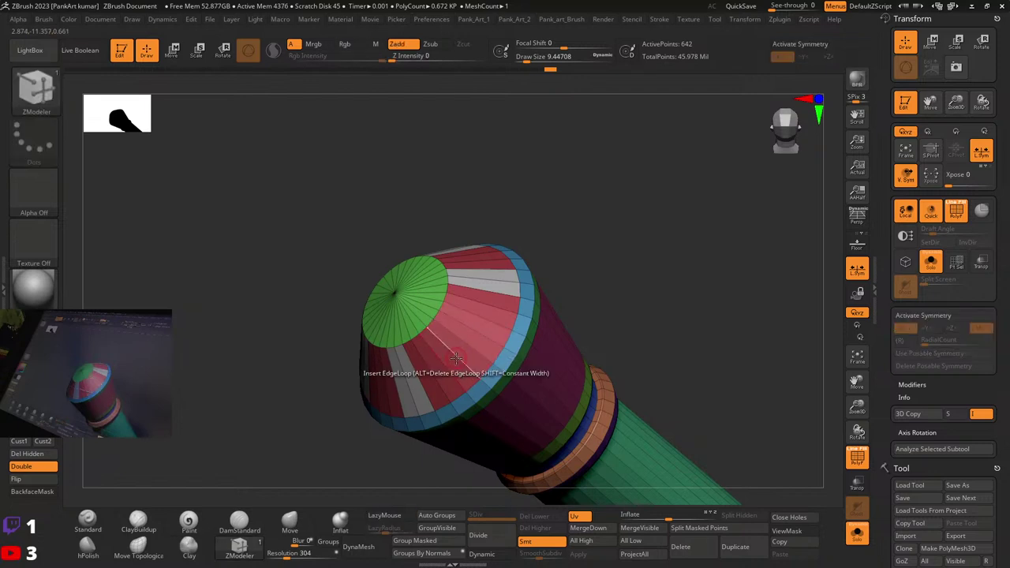
Step: Try marking a further pair of sloped faces without symmetry, and undo all the marked faces
left_click(456, 360)
key("ctrl+shift+z")
left_click_drag(453, 363, 462, 354, "alt")
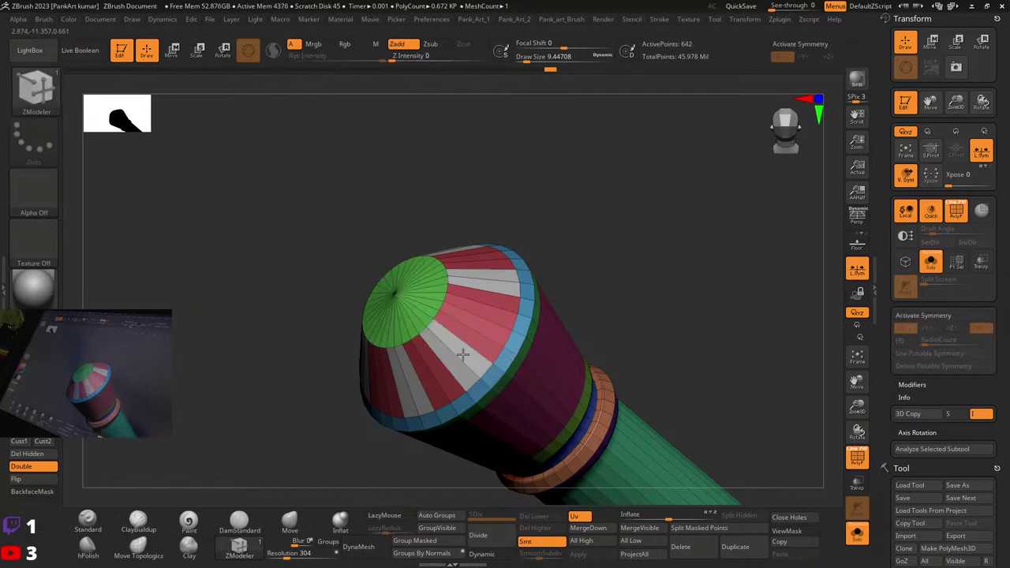
mouse_move(464, 353)
right_mouse_down()
mouse_move(490, 332)
mouse_move(482, 342)
mouse_move(454, 320)
mouse_move(466, 311)
right_mouse_up()
key("ctrl")
key("ctrl+z")
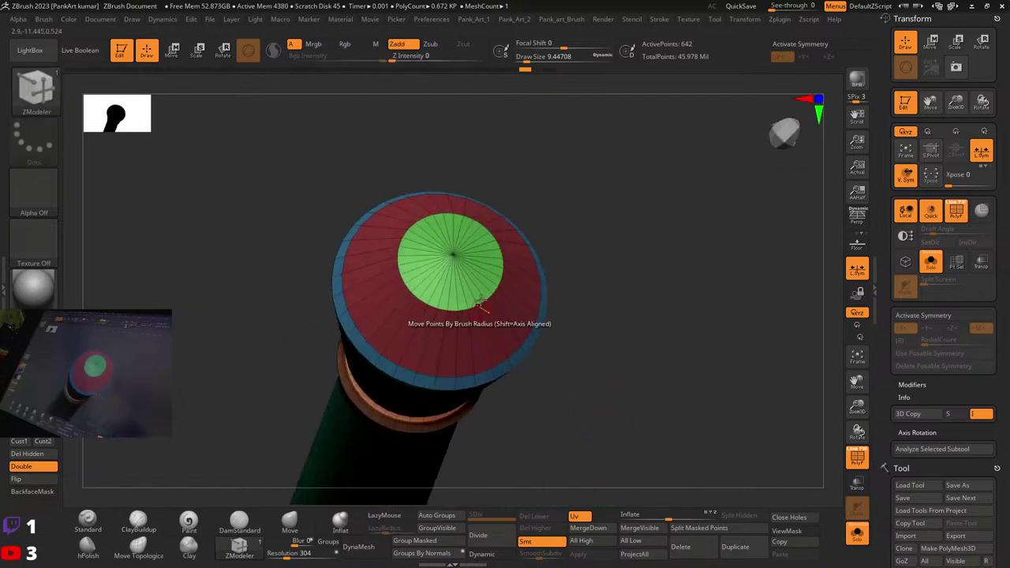
Step: Turn symmetry back on for the X axis and enable radial symmetry with a radial count of 3
mouse_move(378, 282)
right_mouse_down()
mouse_move(461, 270)
mouse_move(542, 274)
right_mouse_up()
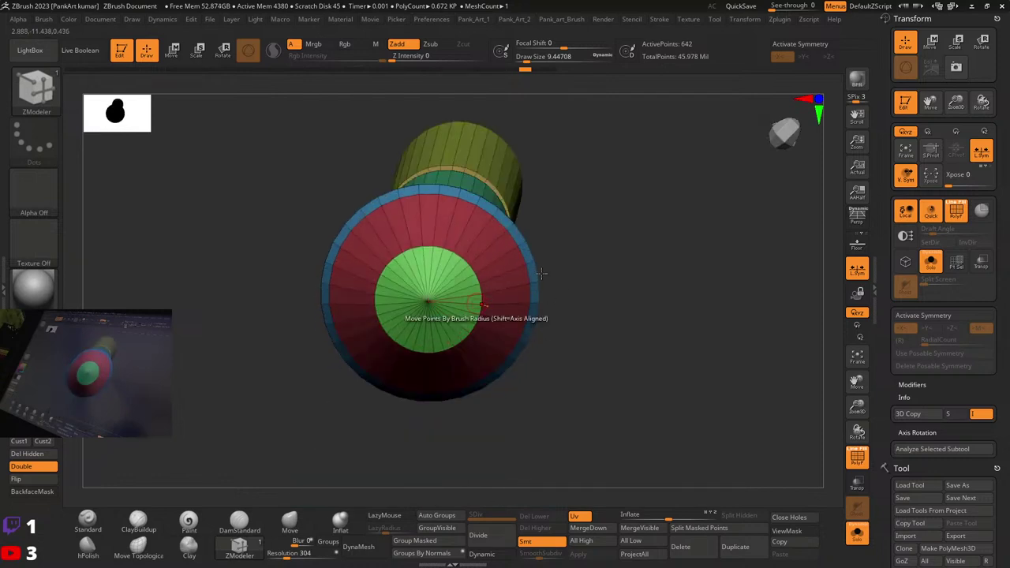
left_click(924, 316)
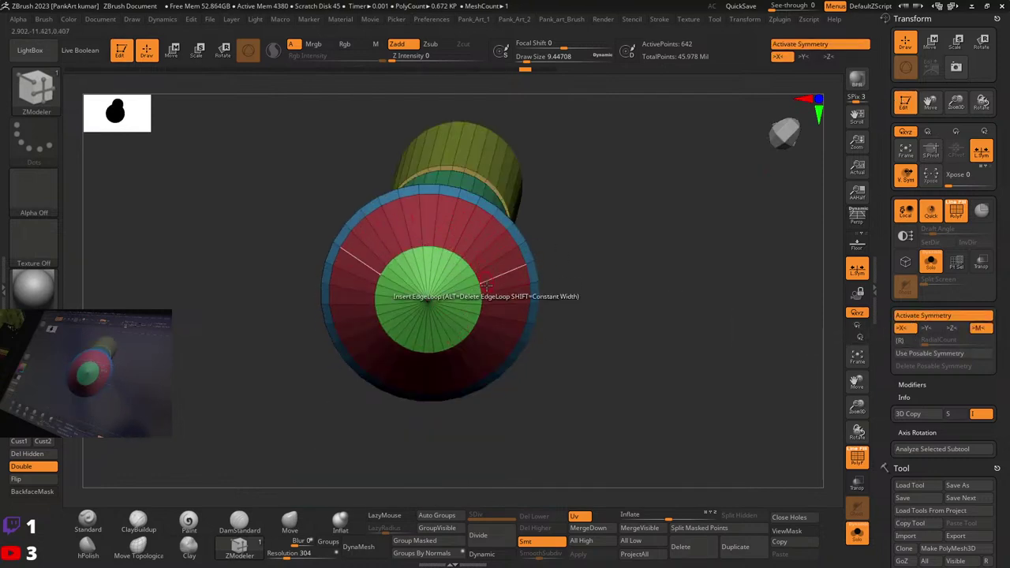
right_click_drag(485, 302, 562, 308)
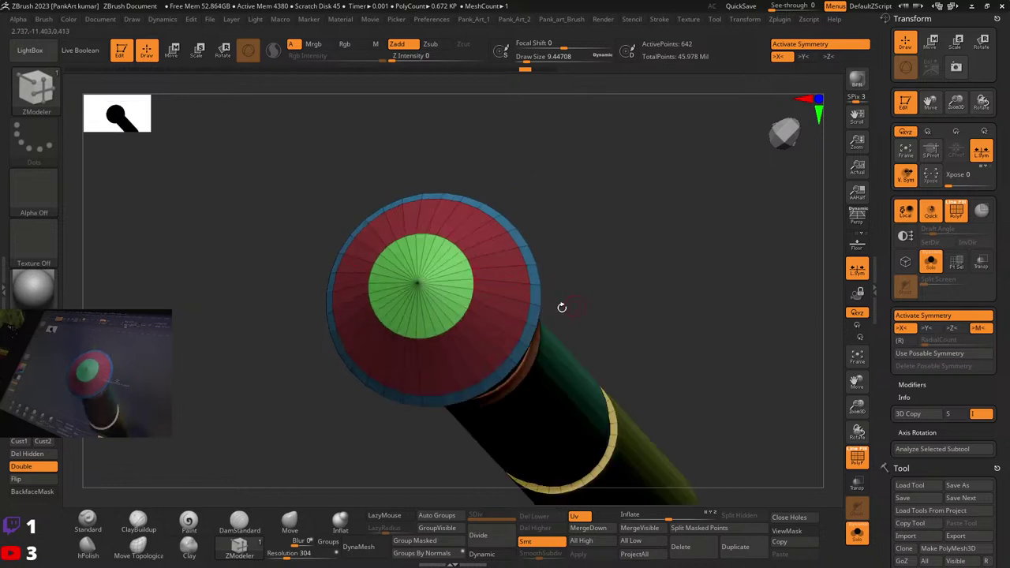
left_click(903, 345)
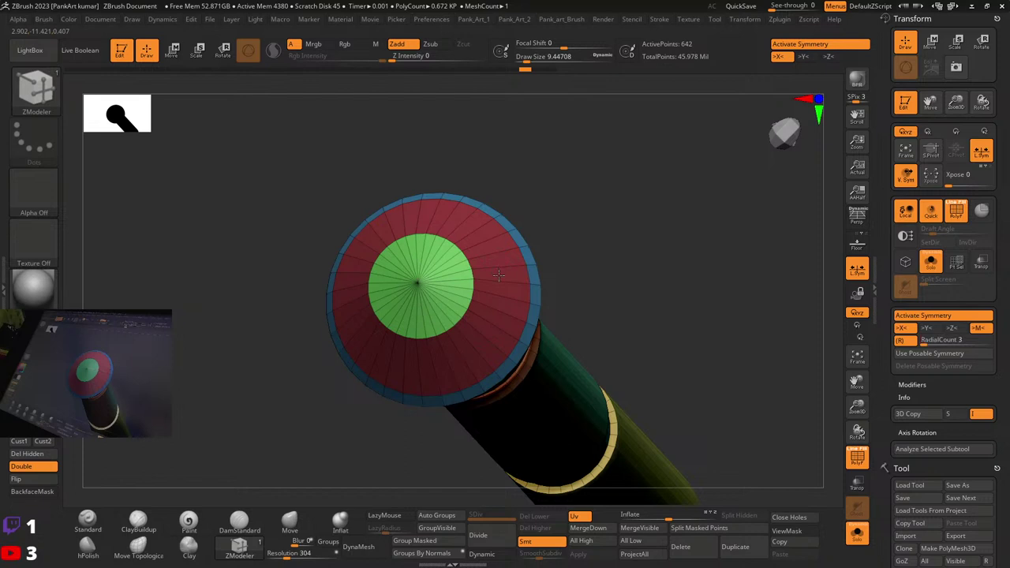
Step: Disable radial symmetry and try marking pairs of faces around the pommel's slope with X symmetry
left_click_drag(499, 274, 512, 260)
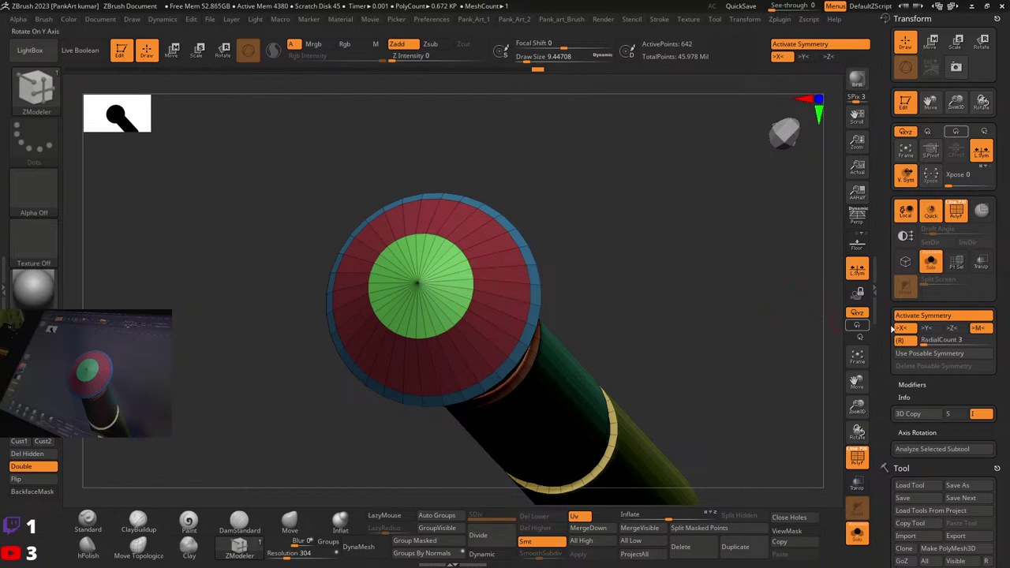
left_click(898, 341)
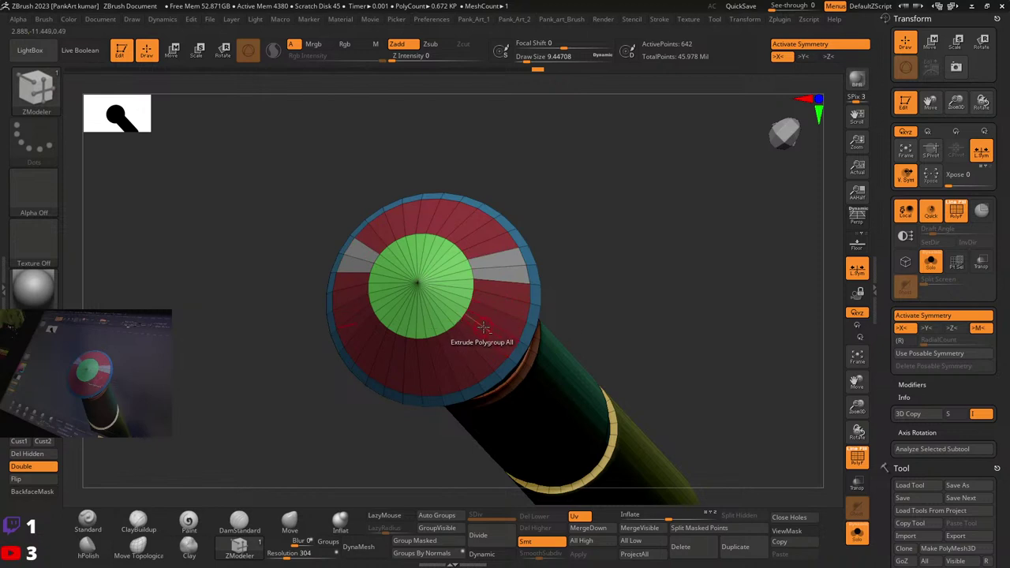
right_click_drag(484, 327, 486, 347)
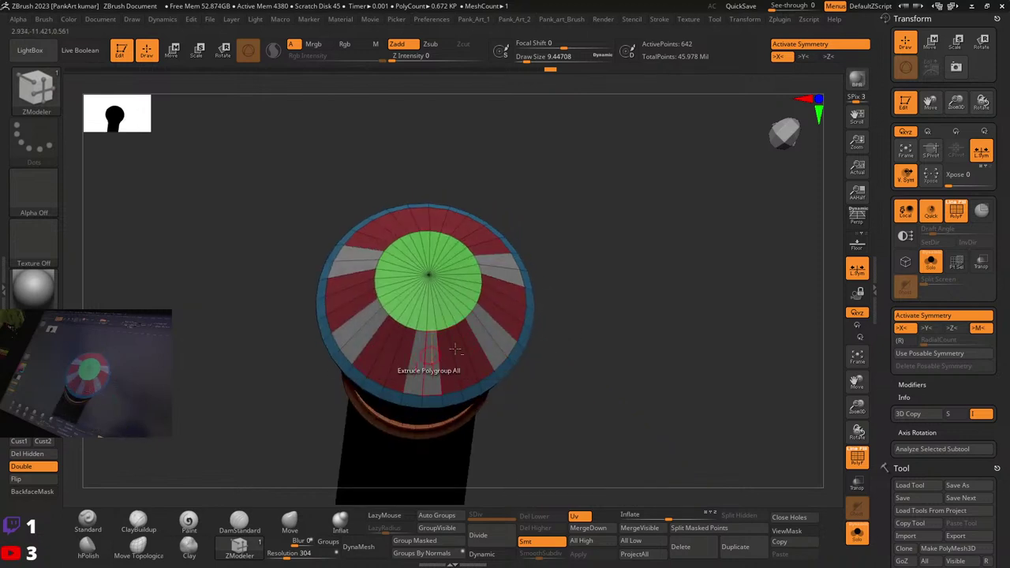
left_click_drag(605, 228, 454, 328)
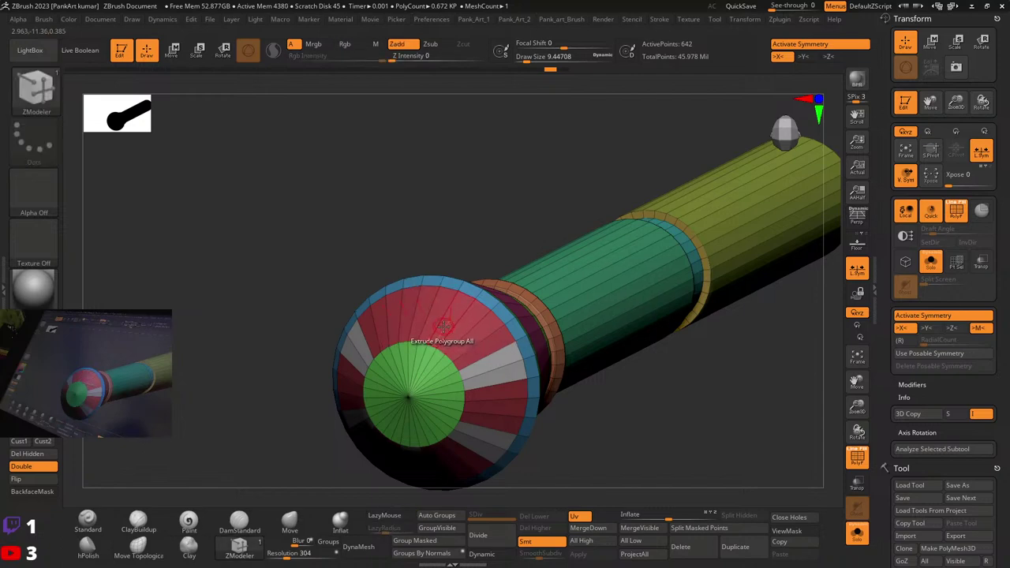
Step: Turn symmetry off, try marking further pairs of sloped faces by hand, and undo all the marked faces
key("x")
right_click_drag(500, 334, 490, 293, "ctrl")
right_click_drag(490, 294, 481, 347)
right_click_drag(481, 348, 380, 315, "ctrl")
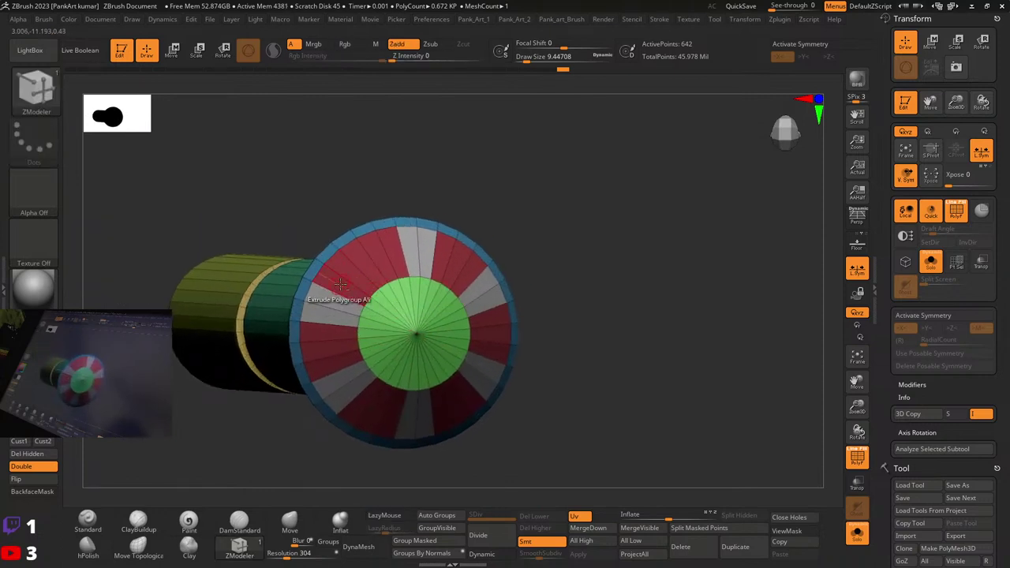
right_click_drag(420, 267, 477, 245)
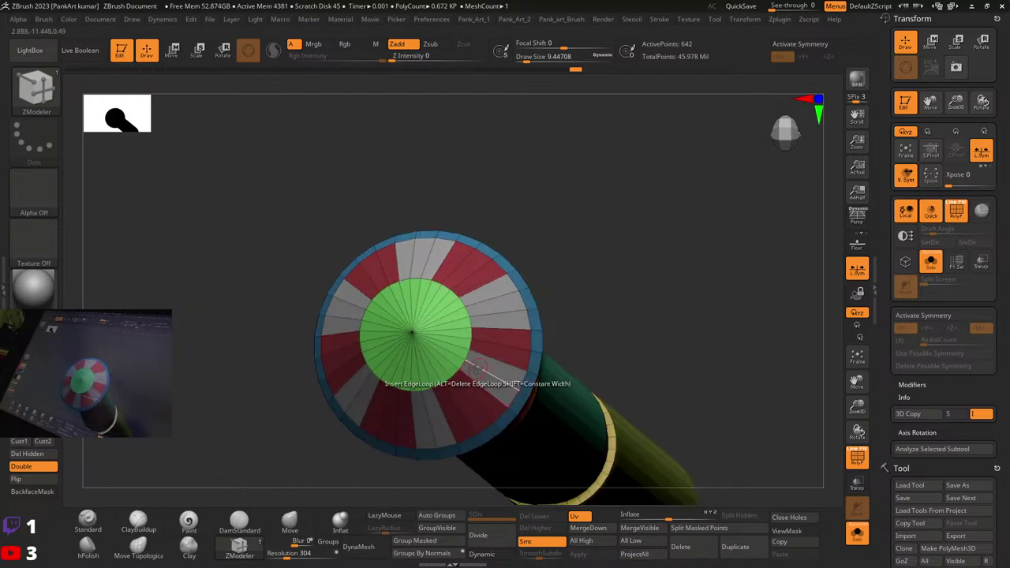
right_click_drag(480, 370, 517, 357)
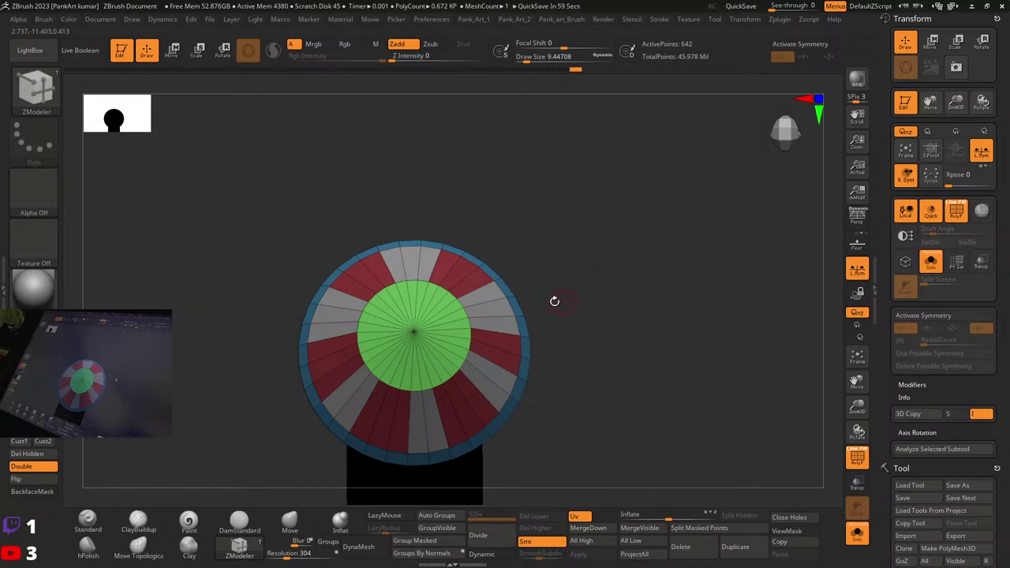
right_click_drag(555, 301, 518, 263)
key("ctrl")
key("ctrl+z")
key("ctrl+z")
key("ctrl+z")
key("ctrl+z")
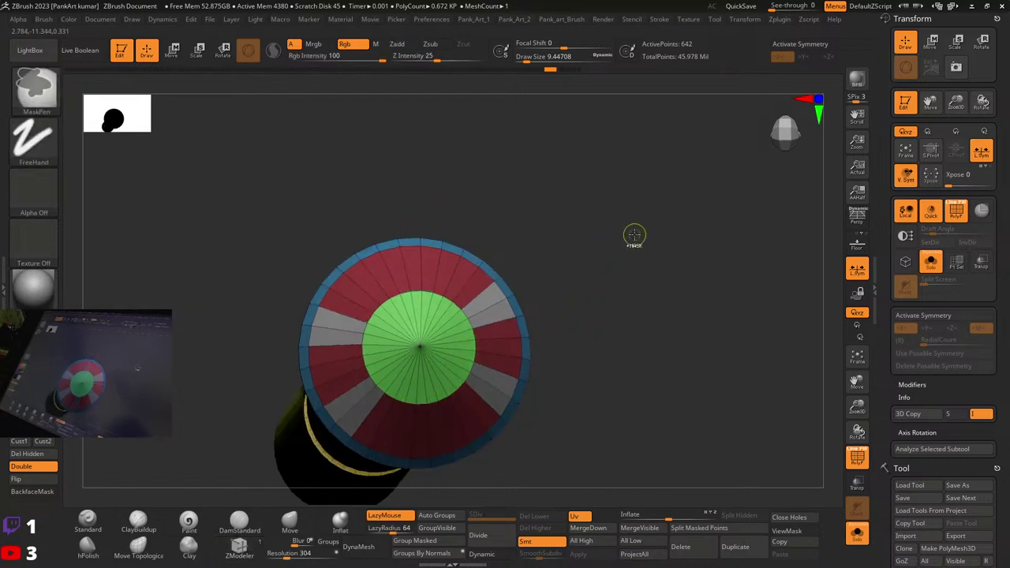
Step: Try marking pairs of sloped faces with a single unmarked face between them, and undo all of them
right_click_drag(430, 265, 428, 283)
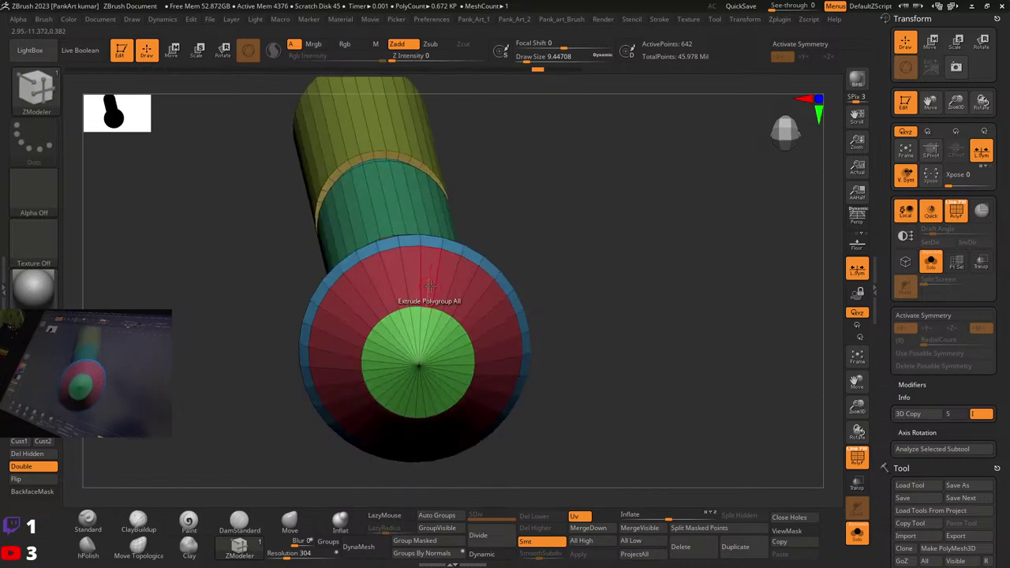
right_click_drag(485, 332, 466, 282)
left_click_drag(454, 278, 464, 284, "alt")
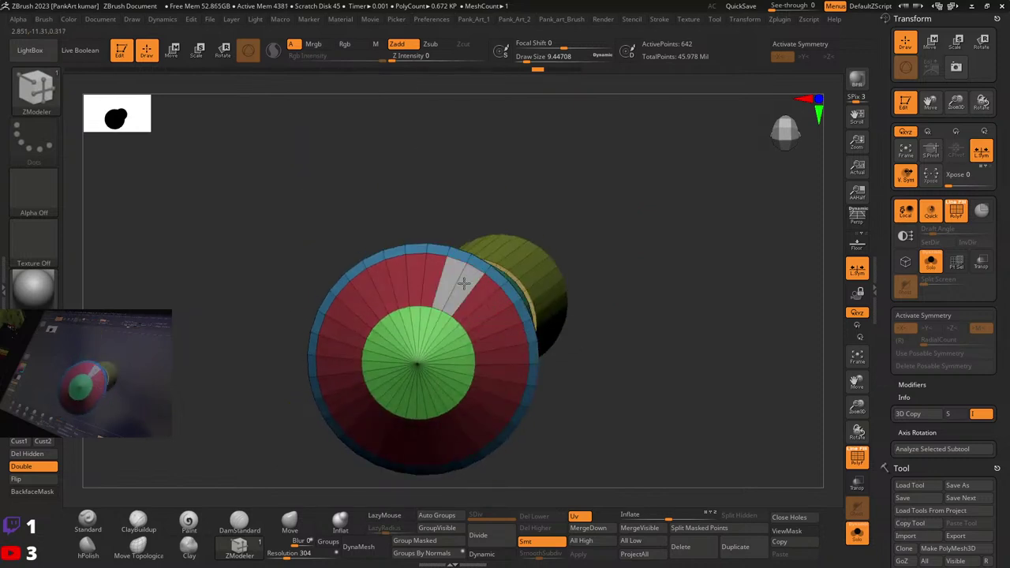
right_click_drag(503, 353, 469, 380)
right_click_drag(405, 360, 410, 362)
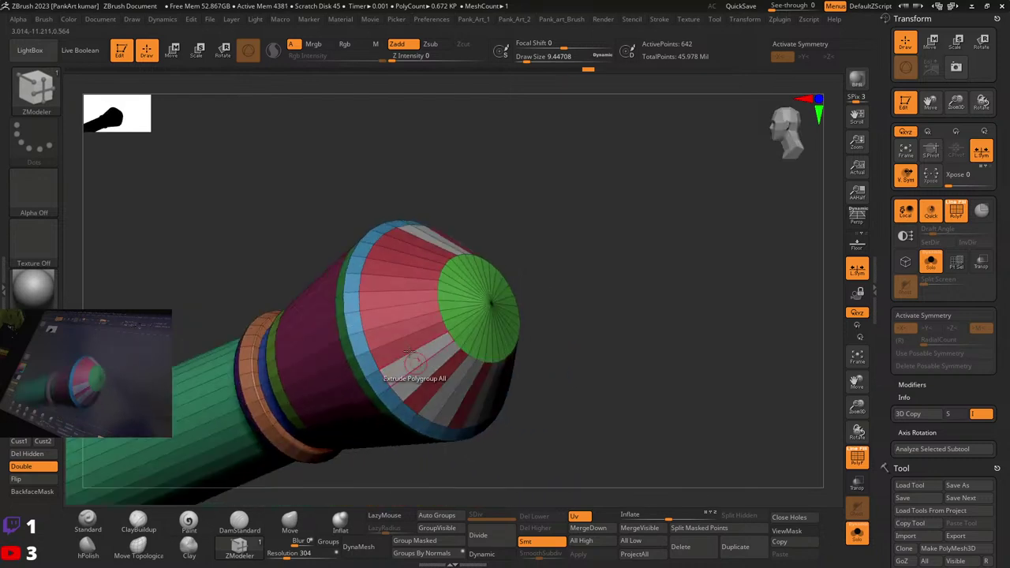
right_click_drag(393, 329, 506, 349)
key("ctrl+z")
key("ctrl+z")
key("ctrl+z")
key("ctrl+z")
key("ctrl+z")
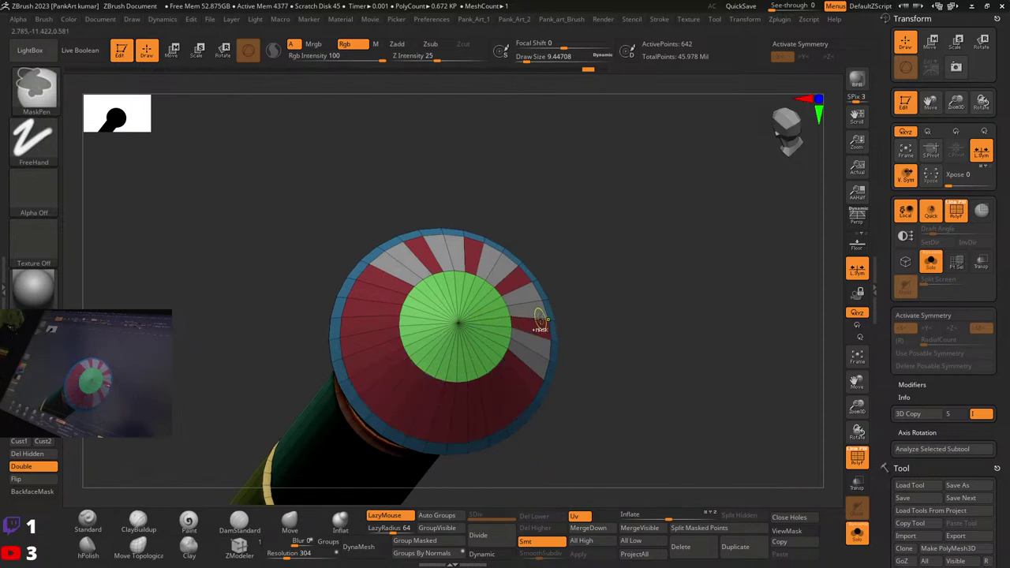
right_click_drag(539, 316, 491, 301)
key("ctrl+z")
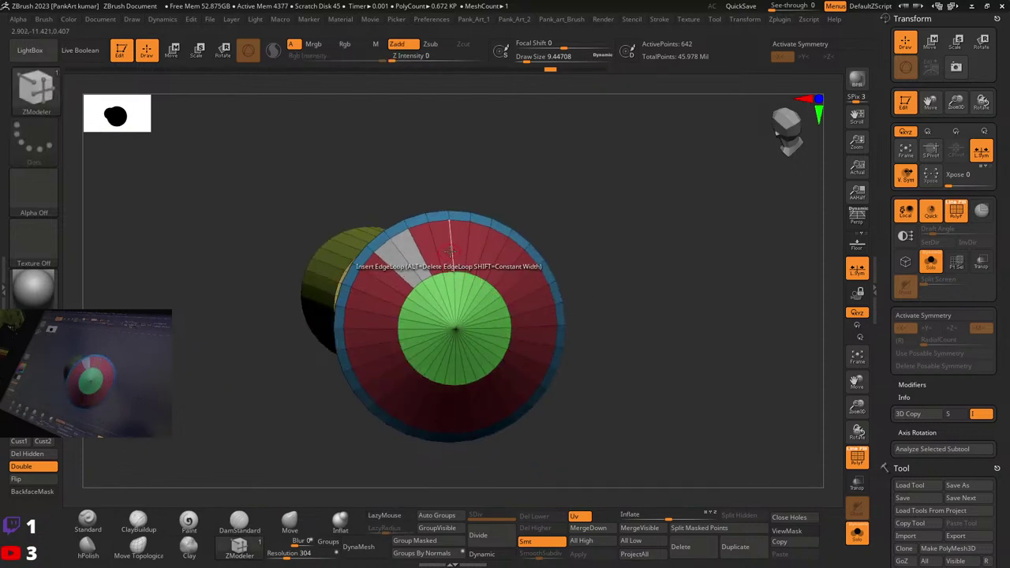
key("ctrl+z")
Step: Try marking a single face on the pommel's slope, and undo it
left_click(462, 246, "alt")
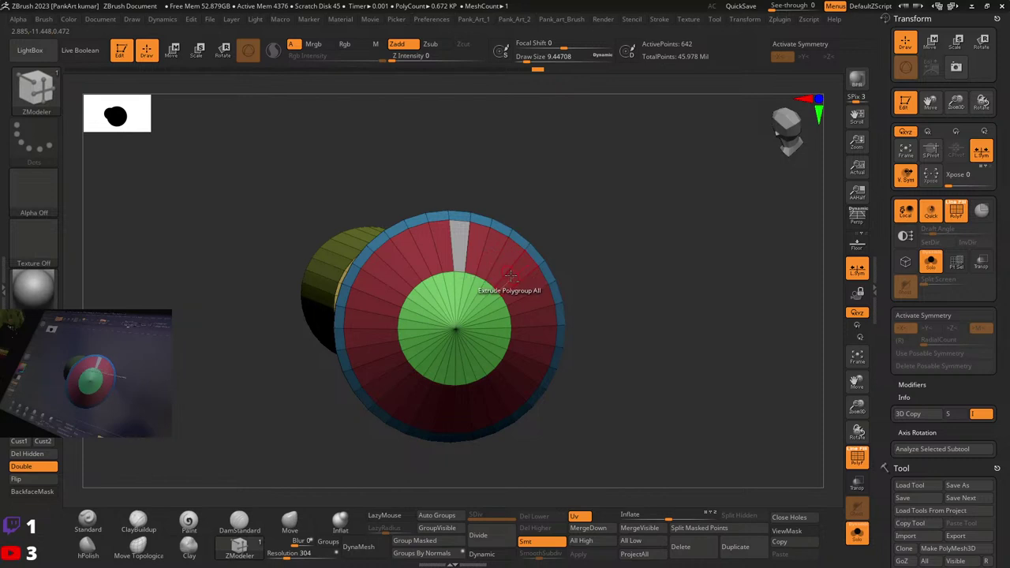
right_click_drag(511, 281, 517, 294)
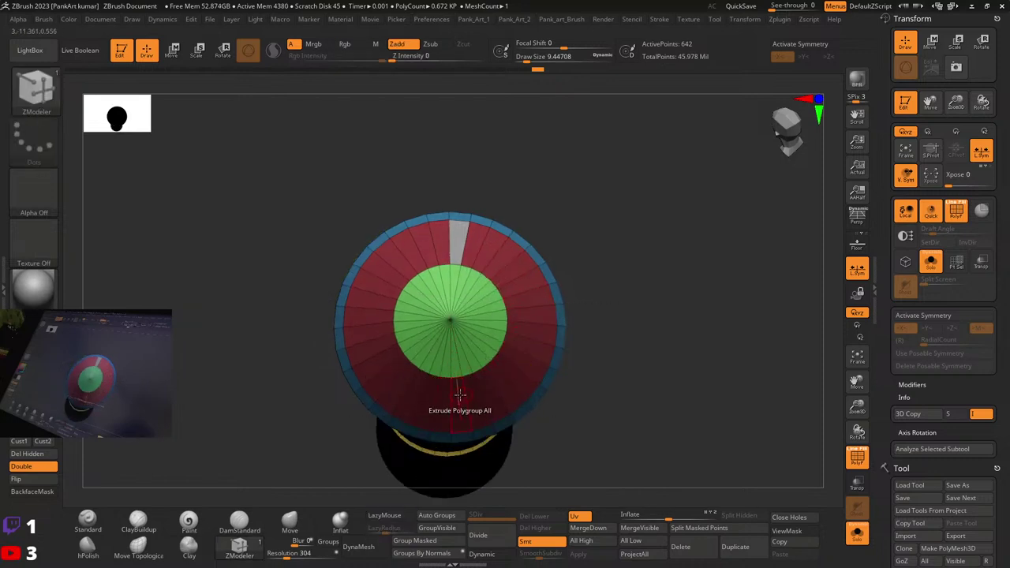
right_click_drag(459, 395, 490, 334)
key("ctrl+z")
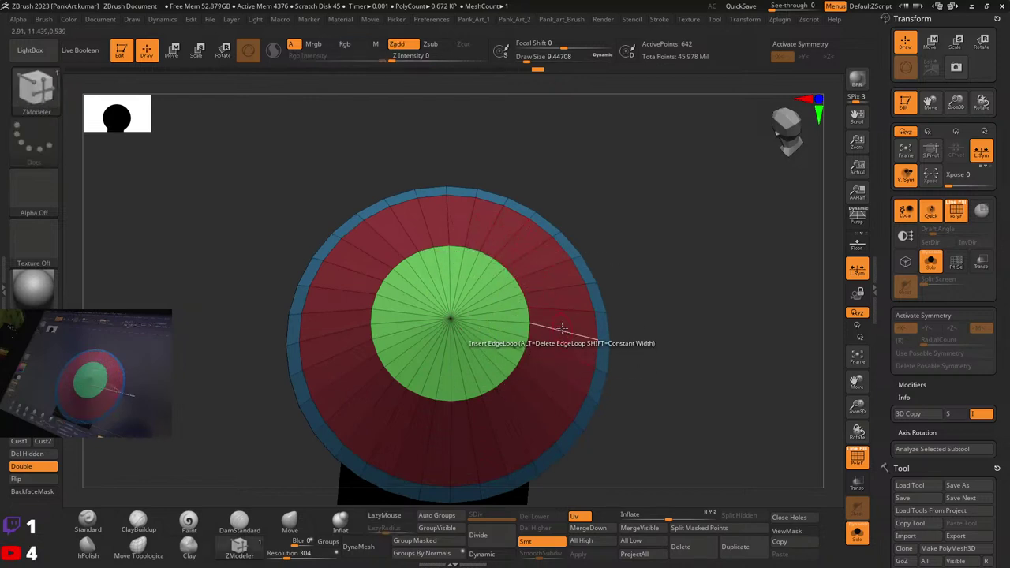
Step: Mark four evenly spaced pairs of adjacent faces around the pommel's slope
right_click_drag(637, 344, 624, 374, "ctrl")
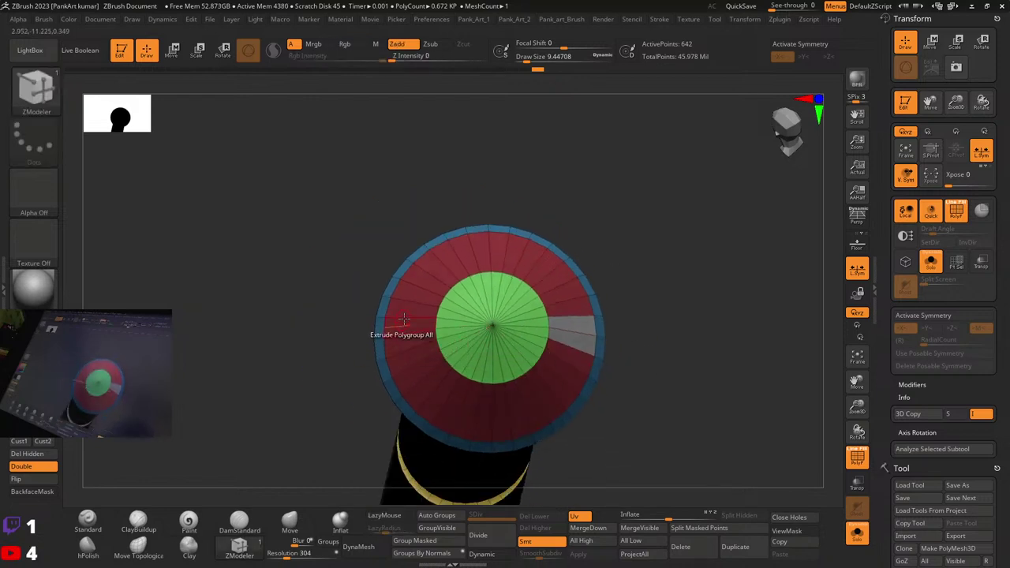
right_click_drag(483, 348, 471, 412)
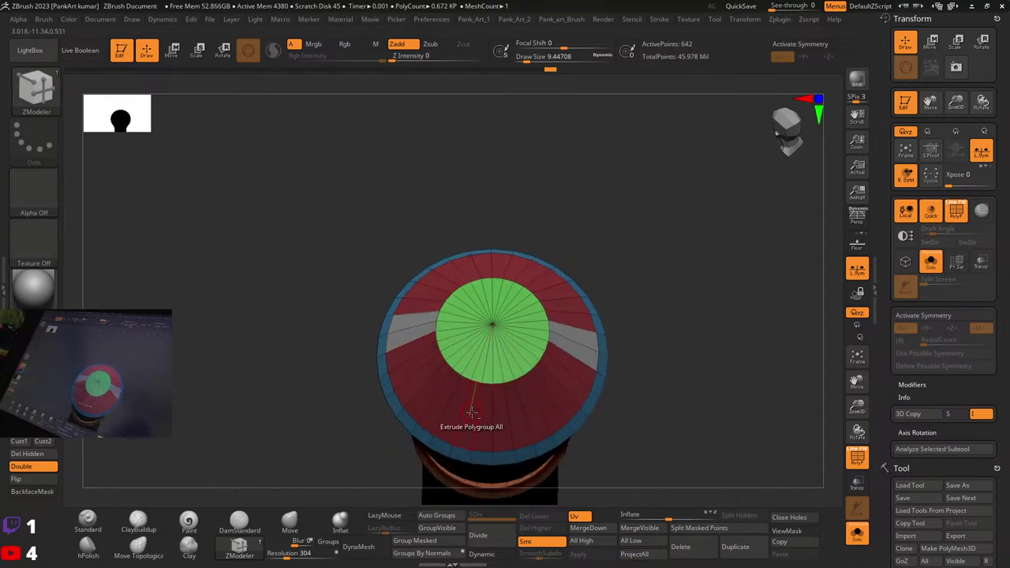
right_click_drag(486, 264, 504, 271)
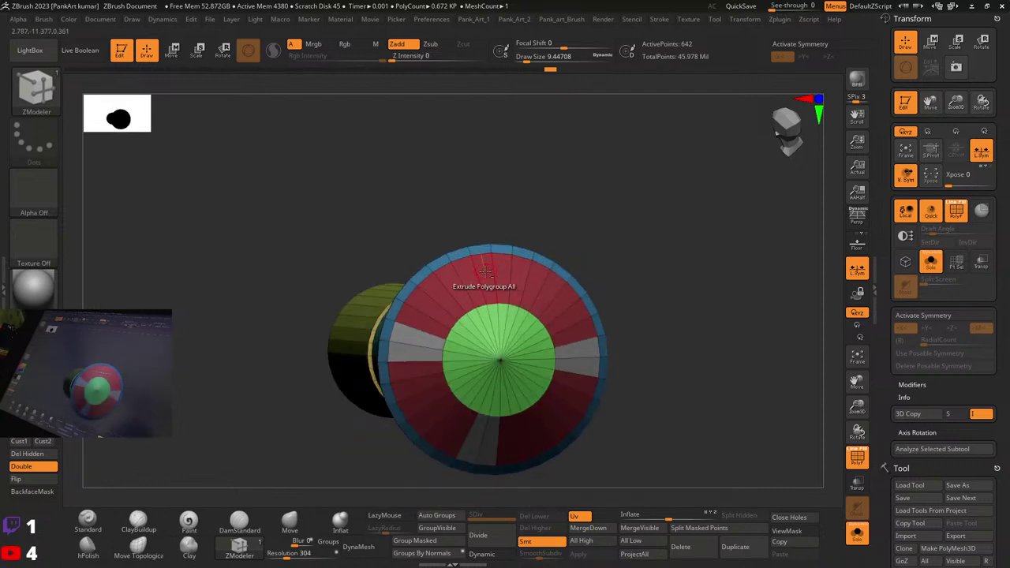
left_click_drag(486, 272, 498, 271, "alt")
right_click_drag(493, 406, 652, 338)
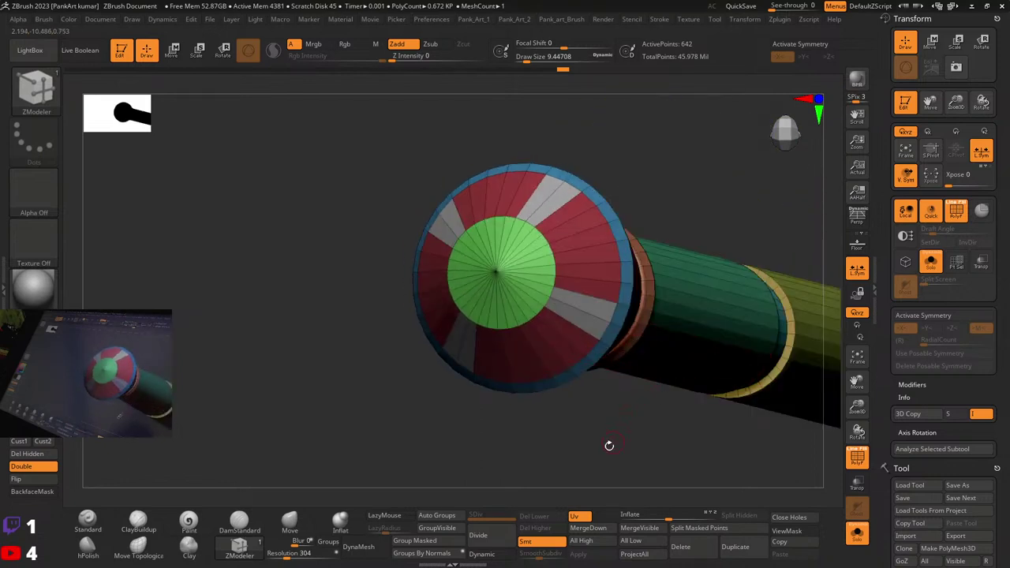
Step: Mark a pair of faces on the pommel's tapered body, directly in line with a marked pair on the slope
right_click_drag(610, 446, 553, 404)
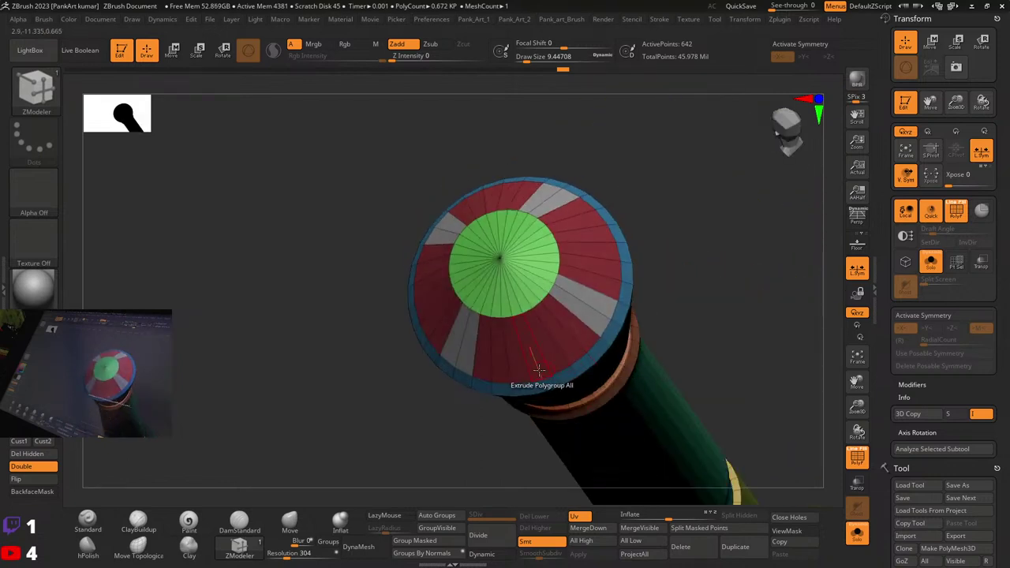
right_click_drag(503, 371, 470, 376)
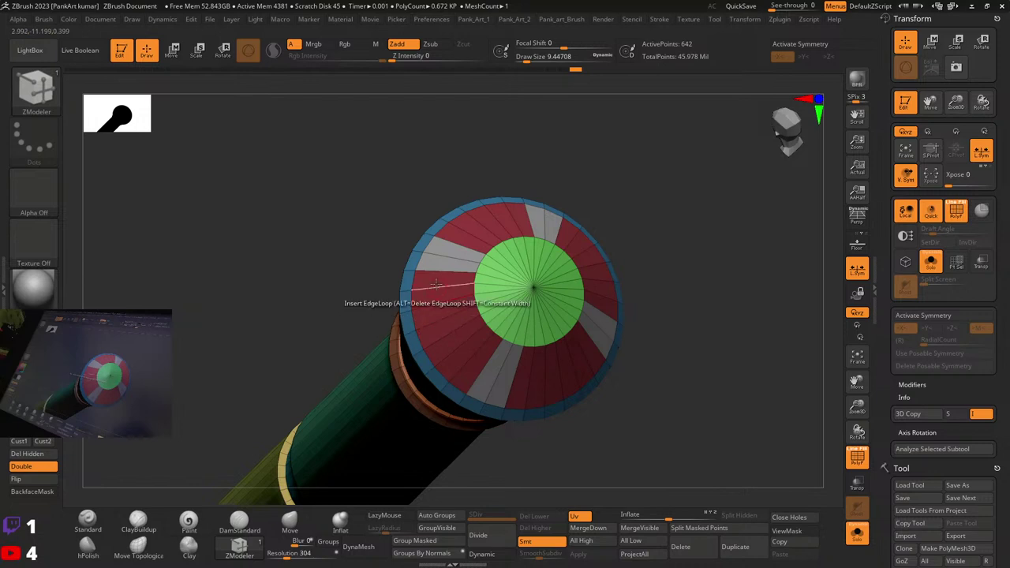
right_click_drag(438, 285, 439, 248)
right_click_drag(426, 284, 444, 294)
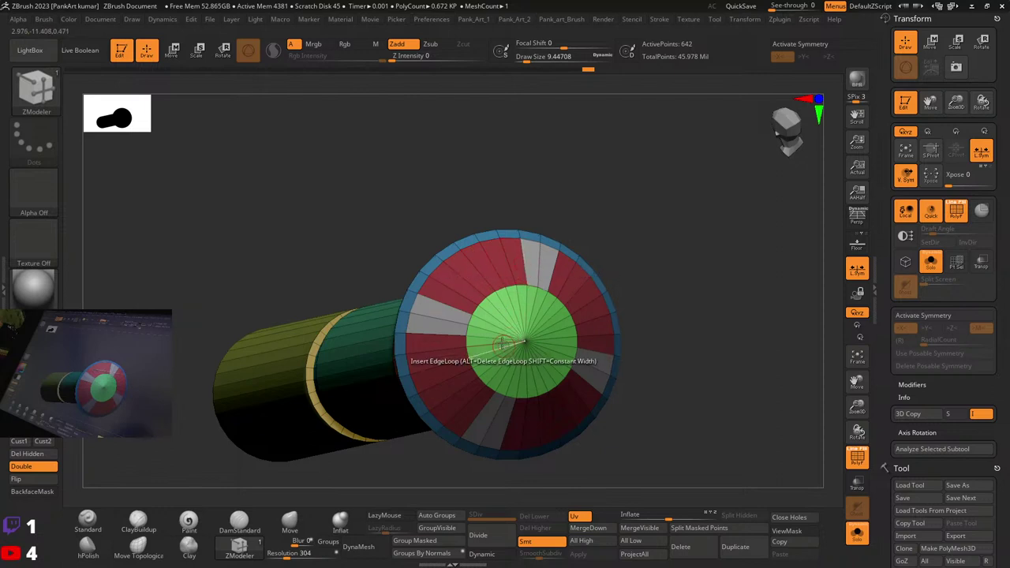
right_click_drag(474, 339, 442, 347)
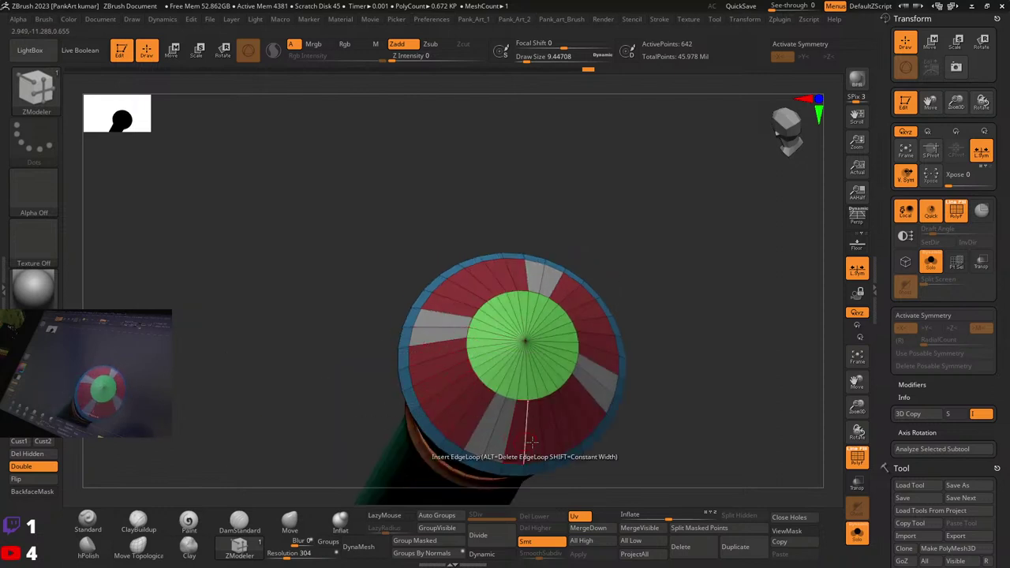
mouse_move(598, 382)
right_mouse_down()
mouse_move(600, 347)
mouse_move(489, 355)
mouse_move(389, 397)
mouse_move(512, 306)
mouse_move(463, 316)
right_mouse_up()
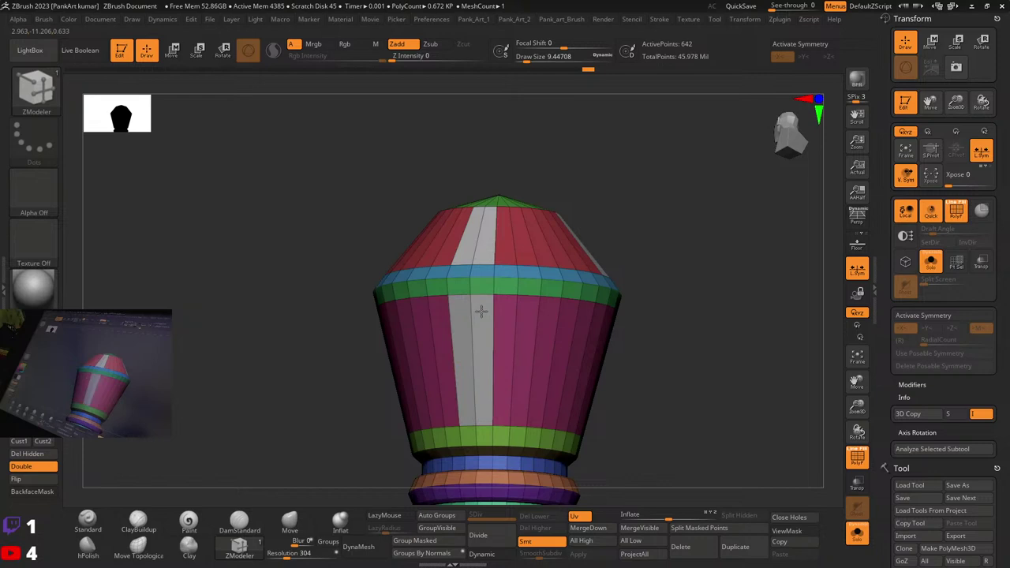
Step: Mark the remaining face pairs around the tapered body in line with the slope's marked pairs, redoing a misplaced one
right_click_drag(552, 339, 430, 304)
left_click_drag(426, 306, 445, 307, "alt")
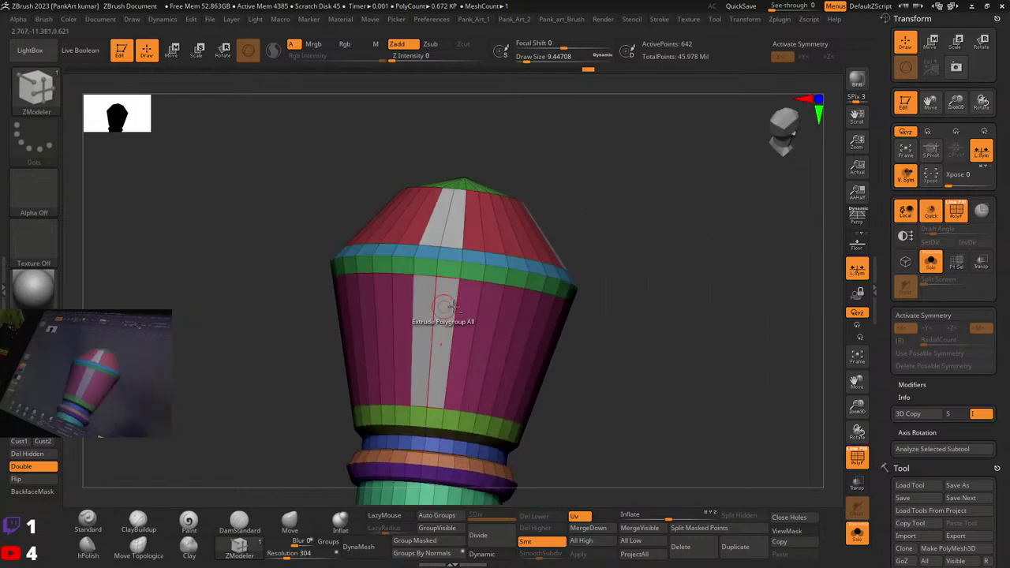
key("ctrl+z")
right_click_drag(445, 307, 465, 305)
left_click_drag(457, 305, 478, 303, "alt")
right_click_drag(511, 318, 473, 310)
left_click_drag(479, 315, 495, 316, "alt")
right_click_drag(521, 314, 499, 278)
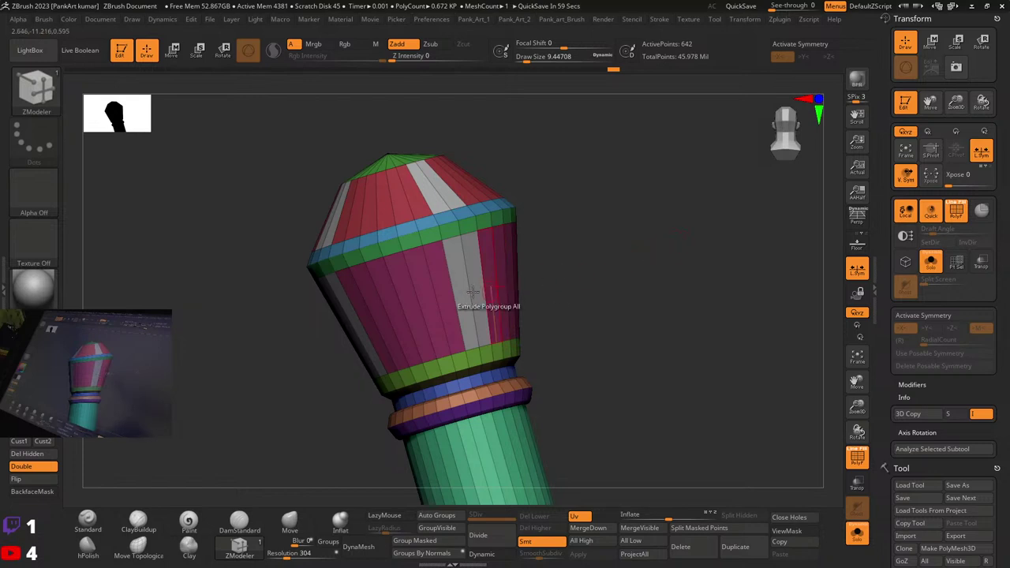
right_click_drag(430, 303, 455, 261)
right_click_drag(387, 251, 419, 277)
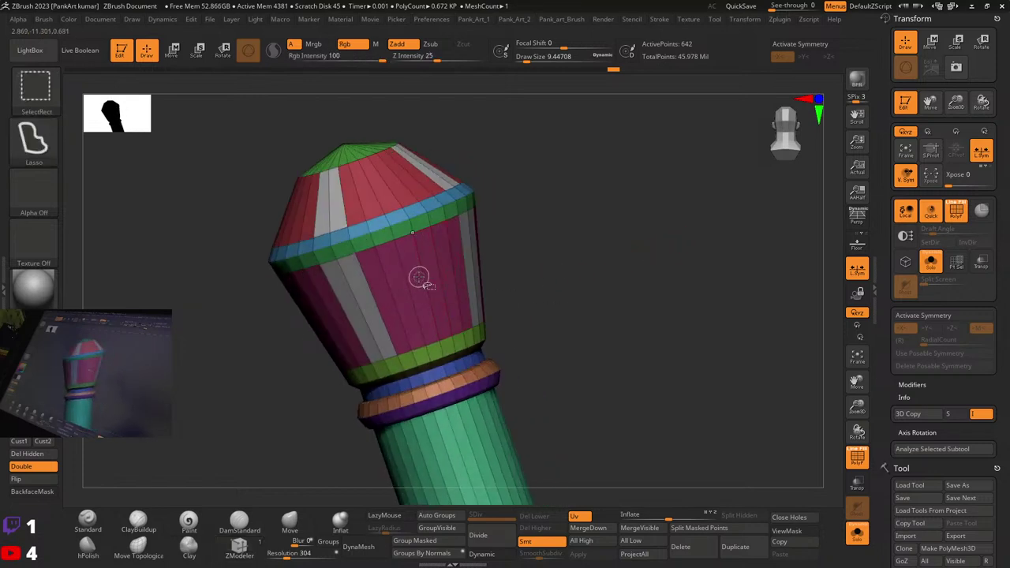
Step: Isolate the unmarked faces of the pommel's slope and tapered body together with the green cap
left_click(453, 266, "ctrl+alt+shift")
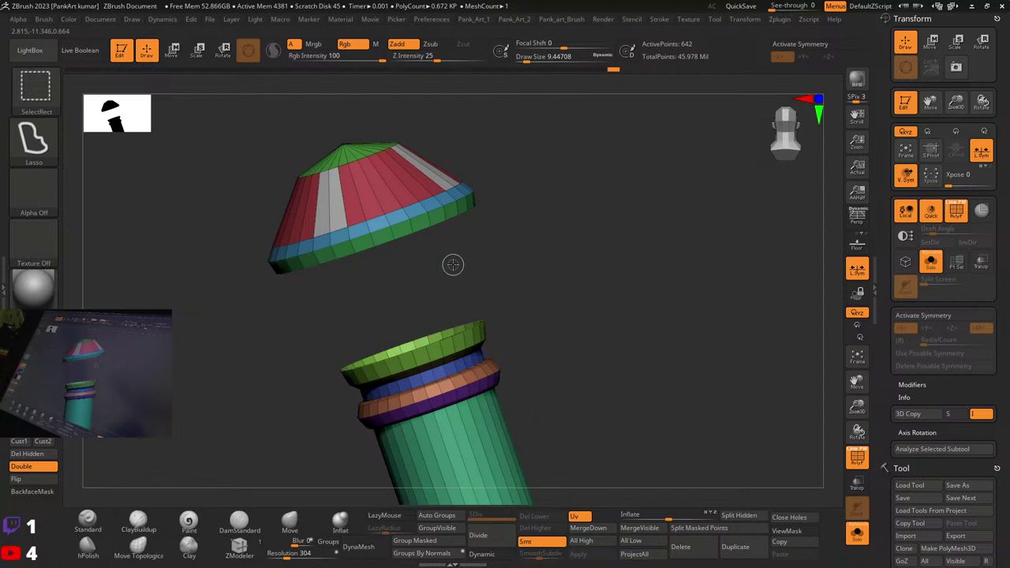
left_click(545, 277, "ctrl+shift")
right_click_drag(481, 272, 386, 228)
left_click(403, 284, "ctrl+shift")
left_click(386, 228, "ctrl+shift")
left_click_drag(587, 231, 608, 271, "ctrl+shift")
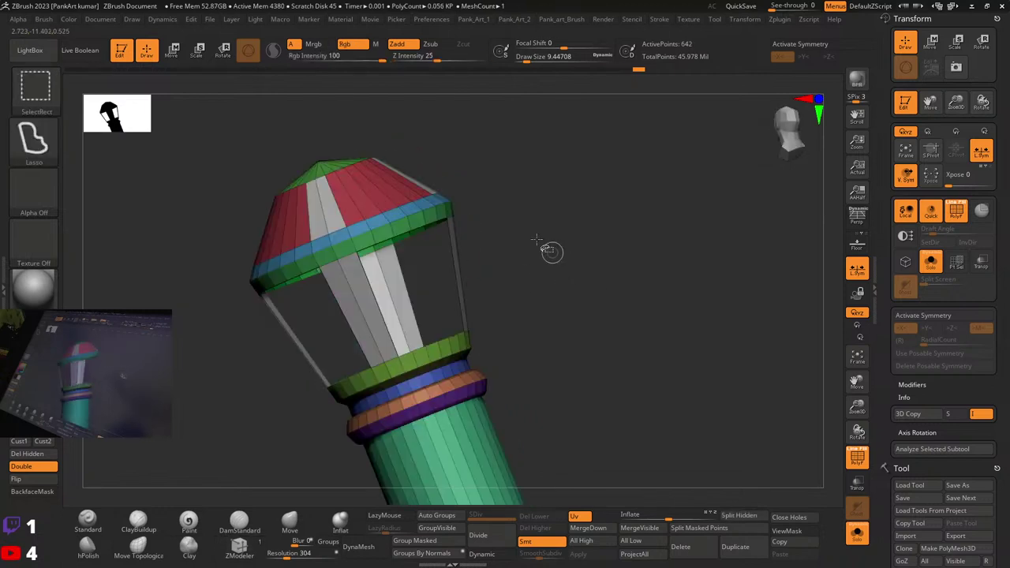
right_click_drag(546, 250, 537, 288)
left_click(394, 231, "ctrl+shift")
left_click(537, 208, "ctrl+shift")
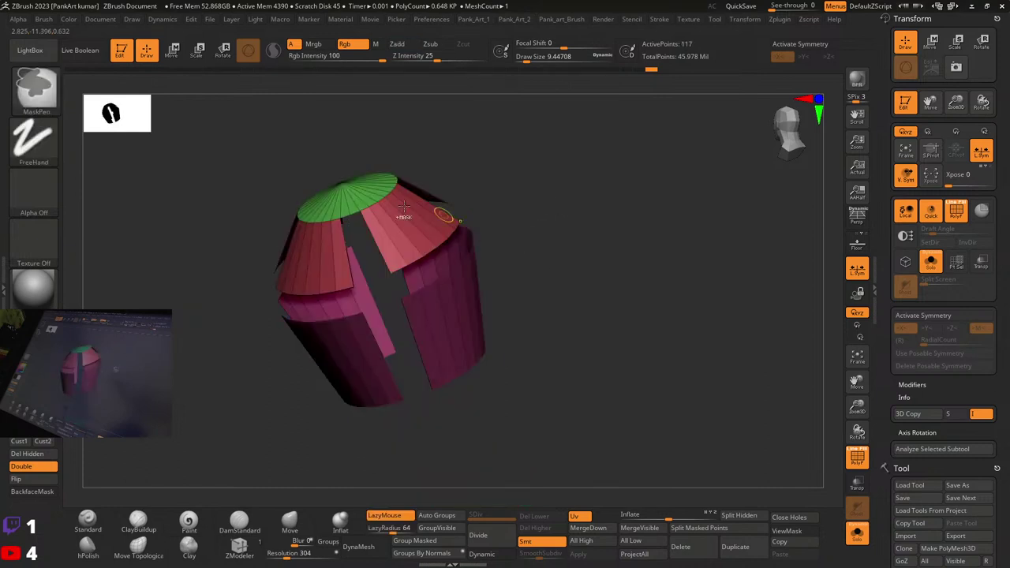
Step: Hide the green cap, group the visible unmarked slope and body faces into one polygroup, and show the whole handle
left_click(348, 187, "ctrl+shift")
right_click_drag(379, 203, 496, 234)
key("ctrl+w")
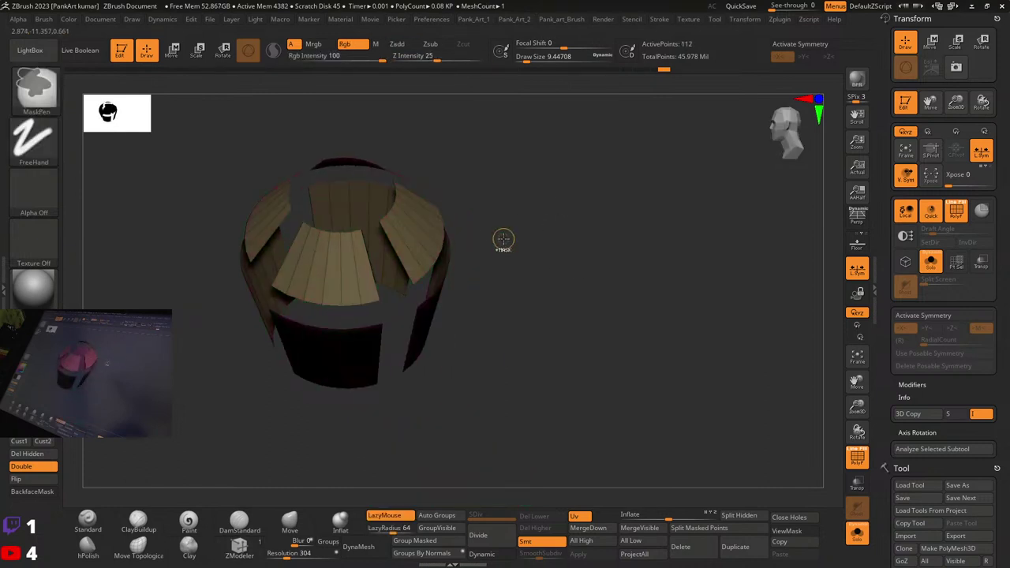
left_click(544, 274, "ctrl+shift")
Step: Isolate the marked face pairs on the slope and body, and group them into one polygroup
right_click_drag(544, 274, 531, 321)
left_click(376, 245)
key("ctrl+z")
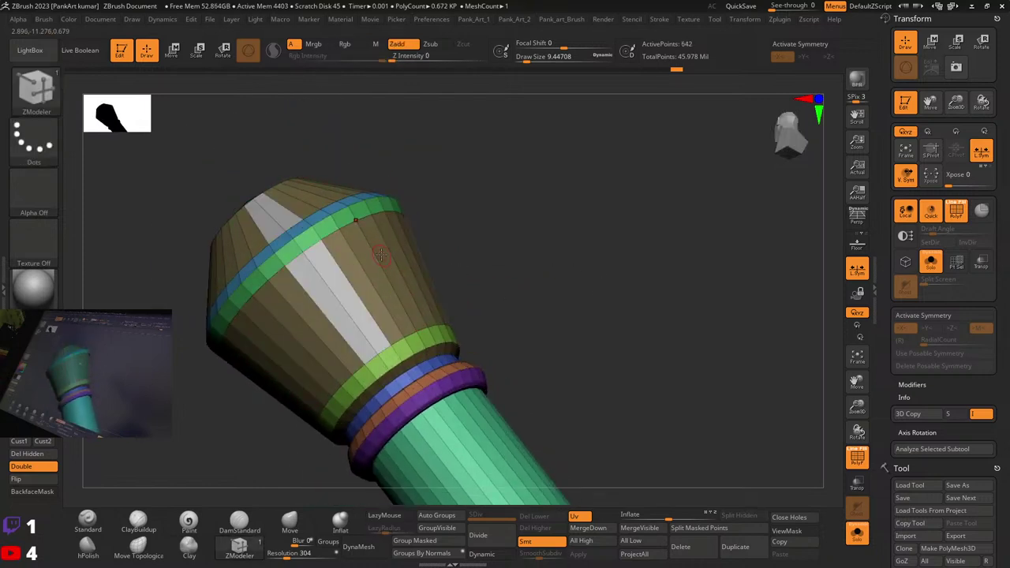
left_click(308, 254, "ctrl+shift")
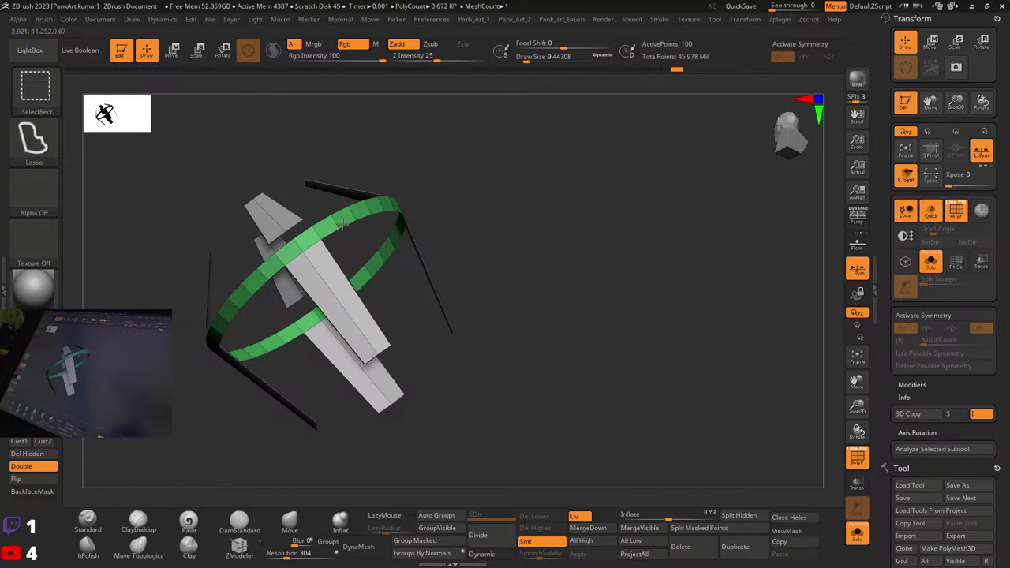
key("ctrl+z")
left_click(340, 232, "ctrl+shift")
key("ctrl+w")
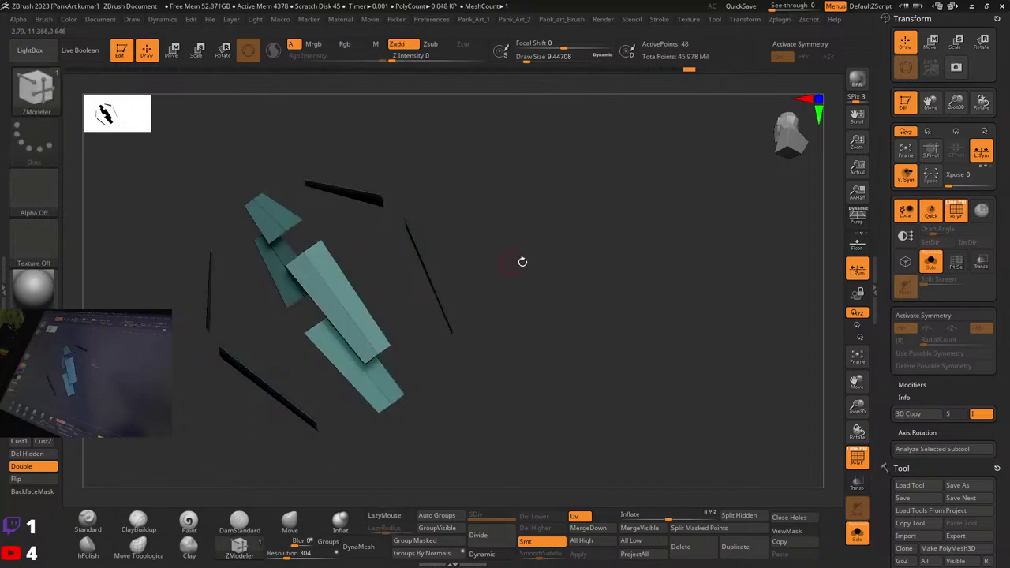
Step: Show the whole handle and recess the unmarked panels of the pommel's slope and body by extruding their polygroup inward
left_click(523, 262, "ctrl+shift")
left_click_drag(367, 256, 365, 273)
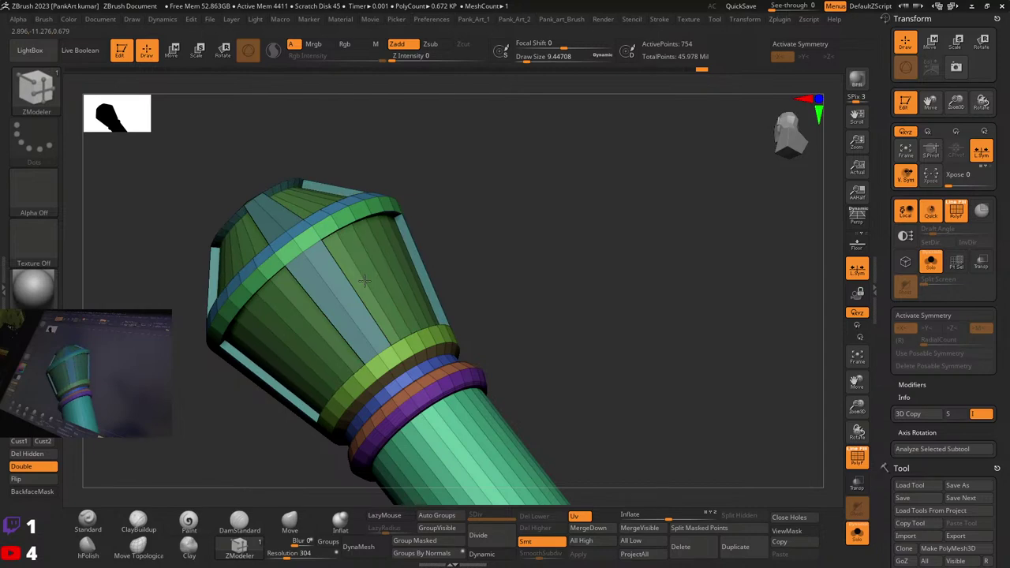
right_click_drag(371, 282, 507, 338, "ctrl")
key("shift+f")
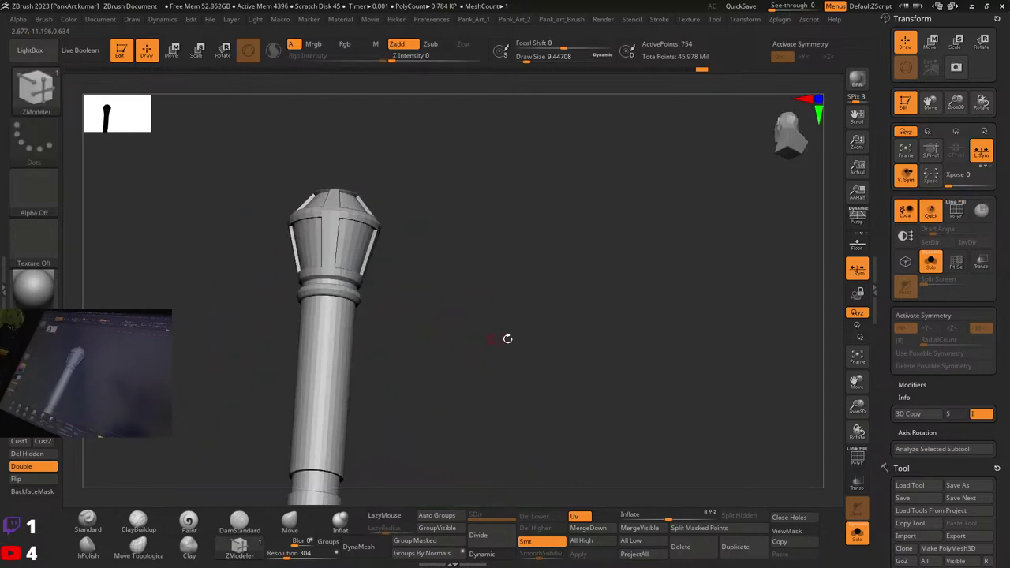
left_click_drag(508, 339, 619, 394)
Step: Show all subtools again and examine the pommel within the whole sword scene
left_click(861, 539)
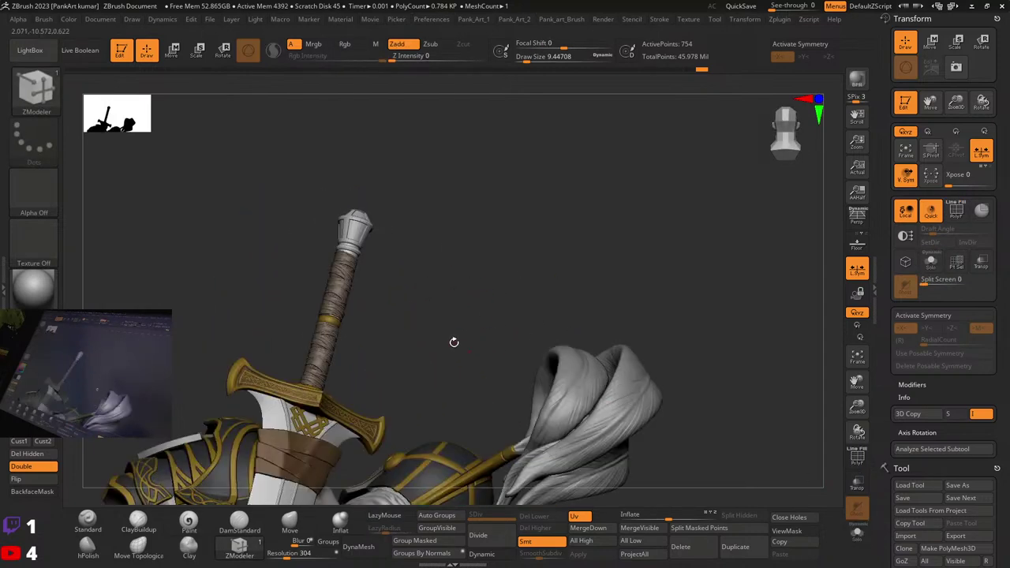
right_click_drag(453, 343, 420, 314)
left_click_drag(420, 316, 615, 266)
right_click_drag(616, 266, 466, 236, "ctrl")
left_click(444, 222, "ctrl+shift")
Step: Rework the recess depth of the unmarked slope and body panels with ZModeler Extrude on Polygroup All, comparing the shading with and without polyframe
key("b")
key("z")
key("m")
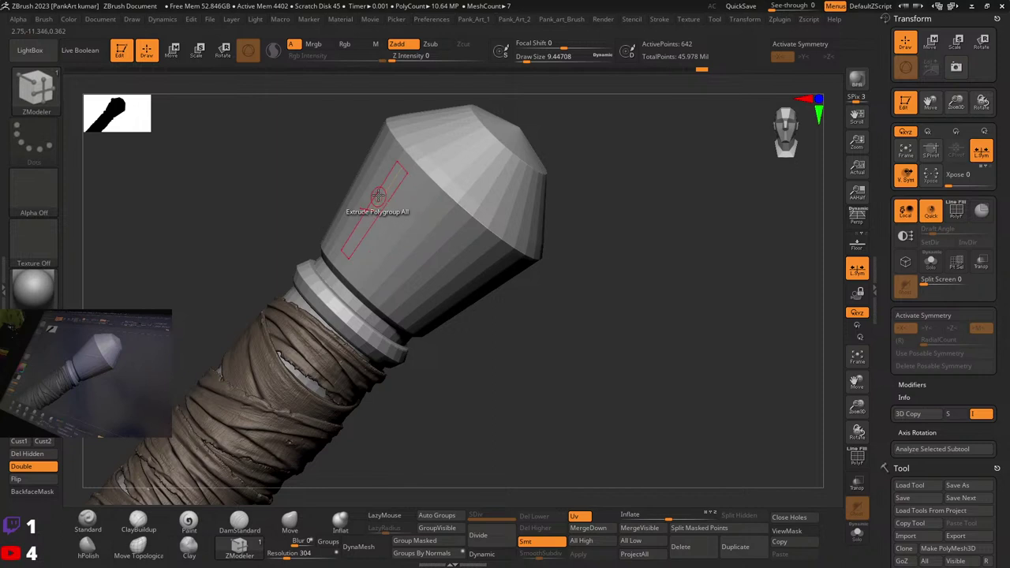
key("shift+f")
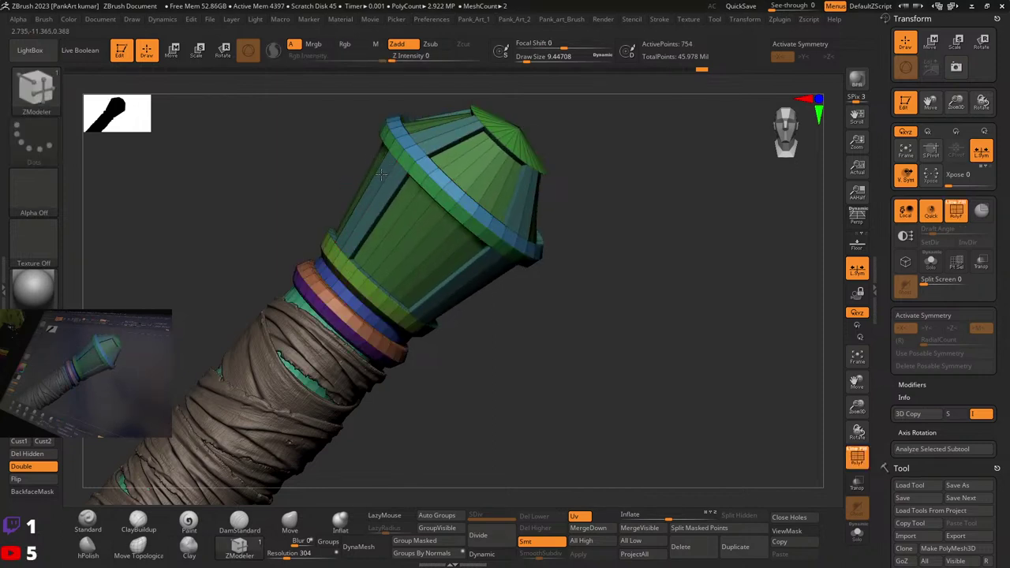
right_click_drag(613, 298, 545, 251, "ctrl")
key("shift+f")
right_click_drag(565, 288, 588, 306, "ctrl")
key("shift+f")
right_click_drag(542, 278, 608, 284, "ctrl")
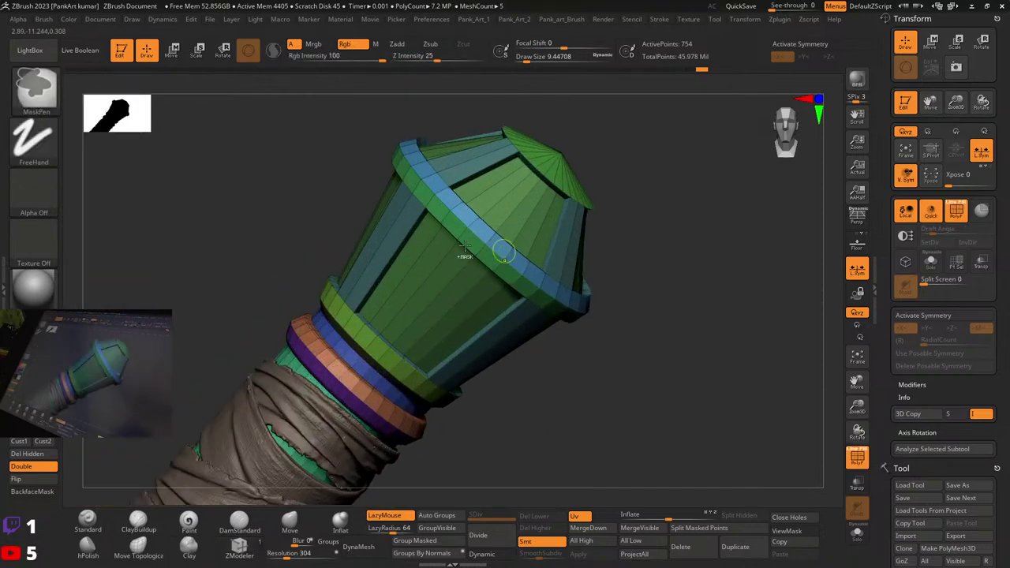
key("ctrl+z")
left_click_drag(387, 199, 398, 203)
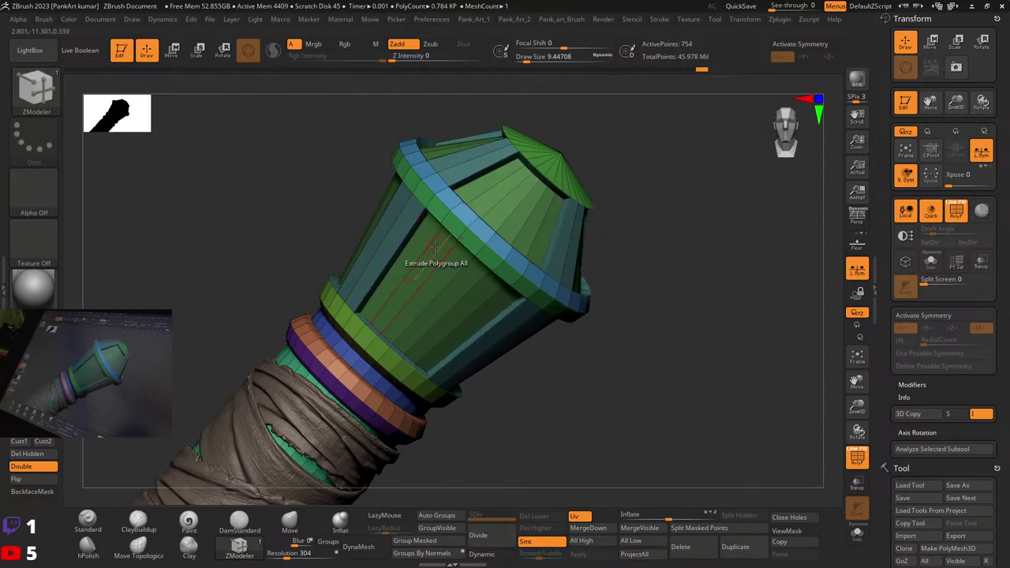
Step: Try ZModeler's Scale action on All Polygons, retarget it to Polygroup All, and undo the changes including the panel recess
key("space")
left_click(384, 213)
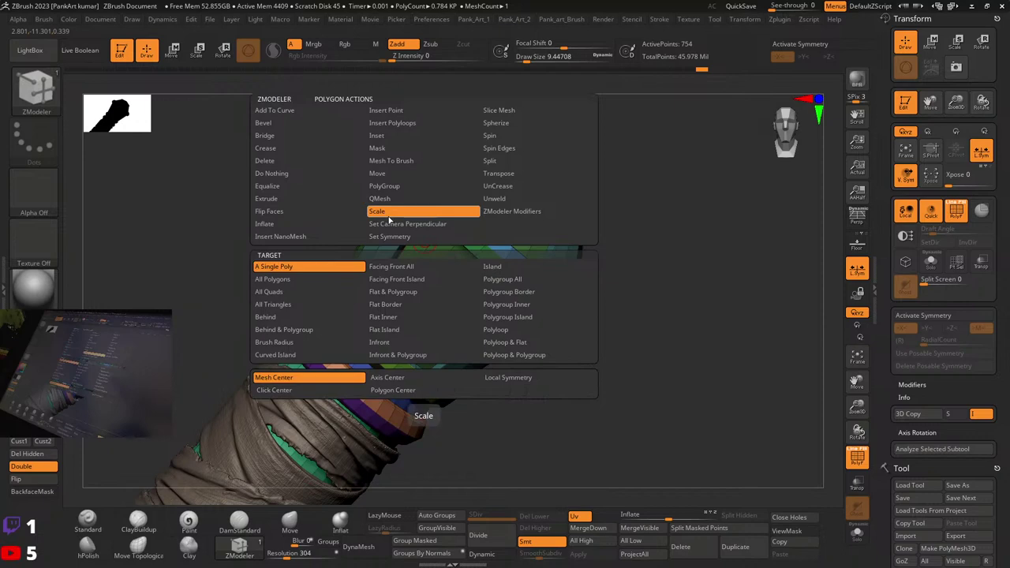
left_click(292, 281)
left_click_drag(442, 250, 437, 252)
key("ctrl+z")
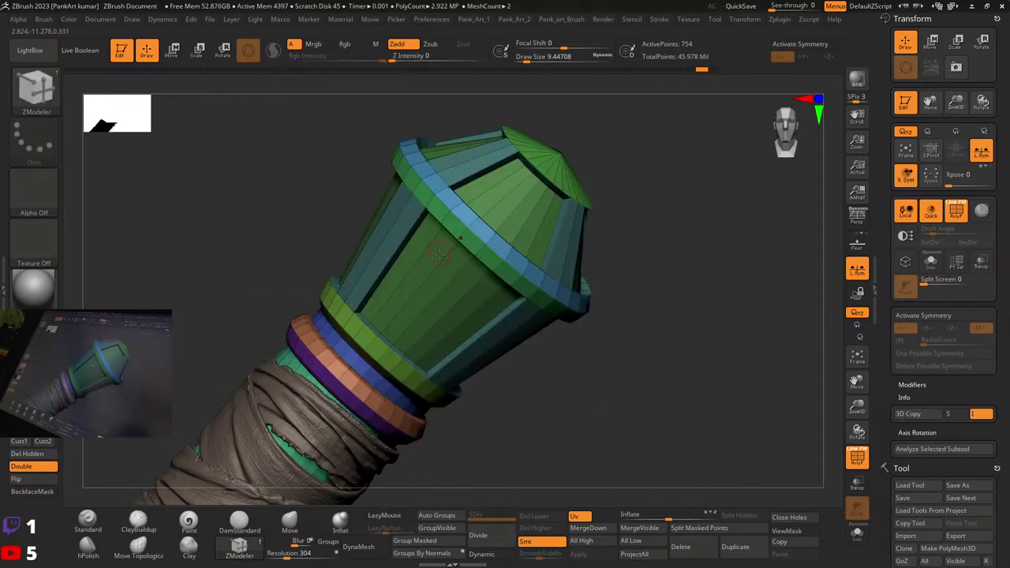
key("space")
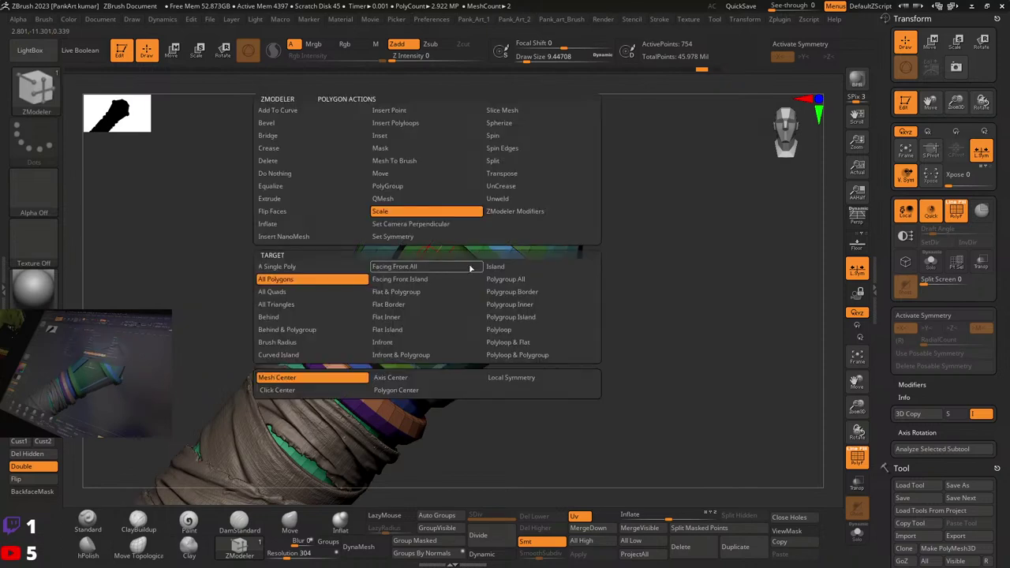
left_click(494, 279)
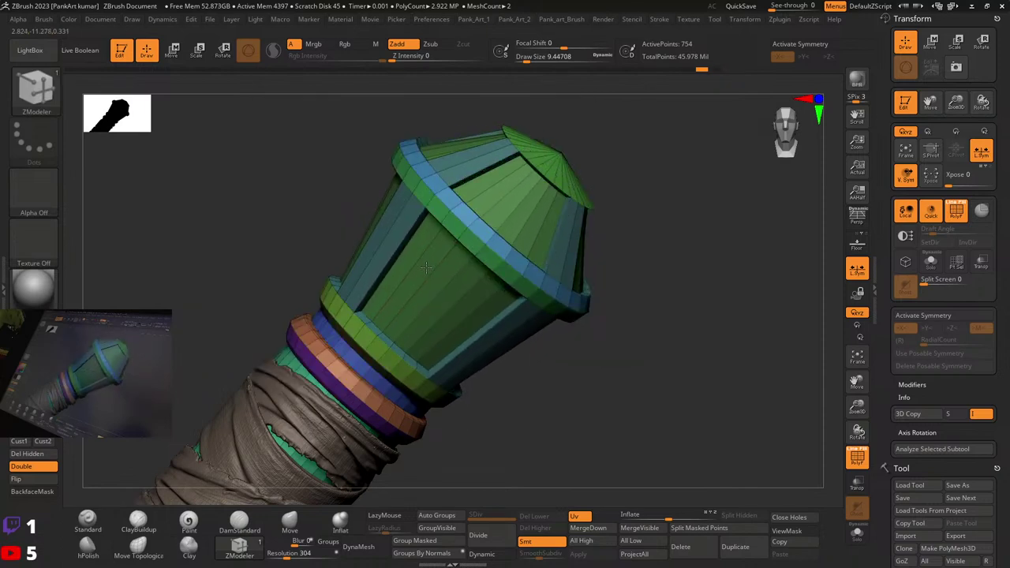
key("ctrl")
left_click(432, 269, "ctrl")
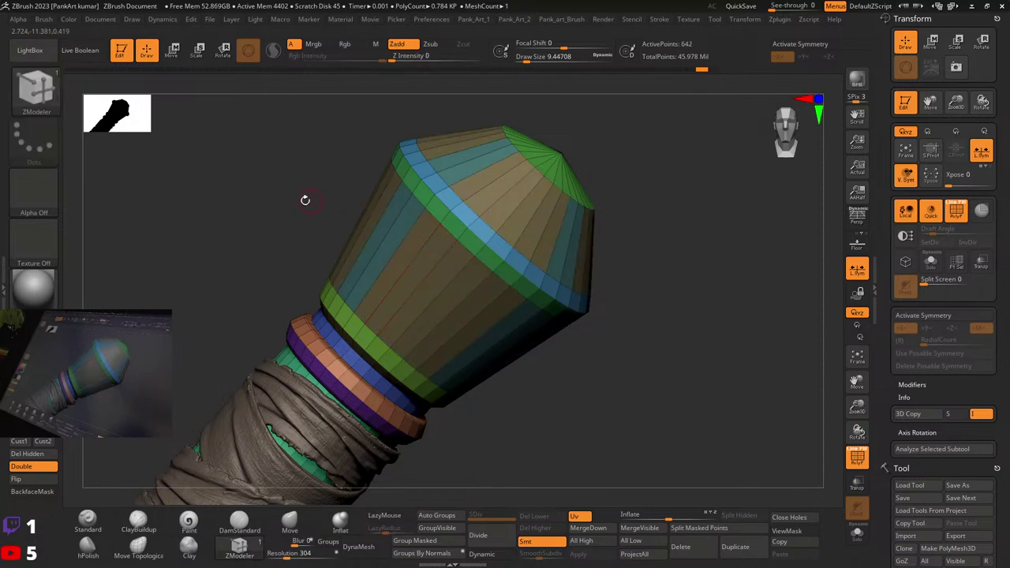
Step: Extrude the unmarked panels' polygroup inward with the Polygroup All target, and regroup the mesh by normals
key("space")
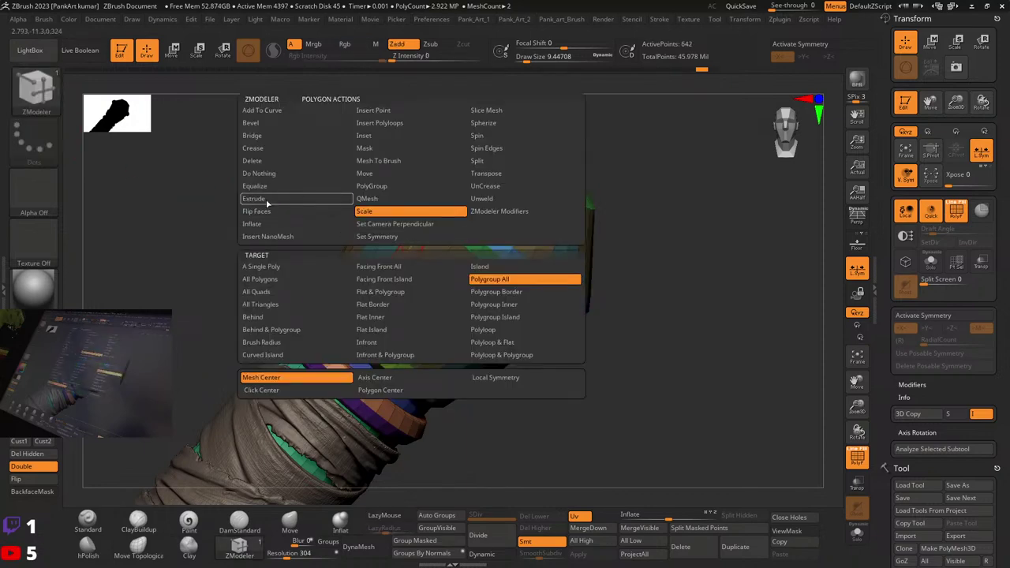
left_click(266, 201)
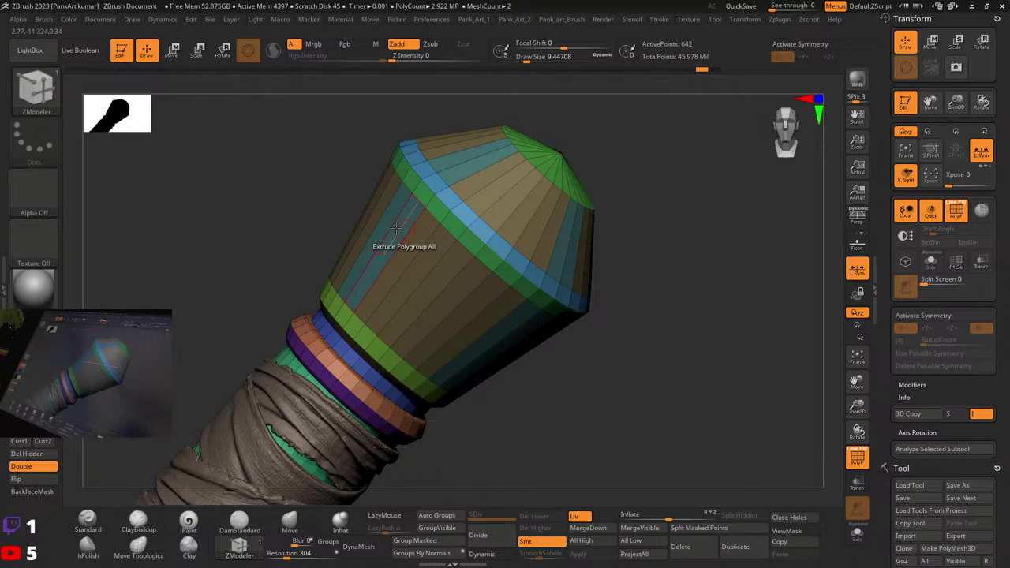
left_click_drag(384, 211, 395, 214)
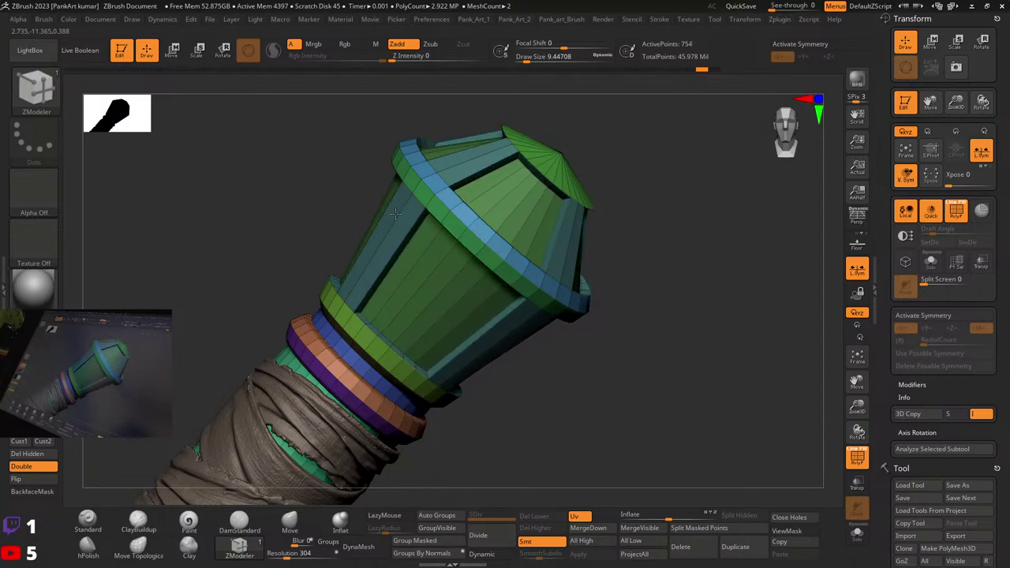
left_click(420, 555)
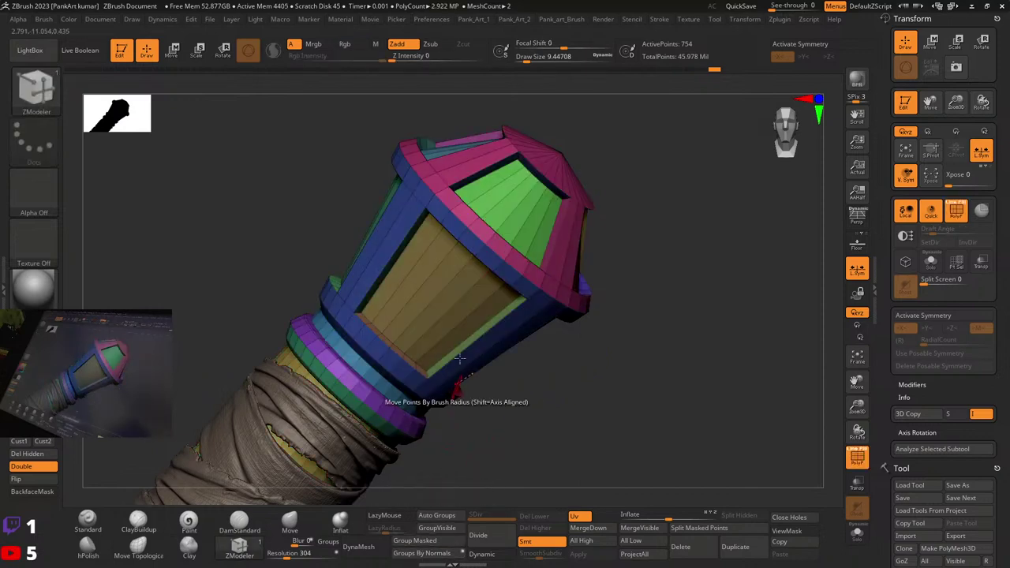
Step: Crease the polygroup borders at crease level 15 and check the pommel with a dynamic subdivision preview
right_click_drag(461, 285, 510, 235, "ctrl")
right_click_drag(517, 302, 479, 534)
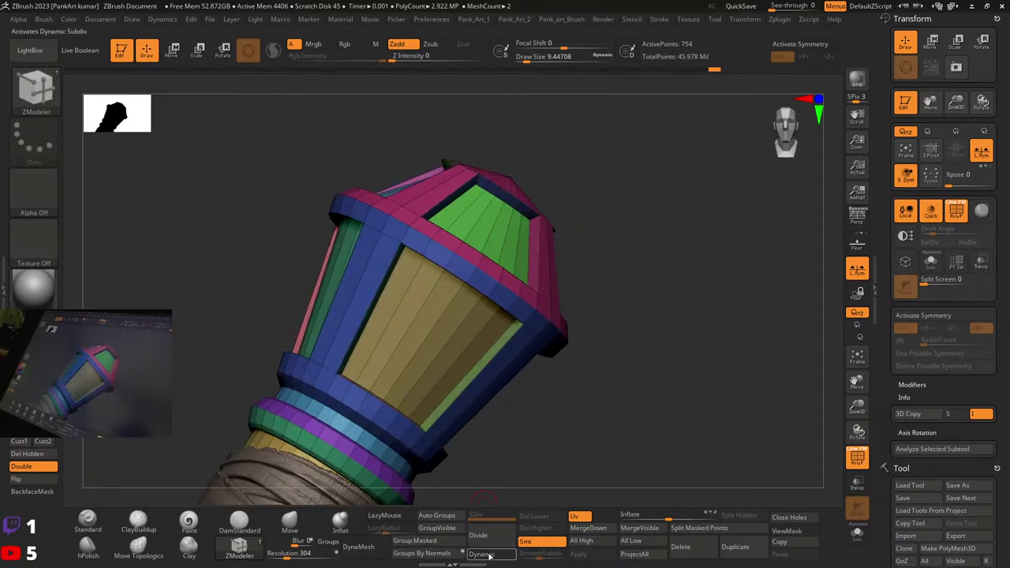
key("2")
key("1")
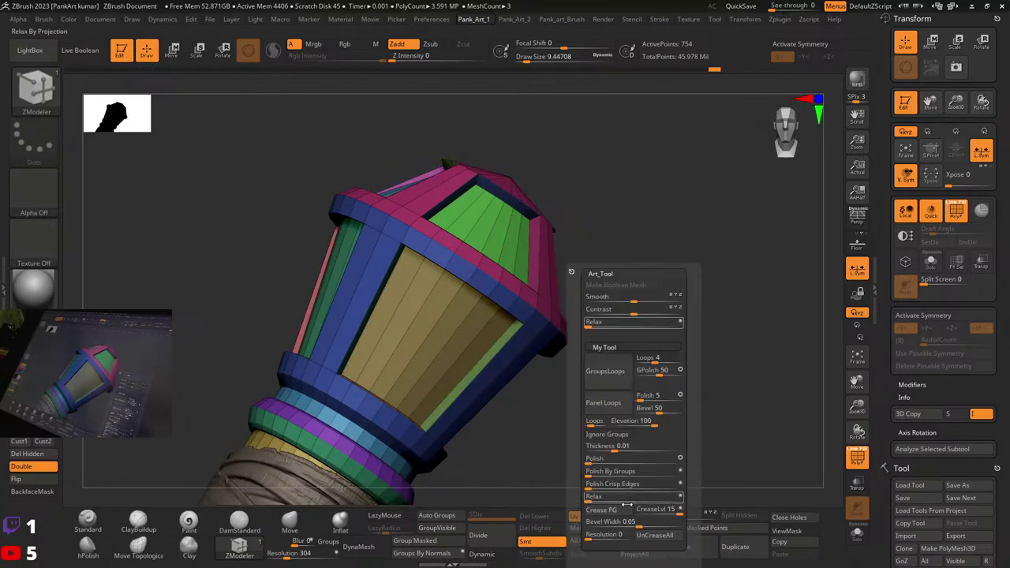
left_click(612, 512)
right_click_drag(472, 248, 500, 309)
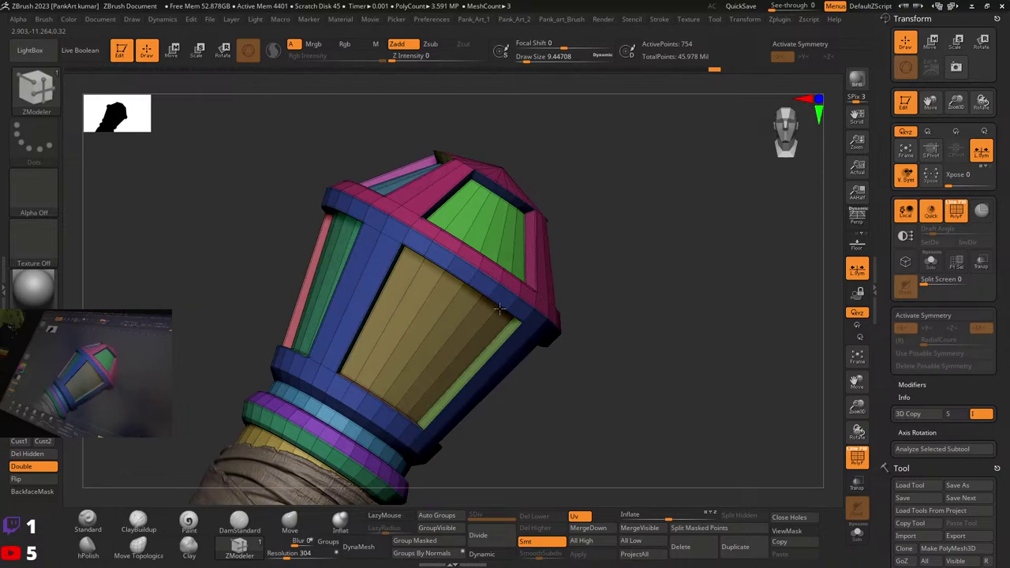
left_click(488, 555)
key("shift+f")
right_click_drag(592, 380, 440, 286, "ctrl")
key("shift+f")
right_click_drag(441, 286, 505, 272)
right_click_drag(506, 273, 515, 300)
Step: Remove all creases from the handle and give the pommel's round cap its own polygroup
key("1")
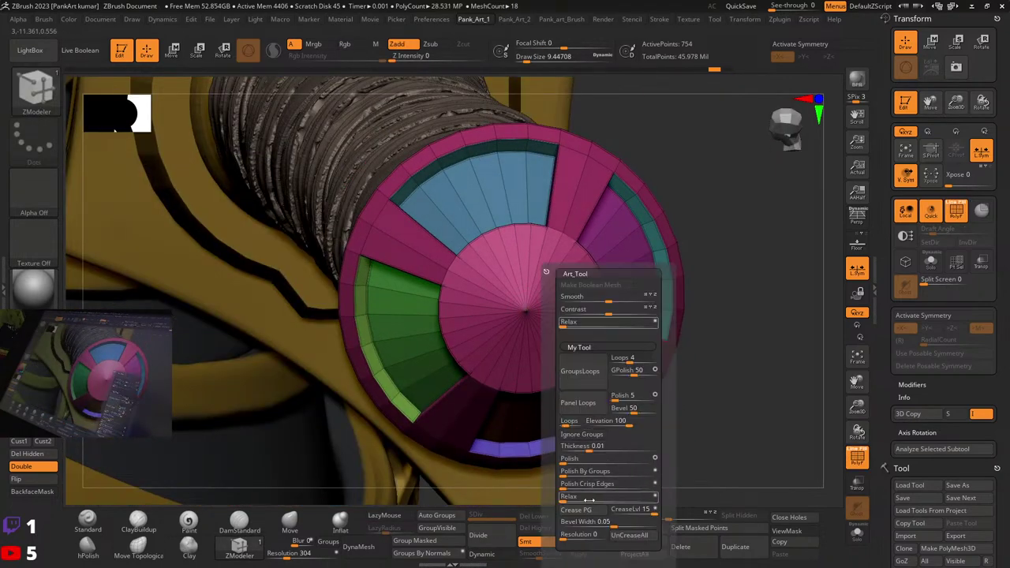
left_click(625, 541)
right_click_drag(530, 267, 451, 234, "ctrl")
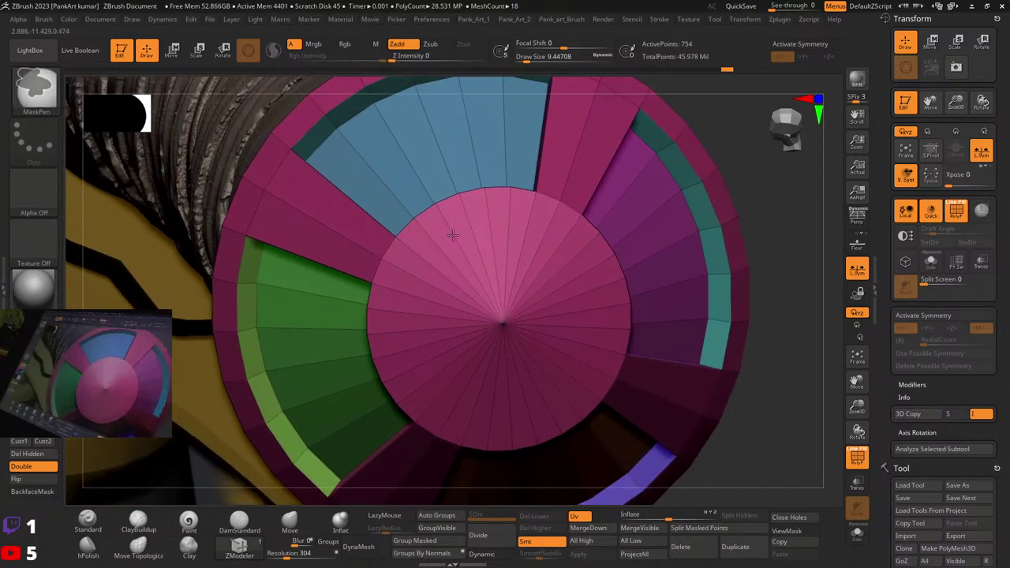
left_click_drag(435, 234, 535, 374, "alt")
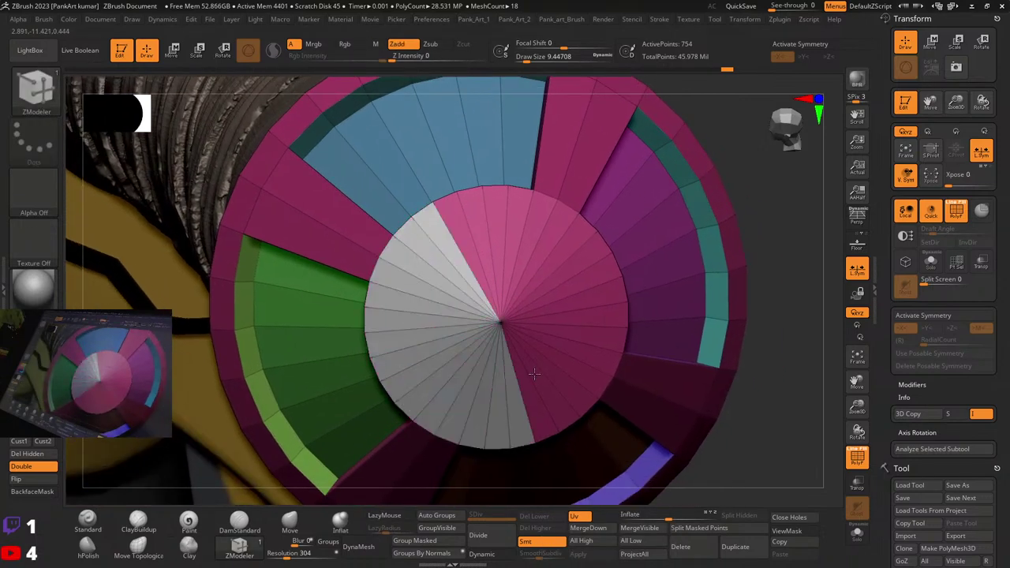
left_click(458, 233)
left_click(457, 233)
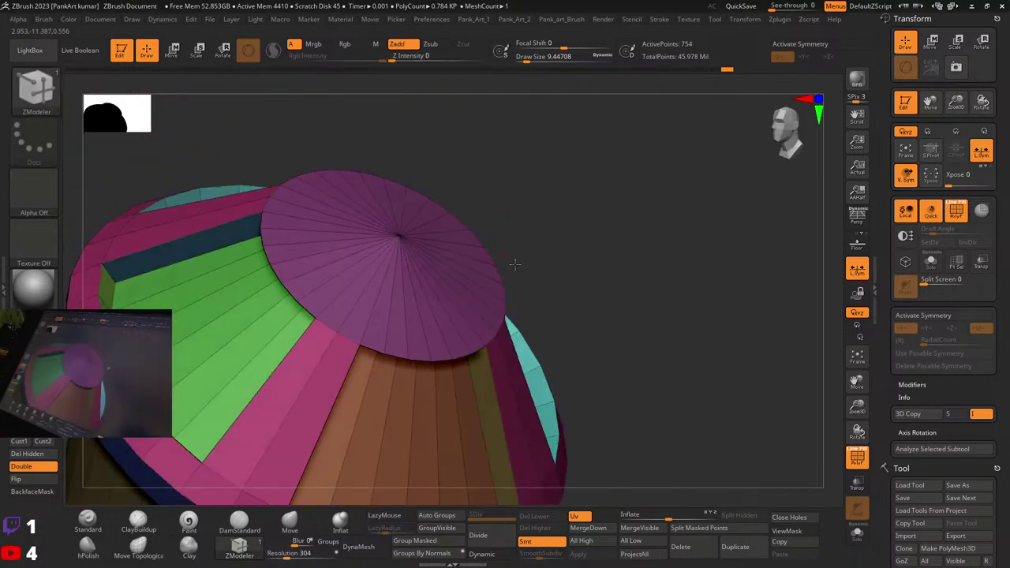
Step: Extrude the pommel's round cap slightly outward to form a thin rim around its edge
right_click_drag(553, 237, 505, 260)
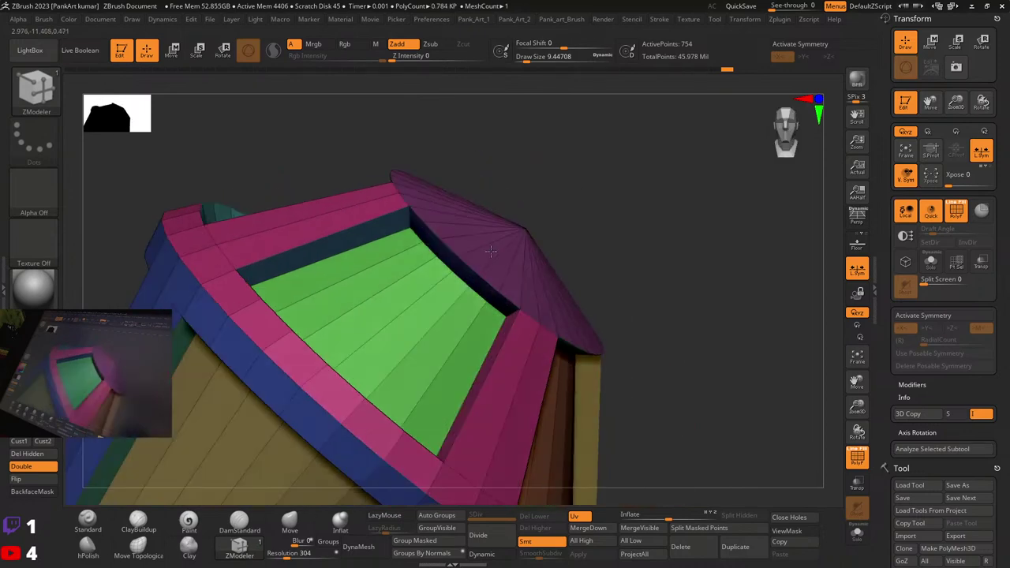
key("space")
left_click_drag(488, 252, 494, 250)
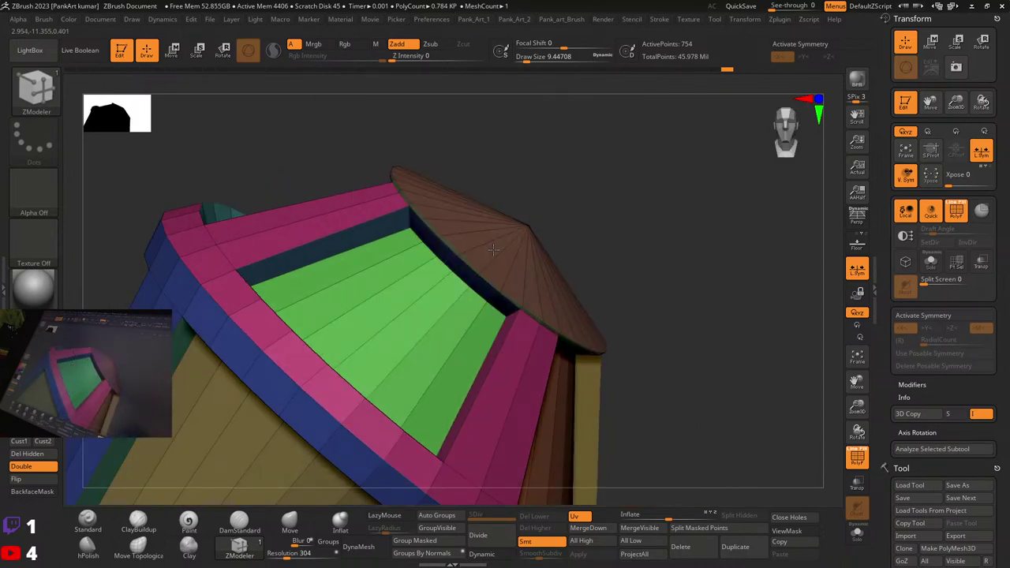
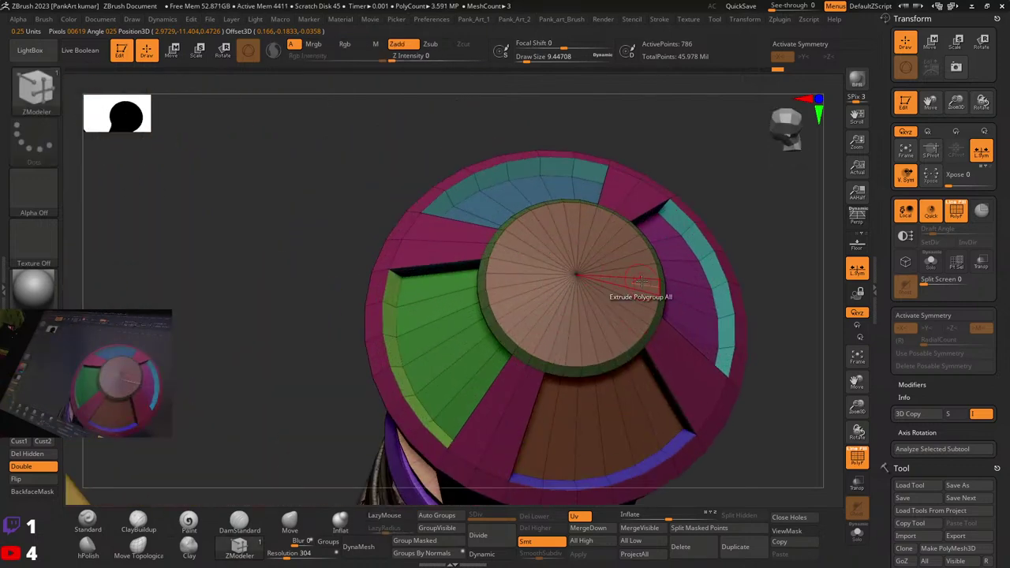
key("x")
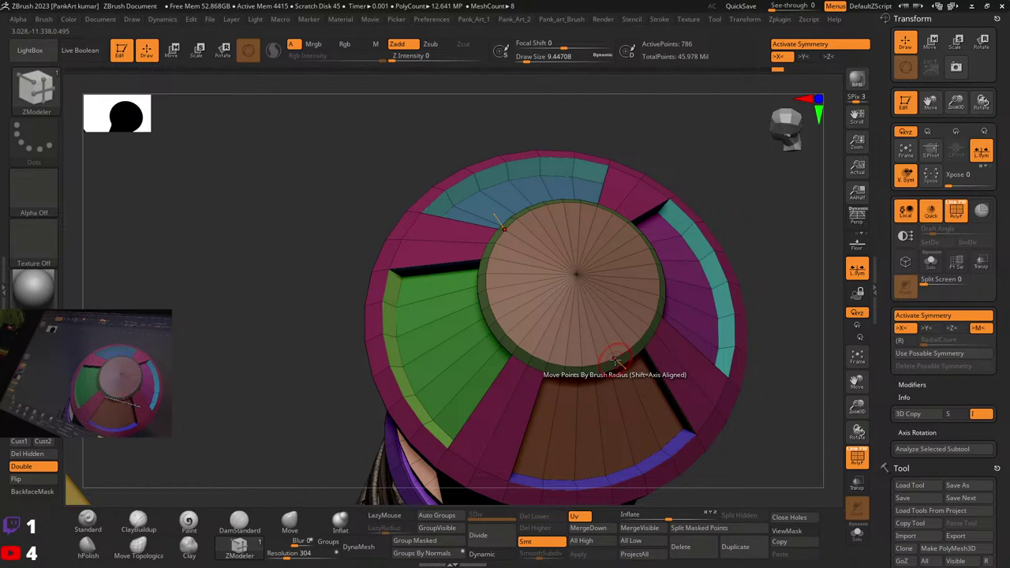
key("x")
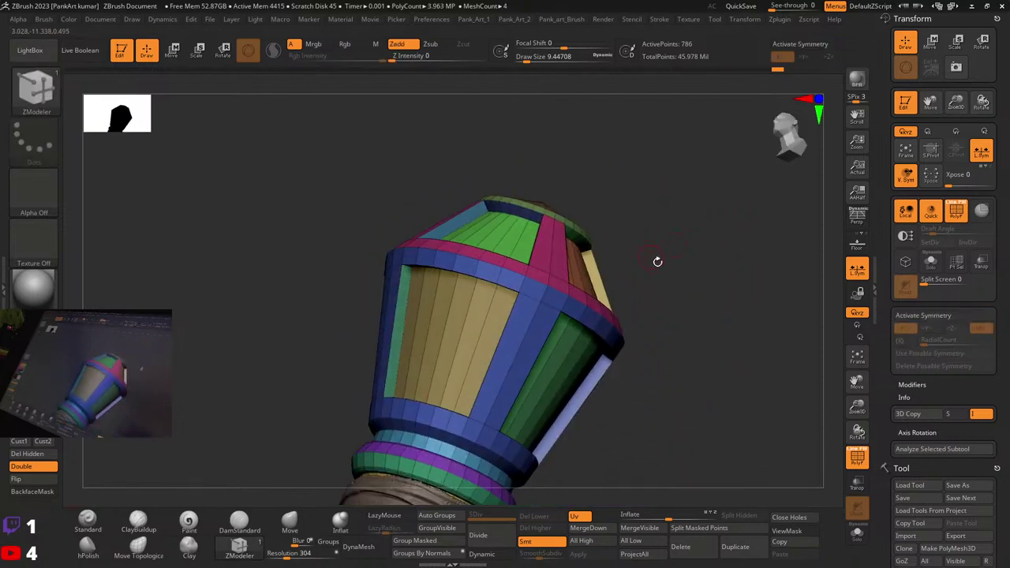
Step: Weld the handle mesh's identical points
left_click_drag(657, 261, 634, 384)
key("space")
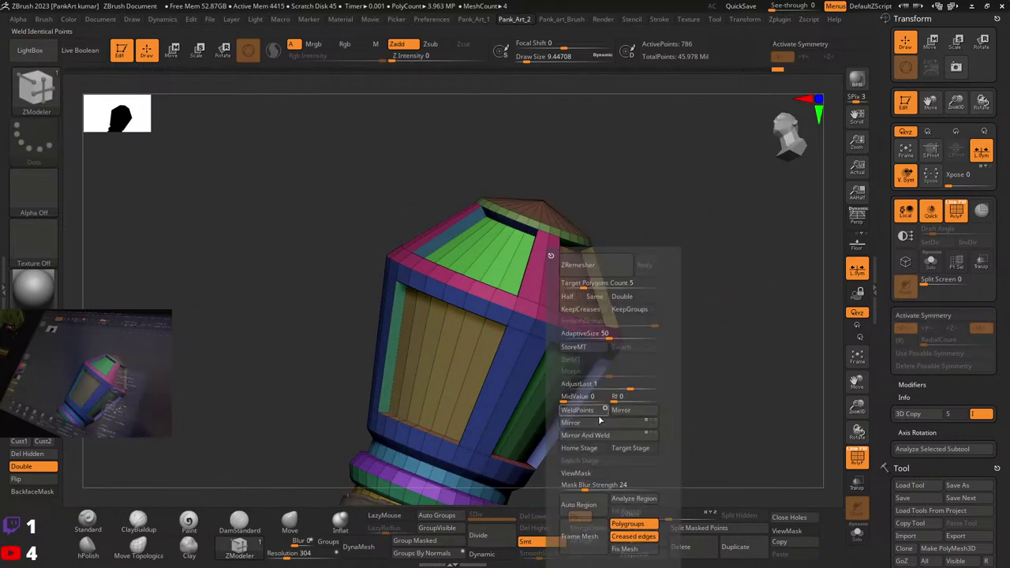
left_click(596, 435)
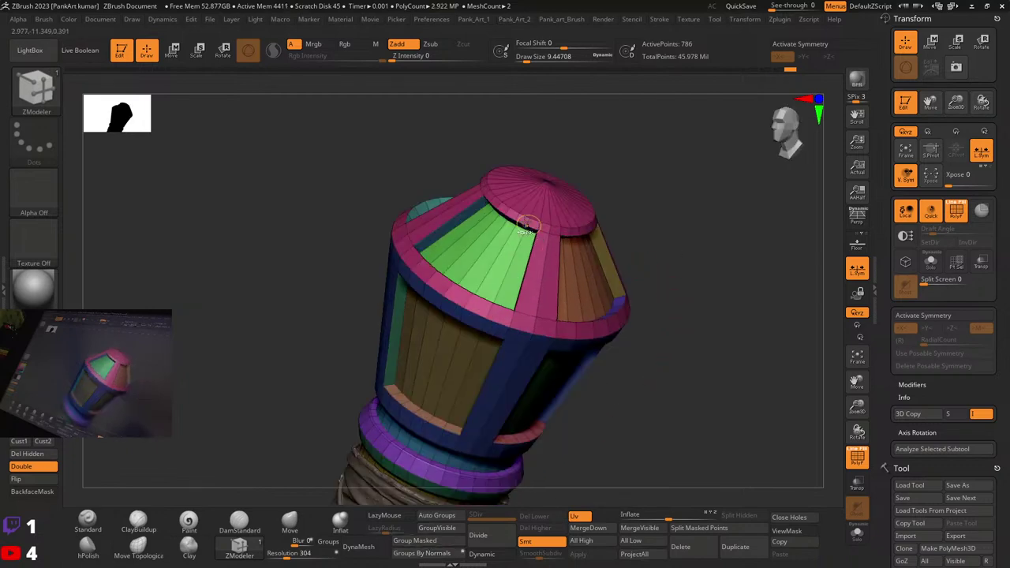
left_click_drag(598, 271, 619, 247)
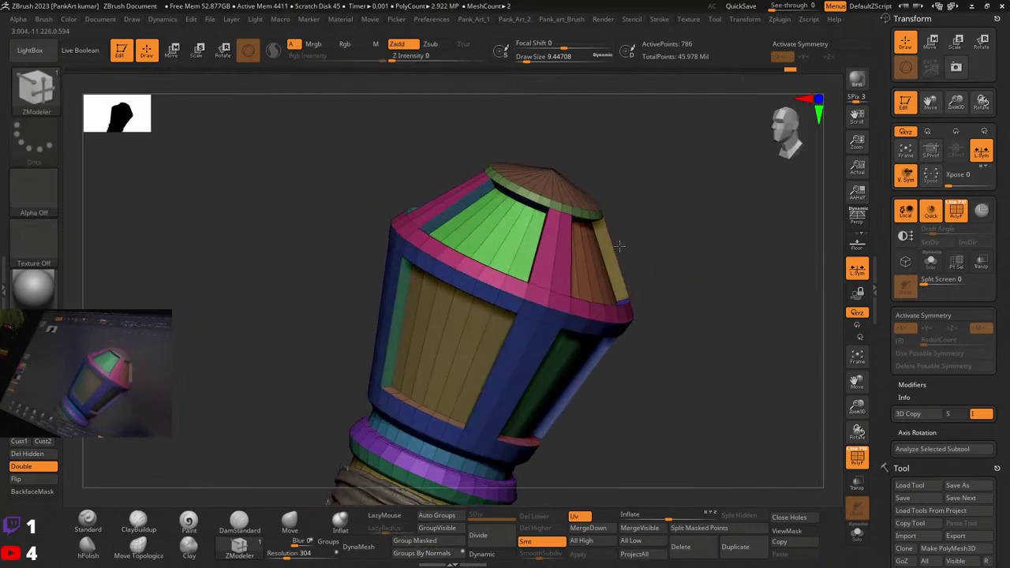
Step: Crease the polygroup borders at crease level 2, turn on dynamic subdivision, and review the smoothed pommel without polyframe
key("1")
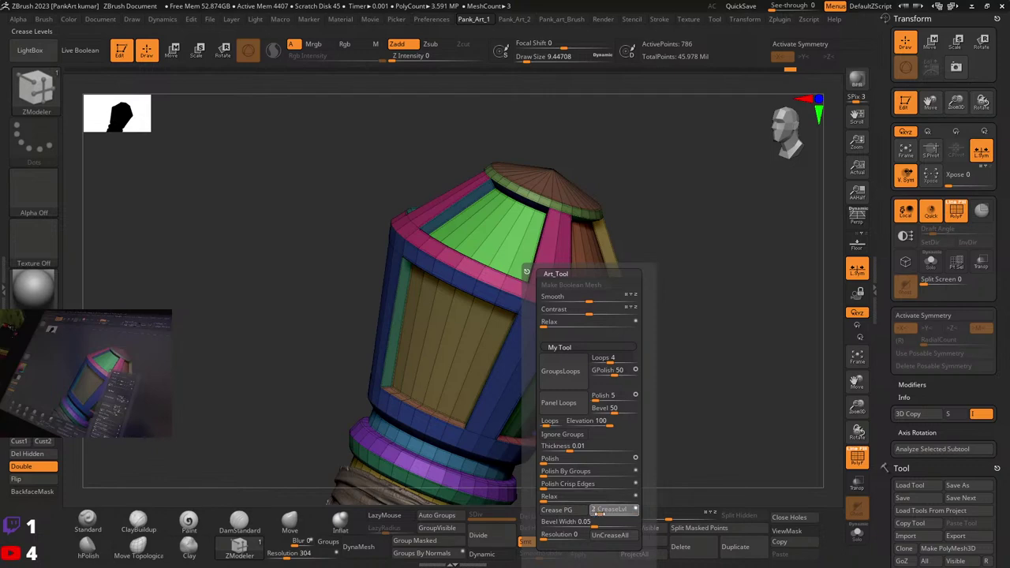
left_click(498, 557)
key("shift+f")
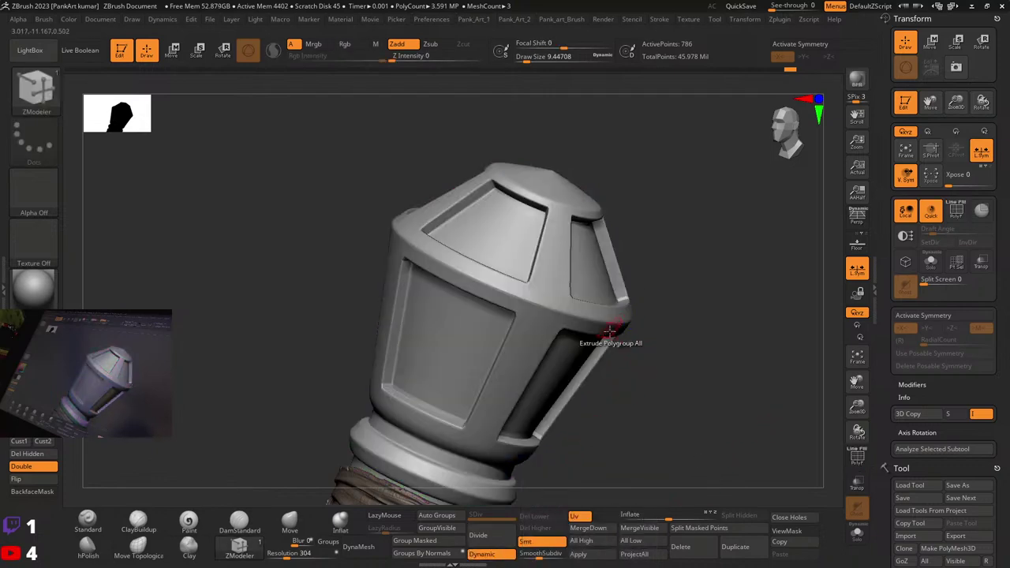
right_click_drag(606, 333, 630, 337, "ctrl")
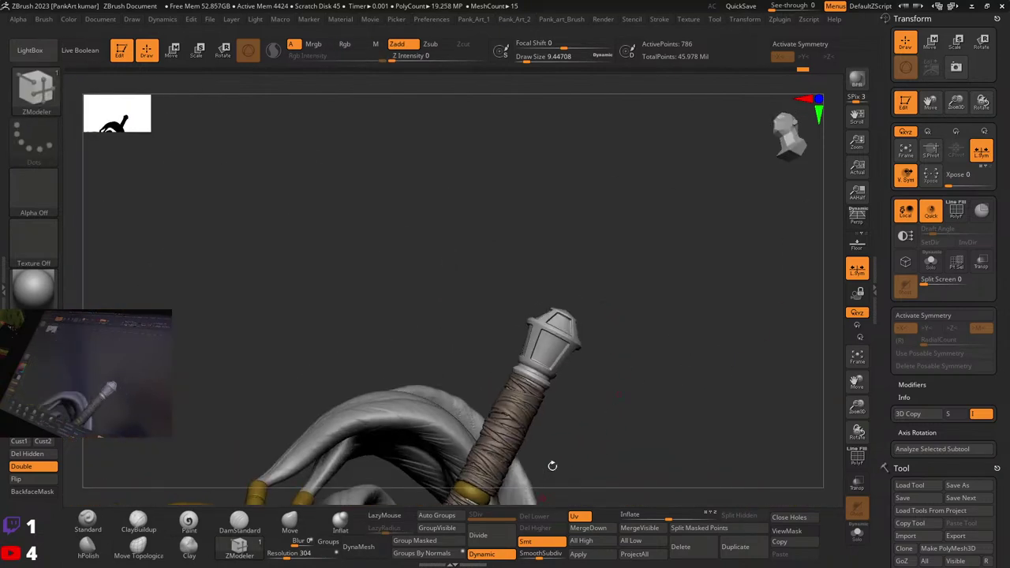
right_click_drag(557, 378, 554, 486)
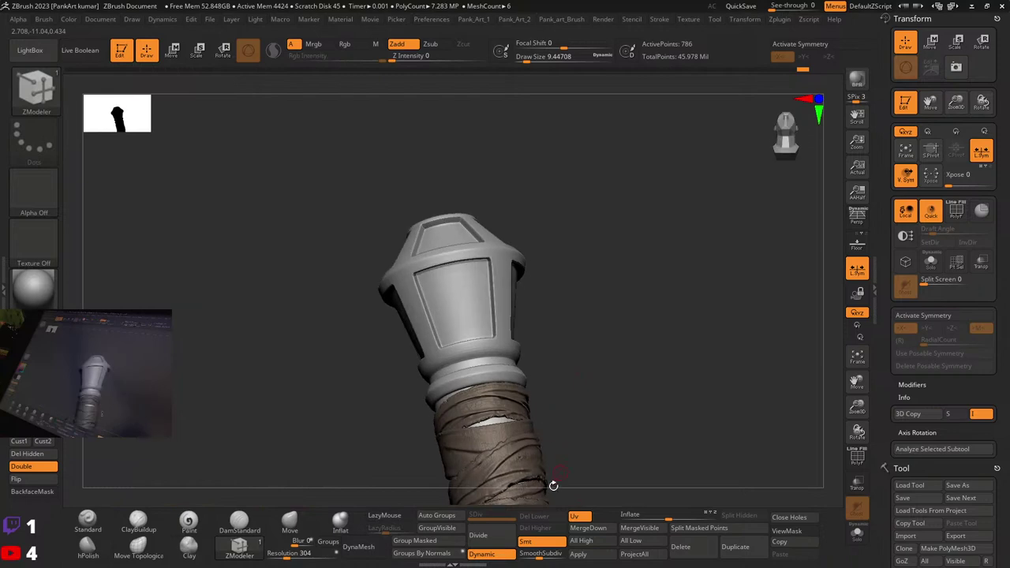
Step: Insert supporting edge loops around the pommel's lower band below the recessed panels, using the ZModeler brush on the unsmoothed mesh
left_click(492, 558)
key("shift+f")
mouse_move(545, 379)
right_mouse_down()
mouse_move(506, 356)
mouse_move(523, 289)
mouse_move(484, 299)
mouse_move(454, 339)
right_mouse_up()
left_click(247, 546)
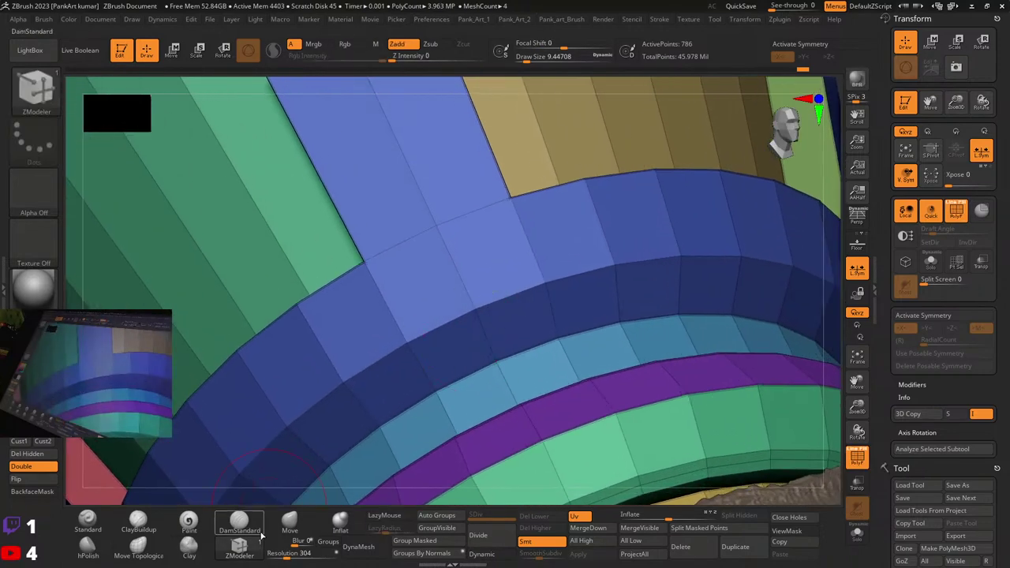
key("space")
left_click(464, 294)
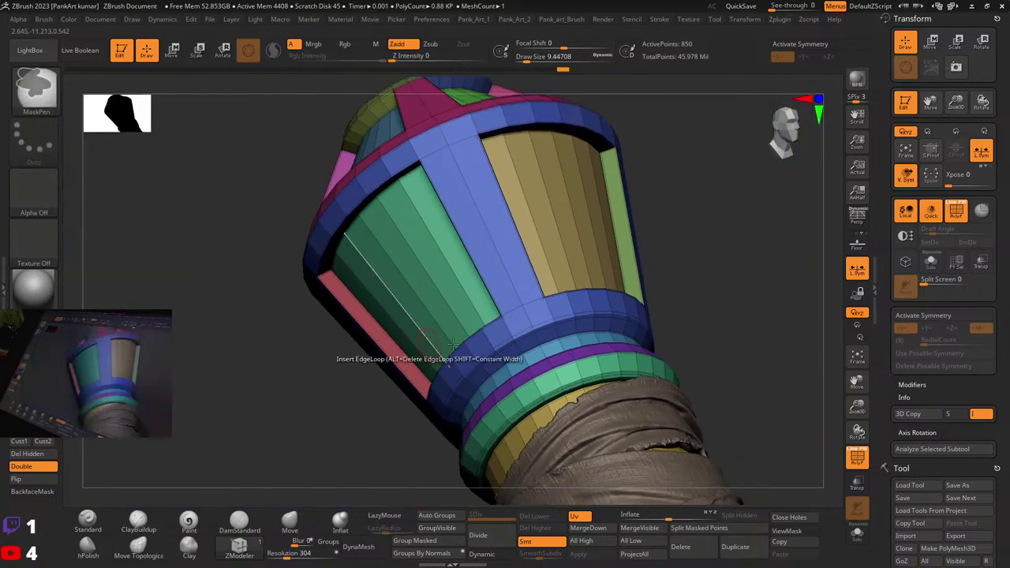
Step: Hide the polyframe and review the pommel's shape with dynamic subdivision turned on and off
key("shift+f")
left_click(482, 555)
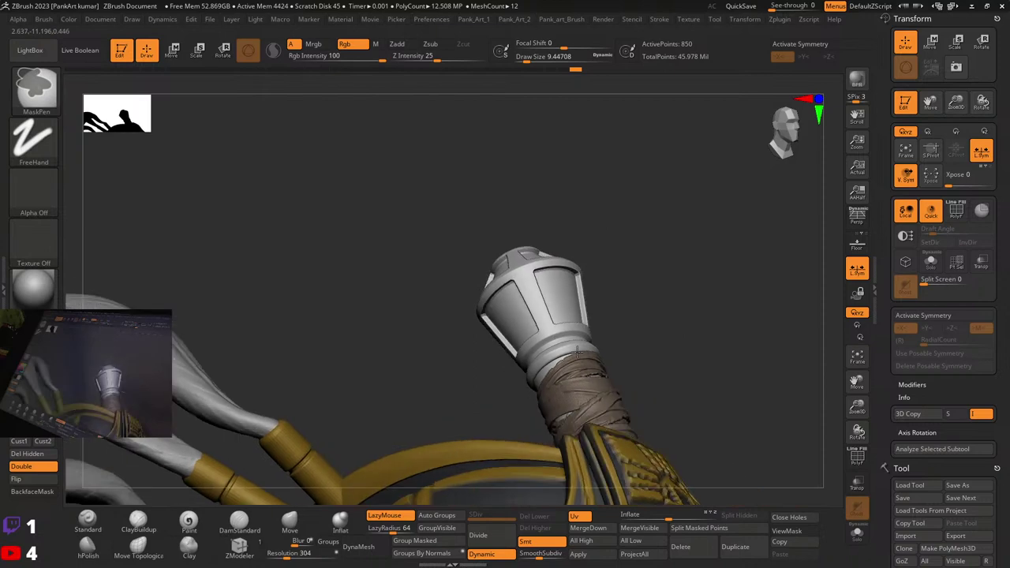
left_click(484, 555)
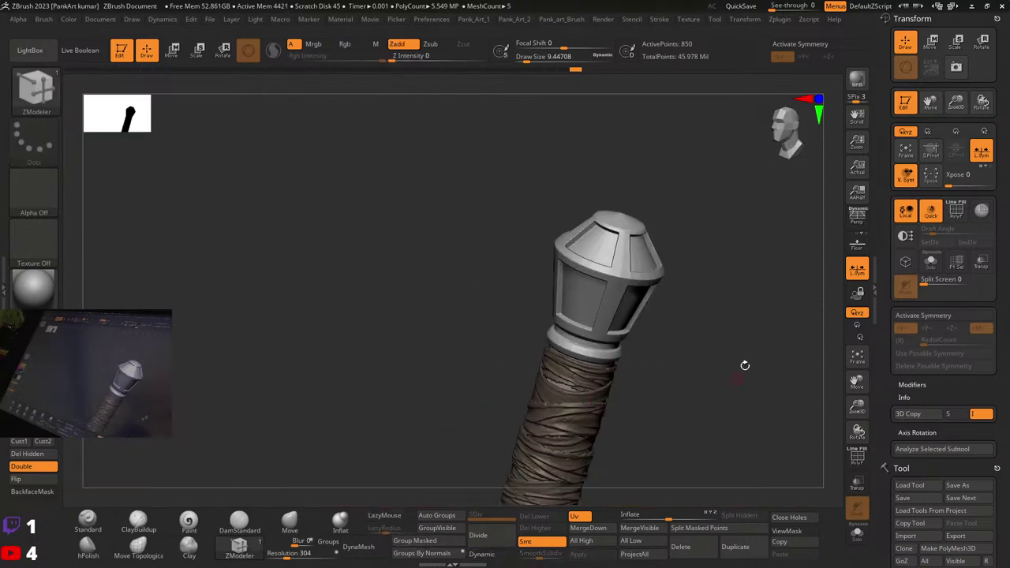
left_click_drag(745, 360, 632, 340)
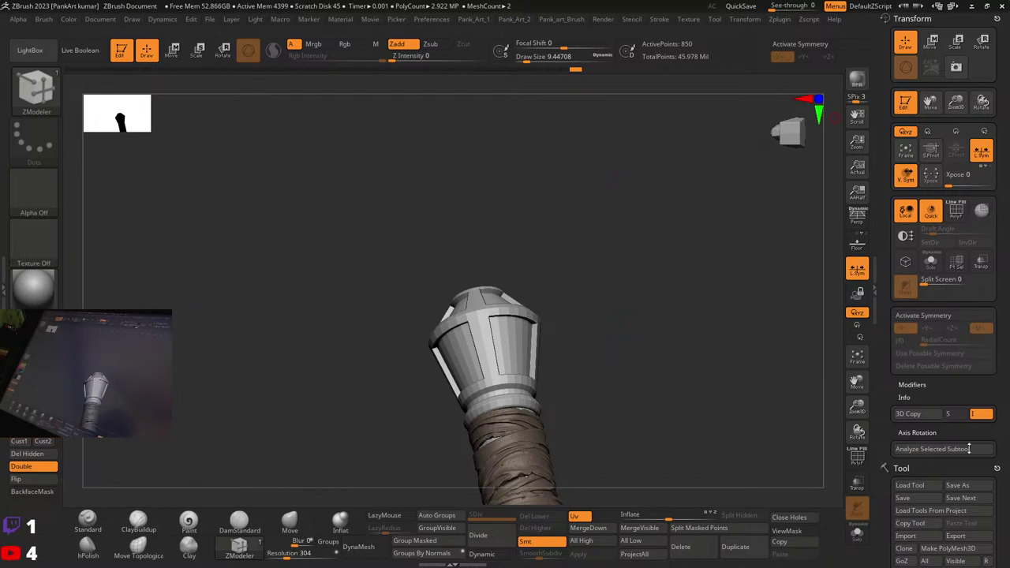
Step: Save the tool as warrior_12 in the warrior folder, overwriting the existing file
left_click(957, 486)
left_click(326, 396)
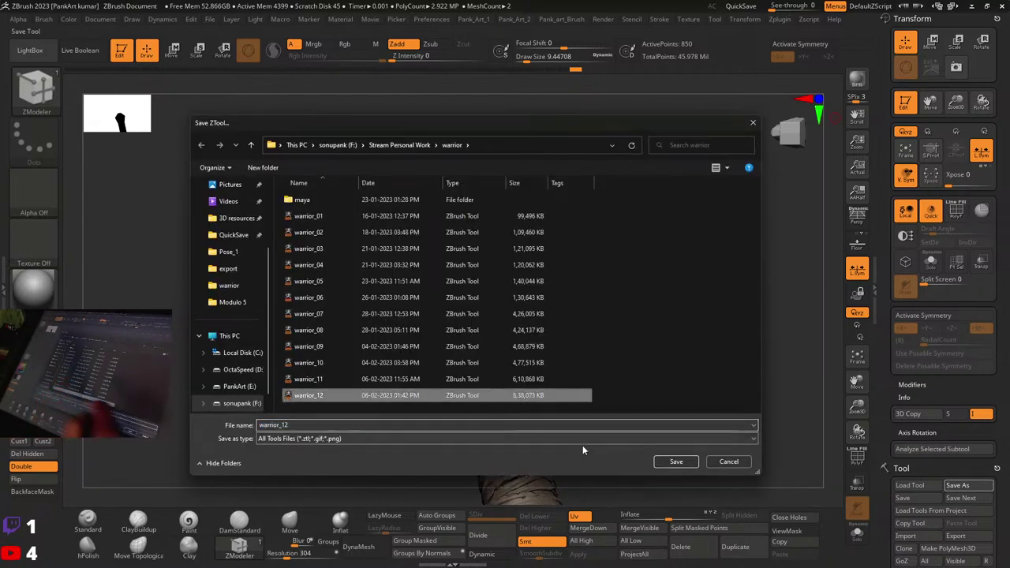
left_click(678, 462)
left_click(529, 276)
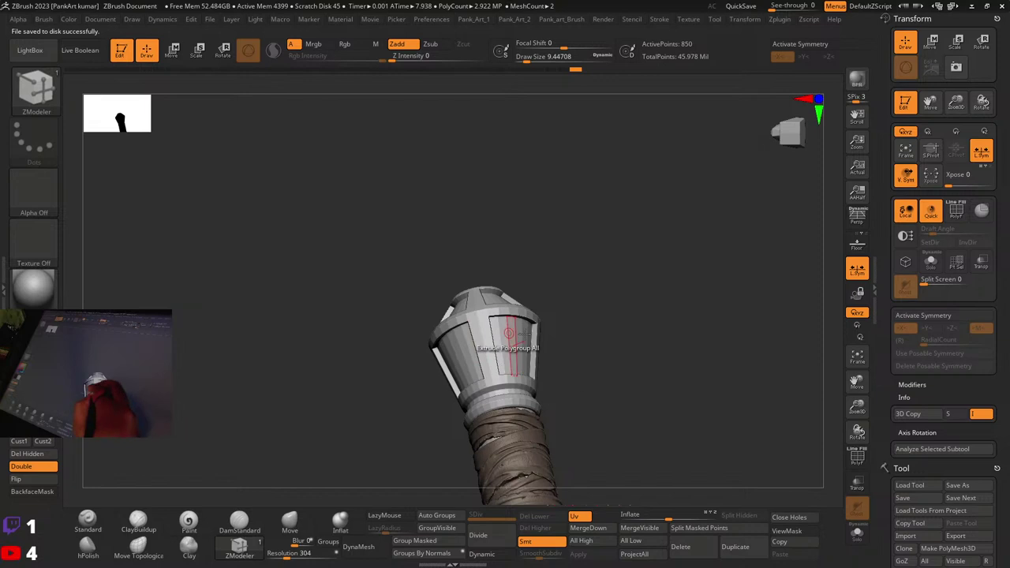
Step: Switch to the Standard brush and turn on dynamic subdivision for the handle
left_click(87, 521)
left_click_drag(268, 379, 474, 394)
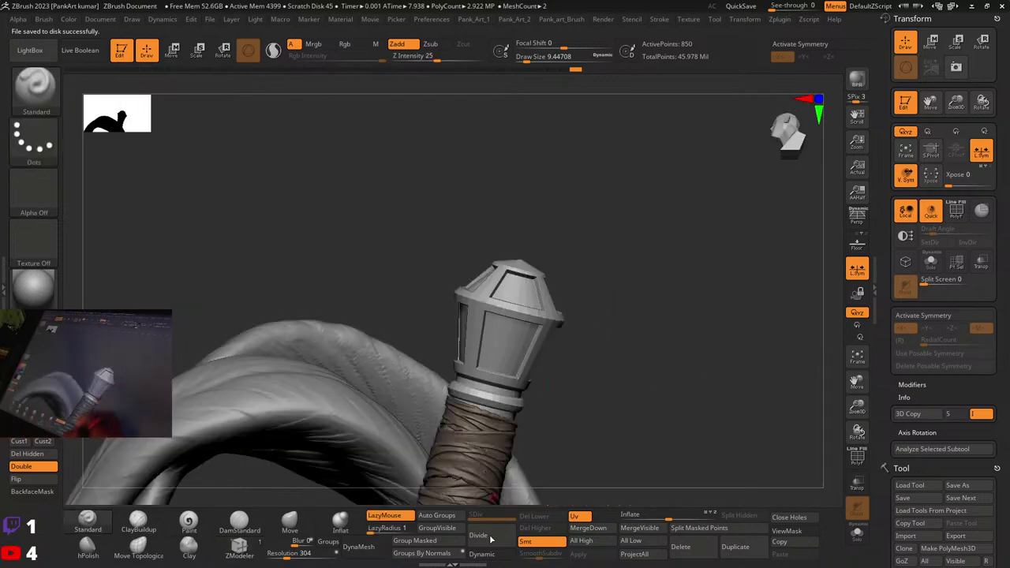
left_click(495, 557)
left_click(491, 554)
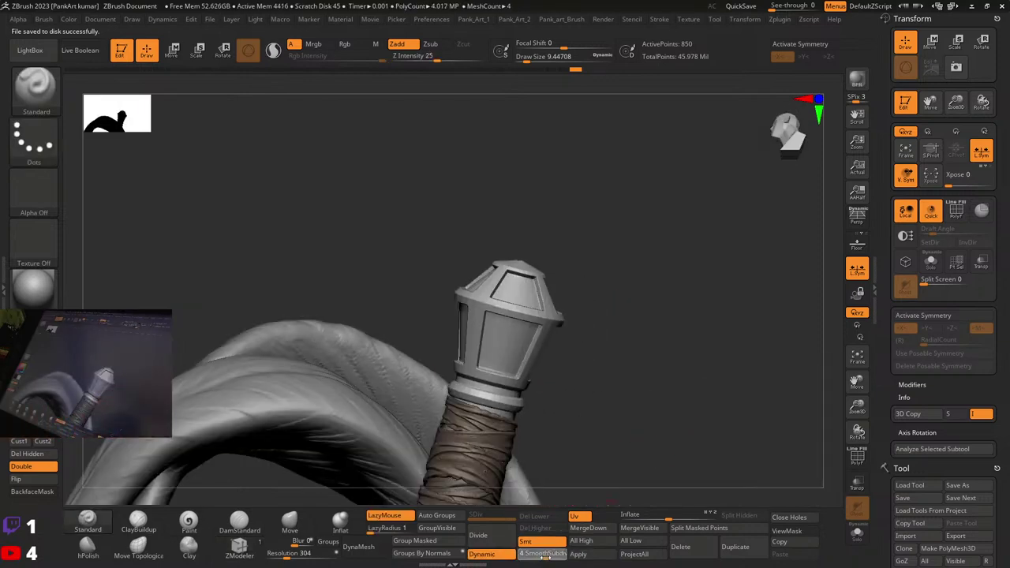
Step: Set the handle's crease level to 1 to soften the pommel's creased edges
key("2")
key("1")
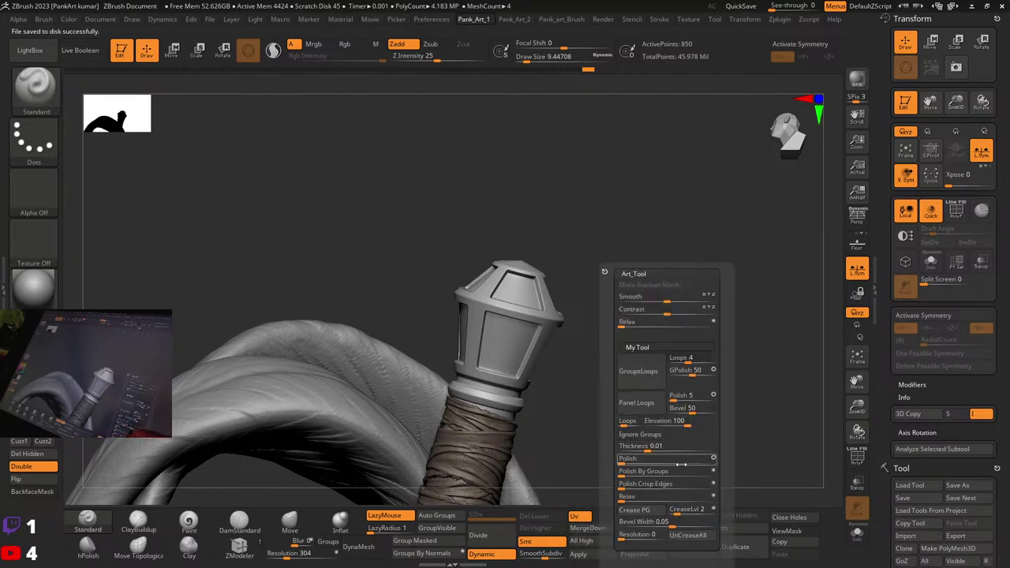
left_click(675, 510)
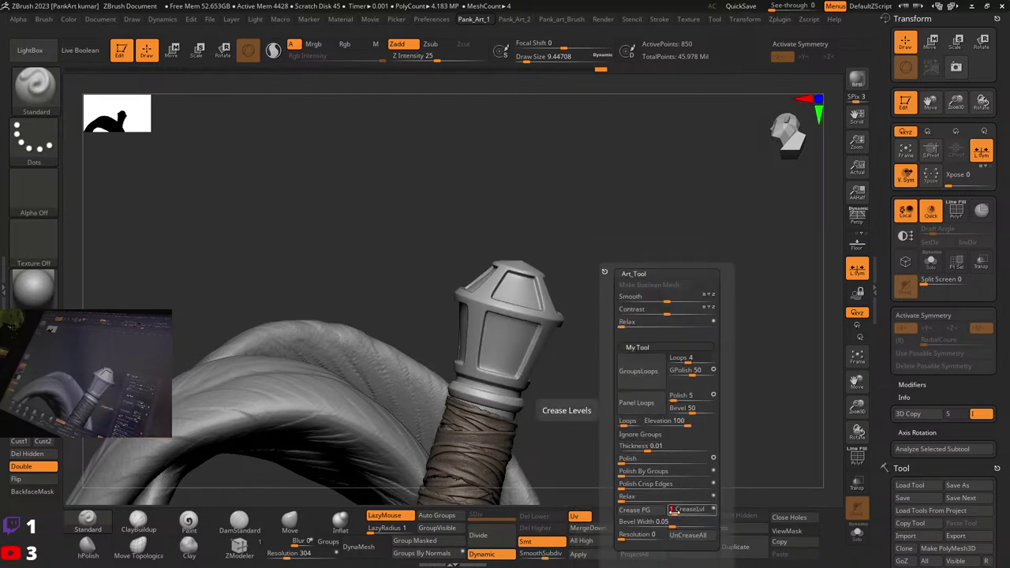
left_click(675, 511)
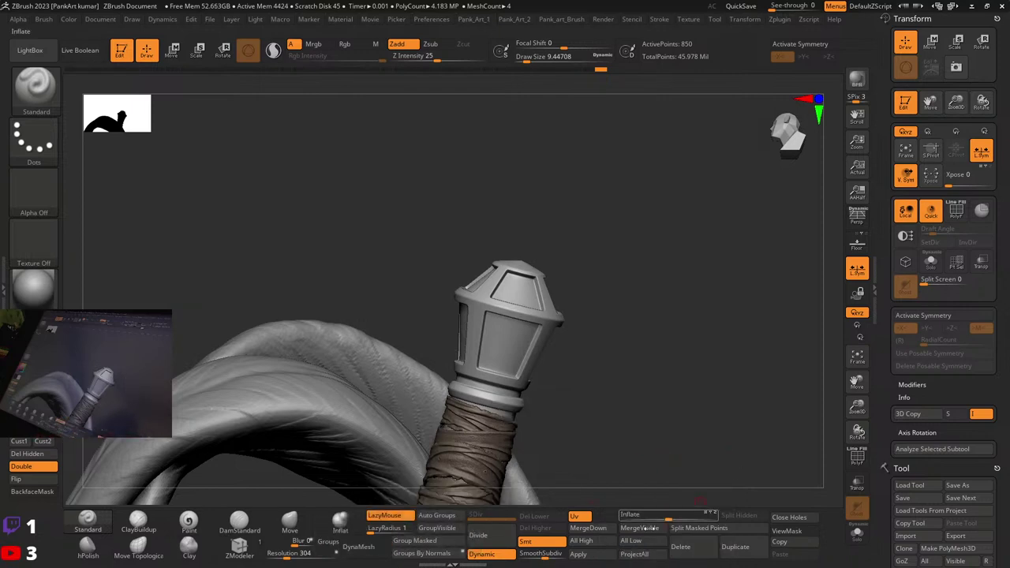
Step: Apply the handle's dynamic subdivision as real subdivision levels and divide once more to level 6
left_click(581, 554)
left_click_drag(551, 358, 524, 402)
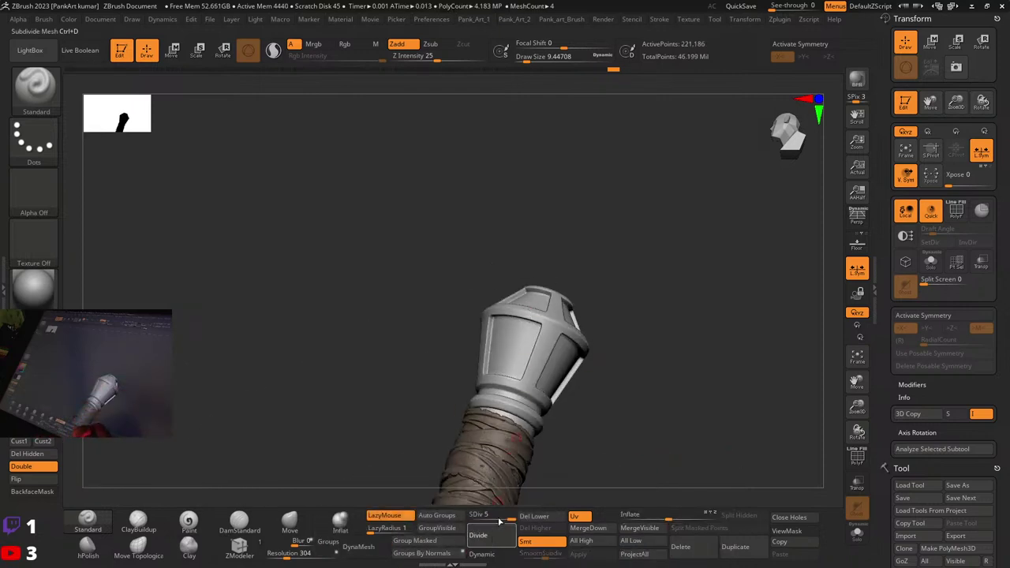
left_click(499, 525)
Step: Set the Standard brush's stroke to DragRect and start importing a new brush alpha
mouse_move(565, 347)
right_mouse_down()
mouse_move(508, 332)
mouse_move(541, 345)
right_mouse_up()
left_click(35, 144)
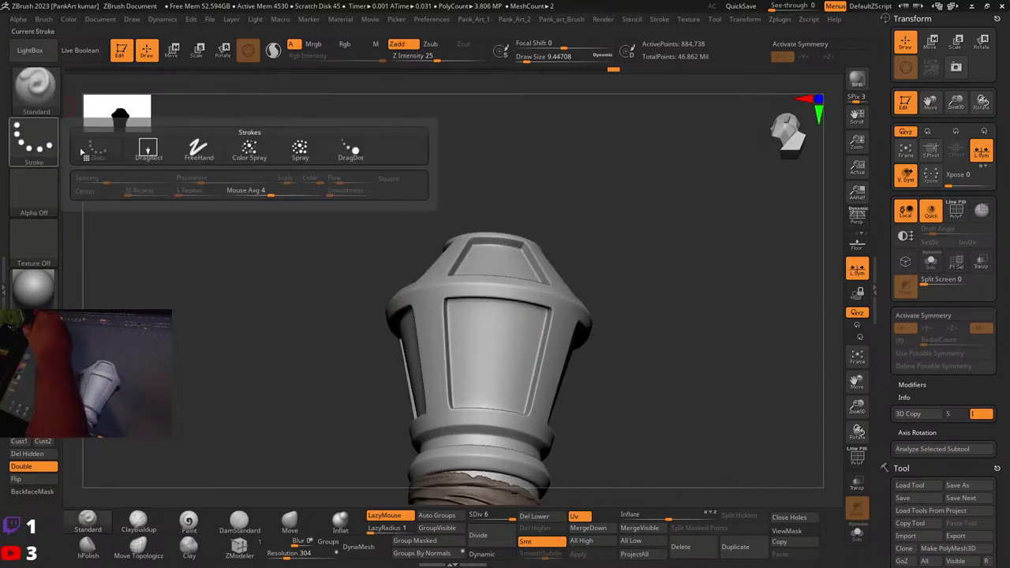
left_click(148, 149)
left_click(34, 190)
left_click(233, 461)
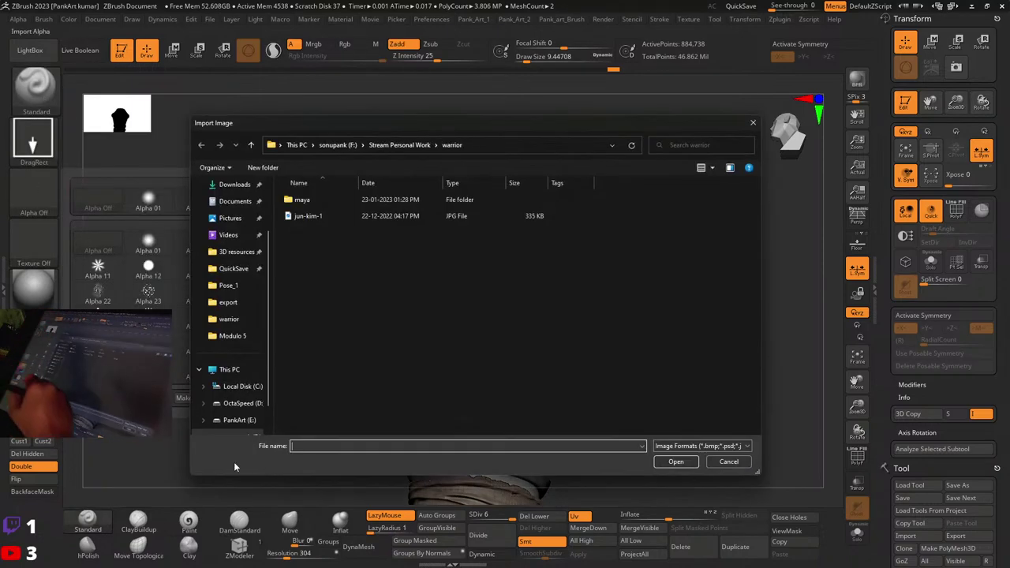
Step: Browse from 3D resources through 01 Alpha and Brush, Ornaments_Tileable_pattern and Ornament BrushesAlphas - Vol 1 to the inner JRO_OrnamentAlphas_Vol01_Jpeg folder
left_click(236, 251)
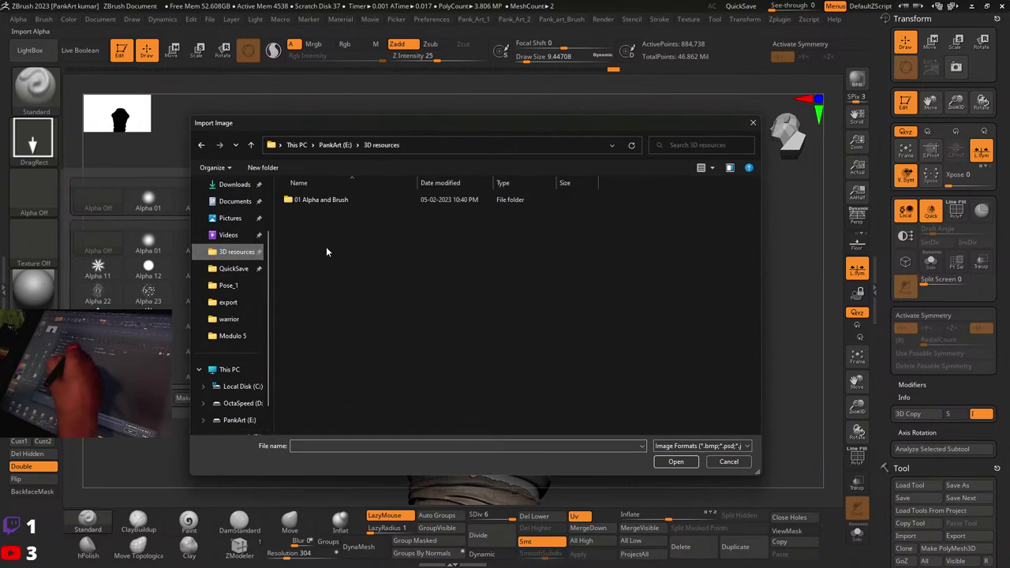
double_click(335, 201)
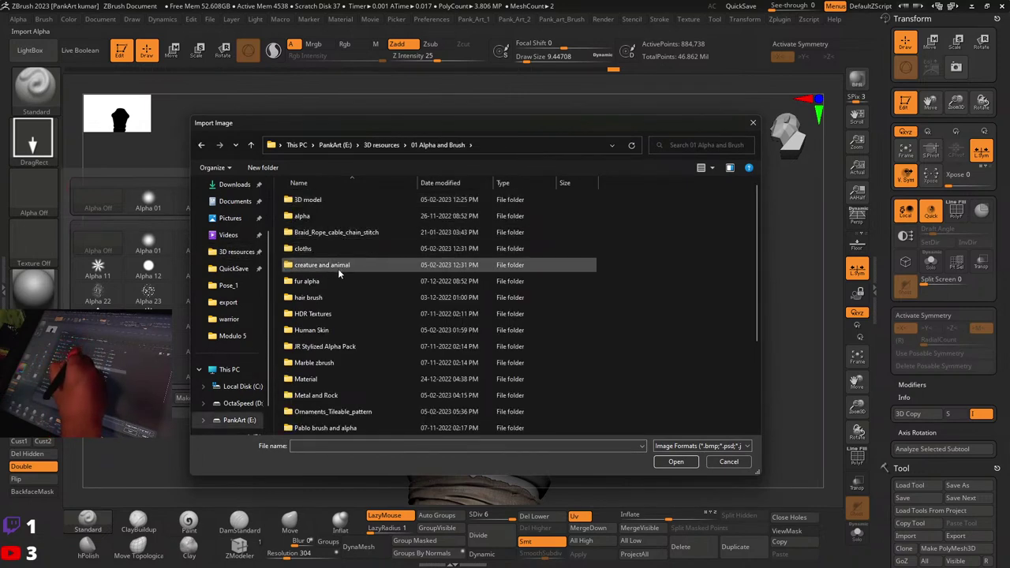
double_click(340, 413)
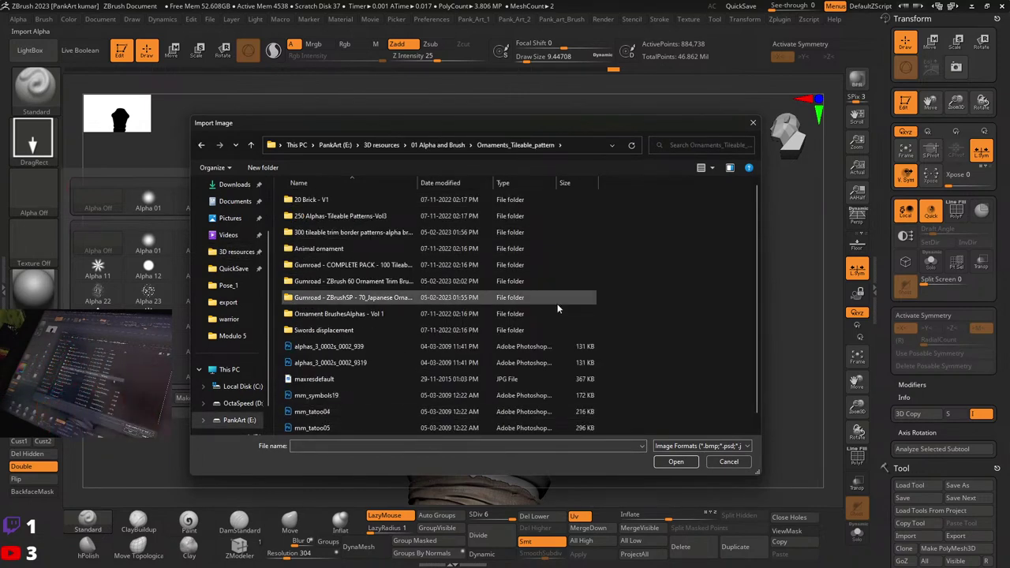
left_click(348, 316)
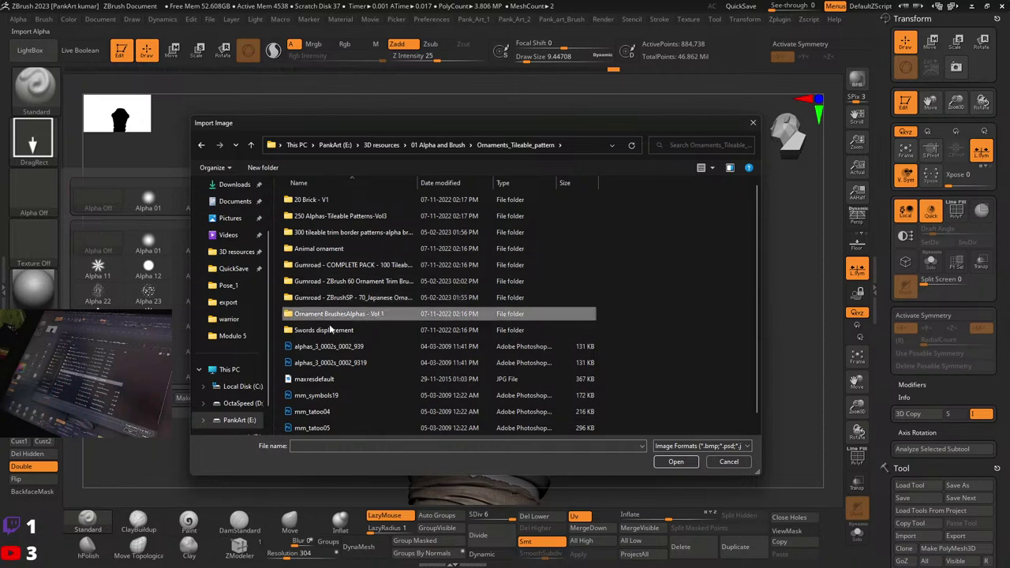
double_click(345, 320)
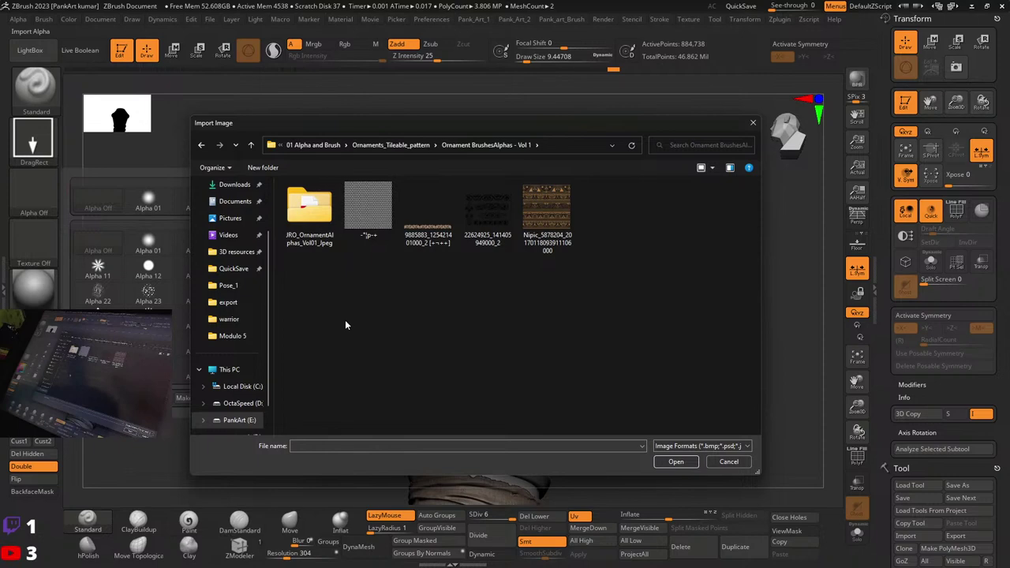
double_click(306, 203)
double_click(312, 205)
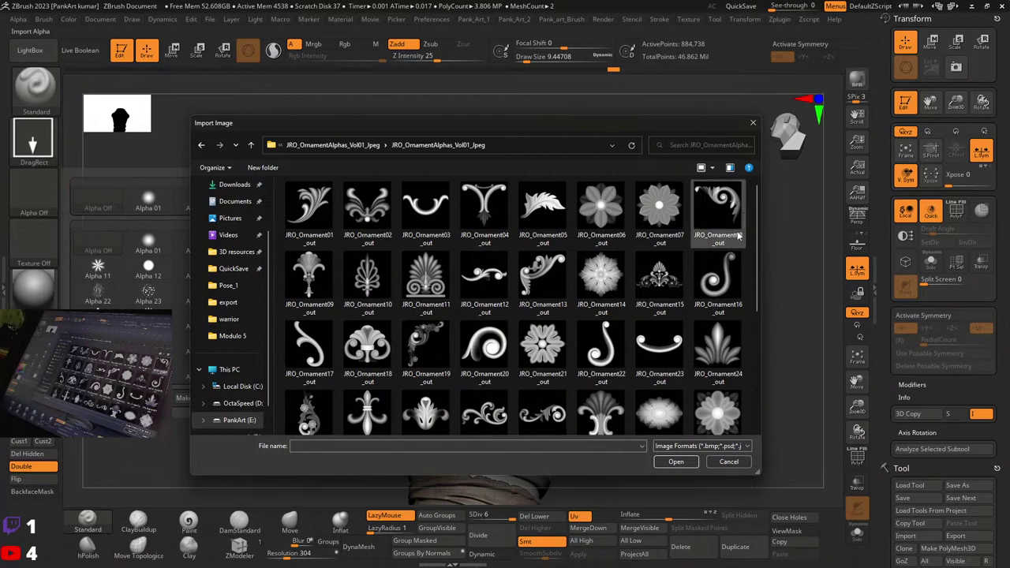
Step: Import the JRO_Ornament41_out image as the brush alpha
scroll(753, 240, "down", 1)
scroll(756, 280, "down", 2)
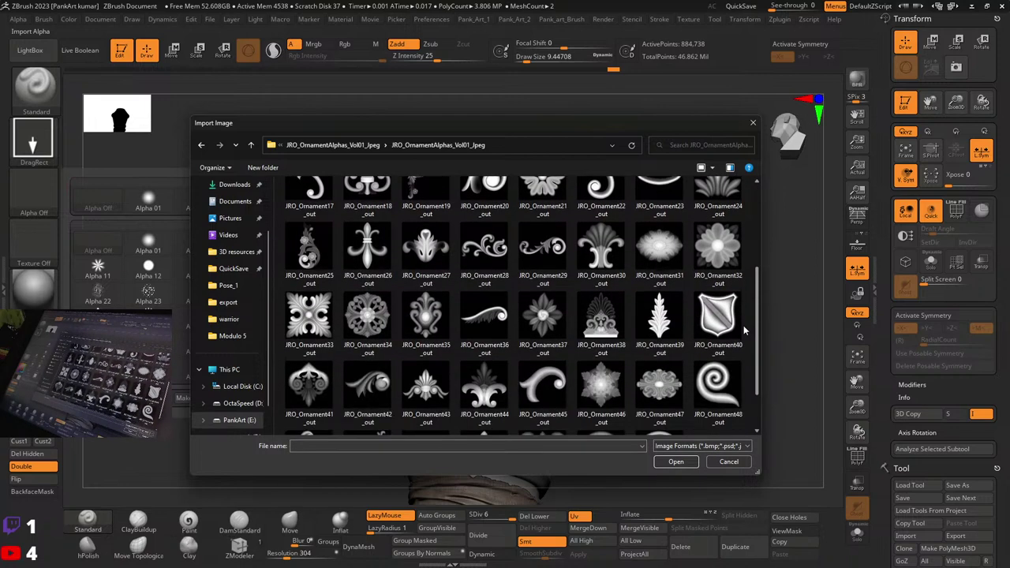
scroll(743, 331, "down", 2)
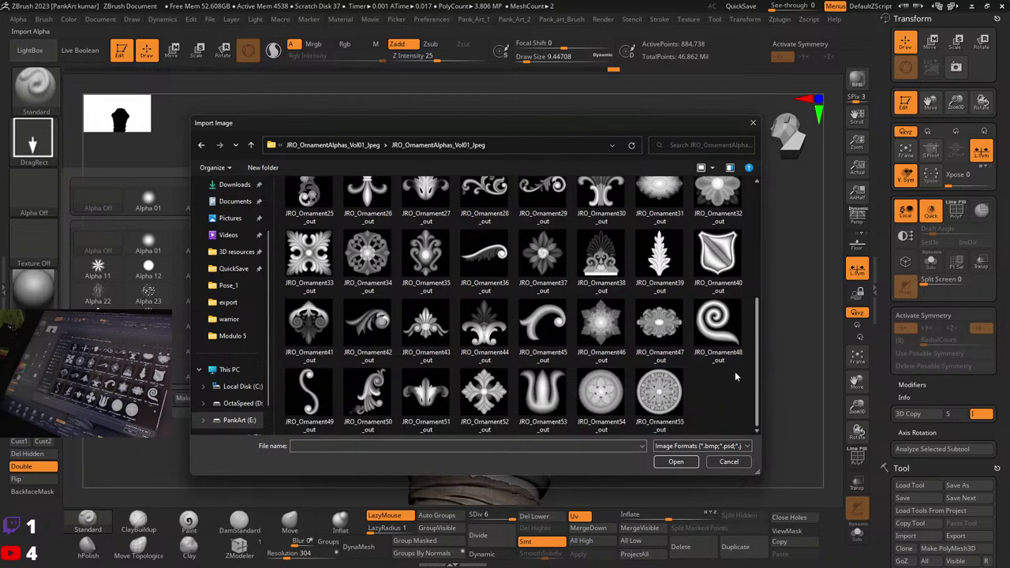
left_click(321, 330)
double_click(322, 330)
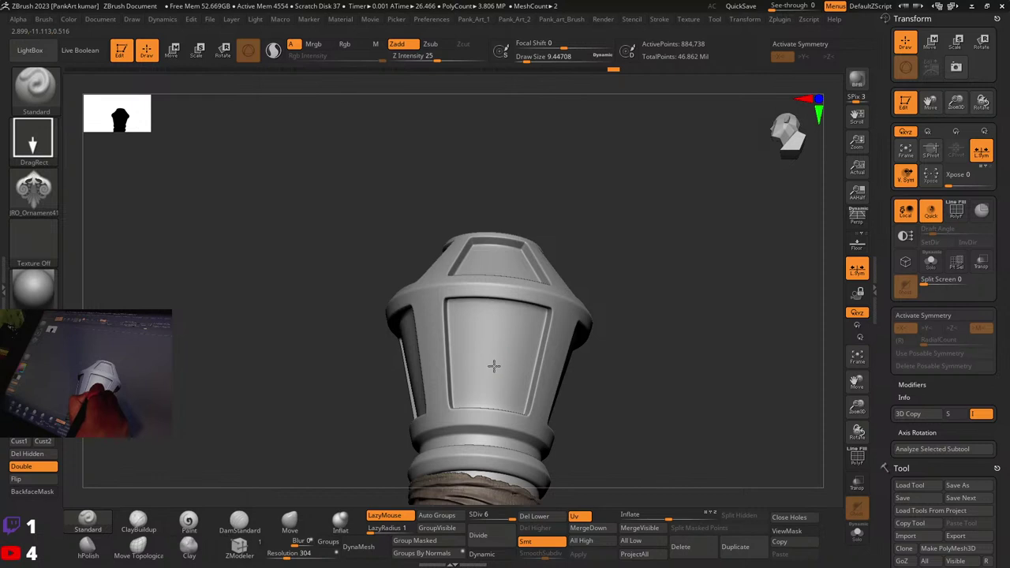
Step: Try stamping the ornament alpha onto the pommel's front panel at subdivision level 6 and again after dividing to level 7
left_click_drag(489, 389, 490, 399)
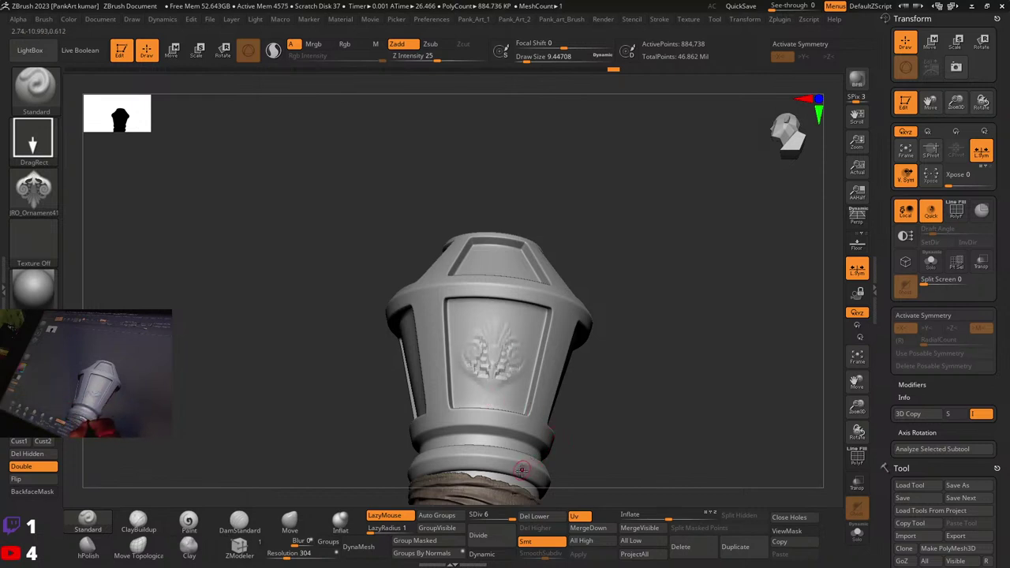
key("ctrl+z")
left_click(498, 535)
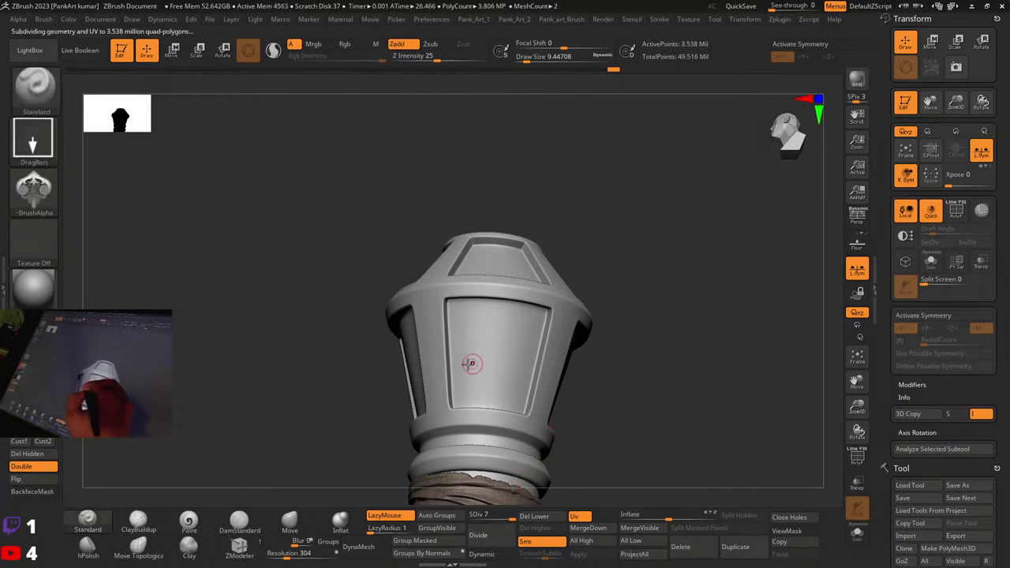
right_click_drag(471, 364, 493, 364)
left_click_drag(512, 389, 513, 427)
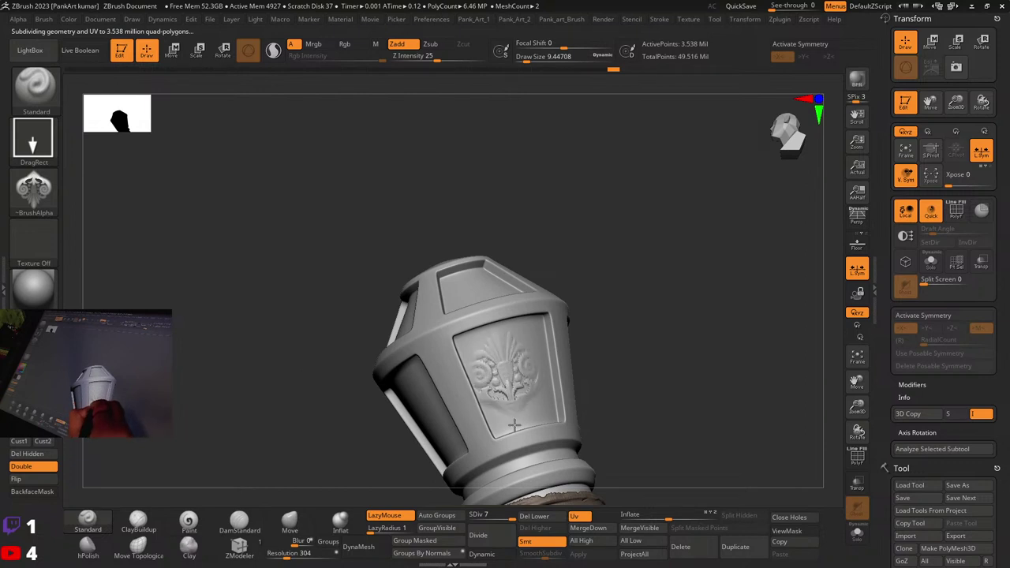
left_click_drag(670, 355, 559, 354)
key("ctrl+z")
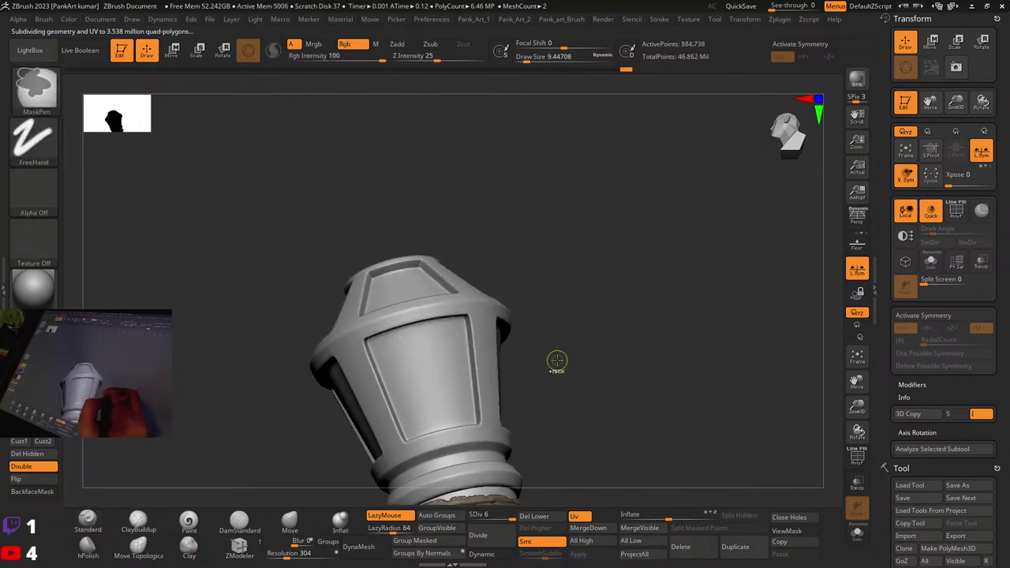
Step: Undo the handle's applied subdivision levels and recheck the panel edges in the dynamic subdivision preview without polyframe
key("shift+f")
key("shift+d")
right_click_drag(553, 359, 534, 389)
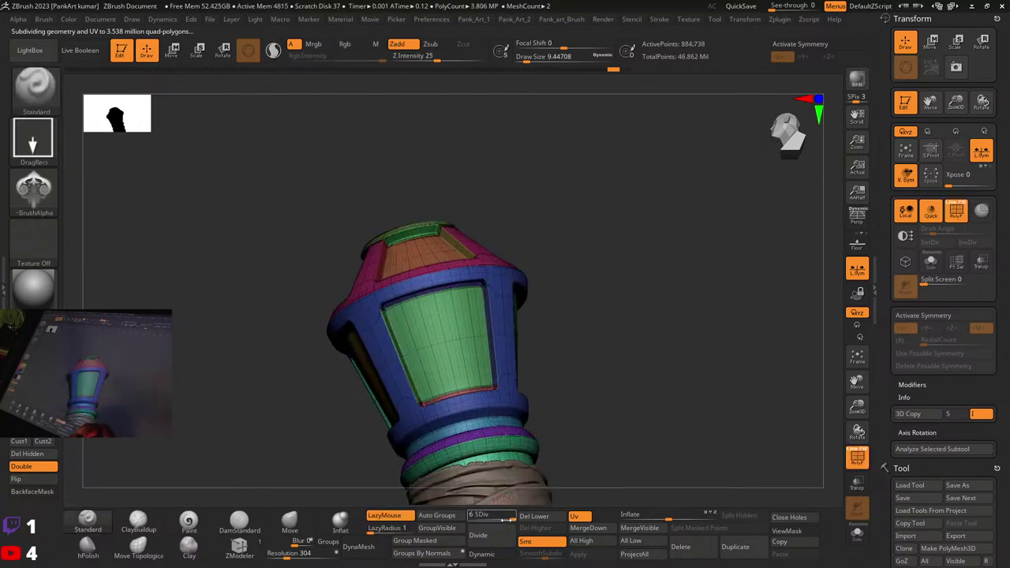
key("ctrl+z")
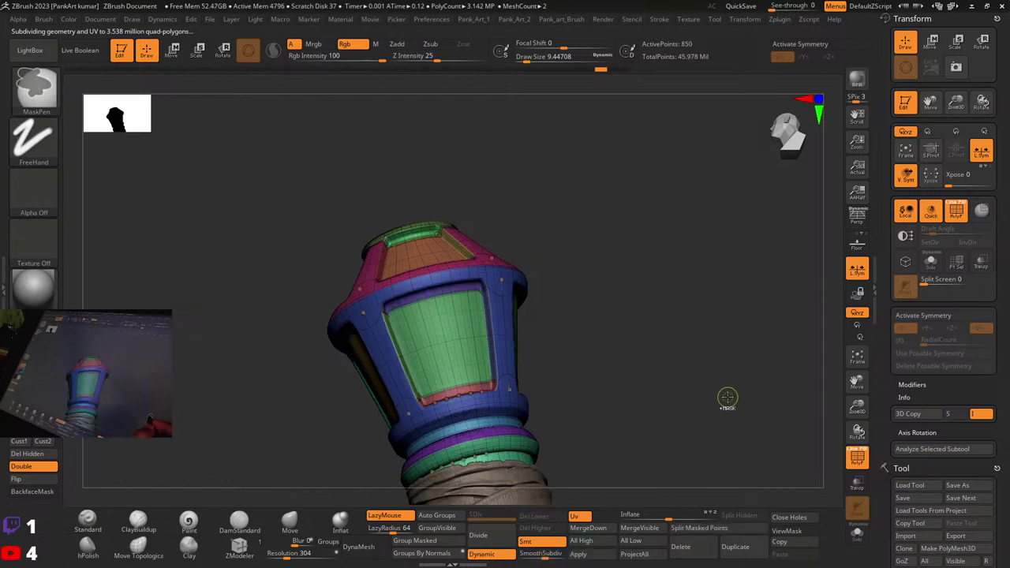
key("shift+f")
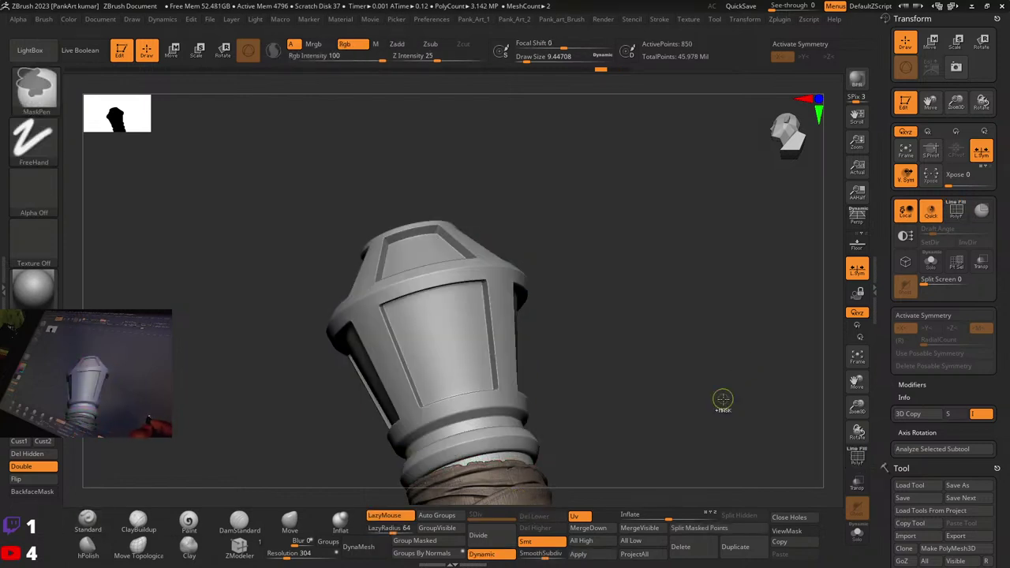
key("ctrl+shift")
key("ctrl+shift+c")
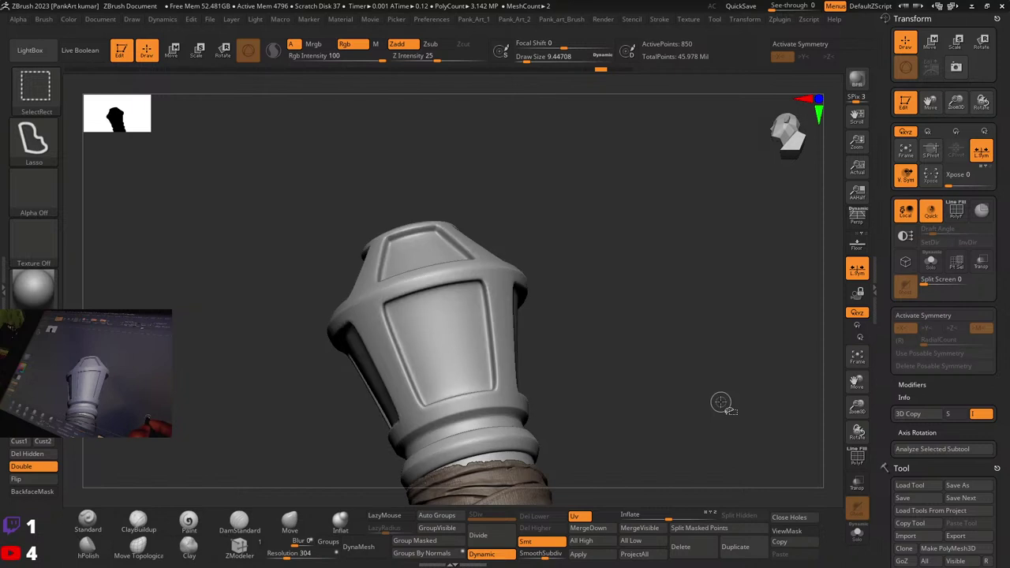
key("ctrl+shift+z")
key("1")
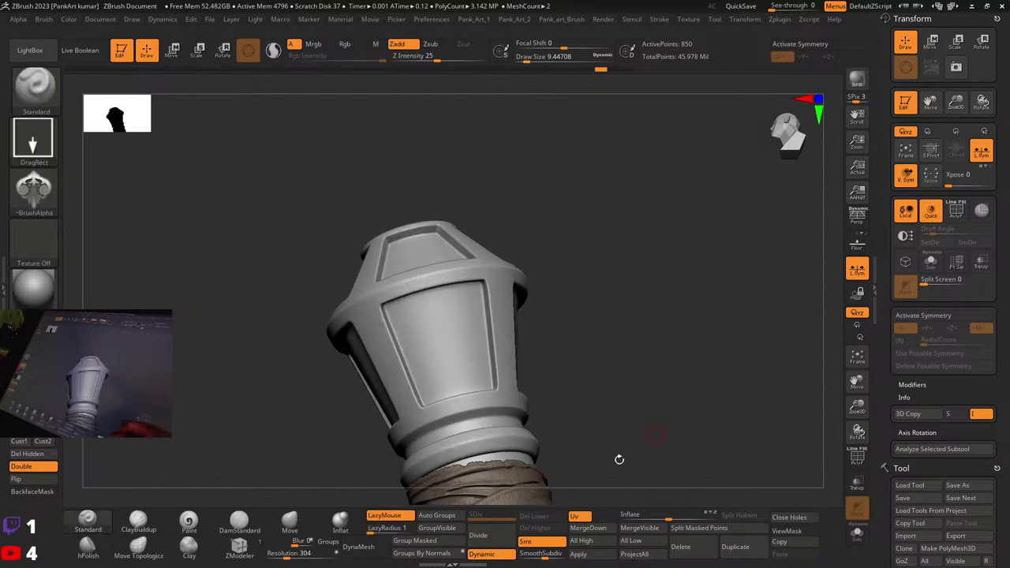
Step: Turn off the dynamic subdivision preview and insert horizontal edge loops across the pommel's large lower panels with ZModeler
left_click(492, 558)
key("shift+f")
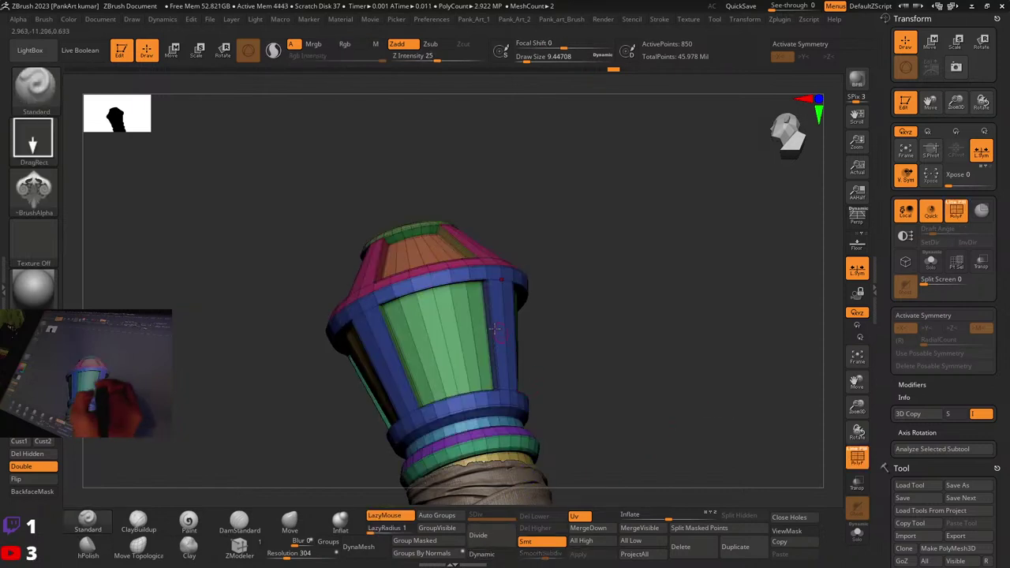
right_click_drag(505, 285, 474, 308, "ctrl")
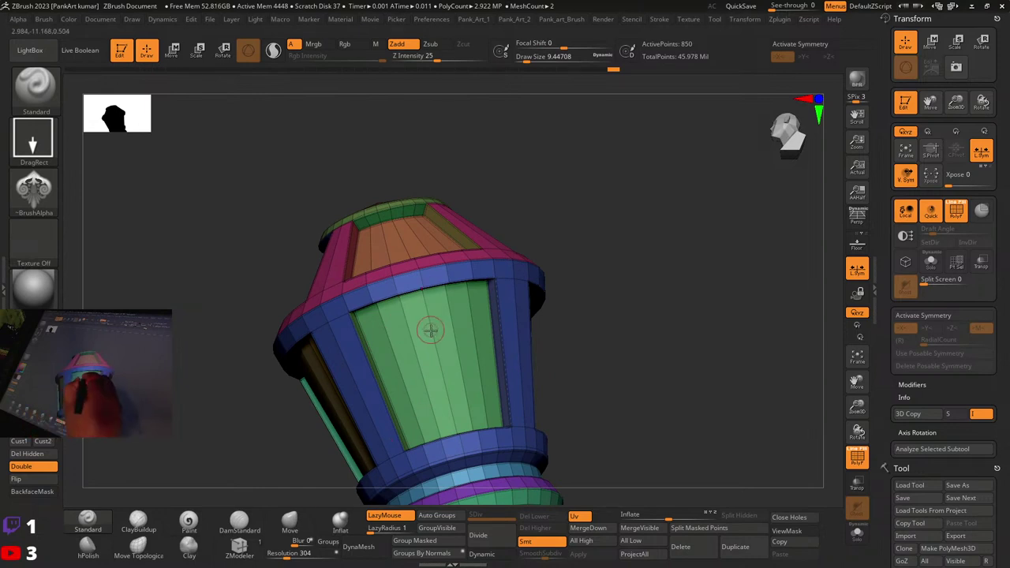
left_click(239, 546)
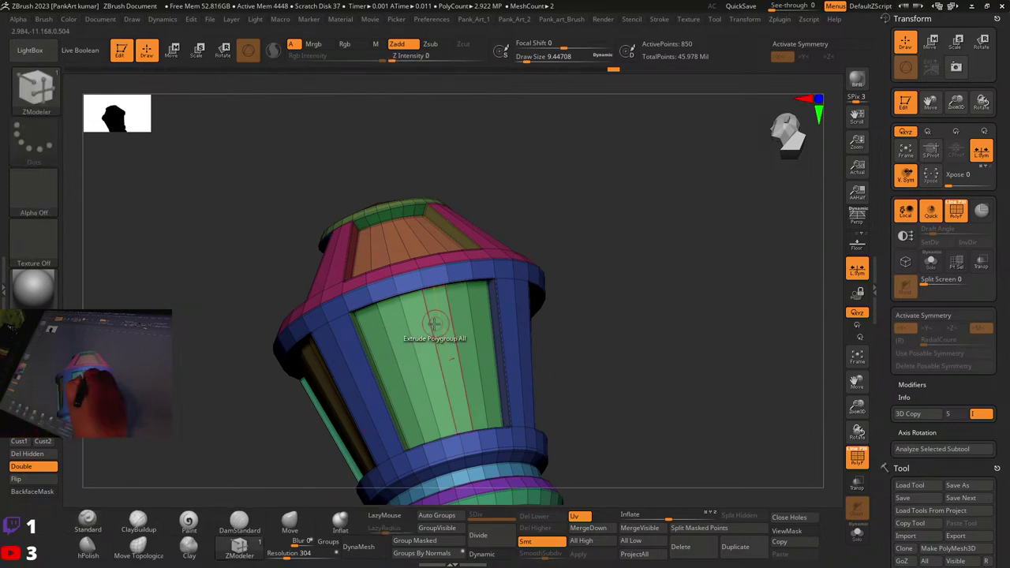
key("space")
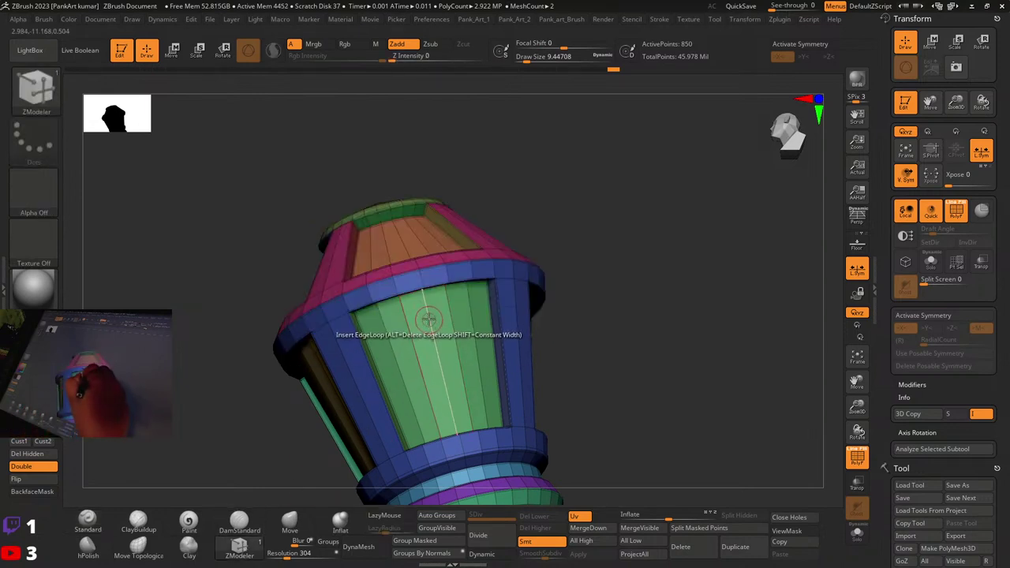
left_click(435, 341)
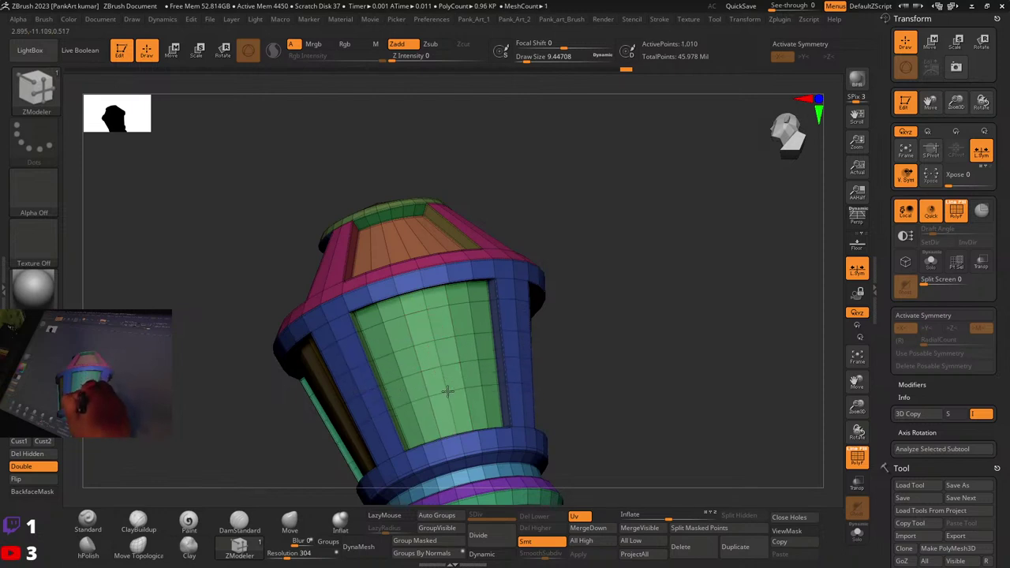
Step: Insert evenly spaced horizontal edge loops across the pommel's upper sloping panels
right_click_drag(470, 275, 445, 347)
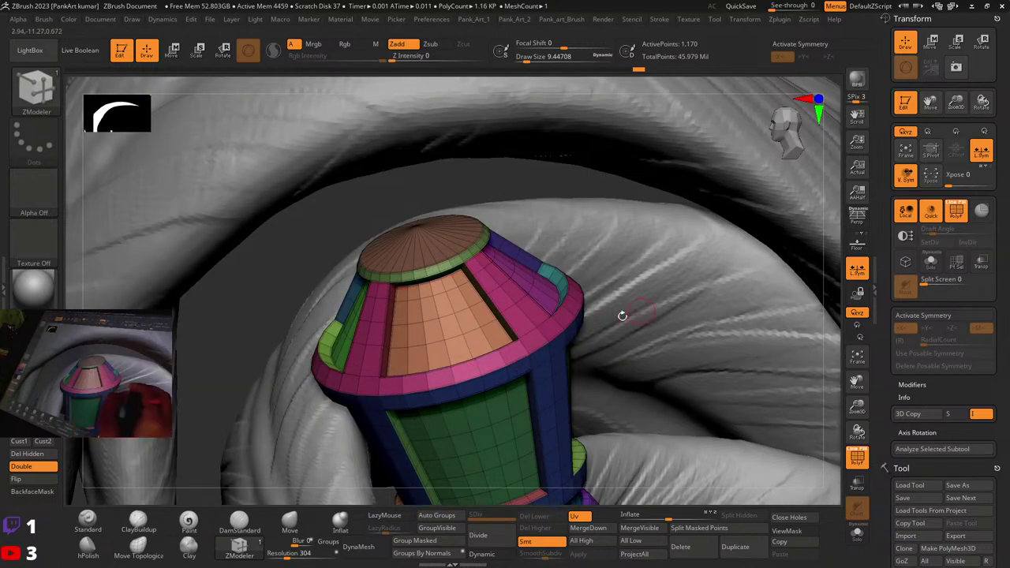
key("ctrl+z")
key("ctrl+z")
key("ctrl+z")
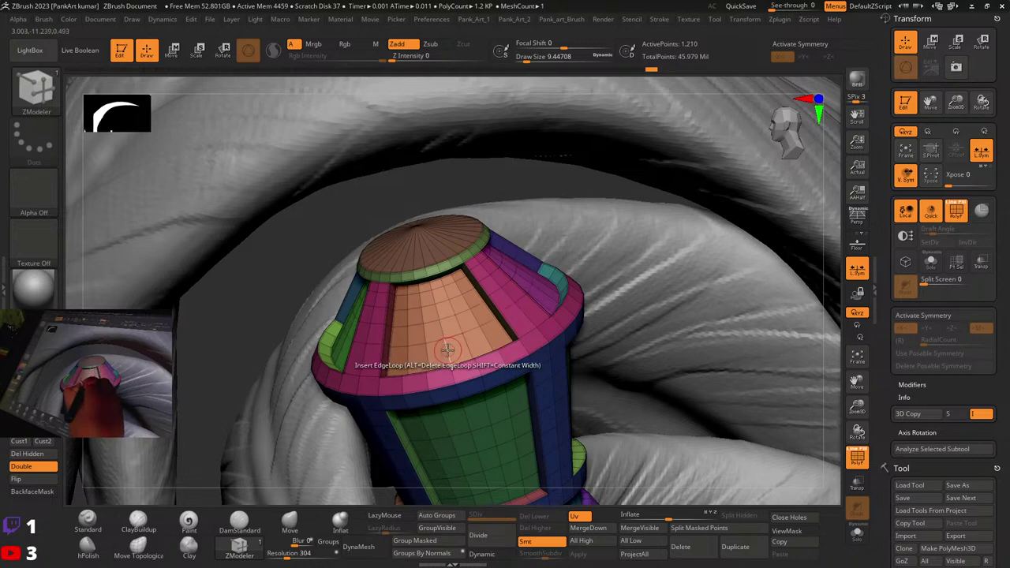
left_click(448, 356)
right_click_drag(582, 327, 546, 266)
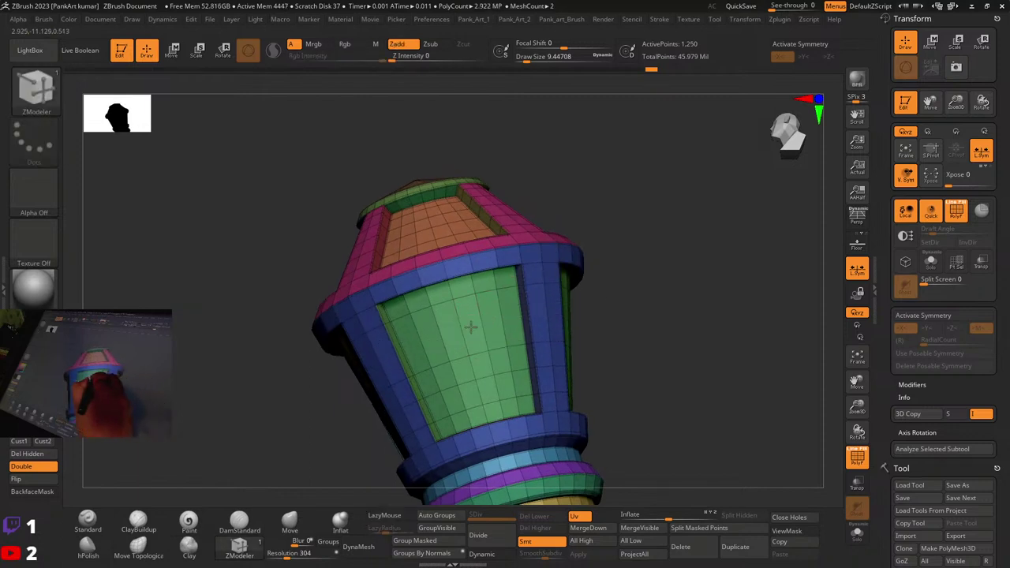
Step: Delete the uneven edge loops on the large lower panels and reinsert them with even spacing
left_click(483, 378, "alt")
left_click(490, 401, "alt")
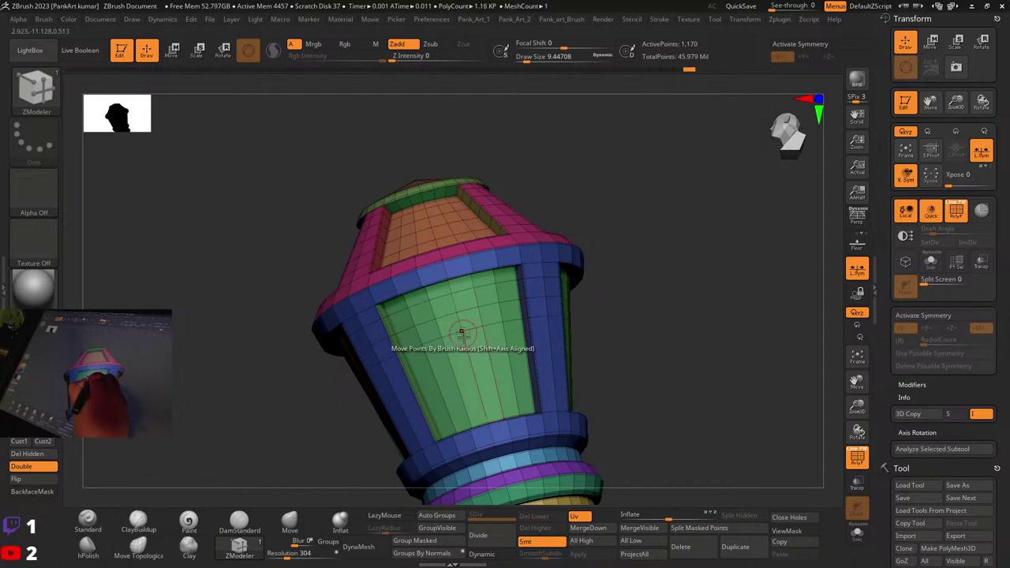
left_click(468, 348)
left_click(468, 348)
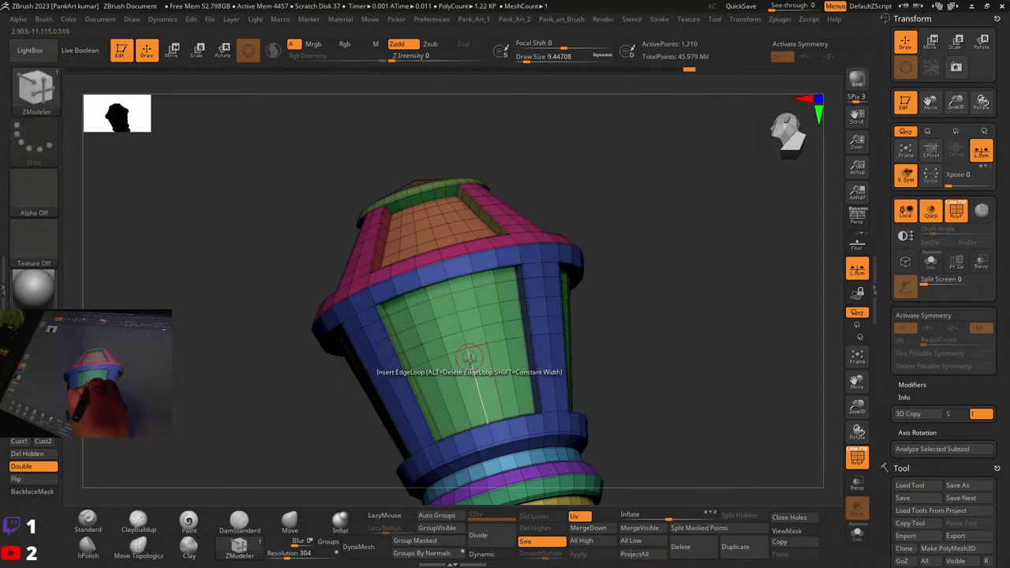
left_click(476, 380)
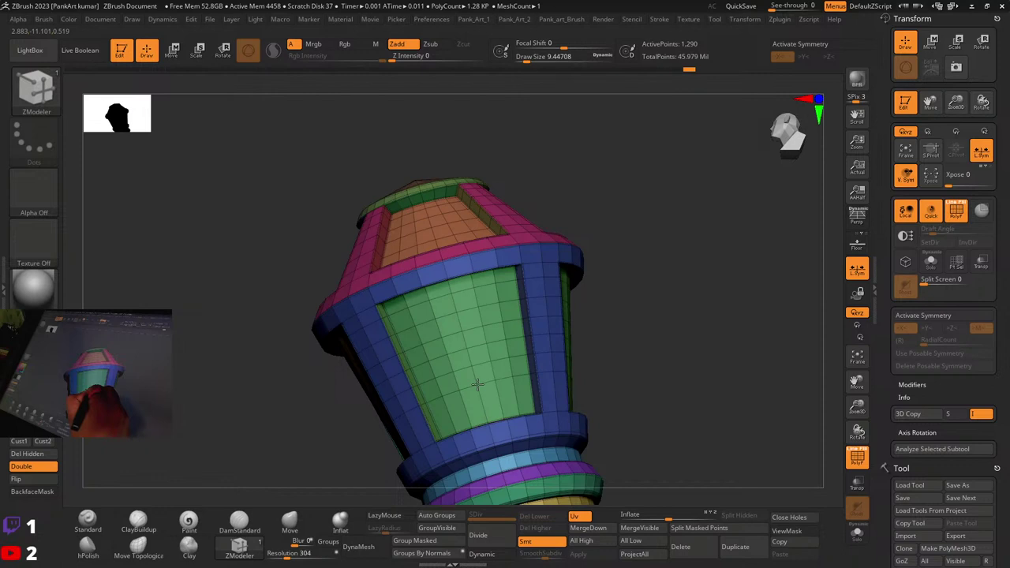
left_click(482, 398)
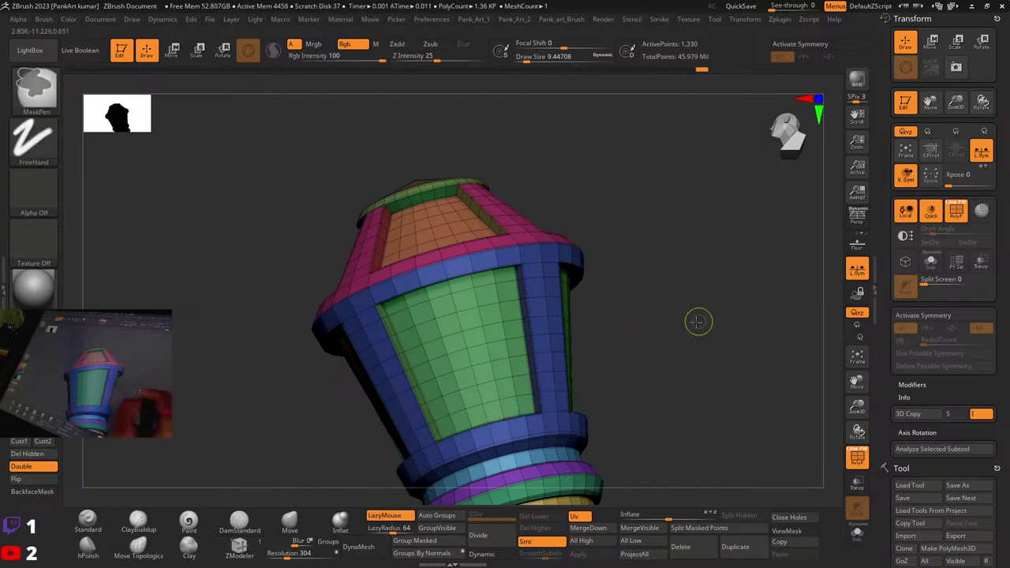
Step: Preview the handle in dynamic subdivision without polyframe, set SmoothSubdiv to 5 and apply it as real subdivision levels
right_click_drag(699, 320, 589, 338, "ctrl")
right_click_drag(589, 338, 571, 361)
key("shift+f")
left_click_drag(657, 361, 622, 458)
key("d")
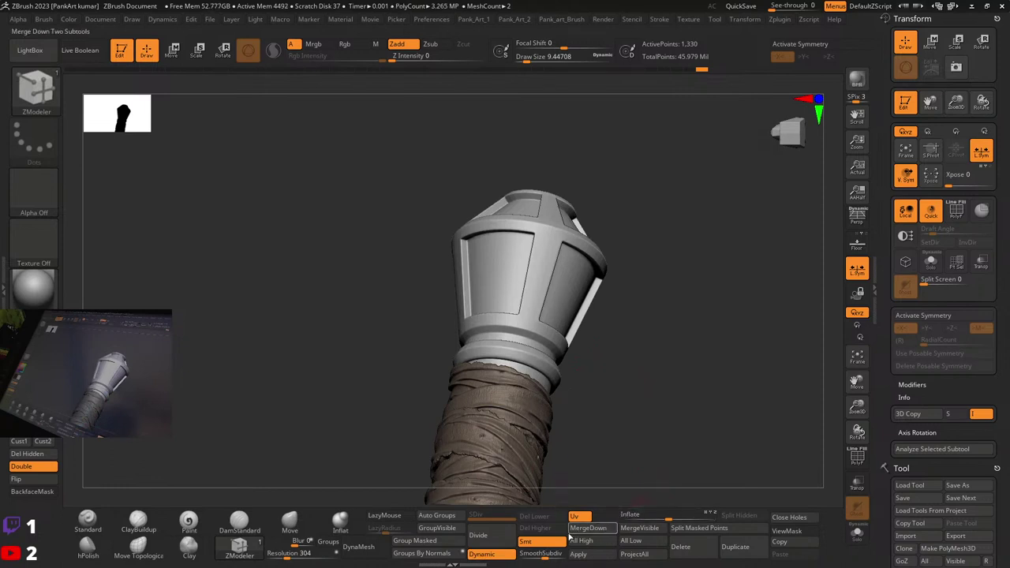
left_click(543, 555)
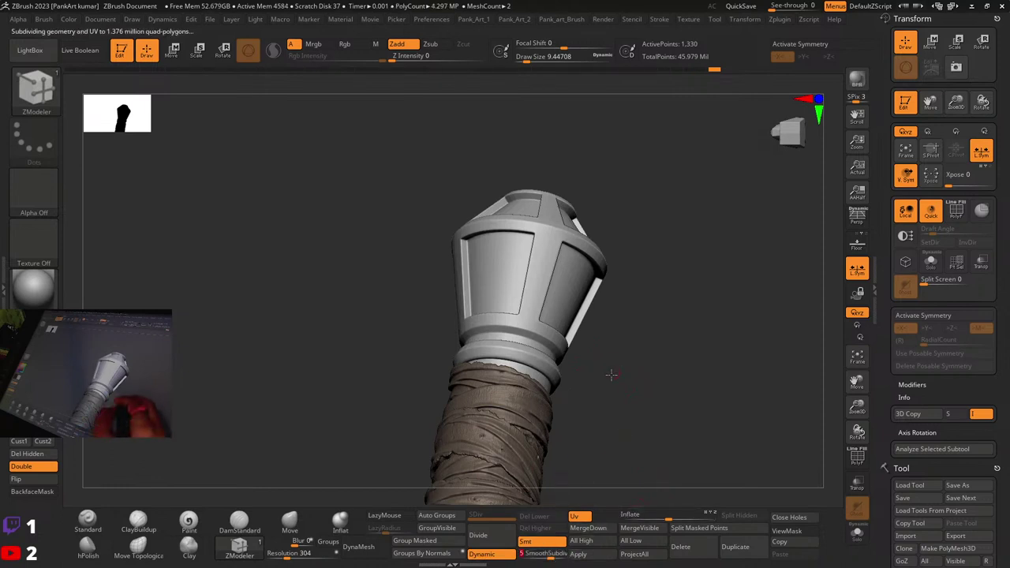
left_click_drag(613, 372, 617, 453)
left_click(587, 552)
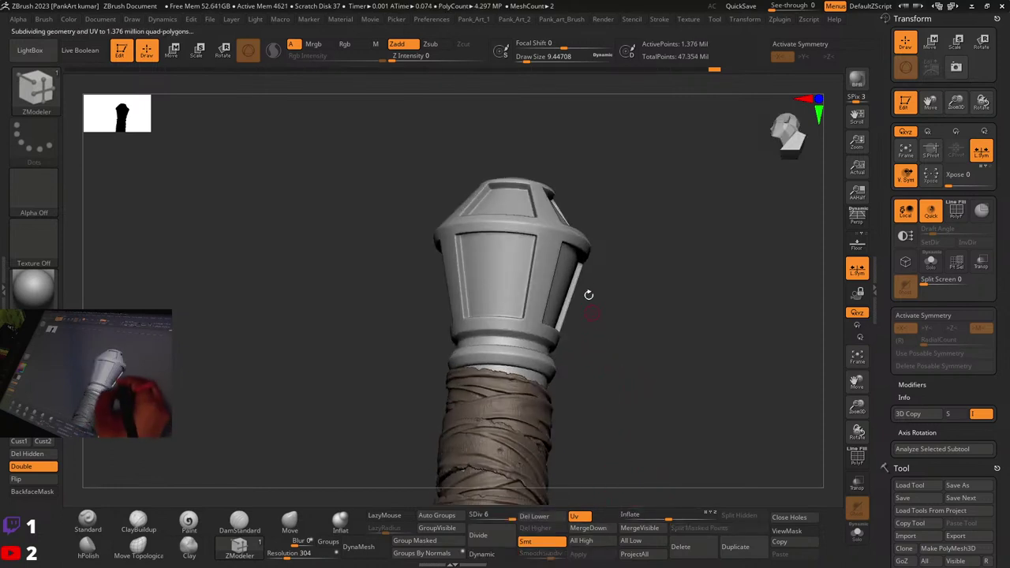
Step: Try stamping the ornament alpha on the large front panel with the Standard brush, setting its focal shift to -100
mouse_move(601, 253)
right_mouse_down("alt")
mouse_move(566, 332)
mouse_move(499, 345)
mouse_move(448, 371)
right_mouse_up("alt")
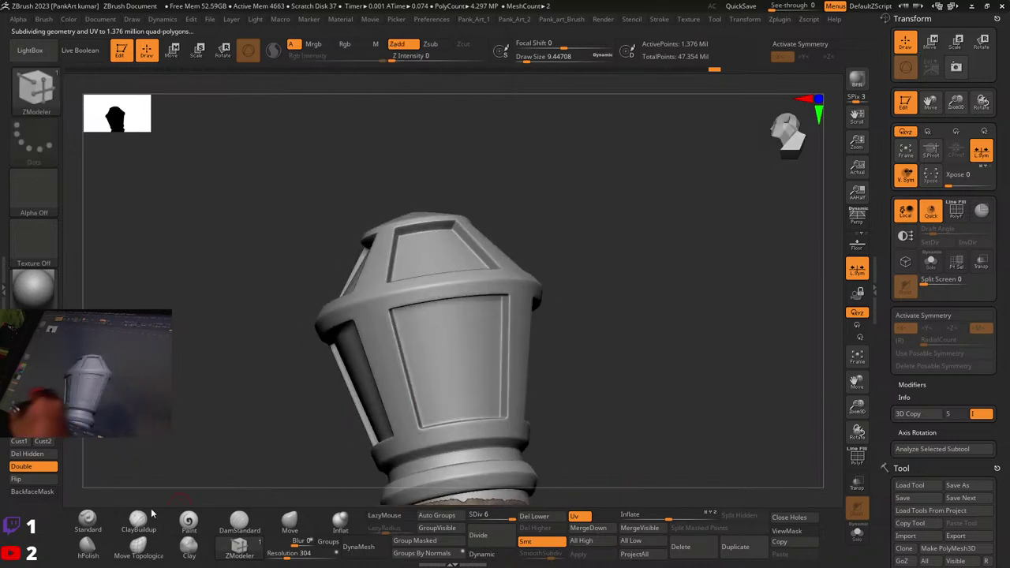
key("b")
key("s")
key("t")
left_click_drag(456, 391, 464, 430)
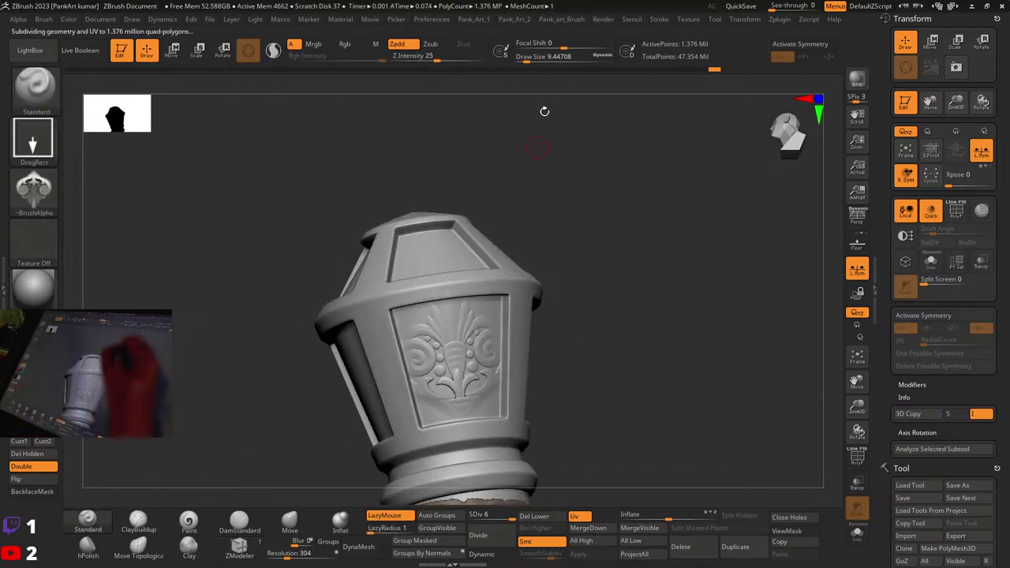
left_click_drag(561, 46, 513, 52)
key("ctrl+z")
right_click_drag(491, 343, 474, 353)
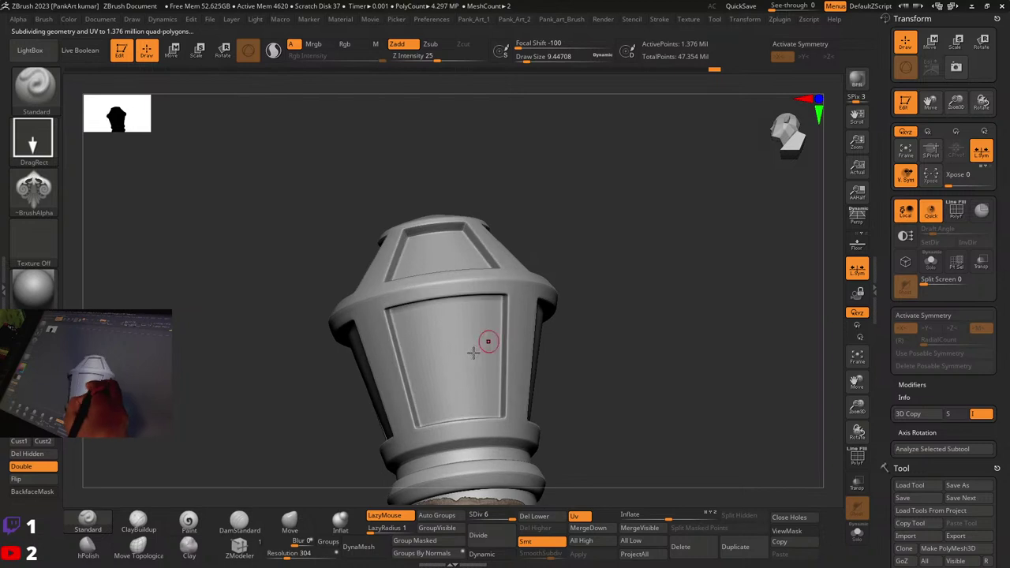
left_click_drag(452, 314, 452, 354)
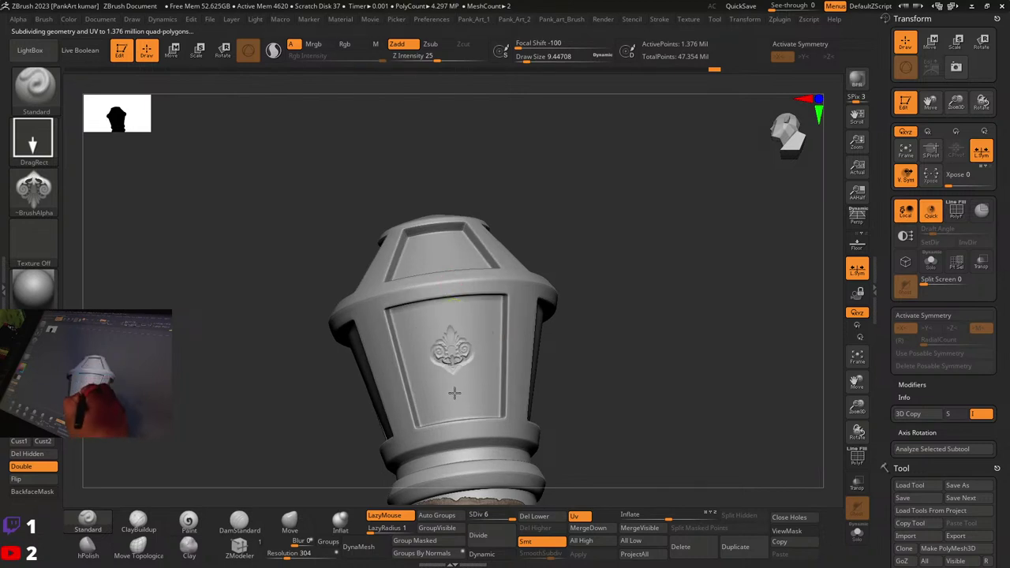
left_click_drag(455, 393, 463, 430)
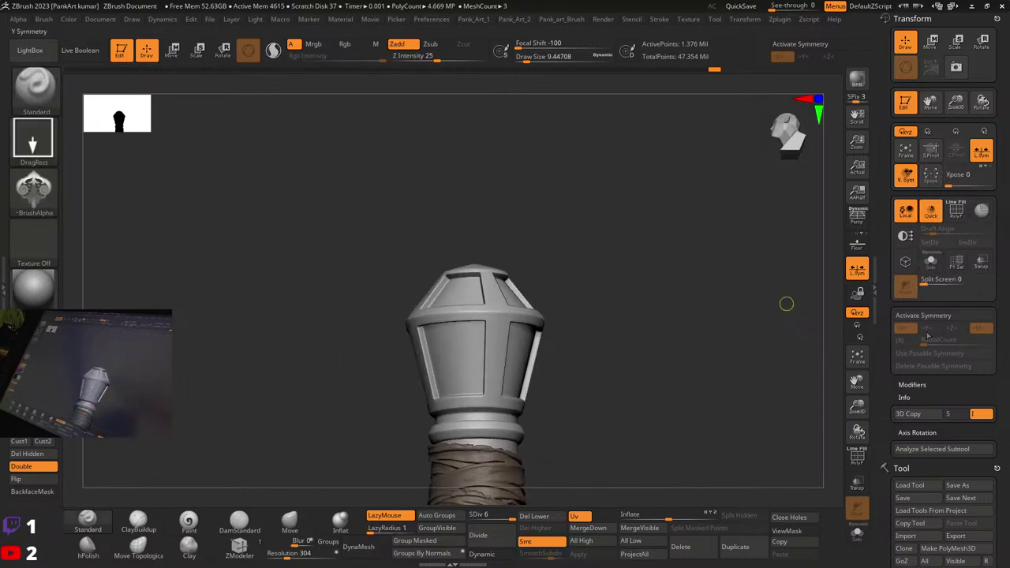
Step: Activate X-axis radial symmetry on the handle with a radial count of 3
left_click(907, 332)
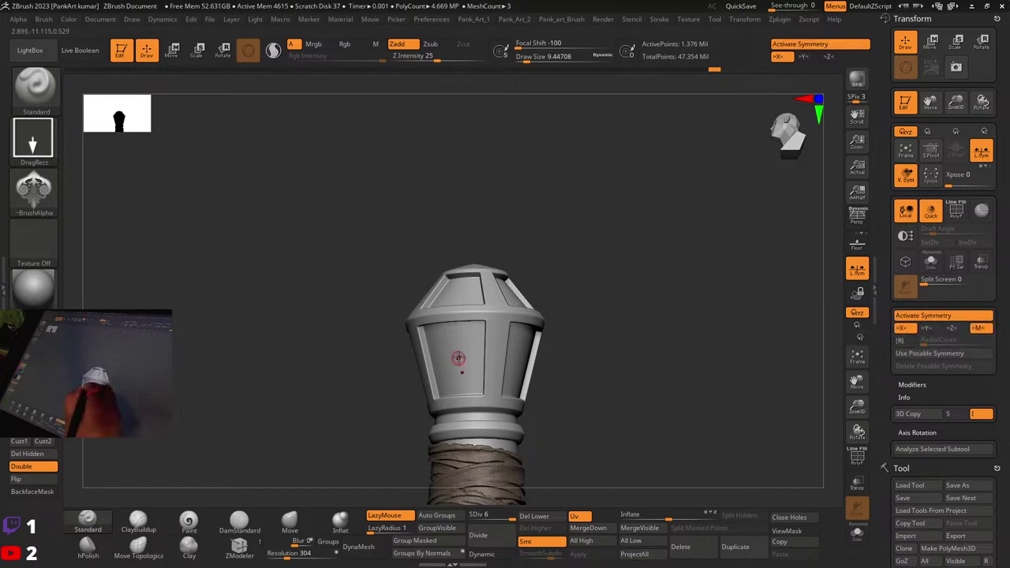
right_click_drag(455, 393, 524, 383)
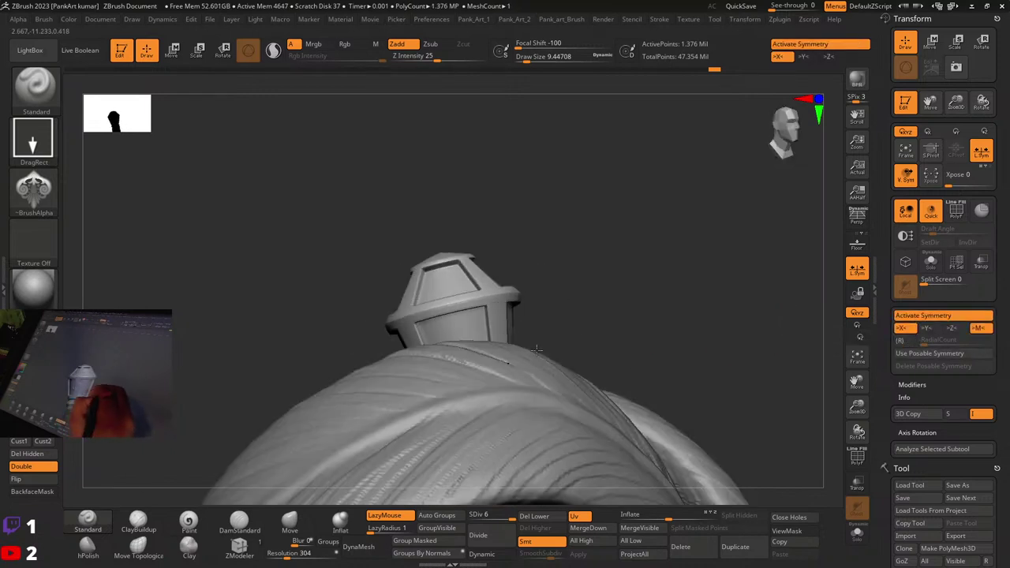
right_click_drag(537, 350, 506, 334)
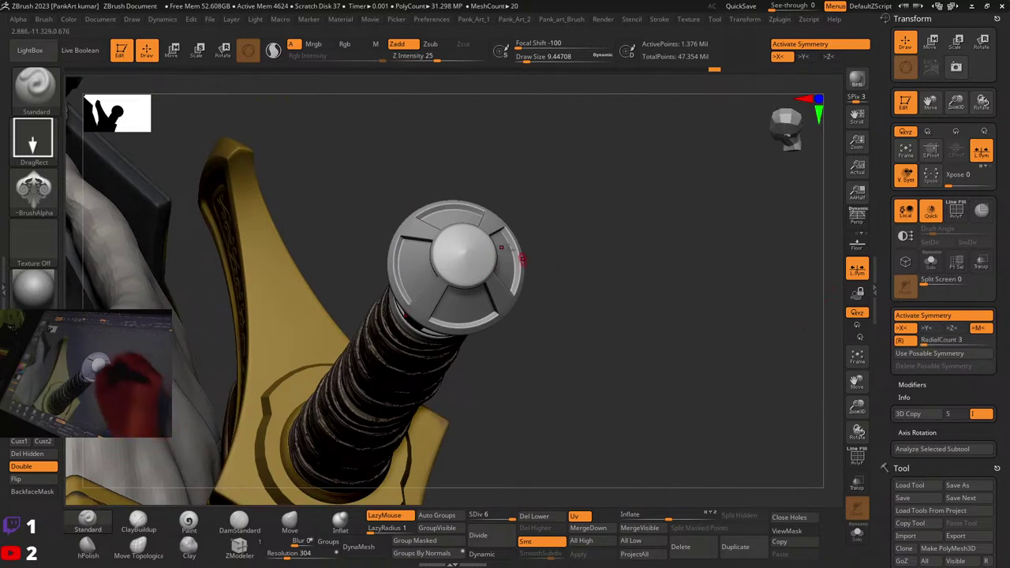
Step: Isolate the handle at subdivision level 1 with polyframe shown and switch its radial symmetry to the Z axis with a count of 5
key("shift+f")
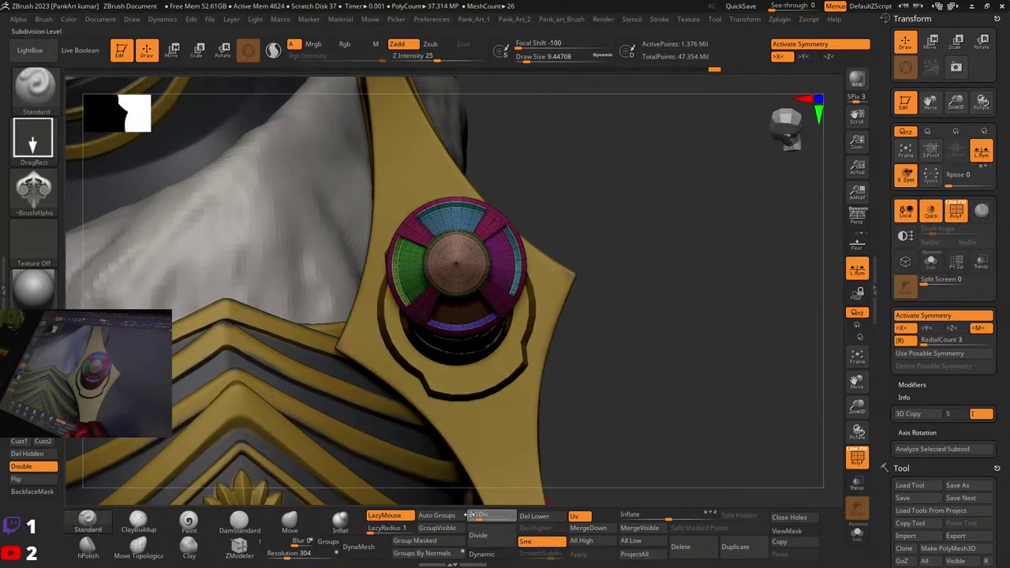
left_click(470, 514)
right_click_drag(471, 262, 491, 259, "ctrl")
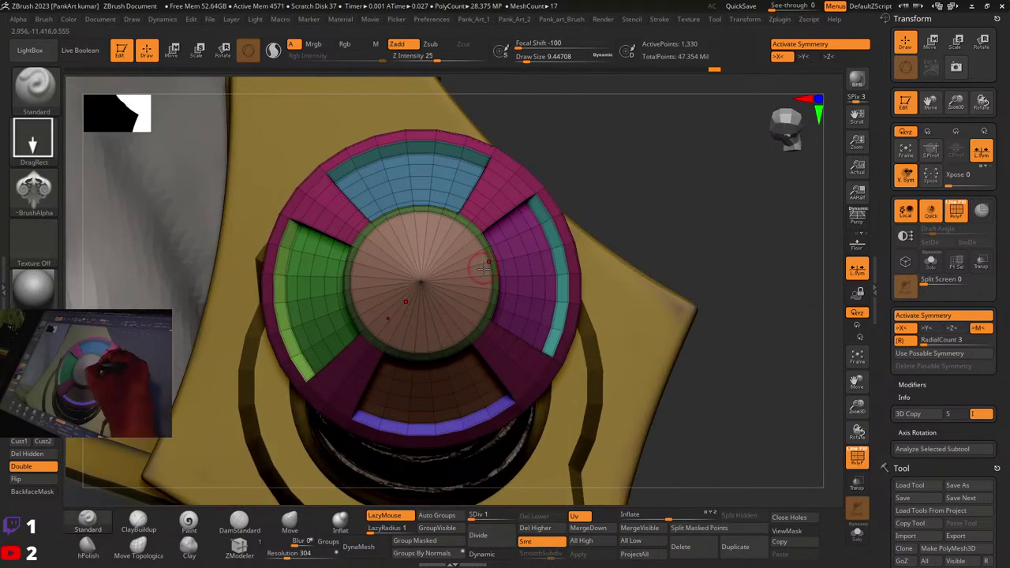
left_click(857, 534)
right_click_drag(442, 411, 447, 357)
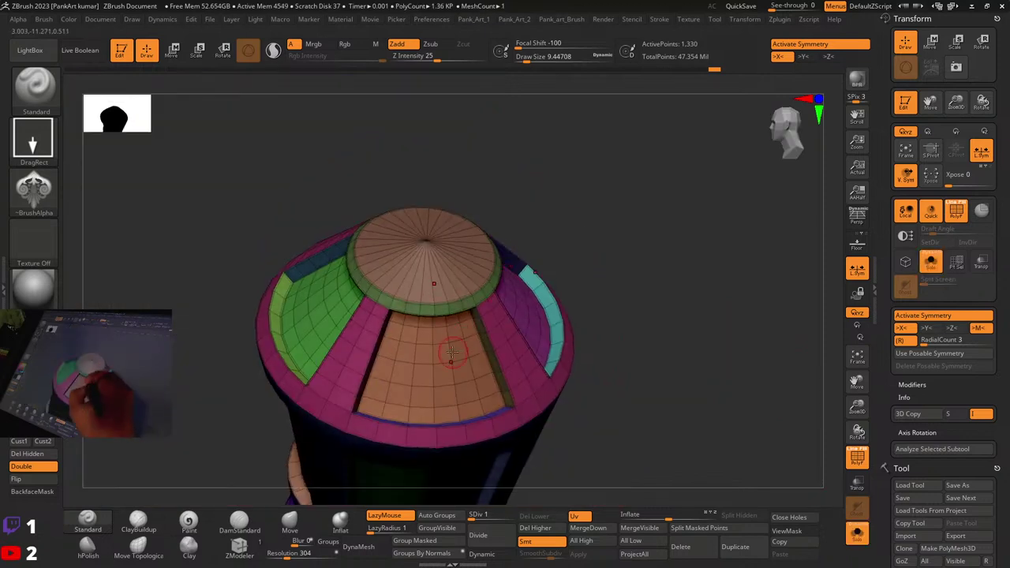
right_click_drag(456, 272, 464, 305)
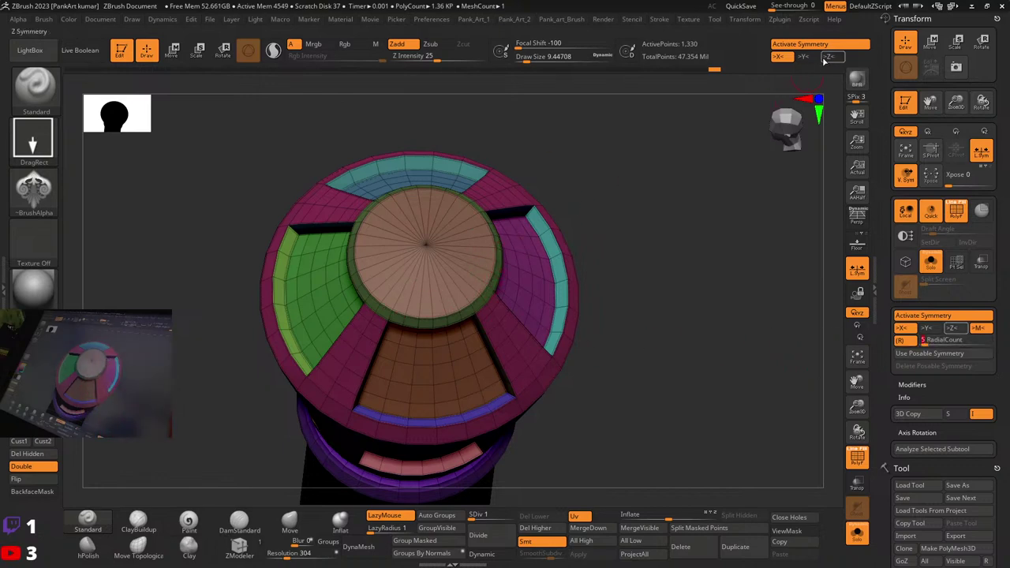
left_click(784, 59)
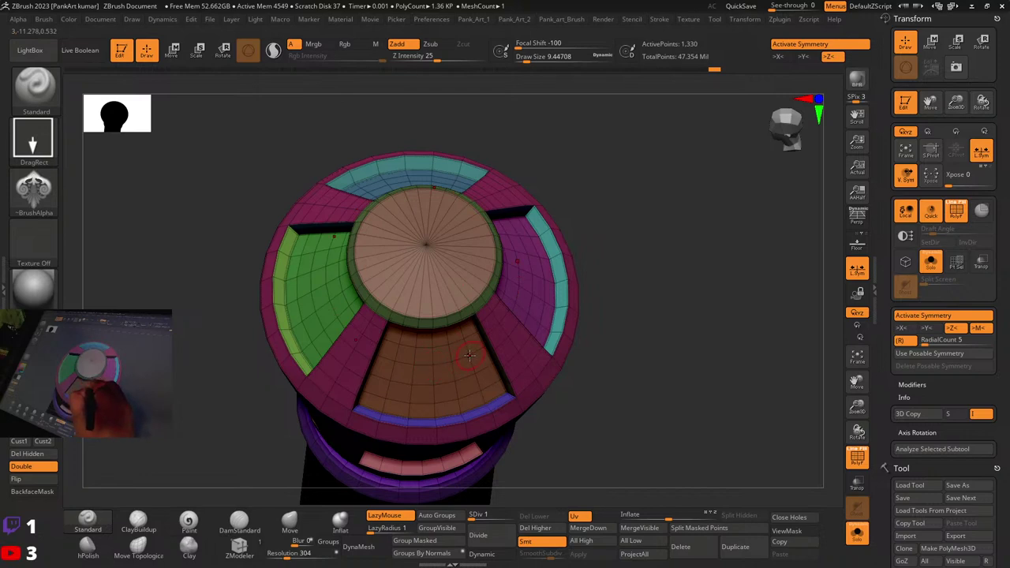
Step: Return to subdivision level 6 without polyframe and try stamping the ornament onto the upper sloping panels with radial symmetry
left_click_drag(590, 371, 599, 249)
key("shift+f")
left_click_drag(483, 515, 516, 515)
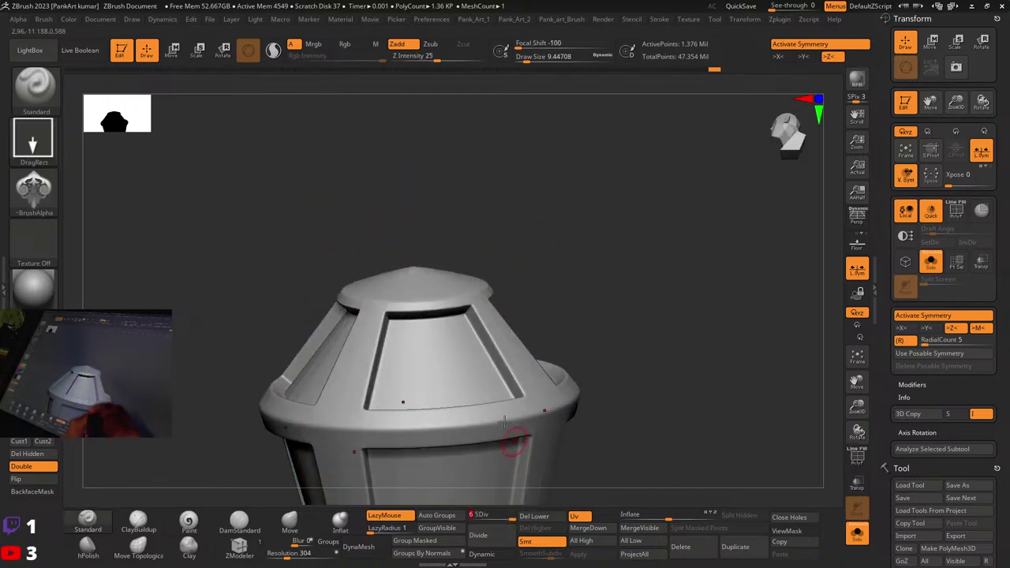
right_click_drag(456, 352, 457, 364)
left_click_drag(433, 365, 439, 436)
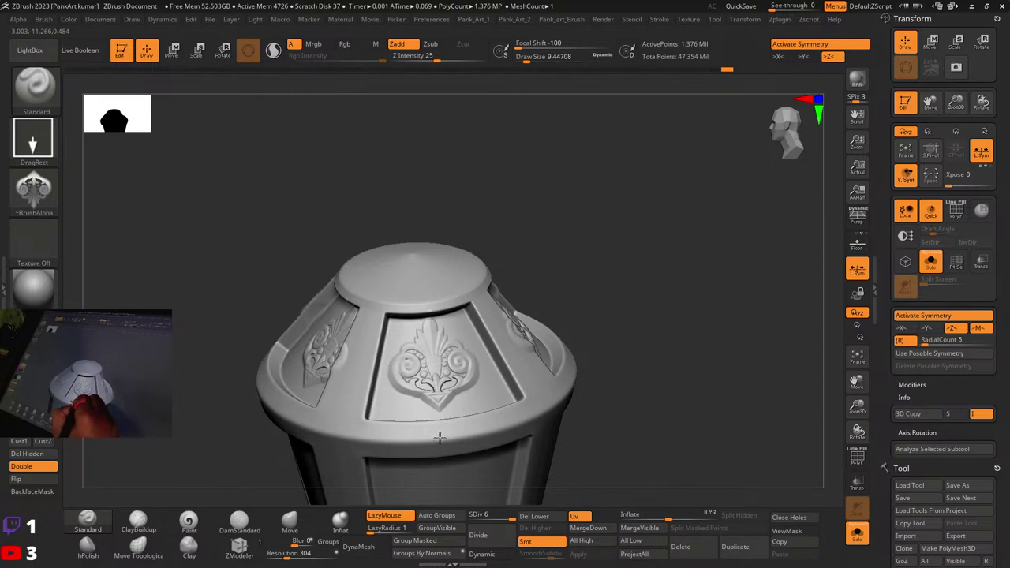
key("ctrl+z")
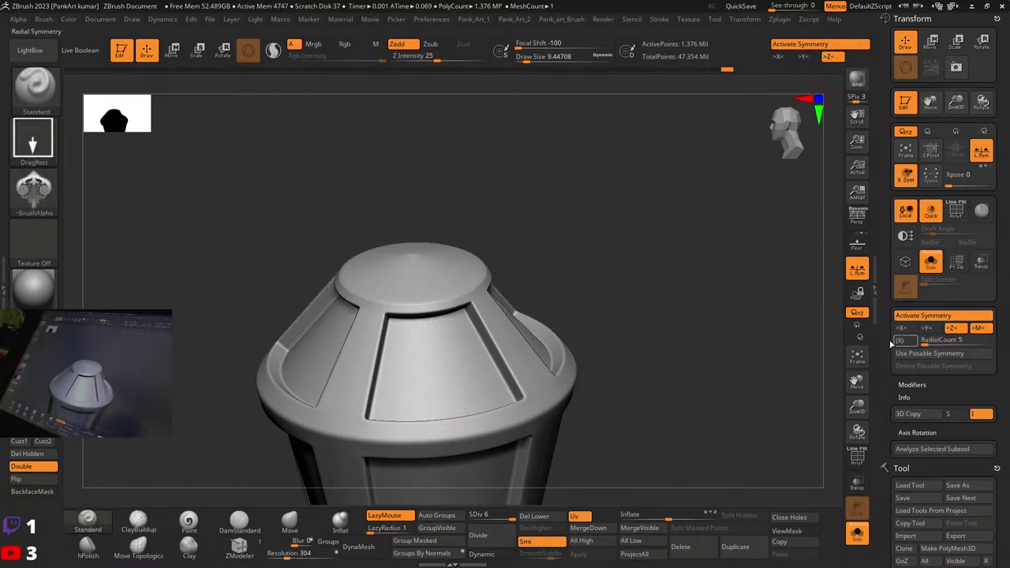
Step: Turn off the radial mode, switch symmetry from Z back to X and deactivate symmetry
right_click_drag(436, 364, 530, 260)
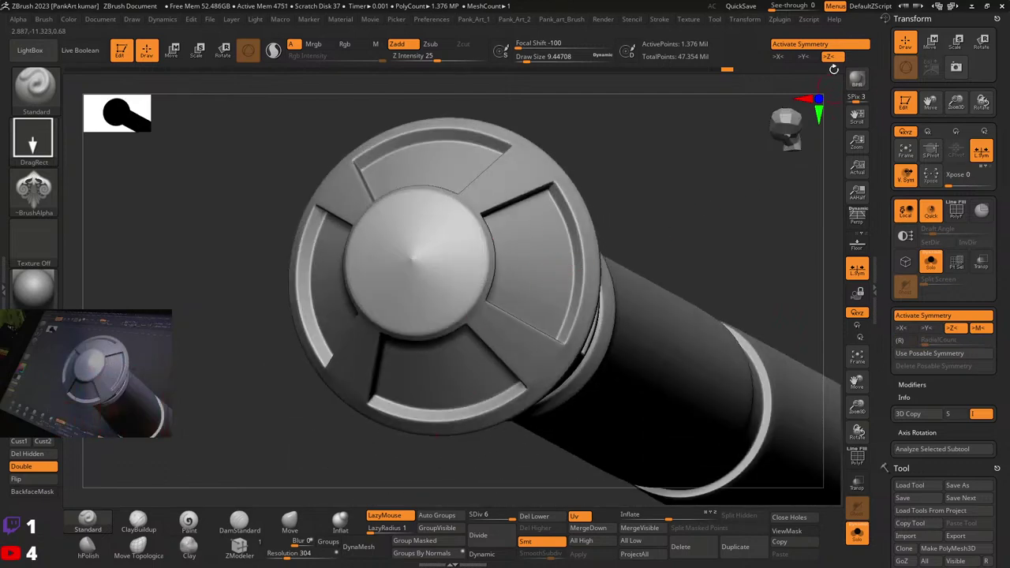
left_click(824, 59)
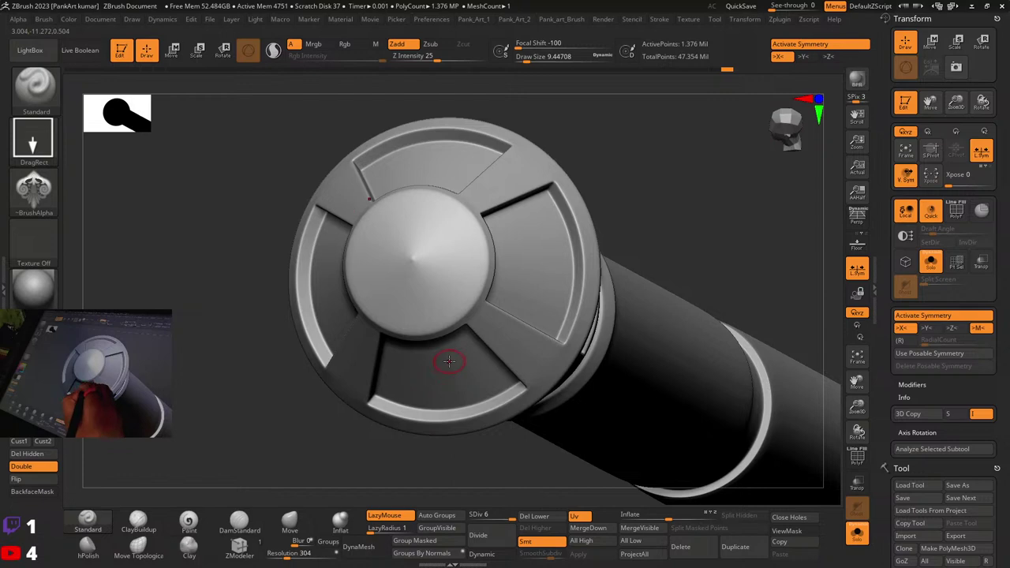
key("x")
right_click_drag(550, 287, 510, 254)
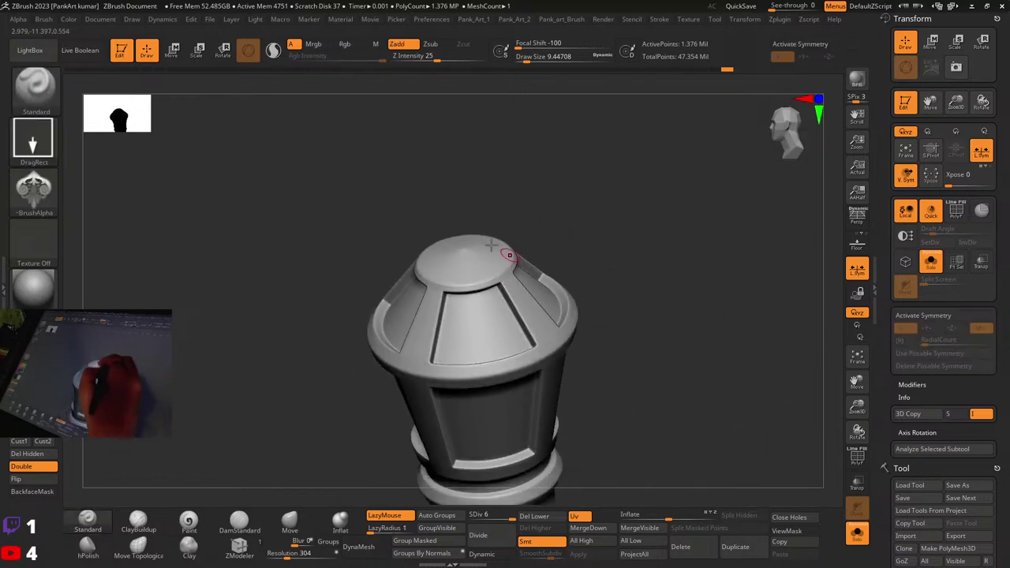
Step: Start an alpha import and look through the JRO_OrnamentAlphas_Vol01_Jpeg folder for a suitable ornament
left_click(44, 188)
left_click(90, 398)
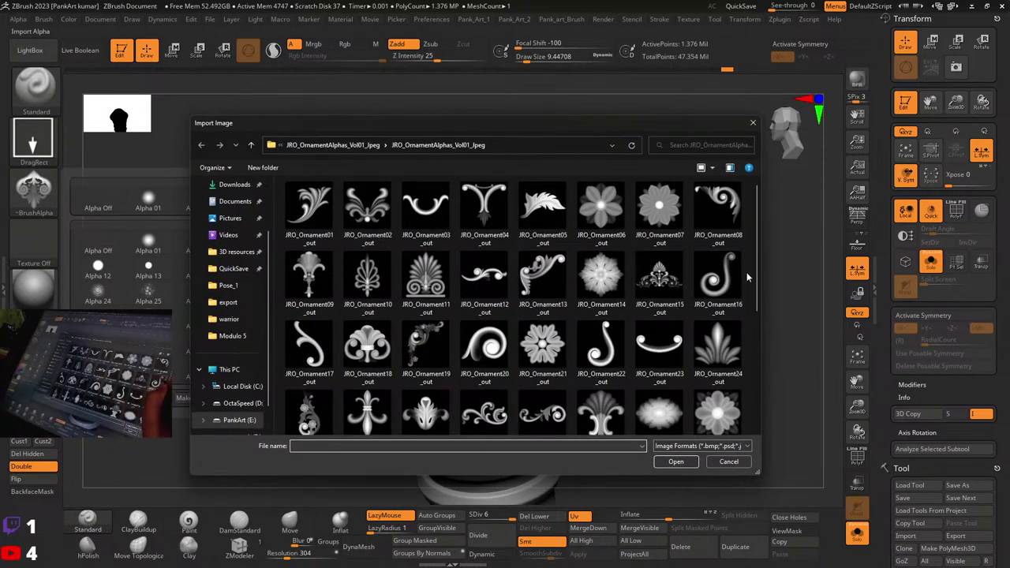
left_click_drag(753, 272, 750, 403)
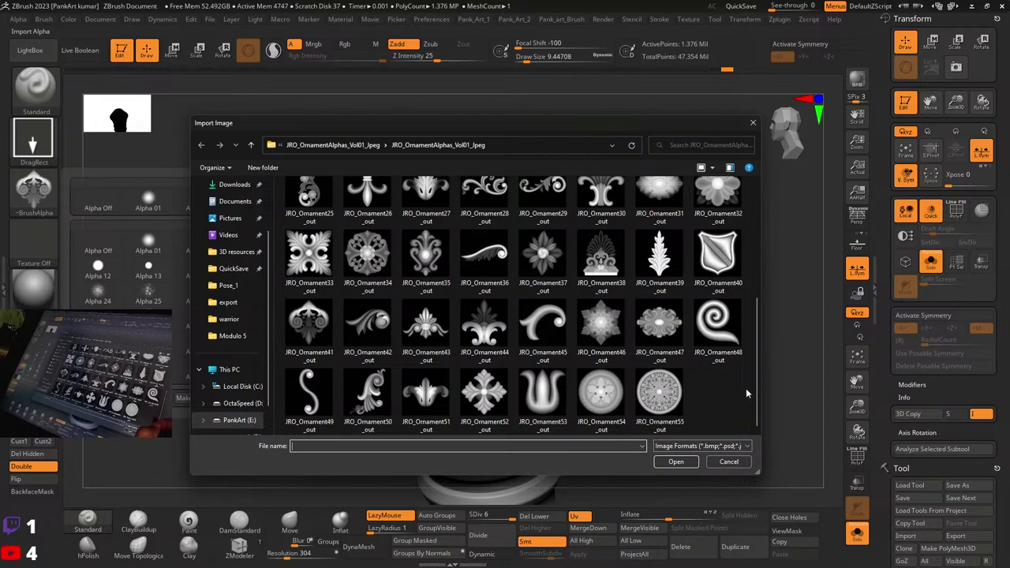
left_click_drag(755, 363, 756, 244)
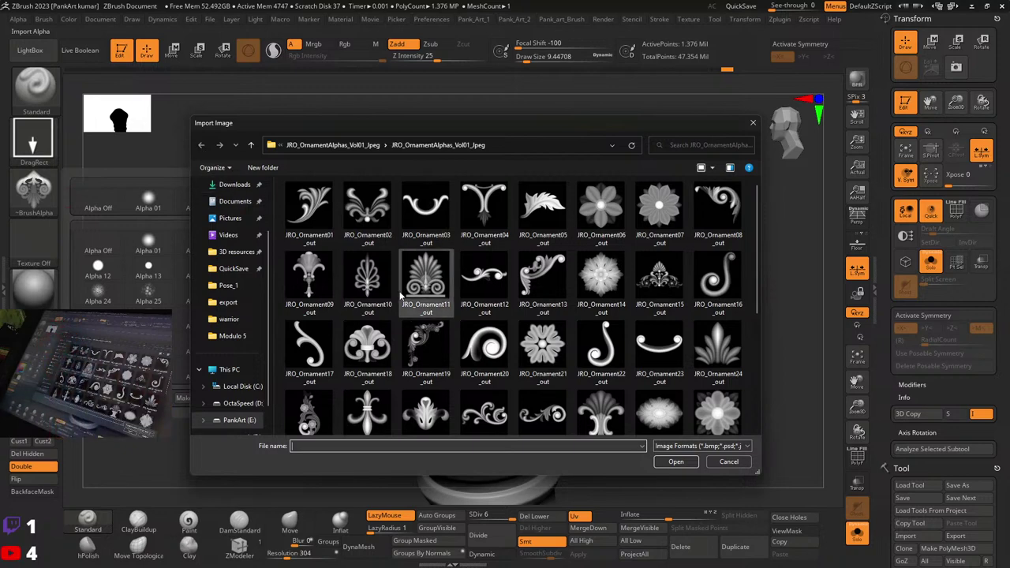
left_click(429, 308)
Step: Browse the Japanese ornament alphas in the JRO_JP.OrnamentAlphas_Jpeg folder for a pattern that suits the pommel
key("BackSpace")
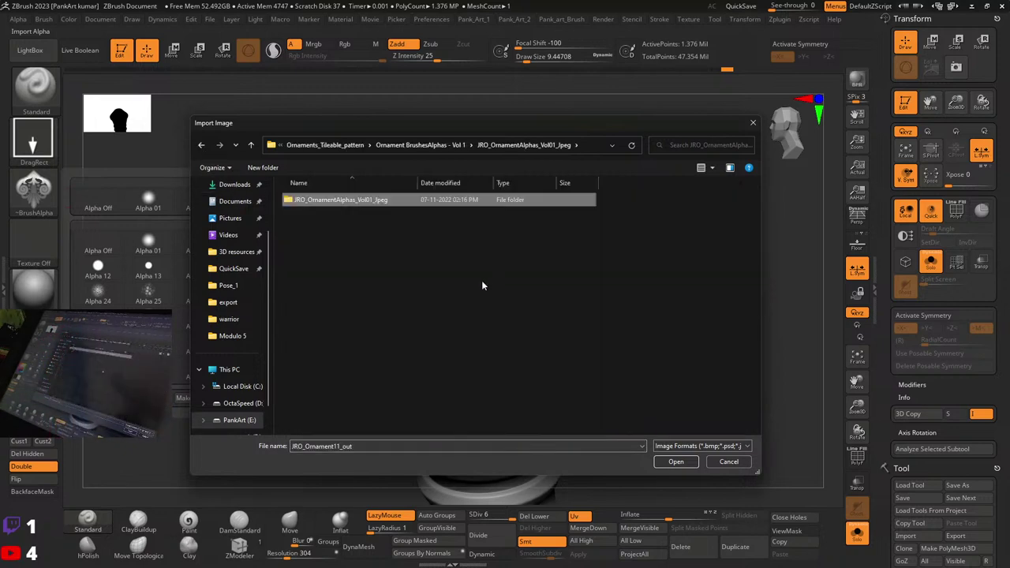
key("BackSpace")
key("BackSpace")
double_click(351, 300)
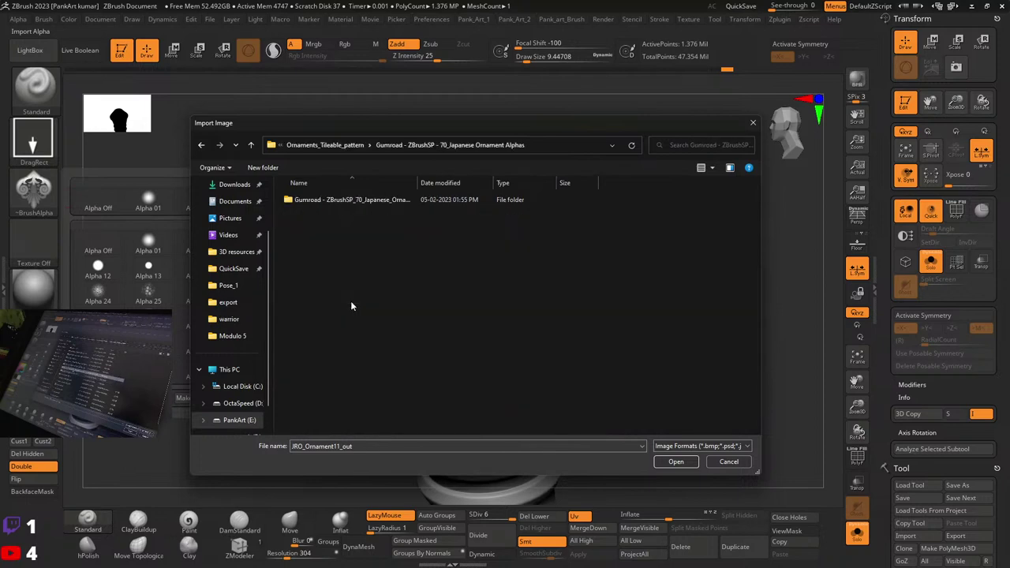
double_click(341, 202)
double_click(341, 201)
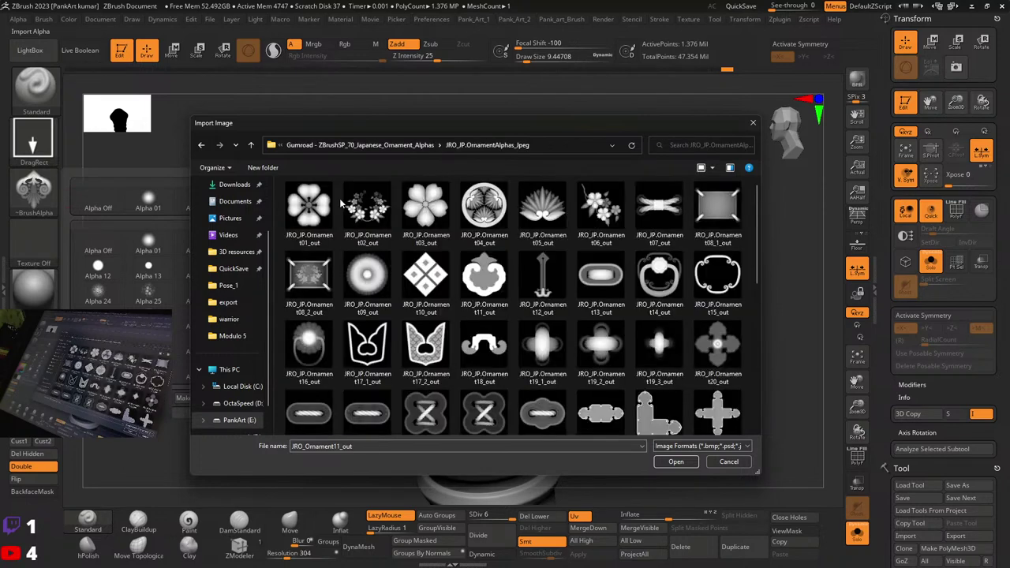
scroll(643, 333, "down", 2)
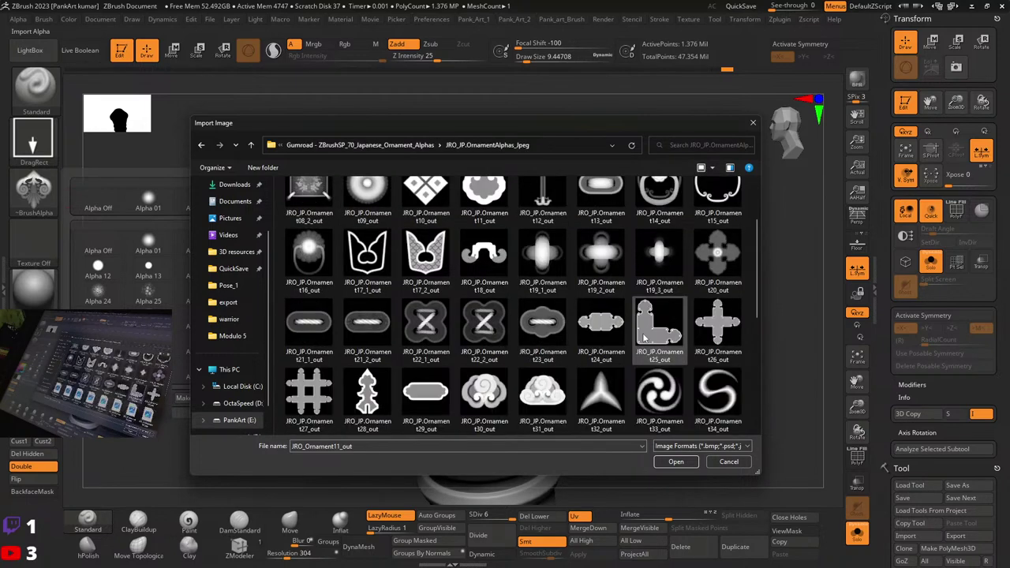
scroll(655, 323, "up", 2)
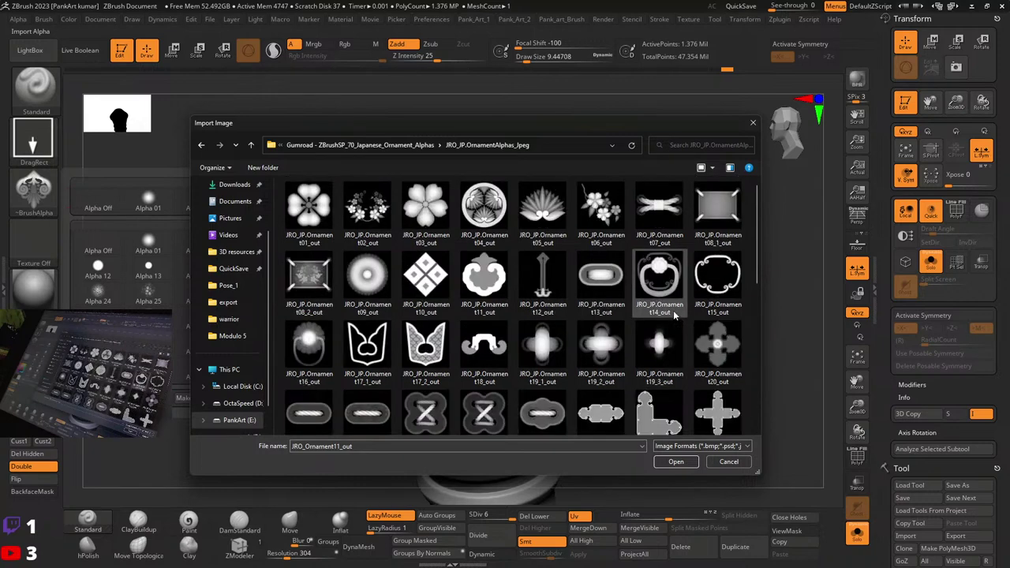
scroll(674, 310, "down", 5)
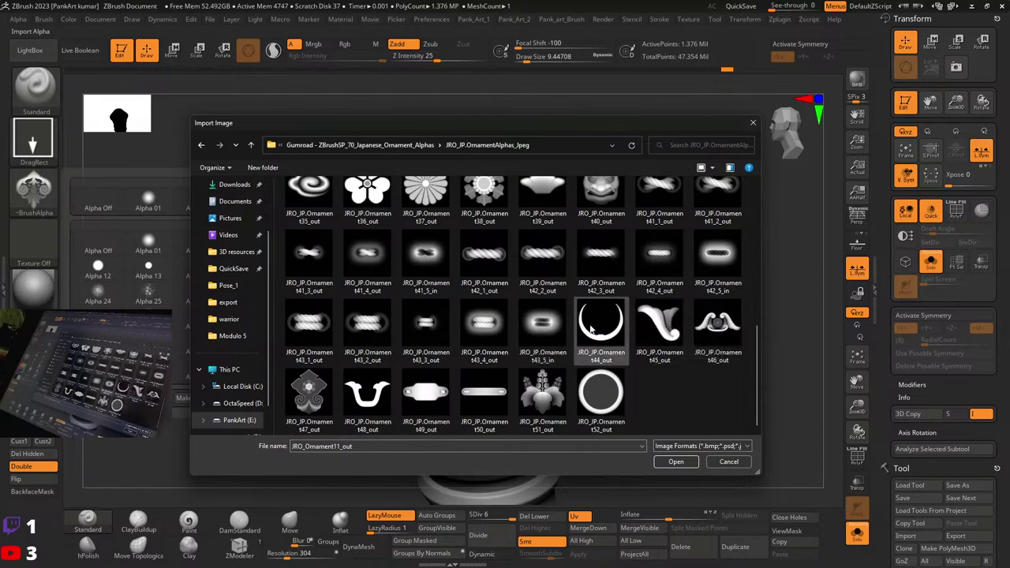
scroll(592, 319, "up", 1)
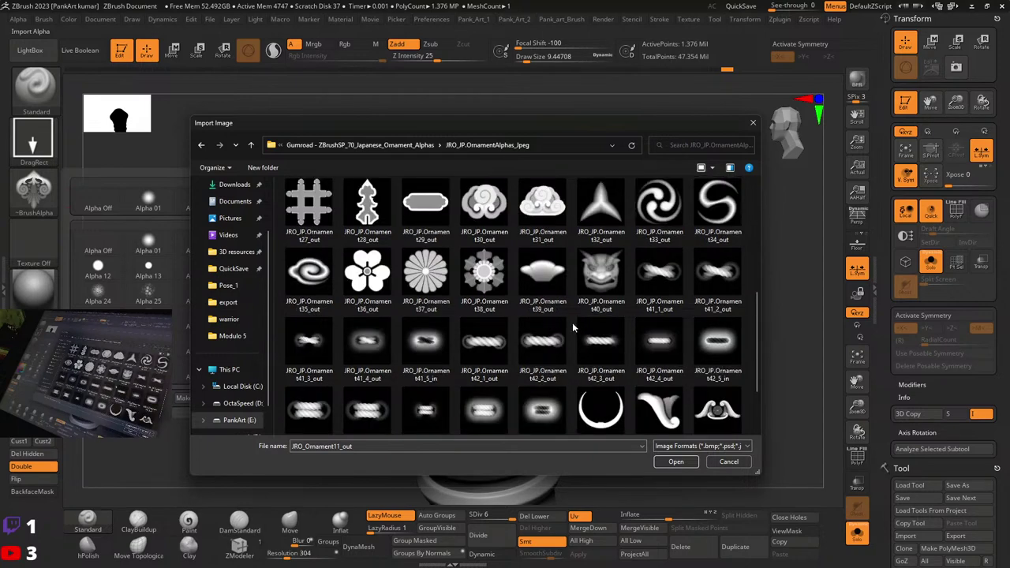
scroll(457, 313, "up", 2)
Step: Examine the trim patterns in the JRO_ORN_Trims - PNG folder of the ZBrush 60 Ornament Trim Brushes Vol.1 pack
key("alt+Up")
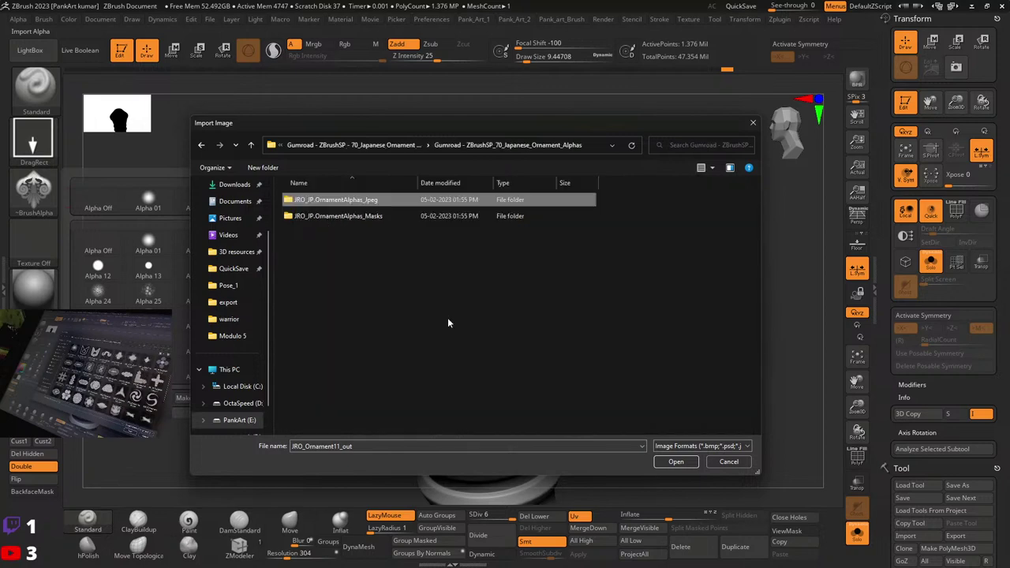
key("alt+Up")
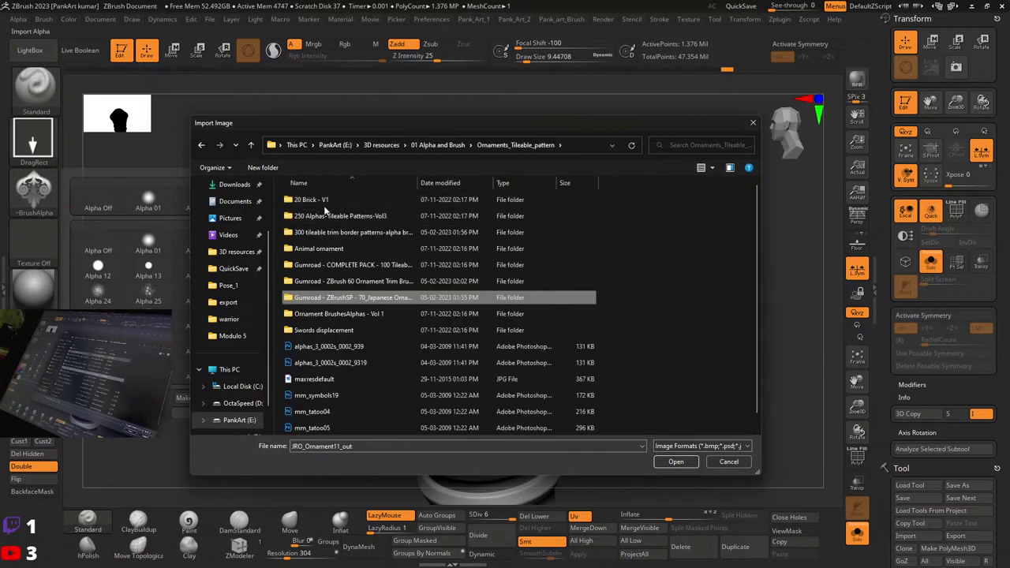
double_click(349, 281)
double_click(333, 199)
key("alt+Up")
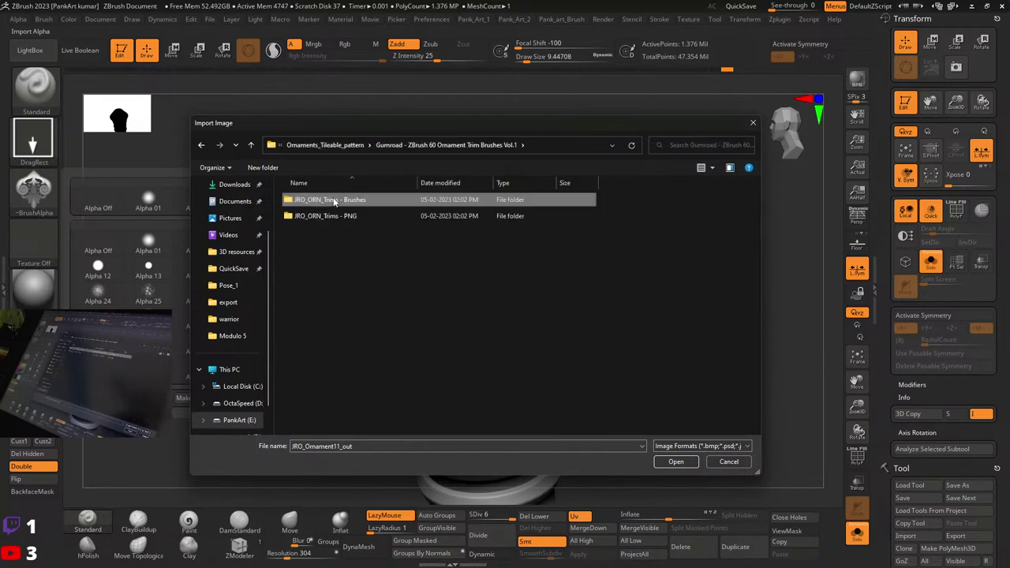
double_click(324, 217)
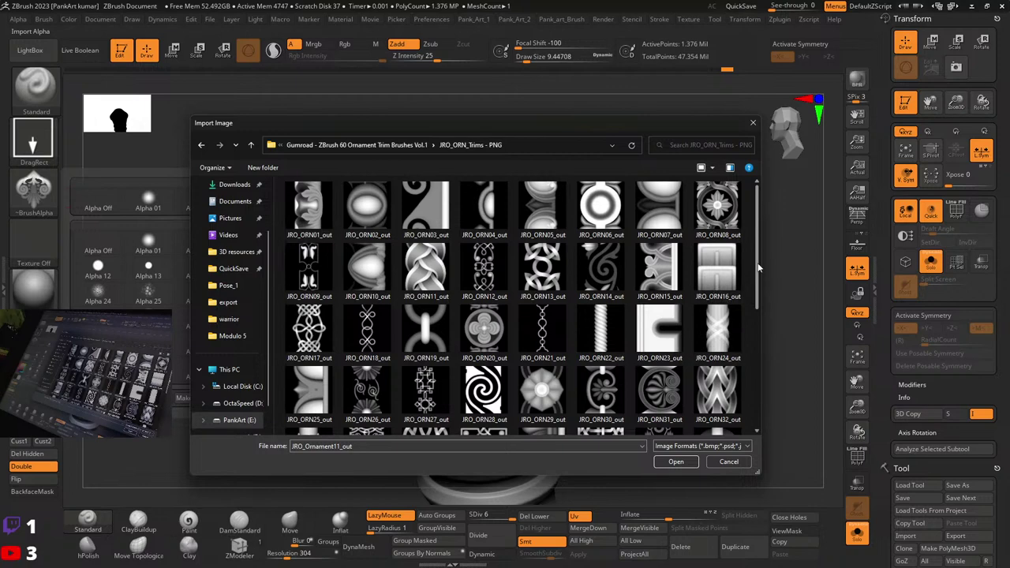
scroll(758, 281, "down", 1)
left_click_drag(757, 281, 746, 391)
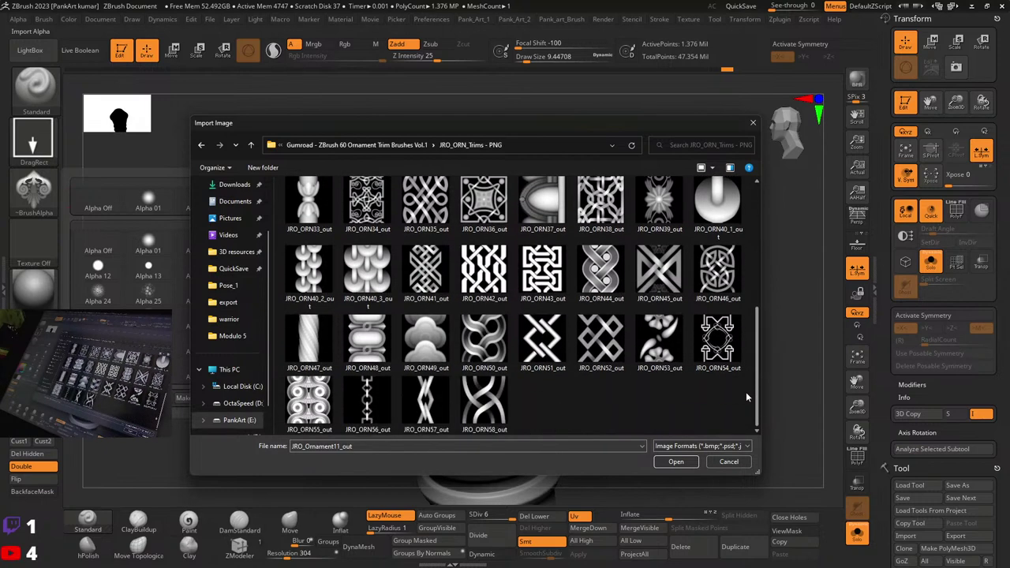
Step: Return to the Ornaments_Tileable_pattern folder and open the Gumroad COMPLETE PACK of 100 tileable displacement alphas
key("alt+Up")
key("alt+Up")
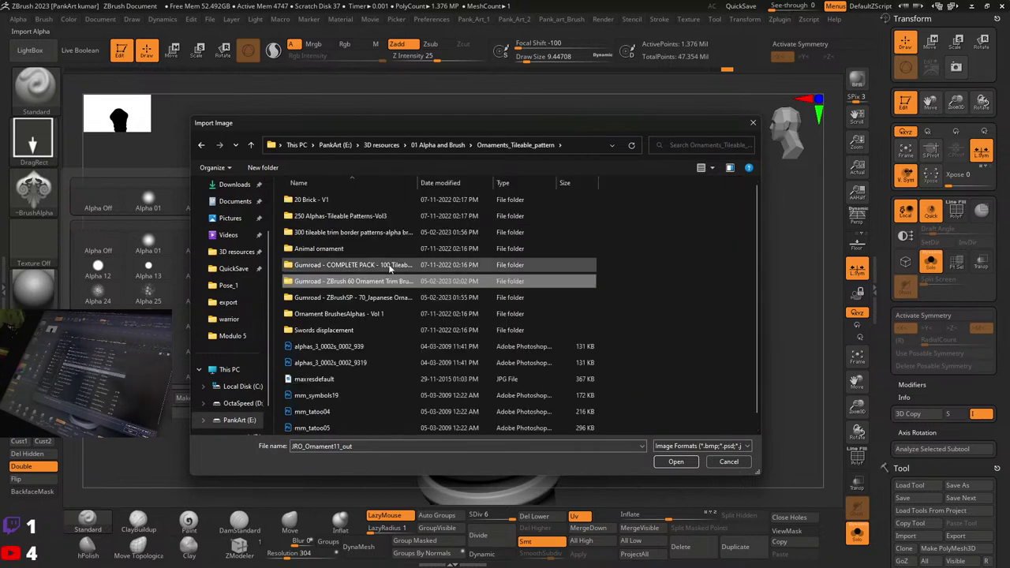
double_click(389, 267)
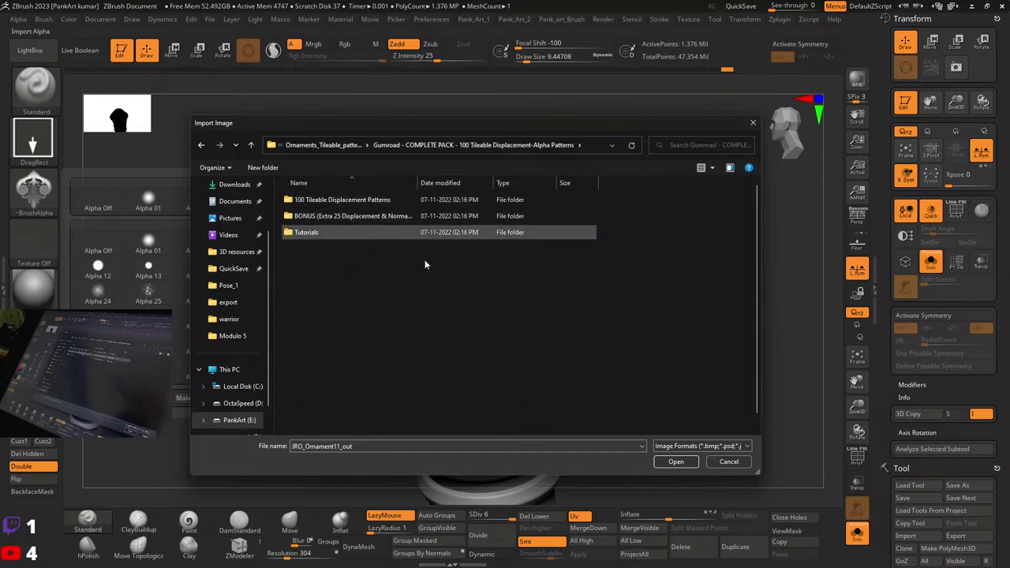
Step: Browse the animal, trim border and floral pattern folders for an ornament alpha, closing the image import without choosing a file
key("alt+Up")
double_click(321, 248)
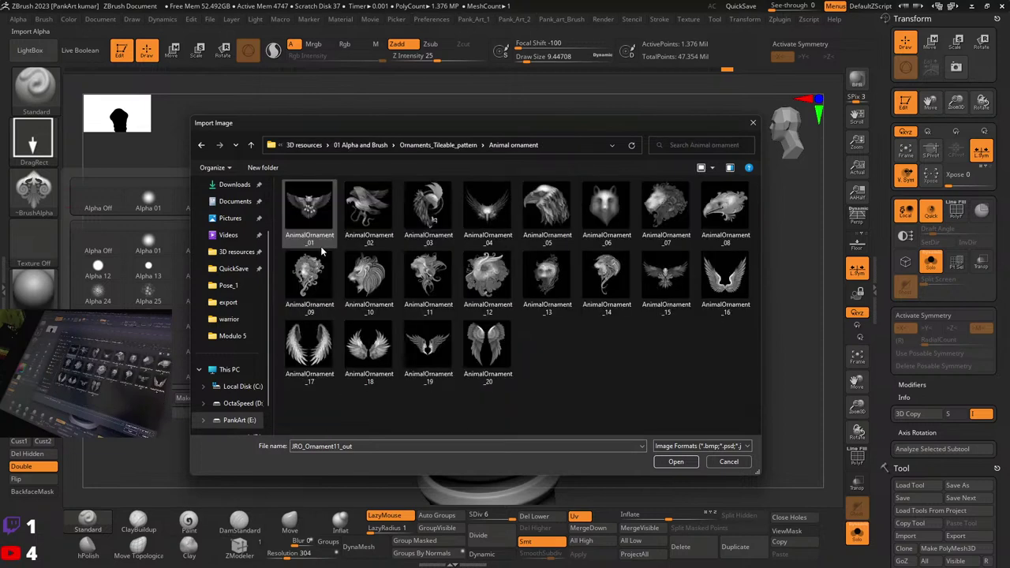
key("alt+Up")
double_click(315, 230)
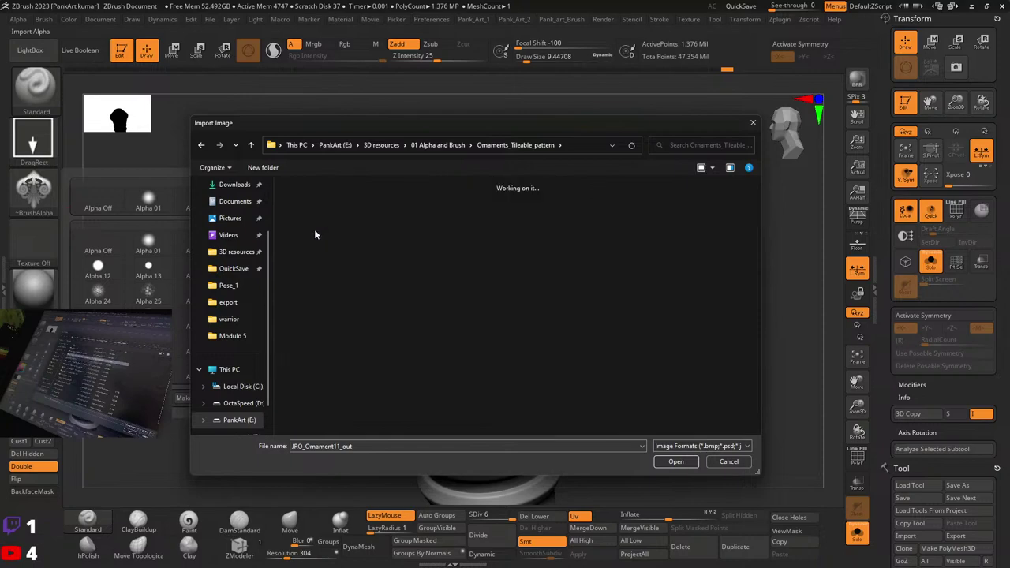
left_click_drag(757, 199, 752, 424)
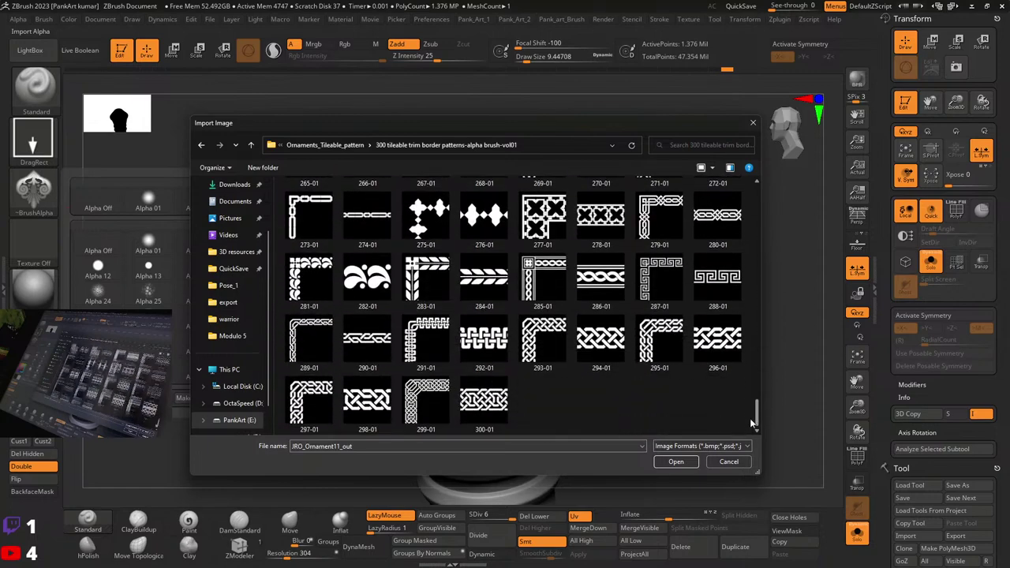
key("alt+Left")
double_click(325, 219)
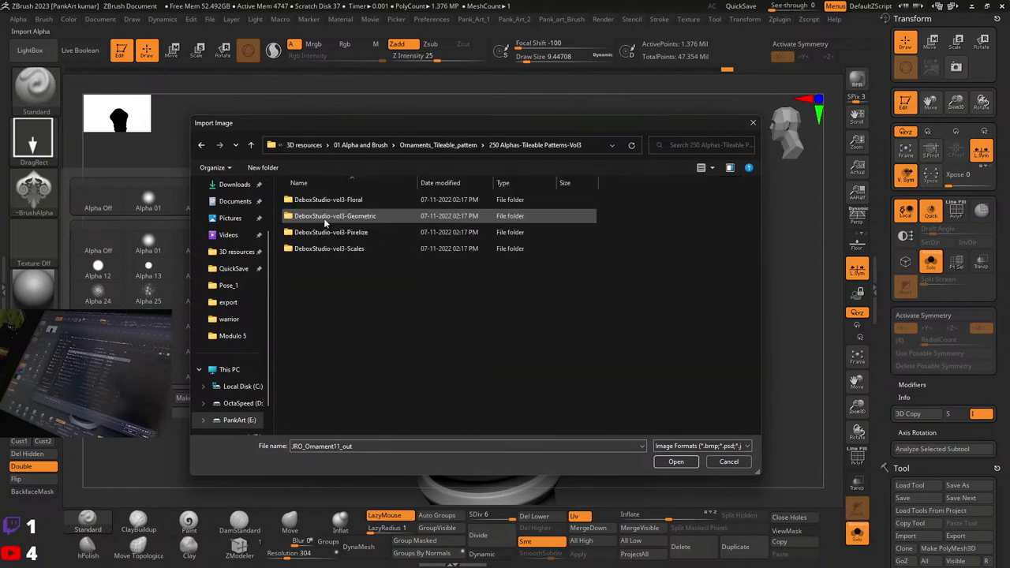
double_click(322, 201)
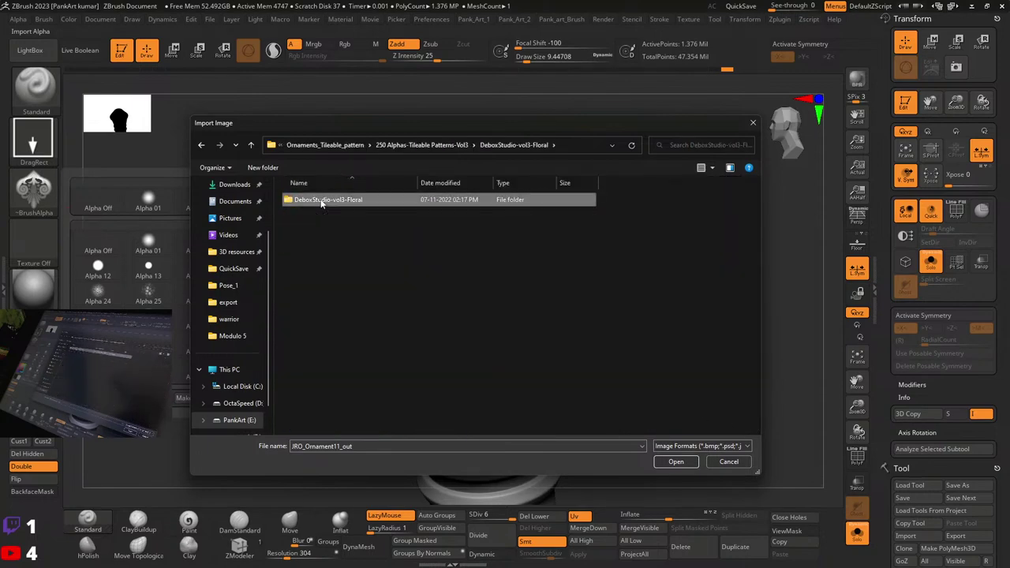
double_click(321, 200)
key("alt+Up")
key("alt+Up")
key("alt+Up")
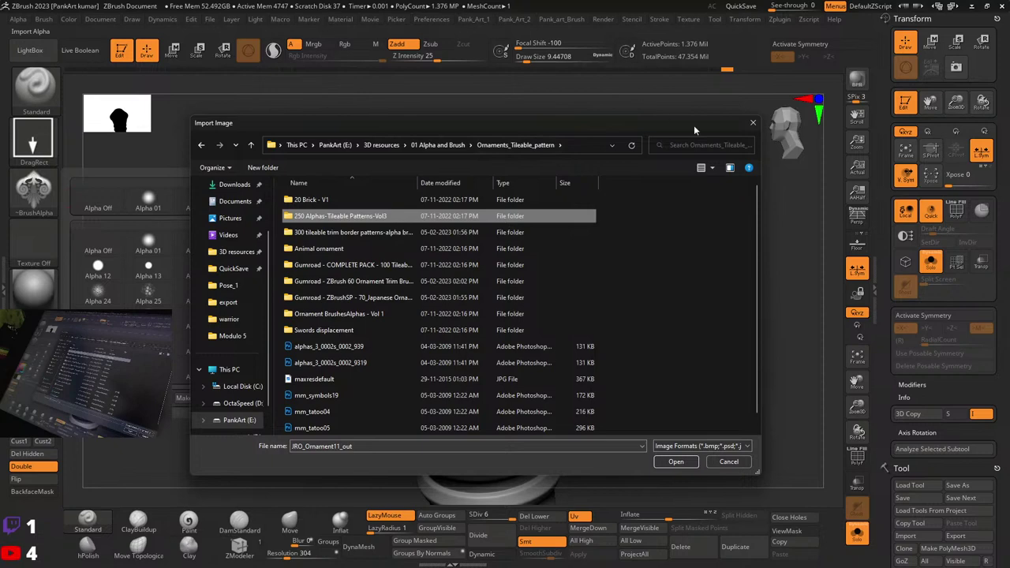
left_click(752, 125)
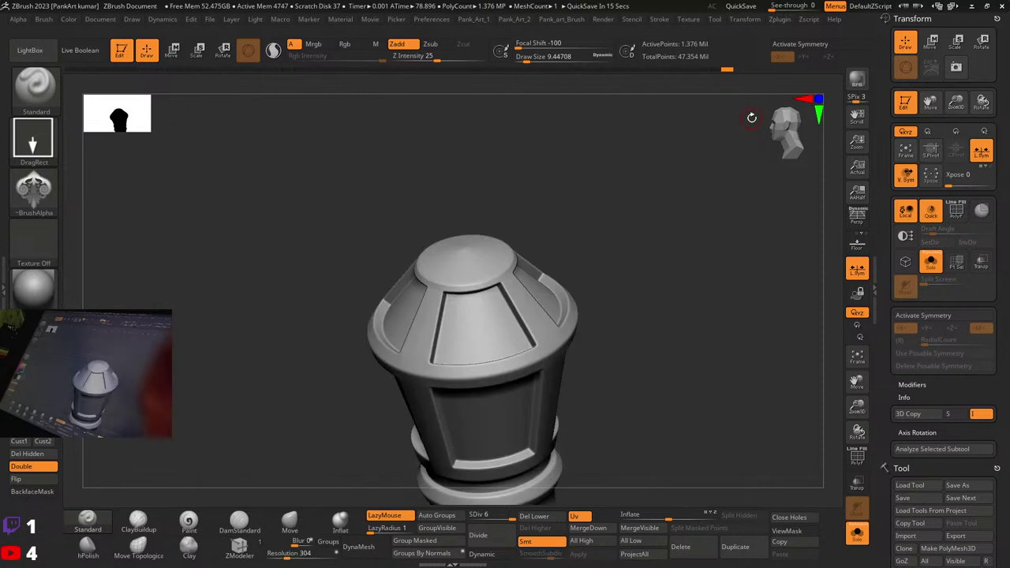
Step: Try stamping the ornament alpha on the pommel's front panel with the DragDot stroke at draw sizes of about 54 and 46
right_click_drag(525, 371, 515, 302)
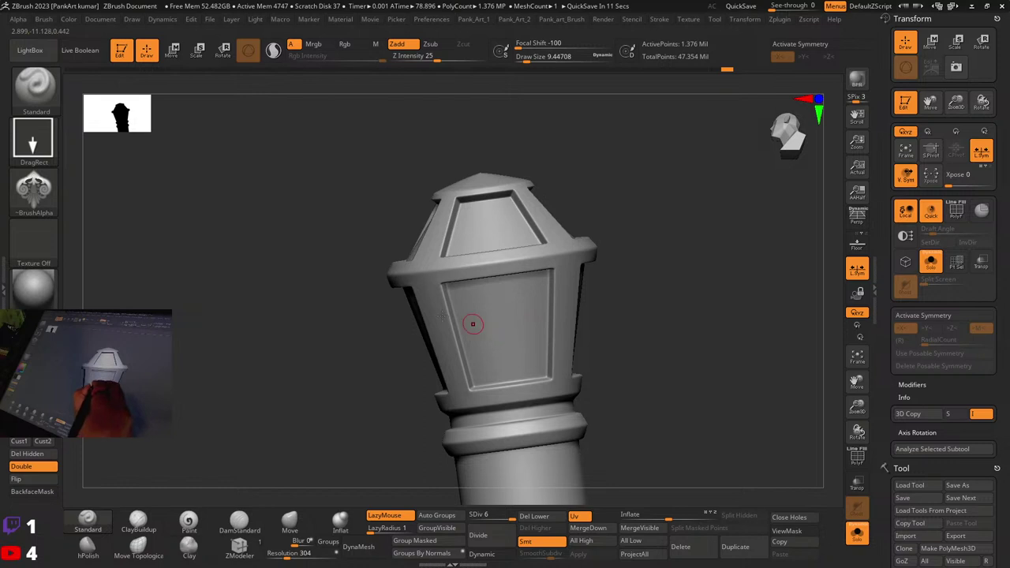
left_click(33, 139)
left_click(300, 151)
key("space")
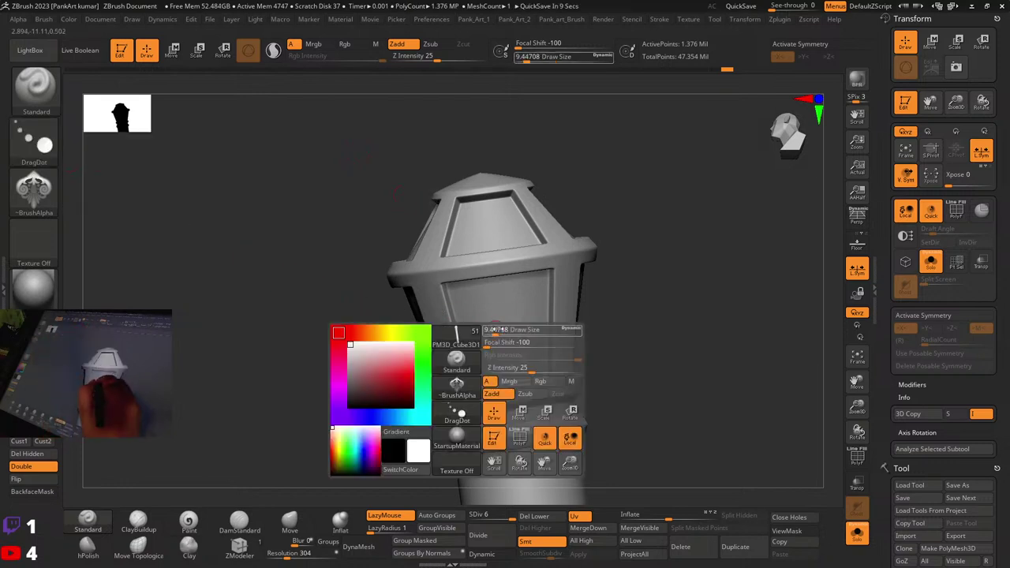
mouse_move(495, 329)
left_mouse_down()
mouse_move(519, 334)
mouse_move(491, 323)
mouse_move(499, 347)
left_mouse_up()
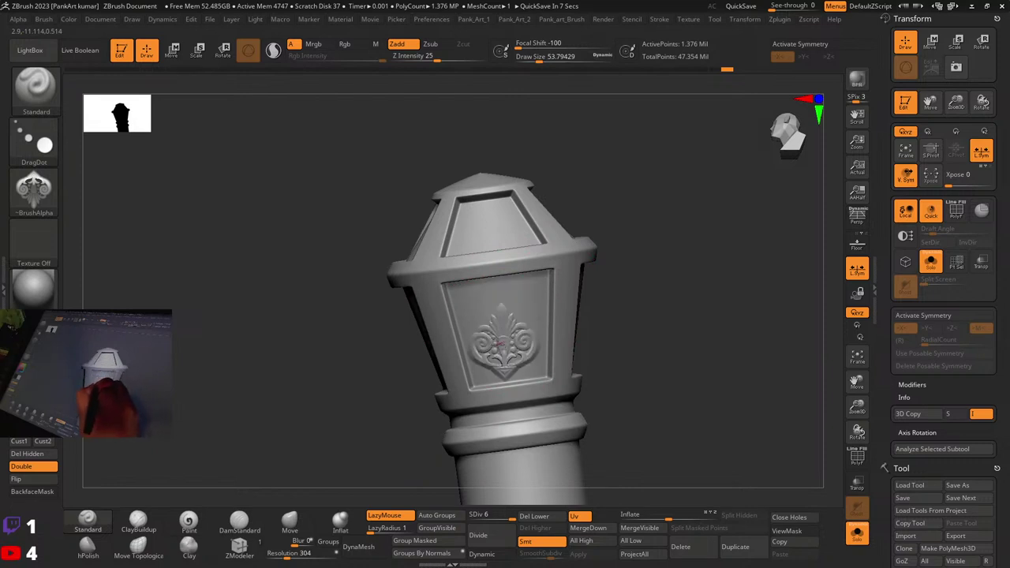
key("ctrl+z")
key("space")
mouse_move(509, 311)
left_mouse_down()
mouse_move(508, 346)
mouse_move(503, 318)
left_mouse_up()
key("ctrl+z")
key("space")
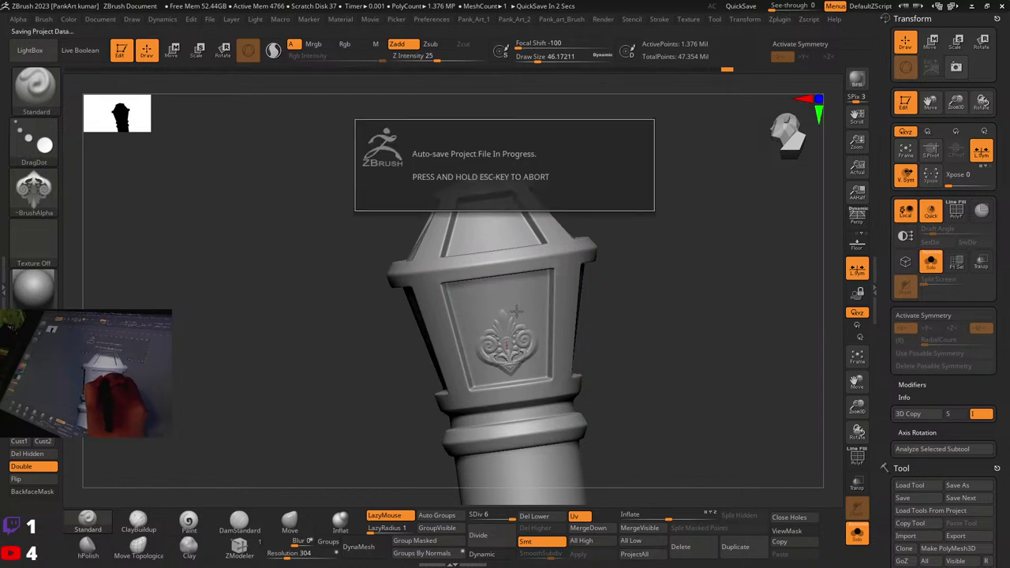
key("Escape")
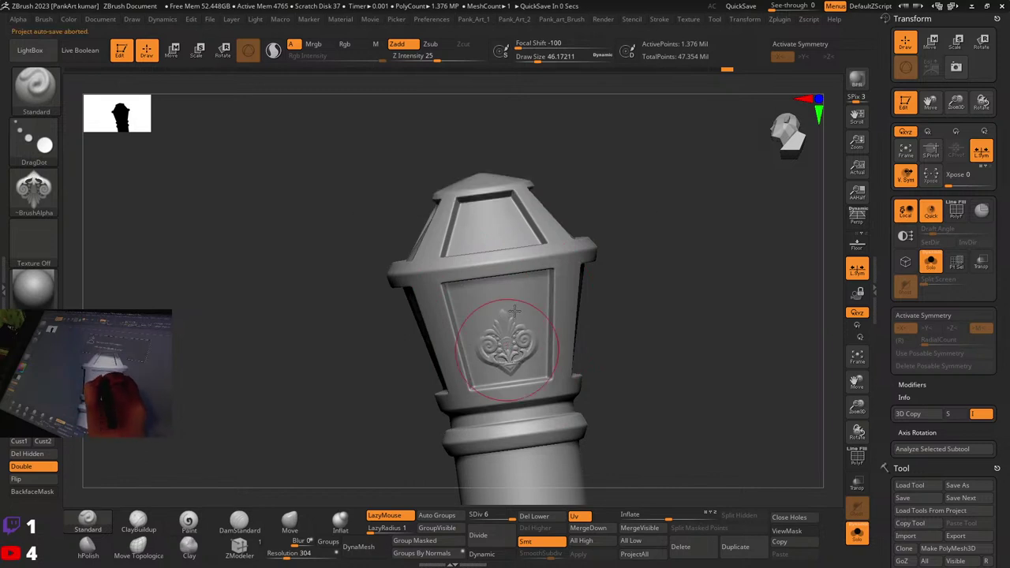
key("ctrl+z")
Step: Try the DragDot ornament on the front panel again at a draw size of about 59, and undo the stamps
key("space")
mouse_move(486, 319)
left_mouse_down()
mouse_move(500, 319)
mouse_move(502, 343)
mouse_move(502, 330)
mouse_move(509, 334)
left_mouse_up()
key("ctrl+z")
key("space")
key("ctrl+z")
key("space")
left_click_drag(507, 334, 504, 338)
key("ctrl+z")
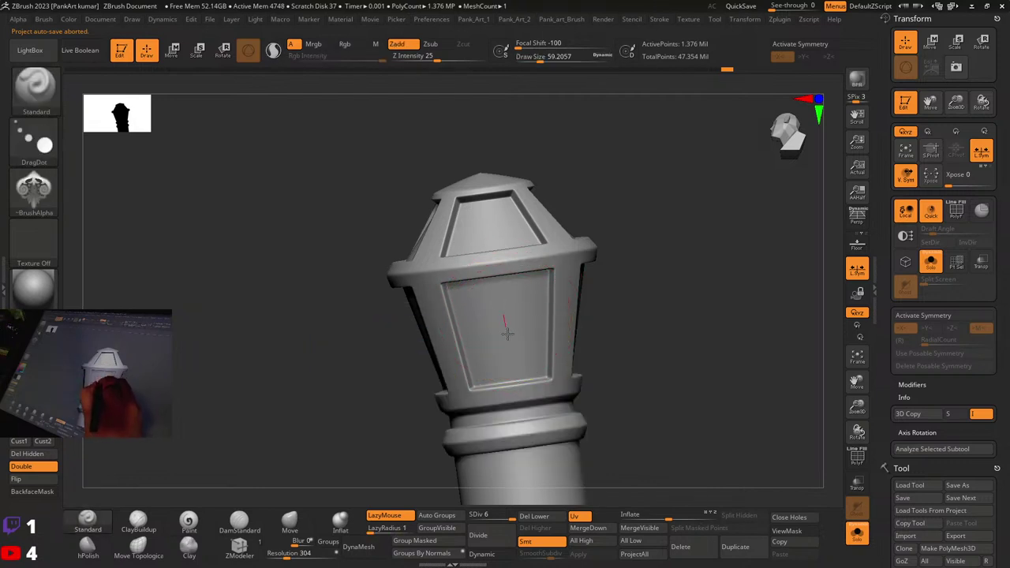
key("ctrl+z")
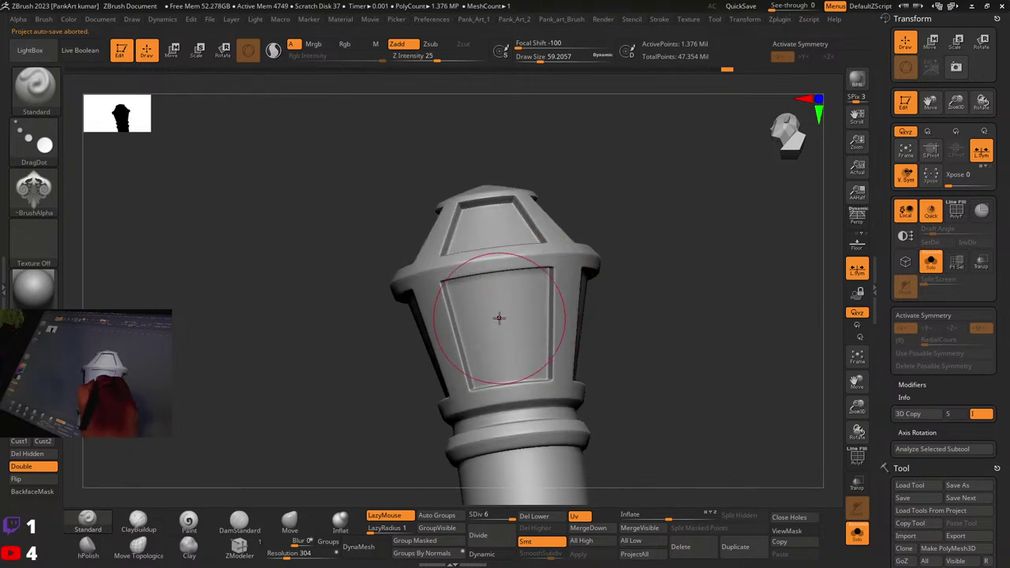
left_click_drag(506, 319, 506, 336)
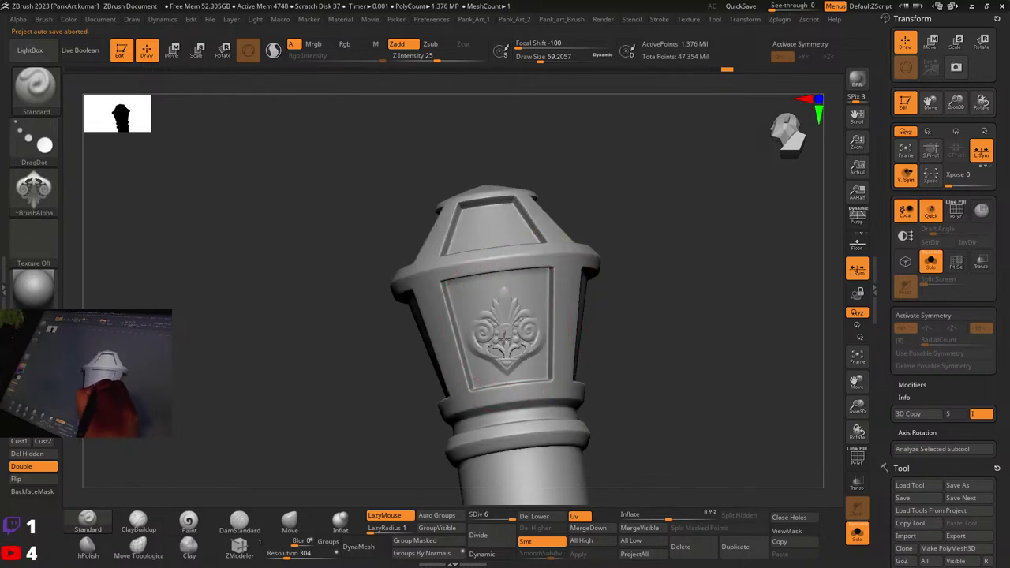
key("ctrl+z")
key("ctrl+z")
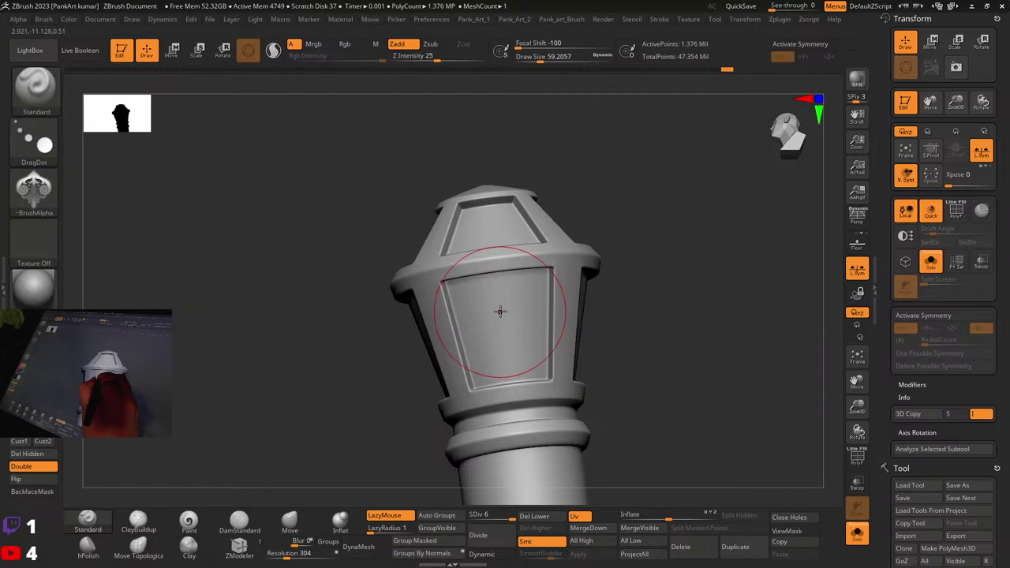
Step: Switch the stroke back to DragRect and stamp the ornament at the centre of the front panel, using the polyframe as a guide
right_click_drag(605, 293, 589, 328, "ctrl")
key("shift+f")
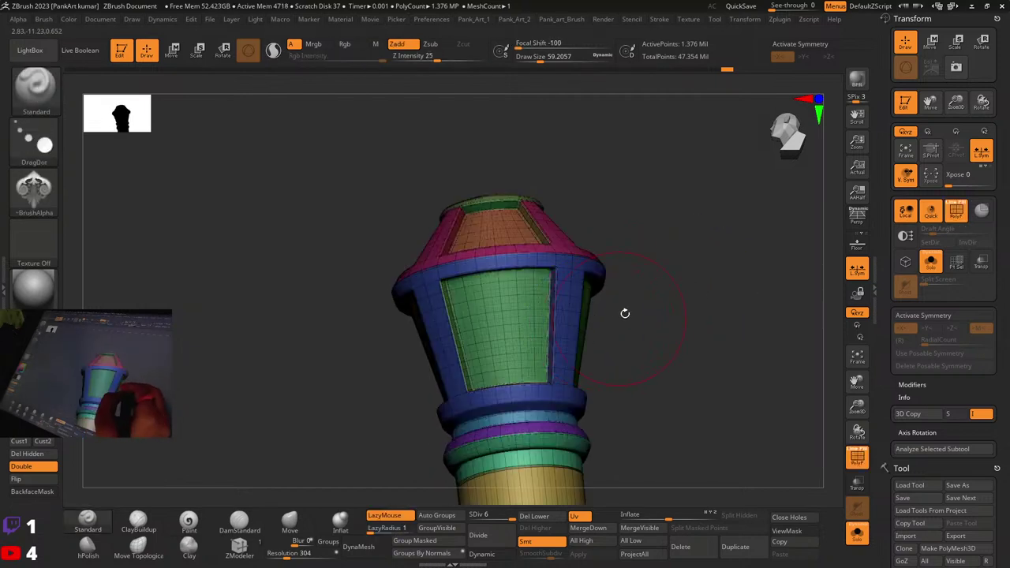
left_click(34, 142)
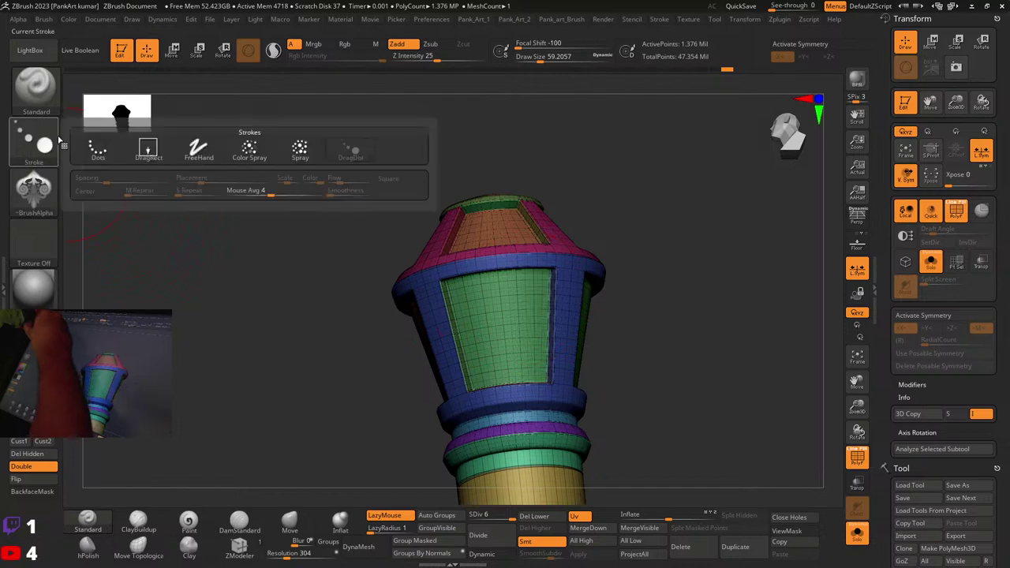
left_click(199, 150)
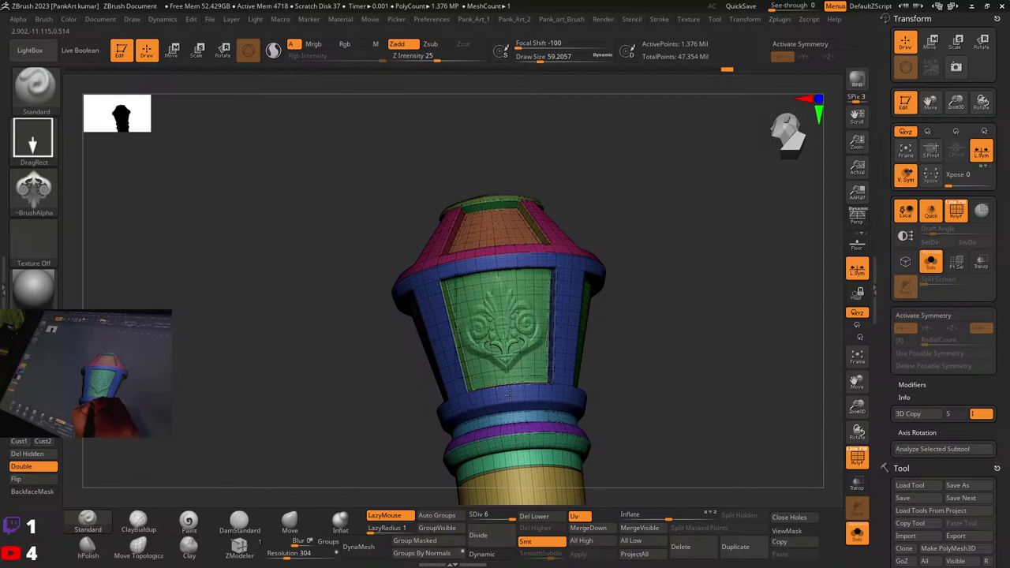
key("shift+f")
Step: Stamp the same ornament on the neighbouring pommel panel, using the polyframe to find its centre
right_click_drag(553, 326, 502, 330)
key("shift+f")
key("shift+f")
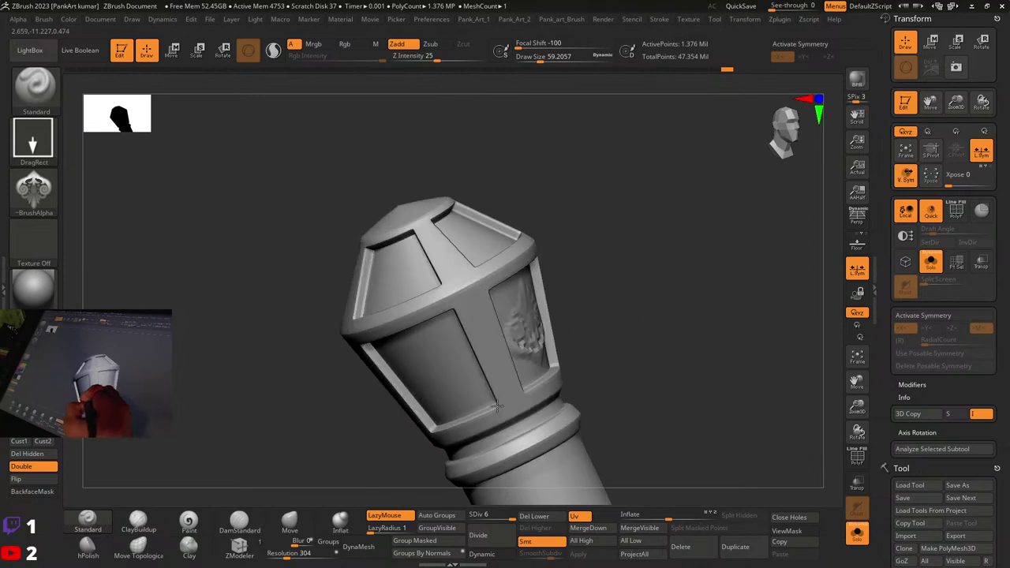
key("shift+f")
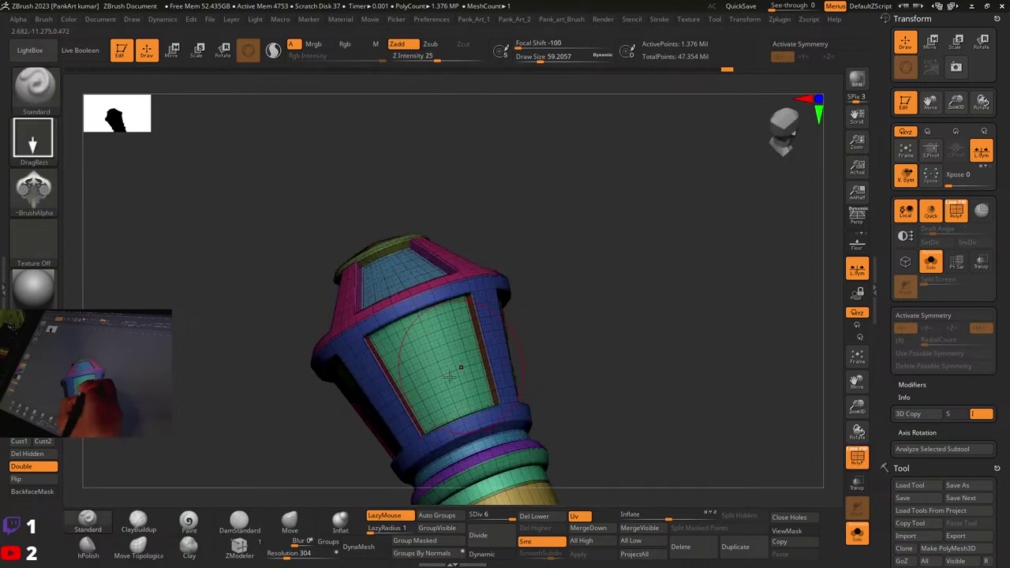
key("shift+f")
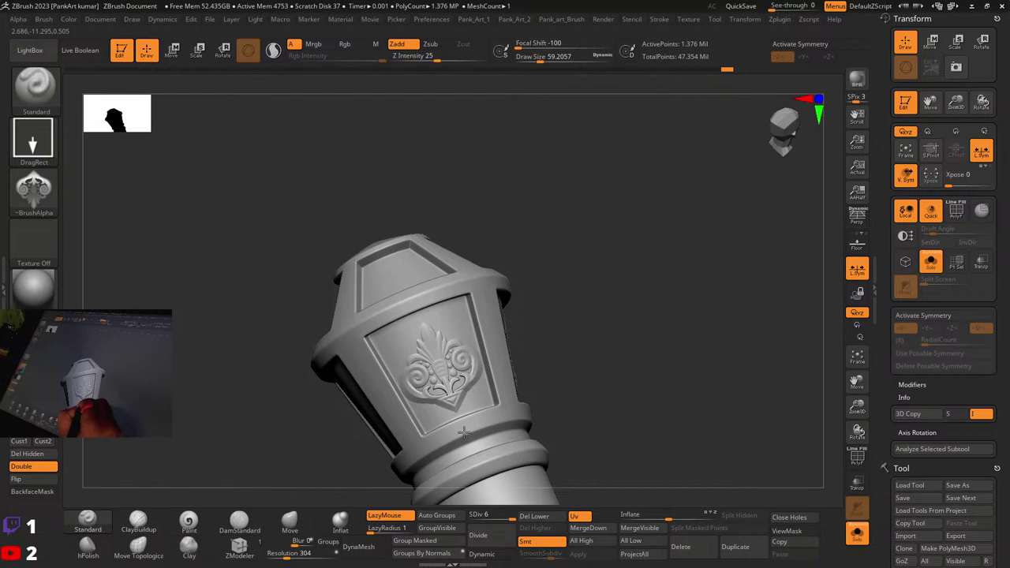
Step: Stamp the ornament on the third pommel panel, aligned with the tapered frame
left_click_drag(531, 365, 570, 328)
key("shift+f")
key("shift+f")
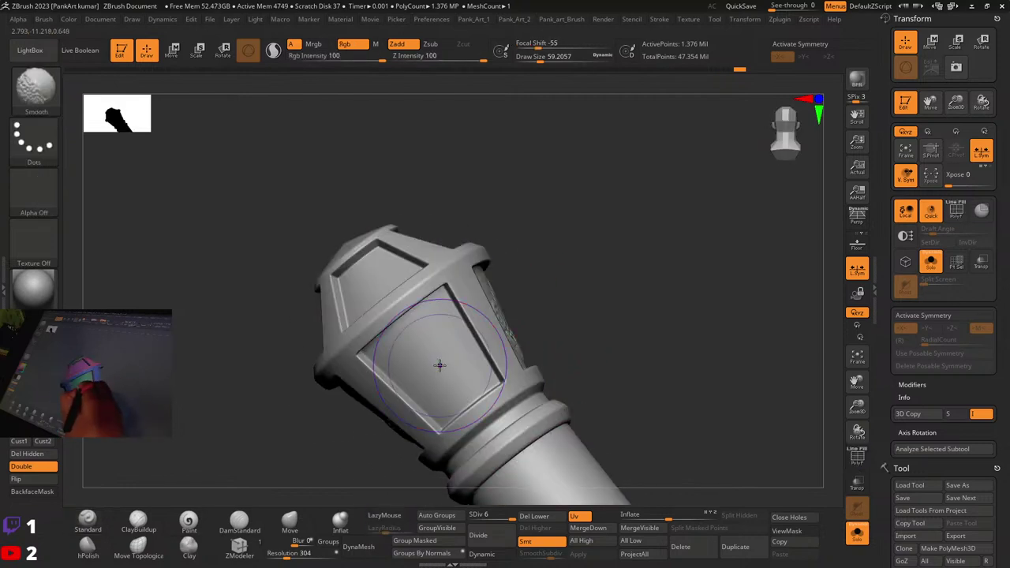
left_click_drag(435, 362, 461, 387)
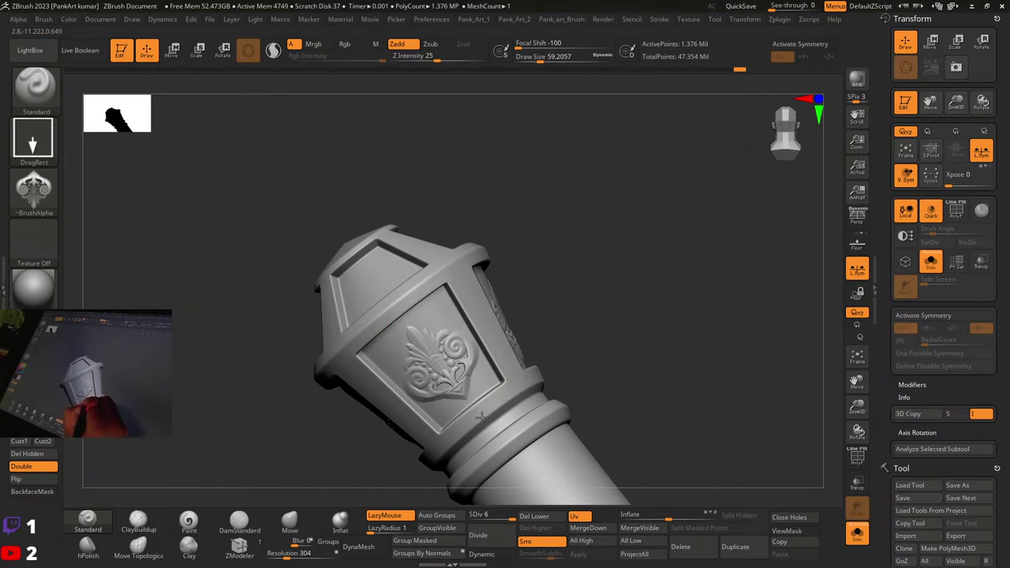
left_click_drag(482, 418, 483, 419)
Step: Turn off Solo to show the whole sword and undo the ornament stamps on the pommel panels
left_click_drag(587, 356, 496, 355, "shift")
mouse_move(496, 355)
right_mouse_down("ctrl")
mouse_move(545, 365)
mouse_move(697, 307)
mouse_move(608, 300)
mouse_move(630, 351)
mouse_move(558, 337)
right_mouse_up("ctrl")
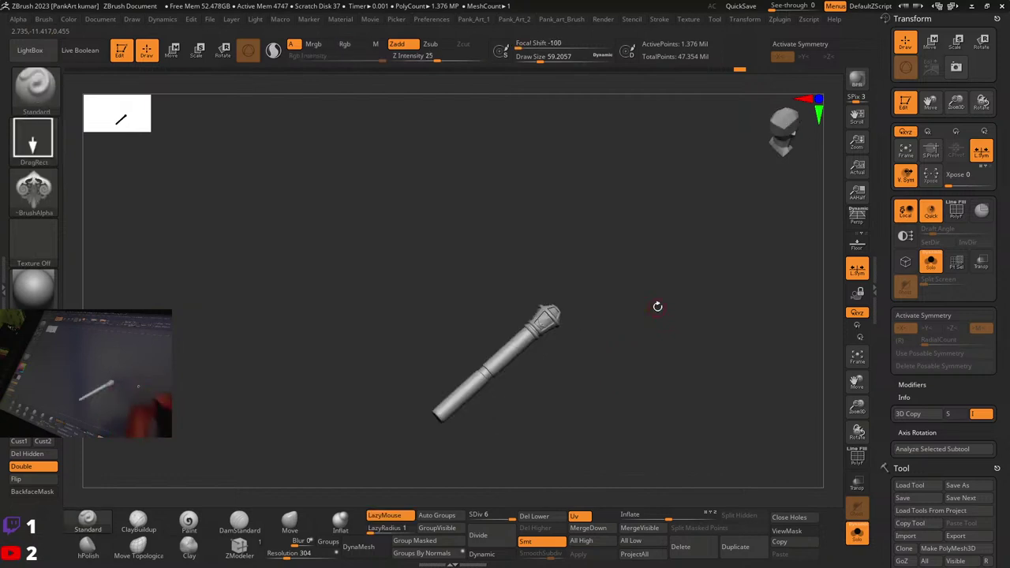
left_click(858, 534)
mouse_move(617, 398)
right_mouse_down("ctrl")
mouse_move(645, 354)
mouse_move(600, 383)
right_mouse_up("ctrl")
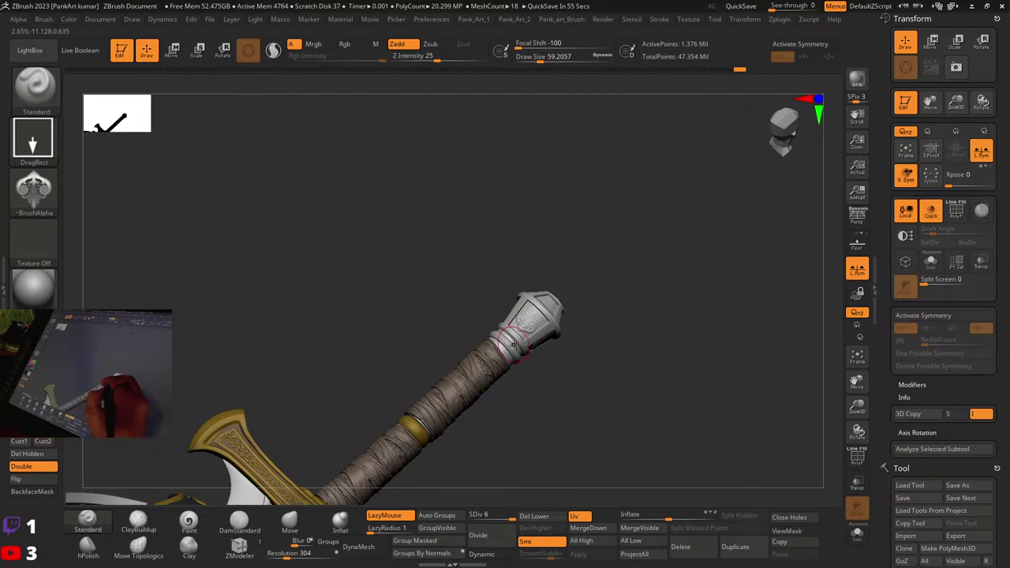
mouse_move(515, 344)
right_mouse_down()
mouse_move(535, 357)
mouse_move(589, 342)
mouse_move(722, 288)
mouse_move(781, 297)
right_mouse_up()
key("ctrl+z")
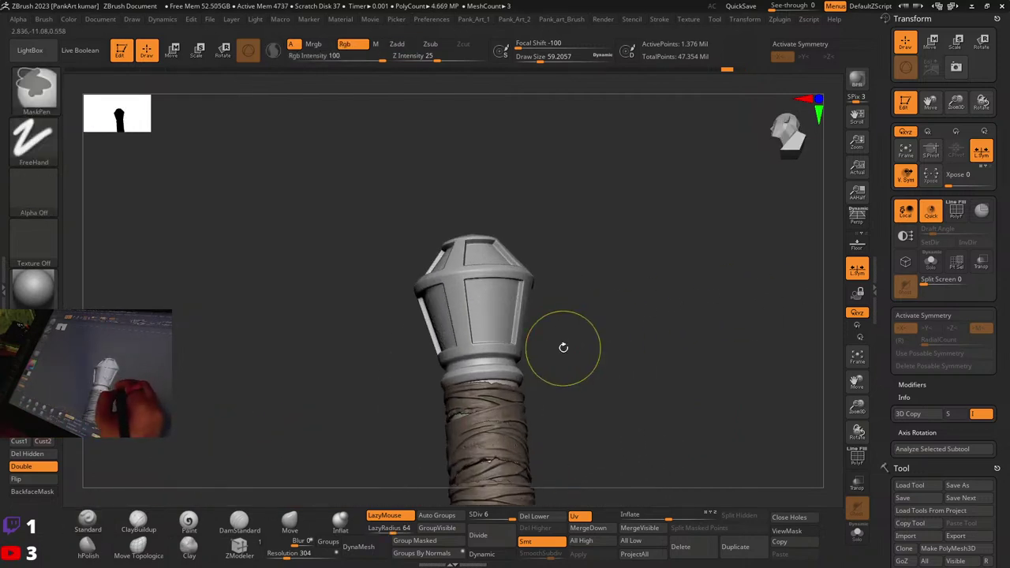
Step: Import the fleur-de-lis image JRO_Ornament26_out as the brush alpha and stamp it on the pommel's front panel
right_click_drag(563, 348, 592, 310)
left_click(34, 192)
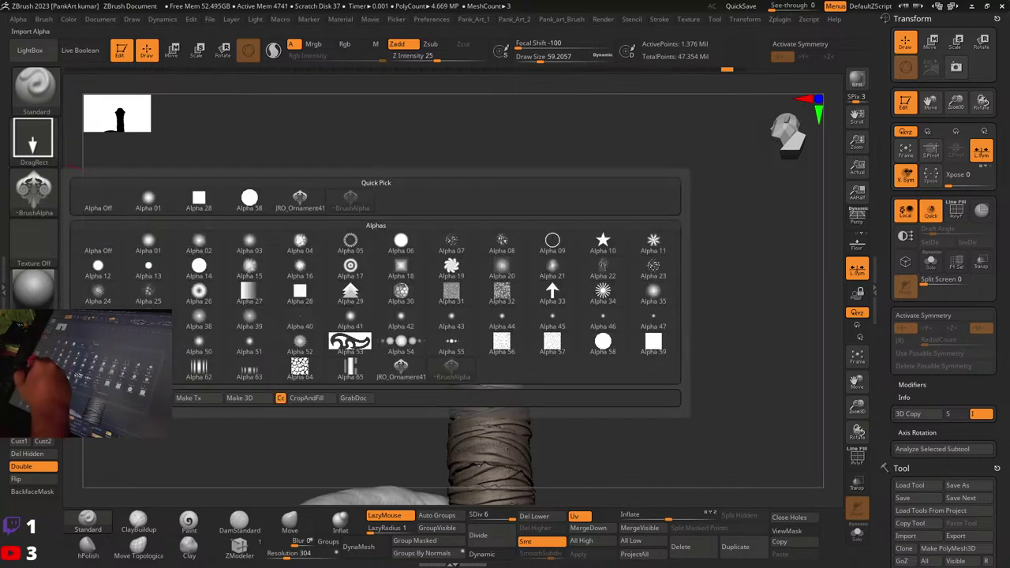
left_click(92, 398)
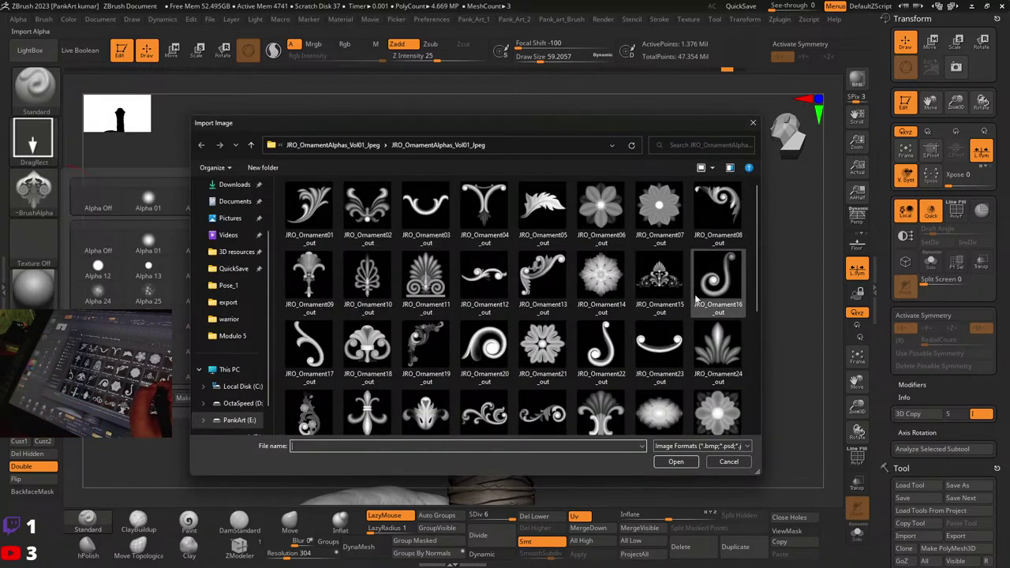
left_click_drag(755, 267, 750, 345)
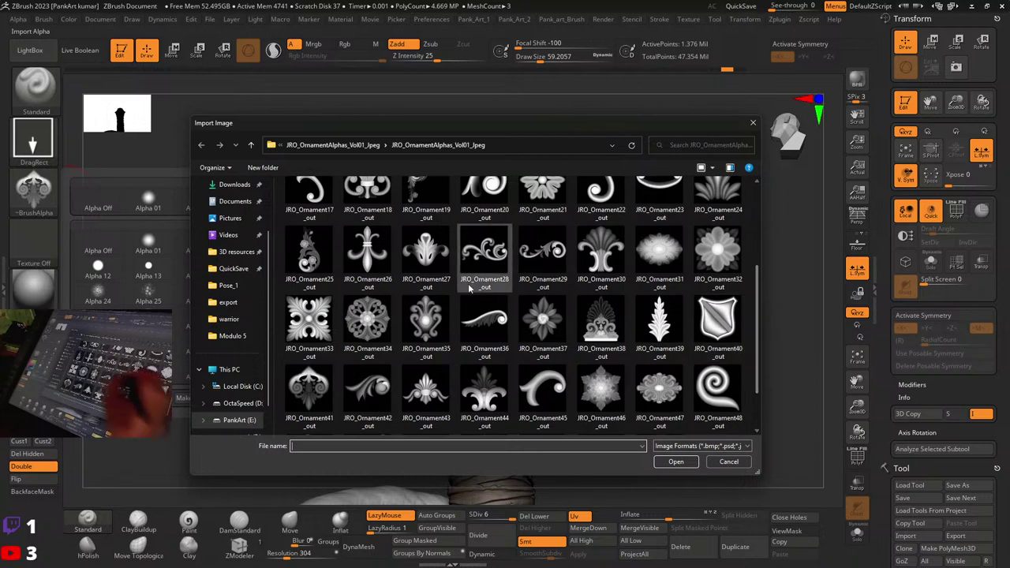
left_click(367, 251)
left_click(676, 463)
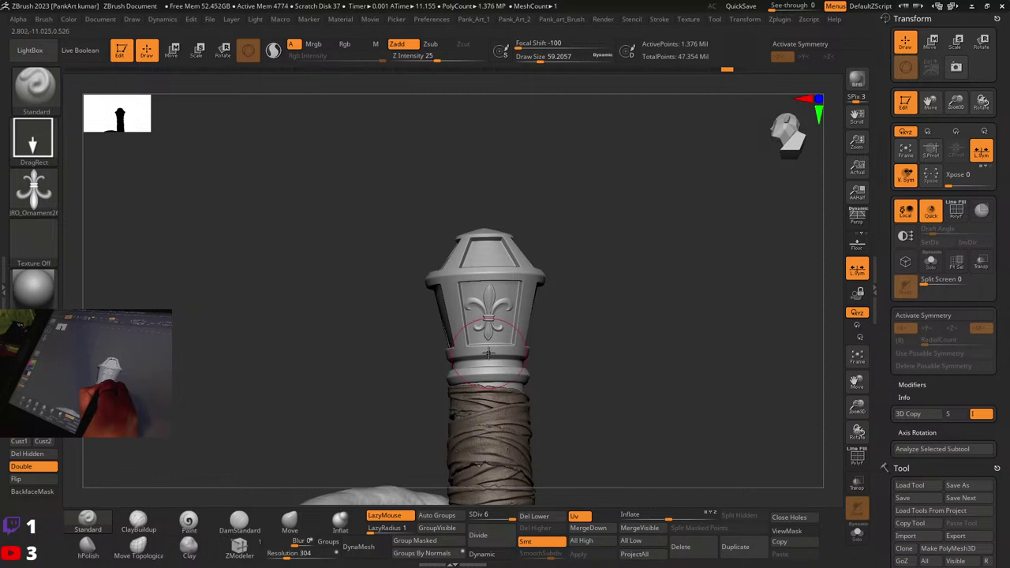
Step: Undo the fleur-de-lis stamp and redo it larger and centred on the front panel, using the polyframe as a guide
right_click_drag(557, 310, 485, 308)
key("shift+f")
key("ctrl+z")
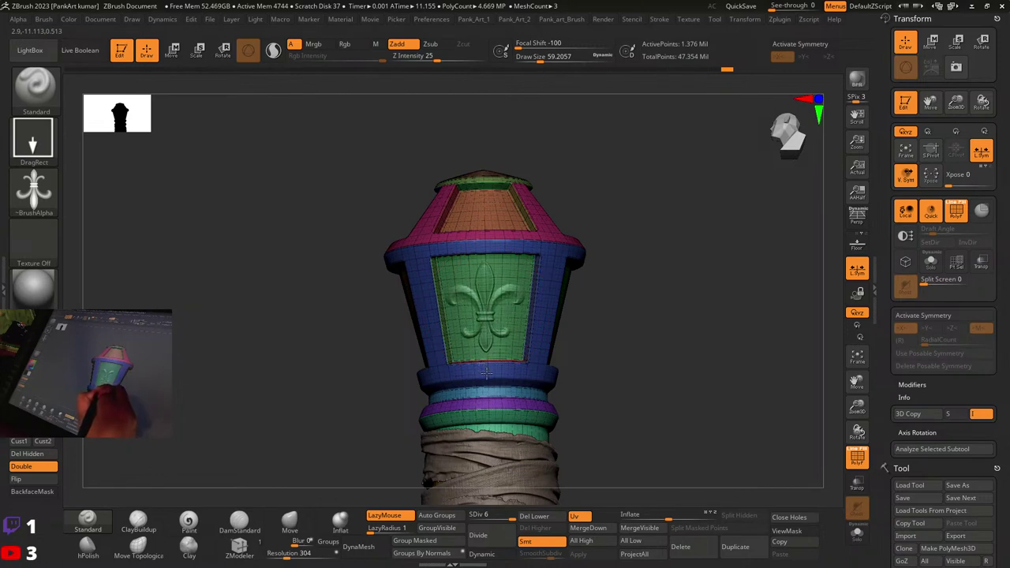
key("ctrl+z")
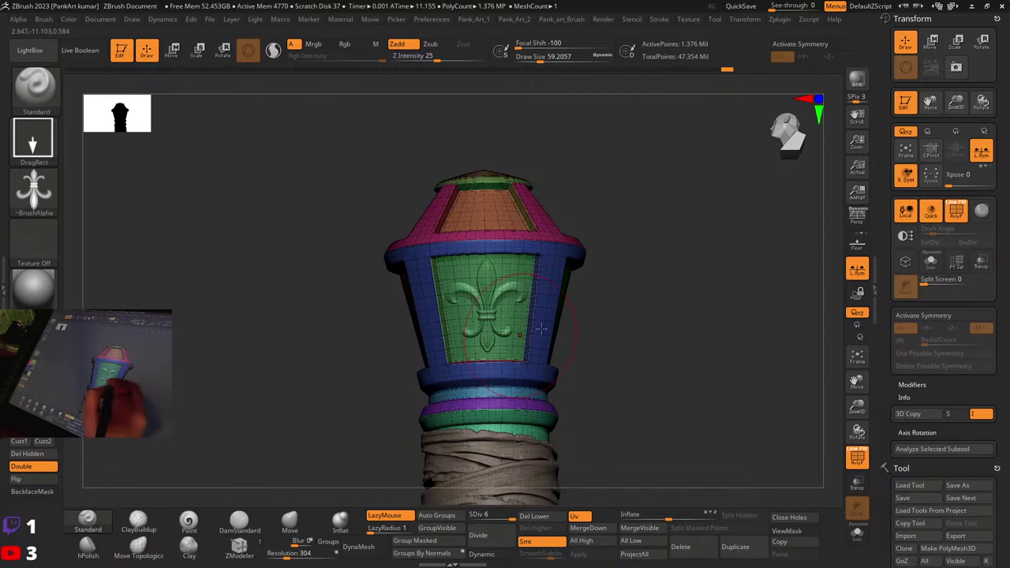
key("shift+f")
right_click_drag(542, 330, 529, 428, "ctrl")
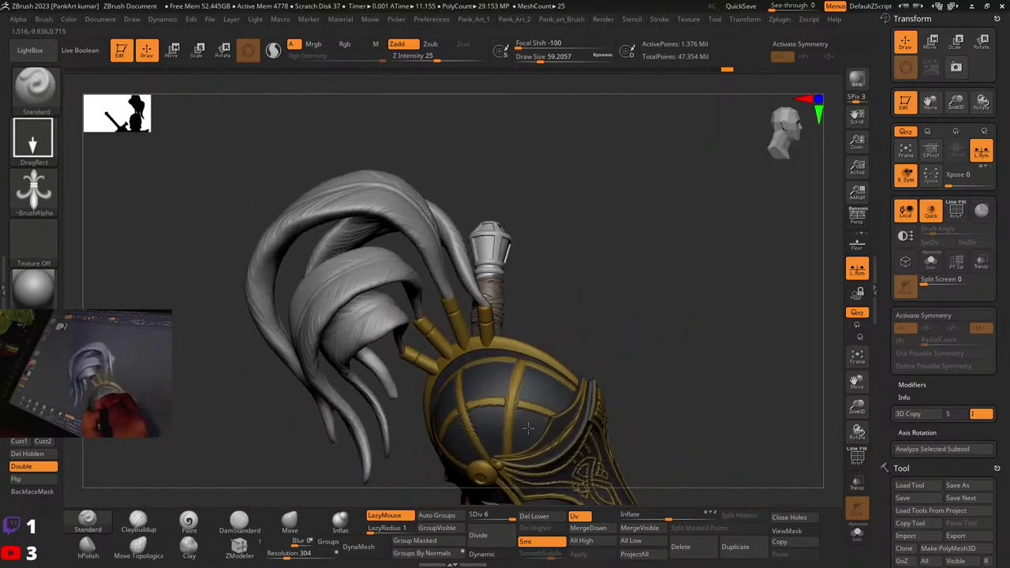
left_click_drag(527, 428, 606, 348)
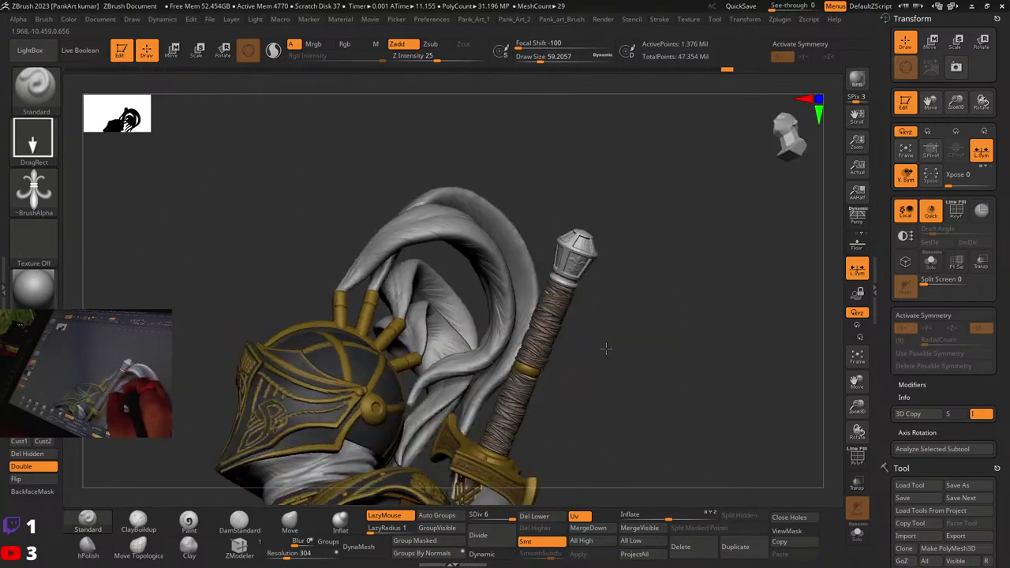
Step: Import the rosette image JRO_Ornament34_out as the brush alpha for the pommel's side panels
right_click_drag(607, 349, 630, 304)
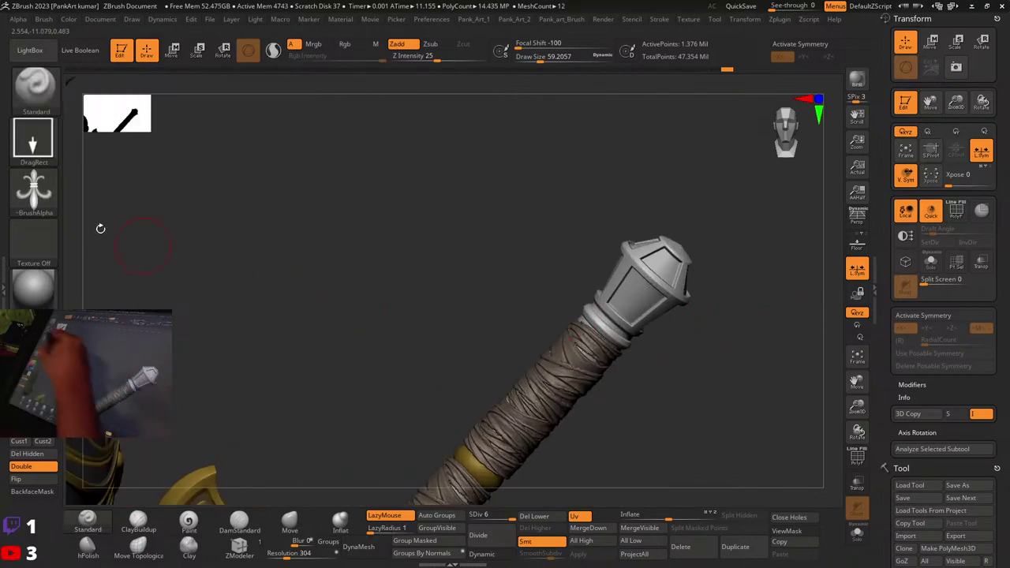
left_click(34, 188)
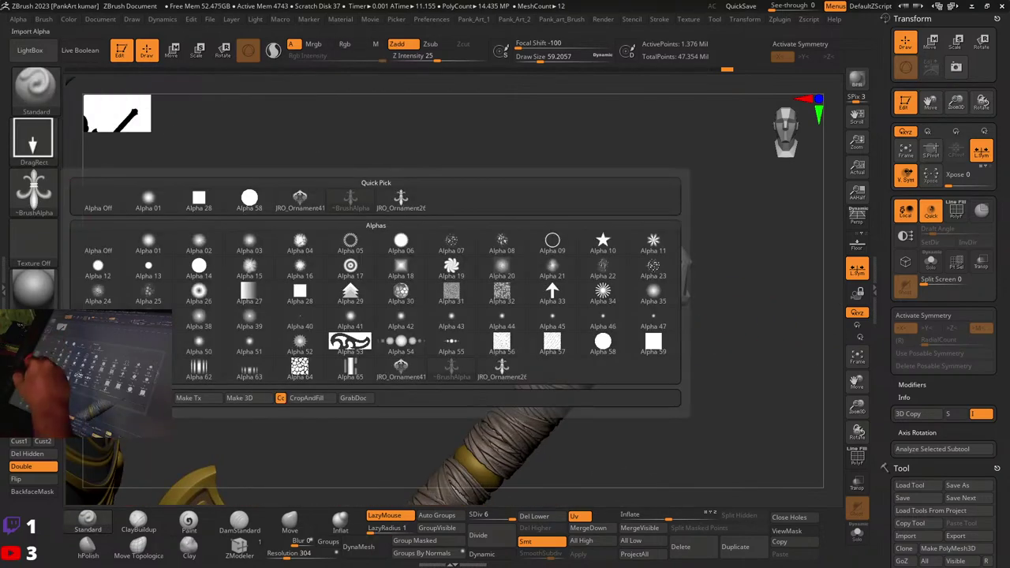
left_click(89, 398)
left_click_drag(760, 207, 748, 315)
left_click(368, 269)
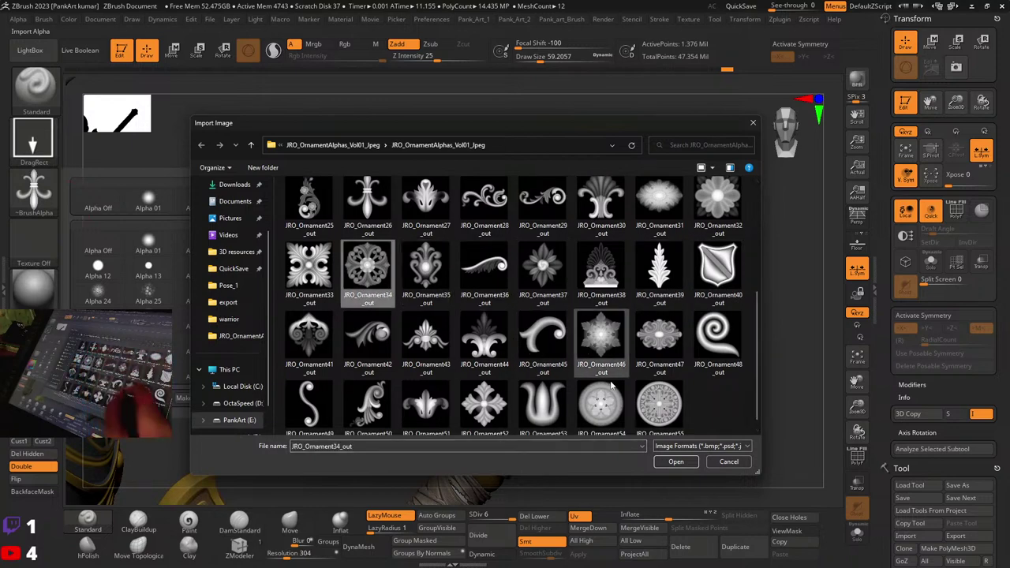
left_click(675, 463)
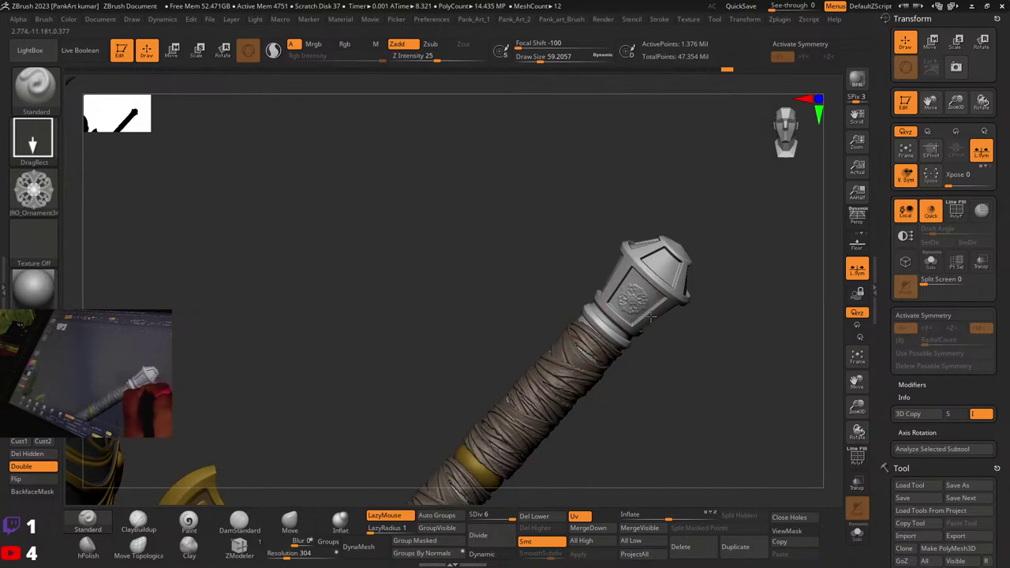
Step: Undo the small rosette stamp and redo it centred on the pommel's side panel, using the polyframe as a guide
mouse_move(654, 303)
right_mouse_down("ctrl")
mouse_move(726, 322)
mouse_move(654, 304)
right_mouse_up("ctrl")
key("ctrl+z")
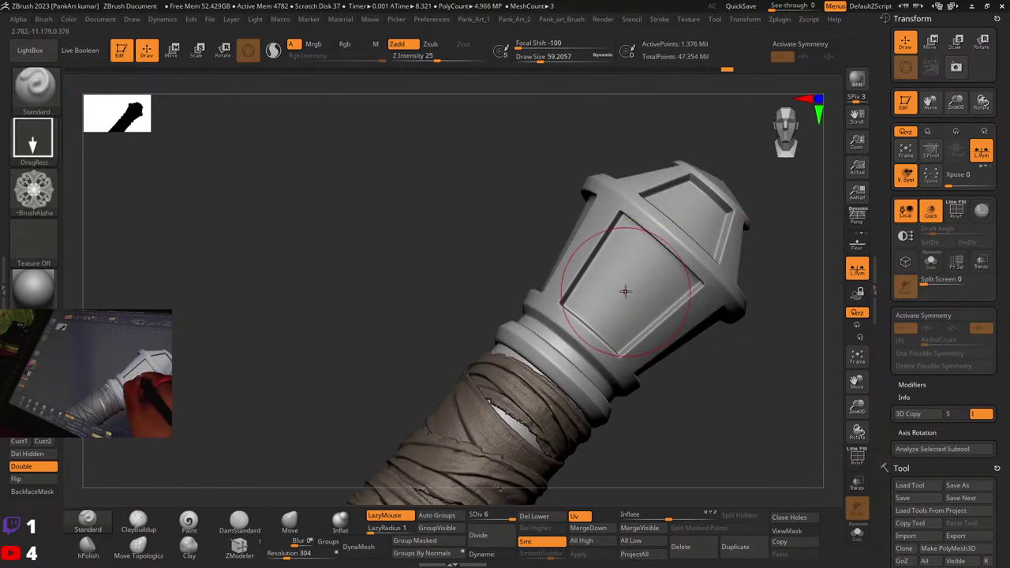
key("shift+f")
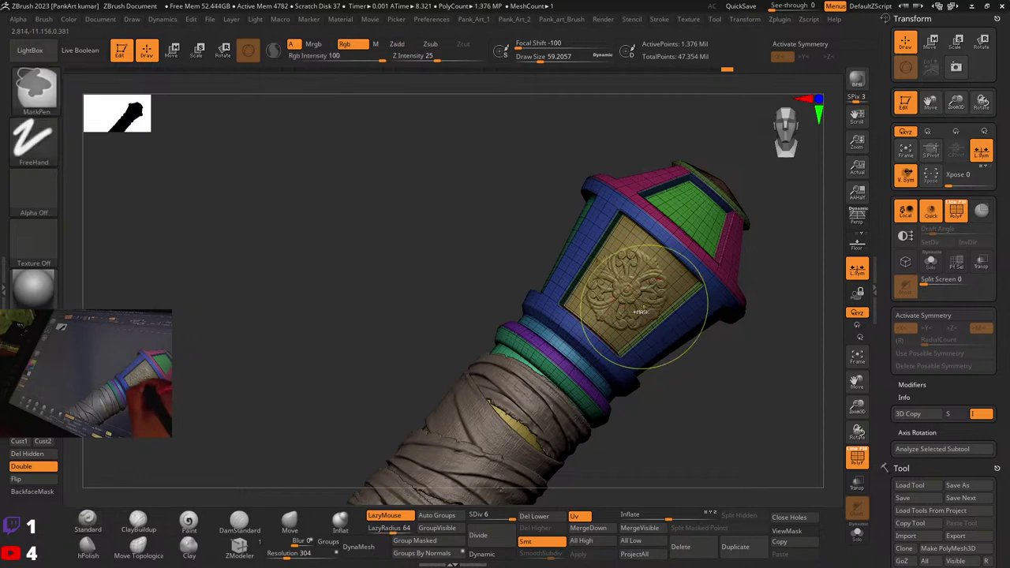
key("ctrl+z")
left_click_drag(650, 306, 668, 335)
key("ctrl+z")
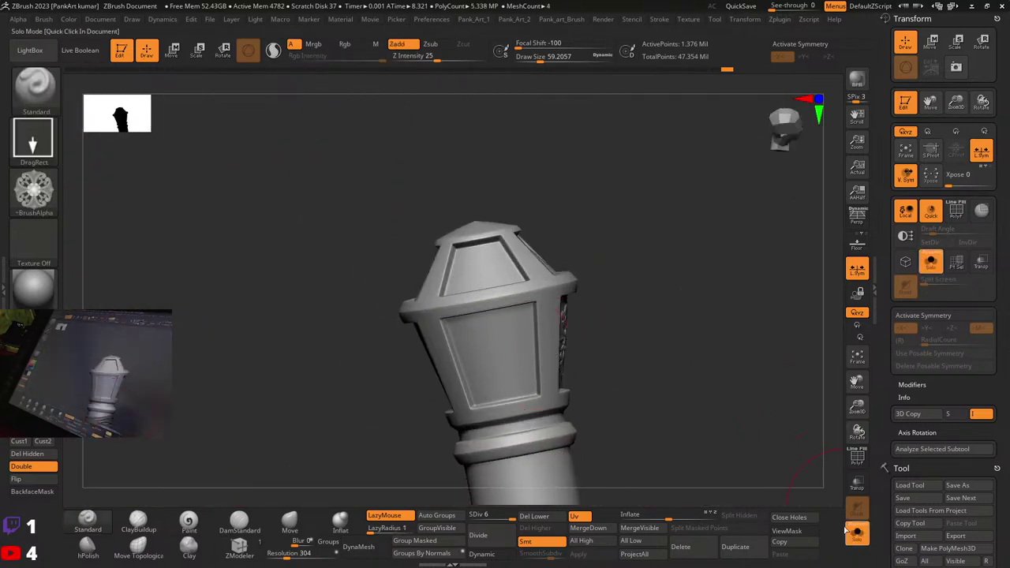
Step: Stamp the rosette in the centre of the adjacent side panel of the isolated pommel
key("shift+f")
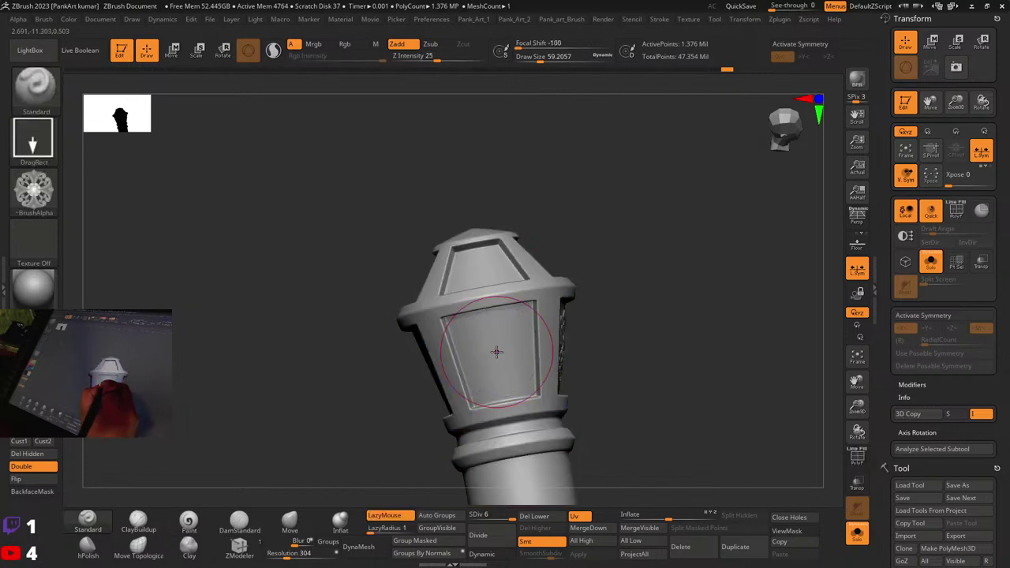
left_click_drag(496, 351, 507, 408)
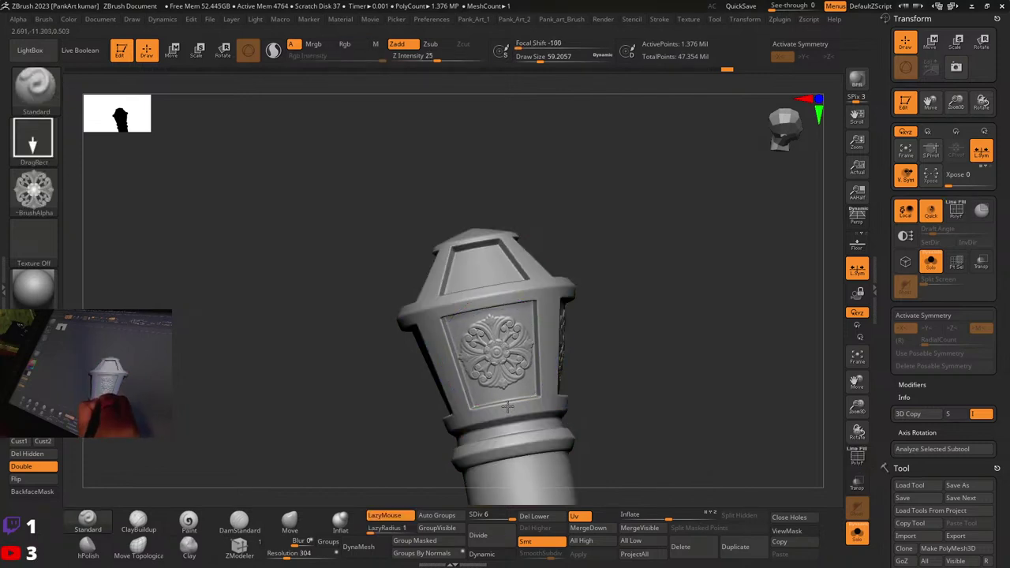
Step: Stamp the rosette on the following side panel, undoing and repeating it against the polyframe until it is centred
right_click_drag(654, 345, 539, 370, "ctrl")
left_click_drag(538, 370, 463, 375)
right_click_drag(463, 375, 463, 372)
key("shift+f")
key("shift+f")
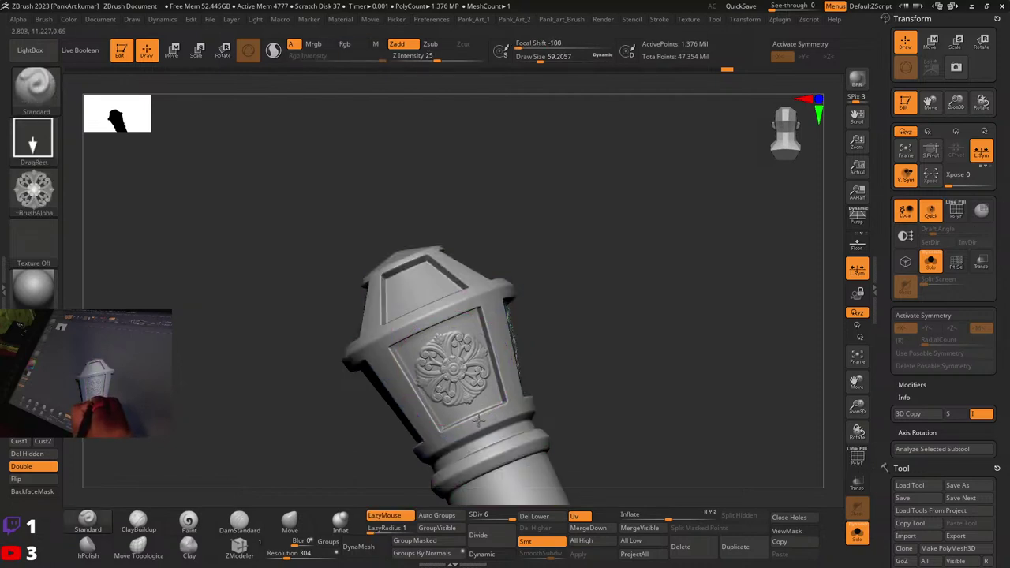
key("shift+f")
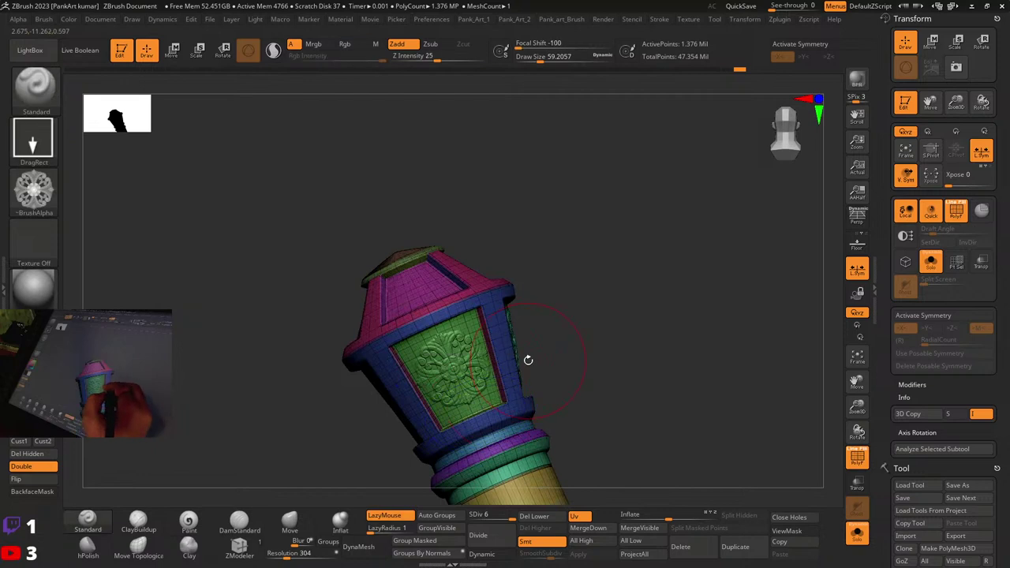
key("shift+f")
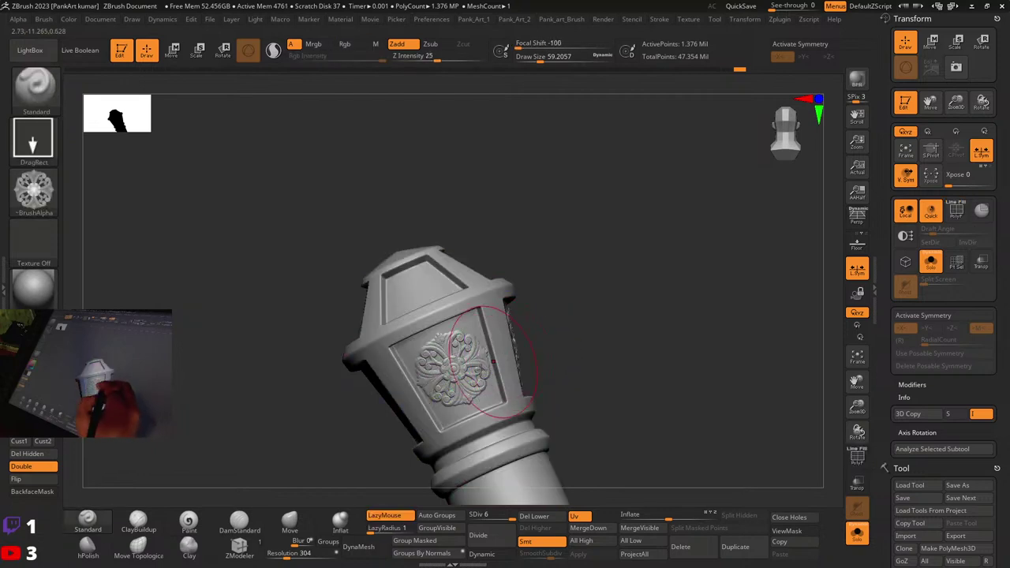
key("ctrl+z")
key("shift+f")
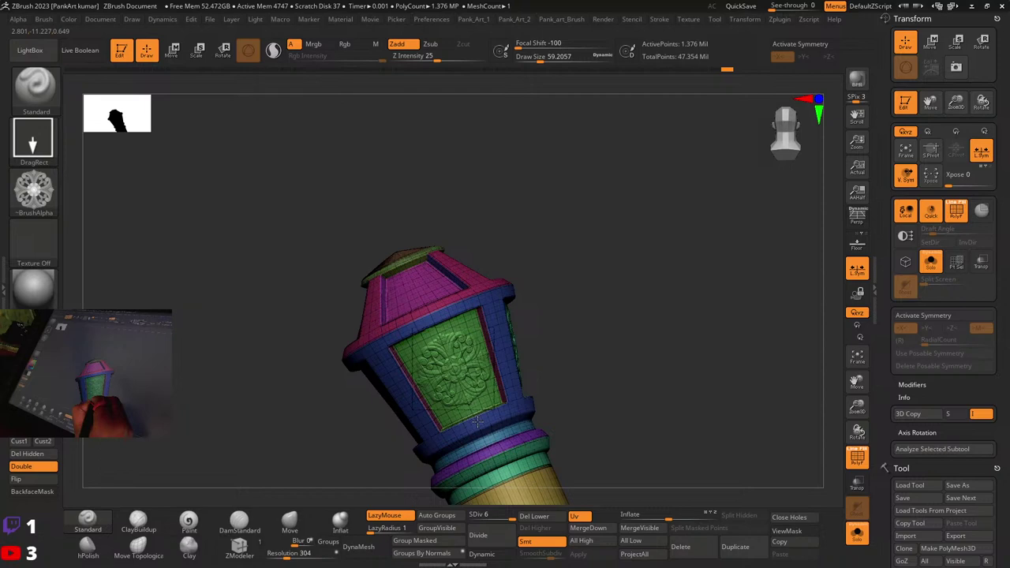
key("shift+f")
key("ctrl+z")
Step: Stamp the rosette centred on the next undecorated side panel with the polyframe shown
key("shift+f")
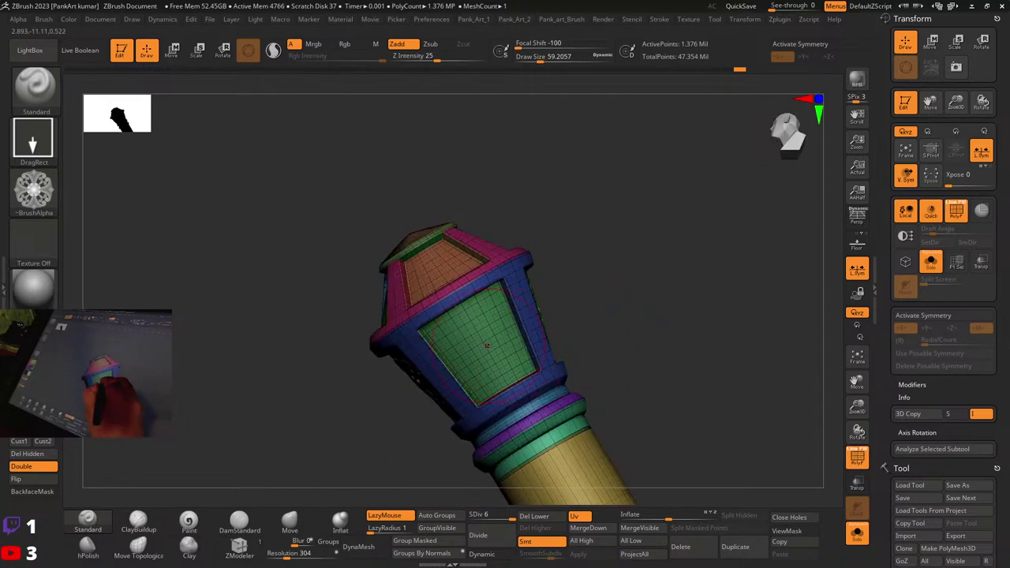
left_click_drag(487, 345, 514, 391)
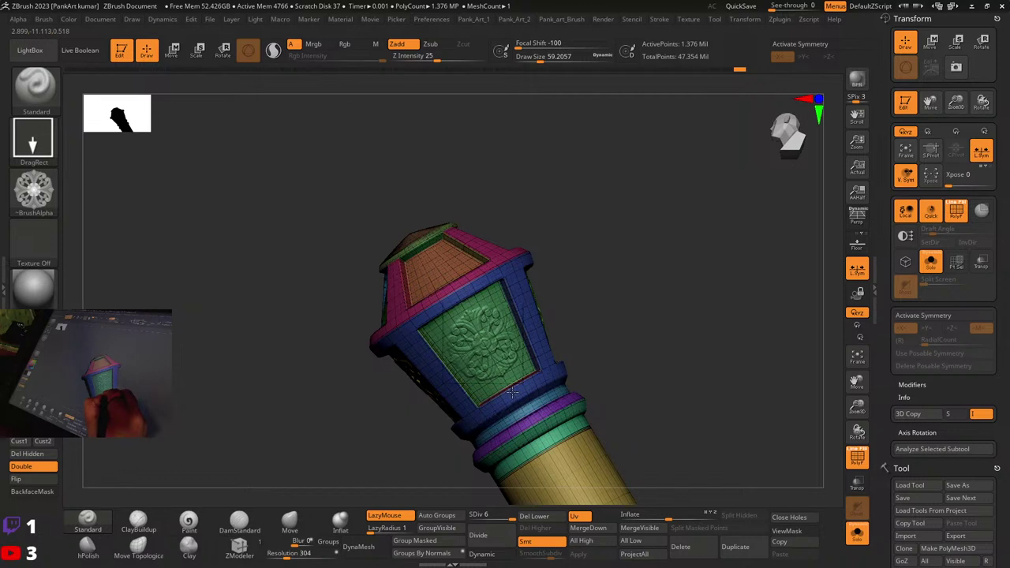
key("shift+f")
key("shift+f")
Step: Hide the polyframe and import the image JRO_Ornament27_out as the brush alpha
left_click_drag(602, 337, 513, 306, "alt")
key("shift+f")
right_click_drag(580, 332, 701, 326, "ctrl")
left_click(34, 192)
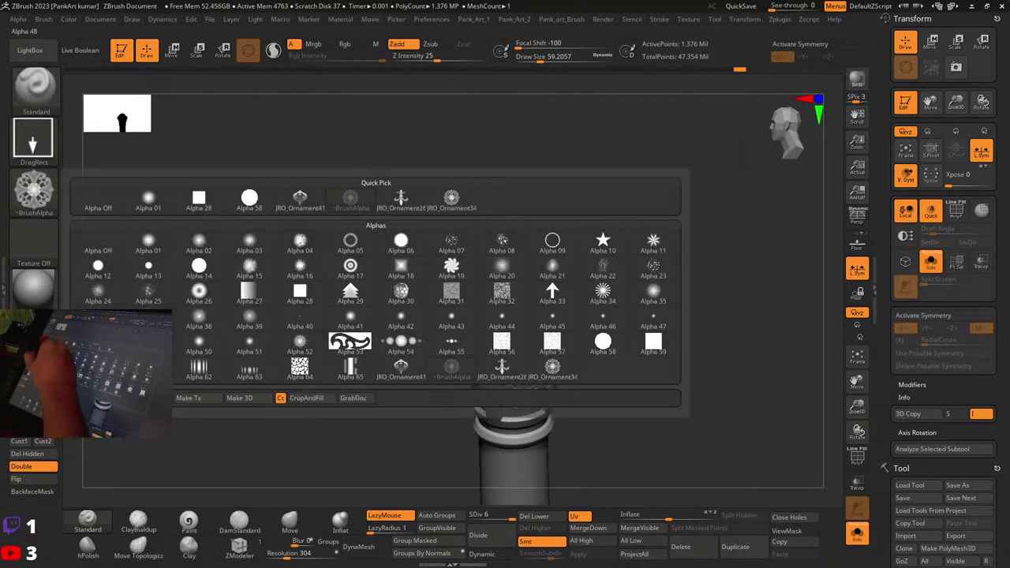
left_click(96, 398)
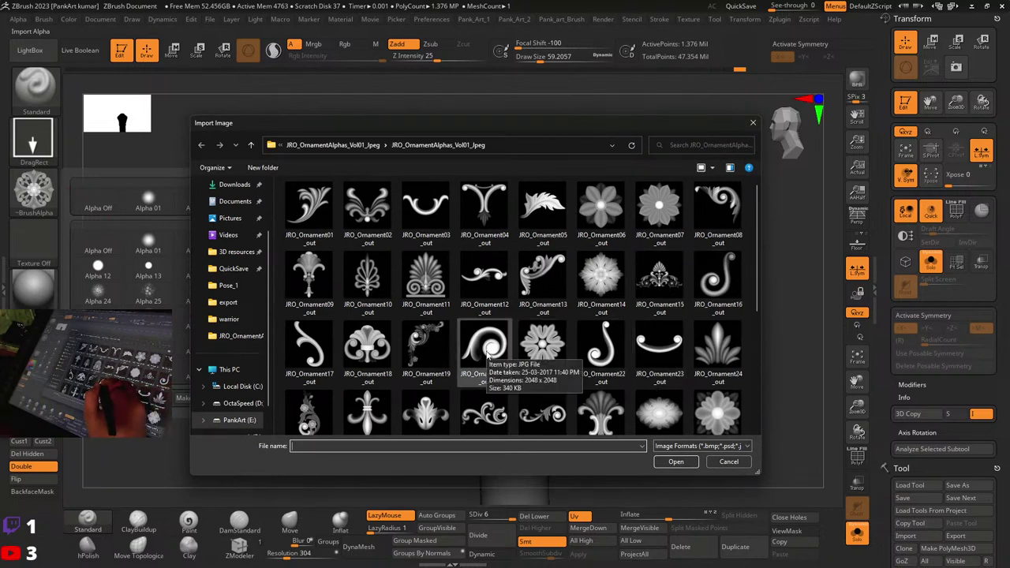
left_click(426, 410)
scroll(427, 411, "down", 1)
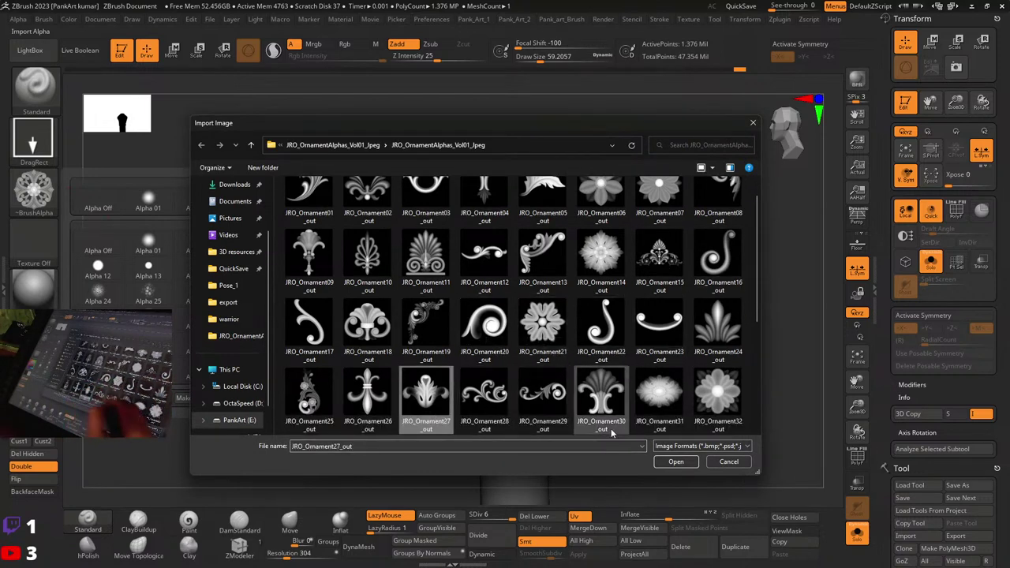
left_click(676, 462)
Step: Try the leaf ornament on the pommel's sloped upper panel, undoing and repeating the stamp once
right_click_drag(545, 328, 541, 349, "ctrl")
right_click_drag(541, 349, 537, 366)
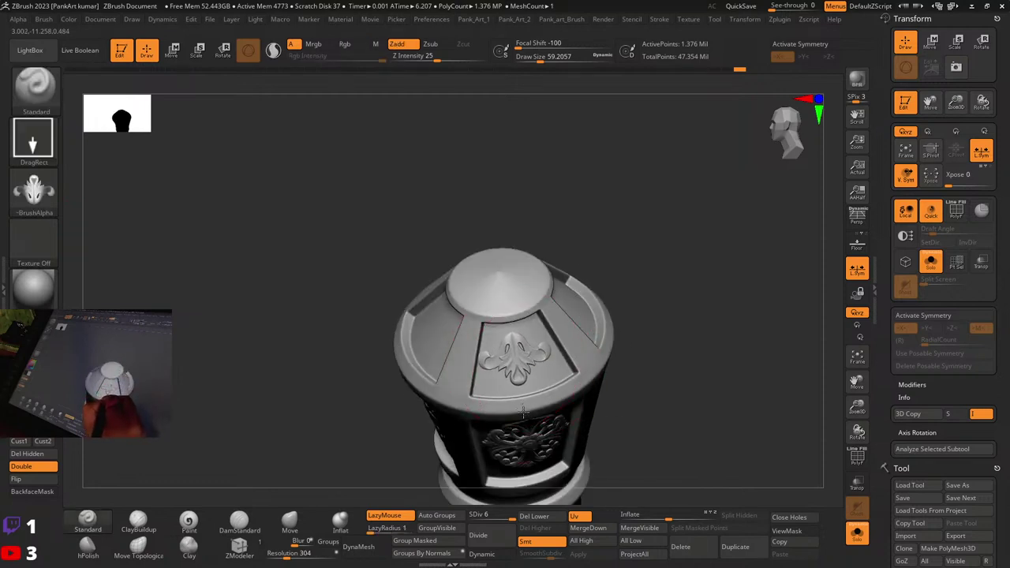
key("ctrl+z")
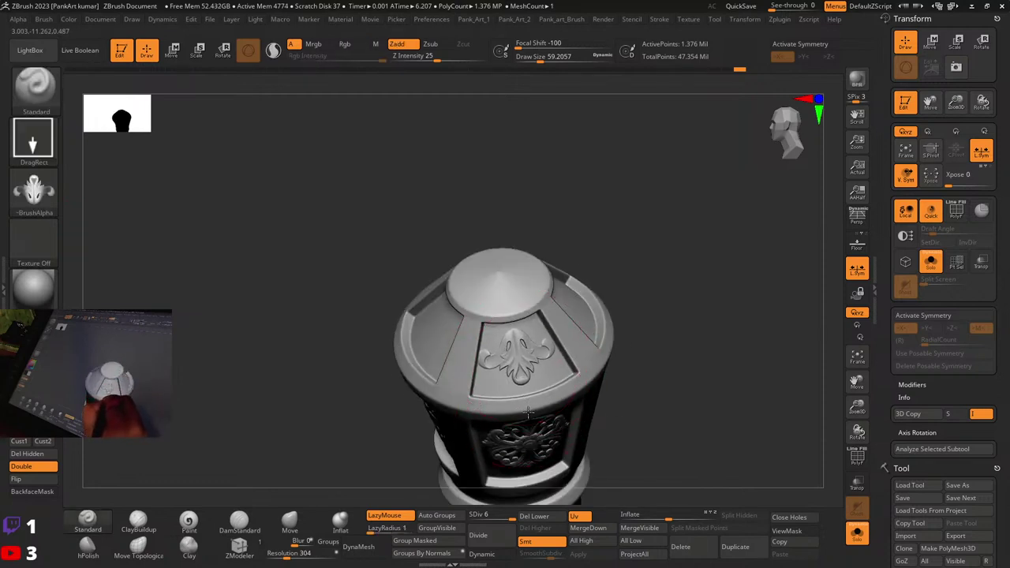
Step: Import JRO_Ornament50_out as the brush alpha, try it on the sloped upper panel and undo the stamp
right_click_drag(680, 352, 535, 341, "ctrl")
left_click(54, 195)
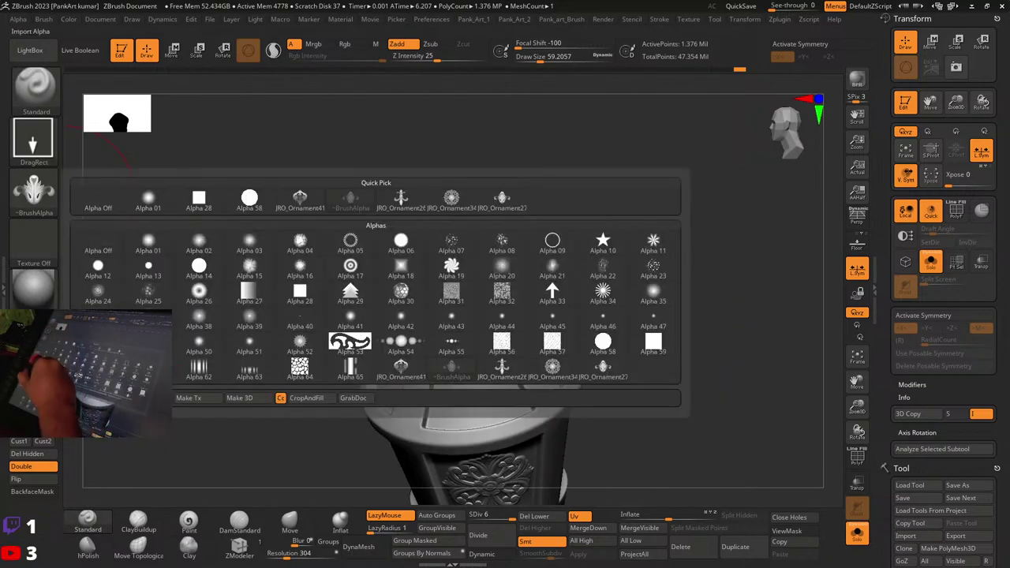
left_click(96, 398)
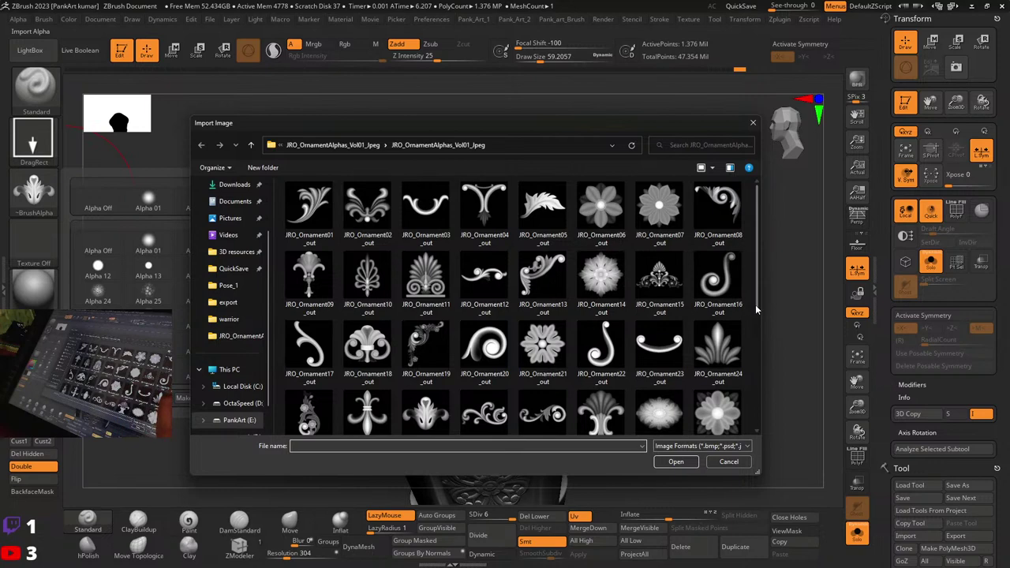
mouse_move(756, 296)
left_mouse_down()
mouse_move(756, 363)
mouse_move(754, 312)
left_mouse_up()
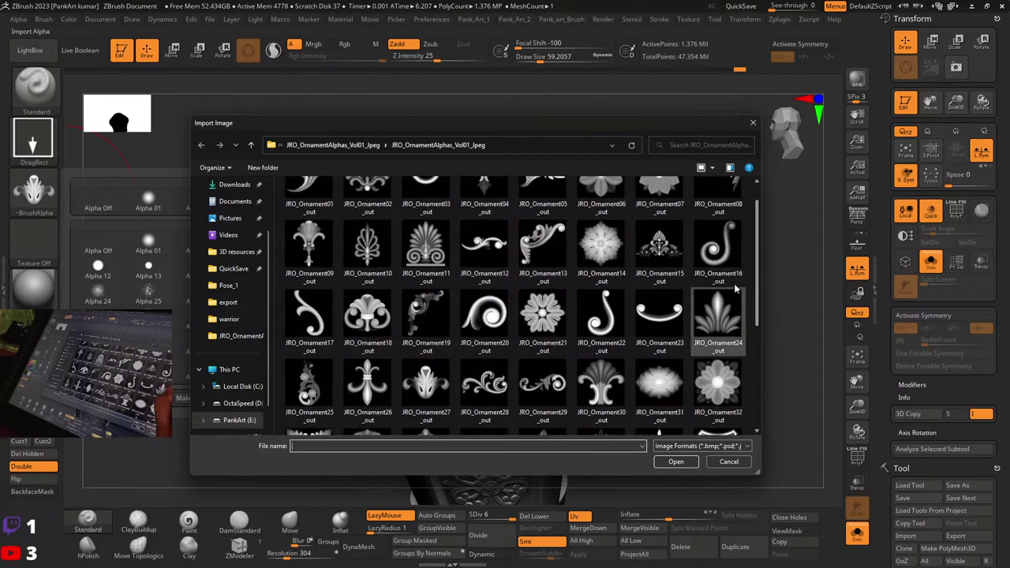
scroll(746, 332, "down", 3)
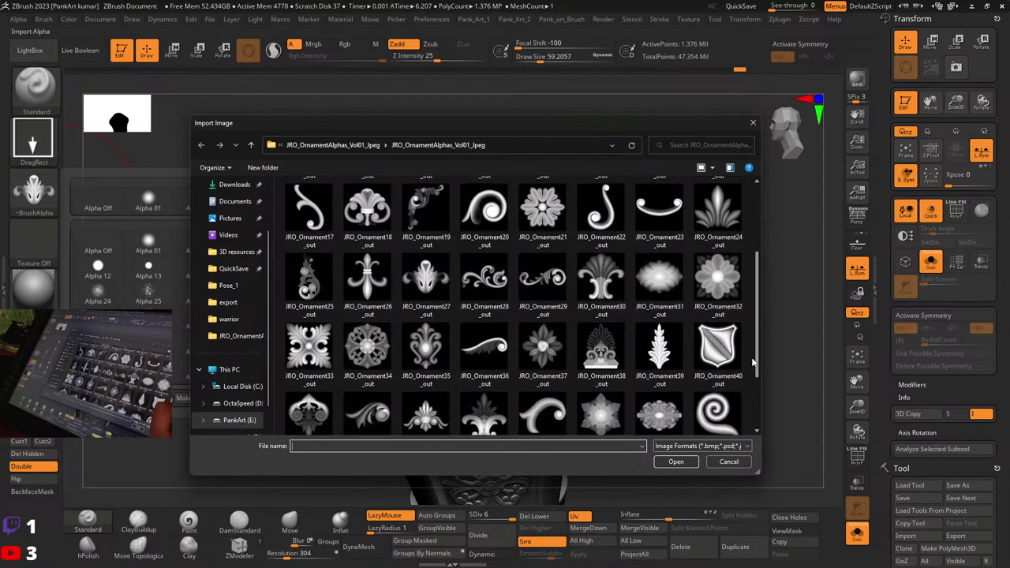
scroll(752, 362, "down", 1)
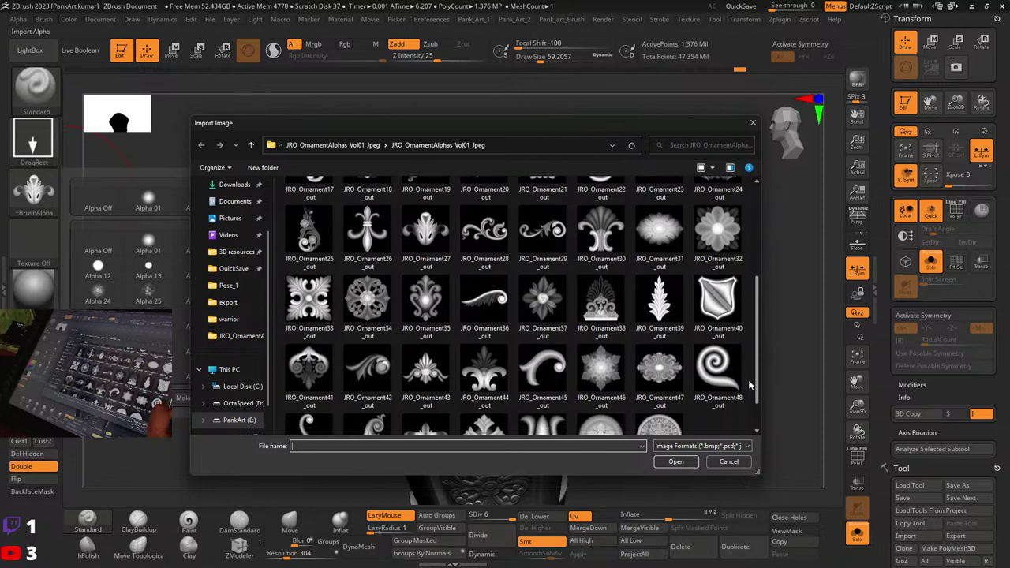
scroll(747, 393, "down", 2)
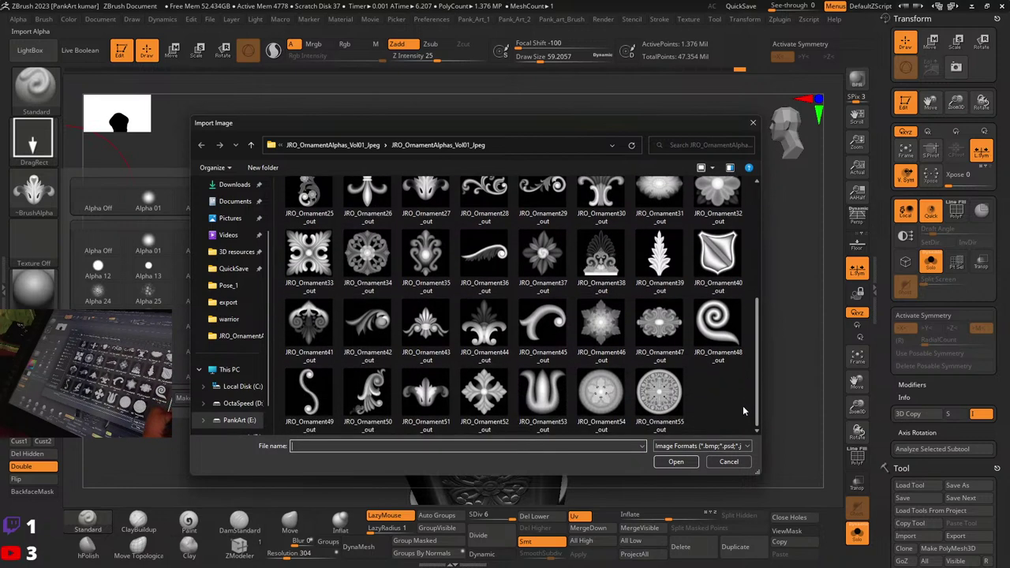
left_click(371, 402)
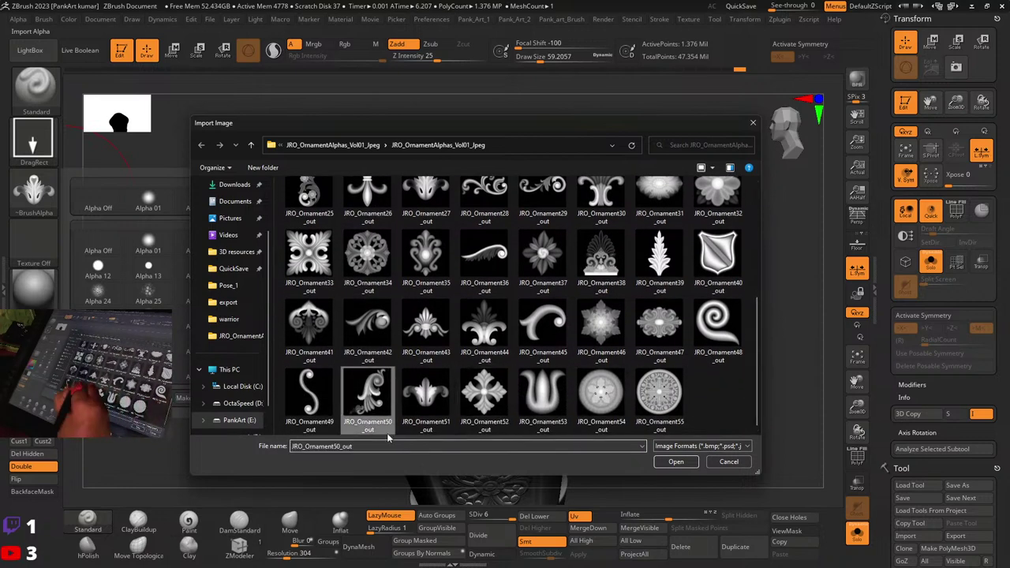
left_click(667, 462)
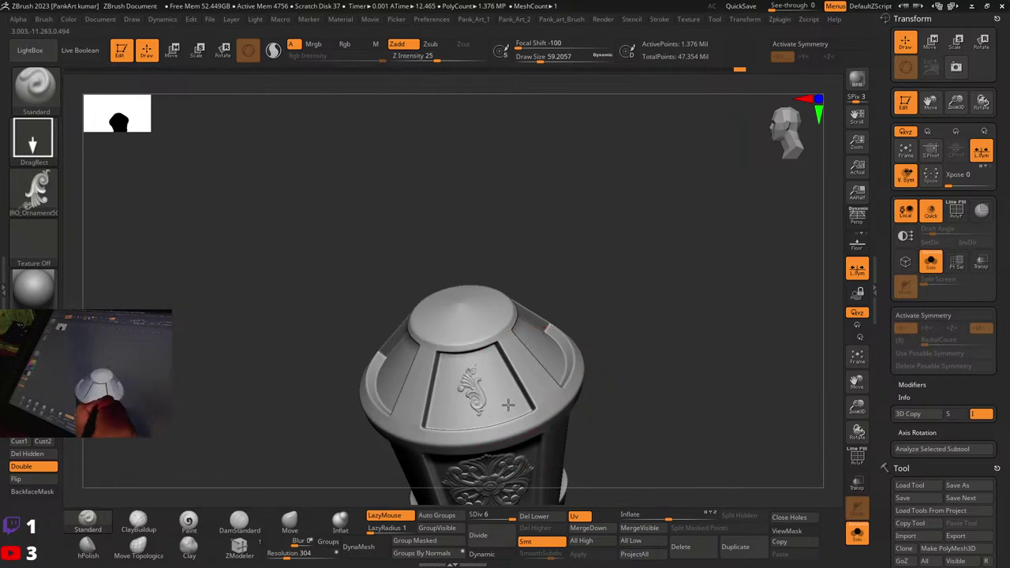
key("ctrl+z")
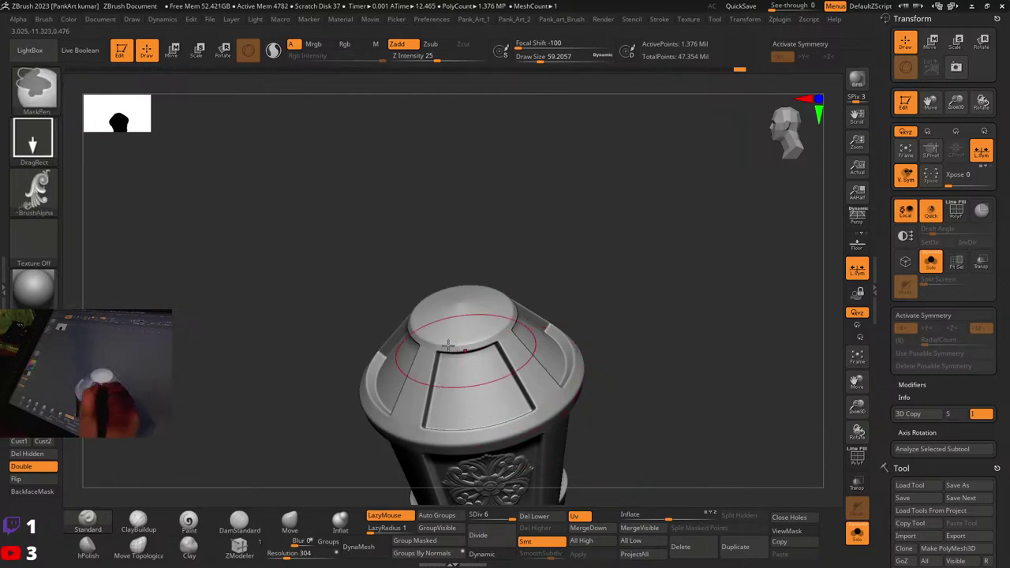
Step: Import the image JRO_Ornament09_out as the brush alpha for the sloped upper panels
left_click(33, 192)
left_click(94, 398)
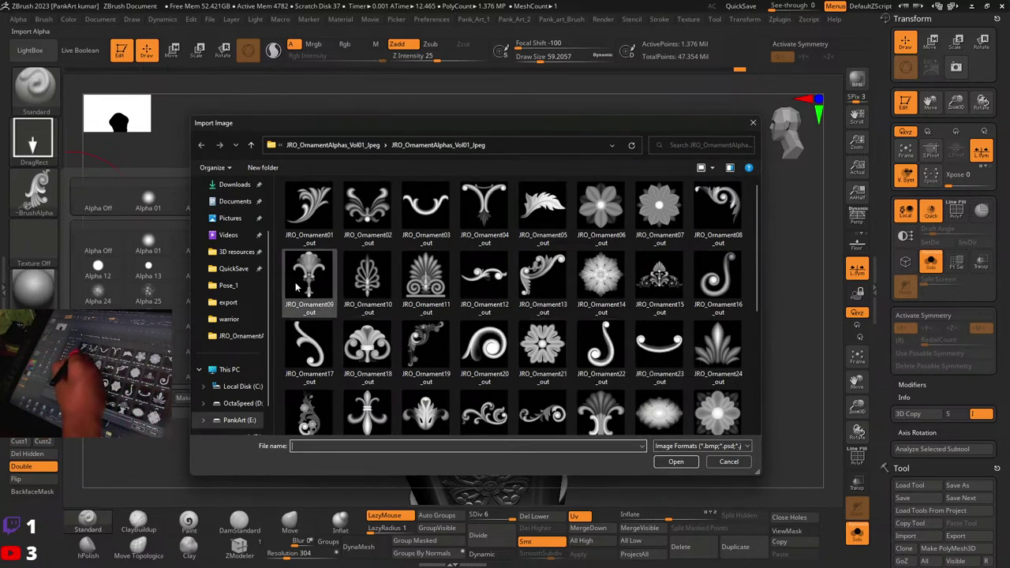
left_click(311, 286)
left_click(676, 462)
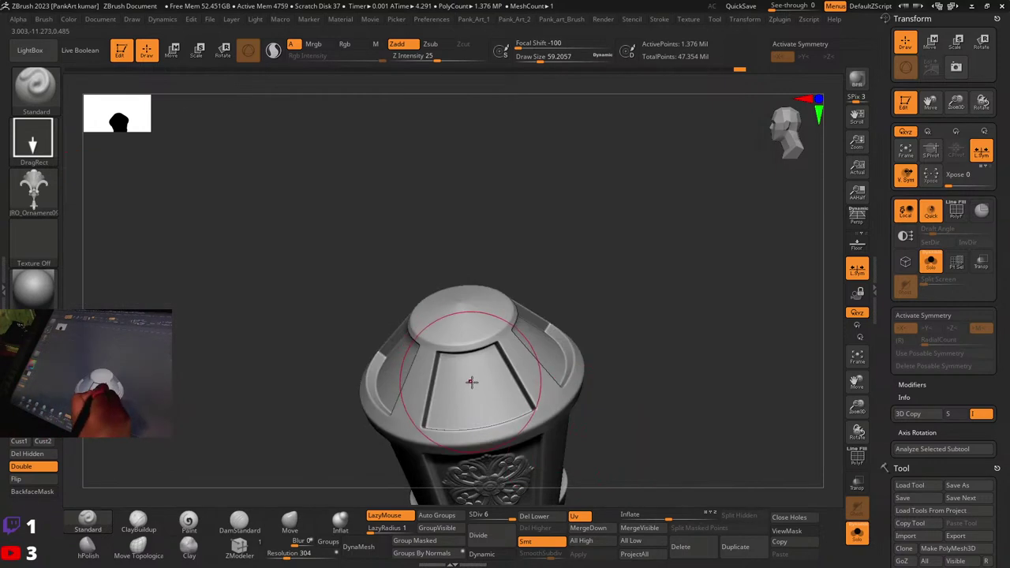
Step: Stamp the new ornament upright on the sloped upper panel, undoing and repeating it with the polyframe as a centring guide
left_click_drag(469, 384, 484, 435)
right_click_drag(593, 366, 544, 376, "ctrl")
key("ctrl+z")
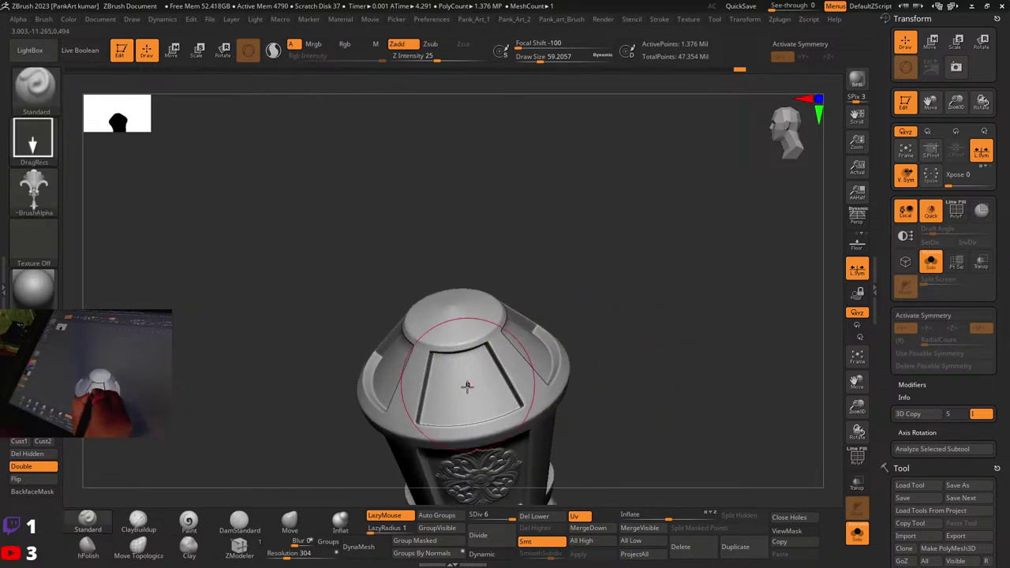
left_click_drag(463, 387, 466, 427)
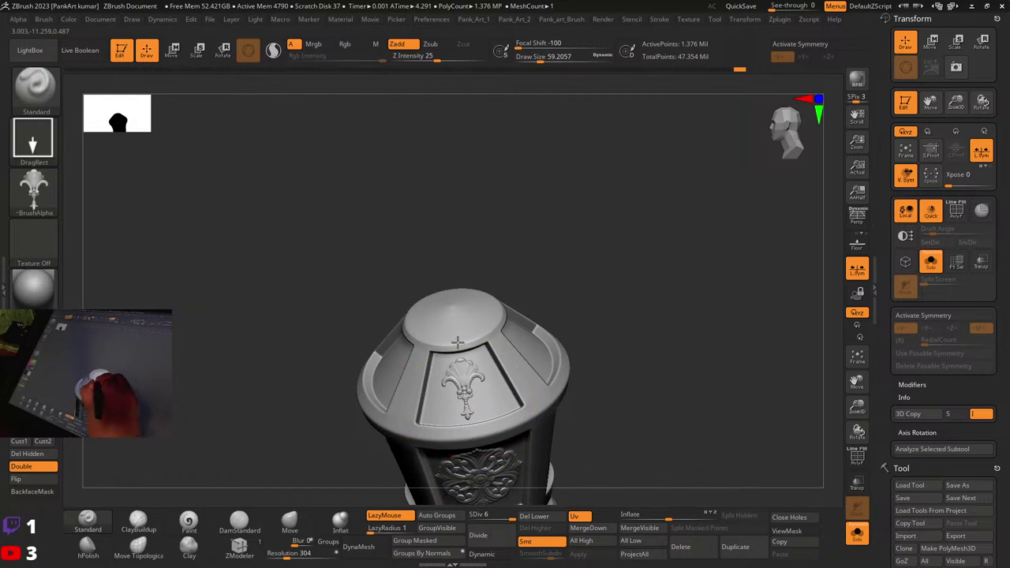
key("shift+f")
left_click_drag(457, 337, 465, 377)
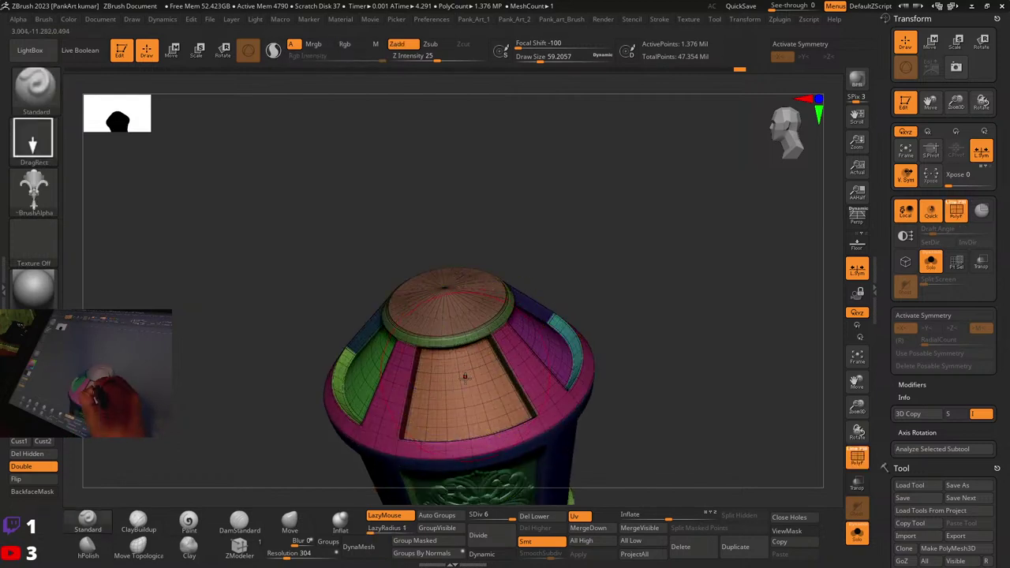
key("ctrl+z")
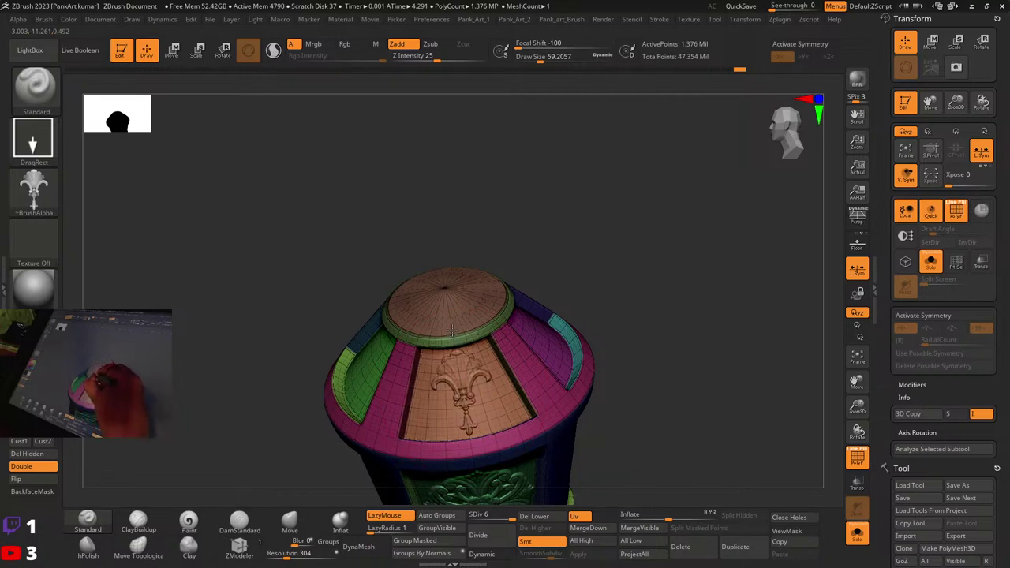
Step: Stamp the fleur-de-lis ornament upright on the next sloped upper panel, undoing and repeating it with the polyframe as a centring guide
key("shift+f")
mouse_move(607, 337)
right_mouse_down("ctrl")
mouse_move(548, 379)
mouse_move(505, 359)
mouse_move(513, 386)
mouse_move(542, 375)
mouse_move(505, 375)
mouse_move(479, 352)
mouse_move(524, 378)
right_mouse_up("ctrl")
key("shift+f")
left_click_drag(524, 379, 505, 357)
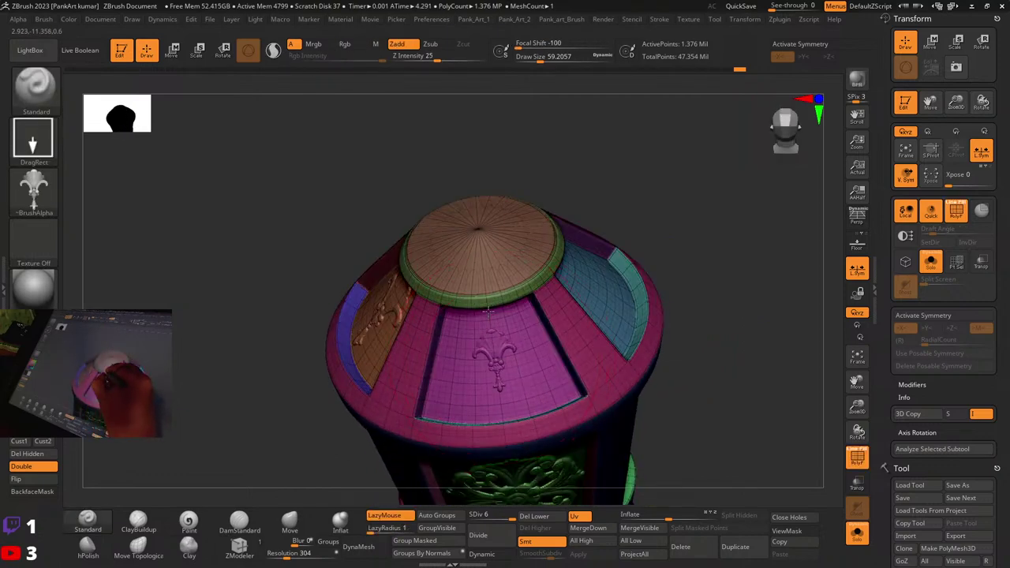
left_click_drag(486, 289, 494, 350)
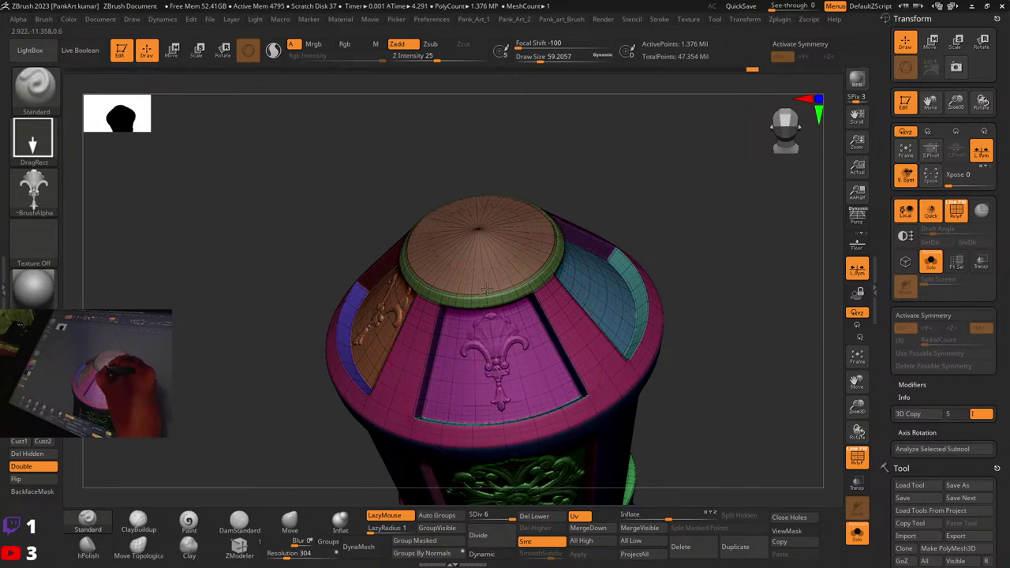
right_click_drag(487, 290, 545, 316)
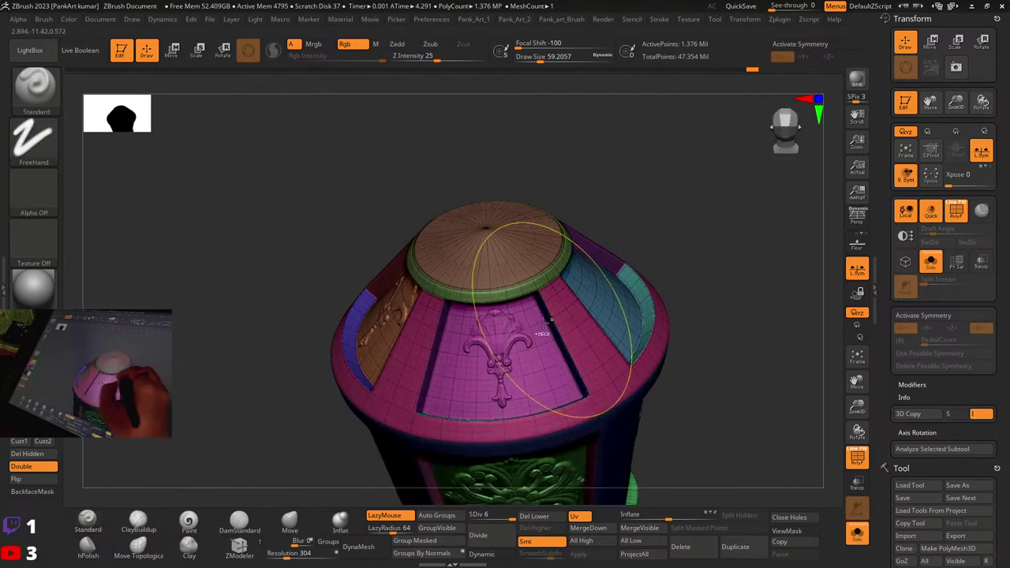
key("ctrl+z")
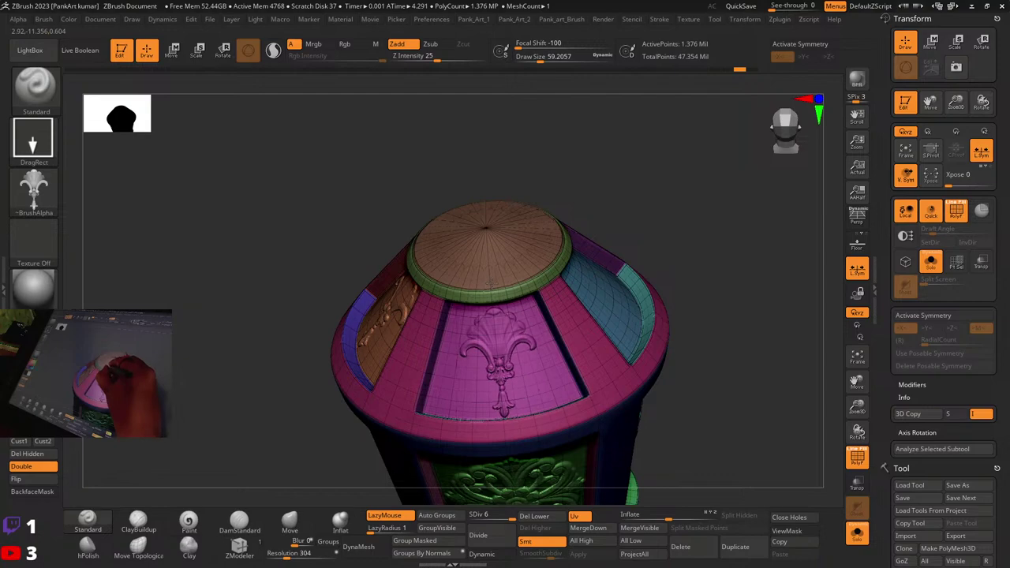
left_click_drag(491, 282, 525, 328)
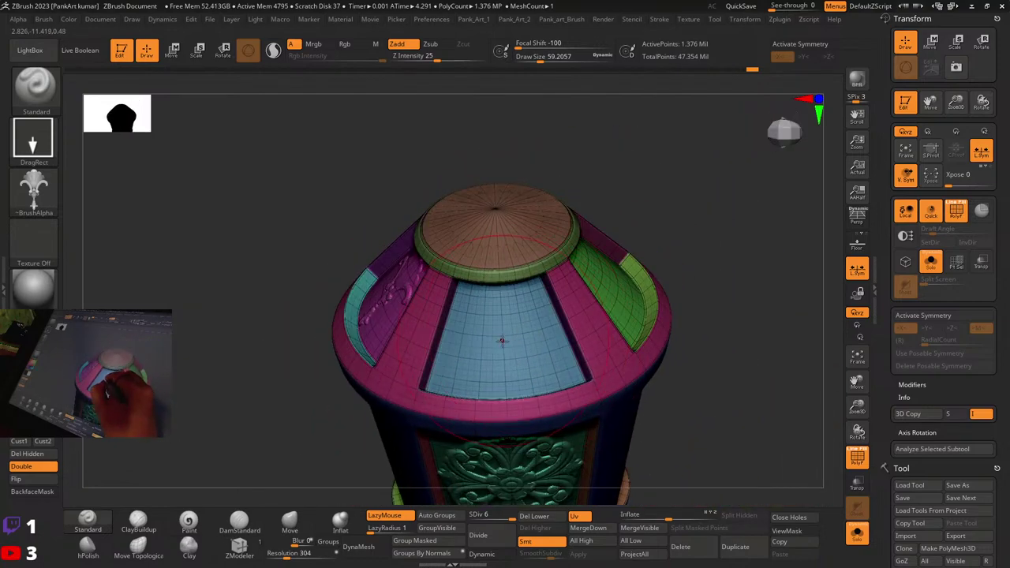
Step: Stamp the fleur-de-lis ornament on the third sloped upper panel, undoing and repeating it until it is centred and well sized
key("ctrl+z")
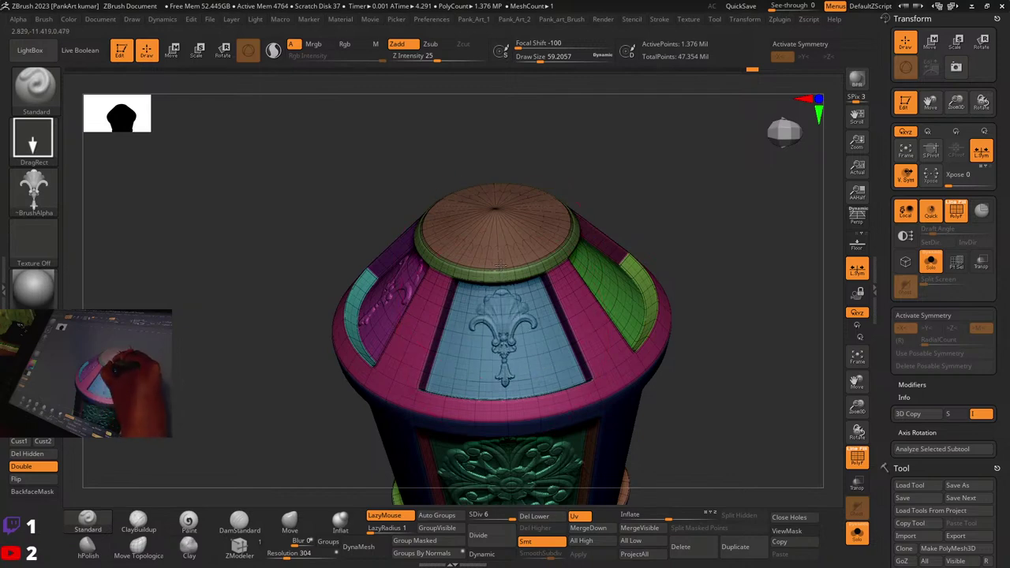
key("ctrl+z")
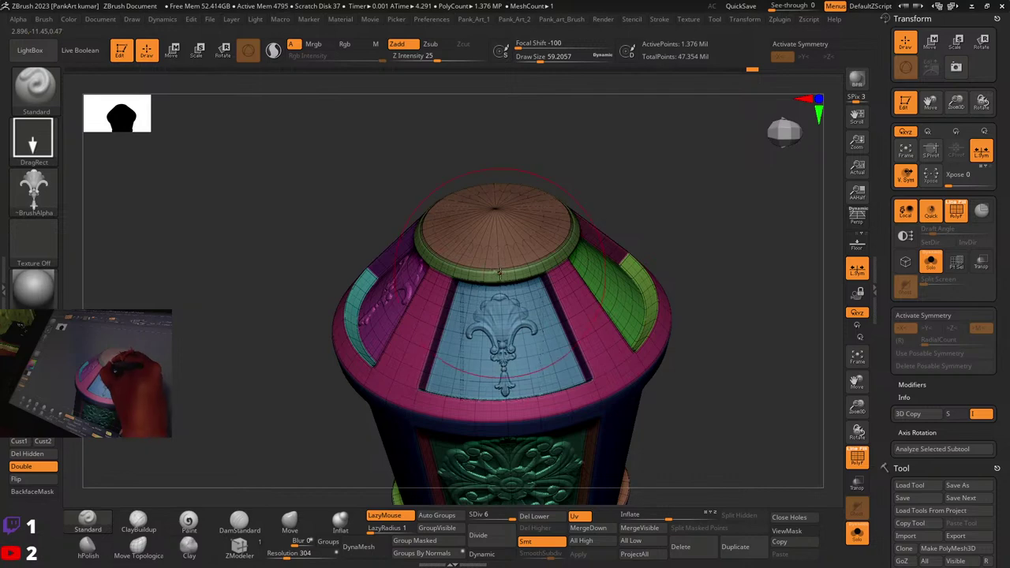
key("ctrl+z")
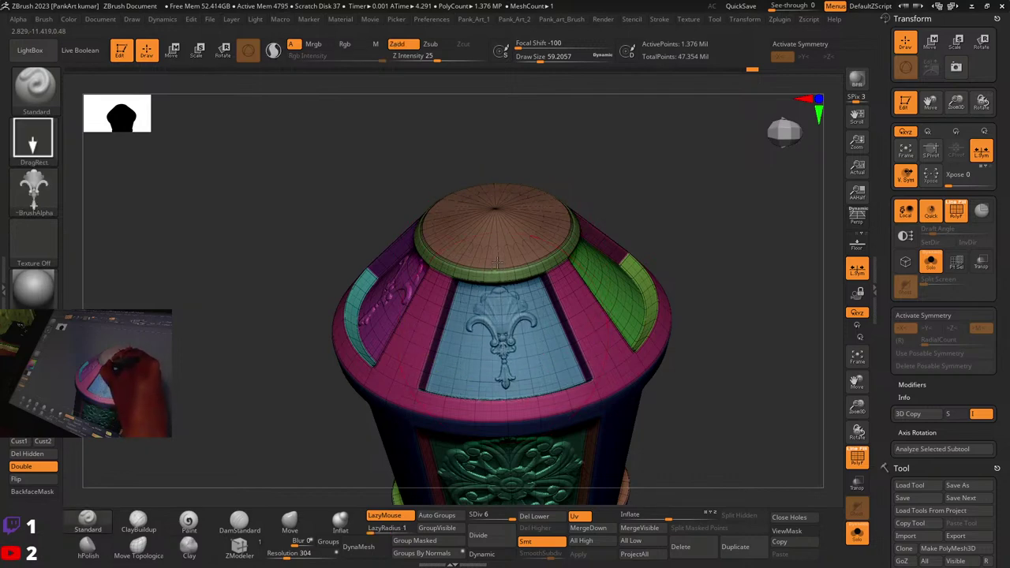
key("ctrl+z")
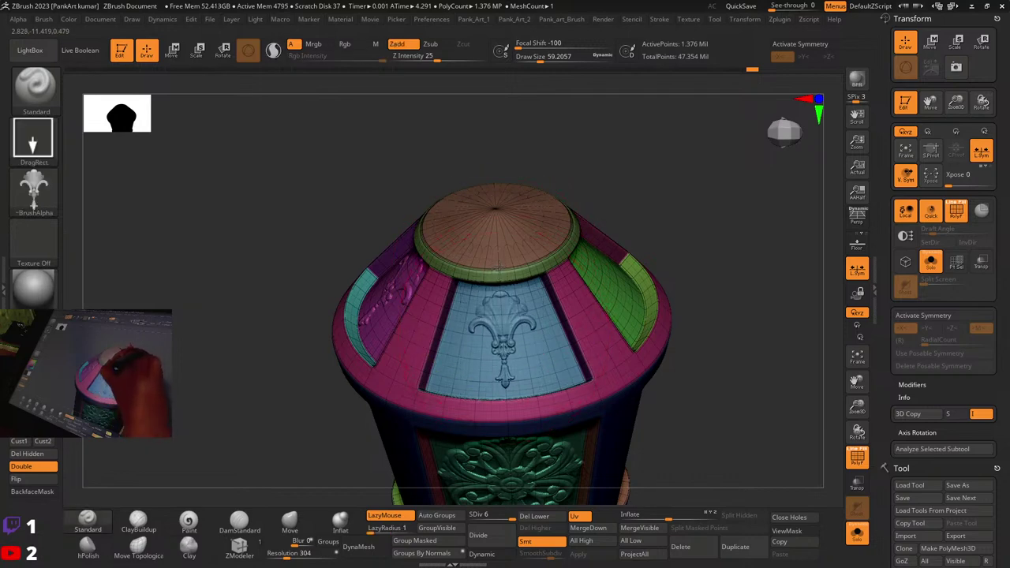
key("ctrl+z")
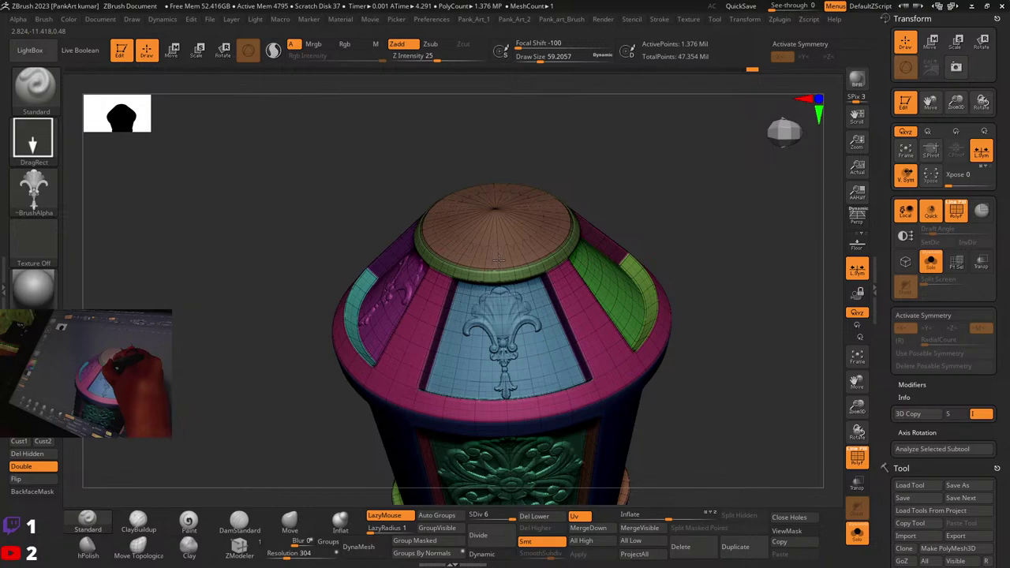
Step: Stamp the fleur-de-lis ornament on the last empty sloped upper panel of the pommel
left_click_drag(695, 371, 505, 315)
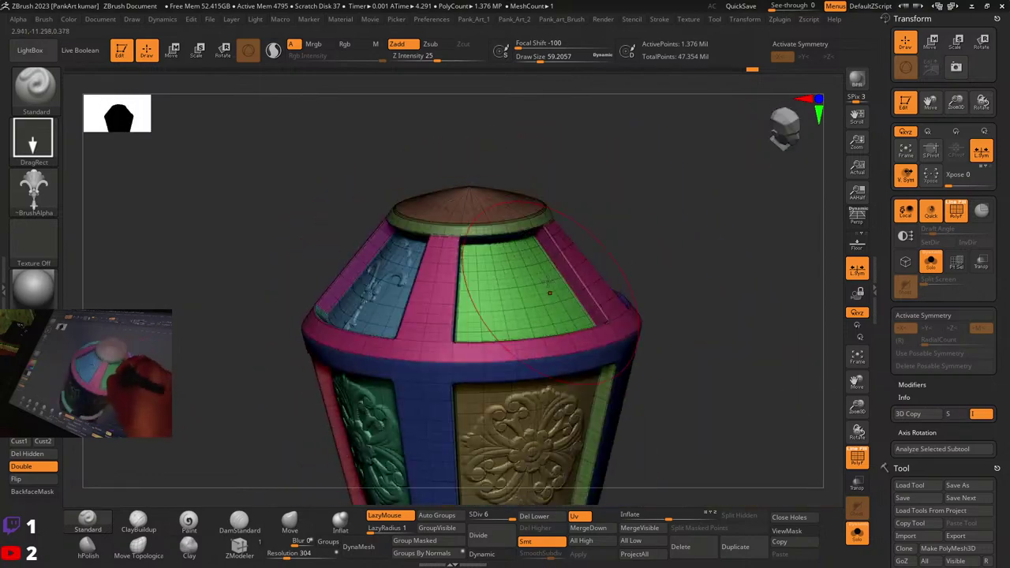
right_click_drag(550, 282, 516, 289)
left_click_drag(517, 289, 508, 209)
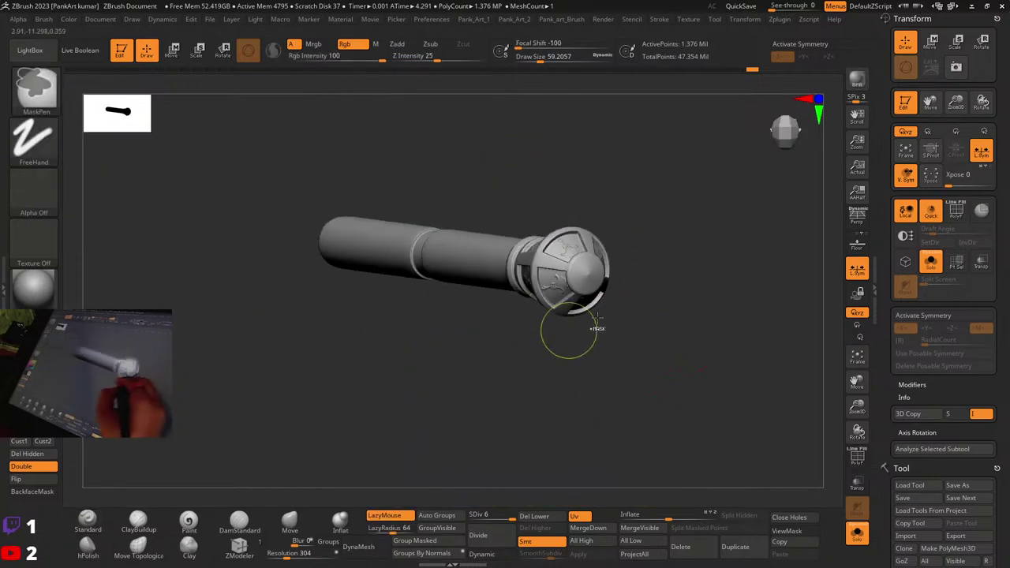
Step: Import the image JRO_Ornament55_out as the brush alpha for the pommel's round end cap
mouse_move(597, 319)
right_mouse_down("alt")
mouse_move(528, 381)
mouse_move(537, 423)
right_mouse_up("alt")
mouse_move(537, 423)
right_mouse_down()
mouse_move(474, 355)
mouse_move(466, 316)
right_mouse_up()
right_click_drag(470, 229, 473, 257, "ctrl")
right_click_drag(473, 256, 460, 296, "alt")
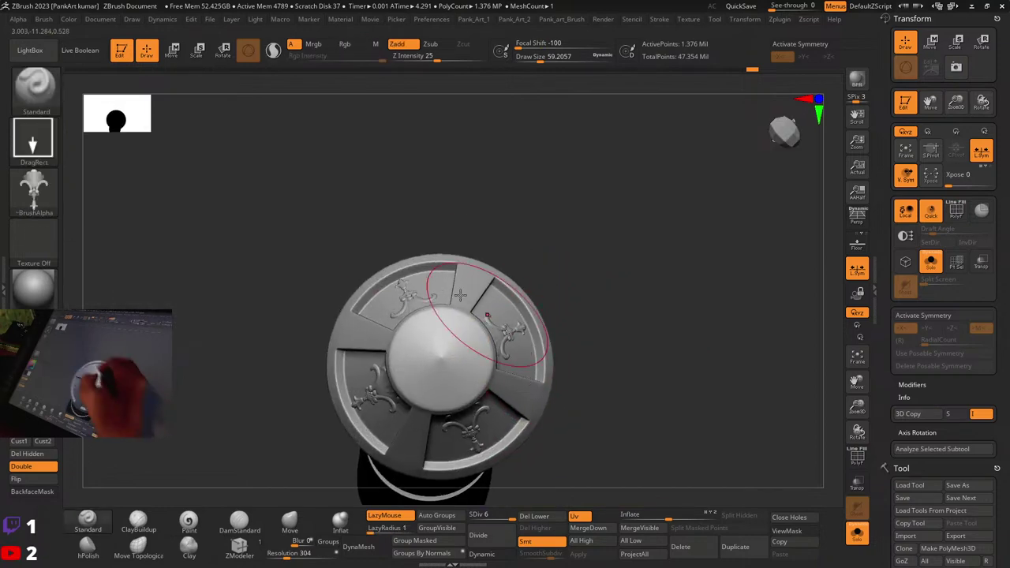
left_click(33, 188)
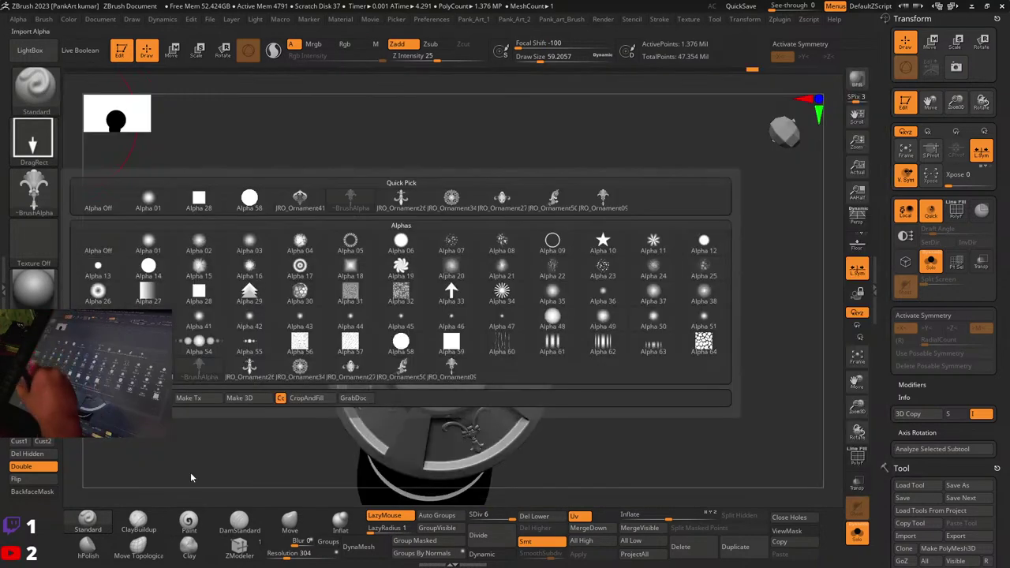
left_click(98, 398)
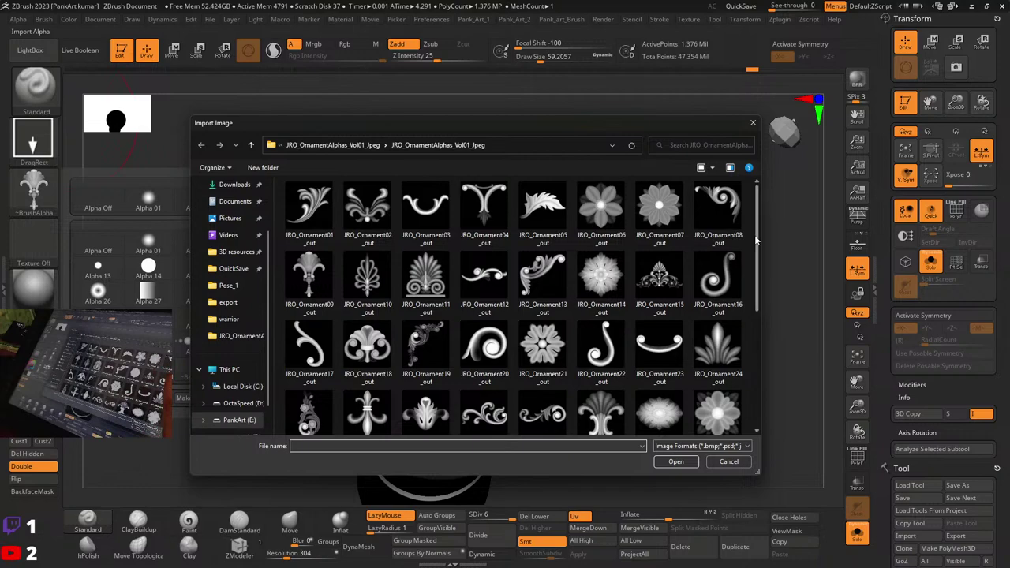
left_click_drag(756, 241, 747, 359)
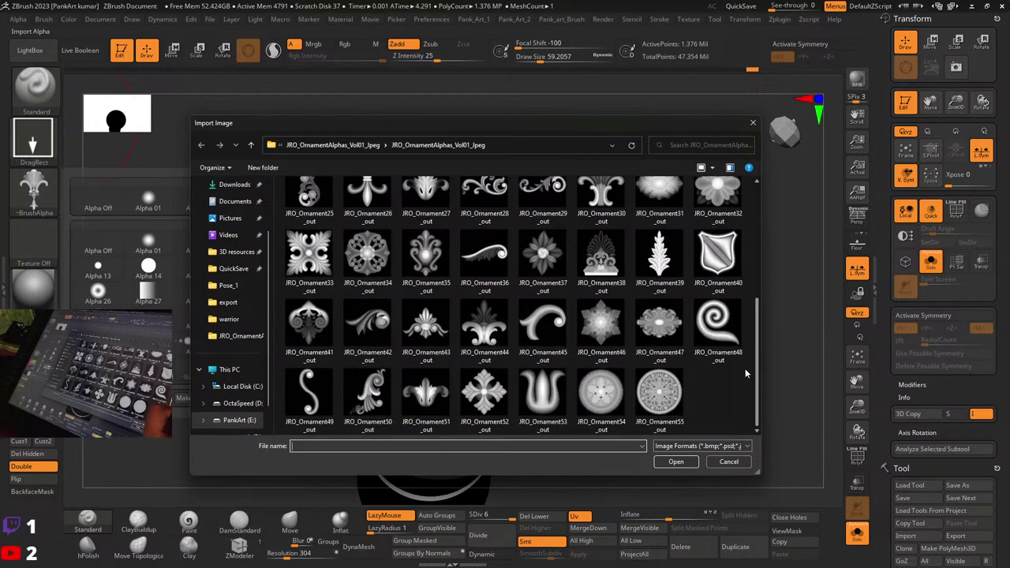
left_click(673, 406)
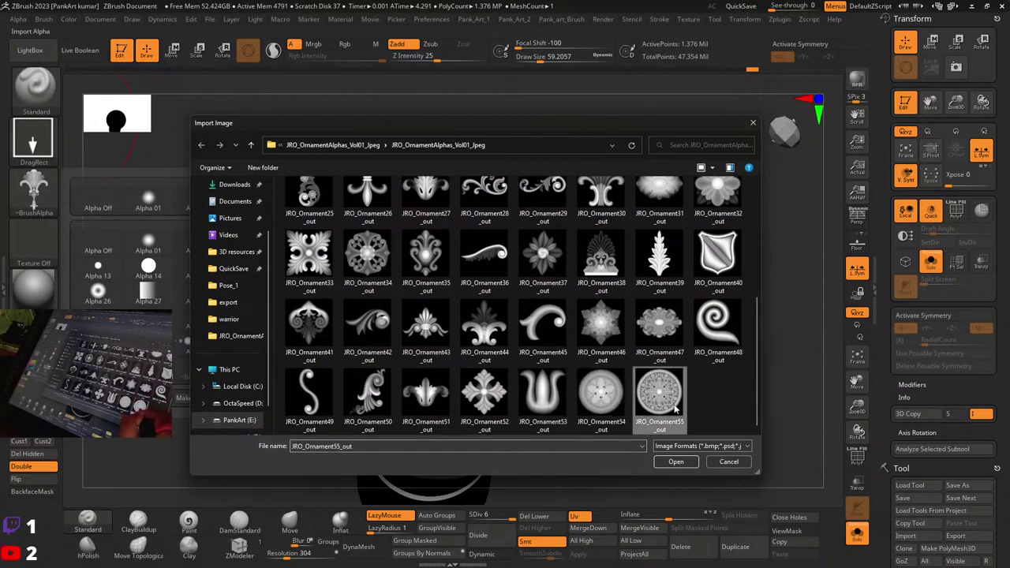
left_click(676, 461)
Step: Stamp the round medallion ornament centred on the pommel's end cap, redoing it smaller with the polyframe as a centring guide
left_click_drag(441, 355, 460, 377)
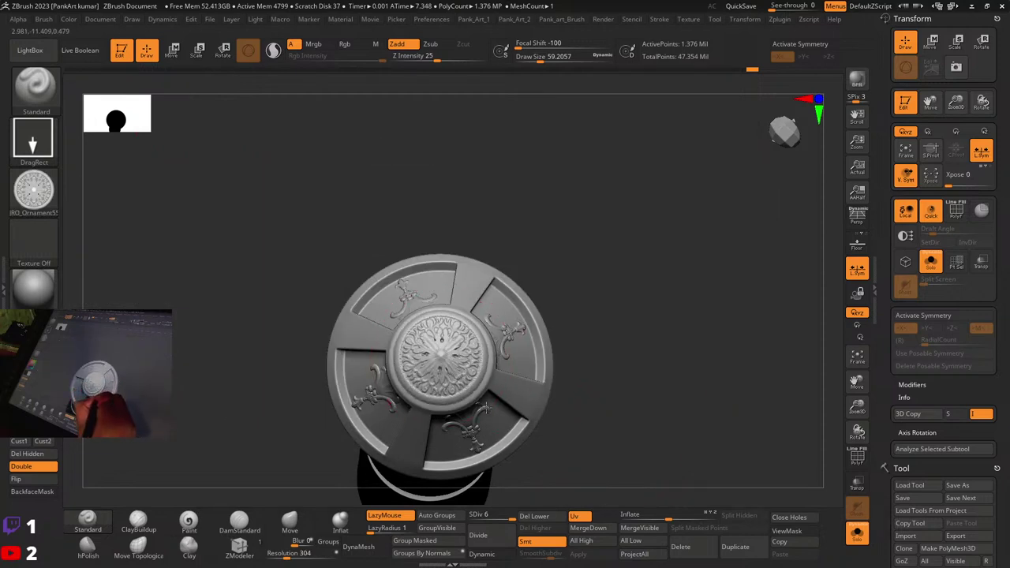
mouse_move(481, 401)
right_mouse_down()
mouse_move(477, 339)
mouse_move(474, 418)
right_mouse_up()
key("shift+f")
right_click_drag(469, 292, 473, 335, "ctrl")
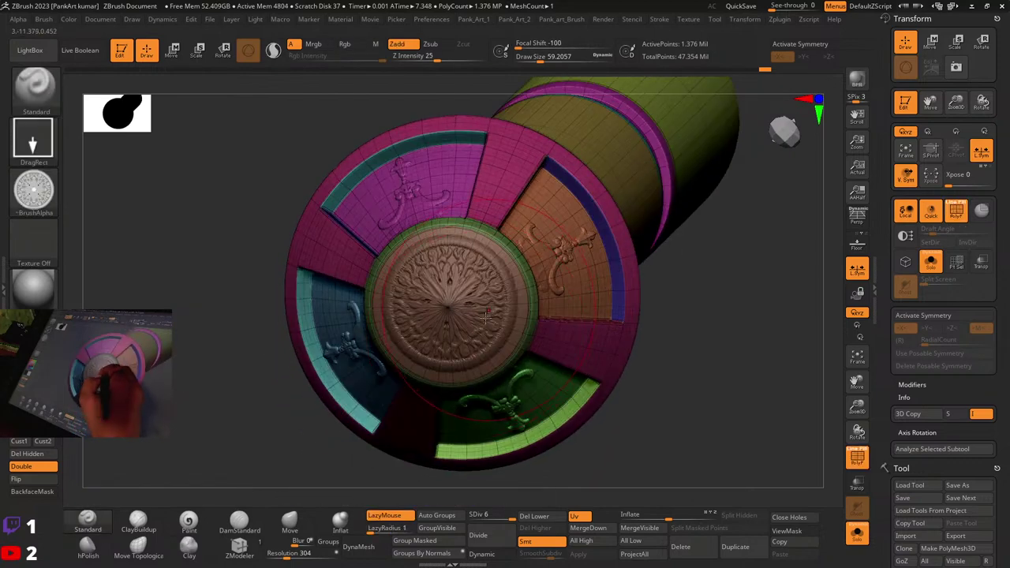
left_click_drag(424, 348, 495, 414)
key("shift+f")
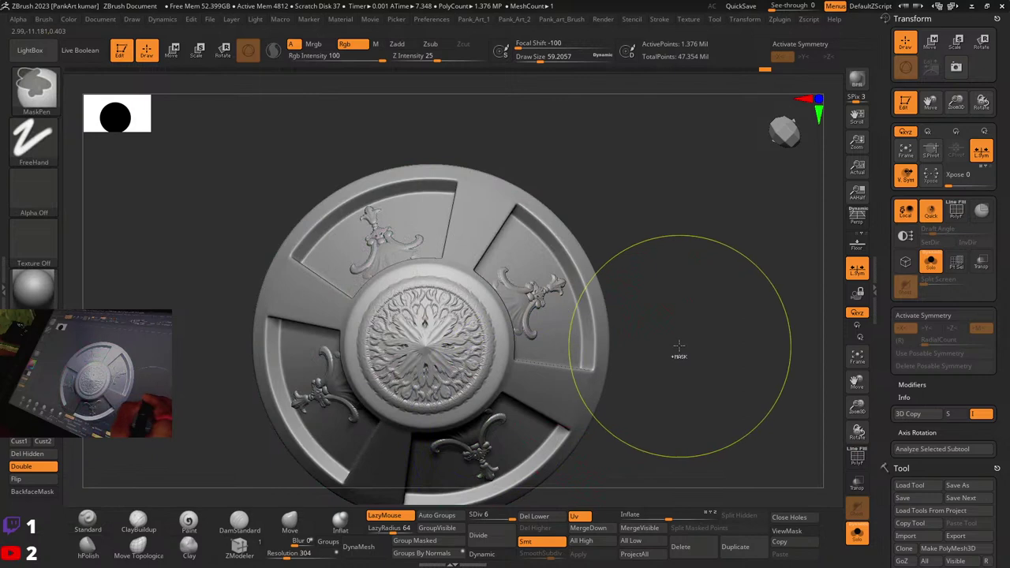
Step: Try smoothing the medallion on the end cap with the Smooth brush at intensity 100 and undo it
right_click_drag(679, 345, 559, 358, "ctrl")
right_click_drag(495, 338, 447, 344, "ctrl")
mouse_move(447, 343)
right_mouse_down("alt")
mouse_move(468, 382)
mouse_move(513, 374)
right_mouse_up("alt")
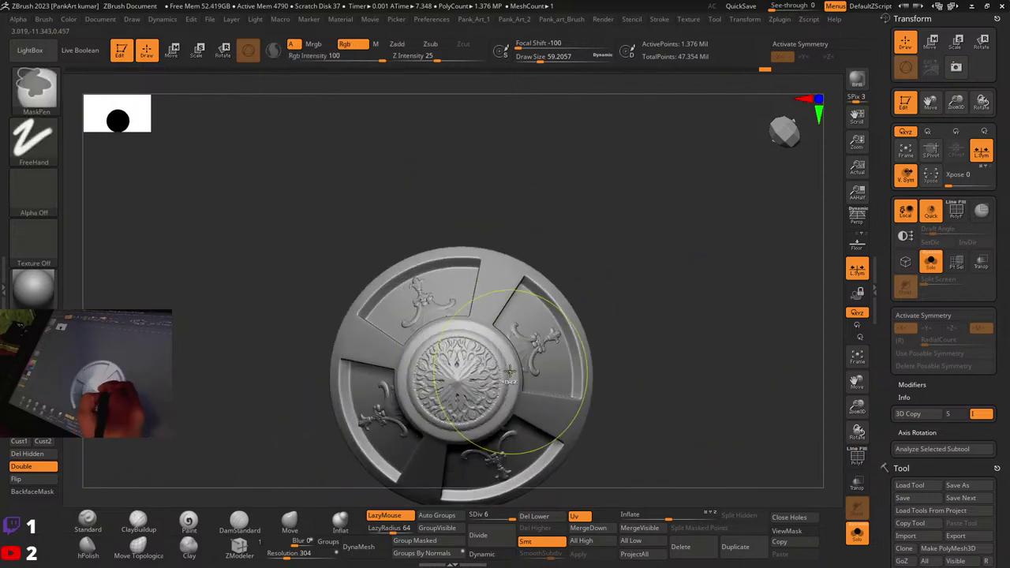
right_click_drag(577, 334, 530, 339, "ctrl")
mouse_move(530, 340)
right_mouse_down()
mouse_move(521, 281)
mouse_move(544, 349)
right_mouse_up()
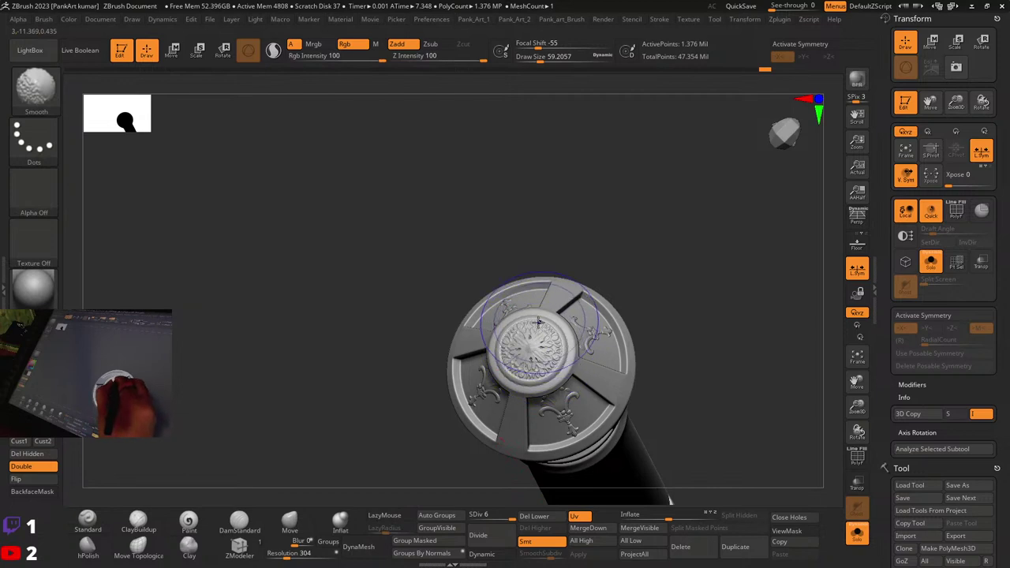
right_click(539, 323, "shift")
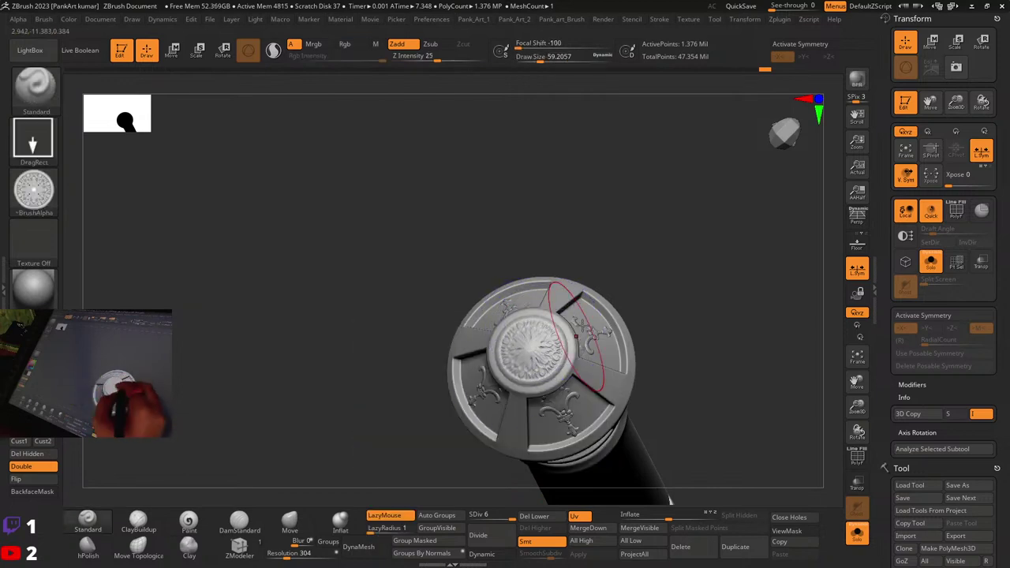
key("ctrl+z")
Step: Set the Smooth brush's Z Intensity to 12 and lightly soften the medallion on the end cap
left_click_drag(453, 60, 423, 59, "shift")
right_click_drag(503, 346, 549, 350)
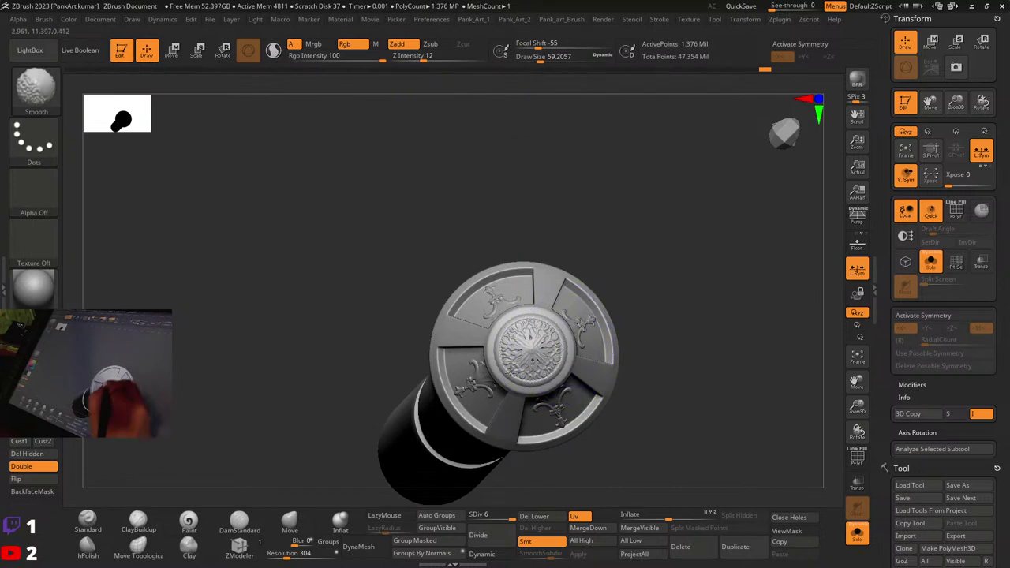
left_click_drag(560, 320, 589, 373, "shift")
Step: Review the decorated pommel from several sides and turn off Solo mode to show the whole warrior with the sword
right_click_drag(702, 308, 639, 265, "ctrl")
mouse_move(640, 265)
right_mouse_down()
mouse_move(566, 239)
mouse_move(675, 342)
mouse_move(671, 402)
right_mouse_up()
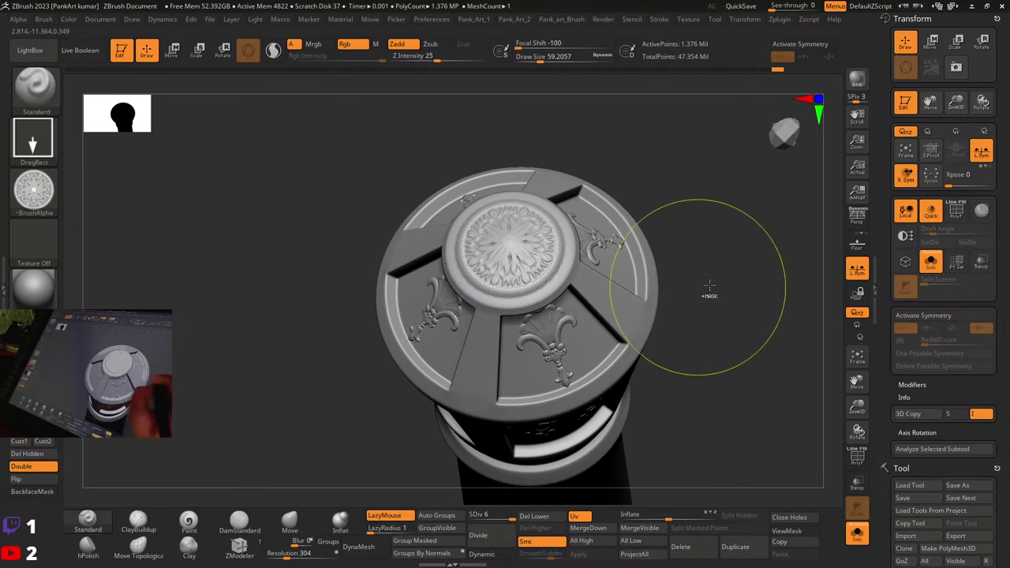
right_click_drag(705, 289, 521, 213)
right_click_drag(521, 213, 579, 323, "ctrl")
right_click_drag(776, 311, 679, 291, "alt")
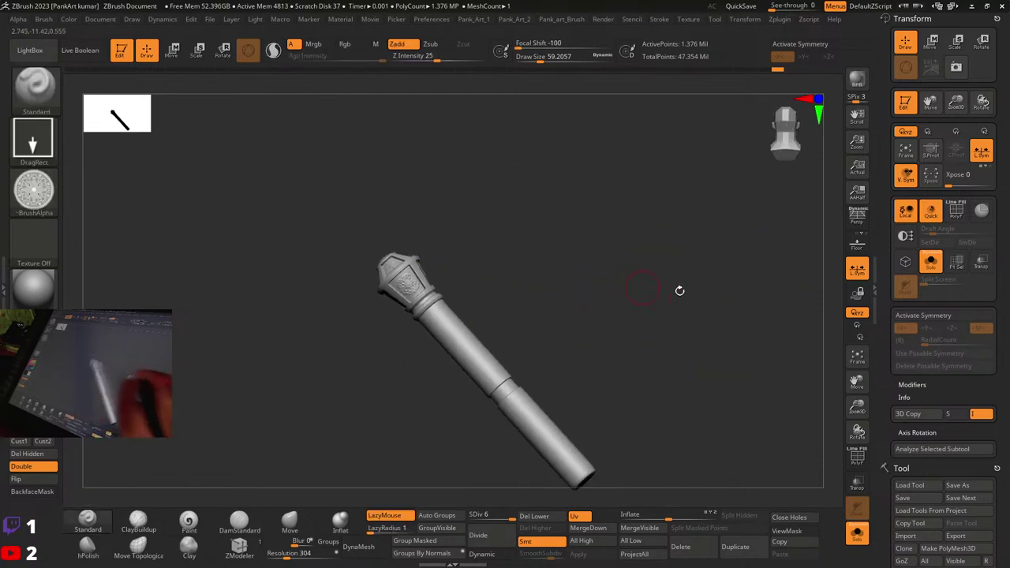
left_click(931, 261)
mouse_move(687, 382)
right_mouse_down("ctrl")
mouse_move(631, 269)
mouse_move(536, 308)
mouse_move(555, 302)
mouse_move(595, 236)
right_mouse_up("ctrl")
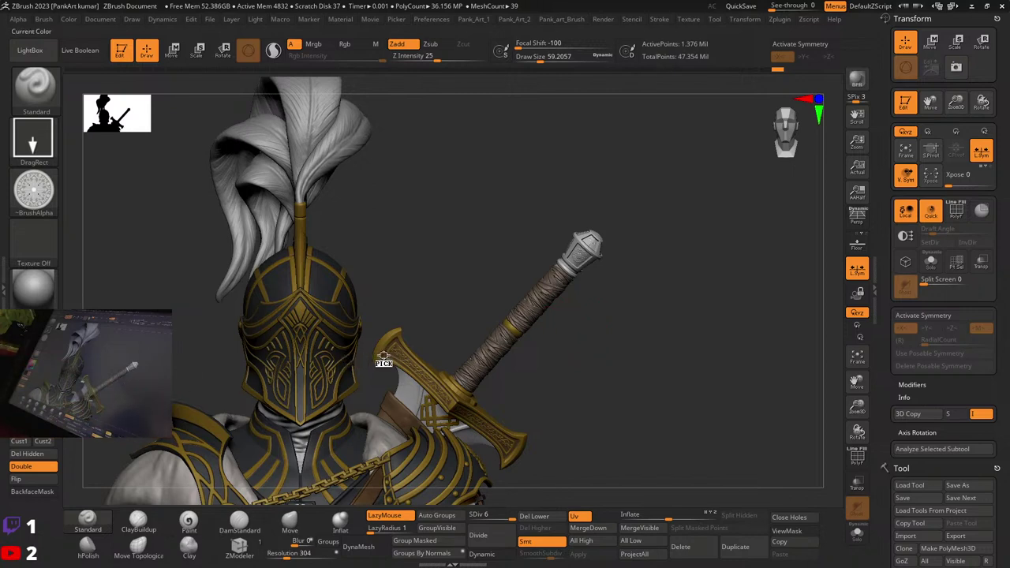
Step: Switch to the Paint brush and fill the pommel with a golden brown colour sampled from the sword's crossguard
left_click(188, 521)
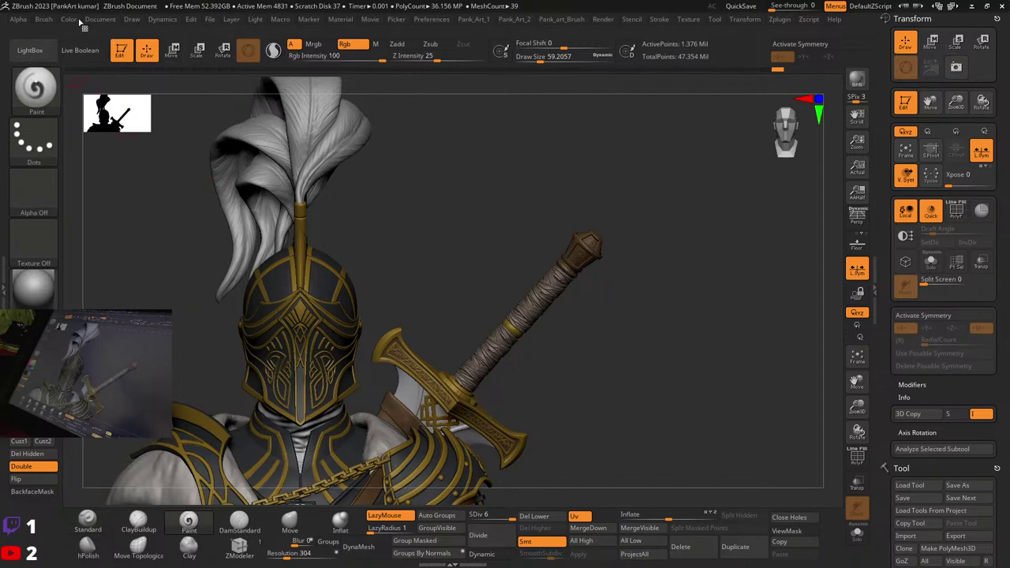
left_click(69, 21)
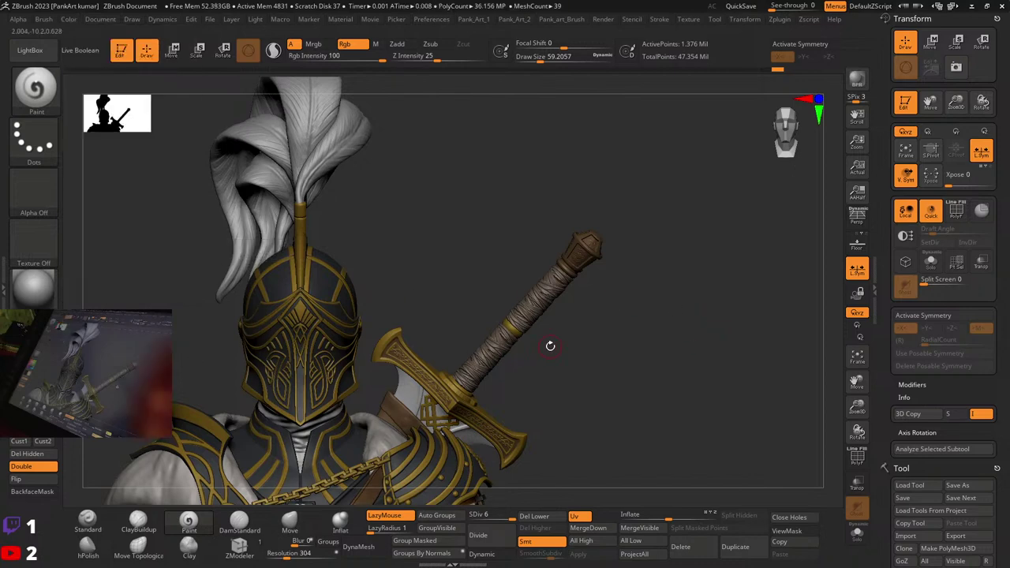
left_click_drag(33, 359, 392, 337)
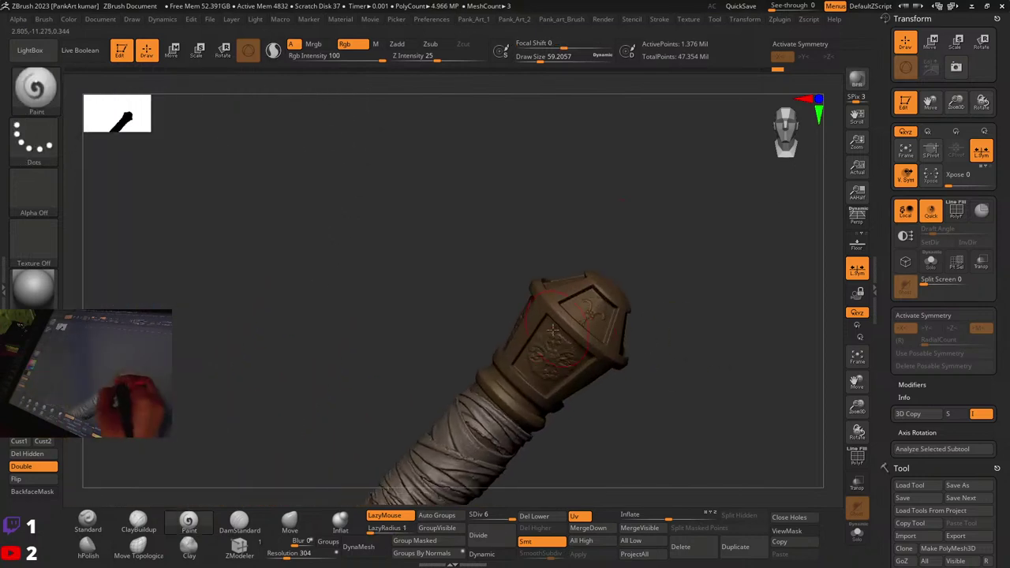
Step: Display the polygroups on the pommel and lower its subdivision to level 3
key("shift+f")
left_click_drag(742, 237, 776, 251)
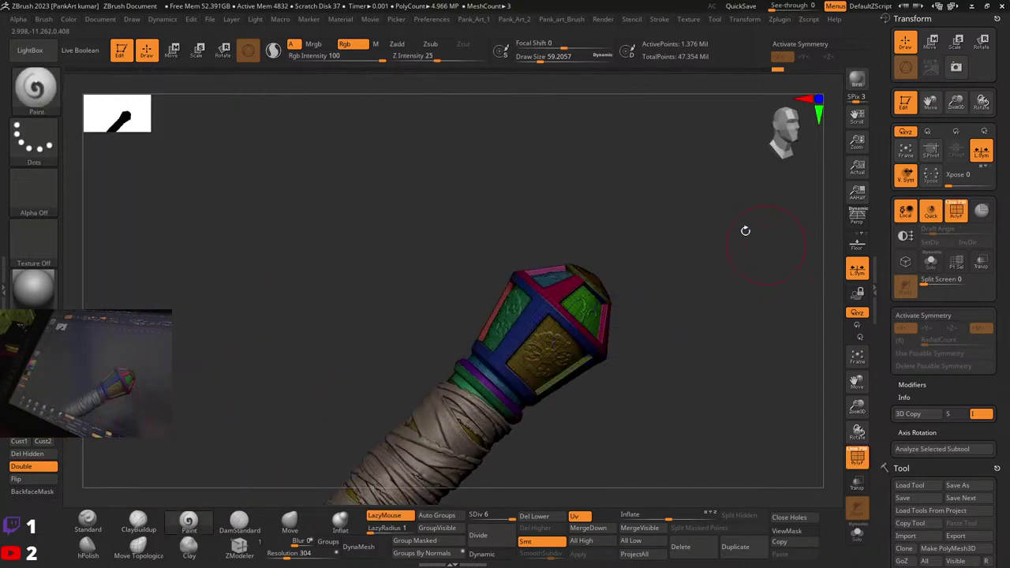
left_click_drag(615, 327, 627, 293)
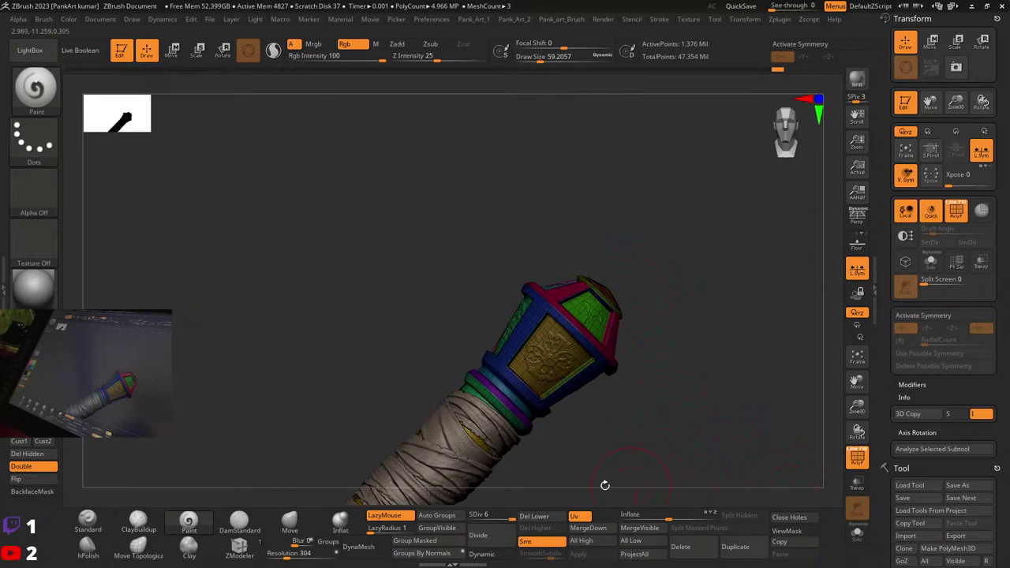
key("shift+d")
key("shift+d")
key("shift+d")
left_click_drag(558, 410, 570, 386)
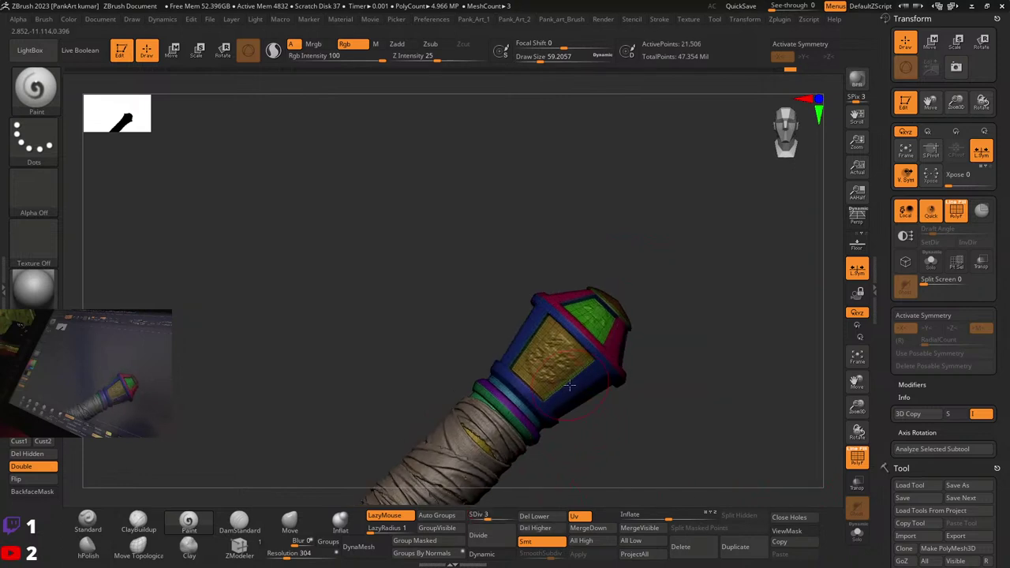
key("shift+f")
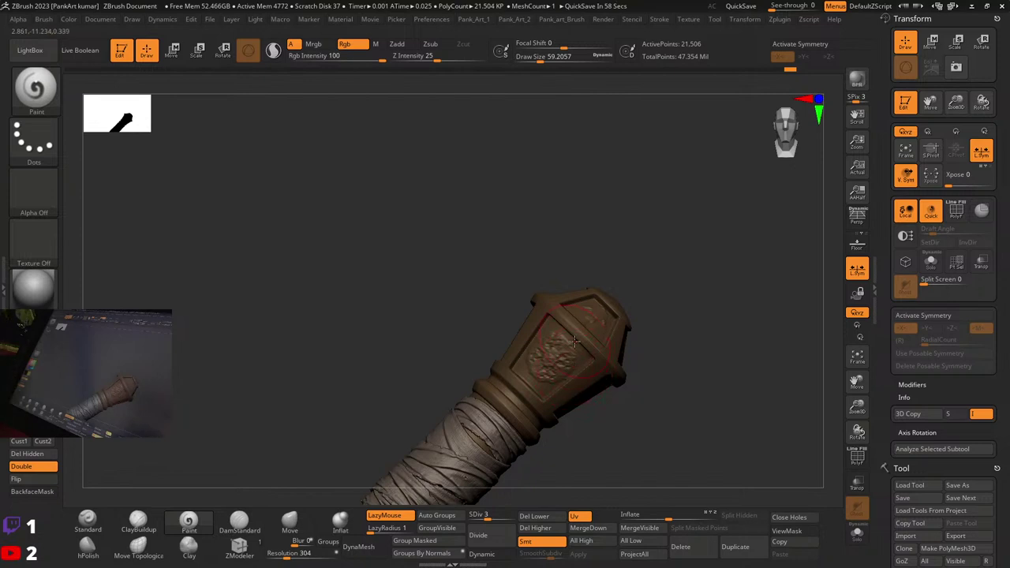
key("shift+f")
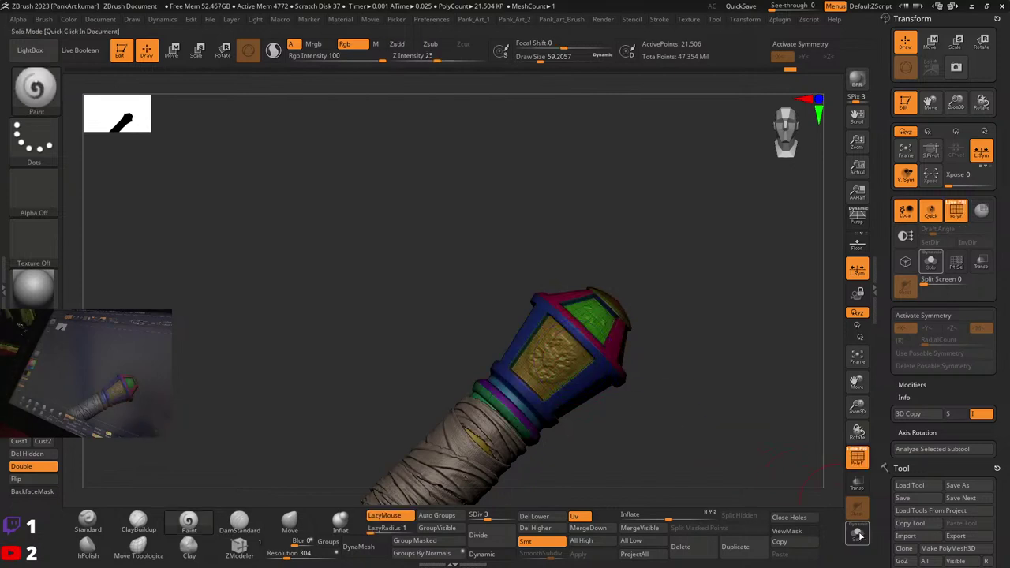
Step: Isolate the handle in Solo mode and hide the polygroups of the pommel's front side panel and the sloped panel above it
left_click(859, 534)
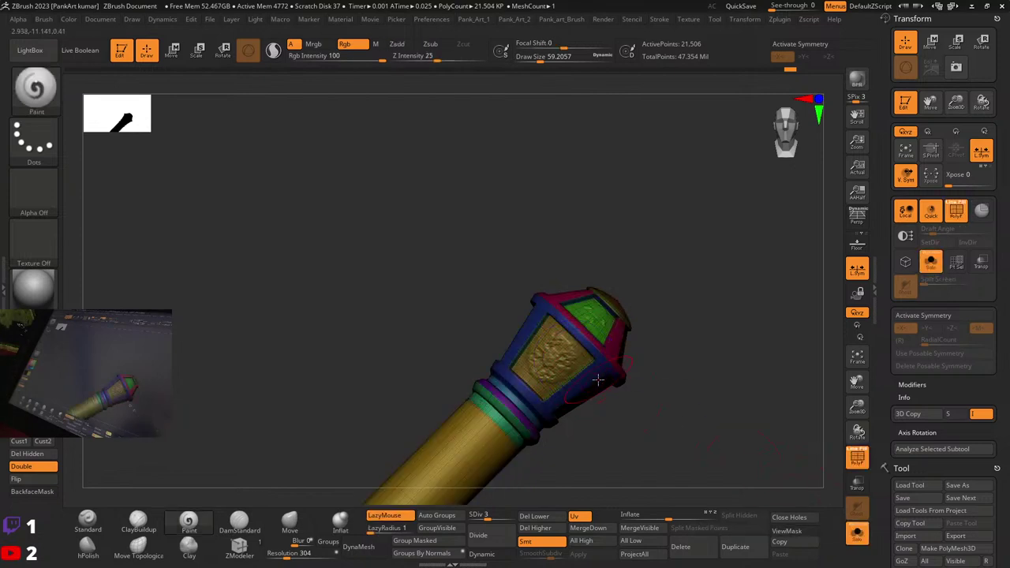
left_click(538, 310, "ctrl+shift")
left_click(539, 311, "ctrl+shift")
left_click(685, 322, "ctrl+shift")
left_click(552, 356, "ctrl+shift")
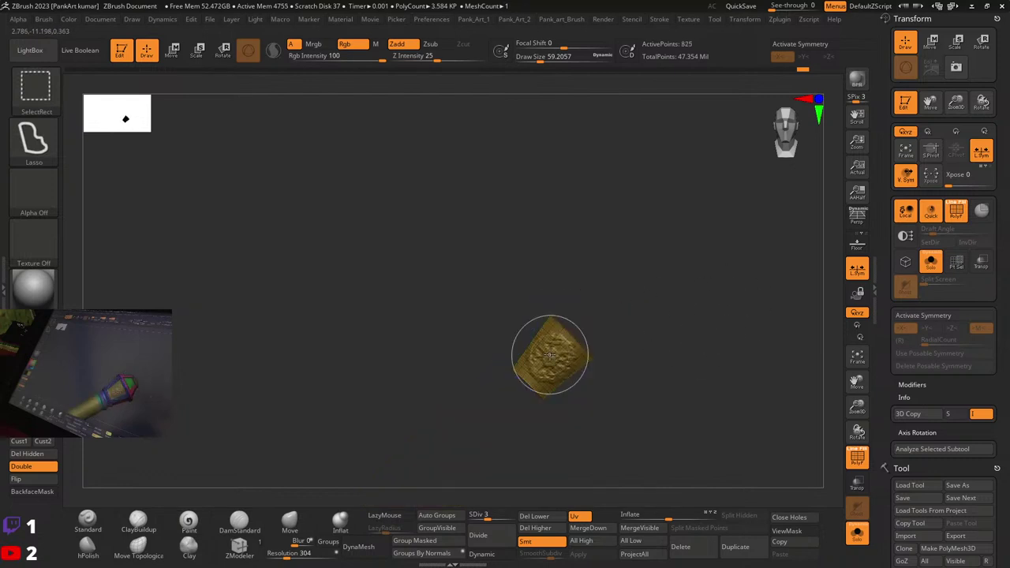
left_click(550, 355, "ctrl+shift")
left_click(596, 329, "ctrl+shift")
Step: Hide the polygroups of the pommel's remaining side panels and sloped panels, leaving its frame open
right_click_drag(605, 350, 635, 324)
left_click(589, 344, "ctrl+shift")
left_click(594, 284, "ctrl+shift")
mouse_move(597, 288)
right_mouse_down()
mouse_move(618, 300)
mouse_move(665, 266)
mouse_move(624, 304)
mouse_move(586, 316)
mouse_move(634, 321)
right_mouse_up()
left_click(596, 252, "ctrl+shift")
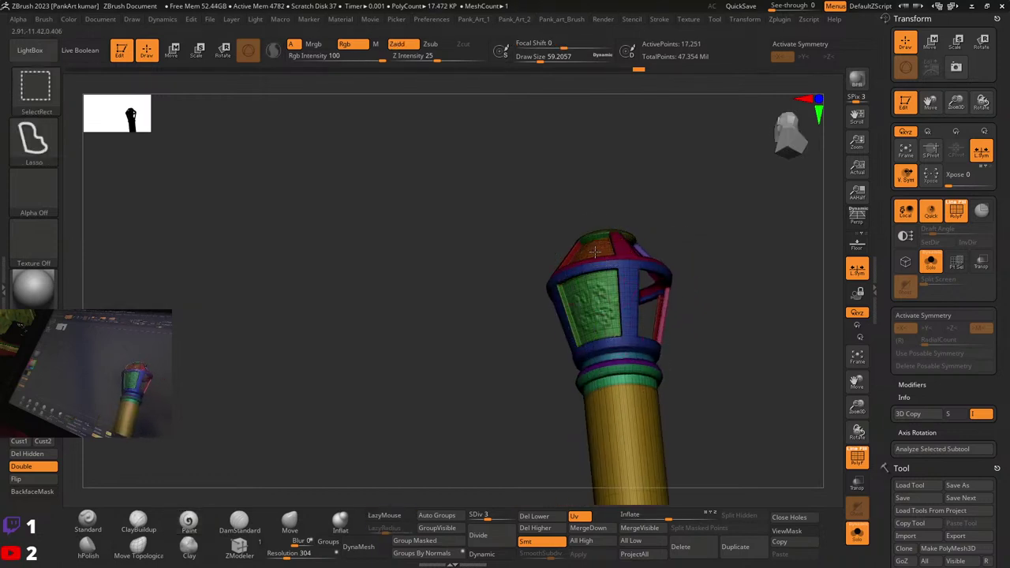
left_click(601, 316, "ctrl+alt+shift")
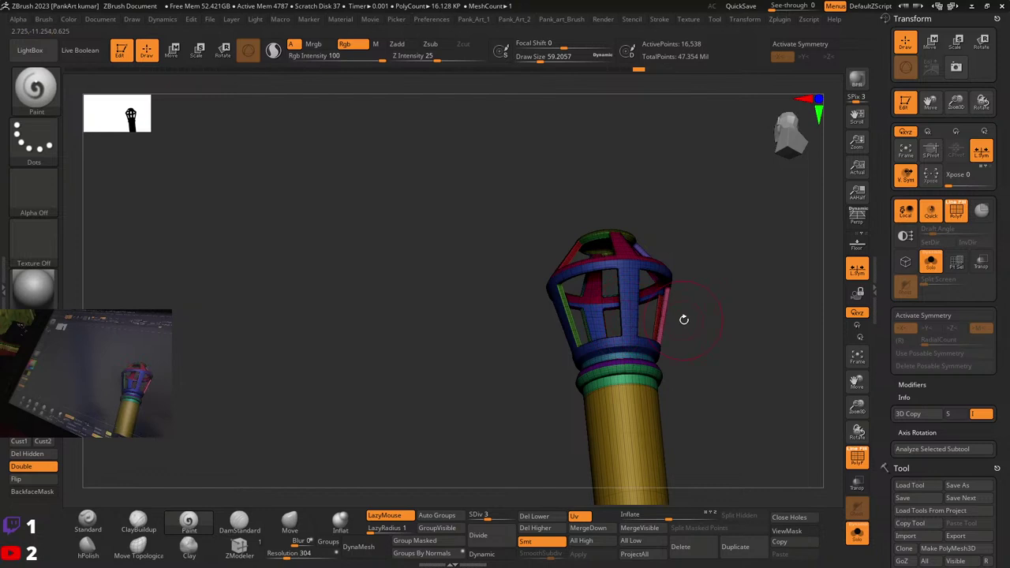
Step: Hide the pommel's recessed collar band and all grip sections, keeping only the pommel frame and its collar rings
mouse_move(620, 356)
right_mouse_down("ctrl")
mouse_move(636, 379)
mouse_move(699, 363)
mouse_move(710, 404)
mouse_move(607, 348)
right_mouse_up("ctrl")
left_click(634, 364, "ctrl+shift")
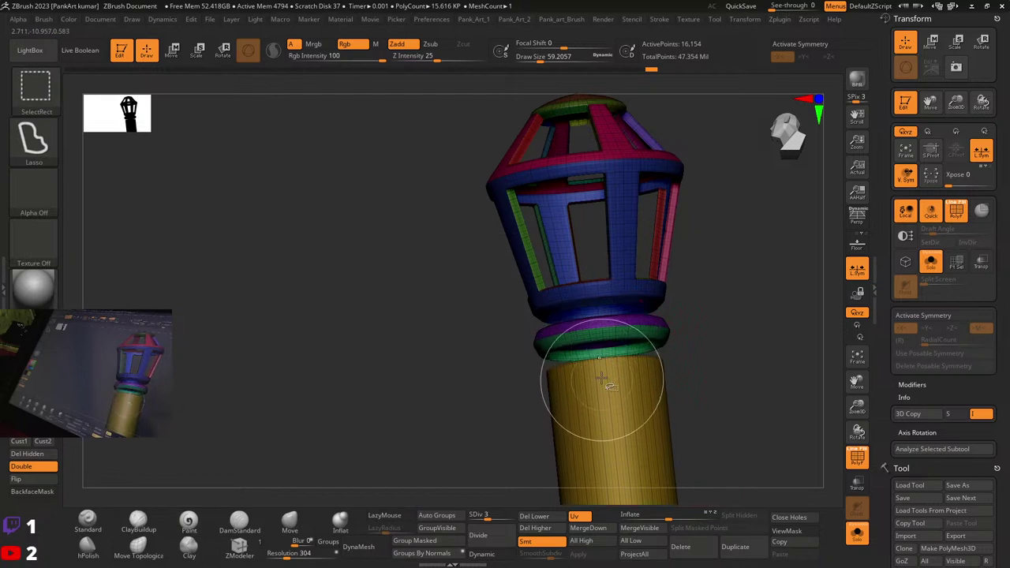
left_click(611, 442, "ctrl+shift")
right_click_drag(701, 436, 612, 259, "ctrl")
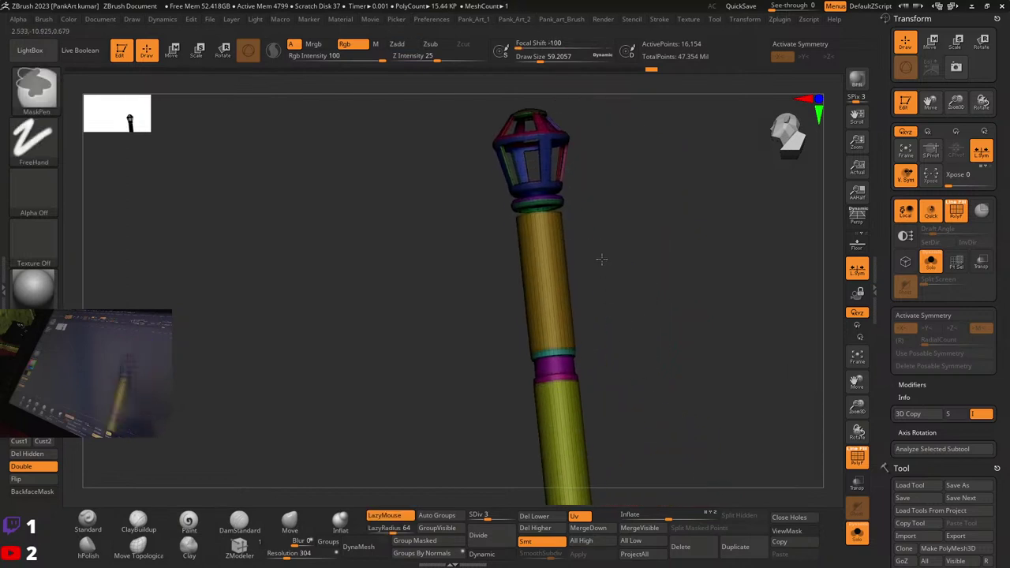
left_click(547, 284, "ctrl+shift")
right_click_drag(598, 361, 568, 237, "alt")
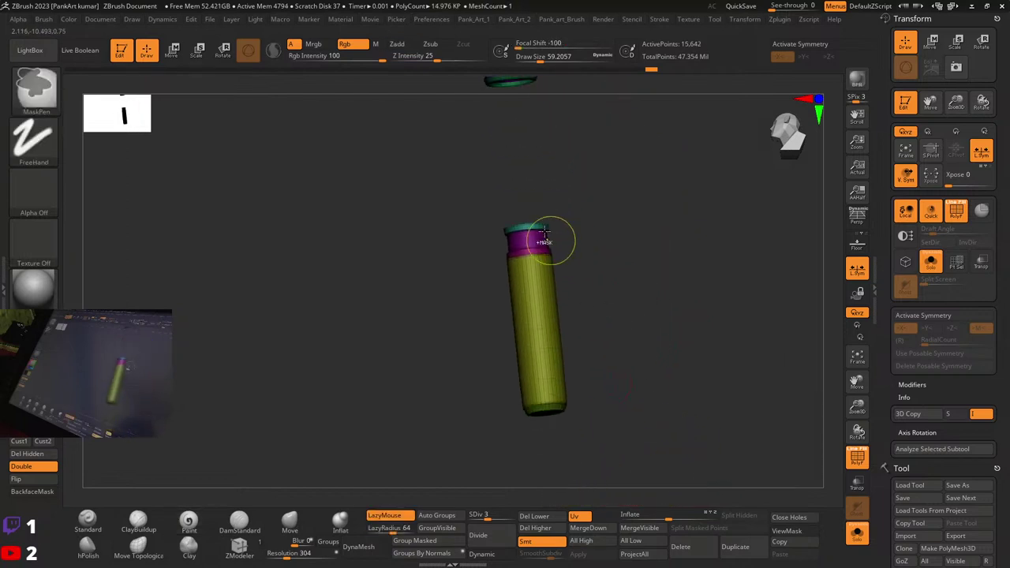
mouse_move(469, 191)
left_mouse_down("ctrl+alt+shift")
mouse_move(573, 192)
mouse_move(358, 478)
left_mouse_up("ctrl+alt+shift")
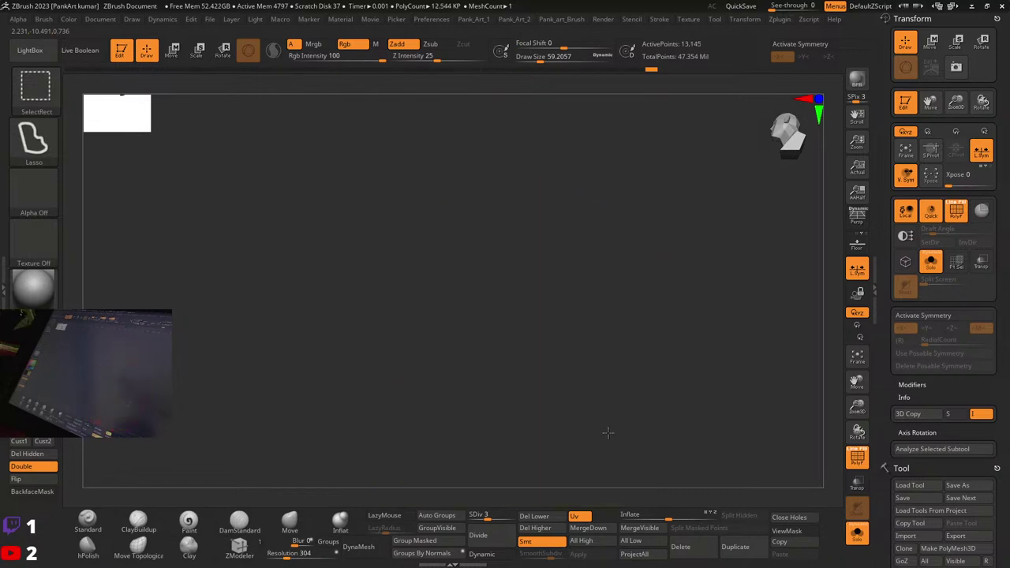
Step: Turn off the polygroup display, unhide the whole handle and mask everything except the pommel's frame and collar rings
right_click_drag(607, 431, 602, 449, "ctrl")
right_click_drag(610, 272, 627, 323, "alt")
key("f")
key("shift+f")
right_click_drag(627, 324, 555, 361)
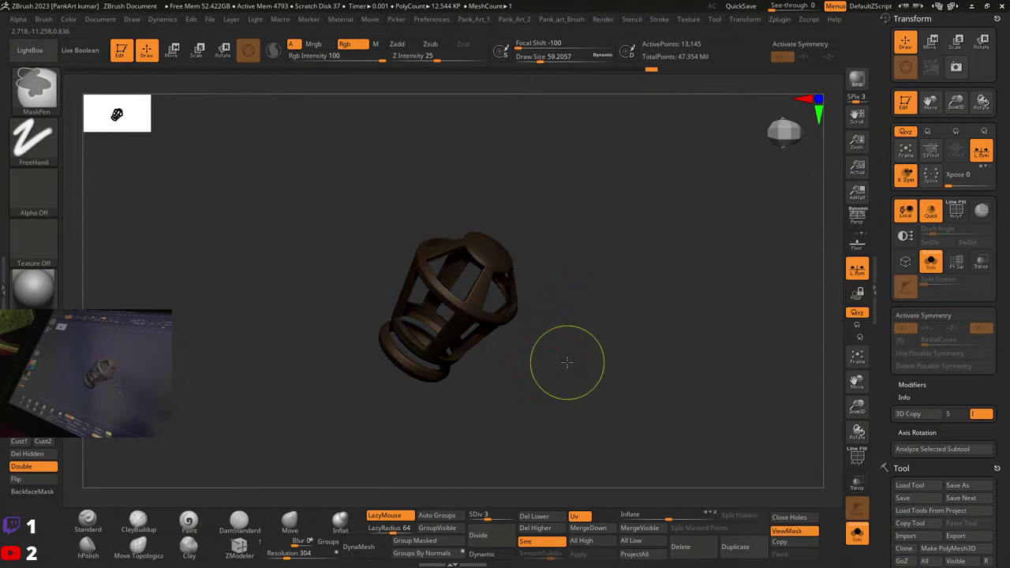
left_click(606, 342, "ctrl+shift")
mouse_move(605, 342)
right_mouse_down()
mouse_move(607, 318)
mouse_move(623, 336)
mouse_move(600, 352)
mouse_move(586, 345)
mouse_move(623, 350)
mouse_move(576, 355)
mouse_move(637, 313)
right_mouse_up()
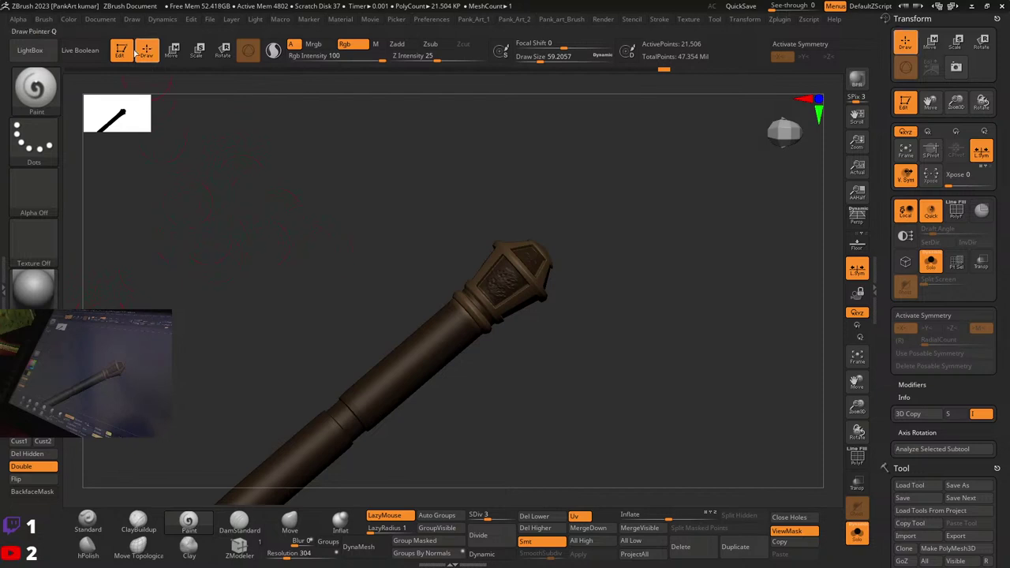
Step: Fill the unmasked pommel frame with gold (R 187, G 143, B 40) and turn off Solo mode
left_click(68, 19)
left_click(102, 245)
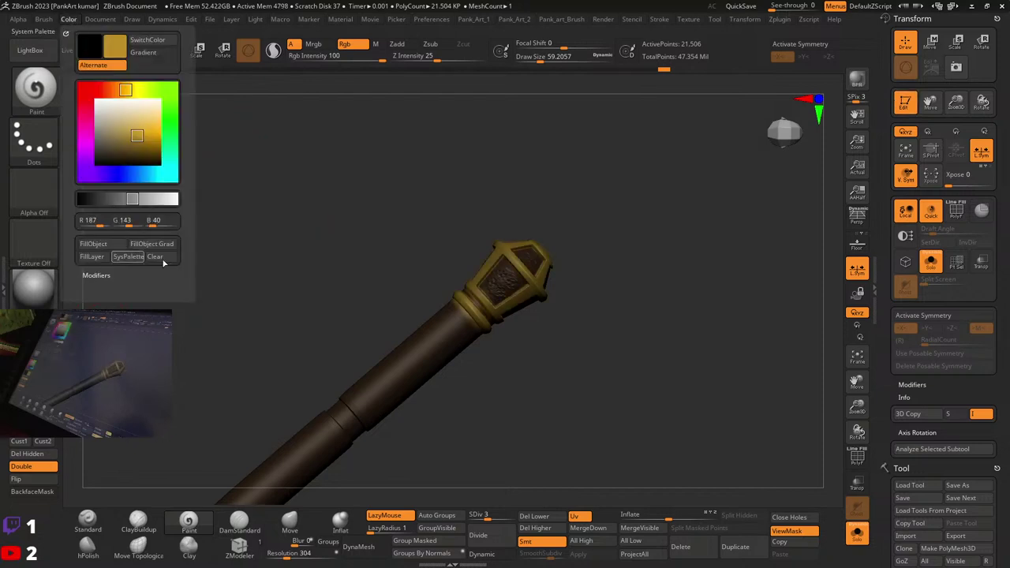
left_click(858, 537)
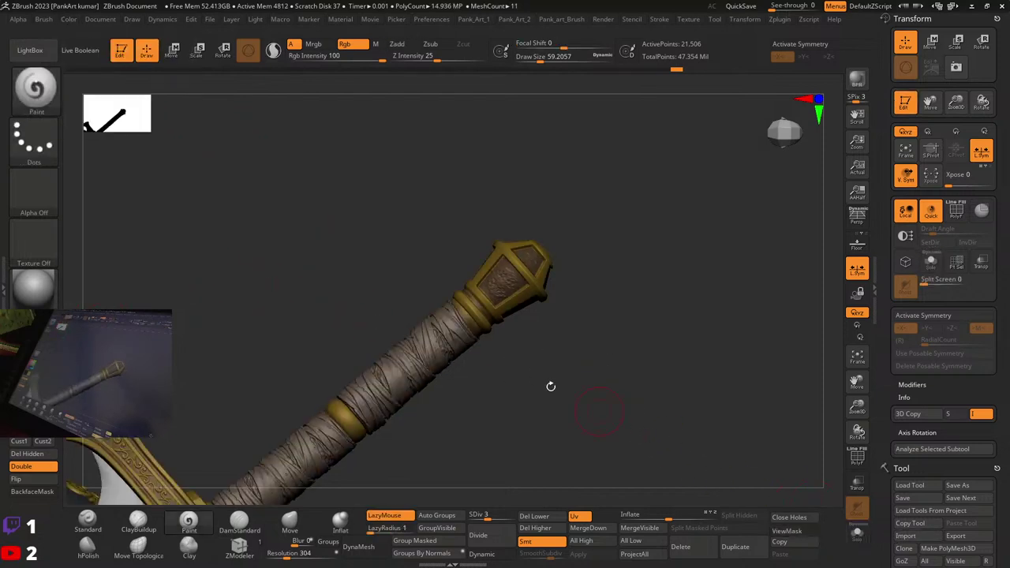
Step: Raise the pommel to subdivision level 6 and reduce the Paint brush's Draw Size to about 7.5
left_click_drag(499, 517, 517, 517)
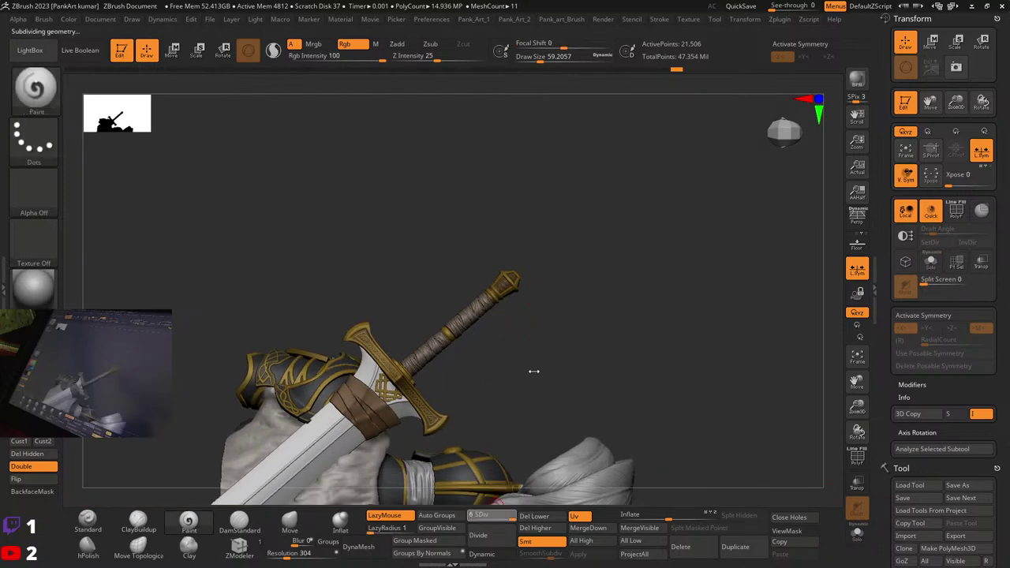
left_click_drag(512, 324, 509, 363)
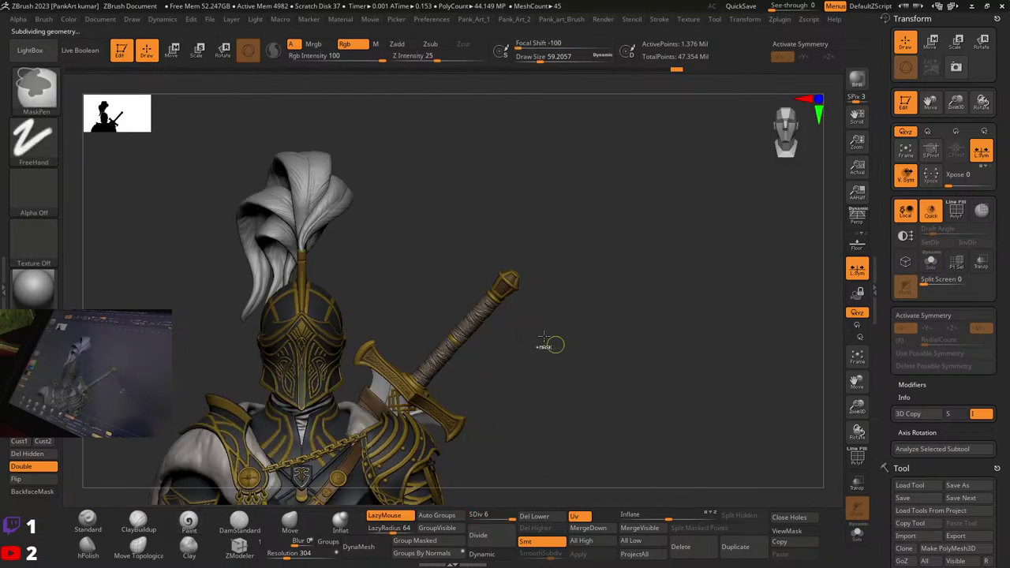
mouse_move(520, 300)
right_mouse_down("ctrl")
mouse_move(523, 375)
mouse_move(553, 347)
right_mouse_up("ctrl")
key("space")
left_click_drag(544, 248, 532, 250)
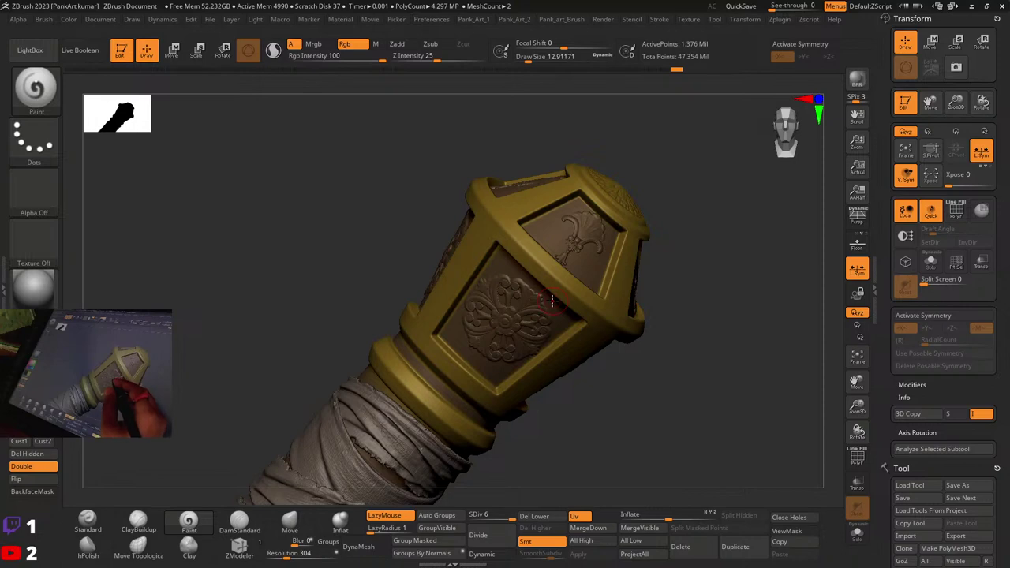
key("space")
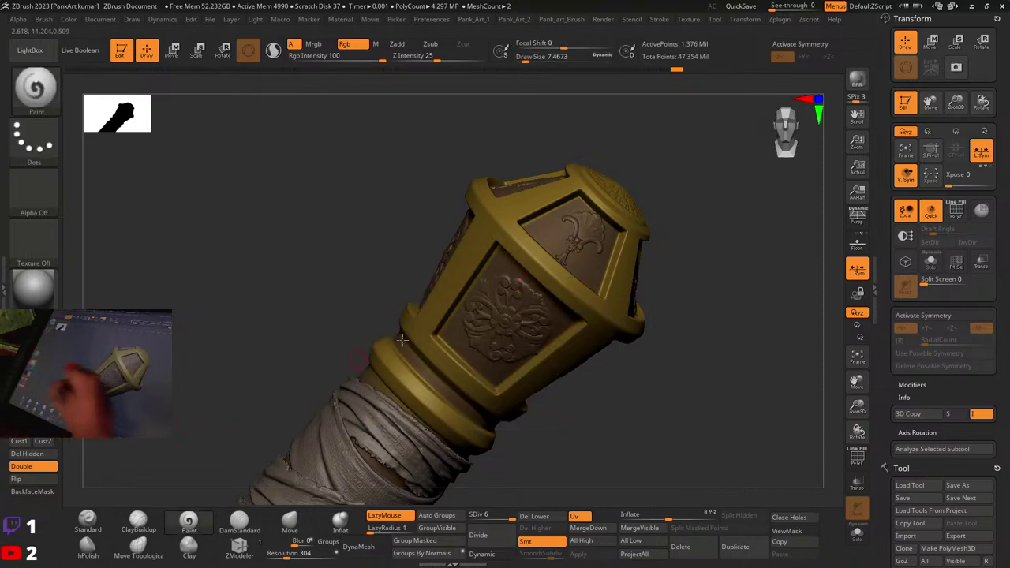
Step: Paint the raised medallion on the pommel's front side panel gold, undo the last stroke and compare it with the whole sword
left_click(499, 322)
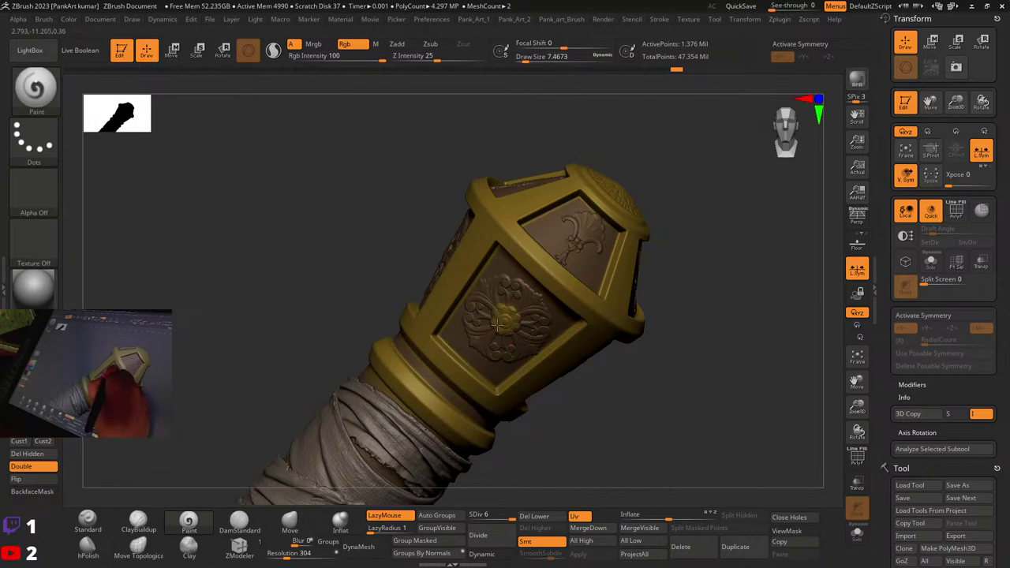
left_click_drag(519, 294, 537, 296)
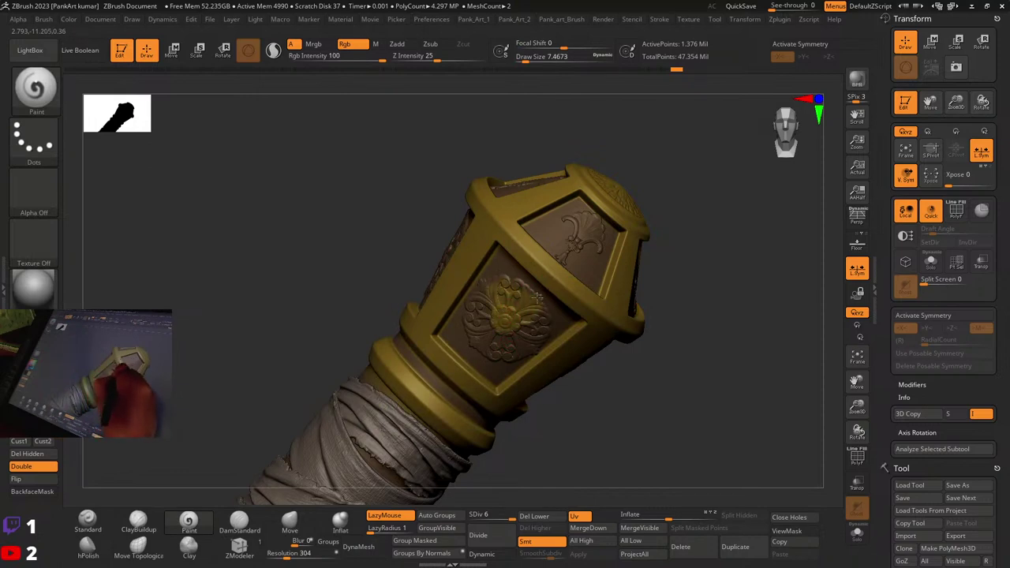
mouse_move(485, 331)
left_mouse_down()
mouse_move(481, 289)
mouse_move(502, 353)
left_mouse_up()
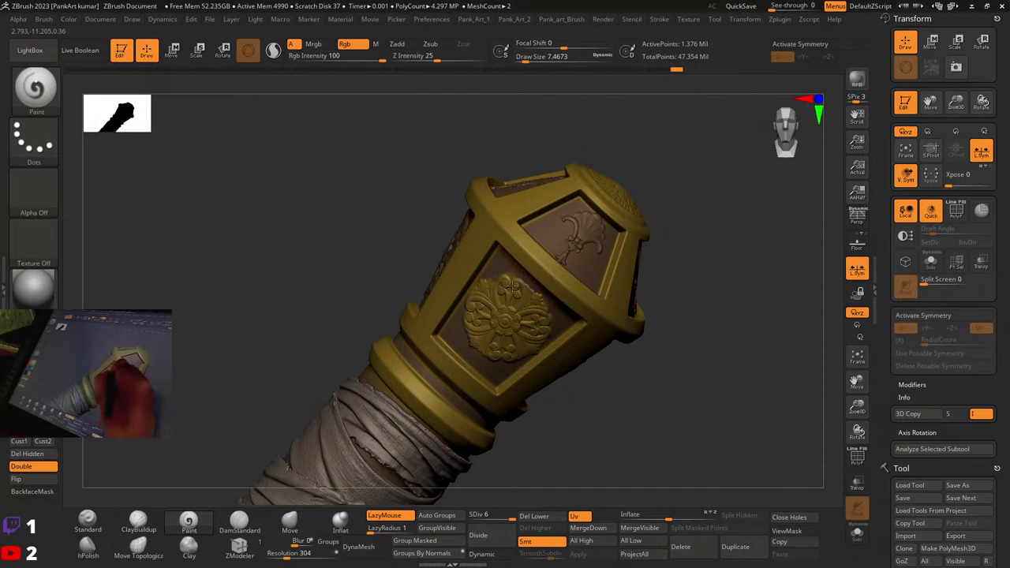
left_click_drag(503, 268, 511, 274)
key("ctrl+z")
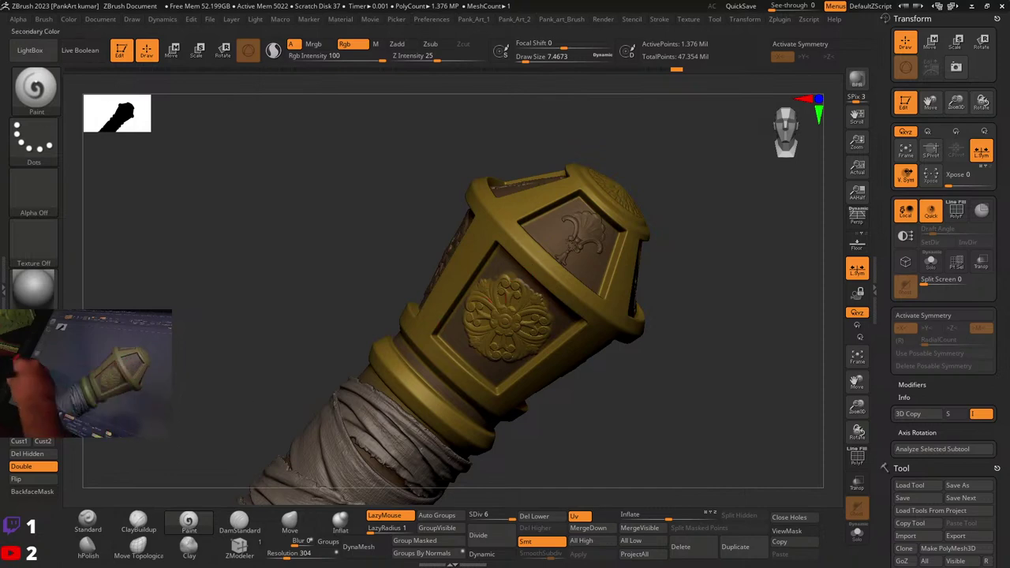
left_click_drag(22, 388, 472, 348)
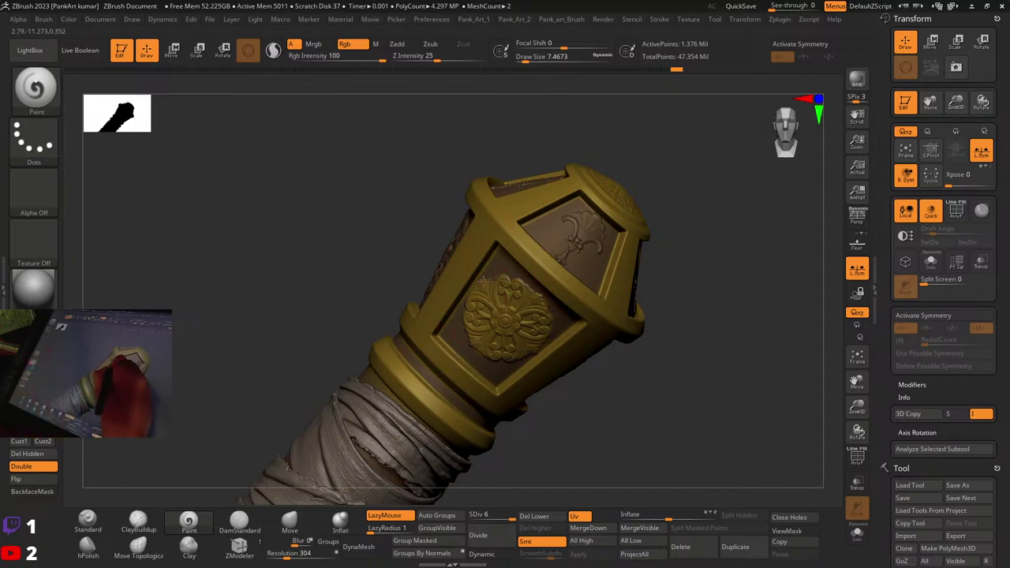
right_click_drag(695, 271, 521, 347, "ctrl")
right_click_drag(569, 306, 586, 334, "alt")
right_click_drag(524, 320, 703, 299, "ctrl")
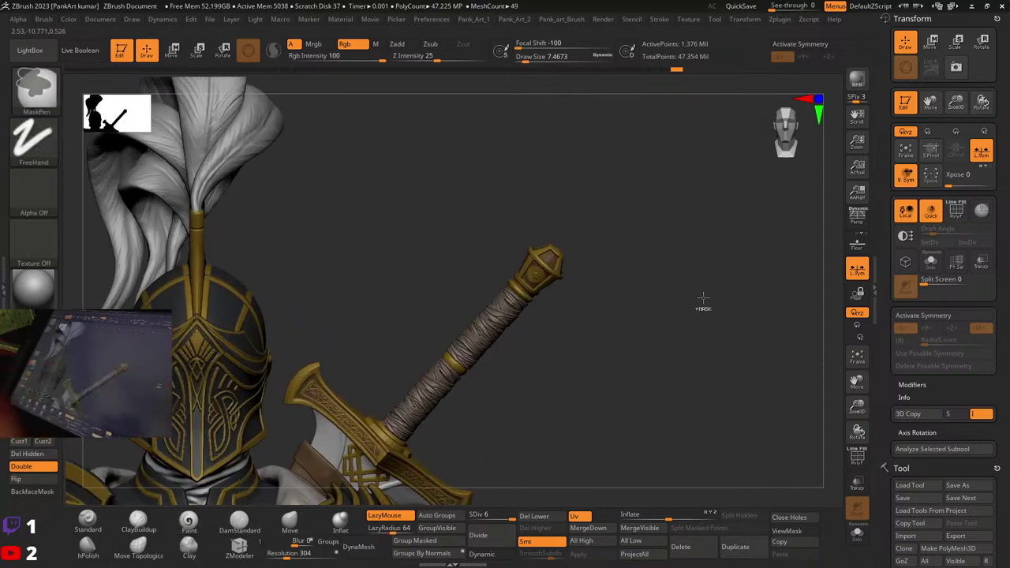
Step: Lower the pommel to subdivision level 3 and display its mask again, leaving only the frame and collar rings unmasked
key("shift+d")
key("shift+d")
key("shift+d")
key("ctrl+h")
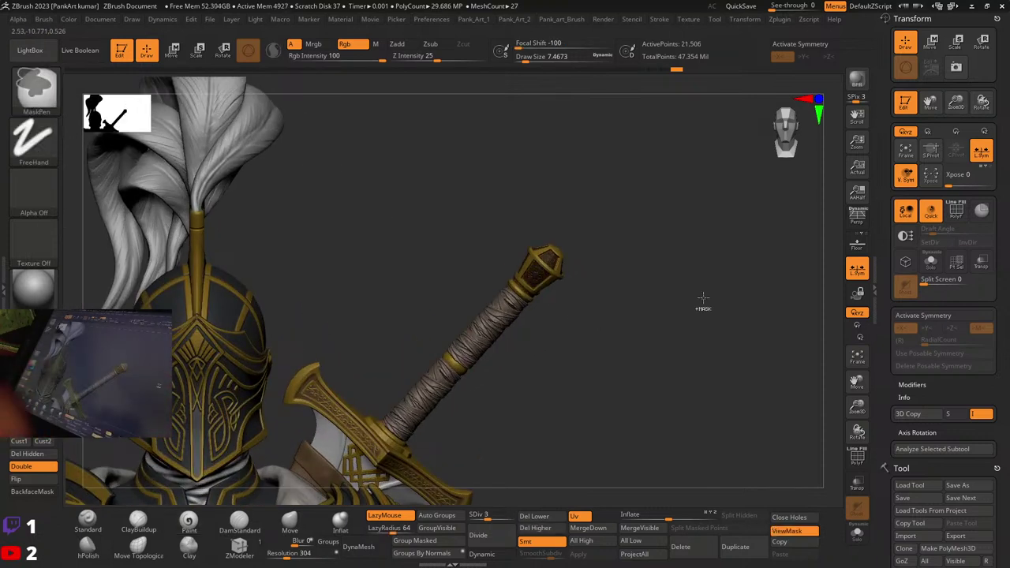
left_click(689, 286, "ctrl")
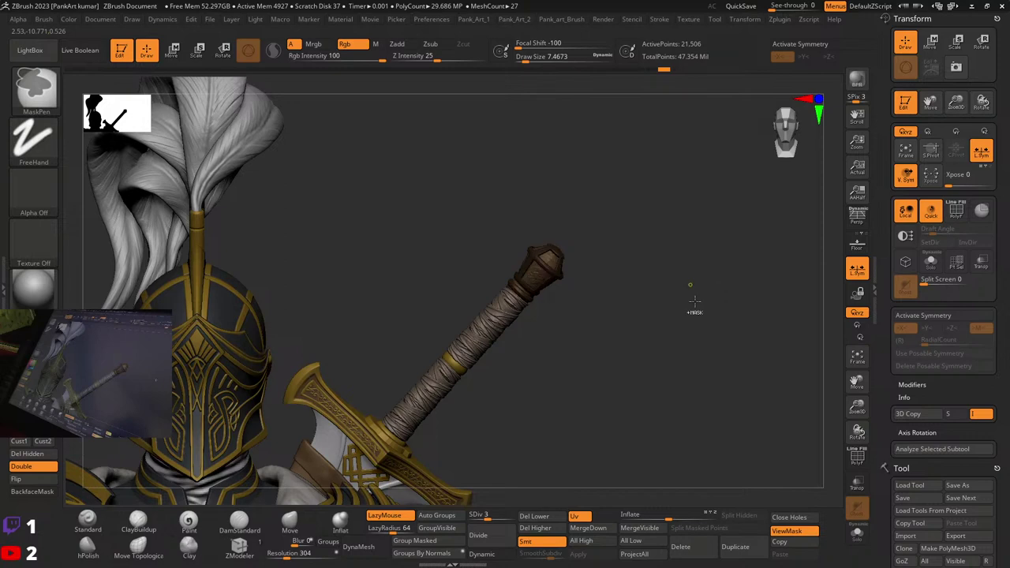
right_click_drag(695, 301, 631, 387, "ctrl")
left_click(689, 301, "ctrl")
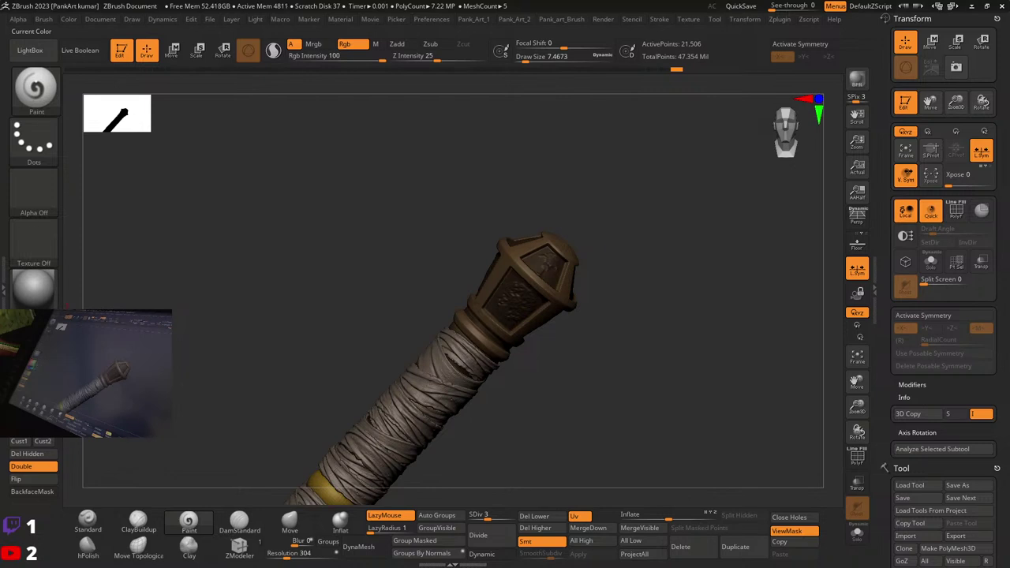
Step: Try a darker gold (R 153, G 120, B 42) as the fill colour of the unmasked pommel frame
left_click(34, 357)
left_click(131, 19)
left_click(69, 18)
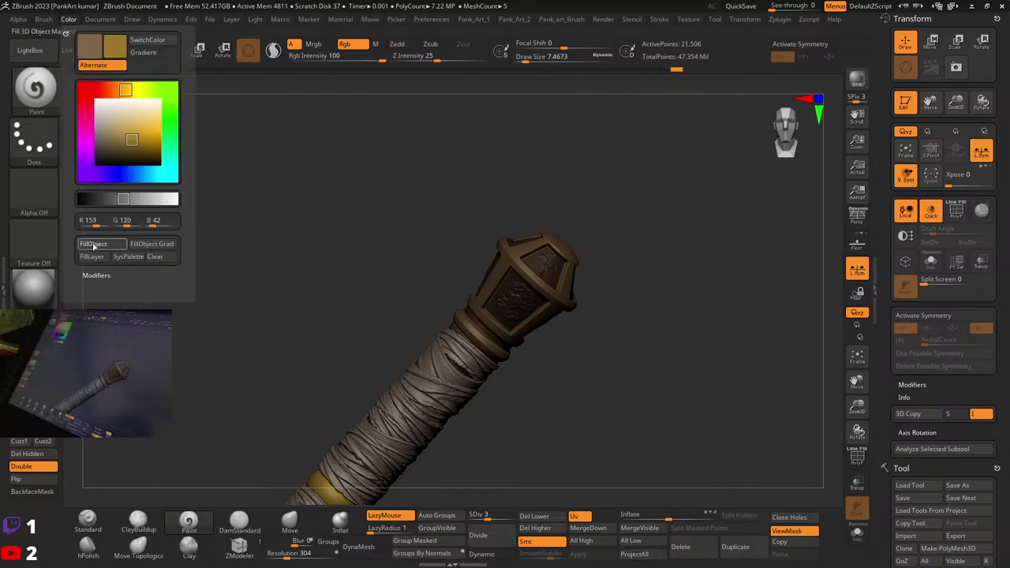
left_click(93, 244)
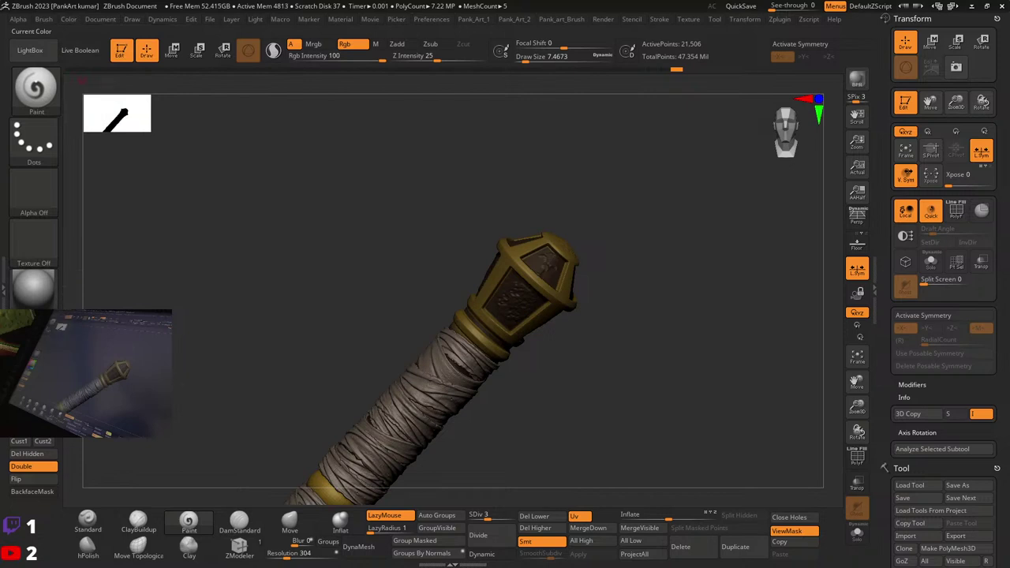
Step: Try a light grey fill (R 196, G 195, B 192) and a gold fill on the pommel frame
left_click(68, 19)
left_click(92, 244)
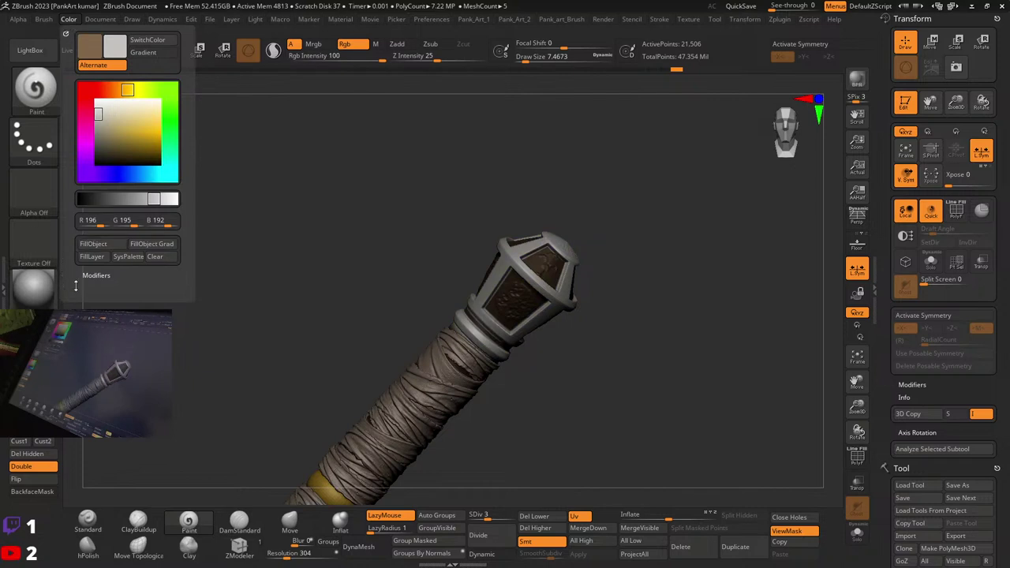
left_click(68, 19)
left_click(87, 245)
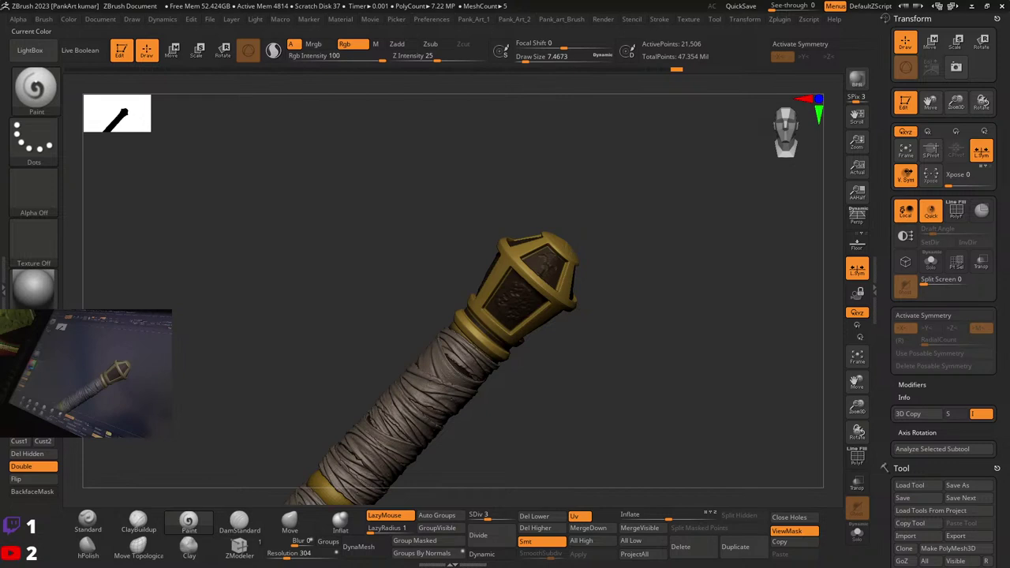
Step: Fill the pommel frame with gold (R 189, G 143, B 54) and compare it with the crossguard and grip ring
left_click(69, 20)
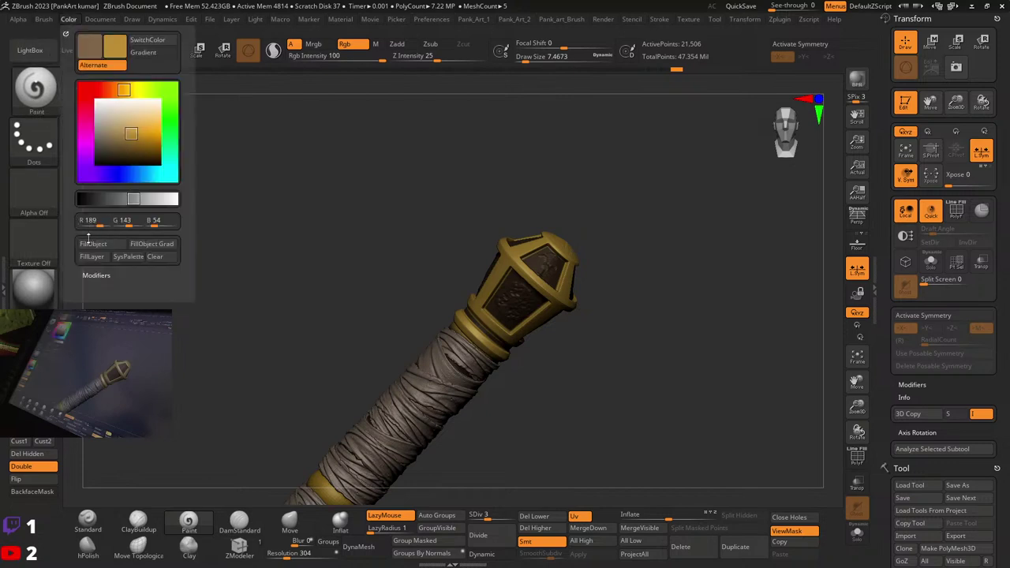
left_click(91, 244)
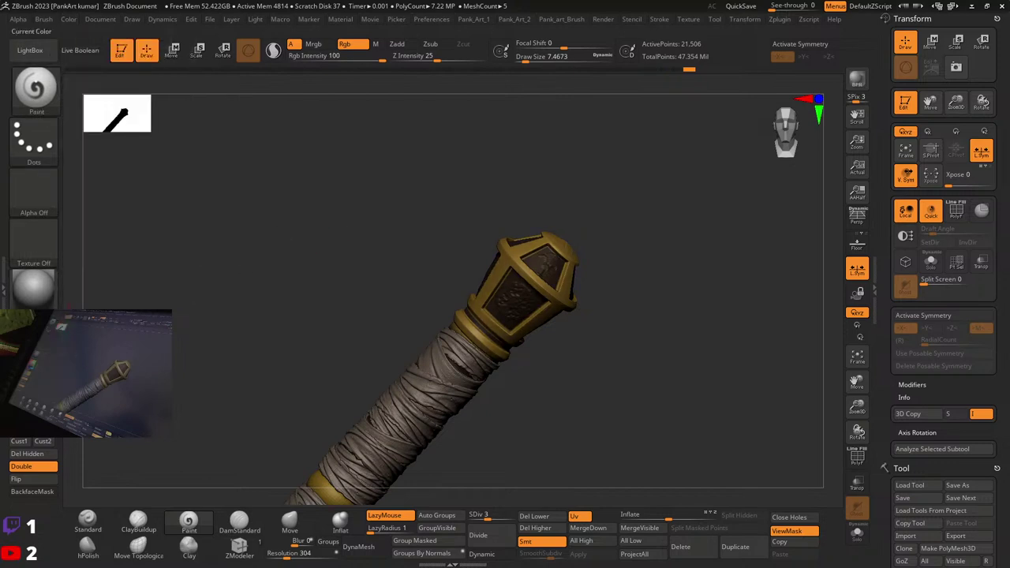
right_click_drag(566, 365, 459, 390, "ctrl")
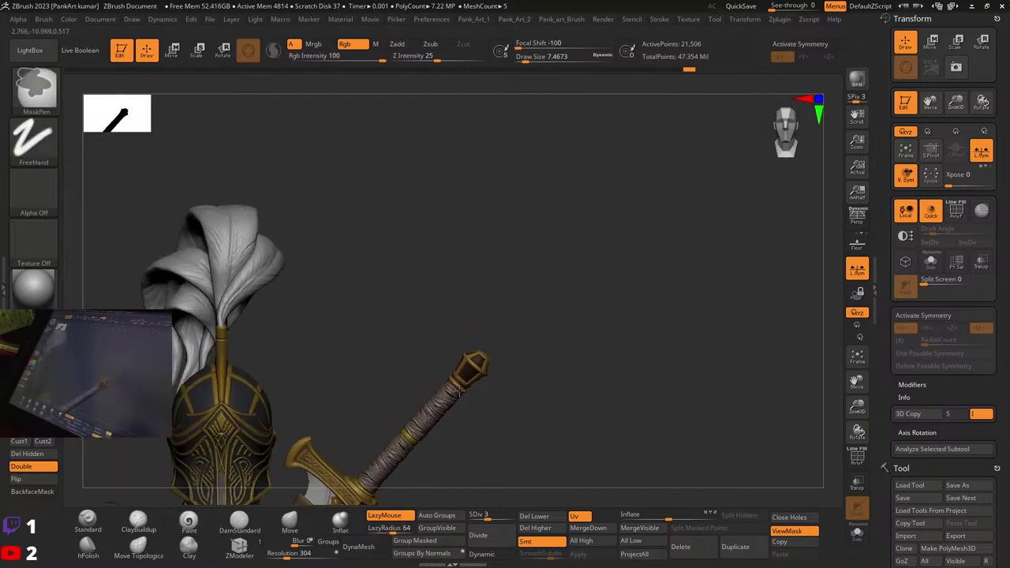
mouse_move(516, 433)
right_mouse_down("alt")
mouse_move(530, 311)
mouse_move(519, 320)
mouse_move(651, 332)
right_mouse_up("alt")
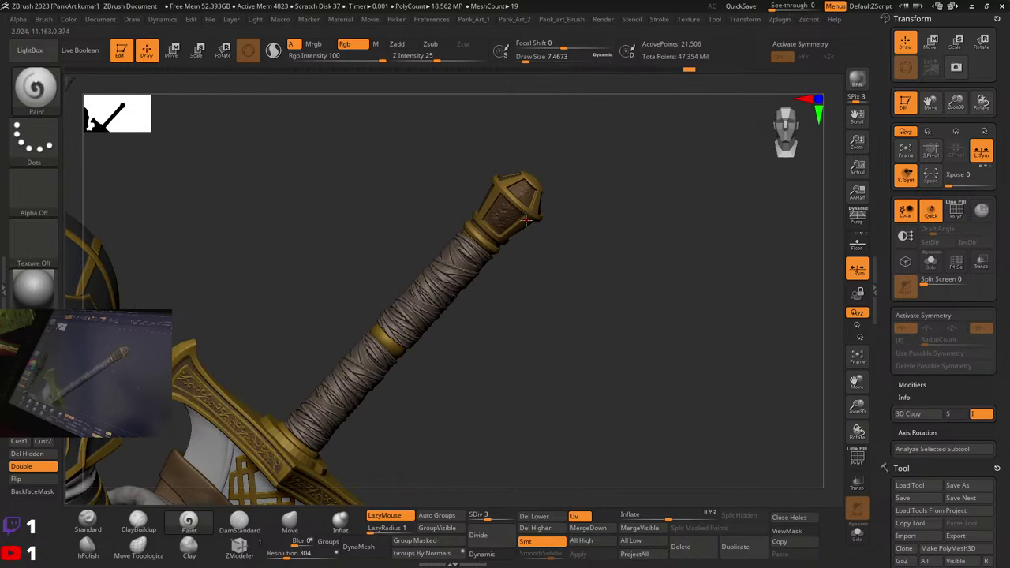
mouse_move(527, 221)
right_mouse_down("alt")
mouse_move(462, 326)
mouse_move(601, 308)
mouse_move(440, 305)
mouse_move(230, 365)
mouse_move(442, 325)
right_mouse_up("alt")
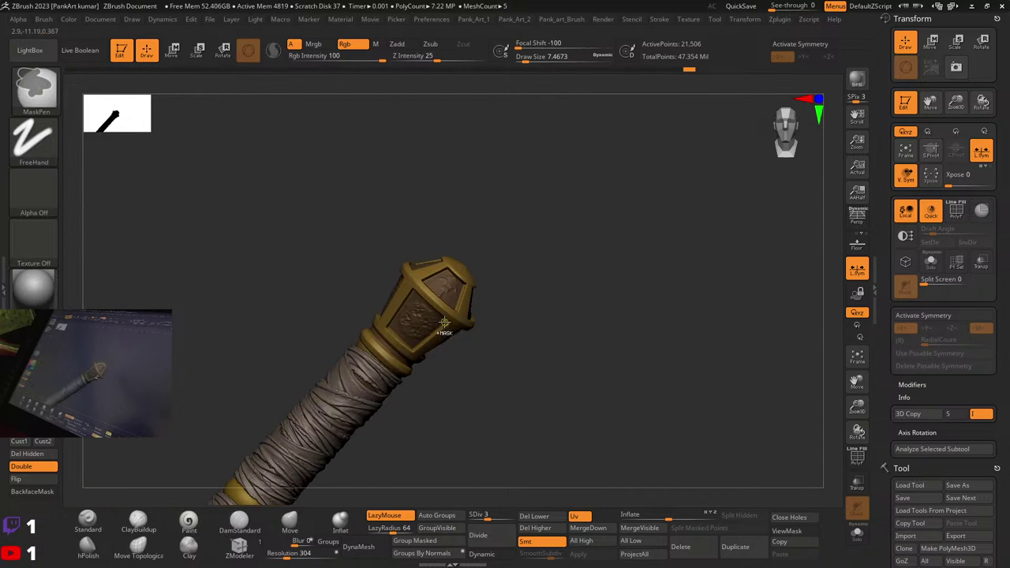
left_click(68, 19)
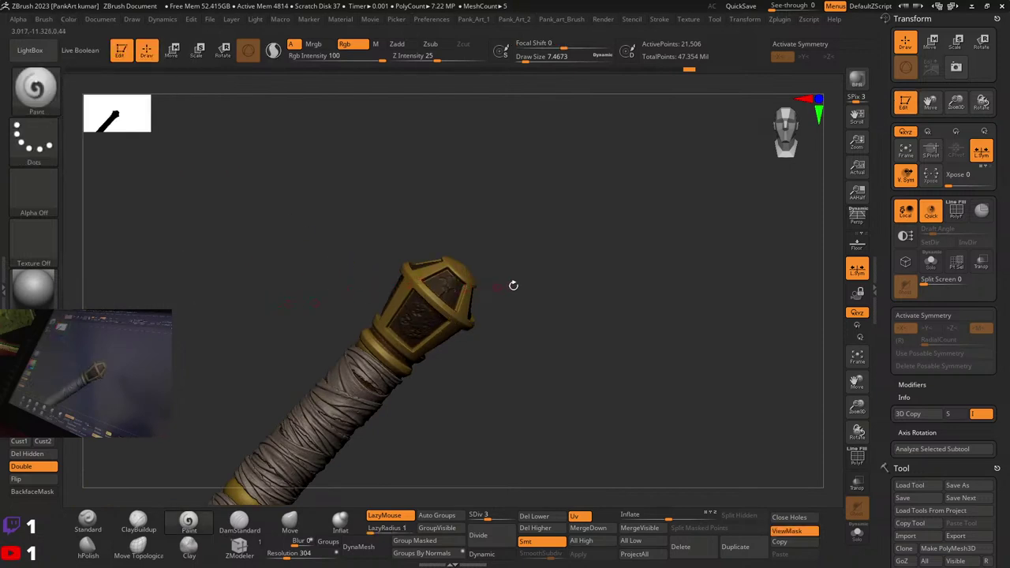
Step: Raise the pommel to subdivision level 6 and invert its mask, leaving only the recessed panels open for painting
right_click_drag(474, 275, 402, 304)
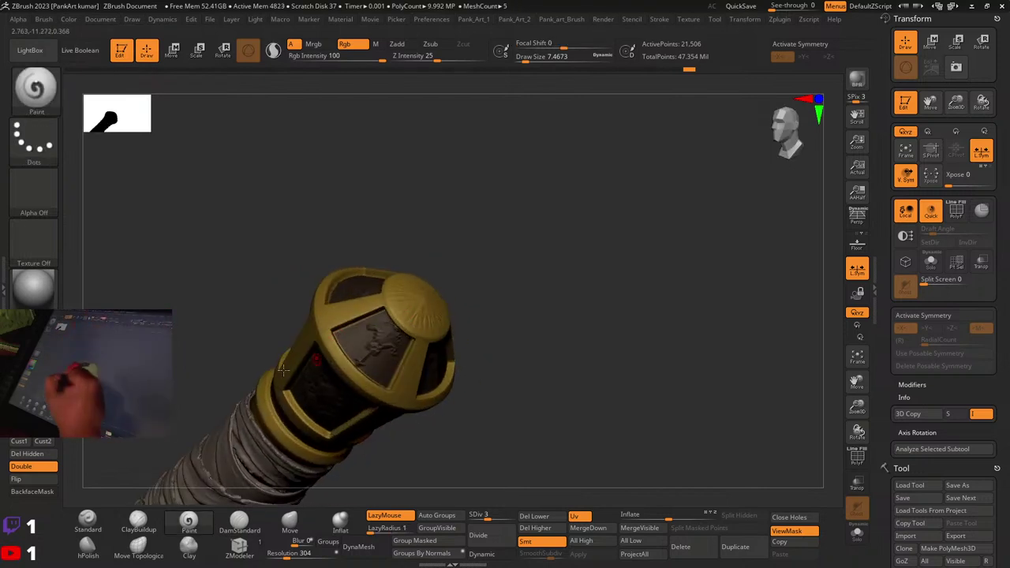
left_click(509, 517)
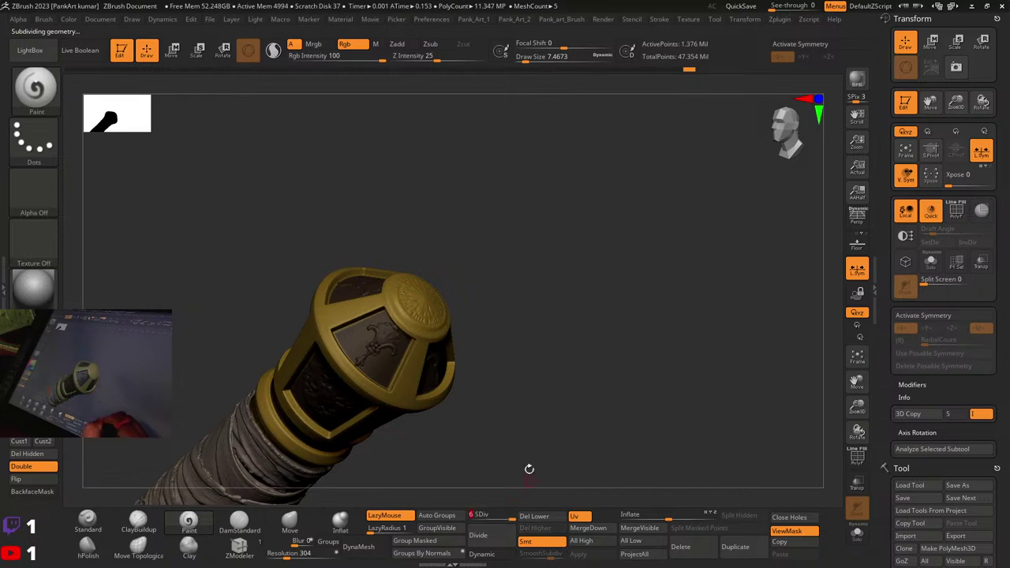
key("space")
left_click_drag(381, 338, 385, 338)
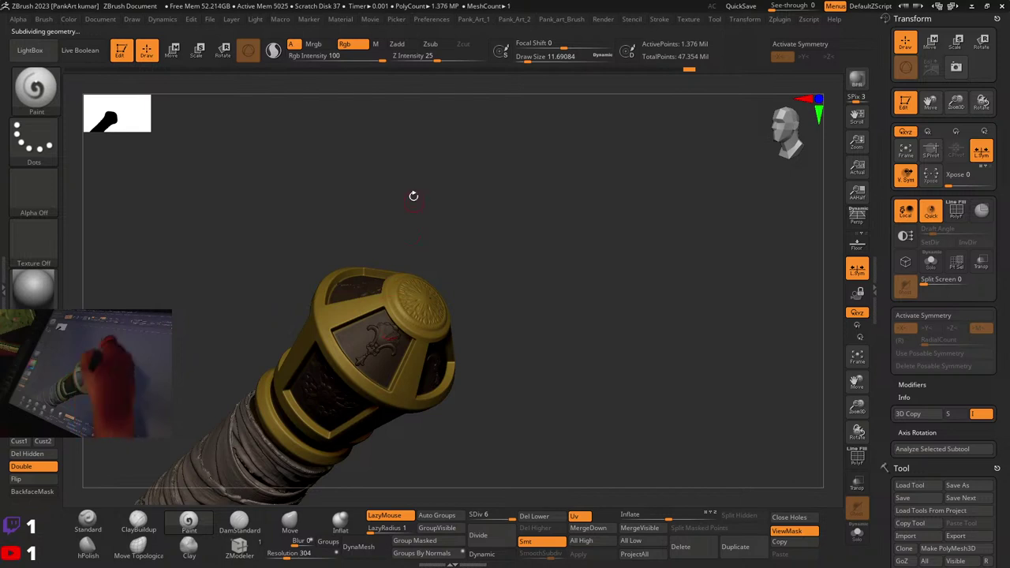
key("space")
key("ctrl")
left_click(538, 286, "ctrl")
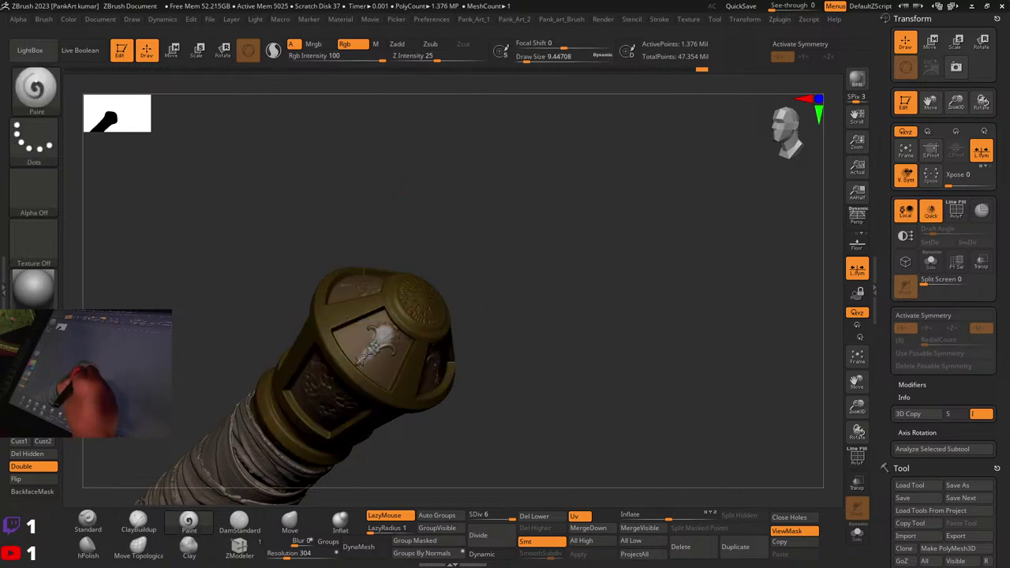
Step: Paint the raised ornament on the pommel's upper panel light grey, using a draw size of about 4.3
key("space")
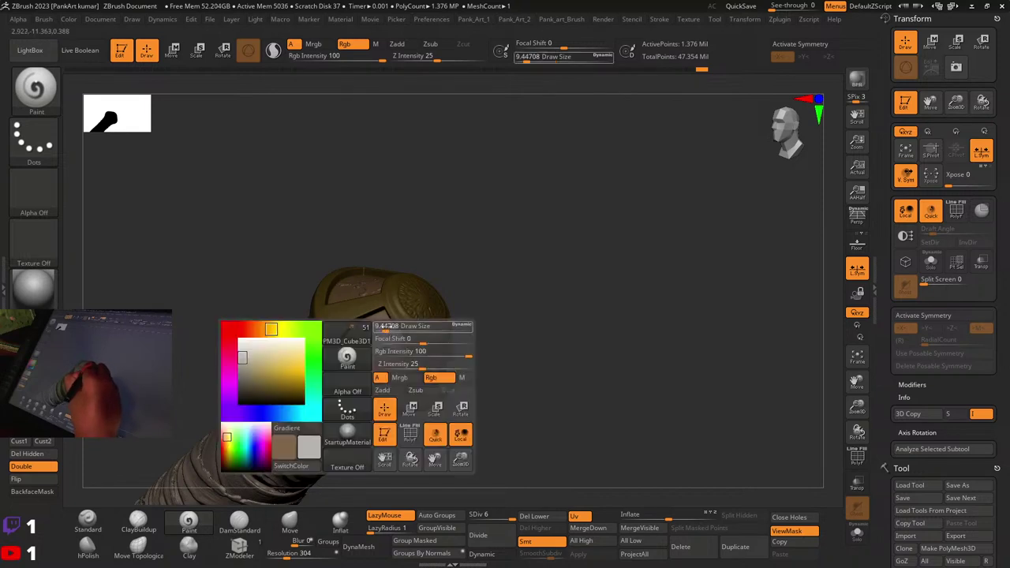
right_click_drag(388, 314, 387, 330, "ctrl")
key("space")
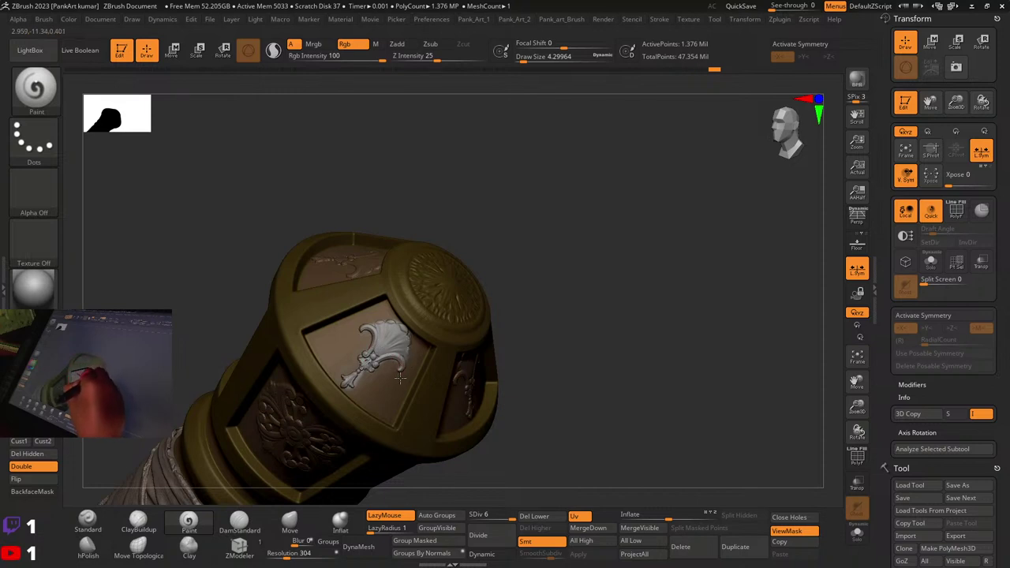
right_click_drag(374, 389, 494, 241, "ctrl")
key("shift+f")
right_click_drag(535, 289, 472, 313, "ctrl")
key("shift+f")
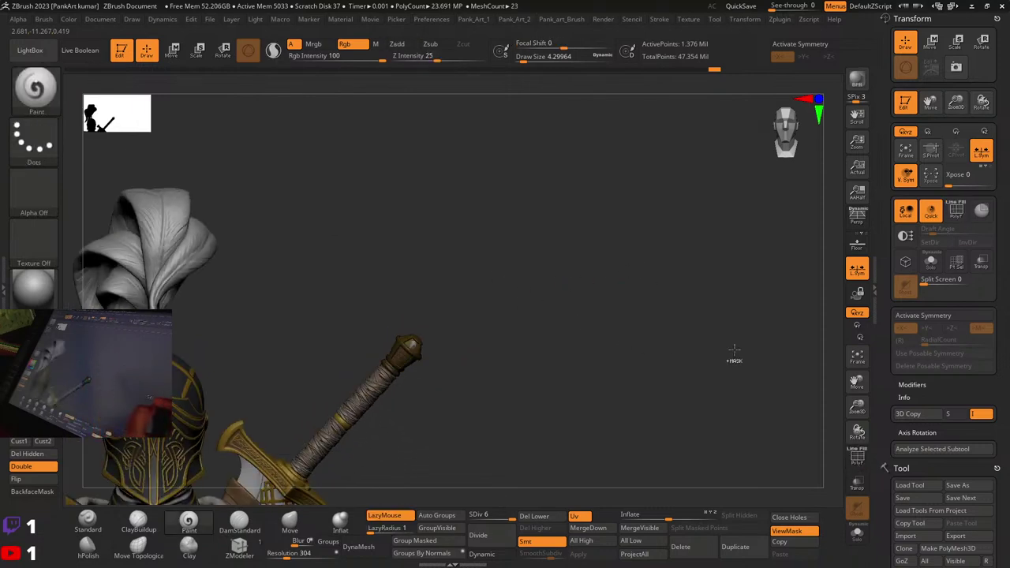
Step: Try painting the round rosette on the pommel's lower front panel light grey with a draw size of about 7.47
right_click_drag(733, 349, 584, 369, "ctrl")
mouse_move(414, 349)
right_mouse_down("ctrl")
mouse_move(376, 358)
mouse_move(403, 312)
mouse_move(415, 325)
right_mouse_up("ctrl")
key("bracketright")
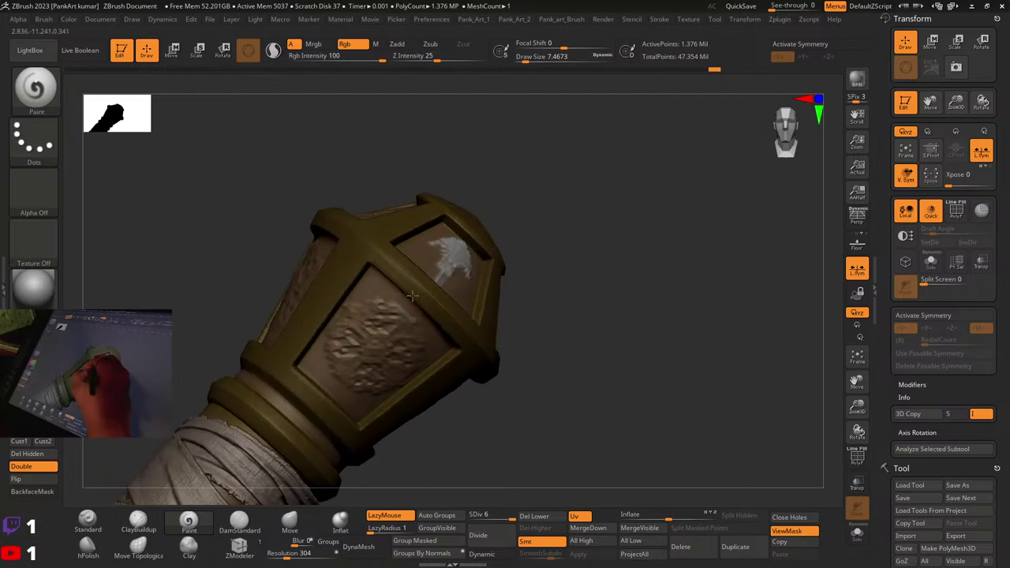
left_click_drag(406, 316, 389, 308)
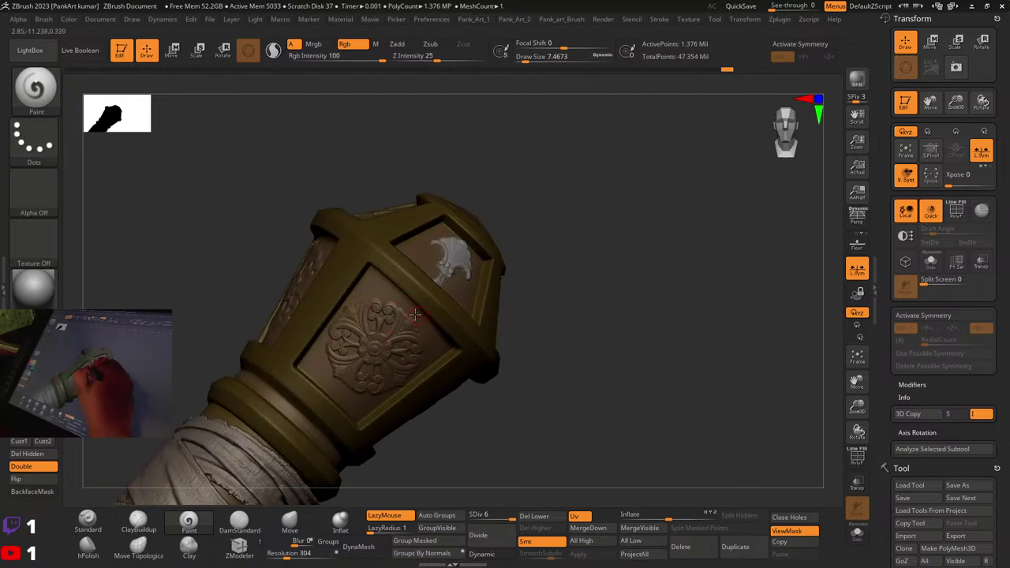
left_click_drag(394, 314, 403, 319)
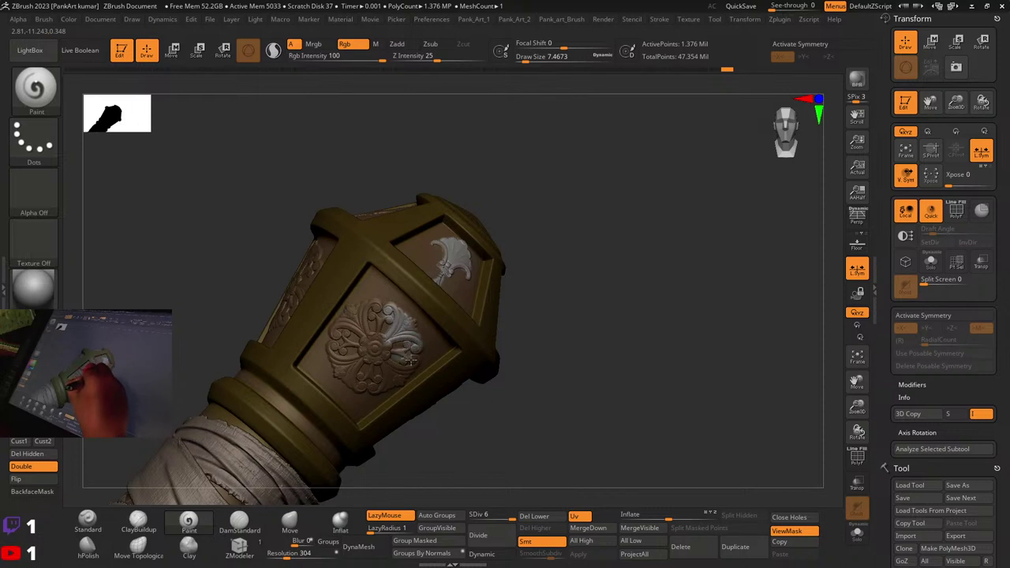
mouse_move(410, 367)
left_mouse_down()
mouse_move(397, 381)
mouse_move(375, 370)
mouse_move(376, 356)
left_mouse_up()
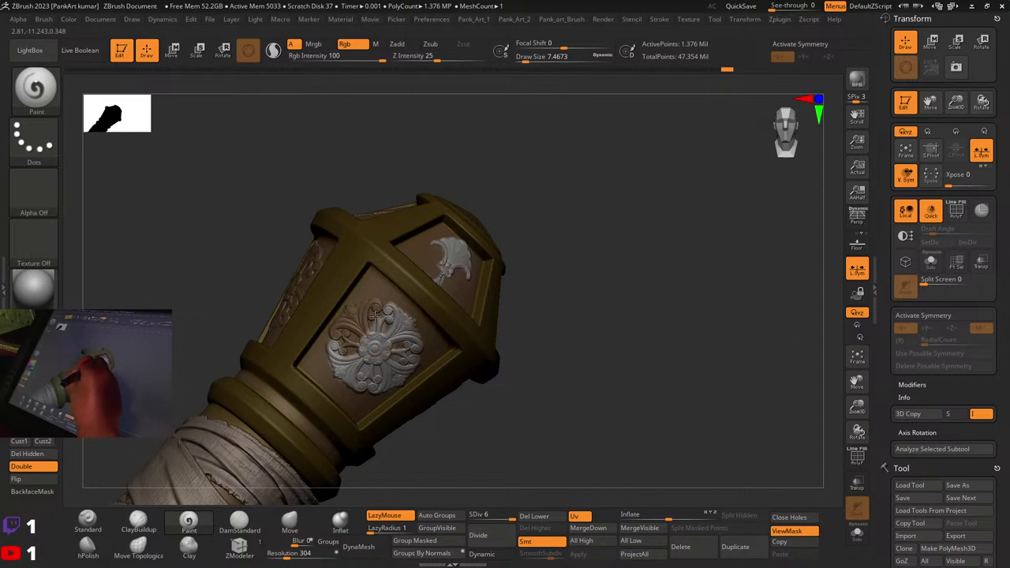
mouse_move(356, 323)
left_mouse_down()
mouse_move(363, 308)
mouse_move(339, 325)
mouse_move(362, 342)
left_mouse_up()
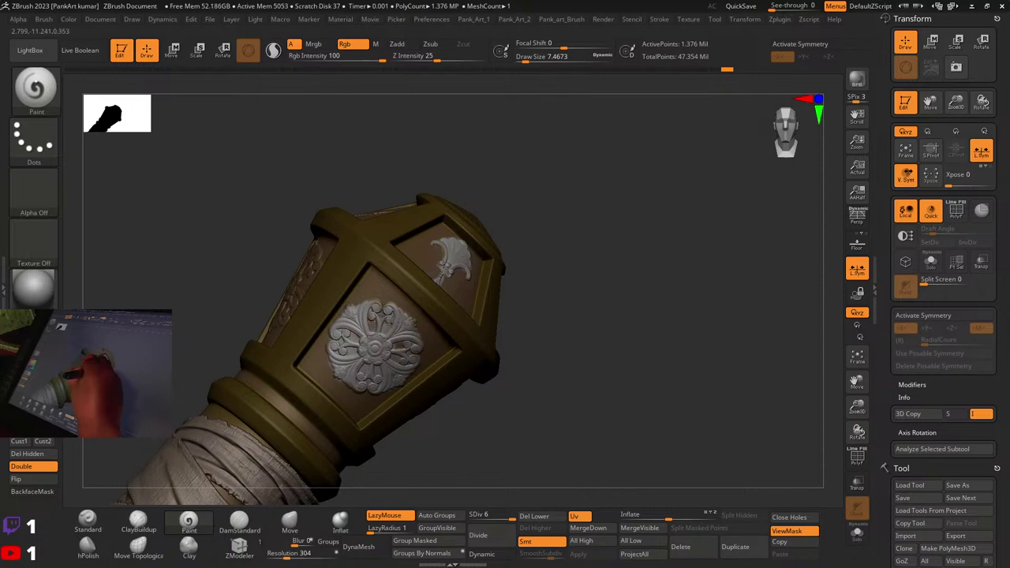
mouse_move(401, 344)
left_mouse_down()
mouse_move(395, 366)
mouse_move(354, 349)
mouse_move(374, 333)
left_mouse_up()
Step: Compare the grey pommel ornaments with the rest of the warrior and hide the mask display
mouse_move(668, 234)
right_mouse_down("ctrl")
mouse_move(498, 271)
mouse_move(521, 284)
right_mouse_up("ctrl")
right_click_drag(596, 267, 561, 278, "ctrl")
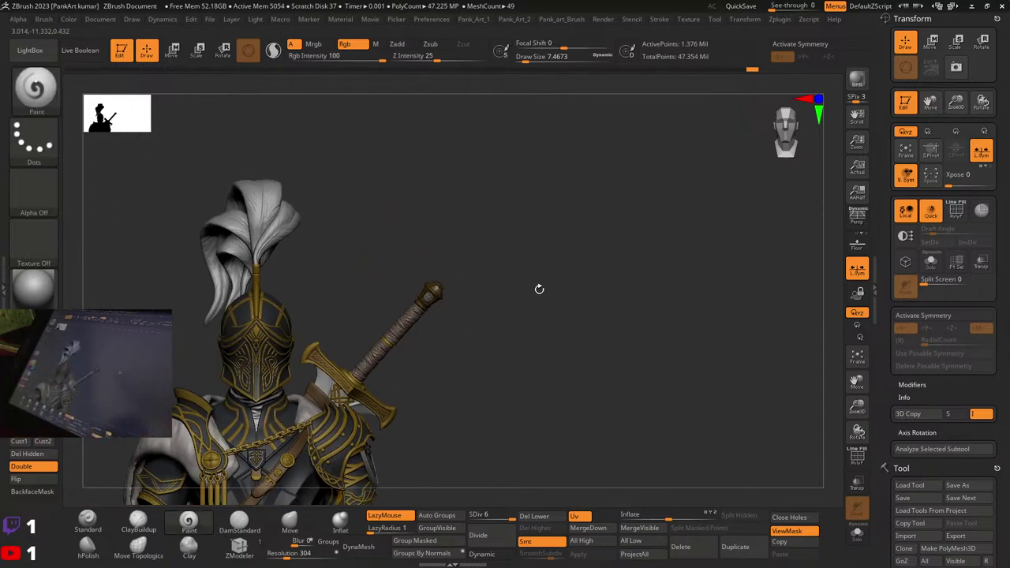
mouse_move(460, 305)
right_mouse_down("ctrl")
mouse_move(637, 291)
mouse_move(457, 368)
mouse_move(595, 272)
mouse_move(682, 300)
right_mouse_up("ctrl")
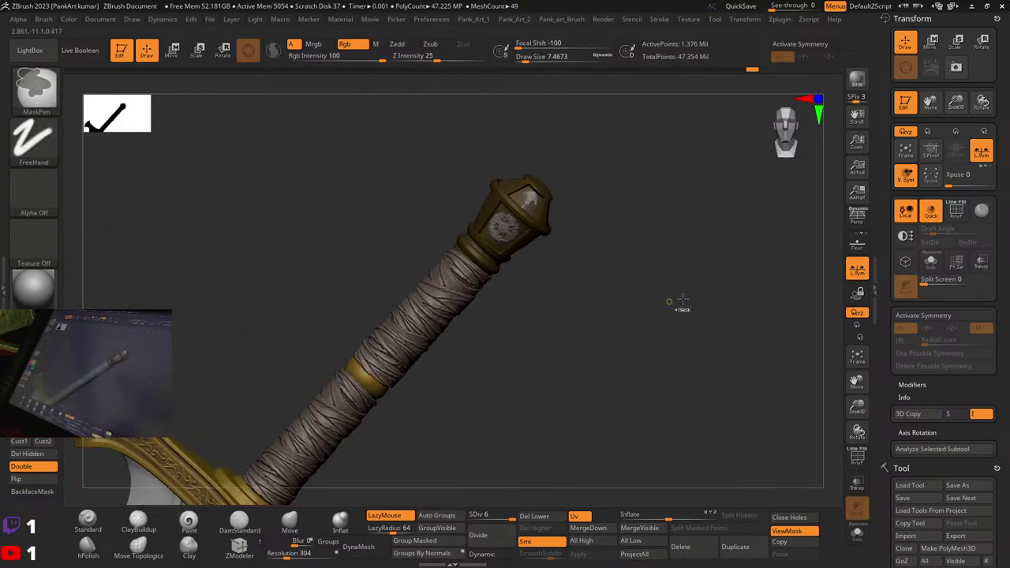
mouse_move(538, 303)
right_mouse_down("ctrl")
mouse_move(542, 250)
mouse_move(629, 263)
right_mouse_up("ctrl")
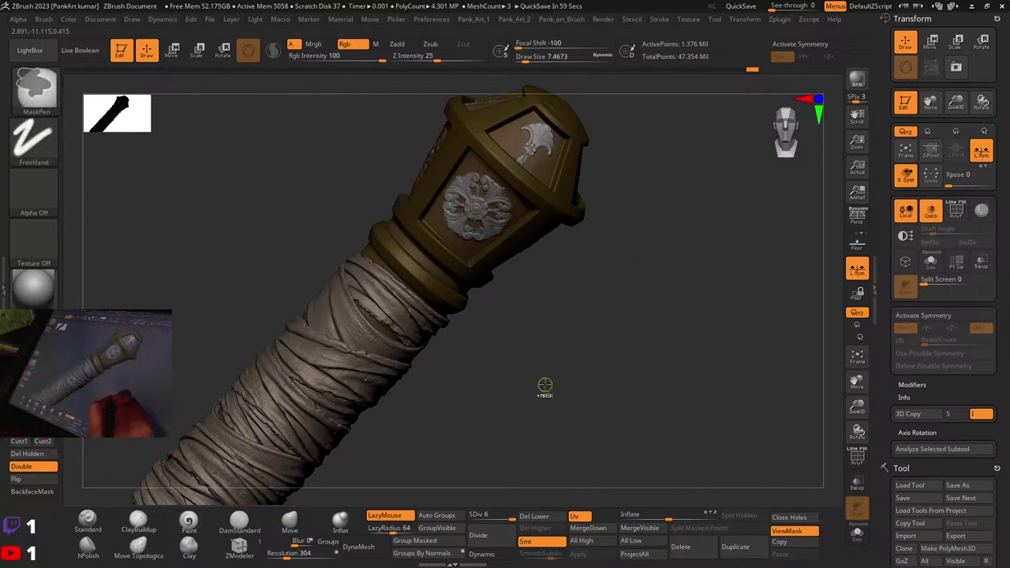
left_click_drag(544, 384, 548, 411, "ctrl")
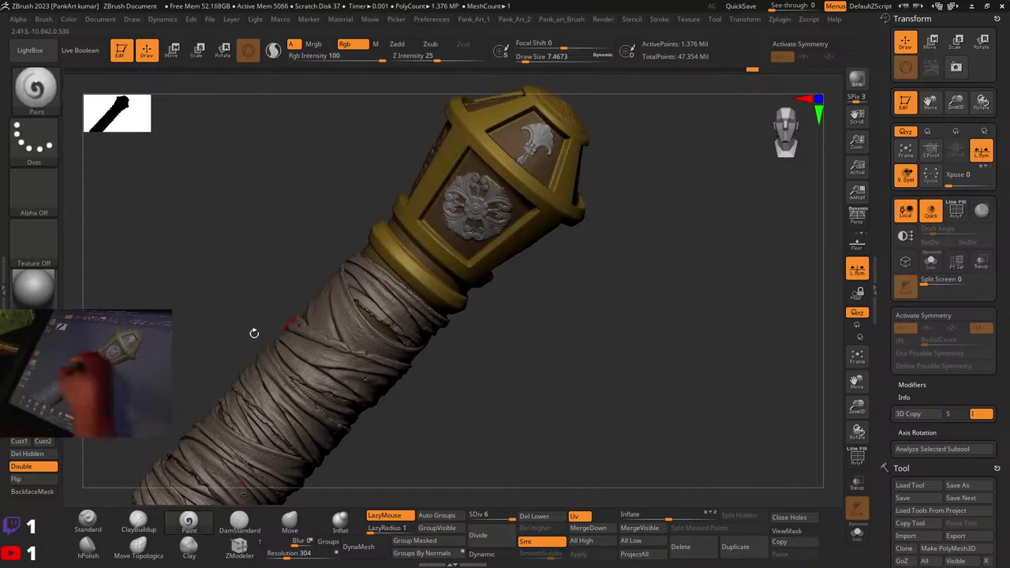
Step: Try tinting the lower panel's rosette pale gold with a larger brush, draw size about 15.55
left_click_drag(35, 339, 469, 133)
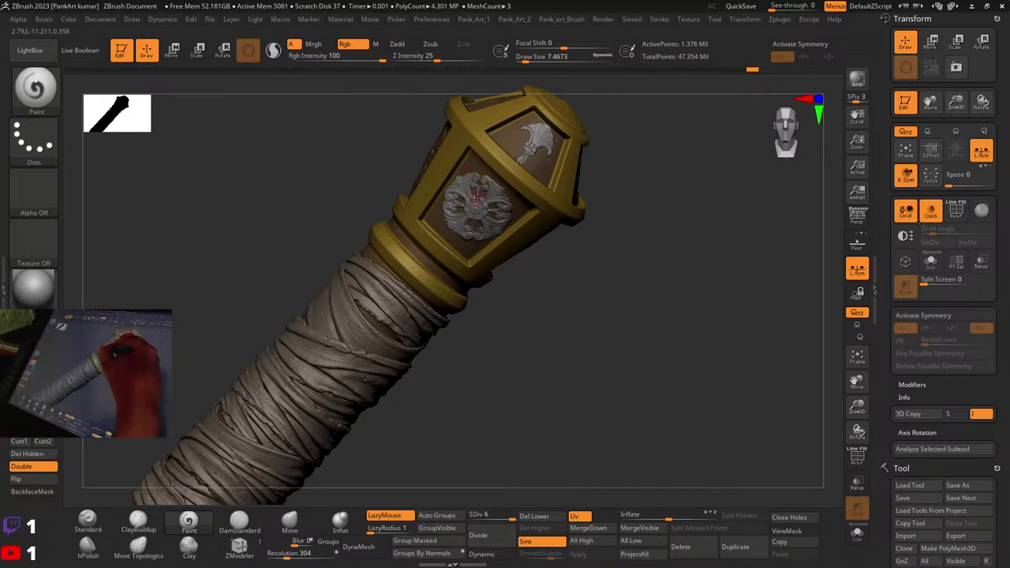
key("space")
left_click_drag(476, 195, 479, 195)
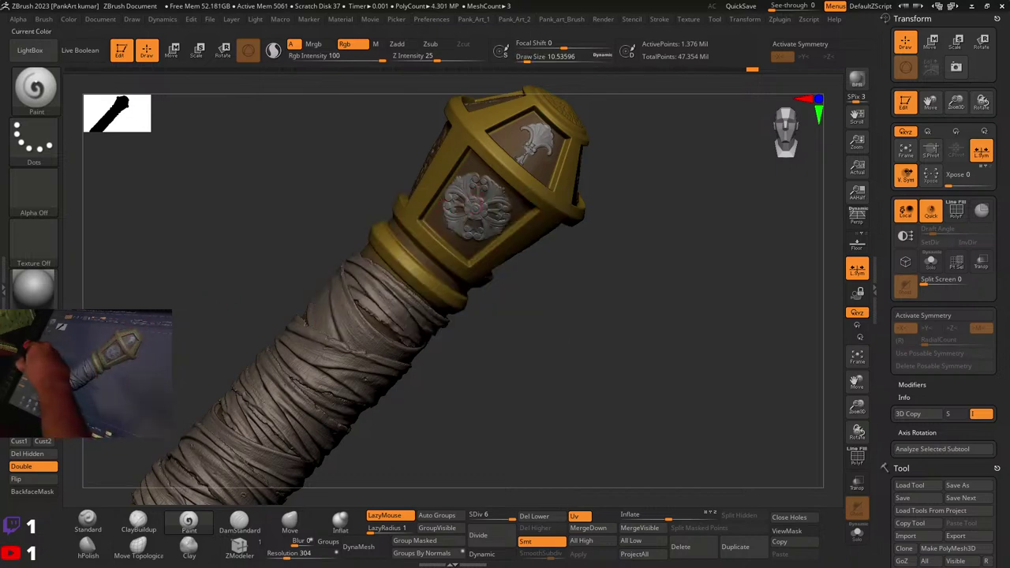
key("bracketright")
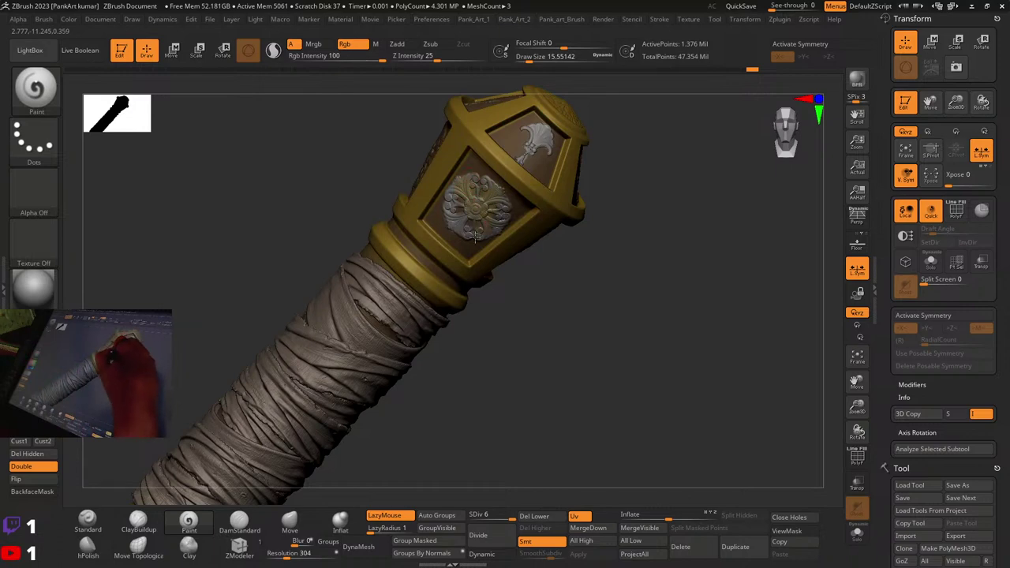
left_click_drag(488, 213, 497, 206)
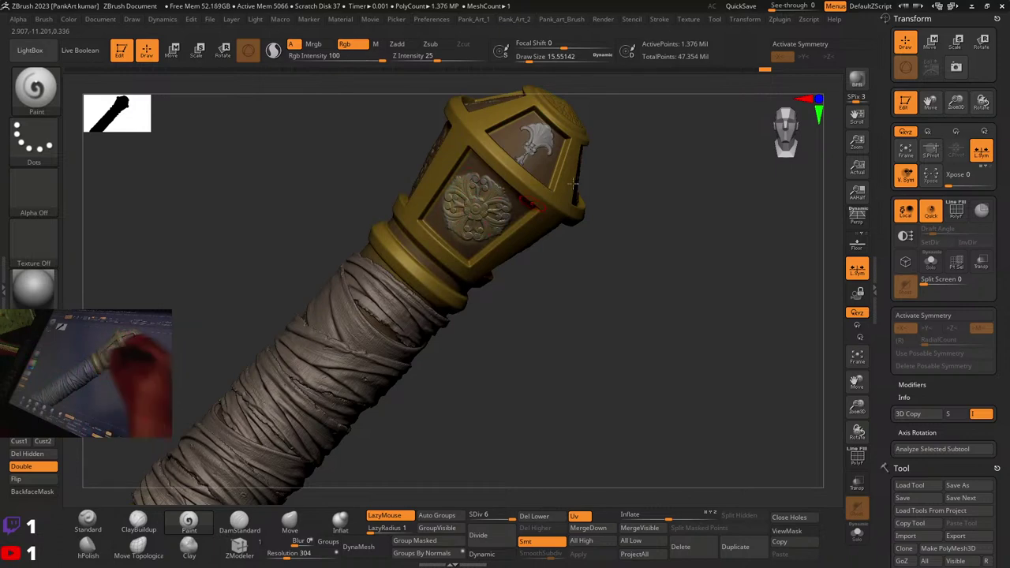
Step: Undo the gold tint on the rosette and check the pommel against the whole warrior
right_click_drag(695, 158, 379, 197, "ctrl")
mouse_move(695, 151)
right_mouse_down("ctrl")
mouse_move(511, 184)
mouse_move(752, 140)
mouse_move(531, 239)
right_mouse_up("ctrl")
left_click(626, 169, "ctrl")
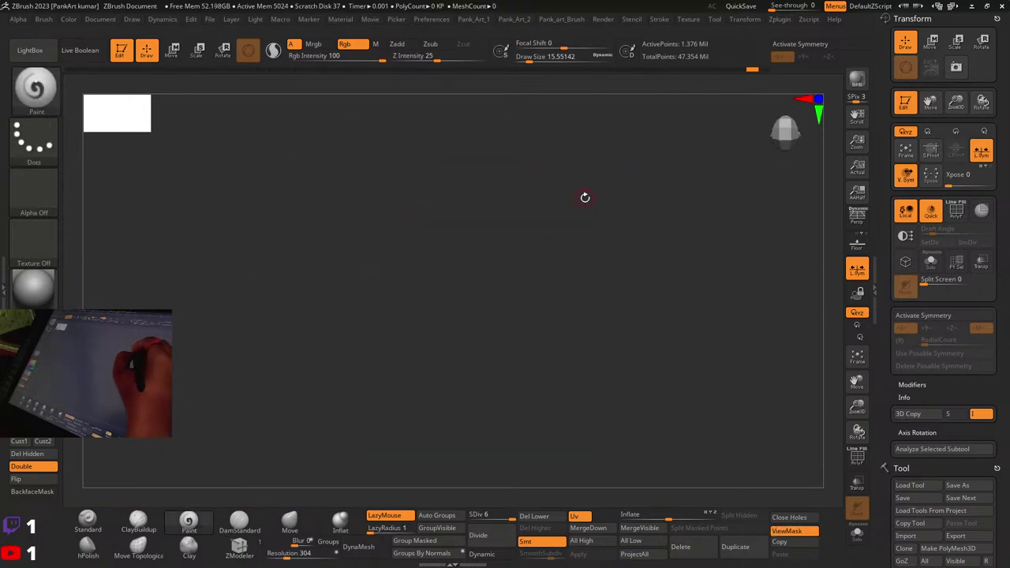
key("f")
mouse_move(584, 199)
right_mouse_down()
mouse_move(553, 212)
mouse_move(503, 324)
mouse_move(431, 365)
right_mouse_up()
right_click_drag(565, 207, 466, 269, "ctrl")
right_click_drag(466, 269, 584, 221, "alt")
left_click_drag(544, 285, 566, 310, "ctrl")
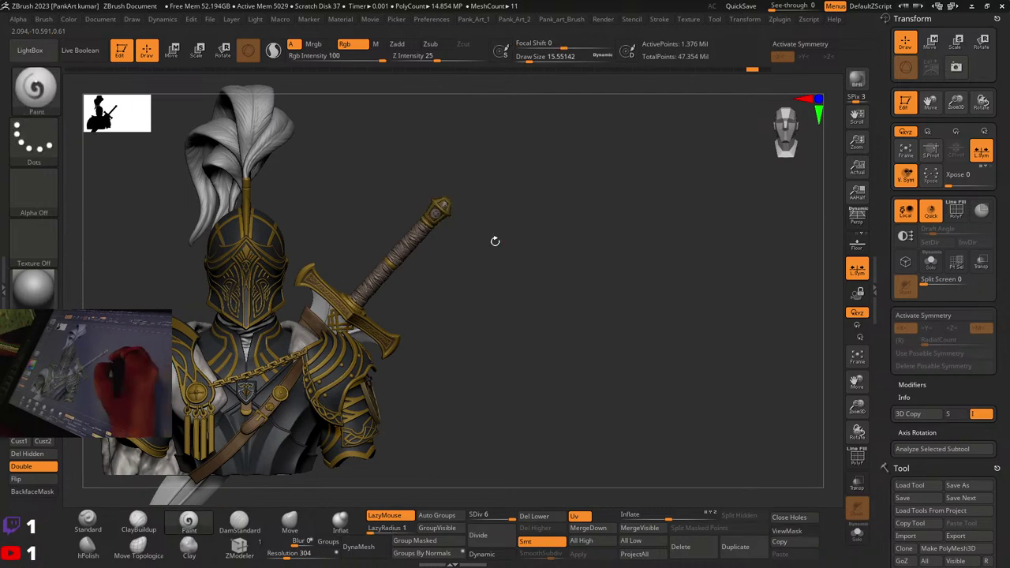
right_click_drag(496, 239, 523, 223, "ctrl")
mouse_move(522, 224)
left_mouse_down()
mouse_move(501, 255)
mouse_move(563, 230)
left_mouse_up()
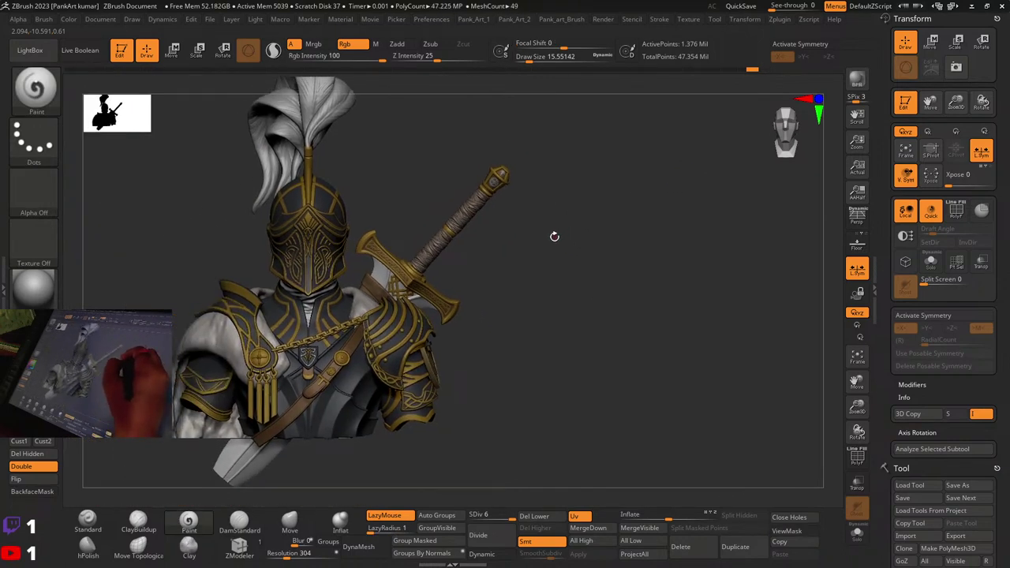
right_click_drag(555, 218, 713, 181, "ctrl")
Step: Show the pommel's mask again and switch the active material to Metal 01
key("ctrl+h")
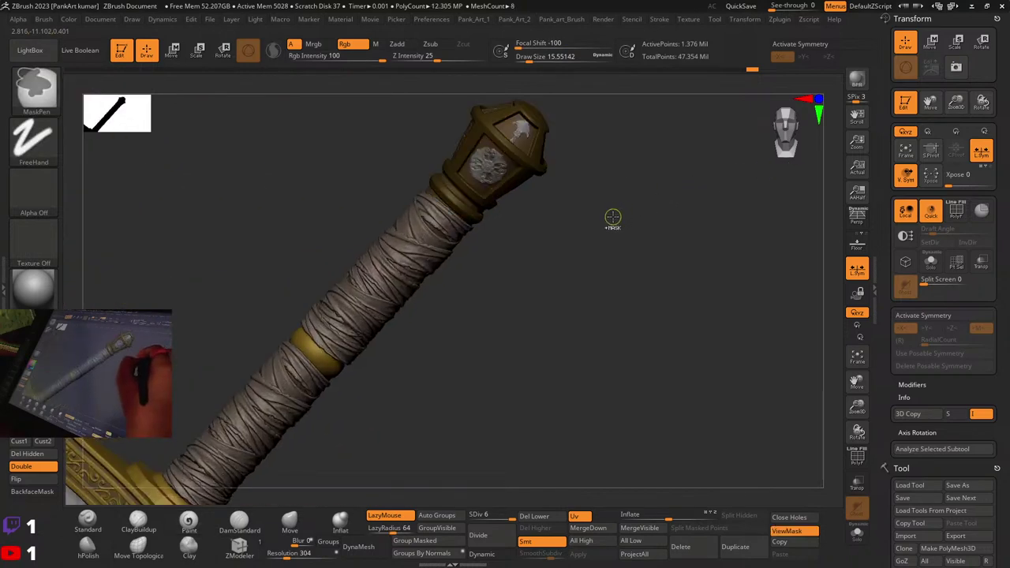
key("m")
left_click(856, 353)
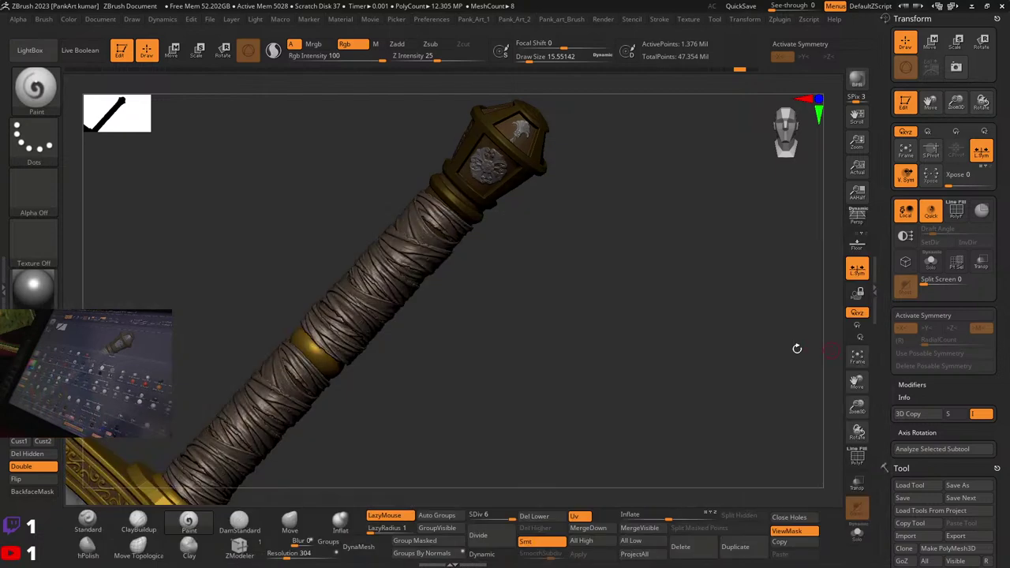
Step: Undo the light grey paint on the lower panel's rosette, briefly displaying the pommel's polygroups
left_click_drag(573, 260, 608, 299, "ctrl")
key("shift+f")
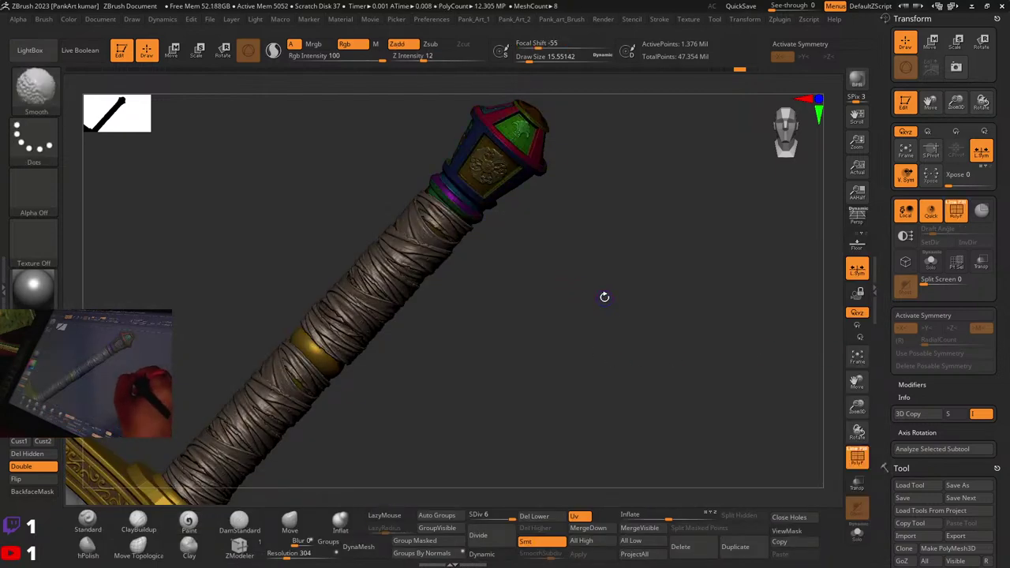
key("shift+f")
key("ctrl+h")
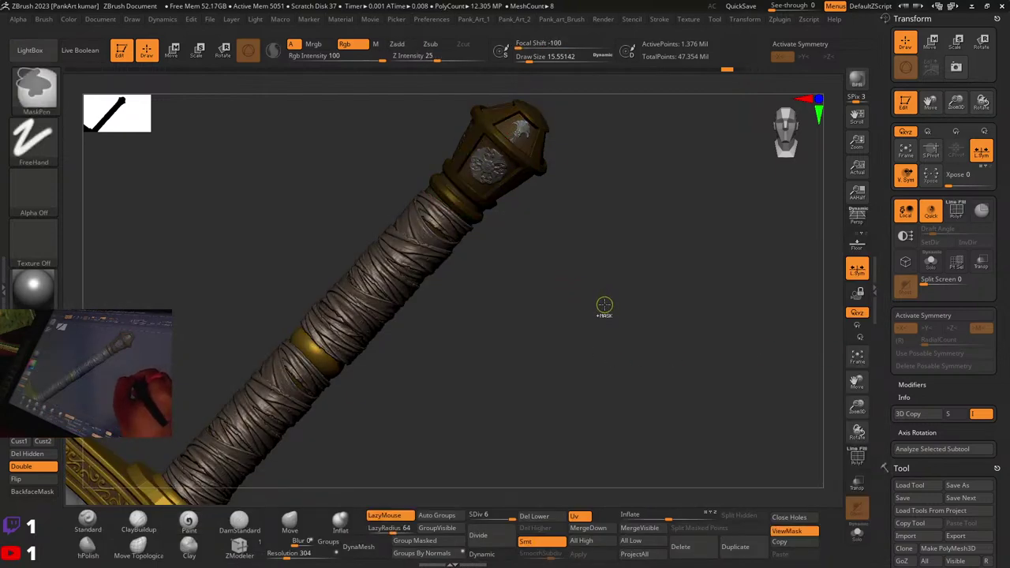
key("shift+f")
key("shift+f")
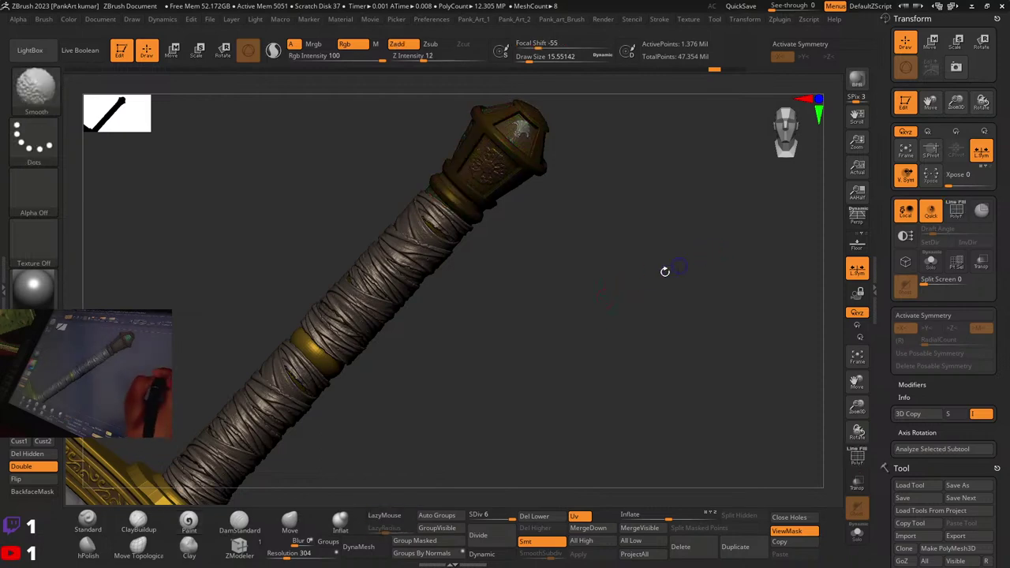
Step: Hide the mask display and review the sword and armour in the metal material from the front
right_click_drag(673, 283, 561, 337, "ctrl")
key("ctrl+h")
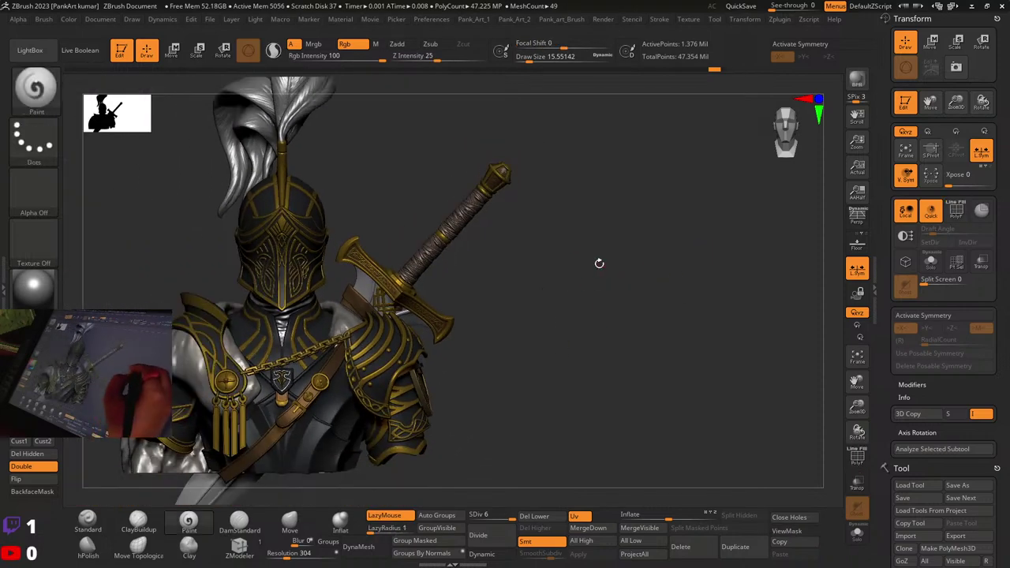
right_click_drag(497, 186, 607, 194, "ctrl")
key("ctrl+shift+s")
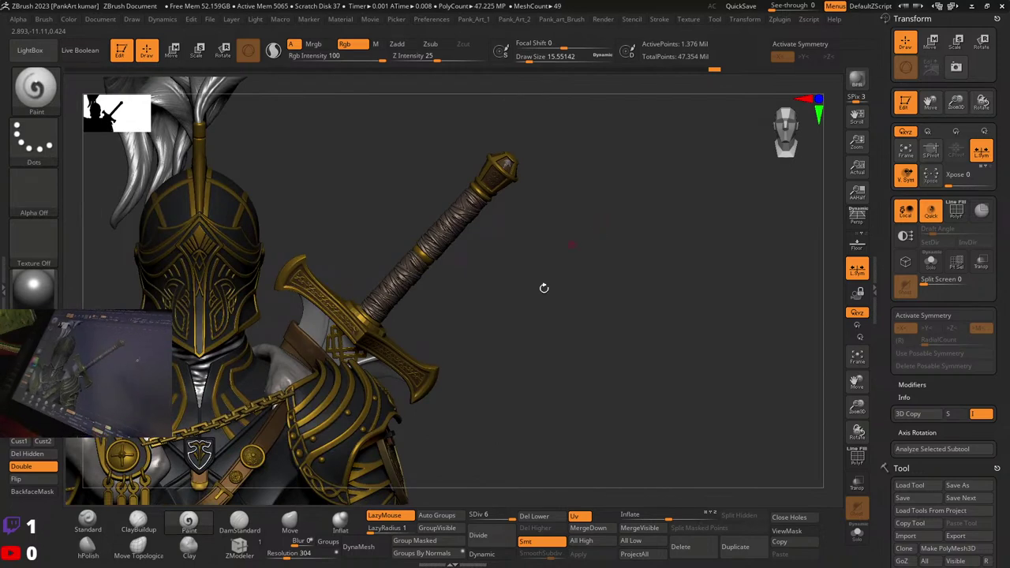
right_click_drag(539, 390, 643, 373, "alt")
left_click_drag(643, 373, 774, 300)
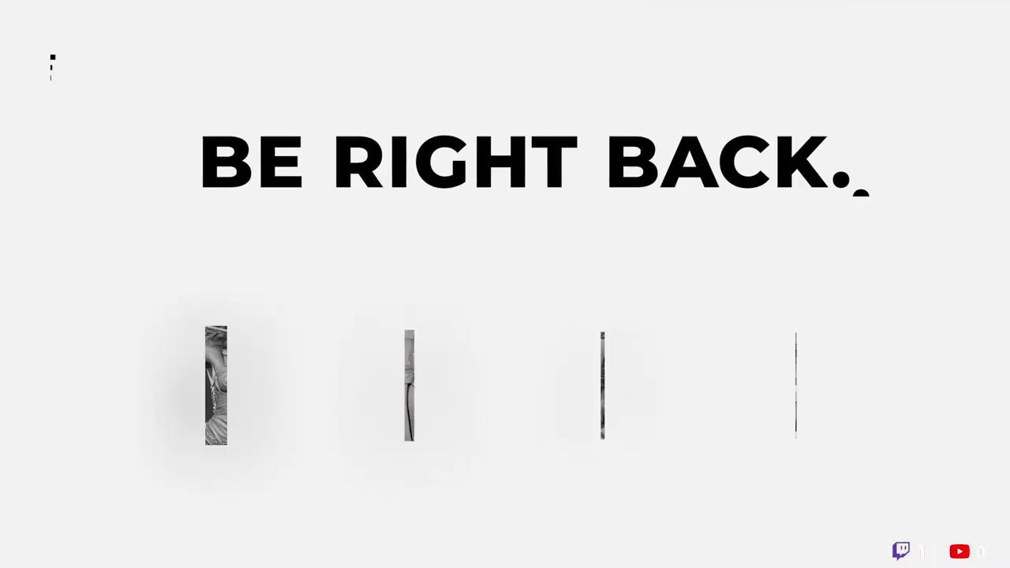
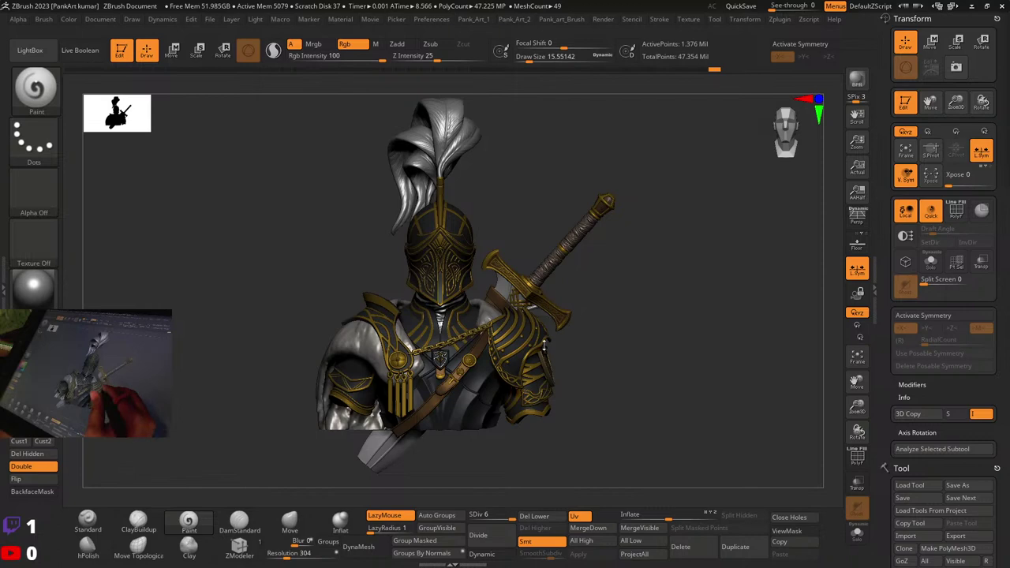
Step: Paint the raised palmette on the pommel's upper panel pale gold, reducing the brush draw size to 7.4673, then 4.29964
left_click_drag(593, 375, 614, 378)
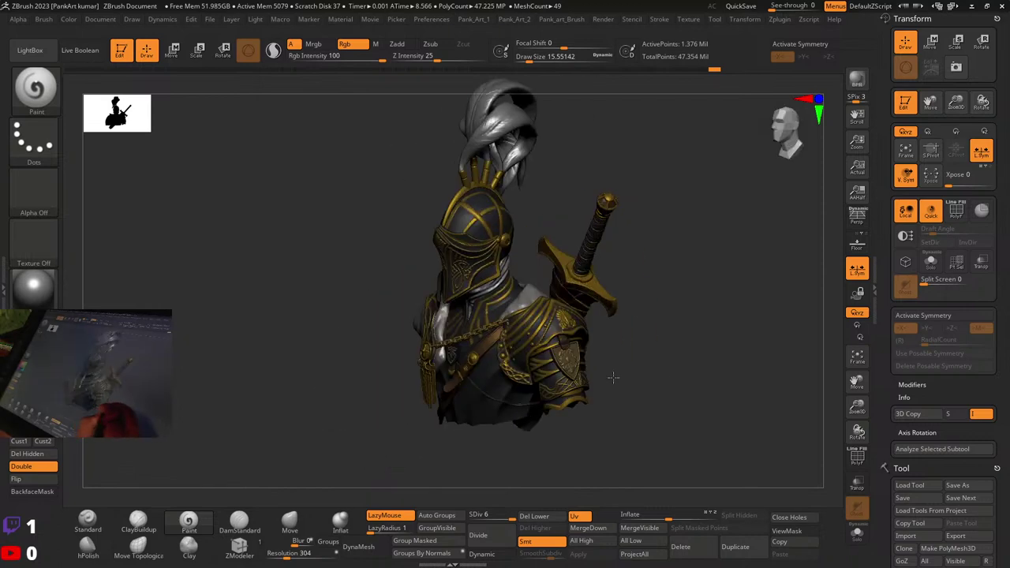
mouse_move(613, 378)
right_mouse_down()
mouse_move(621, 368)
mouse_move(593, 334)
mouse_move(503, 409)
mouse_move(661, 308)
mouse_move(664, 332)
mouse_move(600, 304)
mouse_move(612, 291)
mouse_move(505, 419)
right_mouse_up()
right_click_drag(545, 387, 626, 298)
right_click_drag(564, 309, 562, 331, "ctrl")
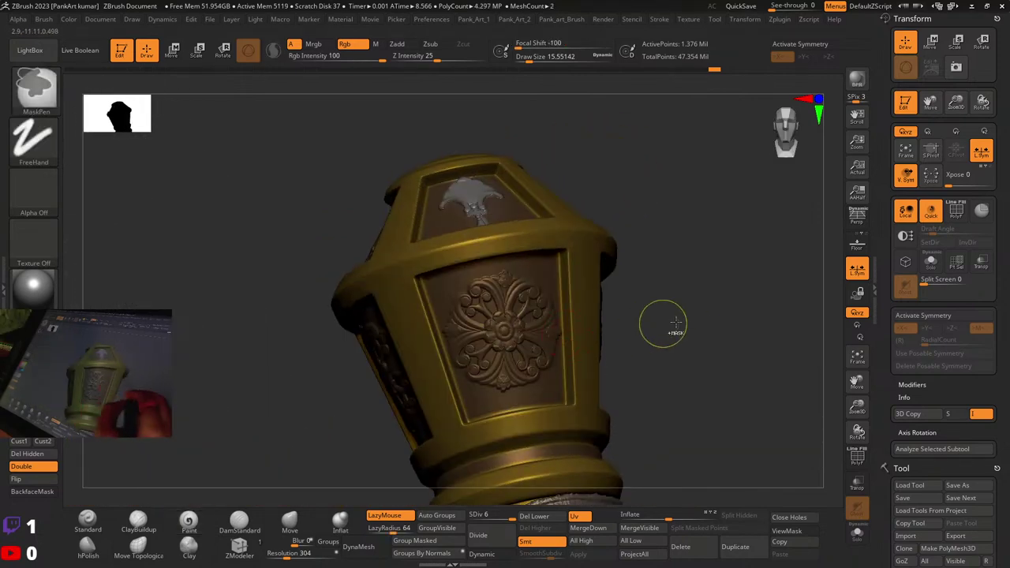
mouse_move(677, 322)
right_mouse_down("ctrl")
mouse_move(621, 344)
mouse_move(566, 343)
mouse_move(559, 373)
mouse_move(478, 321)
right_mouse_up("ctrl")
key("space")
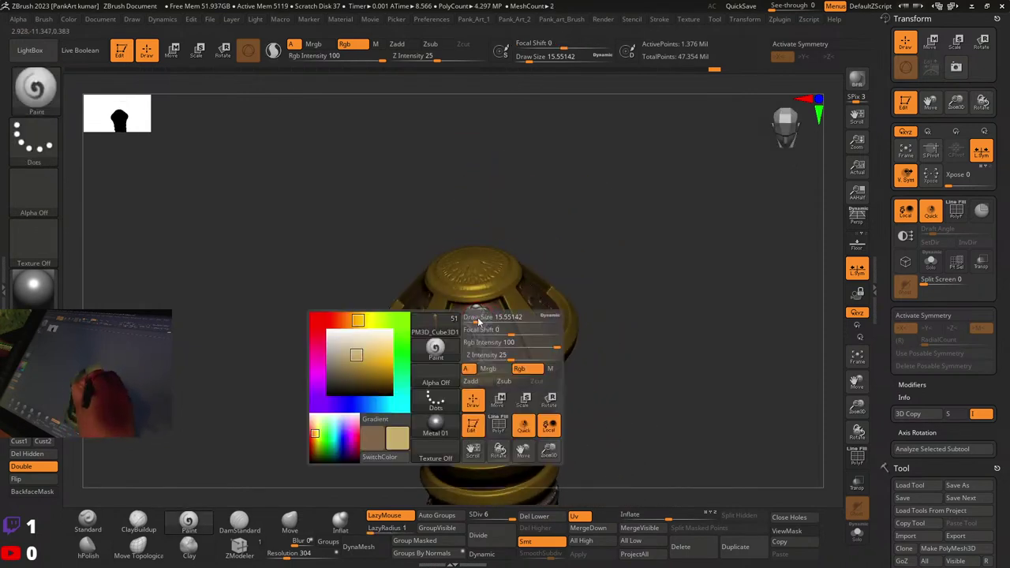
left_click_drag(477, 320, 472, 321)
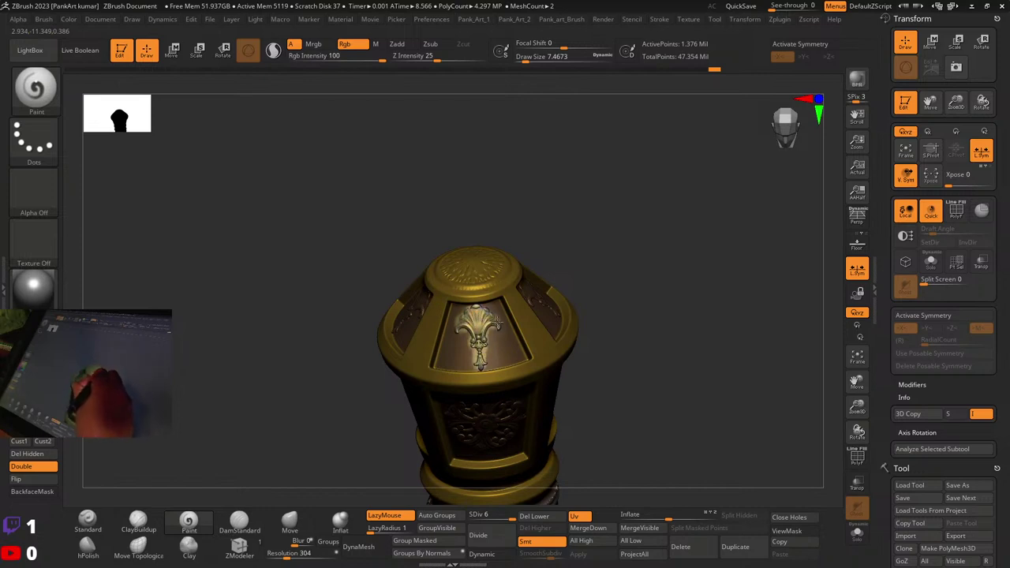
left_click_drag(478, 318, 480, 329)
right_click_drag(480, 315, 484, 333, "ctrl")
left_click_drag(478, 329, 475, 329)
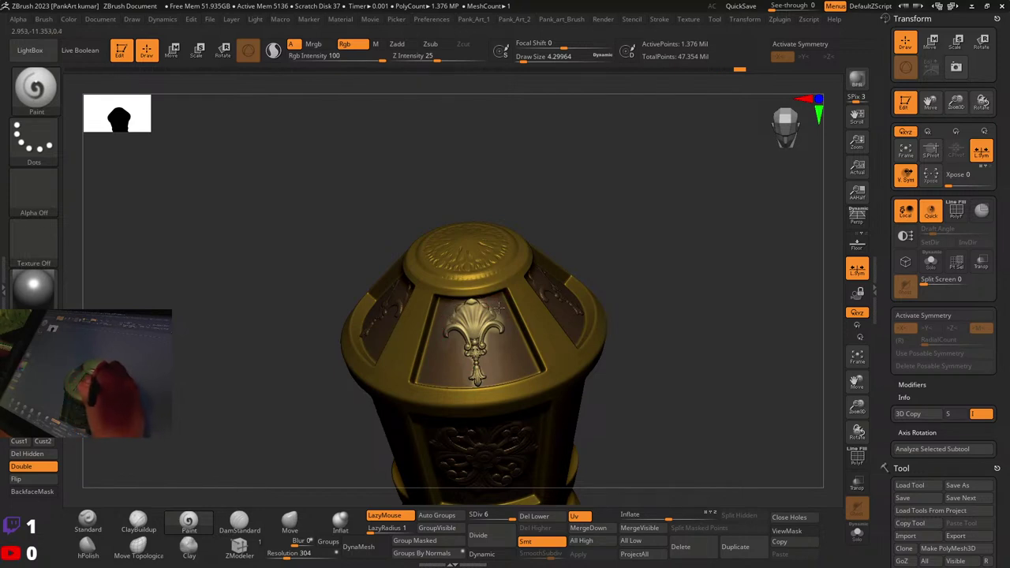
Step: Undo the pommel's gold and brown colouring and return it to subdivision level 6 with the mask display off
mouse_move(638, 289)
right_mouse_down("ctrl")
mouse_move(535, 329)
mouse_move(516, 297)
mouse_move(503, 296)
mouse_move(534, 332)
mouse_move(693, 304)
right_mouse_up("ctrl")
key("ctrl")
right_click_drag(516, 261, 474, 297)
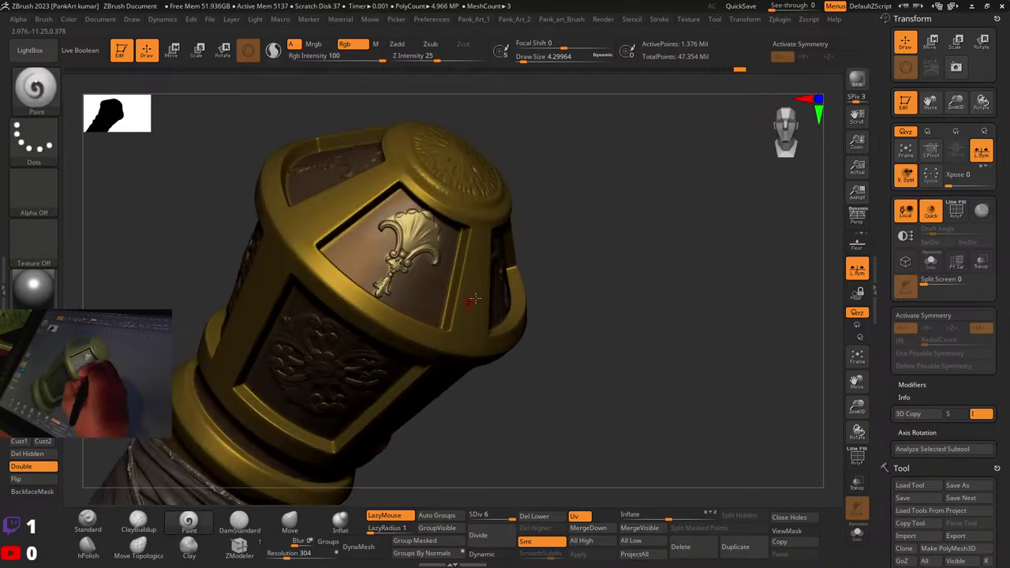
mouse_move(545, 295)
right_mouse_down("ctrl")
mouse_move(458, 332)
mouse_move(450, 410)
mouse_move(514, 232)
mouse_move(495, 380)
mouse_move(534, 332)
right_mouse_up("ctrl")
key("ctrl")
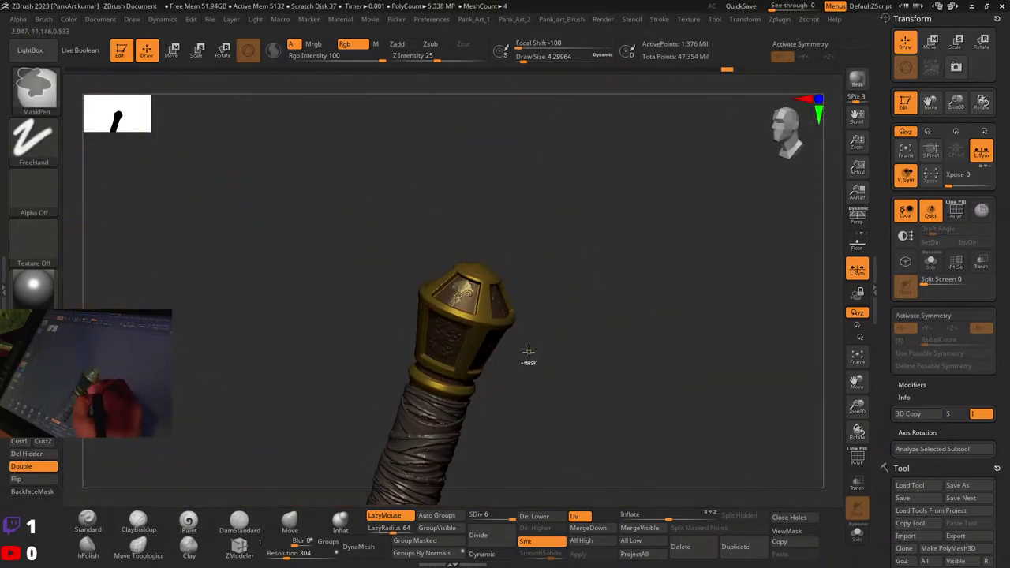
key("shift+d")
key("shift+d")
key("shift+d")
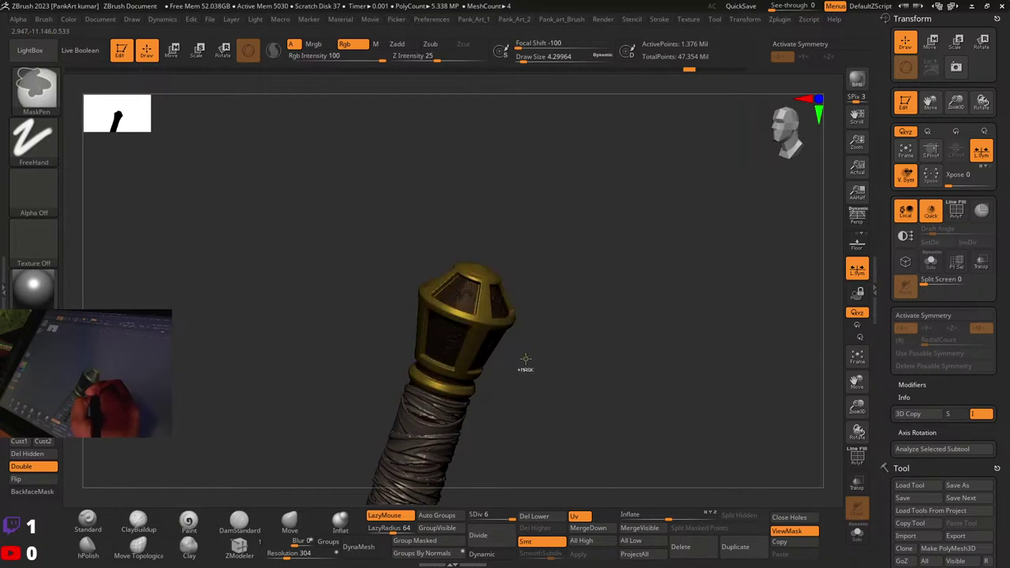
key("ctrl+z")
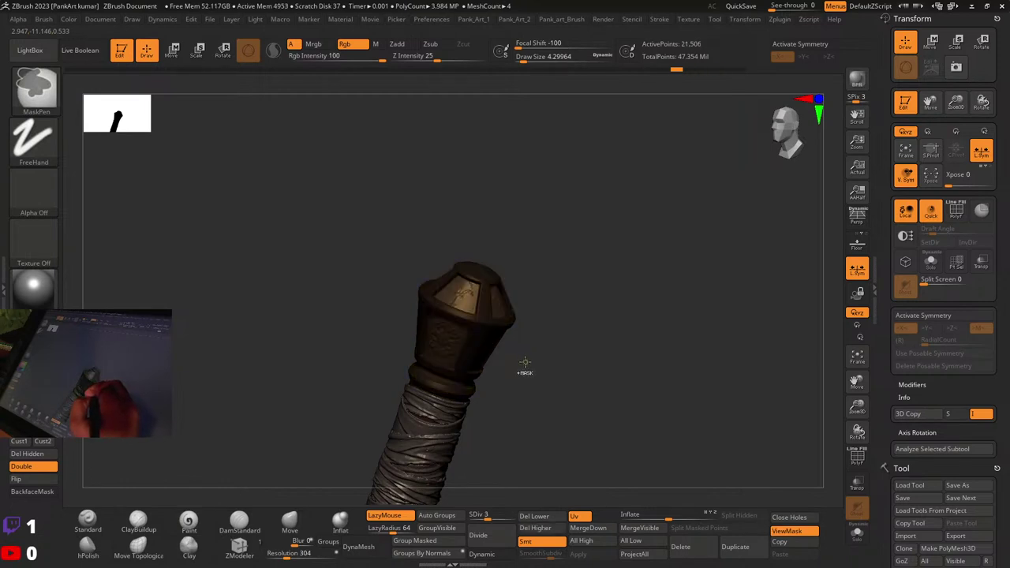
key("ctrl+z")
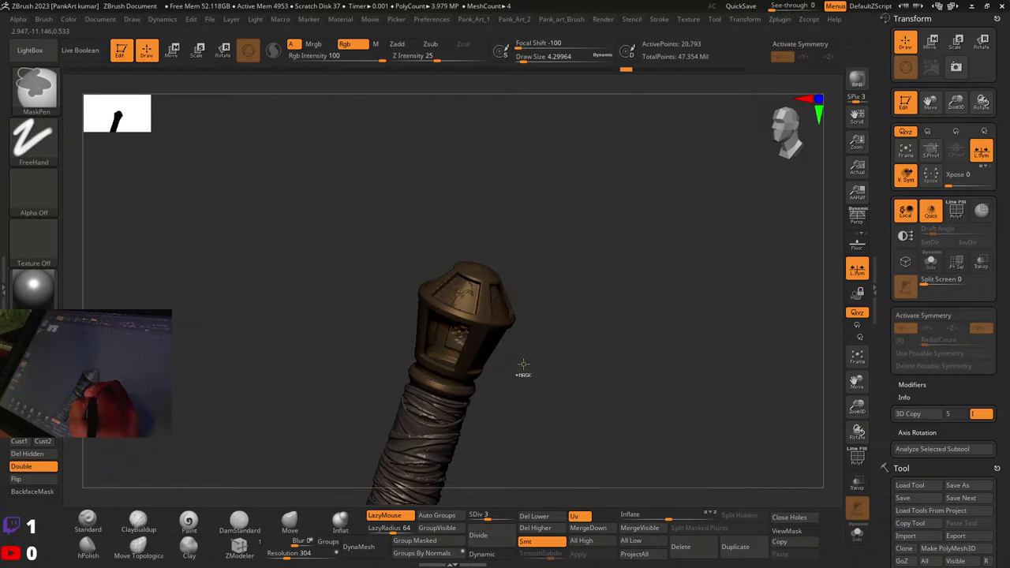
key("d")
key("d")
key("d")
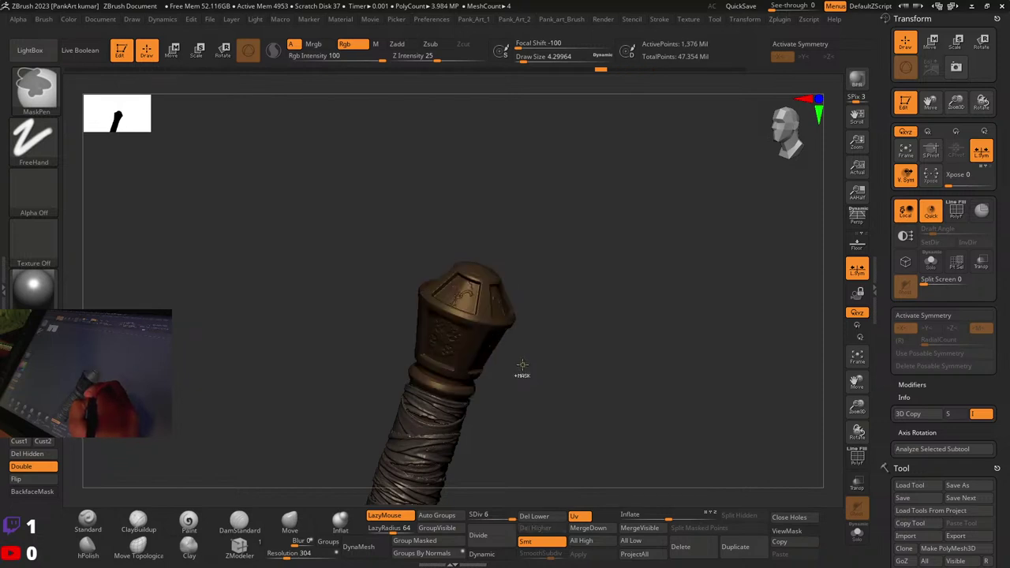
left_click(523, 365, "ctrl")
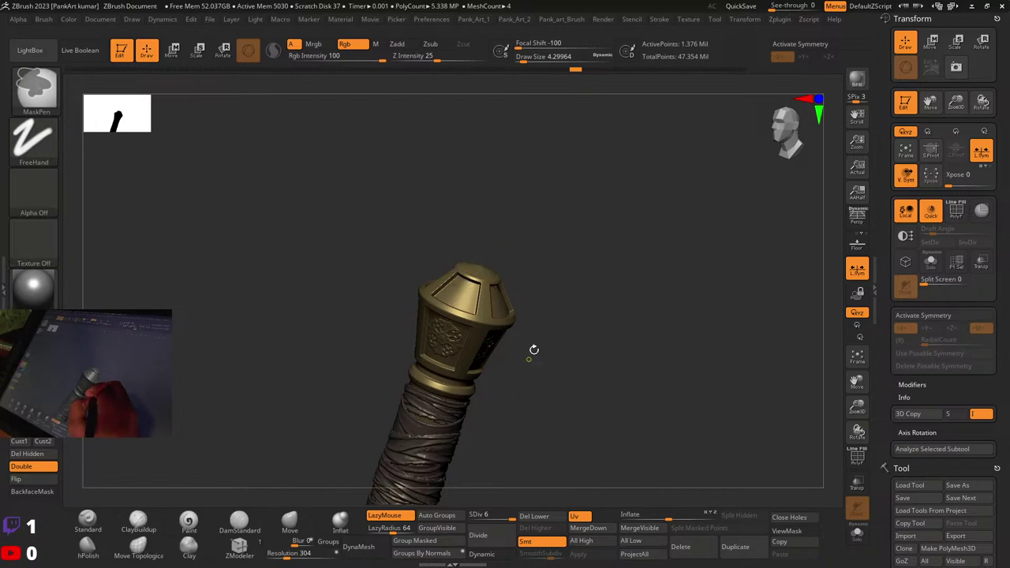
Step: Lower the pommel to subdivision level 1 and show it in Solo with its polygroups displayed
left_click_drag(534, 350, 592, 295)
mouse_move(537, 347)
right_mouse_down("ctrl")
mouse_move(497, 293)
mouse_move(813, 244)
right_mouse_up("ctrl")
key("shift+f")
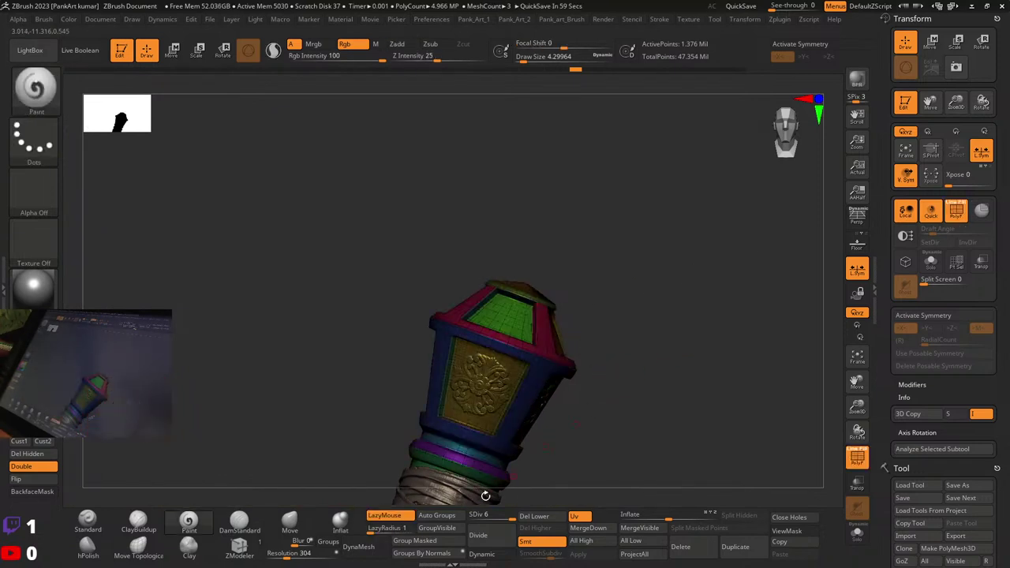
left_click_drag(476, 516, 470, 516)
key("shift+f")
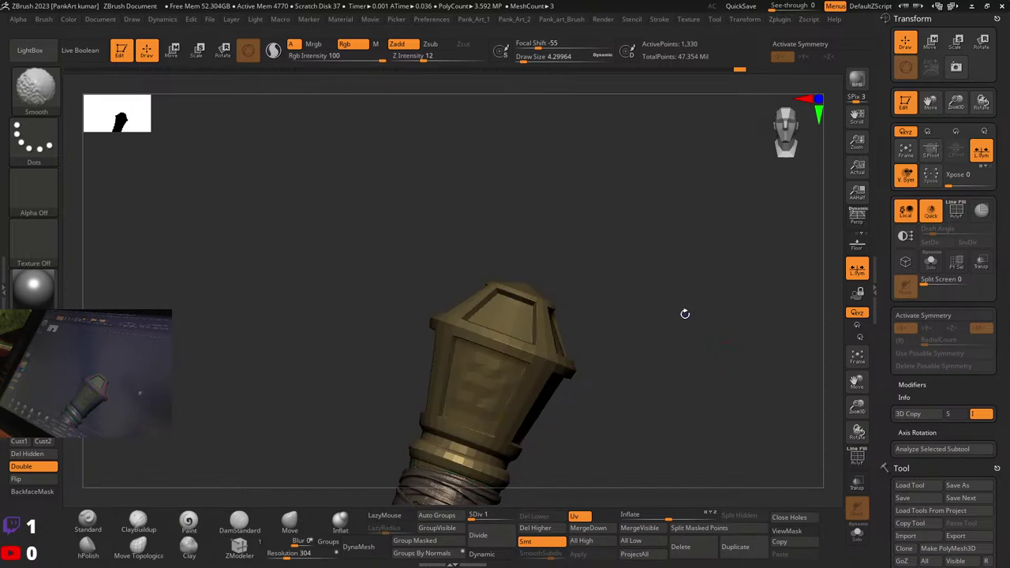
mouse_move(702, 372)
left_mouse_down()
mouse_move(581, 340)
mouse_move(660, 311)
mouse_move(625, 293)
mouse_move(684, 263)
left_mouse_up()
key("shift+f")
Step: Hide the first upper and lower panel polygroups of the pommel, undoing the mistaken selection
left_click(551, 289, "ctrl+shift")
left_click(550, 290, "ctrl+shift")
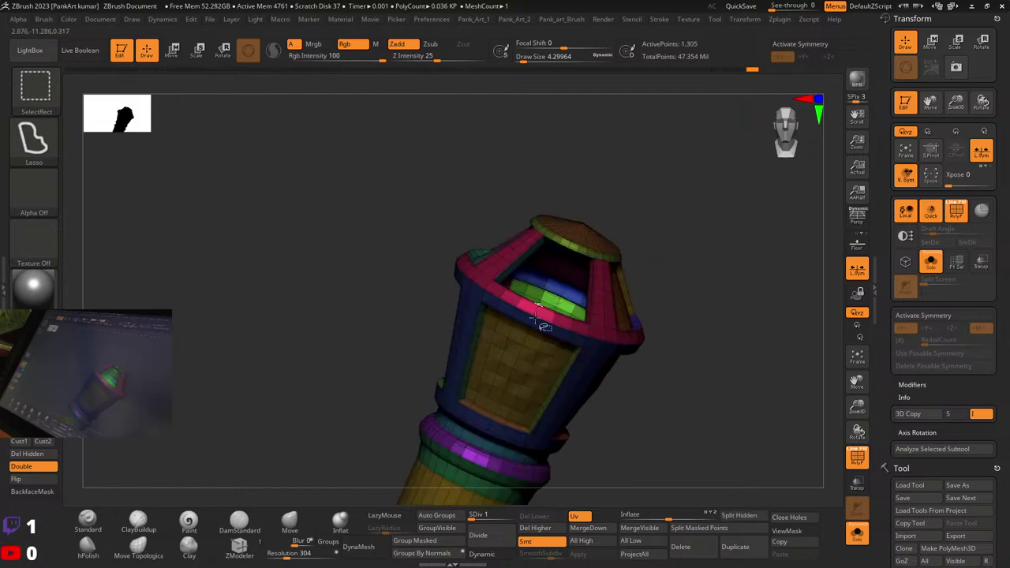
left_click(519, 361, "ctrl+shift")
left_click_drag(710, 316, 612, 296)
left_click(638, 393, "ctrl+shift")
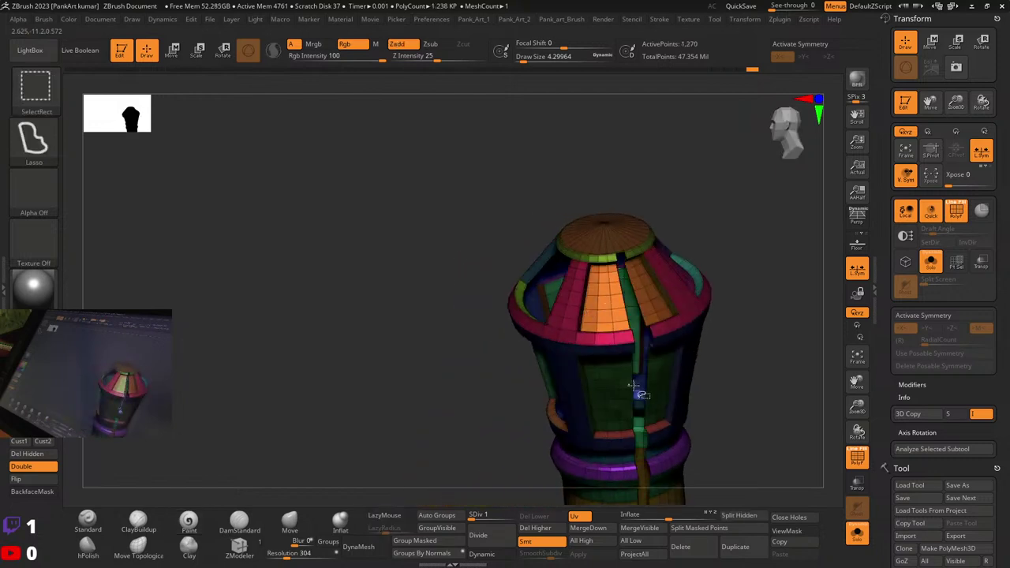
key("ctrl+z")
left_click(621, 294, "ctrl+shift")
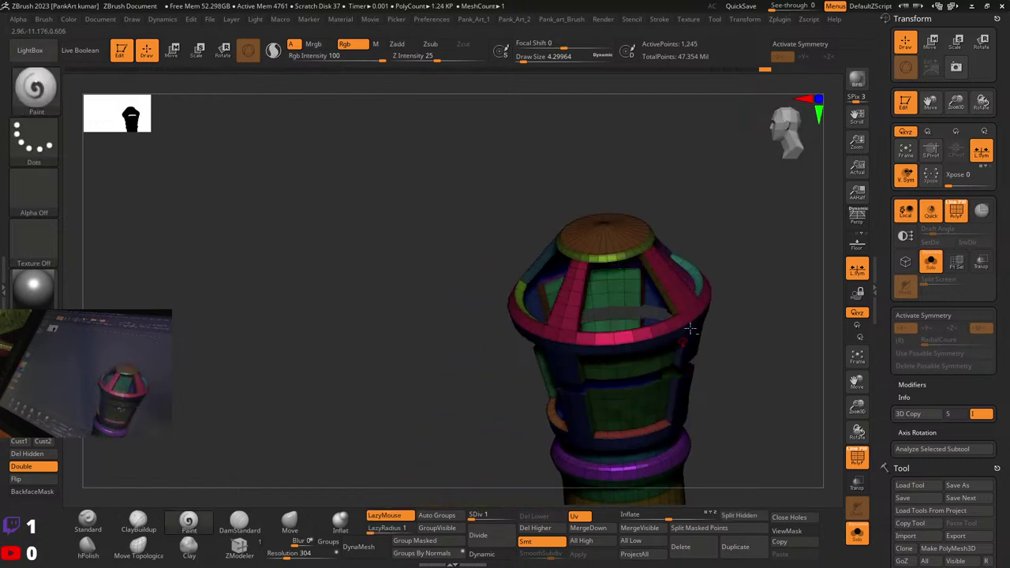
Step: Hide the remaining upper and lower panel polygroups around the pommel so only its frame is left
left_click_drag(695, 333, 604, 367)
left_click(563, 429, "ctrl+shift")
left_click_drag(563, 427, 623, 284)
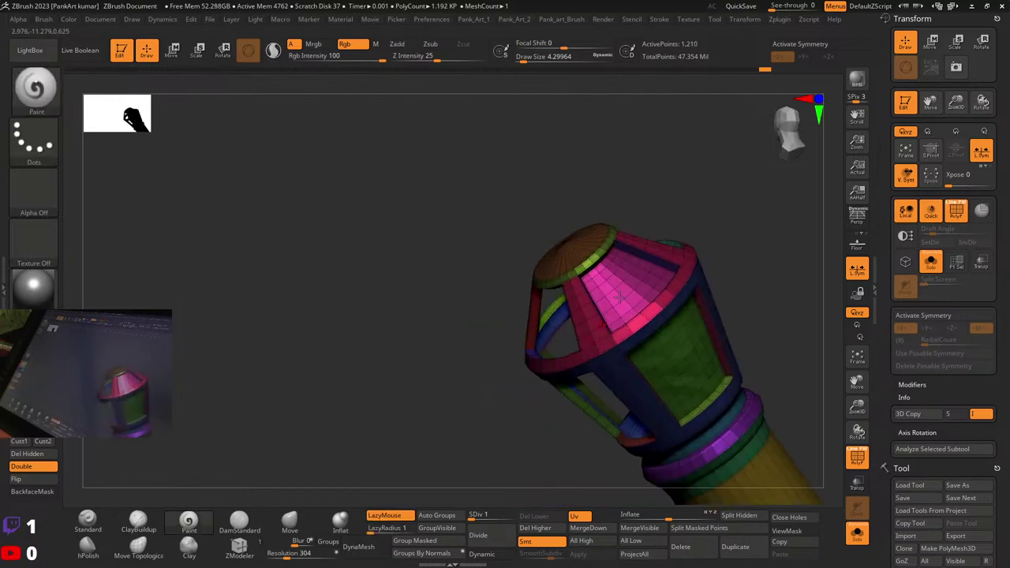
left_click(622, 283, "ctrl+shift")
left_click(687, 362, "ctrl+shift")
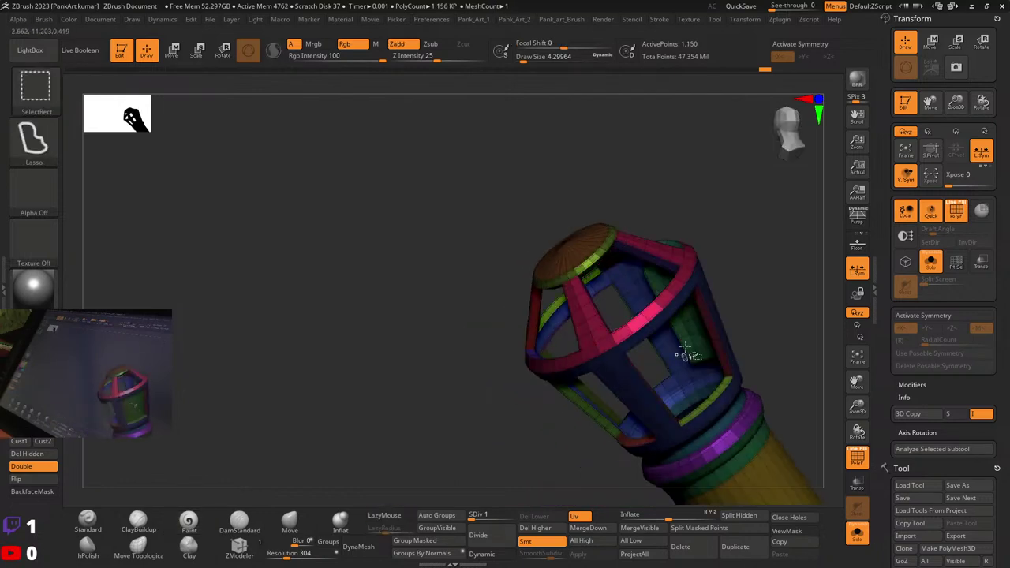
left_click_drag(677, 352, 638, 271)
left_click(632, 259, "ctrl+shift")
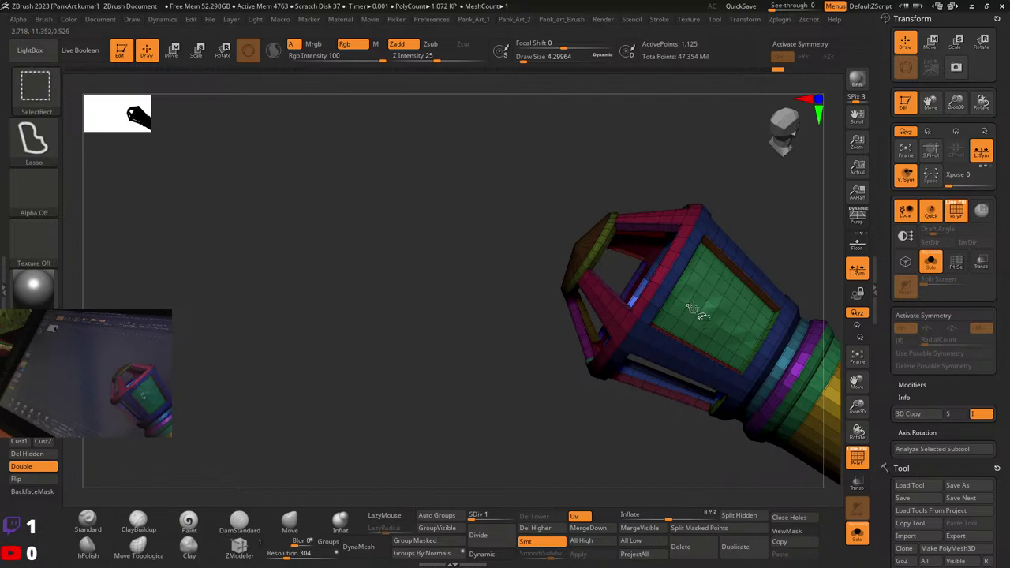
left_click(716, 306, "ctrl+shift")
Step: Hide the narrow cyan neck band between the pommel frame and the purple ring
mouse_move(715, 309)
left_mouse_down()
mouse_move(640, 334)
mouse_move(581, 293)
mouse_move(600, 284)
mouse_move(598, 356)
mouse_move(623, 321)
mouse_move(631, 369)
mouse_move(652, 337)
left_mouse_up()
key("shift+f")
key("shift+f")
right_click_drag(639, 339, 623, 395, "ctrl")
right_click_drag(568, 331, 537, 365, "ctrl")
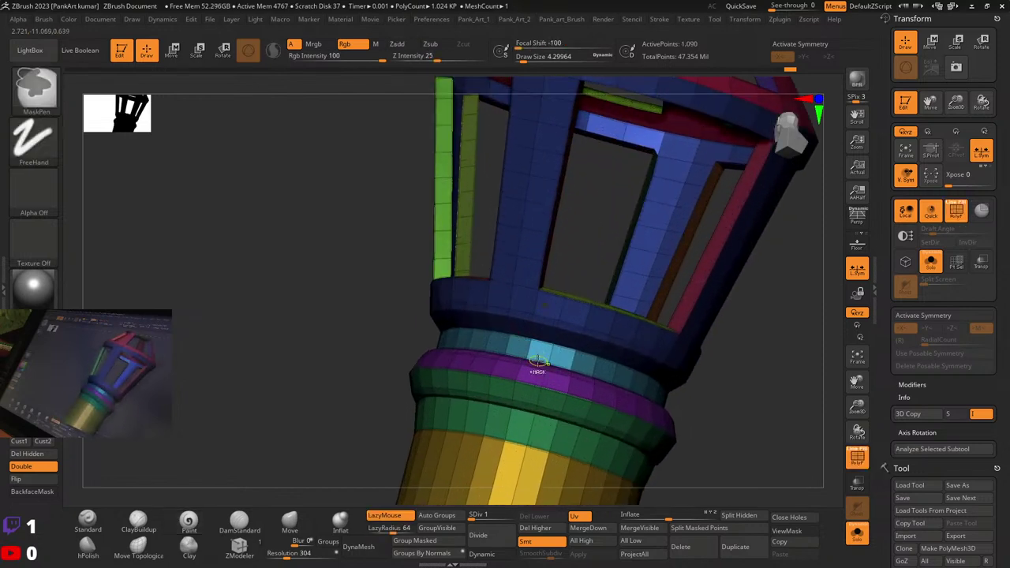
left_click(528, 345, "ctrl+shift")
right_click_drag(616, 418, 607, 306, "ctrl")
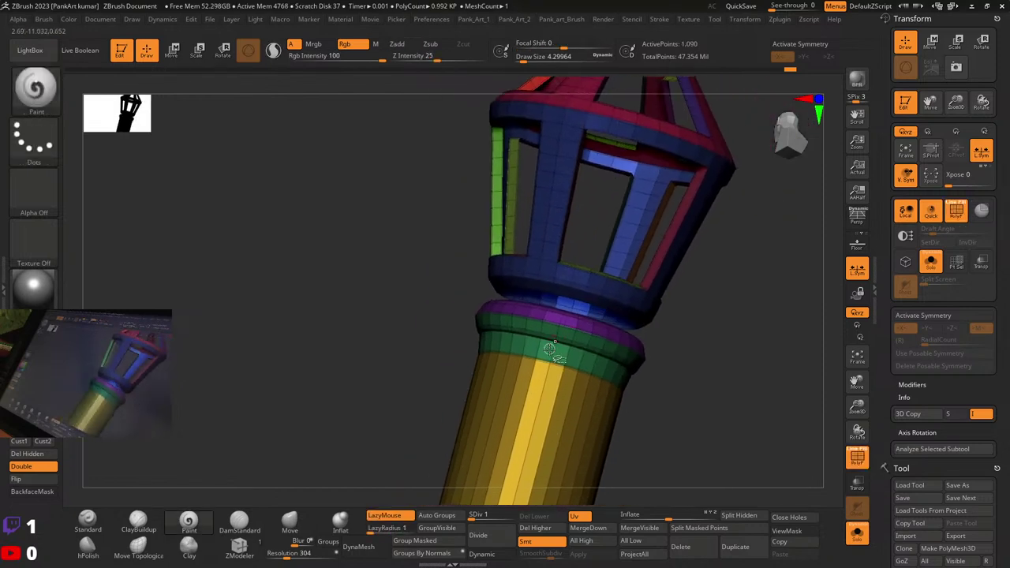
Step: Try hiding the green rings and grip polygroups below the pommel, then bring them back
left_click(547, 359, "ctrl+shift")
key("ctrl+z")
left_click(544, 361, "ctrl+shift")
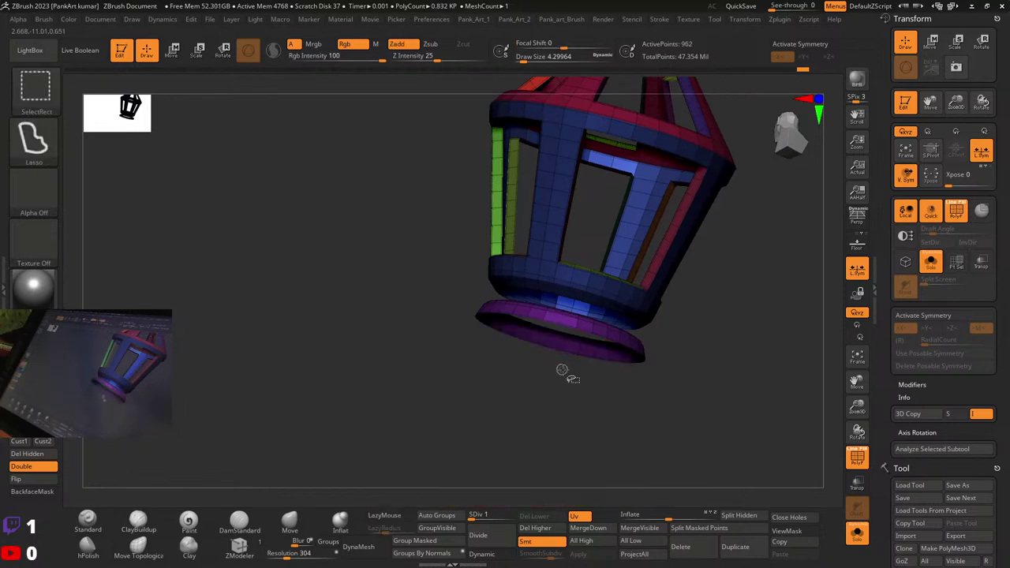
right_click_drag(640, 362, 613, 350, "ctrl")
left_click_drag(613, 349, 668, 384)
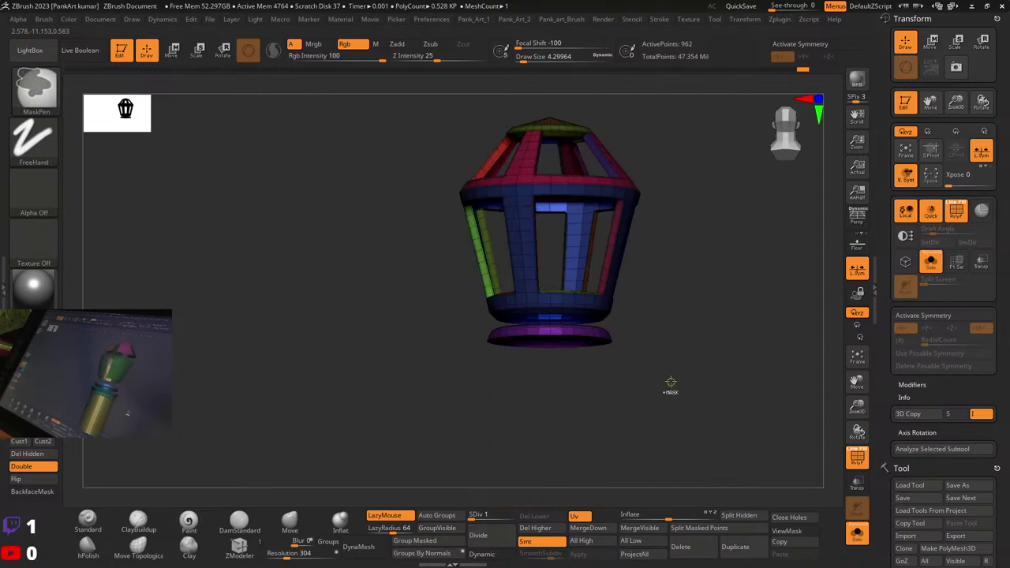
left_click(670, 381, "ctrl+shift")
mouse_move(671, 381)
right_mouse_down("ctrl")
mouse_move(679, 431)
mouse_move(637, 393)
mouse_move(635, 376)
mouse_move(654, 357)
right_mouse_up("ctrl")
left_click(599, 411, "ctrl+shift")
left_click(635, 376, "ctrl+shift")
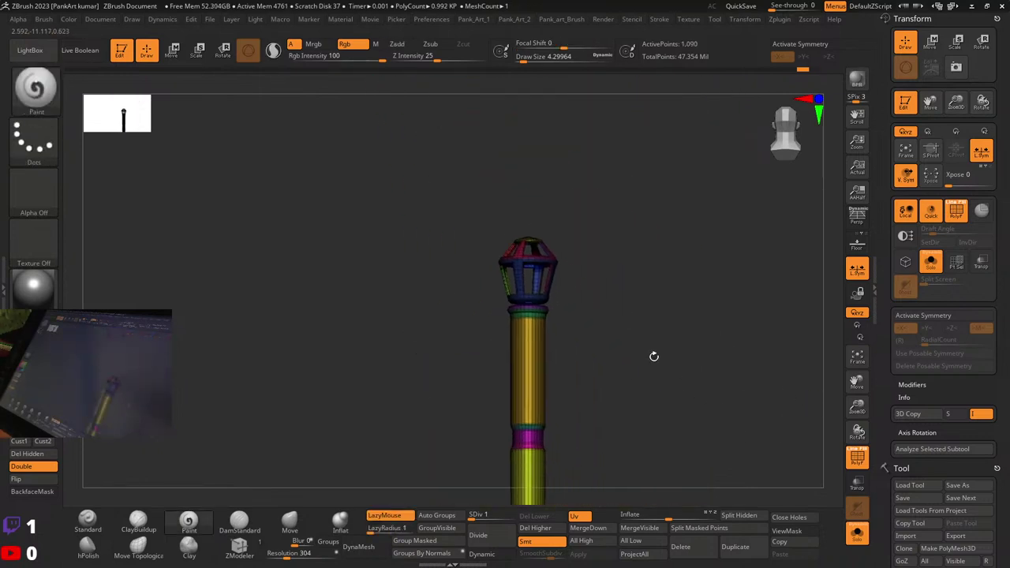
Step: Turn off the polygroup display and leave Solo to see the open pommel frame with the wrapped grip
key("shift+f")
left_click_drag(627, 352, 750, 424)
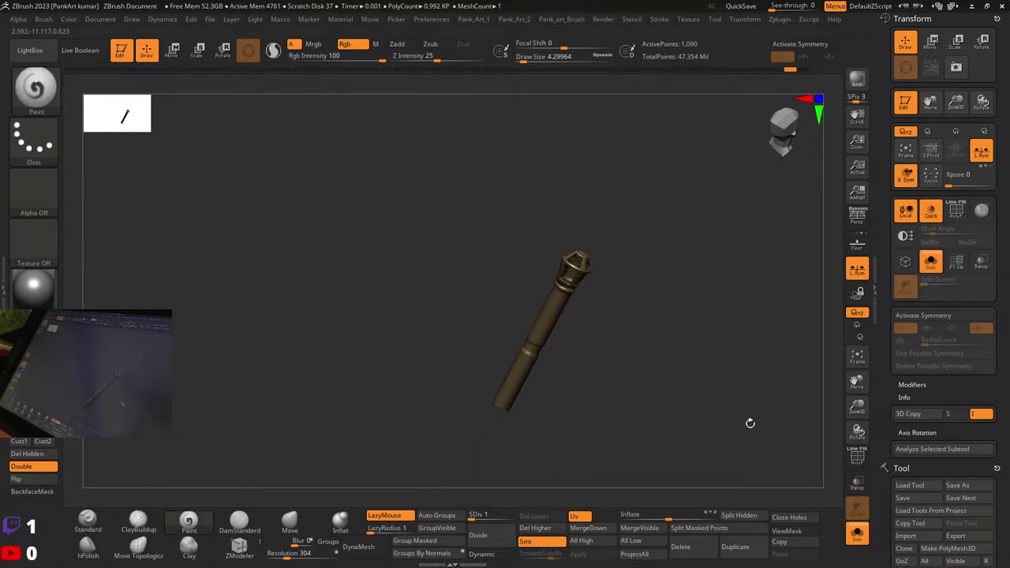
left_click(852, 536)
left_click_drag(632, 397, 654, 373)
right_click_drag(654, 374, 663, 430, "ctrl")
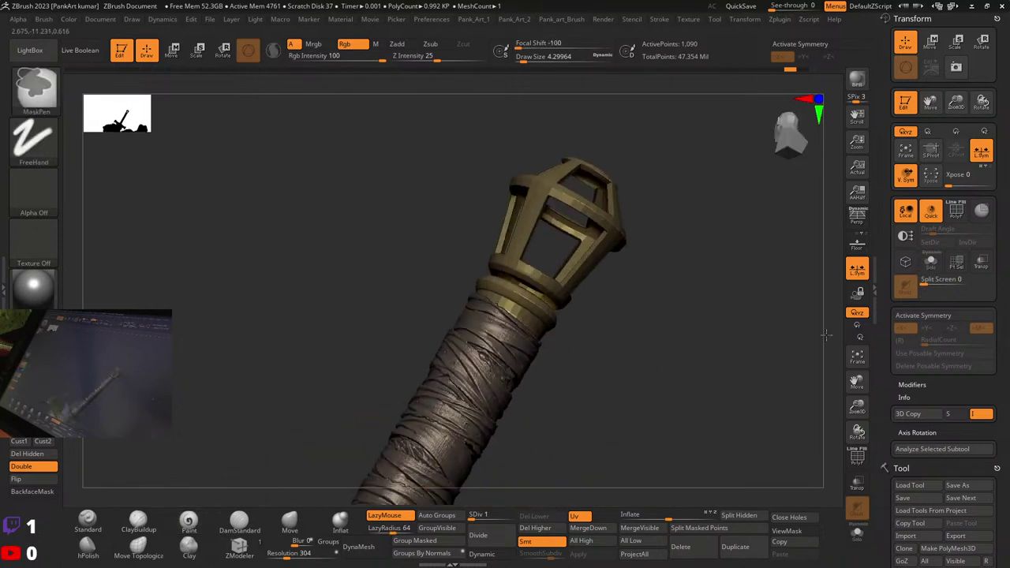
left_click_drag(664, 395, 543, 462)
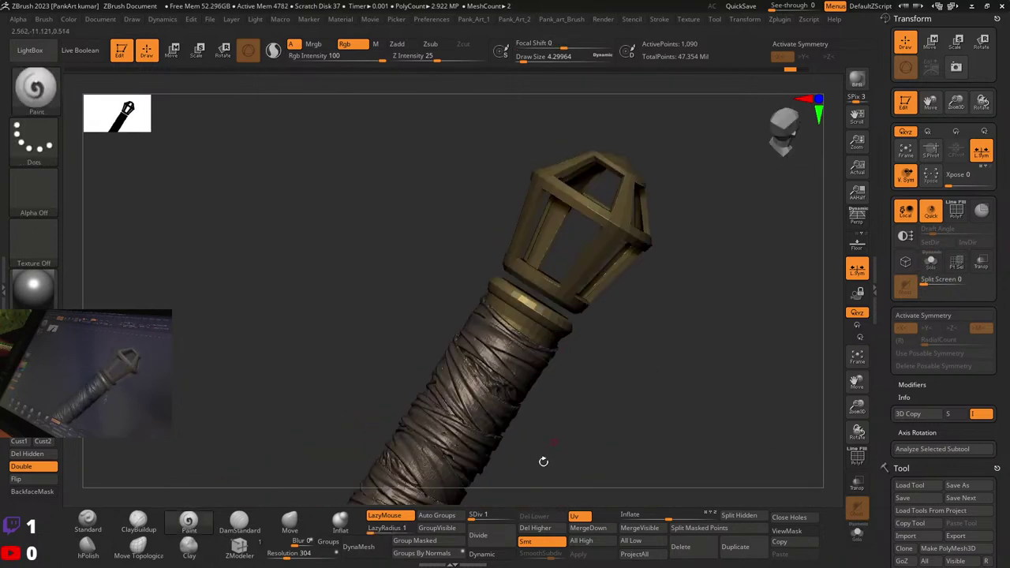
Step: Raise the open pommel frame to subdivision level 3
left_click(492, 514)
left_click_drag(628, 402, 609, 367)
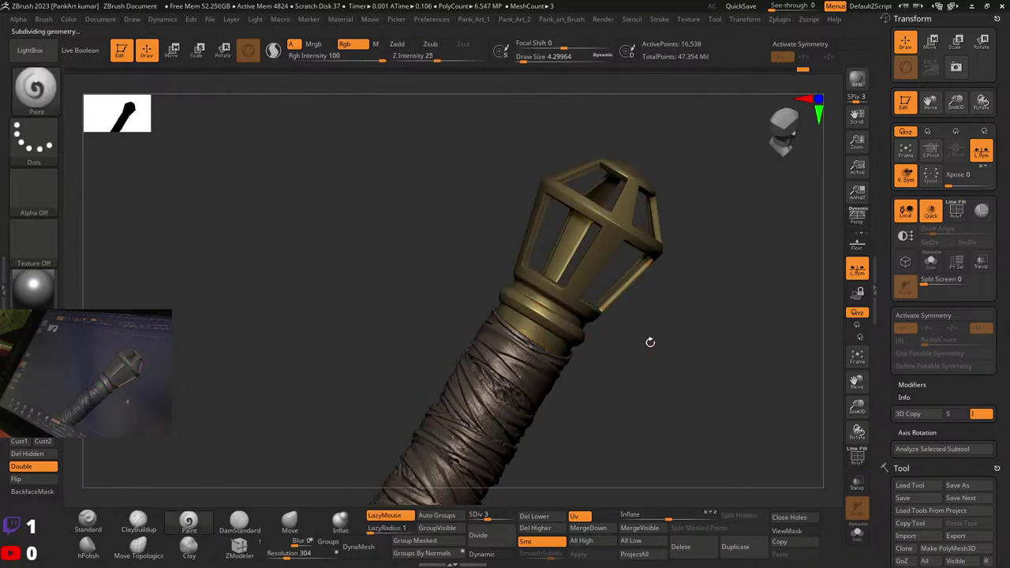
left_click_drag(650, 343, 689, 329)
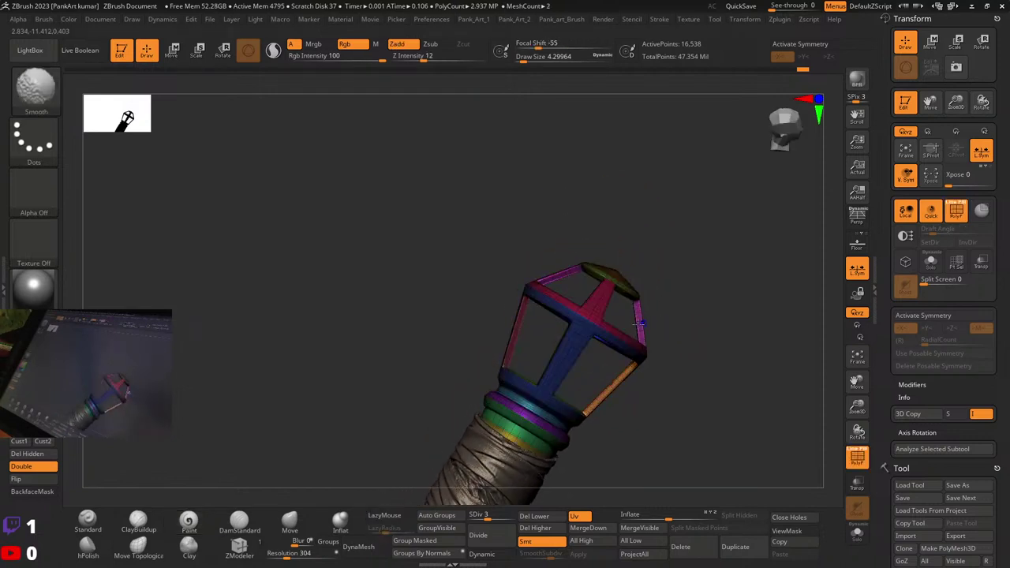
Step: Unhide the whole pommel with its recessed panels masked and the frame unmasked, displaying the mask and polygroups
mouse_move(600, 347)
left_mouse_down()
mouse_move(547, 368)
mouse_move(571, 311)
mouse_move(494, 318)
mouse_move(610, 316)
mouse_move(641, 328)
mouse_move(675, 365)
mouse_move(665, 321)
mouse_move(648, 313)
left_mouse_up()
key("shift+f")
left_click(659, 334, "ctrl+shift")
key("shift+f")
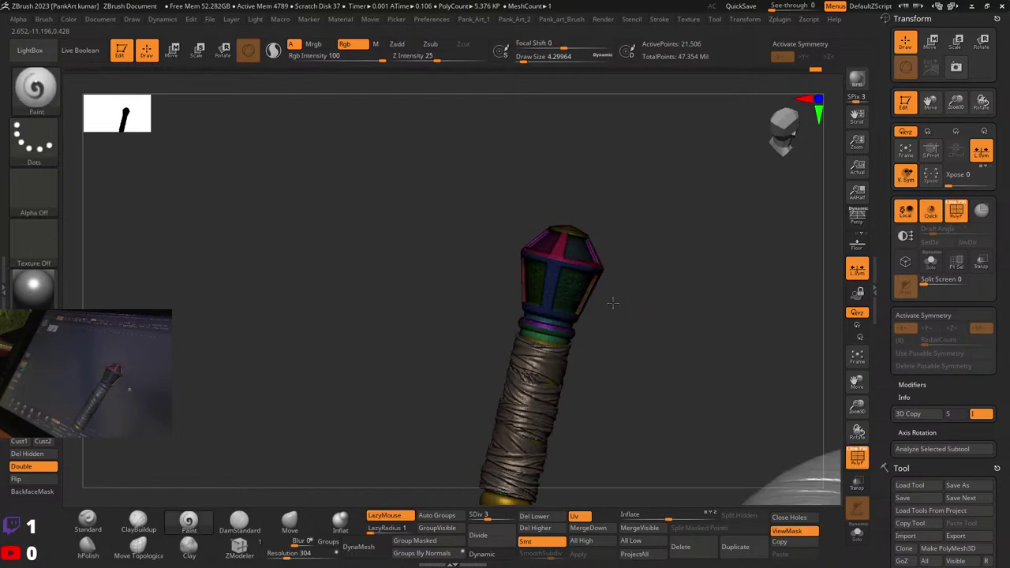
Step: Turn off the polygroup display and isolate the pommel's panels to check the mask, then show the whole pommel again
right_click_drag(615, 303, 757, 334, "ctrl")
left_click_drag(758, 334, 734, 325)
key("shift+f")
right_click_drag(560, 286, 375, 300)
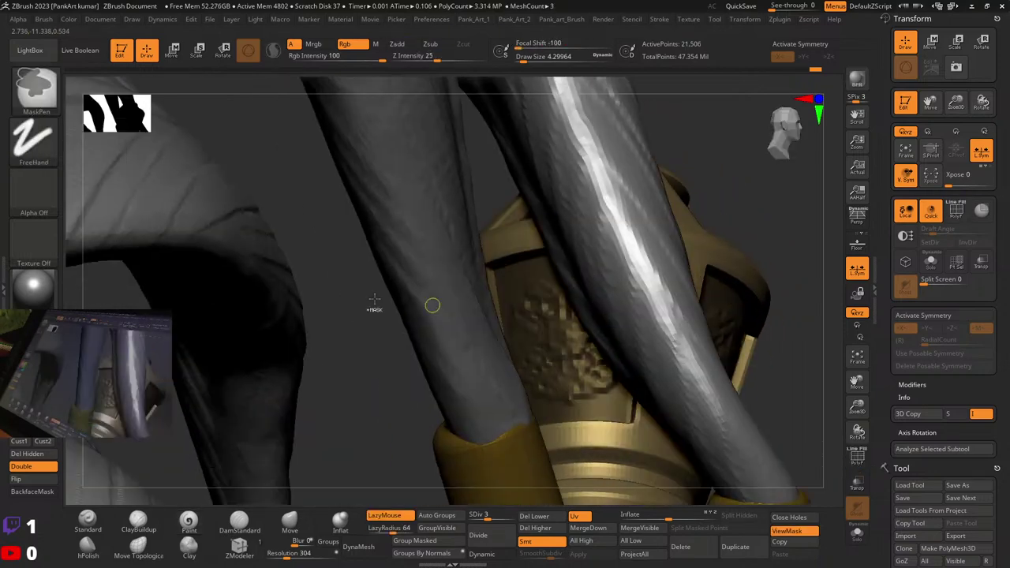
right_click_drag(660, 322, 604, 315, "ctrl")
right_click_drag(604, 314, 677, 319)
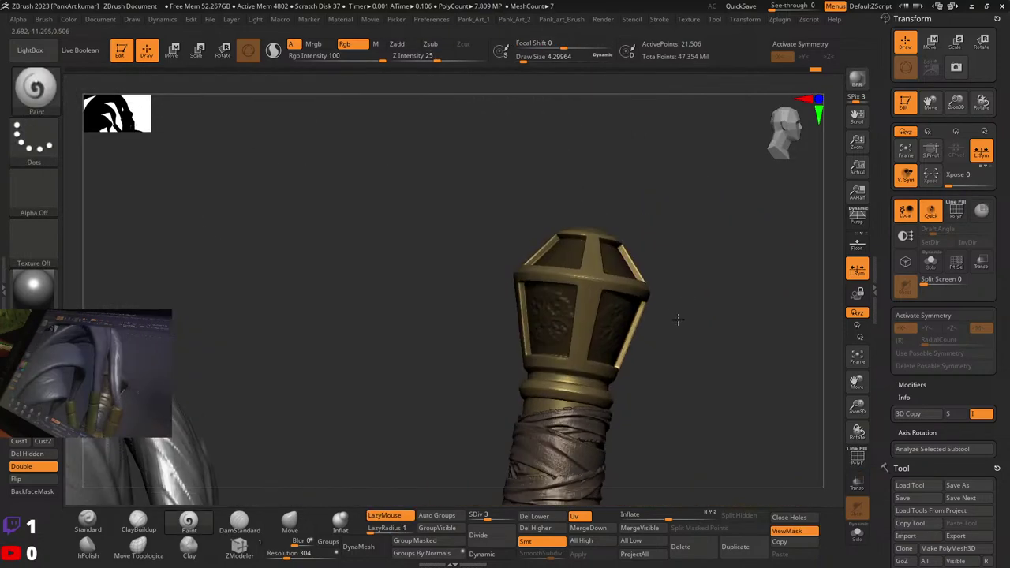
left_click(548, 311, "ctrl+shift")
right_click_drag(548, 311, 558, 349, "ctrl")
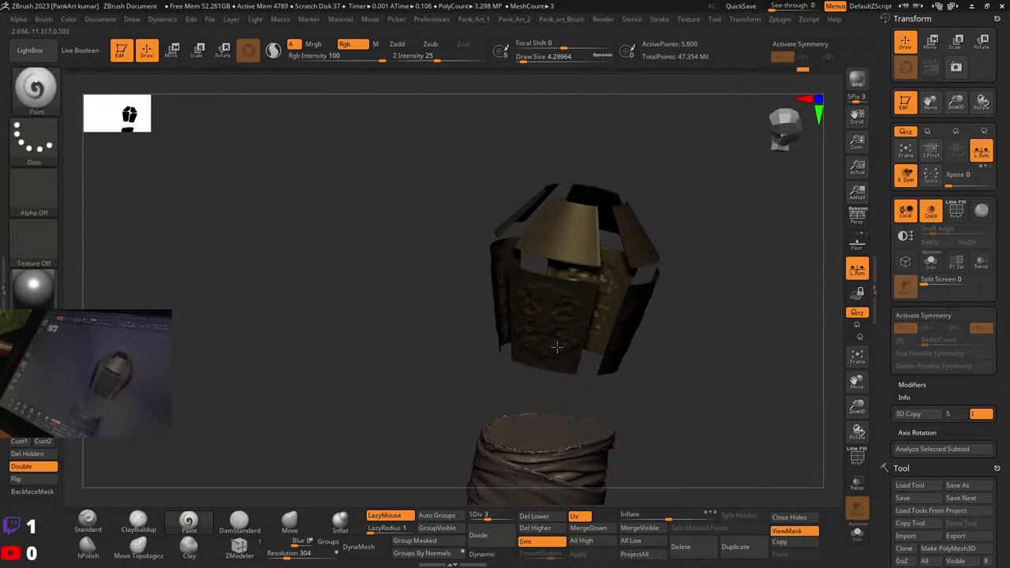
left_click_drag(695, 349, 708, 368, "ctrl+shift")
left_click(698, 353, "ctrl+shift")
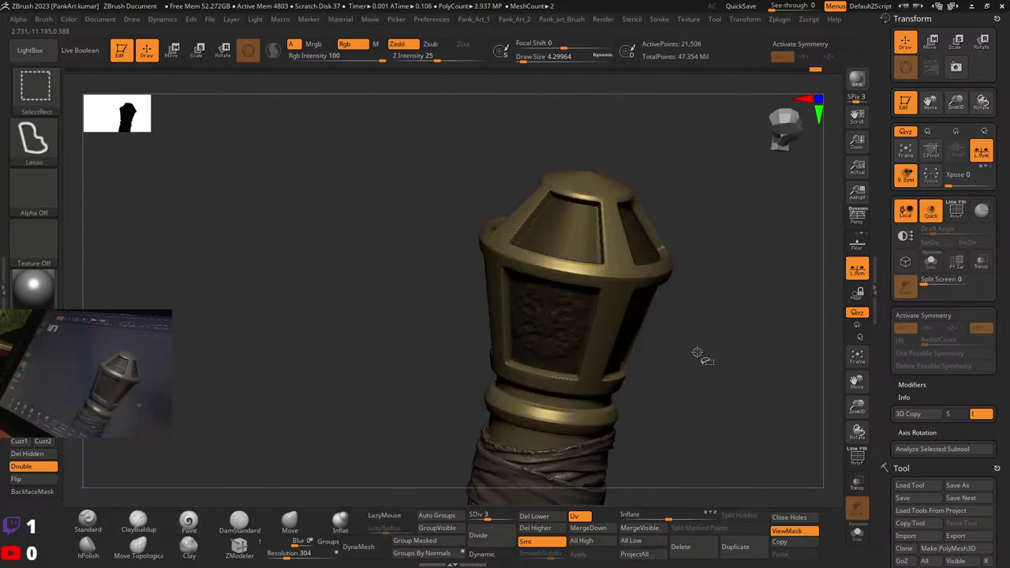
Step: Raise the whole pommel to subdivision level 6 and turn off the polygroup display
key("shift+f")
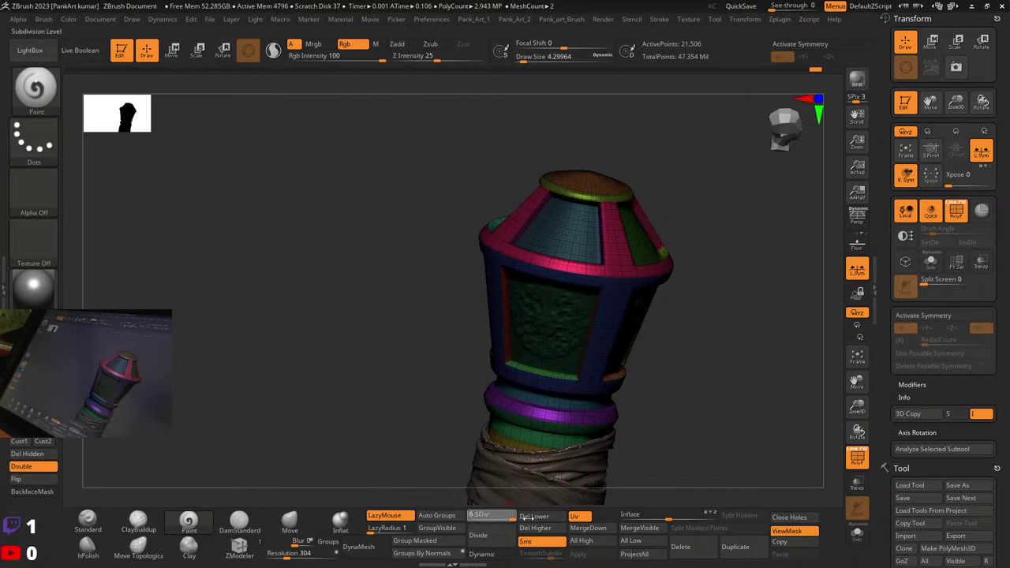
left_click_drag(531, 518, 534, 518)
key("shift+f")
right_click_drag(564, 282, 577, 330)
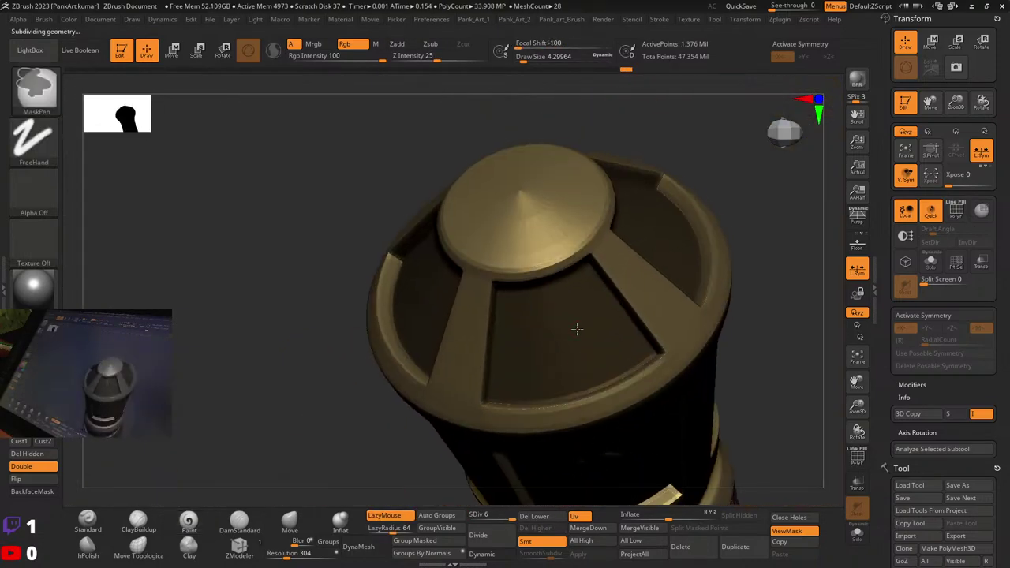
left_click_drag(577, 329, 558, 325)
mouse_move(558, 326)
right_mouse_down()
mouse_move(604, 352)
mouse_move(589, 312)
mouse_move(512, 318)
mouse_move(508, 329)
mouse_move(530, 350)
mouse_move(519, 322)
mouse_move(539, 303)
right_mouse_up()
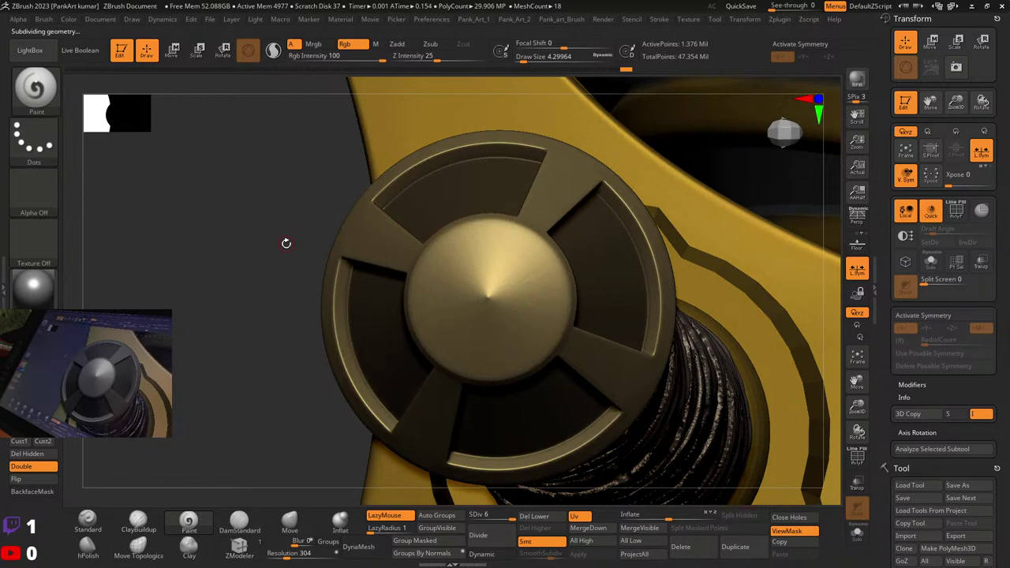
right_click_drag(460, 319, 529, 257)
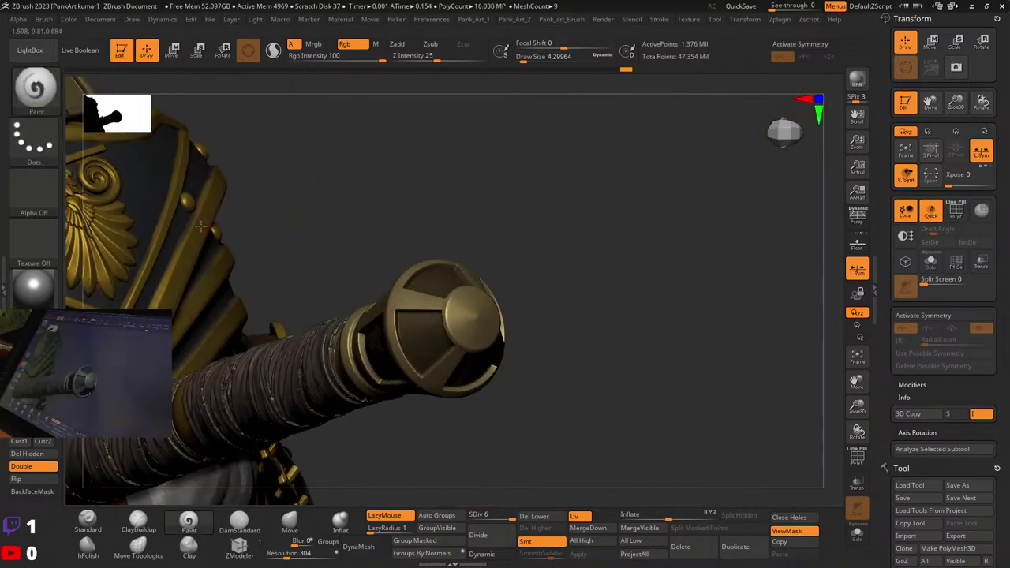
Step: Select the Standard brush with a DragRect stroke and import JRO_Ornament50_out from the ornament folder as its alpha
left_click(37, 94)
left_click(96, 96)
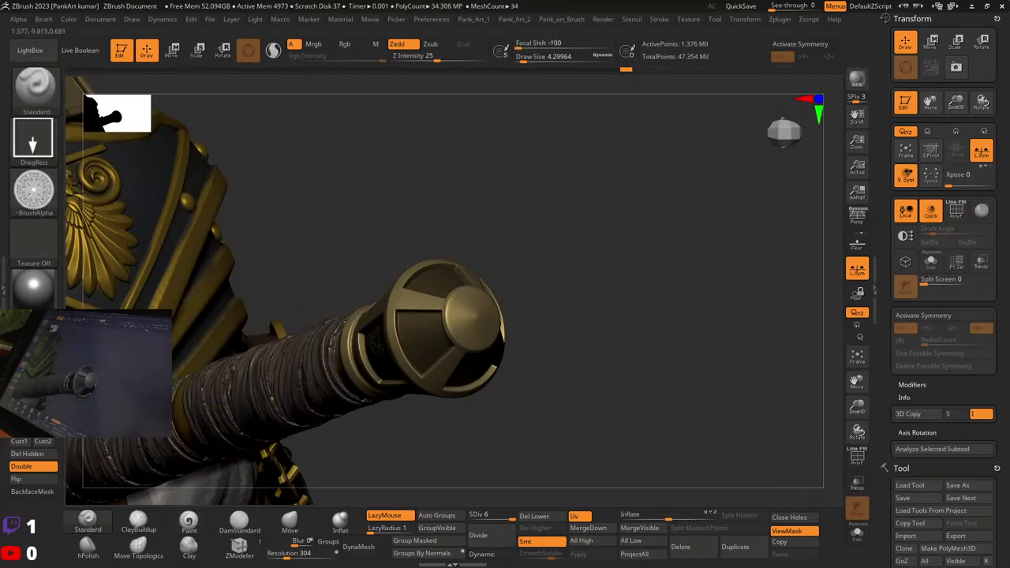
left_click(34, 189)
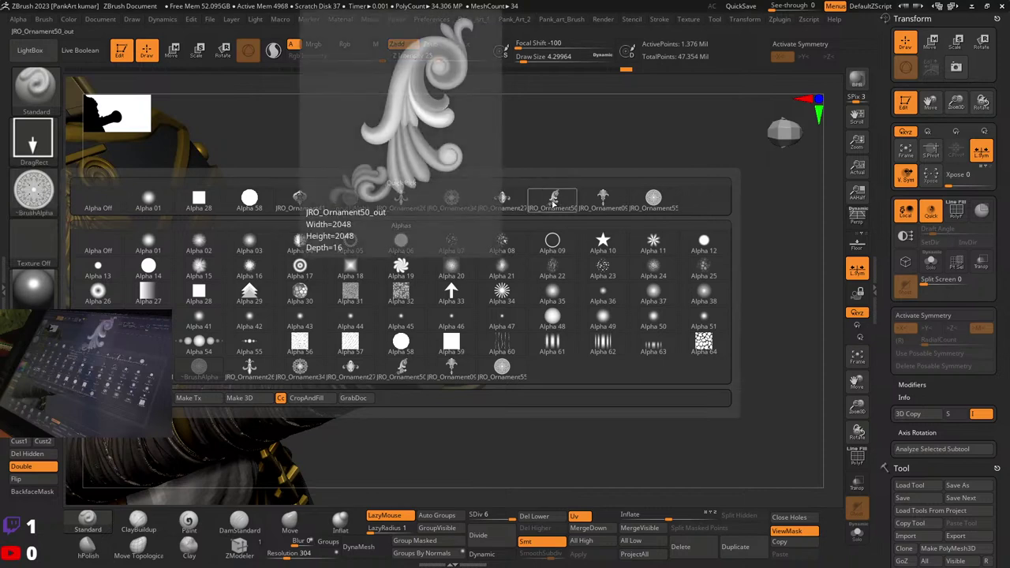
left_click(40, 198)
left_click(91, 397)
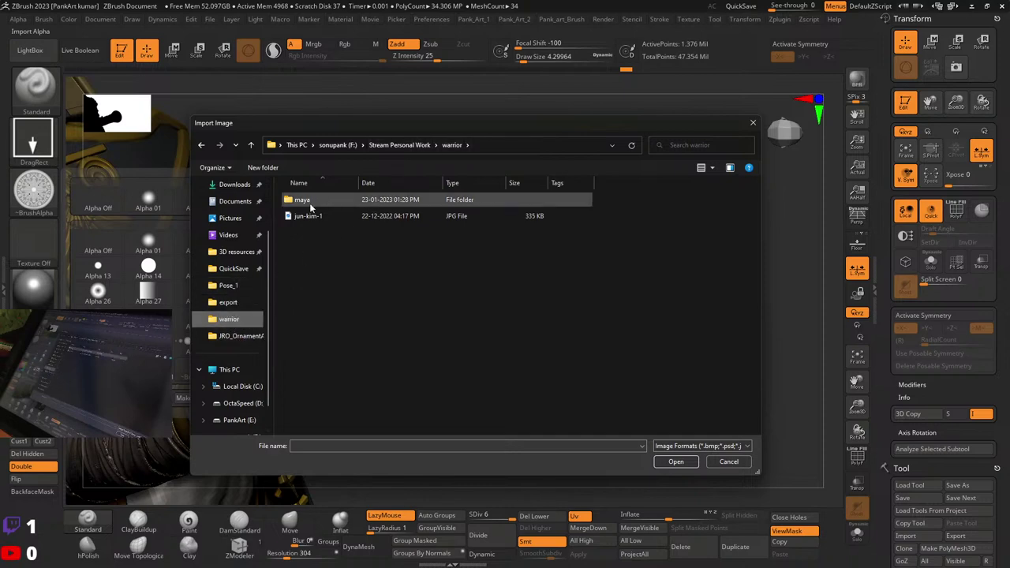
left_click(237, 335)
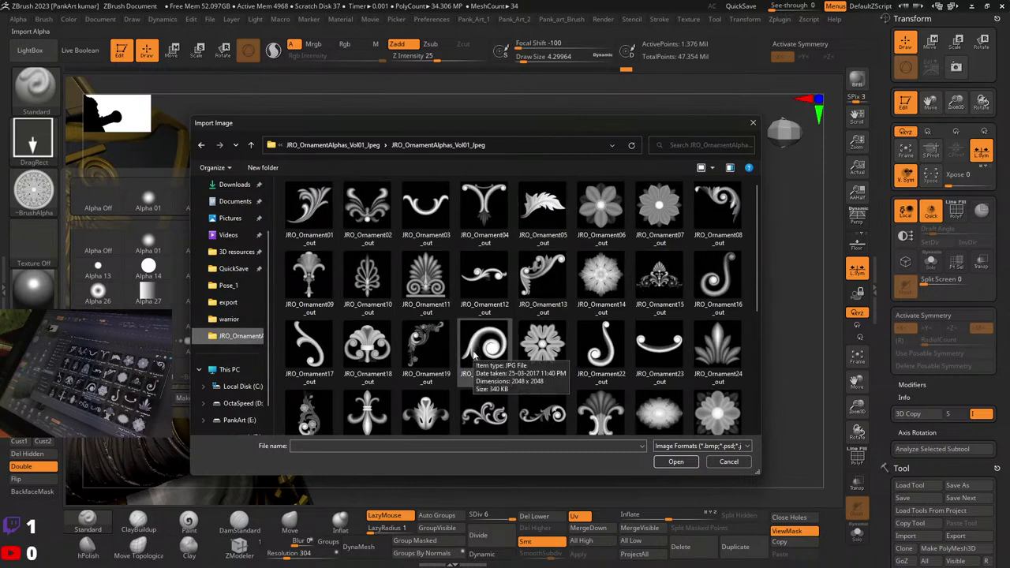
scroll(474, 351, "down", 3)
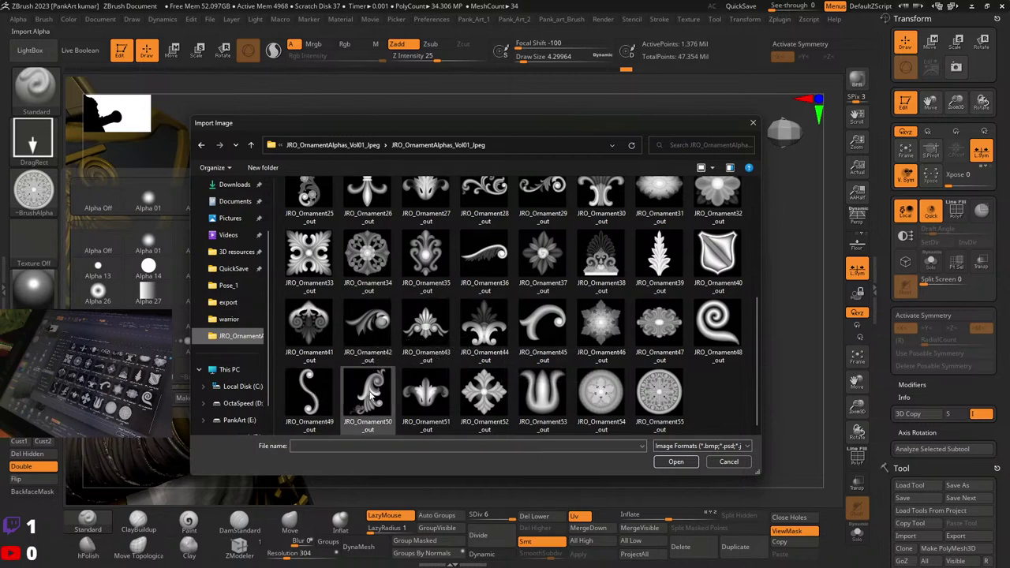
left_click(664, 466)
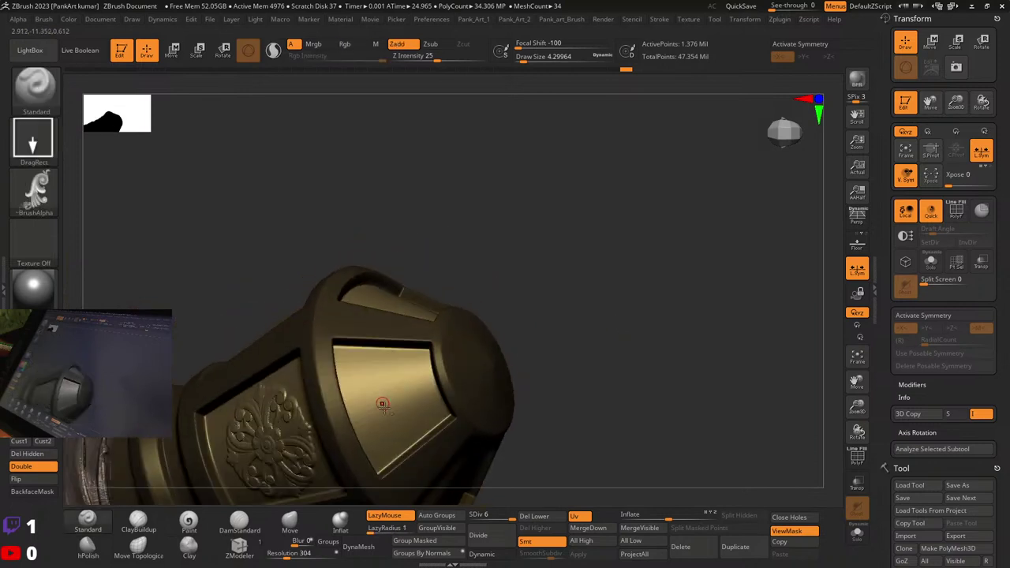
Step: Try to emboss the scroll ornament onto one of the pommel's upper sloping panels
left_click_drag(456, 369, 471, 331)
key("ctrl+z")
left_click_drag(403, 345, 477, 331)
right_click_drag(476, 331, 464, 545, "ctrl")
key("shift+f")
key("shift+f")
right_click_drag(564, 342, 590, 384)
key("ctrl+h")
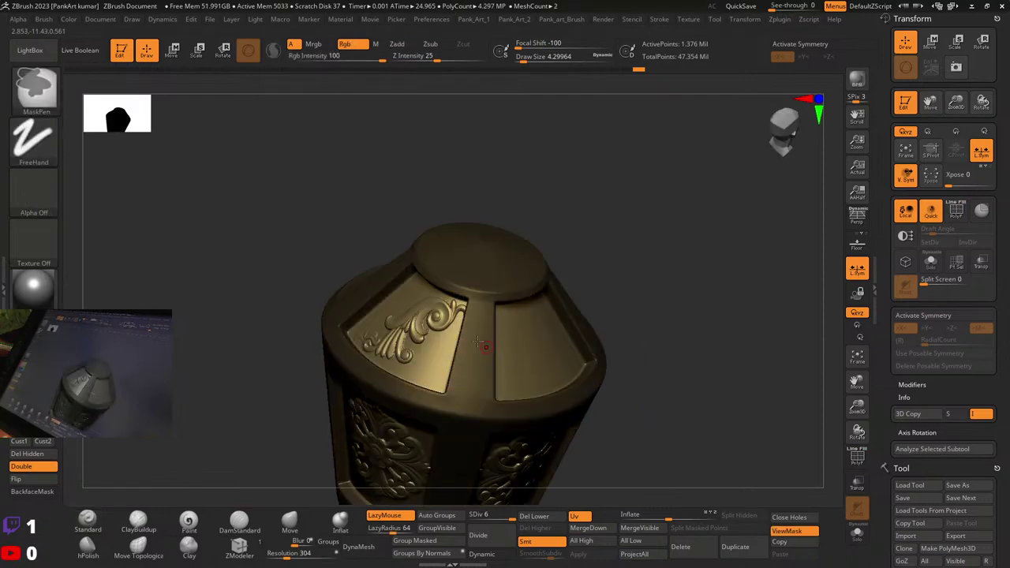
right_click_drag(485, 346, 543, 327)
key("ctrl+z")
left_click_drag(543, 327, 255, 286)
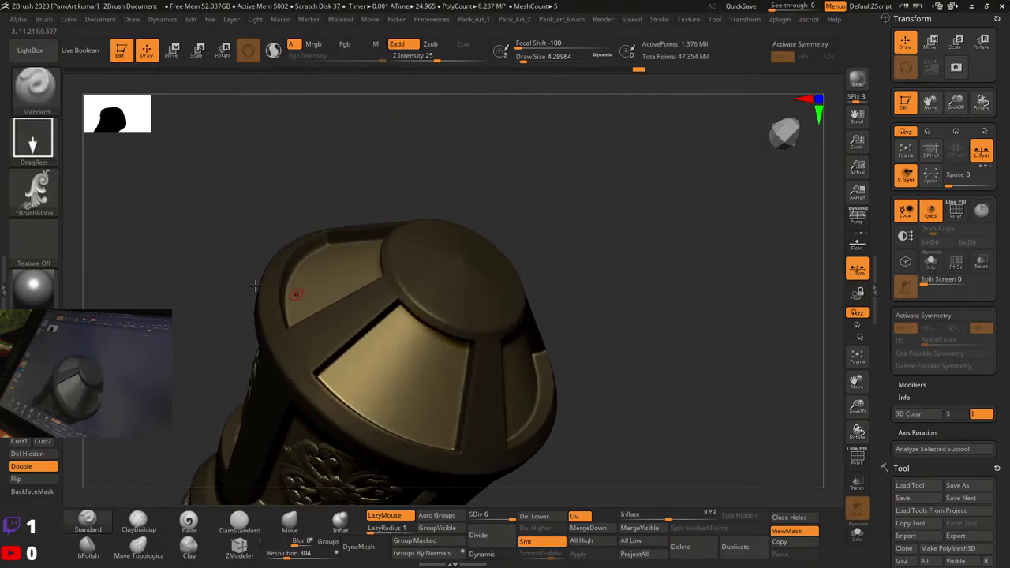
Step: Set the masking brush to a DragRect stroke with the JRO_Ornament50_out alpha
left_click(33, 140, "ctrl")
left_click(142, 149, "ctrl")
left_click(33, 190, "ctrl")
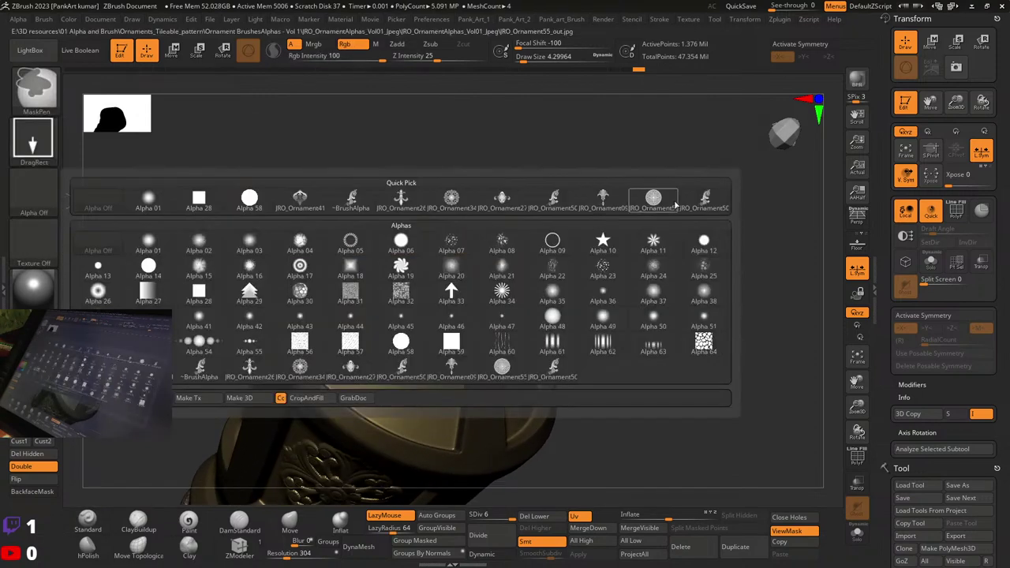
left_click(705, 199, "ctrl")
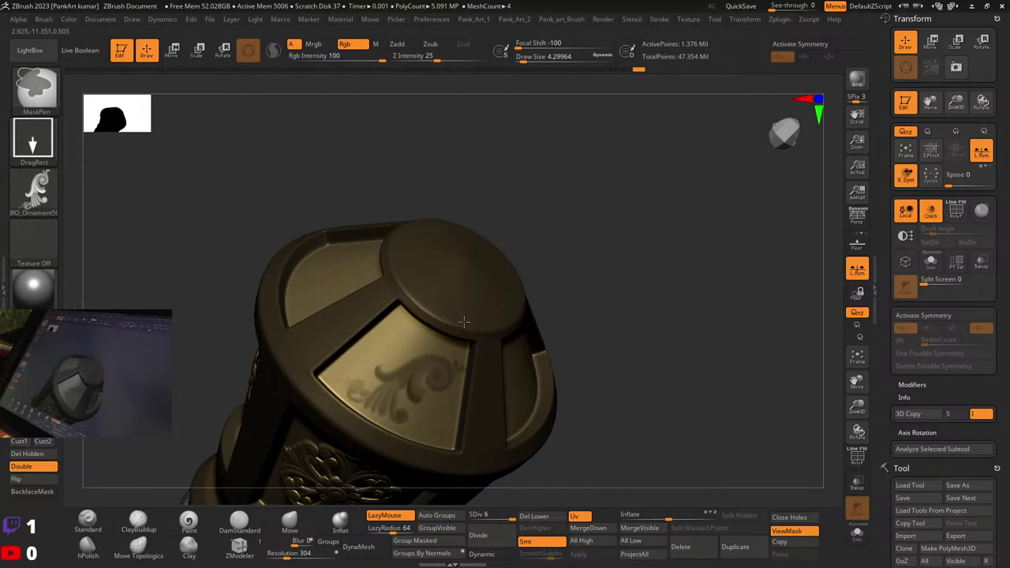
Step: Try to stamp the scroll ornament as a mask on an upper sloping panel
left_click_drag(533, 339, 449, 305)
mouse_move(450, 306)
right_mouse_down()
mouse_move(477, 288)
mouse_move(467, 293)
right_mouse_up()
key("ctrl+z")
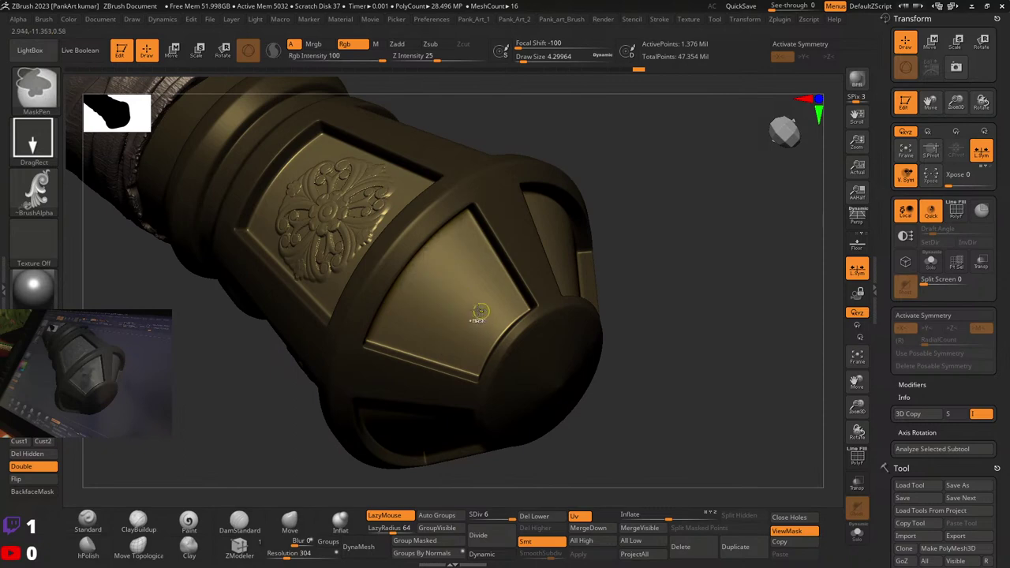
key("shift+f")
key("shift+f")
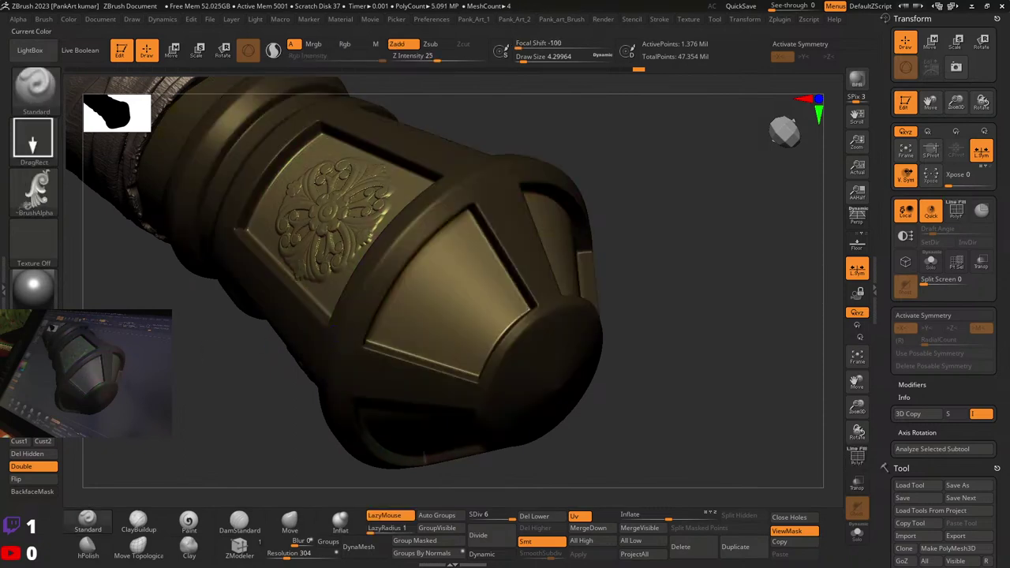
Step: Recolour the pommel grey and stamp the scroll ornament as a mask onto its upper sloping panels
left_click(25, 336)
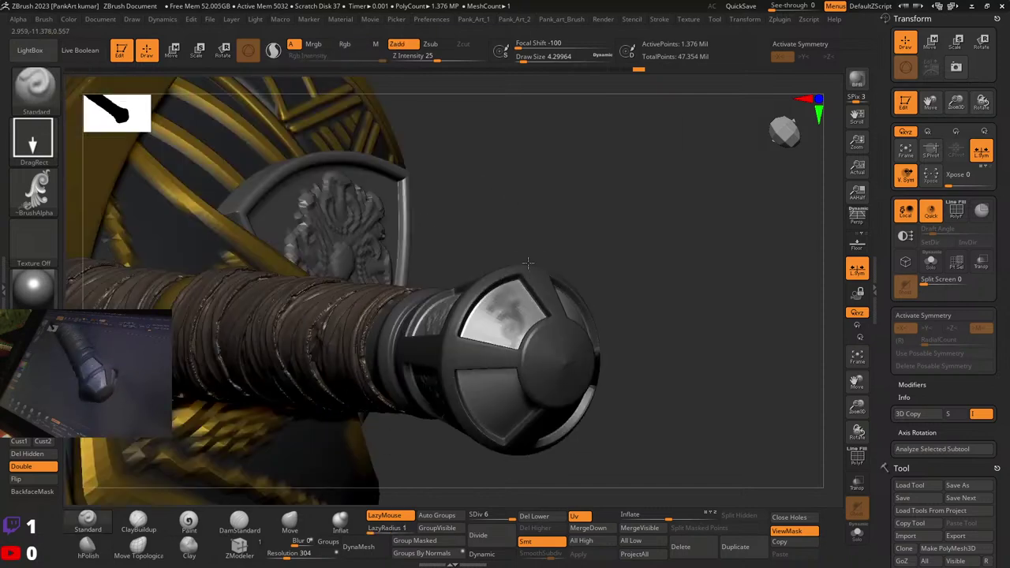
mouse_move(574, 330)
right_mouse_down()
mouse_move(505, 260)
mouse_move(470, 292)
mouse_move(476, 316)
mouse_move(510, 298)
mouse_move(471, 304)
right_mouse_up()
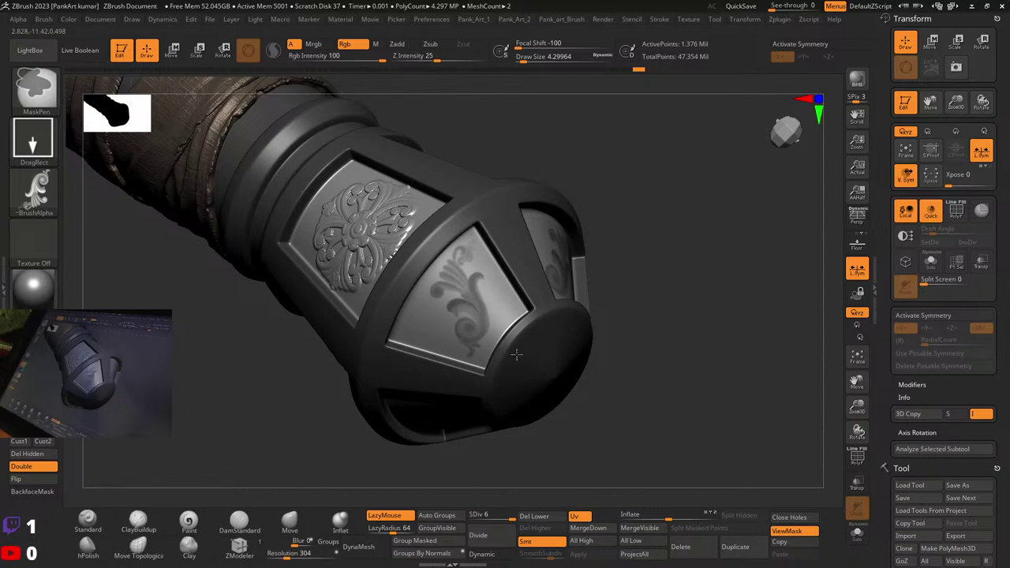
left_click_drag(519, 358, 465, 311)
mouse_move(465, 310)
right_mouse_down()
mouse_move(493, 295)
mouse_move(487, 279)
mouse_move(468, 297)
right_mouse_up()
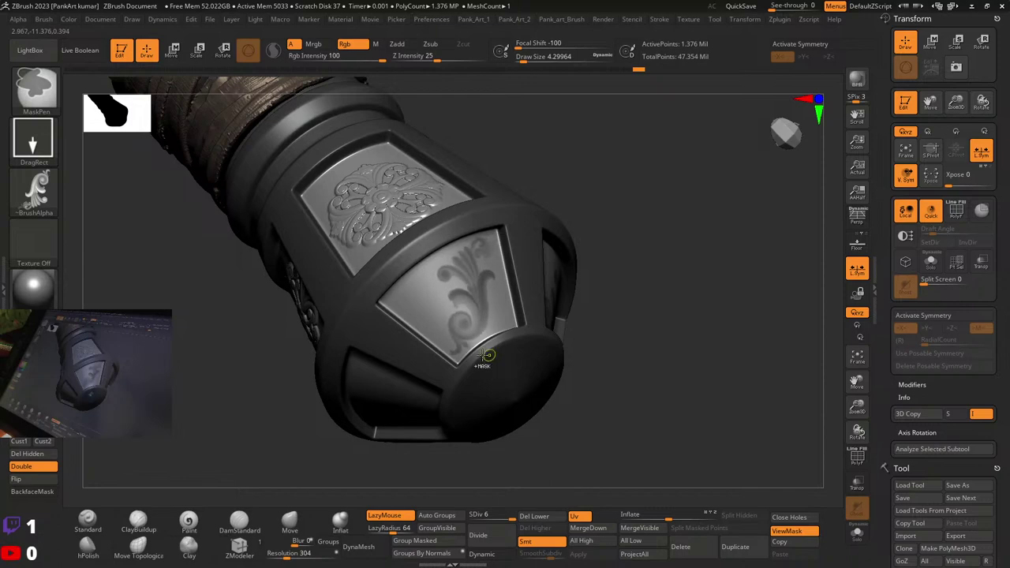
right_click_drag(483, 356, 447, 300)
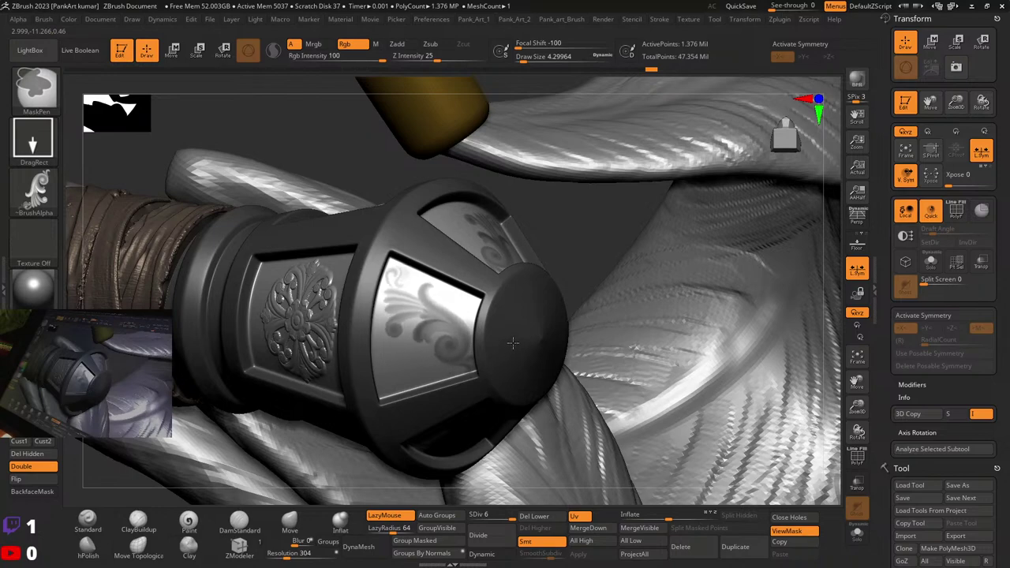
Step: Hide the pommel's recessed panels by polygroup, leaving the frame visible
mouse_move(571, 326)
right_mouse_down("ctrl")
mouse_move(566, 352)
mouse_move(475, 355)
mouse_move(496, 355)
mouse_move(505, 260)
right_mouse_up("ctrl")
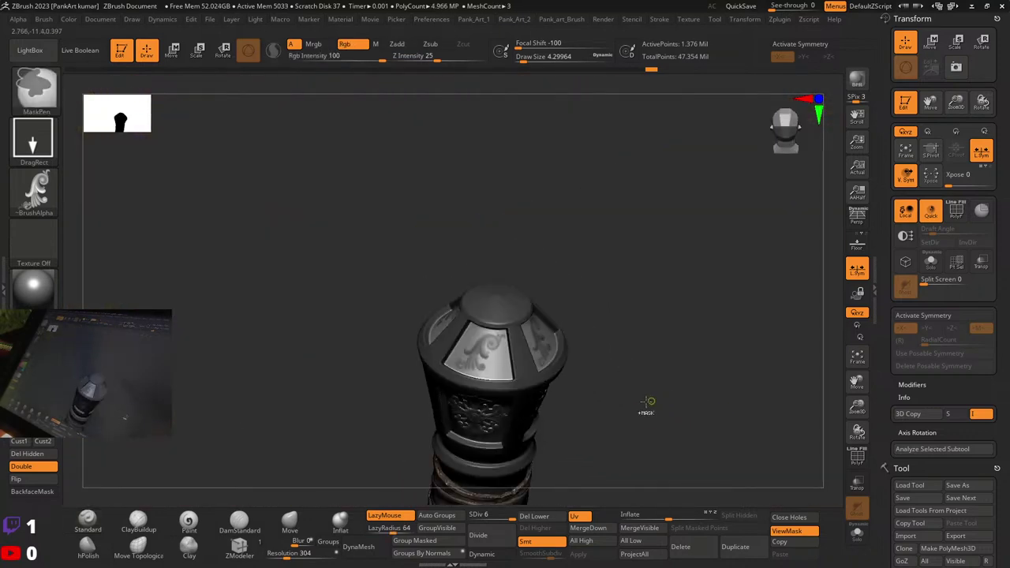
right_click_drag(549, 324, 632, 324, "ctrl")
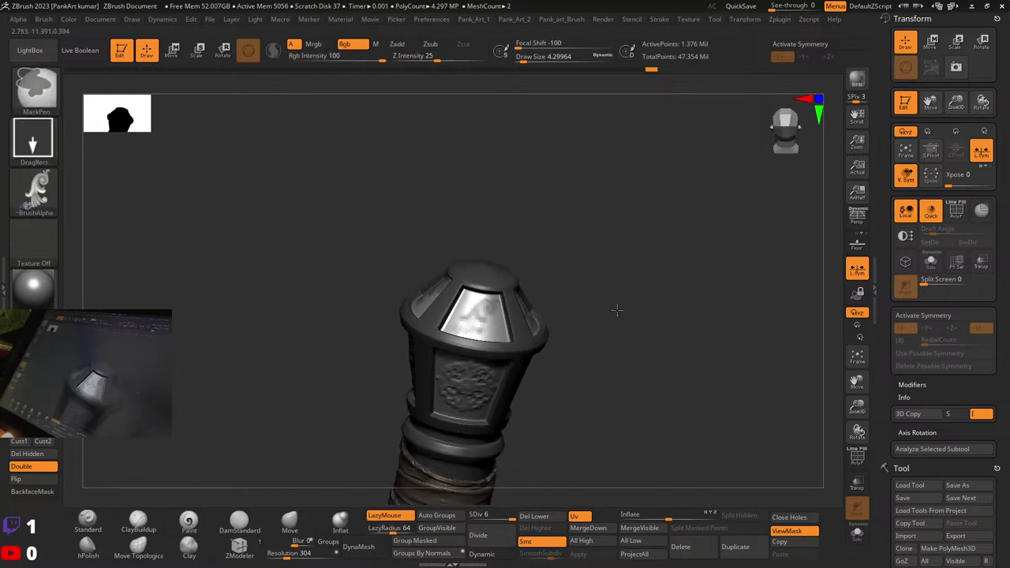
left_click(476, 283, "ctrl+shift")
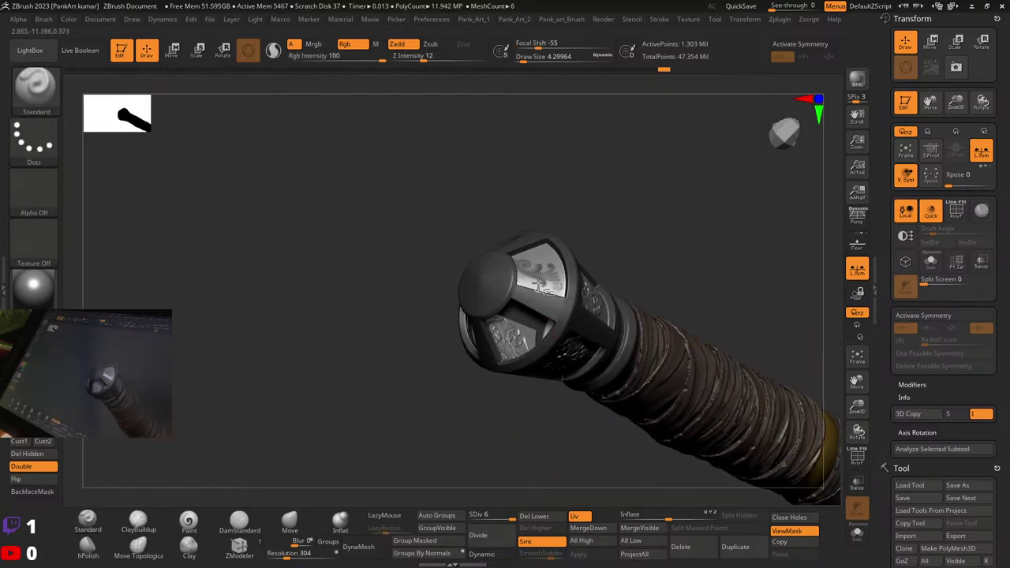
key("ctrl+shift")
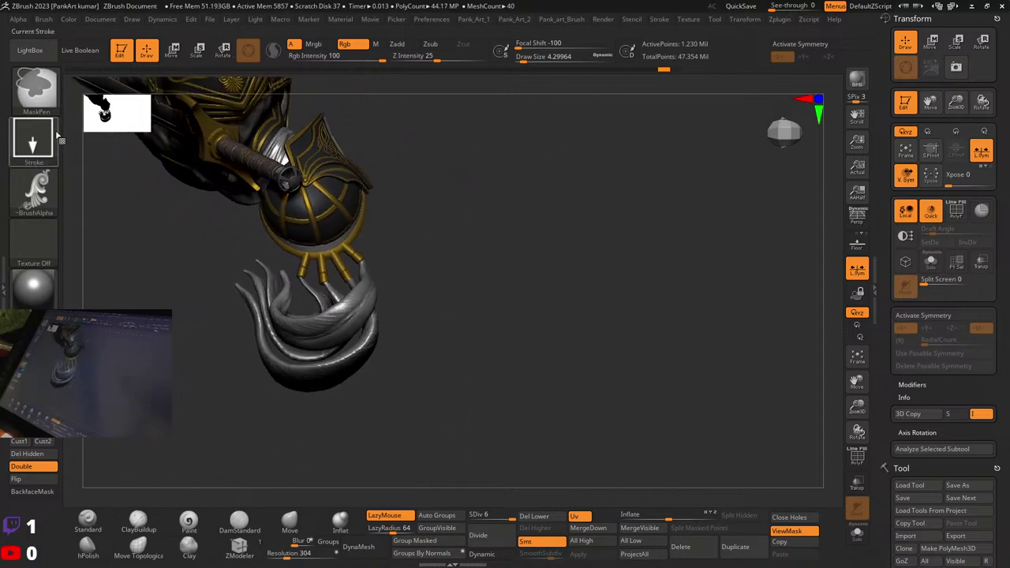
Step: Reset the masking brush to a FreeHand stroke without an alpha and isolate the pommel frame in Solo with the frame masked
left_click(56, 134, "ctrl")
left_click(199, 153, "ctrl")
left_click(35, 191, "ctrl")
left_click(102, 208, "ctrl")
left_click_drag(529, 244, 548, 271, "alt")
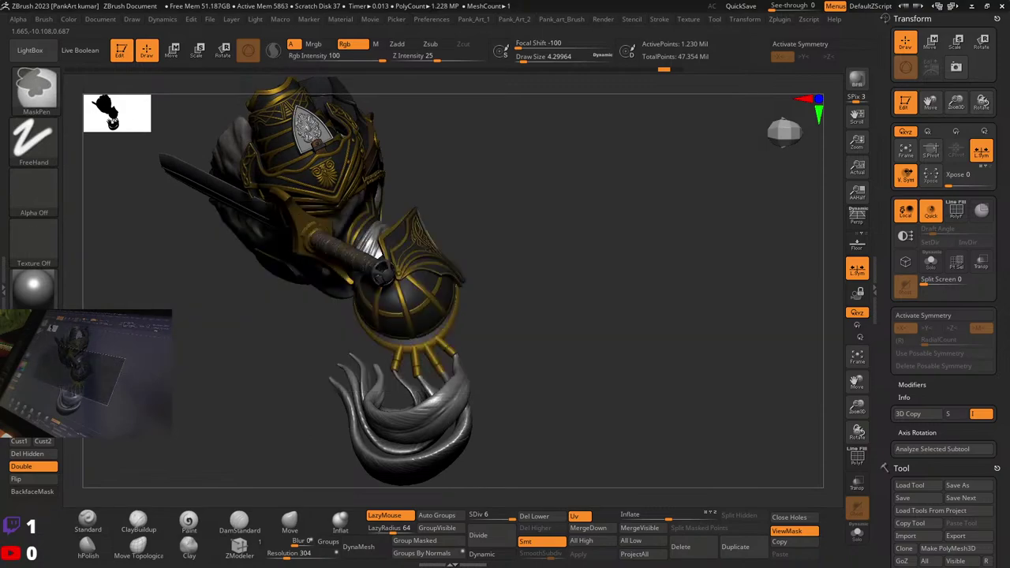
key("ctrl+shift")
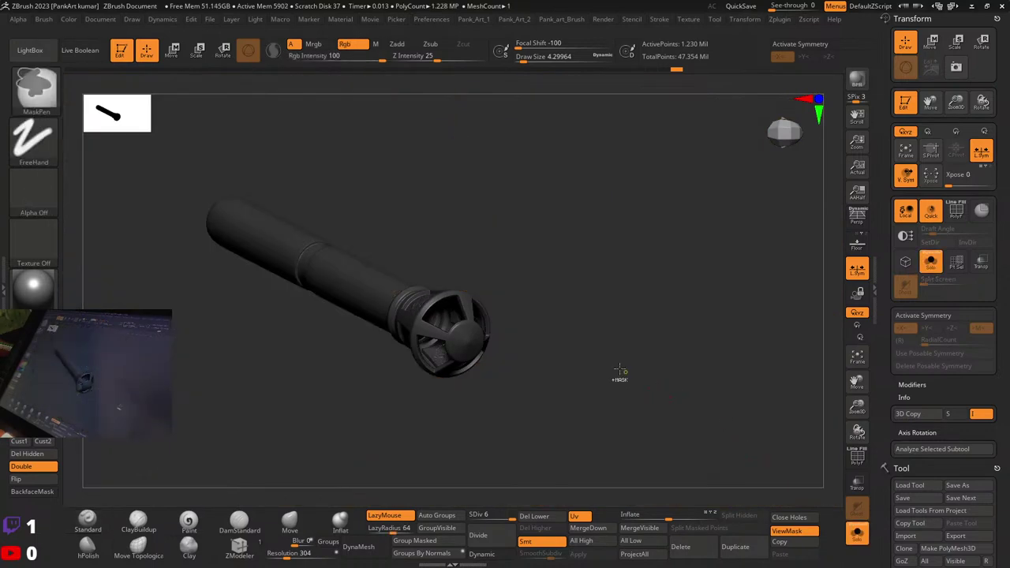
Step: Unhide the panels and invert their mask, leaving the scroll ornaments unmasked while the panels and frame are masked
key("ctrl+shift")
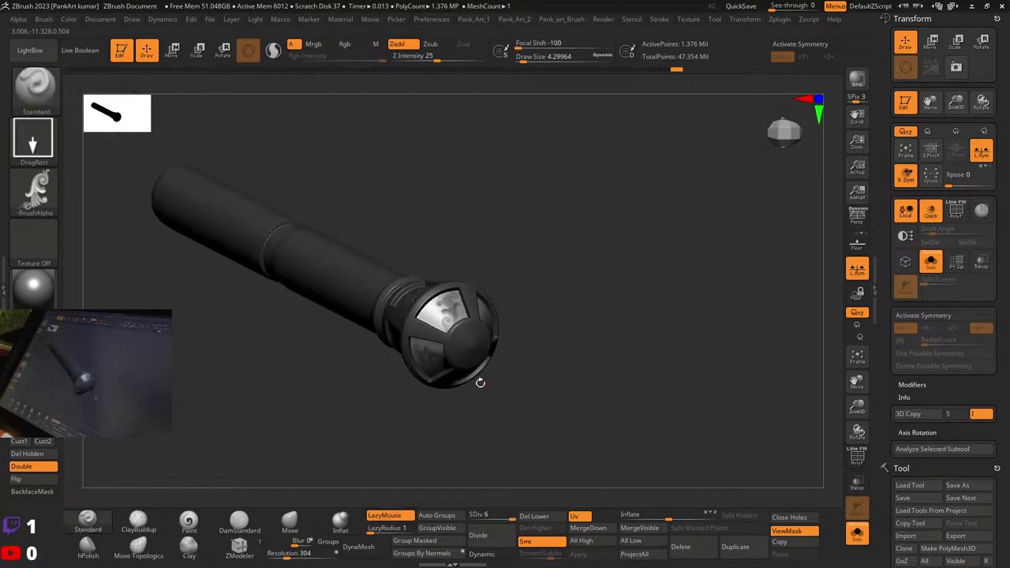
mouse_move(480, 382)
left_mouse_down()
mouse_move(448, 295)
mouse_move(517, 363)
mouse_move(647, 382)
mouse_move(592, 400)
mouse_move(607, 413)
mouse_move(634, 388)
mouse_move(632, 411)
left_mouse_up()
left_click(456, 382, "ctrl+shift")
left_click(566, 373, "ctrl+shift")
left_click_drag(670, 518, 670, 518)
mouse_move(601, 375)
right_mouse_down("ctrl")
mouse_move(587, 399)
mouse_move(600, 363)
mouse_move(586, 381)
right_mouse_up("ctrl")
right_click_drag(497, 317, 629, 370, "ctrl")
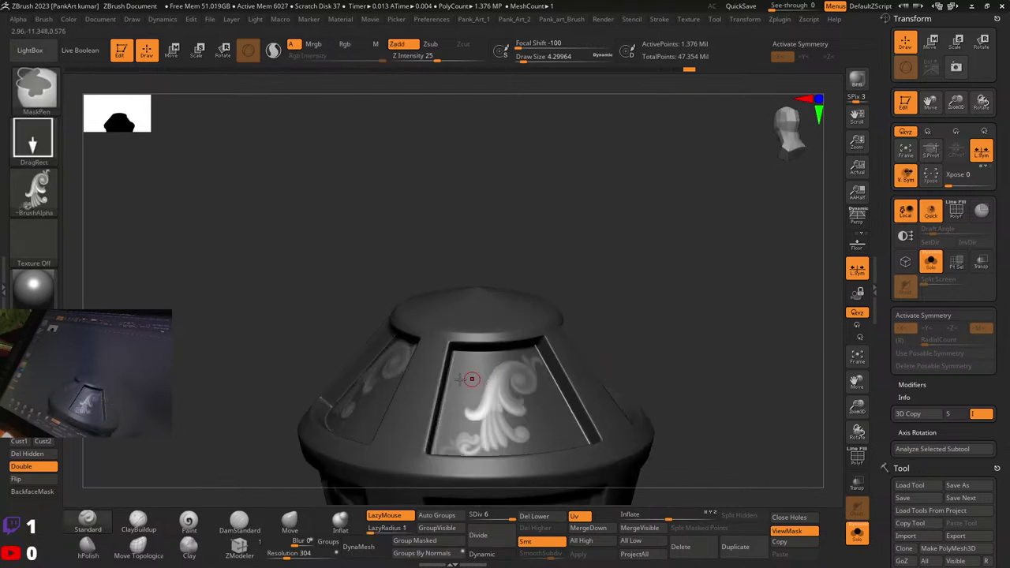
mouse_move(471, 378)
right_mouse_down()
mouse_move(496, 368)
mouse_move(465, 309)
right_mouse_up()
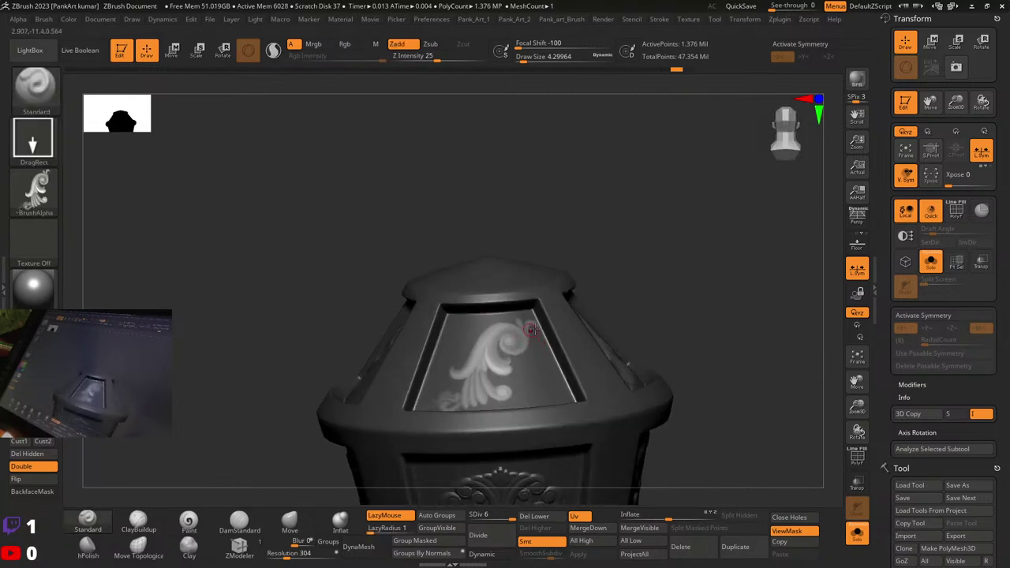
Step: Leave Solo and switch to a flat white material to inspect the mask around the scroll ornament
left_click(856, 537)
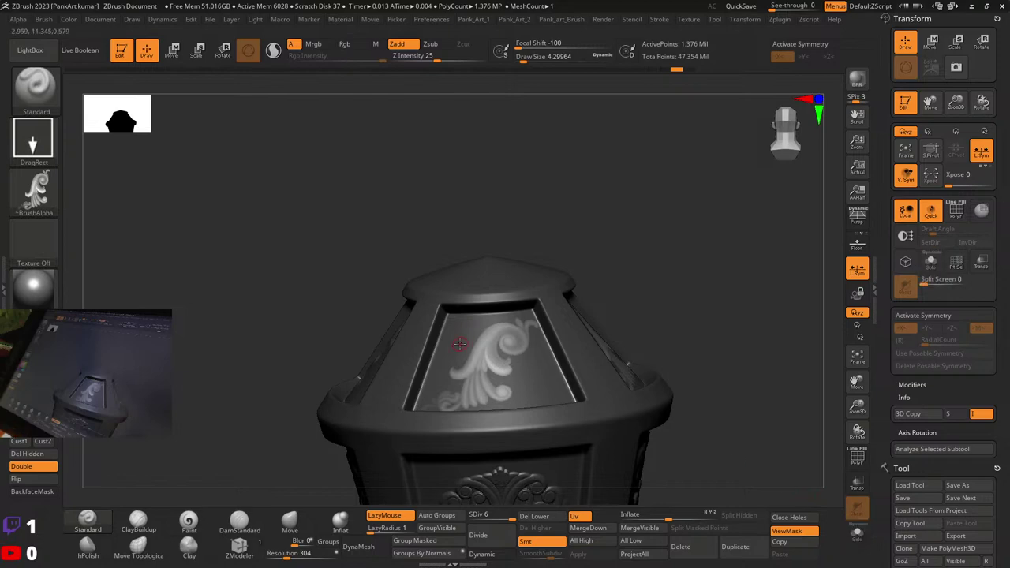
left_click(25, 293)
left_click(447, 353)
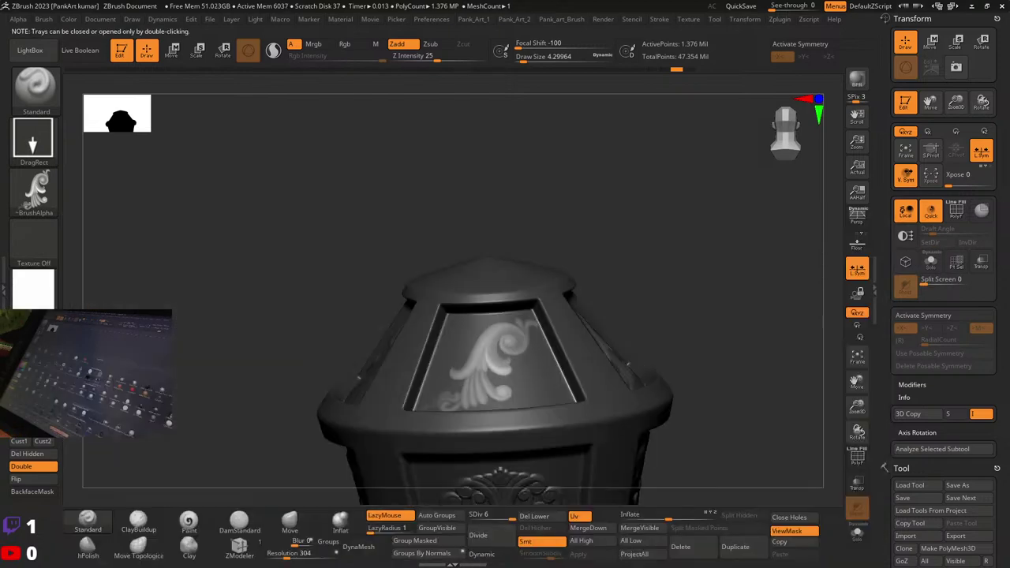
right_click_drag(482, 323, 455, 324, "ctrl")
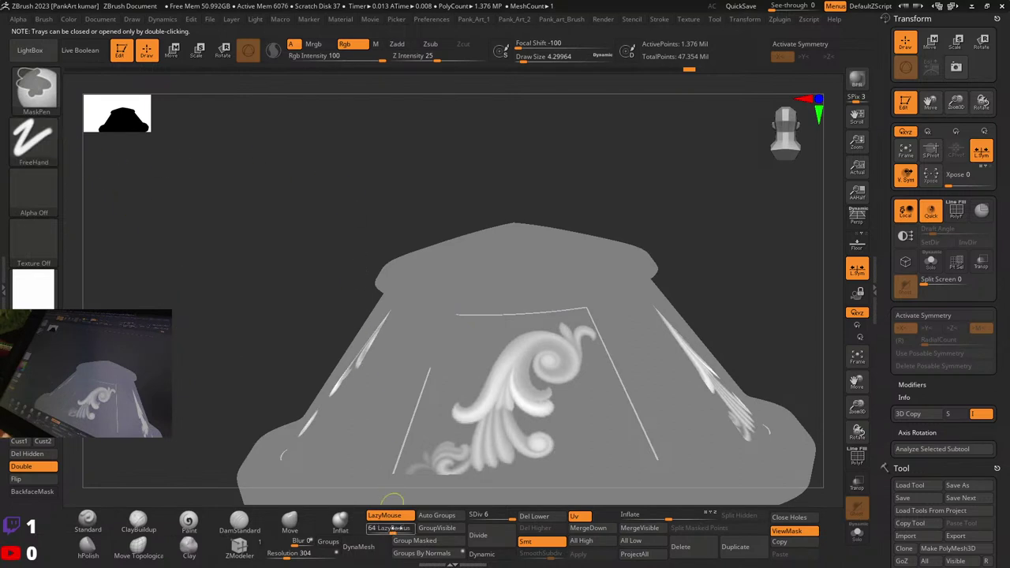
right_click_drag(455, 387, 487, 250, "alt")
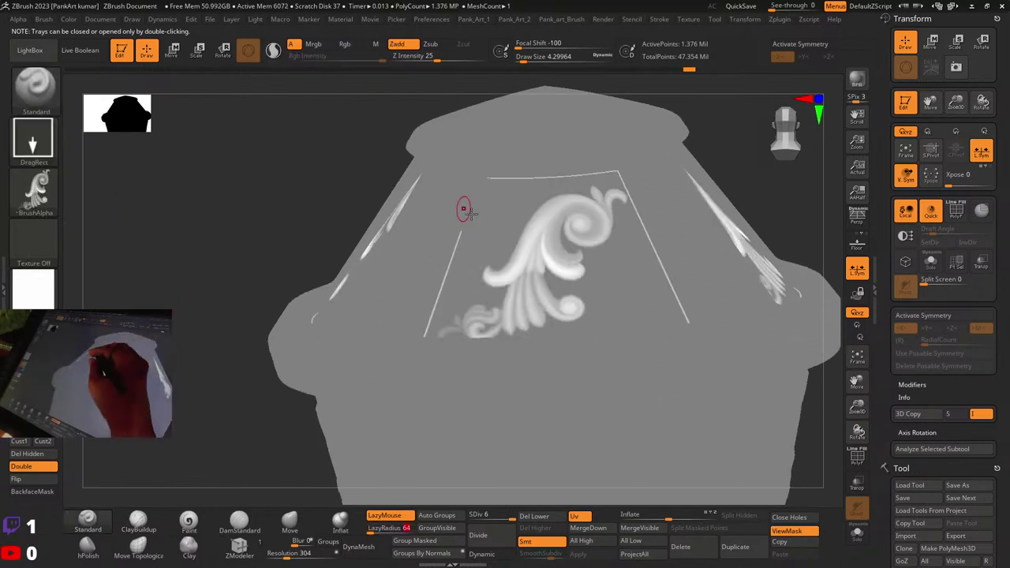
Step: Mask the stray unmasked lines along the edges of the front upper panel with straight strokes around the ornament
right_click_drag(474, 206, 439, 221)
left_click_drag(471, 207, 389, 434, "ctrl")
right_click_drag(491, 195, 532, 180)
left_click_drag(479, 175, 614, 176, "ctrl")
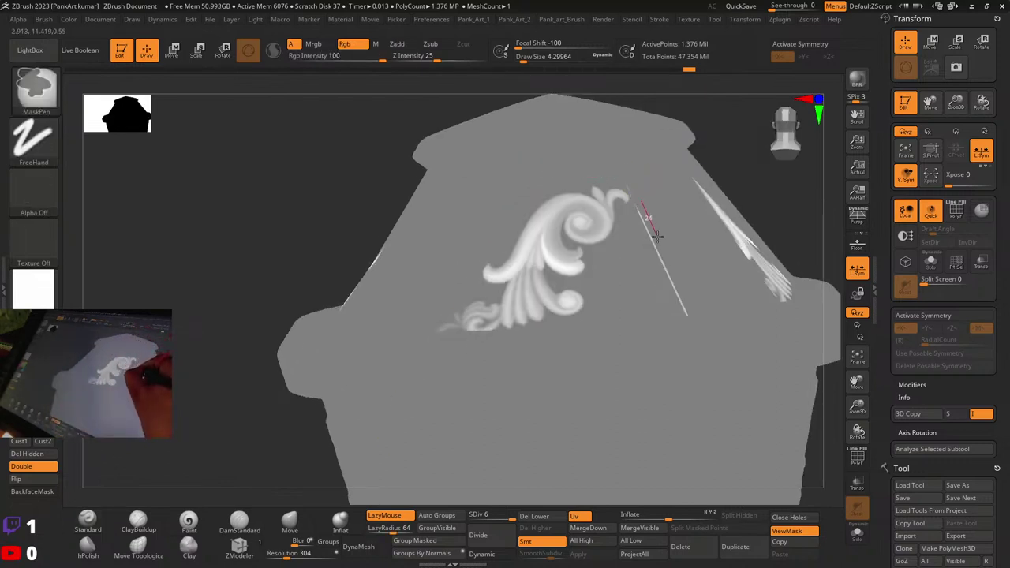
key("space")
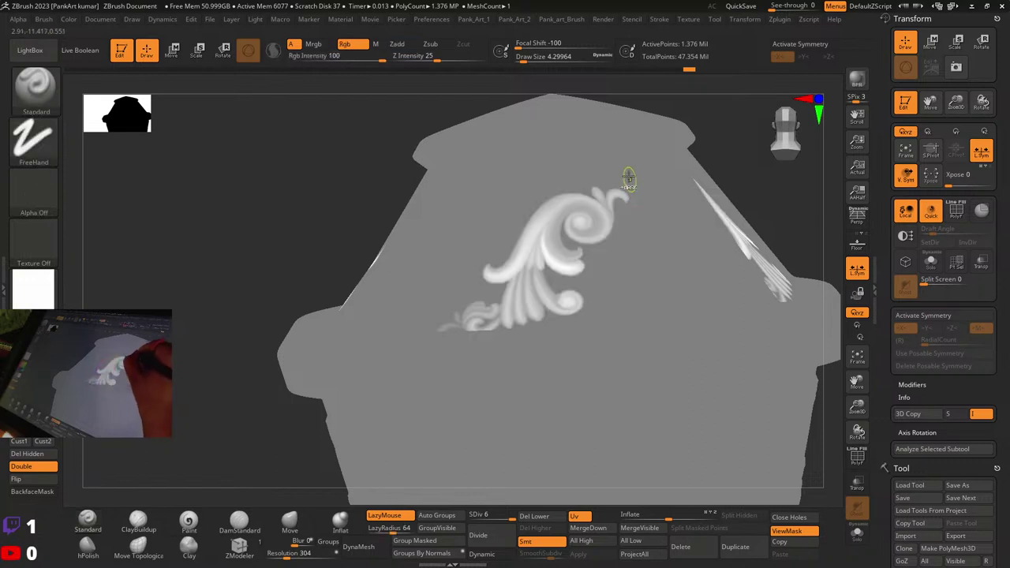
Step: Mask the leftover unmasked lines beside the scroll tip on the pommel's front upper panel with fine mask strokes
left_click_drag(629, 176, 644, 221, "ctrl")
right_click_drag(705, 286, 680, 298)
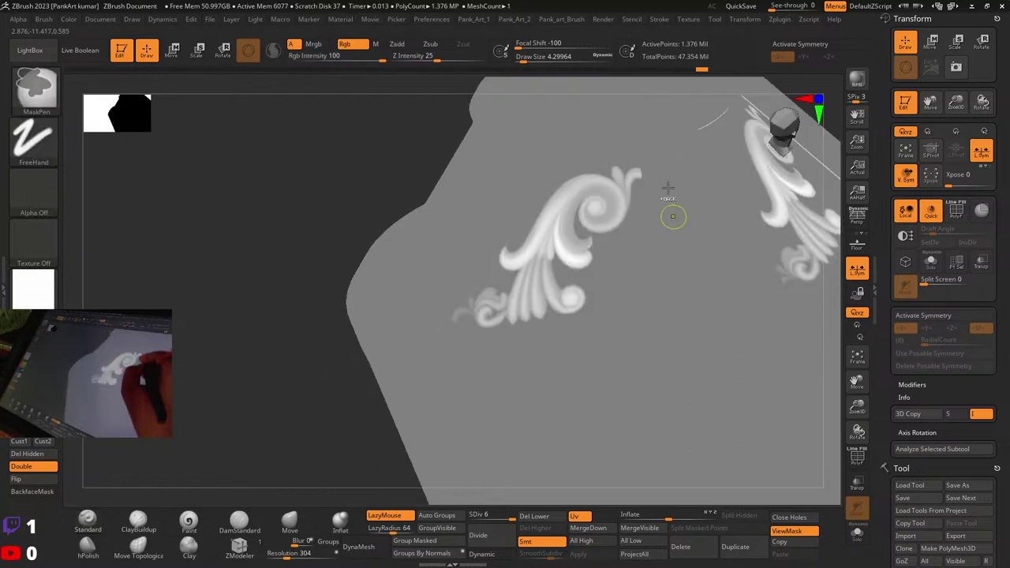
right_click_drag(668, 190, 603, 251, "ctrl")
key("space")
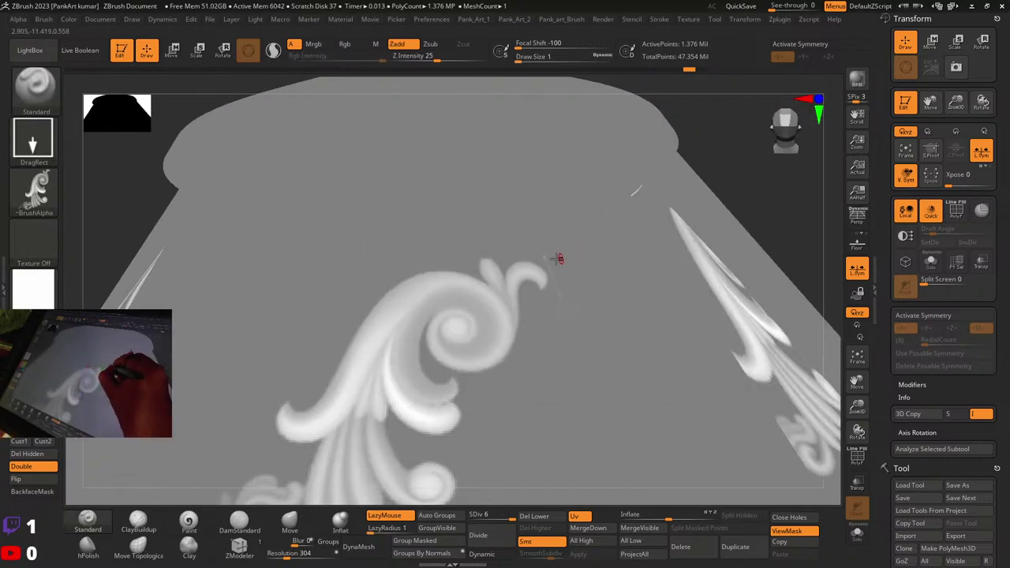
left_click_drag(560, 260, 561, 294, "ctrl")
right_click_drag(726, 295, 686, 236, "ctrl")
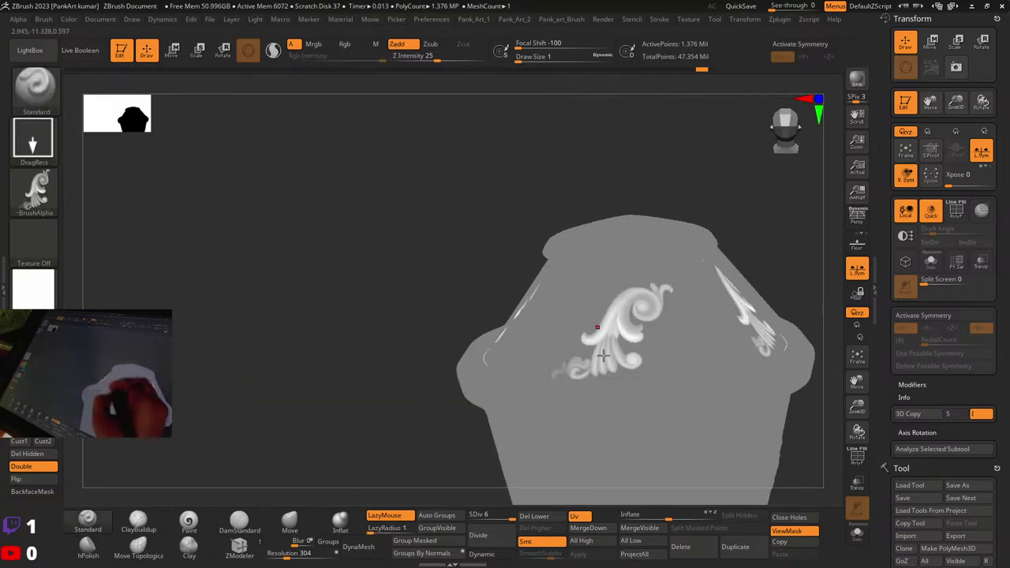
Step: Turn off LazyMouse and mask the curved unmasked outline beside the neighbouring upper panel's scroll ornament
right_click_drag(685, 316, 665, 378)
right_click(665, 378)
right_click_drag(677, 308, 697, 328, "ctrl")
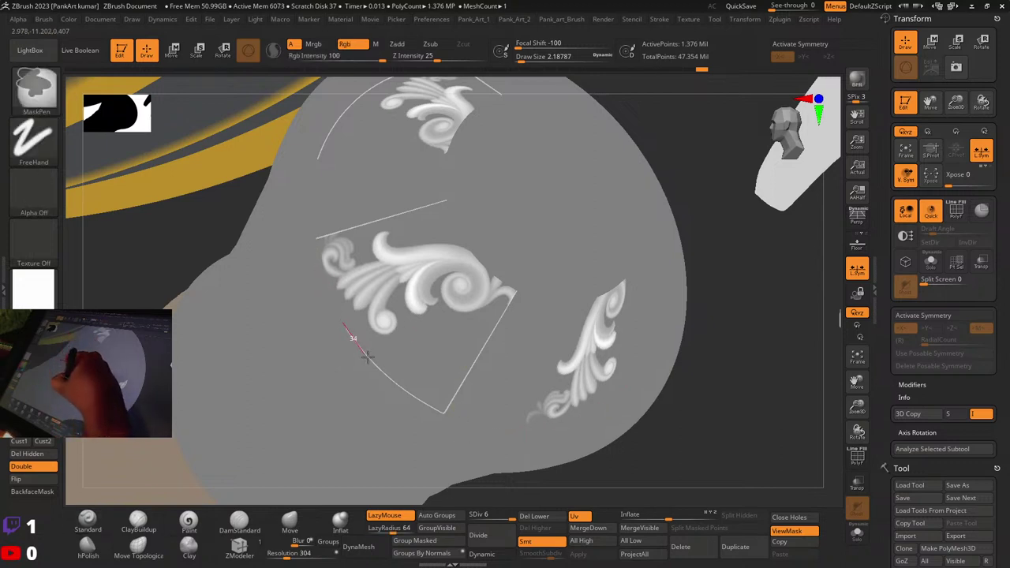
left_click_drag(368, 357, 311, 238, "ctrl")
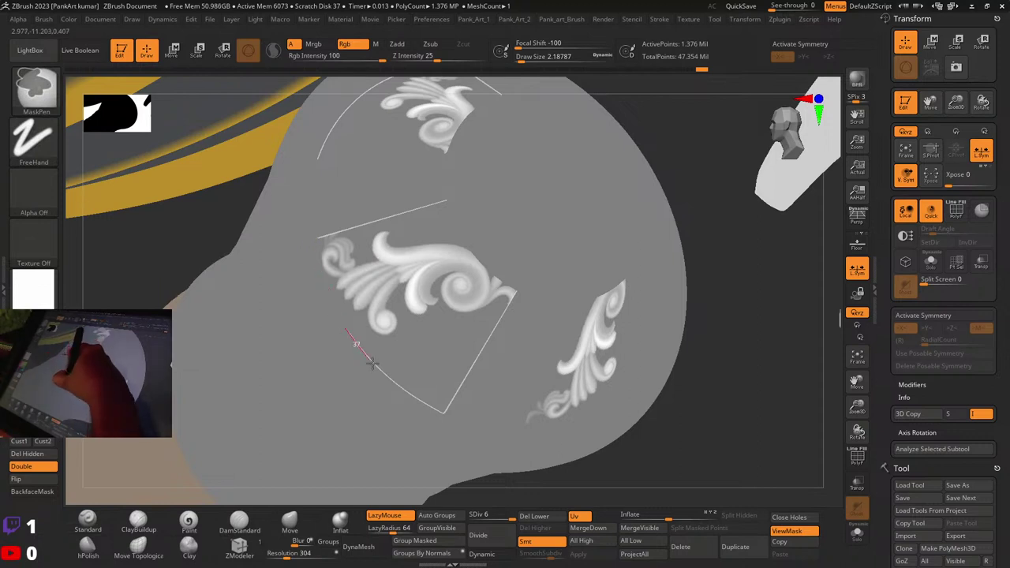
left_click(391, 514)
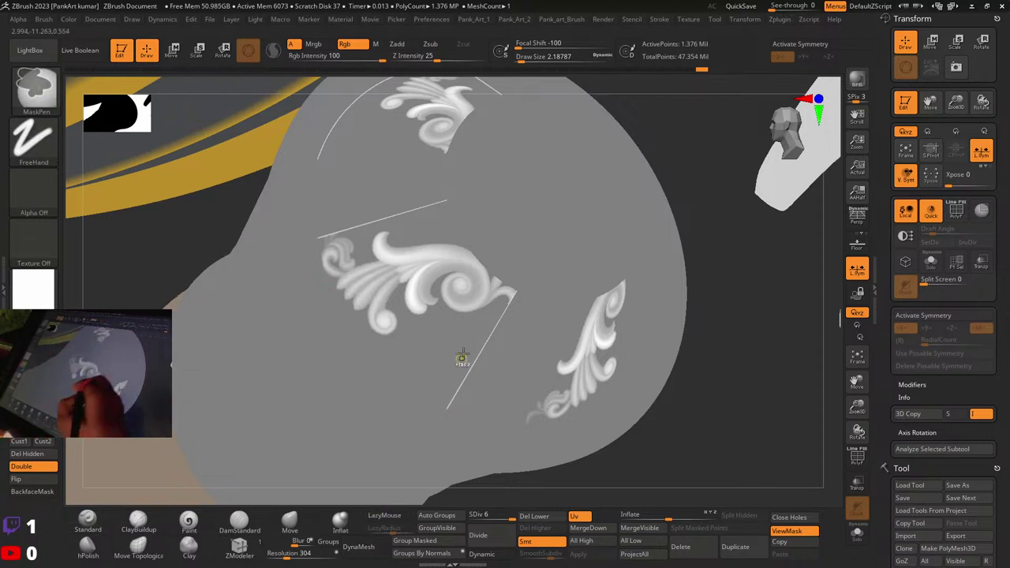
Step: Mask the remaining straight and curved edge lines around this side panel, keeping its scroll ornament unmasked
right_click_drag(462, 356, 548, 329)
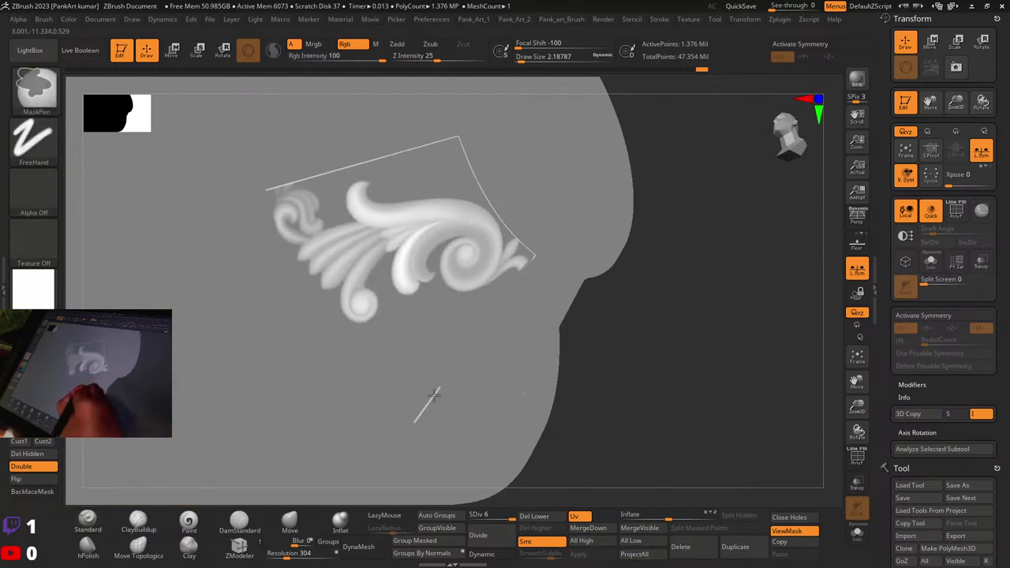
right_click_drag(524, 275, 543, 253)
right_click_drag(521, 287, 435, 277)
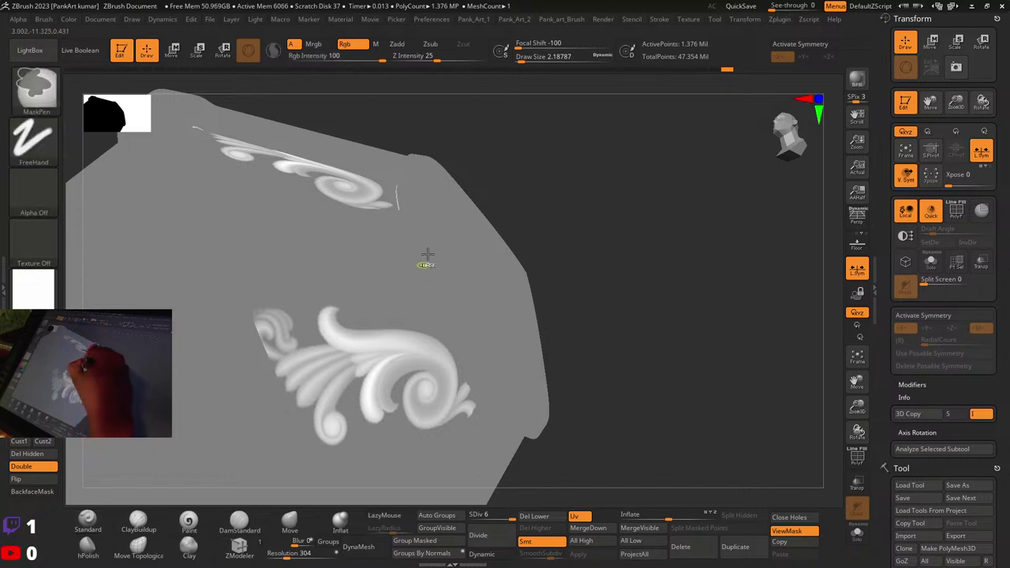
Step: Mask the stray edge lines framing the next upper panel's scroll ornament along its side, lower and curved edges
right_click_drag(460, 259, 469, 303, "alt")
right_click_drag(422, 212, 424, 320, "alt")
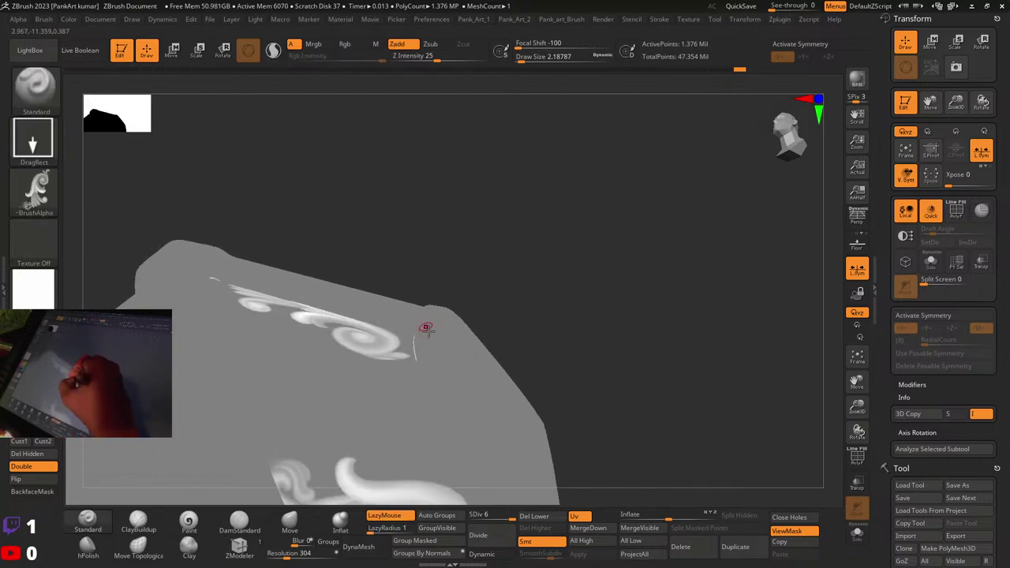
mouse_move(424, 237)
right_mouse_down()
mouse_move(423, 289)
mouse_move(415, 250)
right_mouse_up()
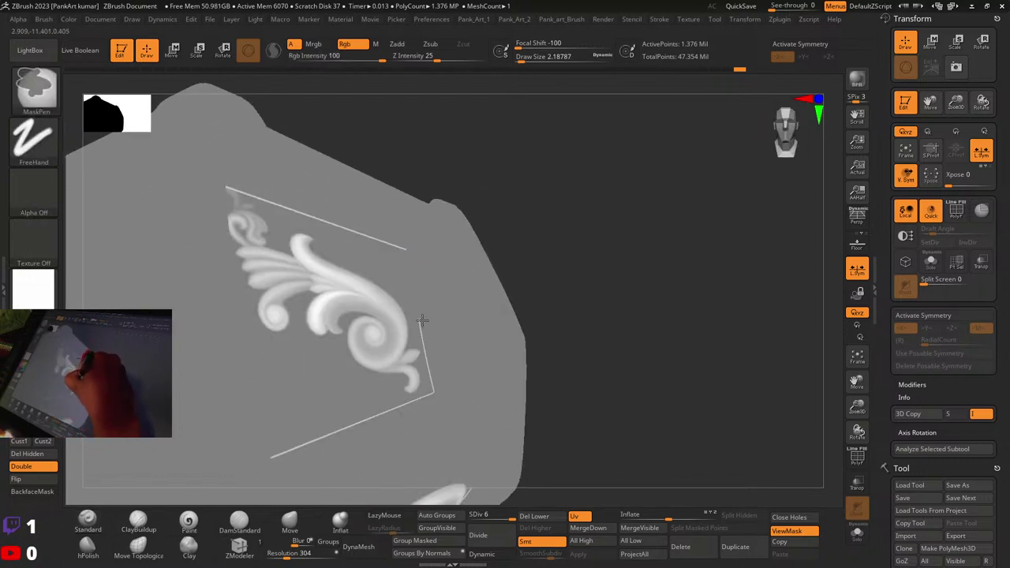
right_click_drag(436, 397, 548, 318, "alt")
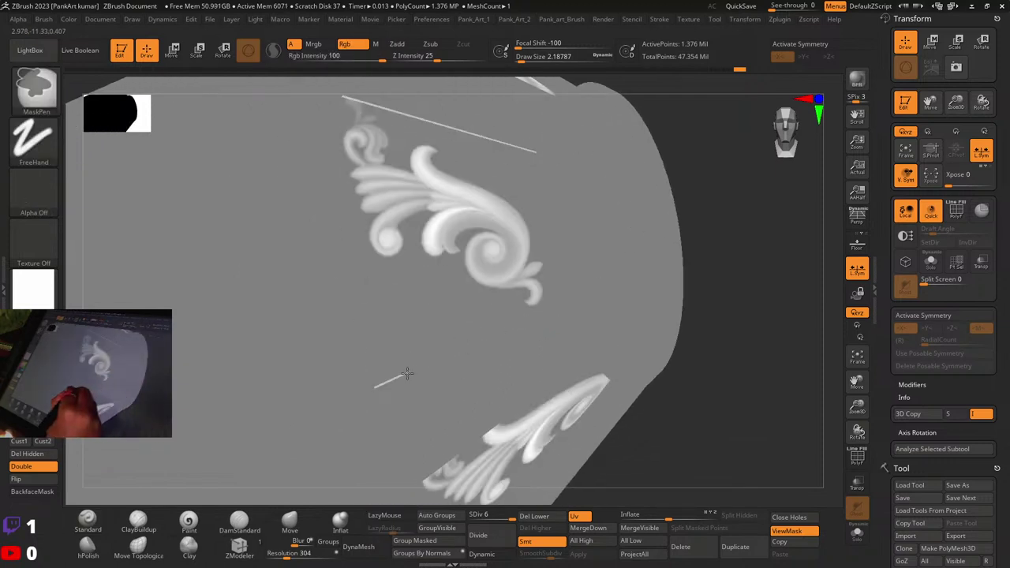
mouse_move(408, 350)
right_mouse_down()
mouse_move(408, 379)
mouse_move(385, 154)
right_mouse_up()
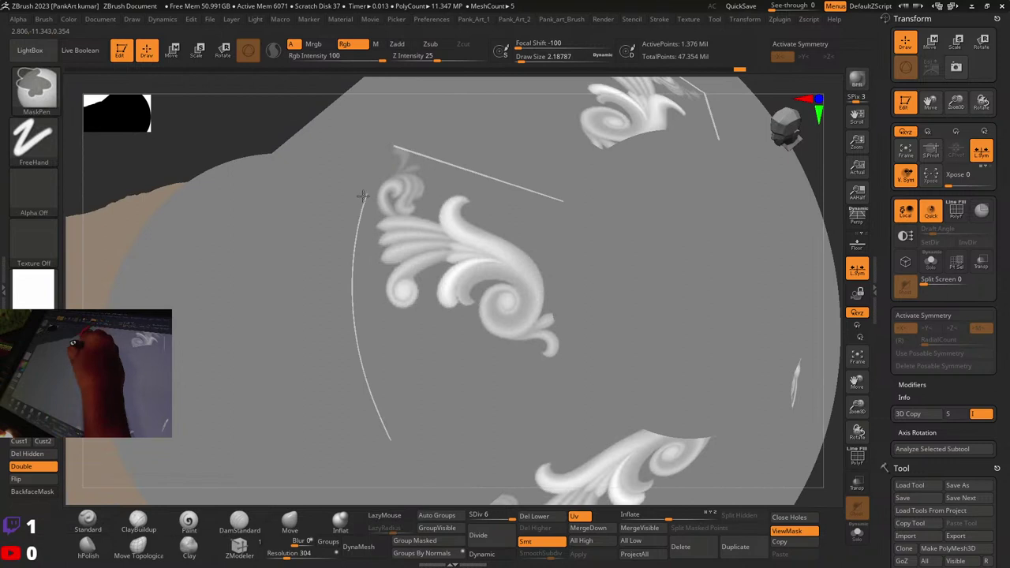
right_click_drag(445, 292, 330, 288)
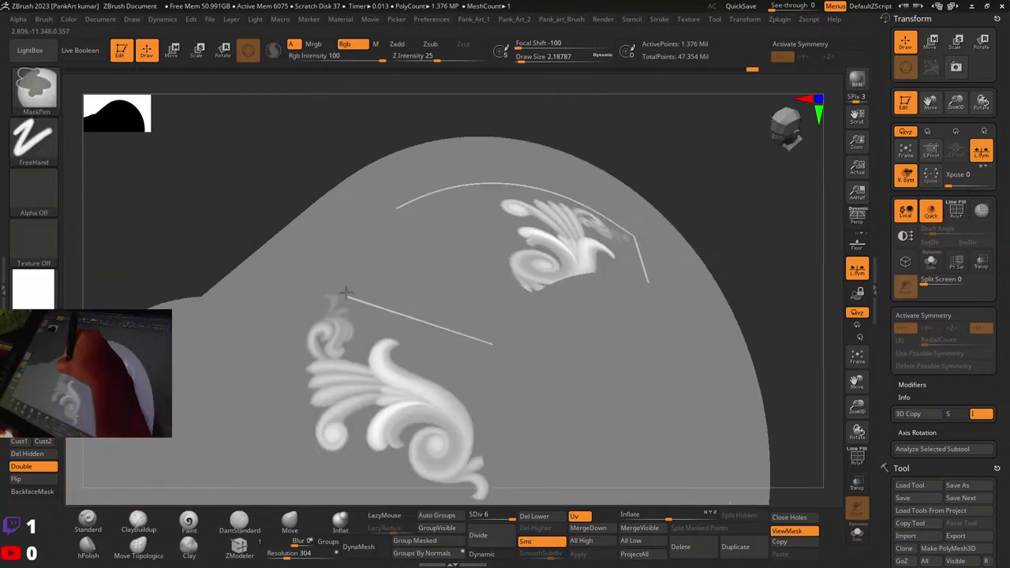
Step: Mask the stray outlines around the last upper panel, leaving only its scroll ornament unmasked
mouse_move(524, 295)
right_mouse_down()
mouse_move(500, 395)
mouse_move(514, 289)
mouse_move(479, 312)
right_mouse_up()
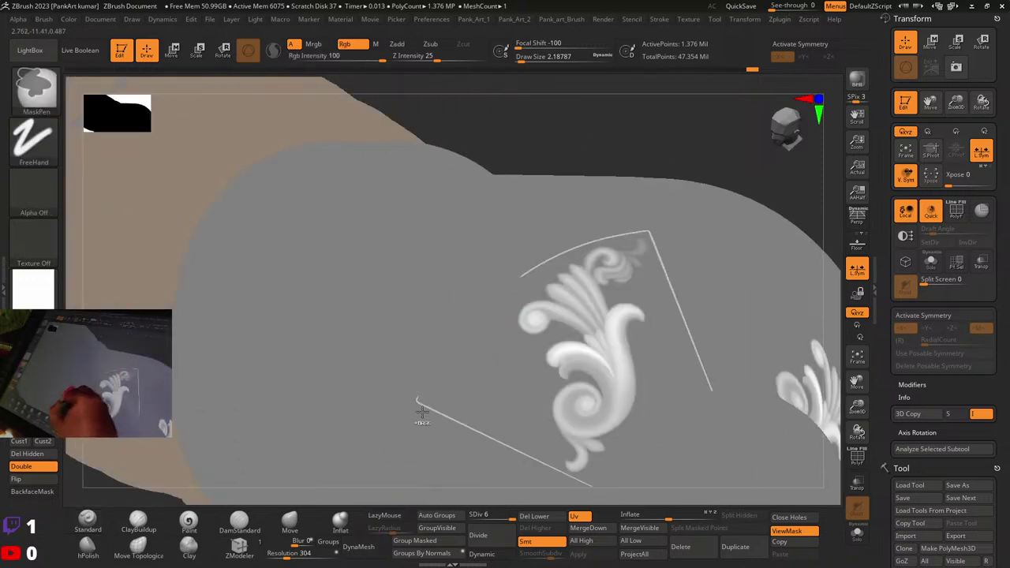
mouse_move(422, 411)
right_mouse_down()
mouse_move(494, 352)
mouse_move(460, 371)
right_mouse_up()
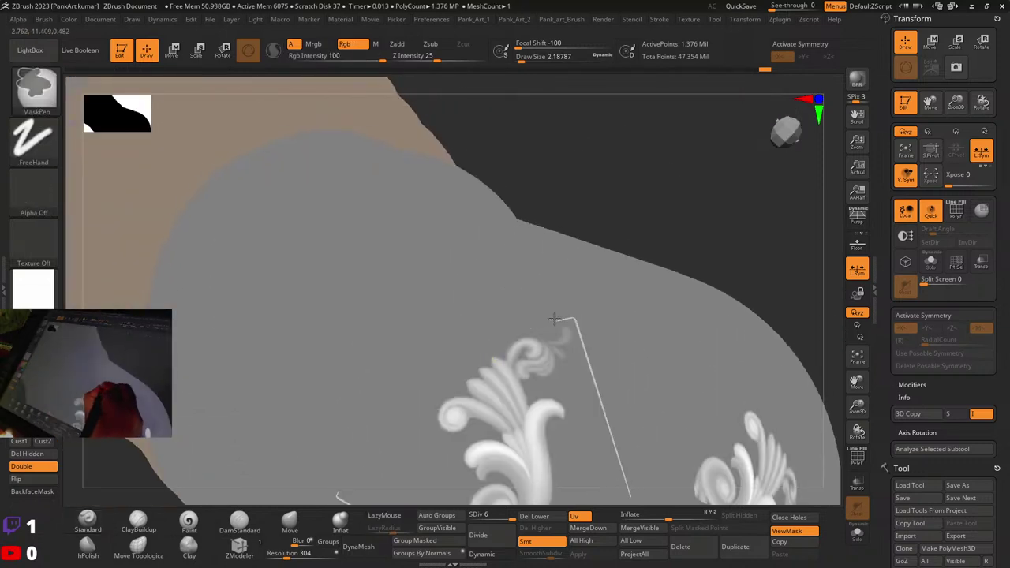
right_click_drag(588, 322, 465, 192, "alt")
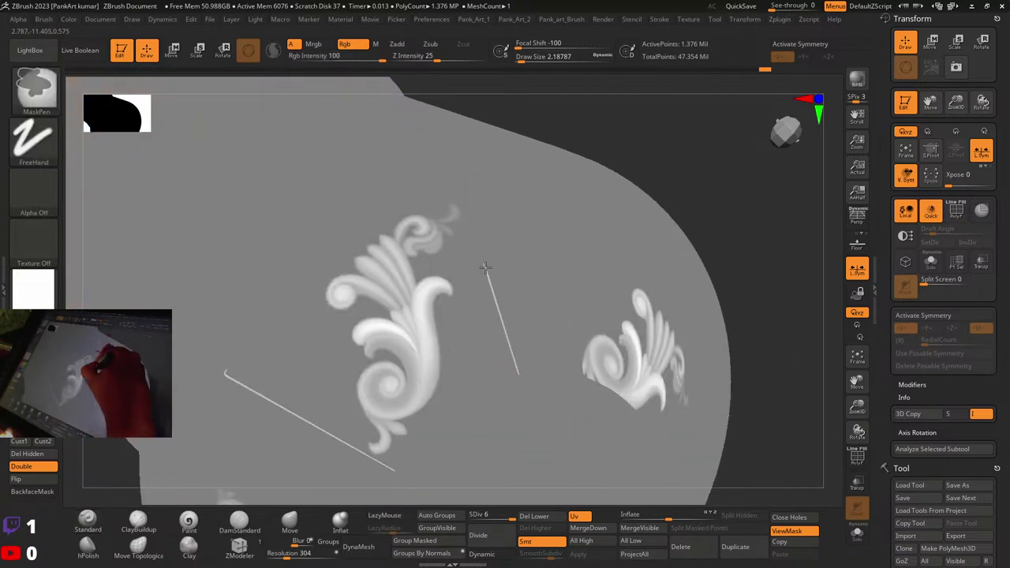
mouse_move(519, 375)
right_mouse_down()
mouse_move(571, 280)
mouse_move(547, 307)
mouse_move(534, 260)
right_mouse_up()
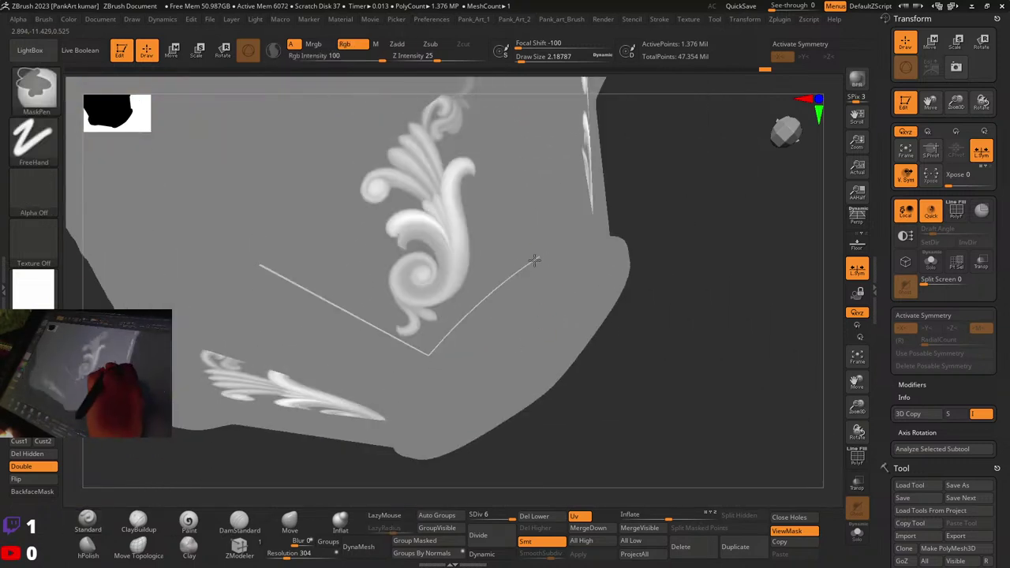
right_click_drag(428, 362, 423, 384, "ctrl")
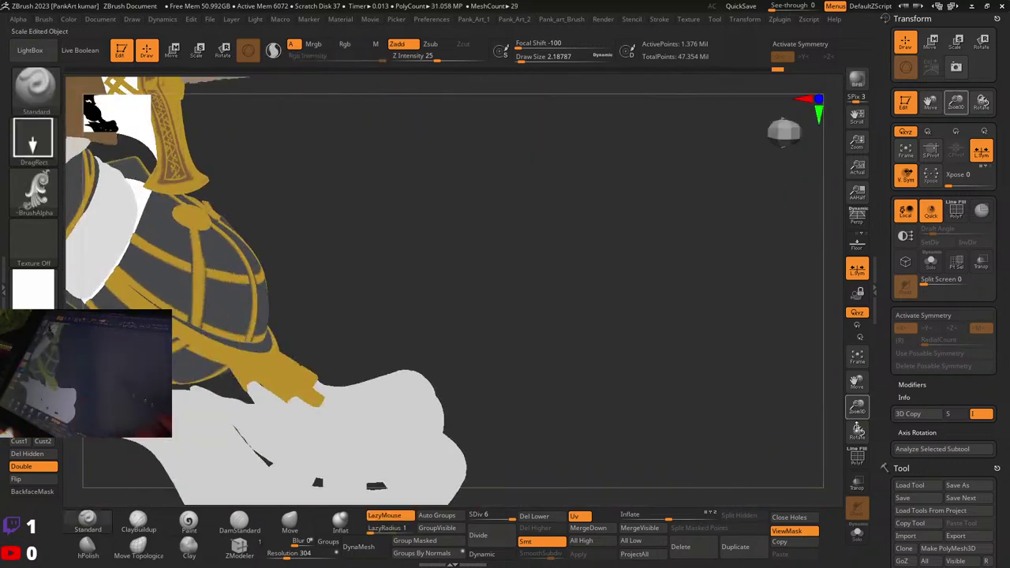
Step: Isolate the pommel in Solo to examine the mask around all upper panel ornaments, then leave Solo
left_click(857, 533)
key("f")
mouse_move(636, 307)
right_mouse_down()
mouse_move(505, 397)
mouse_move(573, 421)
mouse_move(672, 260)
mouse_move(485, 300)
mouse_move(449, 297)
mouse_move(579, 304)
right_mouse_up()
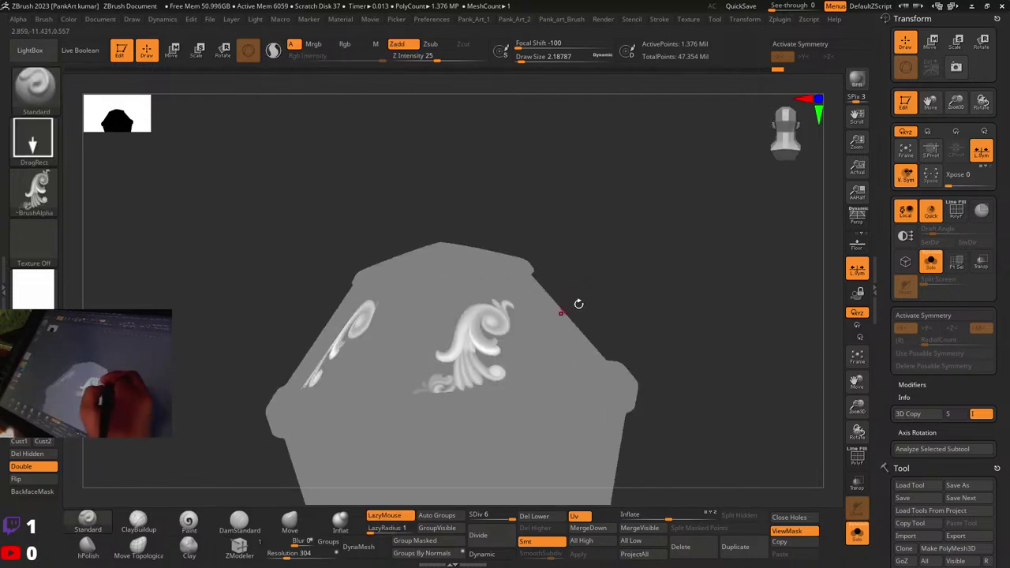
right_click_drag(448, 292, 478, 310)
left_click(856, 533)
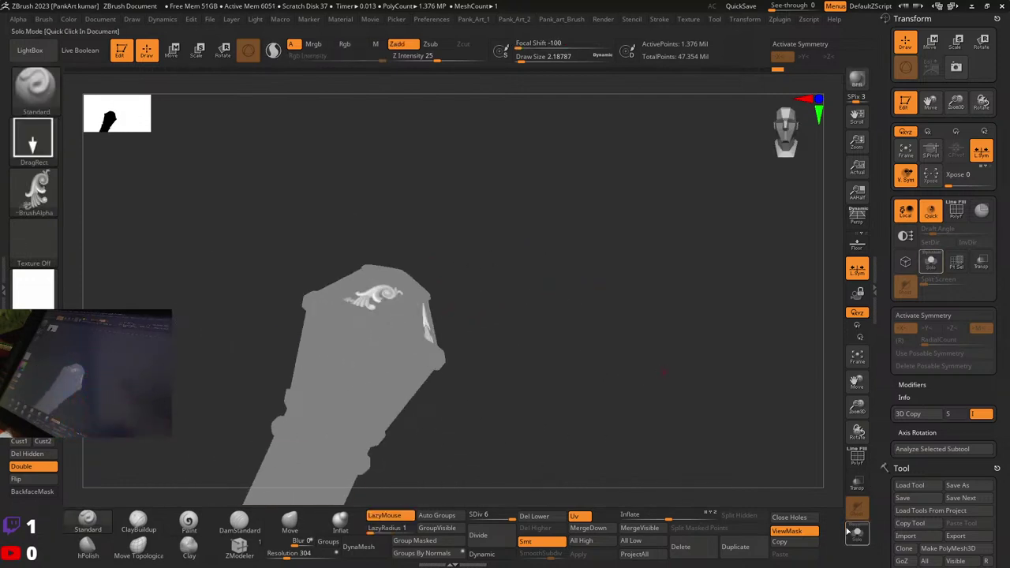
key("shift+f")
right_click_drag(563, 350, 502, 323)
key("shift+f")
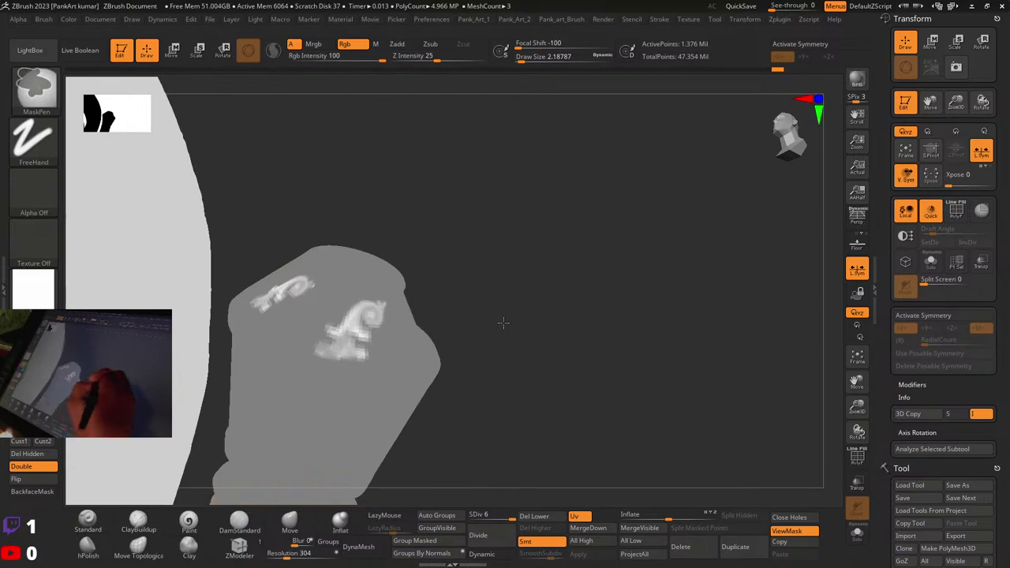
Step: Switch the material to StartupMaterial and inflate the unmasked scroll ornaments by 2
left_click(45, 292)
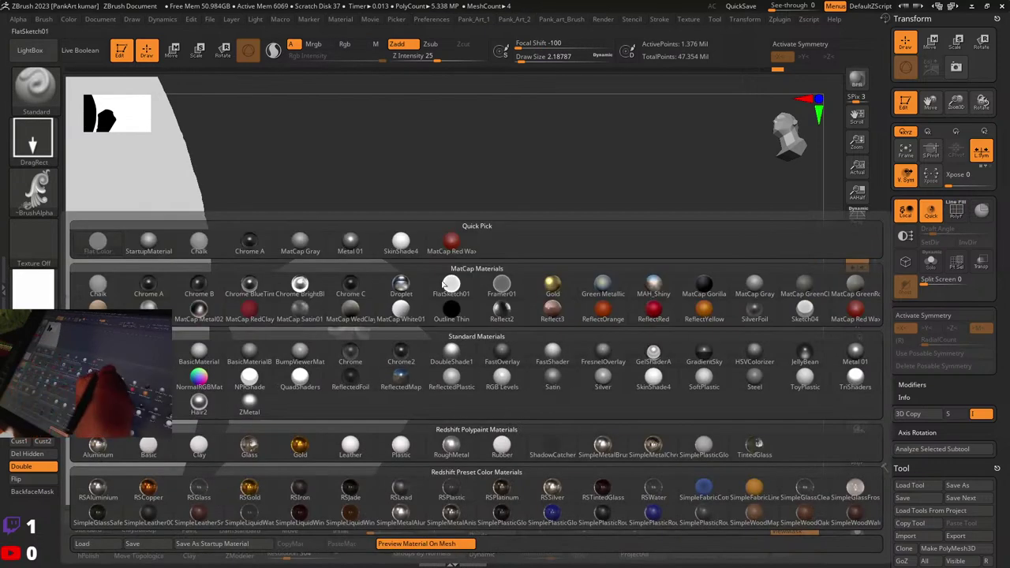
left_click(149, 242)
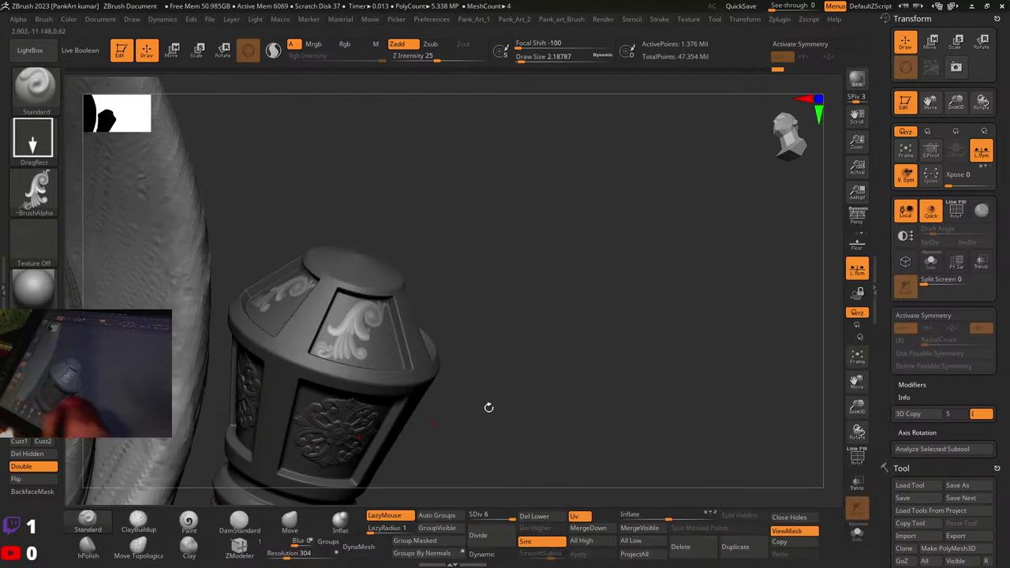
left_click(670, 517)
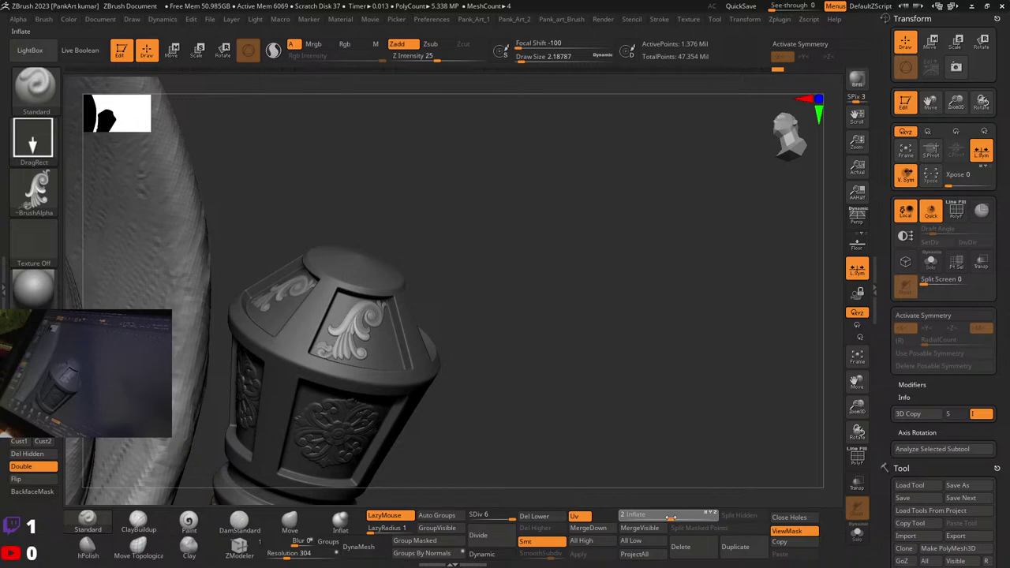
left_click_drag(670, 517, 671, 518)
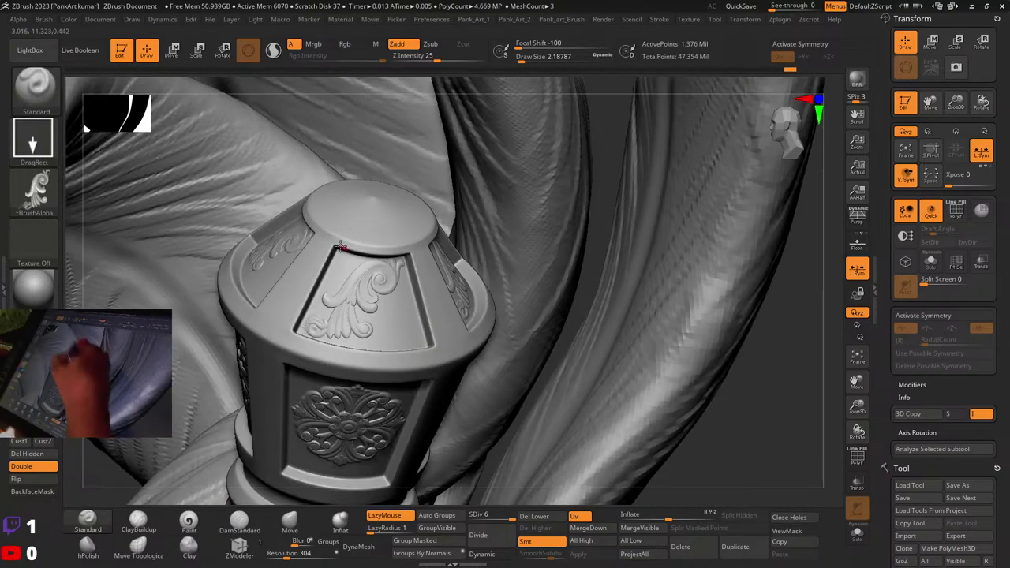
Step: Import the JRO_Ornament20_out alpha and try stamping its swirl beside the scroll on an upper panel
left_click(34, 191)
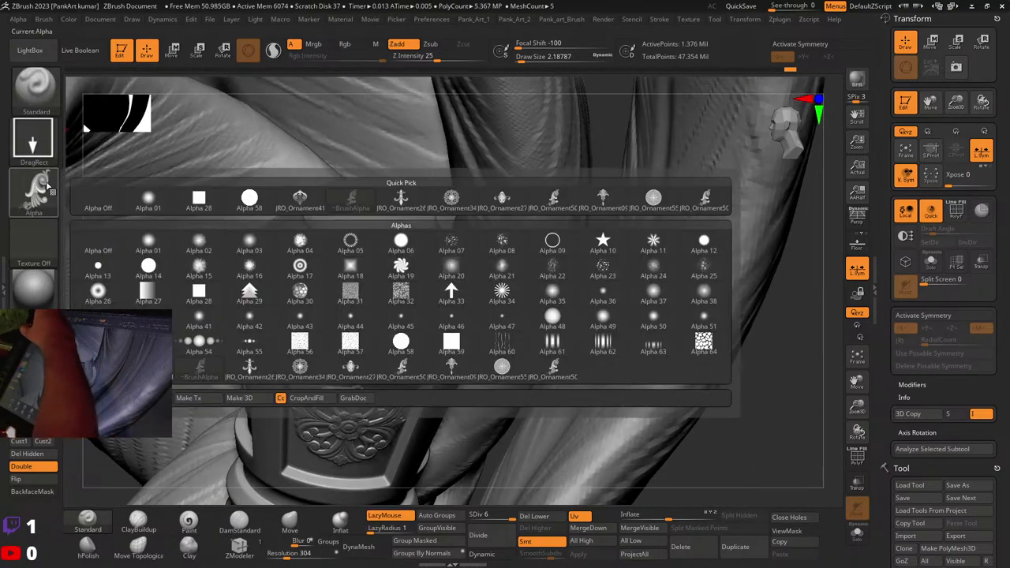
left_click(89, 397)
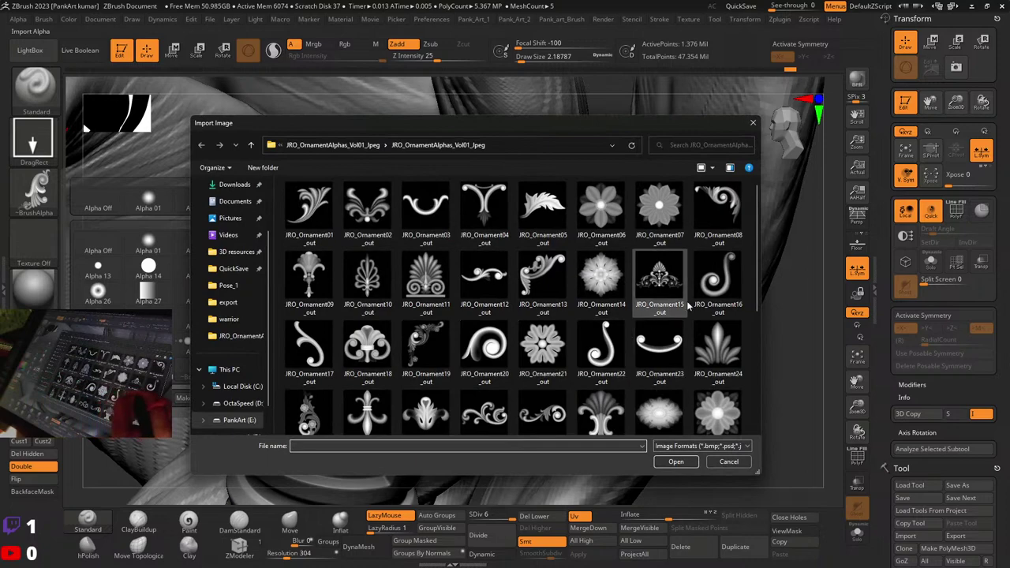
left_click(484, 347)
left_click(676, 462)
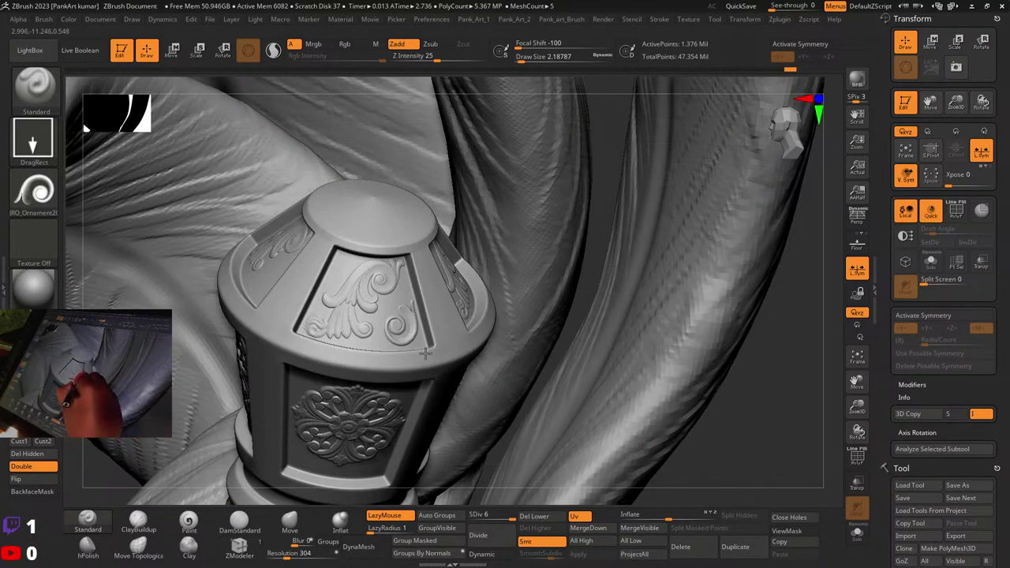
mouse_move(543, 278)
left_mouse_down()
mouse_move(467, 334)
mouse_move(430, 312)
mouse_move(517, 302)
mouse_move(461, 346)
left_mouse_up()
right_click_drag(462, 346, 158, 210)
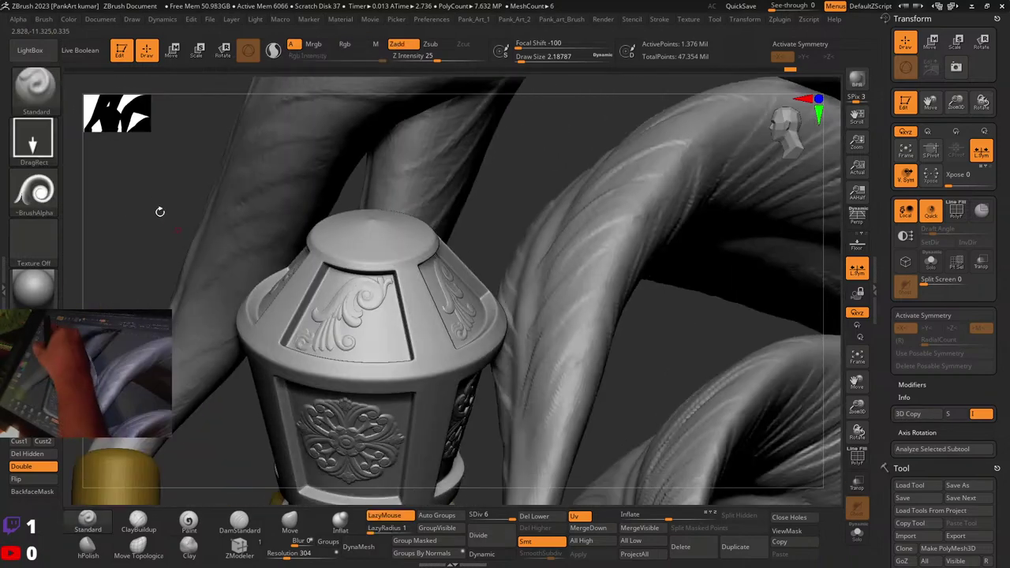
Step: Import the JRO_Ornament55_out alpha and stamp the round rosette from the centre of the pommel's top cap
left_click(32, 190)
left_click(88, 423)
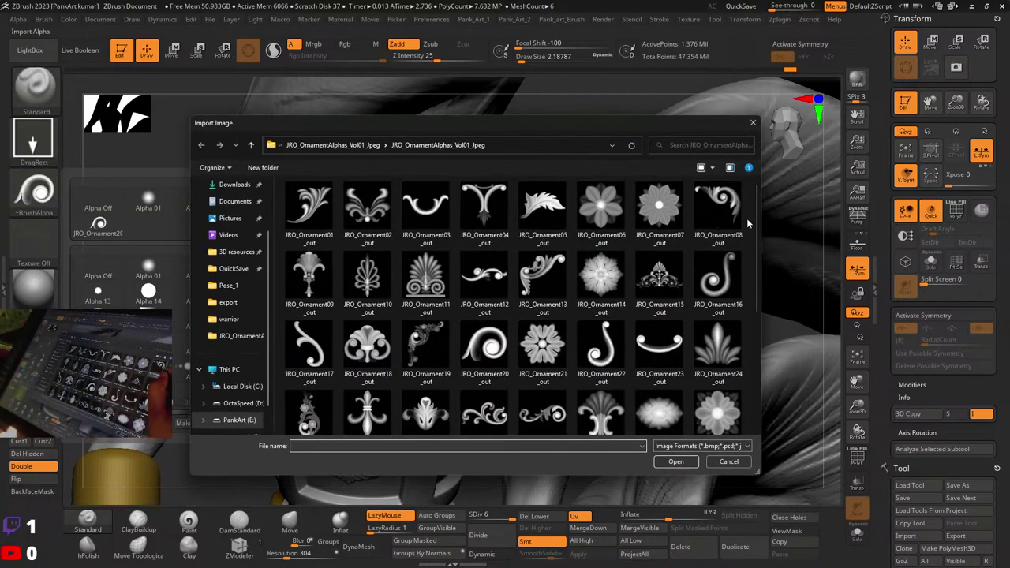
left_click_drag(756, 216, 744, 365)
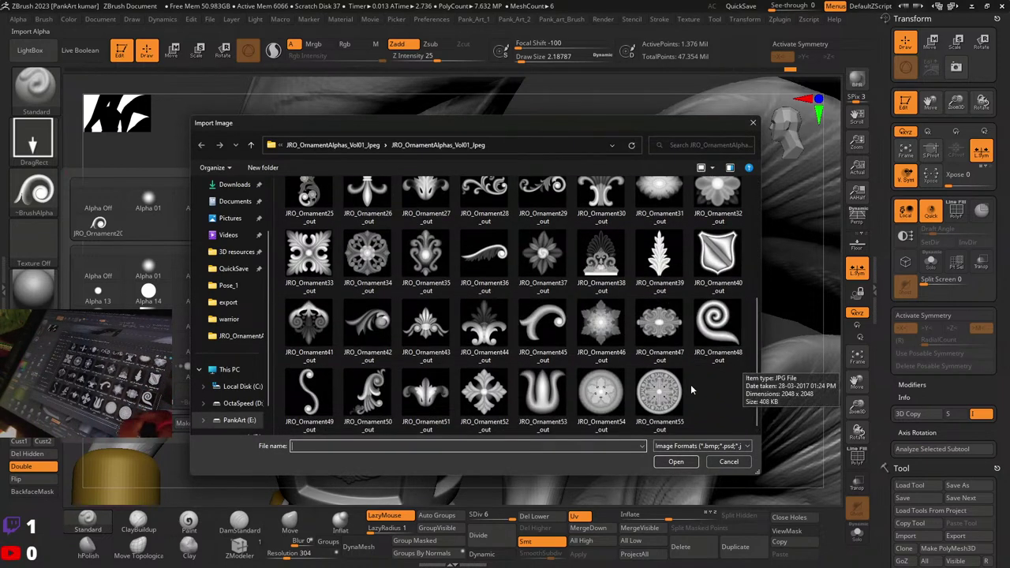
left_click(655, 394)
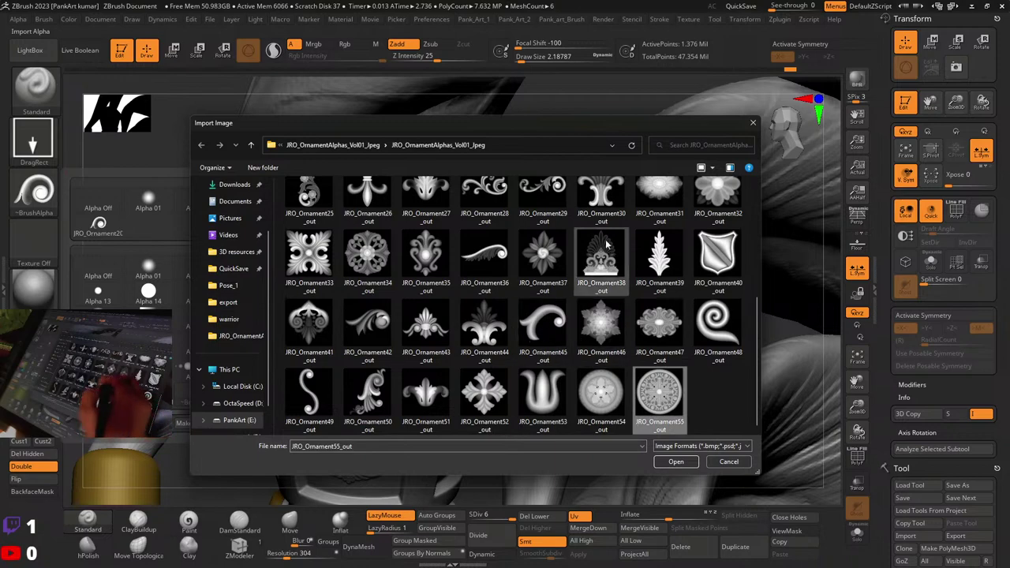
double_click(673, 388)
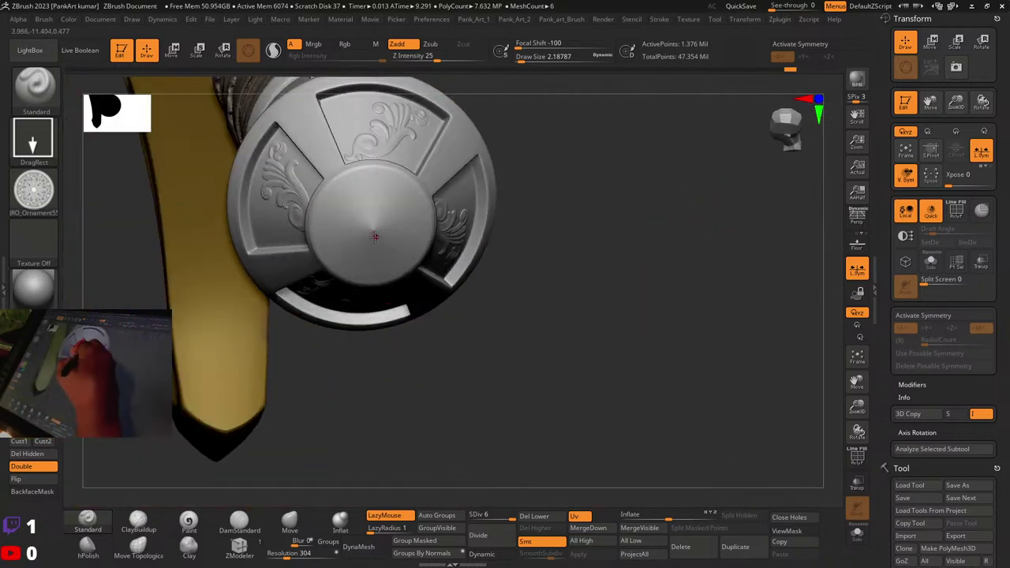
left_click_drag(372, 229, 451, 263)
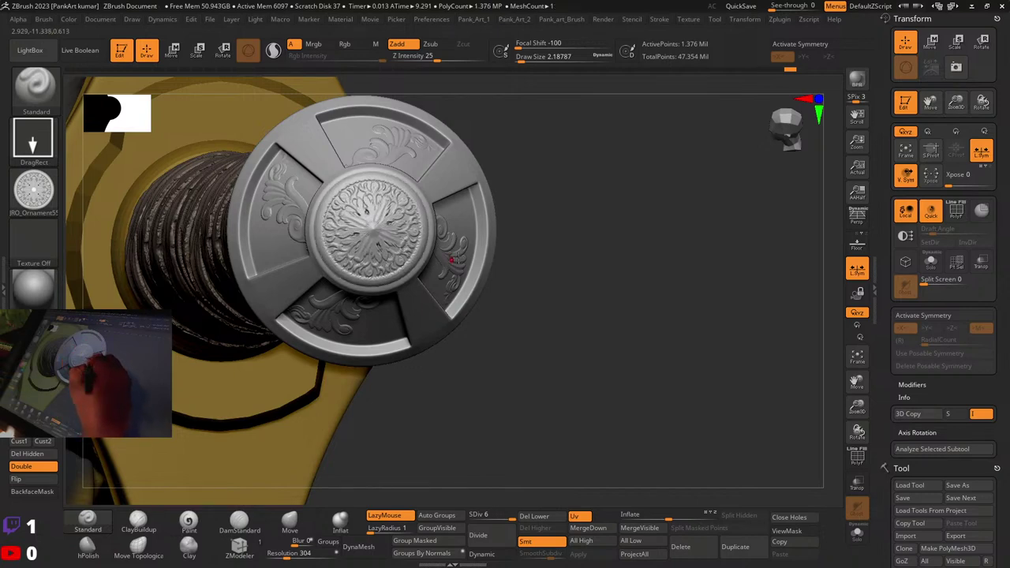
Step: Restamp the round rosette from the exact centre of the pommel's top cap, using the PolyFrame wireframe as a guide
right_click_drag(451, 263, 413, 297)
key("shift+f")
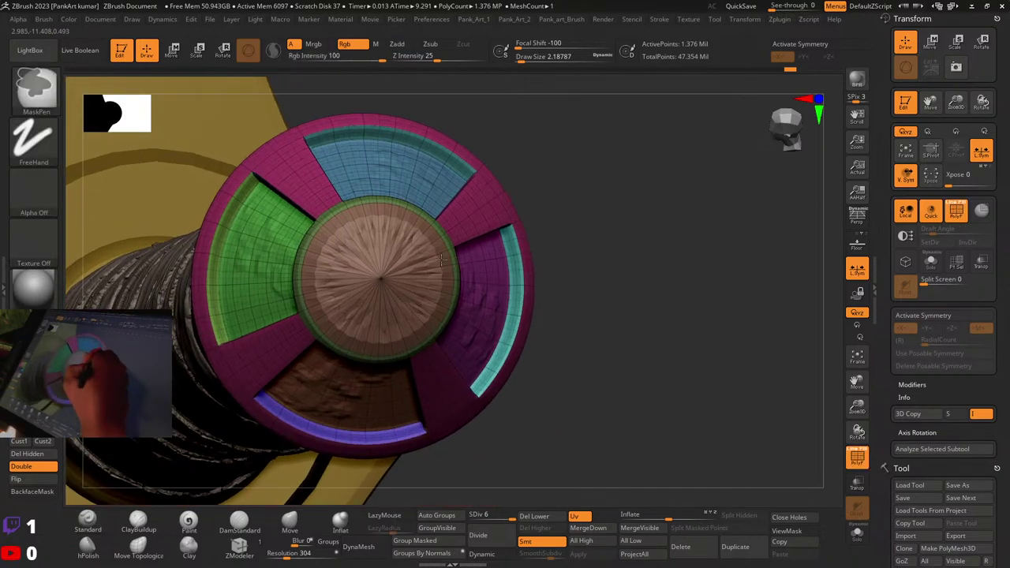
left_click_drag(380, 279, 470, 327)
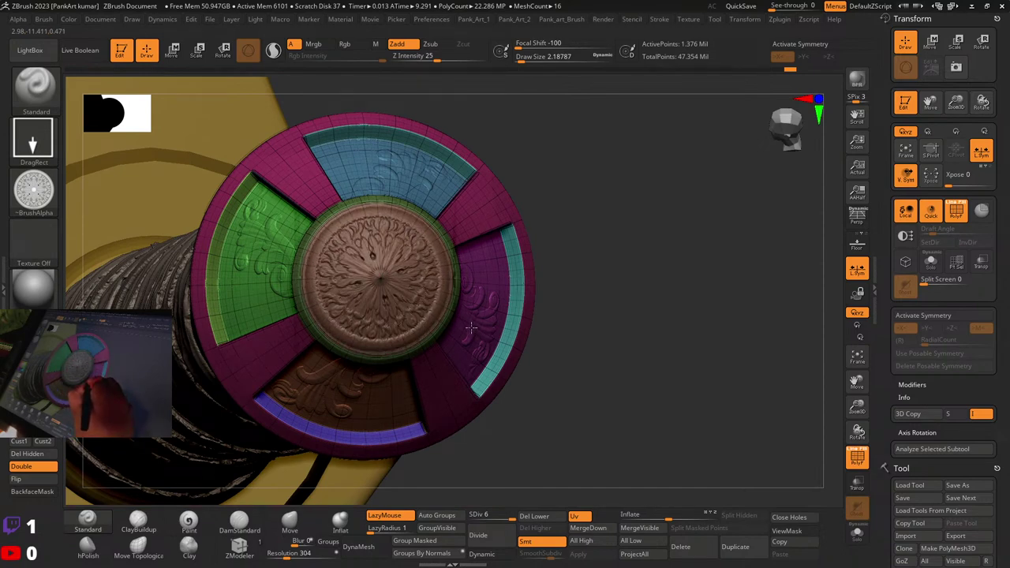
key("shift+f")
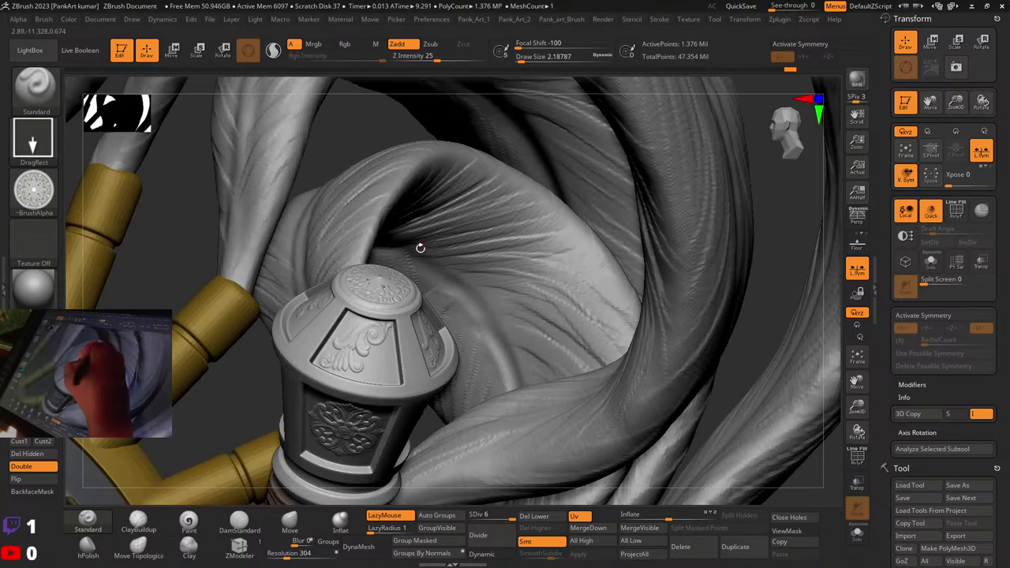
Step: Smooth the centre of the top cap's rosette with a brush size of about 23.3
key("space")
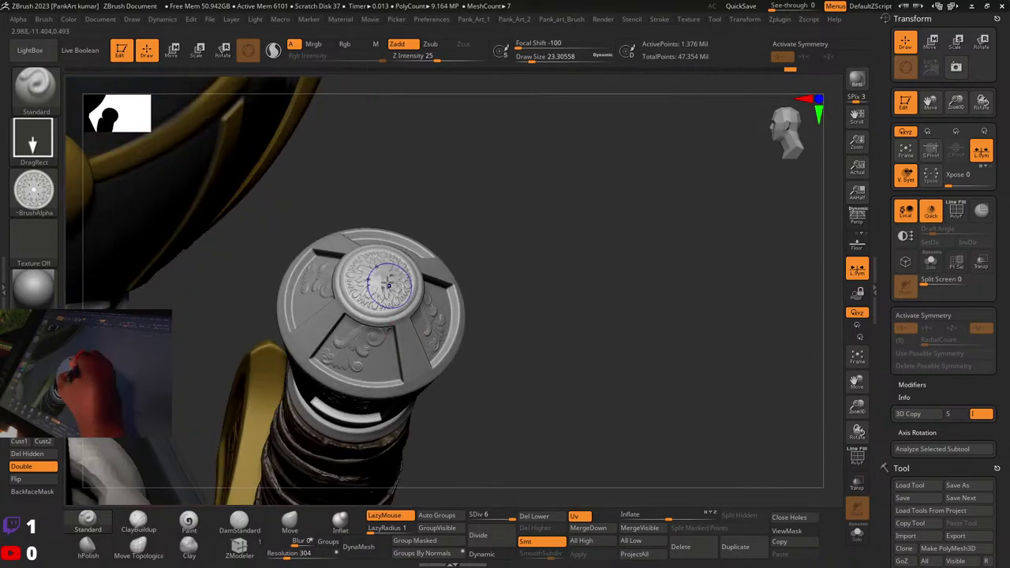
key("shift")
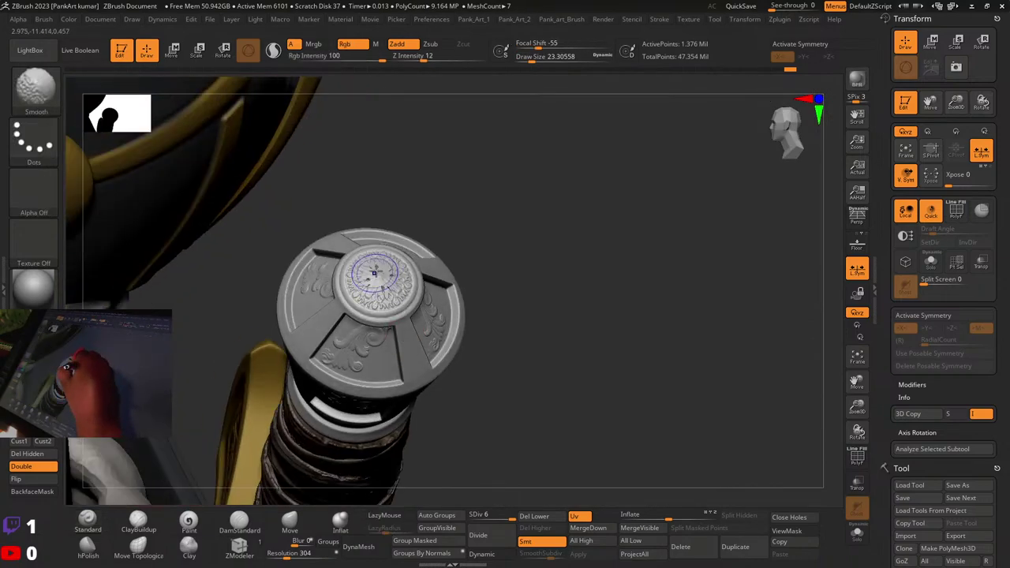
right_click_drag(400, 267, 374, 275)
left_click_drag(367, 243, 375, 274, "shift")
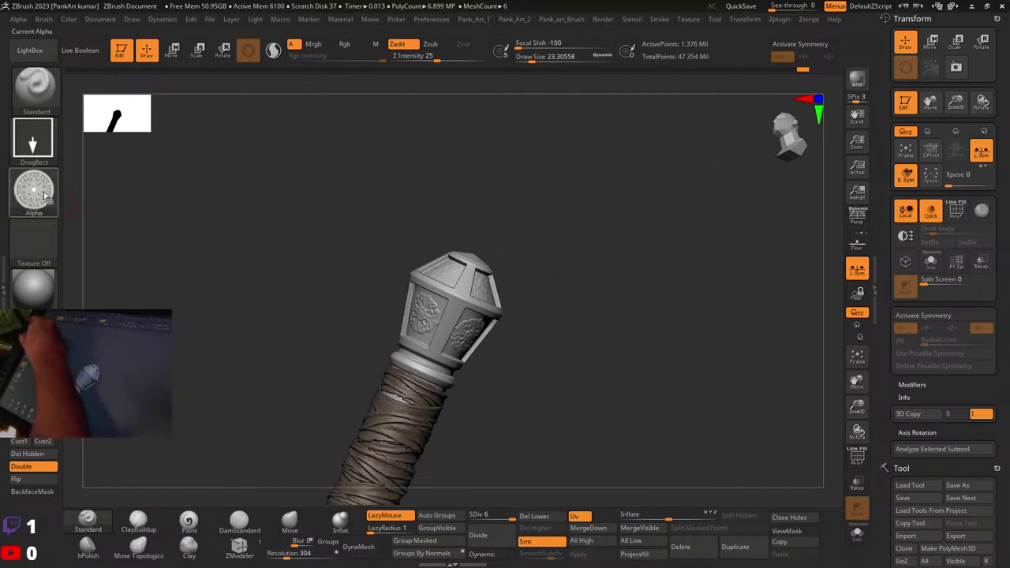
Step: Try stamping a soft ring alpha beside the scroll on an upper panel, raising Z Intensity to 44
left_click(33, 189)
left_click(106, 423)
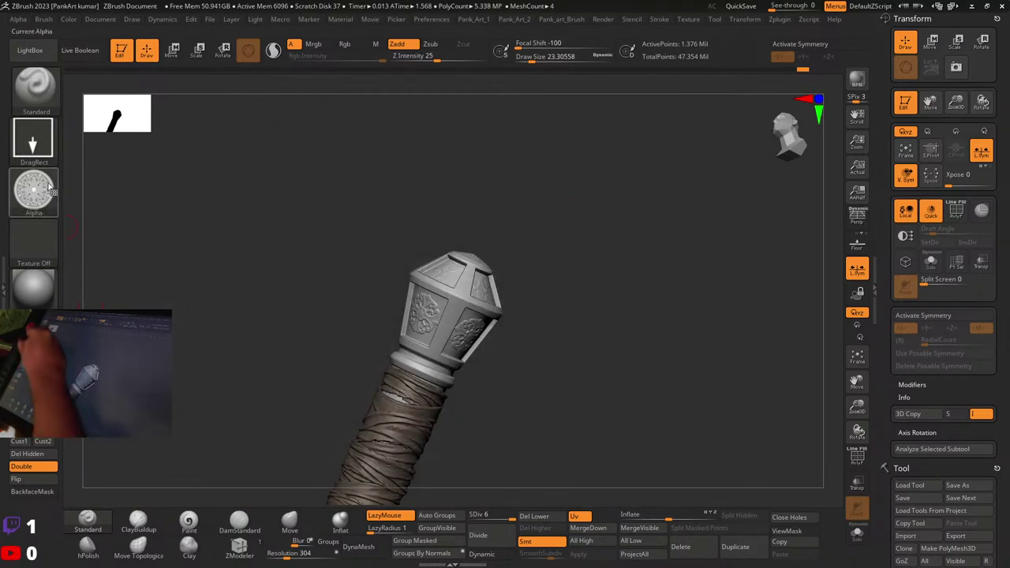
left_click(33, 190)
left_click(248, 395)
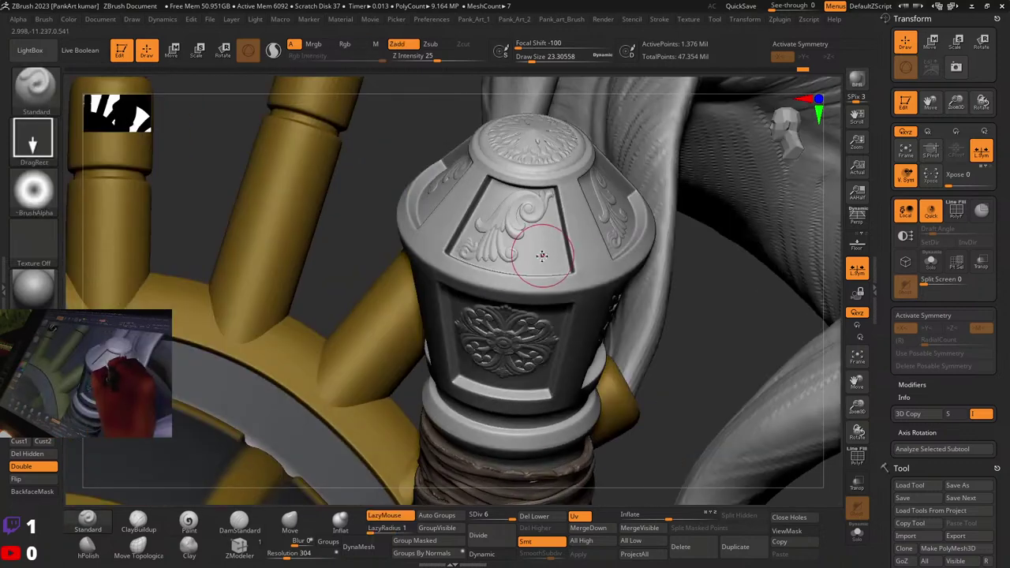
key("space")
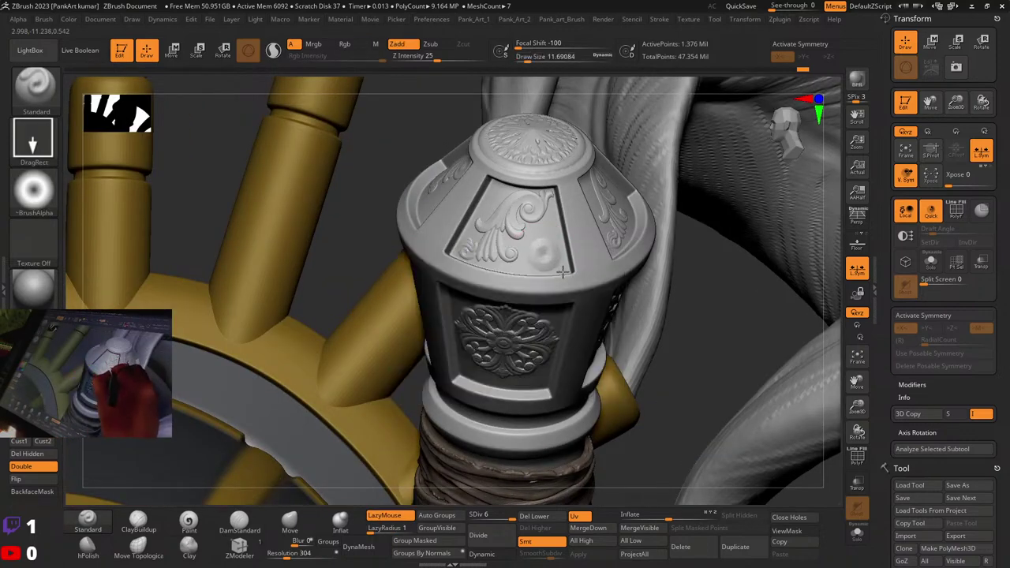
left_click(452, 57)
key("ctrl+z")
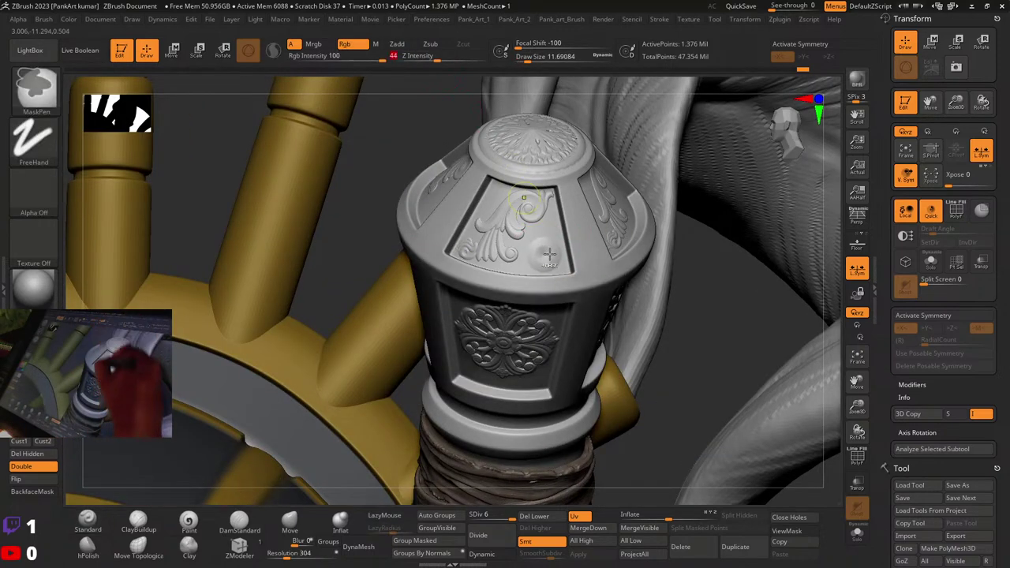
left_click_drag(543, 251, 553, 262)
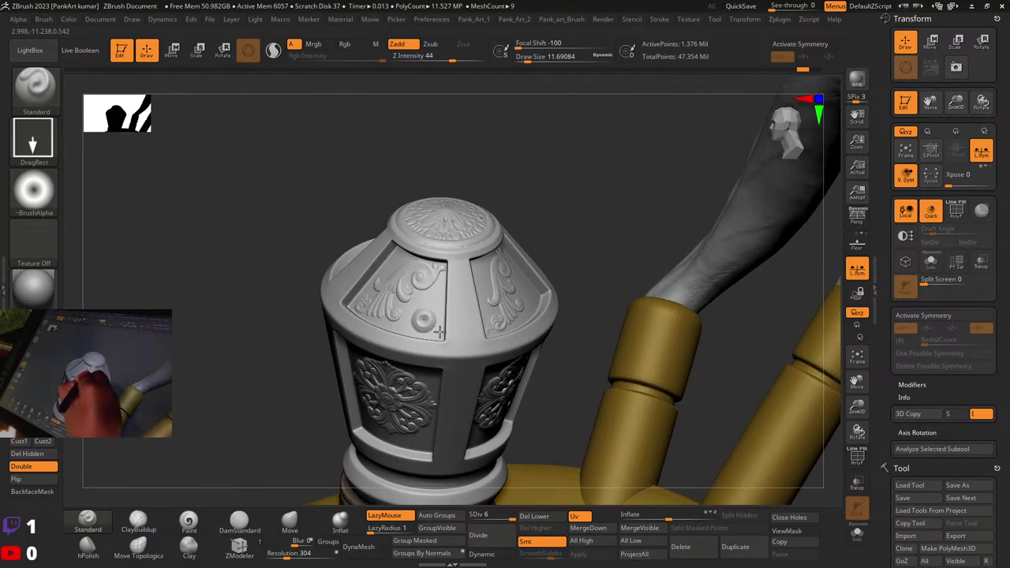
key("ctrl")
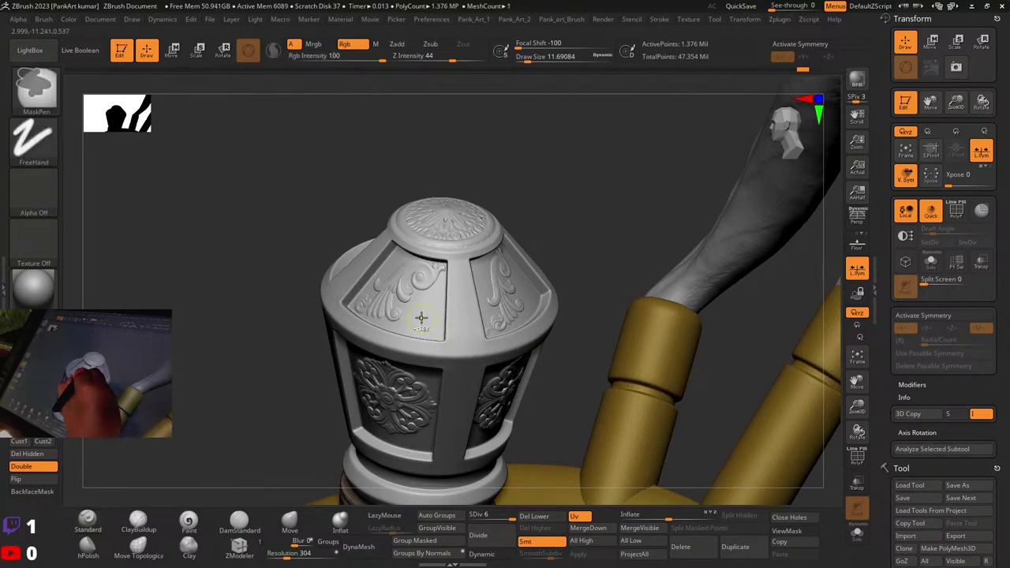
left_click_drag(423, 317, 445, 334)
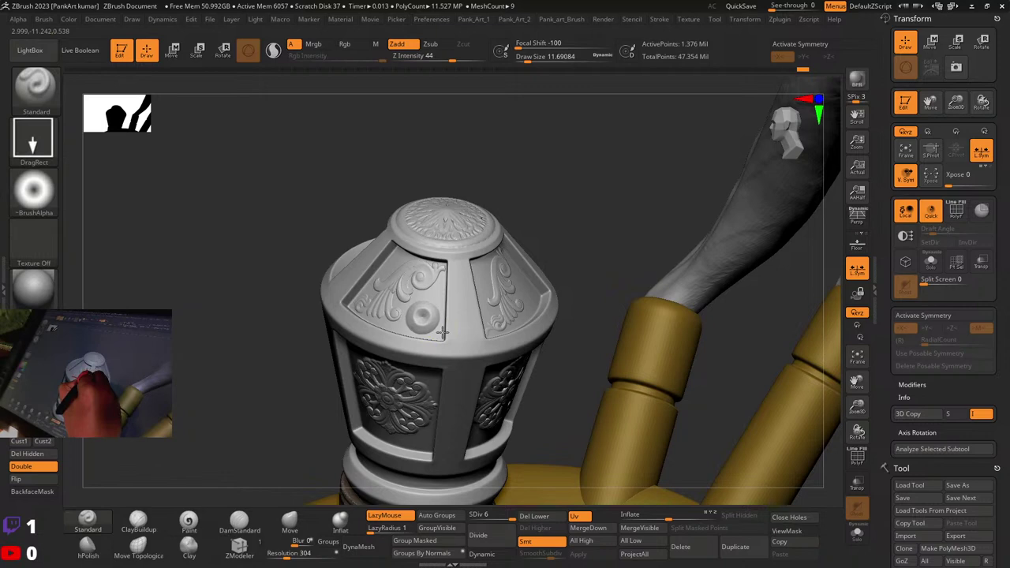
key("l")
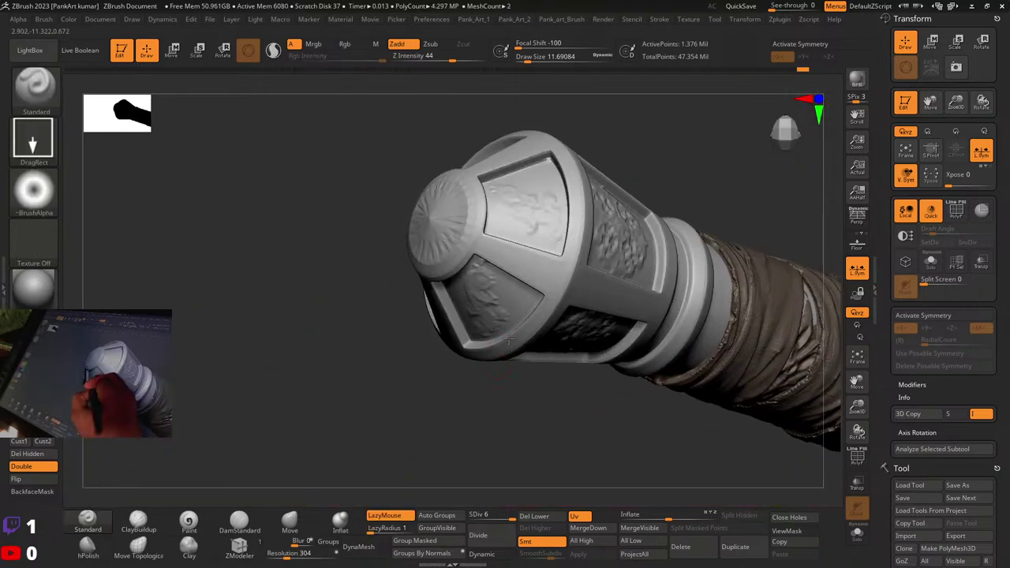
Step: Lower the pommel to subdivision level 3 and smooth the artifact at an upper panel's corner with a brush size of about 1.5
left_click_drag(507, 343, 535, 268)
mouse_move(547, 162)
right_mouse_down("ctrl")
mouse_move(722, 129)
mouse_move(710, 137)
right_mouse_up("ctrl")
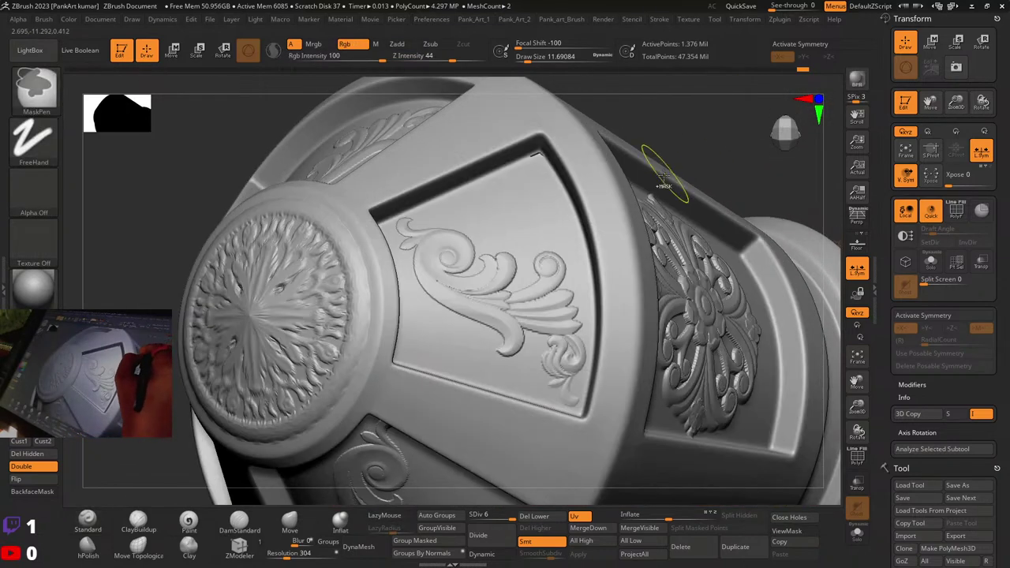
mouse_move(605, 180)
right_mouse_down()
mouse_move(496, 309)
mouse_move(704, 211)
right_mouse_up()
key("space")
left_click_drag(509, 260, 477, 260)
right_click_drag(457, 249, 488, 225)
left_click(487, 518)
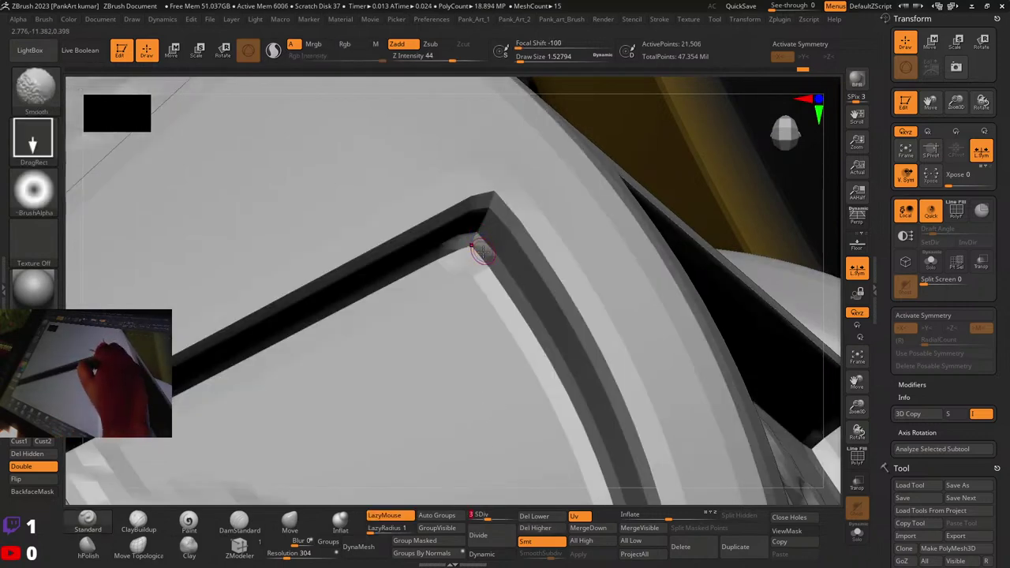
Step: Smooth the remaining crease at the same panel corner at subdivision level 5, with the Smooth brush's Z Intensity set to 44
left_click(501, 517)
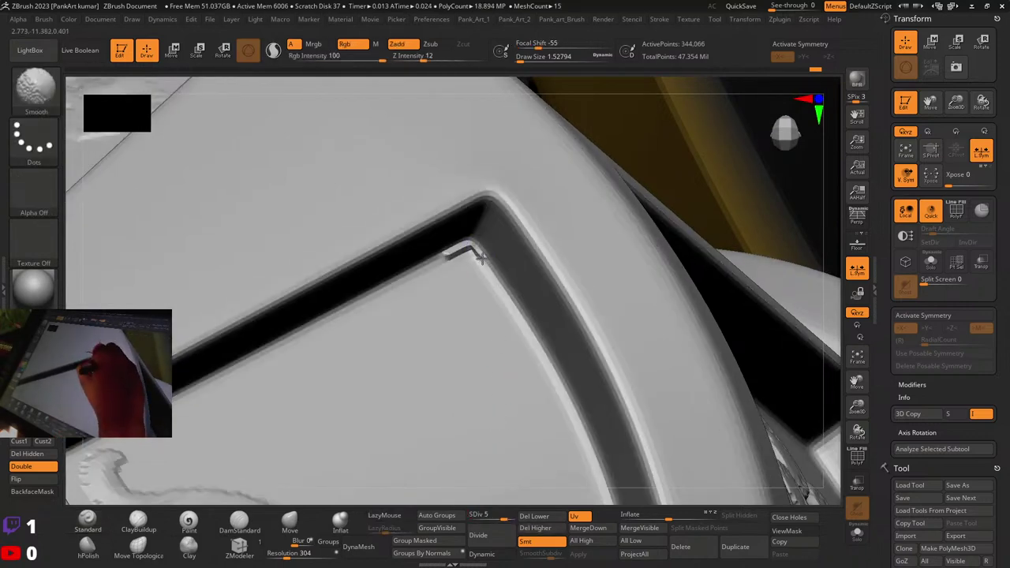
left_click(452, 58)
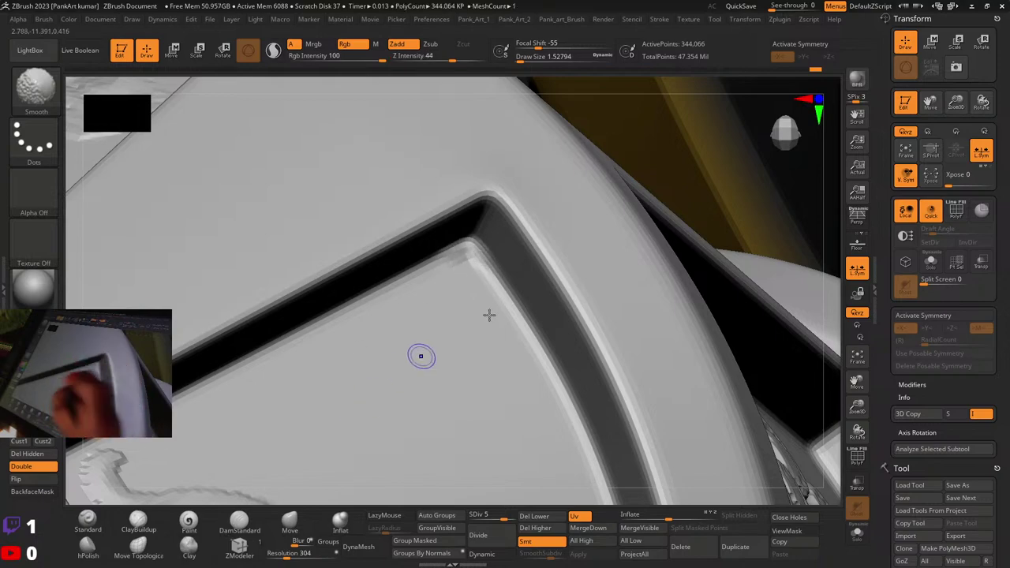
right_click_drag(490, 316, 652, 197, "ctrl")
right_click_drag(505, 296, 614, 309)
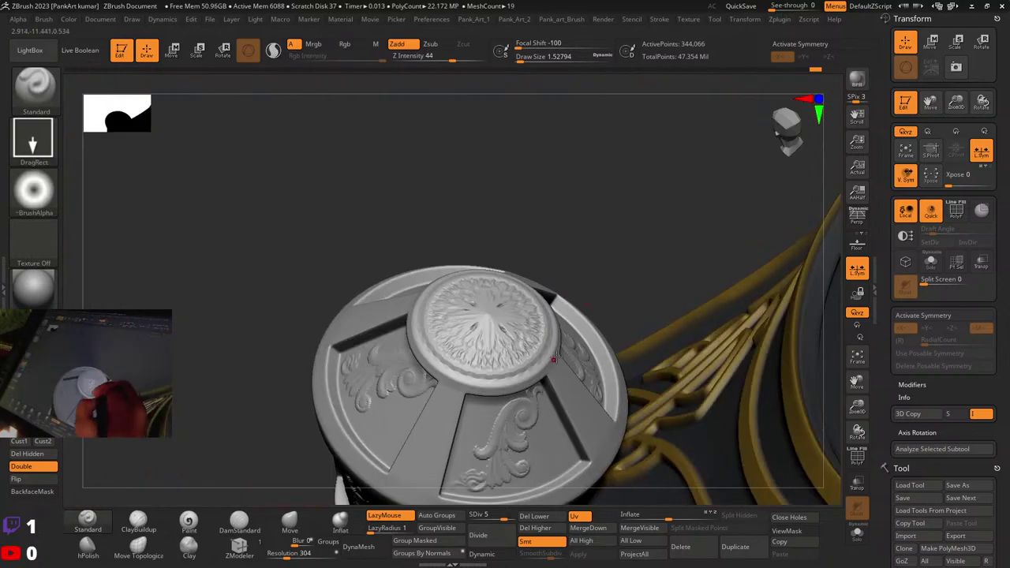
Step: Return the pommel to subdivision level 6 and smooth the upper panels' scroll ornaments with a brush size of about 25
left_click_drag(595, 337, 502, 341)
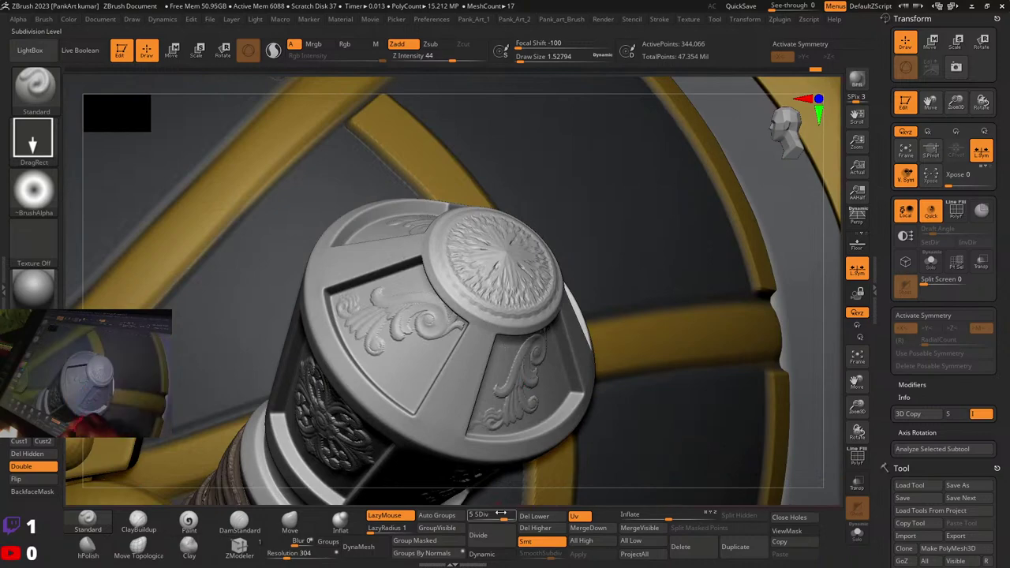
mouse_move(478, 335)
right_mouse_down("ctrl")
mouse_move(505, 237)
mouse_move(469, 333)
right_mouse_up("ctrl")
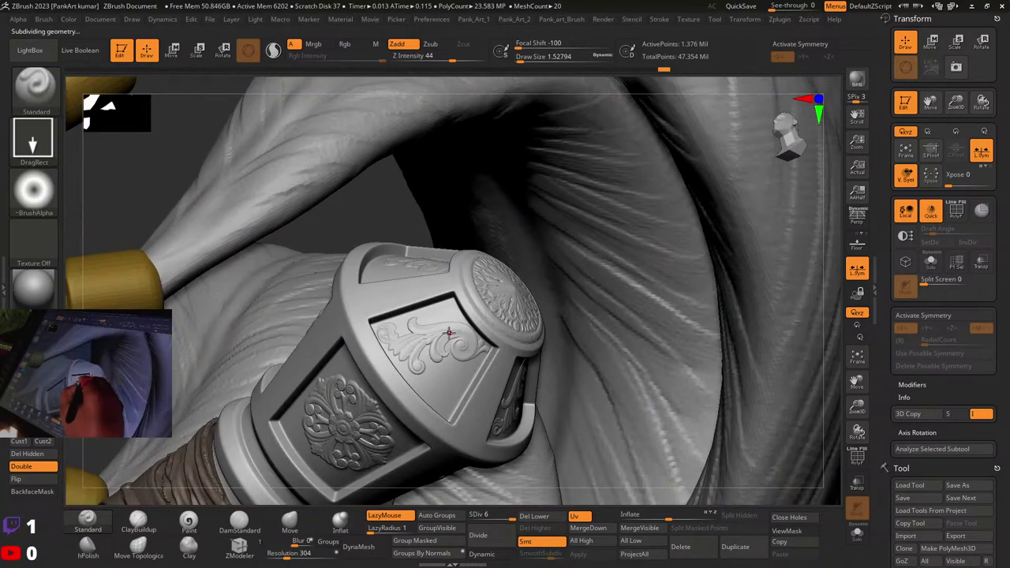
key("space")
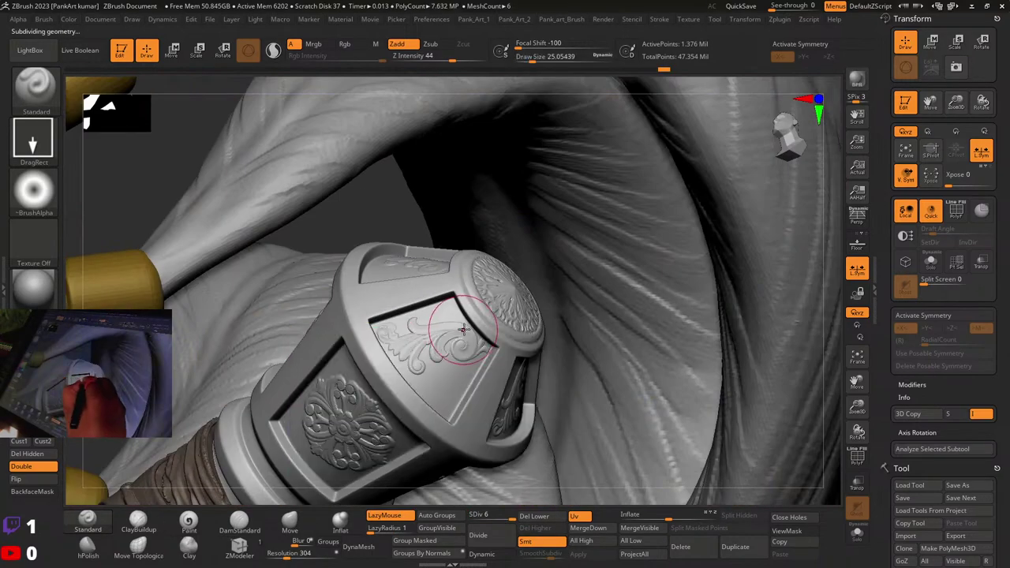
key("shift+d")
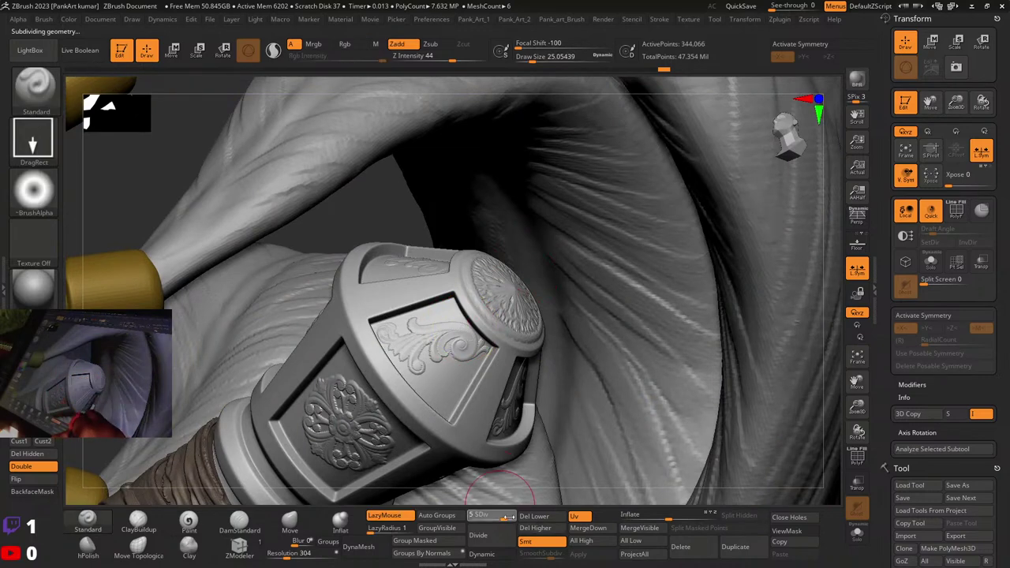
left_click_drag(510, 517, 516, 517)
left_click_drag(442, 359, 443, 354, "shift")
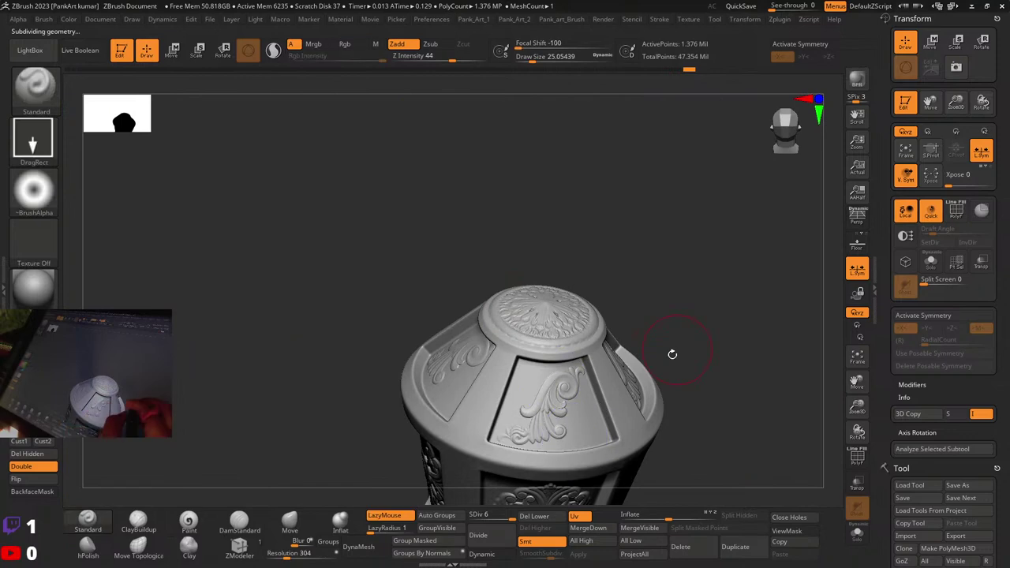
left_click_drag(673, 355, 531, 338)
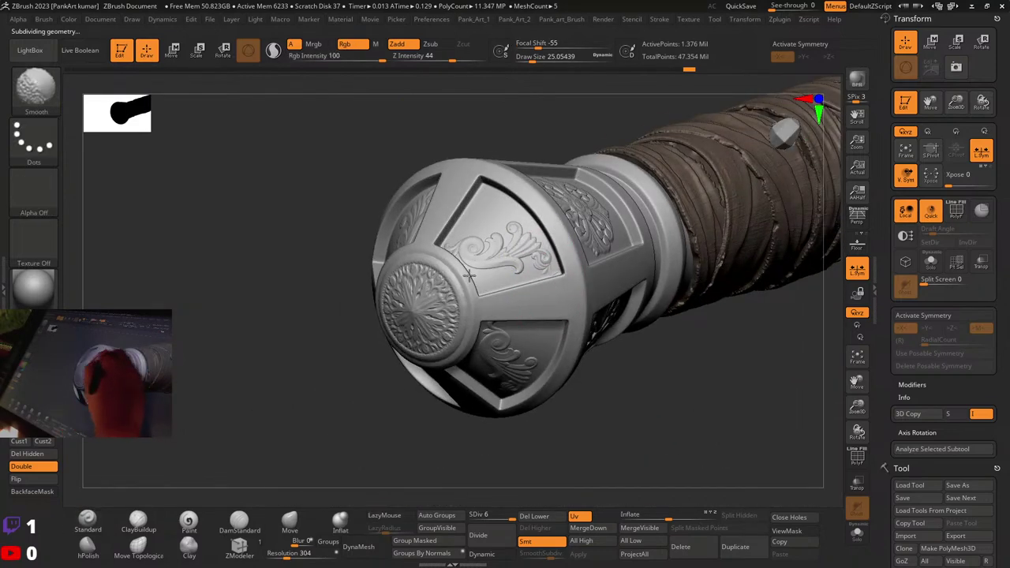
left_click_drag(521, 261, 424, 195)
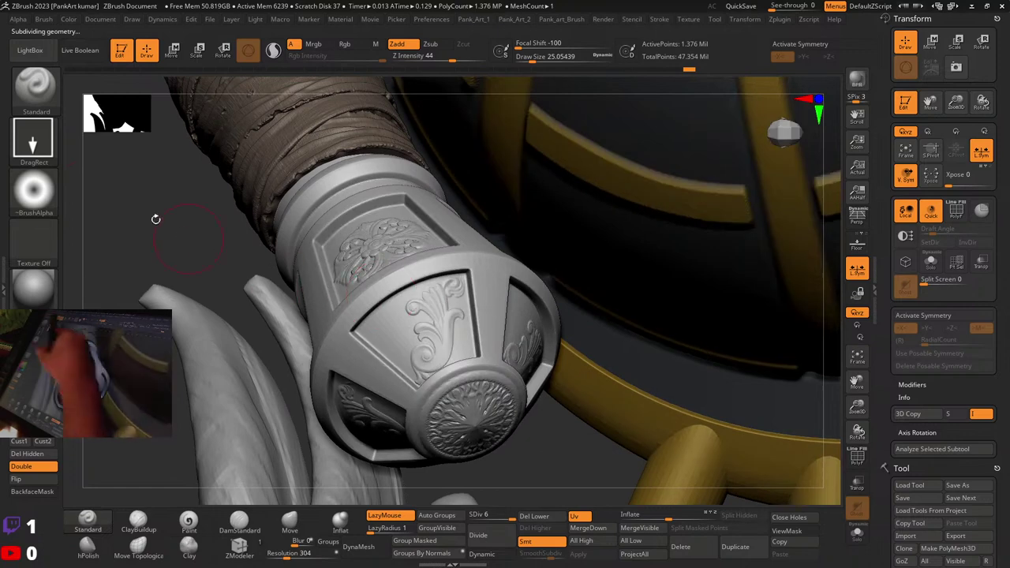
Step: Import the JRO_Ornament08_out alpha and try stamping it beside the scroll on an upper panel, reducing Z Intensity to 24
left_click(33, 189)
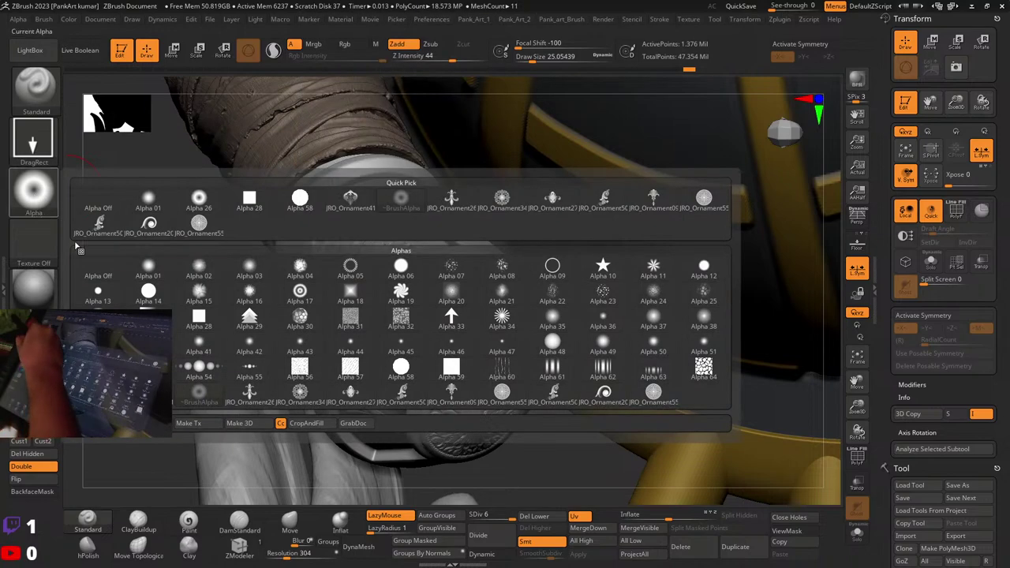
left_click(98, 424)
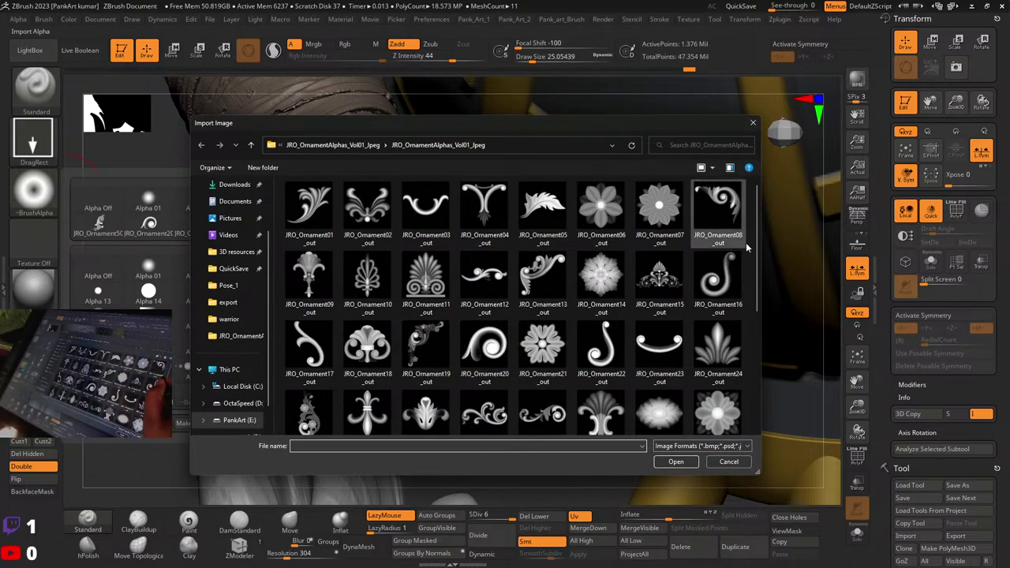
double_click(719, 204)
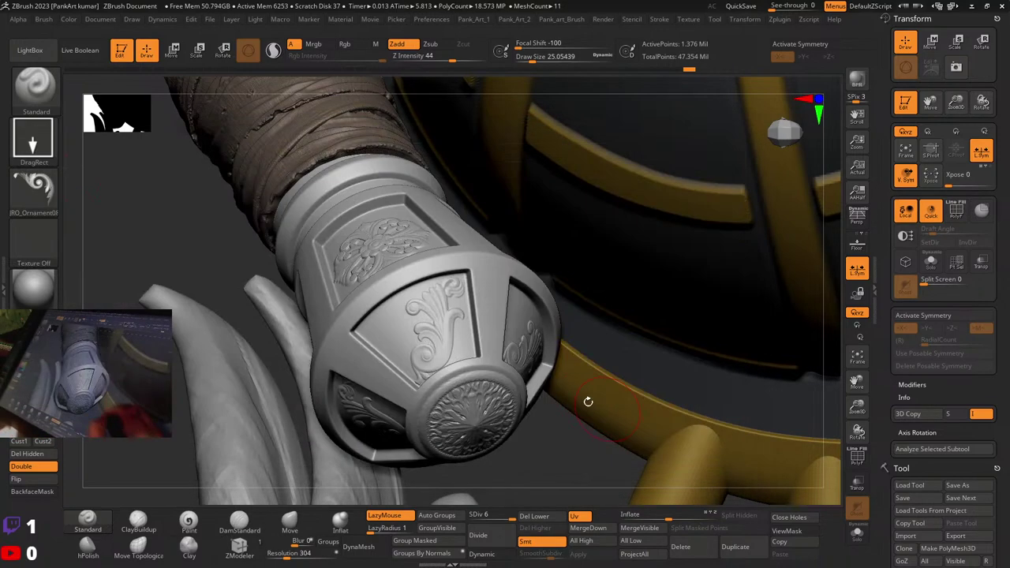
left_click_drag(386, 327, 382, 360)
left_click(439, 57)
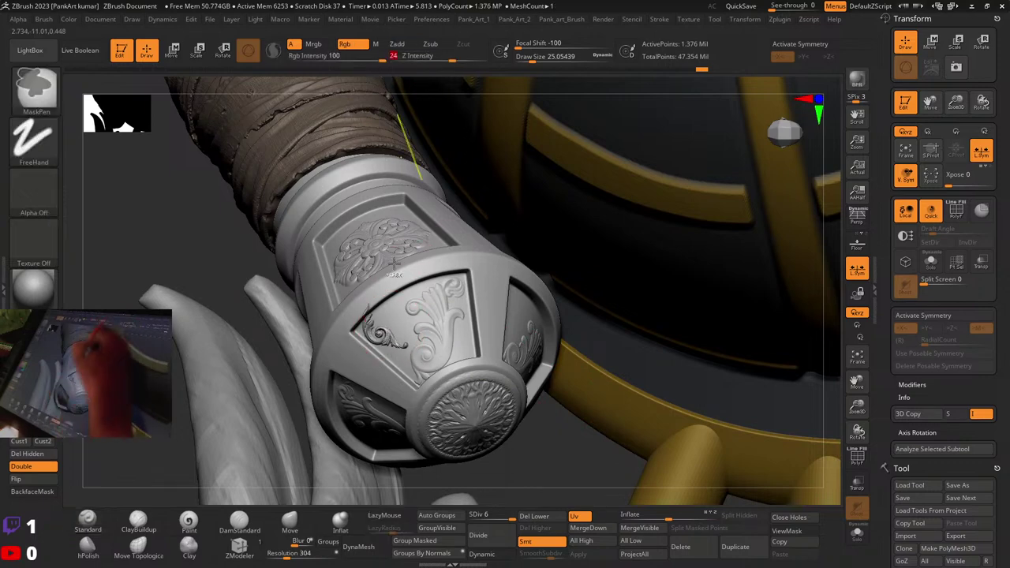
key("ctrl+z")
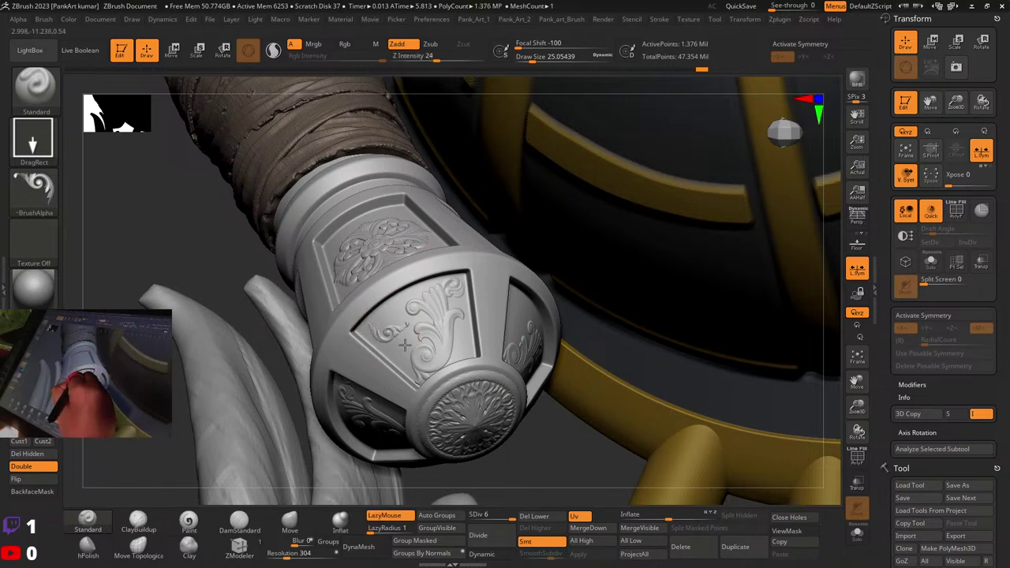
Step: Undo the small ornament stamp and try placing the curl at other positions in the empty area beside the scroll
mouse_move(405, 345)
right_mouse_down("ctrl")
mouse_move(514, 282)
mouse_move(434, 187)
mouse_move(414, 225)
right_mouse_up("ctrl")
right_click_drag(427, 276, 444, 364, "ctrl")
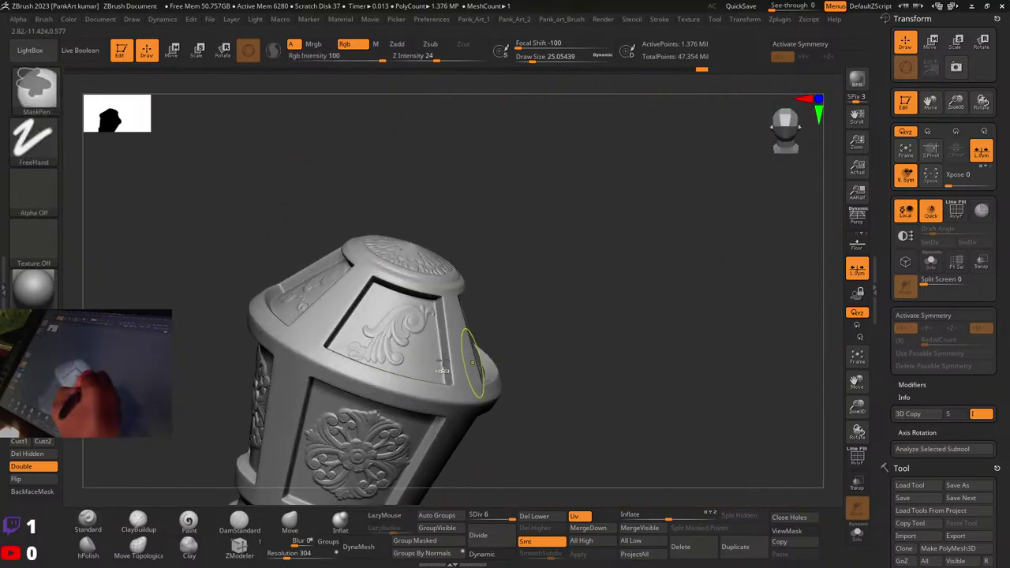
mouse_move(443, 371)
left_mouse_down("ctrl")
mouse_move(424, 371)
mouse_move(461, 351)
mouse_move(431, 336)
left_mouse_up("ctrl")
key("ctrl+z")
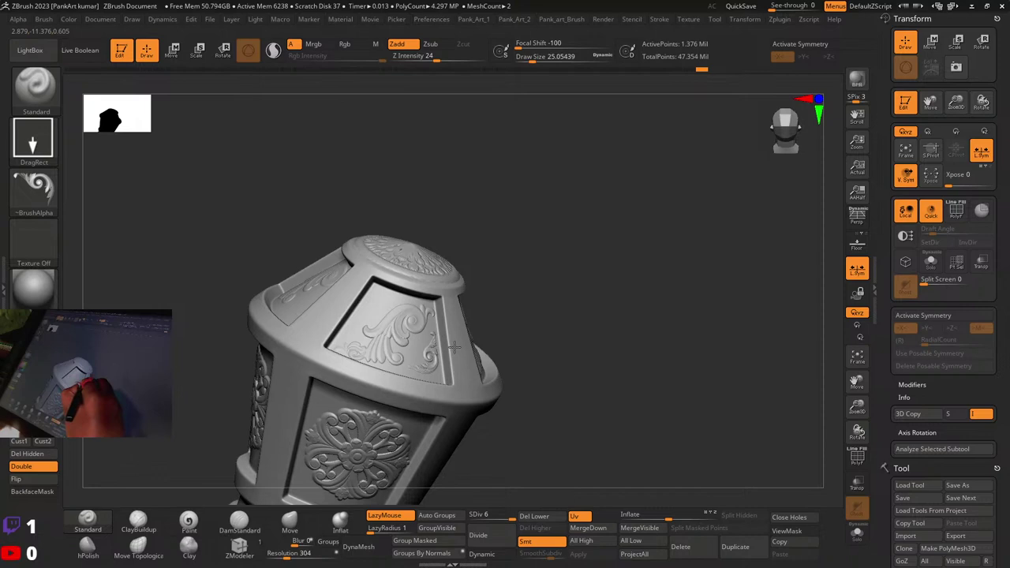
right_click_drag(462, 328, 452, 338)
key("ctrl+z")
mouse_move(427, 364)
left_mouse_down()
mouse_move(430, 331)
mouse_move(440, 345)
left_mouse_up()
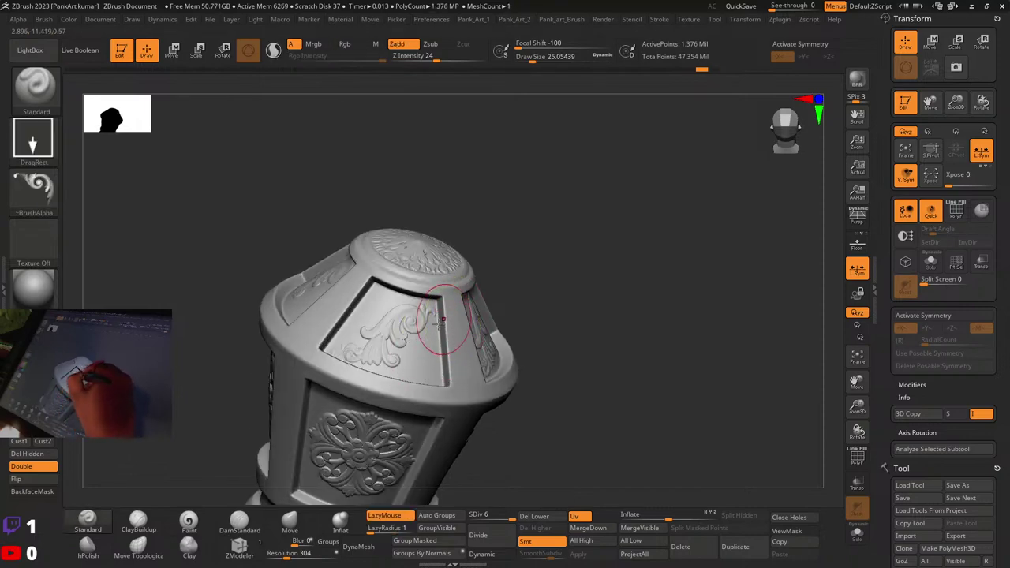
Step: Import the cross-shaped JRO_JP.Ornament26_out alpha from the Japanese ornament alphas folder for the Standard brush
left_click(33, 187)
left_click(110, 424)
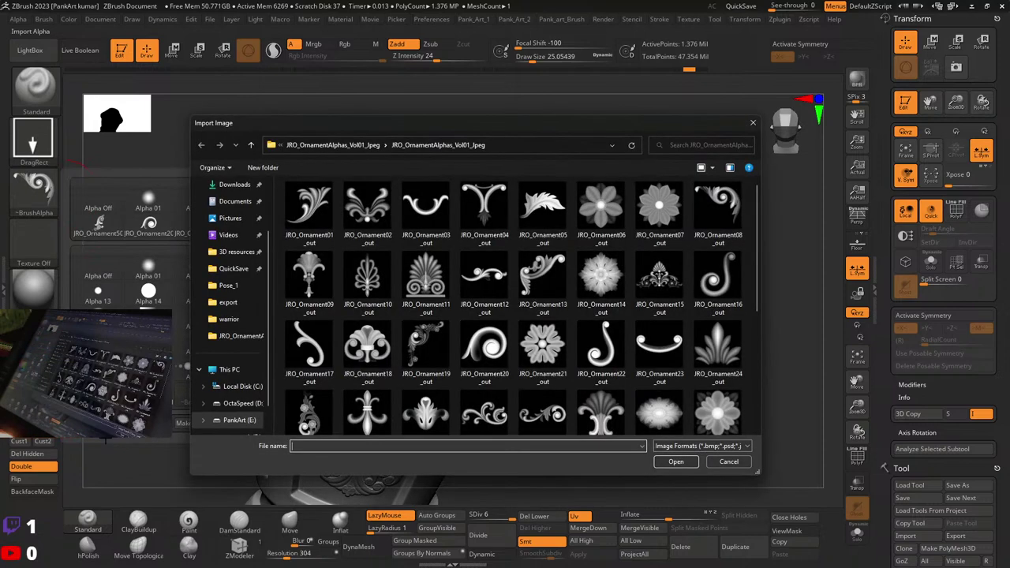
left_click(565, 378)
key("BackSpace")
key("BackSpace")
key("BackSpace")
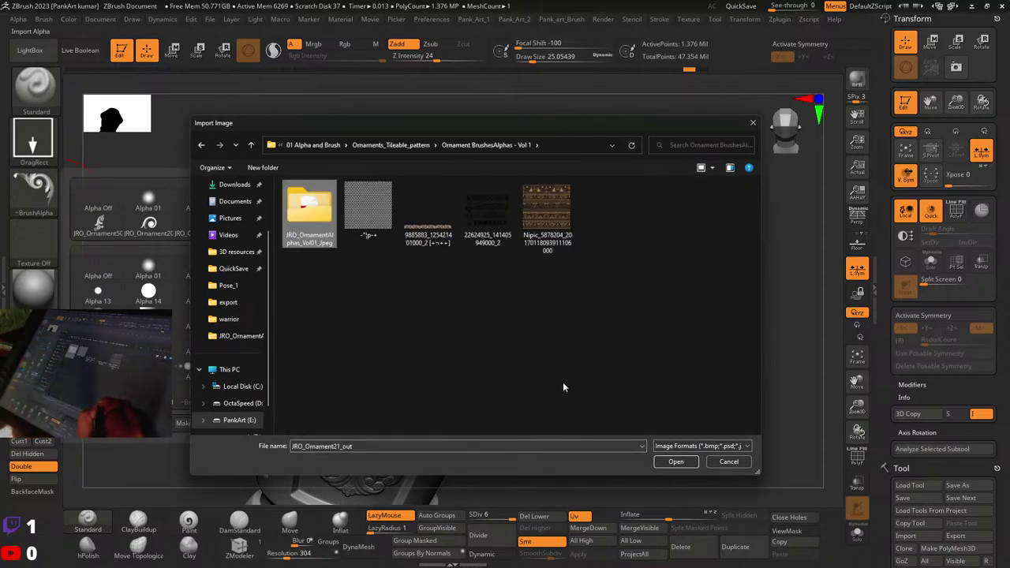
double_click(391, 297)
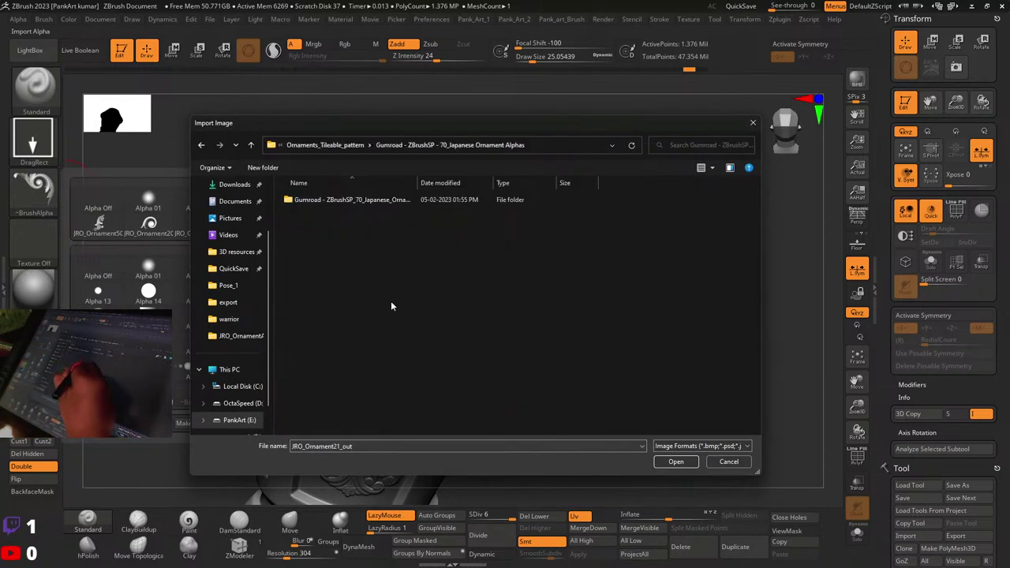
left_click(409, 200)
double_click(410, 200)
double_click(424, 202)
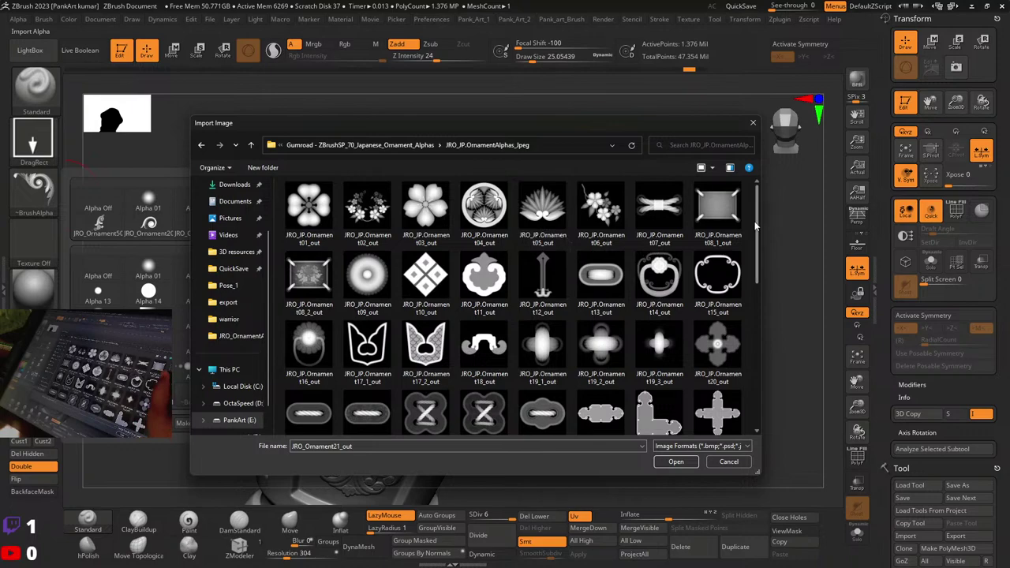
left_click_drag(758, 243, 756, 319)
left_click(718, 209)
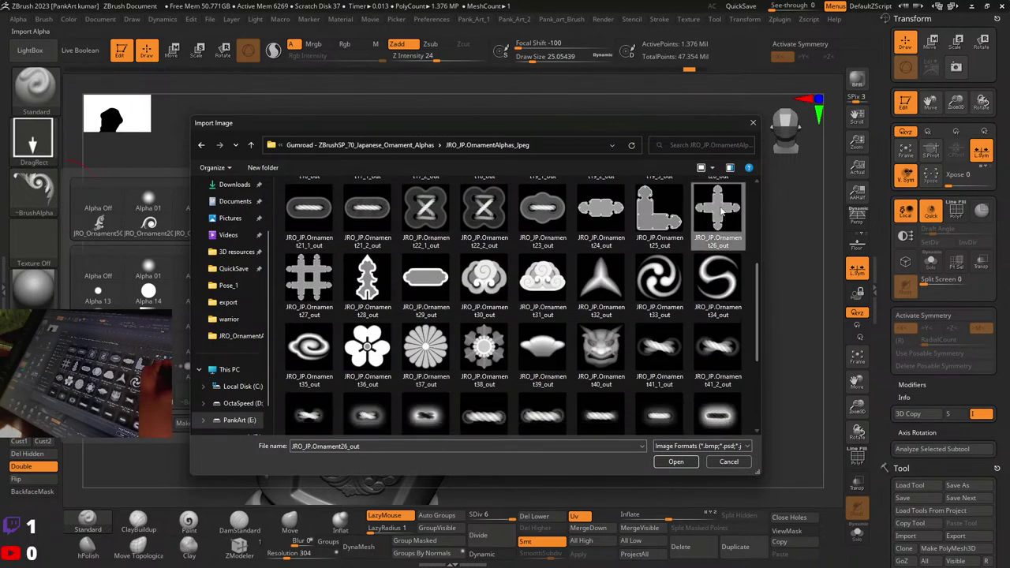
left_click(676, 462)
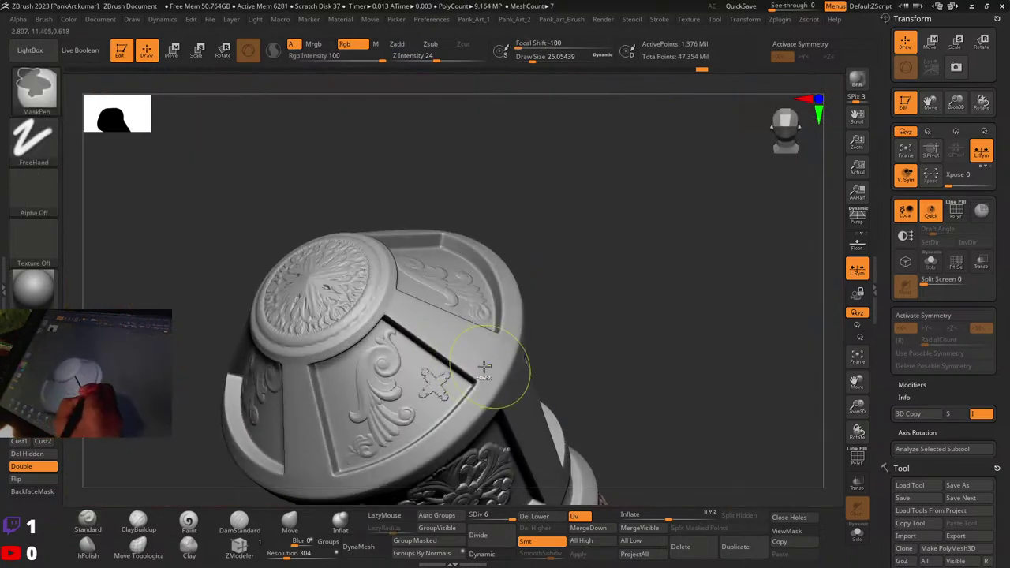
Step: Try stamping the cross ornament with the DragRect stroke in the empty area beside an upper panel's scroll
mouse_move(458, 415)
left_mouse_down("shift")
mouse_move(416, 393)
mouse_move(446, 403)
left_mouse_up("shift")
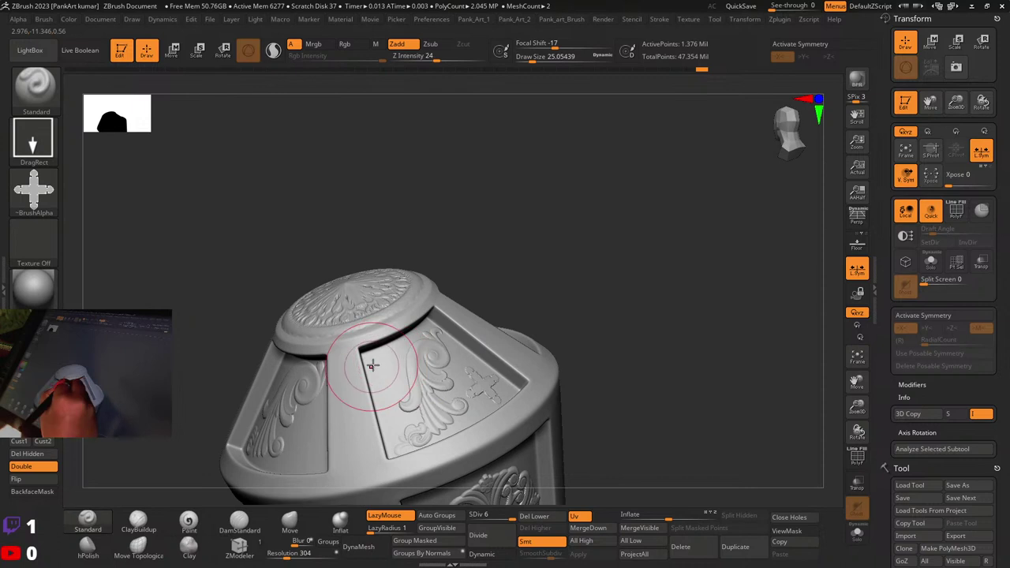
left_click_drag(386, 382, 380, 362, "shift")
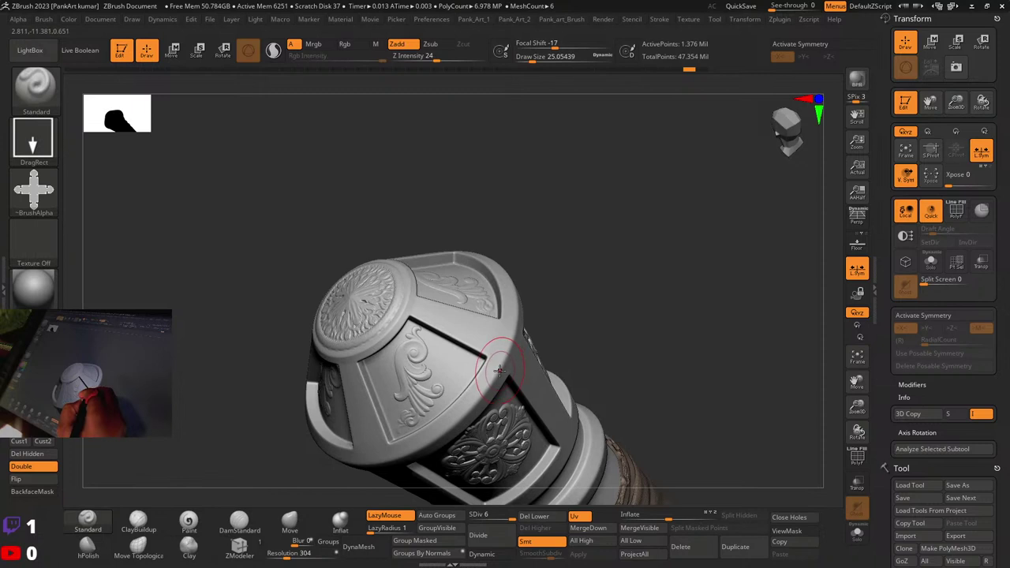
key("ctrl")
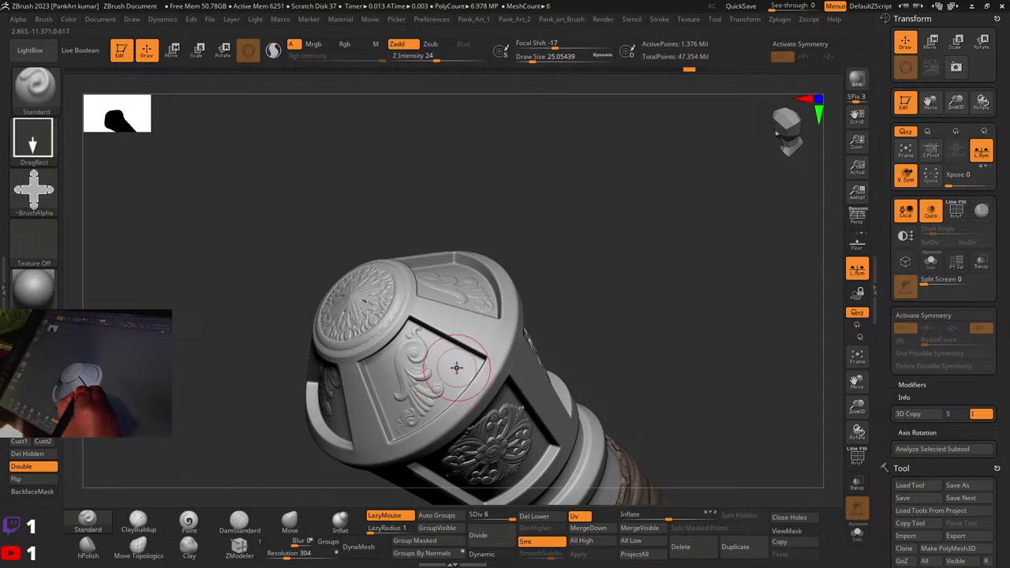
Step: Switch the Standard brush stroke to DragDot and reduce the draw size to about 18
left_click(33, 139)
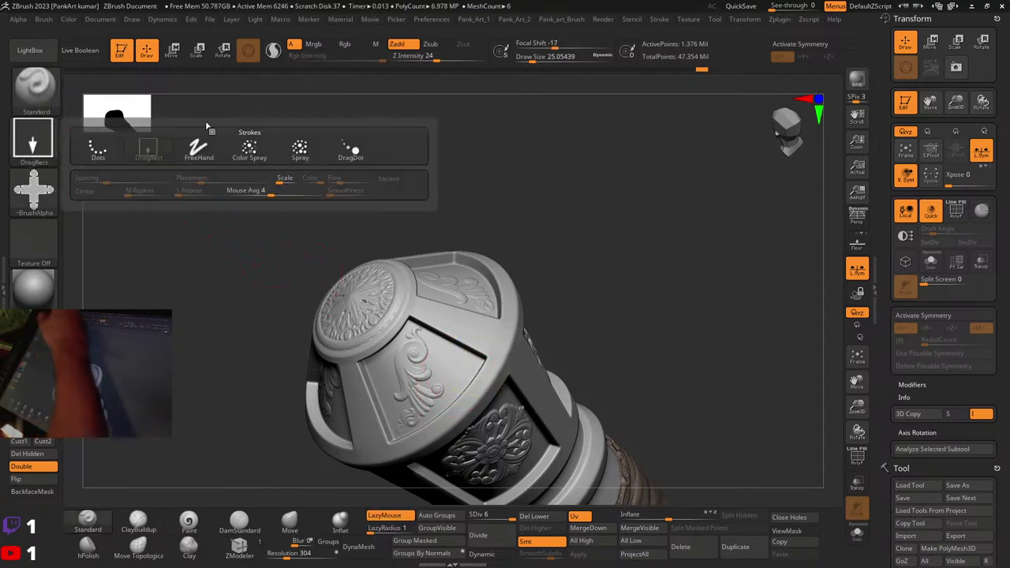
left_click(350, 150)
key("space")
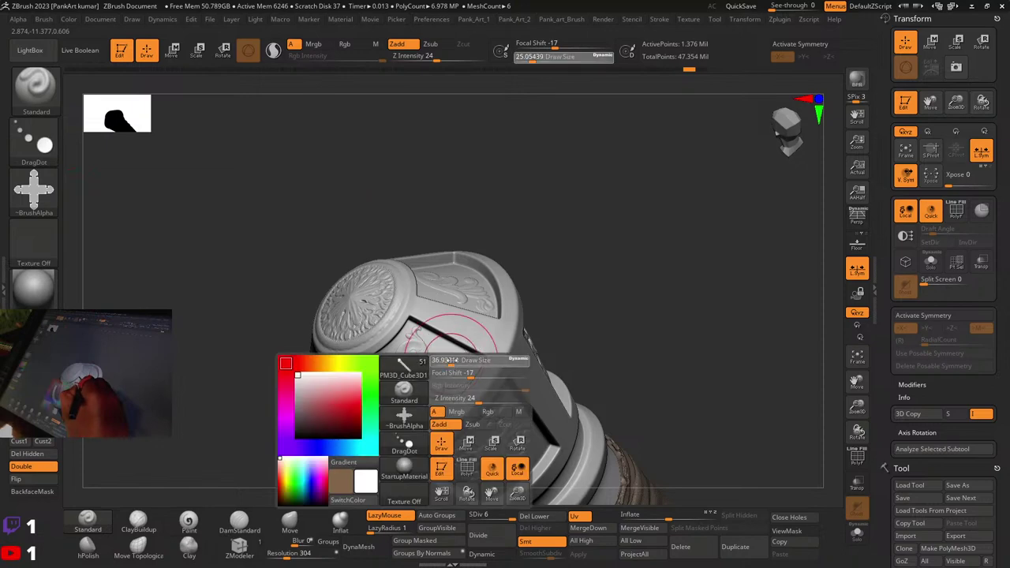
key("ctrl+z")
key("space")
left_click_drag(465, 363, 453, 364)
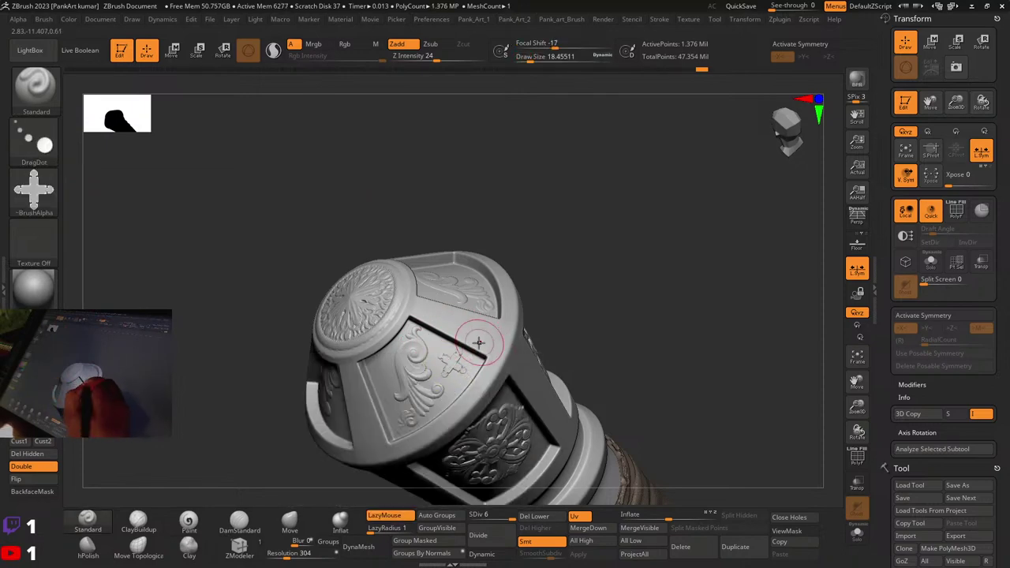
Step: Undo the first DragDot cross and try other positions for it beside the scroll on the upper panel
mouse_move(479, 343)
right_mouse_down()
mouse_move(463, 329)
mouse_move(479, 372)
mouse_move(535, 338)
mouse_move(462, 361)
mouse_move(437, 351)
mouse_move(378, 380)
right_mouse_up()
key("ctrl+z")
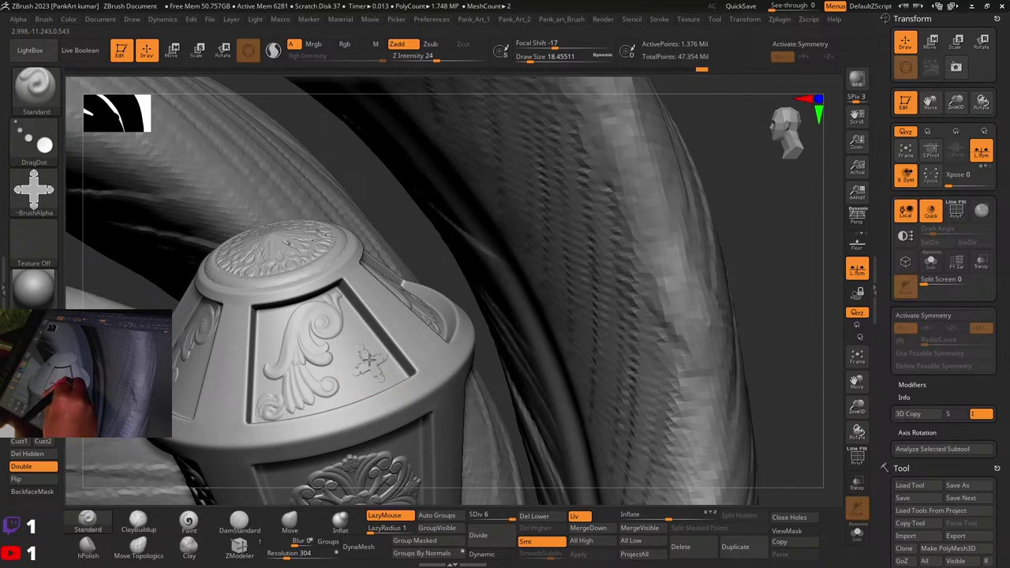
right_click_drag(368, 361, 501, 309)
right_click_drag(423, 325, 459, 316)
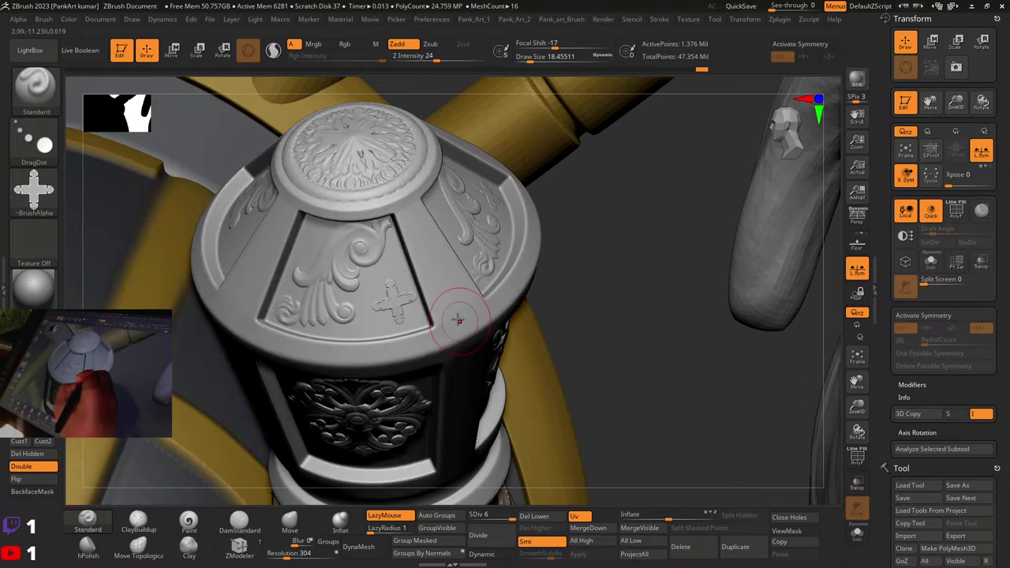
key("ctrl+z")
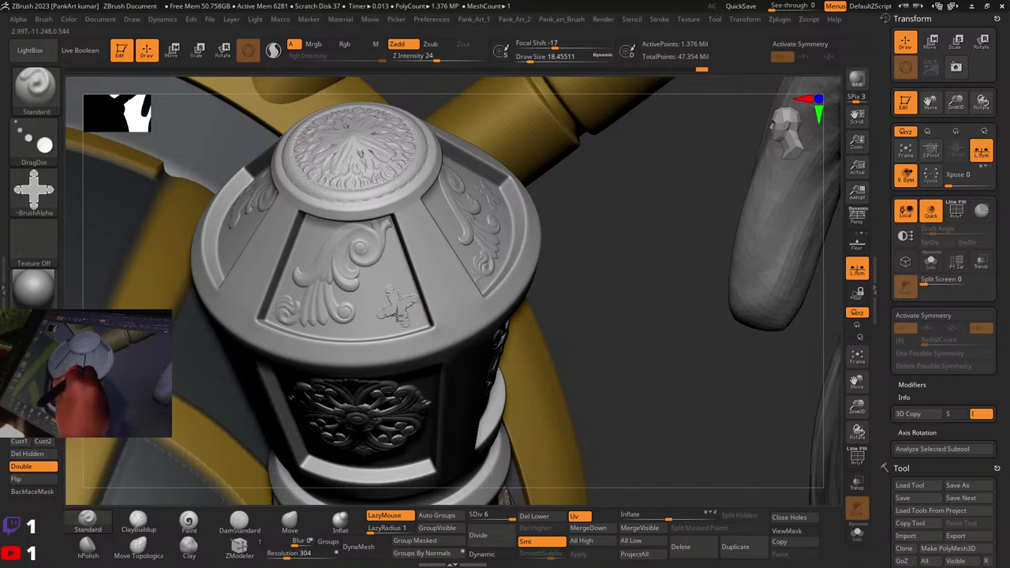
left_click_drag(397, 315, 397, 322)
key("ctrl+z")
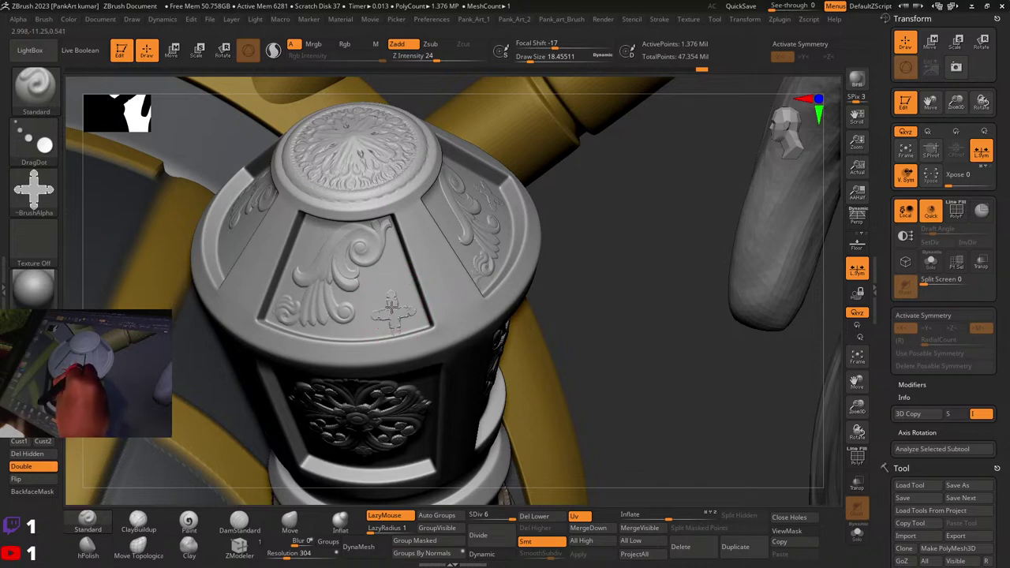
Step: Try stamping the cross from different viewing angles near the upper panel's lower corner, undoing the misplaced stamps
right_click_drag(433, 275, 479, 336, "ctrl")
mouse_move(480, 335)
left_mouse_down()
mouse_move(429, 288)
mouse_move(419, 334)
mouse_move(351, 318)
left_mouse_up()
right_click_drag(357, 327, 384, 334)
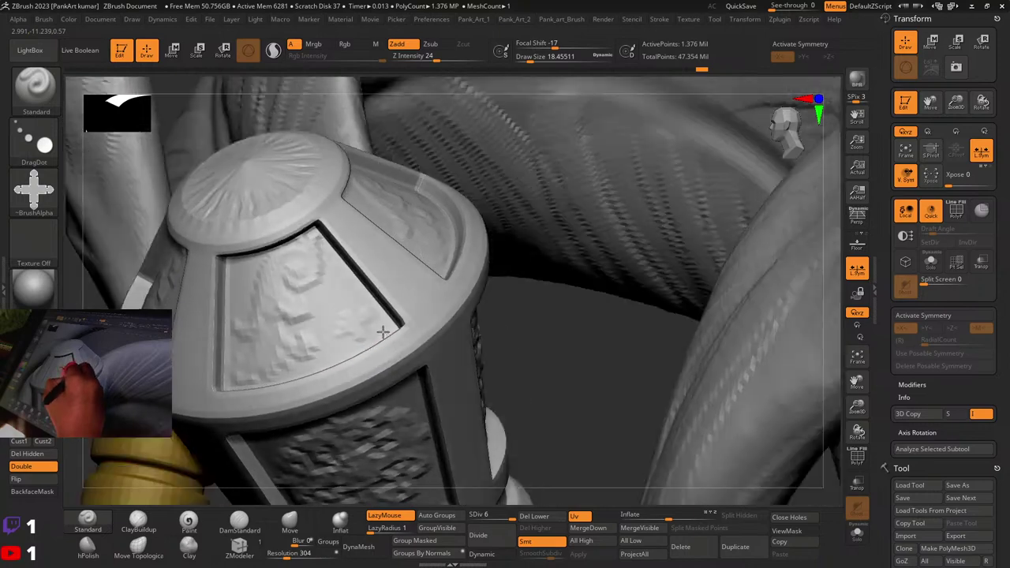
key("ctrl+z")
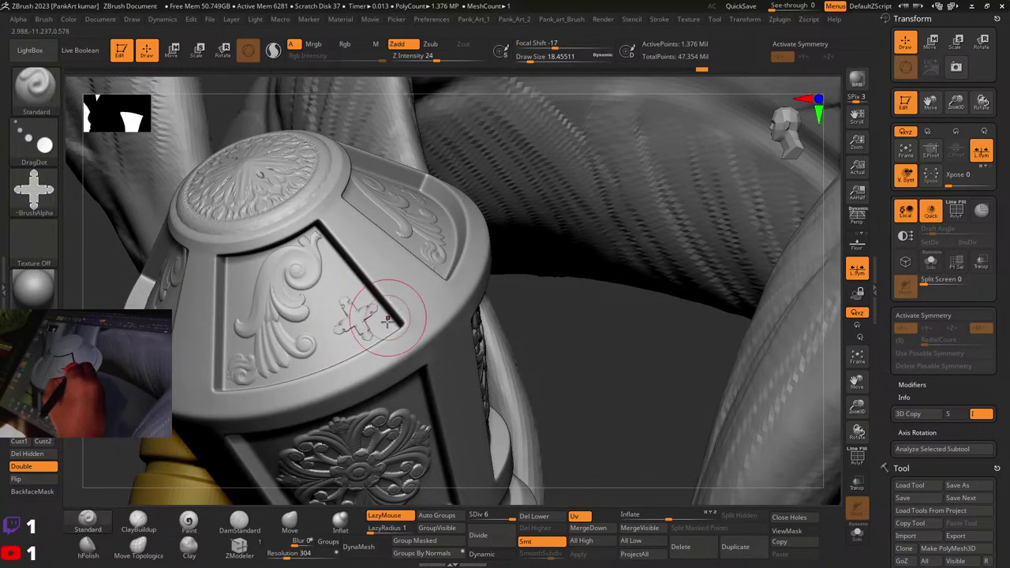
mouse_move(388, 321)
right_mouse_down("ctrl")
mouse_move(537, 262)
mouse_move(488, 292)
mouse_move(427, 364)
right_mouse_up("ctrl")
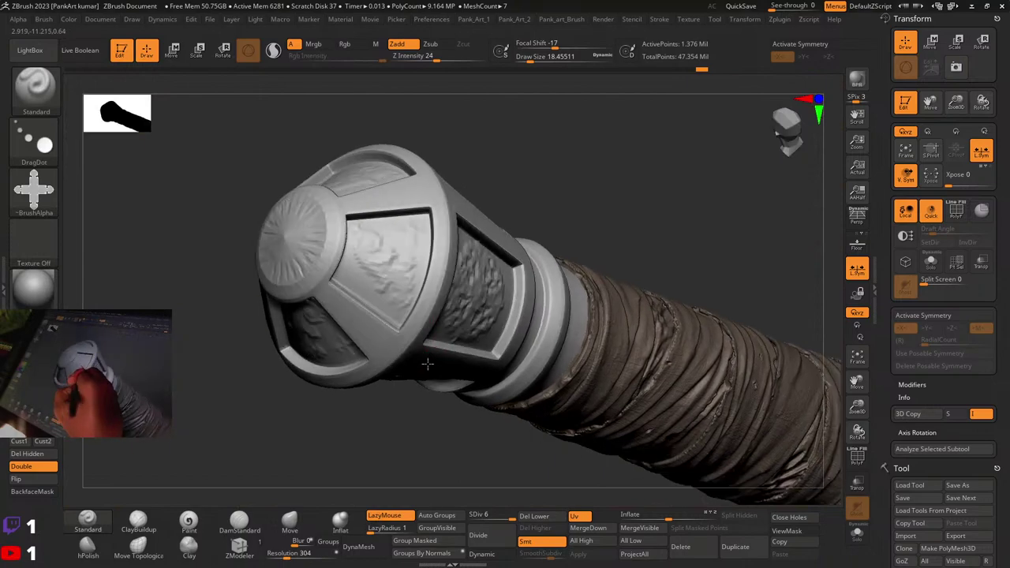
left_click_drag(426, 364, 423, 380)
right_click_drag(449, 287, 390, 319, "ctrl")
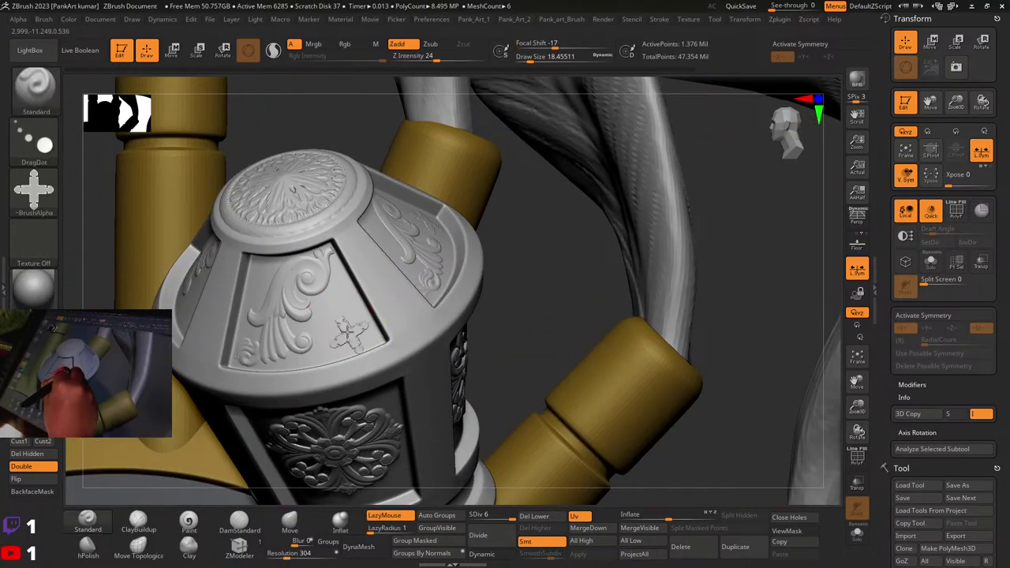
mouse_move(383, 317)
right_mouse_down()
mouse_move(396, 340)
mouse_move(390, 329)
right_mouse_up()
key("ctrl+z")
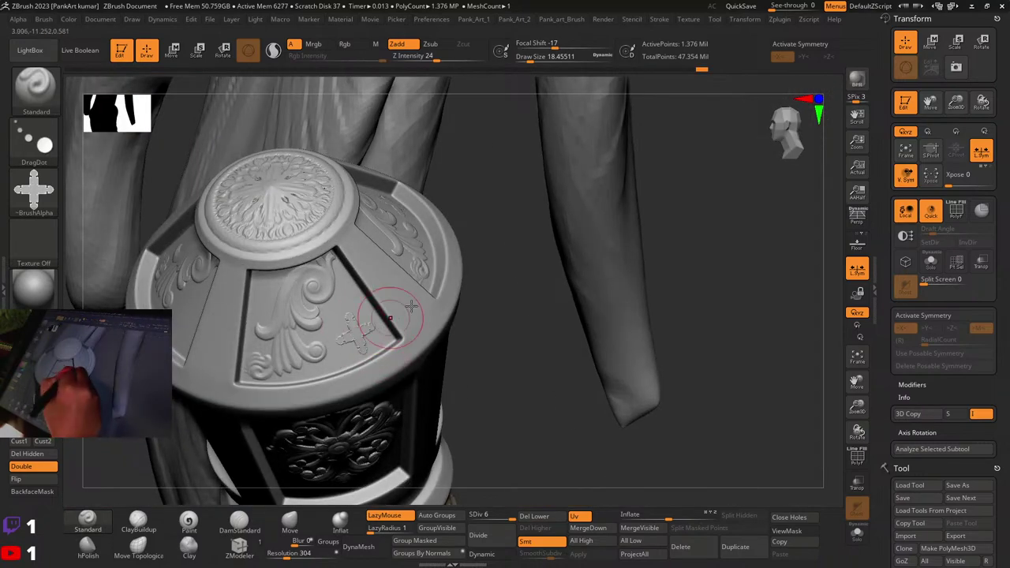
Step: Try further small shifts of the cross between the scroll and the panel's slanted edge, undoing each stamp
left_click_drag(411, 306, 356, 321)
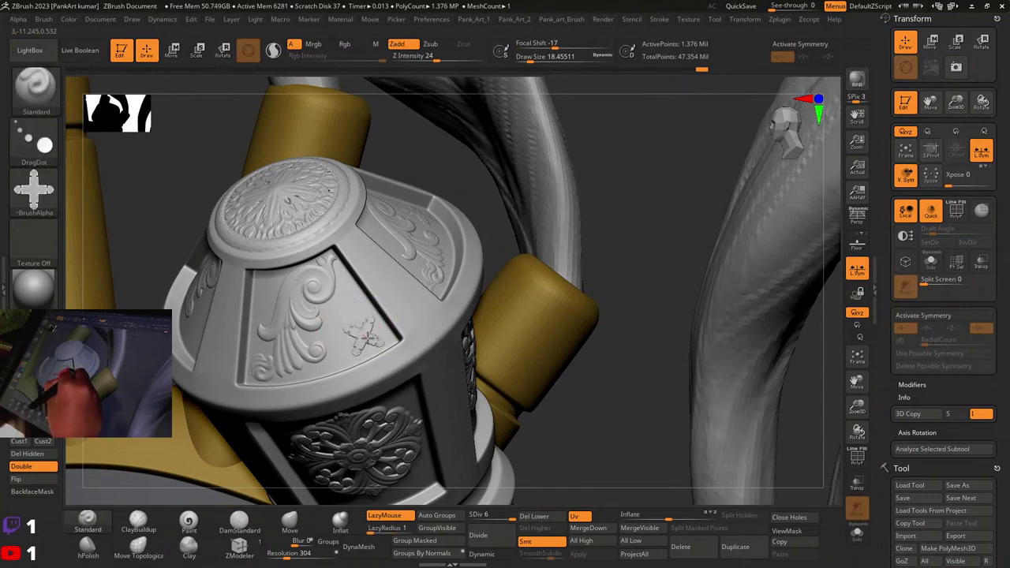
key("shift")
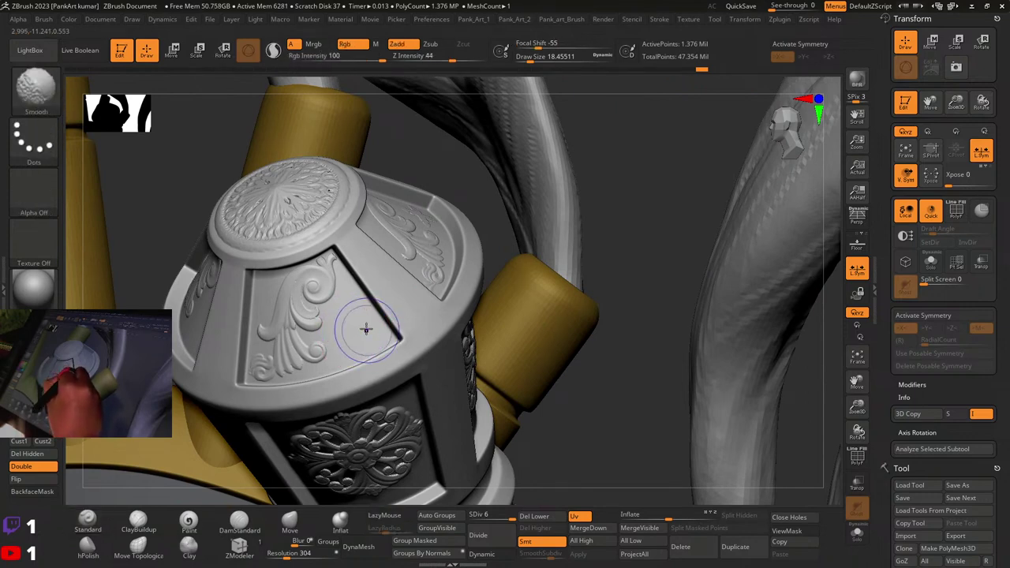
left_click_drag(366, 329, 365, 336)
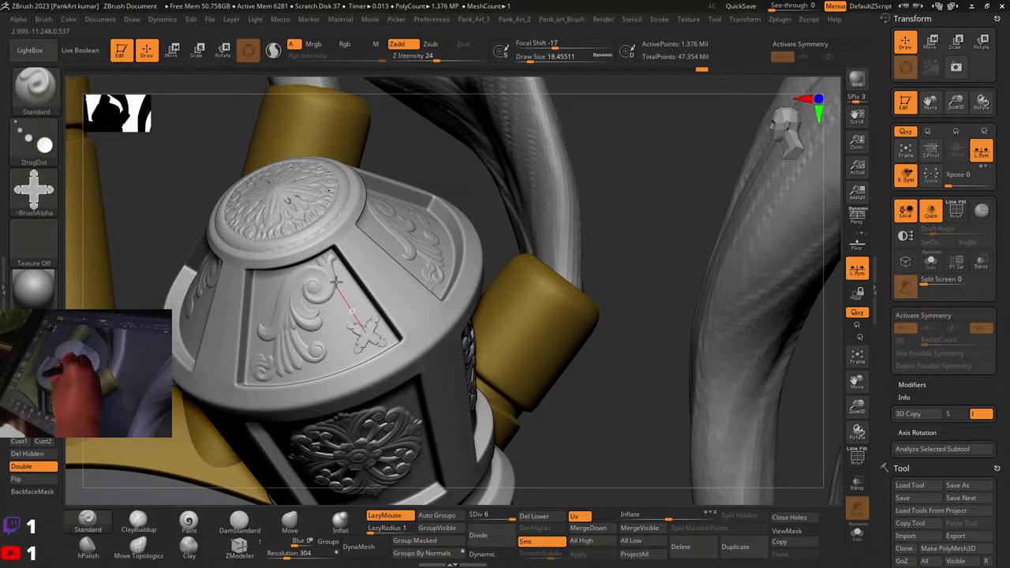
key("shift")
key("ctrl+z")
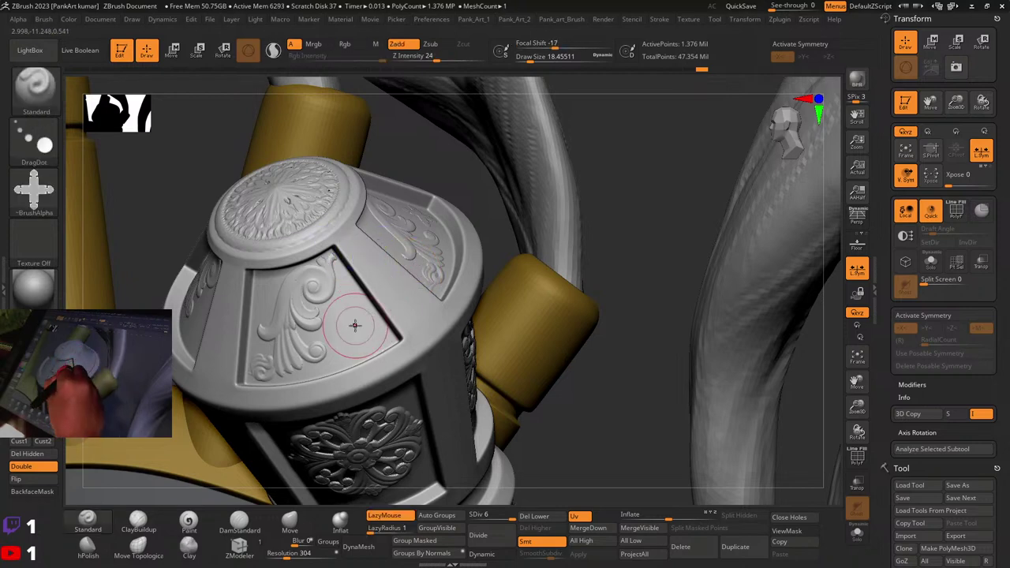
left_click_drag(356, 323, 365, 338)
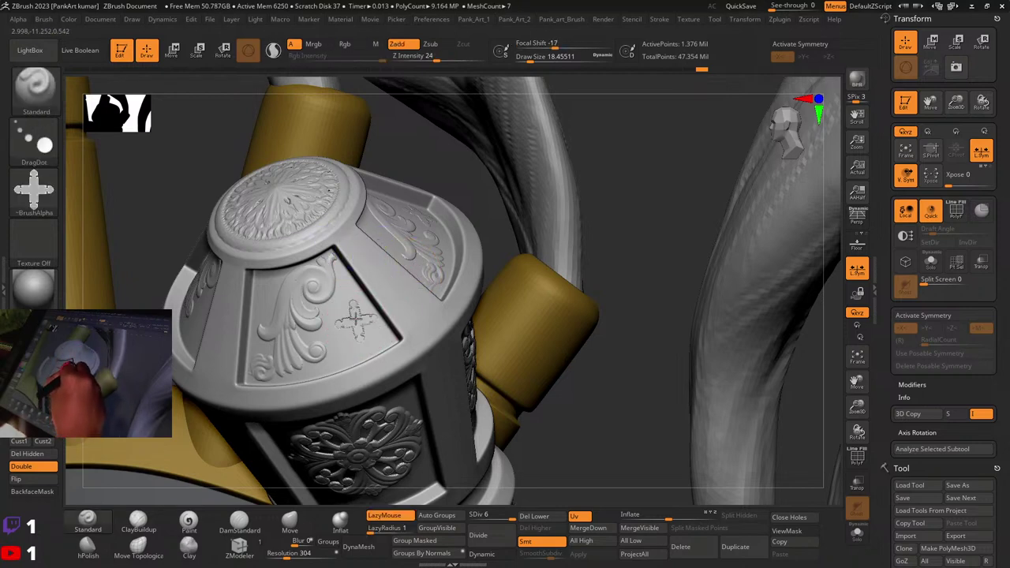
key("ctrl+z")
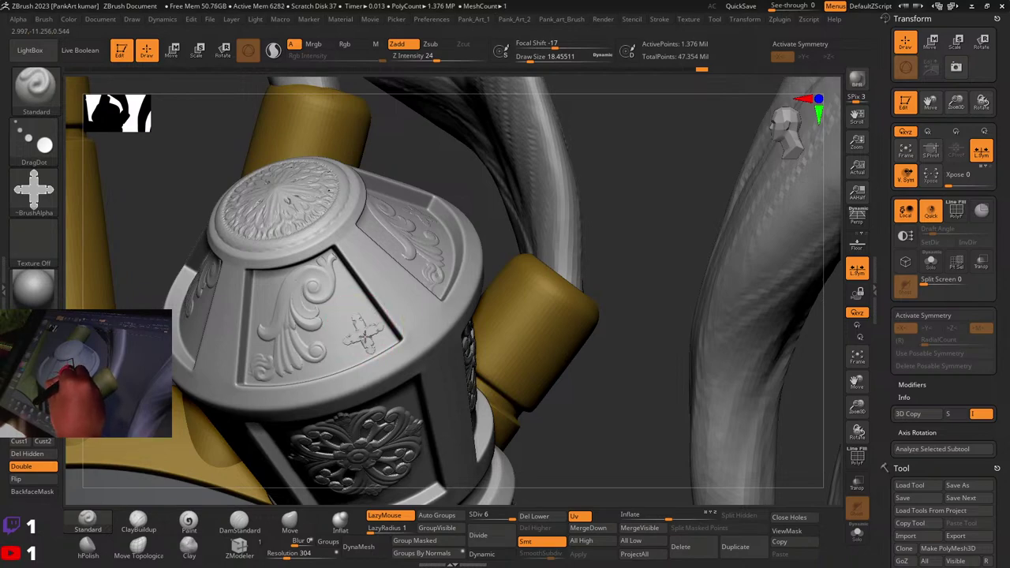
Step: Undo the last cross and stamp it again from a steep view above the pommel, beside the scroll
right_click_drag(451, 259, 419, 275)
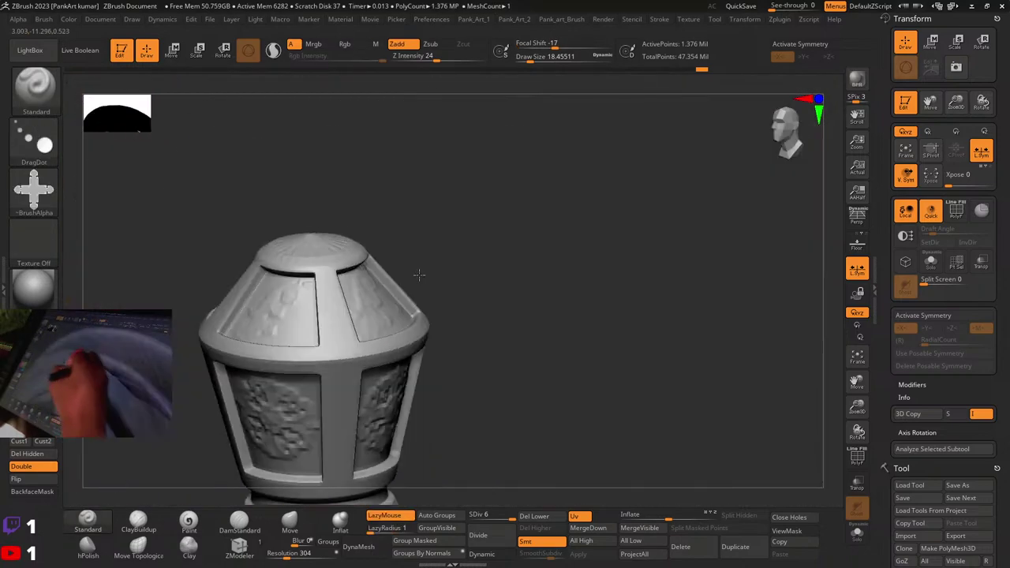
right_click_drag(347, 342, 335, 359)
mouse_move(335, 359)
right_mouse_down("ctrl")
mouse_move(333, 403)
mouse_move(330, 343)
right_mouse_up("ctrl")
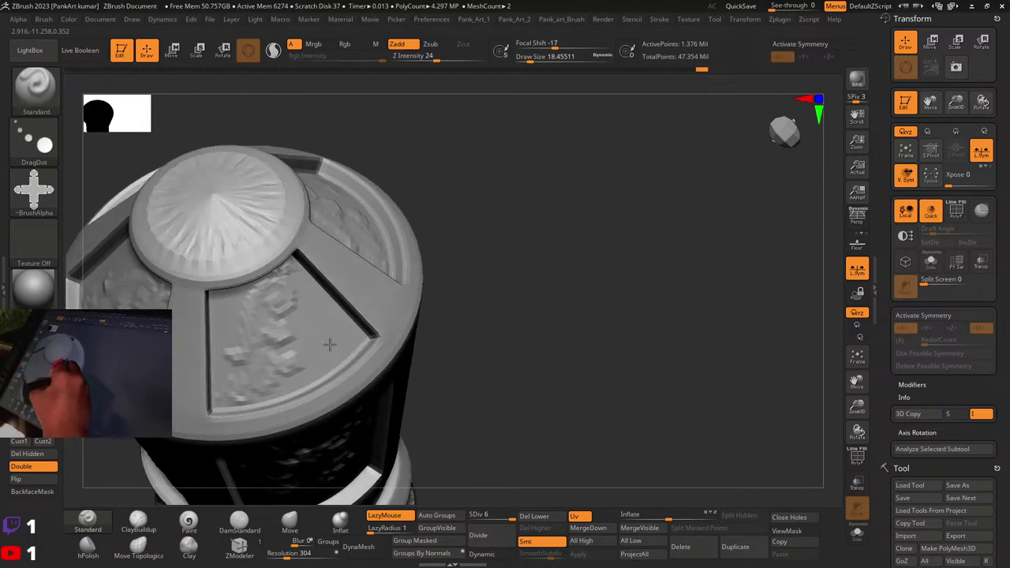
key("ctrl+z")
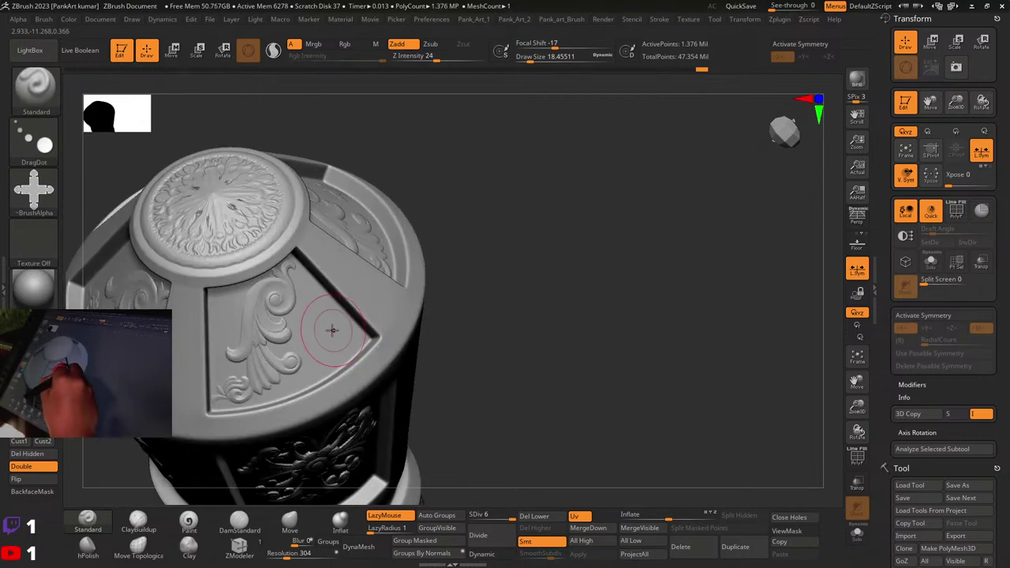
left_click_drag(339, 342, 341, 341)
mouse_move(460, 266)
right_mouse_down("ctrl")
mouse_move(458, 237)
mouse_move(431, 330)
mouse_move(443, 383)
right_mouse_up("ctrl")
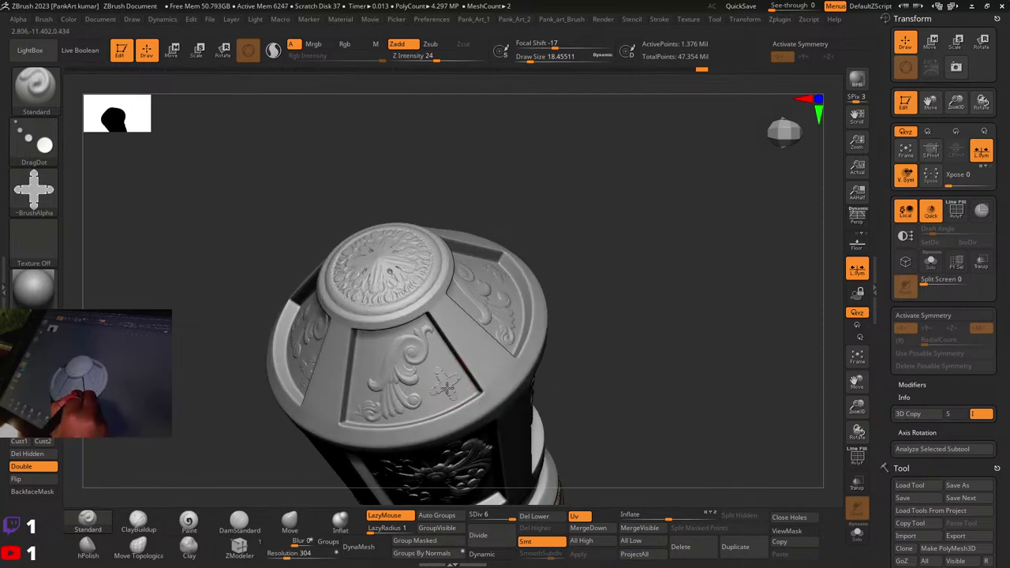
Step: Check the cross from several sides, undo it, and re-stamp it in the upper panel's empty corner beside the scroll
right_click_drag(570, 347, 577, 272, "ctrl")
mouse_move(510, 343)
right_mouse_down()
mouse_move(595, 309)
mouse_move(588, 280)
right_mouse_up()
mouse_move(544, 347)
right_mouse_down()
mouse_move(519, 364)
mouse_move(517, 427)
right_mouse_up()
right_click_drag(491, 377, 488, 439)
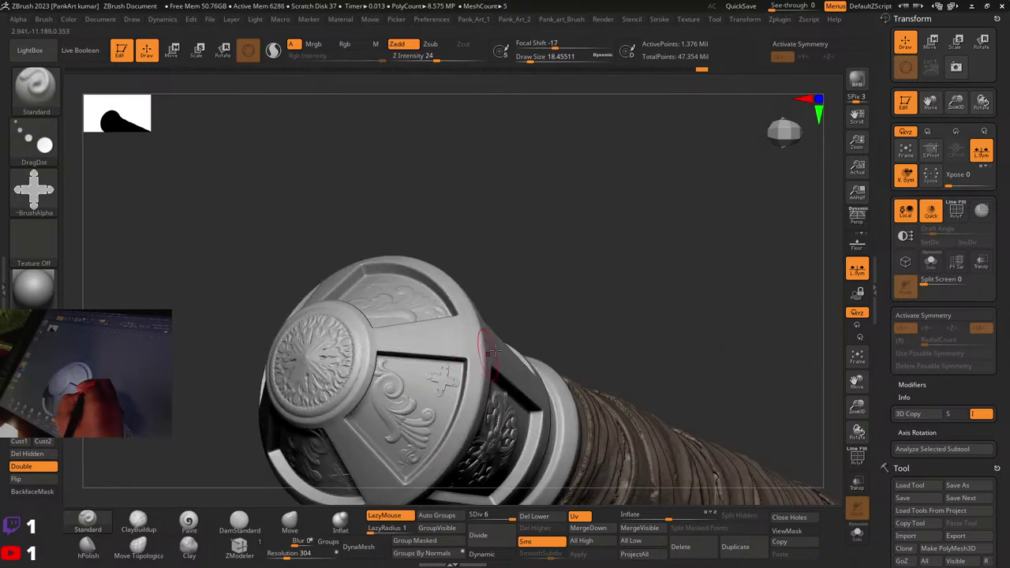
mouse_move(480, 395)
right_mouse_down("ctrl")
mouse_move(457, 356)
mouse_move(466, 365)
right_mouse_up("ctrl")
right_click_drag(505, 316, 581, 351, "ctrl")
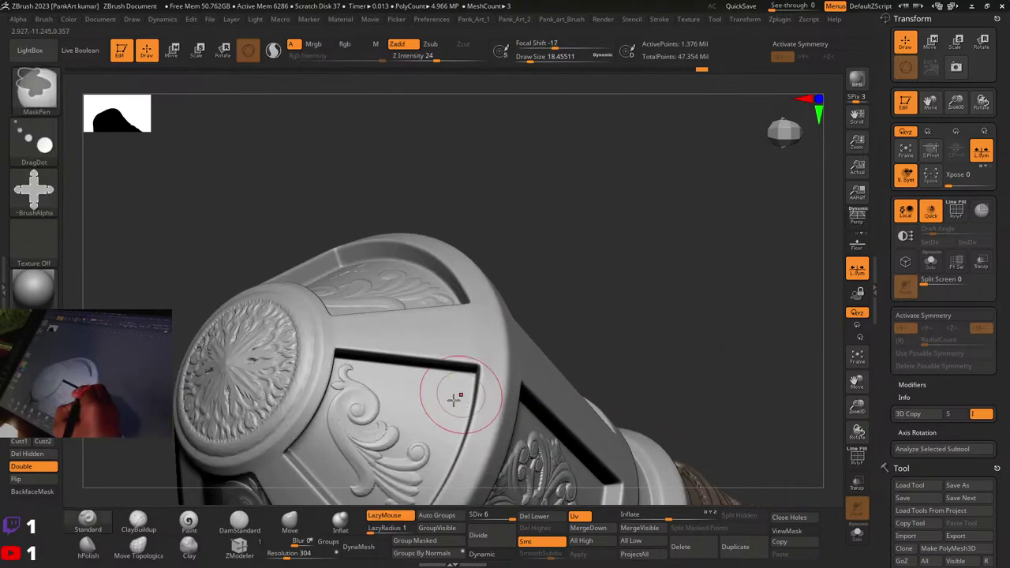
key("ctrl+z")
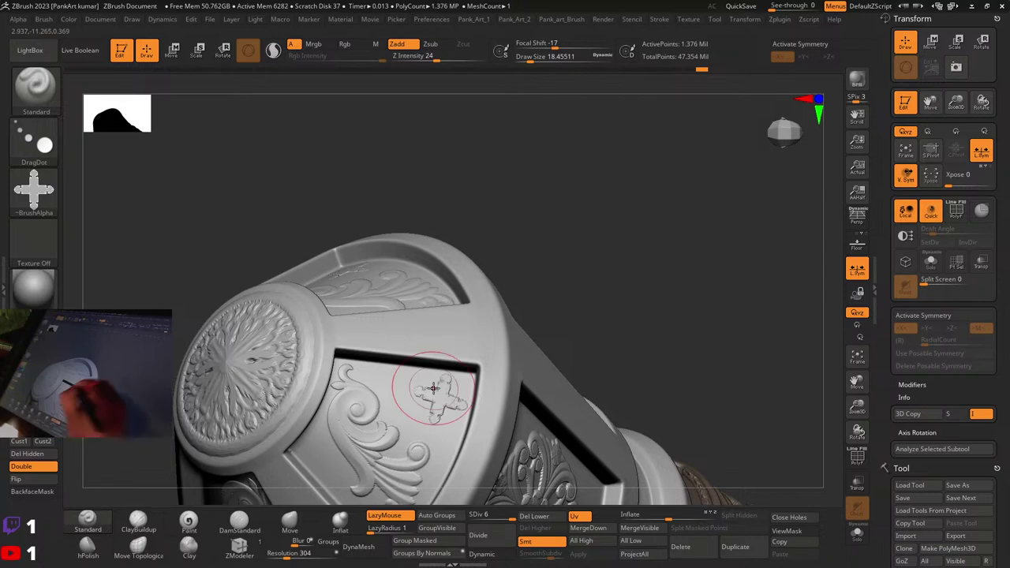
right_click_drag(603, 293, 450, 343)
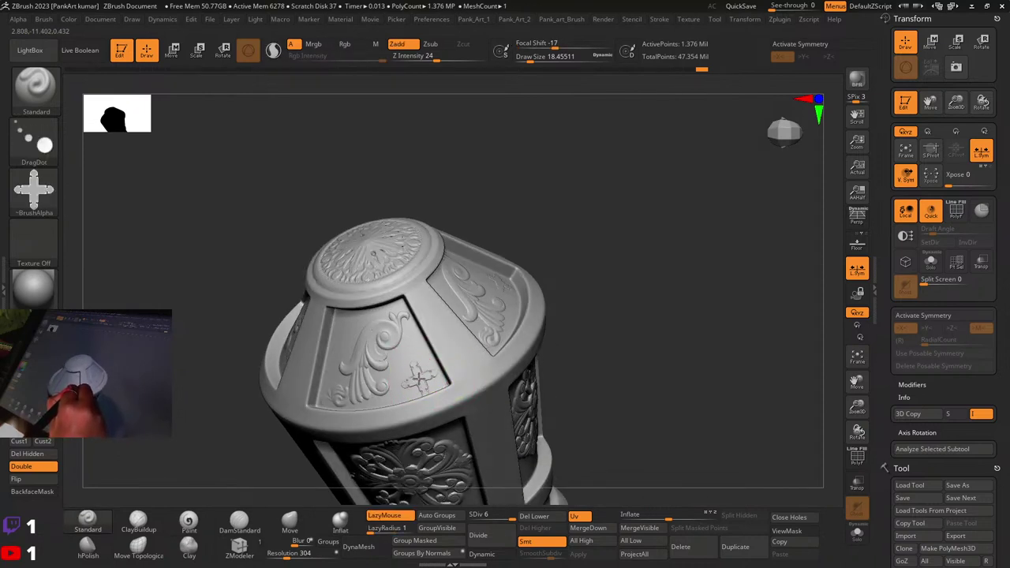
Step: Stamp the cross in the upper panel's empty lower corner, beside the base of the scroll
left_click_drag(421, 379, 425, 374)
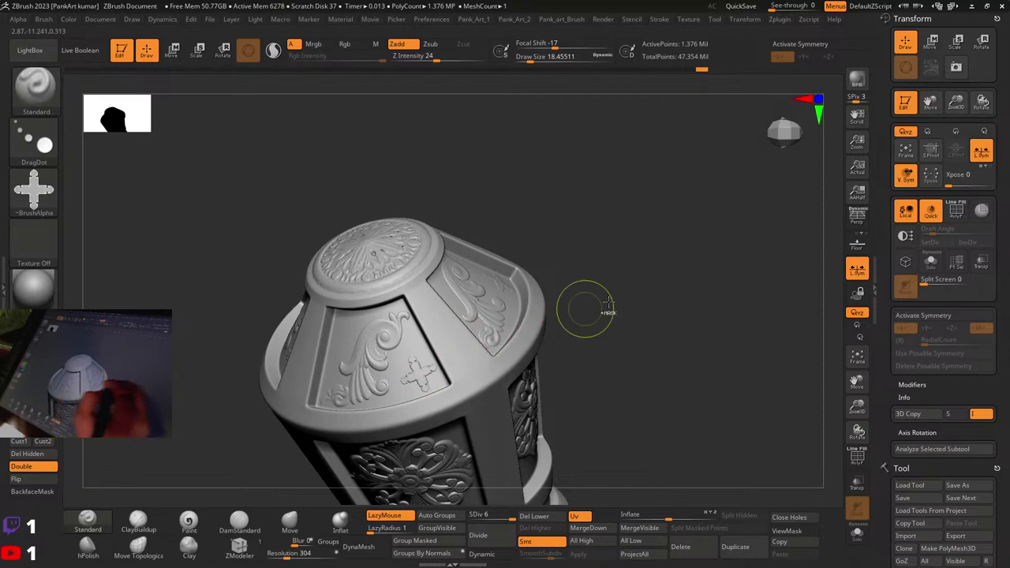
right_click_drag(604, 314, 459, 368, "ctrl")
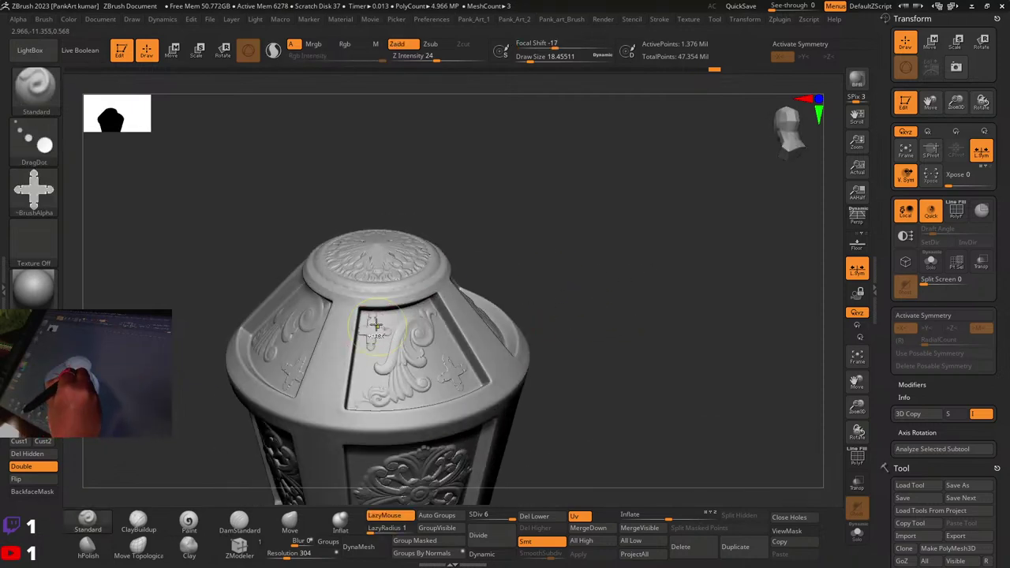
Step: Reduce the brush draw size to about 10.5 and try a smaller cross in the panel's upper corner, undoing each stamp
key("space")
key("Return")
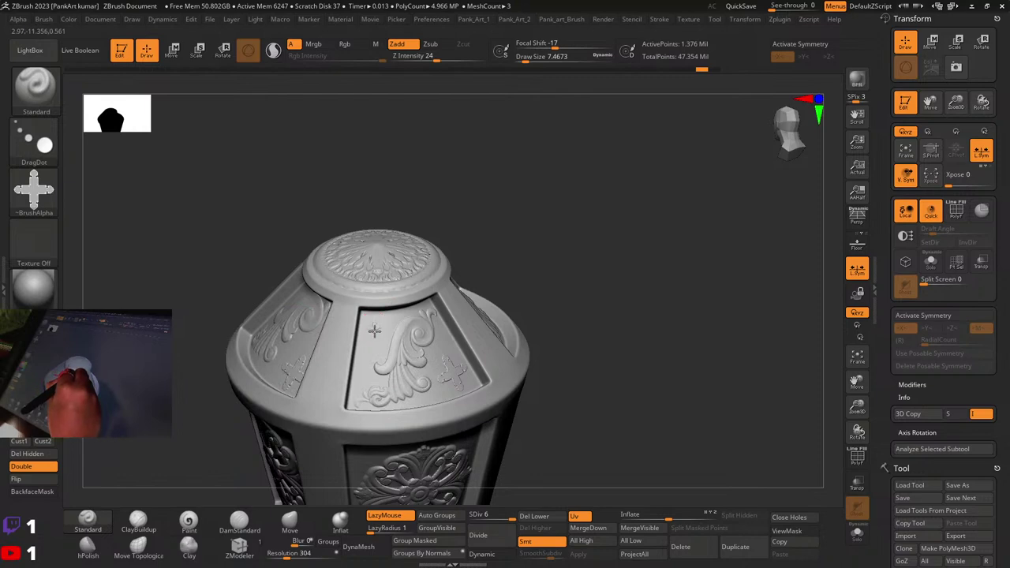
right_click_drag(585, 253, 451, 337, "ctrl")
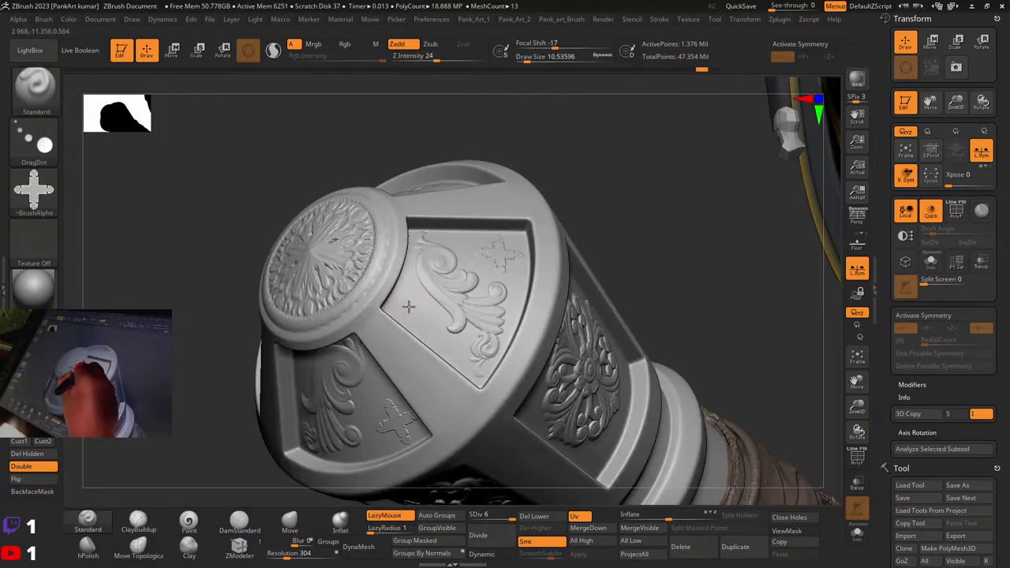
left_click_drag(407, 307, 412, 305)
key("ctrl+z")
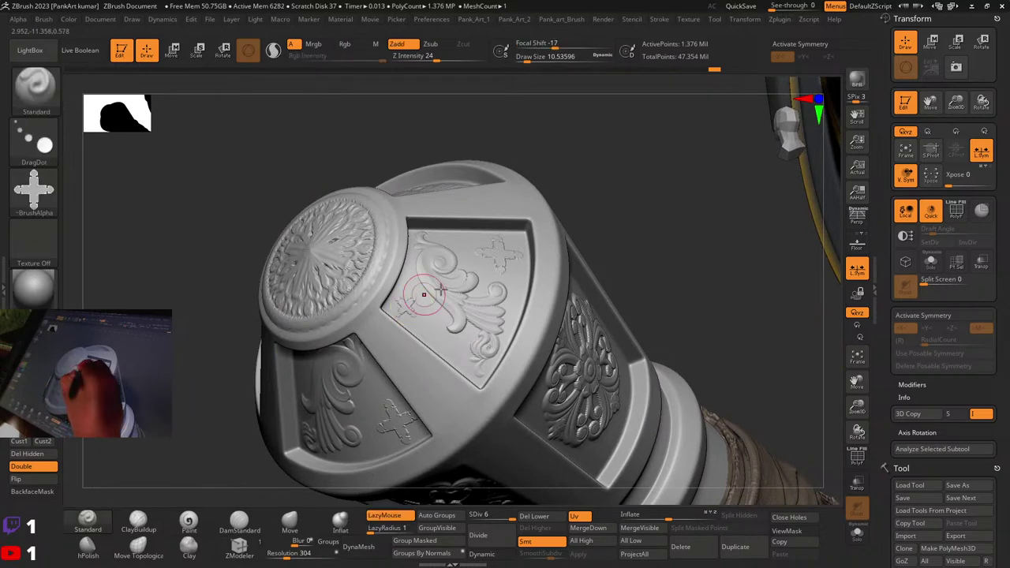
mouse_move(429, 296)
right_mouse_down()
mouse_move(399, 280)
mouse_move(433, 300)
right_mouse_up()
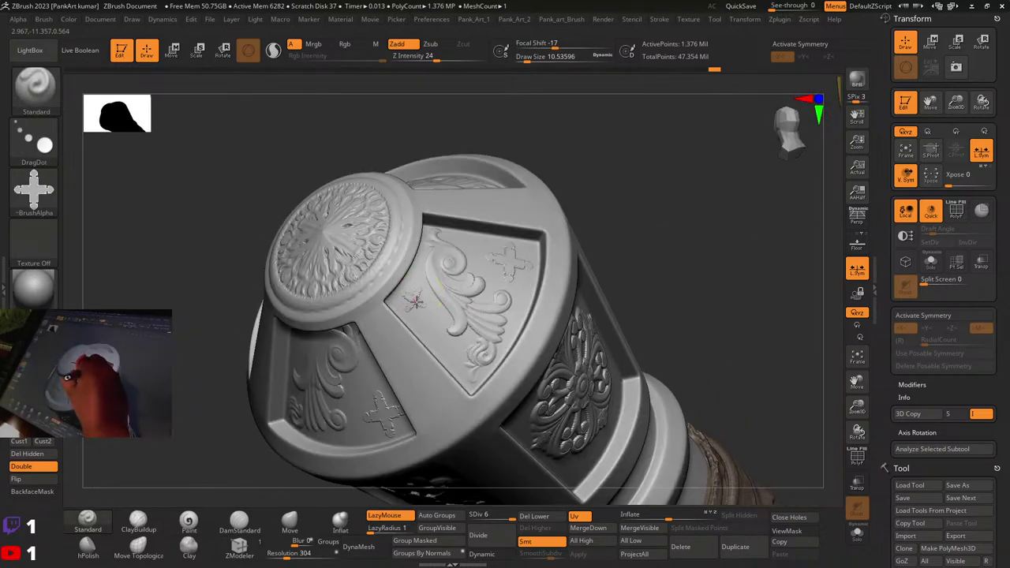
key("ctrl+z")
Step: Try the smaller cross from a more upright view, close under the pommel cap beside the scroll, and undo it
mouse_move(477, 258)
right_mouse_down("ctrl")
mouse_move(498, 266)
mouse_move(469, 219)
mouse_move(387, 332)
mouse_move(389, 310)
right_mouse_up("ctrl")
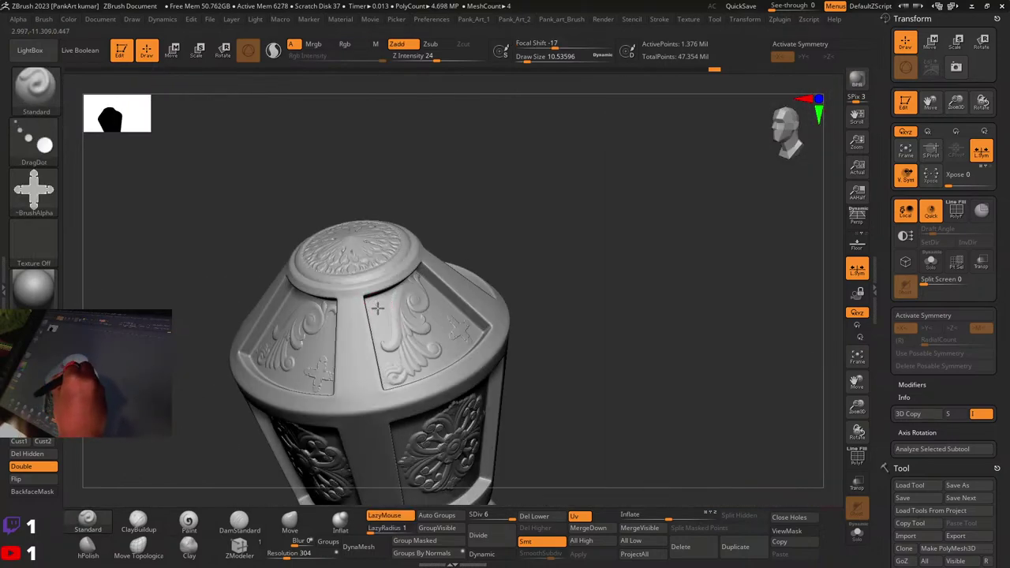
left_click_drag(405, 296, 373, 309)
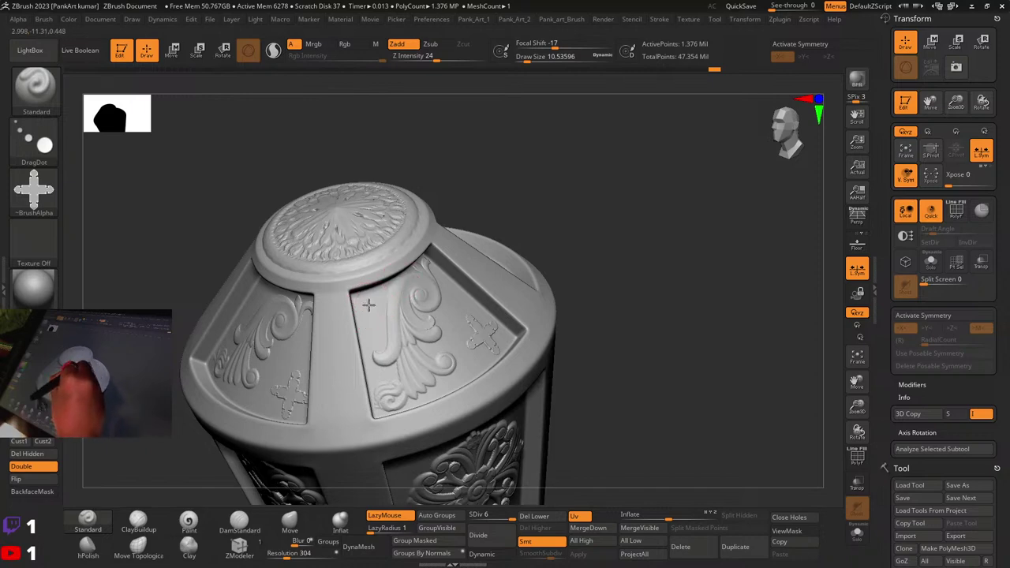
key("ctrl+z")
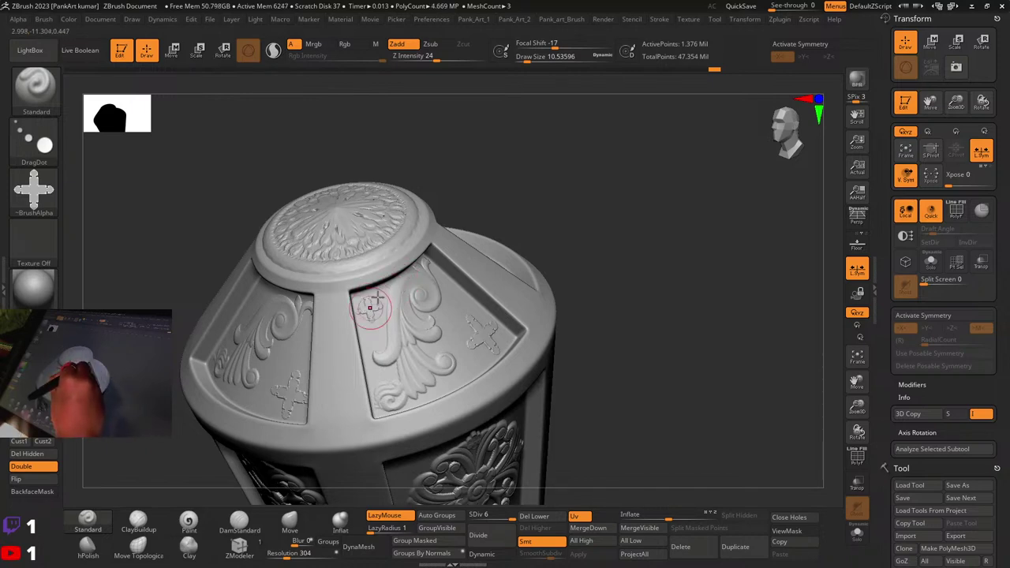
key("ctrl+z")
Step: Undo another misplaced small cross and re-stamp it facing the panel, in the empty upper corner beside the scroll
mouse_move(378, 298)
right_mouse_down("ctrl")
mouse_move(413, 279)
mouse_move(415, 239)
mouse_move(391, 311)
right_mouse_up("ctrl")
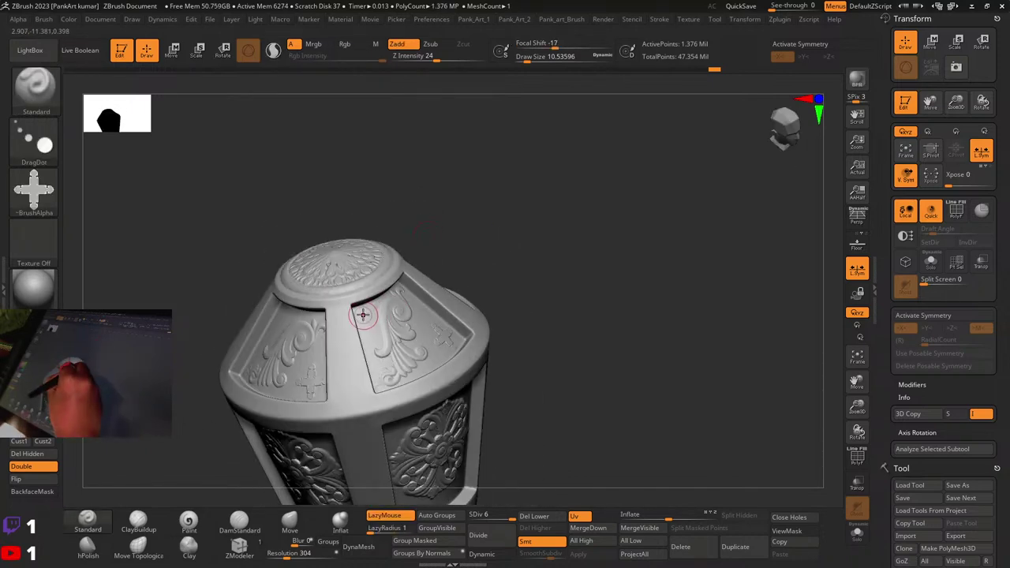
mouse_move(362, 315)
left_mouse_down()
mouse_move(370, 334)
mouse_move(365, 322)
left_mouse_up()
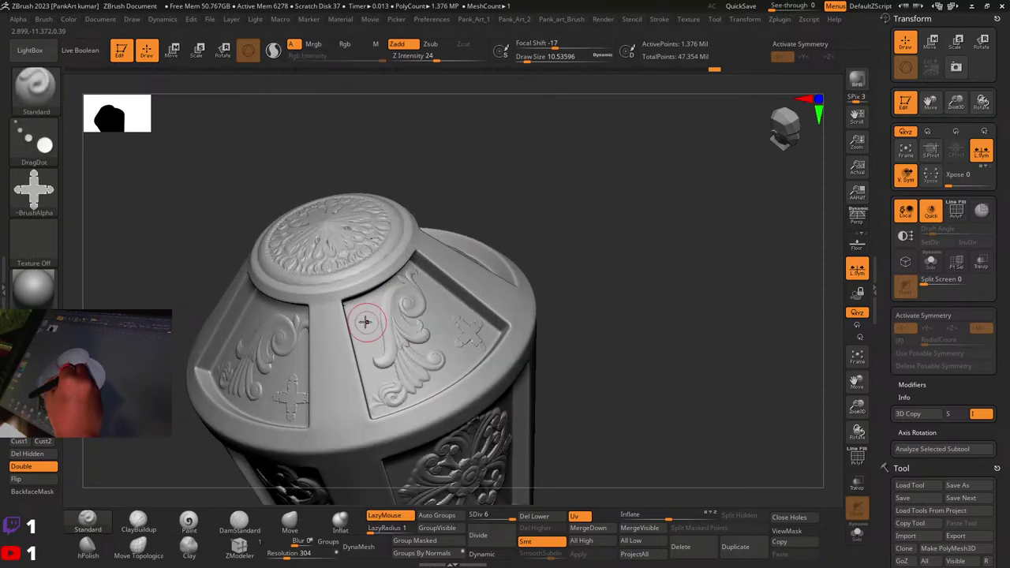
key("ctrl+z")
right_click_drag(395, 286, 307, 330)
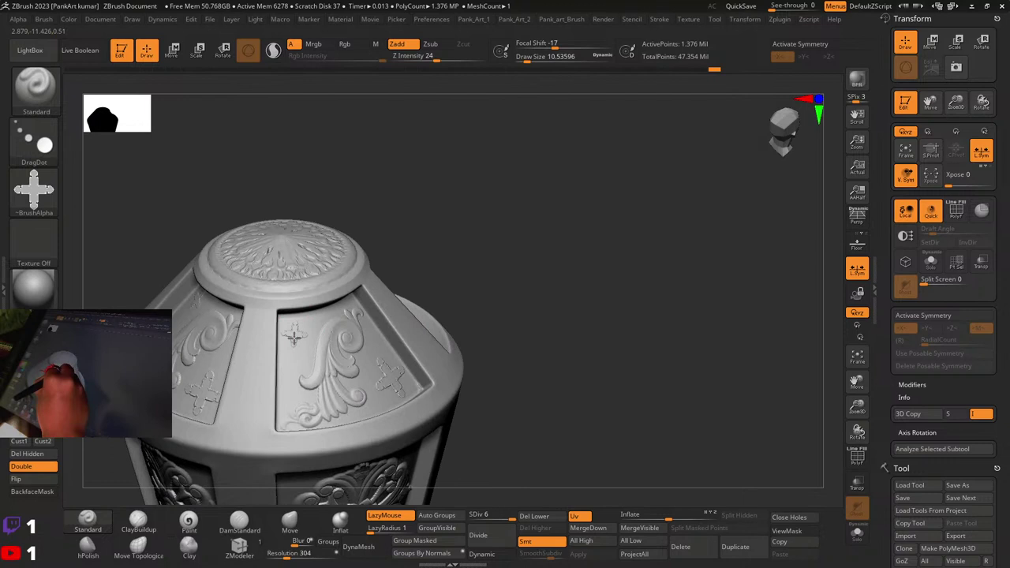
Step: Fill the sword's pommel and grip subtool with a brown colour
key("ctrl")
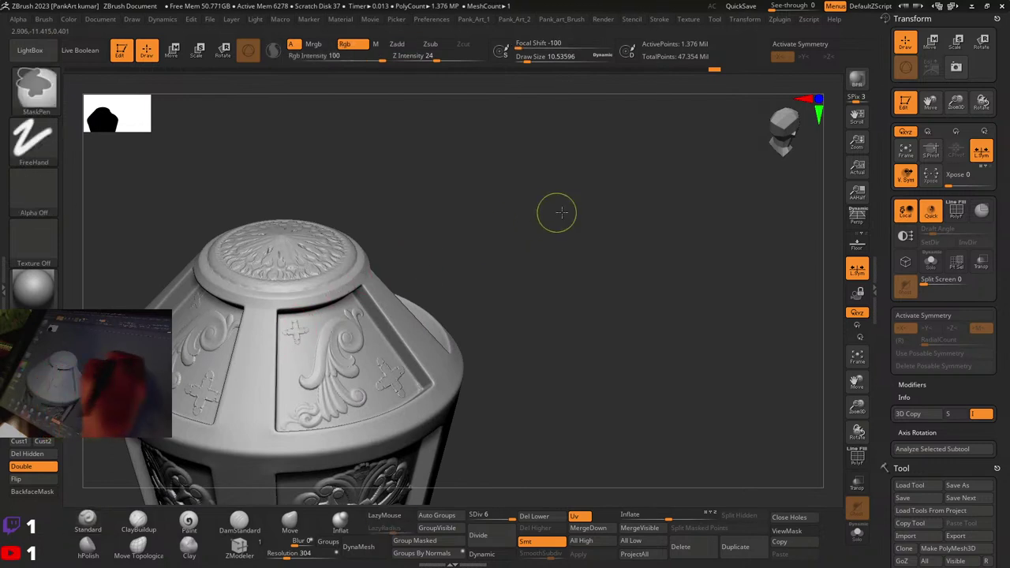
mouse_move(557, 212)
right_mouse_down("ctrl")
mouse_move(374, 327)
mouse_move(462, 242)
mouse_move(384, 320)
mouse_move(378, 426)
mouse_move(356, 442)
mouse_move(352, 265)
mouse_move(347, 348)
right_mouse_up("ctrl")
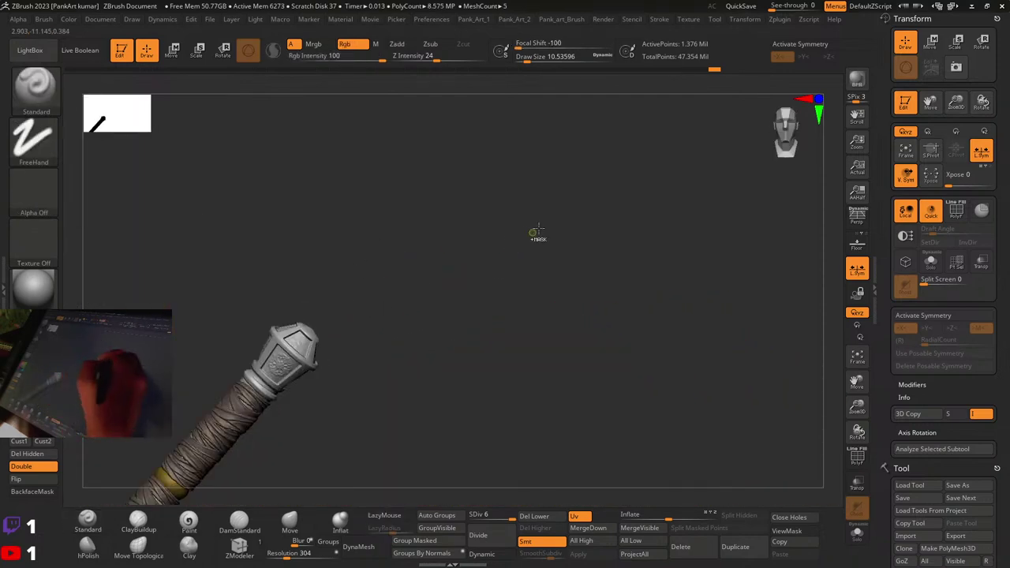
mouse_move(442, 276)
right_mouse_down()
mouse_move(402, 340)
mouse_move(413, 323)
mouse_move(515, 298)
right_mouse_up()
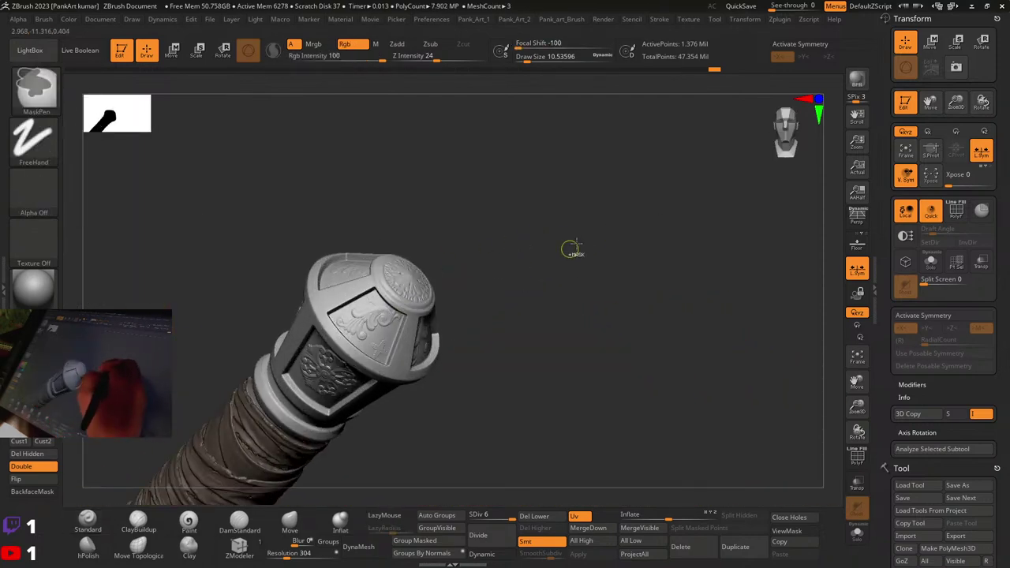
mouse_move(570, 249)
right_mouse_down("ctrl")
mouse_move(454, 387)
mouse_move(433, 345)
mouse_move(565, 247)
right_mouse_up("ctrl")
right_click_drag(458, 345, 474, 327)
right_click_drag(485, 285, 447, 320, "ctrl")
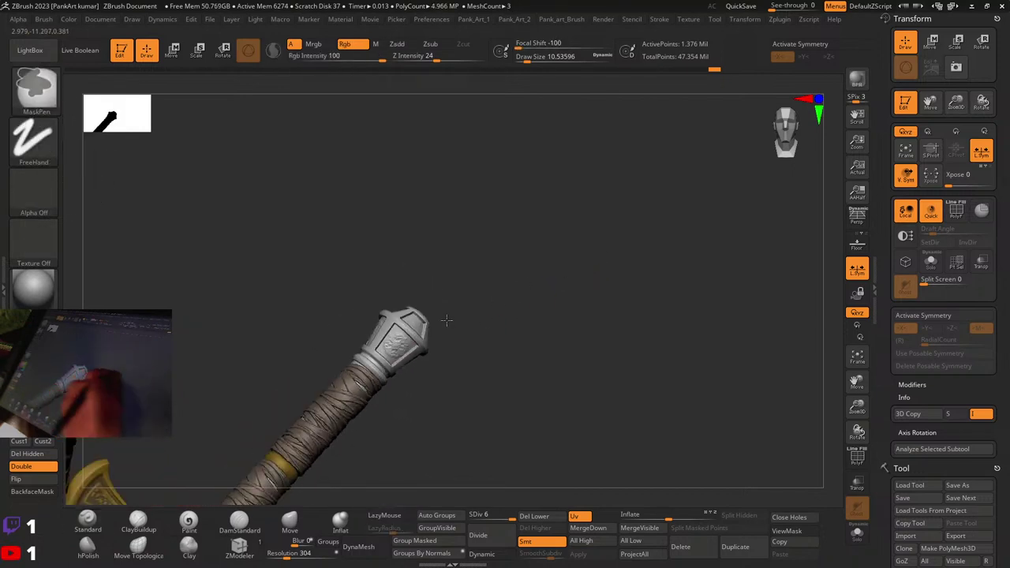
mouse_move(446, 320)
left_mouse_down()
mouse_move(435, 308)
mouse_move(461, 342)
mouse_move(500, 297)
left_mouse_up()
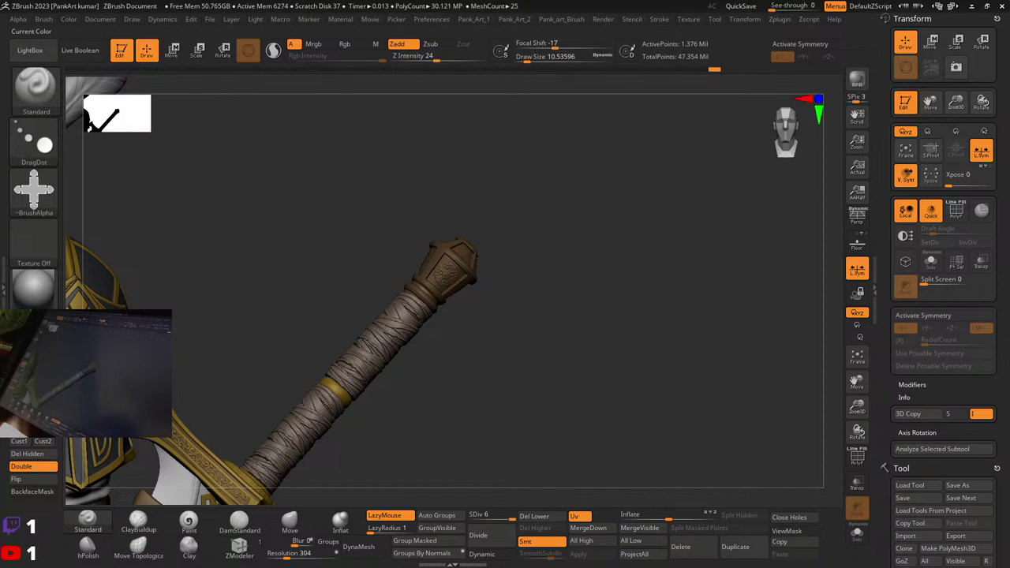
left_click(45, 19)
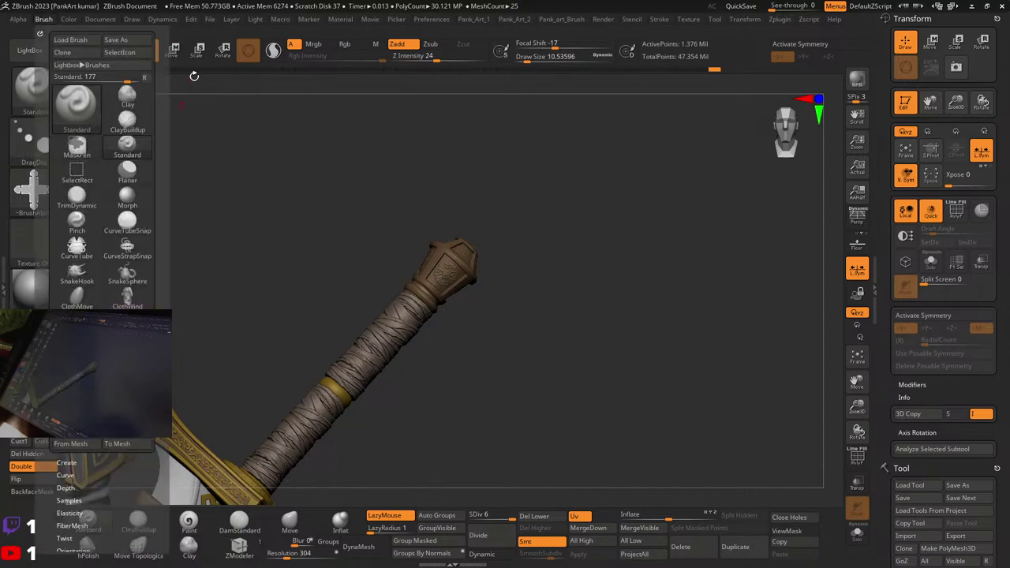
left_click(68, 19)
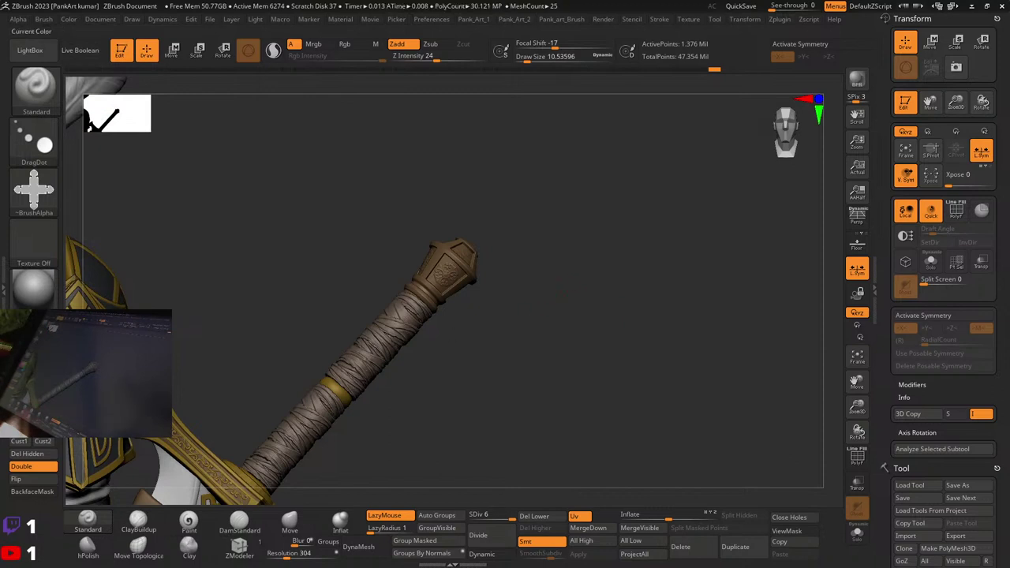
Step: Isolate the pommel and grip subtool in Solo mode and display its polygroups with PolyFrame
right_click_drag(284, 386, 600, 298, "ctrl")
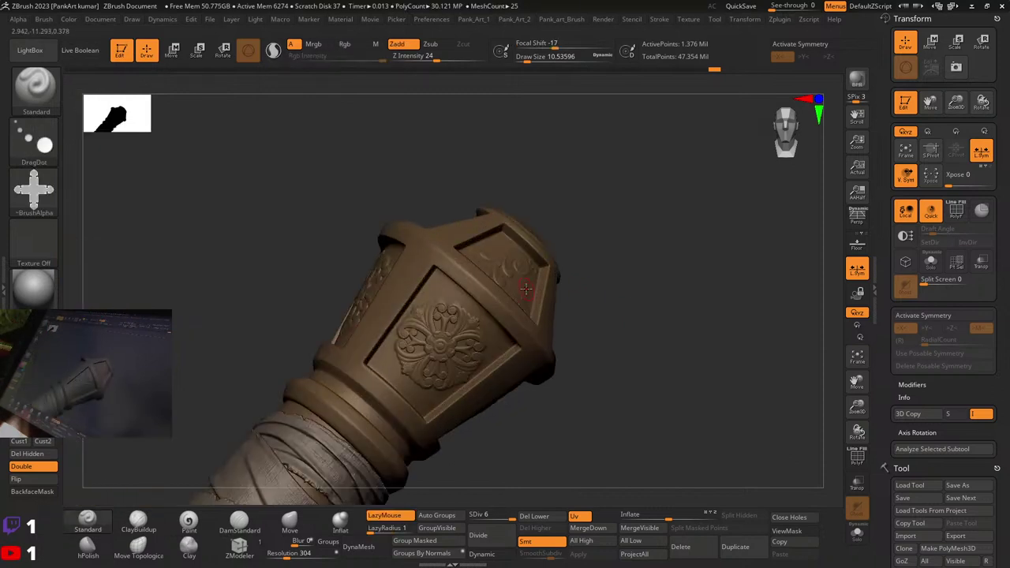
key("shift+f")
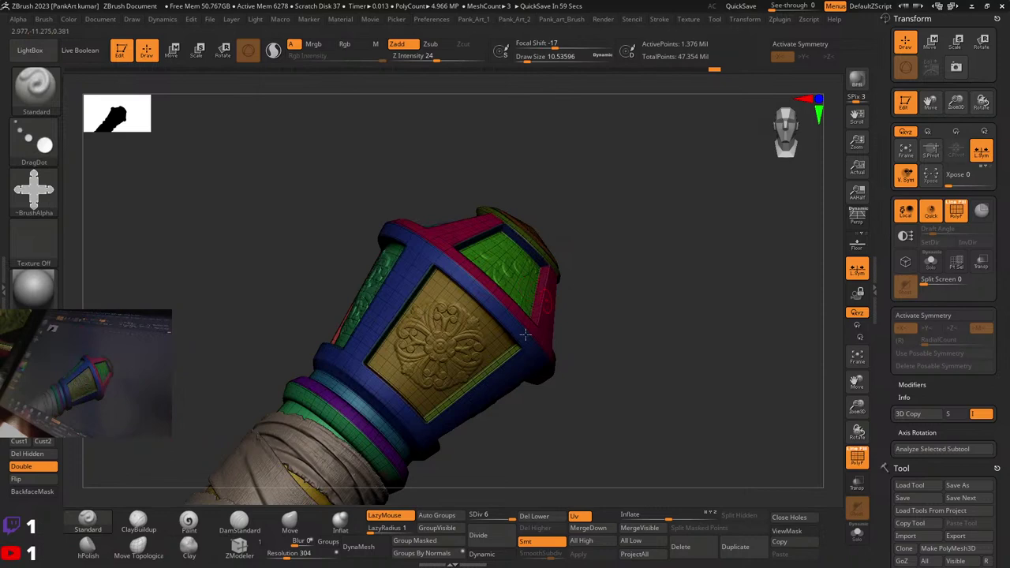
right_click_drag(526, 289, 577, 365, "ctrl")
key("shift+f")
left_click(857, 533)
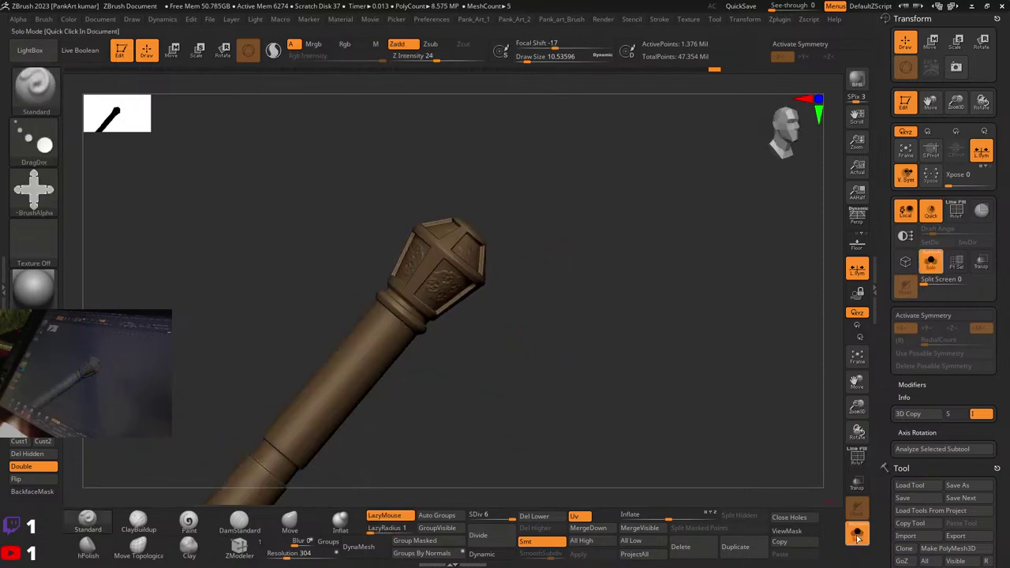
key("shift+f")
right_click_drag(486, 278, 457, 261, "ctrl")
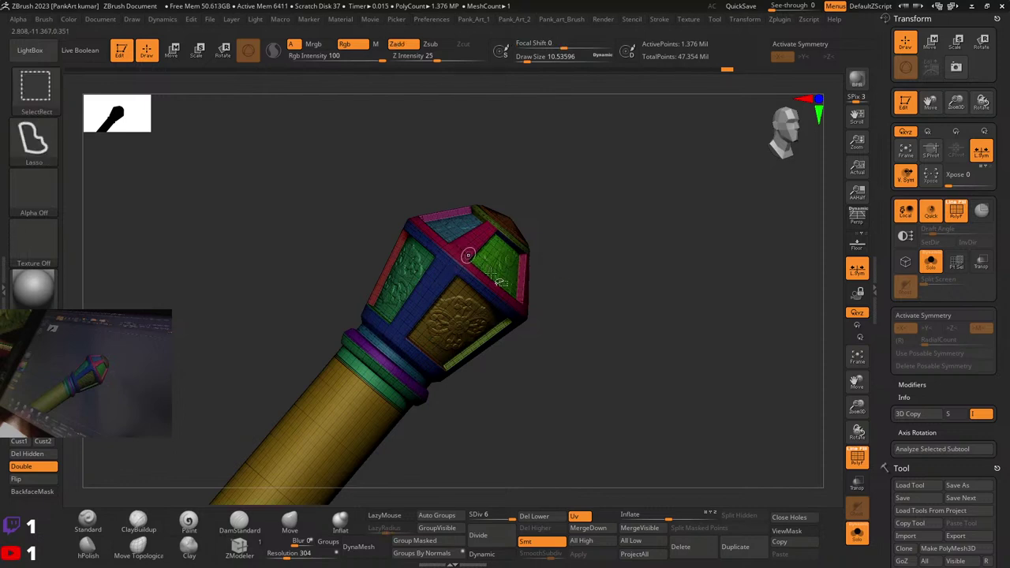
Step: Lower the pommel and grip subtool to subdivision level 1
key("shift+d")
key("shift+d")
key("shift+d")
key("shift+d")
key("shift+d")
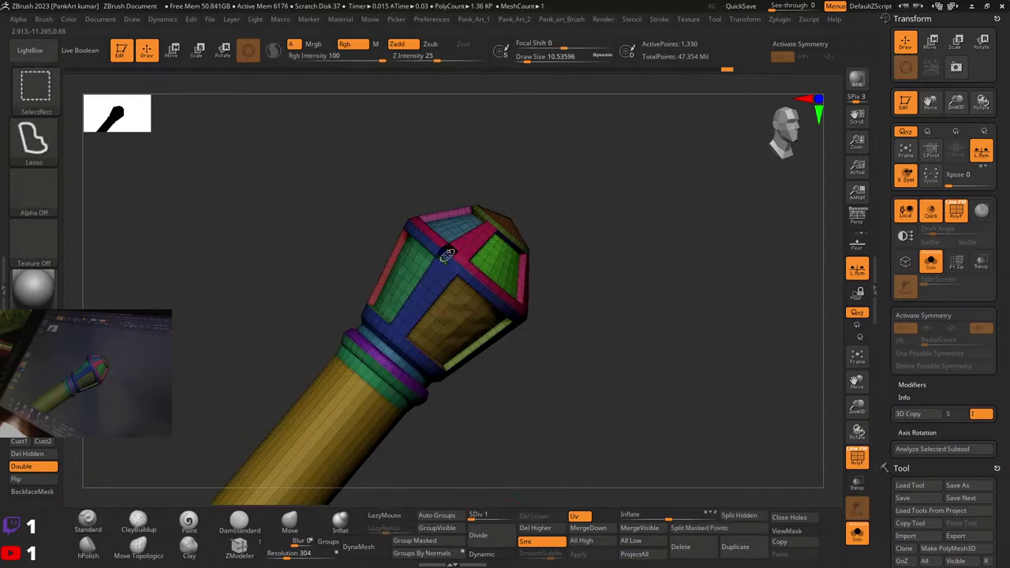
left_click(462, 248, "ctrl+alt+shift")
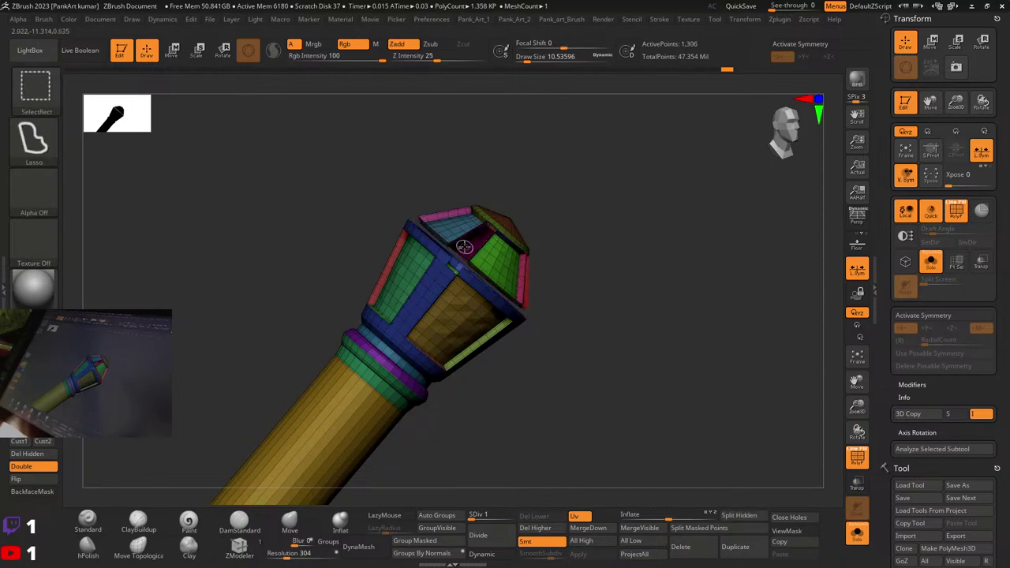
key("ctrl+z")
left_click(468, 243, "ctrl+shift")
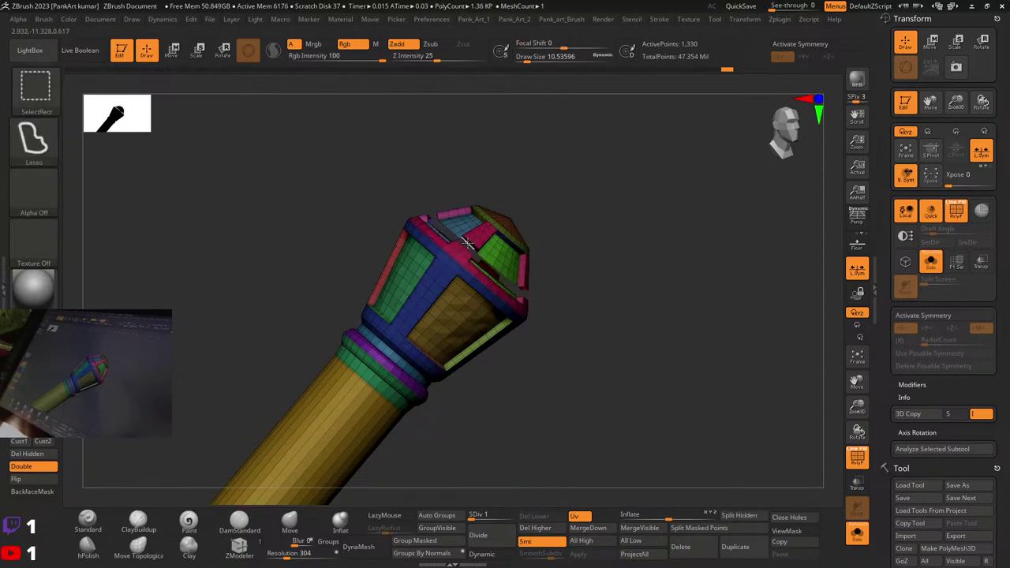
key("ctrl+z")
left_click(476, 235, "ctrl+shift")
key("ctrl+z")
left_click(479, 236, "ctrl+shift")
left_click(539, 240, "ctrl+shift")
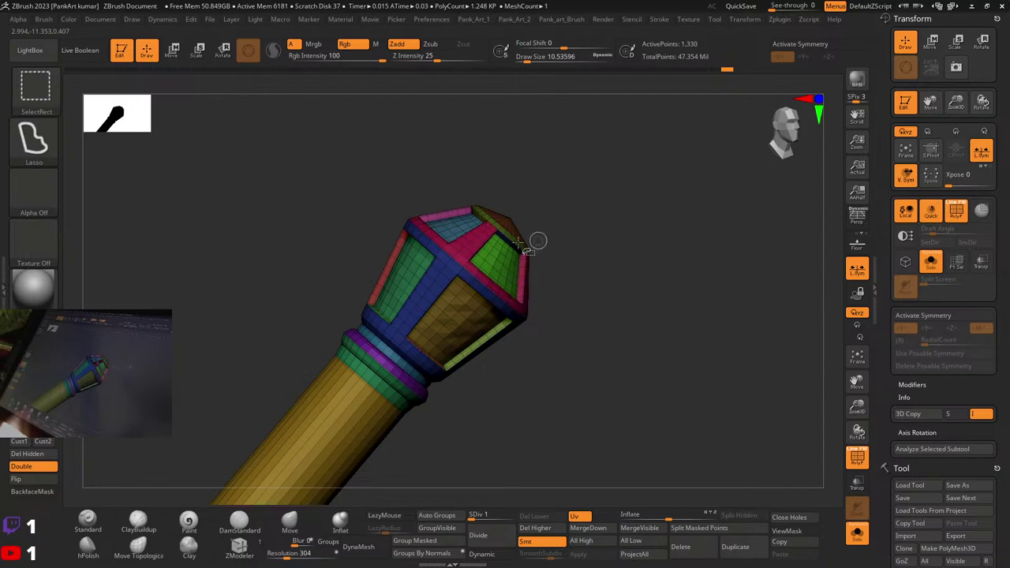
left_click(559, 260, "ctrl+shift")
mouse_move(560, 259)
left_mouse_down()
mouse_move(518, 298)
mouse_move(447, 299)
mouse_move(442, 248)
left_mouse_up()
left_click(442, 248, "ctrl+shift")
left_click(442, 247, "ctrl+shift")
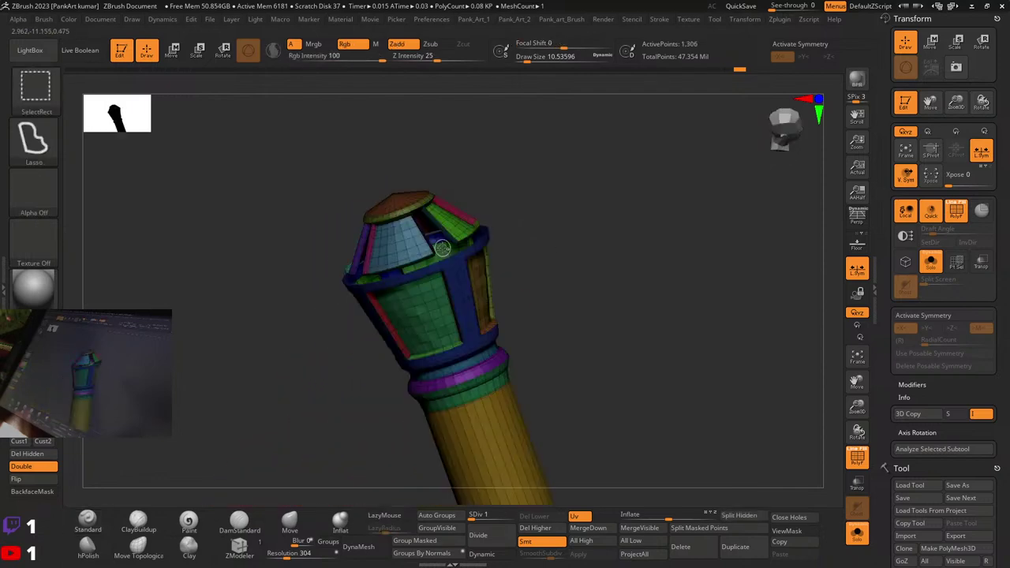
left_click(460, 267, "ctrl+shift")
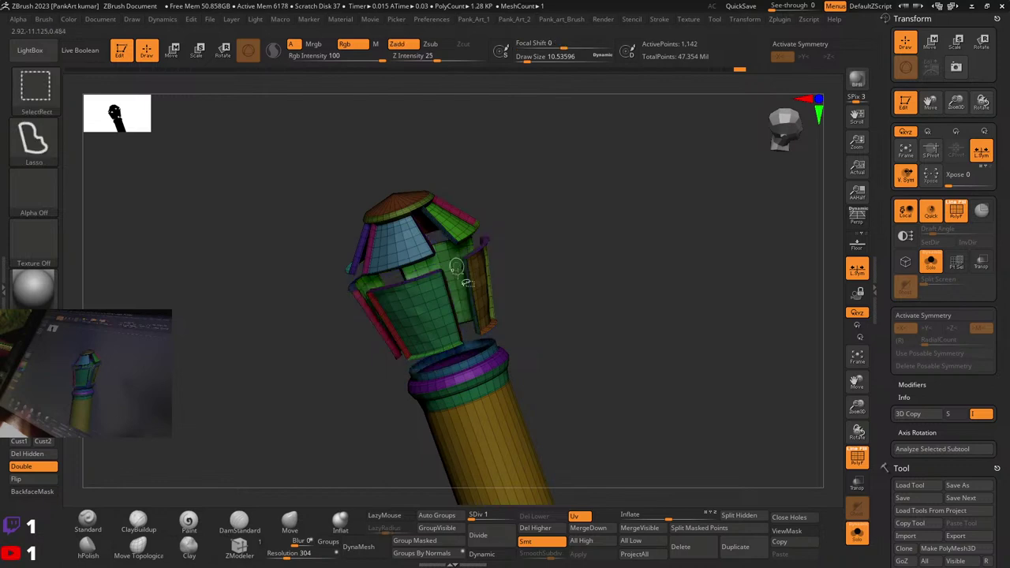
left_click_drag(459, 289, 464, 274)
left_click(551, 264, "ctrl+shift")
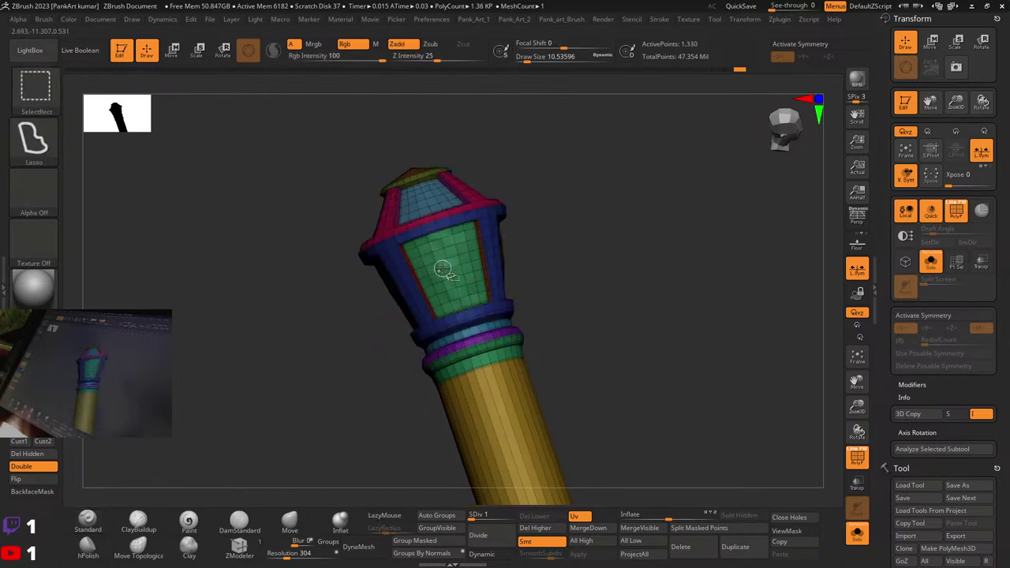
Step: Hide the upper and lower recessed panel polygroups all around the pommel, keeping its frame
left_click(443, 269, "ctrl+shift")
left_click(443, 269, "ctrl+shift")
left_click(439, 204, "ctrl+shift")
left_click(442, 275, "ctrl+shift")
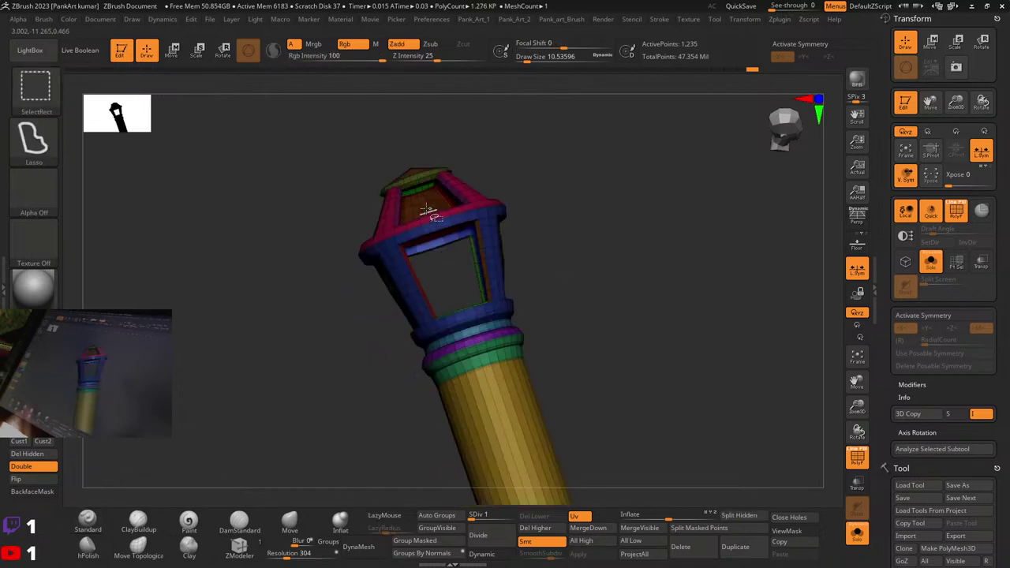
right_click_drag(430, 212, 517, 183)
left_click(525, 177, "ctrl+shift")
right_click_drag(586, 207, 577, 236)
left_click(543, 242, "ctrl+alt+shift")
left_click_drag(543, 243, 514, 240)
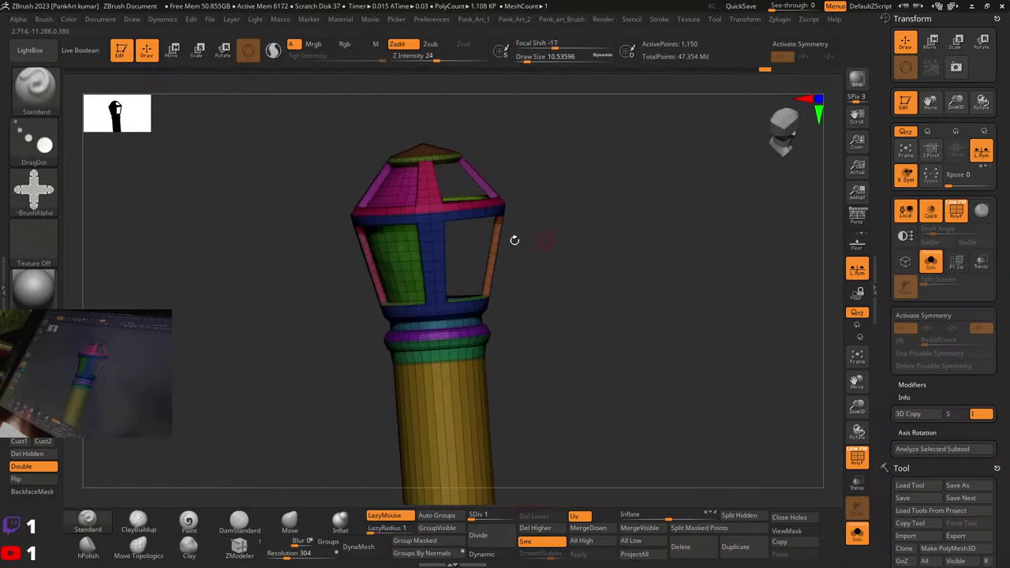
left_click_drag(386, 225, 502, 234)
left_click(463, 178, "ctrl+shift")
mouse_move(501, 234)
right_mouse_down()
mouse_move(542, 234)
mouse_move(537, 176)
mouse_move(510, 288)
right_mouse_up()
Step: Hide the grip shaft and the neck band polygroups below the pommel frame
left_click(427, 251, "ctrl+alt+shift")
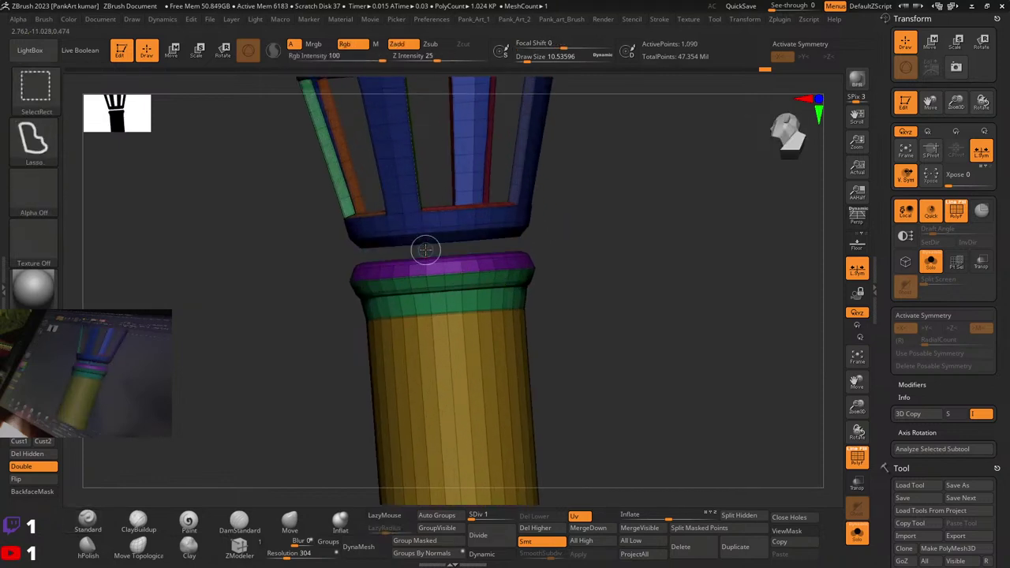
left_click(451, 308, "ctrl+shift")
key("ctrl+z")
right_click_drag(451, 307, 430, 272, "alt")
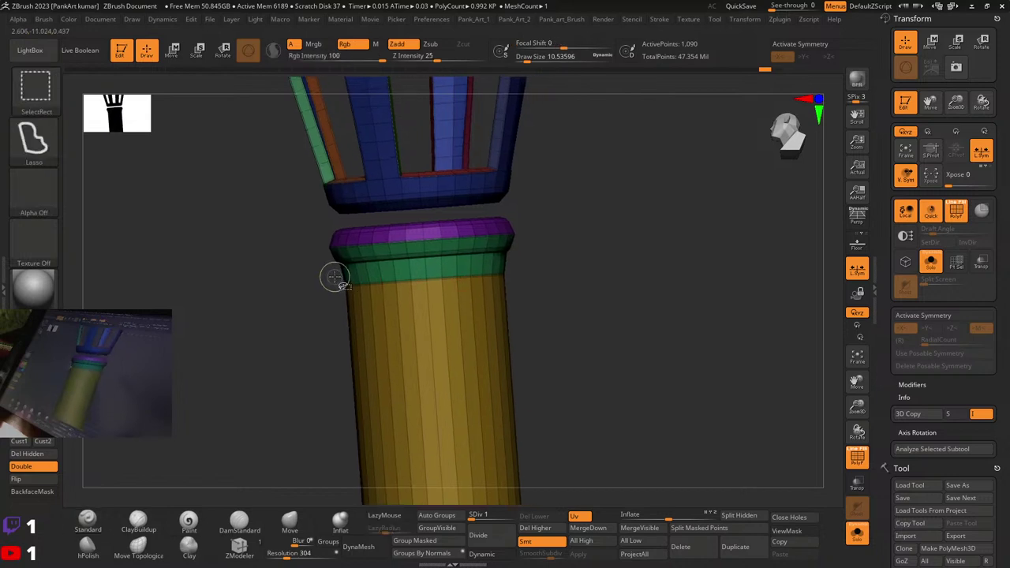
left_click_drag(529, 269, 529, 270, "ctrl+alt+shift")
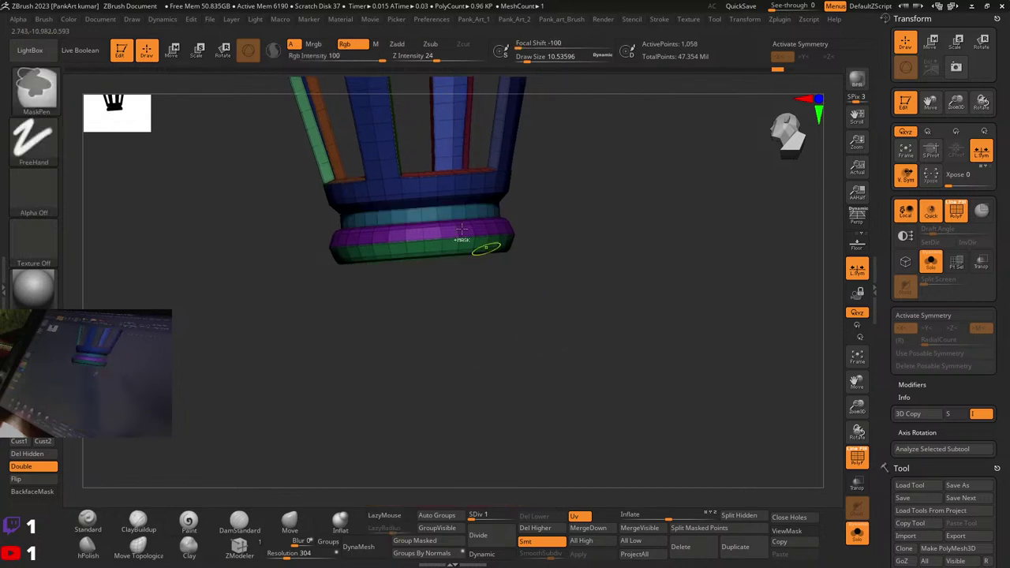
left_click(434, 215, "ctrl+shift")
right_click_drag(529, 255, 479, 303, "ctrl")
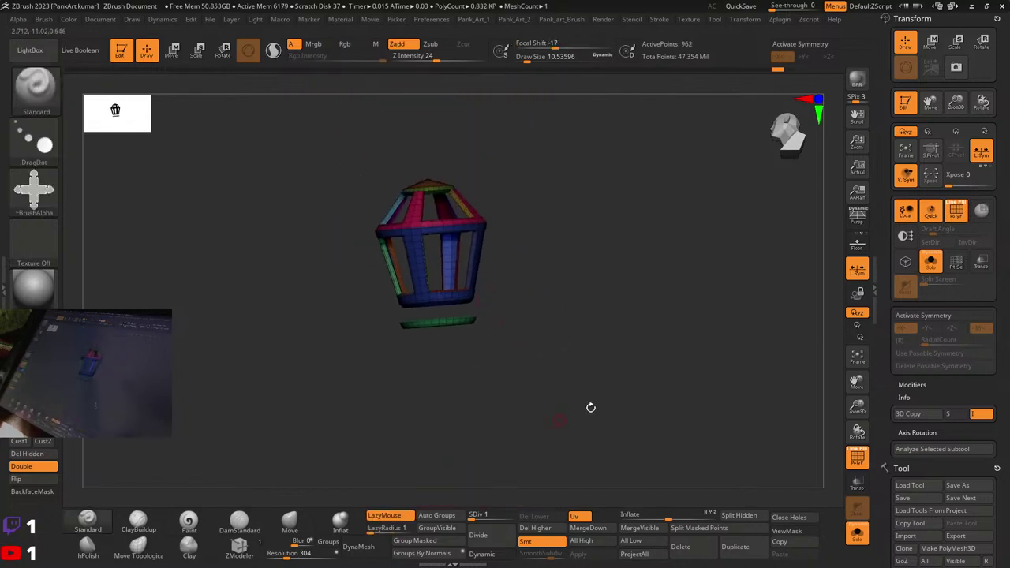
Step: Use inverted visibility to bring back the purple collar band beside the green one, with only the pommel frame and collar shown
right_click_drag(591, 408, 520, 395, "ctrl")
right_click_drag(520, 395, 514, 300, "alt")
mouse_move(323, 298)
left_mouse_down("ctrl+alt+shift")
mouse_move(548, 444)
mouse_move(395, 473)
left_mouse_up("ctrl+alt+shift")
right_click_drag(447, 271, 582, 284, "ctrl")
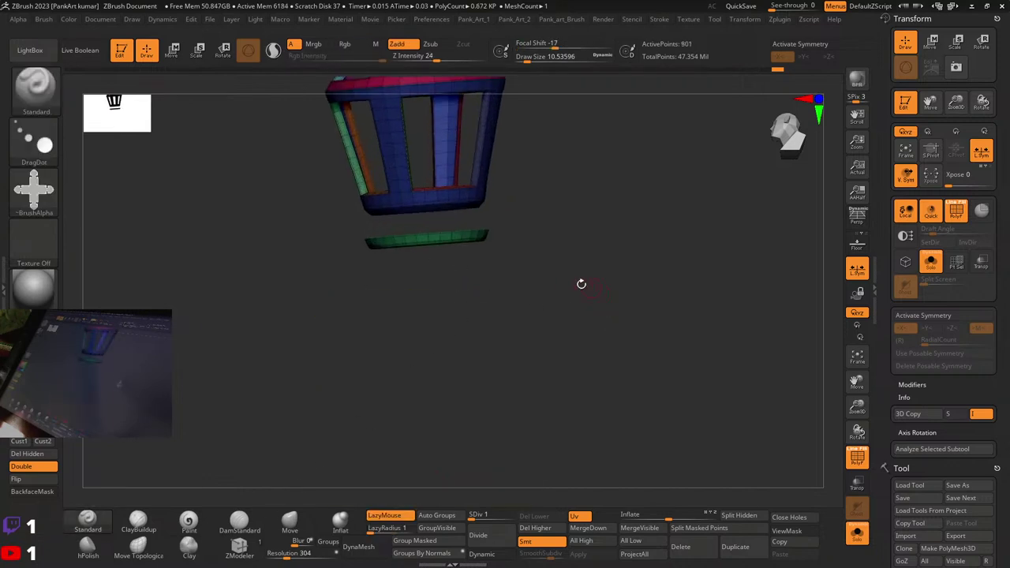
left_click_drag(548, 277, 554, 298, "ctrl+shift")
right_click_drag(429, 226, 555, 241, "ctrl")
left_click(427, 240, "ctrl+shift")
left_click(441, 227, "ctrl+shift")
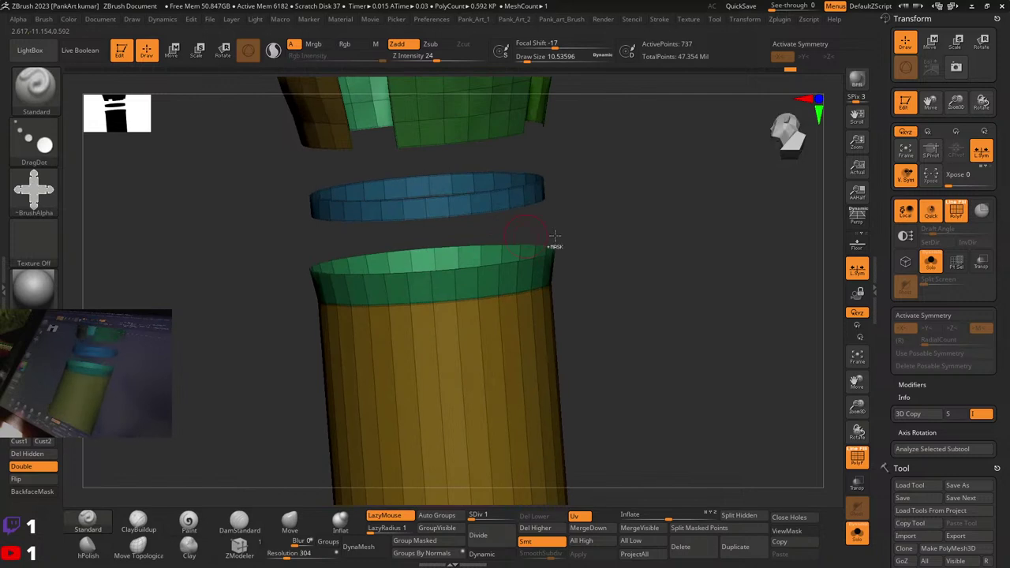
left_click_drag(679, 259, 697, 275, "ctrl+shift")
right_click_drag(696, 274, 548, 298, "ctrl")
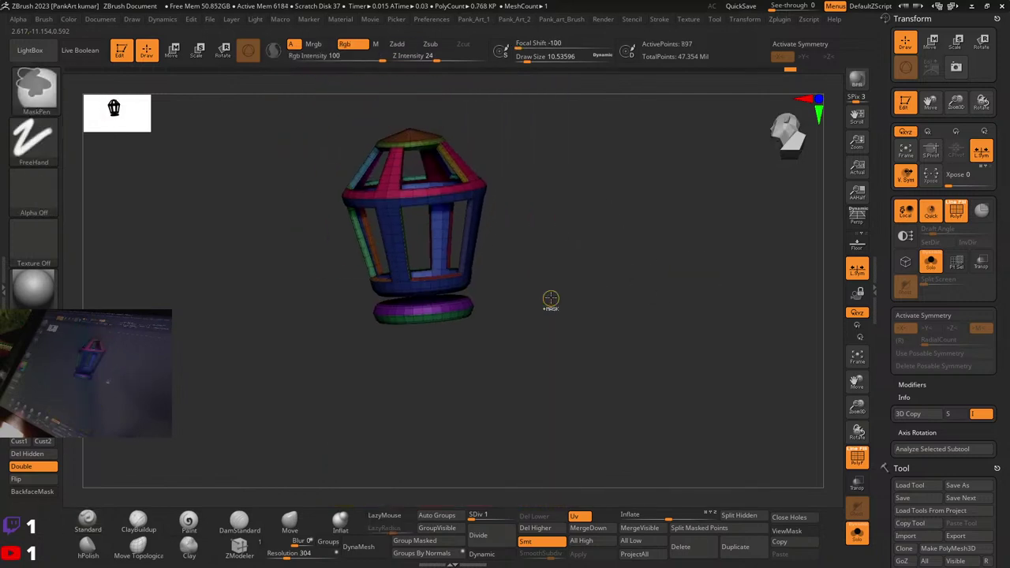
Step: Mask the visible frame and collar, and invert the mask with the whole subtool shown
left_click(551, 299, "ctrl")
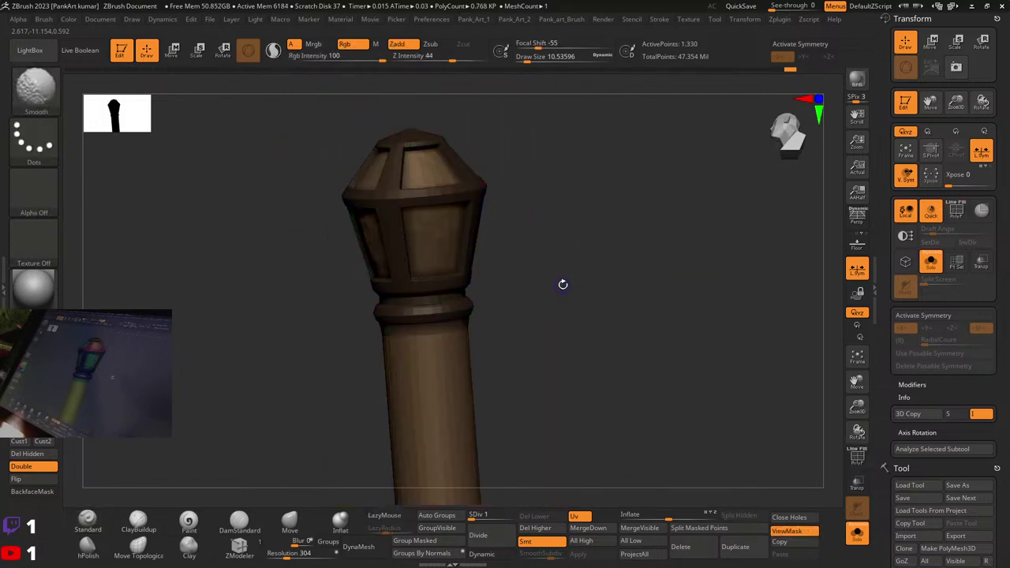
mouse_move(561, 282)
left_mouse_down()
mouse_move(553, 268)
mouse_move(597, 305)
left_mouse_up()
left_click(598, 306, "ctrl")
Step: Raise the subtool to subdivision level 6 and invert the mask back onto the frame and collar
key("1")
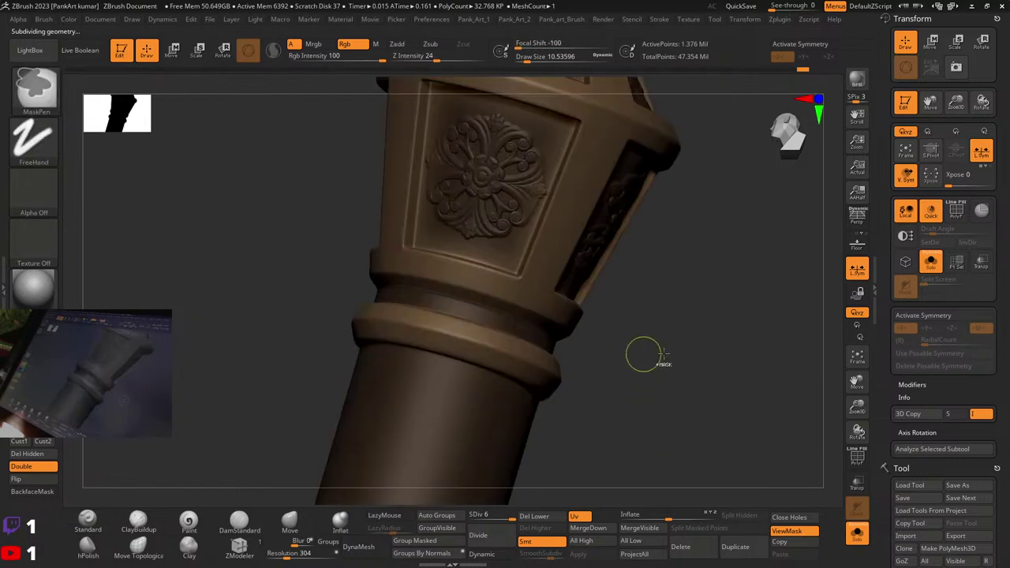
left_click_drag(731, 345, 176, 106)
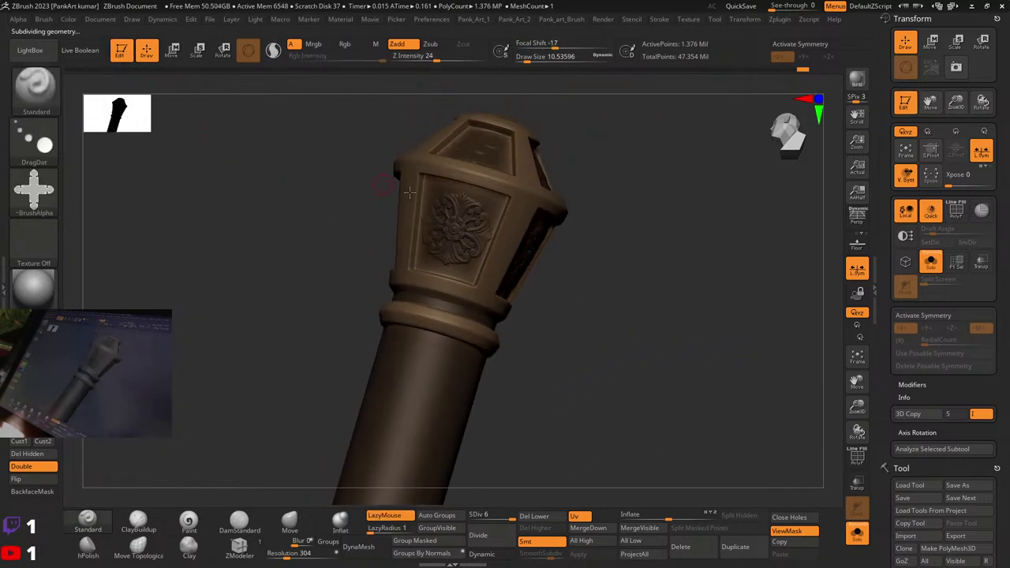
key("ctrl")
left_click(582, 280, "ctrl")
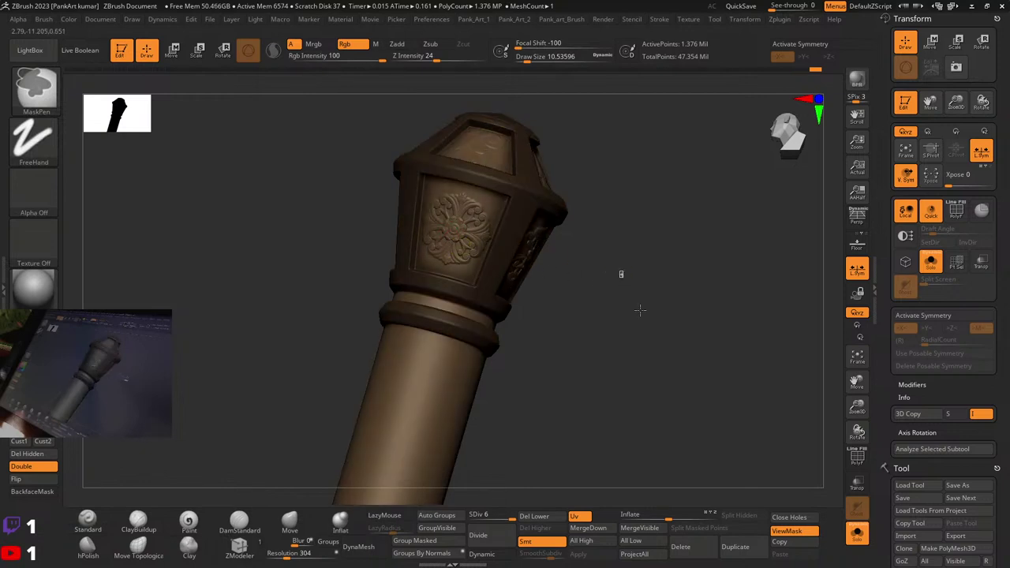
Step: Isolate the pommel's lower frame and an upper ornament panel in turn, showing the whole subtool again after each check
left_click(442, 165, "ctrl+shift")
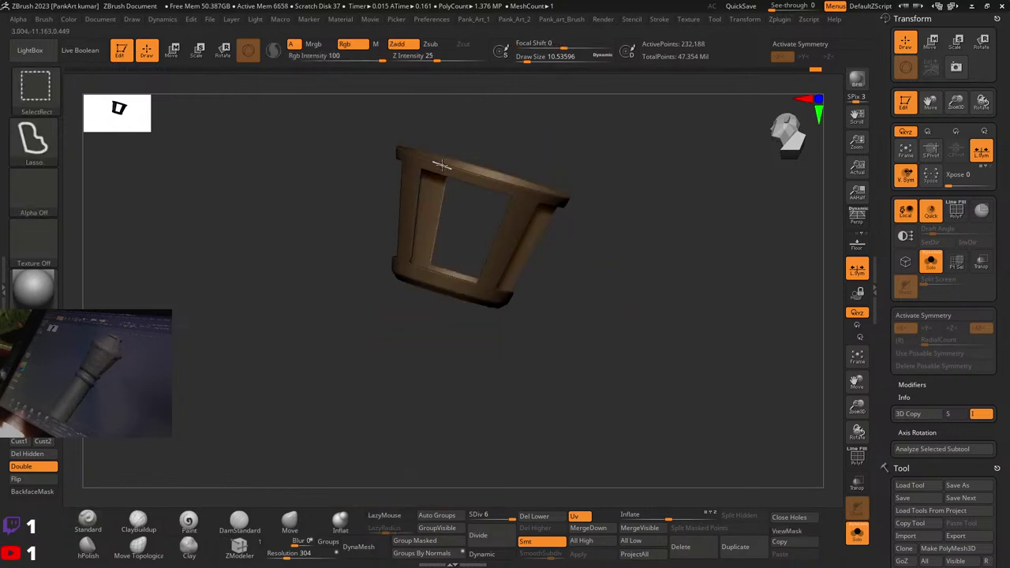
left_click(442, 165, "ctrl+shift")
left_click(576, 188, "ctrl+shift")
left_click(485, 143, "ctrl+shift")
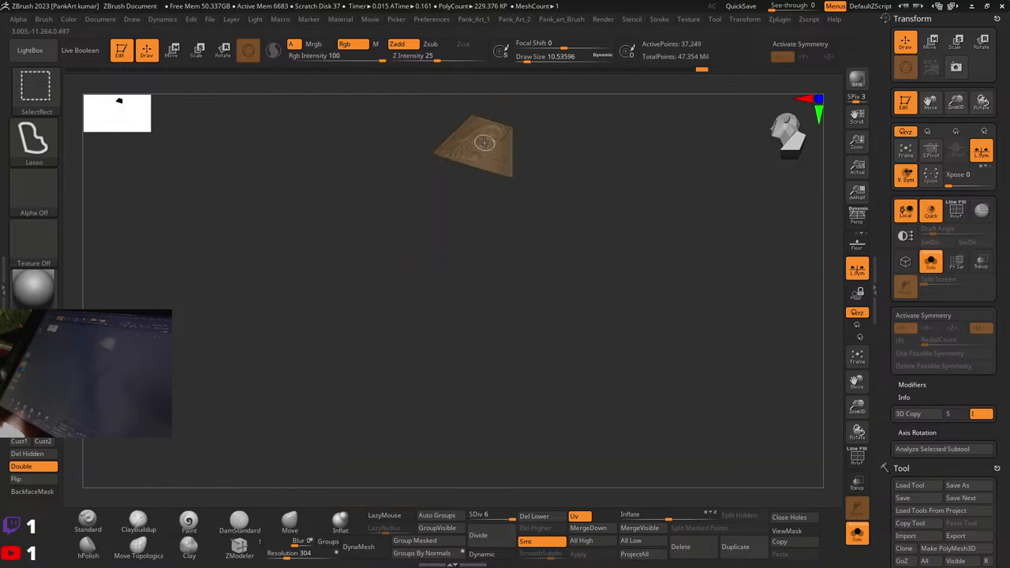
left_click(485, 143, "ctrl+shift")
left_click(658, 186, "ctrl+shift")
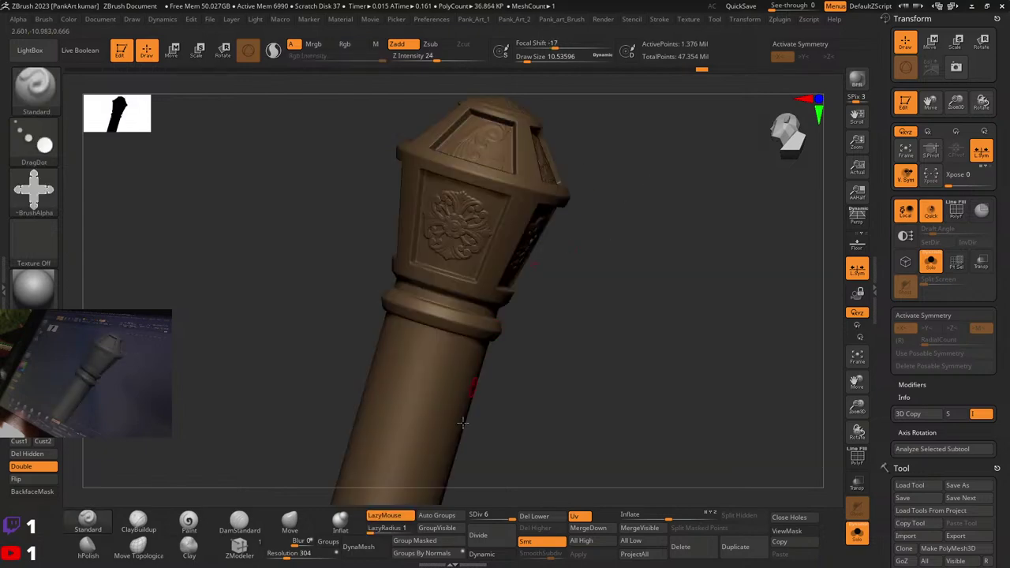
Step: Drop the subtool to subdivision level 1 with the polygroup wireframe on, and isolate the green collar band with the yellow grip
left_click(473, 517, "shift")
key("shift+f")
mouse_move(443, 330)
right_mouse_down()
mouse_move(466, 316)
mouse_move(440, 349)
mouse_move(430, 319)
mouse_move(402, 313)
right_mouse_up()
left_click(401, 314, "ctrl+shift")
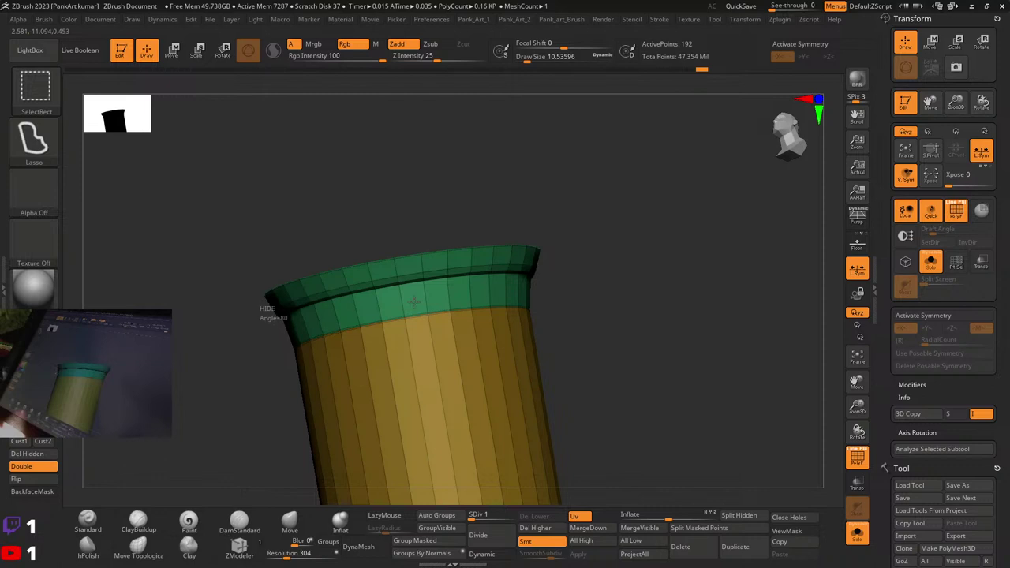
Step: Cut the yellow grip out of view to check the green collar band on its own
left_click_drag(414, 302, 187, 431, "ctrl+alt+shift")
mouse_move(588, 362)
right_mouse_down("ctrl")
mouse_move(428, 343)
mouse_move(471, 352)
mouse_move(466, 332)
right_mouse_up("ctrl")
key("ctrl+z")
left_click_drag(313, 307, 398, 387, "ctrl+alt+shift")
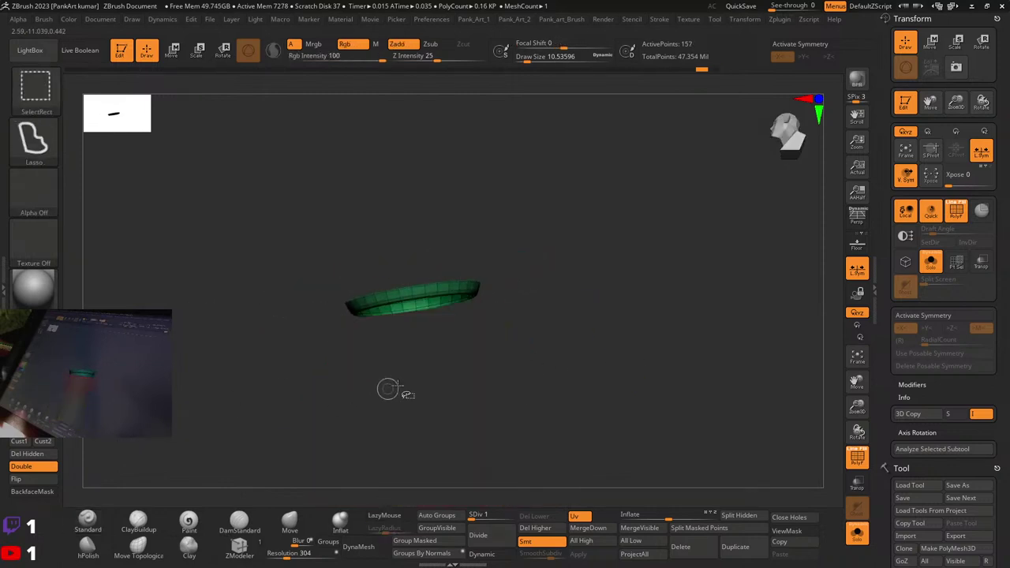
right_click_drag(460, 363, 403, 356, "ctrl")
right_click_drag(542, 452, 492, 367, "alt")
left_click(480, 359, "ctrl+shift")
right_click_drag(327, 304, 543, 338, "ctrl")
left_click(442, 240, "ctrl+shift")
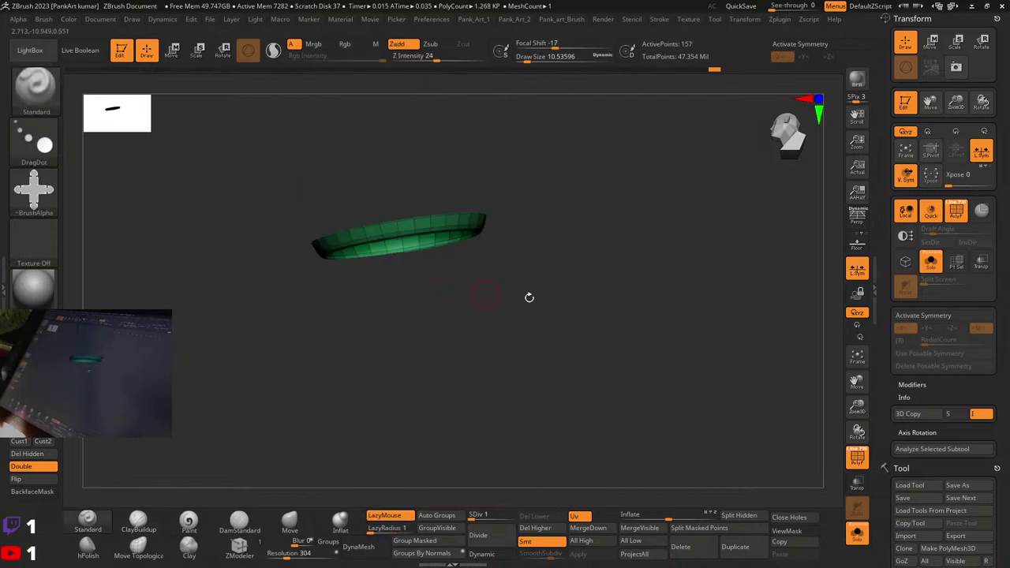
Step: Bring back the whole subtool and hide the pommel above the green collar band, keeping only the band and yellow grip
right_click_drag(530, 298, 477, 304, "ctrl")
left_click_drag(538, 350, 545, 357, "ctrl+shift")
right_click_drag(419, 319, 523, 320, "ctrl")
left_click_drag(313, 253, 230, 252)
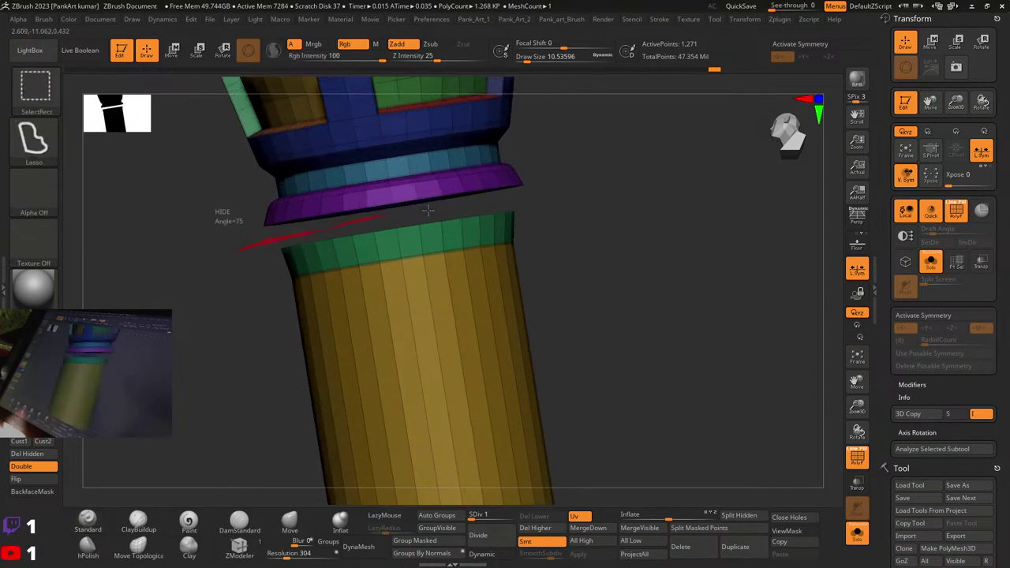
left_click_drag(428, 211, 260, 292, "ctrl+alt+shift")
right_click_drag(591, 324, 190, 308, "ctrl")
right_click_drag(379, 346, 381, 300, "alt")
mouse_move(321, 277)
left_mouse_down("ctrl+alt+shift")
mouse_move(334, 264)
mouse_move(390, 347)
left_mouse_up("ctrl+alt+shift")
left_click_drag(465, 280, 478, 296, "ctrl+shift")
right_click_drag(516, 325, 621, 282, "ctrl")
right_click_drag(453, 147, 461, 380, "alt")
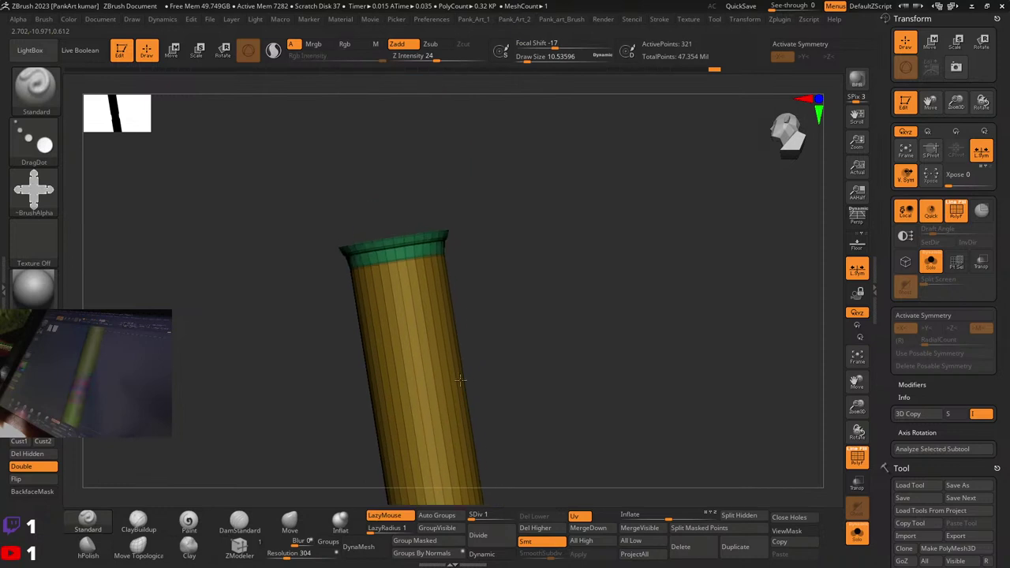
Step: Invert the visibility, and undo the recent visibility changes back to the green collar band with its short grip section
left_click_drag(516, 264, 531, 308, "ctrl+shift")
key("ctrl+z")
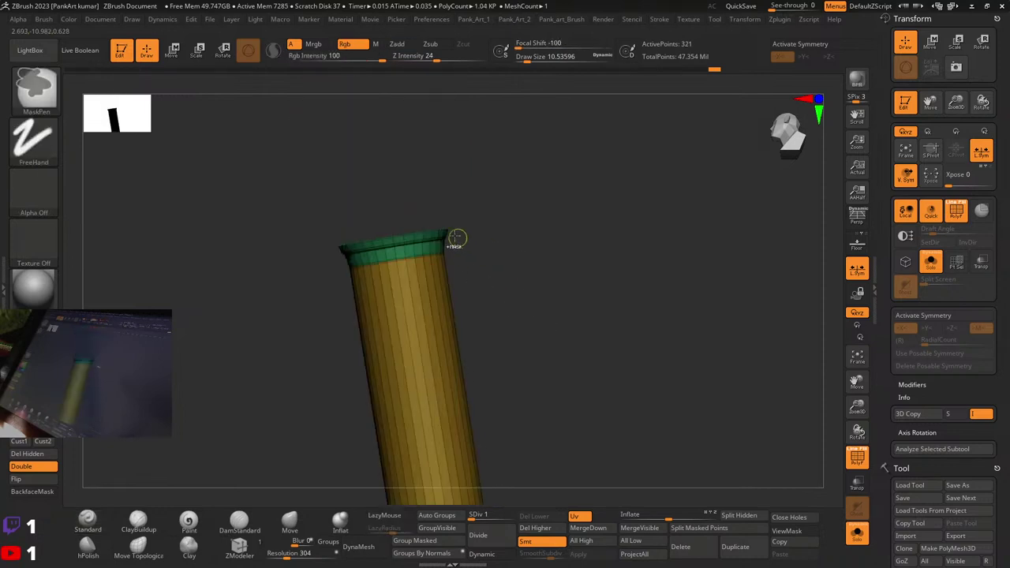
right_click_drag(455, 237, 487, 260, "ctrl")
right_click_drag(594, 266, 438, 259, "ctrl")
key("ctrl+z")
key("ctrl+z")
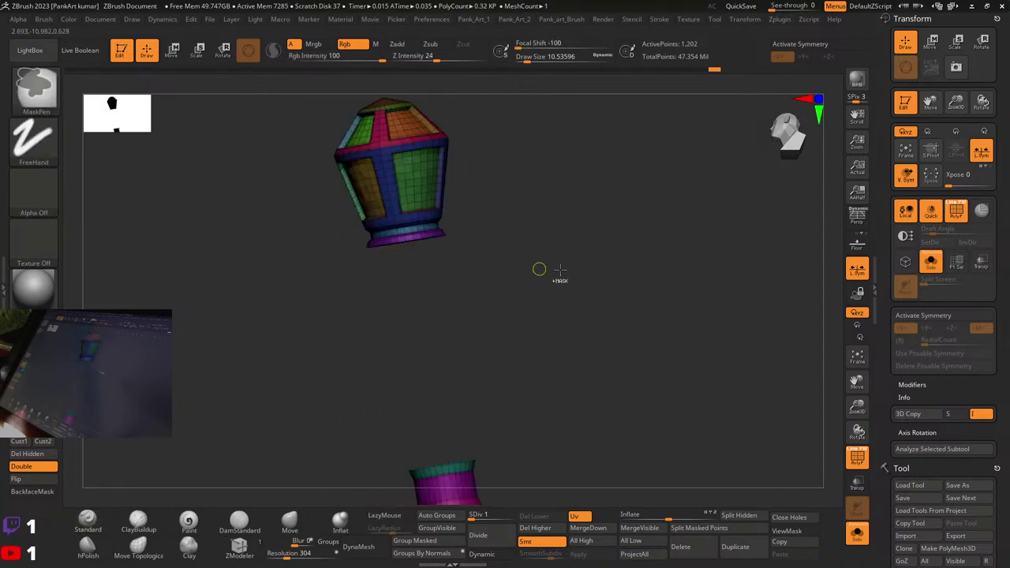
right_click_drag(560, 270, 501, 268, "ctrl")
key("ctrl+z")
key("ctrl+z")
key("ctrl+z")
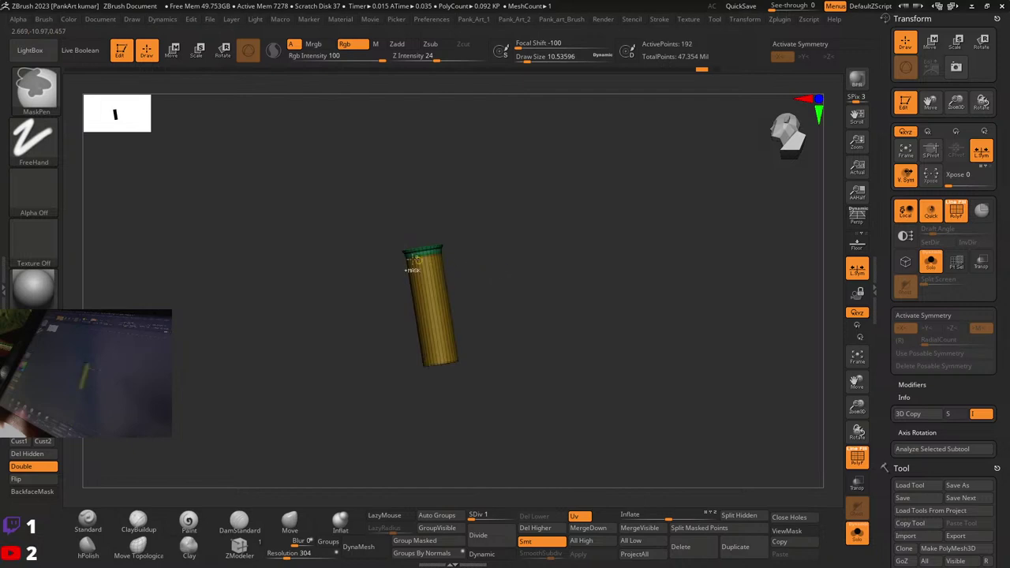
Step: Hide the grip section below the green collar band, and show the whole subtool again
right_click_drag(416, 259, 442, 266, "ctrl")
left_click_drag(590, 299, 386, 339, "ctrl+alt+shift")
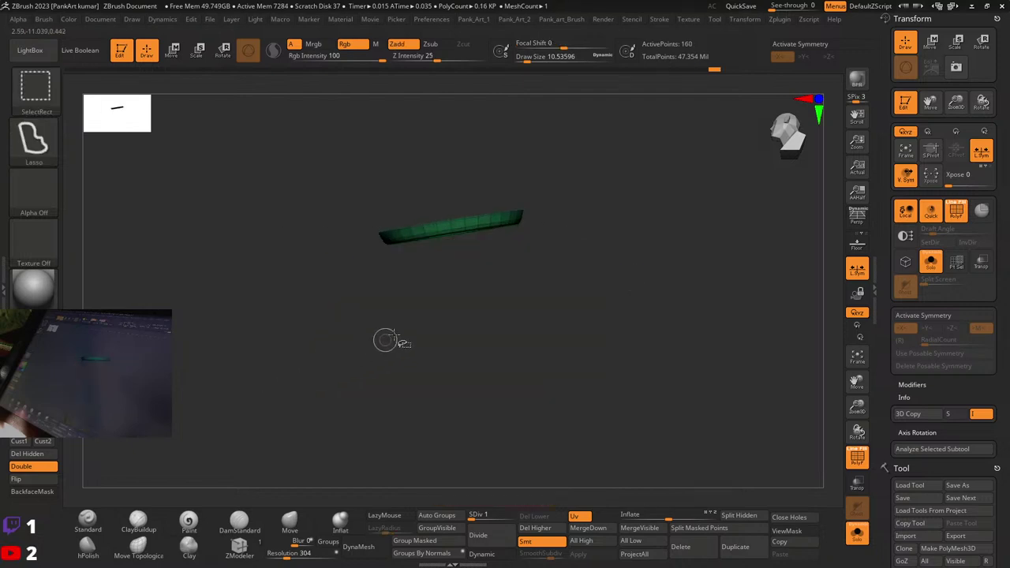
right_click_drag(516, 314, 323, 280, "ctrl")
left_click(478, 291, "ctrl+shift")
mouse_move(464, 282)
right_mouse_down("ctrl")
mouse_move(557, 255)
mouse_move(516, 282)
mouse_move(544, 279)
mouse_move(513, 217)
mouse_move(557, 277)
mouse_move(481, 257)
right_mouse_up("ctrl")
Step: Hide the front lower ornament panel and the upper ornament panels, undoing any accidentally hidden edge loops
left_click(479, 254, "ctrl+shift")
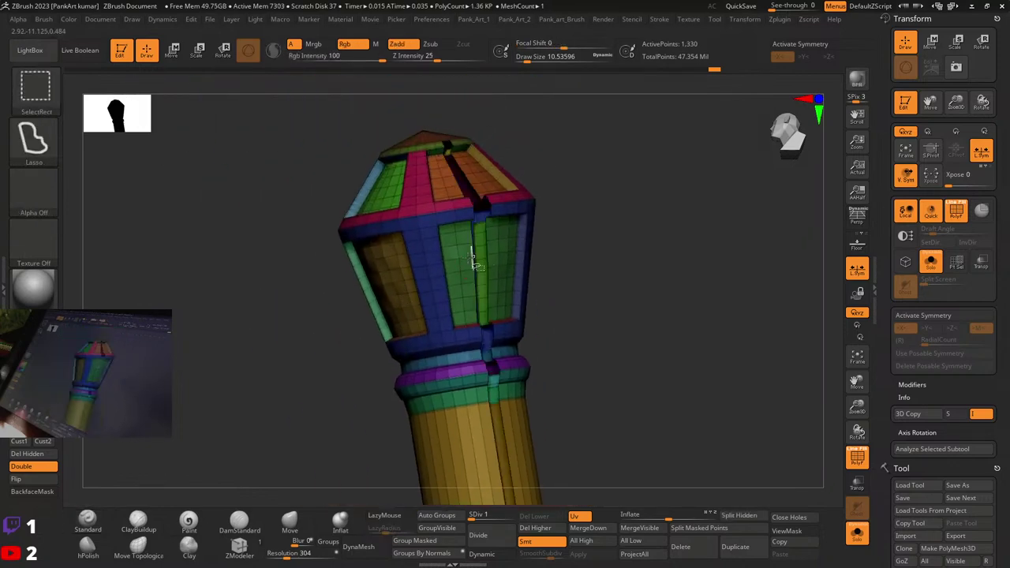
key("ctrl+z")
left_click(460, 259, "ctrl+shift")
left_click(461, 256, "ctrl+shift")
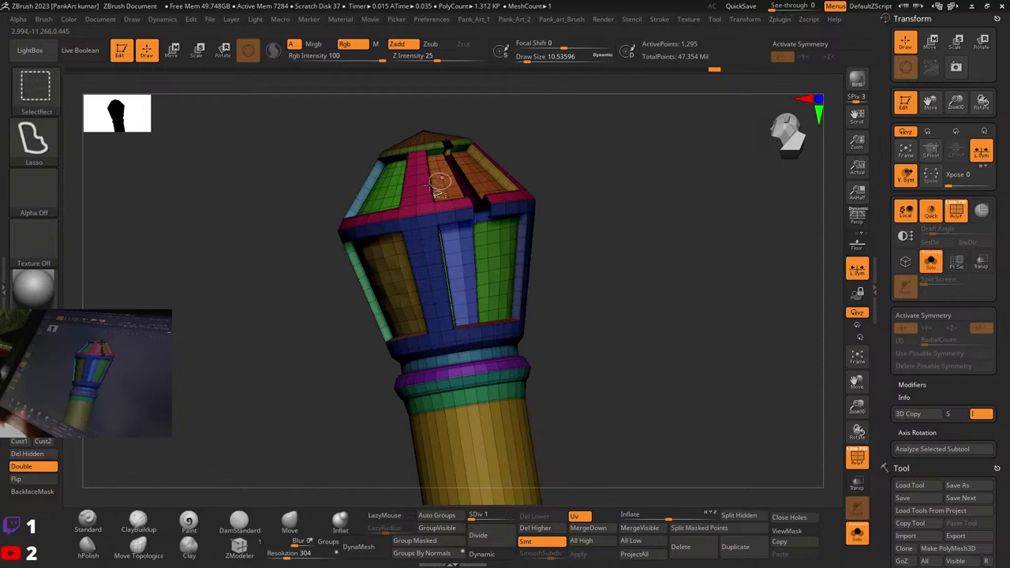
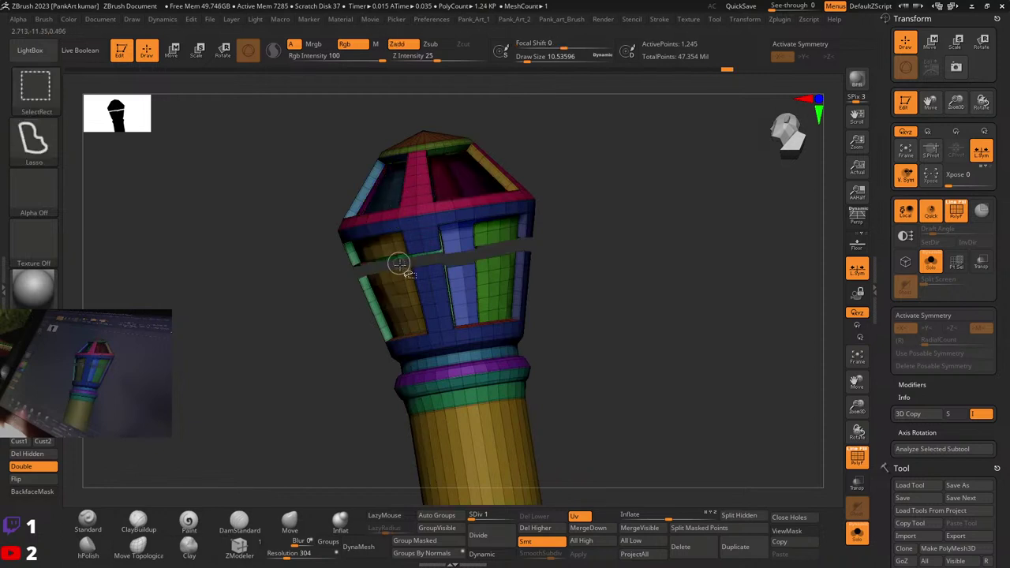
key("ctrl+z")
Step: Hide the remaining ornament panels around the pommel to leave its frame open
left_click(402, 272, "ctrl+shift")
left_click(404, 273, "ctrl+shift")
mouse_move(409, 286)
right_mouse_down()
mouse_move(482, 274)
mouse_move(476, 267)
mouse_move(598, 269)
mouse_move(528, 274)
mouse_move(489, 313)
right_mouse_up()
left_click(487, 269, "ctrl+shift")
left_click(600, 270, "ctrl+shift")
mouse_move(499, 154)
right_mouse_down("alt")
mouse_move(471, 205)
mouse_move(540, 211)
mouse_move(492, 210)
mouse_move(435, 229)
mouse_move(410, 224)
right_mouse_up("alt")
left_click(471, 205, "ctrl+shift")
left_click(525, 213, "ctrl+alt+shift")
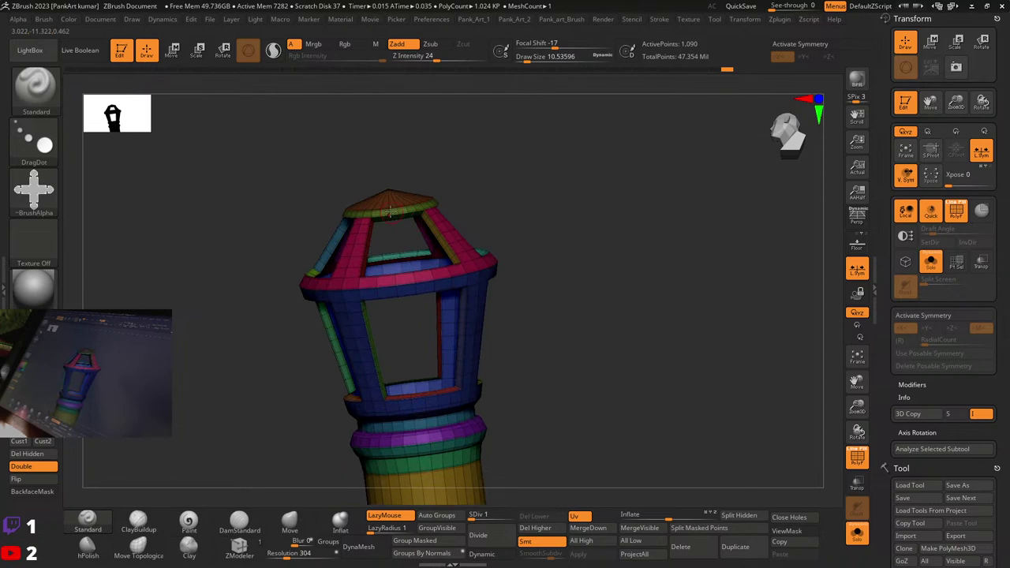
Step: Hide the rim beneath the pommel's cap and the yellow grip below the collar
right_click_drag(393, 134, 388, 178)
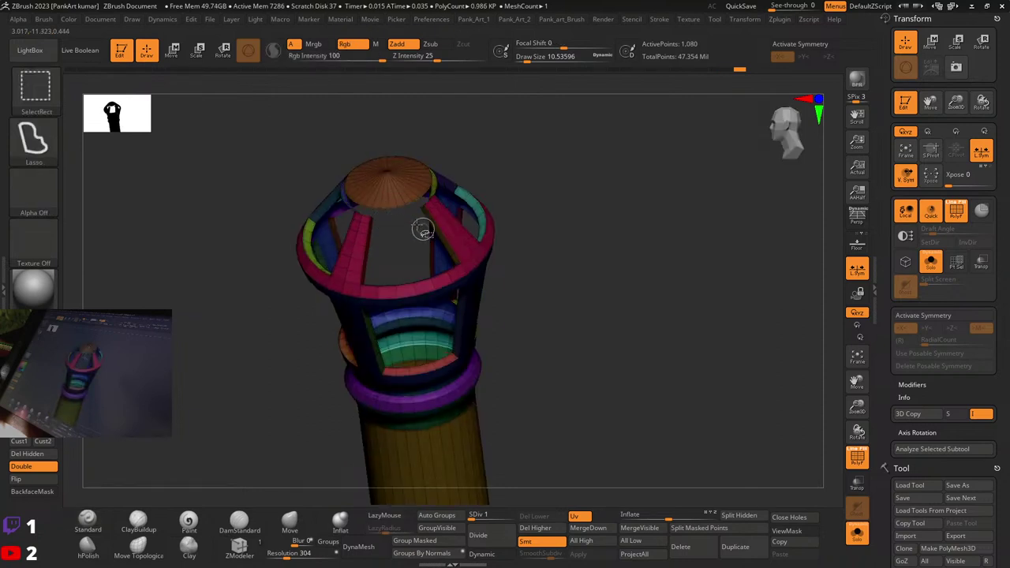
mouse_move(423, 229)
right_mouse_down()
mouse_move(328, 205)
mouse_move(308, 142)
mouse_move(319, 111)
mouse_move(343, 165)
mouse_move(316, 210)
mouse_move(277, 209)
right_mouse_up()
left_click(322, 105, "ctrl+shift")
left_click(415, 202, "ctrl+shift")
mouse_move(416, 202)
right_mouse_down()
mouse_move(429, 225)
mouse_move(462, 221)
mouse_move(432, 255)
mouse_move(410, 218)
right_mouse_up()
left_click(419, 273, "ctrl+shift")
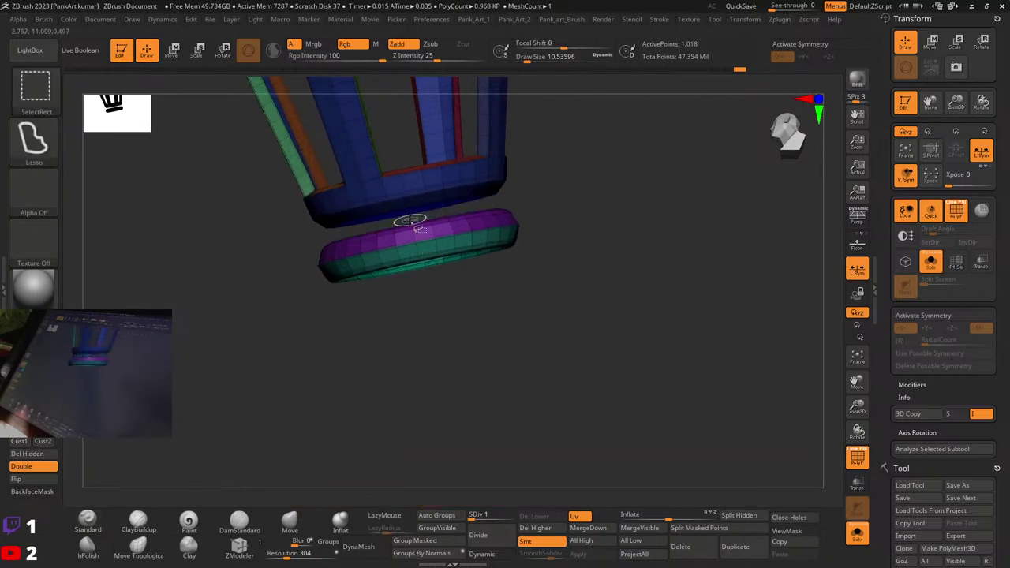
Step: Hide the detached lower grip section, keeping only the pommel frame and collar visible
right_click_drag(471, 223, 401, 292, "ctrl")
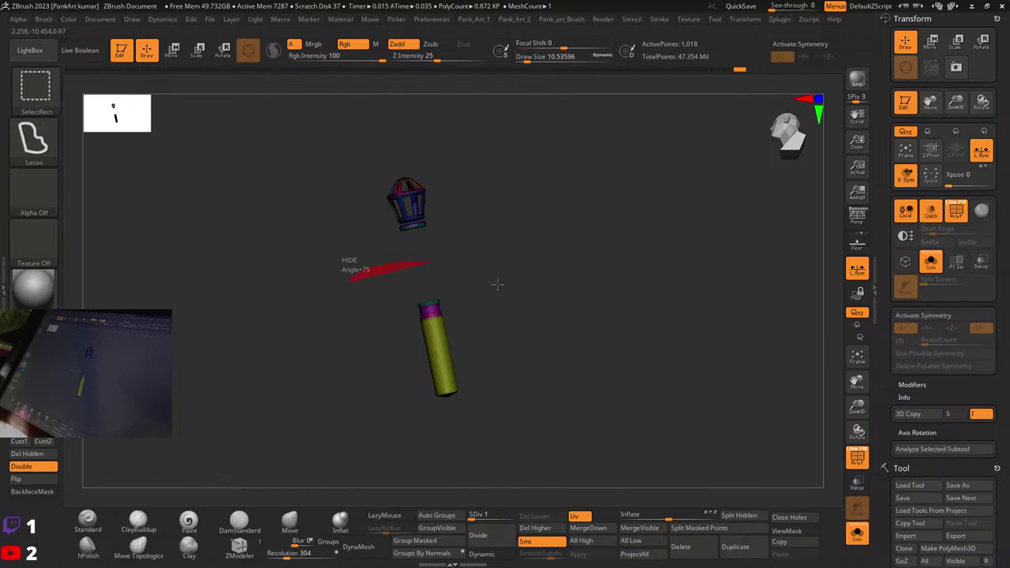
right_click_drag(480, 312, 590, 449, "ctrl")
right_click_drag(474, 347, 509, 387)
mouse_move(510, 387)
right_mouse_down("ctrl")
mouse_move(499, 350)
mouse_move(468, 314)
mouse_move(469, 289)
mouse_move(468, 318)
right_mouse_up("ctrl")
right_click_drag(468, 318, 480, 294, "ctrl")
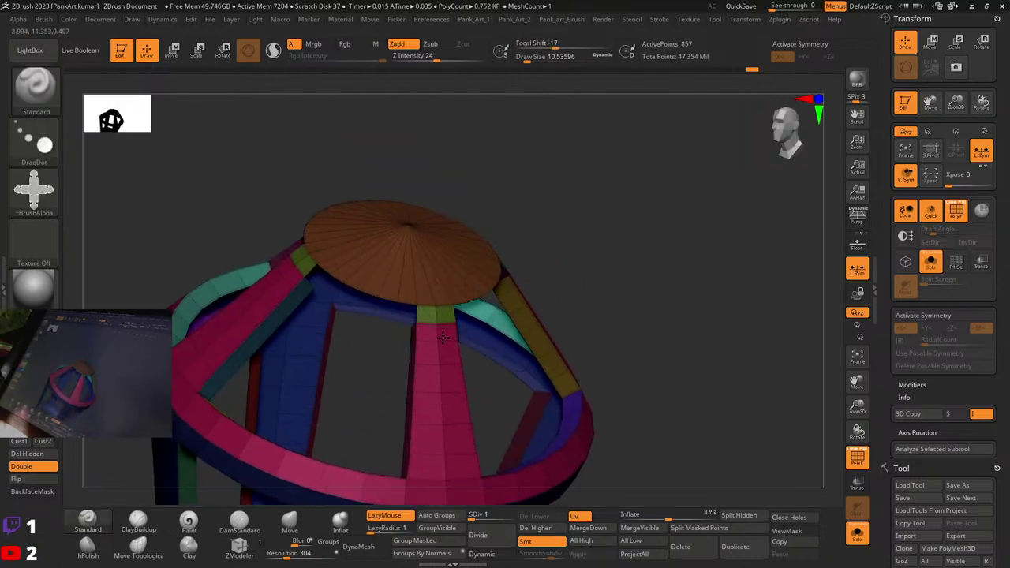
Step: Hide the first small green piece joining a frame spoke to the cap, undoing selections that hide too much
right_click_drag(435, 318, 360, 284)
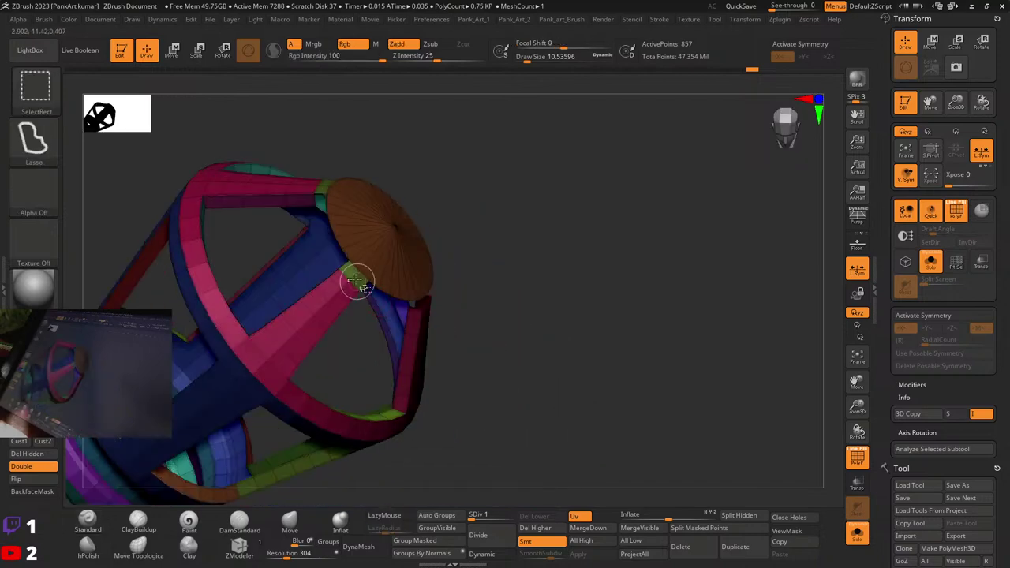
key("ctrl")
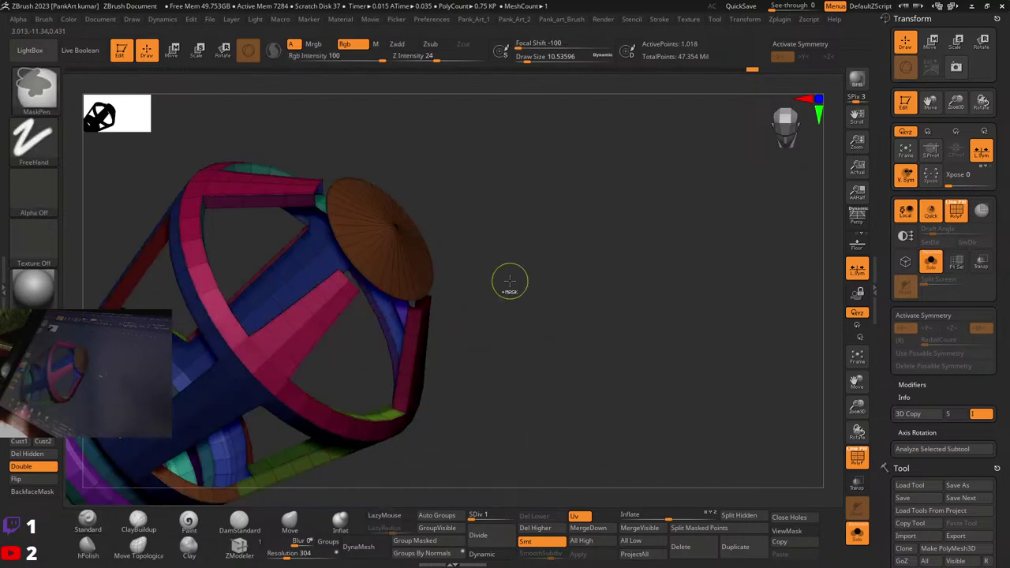
key("ctrl+shift")
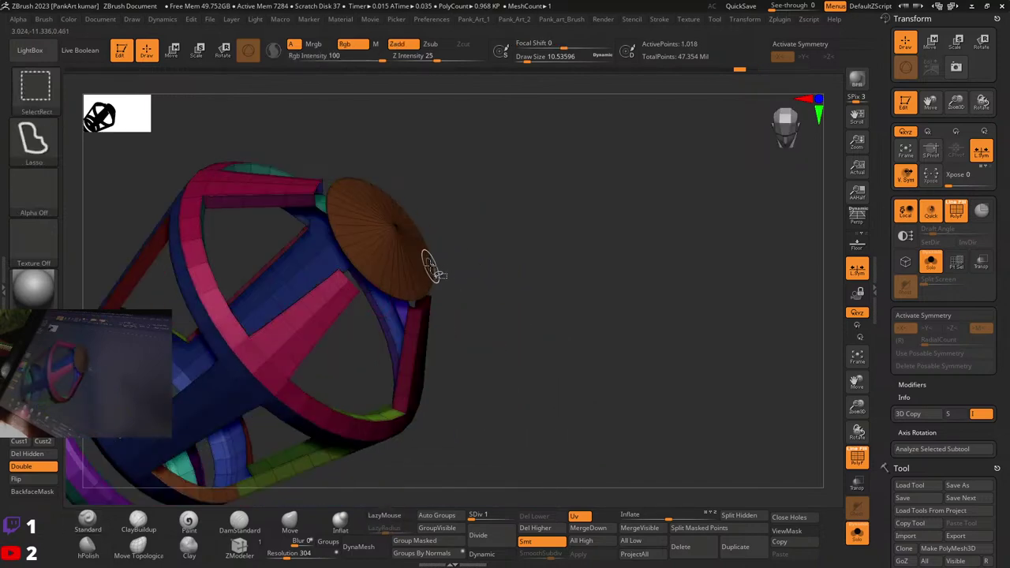
right_click_drag(383, 246, 344, 239)
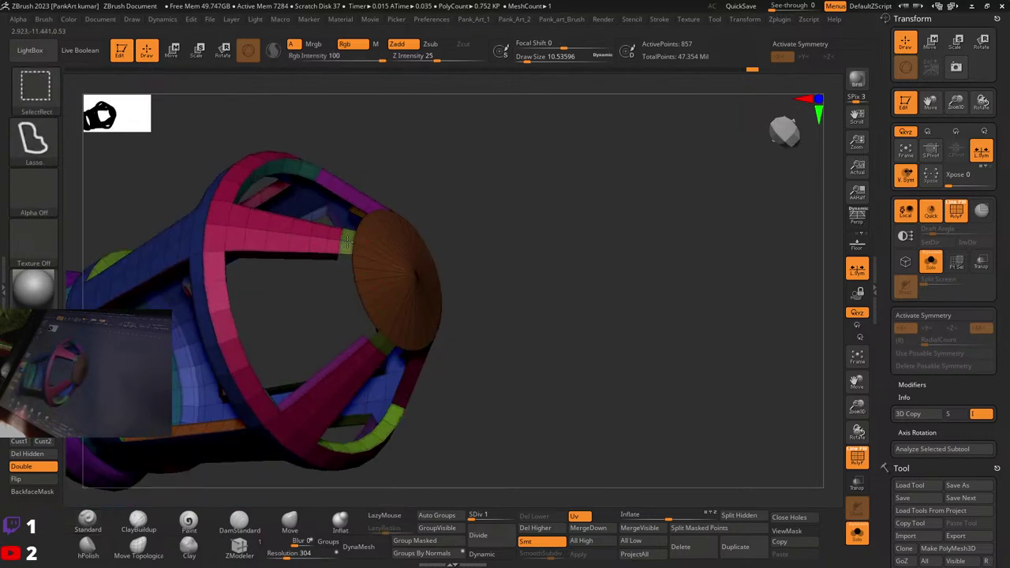
left_click(381, 338, "ctrl+shift")
key("ctrl+z")
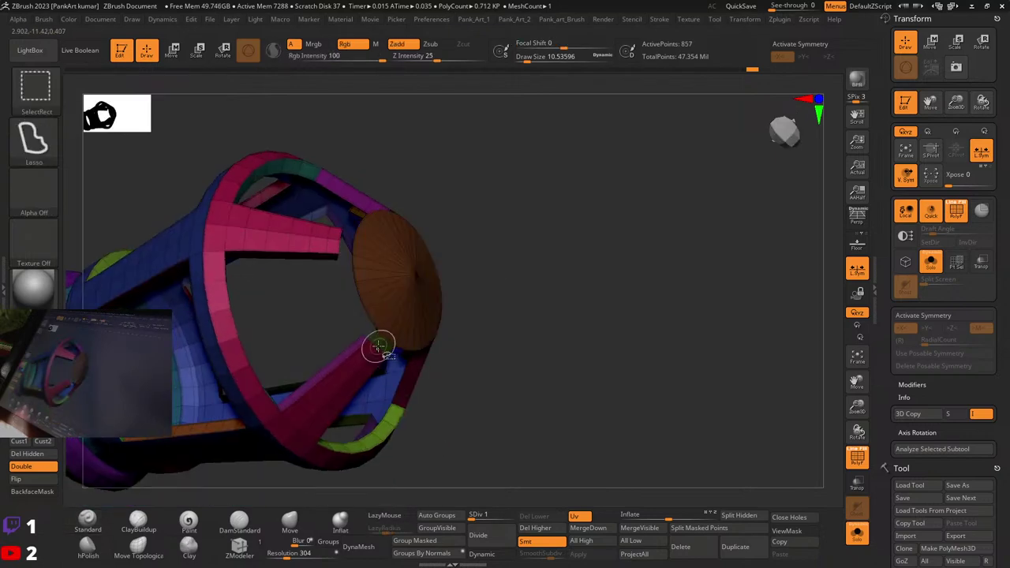
left_click(381, 346, "ctrl+shift")
right_click_drag(416, 347, 378, 329)
key("ctrl+z")
key("ctrl+shift")
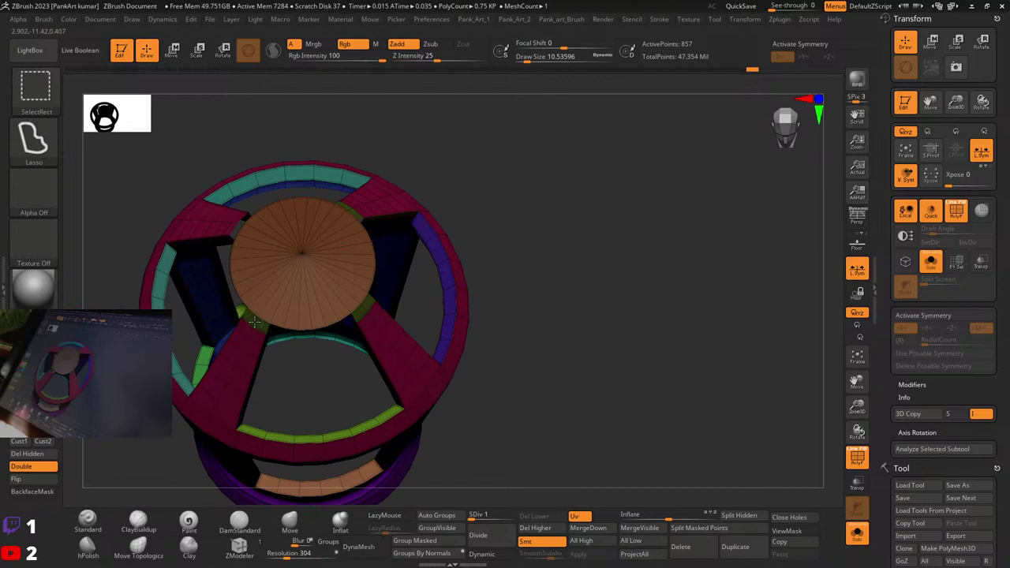
Step: Hide the other small green pieces between the spokes and the cap, undoing any hiding of the pink frame
left_click(366, 318, "ctrl+shift")
right_click_drag(429, 287, 376, 271)
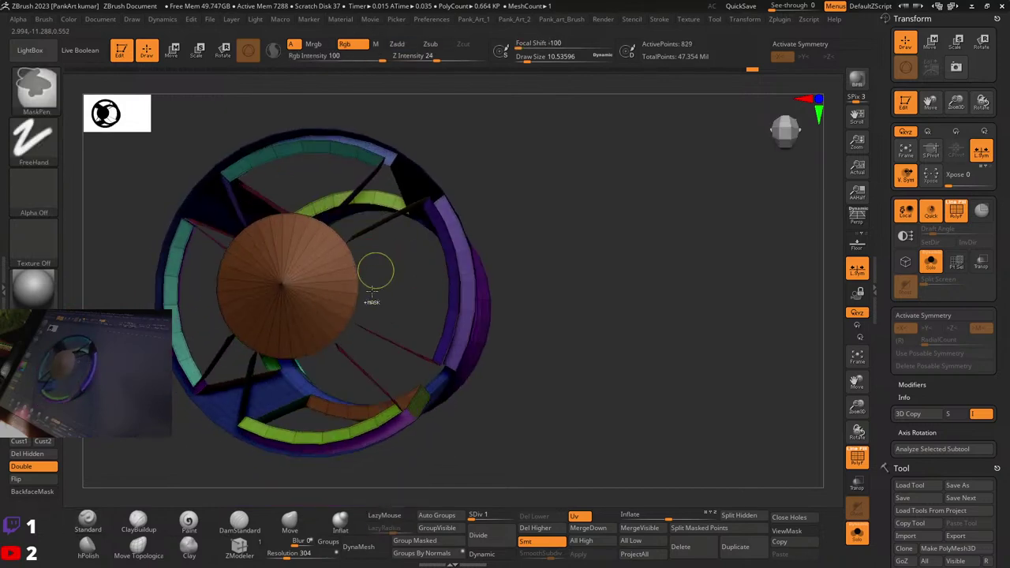
key("ctrl+z")
left_click(352, 330, "ctrl+shift")
key("ctrl+z")
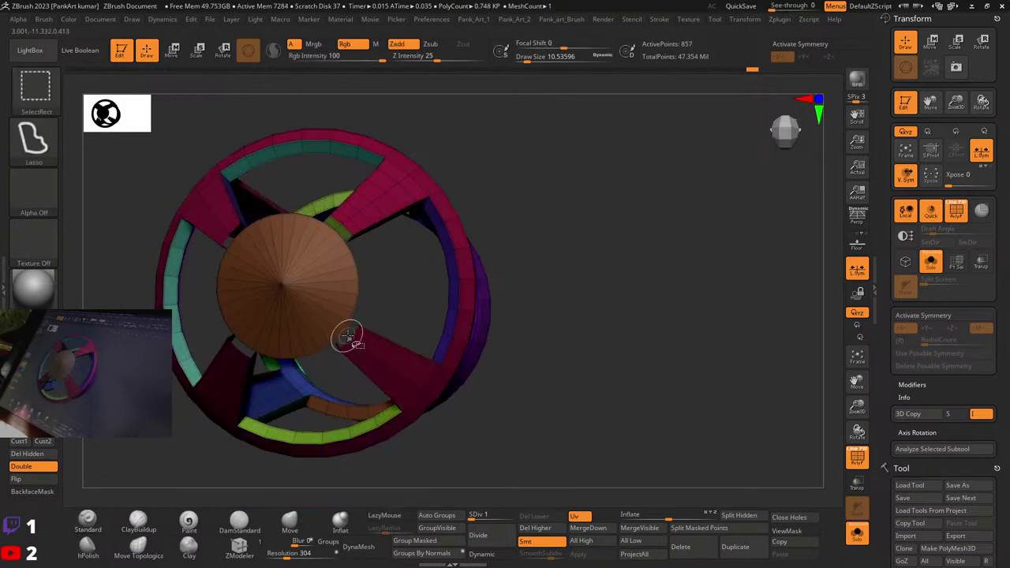
Step: Turn off the polygroup wireframe and mask the isolated pommel frame and collar
right_click_drag(424, 262, 436, 225, "ctrl")
right_click_drag(437, 225, 494, 256)
right_click_drag(493, 257, 500, 237, "ctrl")
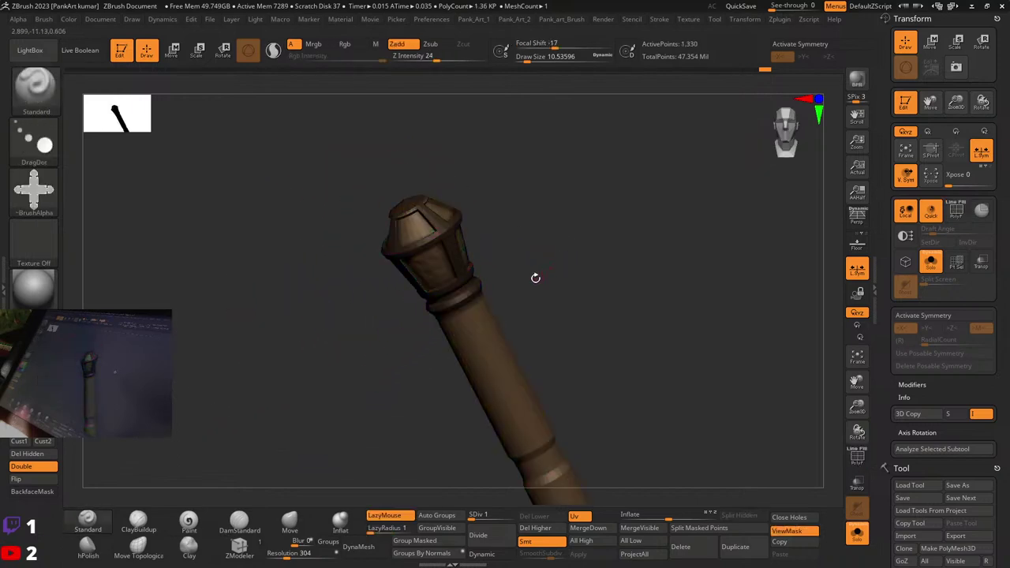
mouse_move(534, 279)
right_mouse_down()
mouse_move(569, 224)
mouse_move(493, 234)
mouse_move(482, 279)
mouse_move(573, 266)
mouse_move(640, 242)
mouse_move(516, 349)
right_mouse_up()
left_click(574, 266, "ctrl")
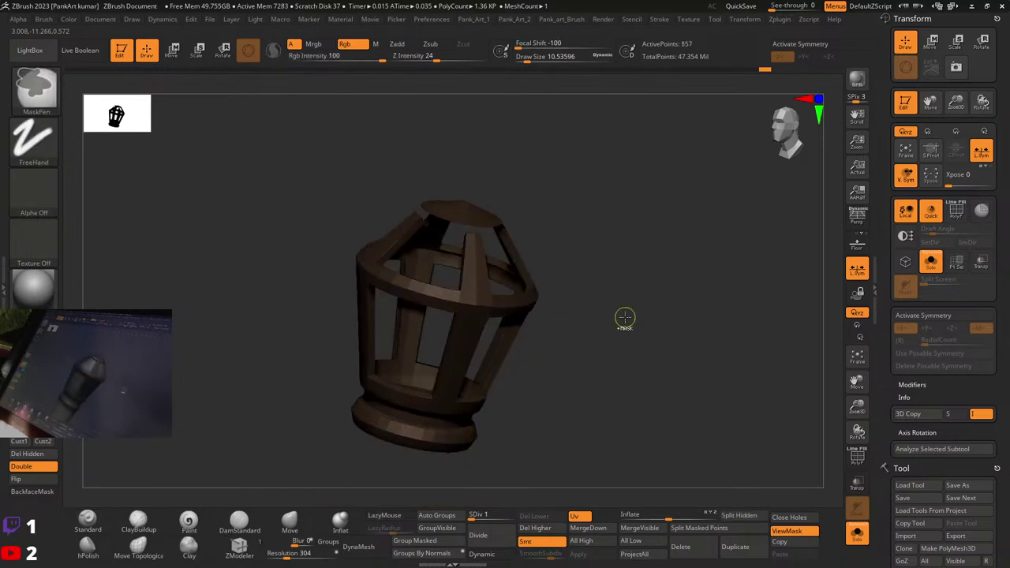
Step: Try the masked subtool at subdivision level 6 with everything shown, and undo back to the unmasked frame and collar
key("ctrl+z")
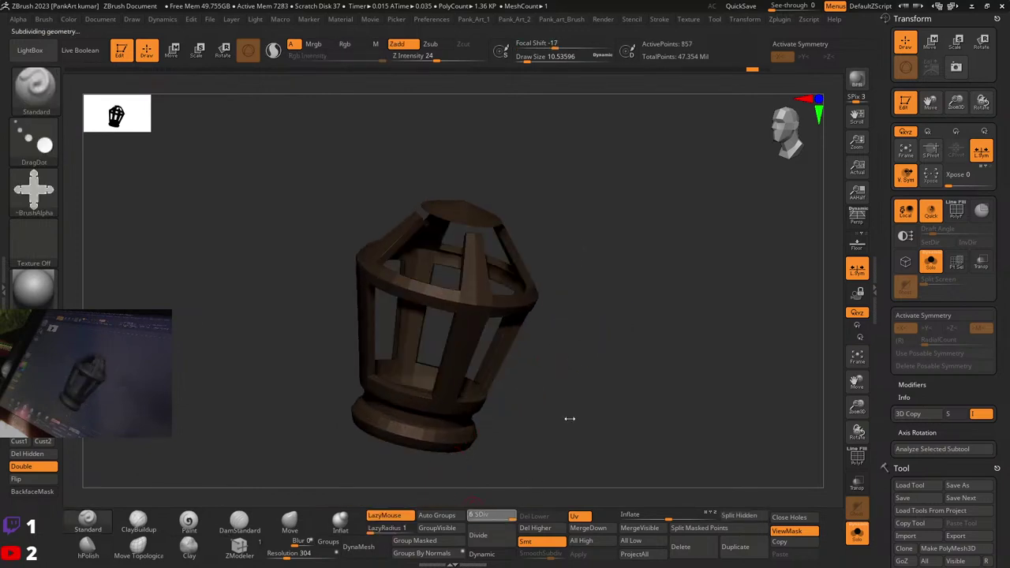
left_click(606, 334, "ctrl+shift")
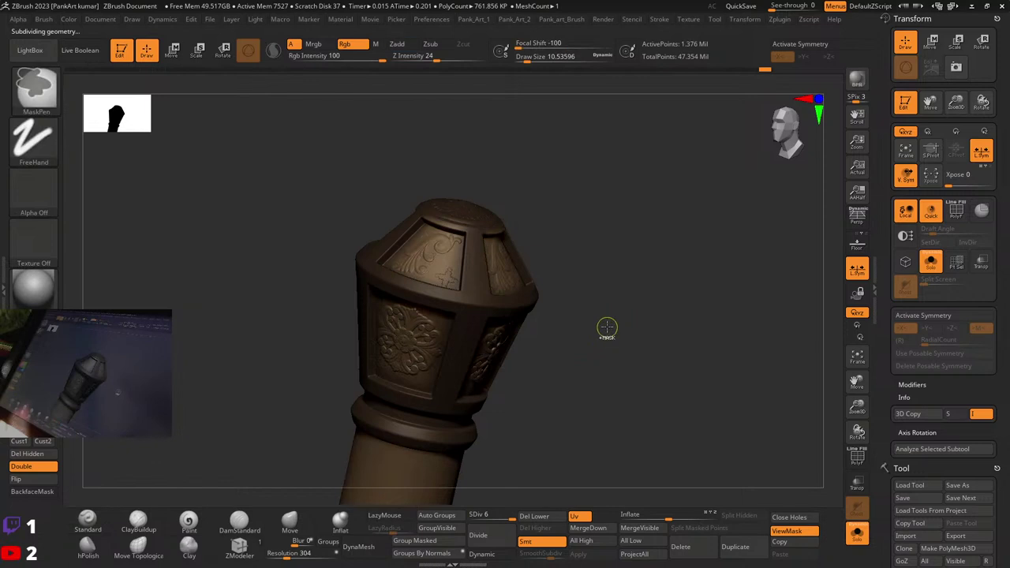
key("ctrl+z")
mouse_move(608, 322)
left_mouse_down()
mouse_move(582, 324)
mouse_move(593, 301)
left_mouse_up()
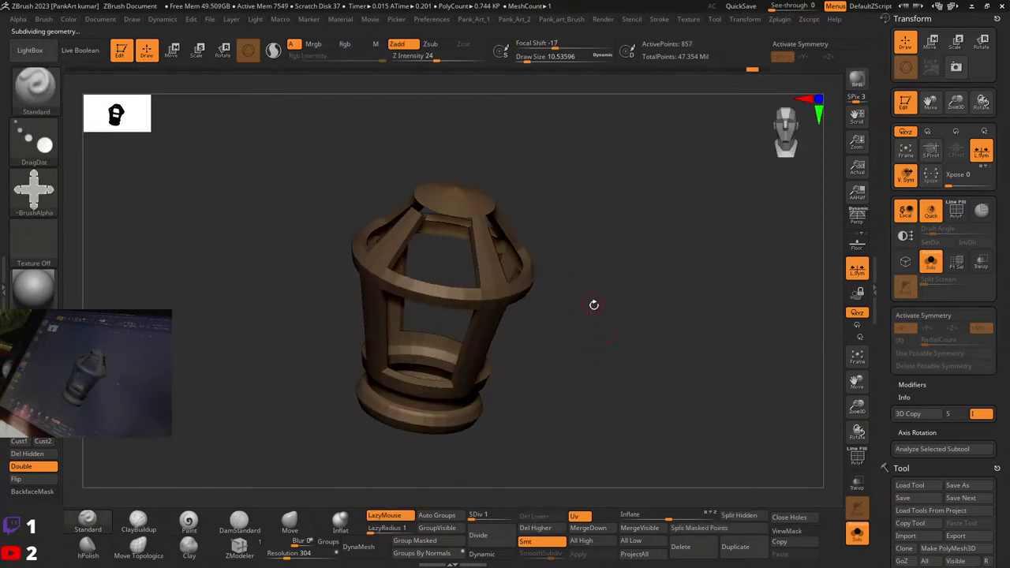
Step: Show the whole subtool and raise it to subdivision level 6
key("d")
key("d")
key("d")
key("d")
key("d")
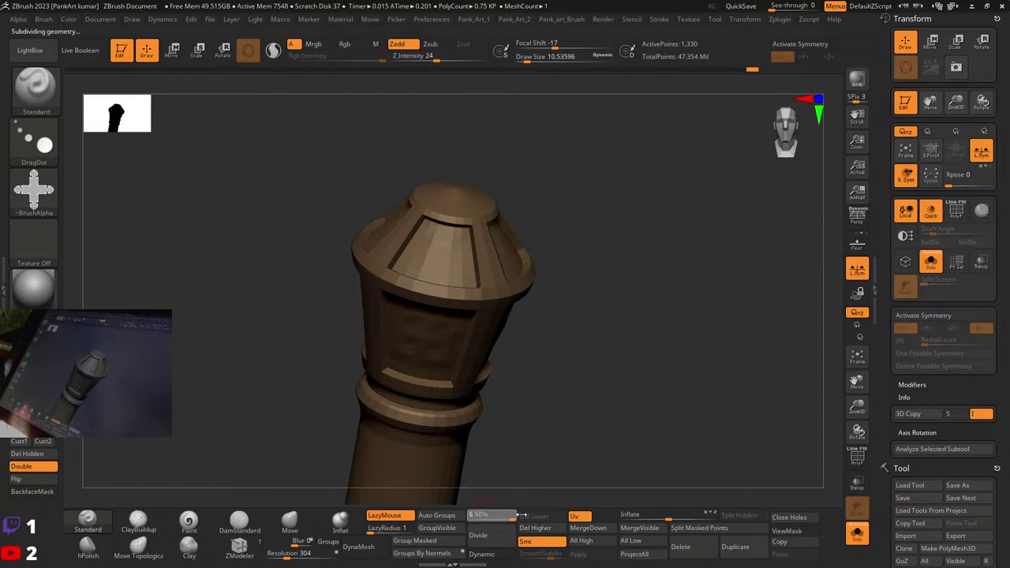
Step: Isolate the upper frame, hide the upper and lower frame polygroups, and show the whole subtool again
left_click_drag(587, 280, 535, 269)
left_click(471, 252, "ctrl+shift")
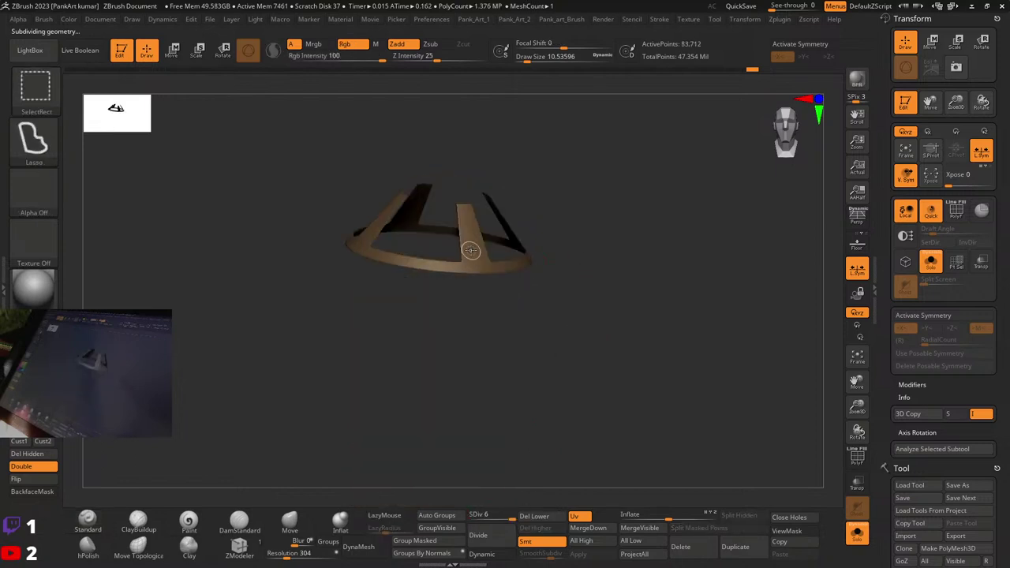
left_click(470, 250, "ctrl+shift")
left_click(473, 282, "ctrl+alt+shift")
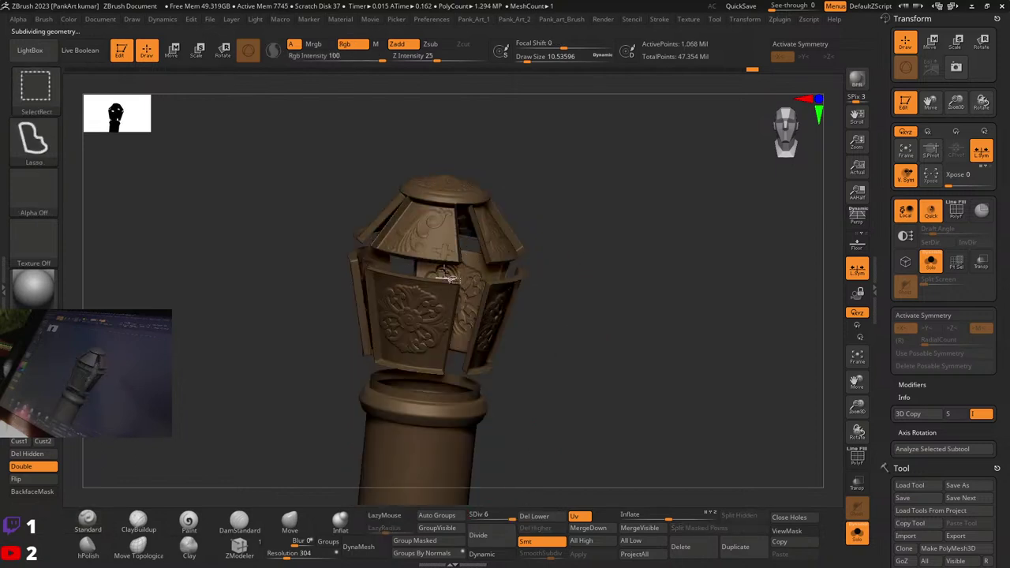
left_click(593, 221, "ctrl+shift")
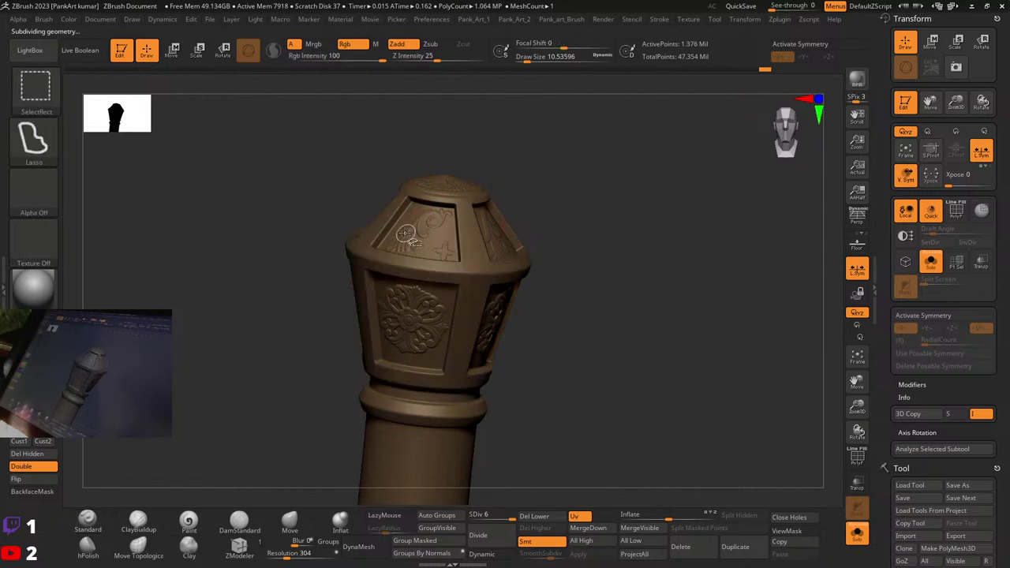
Step: Hide the ornamented upper and lower panels around the pommel, keeping the frame, collar and grip shown
left_click(404, 233, "ctrl+shift")
key("ctrl")
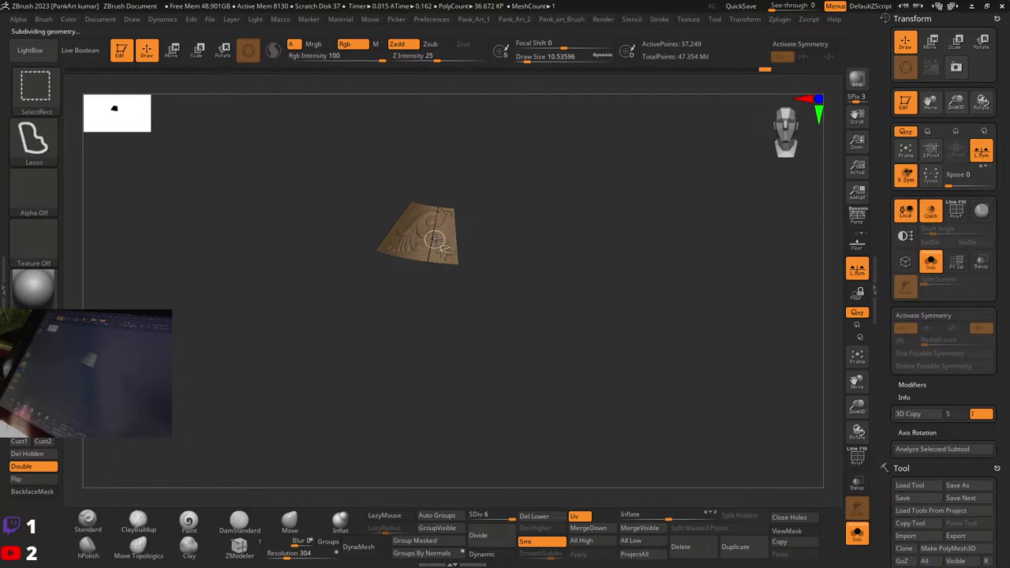
left_click(446, 237, "ctrl+shift")
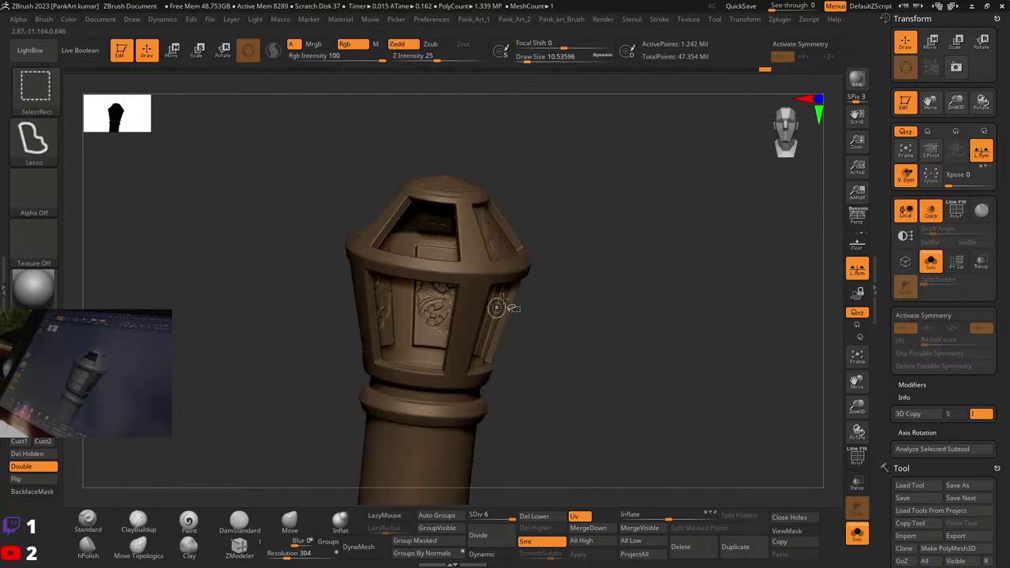
right_click_drag(461, 255, 505, 215)
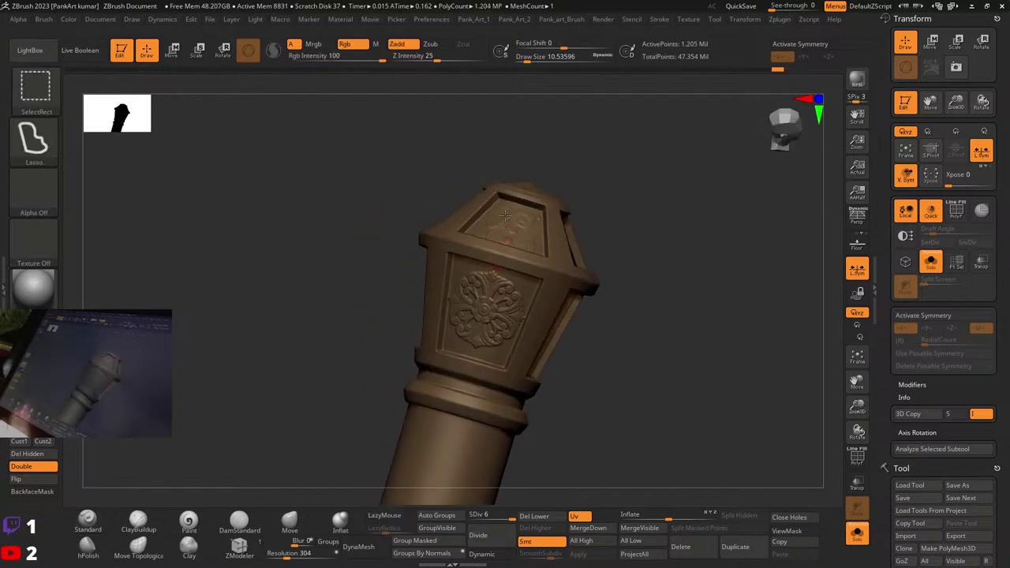
mouse_move(479, 314)
right_mouse_down()
mouse_move(476, 300)
mouse_move(492, 283)
right_mouse_up()
key("ctrl+shift")
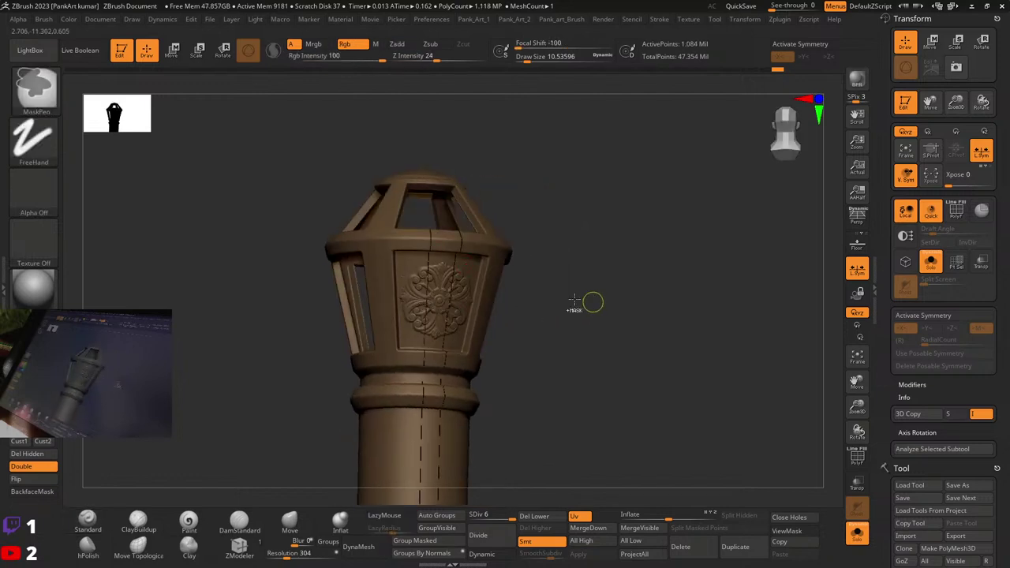
left_click(448, 294, "ctrl+shift")
mouse_move(557, 311)
right_mouse_down()
mouse_move(547, 295)
mouse_move(474, 295)
mouse_move(365, 271)
mouse_move(353, 234)
right_mouse_up()
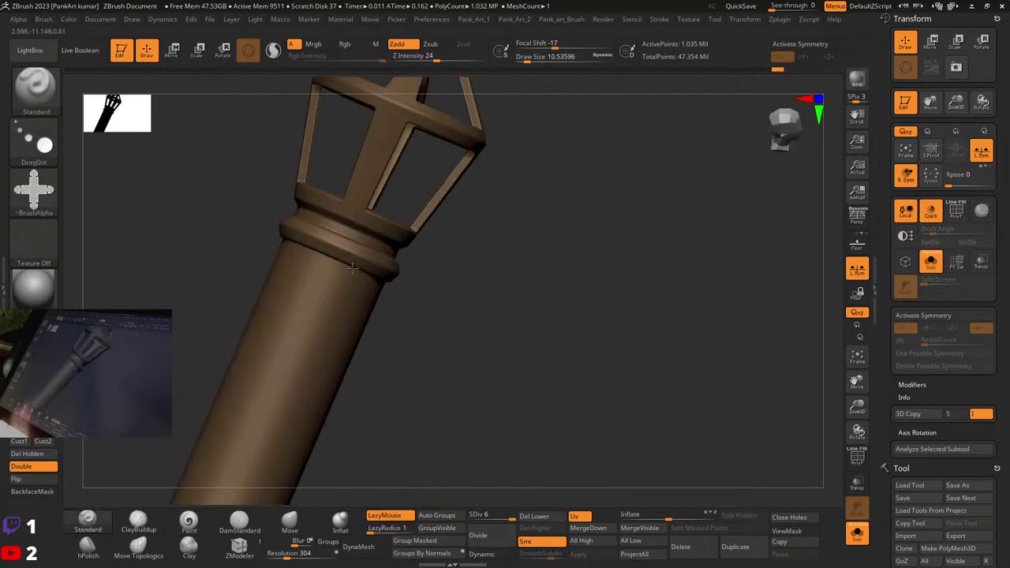
Step: Hide the grip and the narrow ring bands below the pommel, leaving only the frame and collar shown
key("ctrl+shift")
left_click(332, 289, "ctrl+shift")
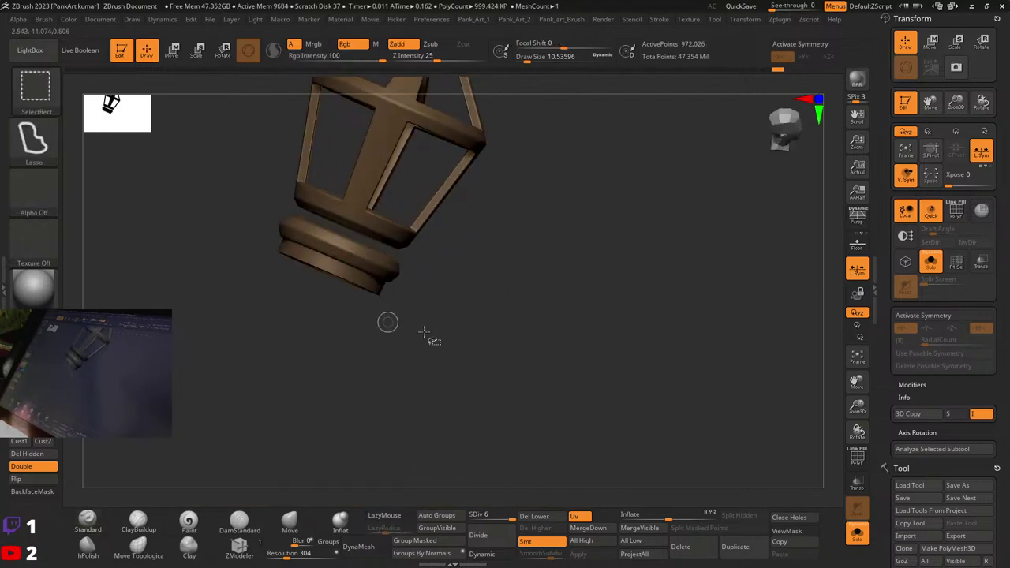
right_click_drag(552, 332, 377, 294, "ctrl")
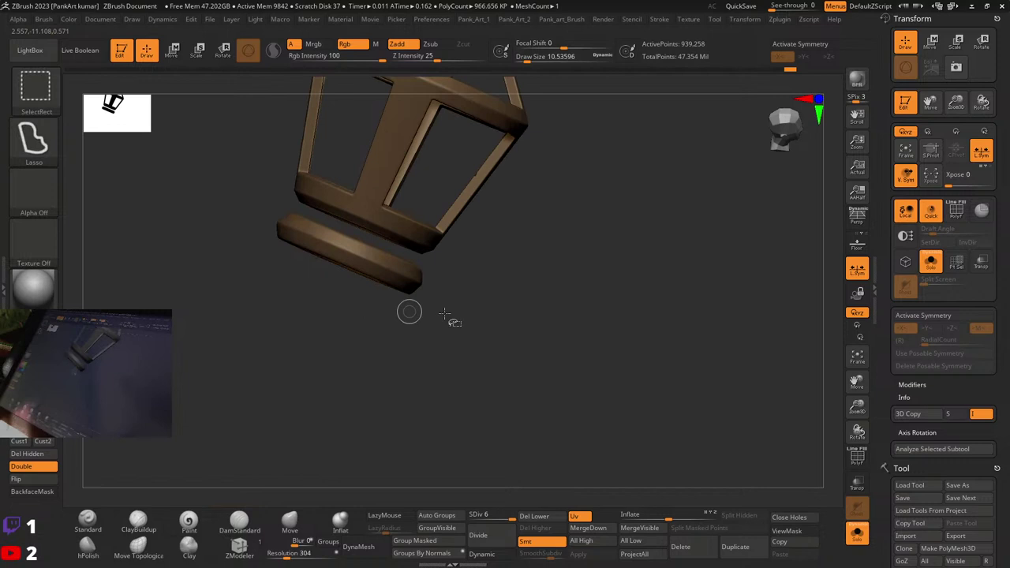
mouse_move(445, 314)
right_mouse_down("ctrl")
mouse_move(356, 327)
mouse_move(411, 204)
right_mouse_up("ctrl")
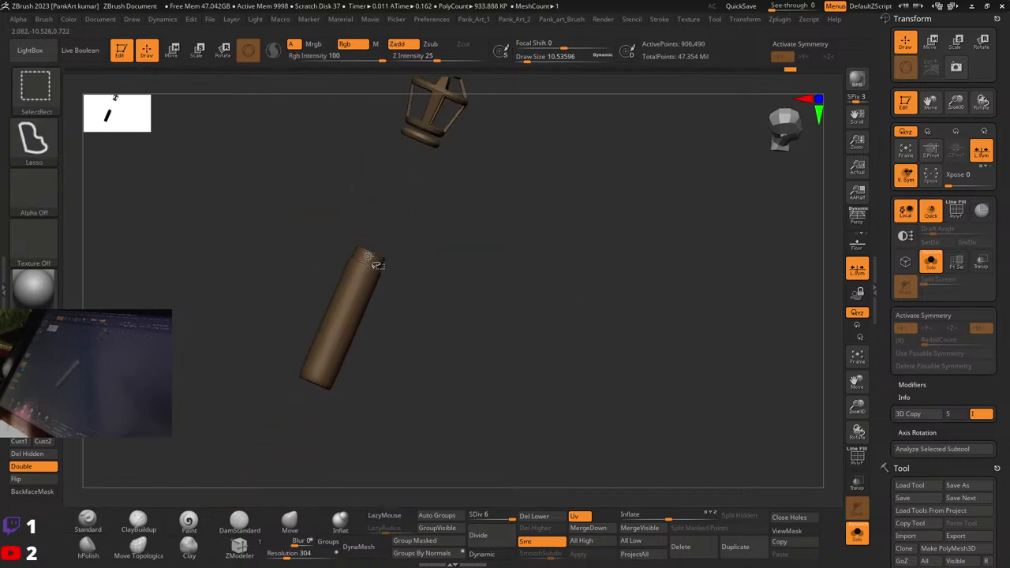
left_click(366, 299, "ctrl+alt+shift")
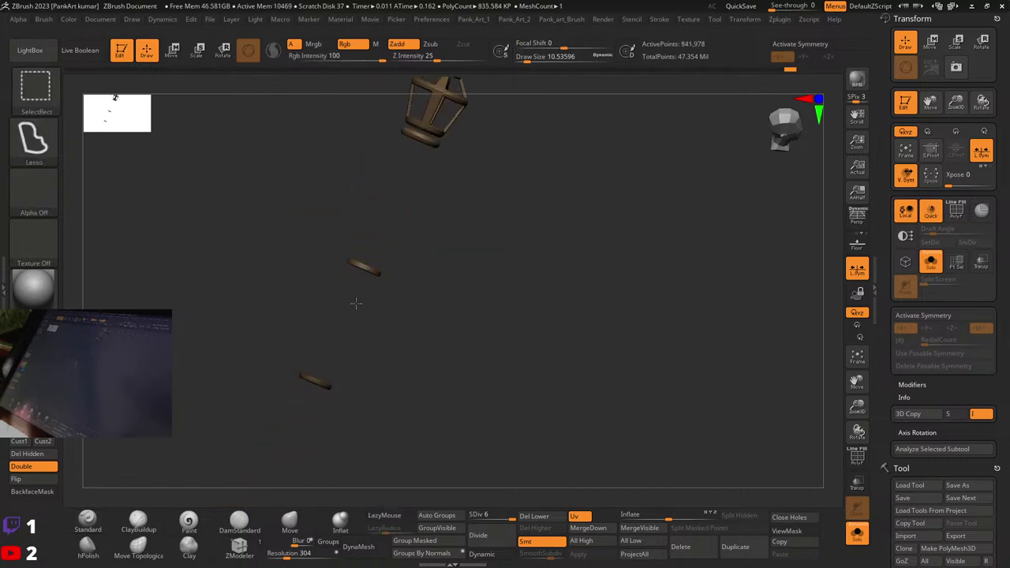
left_click(315, 380, "ctrl+shift")
right_click_drag(369, 281, 426, 294, "ctrl")
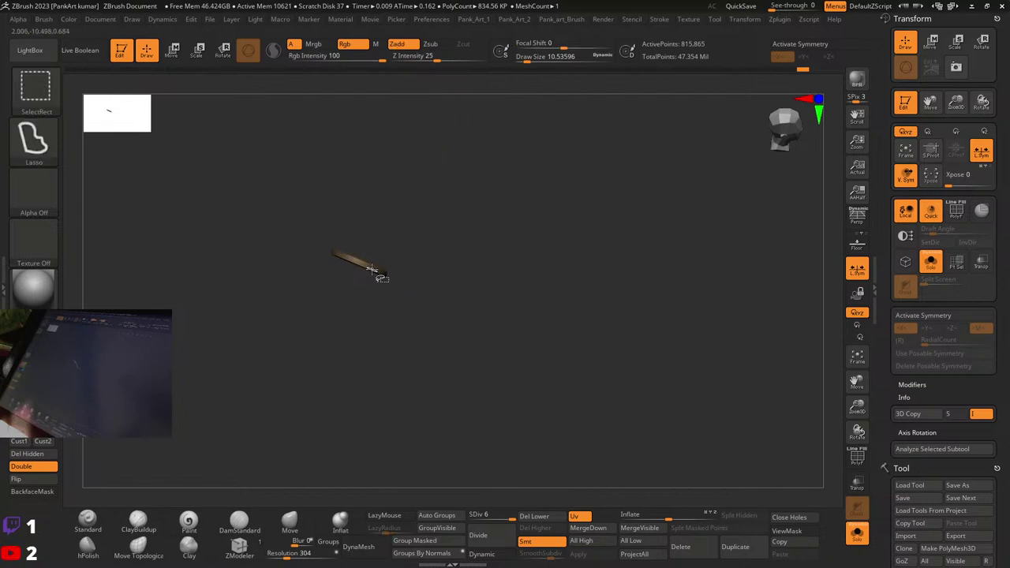
right_click_drag(432, 241, 536, 325, "ctrl")
Step: Mask the isolated frame and collar, and invert the mask with the whole subtool shown
left_click(505, 285, "ctrl")
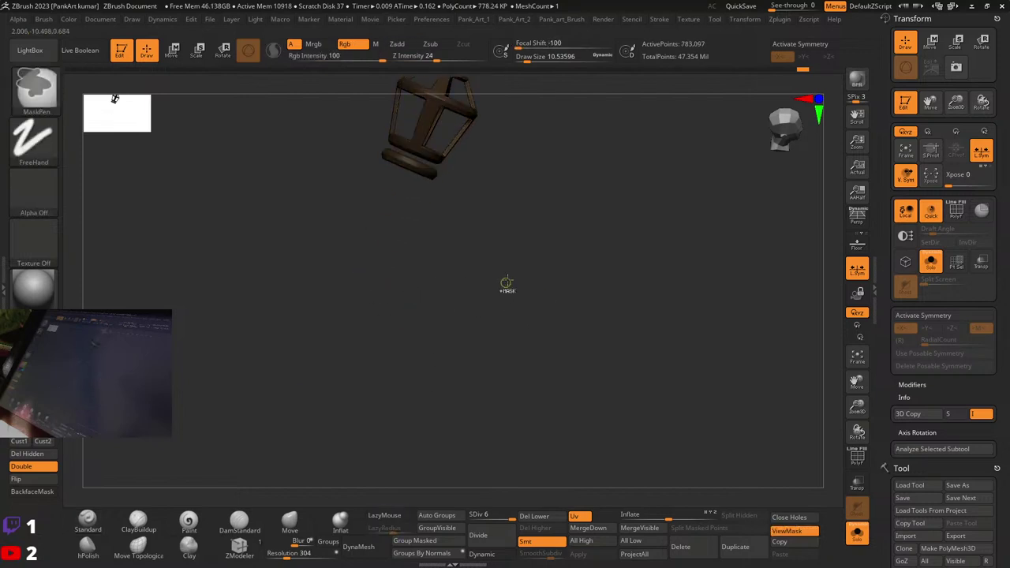
left_click(535, 255, "ctrl+shift")
mouse_move(535, 255)
right_mouse_down("alt")
mouse_move(482, 310)
mouse_move(485, 289)
right_mouse_up("alt")
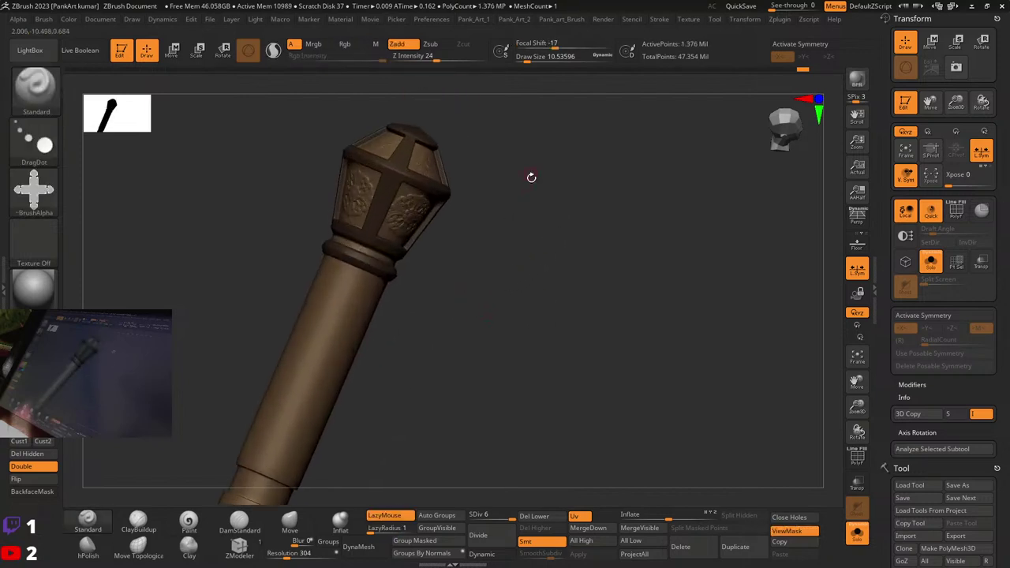
mouse_move(532, 176)
right_mouse_down()
mouse_move(505, 261)
mouse_move(356, 176)
right_mouse_up()
left_click(251, 215, "ctrl")
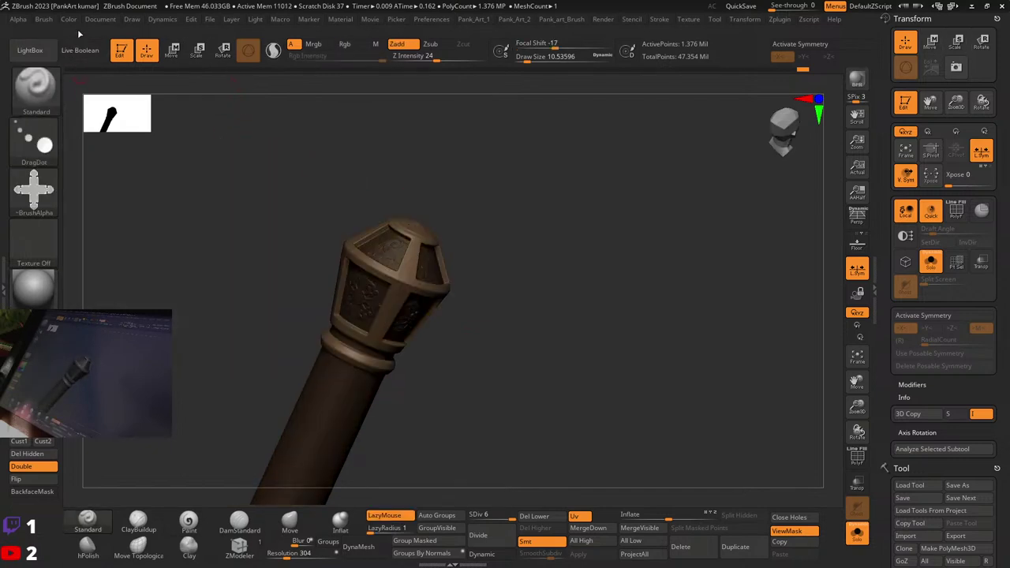
Step: Fill the unmasked pommel frame and collar with gold using the Paint brush, and clear the mask
left_click(189, 521)
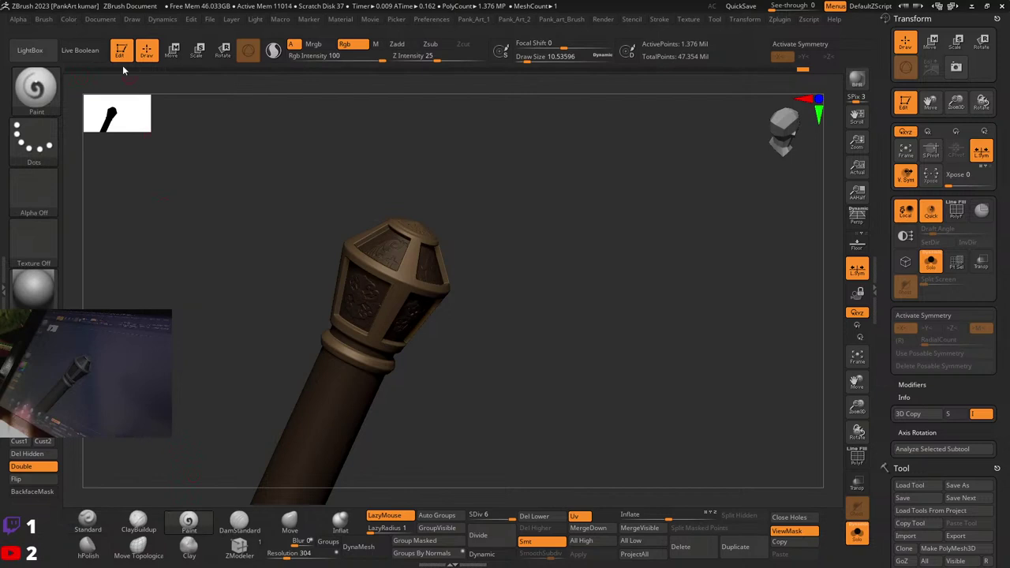
left_click(71, 19)
left_click(101, 246)
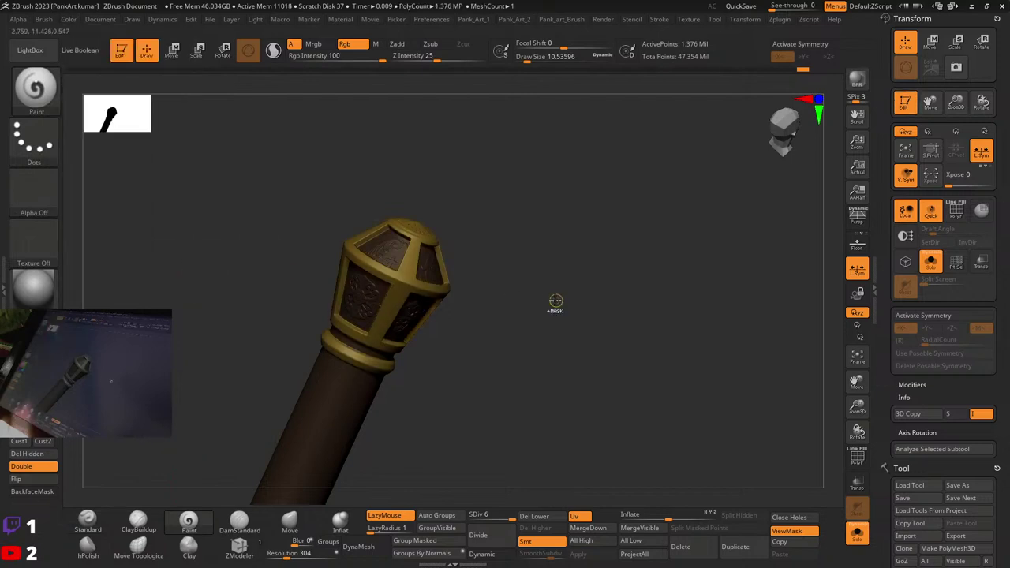
key("ctrl")
left_click_drag(523, 317, 560, 383, "ctrl")
Step: Show the whole character with the sword again and switch the material to Metal 01
mouse_move(505, 375)
right_mouse_down("alt")
mouse_move(560, 226)
mouse_move(512, 311)
mouse_move(387, 315)
mouse_move(388, 304)
mouse_move(431, 316)
mouse_move(476, 366)
right_mouse_up("alt")
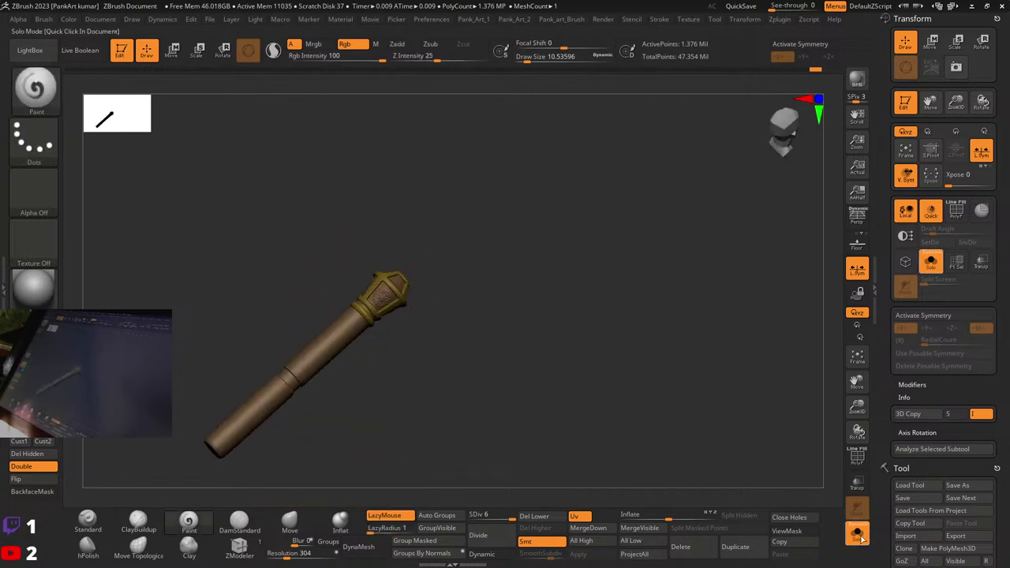
left_click(858, 534)
left_click_drag(462, 338, 543, 291)
mouse_move(543, 290)
right_mouse_down("ctrl")
mouse_move(623, 279)
mouse_move(588, 324)
mouse_move(480, 305)
right_mouse_up("ctrl")
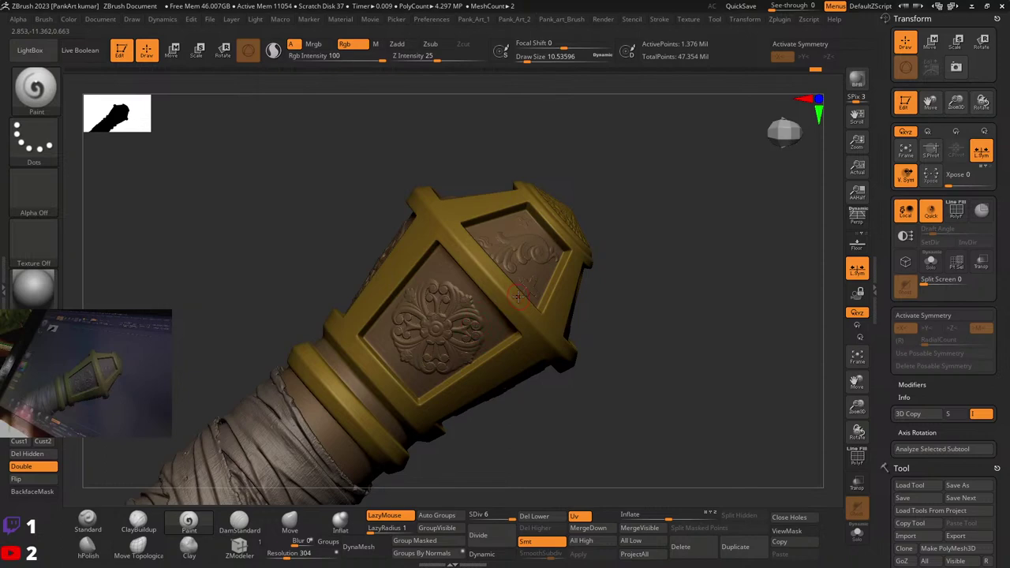
mouse_move(402, 346)
right_mouse_down("ctrl")
mouse_move(398, 438)
mouse_move(435, 326)
mouse_move(373, 327)
right_mouse_up("ctrl")
left_click_drag(372, 329, 62, 282)
left_click(43, 286)
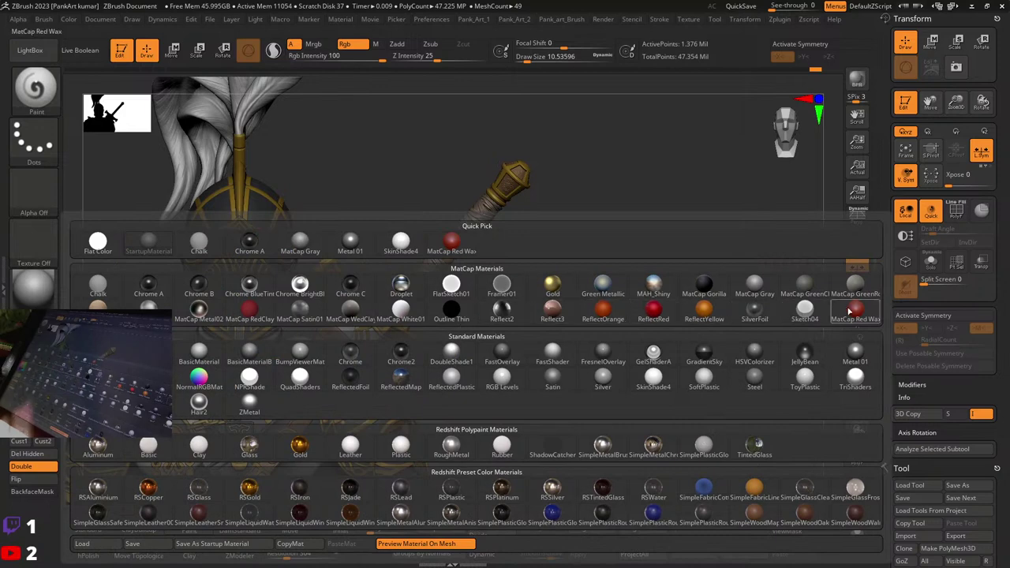
left_click(855, 357)
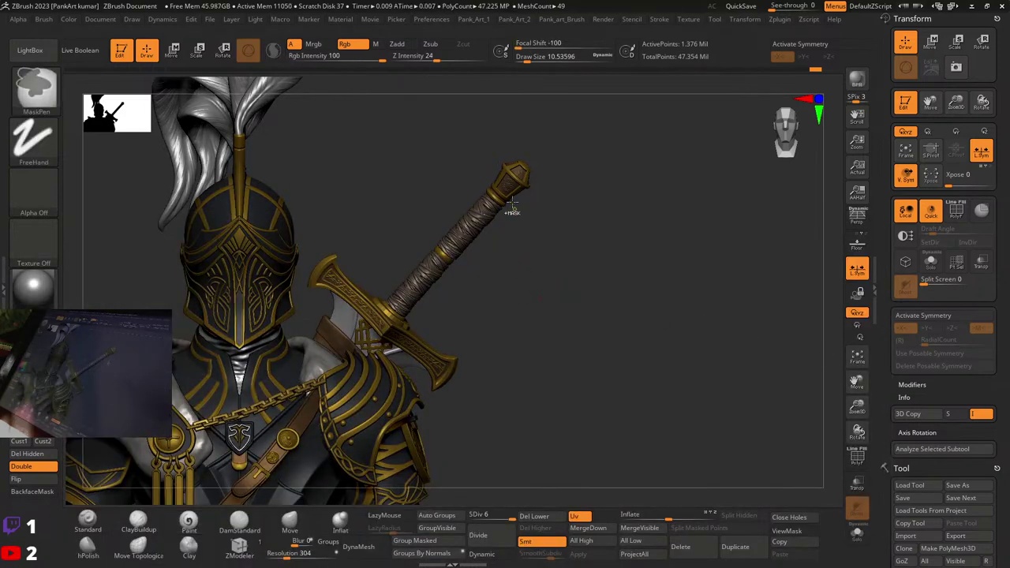
Step: Set the Paint brush's draw size to about 41 and show only the pommel and grip subtool
mouse_move(511, 210)
right_mouse_down("ctrl")
mouse_move(568, 205)
mouse_move(525, 348)
mouse_move(536, 284)
right_mouse_up("ctrl")
key("space")
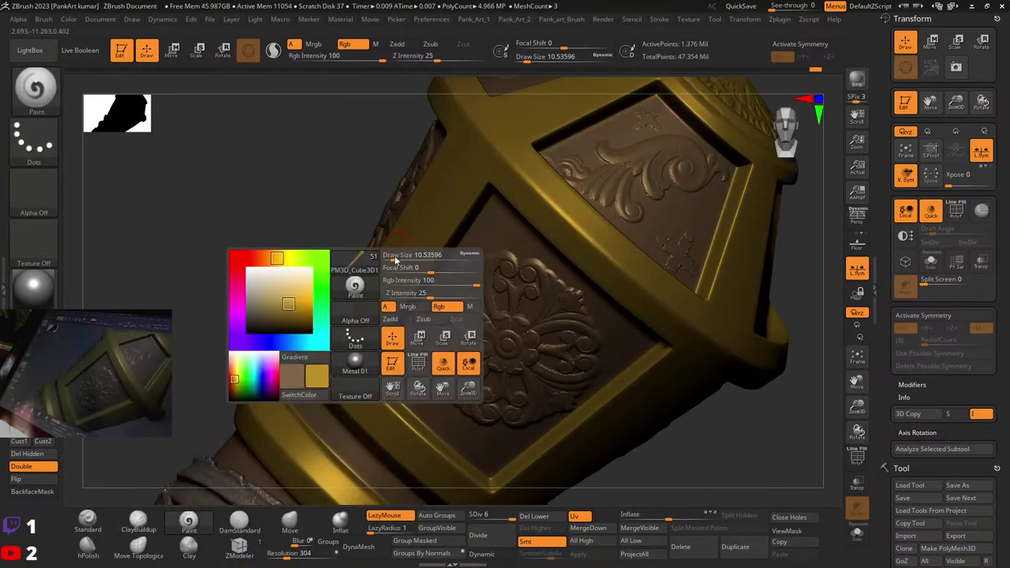
left_click_drag(395, 259, 390, 257)
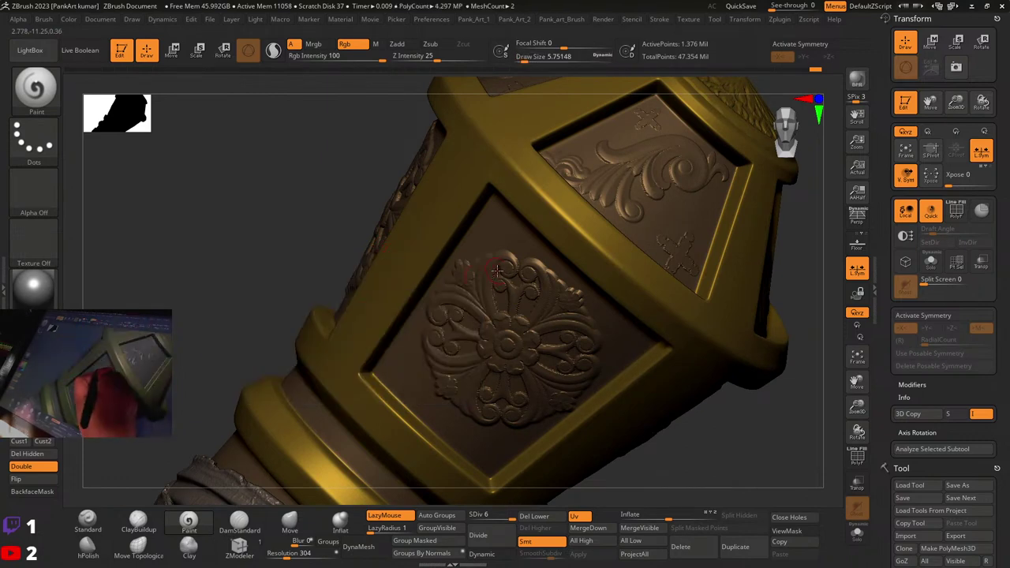
key("space")
left_click_drag(505, 271, 500, 271)
right_click_drag(615, 273, 603, 330, "ctrl")
key("space")
left_click_drag(562, 300, 568, 300)
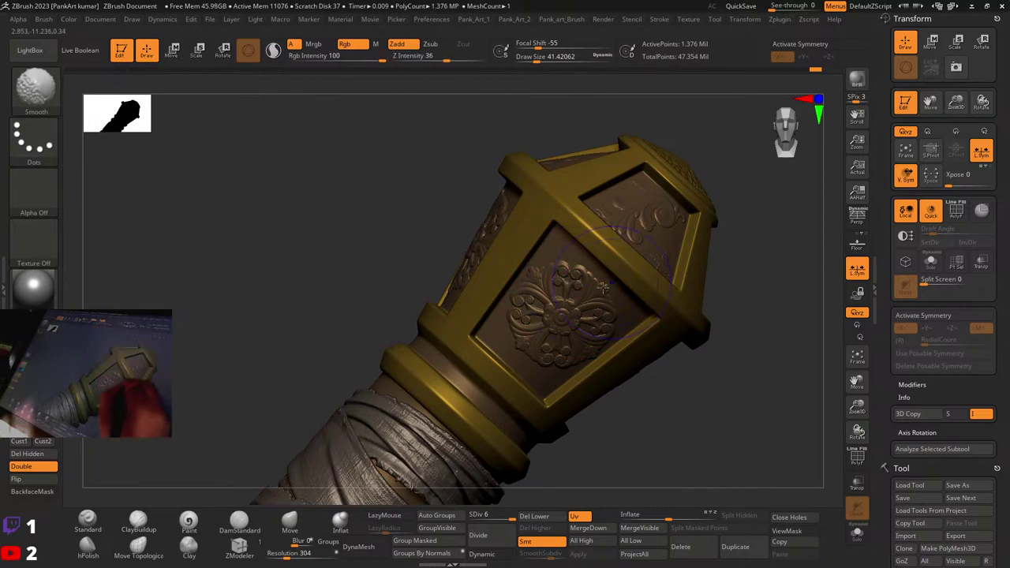
right_click_drag(544, 320, 647, 236)
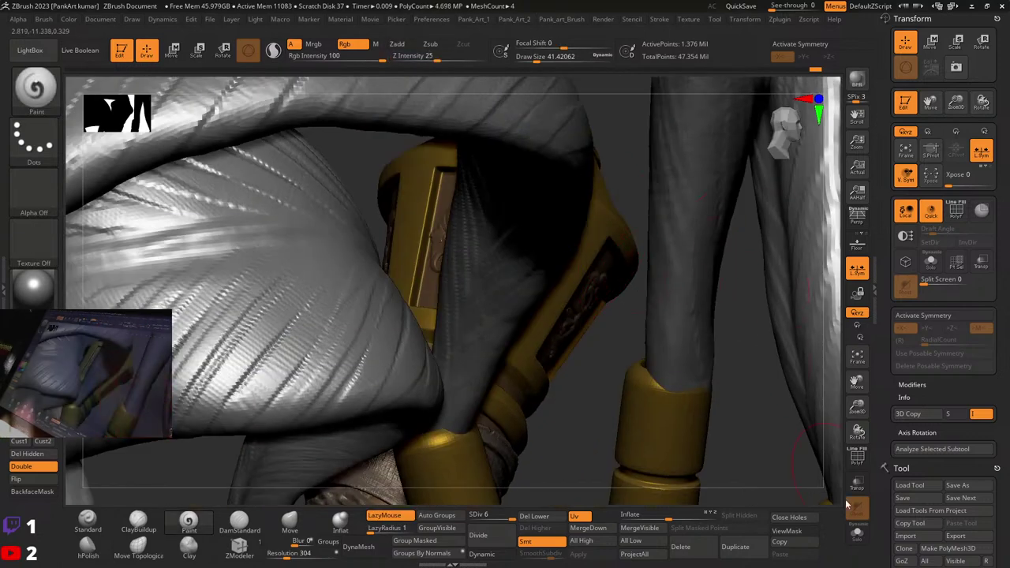
left_click(857, 530)
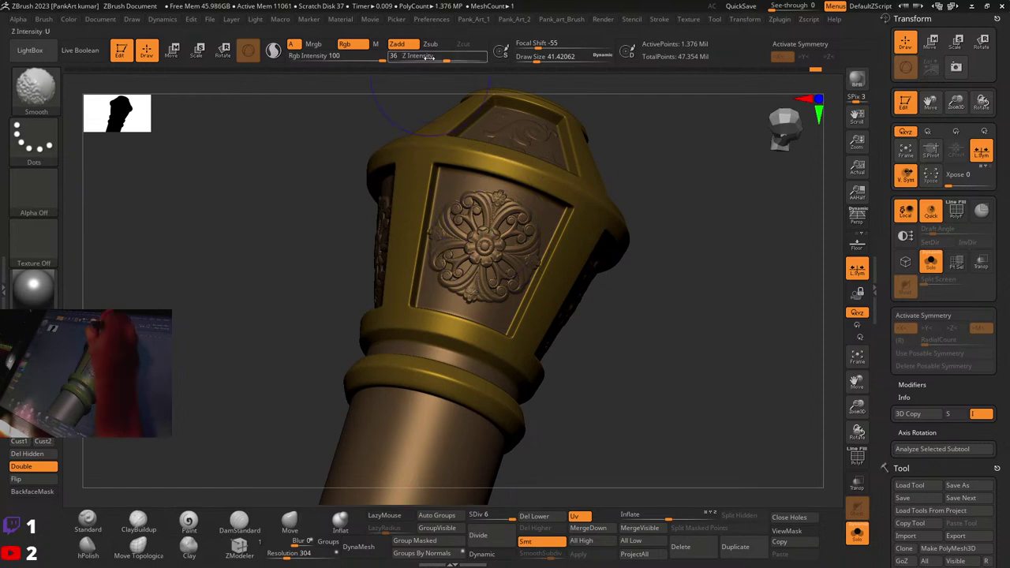
Step: Set the Smooth brush's Z Intensity to 17 and soften the floral reliefs on the first pommel panels
right_click_drag(482, 84, 710, 272)
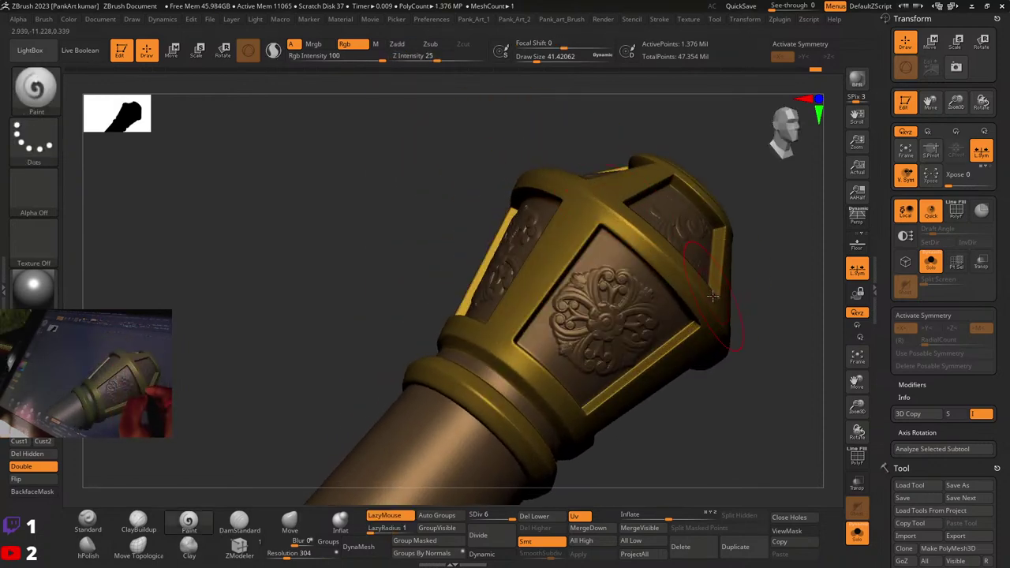
key("ctrl")
key("shift")
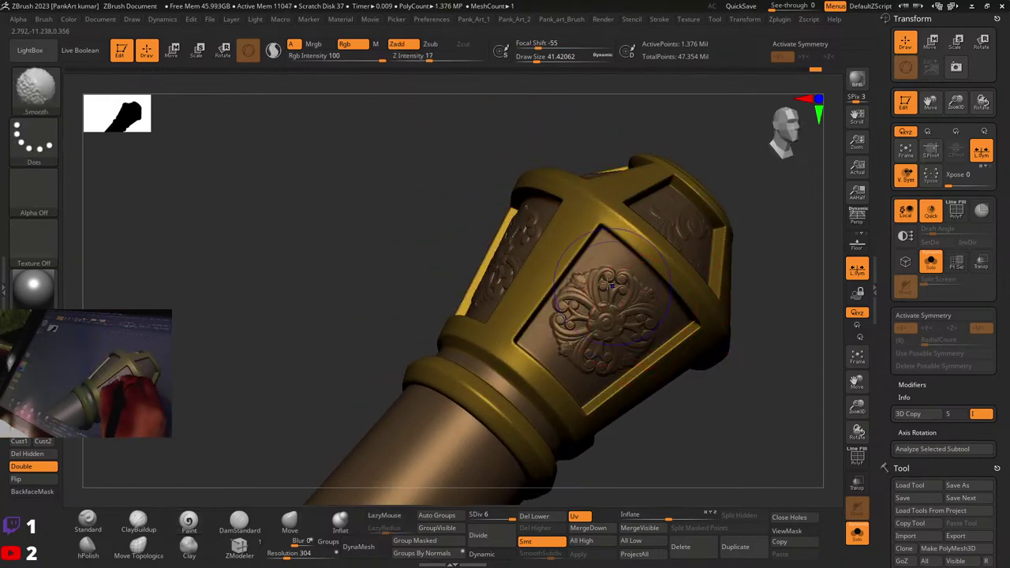
right_click_drag(637, 276, 655, 316, "shift")
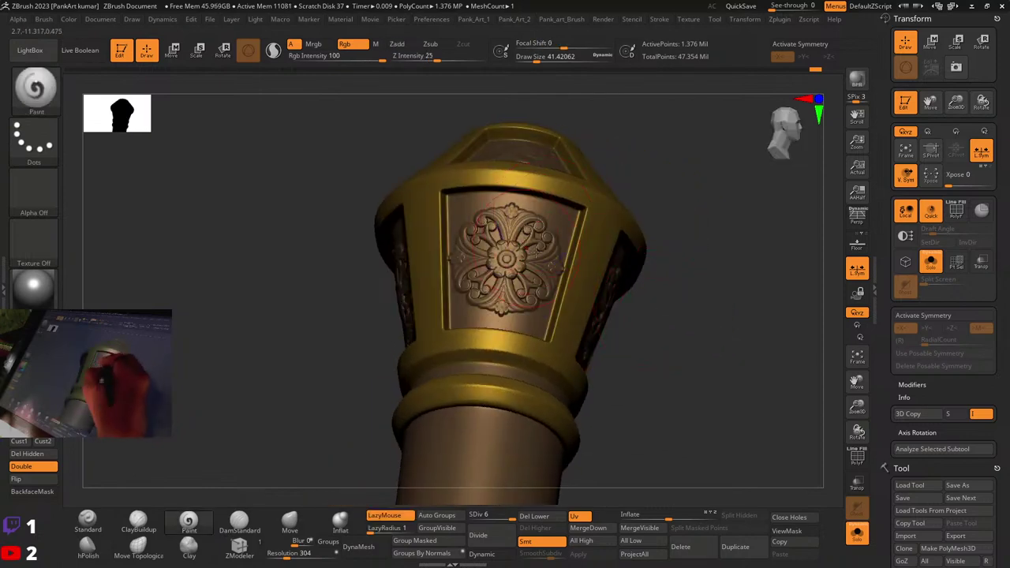
right_click_drag(520, 183, 565, 225)
key("shift")
Step: Smooth the floral reliefs on the remaining side panels around the pommel
right_click_drag(666, 194, 629, 188)
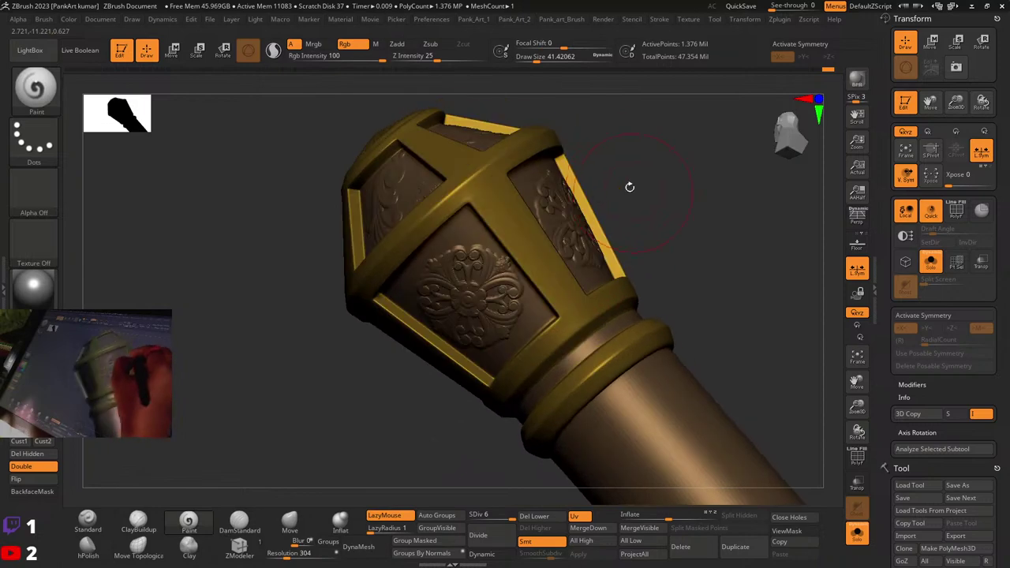
key("shift")
right_click_drag(607, 223, 649, 186)
key("shift")
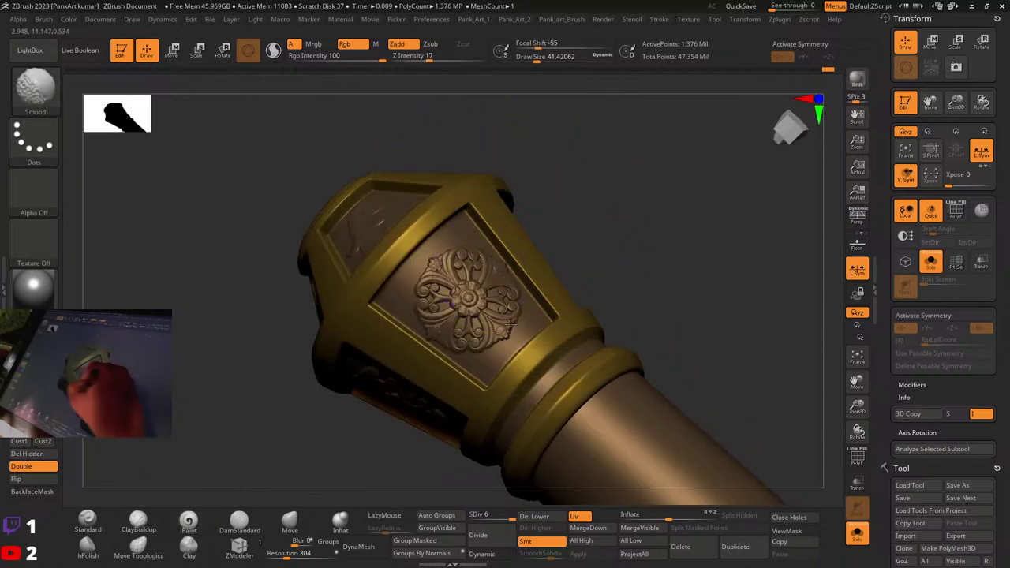
mouse_move(631, 237)
right_mouse_down()
mouse_move(671, 194)
mouse_move(580, 308)
right_mouse_up()
key("shift")
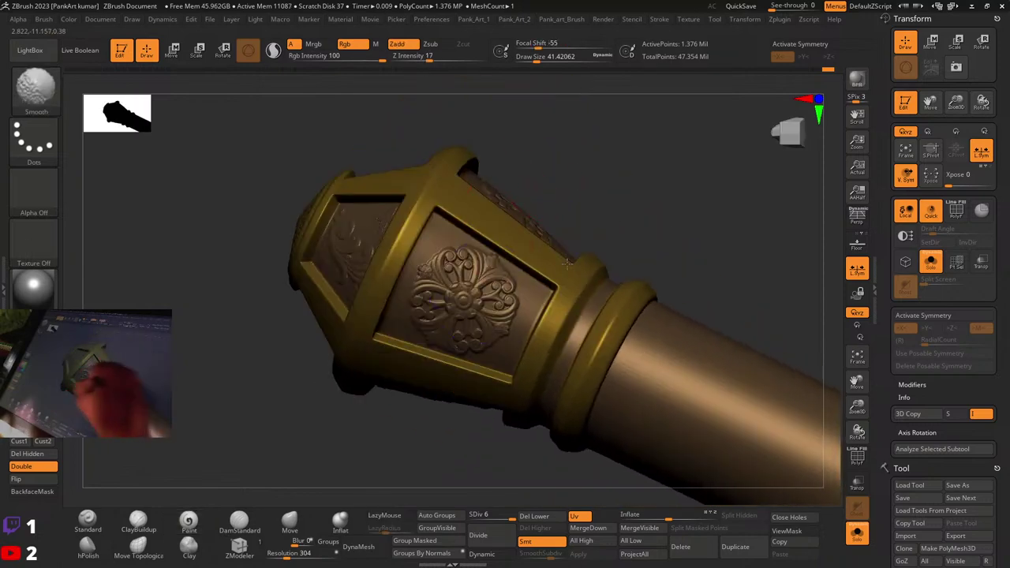
right_click_drag(567, 263, 458, 325)
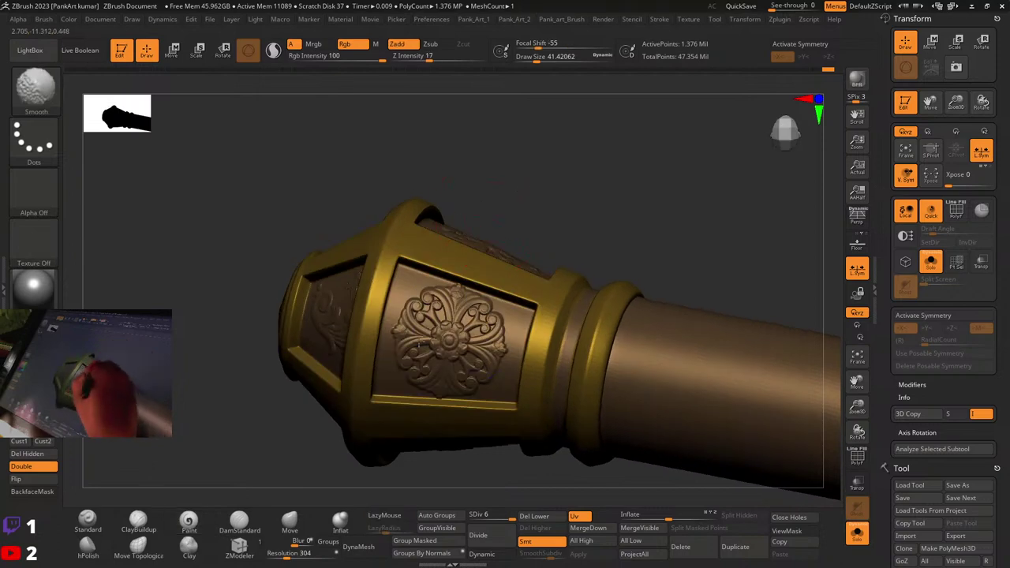
key("shift")
left_click_drag(500, 324, 434, 411, "shift")
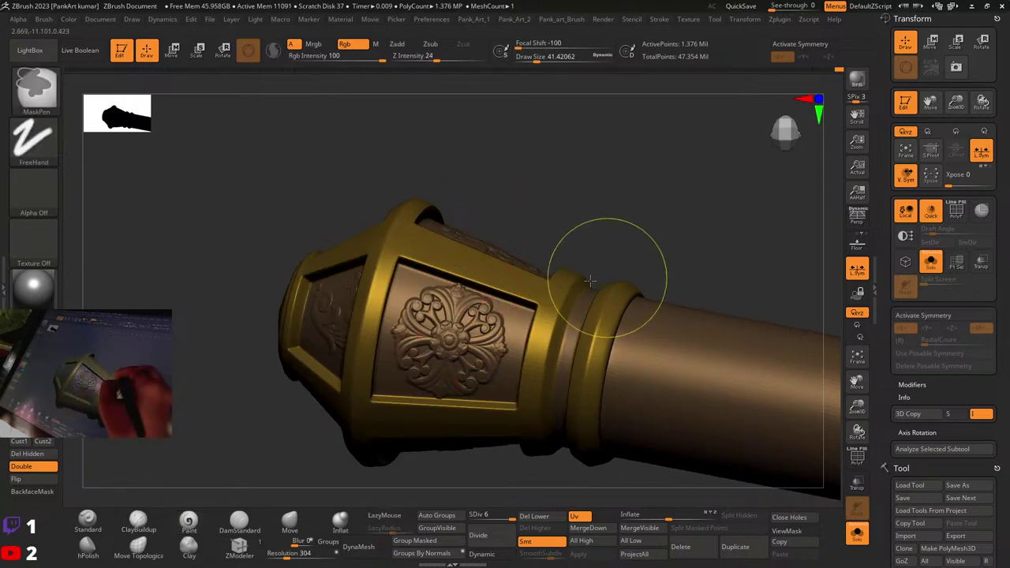
mouse_move(608, 280)
left_mouse_down()
mouse_move(478, 287)
mouse_move(474, 255)
left_mouse_up()
mouse_move(471, 341)
left_mouse_down("shift")
mouse_move(442, 360)
mouse_move(435, 345)
left_mouse_up("shift")
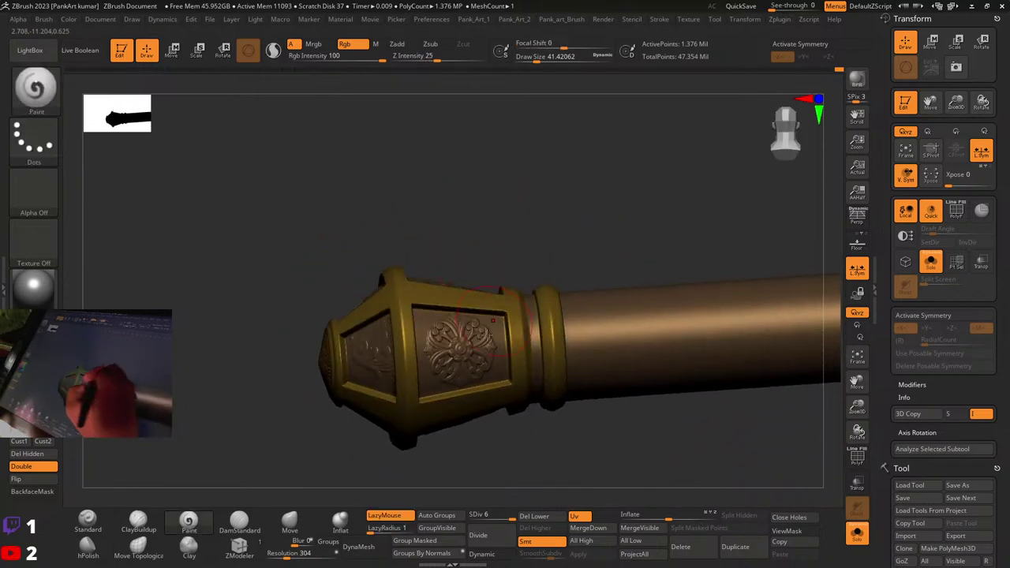
Step: Mask the entire pommel and grip subtool
right_click_drag(490, 308, 462, 324)
mouse_move(462, 324)
right_mouse_down("ctrl")
mouse_move(466, 363)
mouse_move(521, 316)
right_mouse_up("ctrl")
mouse_move(521, 316)
right_mouse_down()
mouse_move(553, 304)
mouse_move(545, 347)
mouse_move(530, 298)
mouse_move(545, 332)
mouse_move(592, 347)
mouse_move(608, 308)
mouse_move(631, 298)
mouse_move(550, 338)
right_mouse_up()
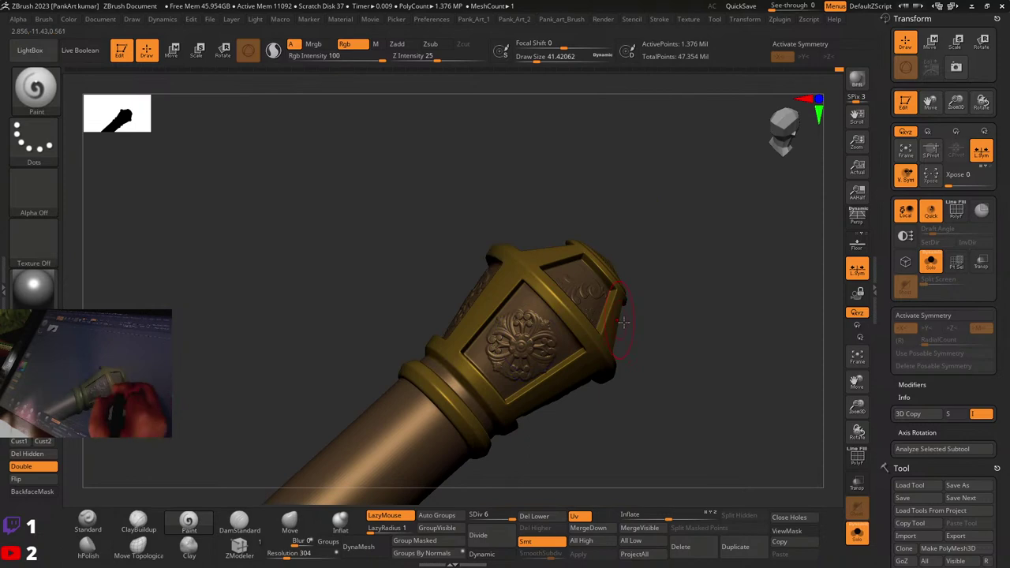
left_click(665, 410, "ctrl")
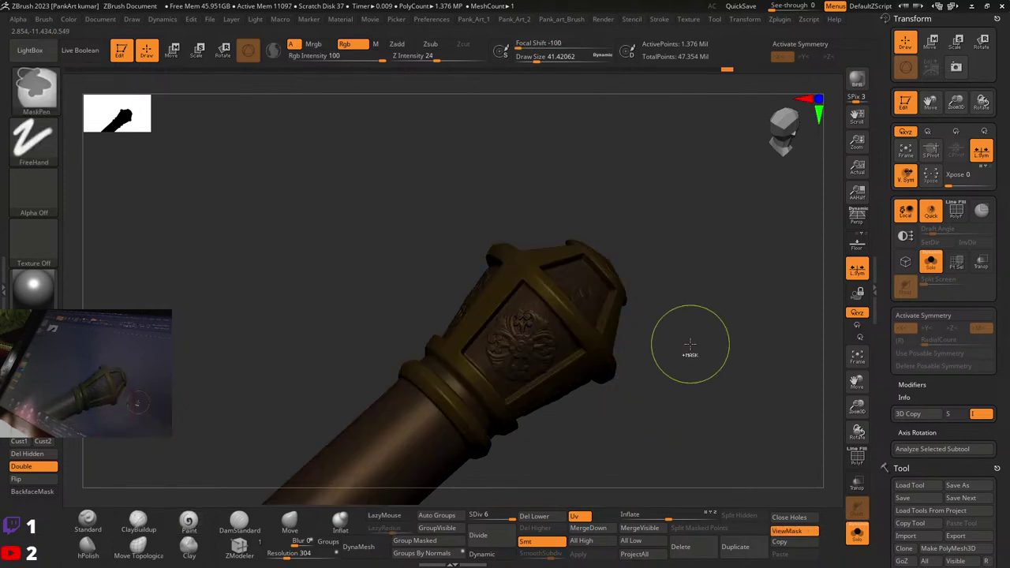
Step: Clear the mask from the pommel and grip, and bring the rest of the knight back into view
left_click_drag(662, 313, 727, 387, "ctrl")
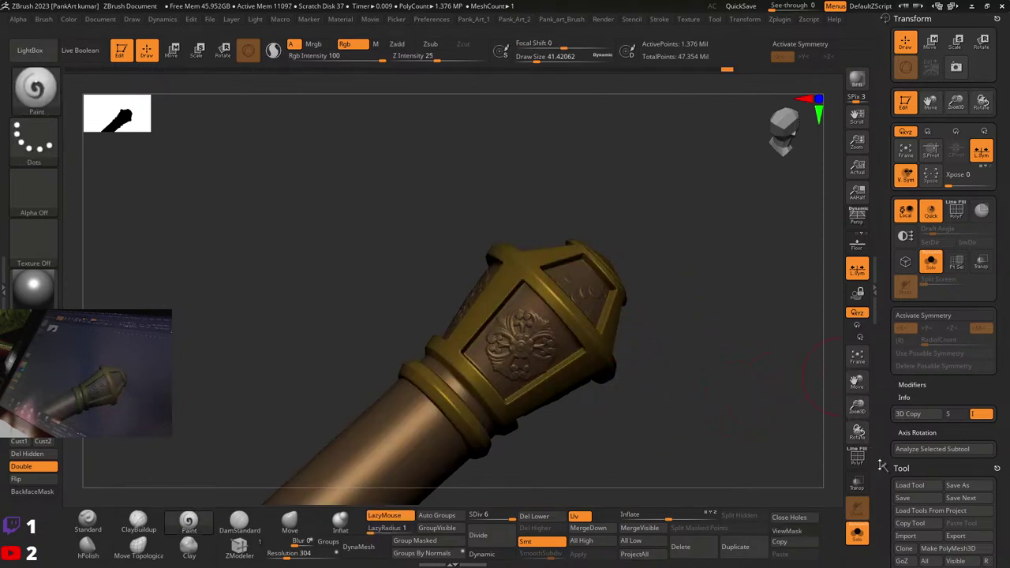
mouse_move(884, 505)
left_mouse_down()
mouse_move(862, 349)
mouse_move(877, 545)
left_mouse_up()
left_click(858, 535)
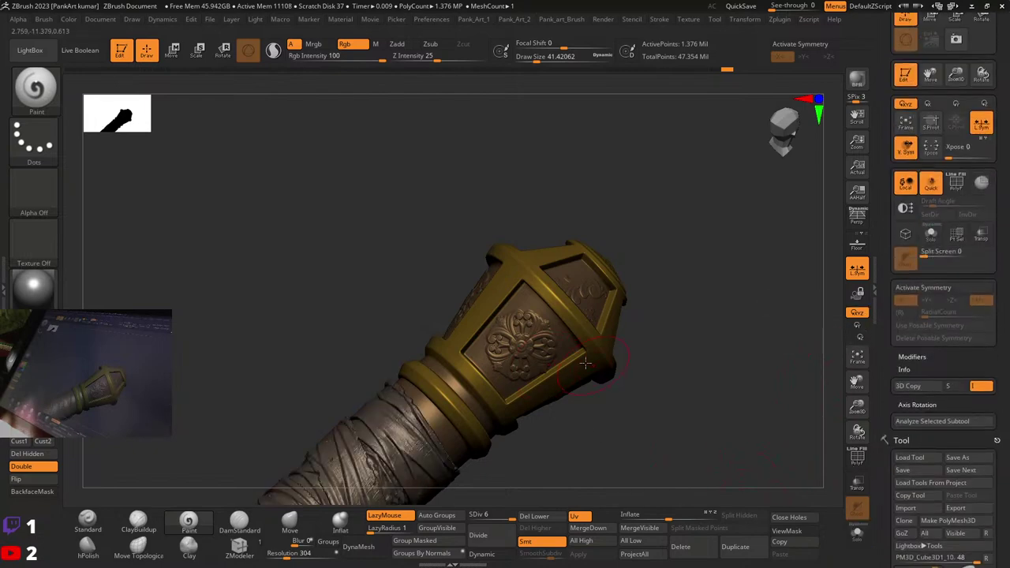
mouse_move(706, 340)
right_mouse_down("ctrl")
mouse_move(682, 376)
mouse_move(614, 416)
mouse_move(636, 374)
mouse_move(640, 382)
right_mouse_up("ctrl")
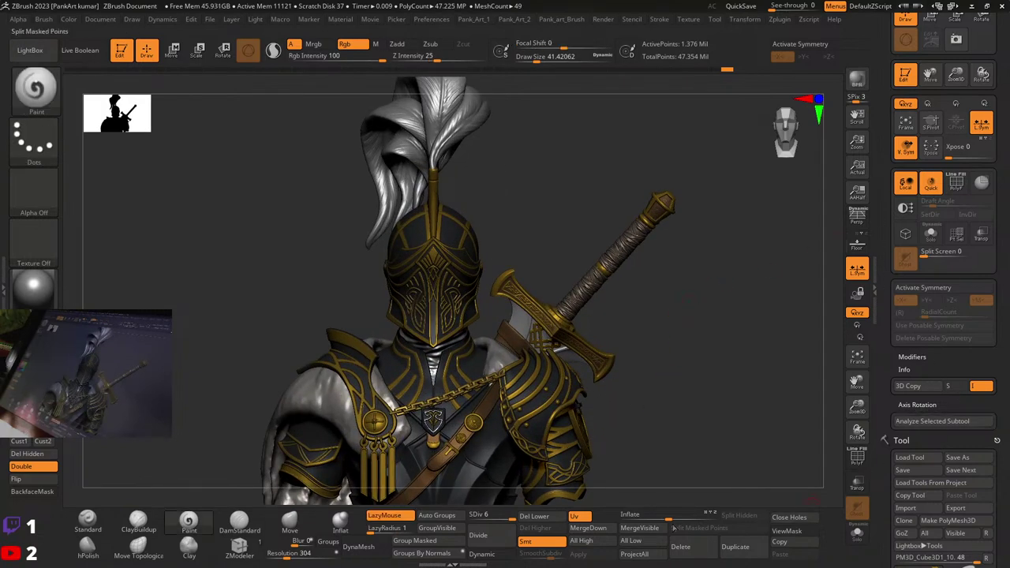
Step: Drop all subtools to their lowest subdivision level and save the tool over the existing warrior_12 file
key("shift+d")
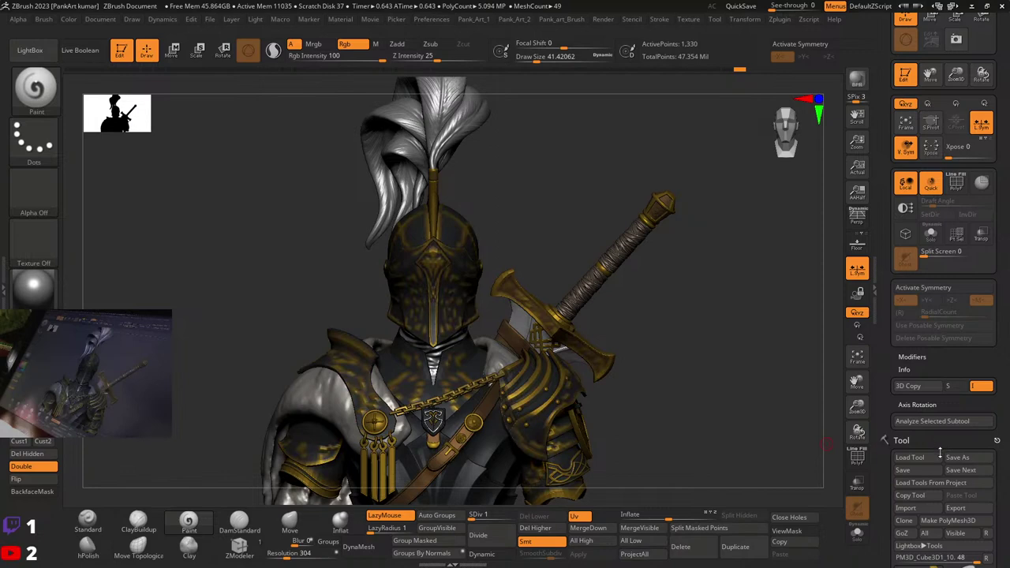
left_click(958, 457)
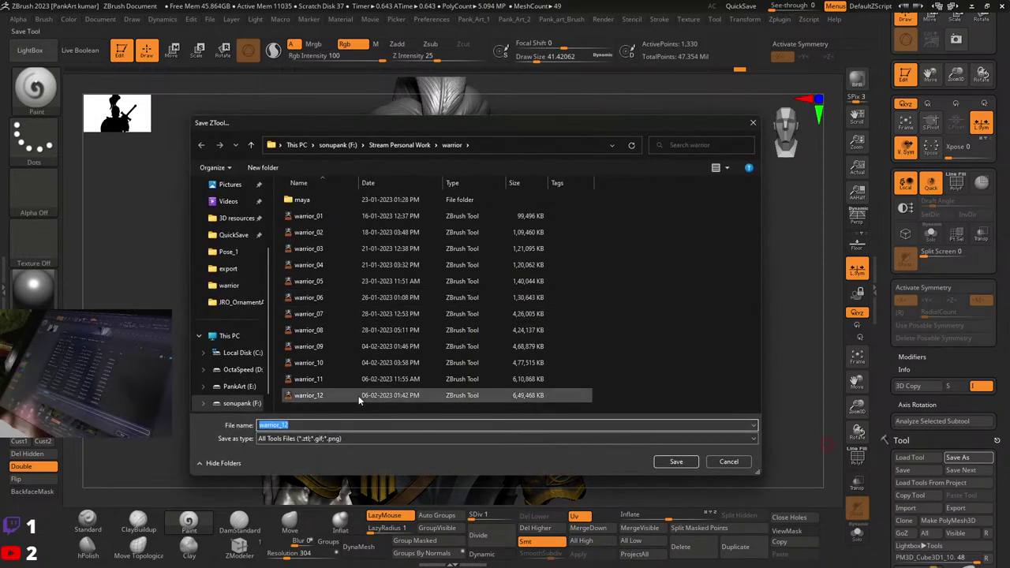
left_click(442, 396)
left_click(676, 462)
left_click(526, 276)
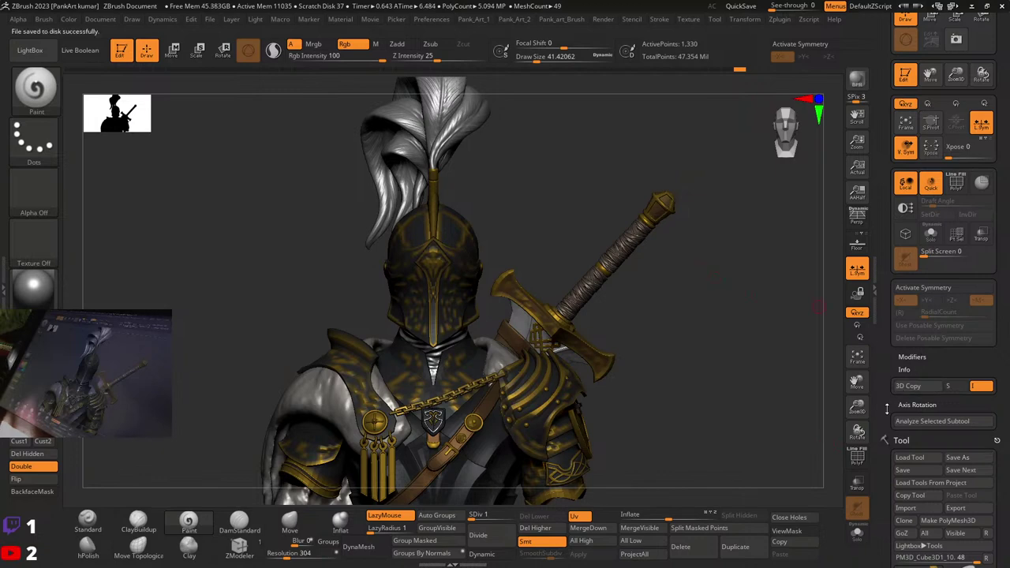
Step: Isolate the pommel and grip subtool and return it to subdivision level 6
scroll(886, 409, "down", 10)
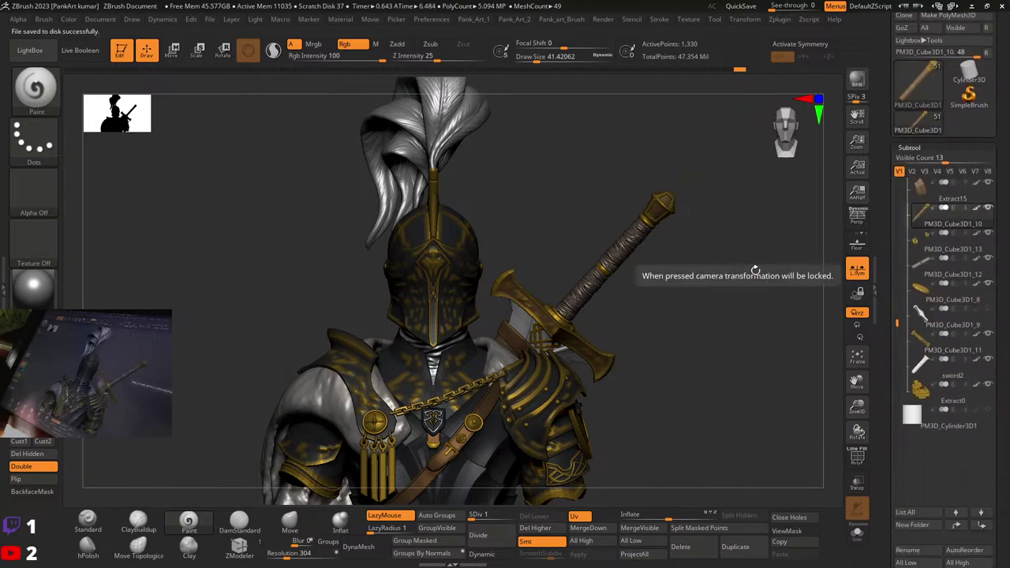
left_click(855, 540)
left_click_drag(679, 237, 587, 477, "alt")
left_click_drag(529, 516, 530, 517)
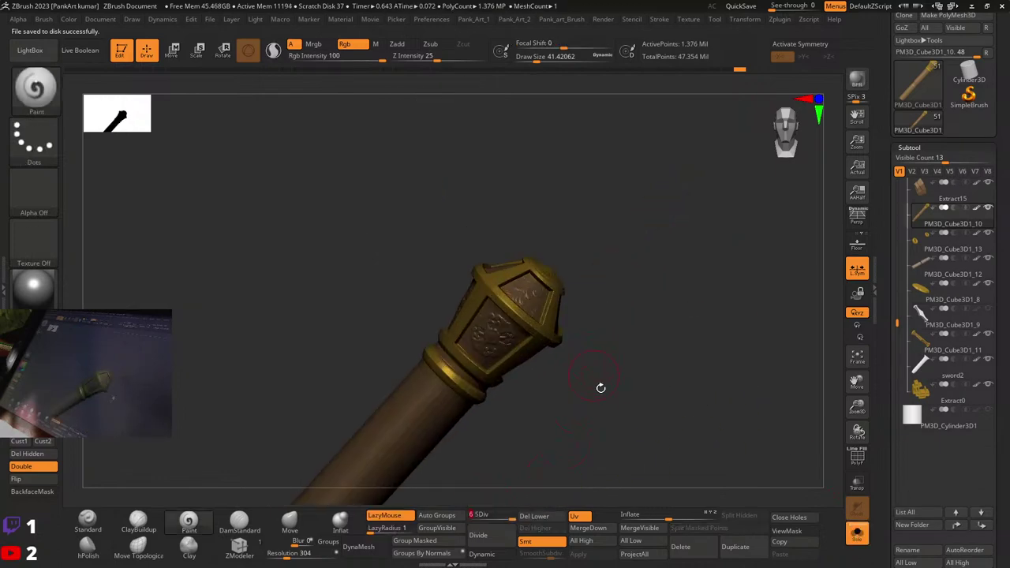
right_click_drag(600, 387, 696, 362)
right_click_drag(696, 362, 736, 377)
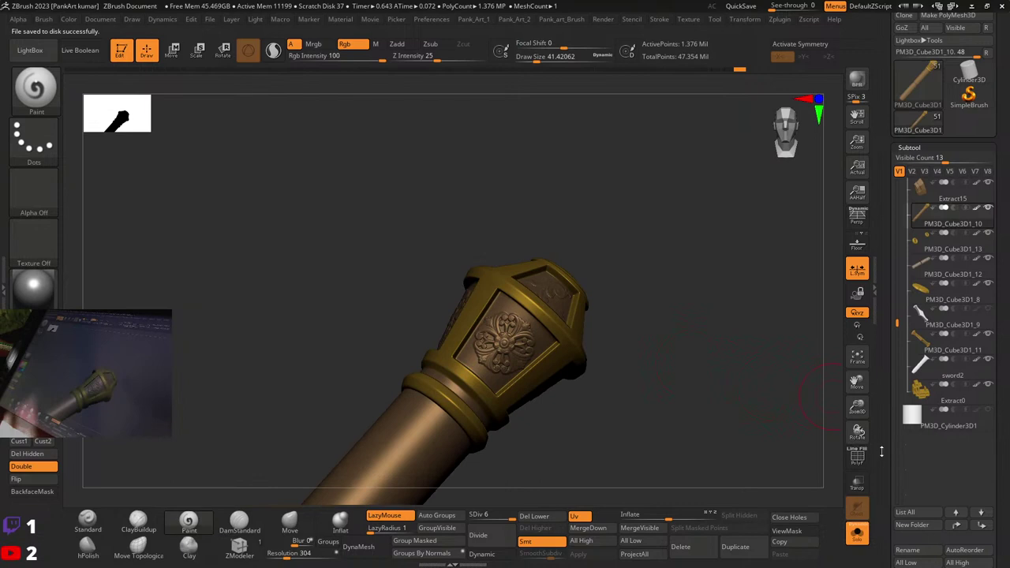
left_click_drag(882, 452, 876, 341)
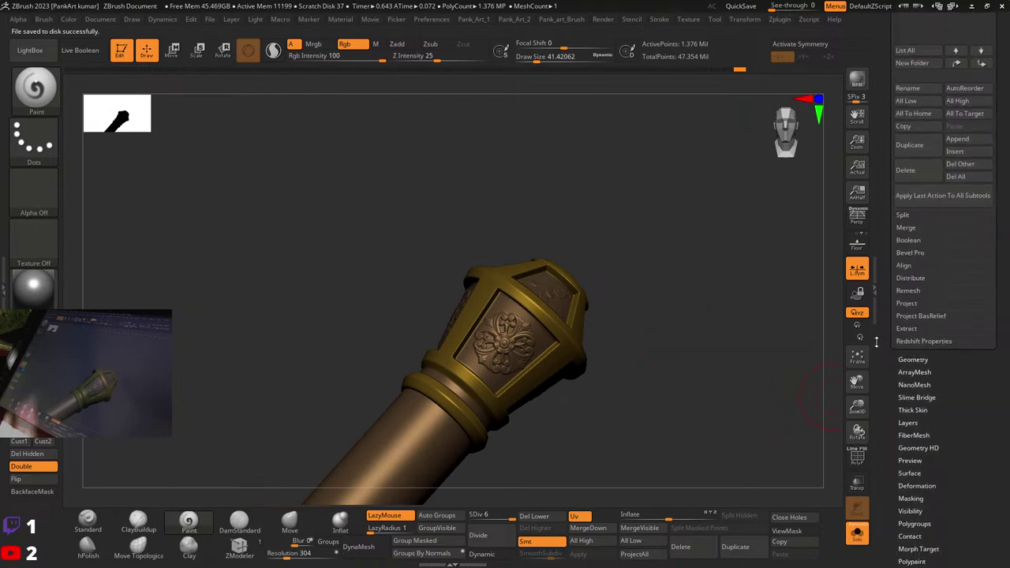
Step: Hide the floral panel polygroups around the pommel, and invert the visibility so only those panels remain
left_click(517, 332, "ctrl+shift")
left_click(517, 331, "ctrl+shift")
left_click(549, 300, "ctrl+shift")
right_click_drag(632, 348, 537, 325)
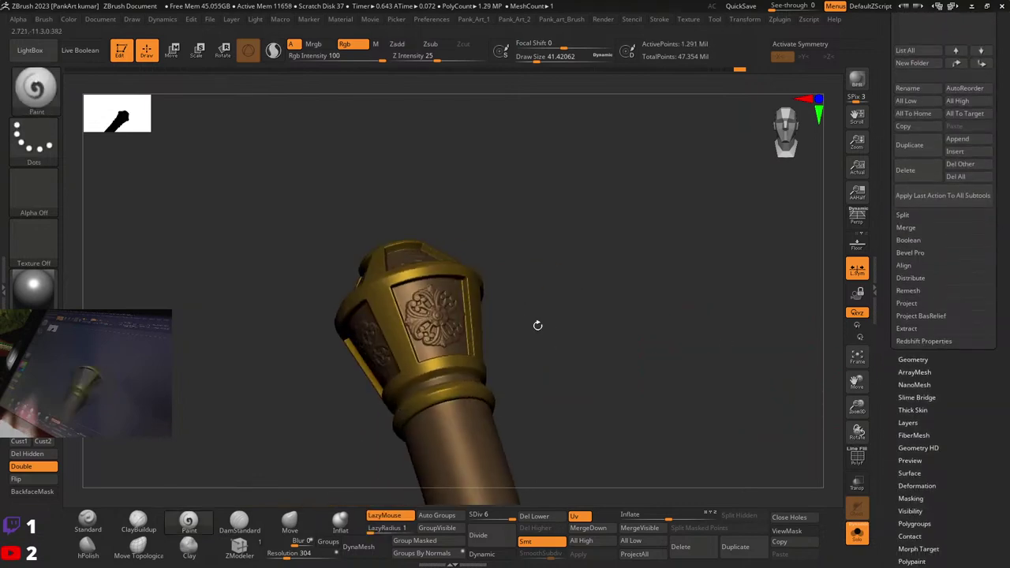
left_click(440, 325, "ctrl+shift")
left_click(364, 366, "ctrl+shift")
right_click_drag(324, 348, 390, 348)
left_click(361, 347, "ctrl+shift")
left_click(319, 339, "ctrl+shift")
left_click(280, 320, "ctrl+shift")
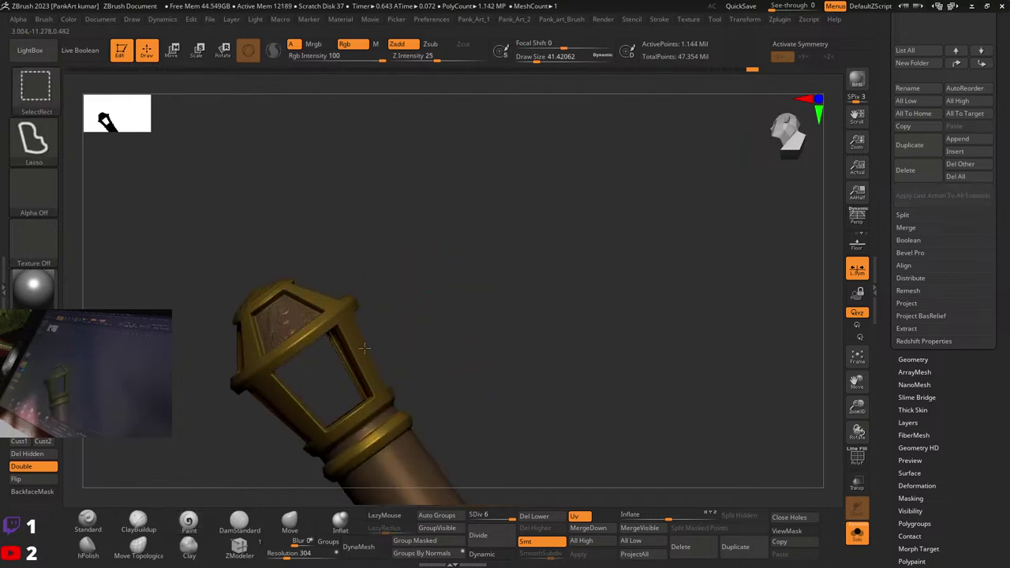
right_click_drag(286, 318, 584, 295)
left_click_drag(593, 304, 809, 403, "ctrl+shift")
Step: Try masking the isolated floral panels by cavity, inverting the mask and inverting it back
left_click_drag(893, 474, 893, 358)
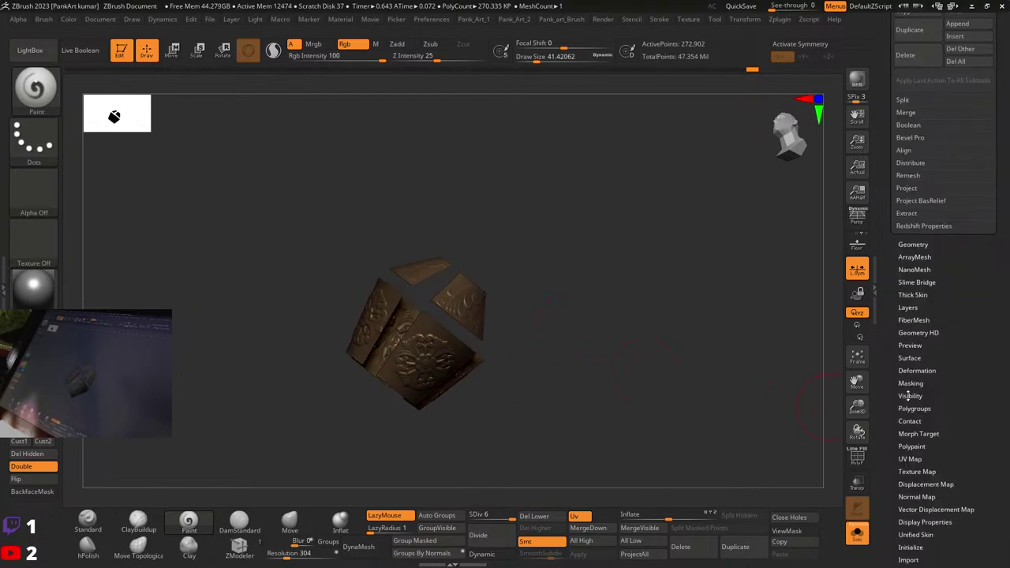
left_click(908, 385)
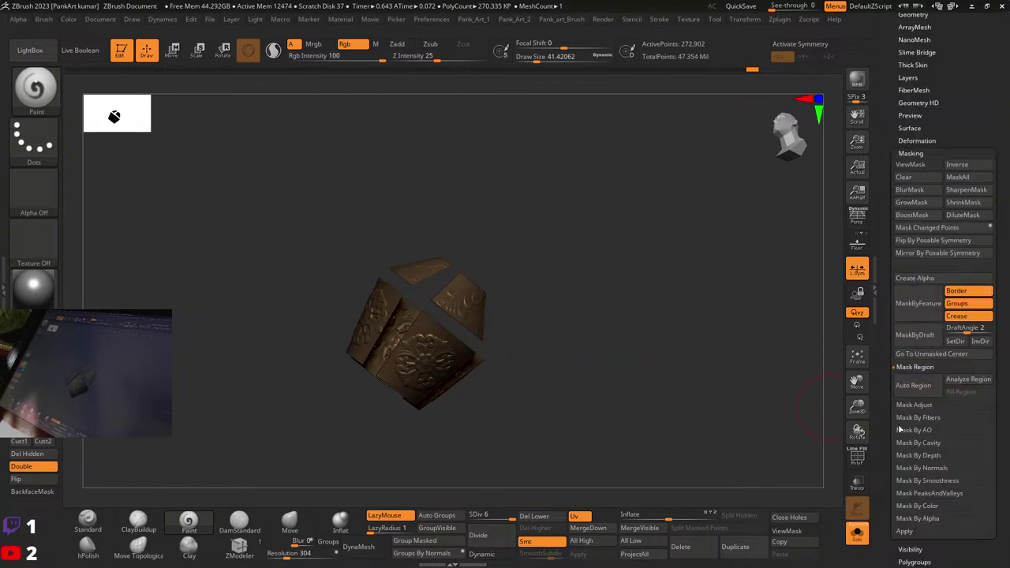
left_click(919, 443)
left_click(916, 432)
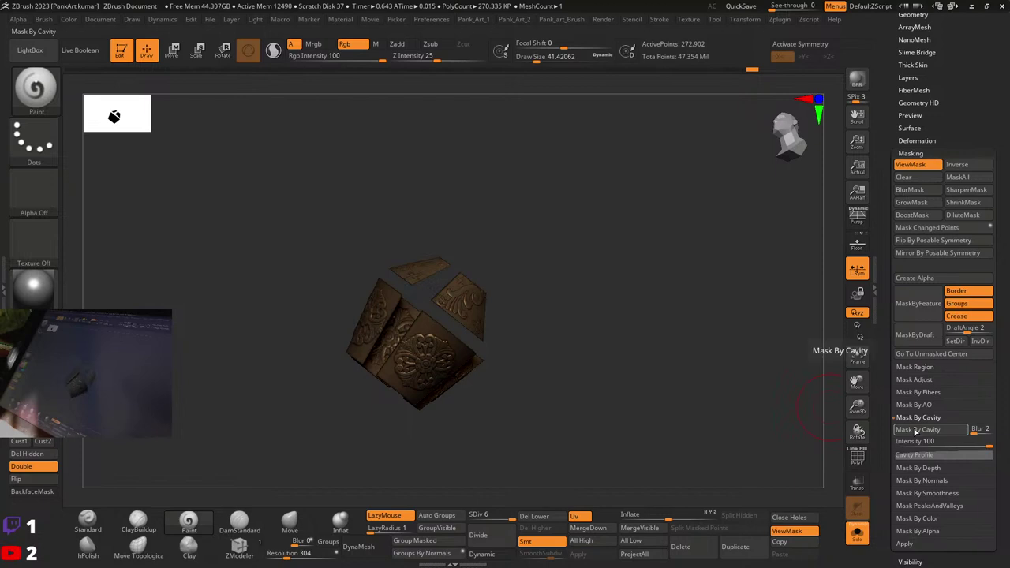
left_click_drag(497, 356, 536, 345)
right_click_drag(537, 345, 586, 364, "ctrl")
mouse_move(586, 365)
left_mouse_down()
mouse_move(584, 356)
mouse_move(618, 363)
left_mouse_up()
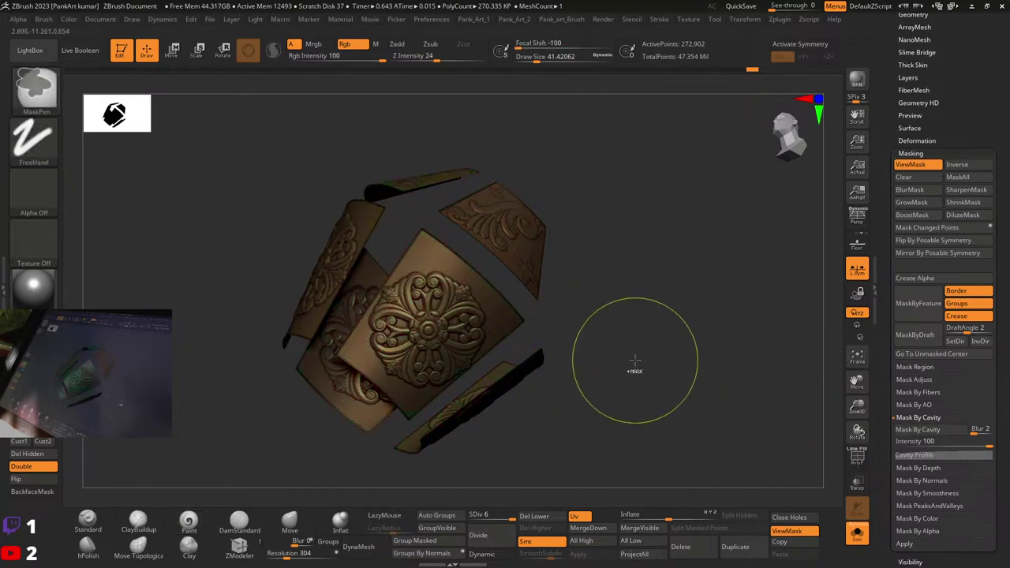
left_click(636, 360, "ctrl")
right_click_drag(690, 355, 661, 354, "ctrl")
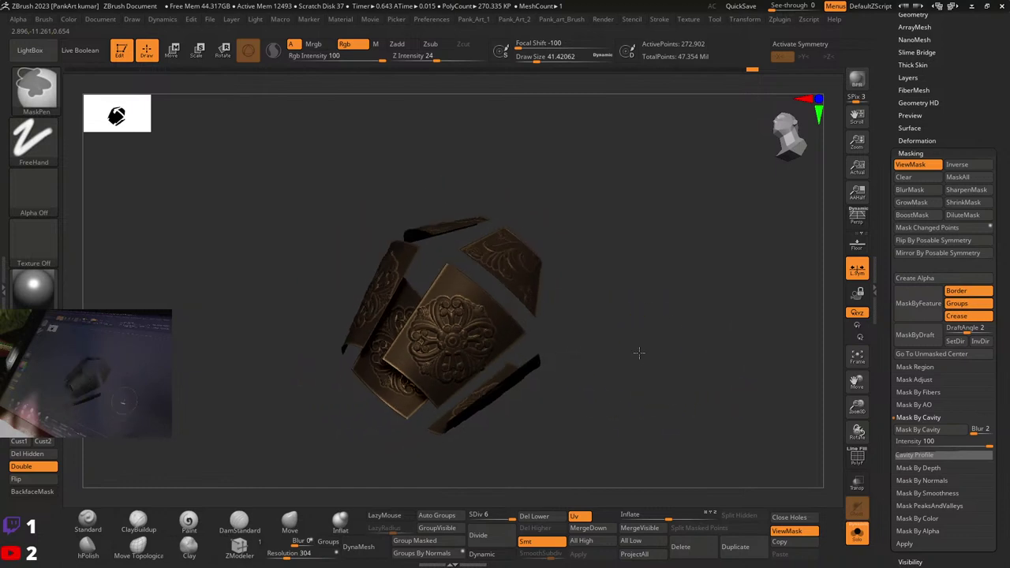
left_click(639, 352, "ctrl")
Step: Examine the cavity mask on the floral reliefs, comparing the isolated panels with the full pommel
mouse_move(639, 350)
left_mouse_down()
mouse_move(628, 334)
mouse_move(634, 341)
left_mouse_up()
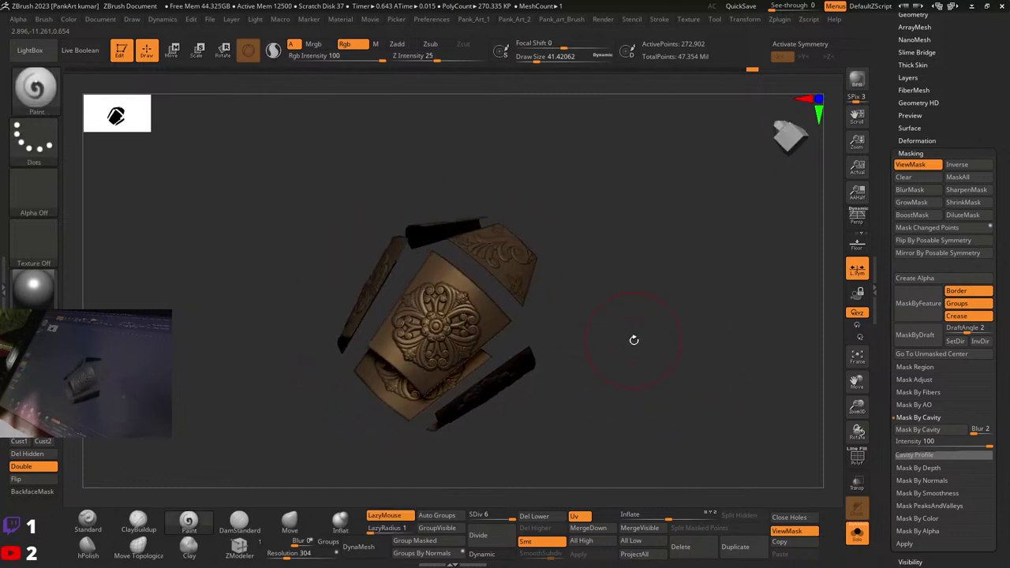
right_click_drag(611, 340, 686, 347, "ctrl")
left_click_drag(663, 338, 627, 332)
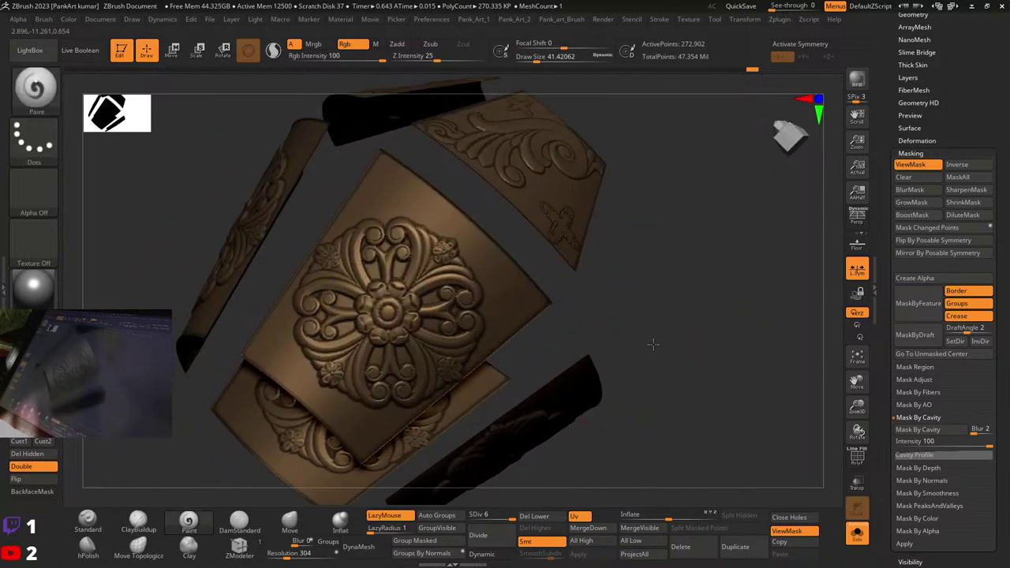
right_click_drag(700, 335, 614, 327, "ctrl")
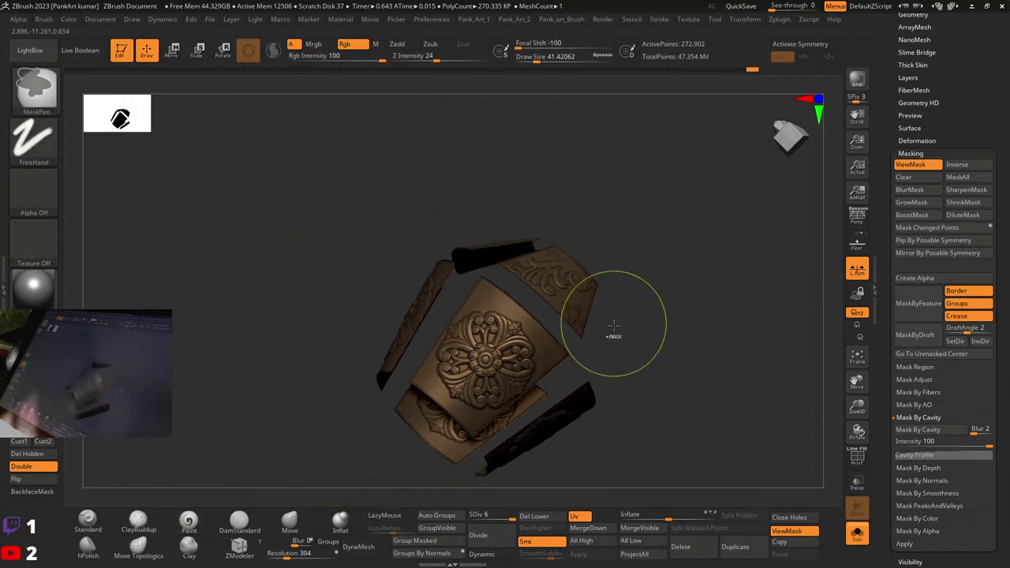
left_click(672, 347, "ctrl+shift")
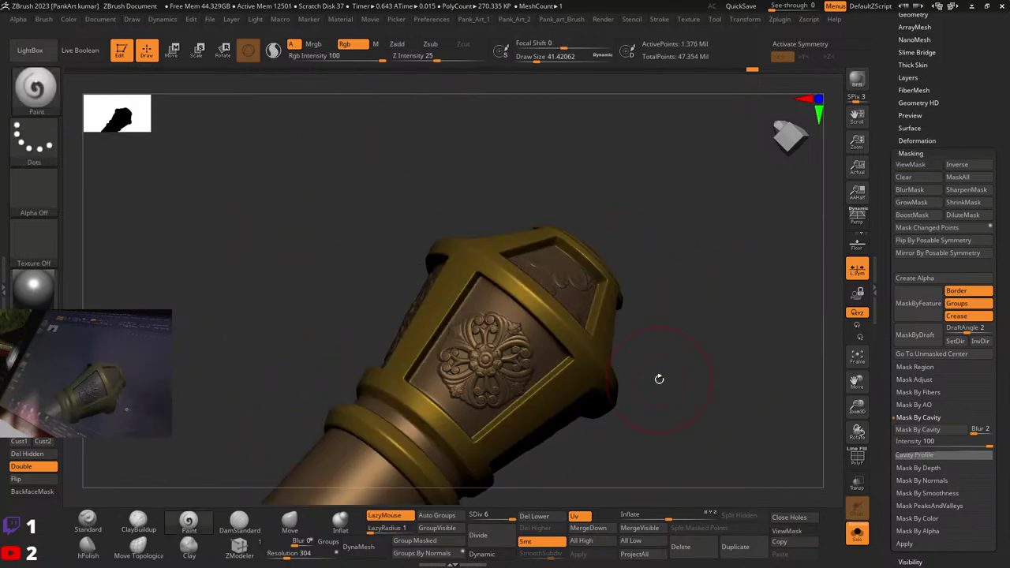
left_click_drag(654, 361, 652, 372, "ctrl+shift")
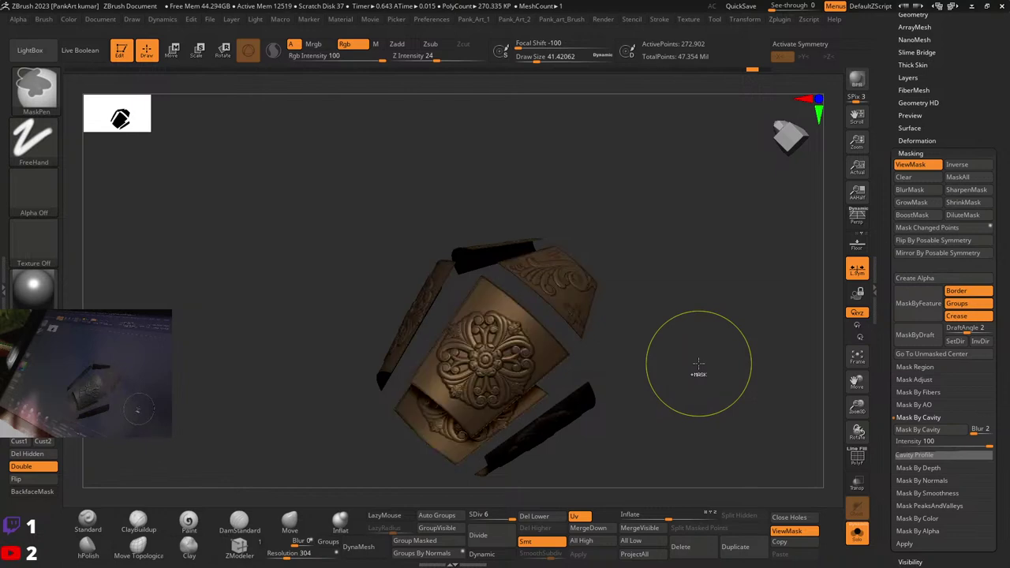
Step: Try Mask By Alpha on the isolated floral panels, toggling the mask display, and clear the mask
key("ctrl+h")
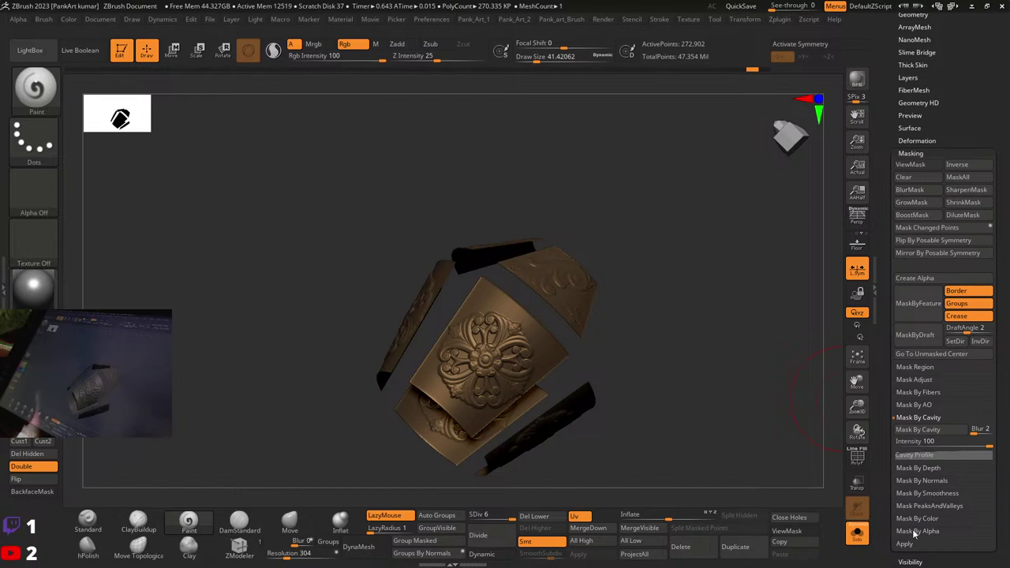
left_click(914, 532)
key("ctrl+h")
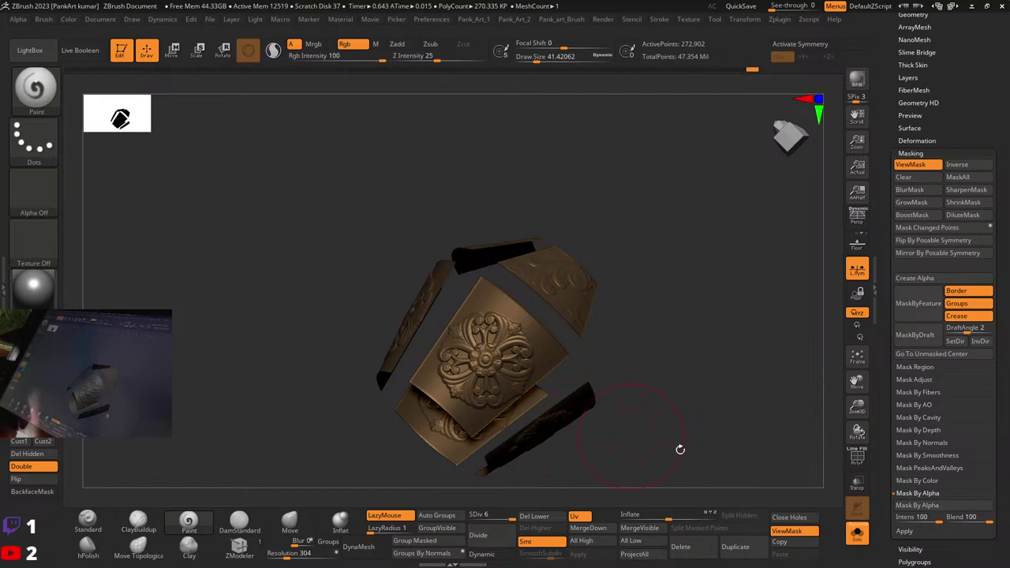
left_click(918, 506)
key("ctrl+h")
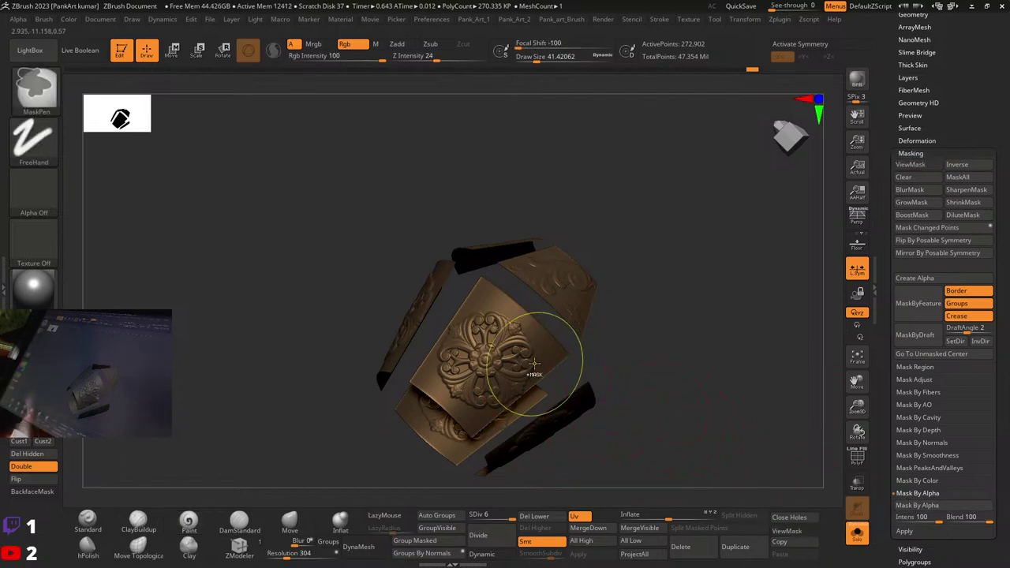
left_click(528, 355, "ctrl")
mouse_move(664, 376)
left_mouse_down("ctrl")
mouse_move(728, 402)
mouse_move(646, 388)
left_mouse_up("ctrl")
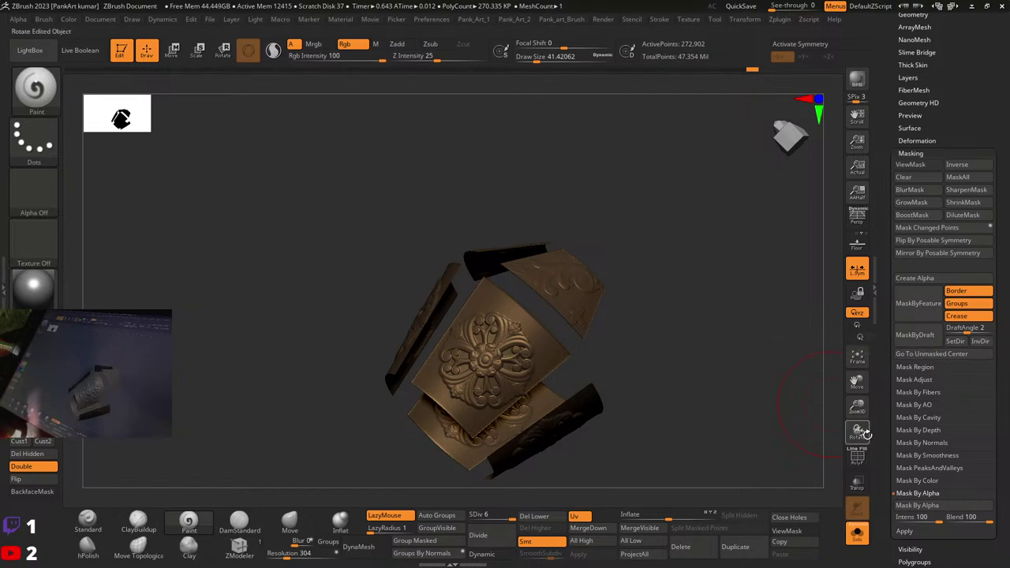
Step: Check the Mask Adjust profile, try masking the floral panels by depth, and clear that mask
left_click(923, 381)
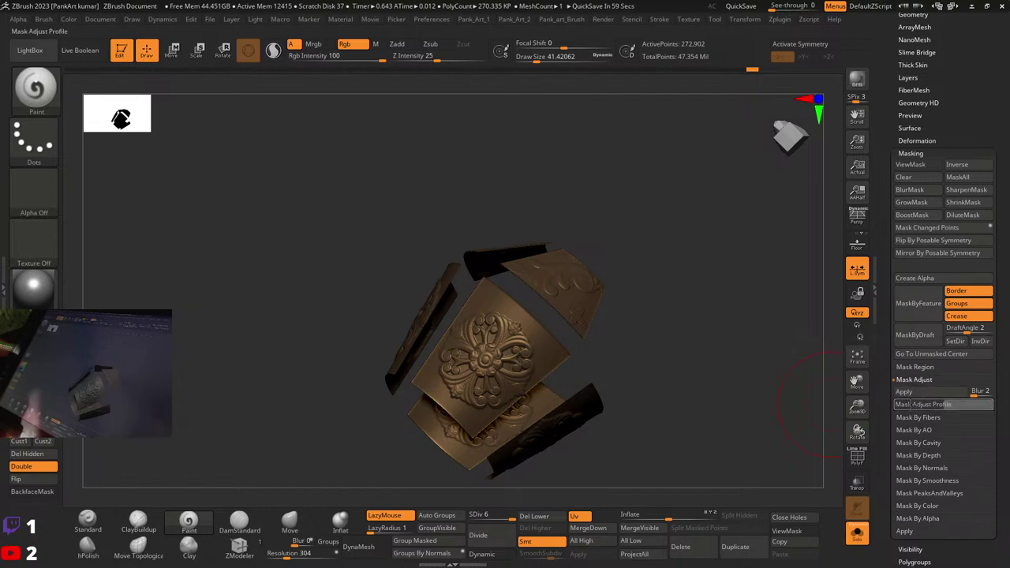
left_click(910, 404)
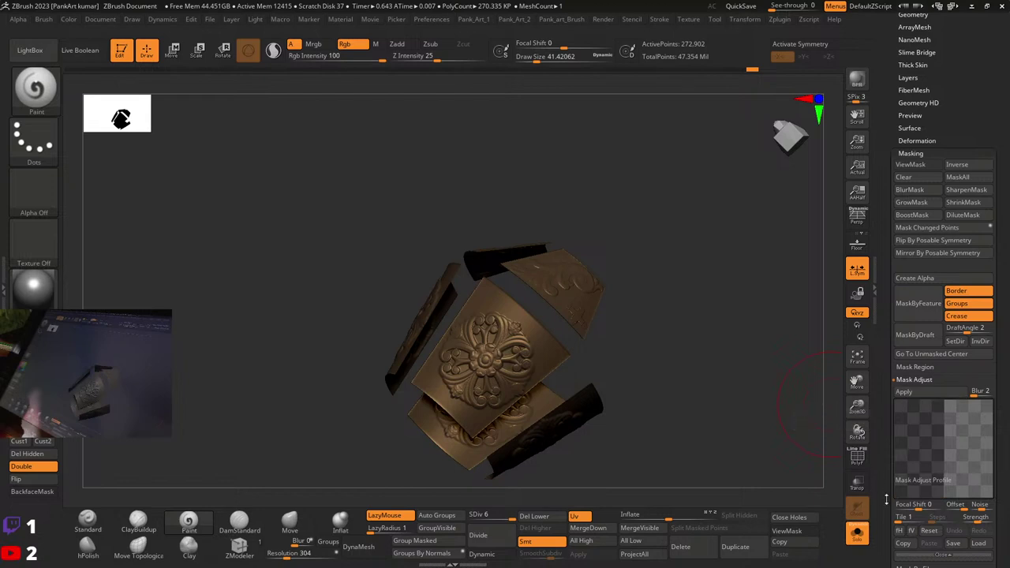
scroll(889, 431, "down", 3)
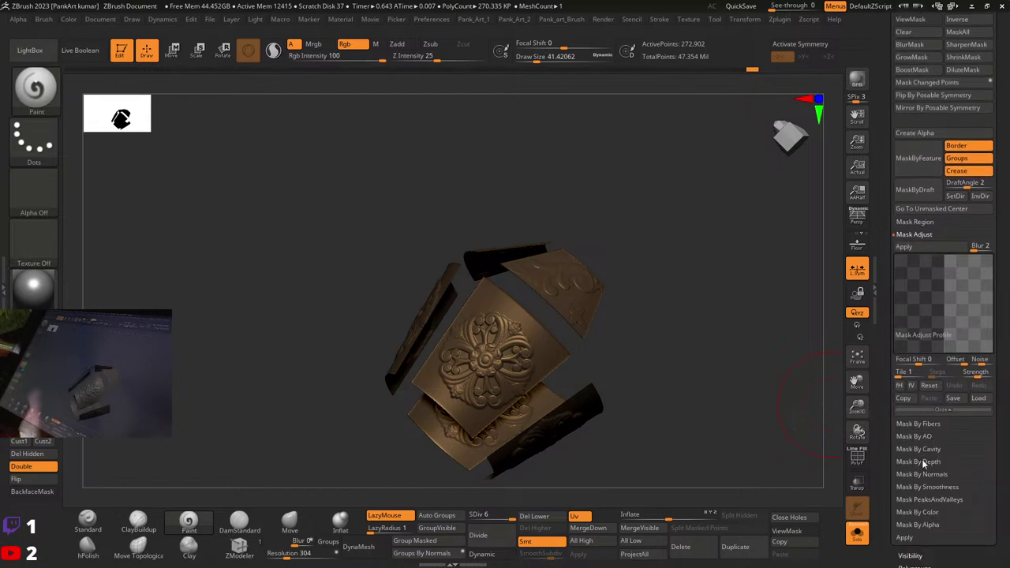
left_click(920, 462)
left_click(920, 298)
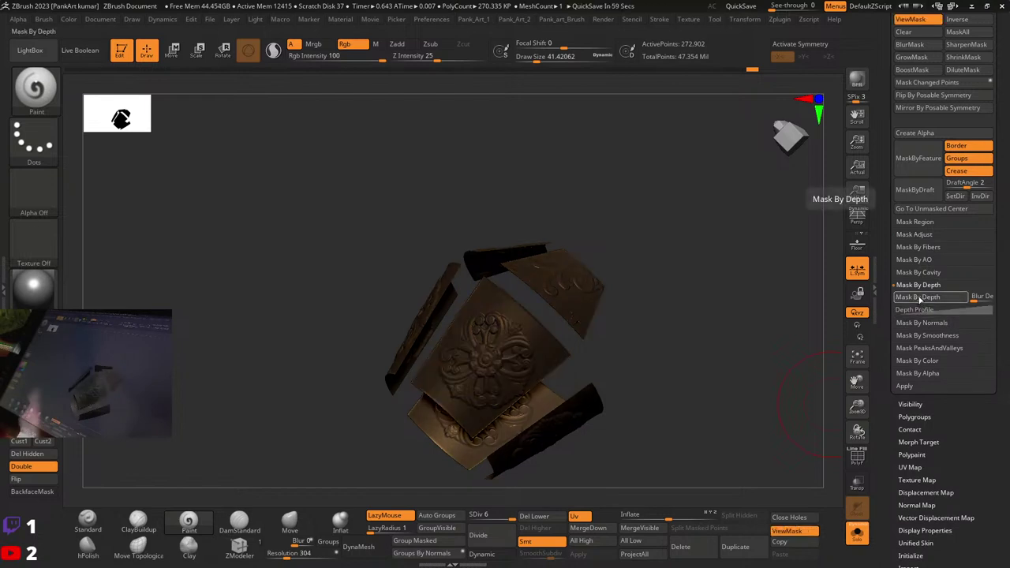
left_click(709, 353, "ctrl")
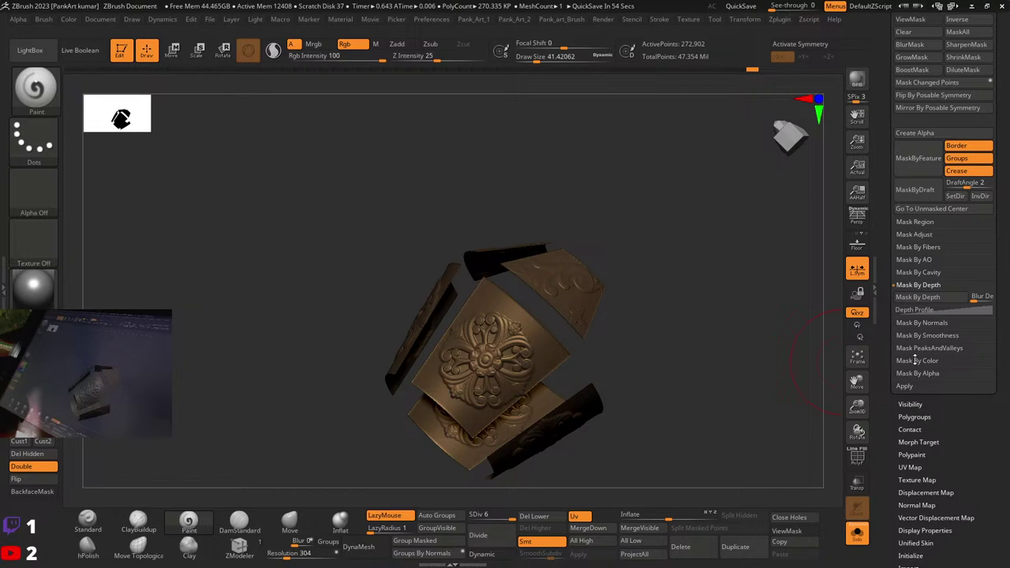
Step: Try masking the floral panels by color intensity and clear that mask
left_click(915, 361)
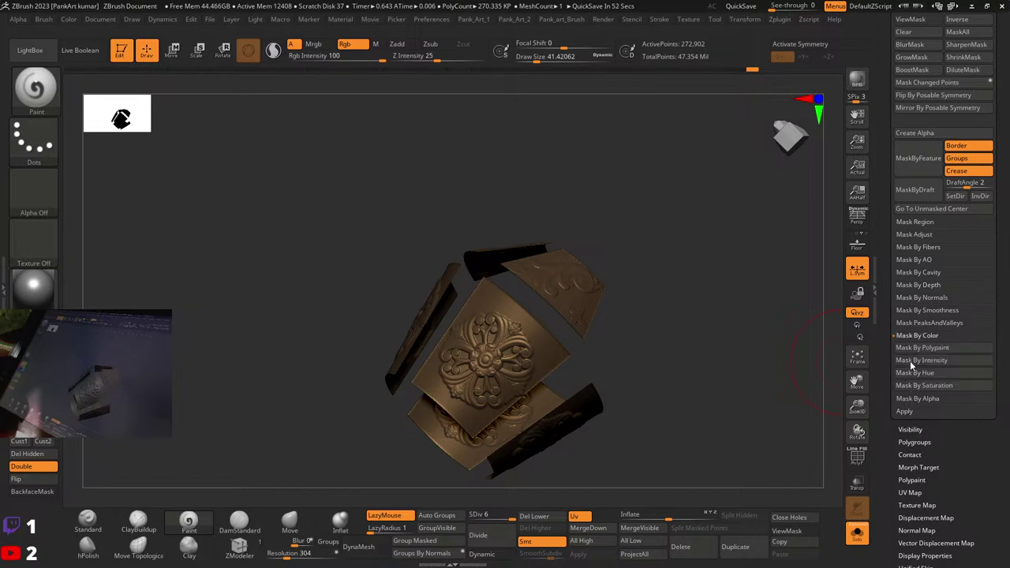
left_click(912, 362)
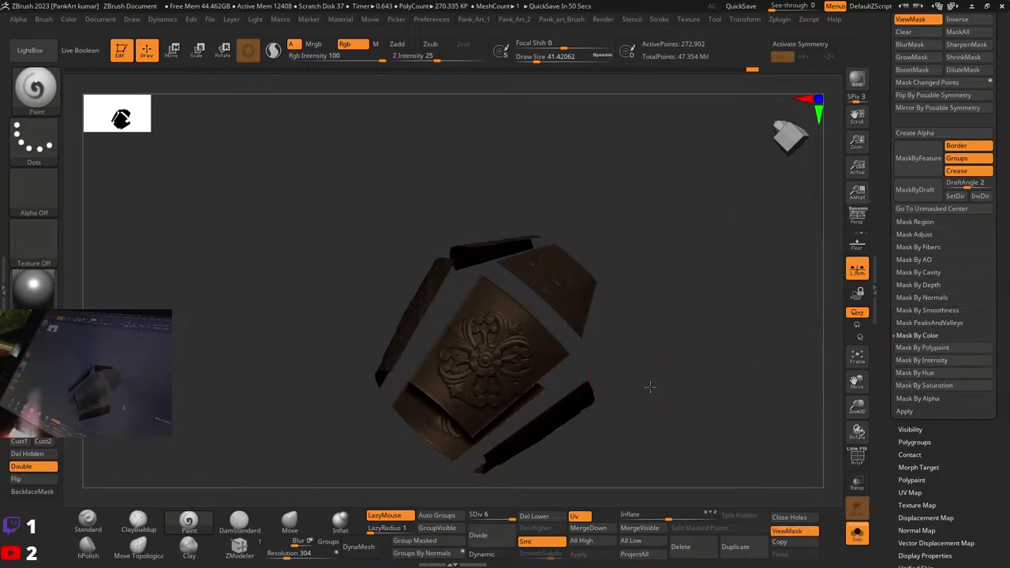
left_click(679, 387, "ctrl")
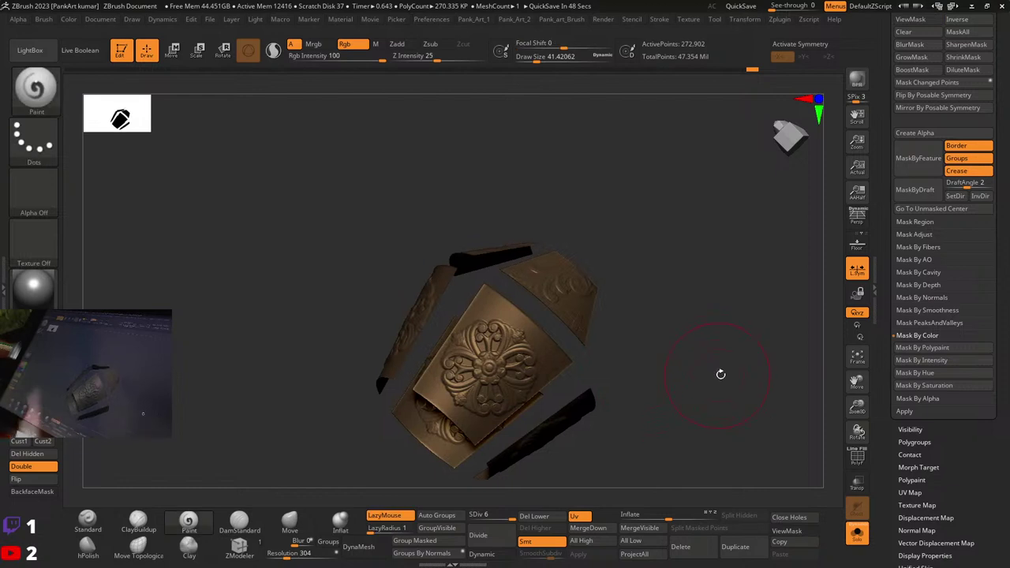
left_click(918, 335)
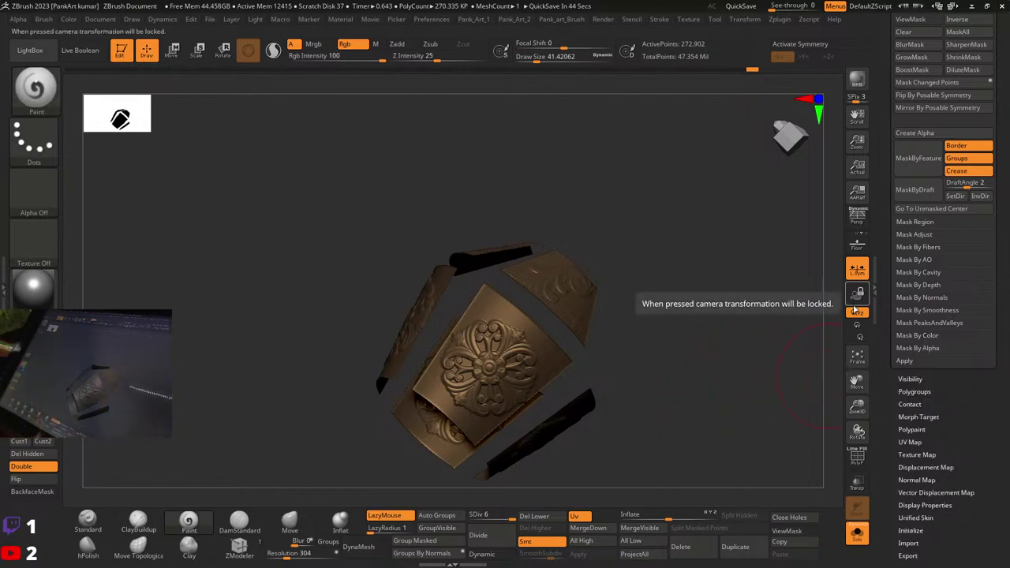
Step: Mask the isolated floral panels by cavity with Blur set to 4 and check the mask with the polygroups displayed
left_click(910, 272)
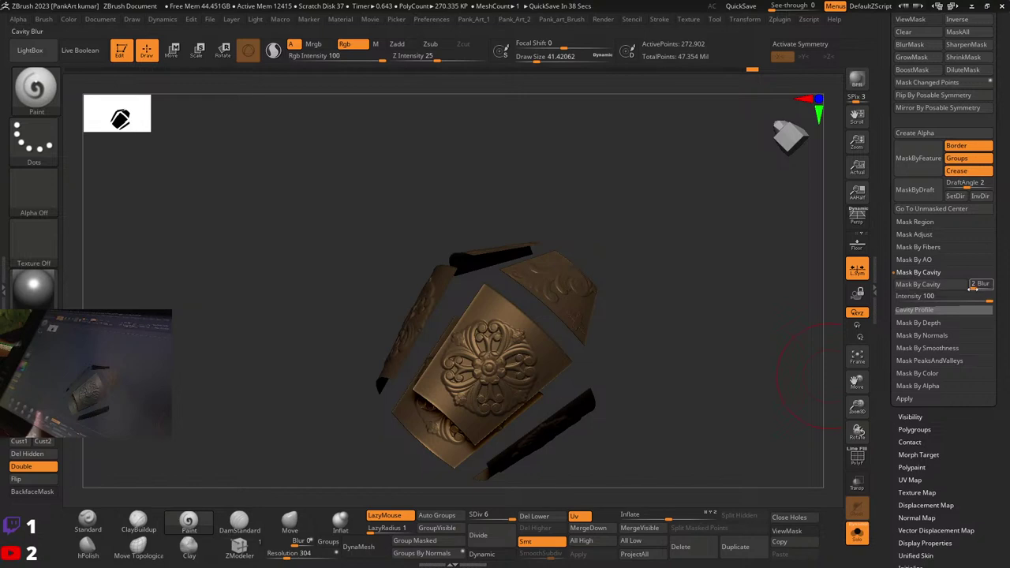
left_click_drag(973, 288, 968, 294)
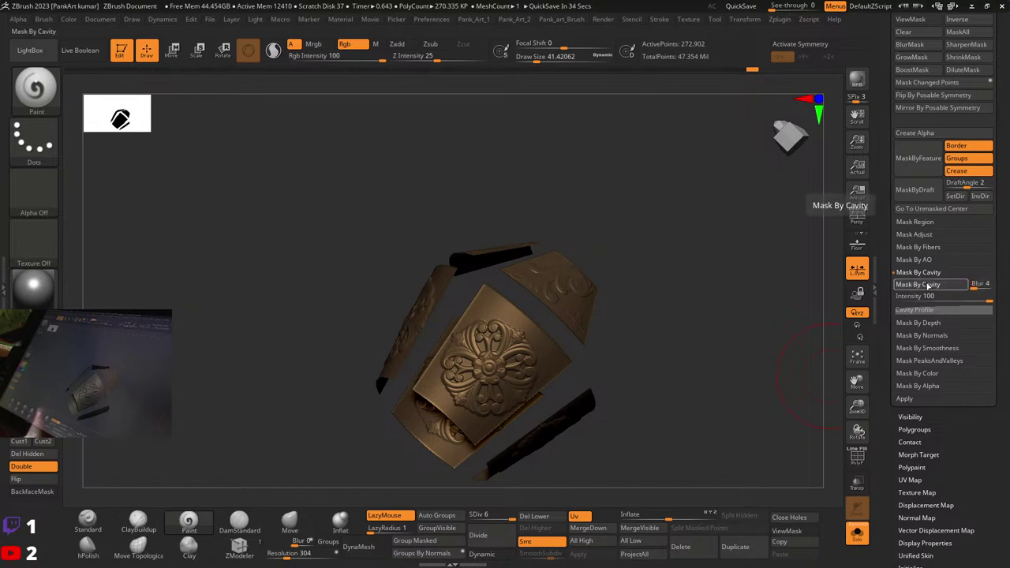
left_click(929, 286)
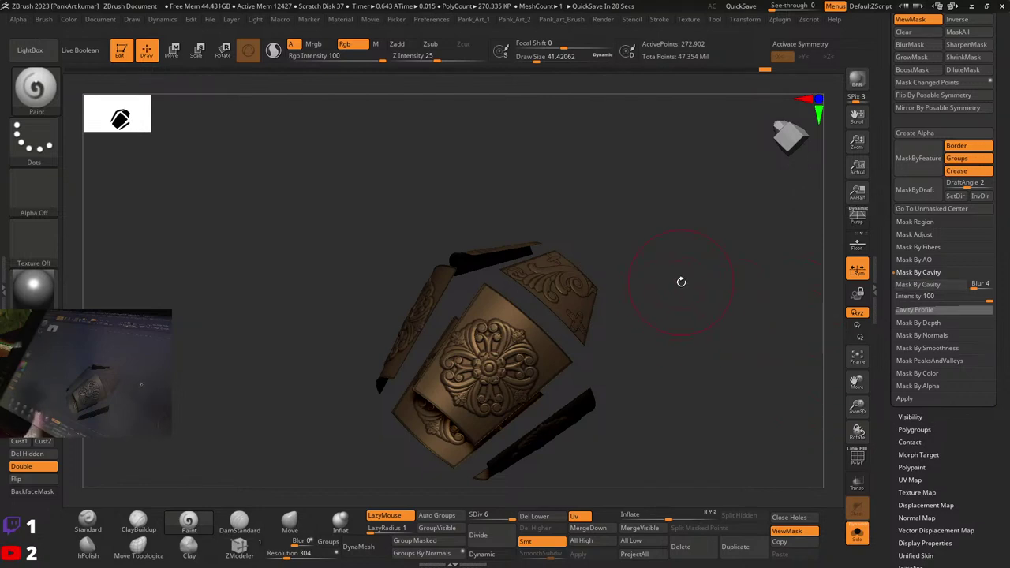
left_click_drag(681, 282, 652, 315)
key("shift+f")
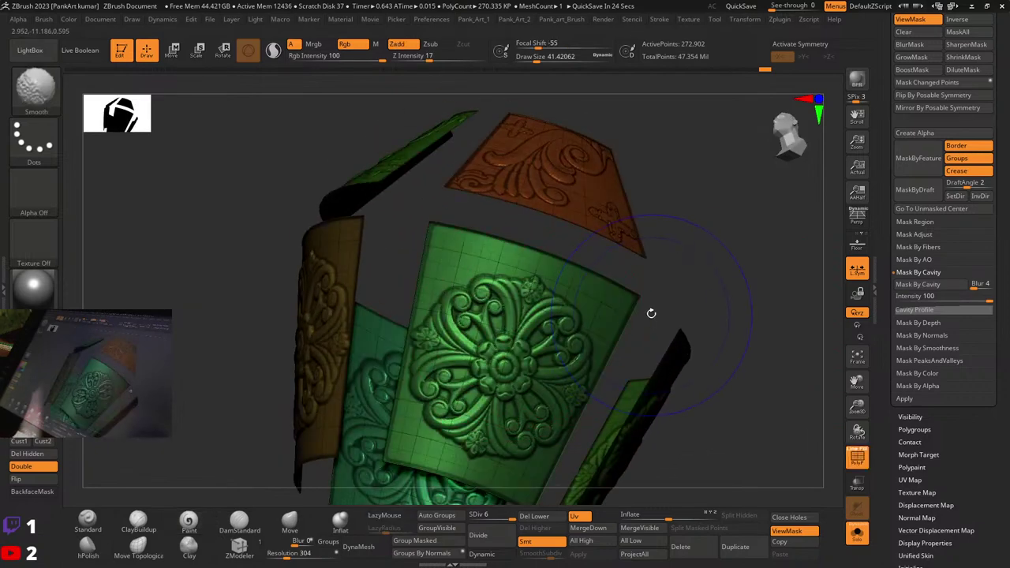
key("shift+f")
Step: Compare the cavity mask with its inverse on the isolated floral panels
key("ctrl")
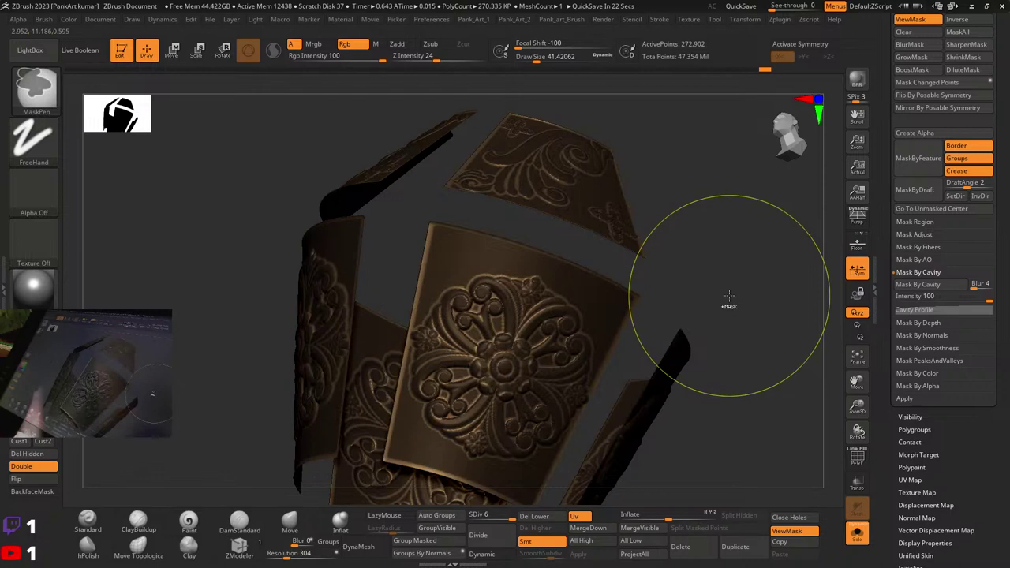
mouse_move(740, 297)
left_mouse_down("ctrl")
mouse_move(662, 277)
mouse_move(725, 292)
mouse_move(713, 268)
mouse_move(662, 268)
mouse_move(711, 261)
mouse_move(706, 237)
mouse_move(711, 260)
left_mouse_up("ctrl")
left_click(744, 292, "ctrl")
left_click(733, 285, "ctrl")
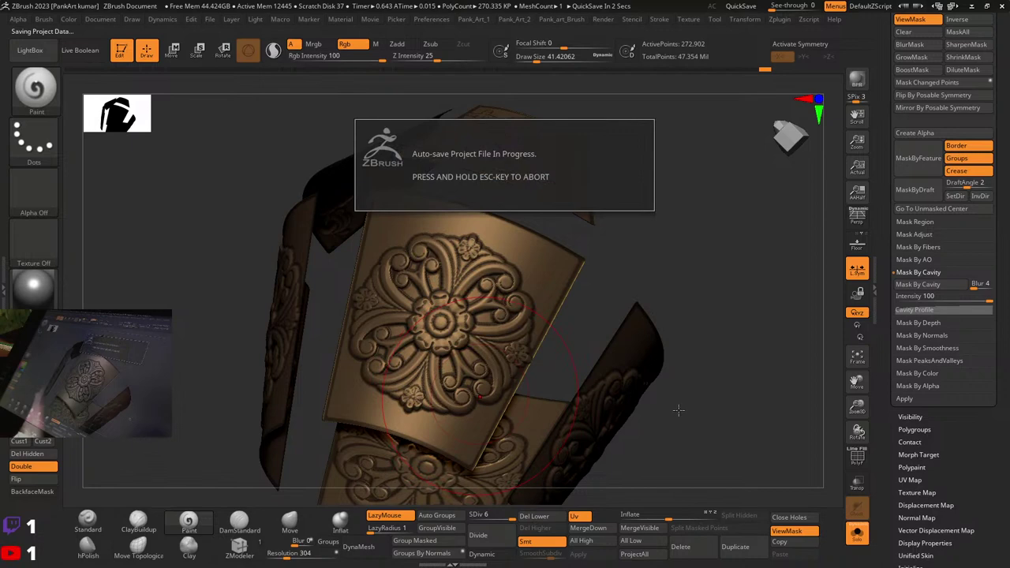
left_click_drag(679, 410, 621, 417)
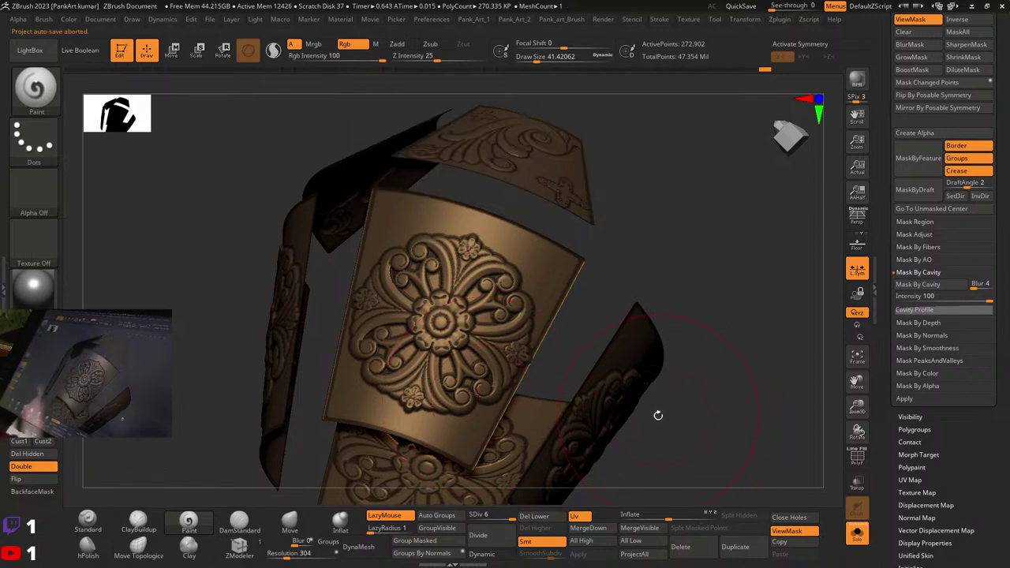
Step: Turn the masked cavity areas of the floral panels into a separate polygroup
left_click(442, 554)
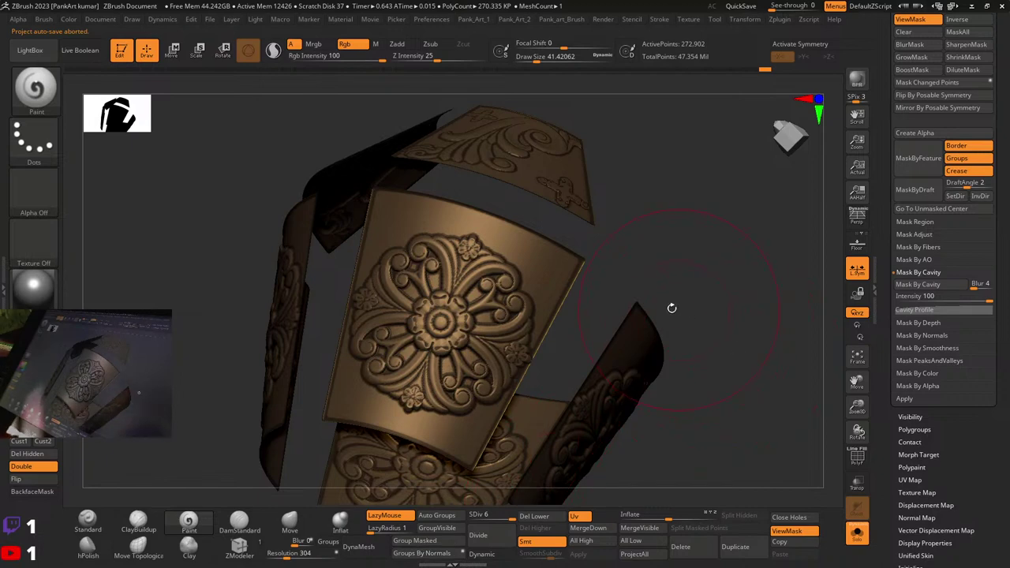
left_click(422, 541)
key("shift")
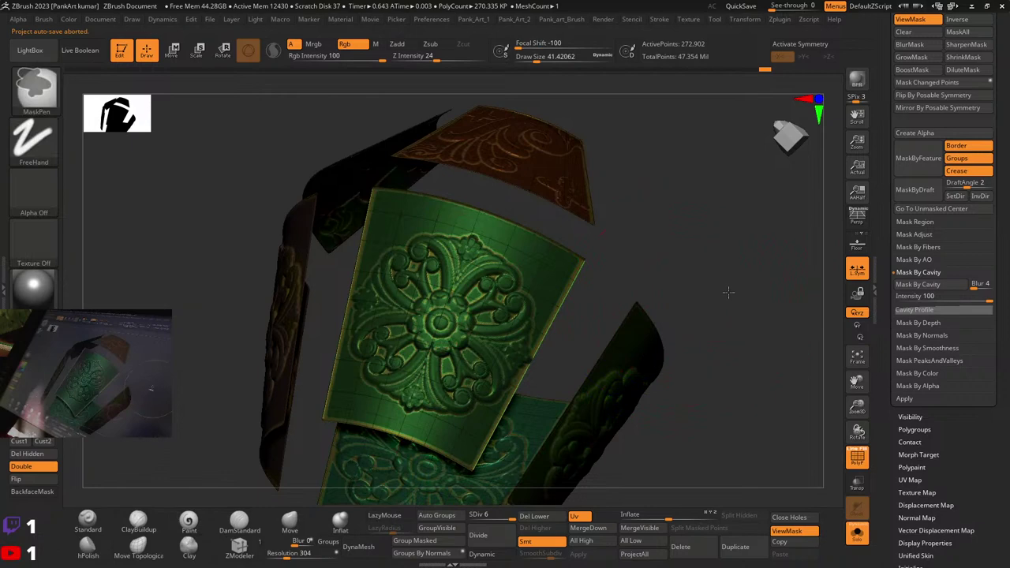
Step: Try clearing the mask and hiding the front floral panel's polygroup, and undo those changes to return to the masked panels
left_click_drag(728, 289, 729, 321, "ctrl")
left_click(464, 308, "ctrl+shift")
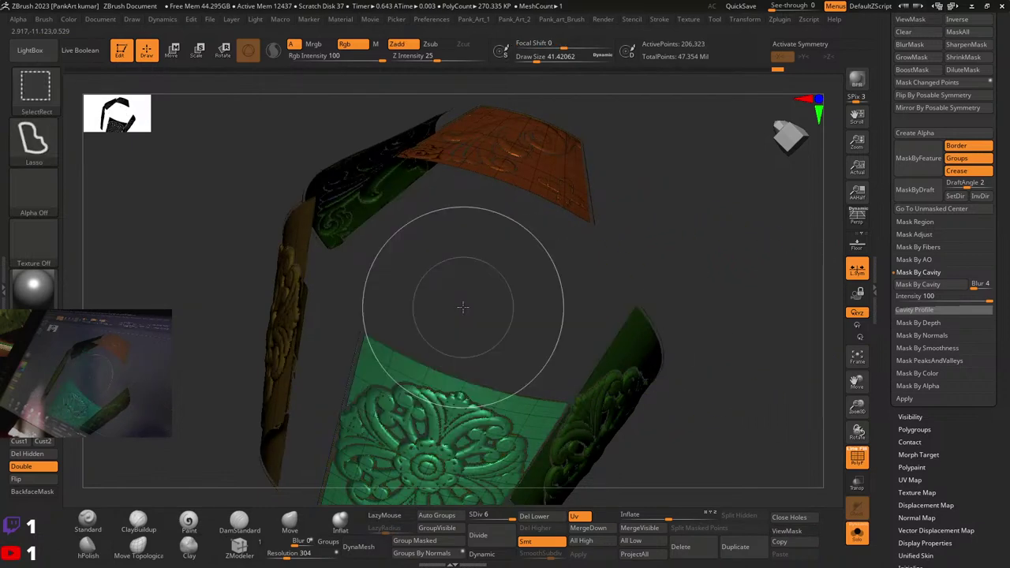
left_click(558, 275, "ctrl+shift")
right_click_drag(551, 276, 497, 289)
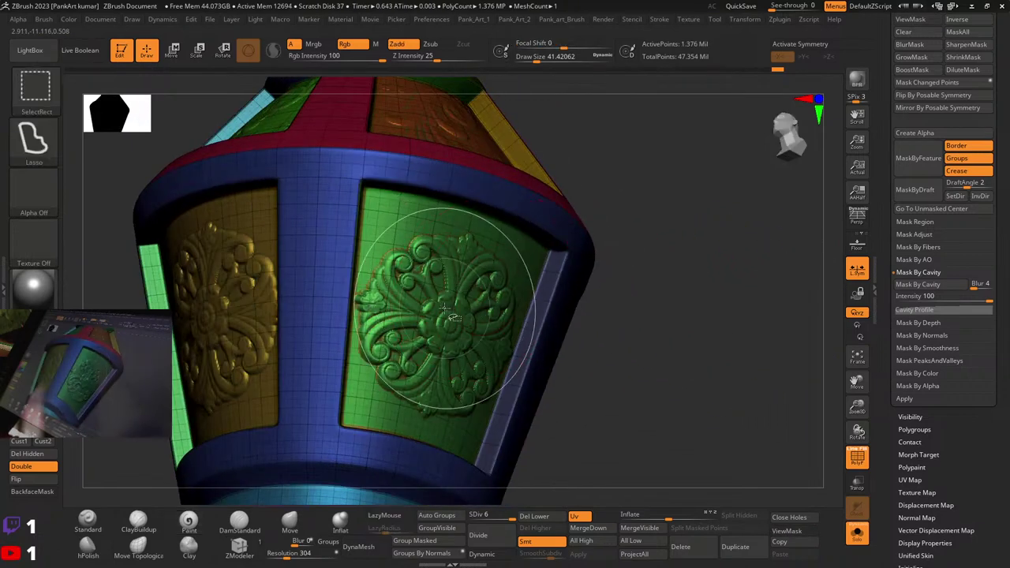
left_click(445, 308, "ctrl+shift")
left_click(444, 307, "ctrl+shift")
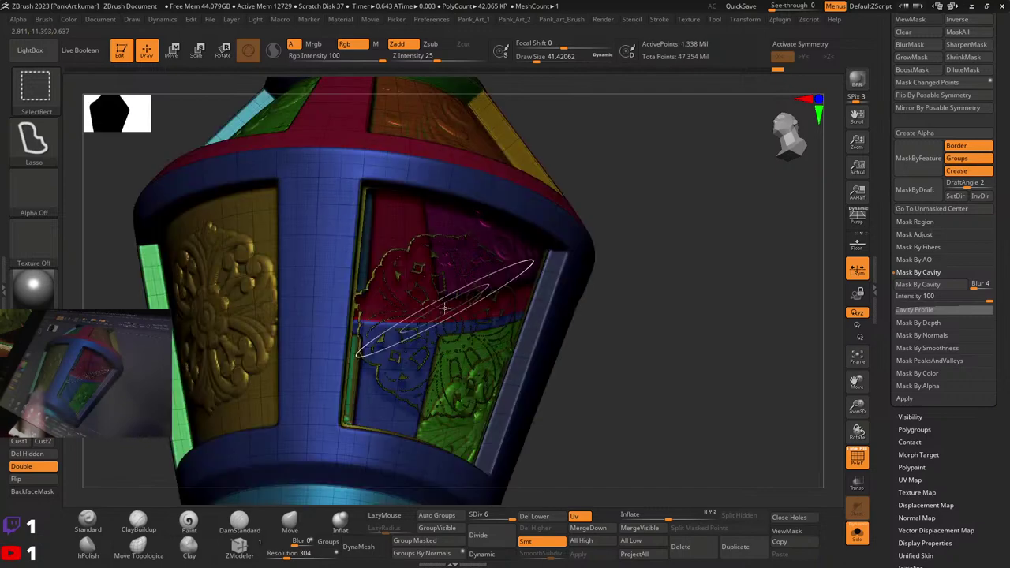
right_click_drag(442, 307, 293, 291)
key("ctrl+z")
key("ctrl+z")
key("ctrl+z")
key("ctrl+z")
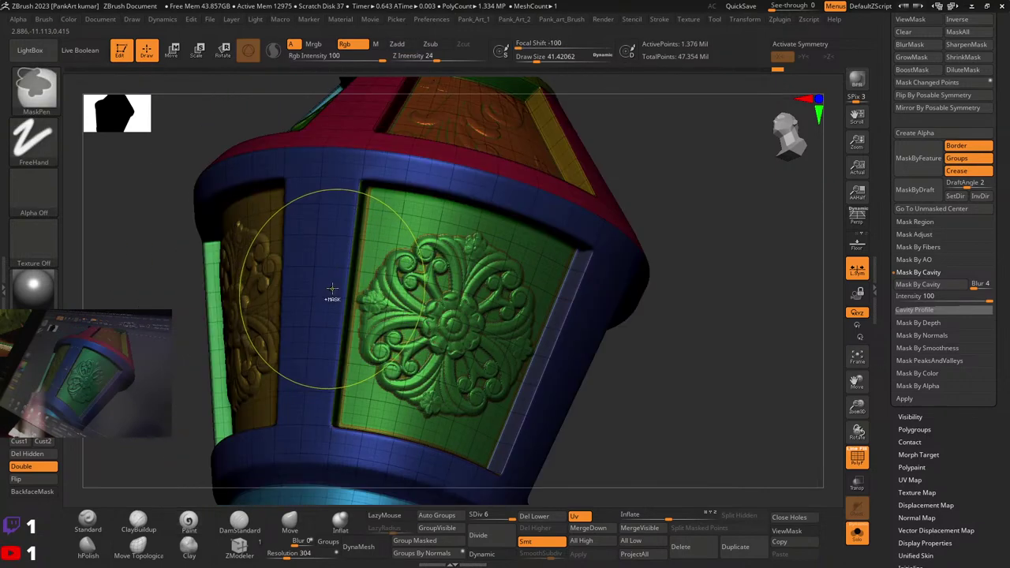
key("ctrl+h")
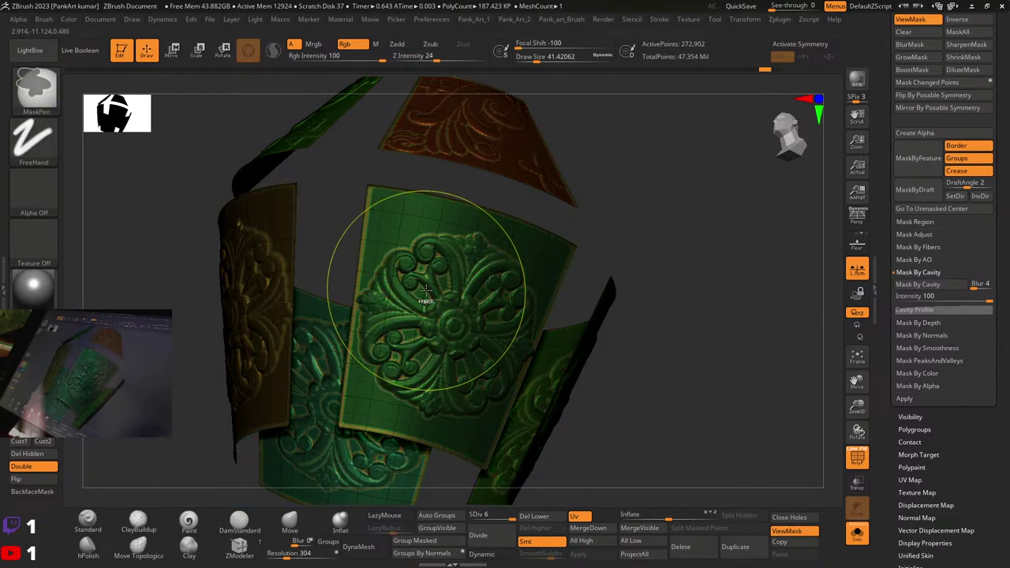
Step: Inspect the cavity outlines on the front floral panel up close by hiding and restoring its polygroup
right_click_drag(431, 292, 487, 291)
left_click_drag(487, 292, 541, 265)
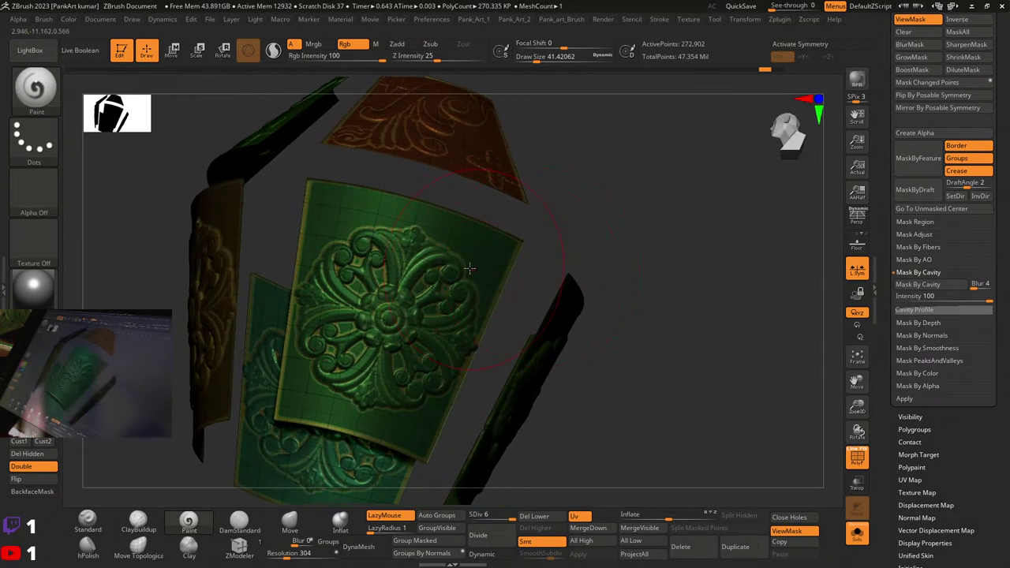
left_click(436, 242, "ctrl+shift")
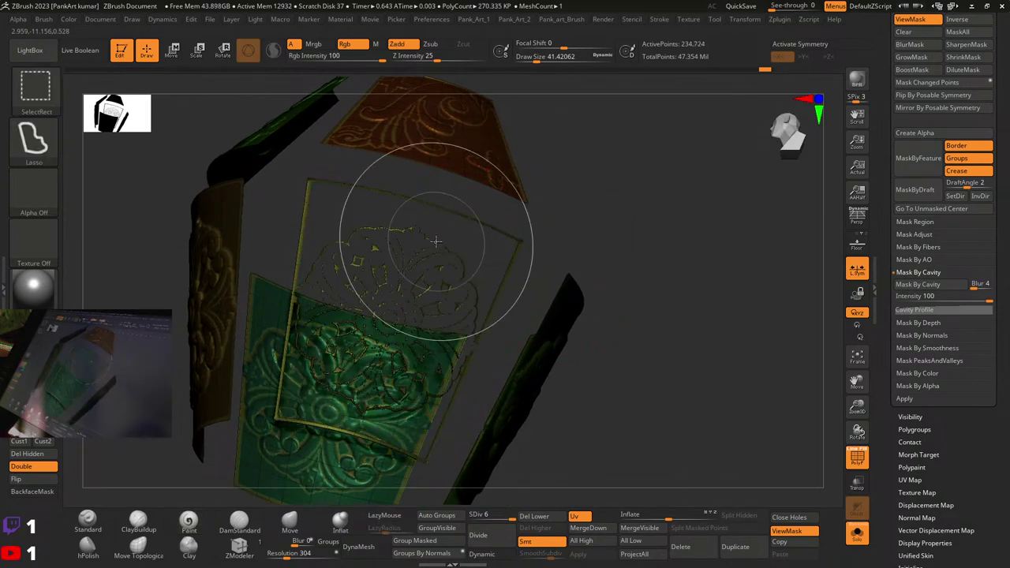
key("ctrl+z")
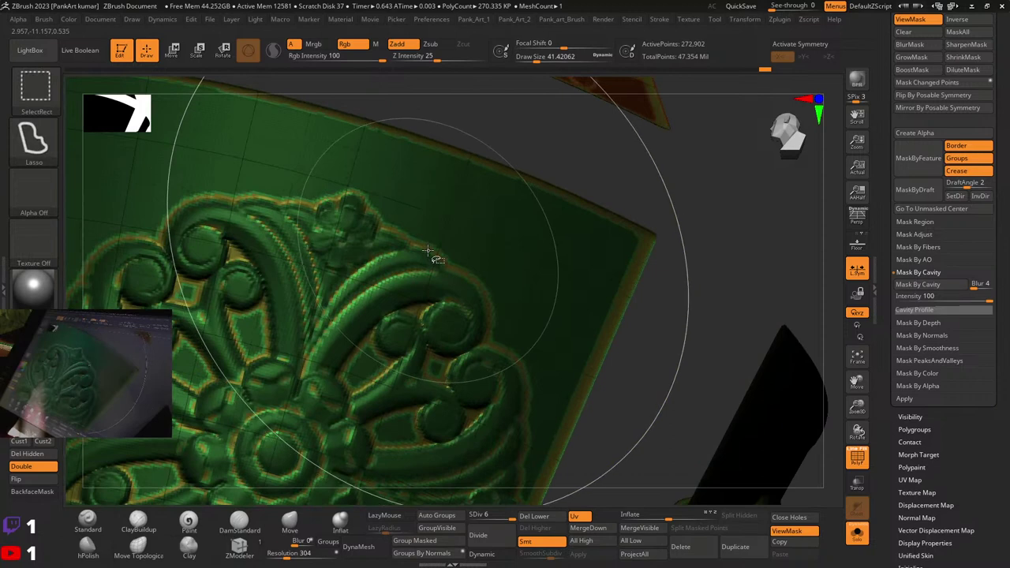
left_click(426, 247, "ctrl+shift")
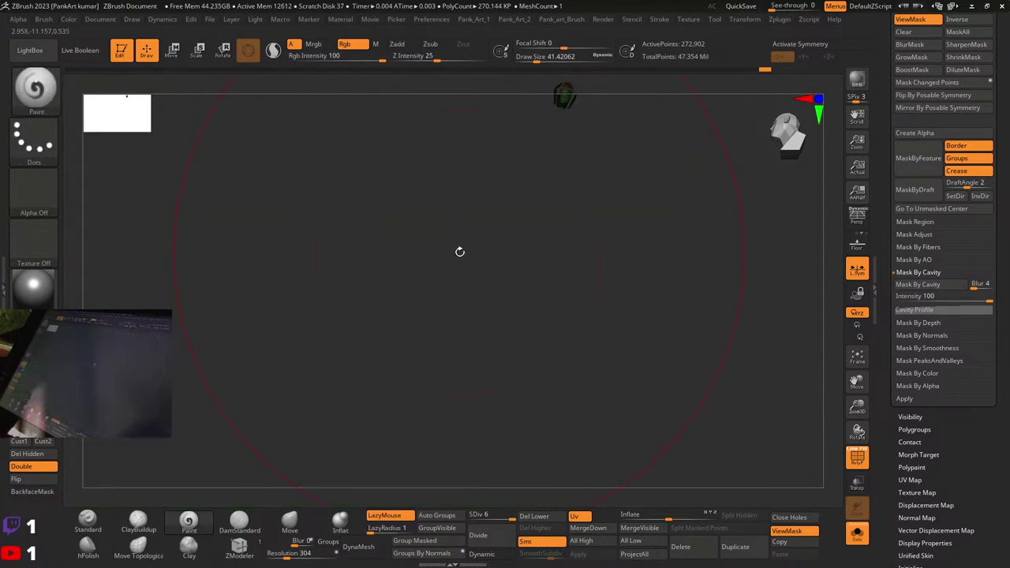
key("f")
mouse_move(445, 247)
right_mouse_down("ctrl")
mouse_move(524, 265)
mouse_move(628, 261)
right_mouse_up("ctrl")
key("shift+f")
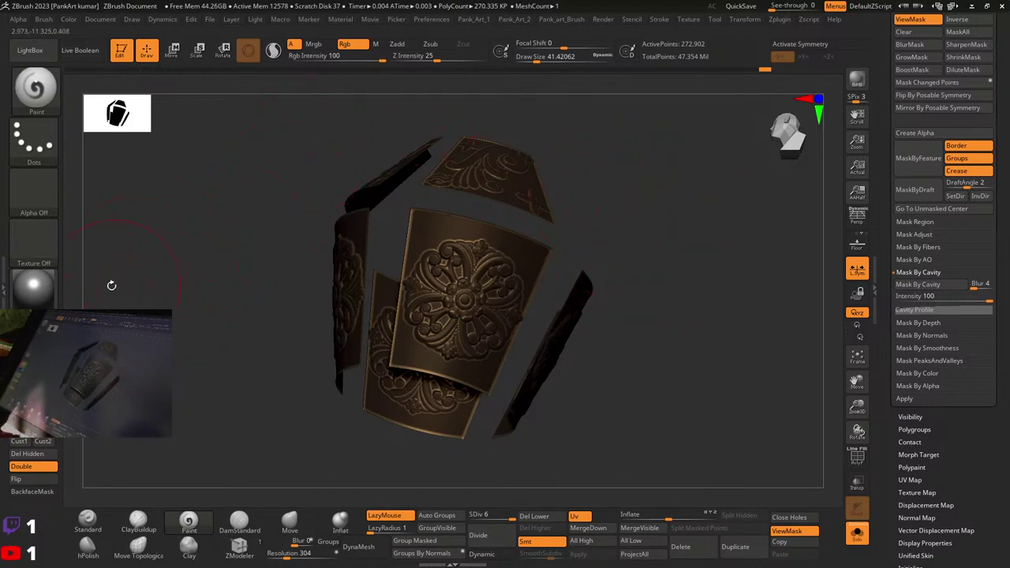
Step: Fill the unmasked cavity lines of the floral panels with gold, RGB 187, 143, 40, and invert the mask
left_click(69, 19)
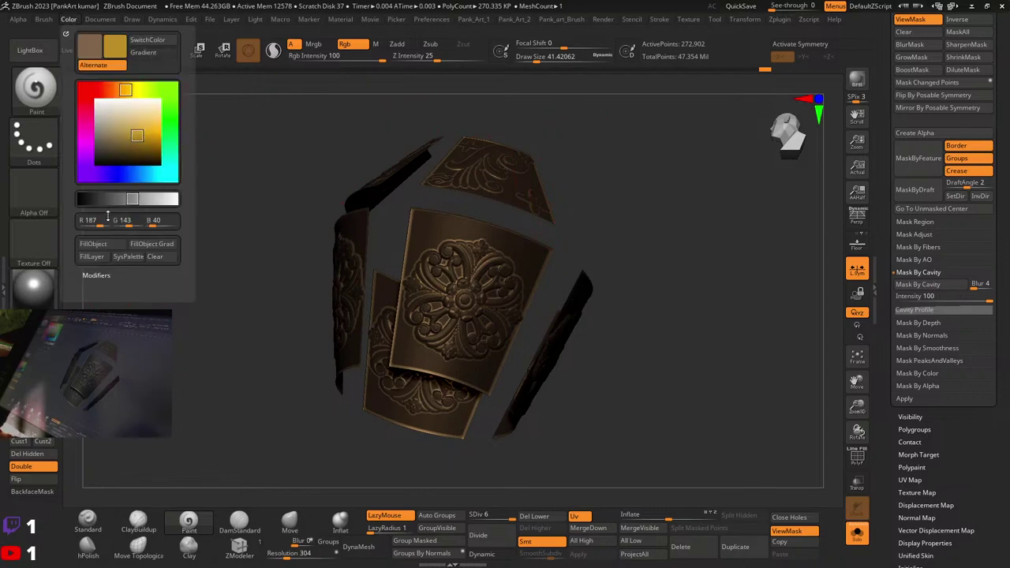
left_click(100, 243)
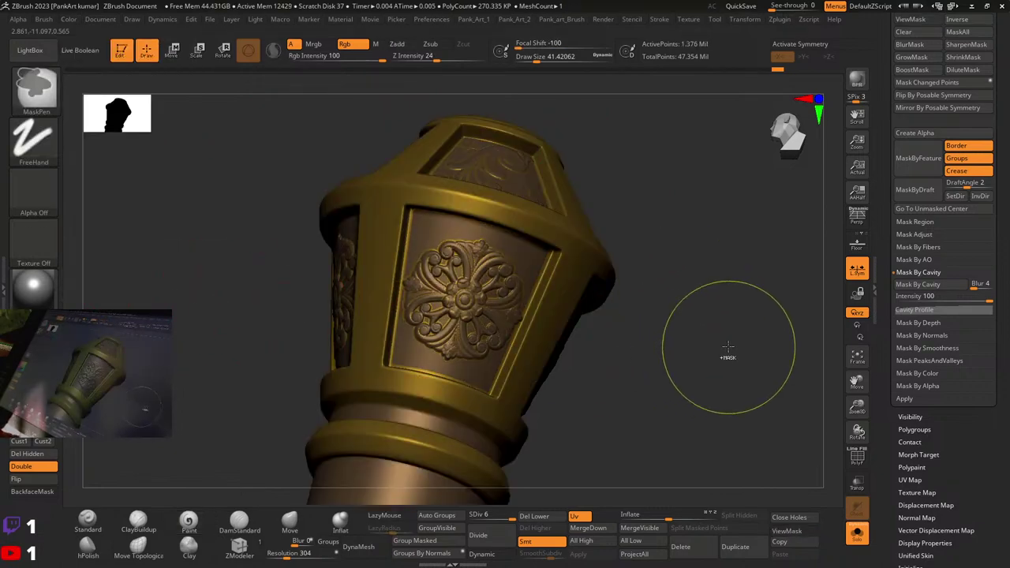
scroll(565, 323, "down", 5)
mouse_move(566, 324)
right_mouse_down()
mouse_move(555, 327)
mouse_move(701, 316)
mouse_move(505, 307)
mouse_move(545, 309)
mouse_move(501, 344)
mouse_move(446, 335)
mouse_move(525, 320)
right_mouse_up()
mouse_move(525, 320)
right_mouse_down("ctrl")
mouse_move(639, 305)
mouse_move(703, 275)
mouse_move(525, 300)
right_mouse_up("ctrl")
right_click_drag(525, 300, 594, 288, "ctrl")
left_click(594, 287, "ctrl+shift")
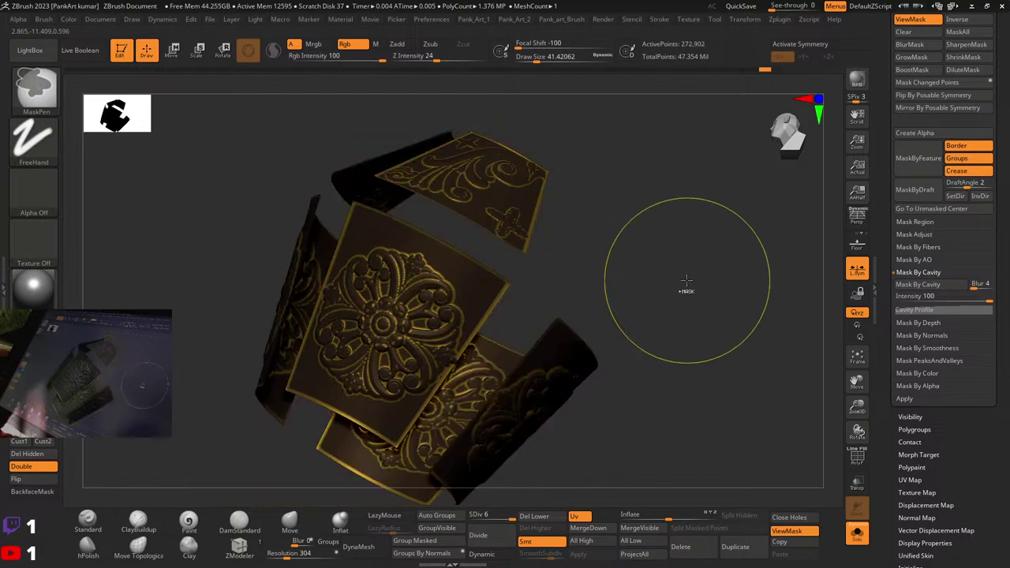
left_click(684, 279, "ctrl")
right_click_drag(670, 276, 699, 266, "alt")
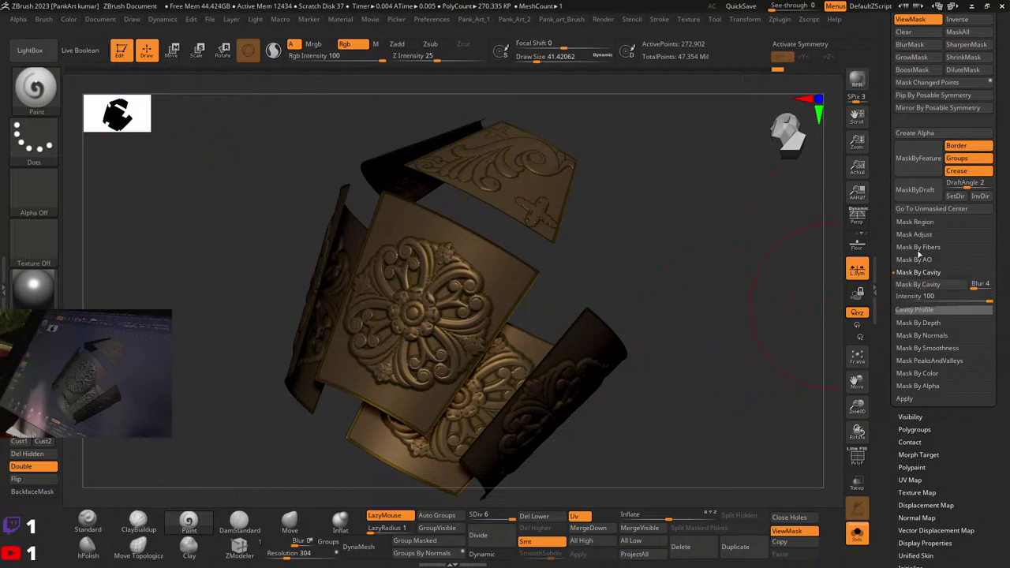
Step: Try an Auto Region mask on the floral panels and return to the cavity mask
left_click(919, 224)
left_click(917, 241)
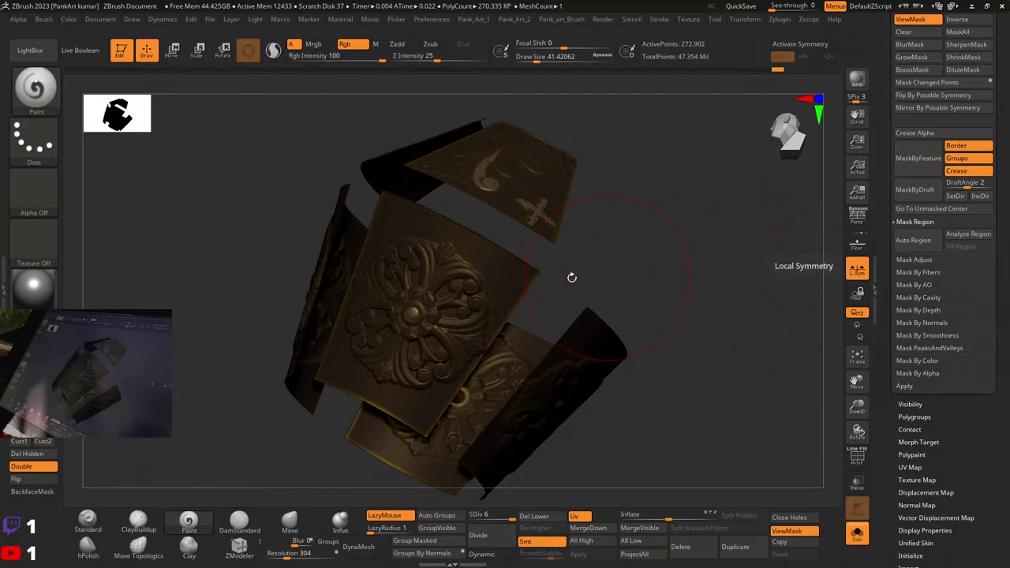
mouse_move(571, 278)
left_mouse_down()
mouse_move(558, 270)
mouse_move(598, 268)
mouse_move(575, 273)
left_mouse_up()
key("space")
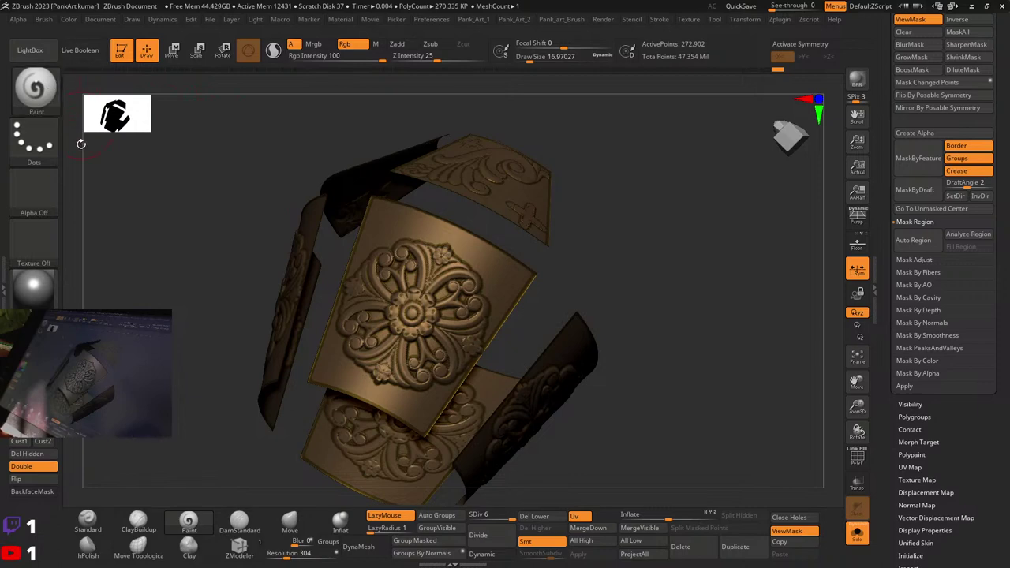
Step: Try filling the unmasked surfaces of the floral panels with the same gold, check the result without the mask display, and undo the fill
left_click(69, 19)
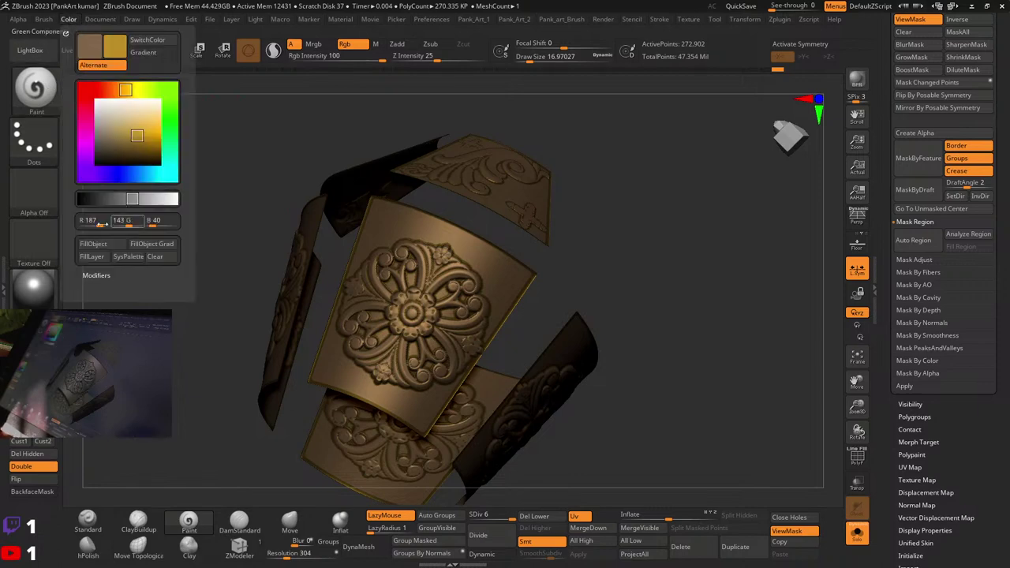
left_click(102, 245)
key("shift+f")
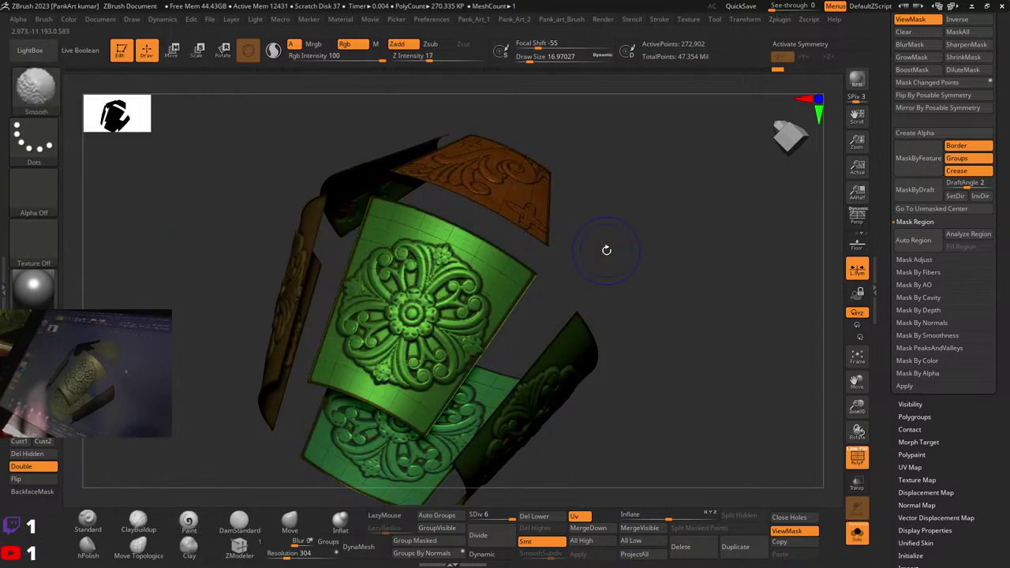
key("shift+f")
key("shift+f")
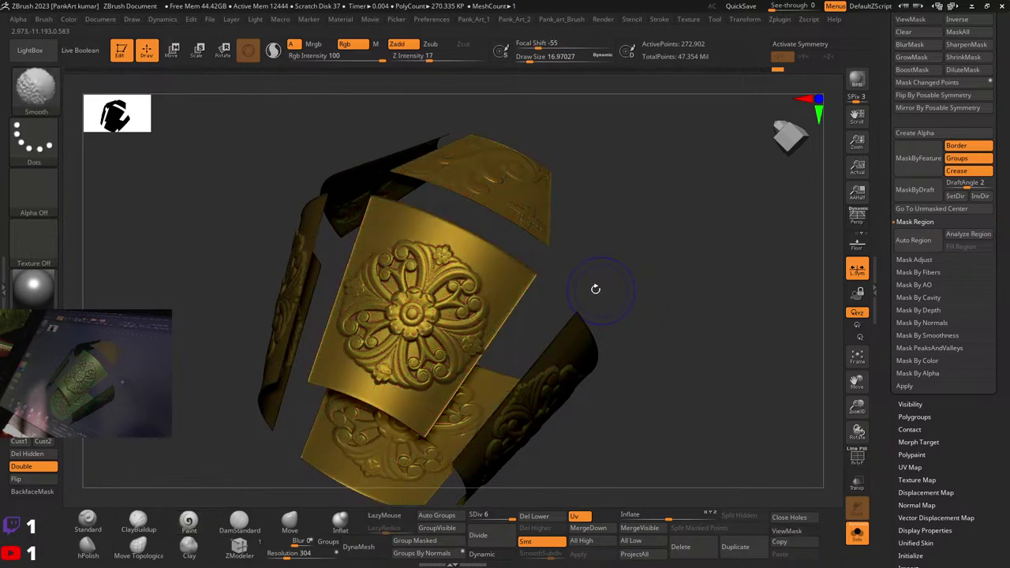
key("shift+f")
key("ctrl")
right_click_drag(543, 289, 620, 285, "ctrl")
key("ctrl+h")
key("shift+f")
left_click_drag(620, 284, 577, 280)
key("ctrl")
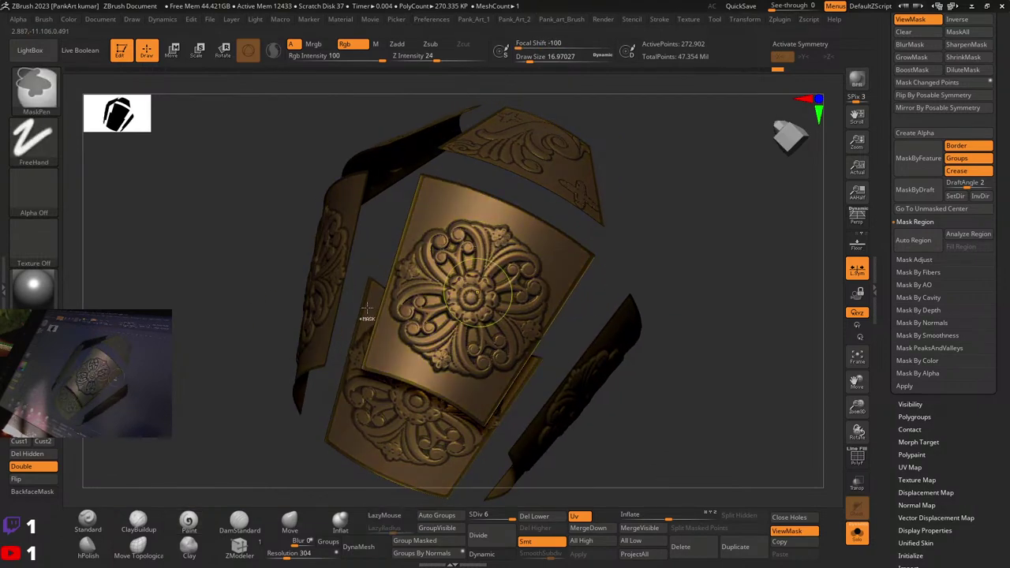
Step: Invert the cavity mask on the floral panels and lower Mask Blur Strength to 3
mouse_move(272, 327)
left_mouse_down()
mouse_move(217, 322)
mouse_move(265, 326)
left_mouse_up()
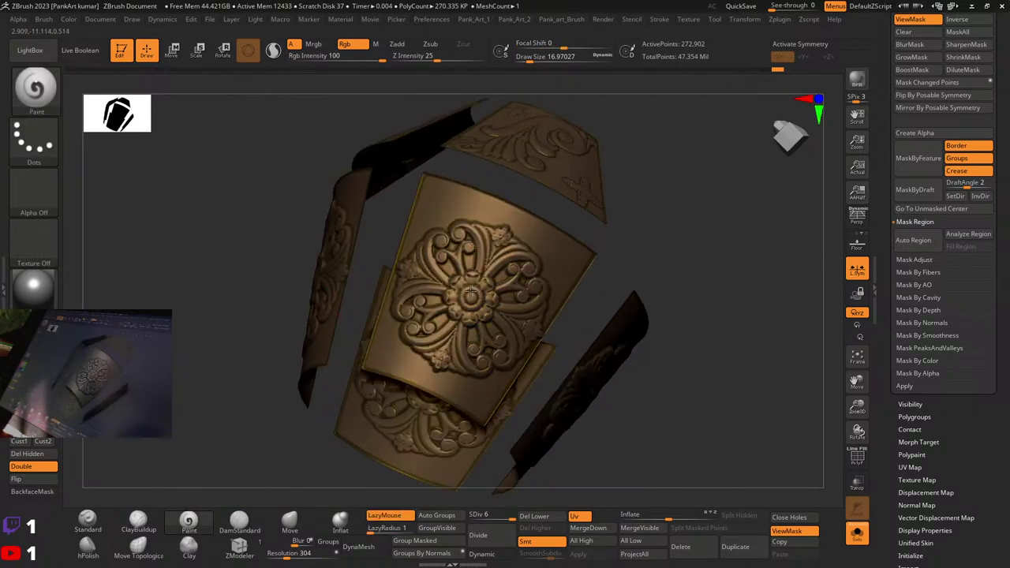
left_click(669, 226, "ctrl")
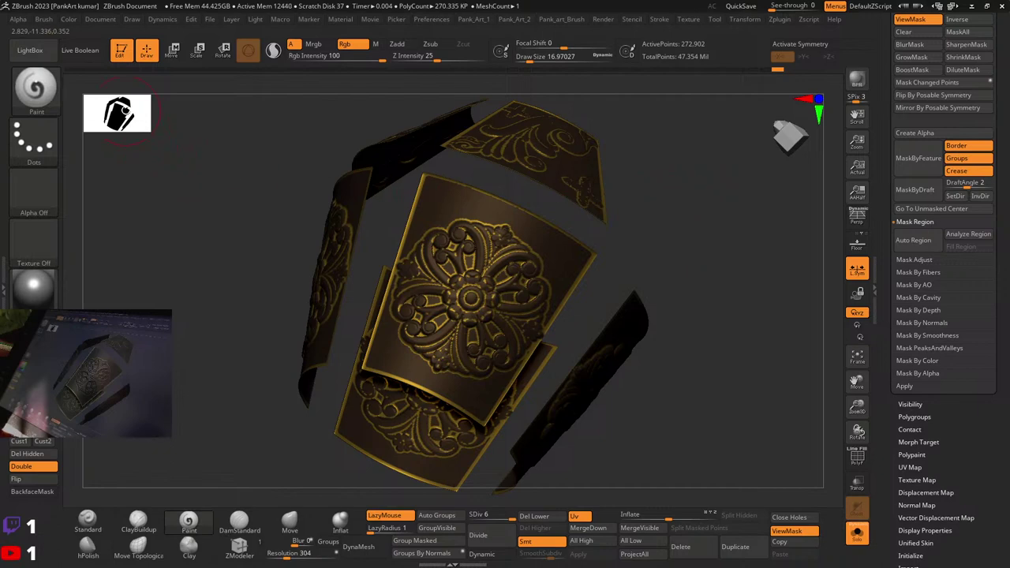
key("ctrl")
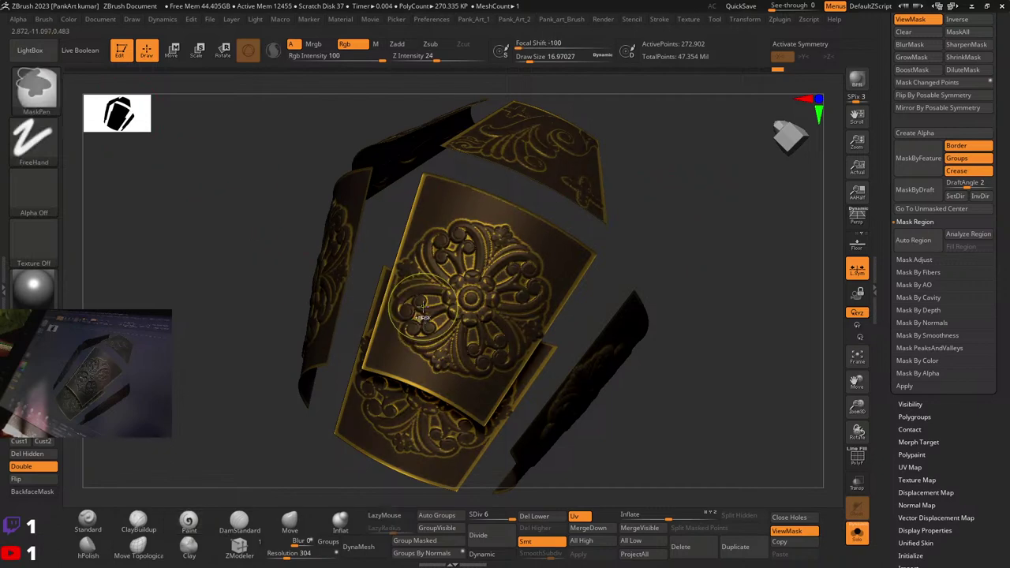
key("space")
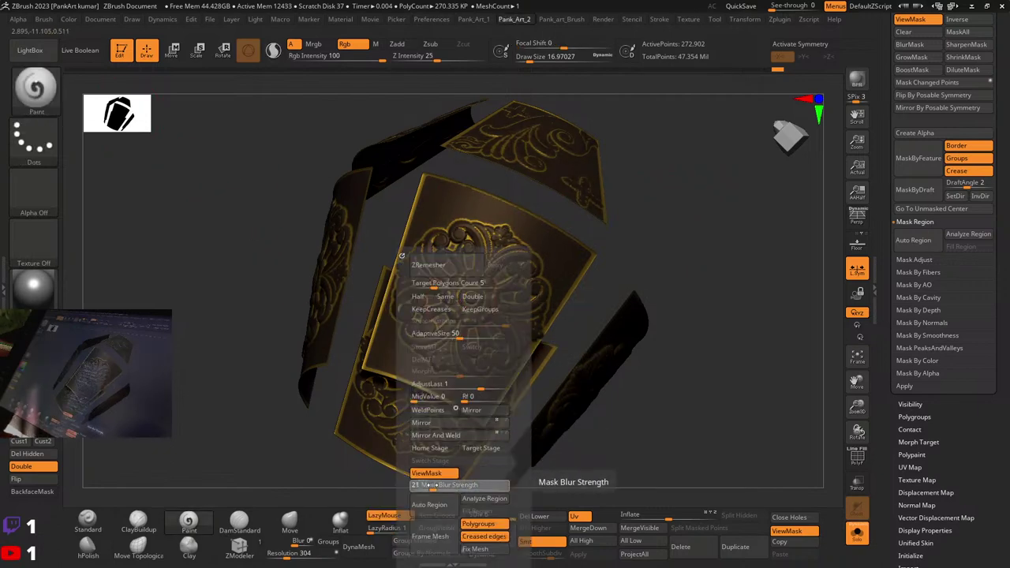
left_click_drag(432, 485, 422, 487)
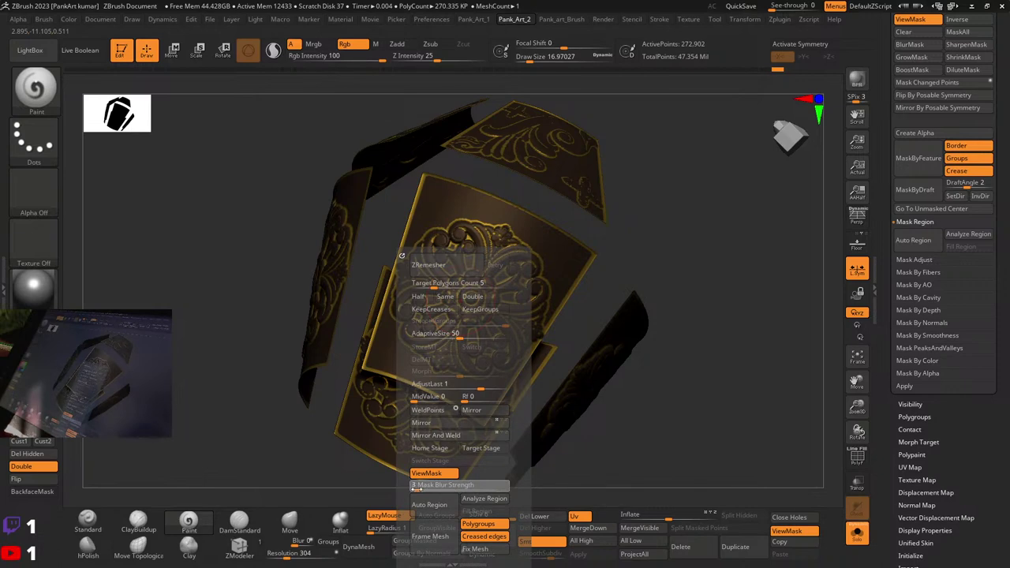
key("ctrl")
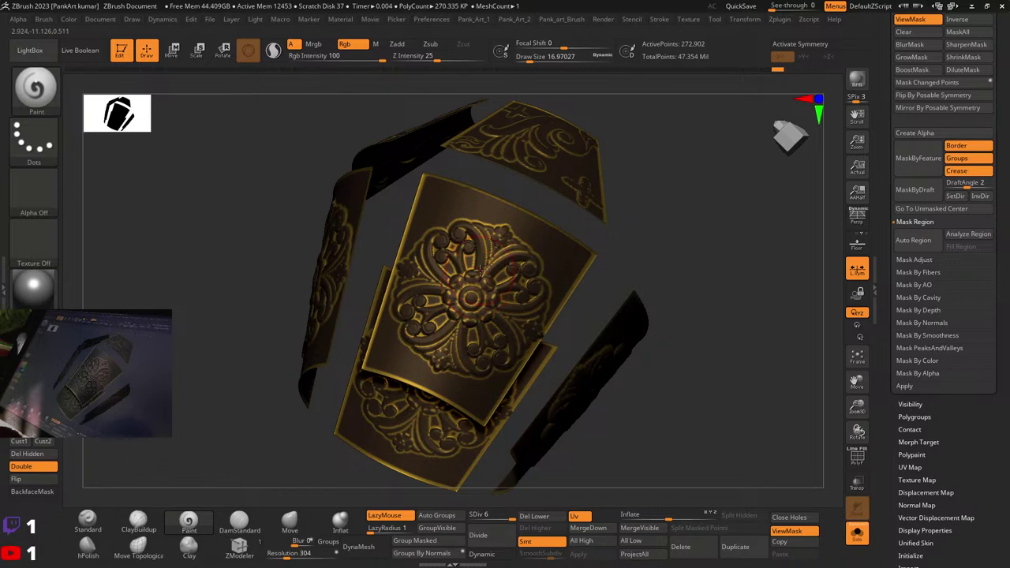
Step: Fill the unmasked surfaces of the floral panels with gold, RGB 187, 143, 40, hide the mask display, and show the whole model again
left_click(74, 21)
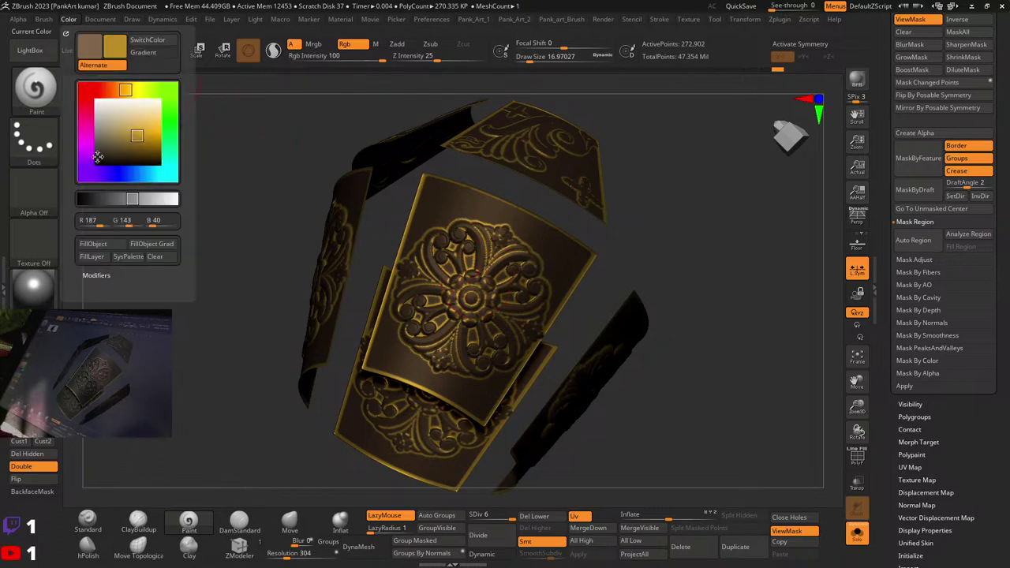
left_click(99, 242)
key("ctrl+h")
key("shift+f")
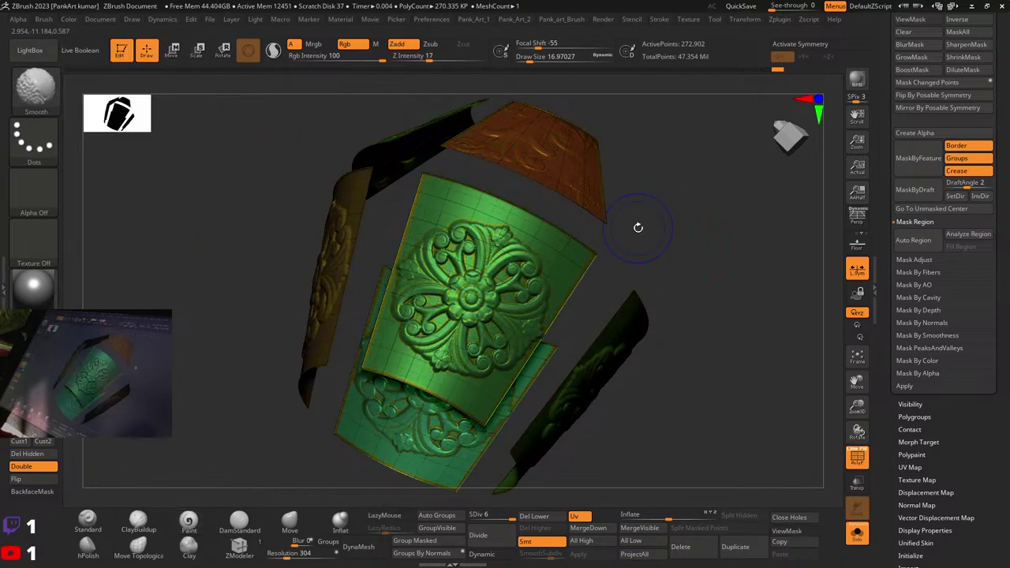
key("shift+f")
right_click_drag(688, 227, 812, 495, "ctrl")
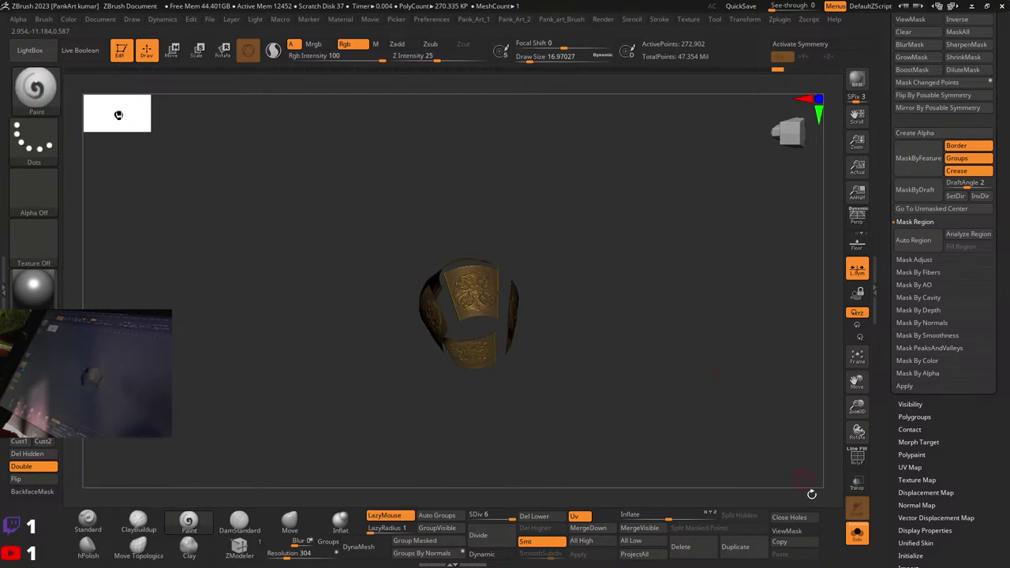
left_click(857, 536)
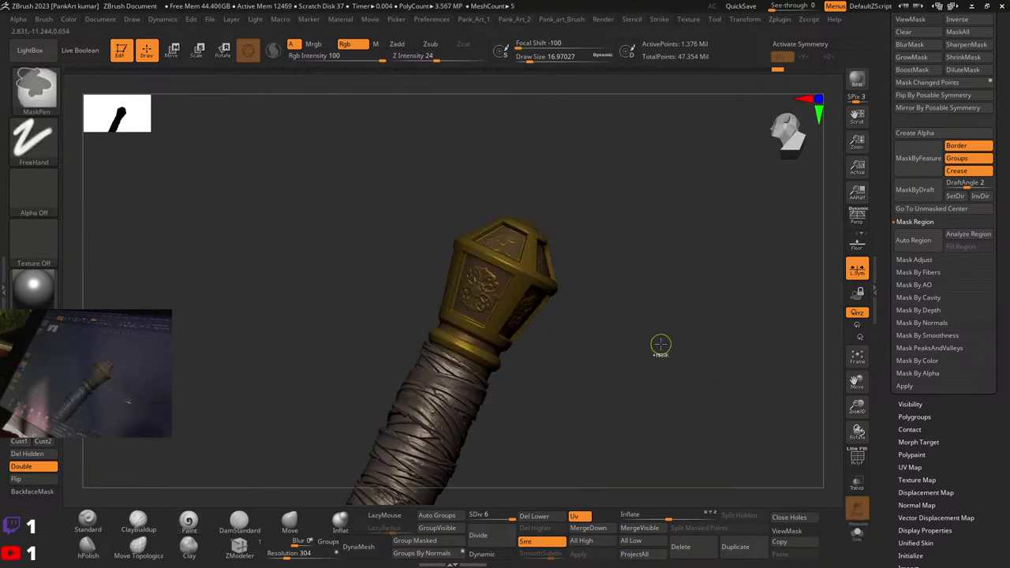
Step: Try painting silver over the floral relief of one pommel panel with a small Paint brush, and undo the strokes
right_click_drag(661, 345, 632, 260, "ctrl")
right_click_drag(631, 261, 699, 292)
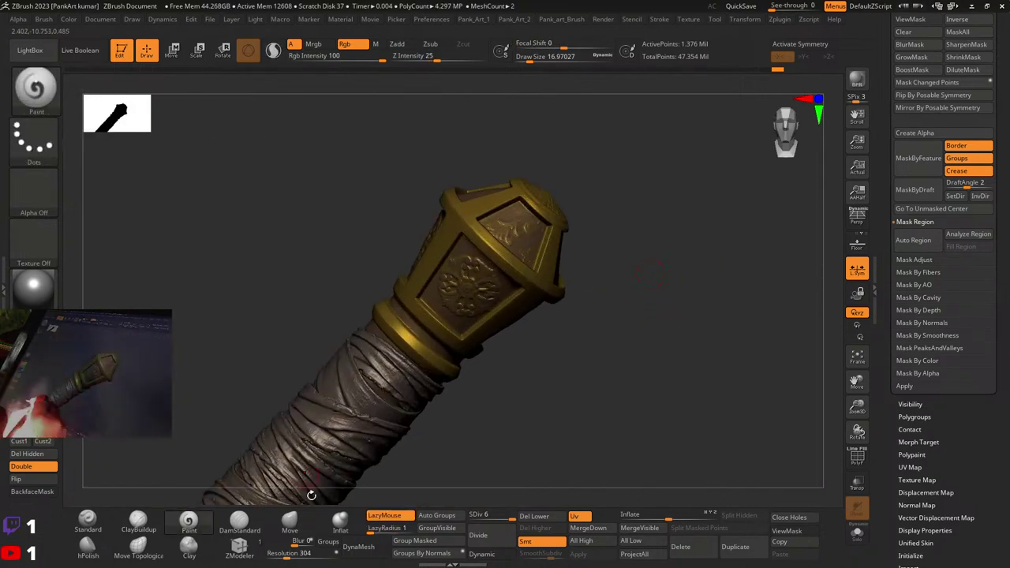
mouse_move(510, 329)
right_mouse_down()
mouse_move(488, 272)
mouse_move(528, 318)
mouse_move(501, 352)
mouse_move(491, 342)
right_mouse_up()
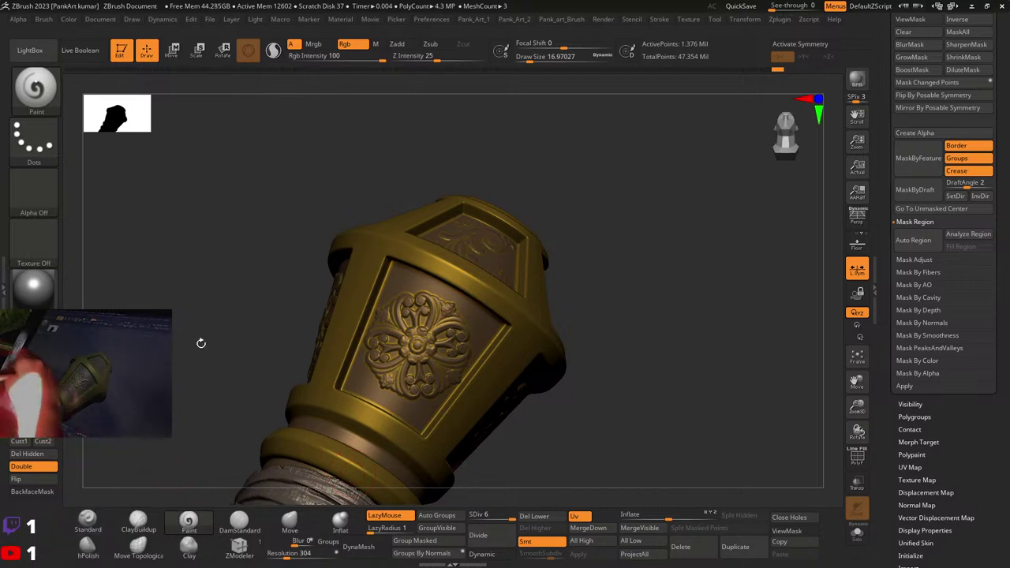
key("space")
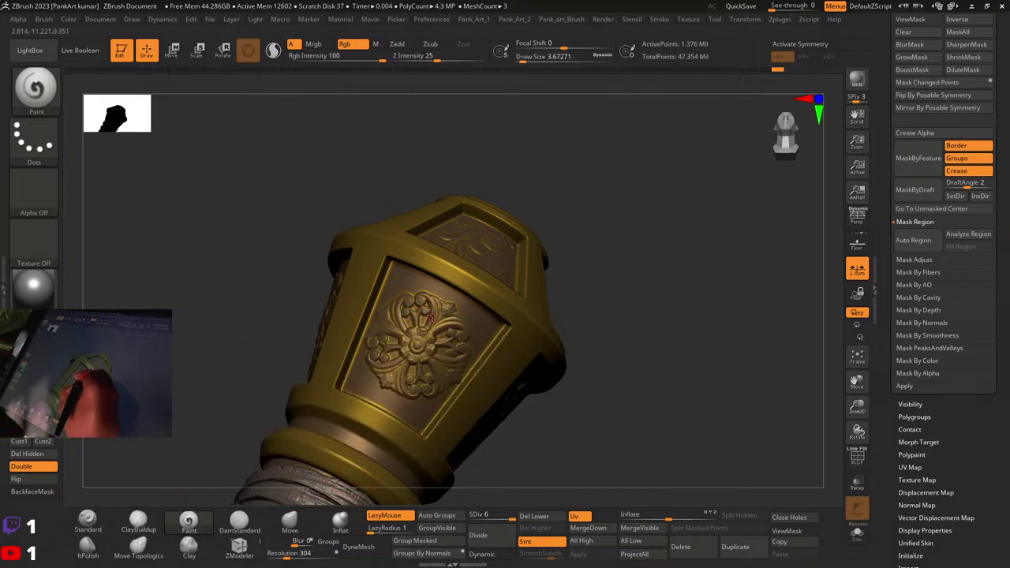
key("space")
left_click(431, 304)
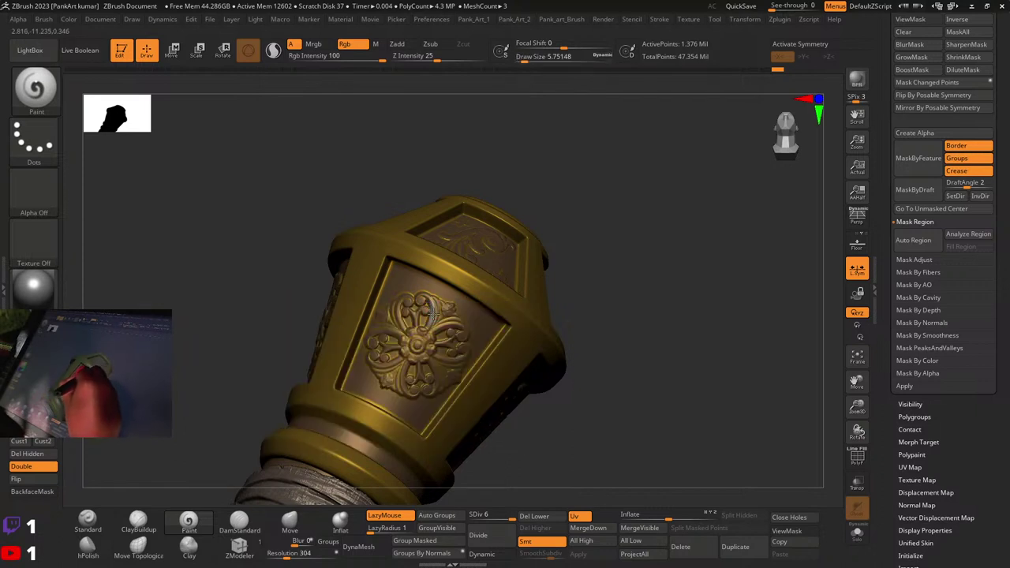
key("space")
left_click(434, 306)
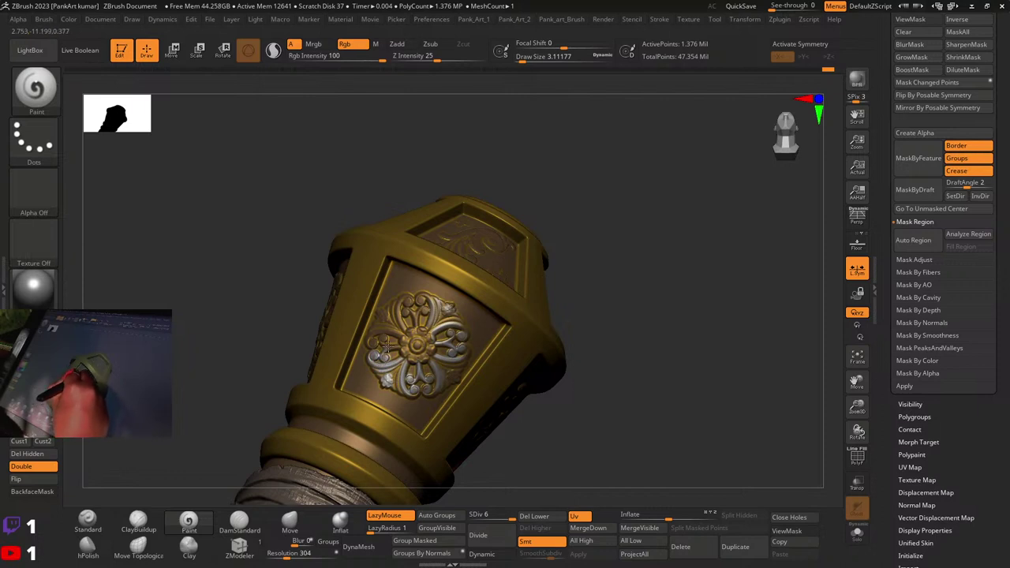
right_click_drag(394, 343, 513, 257, "ctrl")
mouse_move(393, 341)
right_mouse_down("ctrl")
mouse_move(649, 286)
mouse_move(619, 303)
right_mouse_up("ctrl")
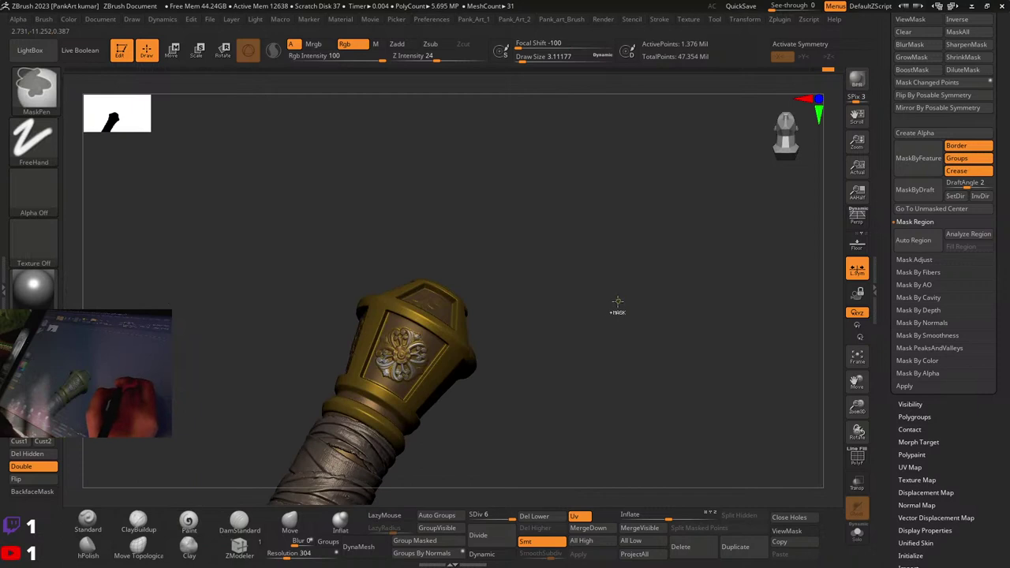
key("ctrl+z")
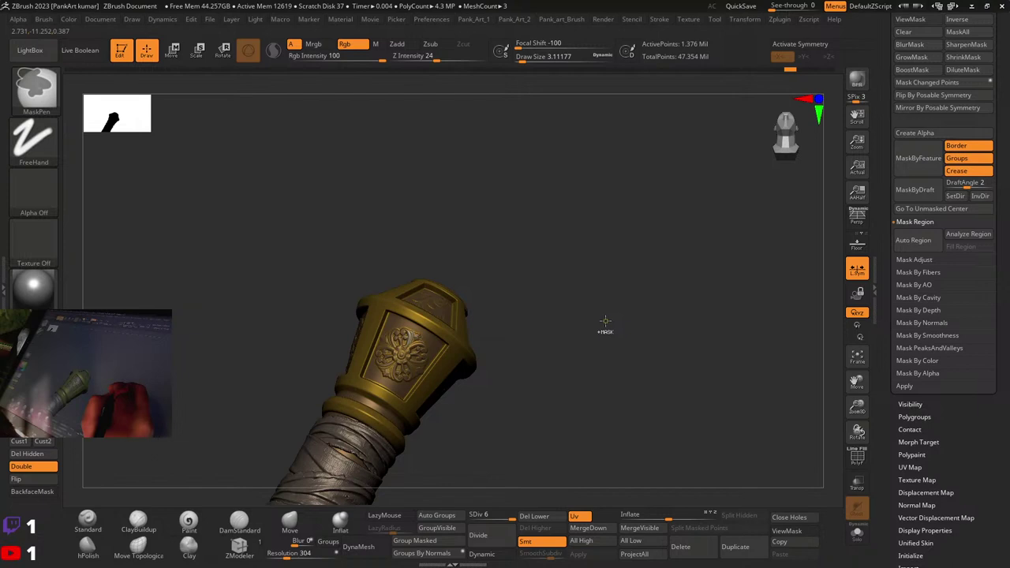
key("ctrl+z")
Step: Switch all subtools to their highest subdivision level and look over the bust from the front
mouse_move(643, 312)
right_mouse_down("ctrl")
mouse_move(497, 355)
mouse_move(553, 348)
right_mouse_up("ctrl")
mouse_move(553, 347)
right_mouse_down("ctrl")
mouse_move(531, 339)
mouse_move(600, 332)
right_mouse_up("ctrl")
right_click_drag(626, 417, 659, 336, "alt")
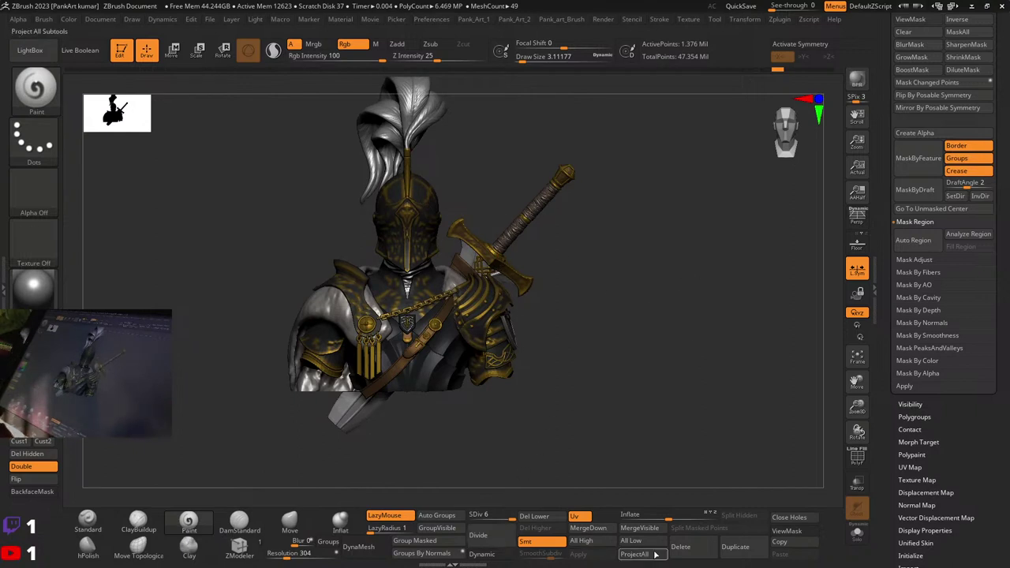
left_click(600, 543)
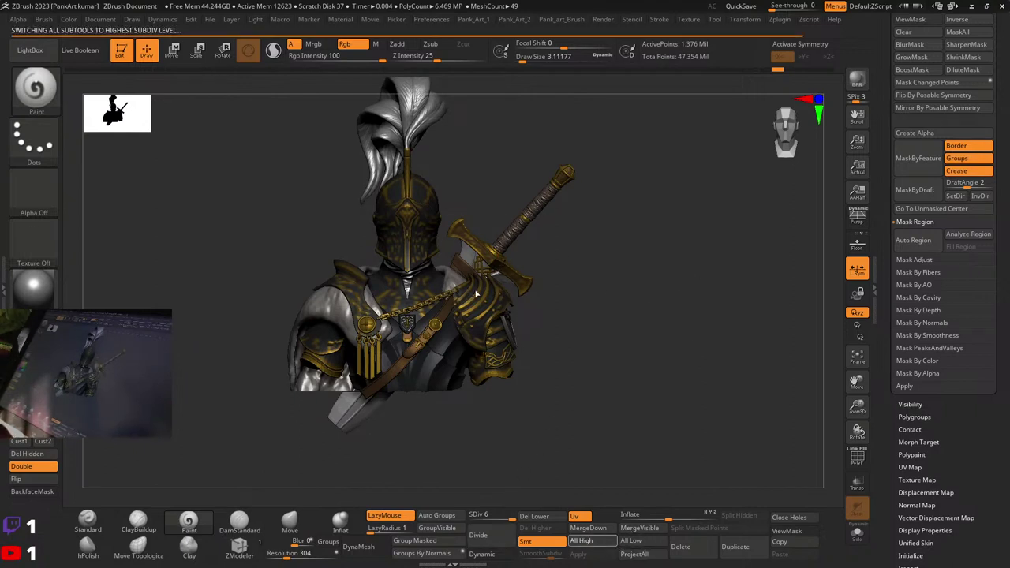
right_click_drag(431, 301, 402, 304)
mouse_move(553, 304)
right_mouse_down("ctrl")
mouse_move(572, 375)
mouse_move(586, 320)
mouse_move(604, 314)
right_mouse_up("ctrl")
right_click_drag(734, 150, 758, 246, "ctrl")
right_click_drag(598, 192, 717, 250, "ctrl")
right_click_drag(742, 299, 619, 186)
right_click_drag(643, 277, 616, 322)
mouse_move(616, 322)
right_mouse_down("ctrl")
mouse_move(607, 299)
mouse_move(634, 332)
mouse_move(692, 311)
mouse_move(662, 338)
right_mouse_up("ctrl")
Step: Save the tool as warrior_12 in the warrior folder, overwriting the existing file
scroll(879, 177, "up", 10)
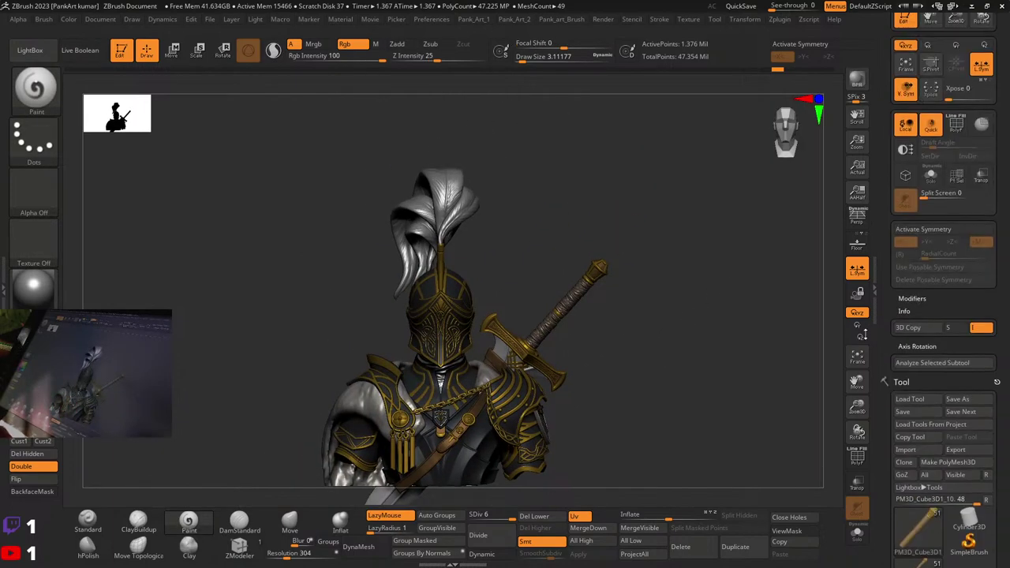
left_click_drag(888, 184, 877, 286)
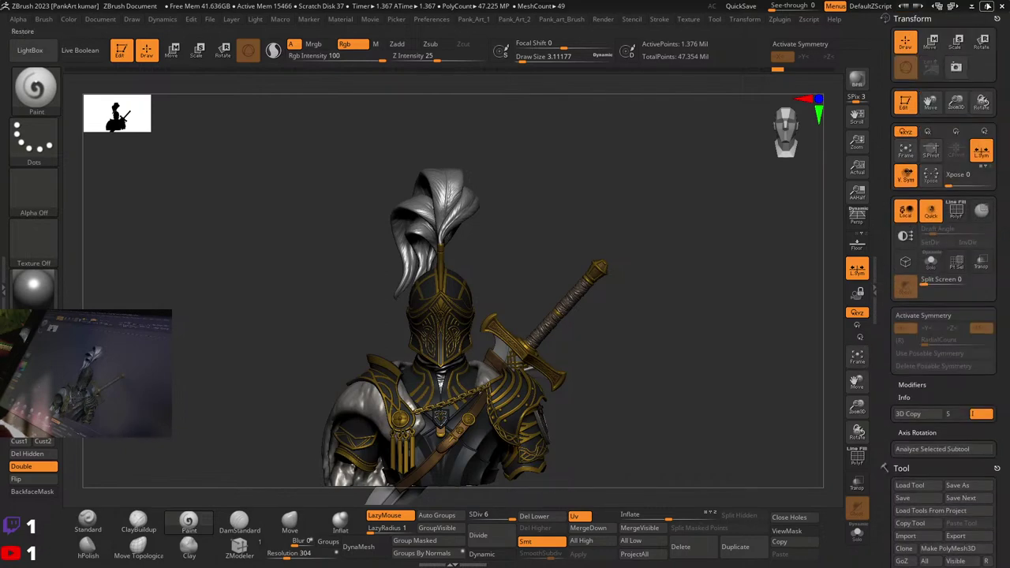
left_click(996, 17)
left_click(959, 36)
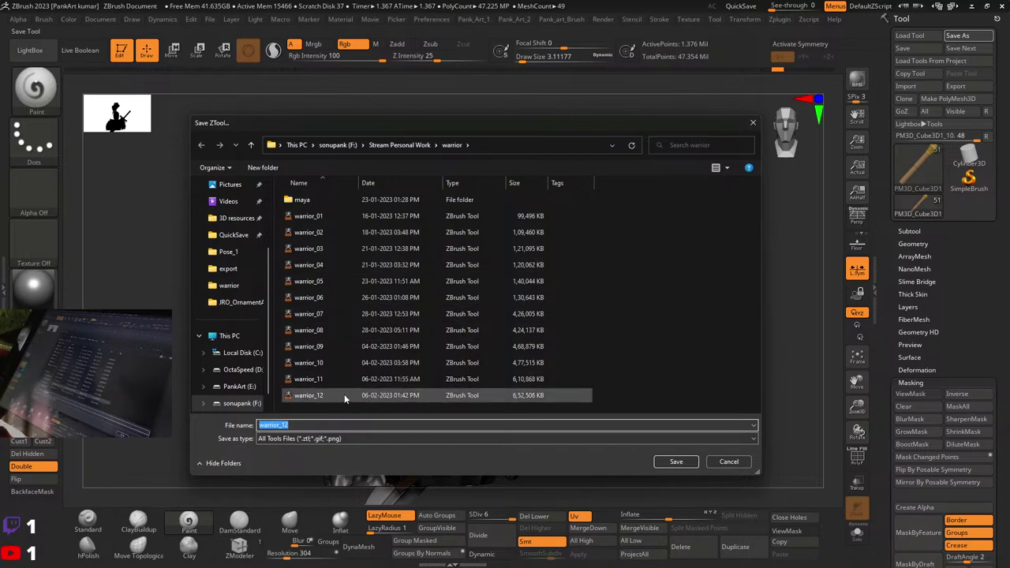
left_click(673, 461)
left_click(529, 275)
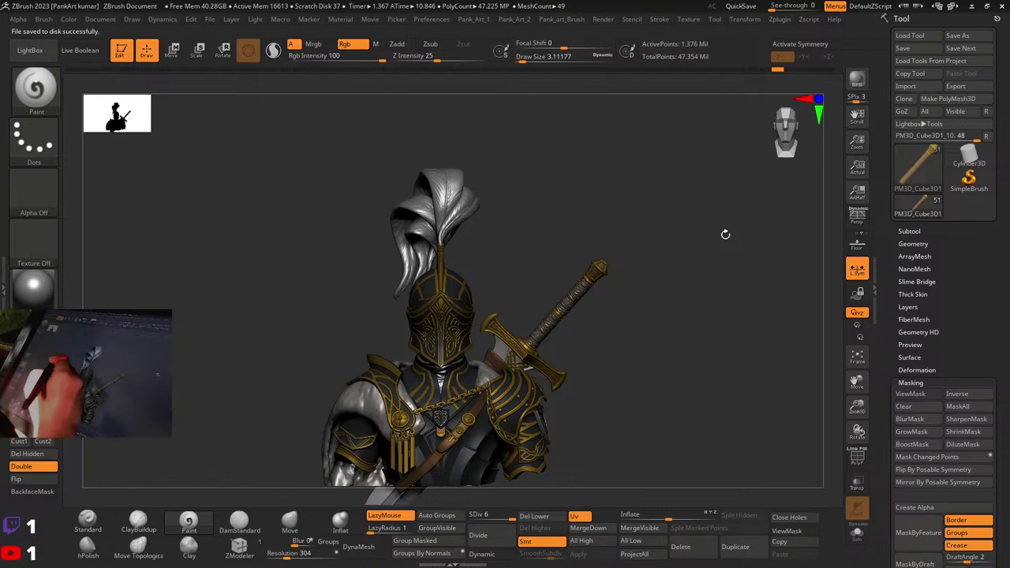
Step: Choose the Standard brush with the DragRect stroke and no alpha
left_click(88, 523)
left_click(34, 142)
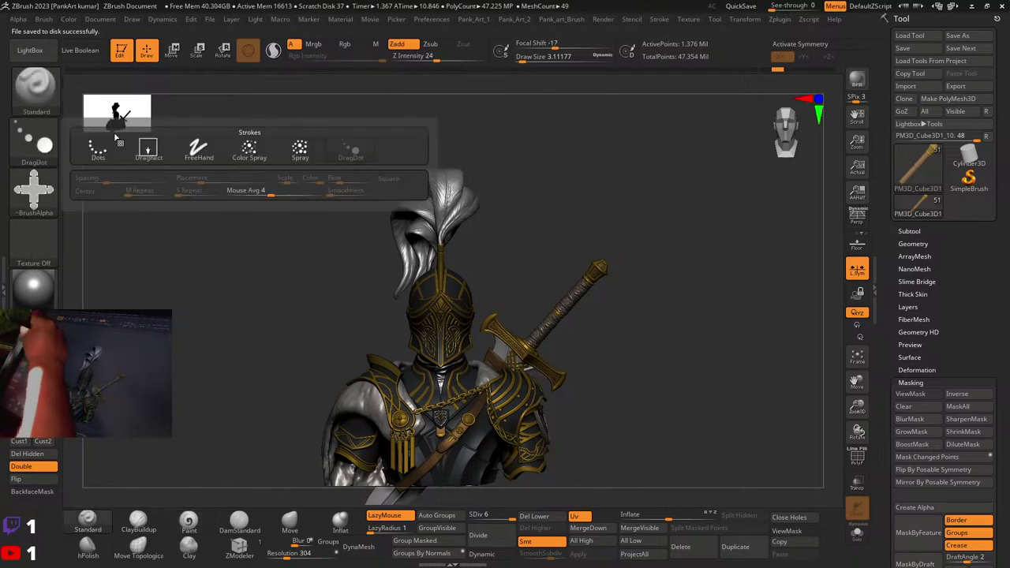
left_click(136, 148)
left_click(34, 189)
left_click(95, 199)
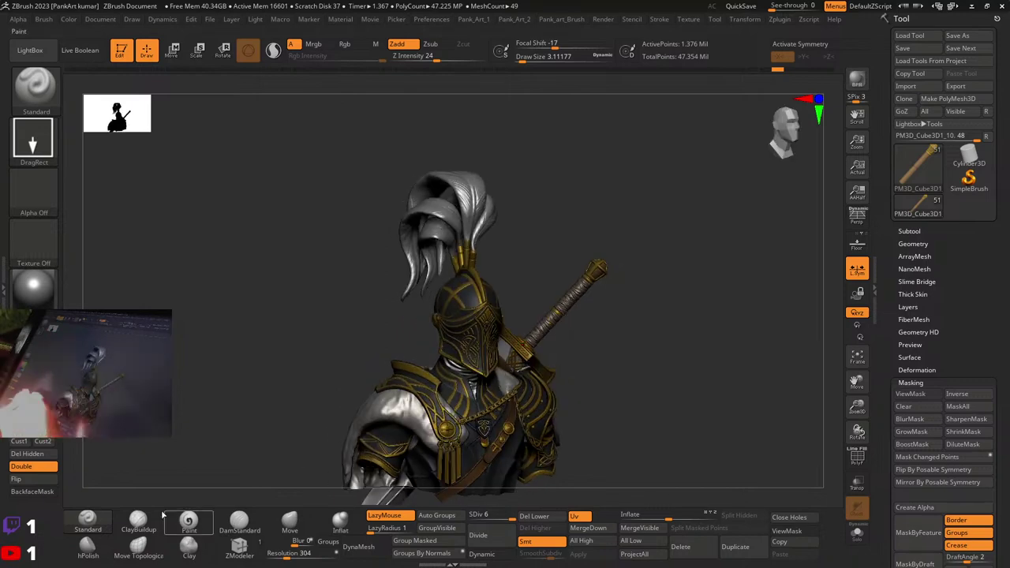
Step: Switch to the ClayBuildup brush with a draw size of 11.69 and bring the sword and shoulder into view
mouse_move(532, 366)
right_mouse_down("alt")
mouse_move(623, 280)
mouse_move(480, 334)
right_mouse_up("alt")
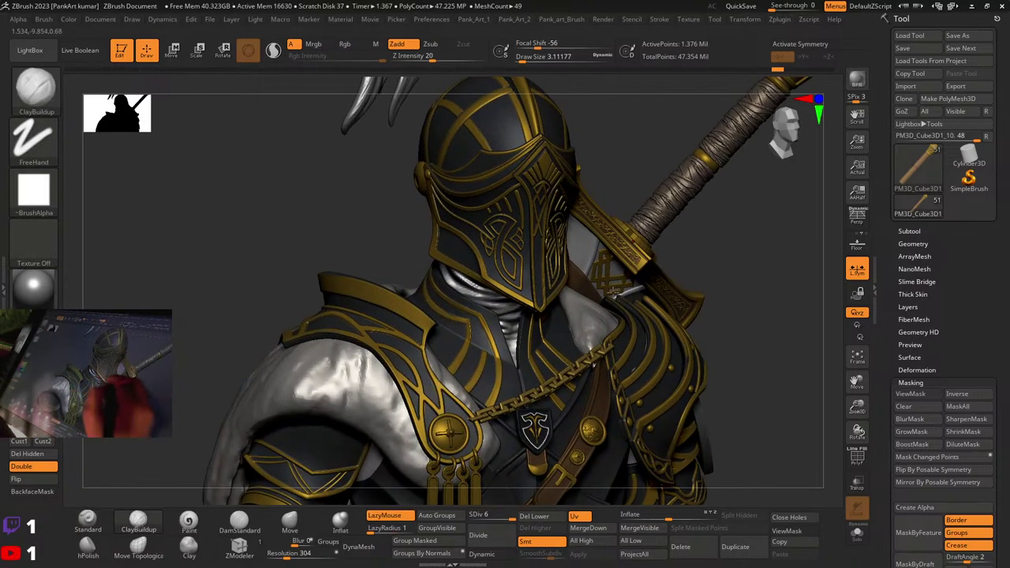
mouse_move(544, 316)
right_mouse_down()
mouse_move(506, 277)
mouse_move(474, 308)
right_mouse_up()
key("space")
left_click_drag(615, 249, 622, 249)
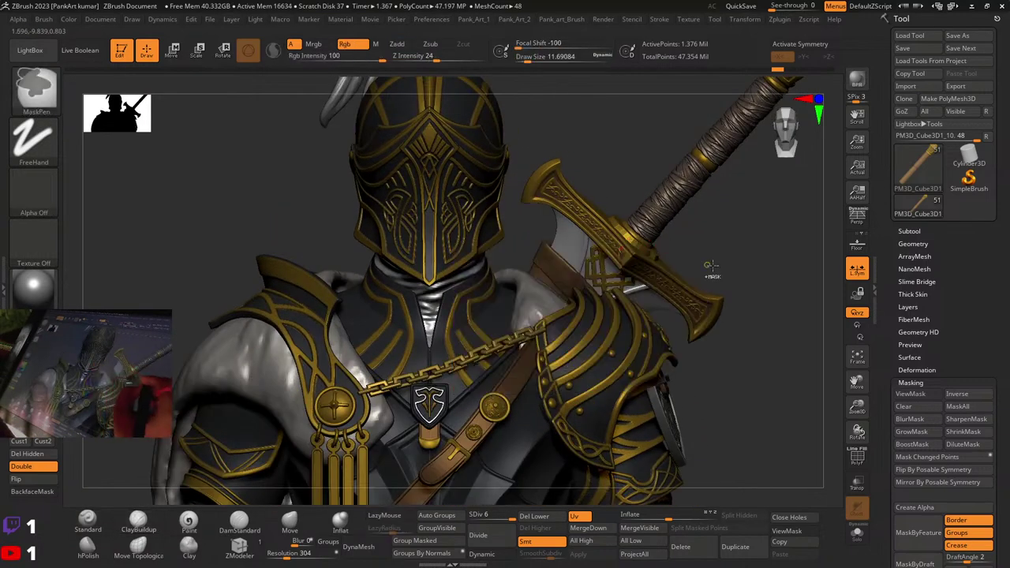
right_click_drag(708, 264, 679, 229, "ctrl")
mouse_move(679, 339)
right_mouse_down()
mouse_move(612, 312)
mouse_move(655, 305)
right_mouse_up()
right_click_drag(604, 249, 568, 254)
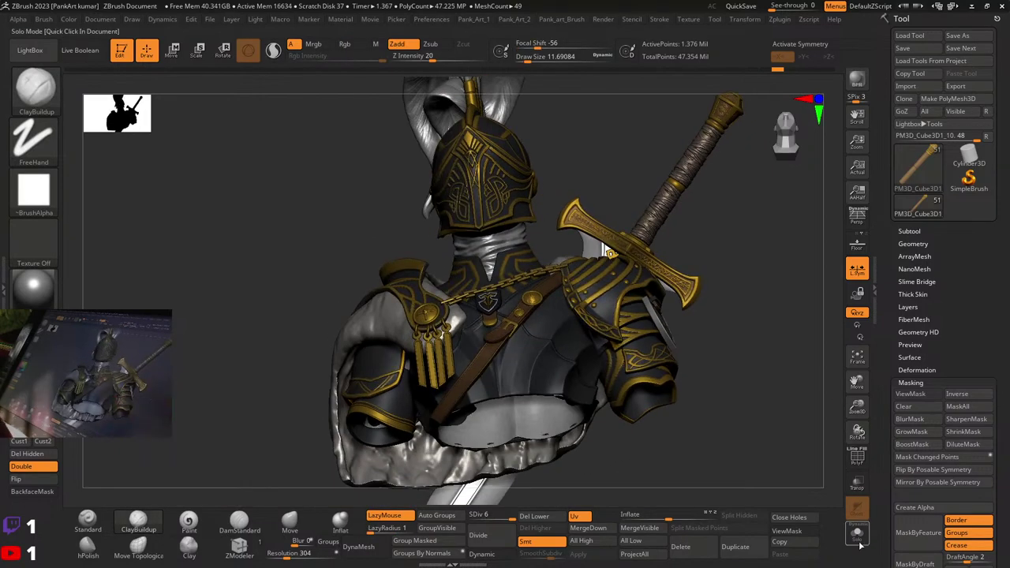
Step: Select the sword2 blade subtool, isolate it, and turn off the polyframe display
left_click(857, 457)
left_click(857, 533)
left_click(857, 533)
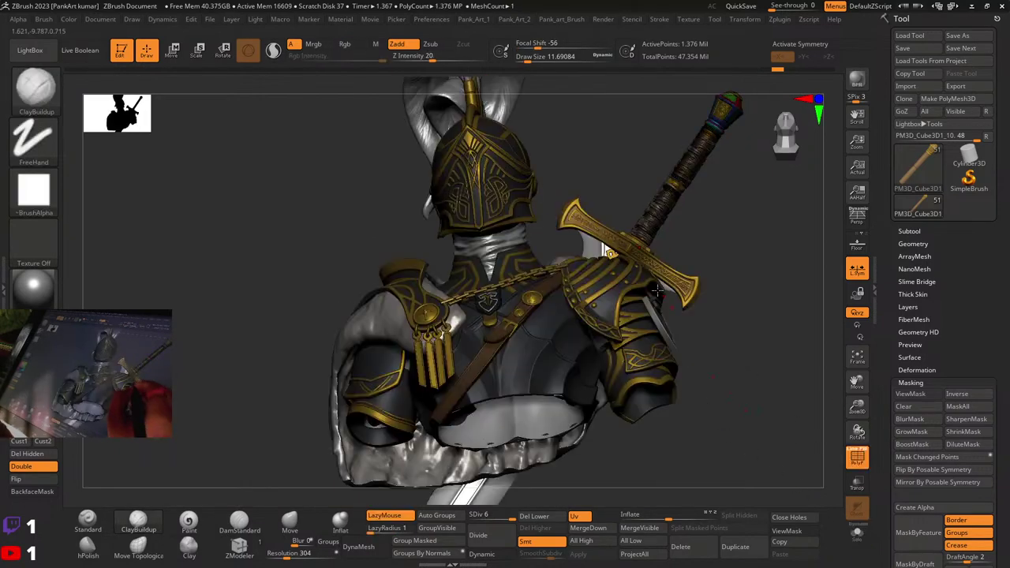
left_click(660, 299, "alt")
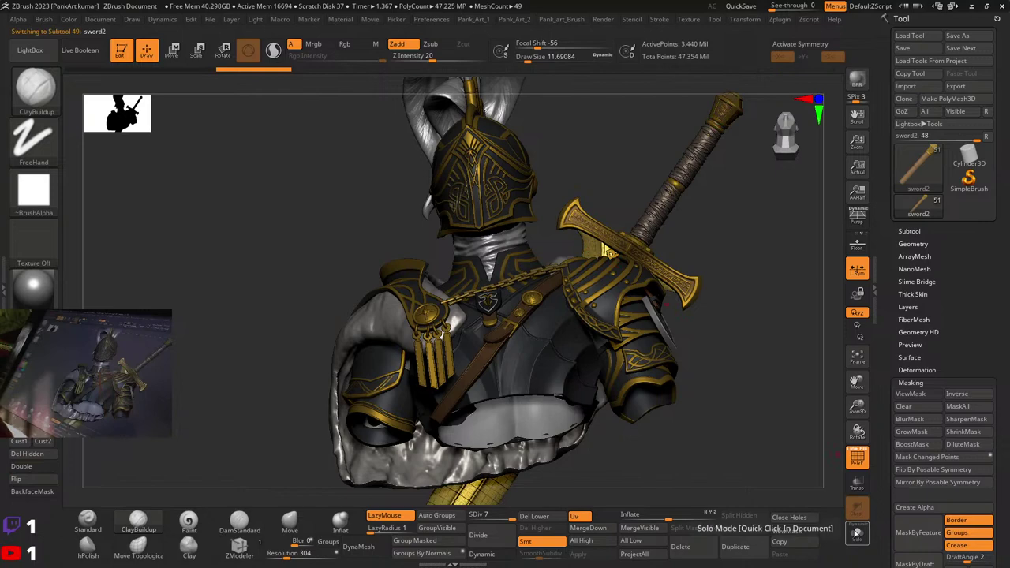
left_click(857, 533)
key("shift+f")
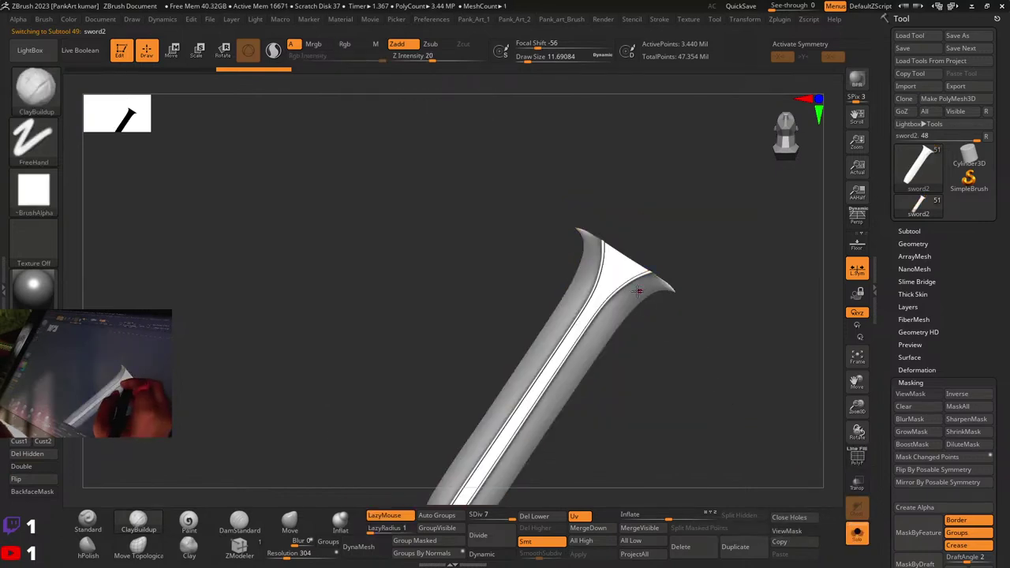
Step: Activate X and Z symmetry on the blade and pick the gold colour from the lattice ornament below the crossguard
right_click_drag(637, 292, 663, 284, "ctrl")
key("shift+f")
mouse_move(663, 284)
right_mouse_down()
mouse_move(687, 276)
mouse_move(668, 266)
mouse_move(636, 273)
mouse_move(688, 271)
mouse_move(719, 257)
mouse_move(711, 248)
right_mouse_up()
key("shift+f")
key("x")
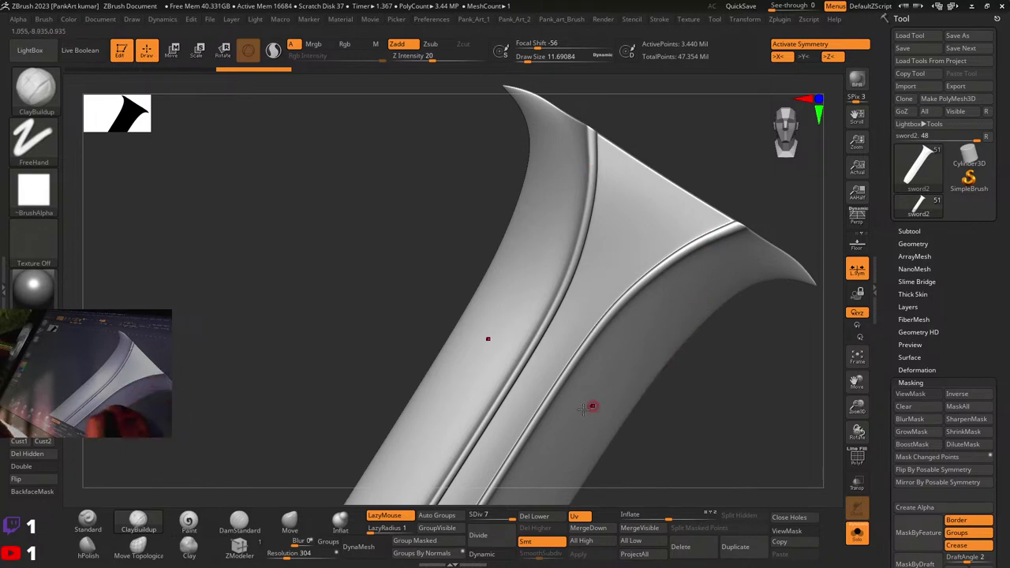
left_click(857, 534)
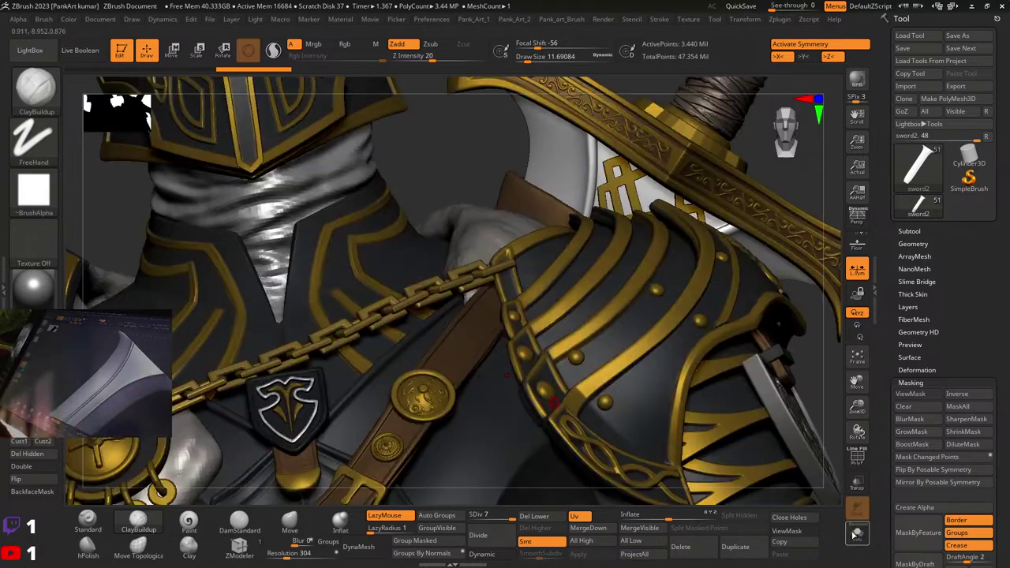
left_click_drag(33, 348, 636, 172)
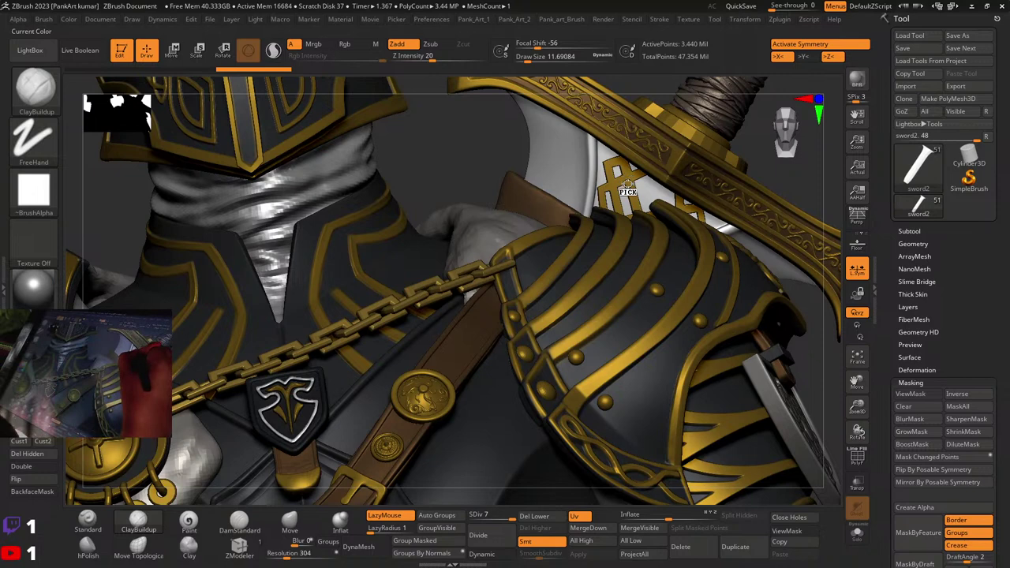
left_click(857, 534)
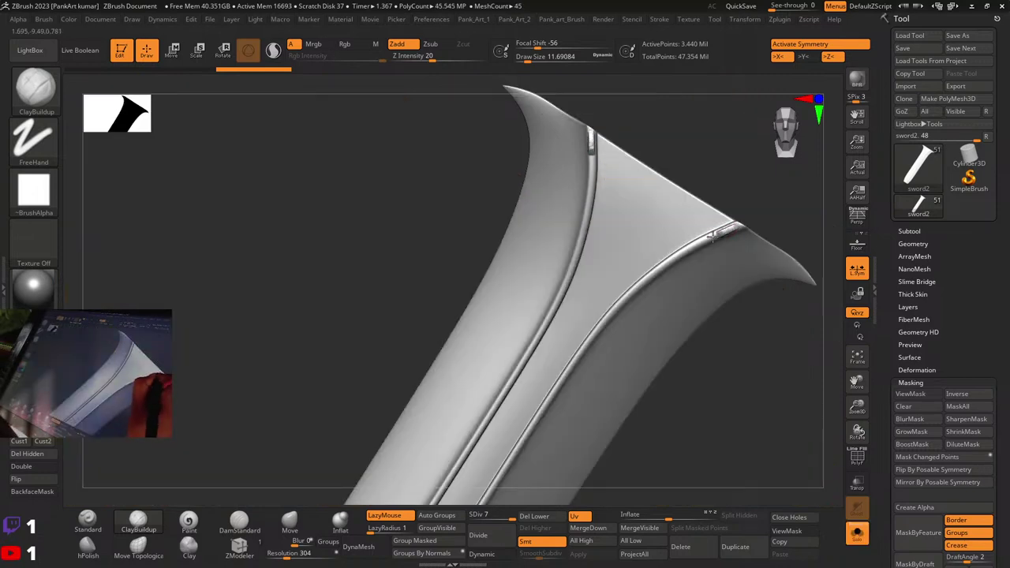
Step: Switch to the Paint brush and paint the raised ridge lines gold at the blade's flared end
left_click_drag(713, 236, 677, 256)
key("ctrl+z")
left_click(190, 523)
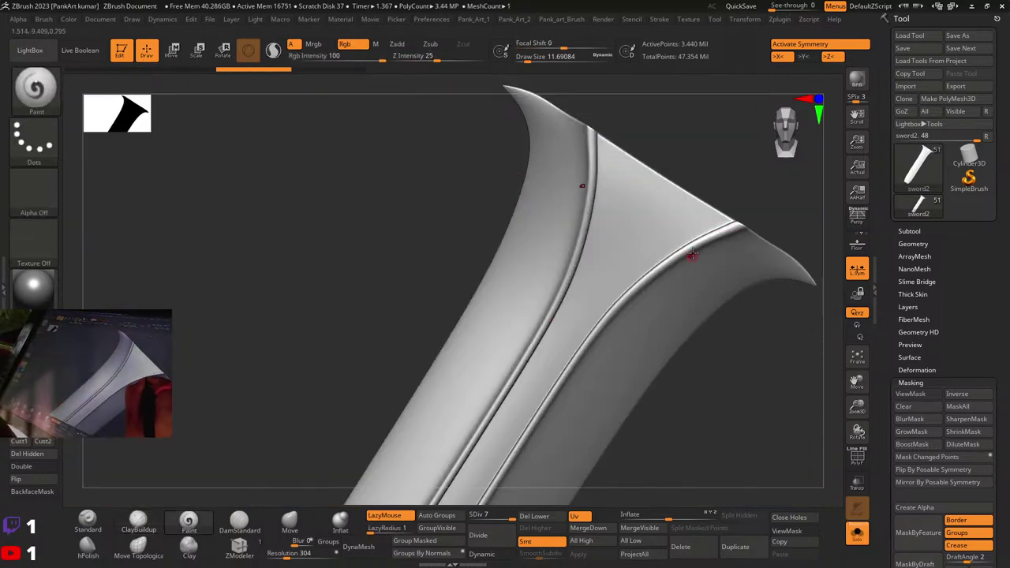
mouse_move(720, 231)
left_mouse_down()
mouse_move(663, 264)
mouse_move(738, 226)
left_mouse_up()
key("space")
left_click(744, 225)
left_click_drag(681, 256, 648, 278)
left_click_drag(633, 294, 557, 381)
left_click_drag(615, 316, 543, 414)
Step: Enlarge the brush to a draw size of 15.55 and continue the gold along the ridge lines below the flare
mouse_move(615, 337)
right_mouse_down("alt")
mouse_move(630, 289)
mouse_move(626, 229)
mouse_move(650, 247)
right_mouse_up("alt")
key("]")
left_click_drag(641, 243, 588, 319)
key("ctrl+z")
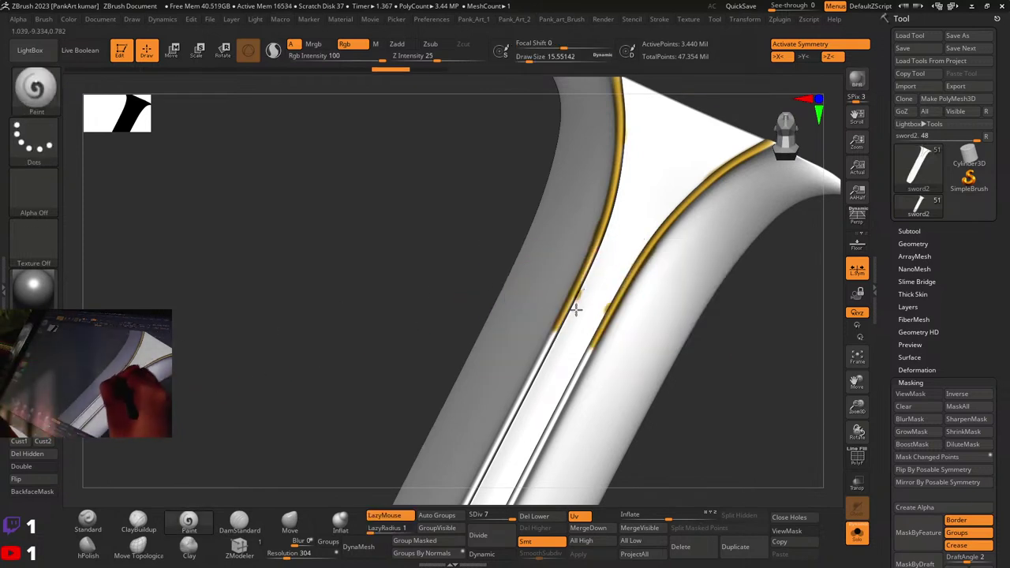
left_click_drag(572, 288, 535, 368)
left_click_drag(552, 335, 489, 465)
Step: Paint the remaining length of both blade ridge lines gold all the way to the far end
right_click_drag(612, 375, 600, 292, "ctrl")
mouse_move(600, 292)
right_mouse_down()
mouse_move(584, 347)
mouse_move(591, 439)
mouse_move(577, 363)
right_mouse_up()
right_click_drag(577, 363, 474, 323, "alt")
right_click_drag(474, 323, 474, 354, "ctrl")
left_click_drag(360, 387, 501, 274)
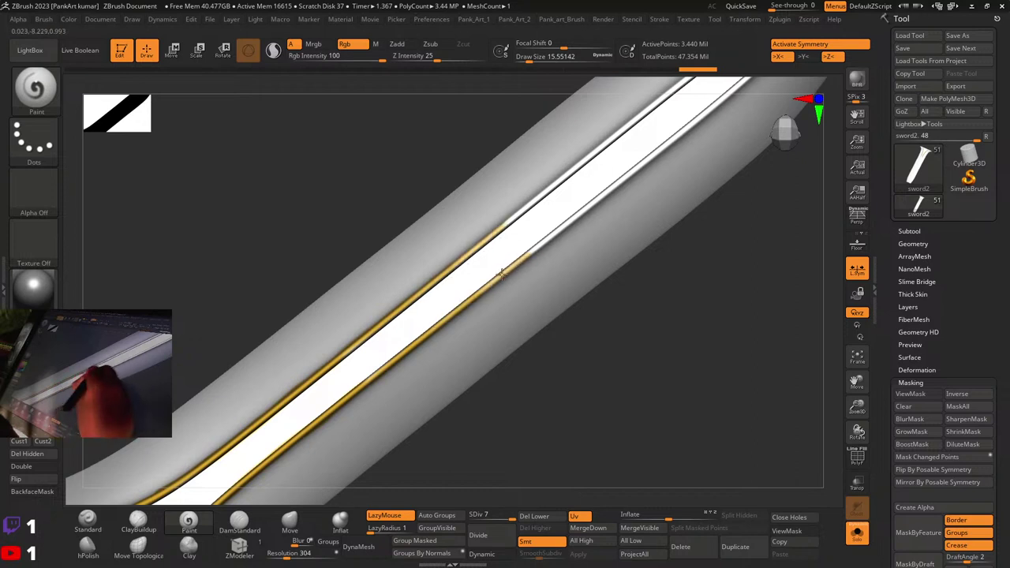
right_click_drag(591, 226, 429, 361)
left_click_drag(408, 375, 548, 262)
left_click_drag(476, 321, 661, 159)
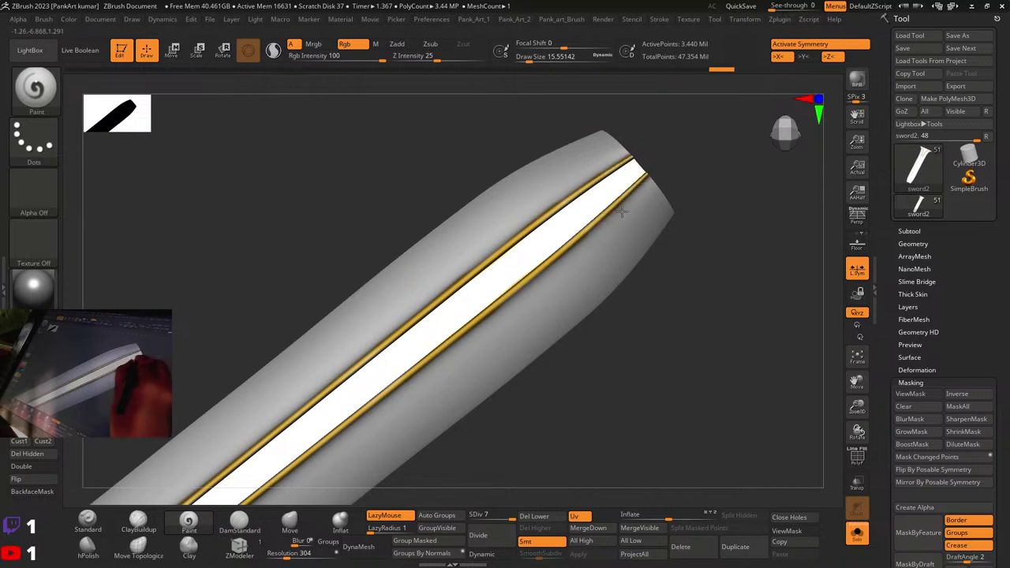
Step: Leave the isolated blade display and view the complete bust with the sword from the front
mouse_move(656, 260)
right_mouse_down("ctrl")
mouse_move(511, 348)
mouse_move(469, 214)
mouse_move(542, 218)
mouse_move(642, 293)
mouse_move(631, 332)
mouse_move(647, 357)
mouse_move(721, 354)
mouse_move(598, 325)
mouse_move(668, 334)
right_mouse_up("ctrl")
left_click(857, 532)
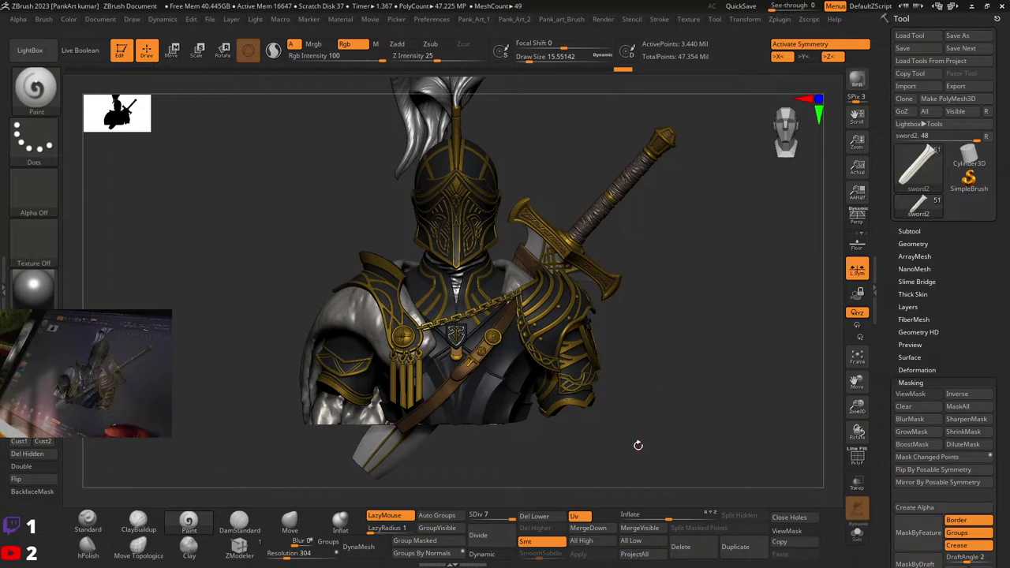
left_click_drag(670, 424, 595, 372)
left_click_drag(680, 331, 590, 429, "alt")
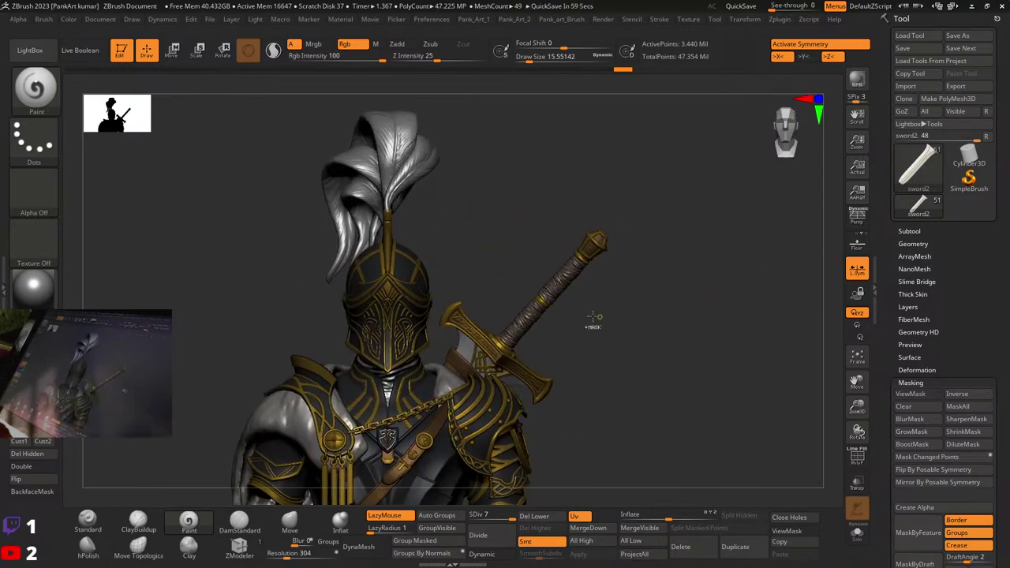
Step: Select the sword's wrapped grip, open the subtool list, and change the grip colour to dark blue
right_click_drag(593, 317, 600, 401, "ctrl")
left_click(609, 238, "alt")
left_click_drag(711, 242, 527, 361, "alt")
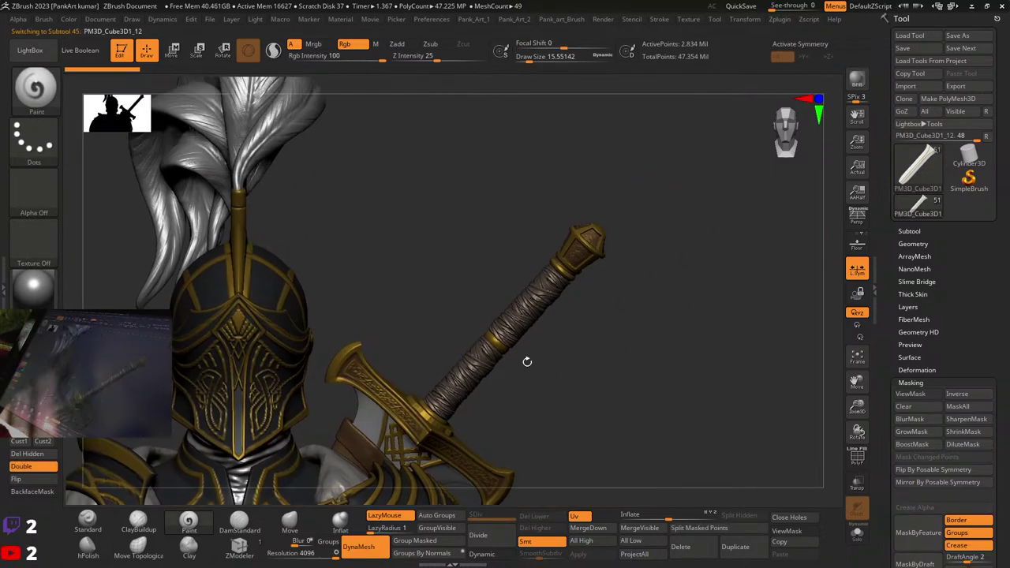
right_click_drag(527, 361, 530, 430, "ctrl")
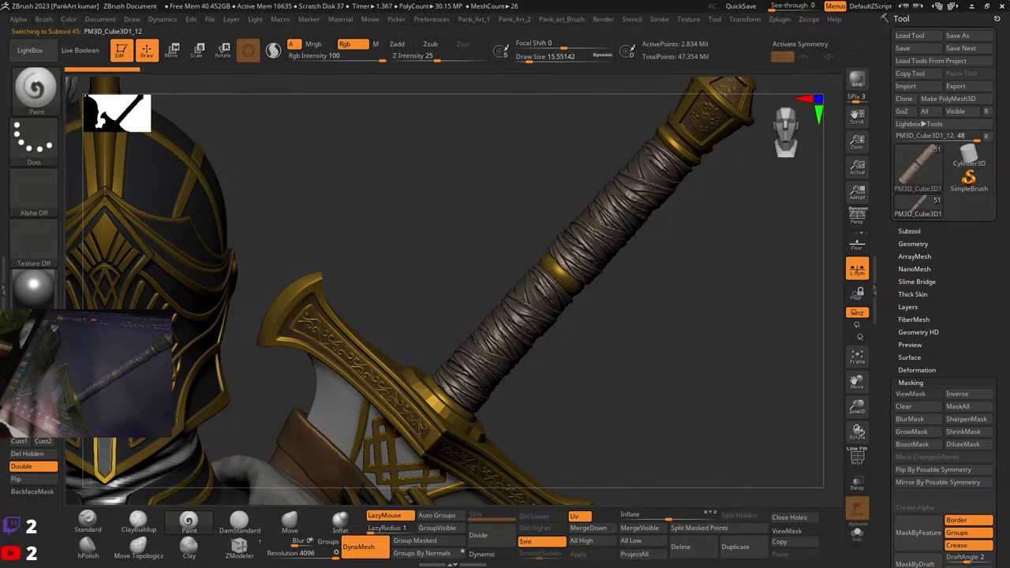
left_click(910, 232)
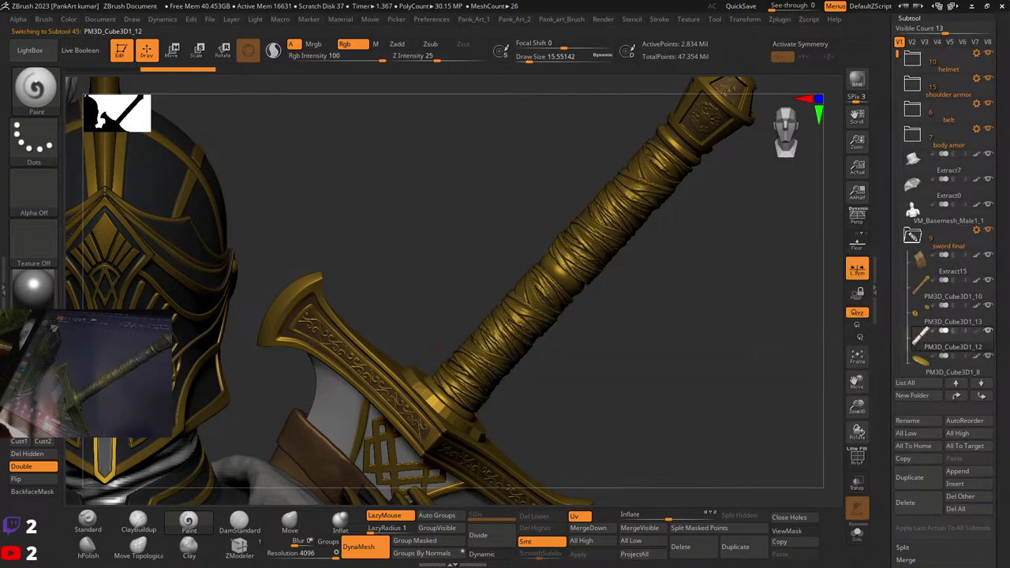
left_click(33, 367)
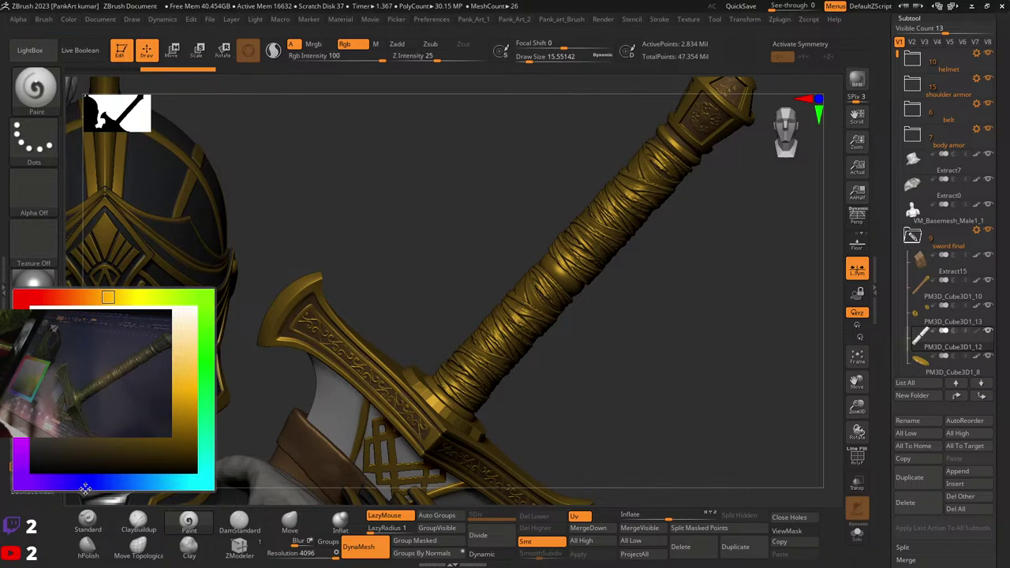
left_click(113, 481)
right_click_drag(588, 341, 630, 345, "ctrl")
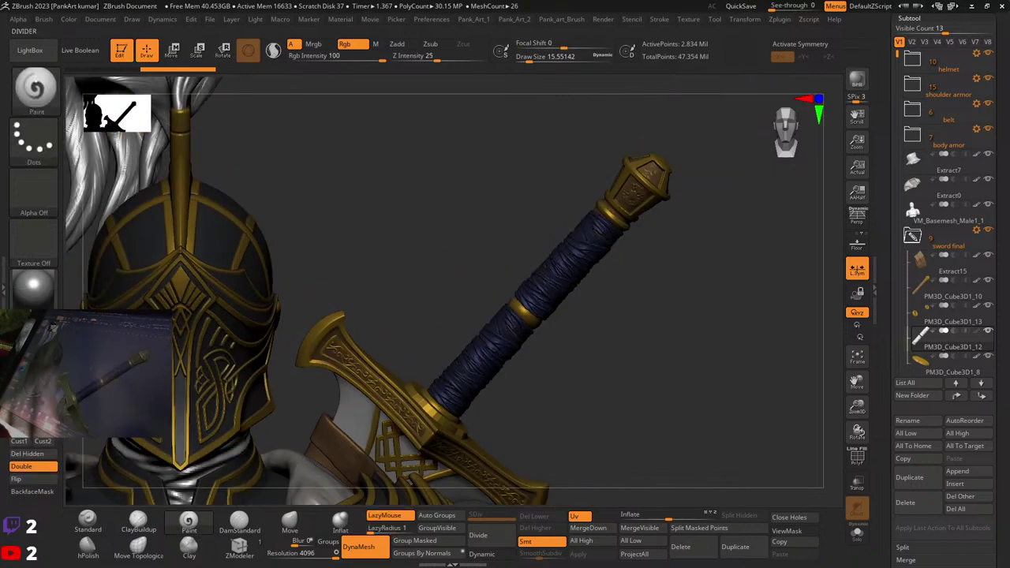
left_click_drag(590, 309, 411, 334)
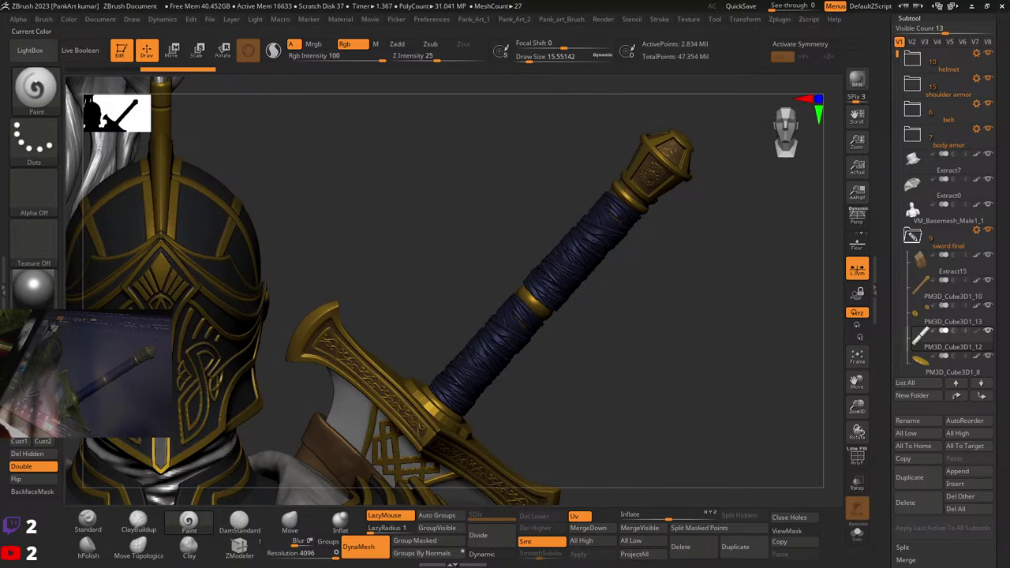
Step: Try a brighter, lighter blue on the grip wrapping and compare it with the whole bust
left_click(39, 341)
left_click(31, 371)
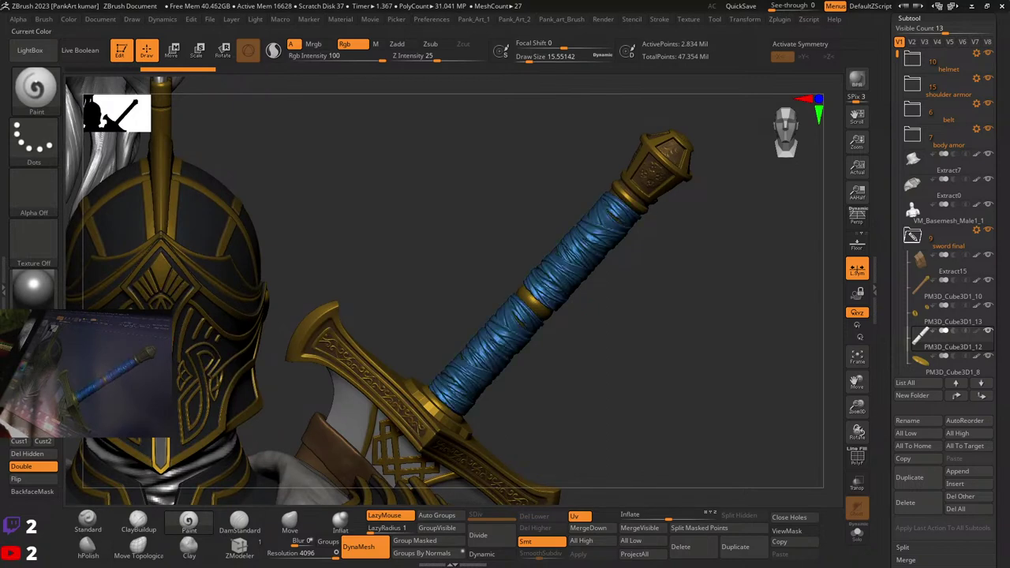
left_click(40, 343)
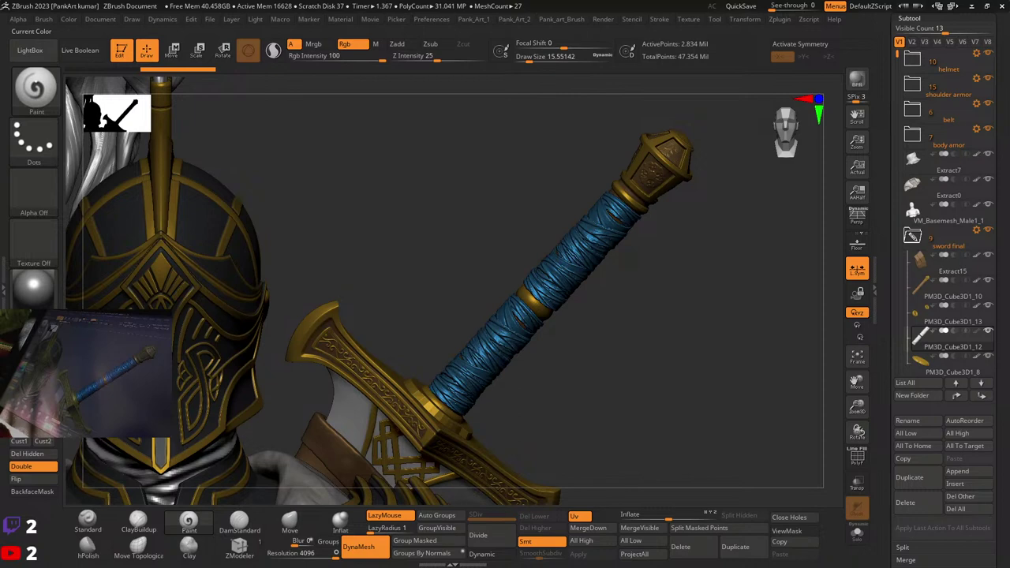
mouse_move(521, 473)
right_mouse_down("ctrl")
mouse_move(531, 365)
mouse_move(570, 239)
mouse_move(590, 286)
right_mouse_up("ctrl")
mouse_move(587, 286)
left_mouse_down()
mouse_move(557, 289)
mouse_move(575, 287)
left_mouse_up()
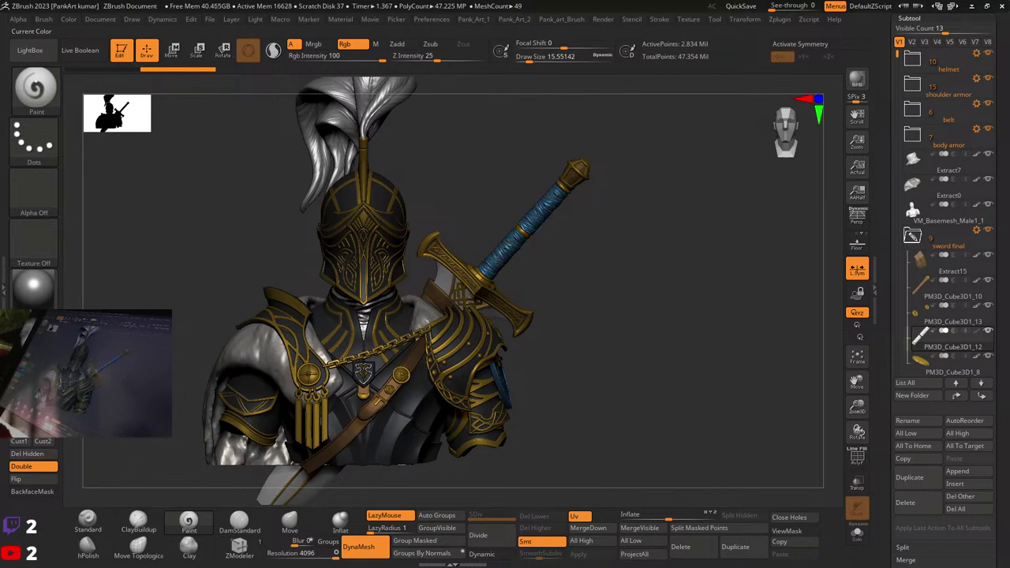
Step: Switch the material to BasicMaterial, undo the last change, and check the sword hilt up close
left_click(34, 288)
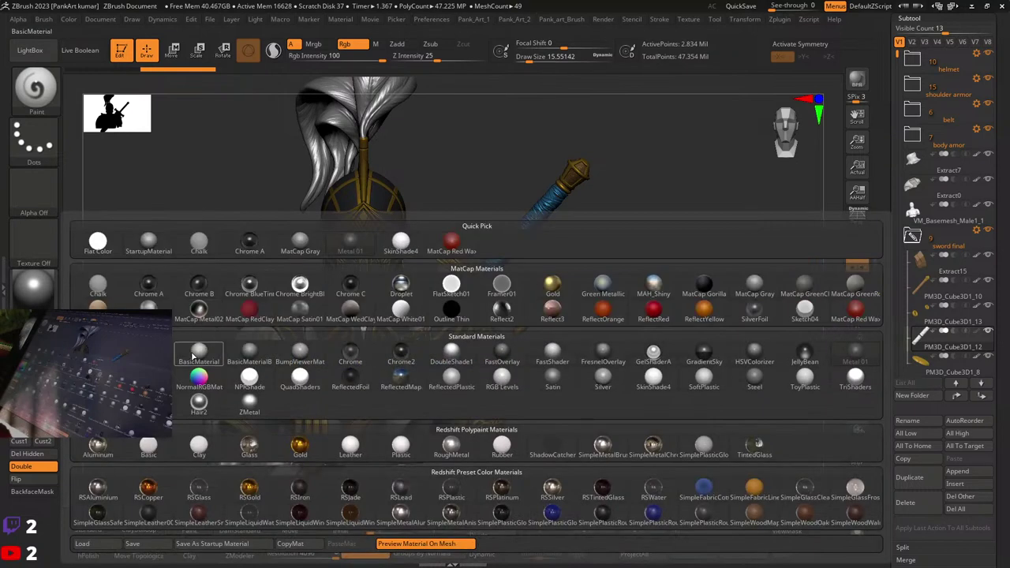
left_click(192, 356)
right_click_drag(502, 276, 518, 330, "ctrl")
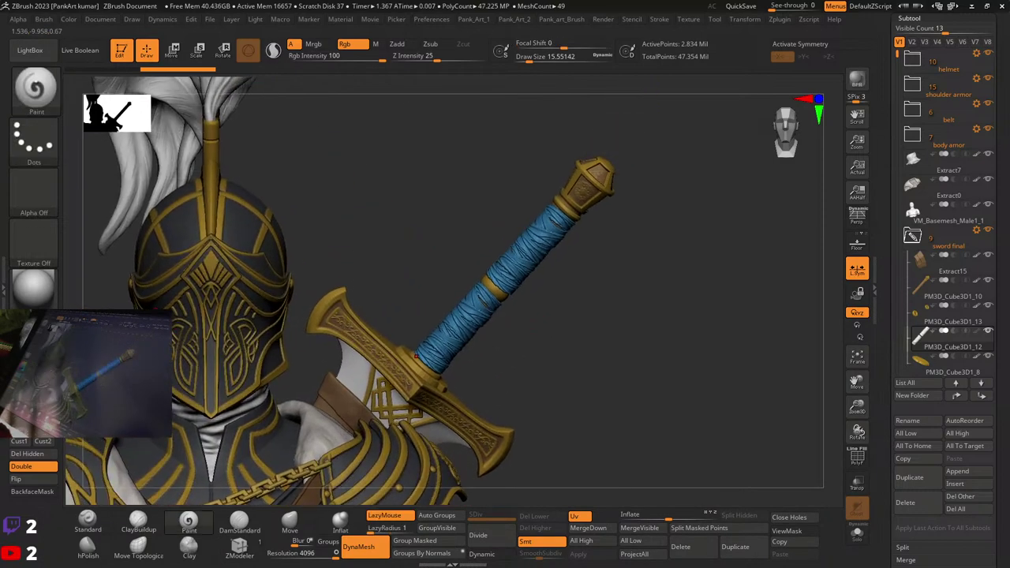
key("ctrl+z")
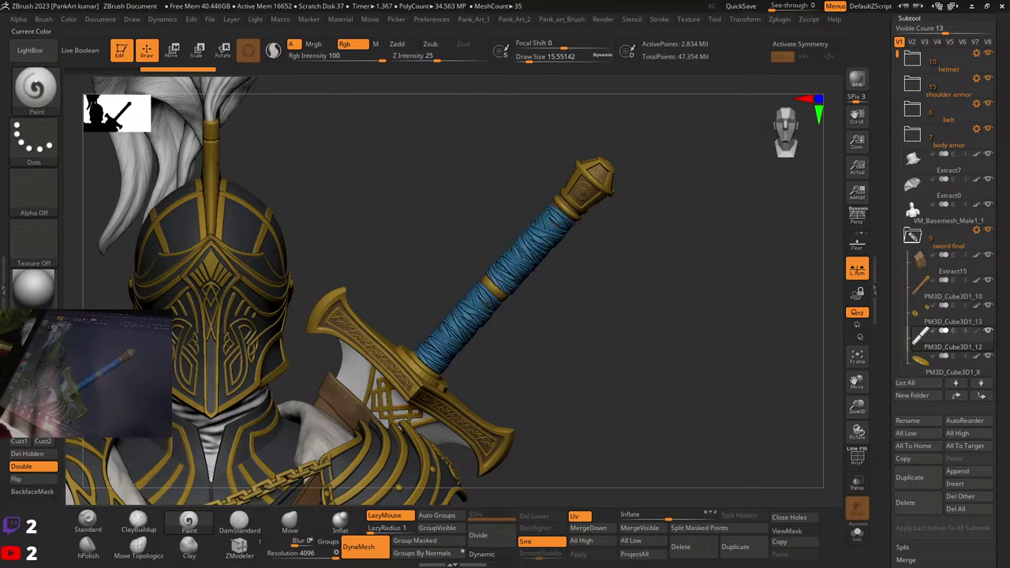
right_click_drag(489, 434, 452, 303, "ctrl")
right_click_drag(479, 232, 623, 288)
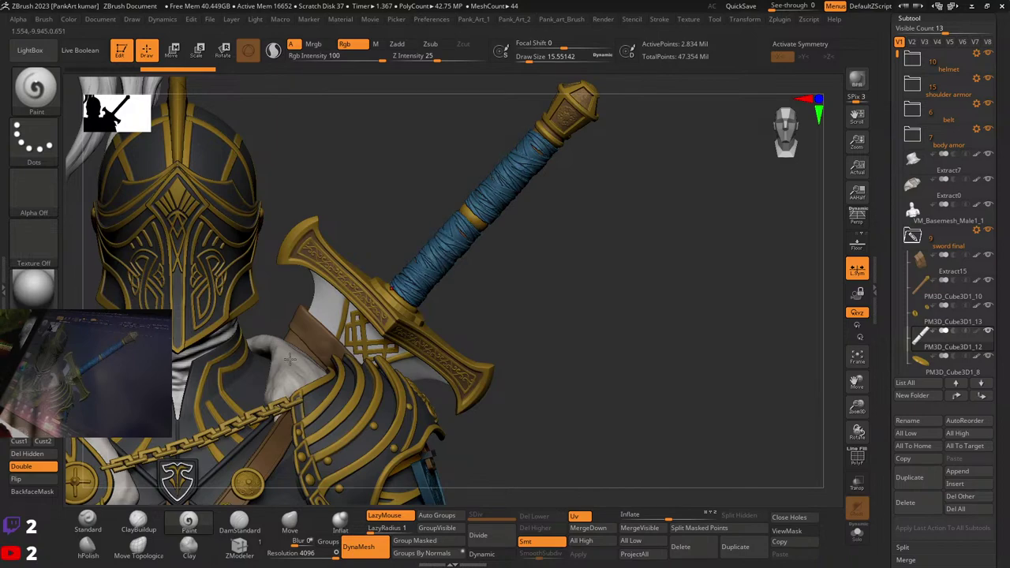
right_click_drag(290, 359, 284, 316, "ctrl")
mouse_move(505, 222)
right_mouse_down("ctrl")
mouse_move(530, 296)
mouse_move(582, 282)
mouse_move(580, 273)
right_mouse_up("ctrl")
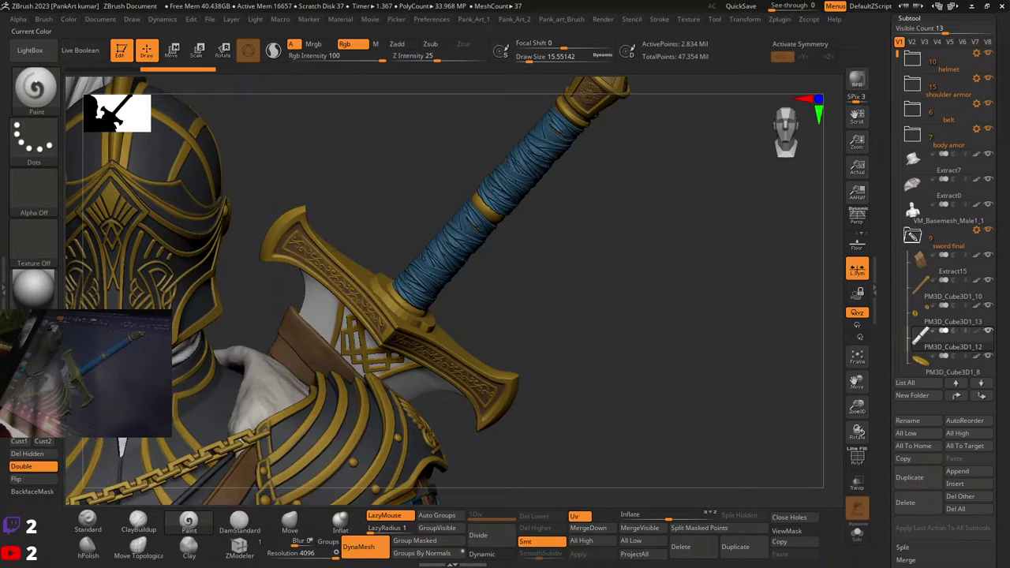
Step: Shift the grip colour to teal blue with R 57, G 125, B 161 and apply a FillObject to the grip
left_click(33, 355)
right_click_drag(557, 307, 606, 336)
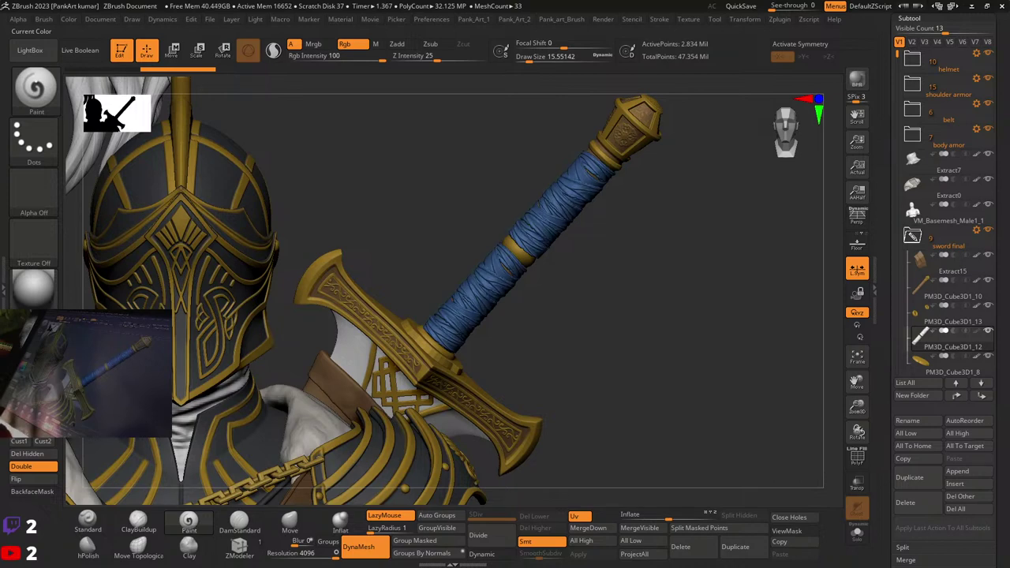
mouse_move(570, 337)
right_mouse_down("ctrl")
mouse_move(525, 331)
mouse_move(589, 332)
right_mouse_up("ctrl")
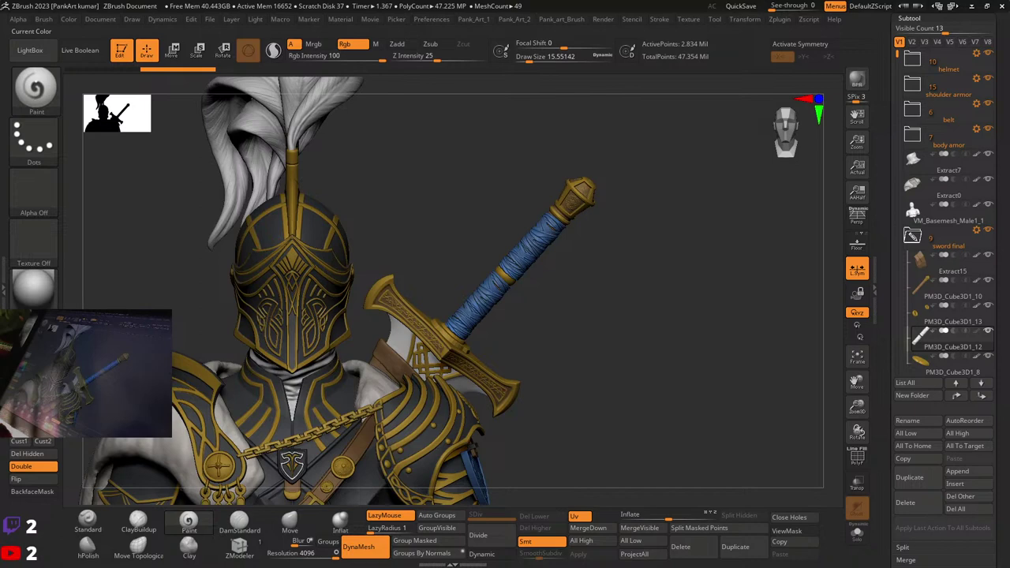
left_click_drag(28, 371, 33, 371)
left_click(69, 19)
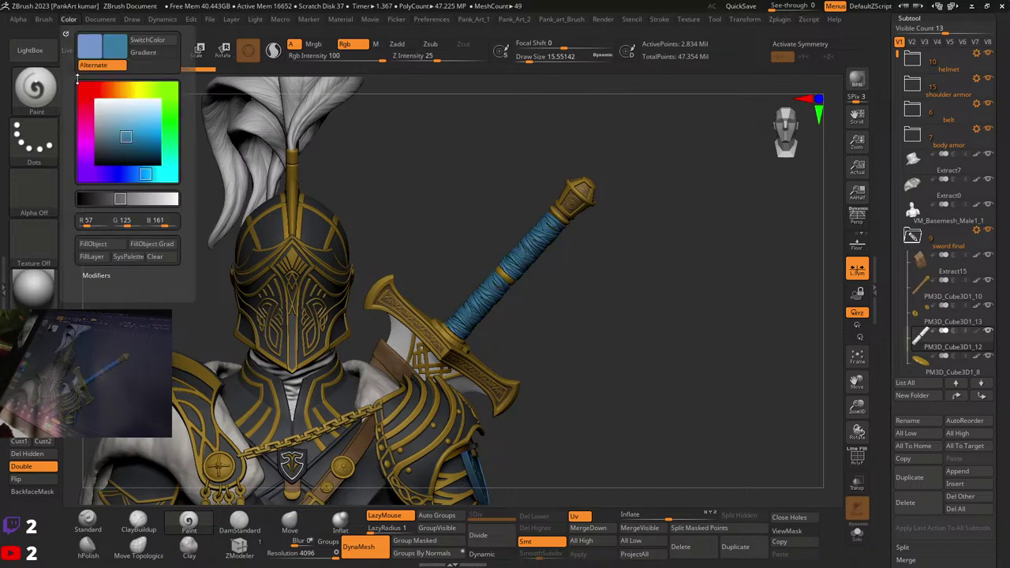
left_click(91, 244)
mouse_move(626, 317)
right_mouse_down("ctrl")
mouse_move(573, 325)
mouse_move(529, 271)
mouse_move(426, 272)
mouse_move(594, 278)
right_mouse_up("ctrl")
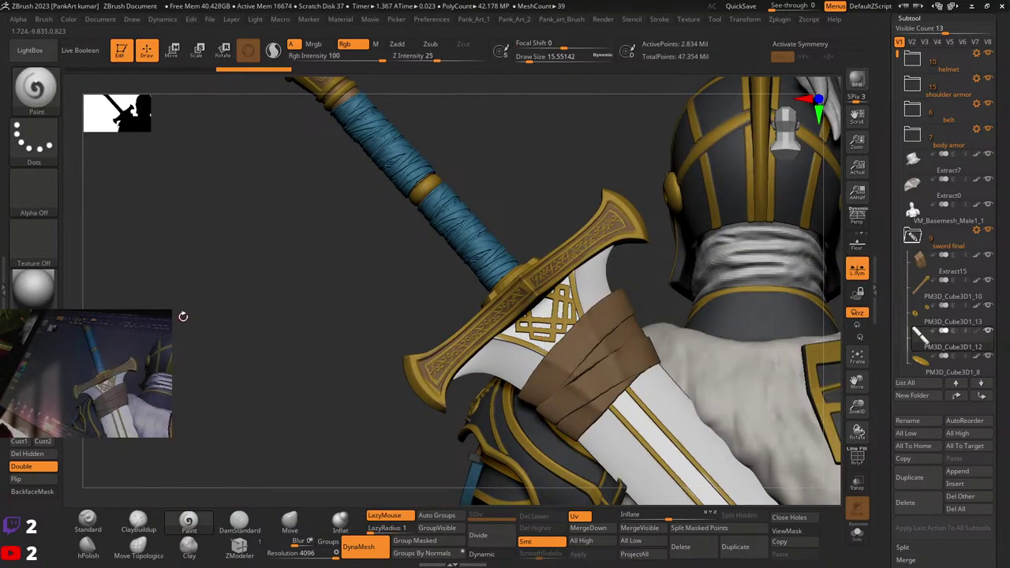
left_click_drag(203, 324, 357, 317)
mouse_move(358, 316)
right_mouse_down()
mouse_move(311, 329)
mouse_move(352, 318)
mouse_move(347, 308)
right_mouse_up()
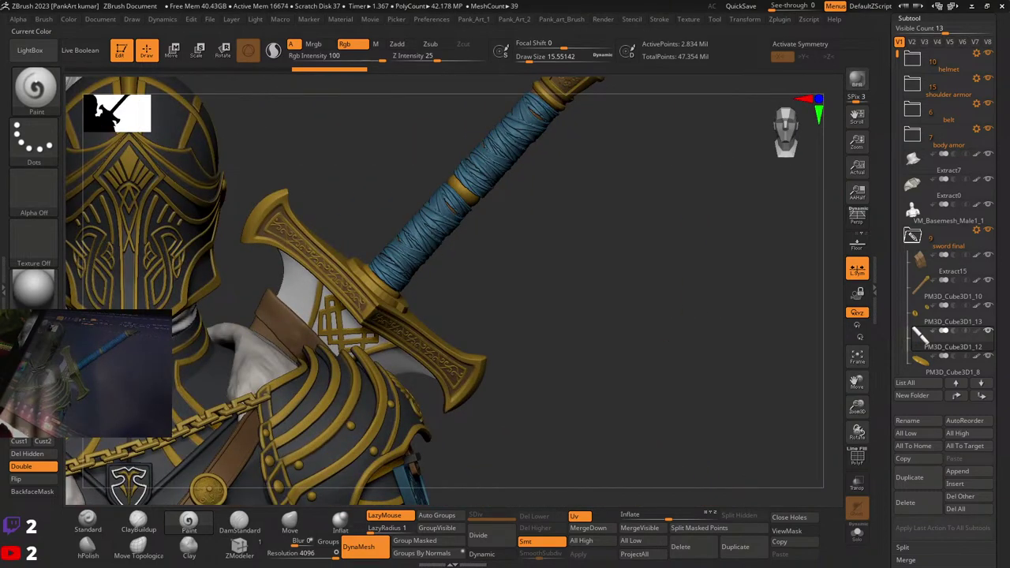
Step: Darken the teal blue and fill the whole grip wrapping with the deeper shade
left_click(31, 347)
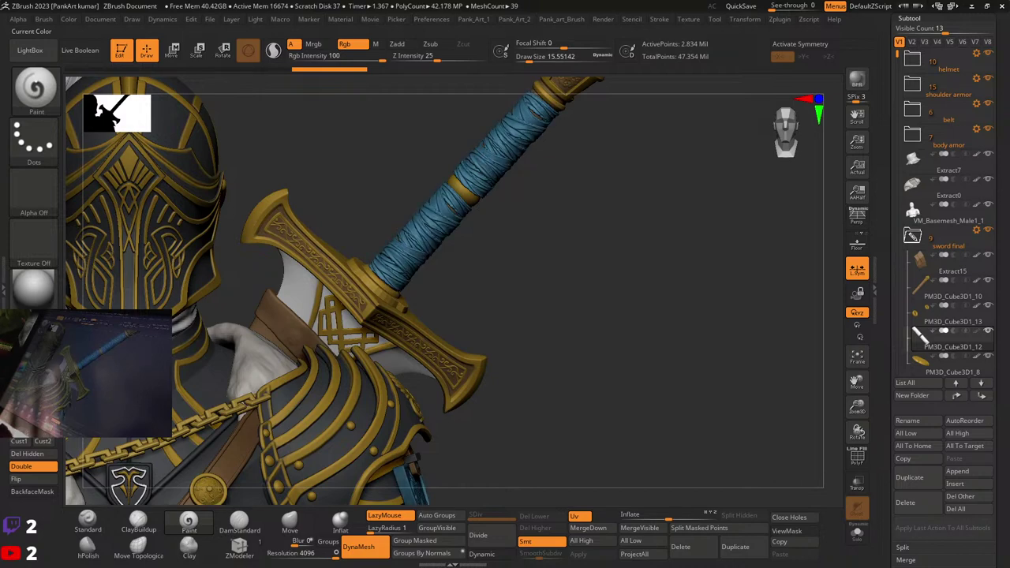
left_click(32, 352)
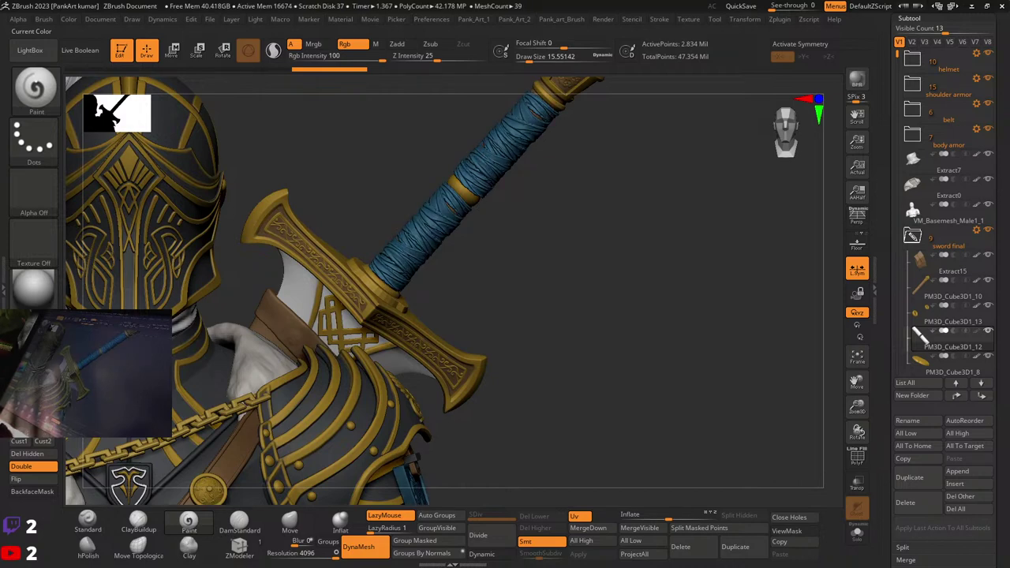
right_click_drag(590, 319, 610, 308, "ctrl")
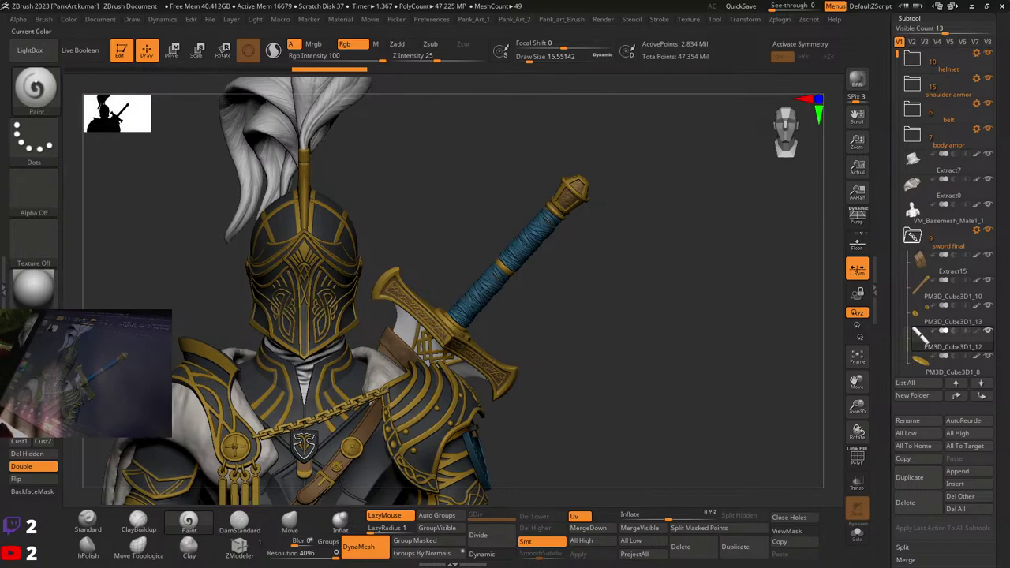
left_click(37, 341)
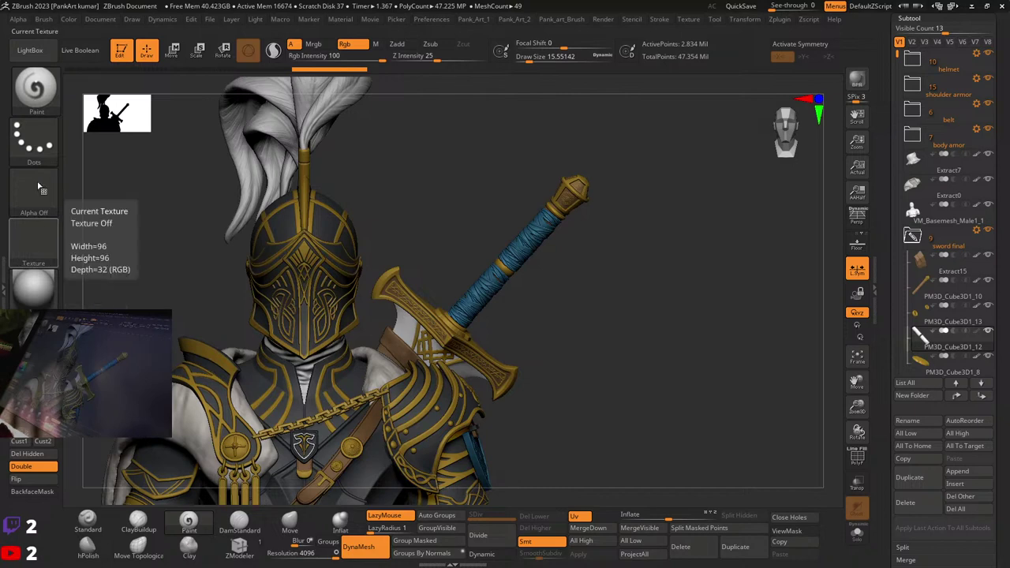
left_click(69, 19)
left_click(98, 245)
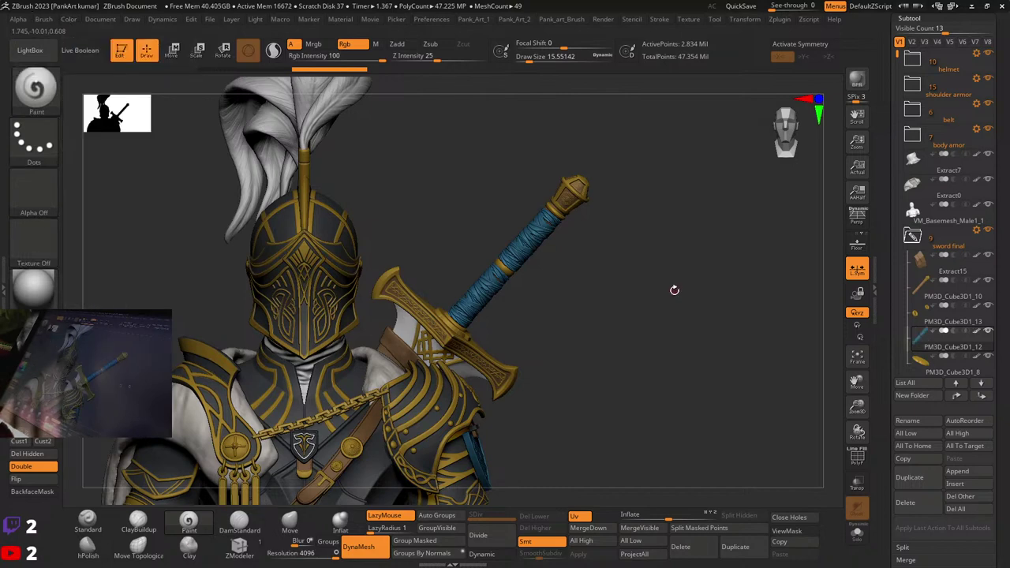
Step: Select the small ornamented shield hanging below the shoulder armour and fill it with dark grey
right_click_drag(667, 300, 505, 282, "ctrl")
mouse_move(505, 283)
right_mouse_down()
mouse_move(547, 281)
mouse_move(490, 289)
right_mouse_up()
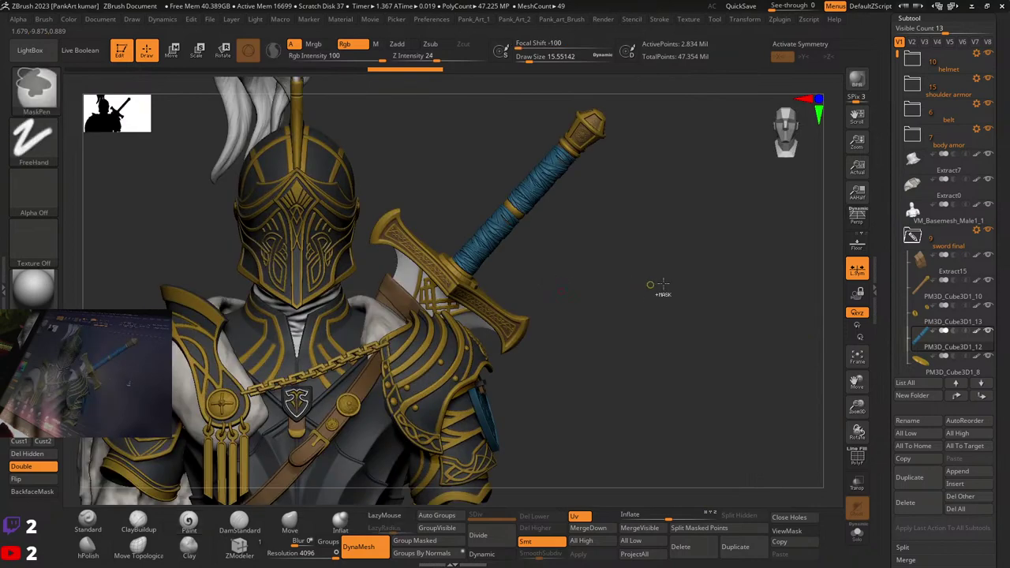
right_click_drag(654, 284, 462, 322, "ctrl")
right_click_drag(419, 379, 482, 430, "ctrl")
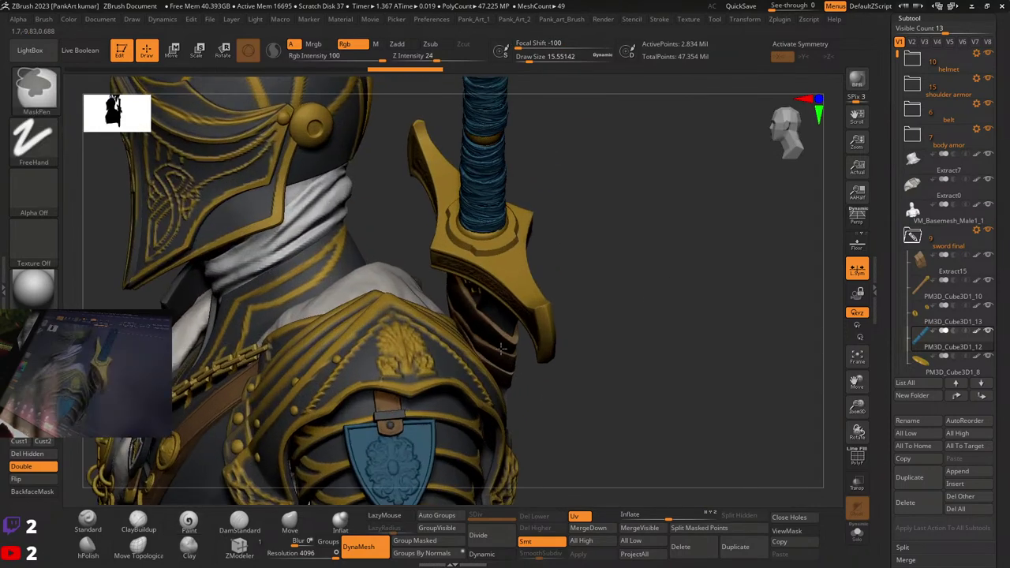
right_click_drag(411, 449, 444, 324, "alt")
left_click(445, 324, "alt")
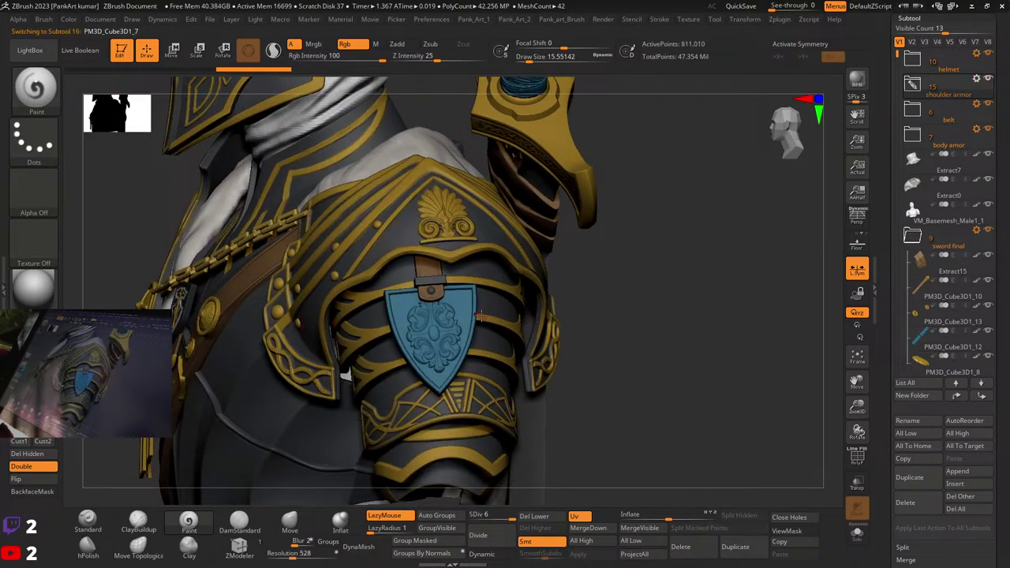
key("shift+f")
key("shift+f")
right_click_drag(513, 316, 615, 312)
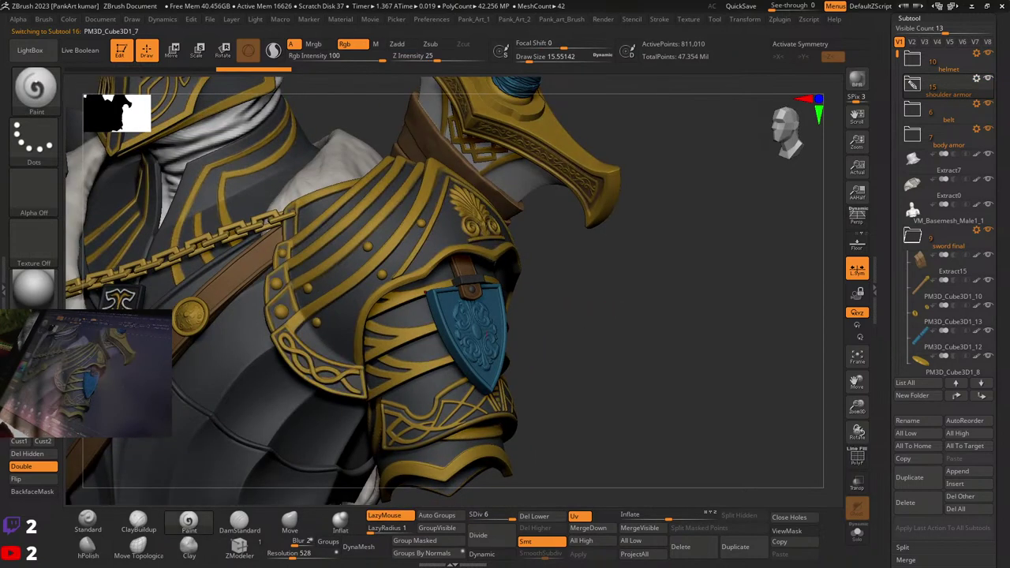
left_click_drag(275, 307, 189, 312)
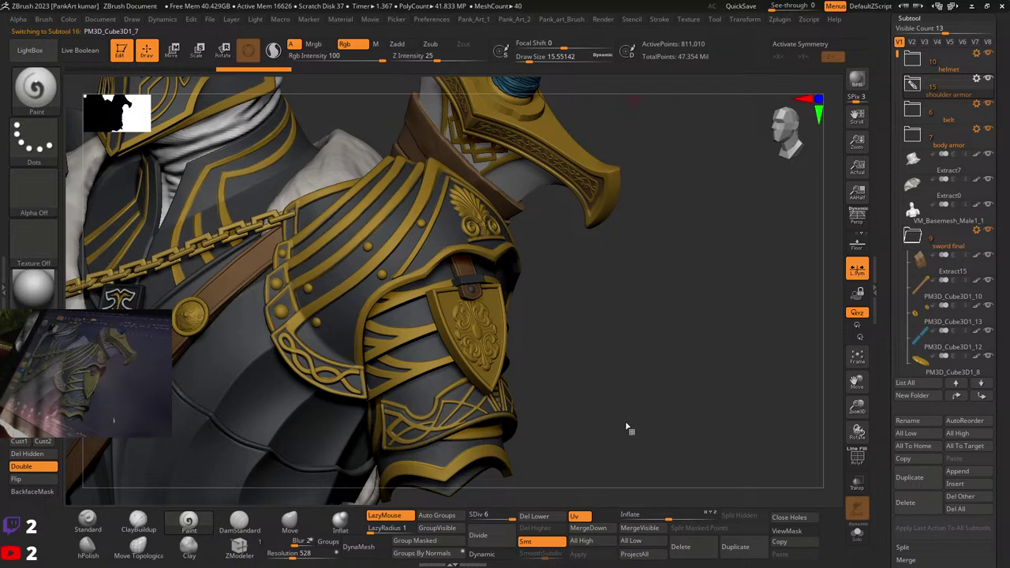
left_click_drag(33, 343, 343, 304)
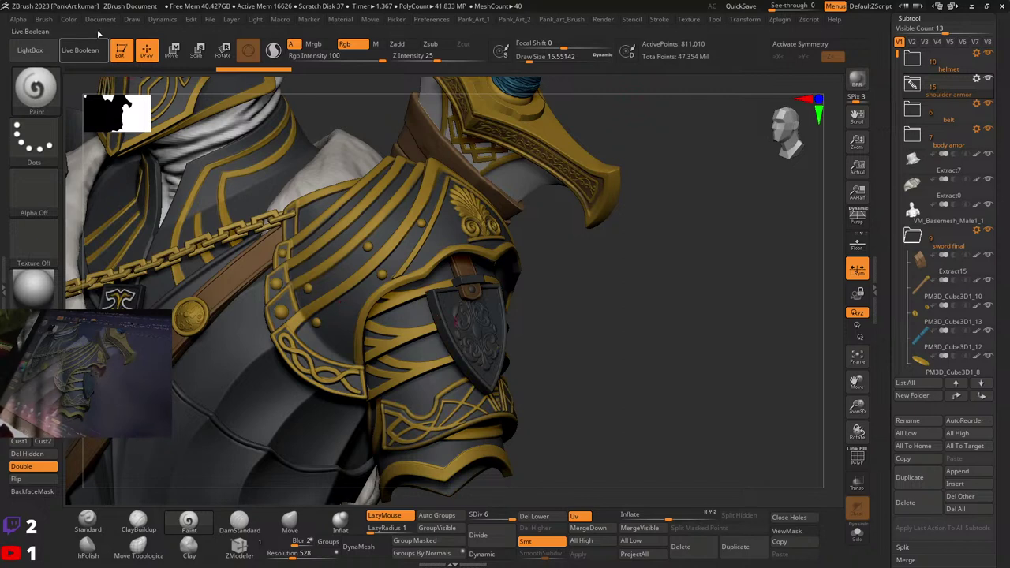
left_click(68, 18)
left_click(112, 245)
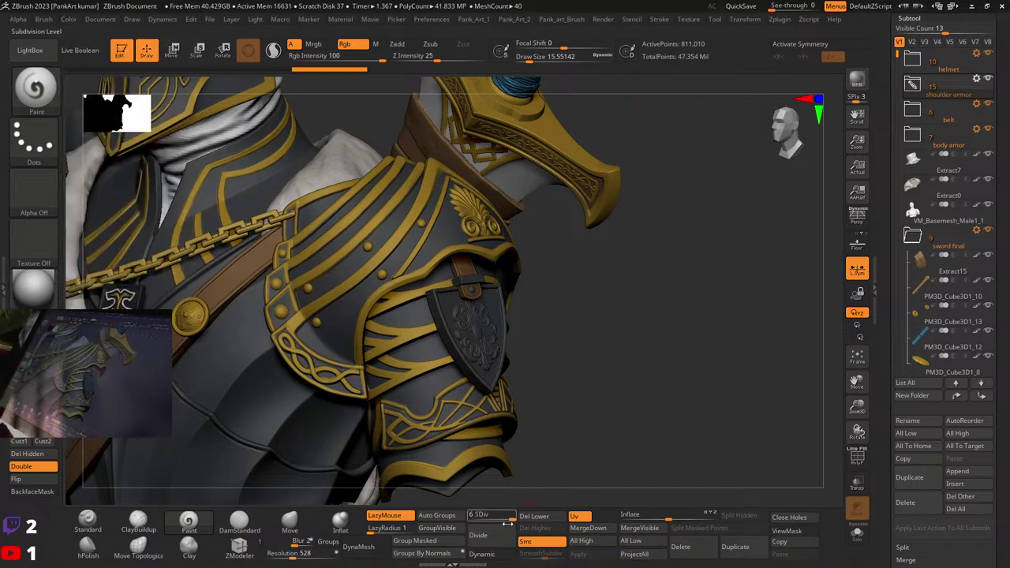
Step: Activate symmetry for the small shield and isolate it in Solo mode
right_click_drag(482, 347, 494, 328)
key("x")
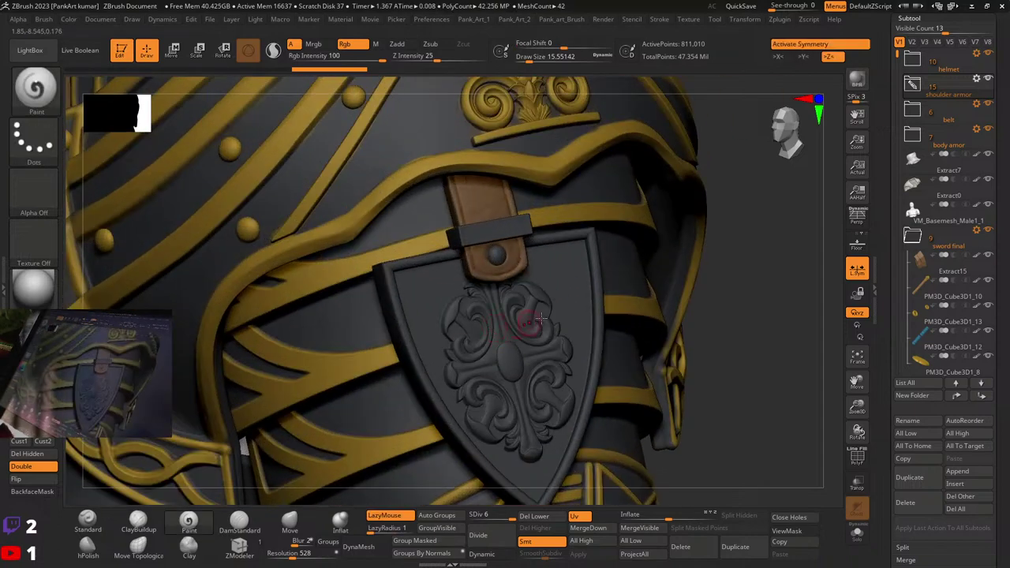
right_click_drag(789, 300, 430, 304)
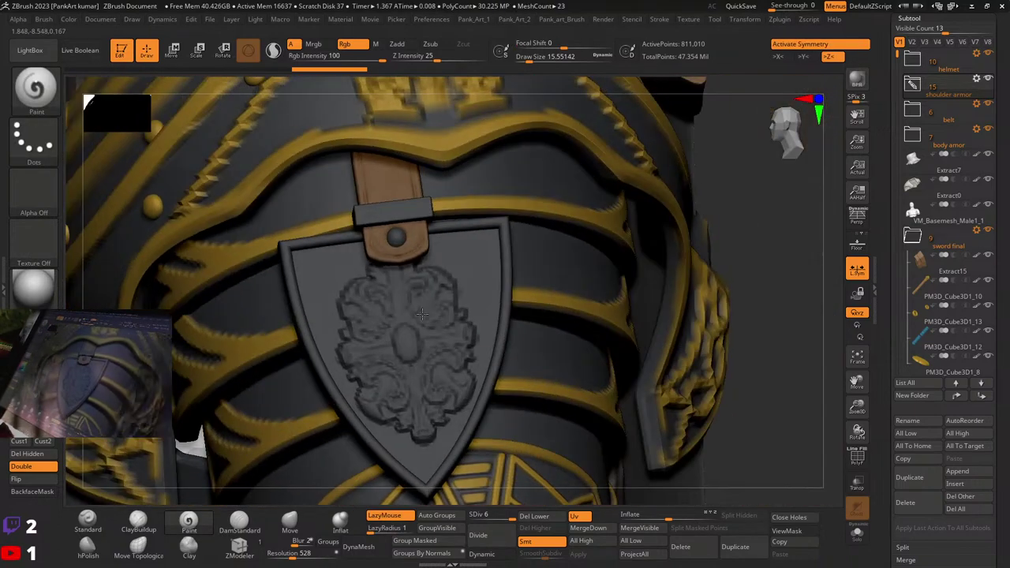
left_click(857, 533)
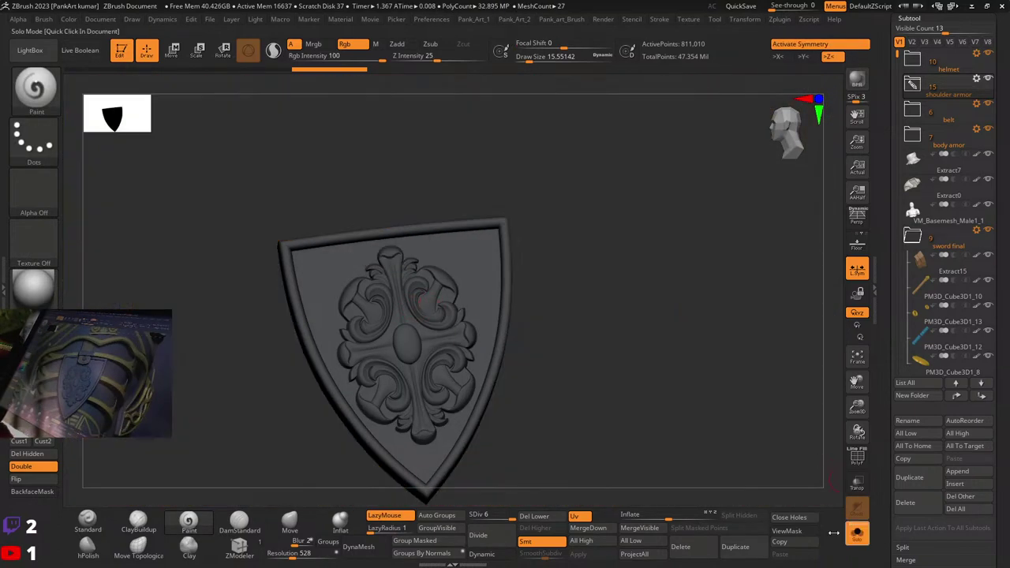
Step: Lower the shield to subdivision level 1 with its wireframe shown and centre the transform gizmo on the unmasked mesh
left_click(470, 517)
key("shift+f")
right_click_drag(426, 280, 406, 229)
right_click_drag(406, 229, 451, 251, "ctrl")
key("w")
left_click(385, 173)
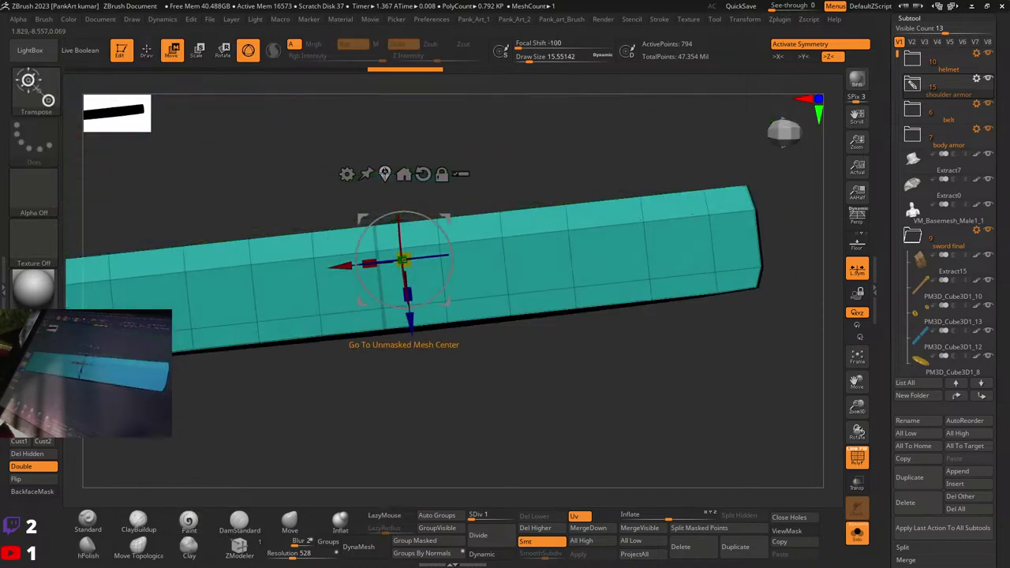
Step: Switch the shield's symmetry to the X axis and recentre the transform gizmo on its unmasked mesh
right_click_drag(632, 202, 667, 207, "ctrl")
right_click_drag(667, 207, 631, 246, "alt")
right_click_drag(632, 246, 652, 222)
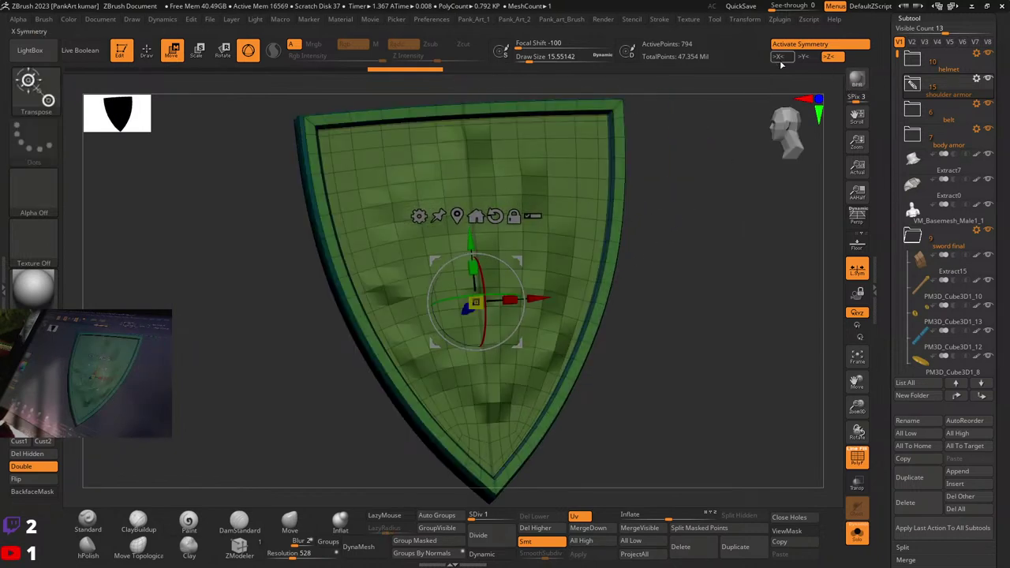
key("x")
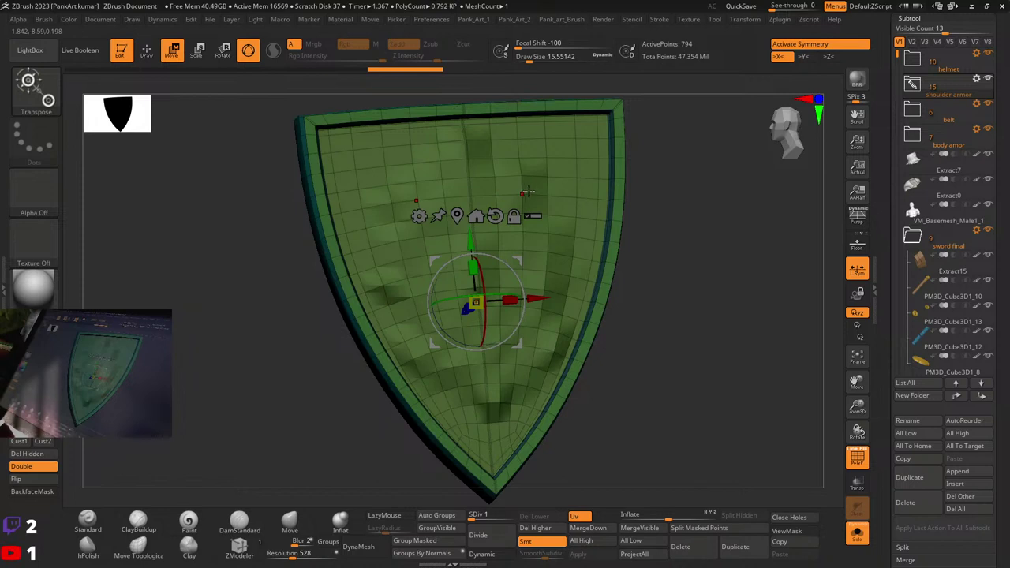
right_click_drag(525, 192, 509, 195)
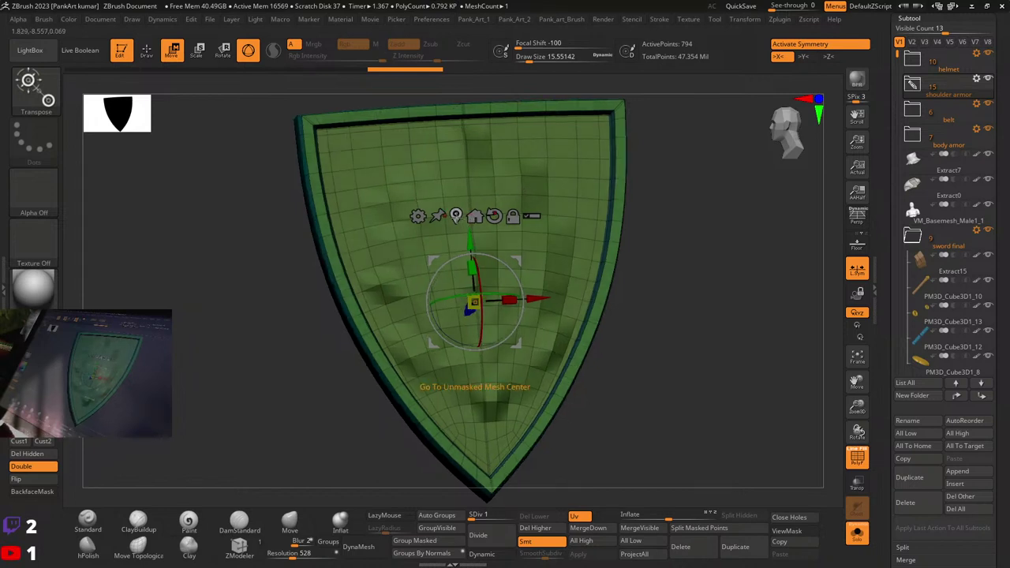
left_click(458, 216)
key("x")
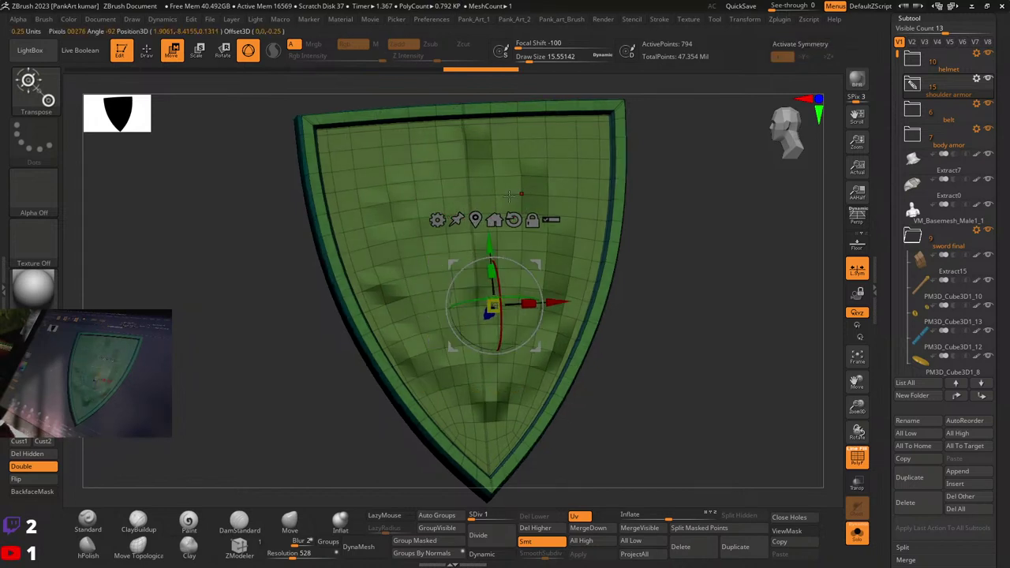
left_click(476, 220)
key("x")
key("ctrl+shift+z")
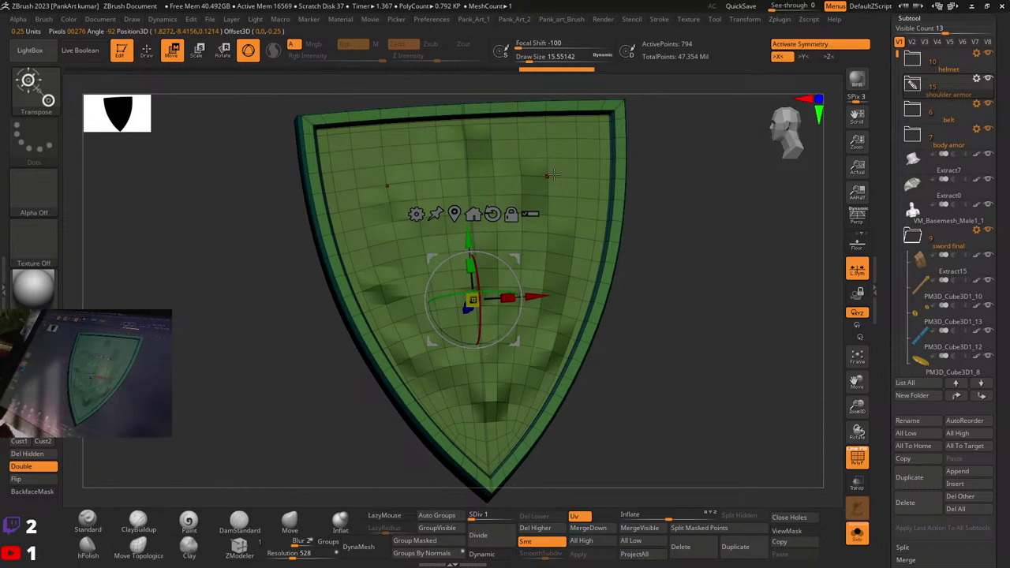
Step: Realign the gizmo with a transpose line about 0.041 units long across the shield's upper edge and return to Draw mode
key("q")
mouse_move(497, 157)
right_mouse_down()
mouse_move(474, 190)
mouse_move(475, 162)
mouse_move(480, 239)
mouse_move(450, 174)
right_mouse_up()
key("w")
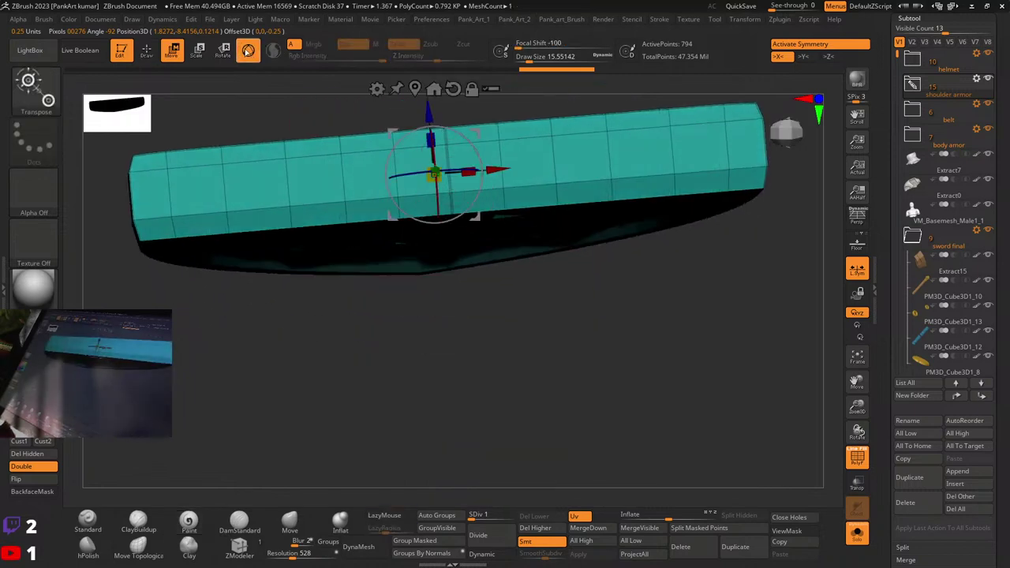
left_click(248, 52)
right_click_drag(493, 136, 475, 162, "ctrl")
left_click_drag(400, 149, 408, 259)
left_click(249, 51)
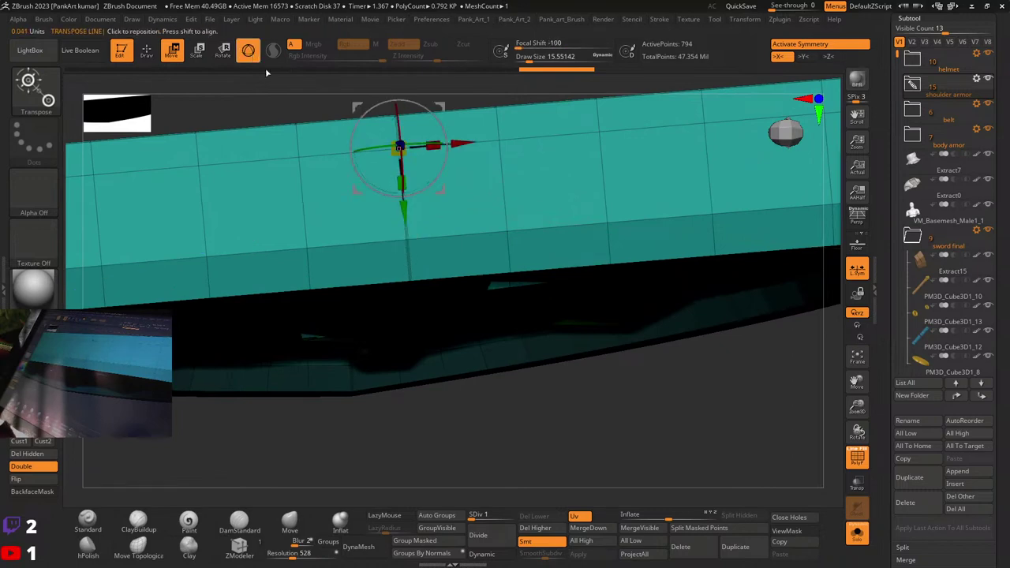
mouse_move(534, 147)
right_mouse_down("alt")
mouse_move(553, 219)
mouse_move(615, 194)
mouse_move(641, 312)
mouse_move(710, 348)
mouse_move(735, 375)
right_mouse_up("alt")
key("q")
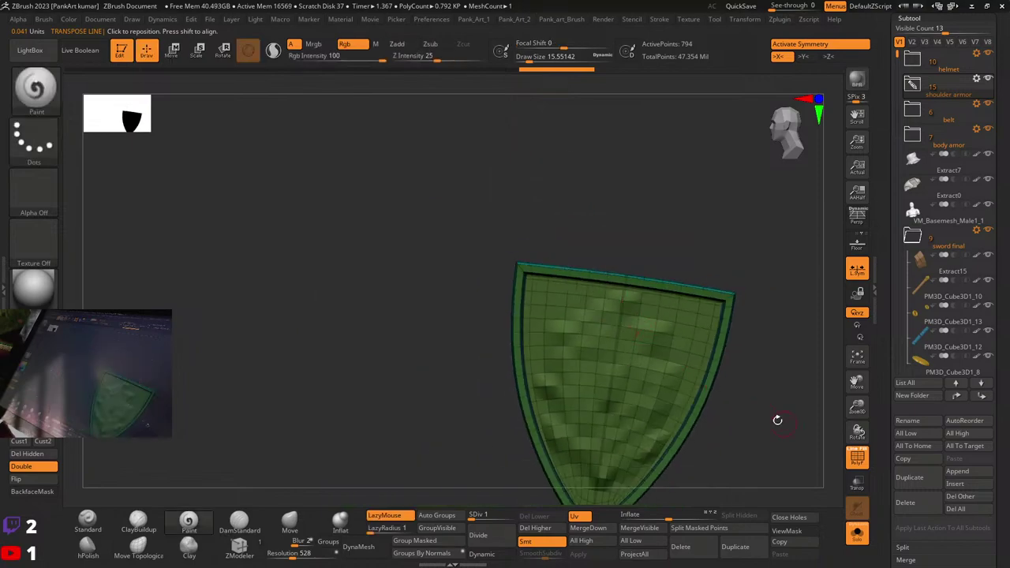
Step: Leave Solo mode and raise the shield to subdivision level 6 with its wireframe hidden
right_click_drag(779, 420, 805, 387)
left_click(858, 533)
right_click_drag(608, 350, 734, 356)
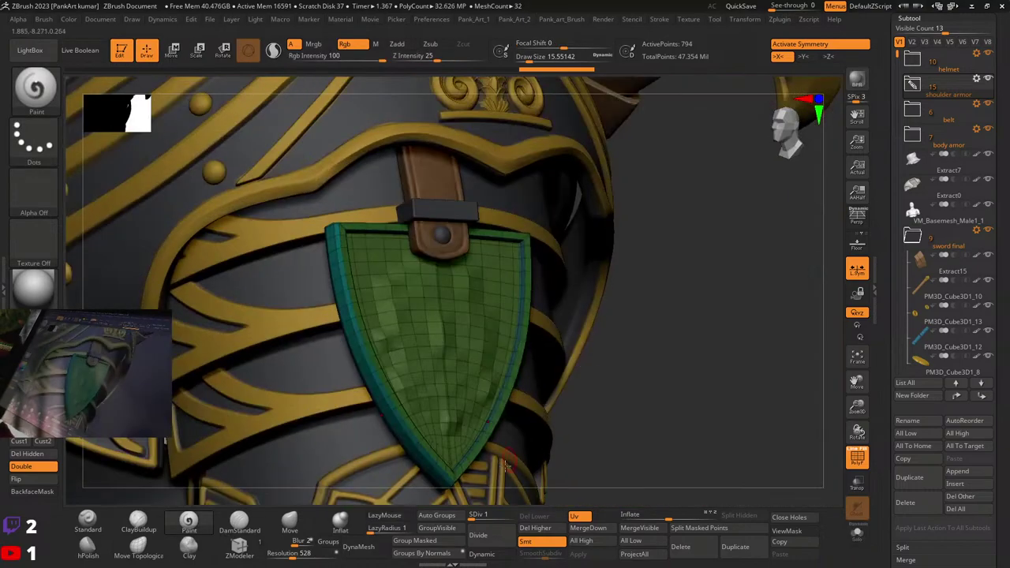
left_click_drag(490, 516, 555, 429)
right_click_drag(554, 429, 474, 340)
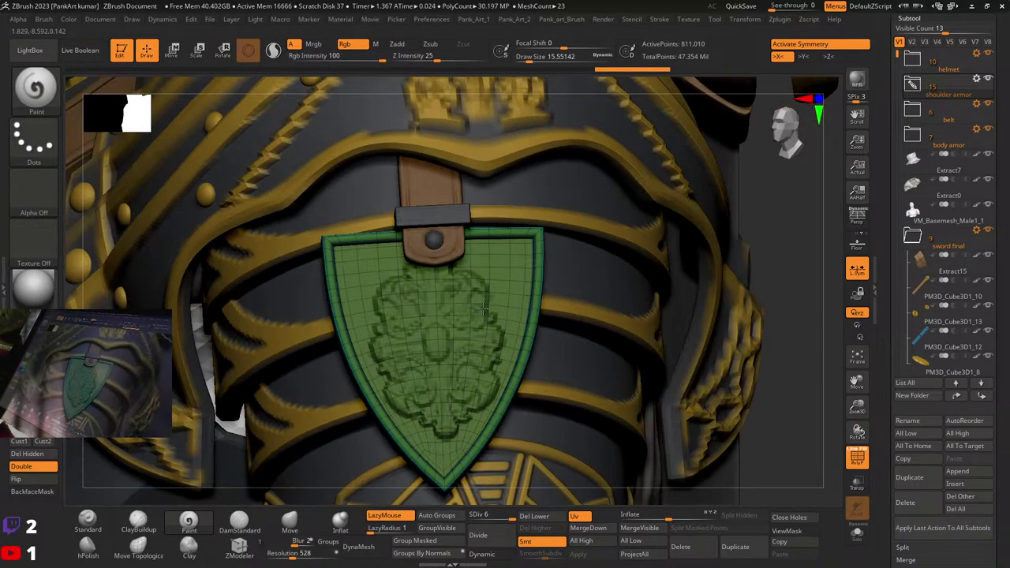
key("shift+f")
right_click_drag(462, 293, 457, 301, "ctrl")
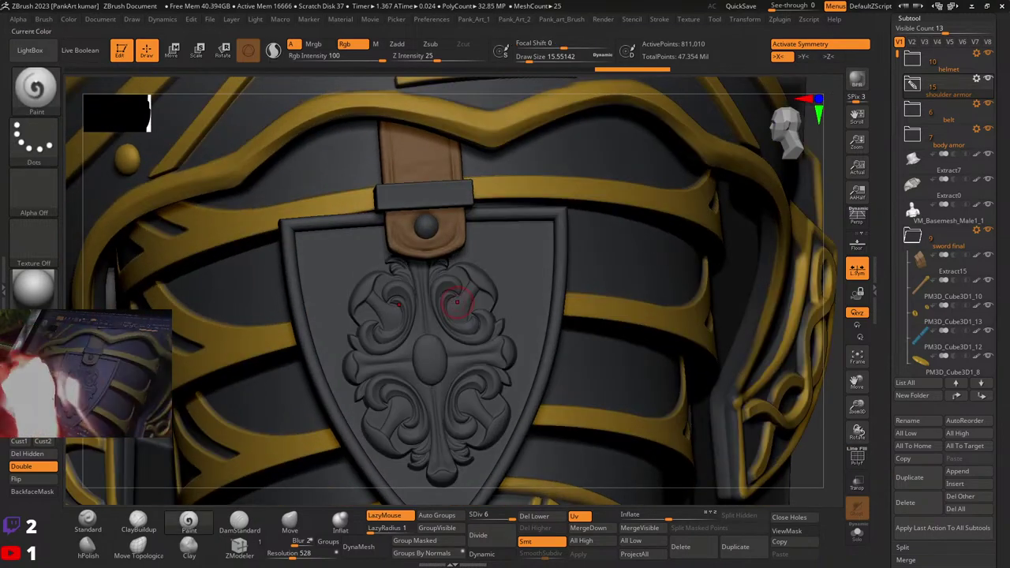
Step: Reduce the Paint brush size to about 5.75 and start painting the shield's upper scrolls in the trim's gold
key("b")
key("Escape")
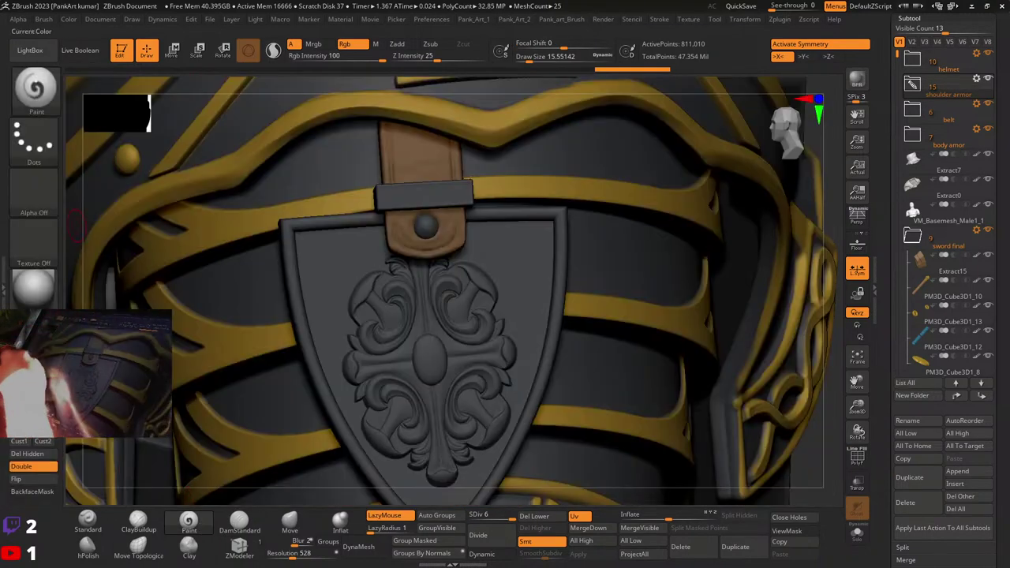
key("space")
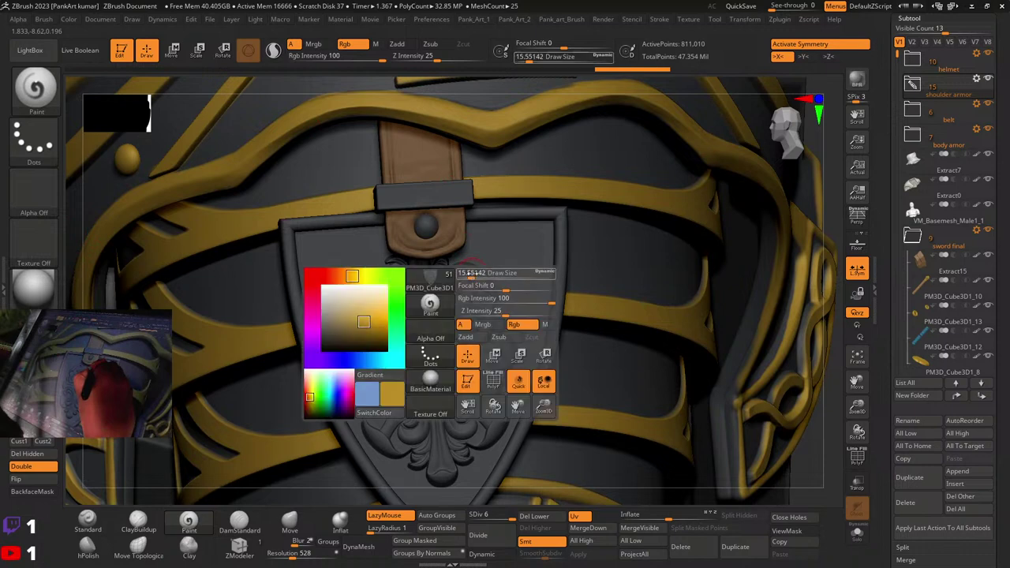
mouse_move(477, 274)
left_mouse_down()
mouse_move(460, 303)
mouse_move(451, 281)
mouse_move(435, 287)
mouse_move(453, 332)
mouse_move(472, 324)
mouse_move(446, 307)
mouse_move(462, 269)
mouse_move(489, 312)
mouse_move(487, 295)
mouse_move(482, 311)
left_mouse_up()
key("space")
key("ctrl+z")
key("ctrl+z")
key("c")
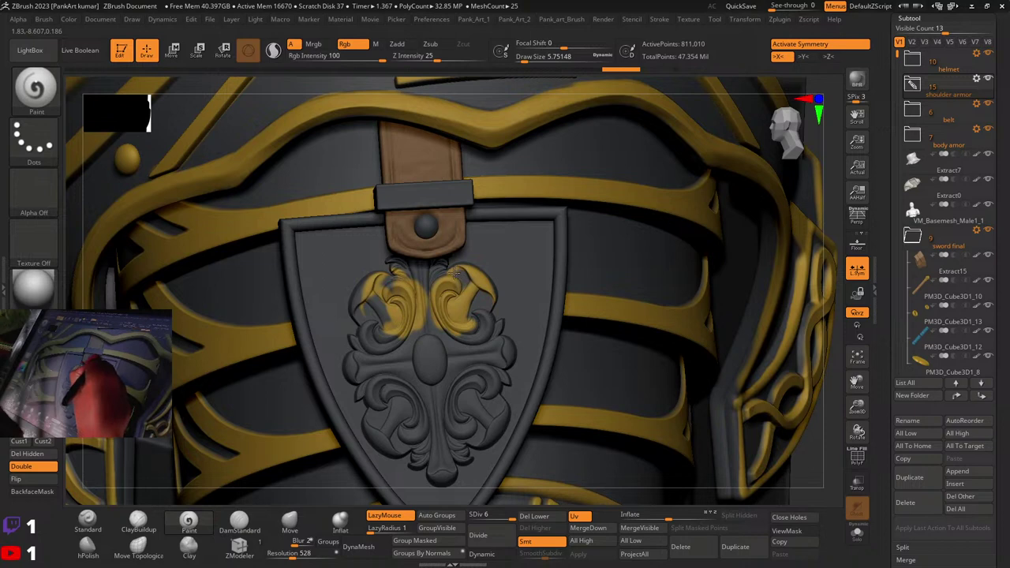
Step: Paint the side and lower scrolls and the central stem of the shield's ornament gold with symmetry on
mouse_move(490, 310)
left_mouse_down()
mouse_move(462, 336)
mouse_move(485, 316)
mouse_move(498, 351)
mouse_move(525, 342)
mouse_move(496, 366)
mouse_move(505, 386)
mouse_move(483, 397)
mouse_move(483, 444)
mouse_move(505, 412)
mouse_move(495, 425)
mouse_move(472, 388)
mouse_move(477, 414)
mouse_move(466, 388)
mouse_move(482, 379)
mouse_move(474, 364)
mouse_move(453, 386)
mouse_move(463, 417)
left_mouse_up()
right_click_drag(462, 361, 470, 306, "alt")
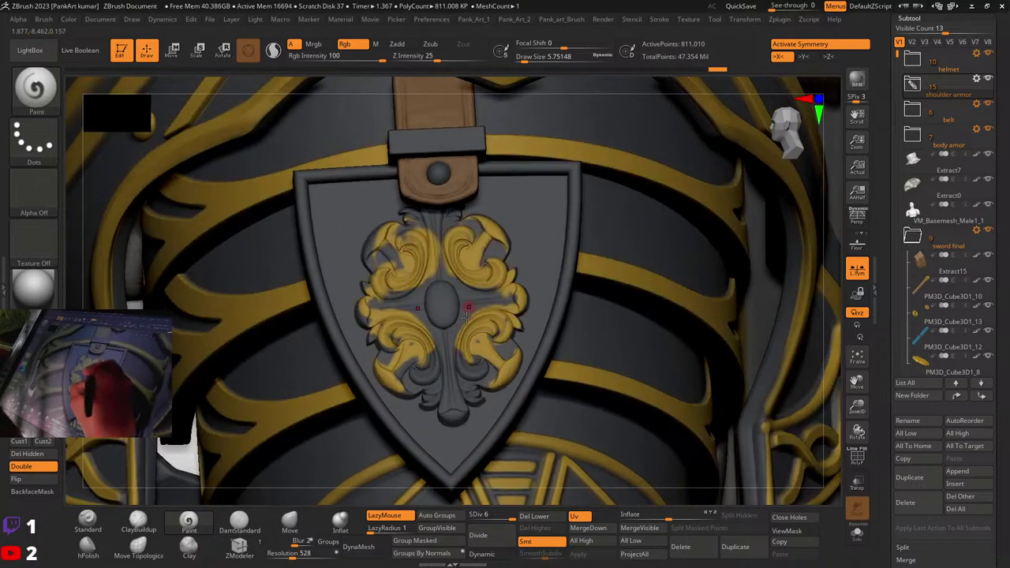
left_click_drag(457, 359, 466, 370)
mouse_move(499, 328)
left_mouse_down()
mouse_move(481, 335)
mouse_move(465, 363)
mouse_move(481, 376)
mouse_move(474, 360)
mouse_move(474, 401)
mouse_move(468, 382)
mouse_move(447, 381)
mouse_move(448, 401)
left_mouse_up()
left_click_drag(437, 357, 416, 372)
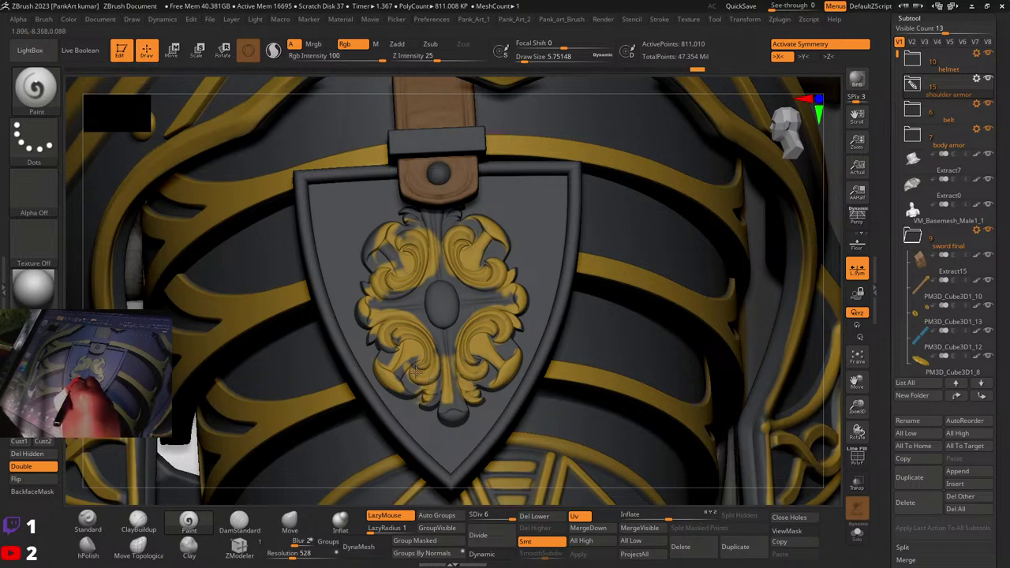
right_click_drag(473, 369, 472, 407)
mouse_move(453, 368)
left_mouse_down()
mouse_move(450, 423)
mouse_move(444, 262)
mouse_move(471, 300)
left_mouse_up()
right_click_drag(473, 304, 470, 363, "alt")
Step: Isolate the shield, paint the ornament's upper finial gold and turn symmetry off
left_click(858, 533)
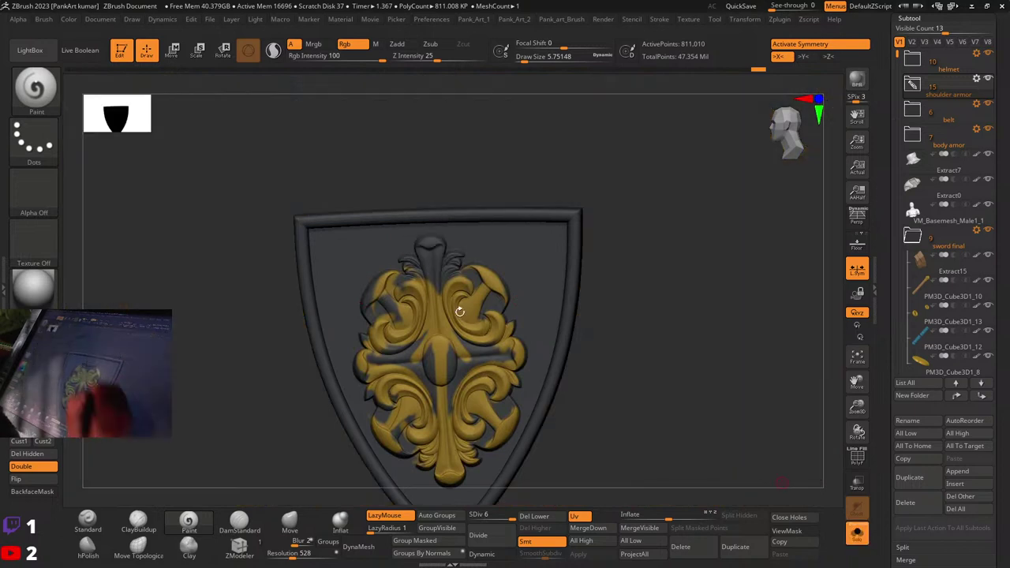
mouse_move(436, 292)
left_mouse_down()
mouse_move(431, 243)
mouse_move(436, 273)
mouse_move(452, 259)
mouse_move(405, 266)
mouse_move(430, 235)
left_mouse_up()
left_click(430, 263)
key("x")
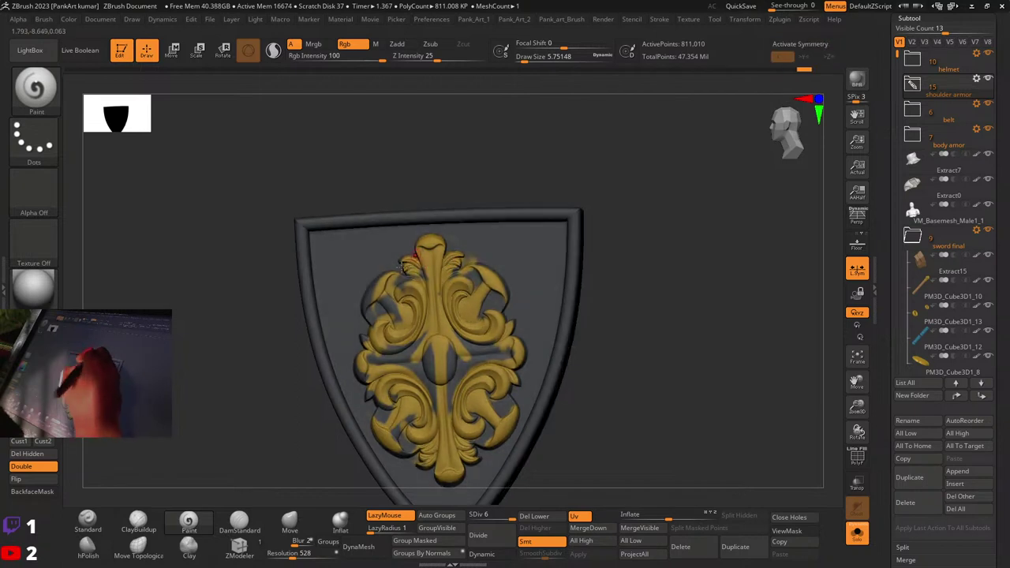
Step: Complete the gold on the scrolls one side at a time and clean the stray paint around the ornament
mouse_move(368, 306)
left_mouse_down()
mouse_move(404, 284)
mouse_move(375, 289)
mouse_move(380, 333)
left_mouse_up()
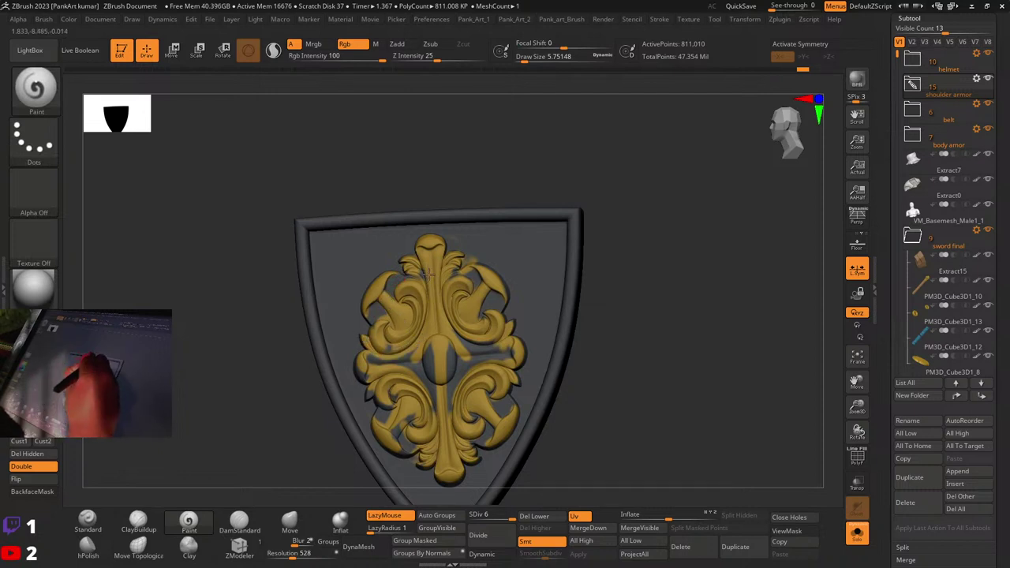
left_click_drag(411, 272, 435, 319)
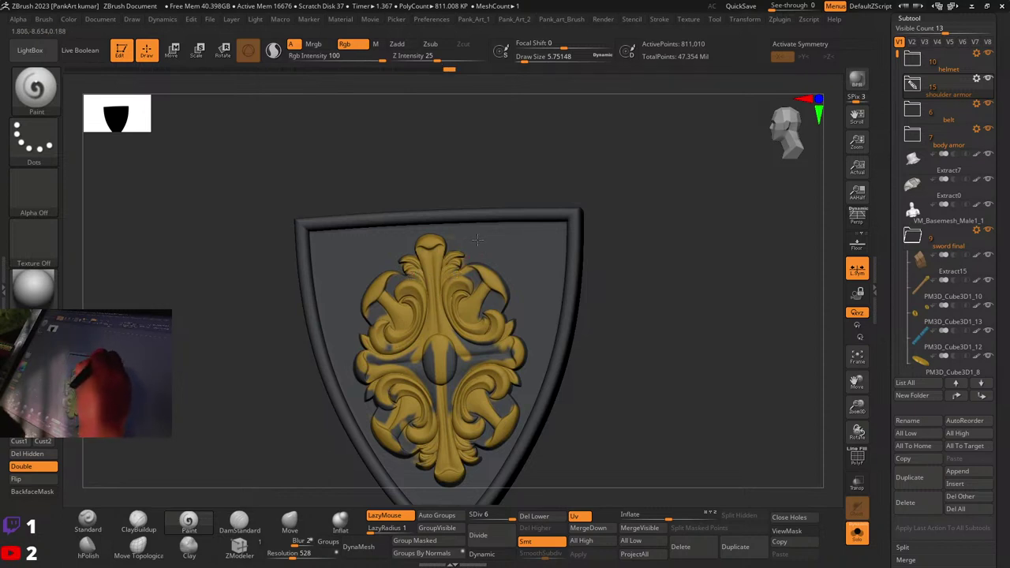
mouse_move(478, 239)
left_mouse_down()
mouse_move(468, 265)
mouse_move(500, 285)
mouse_move(505, 323)
mouse_move(483, 350)
left_mouse_up()
mouse_move(403, 353)
left_mouse_down()
mouse_move(390, 350)
mouse_move(371, 387)
mouse_move(395, 401)
mouse_move(407, 441)
left_mouse_up()
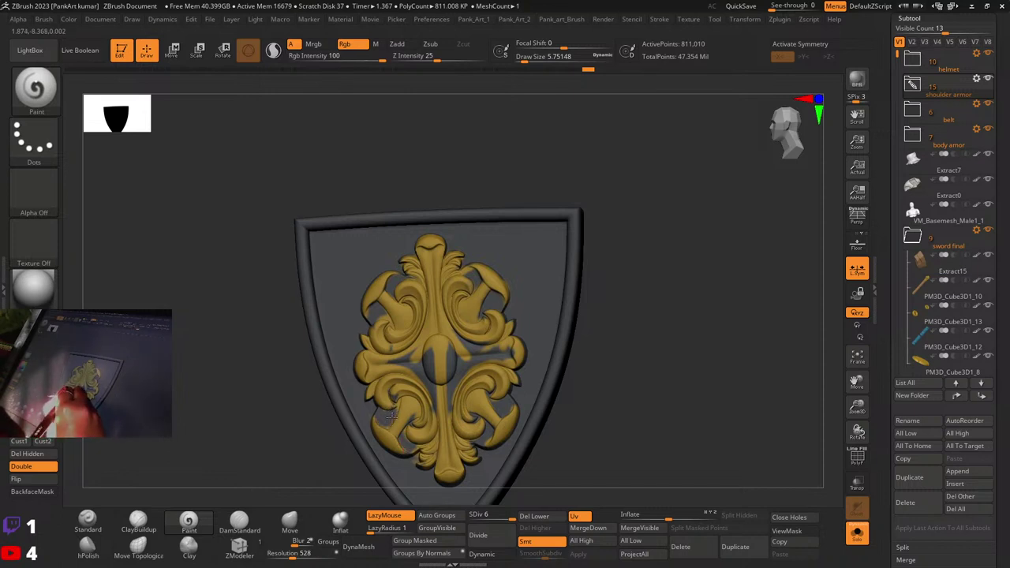
left_click_drag(389, 414, 400, 410)
Step: Cover the central oval and the remaining grey areas of the ornament's cross arms and stem with gold
right_click_drag(424, 387, 407, 377)
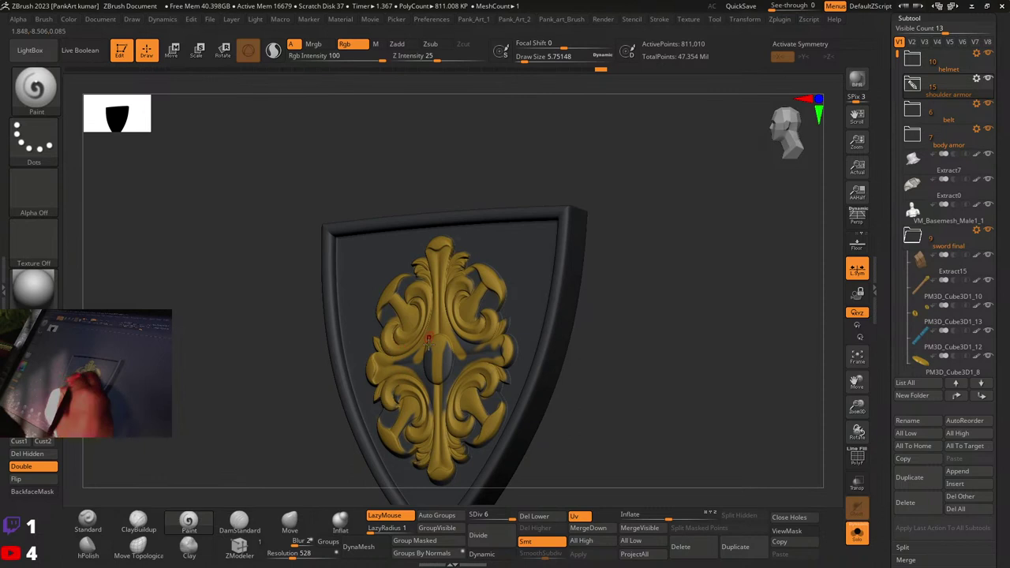
right_click_drag(429, 340, 414, 353)
left_click_drag(431, 351, 430, 376)
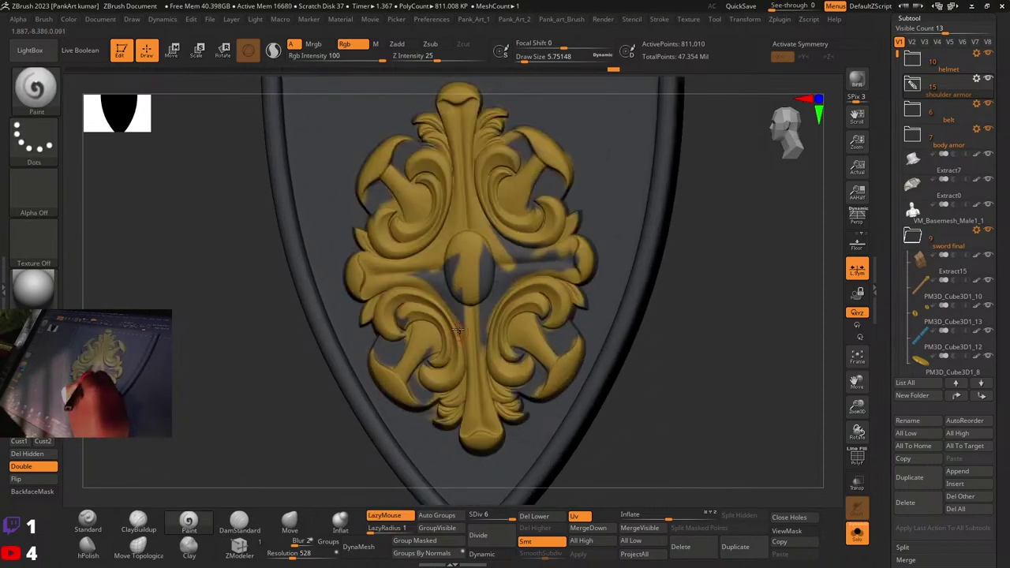
left_click_drag(456, 335, 424, 268)
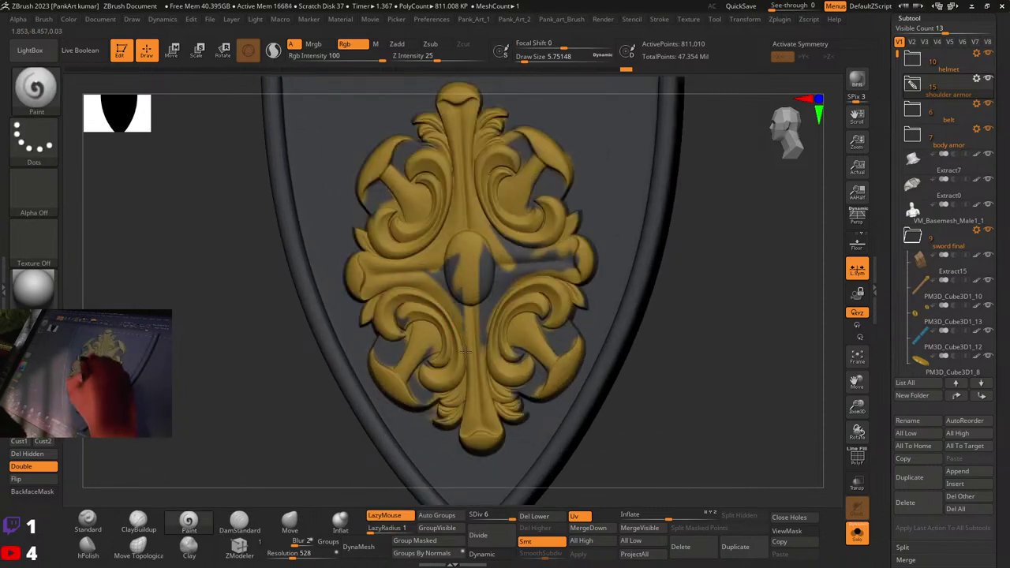
mouse_move(466, 352)
left_mouse_down()
mouse_move(451, 298)
mouse_move(459, 273)
mouse_move(511, 311)
mouse_move(486, 254)
mouse_move(566, 265)
mouse_move(537, 255)
mouse_move(482, 306)
mouse_move(480, 372)
left_mouse_up()
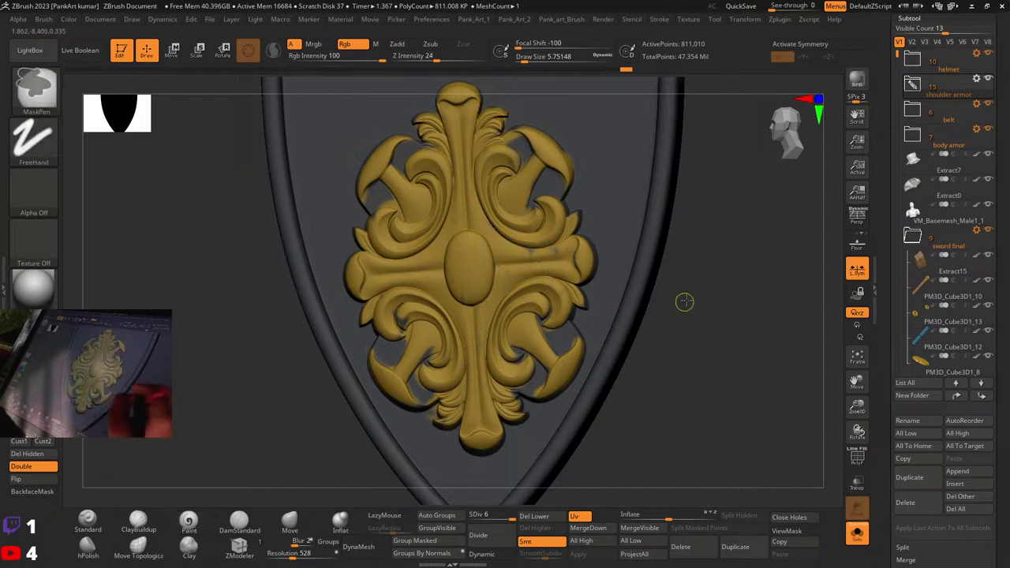
Step: Touch up the paint along the lower scrolls, the small bottom leaves and the ornament's cross arm
mouse_move(685, 303)
right_mouse_down("ctrl")
mouse_move(521, 311)
mouse_move(514, 269)
right_mouse_up("ctrl")
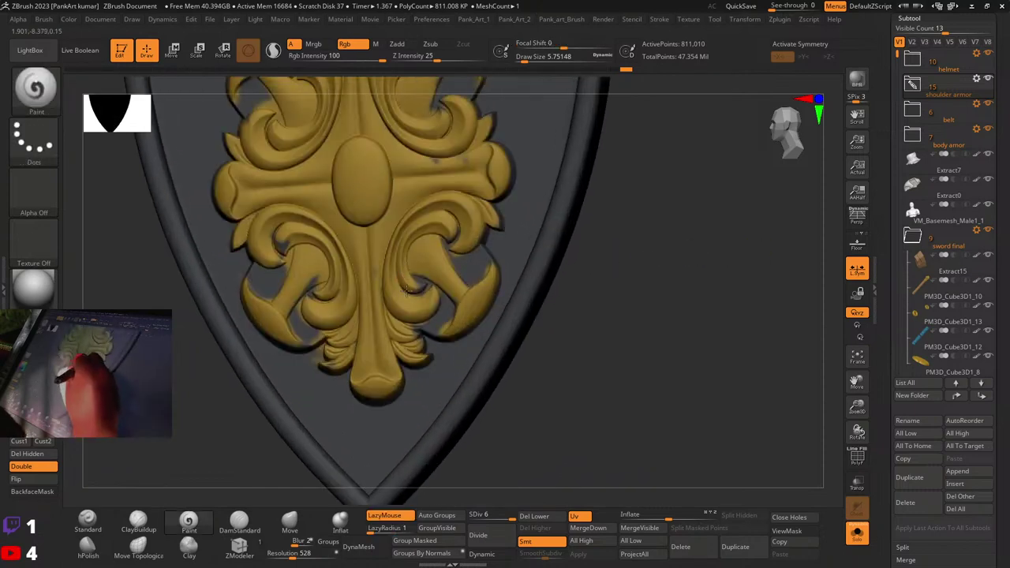
right_click_drag(443, 312, 551, 308, "alt")
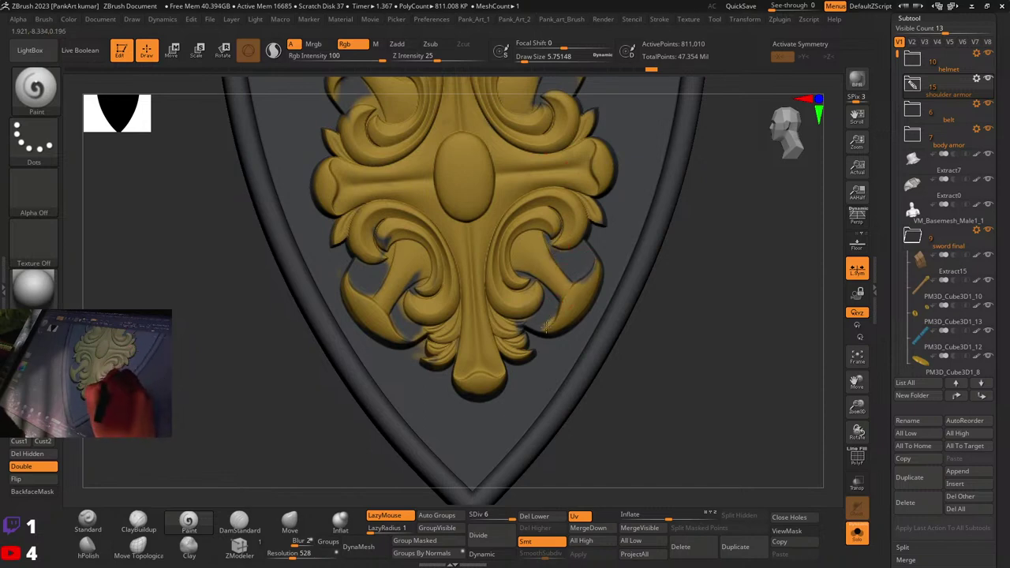
left_click_drag(581, 292, 558, 328)
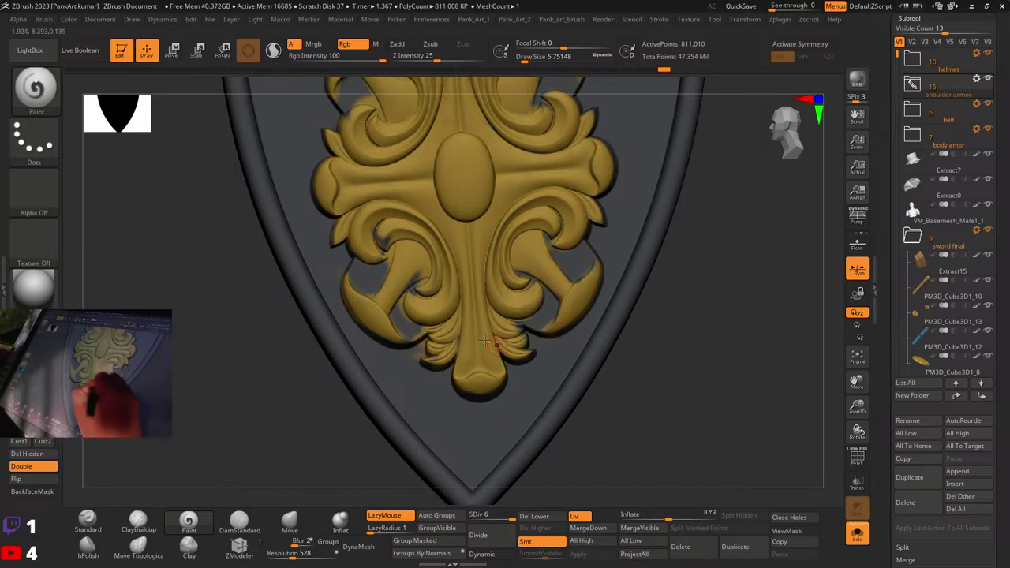
mouse_move(433, 365)
left_mouse_down()
mouse_move(411, 360)
mouse_move(407, 319)
left_mouse_up()
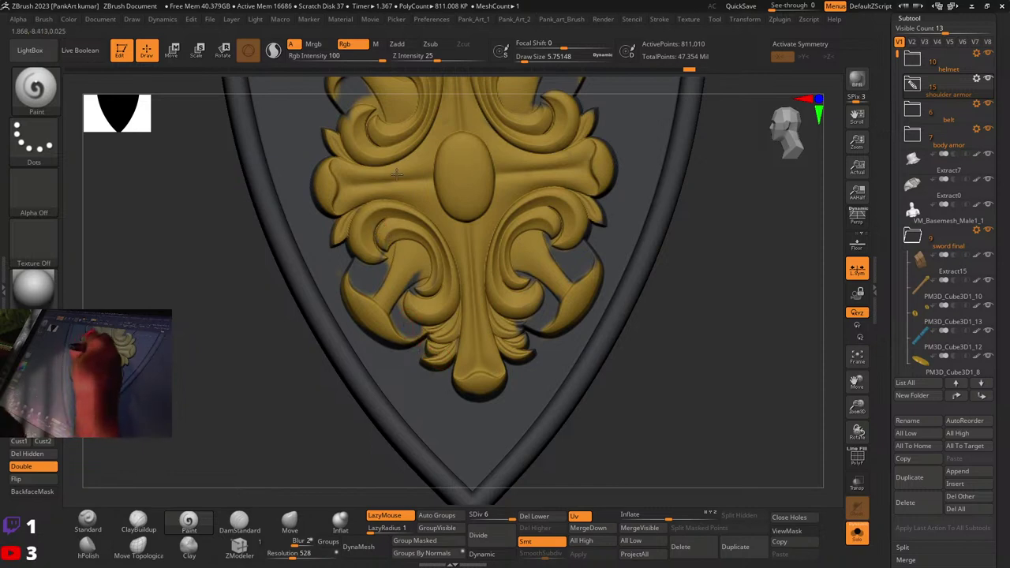
left_click_drag(397, 175, 386, 175)
mouse_move(428, 265)
left_mouse_down()
mouse_move(406, 280)
mouse_move(376, 252)
mouse_move(383, 259)
left_mouse_up()
right_click_drag(621, 235, 543, 265, "ctrl")
mouse_move(543, 265)
right_mouse_down("alt")
mouse_move(544, 307)
mouse_move(608, 255)
mouse_move(544, 250)
right_mouse_up("alt")
mouse_move(532, 373)
right_mouse_down("alt")
mouse_move(541, 329)
mouse_move(598, 289)
right_mouse_up("alt")
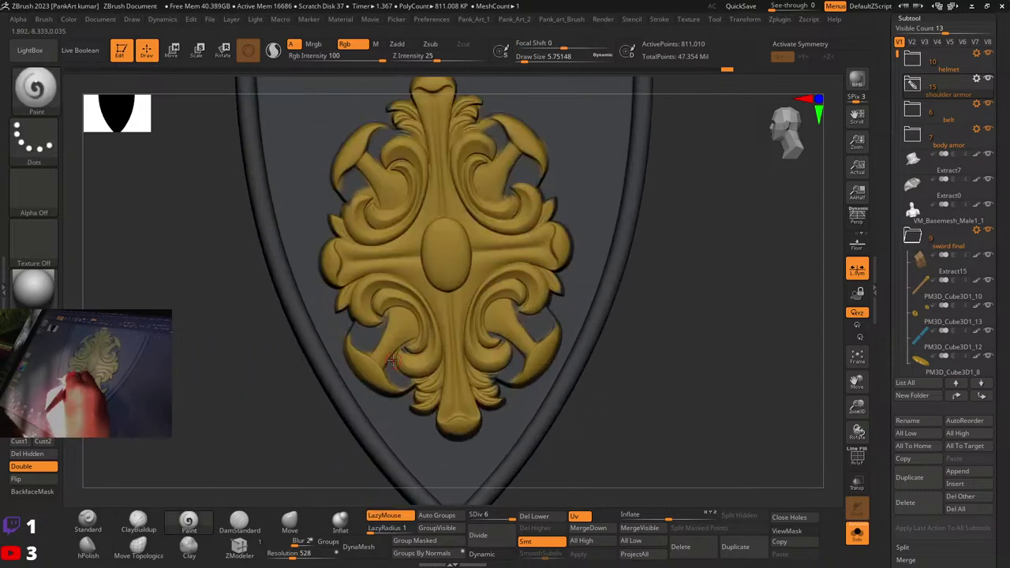
Step: Mask the shield by polypaint, sampling the ornament's gold as the masking colour
mouse_move(564, 317)
right_mouse_down("ctrl")
mouse_move(498, 339)
mouse_move(508, 357)
right_mouse_up("ctrl")
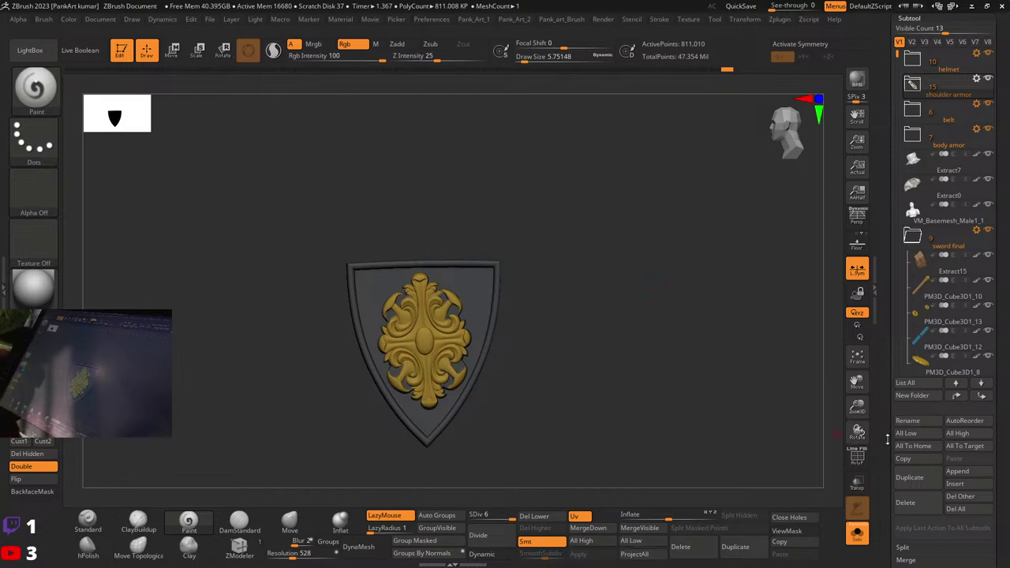
left_click_drag(884, 441, 881, 319)
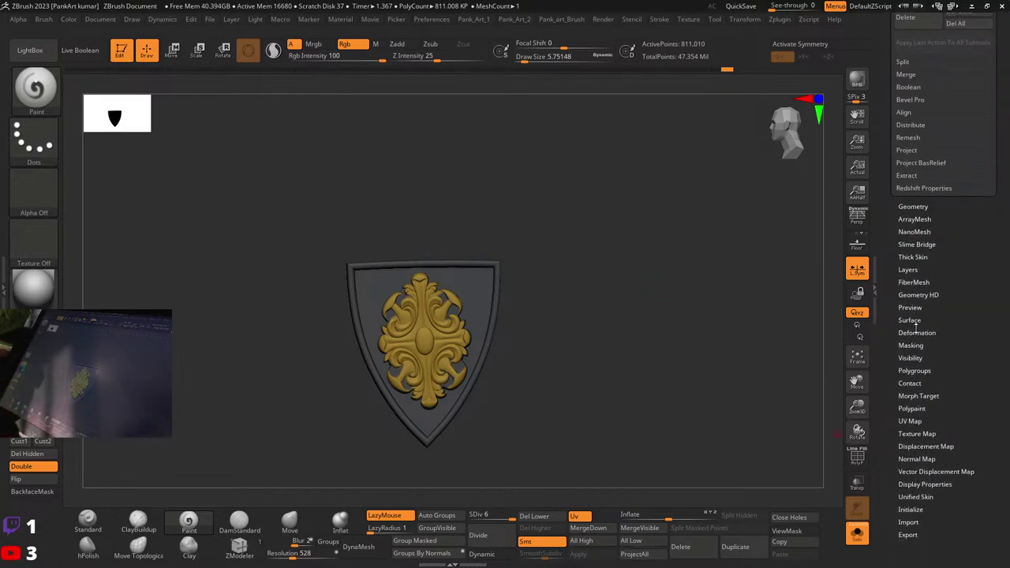
left_click(911, 345)
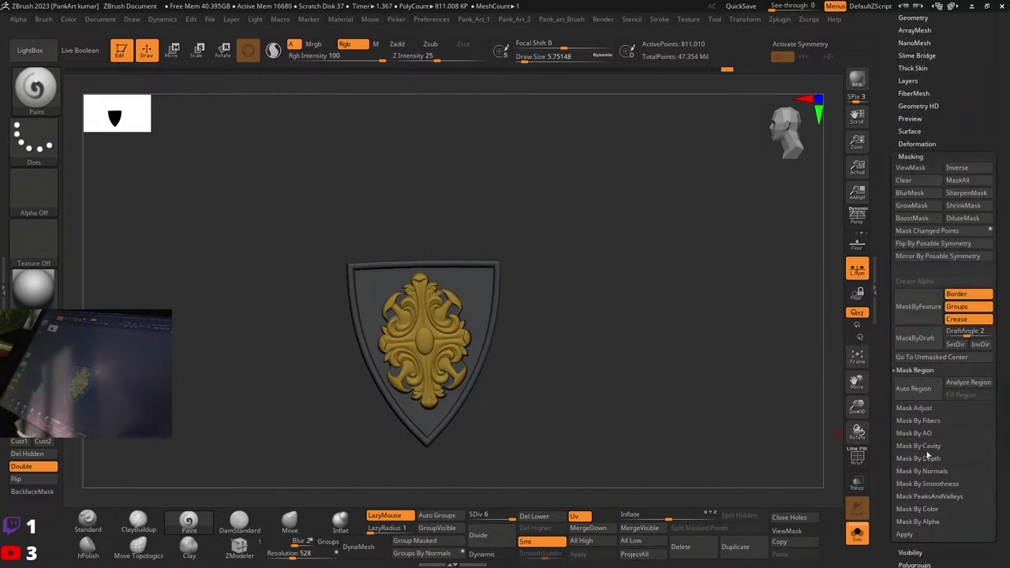
left_click(920, 510)
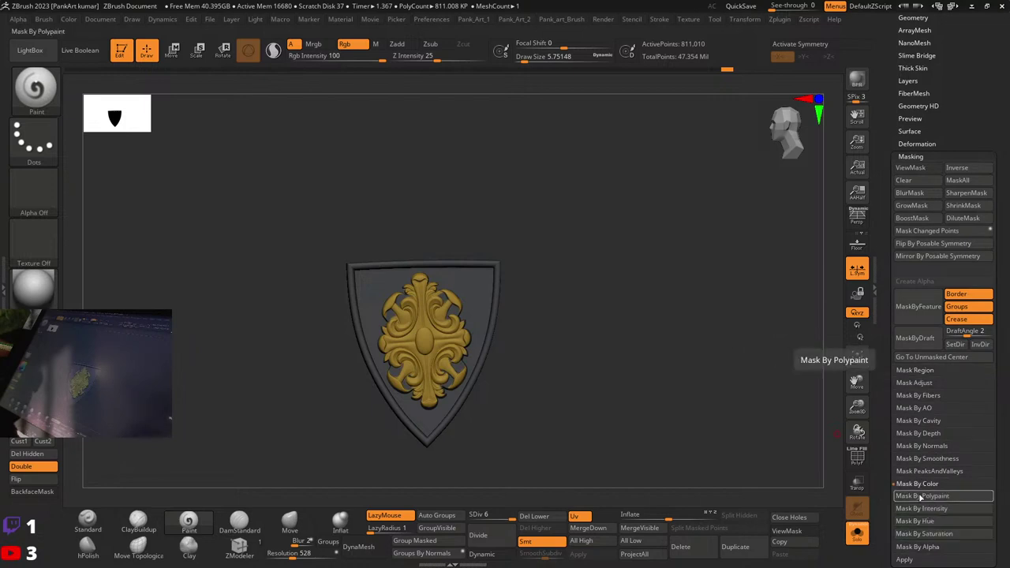
left_click(916, 497)
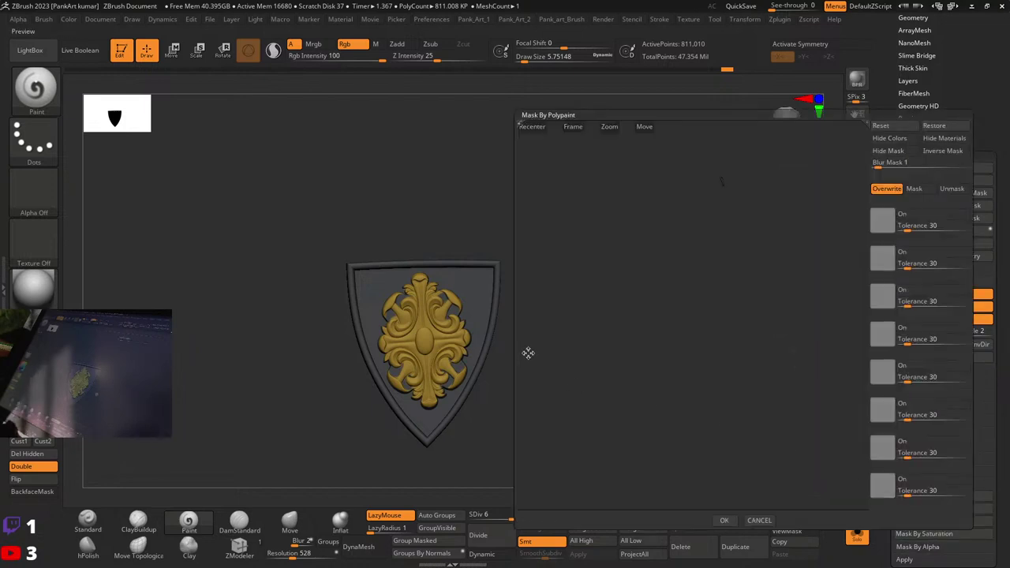
left_click(574, 126)
left_click_drag(780, 274, 637, 232)
left_click(568, 128)
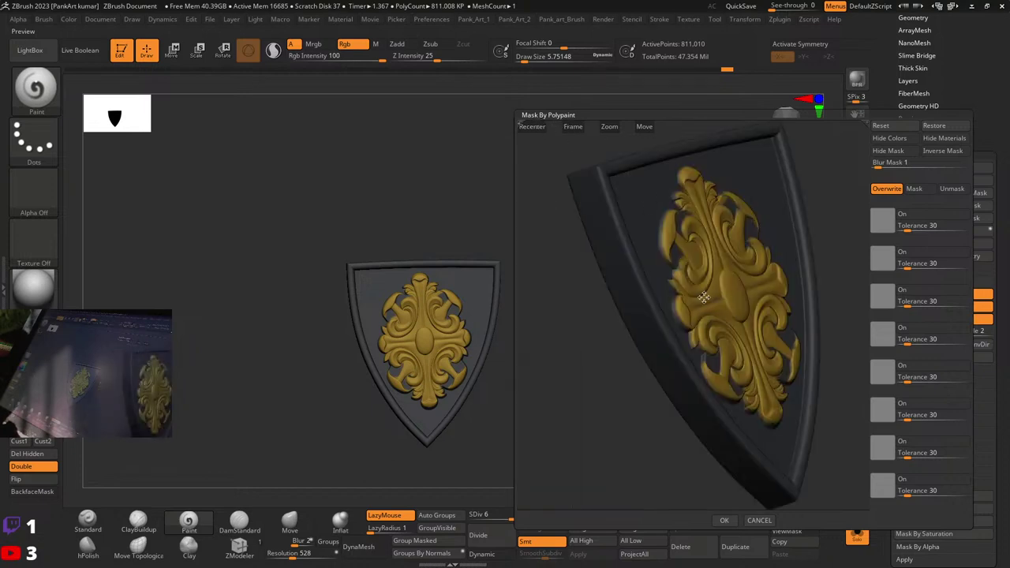
mouse_move(704, 297)
left_mouse_down()
mouse_move(734, 304)
mouse_move(701, 314)
left_mouse_up()
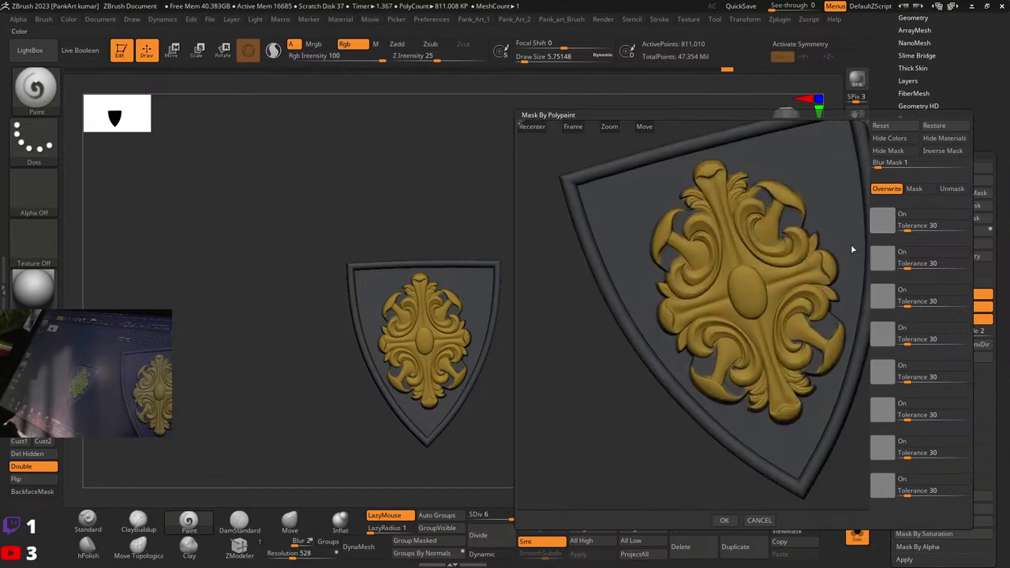
left_click_drag(883, 221, 747, 289)
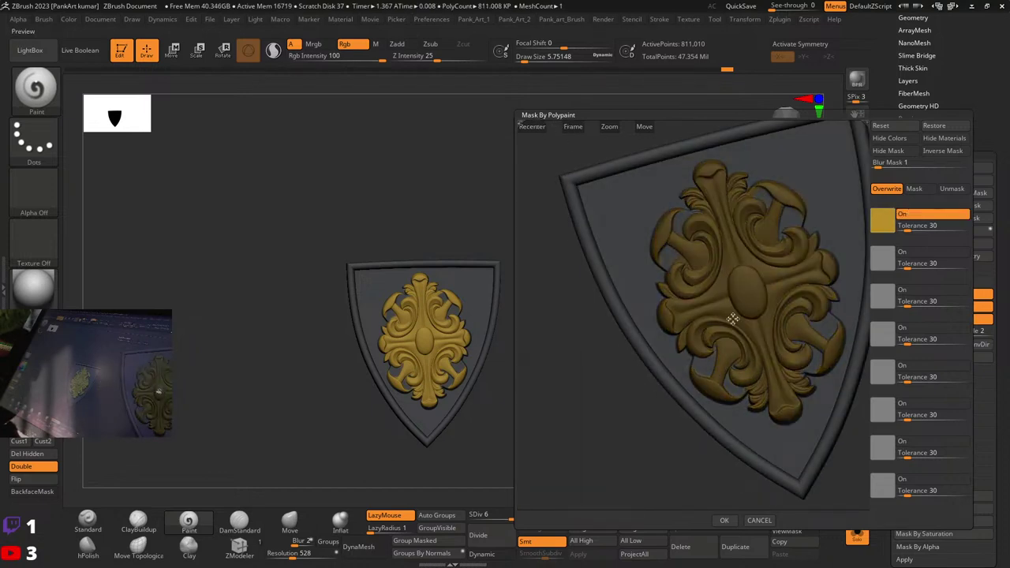
left_click(725, 520)
Step: Invert the shield's mask and fill only the ornament with light grey (R 178, G 178, B 178)
left_click_drag(599, 345, 601, 347, "alt")
left_click(618, 359, "ctrl")
key("shift+f")
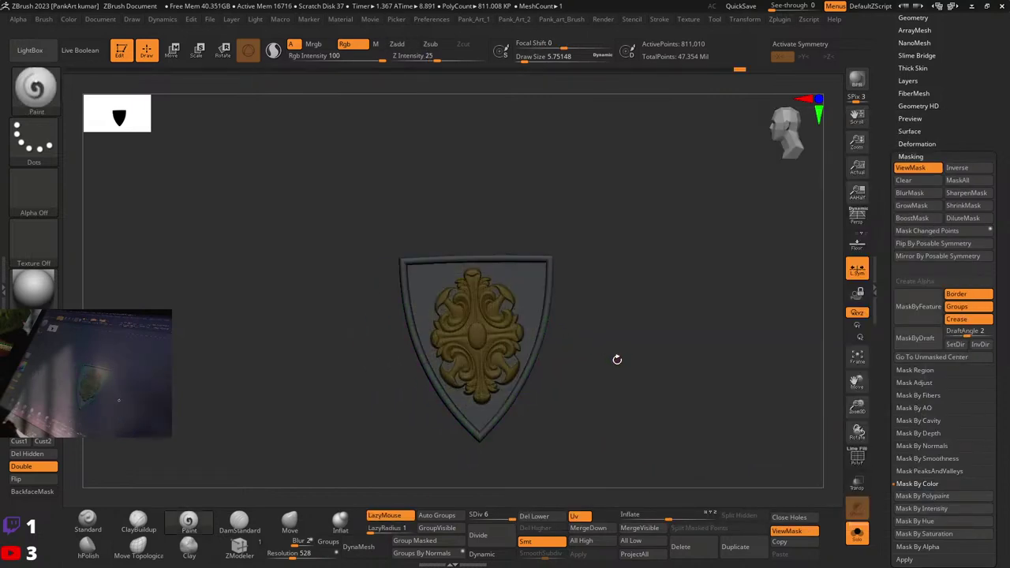
left_click_drag(600, 386, 668, 346)
left_click(619, 361, "ctrl")
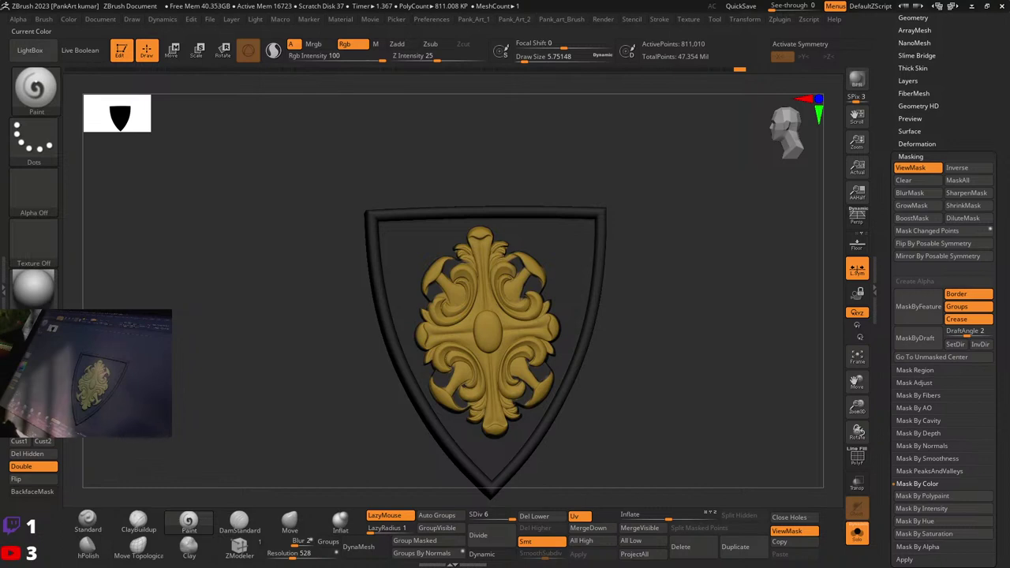
mouse_move(66, 20)
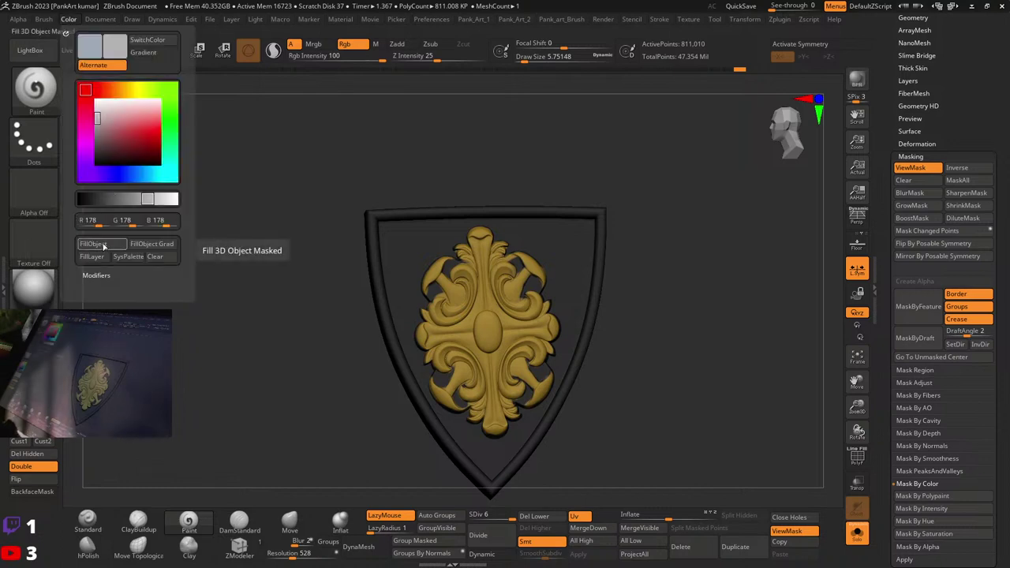
left_click(103, 245)
right_click_drag(722, 426, 722, 381, "ctrl")
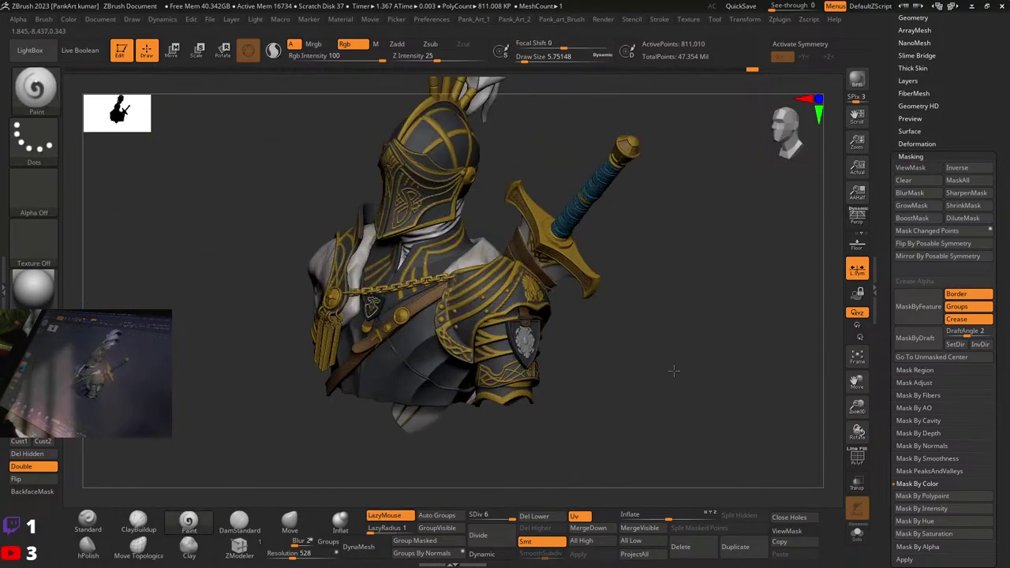
Step: Set the draw size to about 6.58 and paint the inner curls of the shield ornament's scrolls darker grey
mouse_move(674, 371)
right_mouse_down("ctrl")
mouse_move(686, 434)
mouse_move(722, 412)
mouse_move(690, 394)
mouse_move(696, 382)
right_mouse_up("ctrl")
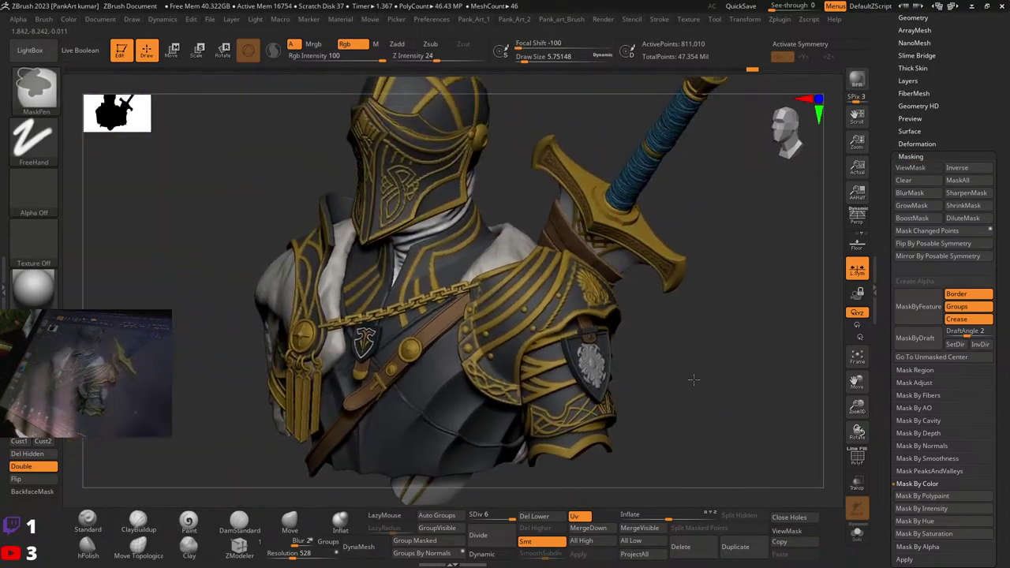
mouse_move(545, 371)
right_mouse_down()
mouse_move(620, 368)
mouse_move(505, 366)
mouse_move(661, 355)
mouse_move(612, 328)
mouse_move(581, 334)
mouse_move(609, 363)
mouse_move(676, 354)
mouse_move(507, 355)
mouse_move(620, 346)
mouse_move(450, 342)
mouse_move(553, 349)
mouse_move(488, 340)
right_mouse_up()
right_click_drag(426, 331, 468, 325, "ctrl")
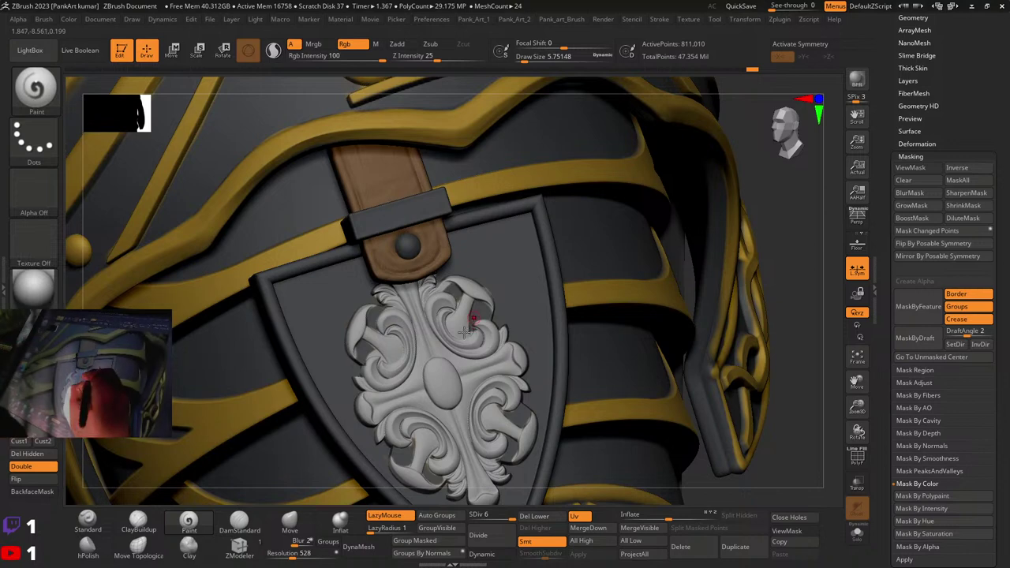
right_click_drag(471, 324, 450, 300)
left_click_drag(451, 302, 445, 311)
key("space")
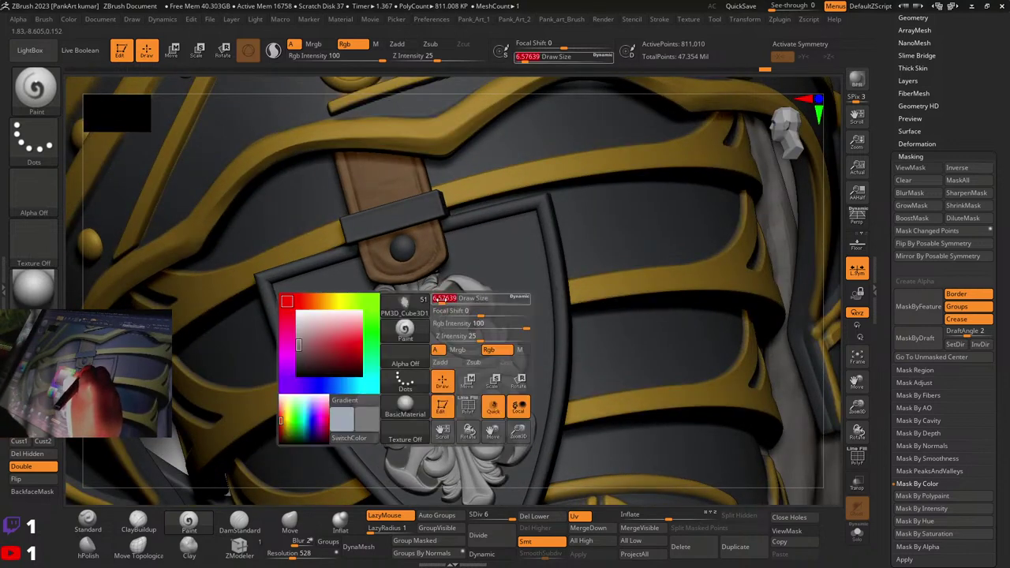
left_click(443, 300)
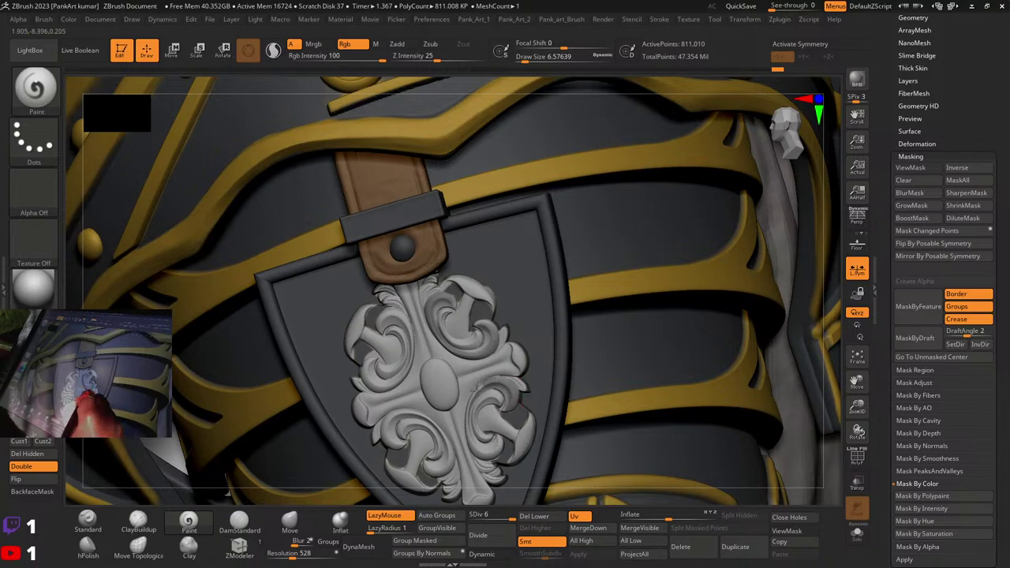
right_click_drag(457, 418, 479, 243)
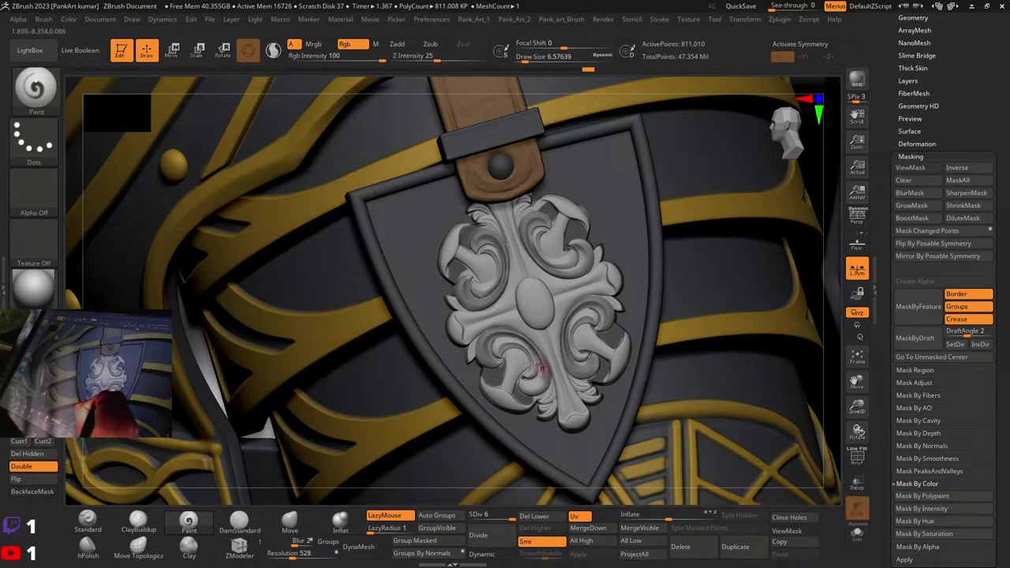
Step: Paint the central oval of the shield's ornament a darker grey
right_click_drag(653, 306, 678, 338, "ctrl")
mouse_move(642, 305)
right_mouse_down("ctrl")
mouse_move(624, 316)
mouse_move(616, 308)
right_mouse_up("ctrl")
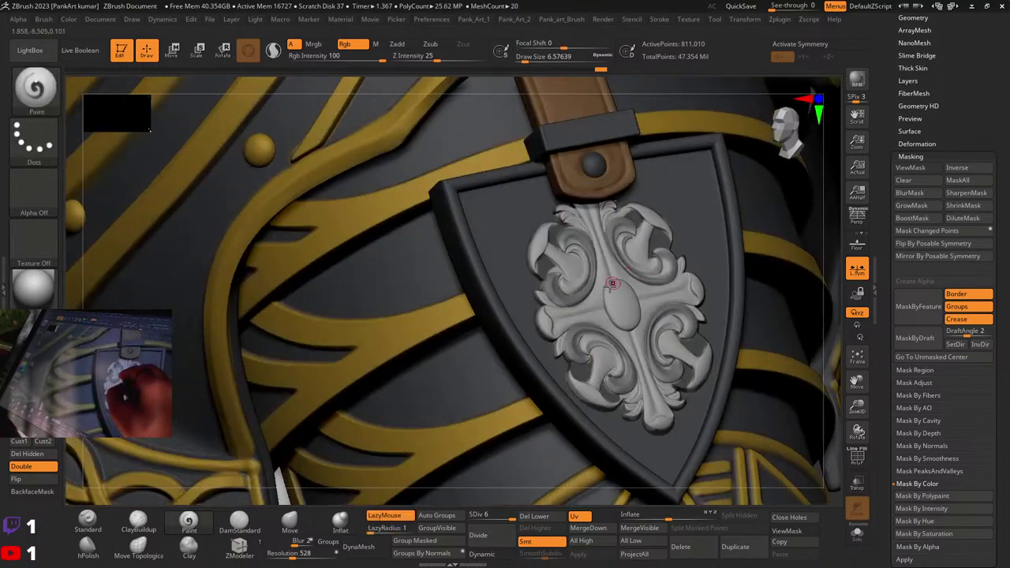
left_click_drag(607, 285, 620, 318)
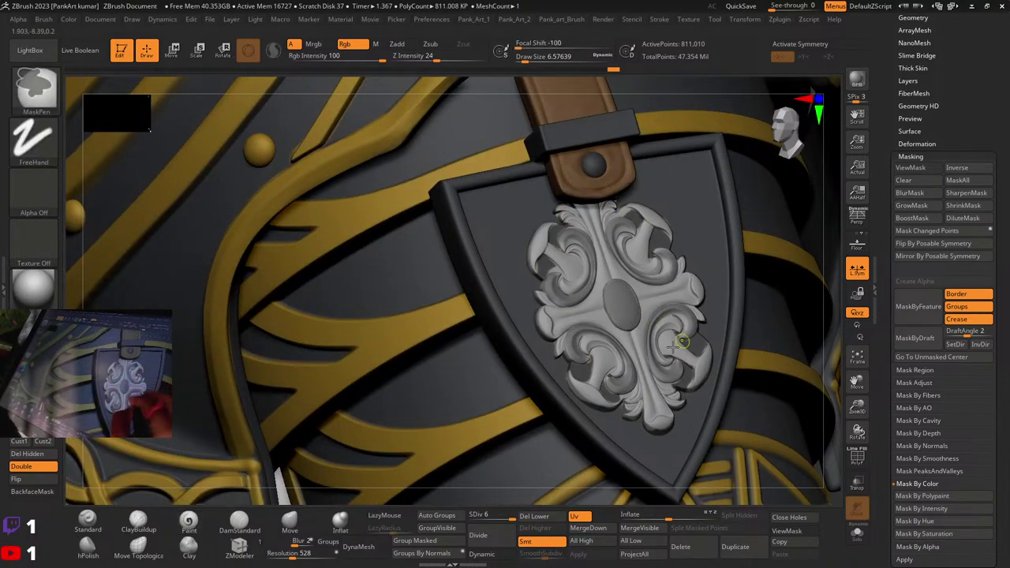
mouse_move(681, 343)
right_mouse_down("ctrl")
mouse_move(545, 346)
mouse_move(683, 334)
mouse_move(600, 328)
right_mouse_up("ctrl")
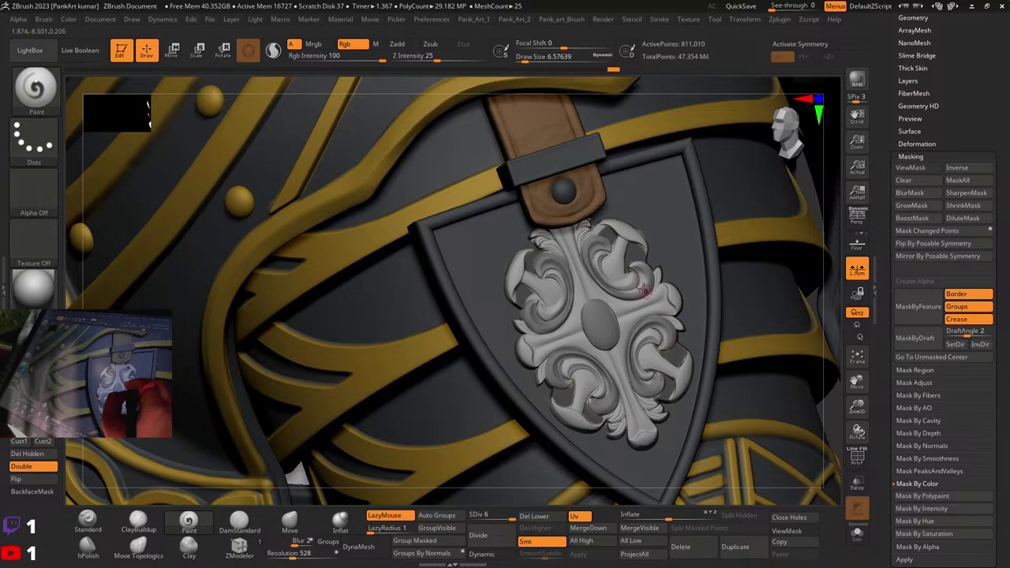
right_click_drag(679, 398, 677, 344, "alt")
right_click_drag(677, 343, 667, 387, "ctrl")
right_click_drag(717, 346, 718, 343, "ctrl")
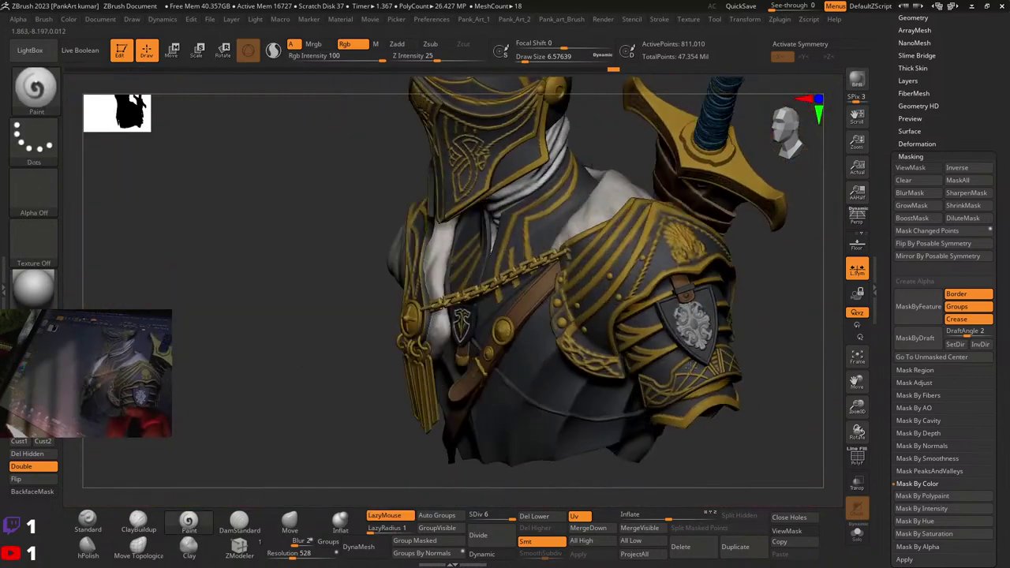
Step: Make the sword's blue grip the active subtool and switch off its polypaint
right_click_drag(708, 335, 750, 292)
right_click_drag(568, 355, 562, 401)
right_click_drag(679, 277, 647, 304)
left_click(646, 304, "alt")
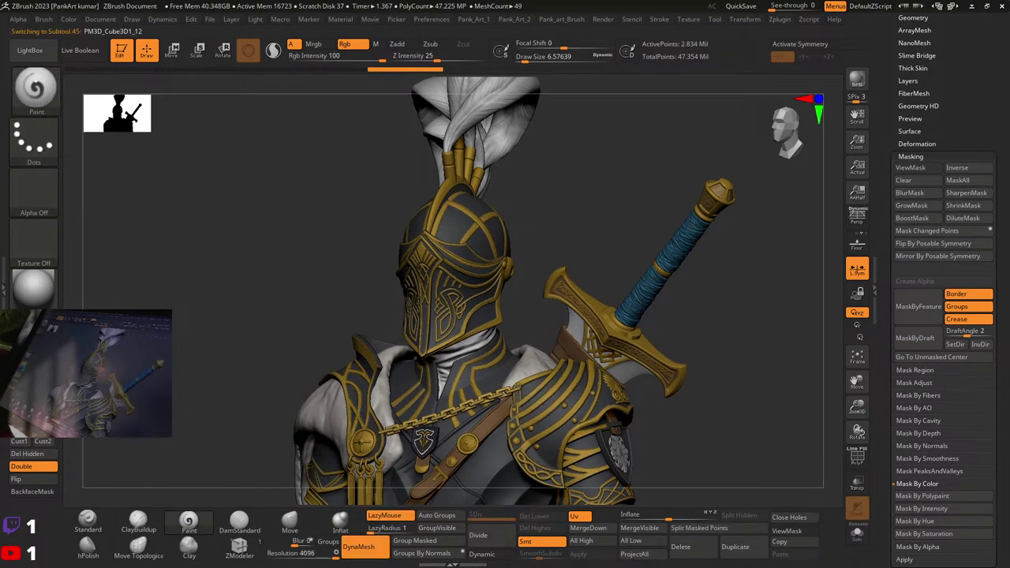
left_click(660, 251)
left_click_drag(889, 297, 885, 388)
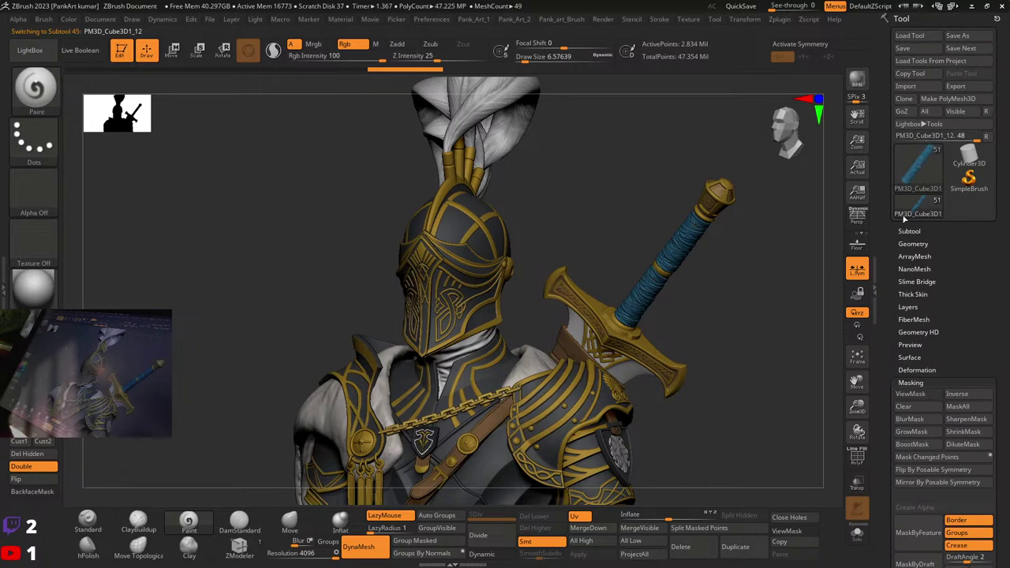
left_click(912, 229)
left_click(976, 331)
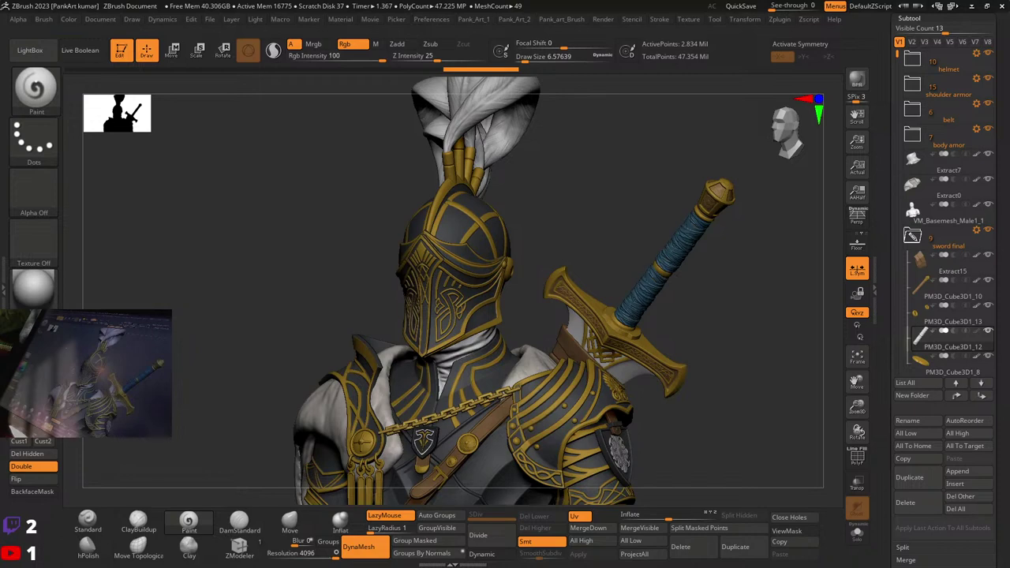
Step: Choose blue (R 44, G 103, B 134) and fill the sword's grip with it
left_click(33, 345)
right_click_drag(251, 356, 466, 372)
left_click_drag(466, 372, 693, 361)
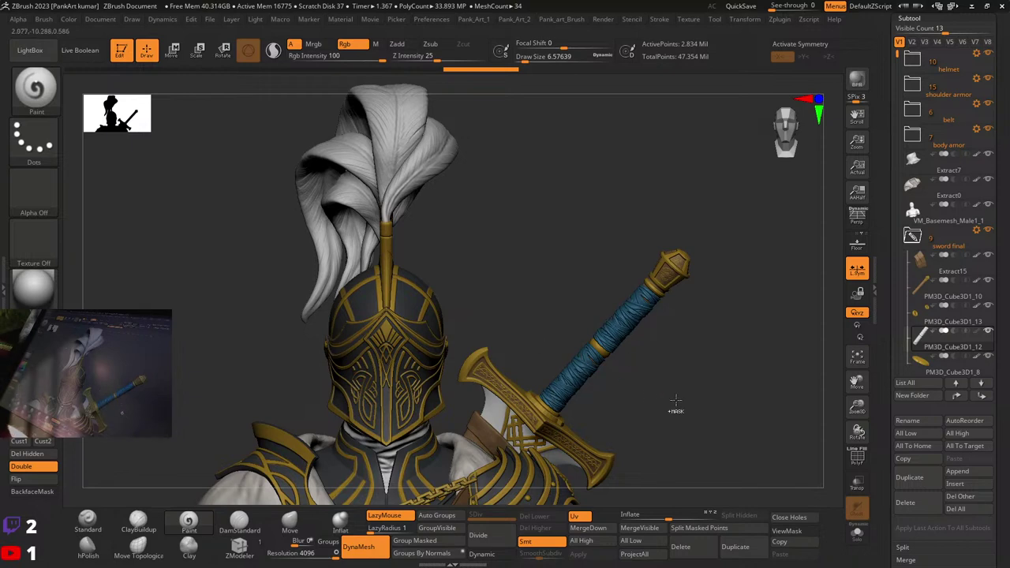
right_click_drag(674, 410, 313, 223, "ctrl")
left_click(75, 22)
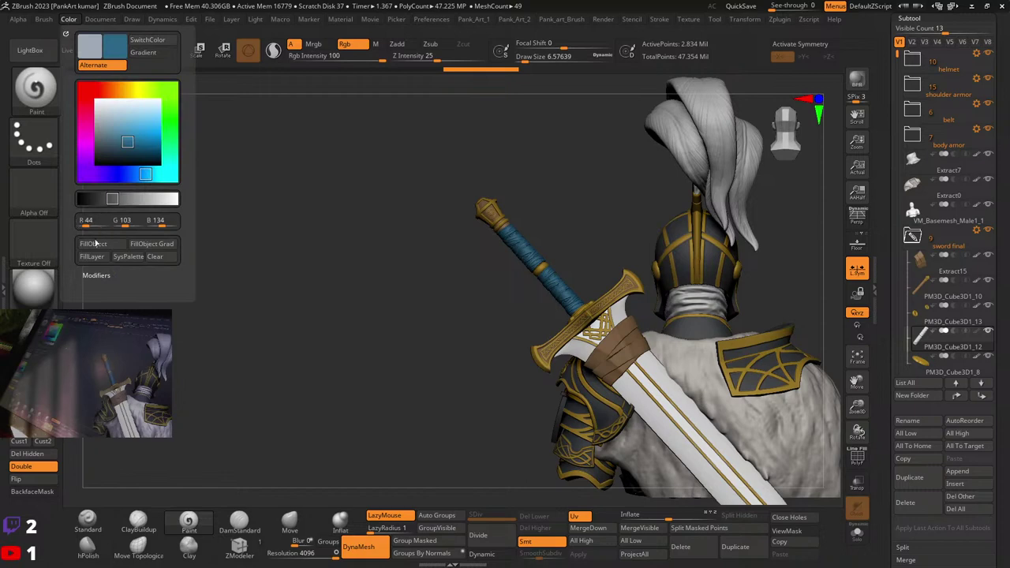
left_click(97, 246)
right_click_drag(339, 260, 364, 332, "ctrl")
right_click_drag(365, 332, 676, 305)
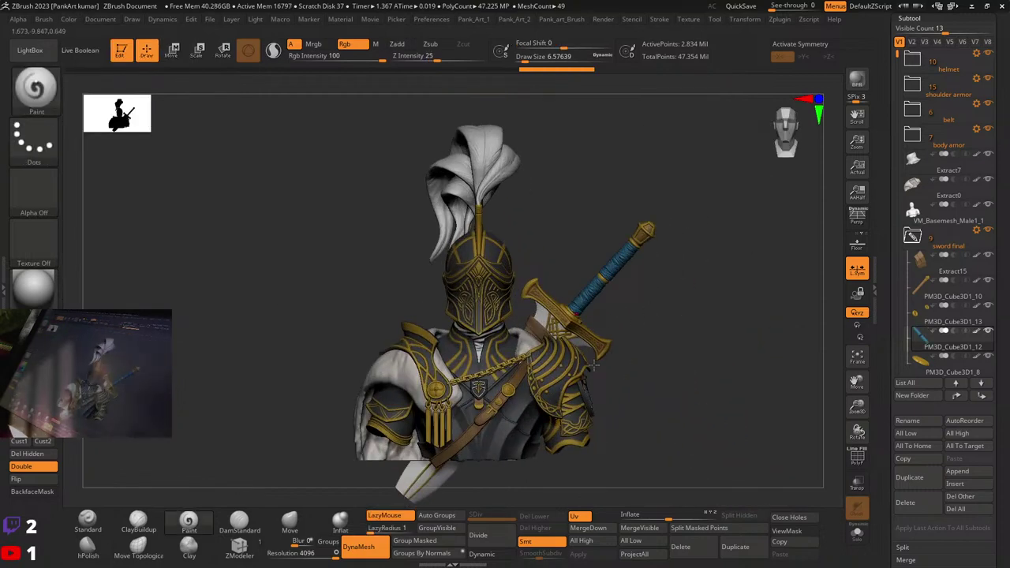
Step: Collapse the sword final folder and save the tool as warrior_12, replacing the existing file
mouse_move(612, 317)
right_mouse_down("ctrl")
mouse_move(482, 370)
mouse_move(706, 368)
mouse_move(735, 342)
mouse_move(654, 340)
mouse_move(679, 319)
mouse_move(713, 334)
mouse_move(702, 331)
right_mouse_up("ctrl")
mouse_move(703, 331)
right_mouse_down()
mouse_move(630, 335)
mouse_move(713, 336)
mouse_move(672, 338)
mouse_move(685, 362)
mouse_move(641, 335)
mouse_move(588, 336)
right_mouse_up()
mouse_move(588, 337)
right_mouse_down("ctrl")
mouse_move(589, 378)
mouse_move(645, 382)
mouse_move(608, 365)
mouse_move(458, 365)
mouse_move(556, 369)
mouse_move(492, 319)
right_mouse_up("ctrl")
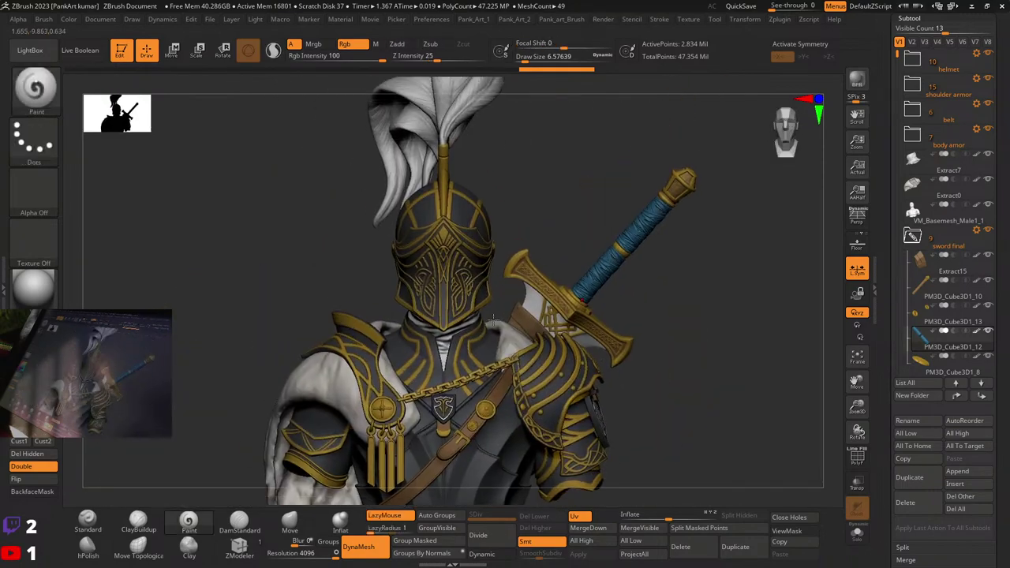
mouse_move(631, 310)
right_mouse_down()
mouse_move(573, 317)
mouse_move(679, 320)
mouse_move(686, 304)
right_mouse_up()
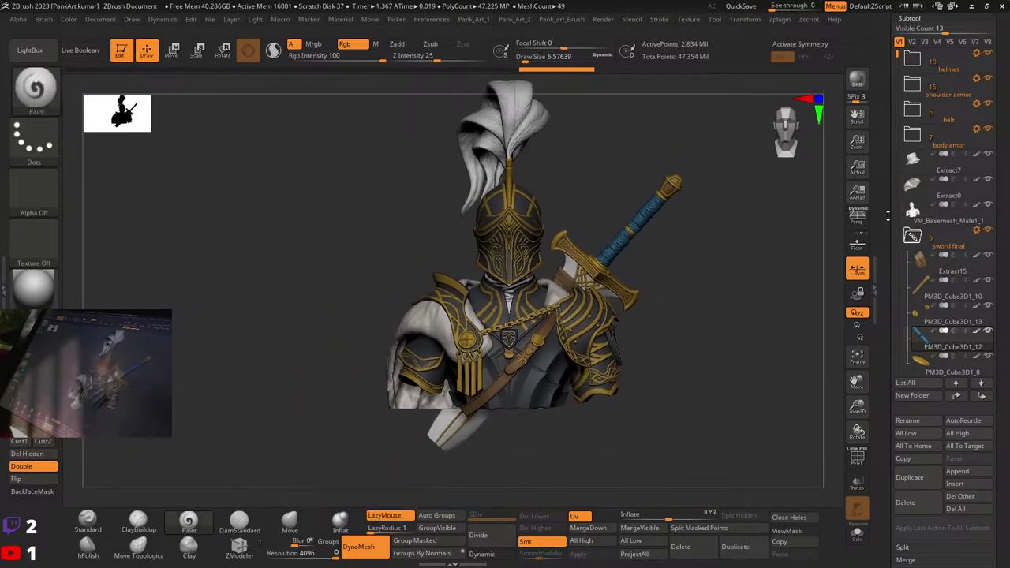
left_click(914, 237)
left_click_drag(885, 206, 885, 420)
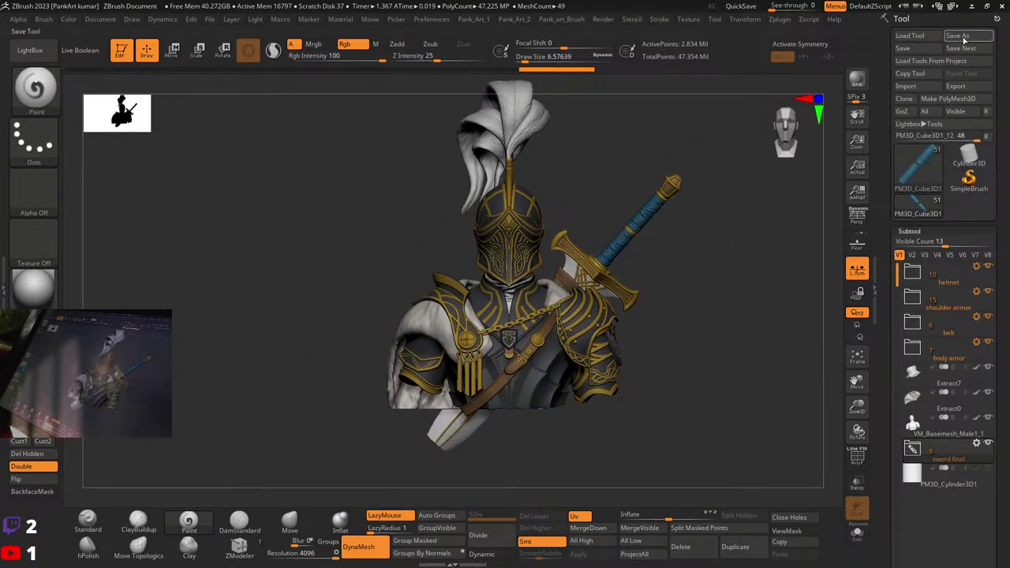
left_click(958, 36)
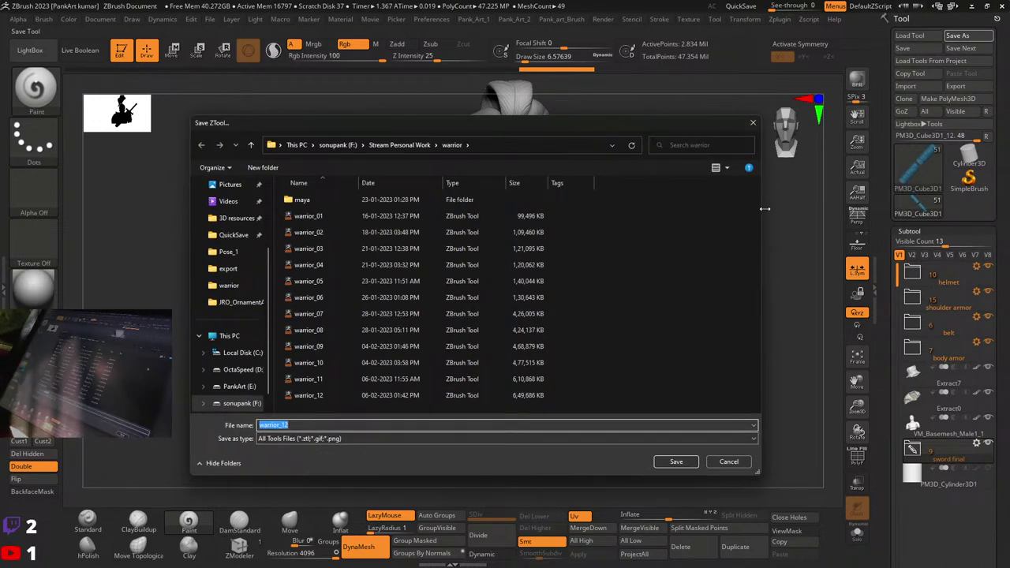
left_click(676, 461)
left_click(530, 278)
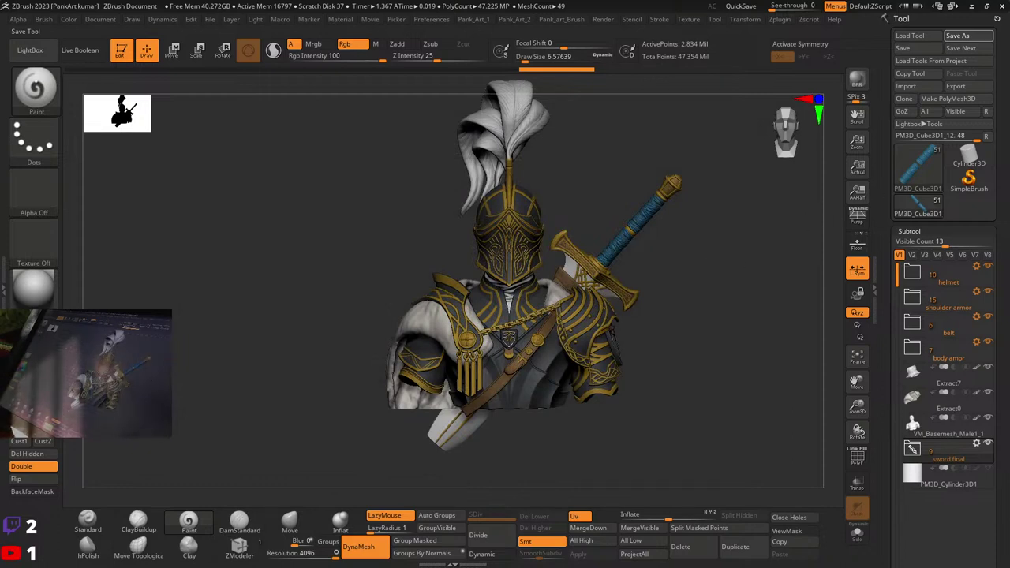
Step: Apply the Metal 01 material to the bust and view it on the helmet and shoulder armour
left_click(33, 288)
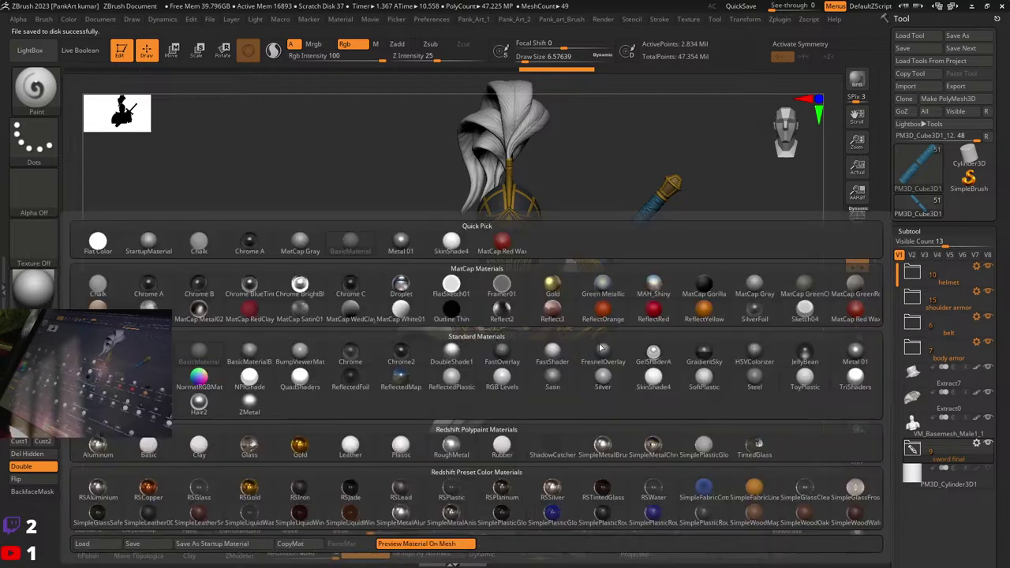
left_click(852, 353)
left_click_drag(545, 273, 516, 290)
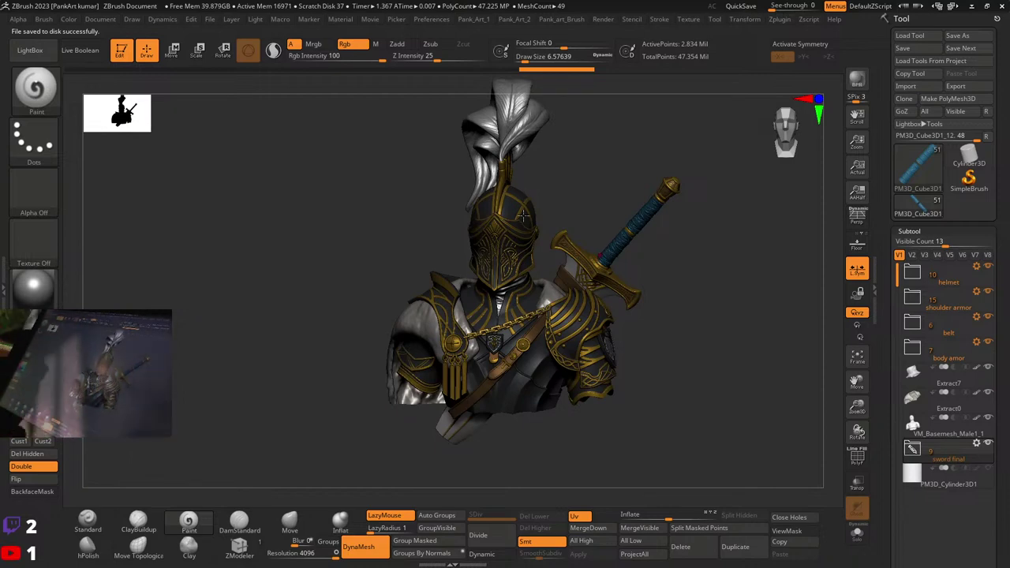
left_click_drag(524, 188, 549, 198)
left_click_drag(534, 237, 602, 295, "alt")
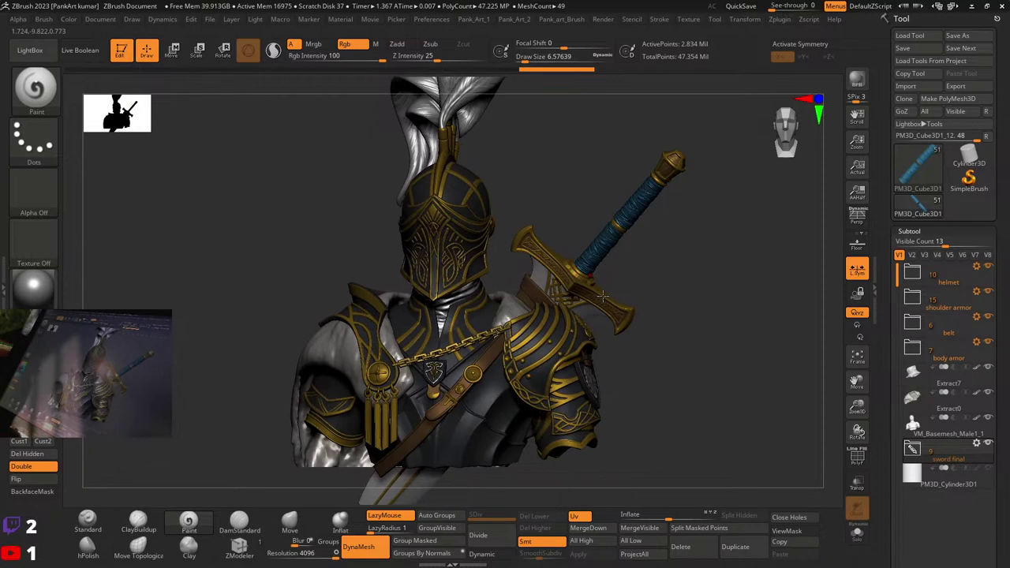
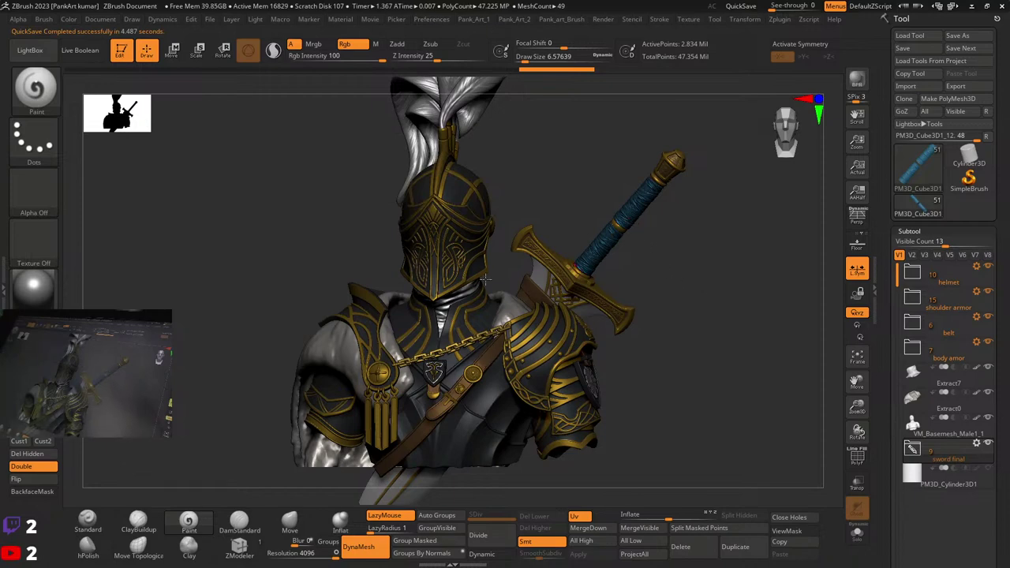
Step: Save the bust tool again as warrior_12, replacing the existing file
left_click_drag(889, 380, 886, 397)
left_click(35, 89)
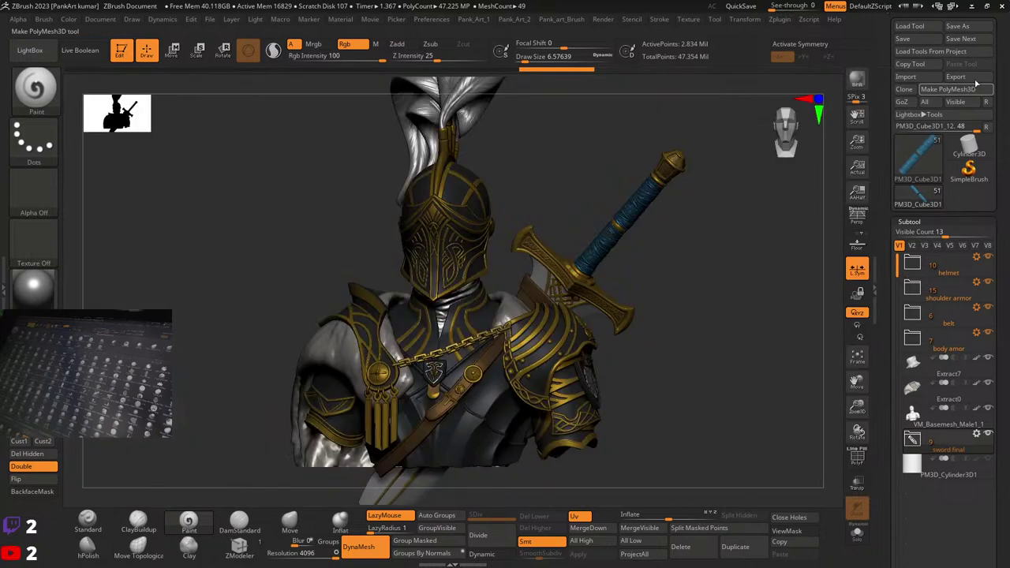
key("ctrl+s")
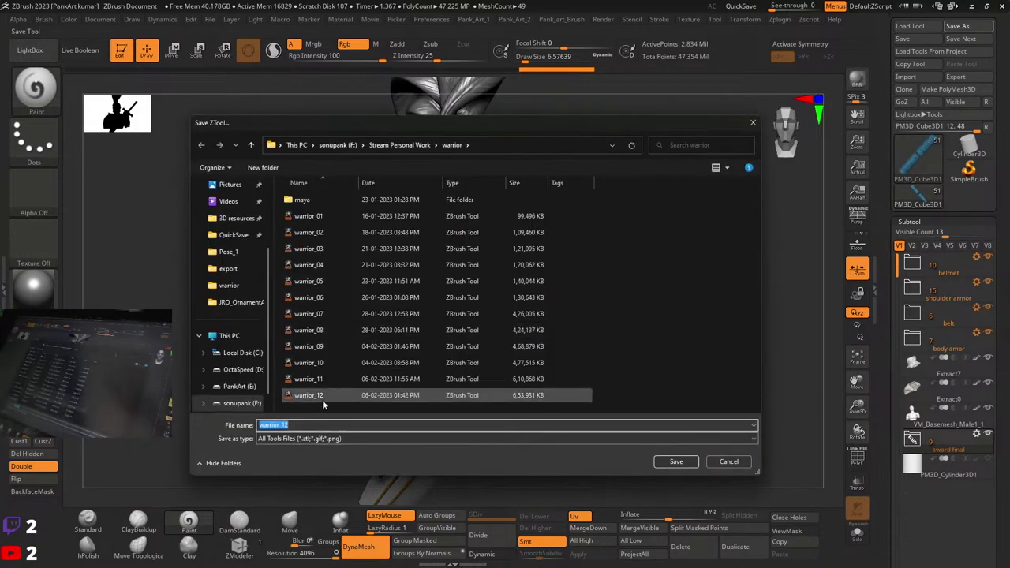
left_click(677, 462)
left_click(530, 280)
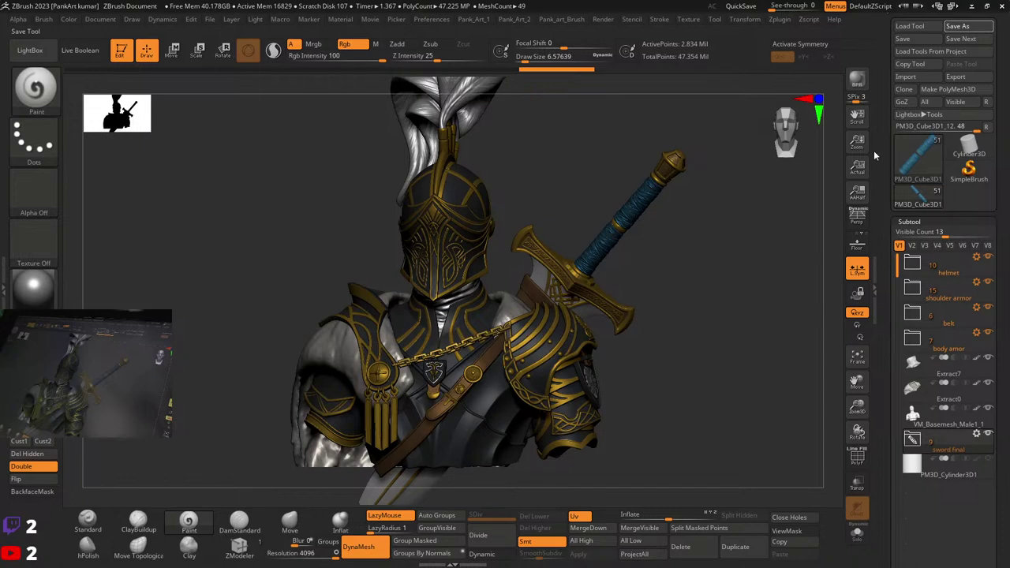
Step: Load the Bandage_BrushSet tool from 3D resources > 01 Alpha and Brush > cloths > Bandage
left_click(909, 27)
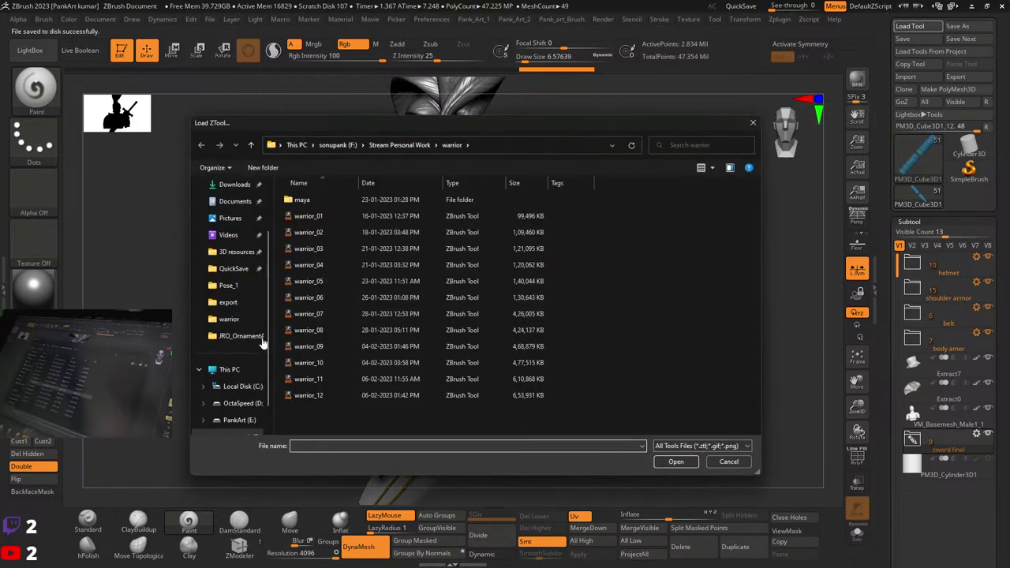
left_click(242, 343)
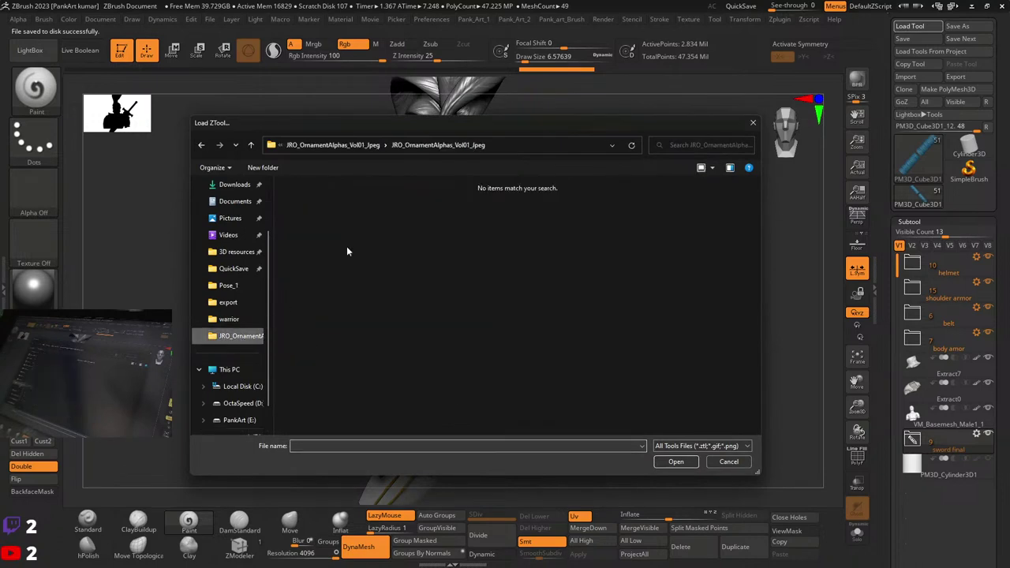
left_click(236, 252)
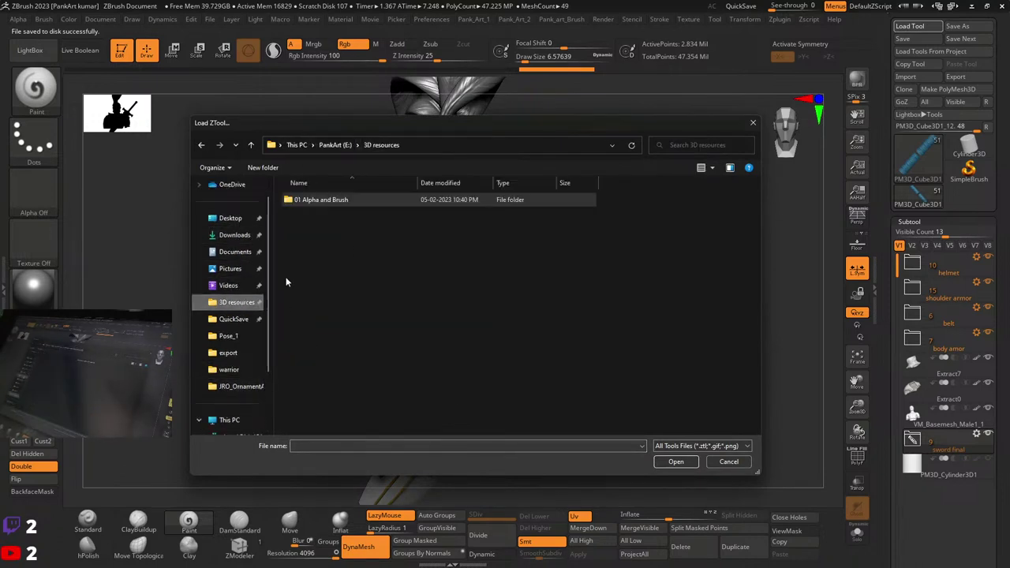
double_click(314, 202)
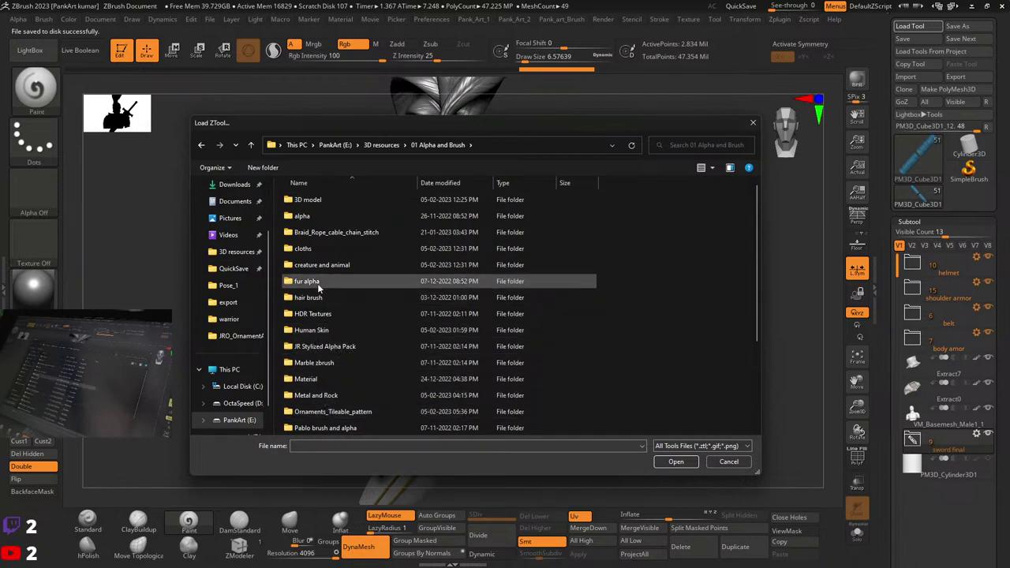
double_click(319, 249)
double_click(319, 248)
left_click(325, 200)
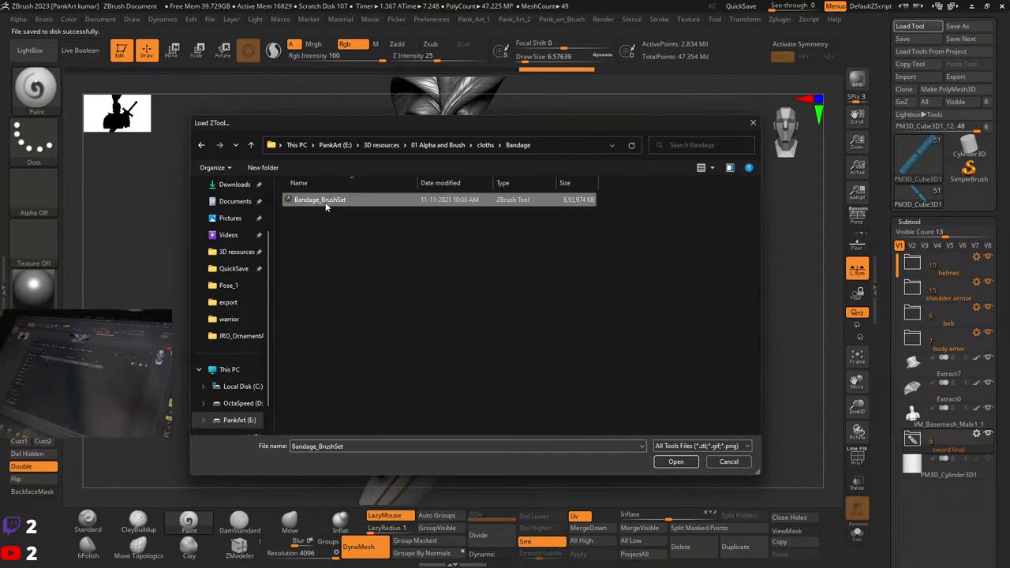
left_click(675, 461)
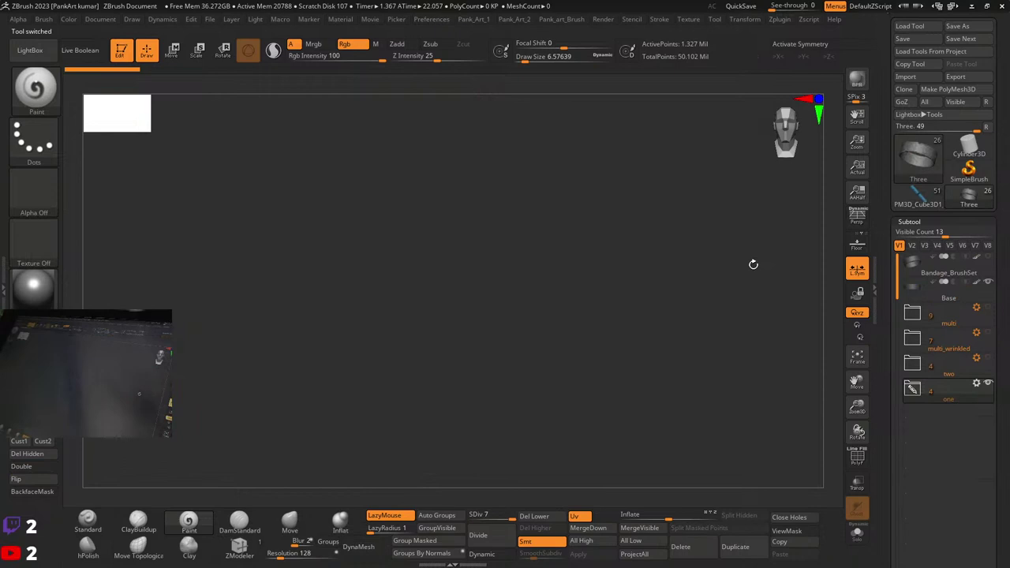
Step: Examine the bandage variants in the one, multi and multi_wrinkled folders of the loaded set
left_click(915, 401)
mouse_move(930, 456)
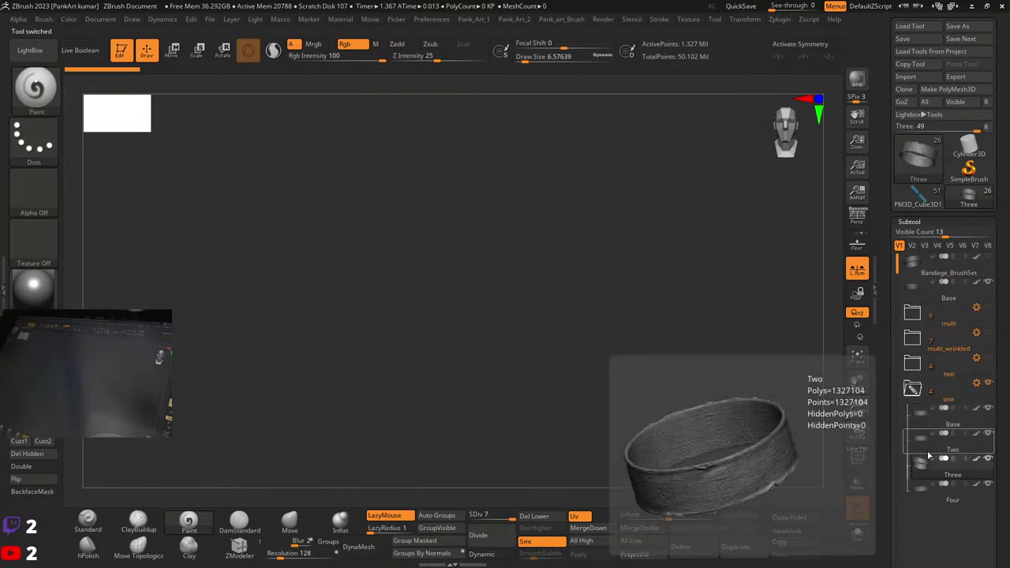
mouse_move(910, 317)
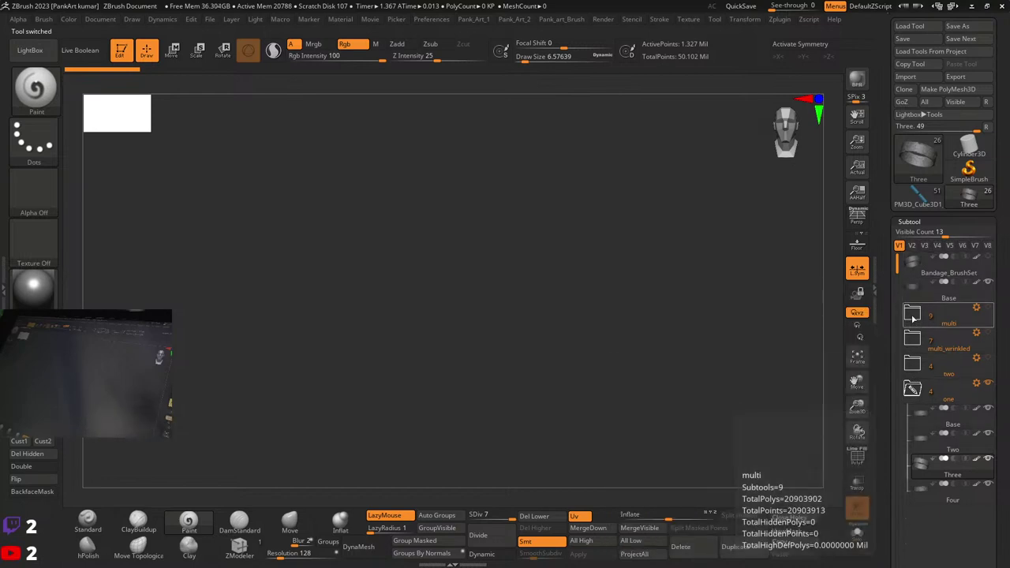
left_click(913, 315)
mouse_move(924, 506)
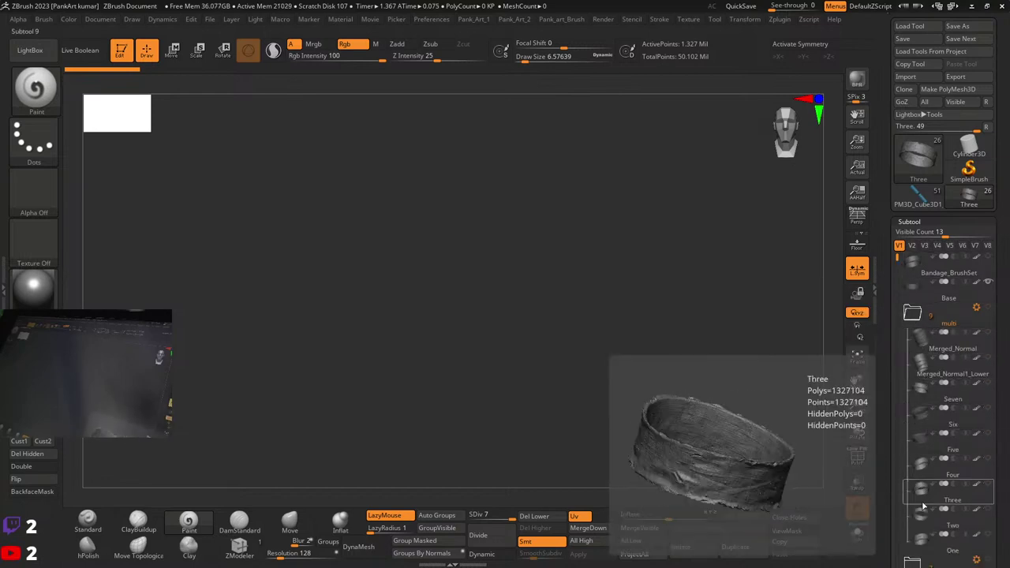
left_click(913, 316)
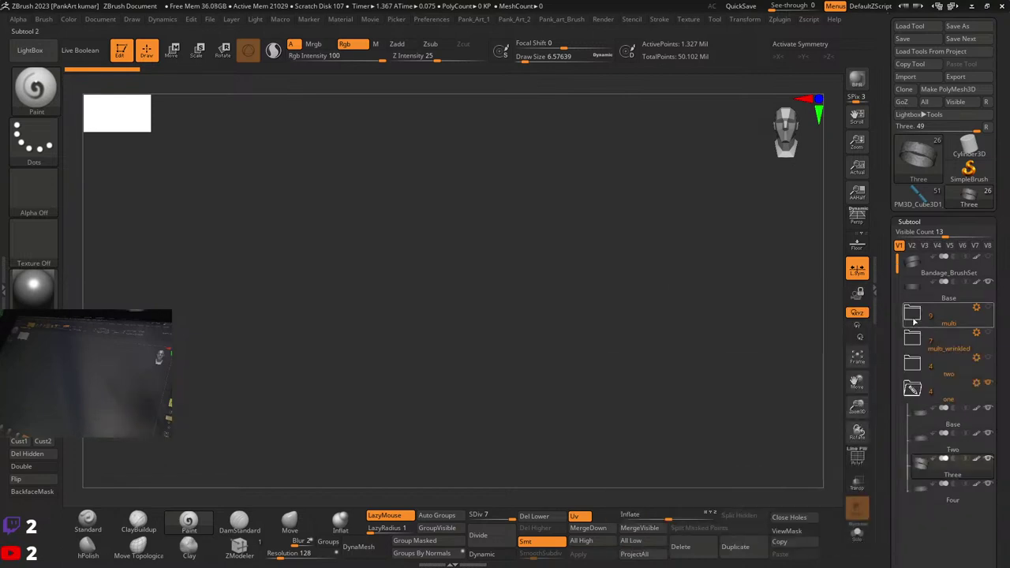
left_click(913, 338)
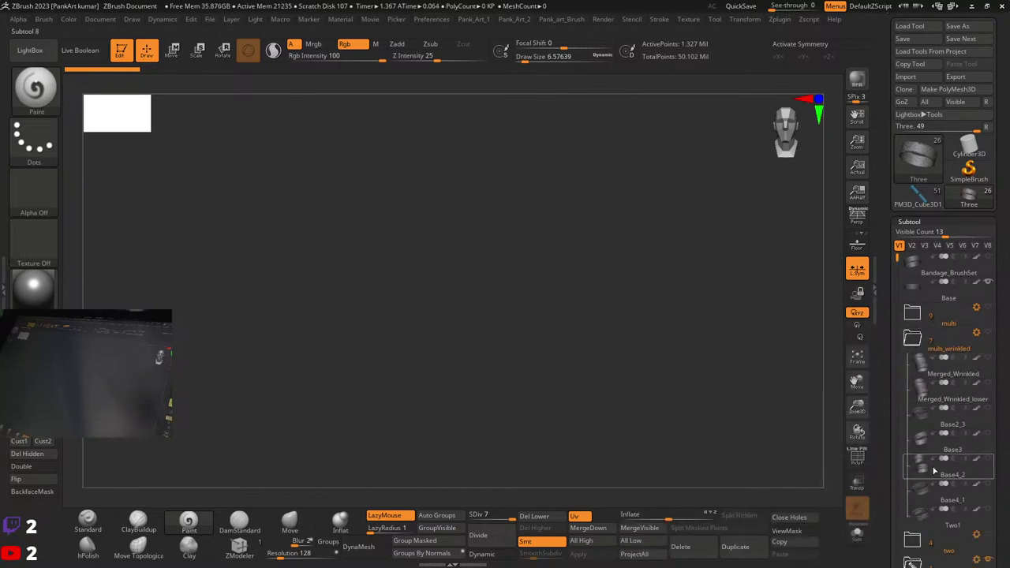
left_click(929, 437)
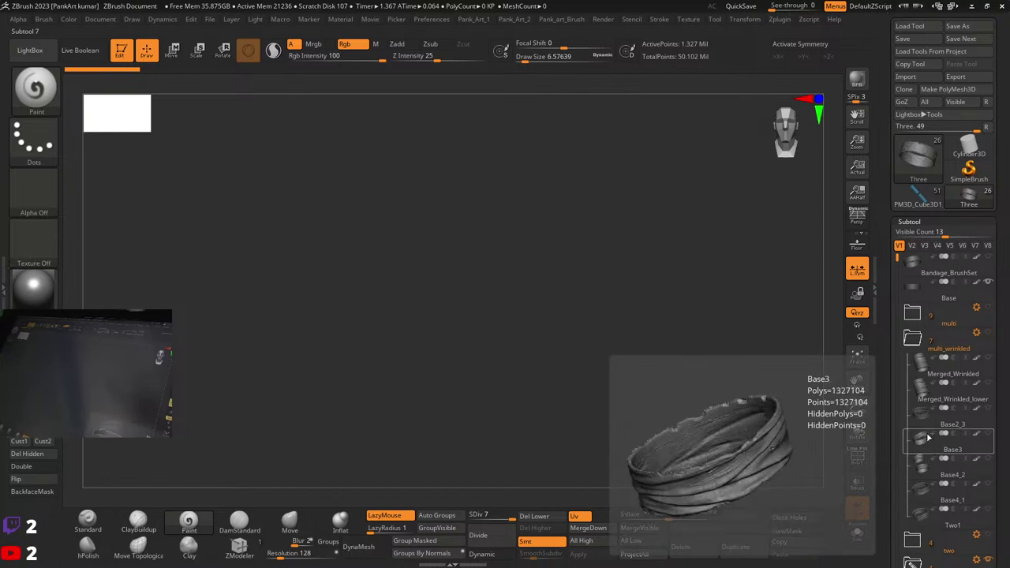
Step: Make Merged_Wrinkled the active subtool and lower it to subdivision level 1 to view its base wraps
left_click(928, 363)
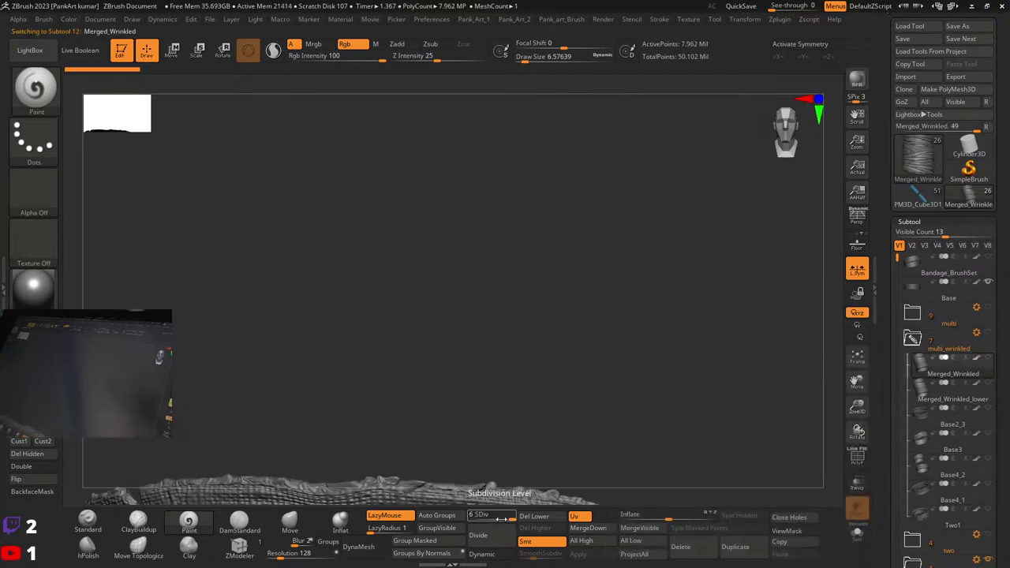
left_click_drag(500, 517, 471, 518)
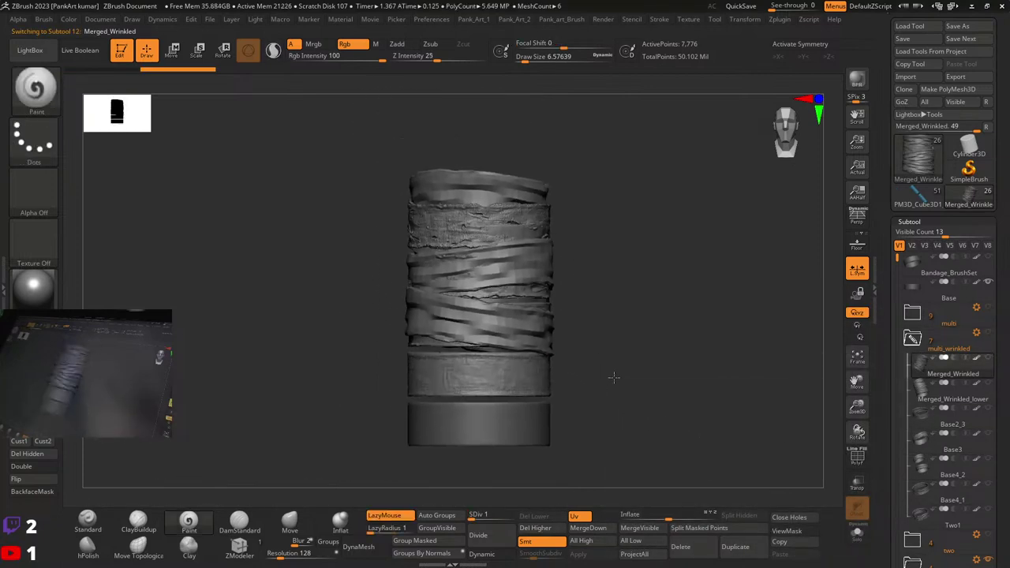
left_click_drag(614, 378, 742, 370, "alt")
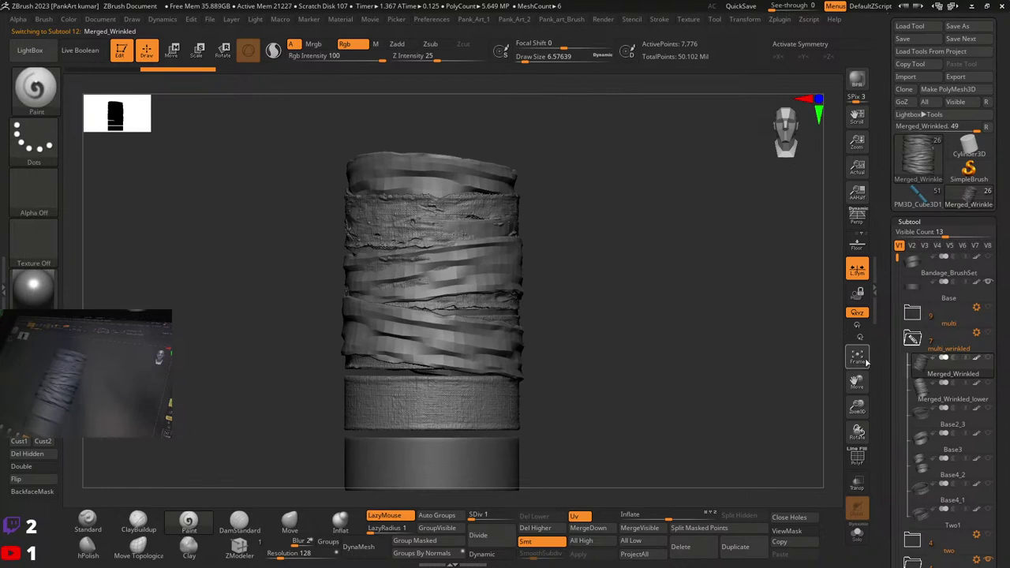
Step: Make Merged_Normal in the multi folder active, isolate it with Solo and lower it to subdivision level 1
left_click(916, 315)
left_click(931, 348)
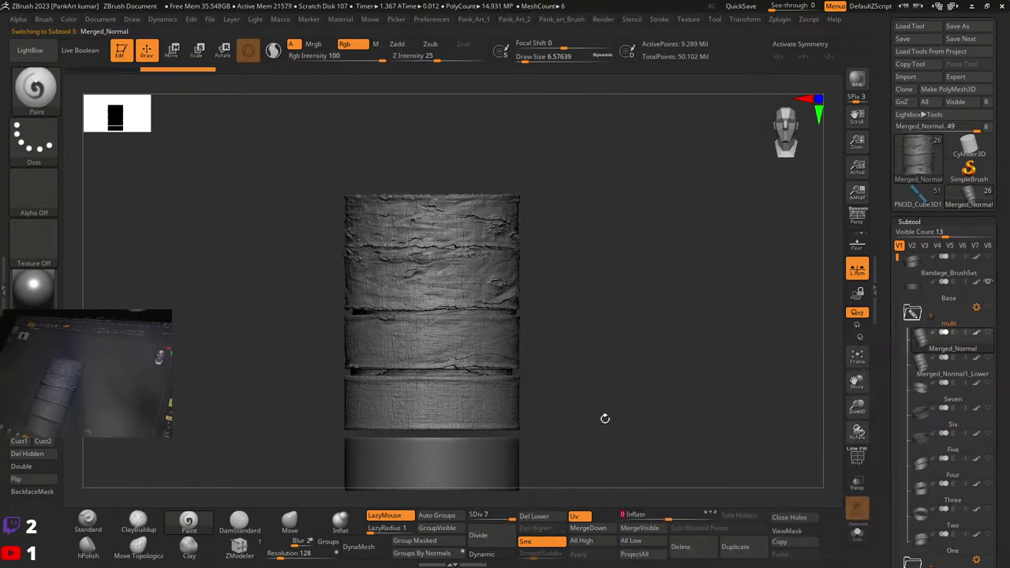
left_click_drag(605, 419, 630, 386)
left_click(855, 534)
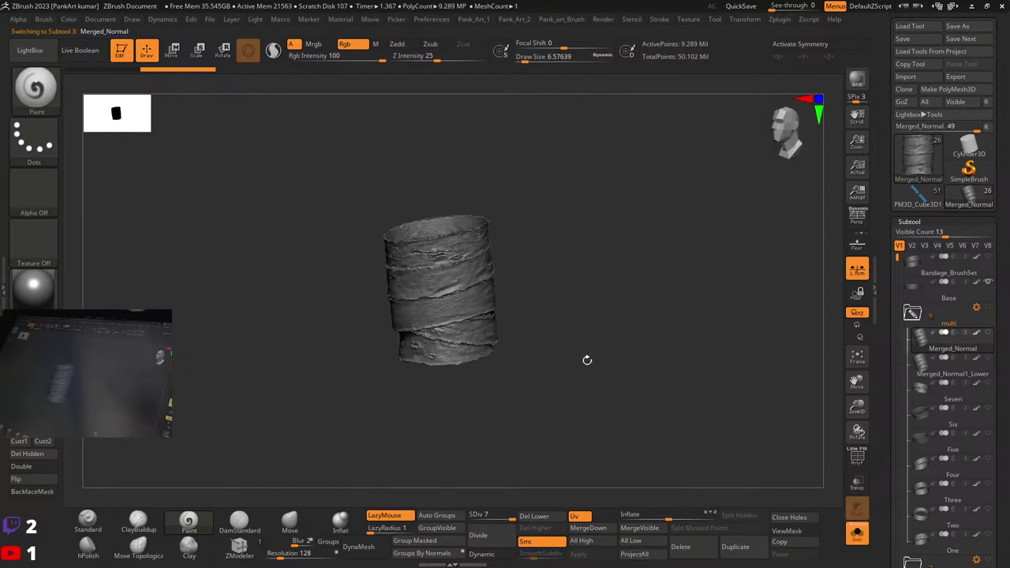
left_click_drag(586, 359, 589, 434, "alt")
left_click_drag(492, 517, 463, 516)
left_click(466, 515)
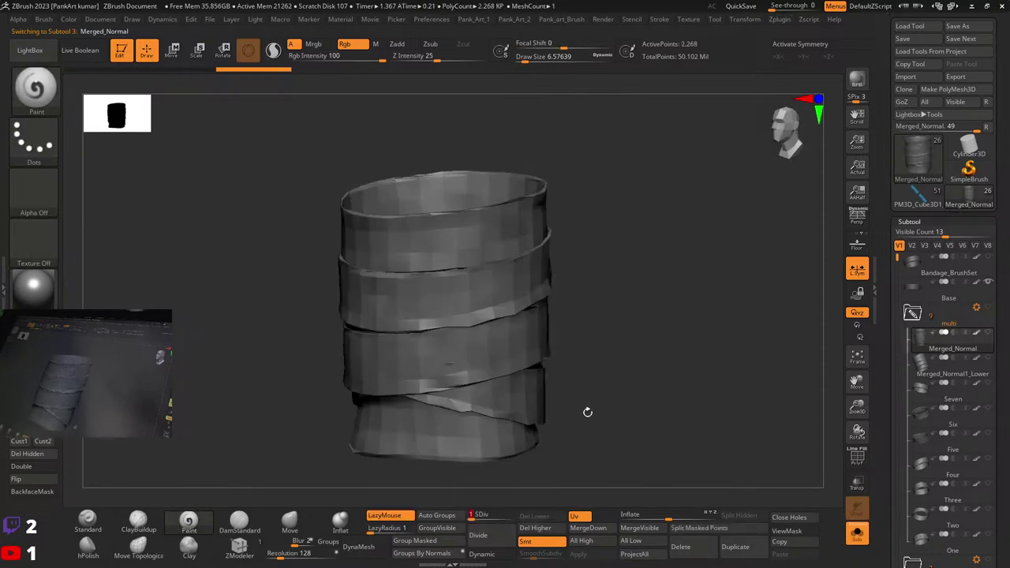
left_click_drag(587, 410, 600, 393)
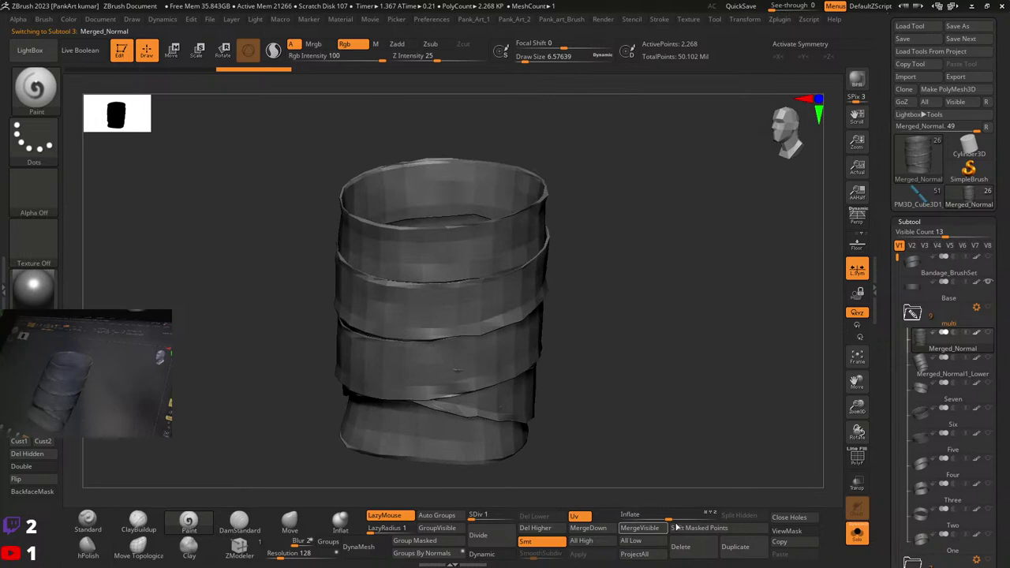
Step: Inflate the low-resolution Merged_Normal bandage slightly and raise it back to subdivision level 7
left_click_drag(631, 515, 706, 517)
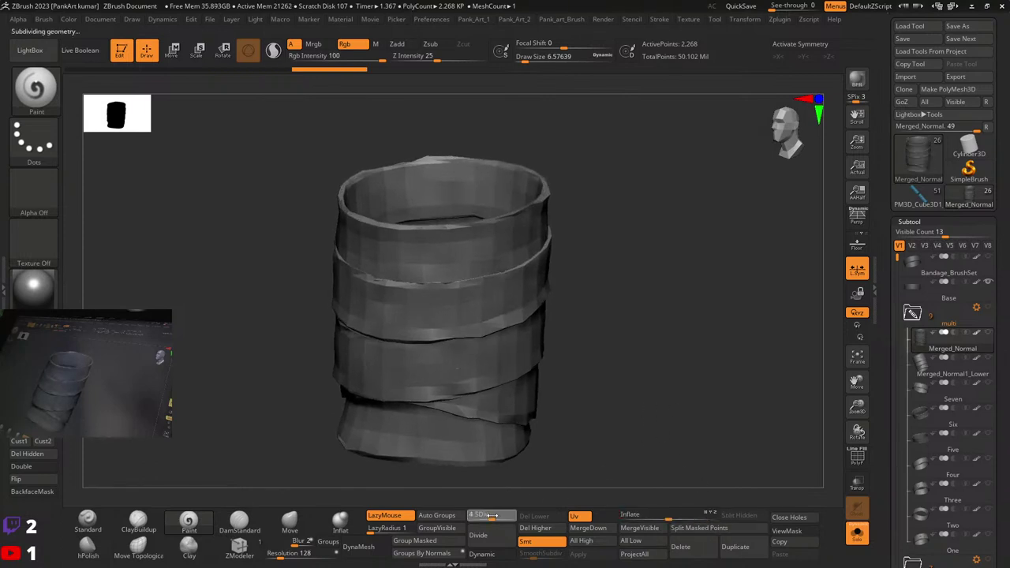
left_click_drag(491, 515, 513, 515)
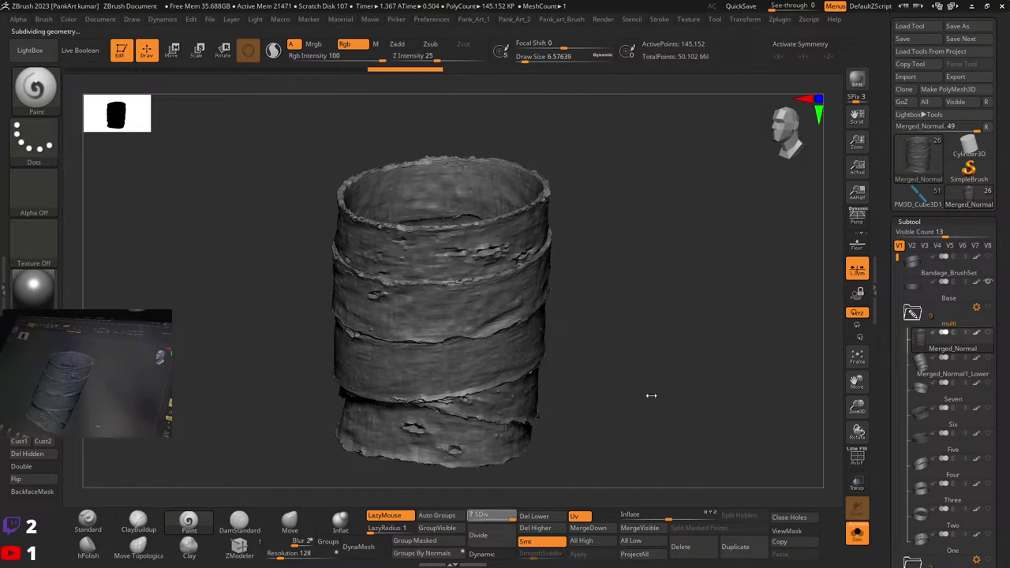
left_click_drag(600, 397, 610, 371)
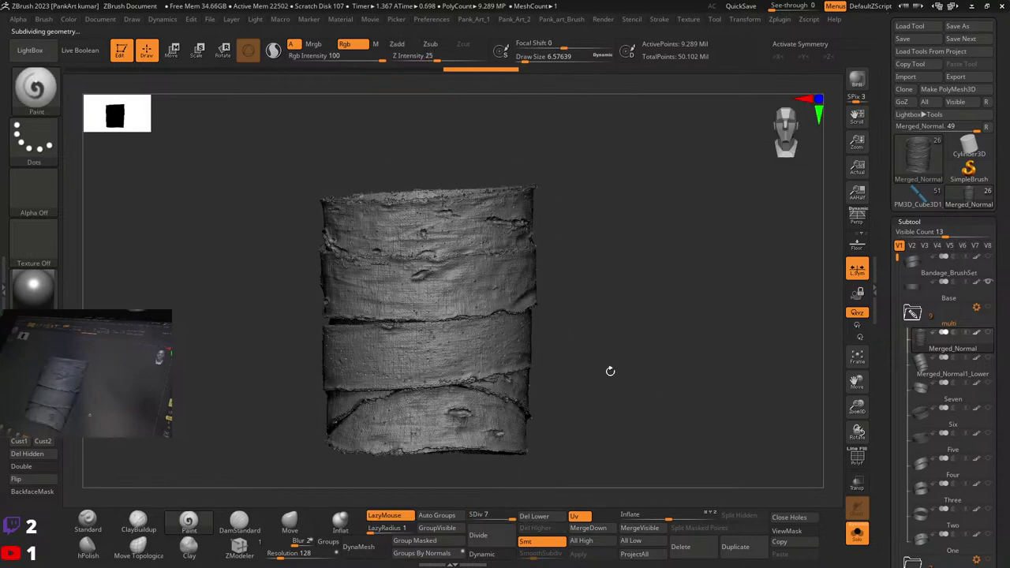
Step: Look through the single bandages in the multi folder and set all subtools to their highest subdivision level
mouse_move(936, 372)
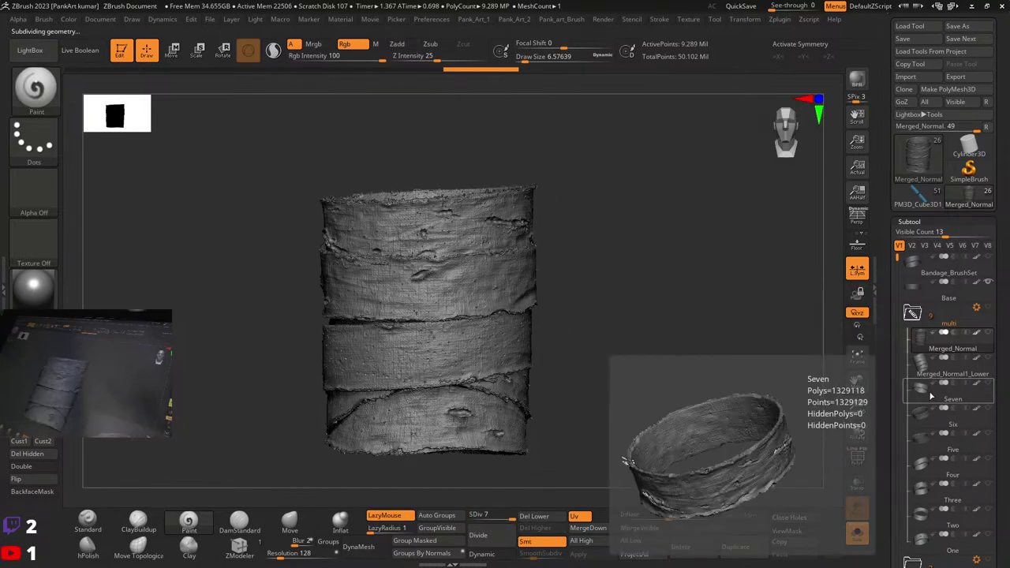
mouse_move(938, 390)
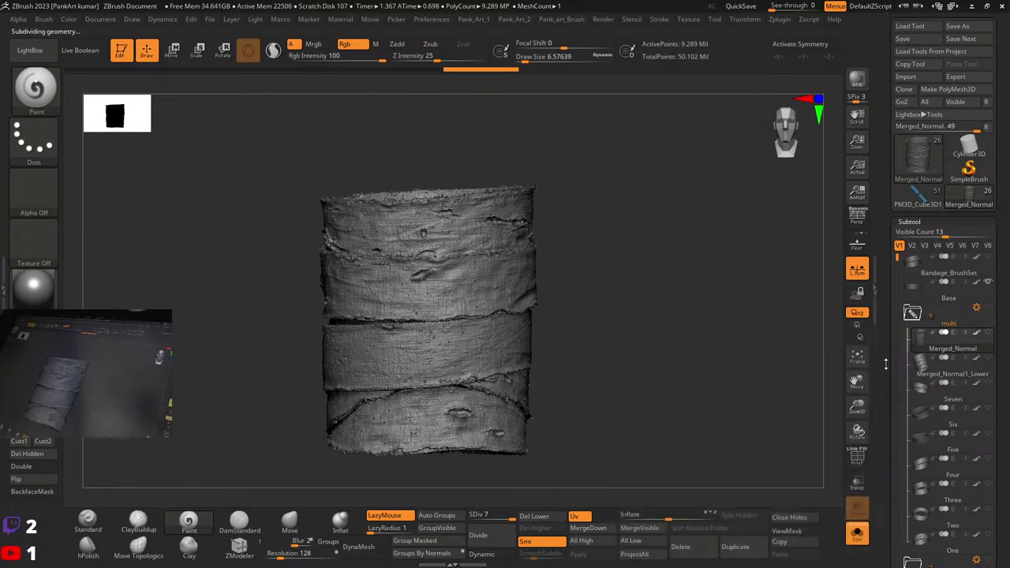
left_click_drag(885, 363, 885, 321)
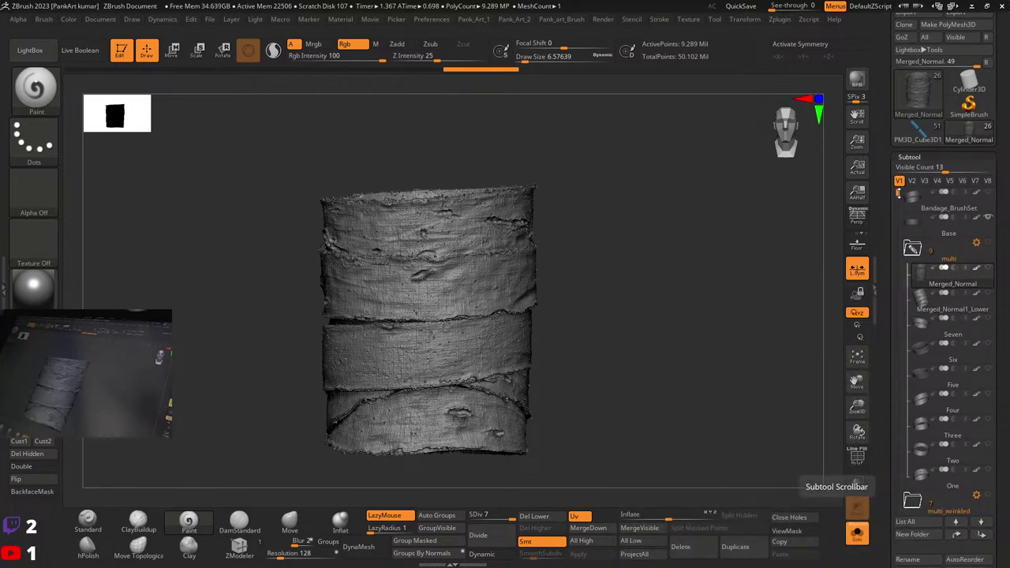
left_click_drag(898, 196, 890, 240)
mouse_move(928, 289)
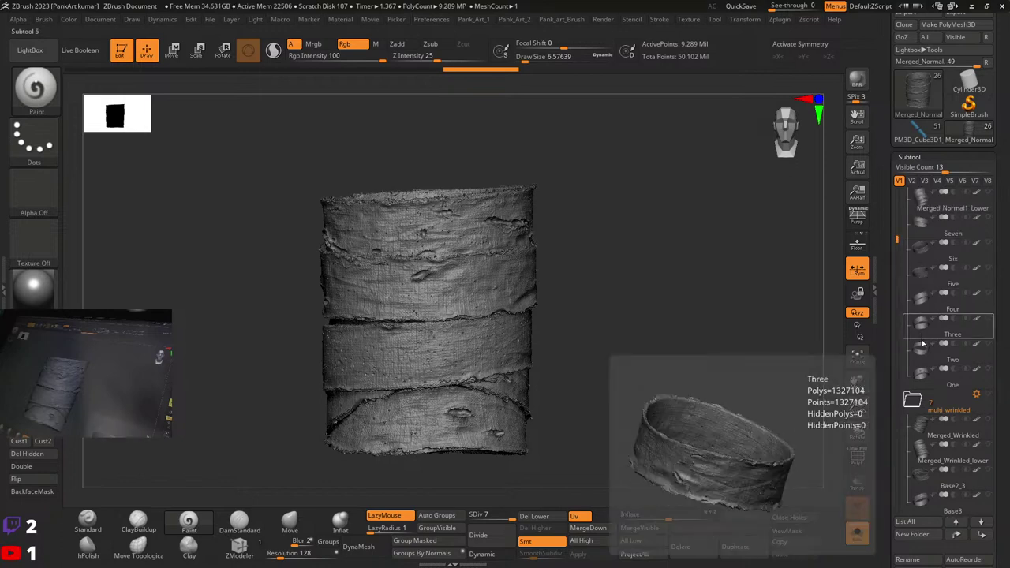
mouse_move(921, 430)
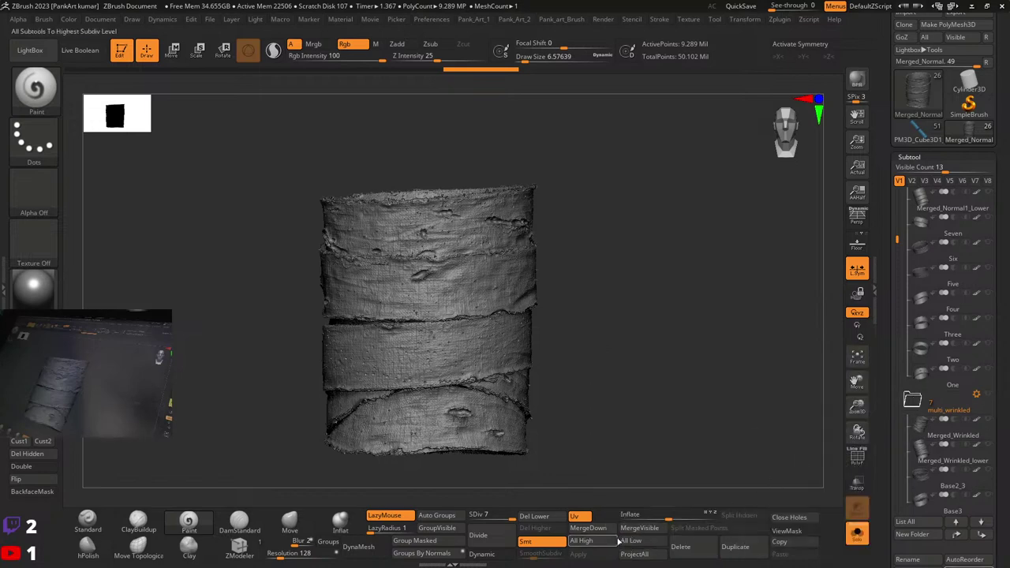
left_click(581, 541)
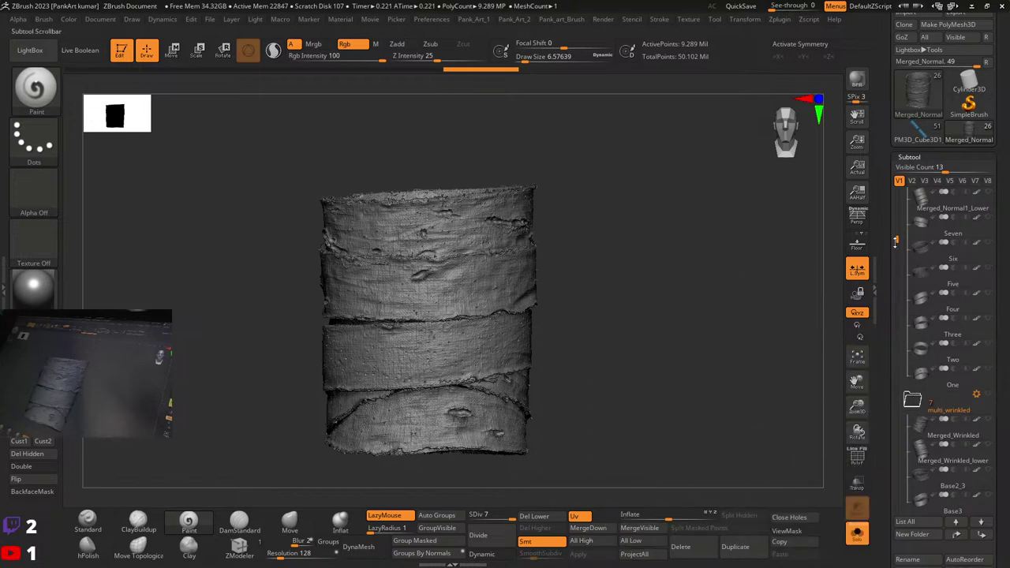
Step: Examine the bandage variants in the one folder and the Base2_3 wrap in the multi_wrinkled folder
left_click_drag(896, 242, 896, 398)
mouse_move(920, 404)
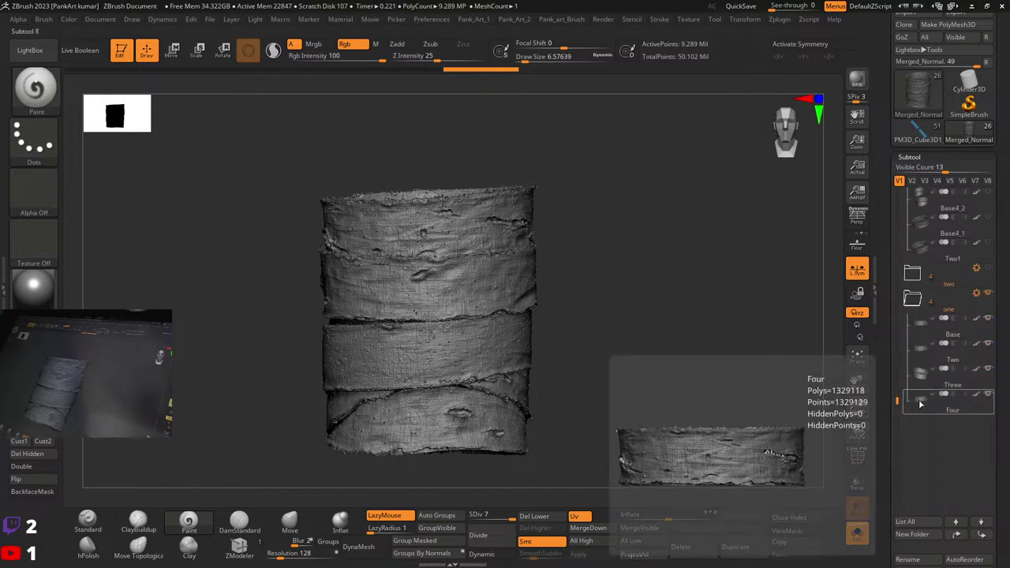
mouse_move(927, 335)
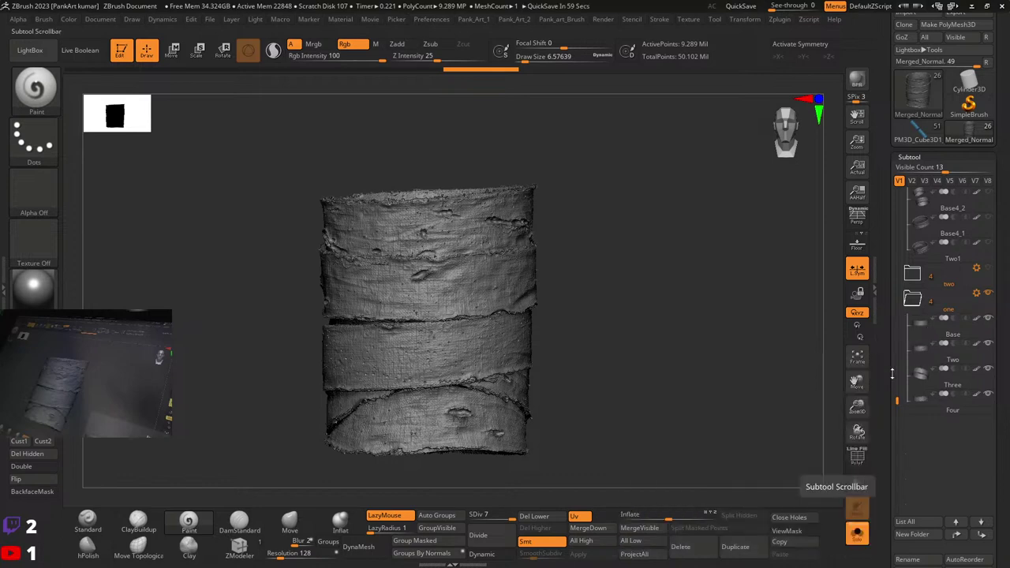
left_click_drag(897, 399, 899, 341)
mouse_move(922, 371)
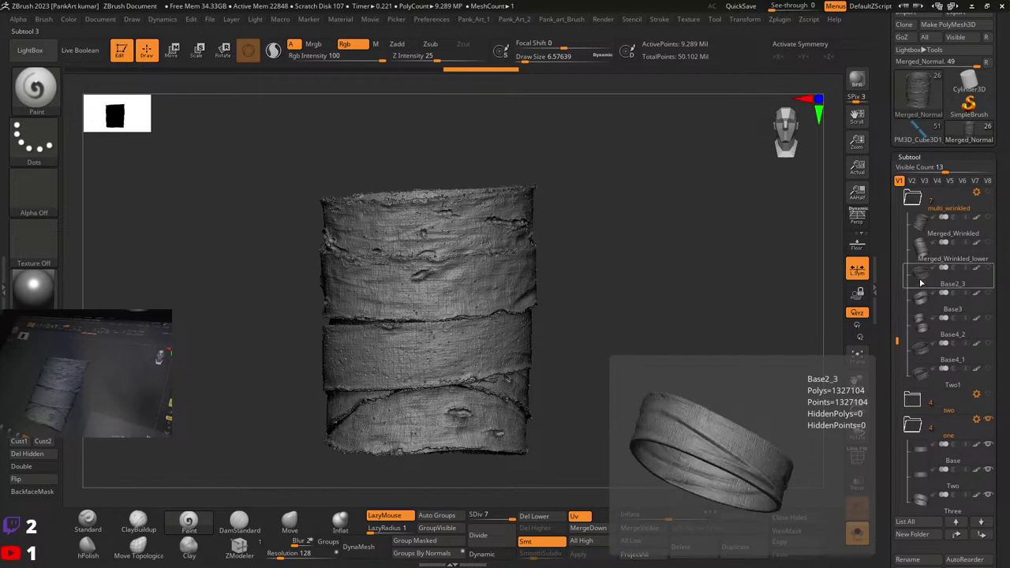
Step: Examine the wraps in the multi_wrinkled and multi folders and the isolated Merged_Normal bandage
mouse_move(927, 229)
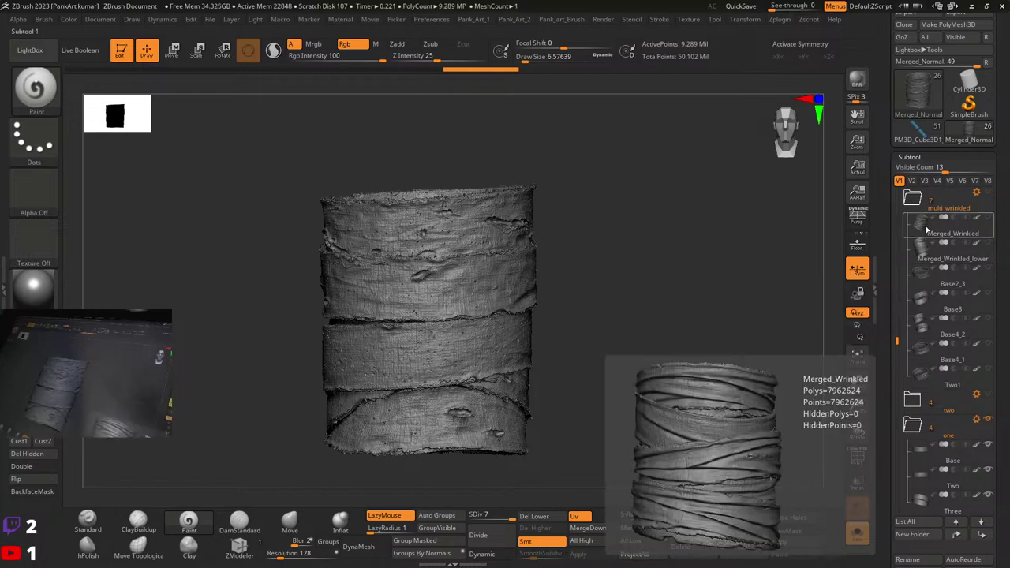
scroll(920, 353, "up", 5)
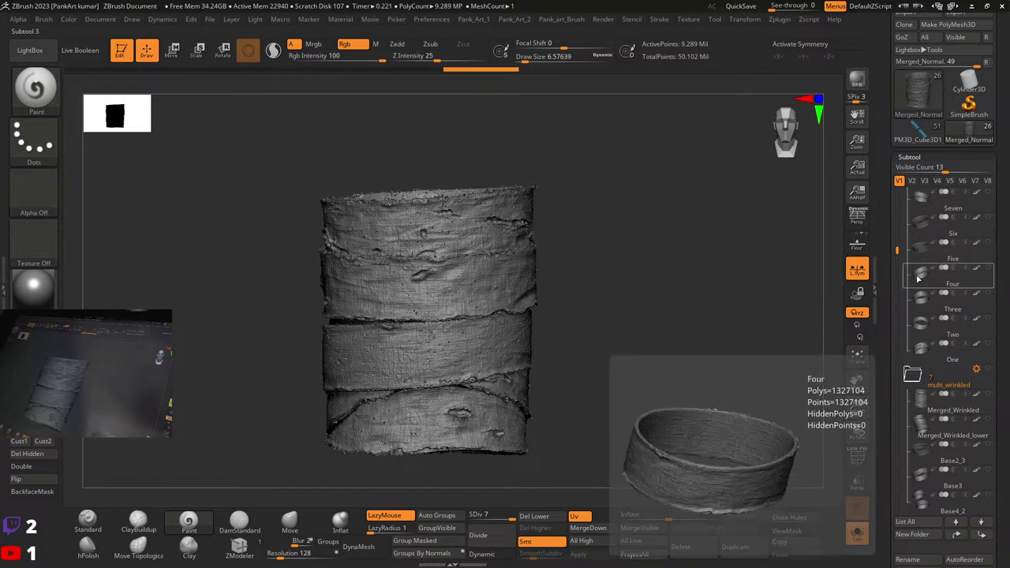
mouse_move(915, 255)
mouse_move(914, 209)
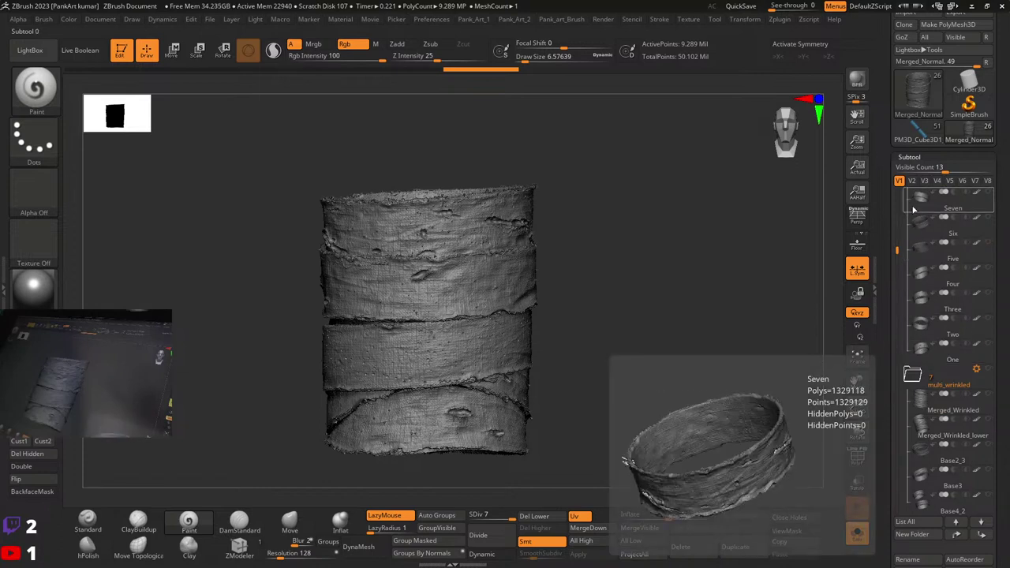
scroll(920, 237, "up", 4)
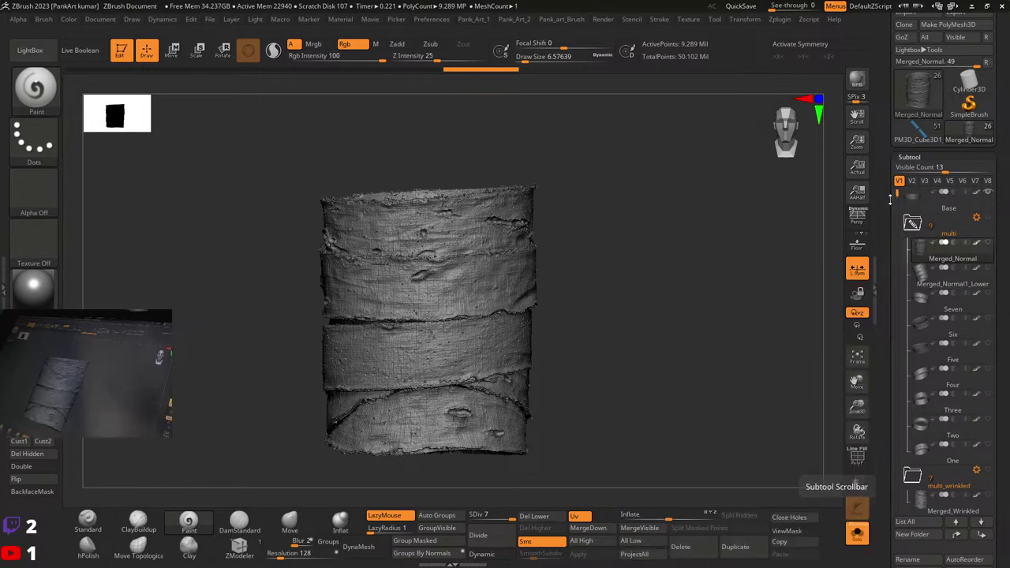
scroll(915, 236, "up", 1)
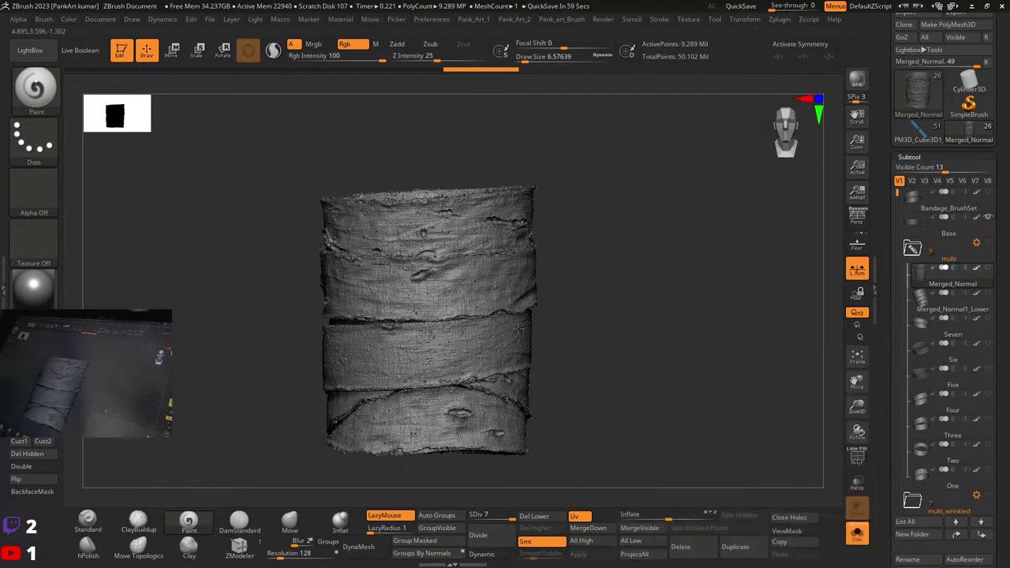
mouse_move(608, 293)
right_mouse_down()
mouse_move(605, 413)
mouse_move(564, 361)
mouse_move(499, 317)
mouse_move(505, 356)
mouse_move(604, 355)
right_mouse_up()
mouse_move(604, 356)
right_mouse_down("ctrl")
mouse_move(598, 303)
mouse_move(623, 332)
mouse_move(615, 344)
mouse_move(623, 318)
right_mouse_up("ctrl")
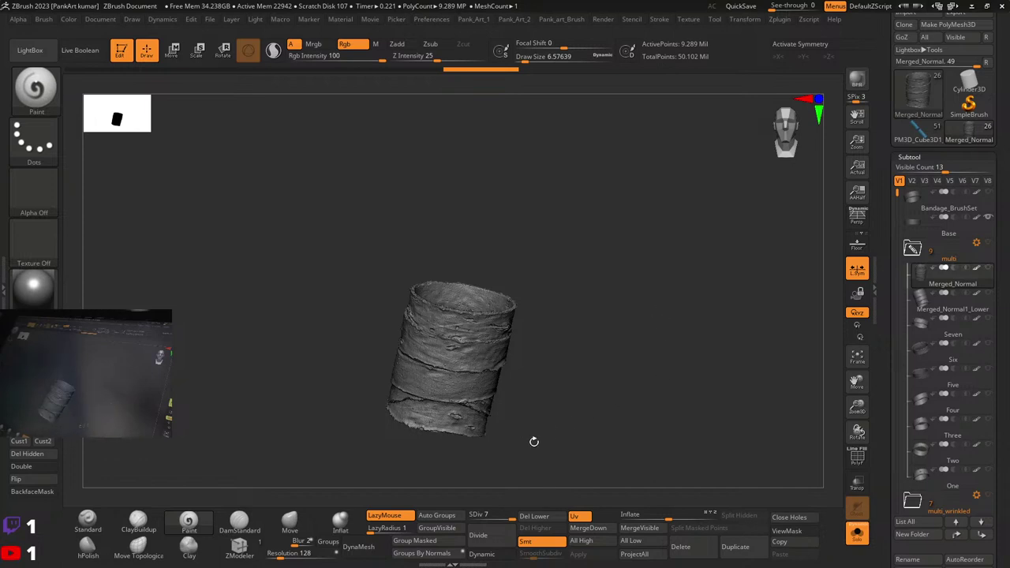
Step: Reduce Merged_Normal to its lowest subdivision level without the higher levels and try subdividing it again
left_click_drag(501, 514, 471, 520)
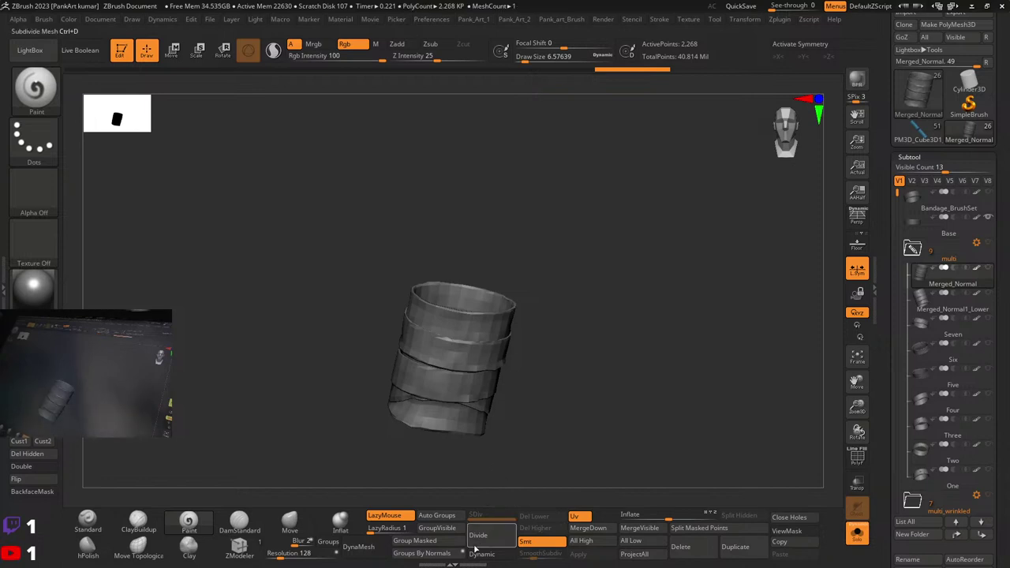
key("ctrl+d")
key("ctrl+d")
left_click_drag(500, 468, 536, 408)
mouse_move(537, 407)
right_mouse_down("ctrl")
mouse_move(554, 403)
mouse_move(539, 397)
right_mouse_up("ctrl")
key("ctrl+z")
Step: Turn off Solo and view Merged_Normal's surroundings with the other visible bandages
left_click_drag(539, 397, 576, 365)
right_click_drag(502, 365, 513, 347, "ctrl")
right_click_drag(710, 386, 588, 363, "ctrl")
left_click(857, 541)
mouse_move(588, 363)
left_mouse_down()
mouse_move(504, 345)
mouse_move(524, 354)
mouse_move(598, 326)
left_mouse_up()
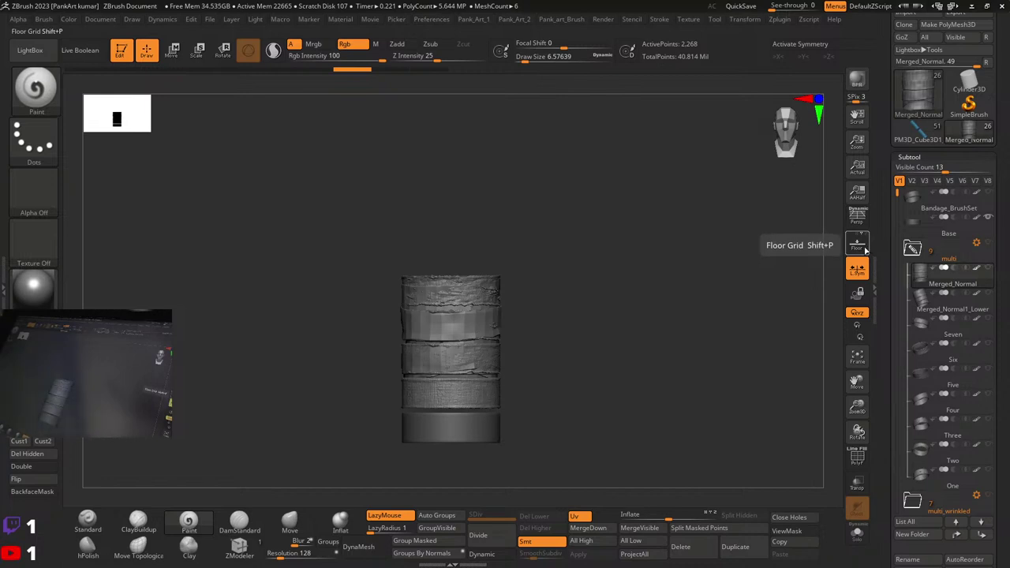
Step: Delete all subtools of the bandage tool set and switch back to the armoured warrior bust
scroll(947, 316, "down", 5)
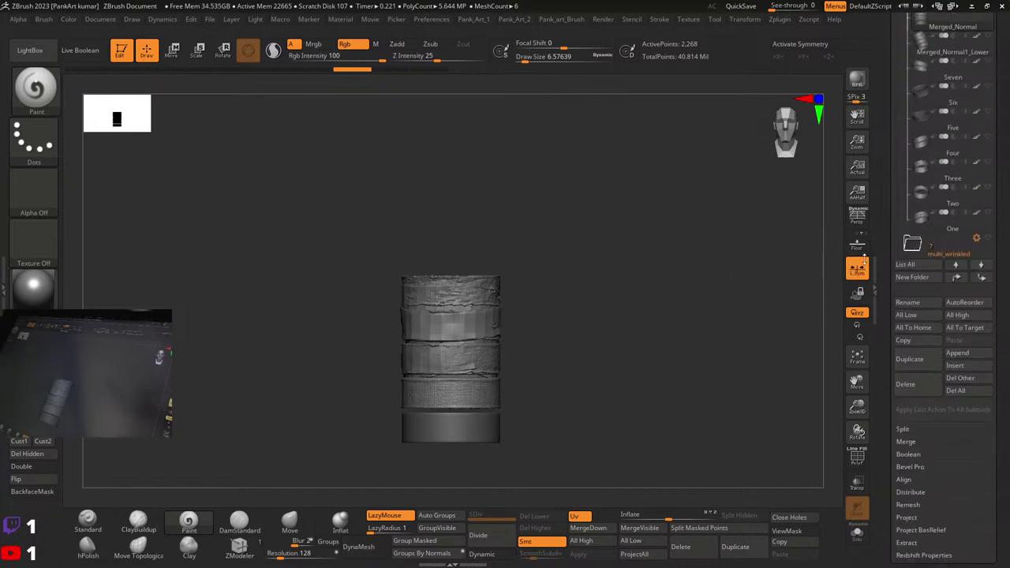
left_click(957, 388)
left_click(821, 412)
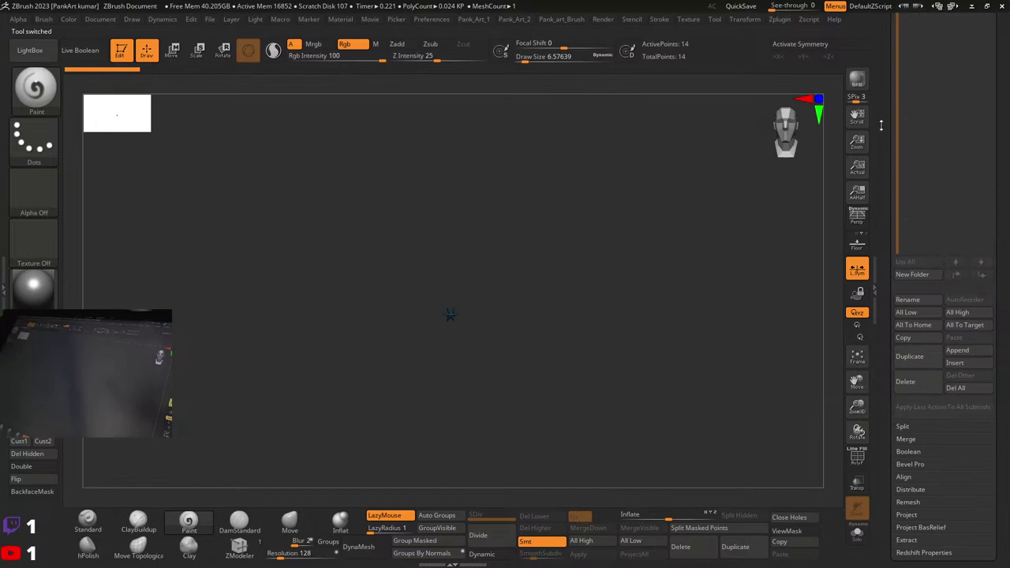
left_click(917, 210)
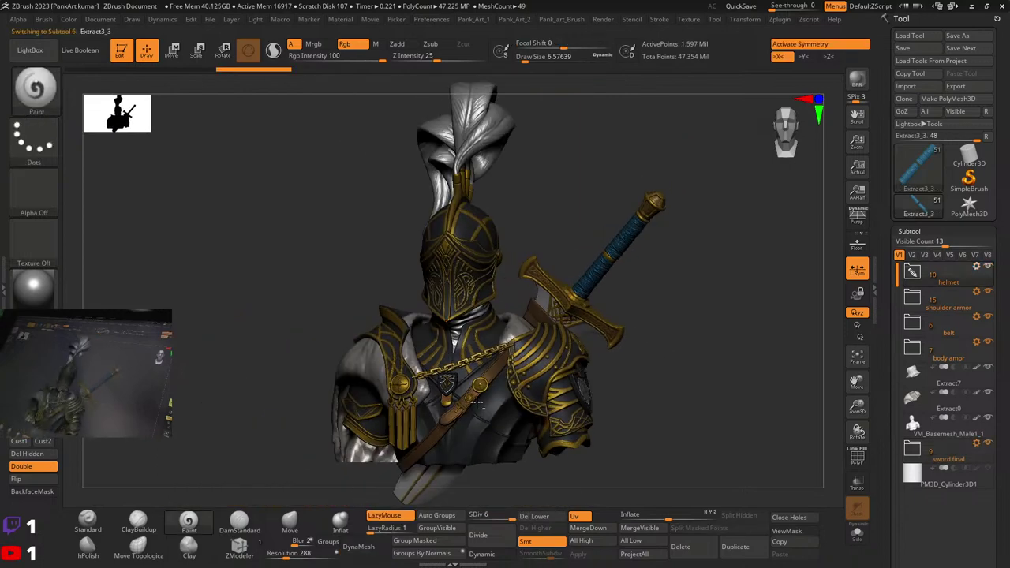
Step: Make the 2_1 gold disc in the belt folder active and save the warrior bust tool with Save As
left_click(479, 404, "alt")
left_click(479, 388, "alt")
left_click_drag(645, 406, 559, 382)
mouse_move(559, 382)
right_mouse_down()
mouse_move(586, 368)
mouse_move(586, 383)
mouse_move(555, 383)
mouse_move(666, 387)
mouse_move(636, 379)
mouse_move(665, 370)
mouse_move(744, 384)
right_mouse_up()
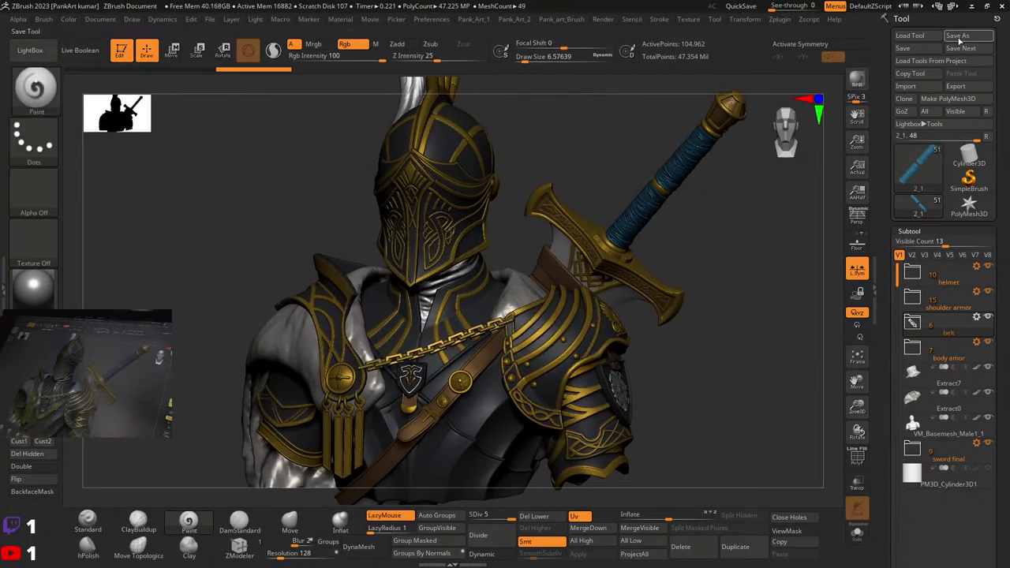
left_click(961, 40)
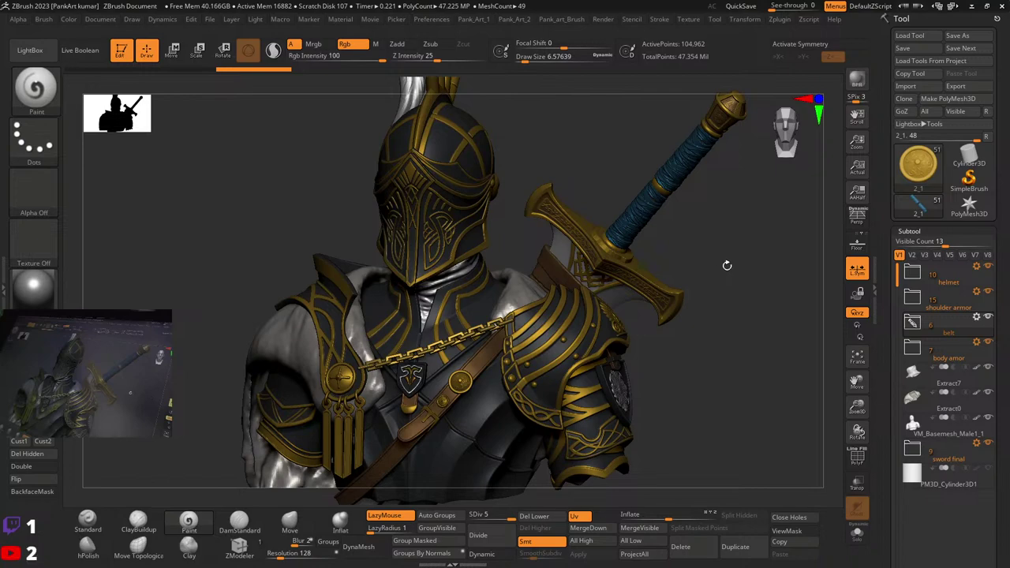
left_click_drag(738, 280, 702, 279)
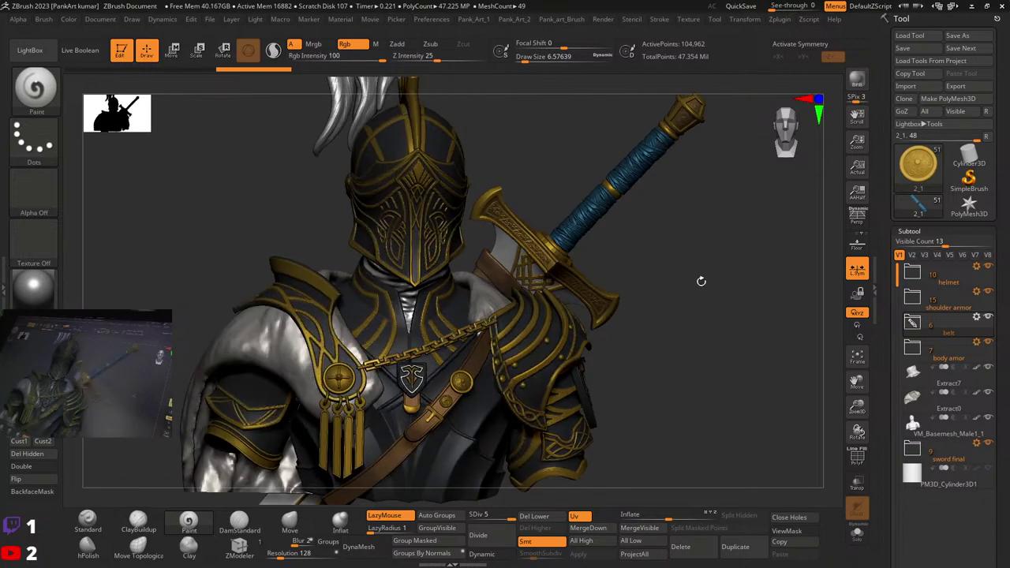
mouse_move(557, 276)
left_mouse_down()
mouse_move(450, 278)
mouse_move(716, 313)
left_mouse_up()
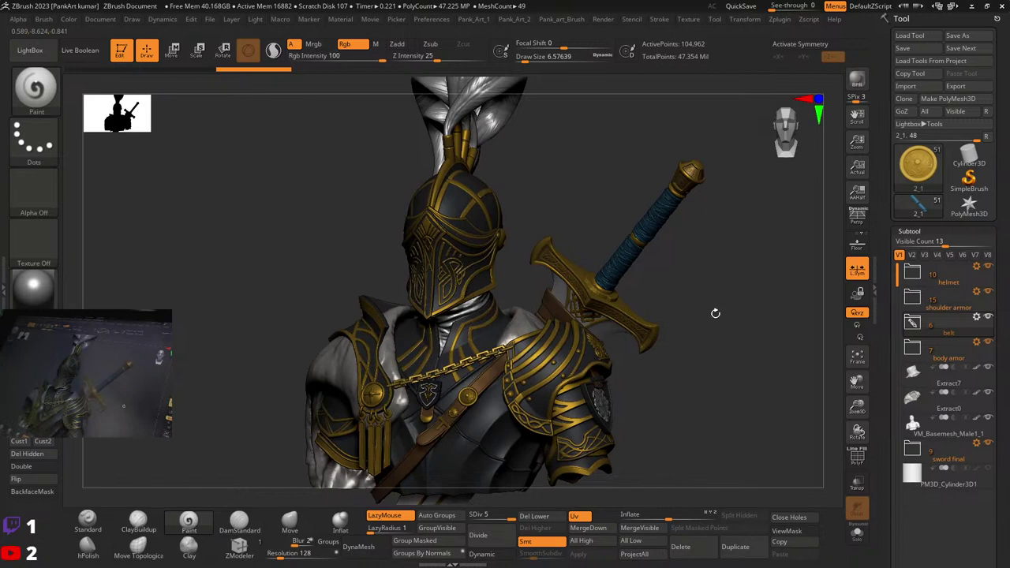